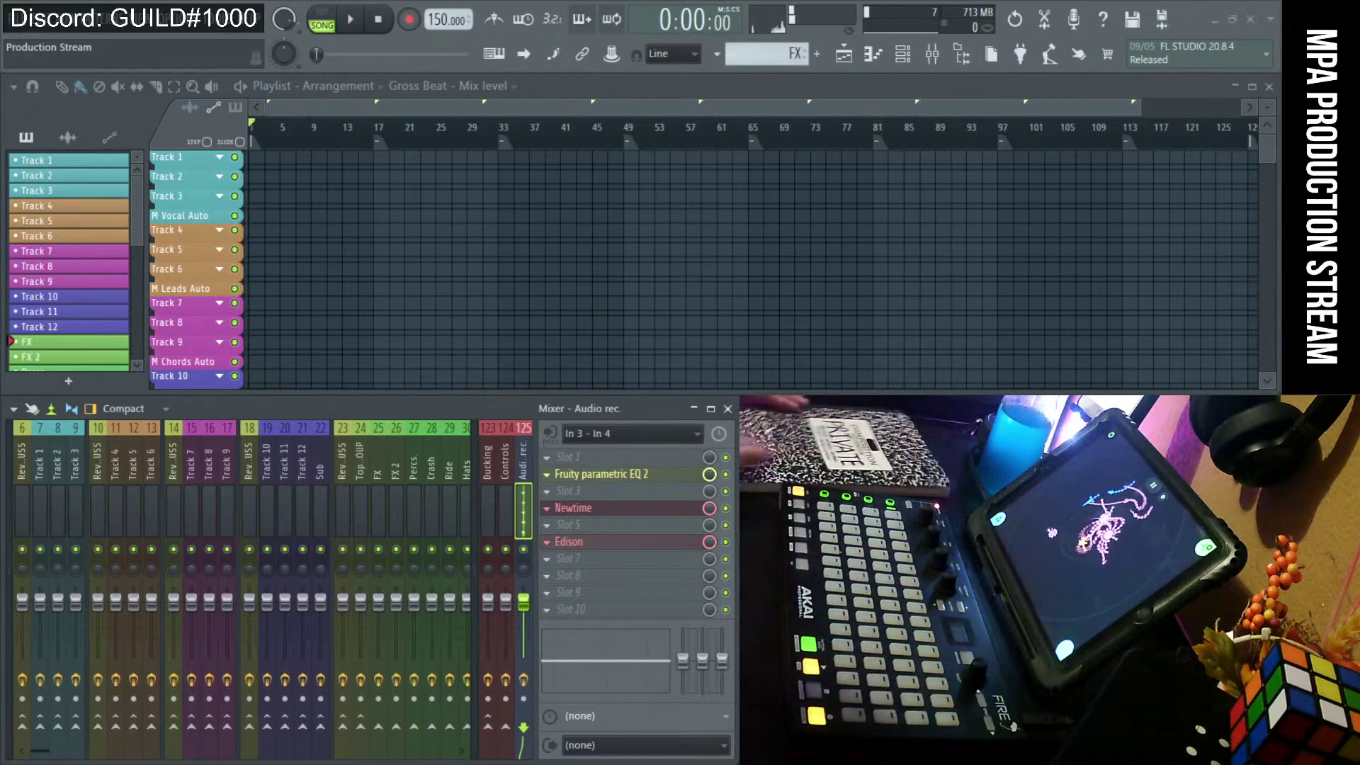
Bring the stream chat window over the playlist and send the message "hidy" to viewers.
drag(932, 418, 359, 240)
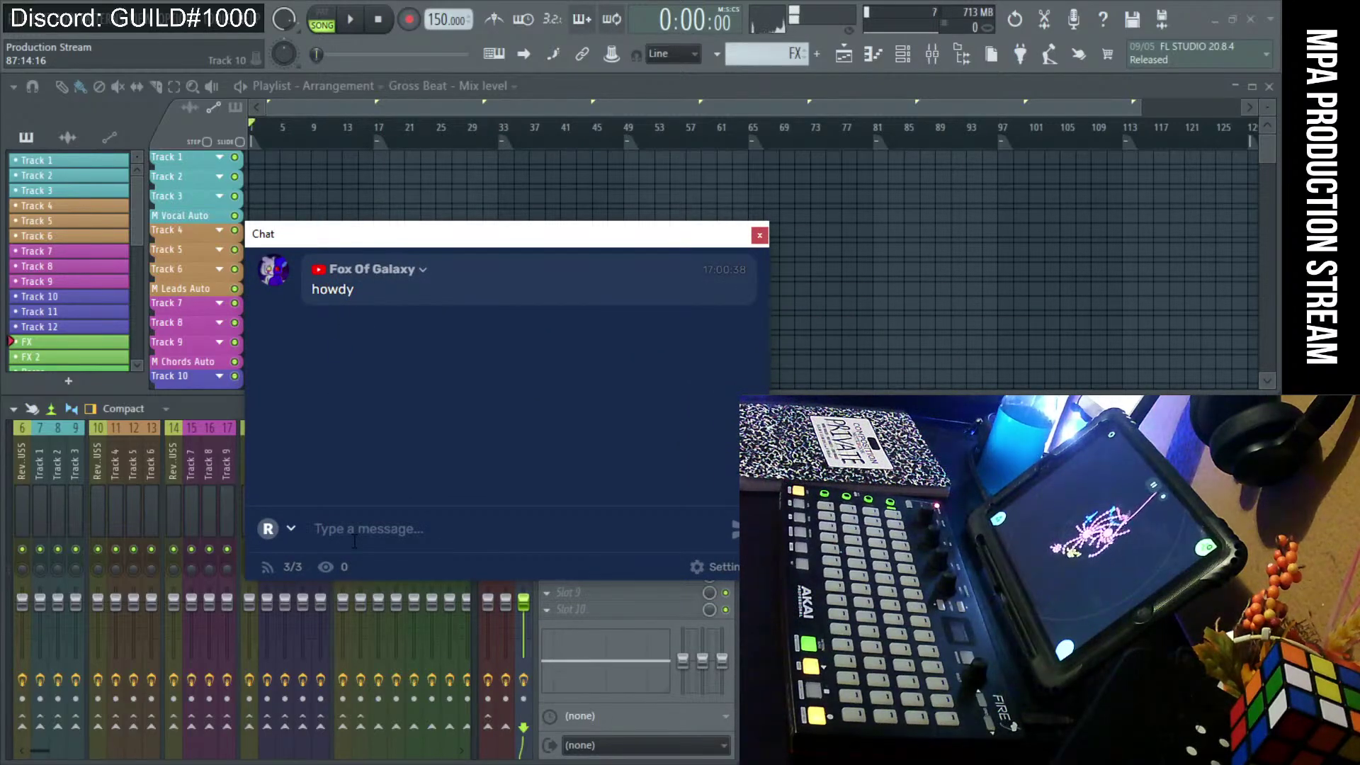
text(h)
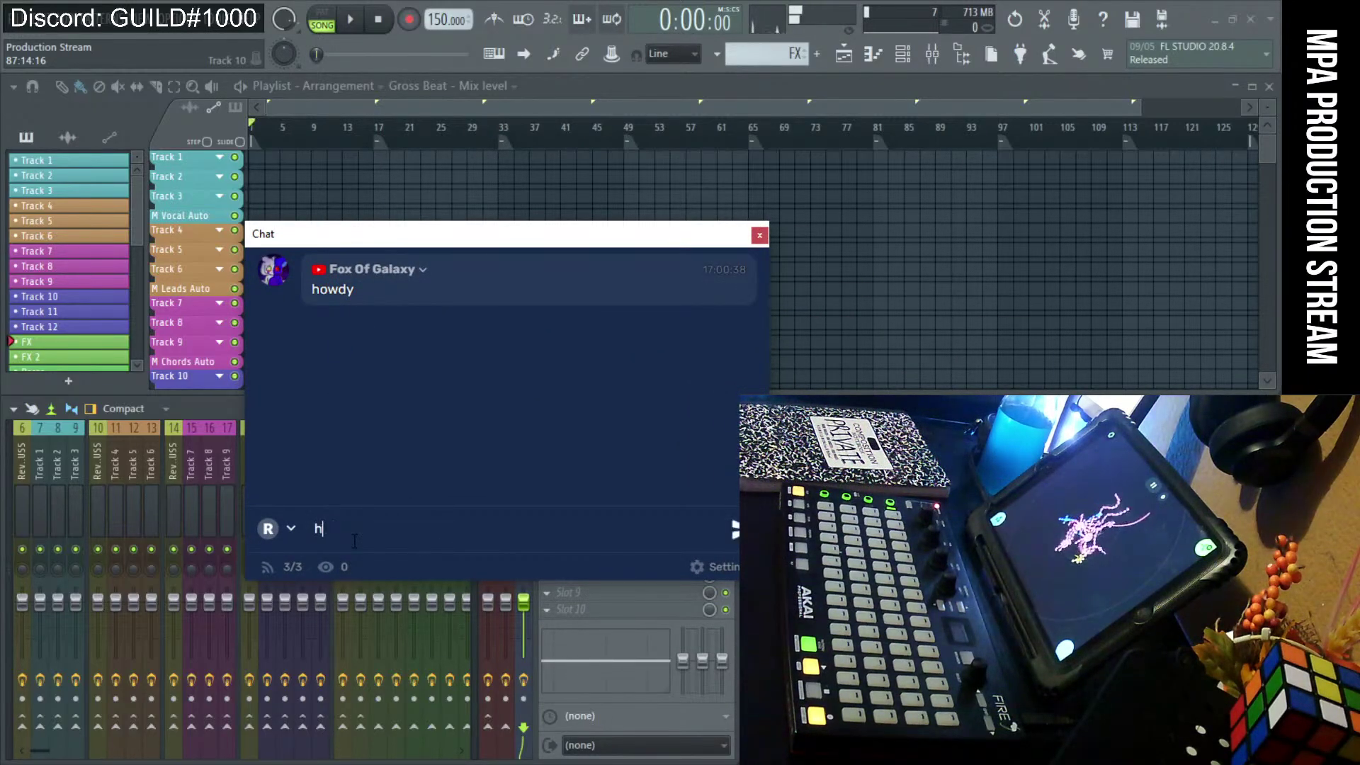
text(idy)
key(Return)
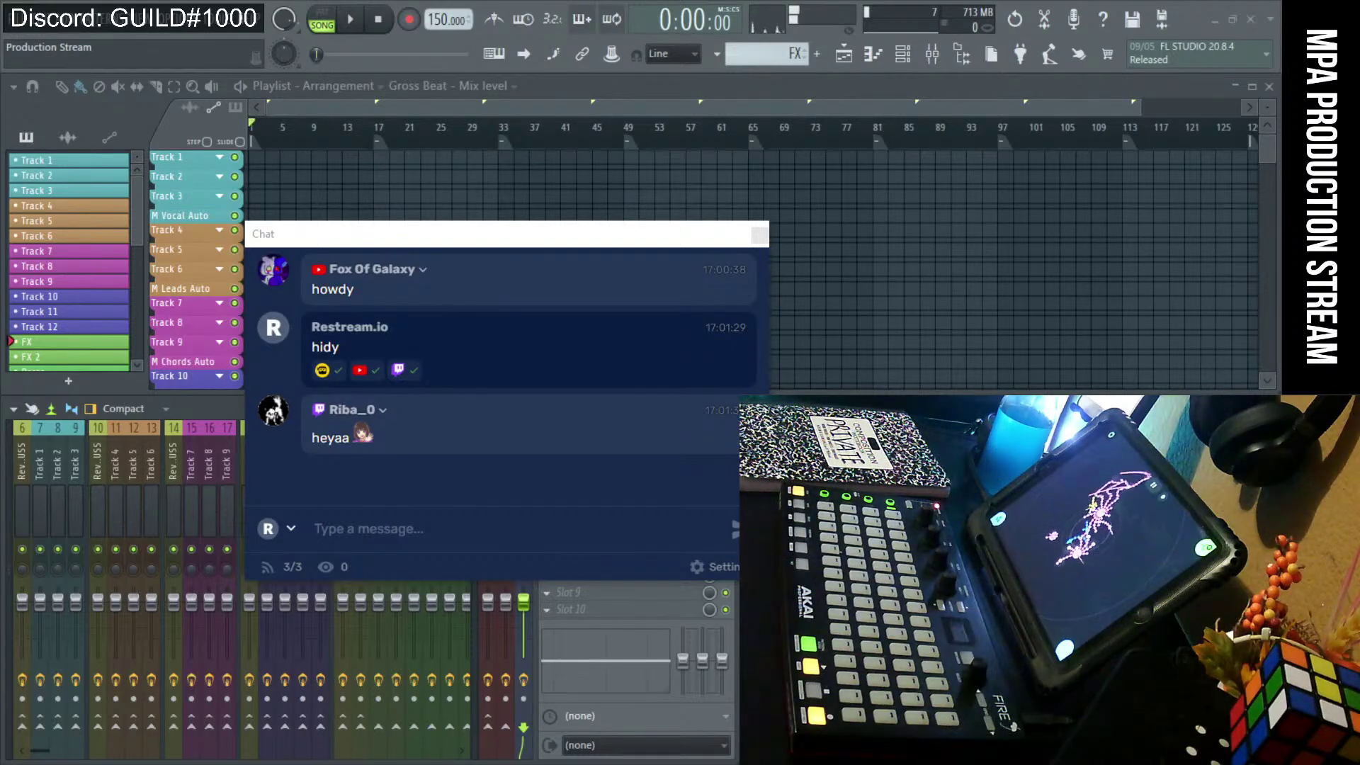
Switch to the browser, show the Restream Destinations page, and move the chat window clear of the first channels.
key(alt+Tab)
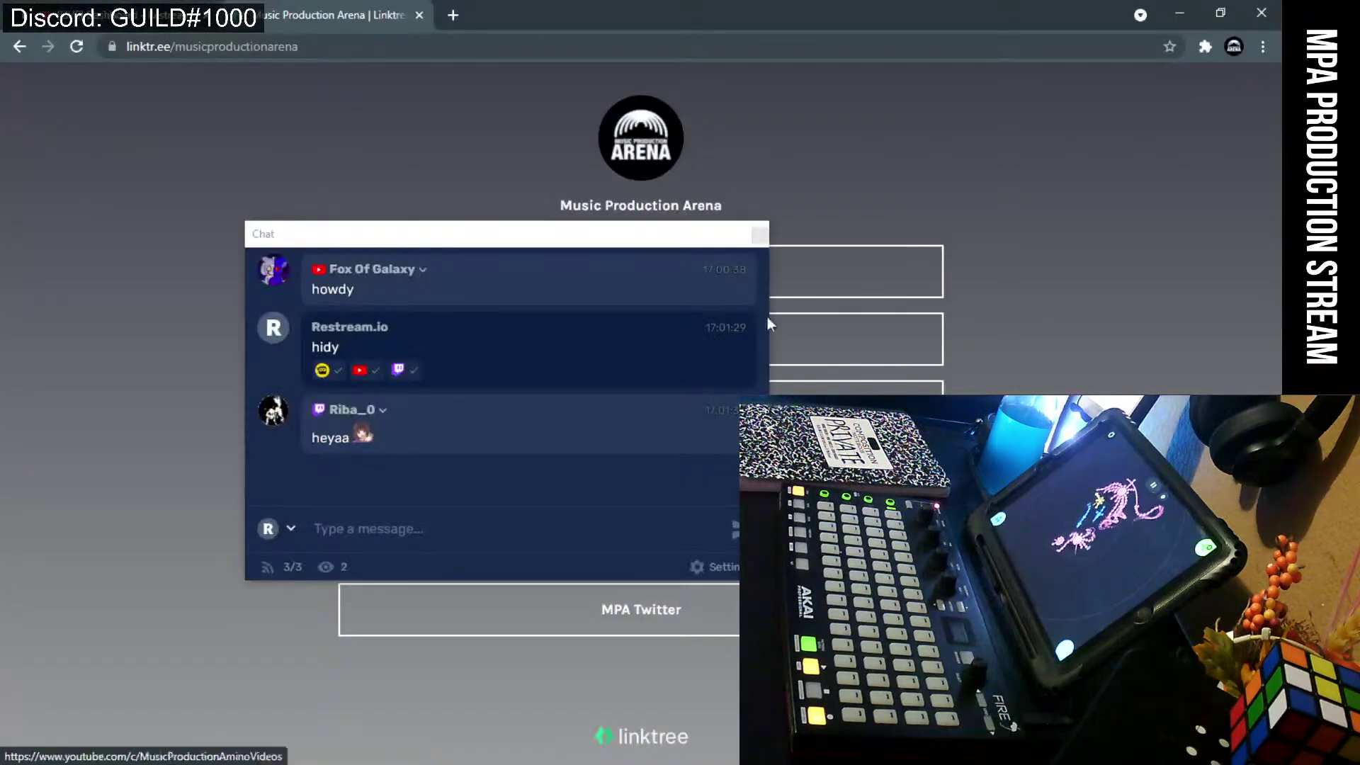
click(156, 27)
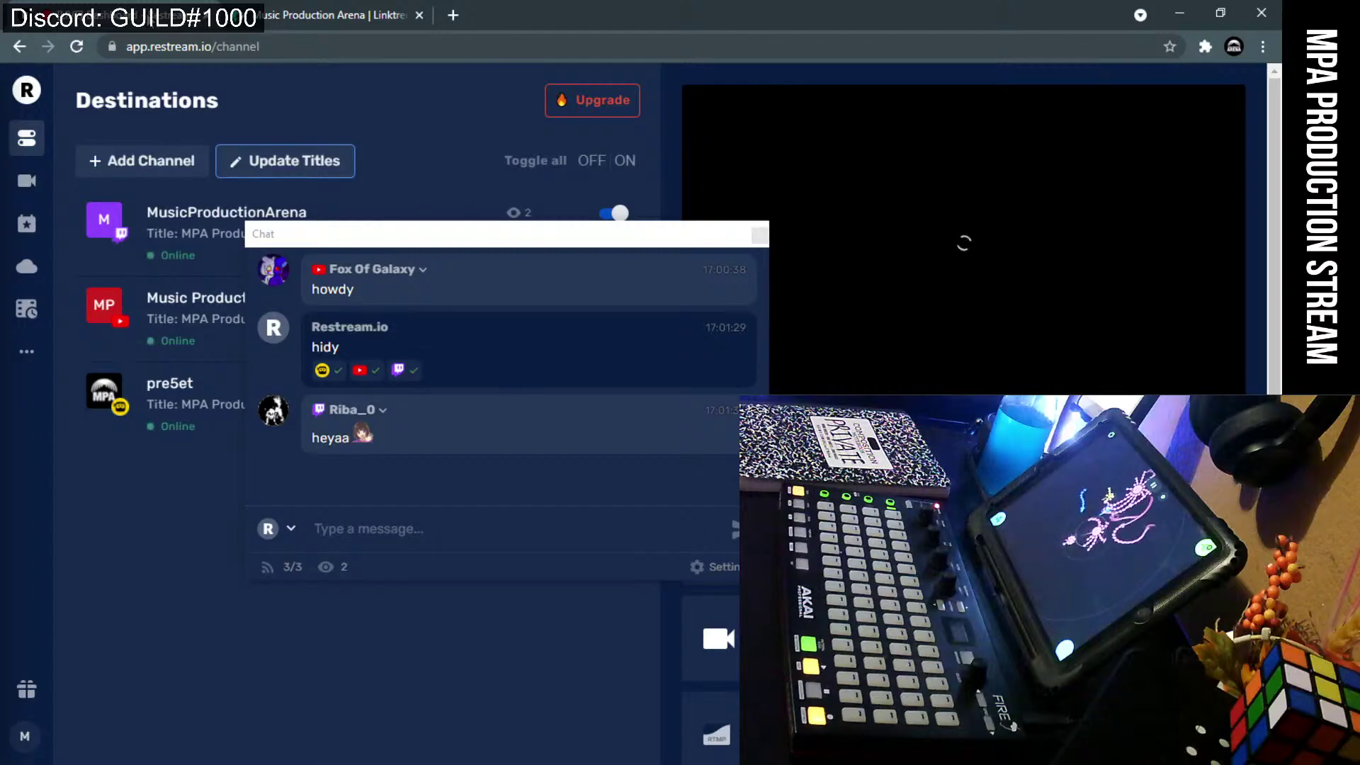
drag(402, 236, 385, 386)
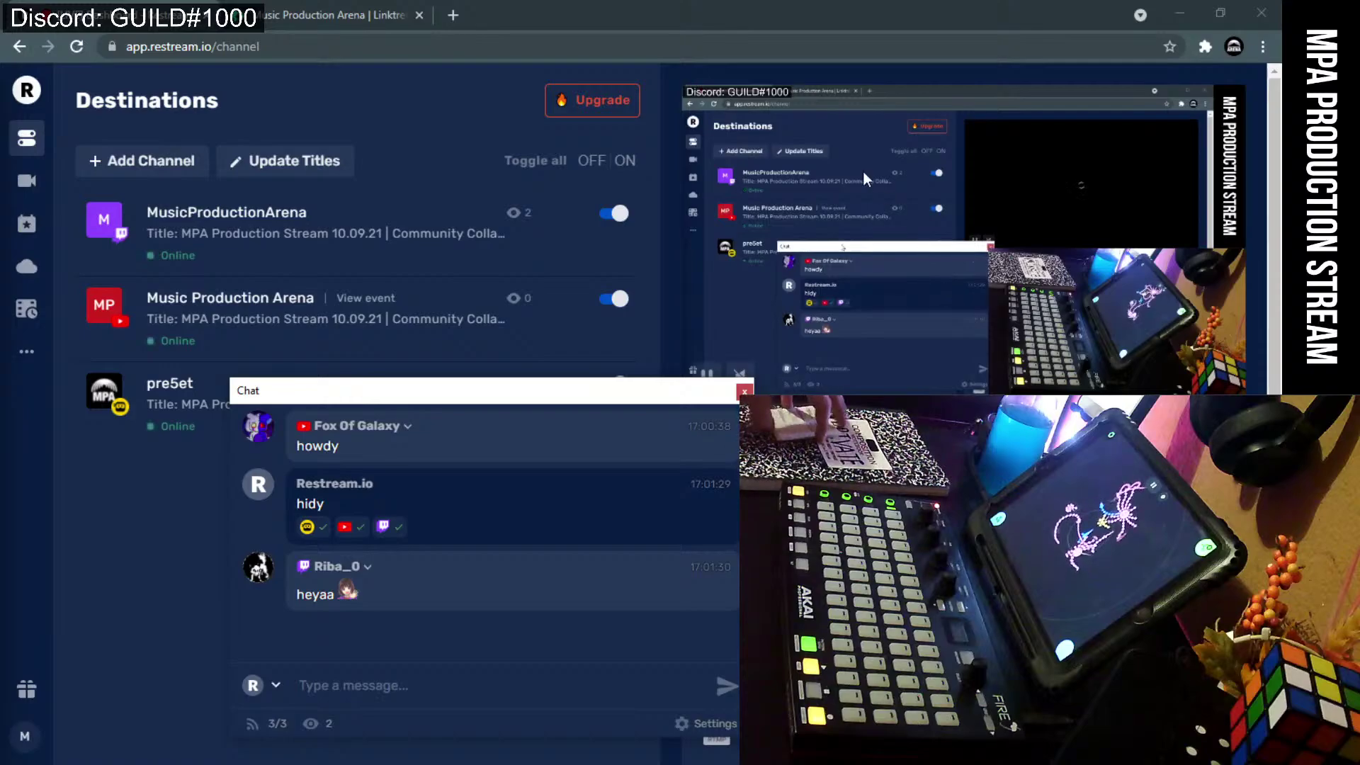
Show the Music Production Arena Linktree page and highlight its full web address.
click(298, 15)
click(233, 46)
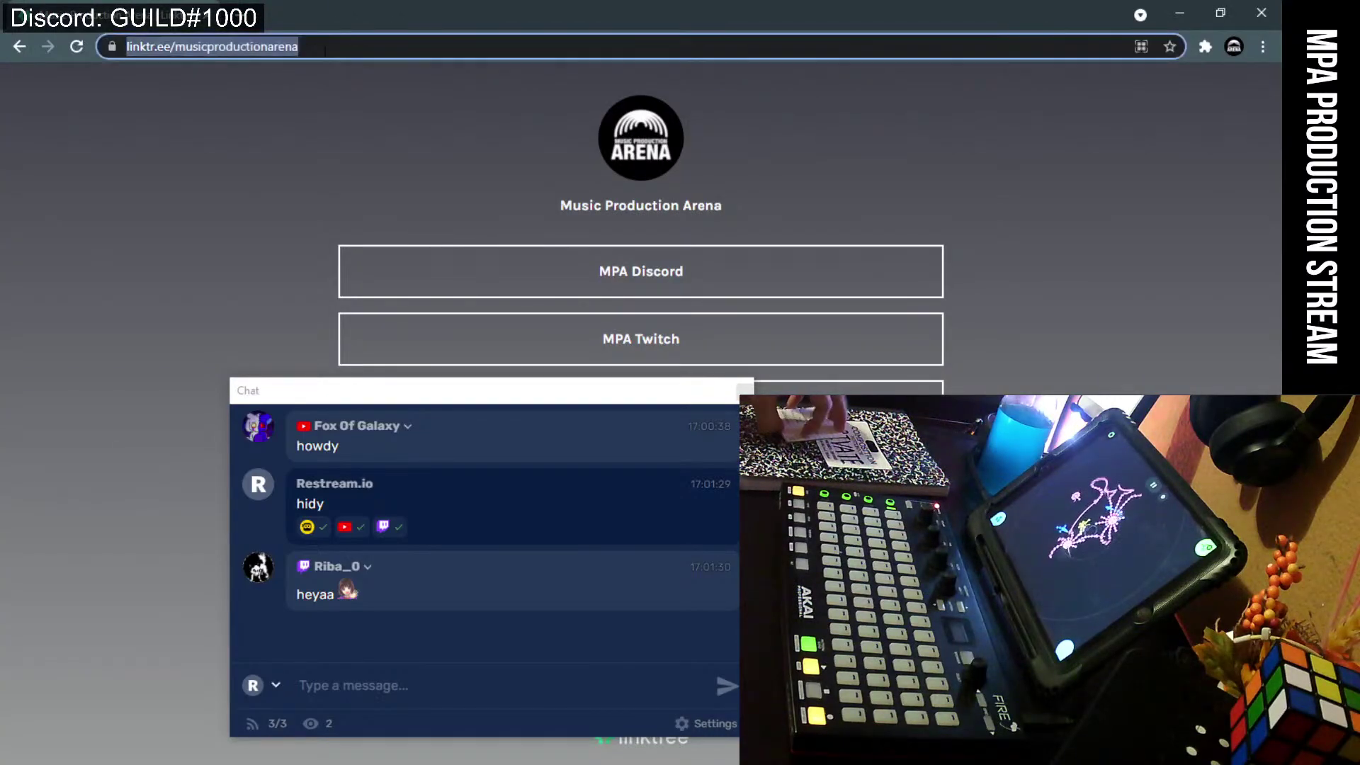
click(340, 46)
drag(340, 46, 2, 57)
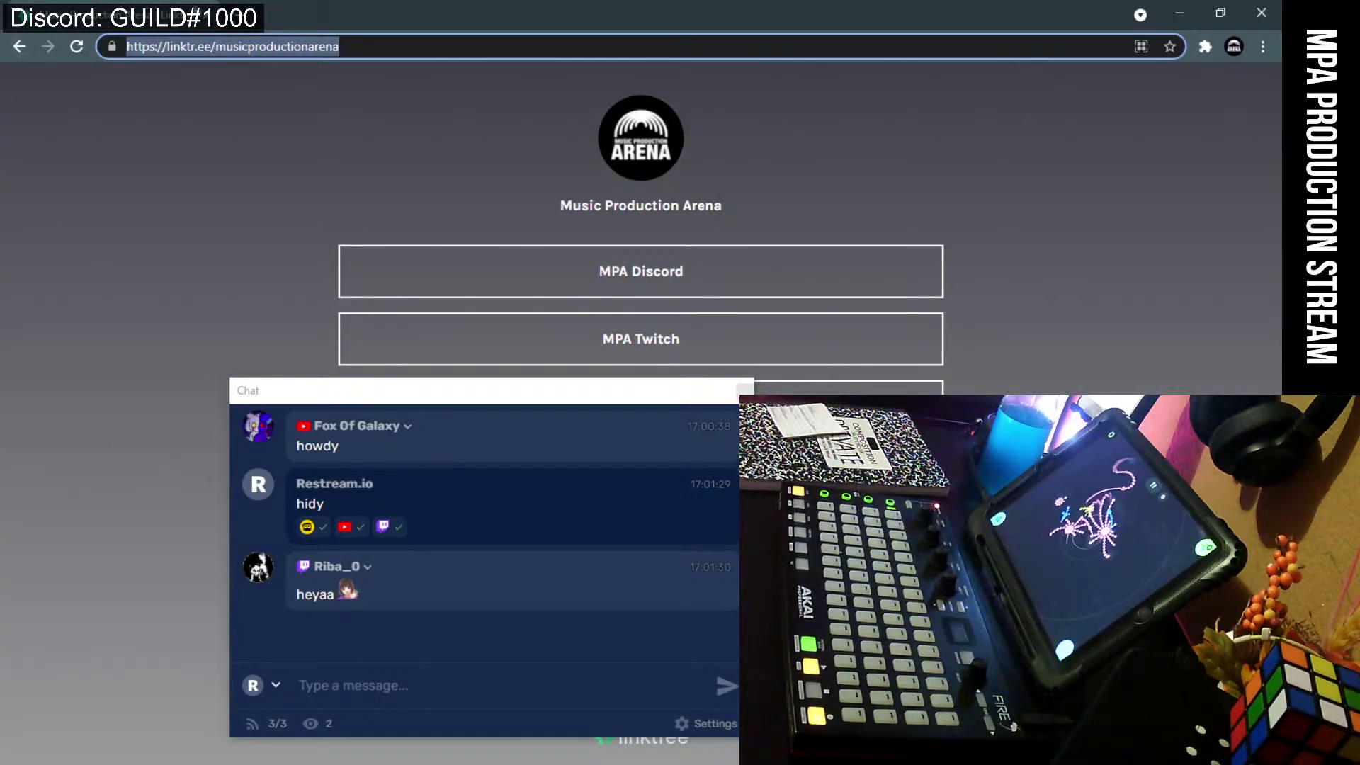
Return to FL Studio, then disable the OBS preview and move the OBS window off the collab spreadsheet.
key(alt+Tab)
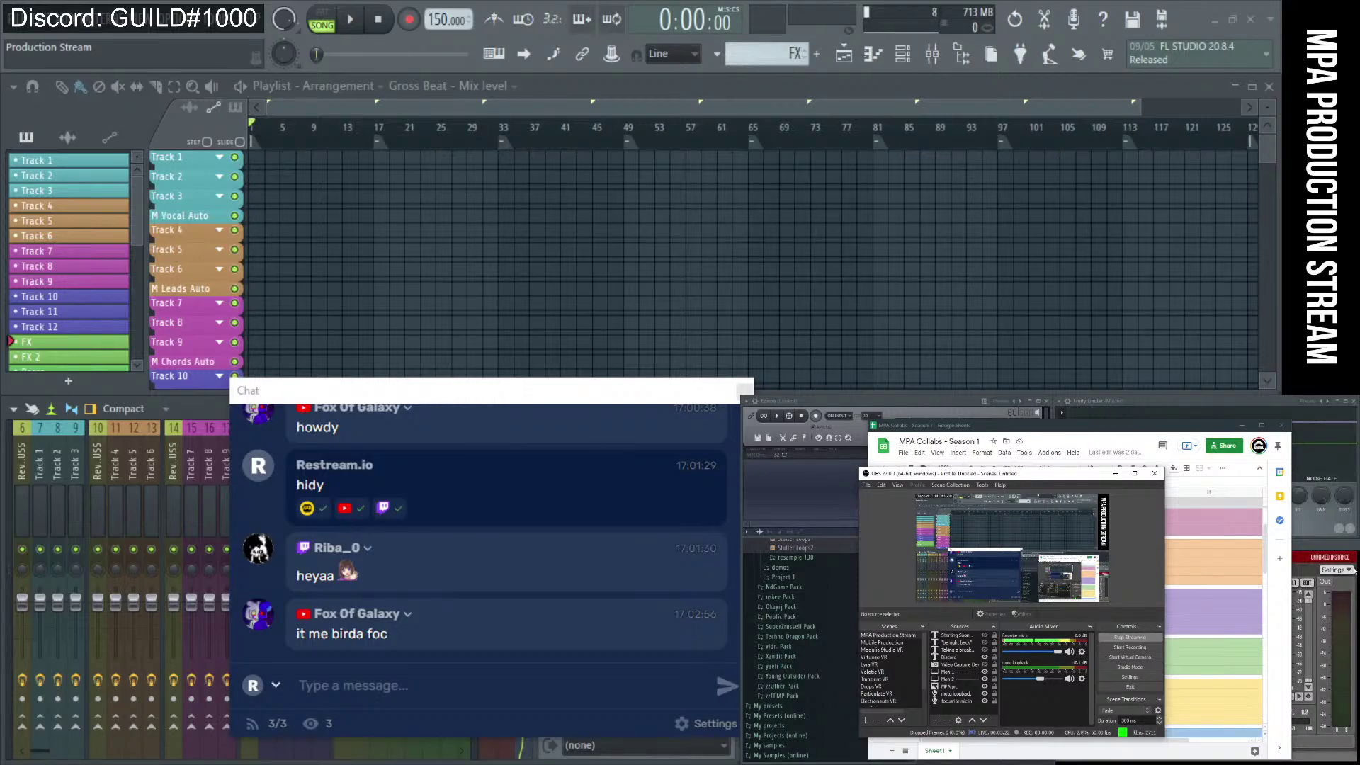
right_click(1140, 576)
click(1157, 584)
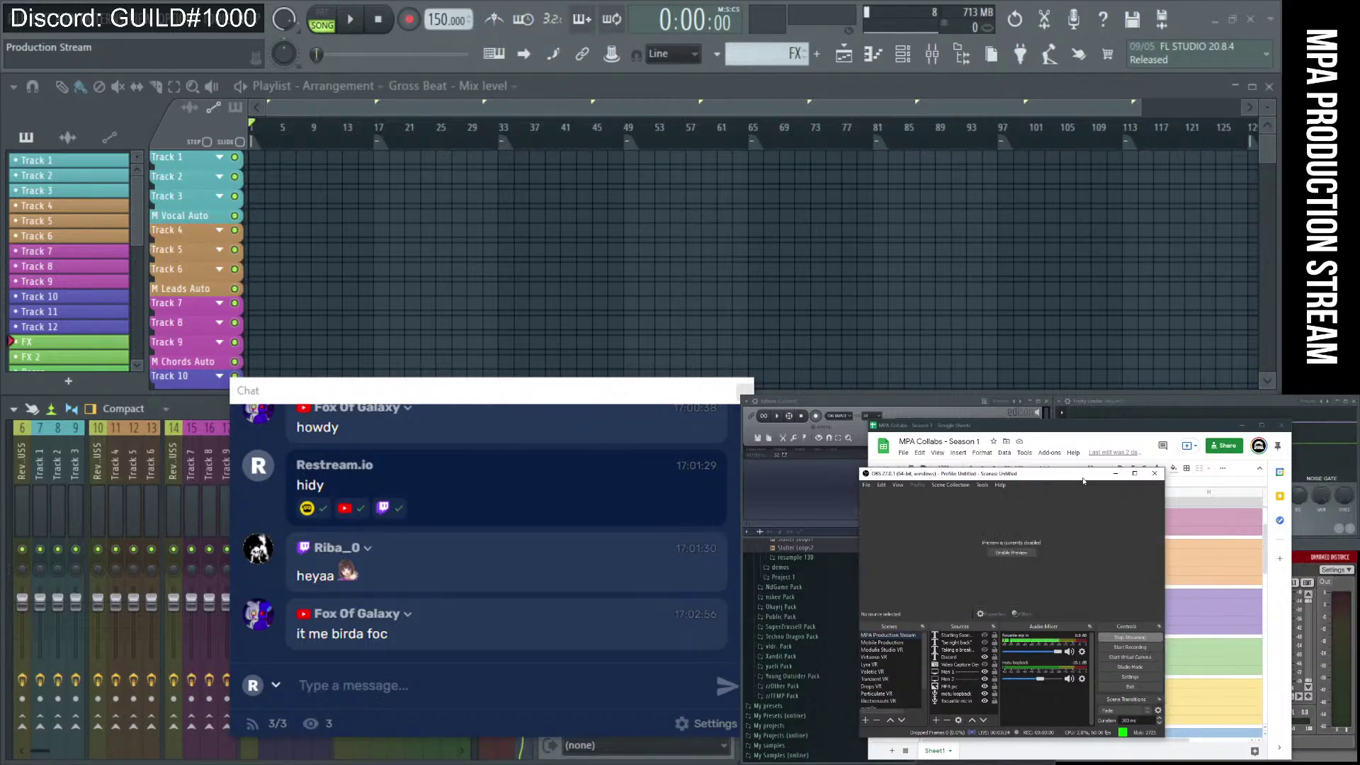
drag(1073, 475, 1067, 762)
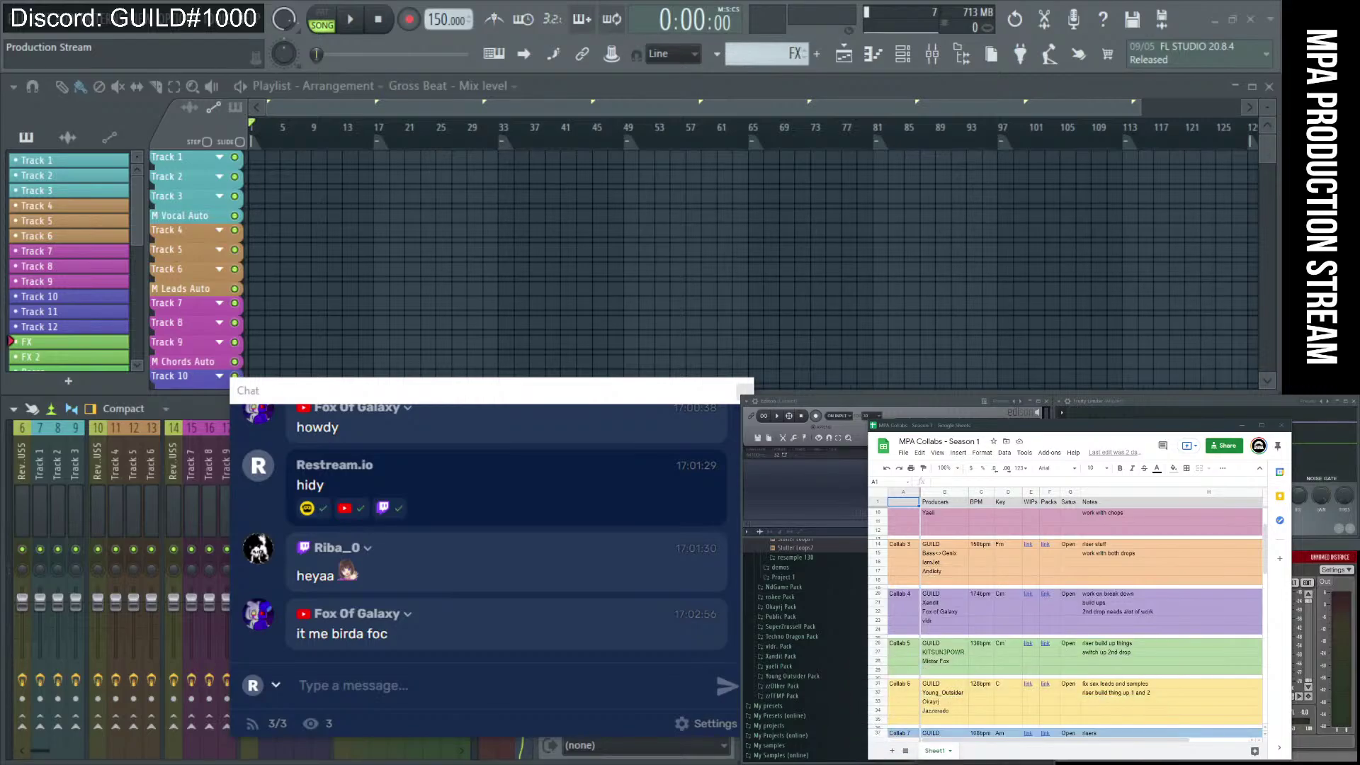
Maximize the MPA Collabs - Season 1 spreadsheet and set its zoom to 125%.
click(1262, 425)
click(1161, 502)
scroll(1151, 551, up, 3)
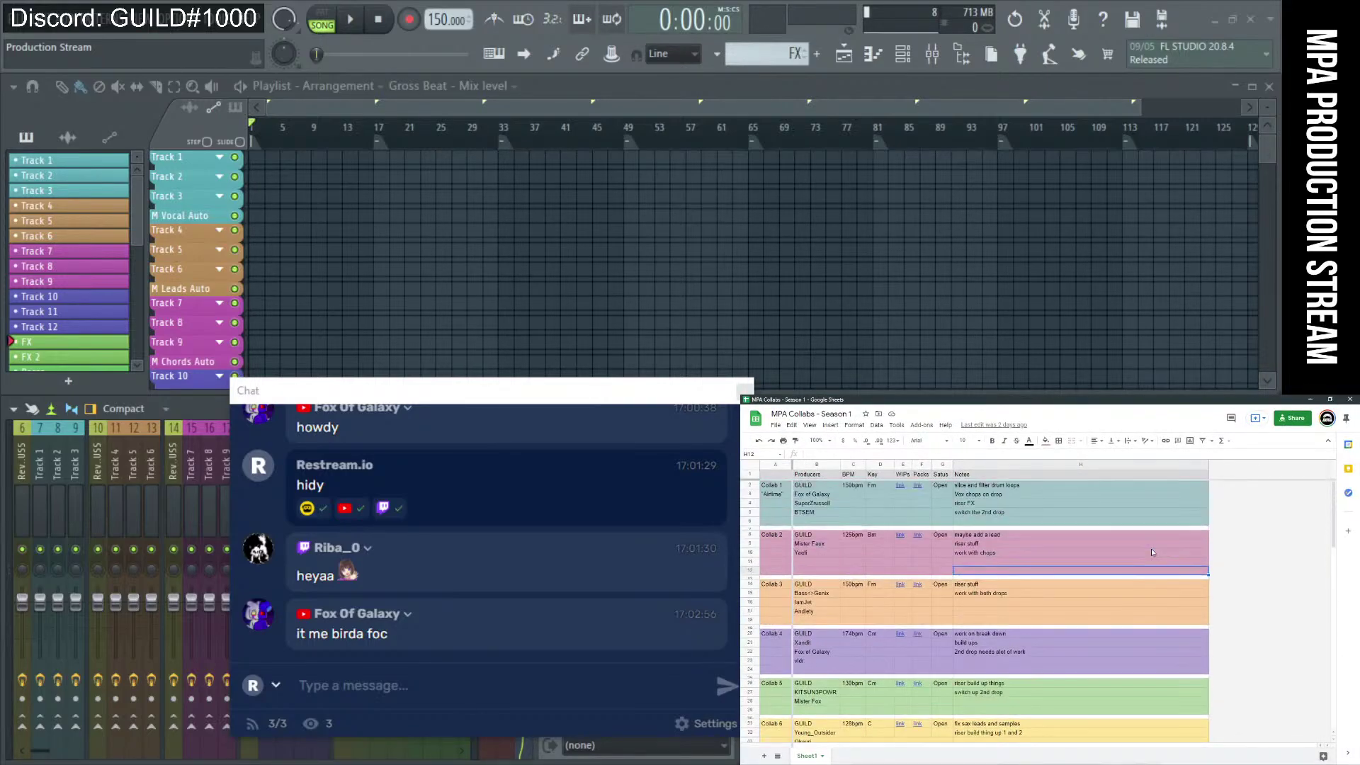
click(816, 440)
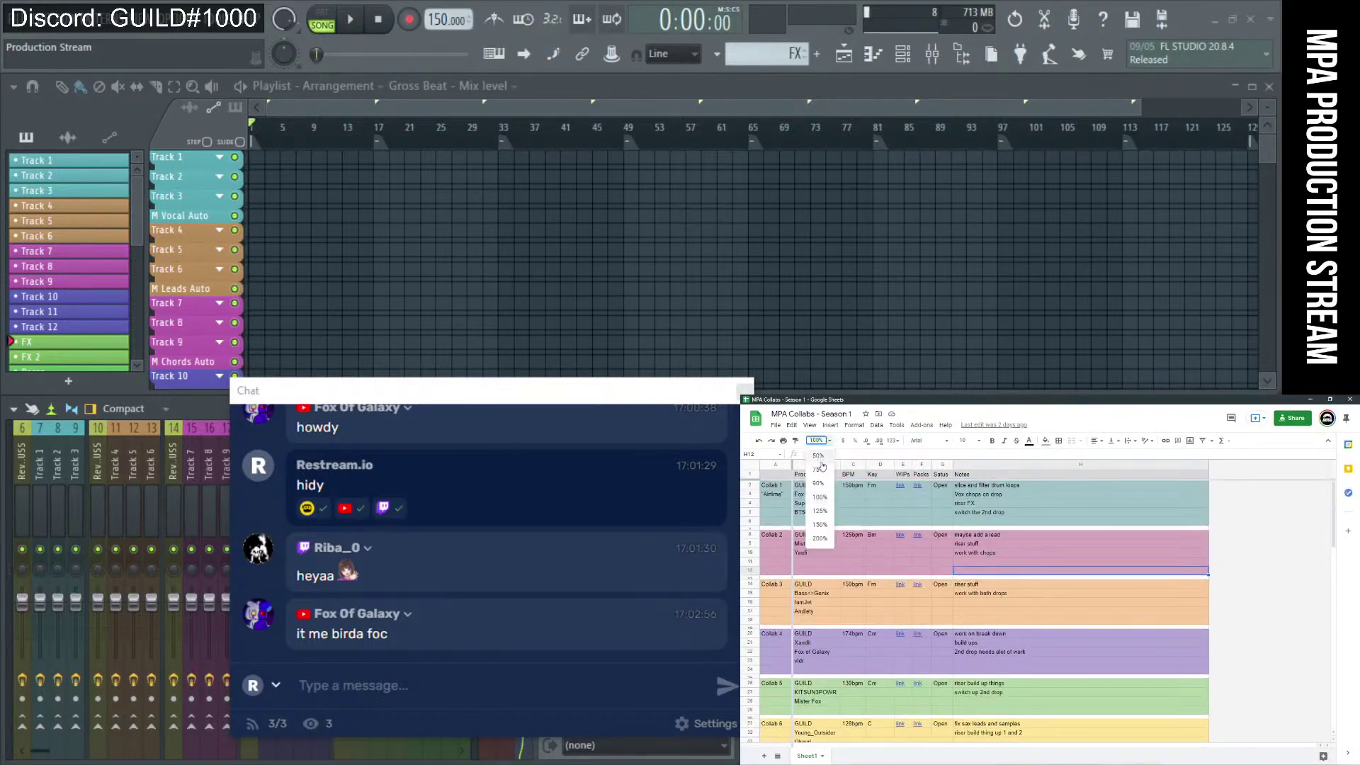
click(820, 515)
Look through the notes of the season's collabs in the spreadsheet, from Collab 1 down to Collab 6.
click(1141, 544)
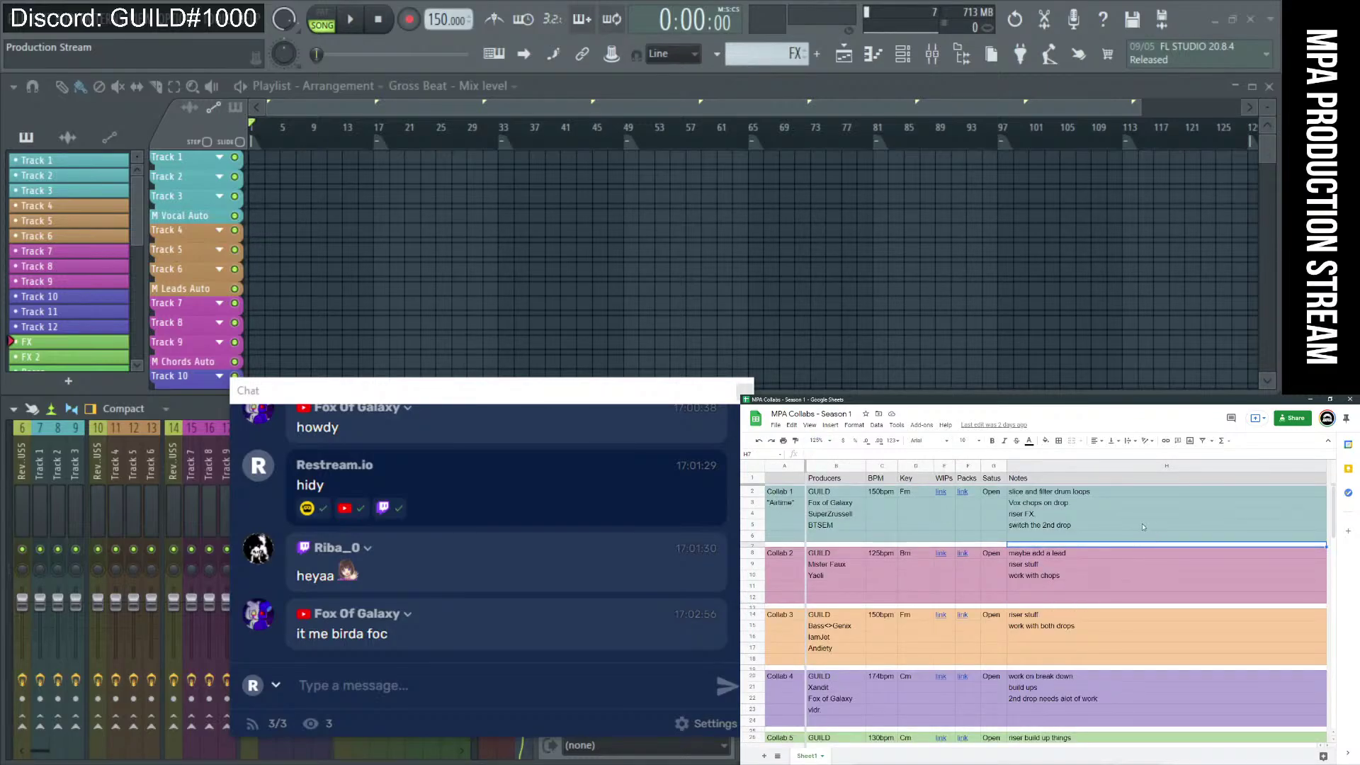
click(1189, 565)
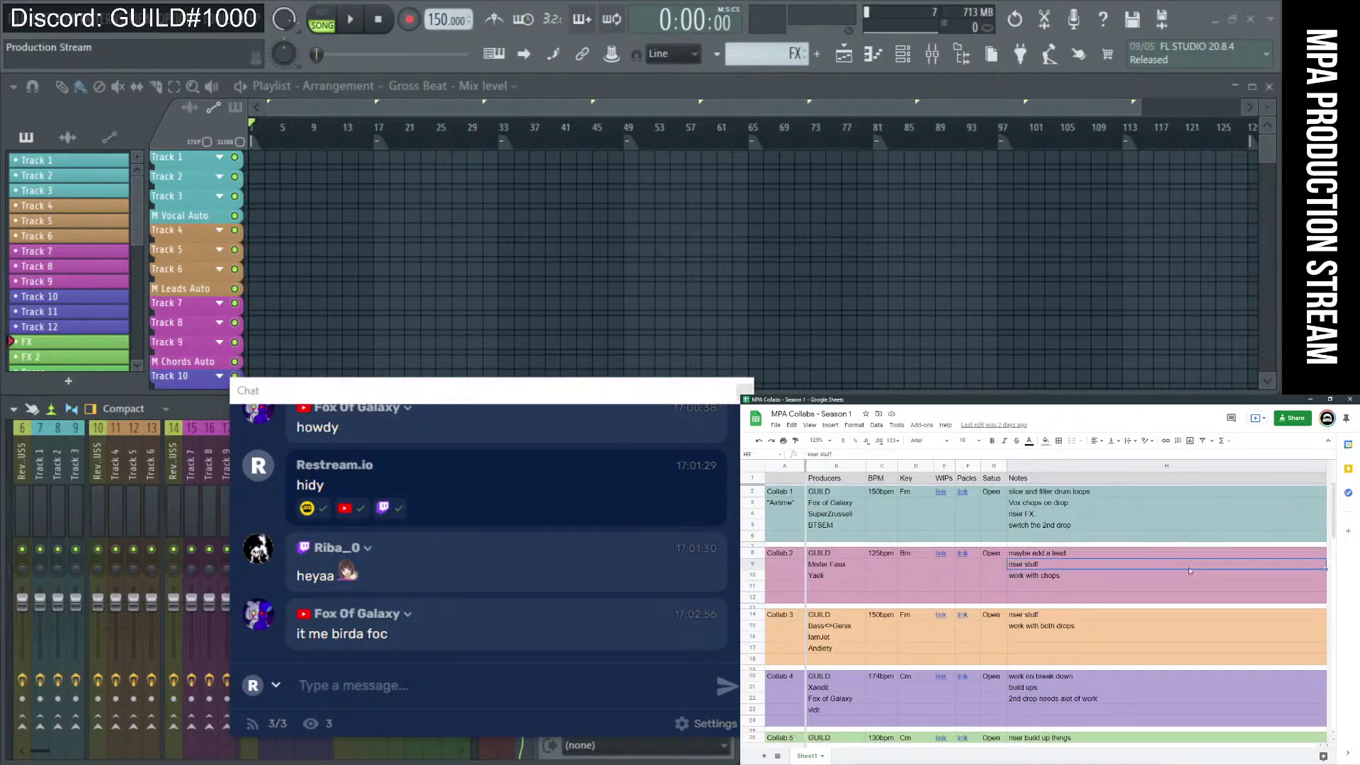
click(1185, 637)
scroll(1183, 665, down, 1)
click(1184, 680)
scroll(1185, 683, down, 2)
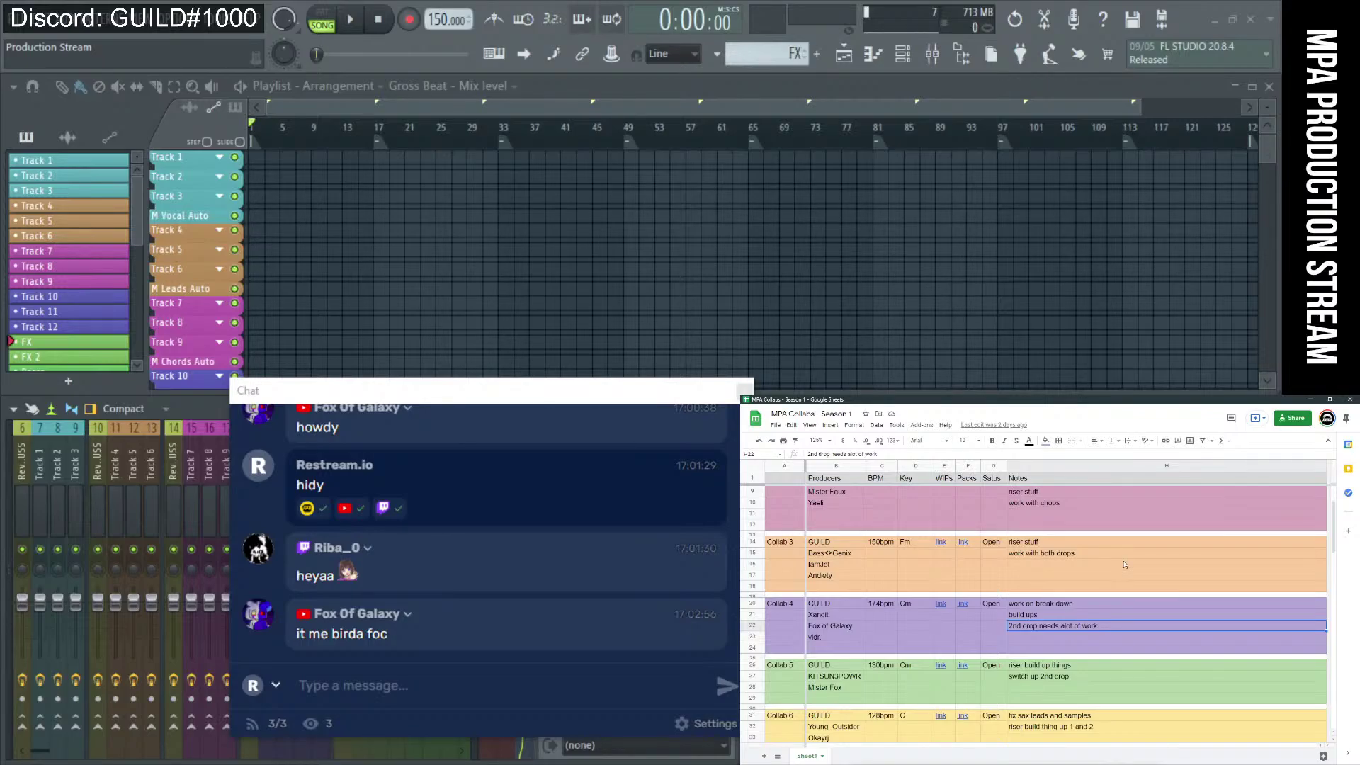
scroll(1125, 565, up, 2)
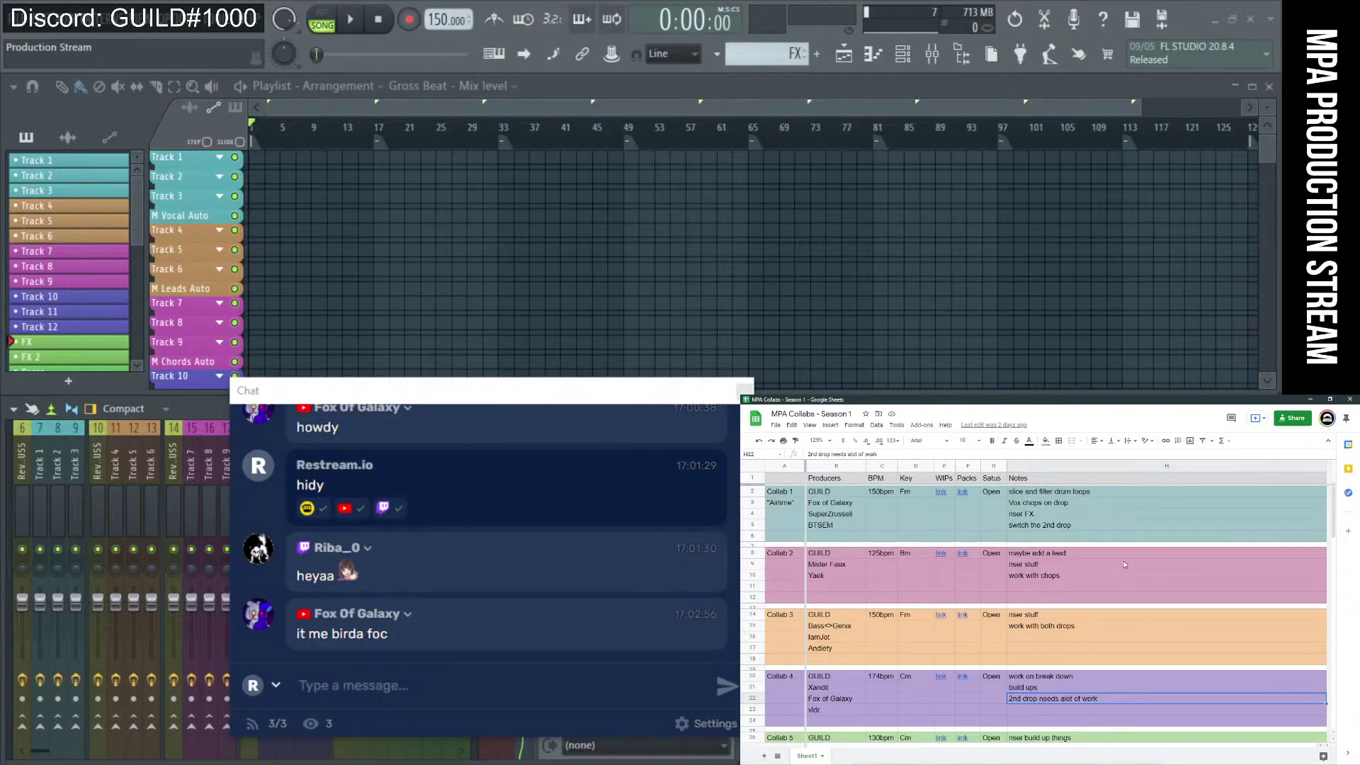
Examine the notes and the list of producers for Collab 1.
click(1150, 537)
click(1151, 525)
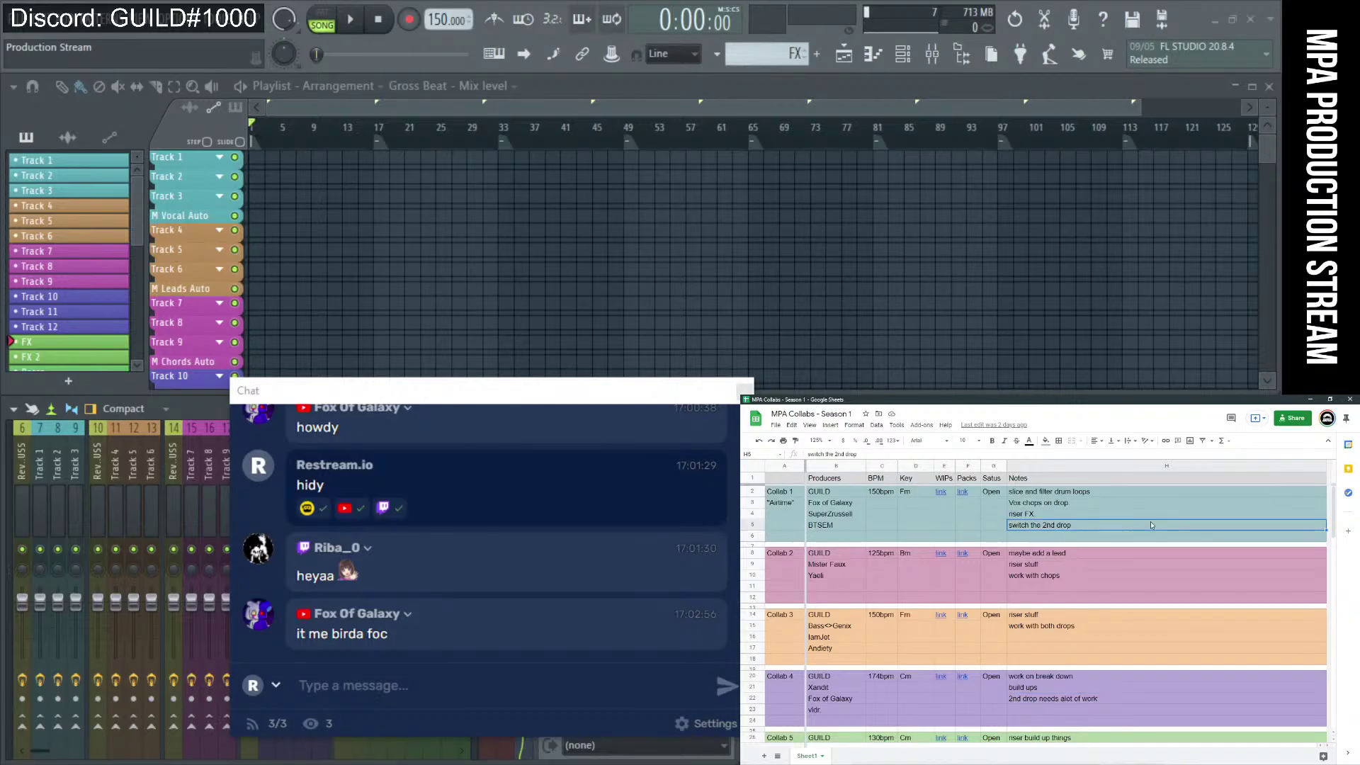
click(857, 502)
click(858, 524)
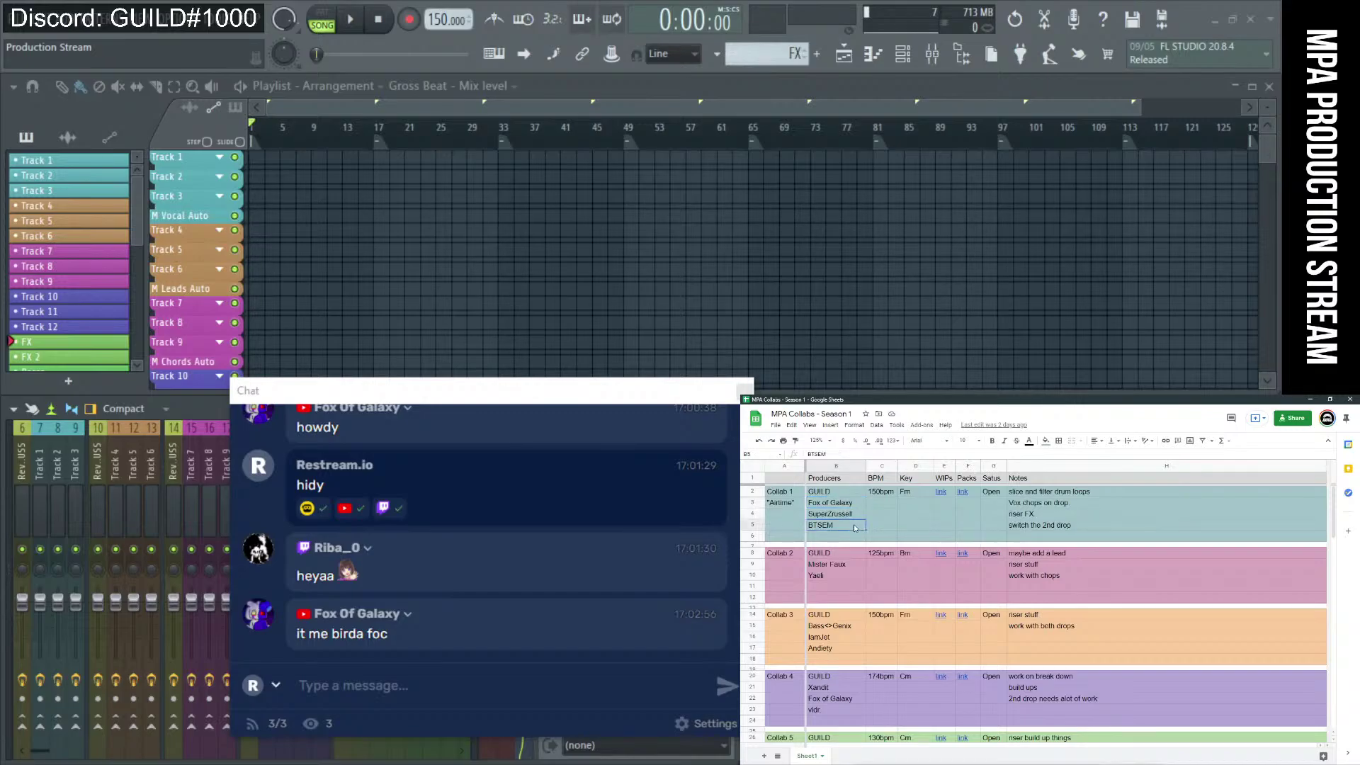
click(883, 513)
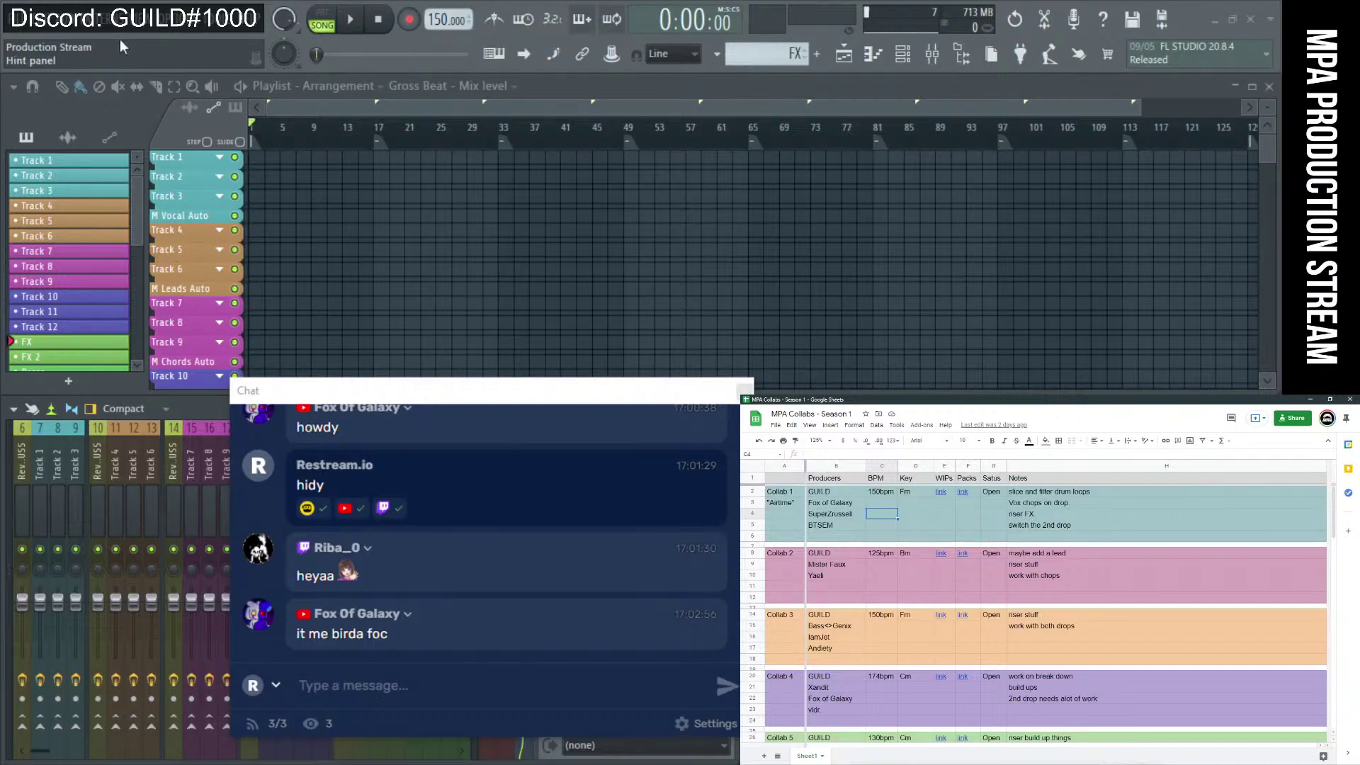
Start opening an existing project in FL Studio, discarding the changes to untitled.flp.
click(25, 31)
click(25, 33)
click(25, 34)
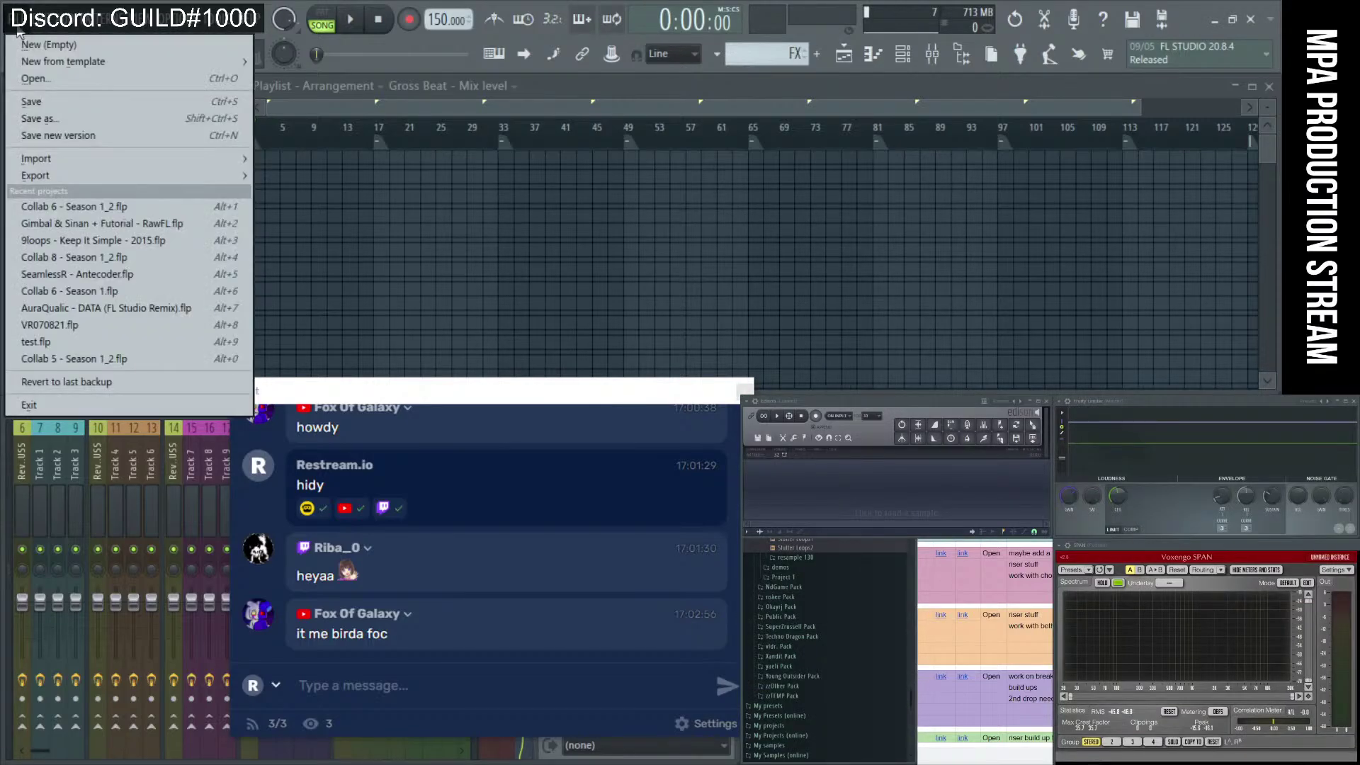
click(37, 77)
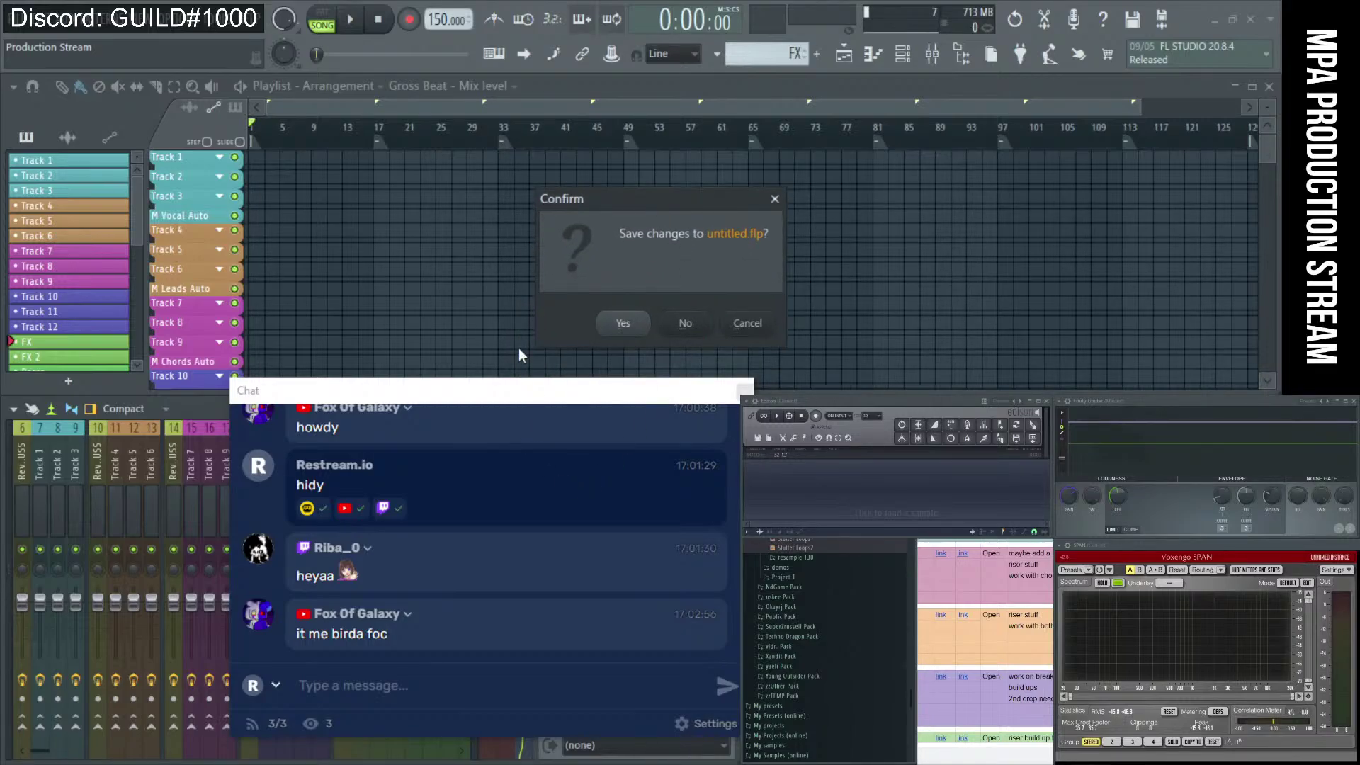
click(684, 324)
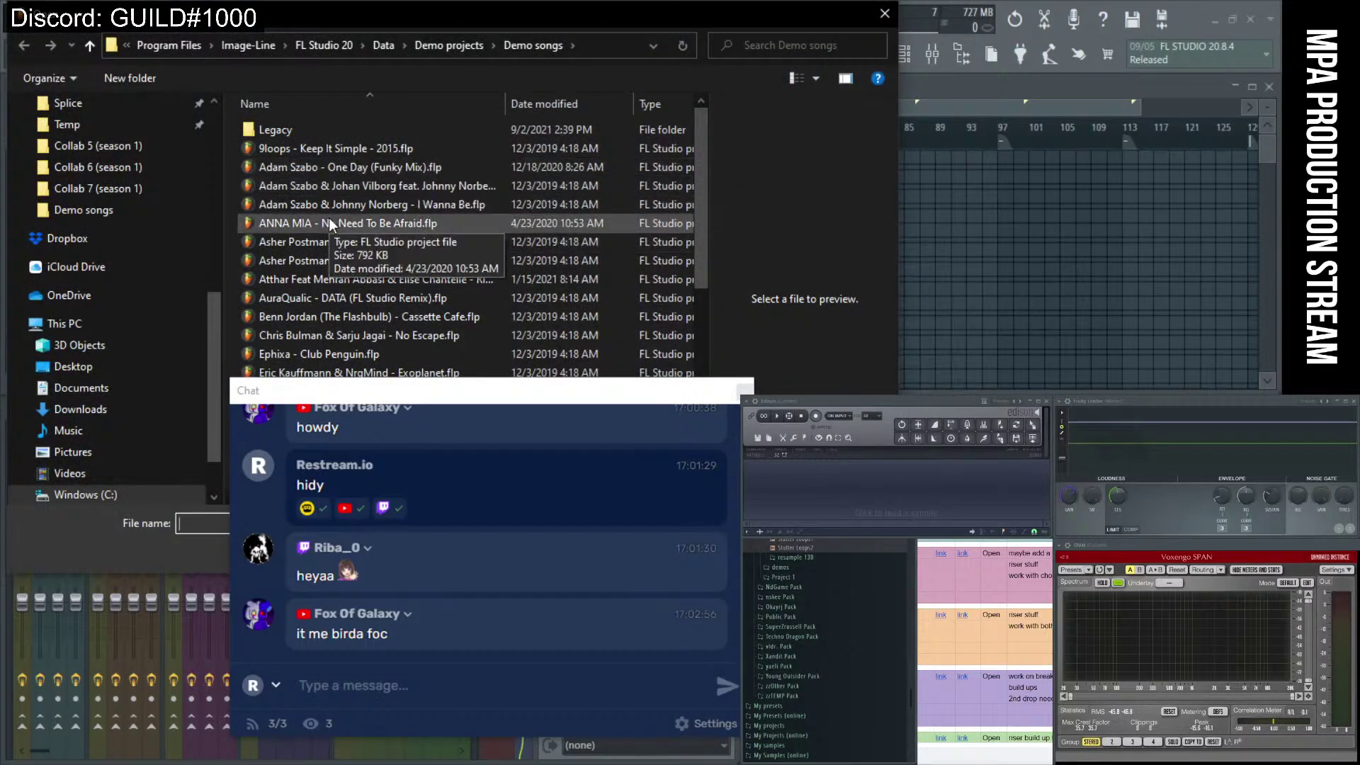
Look through the quick-access folders and the demo songs list, moving the chat window clear of the file list.
scroll(129, 206, up, 5)
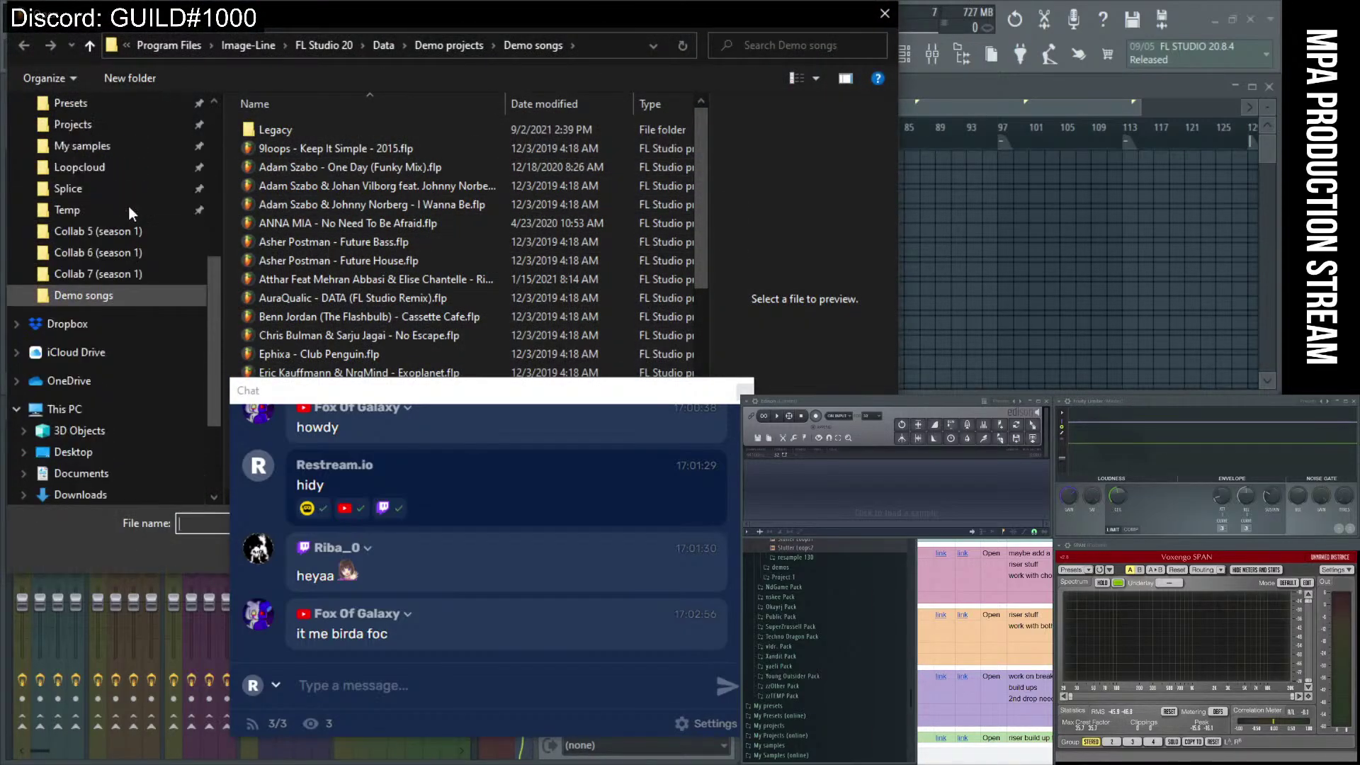
scroll(128, 206, up, 2)
click(127, 295)
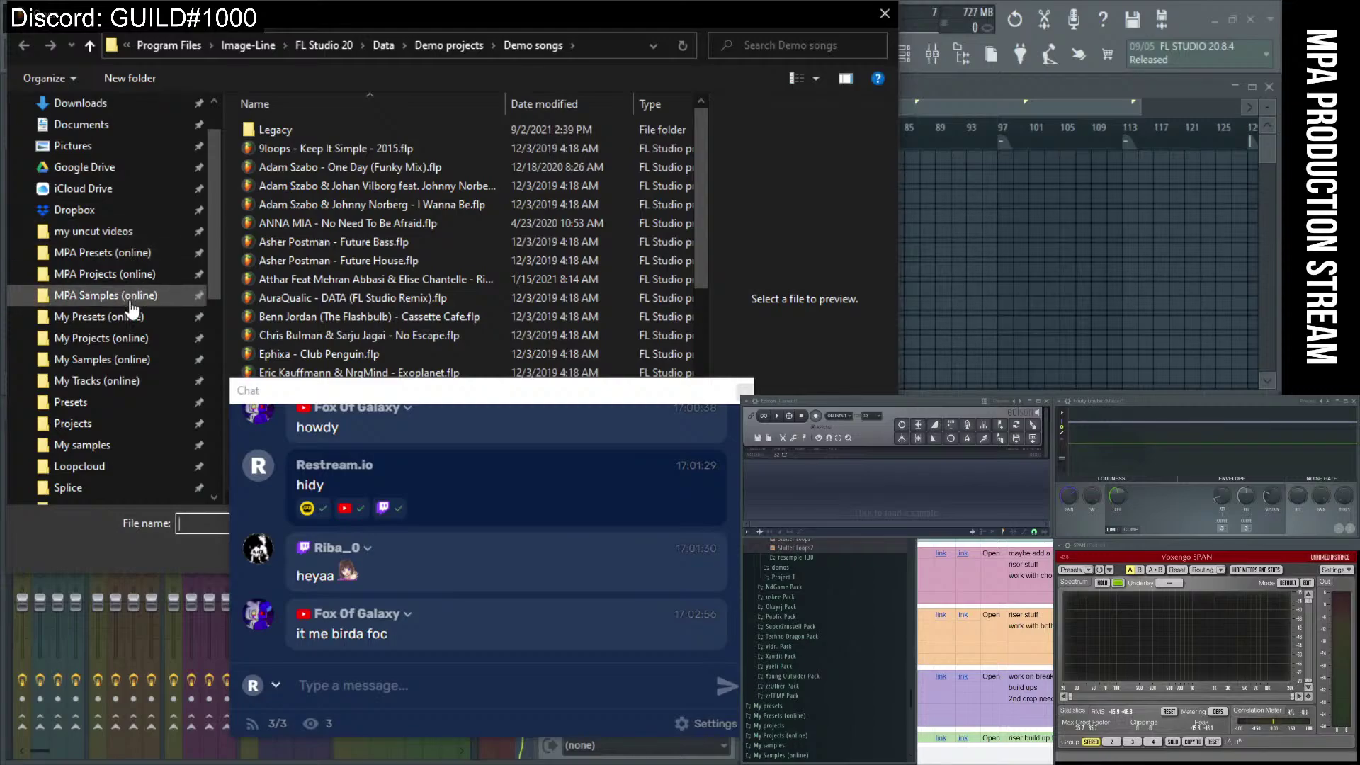
drag(398, 389, 763, 376)
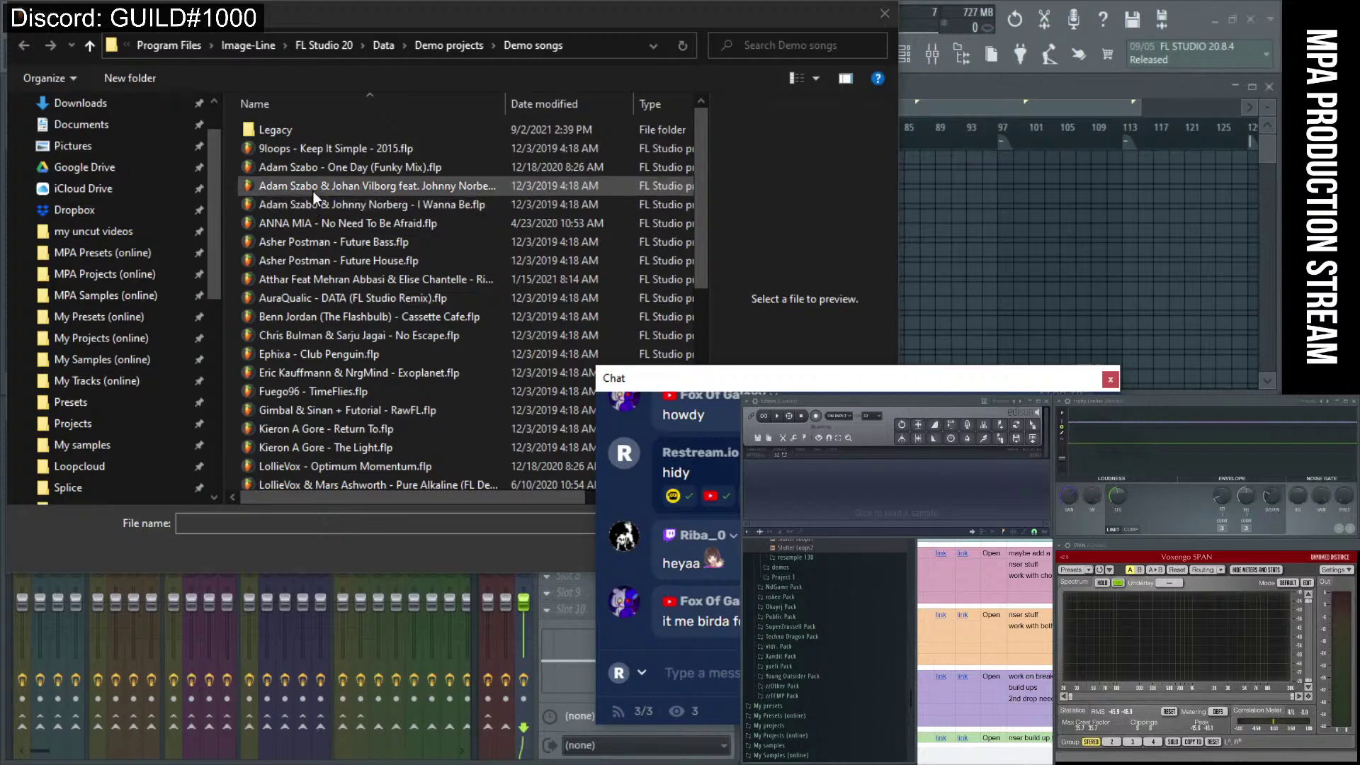
scroll(333, 258, down, 8)
scroll(333, 258, up, 10)
scroll(338, 351, down, 5)
scroll(337, 351, up, 5)
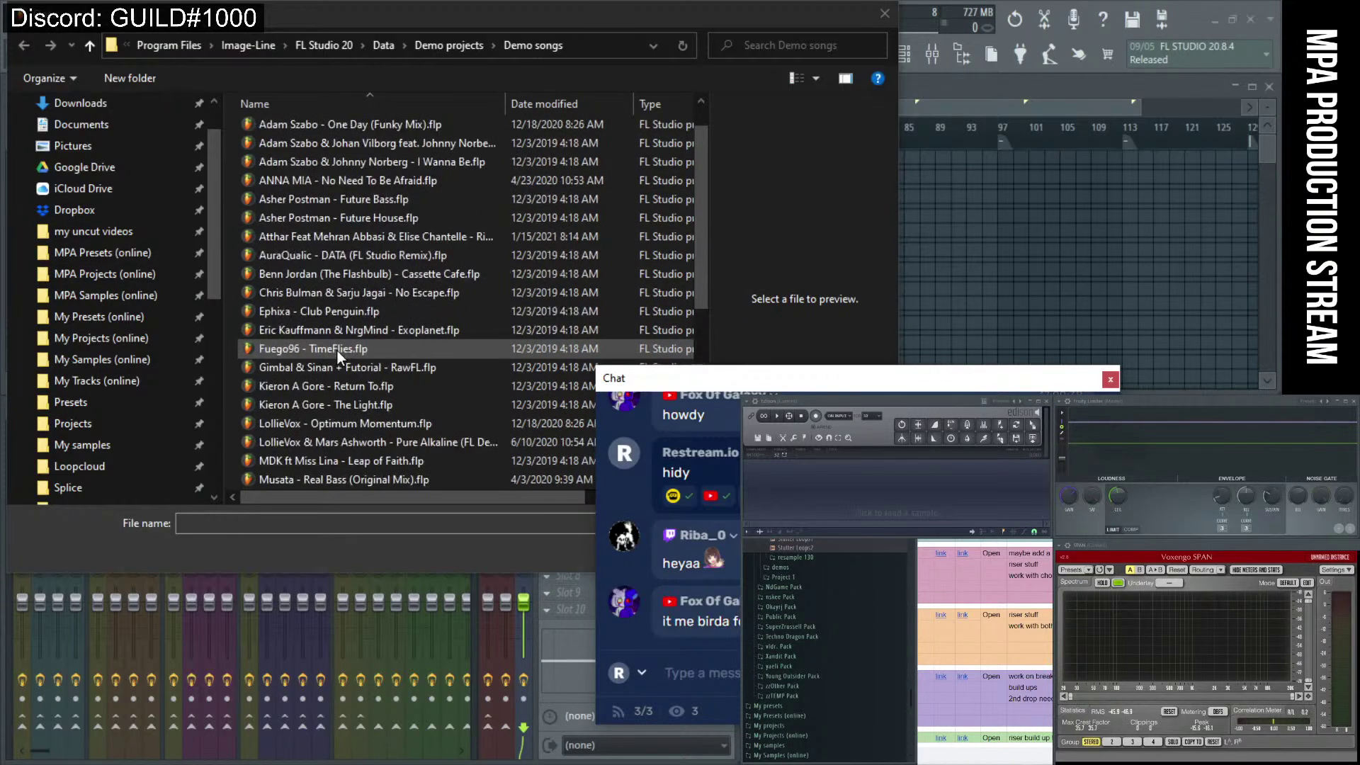
scroll(337, 350, up, 1)
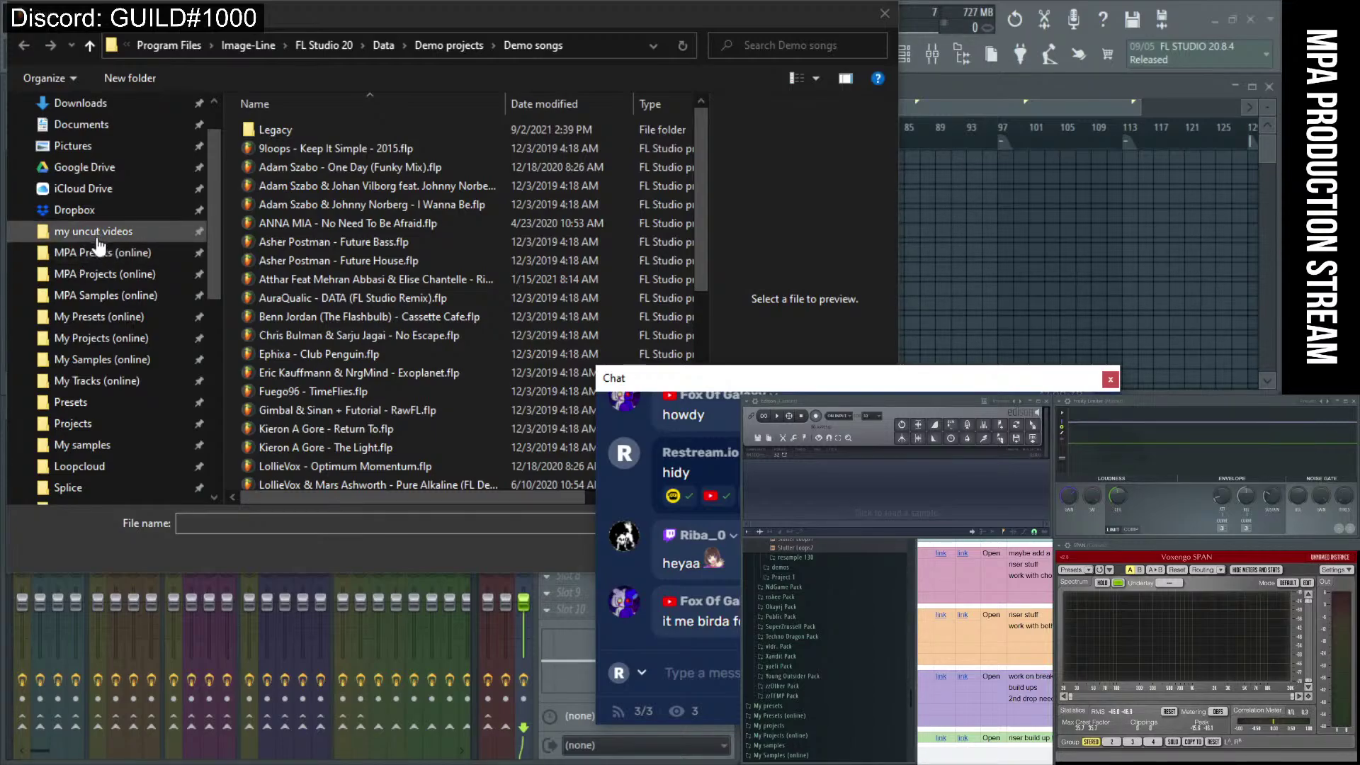
Open Collab 1 - Season 1_2.flp from MPA Projects (online) > MPA Community Collabs > Season 1 > Collab 1 (season 1).
click(129, 282)
click(276, 129)
double_click(277, 129)
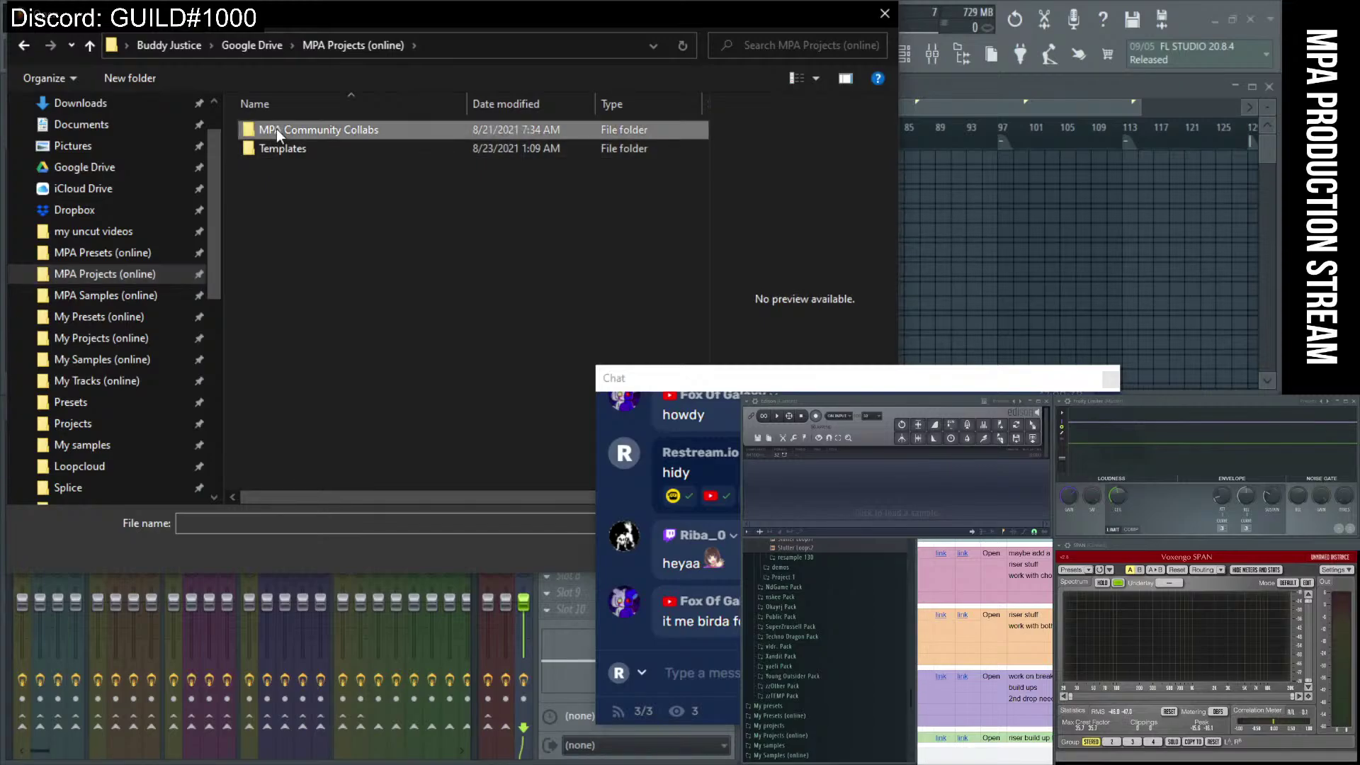
double_click(276, 128)
double_click(277, 129)
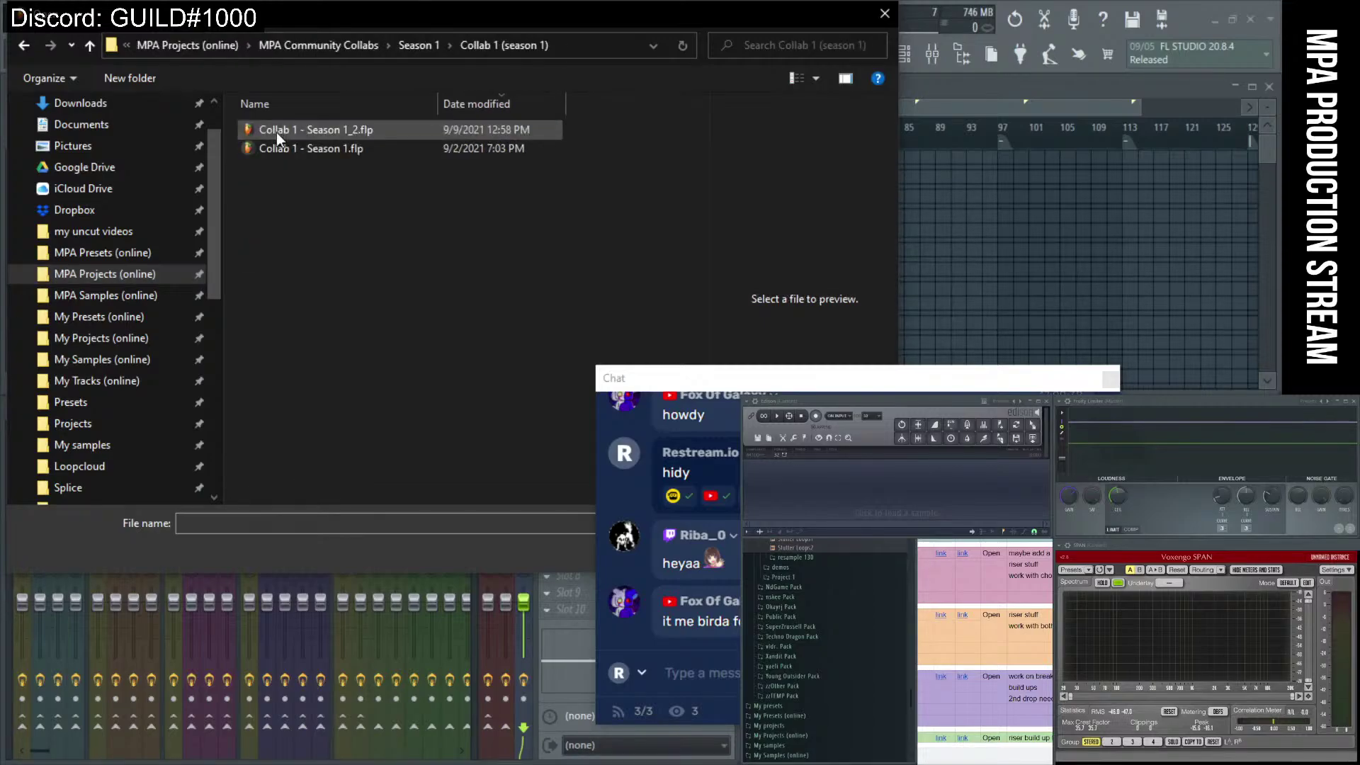
double_click(284, 133)
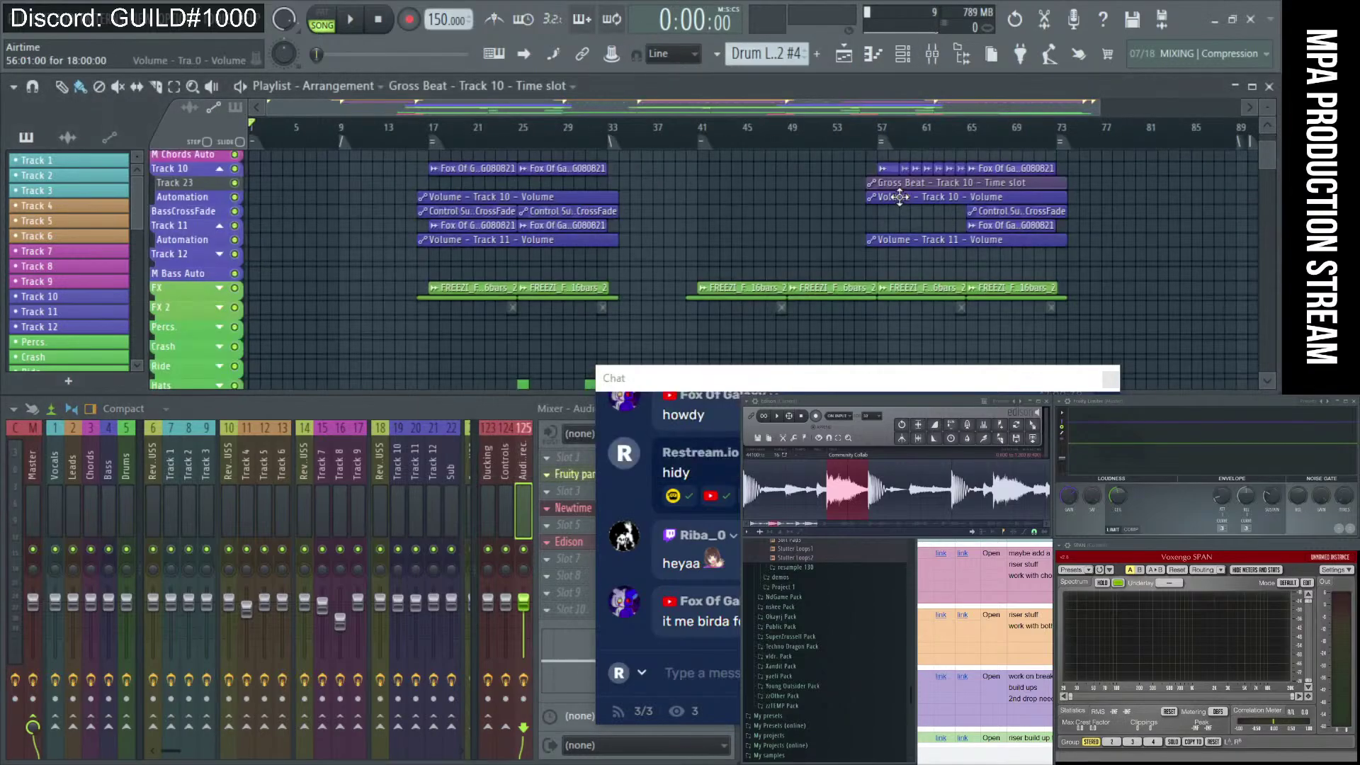
Check the song's extent by placing the playhead at bar 9, at bar 89, and back at bar 9.
click(341, 129)
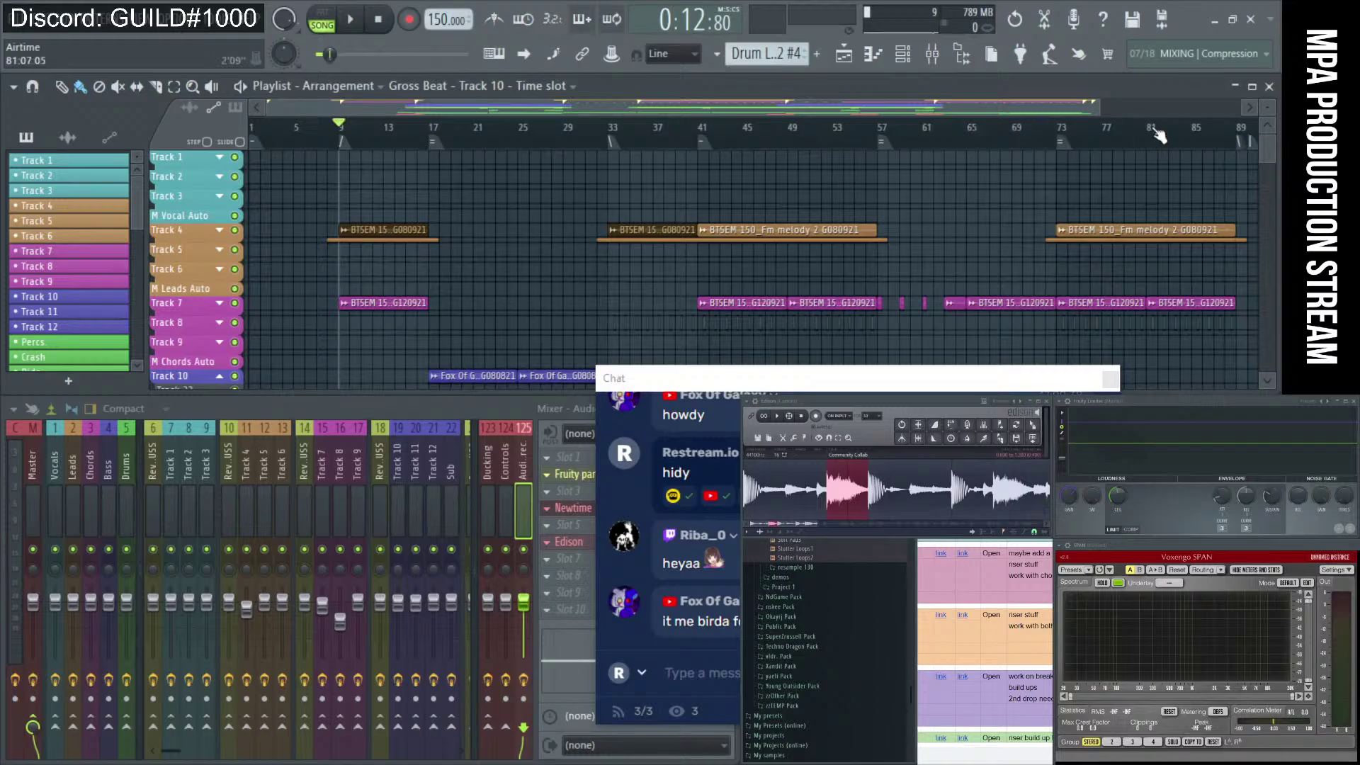
click(1240, 131)
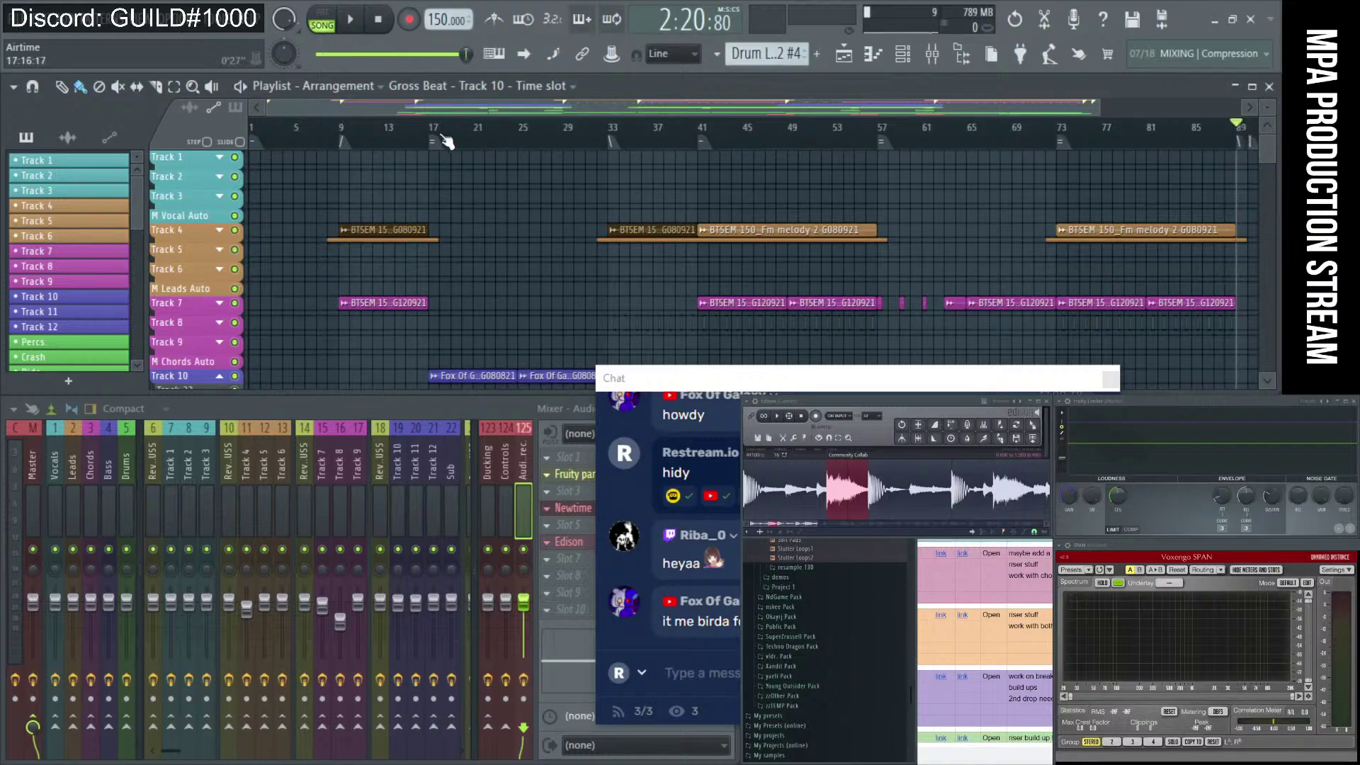
click(341, 131)
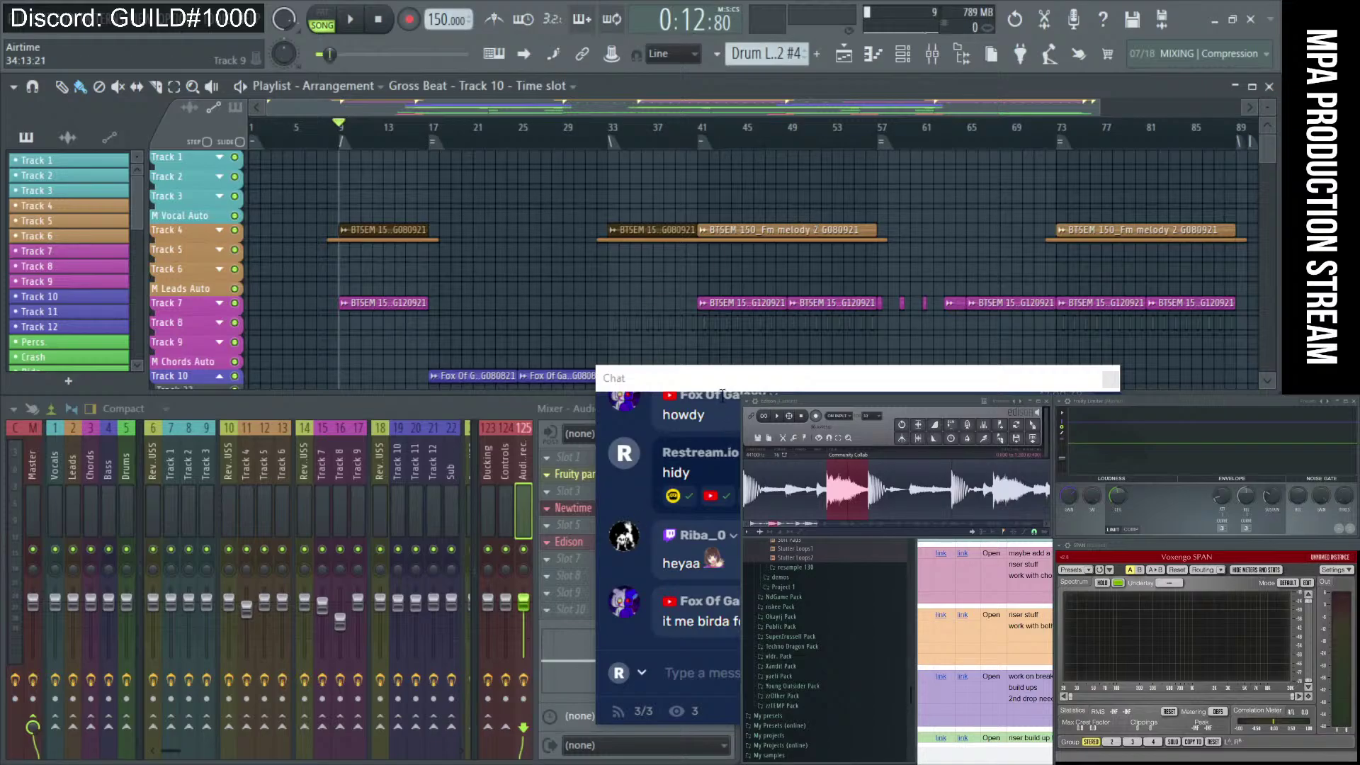
Move the chat window back over the mixer and read the latest viewer message.
drag(715, 386, 423, 359)
double_click(374, 595)
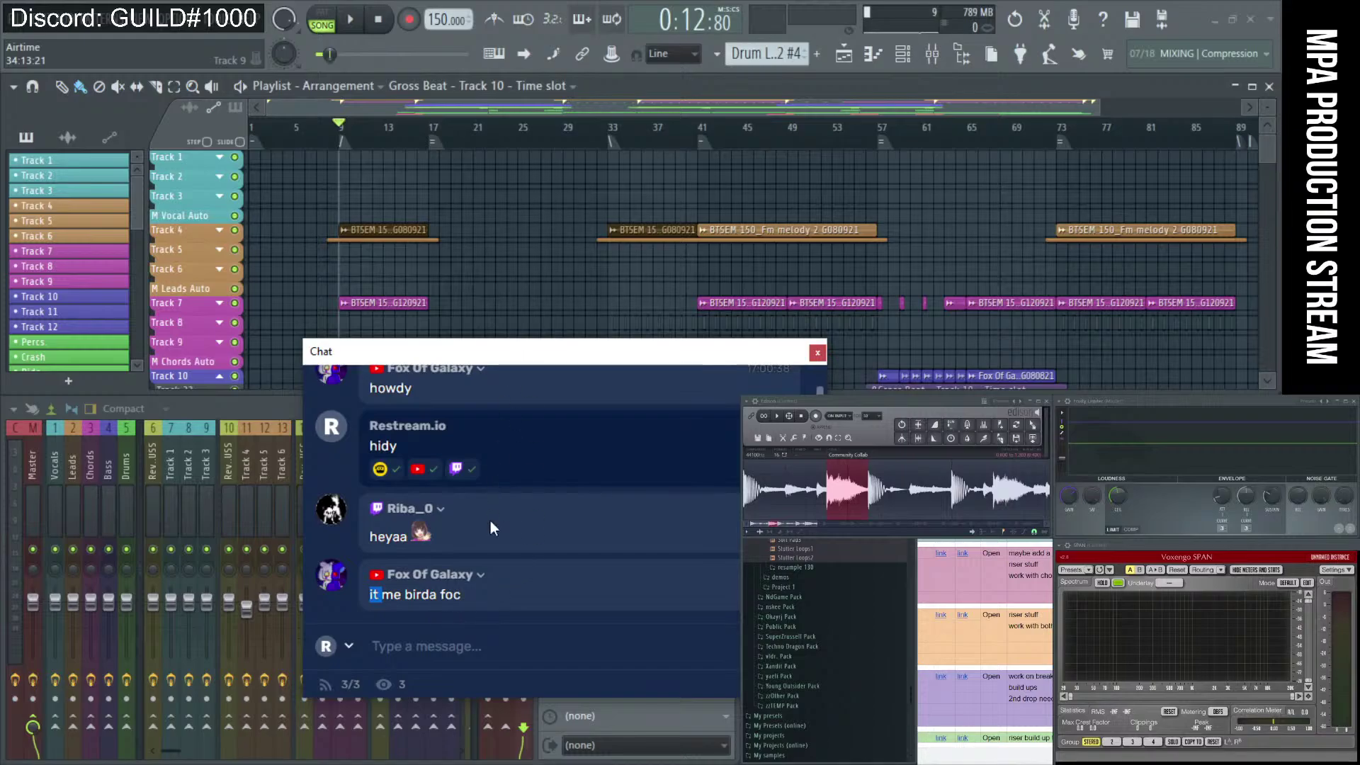
Move the chat window clear of the playlist and mixer, and place the playhead at bar 17.
scroll(490, 520, up, 1)
drag(418, 355, 907, 446)
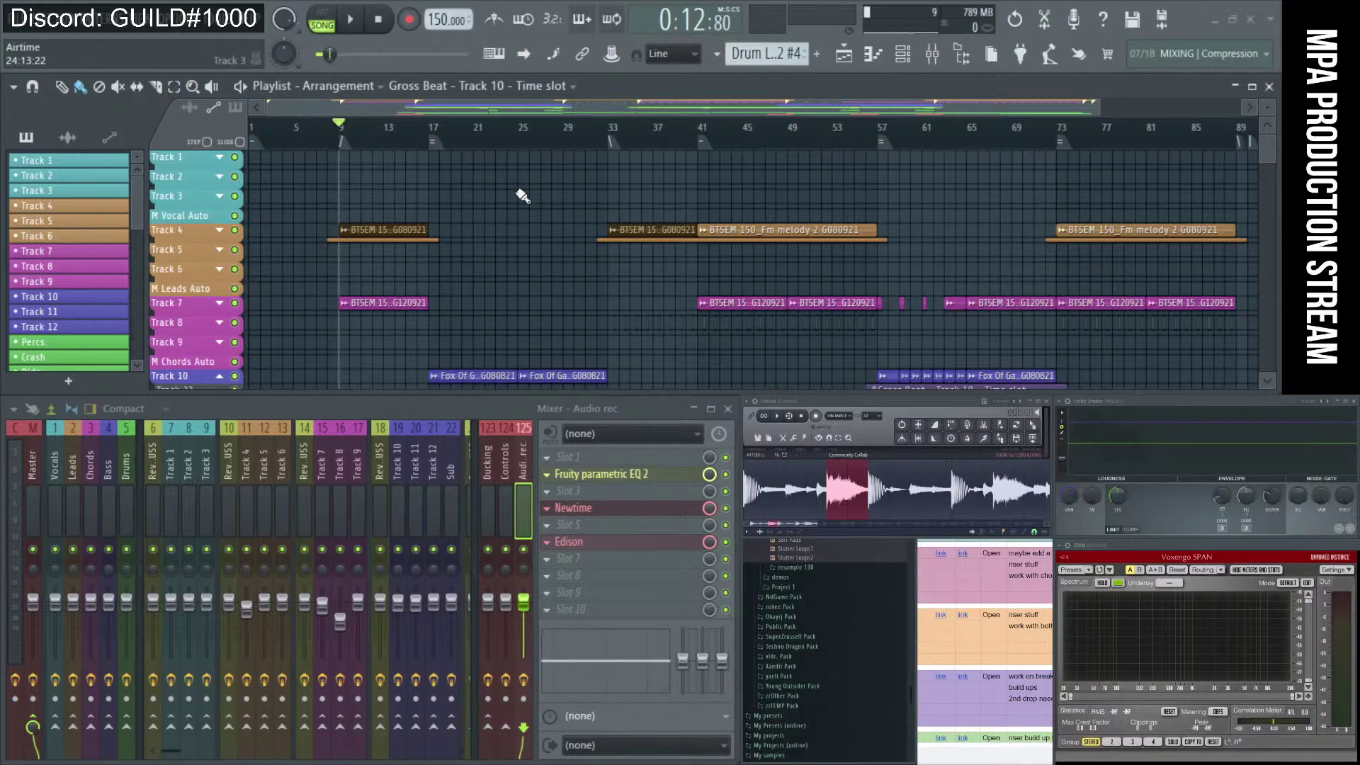
scroll(595, 280, down, 5)
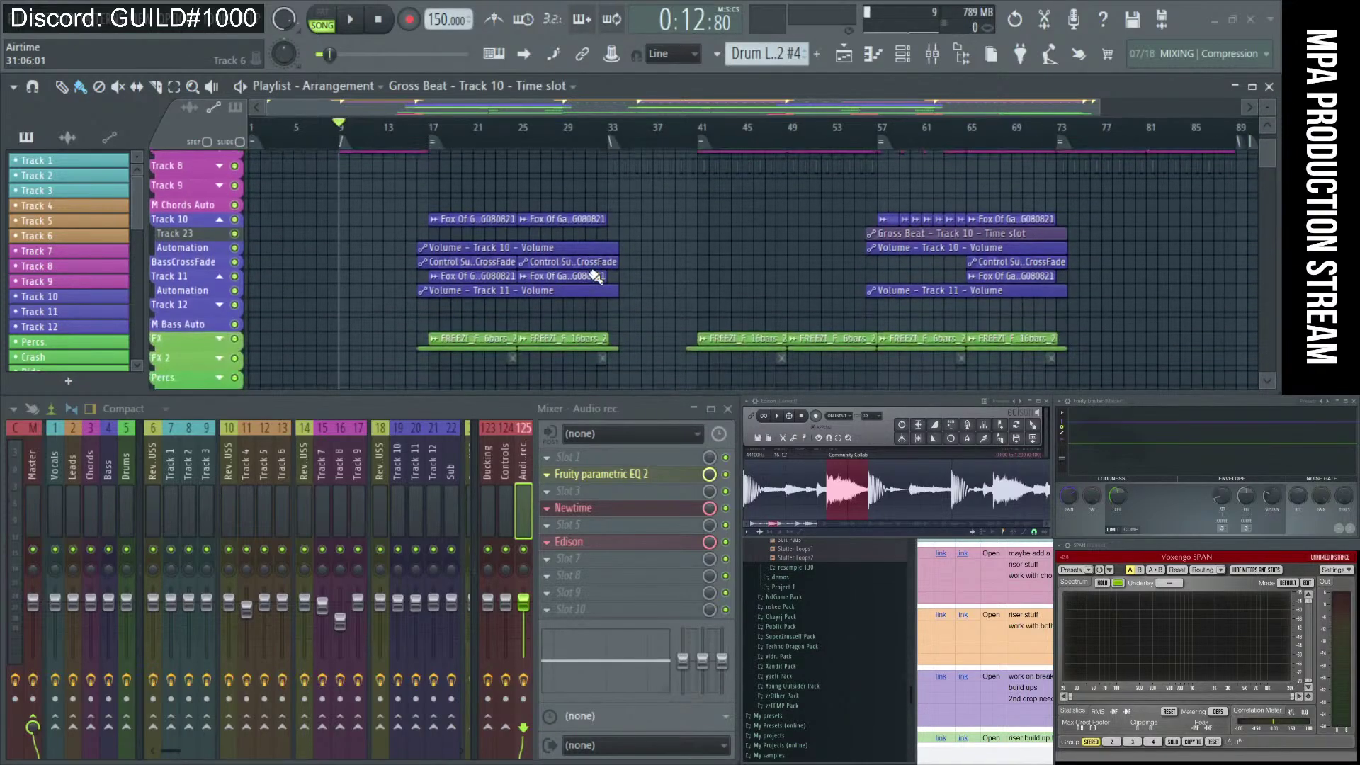
click(434, 128)
scroll(530, 238, up, 4)
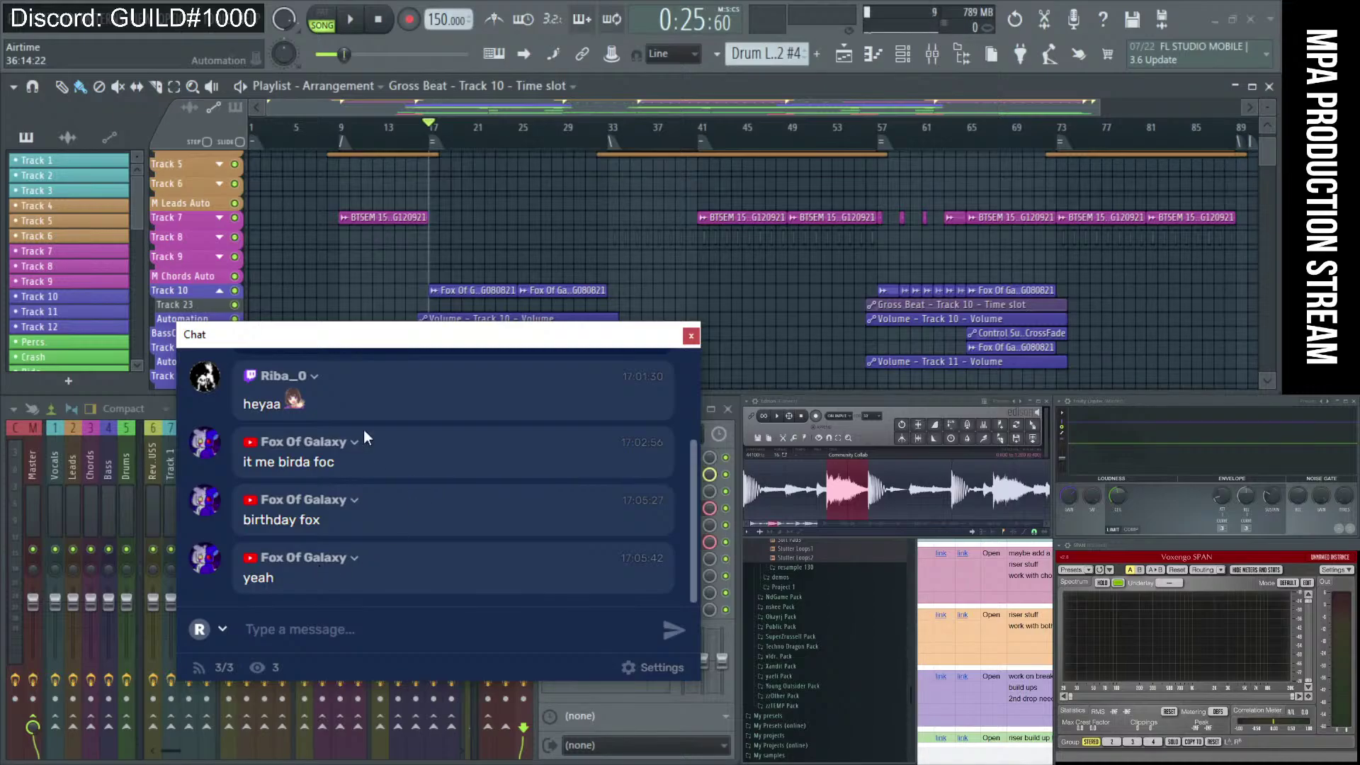
Read back through the viewer messages in the chat window and move it off the playlist.
drag(284, 326, 282, 300)
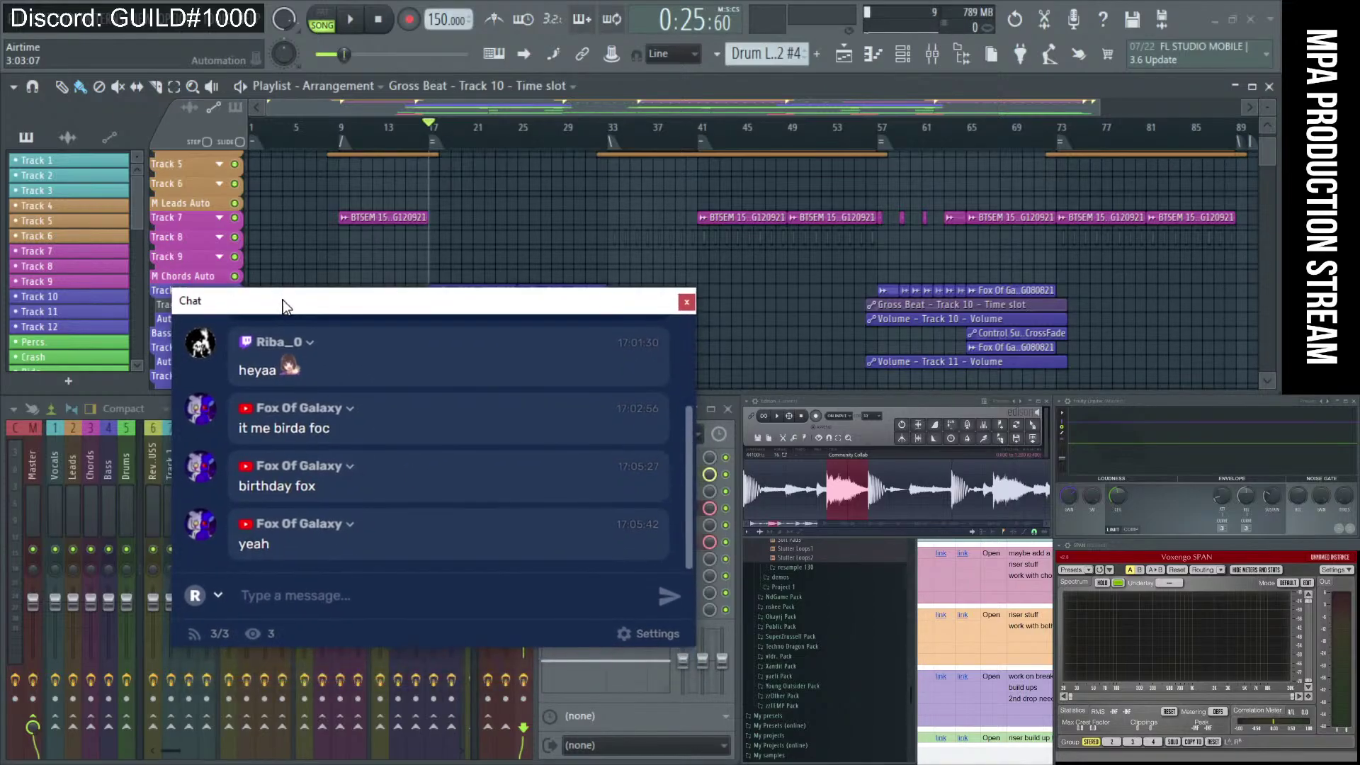
scroll(358, 475, up, 3)
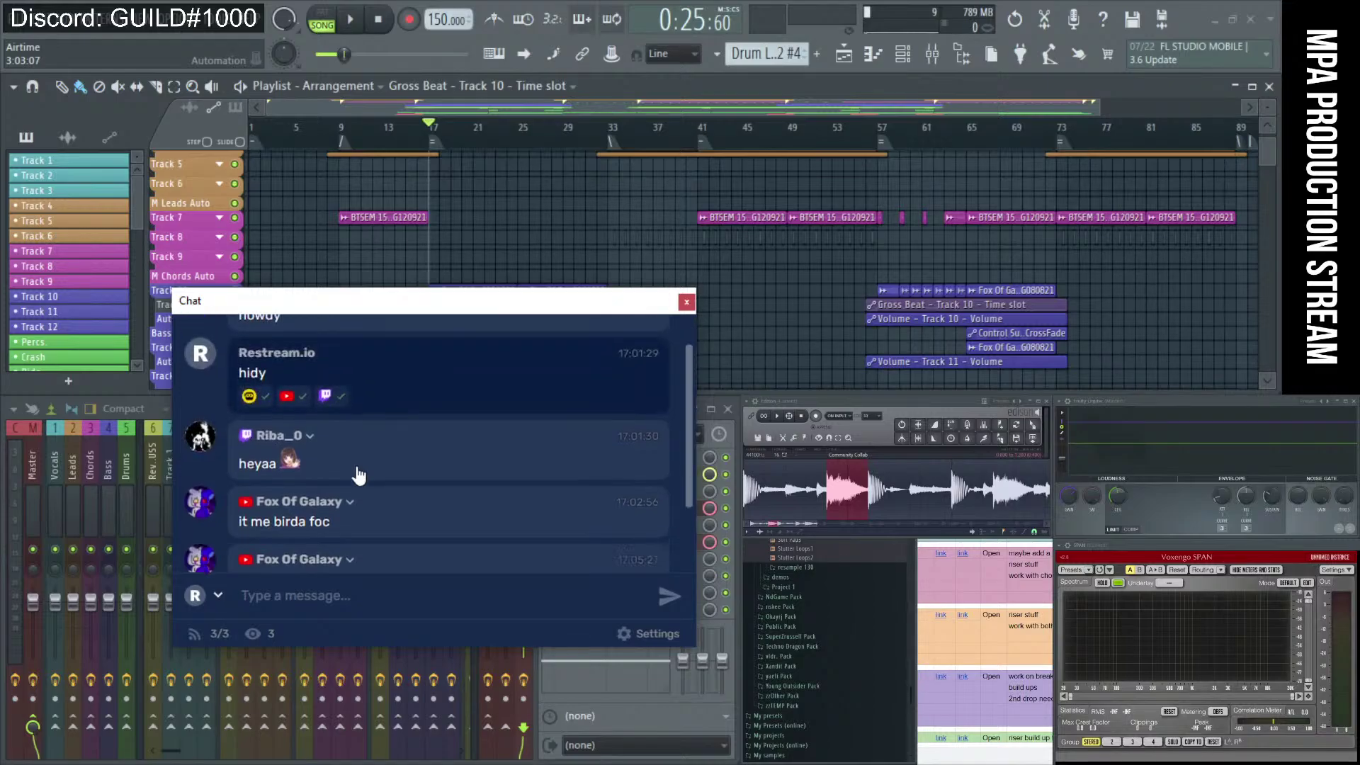
scroll(358, 476, down, 3)
drag(314, 301, 736, 319)
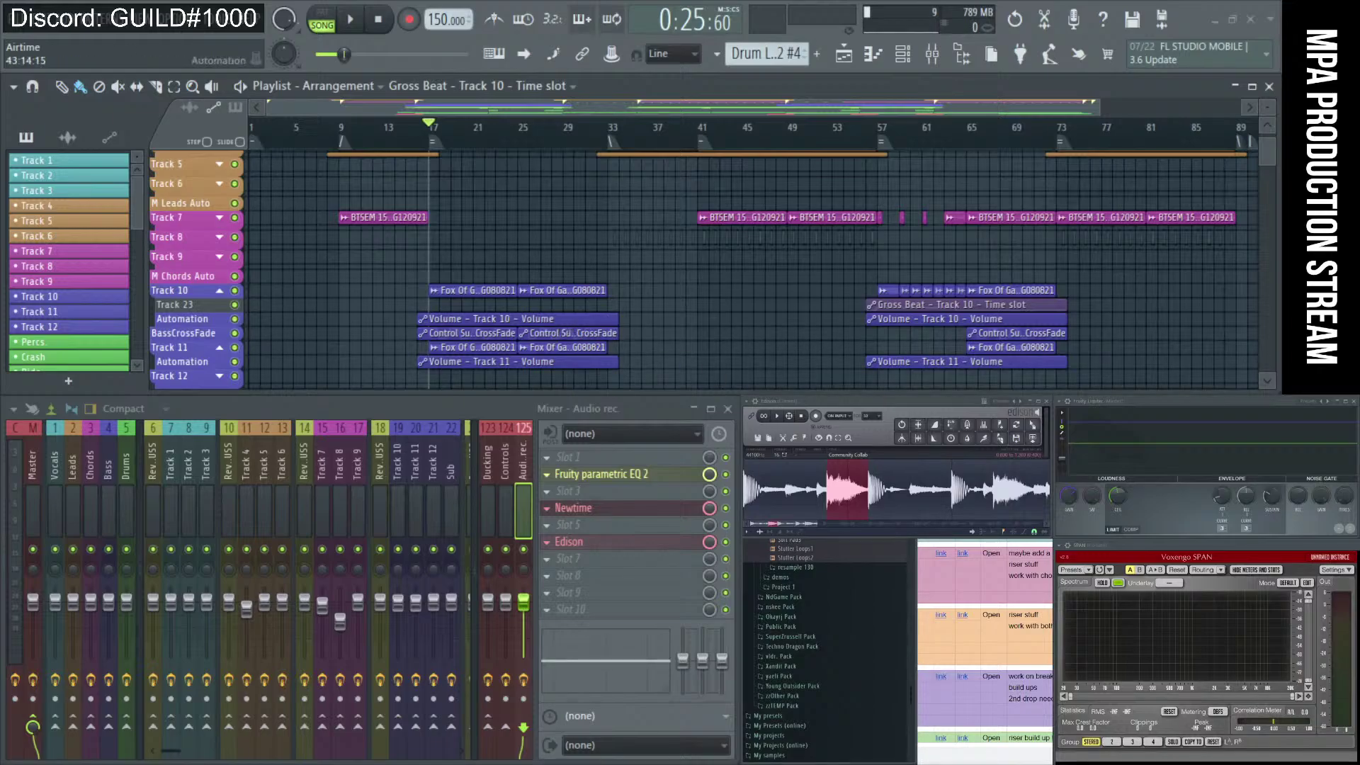
scroll(418, 521, up, 2)
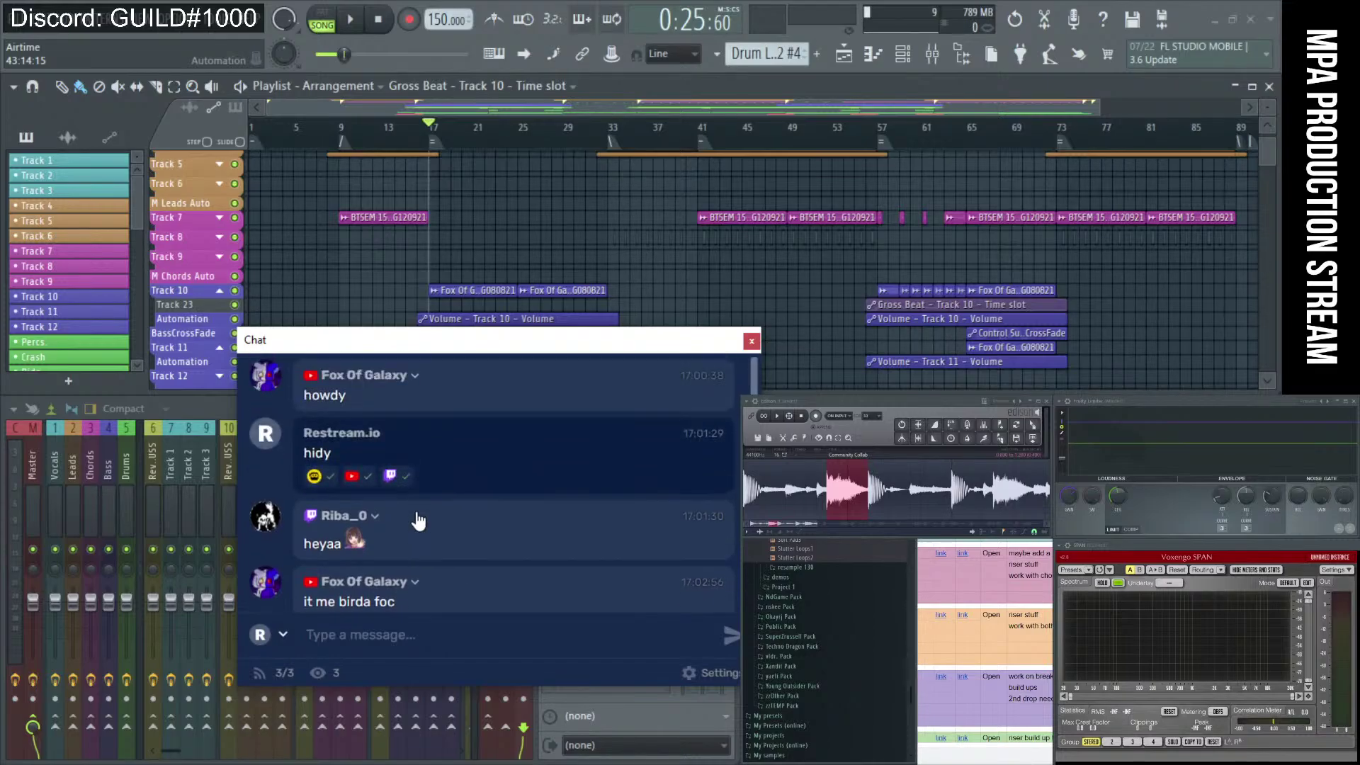
scroll(419, 521, down, 2)
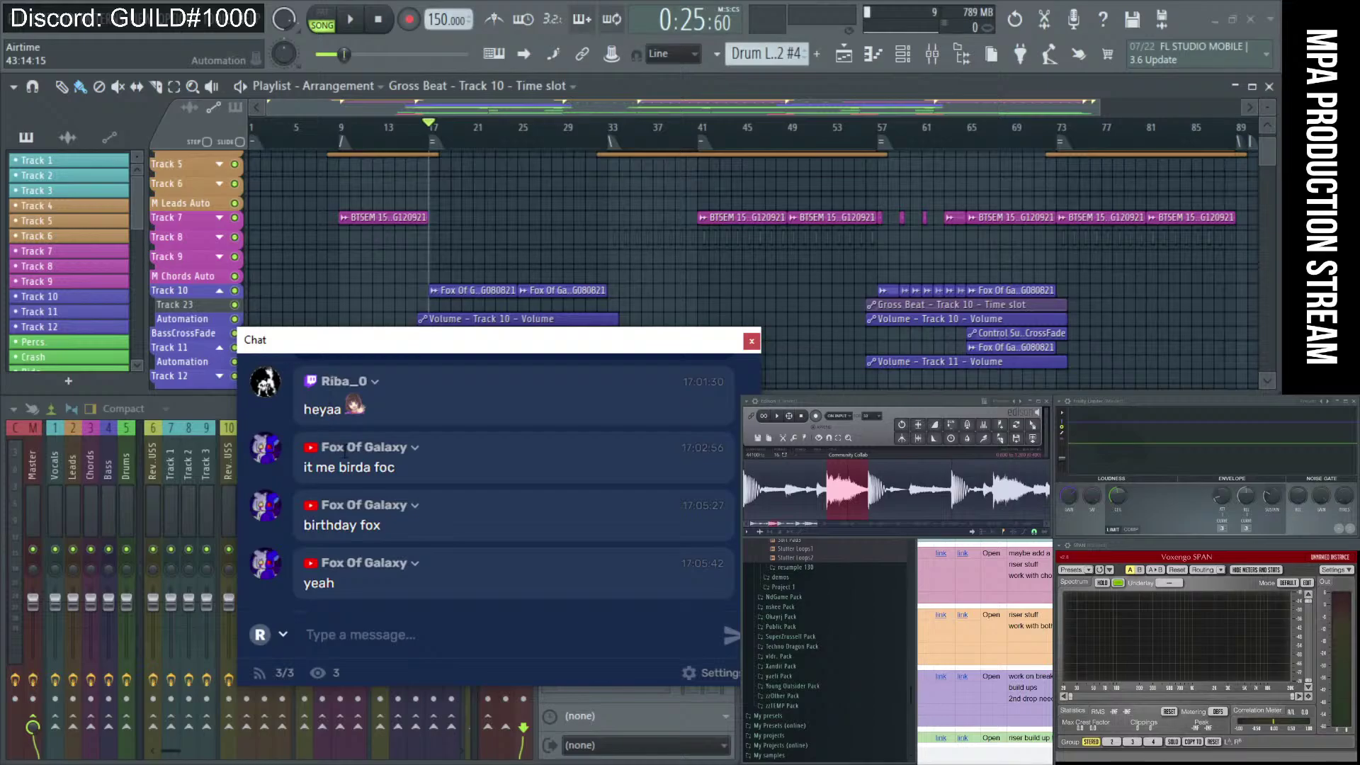
scroll(351, 546, up, 2)
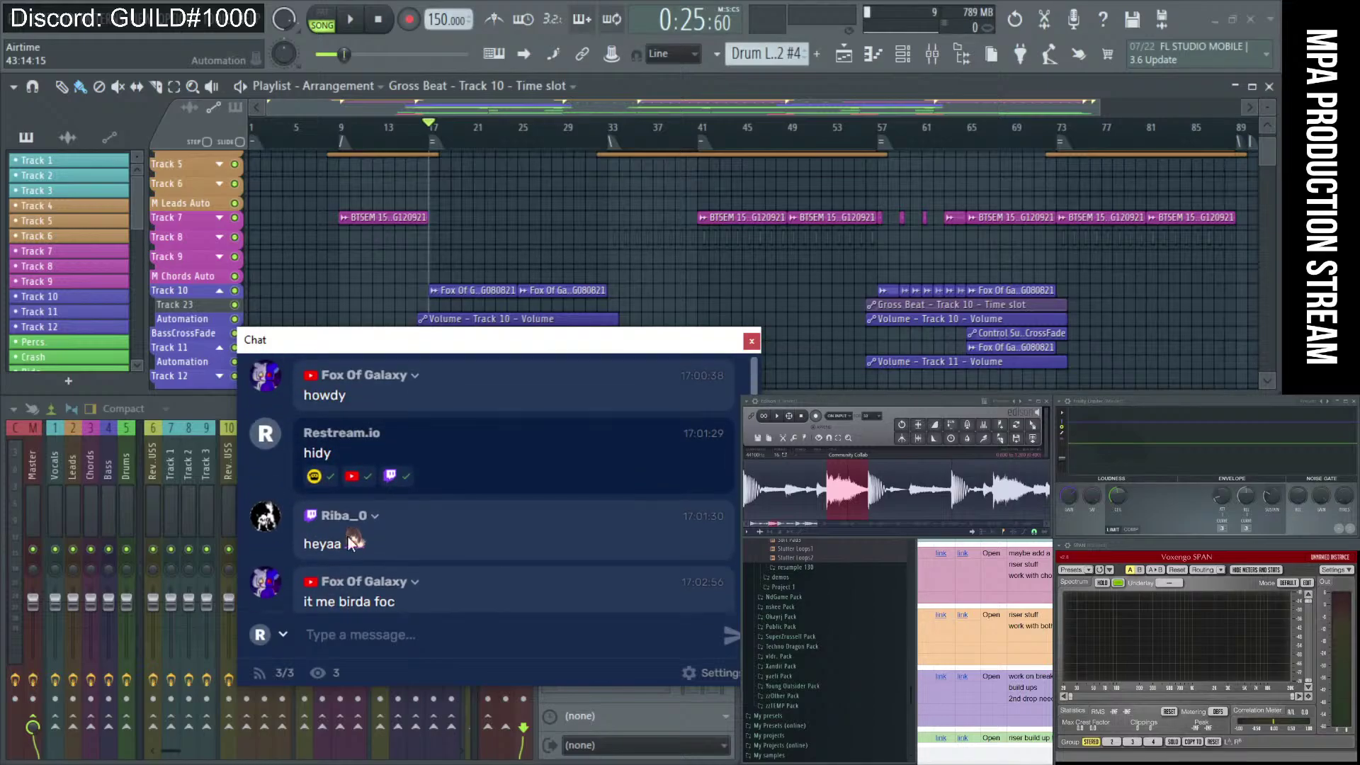
drag(386, 340, 1359, 283)
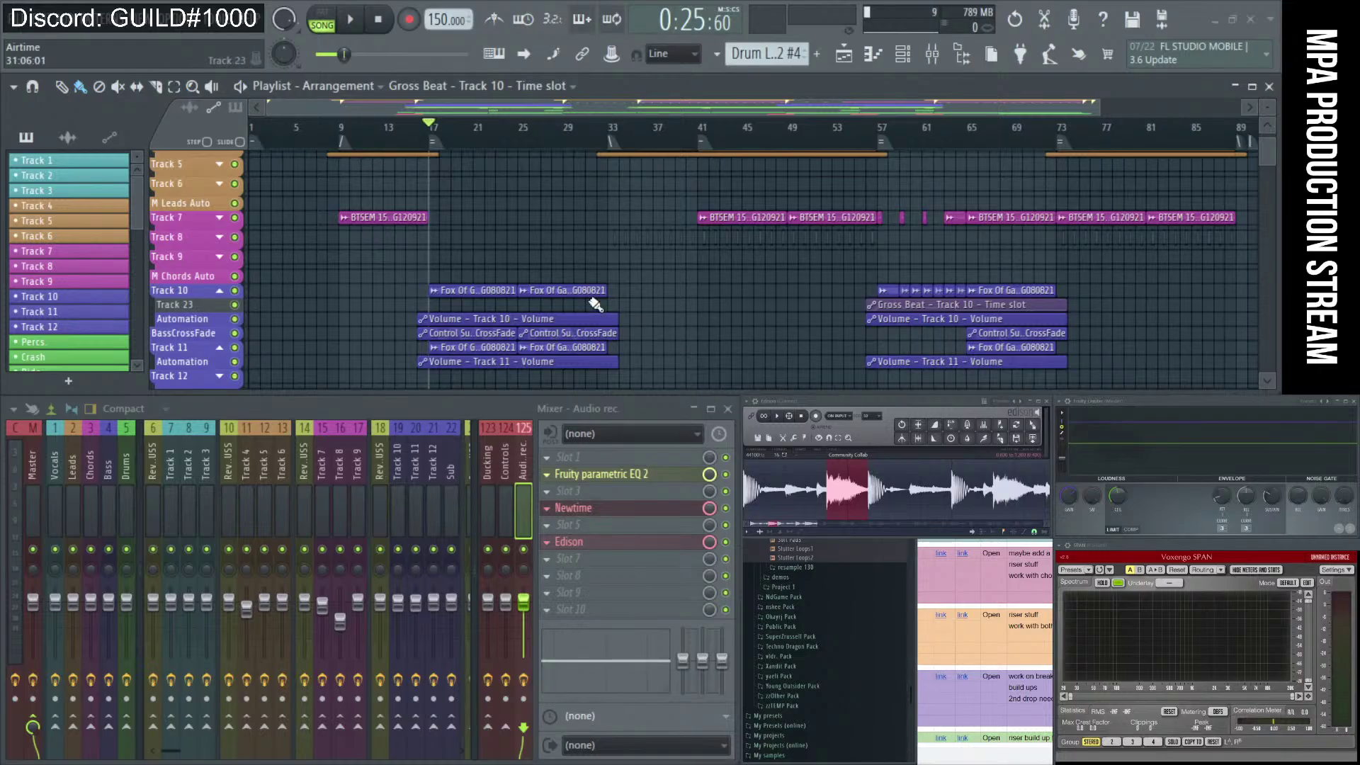
Look over the upper tracks of the arrangement and check the newest viewer messages in the chat window.
scroll(595, 304, up, 4)
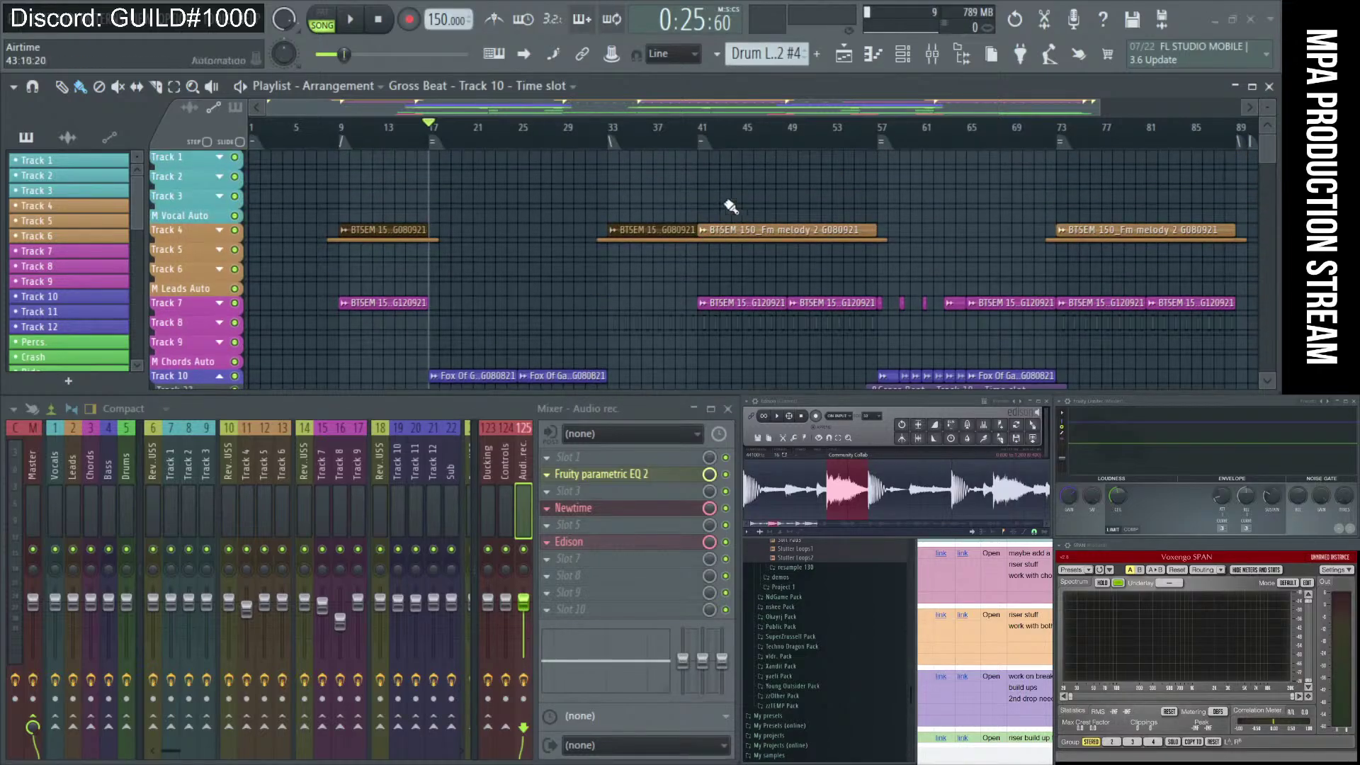
scroll(680, 209, down, 3)
scroll(603, 202, down, 1)
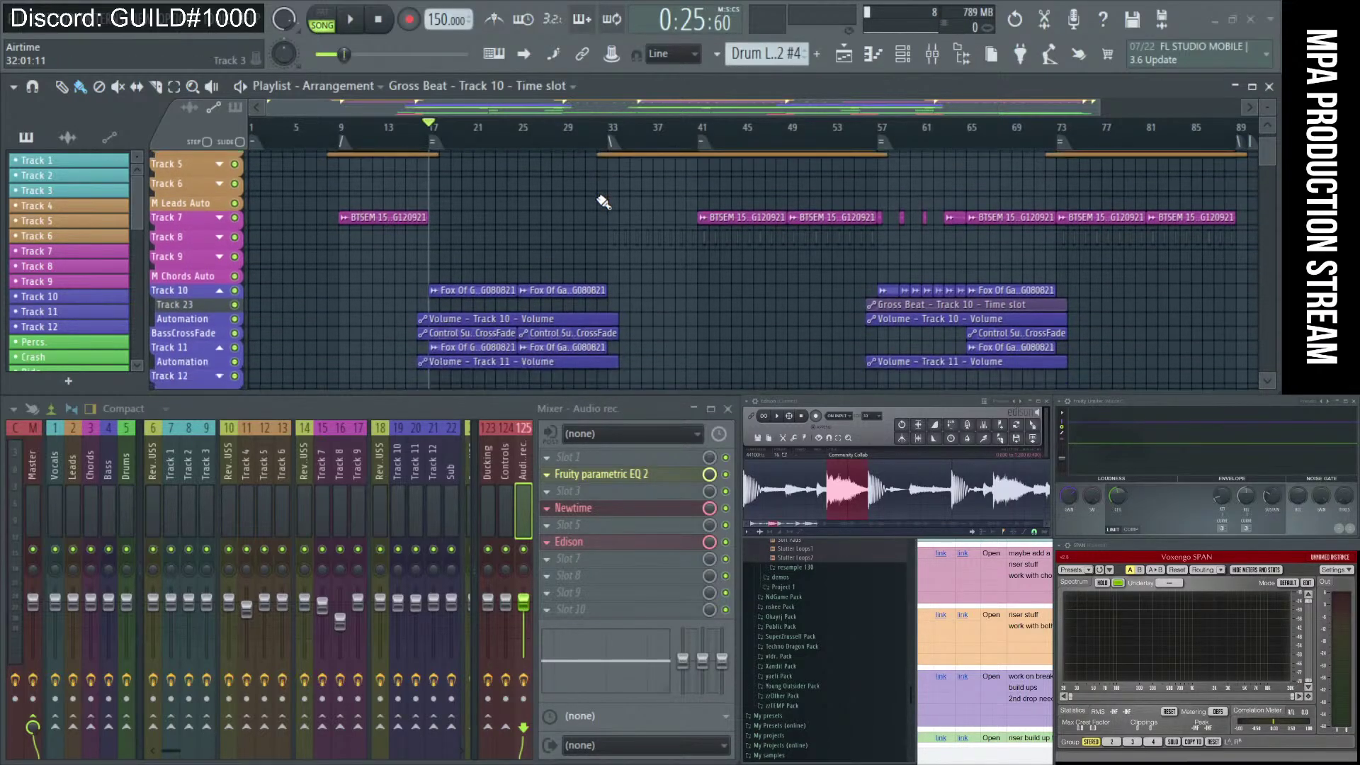
scroll(603, 202, up, 4)
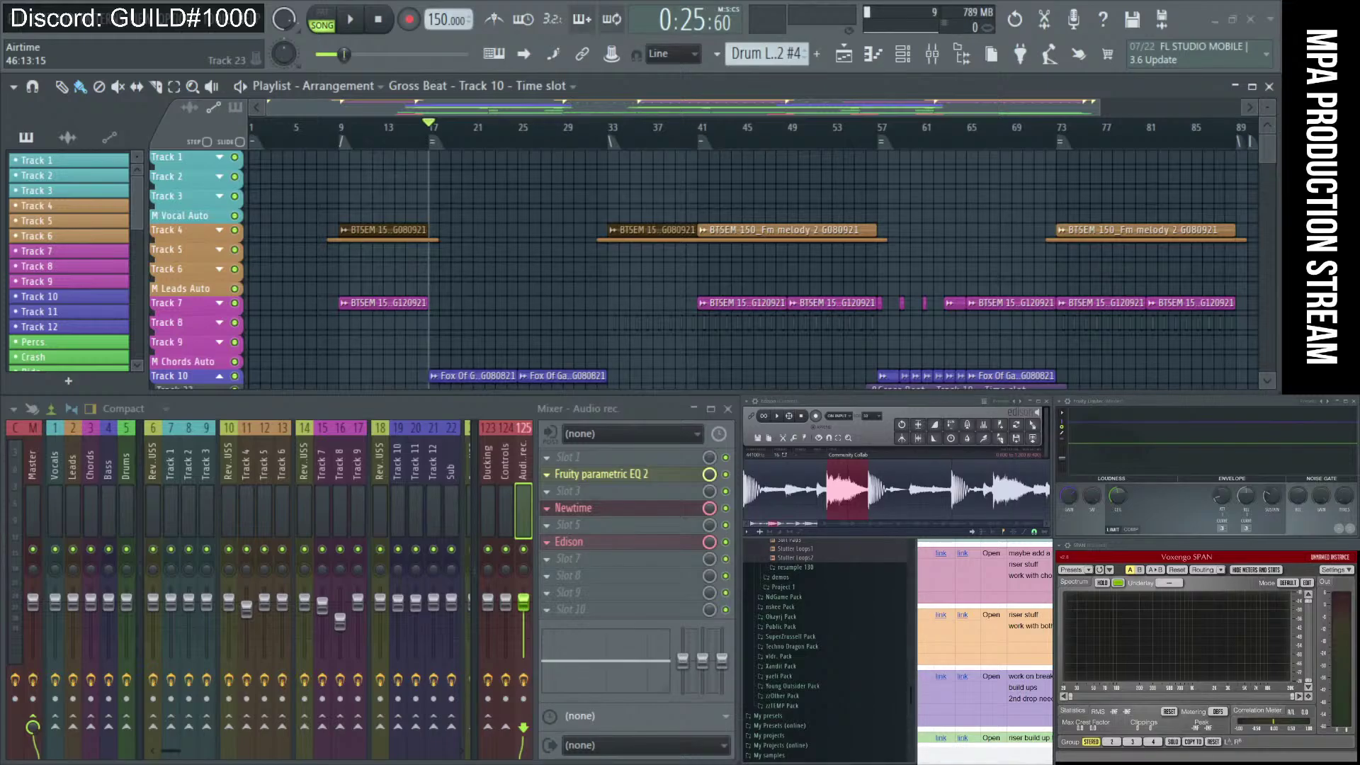
drag(930, 430, 359, 278)
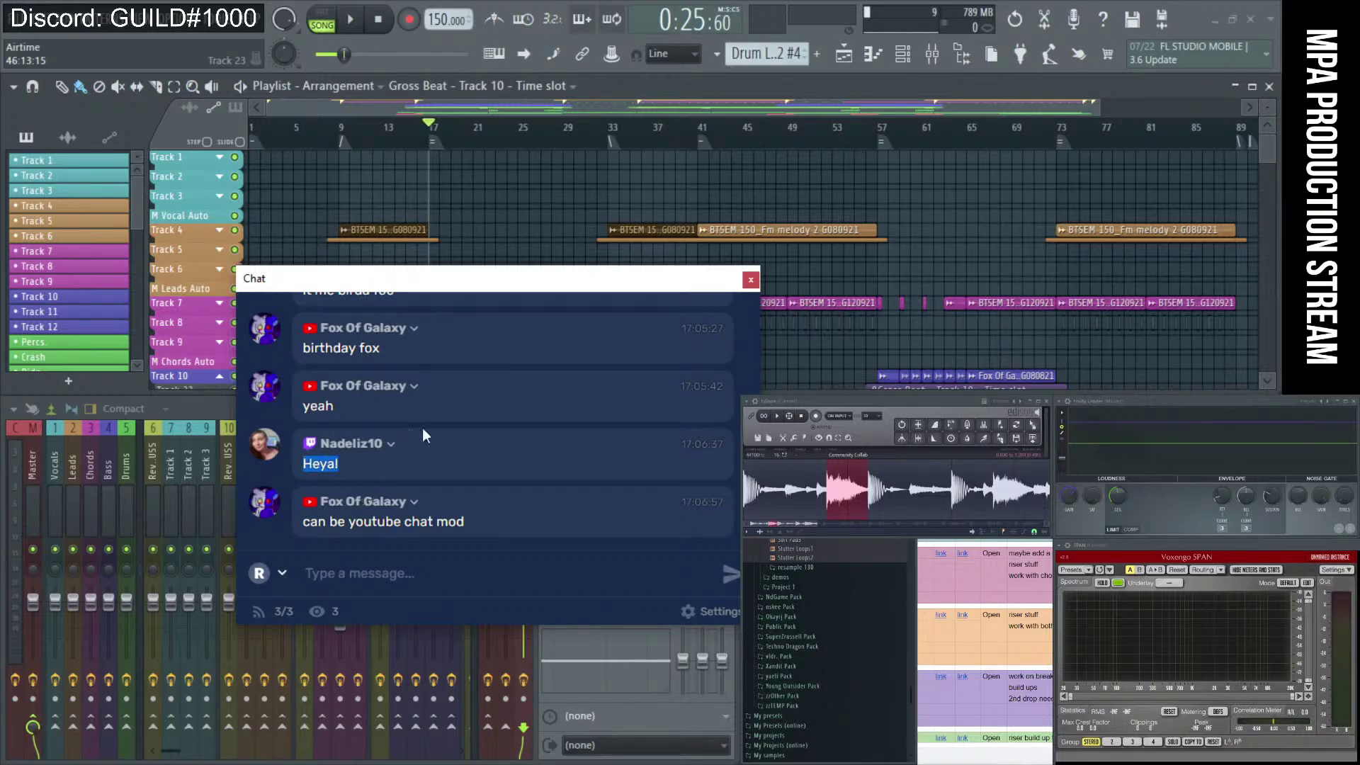
drag(384, 281, 420, 764)
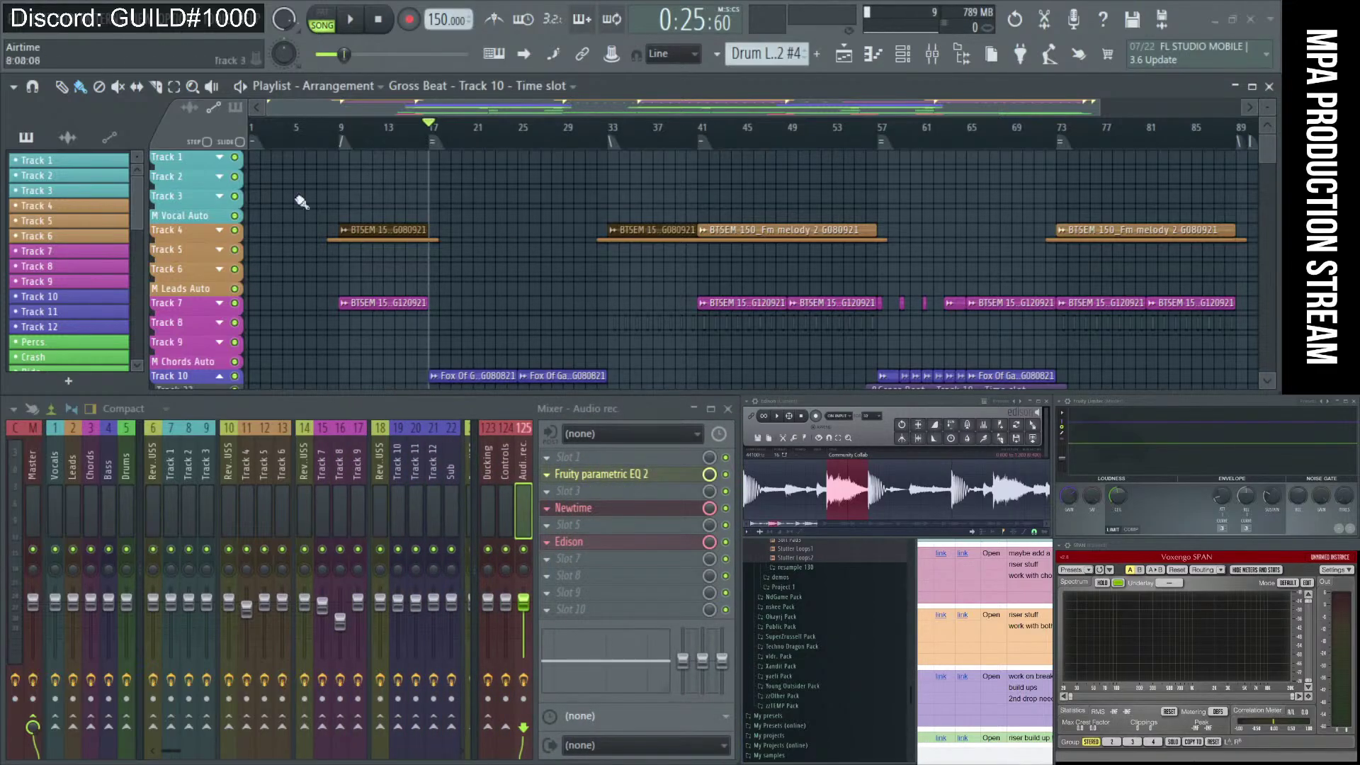
Open the Drum Loop 2 #2 pattern from its clip at bar 17 on the Drum Loop 2 track.
scroll(461, 234, down, 3)
scroll(459, 234, down, 10)
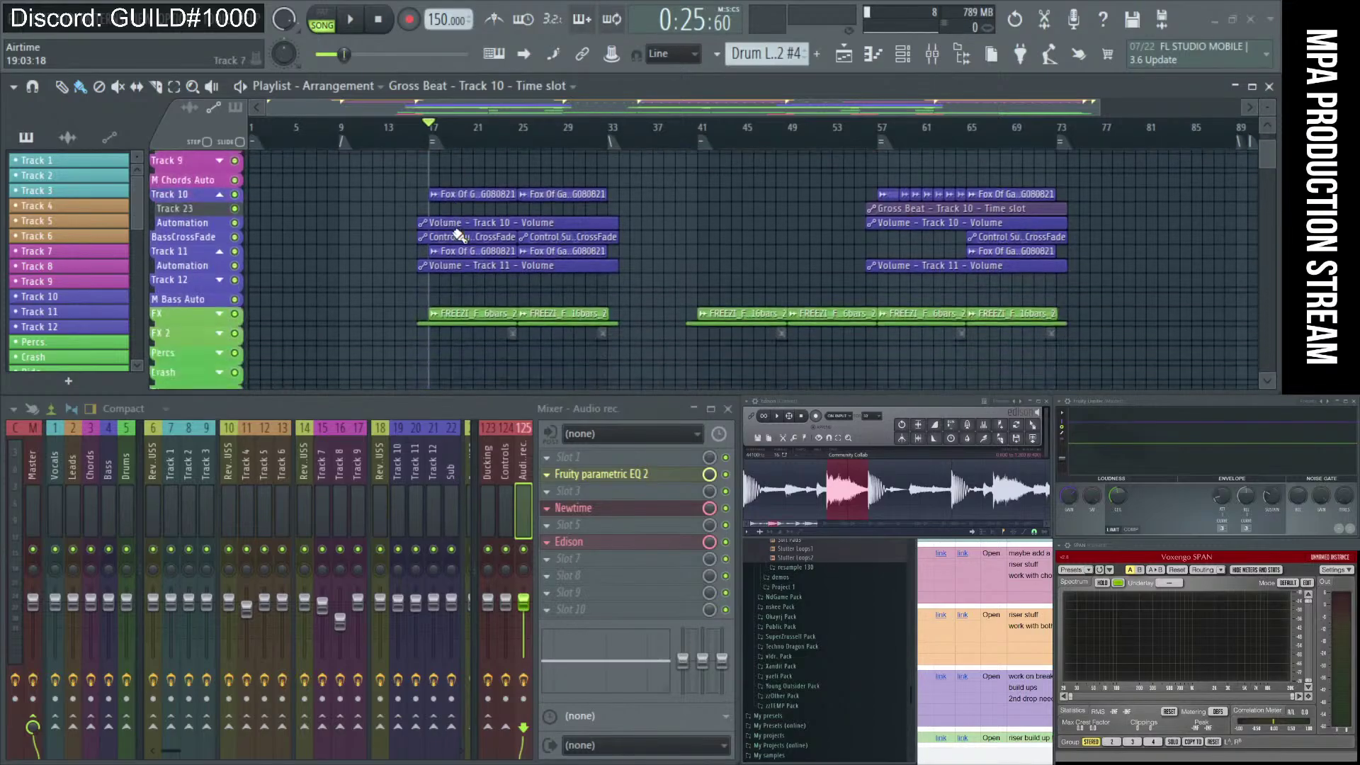
scroll(464, 249, down, 4)
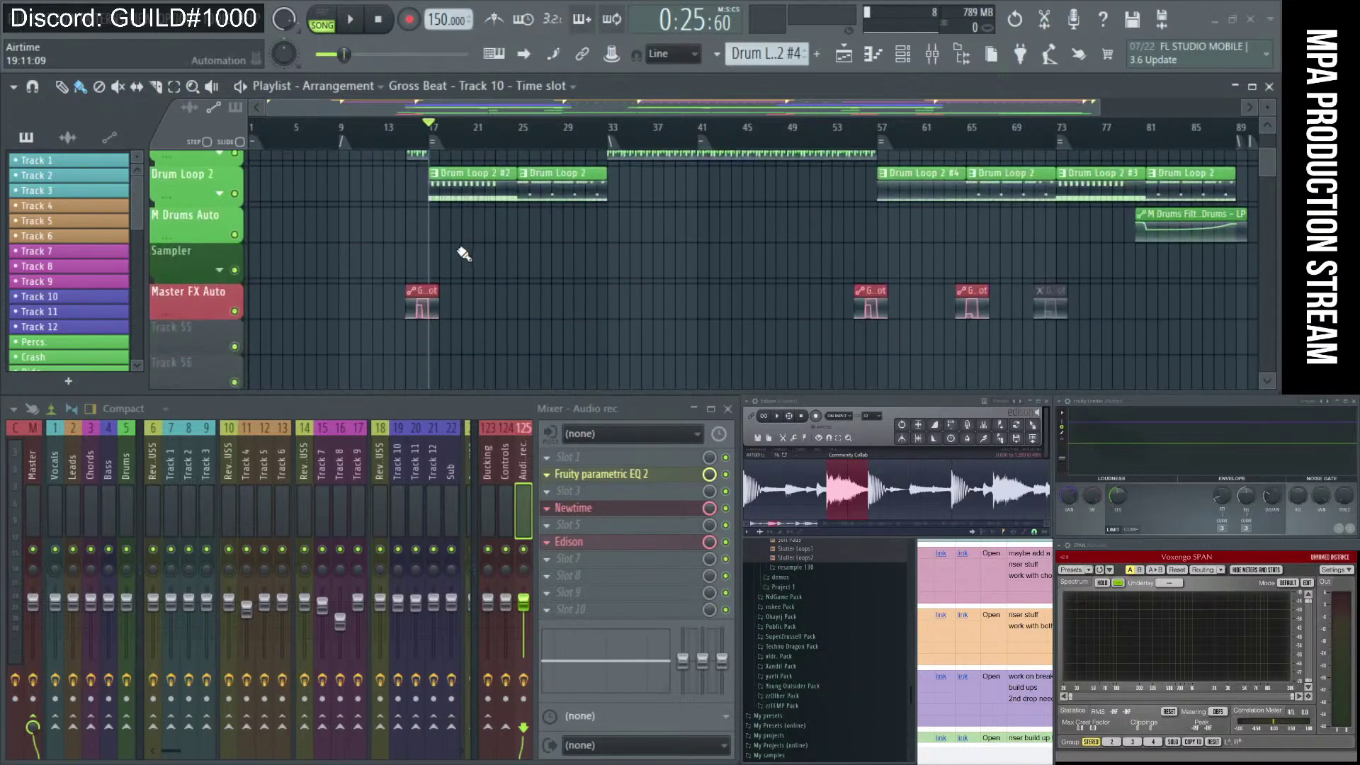
ctrl+scroll(404, 263, up, 3)
scroll(459, 266, up, 2)
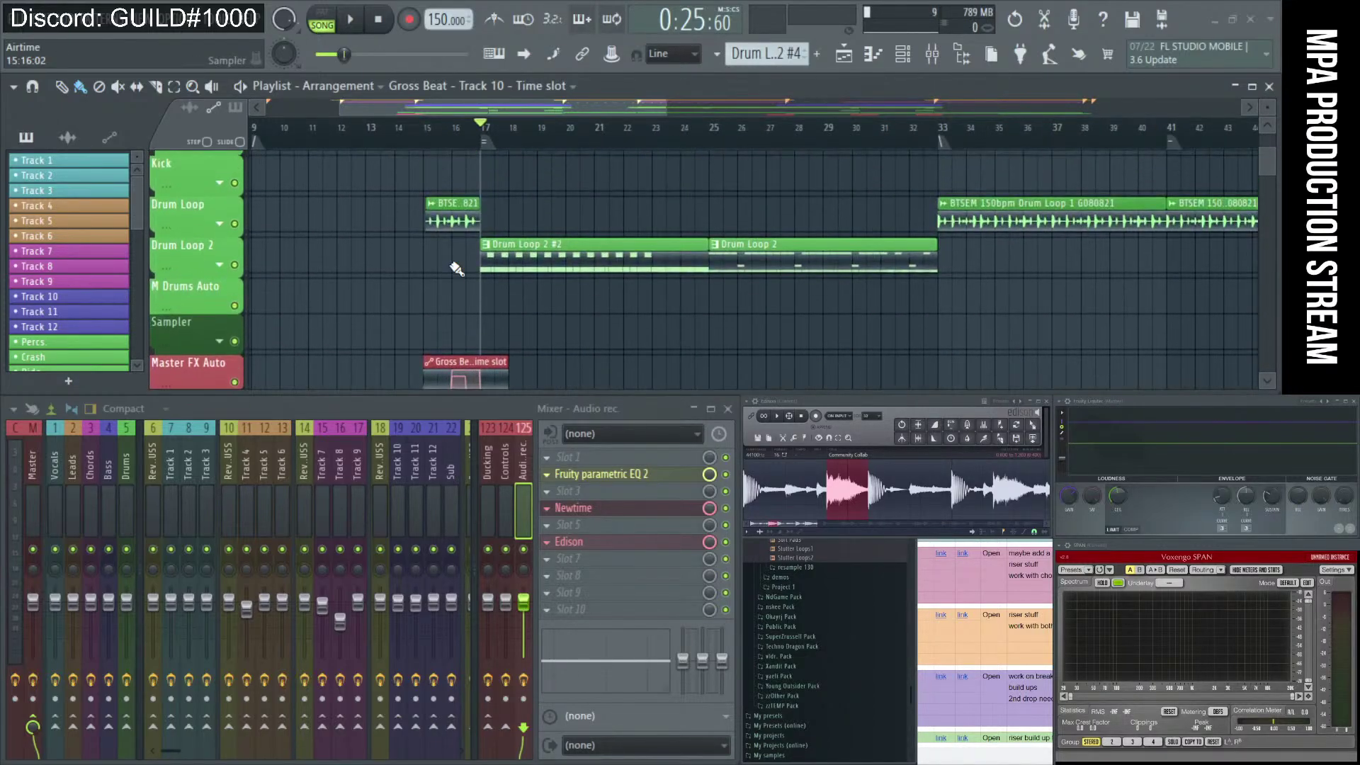
ctrl+scroll(529, 273, up, 2)
alt+scroll(529, 272, up, 2)
ctrl+scroll(529, 272, down, 3)
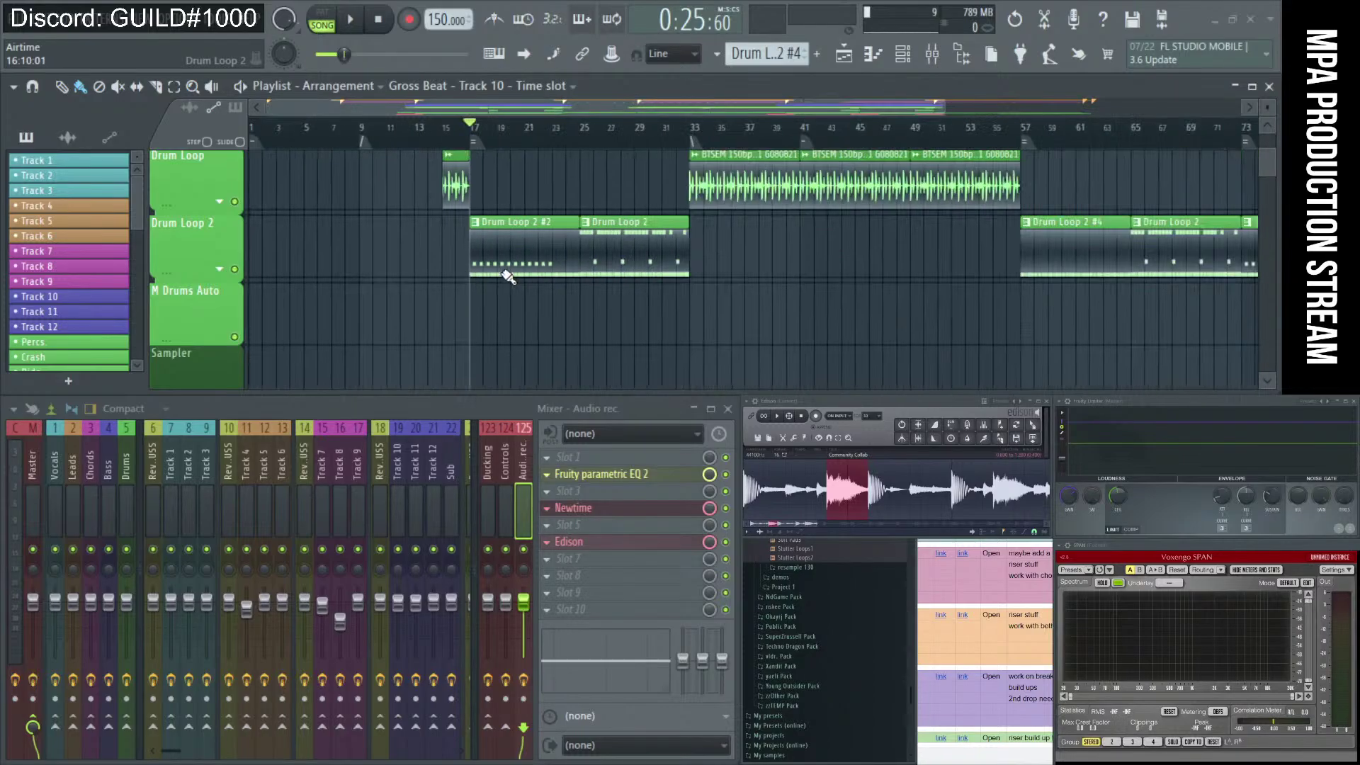
alt+scroll(504, 279, down, 2)
ctrl+scroll(616, 267, down, 3)
ctrl+scroll(364, 272, up, 4)
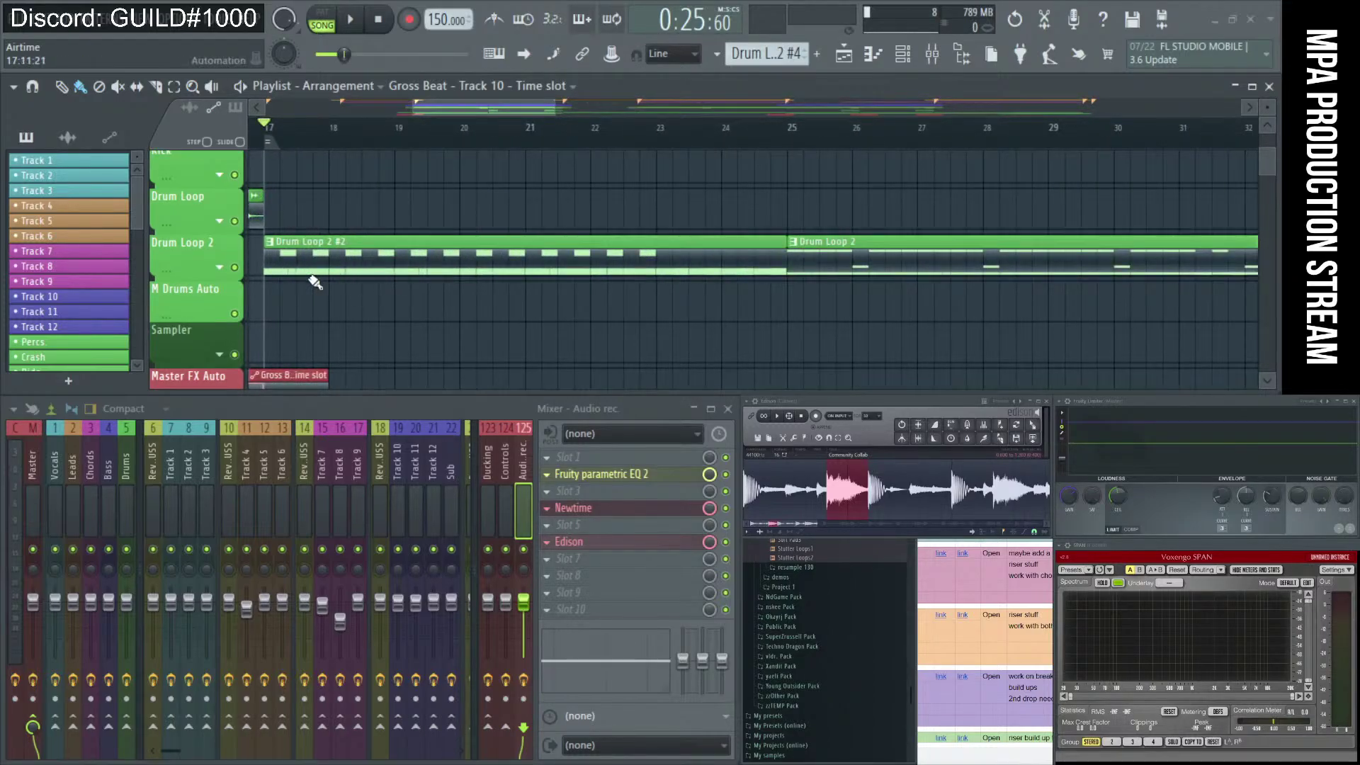
double_click(460, 271)
scroll(1181, 677, down, 5)
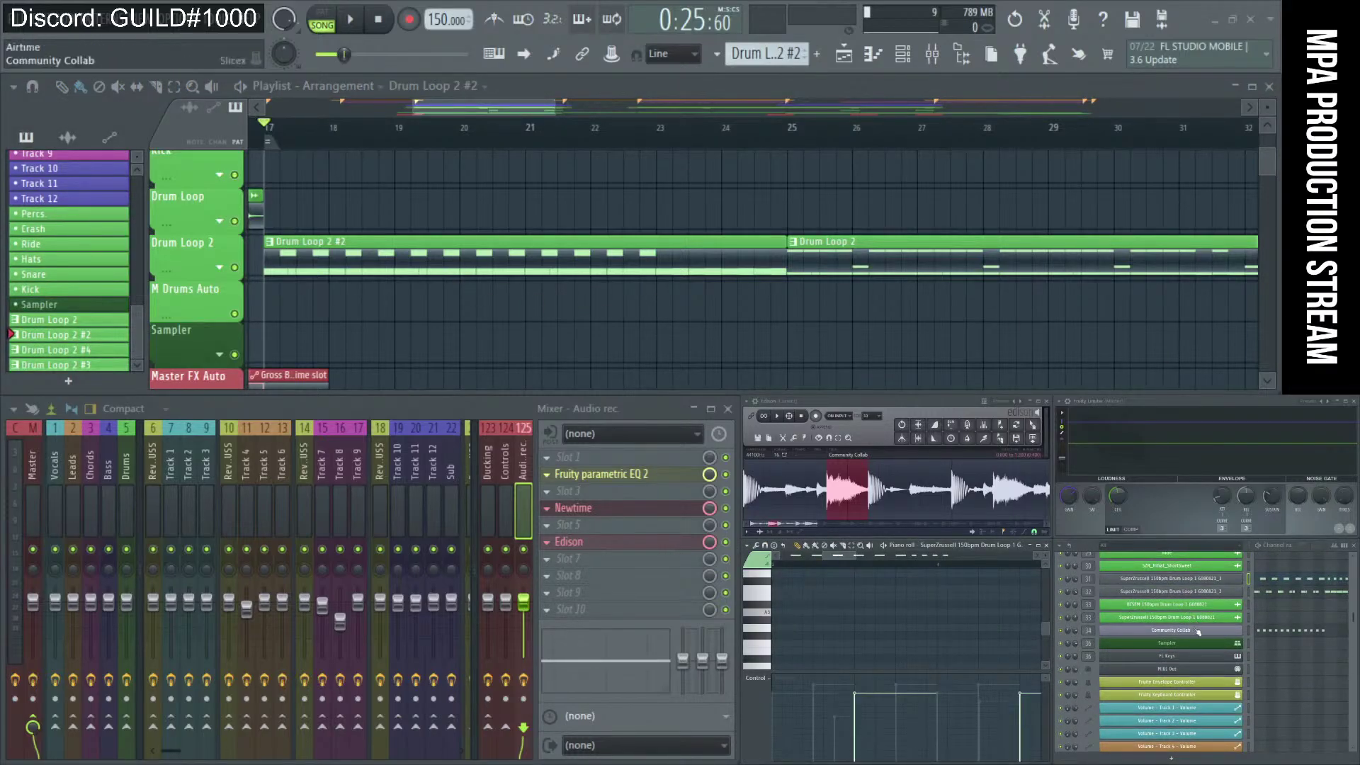
Audition the kick and snare samples SuperZrussell 150bpm Drum Loop 1 G080821_2 and G080821_3, and close the sampler window.
click(1218, 593)
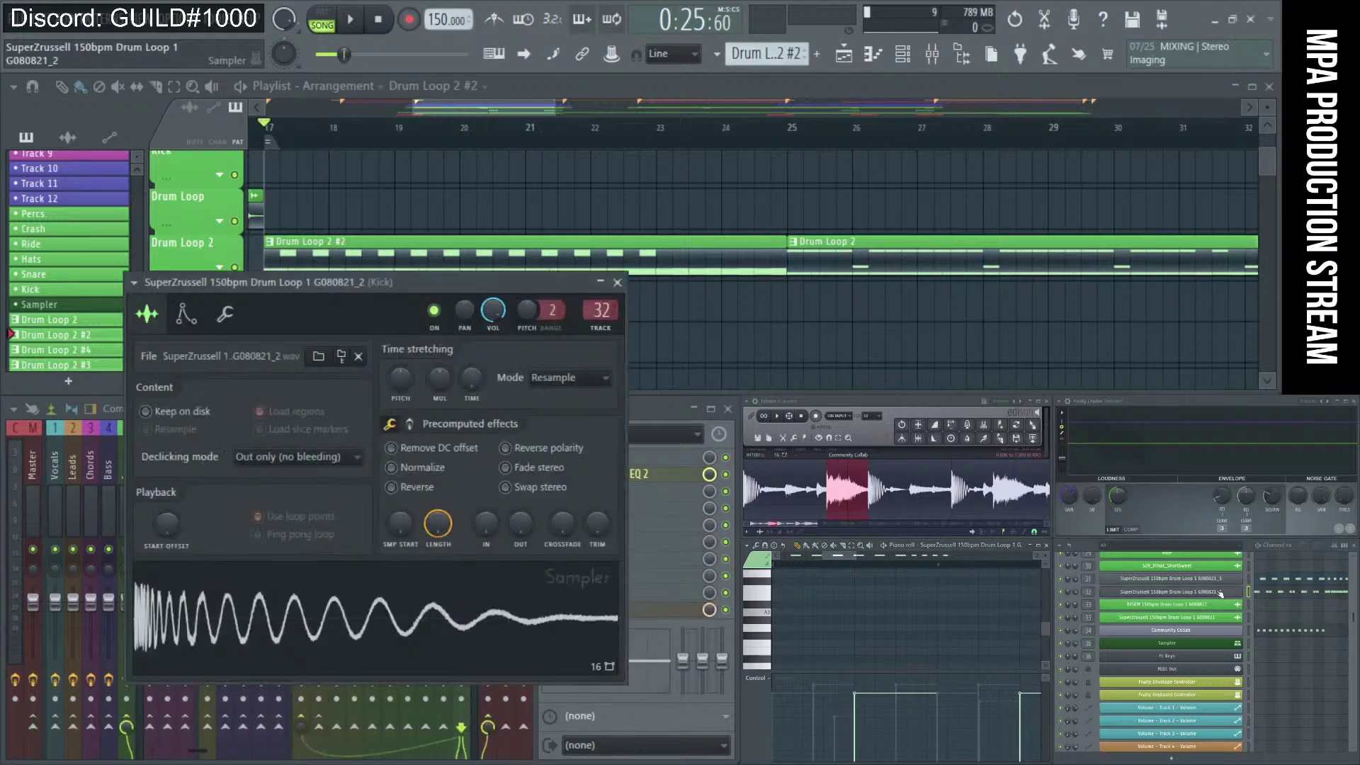
click(383, 629)
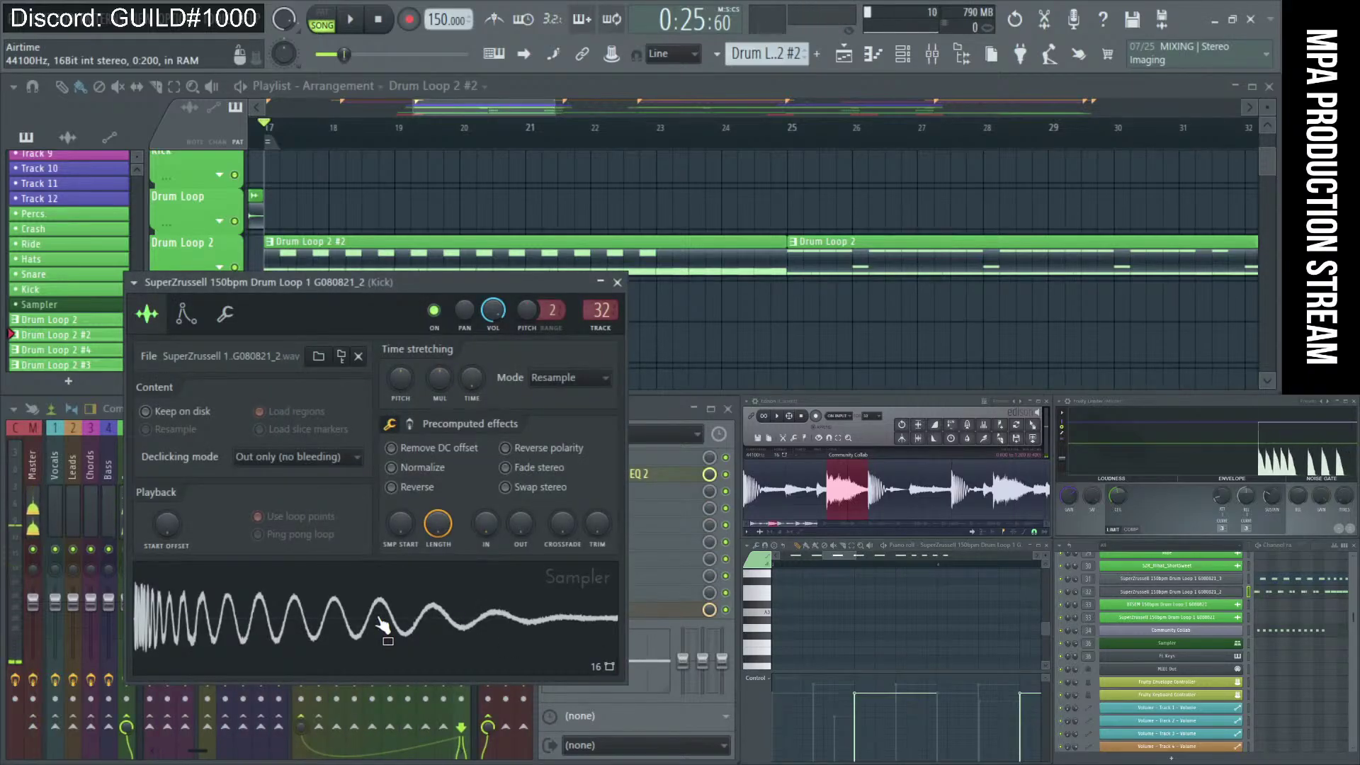
click(1204, 580)
click(546, 589)
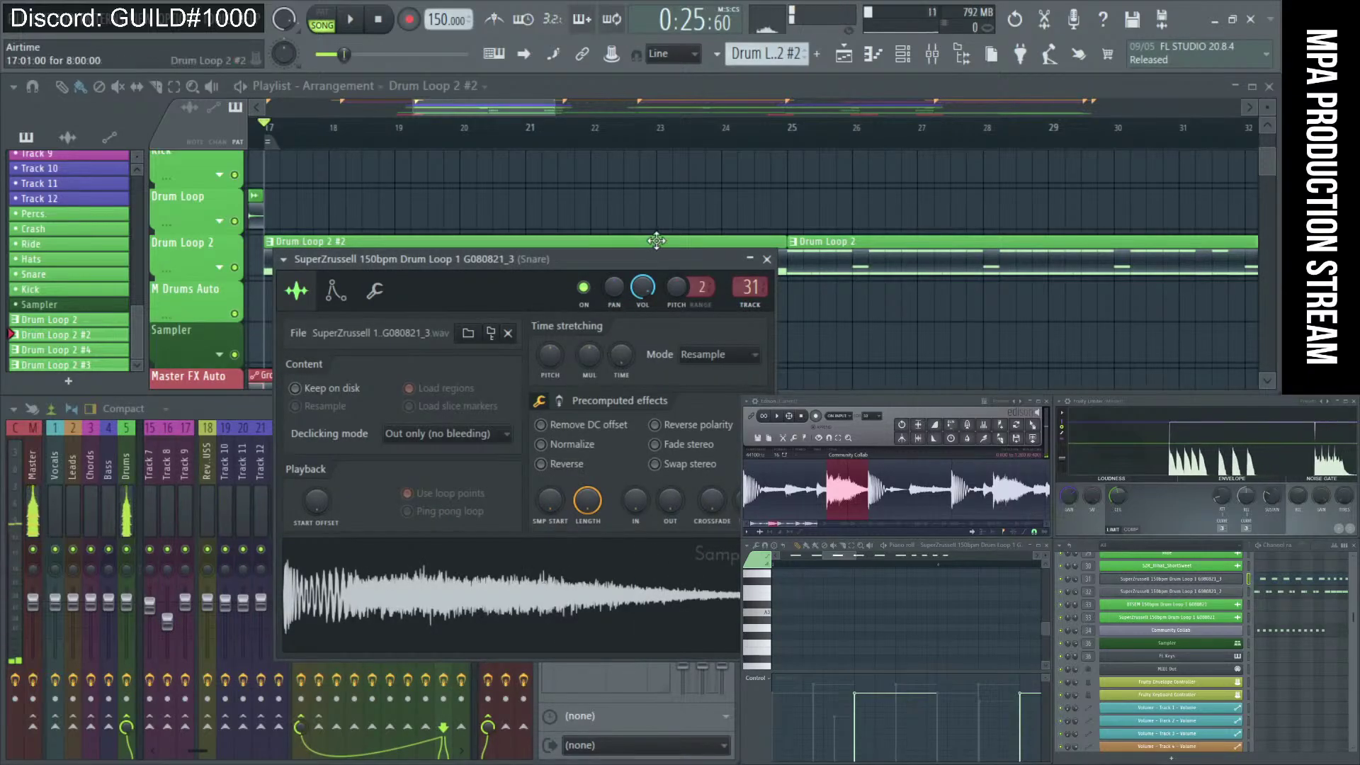
click(766, 258)
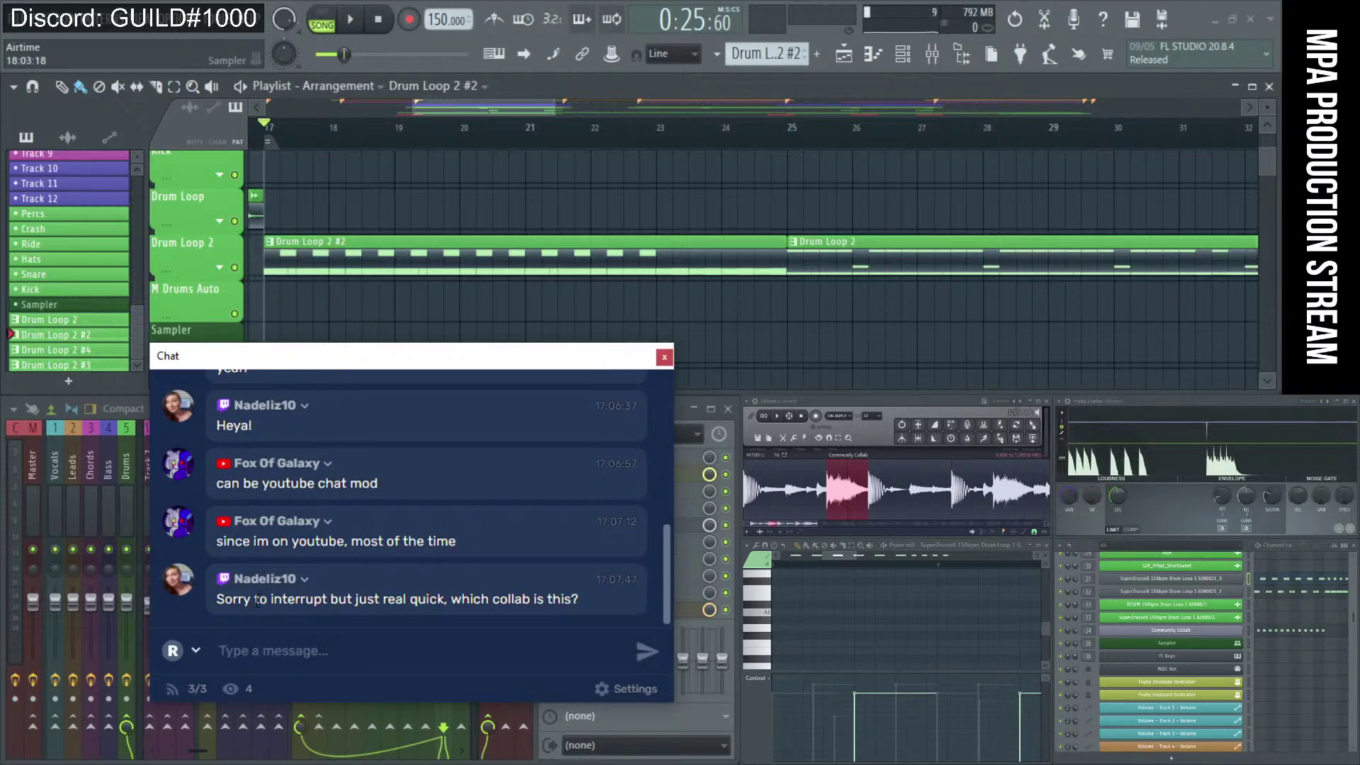
Highlight the viewer's question about which collab this is, and start song playback from bar 9.
drag(247, 604, 568, 628)
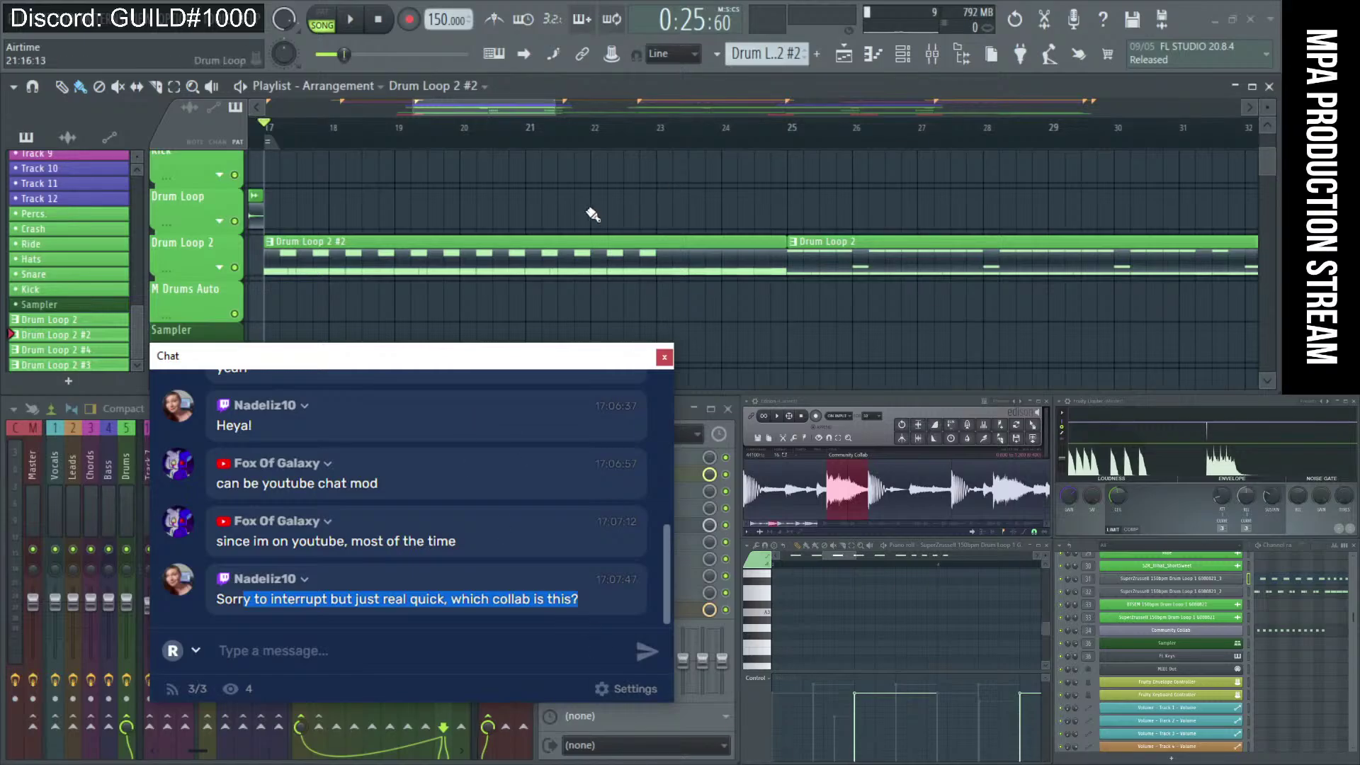
scroll(598, 202, down, 5)
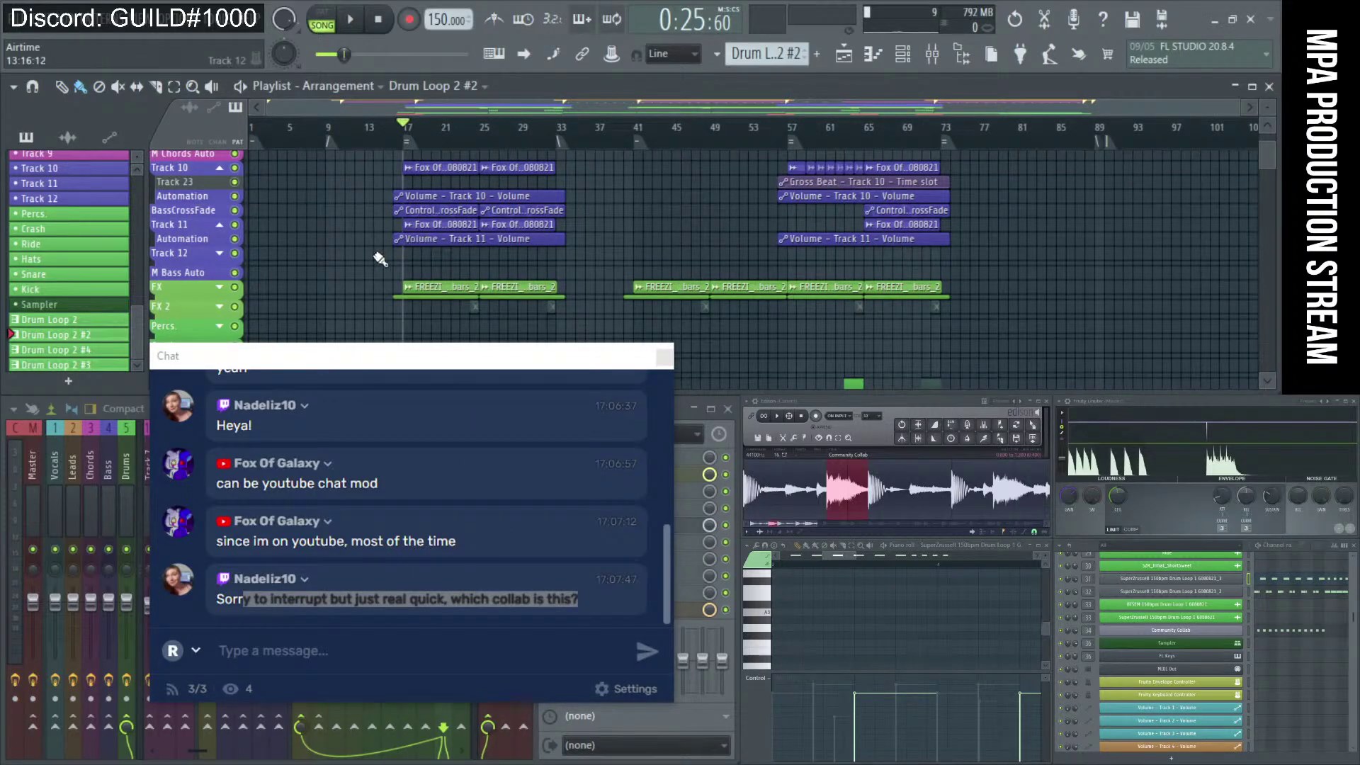
scroll(382, 257, down, 2)
scroll(425, 252, up, 5)
scroll(516, 206, up, 3)
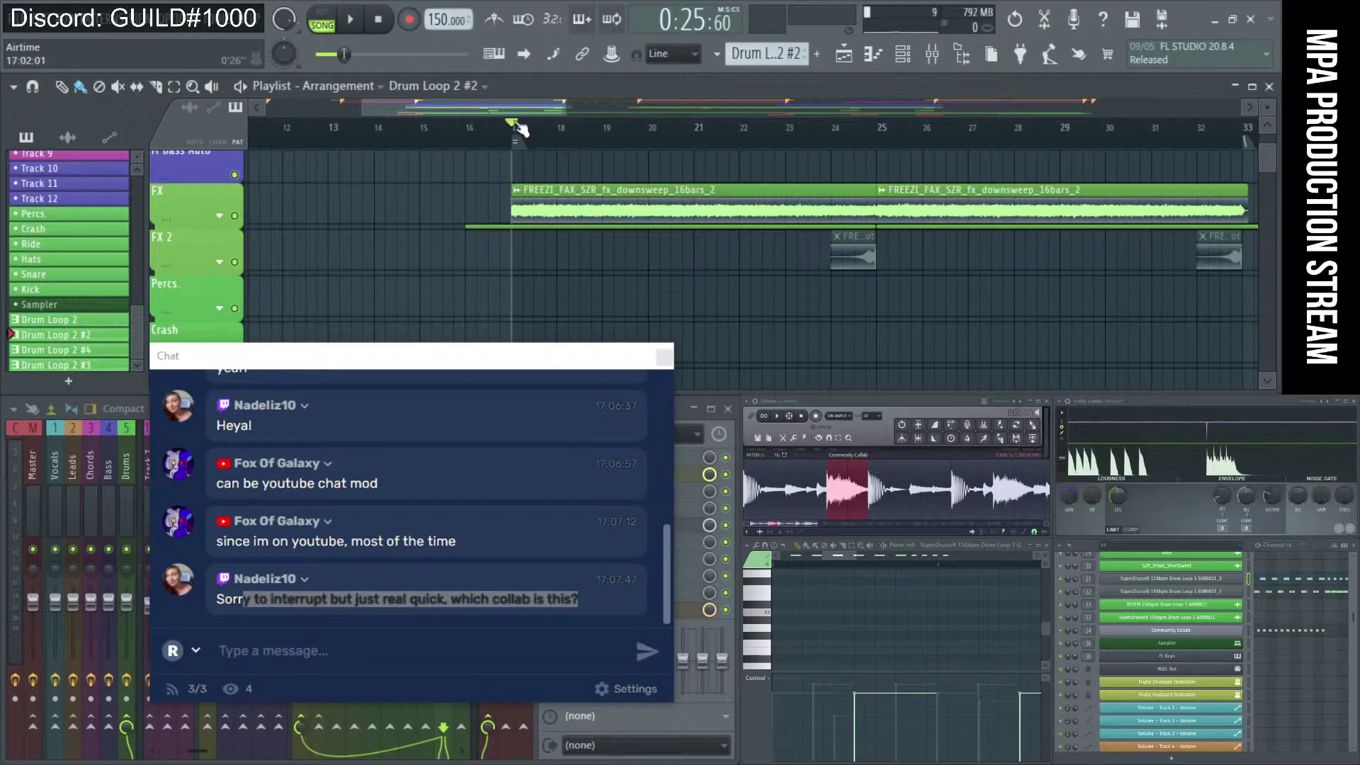
scroll(631, 230, down, 7)
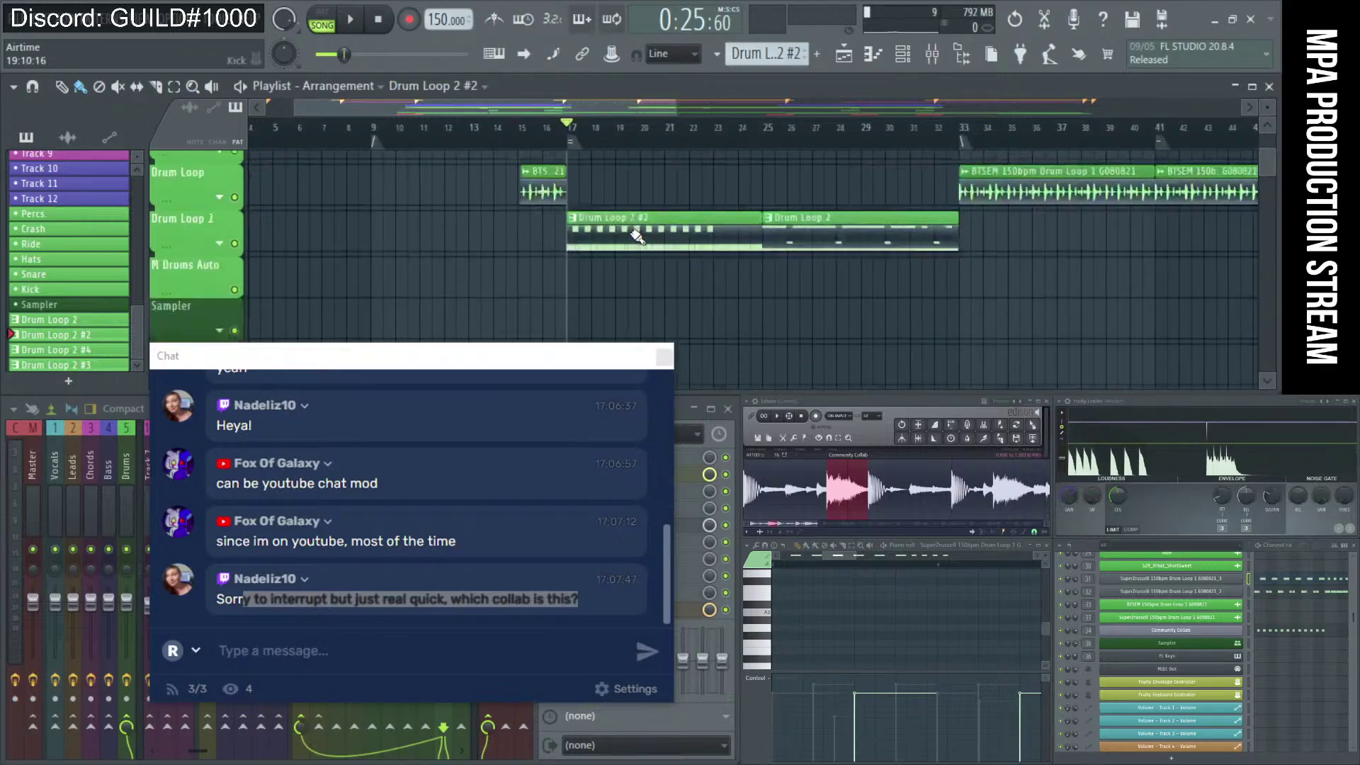
scroll(580, 175, up, 2)
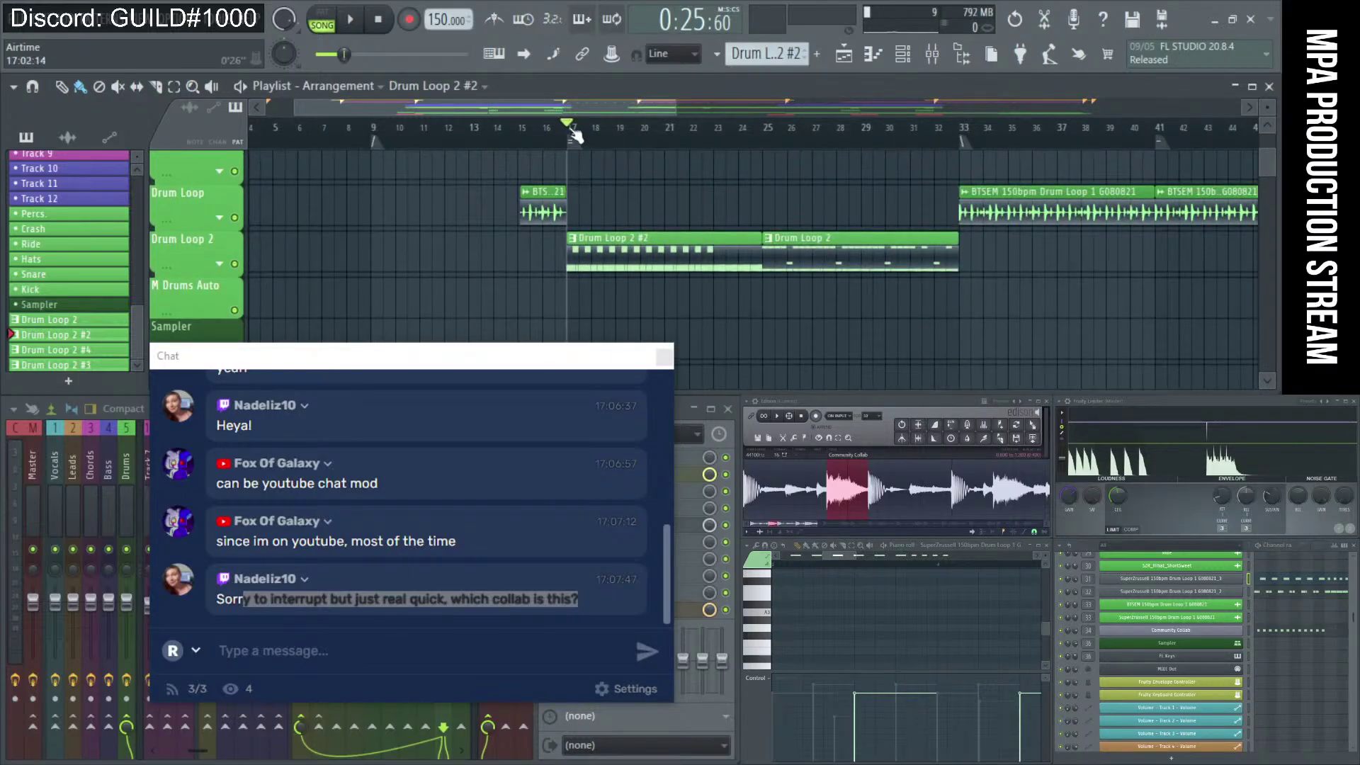
drag(524, 142, 373, 142)
key(space)
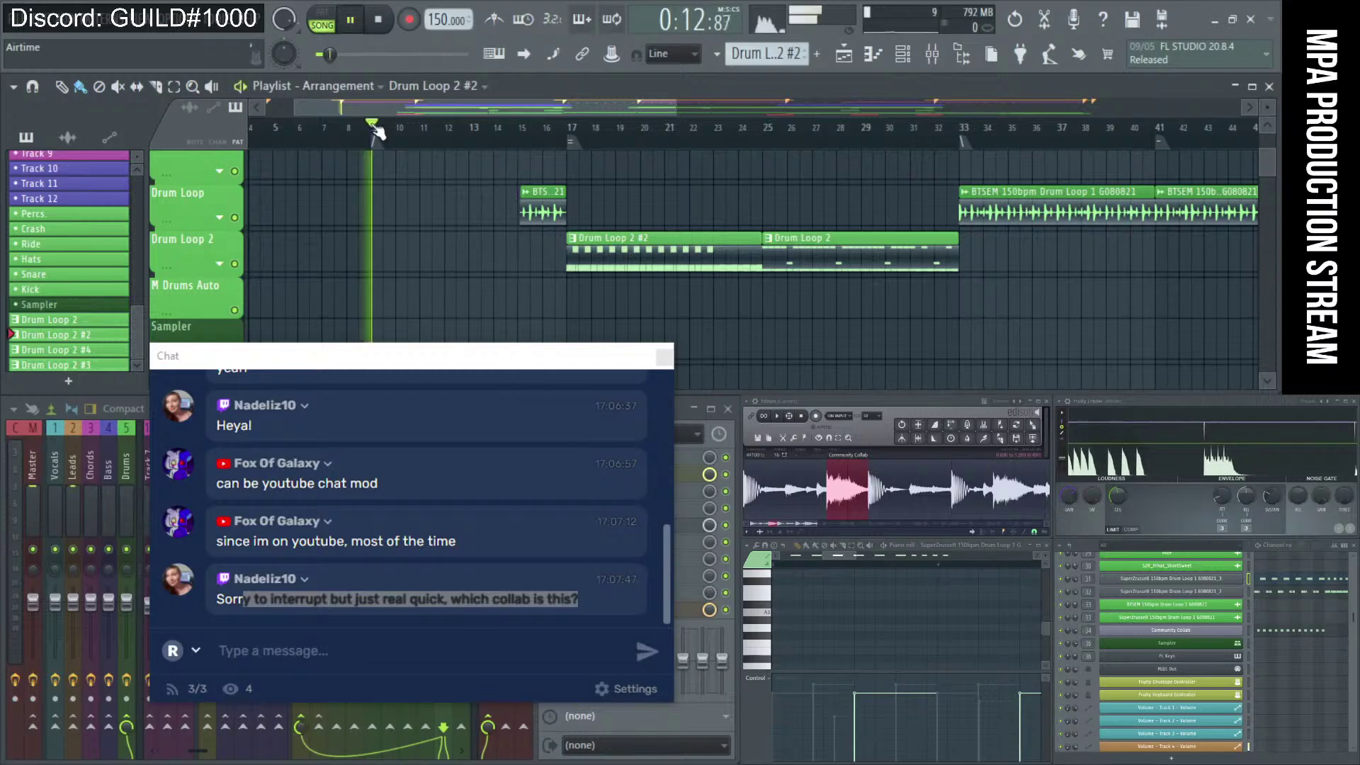
Close the chat window during playback and look over the tracks across the full arrangement.
drag(475, 351, 976, 382)
scroll(465, 243, up, 8)
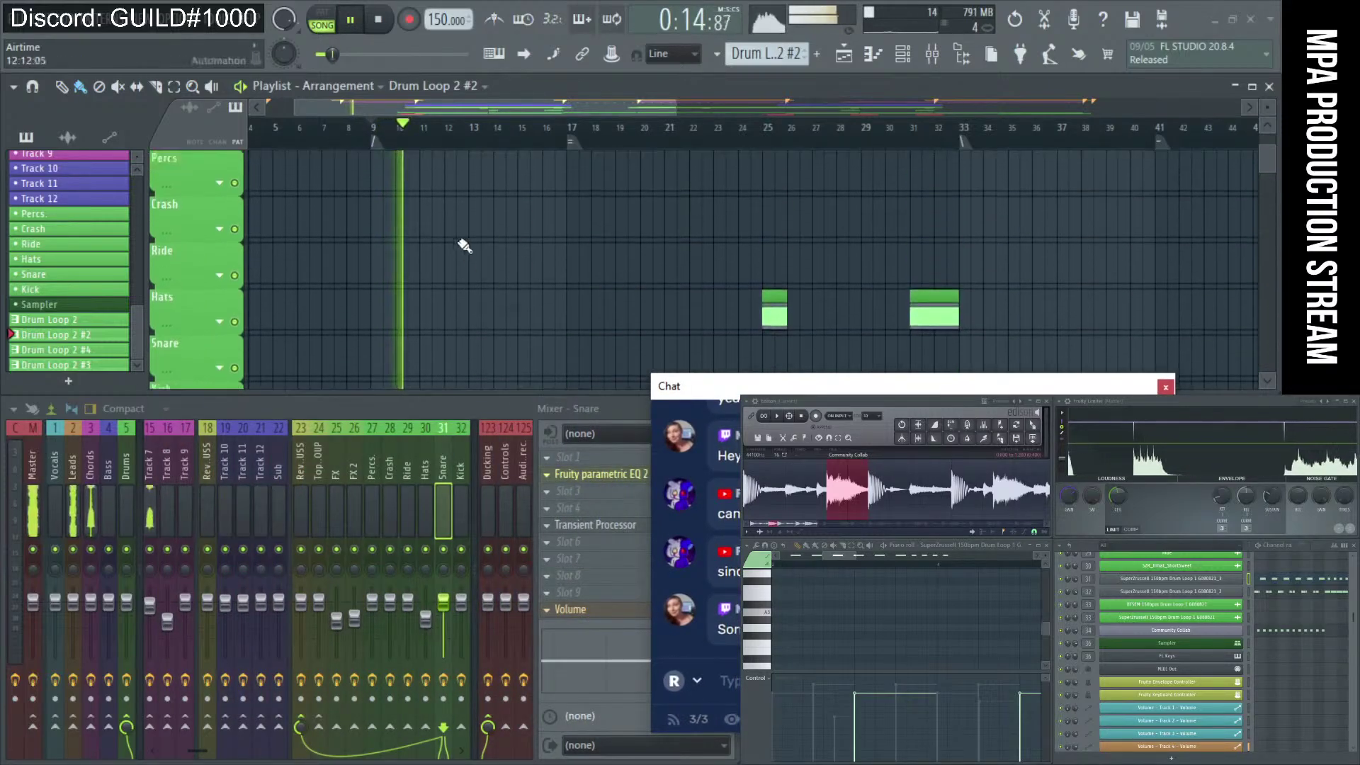
scroll(422, 244, up, 4)
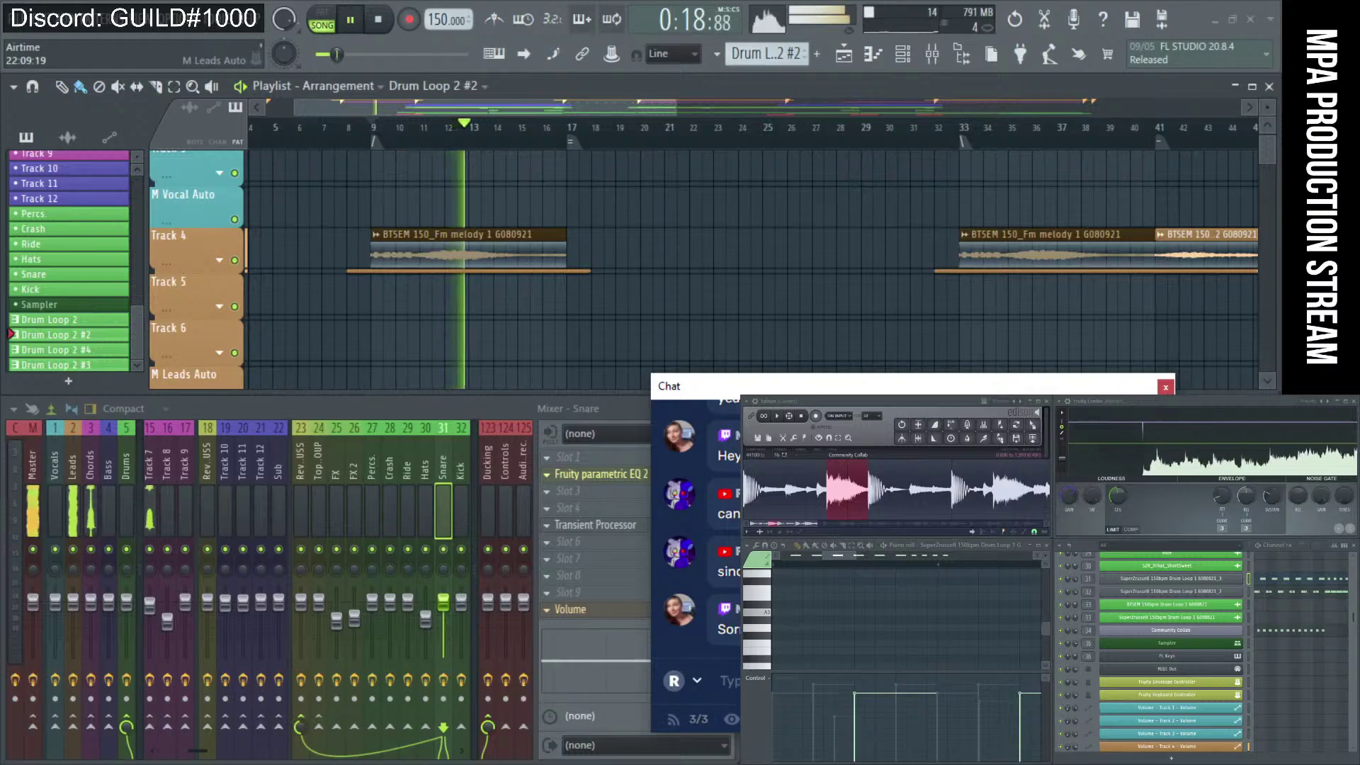
click(1165, 386)
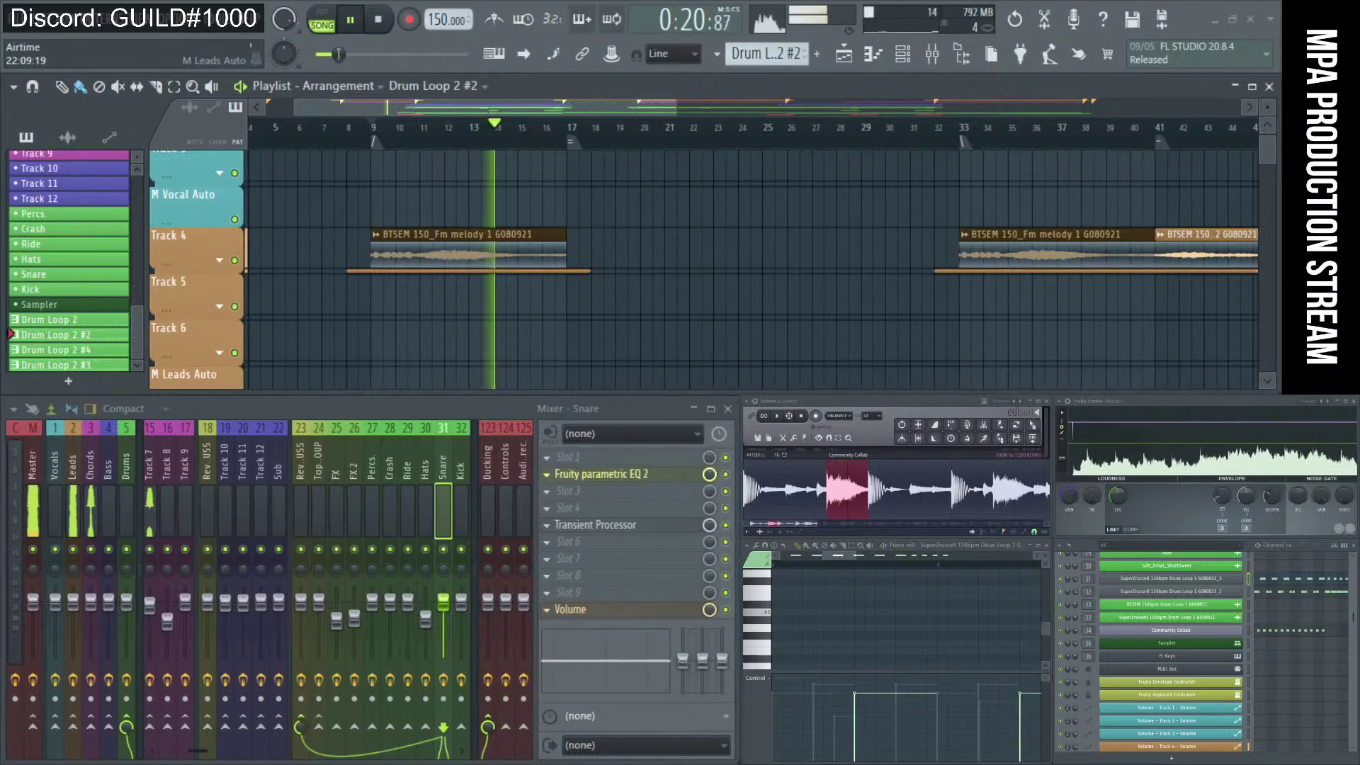
scroll(753, 236, down, 3)
scroll(753, 237, down, 5)
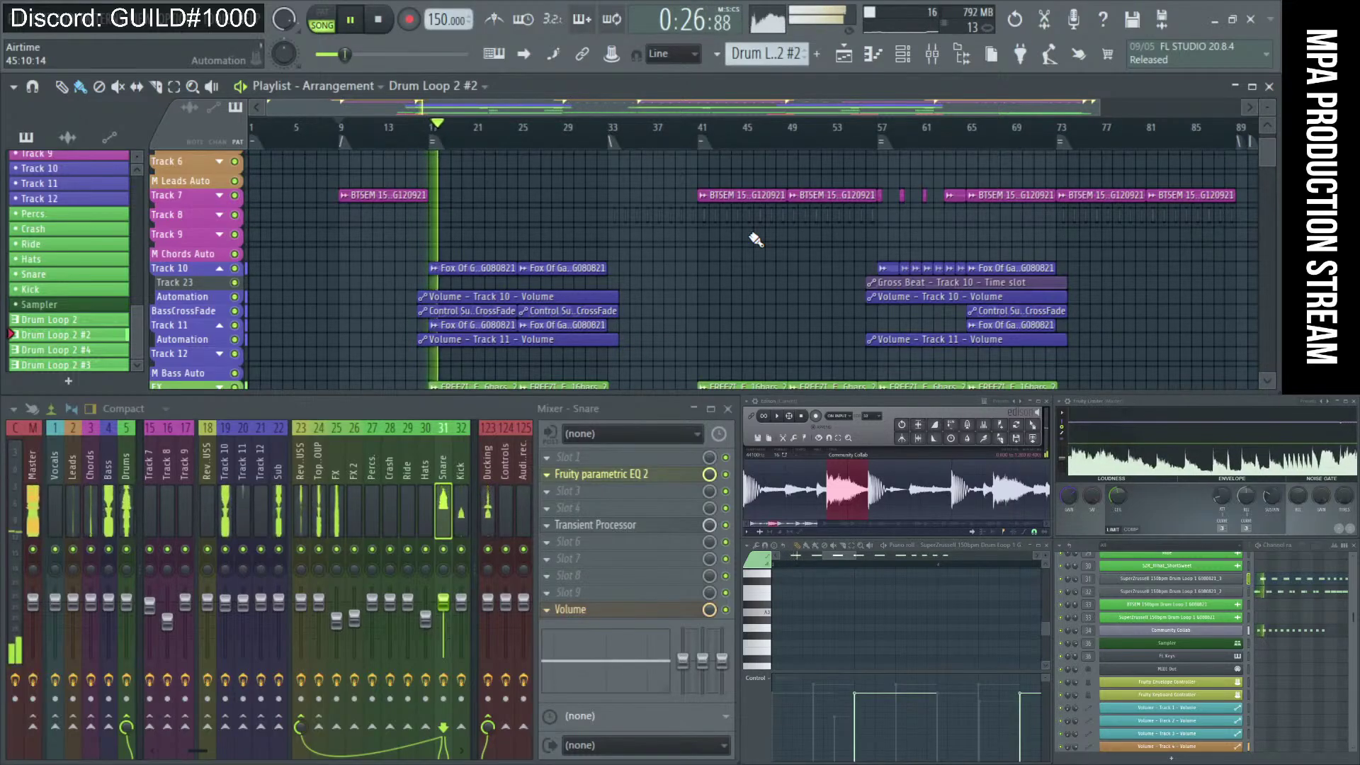
Examine the Drum Loop 2 #2 and Drum Loop 2 clips between bars 17 and 33 while the song plays.
scroll(637, 283, down, 10)
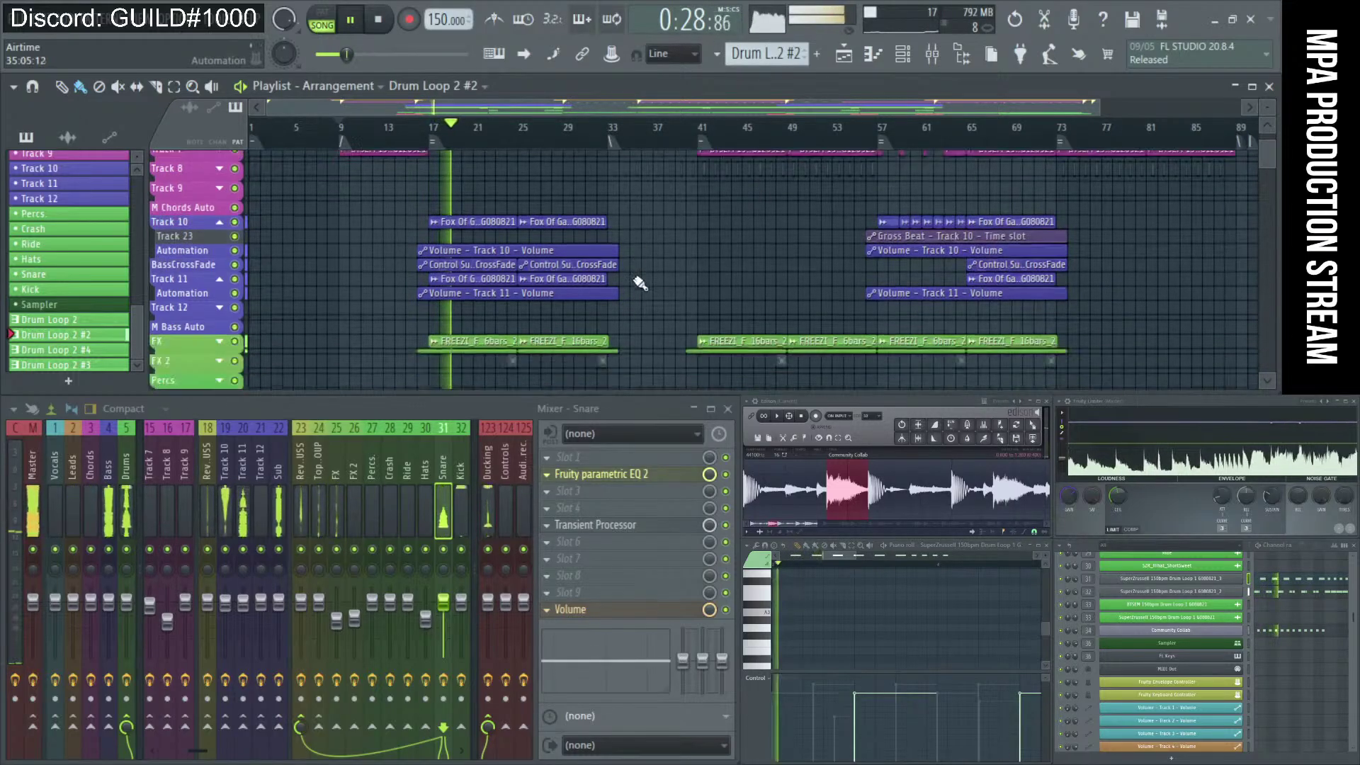
scroll(473, 316, up, 6)
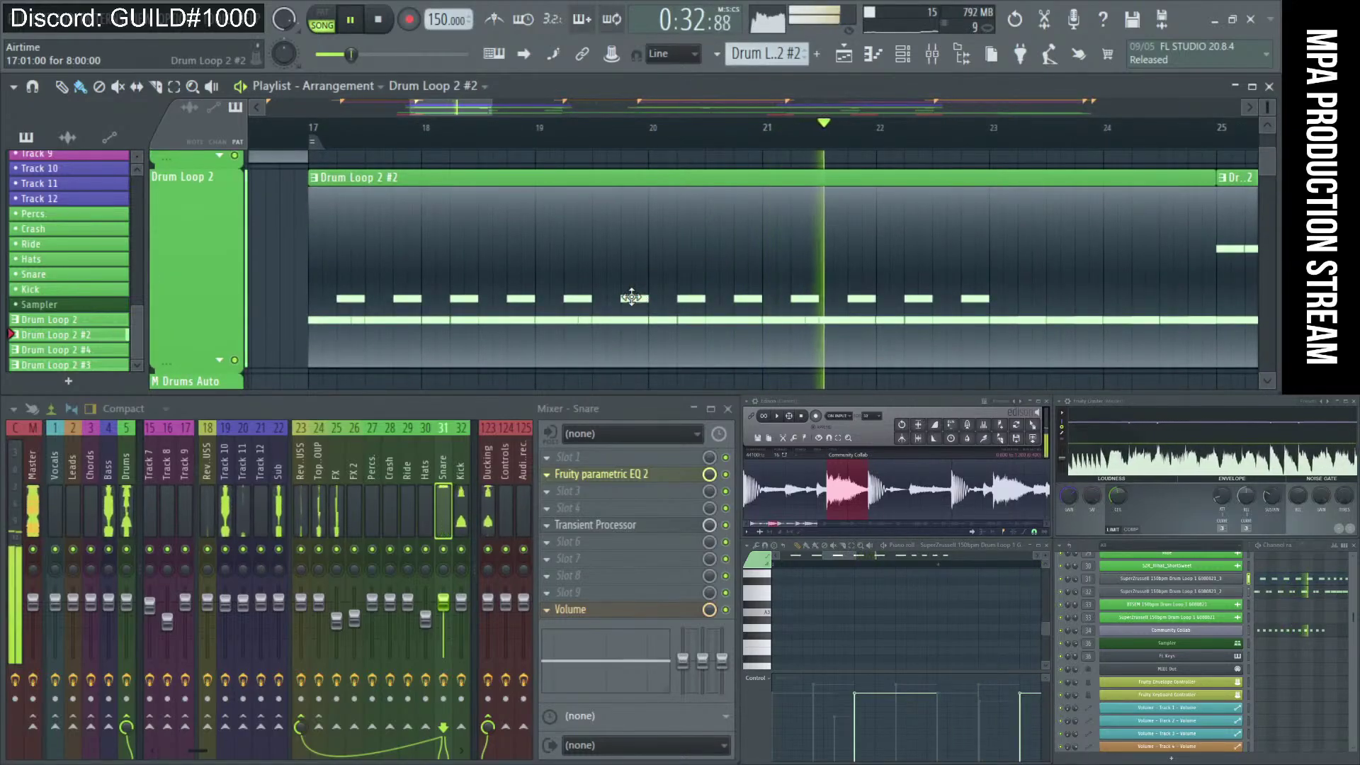
scroll(638, 299, down, 2)
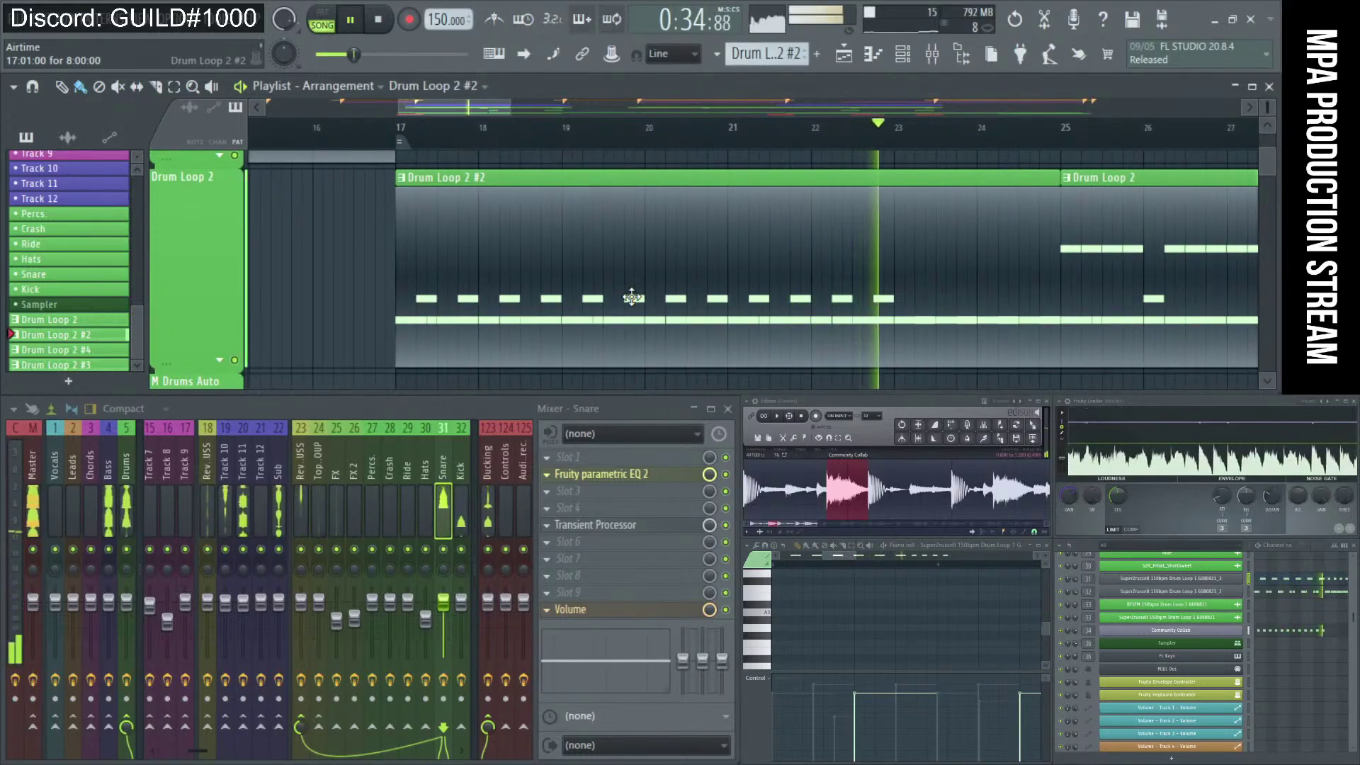
scroll(753, 267, down, 2)
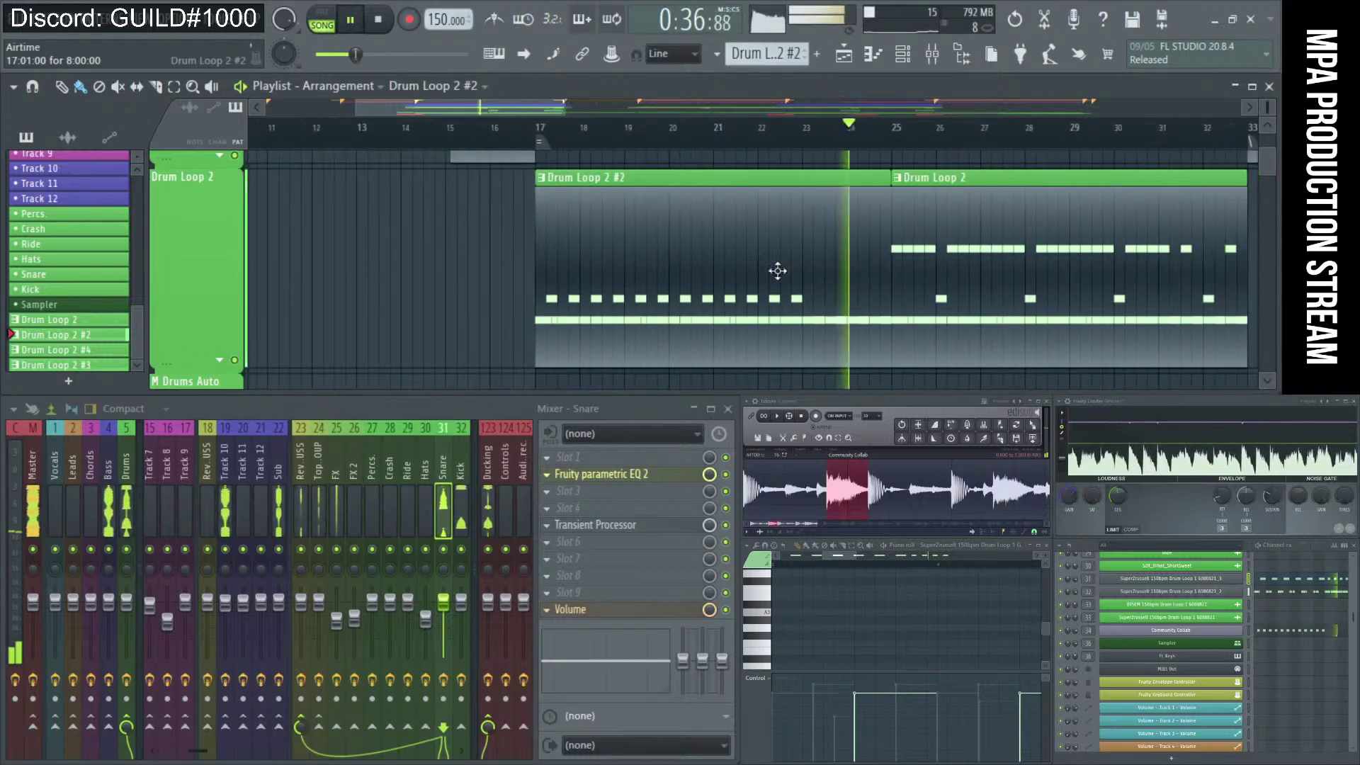
scroll(947, 297, up, 3)
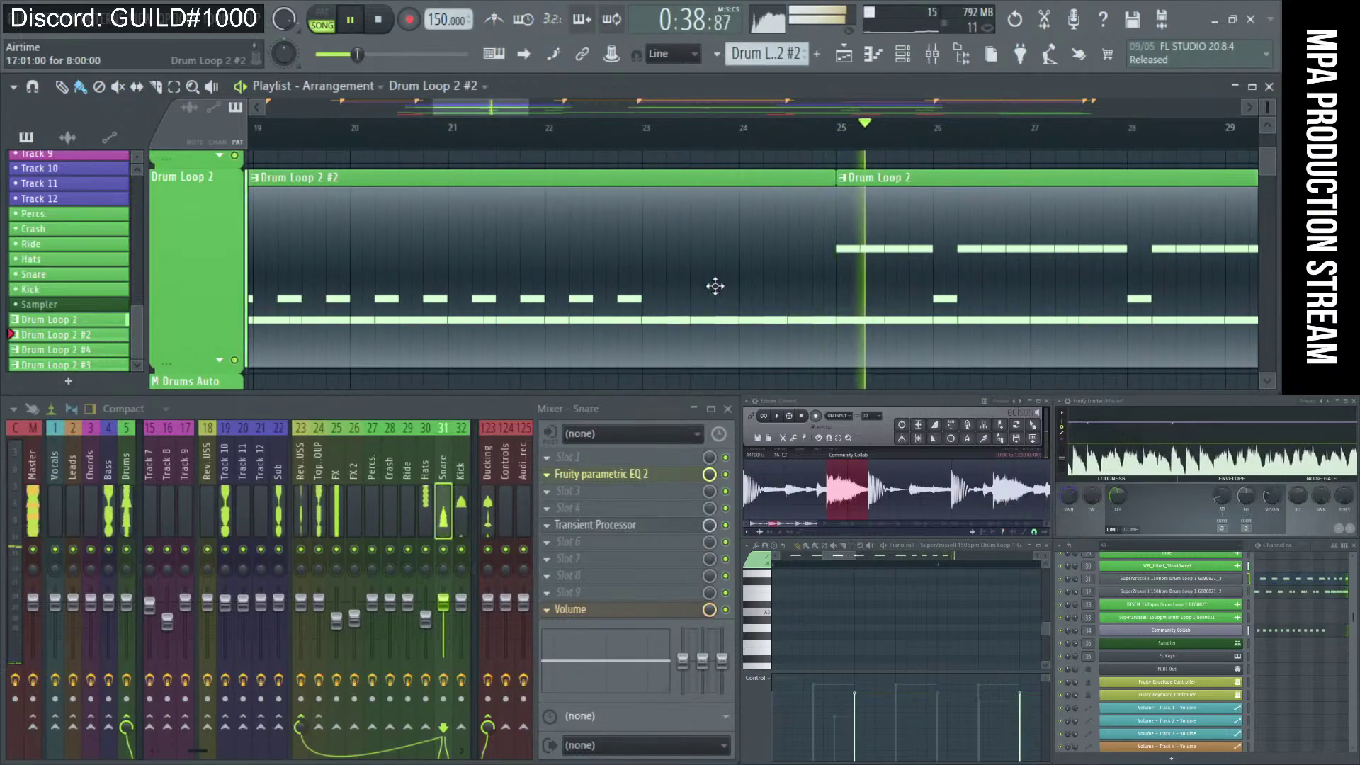
scroll(926, 291, down, 3)
scroll(1088, 289, down, 4)
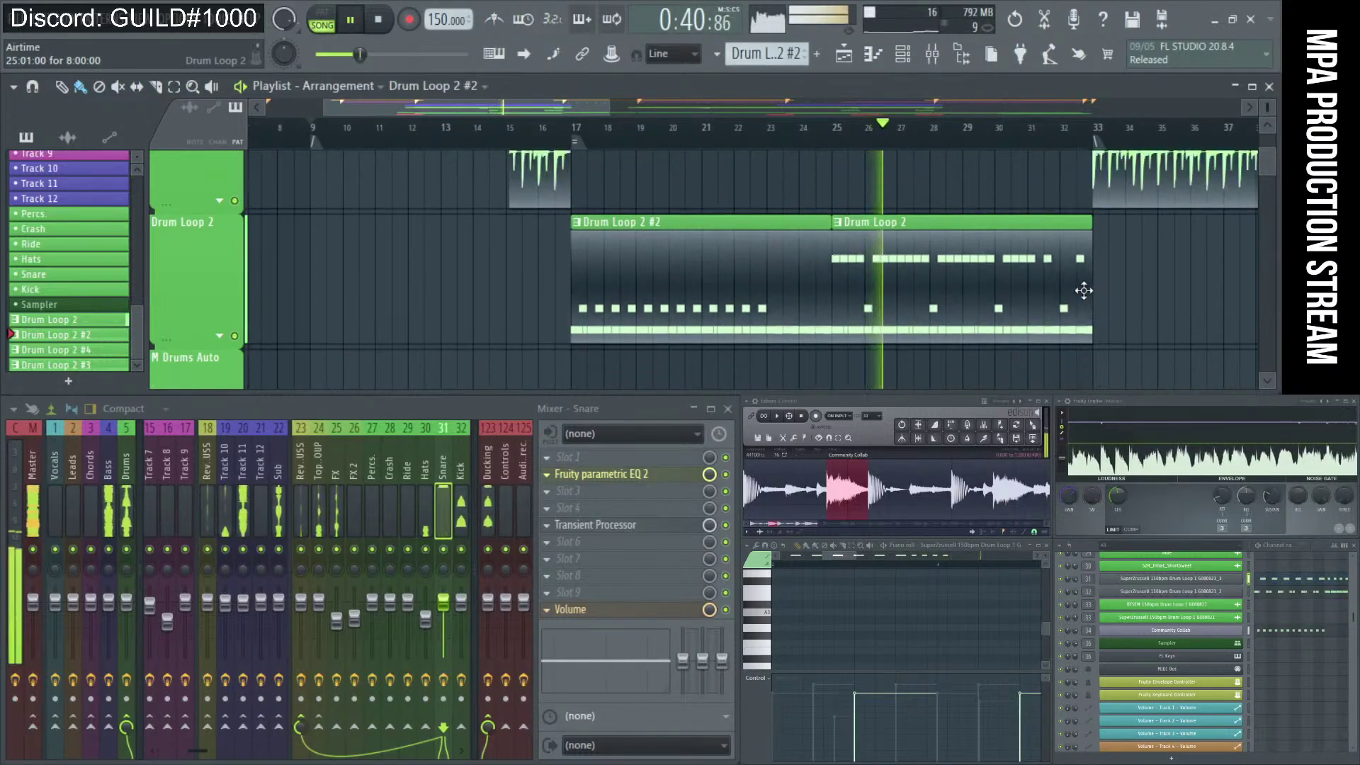
scroll(1083, 290, down, 1)
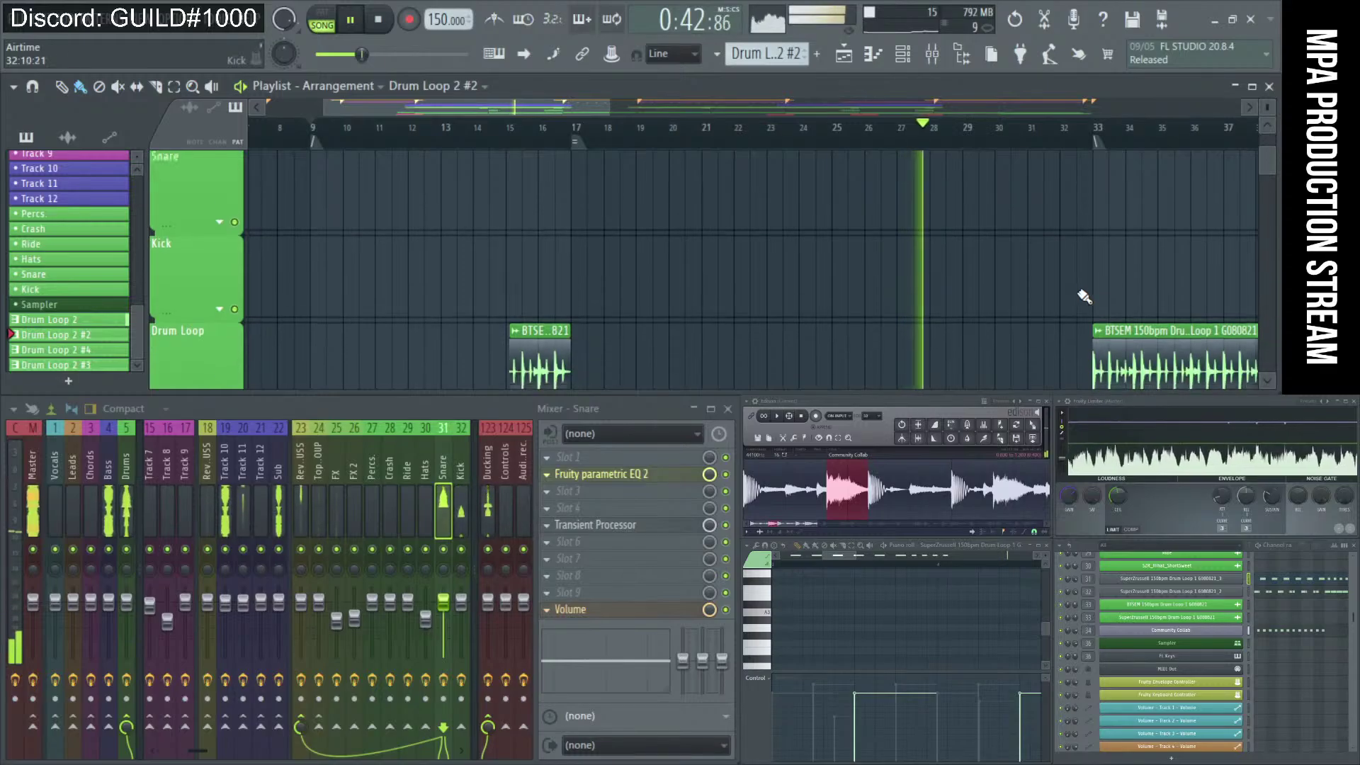
scroll(1078, 294, down, 4)
scroll(1068, 292, up, 4)
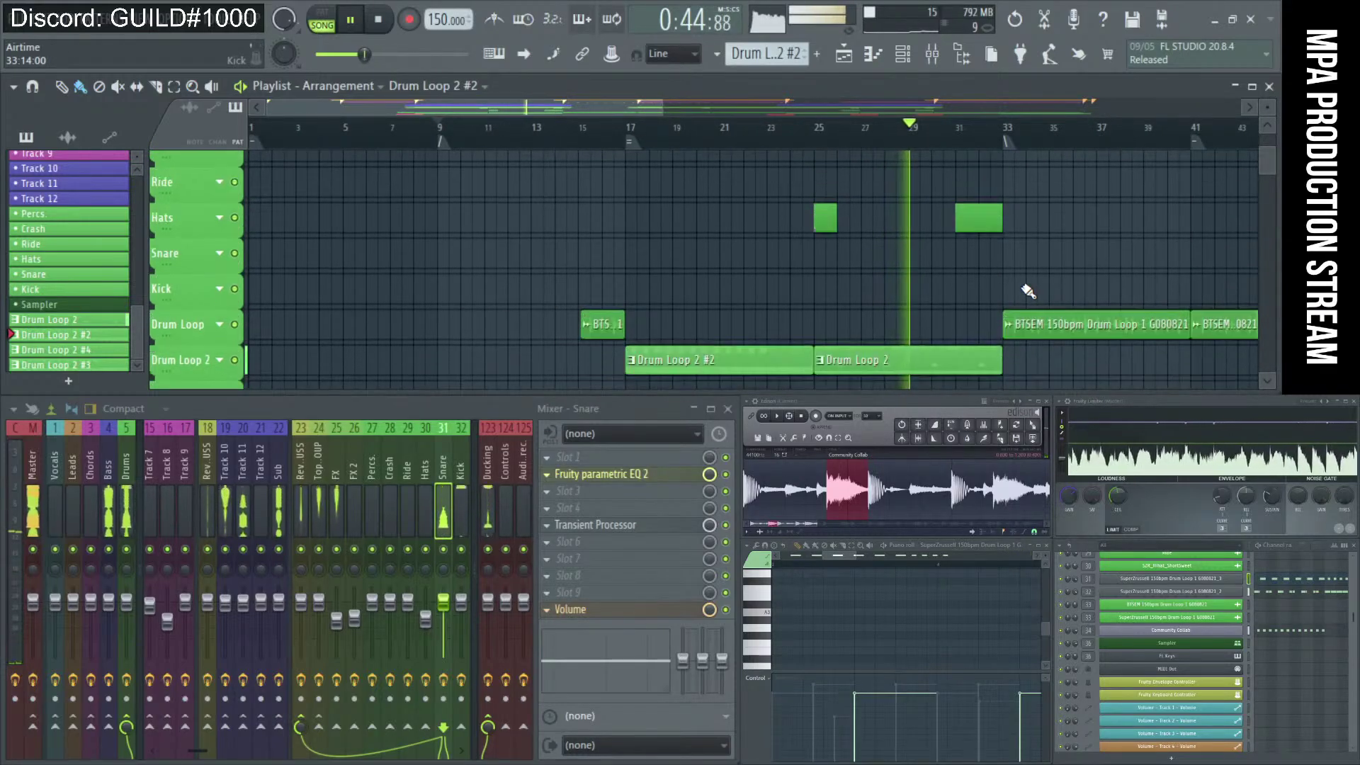
scroll(1002, 287, down, 1)
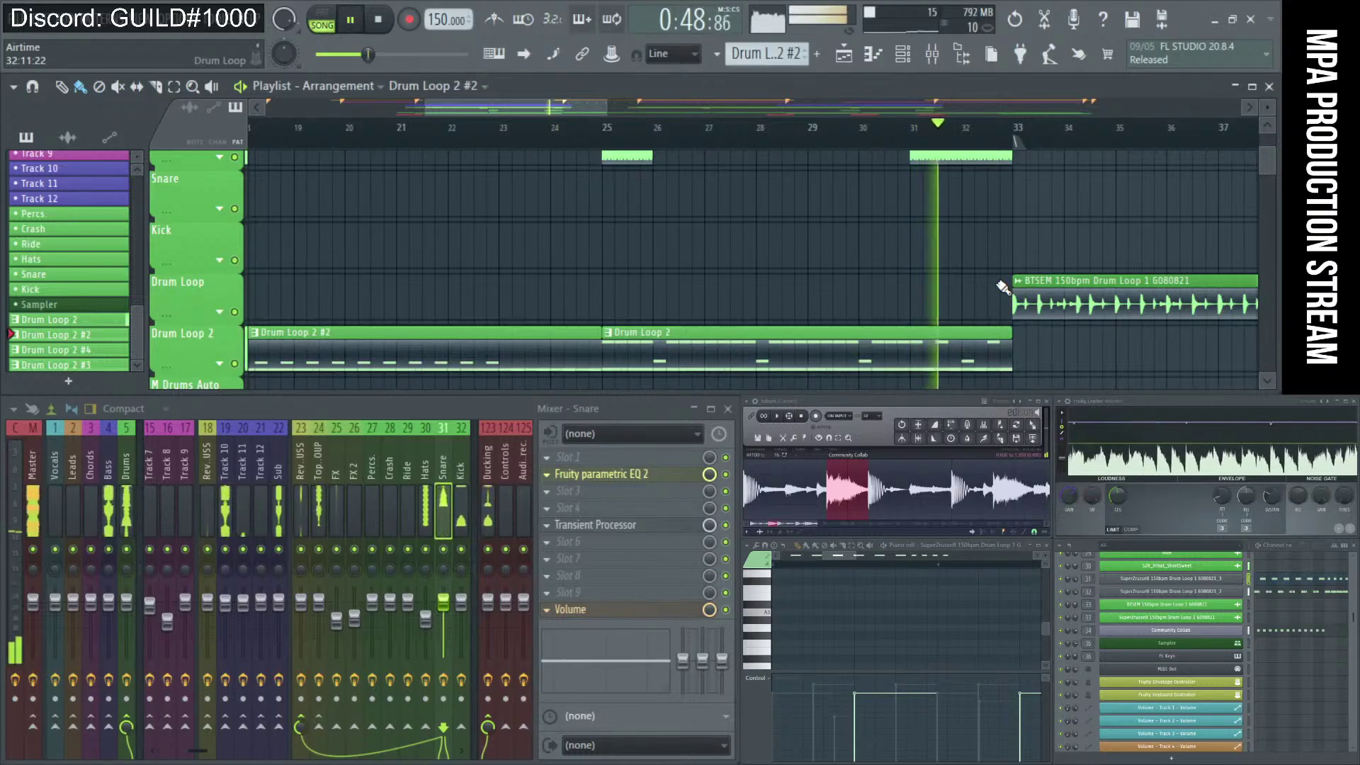
scroll(944, 282, down, 3)
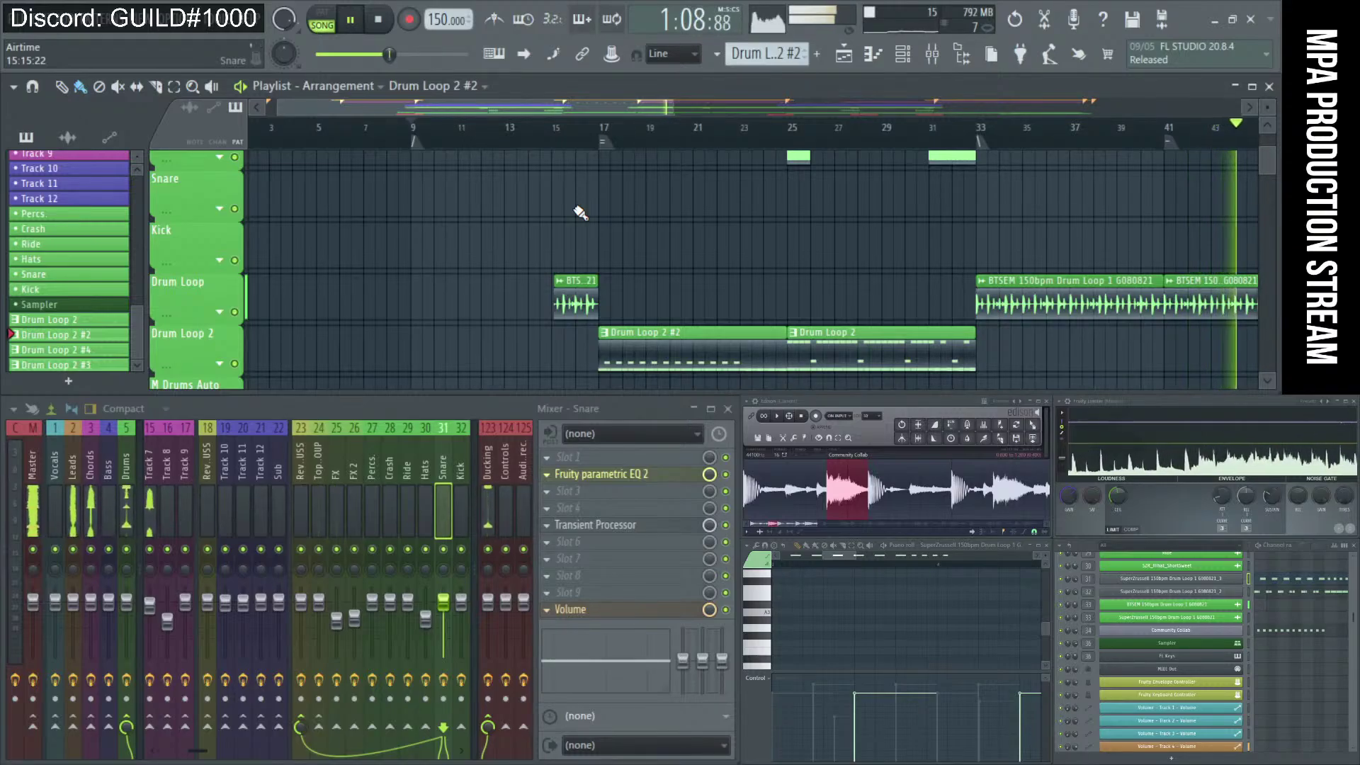
Follow the Track 10 and Track 11 bass clips and their automation from bar 57 during playback, and stop the song.
scroll(609, 216, down, 3)
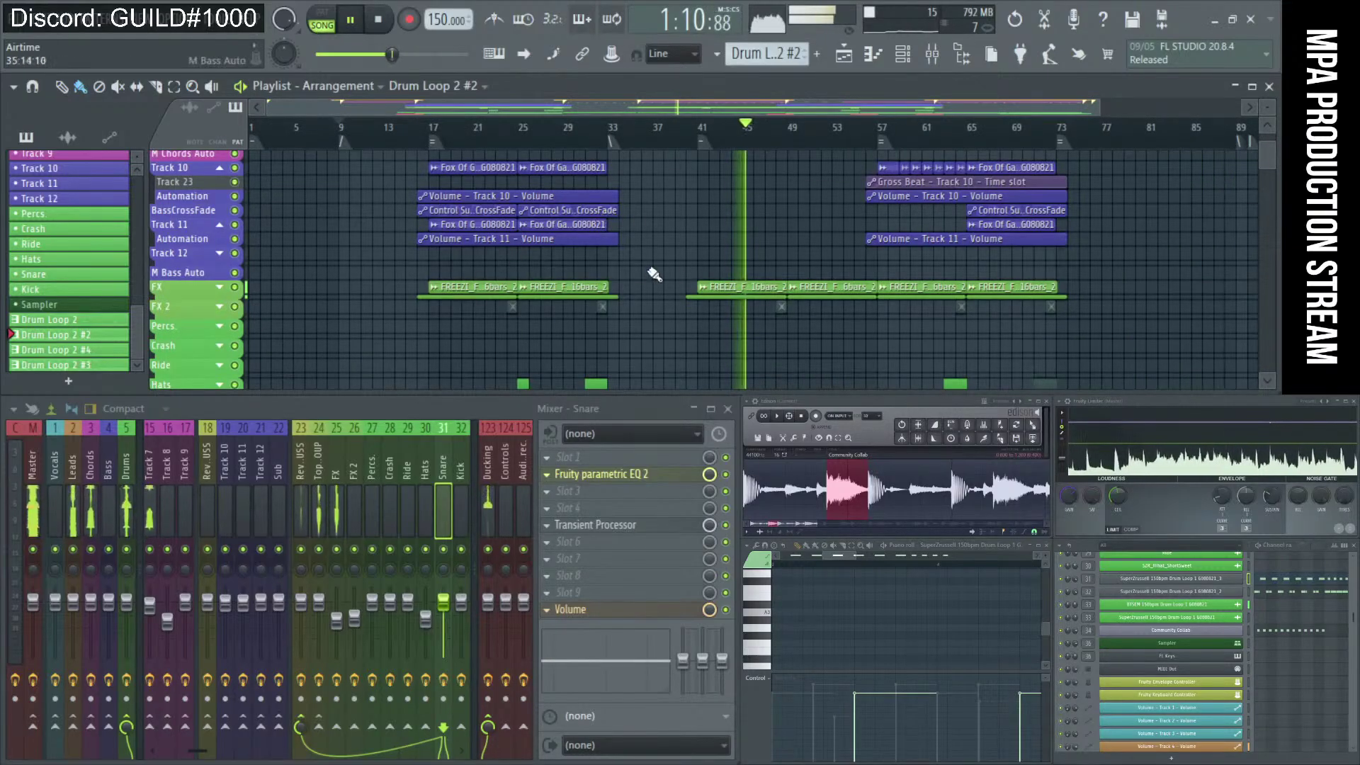
scroll(714, 263, up, 4)
scroll(714, 263, down, 5)
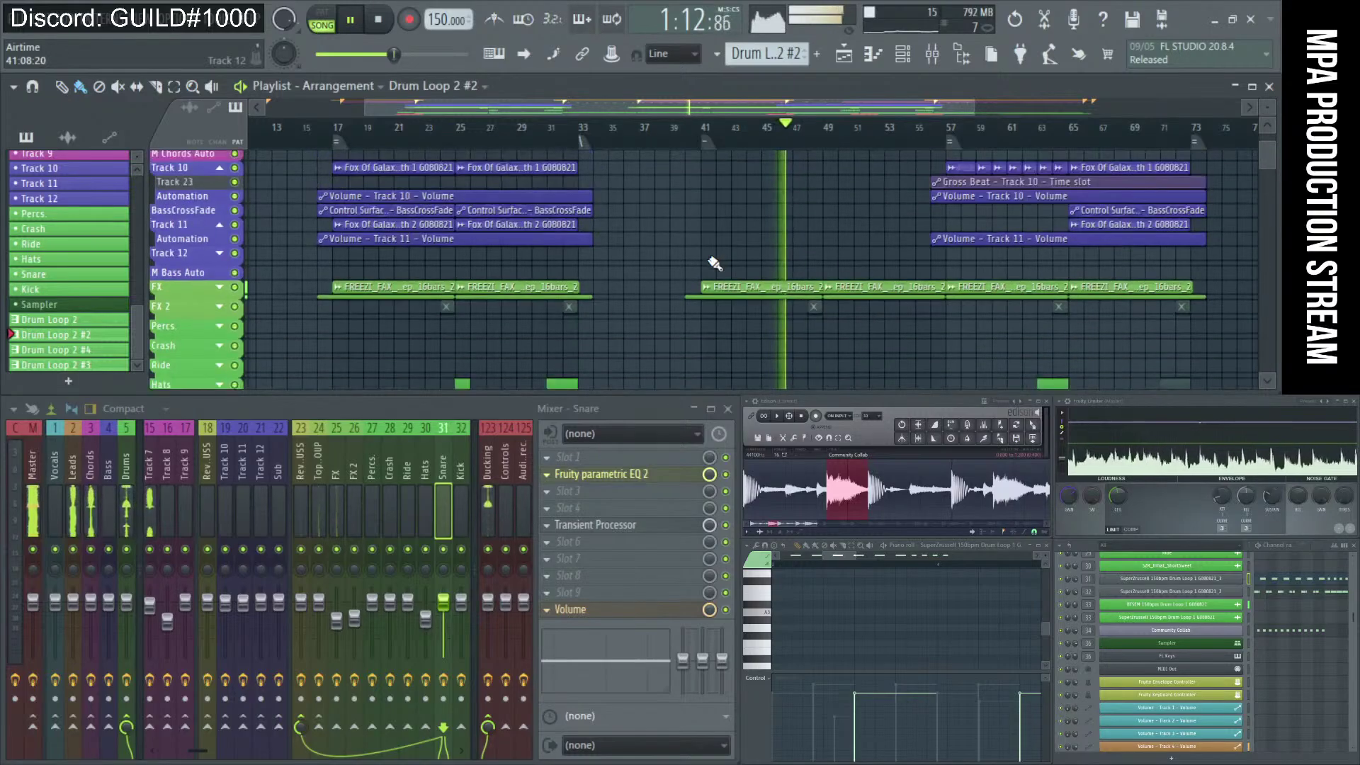
scroll(814, 269, up, 5)
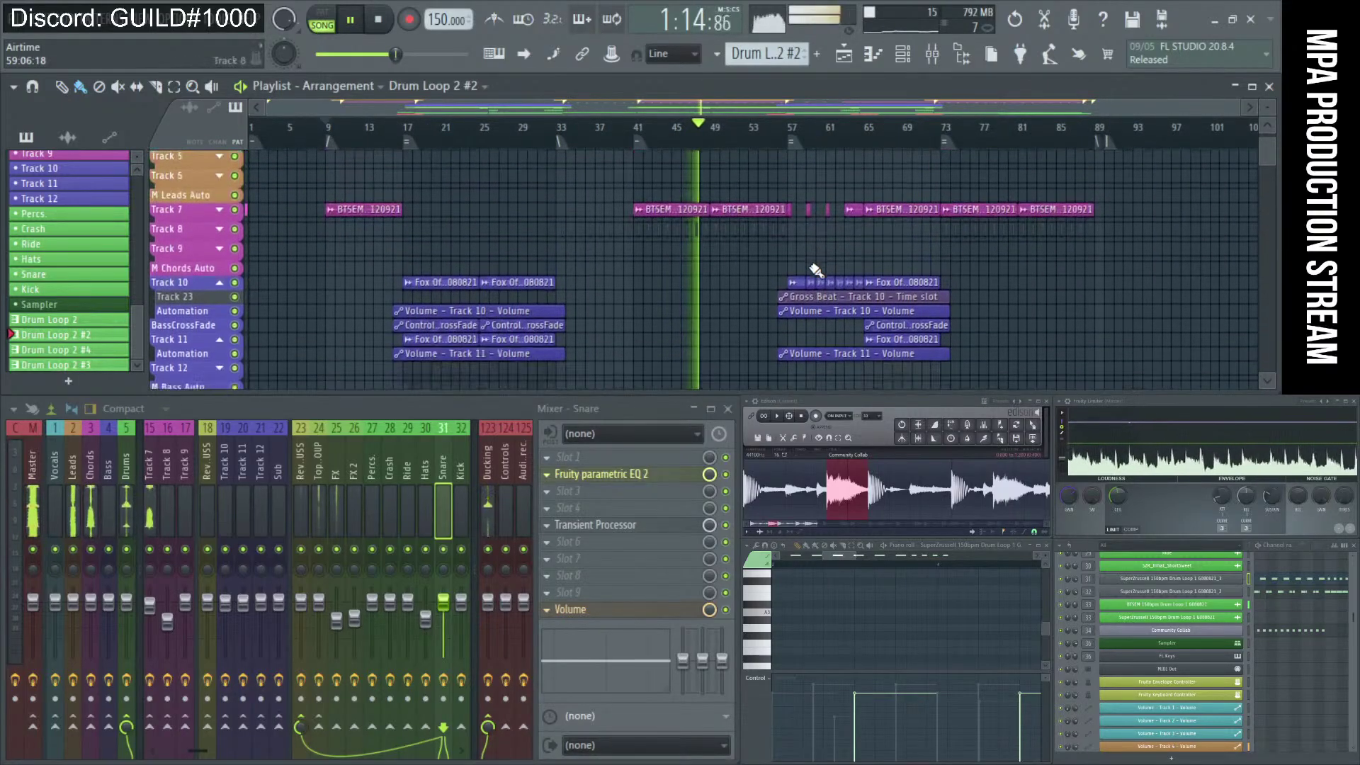
scroll(828, 272, up, 4)
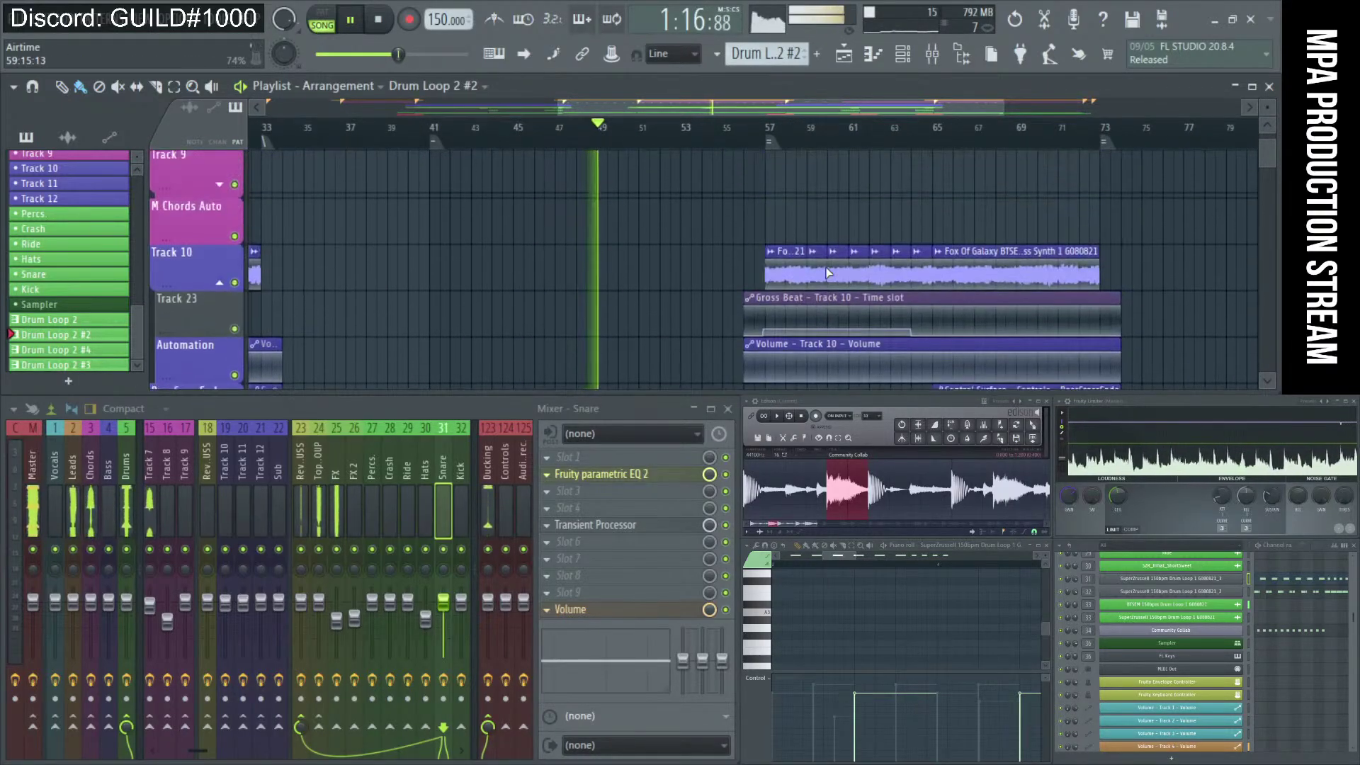
scroll(928, 309, down, 2)
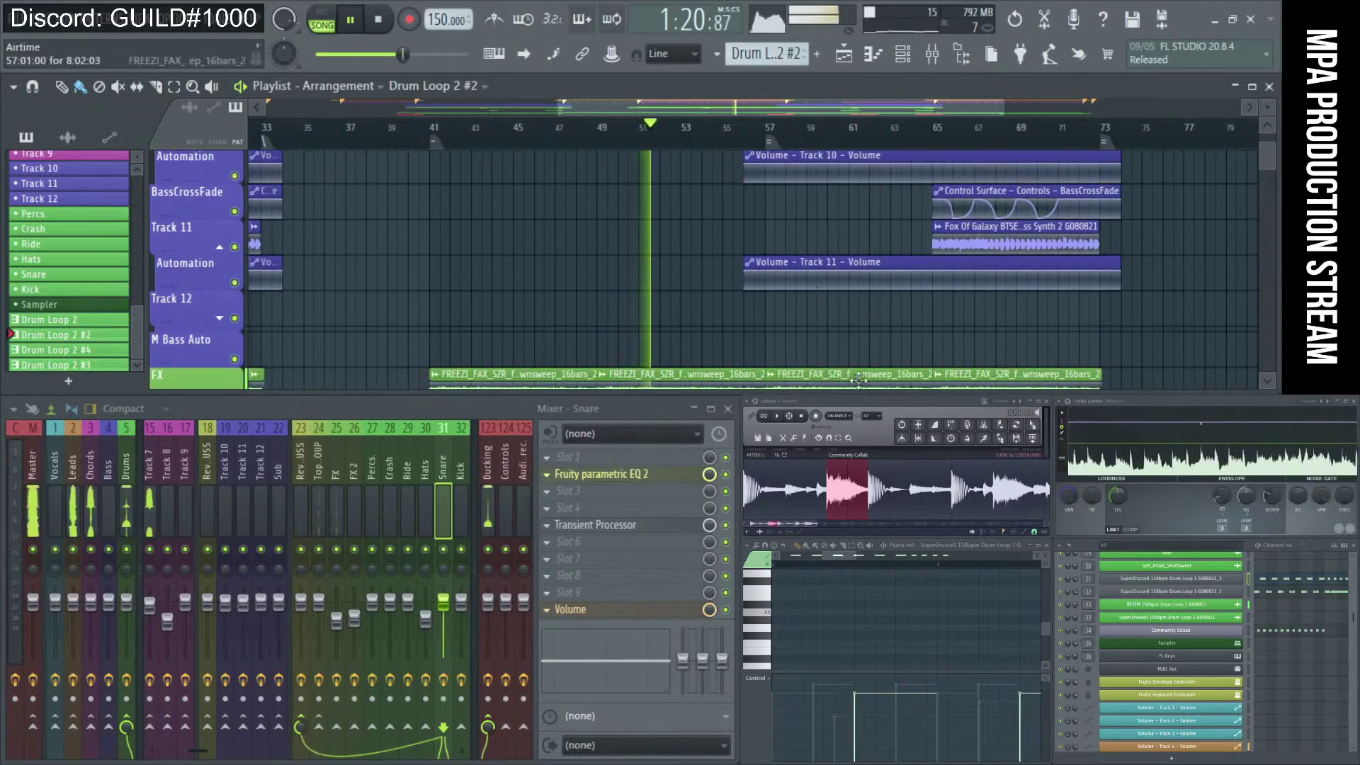
scroll(923, 264, up, 3)
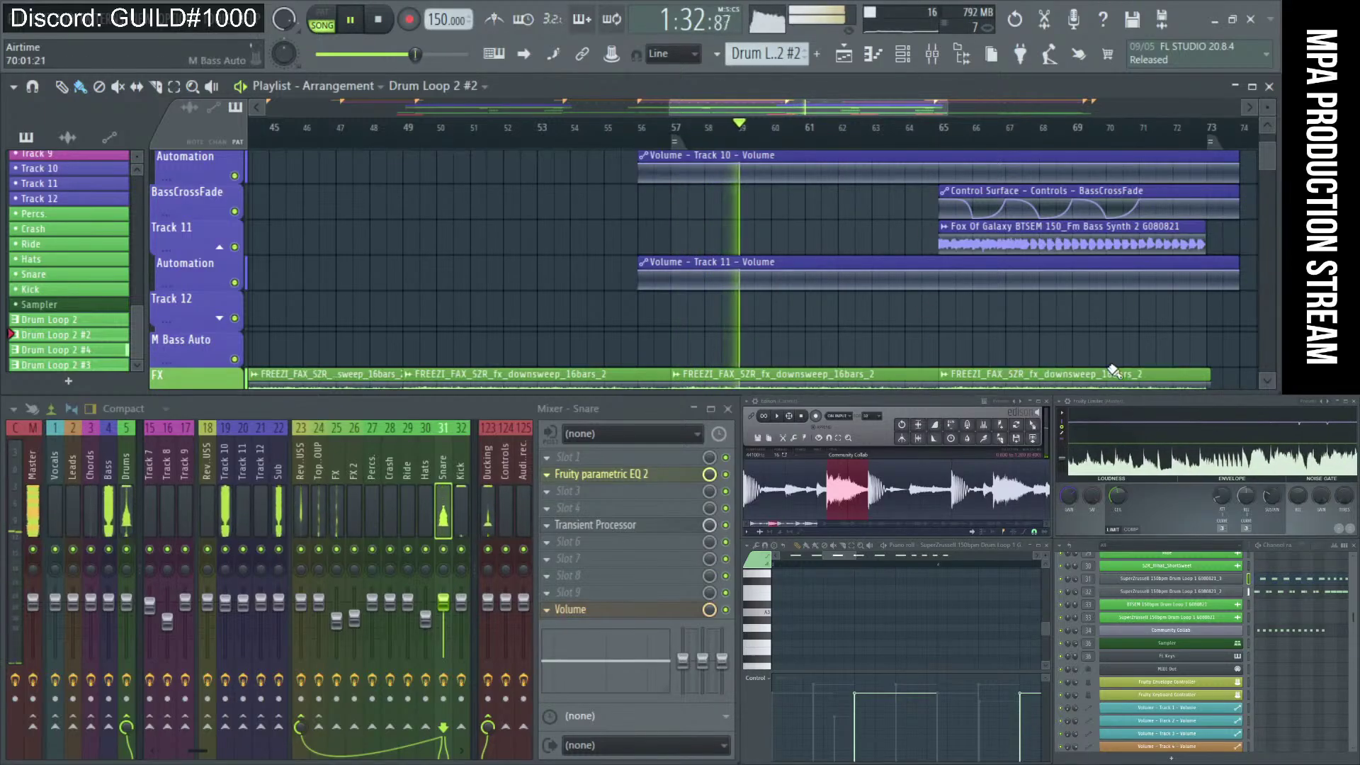
scroll(881, 271, up, 4)
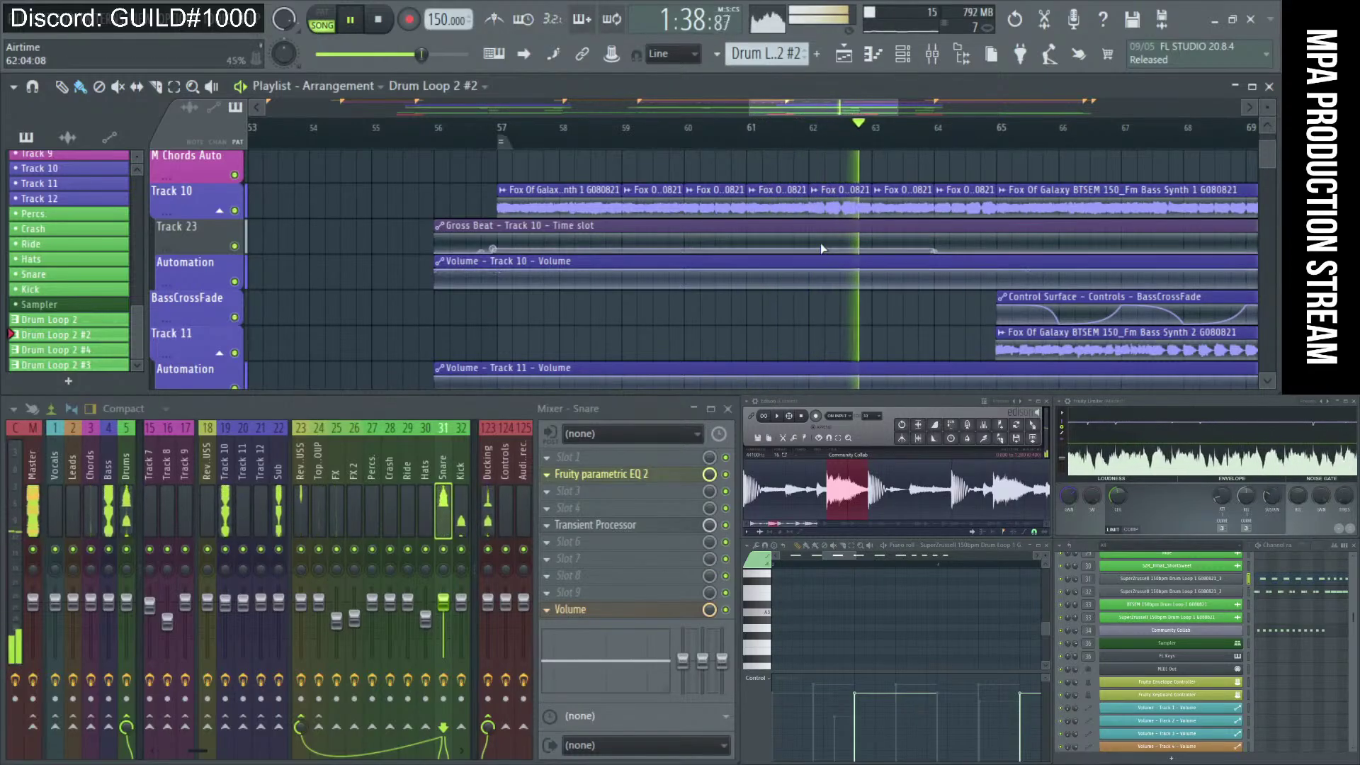
scroll(921, 255, up, 2)
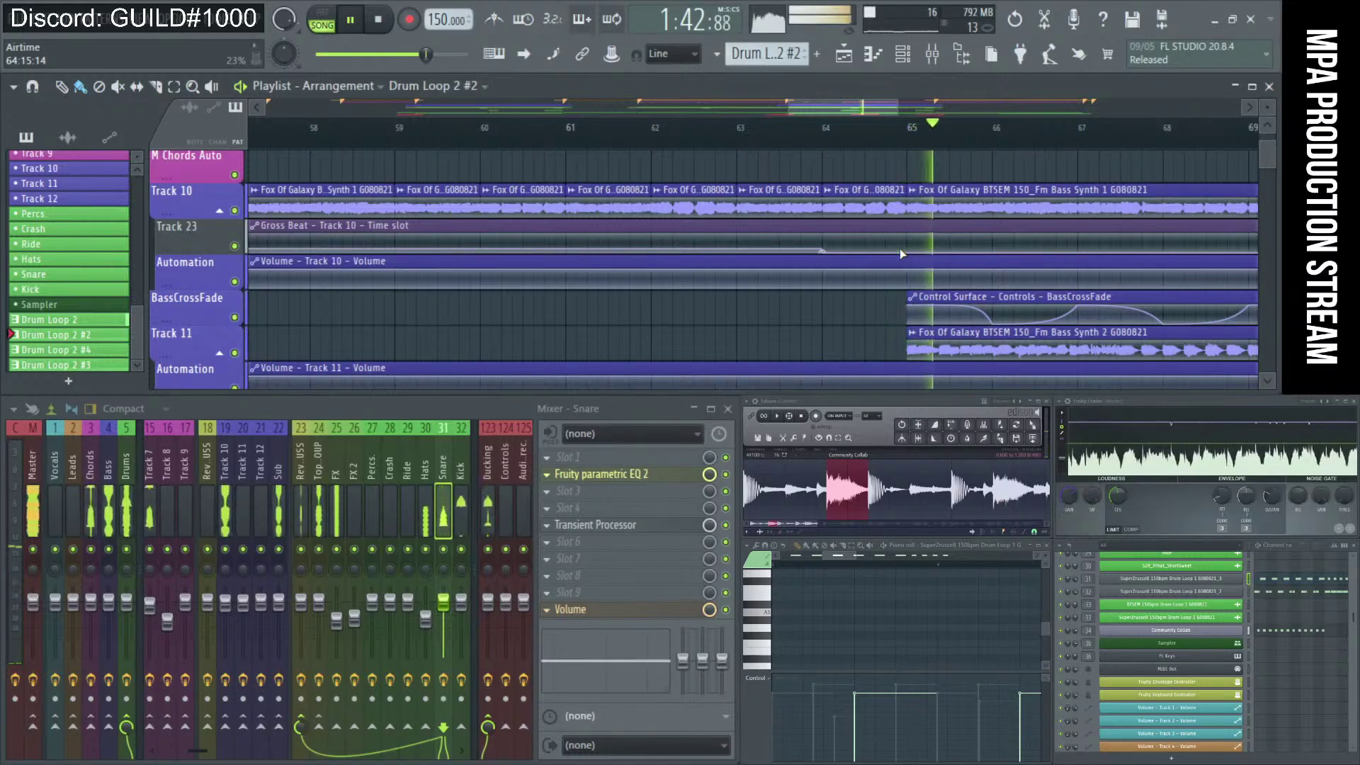
scroll(838, 250, down, 3)
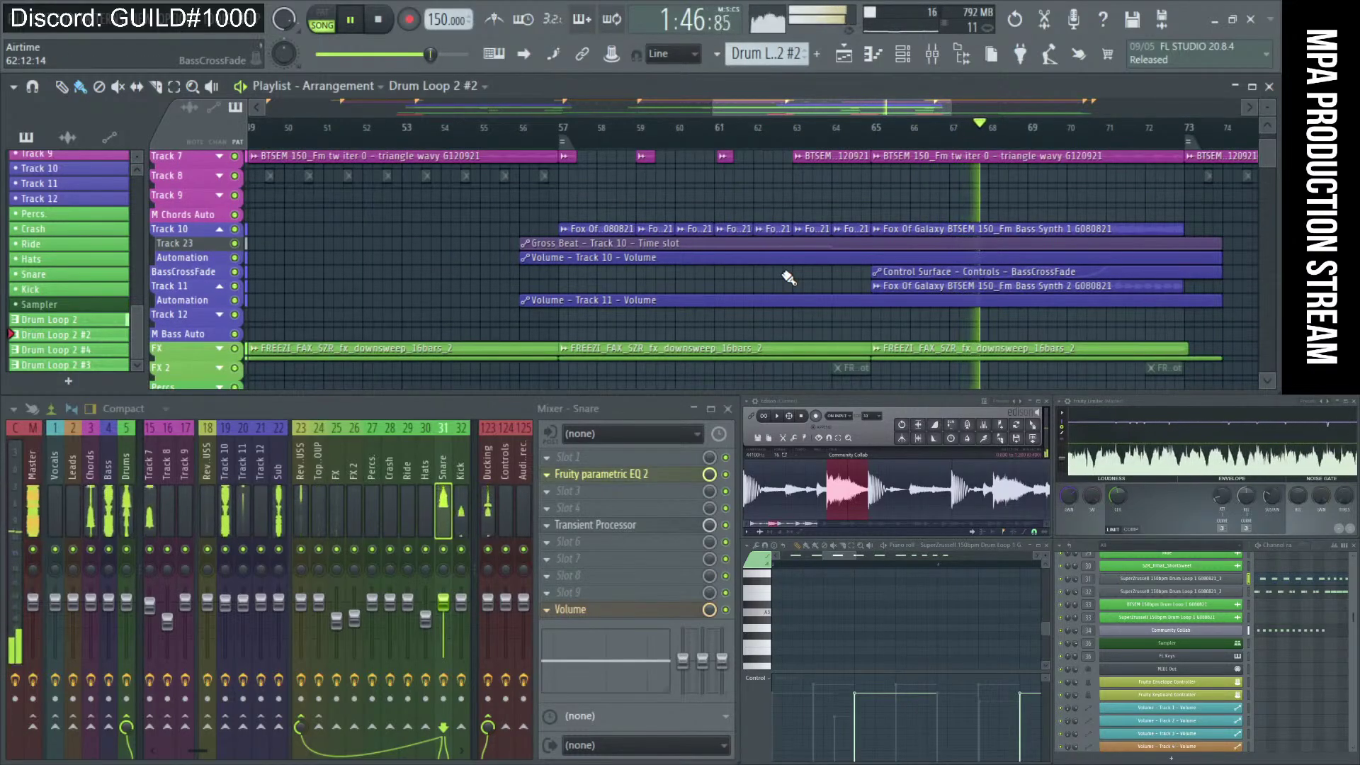
key(space)
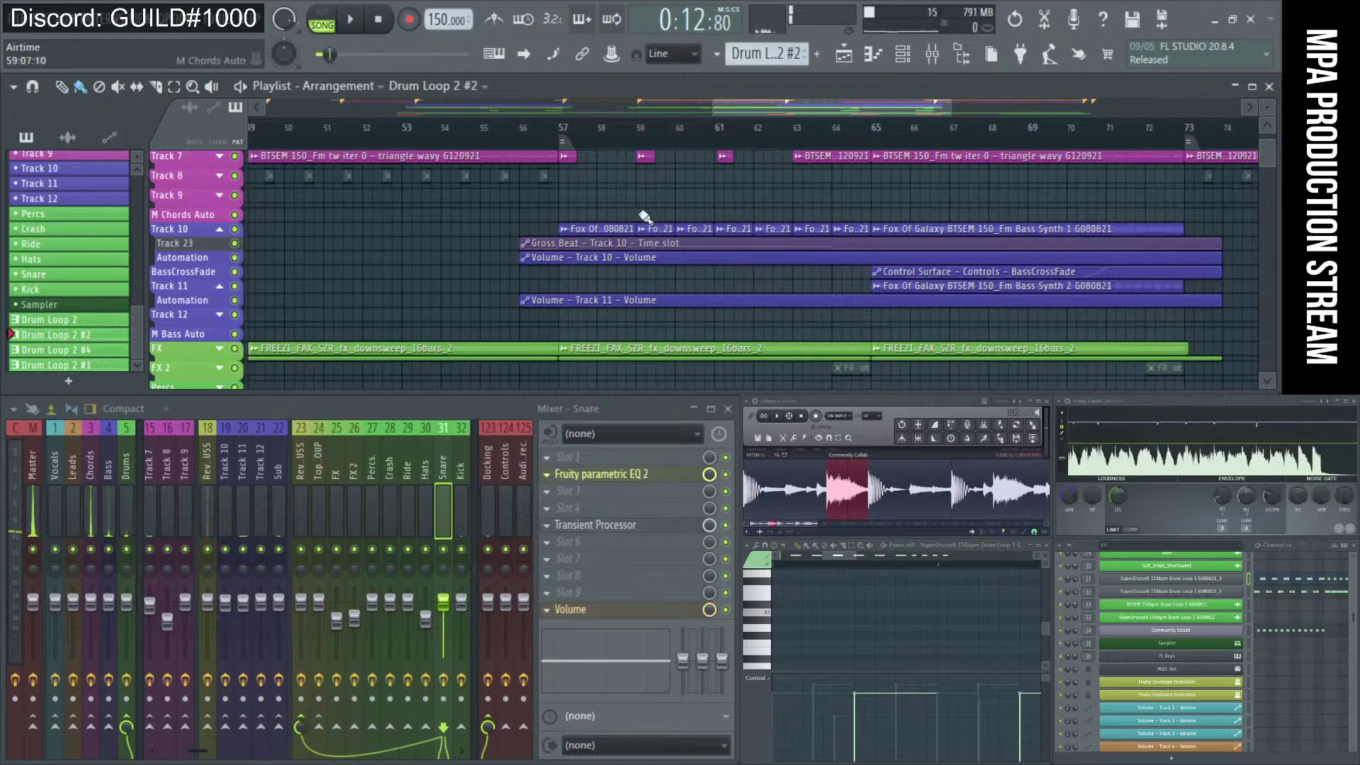
Compare the Track 10 bass clips in bars 17 to 33 with the chopped clips and Gross Beat automation from bar 57.
scroll(644, 217, down, 3)
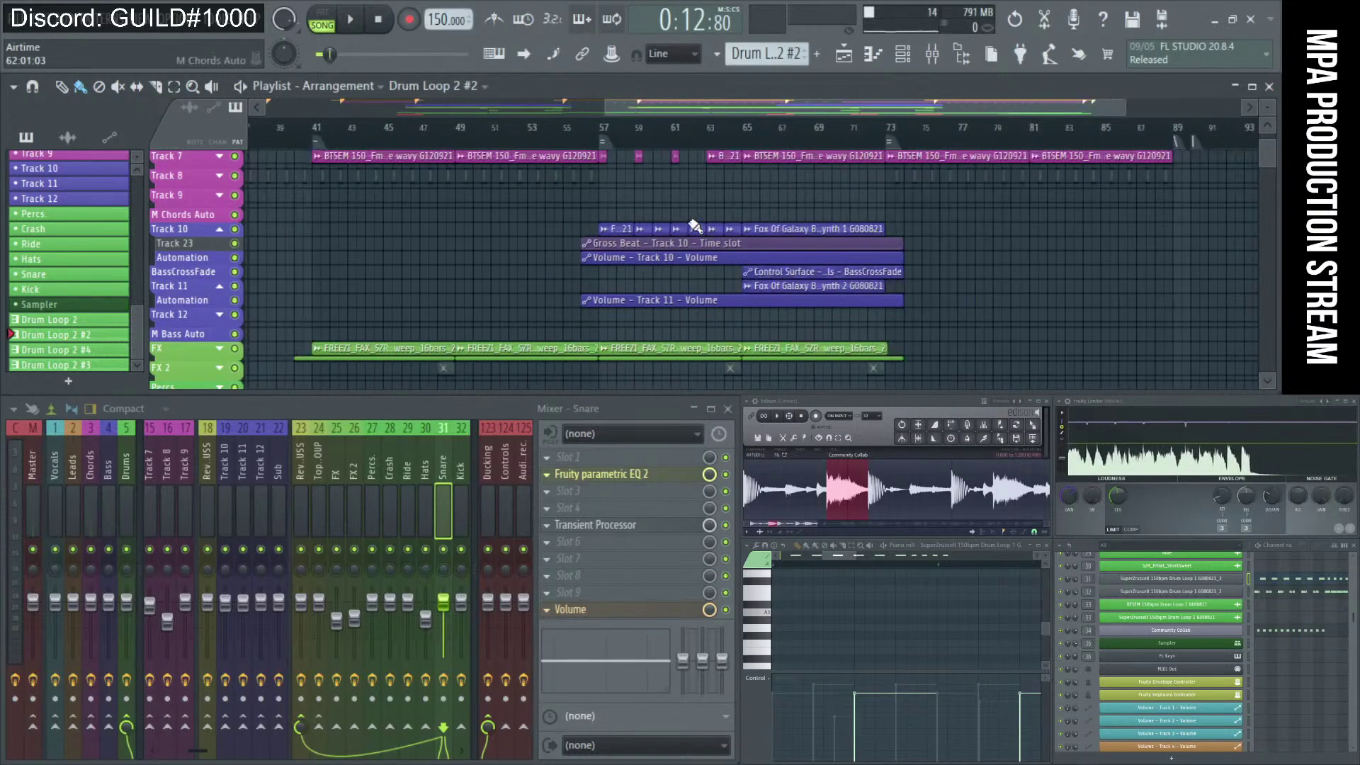
scroll(680, 222, down, 2)
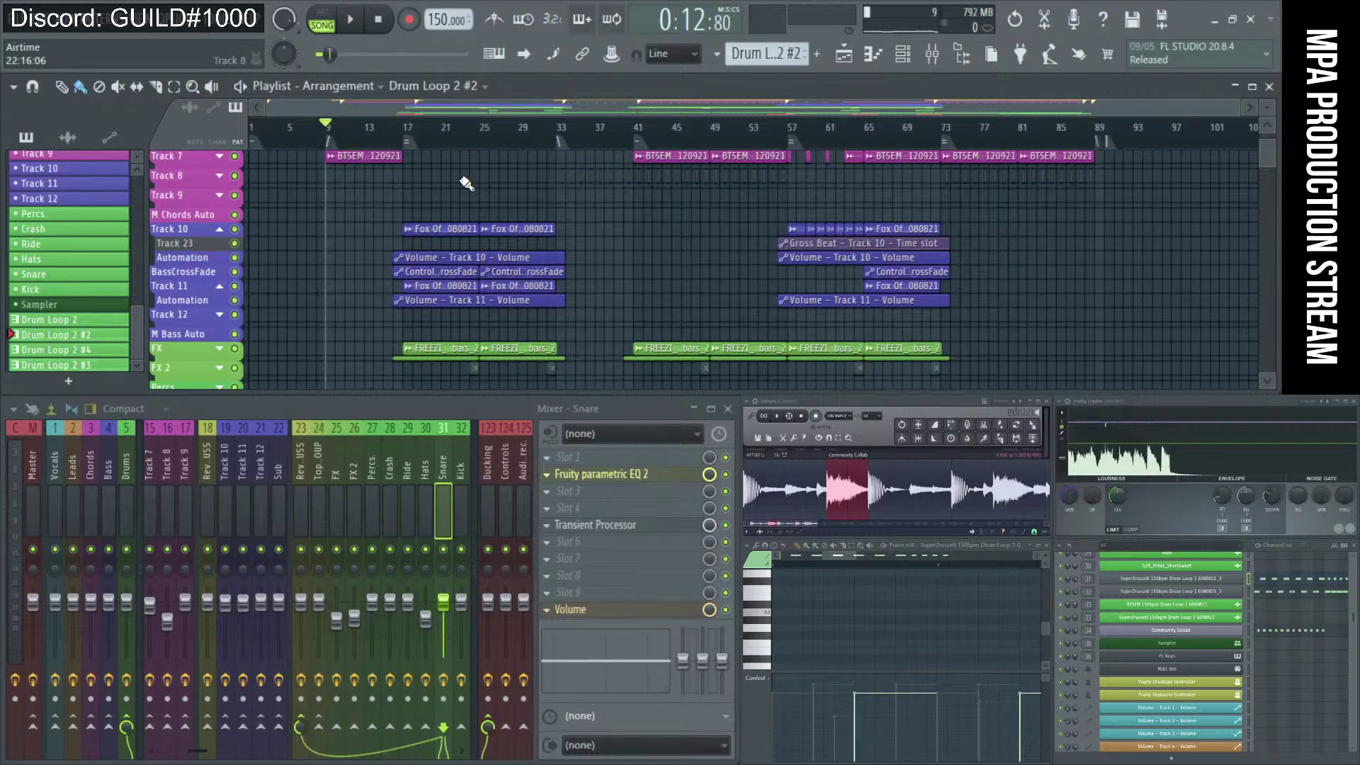
scroll(466, 184, up, 1)
scroll(466, 184, up, 3)
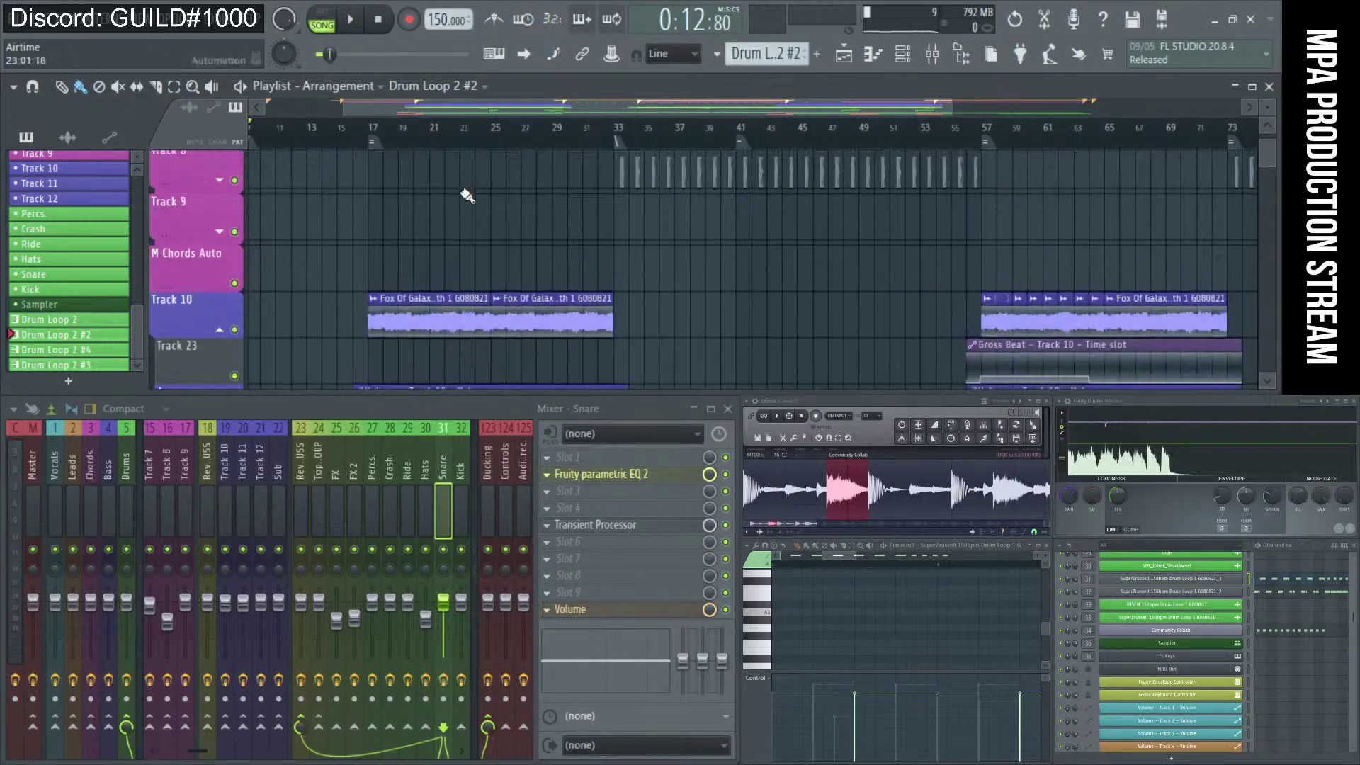
scroll(482, 205, down, 4)
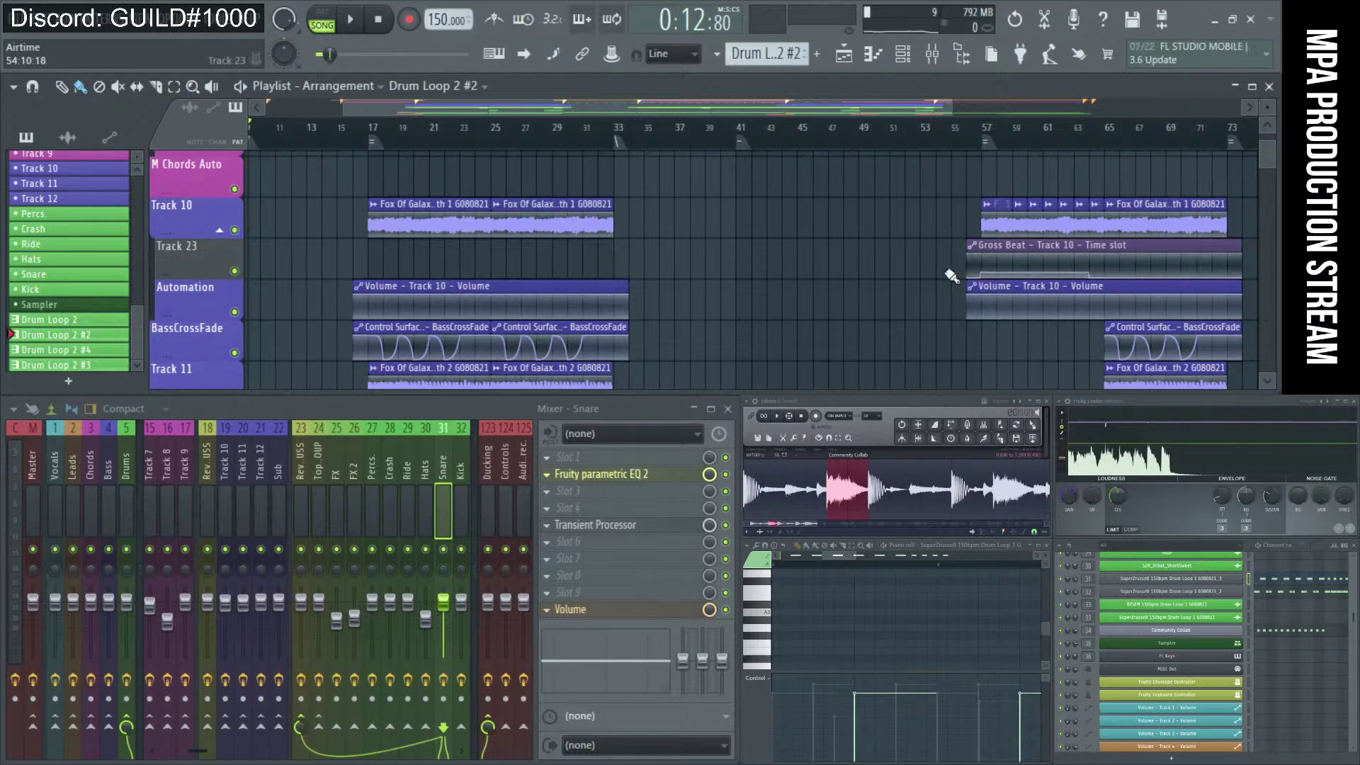
scroll(1081, 228, right, 5)
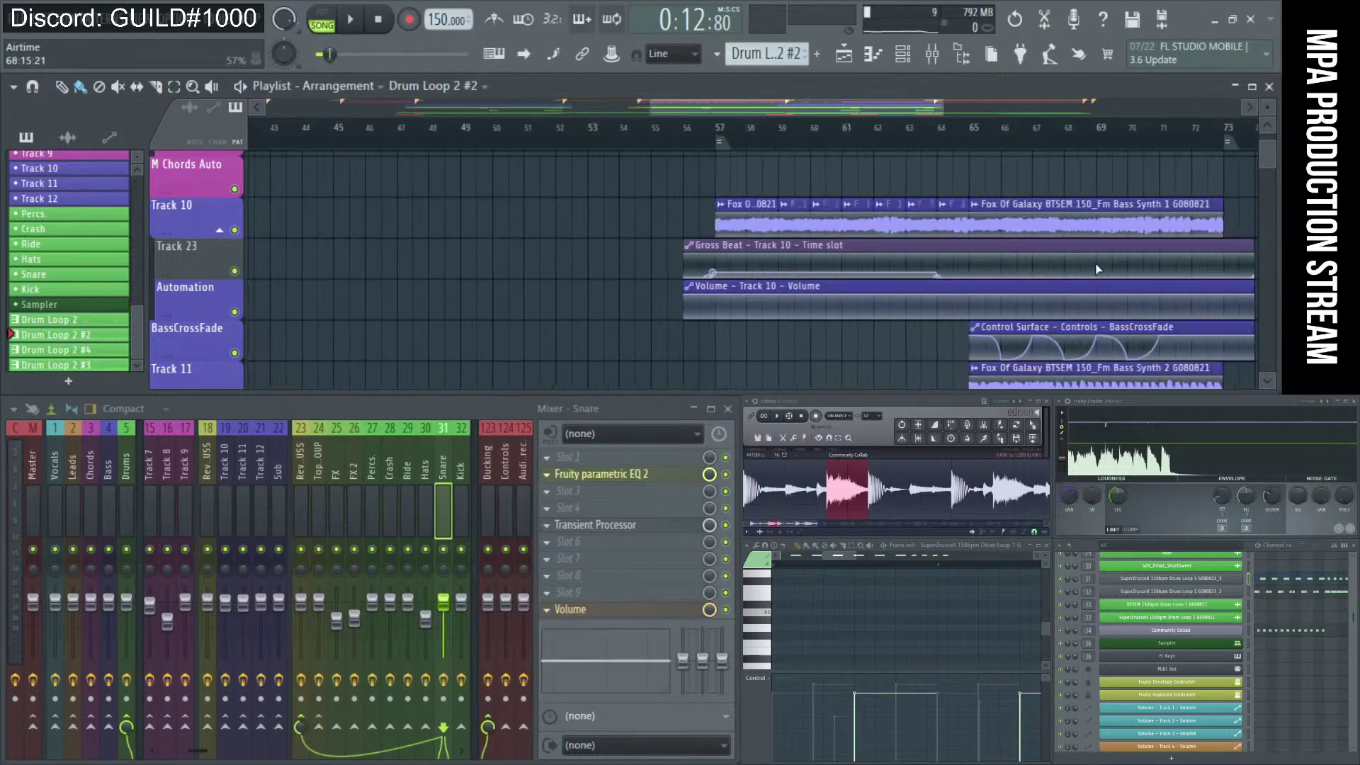
scroll(795, 234, down, 2)
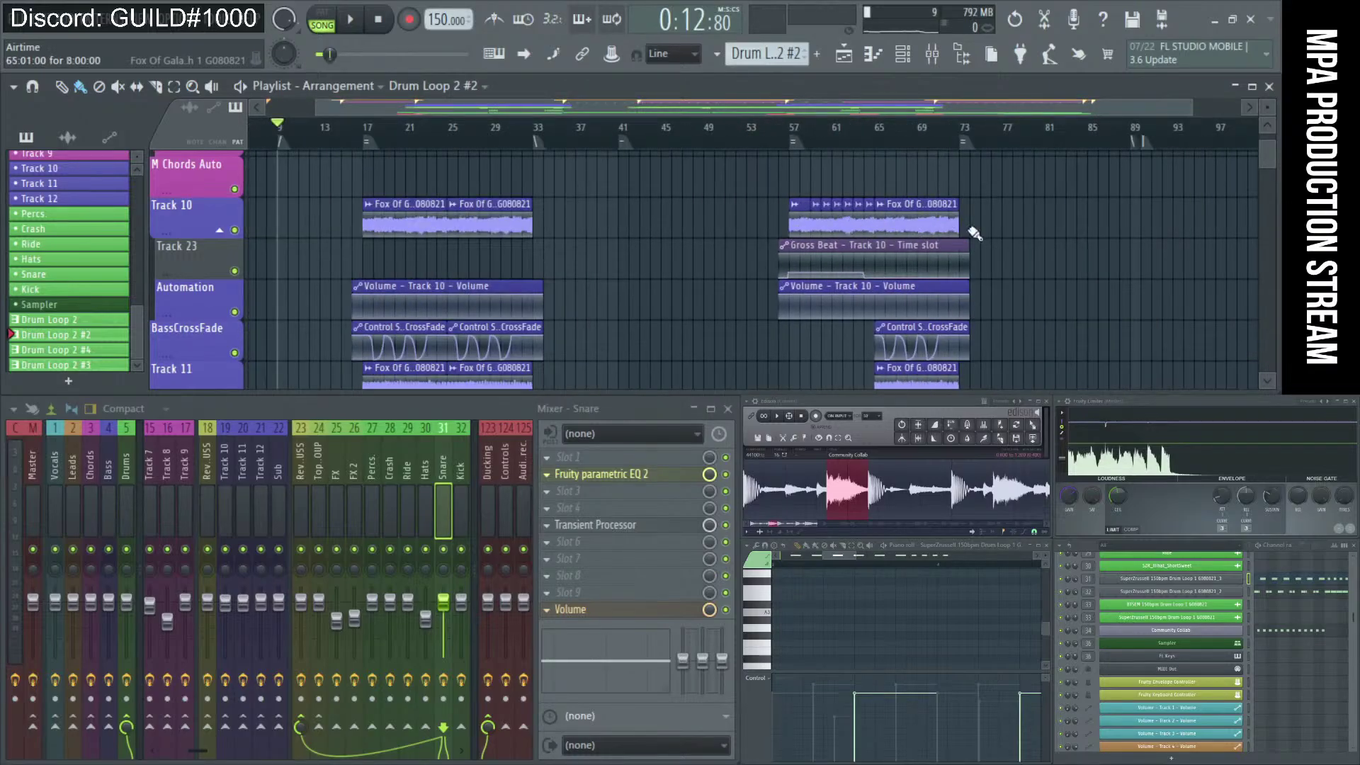
scroll(960, 225, up, 4)
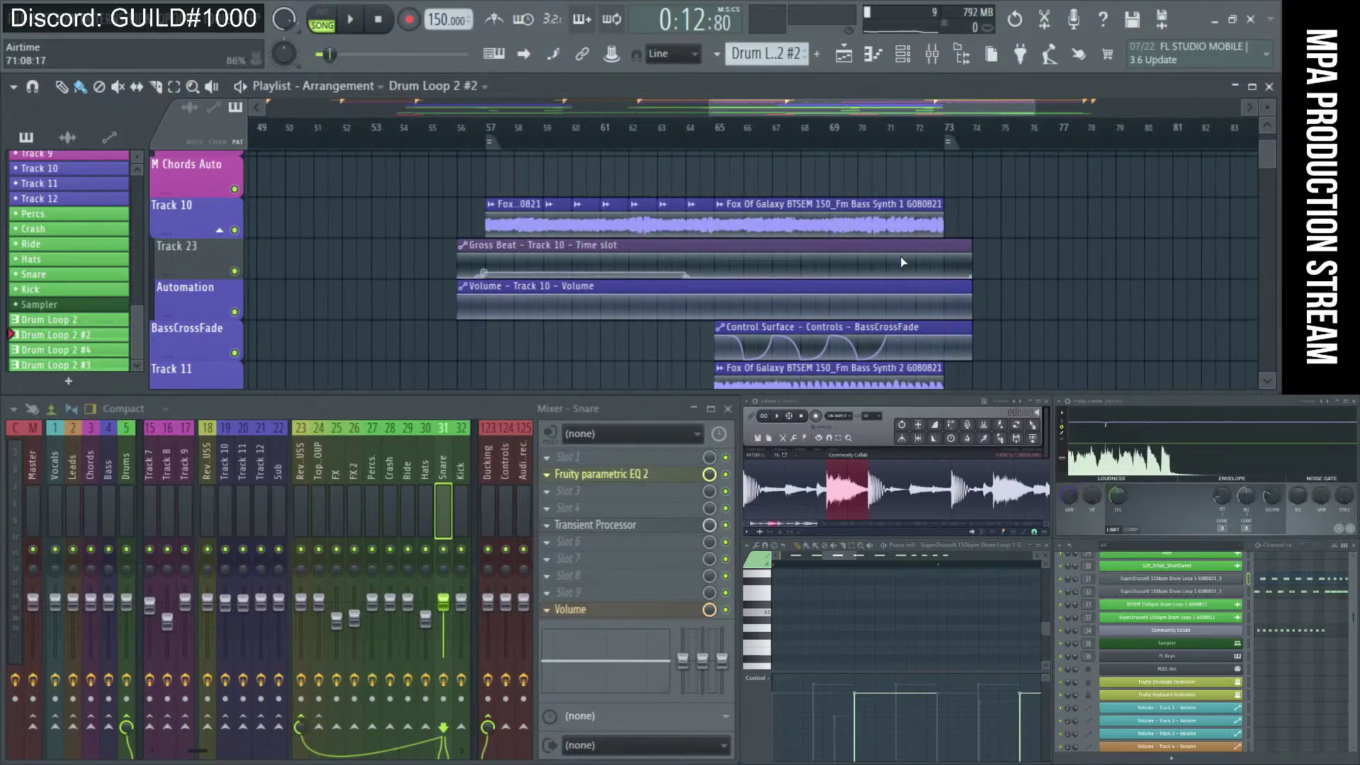
Examine the BassCrossFade and volume automation clips alongside the Track 10 and Track 11 bass synths around bars 57 to 73.
scroll(900, 262, down, 4)
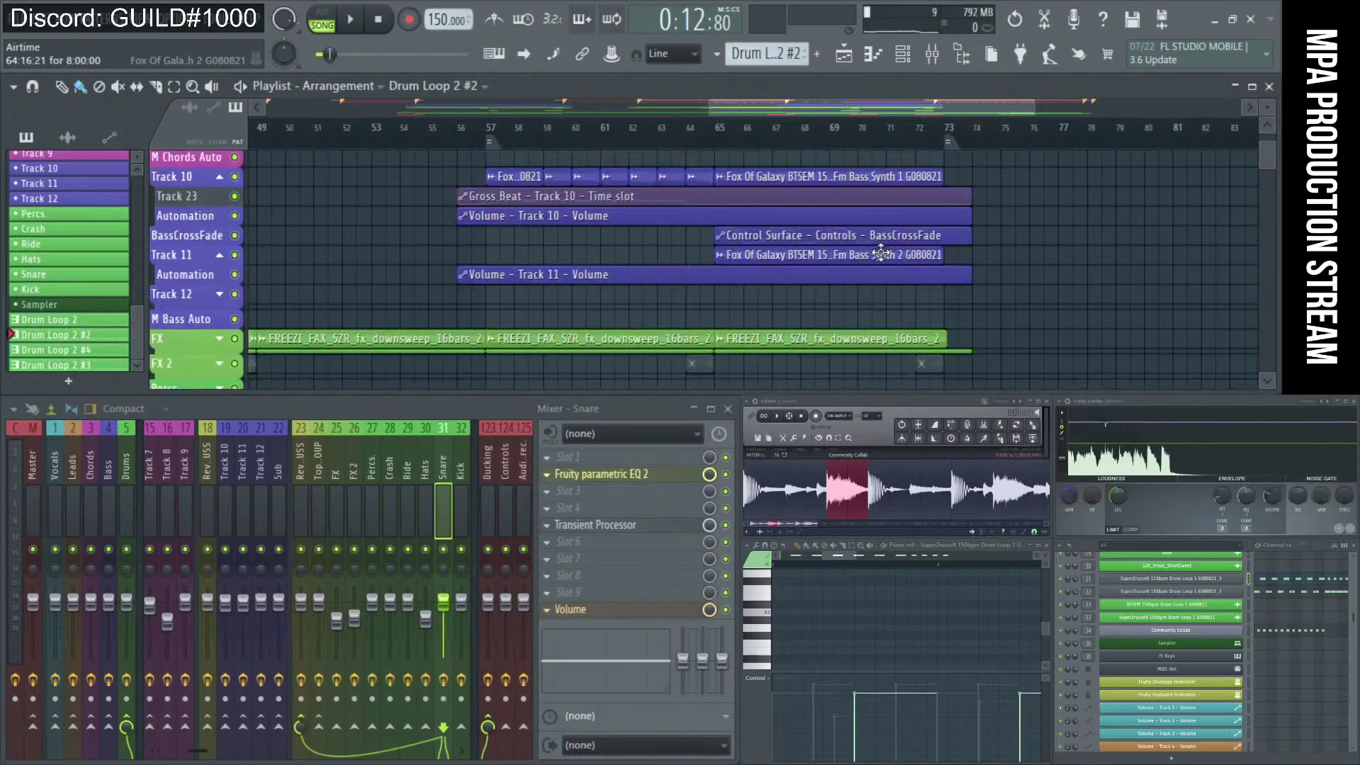
scroll(881, 253, up, 4)
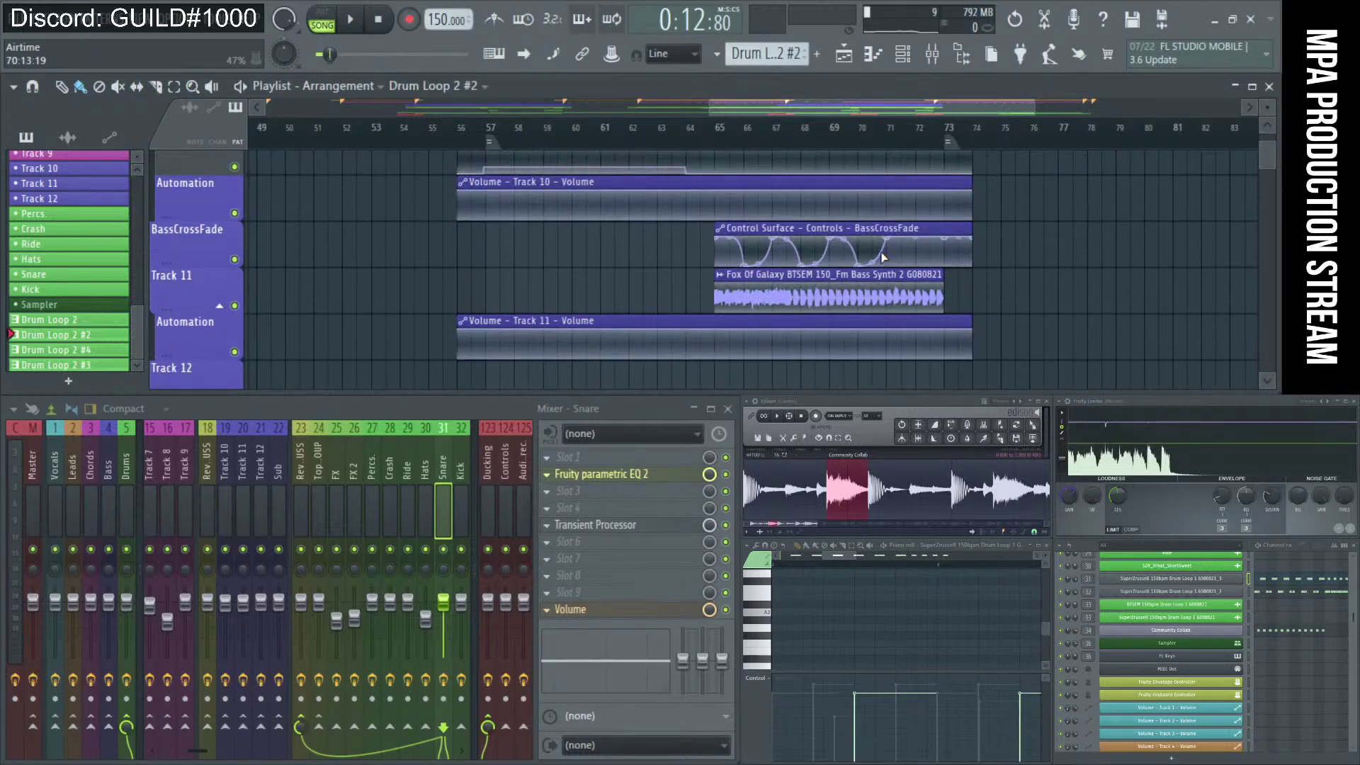
scroll(883, 257, down, 3)
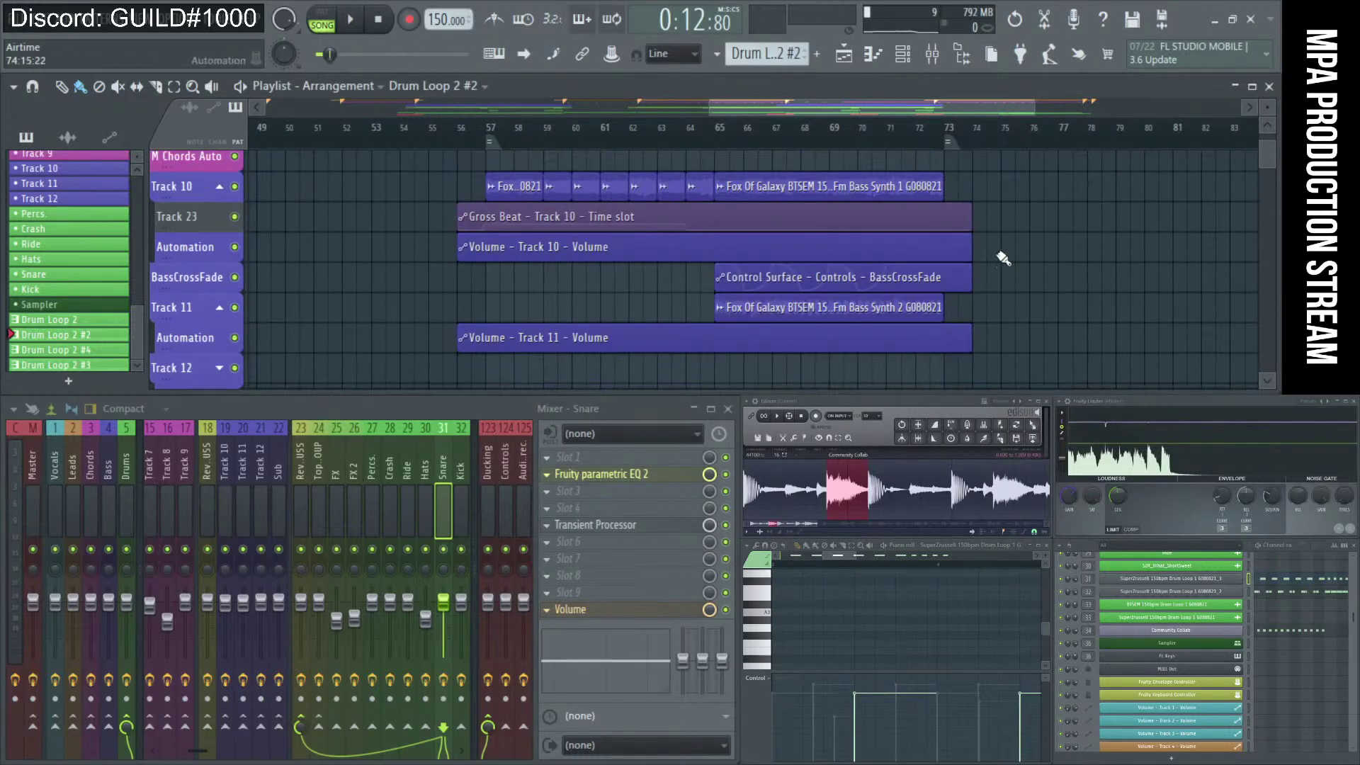
scroll(890, 215, down, 2)
scroll(1140, 250, up, 1)
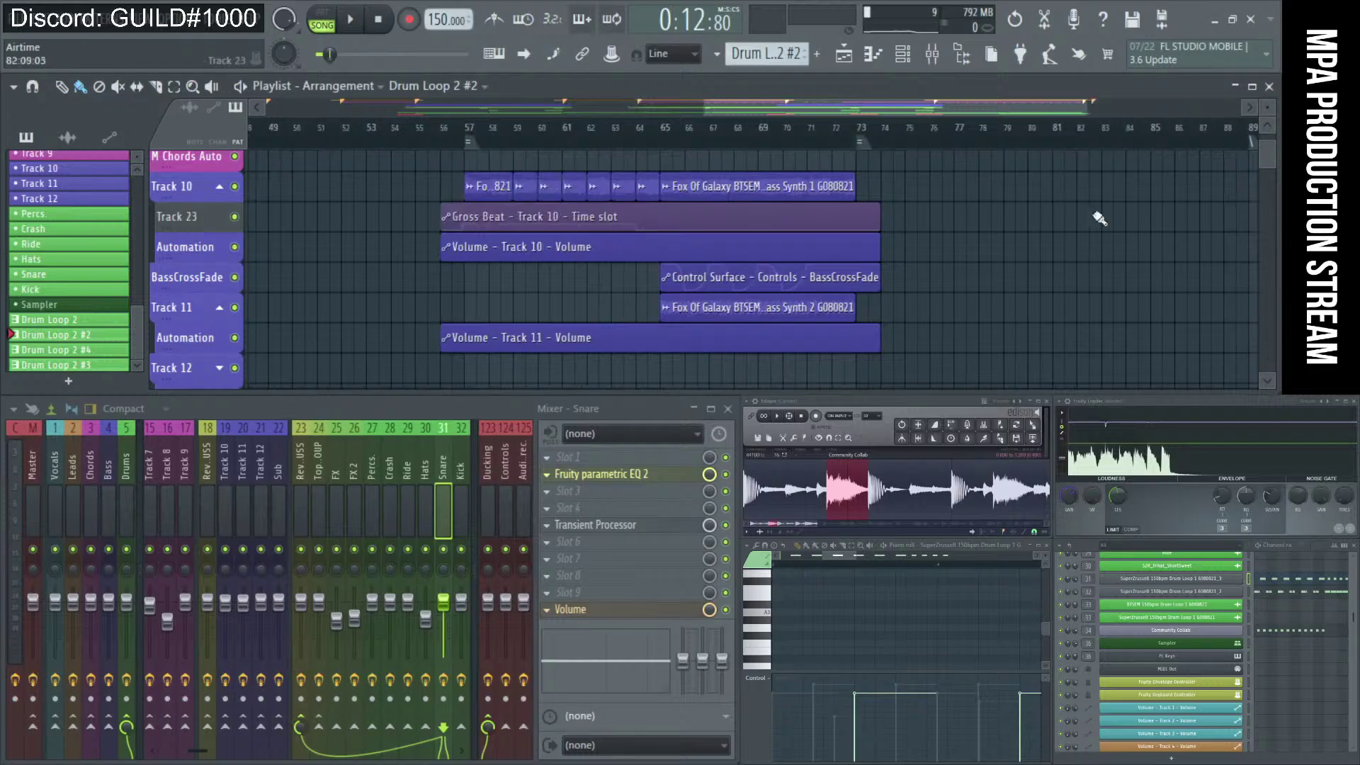
scroll(1034, 255, up, 2)
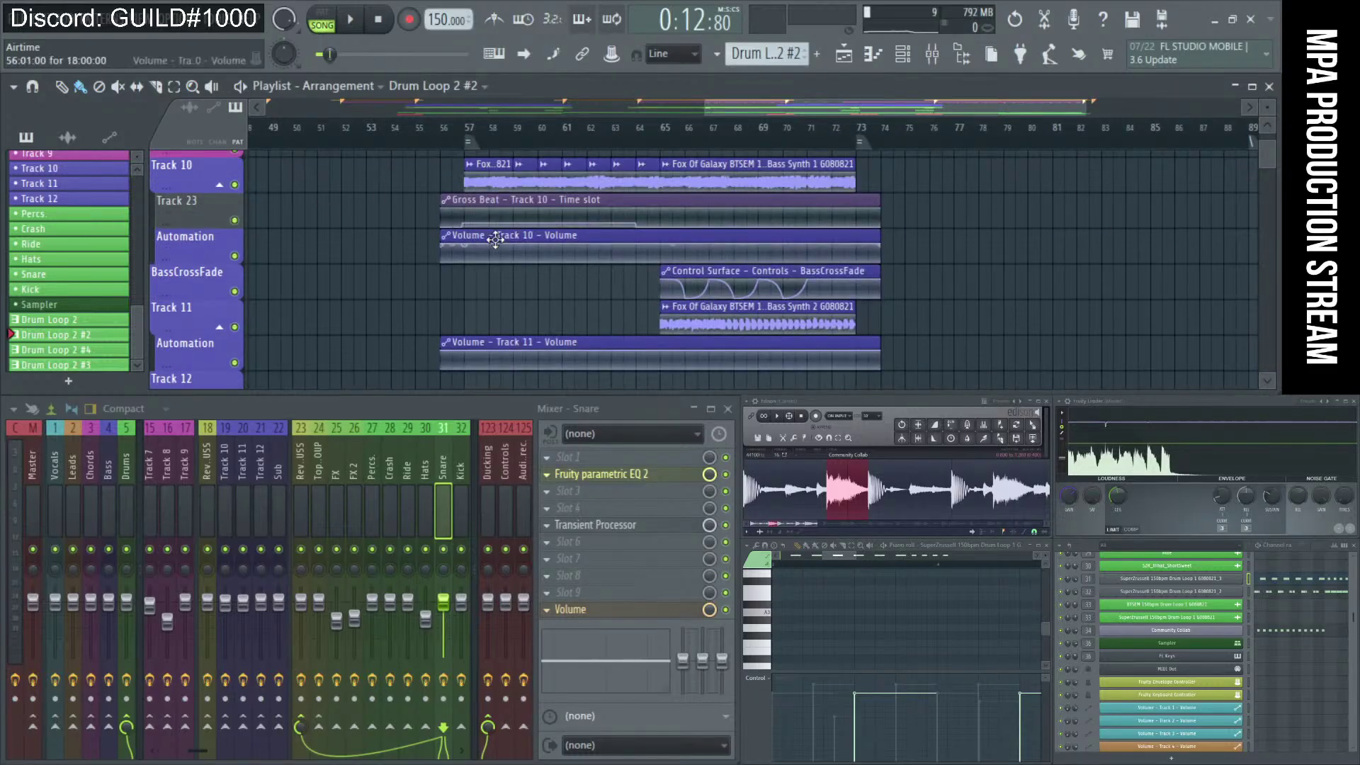
scroll(495, 241, down, 1)
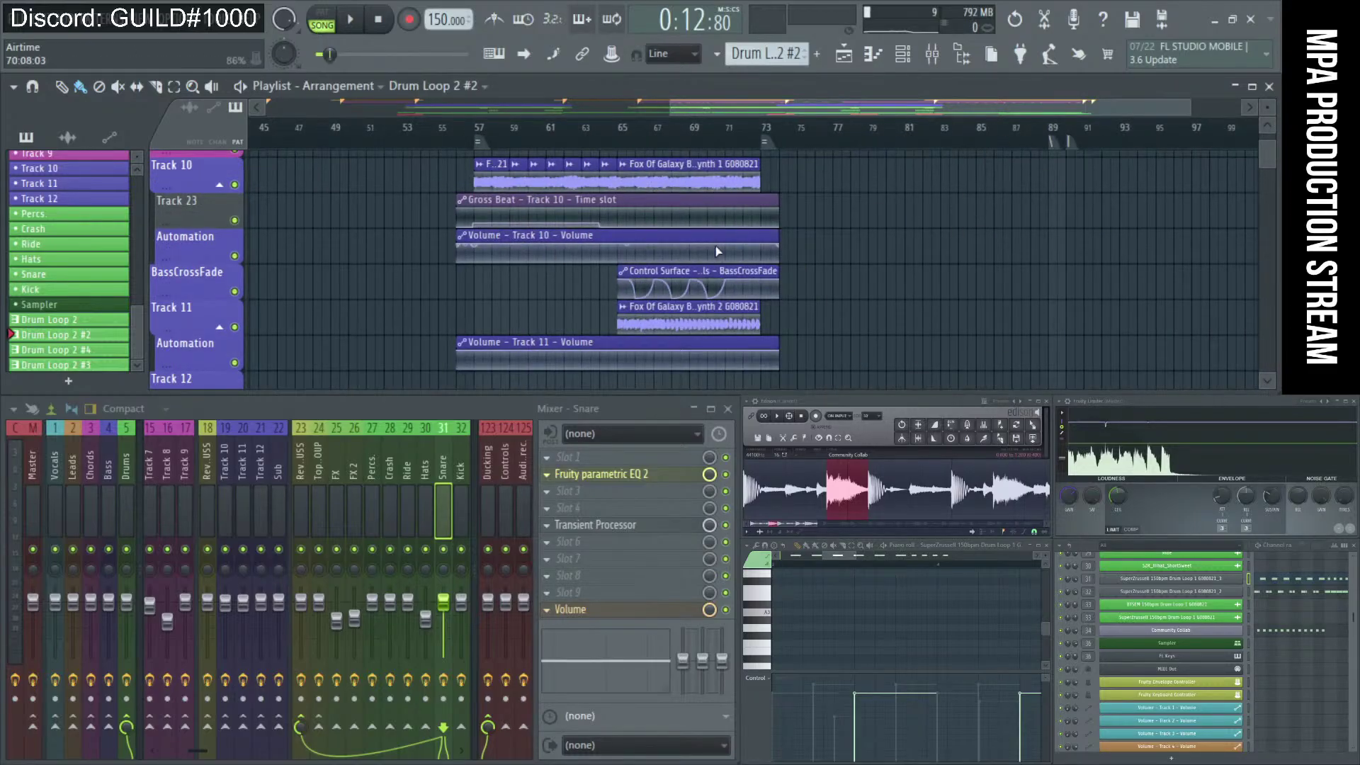
scroll(873, 266, down, 2)
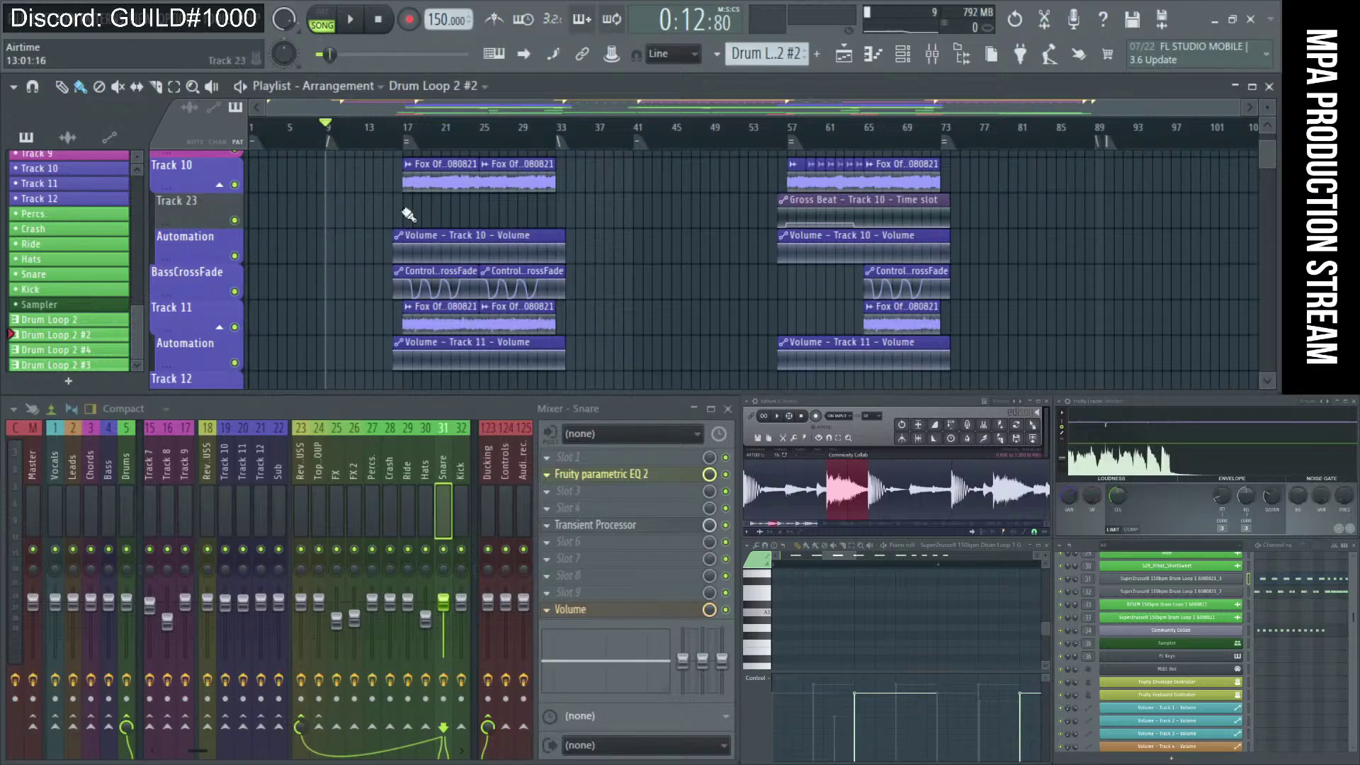
scroll(931, 235, up, 2)
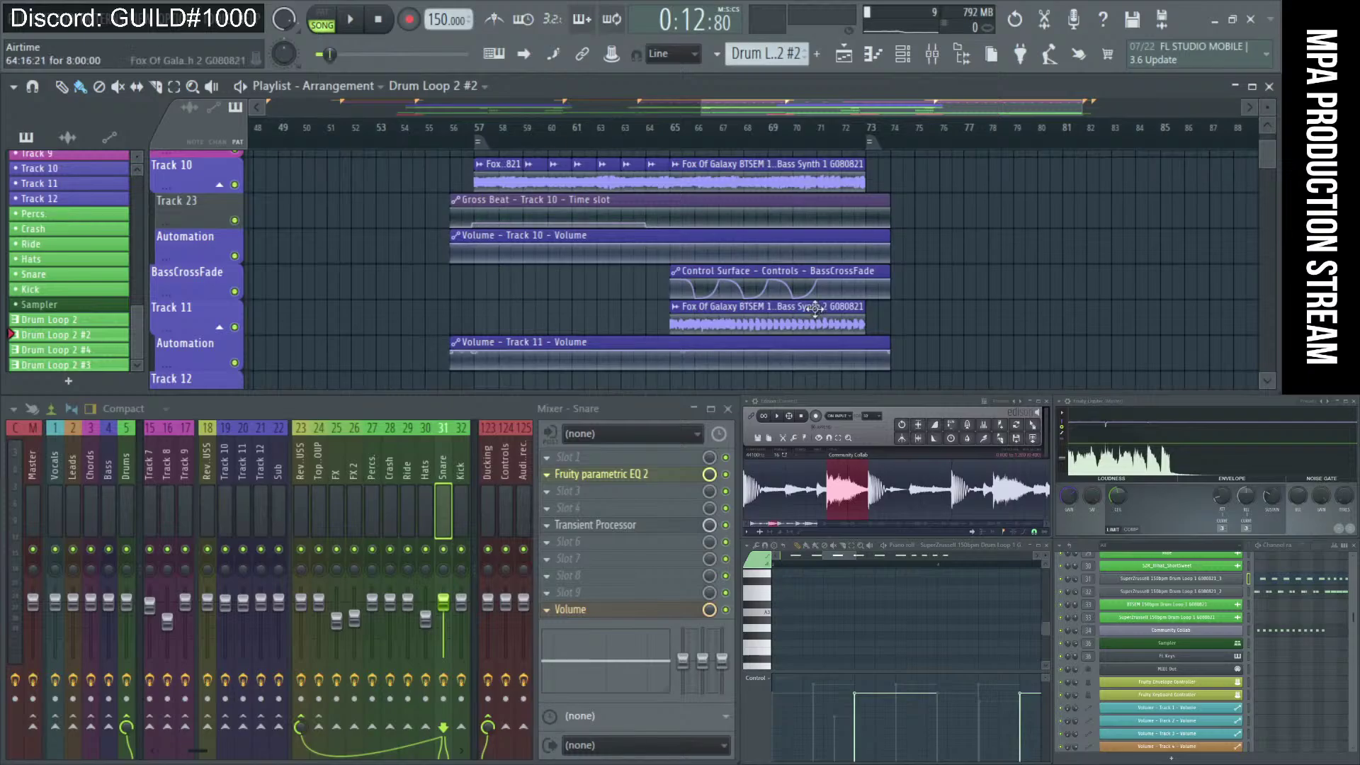
Compare the BassCrossFade automation and Track 11 bass clips in bars 17 to 33 with those from bar 65, and set playback to bar 56.
scroll(679, 271, down, 2)
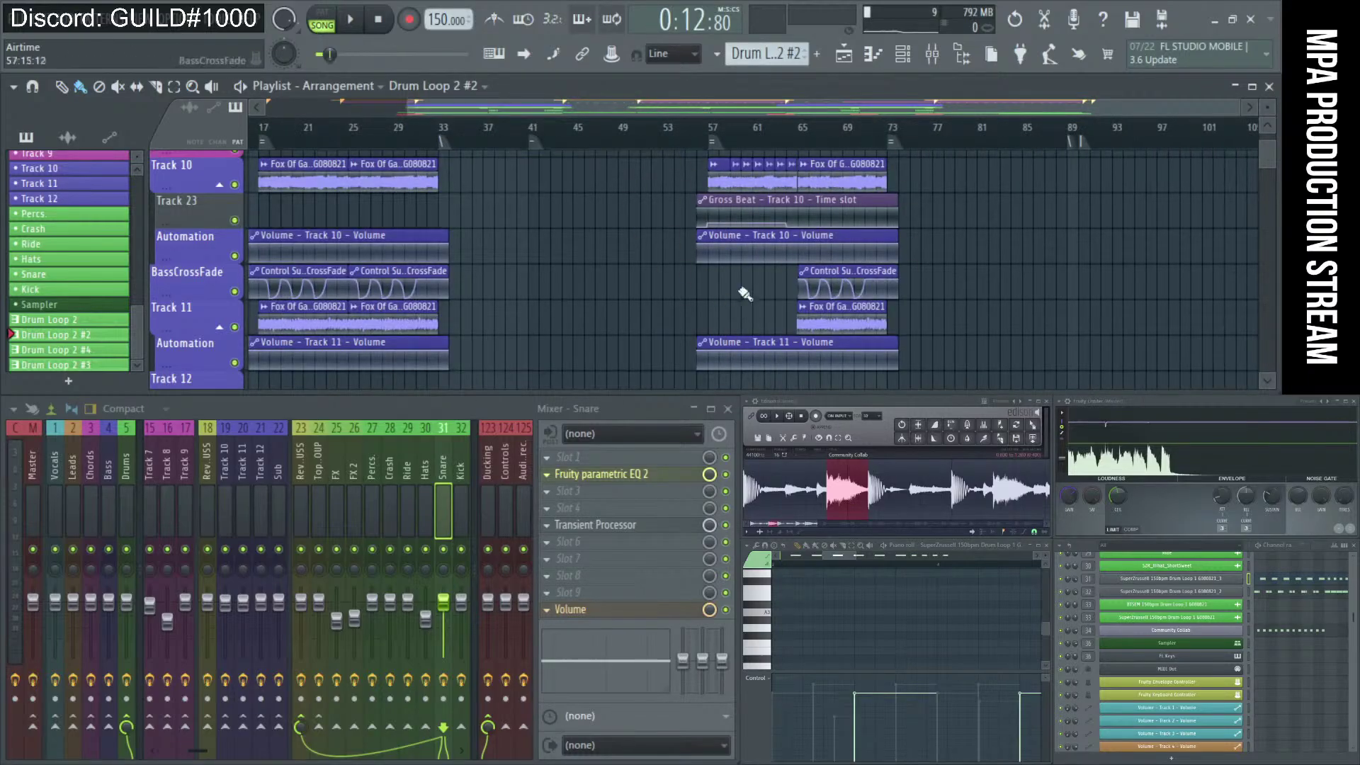
scroll(791, 310, up, 2)
scroll(772, 259, down, 3)
scroll(765, 261, down, 2)
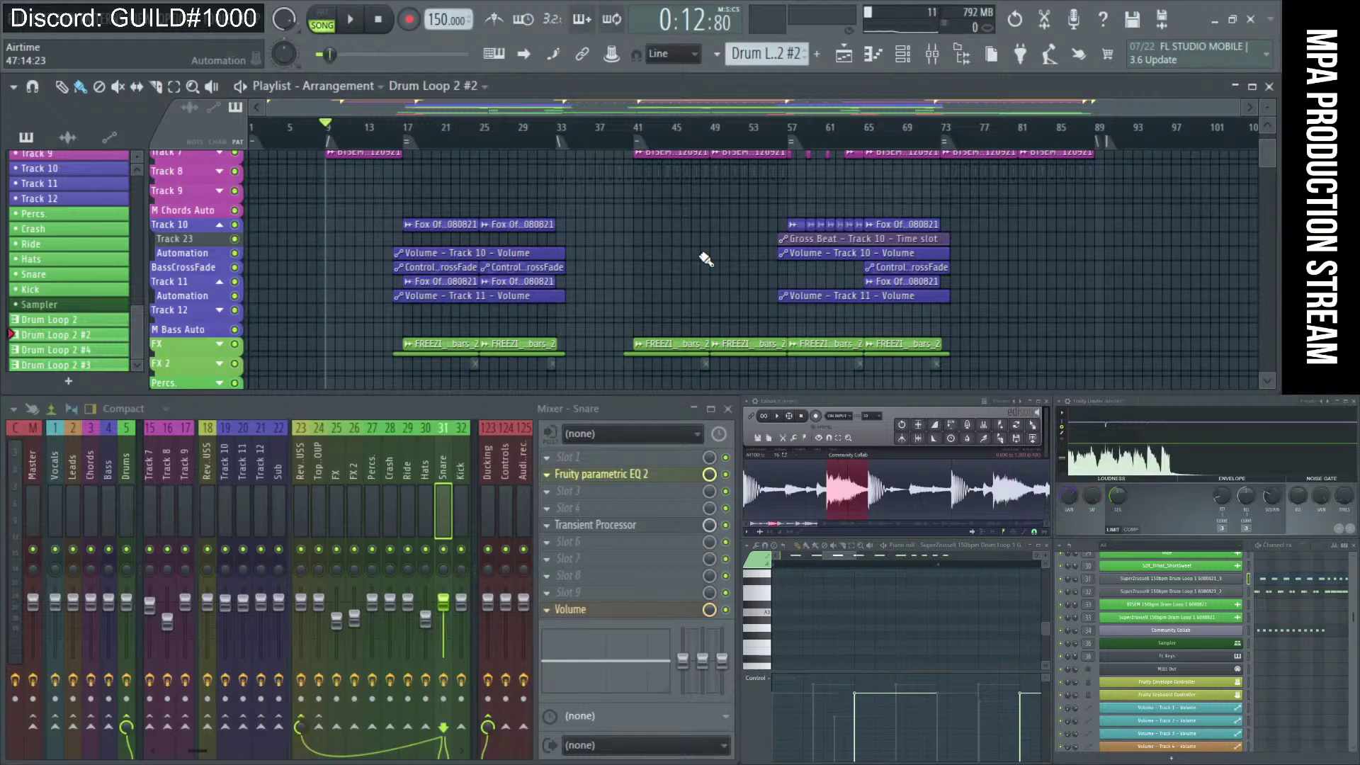
scroll(758, 285, up, 6)
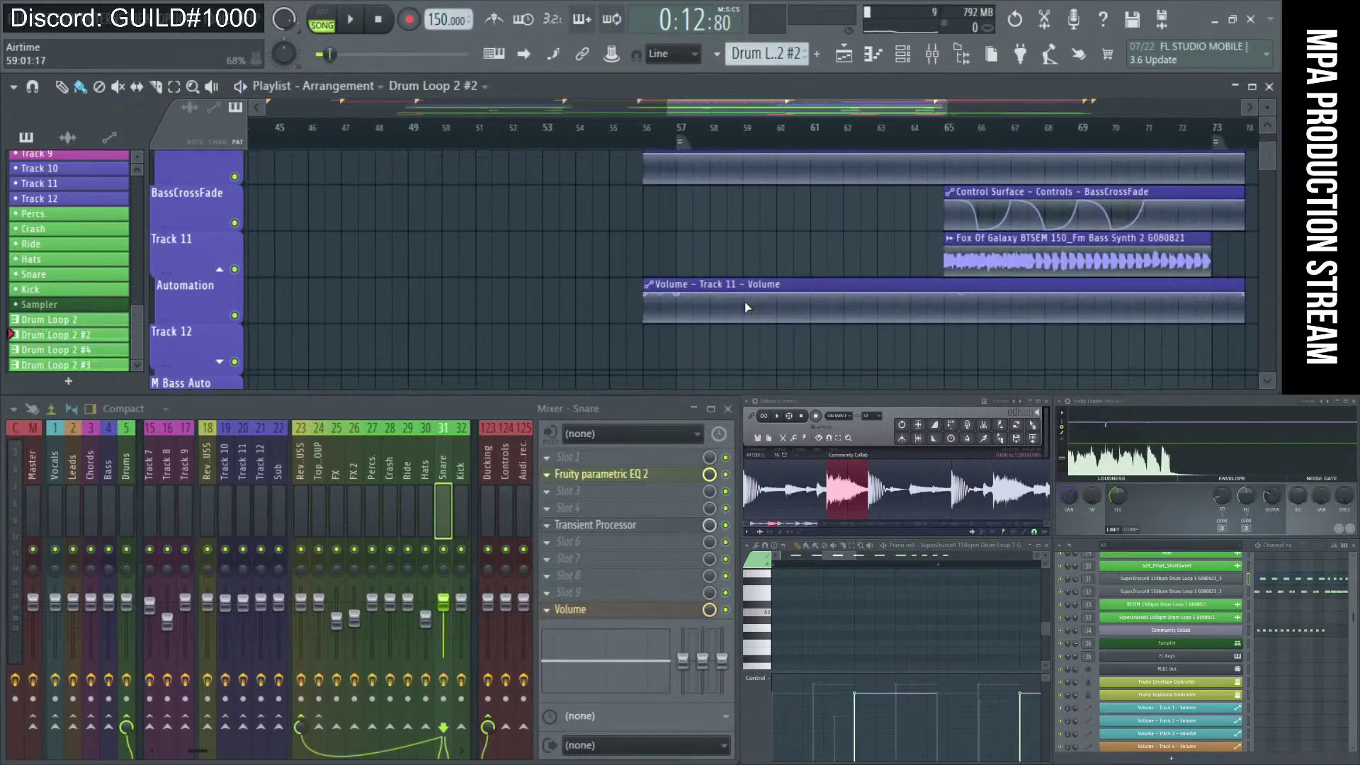
scroll(758, 307, up, 2)
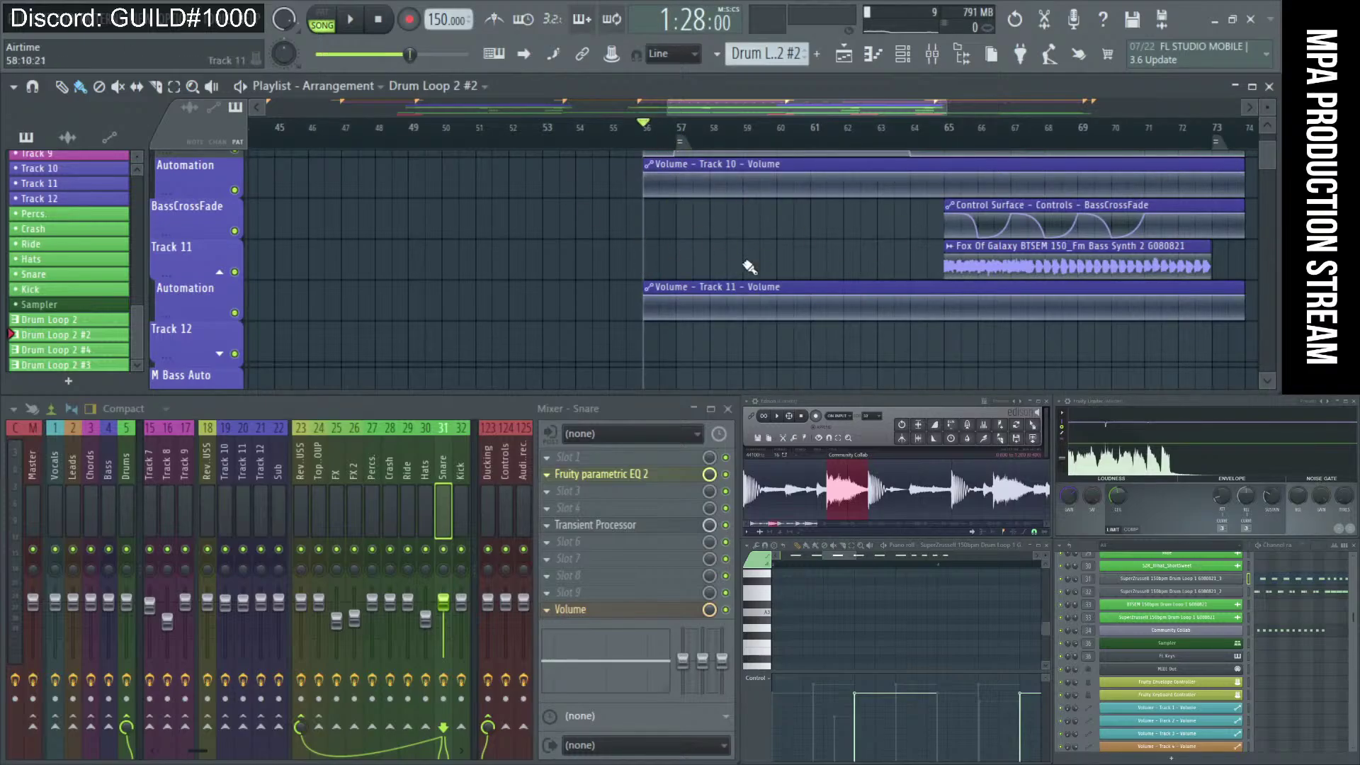
Set the playback position to bar 57 and examine the Gross Beat time slot automation beneath the chopped Track 10 clips.
scroll(733, 232, down, 3)
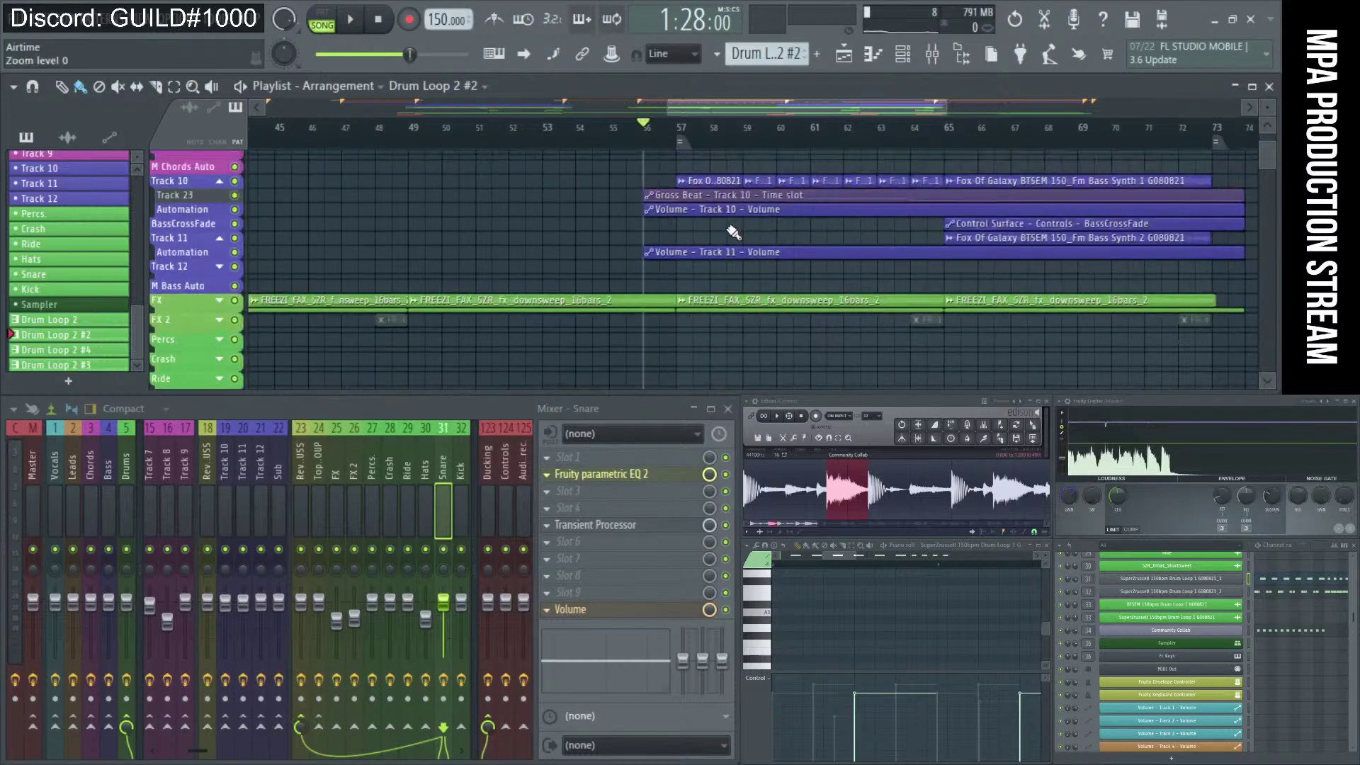
scroll(733, 233, up, 5)
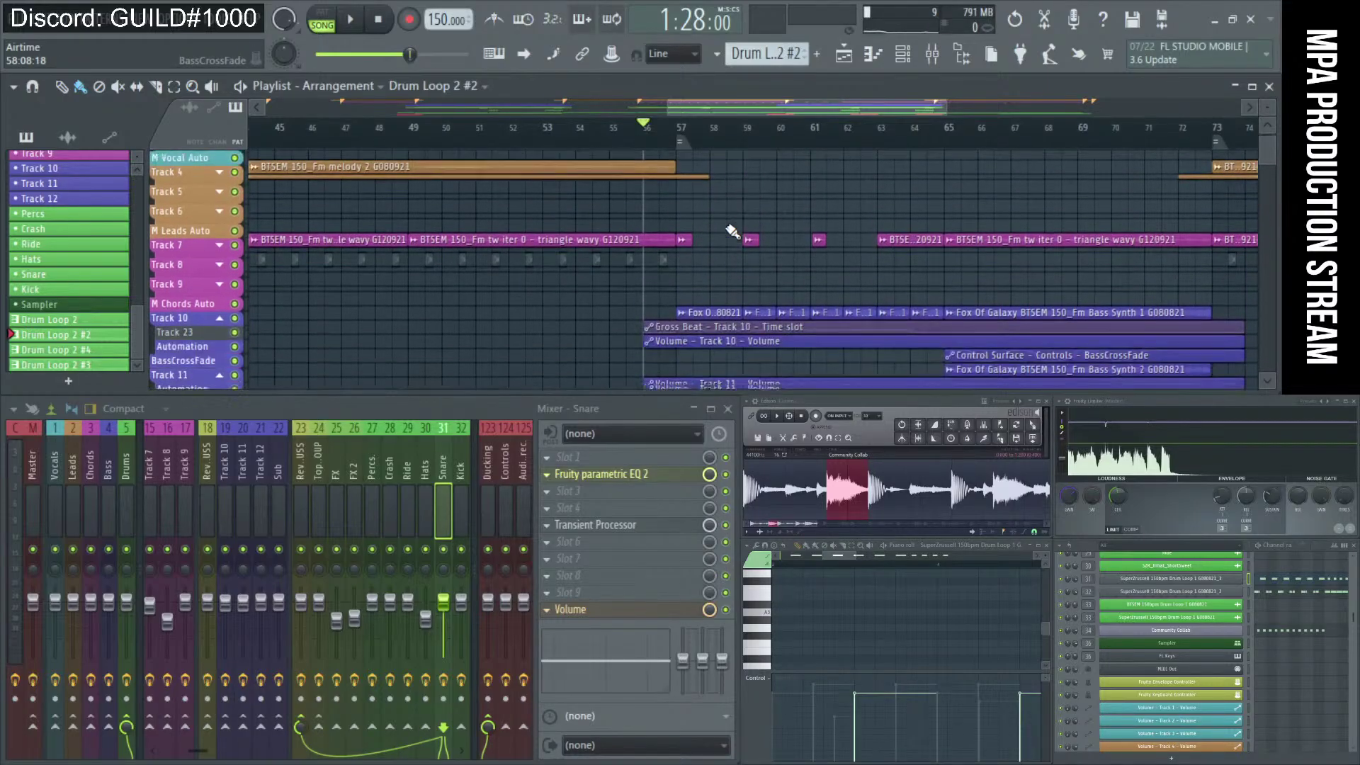
scroll(733, 232, up, 3)
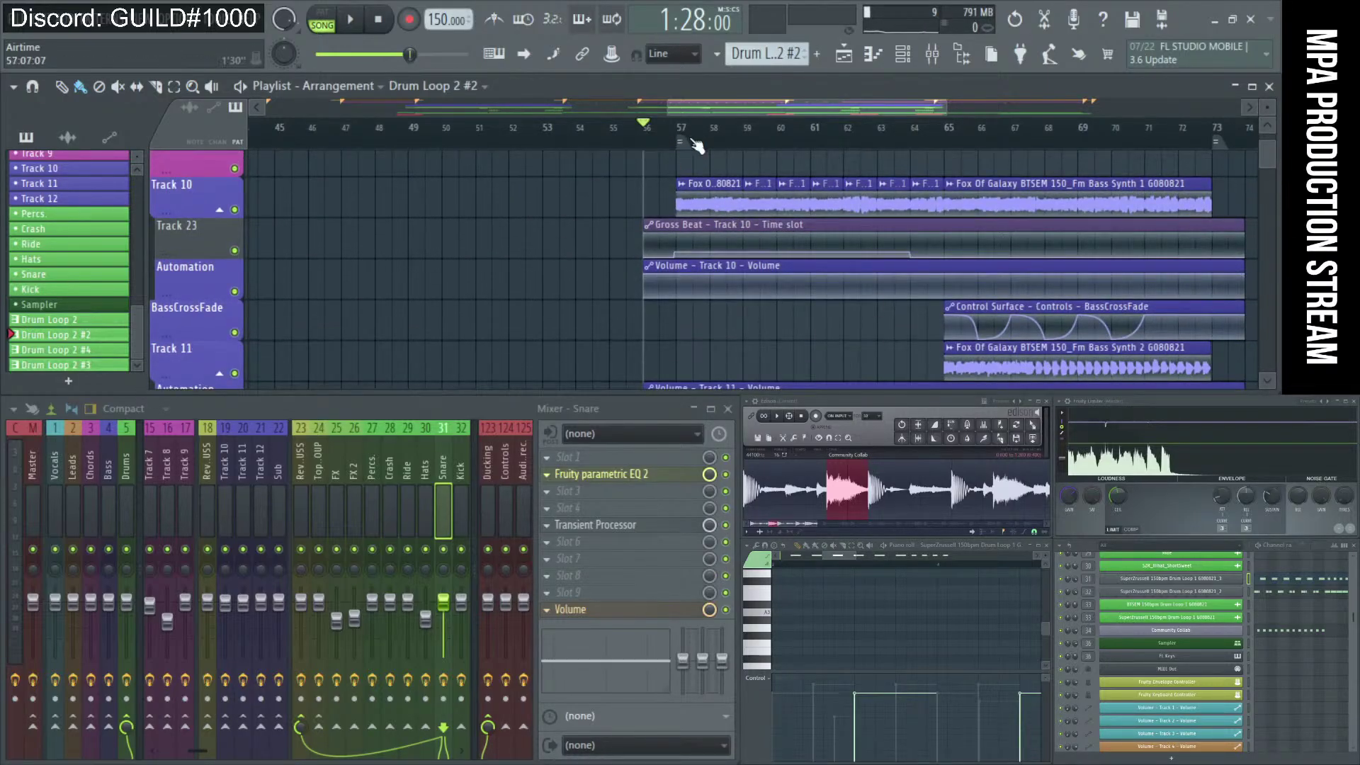
scroll(720, 260, up, 4)
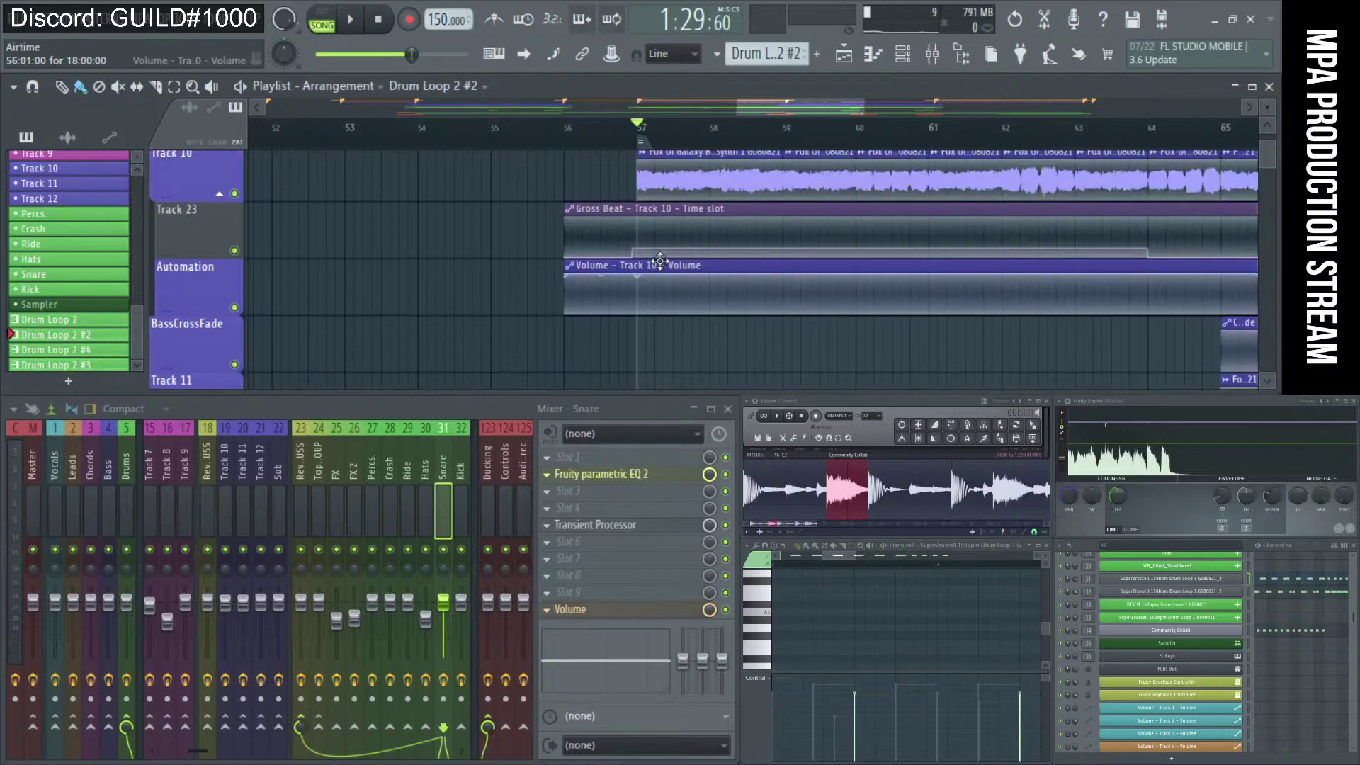
scroll(708, 242, down, 2)
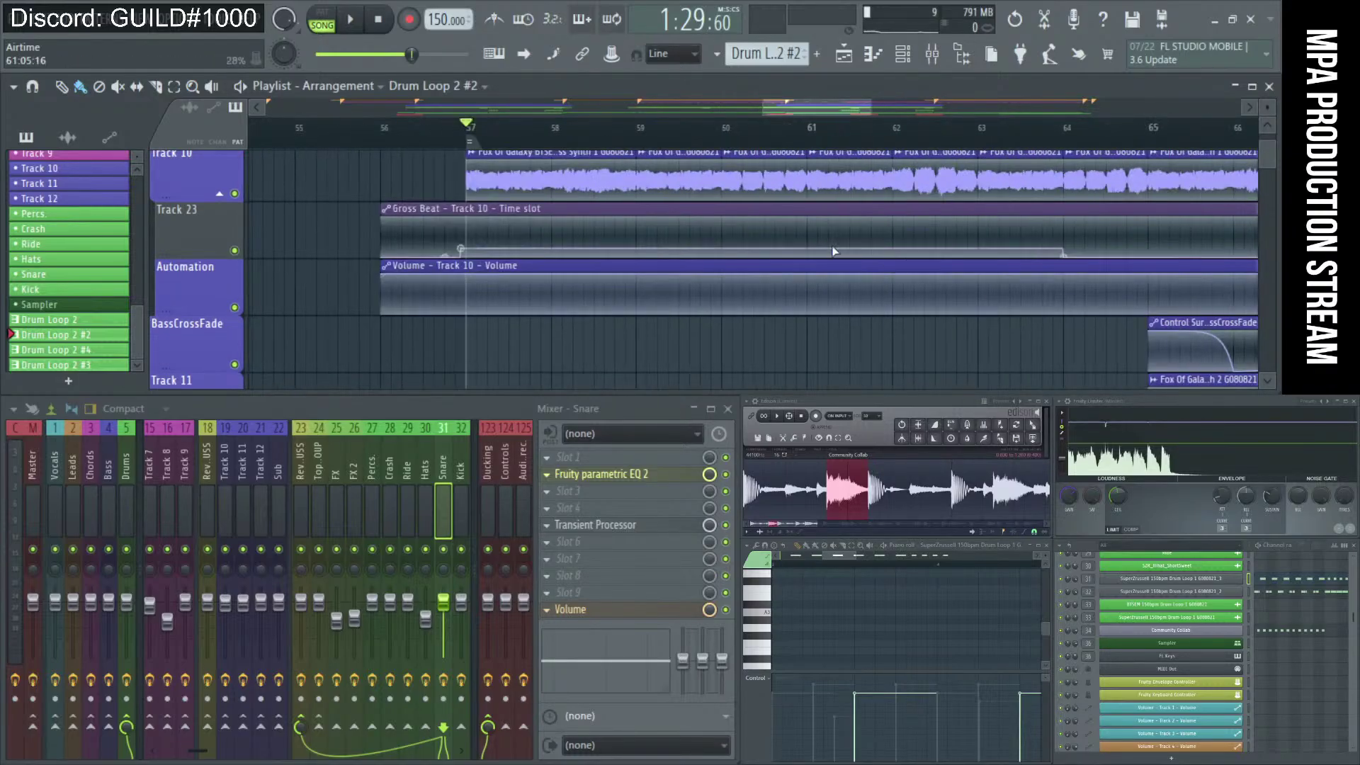
scroll(709, 241, down, 2)
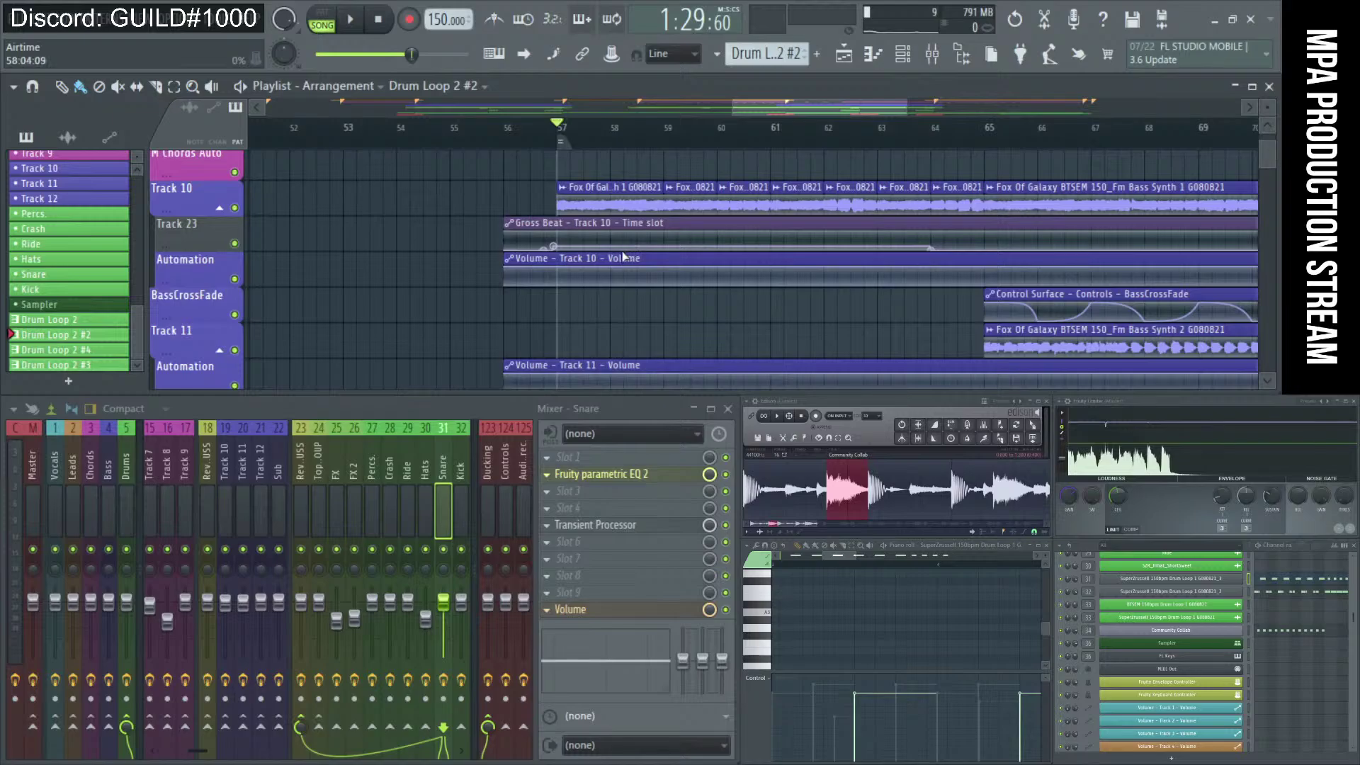
Play the song from bar 57 to review the chopped Track 10 bass against the short Track 7 clips, and stop playback.
key(space)
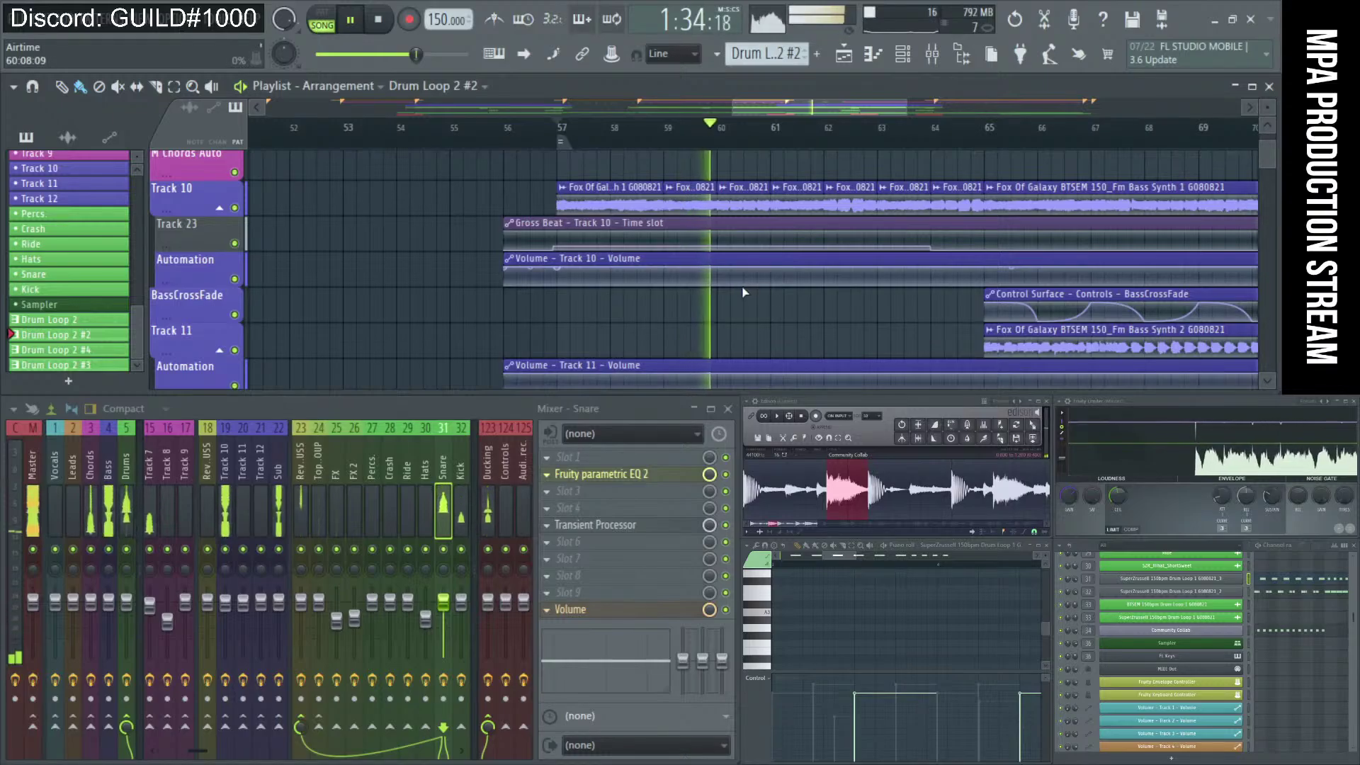
scroll(779, 255, up, 4)
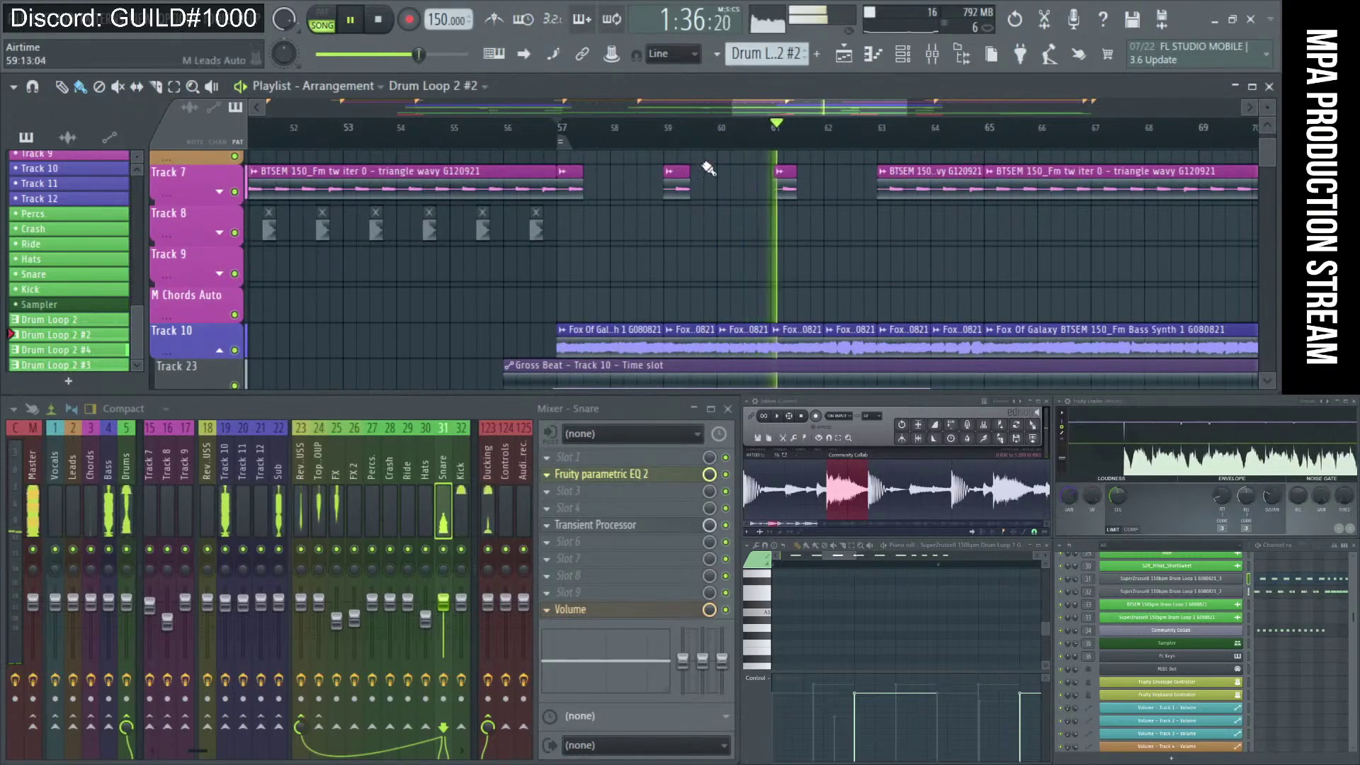
key(space)
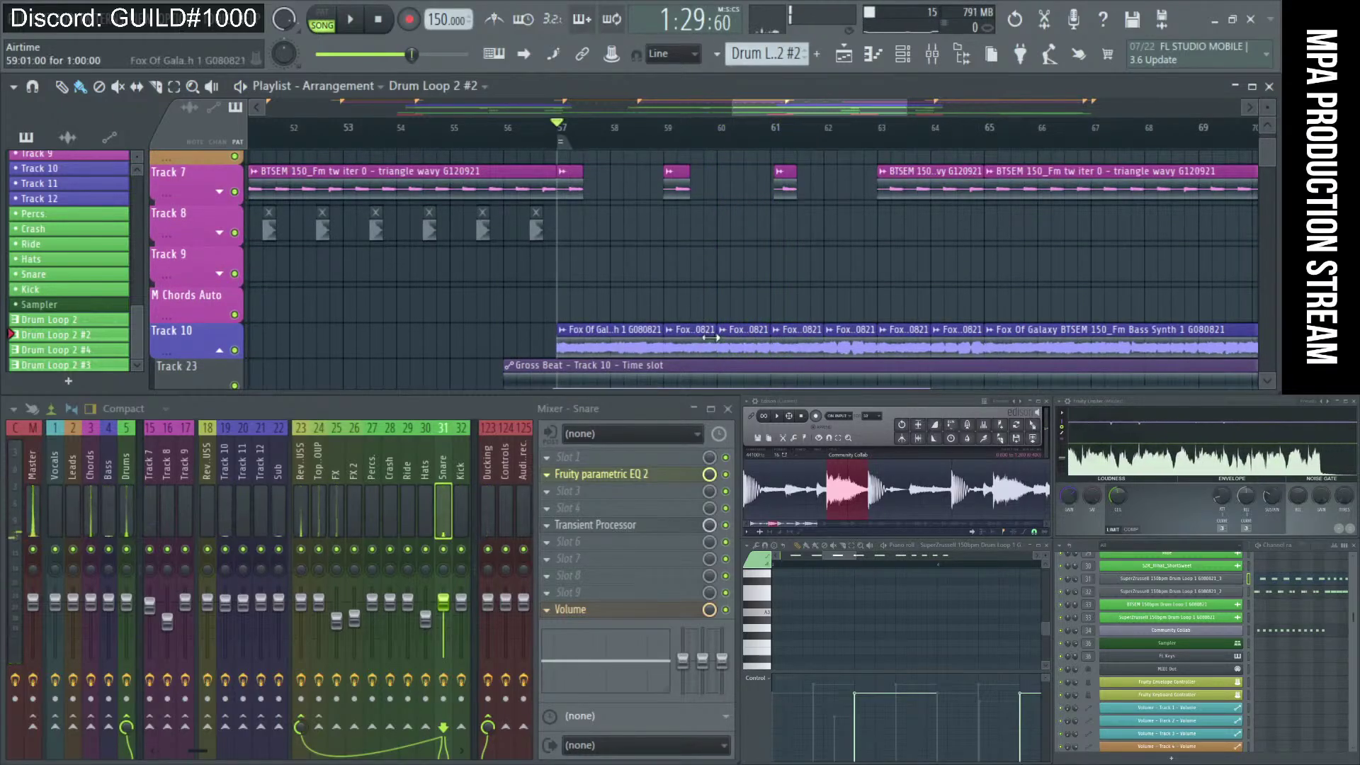
Play the end of the Drum Loop 2 #3 clip from bar 79, just before the M Drums Filter automation, and stop playback.
scroll(779, 340, down, 4)
scroll(713, 316, down, 4)
scroll(710, 316, down, 1)
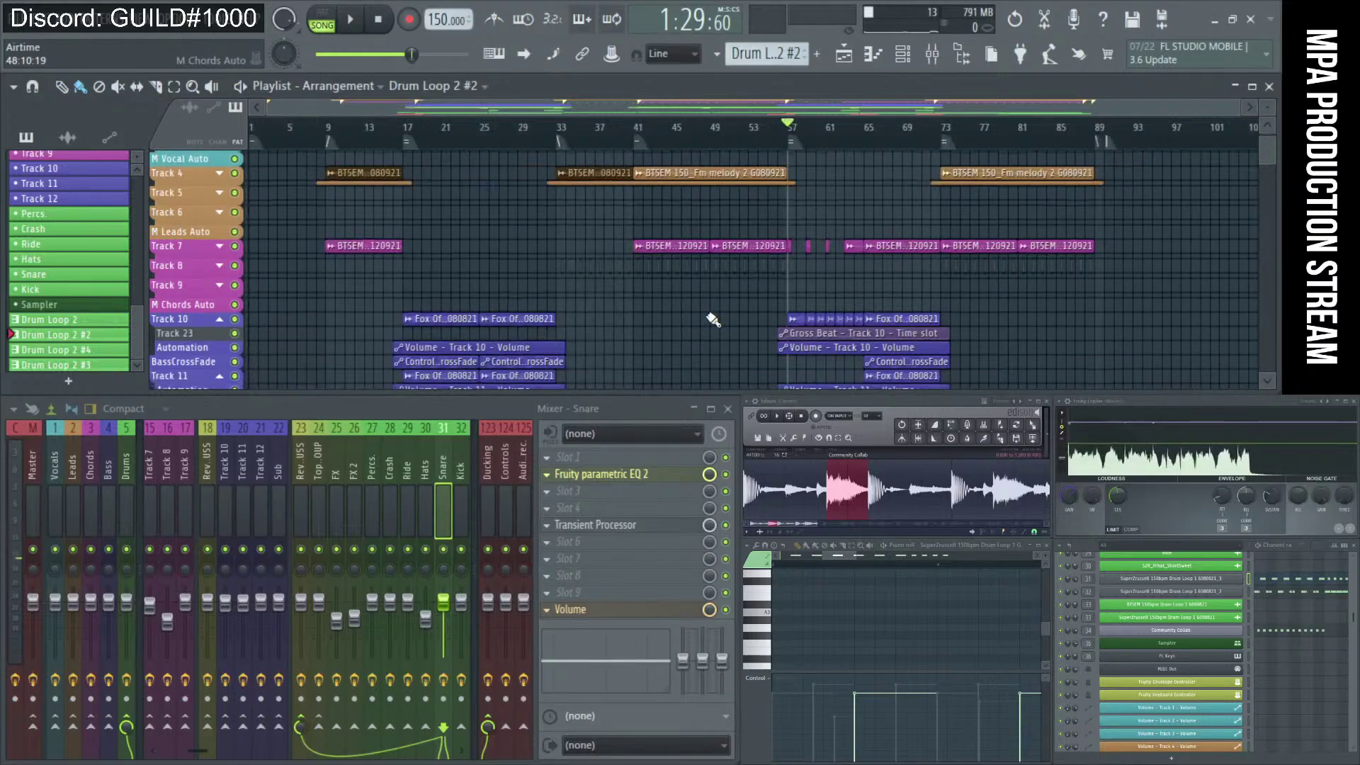
scroll(886, 297, down, 8)
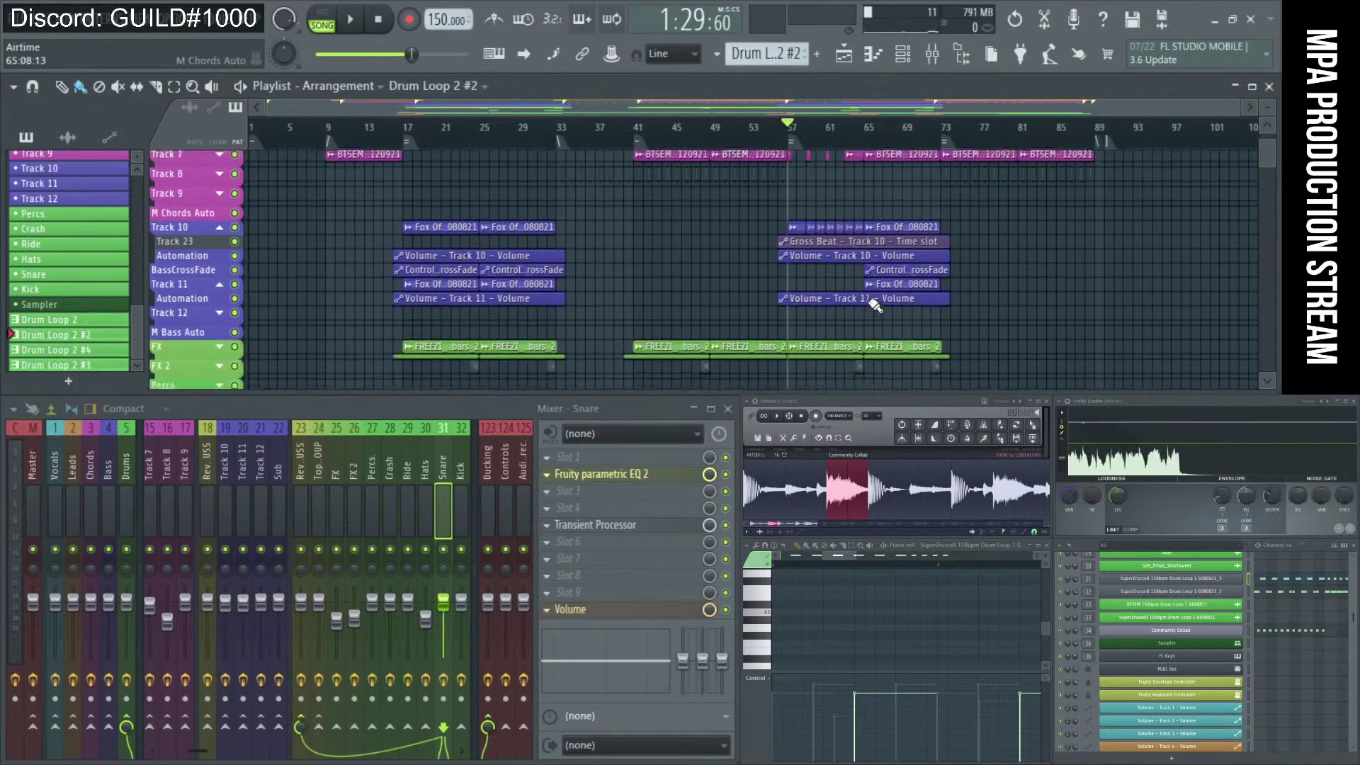
scroll(870, 296, up, 3)
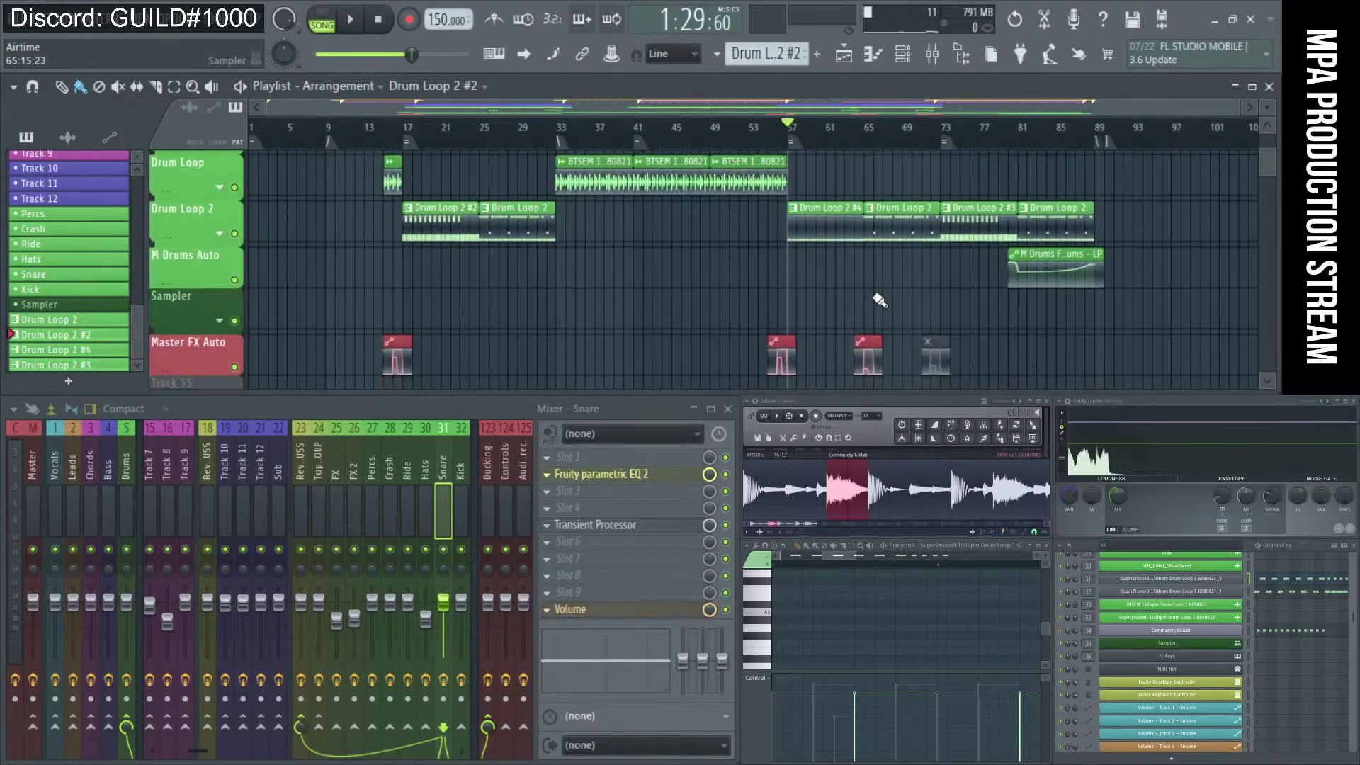
scroll(947, 295, up, 2)
scroll(950, 301, up, 2)
scroll(999, 241, down, 1)
scroll(999, 242, right, 4)
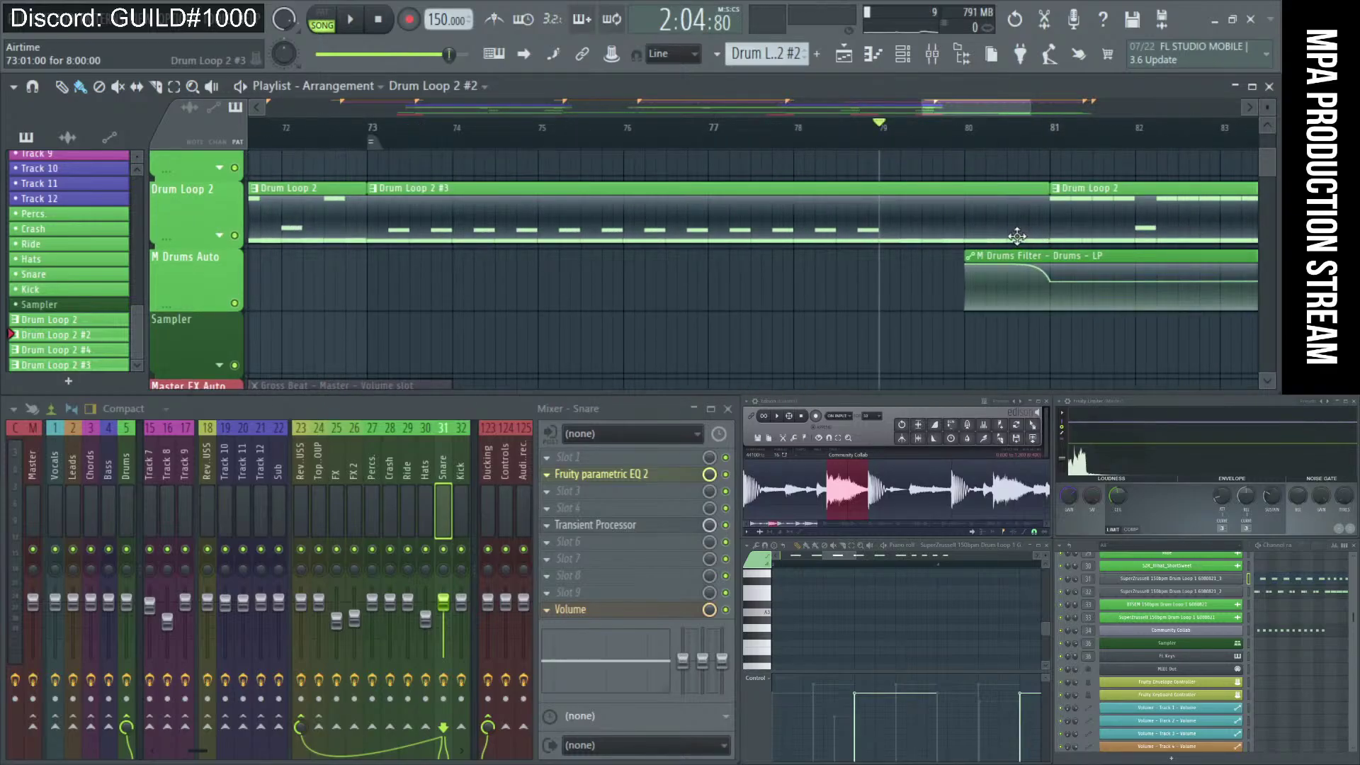
key(space)
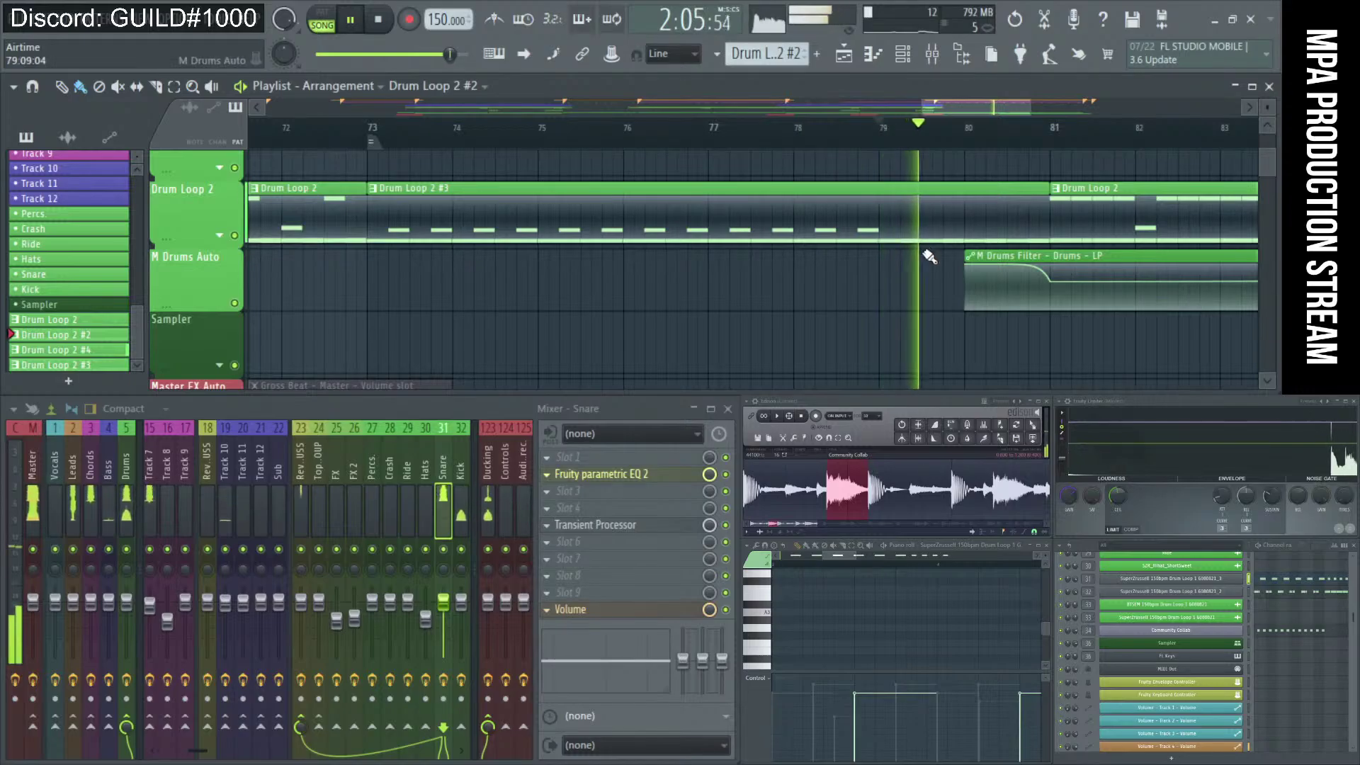
scroll(927, 257, down, 5)
key(space)
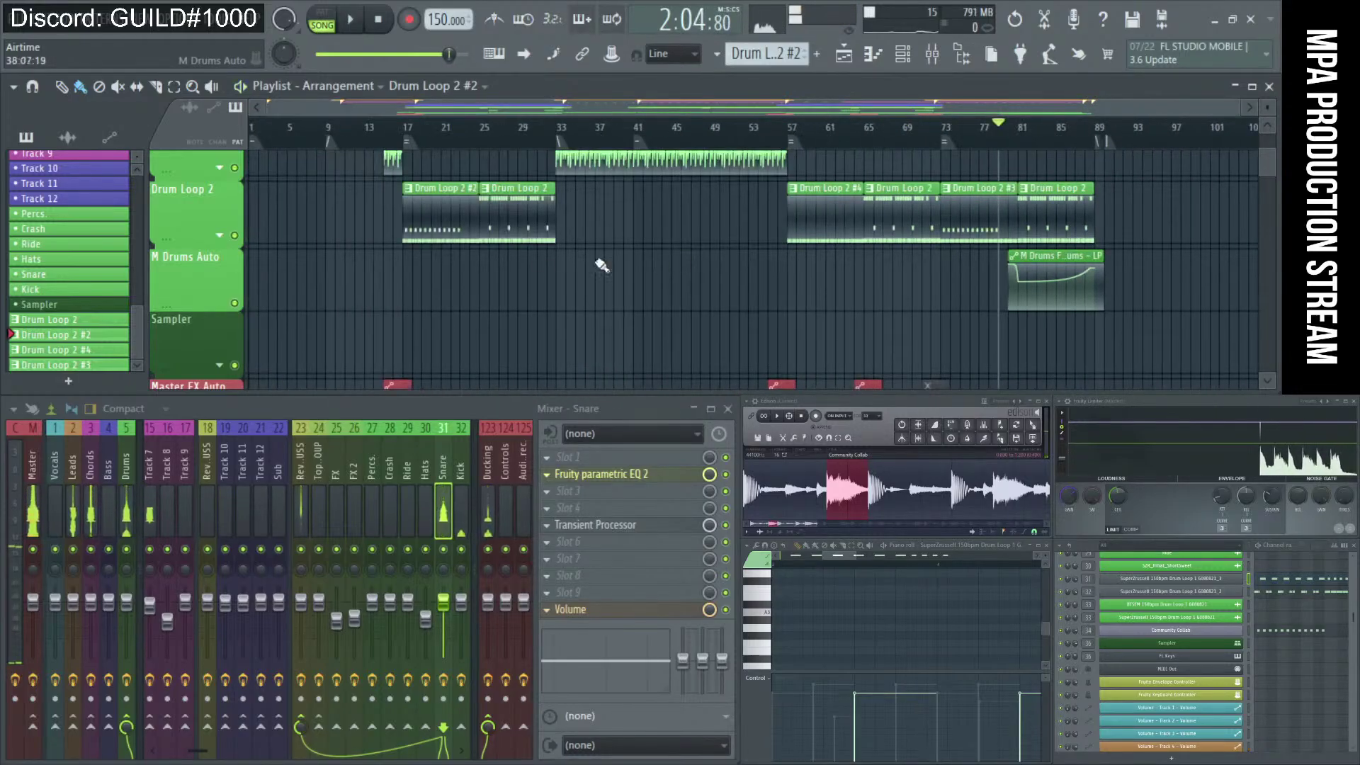
Play the song from bar 23 through the change from Drum Loop 2 #2 to Drum Loop 2, examine the Hats clips, and stop.
scroll(586, 343, up, 4)
click(337, 146)
key(space)
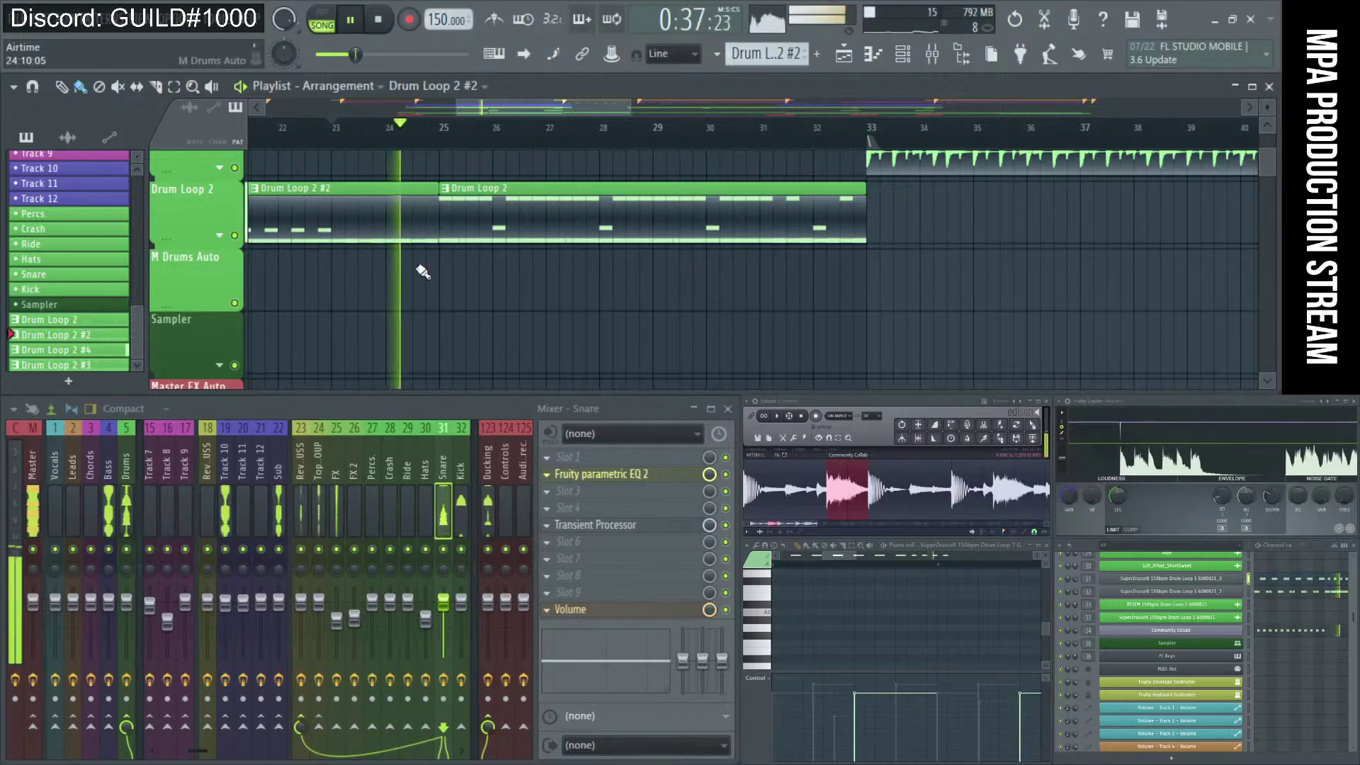
scroll(400, 263, down, 3)
scroll(496, 266, up, 4)
scroll(538, 266, up, 3)
scroll(528, 258, down, 1)
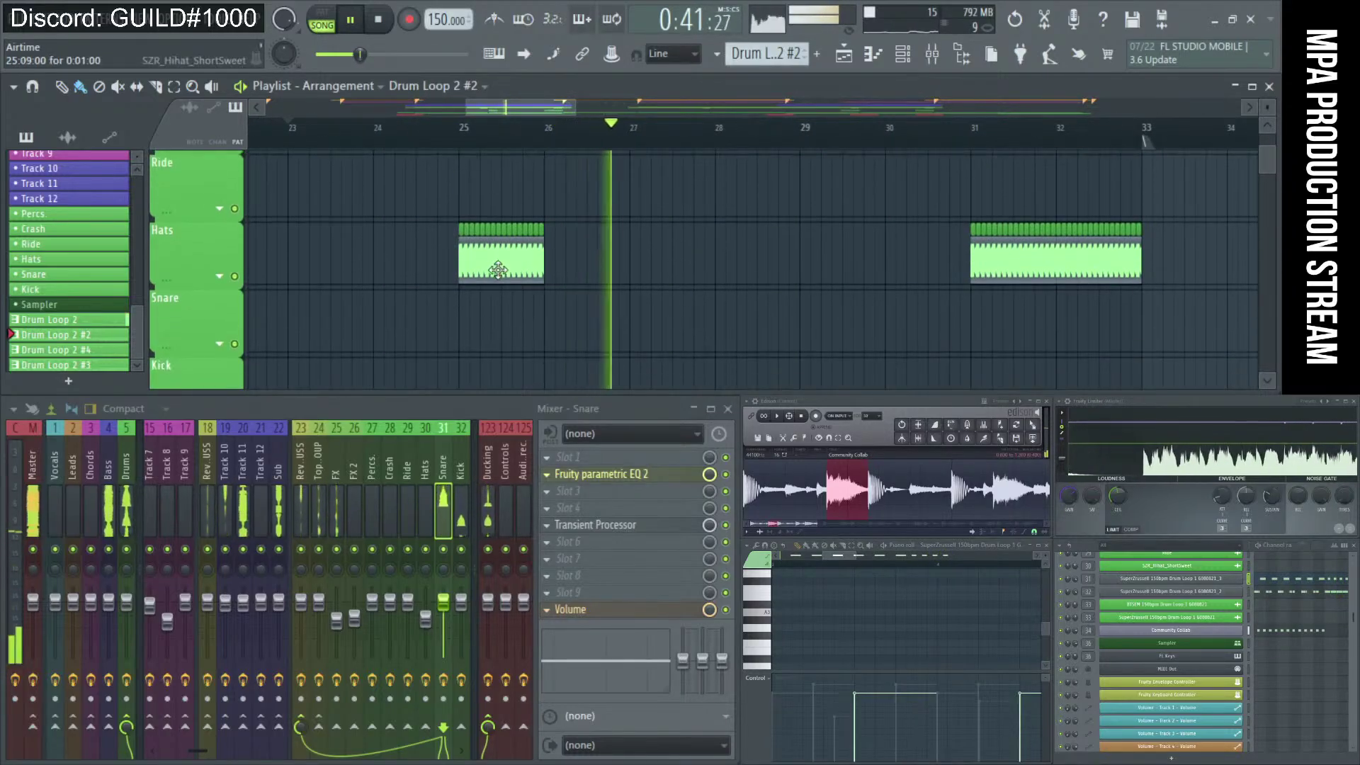
key(space)
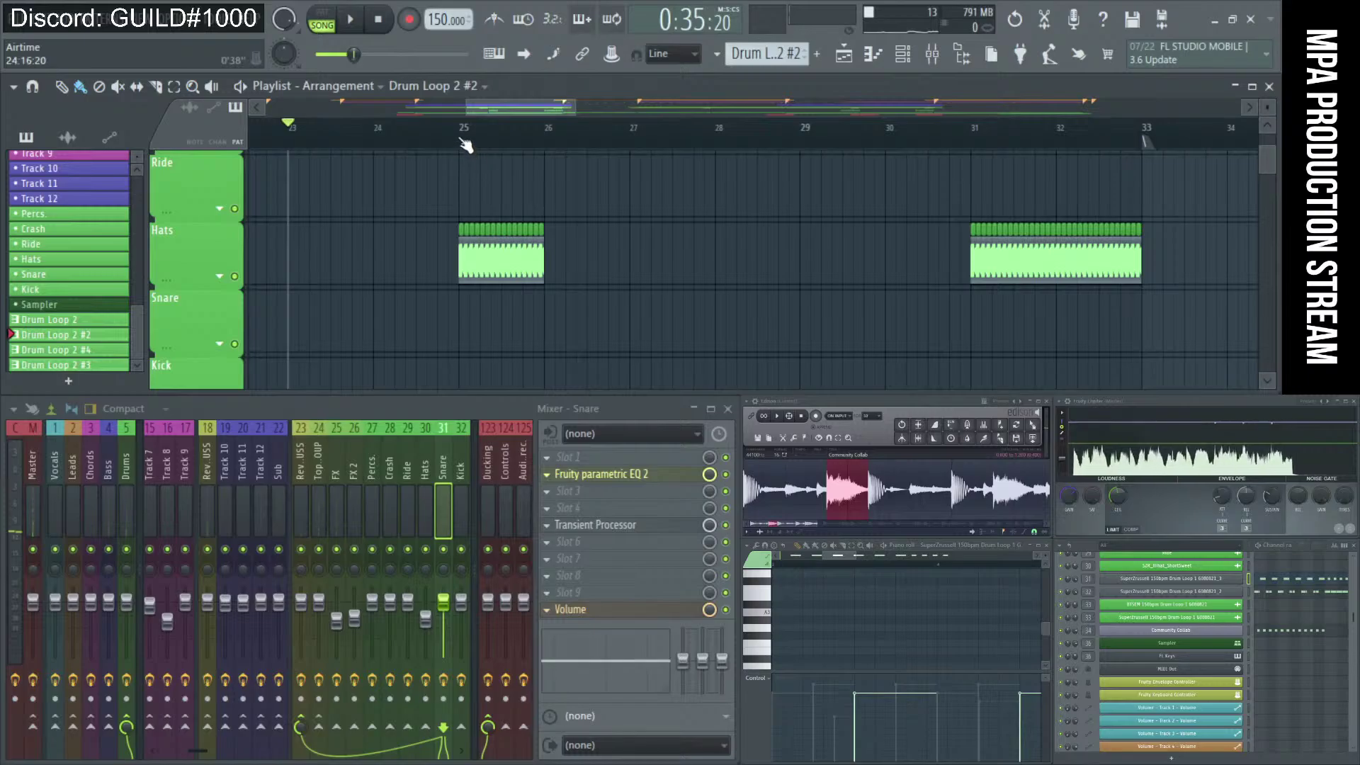
Play the song from bar 25, following the Hats clips and Drum Loop 2 up to Drum Loop 1 at bar 33, and stop.
click(465, 145)
key(space)
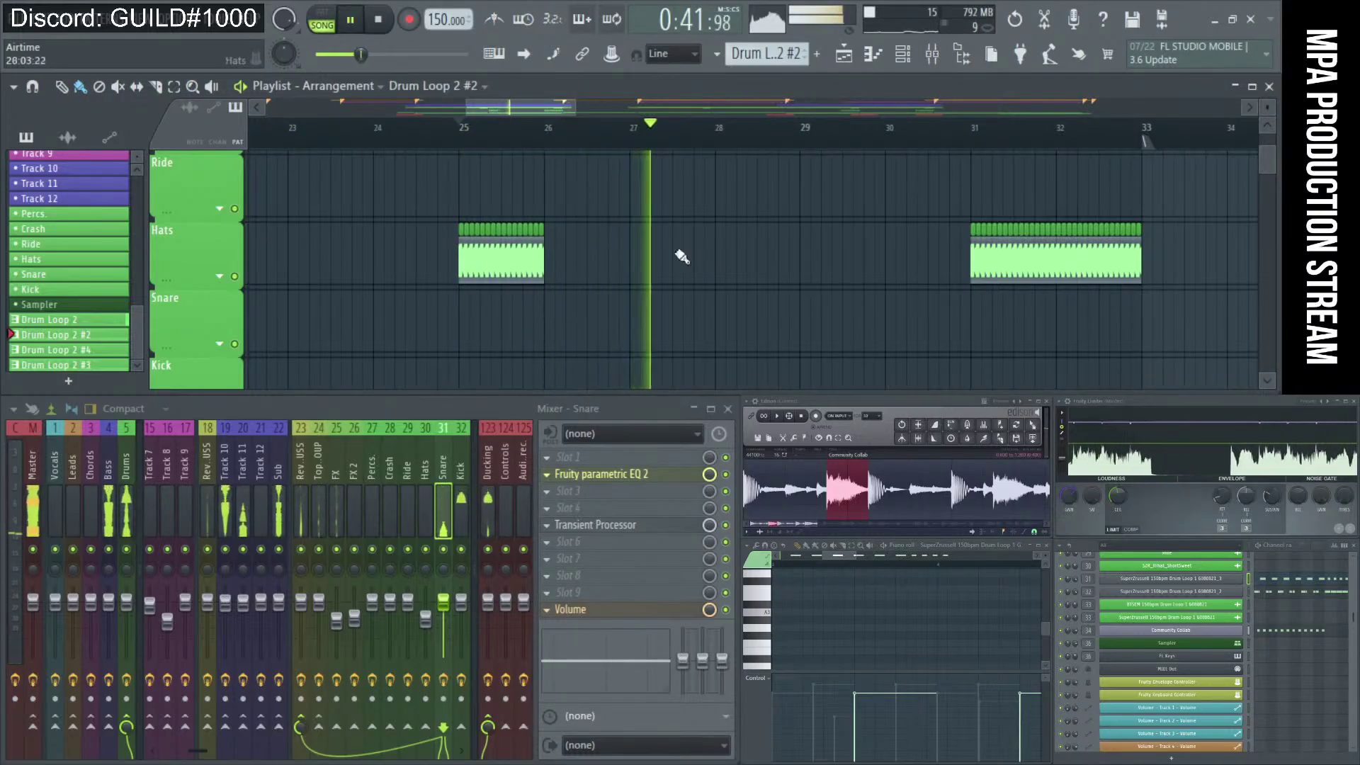
scroll(622, 243, down, 8)
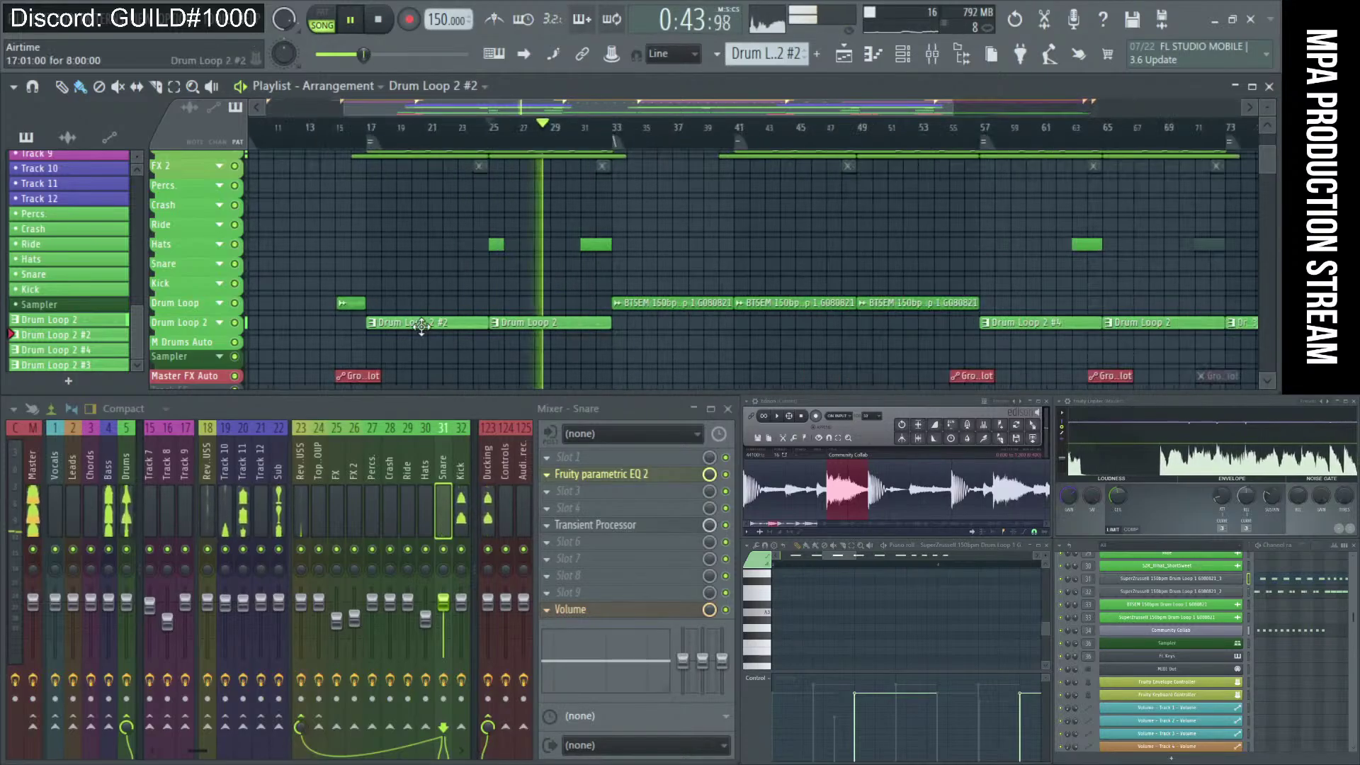
scroll(421, 325, up, 5)
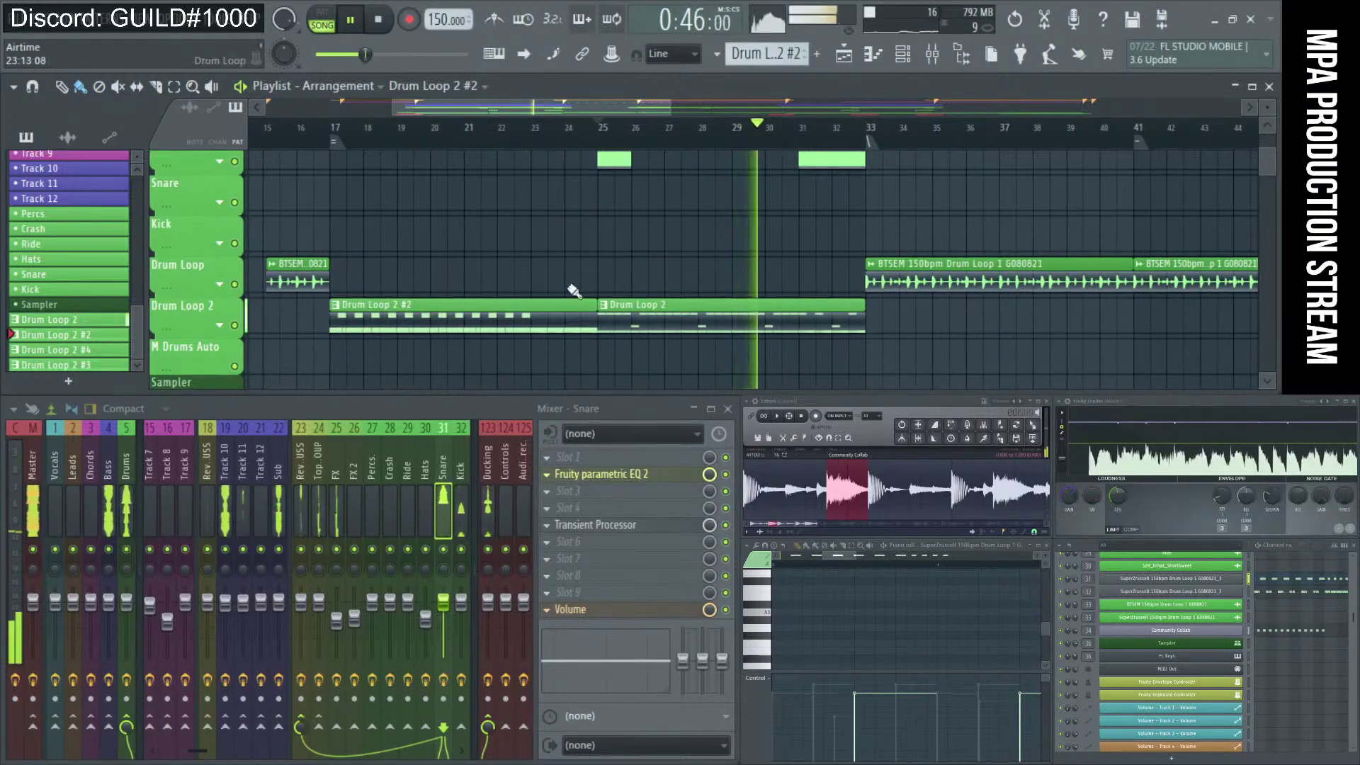
scroll(841, 327, up, 4)
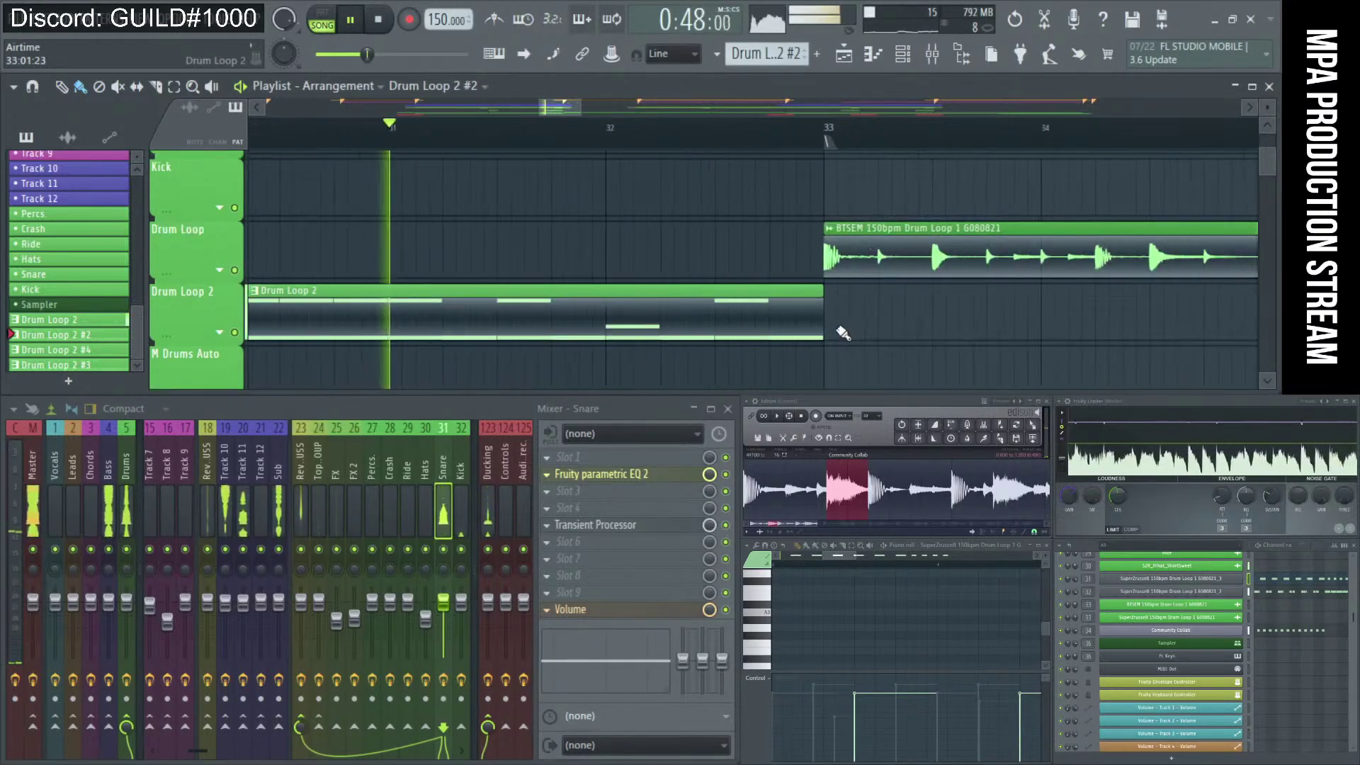
scroll(843, 333, down, 3)
scroll(841, 331, up, 2)
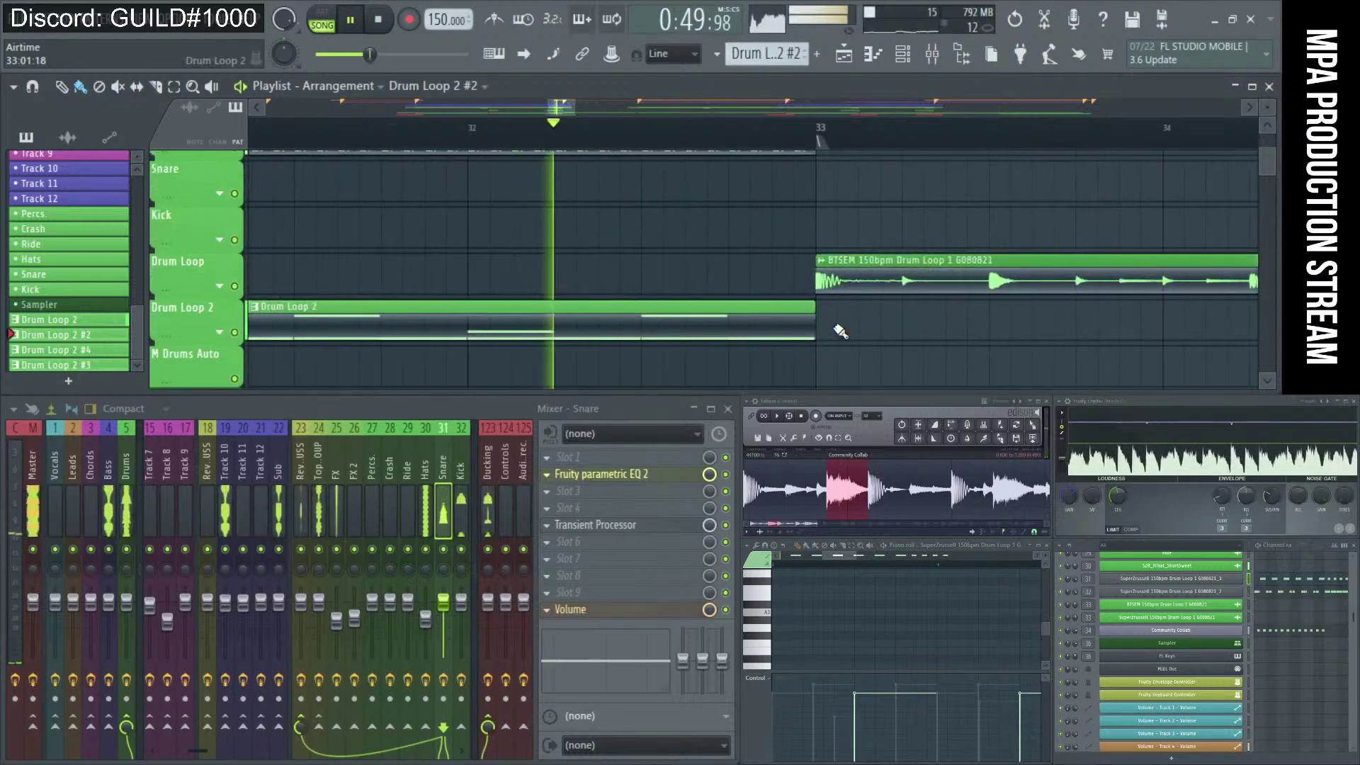
scroll(812, 304, up, 2)
scroll(811, 301, down, 4)
key(space)
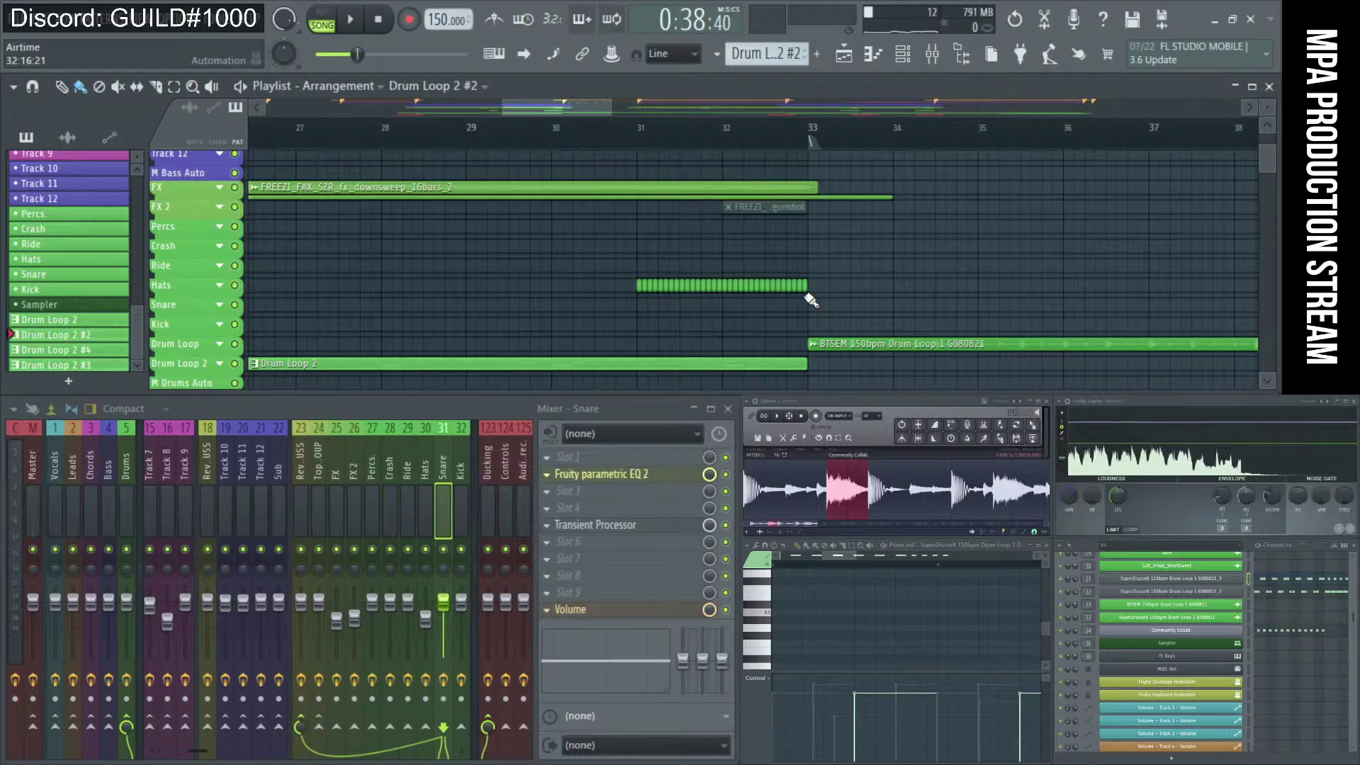
Set playback to bar 15 and examine the FX downsweep clips and their automation from bar 16, along with the FX 2 clip before bar 25.
scroll(811, 301, down, 5)
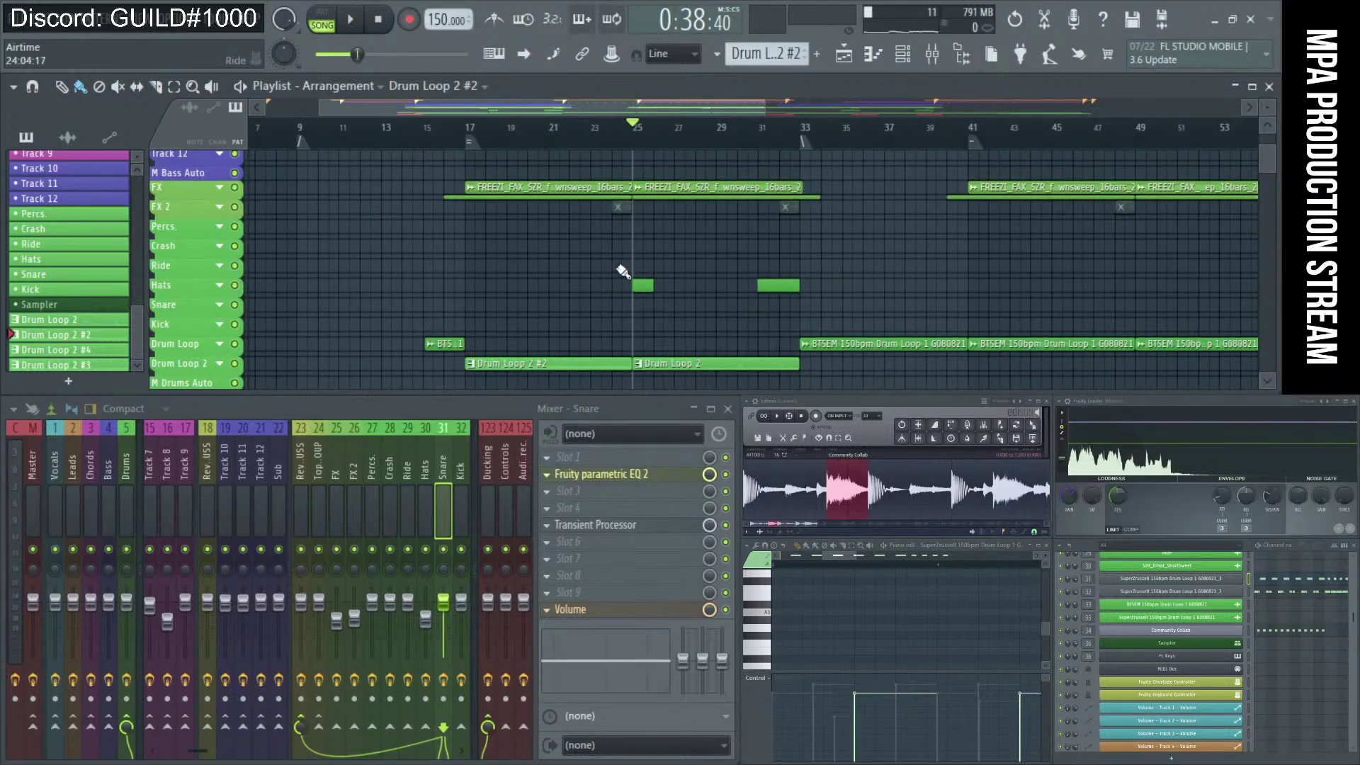
scroll(386, 238, down, 3)
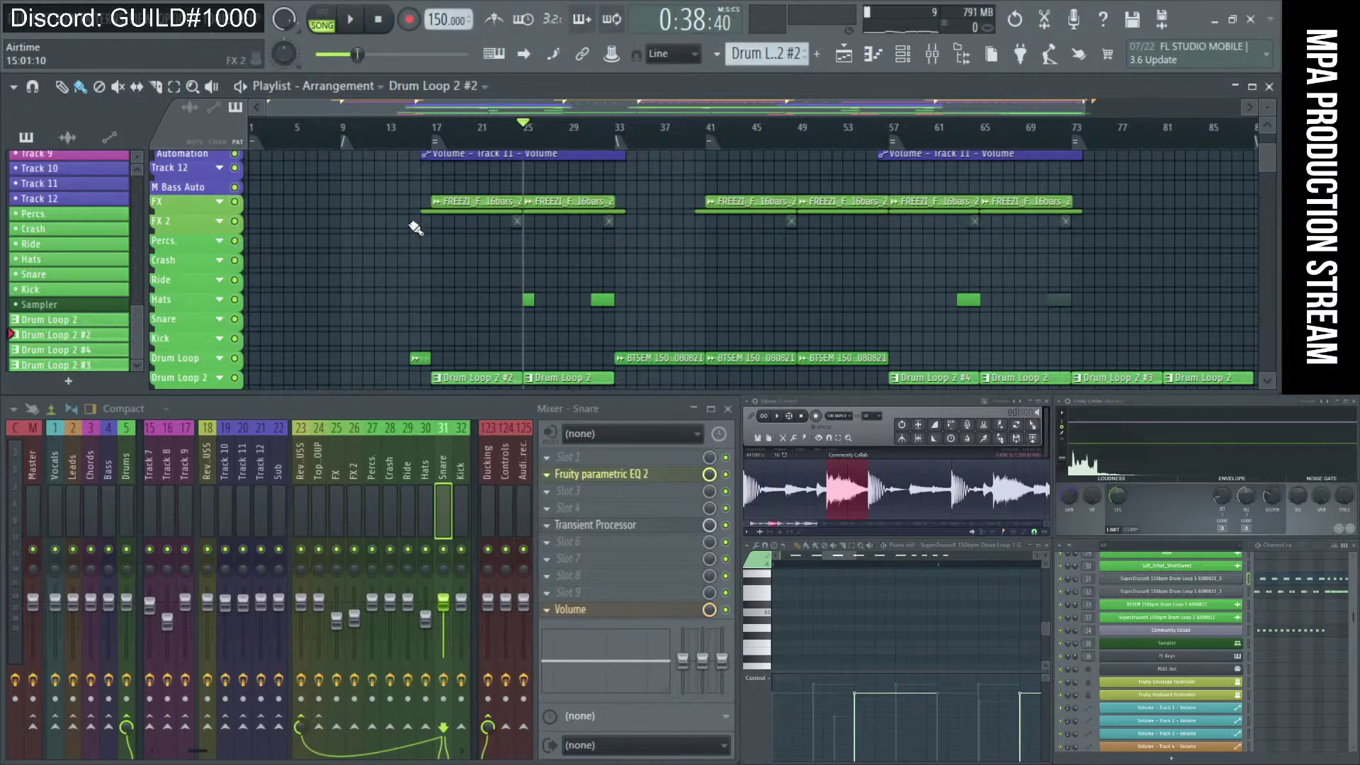
scroll(482, 220, up, 5)
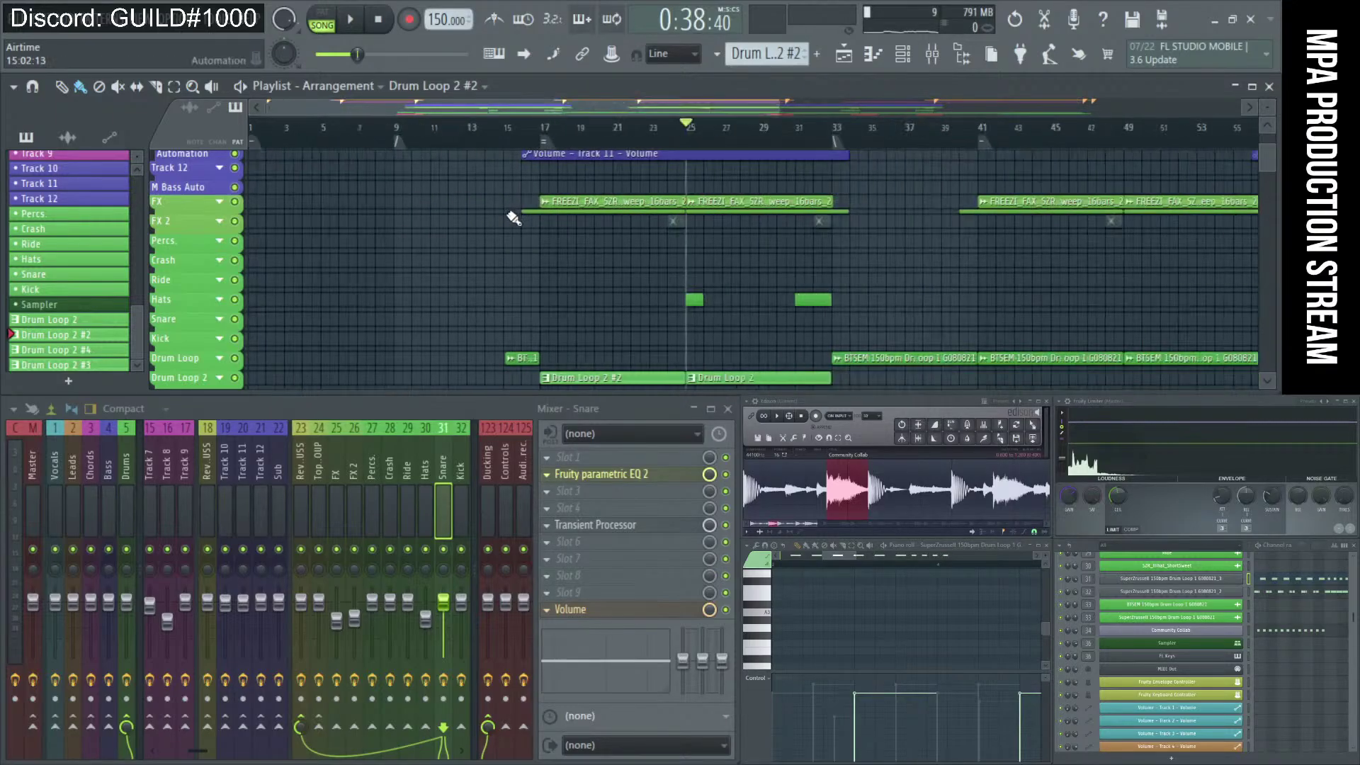
scroll(567, 214, up, 3)
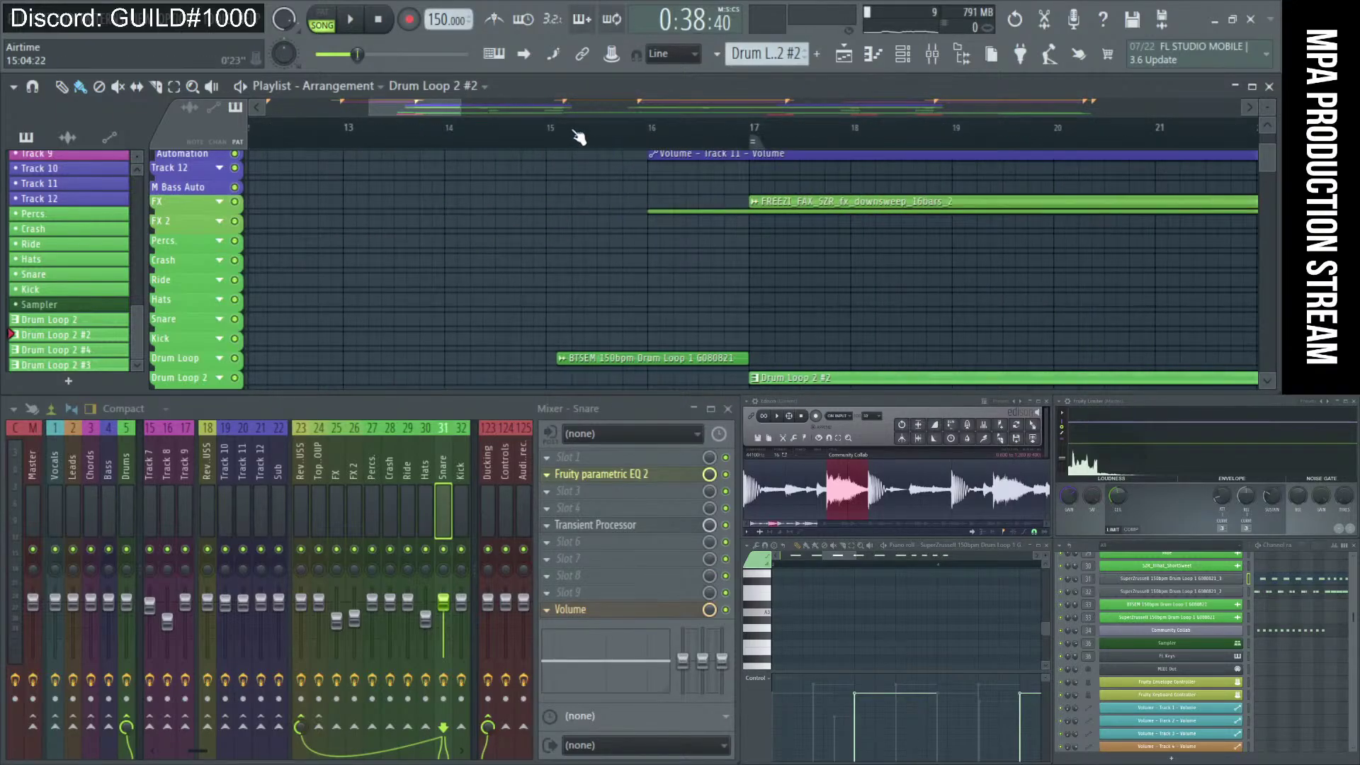
scroll(718, 253, up, 3)
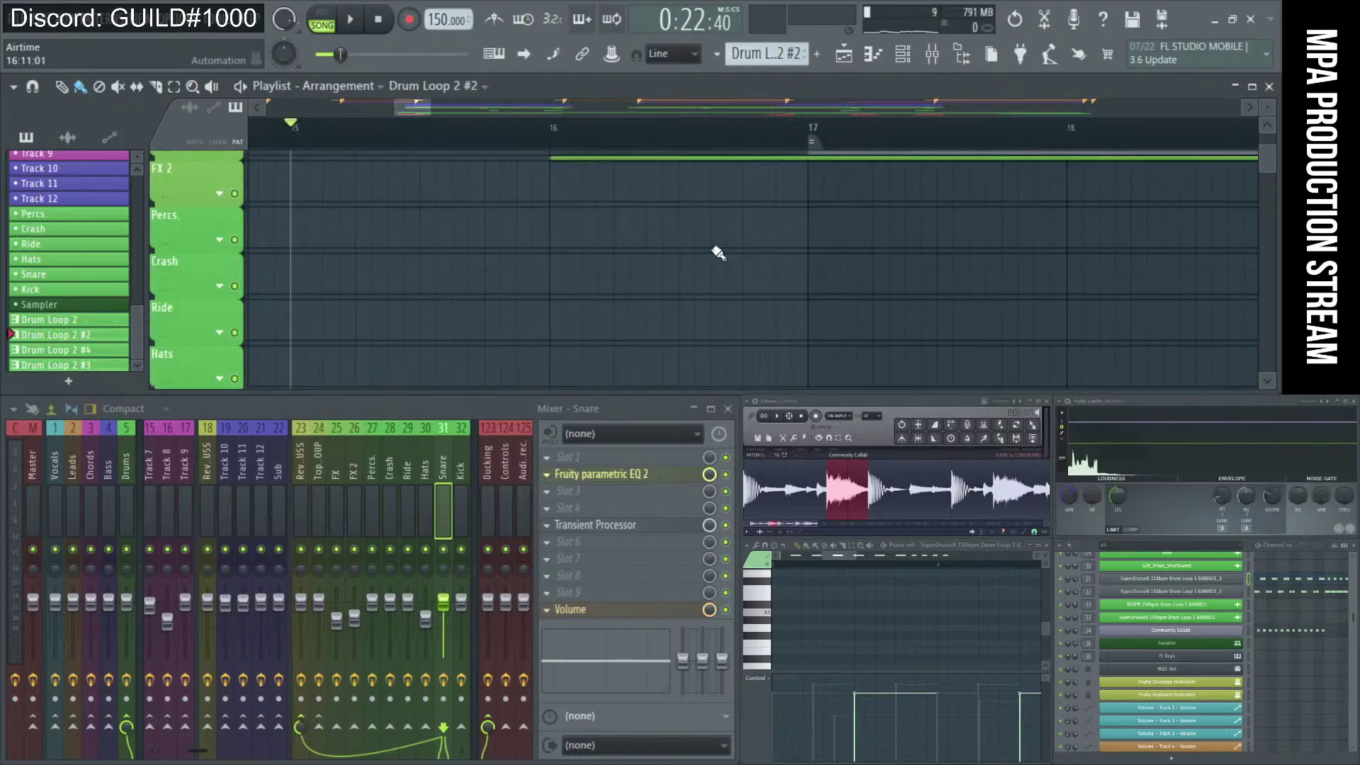
scroll(718, 253, up, 3)
scroll(800, 157, down, 4)
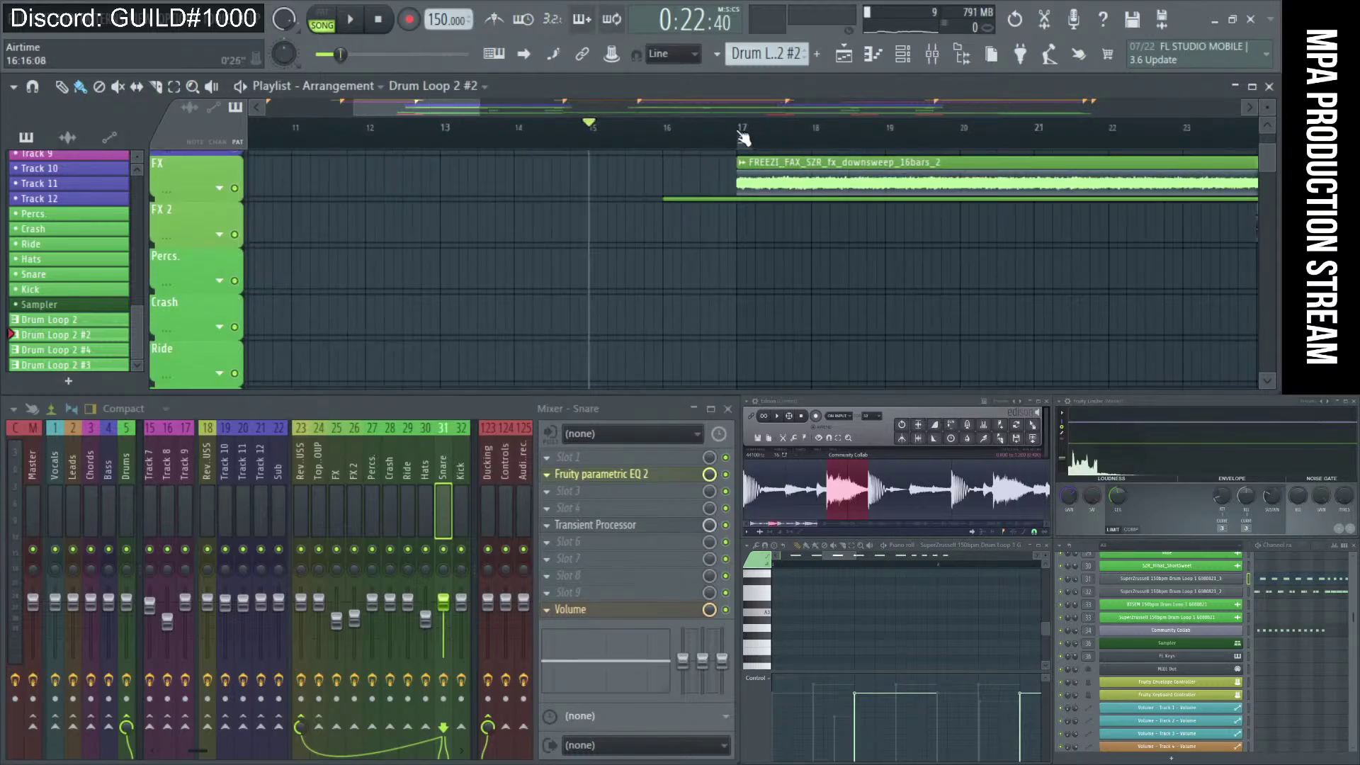
scroll(683, 194, up, 1)
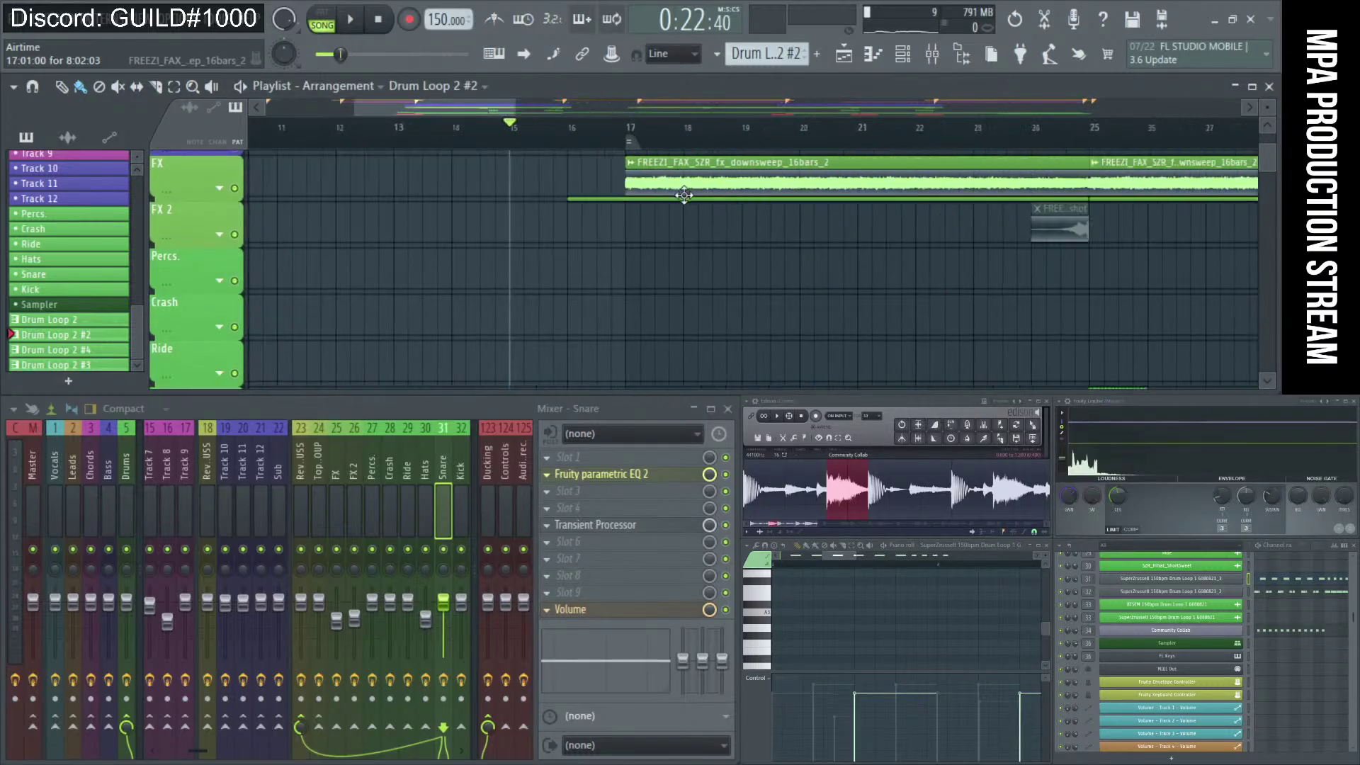
Play the song from bar 16 into the FX downsweep and the BassCrossFade automation at bar 17, and stop playback.
scroll(744, 193, down, 3)
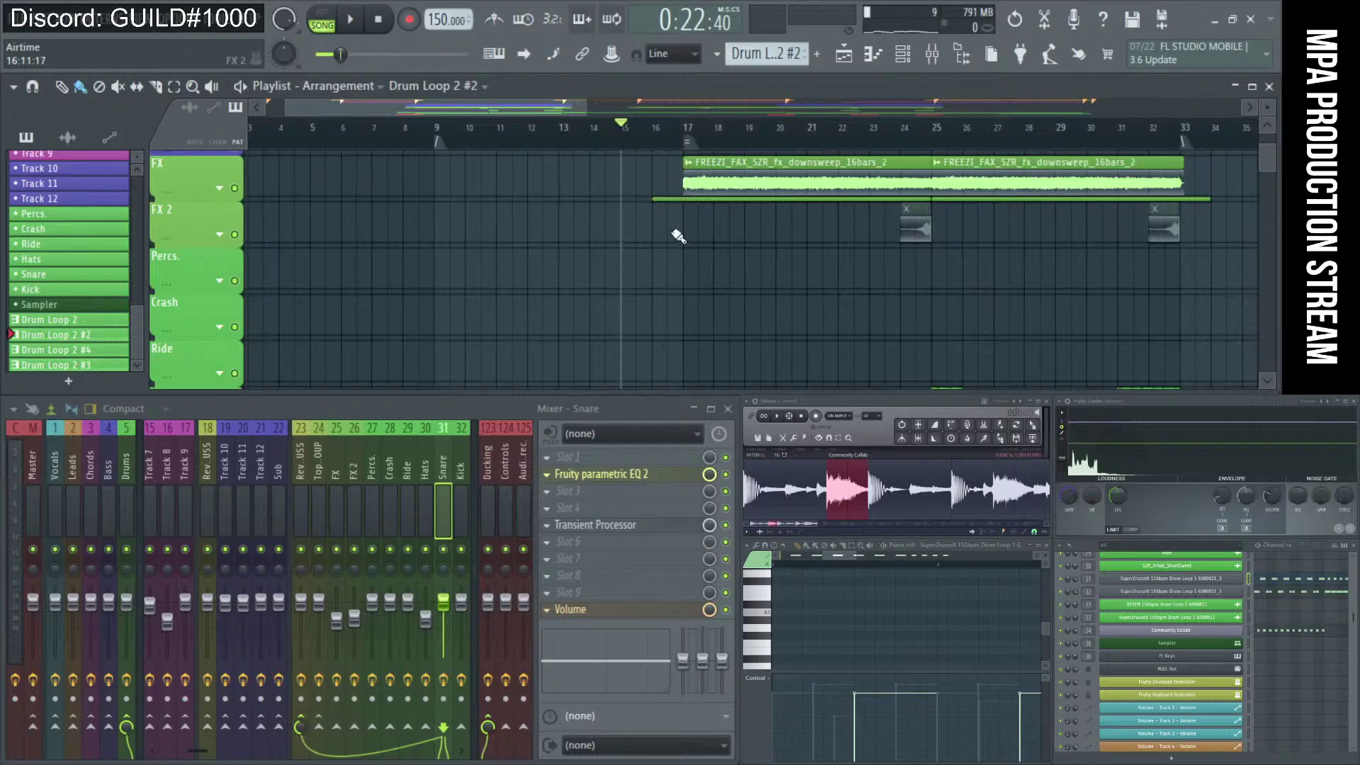
scroll(681, 226, up, 5)
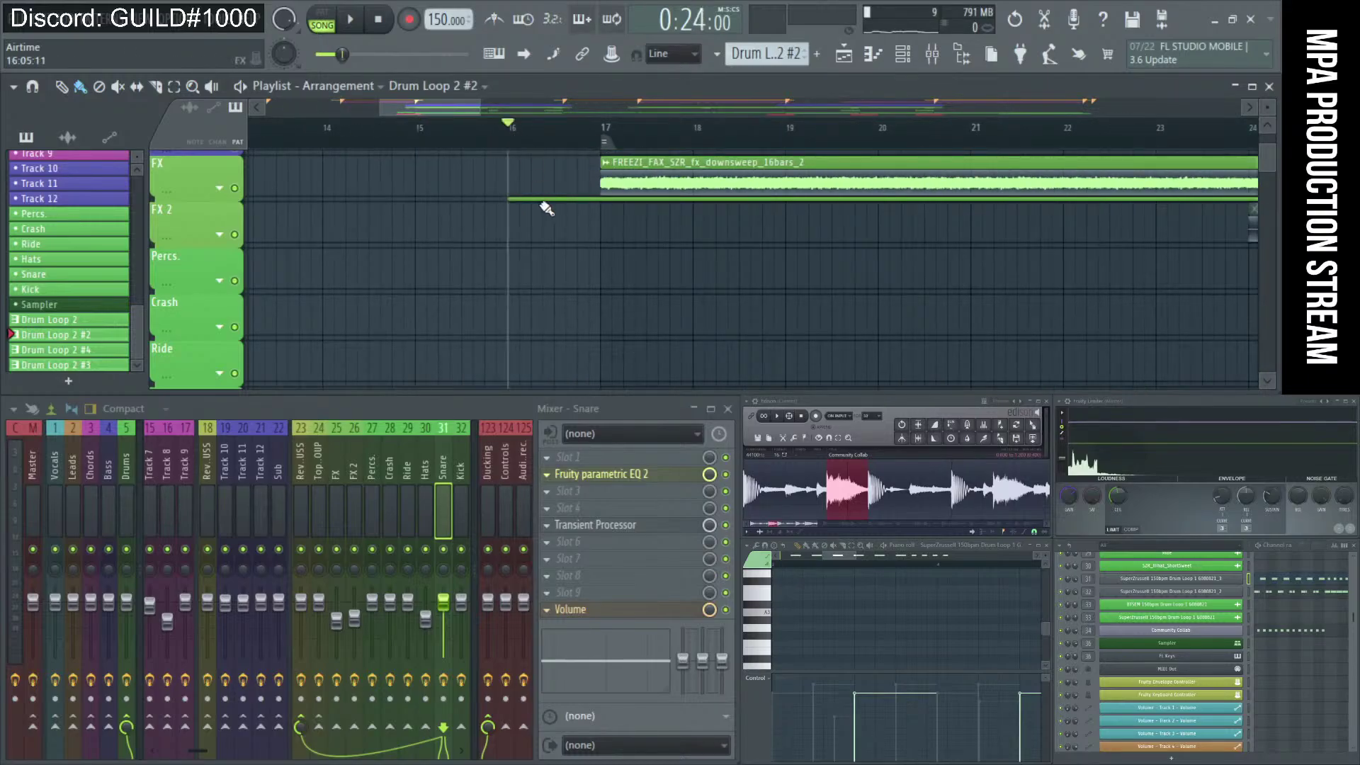
key(space)
scroll(578, 267, down, 5)
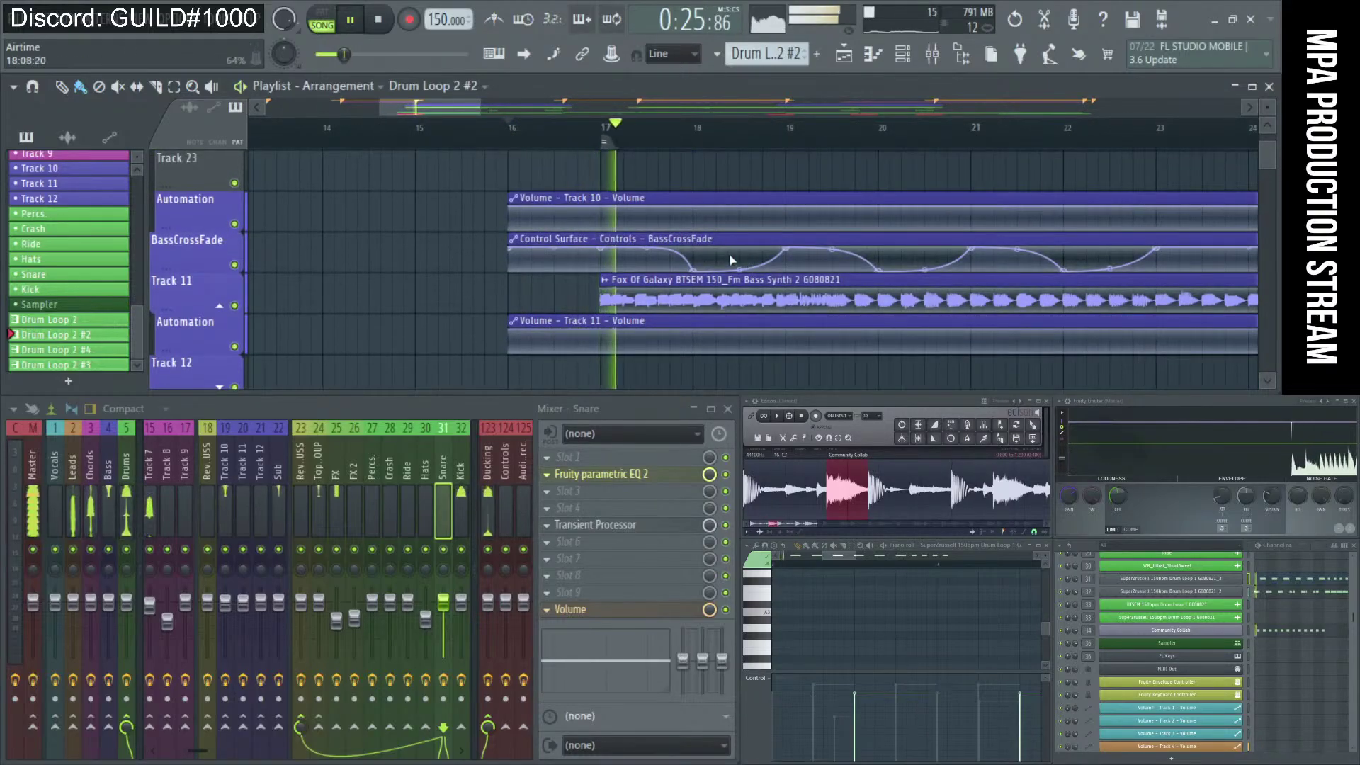
key(space)
Play the Gross Beat Time slot automation on the Master FX Auto track from bar 16 and stop playback.
scroll(624, 280, down, 10)
scroll(600, 303, up, 8)
key(space)
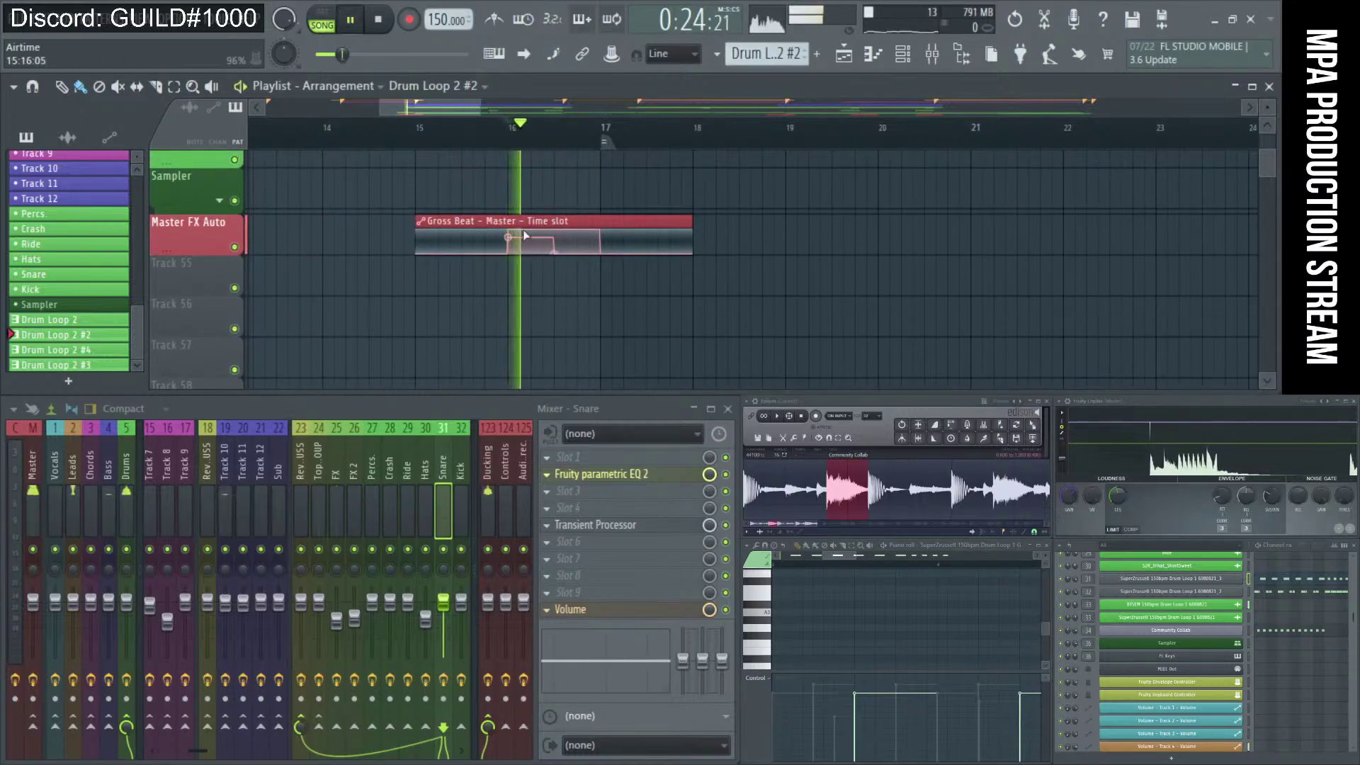
key(space)
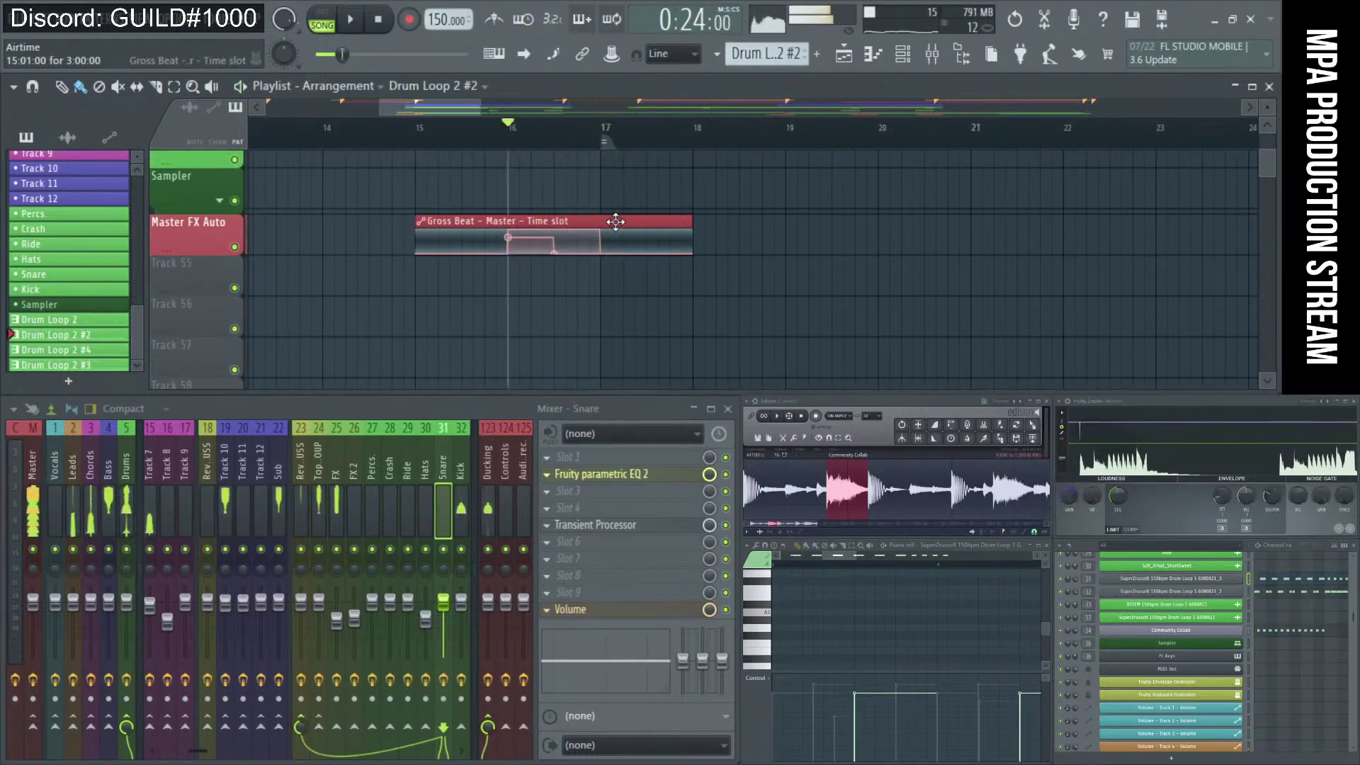
Play the song from bar 24 toward the section change at bar 25 and stop playback.
scroll(710, 225, down, 5)
scroll(820, 227, up, 2)
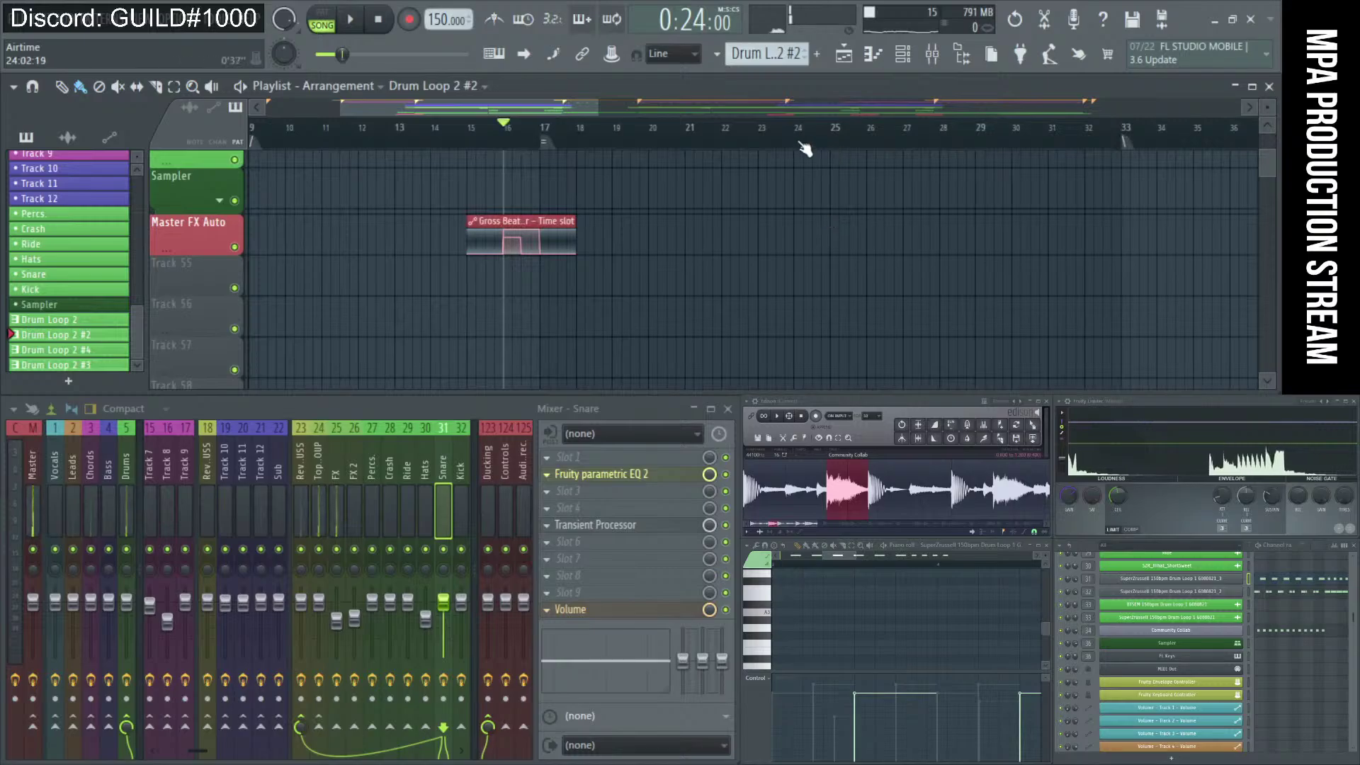
key(space)
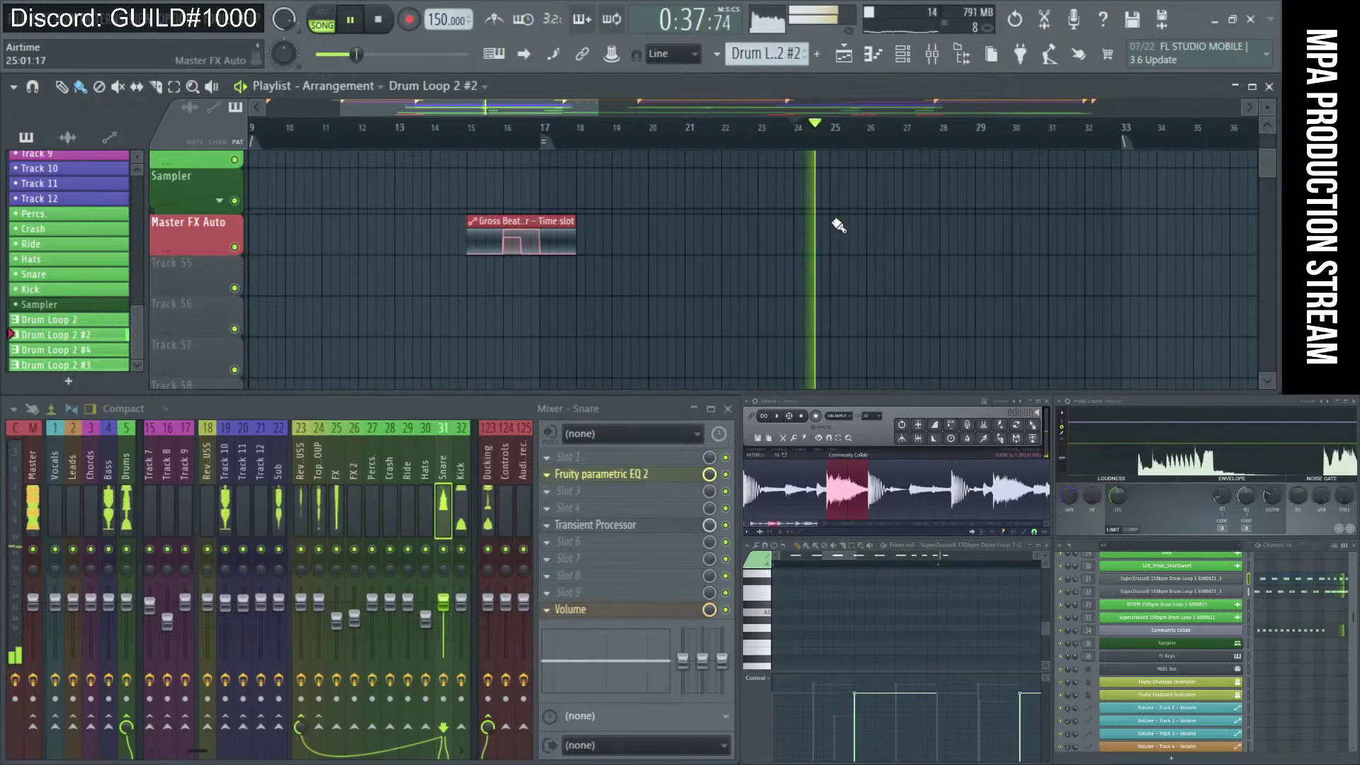
key(space)
Play the song from bar 31 near the end of Drum Loop 2, stop, and examine the Hats clips leading to bar 33.
scroll(847, 219, down, 2)
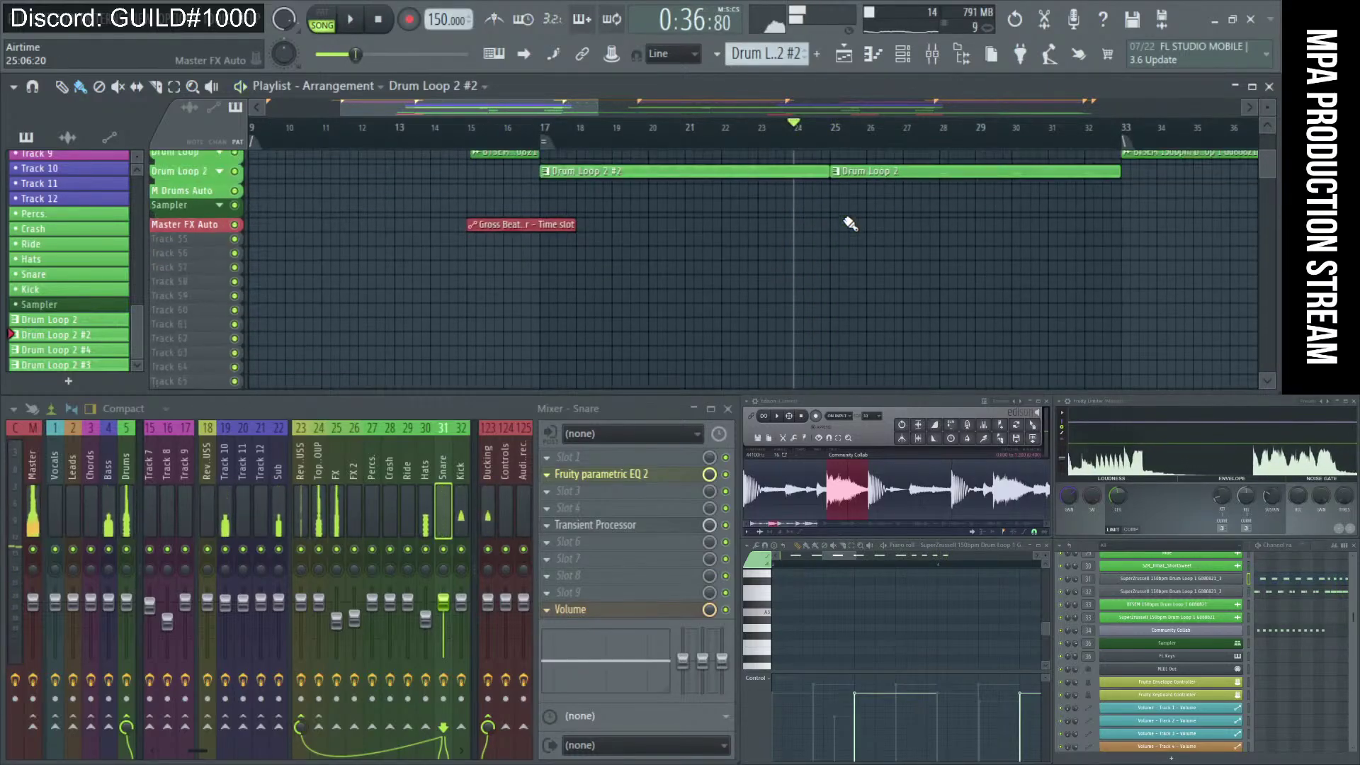
scroll(1199, 236, up, 3)
scroll(1130, 245, up, 2)
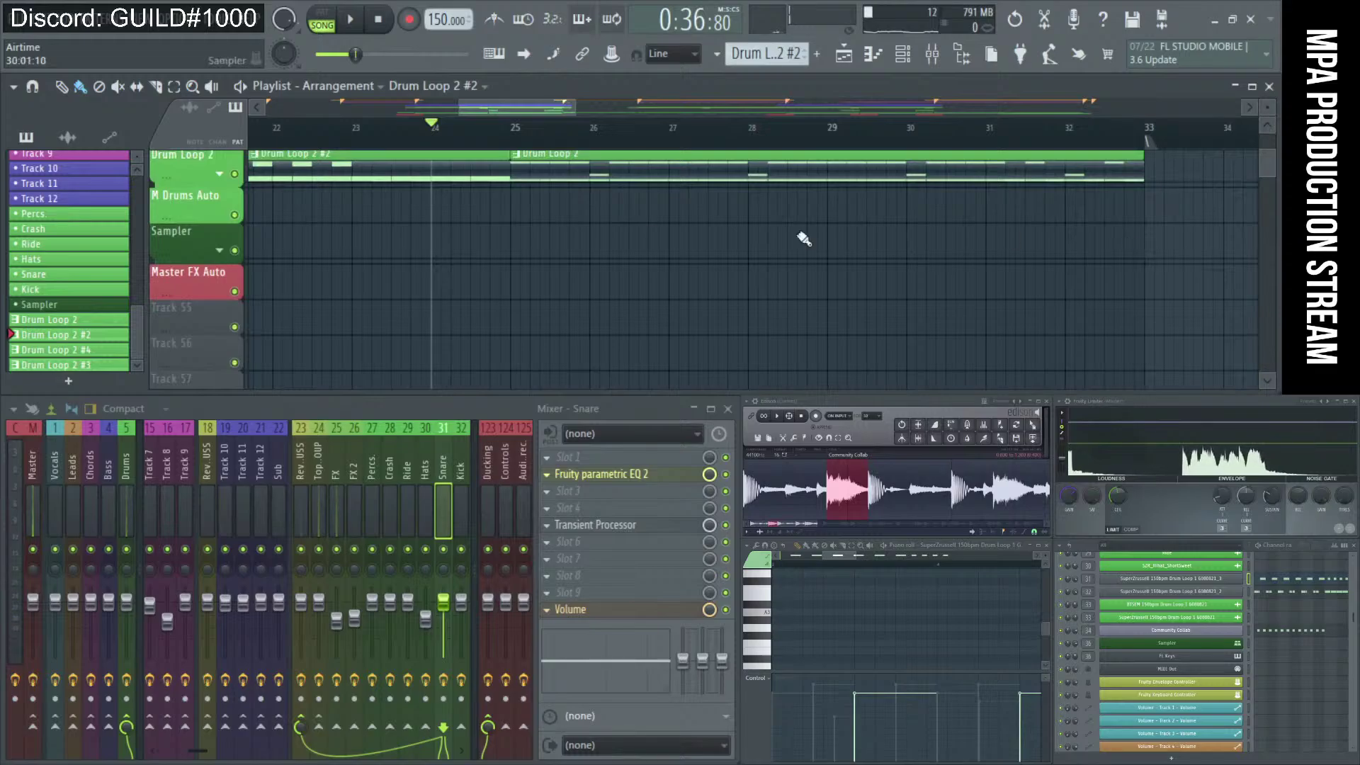
scroll(1077, 212, up, 1)
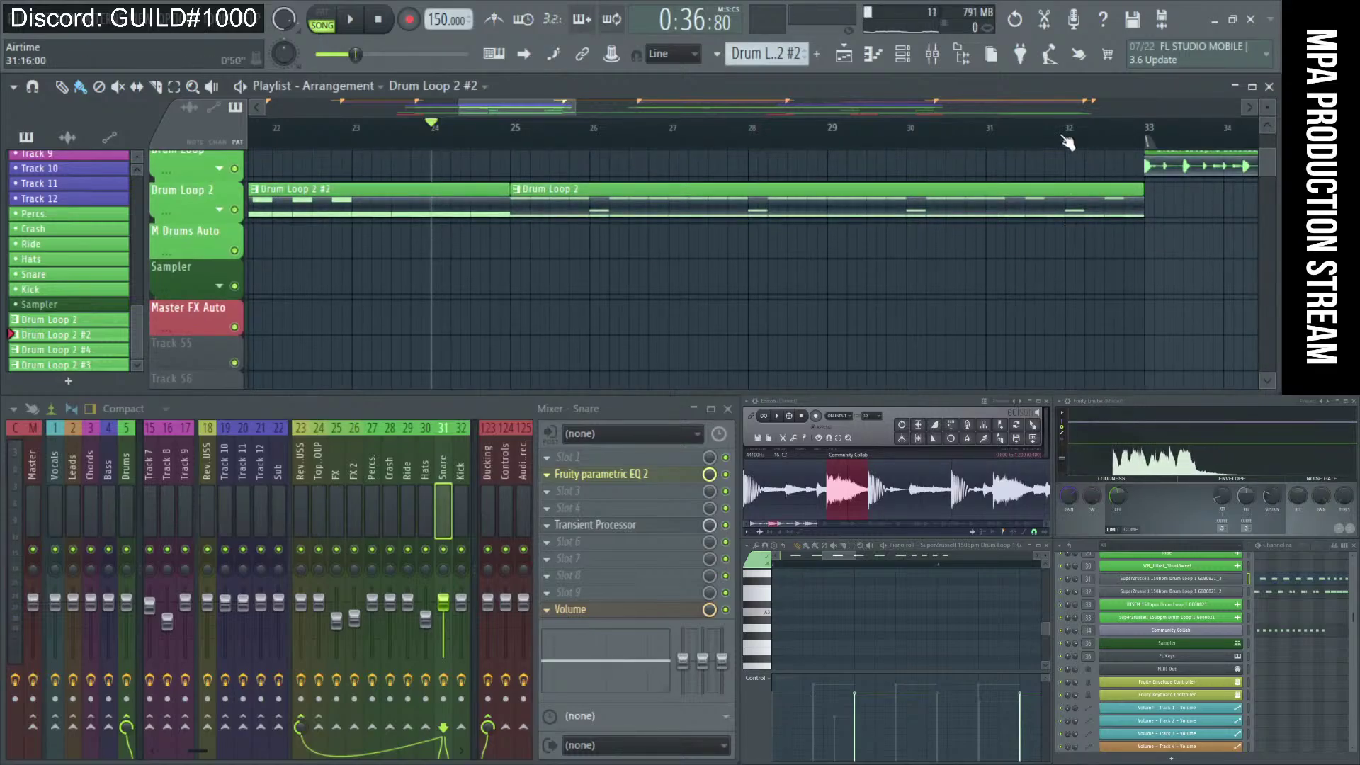
scroll(1119, 184, right, 1)
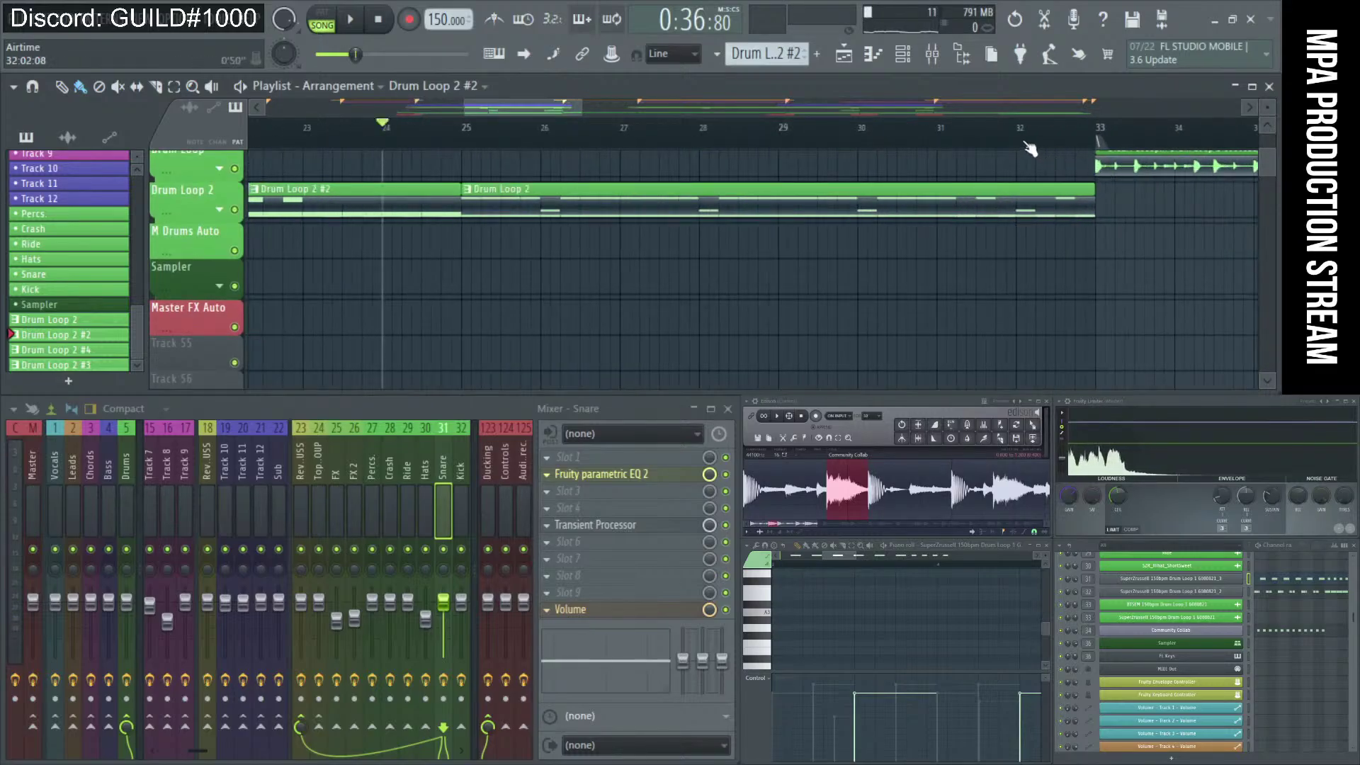
click(939, 136)
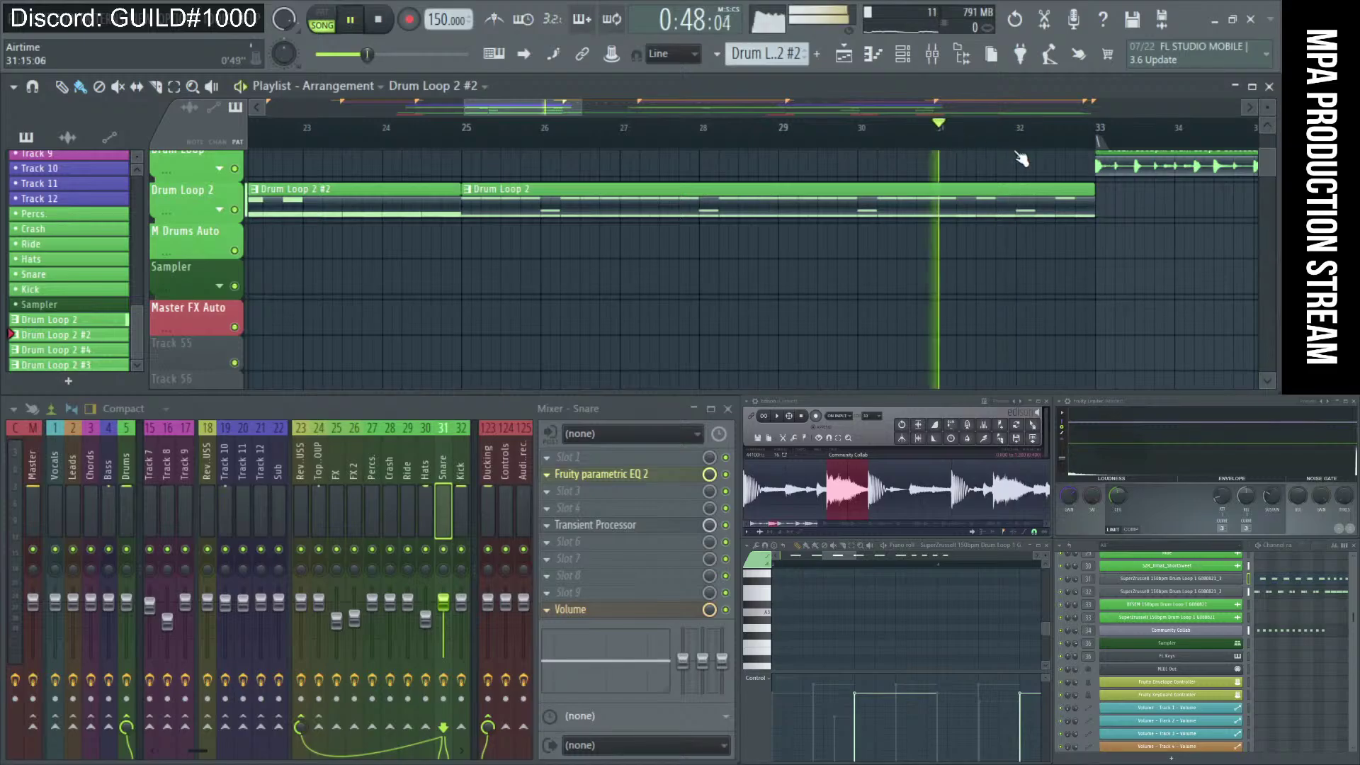
scroll(1097, 235, up, 5)
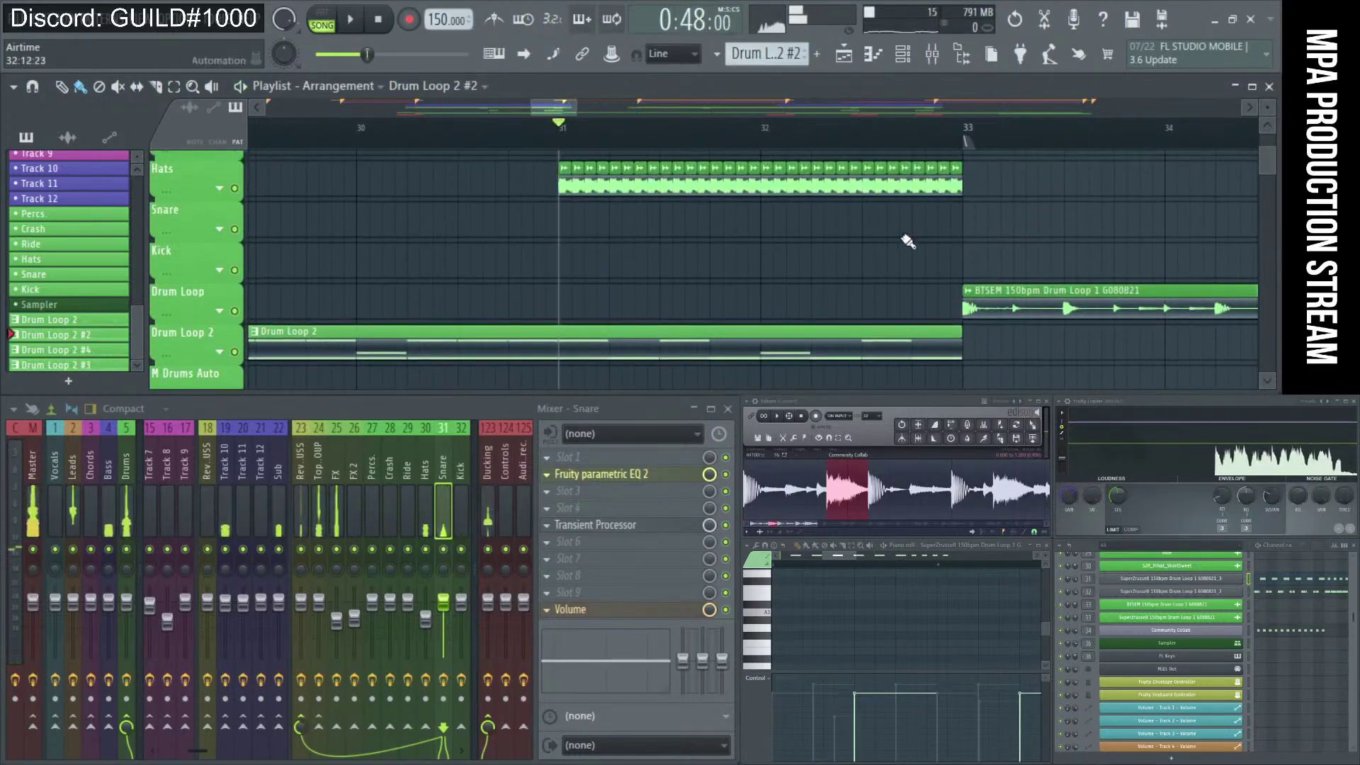
scroll(733, 222, up, 3)
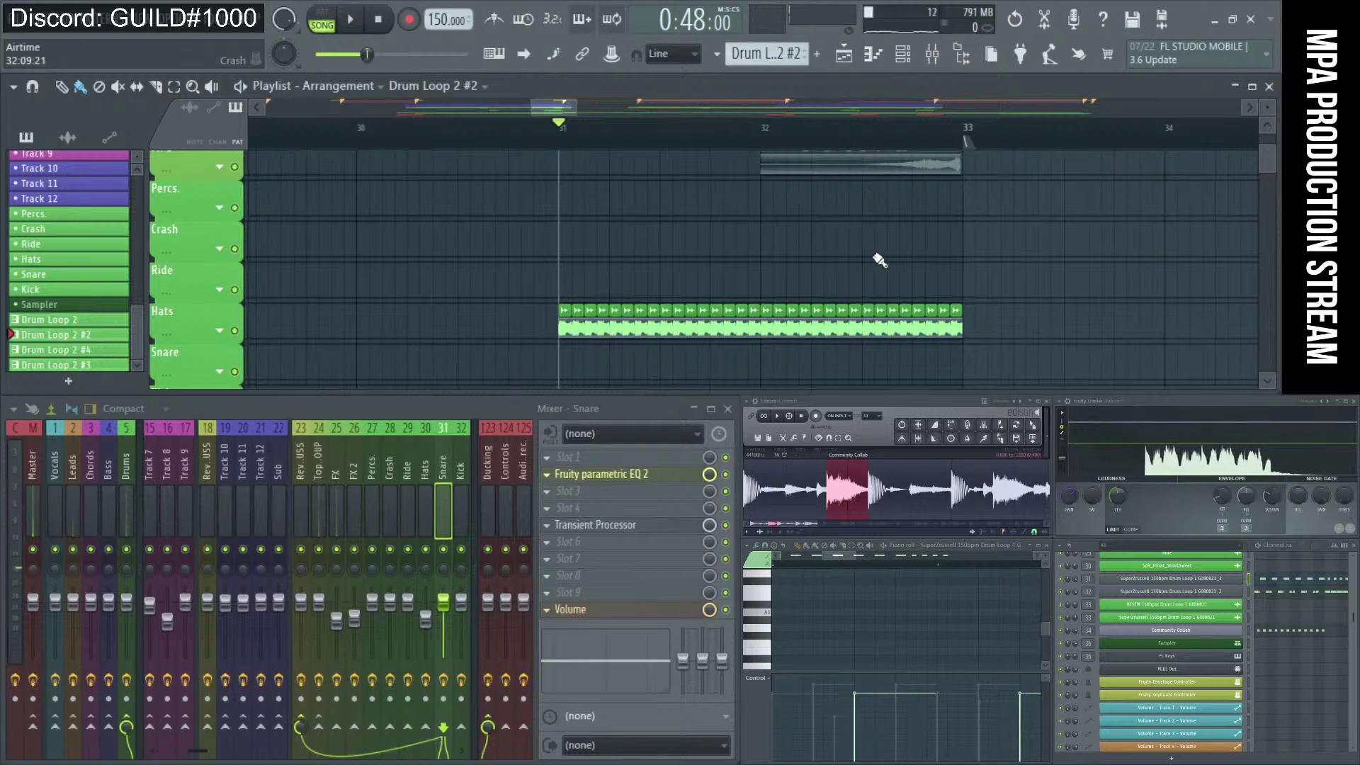
Mute the last four Hats clips before bar 33, play through the transition, and stop.
scroll(883, 260, down, 1)
scroll(929, 283, up, 3)
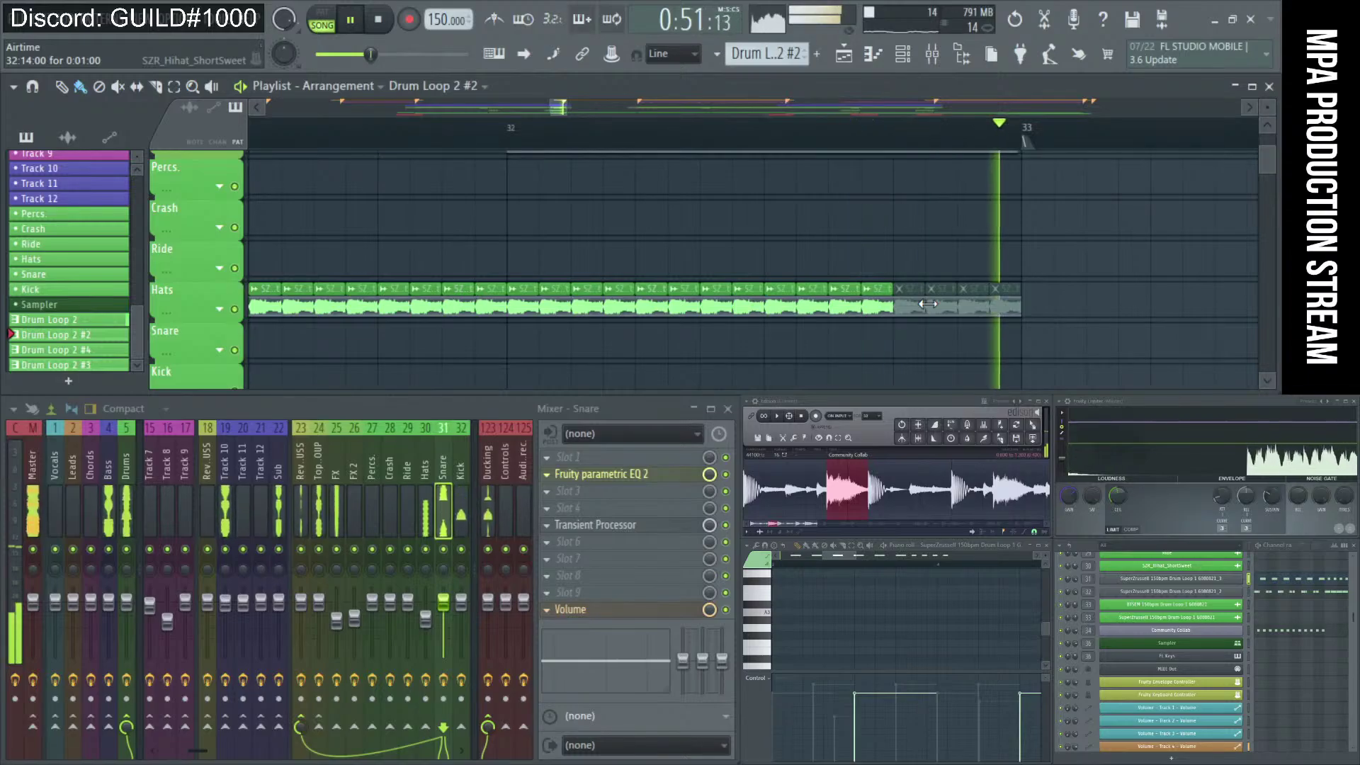
scroll(921, 297, down, 4)
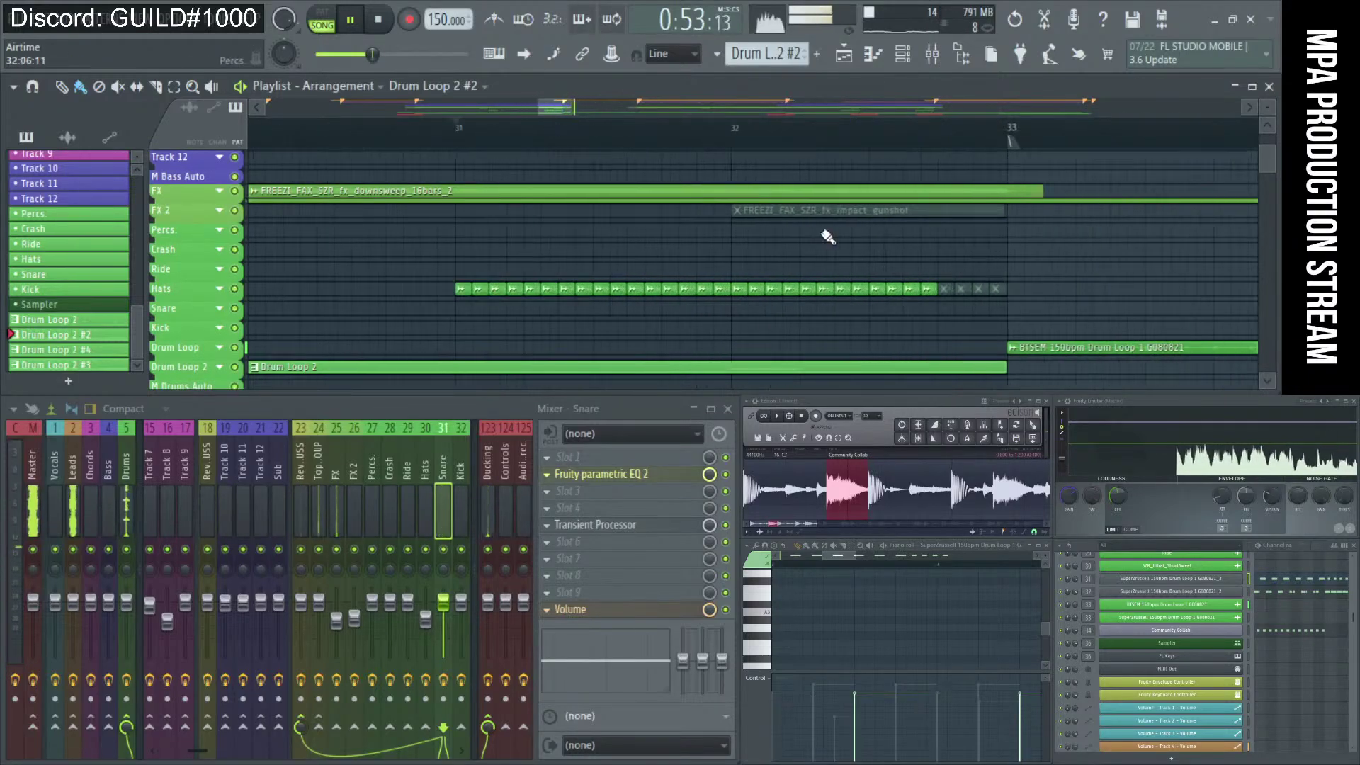
scroll(826, 234, up, 2)
key(space)
Unmute the impact gunshot clip on FX 2, shift it slightly past bar 33, and play it on its own and with the mix.
scroll(886, 273, up, 1)
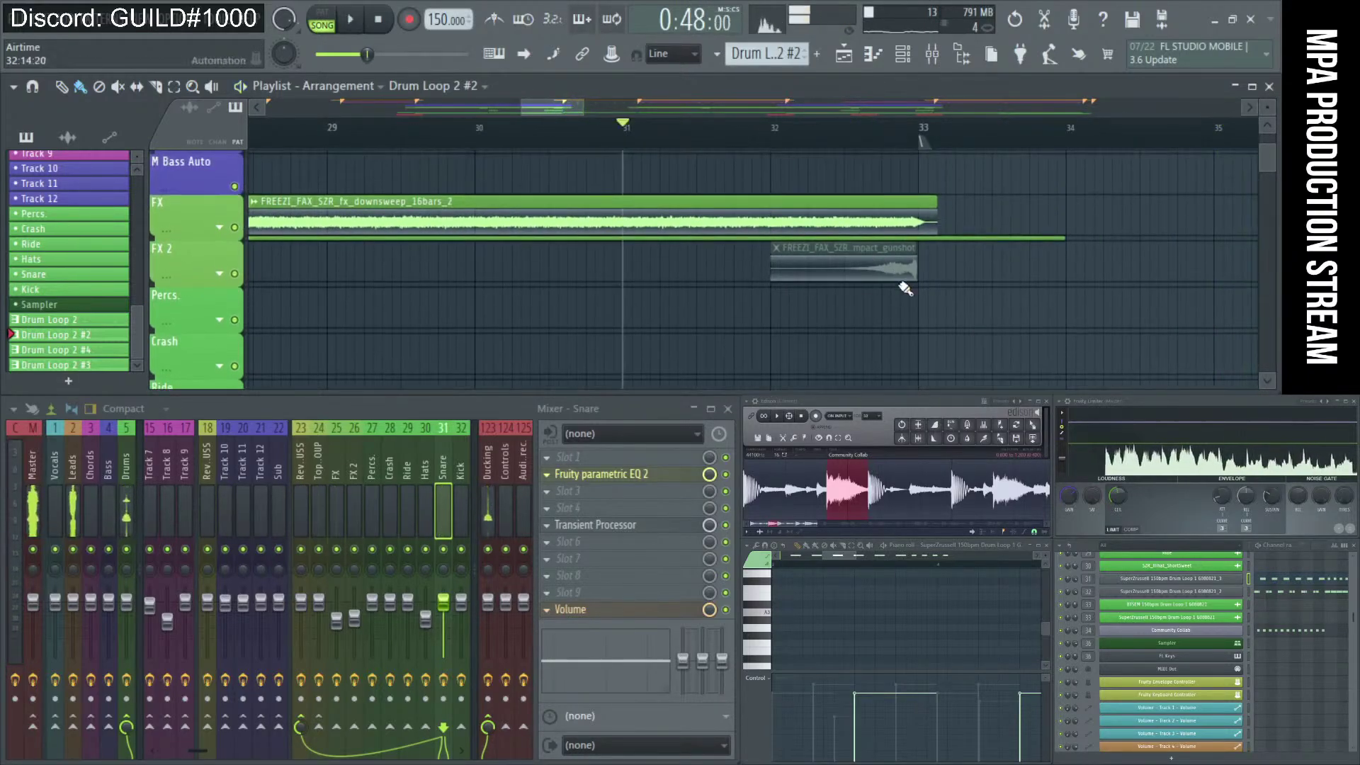
scroll(877, 278, up, 5)
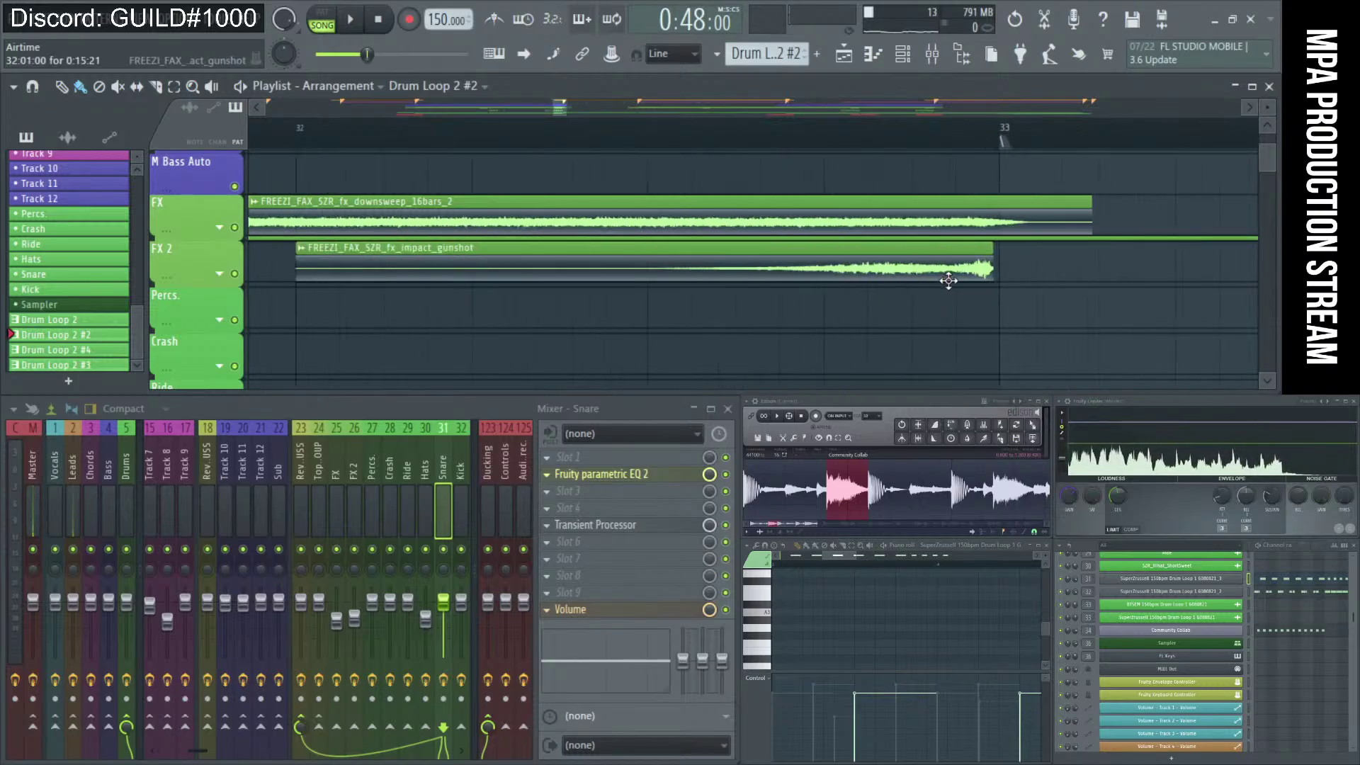
click(1029, 267)
click(1066, 267)
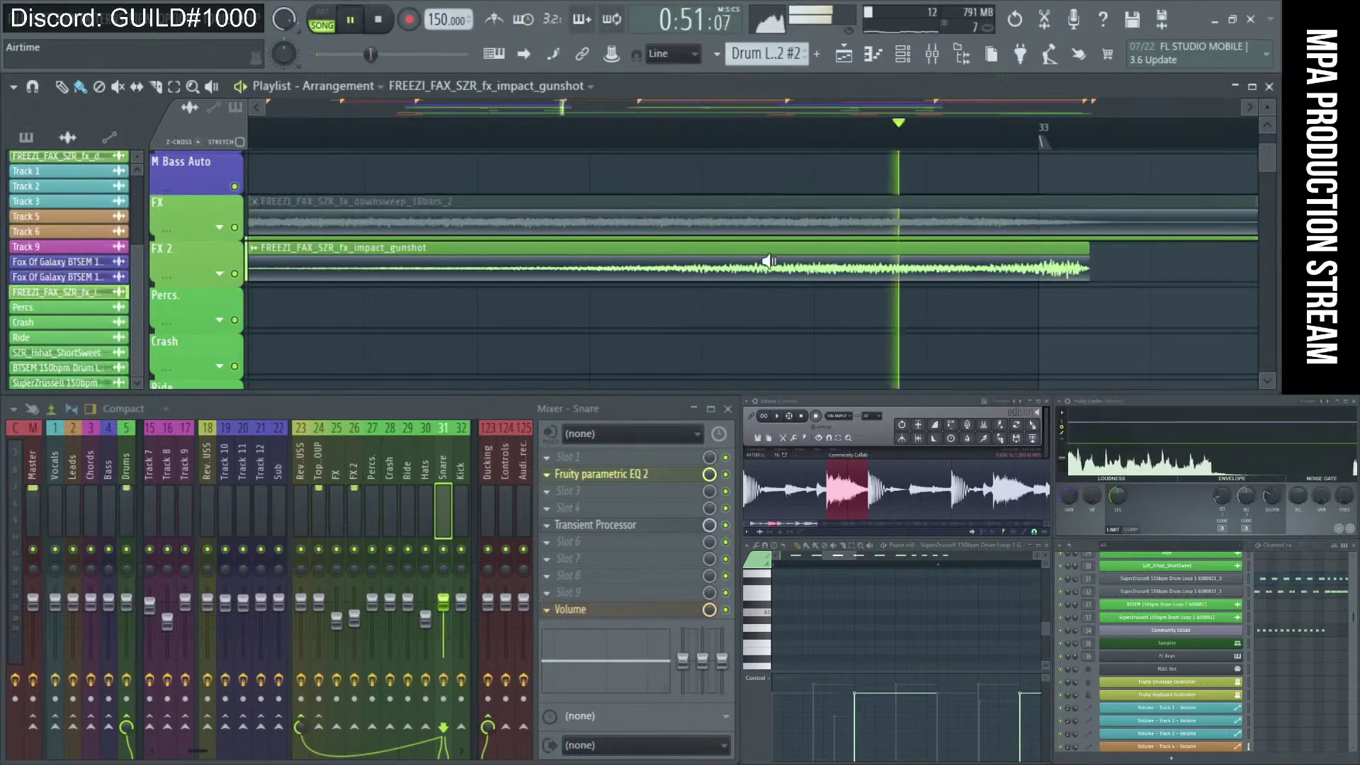
scroll(495, 150, down, 1)
key(space)
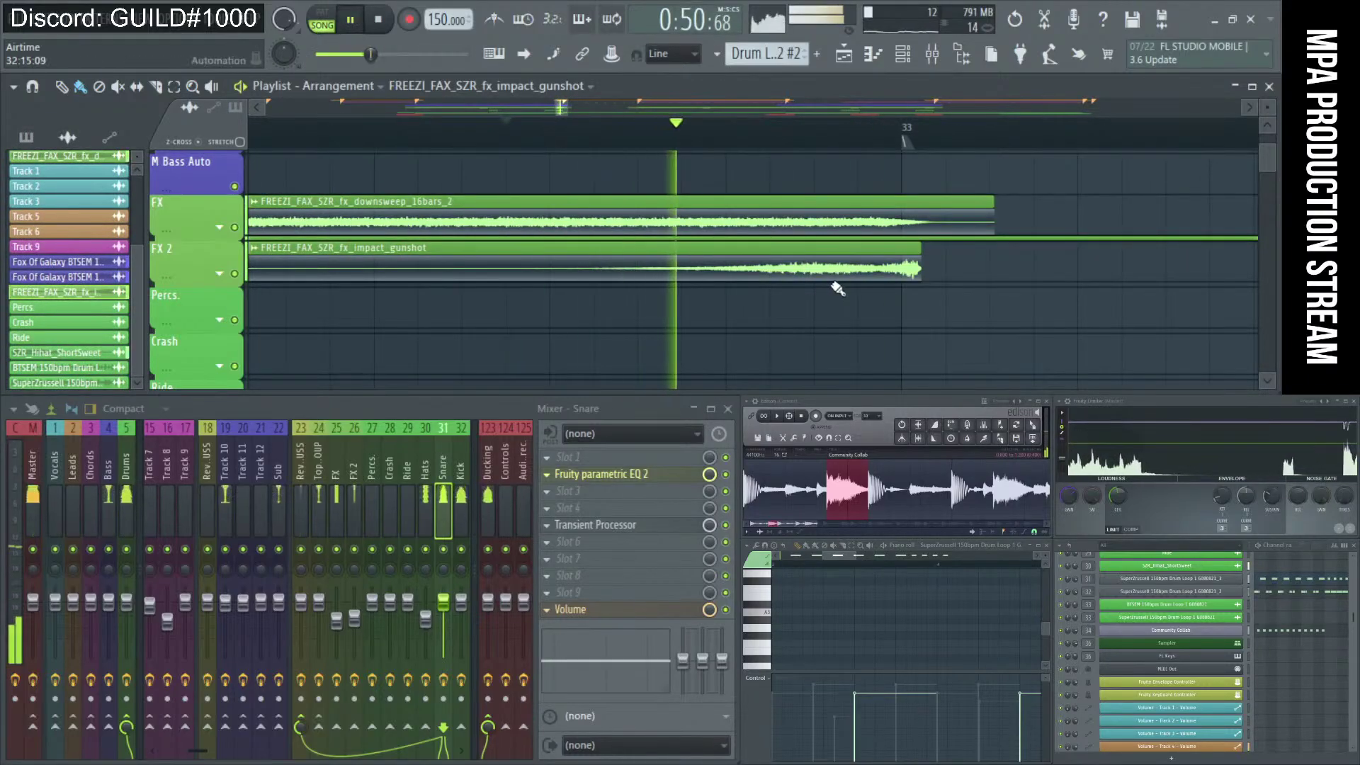
Shift the impact gunshot clip further past bar 33 to start at 32:02:01, and replay the transition to check its timing.
key(space)
drag(823, 279, 842, 279)
key(space)
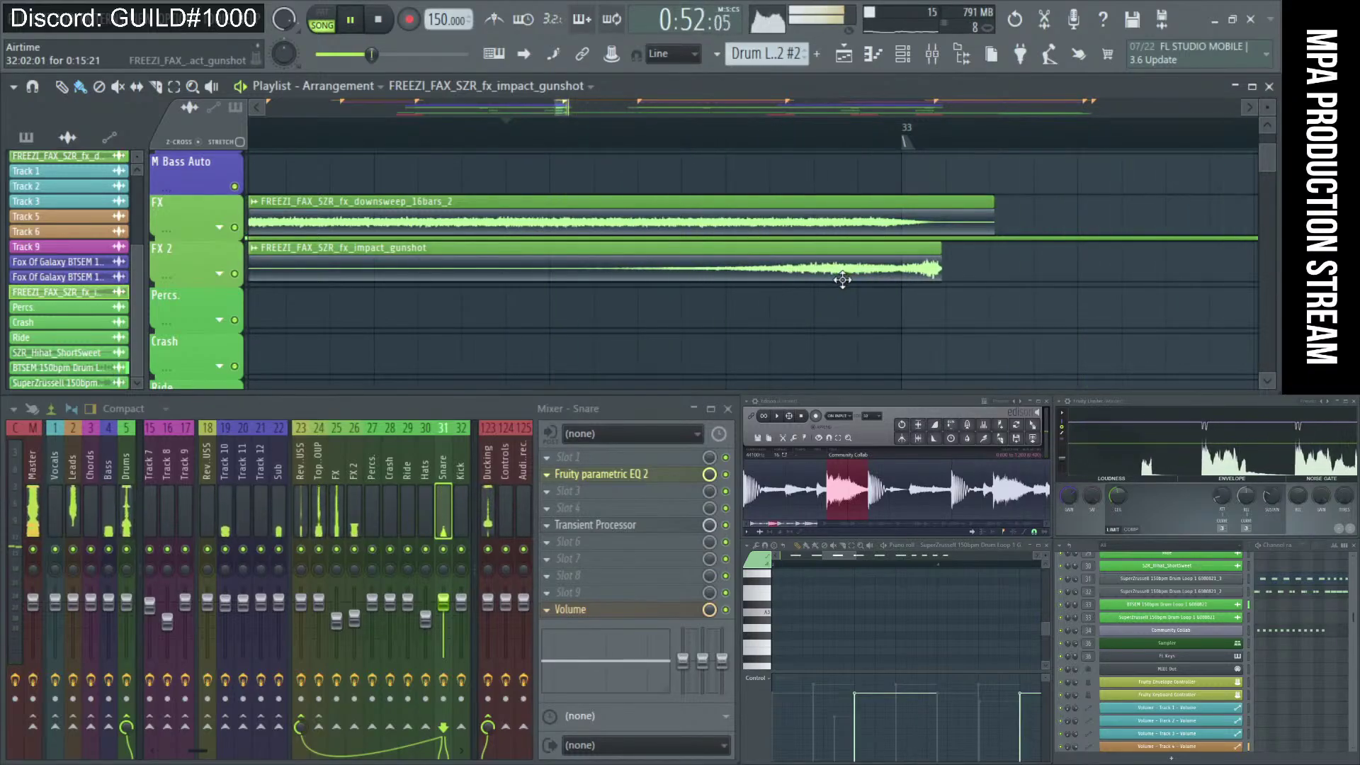
key(space)
scroll(696, 179, down, 3)
key(space)
scroll(825, 290, up, 3)
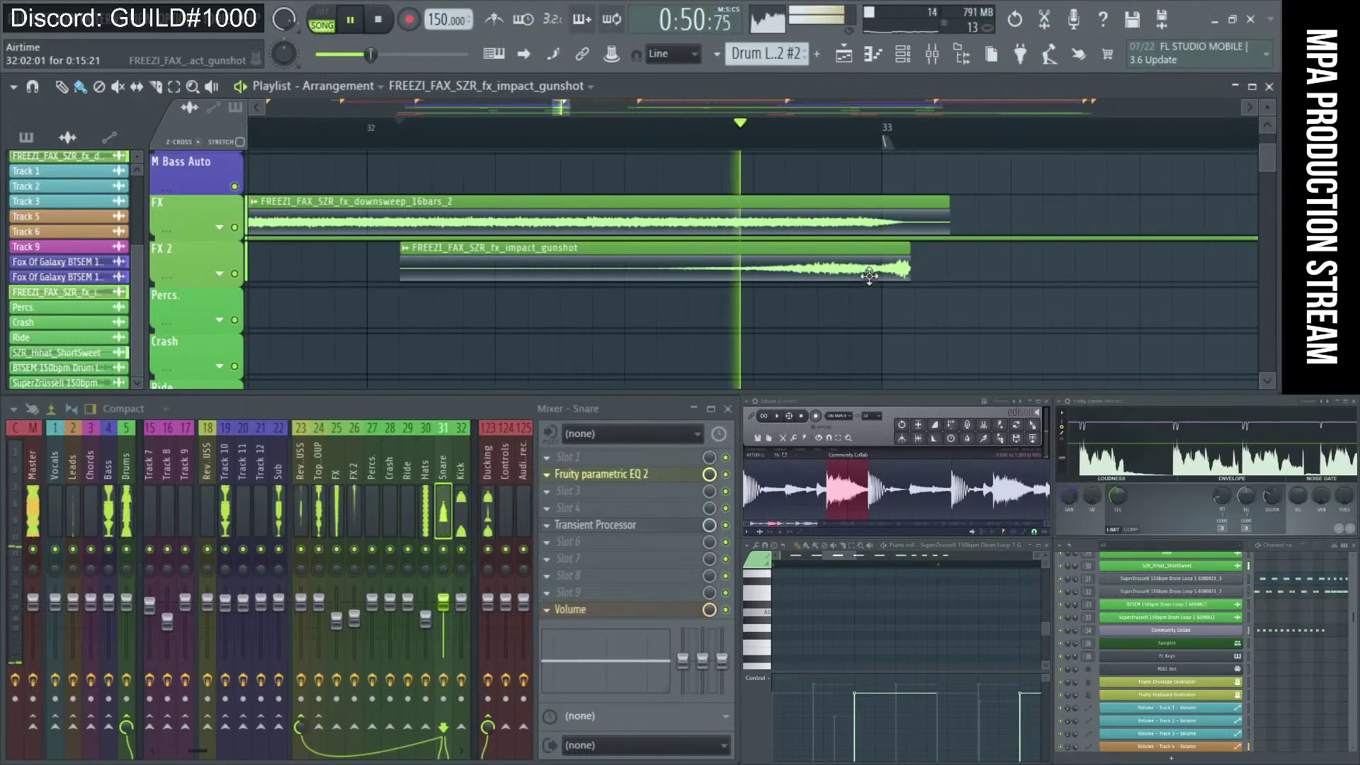
key(space)
Lower the impact gunshot channel's volume and mute its FX 2 clip at bar 32 again.
double_click(826, 273)
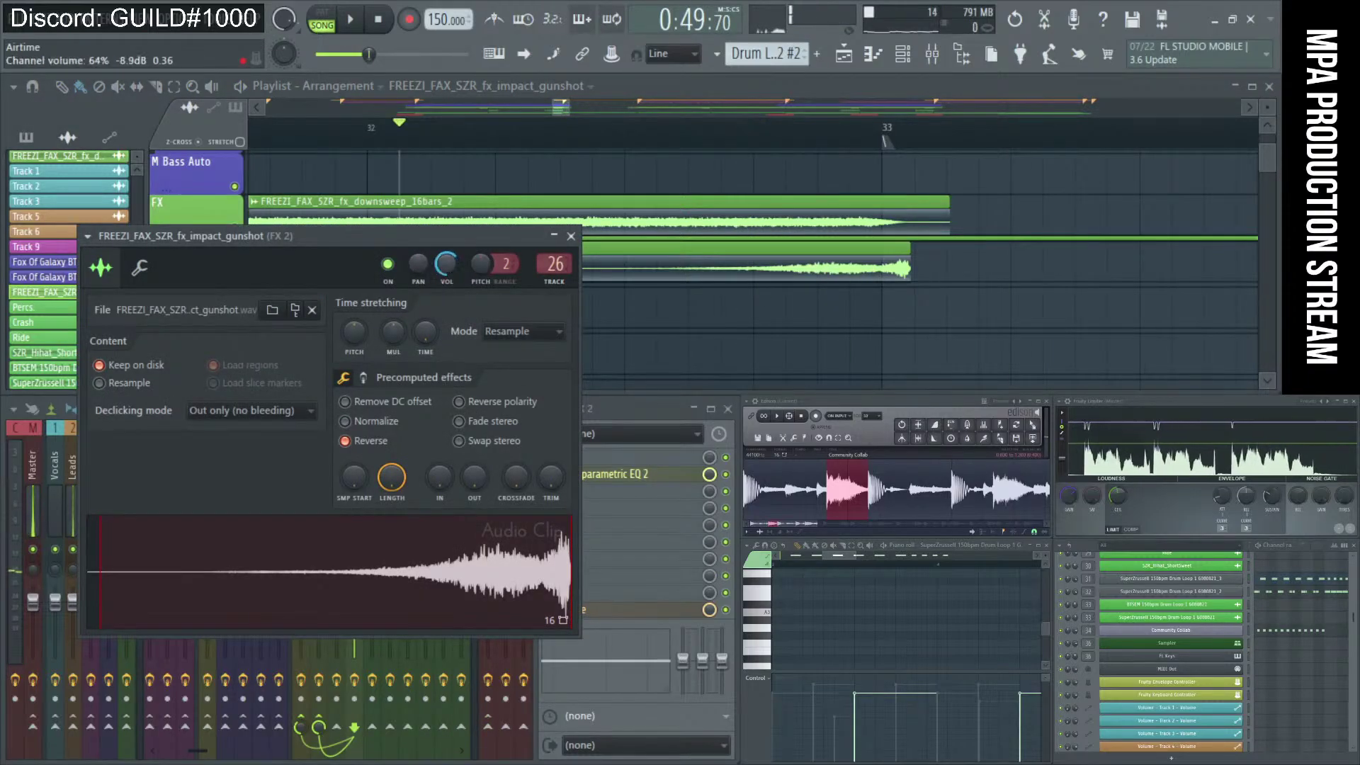
drag(446, 264, 447, 284)
right_click(819, 343)
alt+right_click(789, 274)
scroll(708, 296, down, 4)
scroll(684, 293, down, 3)
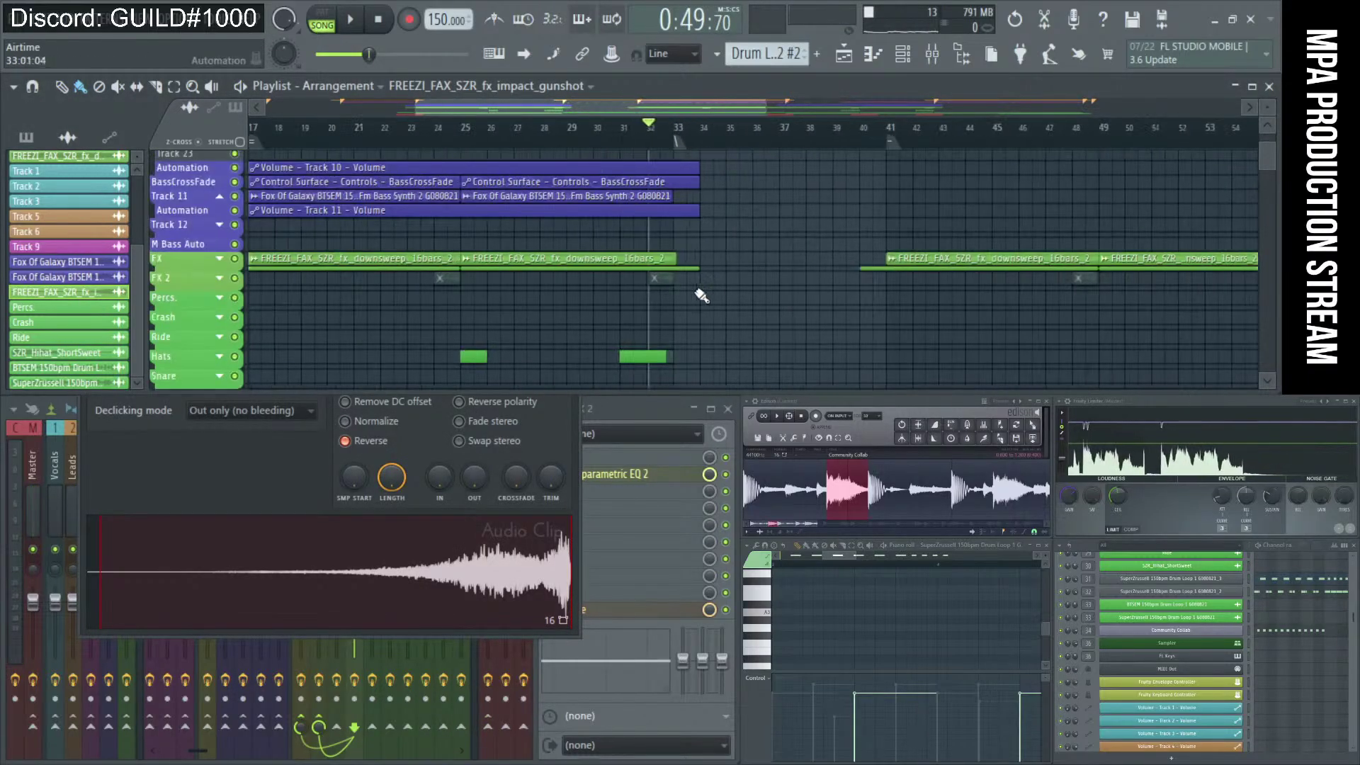
Set playback to bar 33 and examine the transition from the FX 2 clip to the melody 1 clip on Track 4.
scroll(805, 302, down, 3)
scroll(814, 279, up, 4)
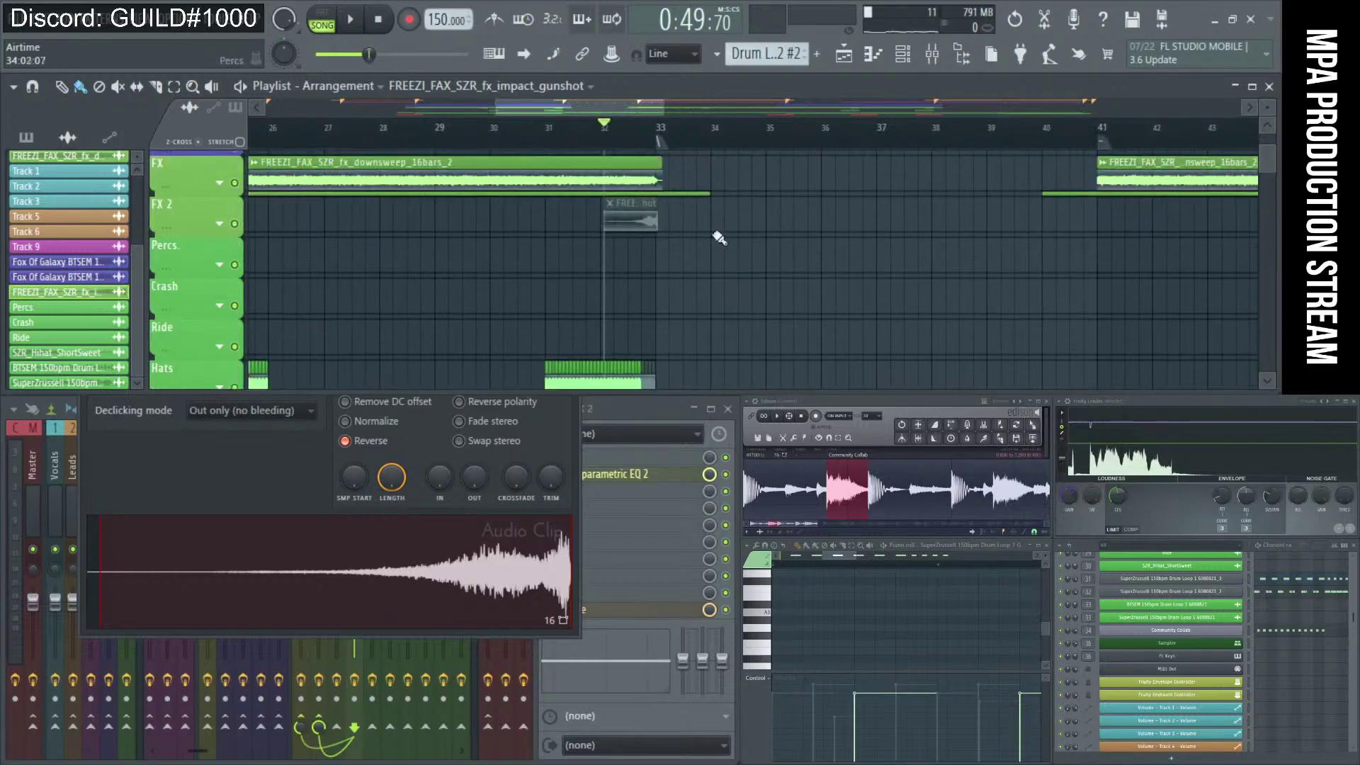
scroll(719, 207, up, 10)
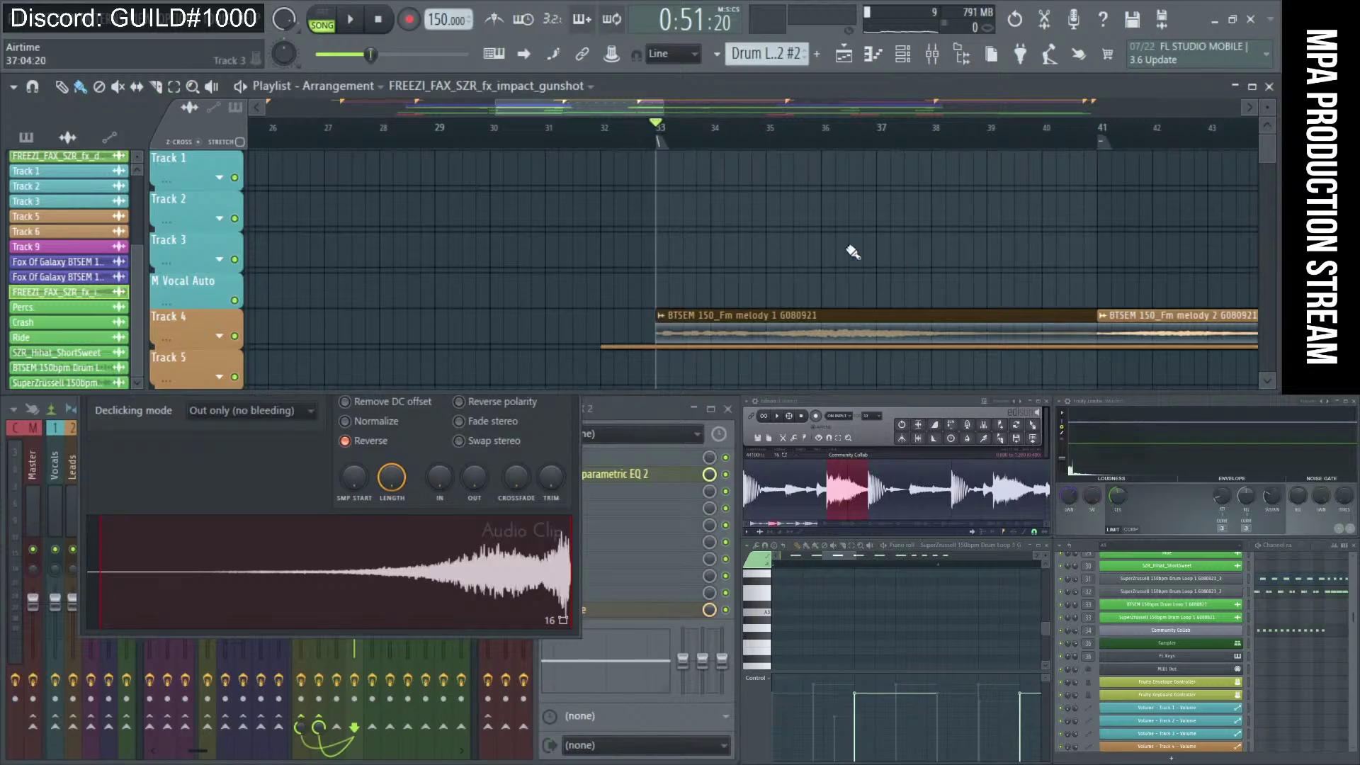
key(space)
scroll(818, 277, down, 3)
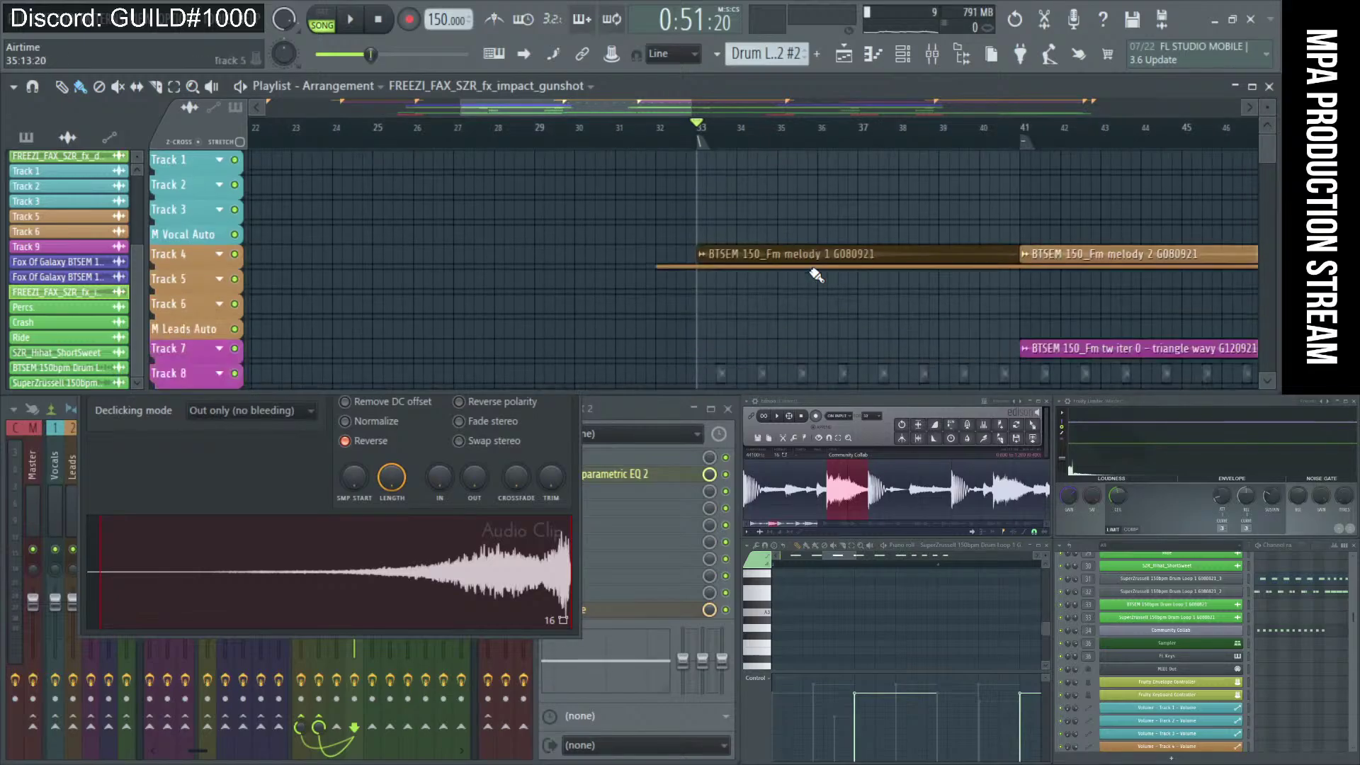
key(space)
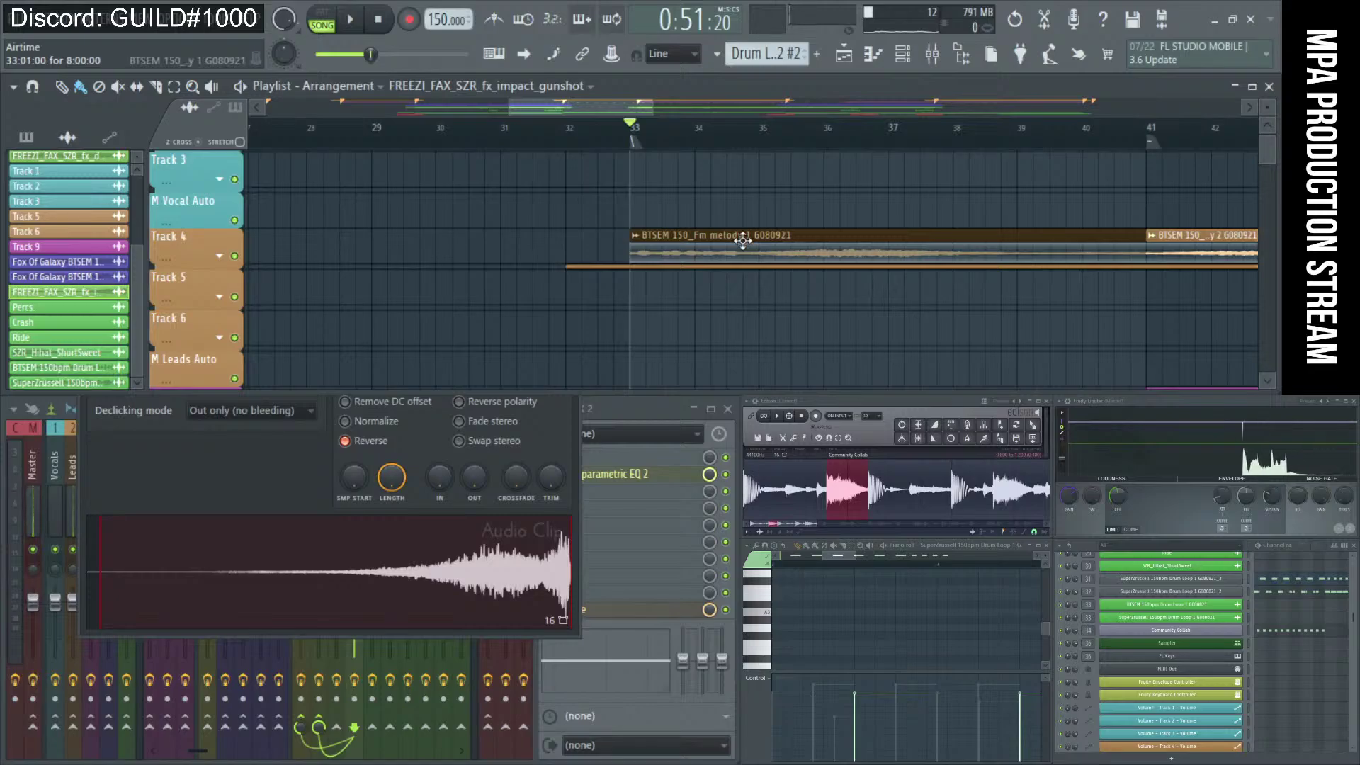
Expand the Track 4 group to show the Param. EQ 2 Band 7 frequency automation beneath the melody clips.
scroll(742, 240, down, 2)
scroll(737, 239, down, 2)
scroll(738, 239, up, 2)
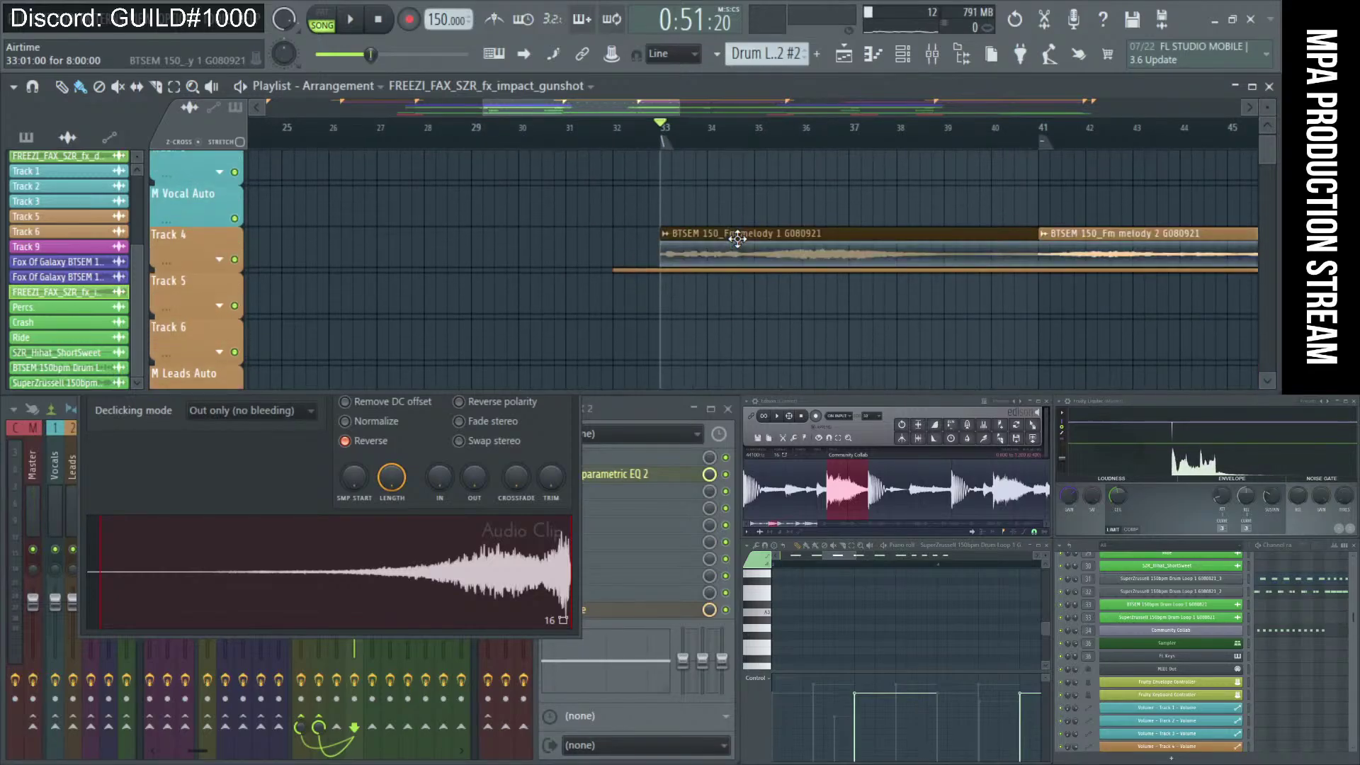
scroll(755, 243, down, 2)
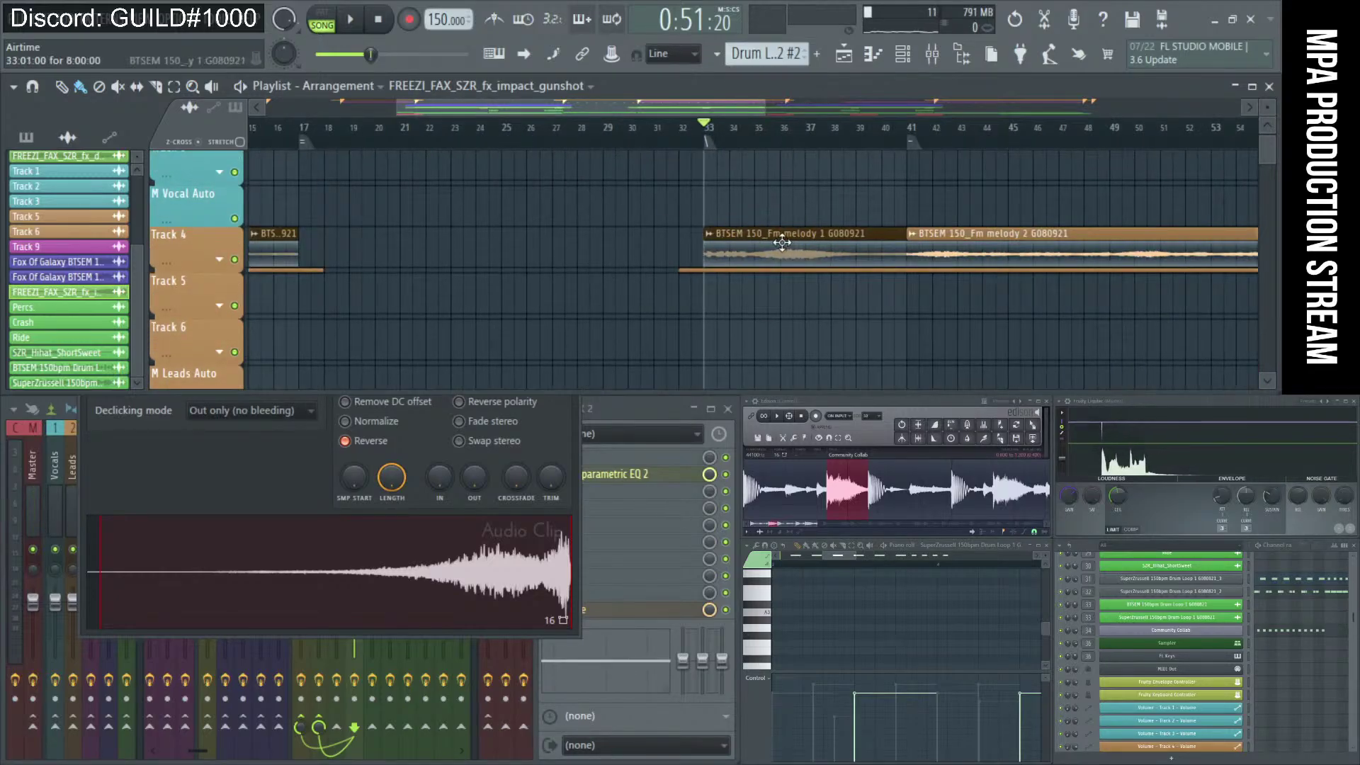
scroll(729, 264, up, 2)
click(221, 270)
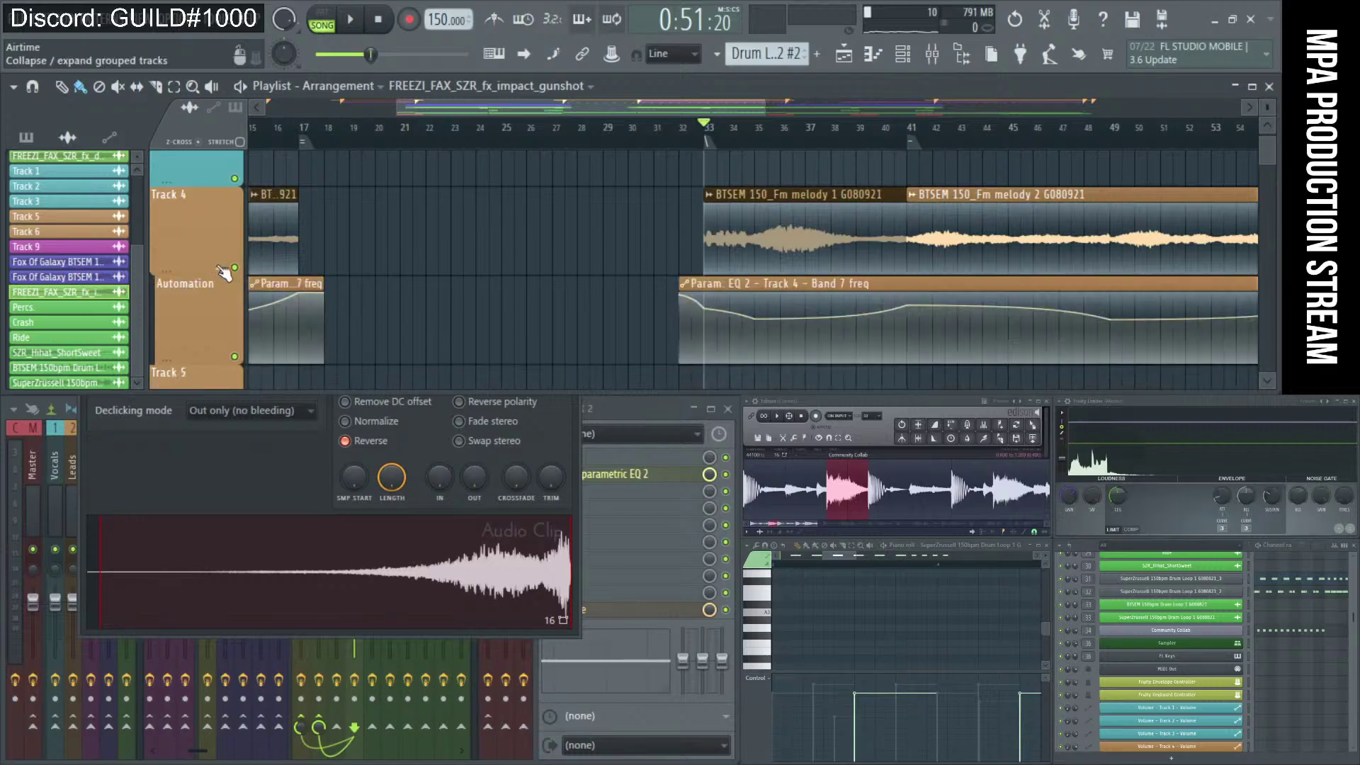
Play from bar 33 and examine the melody clips with the Band 7 frequency automation on Track 4.
key(space)
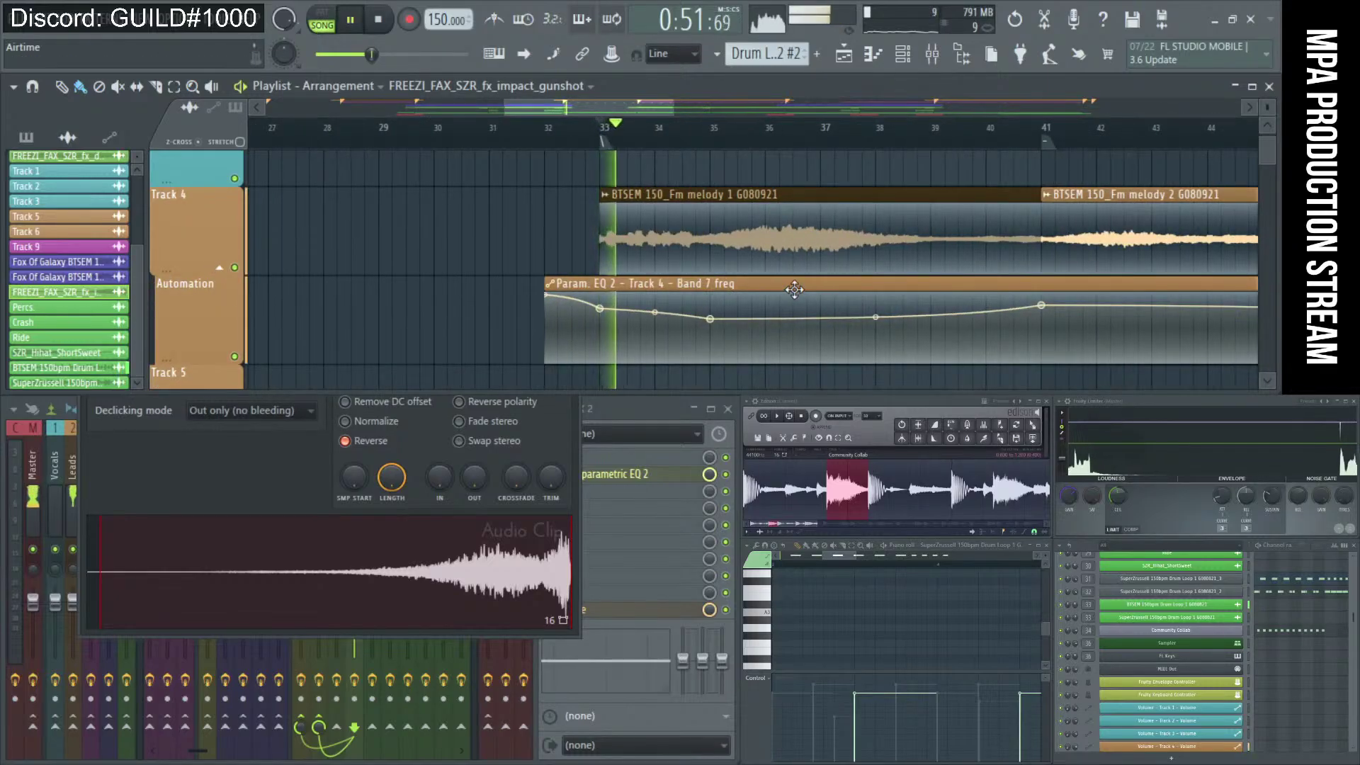
scroll(818, 294, down, 2)
scroll(817, 293, up, 3)
scroll(780, 276, up, 2)
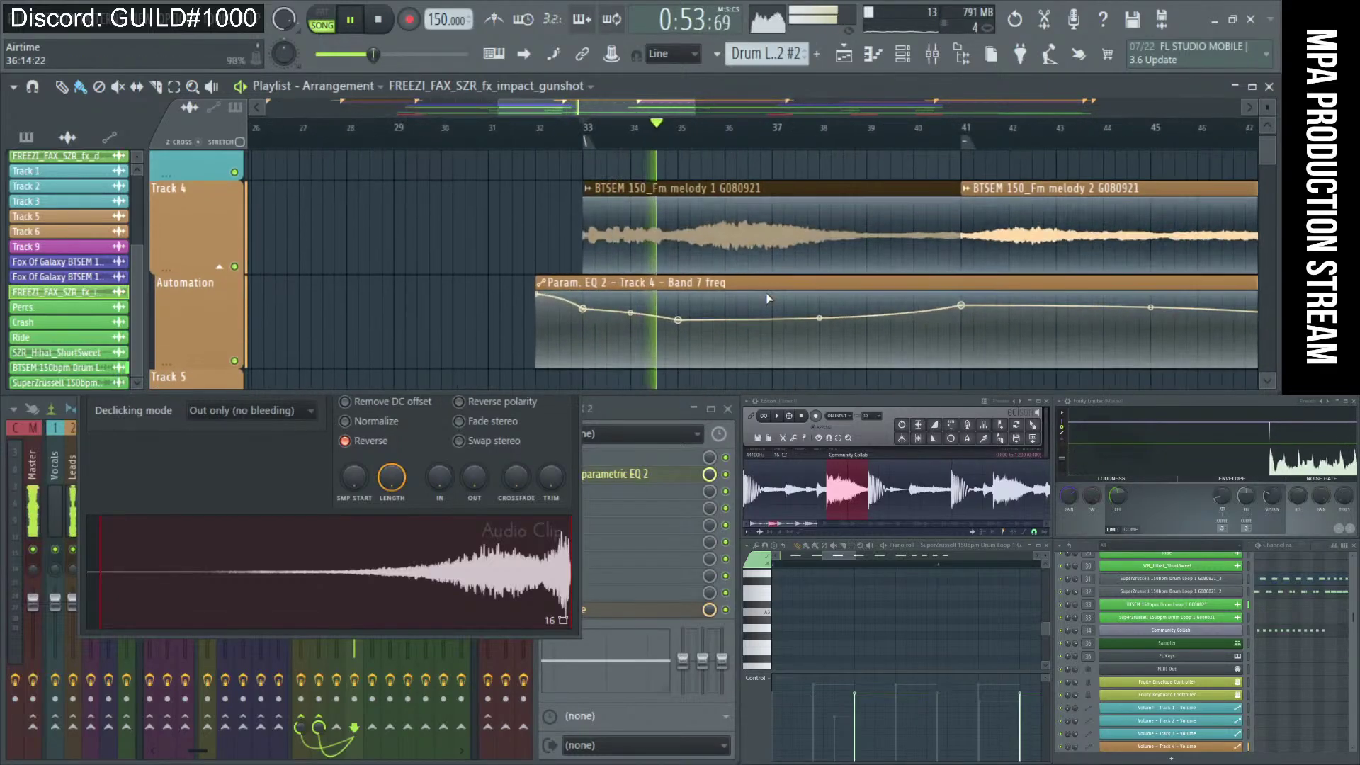
scroll(749, 257, down, 1)
scroll(736, 276, down, 1)
scroll(727, 303, up, 1)
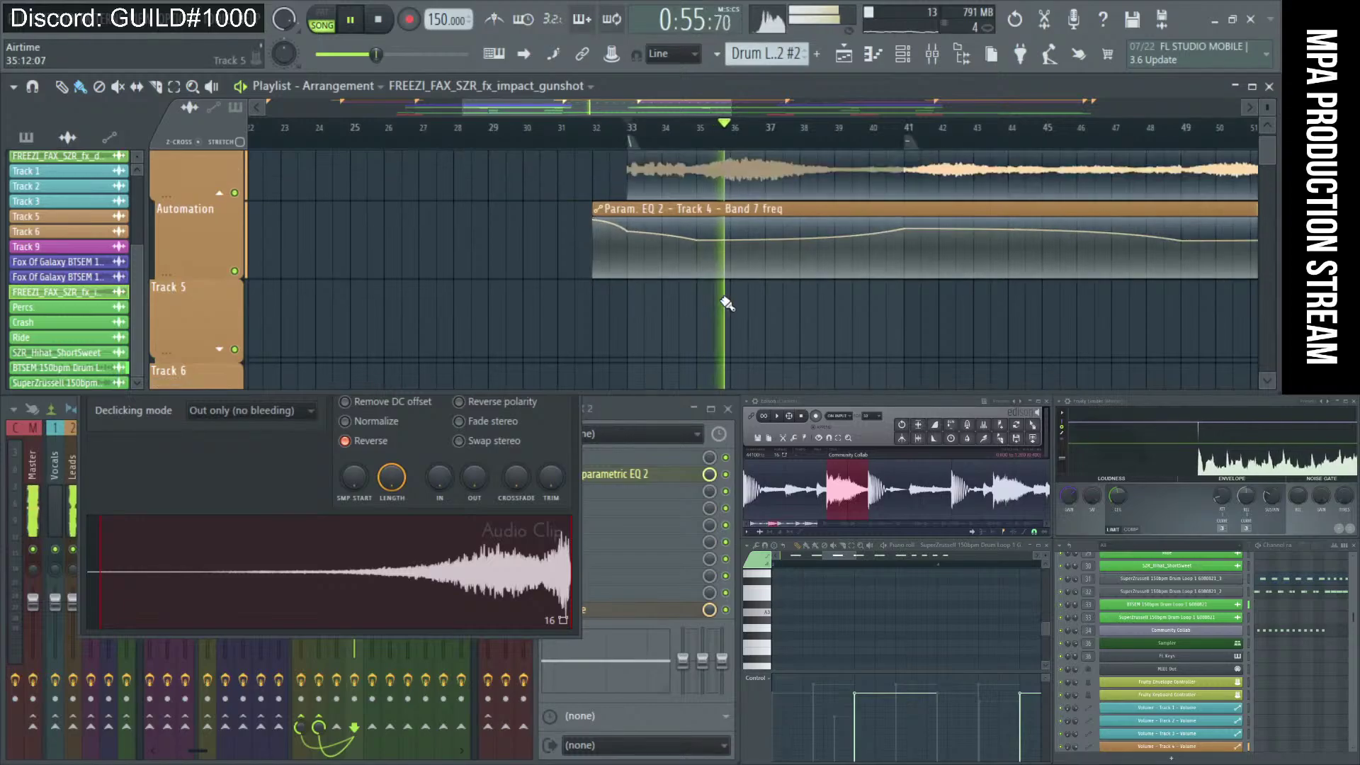
Review the chord and bass tracks from bar 33 to the section change at bar 41 during playback.
scroll(725, 305, down, 4)
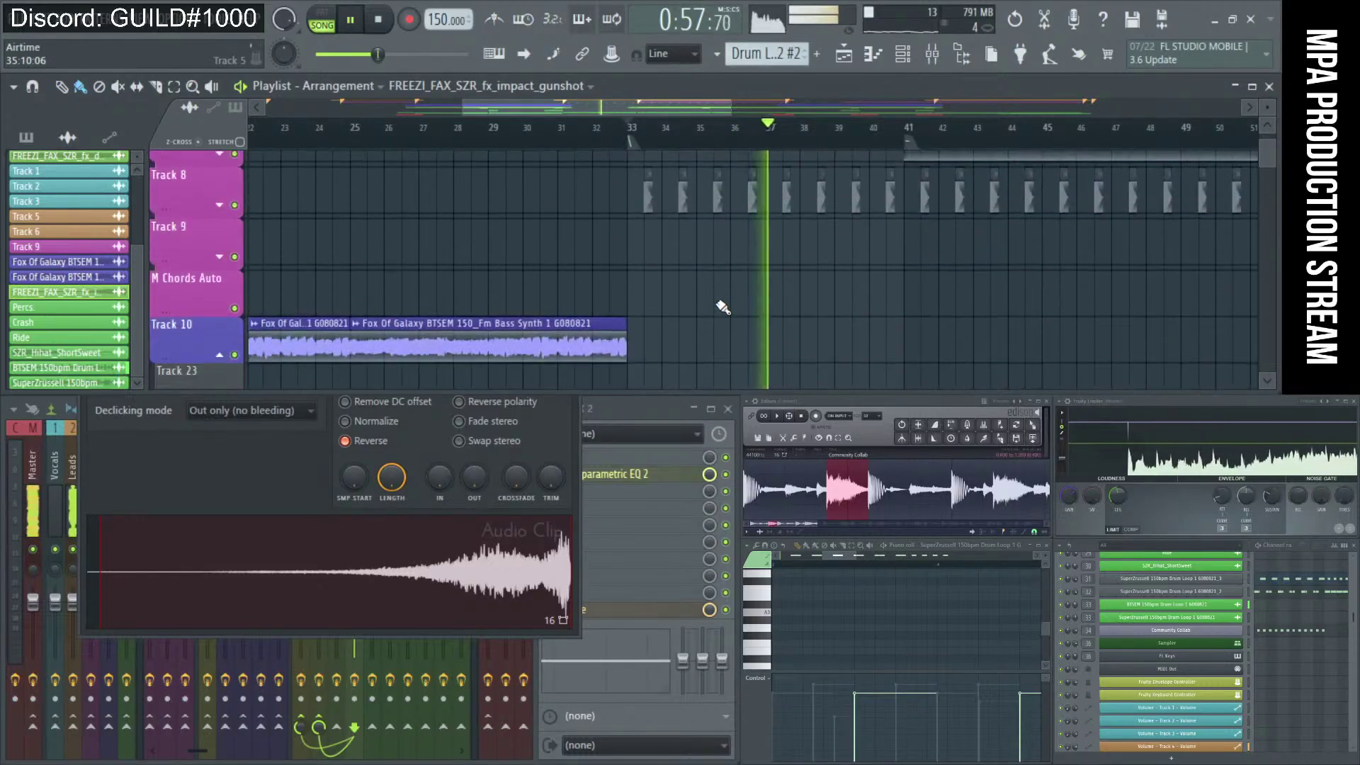
scroll(722, 306, up, 3)
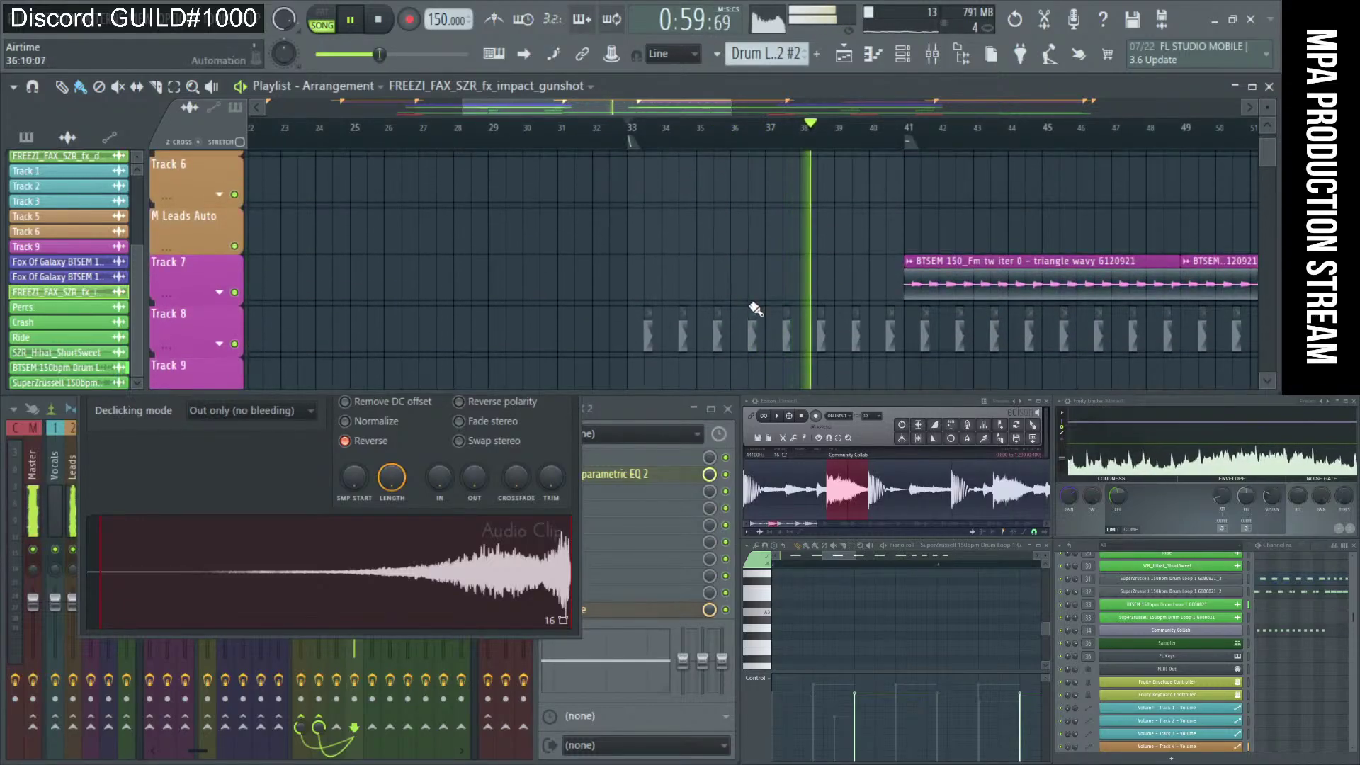
scroll(752, 309, down, 2)
scroll(705, 306, down, 2)
scroll(653, 298, up, 4)
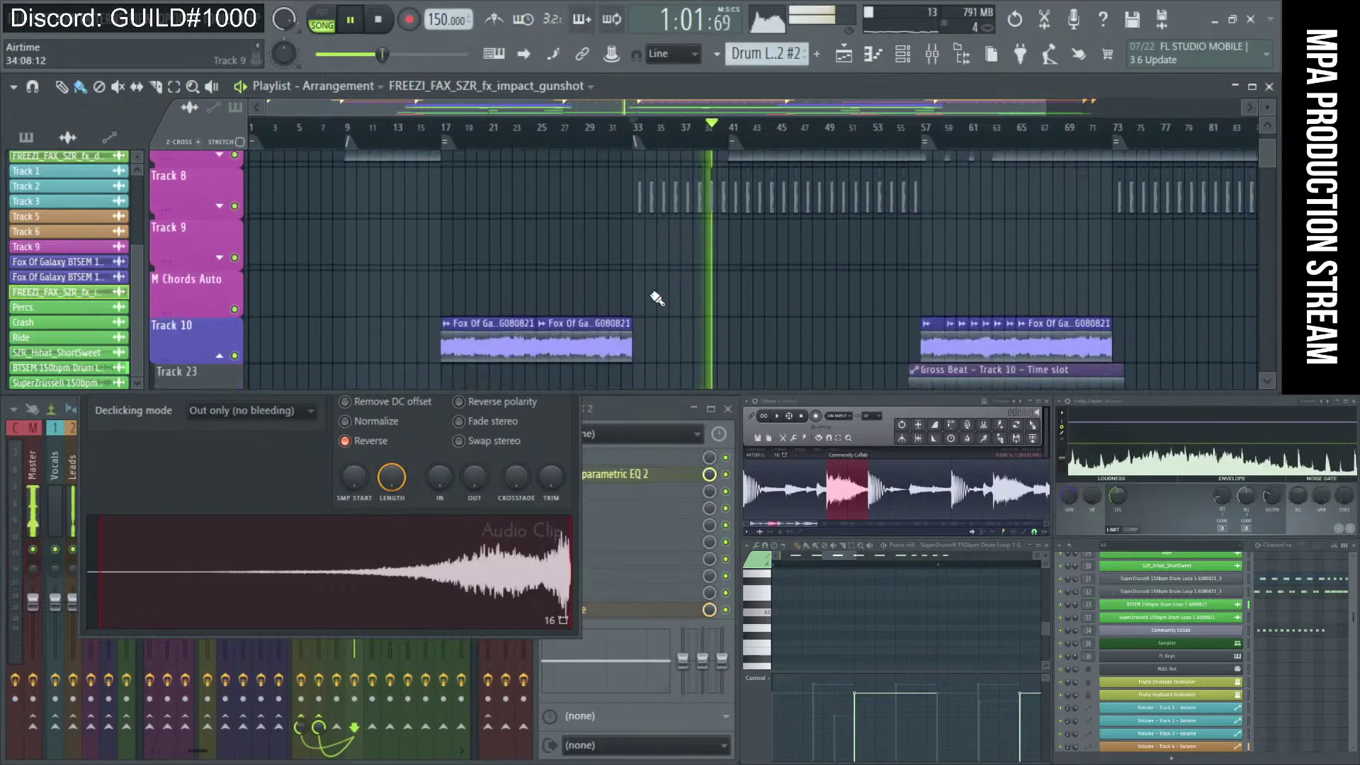
scroll(657, 298, up, 3)
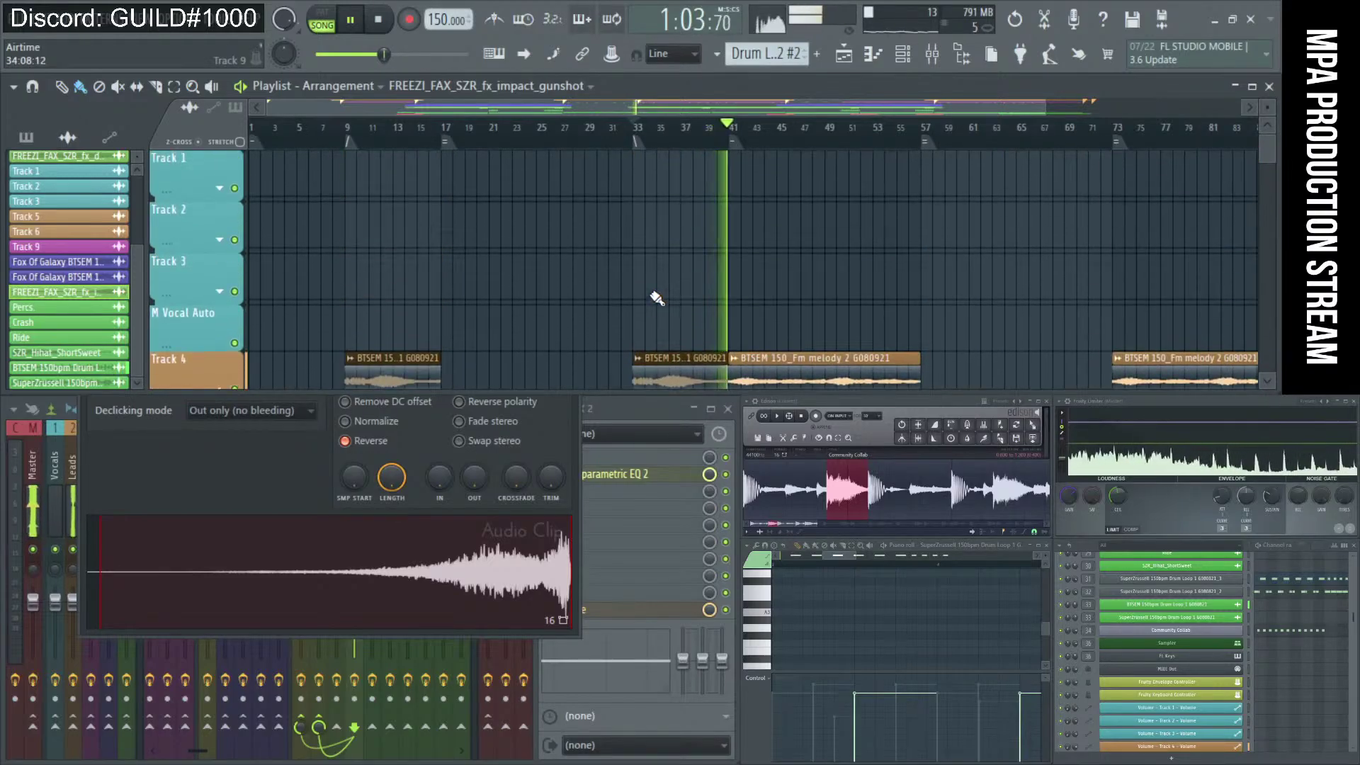
scroll(656, 298, up, 3)
scroll(748, 253, down, 2)
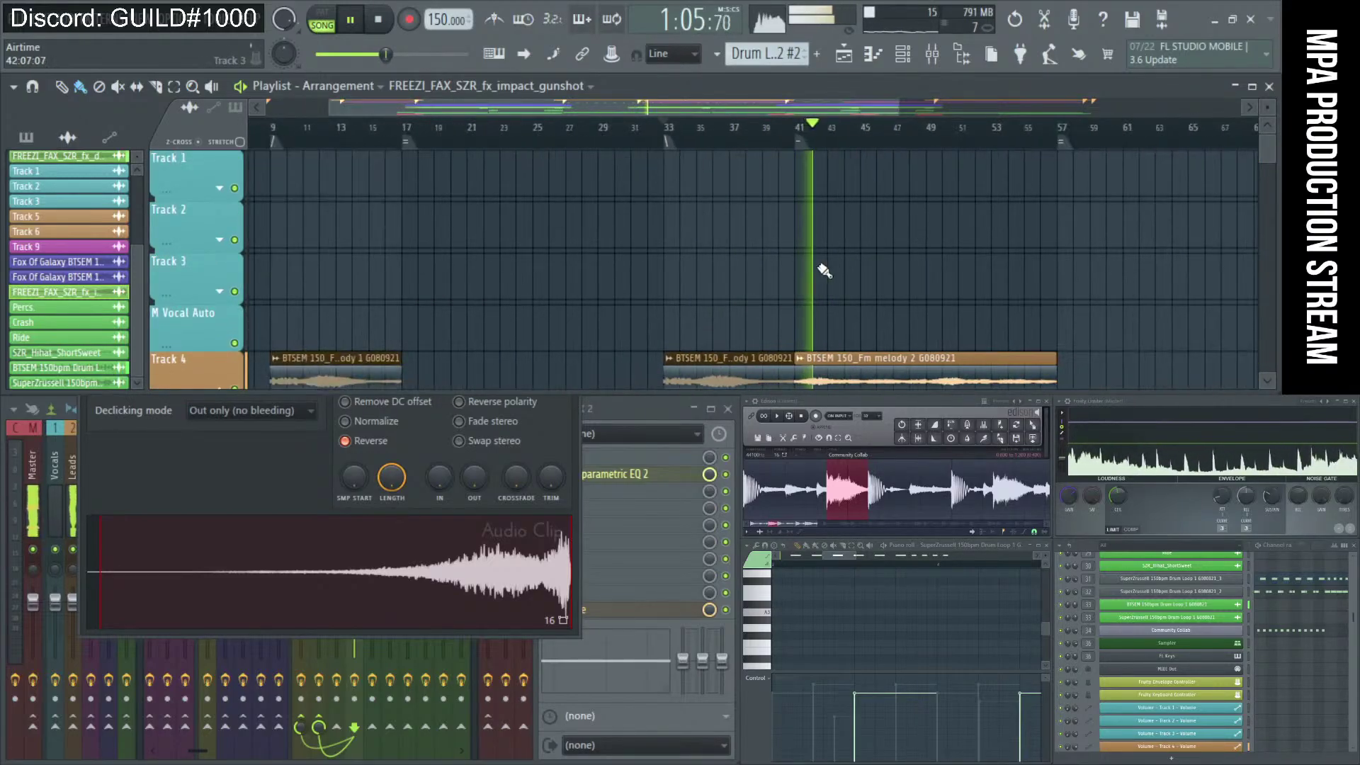
scroll(941, 288, down, 2)
scroll(885, 259, up, 3)
key(space)
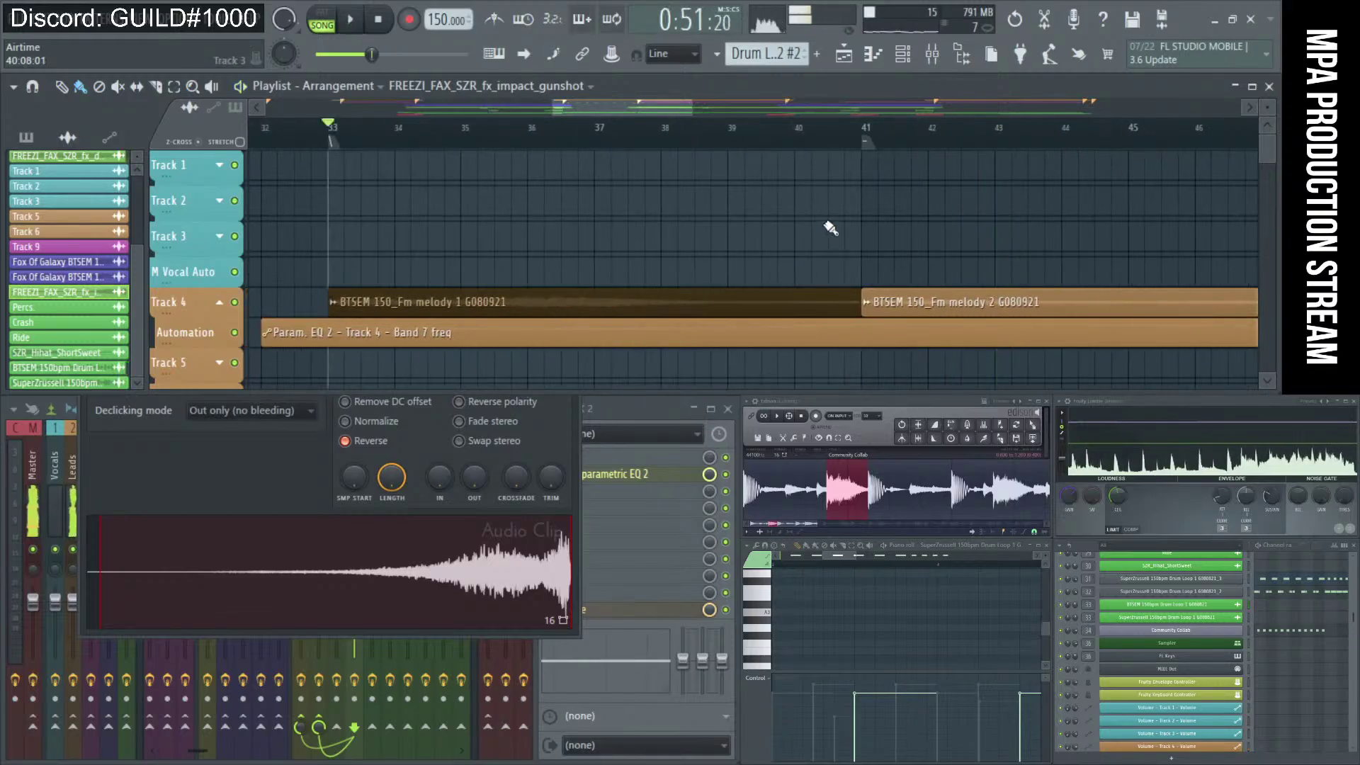
Play from bar 40 to check the lead-in from the melody 1 clip to the melody 2 clip.
scroll(847, 228, up, 2)
scroll(878, 233, up, 3)
key(space)
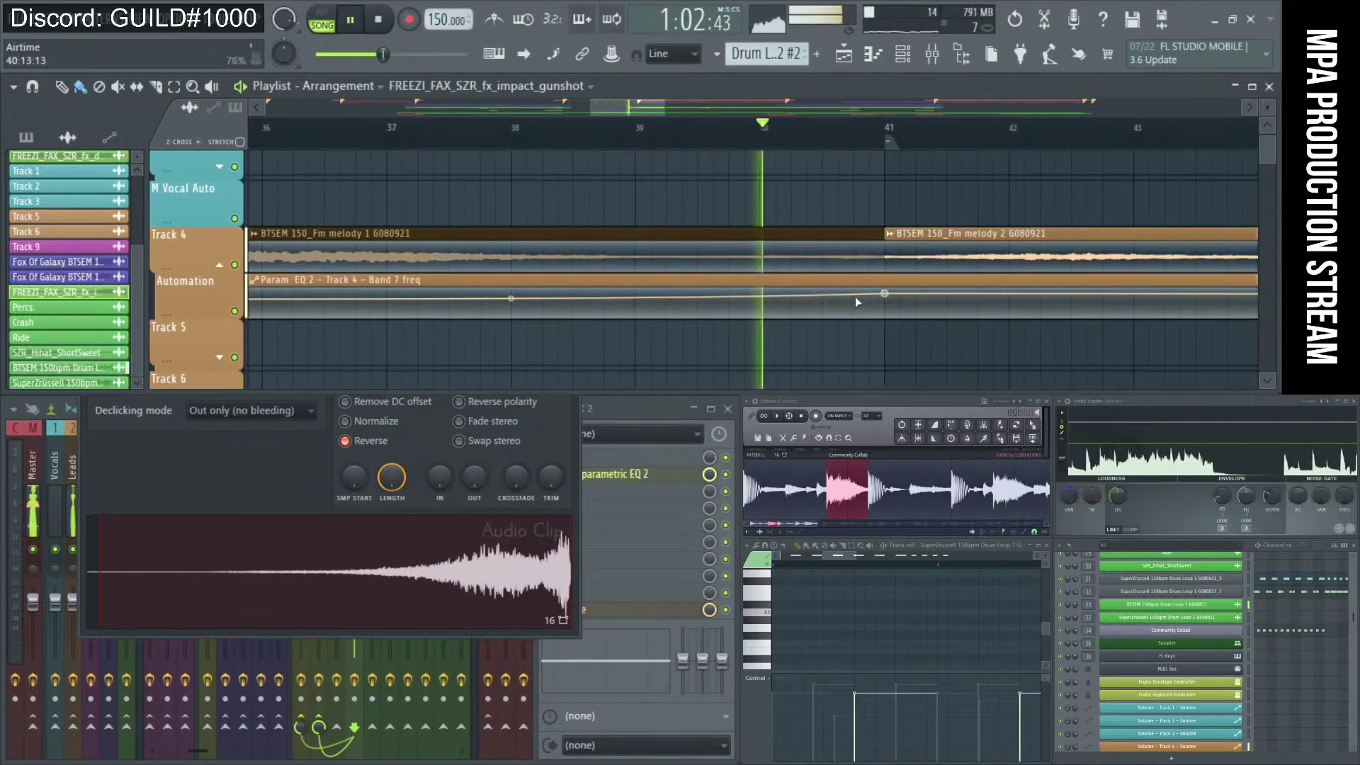
scroll(859, 300, down, 3)
key(space)
Trim the end of the Drum Loop 1 clip just before bar 41 and replay the transition from bar 40.
scroll(878, 324, down, 3)
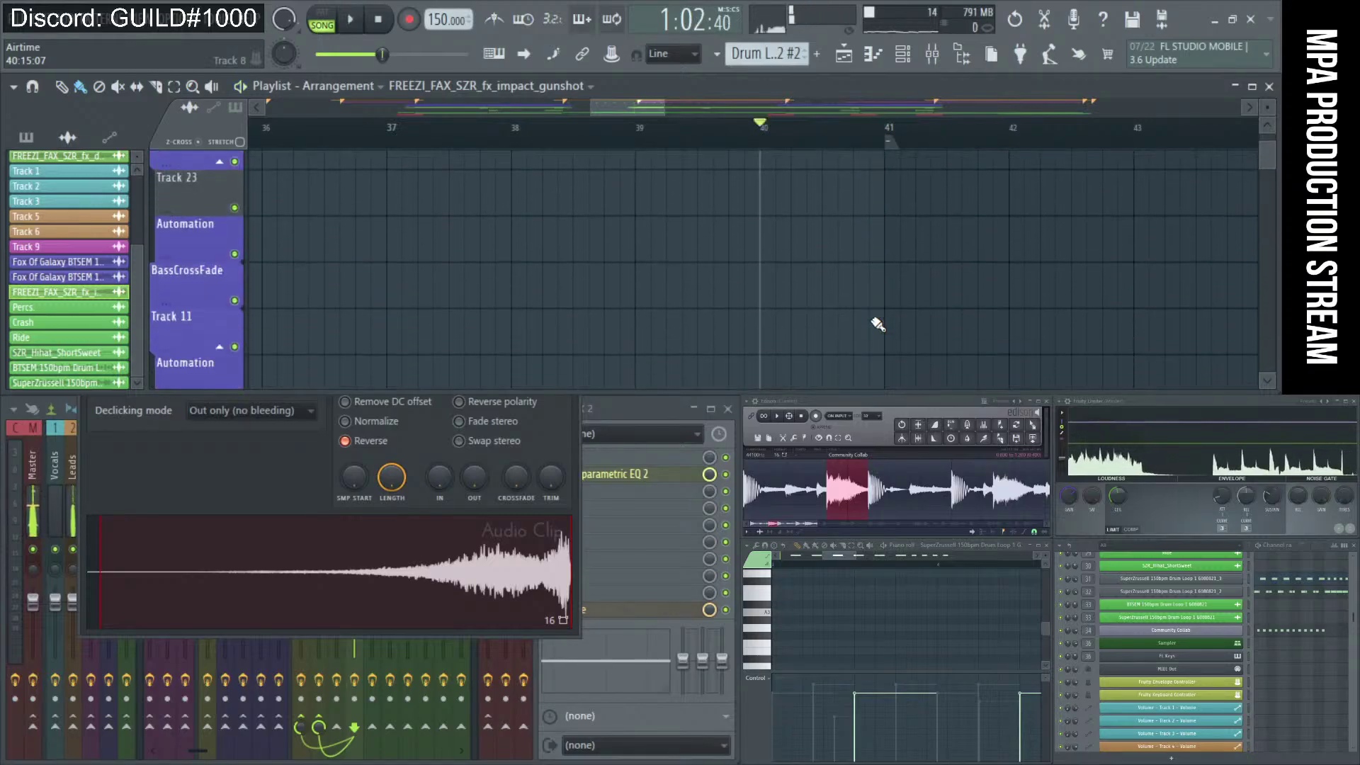
scroll(845, 236, down, 3)
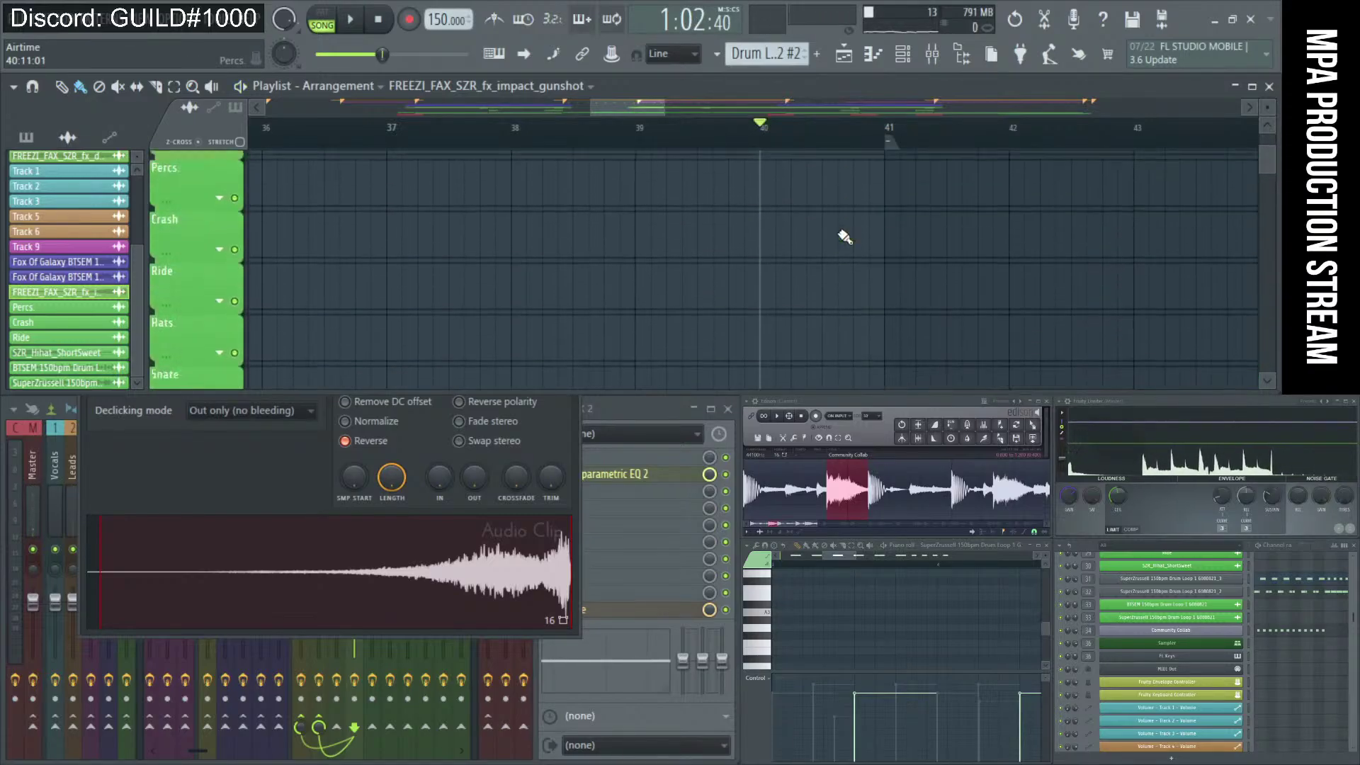
scroll(857, 236, up, 2)
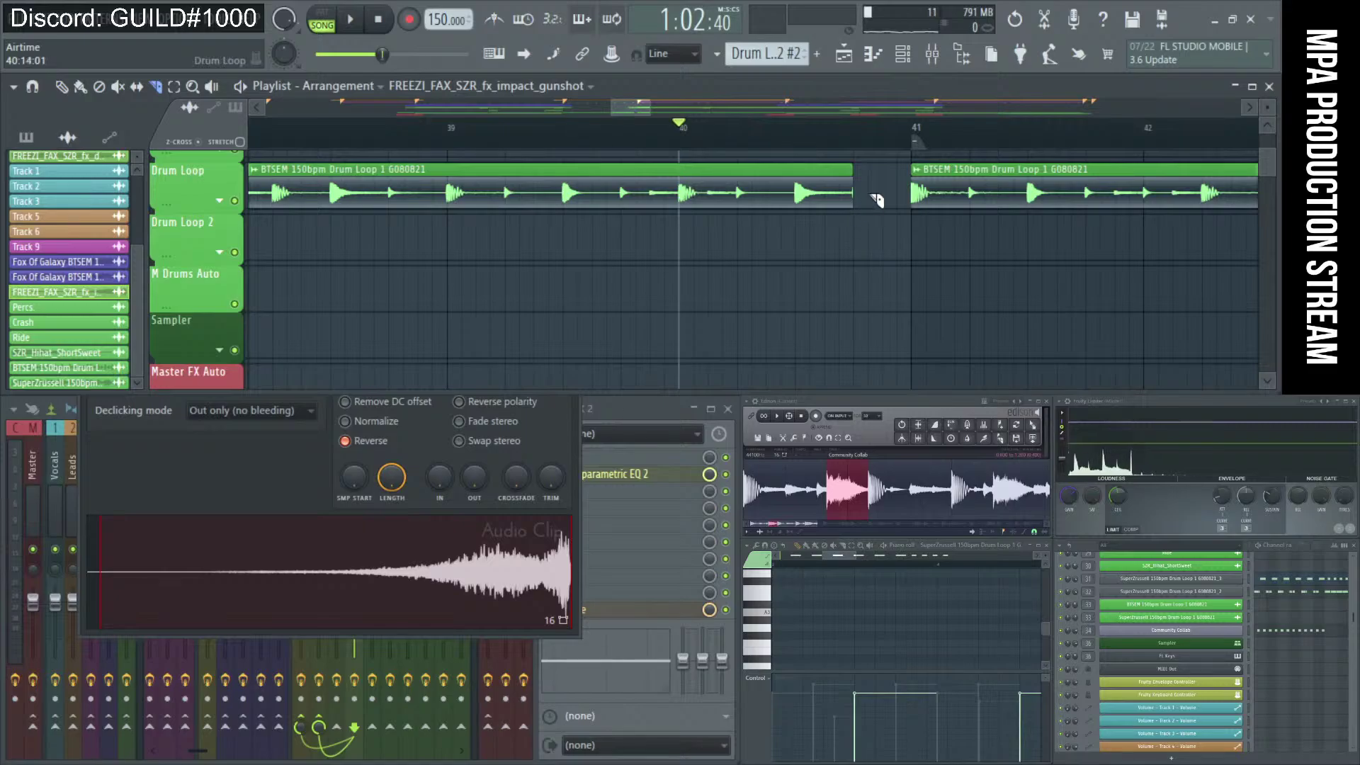
click(851, 172)
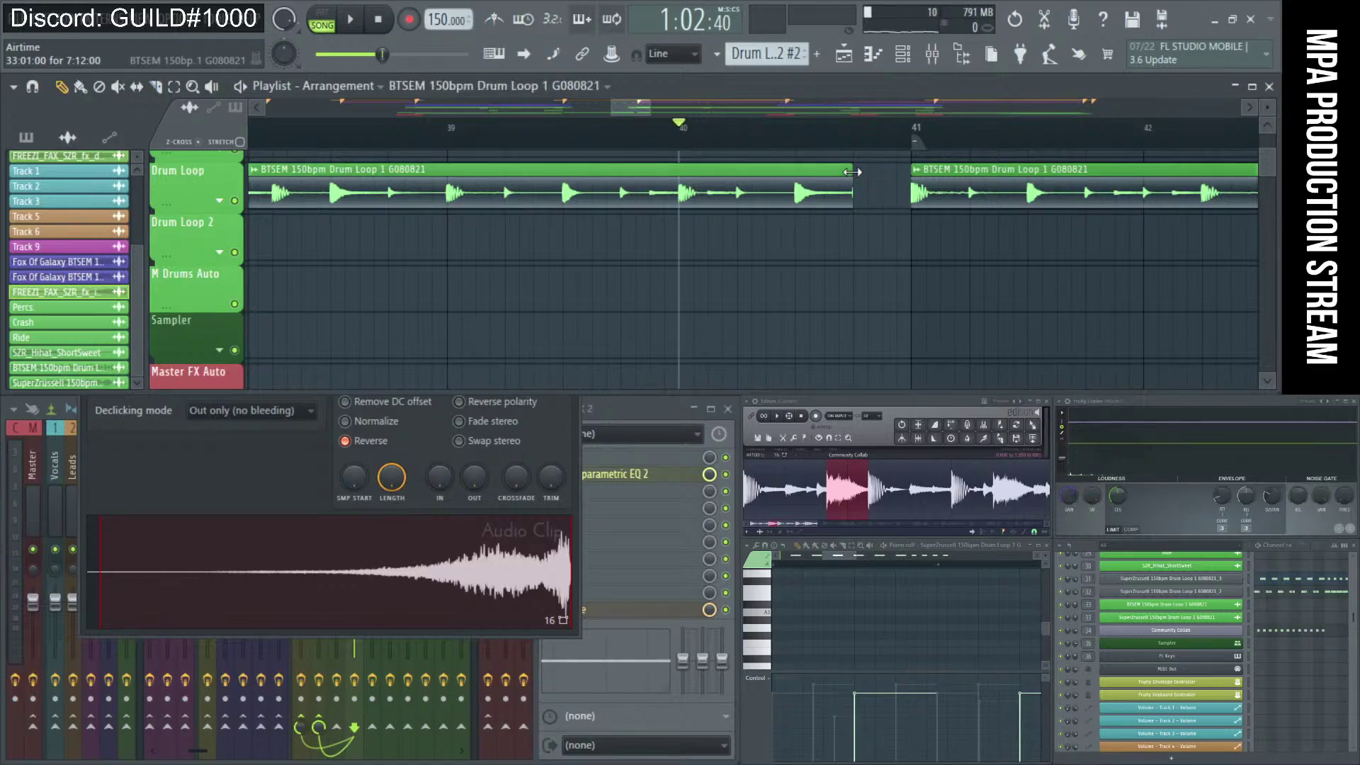
key(space)
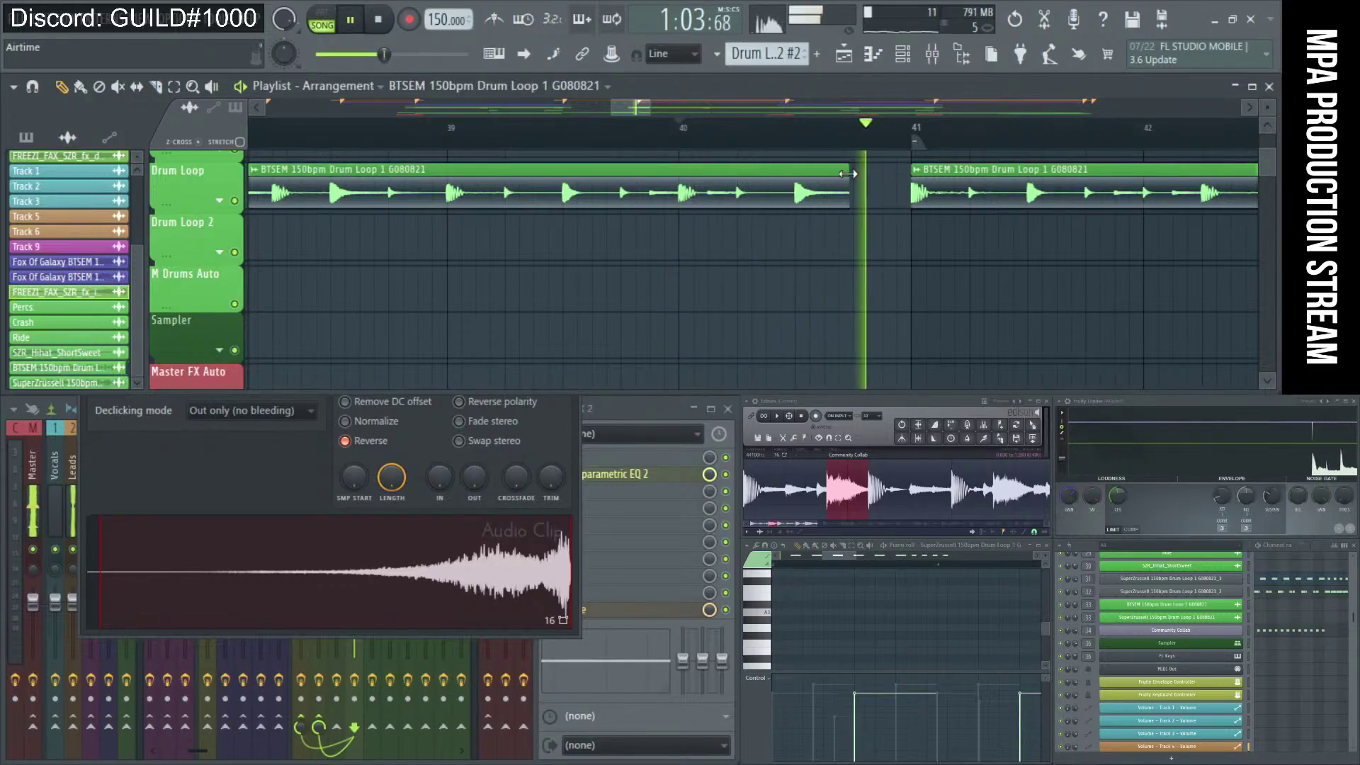
Examine the Drum Loop track from bar 41 to the clip boundary at bar 49 while it plays.
scroll(754, 279, down, 3)
scroll(750, 282, down, 5)
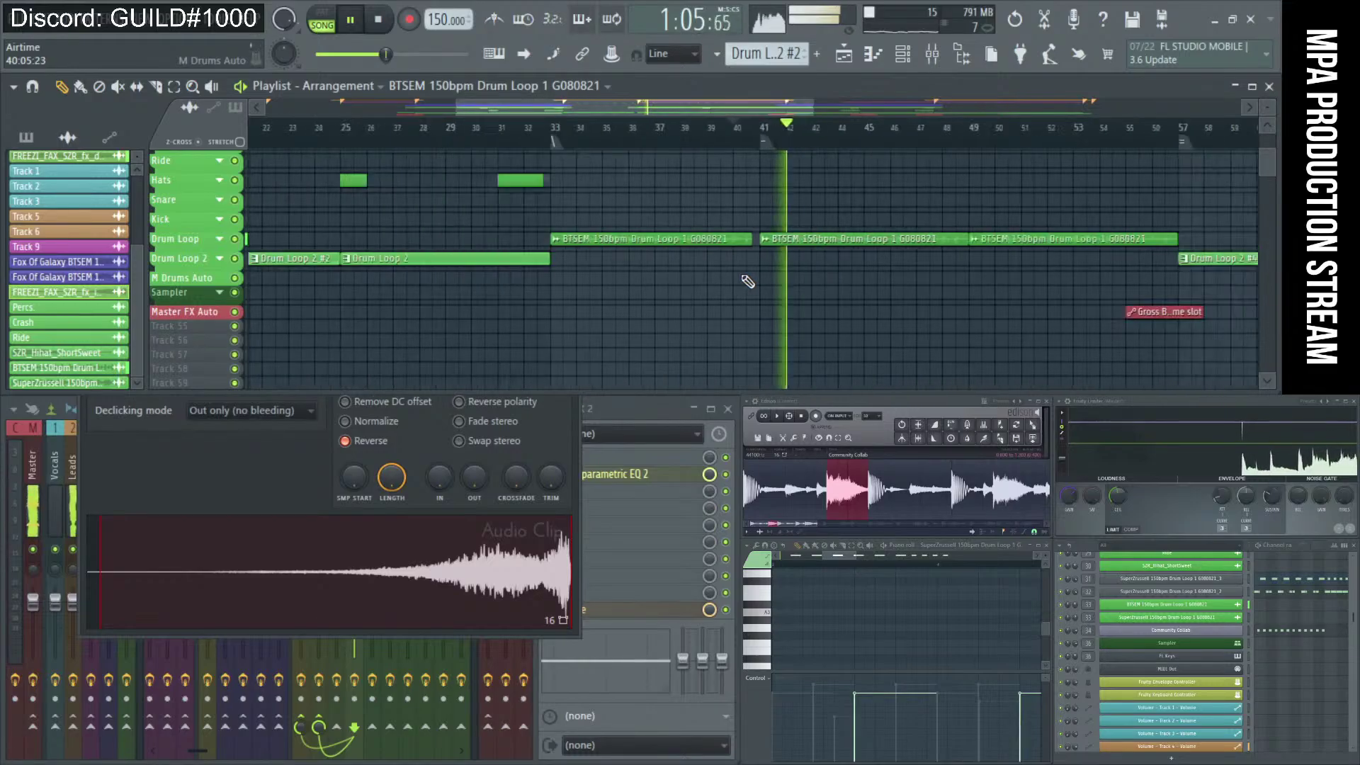
scroll(842, 268, up, 3)
scroll(850, 267, up, 4)
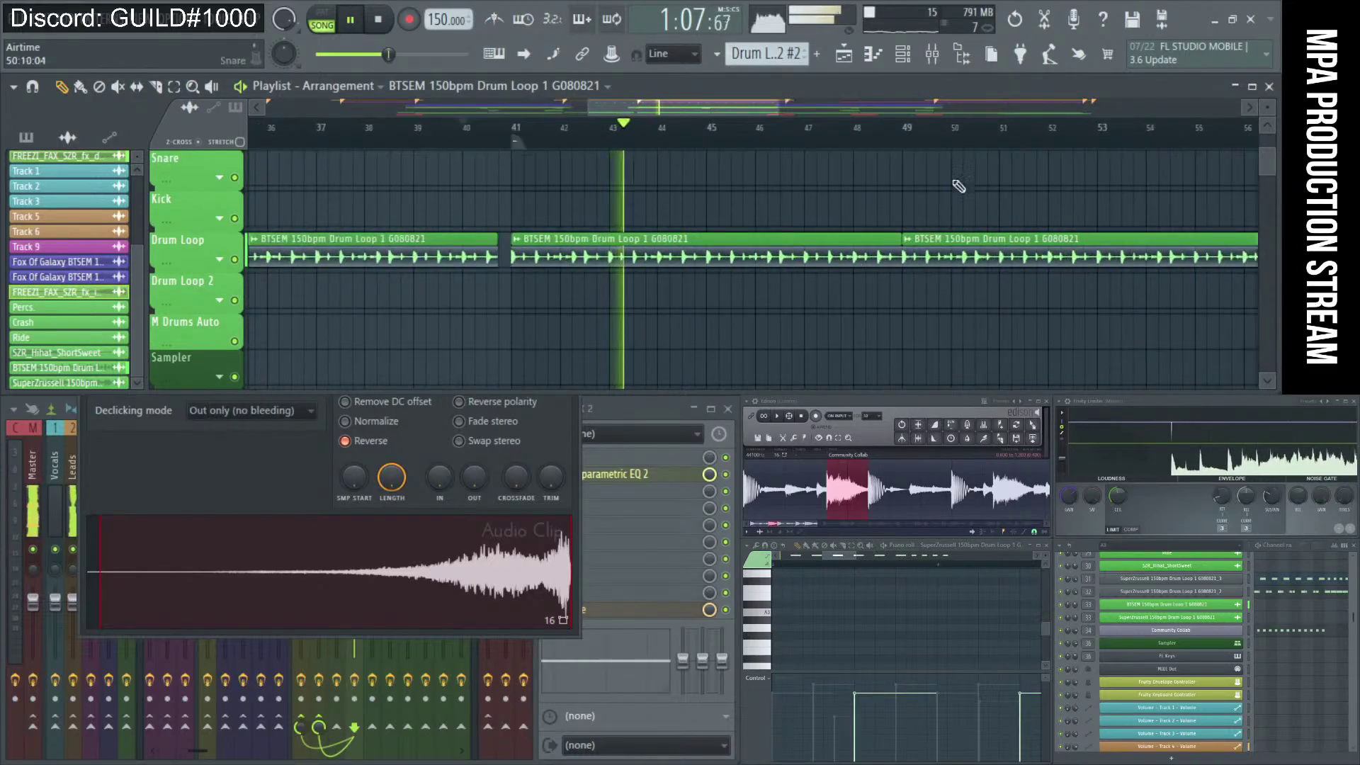
scroll(895, 247, up, 3)
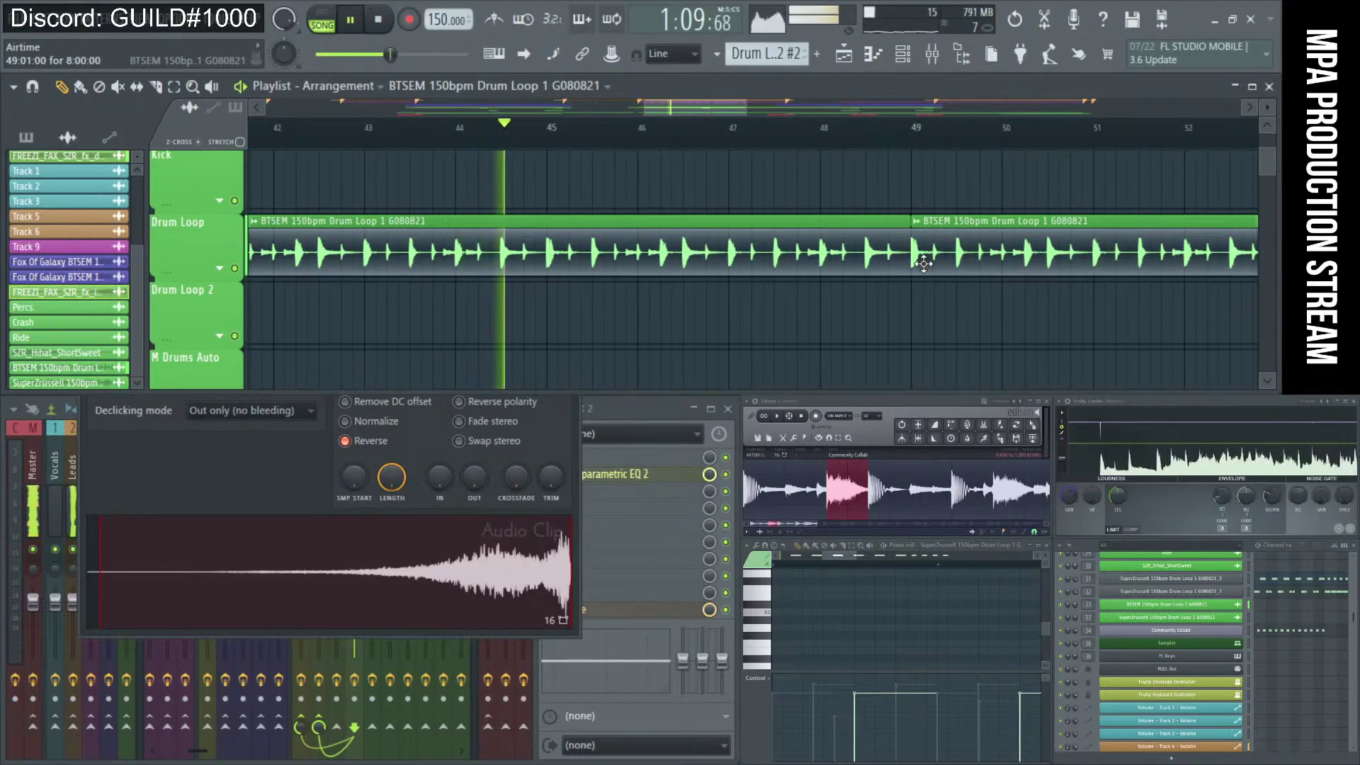
scroll(924, 267, up, 2)
scroll(924, 268, up, 2)
scroll(921, 266, up, 2)
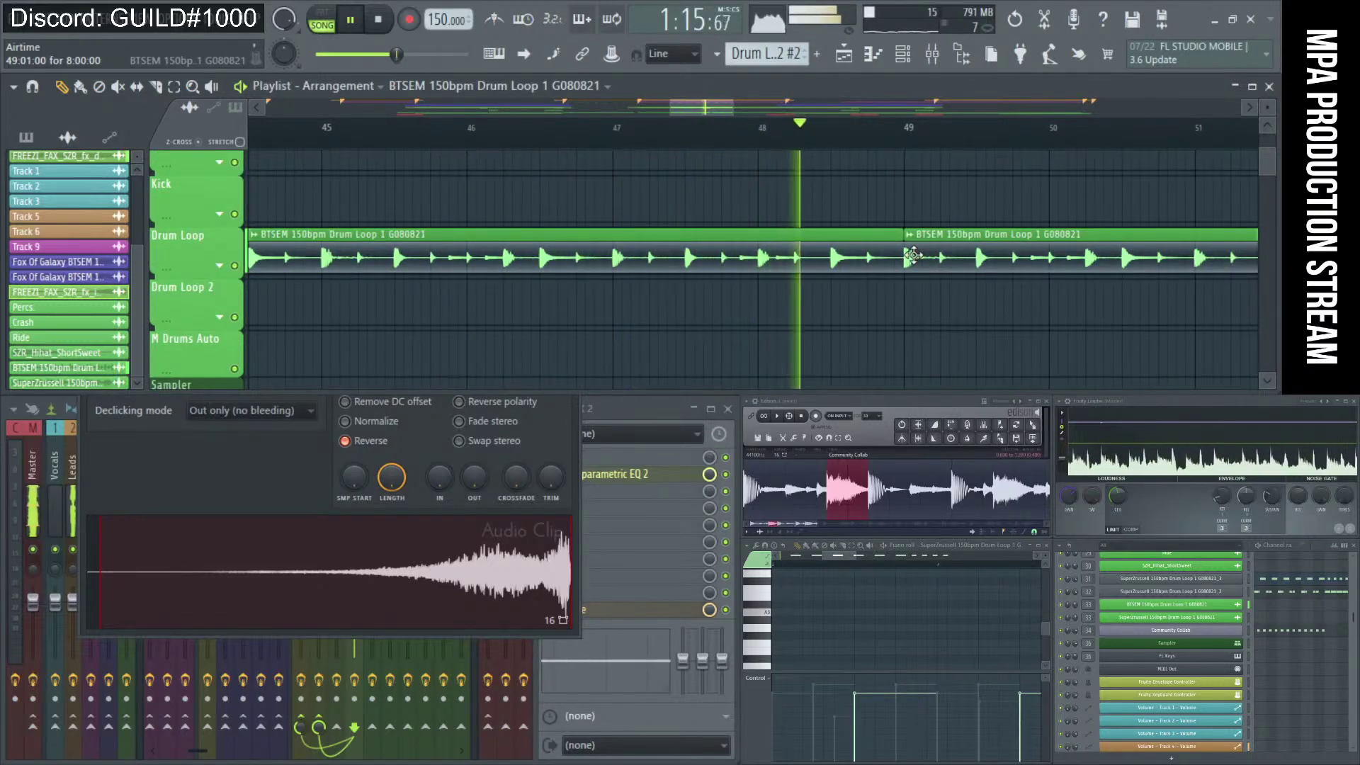
Examine the FX clips near bar 49 and the Track 10 and Track 11 bass automation around bar 57.
scroll(914, 254, down, 10)
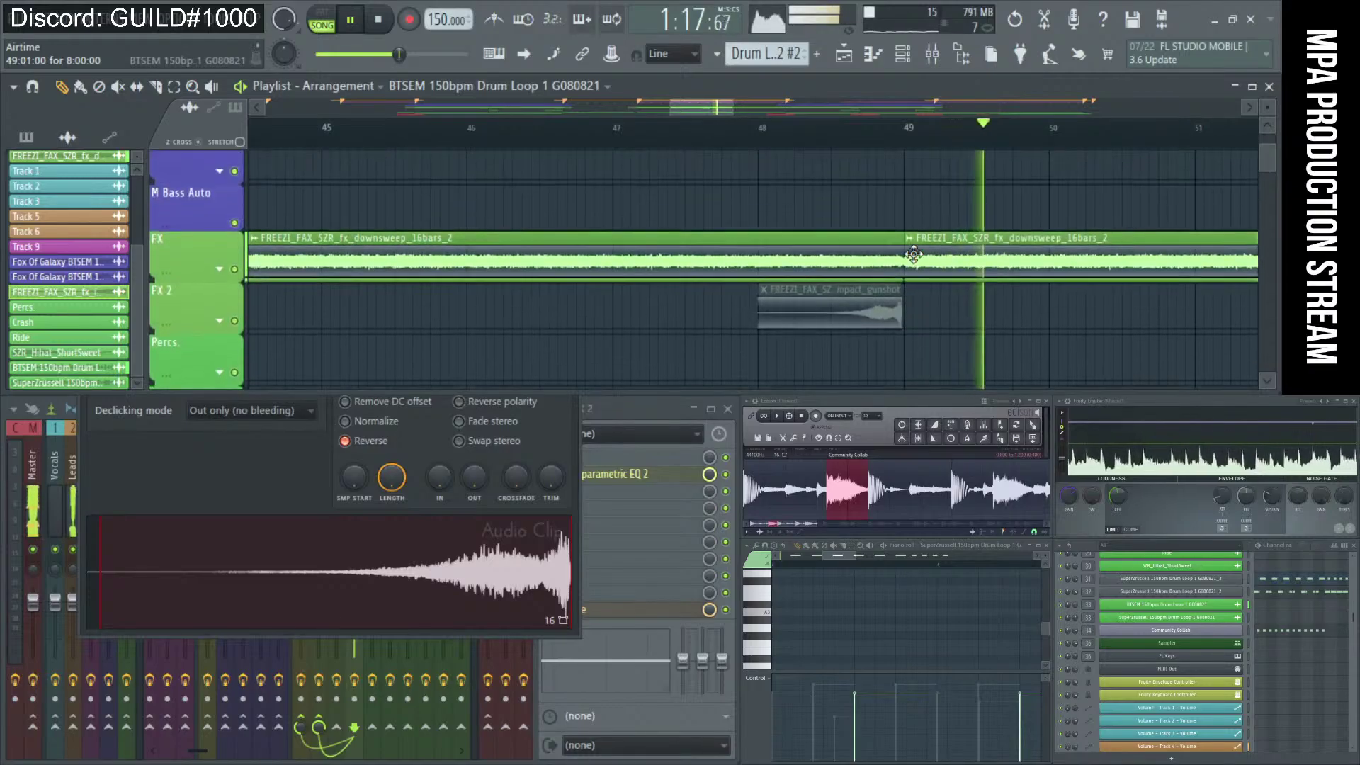
scroll(913, 255, down, 2)
scroll(966, 259, up, 2)
scroll(985, 265, right, 6)
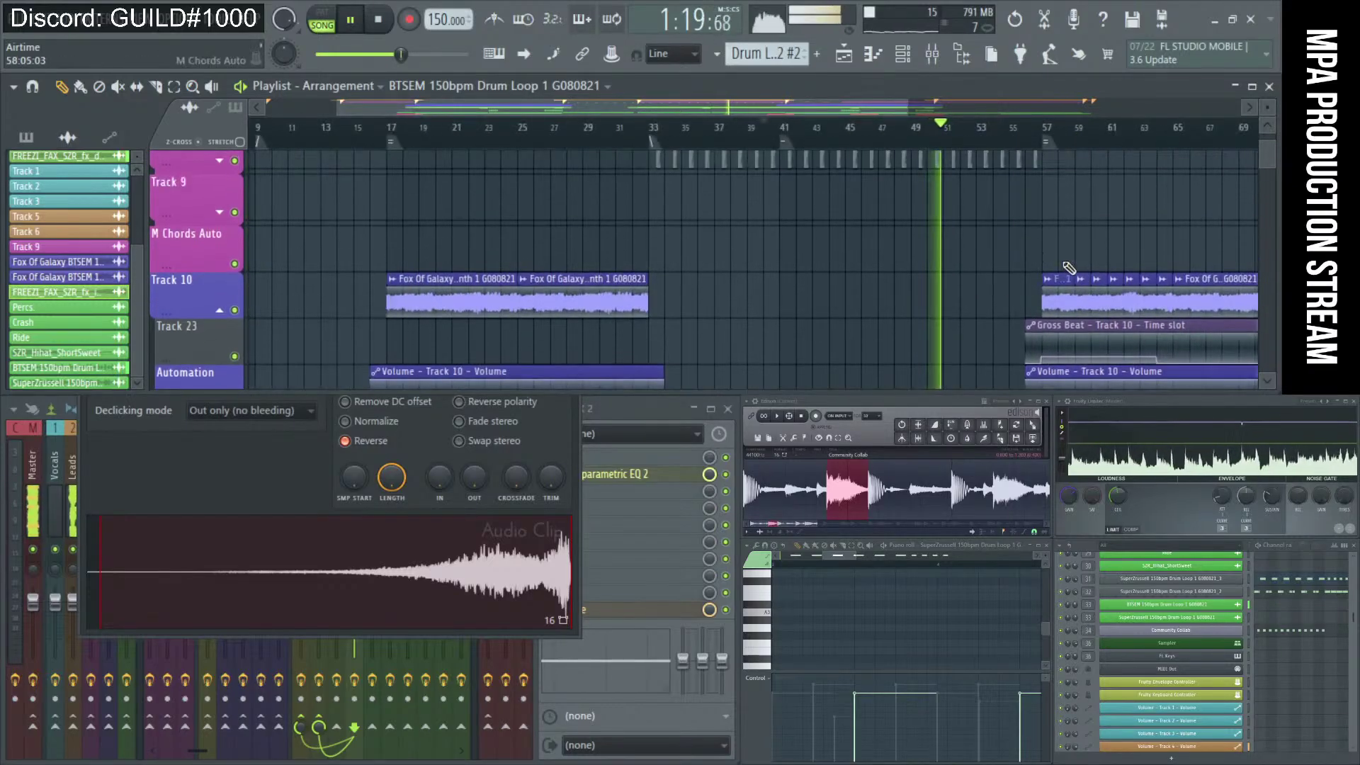
scroll(997, 272, down, 3)
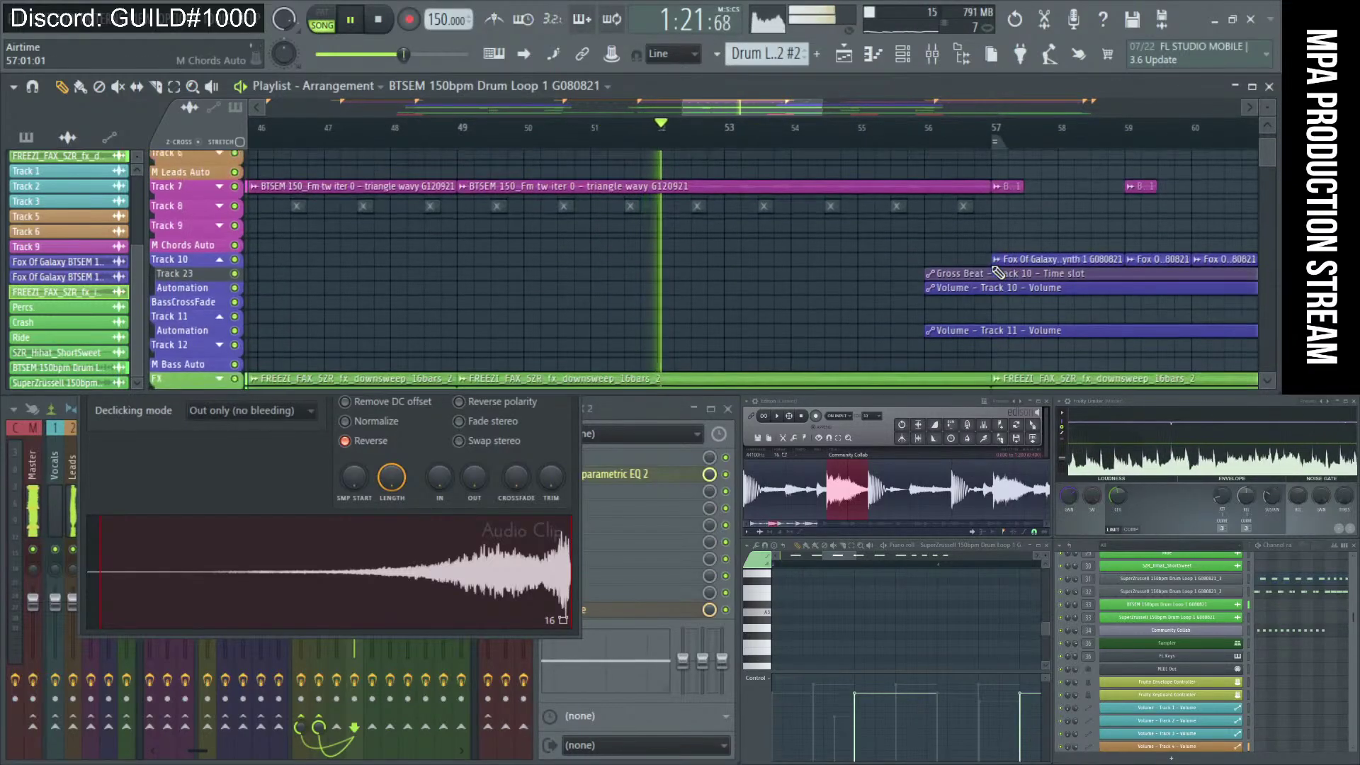
scroll(997, 272, down, 2)
scroll(997, 272, up, 2)
scroll(997, 272, up, 3)
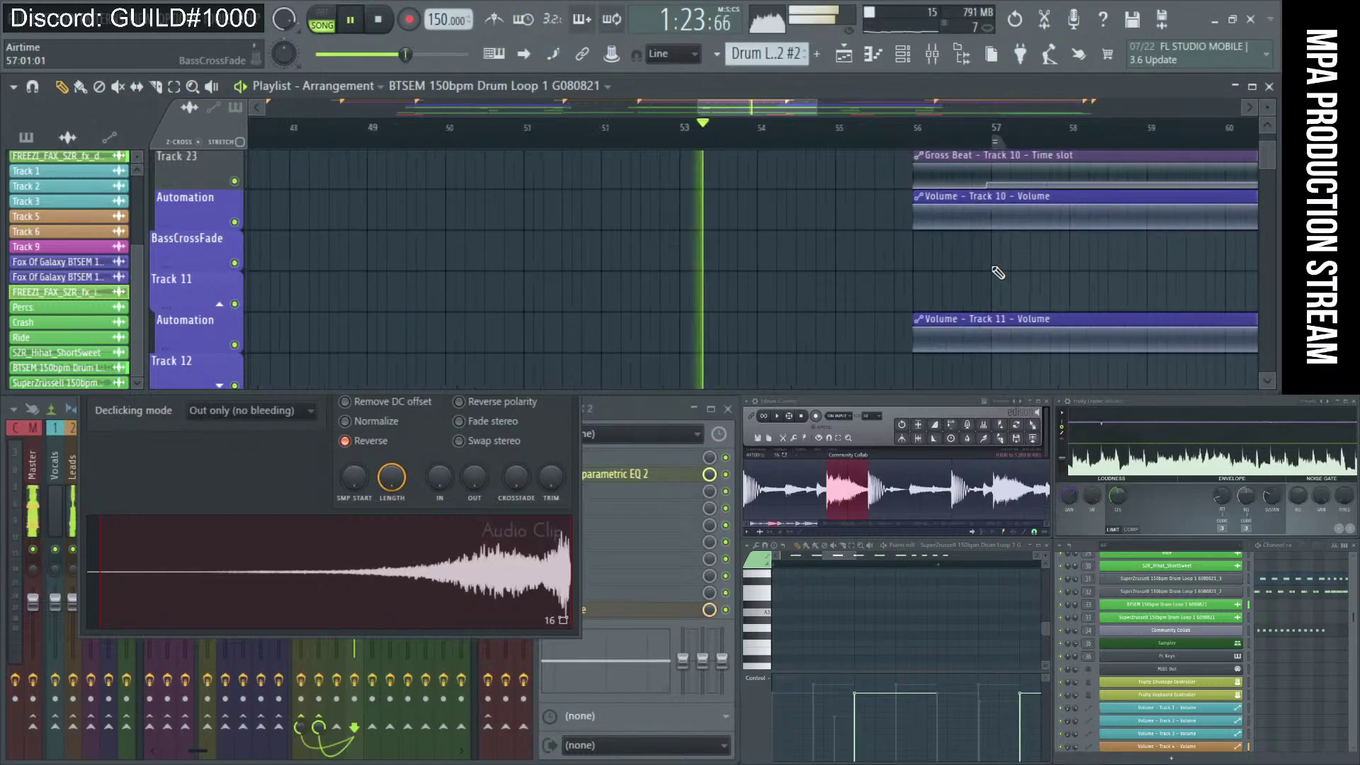
Play through the bar 57 transition while checking the FX and Gross Beat master time slot clips.
scroll(864, 213, down, 5)
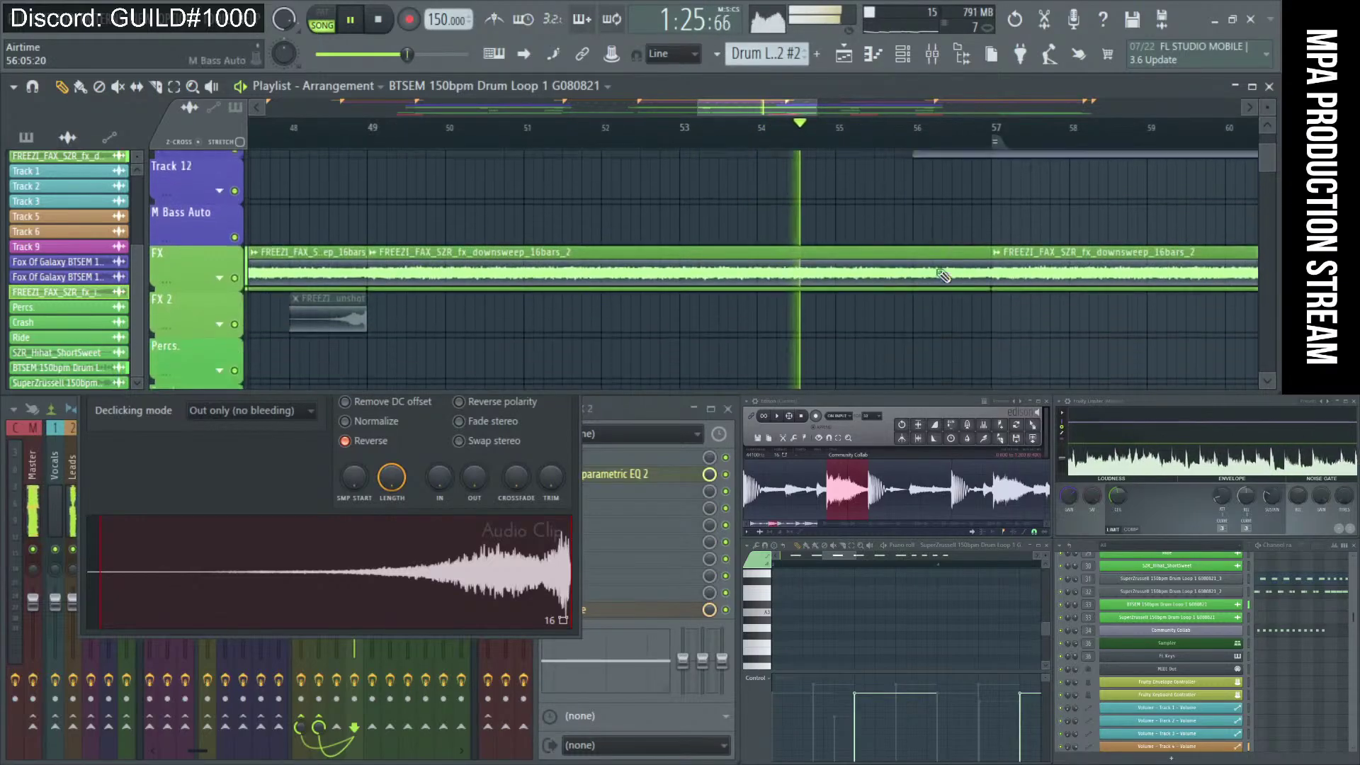
scroll(957, 317, down, 3)
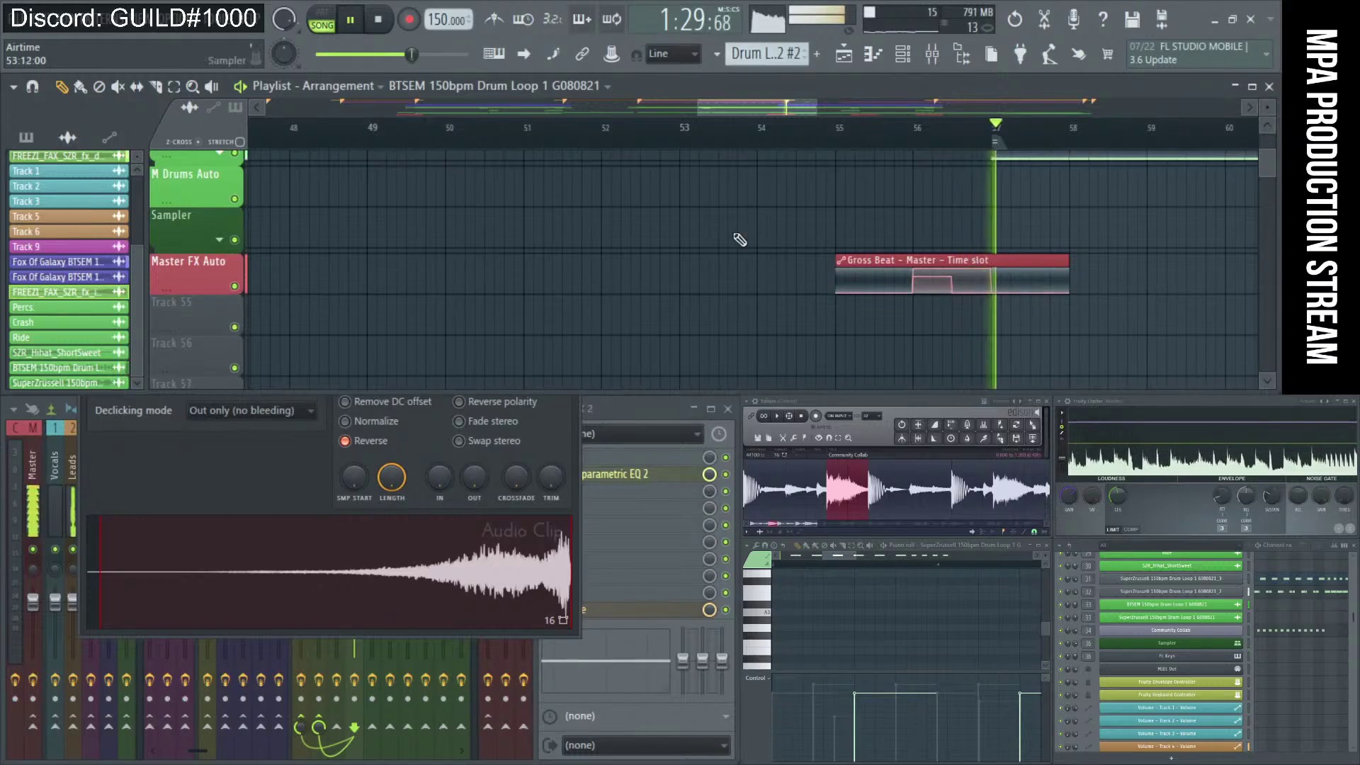
scroll(795, 243, down, 4)
scroll(939, 246, up, 3)
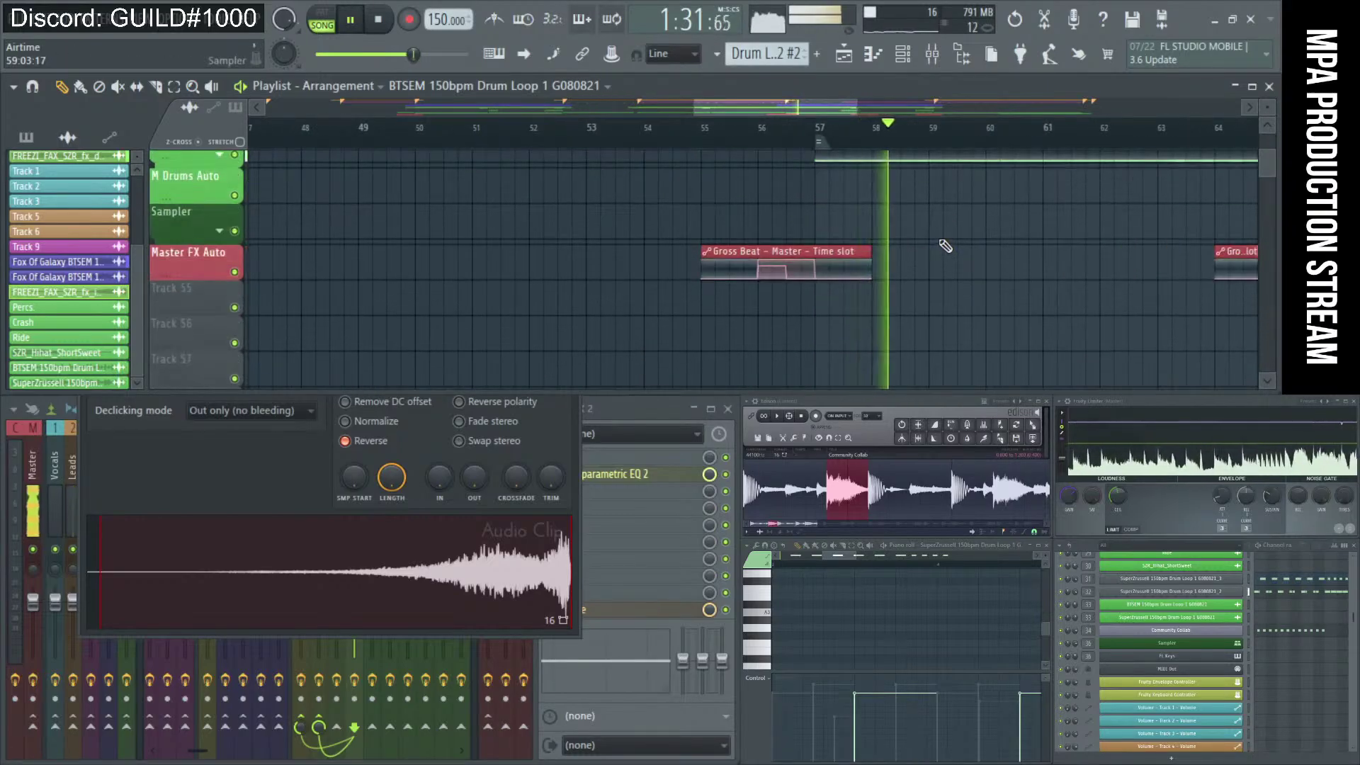
scroll(945, 246, down, 4)
key(space)
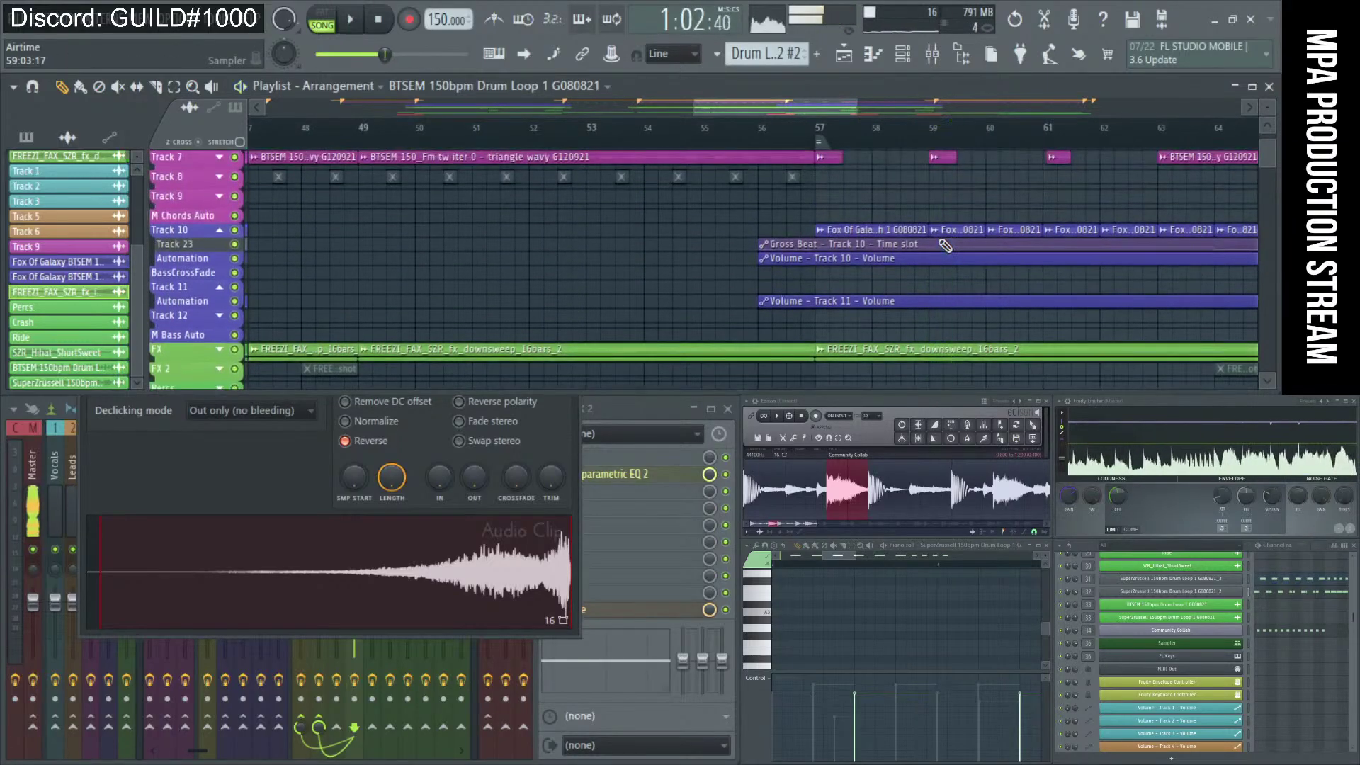
Try a new triangle wavy rhythm after bar 57 on Track 7, with a longer first clip and a 0:04:00 copy at 57:13.
scroll(854, 157, up, 2)
scroll(881, 234, up, 2)
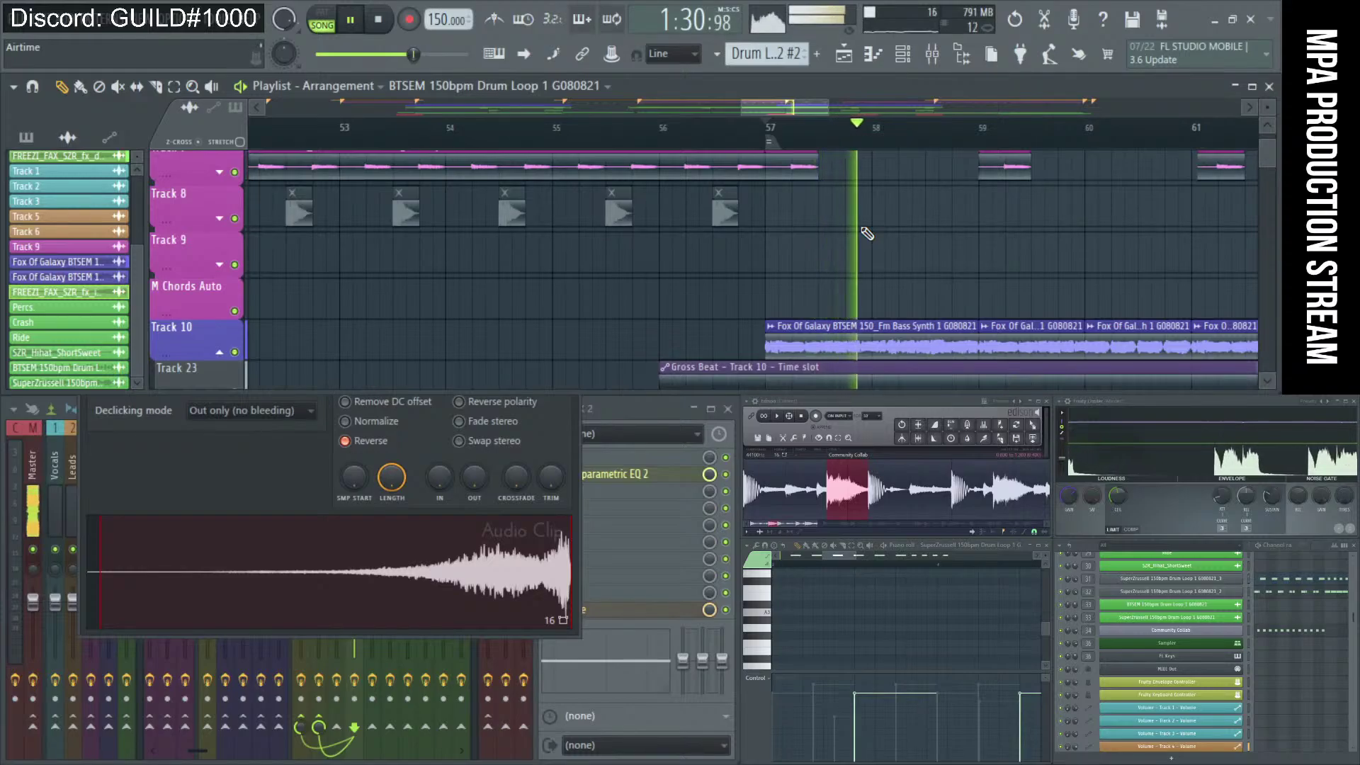
scroll(867, 233, up, 2)
scroll(782, 259, up, 2)
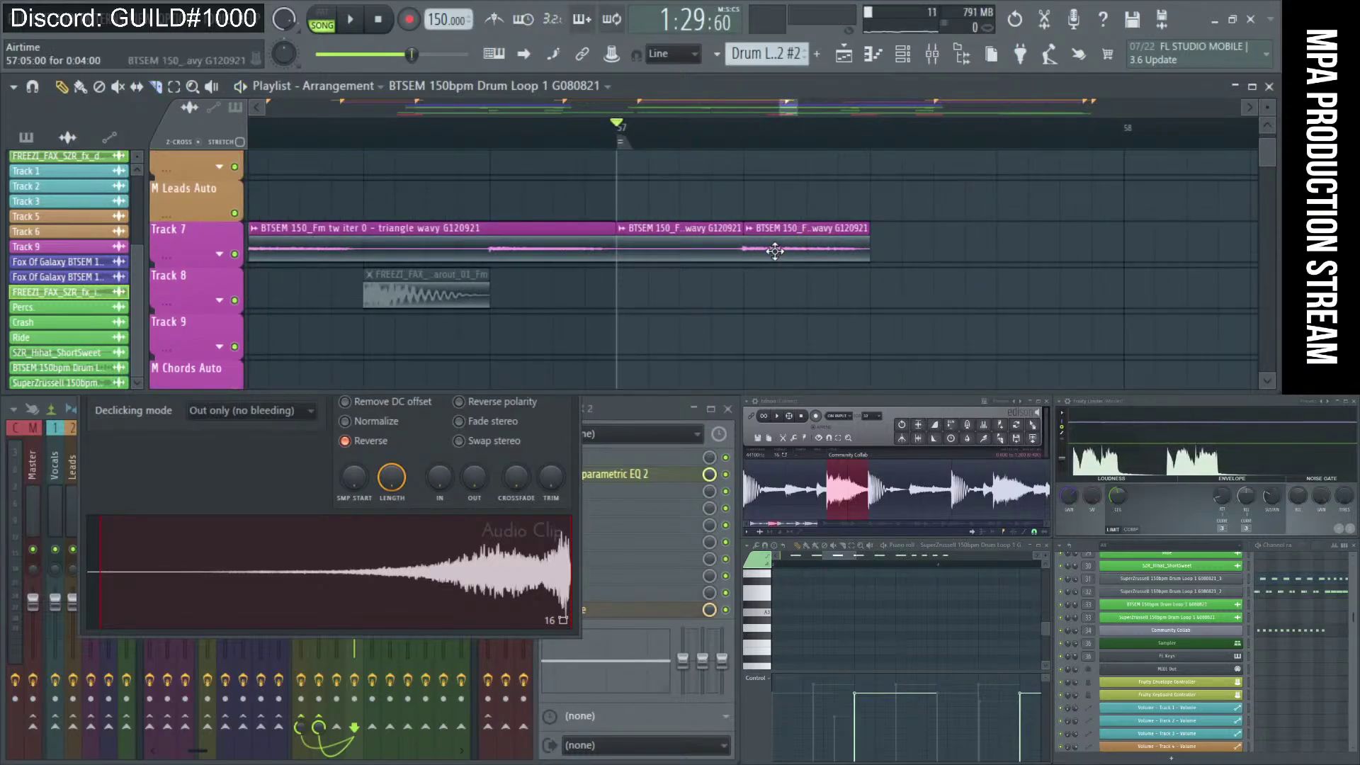
right_click(775, 250)
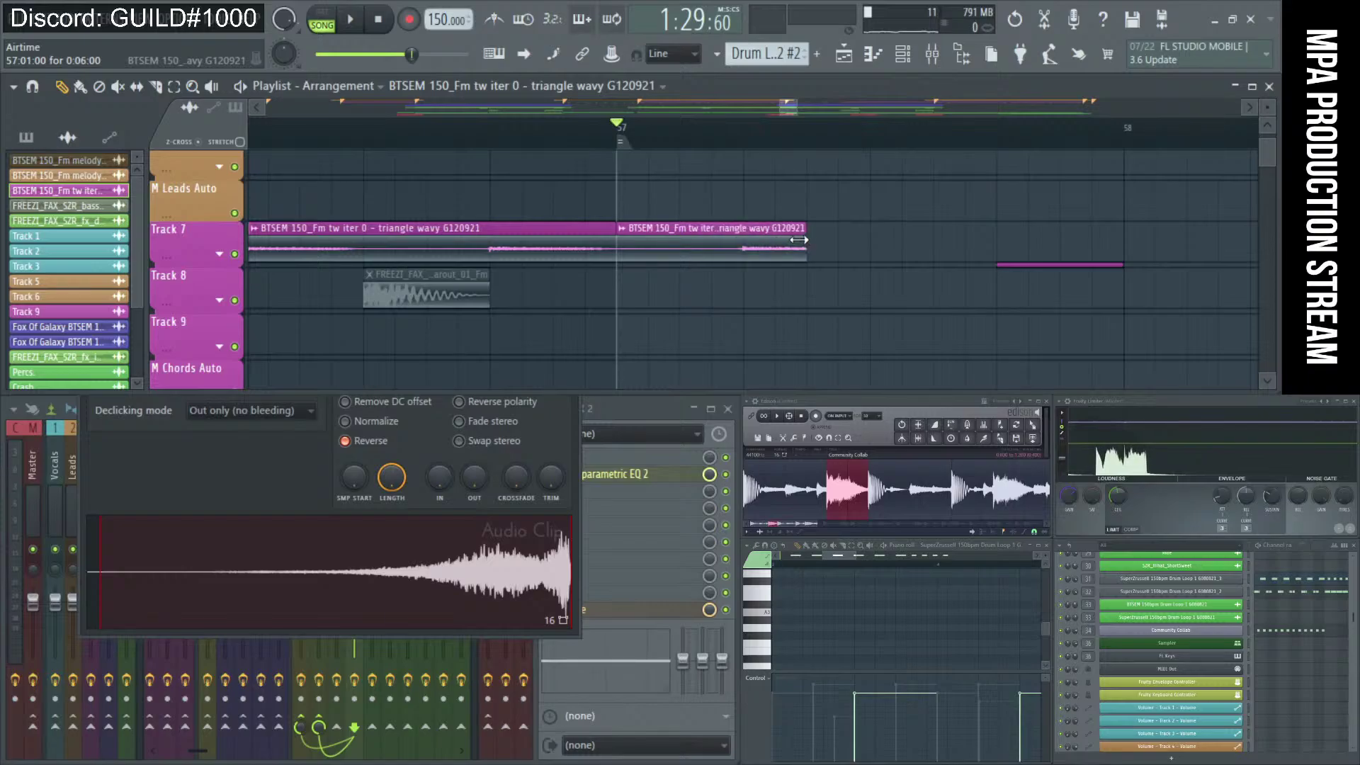
drag(1068, 265, 1036, 240)
key(space)
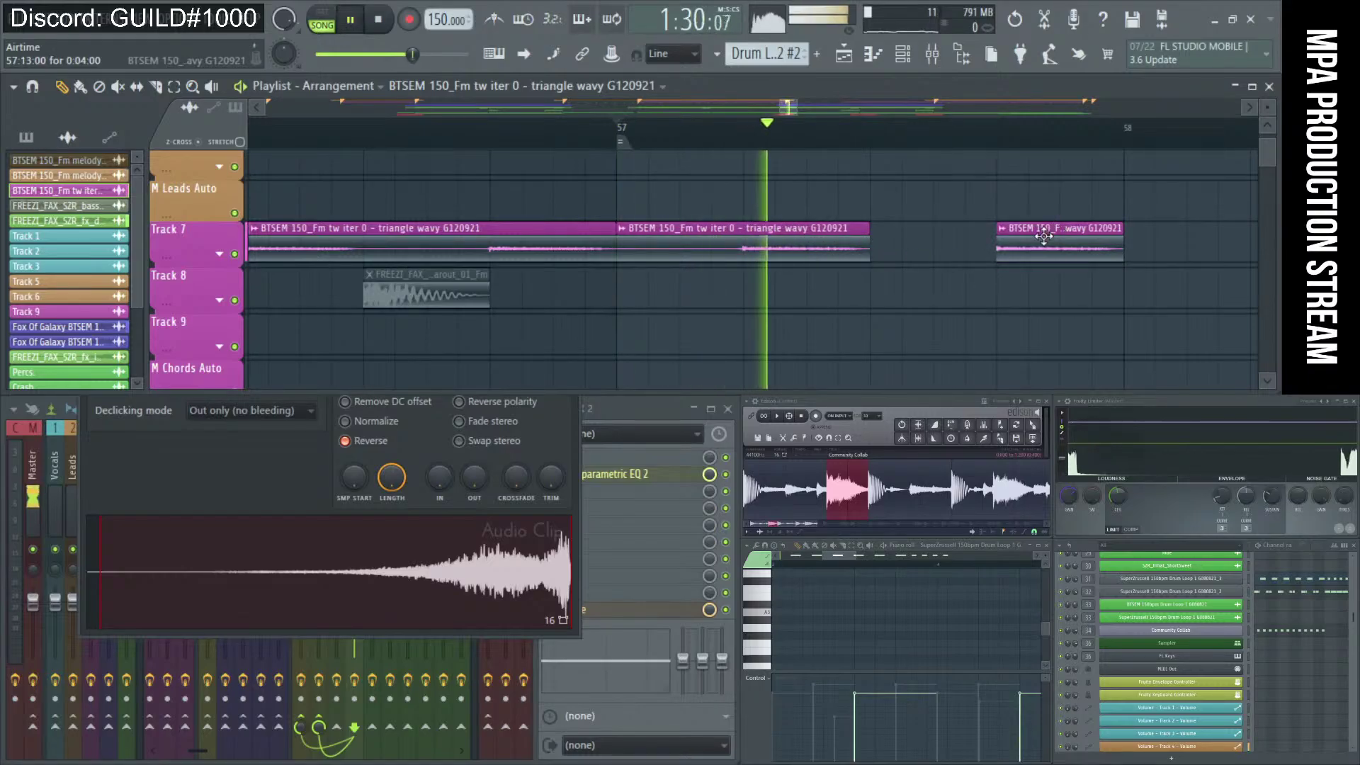
key(space)
Replace the chopped triangle wavy clips after bar 57 on Track 7 with one clip extended to 6:04:00, and replay from bar 57.
scroll(1010, 261, down, 3)
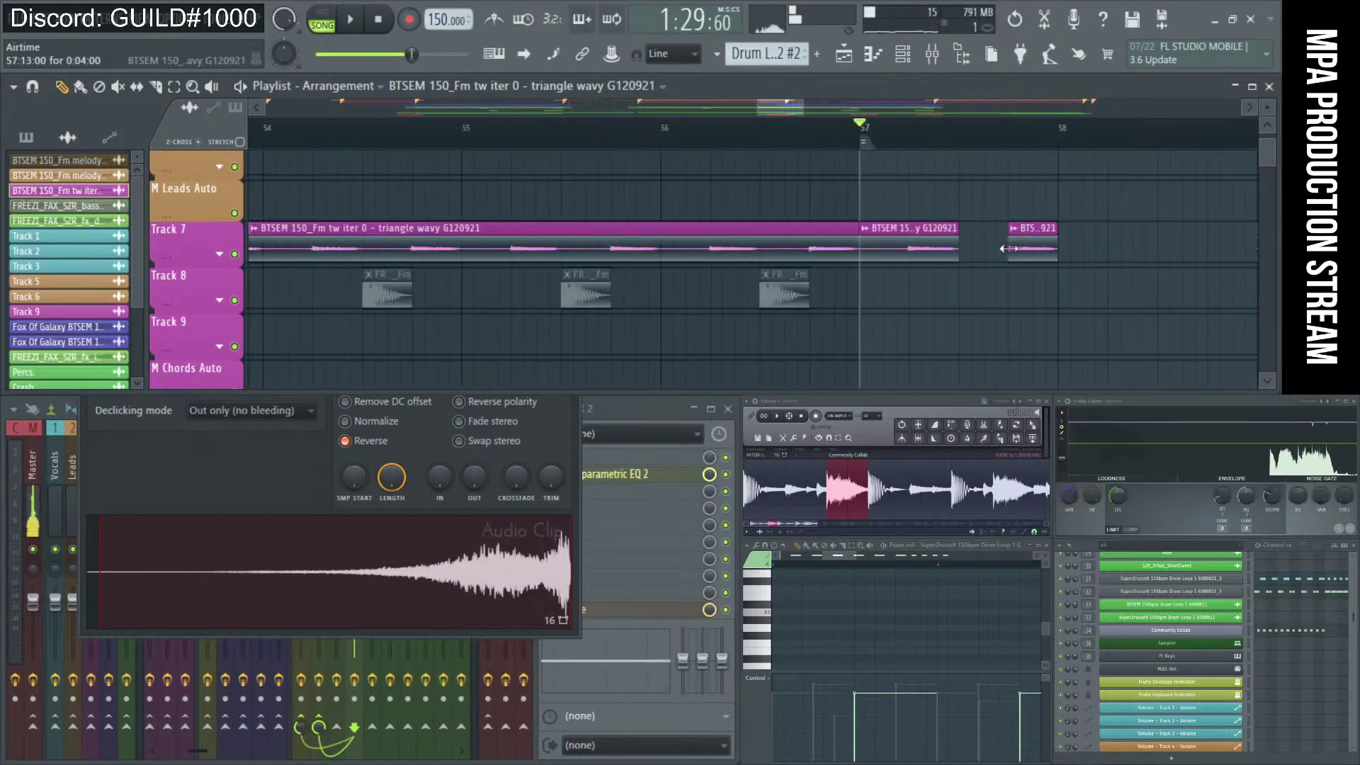
scroll(1023, 255, up, 3)
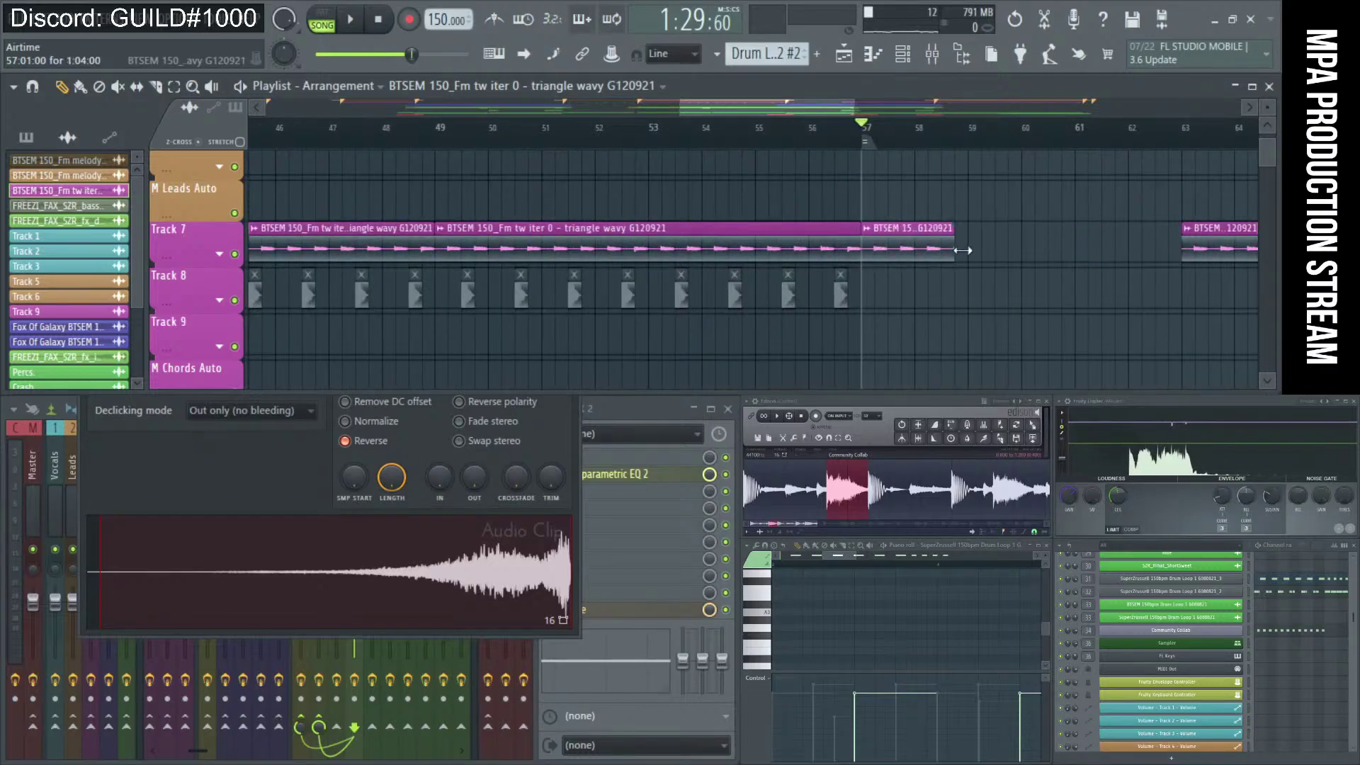
drag(940, 250, 1176, 252)
key(space)
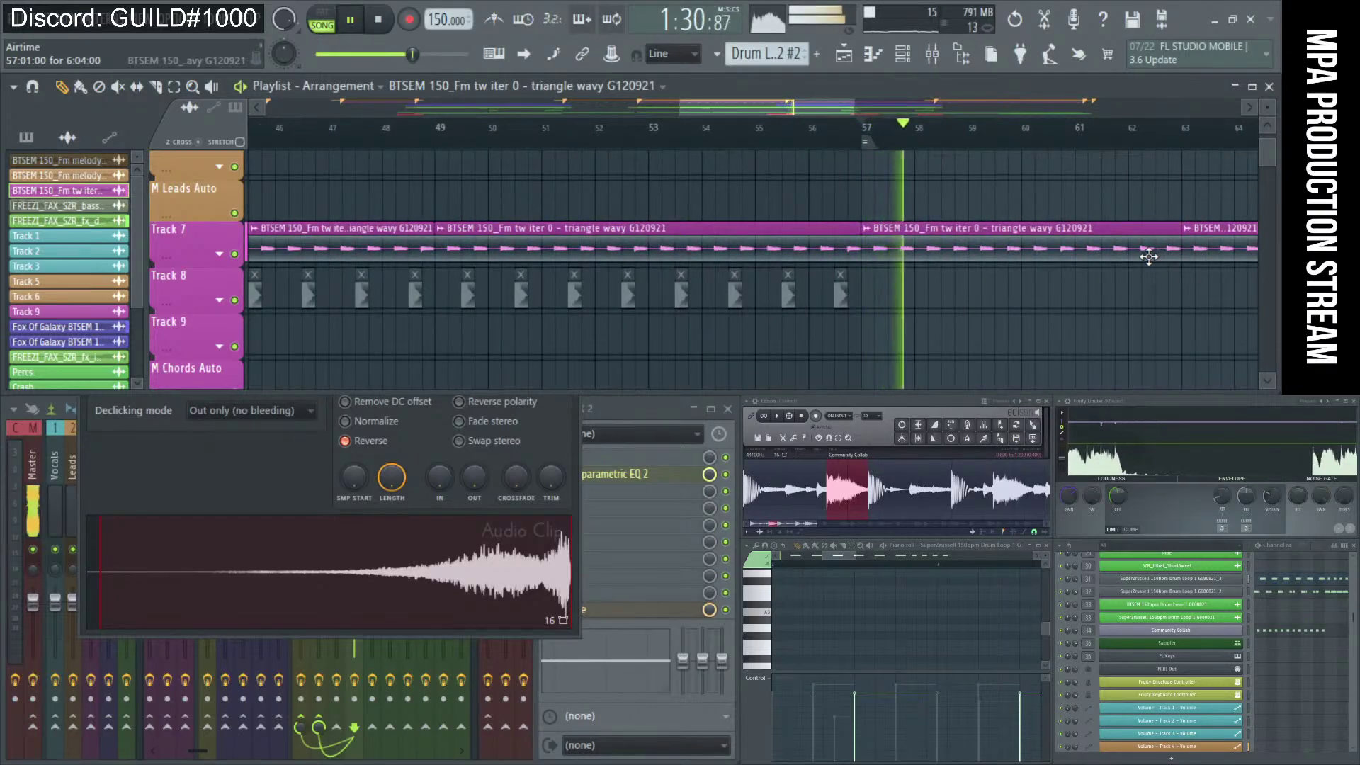
scroll(947, 326, down, 7)
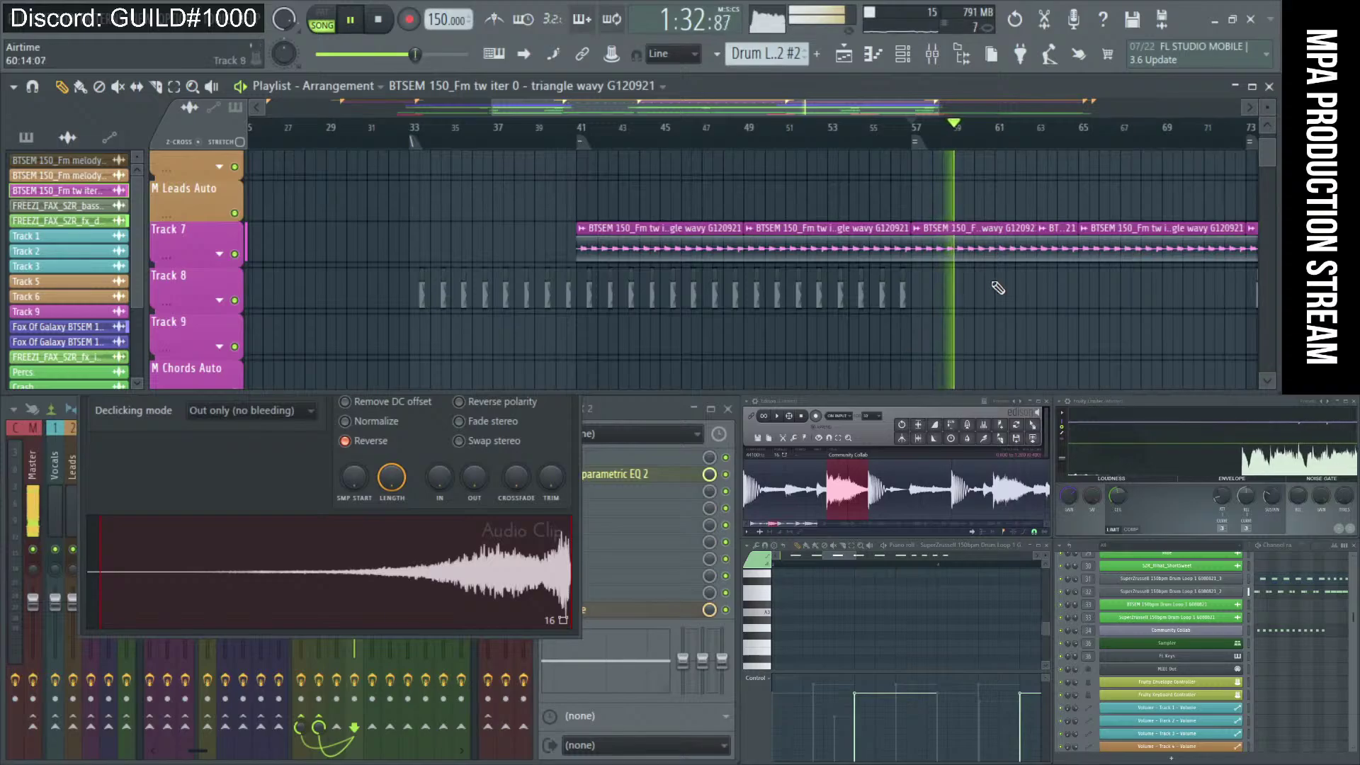
Play through bars 59 to 73 while reviewing the Track 7 triangle wavy clips and the Track 10 and 11 bass automation.
scroll(997, 288, up, 8)
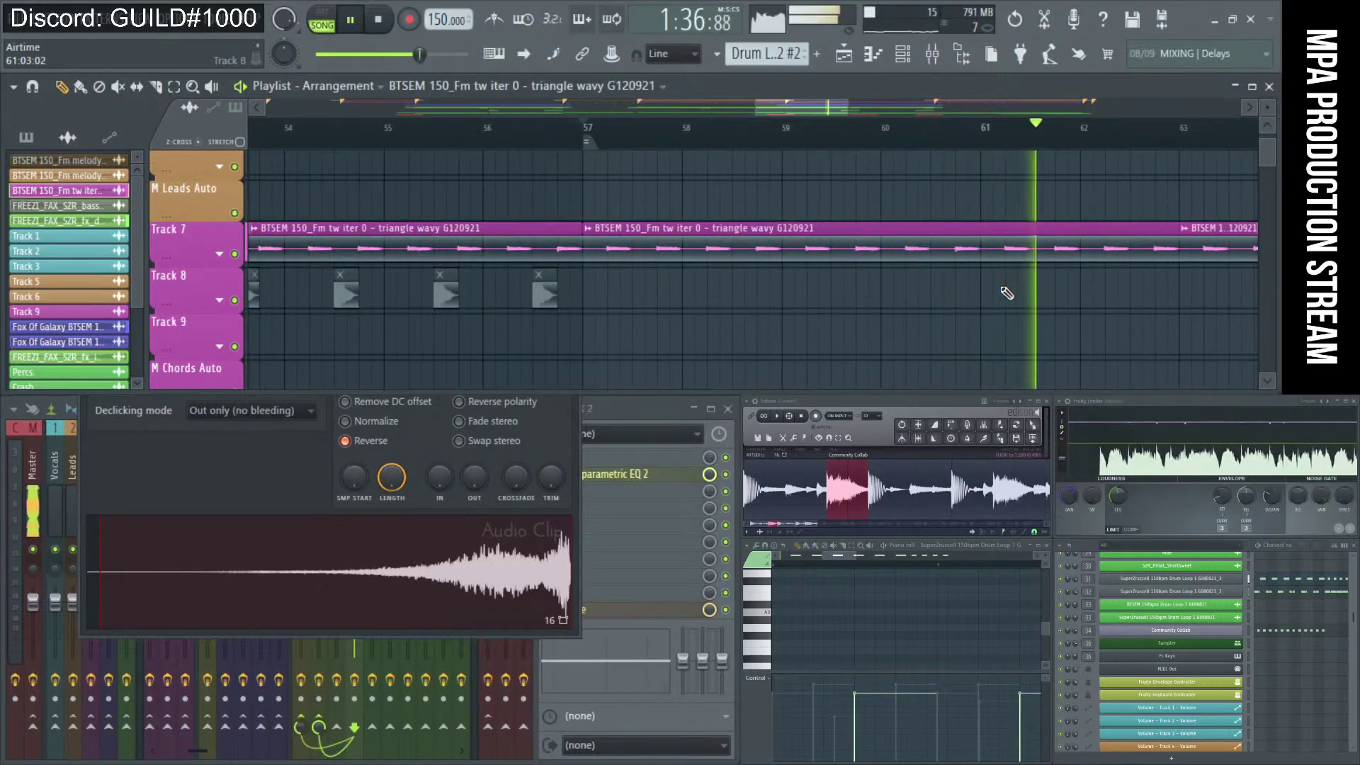
scroll(1006, 292, down, 3)
scroll(1017, 283, up, 2)
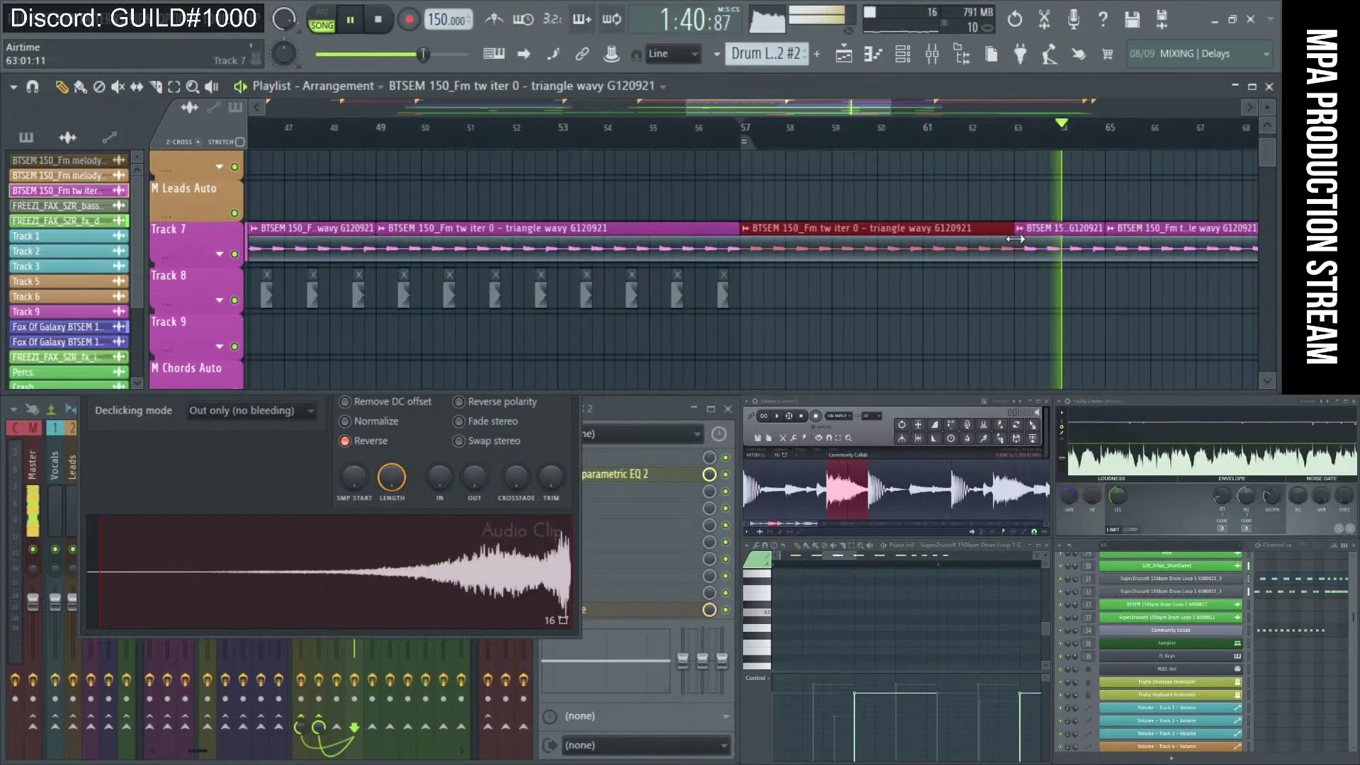
scroll(1175, 297, down, 3)
scroll(1055, 301, down, 3)
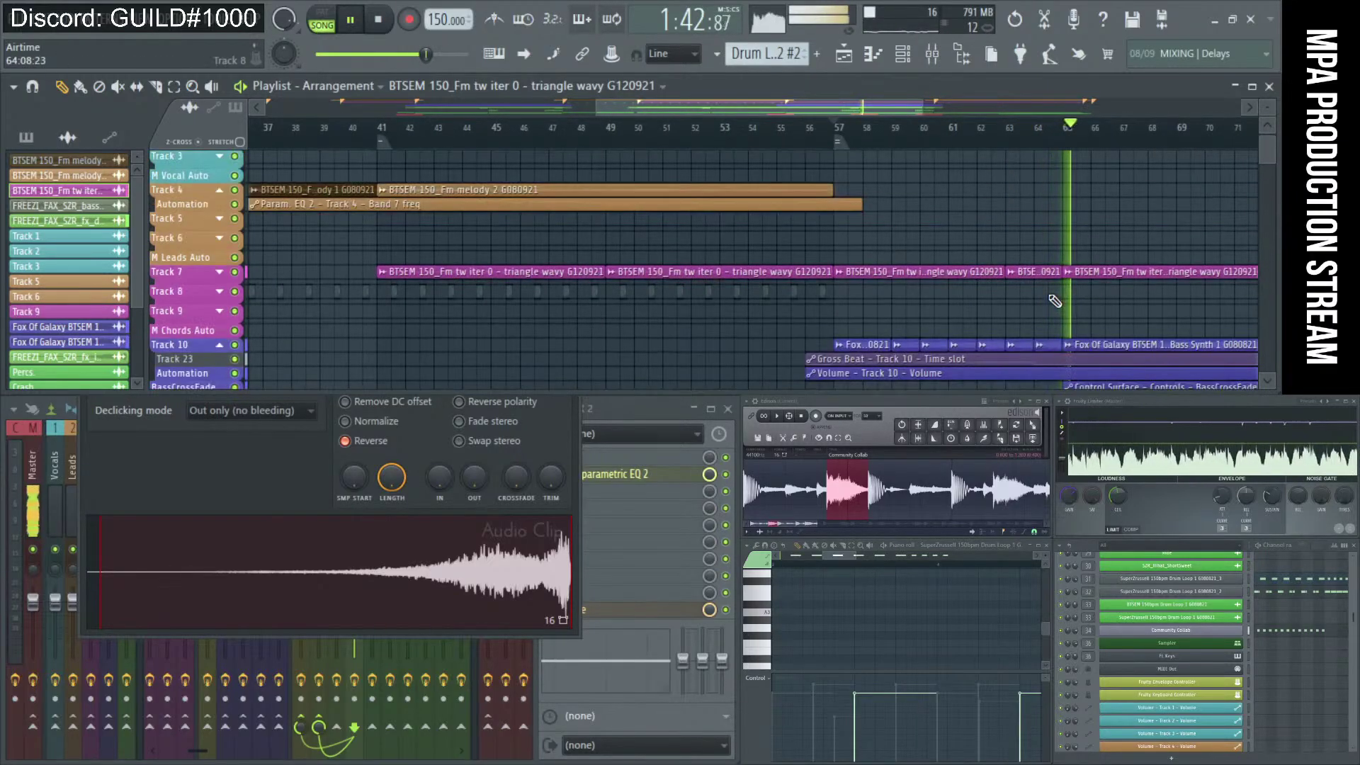
scroll(1055, 301, down, 3)
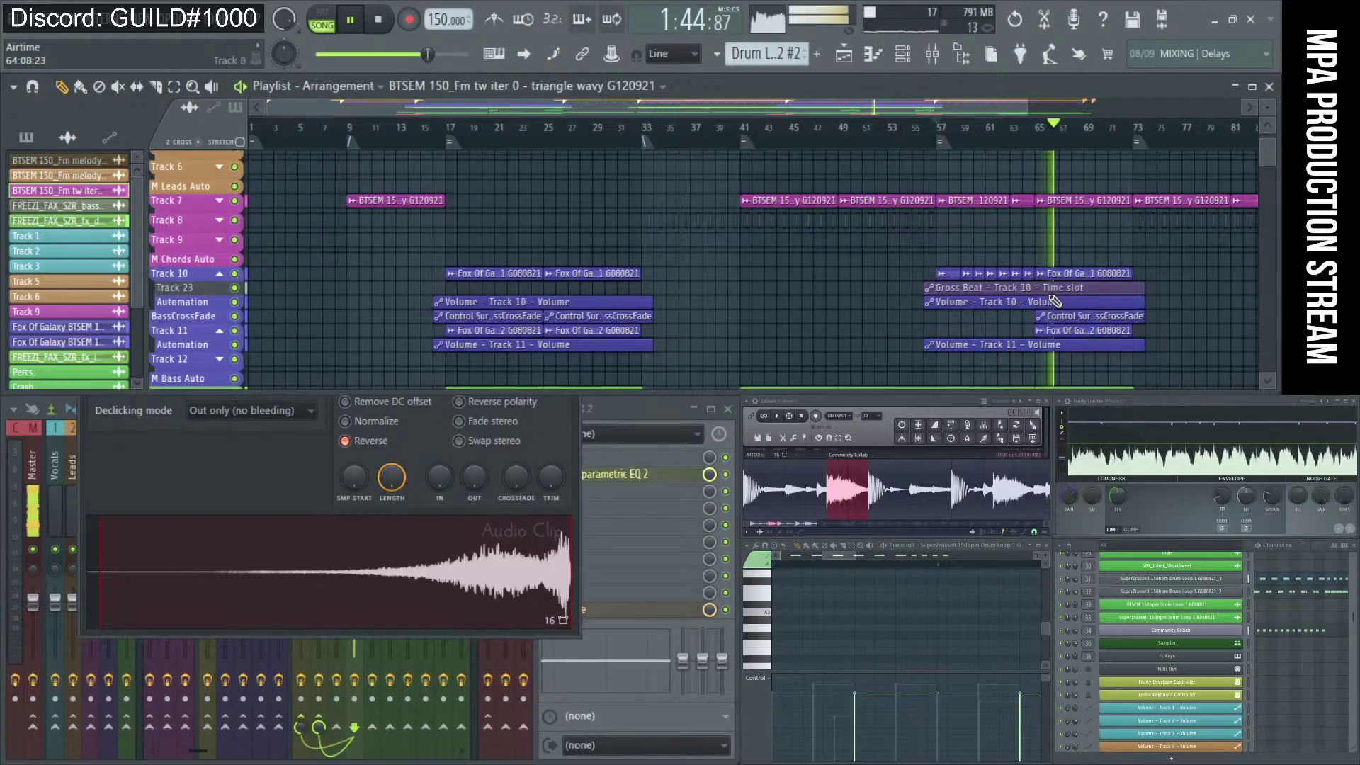
scroll(1055, 300, up, 3)
scroll(1048, 294, up, 2)
scroll(1048, 294, up, 1)
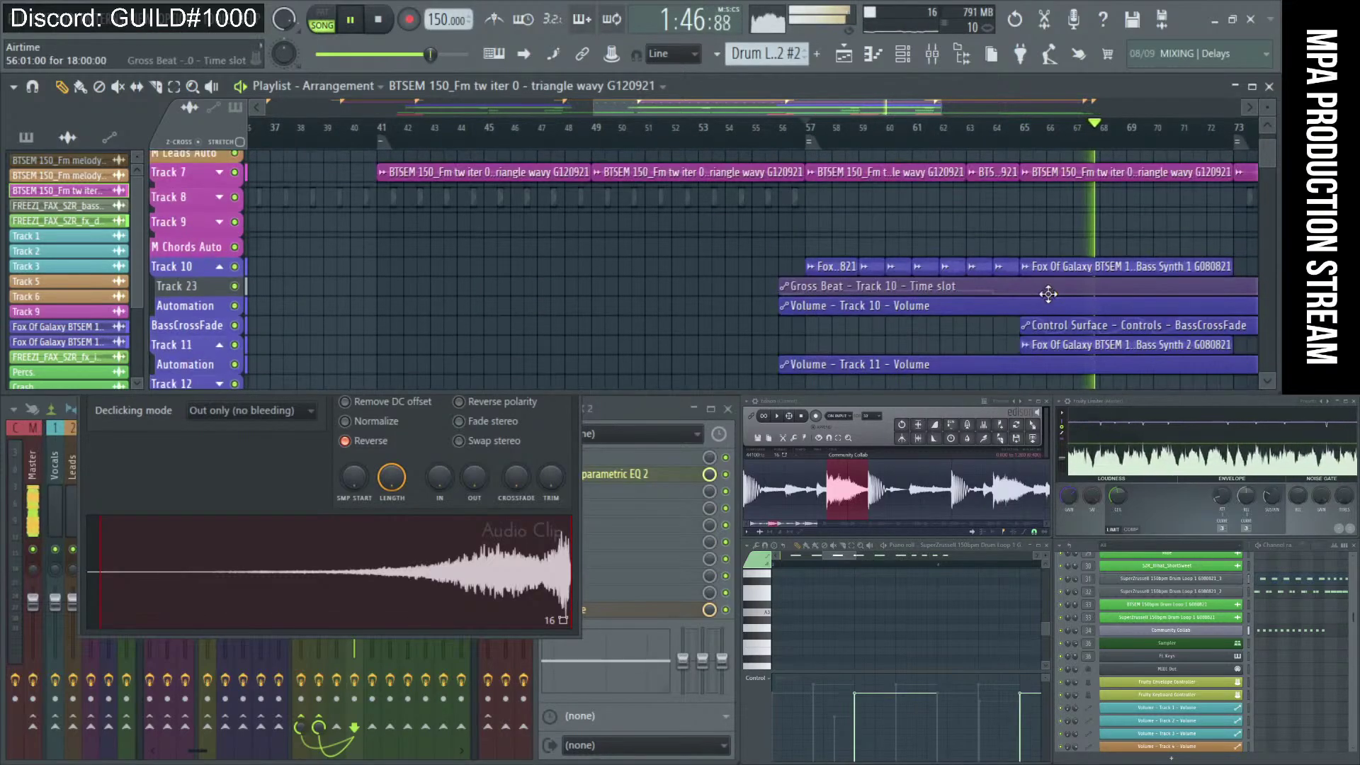
scroll(1048, 294, down, 2)
scroll(1004, 280, down, 1)
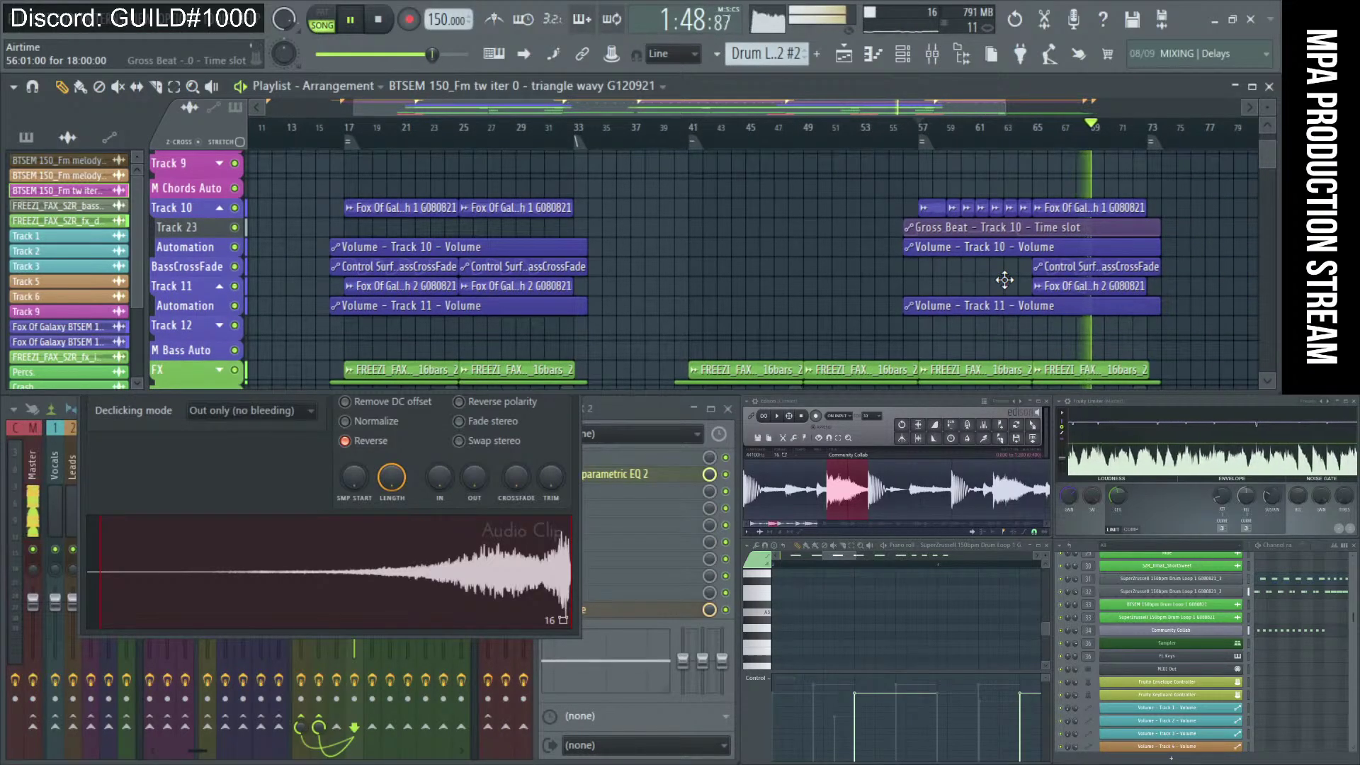
scroll(780, 266, down, 2)
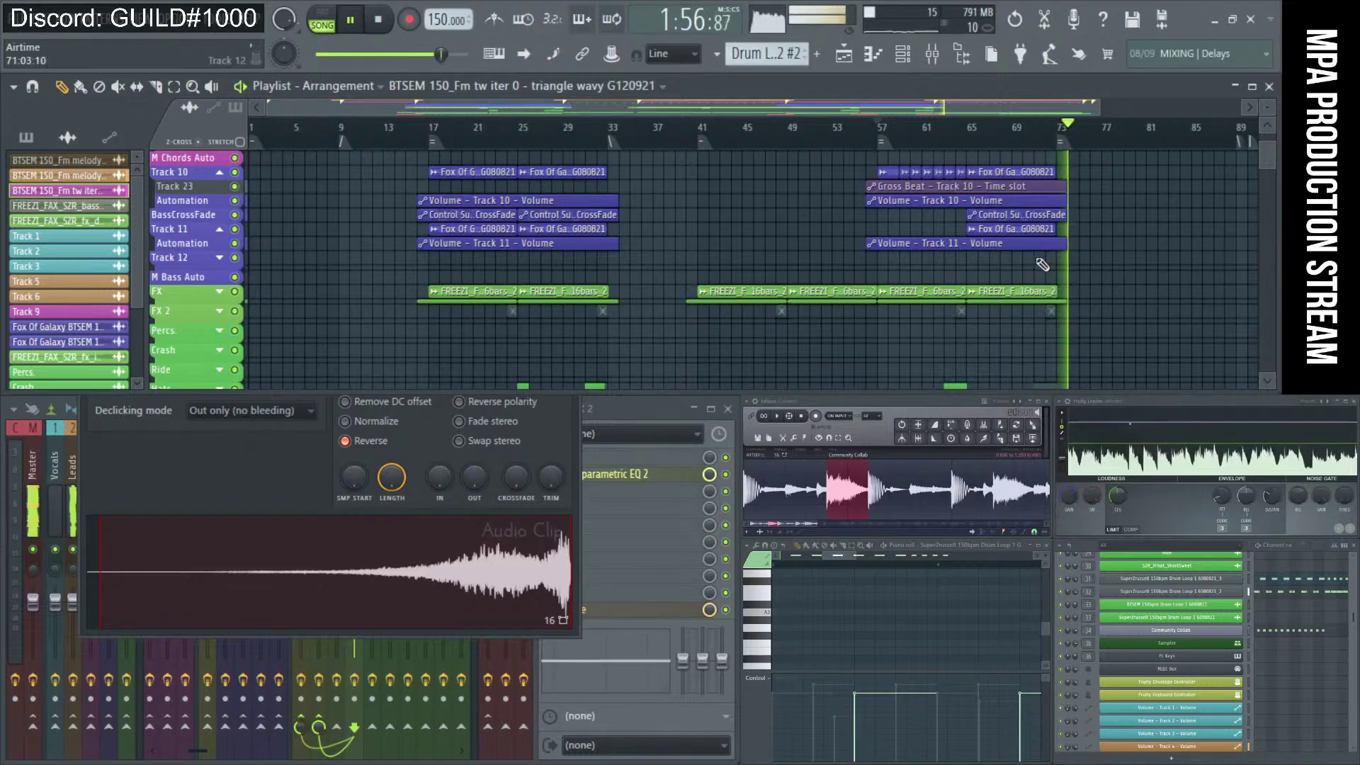
Replay from bar 56 and examine the Track 10 Gross Beat time slot and volume automation up to bar 65.
scroll(1091, 262, up, 2)
scroll(1142, 260, up, 3)
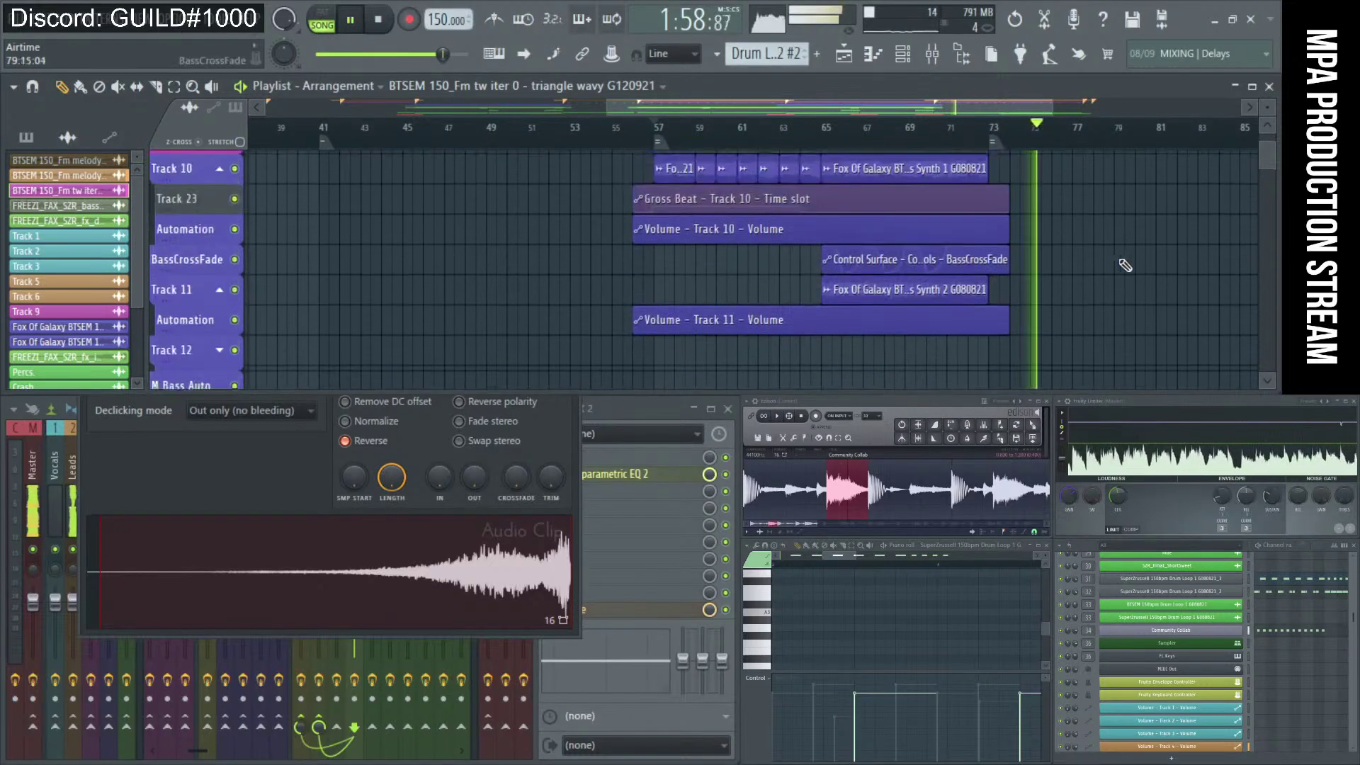
scroll(516, 264, down, 2)
scroll(482, 256, down, 2)
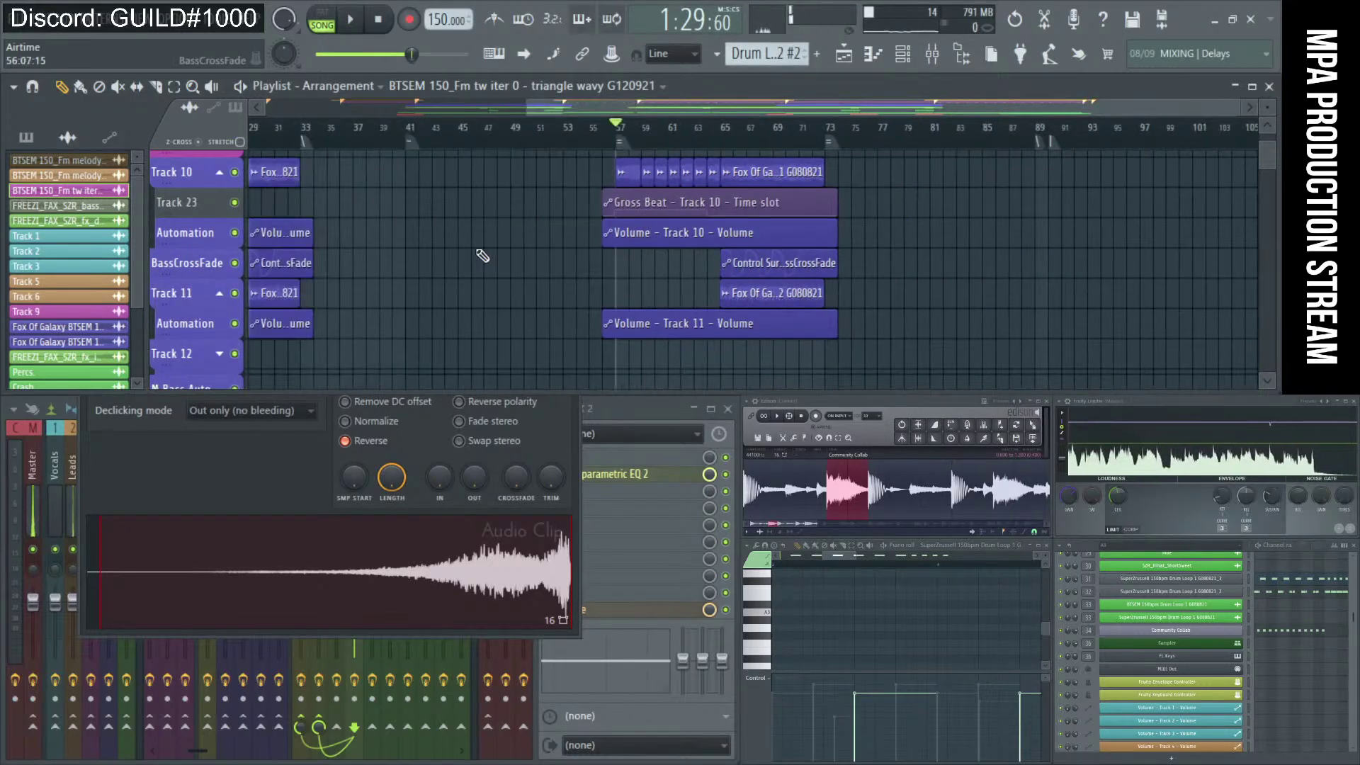
scroll(566, 201, up, 3)
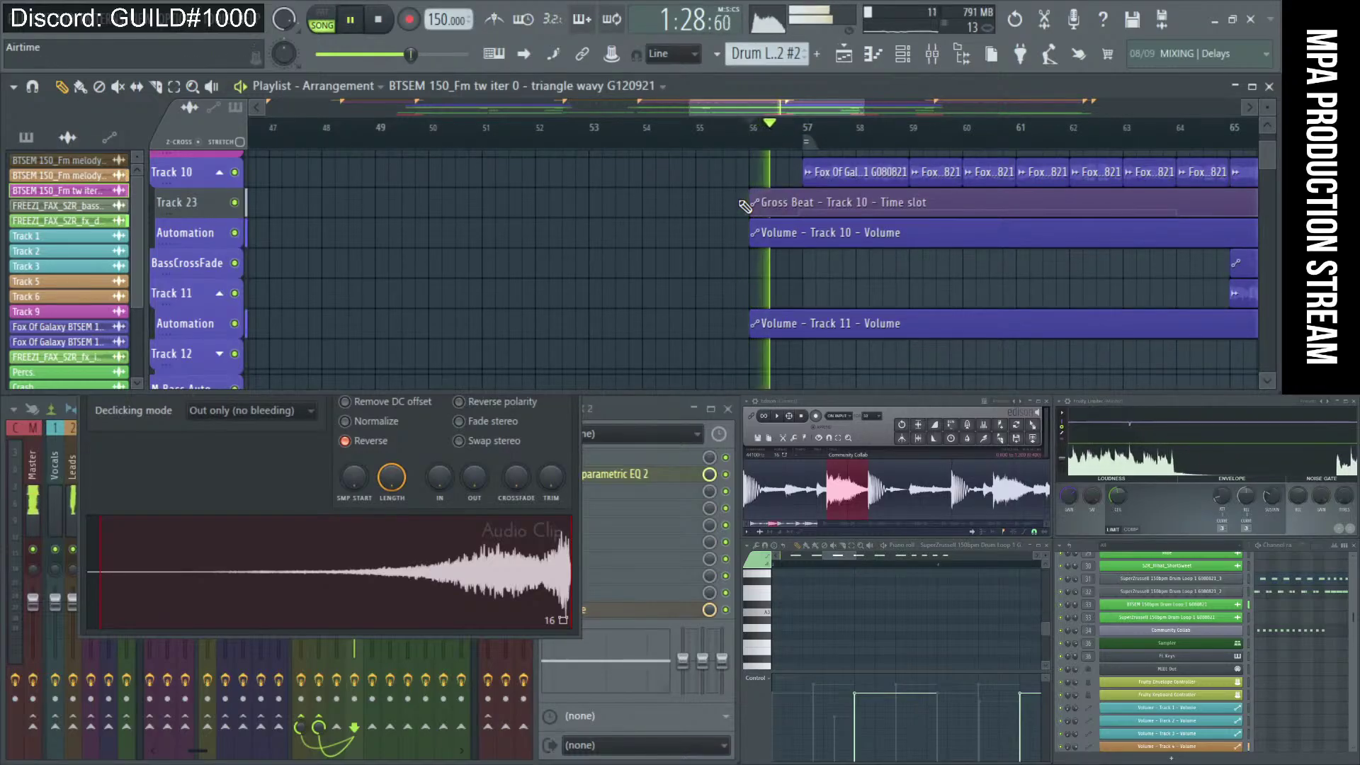
scroll(799, 202, down, 1)
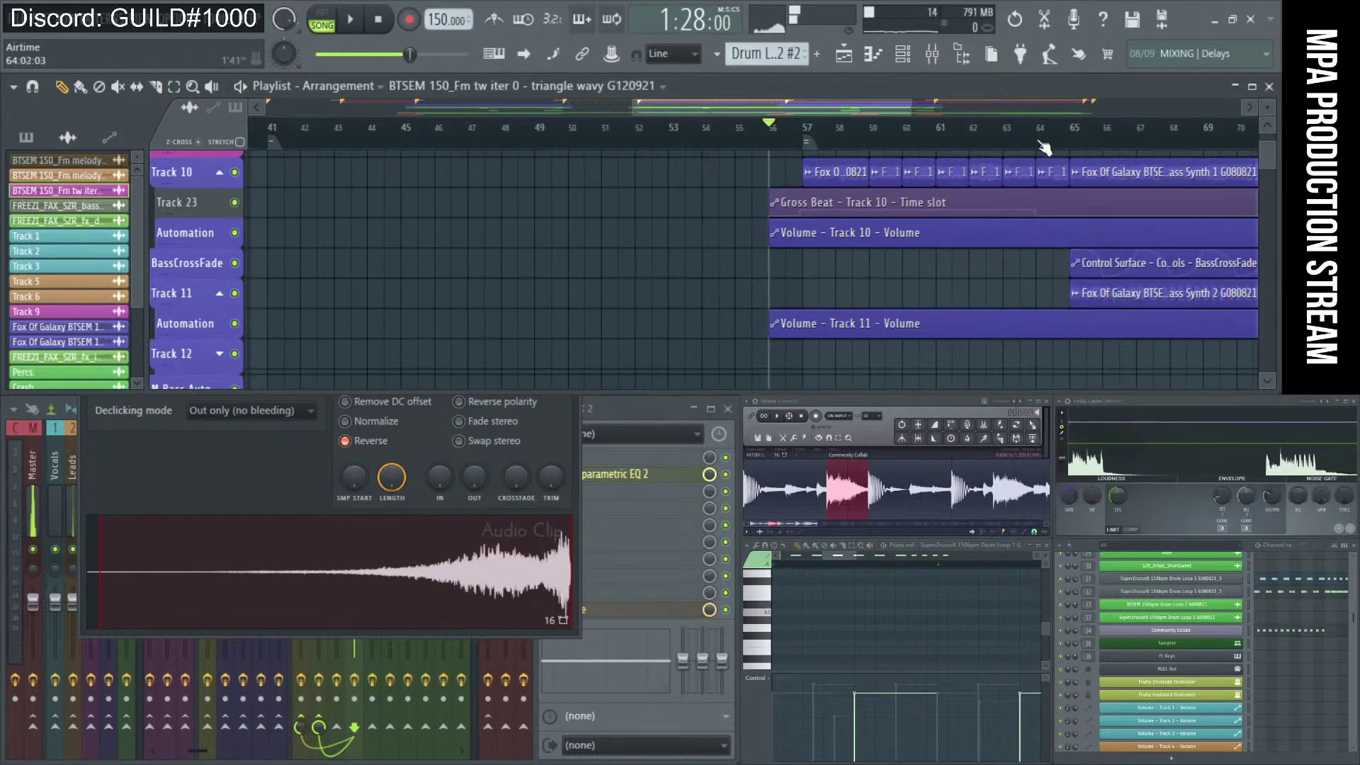
scroll(1091, 206, up, 2)
scroll(1081, 211, up, 2)
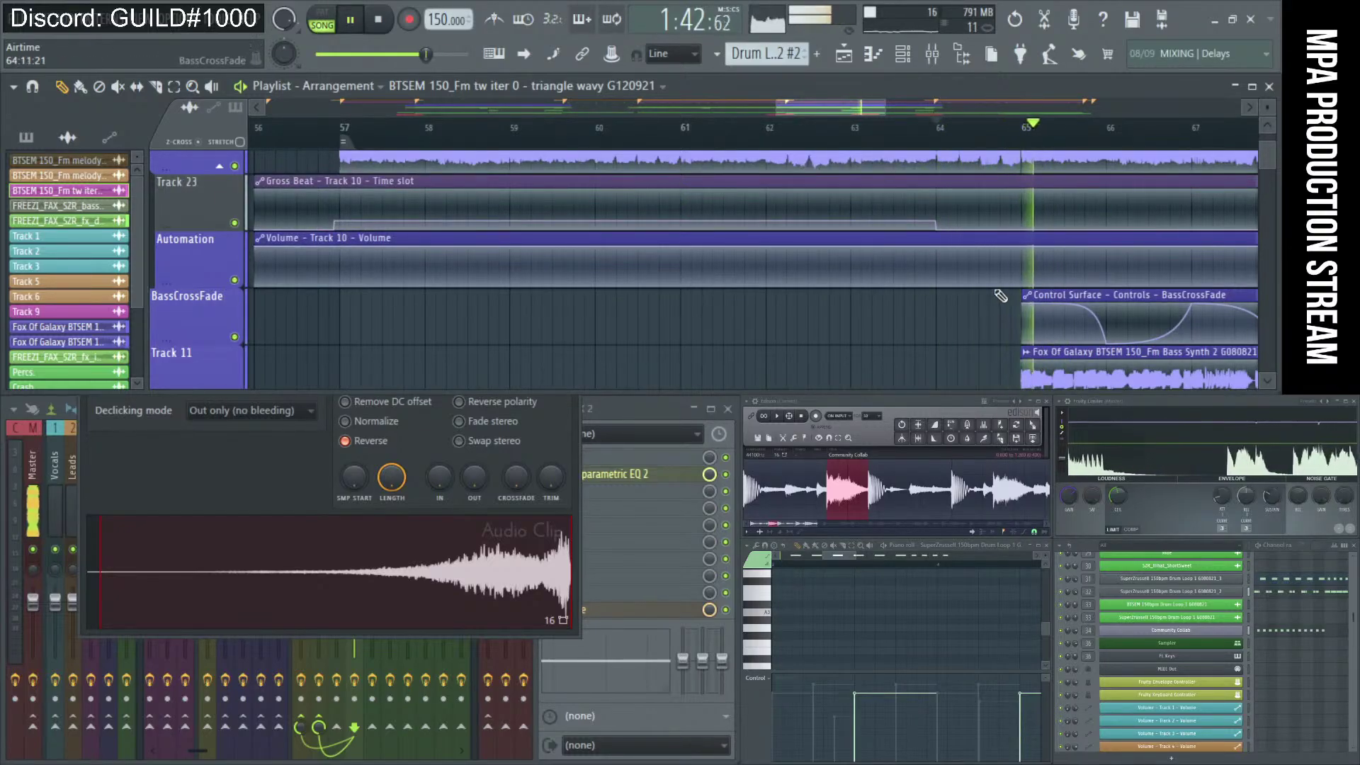
Shorten the Track 7 triangle wavy clip at bar 63 to 1:02:00, leaving a gap before bar 65, and replay.
scroll(989, 280, down, 2)
key(space)
scroll(989, 281, up, 4)
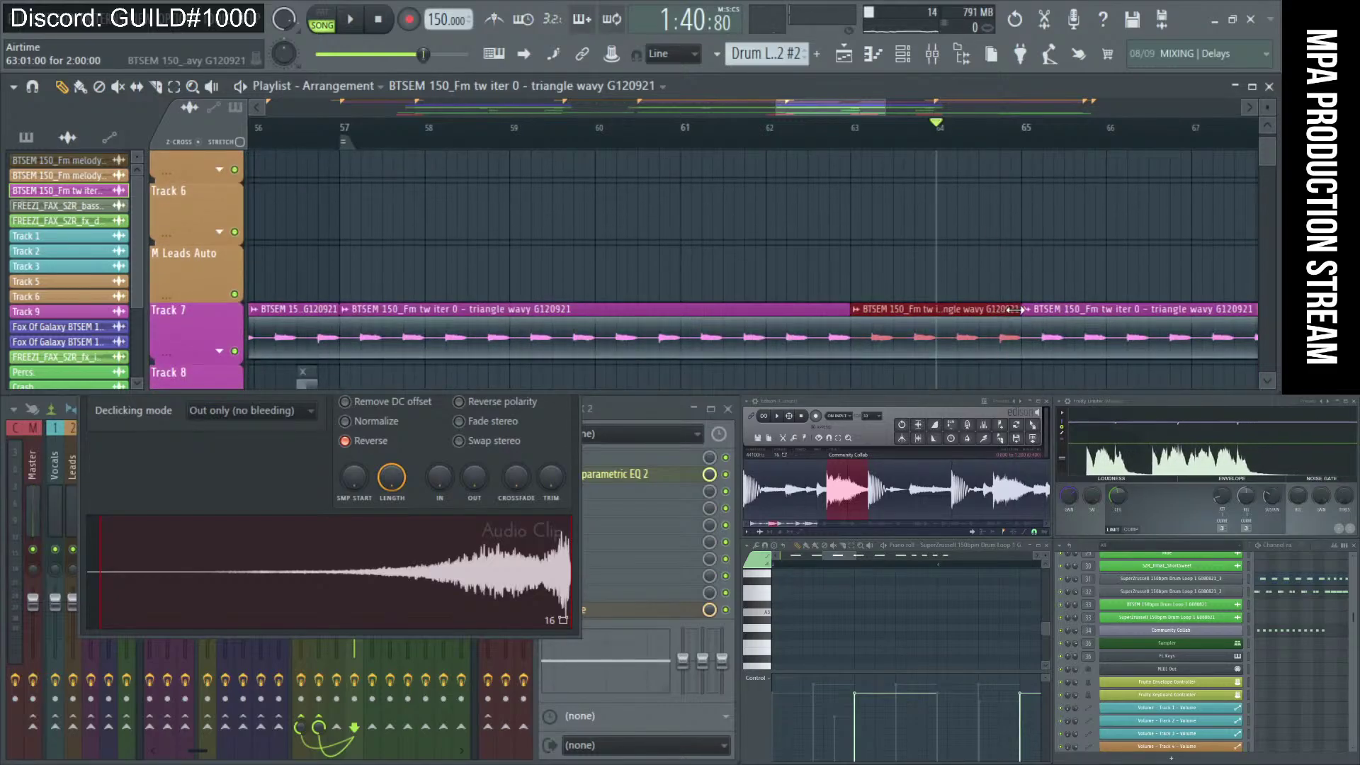
key(space)
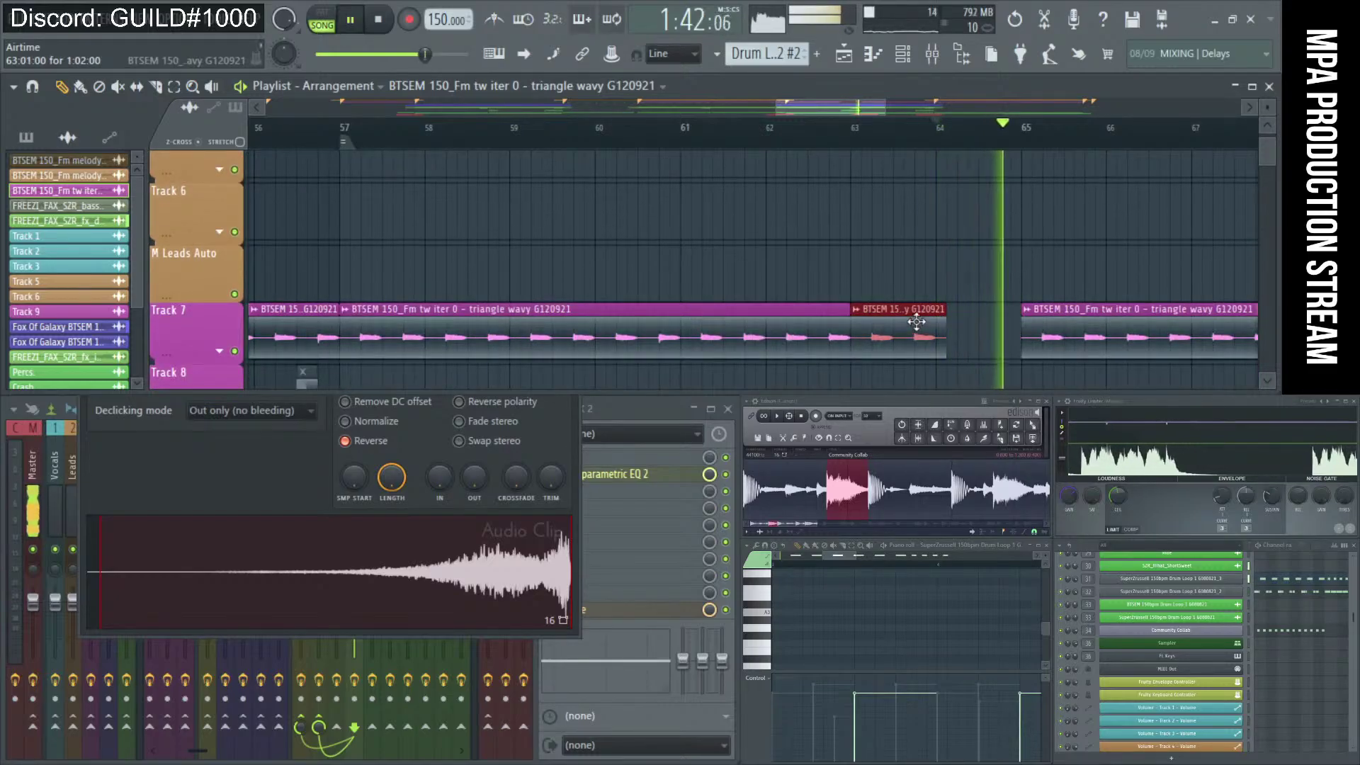
Slice the downsweep clip on the FX track at bar 64, delete the part up to bar 65, and replay.
scroll(935, 333, down, 10)
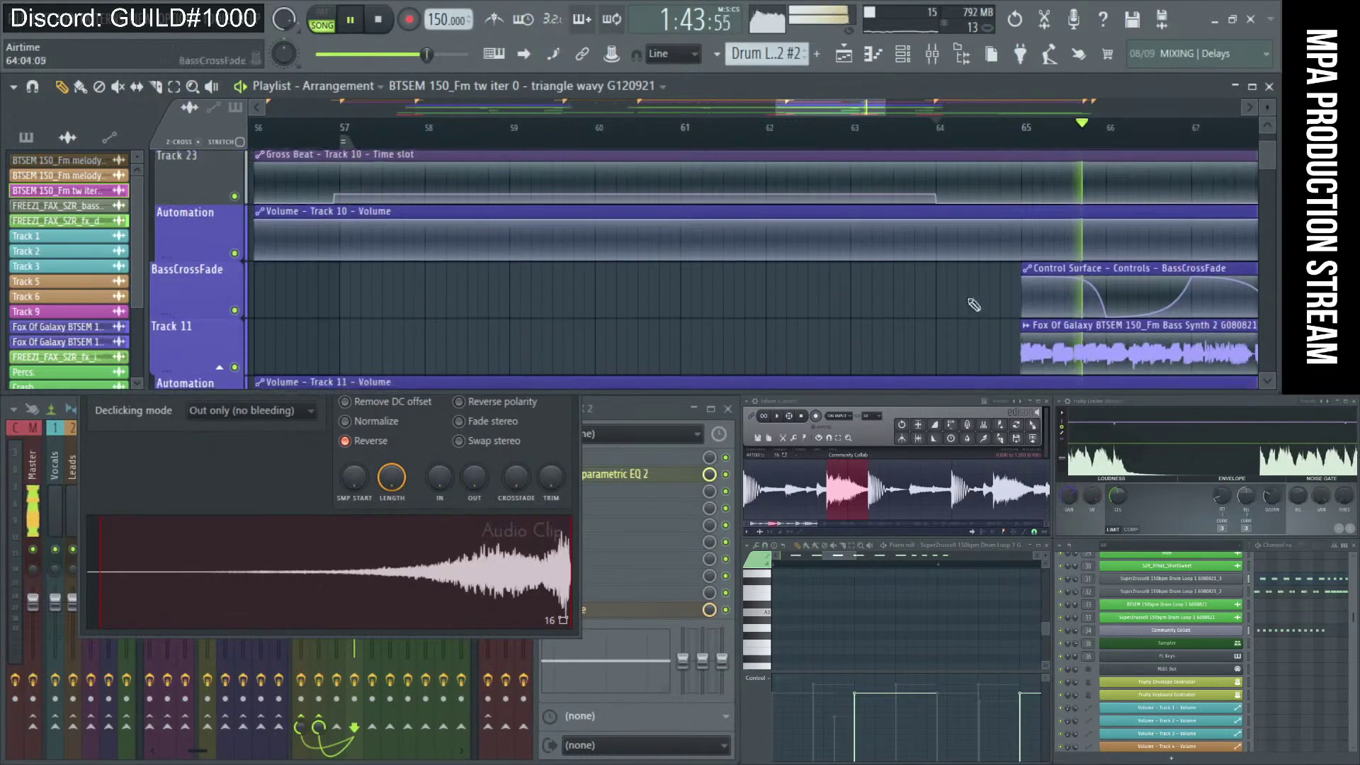
key(space)
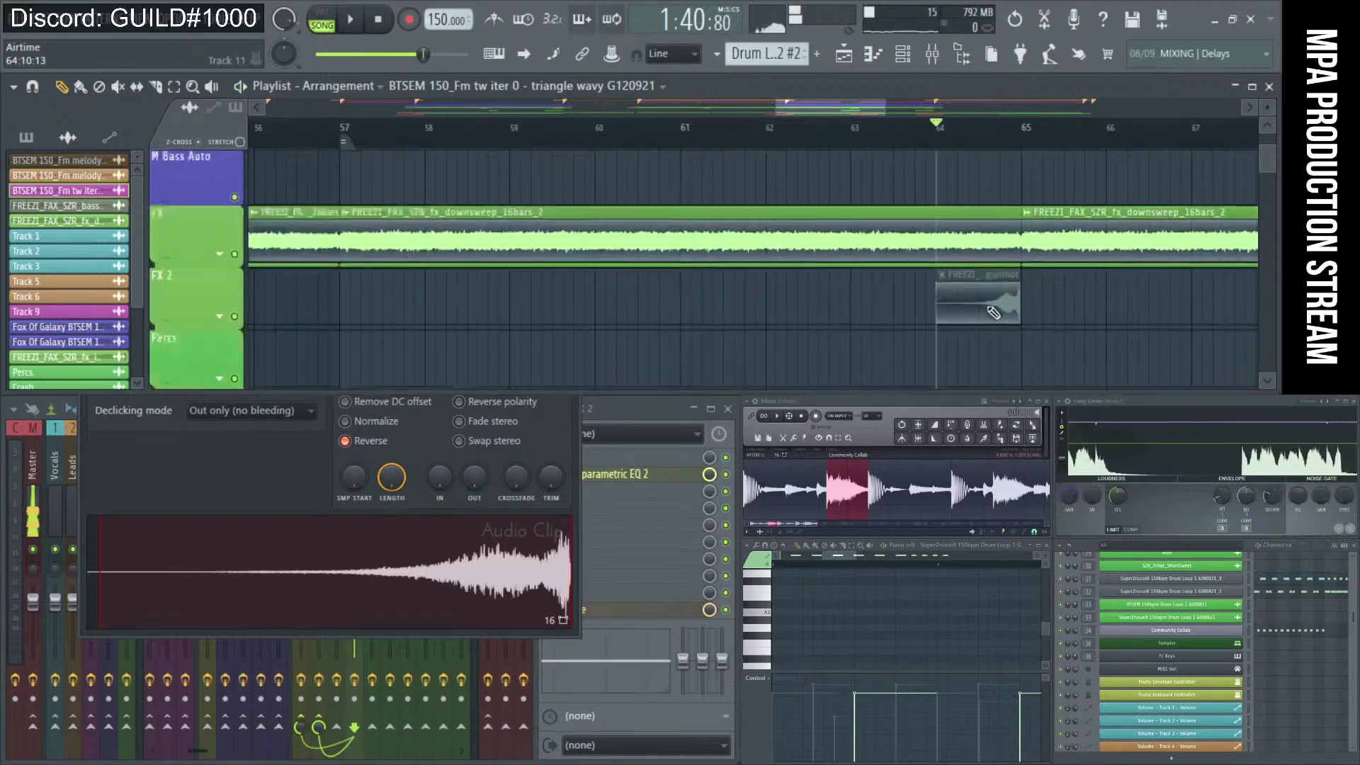
scroll(1020, 269, up, 3)
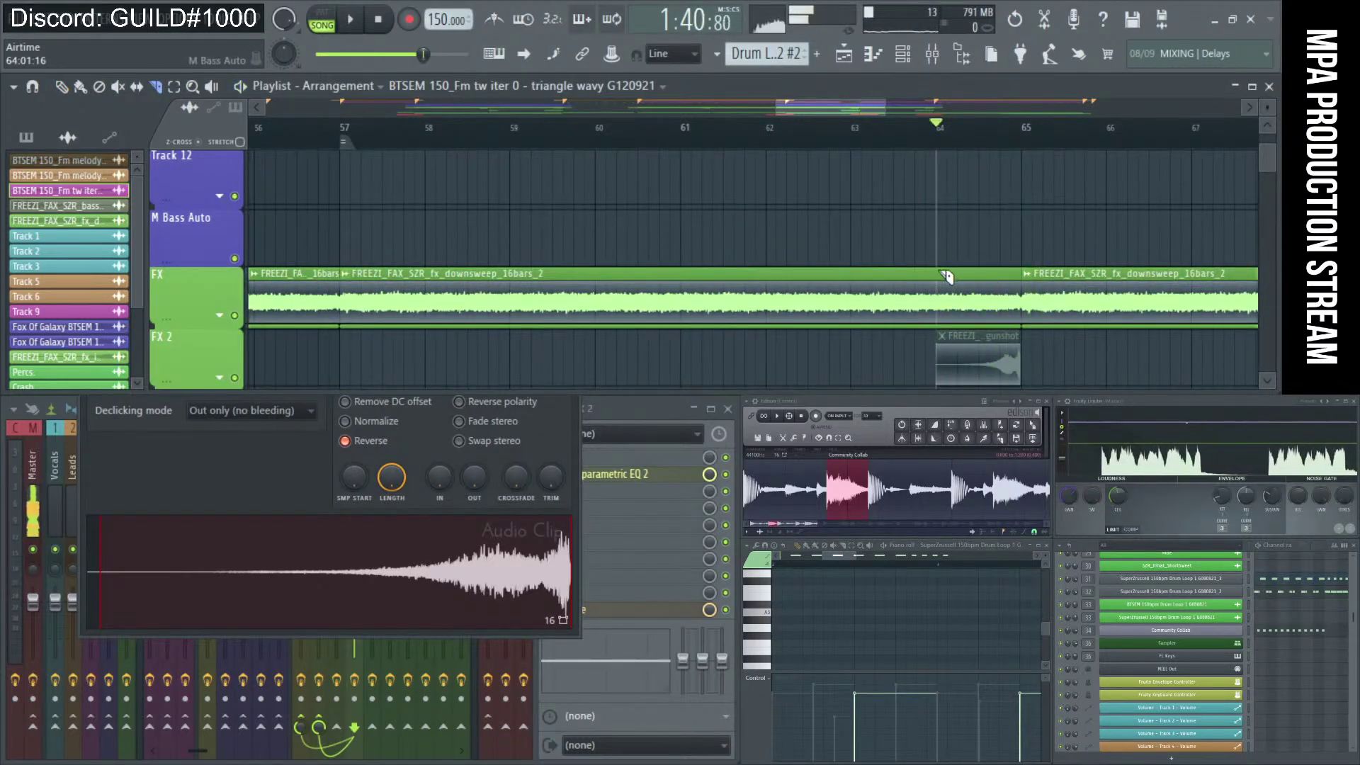
right_click(950, 319)
key(space)
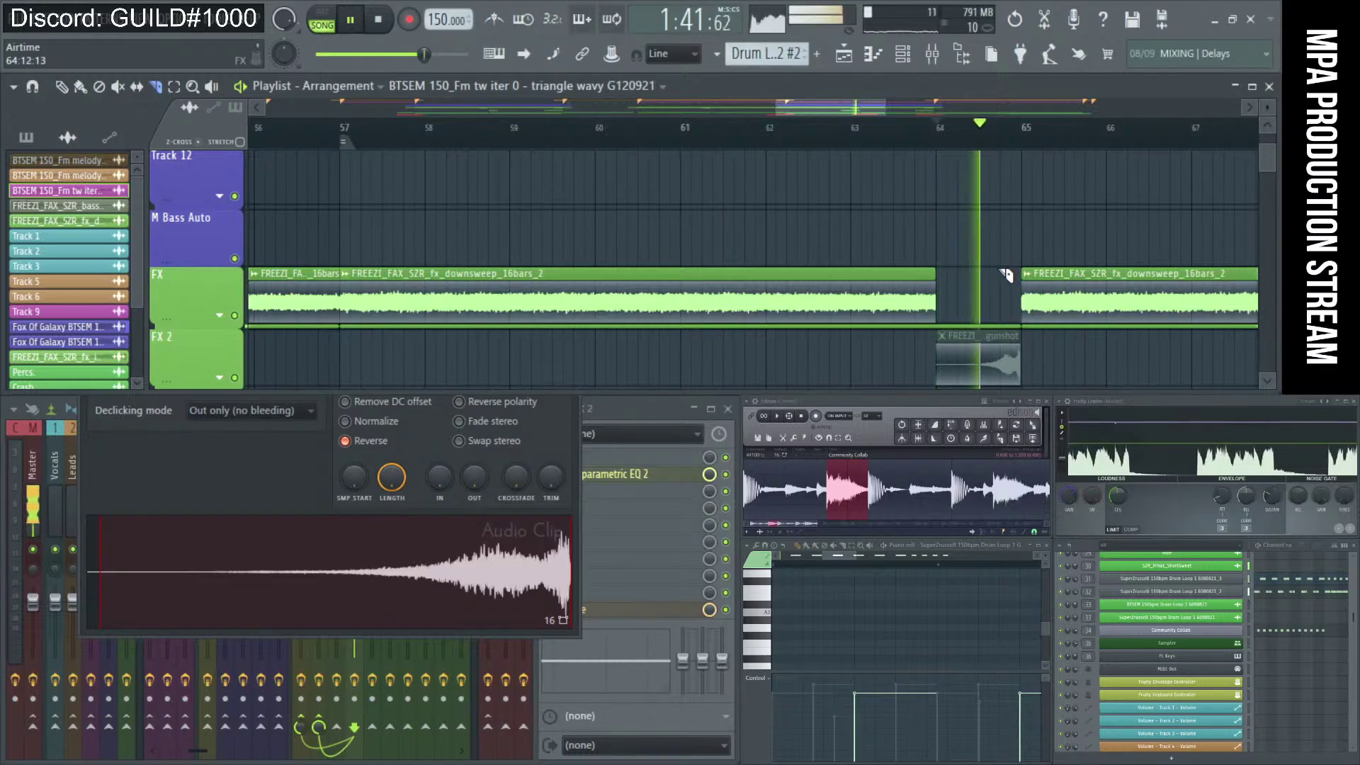
Replay from bar 64, then remove the Hats clips from 64:13 to bar 65 and listen again.
scroll(986, 283, down, 3)
scroll(981, 294, down, 5)
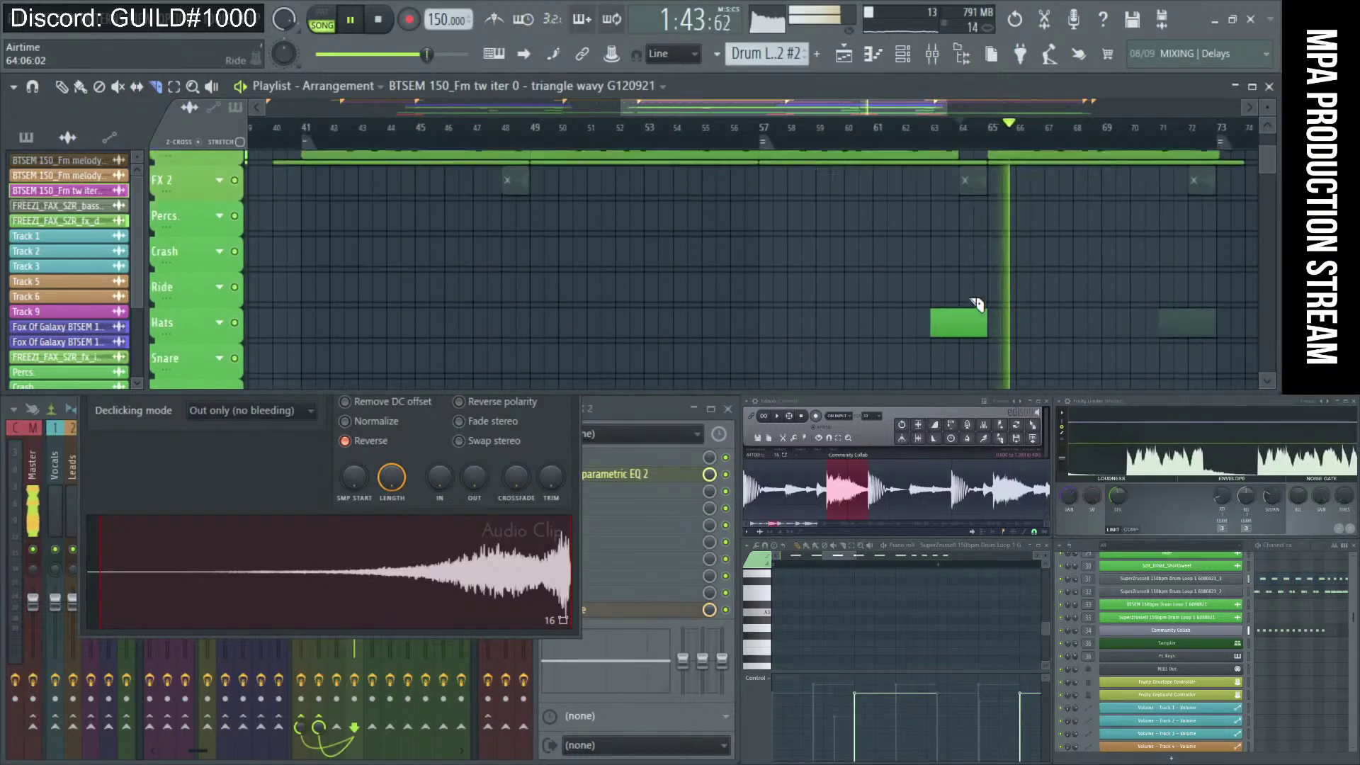
scroll(978, 303, up, 3)
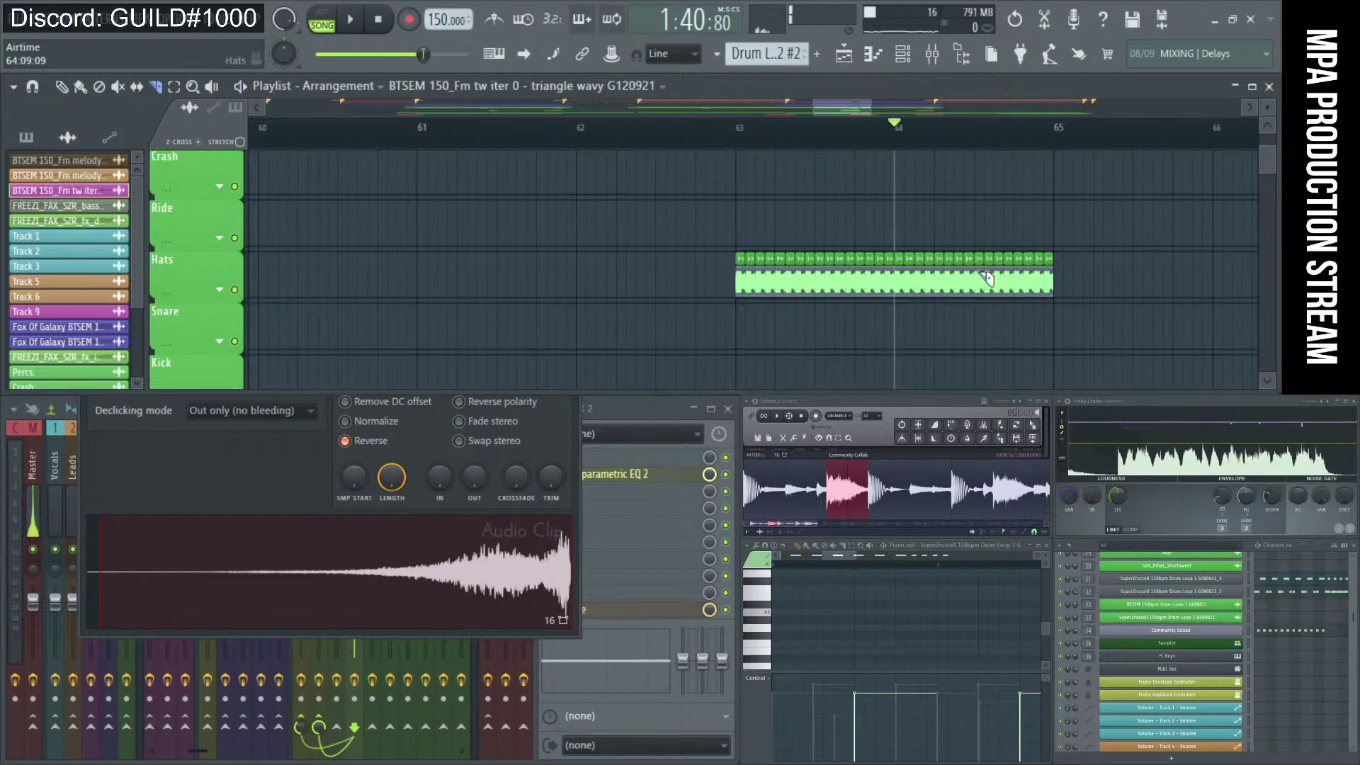
key(space)
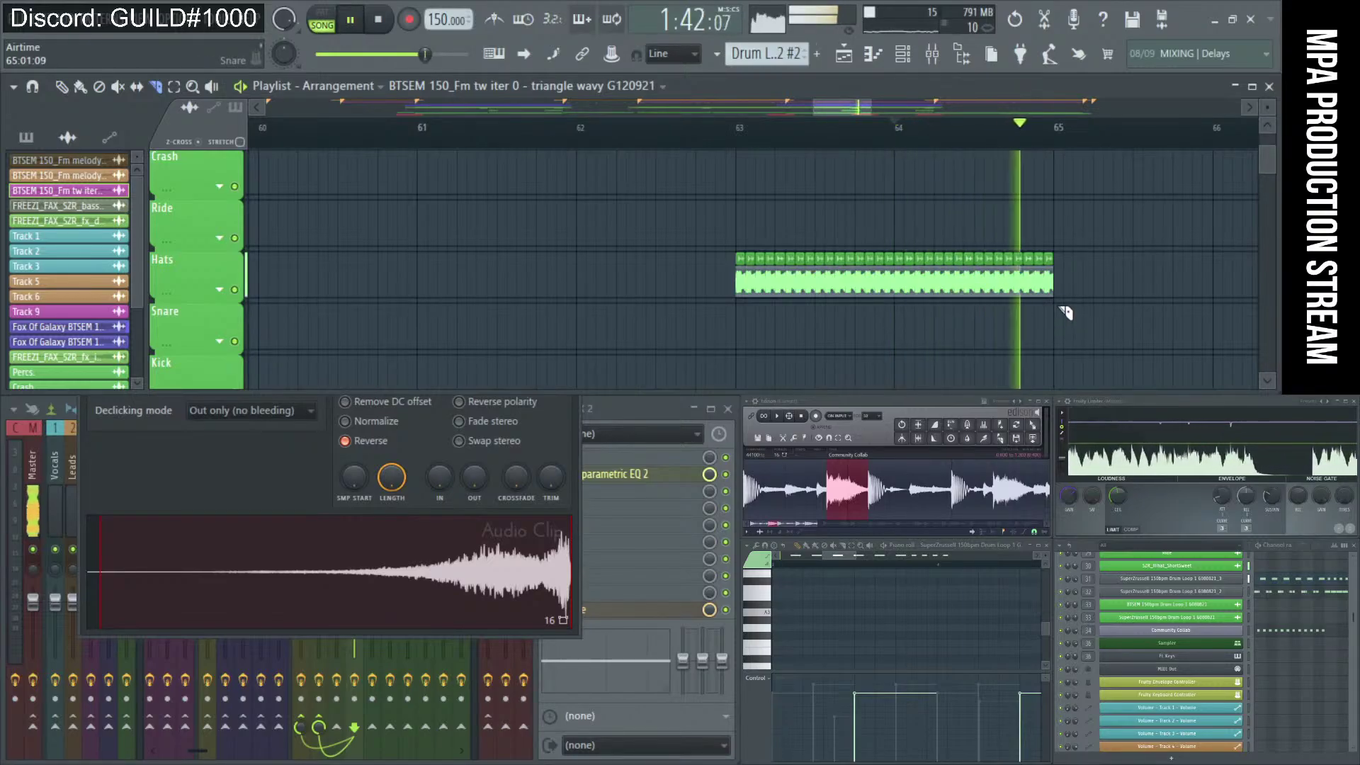
key(space)
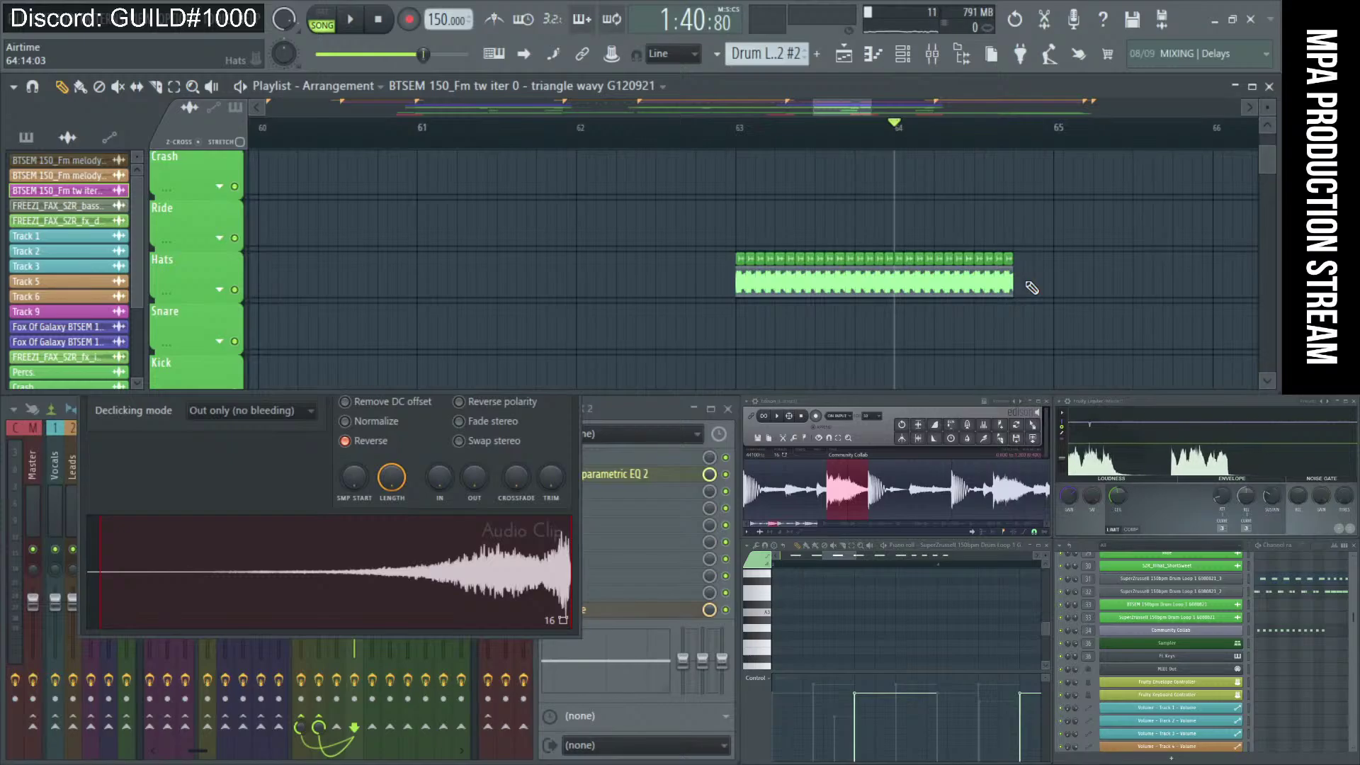
key(space)
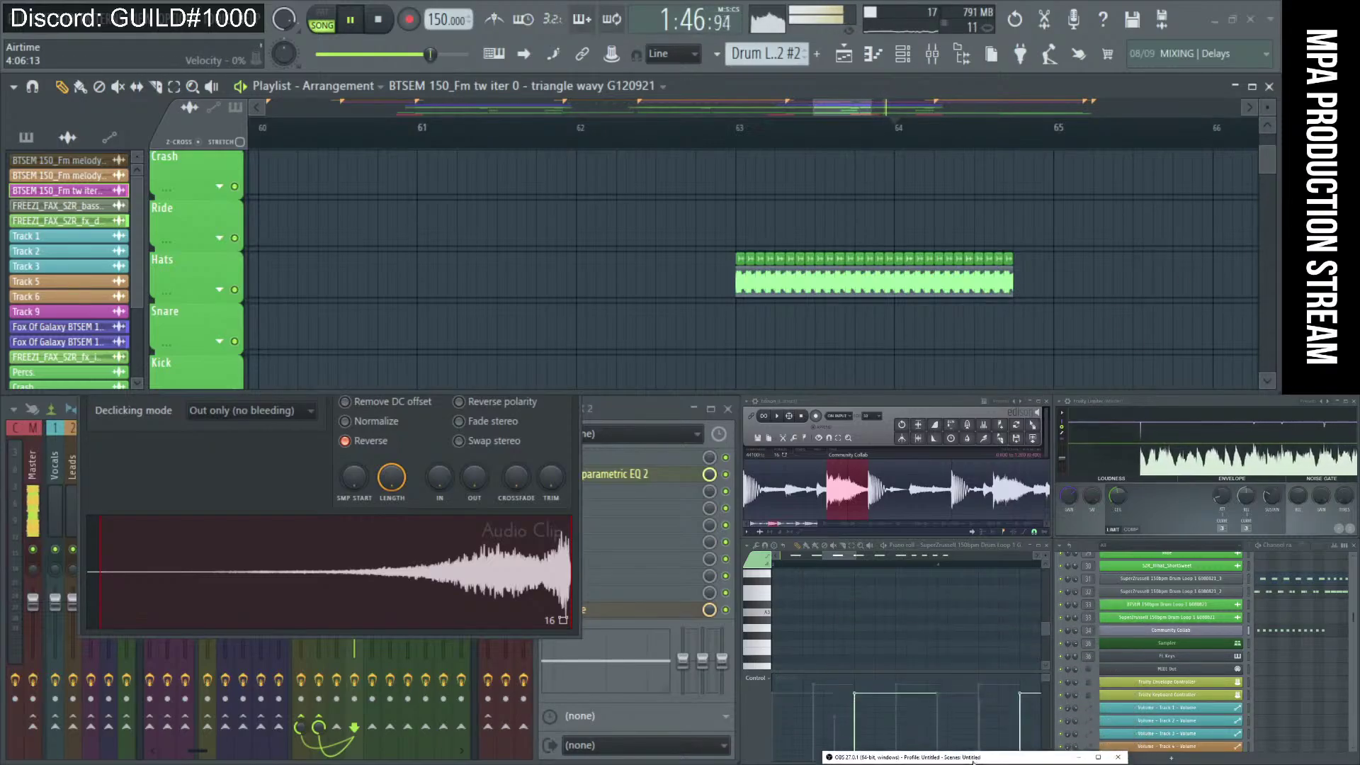
Unmute the impact gunshot clip at bar 64 on the FX 2 track and replay from bar 64.
scroll(1109, 300, up, 1)
scroll(1105, 298, up, 4)
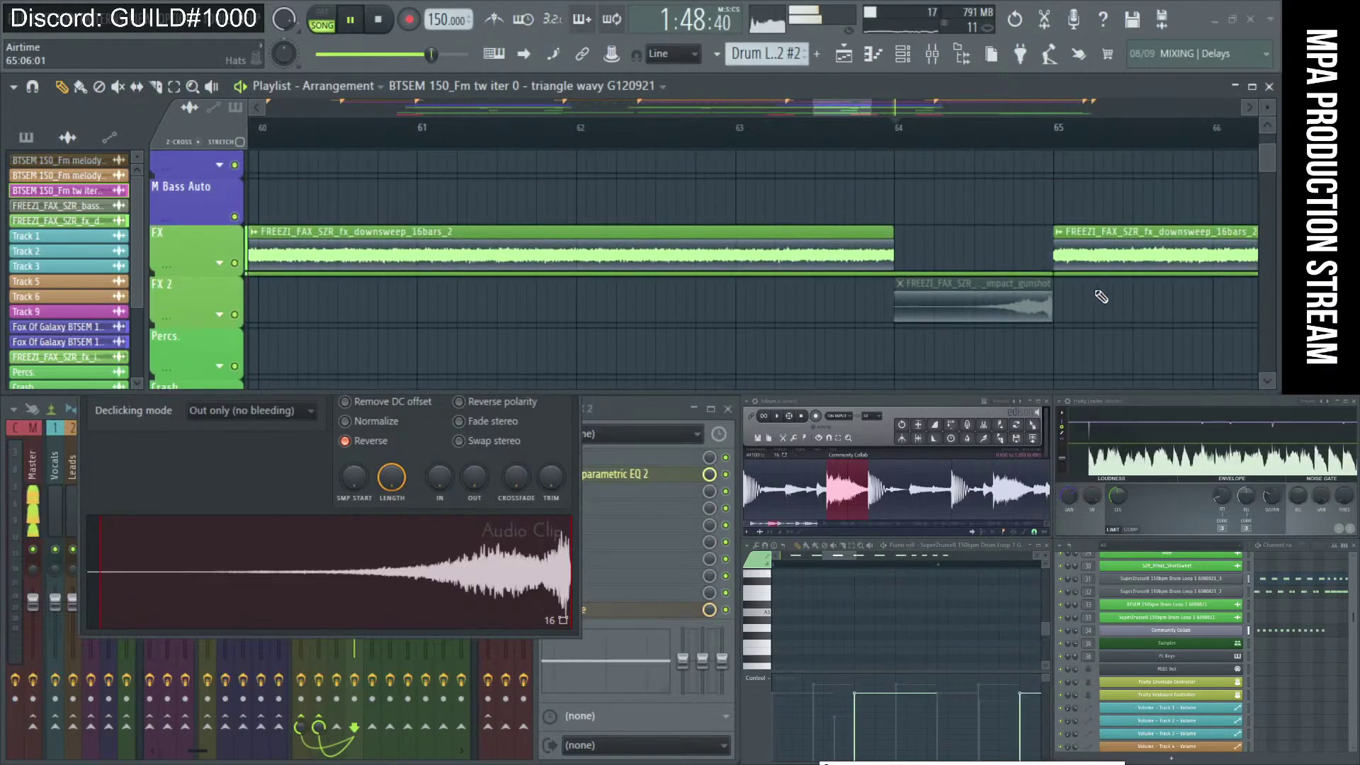
click(1069, 323)
click(899, 128)
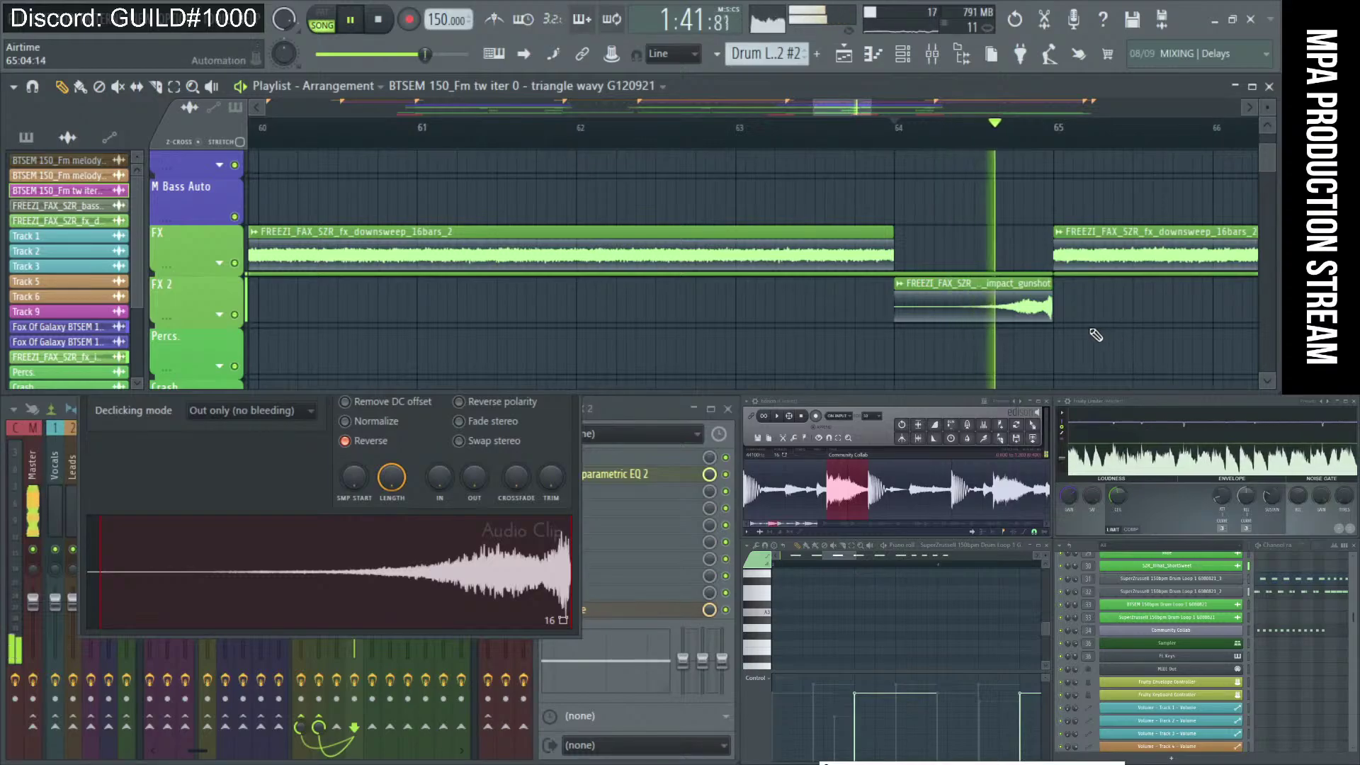
Move the impact gunshot clip on FX 2 to start at 64:01:14, and replay the transition into bar 65.
scroll(1126, 316, up, 4)
key(space)
drag(932, 303, 980, 306)
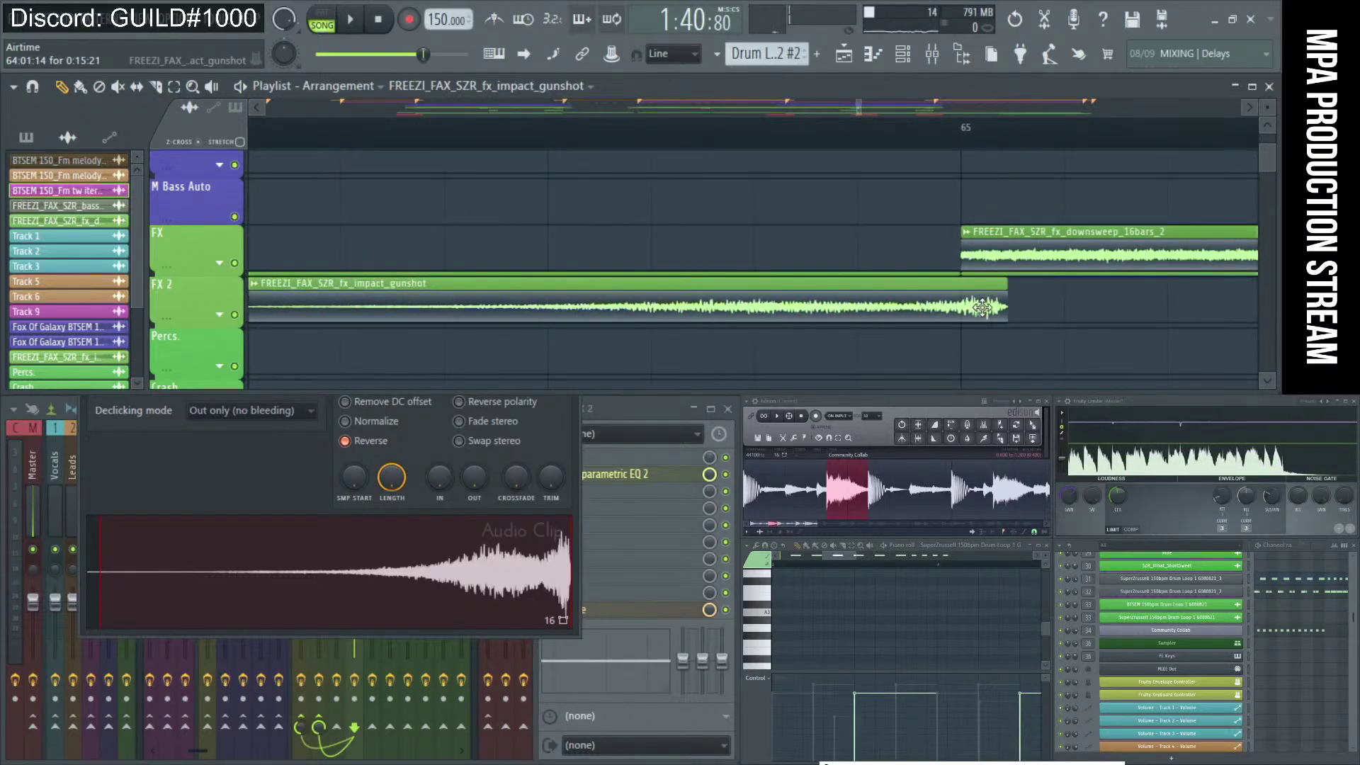
key(space)
key(space)
scroll(910, 296, down, 3)
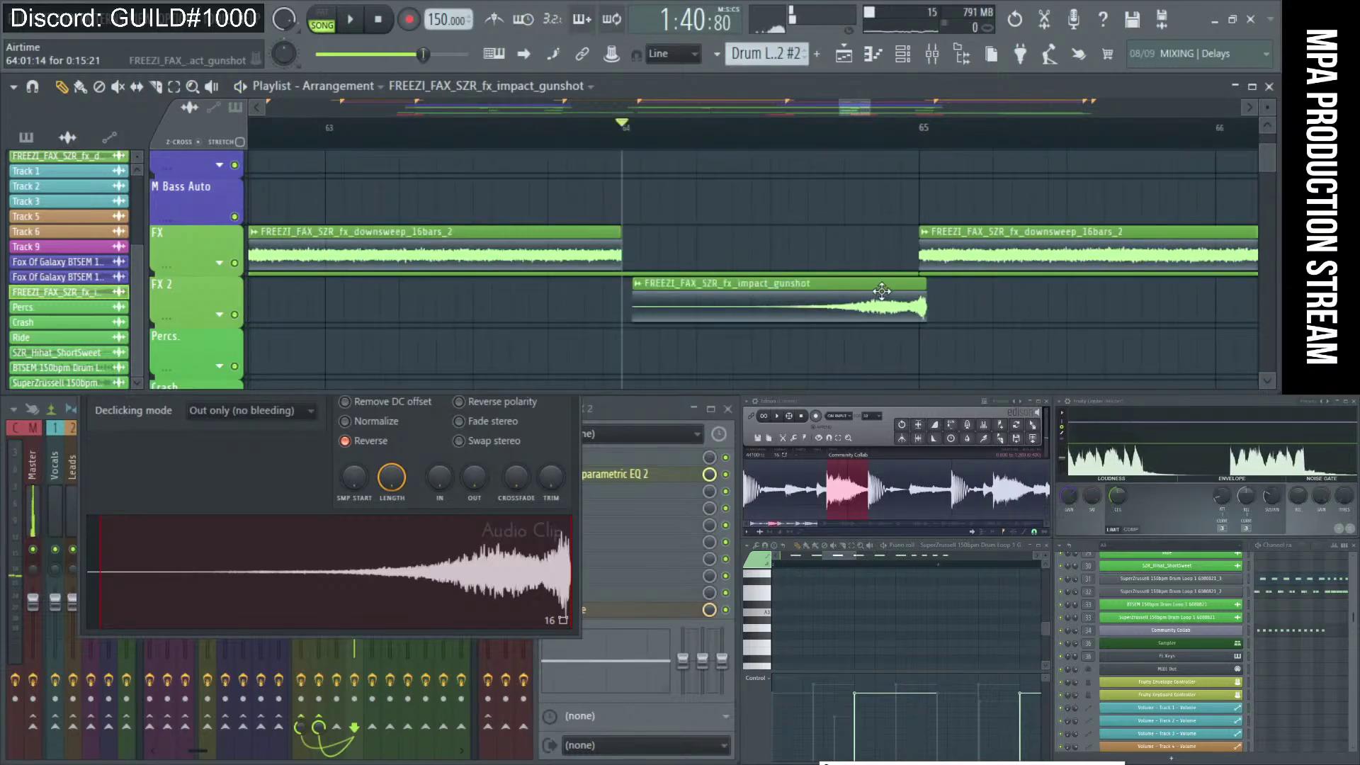
scroll(880, 290, up, 4)
key(space)
key(space)
key(space)
key(space)
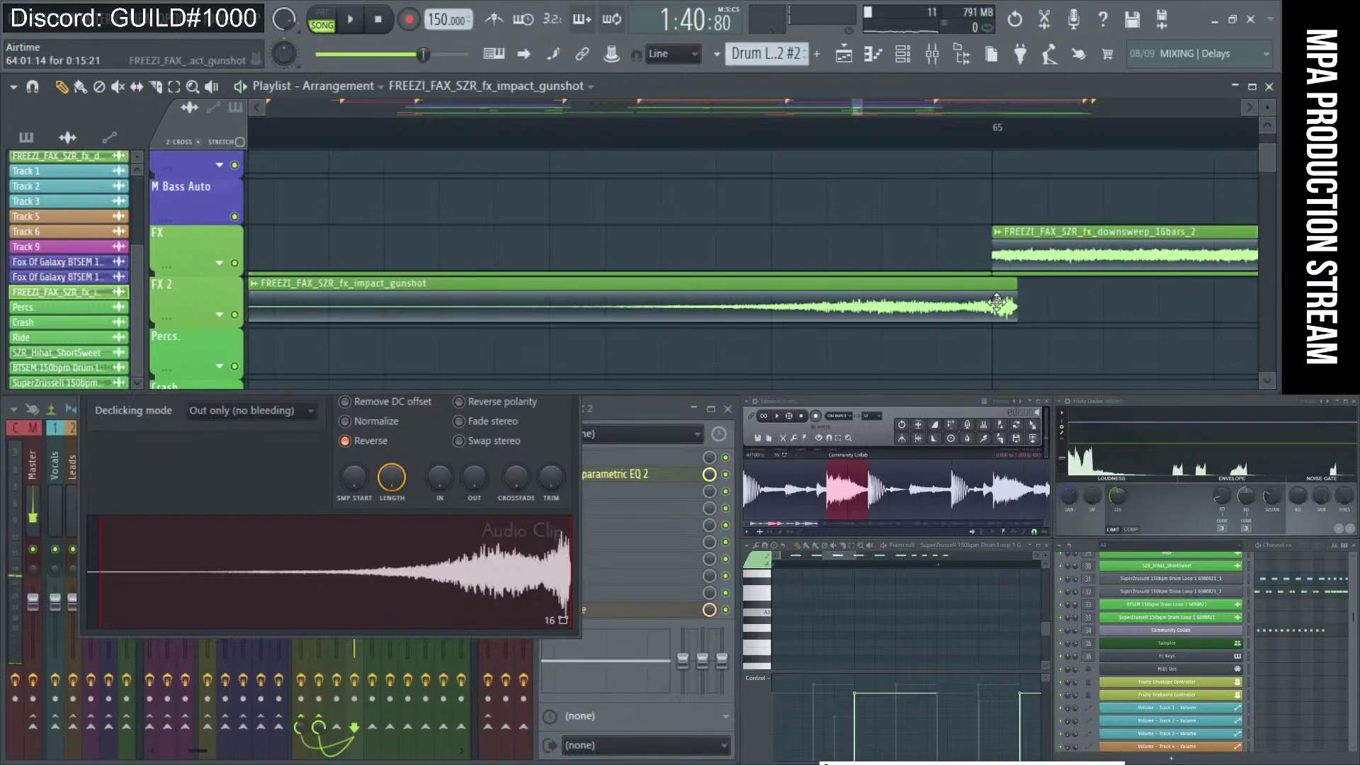
Try starting the impact gunshot clip on FX 2 at 63:16:14 and at 64:01:04, replaying each position, and undo these moves.
drag(982, 308, 926, 307)
key(space)
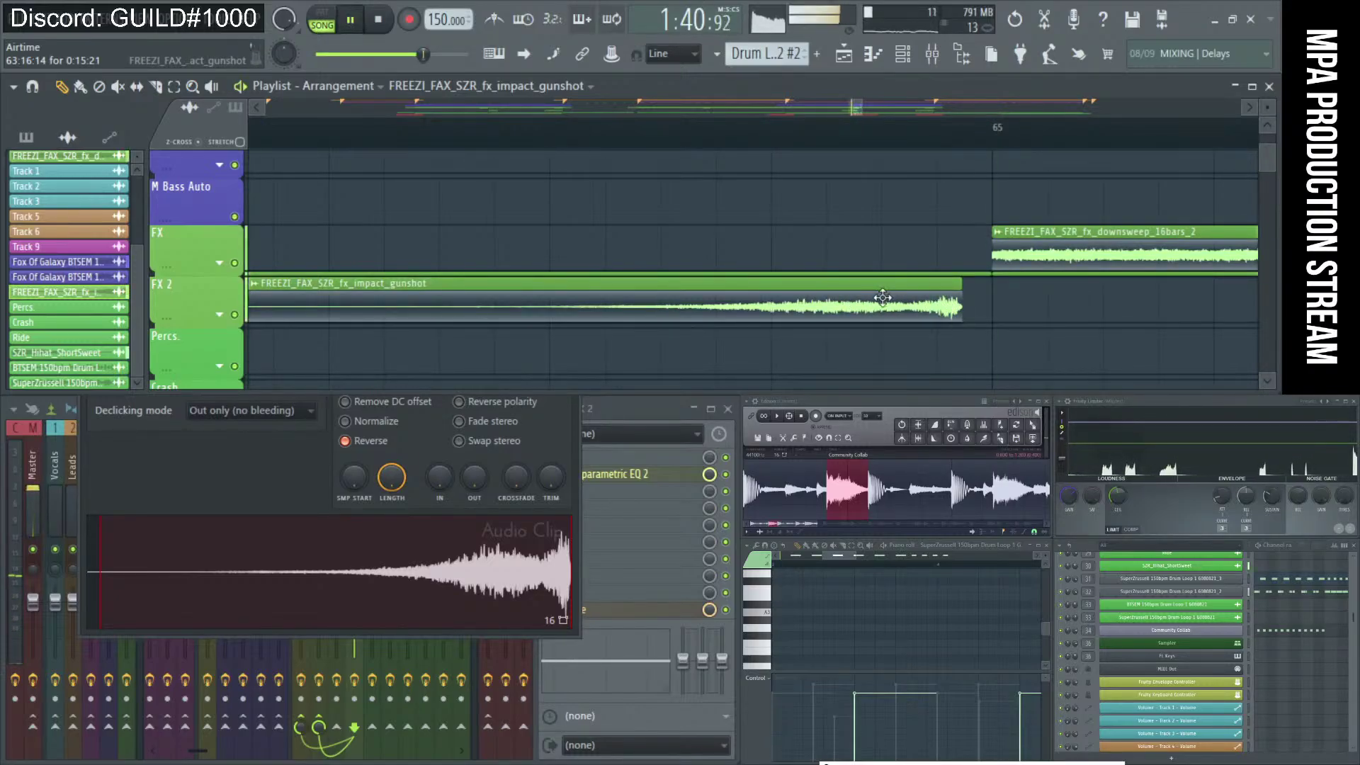
key(space)
drag(962, 307, 993, 307)
key(space)
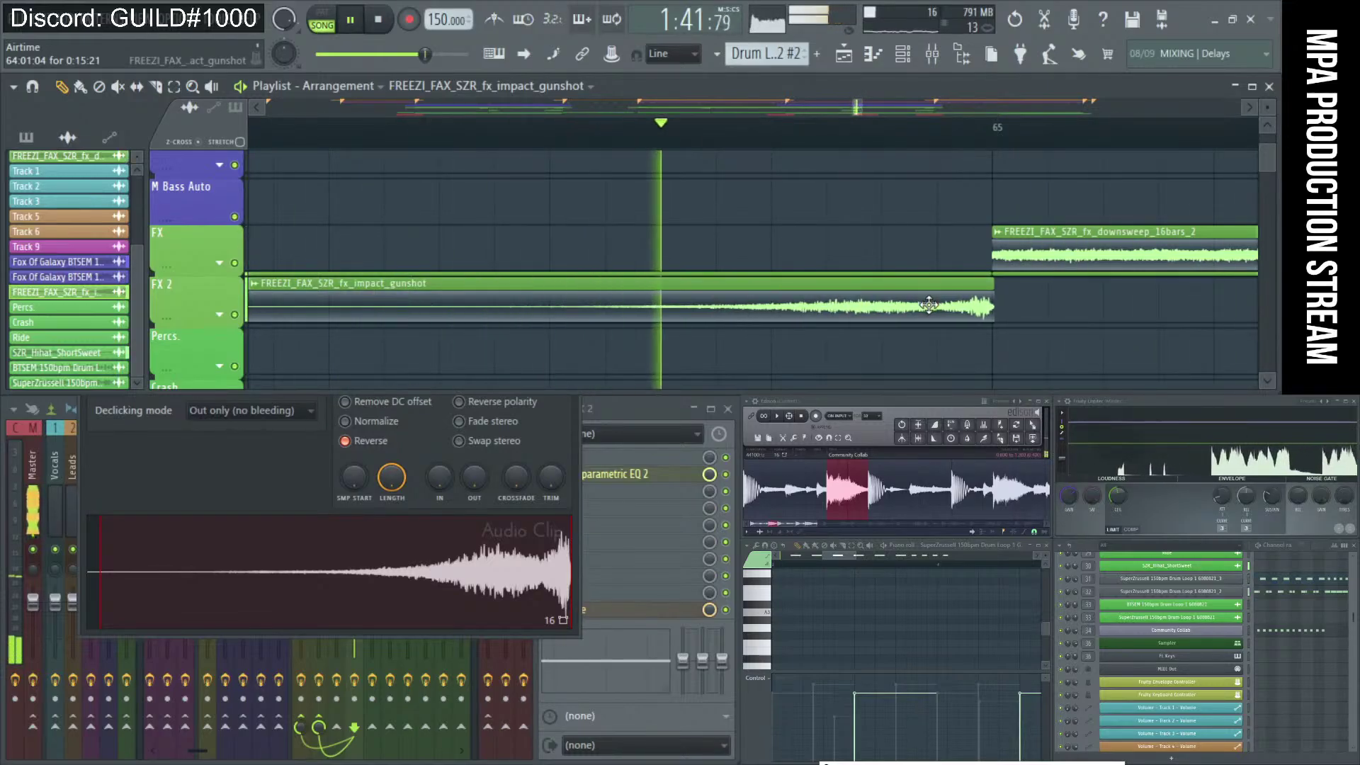
key(ctrl+z)
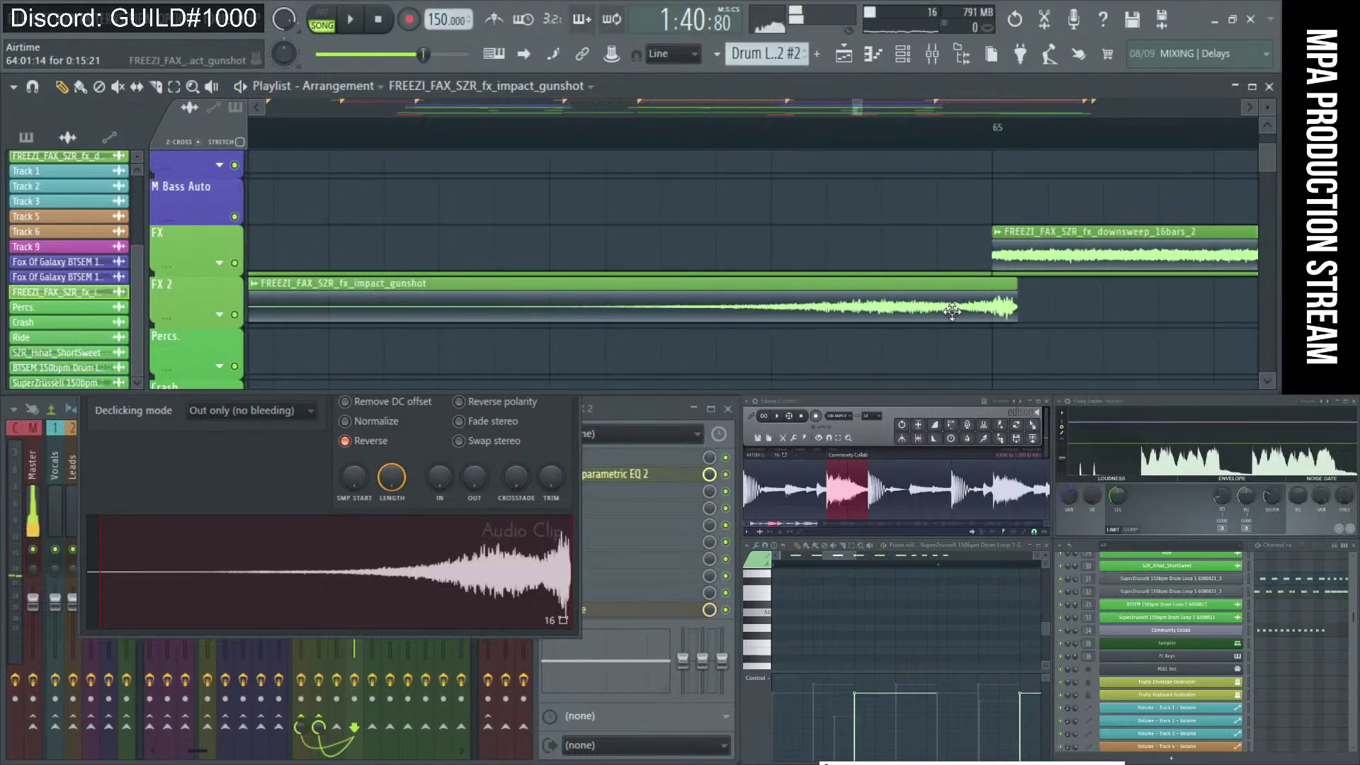
key(space)
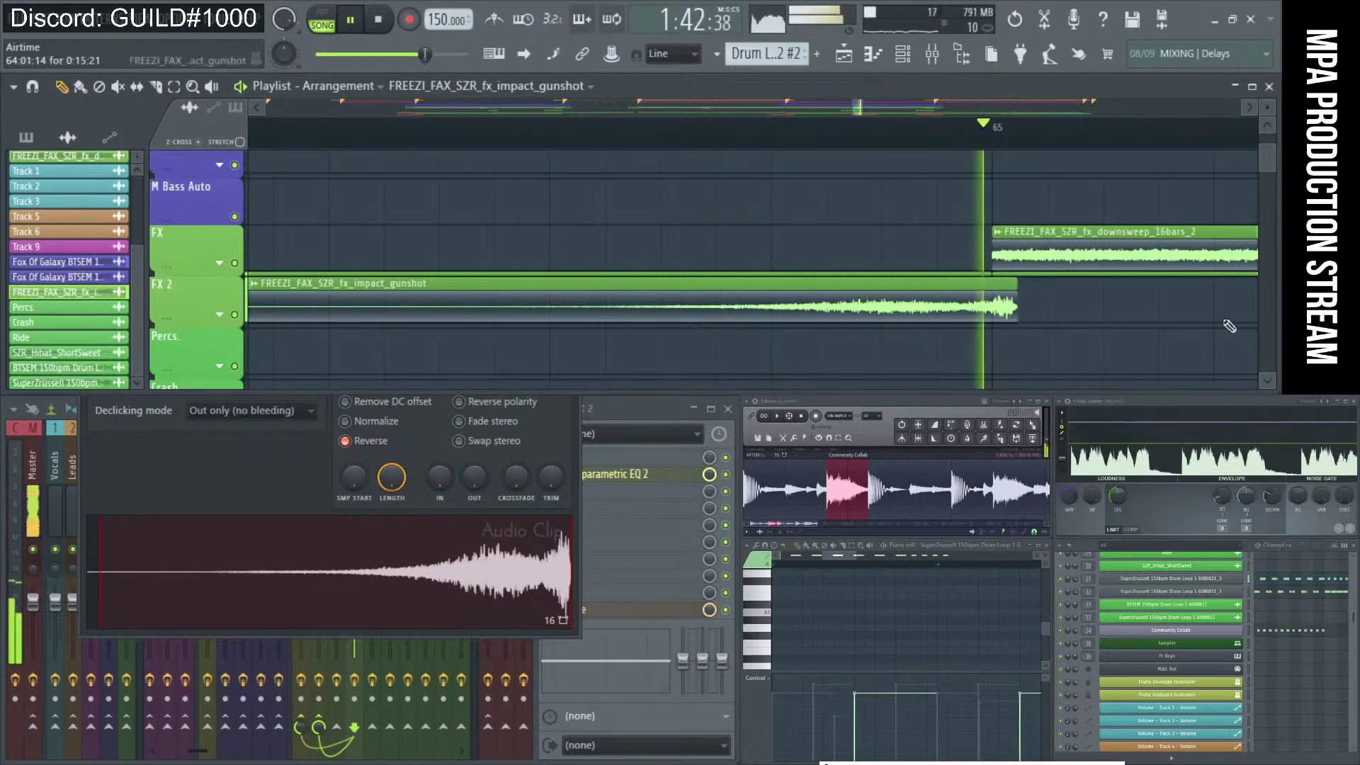
Nudge the impact gunshot clip on FX 2 later so its tail ends slightly past bar 65.
drag(974, 308, 1003, 318)
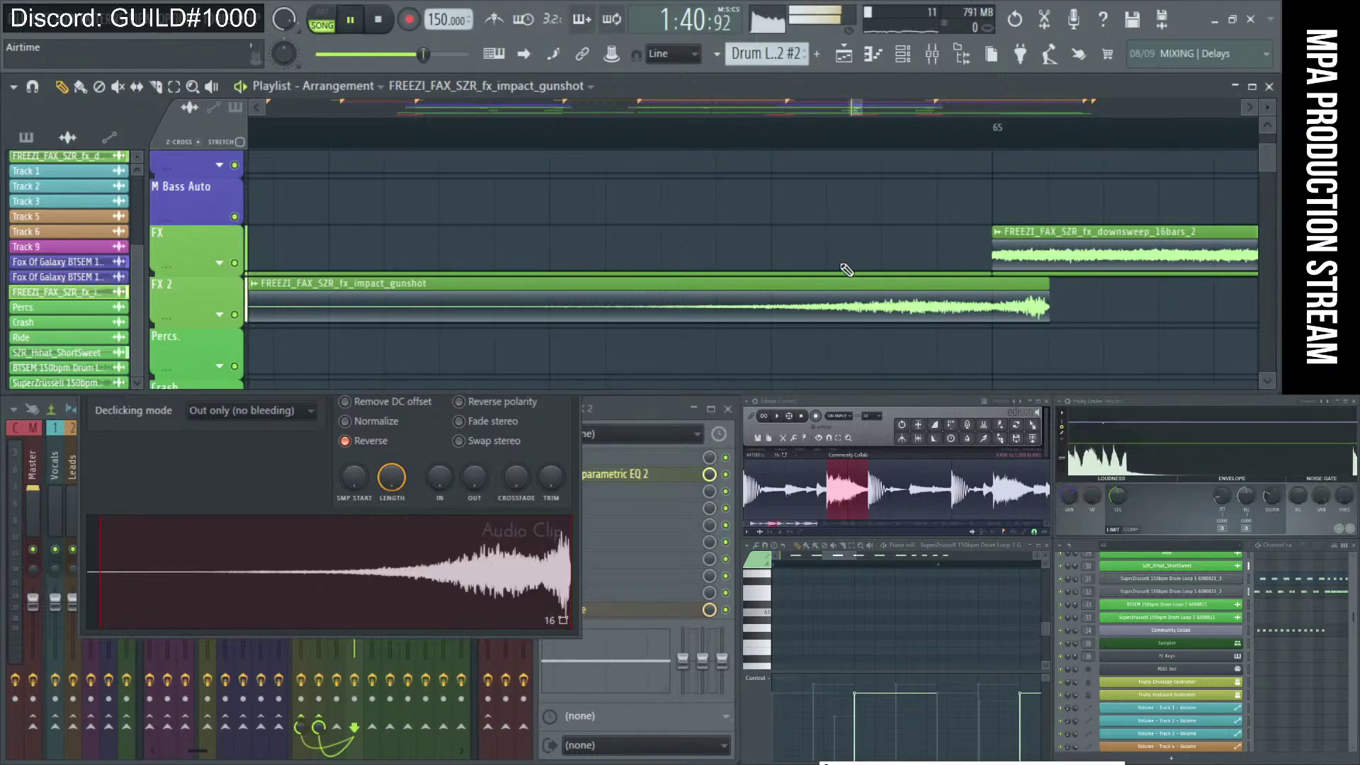
key(space)
mouse_move(1027, 306)
mouse_down()
mouse_move(977, 307)
mouse_move(1008, 306)
mouse_up()
Close the impact gunshot's channel settings and mute the Vocals, Leads, Chords and Bass mixer tracks.
click(241, 475)
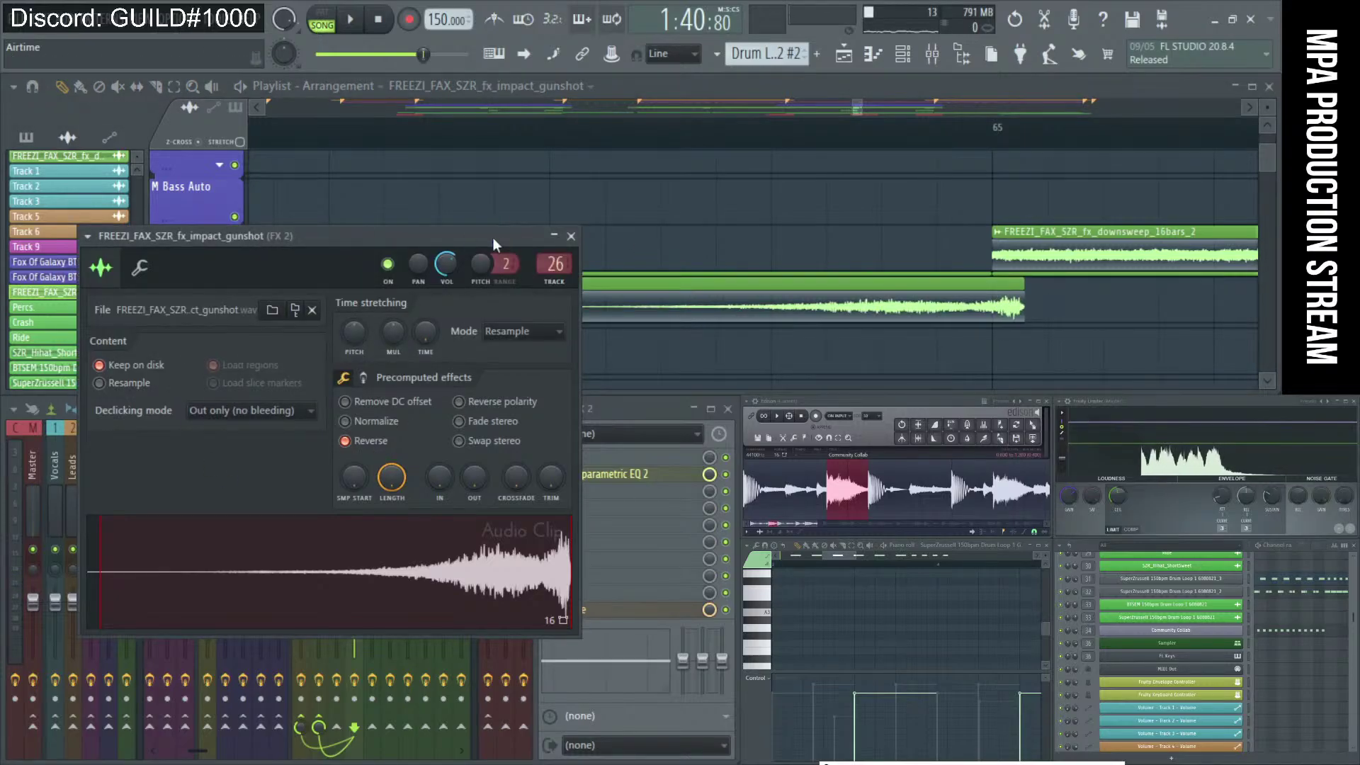
click(571, 236)
drag(57, 551, 74, 551)
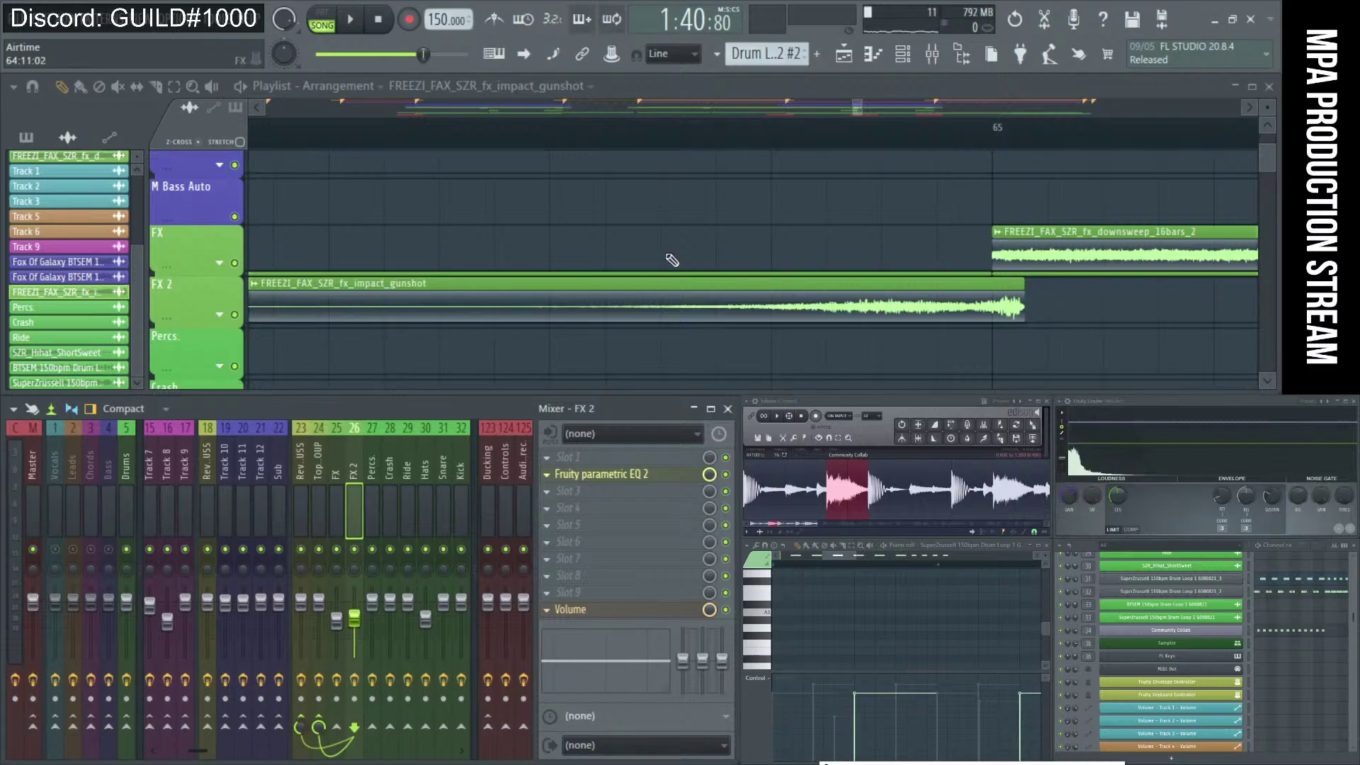
Replay the transition into bar 65 from bars 64 and 63 with the vocals, leads, chords and bass muted.
key(space)
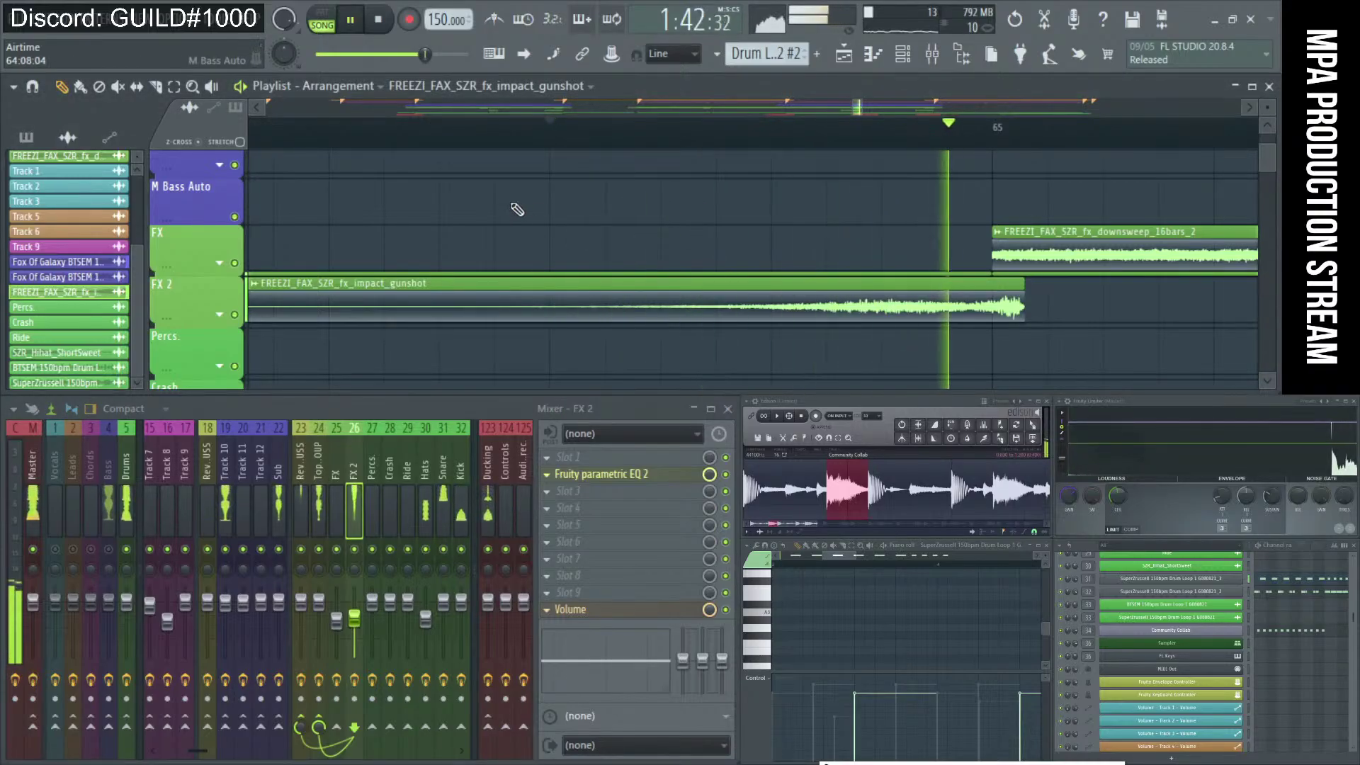
key(space)
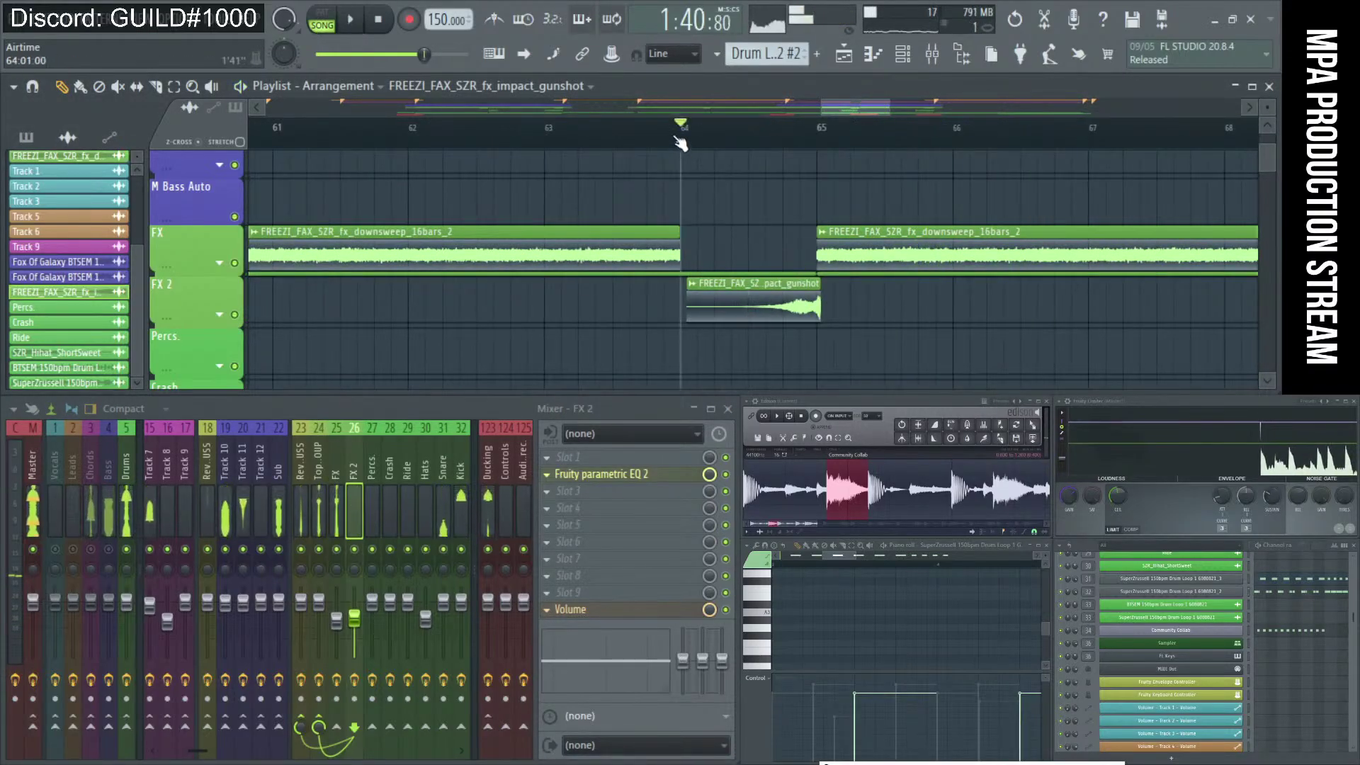
click(551, 129)
key(space)
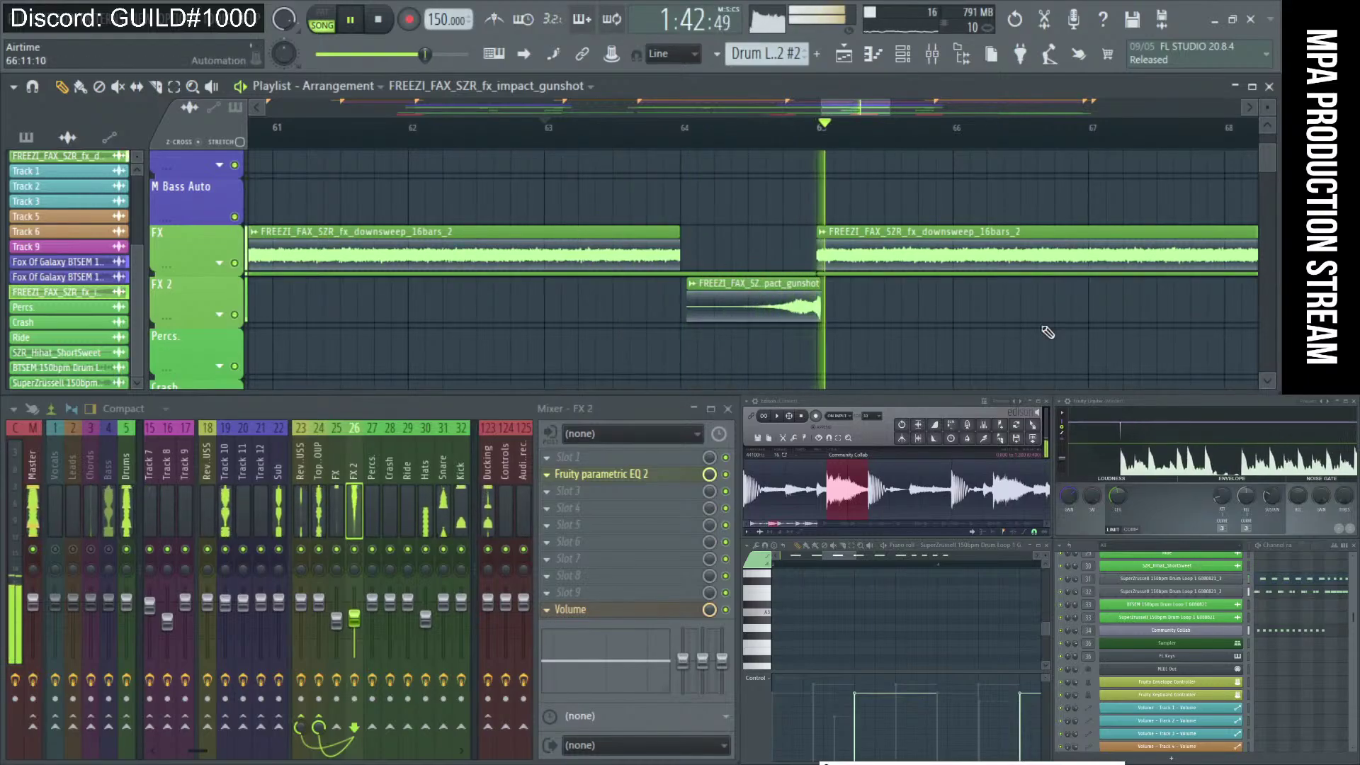
Replace the muted impact gunshot clip on FX 2 before bar 73 with an active one starting at 72:01:17.
scroll(1017, 326, down, 5)
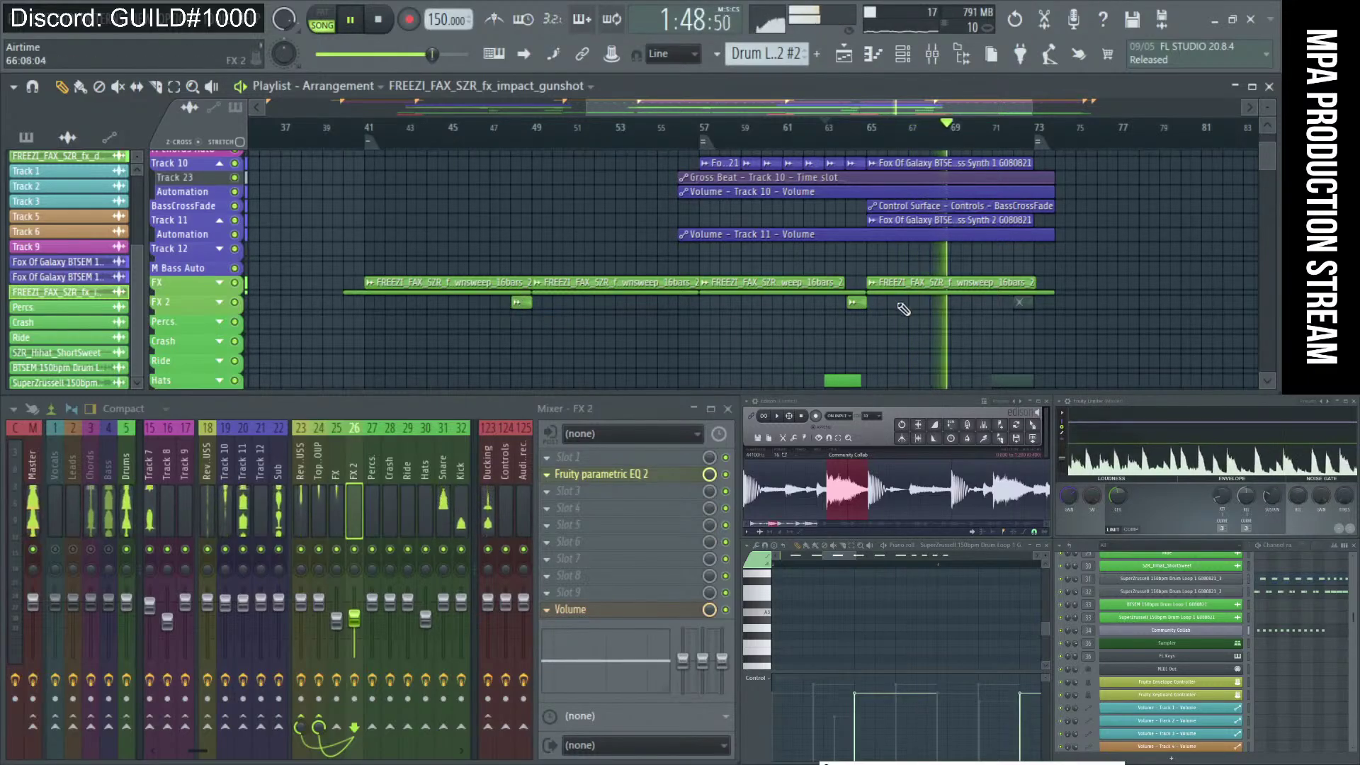
right_click(1020, 303)
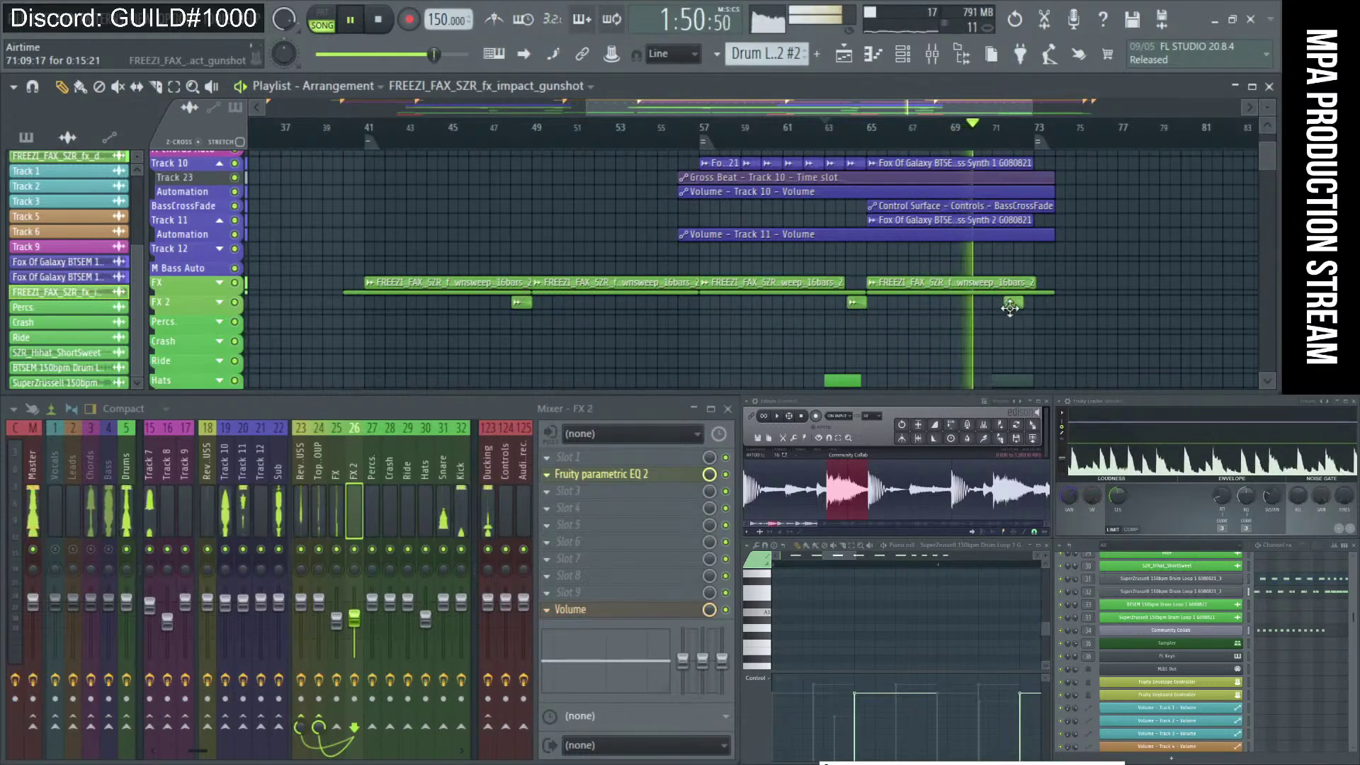
scroll(974, 332, down, 3)
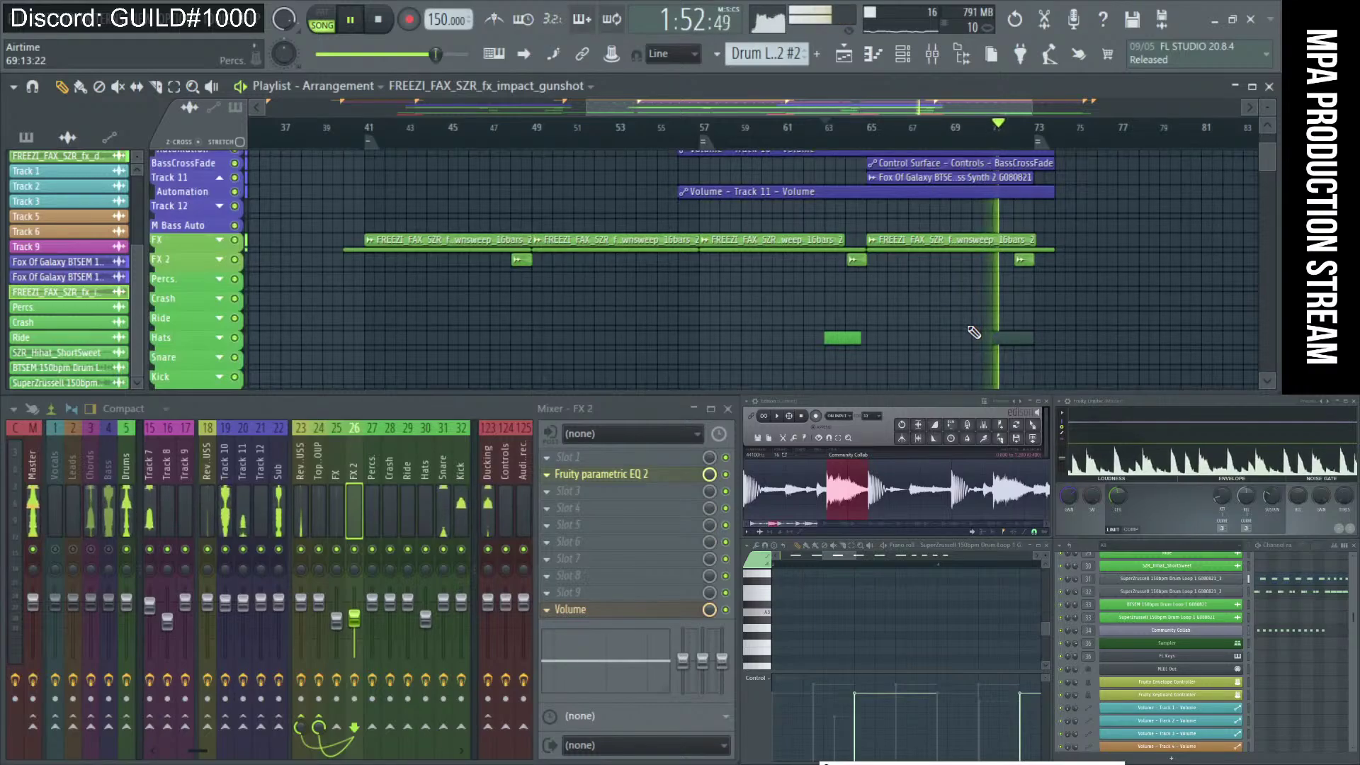
Unmute the Vocals, Leads, Chords and Bass mixer tracks and replay the song from bar 63.
key(space)
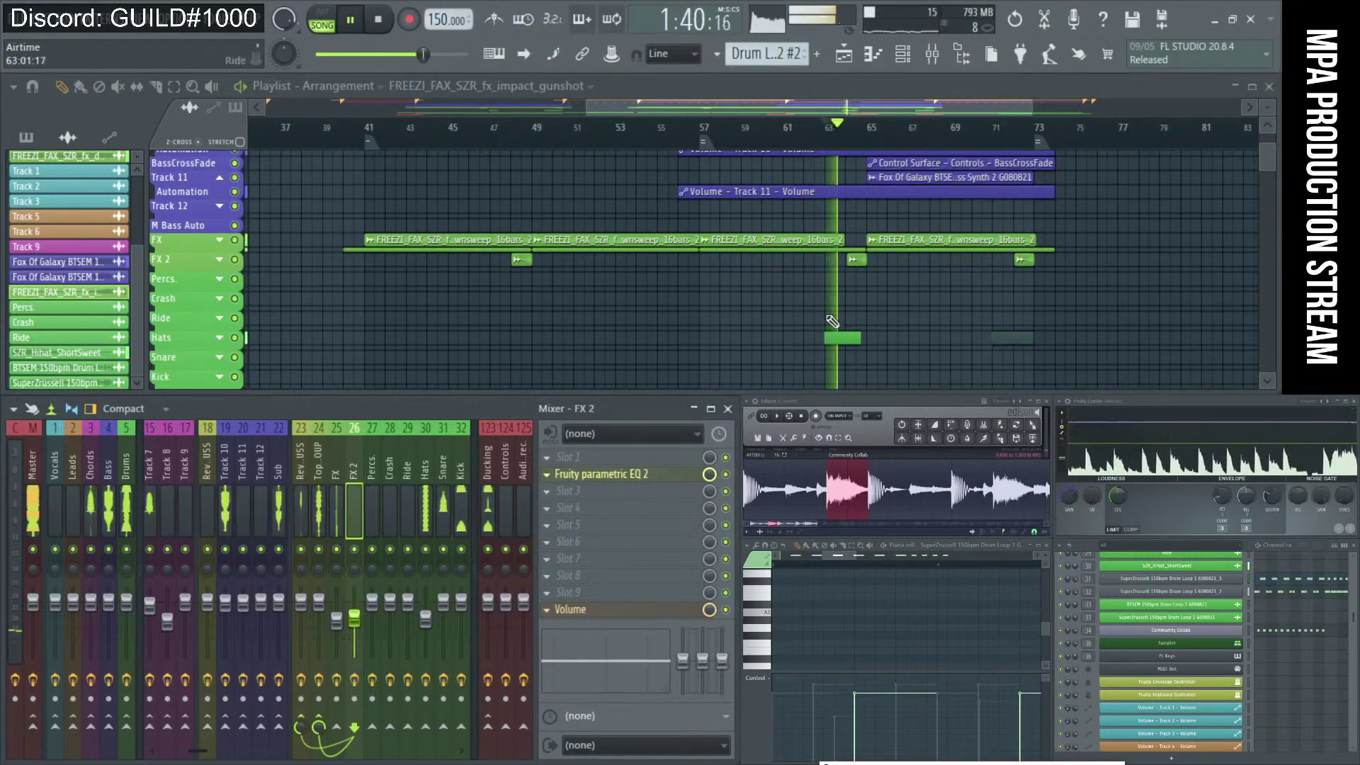
ctrl+right_click(831, 260)
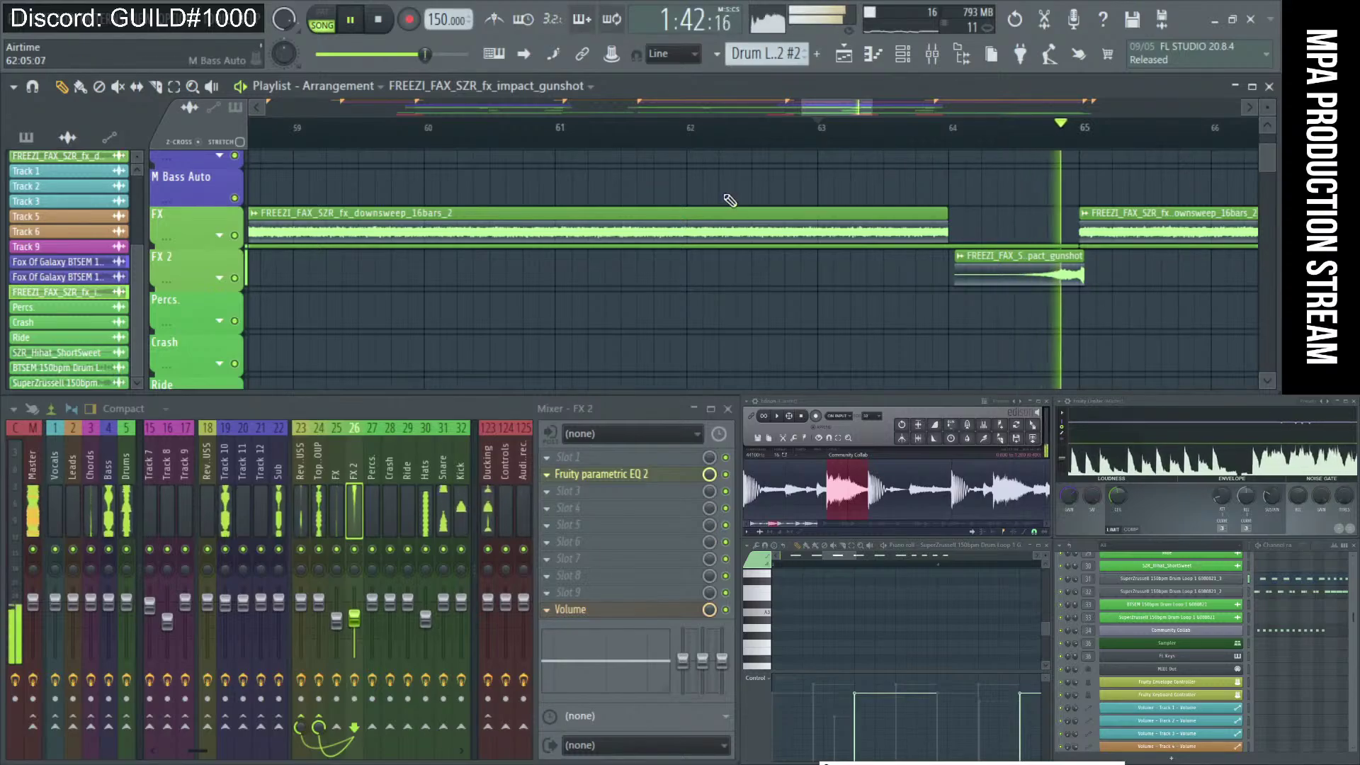
ctrl+right_click(821, 284)
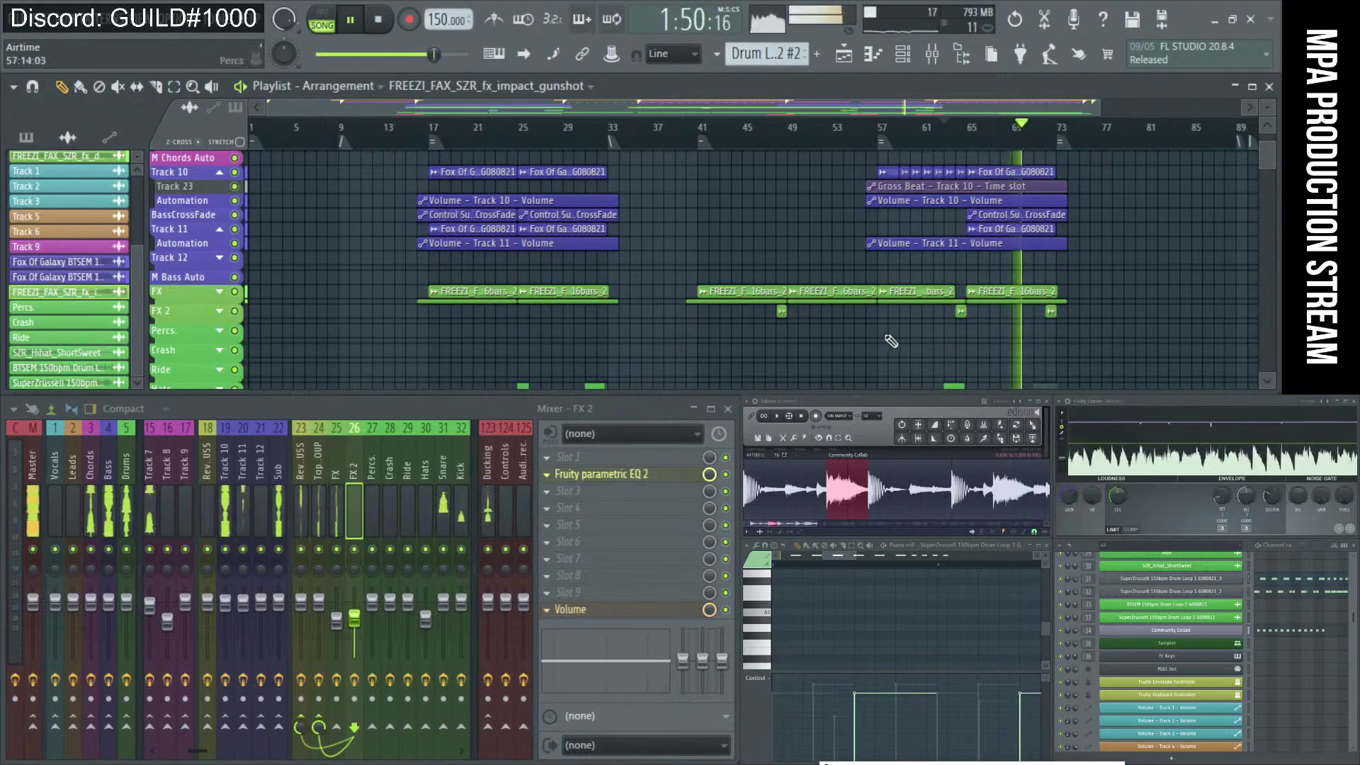
Copy the impact gunshot clips at bars 64 and 72 on FX 2 to bars 24 and 32.
drag(957, 327, 1070, 328)
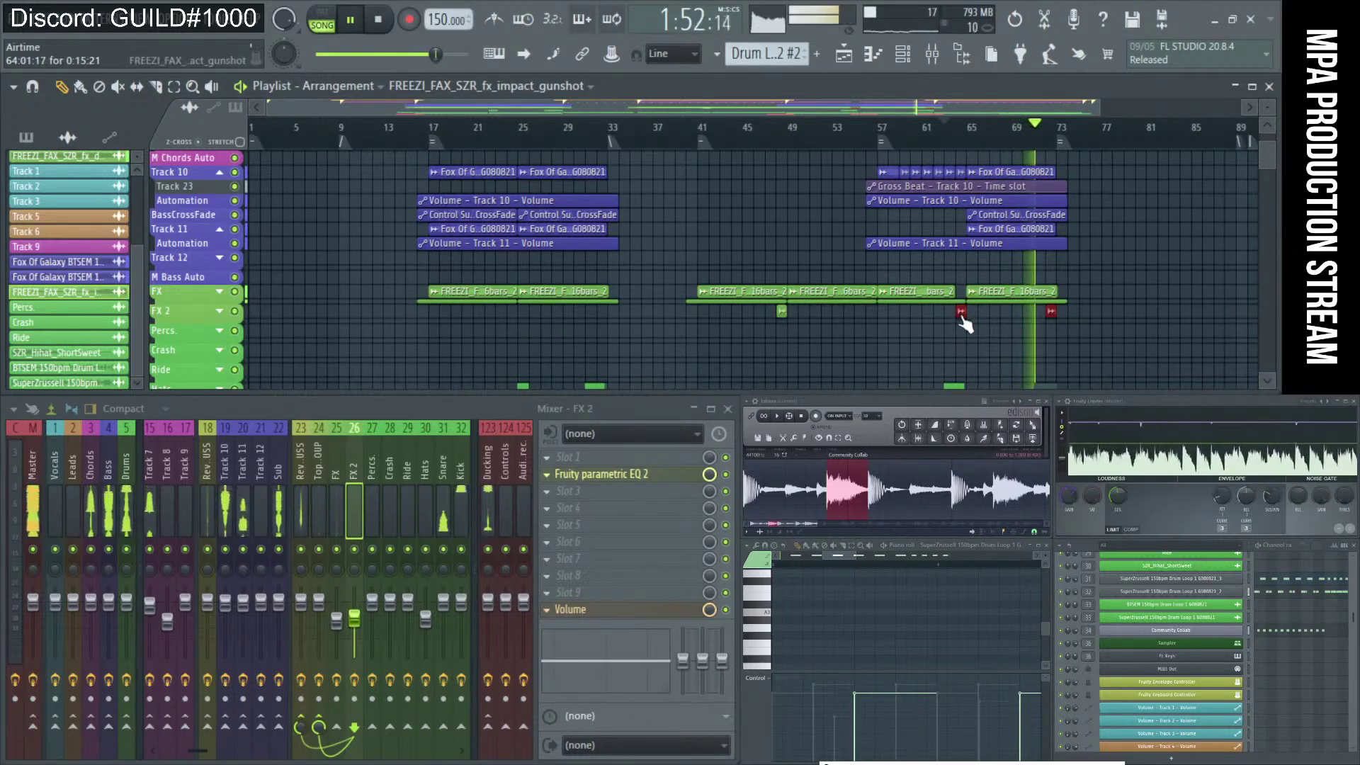
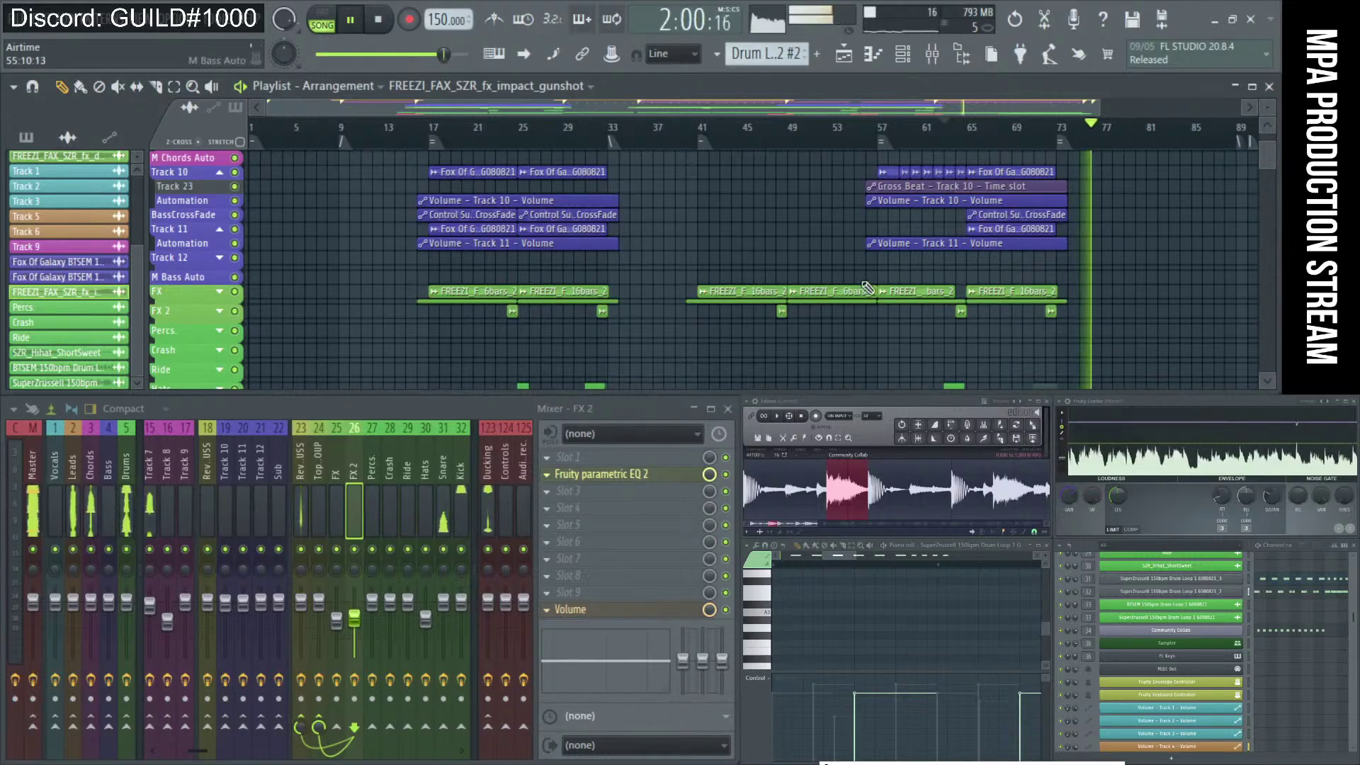
key(space)
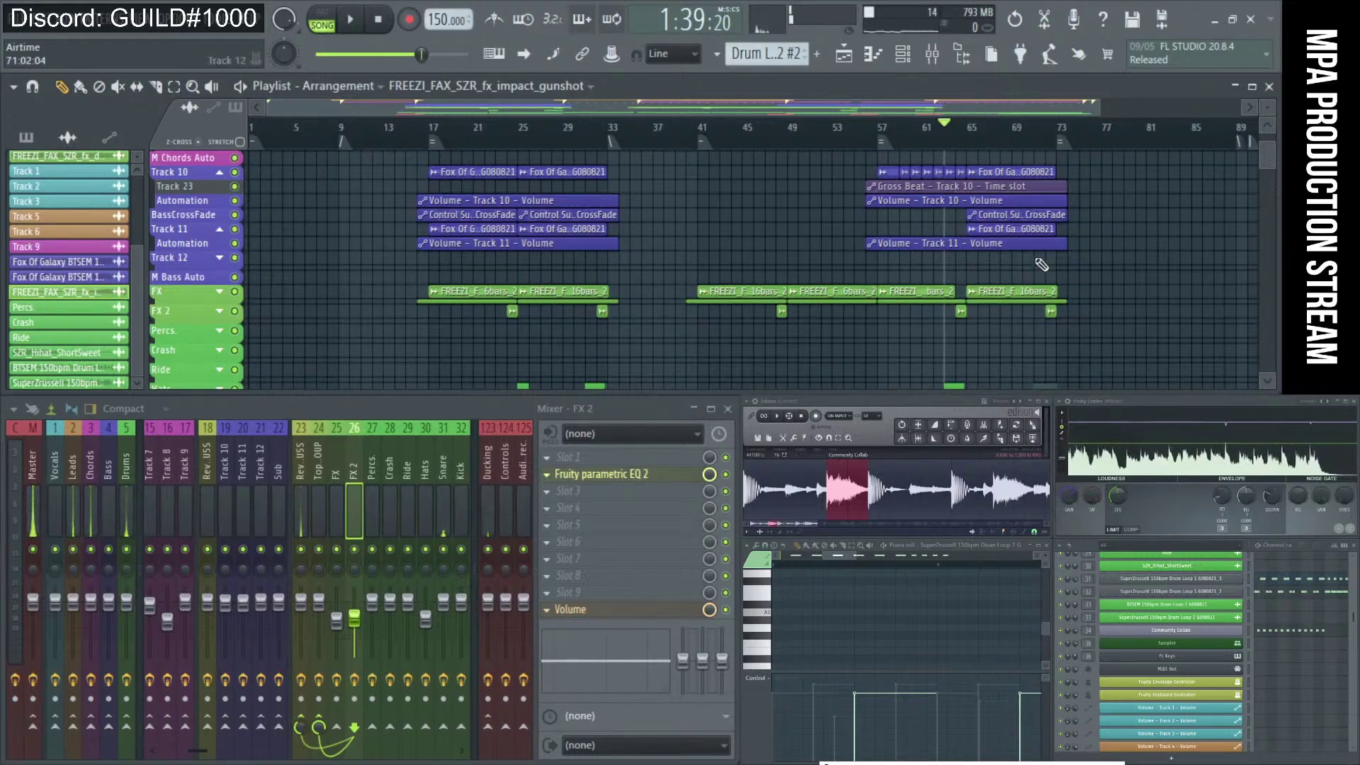
Shorten the Drum Loop 2 clip so it ends about a quarter bar before bar 73.
scroll(1041, 264, up, 5)
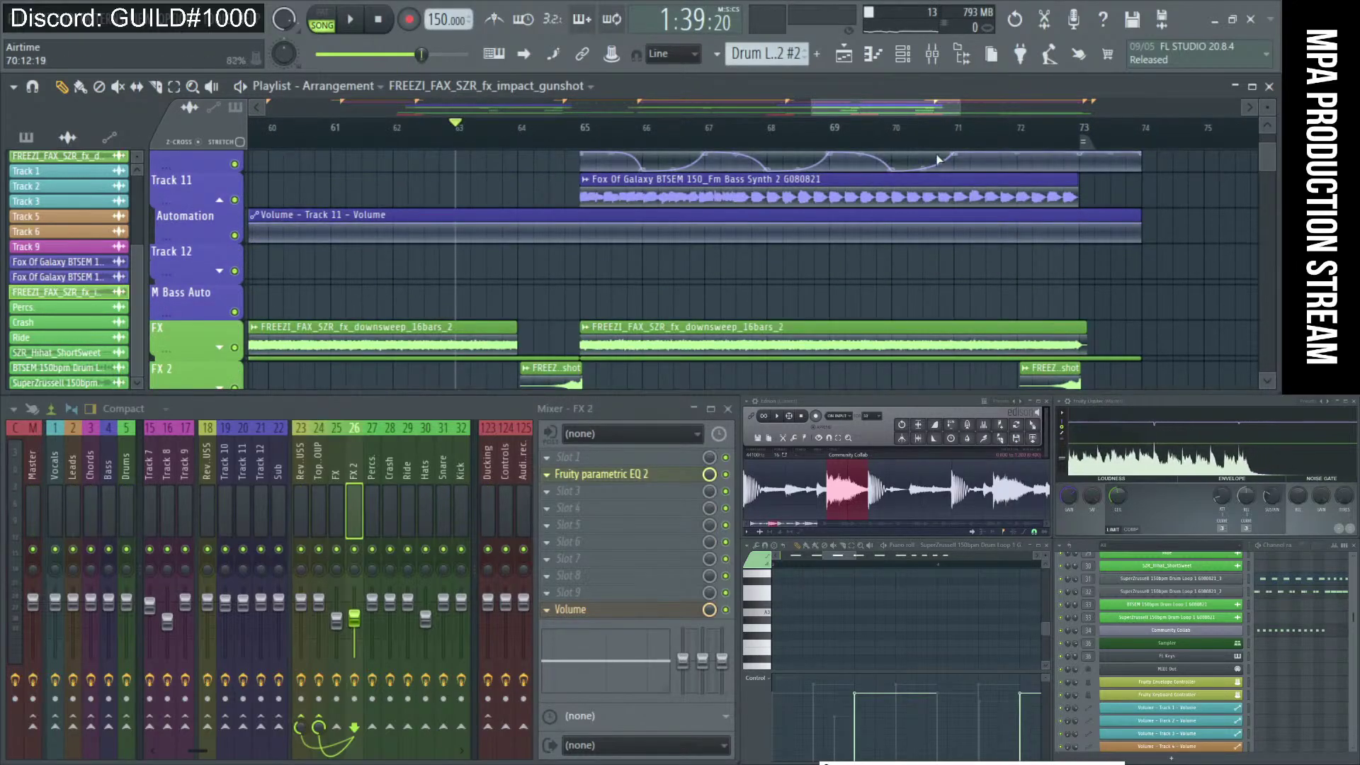
key(space)
scroll(1076, 284, down, 5)
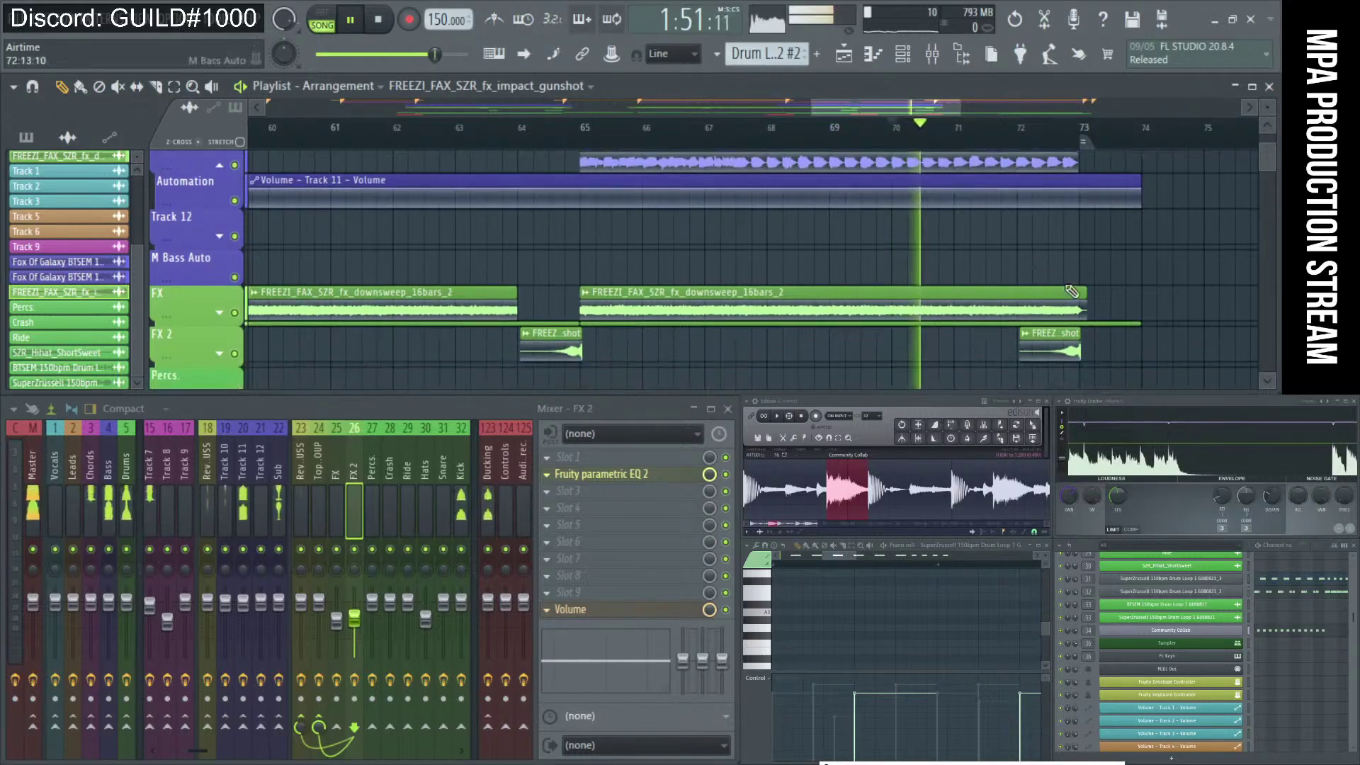
scroll(1076, 284, down, 8)
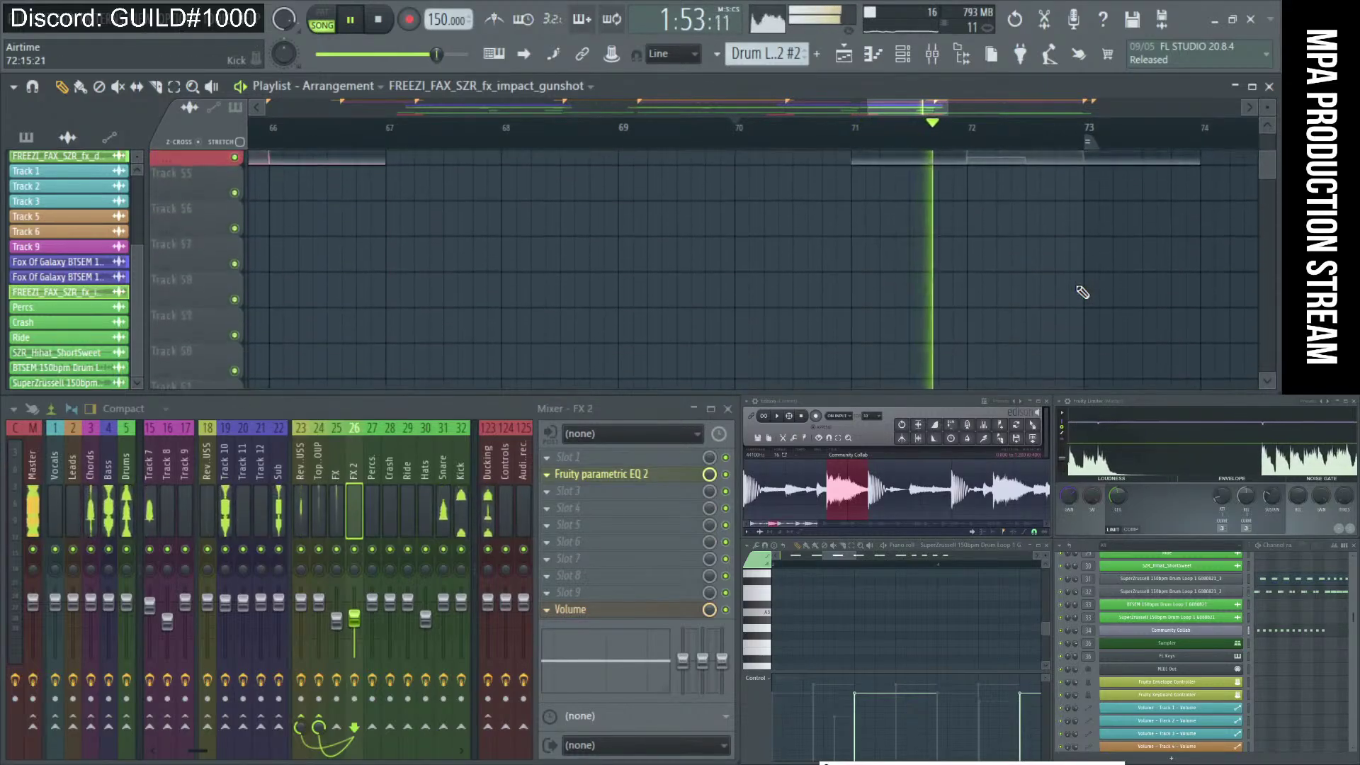
key(space)
scroll(1028, 270, up, 4)
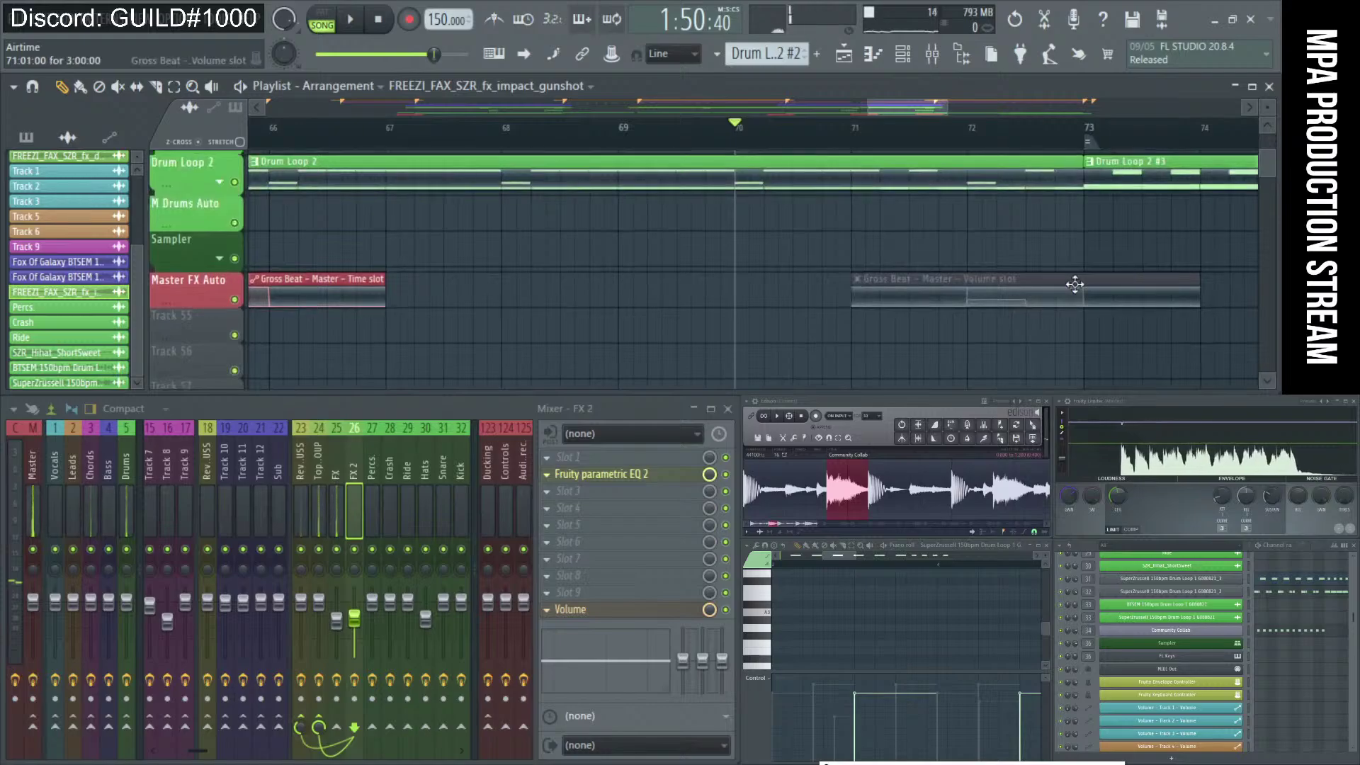
key(space)
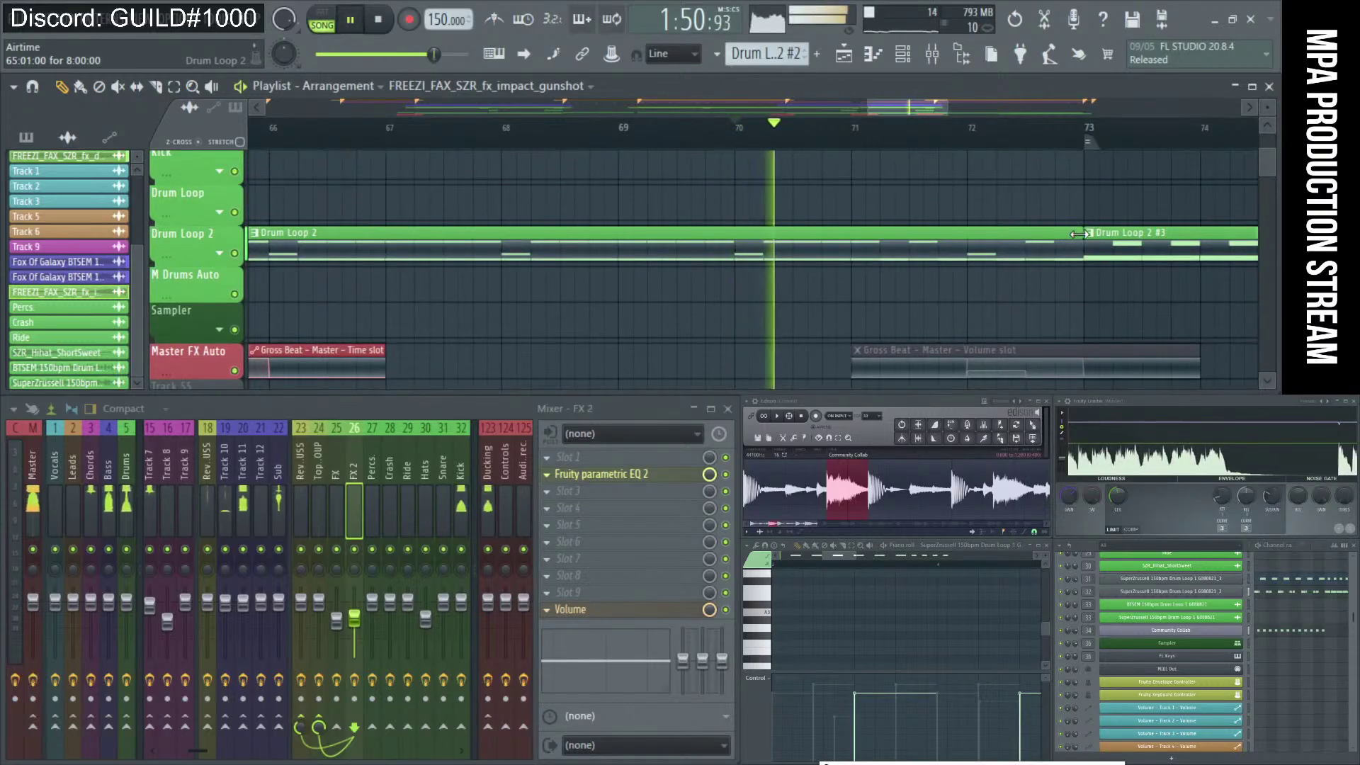
drag(1071, 234, 1060, 234)
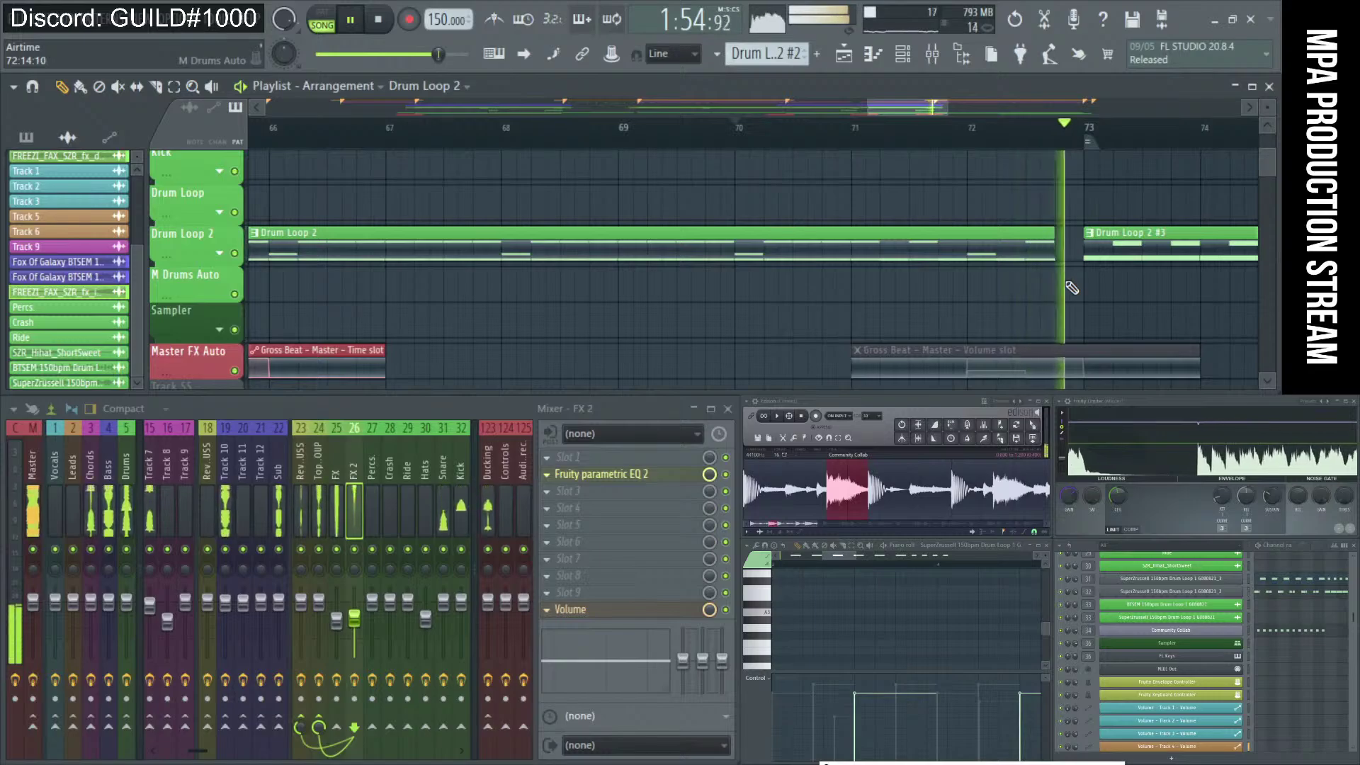
Slice the Bass Synth 1 clip on Track 10 at about 72:12 and remove its tail before bar 73.
scroll(1077, 297, up, 5)
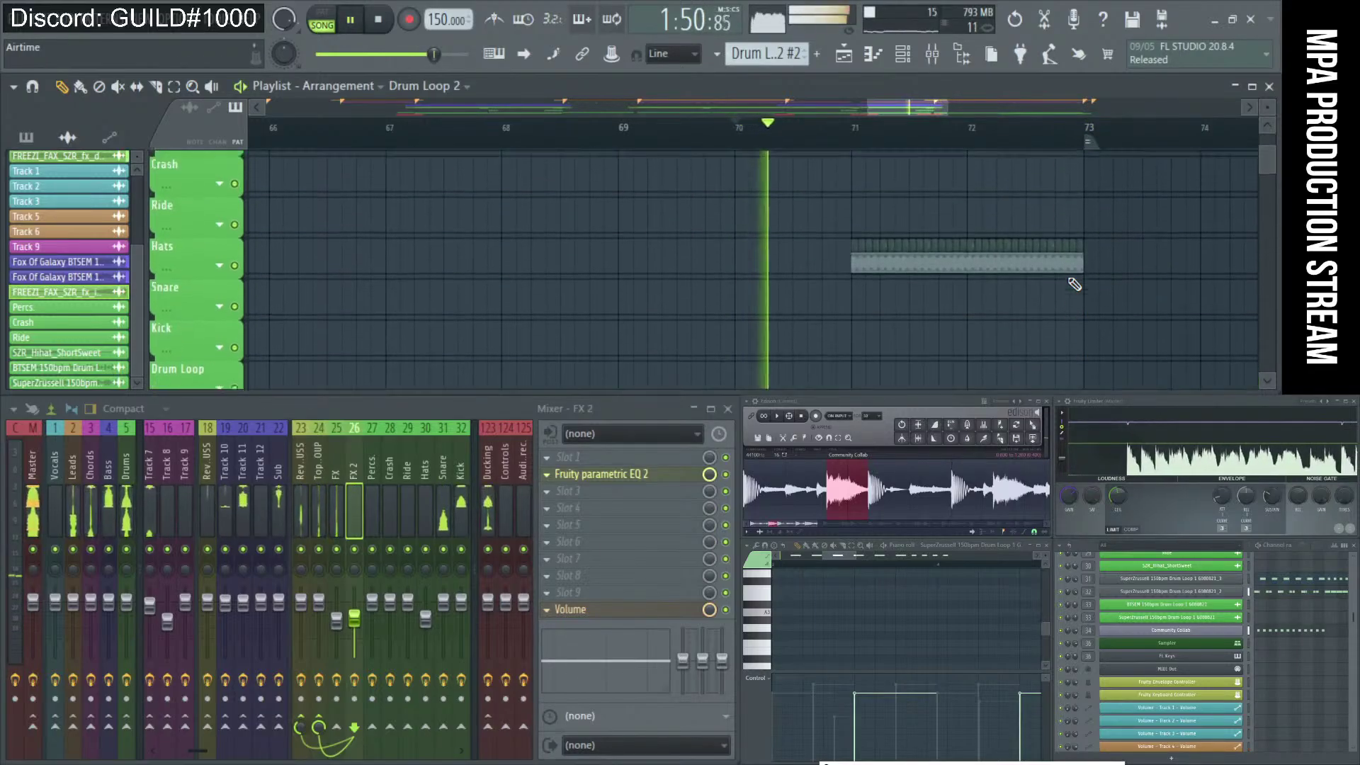
scroll(1076, 305, up, 3)
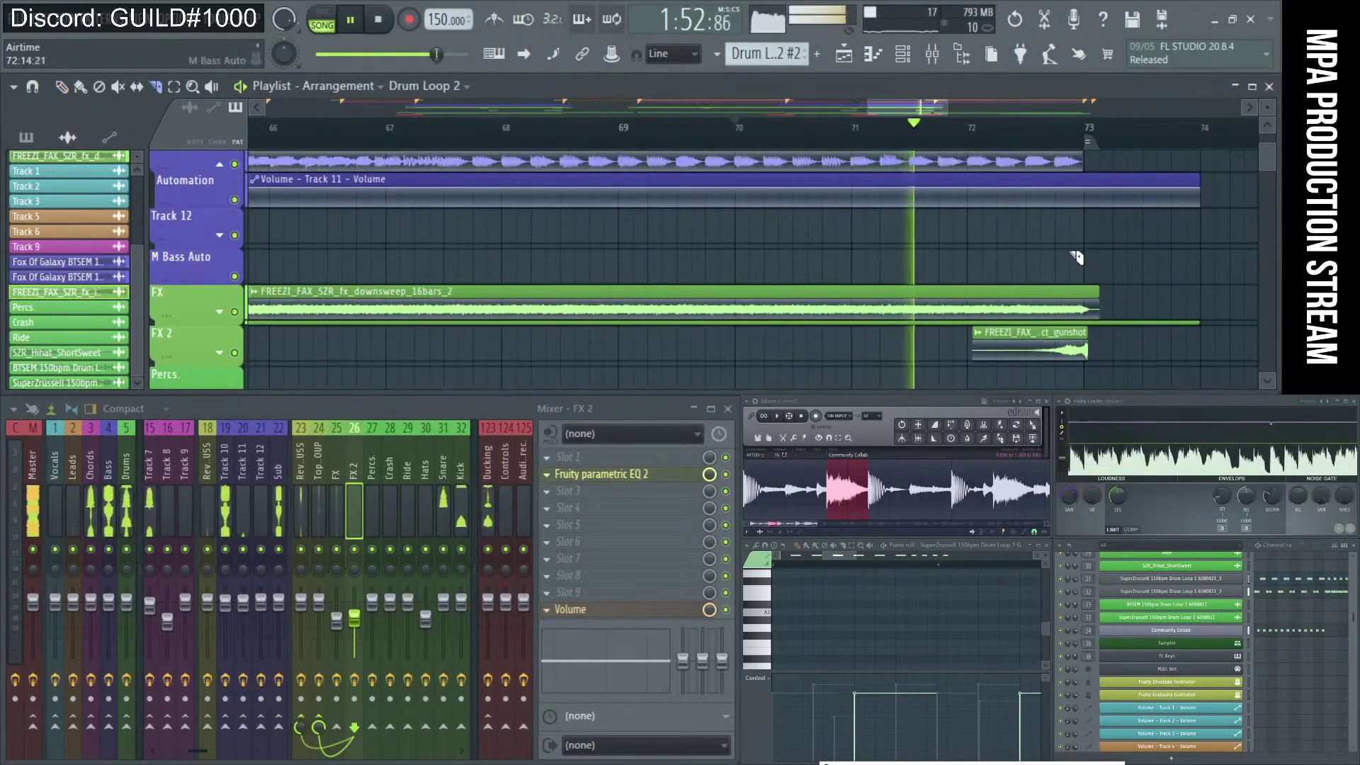
scroll(1063, 269, up, 3)
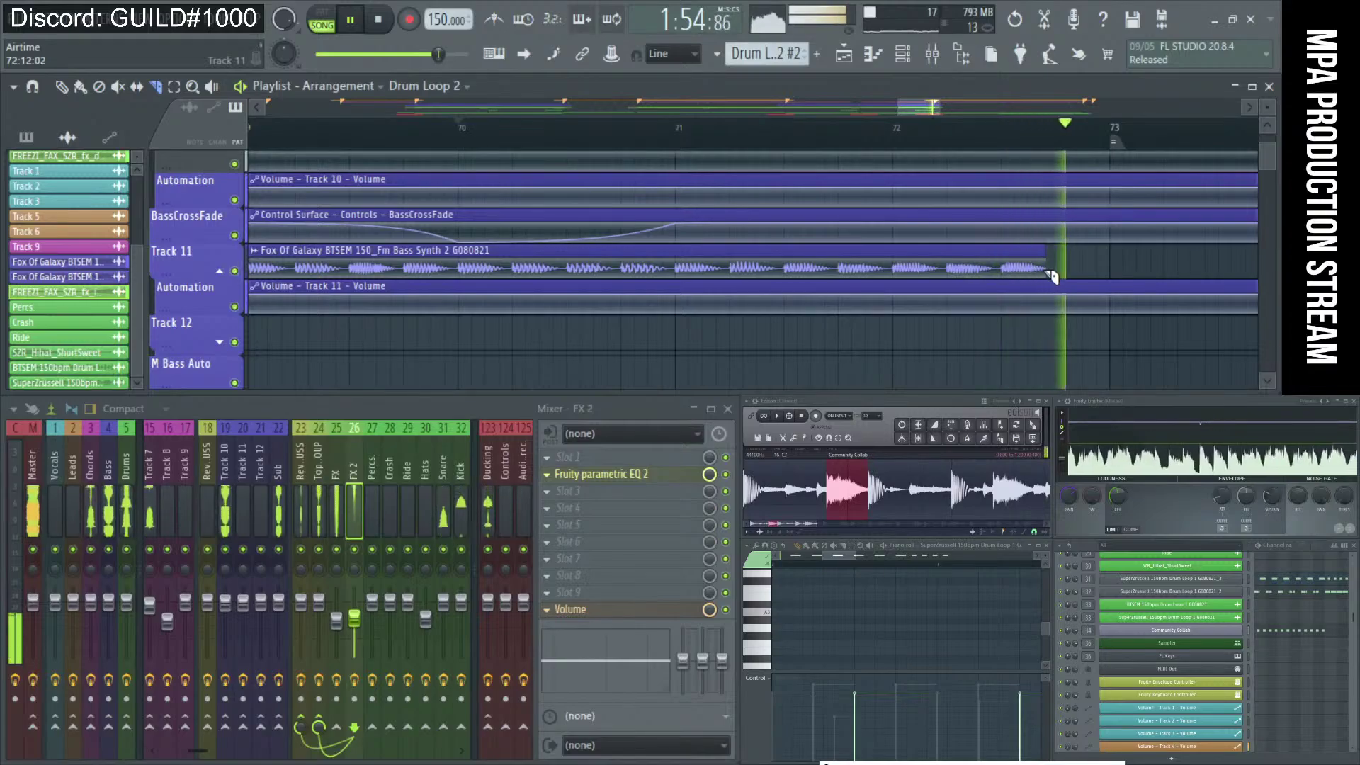
scroll(1069, 275, up, 2)
scroll(1071, 274, up, 1)
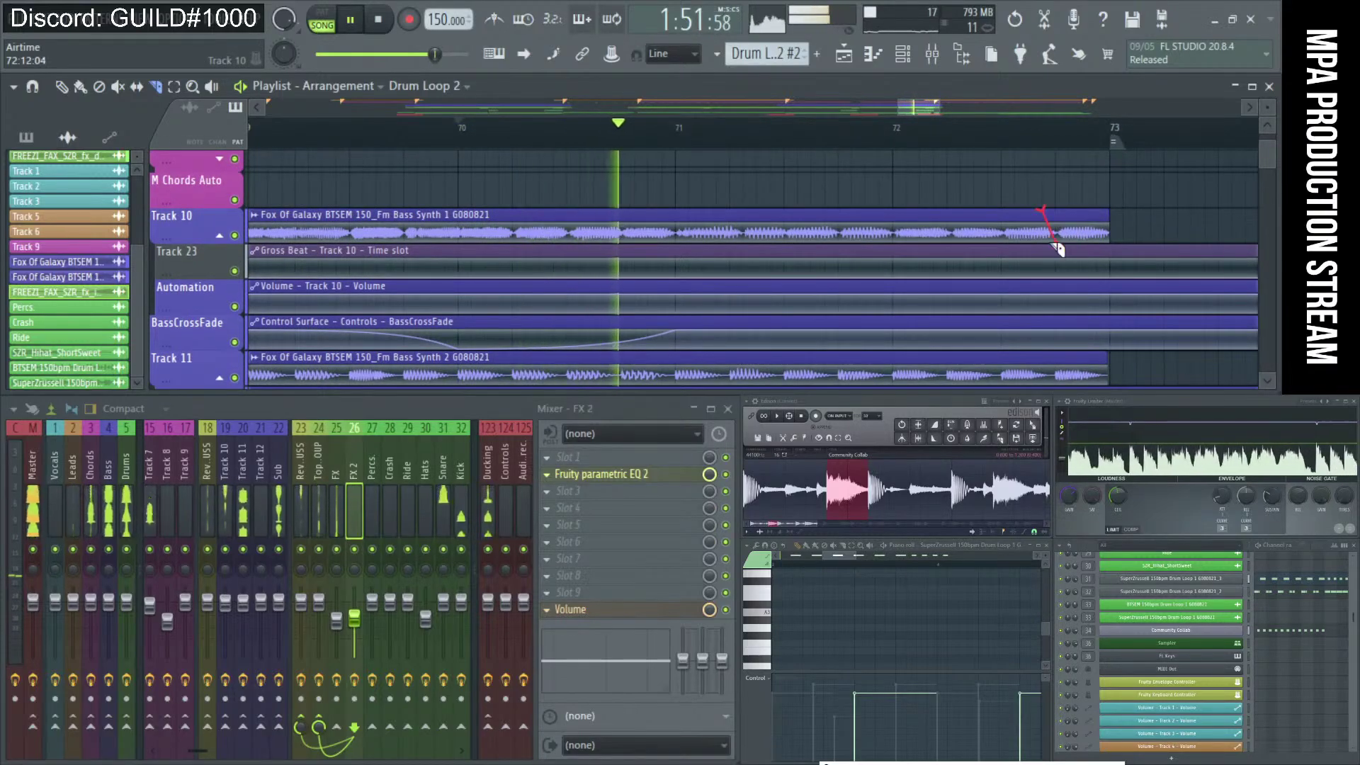
click(1057, 234)
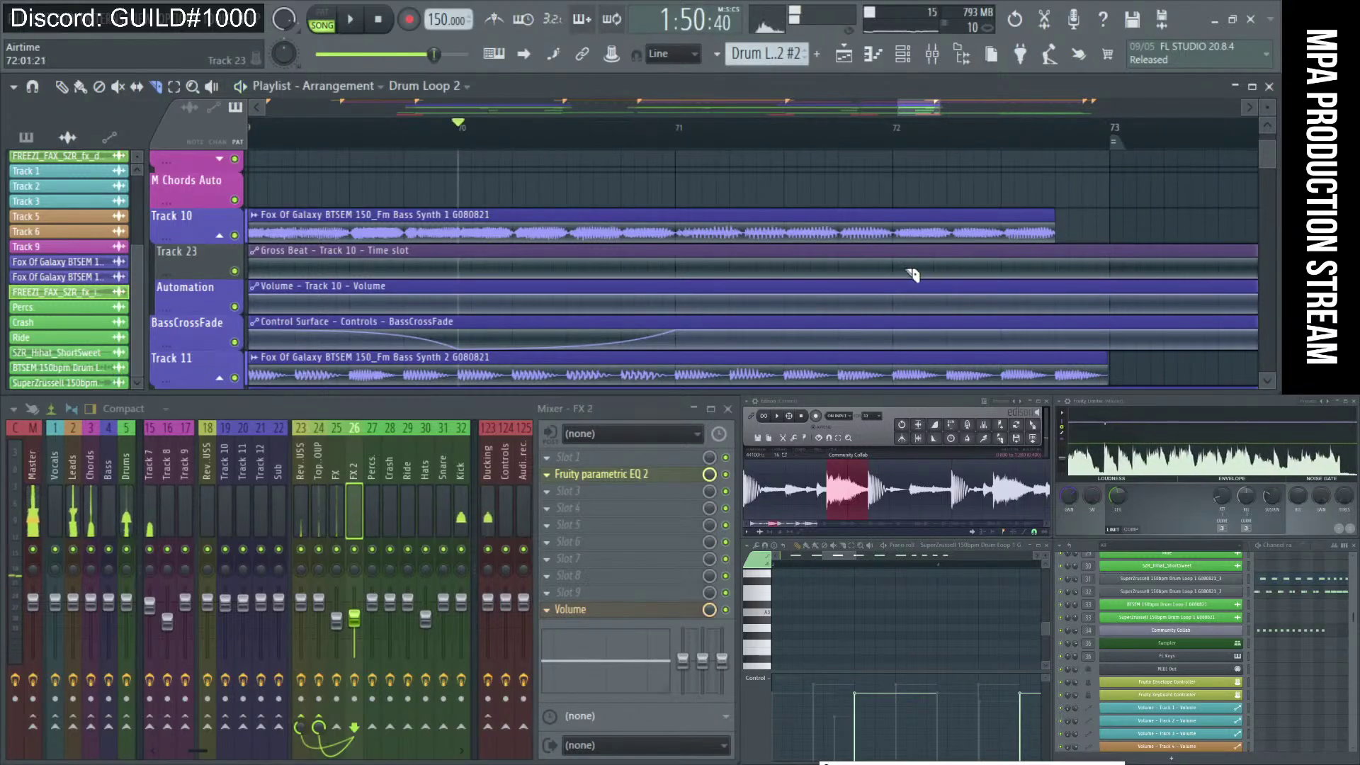
Replay the transition into bar 73 from bars 72, 71 and 70 to check the shortened drum loop and bass.
click(895, 138)
key(space)
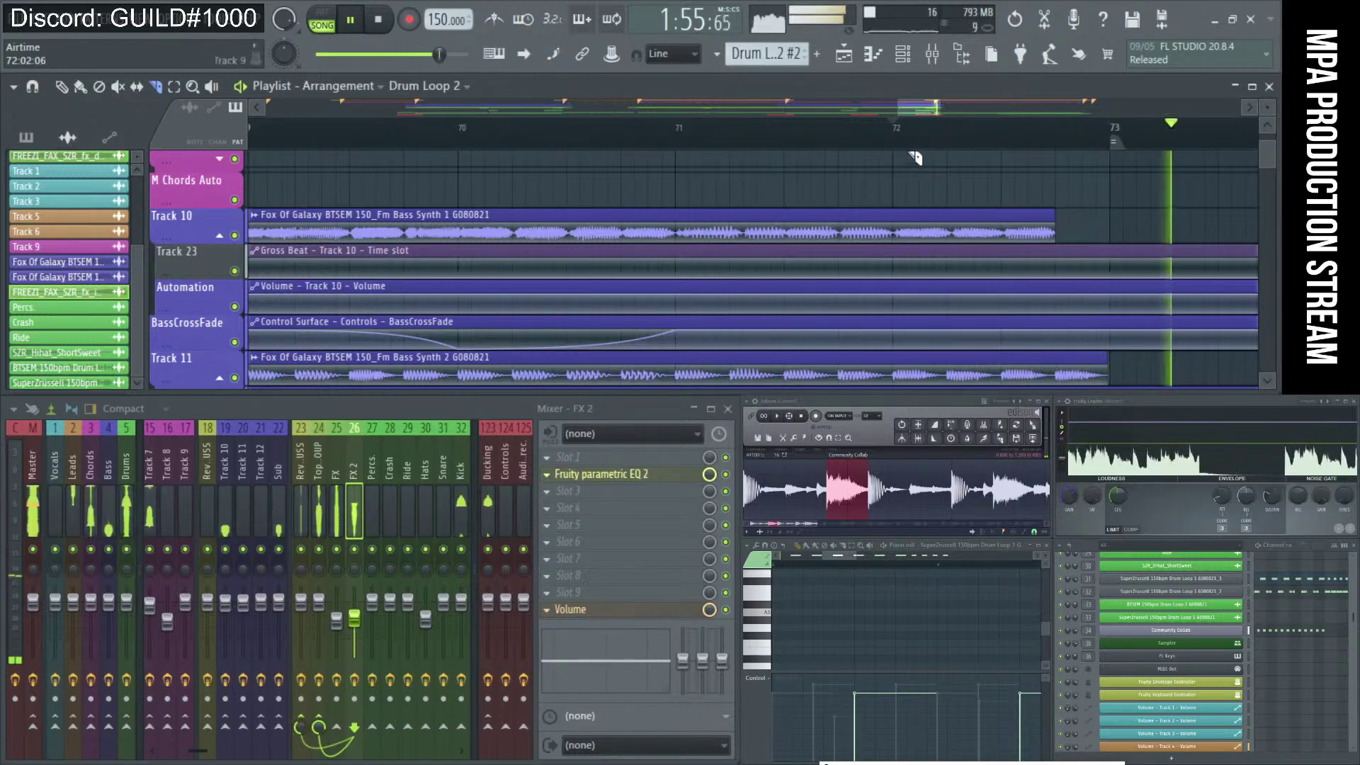
click(676, 133)
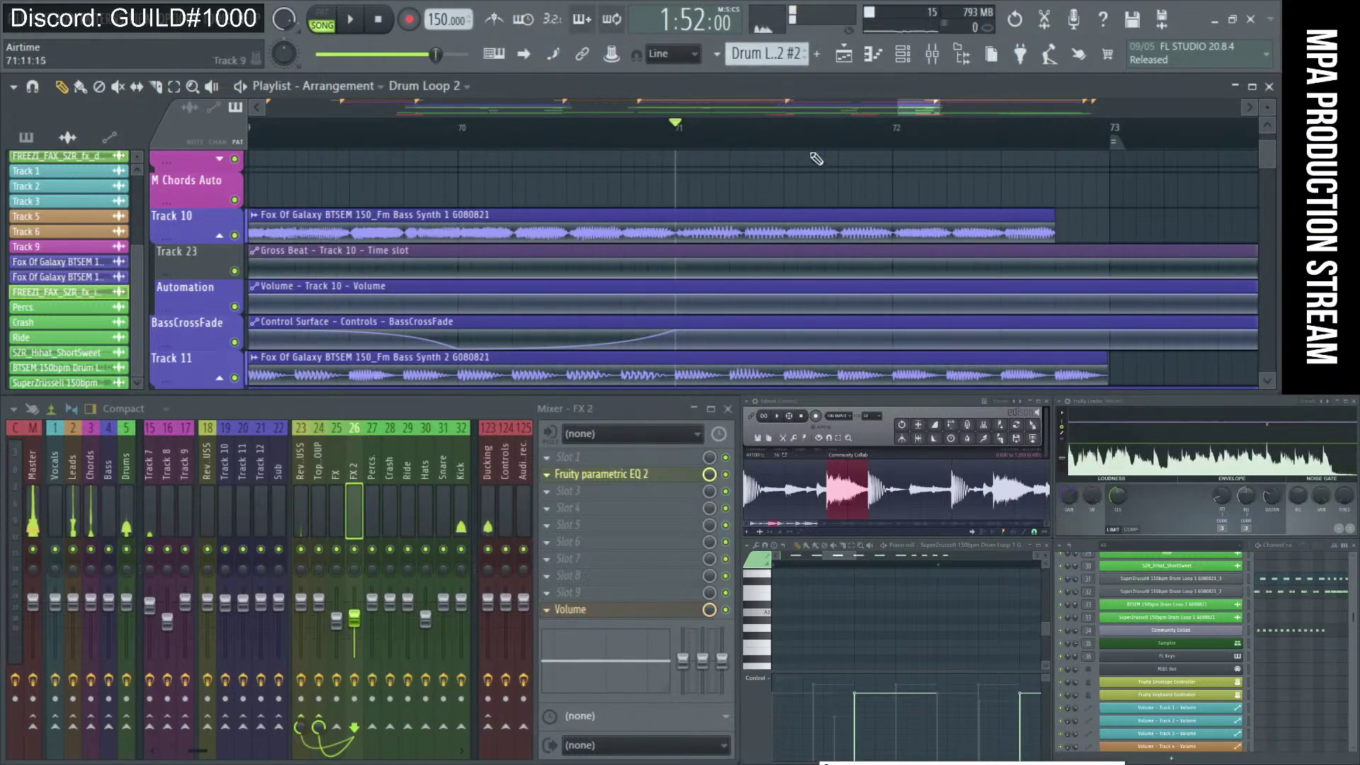
scroll(755, 152, down, 3)
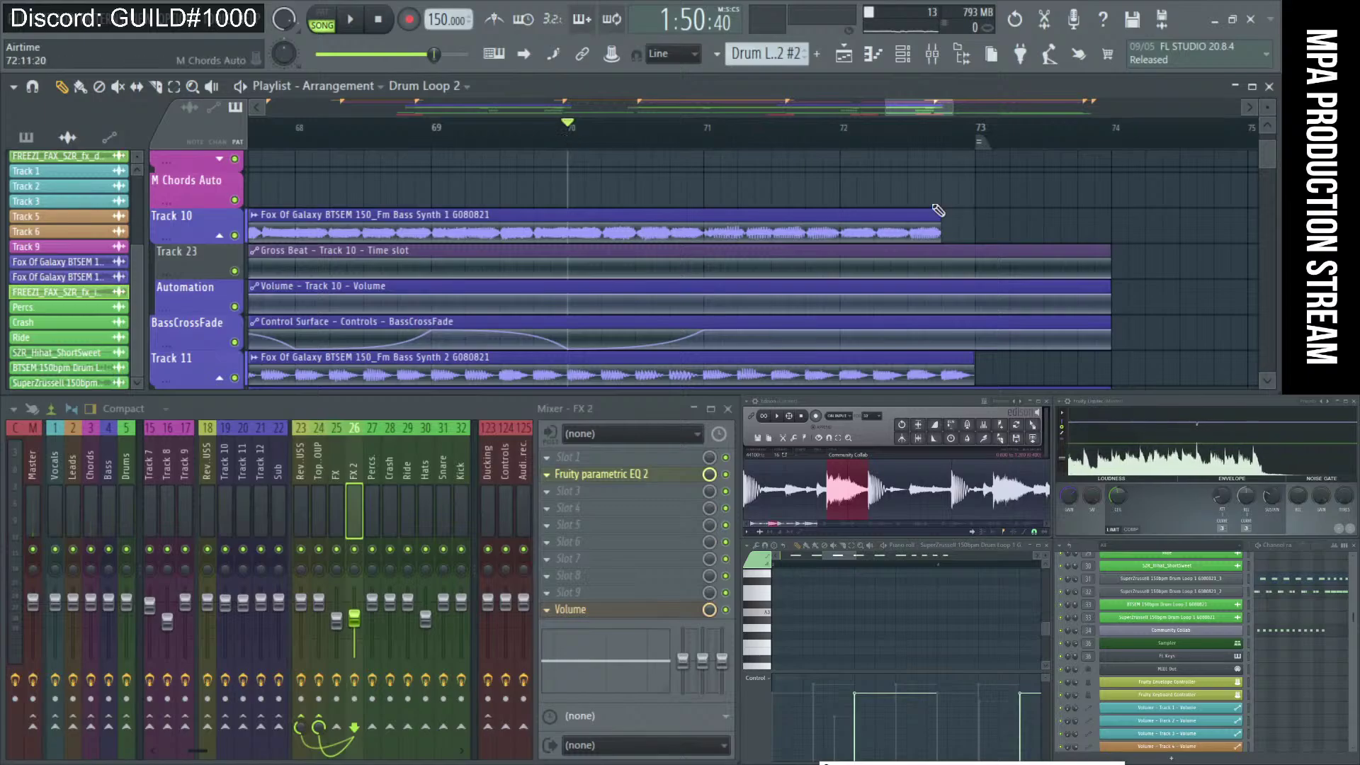
scroll(945, 235, up, 3)
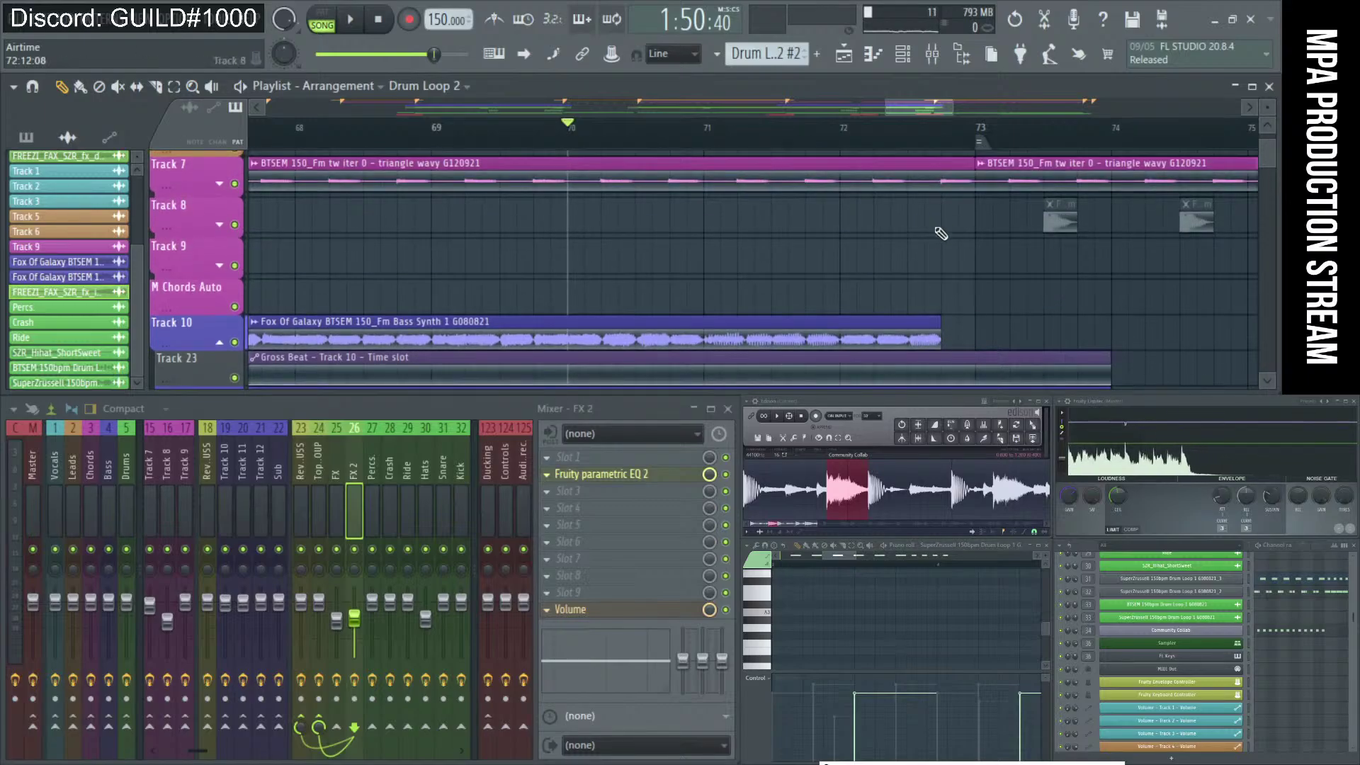
scroll(874, 231, down, 3)
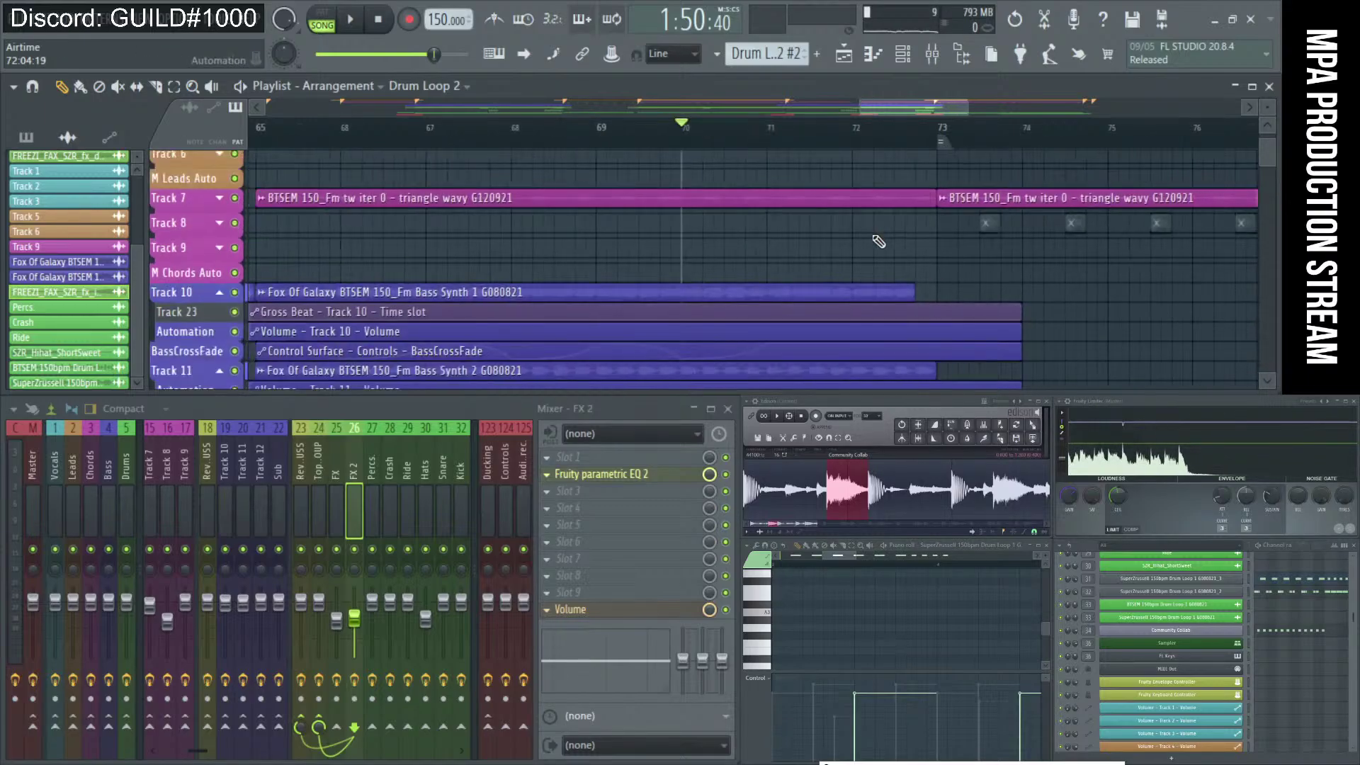
scroll(949, 327, up, 2)
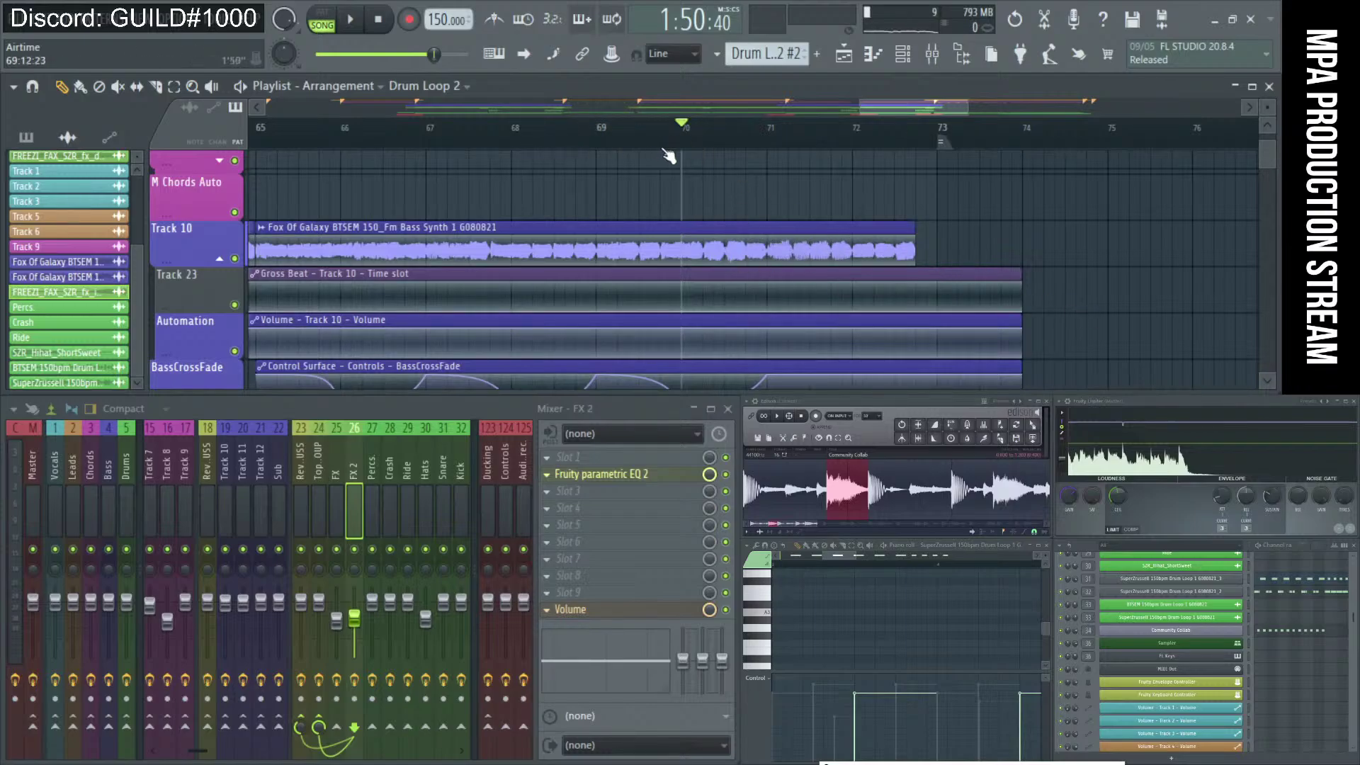
key(space)
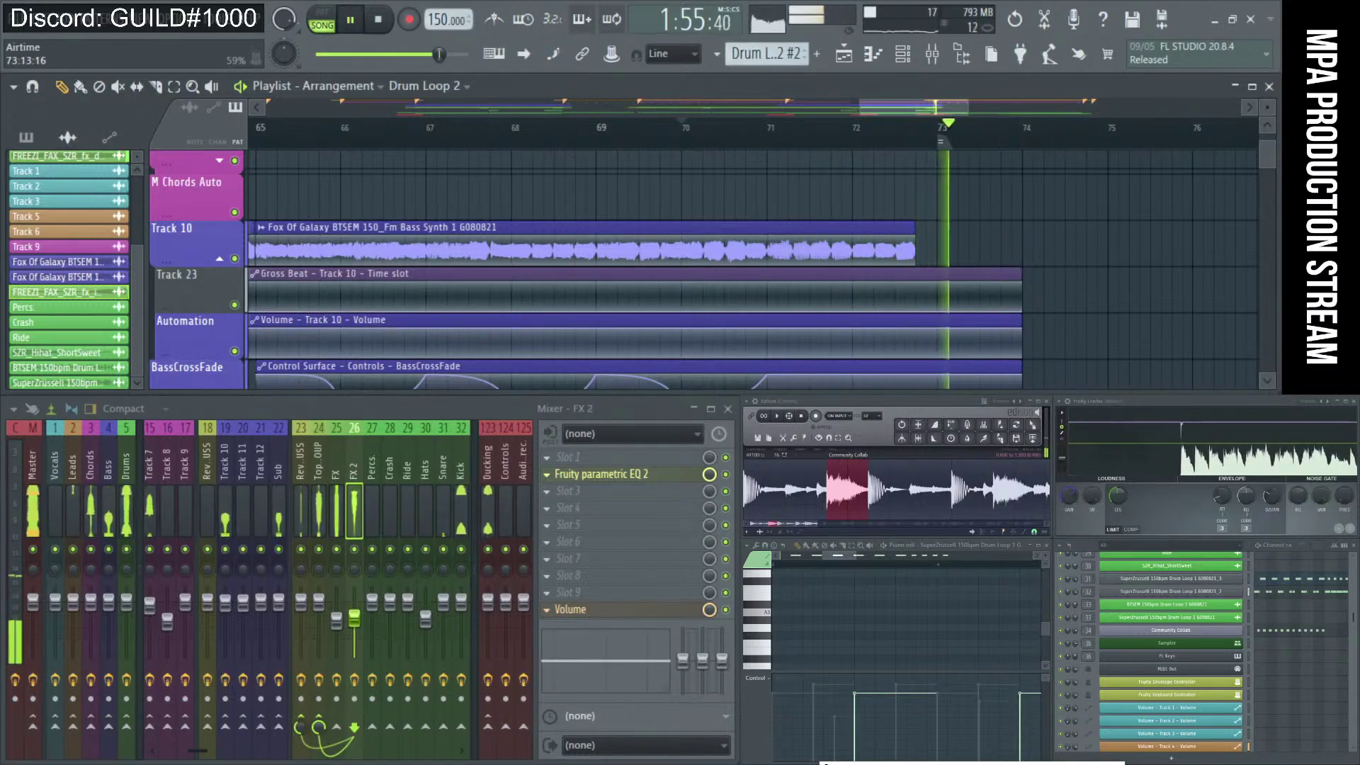
Cut the tail of the Bass Synth 2 clip on Track 11 about a quarter bar before bar 73.
scroll(972, 287, down, 6)
key(space)
scroll(972, 287, up, 2)
ctrl+scroll(964, 284, up, 4)
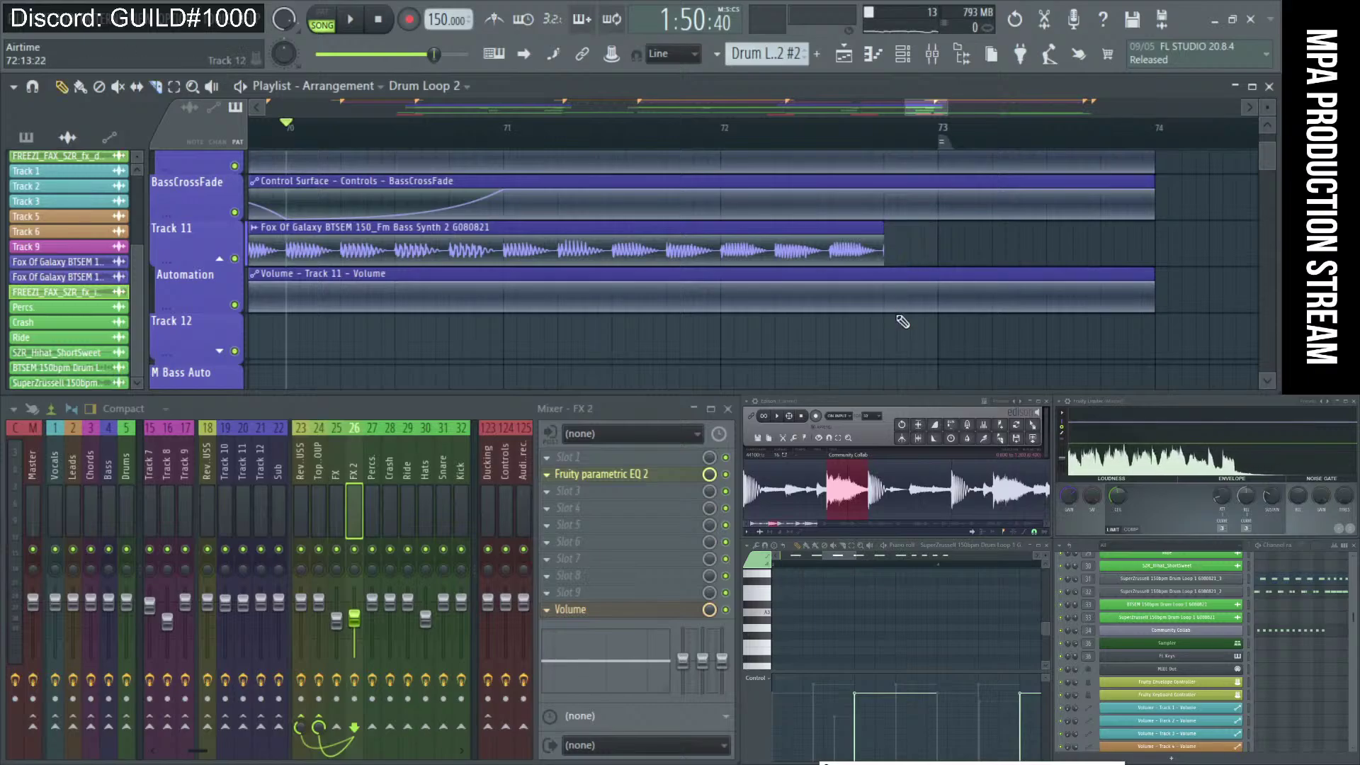
Trim the downsweep clip on FX to end about a quarter bar before bar 73, and delete the nearby impact gunshot clip on FX 2.
scroll(902, 321, down, 3)
scroll(914, 317, down, 1)
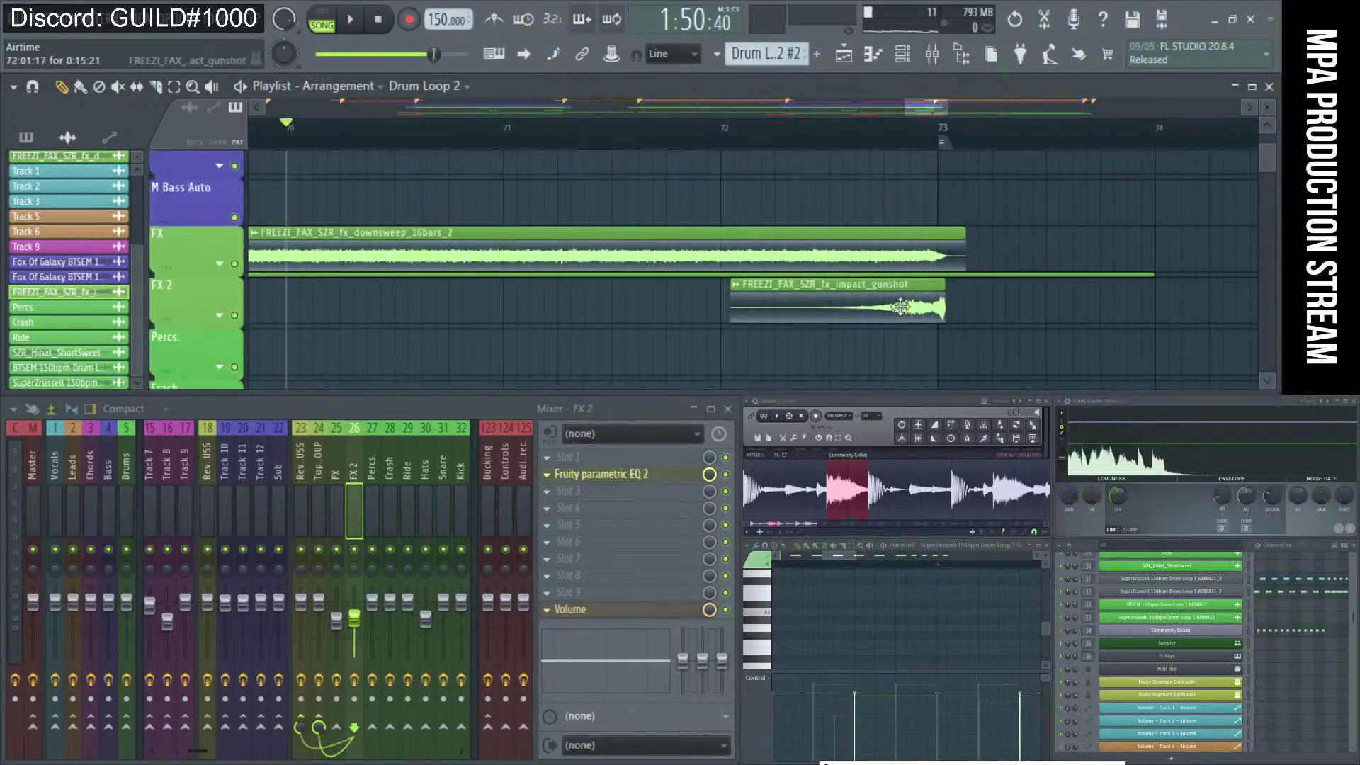
key(space)
ctrl+scroll(889, 230, up, 2)
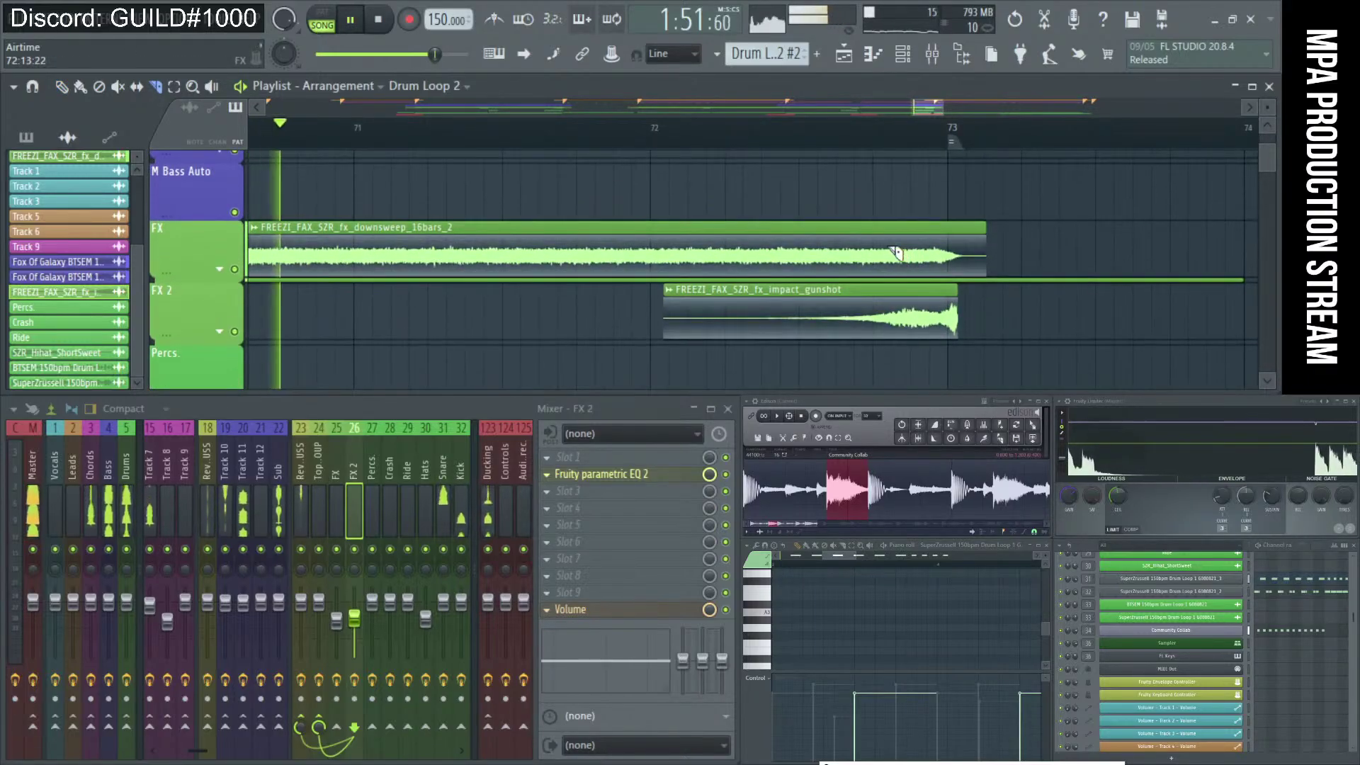
drag(986, 248, 873, 248)
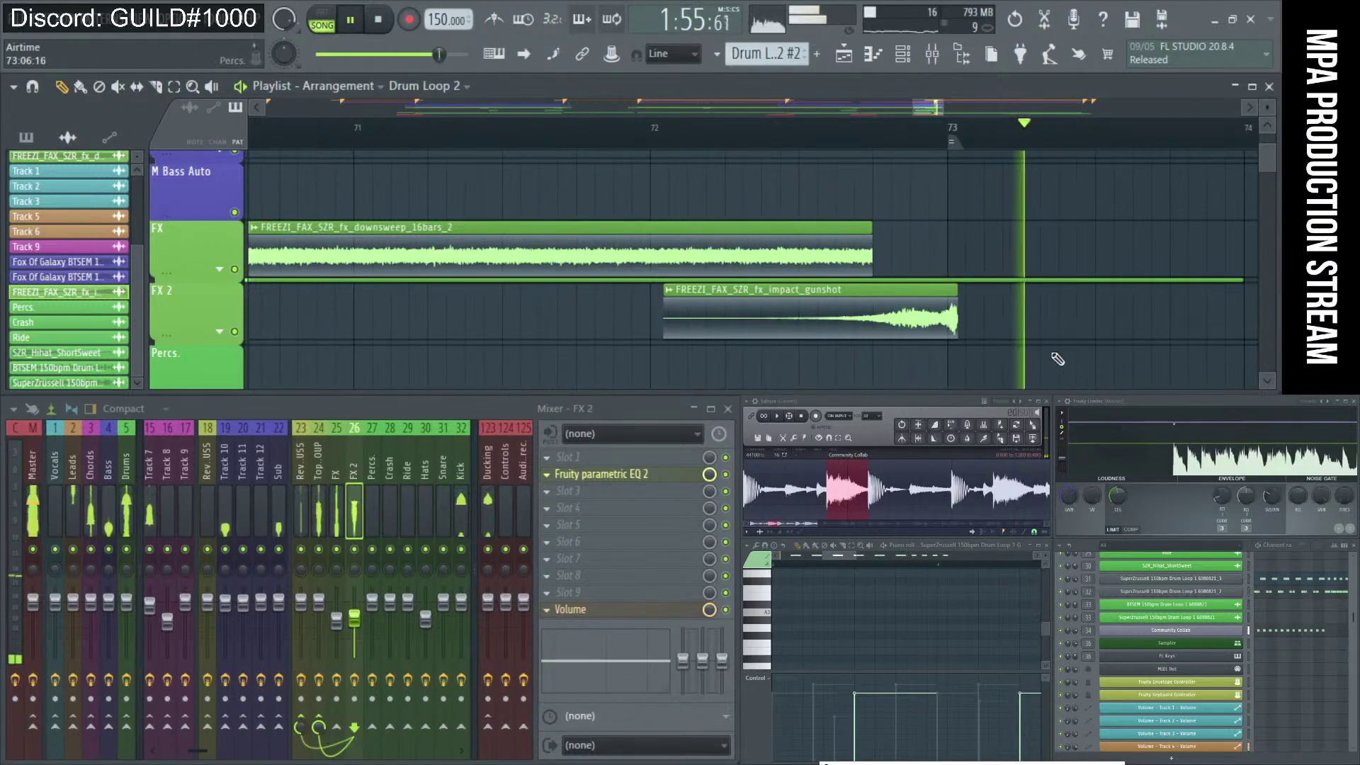
right_click(958, 328)
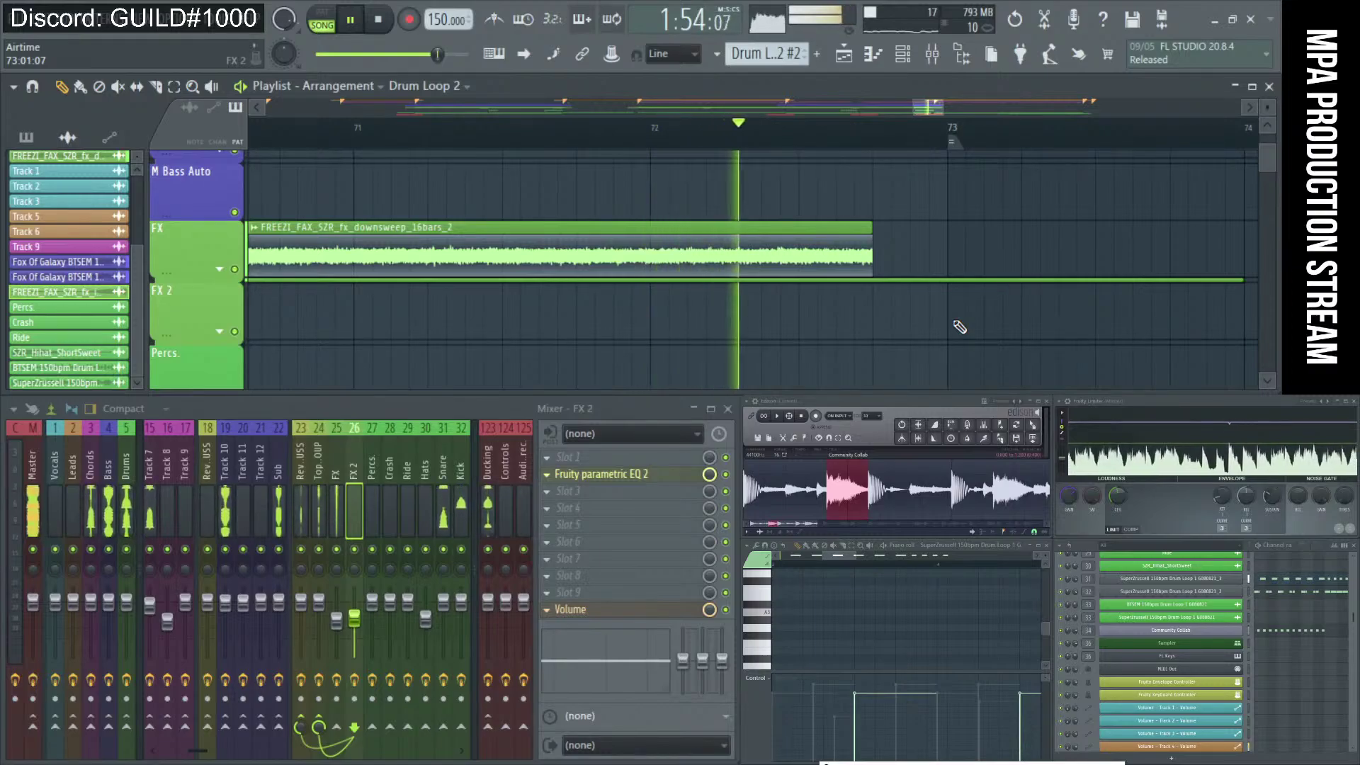
Trim the muted Hats clip in bars 71 and 72 to end about a quarter bar before bar 73.
scroll(959, 328, down, 4)
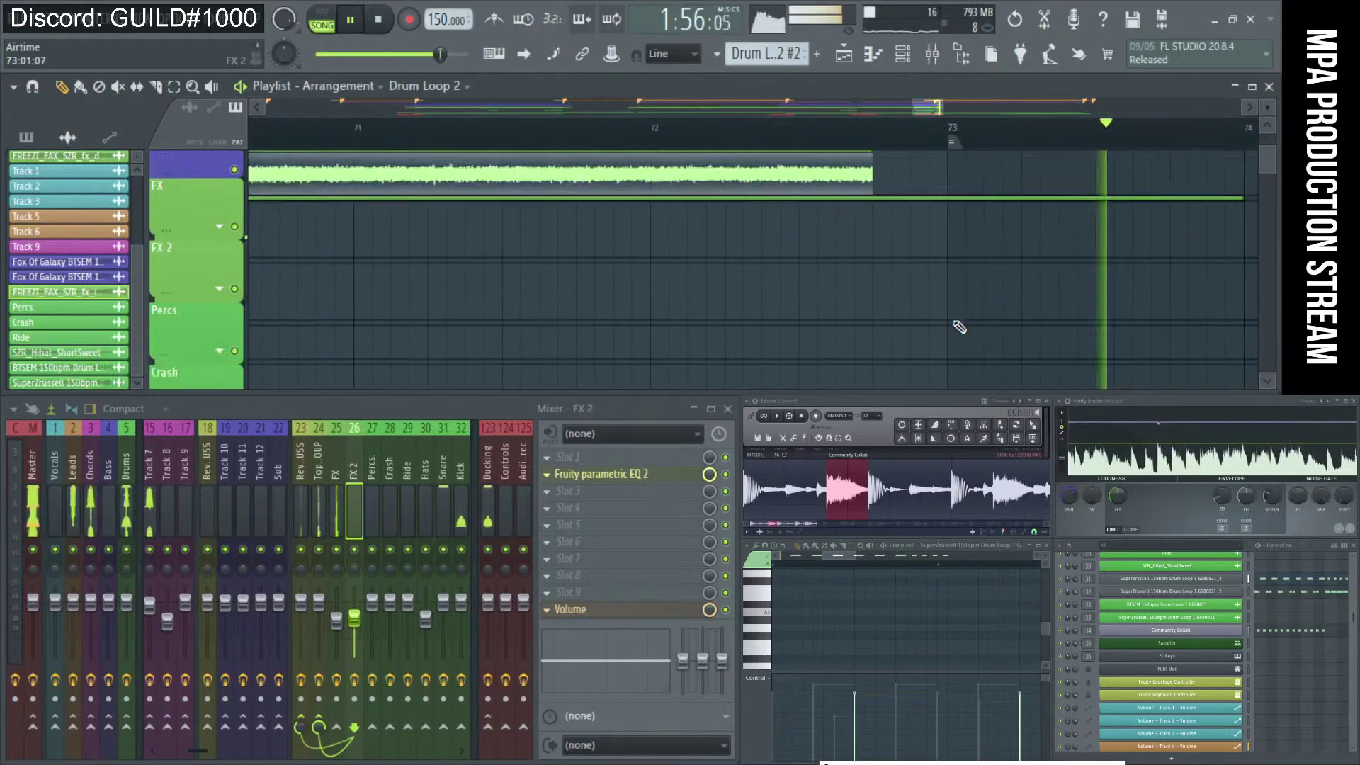
scroll(968, 297, up, 2)
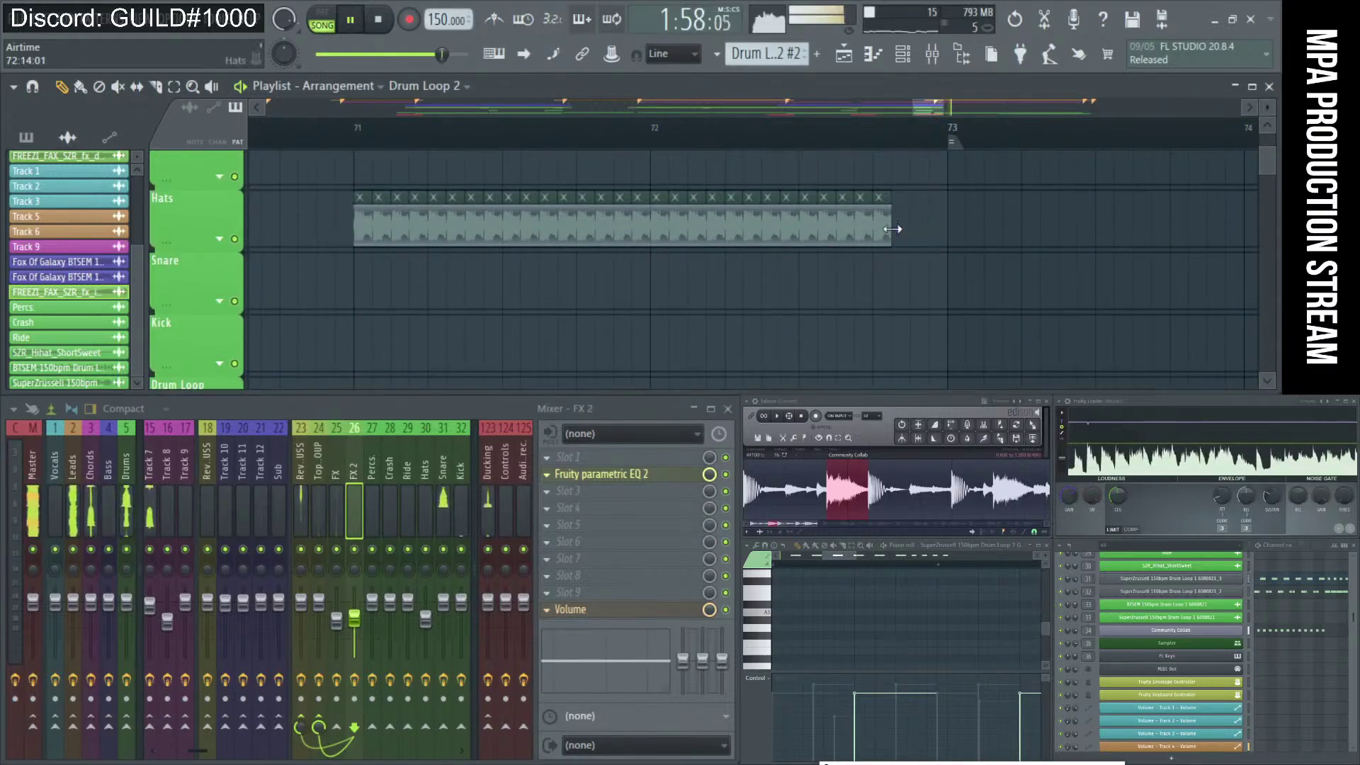
scroll(905, 291, up, 6)
scroll(907, 290, down, 5)
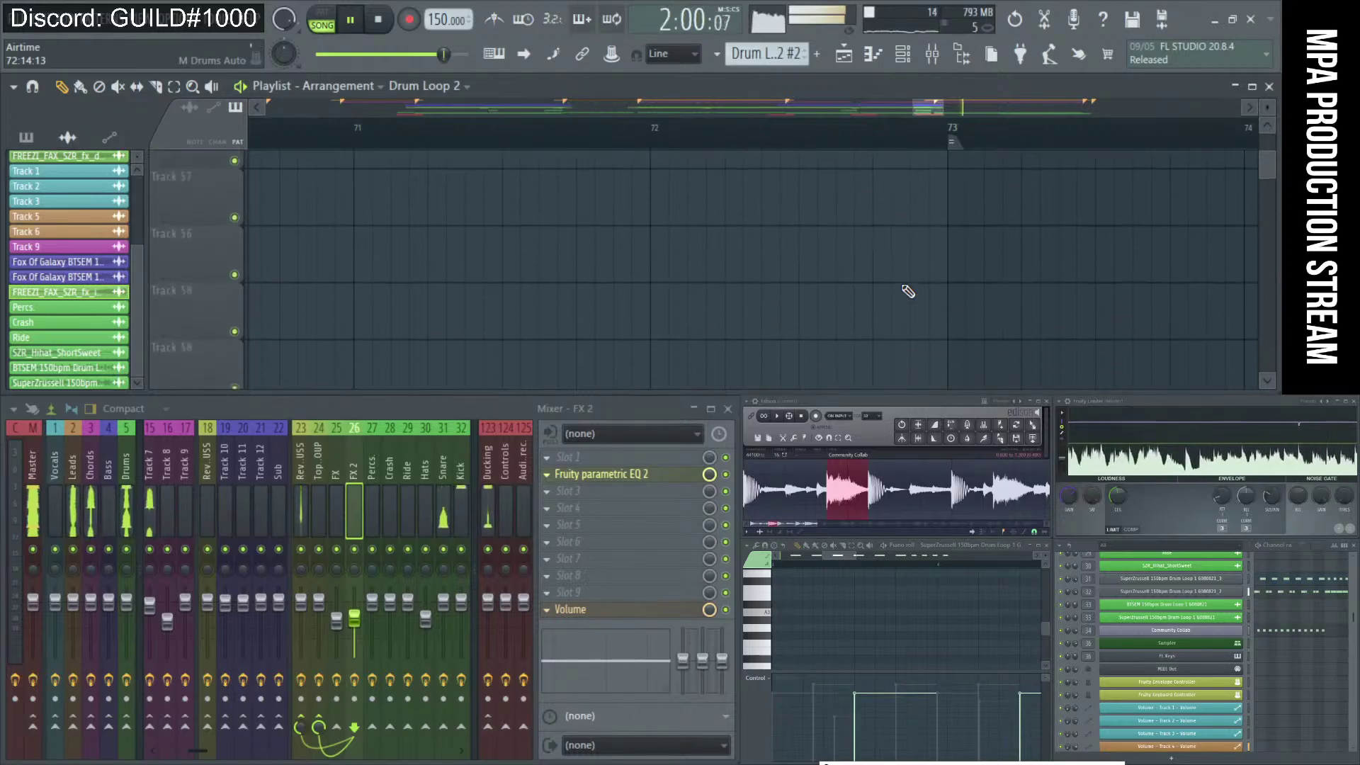
Replace the Drum Loop 2 clip at bar 81 with a copy of the Drum Loop 2 #3 clip.
scroll(906, 291, up, 5)
scroll(906, 291, up, 4)
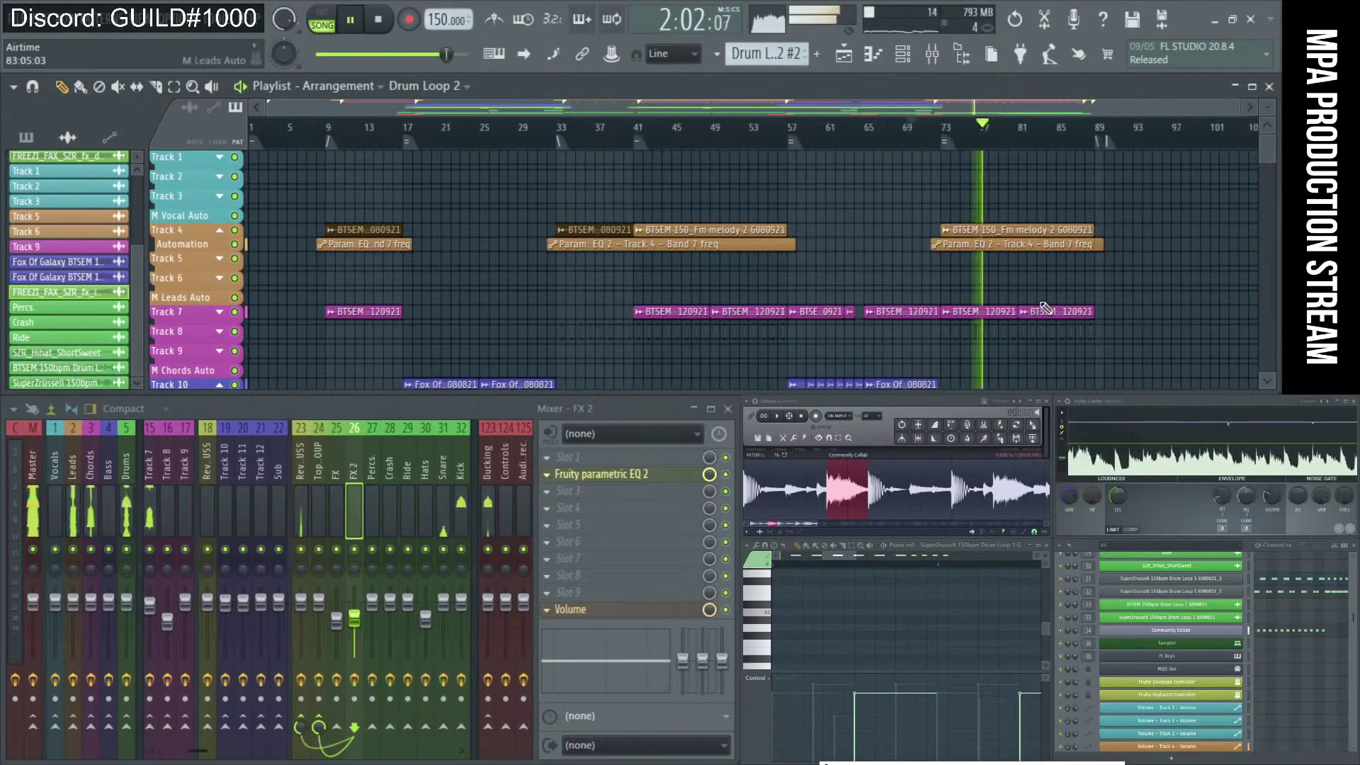
scroll(974, 312, down, 10)
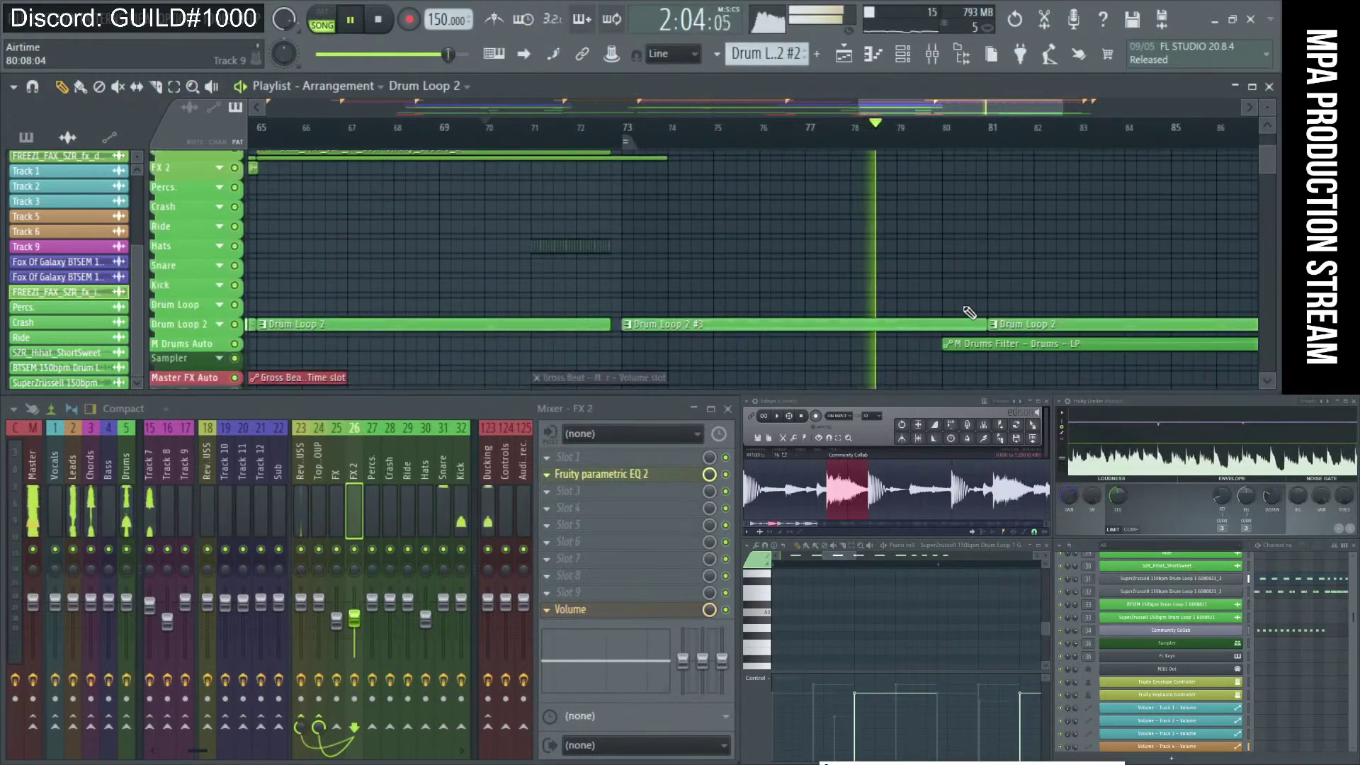
scroll(969, 312, down, 3)
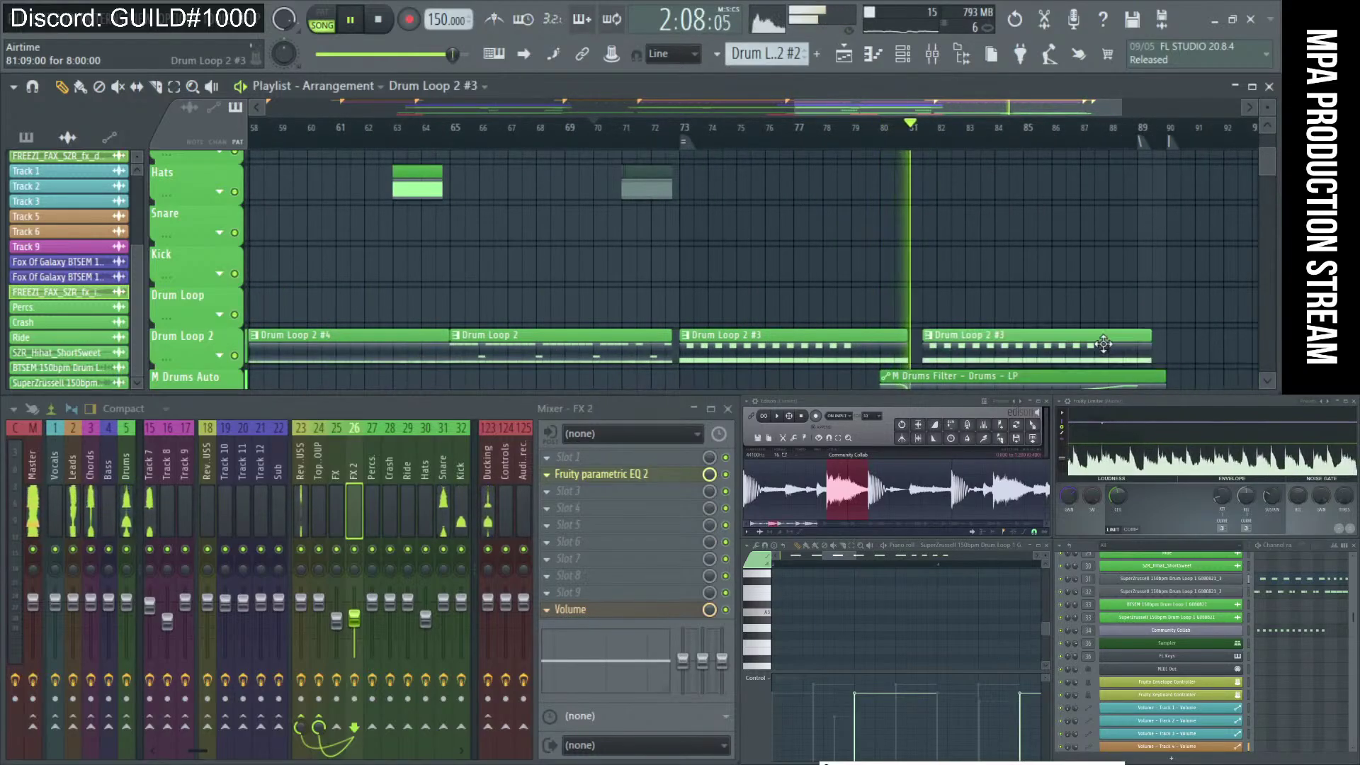
scroll(1087, 337, down, 2)
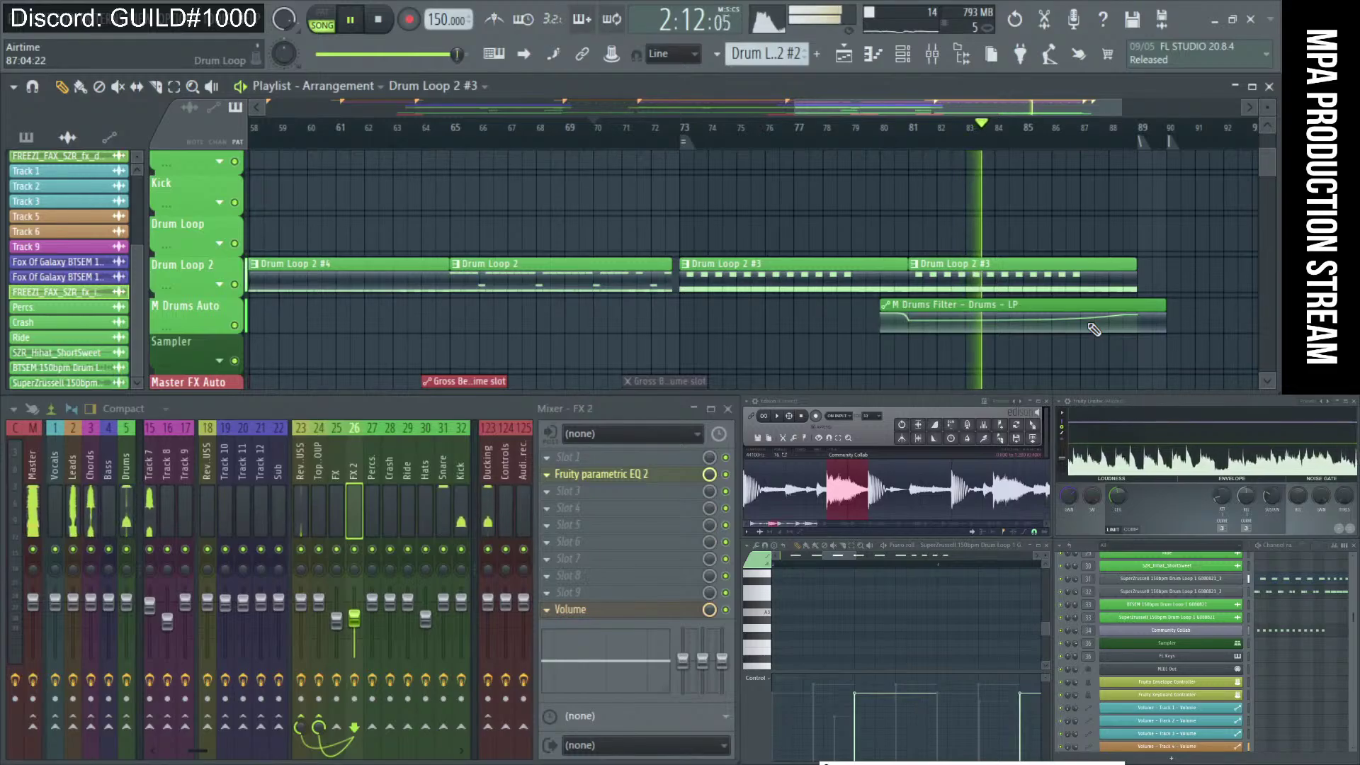
scroll(1095, 329, down, 2)
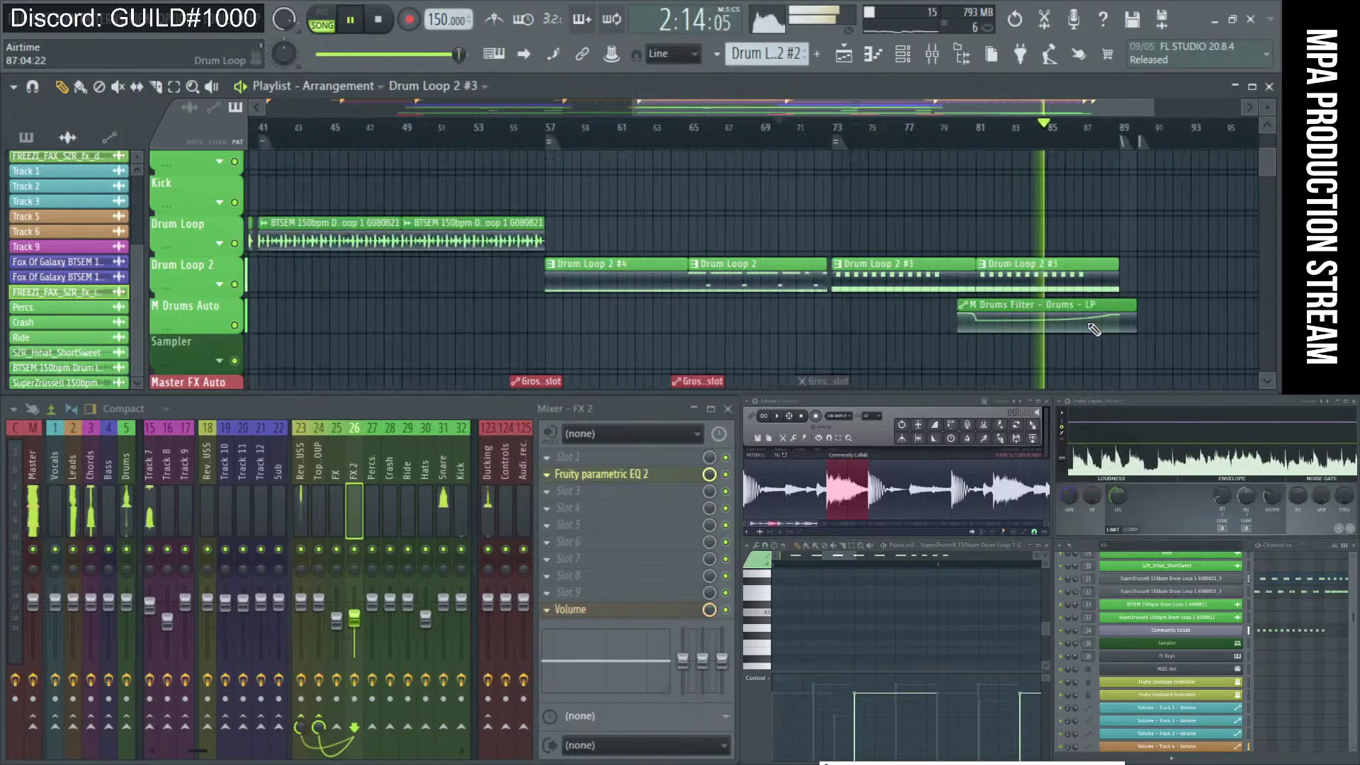
Stop playback and return the song position to the very start of the arrangement.
scroll(1094, 330, down, 3)
ctrl+right_click(847, 226)
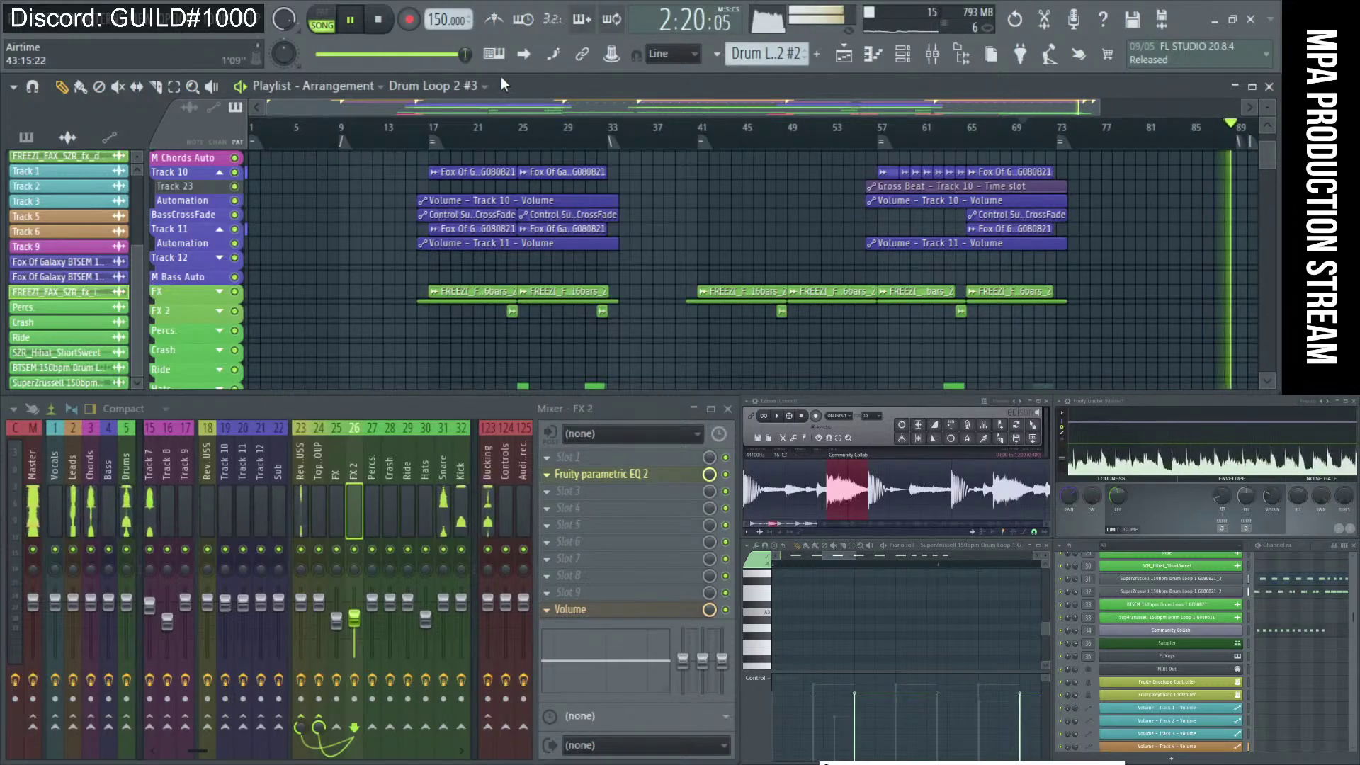
key(space)
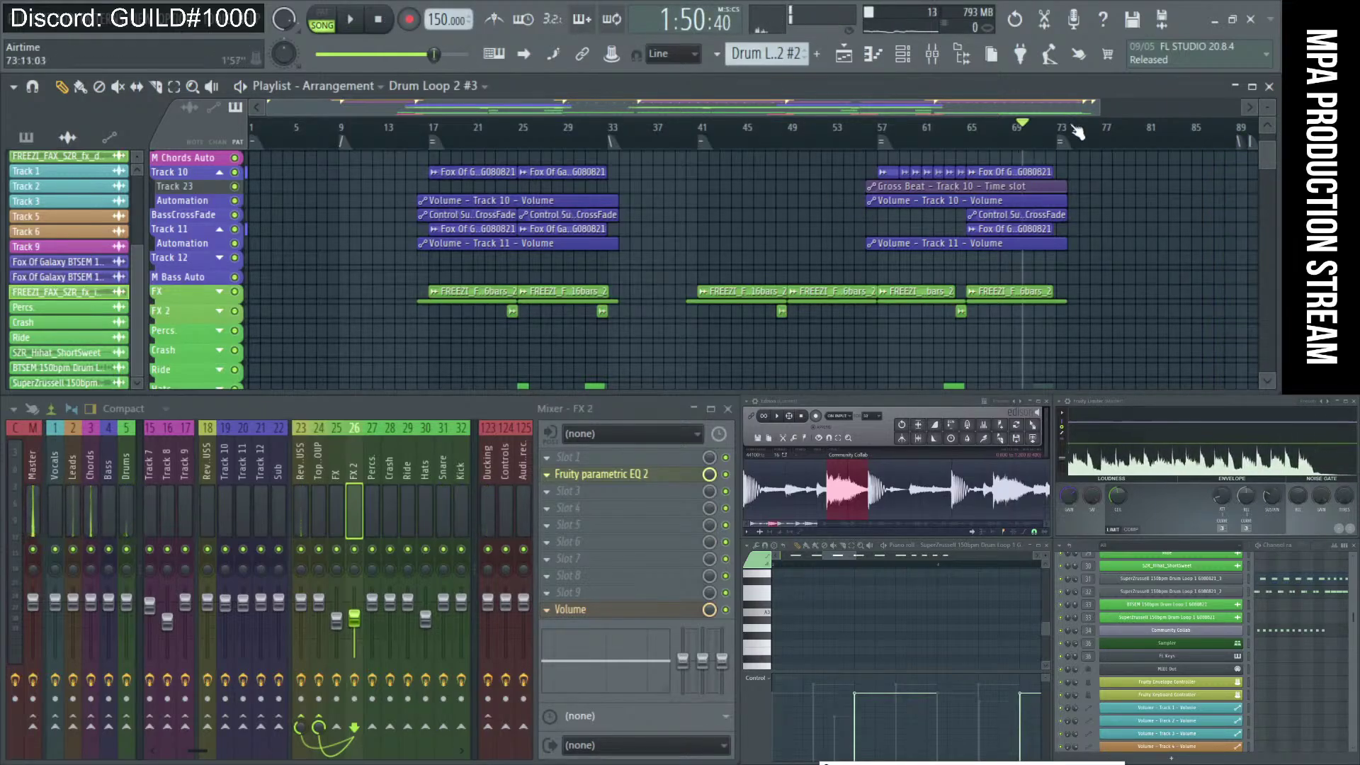
drag(390, 140, 342, 139)
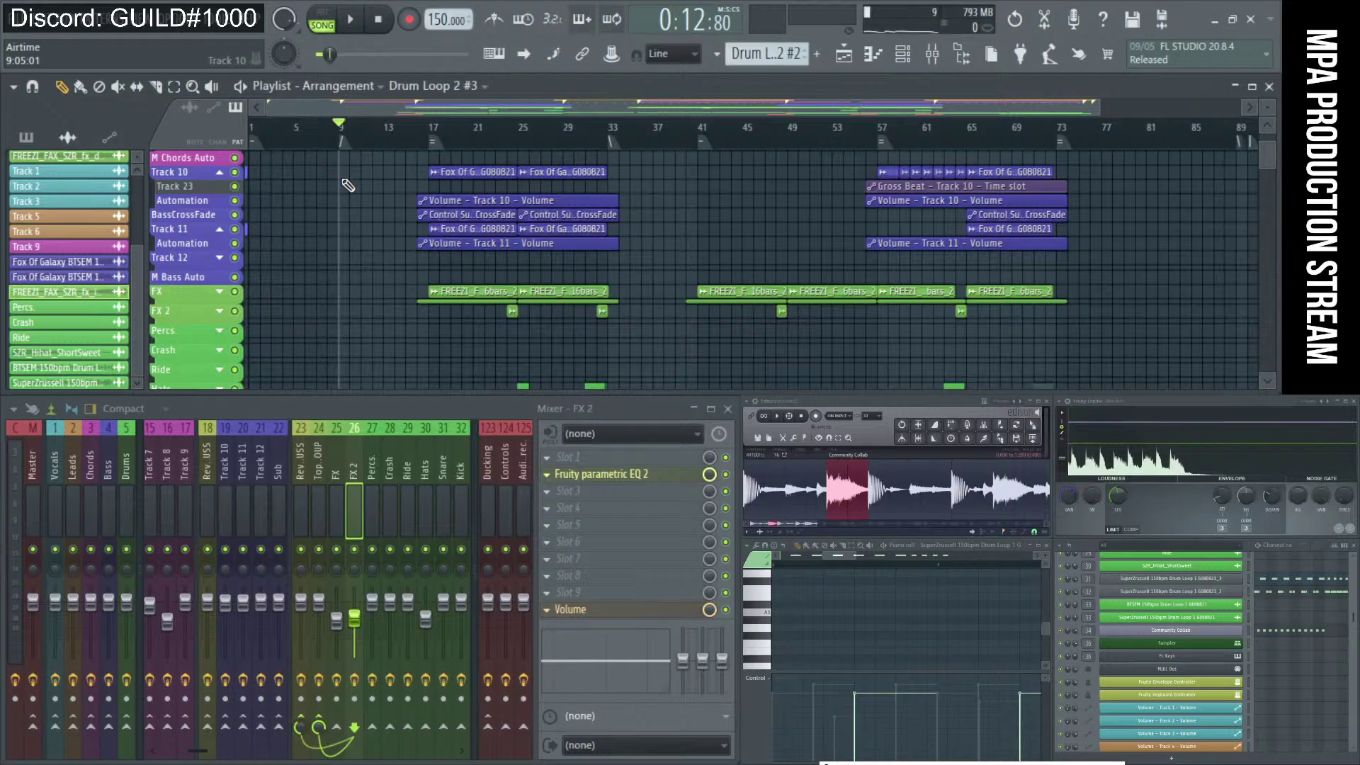
scroll(538, 212, down, 1)
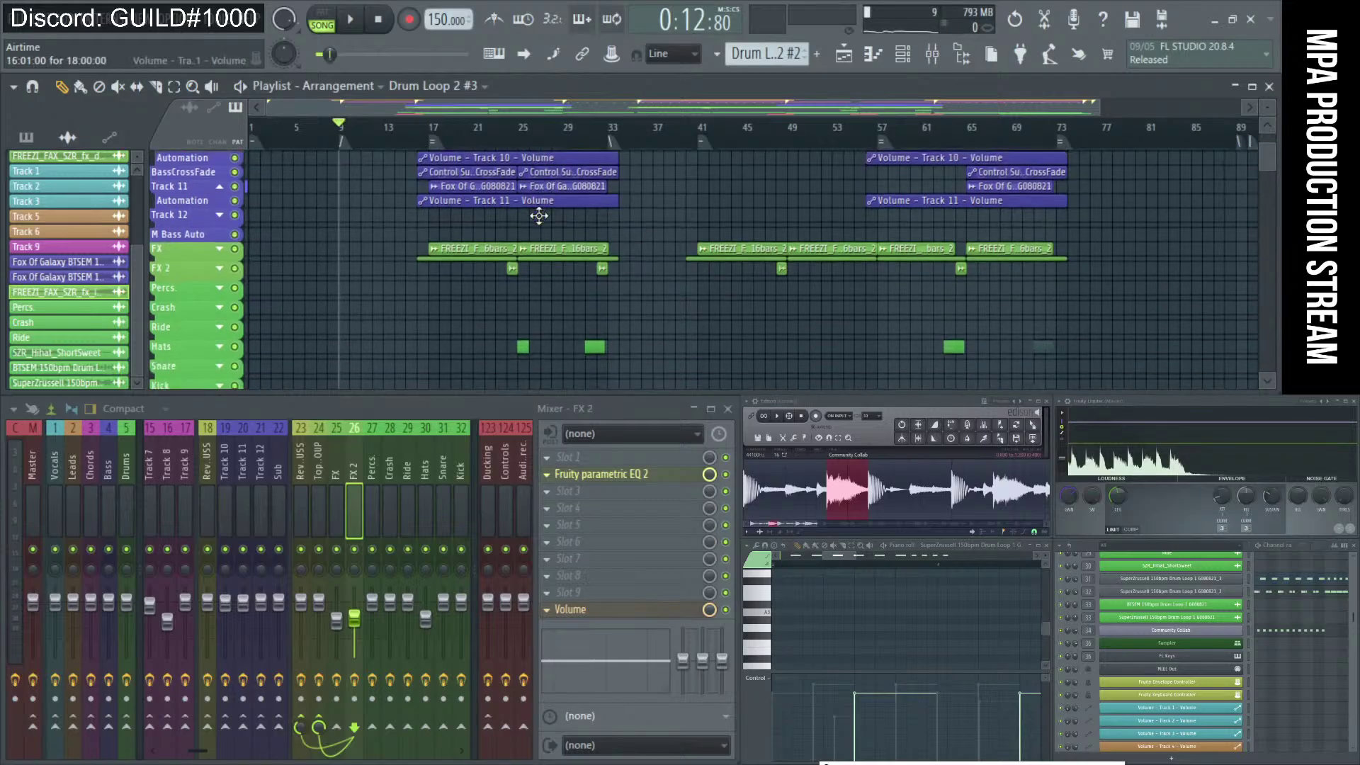
scroll(541, 216, up, 5)
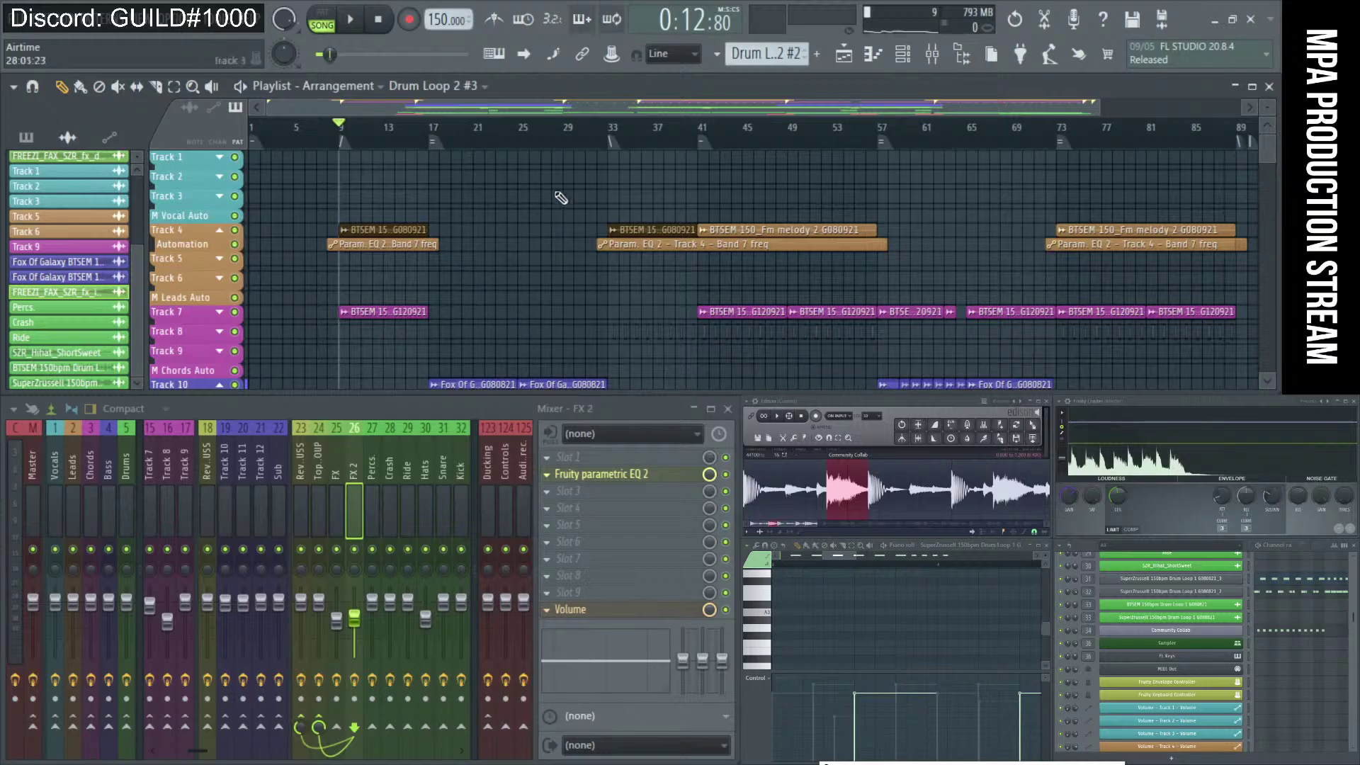
drag(330, 54, 318, 54)
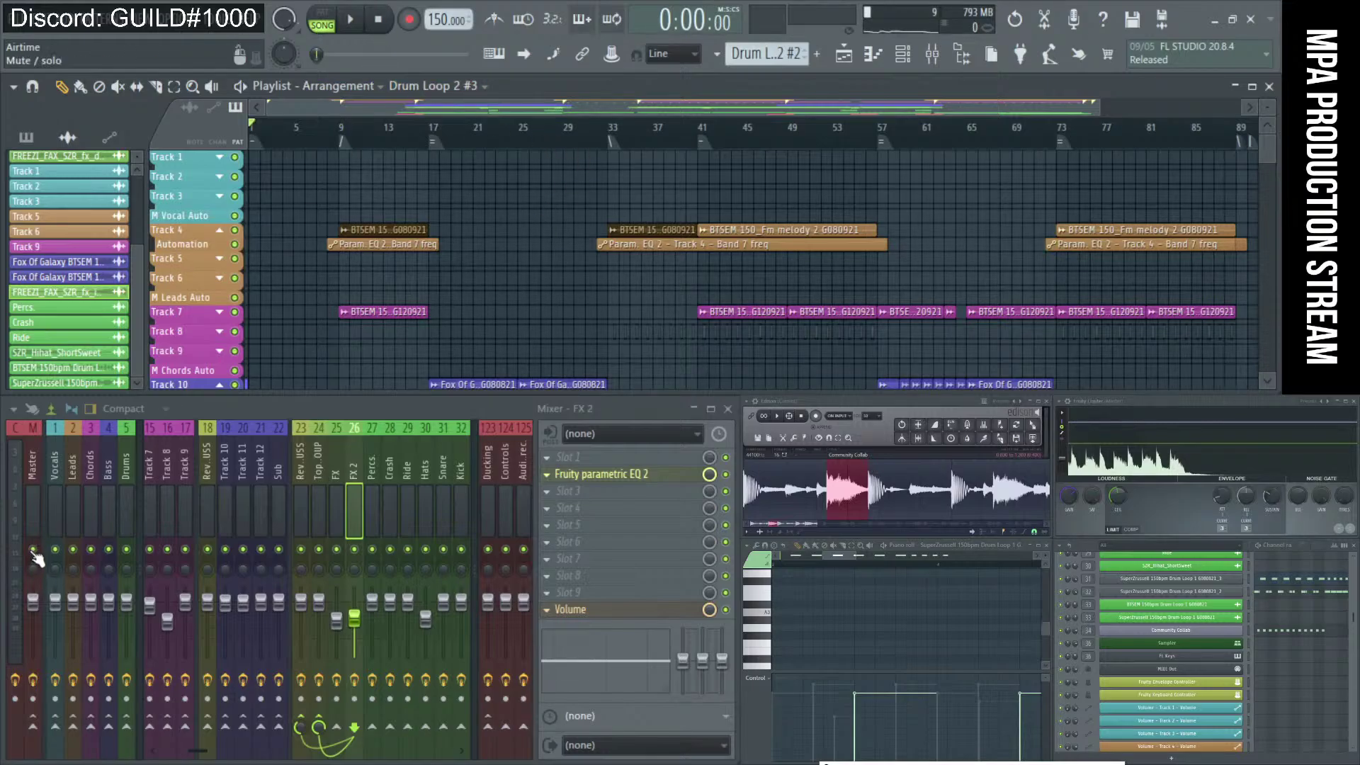
Select the Master mixer track and switch off its Fruity Limiter.
click(36, 525)
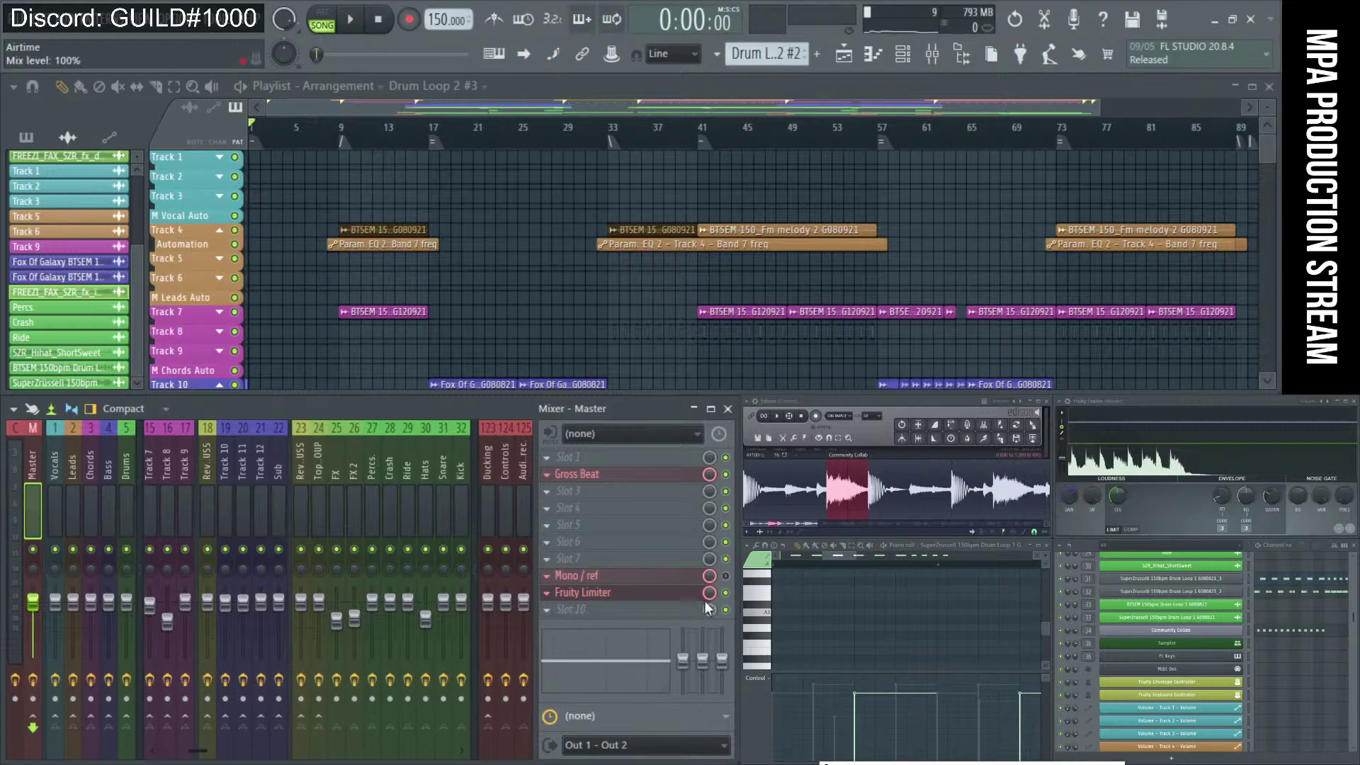
click(726, 595)
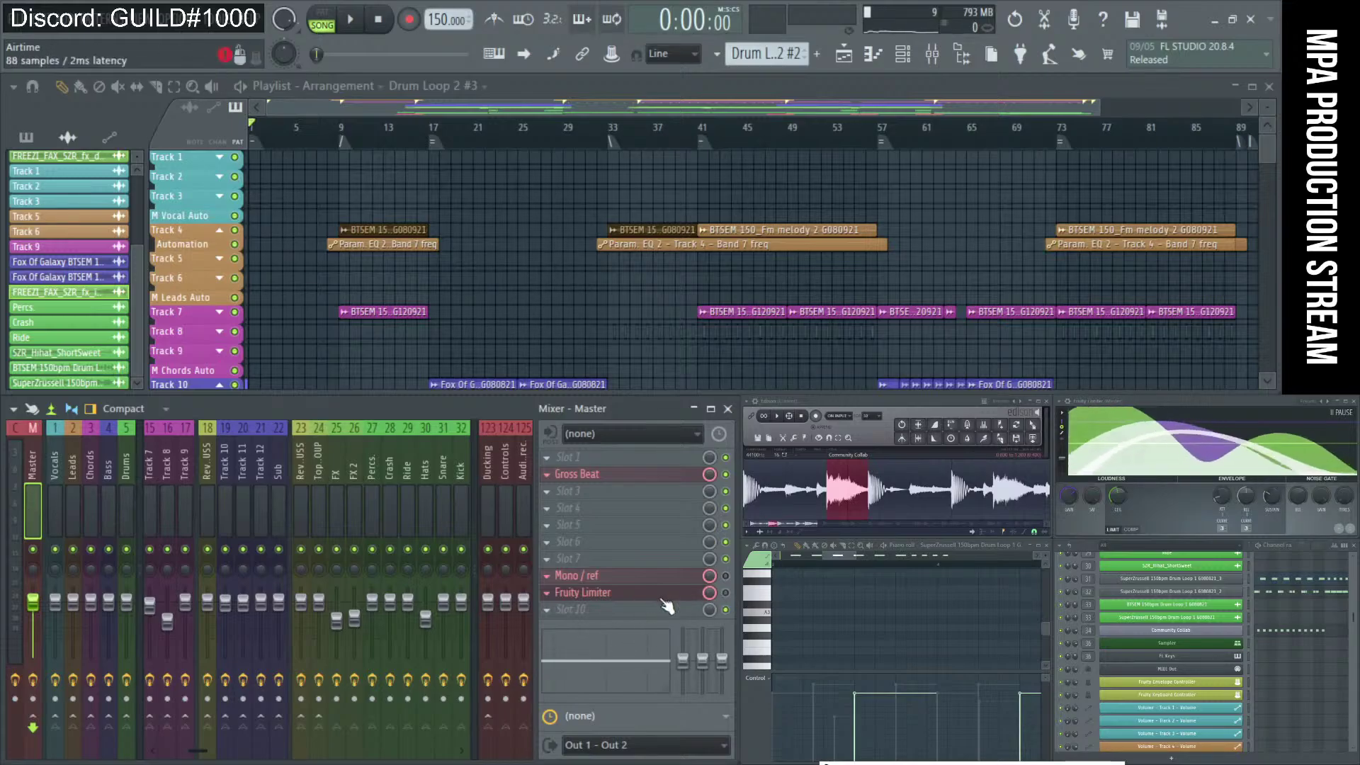
scroll(791, 256, down, 5)
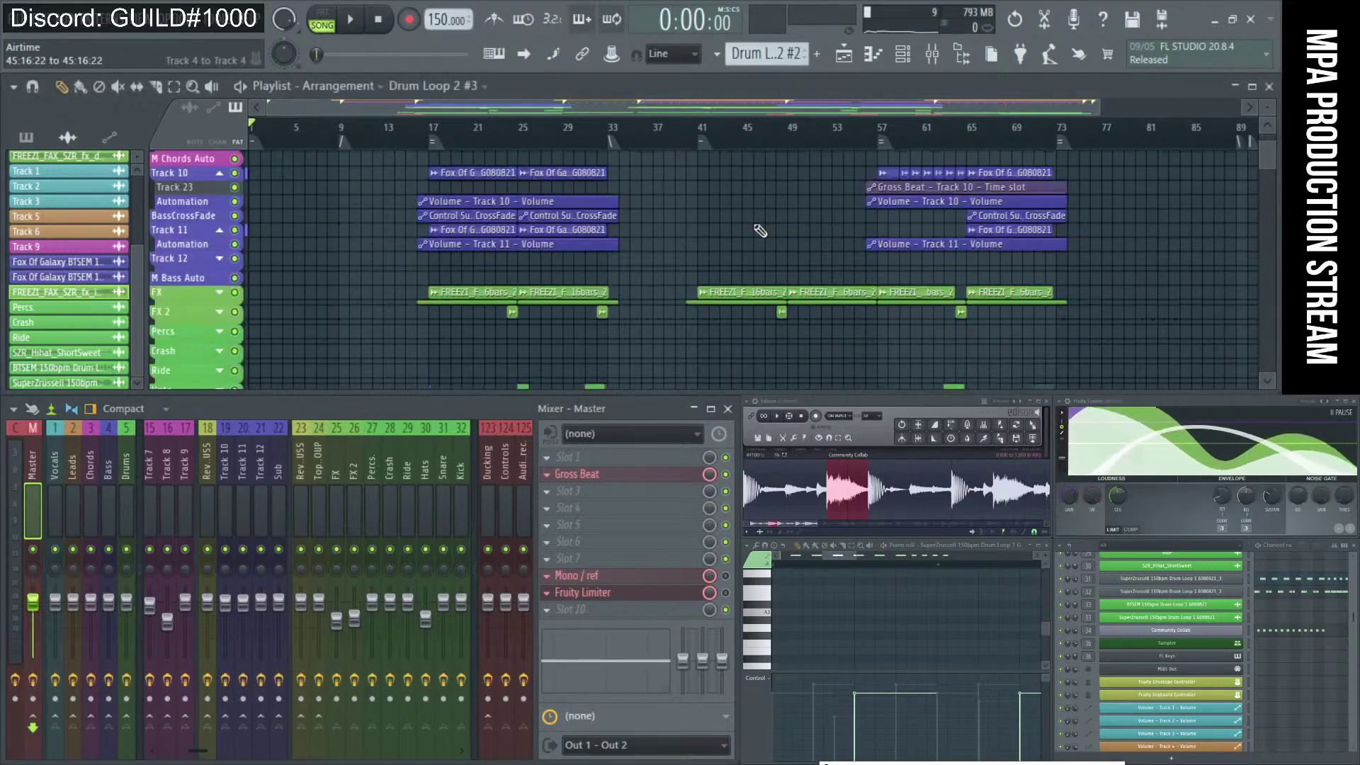
scroll(791, 256, up, 5)
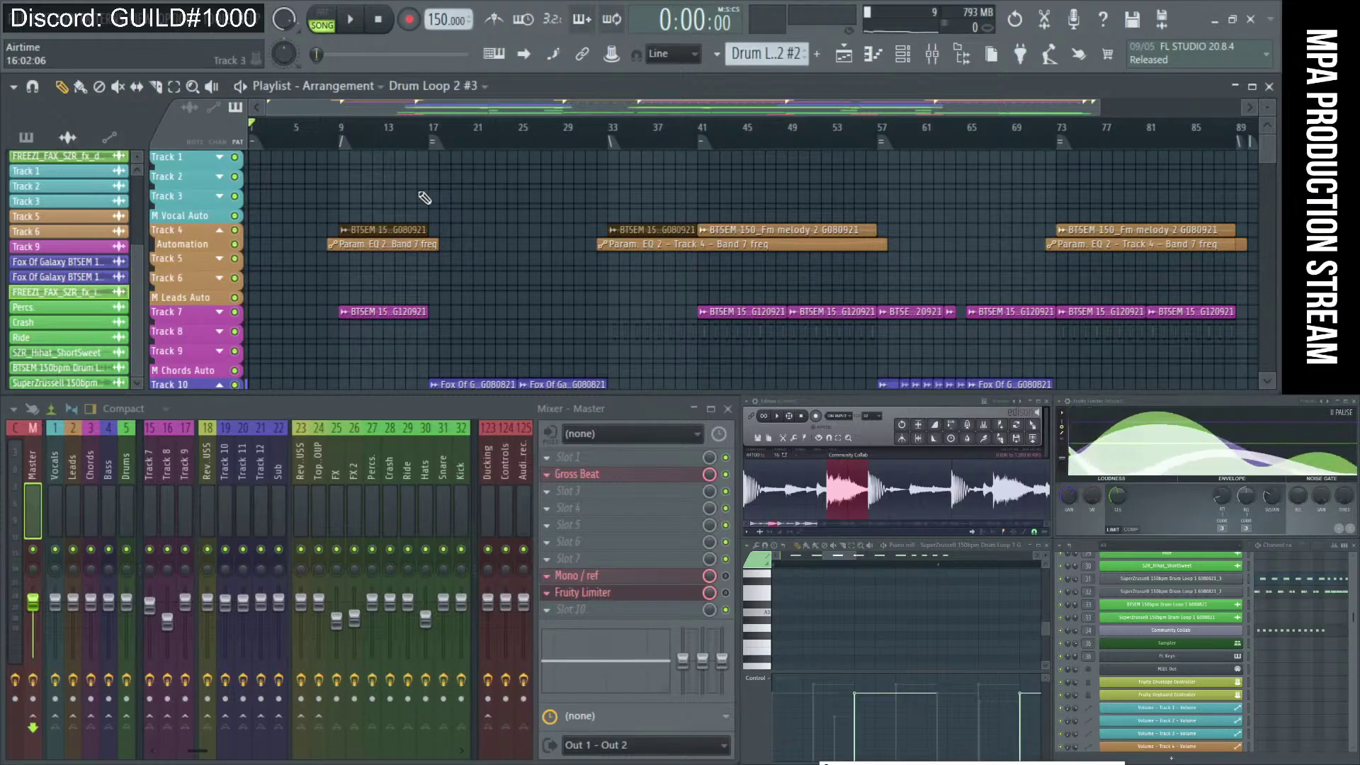
scroll(477, 202, down, 7)
scroll(475, 198, up, 5)
scroll(475, 199, up, 2)
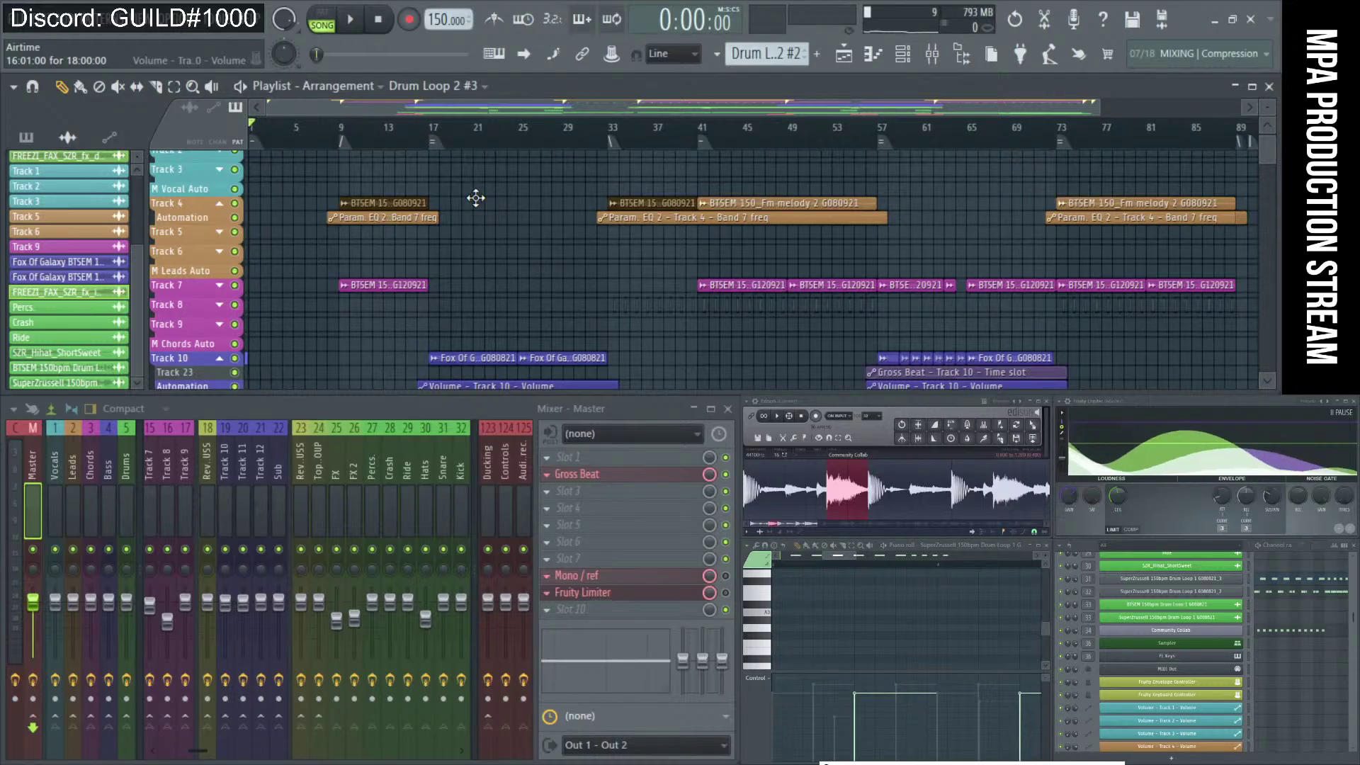
key(ctrl+r)
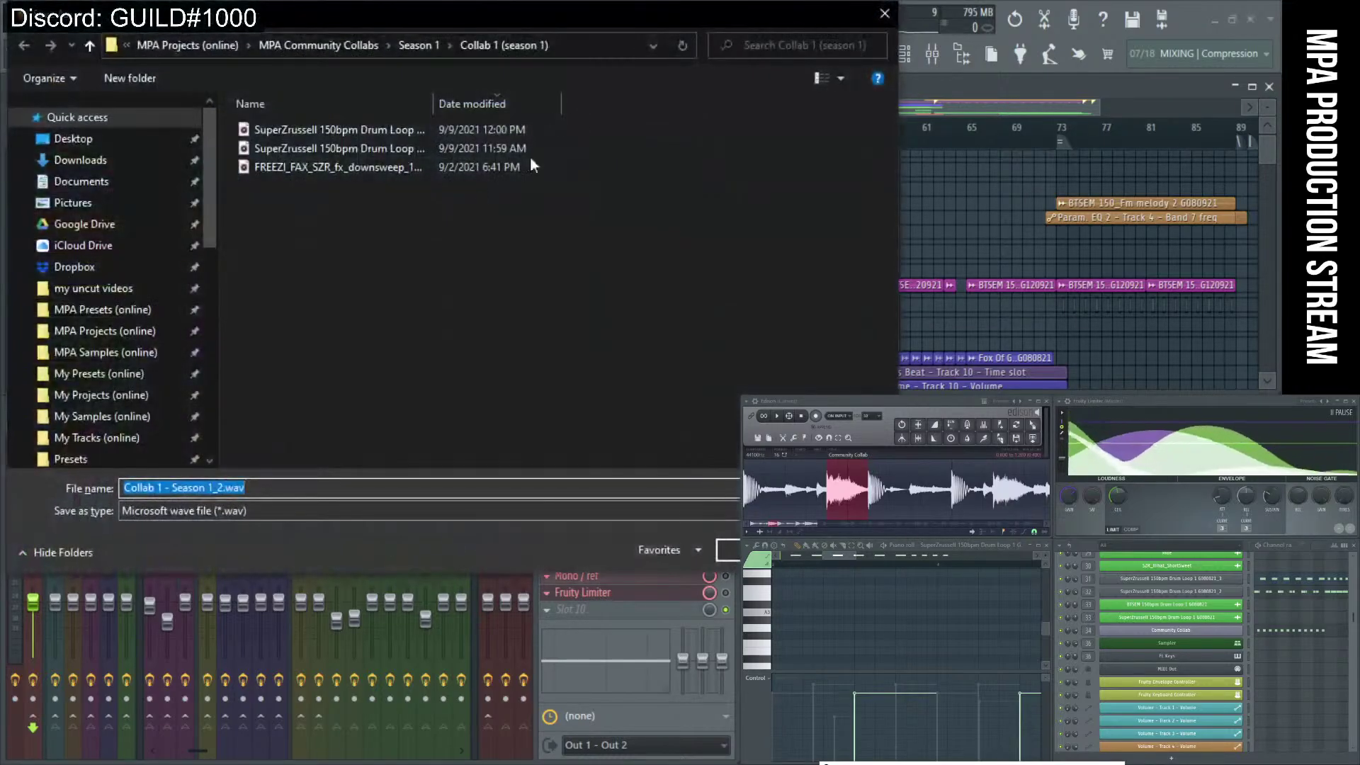
click(887, 19)
scroll(203, 483, left, 4)
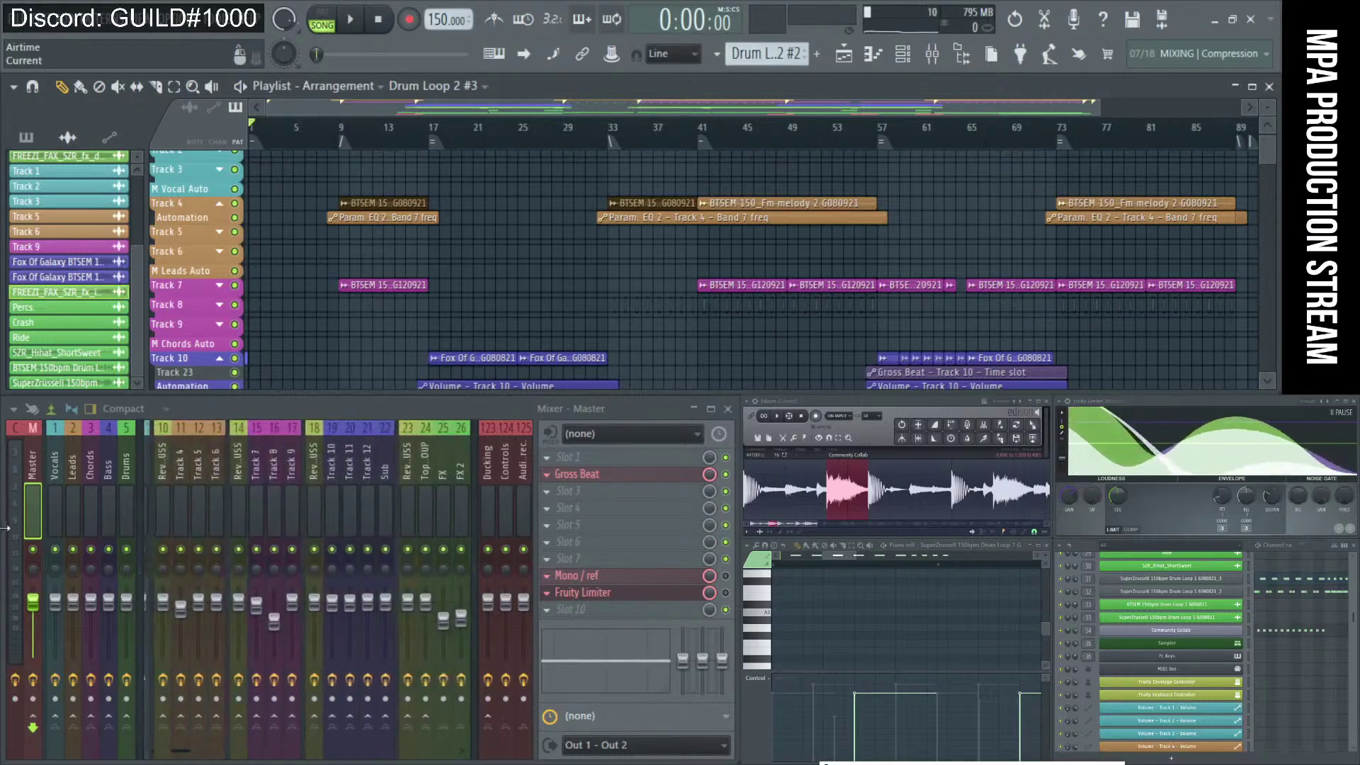
right_click(39, 550)
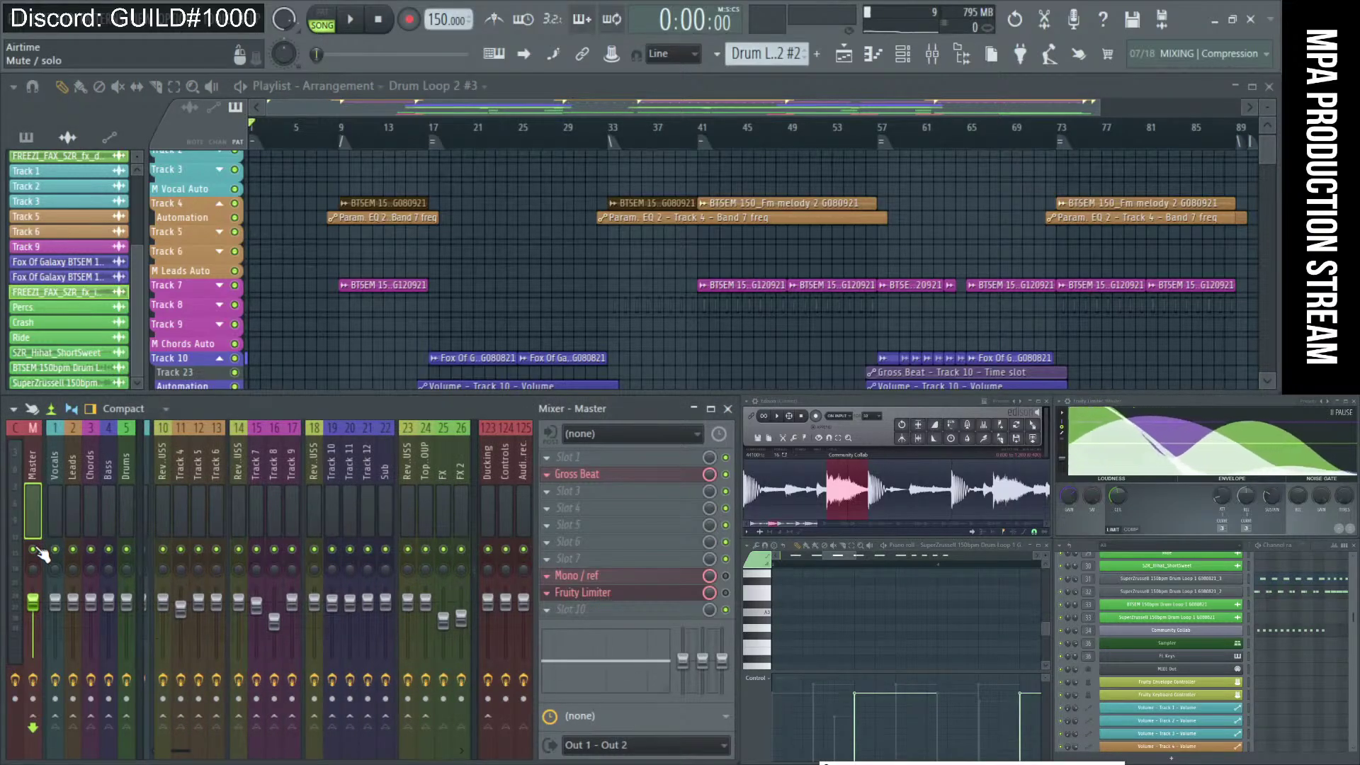
scroll(362, 260, down, 5)
scroll(362, 260, down, 4)
scroll(362, 260, up, 7)
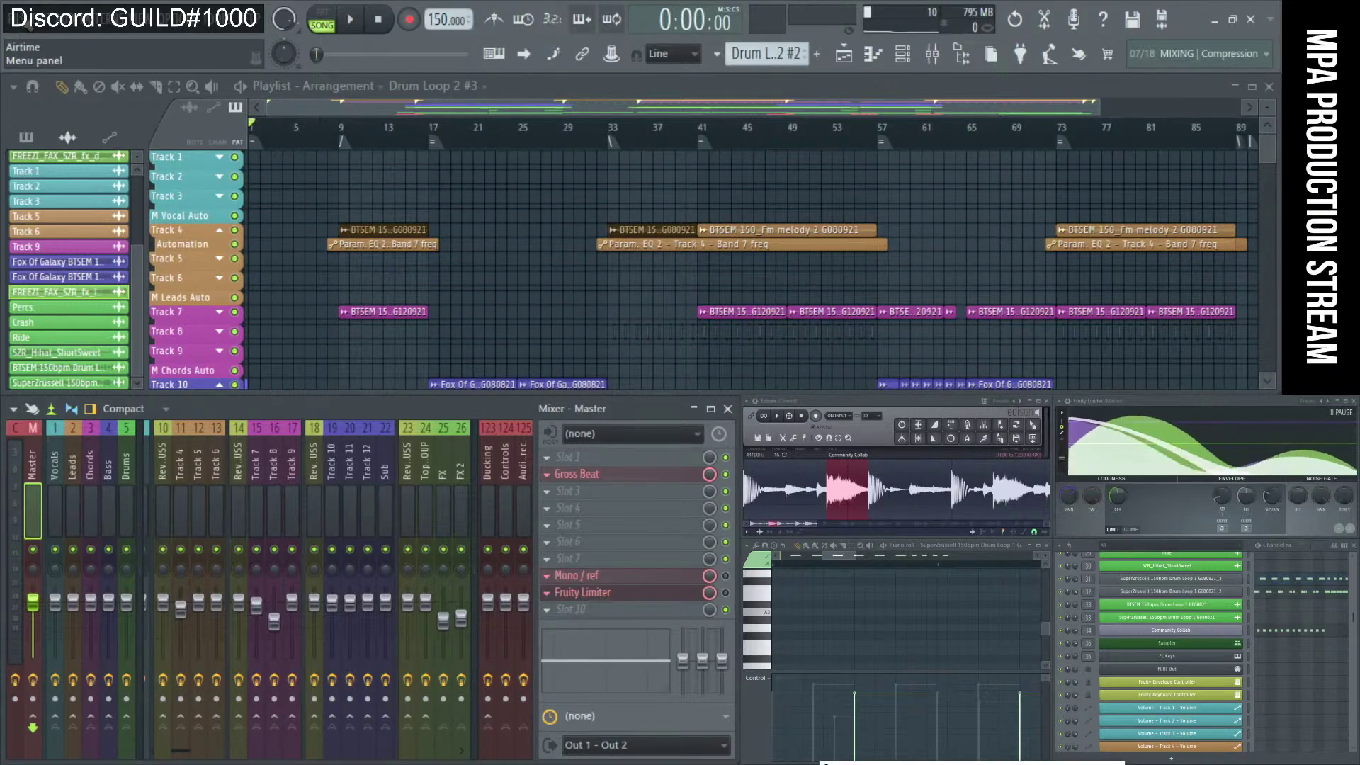
Set up a WAV export of the song named "Collab 1 - Season 1 [PM]" in the Collab 1 (season 1) folder.
key(ctrl+r)
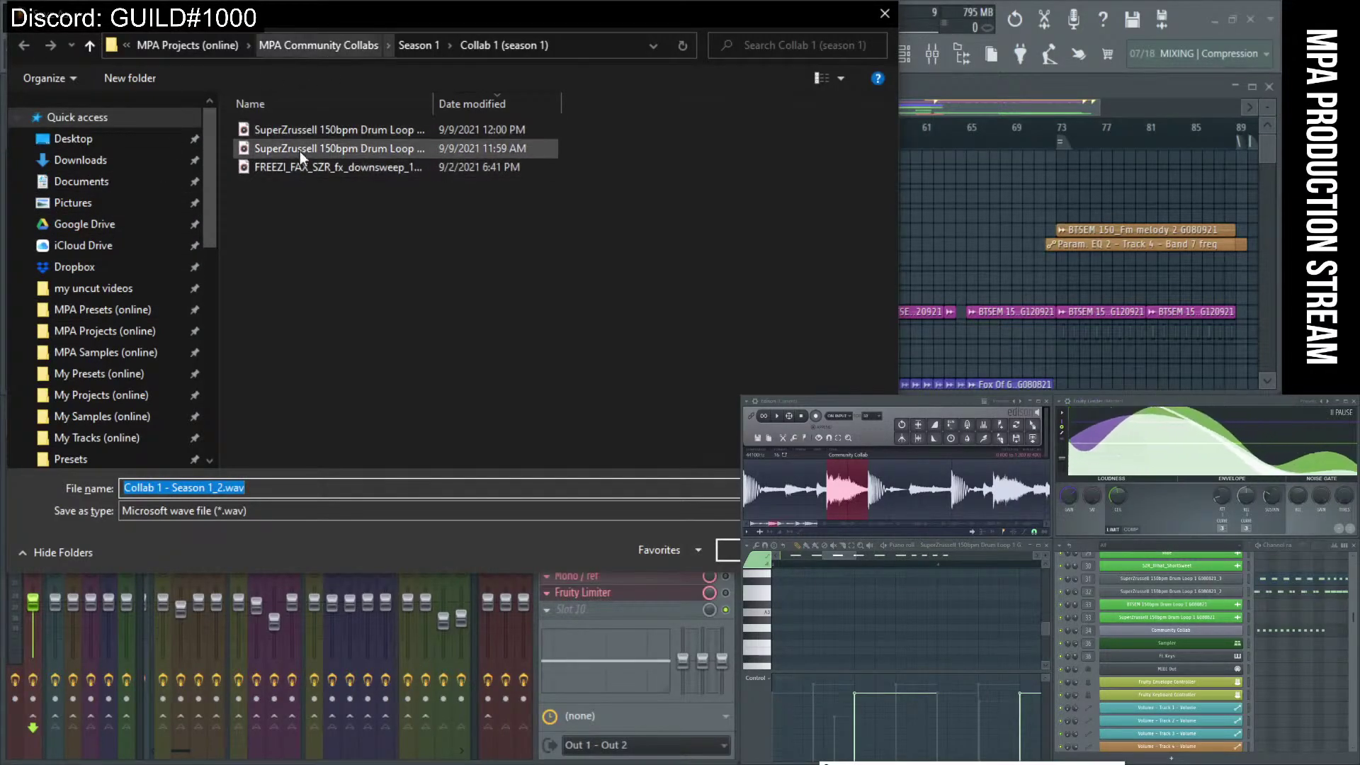
drag(432, 104, 551, 106)
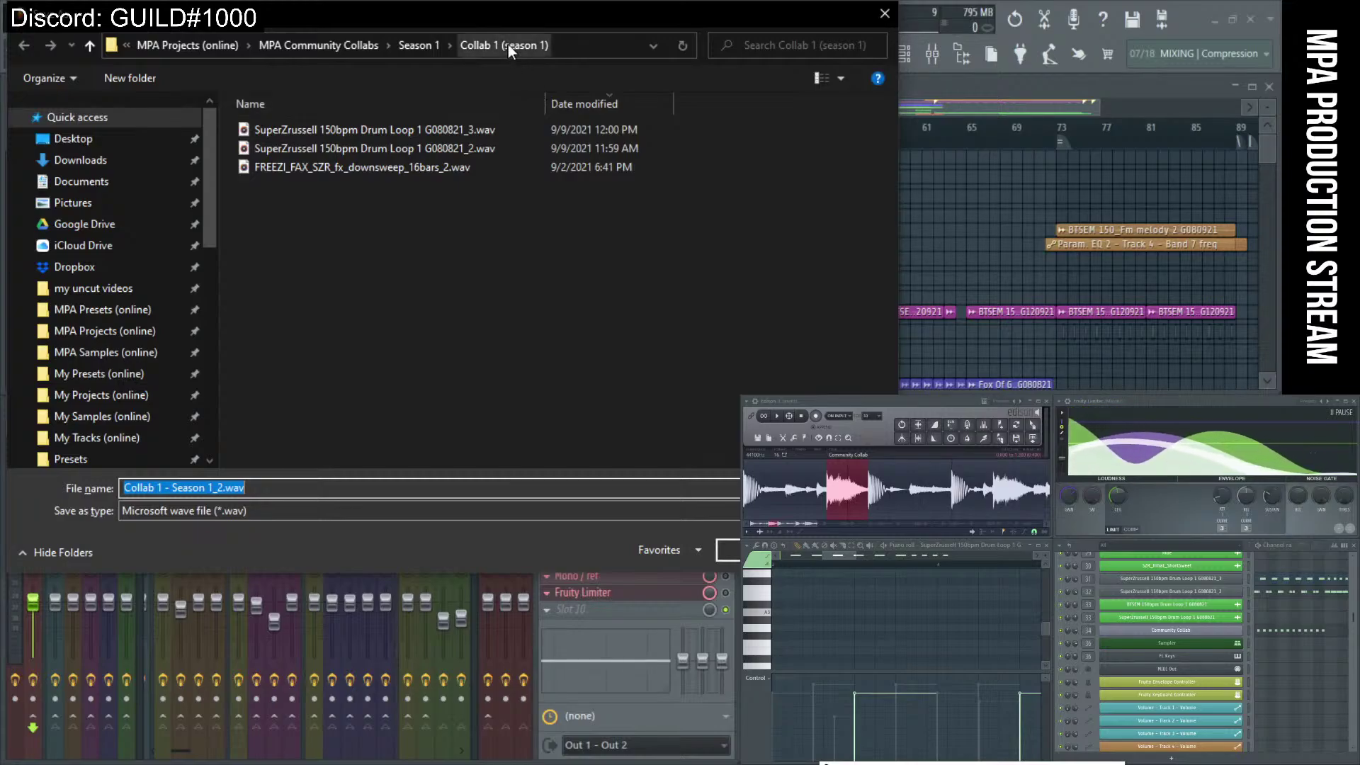
click(284, 486)
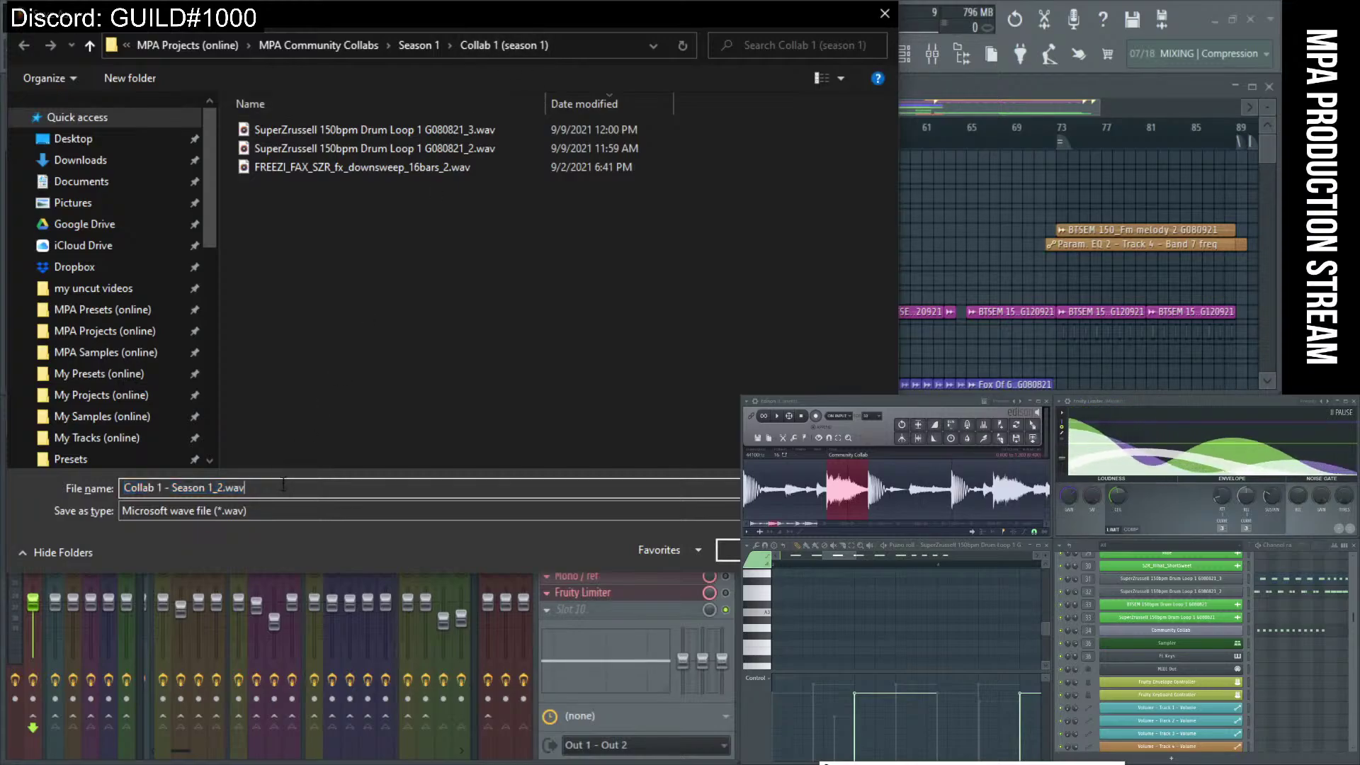
key(BackSpace)
key(BackSpace)
key(BackSpace)
key(BackSpace)
key(BackSpace)
key(BackSpace)
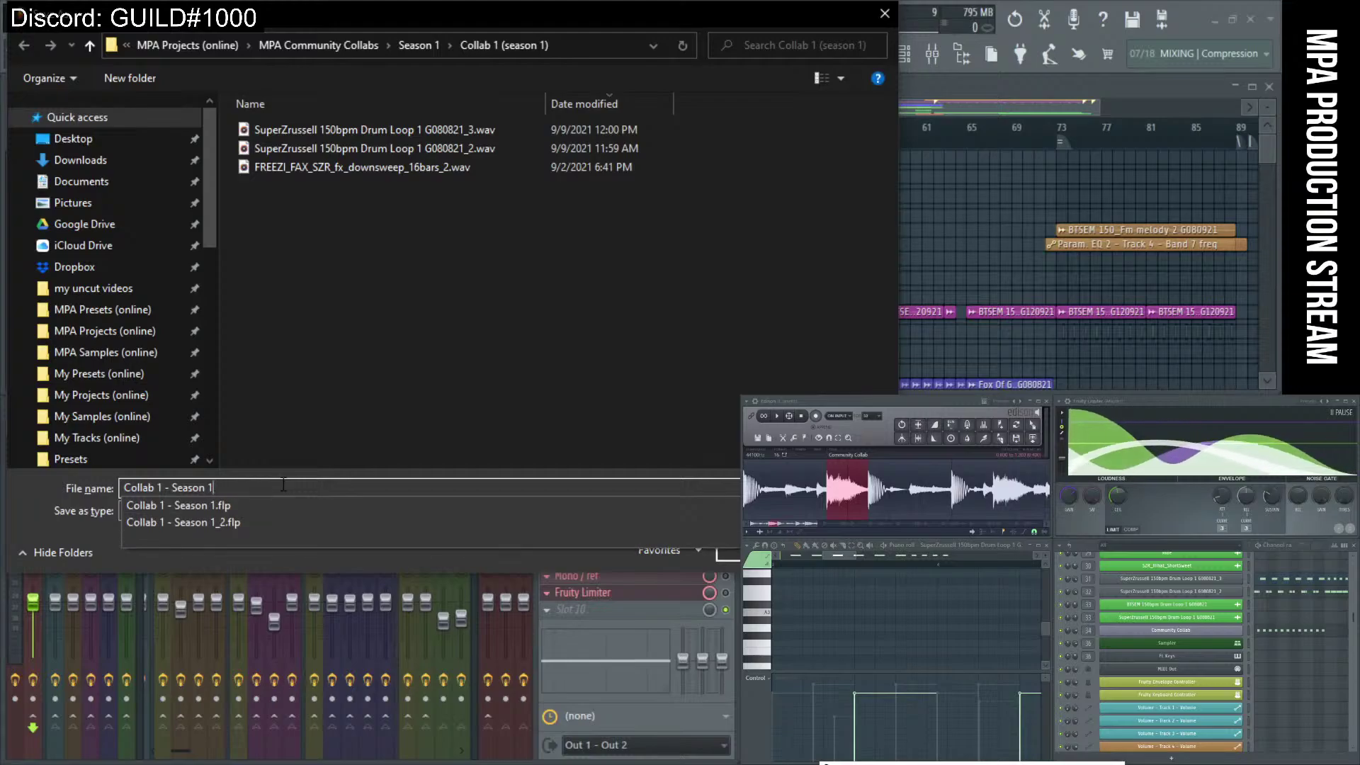
text((PM))
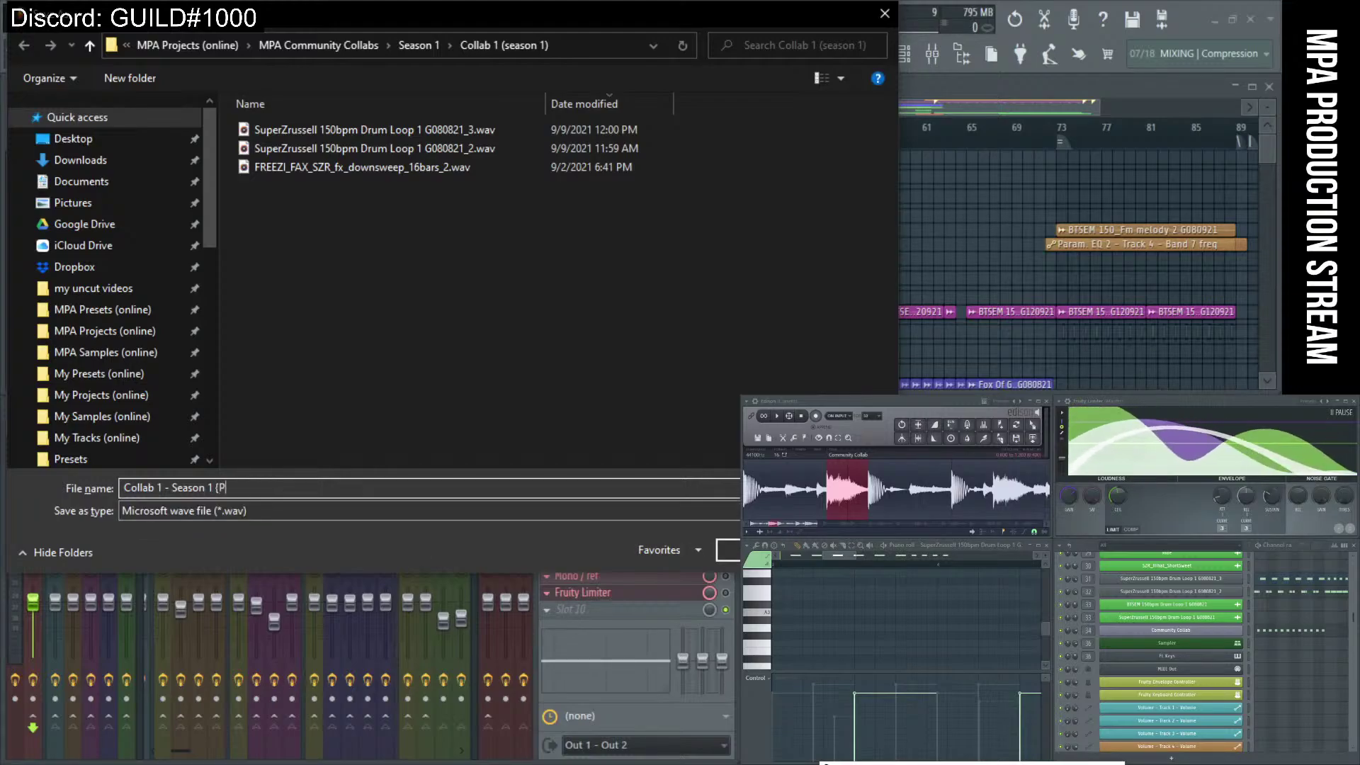
key(BackSpace)
key(BackSpace)
key(BackSpace)
key(BackSpace)
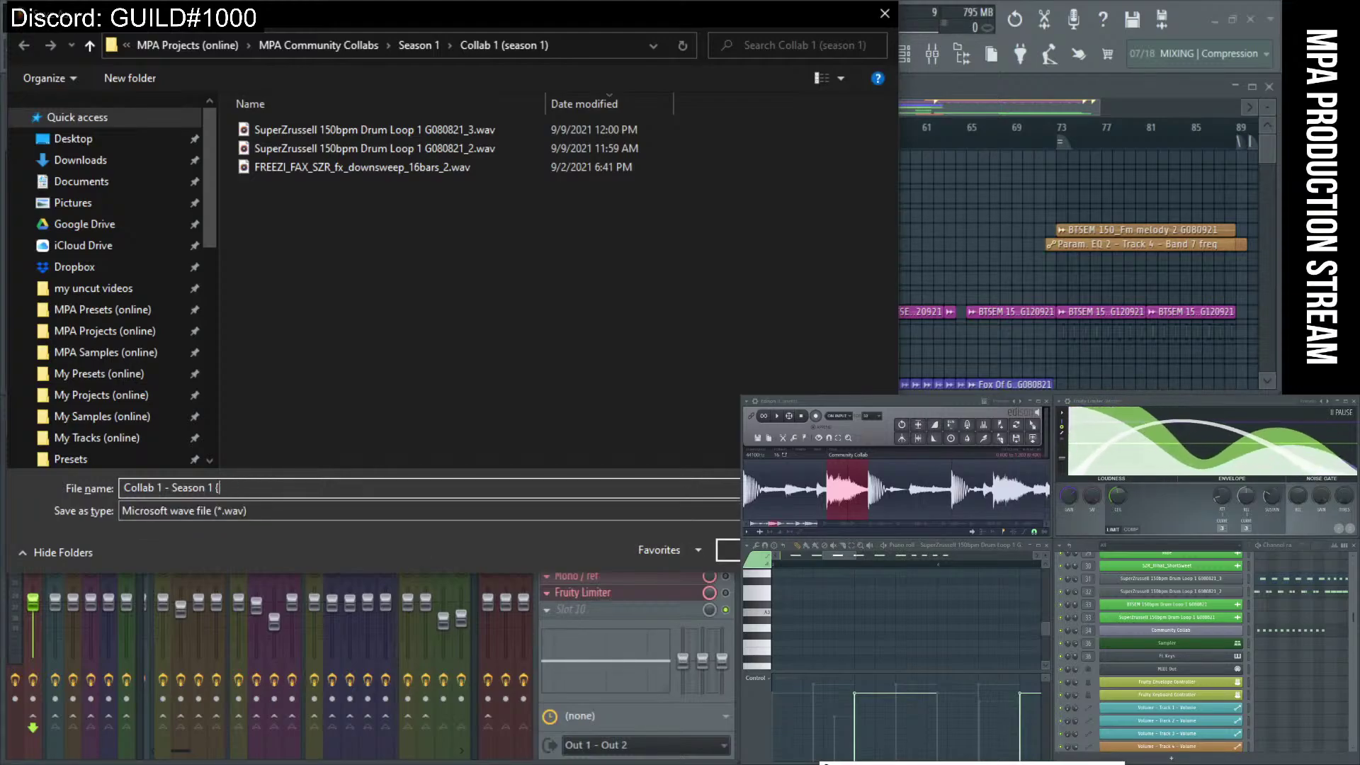
text([PM])
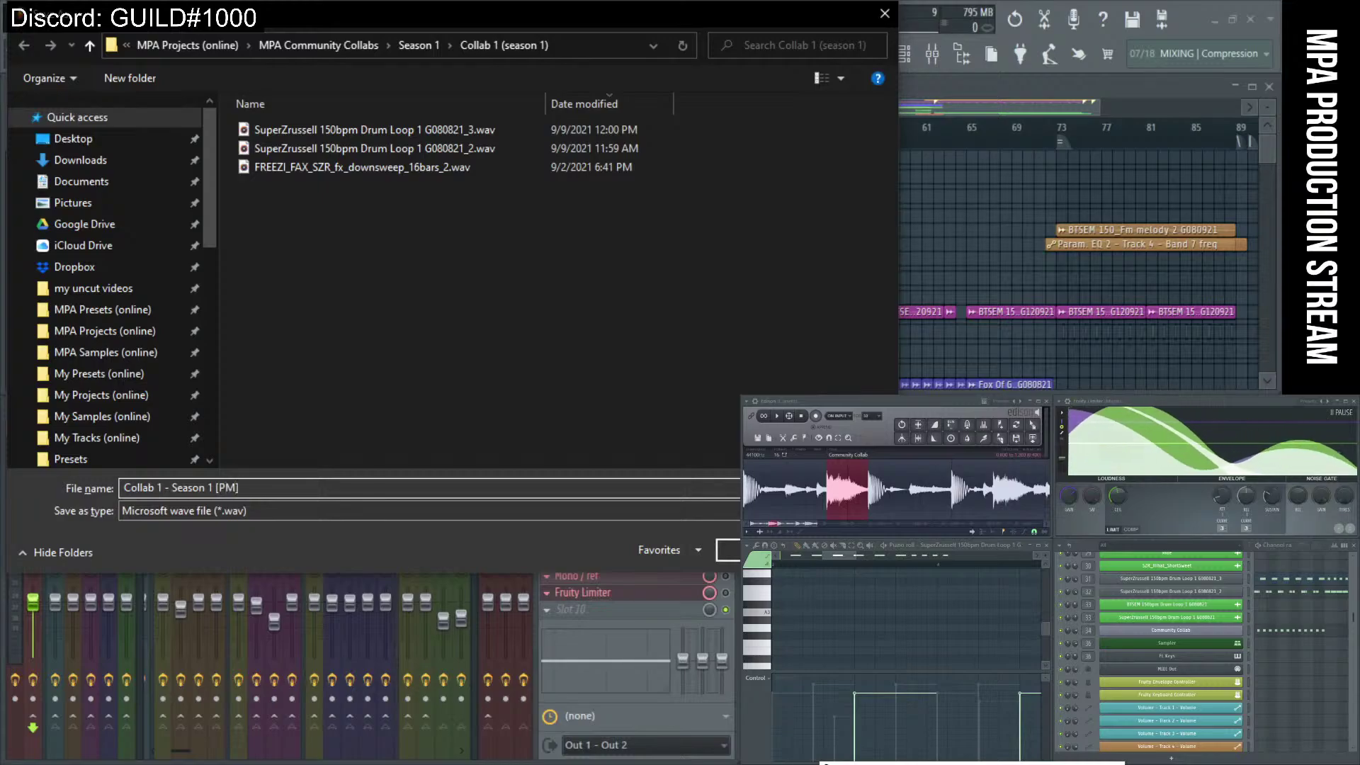
key(Return)
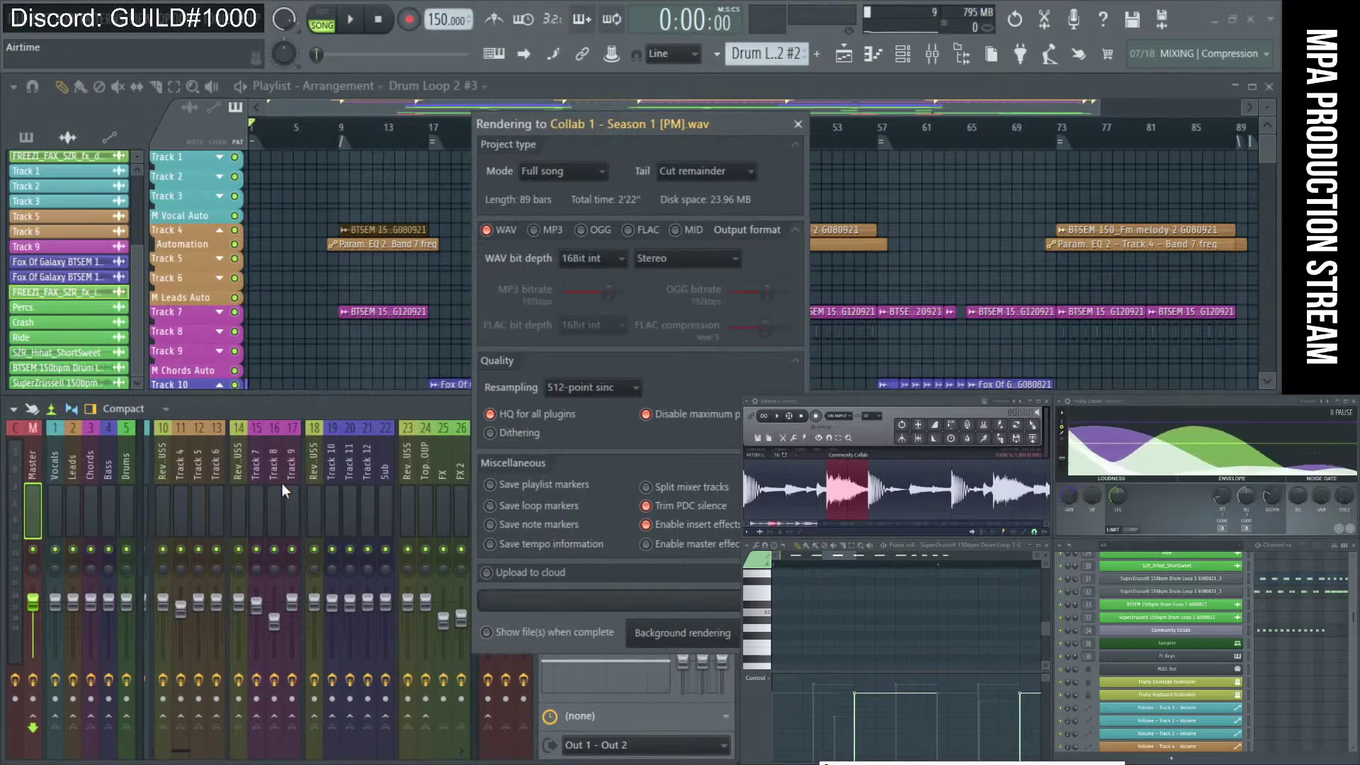
Render the full song to the named 16Bit int stereo WAV file.
drag(662, 129, 503, 115)
click(647, 620)
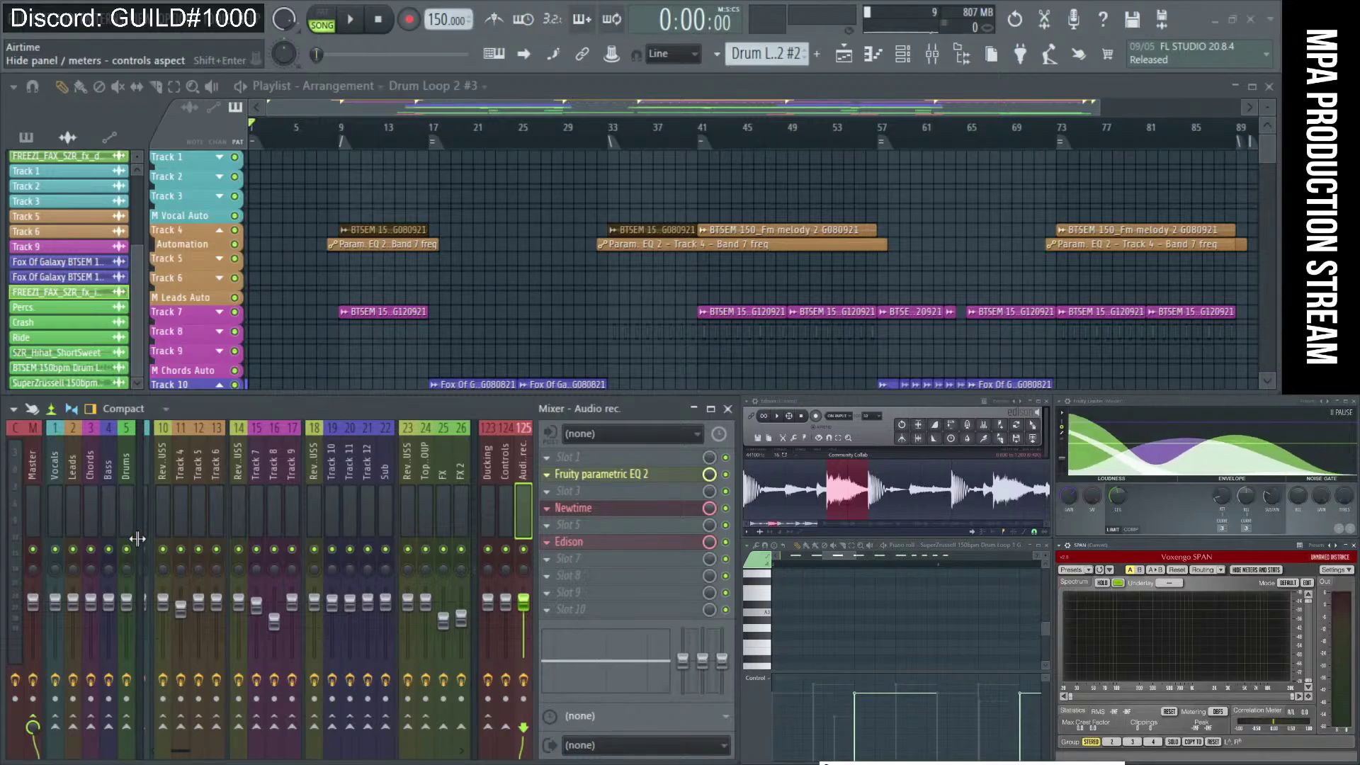
scroll(134, 542, right, 3)
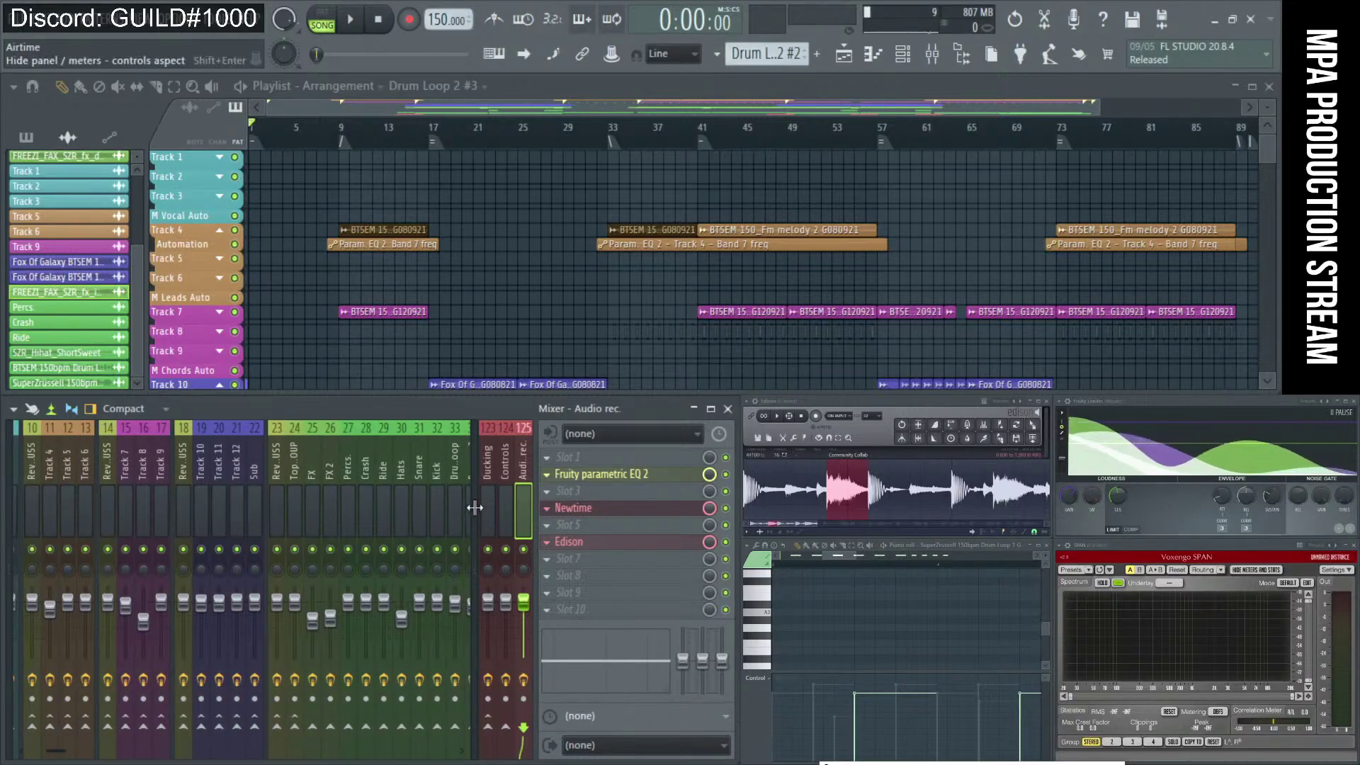
scroll(382, 497, left, 2)
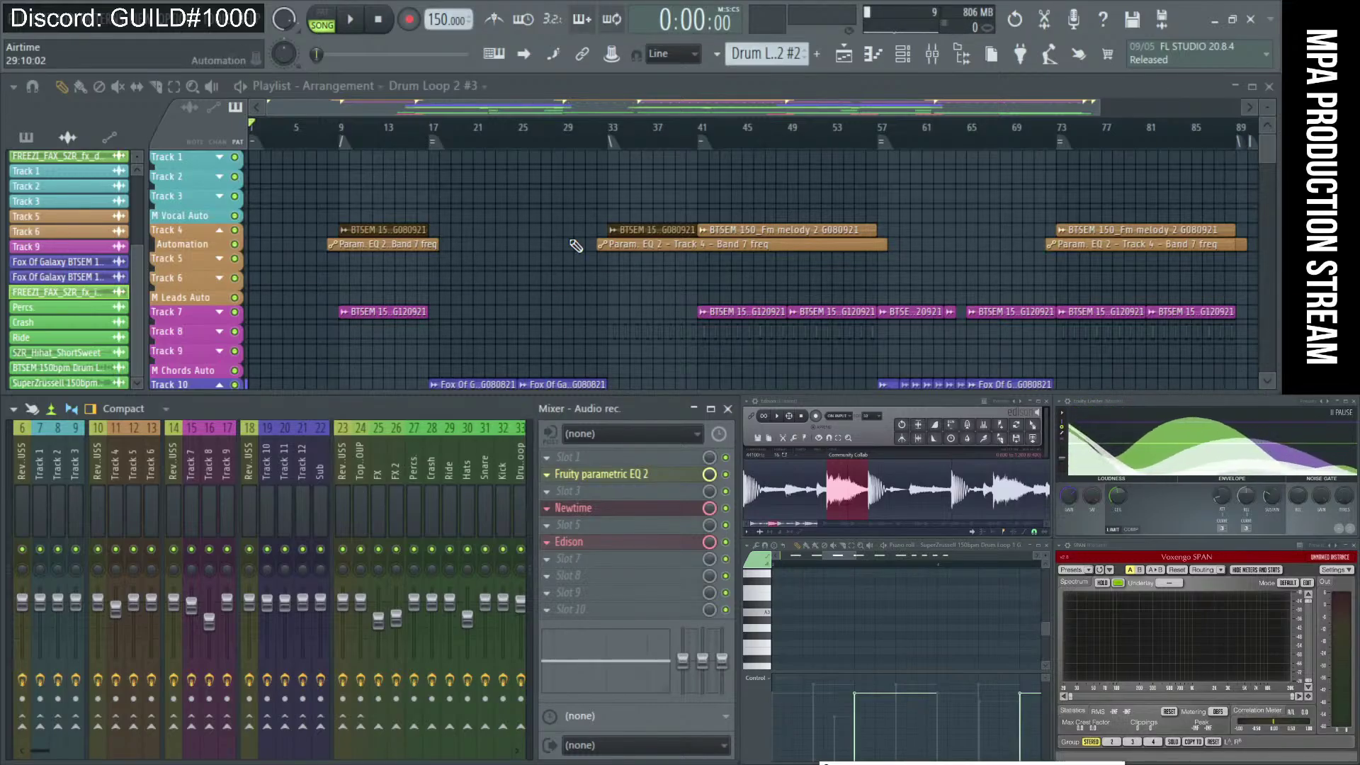
click(18, 20)
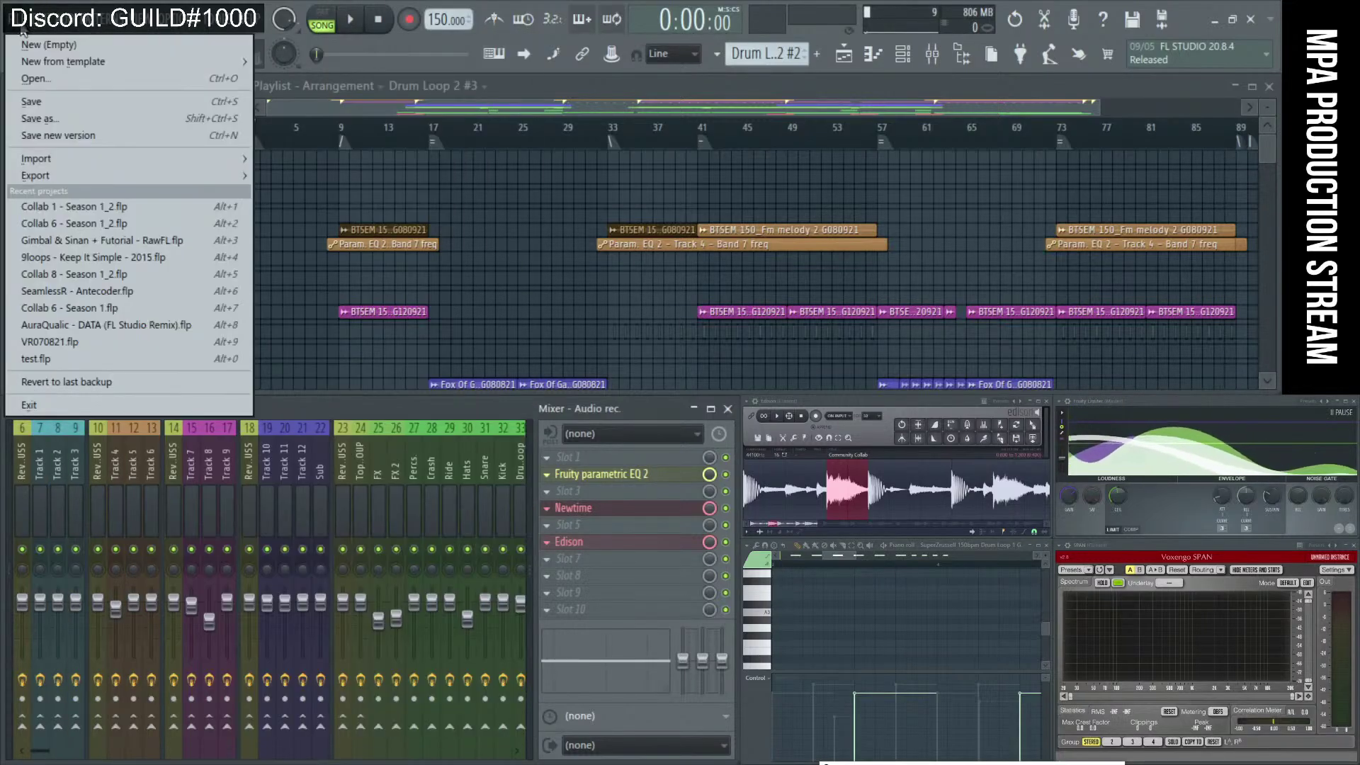
click(27, 31)
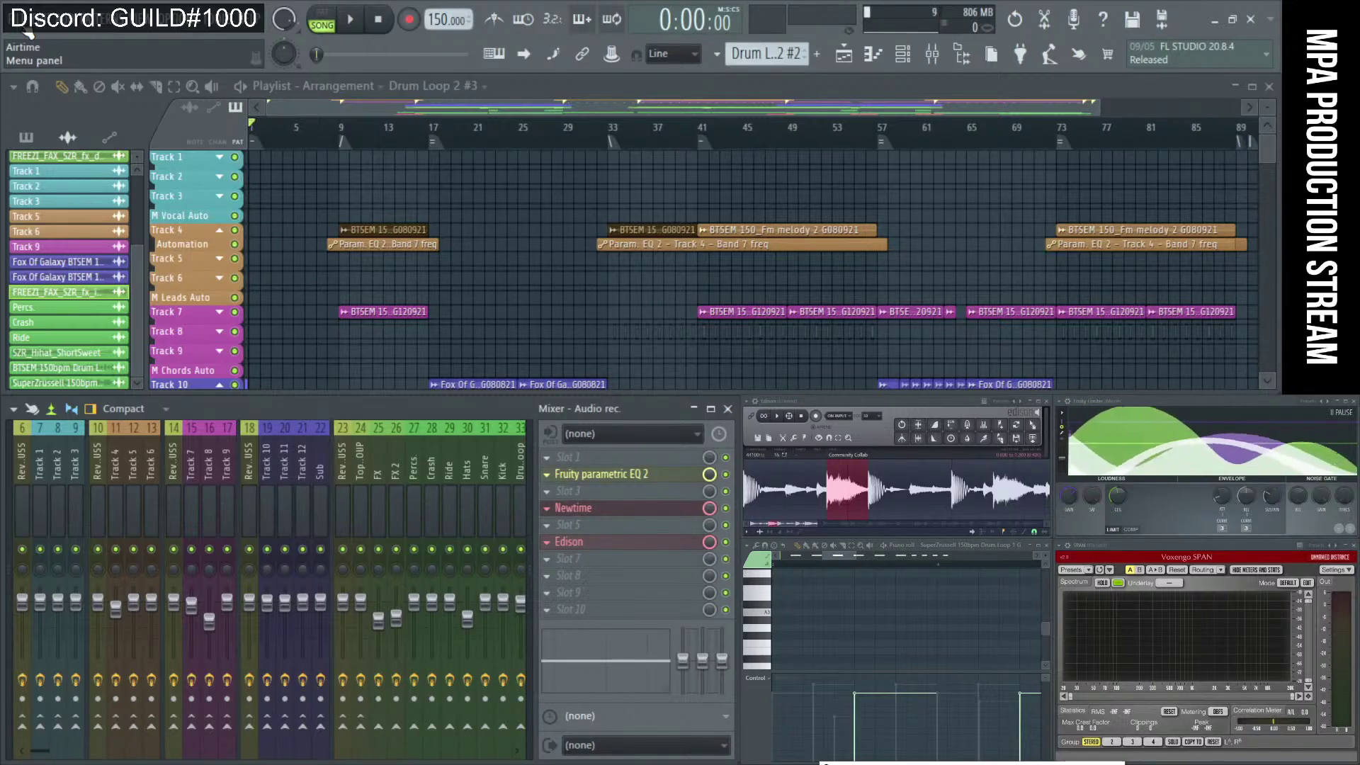
click(160, 32)
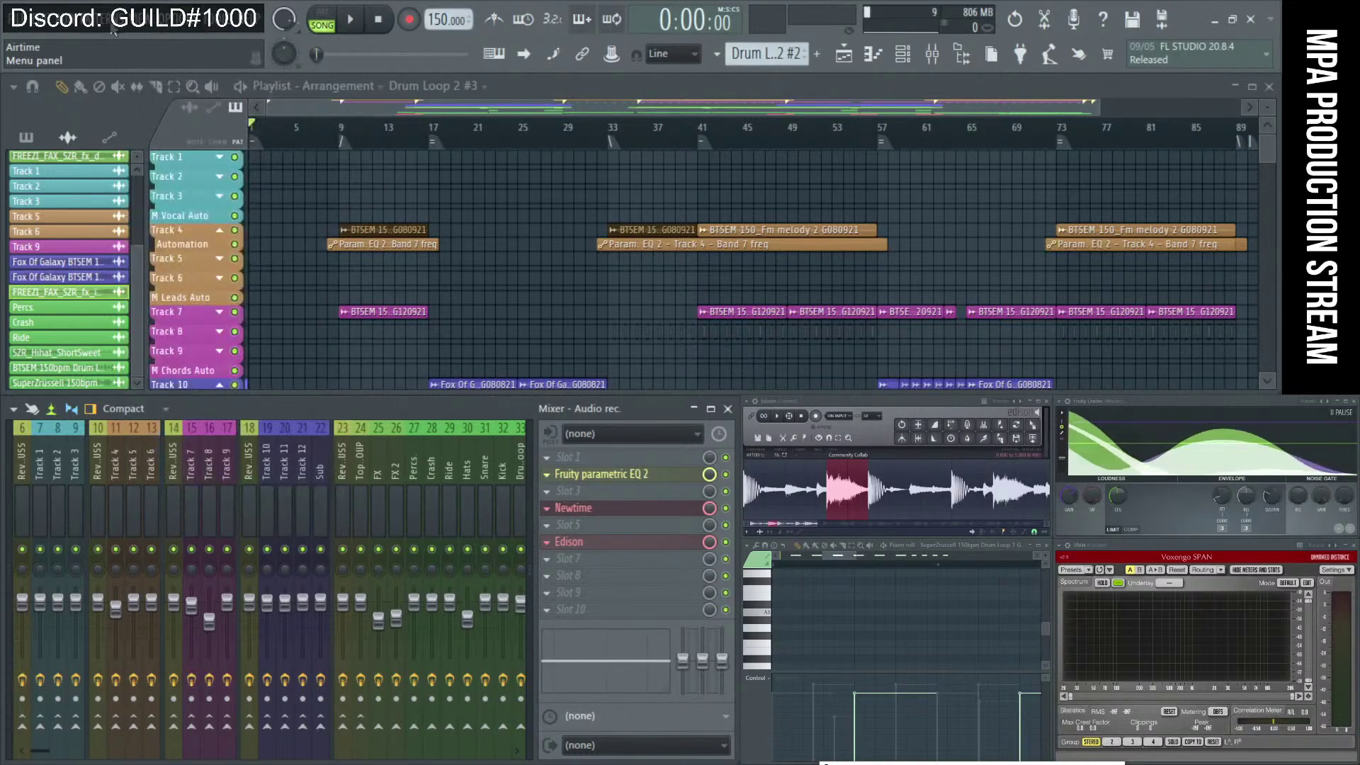
click(177, 31)
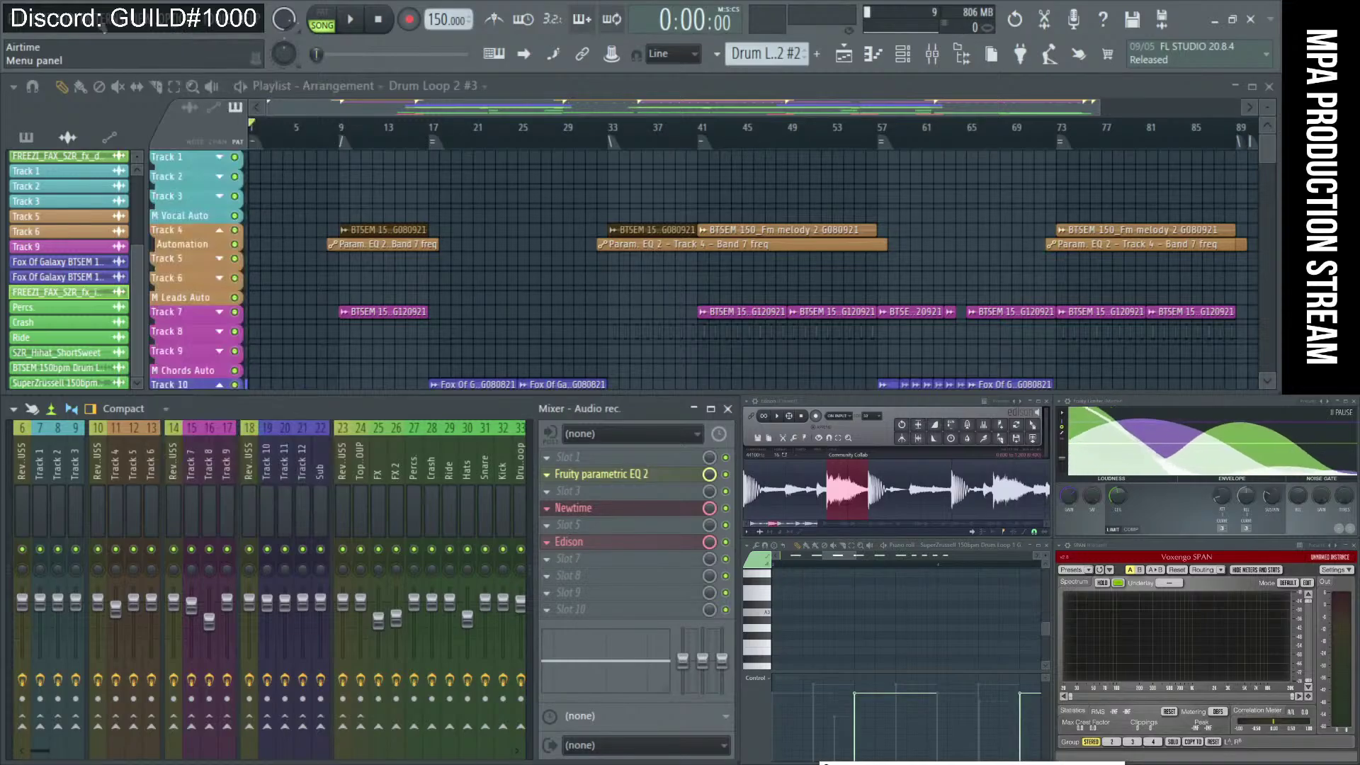
Save the changes to Collab 1 - Season 1_2.flp and open Collab 2 - Season 1.flp from the Collab 2 (season 1) folder.
click(27, 21)
mouse_move(16, 183)
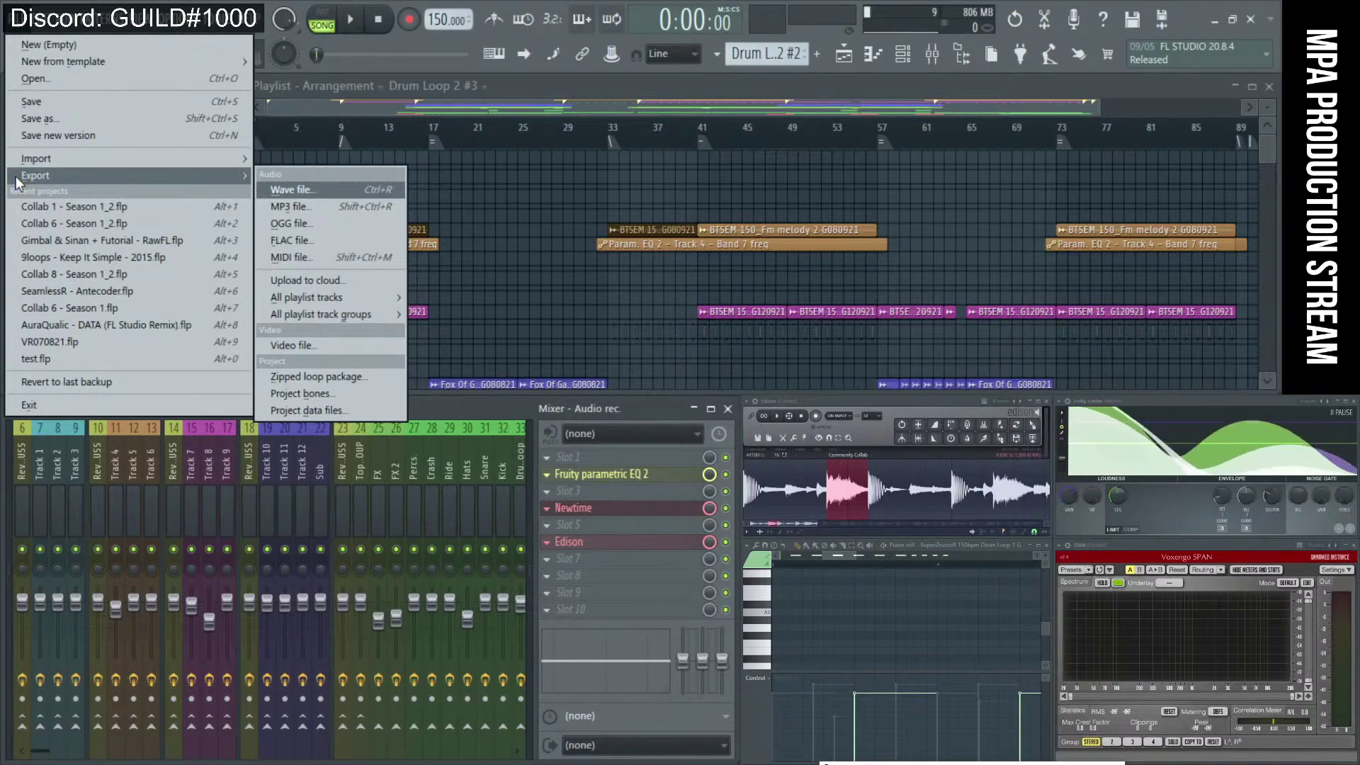
click(31, 79)
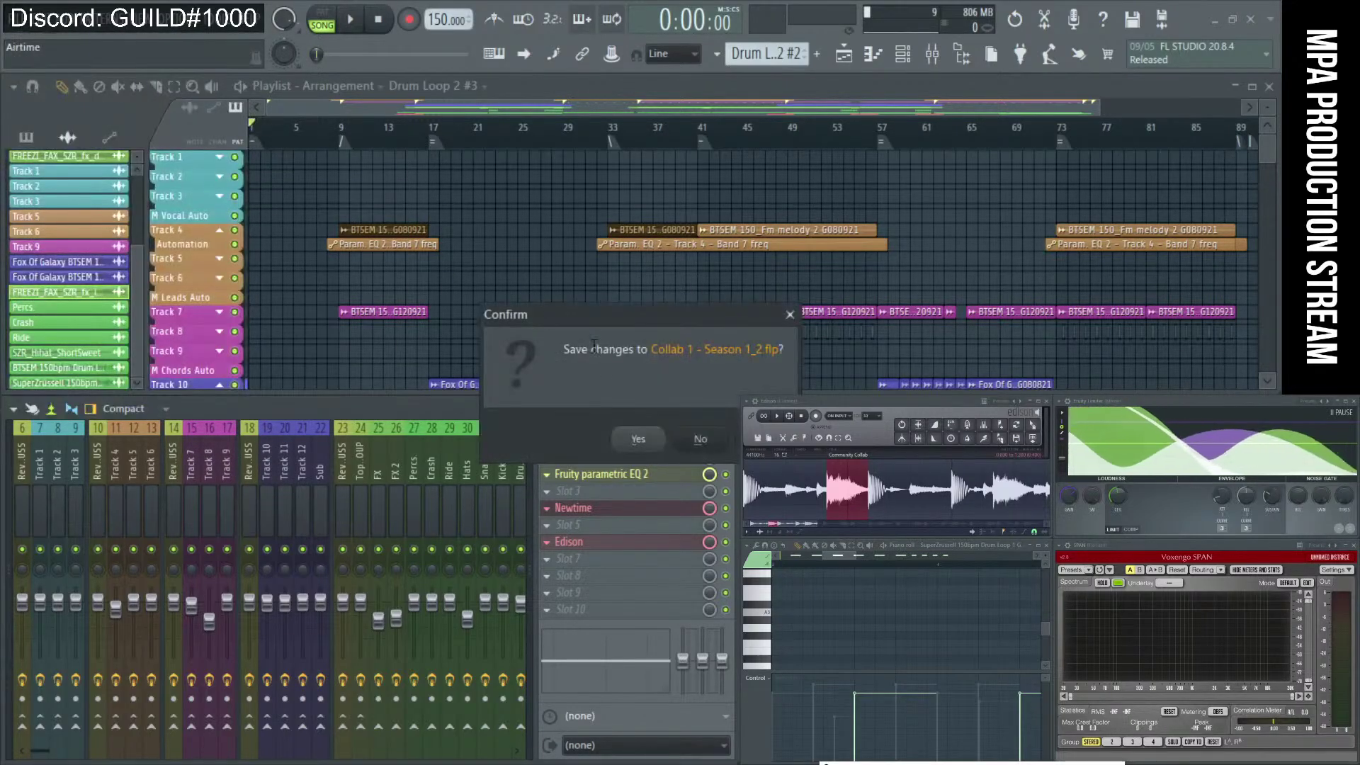
click(661, 444)
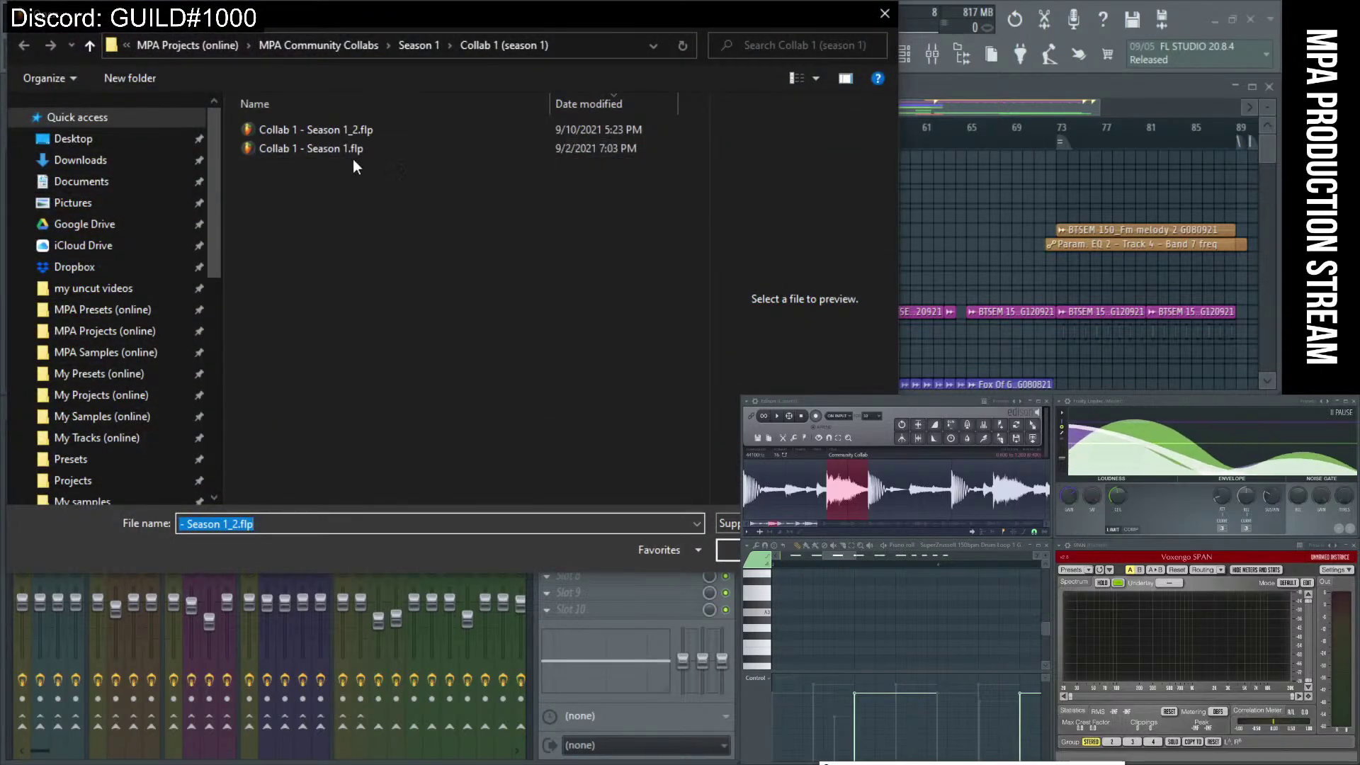
click(90, 46)
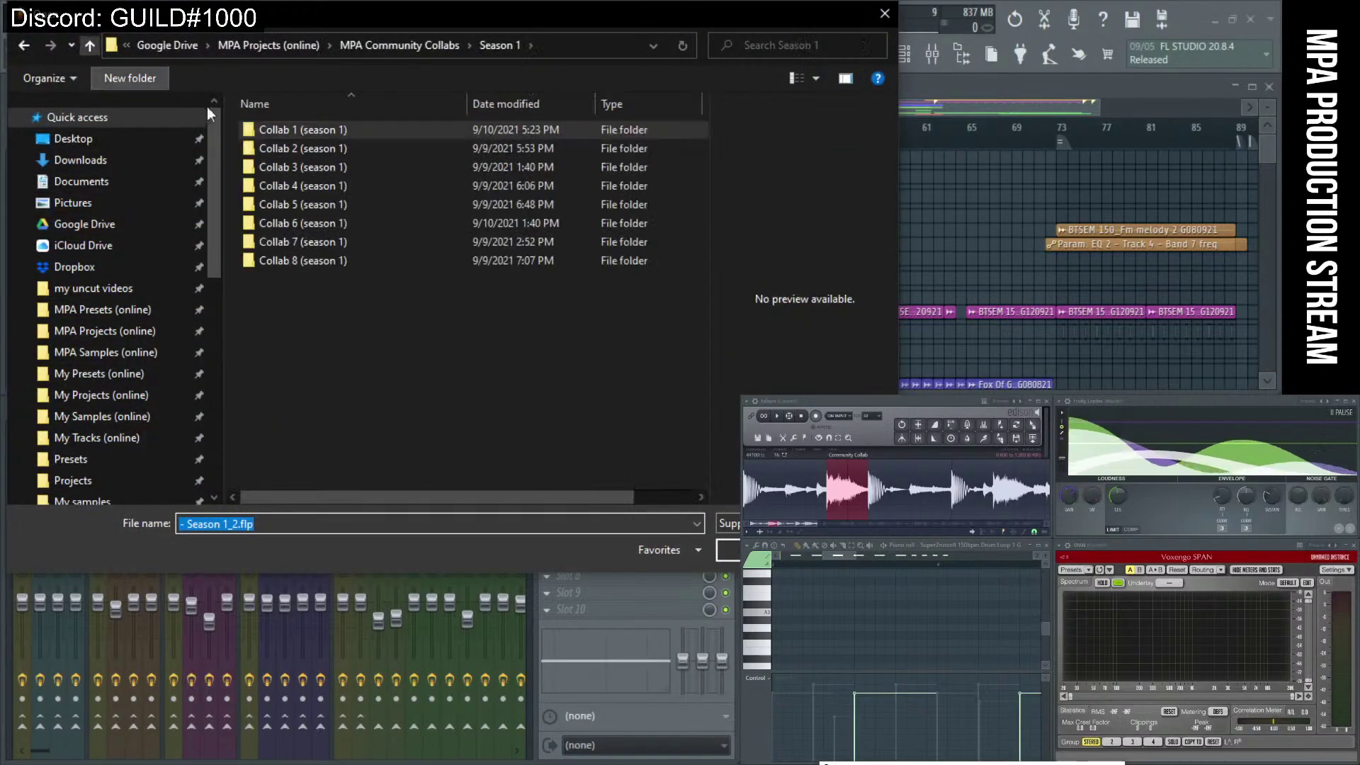
double_click(301, 150)
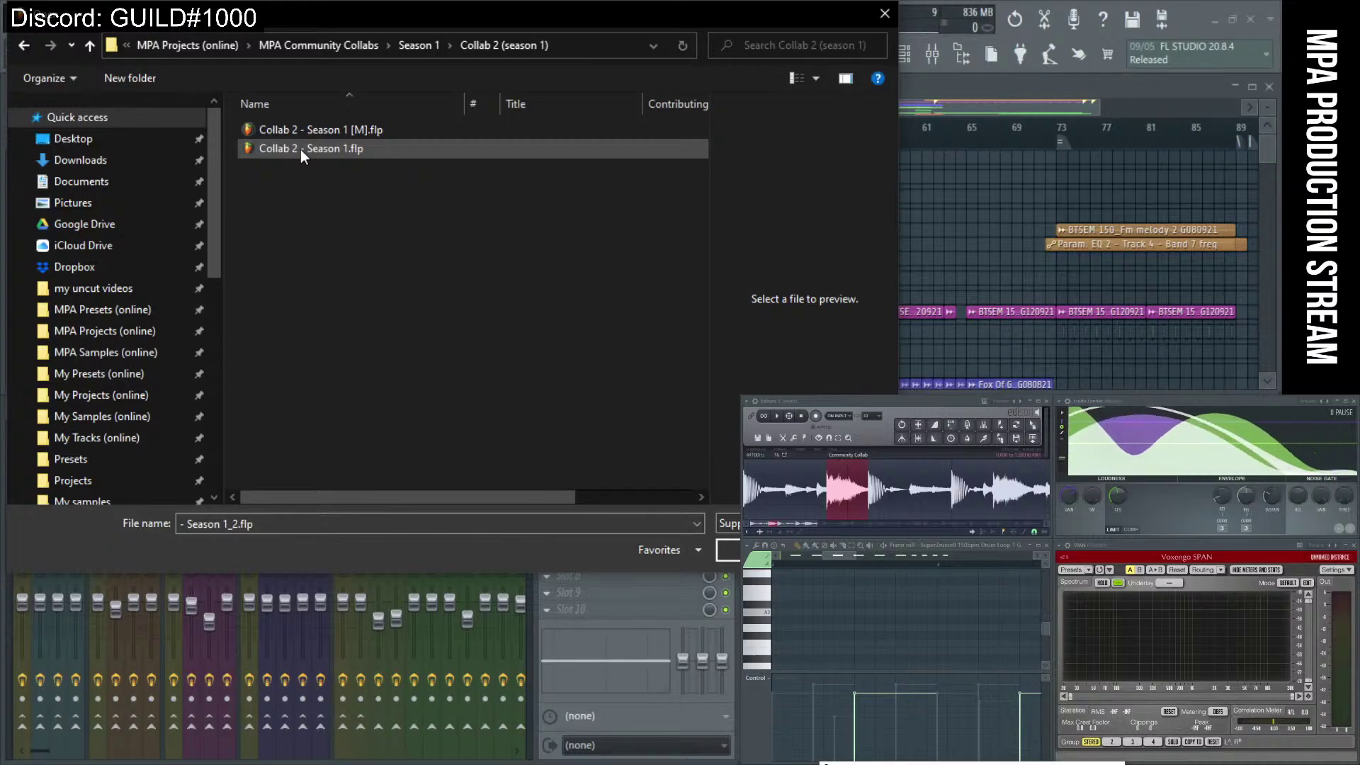
double_click(300, 150)
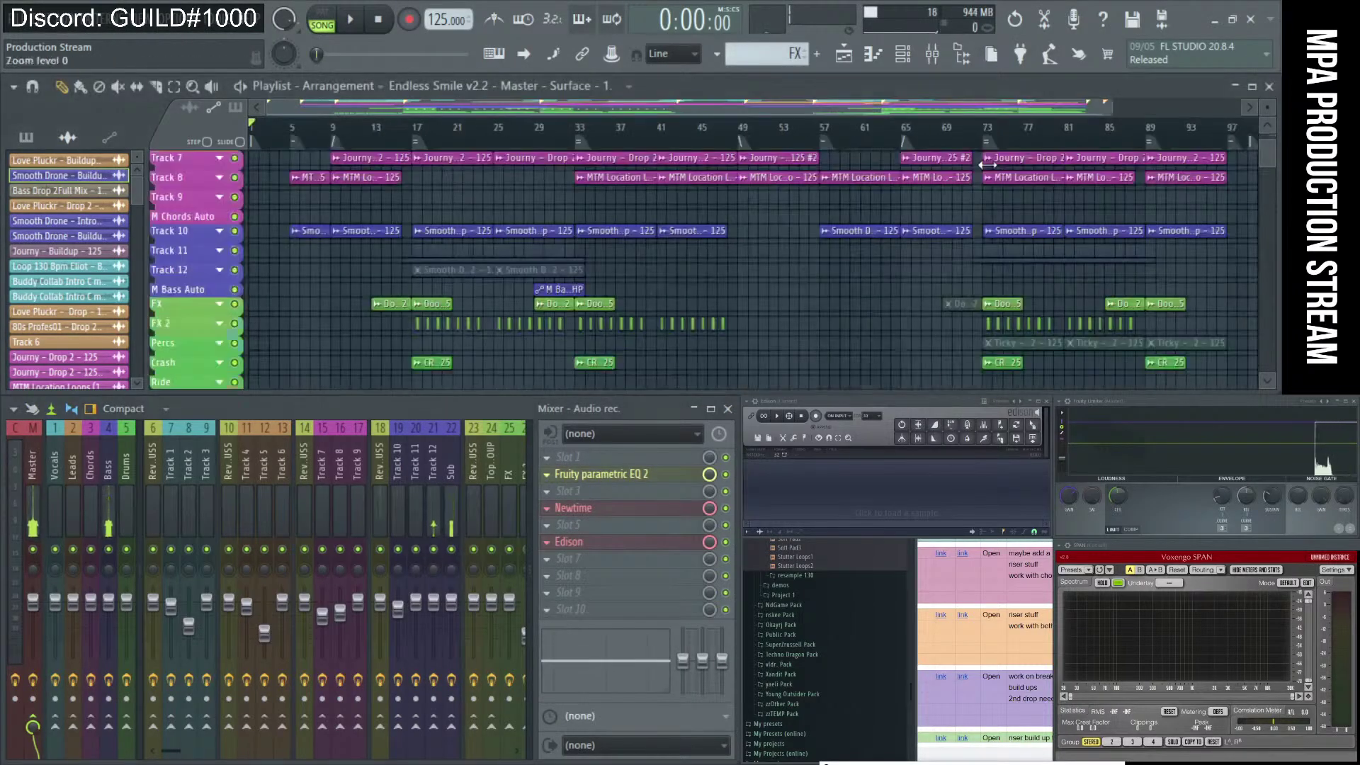
Play the arrangement from bar 17, look over the tracks down to the drums, and stop at about bar 41.
click(425, 146)
key(space)
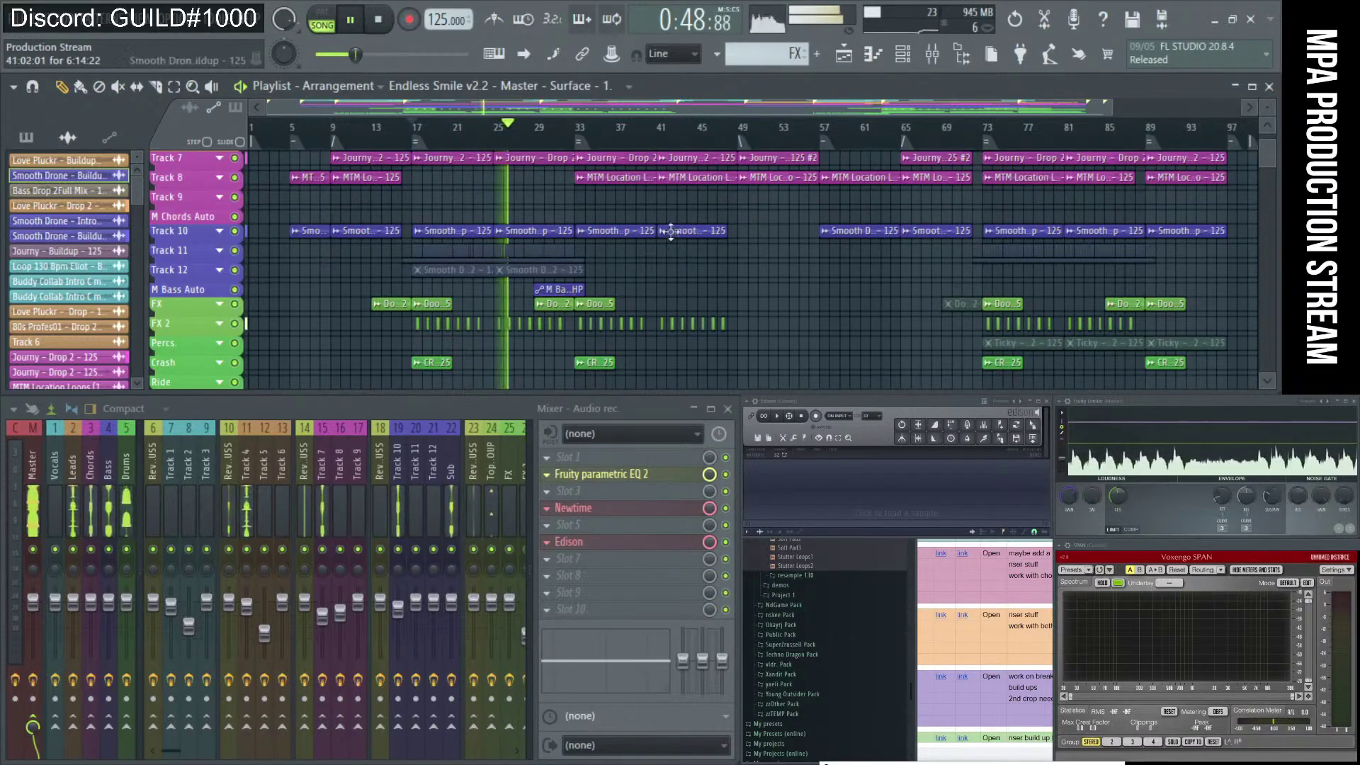
scroll(646, 220, down, 2)
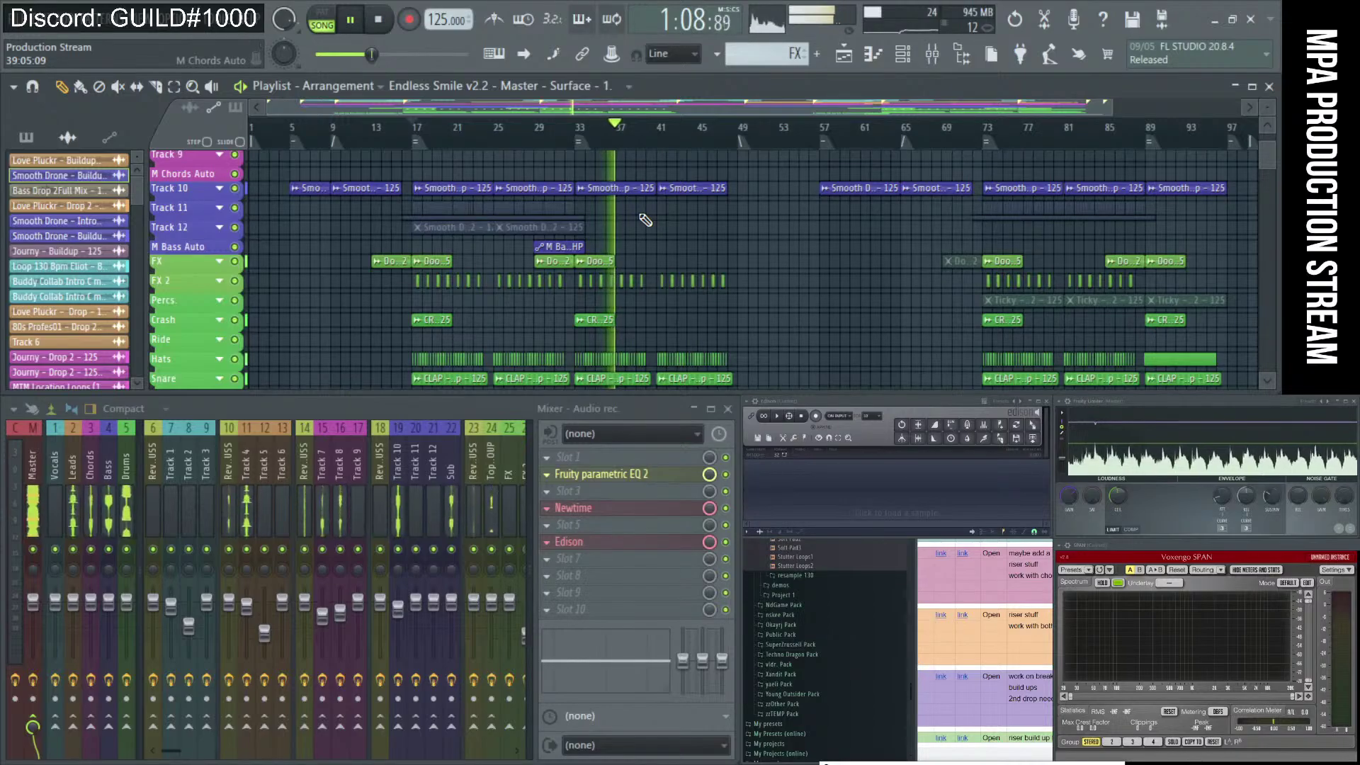
scroll(655, 221, down, 4)
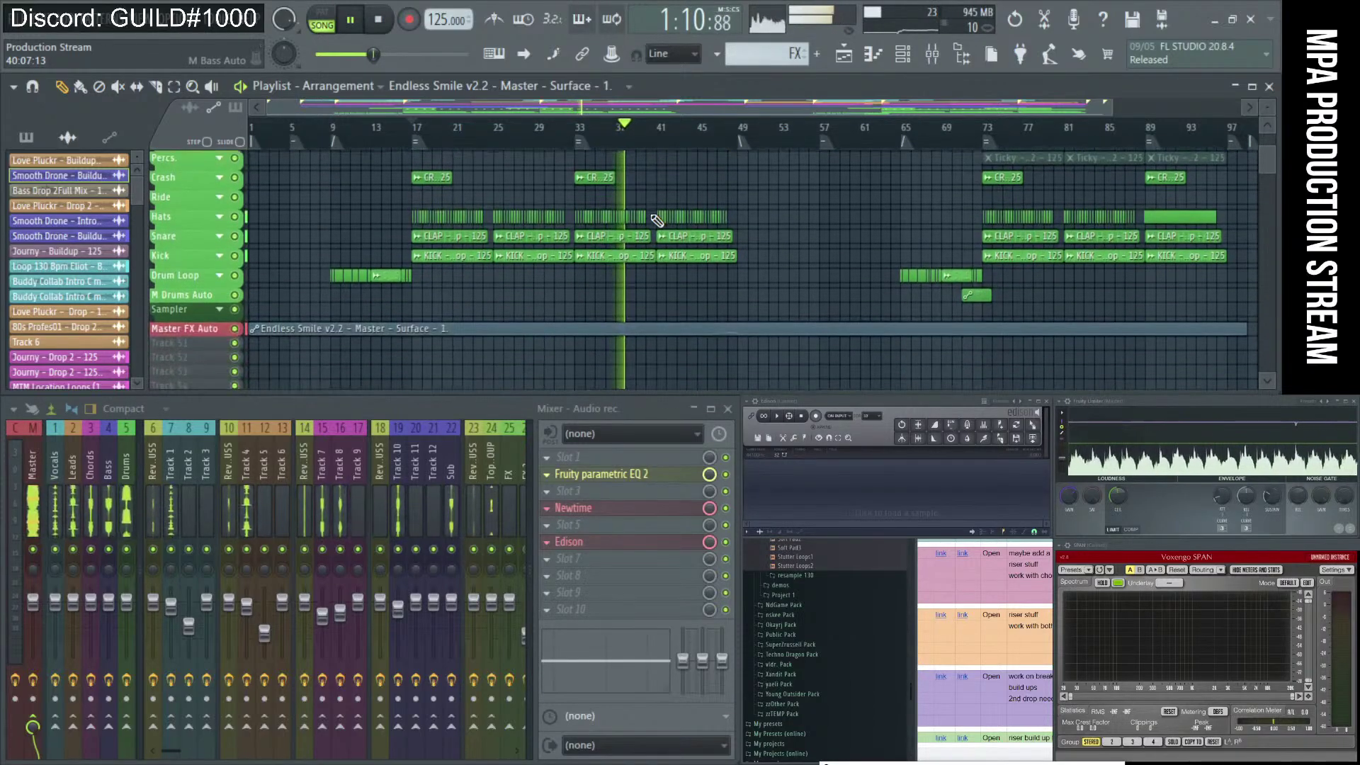
scroll(831, 218, up, 6)
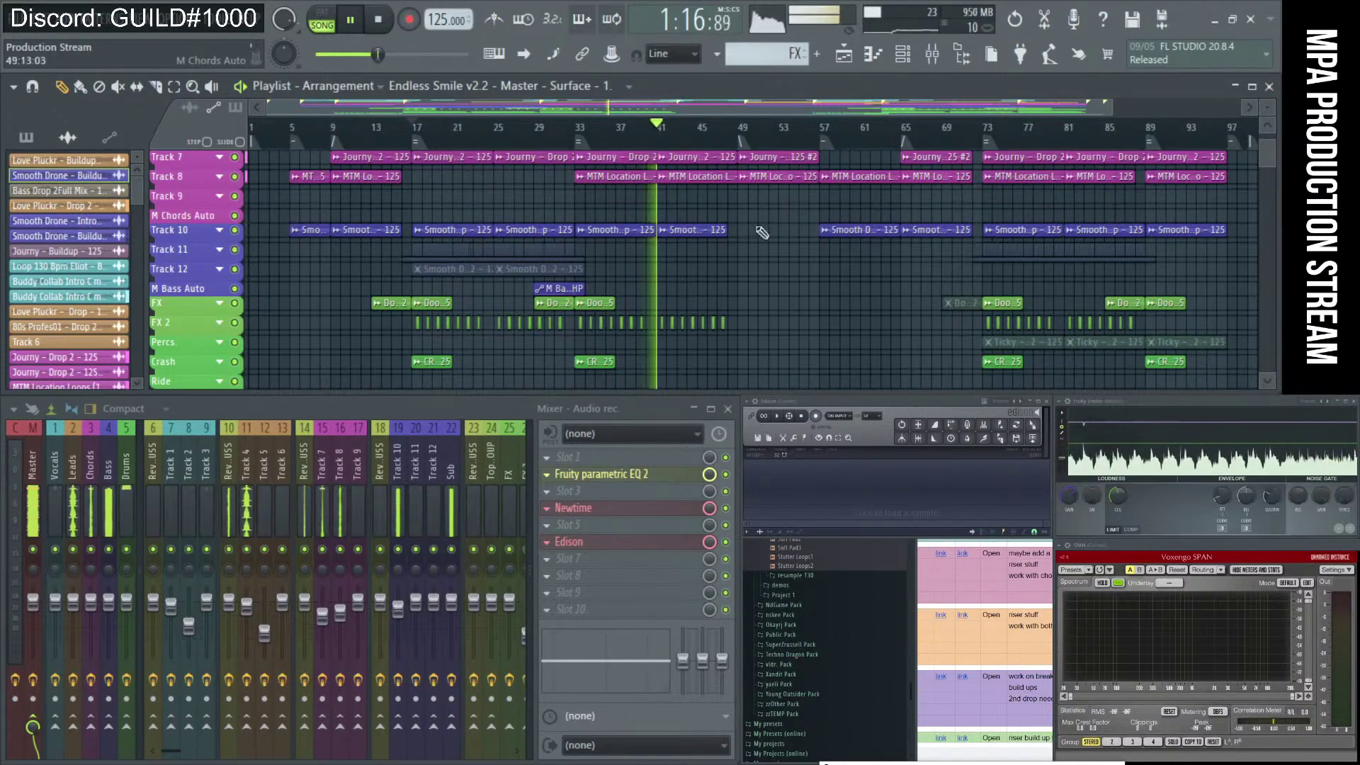
key(space)
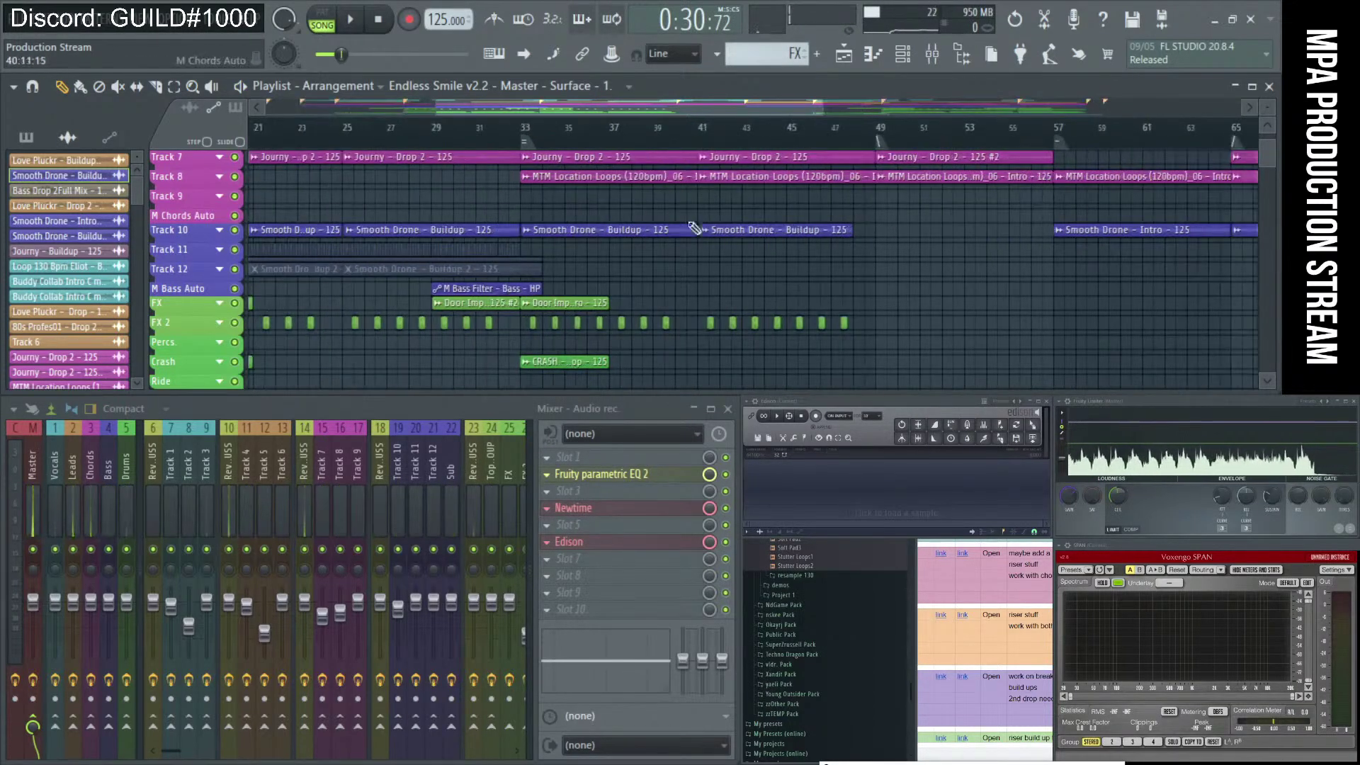
Audition the passage from bar 37 up to about bar 41, where the Smooth Drone buildup clips meet on Track 10.
scroll(694, 226, up, 2)
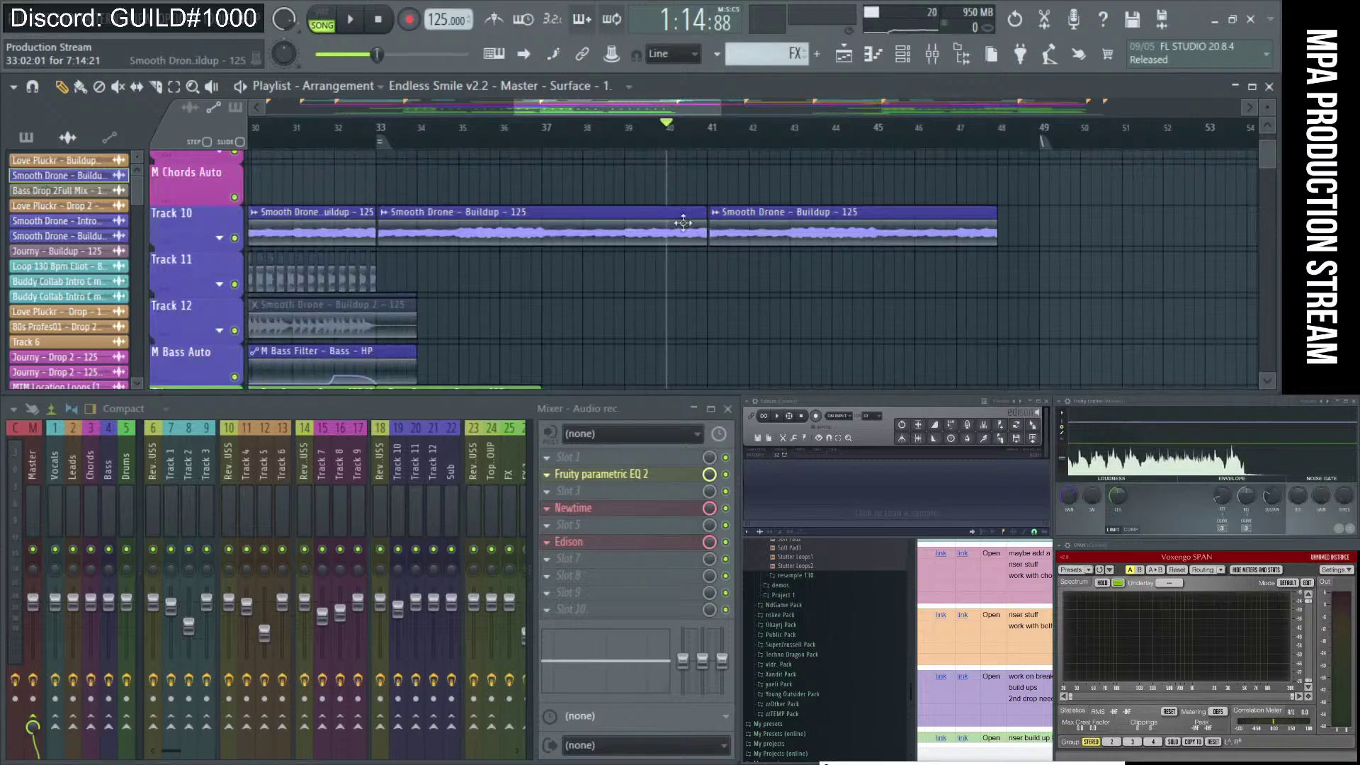
scroll(636, 203, down, 3)
scroll(429, 203, down, 2)
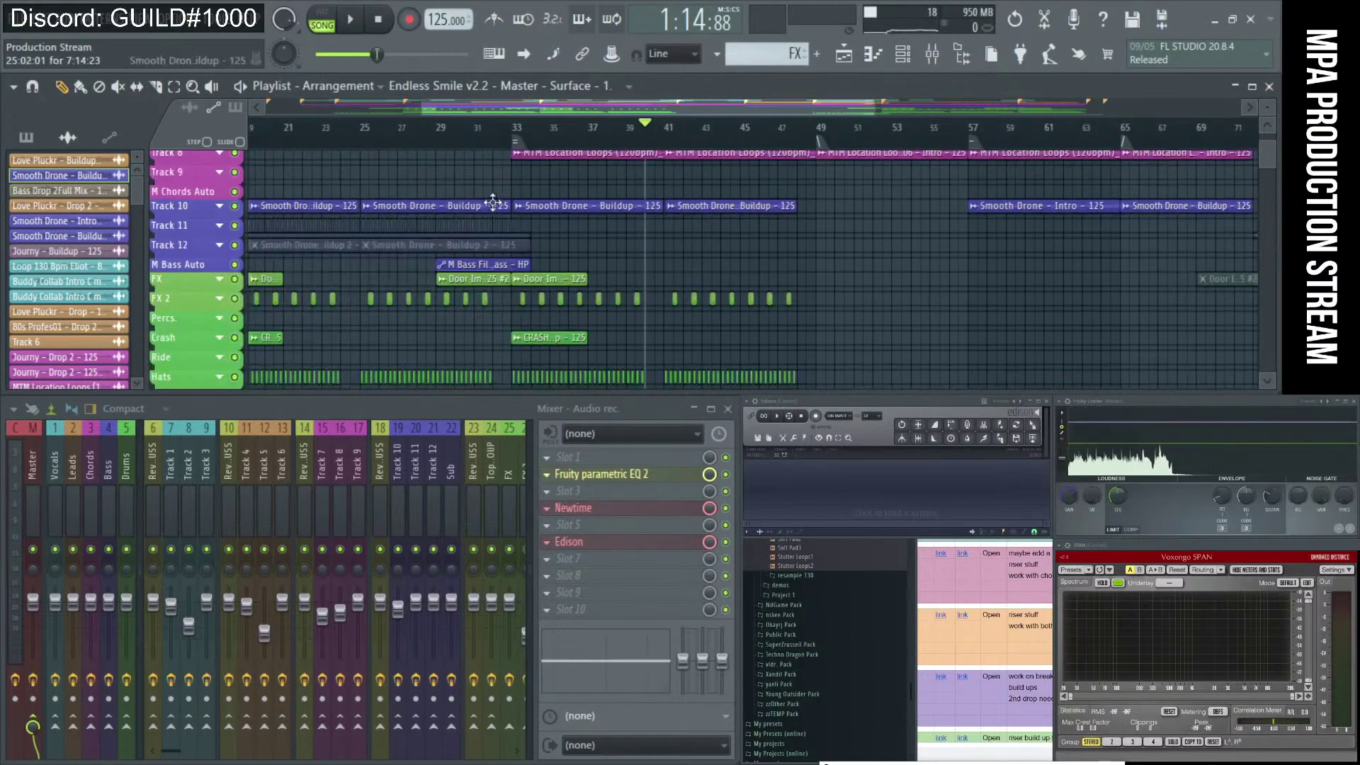
scroll(425, 201, up, 1)
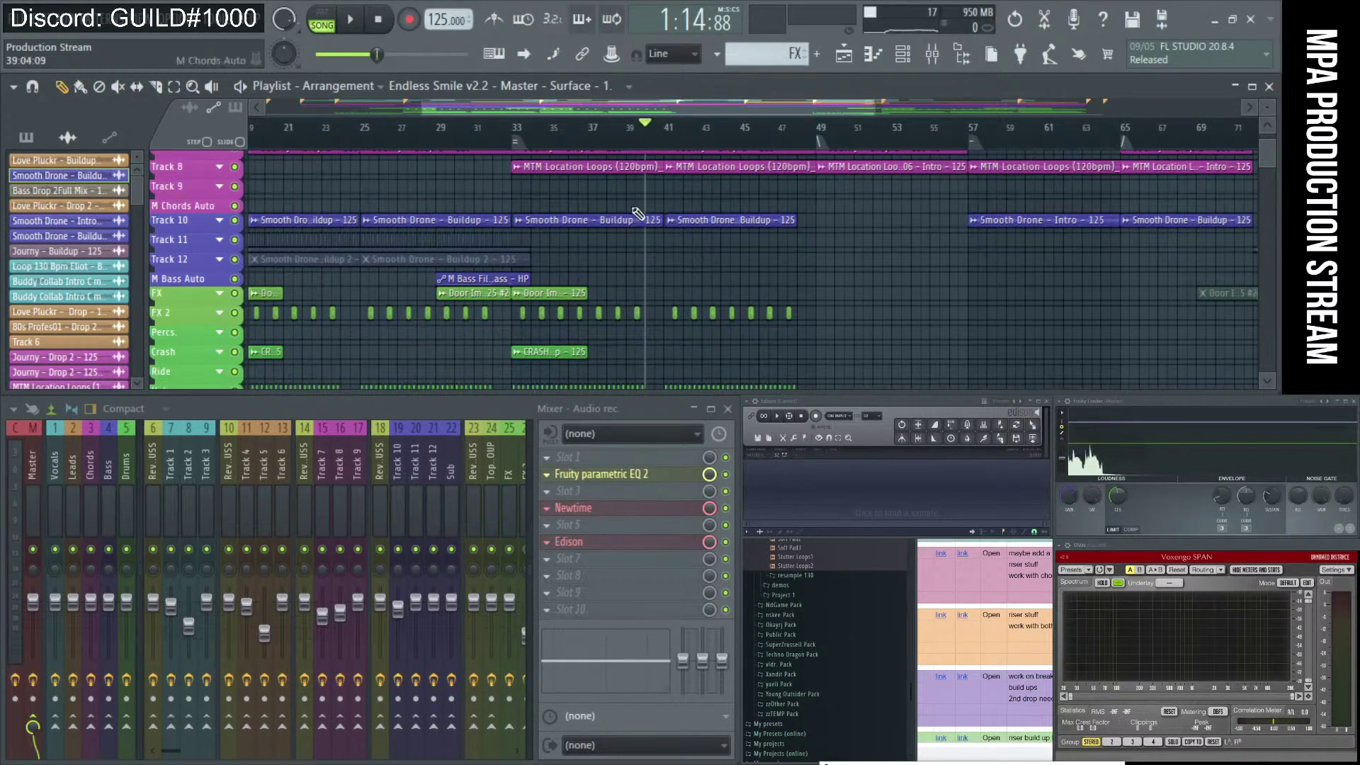
scroll(636, 211, up, 5)
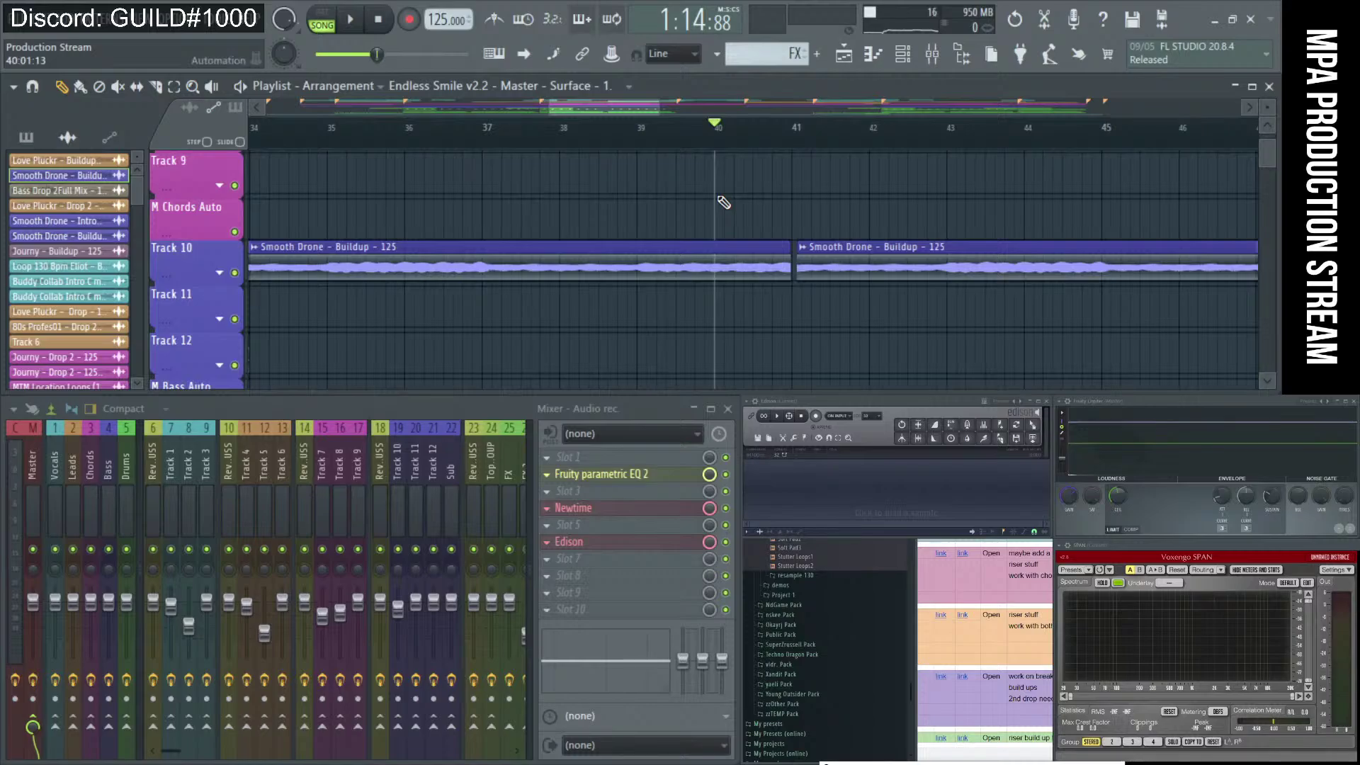
click(637, 144)
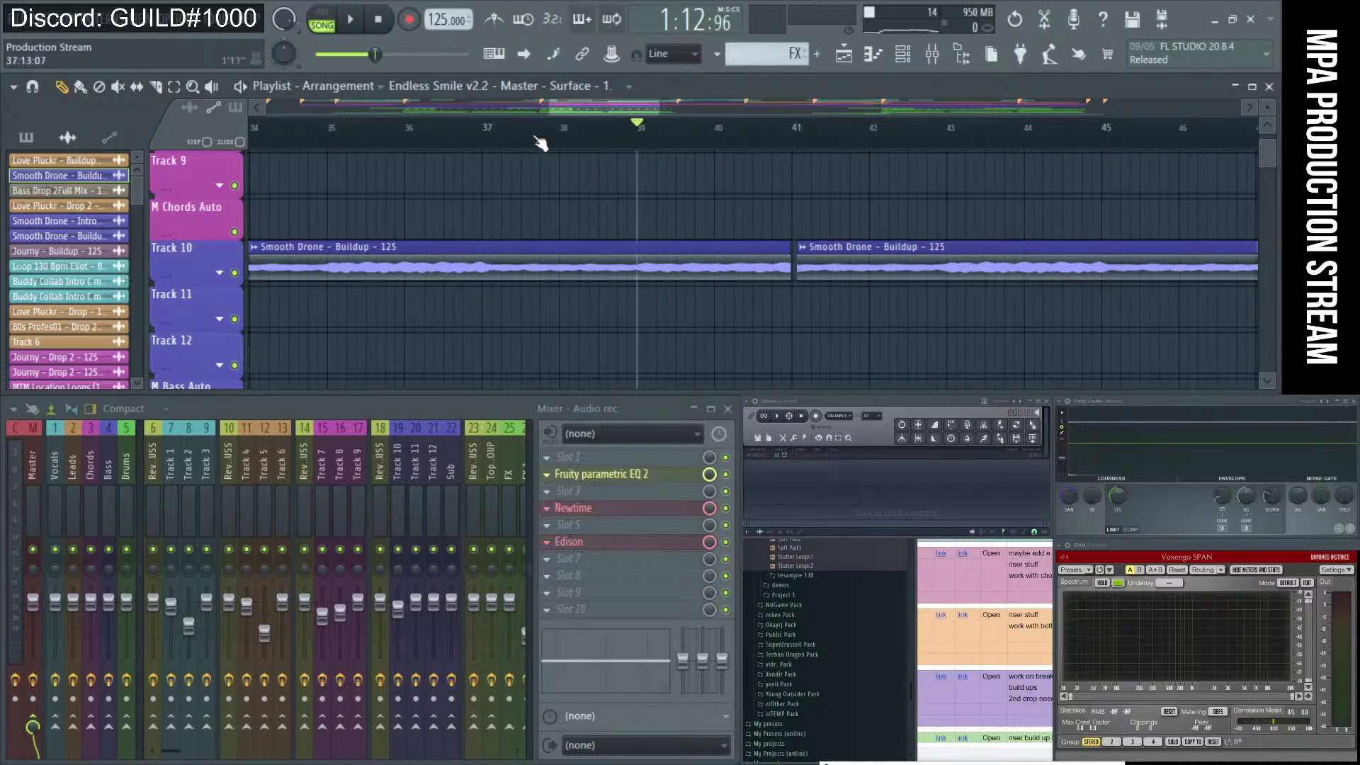
click(489, 144)
key(space)
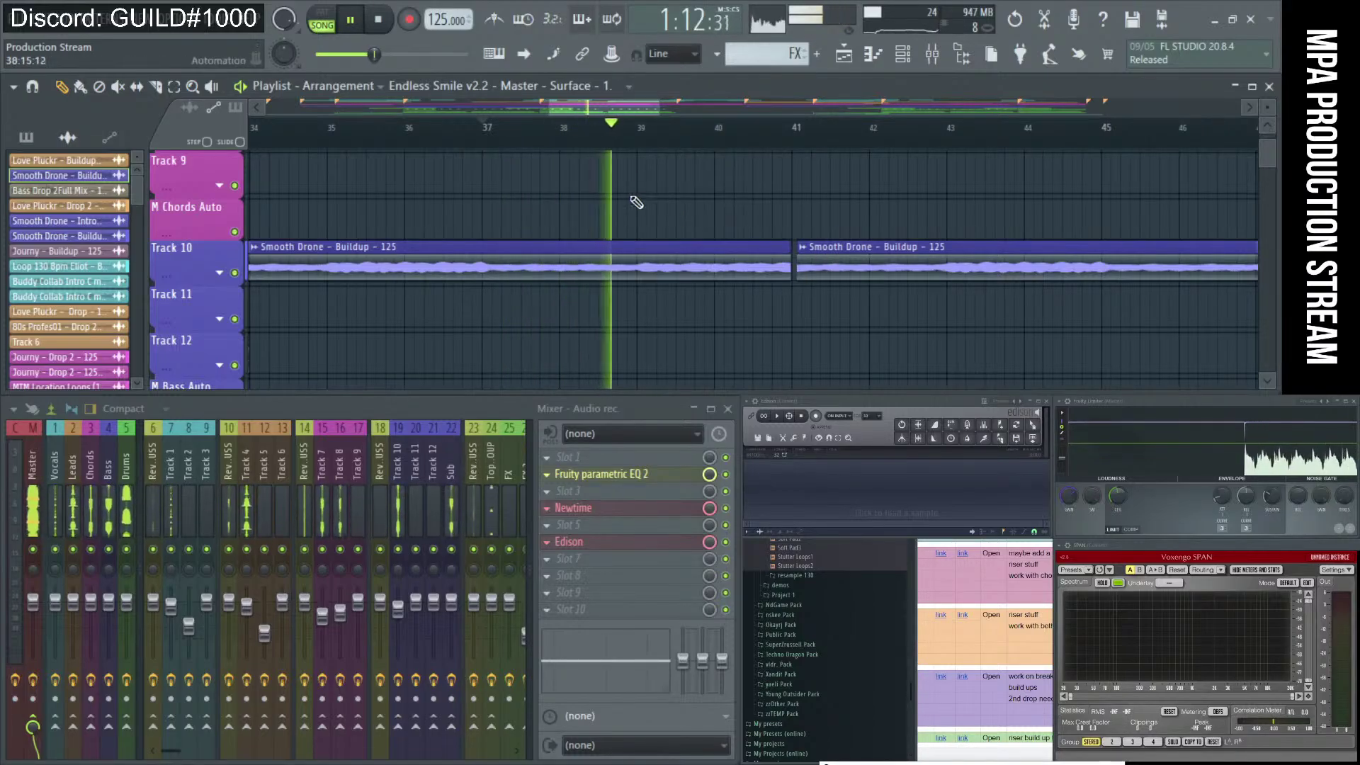
scroll(689, 214, up, 1)
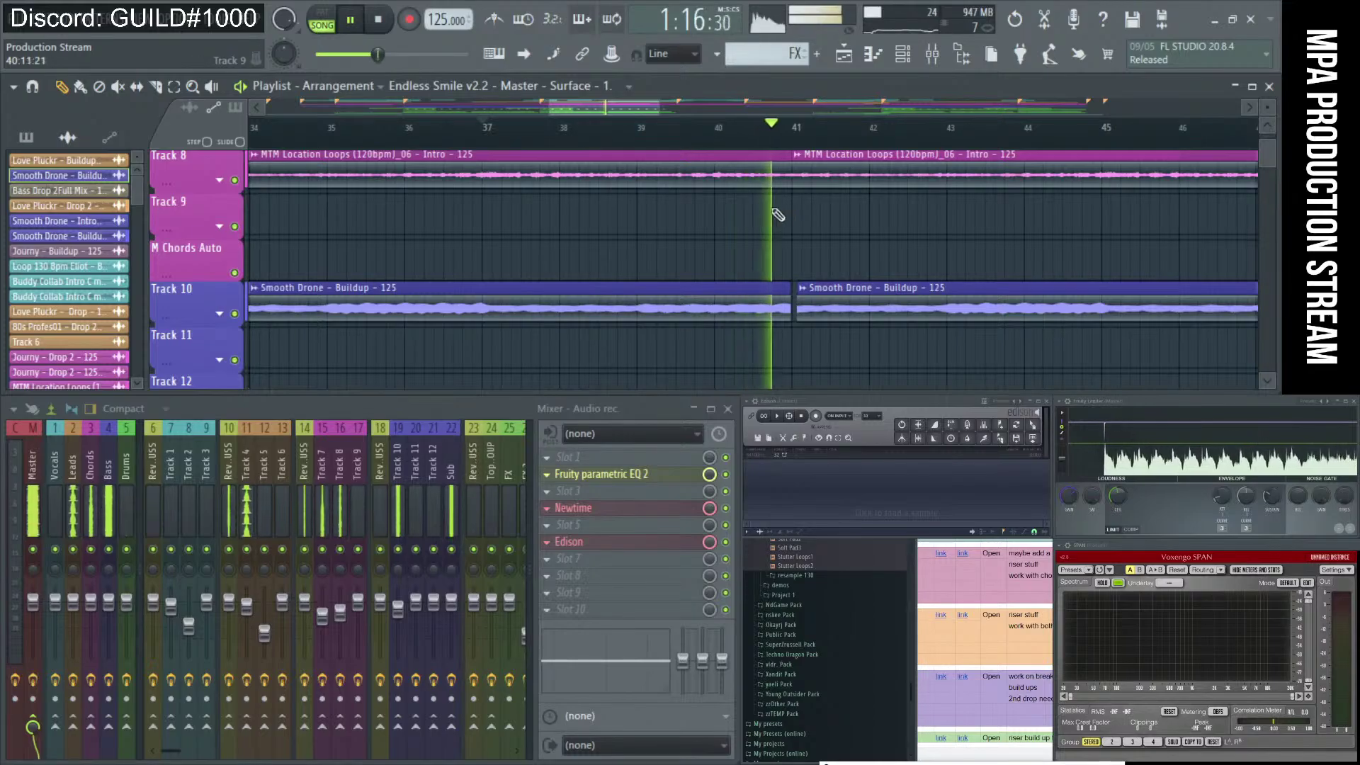
key(space)
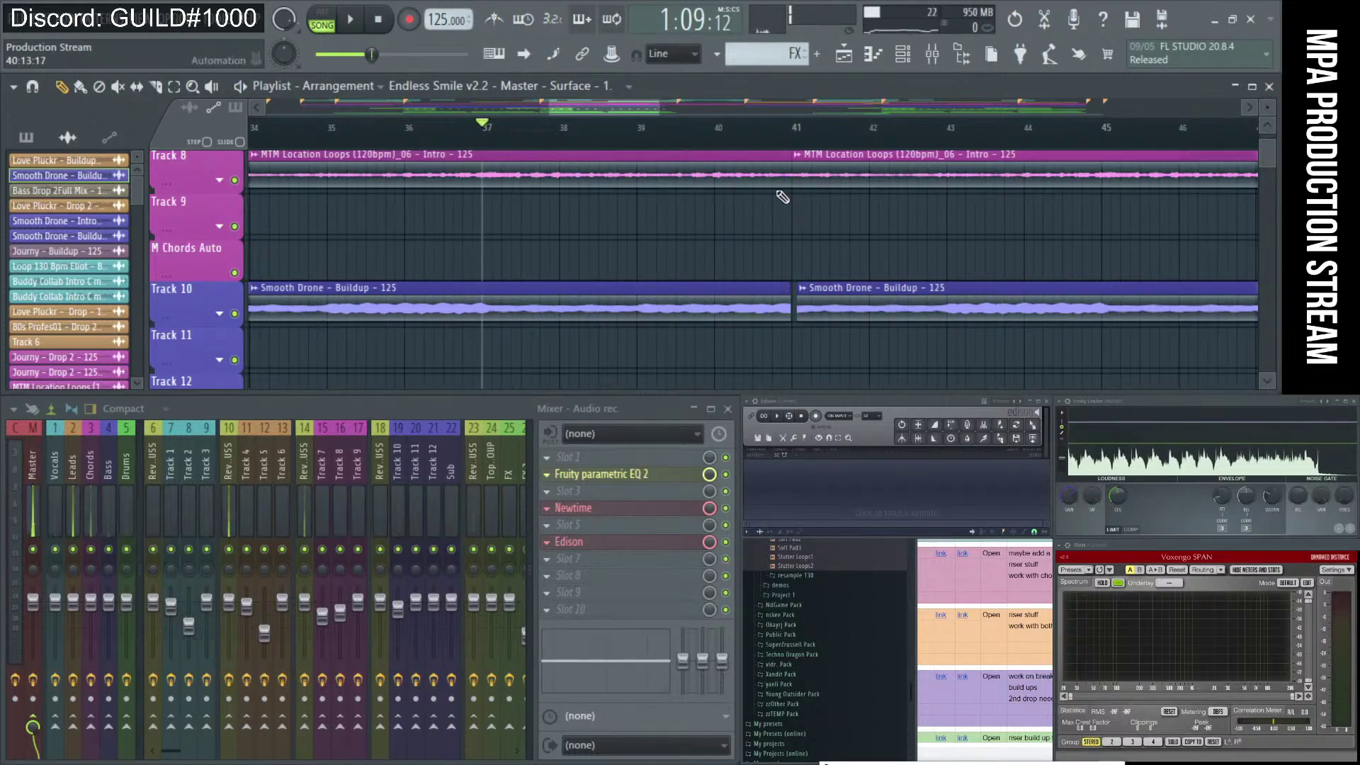
Audition the start of the section at bar 49 briefly and stop playback.
ctrl+right_click(782, 214)
ctrl+scroll(786, 220, down, 2)
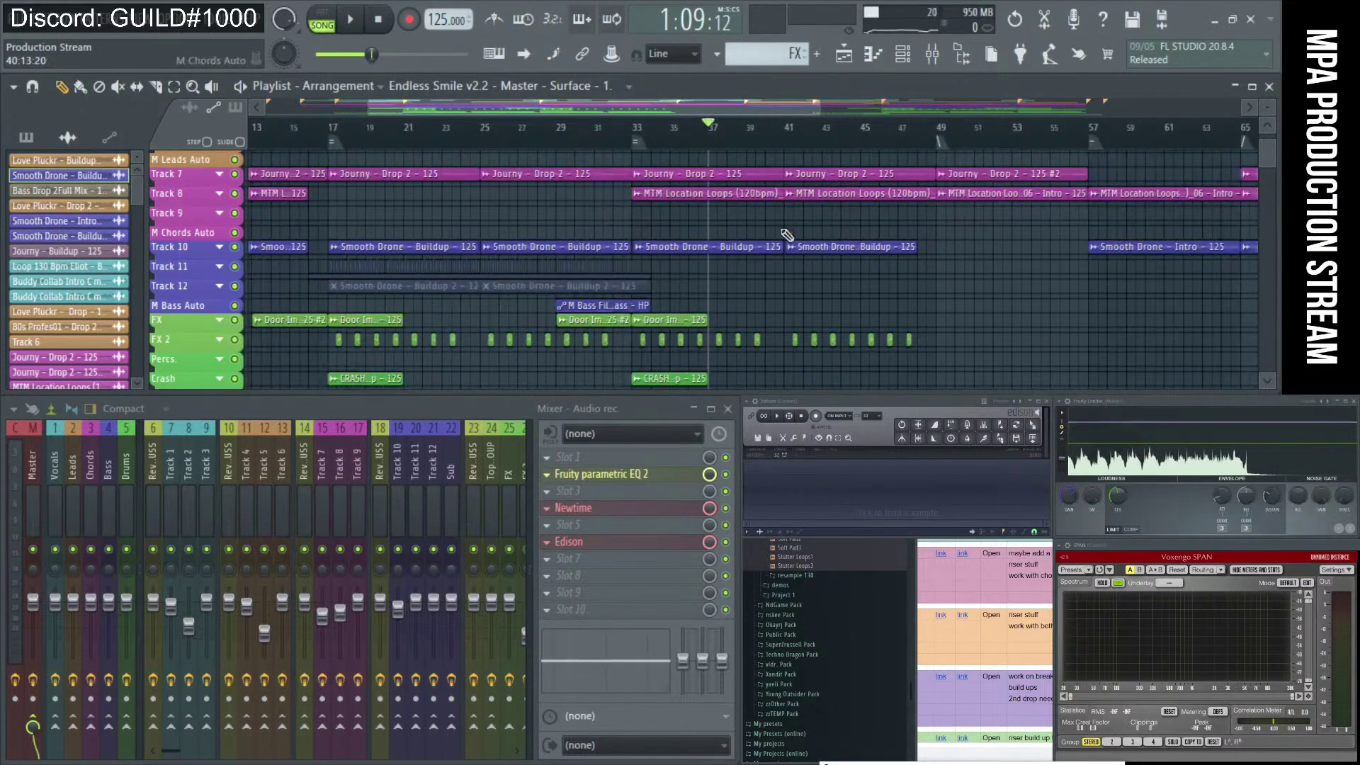
click(941, 128)
key(space)
ctrl+scroll(957, 191, down, 2)
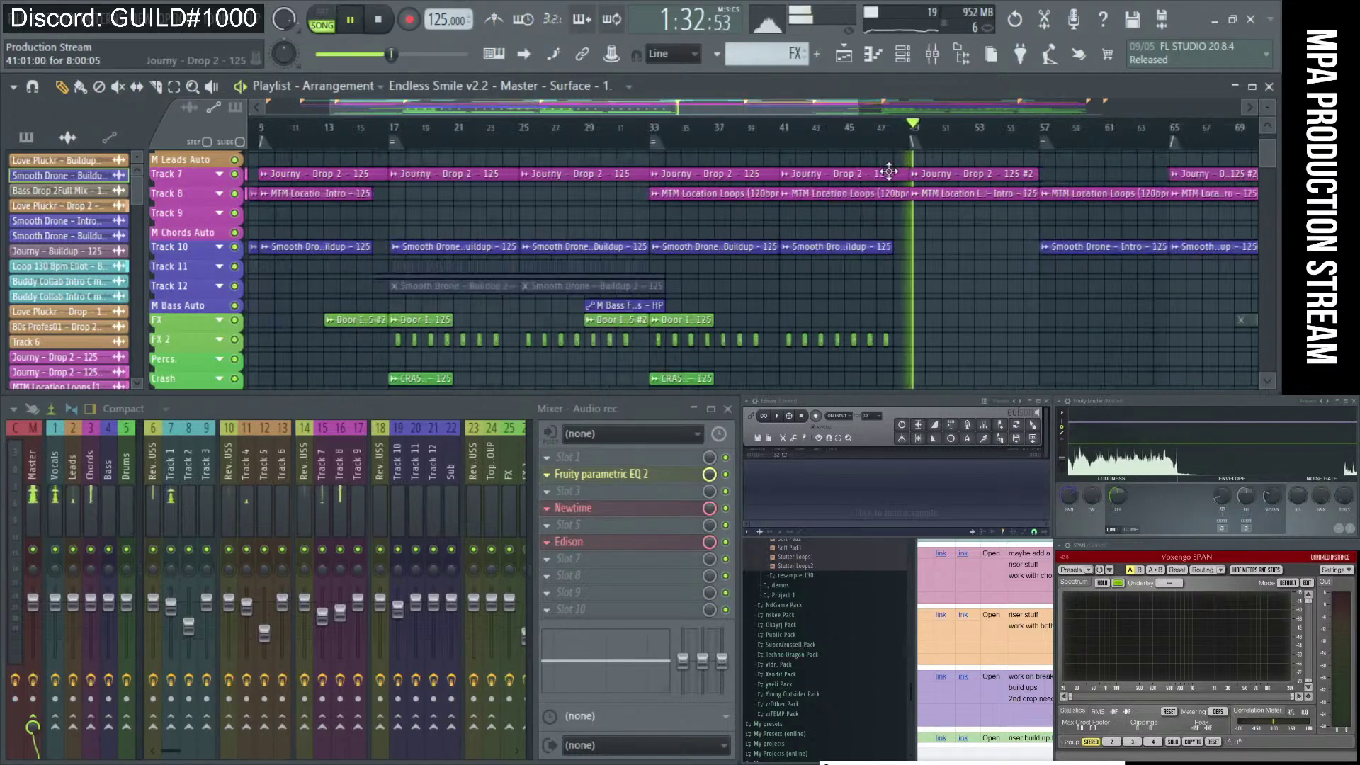
key(space)
ctrl+scroll(1045, 180, down, 1)
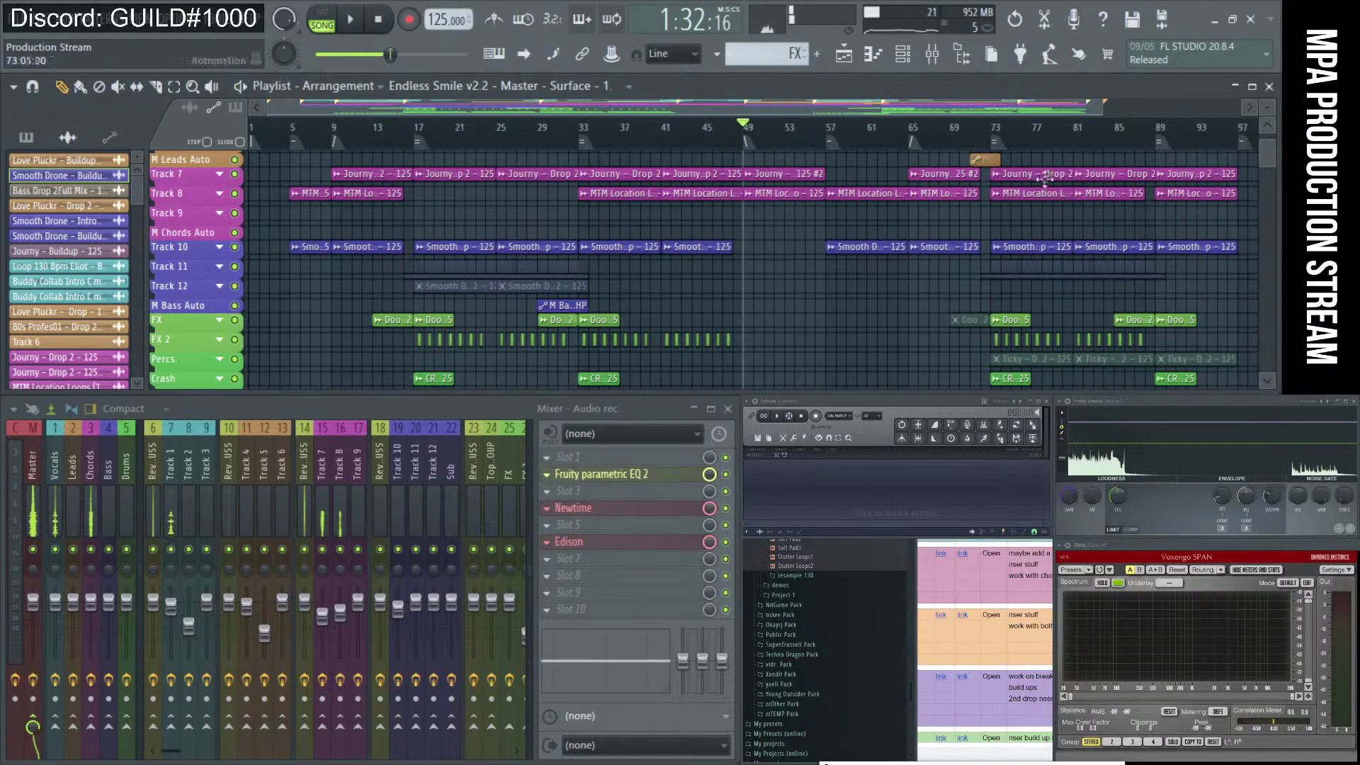
Play a short snippet from bar 73, followed by the final section from bar 89.
click(995, 132)
key(space)
key(space)
scroll(1027, 243, up, 3)
click(1167, 130)
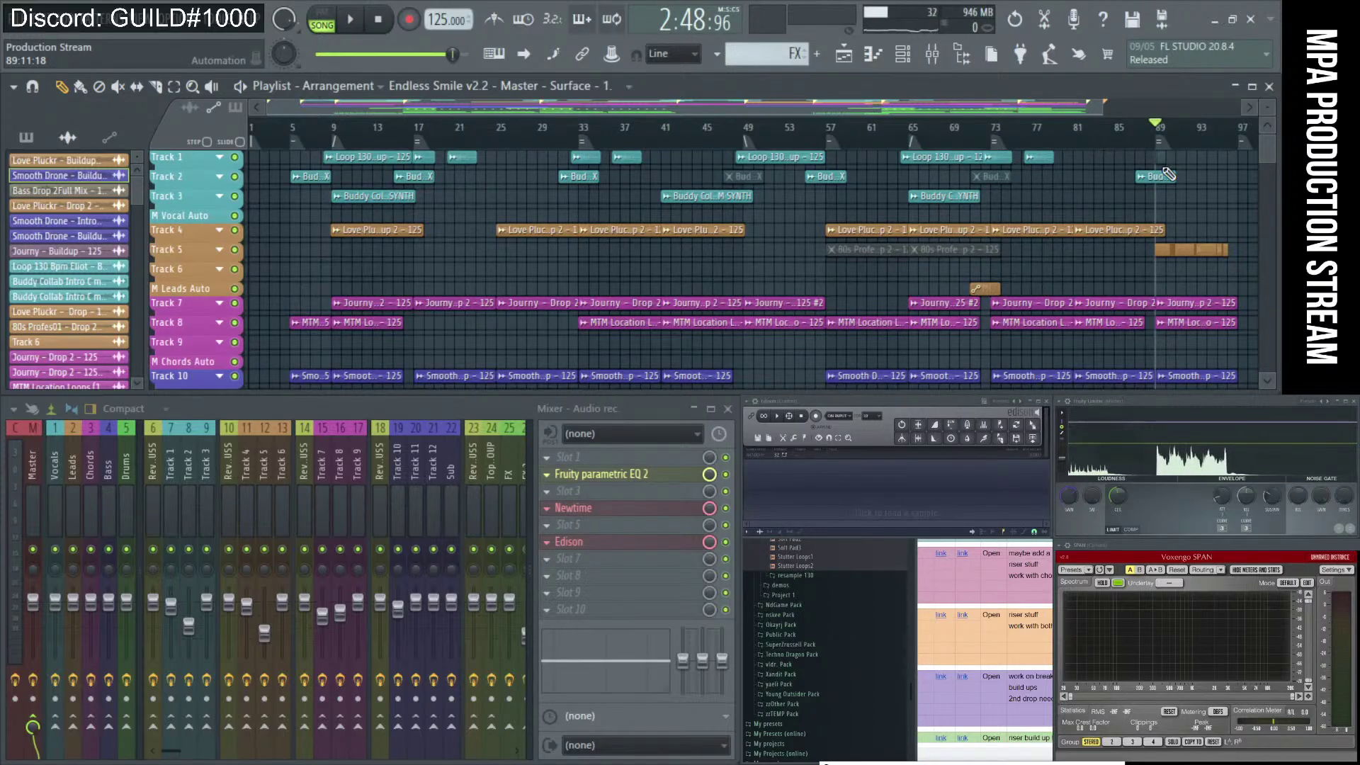
key(space)
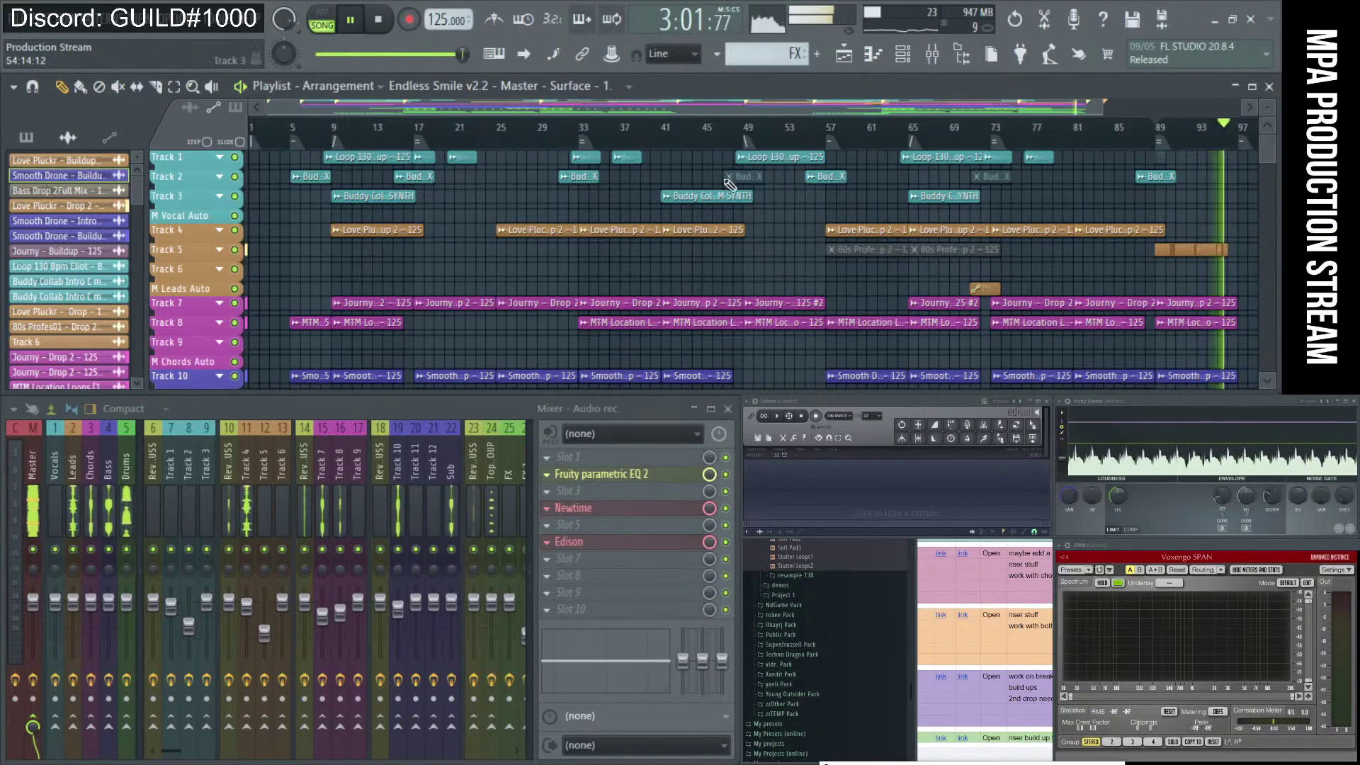
Stop playback with the song position at the very start and select the Master mixer track.
click(391, 21)
click(394, 24)
scroll(445, 157, down, 2)
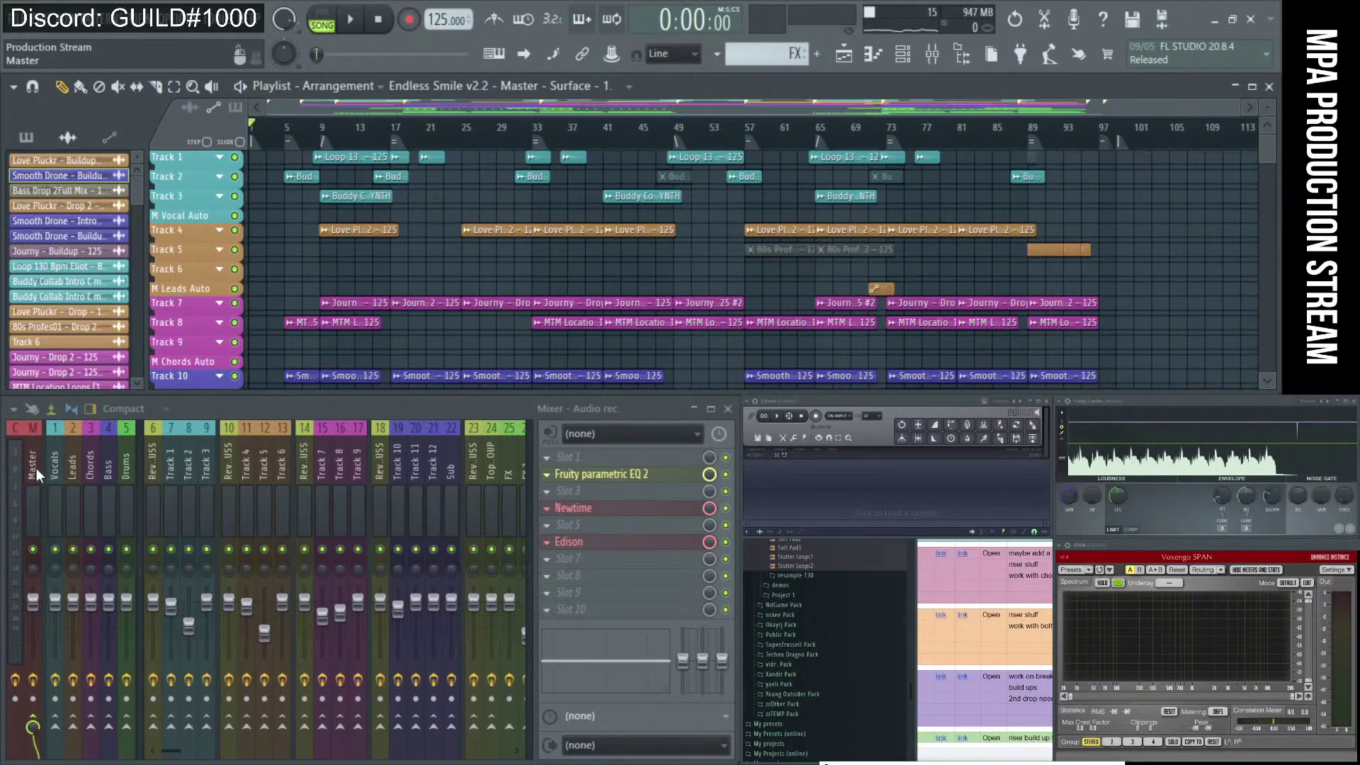
click(37, 468)
scroll(537, 225, up, 2)
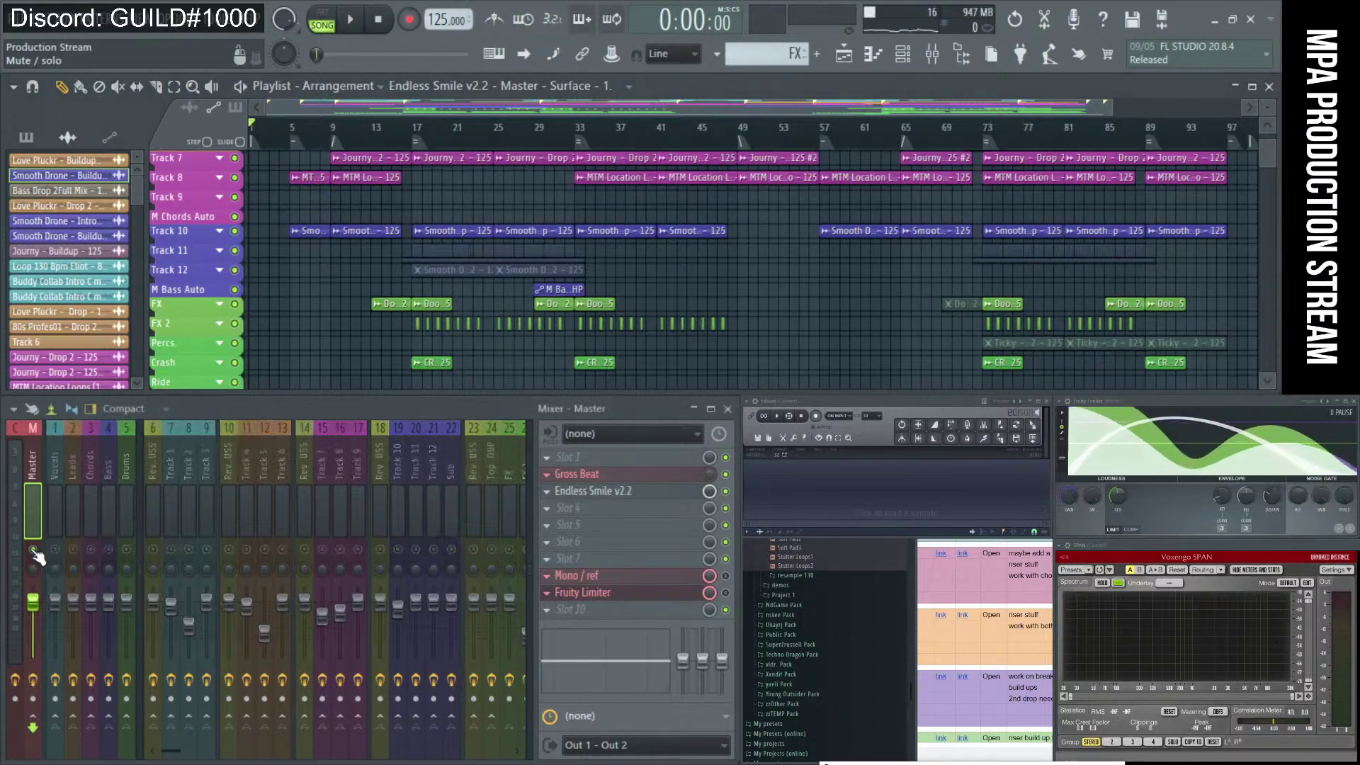
scroll(515, 186, up, 4)
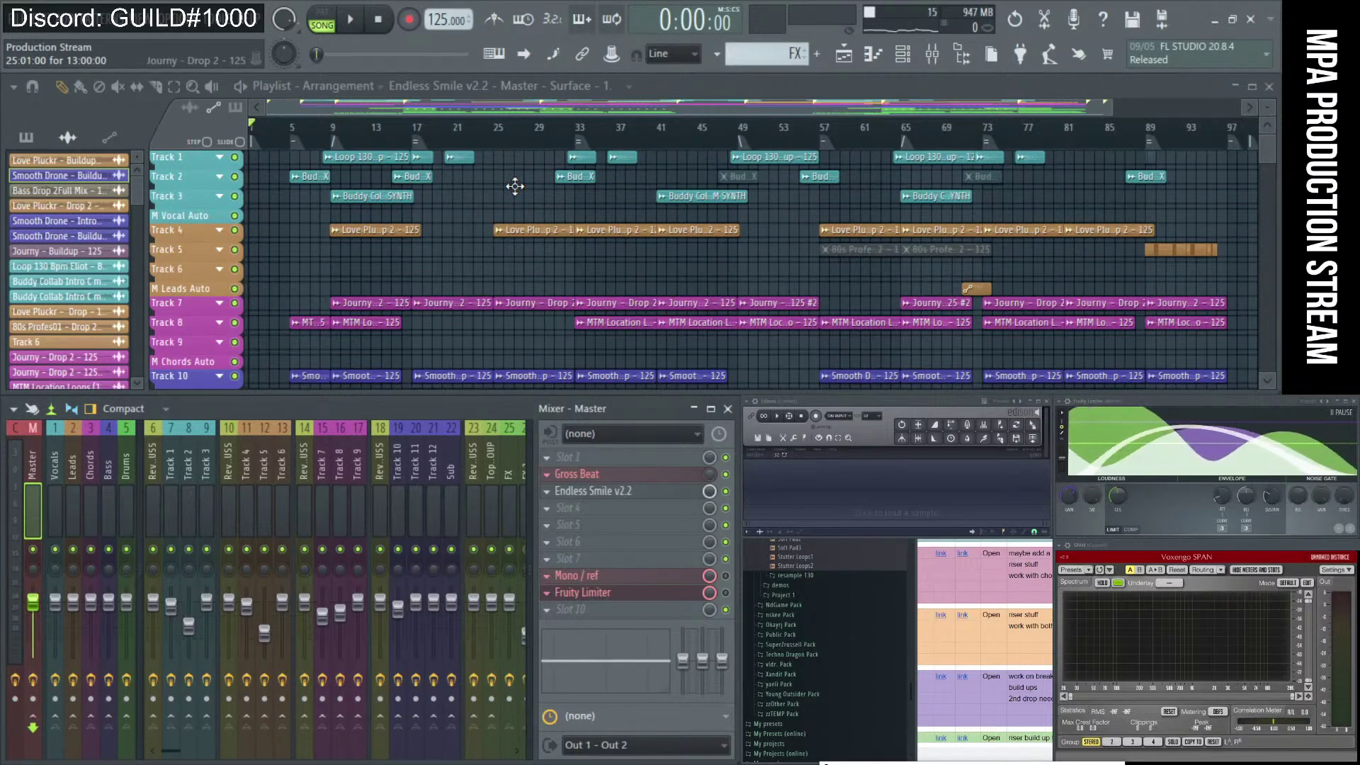
Start a WAV export of the song and delete Collab 10 - Season 1 [PM].wav from the Collab 2 (season 1) folder.
key(ctrl+r)
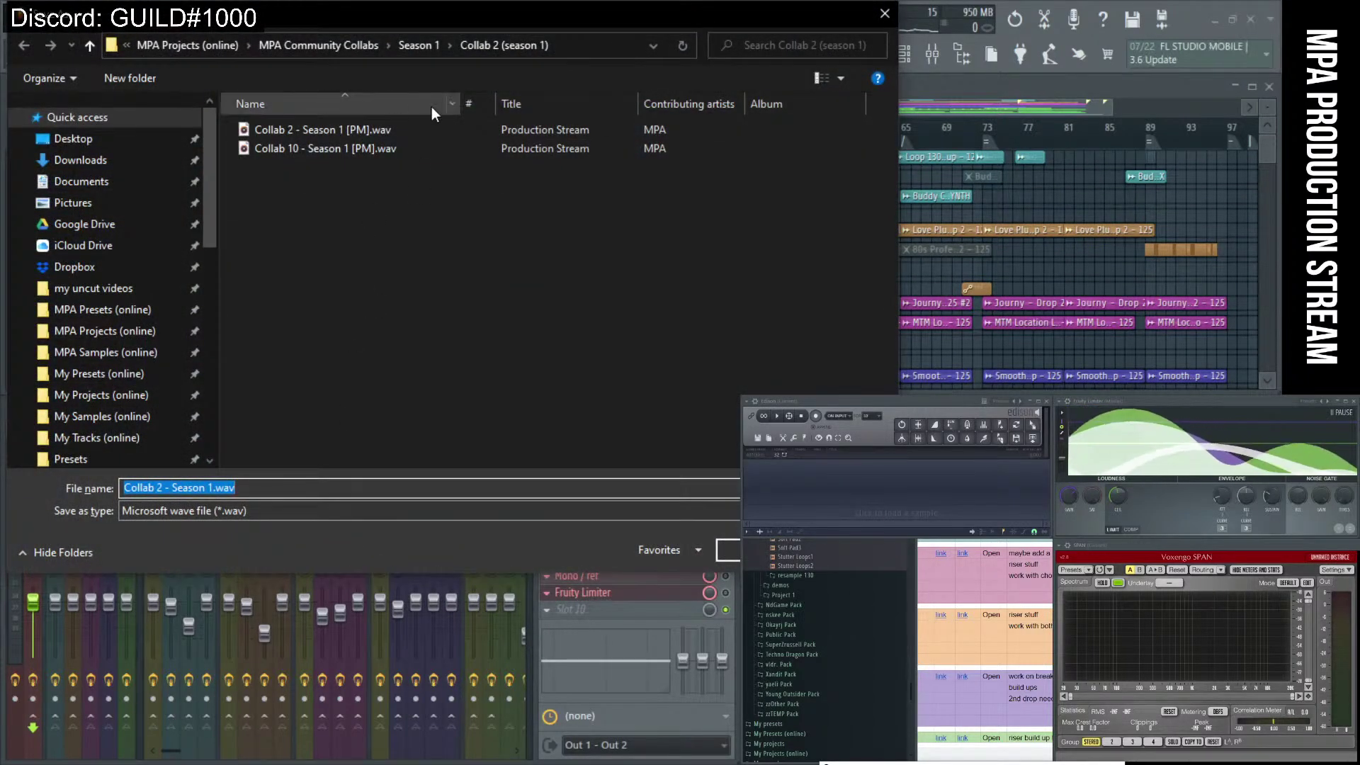
drag(496, 101, 519, 118)
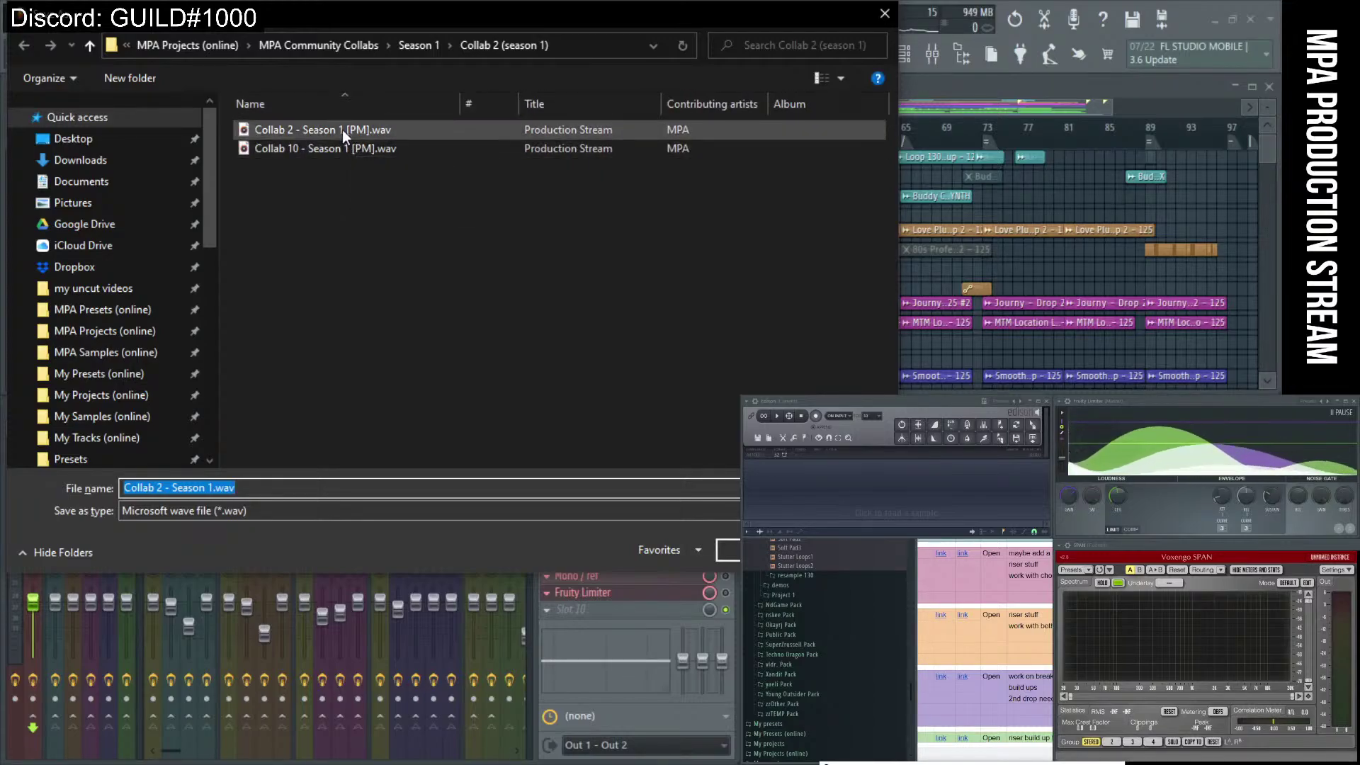
click(281, 130)
right_click(284, 157)
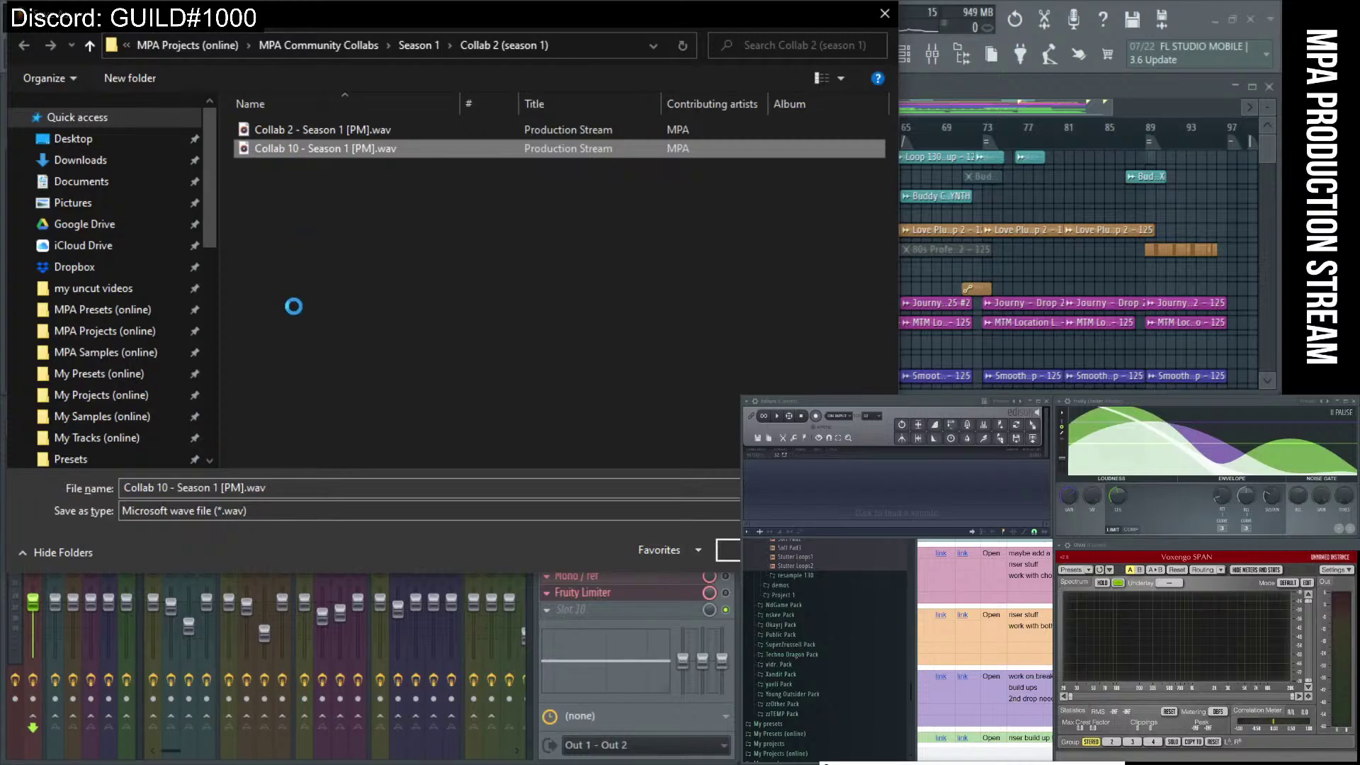
click(334, 559)
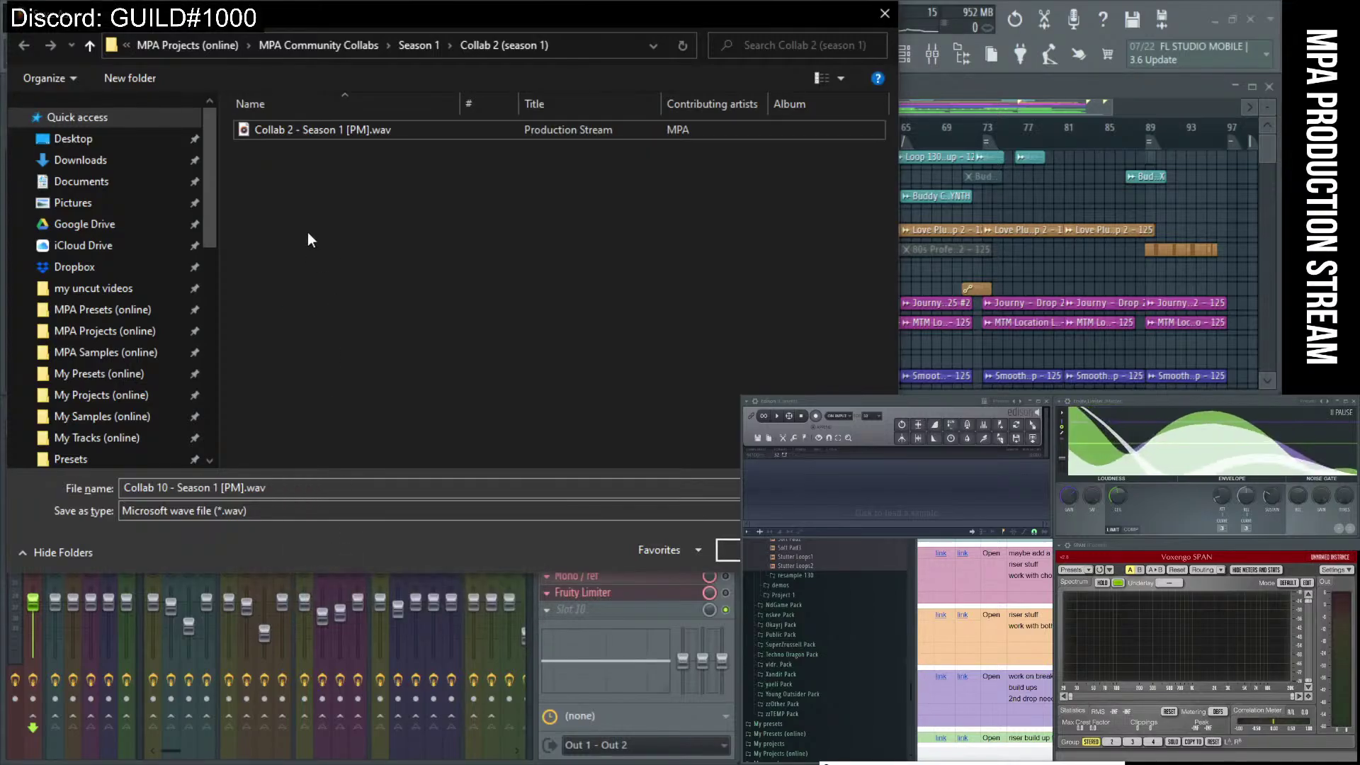
Render the full song as a 16Bit int stereo WAV, overwriting Collab 2 - Season 1 [PM].wav.
double_click(317, 133)
click(669, 395)
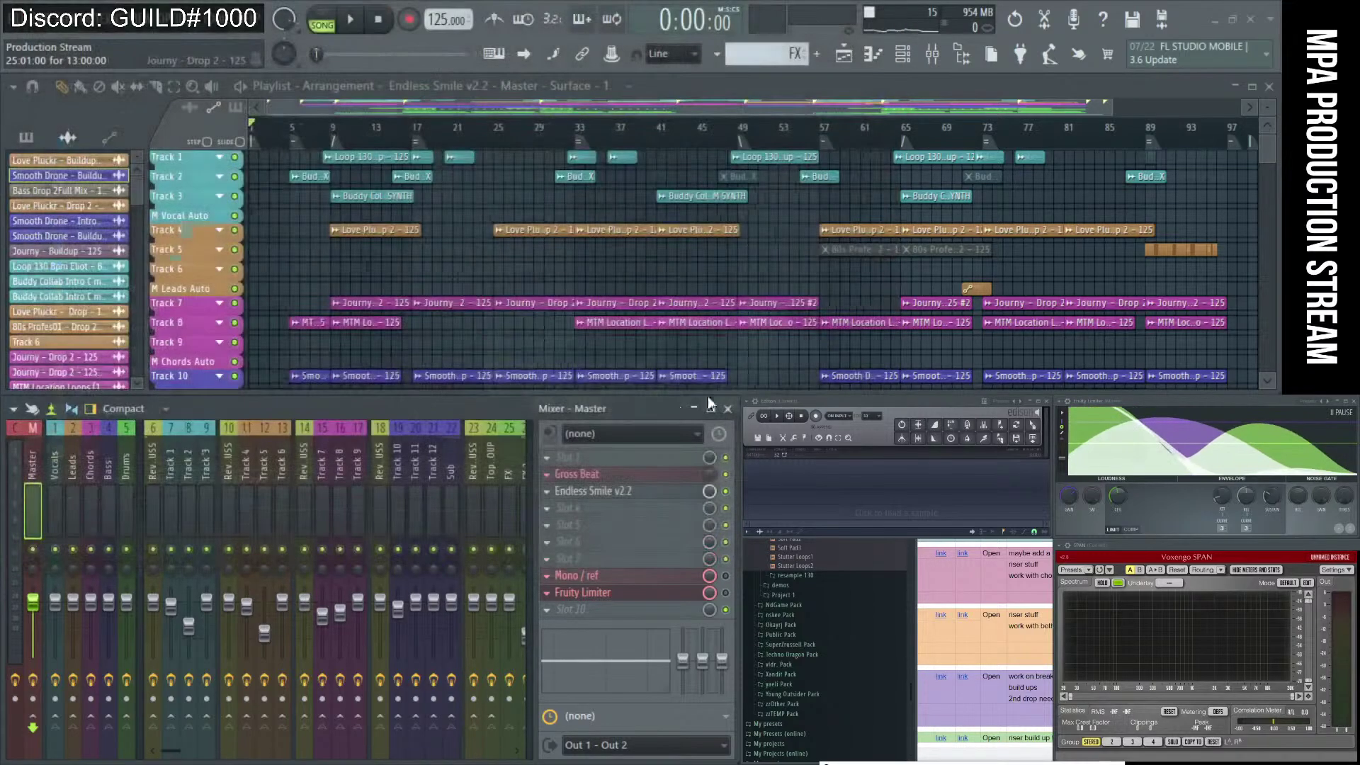
key(Return)
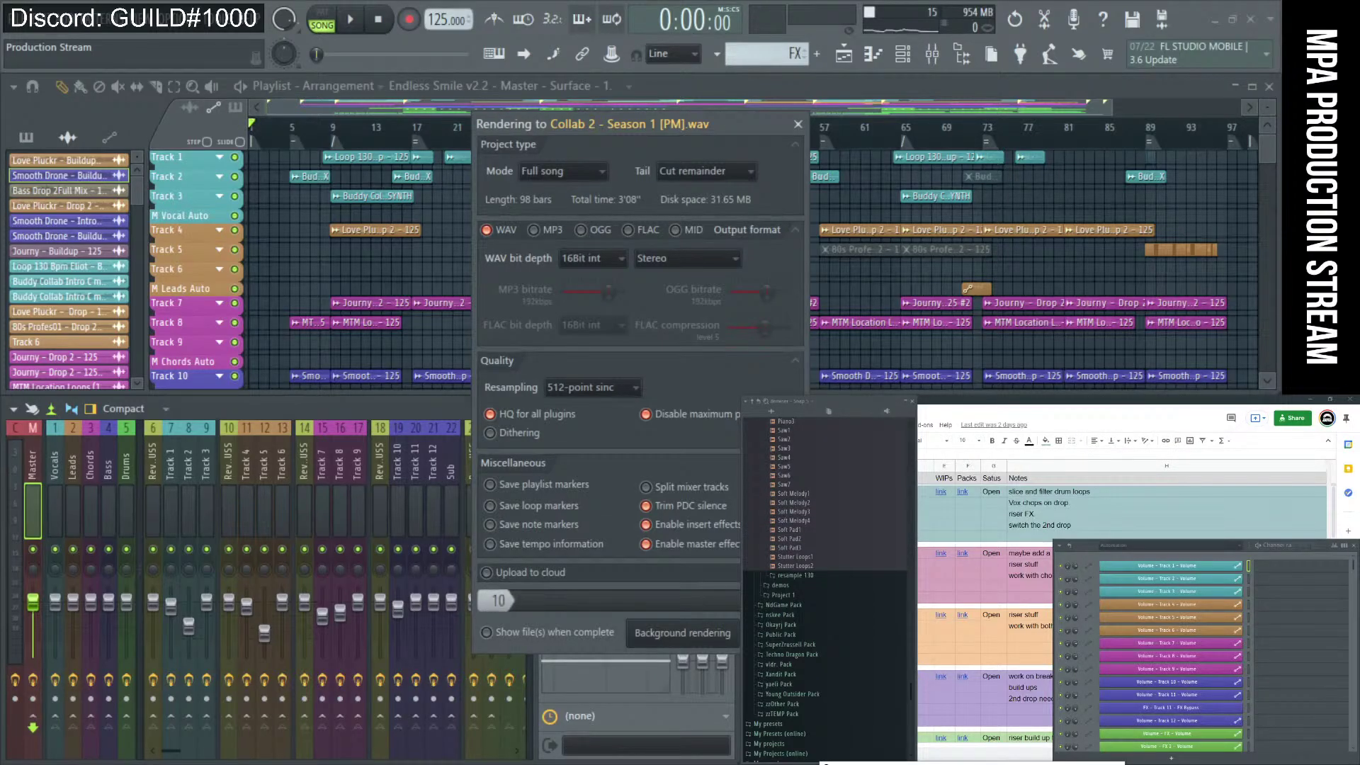
Check the OBS streaming window briefly and switch to the MPA Collabs - Season 1 spreadsheet in Google Sheets.
click(998, 762)
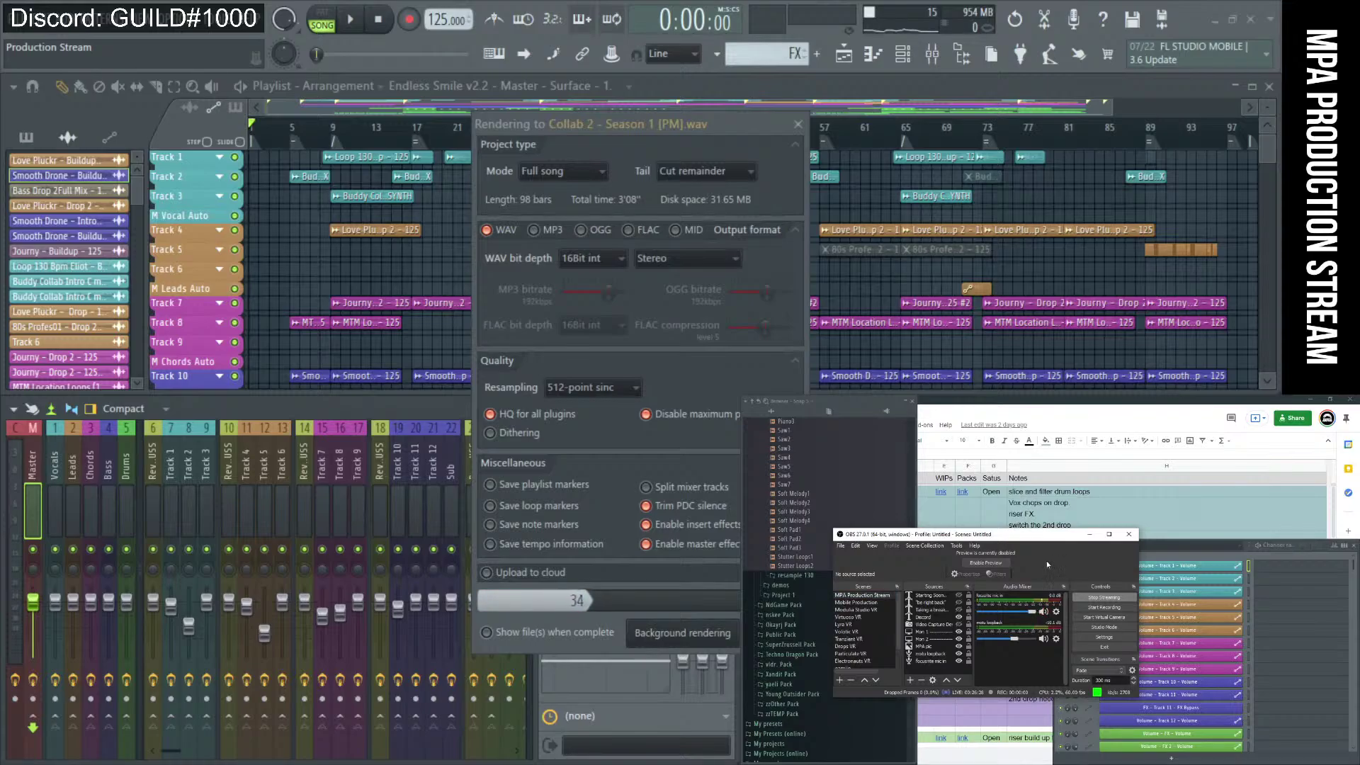
click(998, 761)
click(1092, 399)
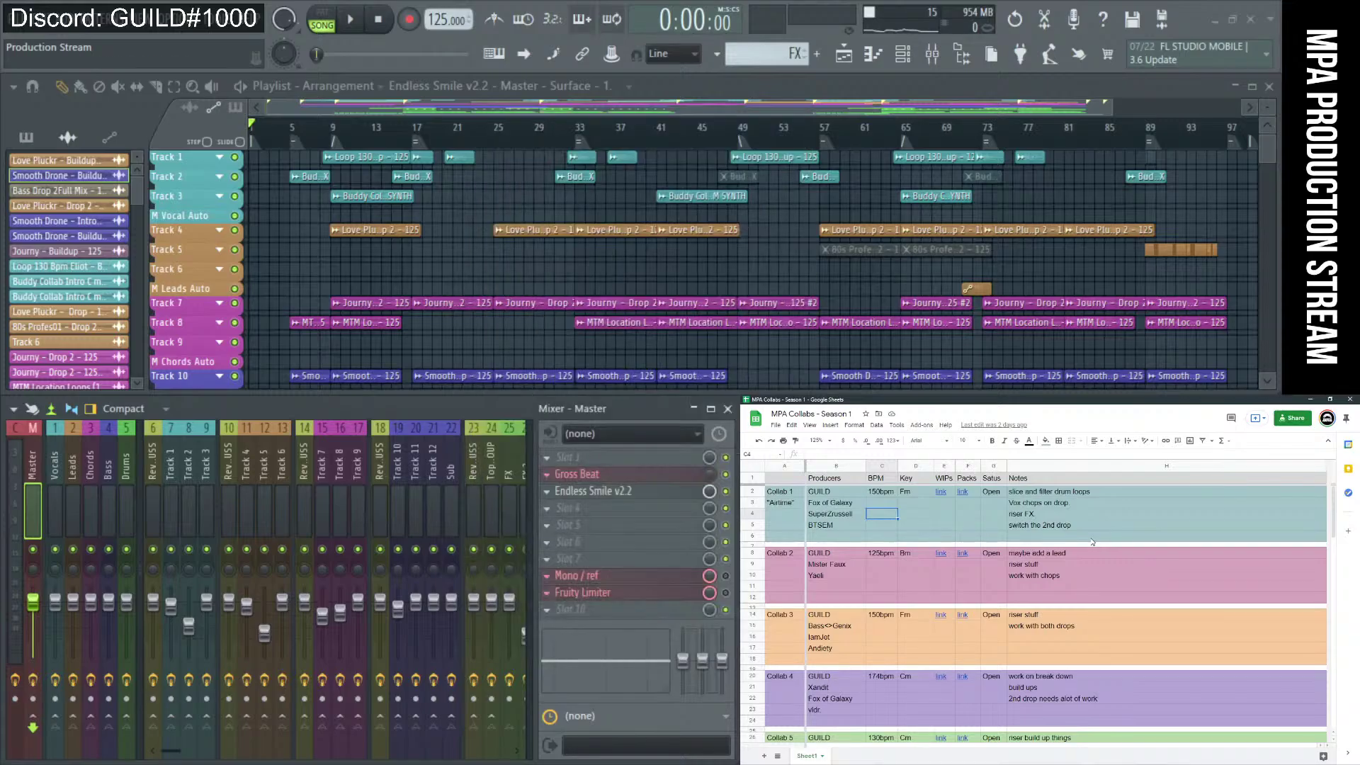
Look over the lower playlist tracks down to the drums and select the Reverb BUSS and Track 6 mixer inserts.
scroll(623, 241, down, 3)
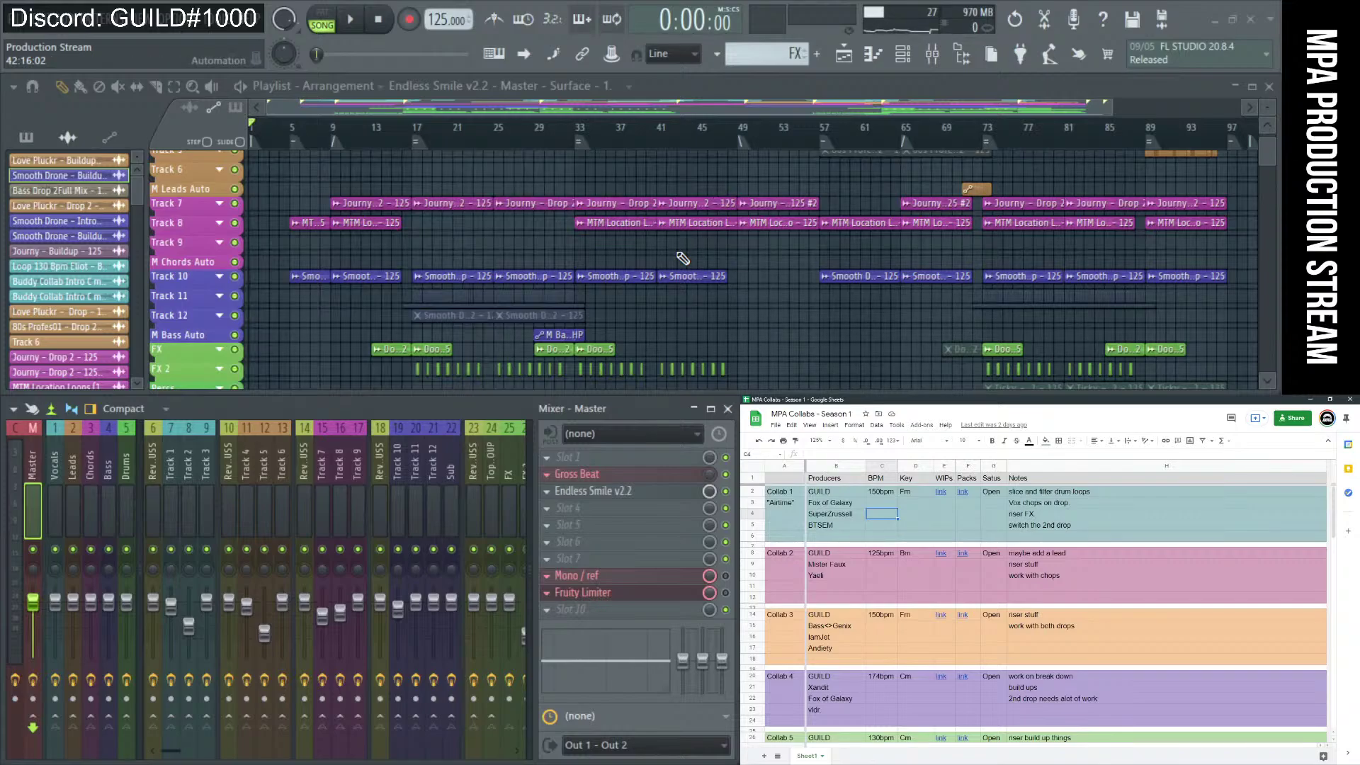
scroll(682, 259, down, 5)
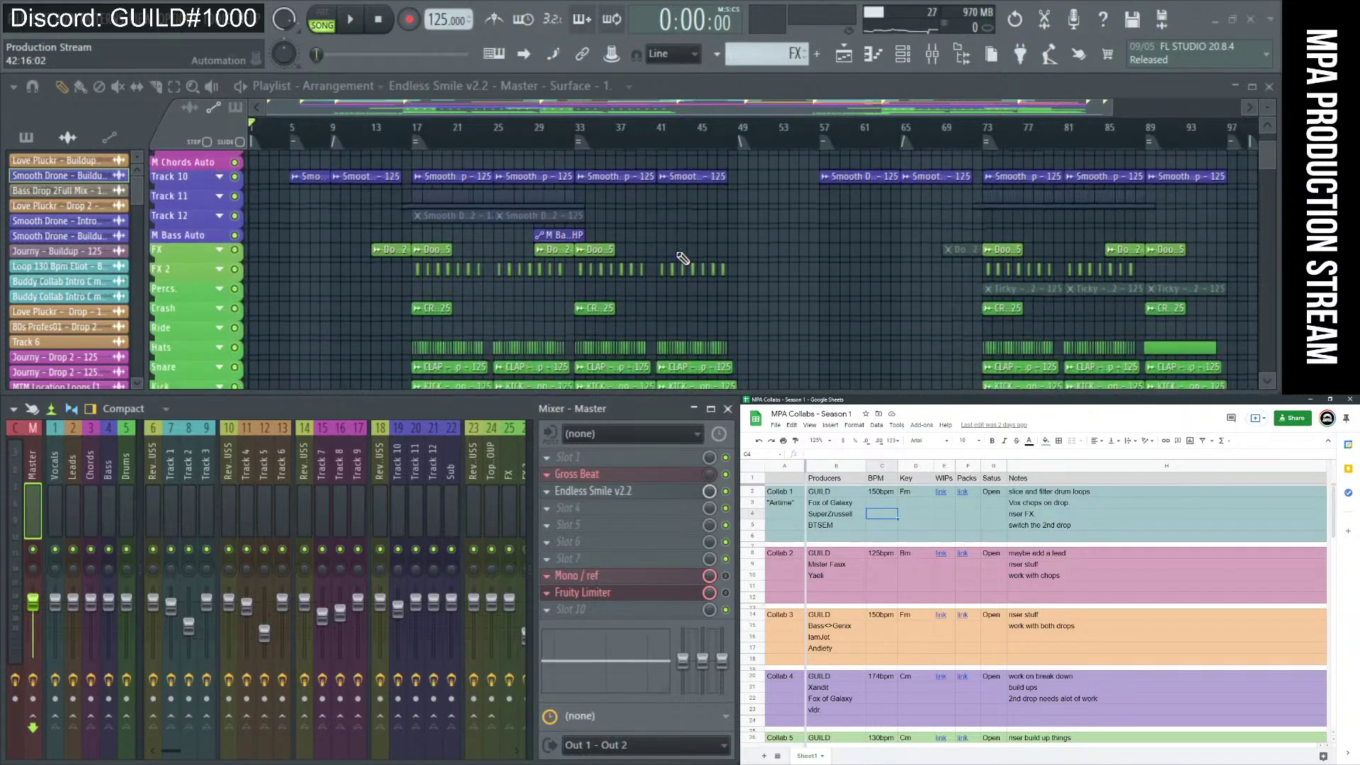
click(310, 493)
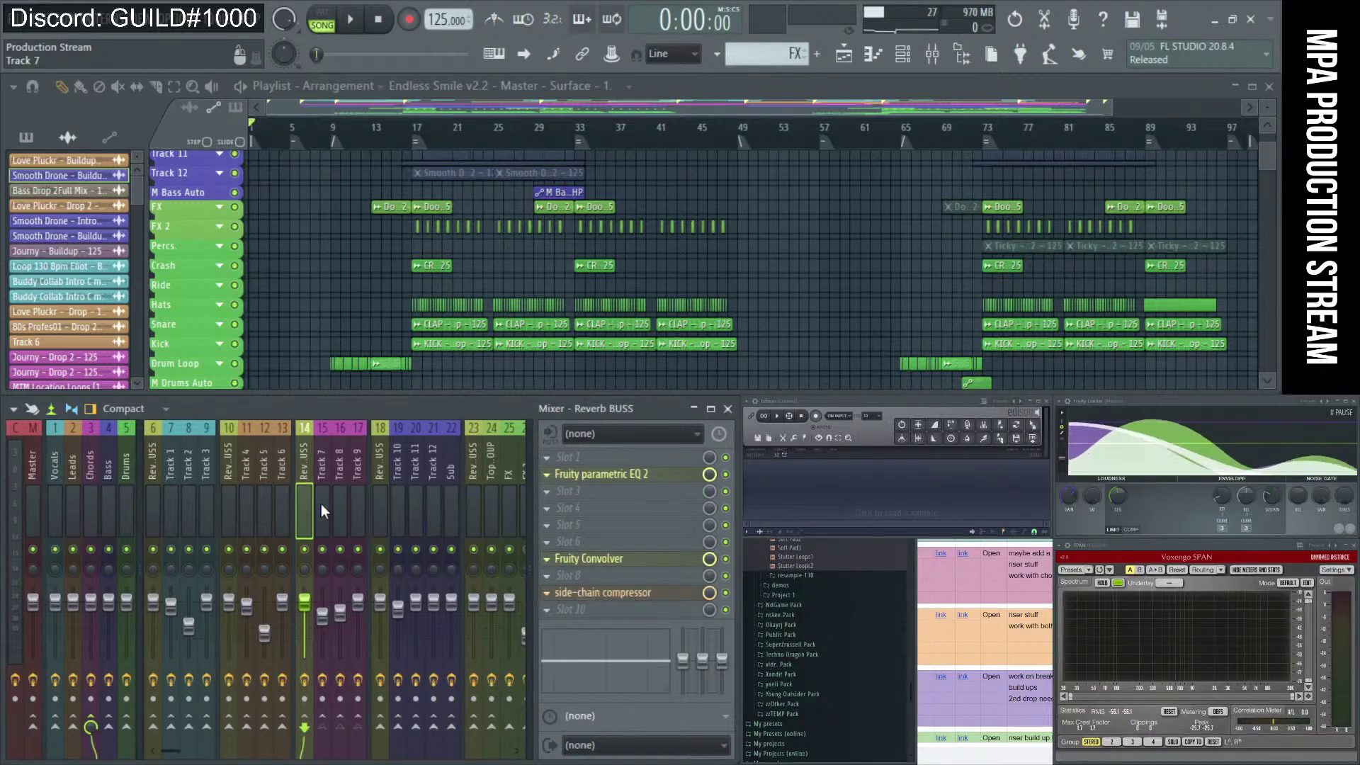
click(282, 464)
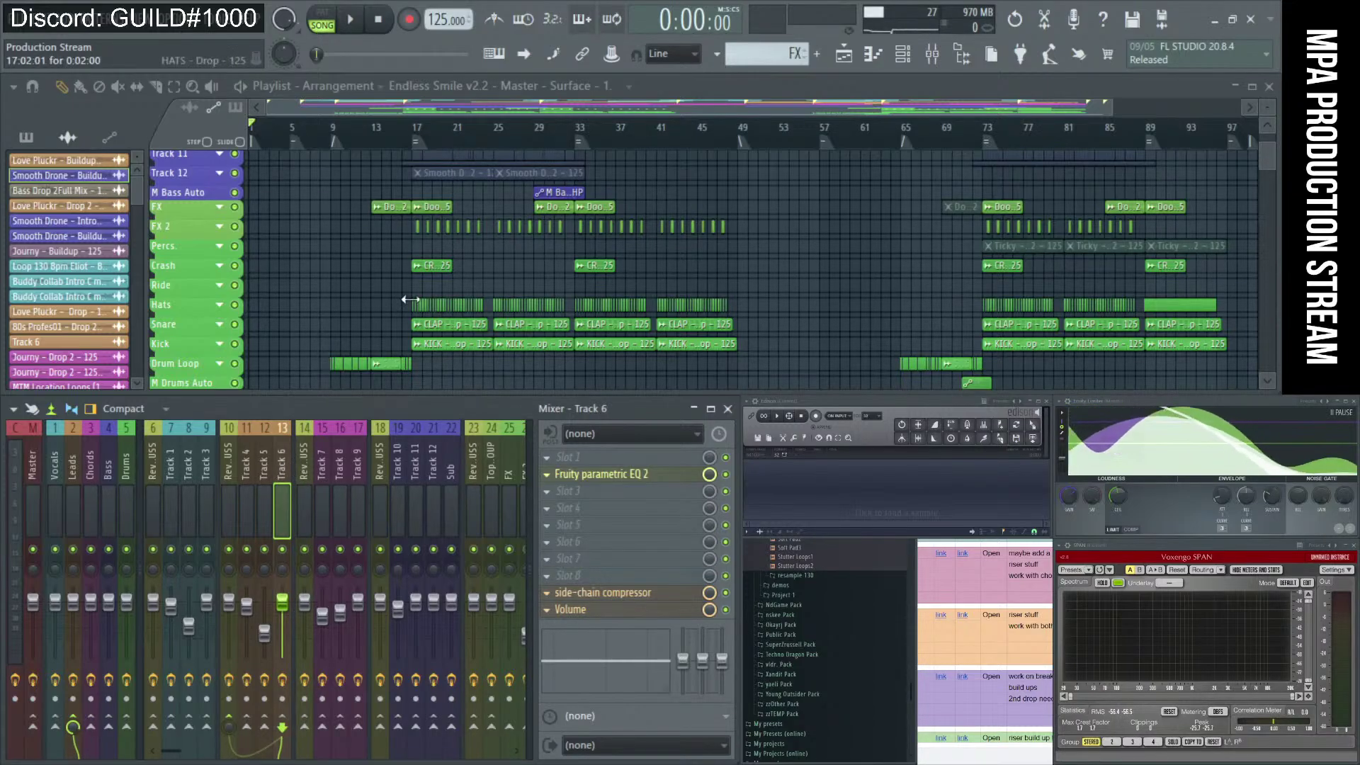
Examine the MPA Collabs spreadsheet's pack and WIP links for Collab 1 and Collab 3, plus the notes for each collab.
click(973, 700)
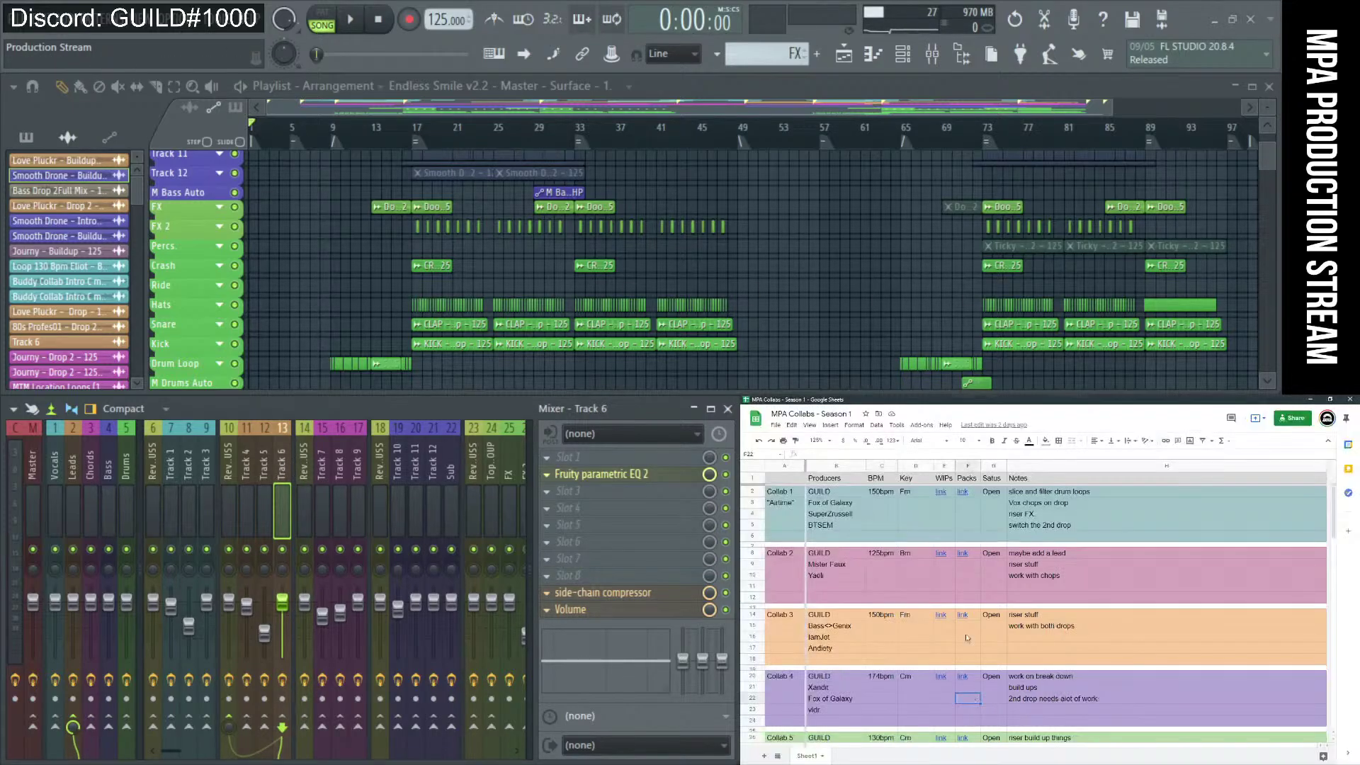
click(968, 503)
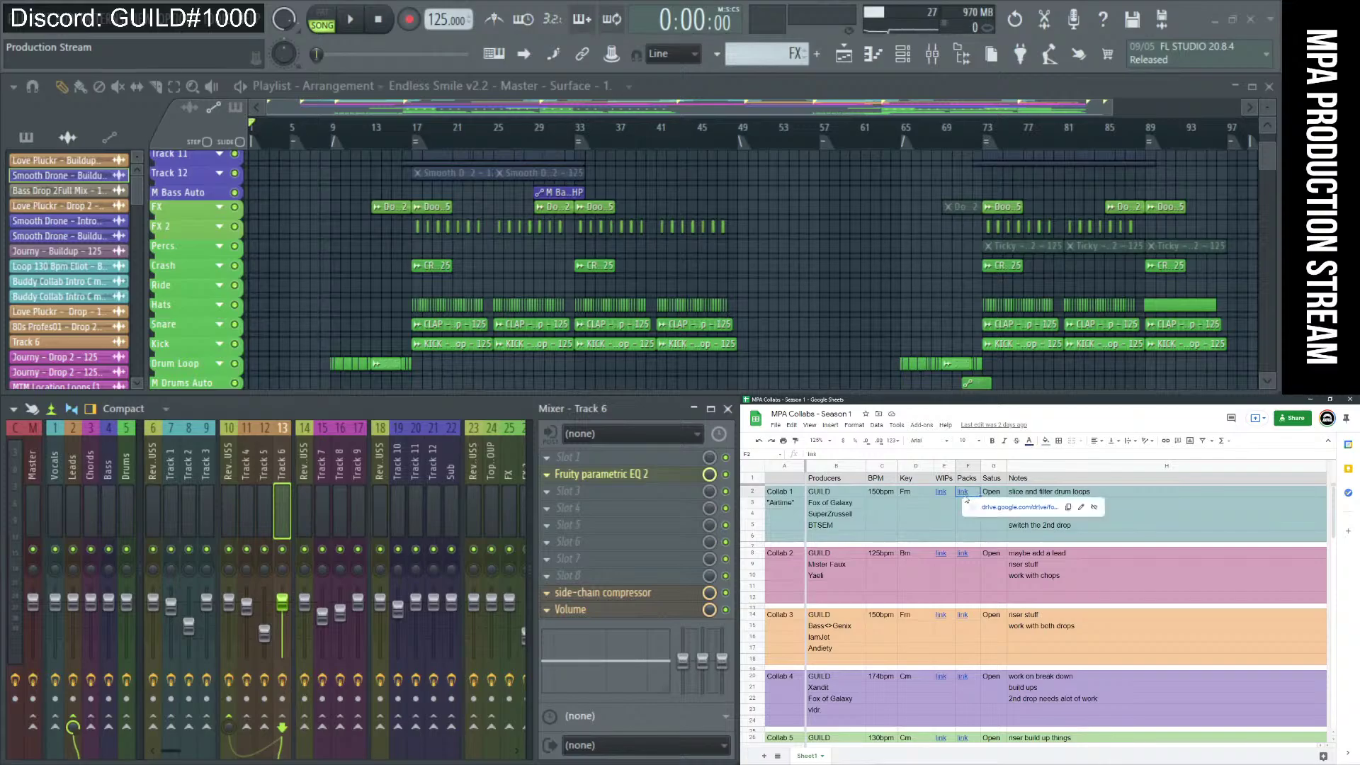
click(1120, 590)
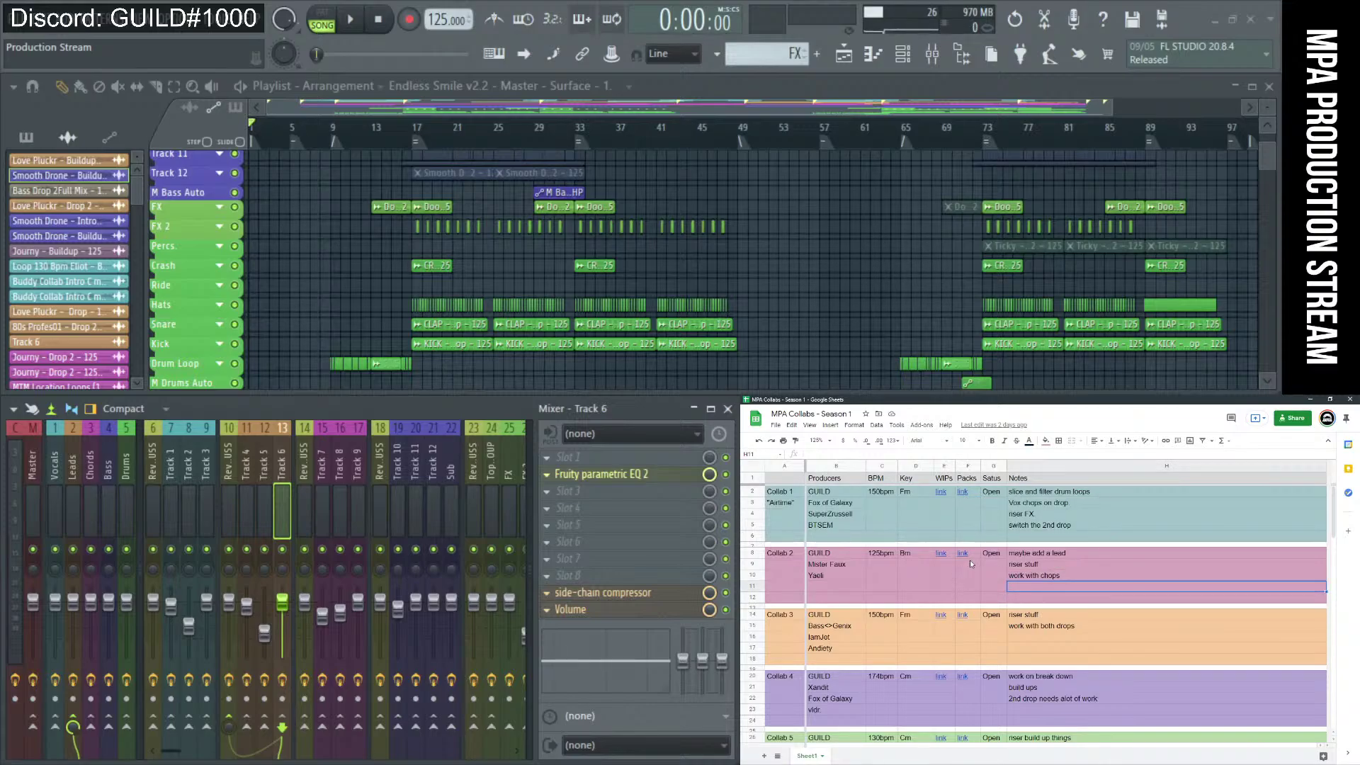
click(965, 614)
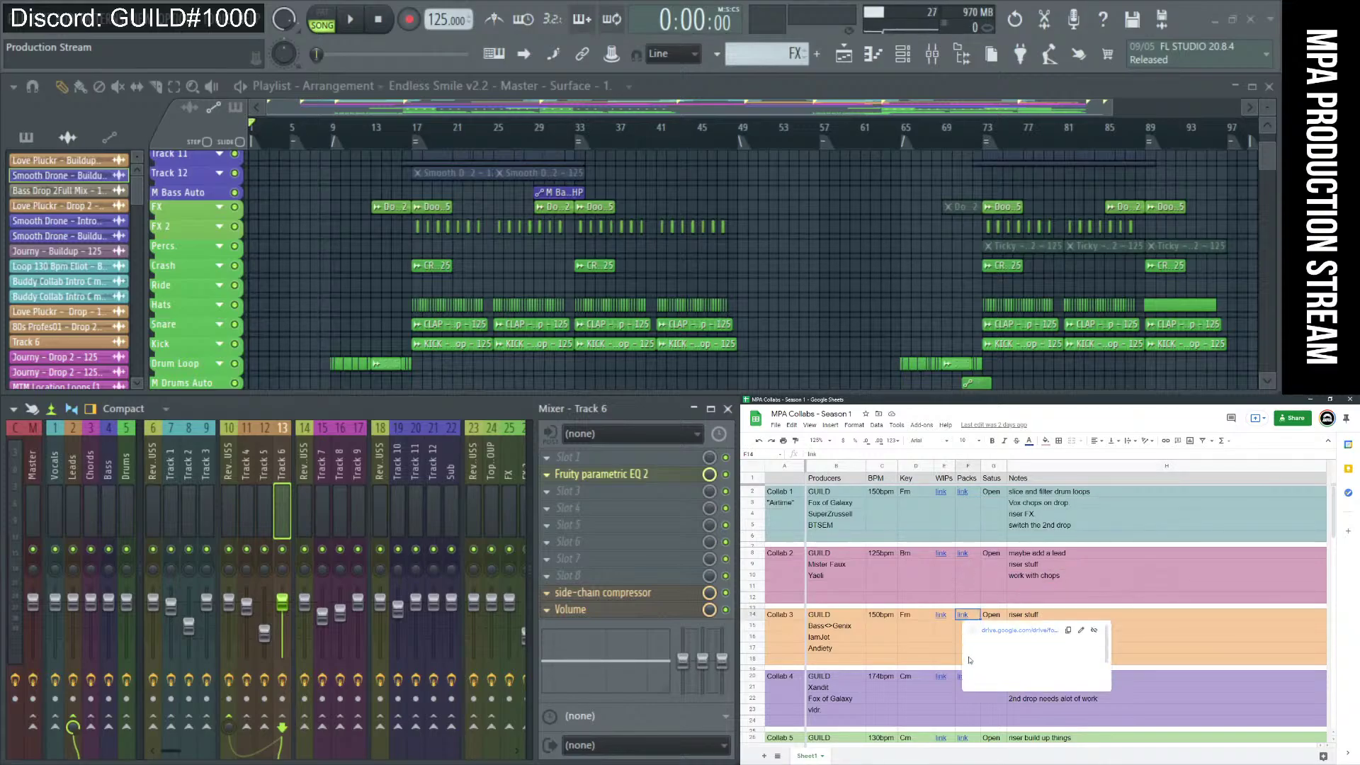
click(964, 495)
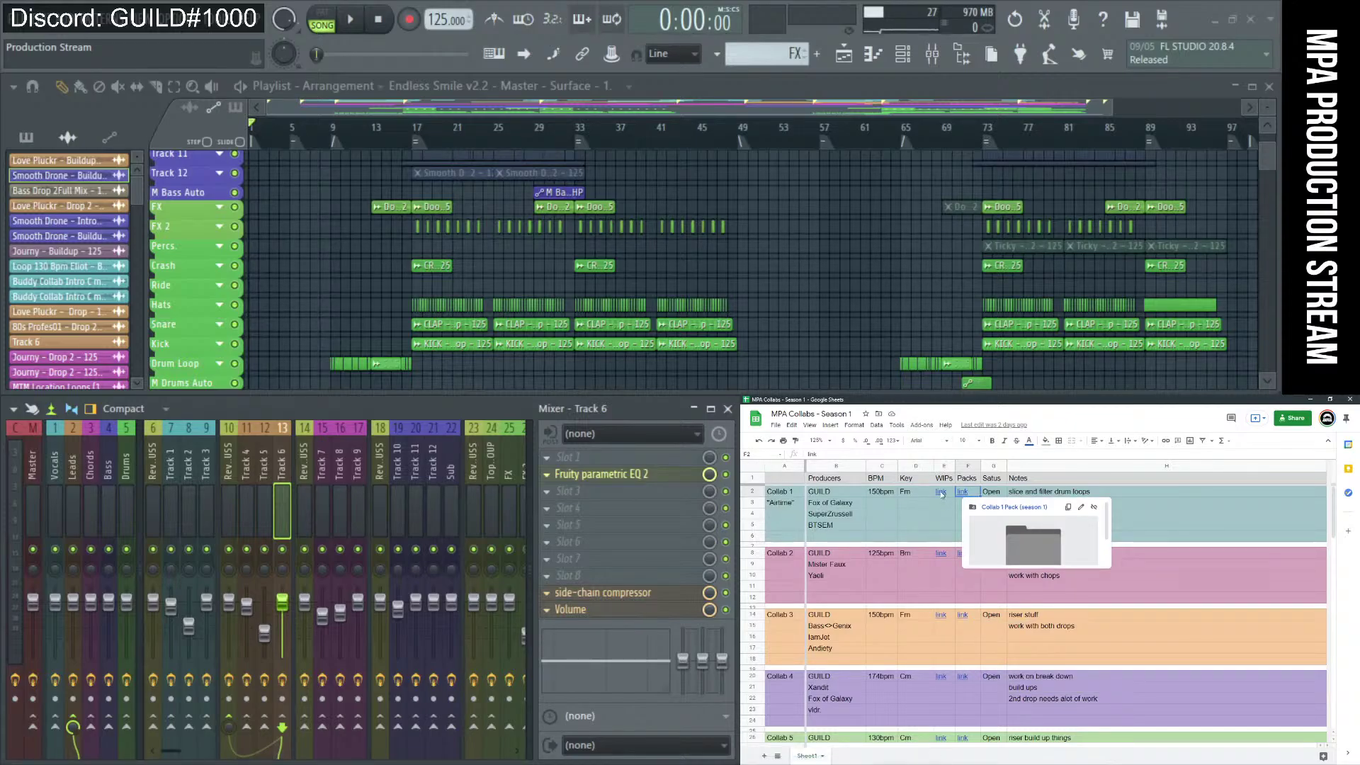
mouse_move(941, 495)
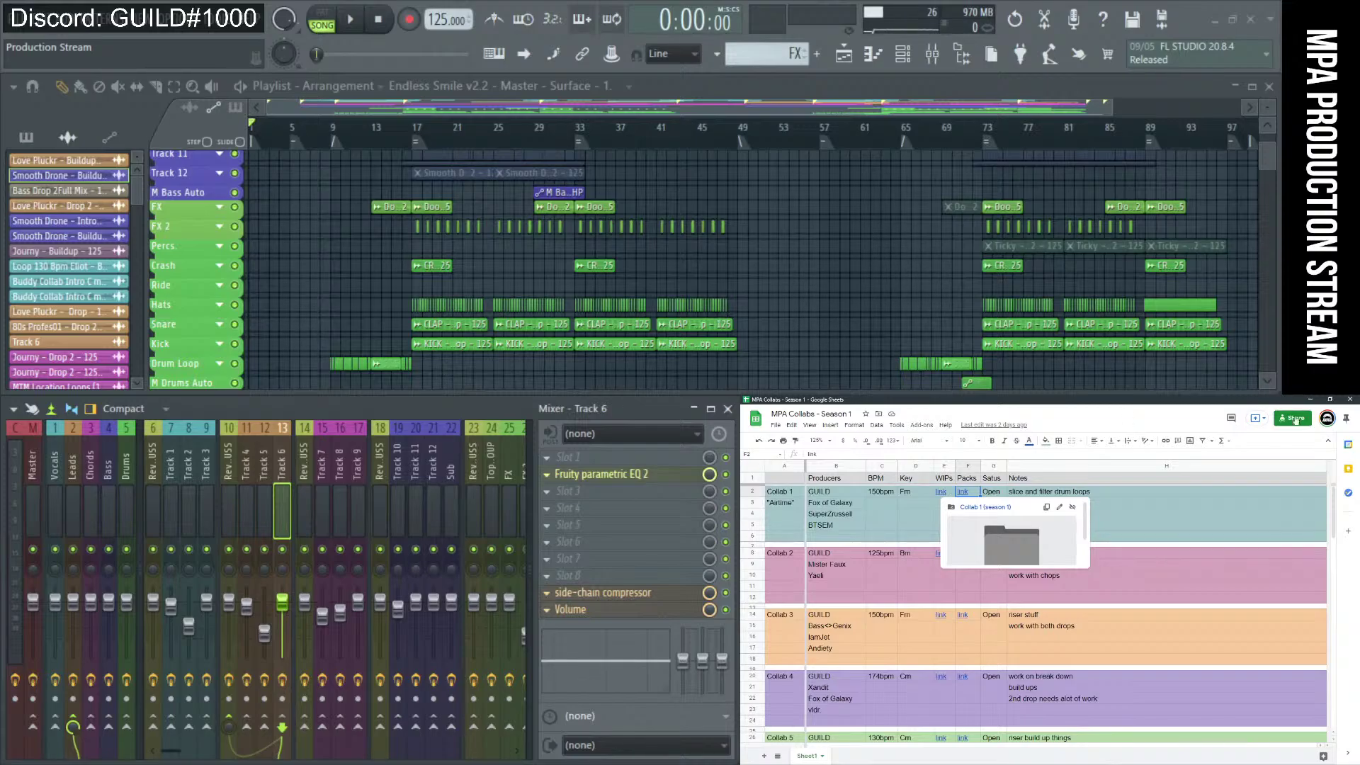
click(1202, 576)
scroll(1202, 585, down, 3)
scroll(1202, 615, down, 2)
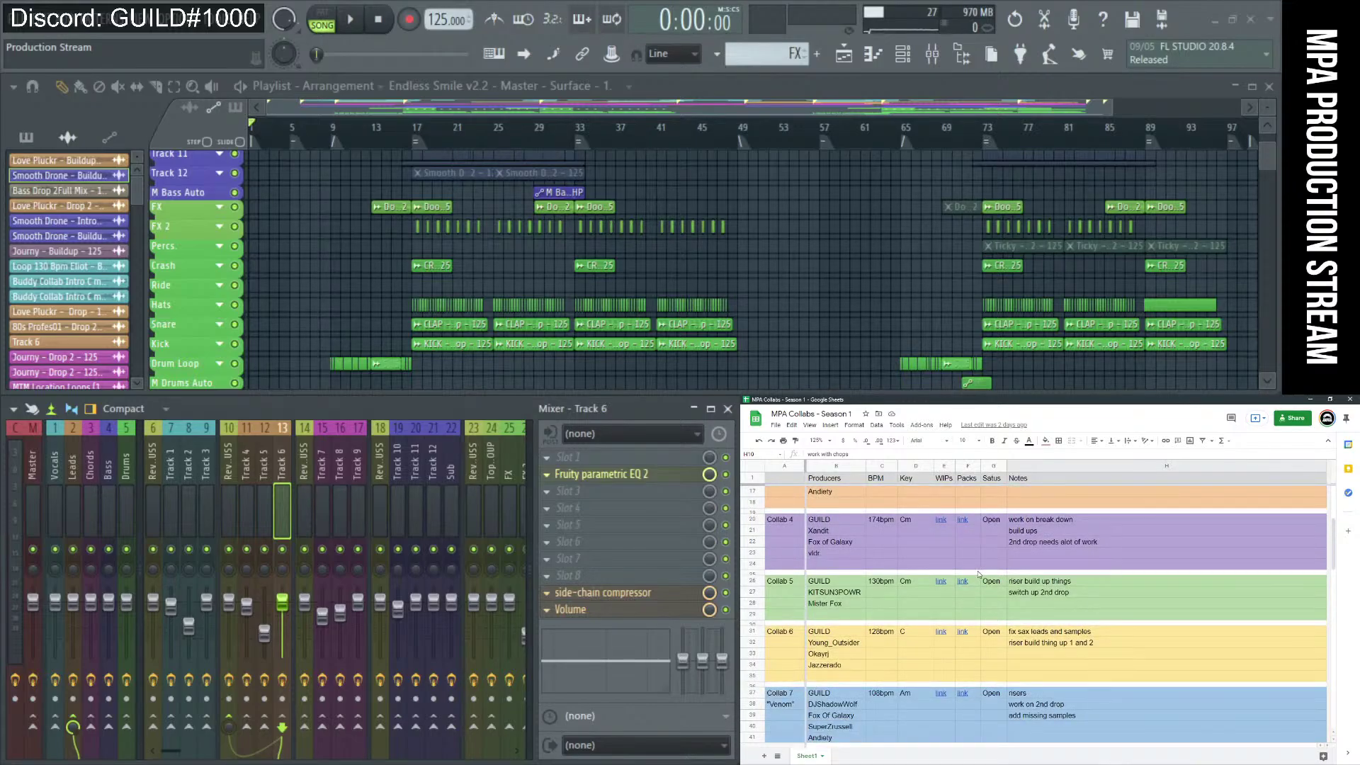
scroll(979, 574, up, 5)
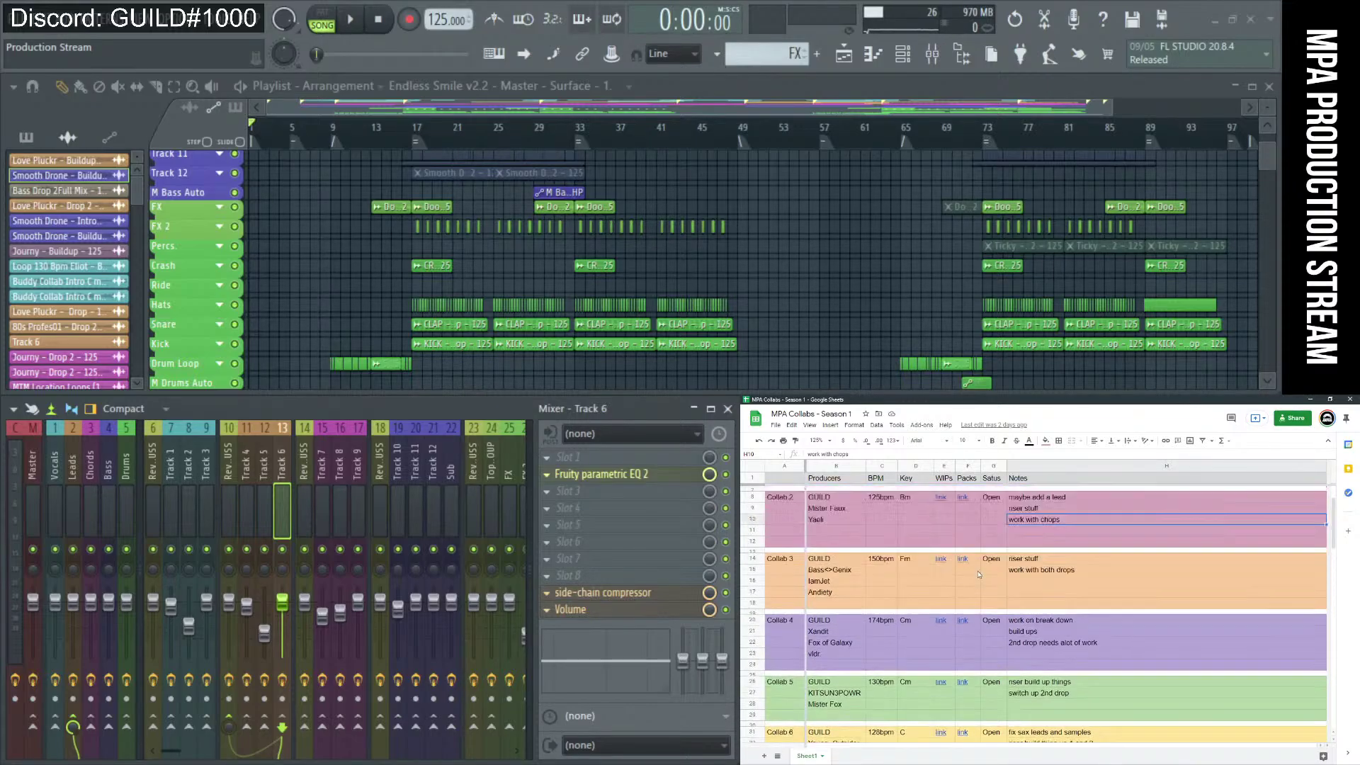
Save the changes to Collab 2 - Season 1.flp and open the project from the Collab 3 (season 1) folder.
click(417, 141)
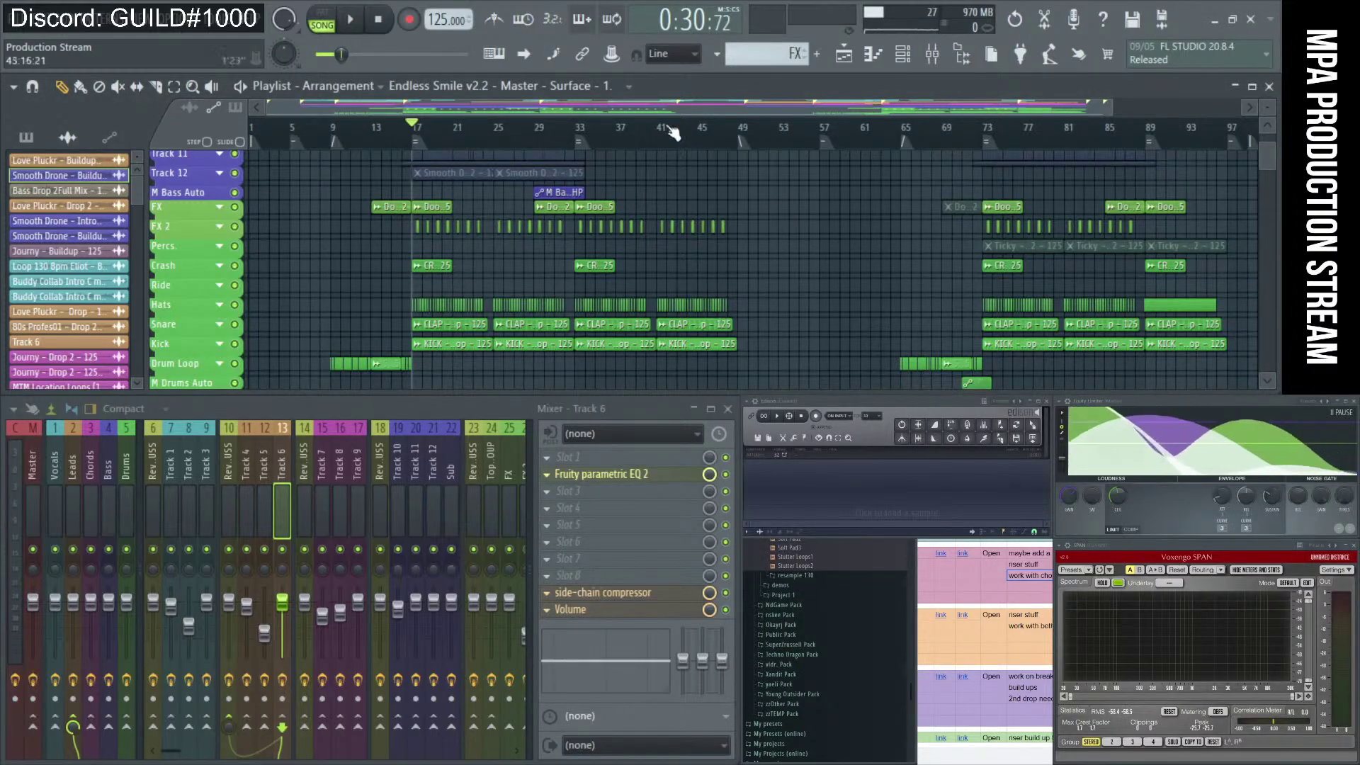
click(874, 64)
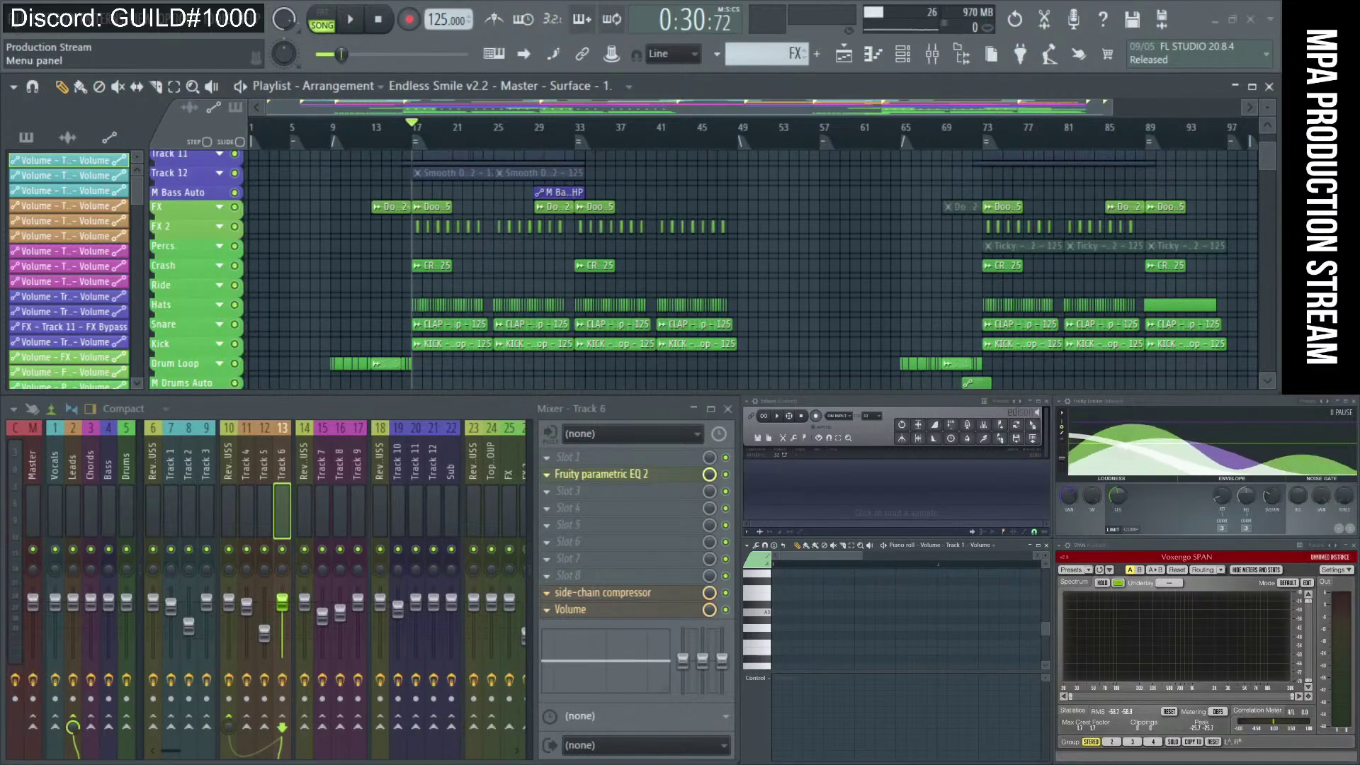
click(15, 8)
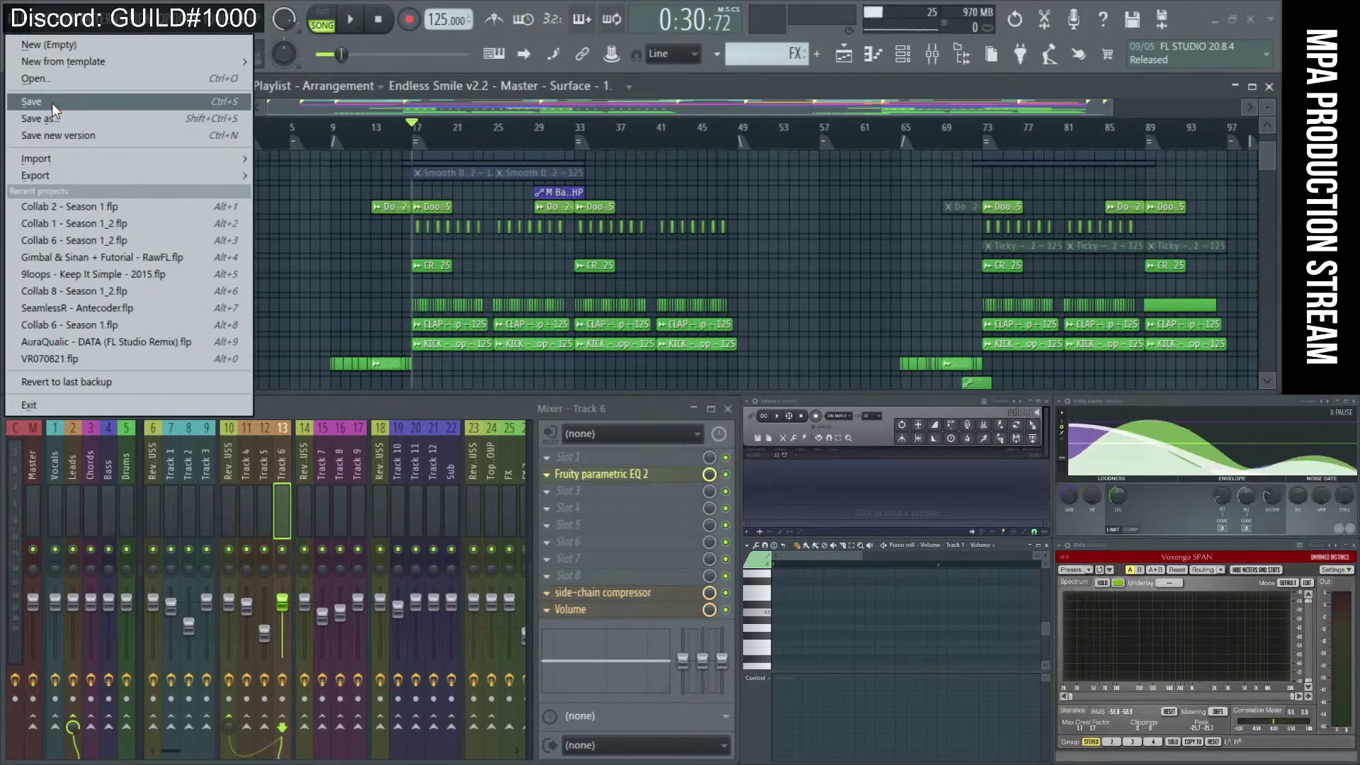
click(52, 80)
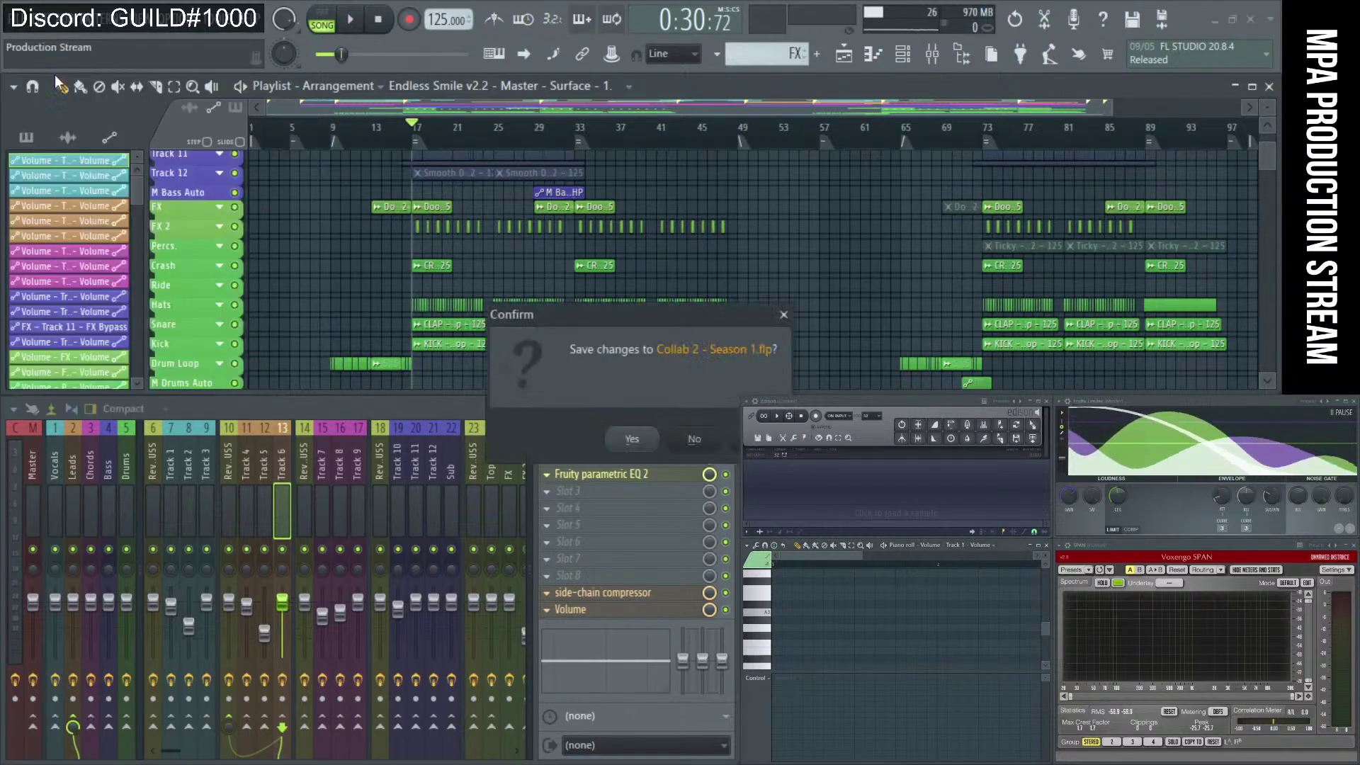
key(Return)
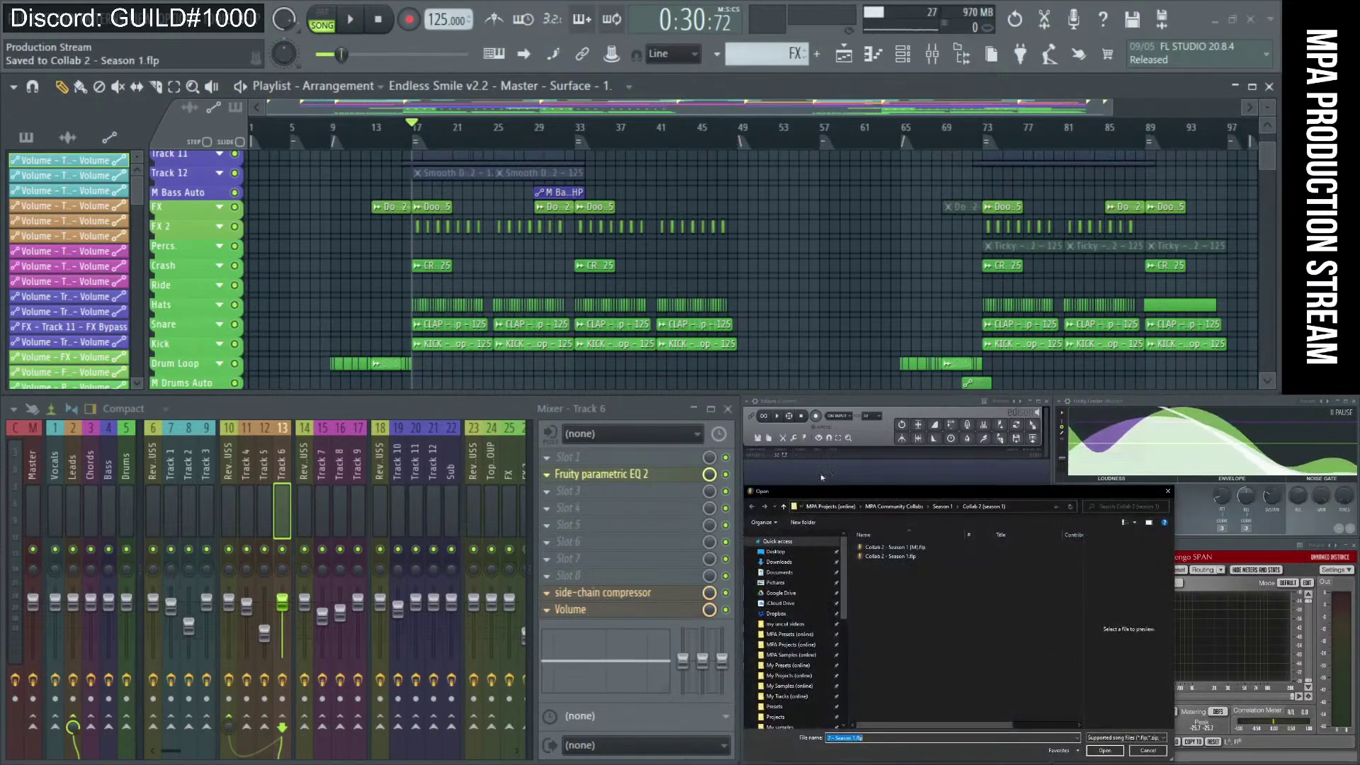
drag(877, 492, 274, 196)
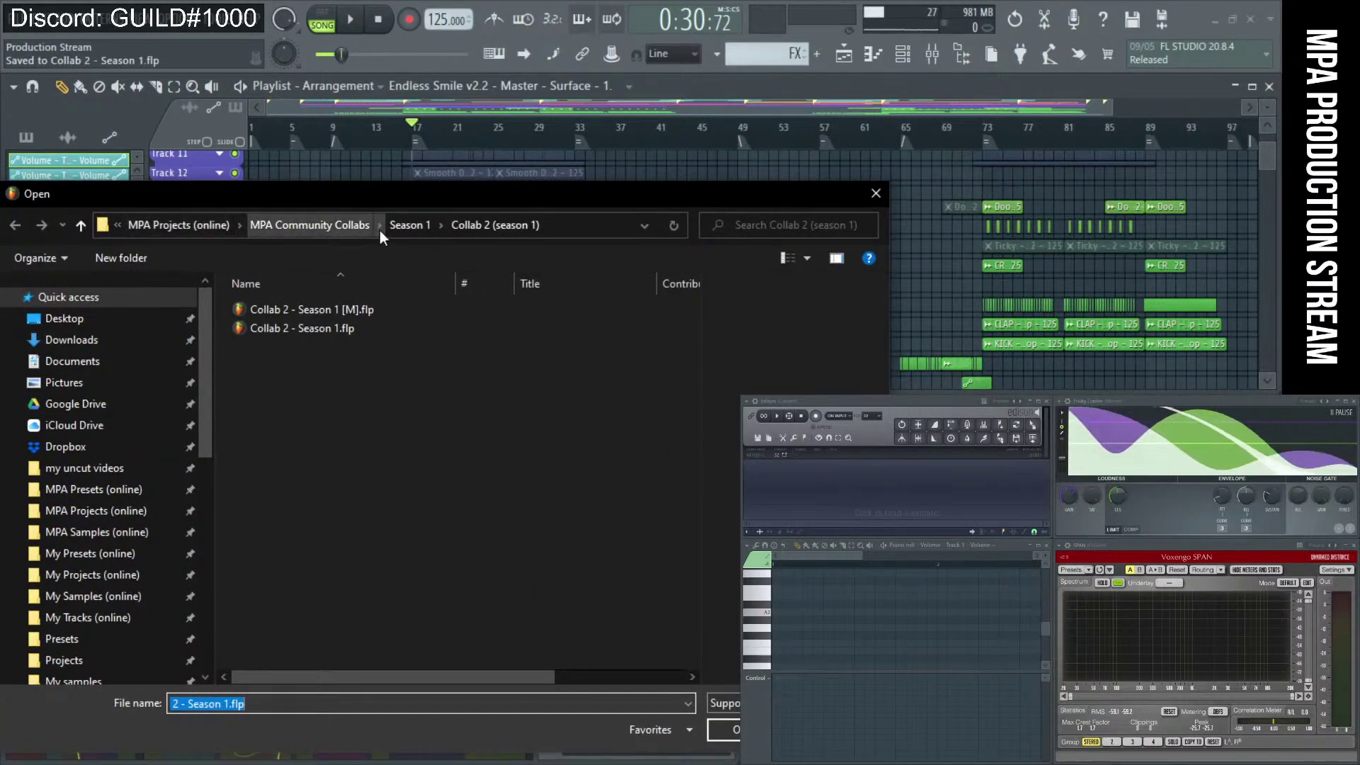
click(399, 223)
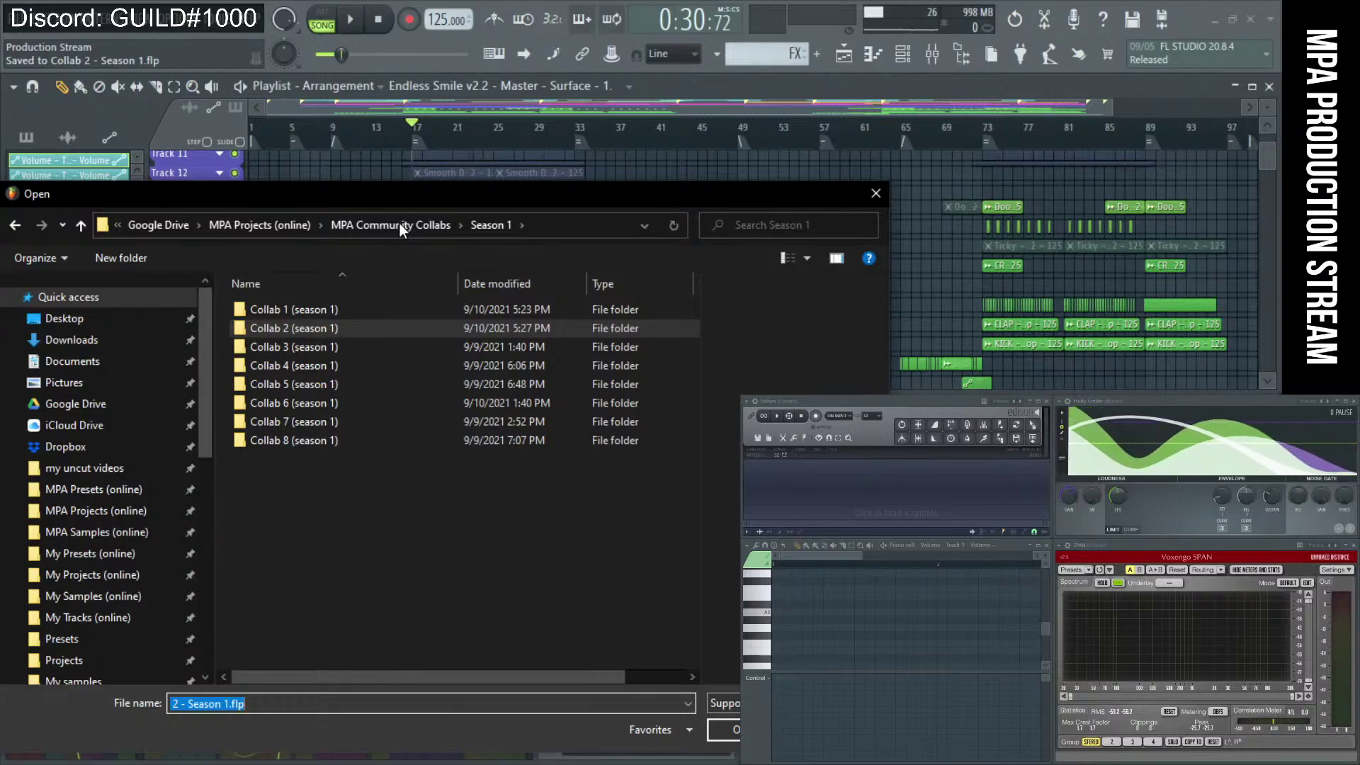
double_click(310, 351)
double_click(316, 331)
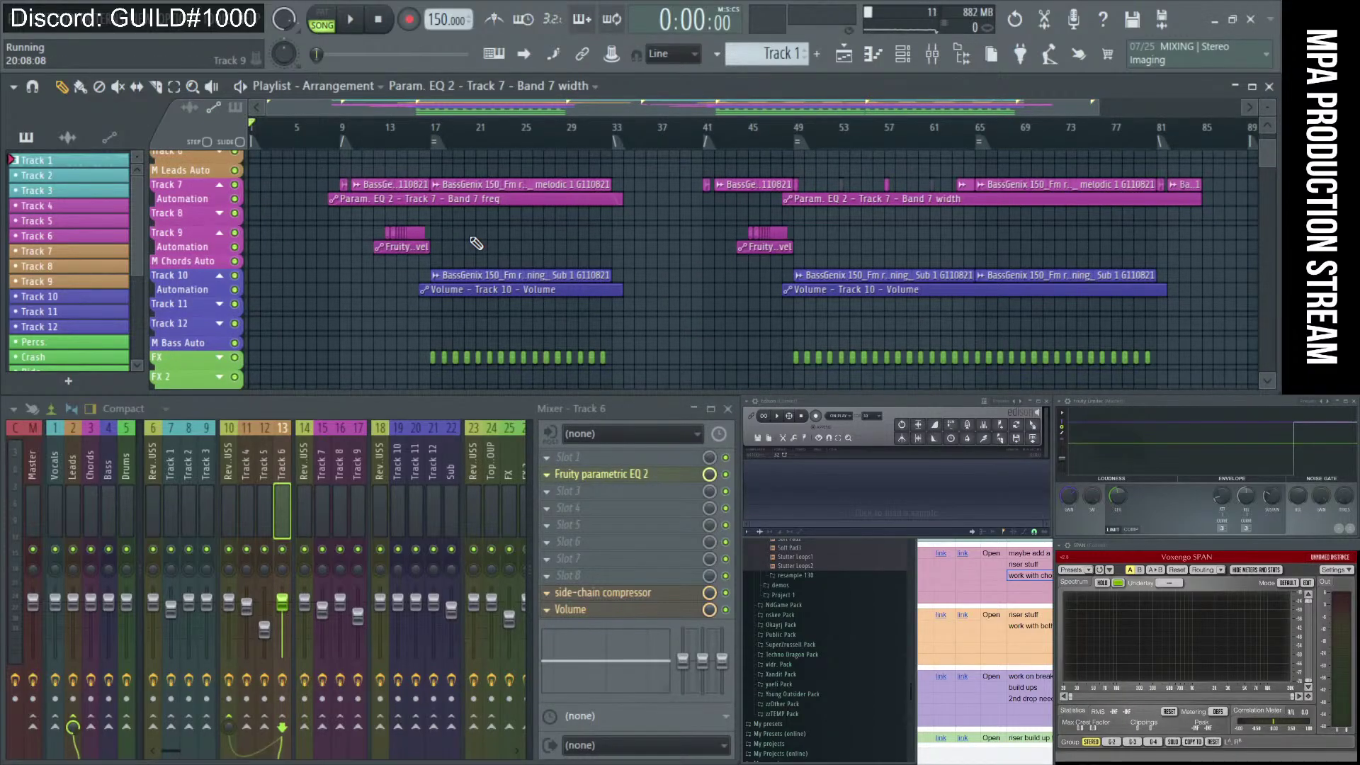
Place the playhead at bar 9, look over the arrangement, and review the collab spreadsheet down to the last collabs and back to Collab 3.
scroll(476, 243, up, 4)
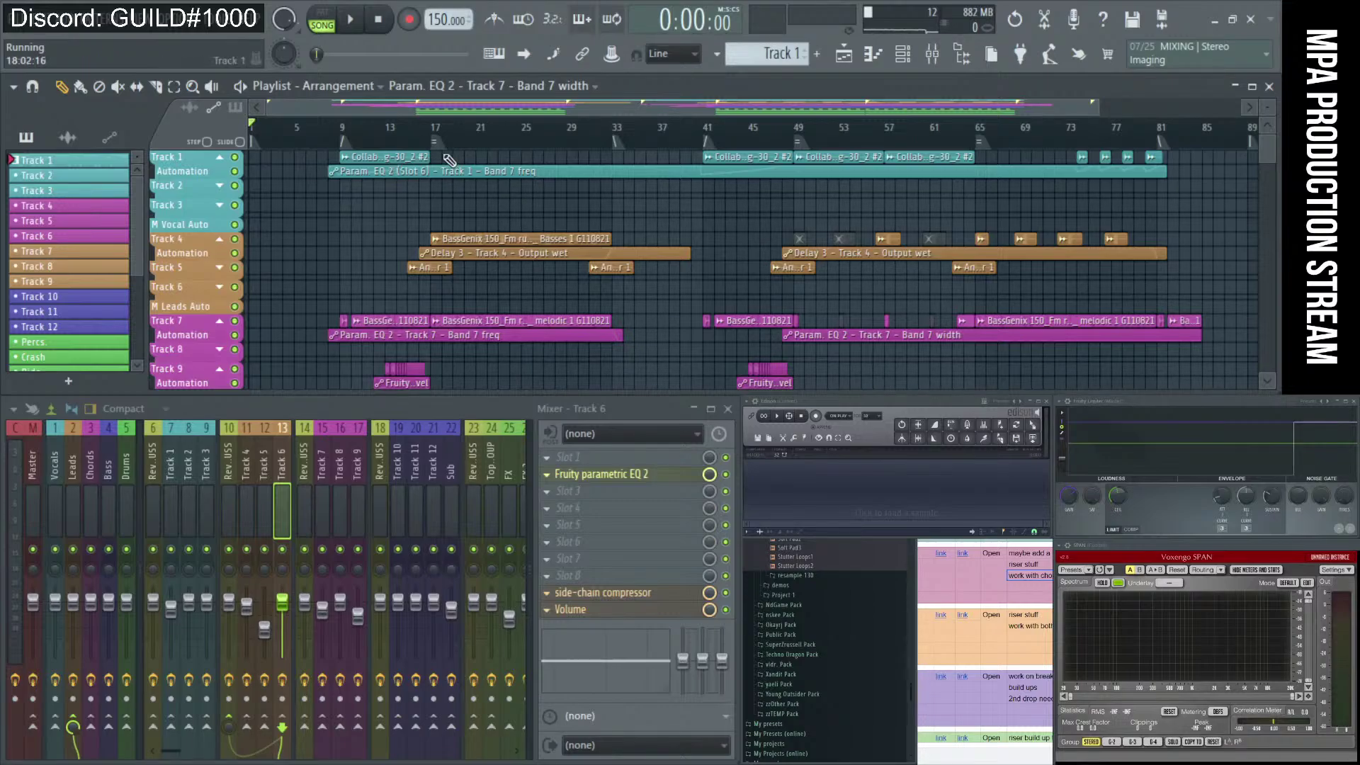
click(347, 129)
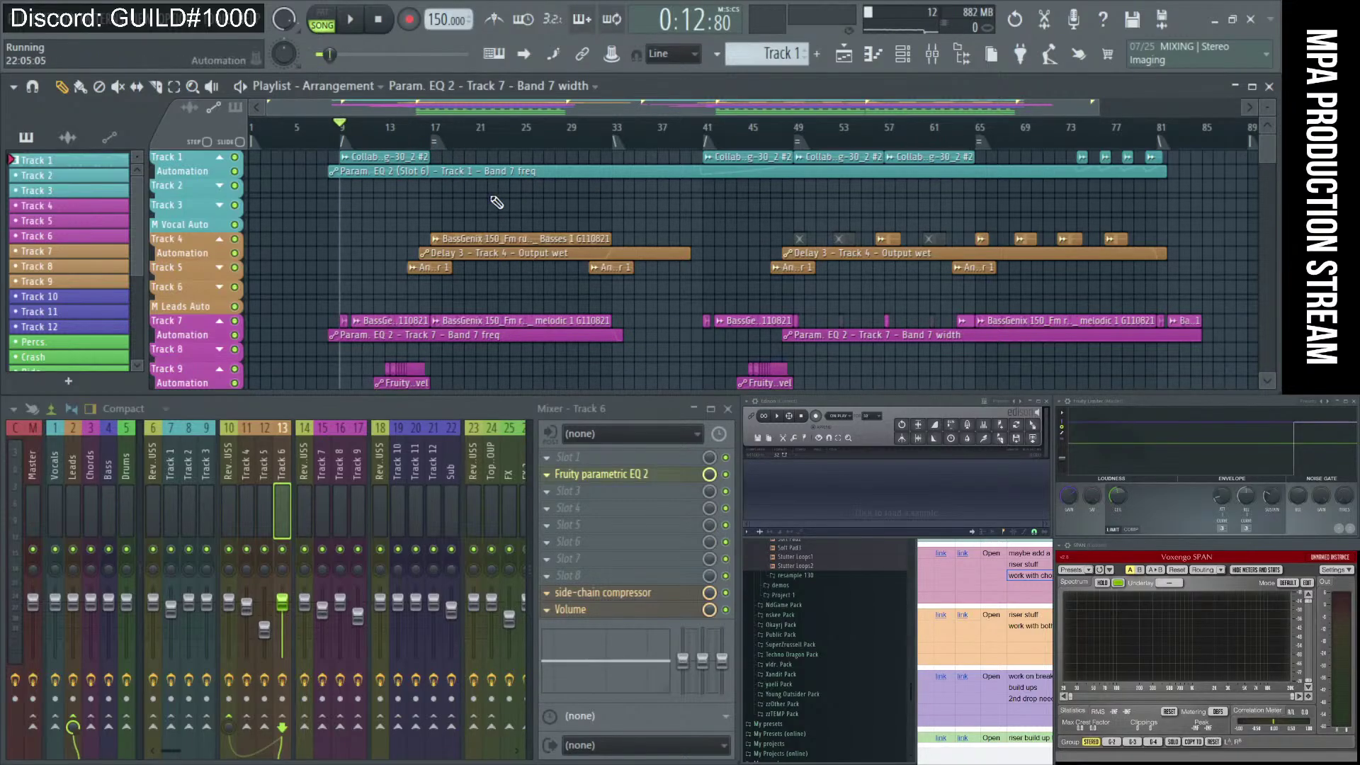
scroll(496, 202, down, 3)
scroll(496, 203, up, 3)
click(948, 568)
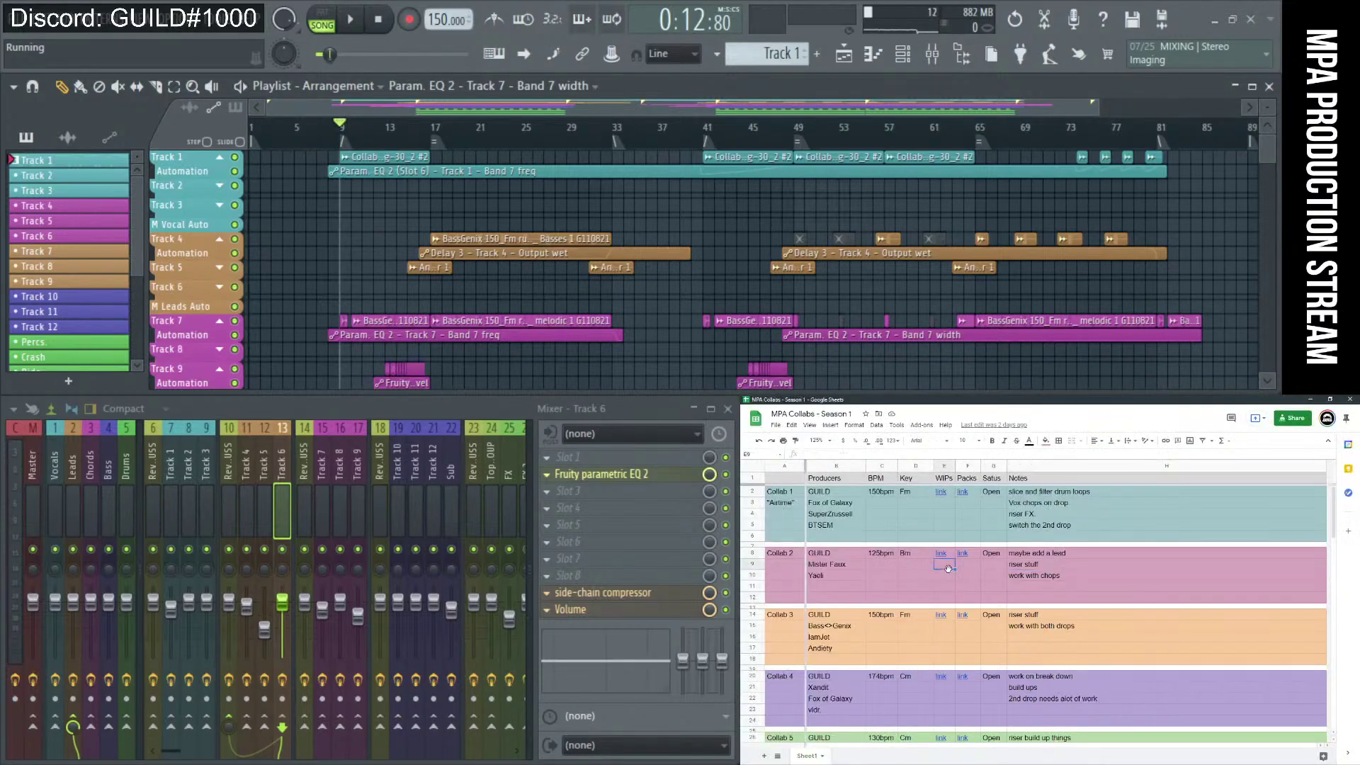
scroll(937, 655, down, 5)
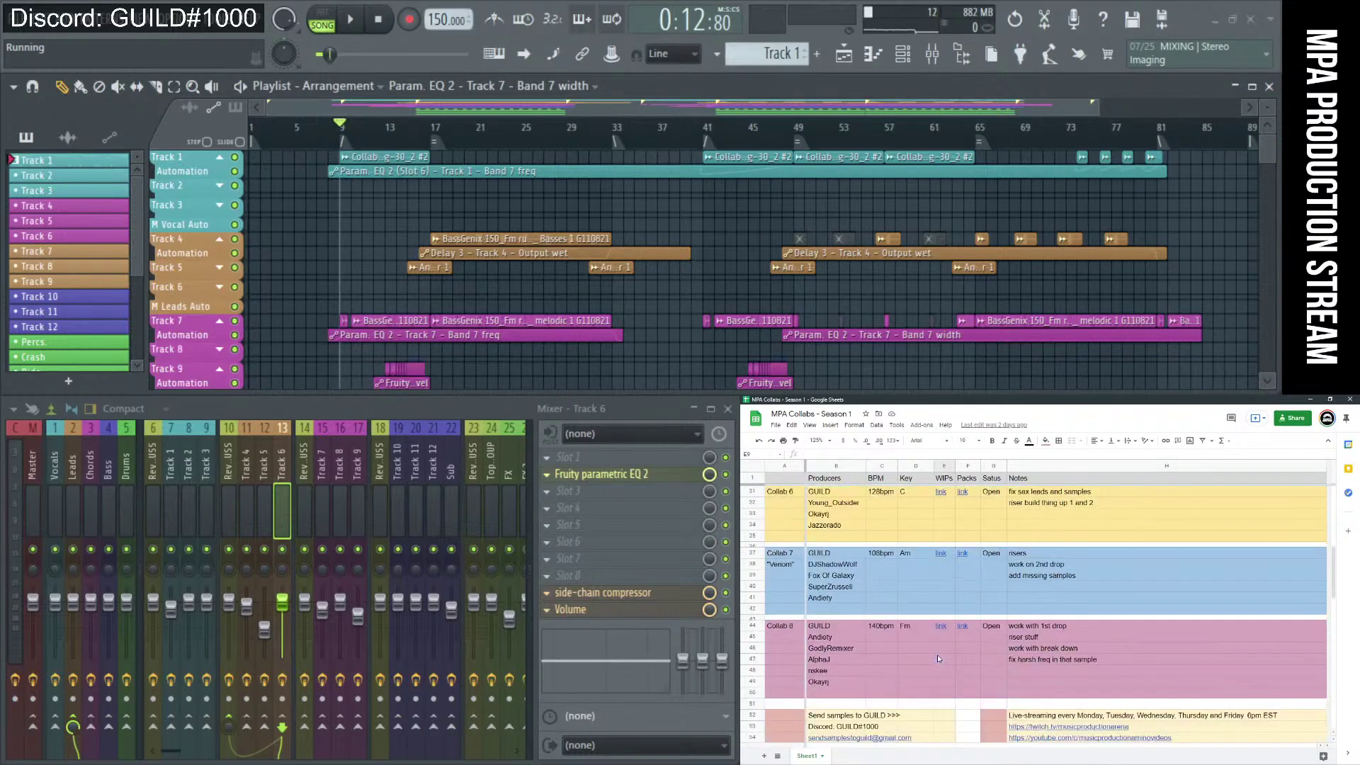
scroll(938, 658, down, 3)
scroll(939, 658, up, 3)
click(877, 602)
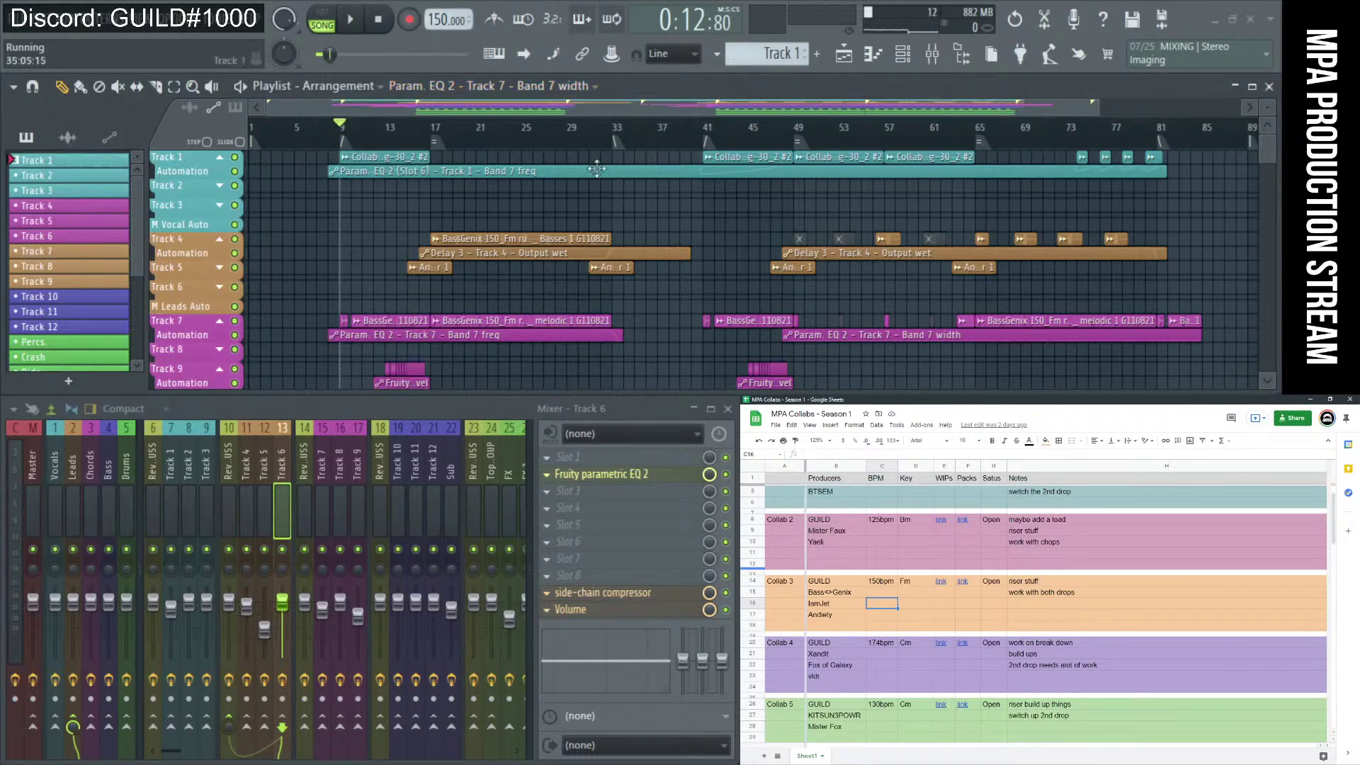
Play the song from around bar 9 and show the piano roll.
click(1161, 138)
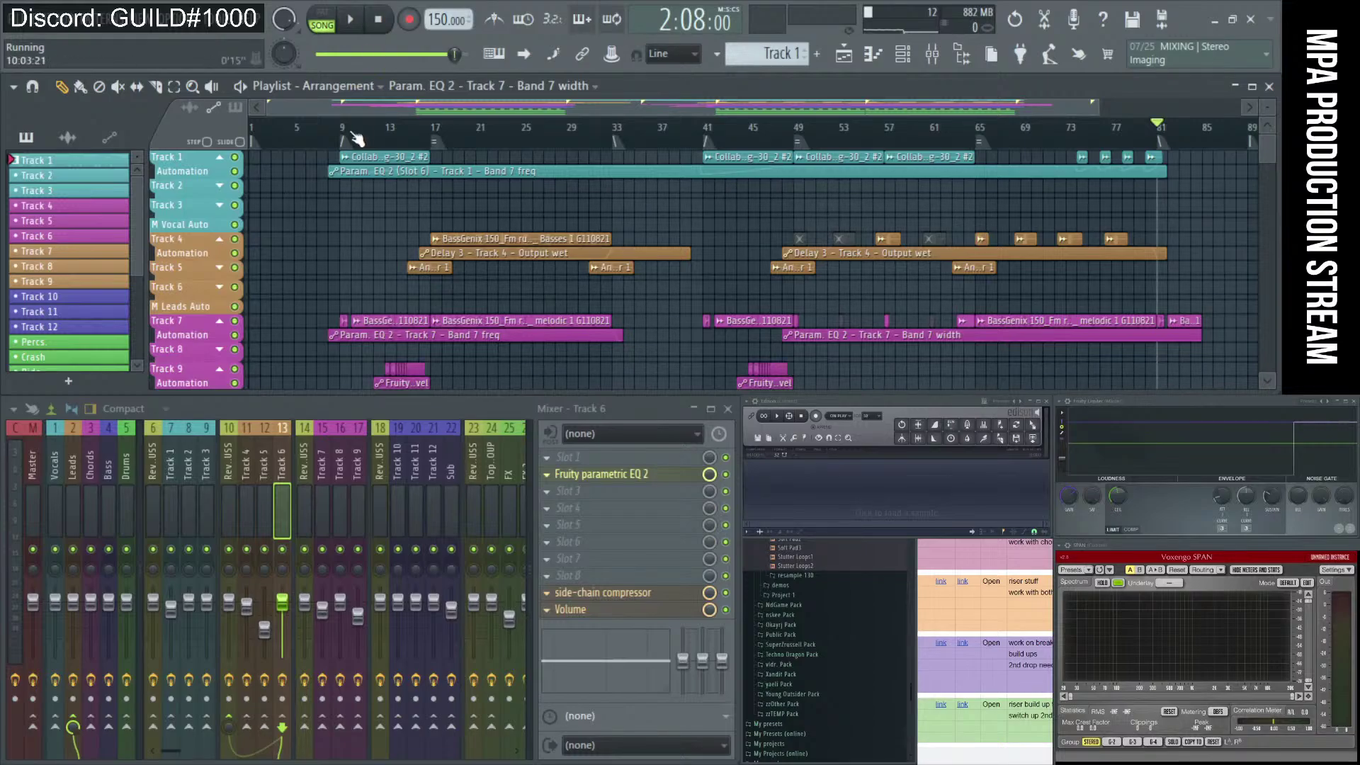
click(375, 35)
key(space)
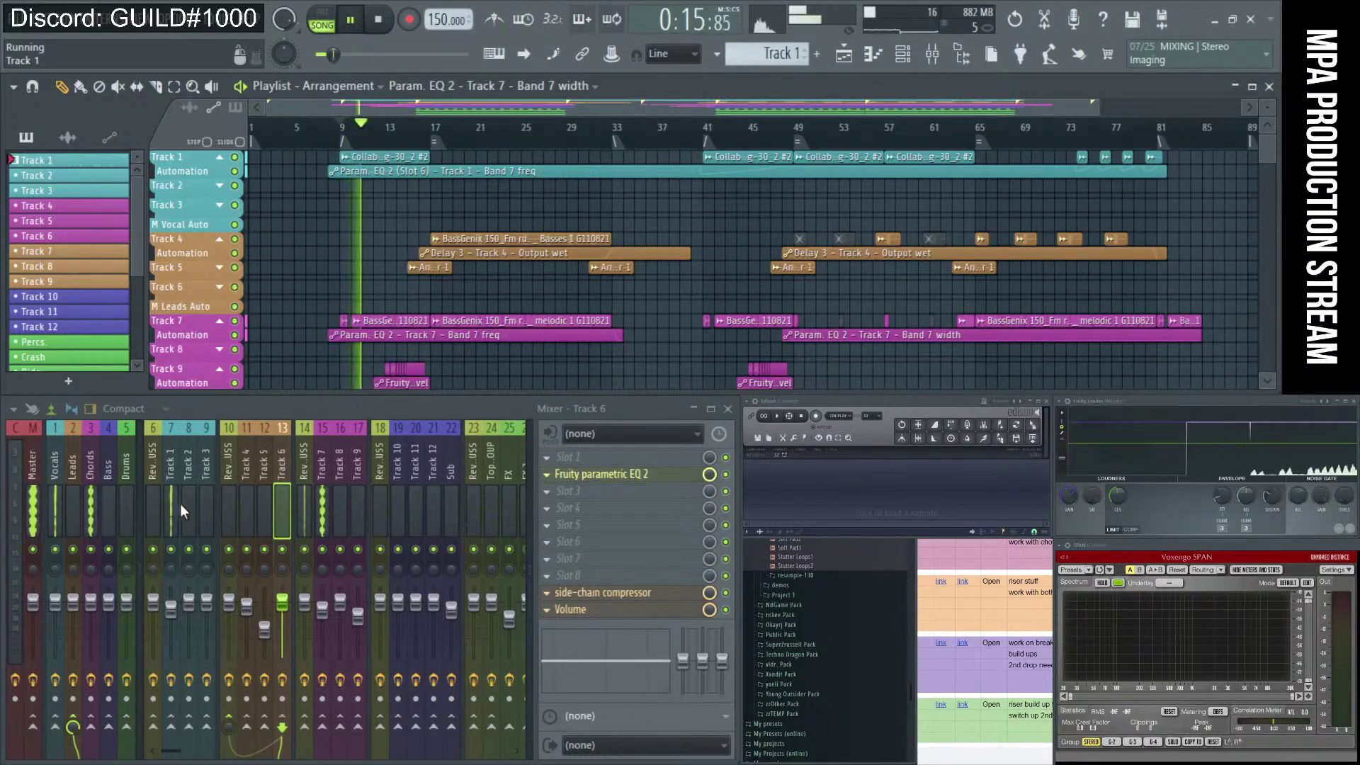
click(844, 56)
click(844, 57)
click(876, 57)
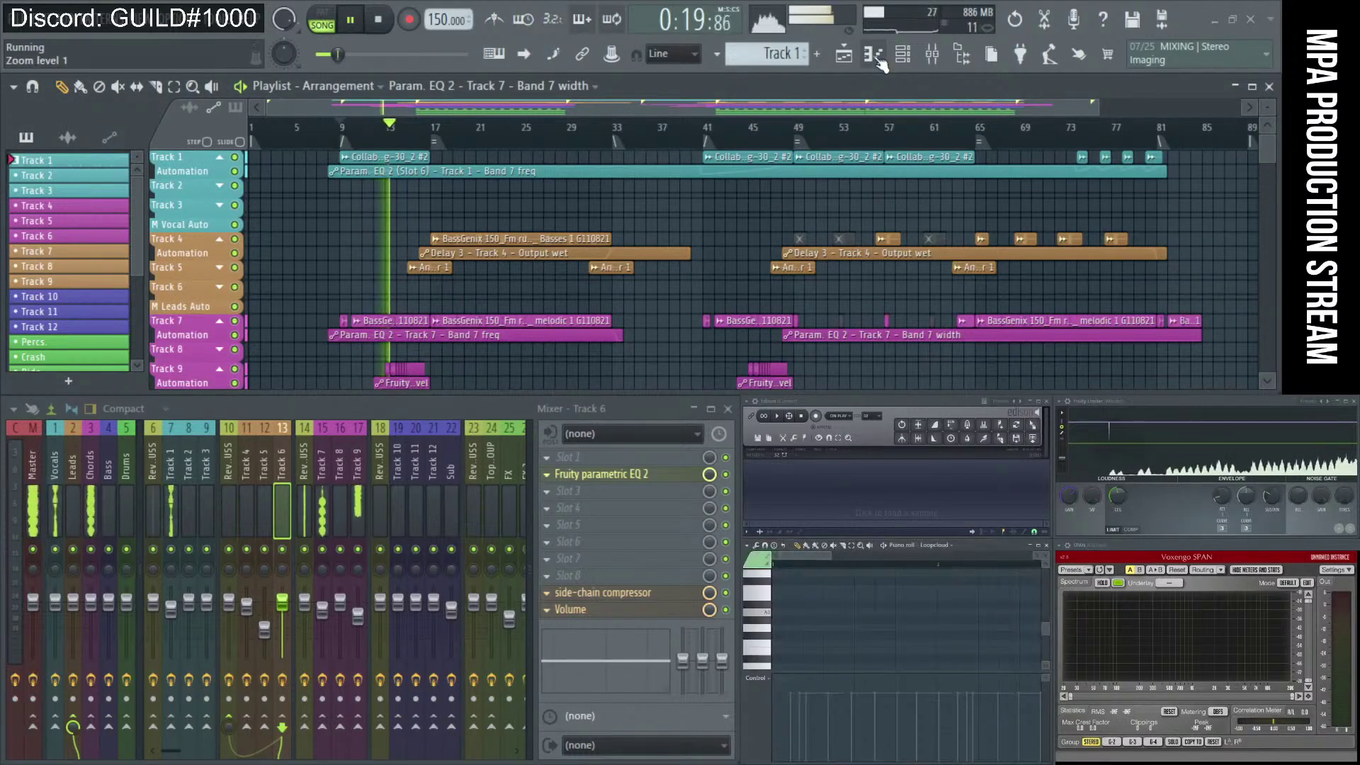
Examine the Fruity Convolver mix level automation on Track 9 around bars 13 and 45 during playback.
scroll(385, 313, up, 5)
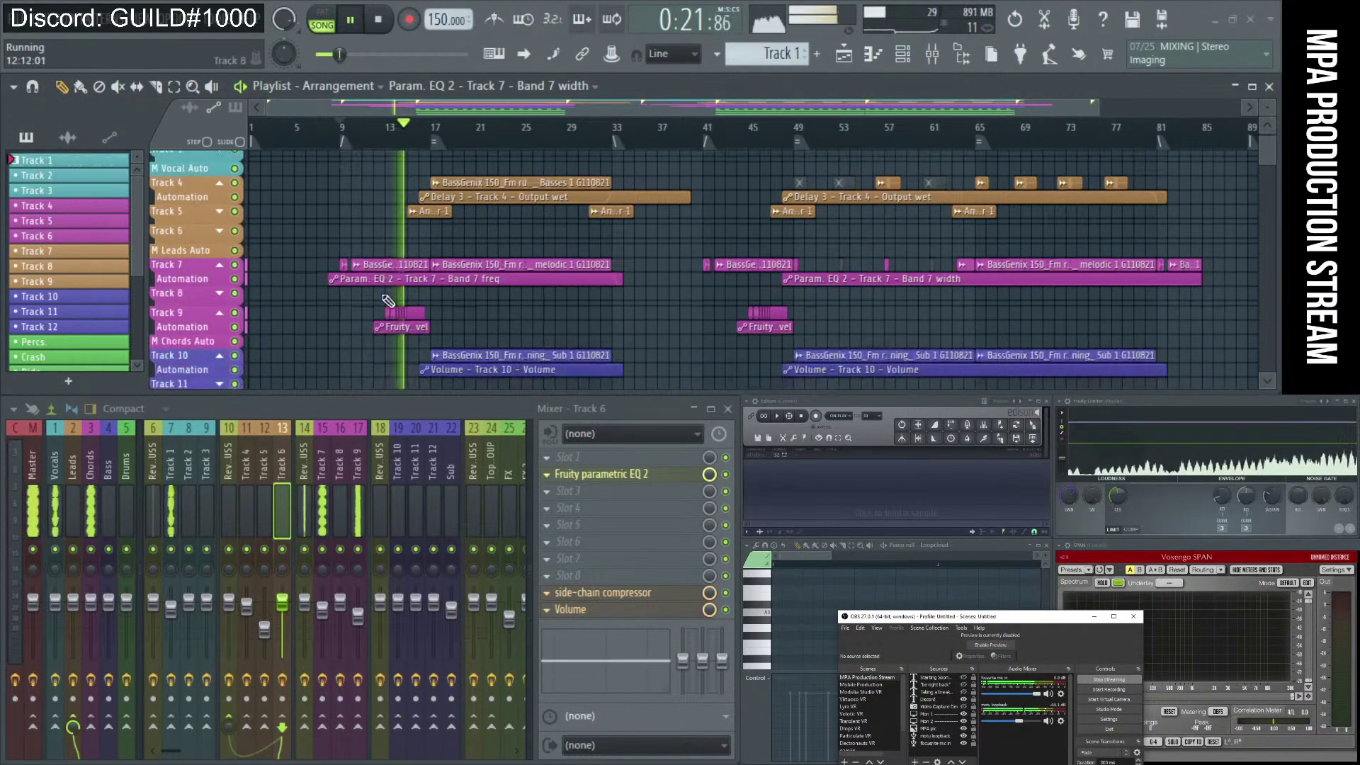
scroll(385, 303, up, 3)
scroll(448, 157, up, 2)
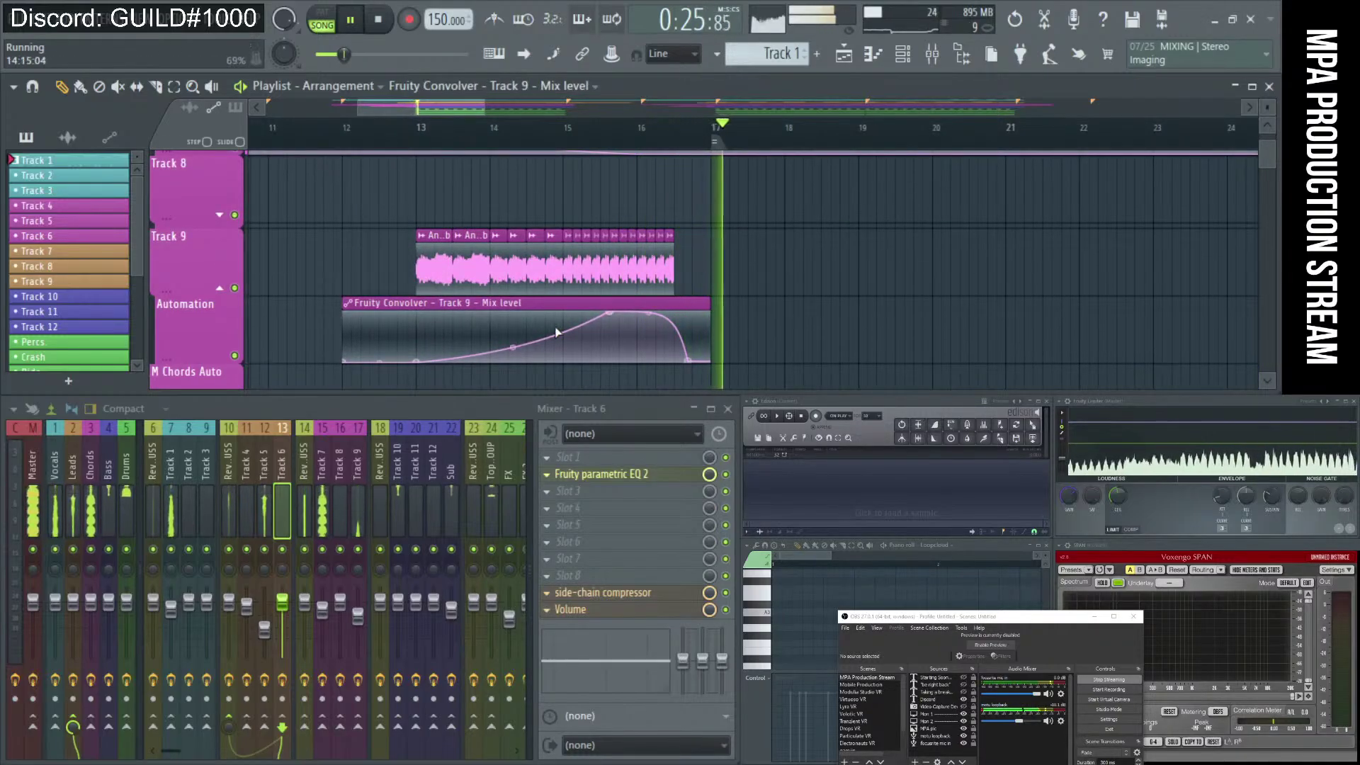
scroll(464, 213, down, 1)
scroll(467, 286, down, 3)
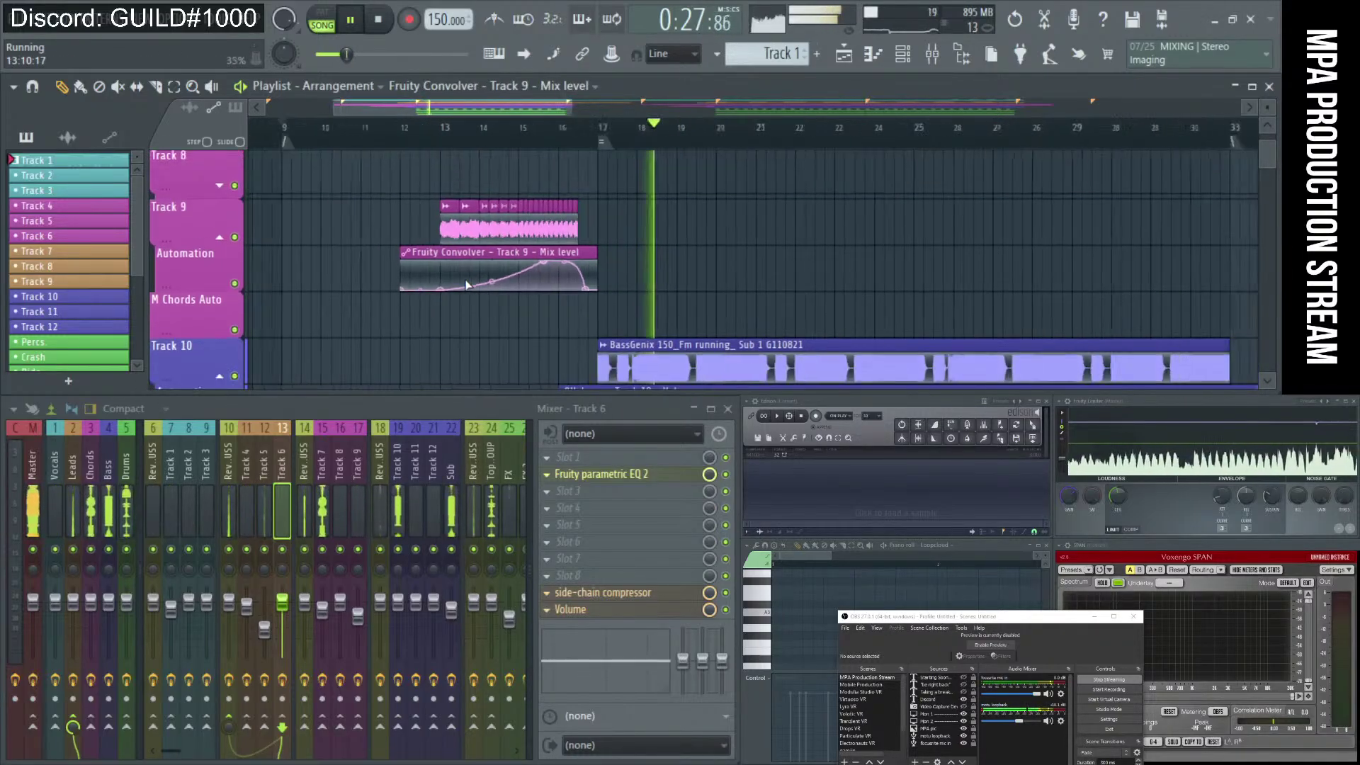
scroll(467, 286, right, 10)
scroll(777, 296, up, 2)
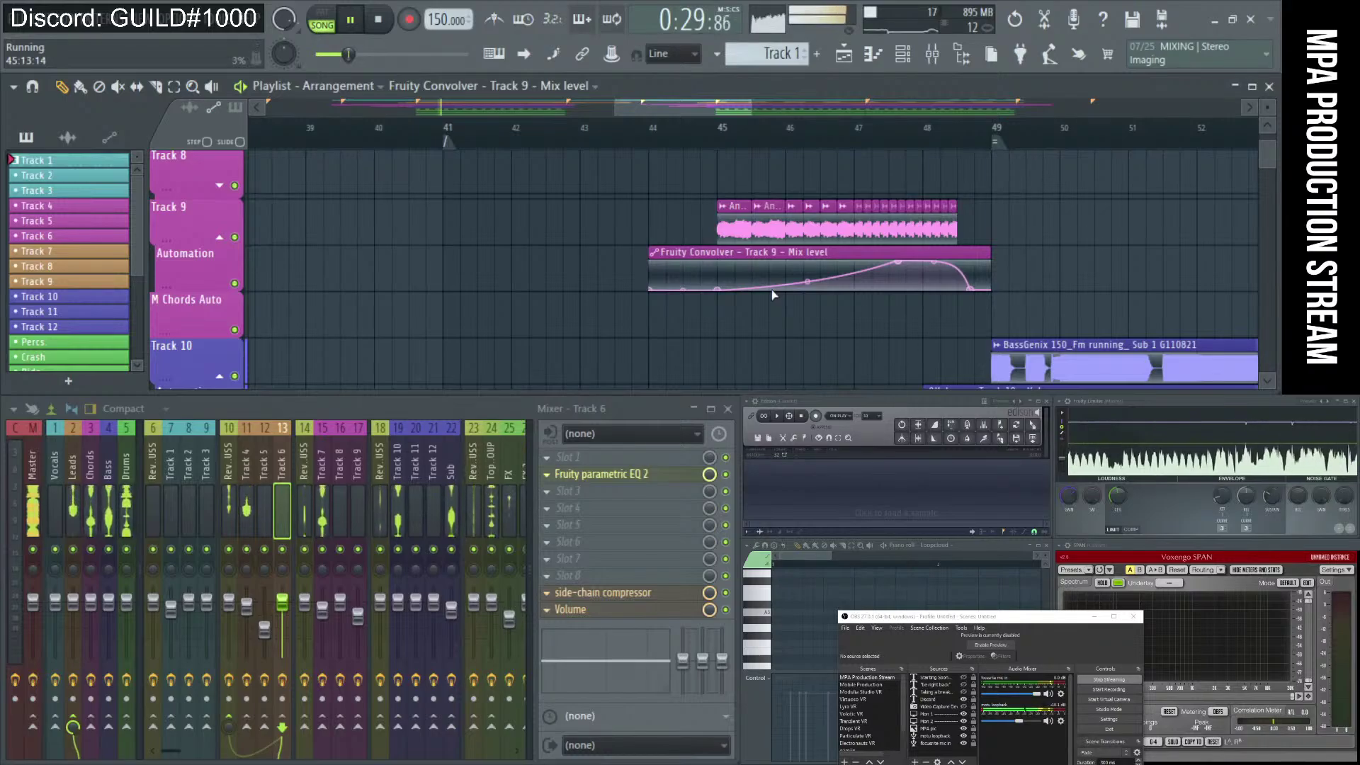
Inspect the channel settings and mixer track of the Waow_Bass audio clip at bar 45 on Track 9, and return to the full arrangement.
click(739, 222)
double_click(739, 222)
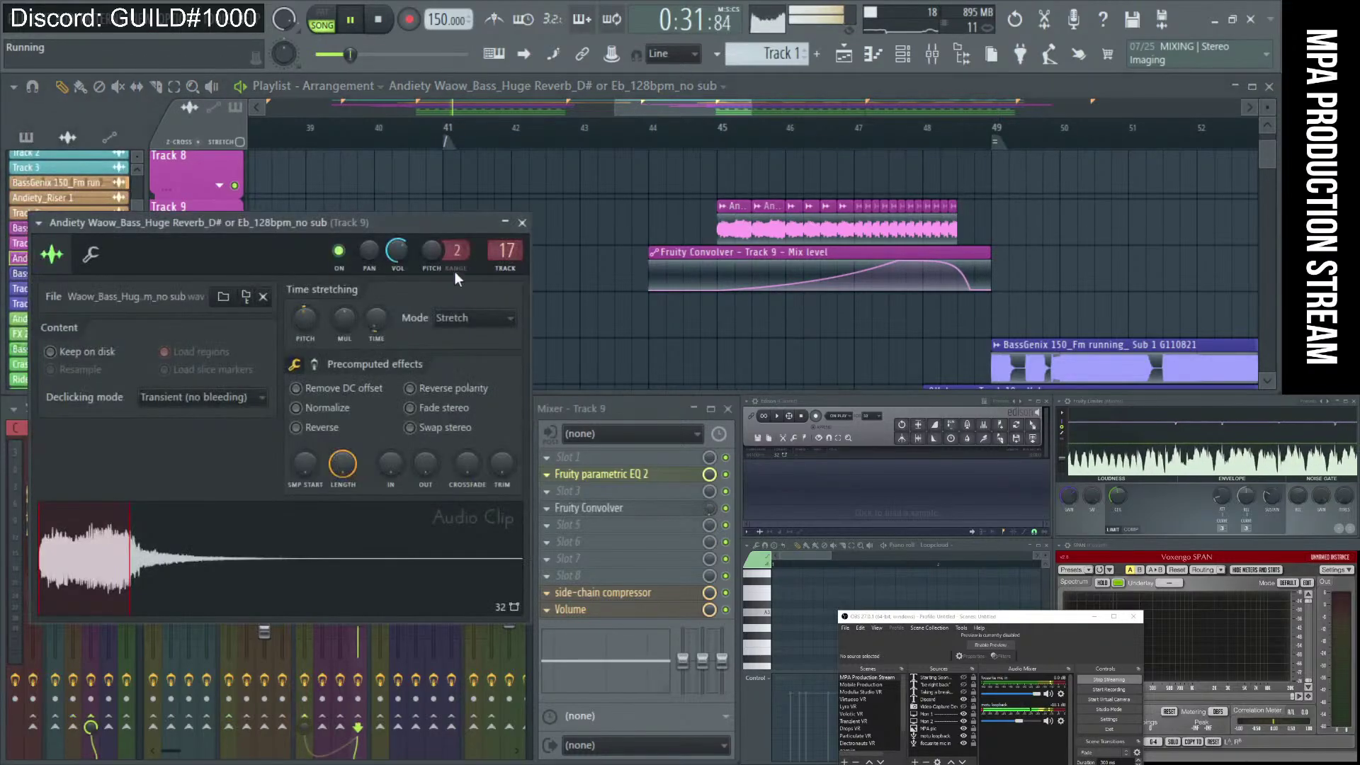
click(504, 249)
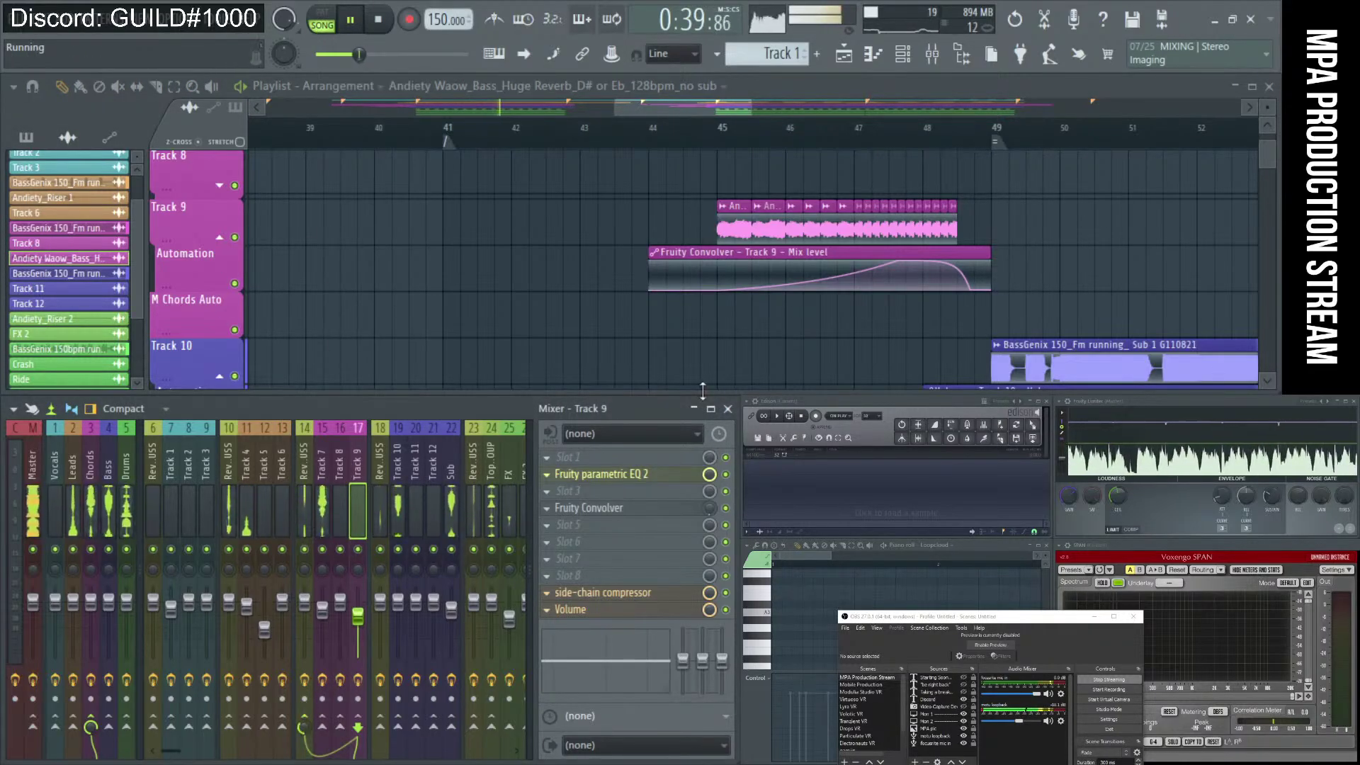
ctrl+right_click(580, 219)
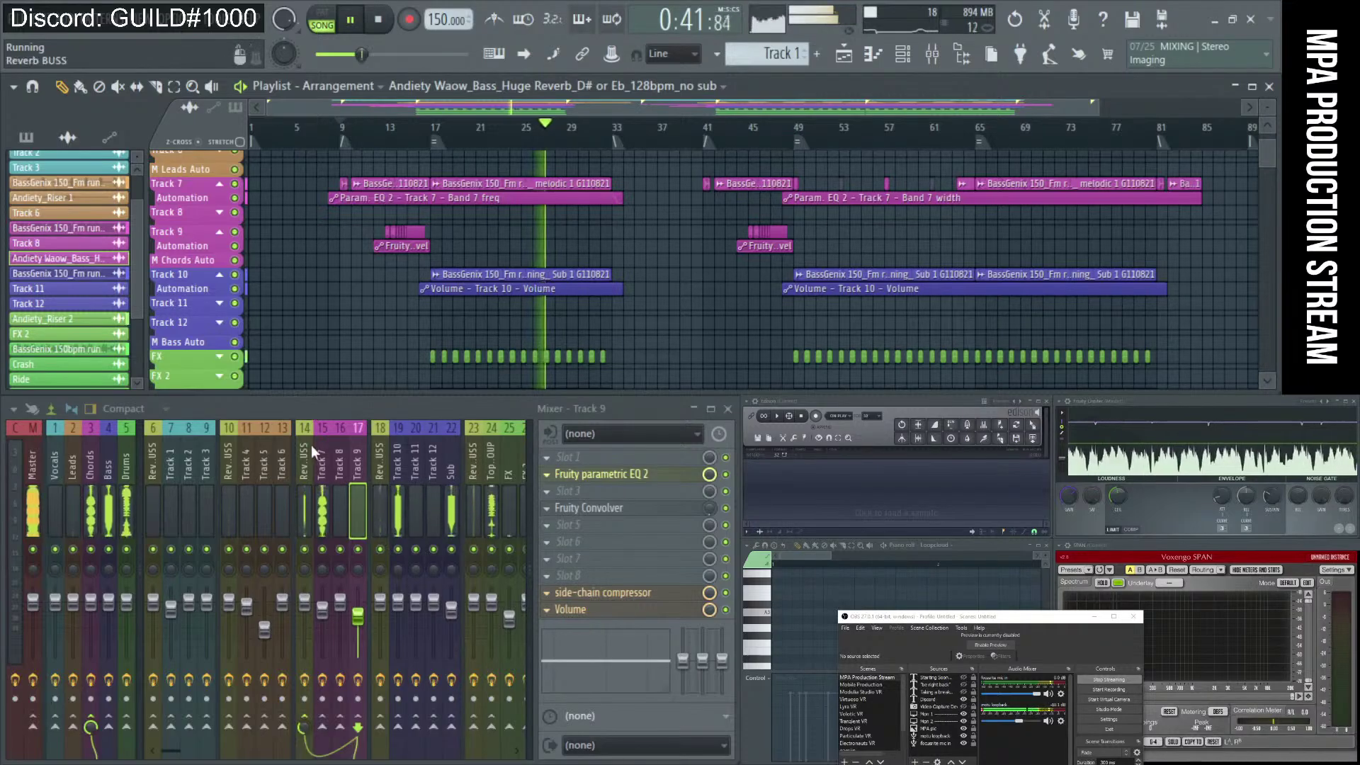
Inspect Track 7's mixer effects and look over the lower and upper arrangement tracks during playback.
click(322, 491)
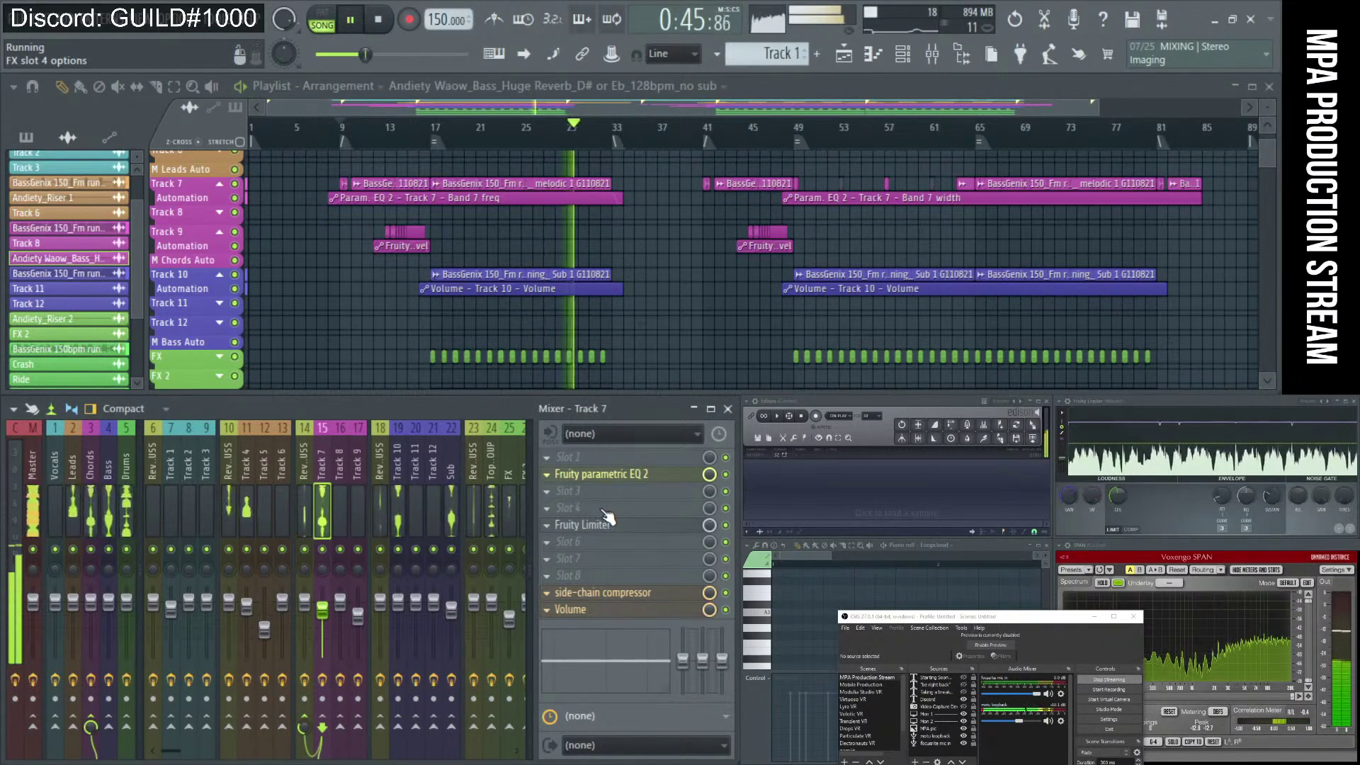
scroll(622, 252, down, 6)
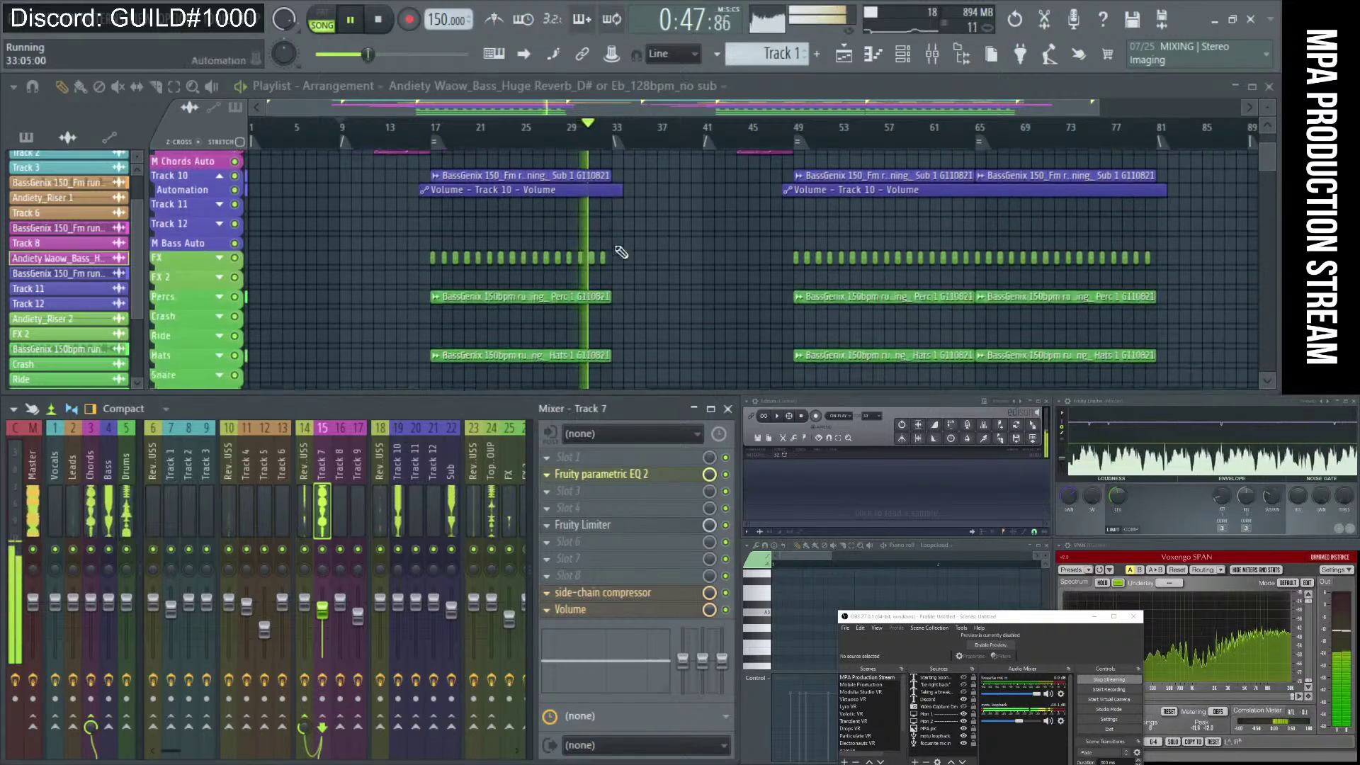
scroll(621, 252, up, 4)
scroll(621, 252, up, 10)
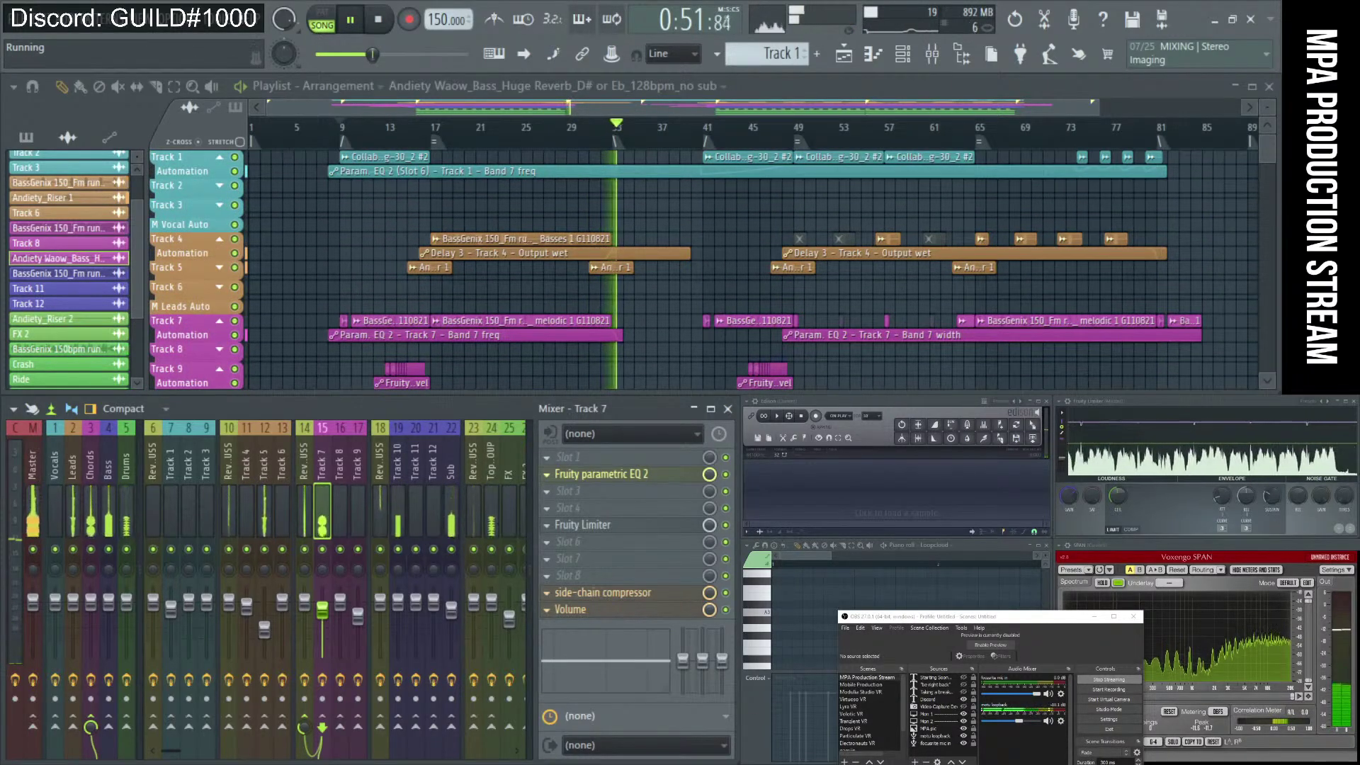
Switch to the collab spreadsheet, move the streaming window out of the way, and add the note "missing break down" to Collab 3.
key(alt+Tab)
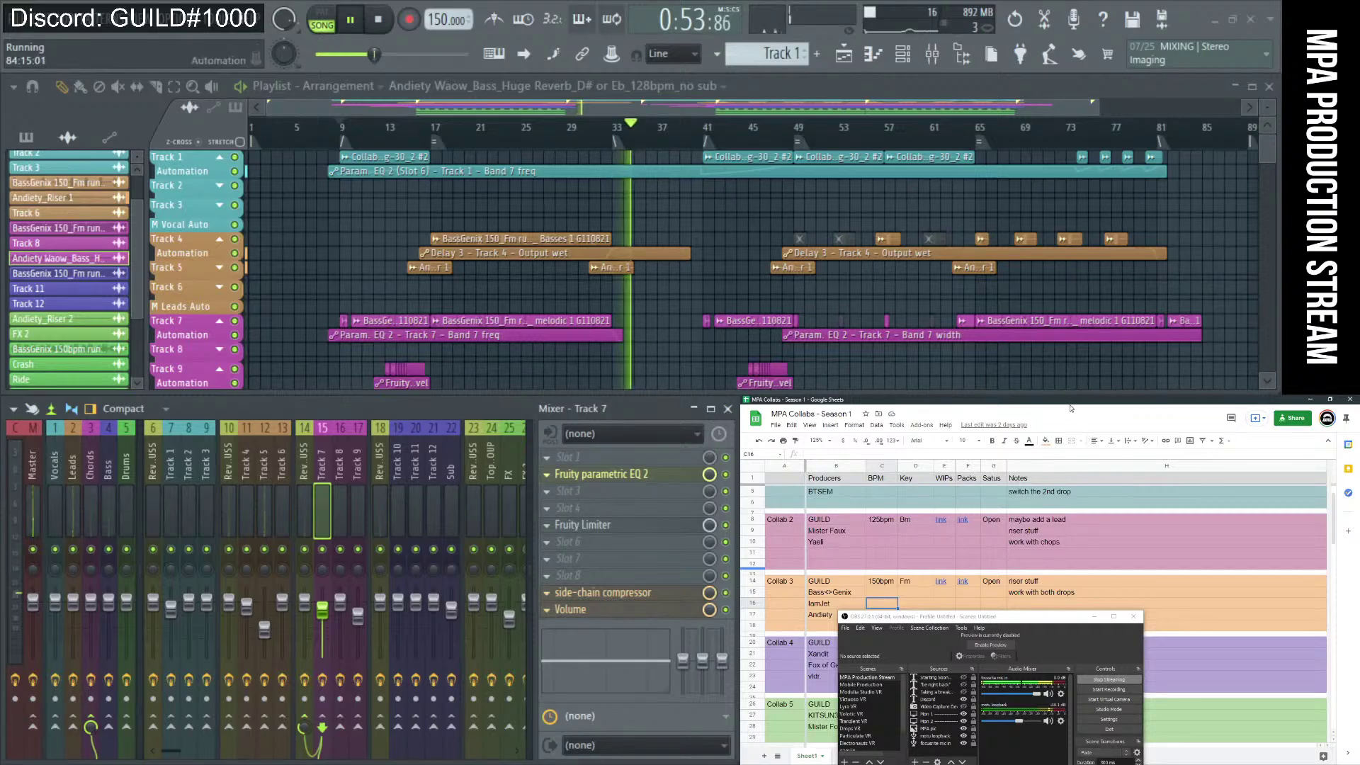
drag(1034, 616, 1060, 764)
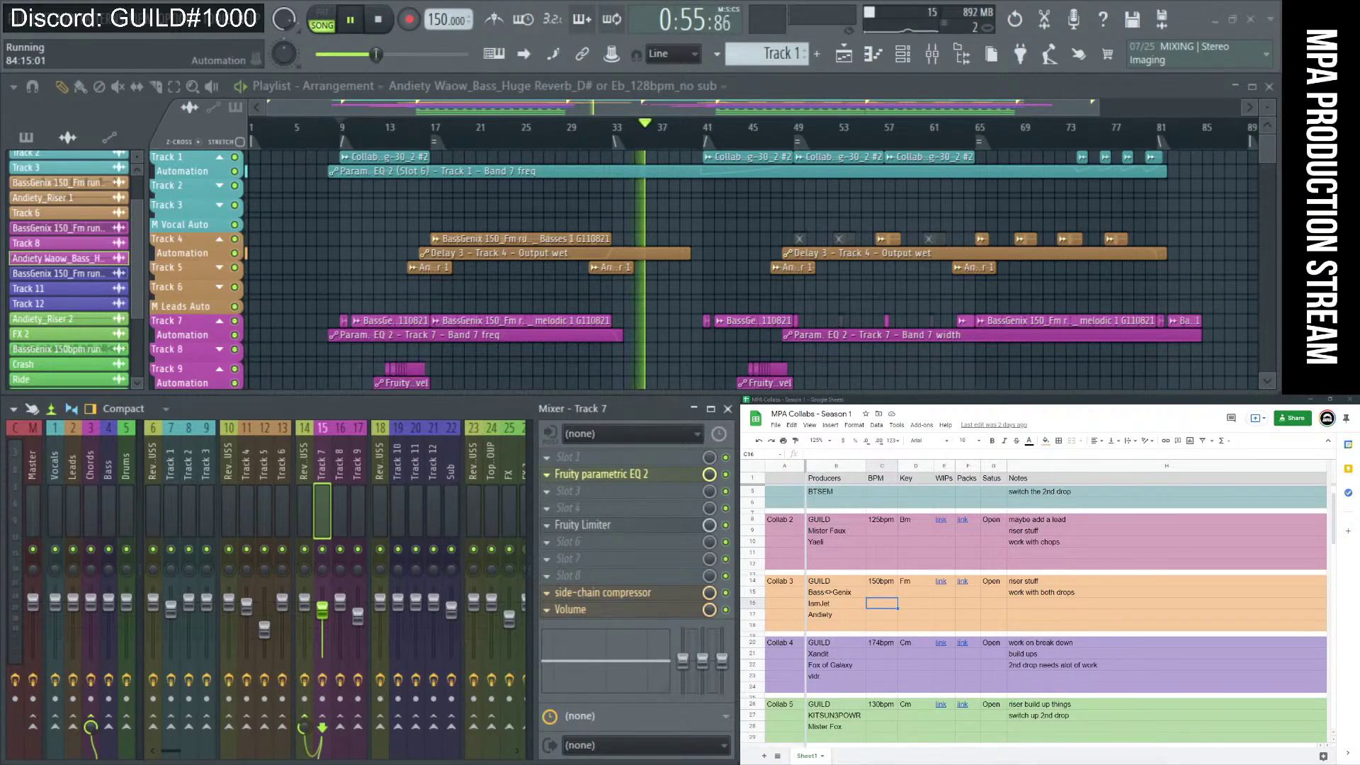
click(1050, 603)
click(1050, 585)
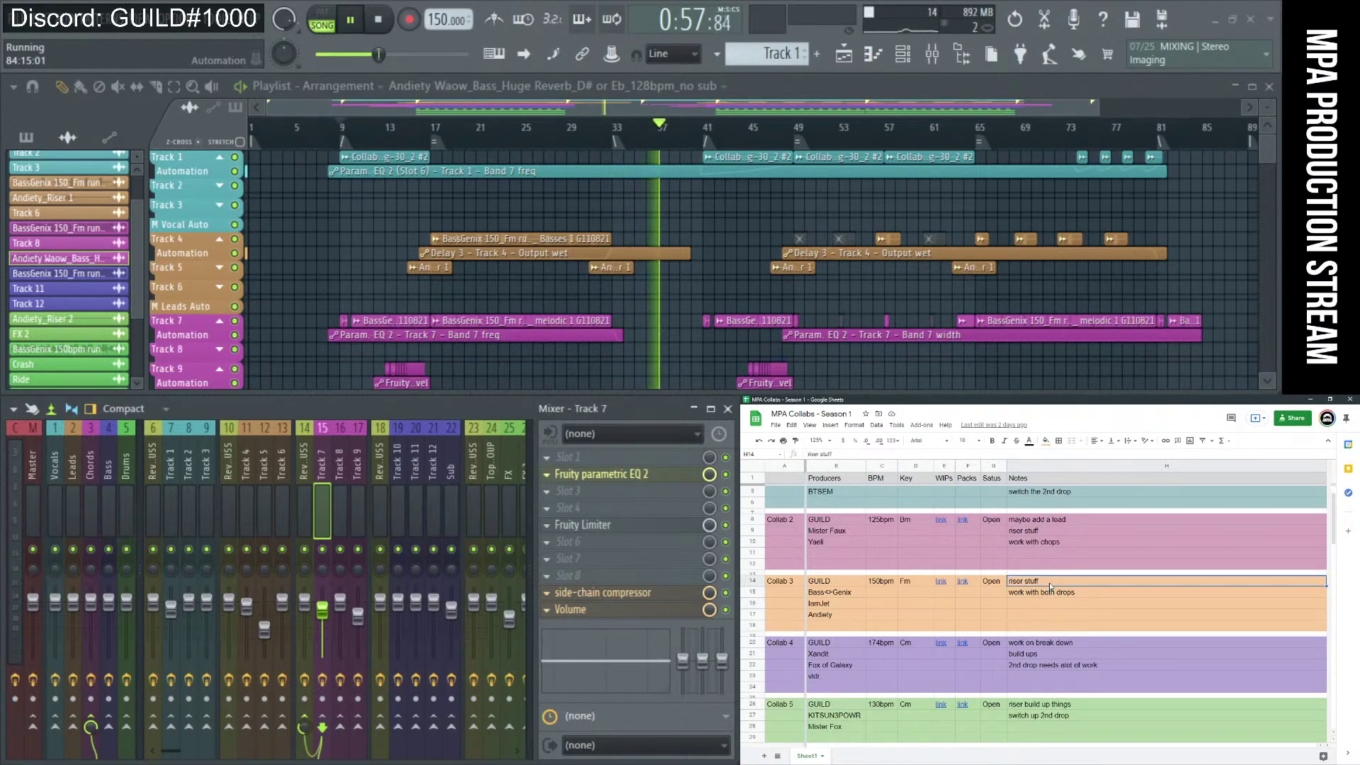
click(1103, 603)
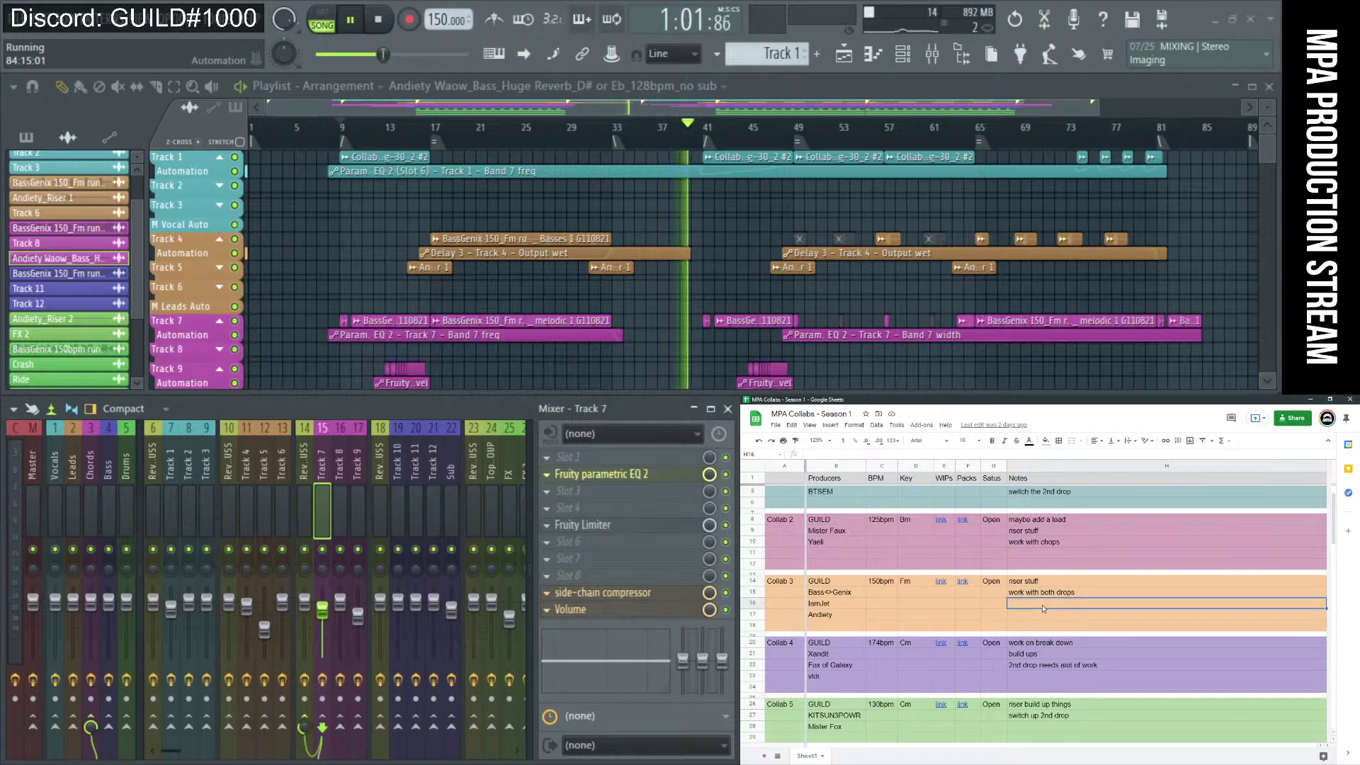
text(mi)
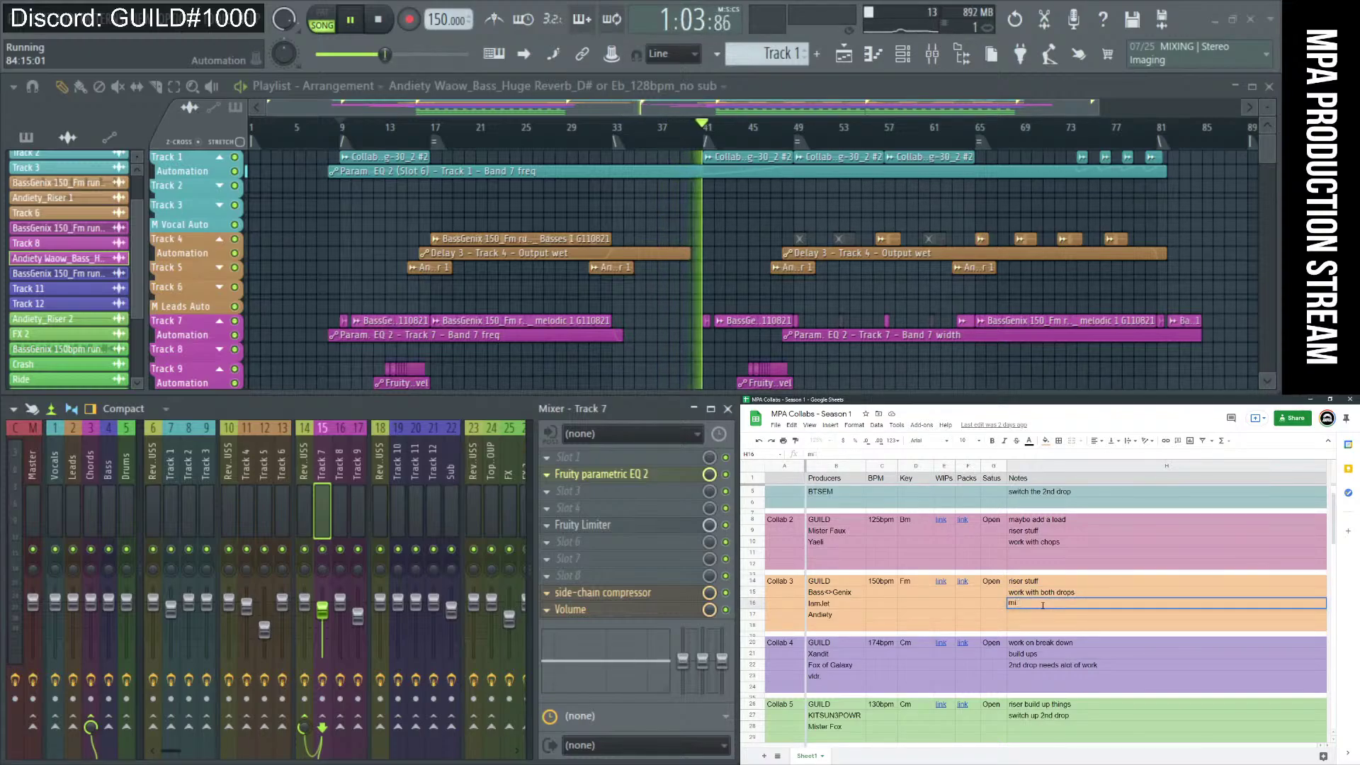
text(ising break down)
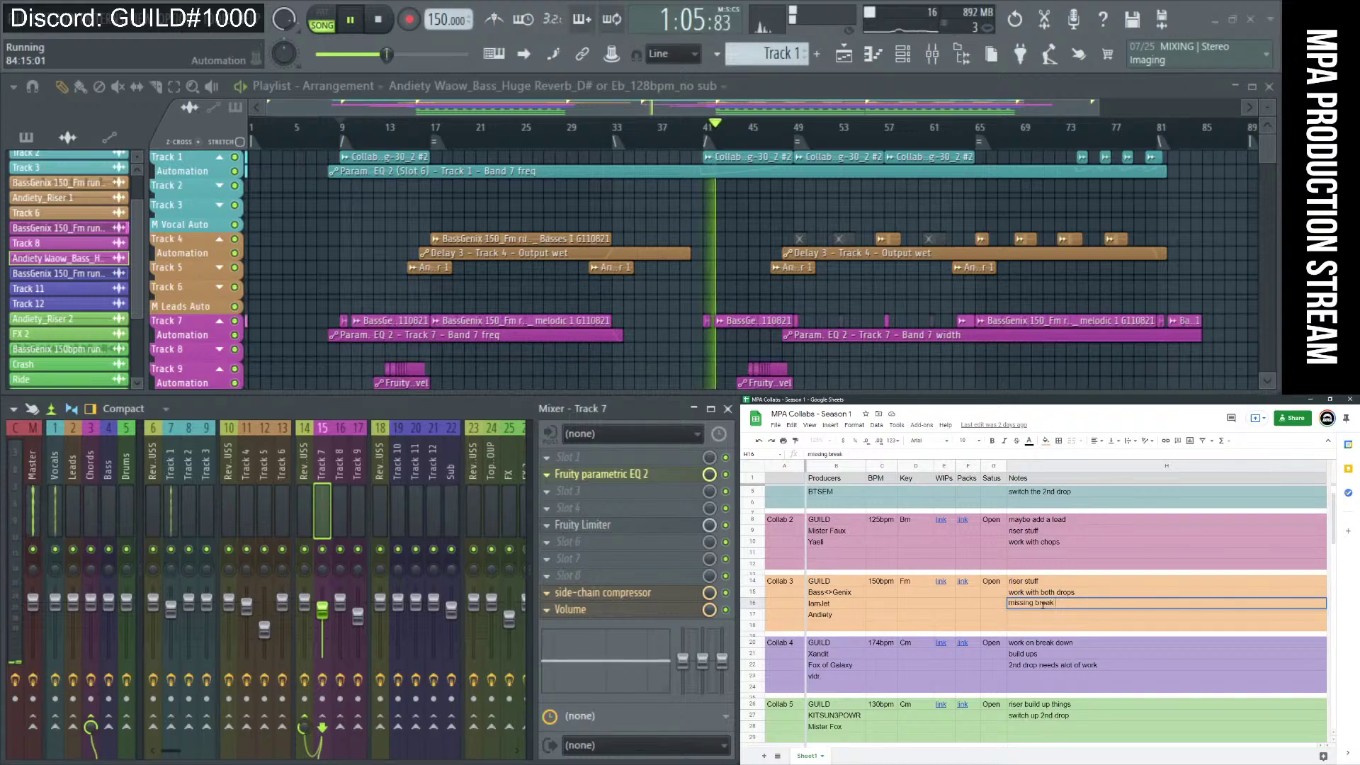
key(Return)
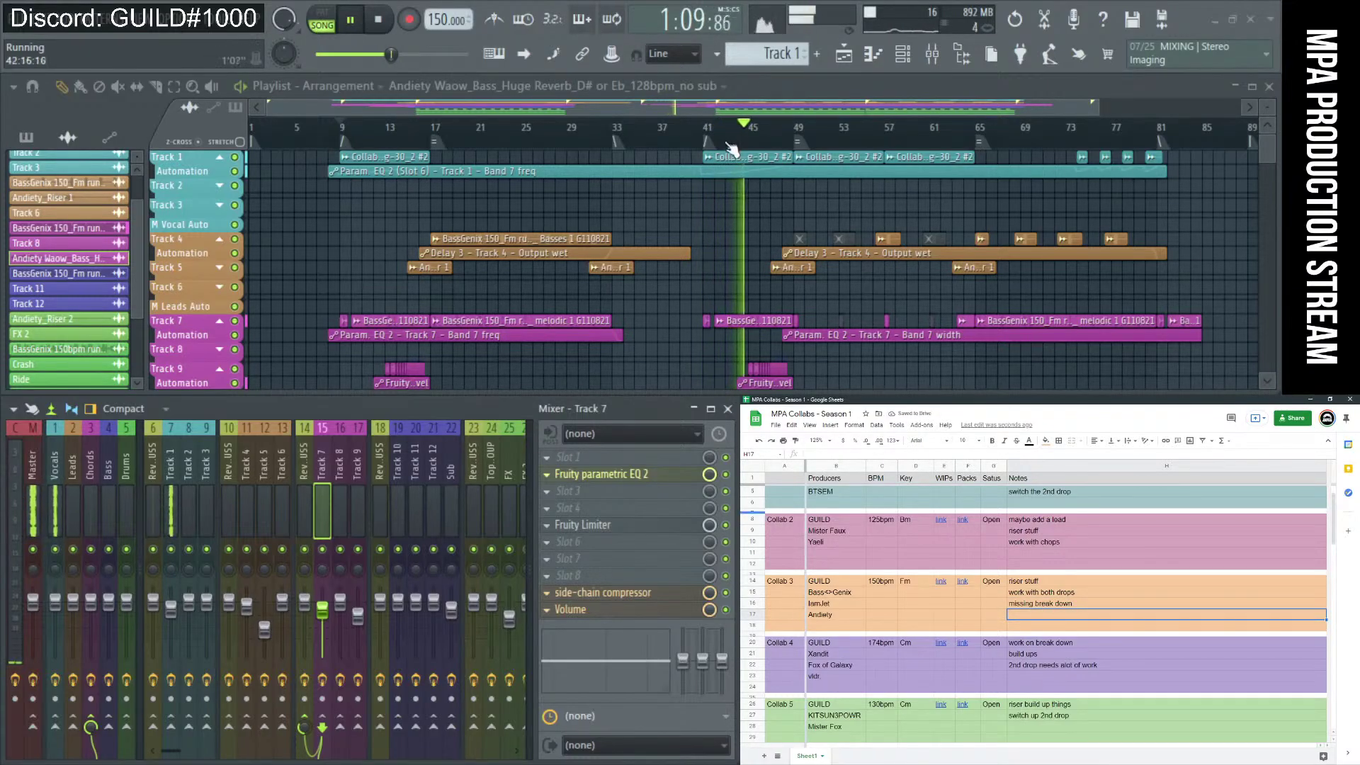
Return to the arrangement, stop playback, and put the playhead at bar 33.
click(700, 128)
scroll(731, 235, up, 2)
scroll(731, 236, down, 1)
key(space)
key(alt+KP_Multiply)
scroll(734, 264, down, 5)
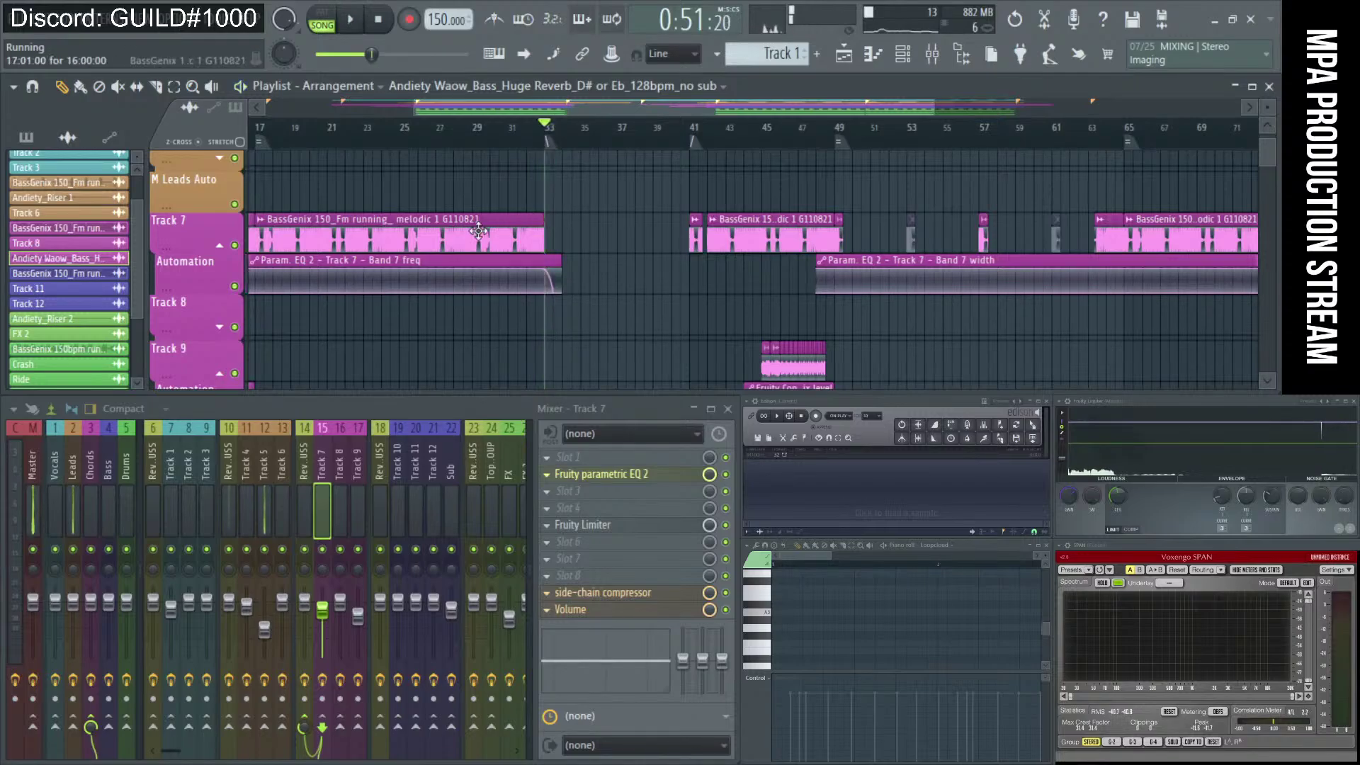
Examine all tracks from Track 1 to the drums for what surrounds the gap between bars 33 and 49.
scroll(546, 259, down, 13)
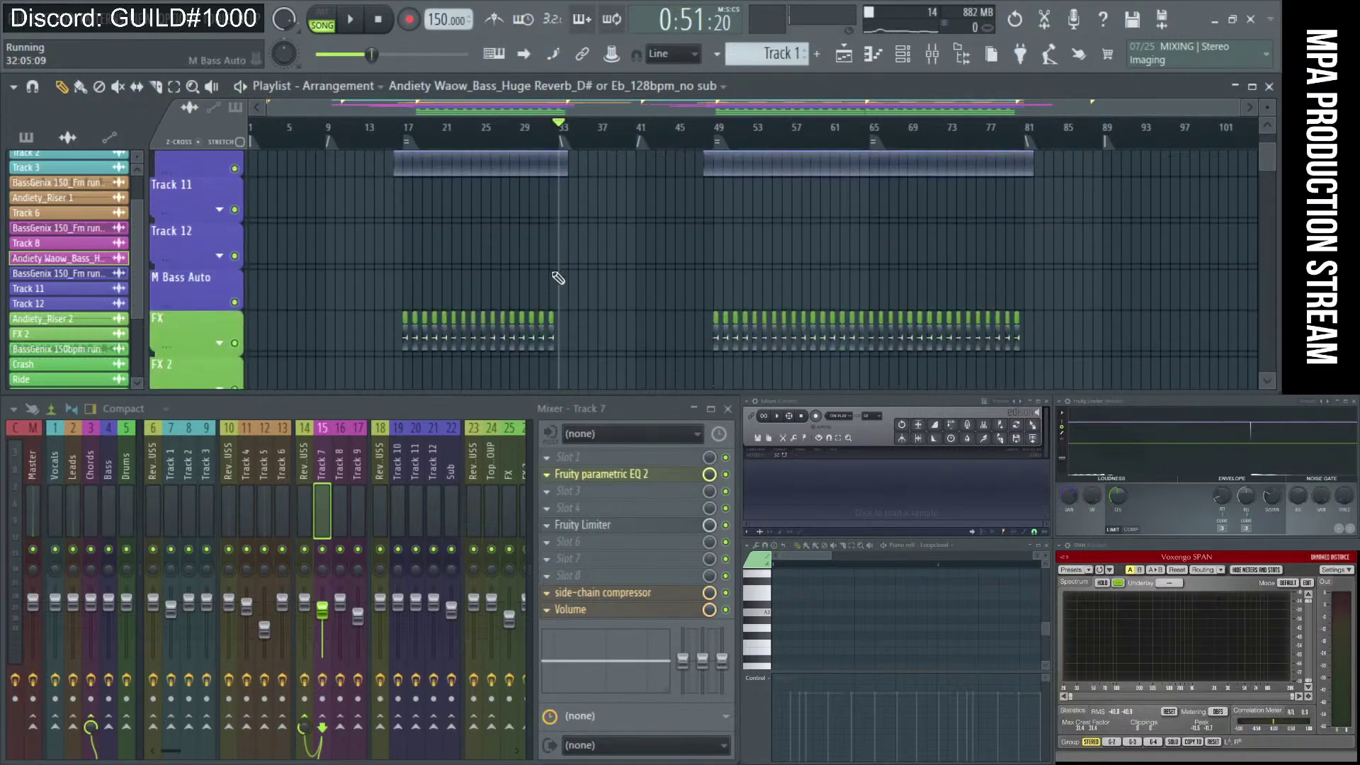
scroll(552, 306, up, 12)
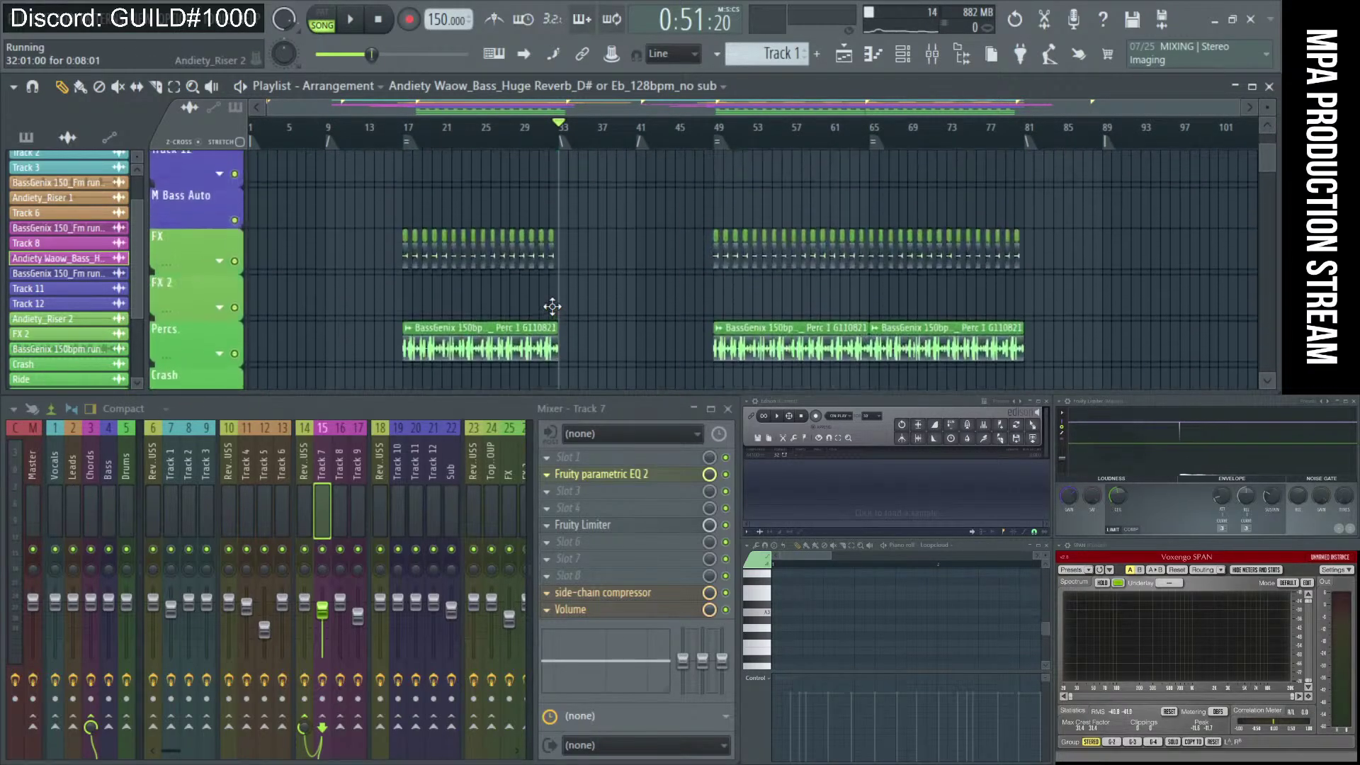
scroll(553, 306, up, 5)
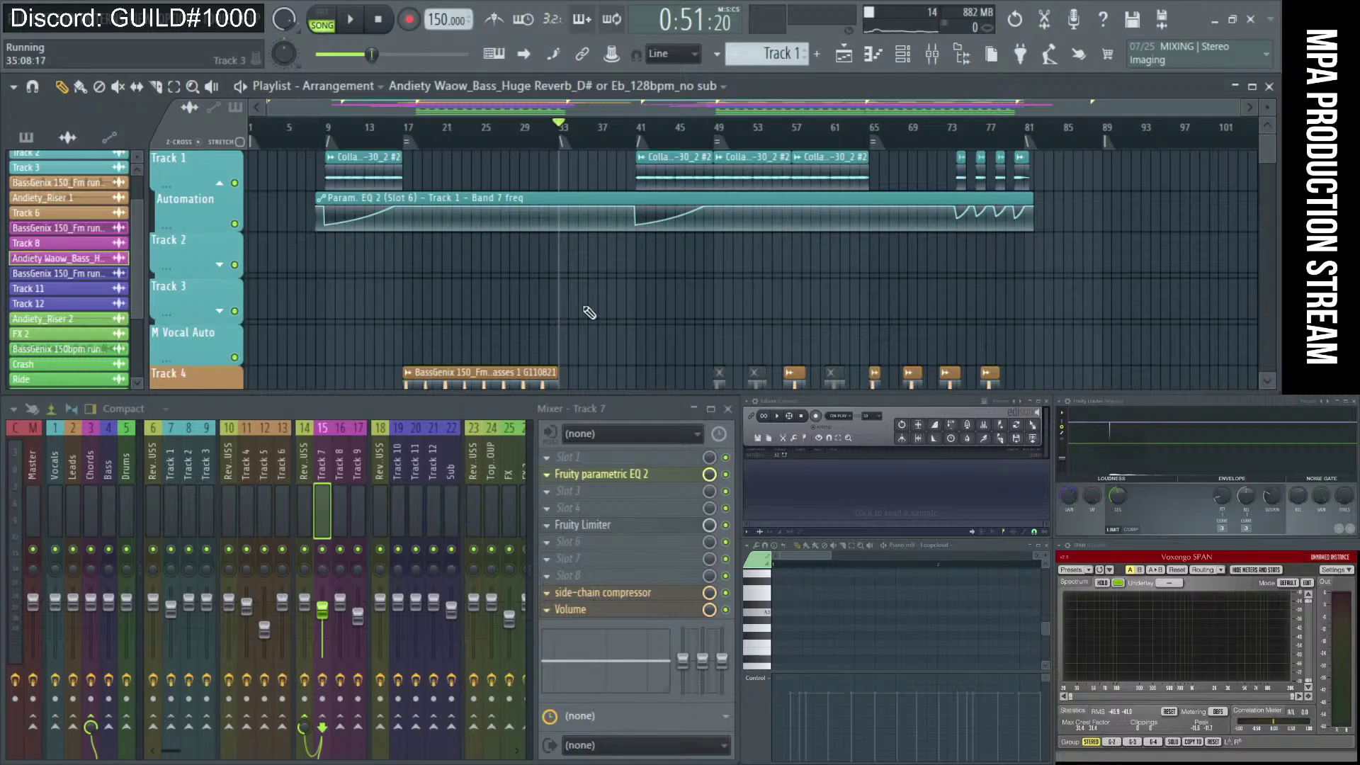
scroll(589, 312, down, 6)
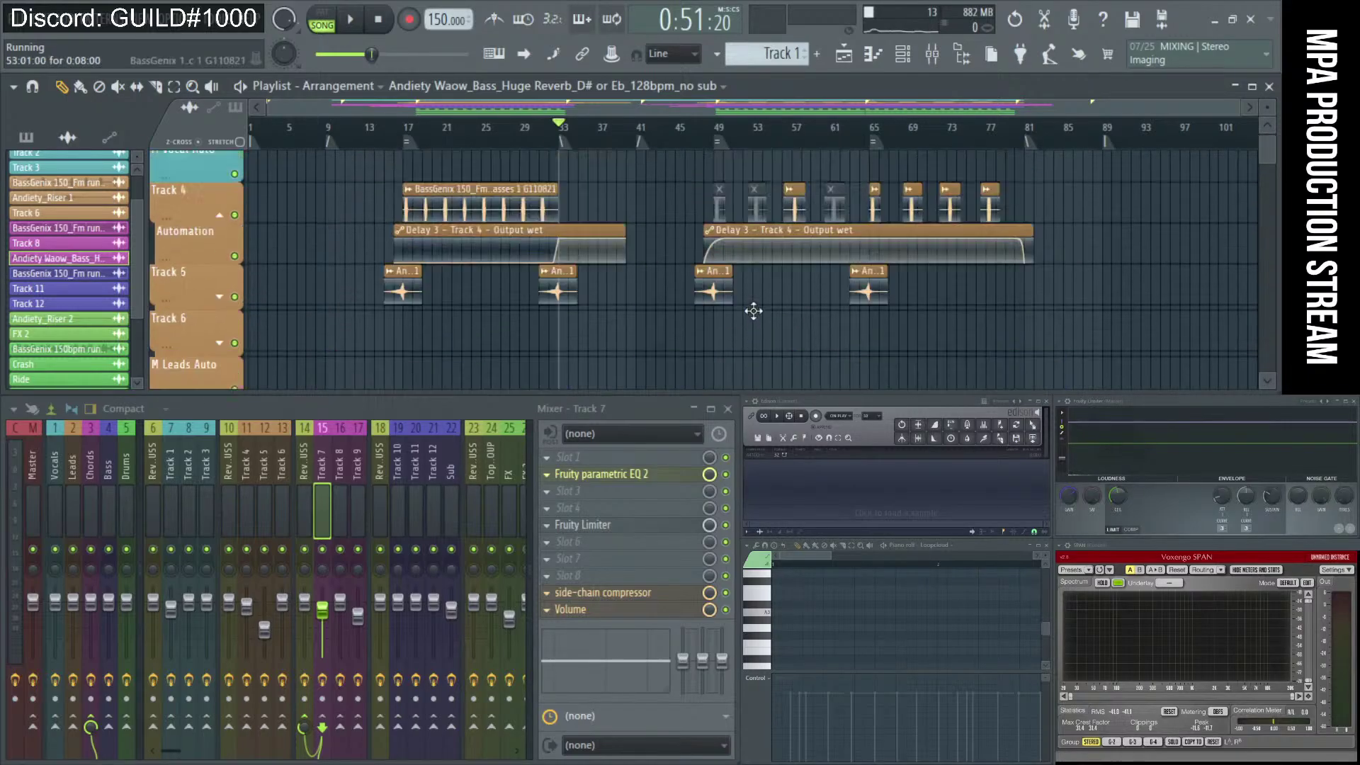
scroll(753, 310, down, 6)
ctrl+scroll(719, 304, up, 3)
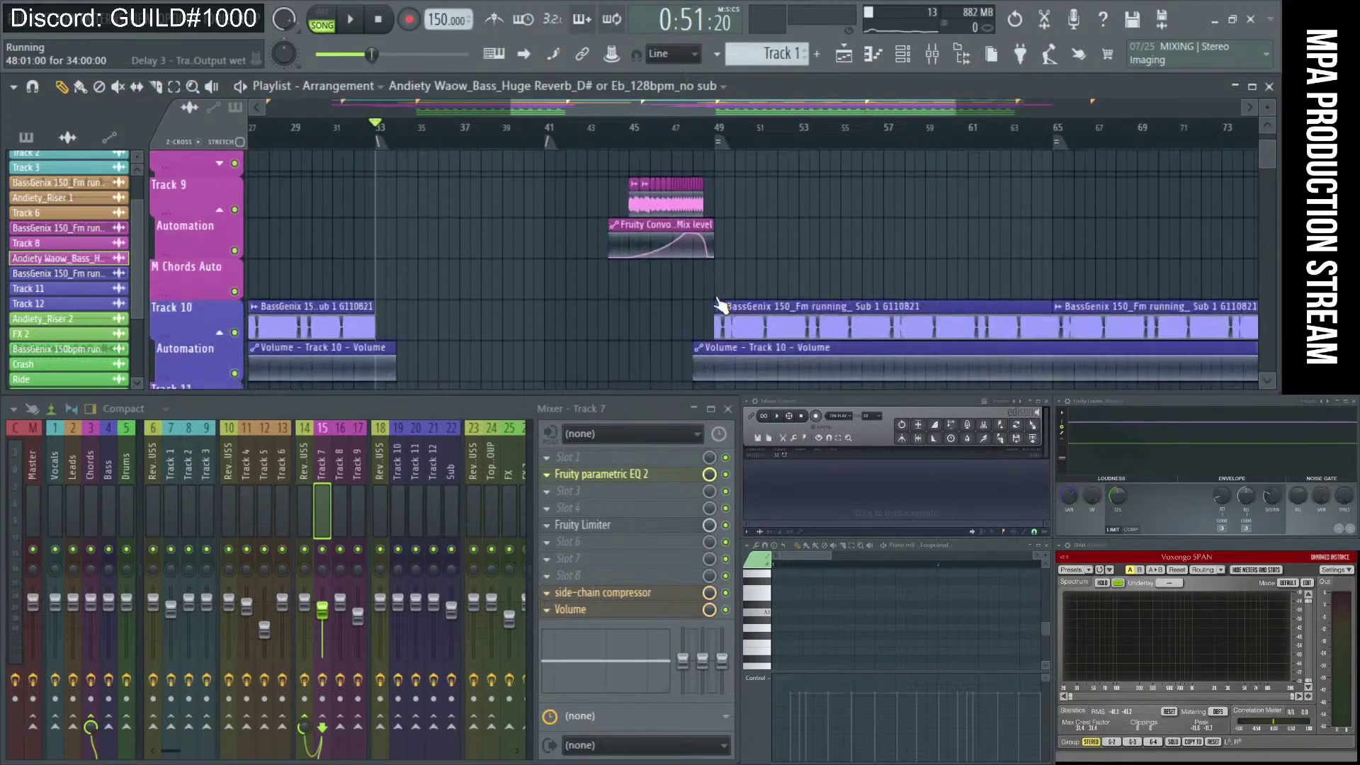
scroll(795, 244, down, 2)
ctrl+scroll(801, 244, down, 3)
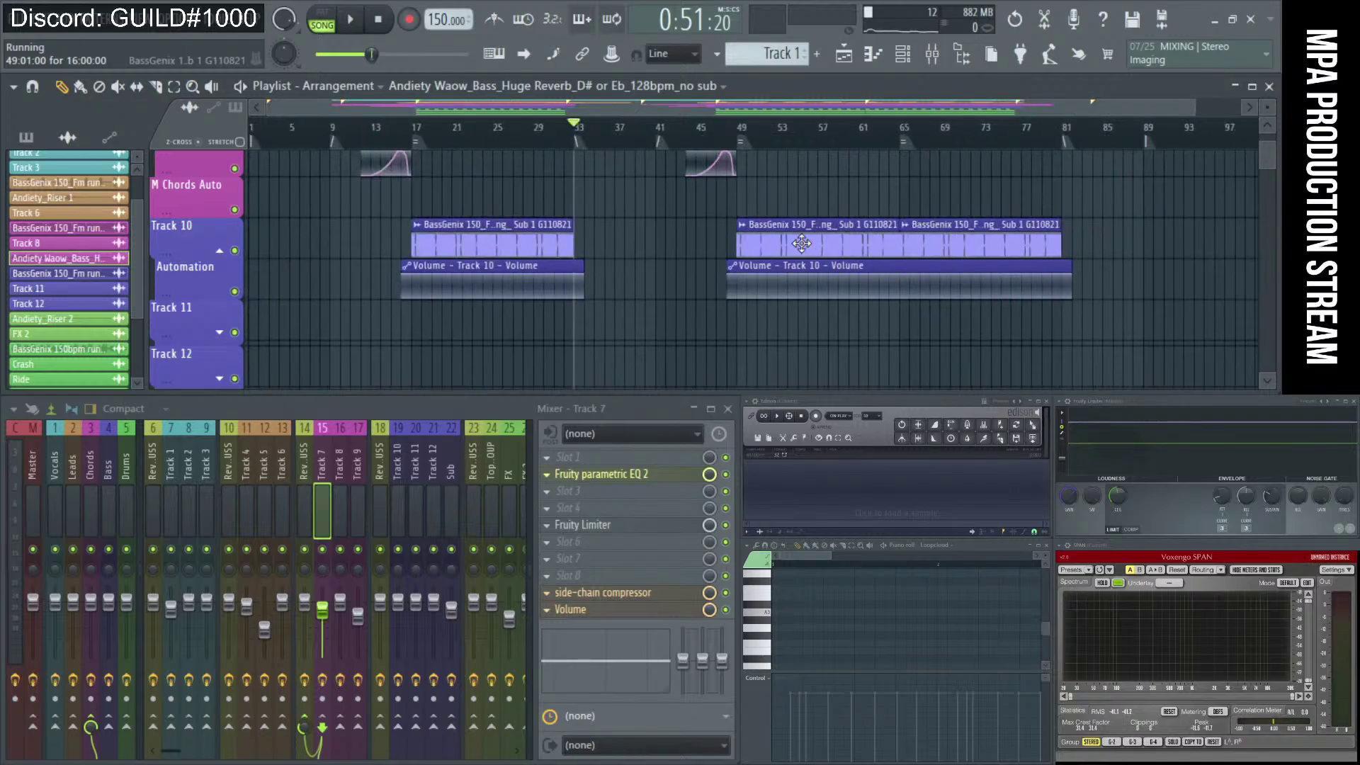
scroll(679, 283, down, 6)
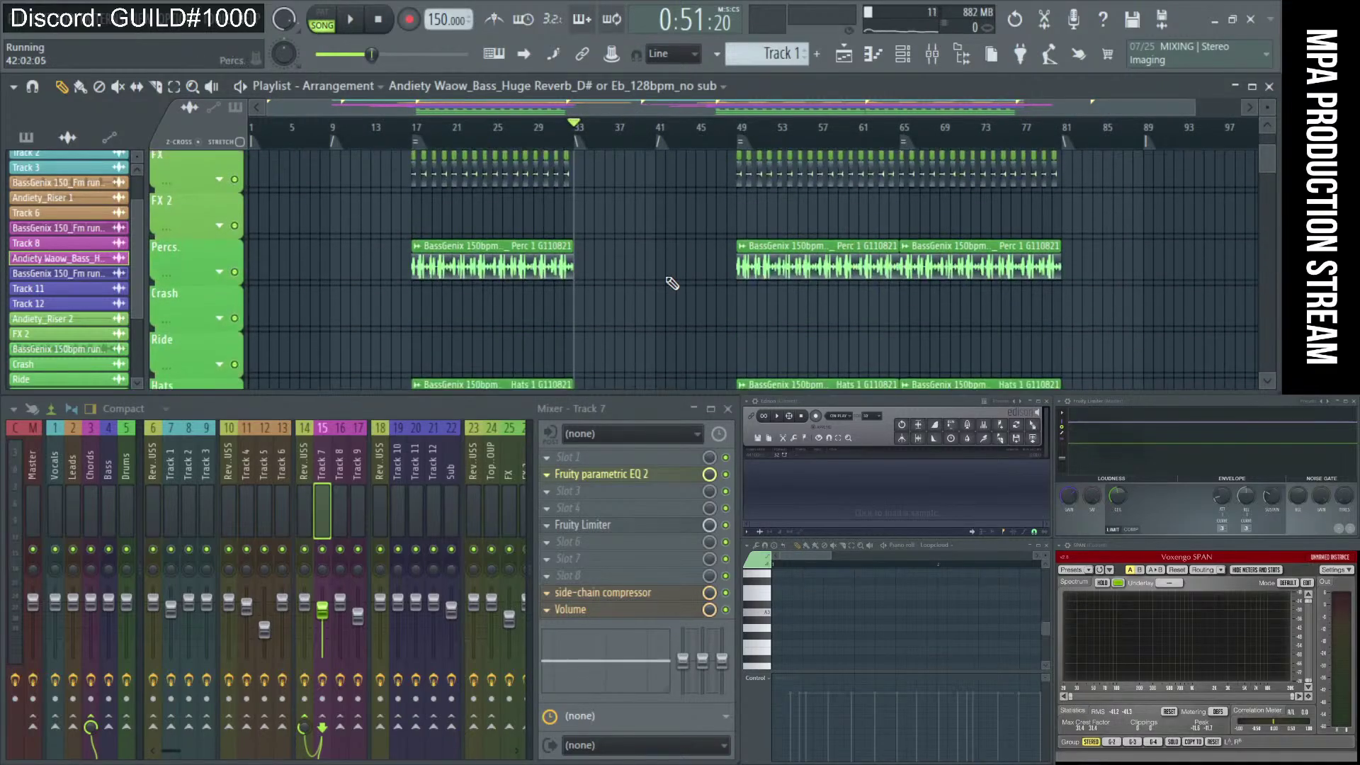
scroll(672, 283, up, 5)
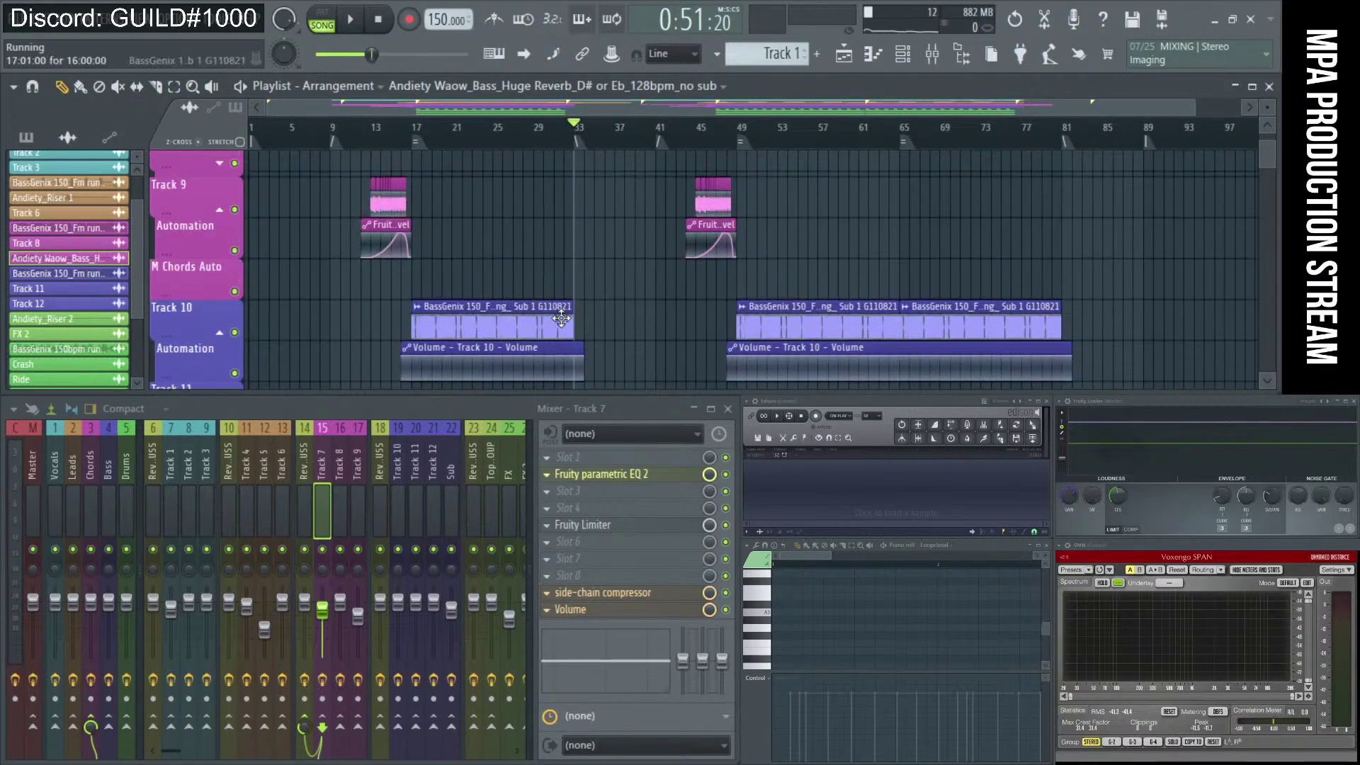
drag(506, 322, 641, 324)
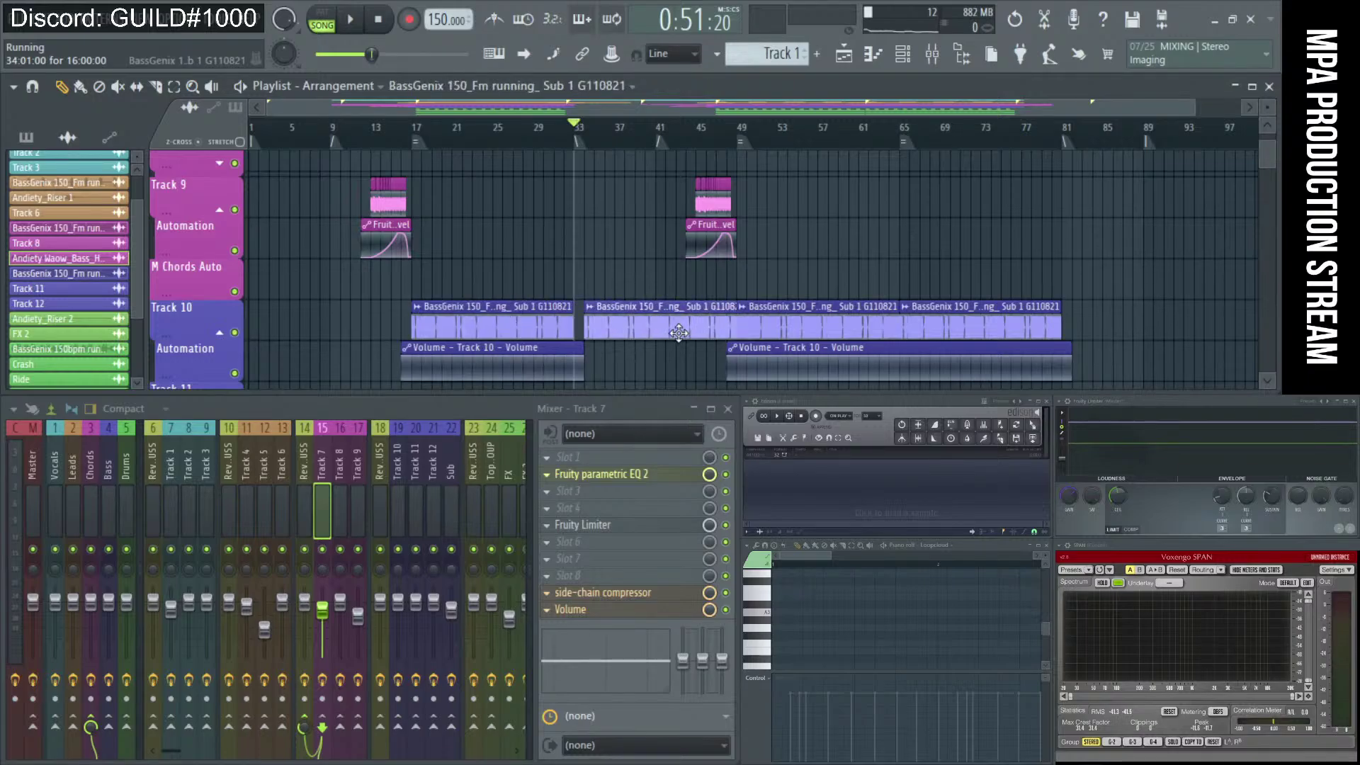
right_click(646, 330)
scroll(622, 329, up, 3)
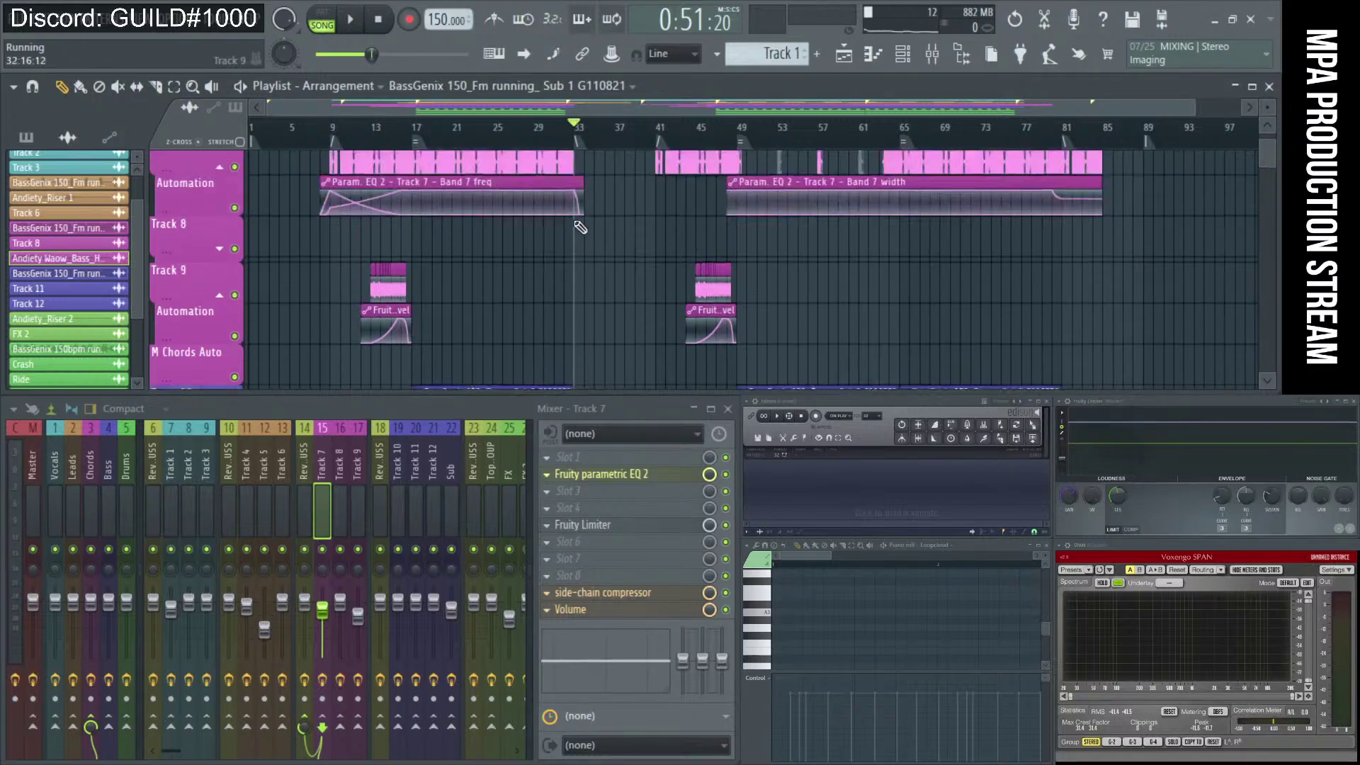
Play the second drop from bar 49, after first placing the playhead at bar 41.
click(664, 135)
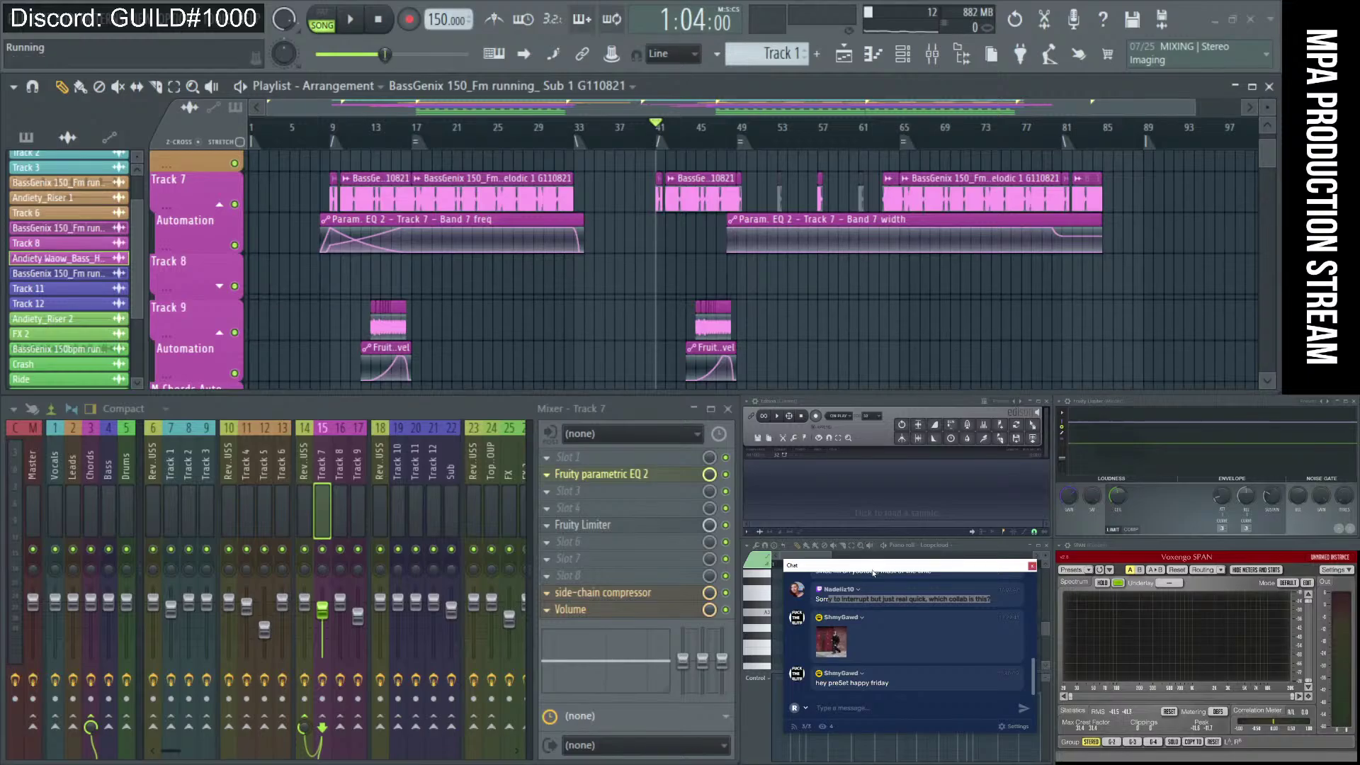
click(743, 135)
key(space)
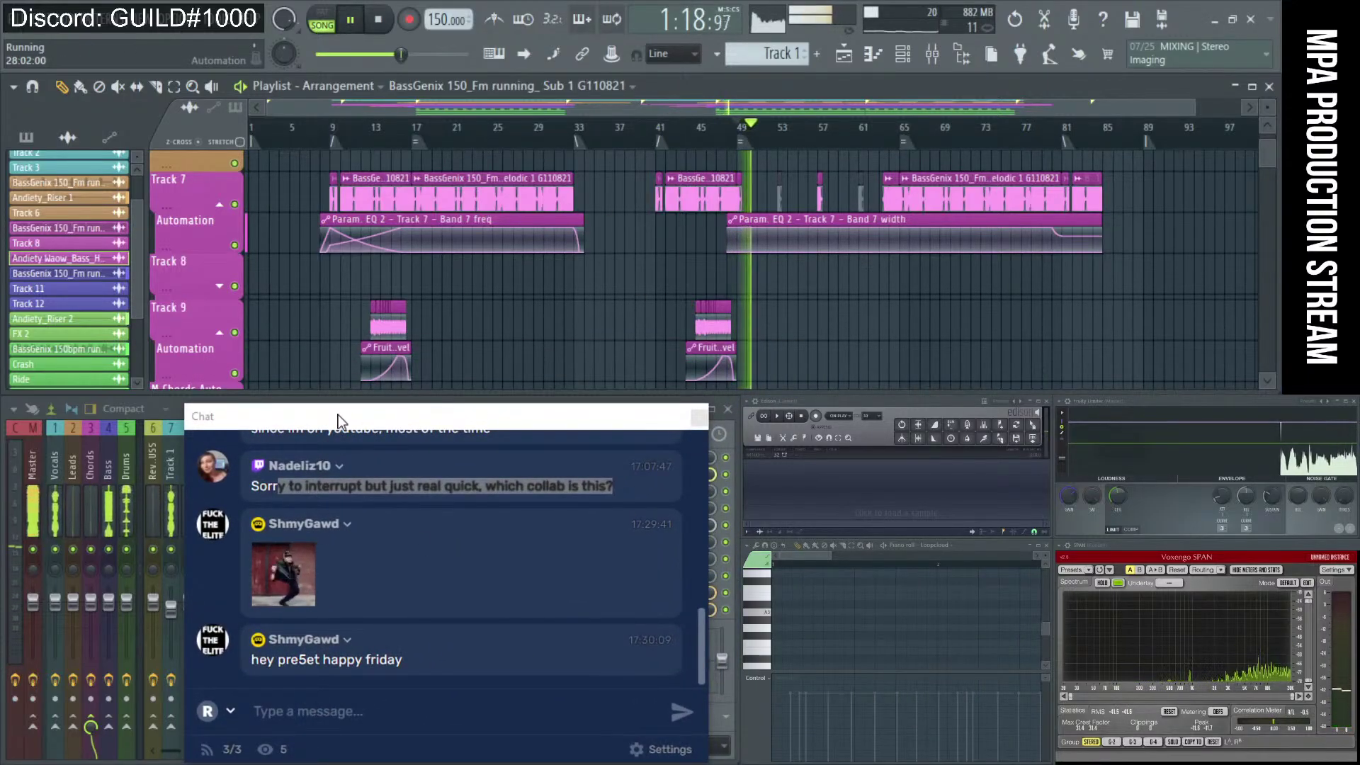
Move the stream chat window up over the arrangement, read the latest message, and stop playback.
drag(272, 659, 413, 656)
drag(379, 416, 350, 338)
click(398, 577)
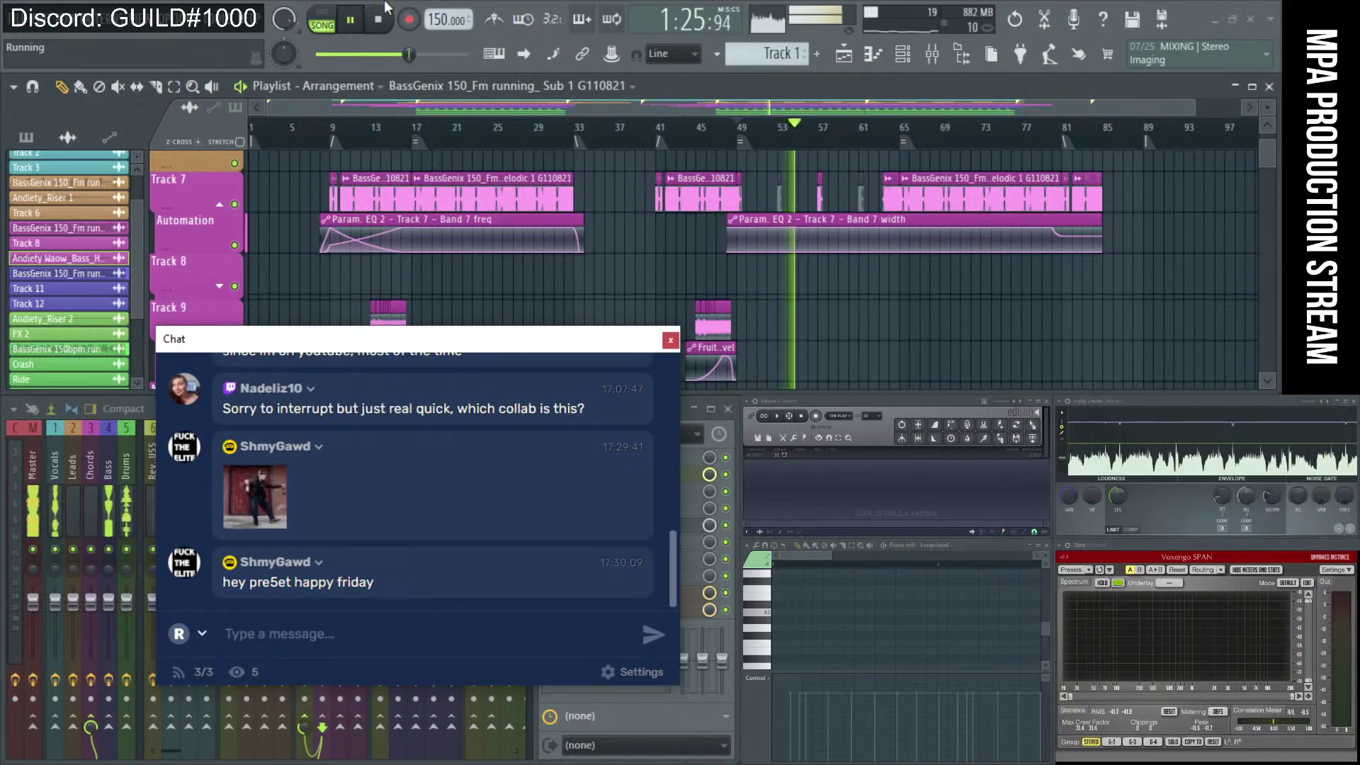
click(379, 20)
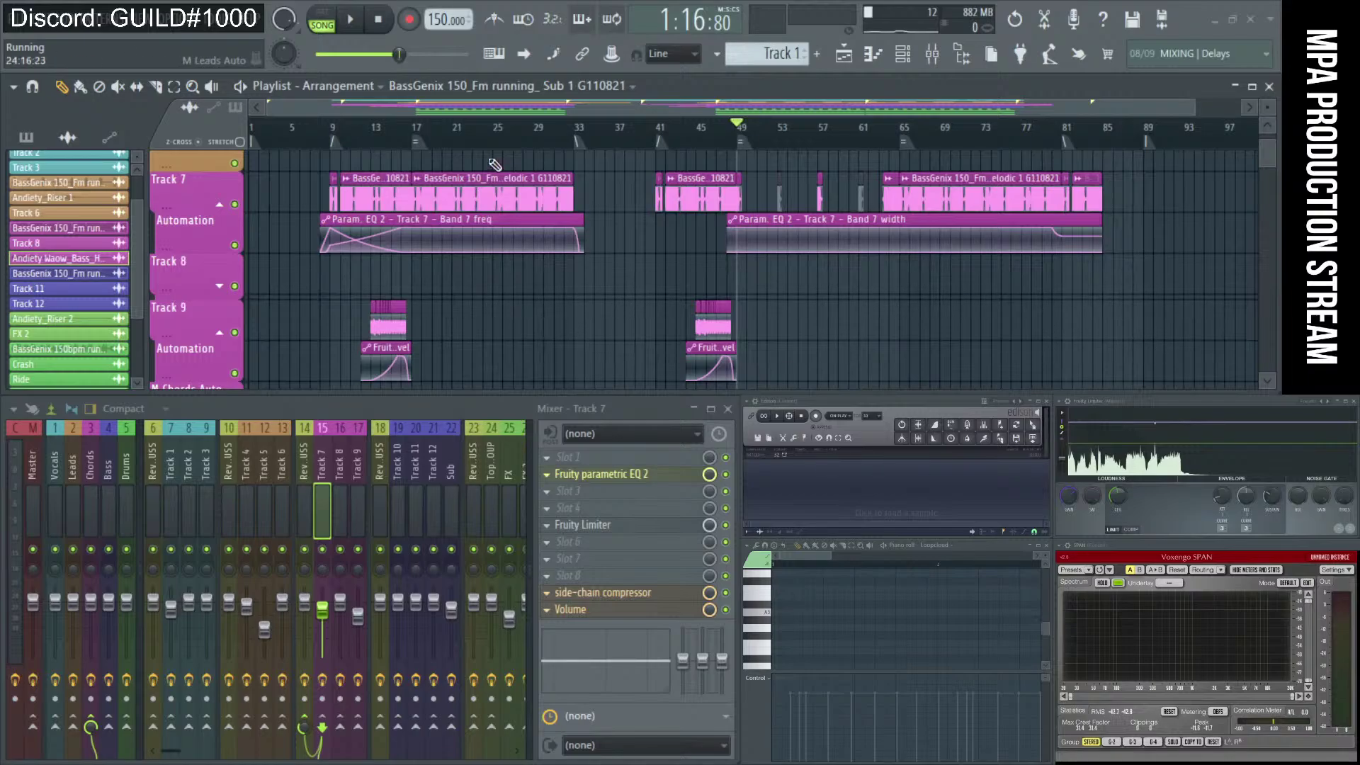
Bring up the stream chat, read through its recent messages, and return to the arrangement.
key(alt+Tab)
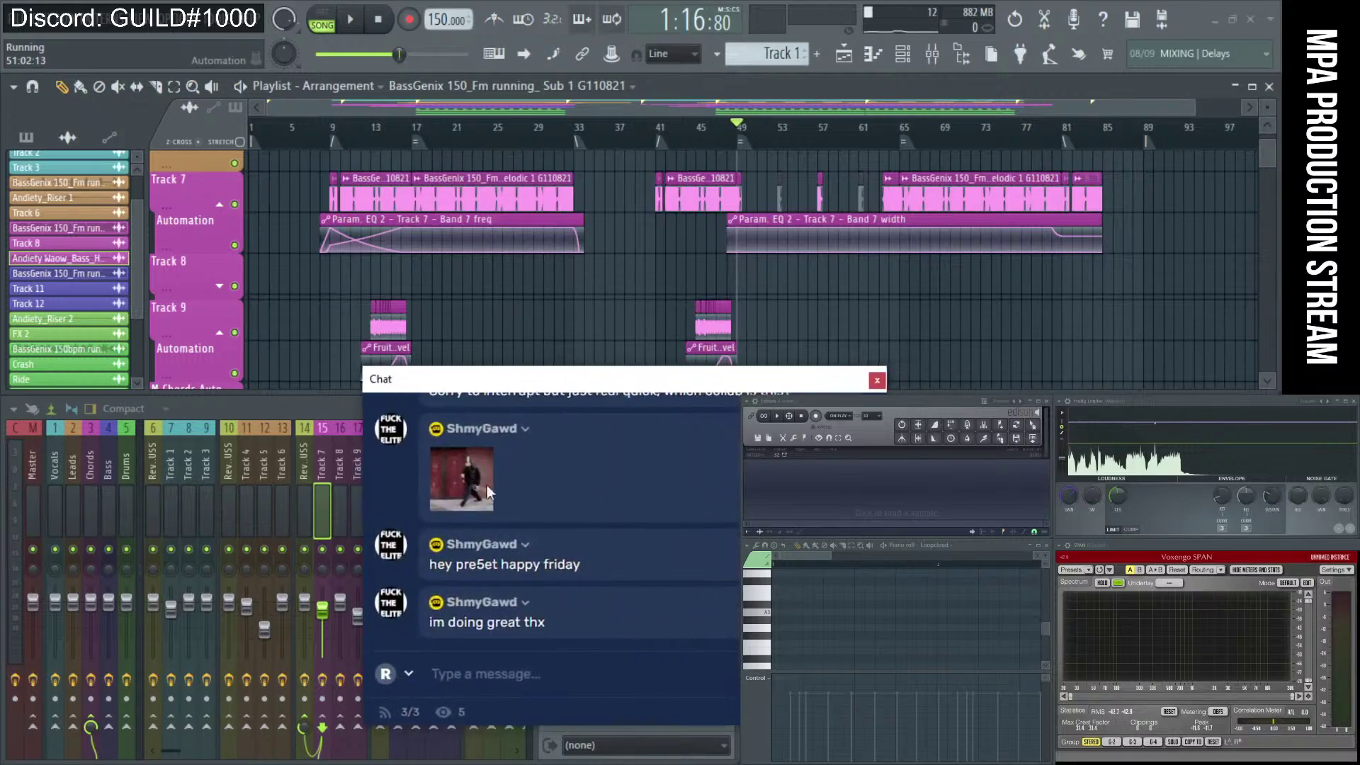
scroll(615, 581, up, 5)
scroll(628, 559, down, 4)
scroll(652, 552, down, 1)
key(alt+Tab)
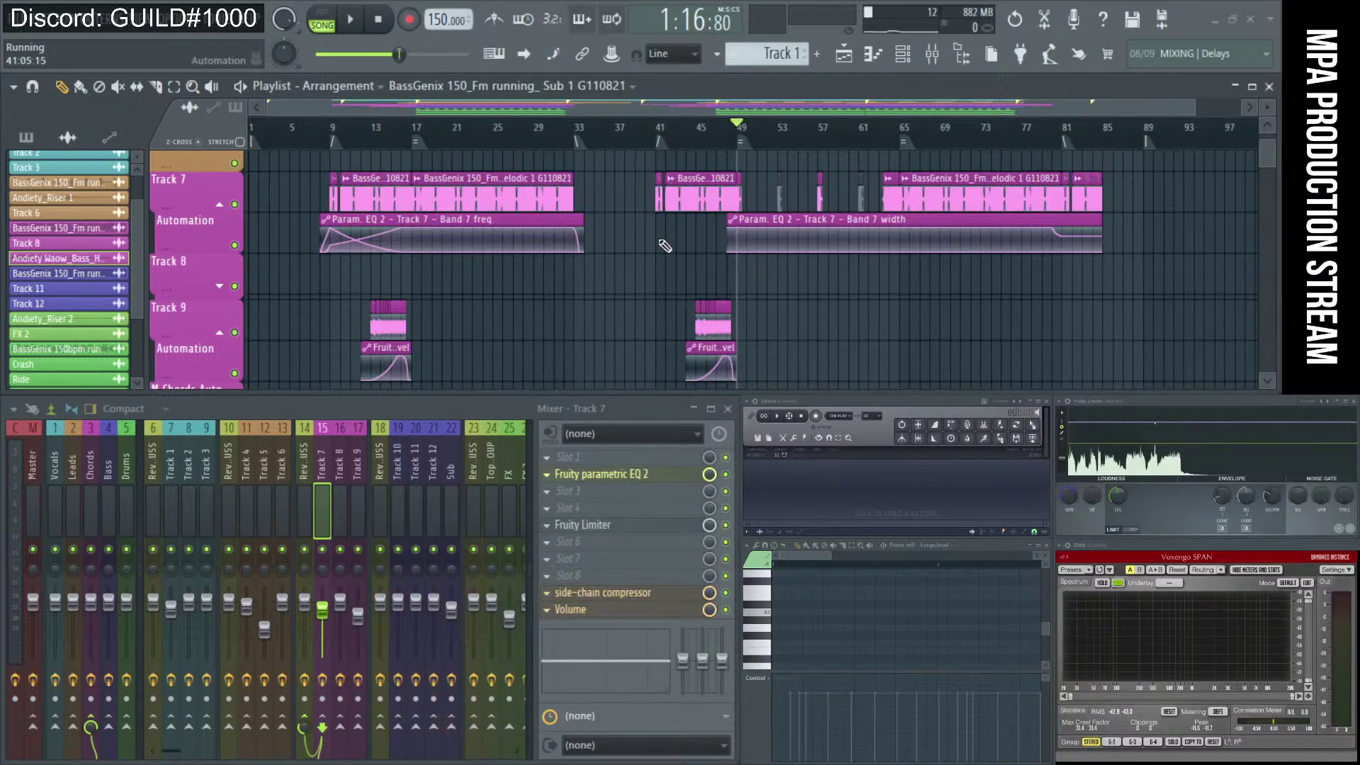
Compare the clips on Tracks 1 to 9 across both drops of the arrangement.
alt+scroll(667, 268, down, 5)
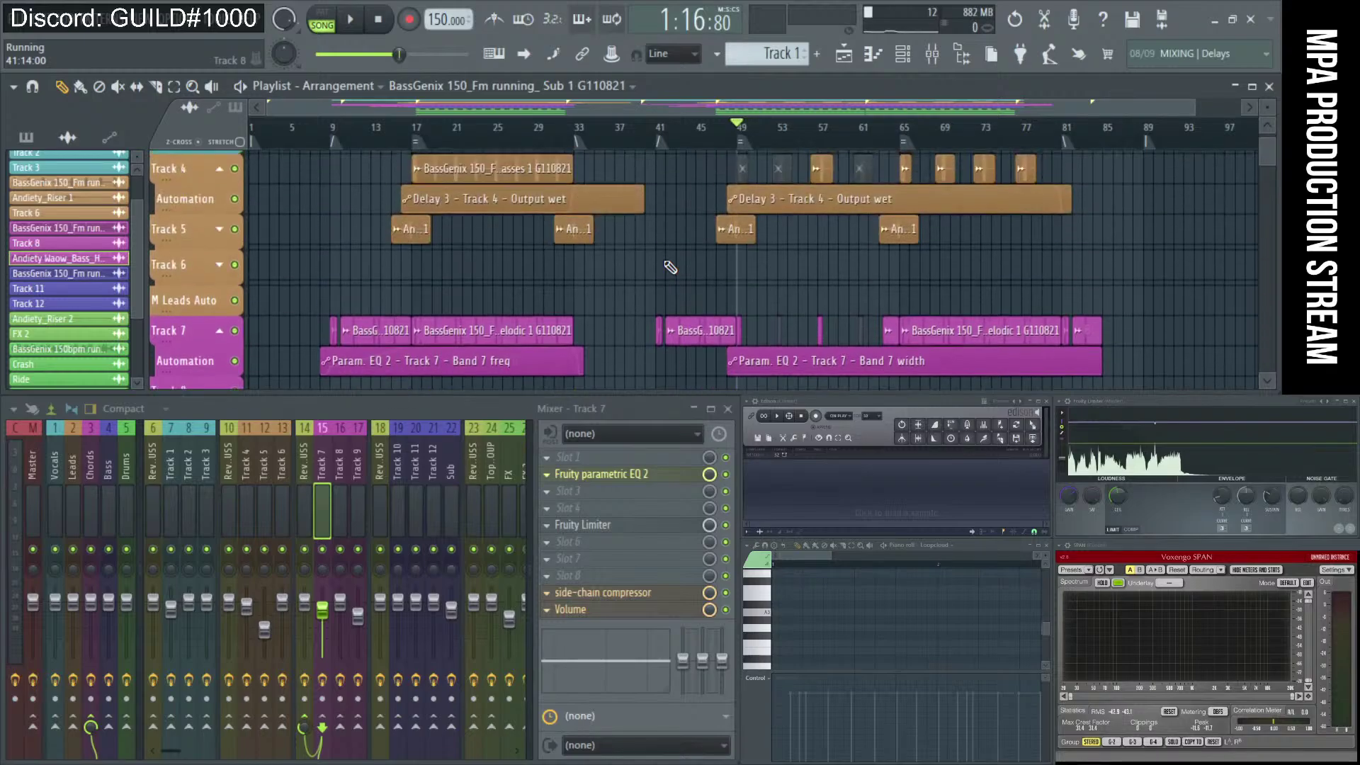
alt+scroll(676, 266, up, 4)
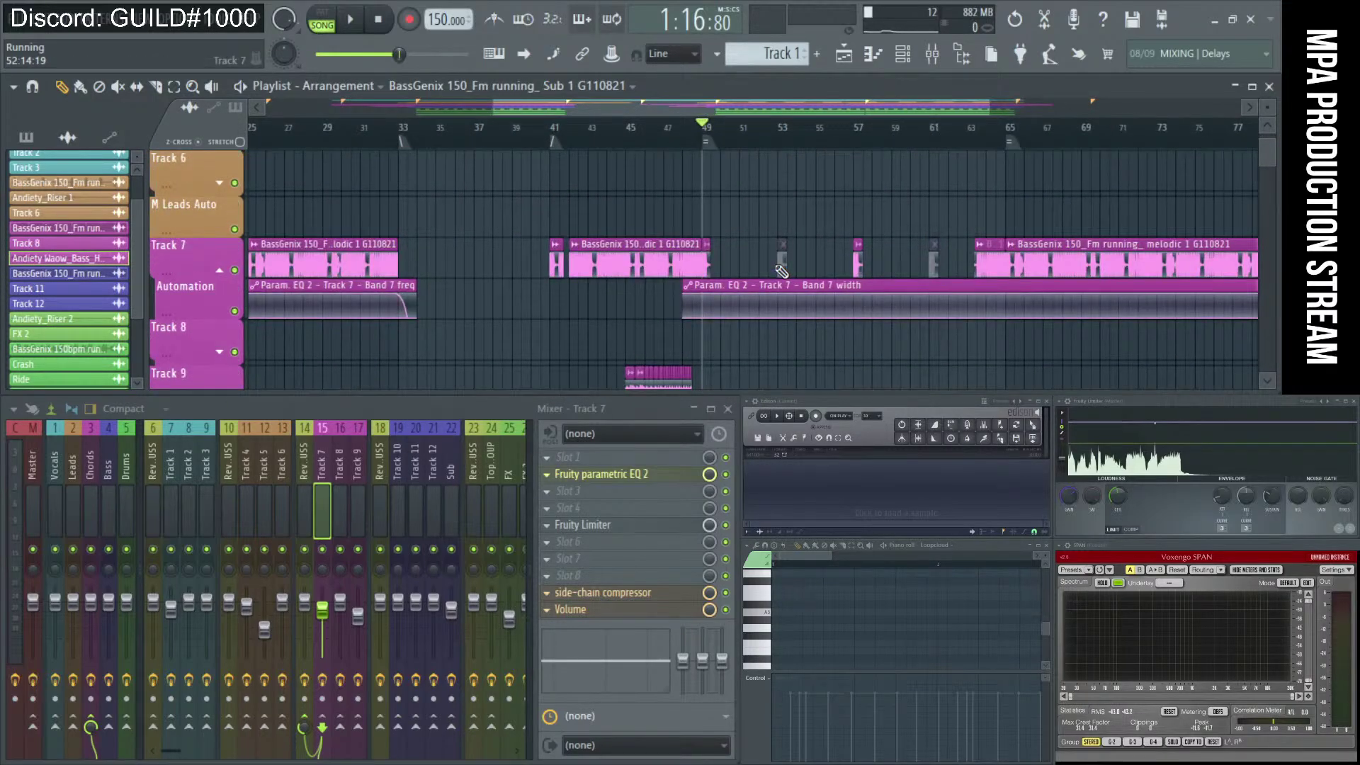
alt+scroll(702, 261, down, 3)
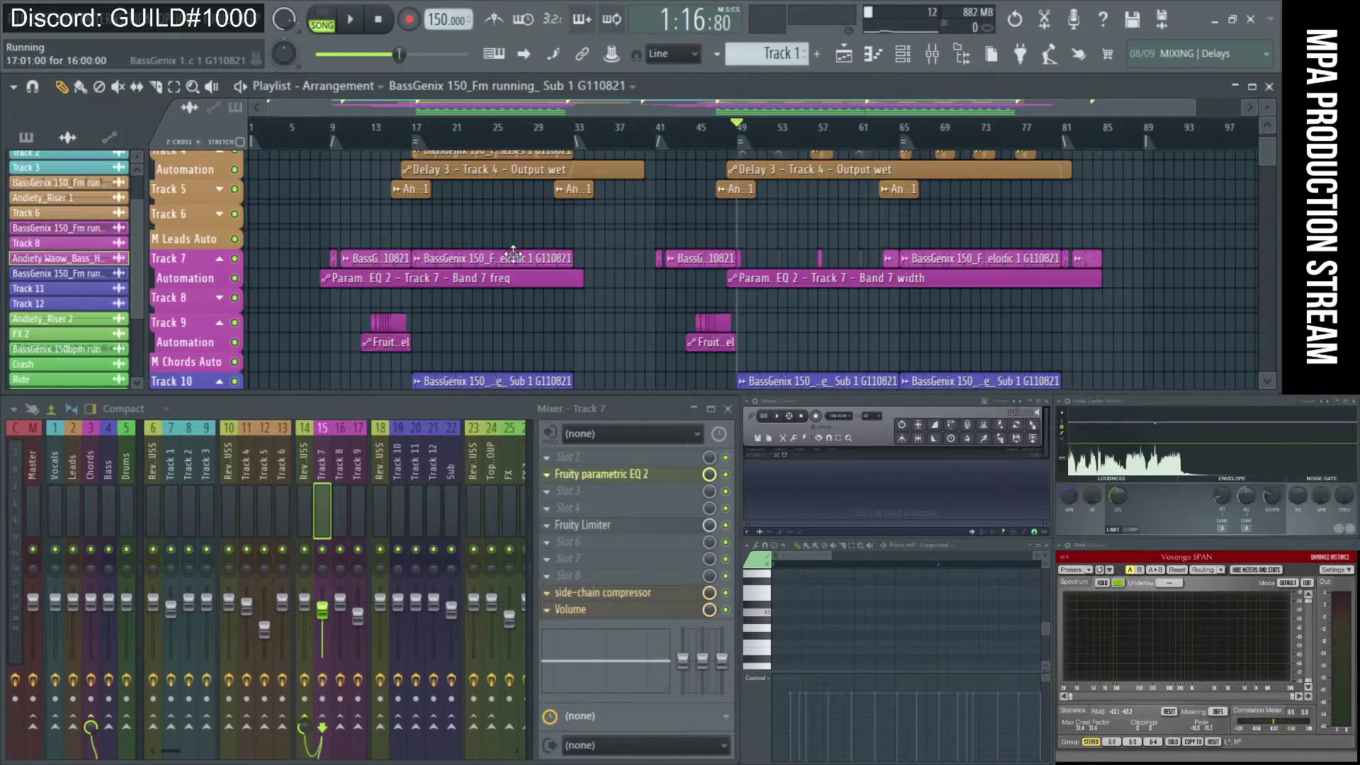
scroll(512, 254, up, 3)
Inspect the effect chains of the Drum Loop and Top GROUP mixer tracks.
scroll(311, 465, down, 3)
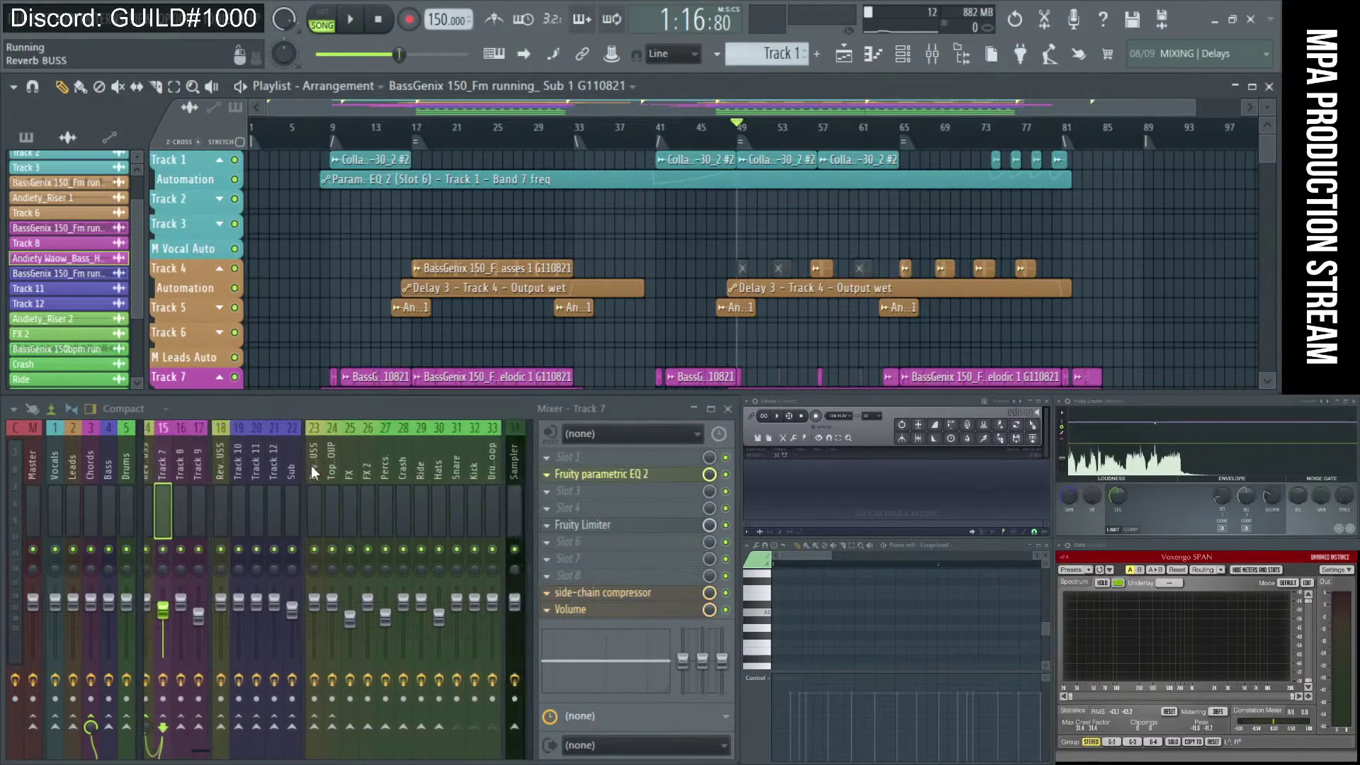
click(487, 482)
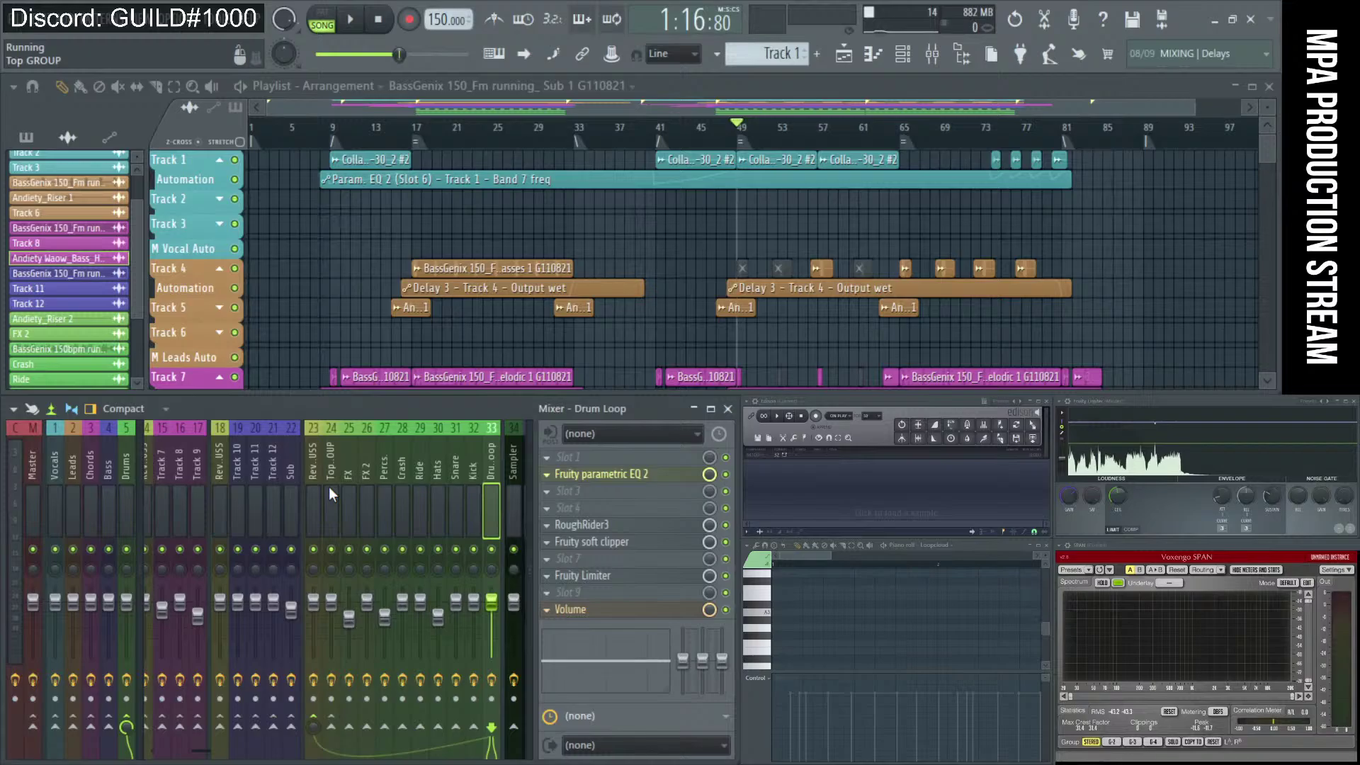
click(465, 476)
click(338, 473)
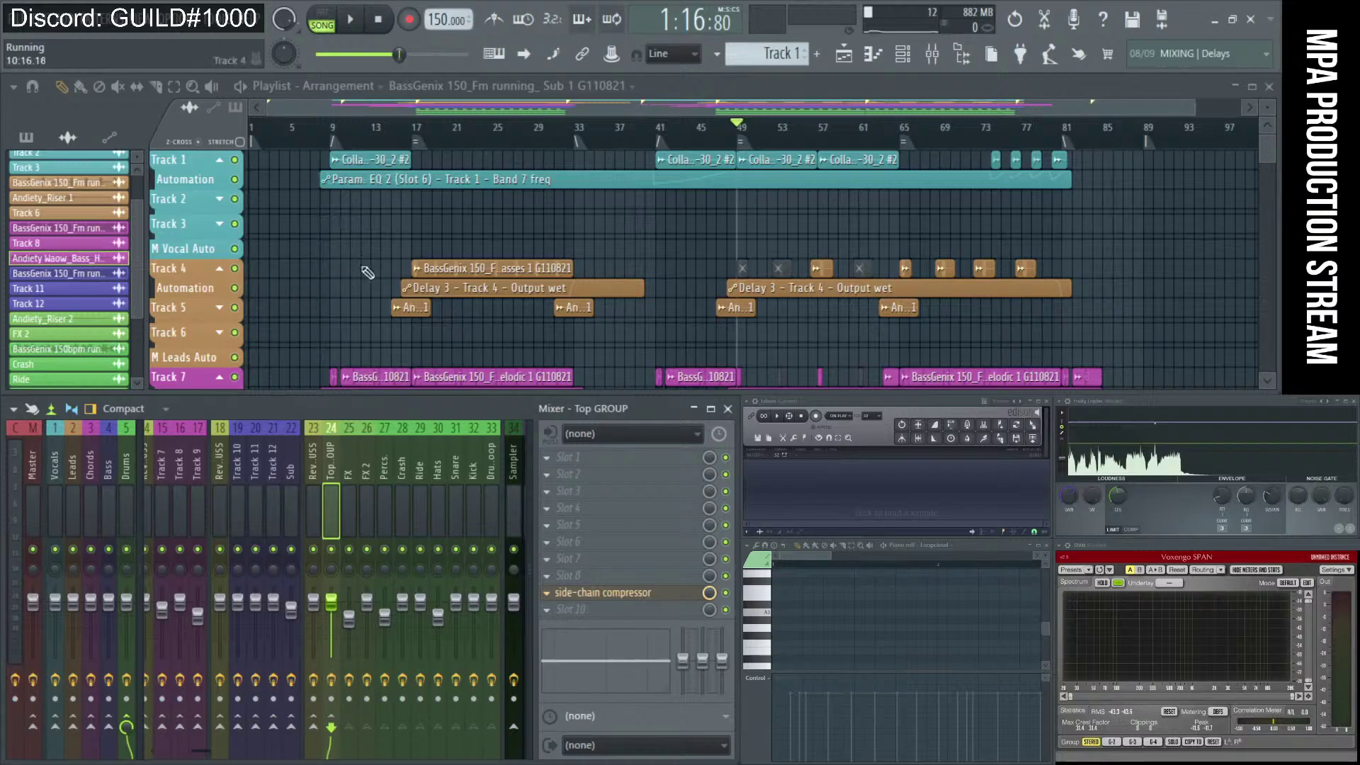
Place the playhead at bar 41 and inspect the muted Track 4 clips from bar 49 up close.
alt+scroll(419, 244, down, 2)
click(433, 145)
ctrl+scroll(733, 224, up, 4)
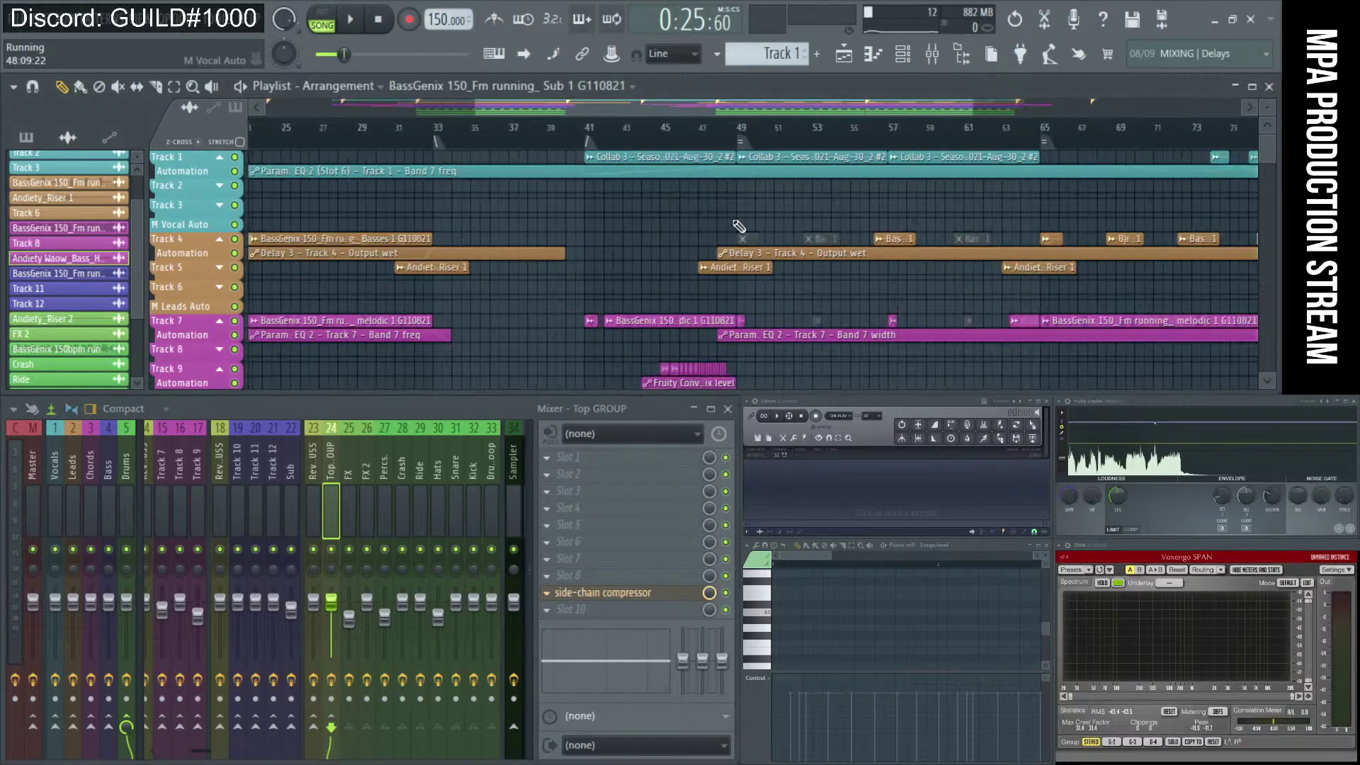
alt+scroll(733, 223, up, 2)
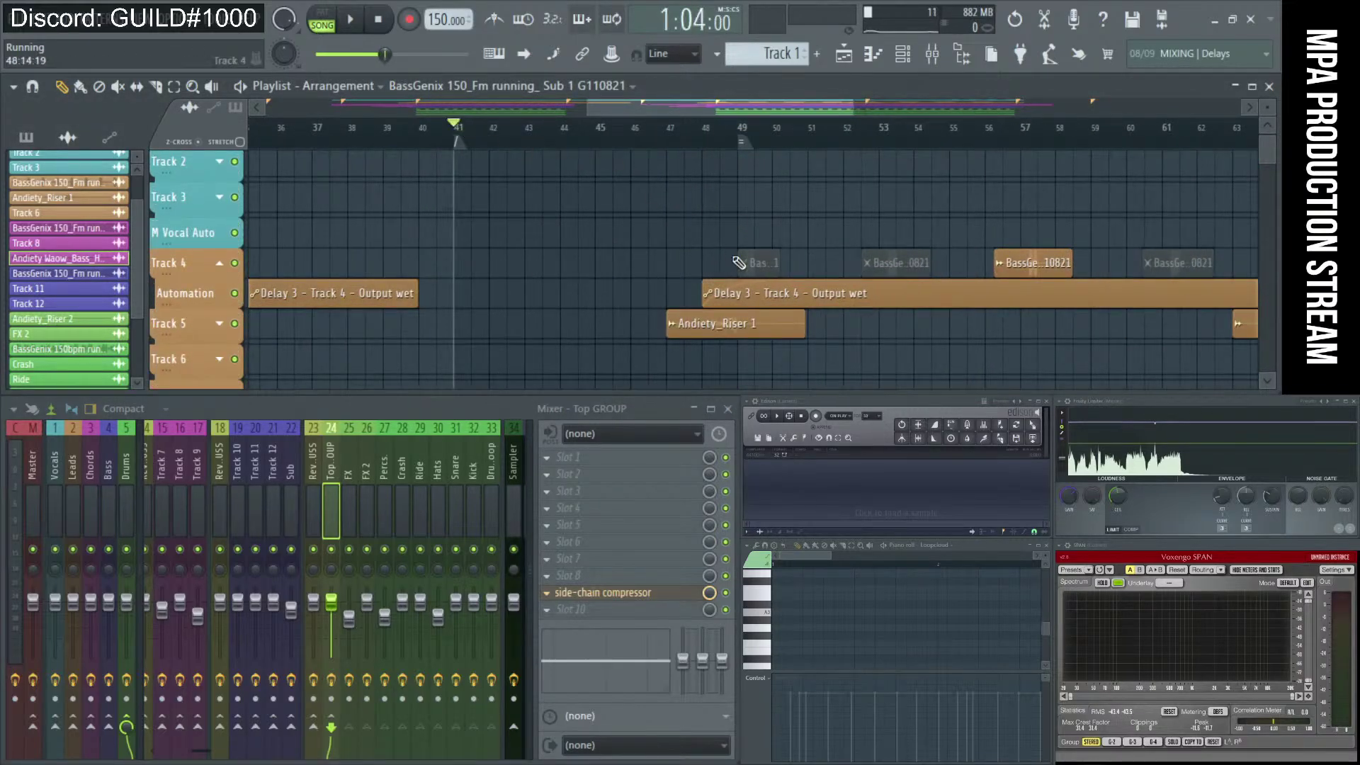
Play the lead-in to the second drop from bar 48, following the Track 9 and Track 10 automation.
ctrl+scroll(737, 263, down, 4)
scroll(496, 265, down, 6)
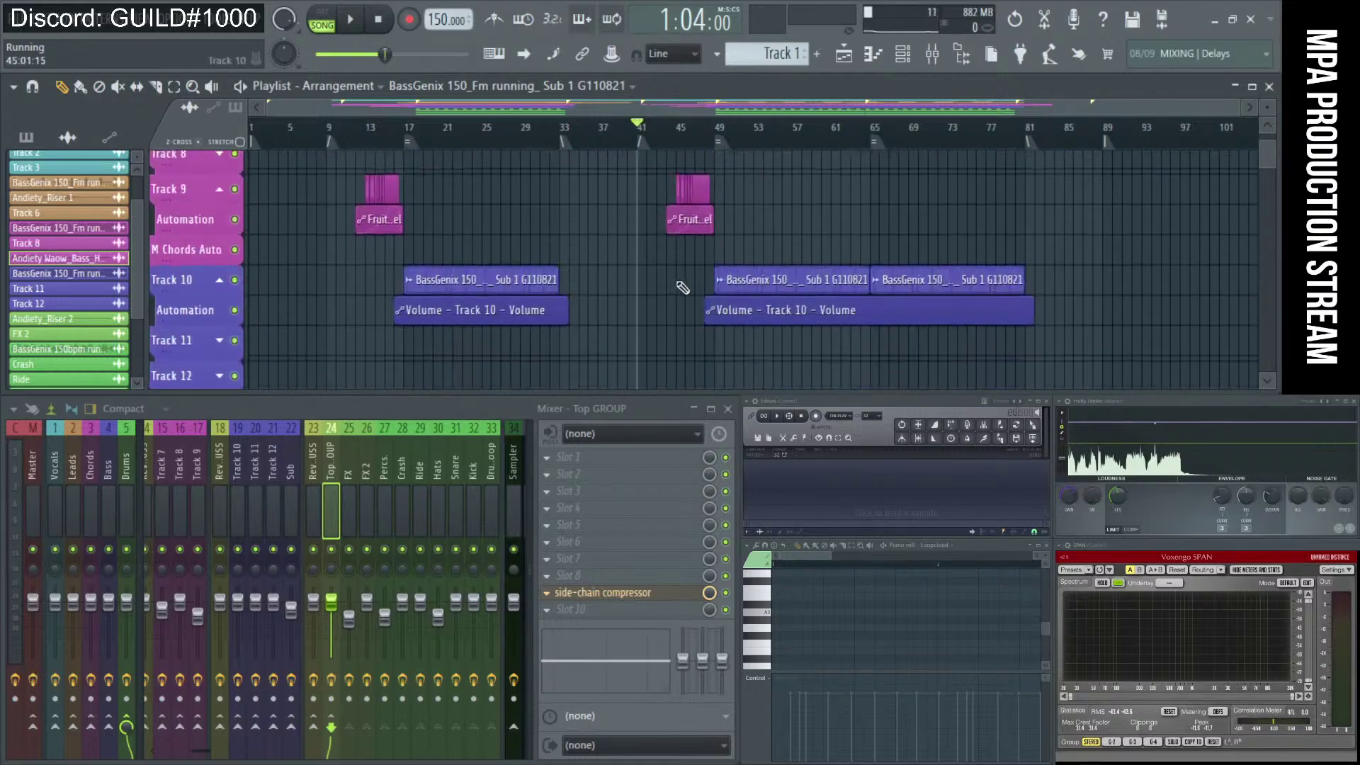
ctrl+scroll(779, 279, up, 6)
click(707, 133)
key(space)
key(space)
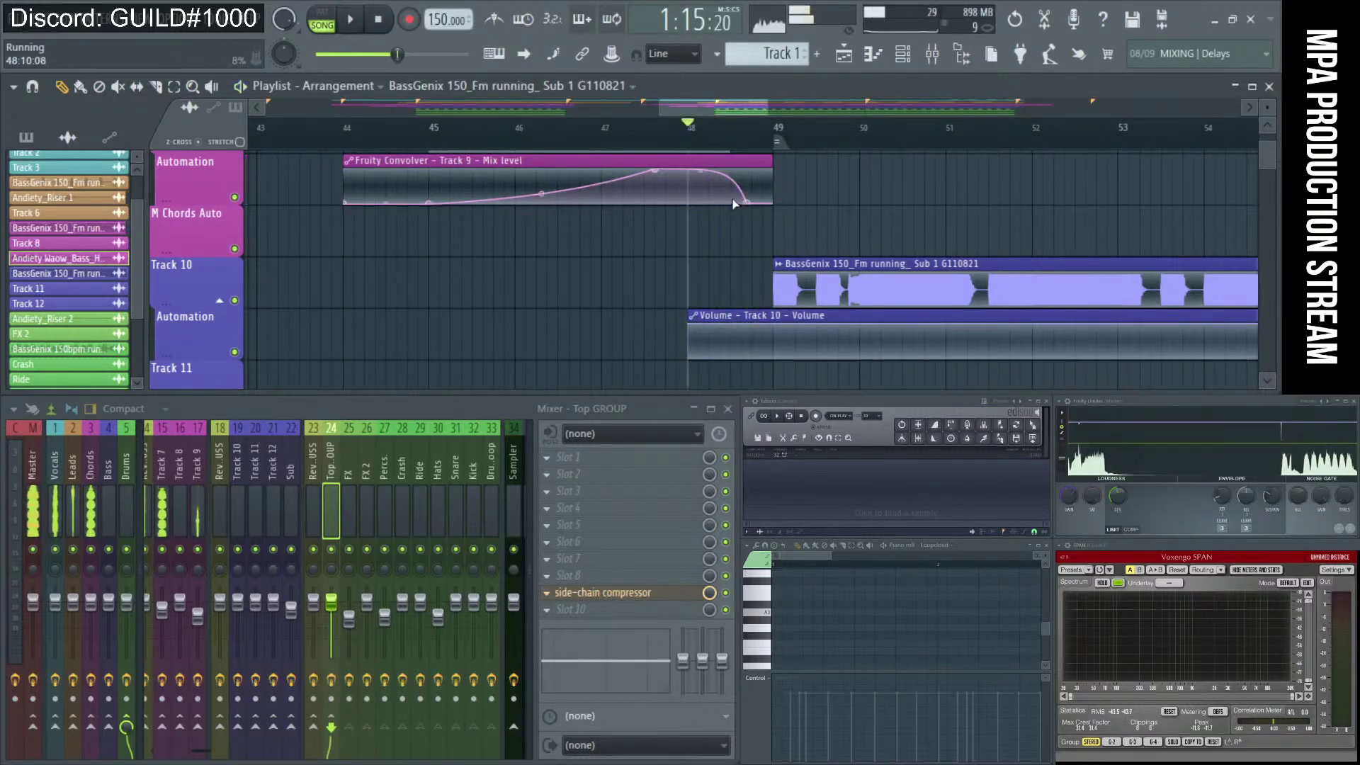
Examine the Track 7 clips around both drops and play the transition into the first drop from bar 16.
ctrl+scroll(715, 213, down, 6)
scroll(722, 216, up, 4)
ctrl+scroll(722, 216, up, 2)
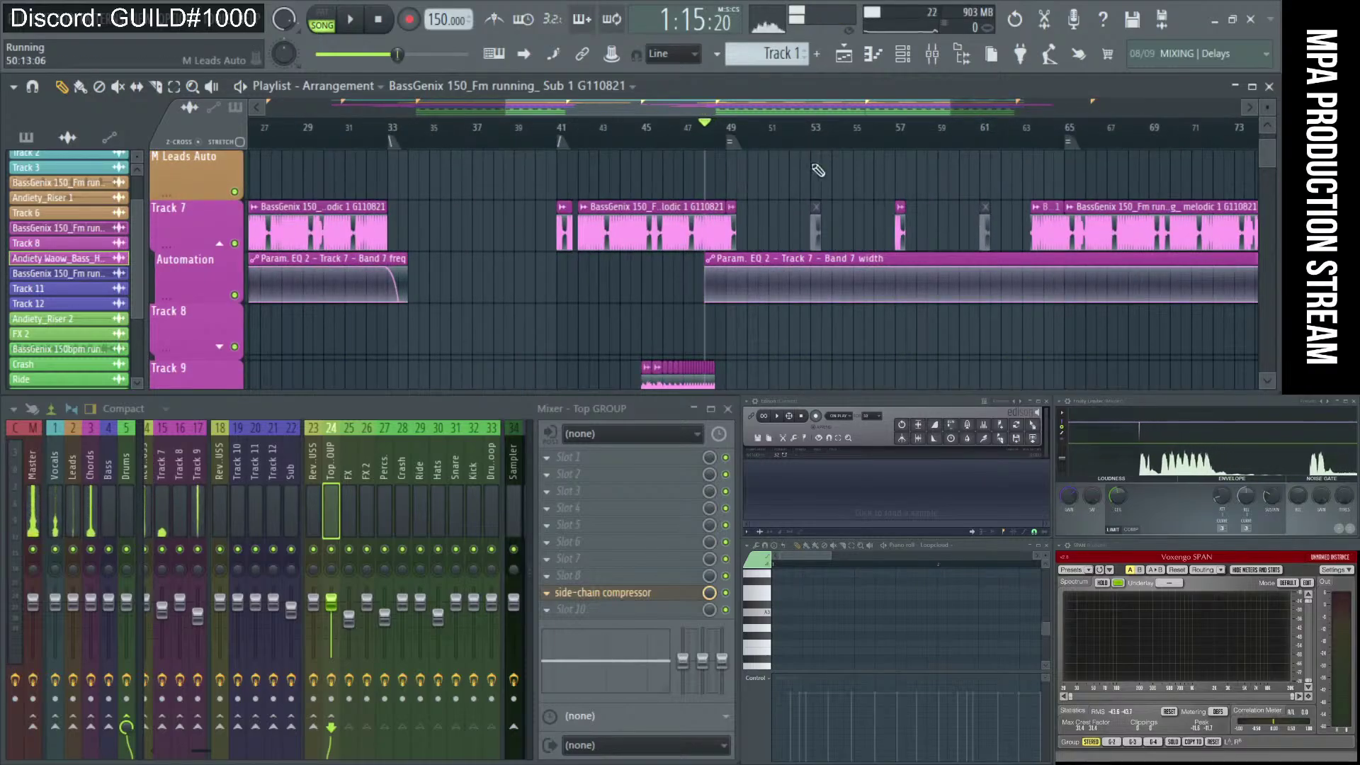
ctrl+scroll(820, 183, down, 2)
ctrl+scroll(312, 163, up, 2)
click(498, 126)
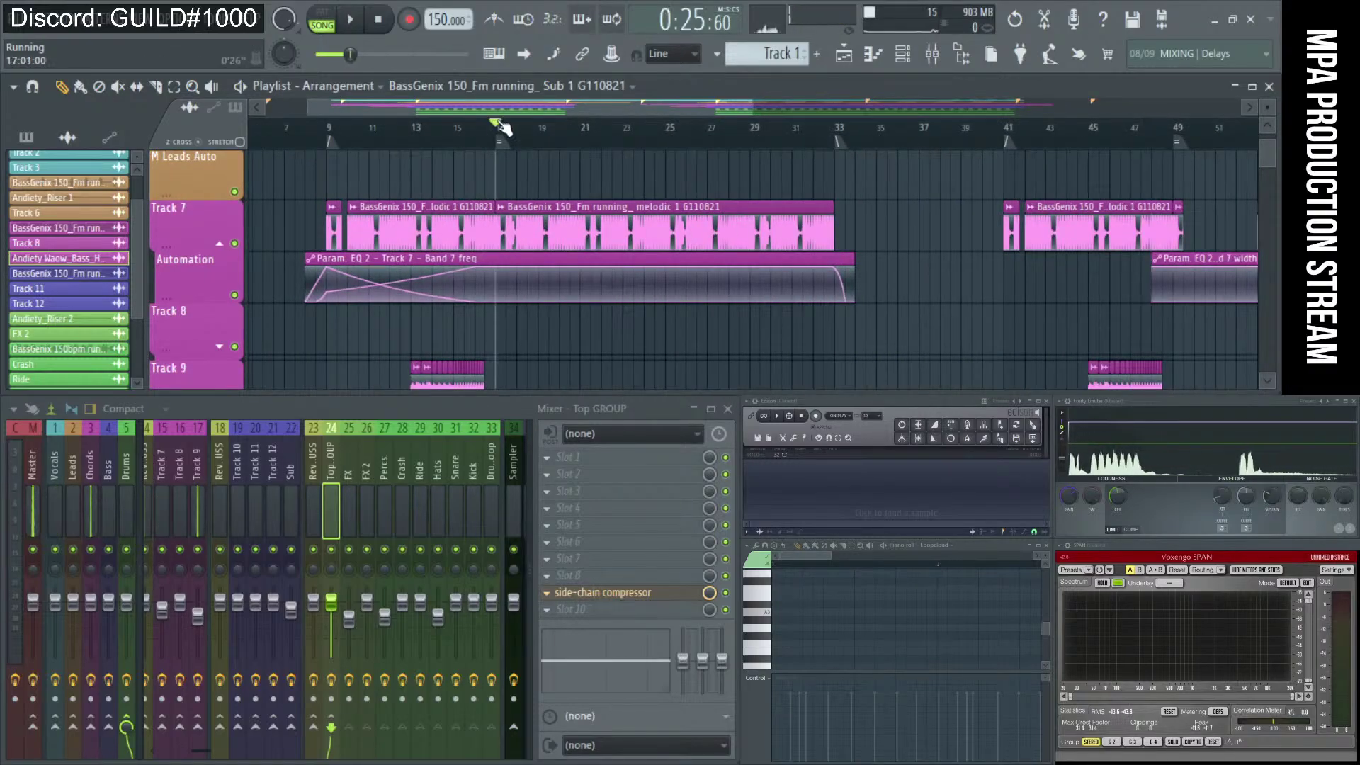
ctrl+scroll(480, 142, up, 2)
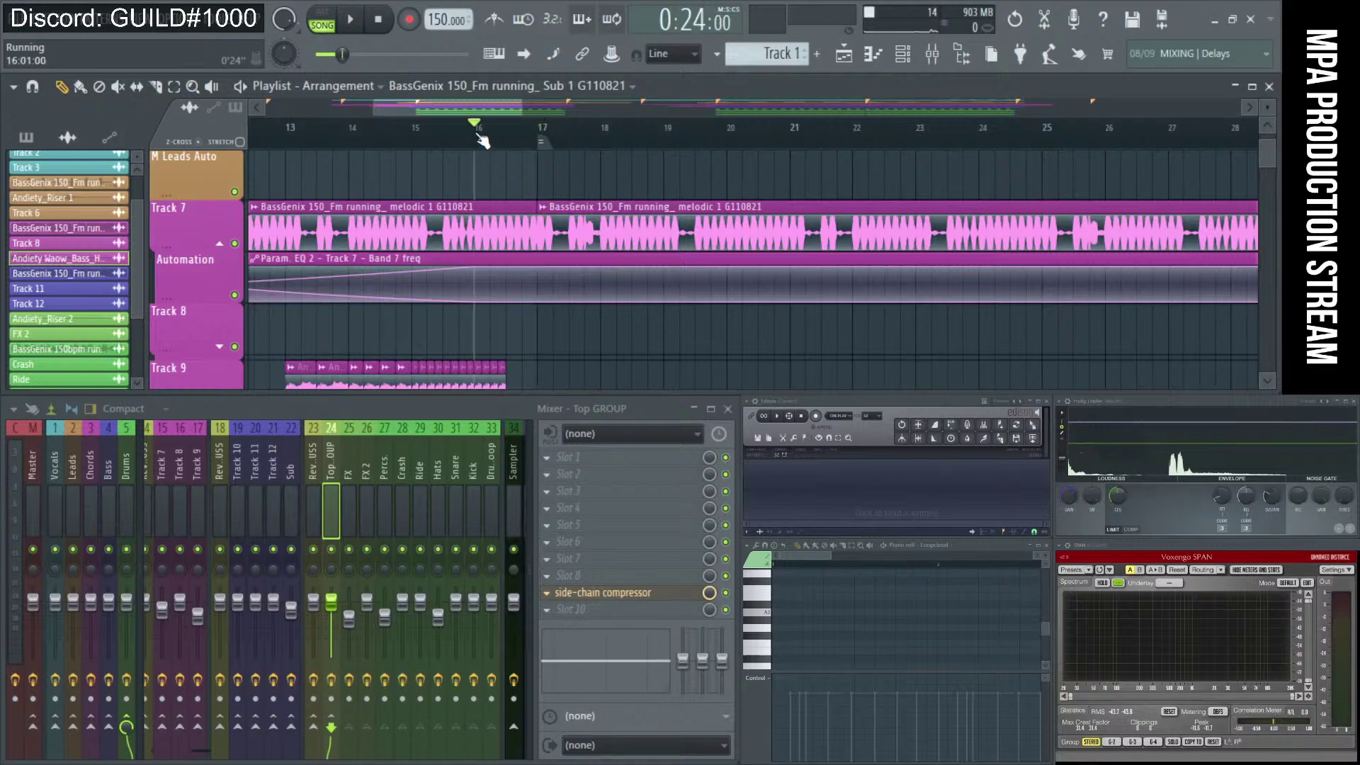
alt+scroll(515, 225, down, 2)
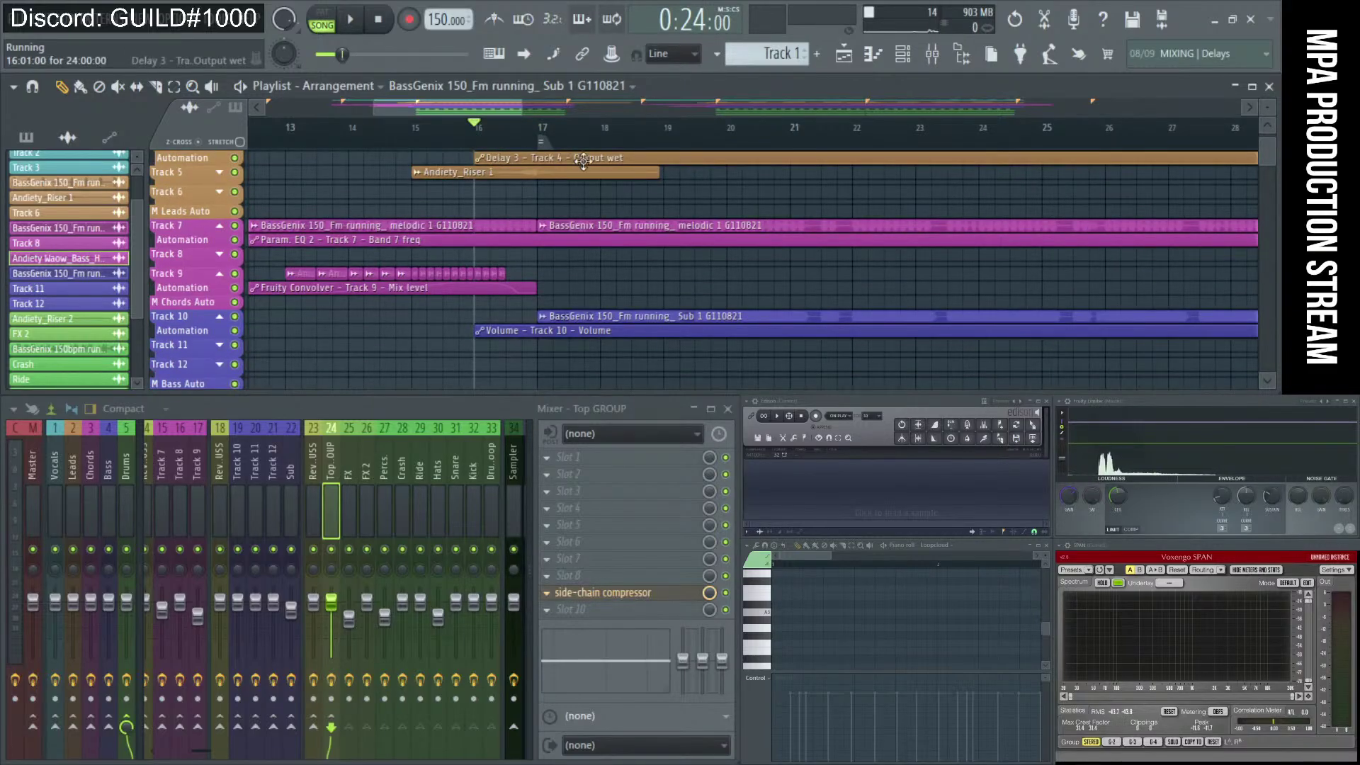
key(space)
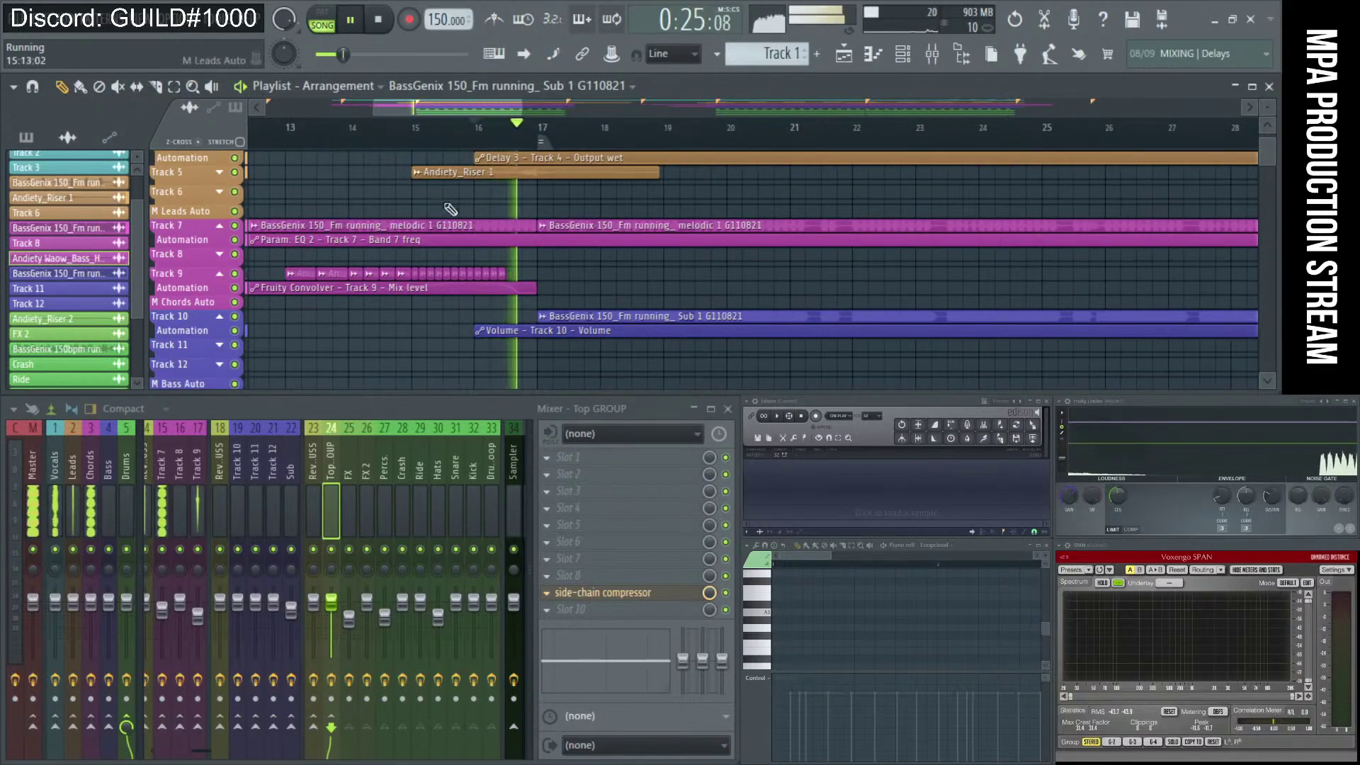
key(space)
Curve the Track 7 Band 7 freq automation down to its minimum at bar 17, auditioning the build-up from bar 15.
click(415, 129)
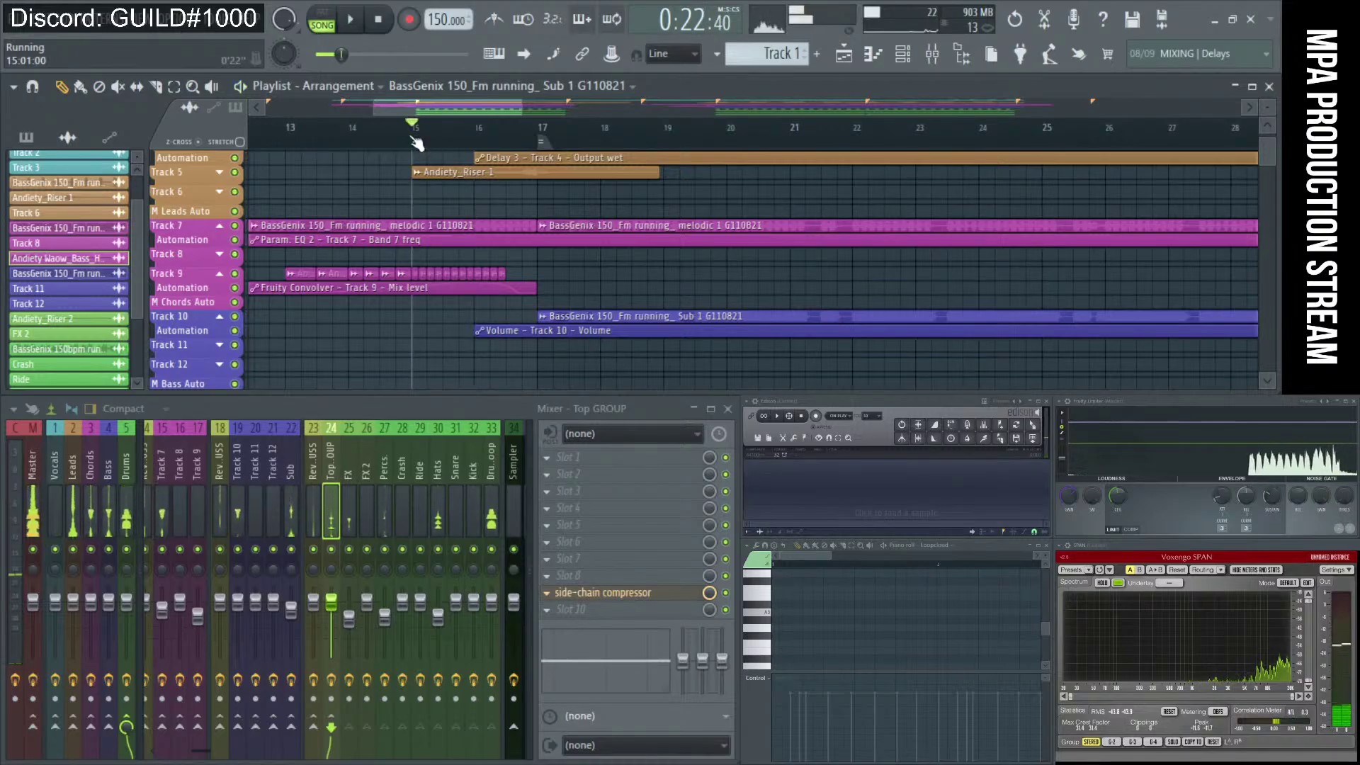
ctrl+scroll(410, 232, up, 2)
alt+scroll(410, 233, up, 2)
ctrl+scroll(370, 192, down, 5)
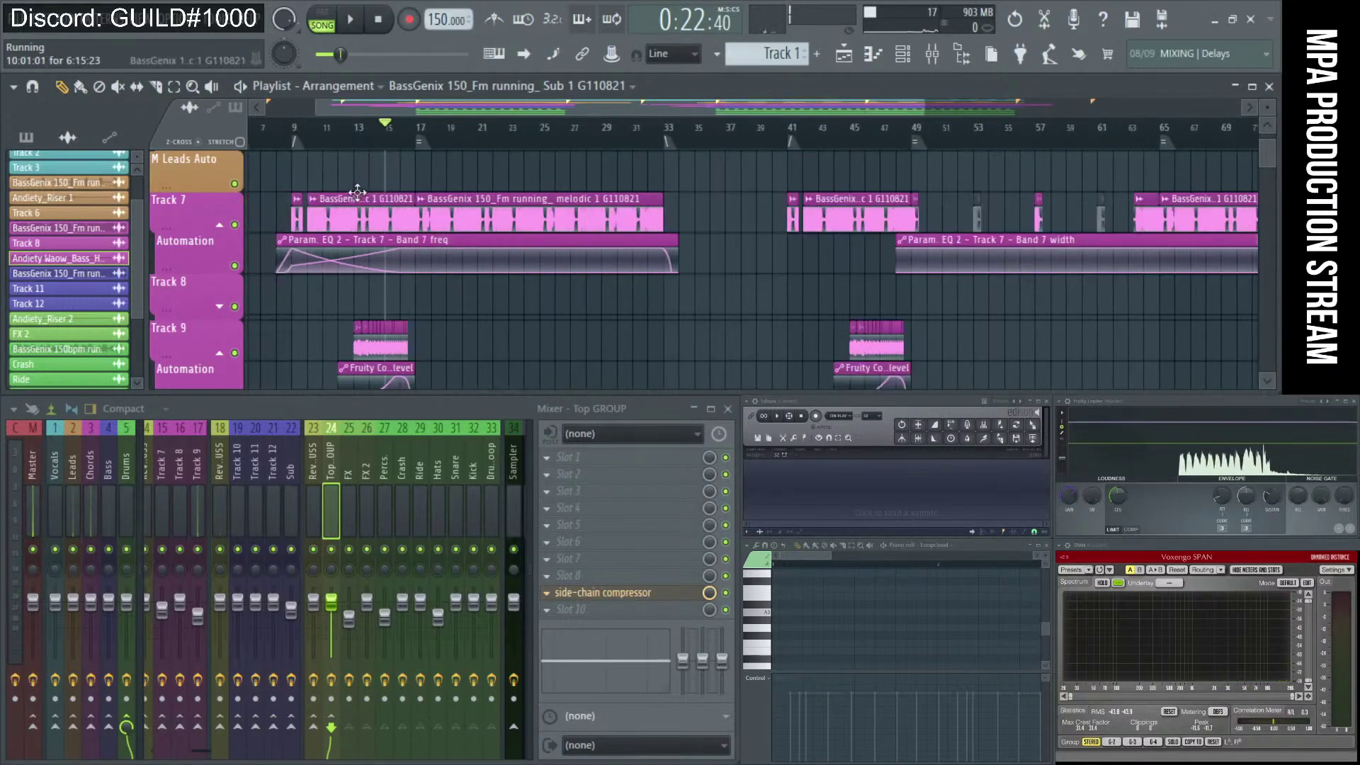
ctrl+scroll(370, 193, up, 3)
ctrl+scroll(478, 175, up, 4)
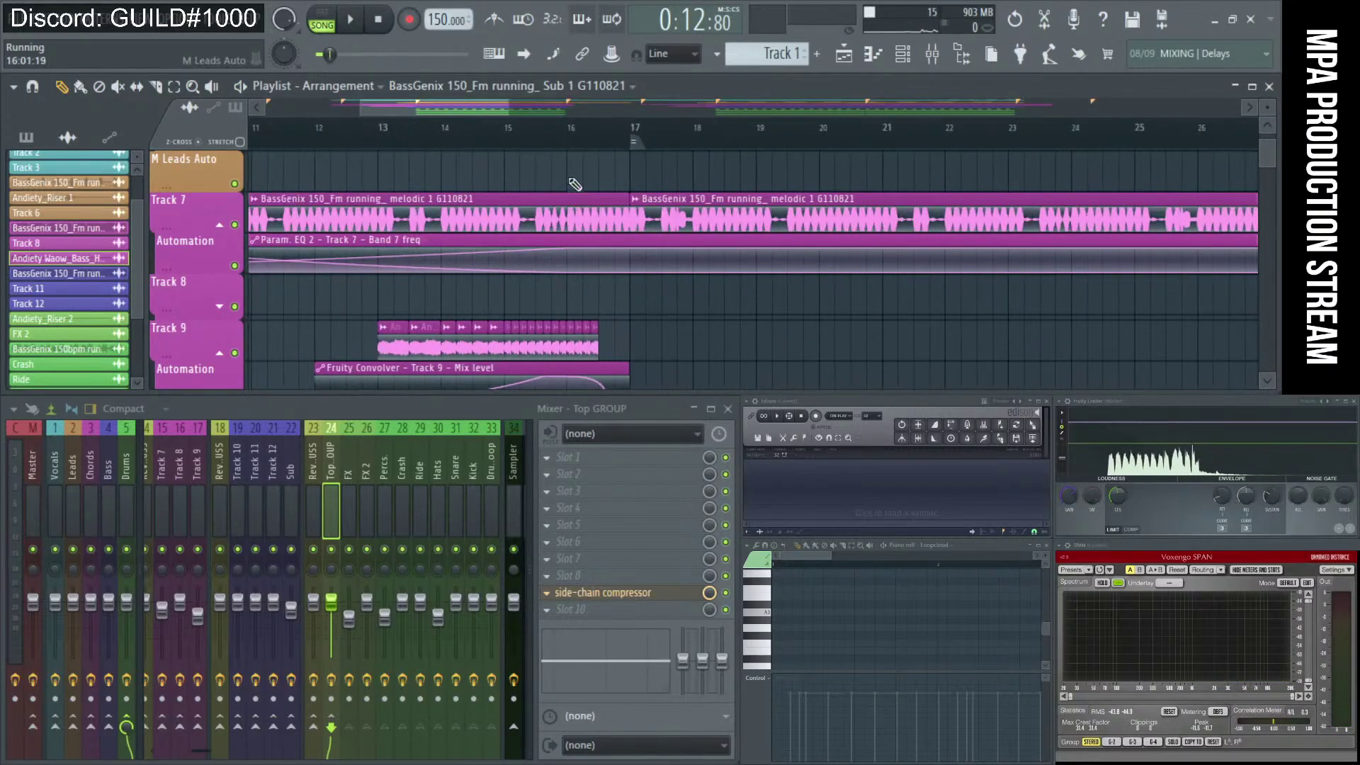
key(space)
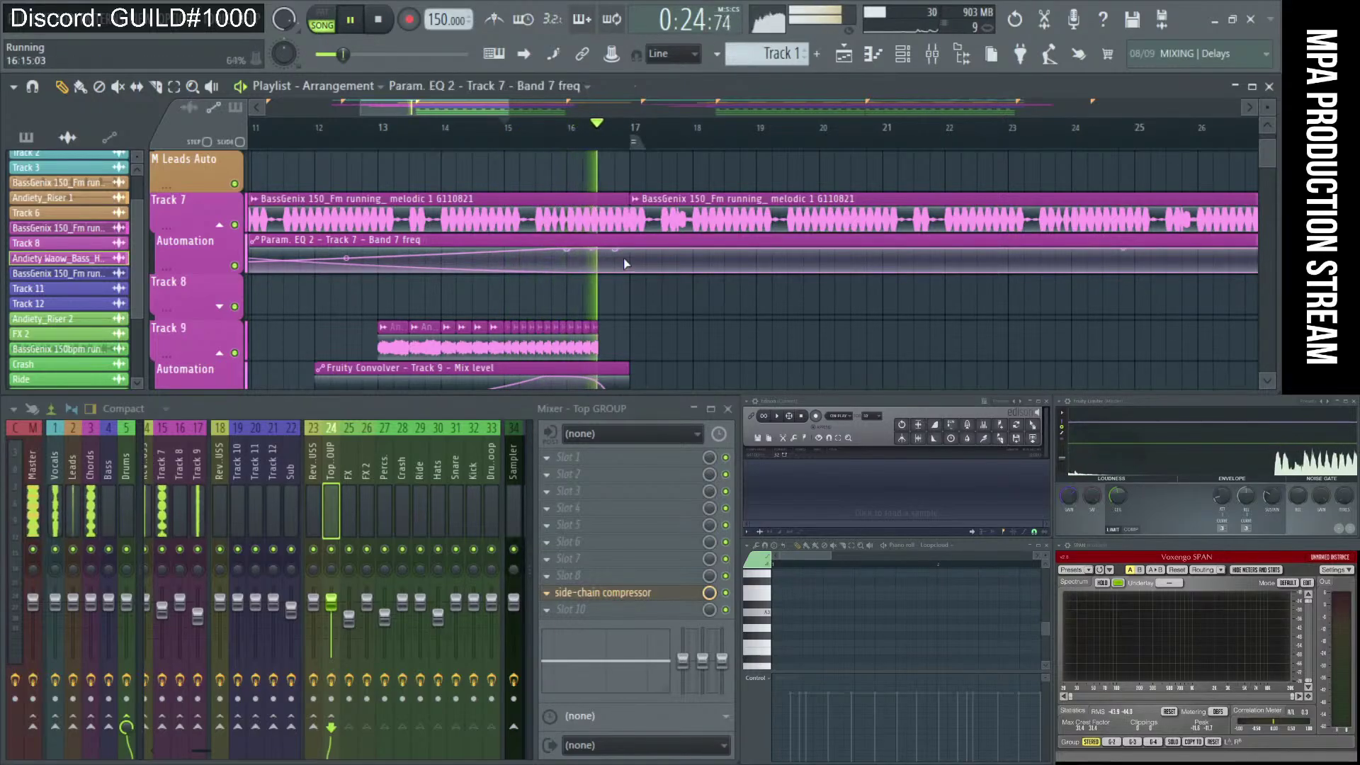
drag(622, 256, 620, 254)
key(space)
key(space)
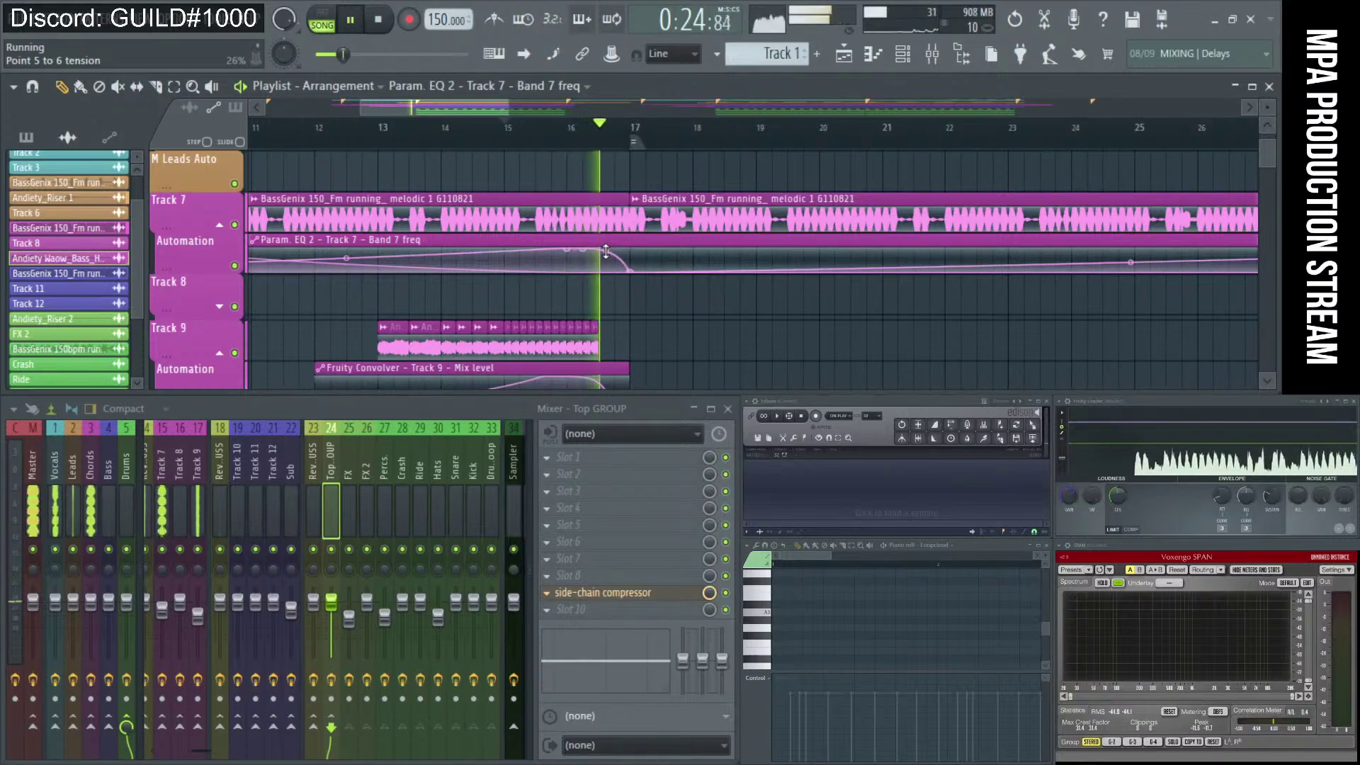
key(space)
key(space)
Select the Track 9 Fruity Convolver mix level automation and listen to the transition into the first drop.
scroll(626, 330, down, 2)
click(607, 319)
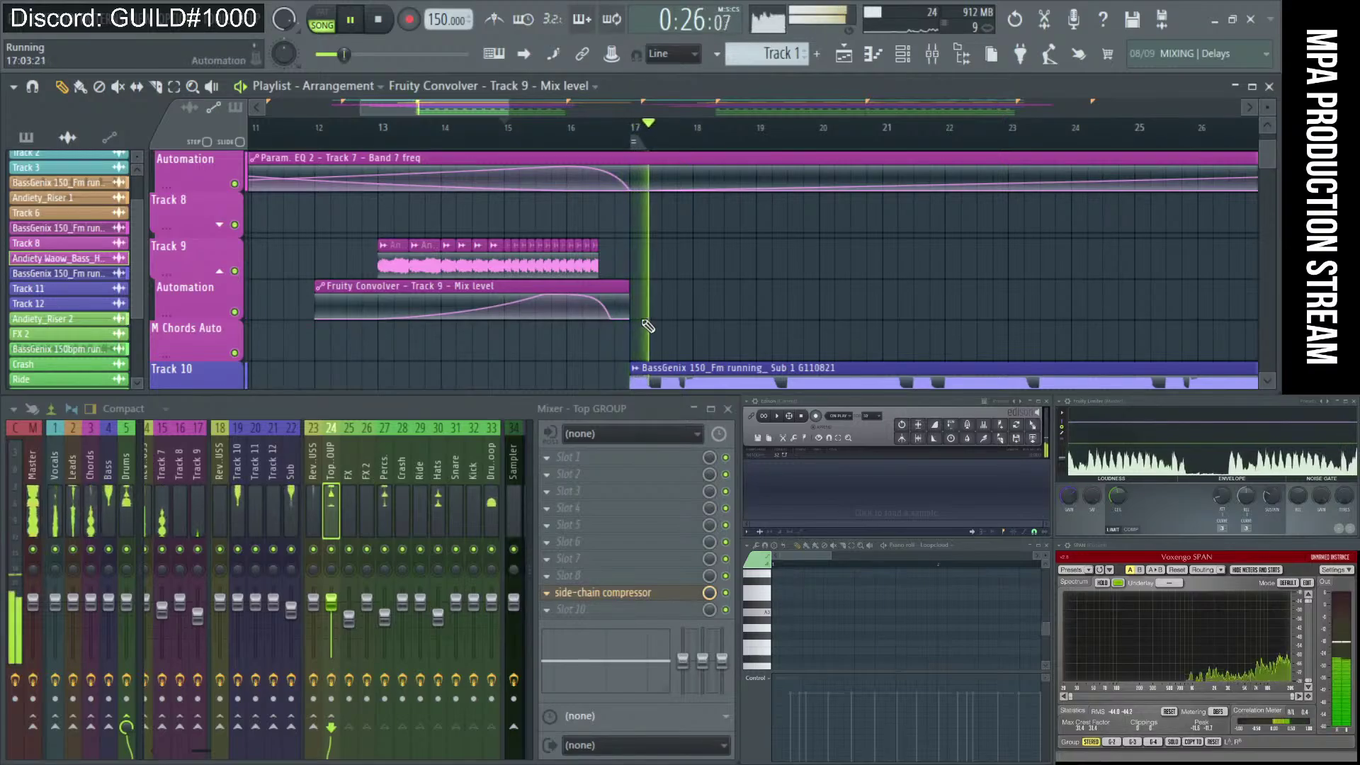
scroll(623, 340, up, 5)
key(space)
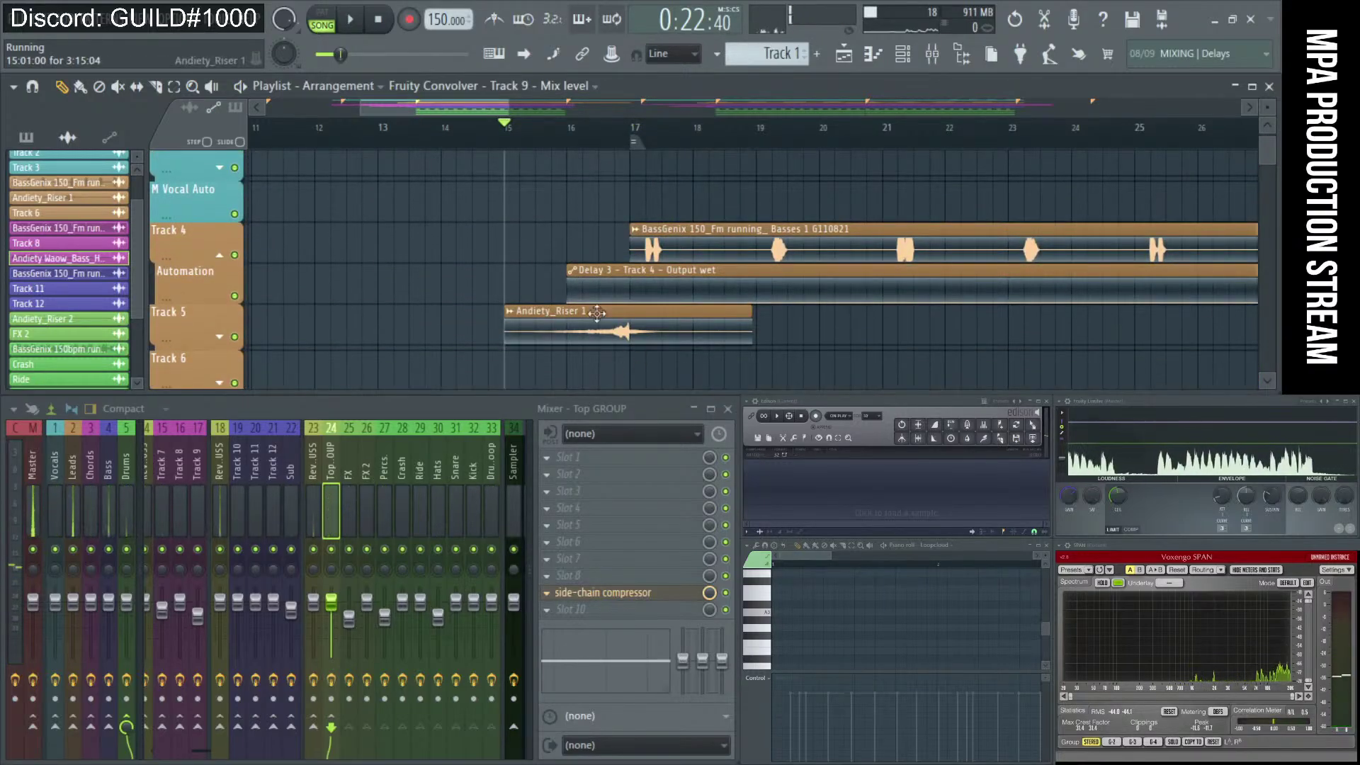
Mute the Andiety_Riser 1 clip at bar 15 on Track 5 and play from there into the first drop.
click(607, 328)
key(space)
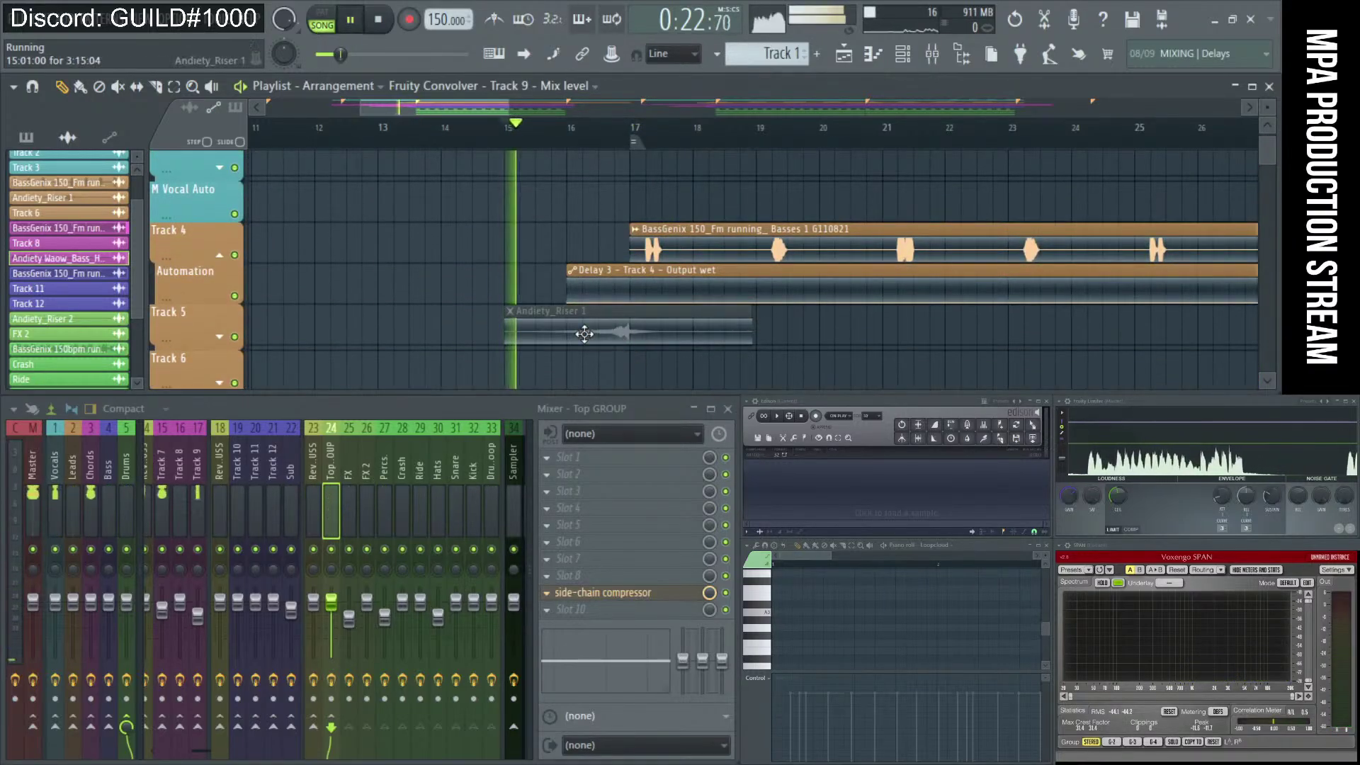
scroll(607, 328, down, 3)
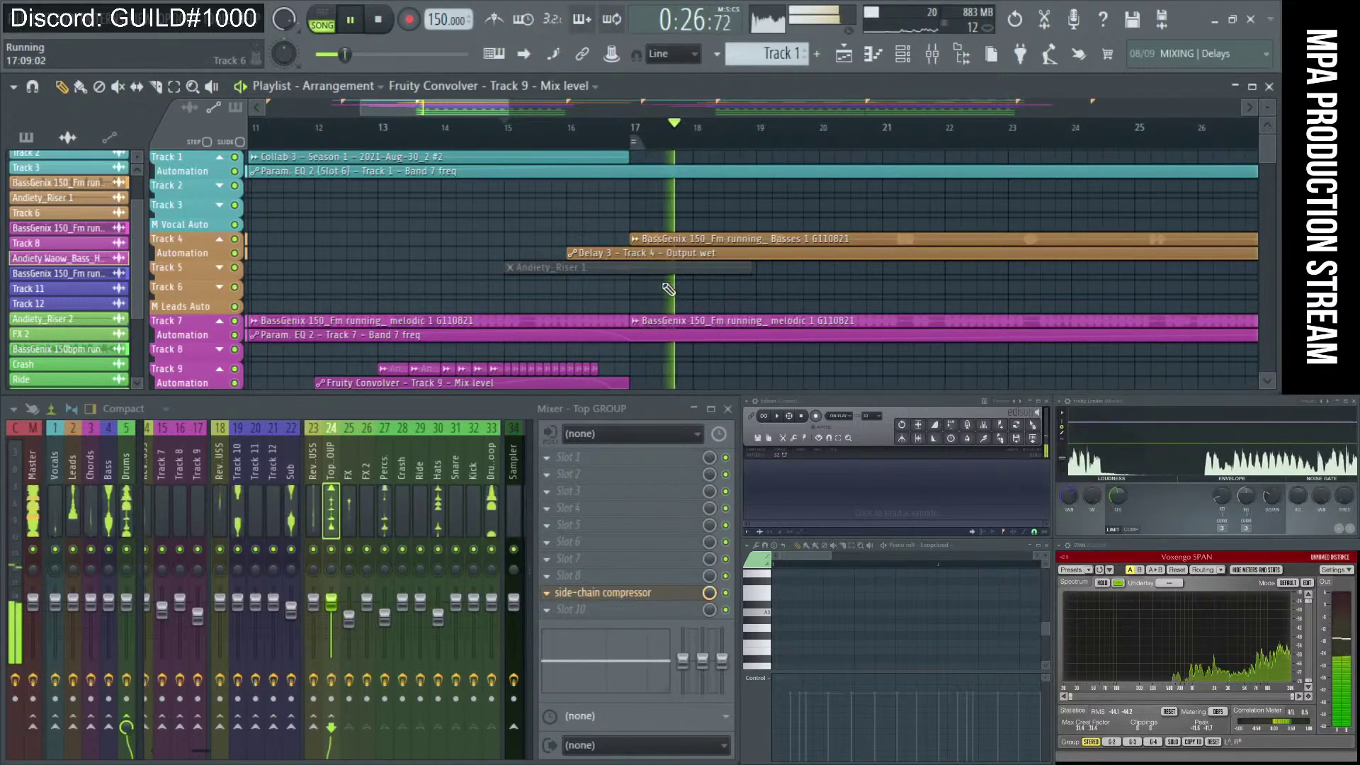
Listen through the first drop while examining the lead clips and the Track 7 Band 7 freq automation up to bar 33.
scroll(637, 279, up, 3)
scroll(616, 270, down, 2)
scroll(616, 269, down, 4)
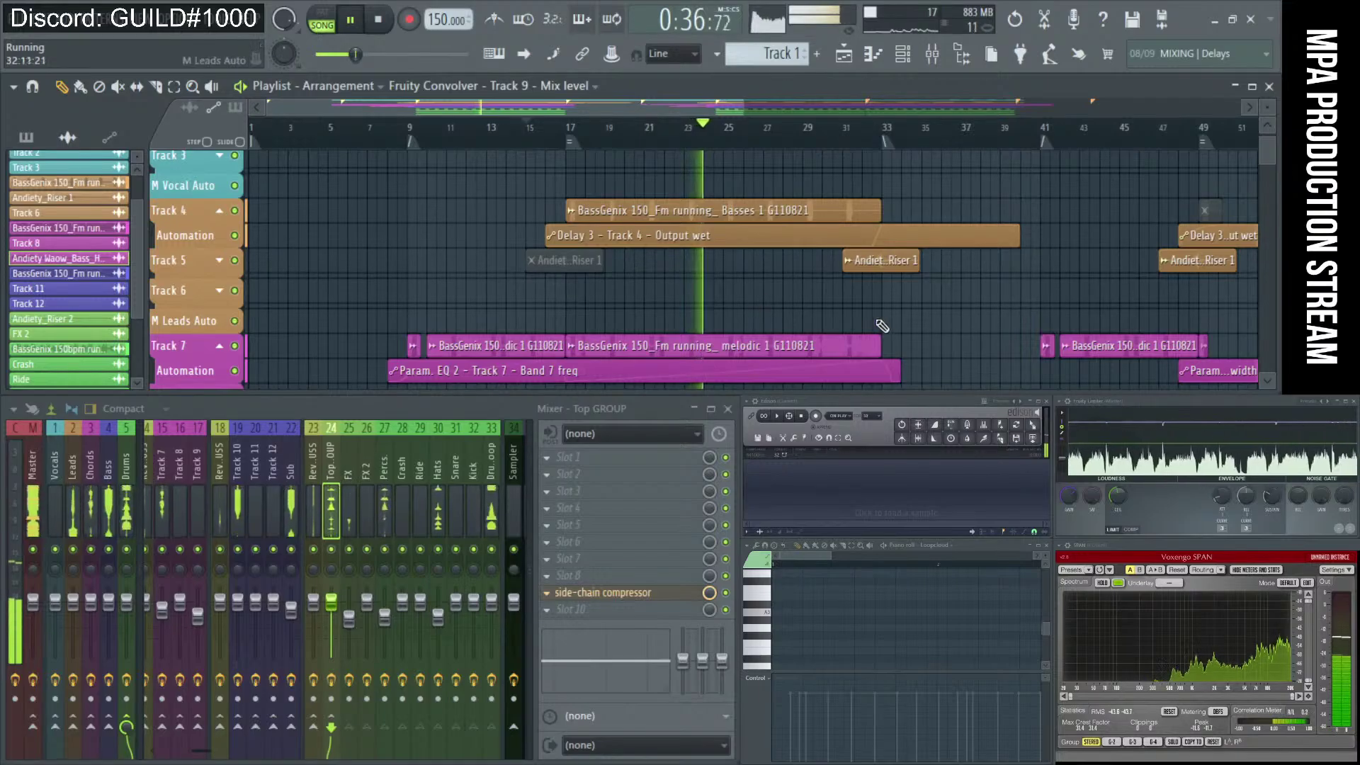
scroll(872, 322, up, 3)
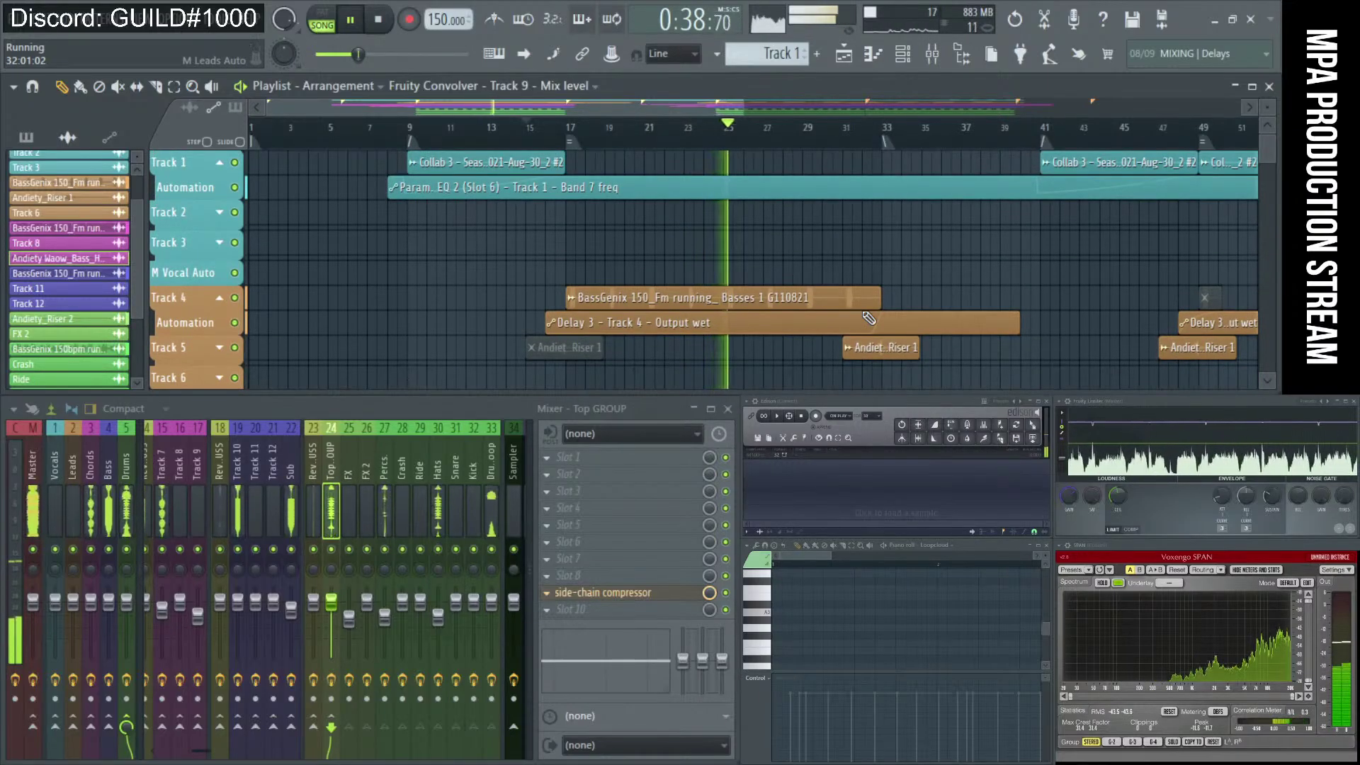
scroll(868, 318, down, 5)
scroll(747, 295, up, 3)
scroll(747, 295, up, 3)
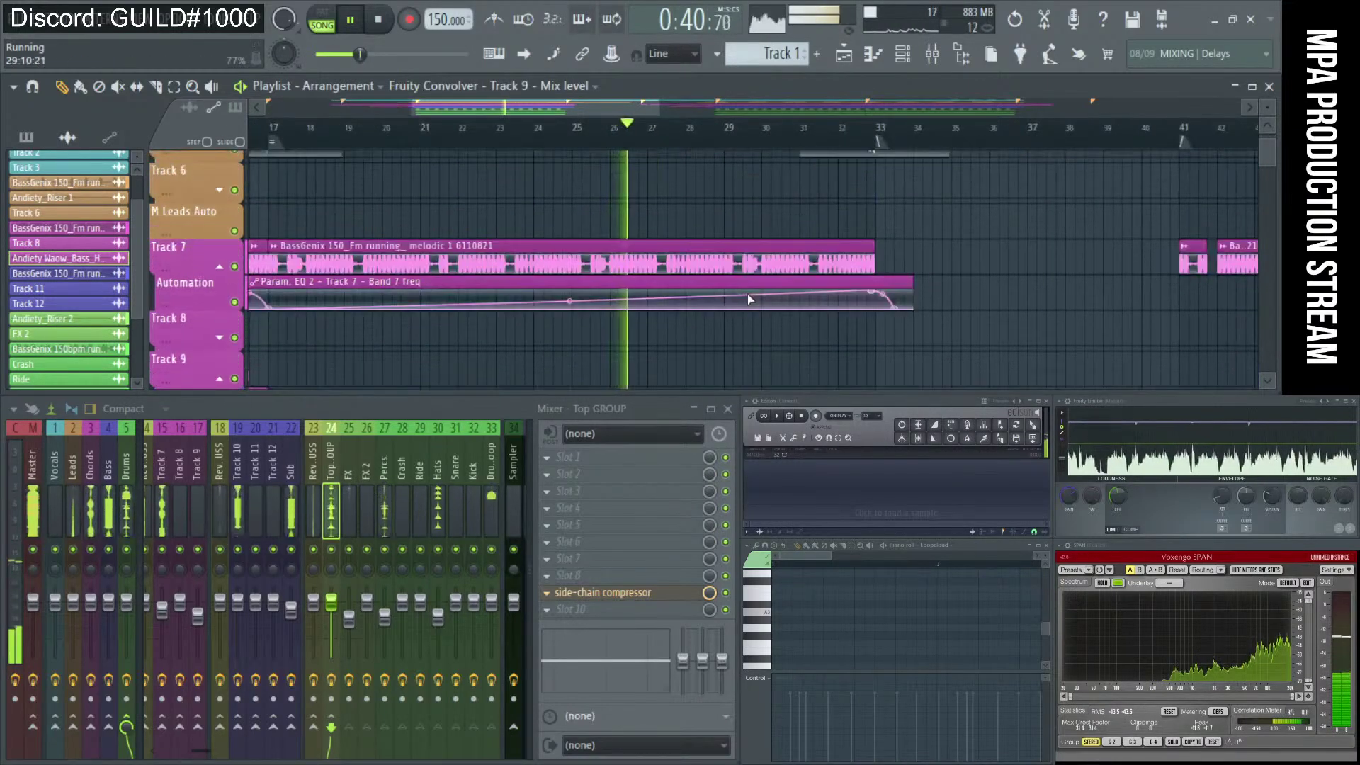
scroll(595, 308, left, 3)
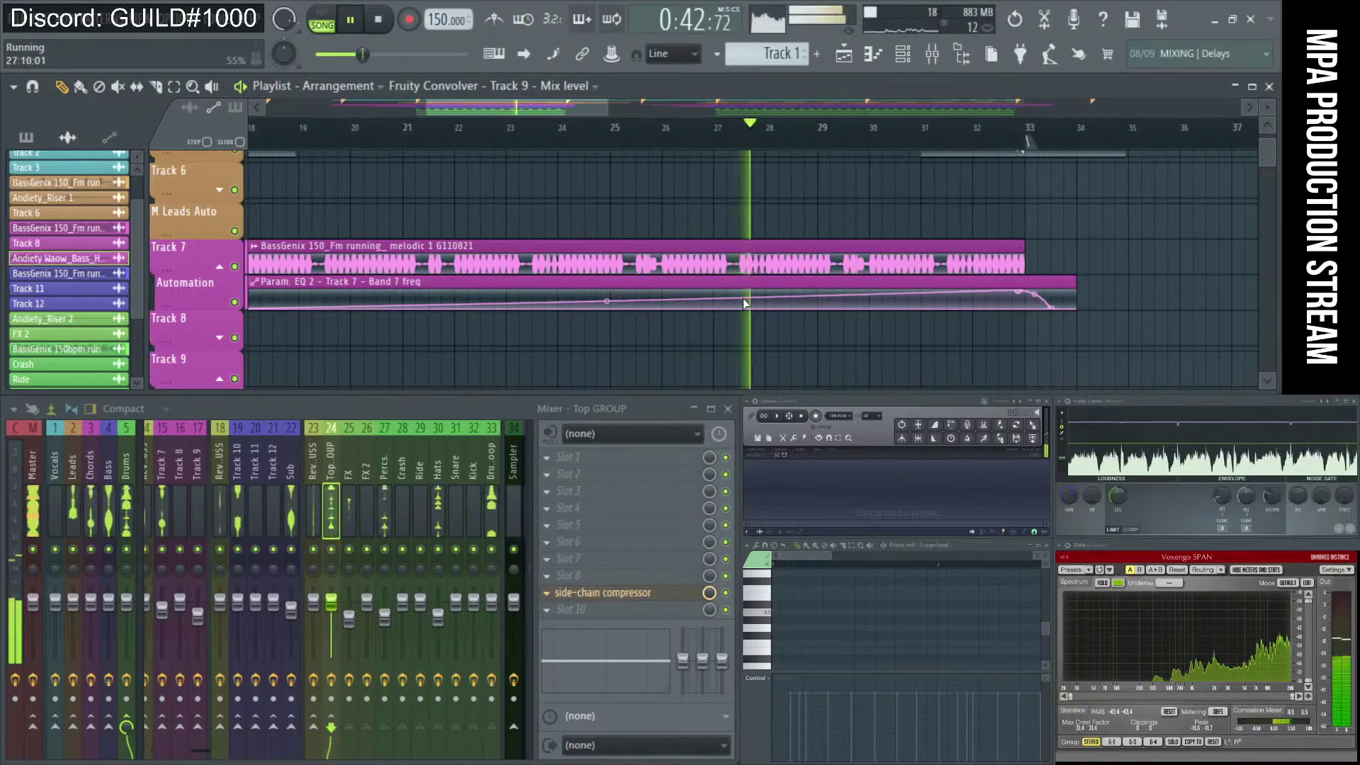
scroll(609, 307, right, 1)
key(space)
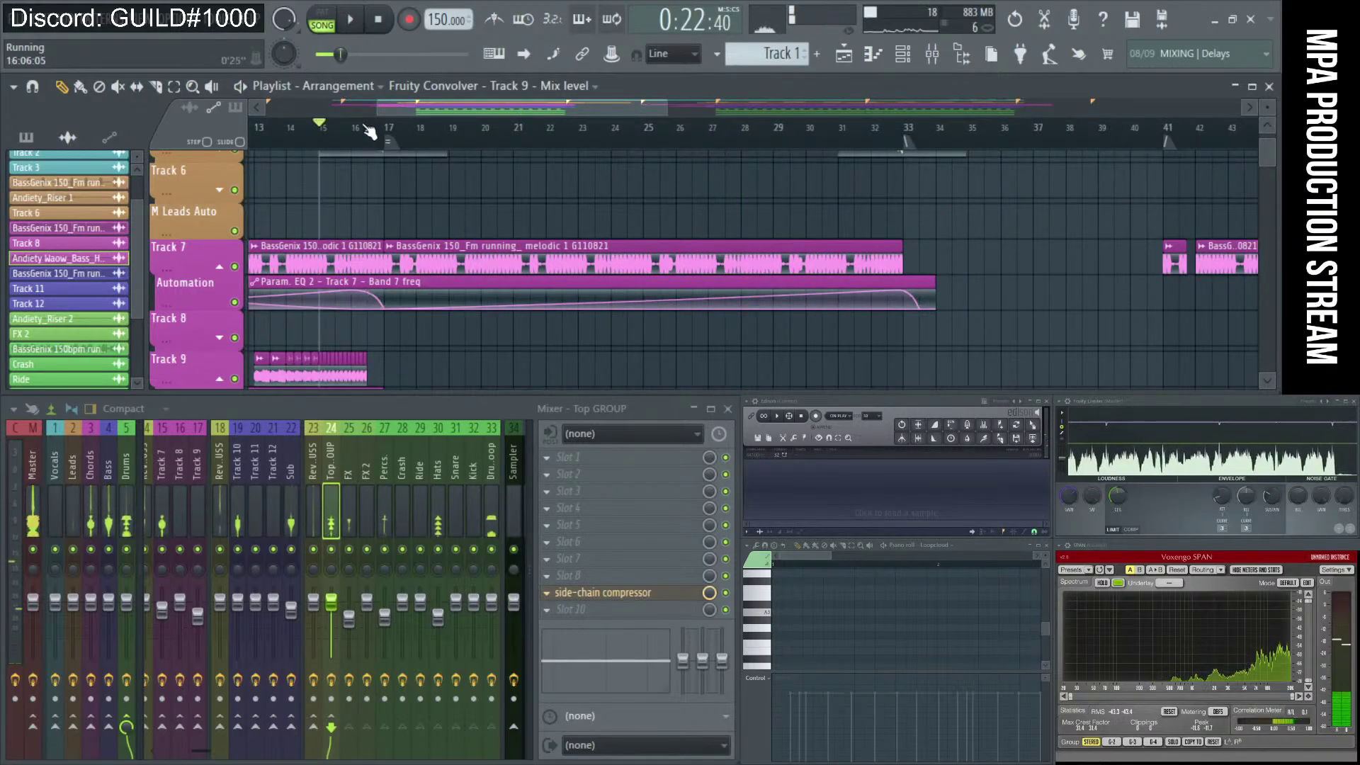
Try keeping the Track 7 Band 7 freq automation low from bar 17 and raising it around bar 24 during playback.
scroll(391, 135, up, 2)
key(space)
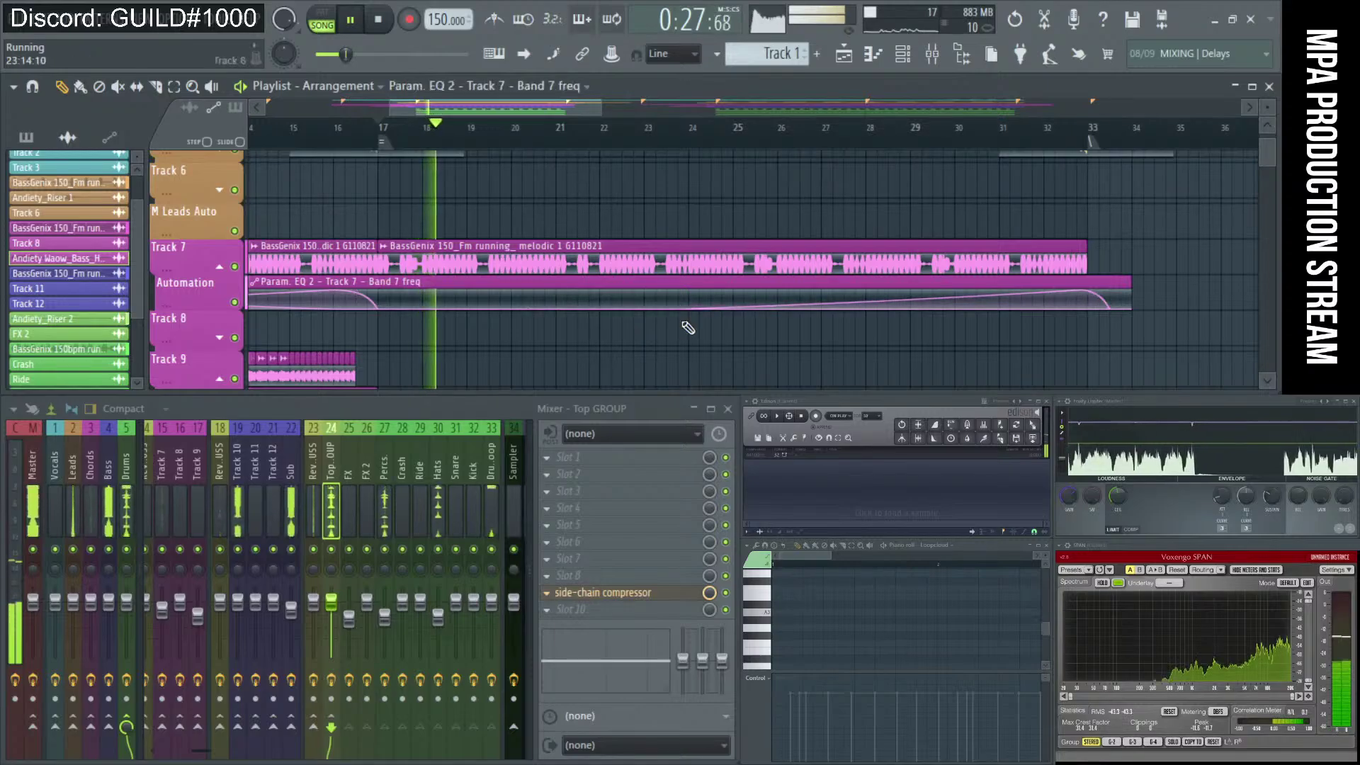
click(711, 290)
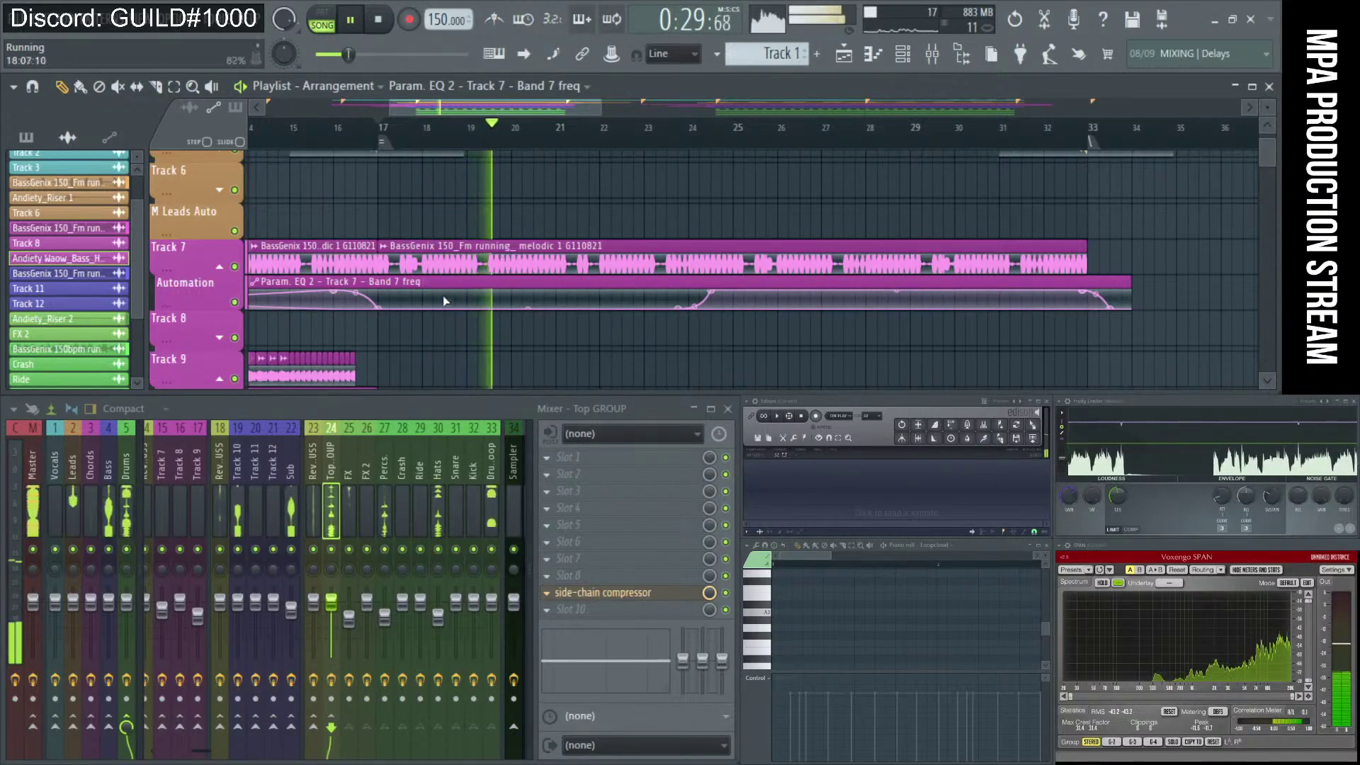
right_click(698, 290)
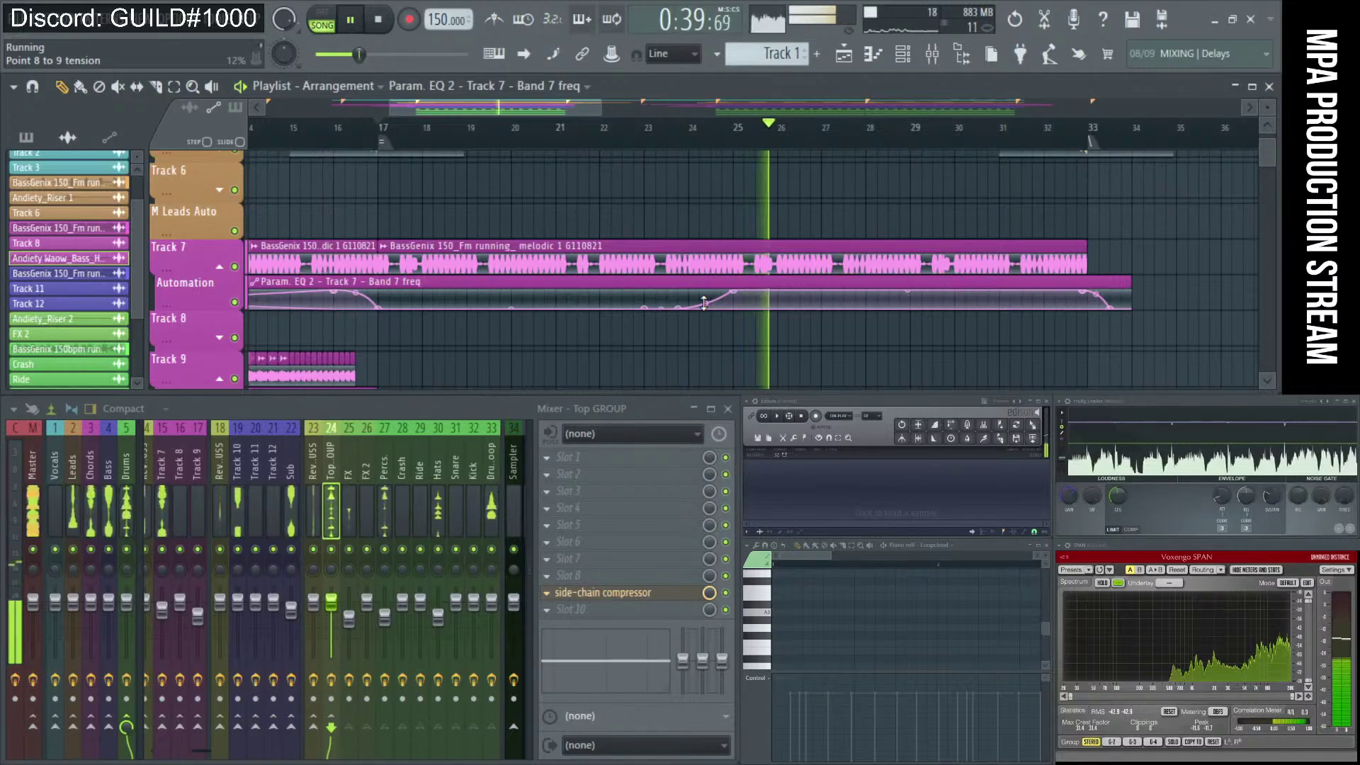
key(space)
Try deleting the Track 7 Band 7 freq automation points at bars 17 and 23, and undo the deletions.
right_click(386, 308)
click(407, 336)
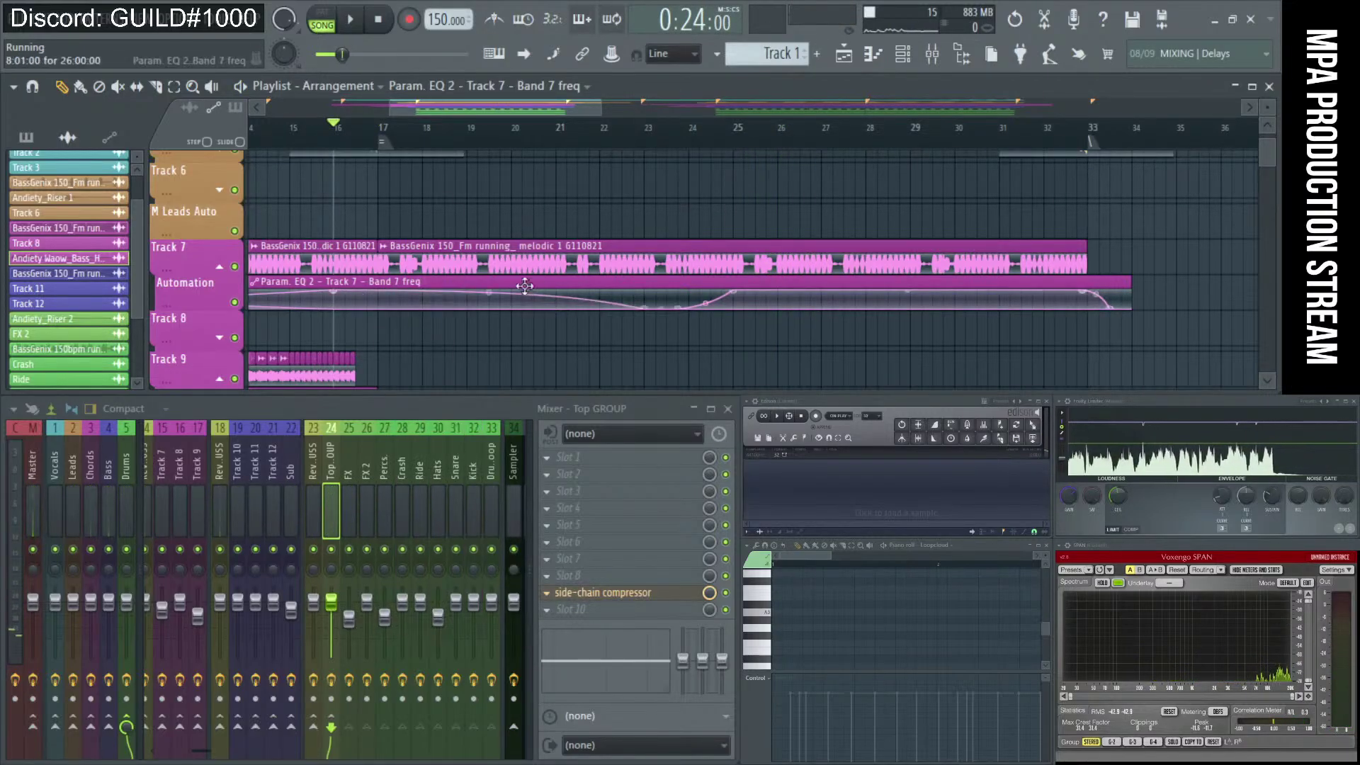
right_click(653, 312)
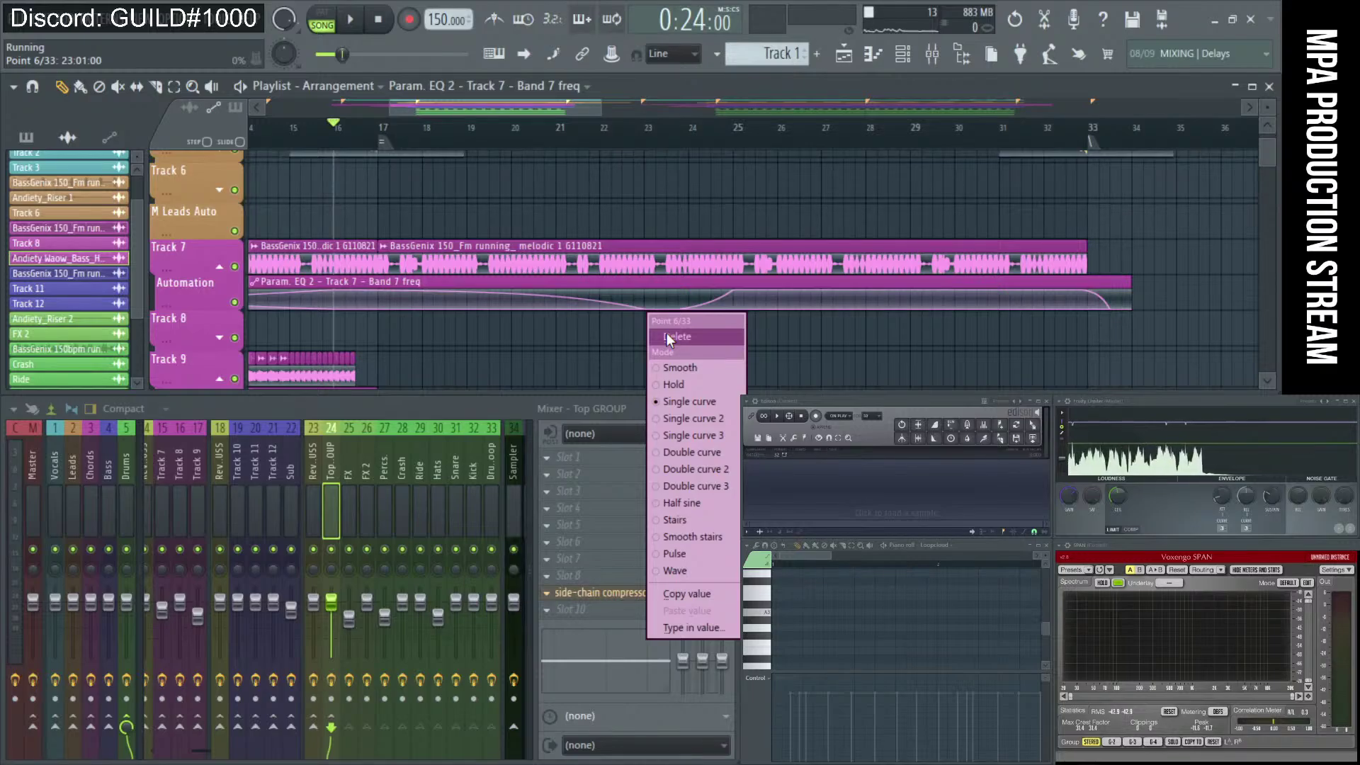
right_click(606, 339)
key(ctrl+z)
right_click(608, 340)
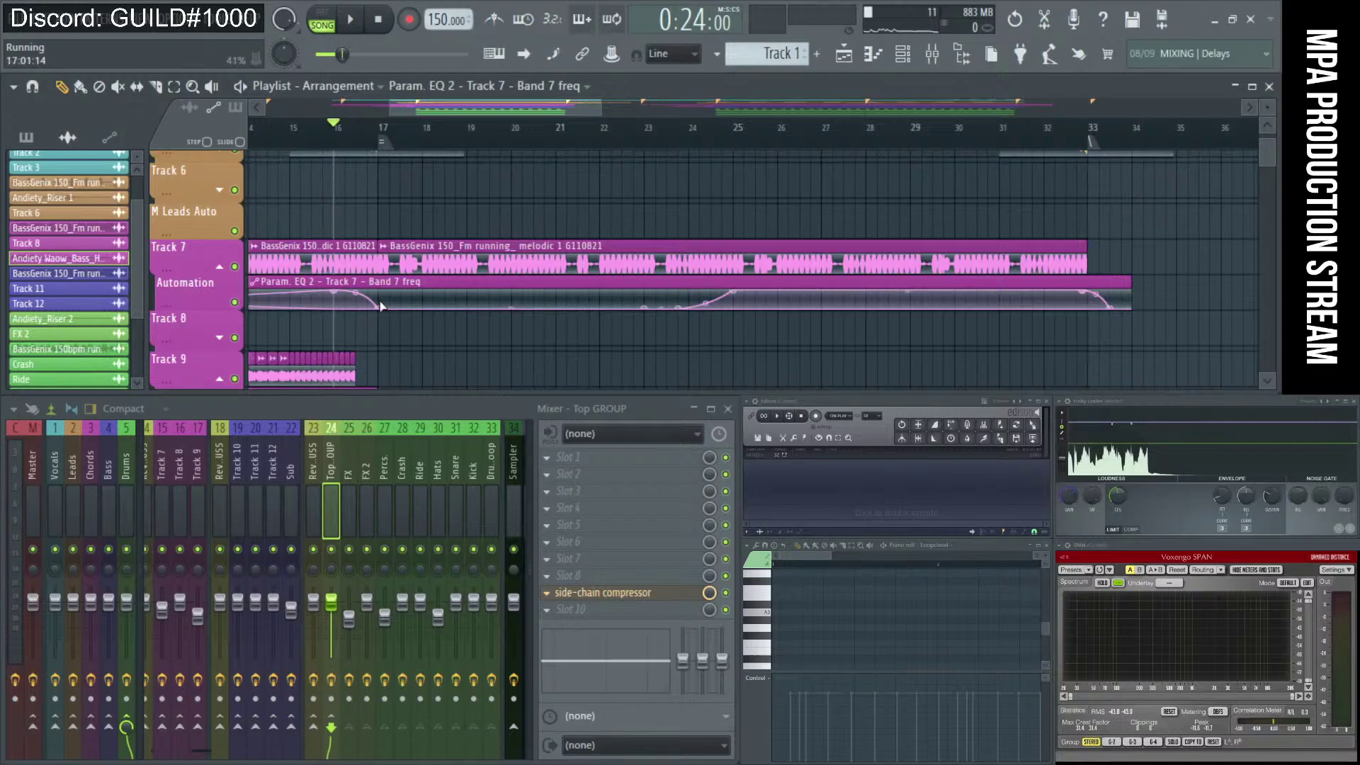
Raise the Track 7 Band 7 freq automation to 100% at bar 17 and delete the following points to hold it flat through the drop.
scroll(381, 306, up, 10)
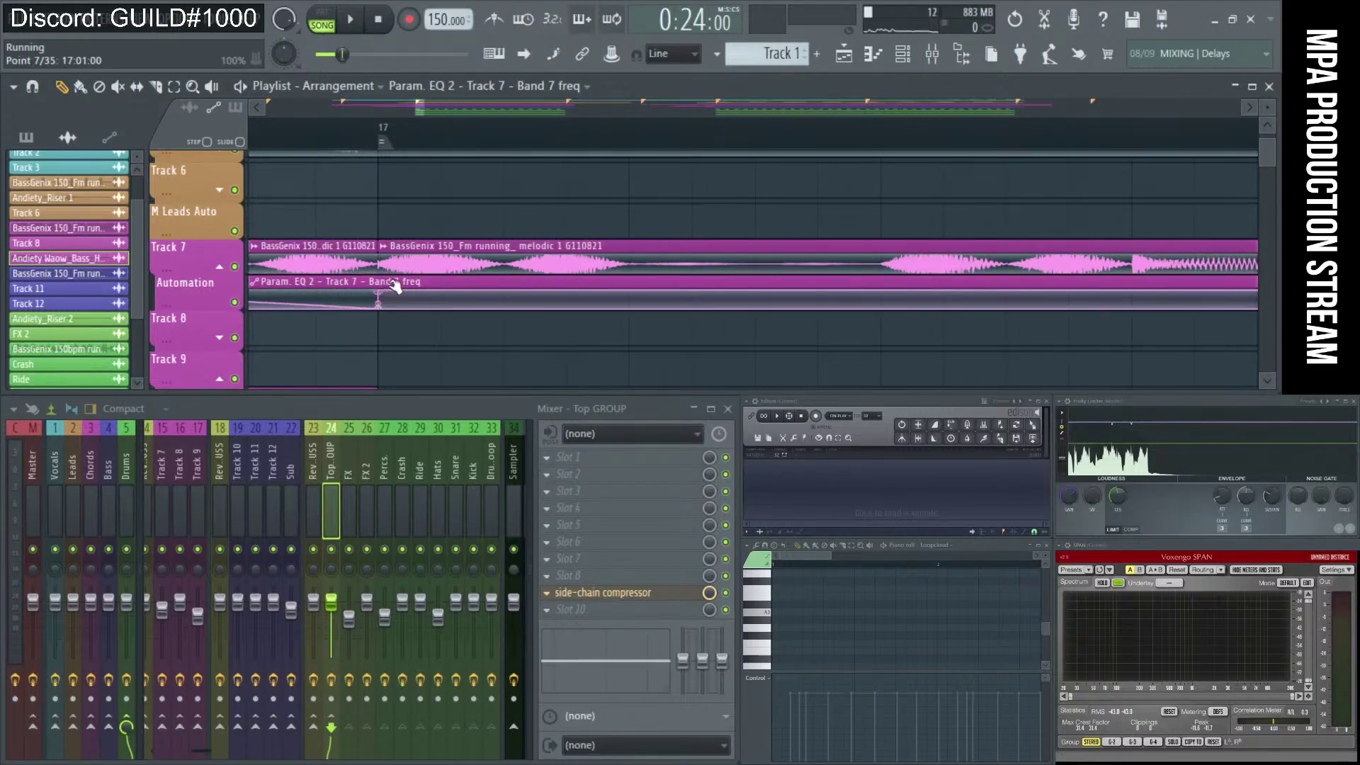
scroll(562, 319, down, 8)
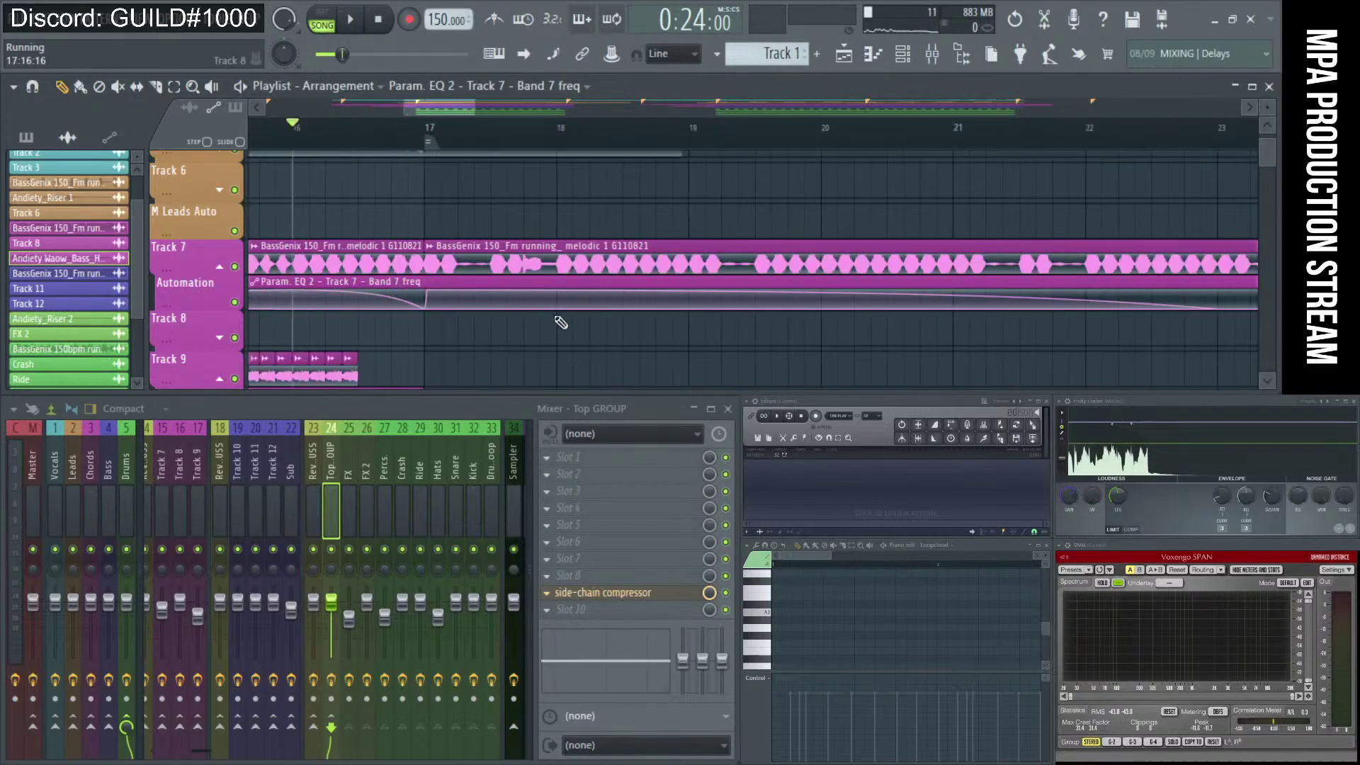
right_click(726, 311)
click(741, 336)
right_click(749, 309)
click(764, 336)
right_click(759, 309)
click(767, 336)
Listen to the first drop with the reshaped Track 7 filter automation while checking the other tracks' clips down to the percussion.
key(space)
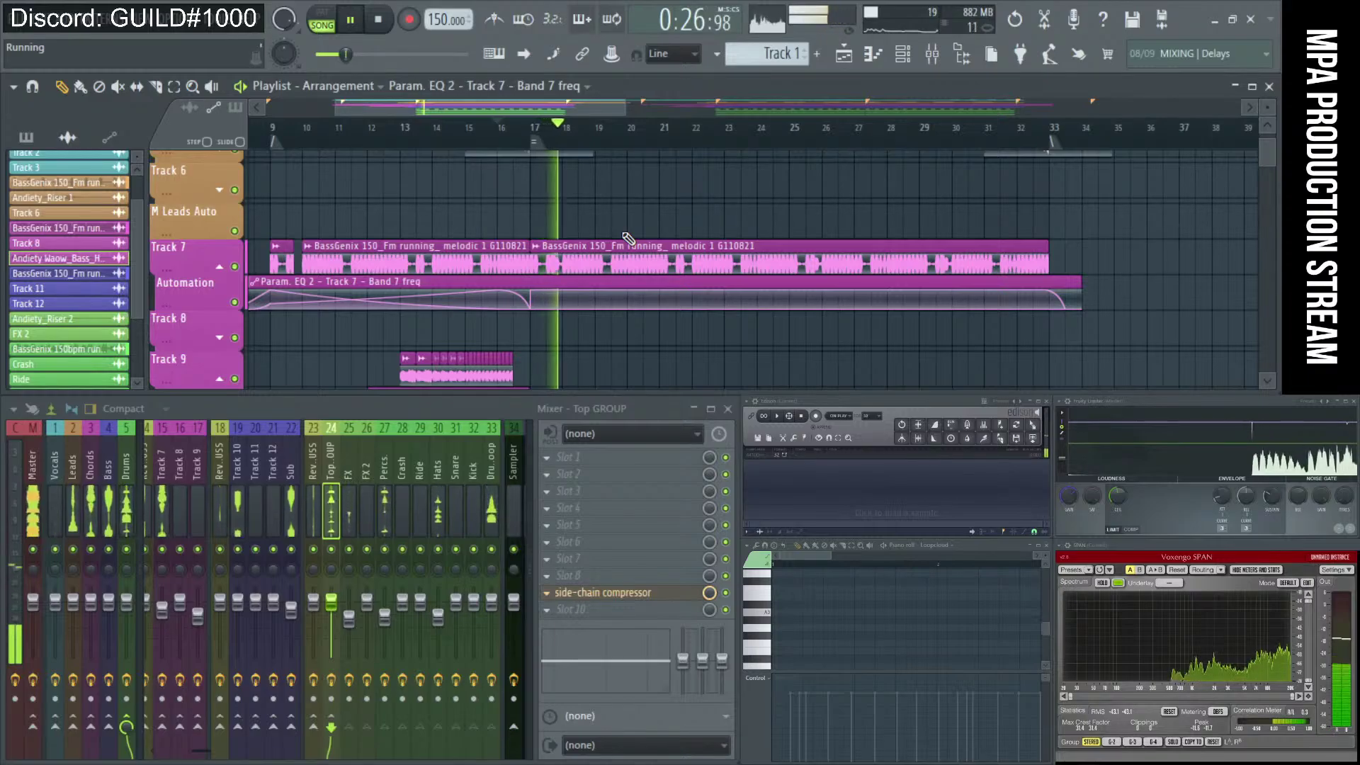
scroll(595, 297, down, 3)
scroll(585, 305, down, 3)
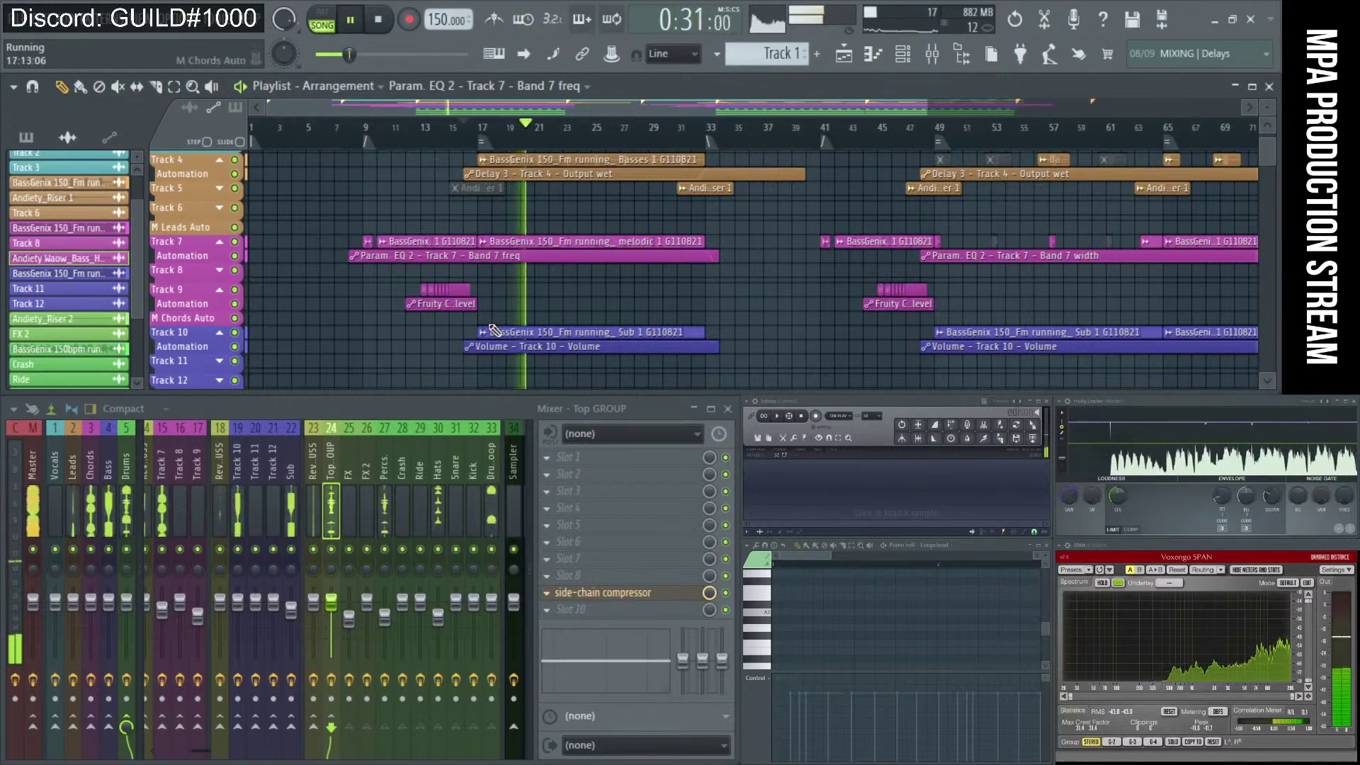
scroll(680, 261, up, 3)
scroll(740, 279, up, 3)
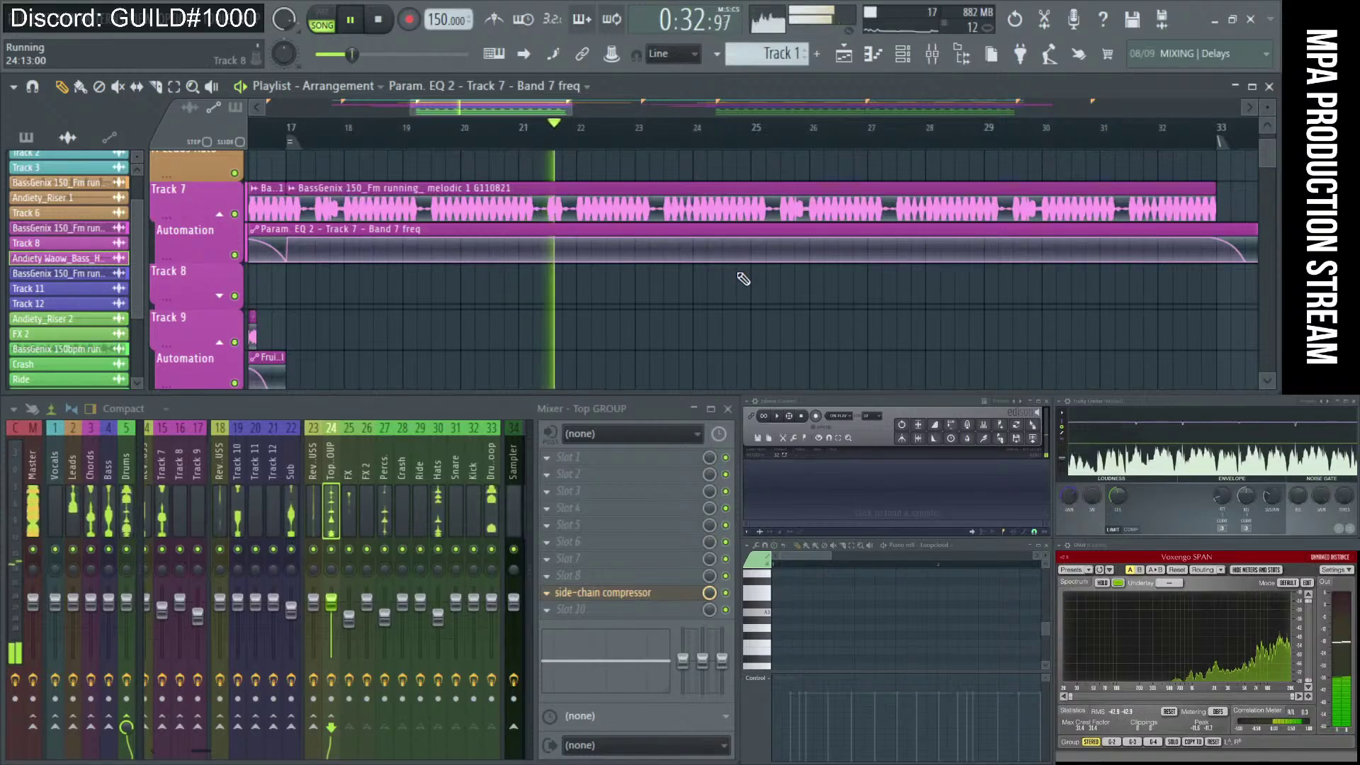
scroll(743, 279, down, 3)
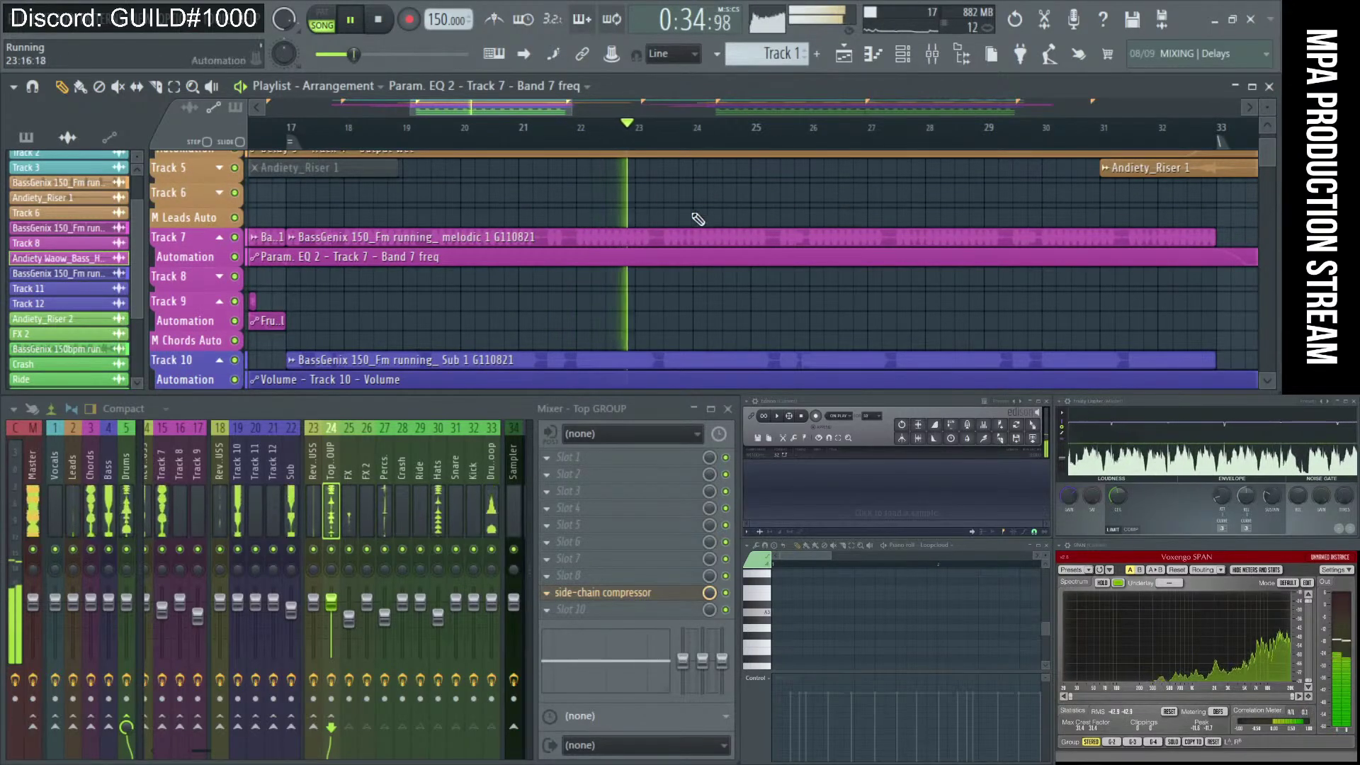
scroll(741, 228, up, 2)
scroll(752, 232, up, 3)
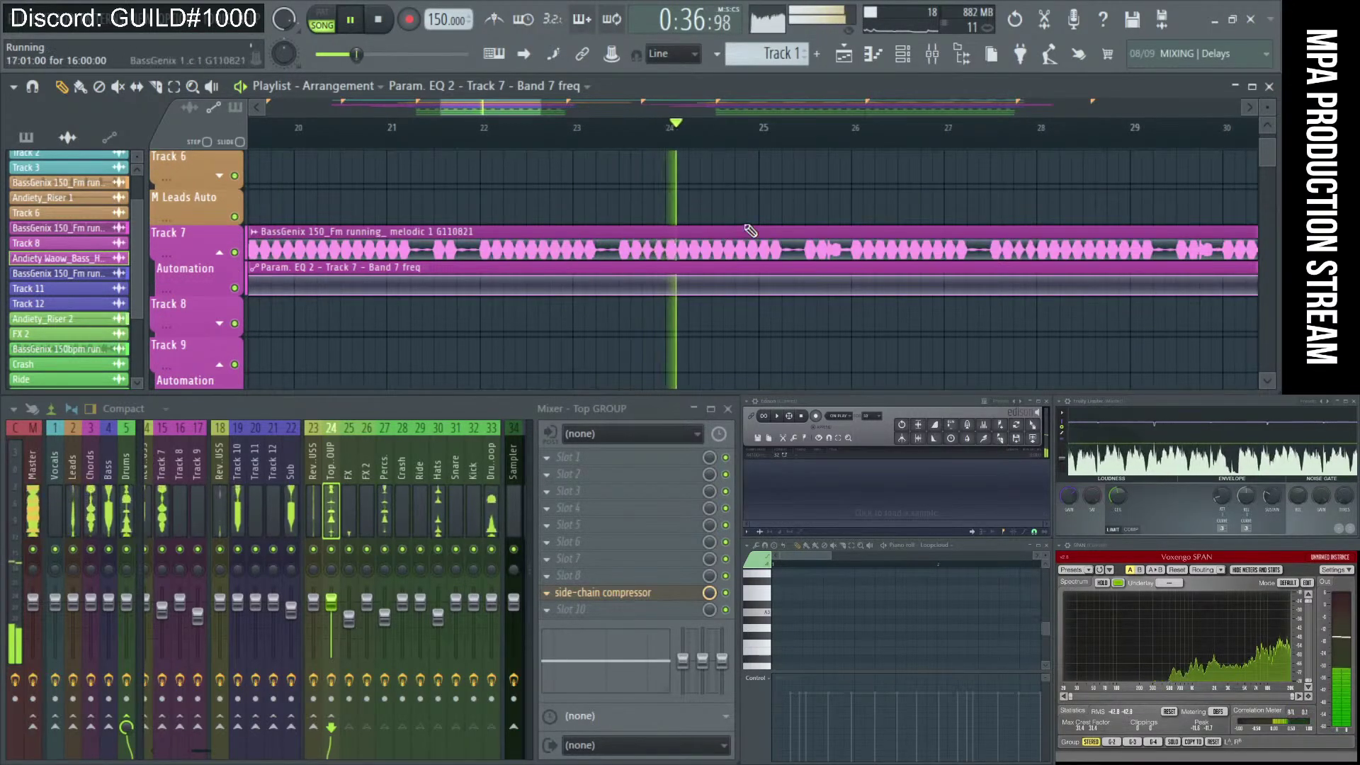
scroll(750, 309, down, 6)
scroll(754, 311, down, 4)
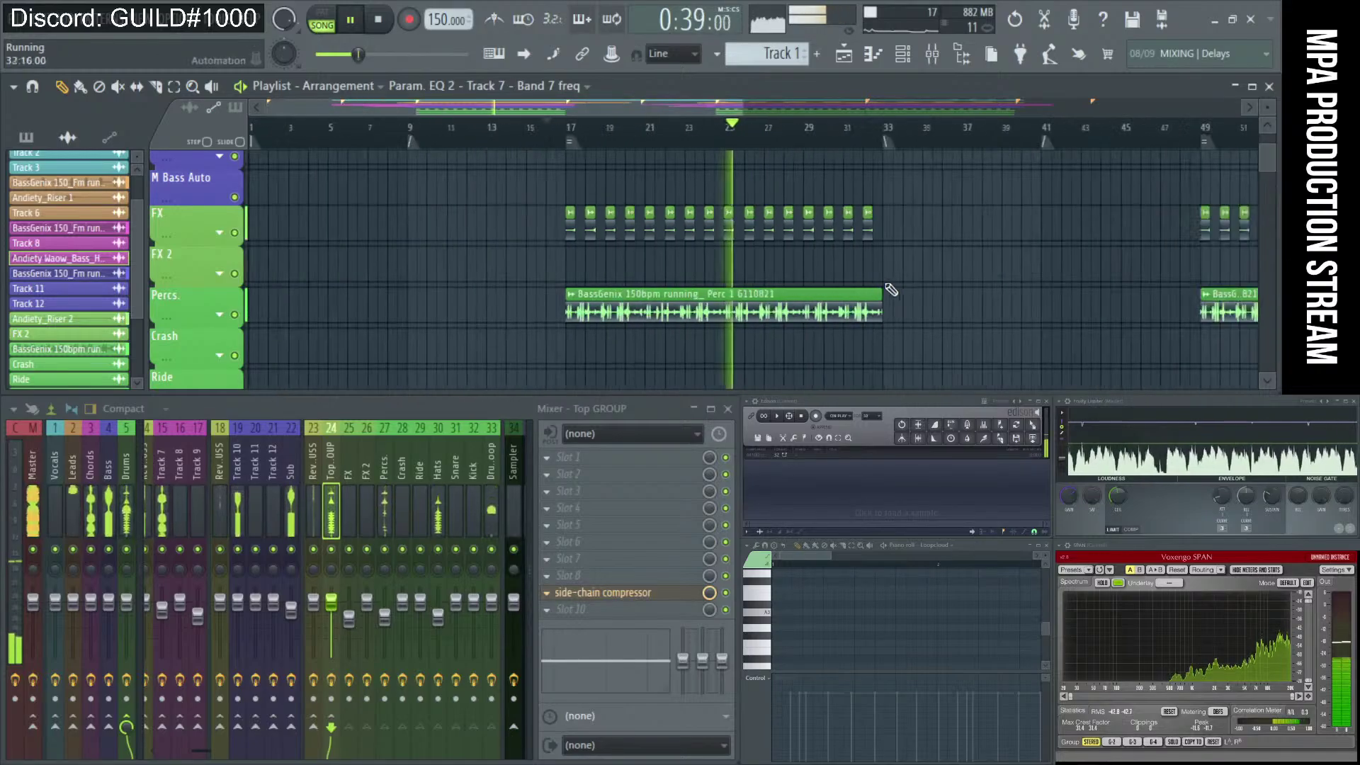
Trim the end of the Hats clip on the Hats track back to just before bar 32.
scroll(900, 284, up, 3)
scroll(861, 262, up, 4)
scroll(884, 306, down, 2)
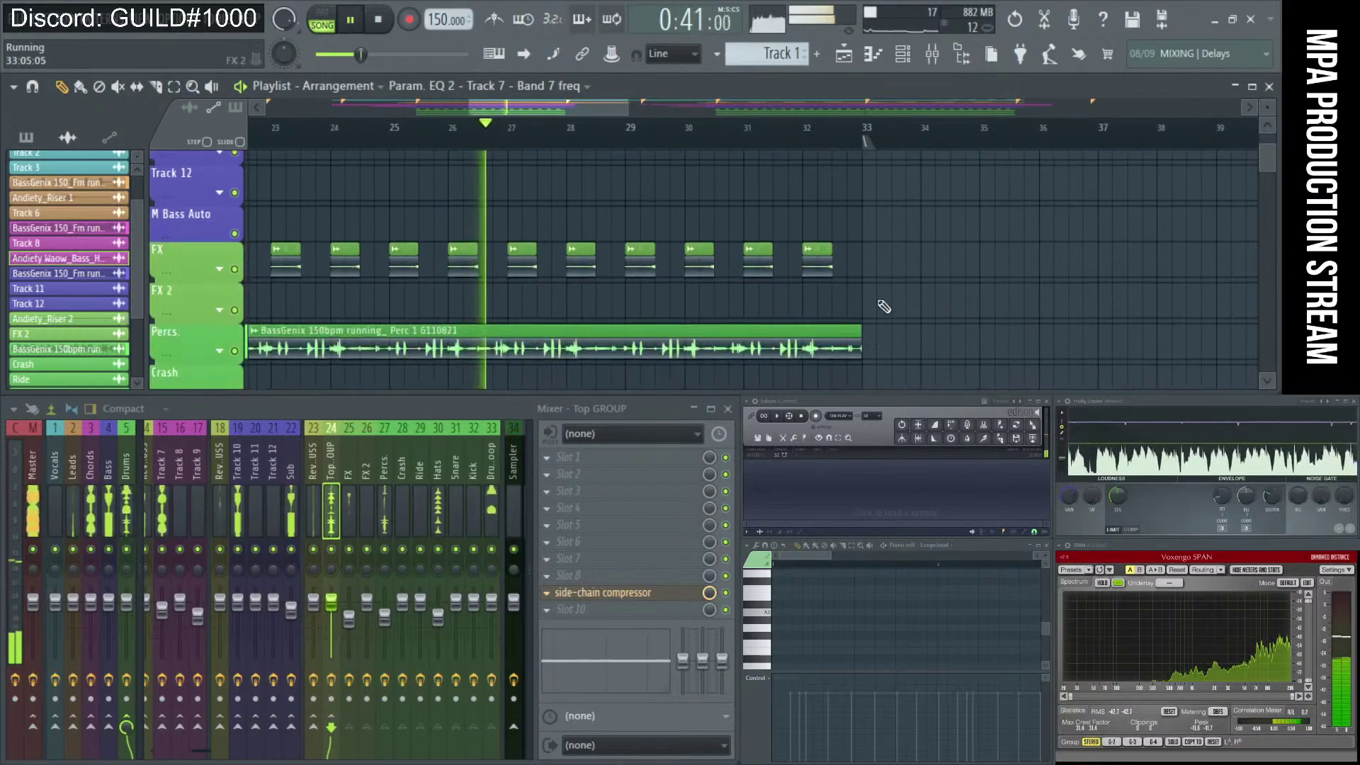
scroll(884, 304, down, 3)
scroll(883, 304, up, 4)
scroll(858, 283, down, 2)
scroll(858, 283, up, 2)
drag(859, 262, 624, 260)
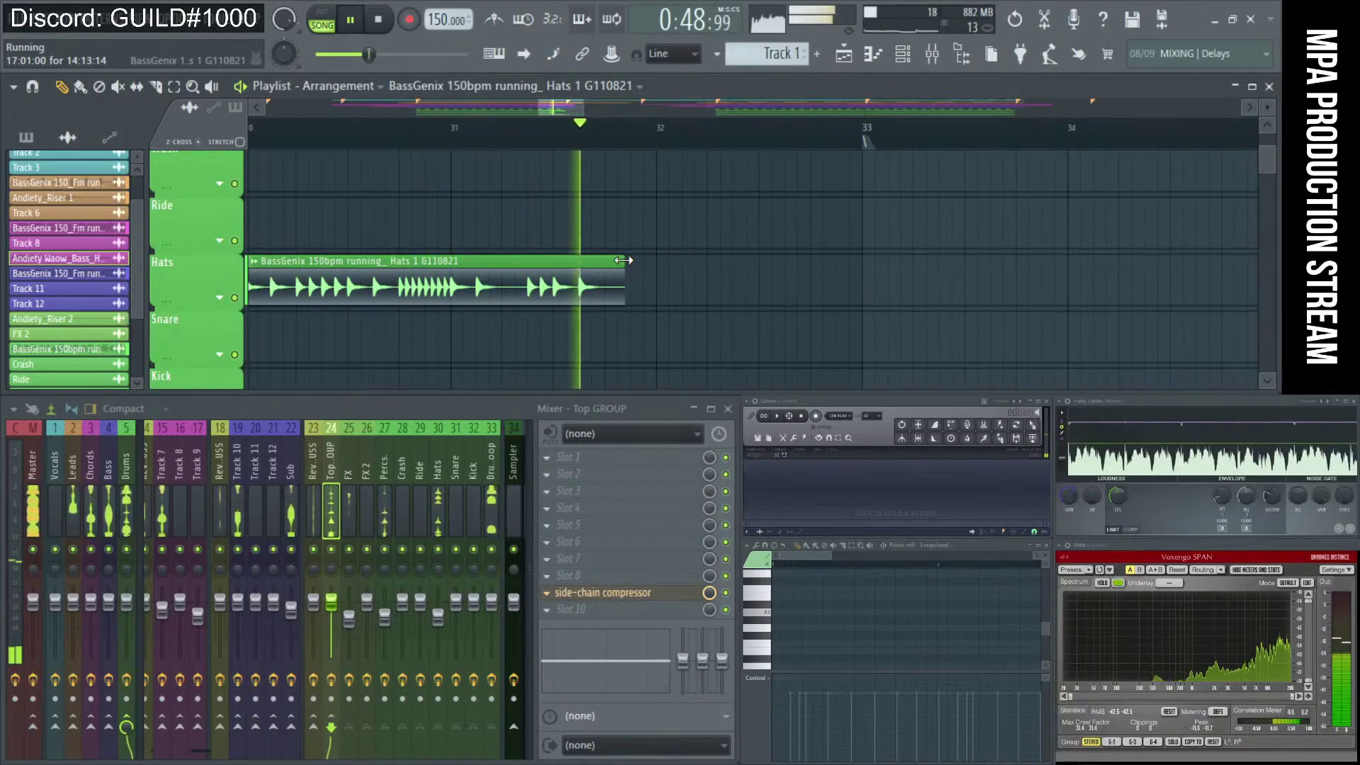
Shorten the Perc 1 clip on the Percs track to end at bar 32, and play the trimmed ending.
scroll(735, 309, up, 2)
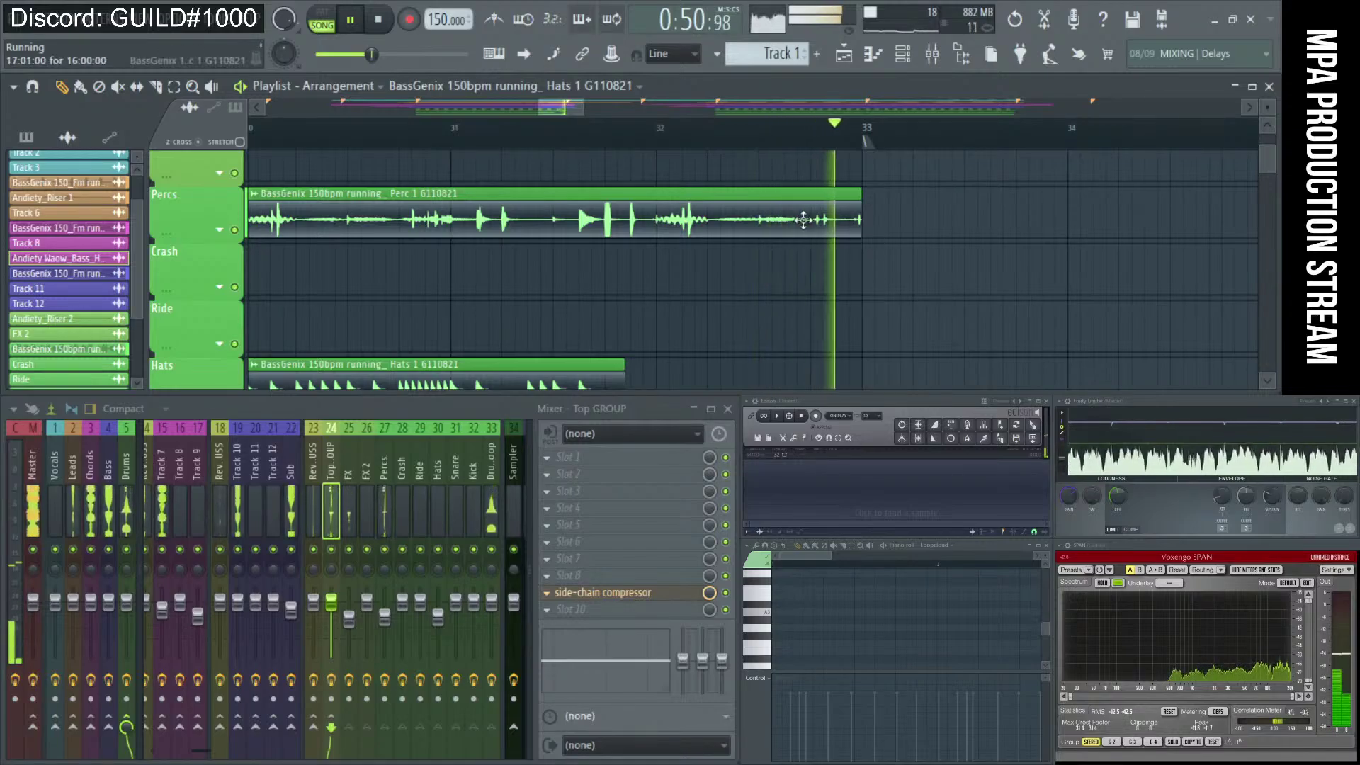
key(space)
drag(860, 220, 658, 225)
click(481, 138)
key(space)
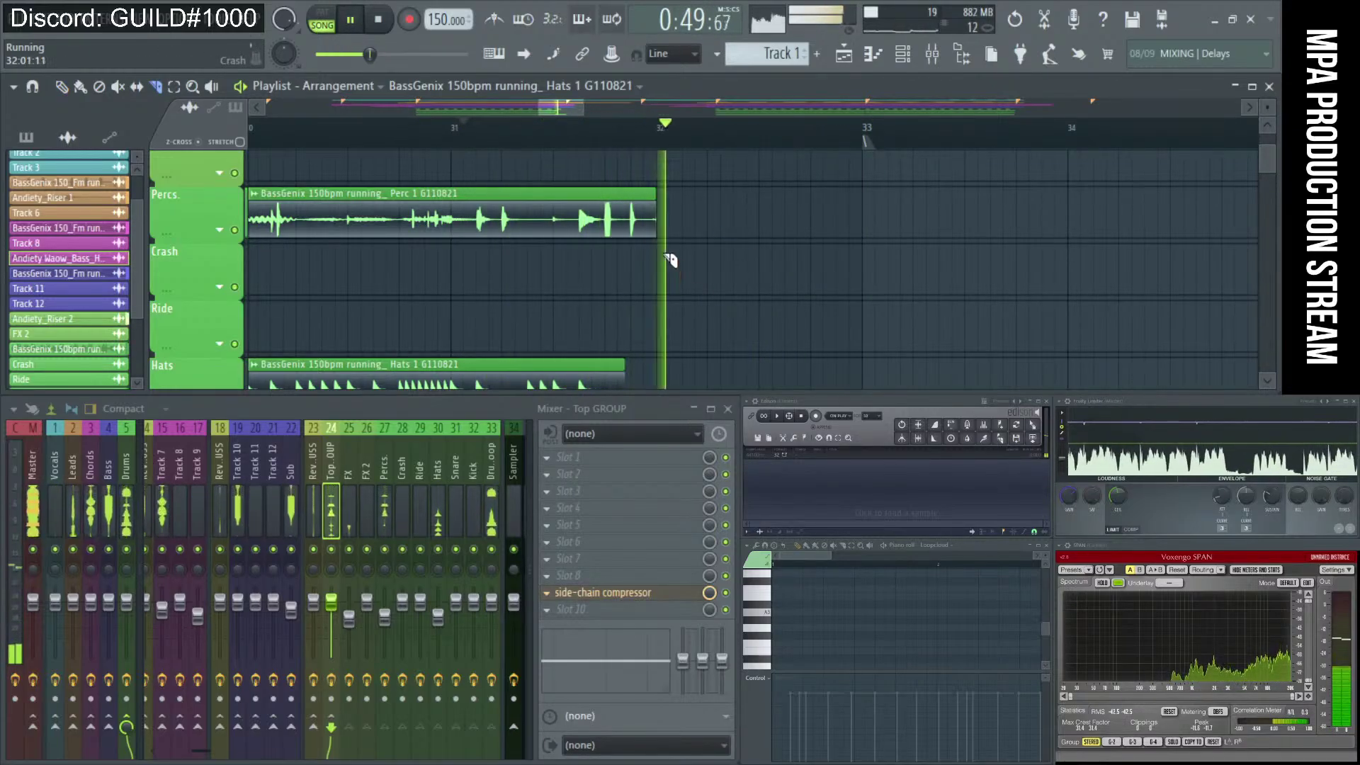
key(space)
Slice the kicksnare clip on the Drum Loop track halfway through bar 32 and remove its tail.
scroll(738, 255, down, 6)
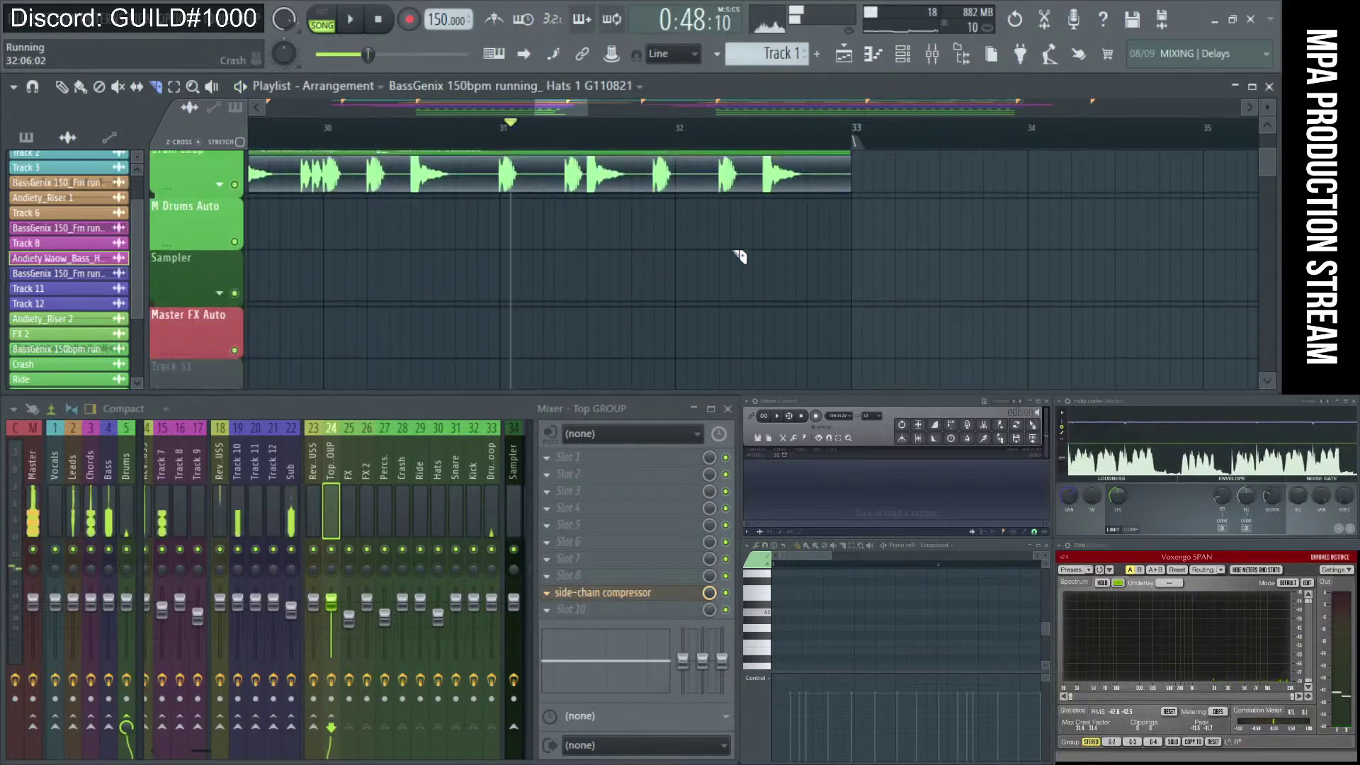
key(space)
scroll(738, 255, up, 4)
scroll(712, 276, up, 2)
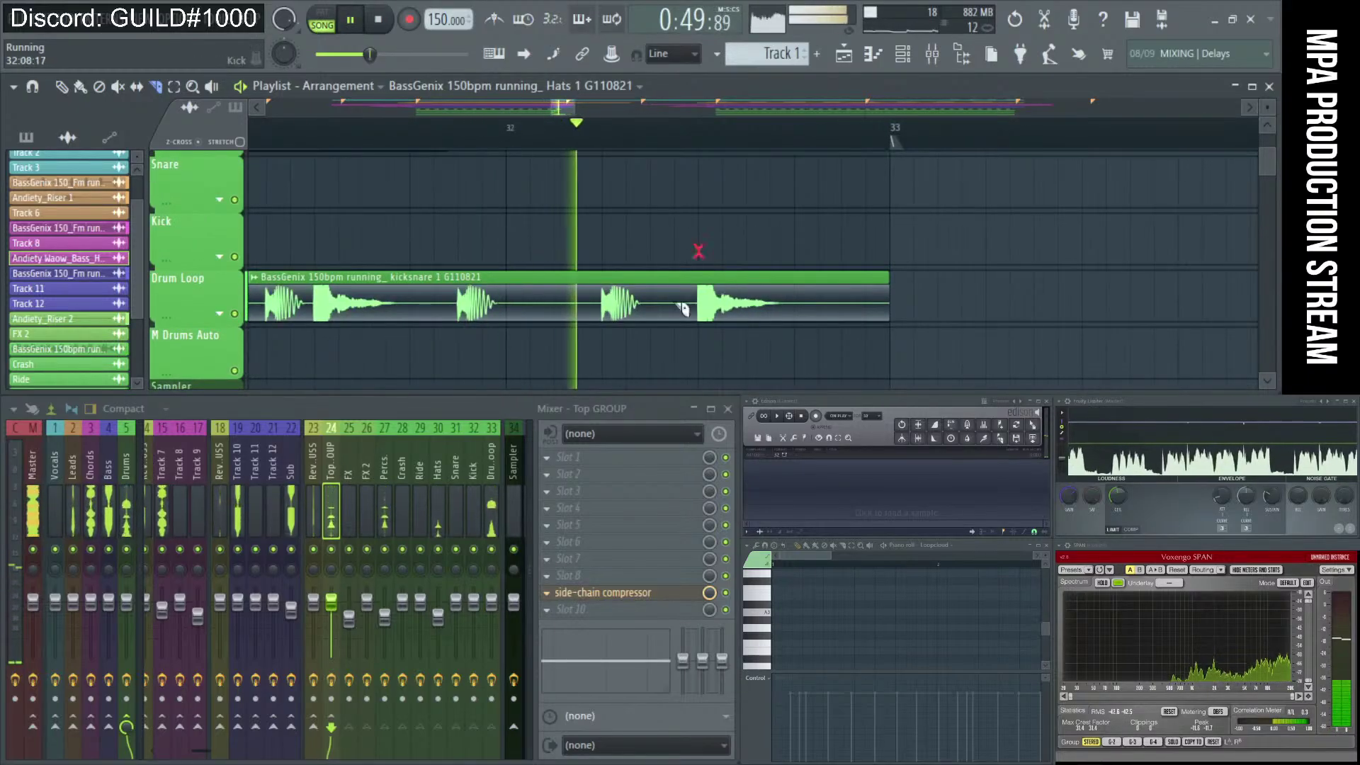
key(space)
scroll(730, 310, down, 3)
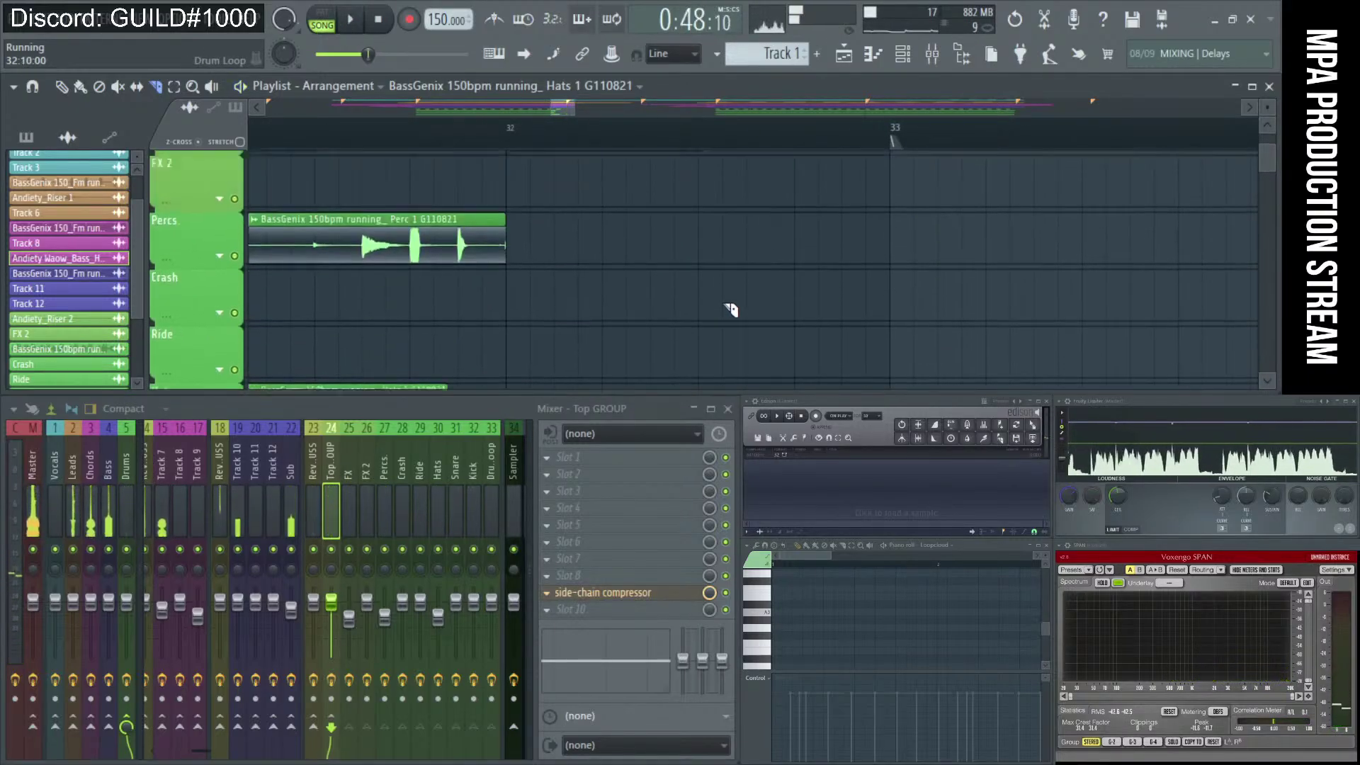
Slice off the end of the Track 10 Sub 1 clip halfway through bar 32 and play the ending.
scroll(729, 307, down, 6)
key(space)
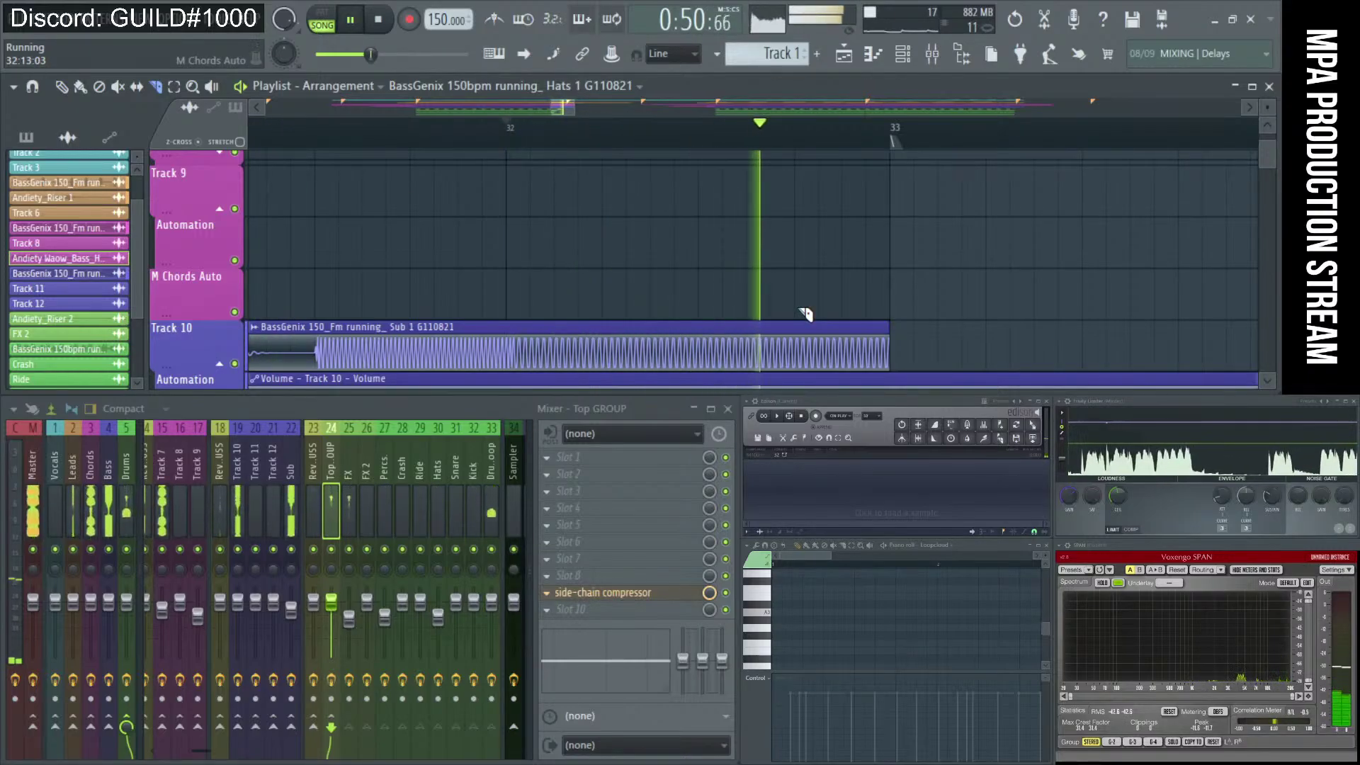
key(space)
drag(700, 314, 701, 357)
key(space)
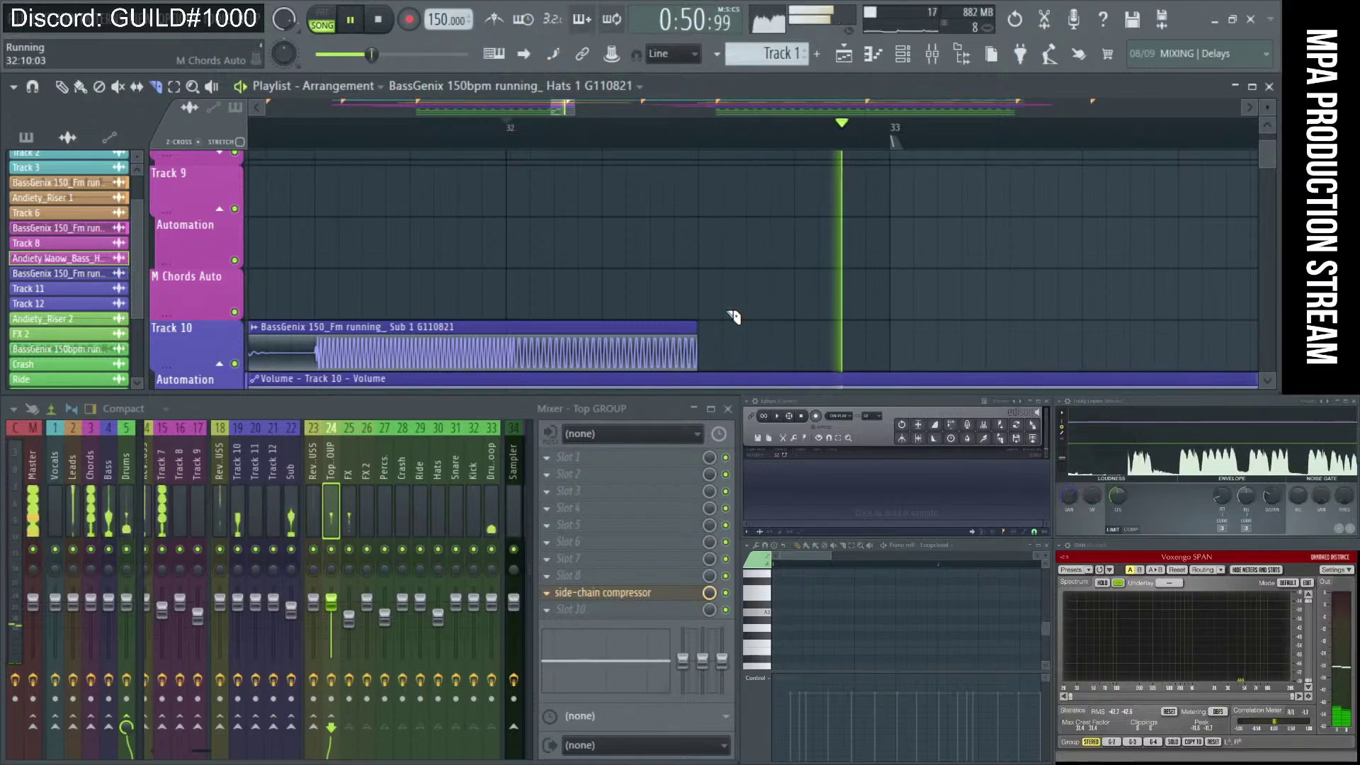
Nudge the Andiety_Riser 1 clips on Track 5 slightly later so their peaks line up with the downbeats.
scroll(733, 315, up, 5)
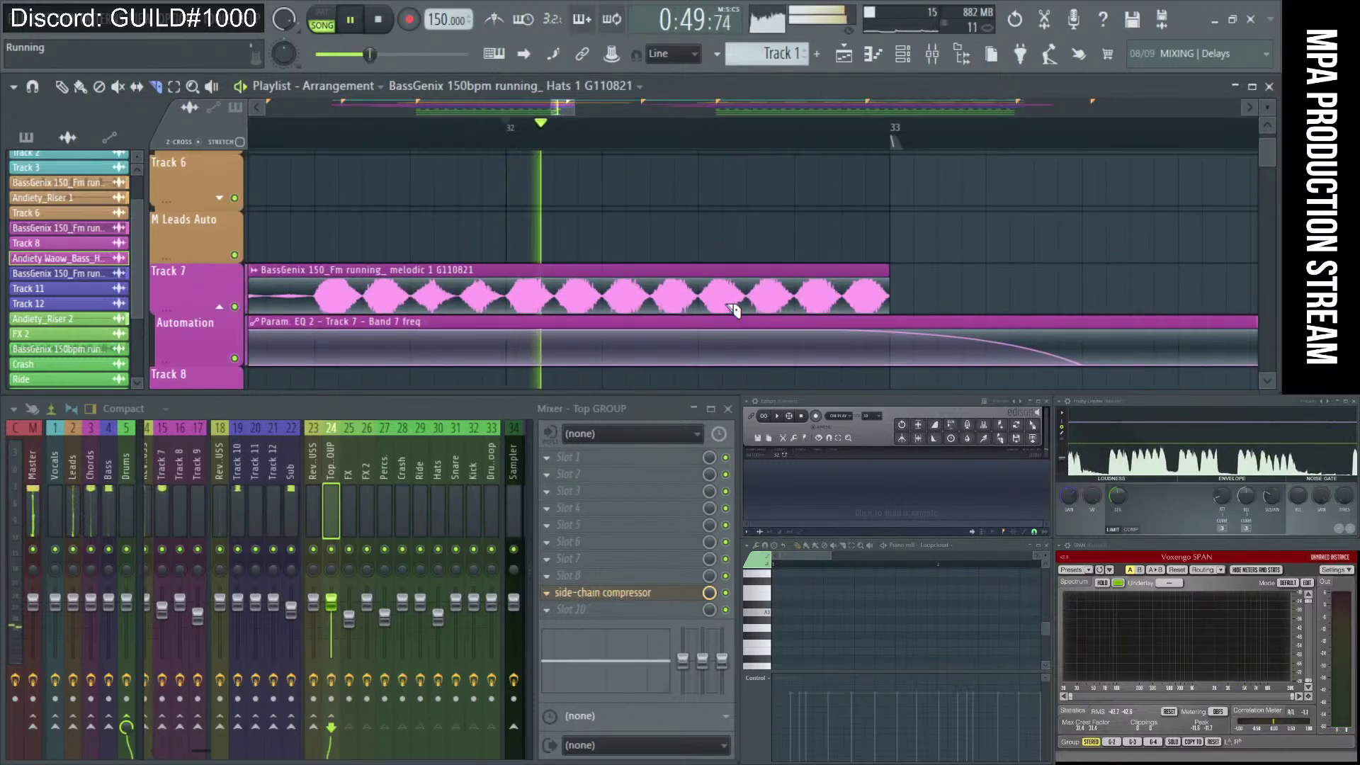
scroll(734, 309, up, 2)
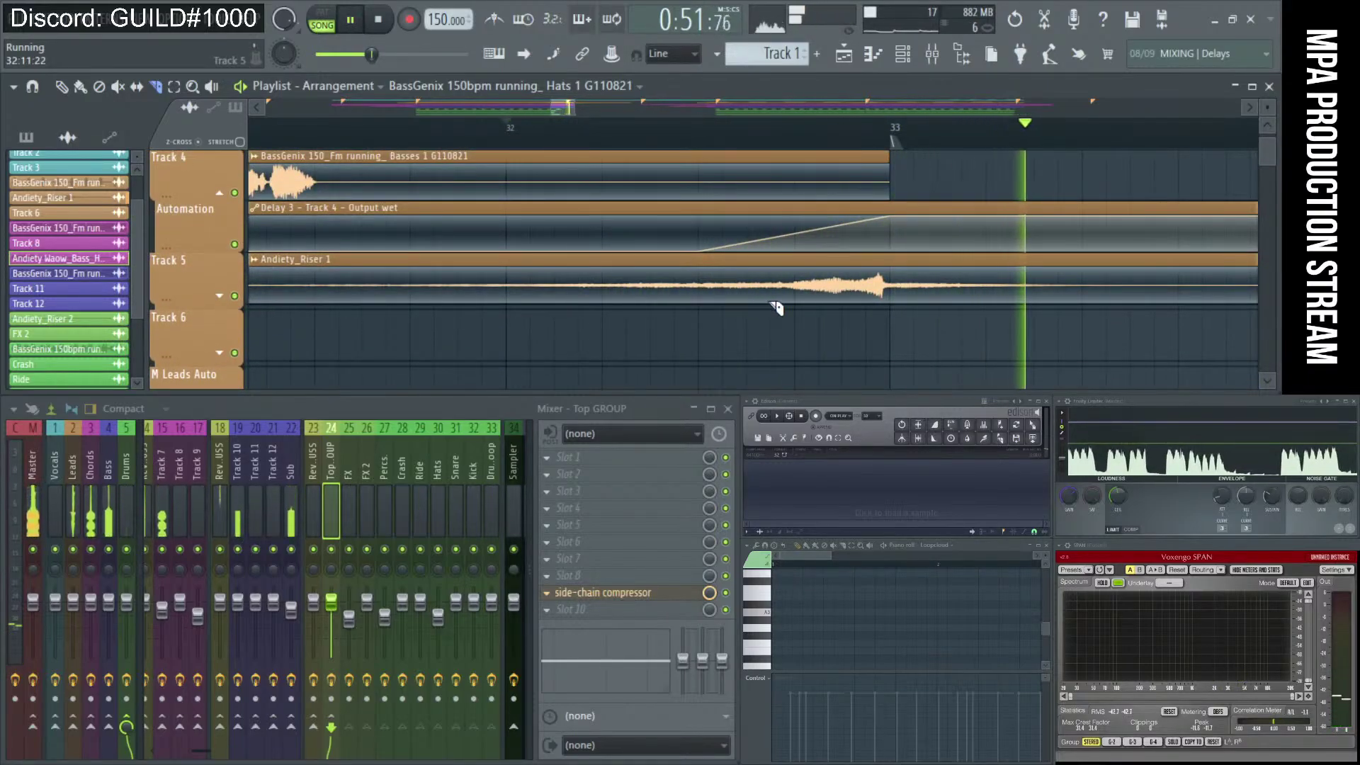
click(876, 291)
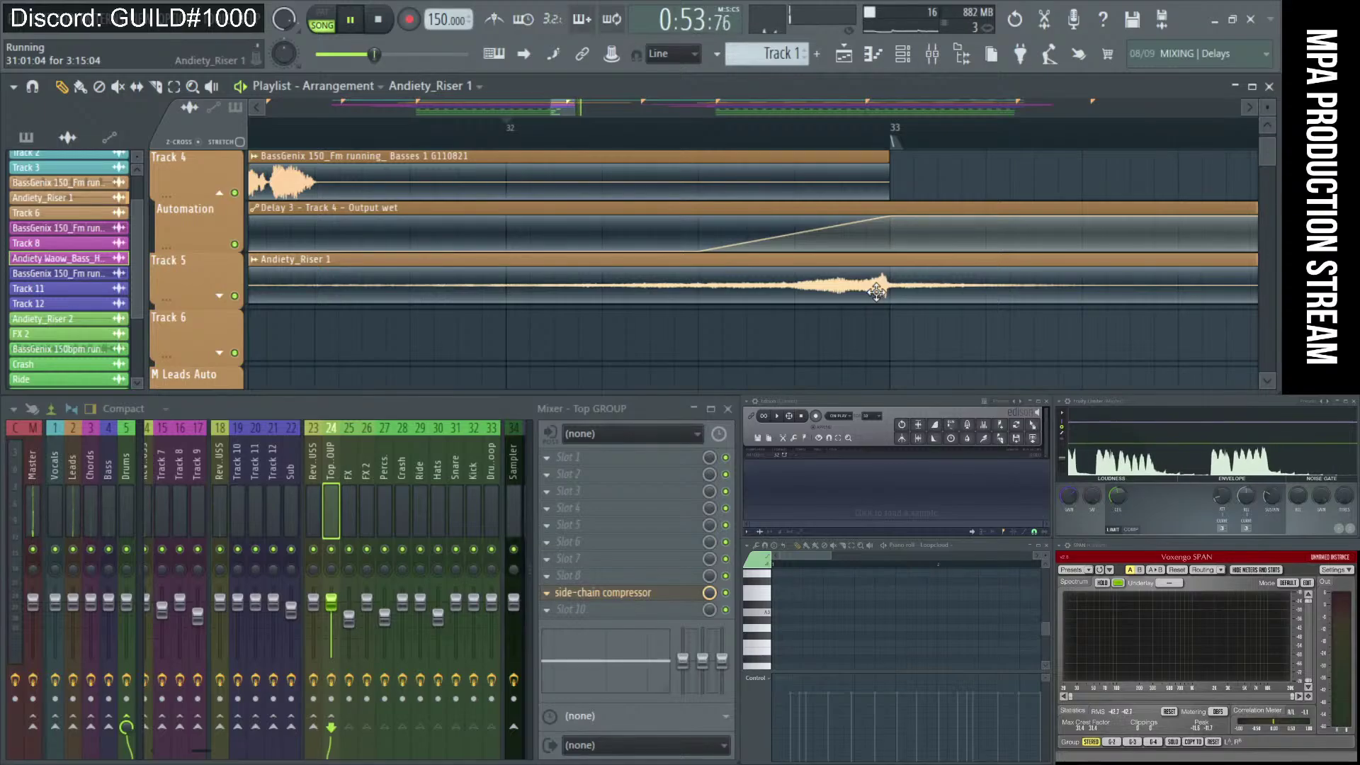
scroll(878, 291, down, 5)
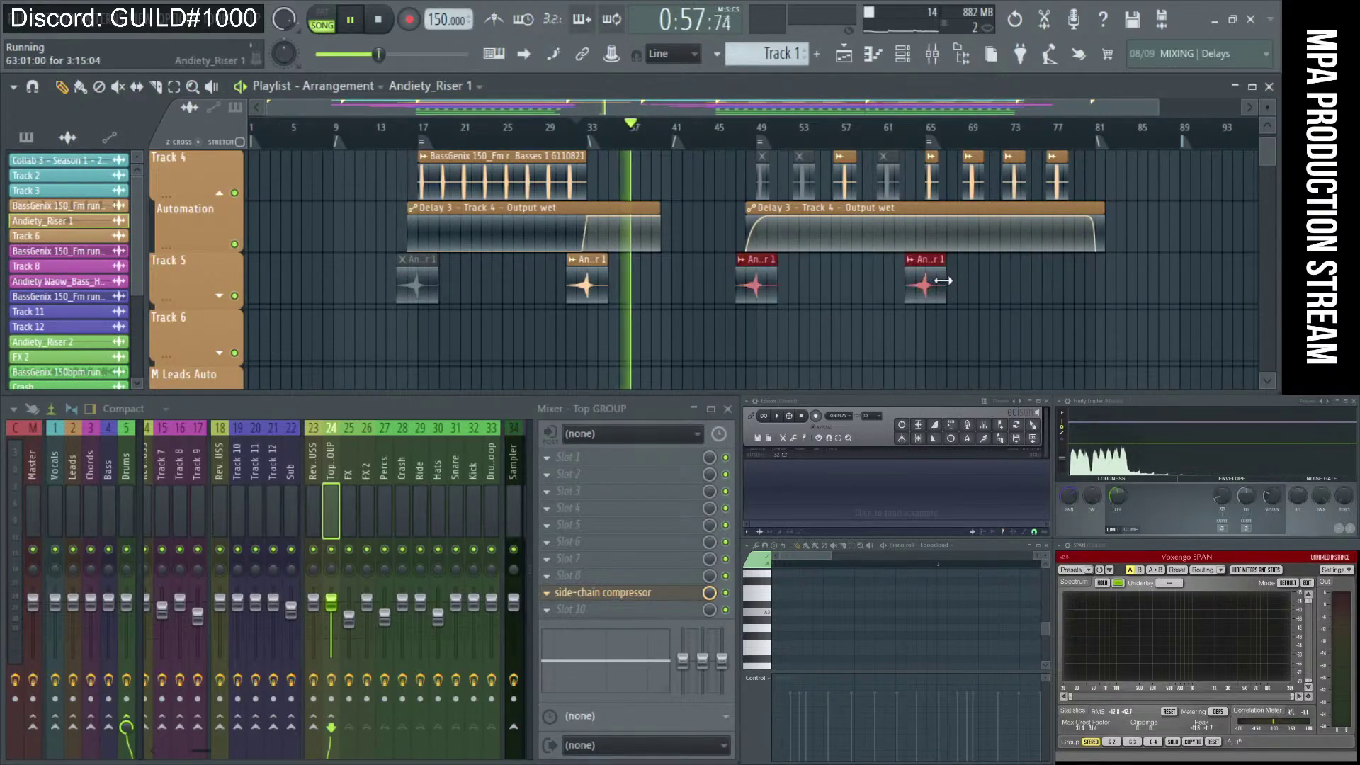
scroll(837, 296, up, 5)
scroll(837, 296, up, 2)
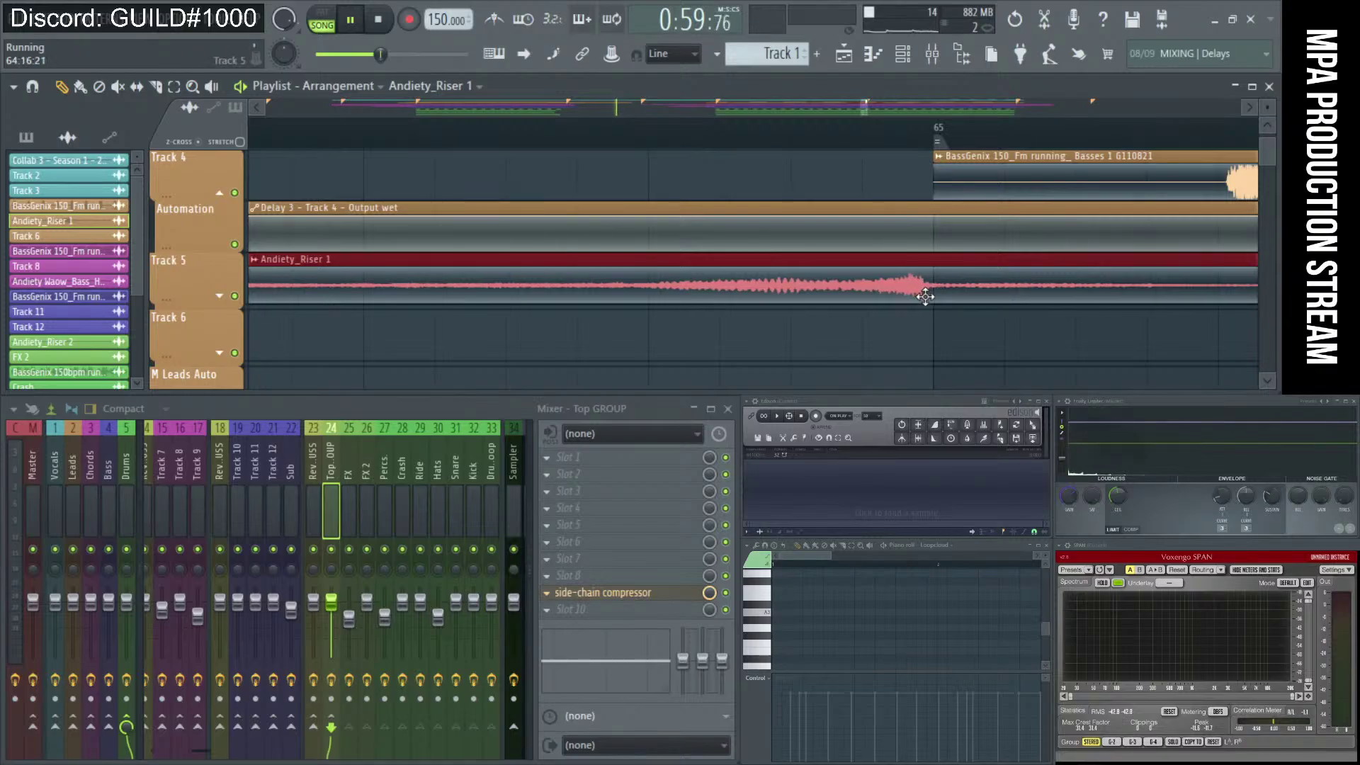
scroll(740, 303, down, 5)
scroll(741, 303, down, 4)
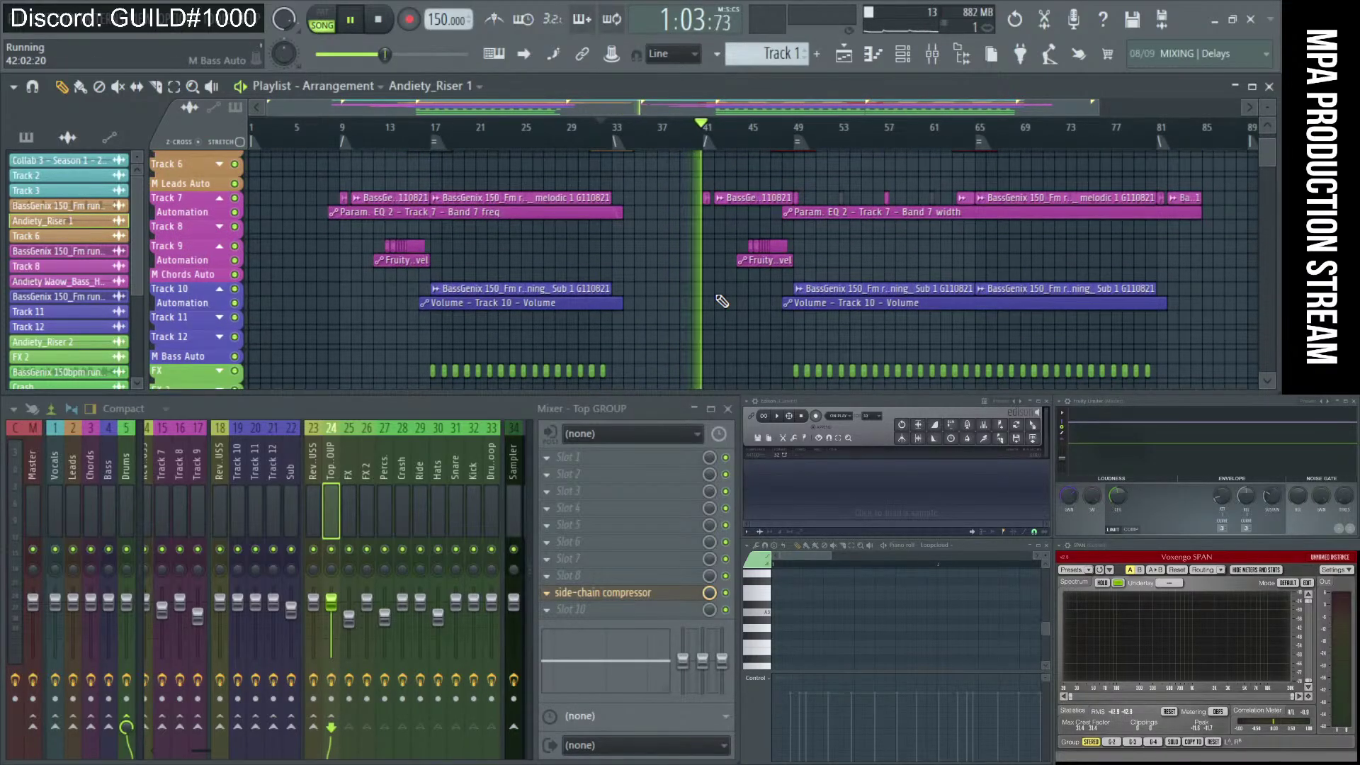
Play the transition from bar 48 into bar 49 and mute the Andiety_Riser 1 clip at bar 47 on Track 5.
scroll(721, 301, up, 4)
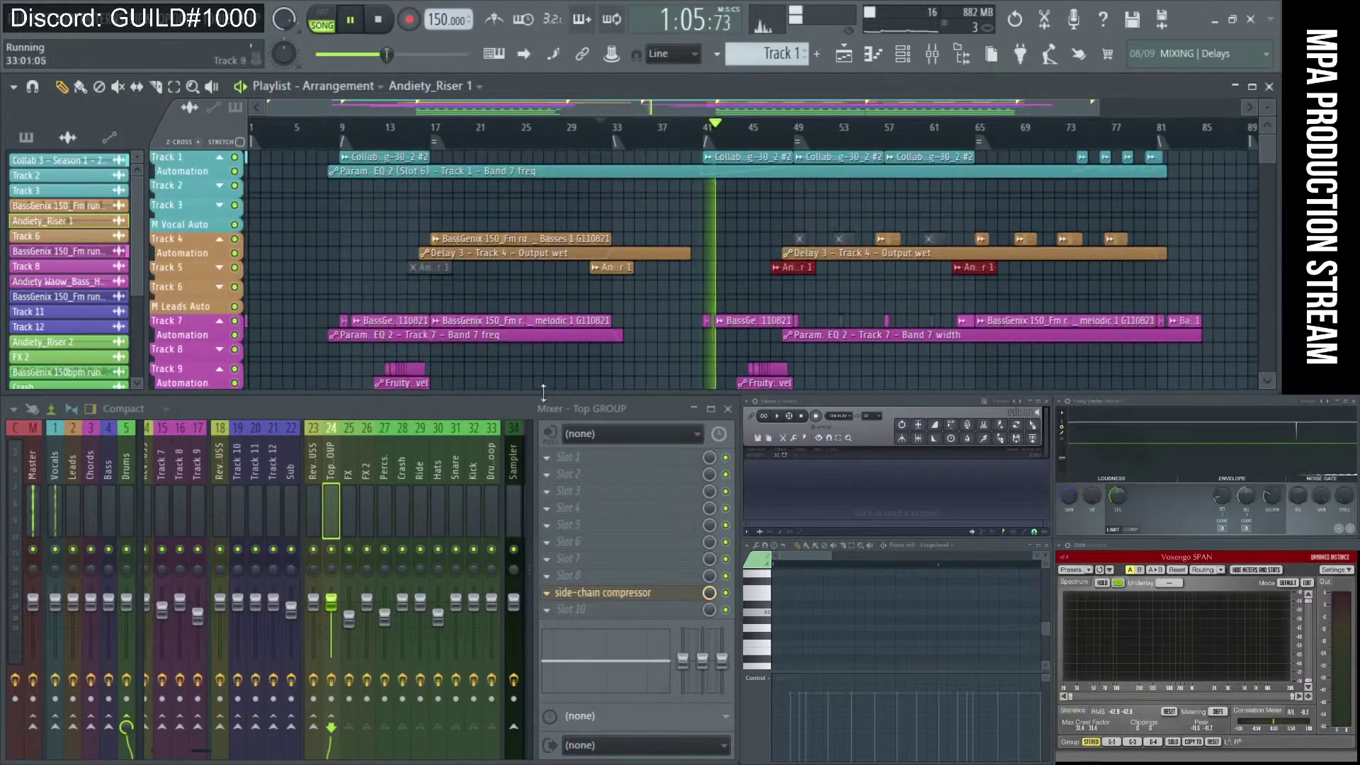
key(space)
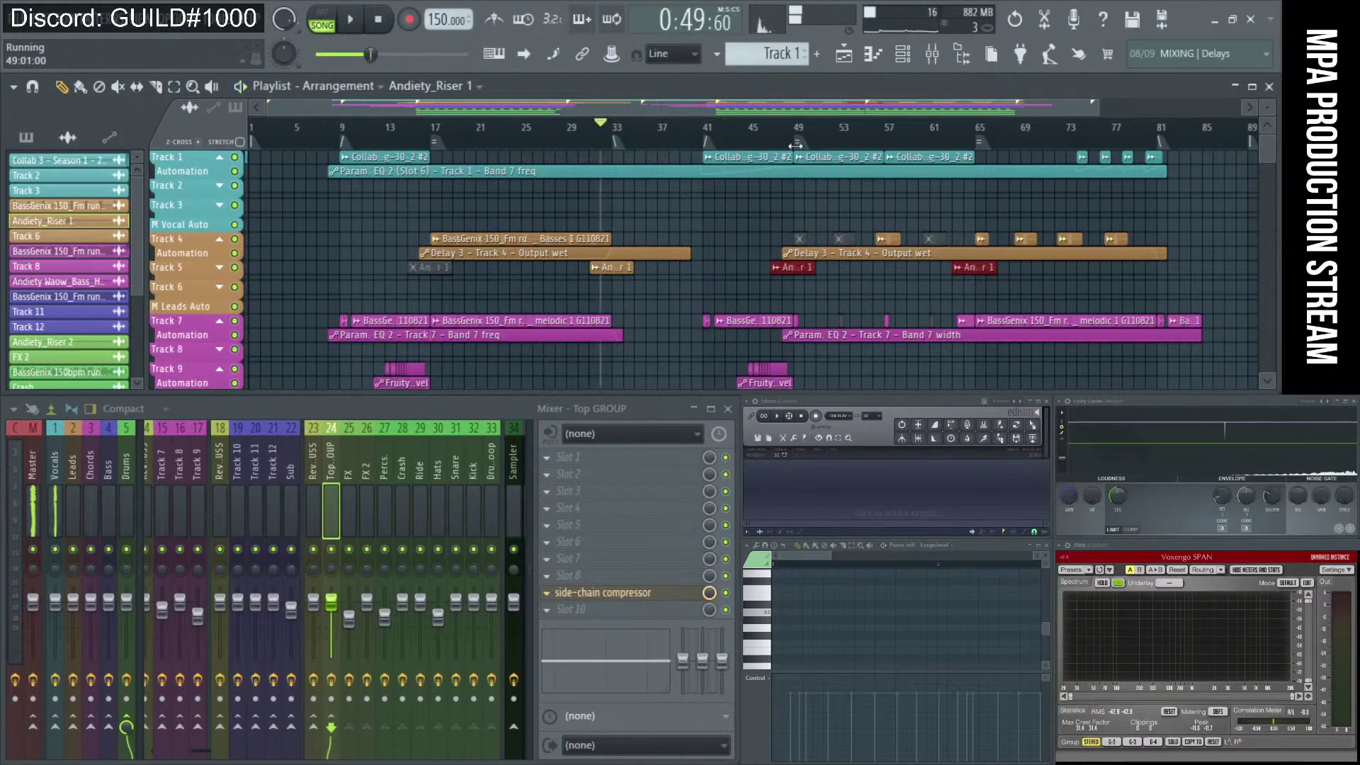
scroll(794, 134, up, 5)
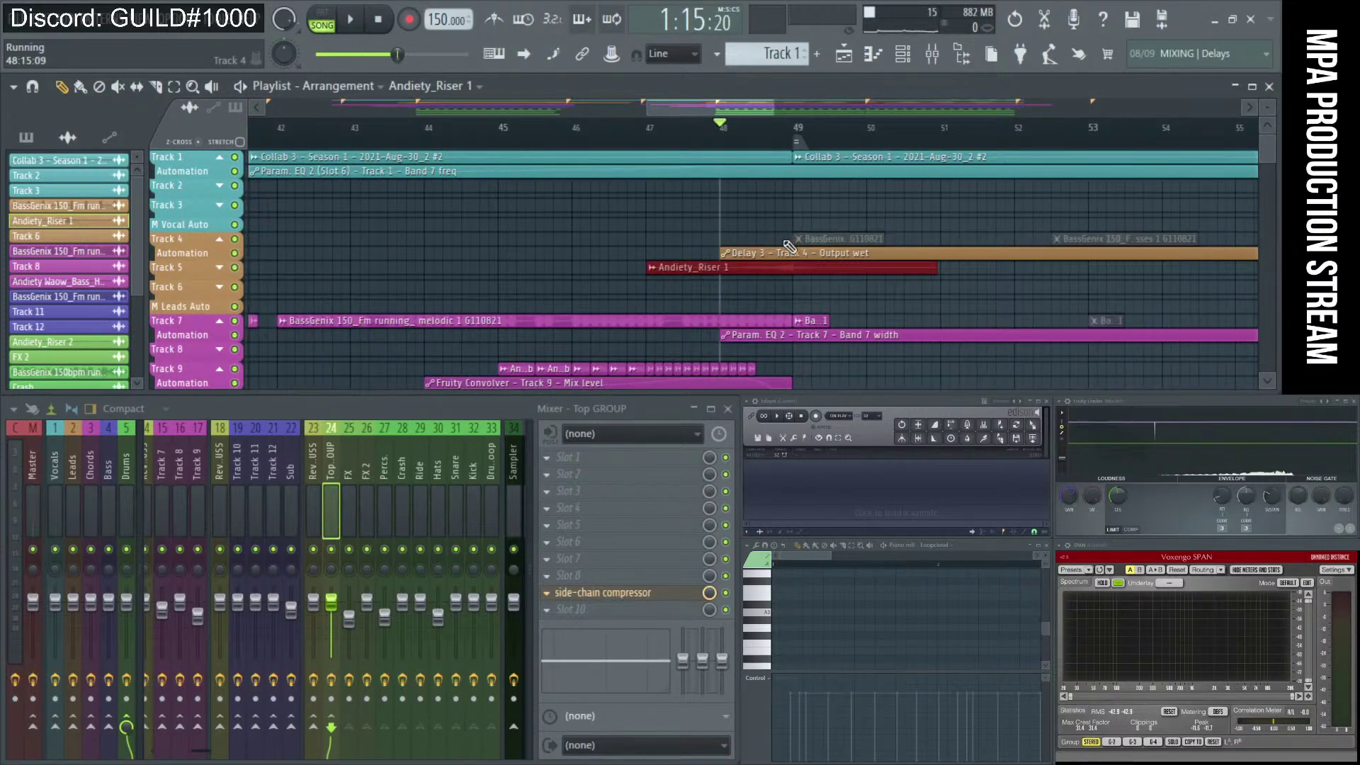
scroll(761, 239, down, 2)
key(space)
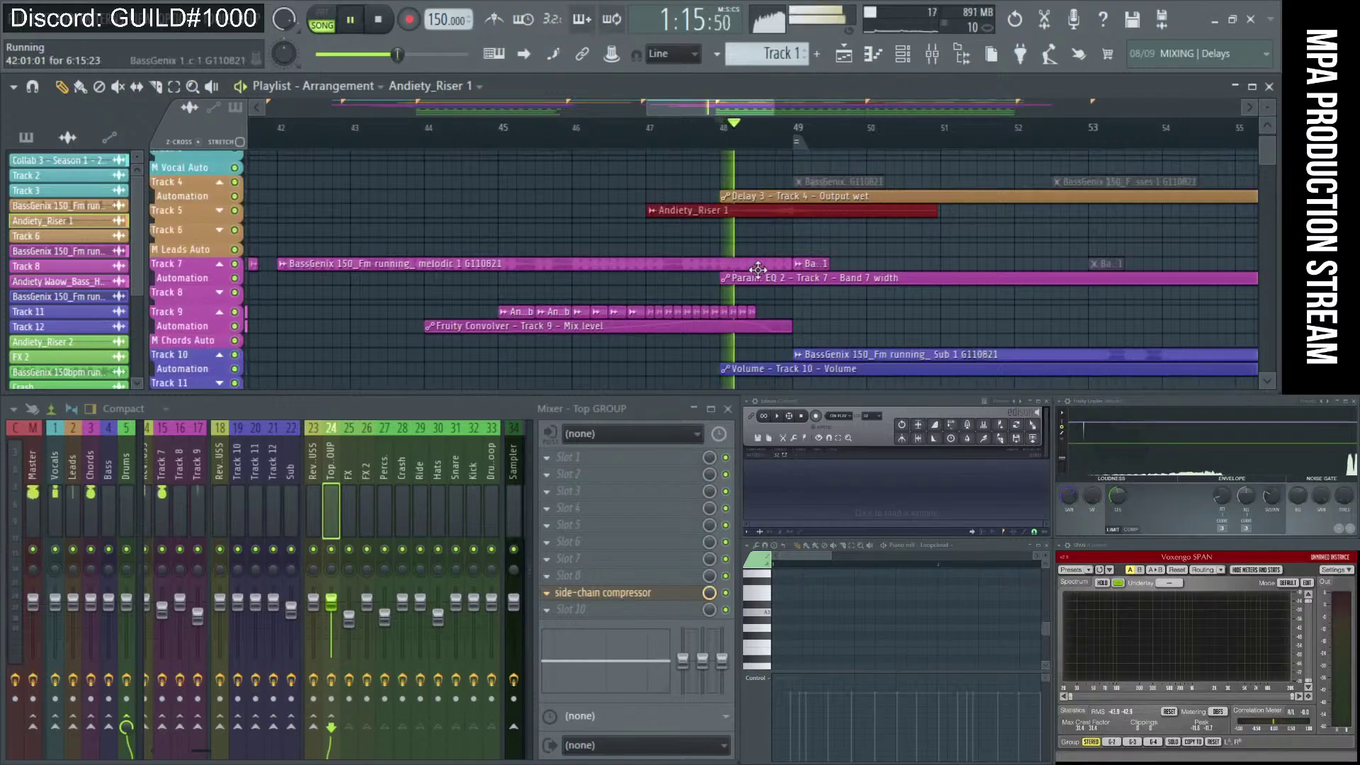
key(space)
scroll(792, 316, up, 3)
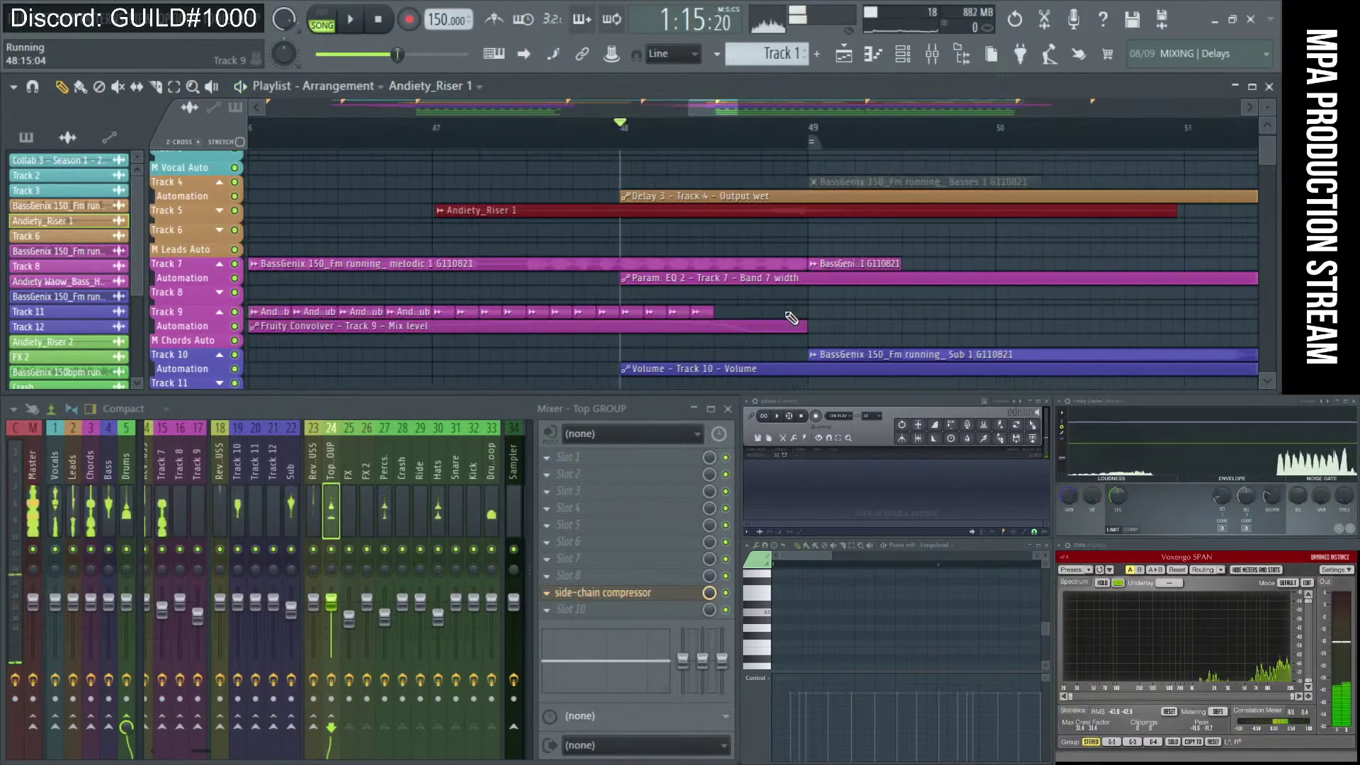
scroll(793, 315, up, 3)
scroll(799, 182, up, 1)
scroll(804, 185, up, 2)
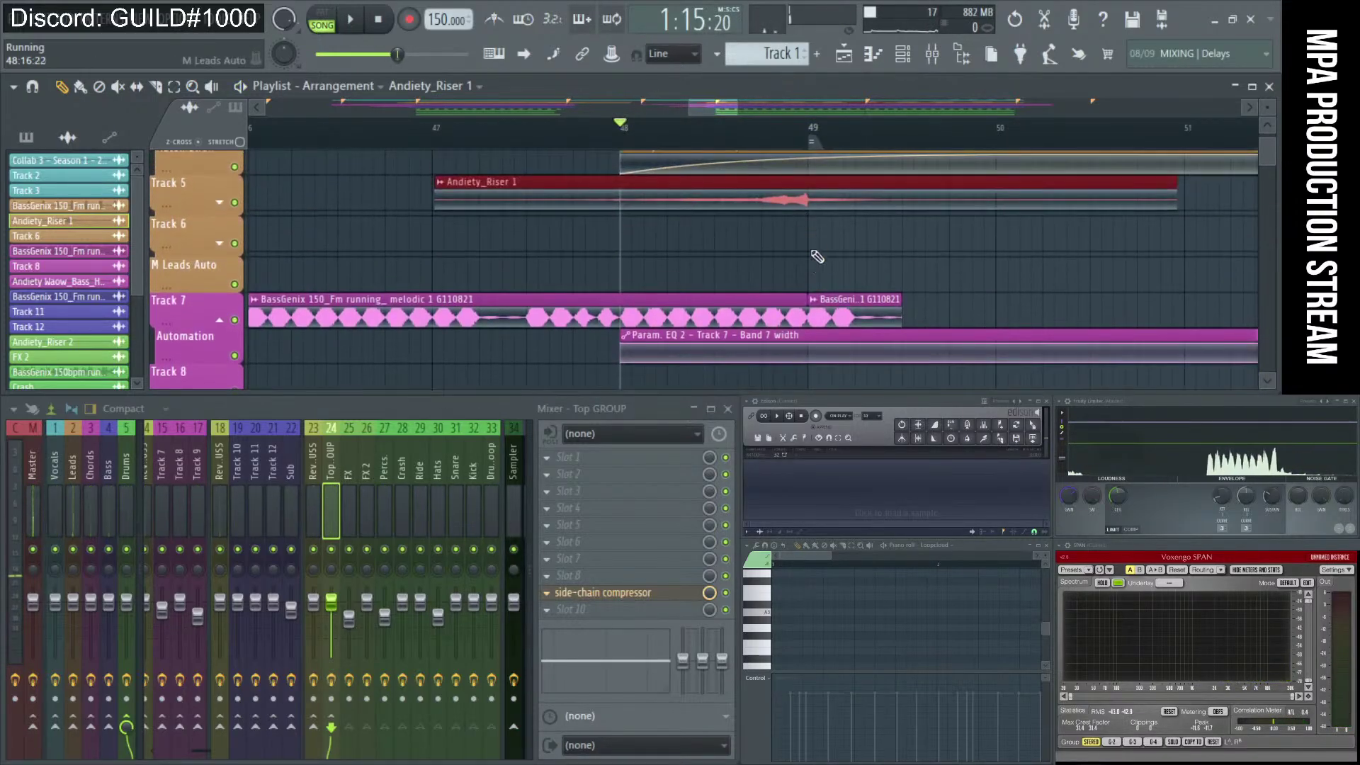
key(space)
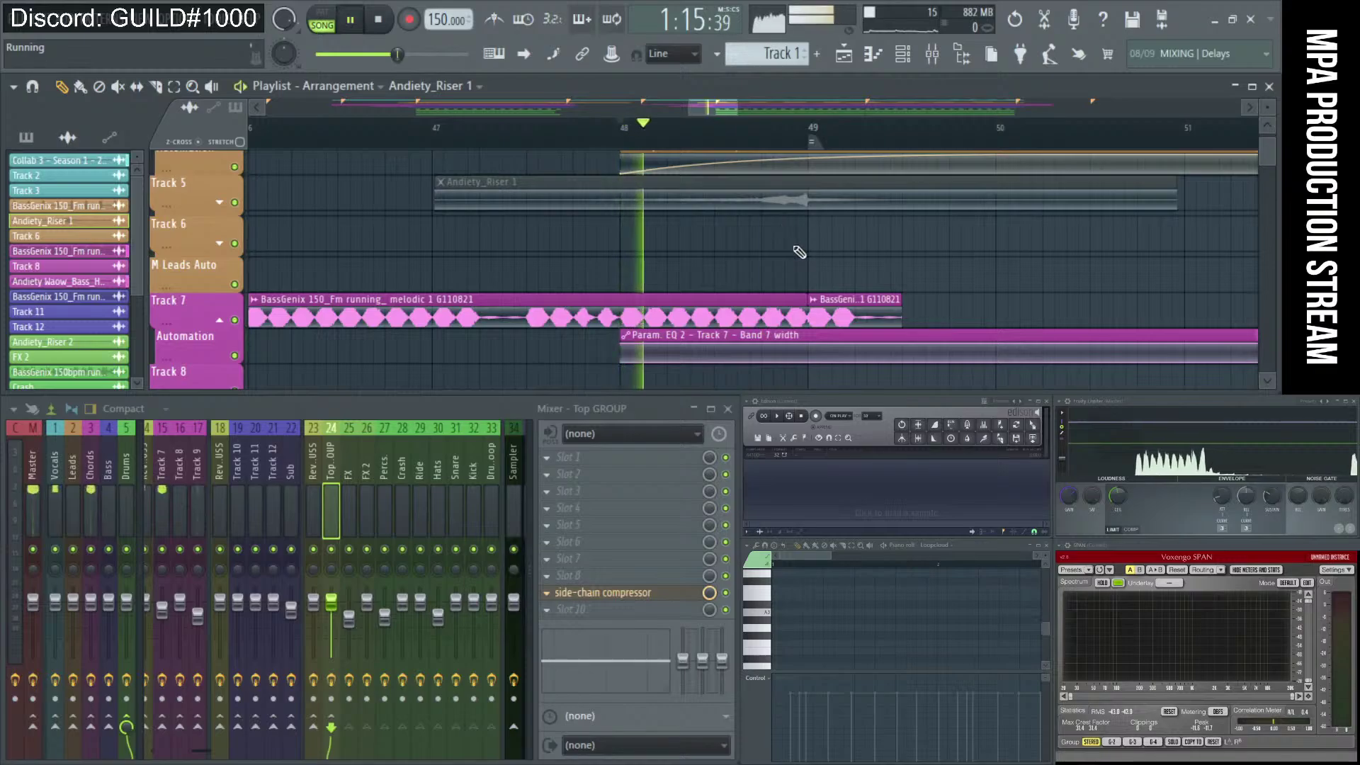
key(space)
Slice off the last quarter of bar 48 from the Track 1 Collab 3 clip and listen through the second drop.
scroll(801, 307, down, 2)
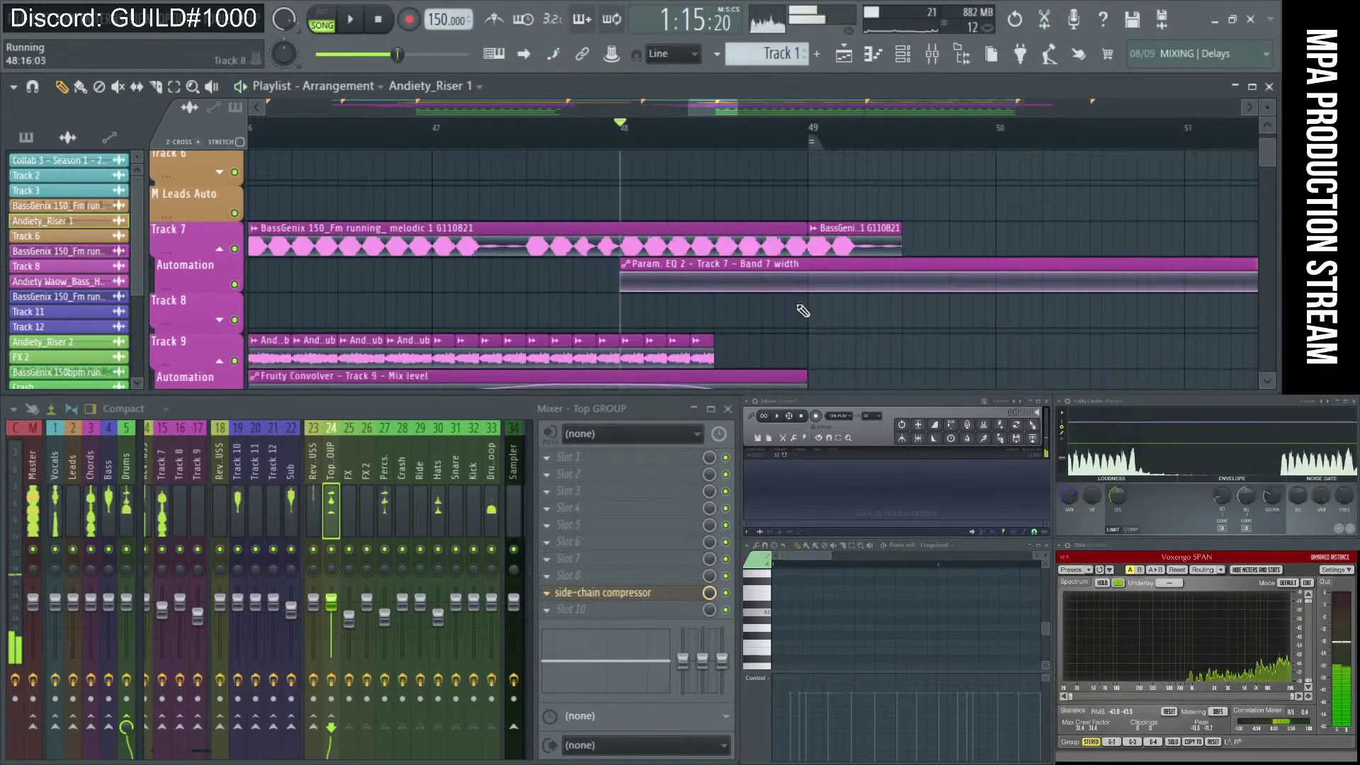
scroll(796, 309, up, 7)
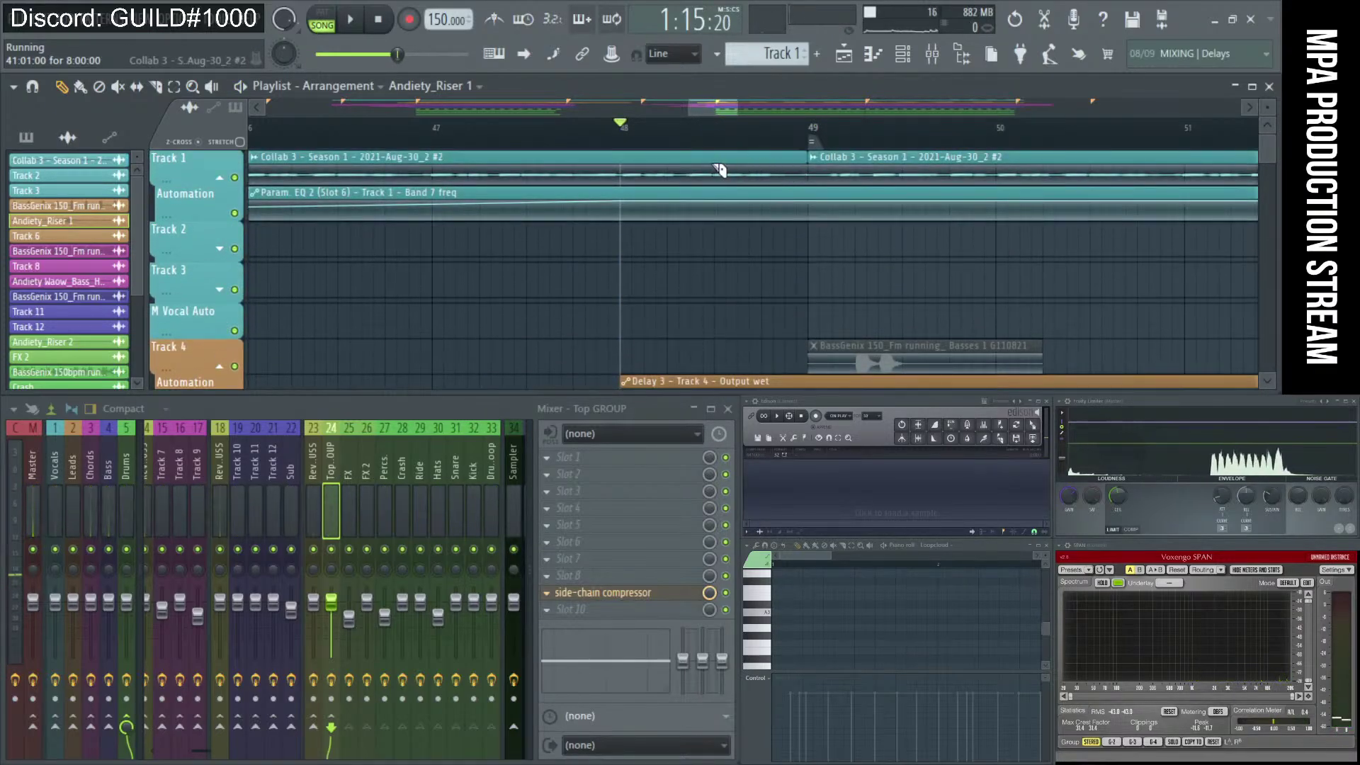
right_click(770, 186)
key(space)
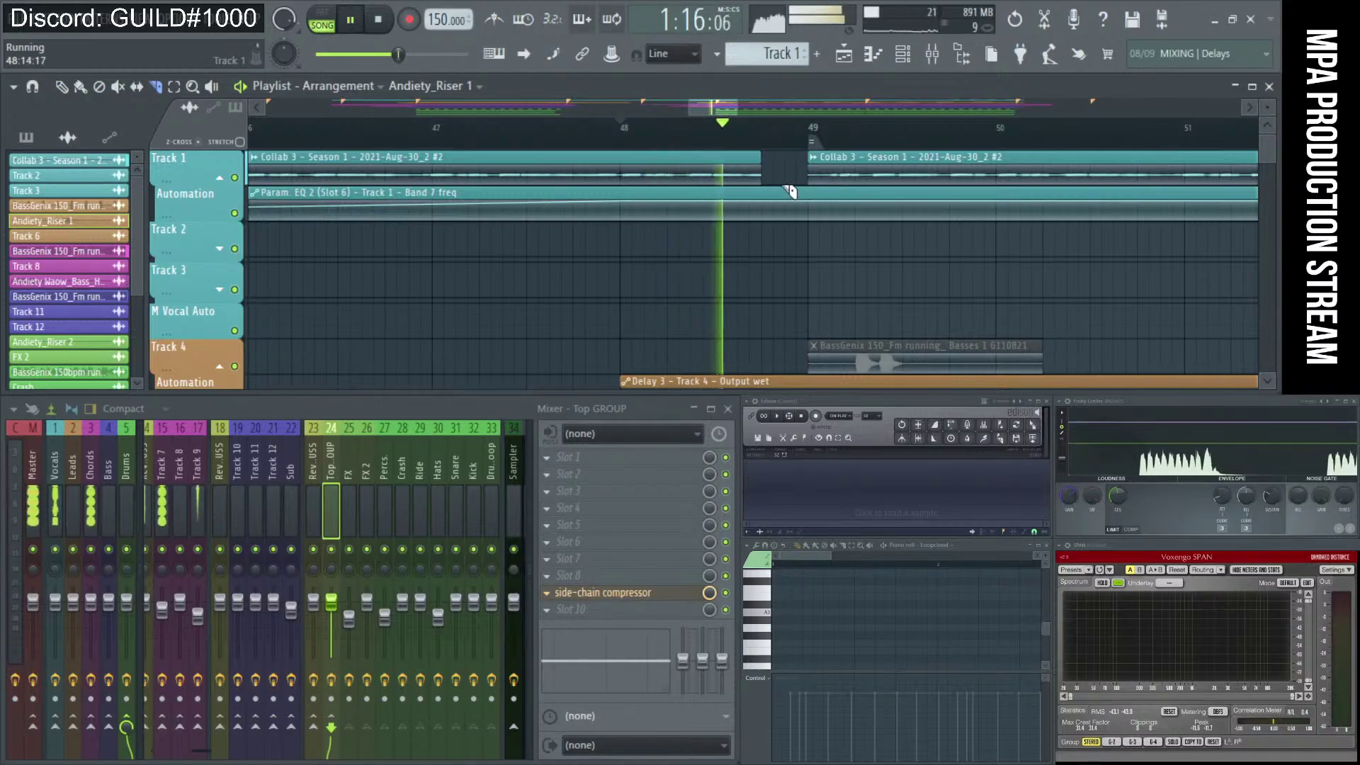
scroll(771, 265, down, 4)
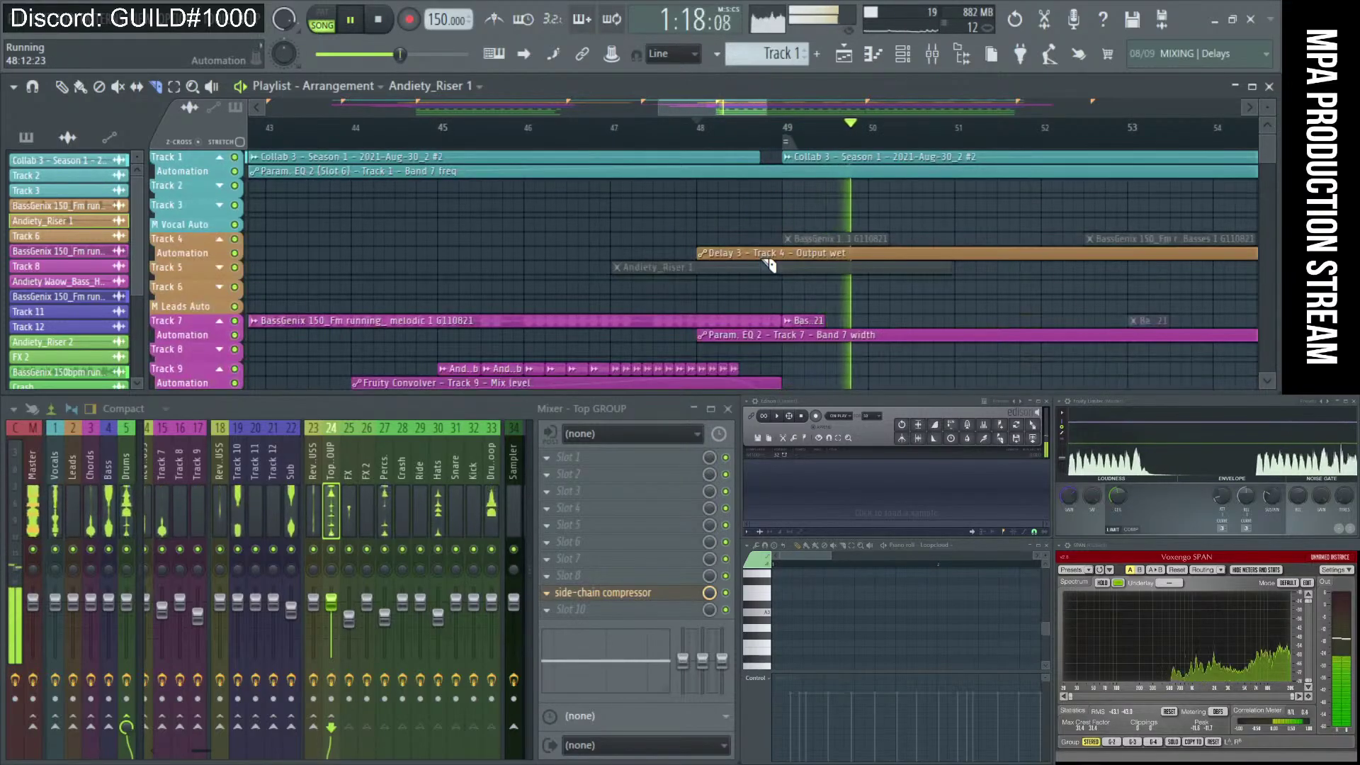
scroll(765, 276, down, 2)
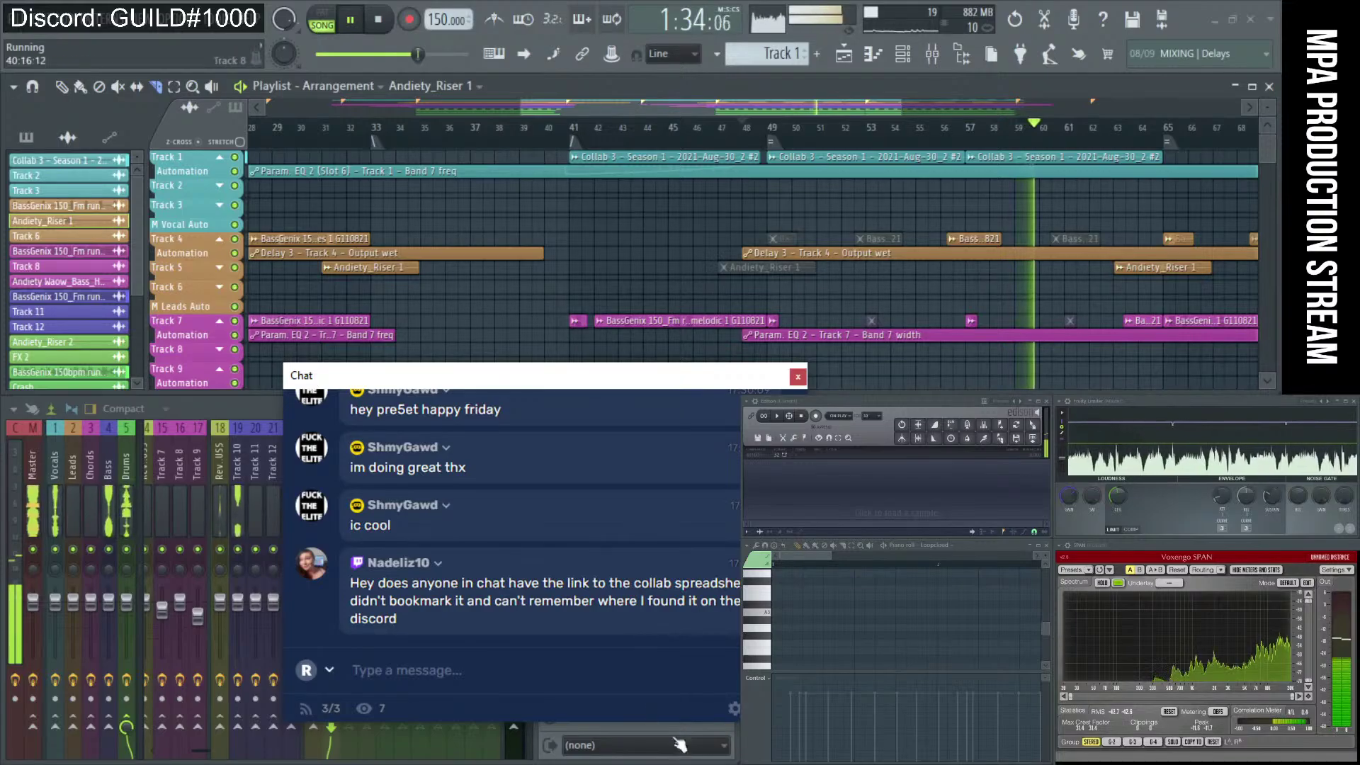
Switch to the Notepad file of stream links and copy the MPA Collabs - Season 1 heading with its spreadsheet link.
key(alt+Tab)
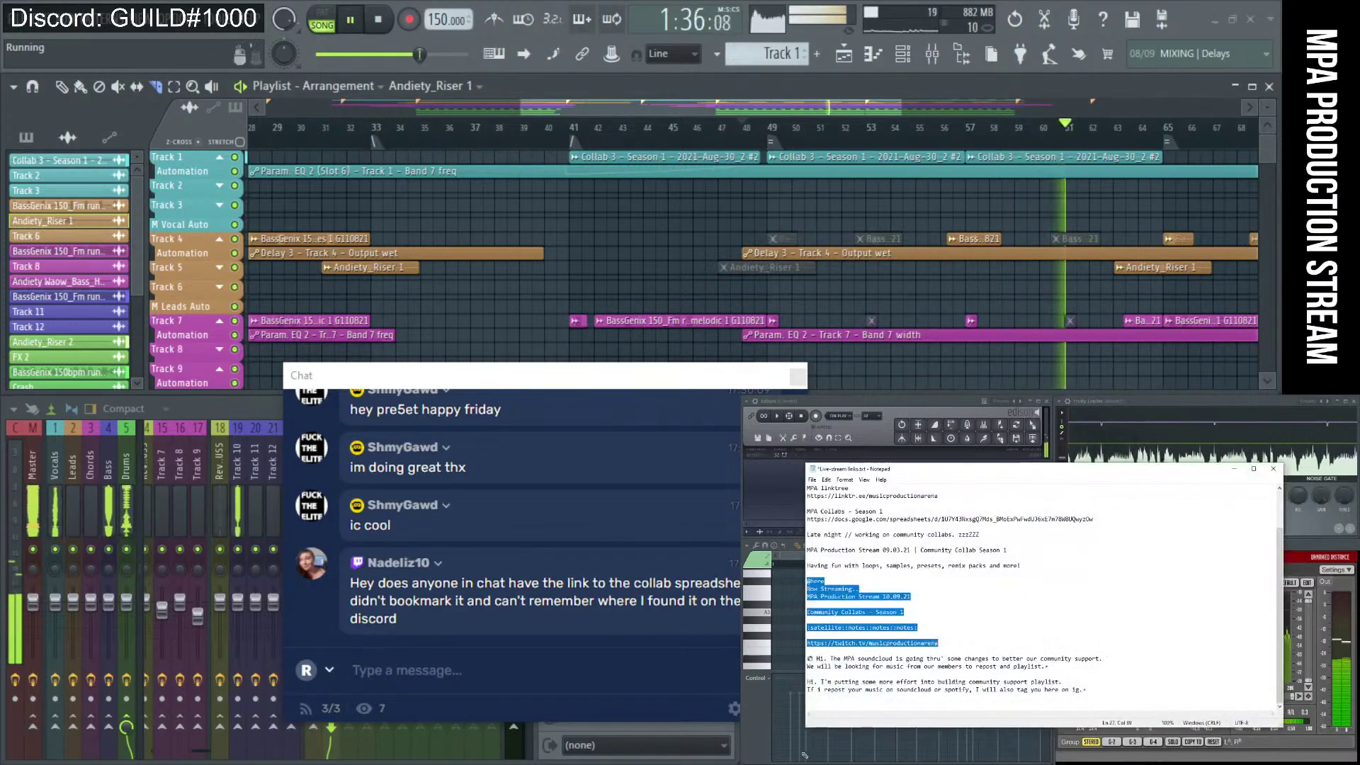
click(967, 643)
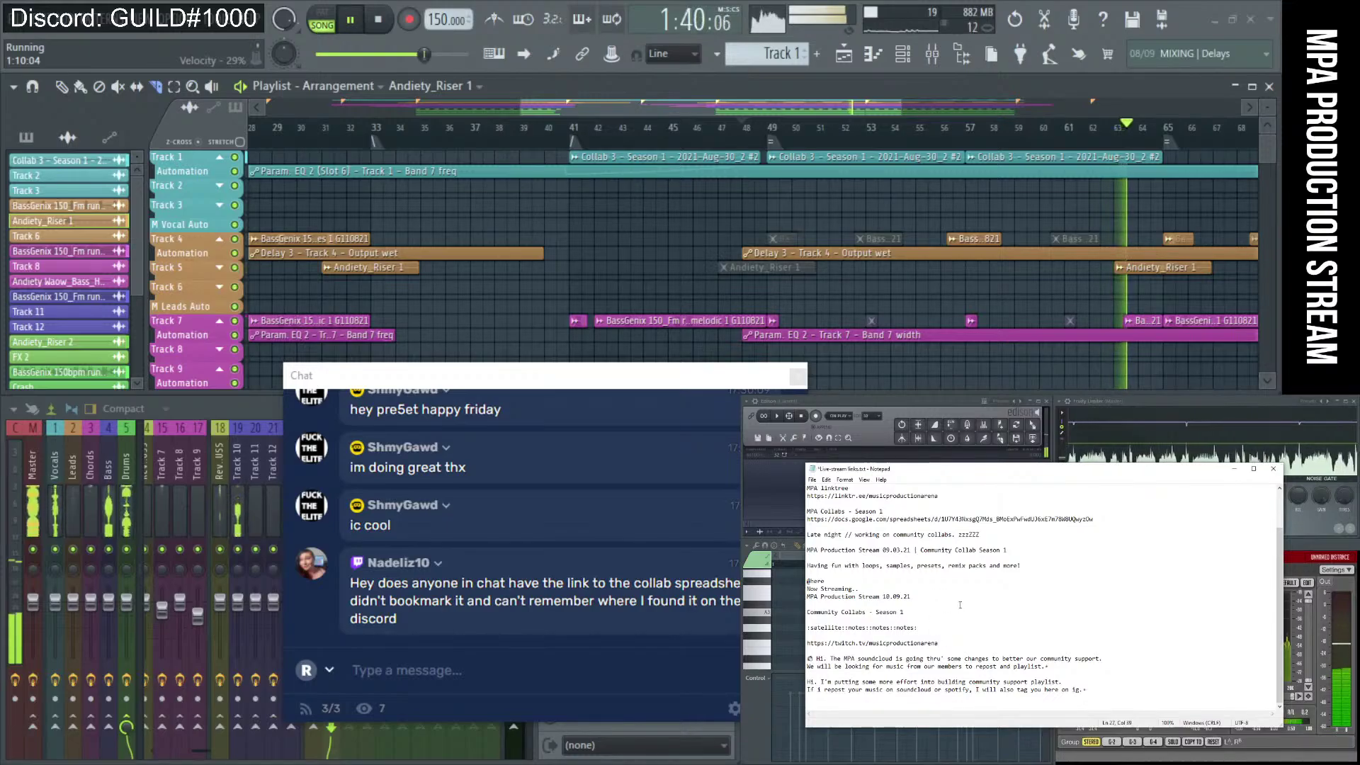
scroll(956, 572, up, 2)
drag(1094, 566, 807, 557)
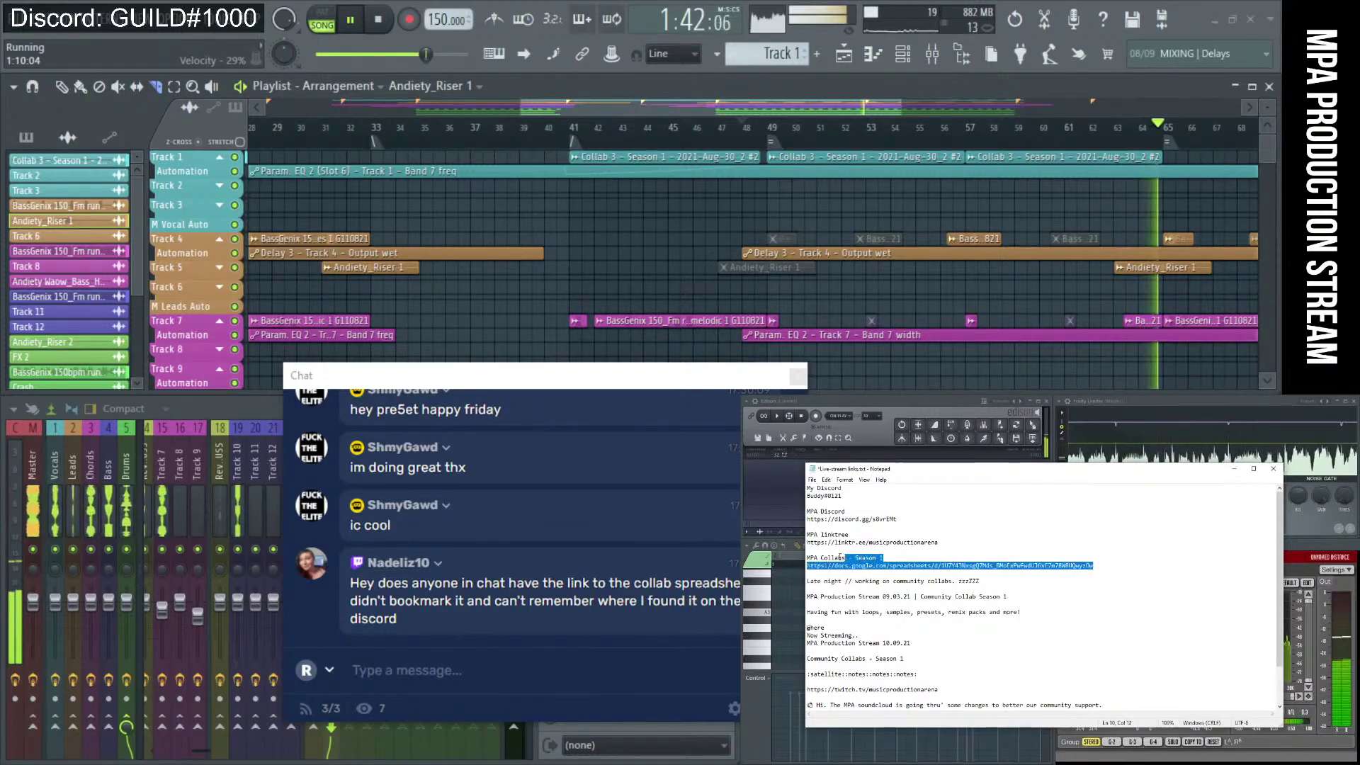
right_click(822, 556)
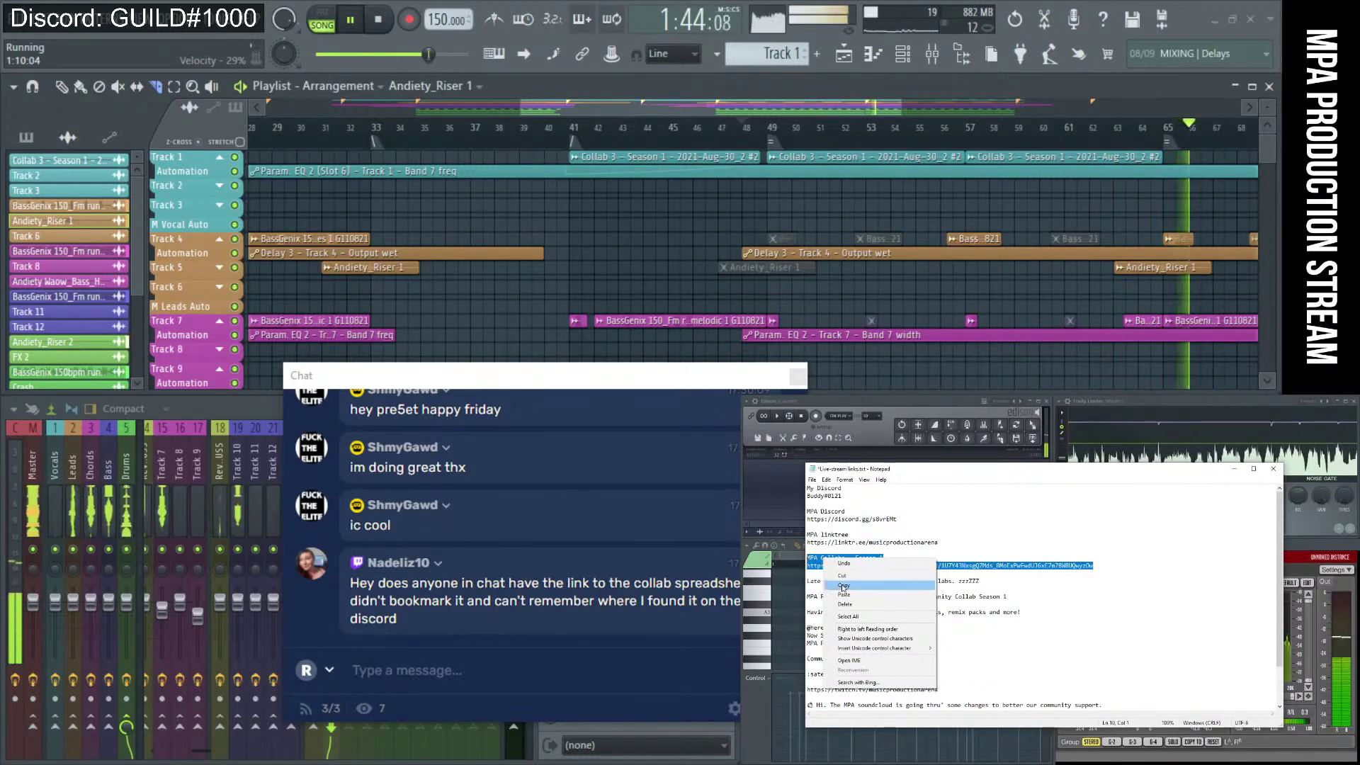
click(850, 585)
Post the copied MPA Collabs - Season 1 heading and spreadsheet link in the stream chat.
click(380, 667)
key(ctrl+v)
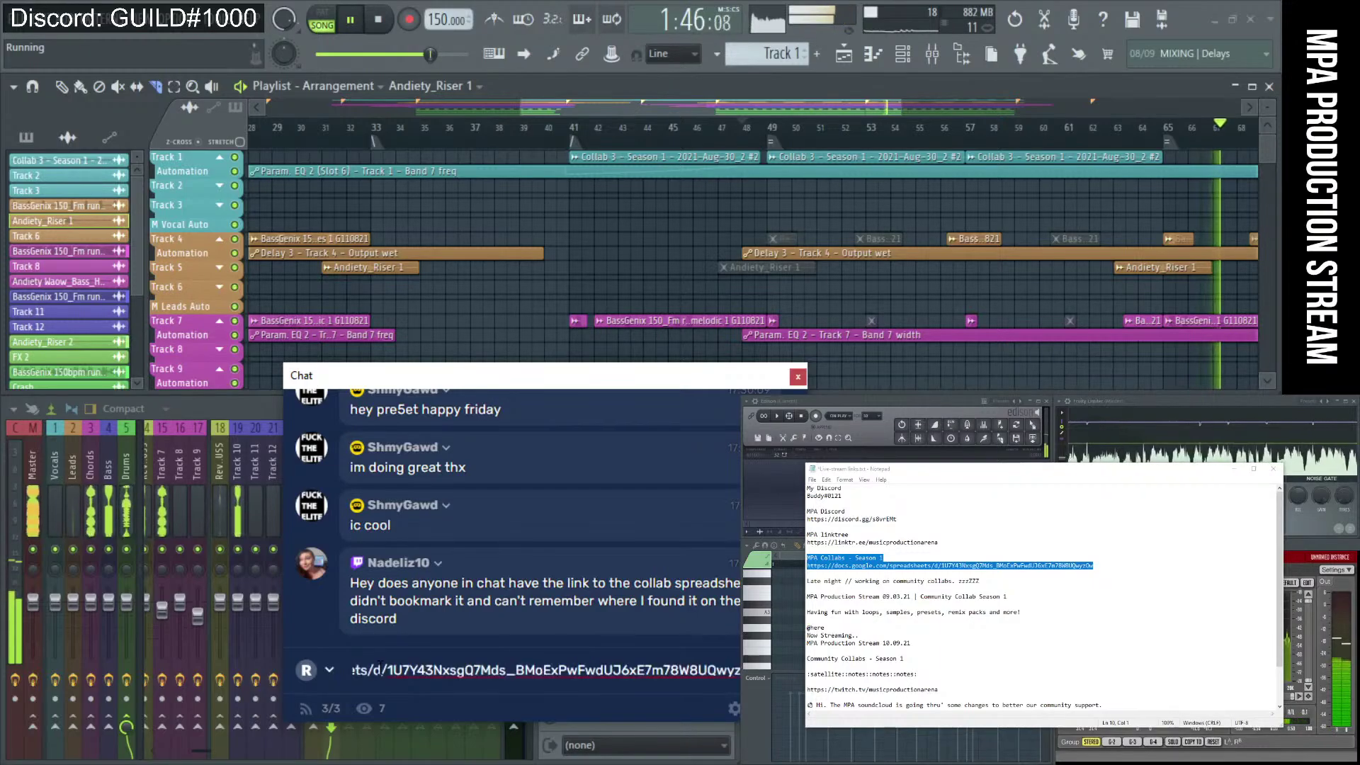
key(Return)
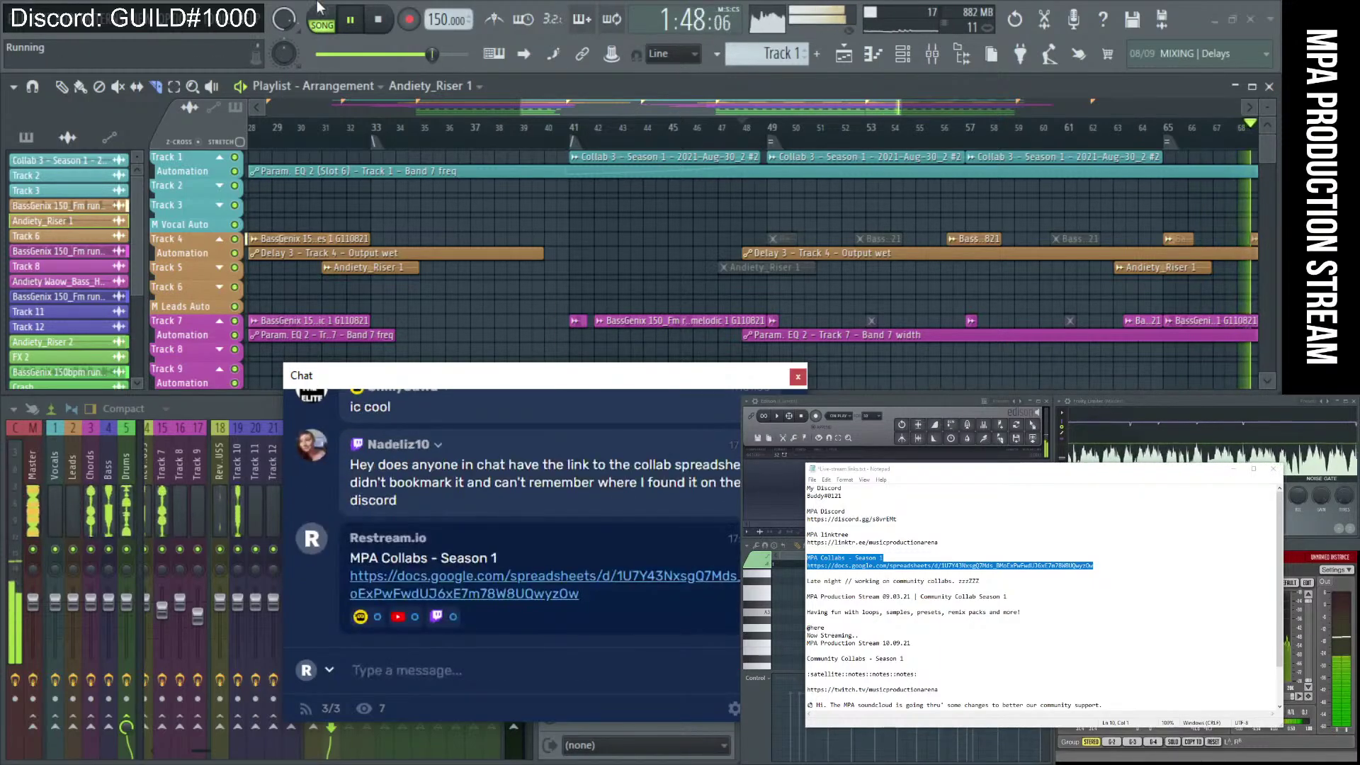
Stop the song playback and move the chat window away from the playlist and mixer.
click(379, 20)
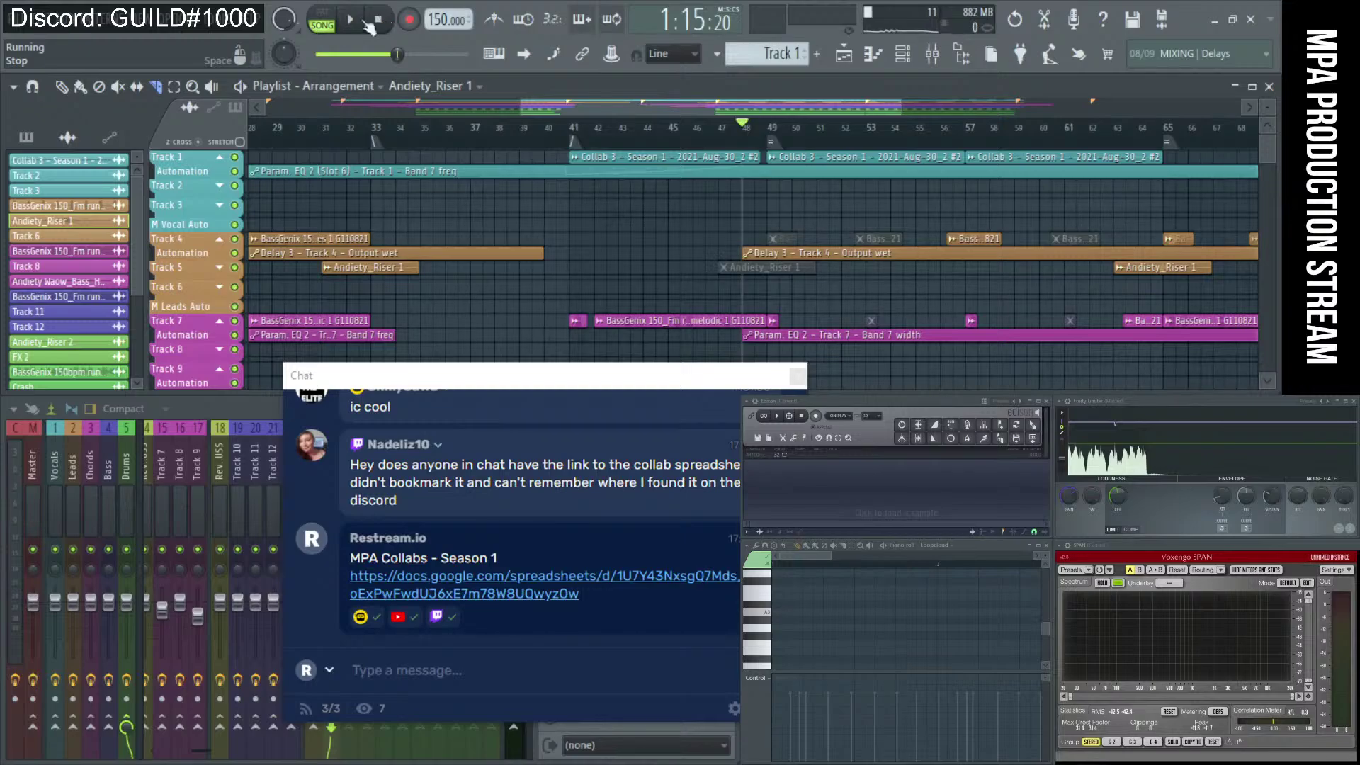
drag(542, 381, 485, 367)
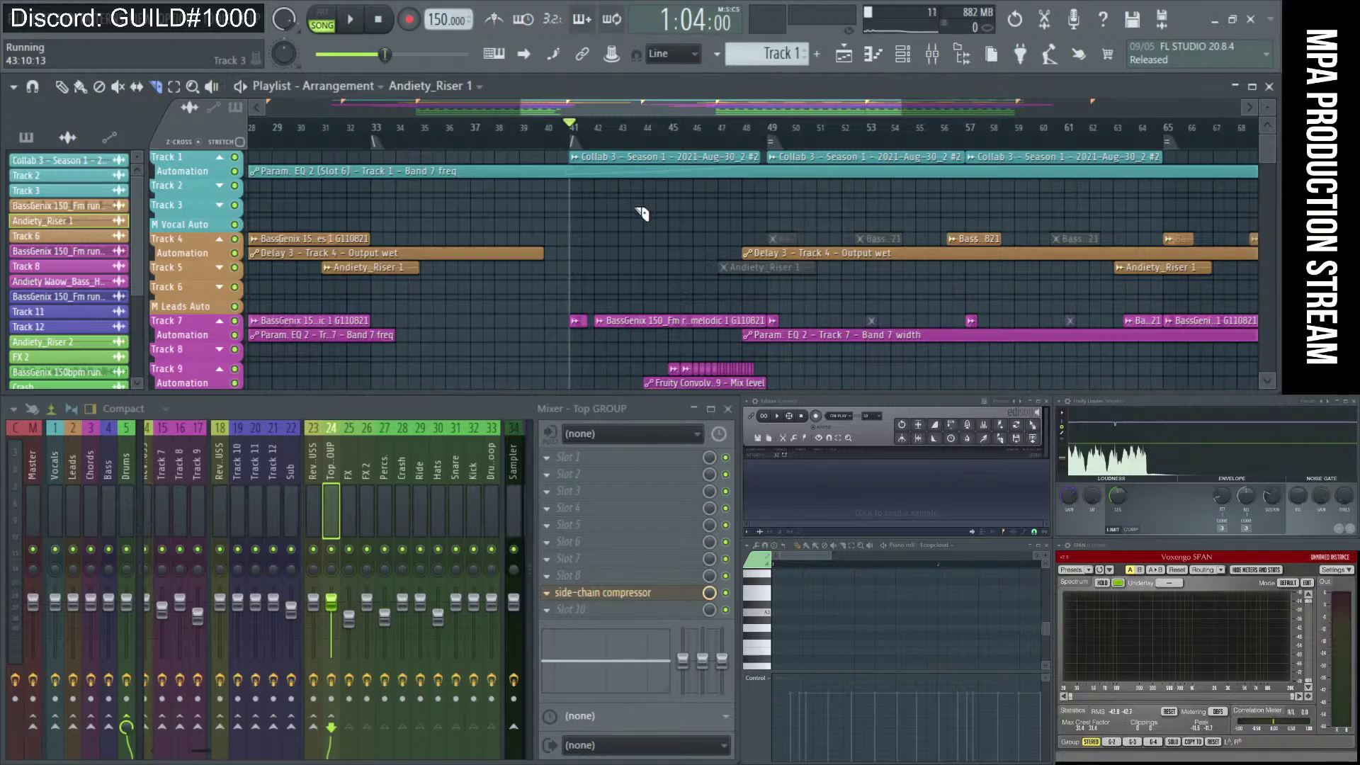
Switch to the MPA Collabs - Season 1 spreadsheet and review the task notes for Collabs 1 to 4.
click(775, 129)
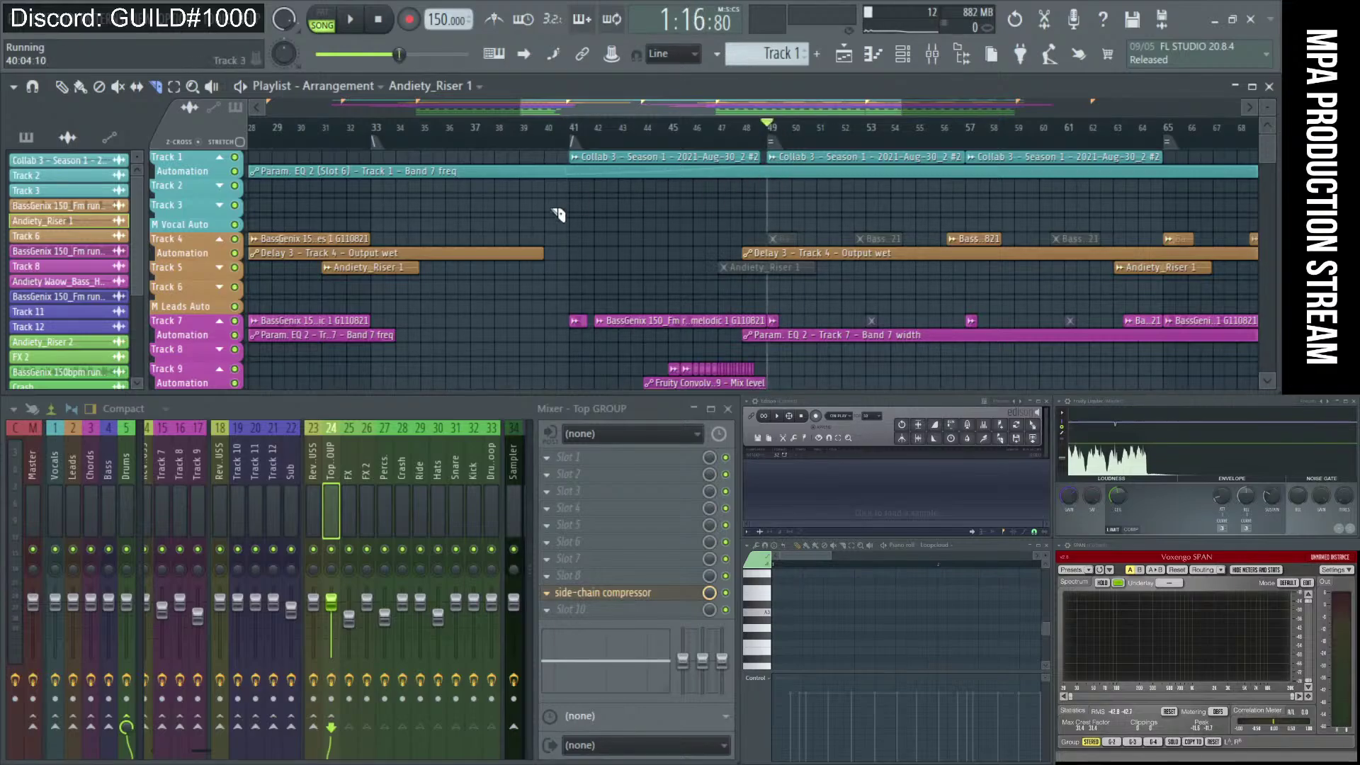
click(579, 128)
key(alt+Tab)
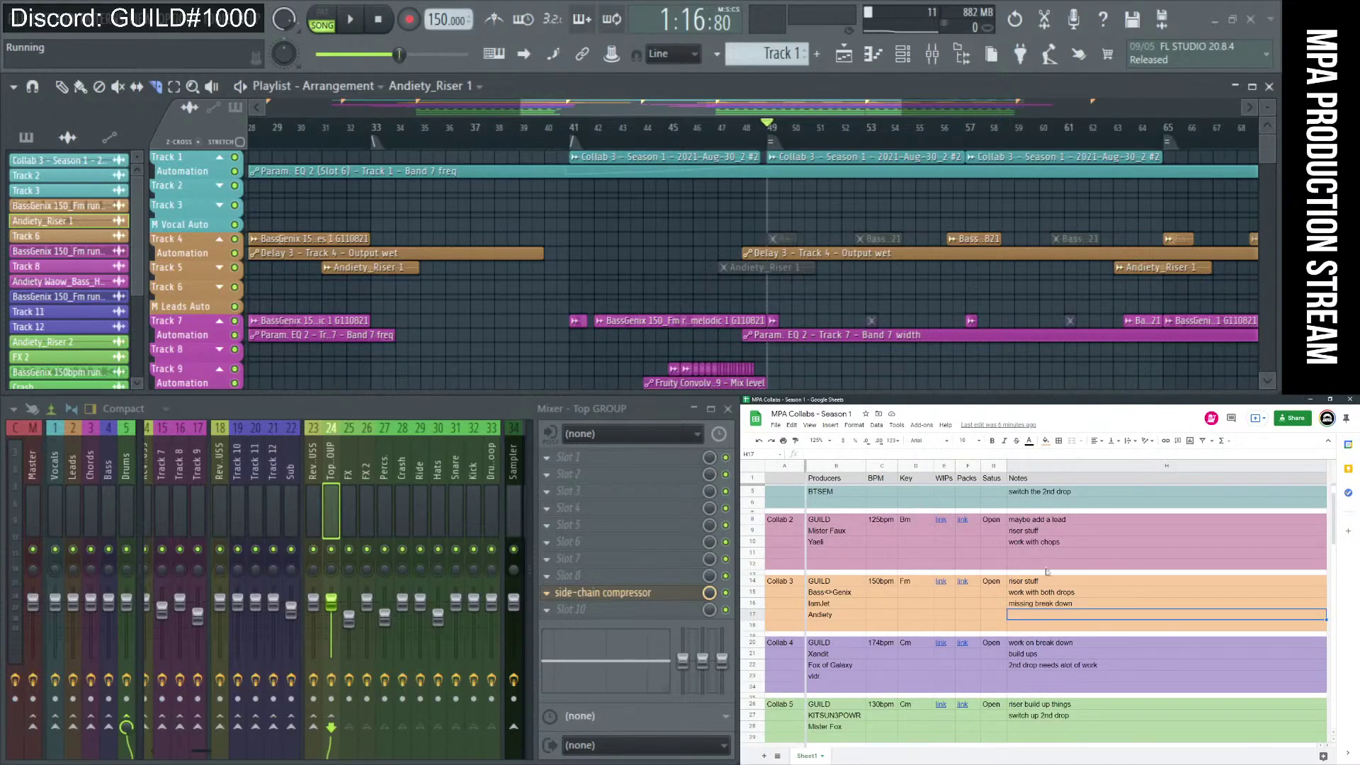
click(1231, 594)
scroll(1232, 597, up, 3)
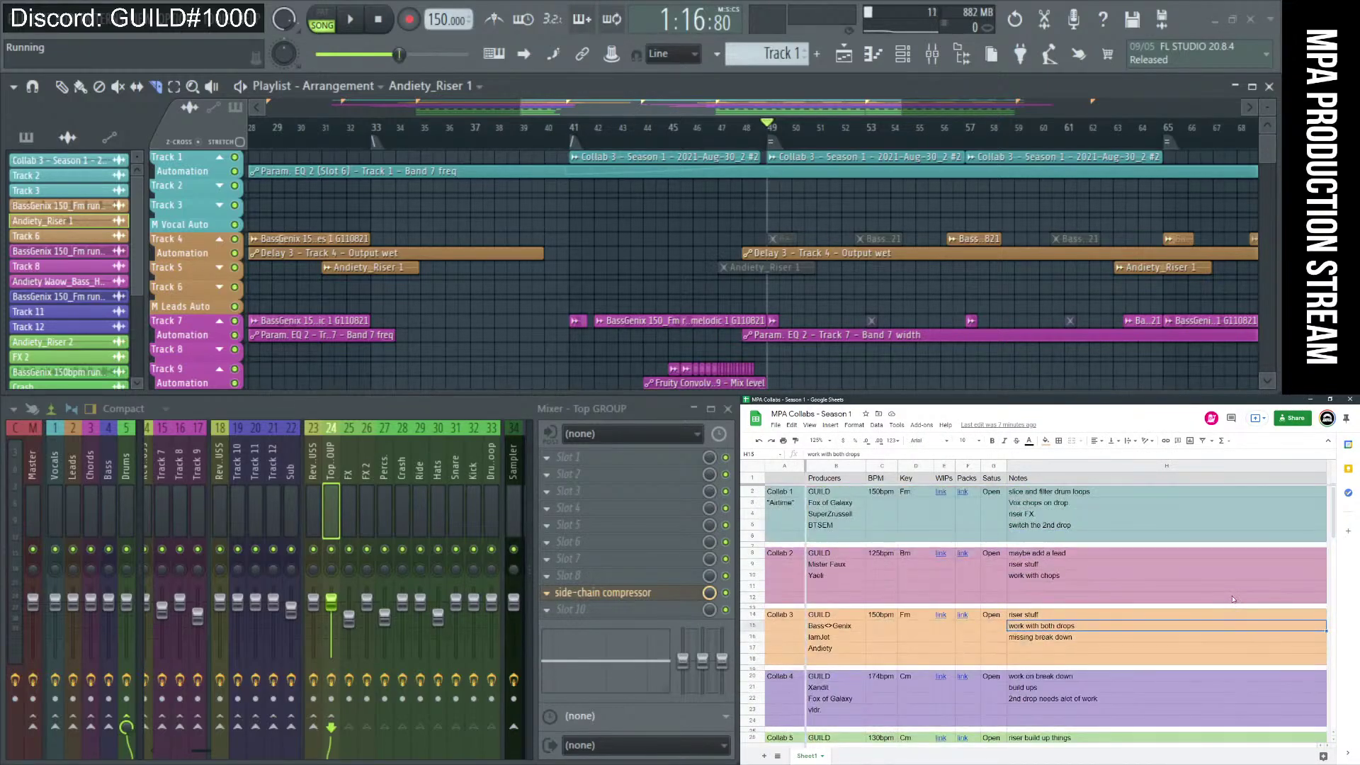
click(1150, 565)
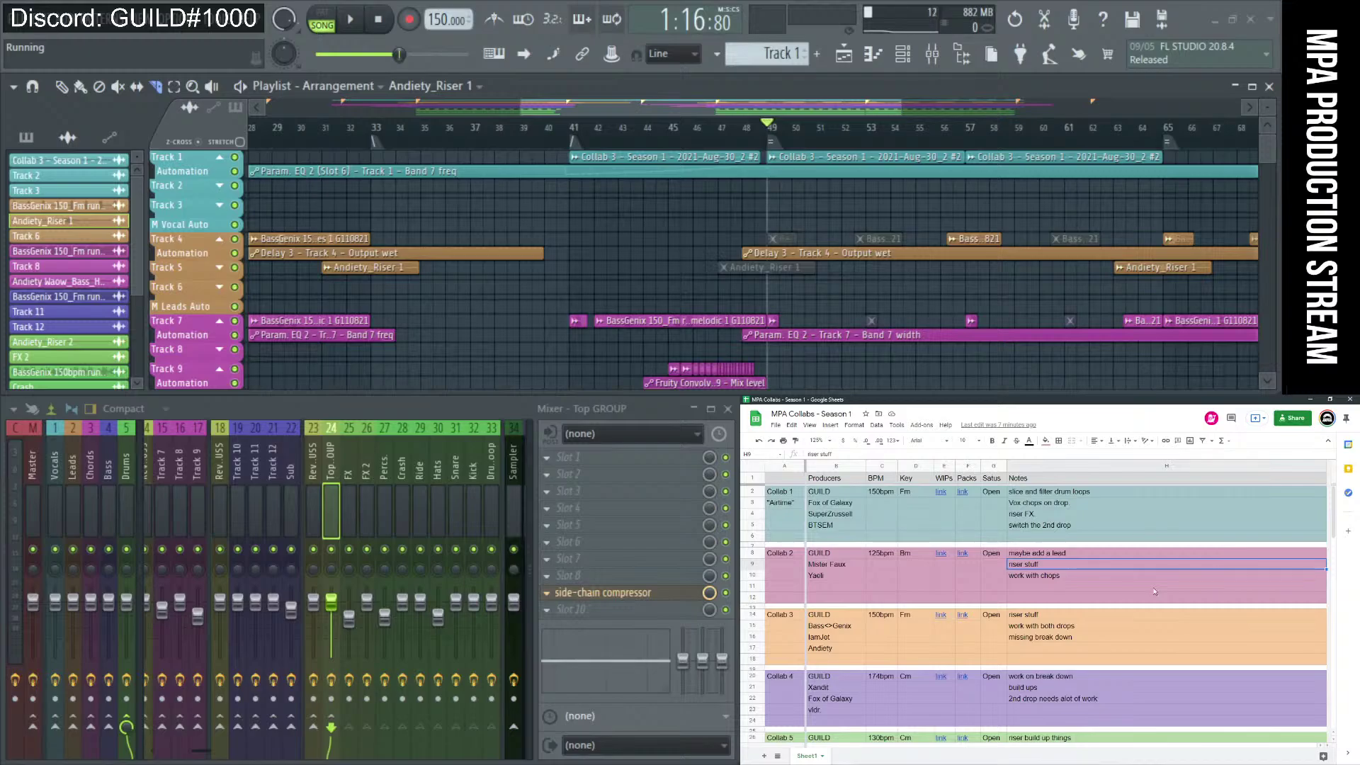
scroll(1154, 592, down, 3)
scroll(1182, 602, down, 3)
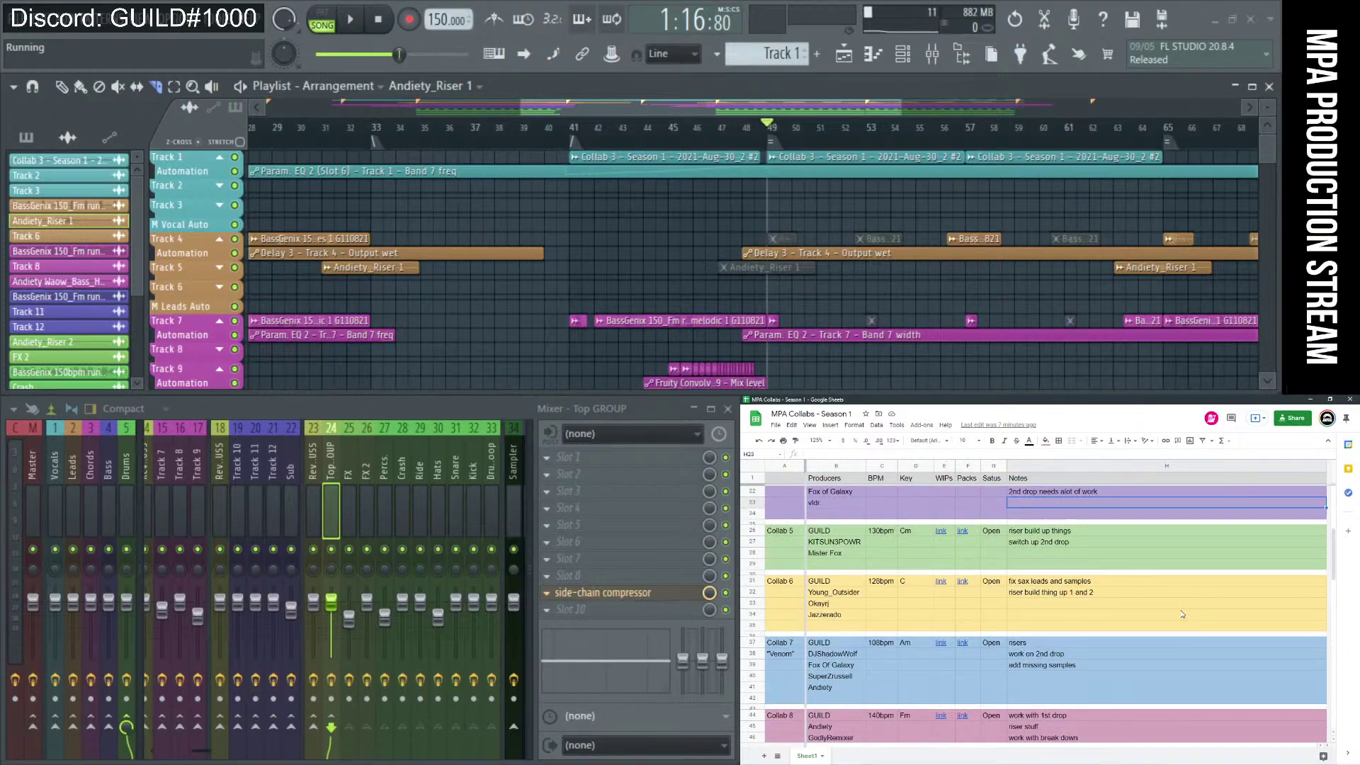
Review the spreadsheet notes for Collabs 5 to 8, recheck Collab 2's notes and minimize the spreadsheet.
click(1182, 614)
click(1162, 587)
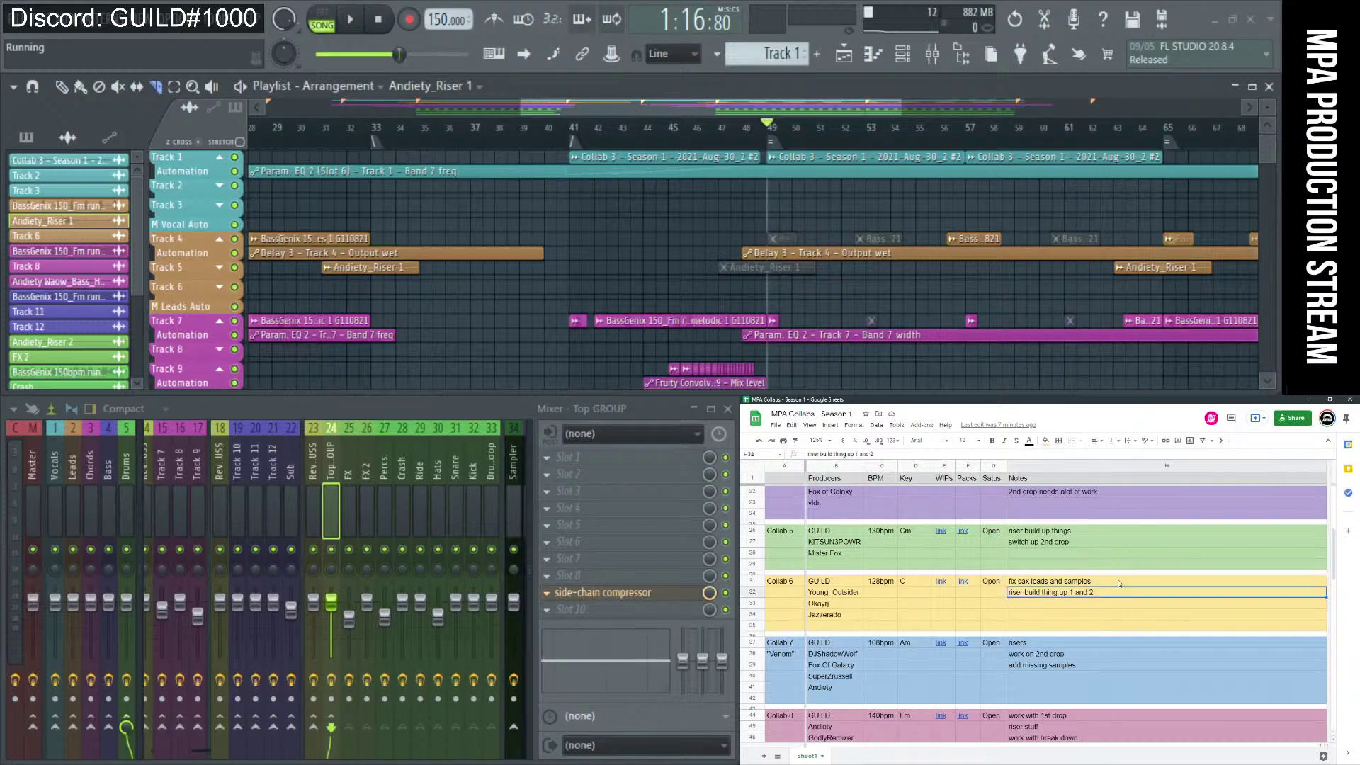
click(1081, 546)
click(1080, 534)
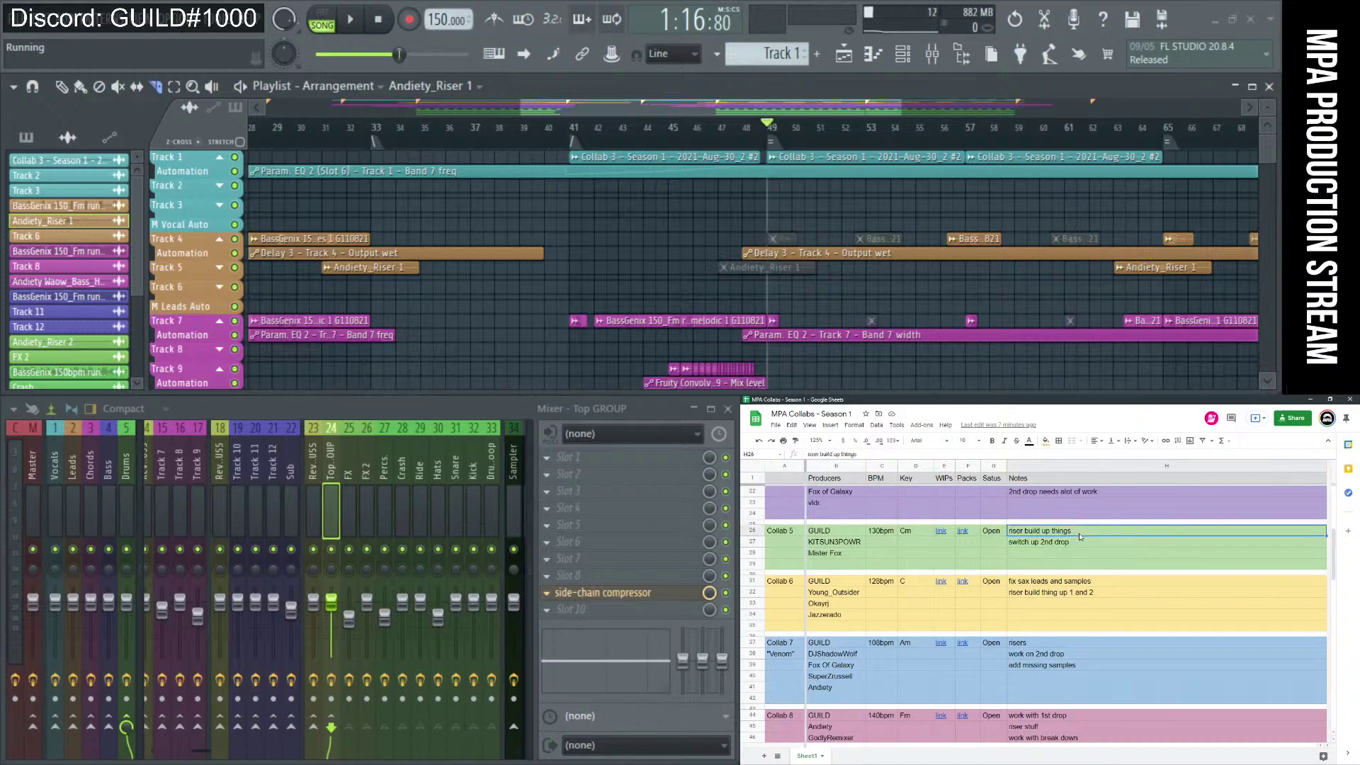
click(1104, 653)
scroll(1104, 678, down, 3)
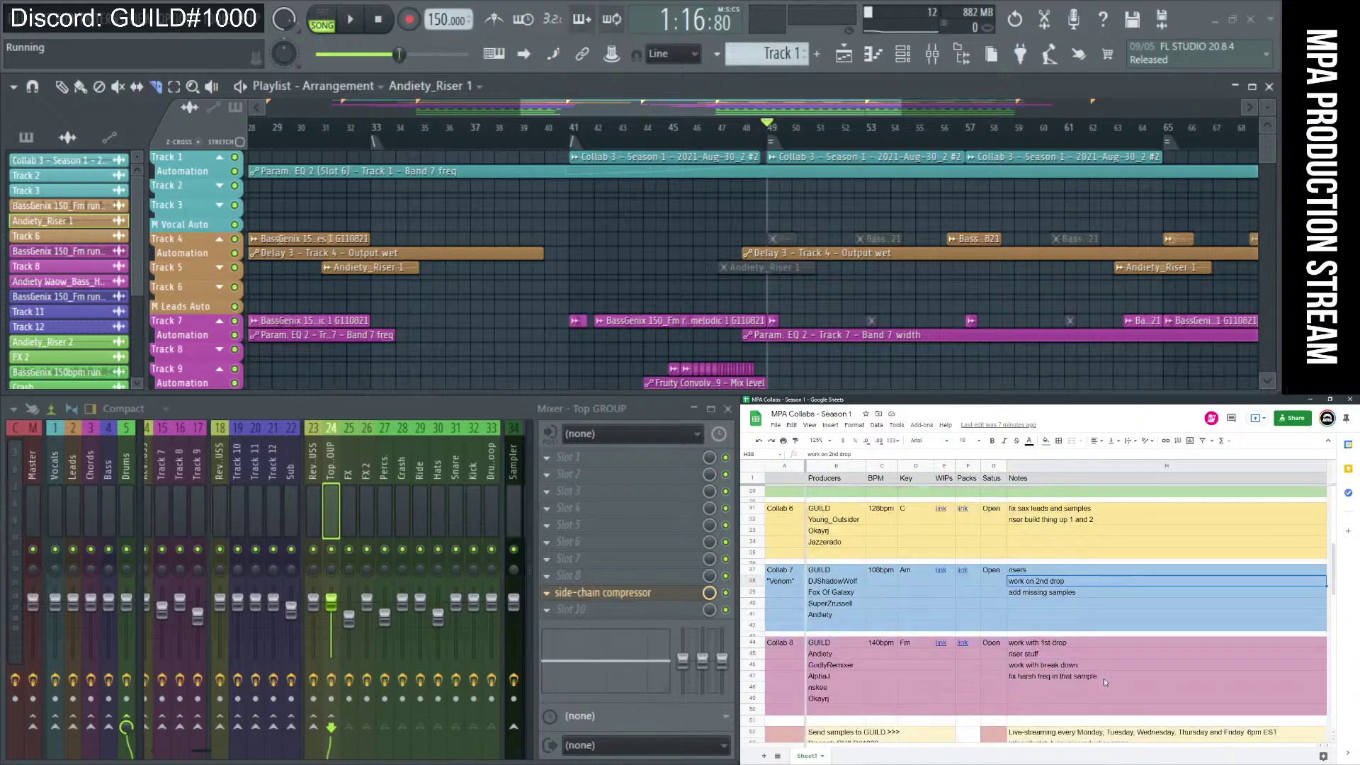
scroll(1103, 677, up, 6)
scroll(1103, 682, up, 3)
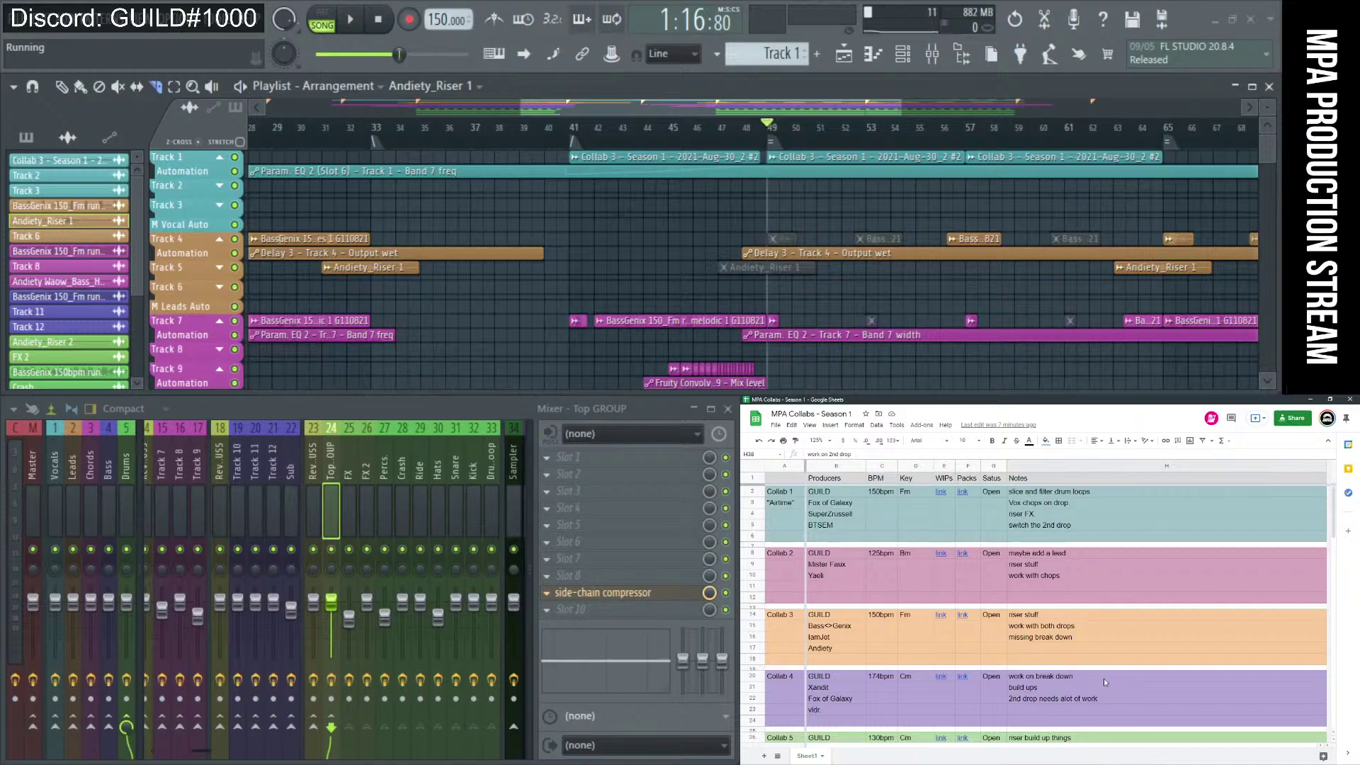
click(1126, 578)
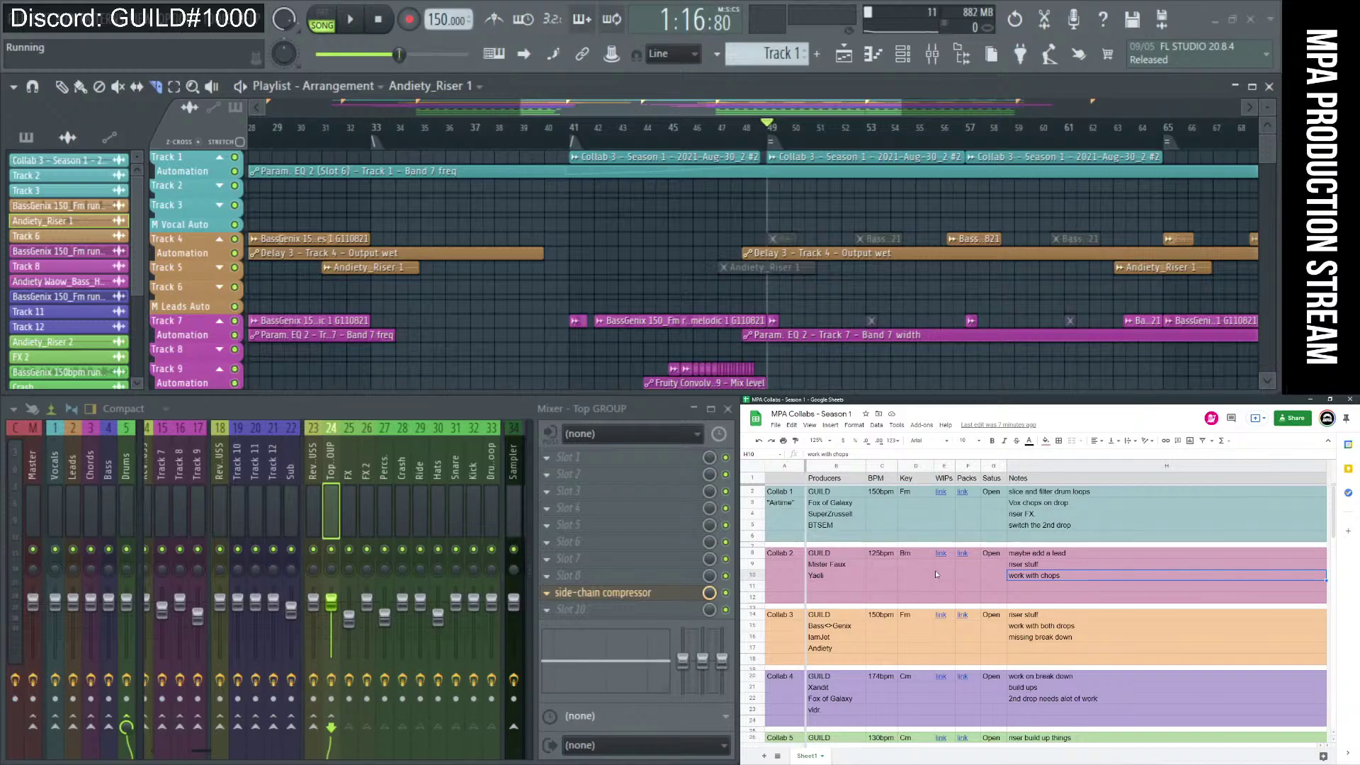
click(1310, 398)
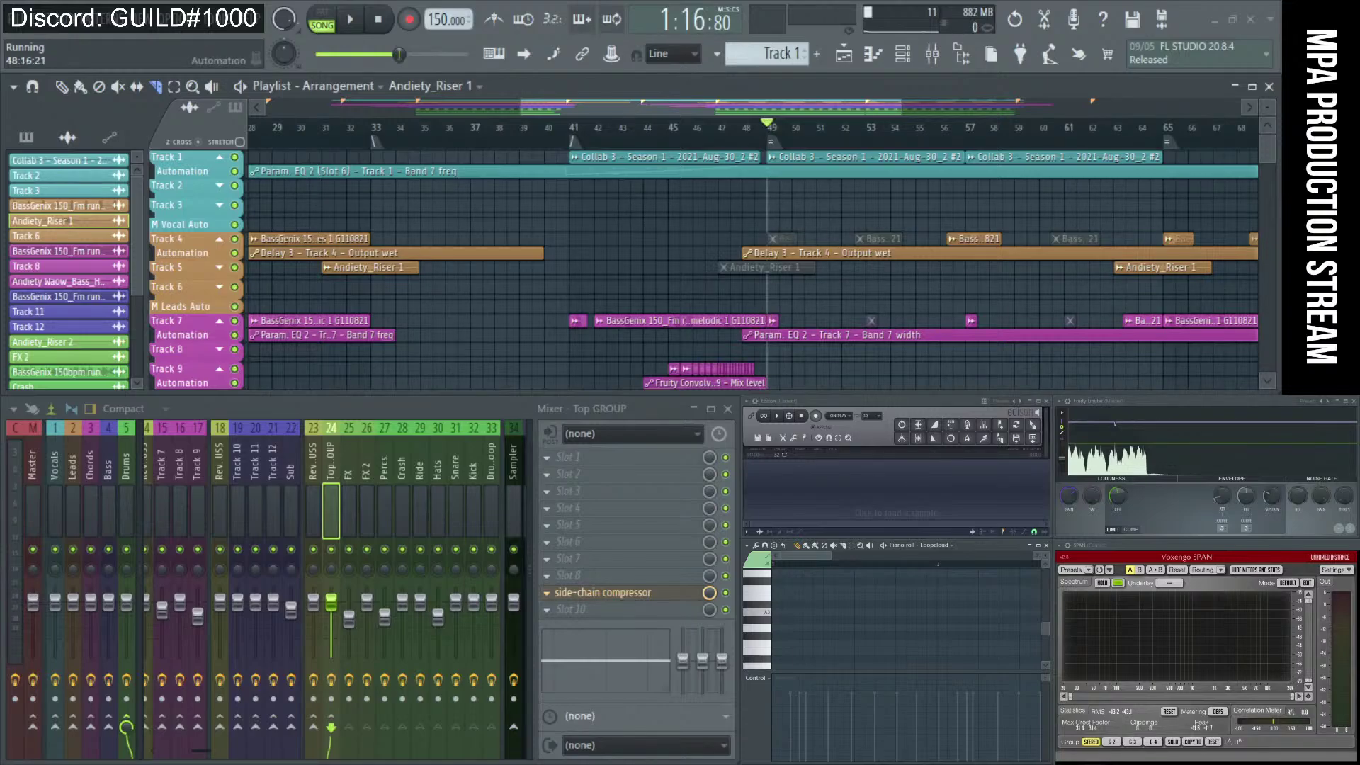
Bring up the stream chat to read the new messages, and move its window clear of the playlist.
drag(456, 390, 444, 390)
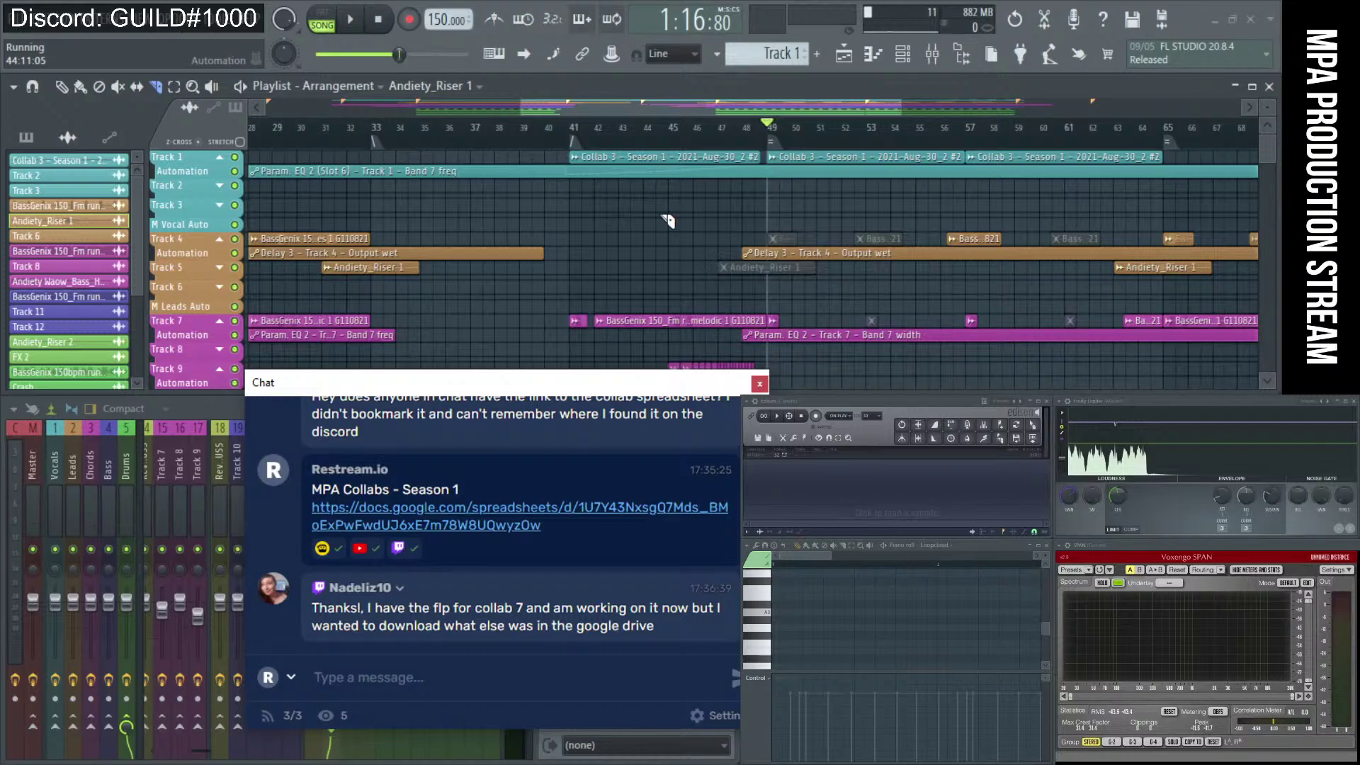
scroll(668, 221, down, 3)
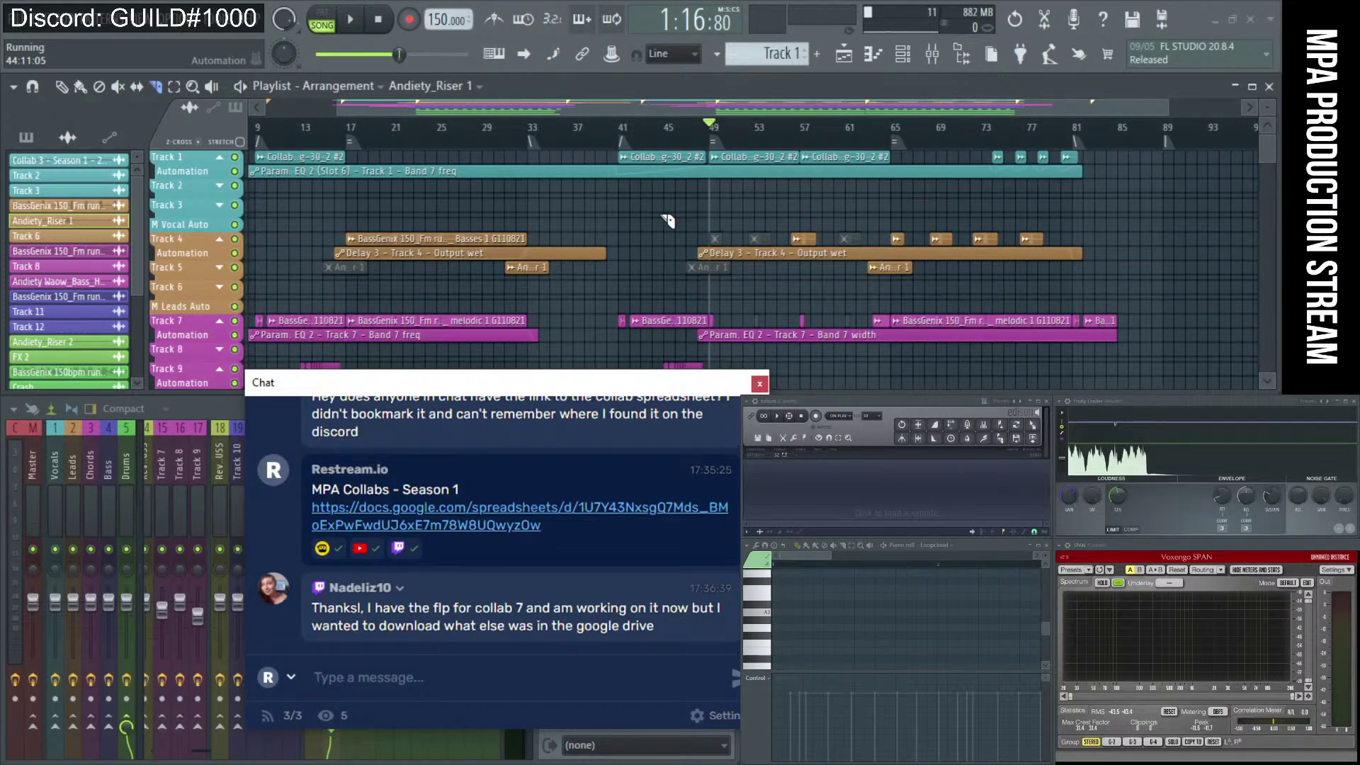
drag(570, 386, 1359, 388)
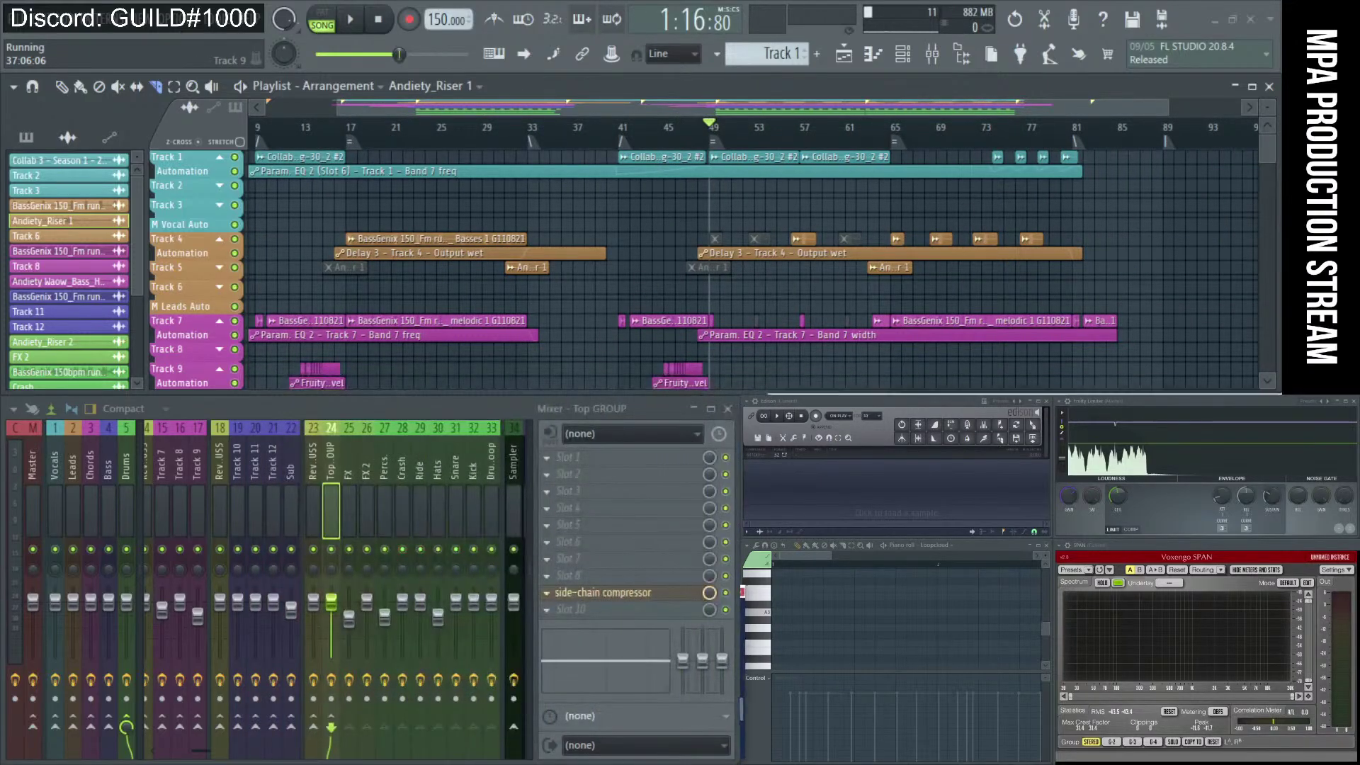
Look over the whole Collab 3 arrangement, placing the playhead at bar 9 and at the first drop on bar 17.
scroll(446, 206, down, 1)
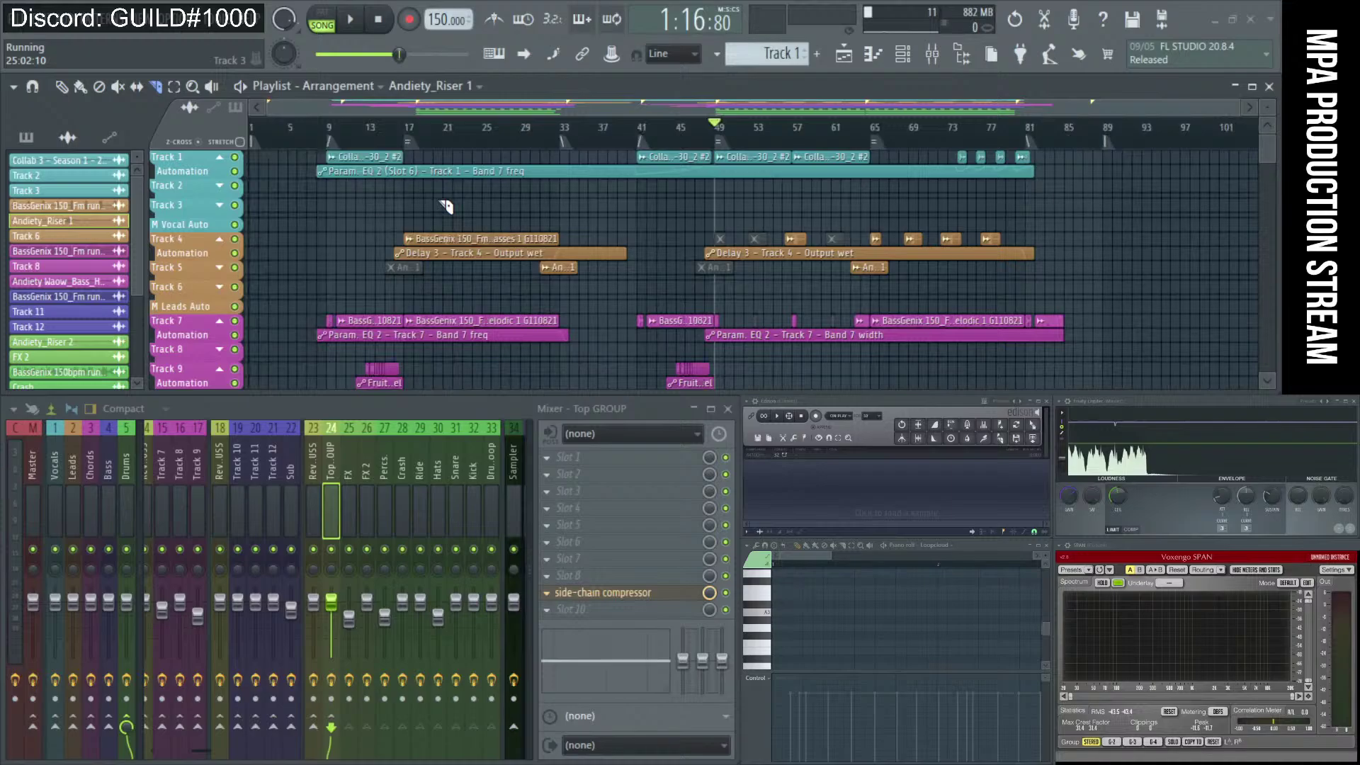
click(327, 129)
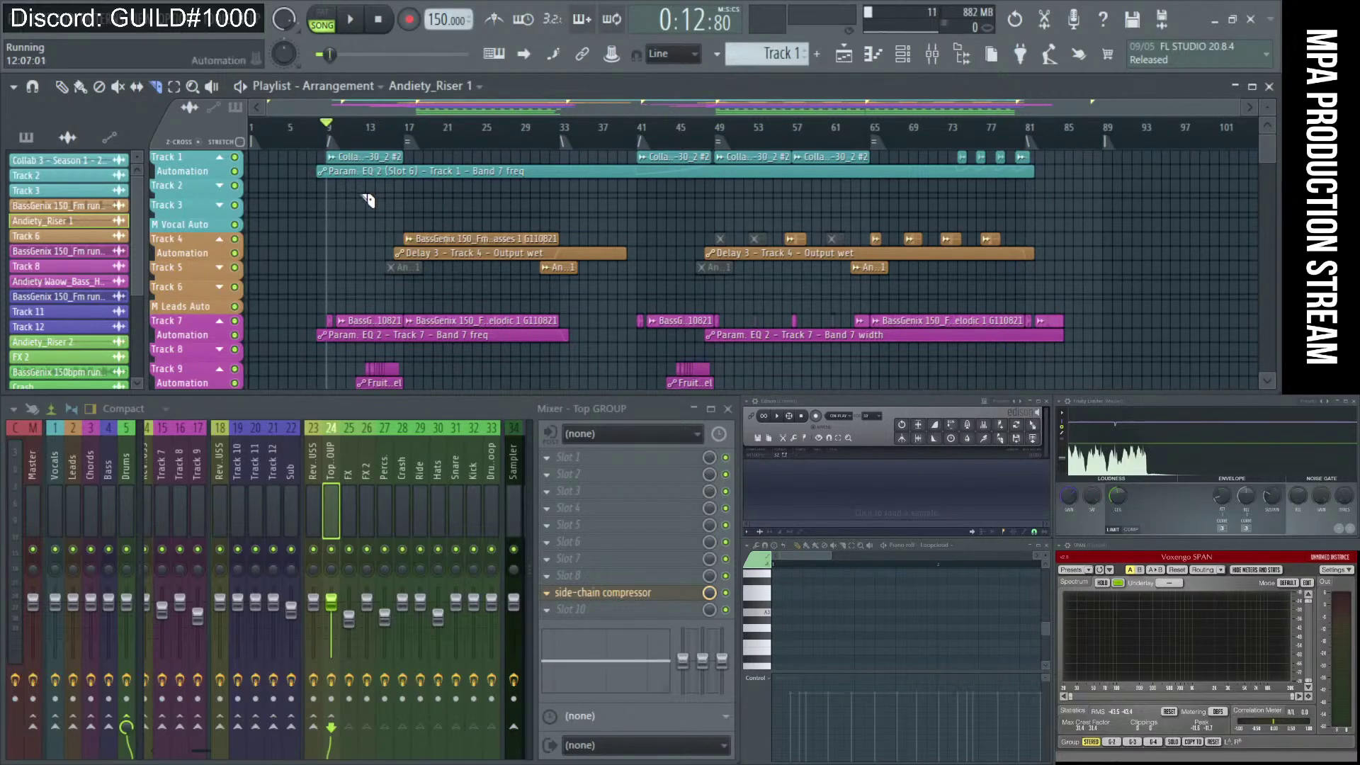
scroll(367, 204, down, 3)
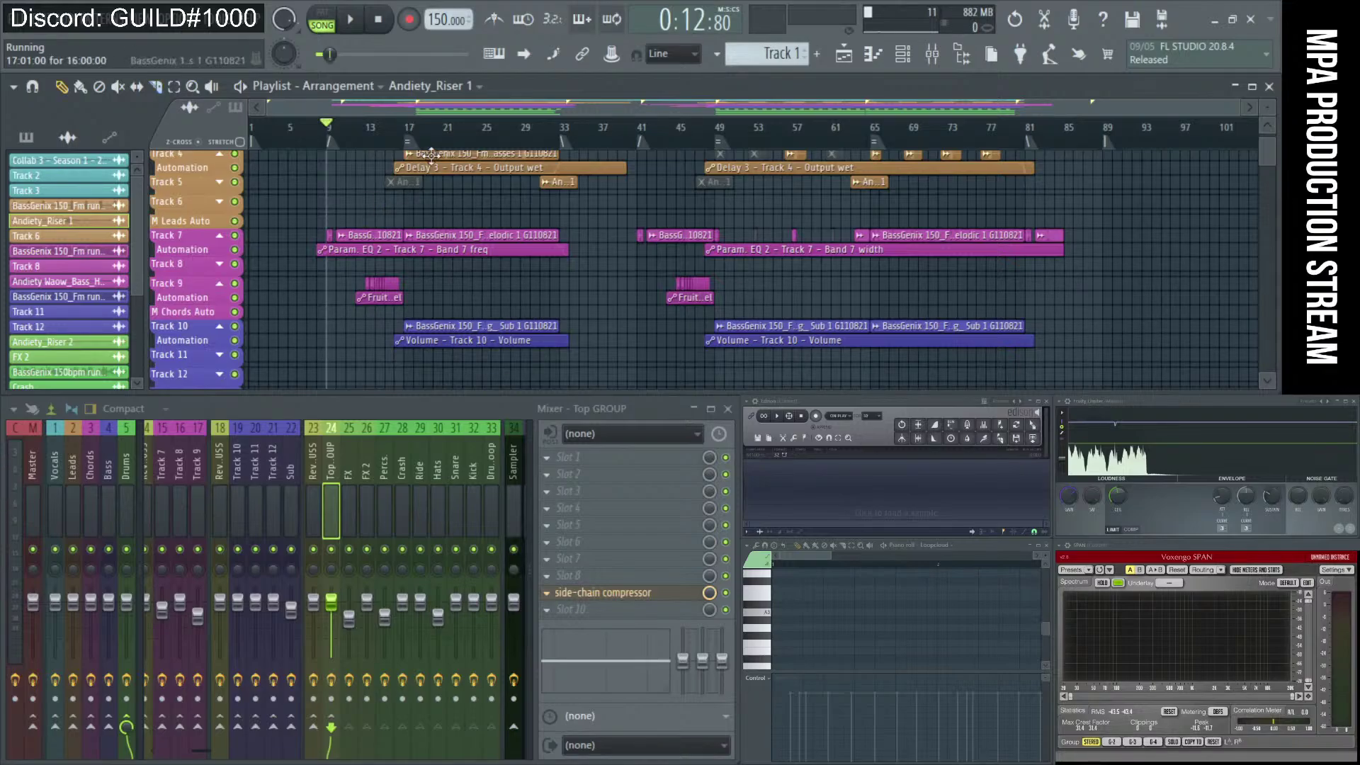
click(405, 130)
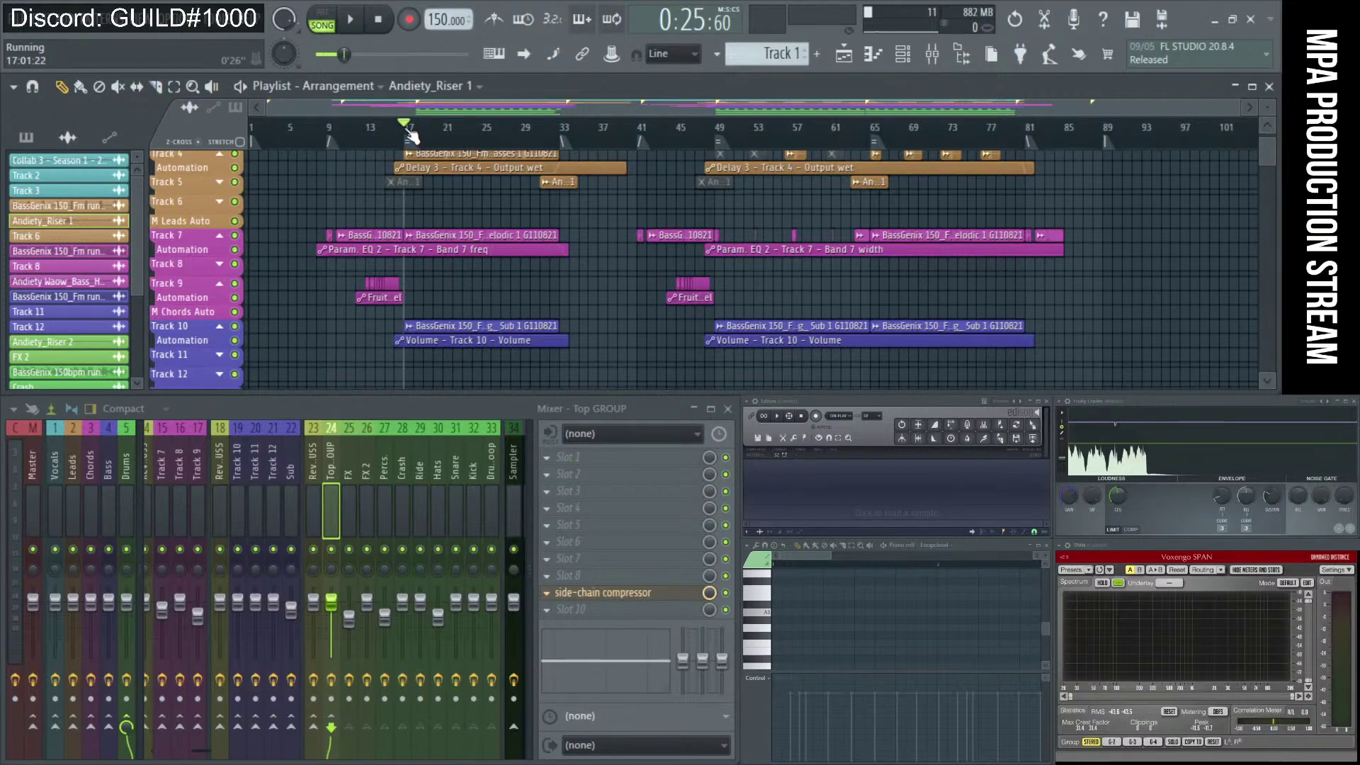
scroll(815, 226, up, 3)
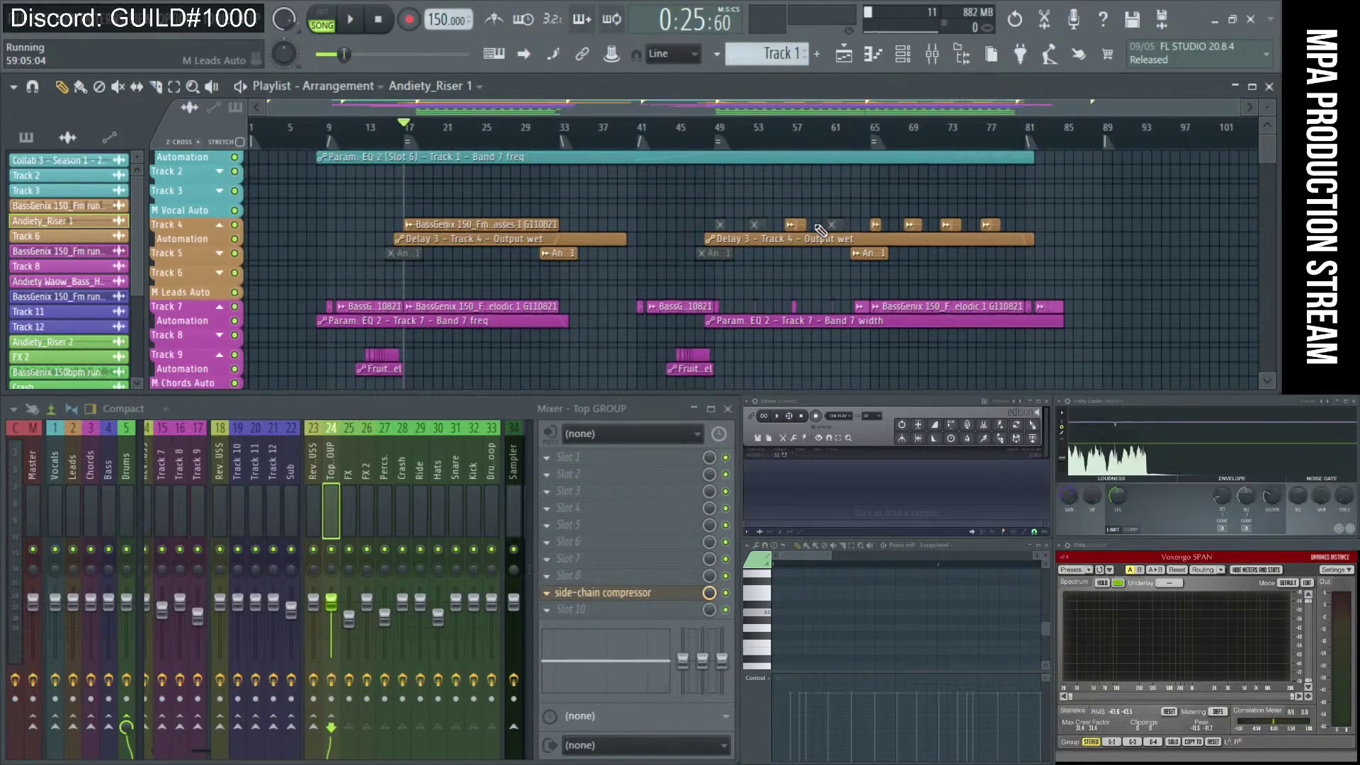
Select the Master mixer track and render the song as a WAV over the existing Collab 3 - Season 1 [PM].wav.
right_click(33, 549)
right_click(33, 549)
click(32, 510)
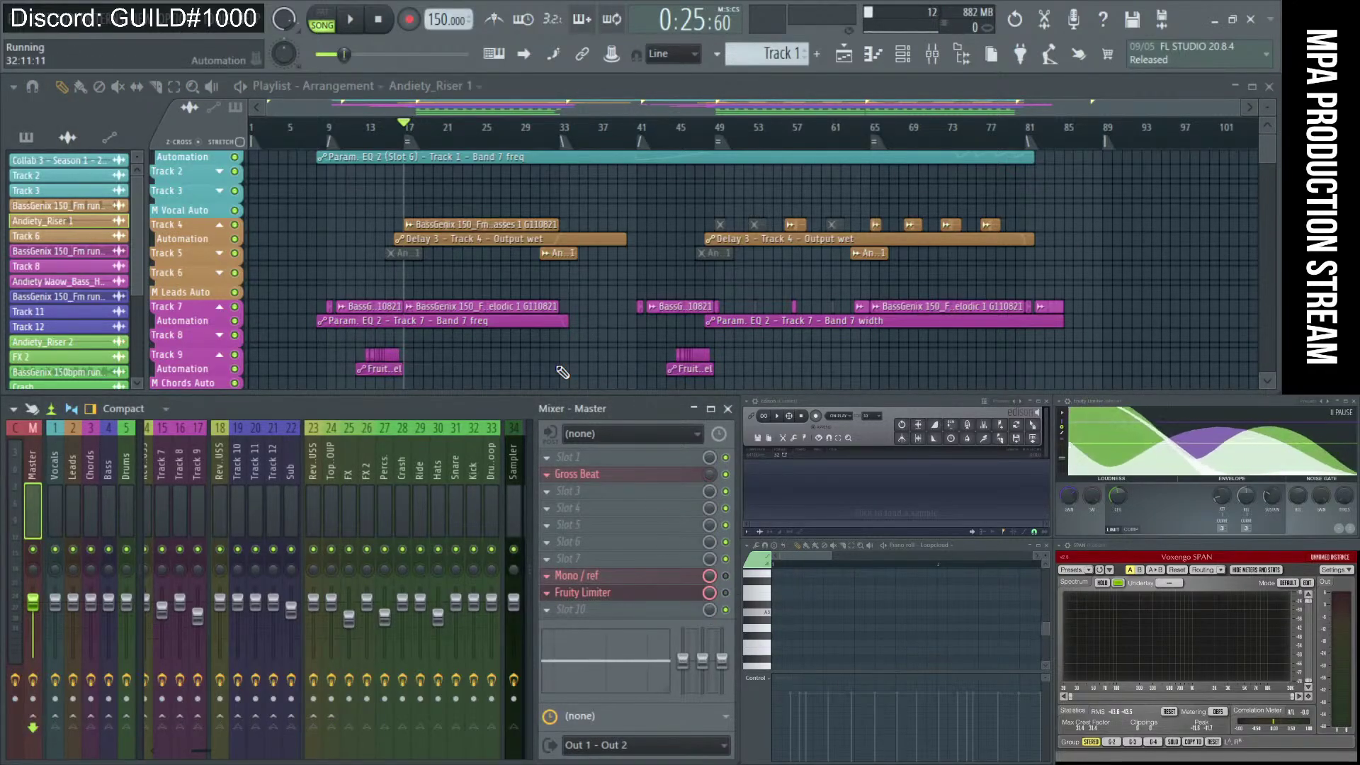
click(377, 21)
key(ctrl+r)
click(331, 156)
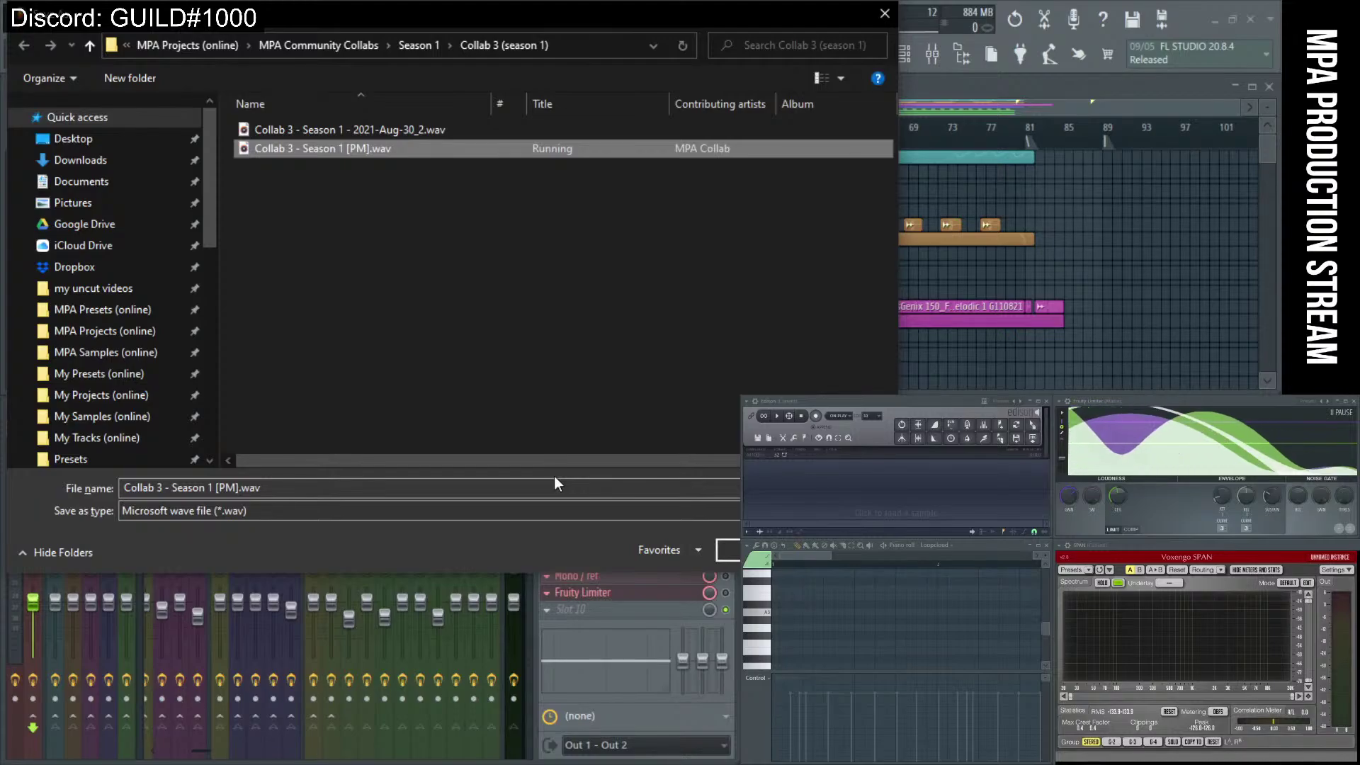
click(723, 553)
click(705, 397)
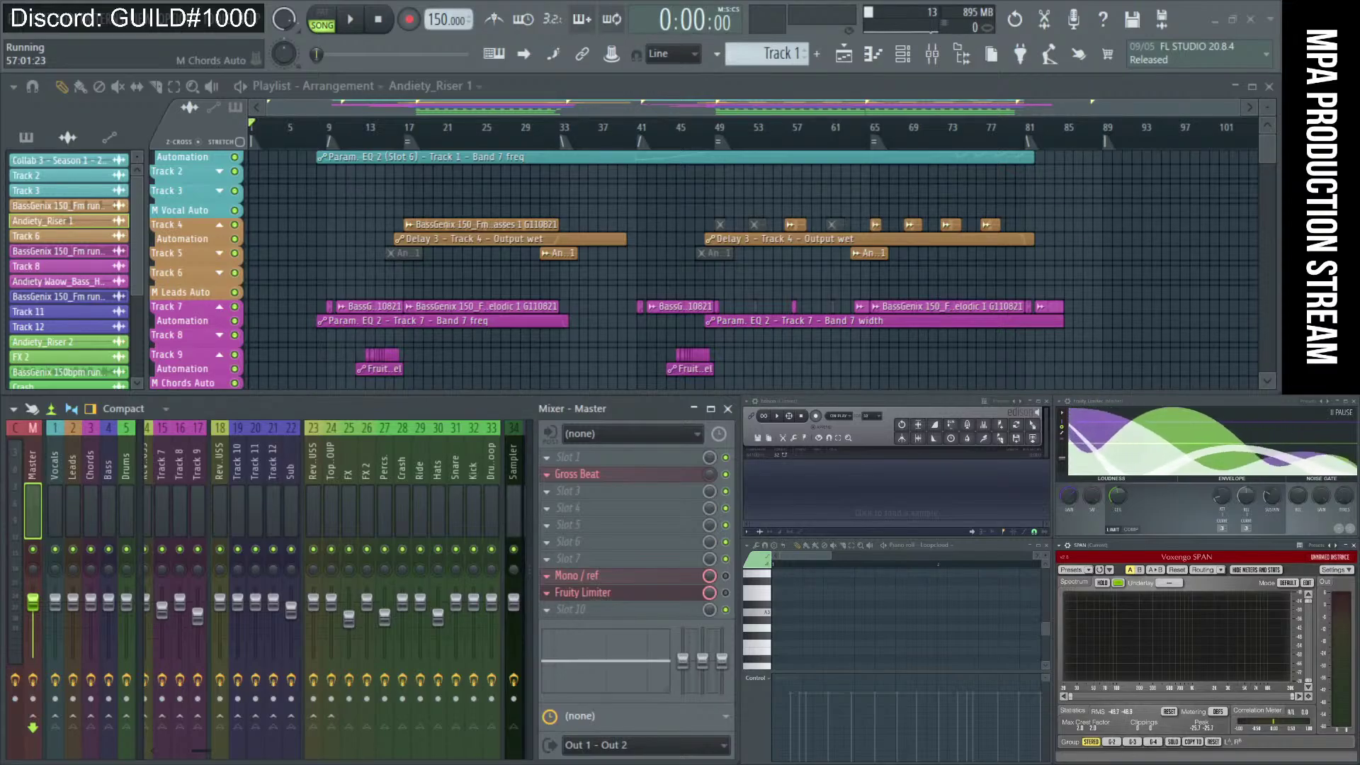
Check the stream chat and examine the Track 7 and Track 9 build-up clips from bar 41 to the second drop.
drag(801, 764, 862, 528)
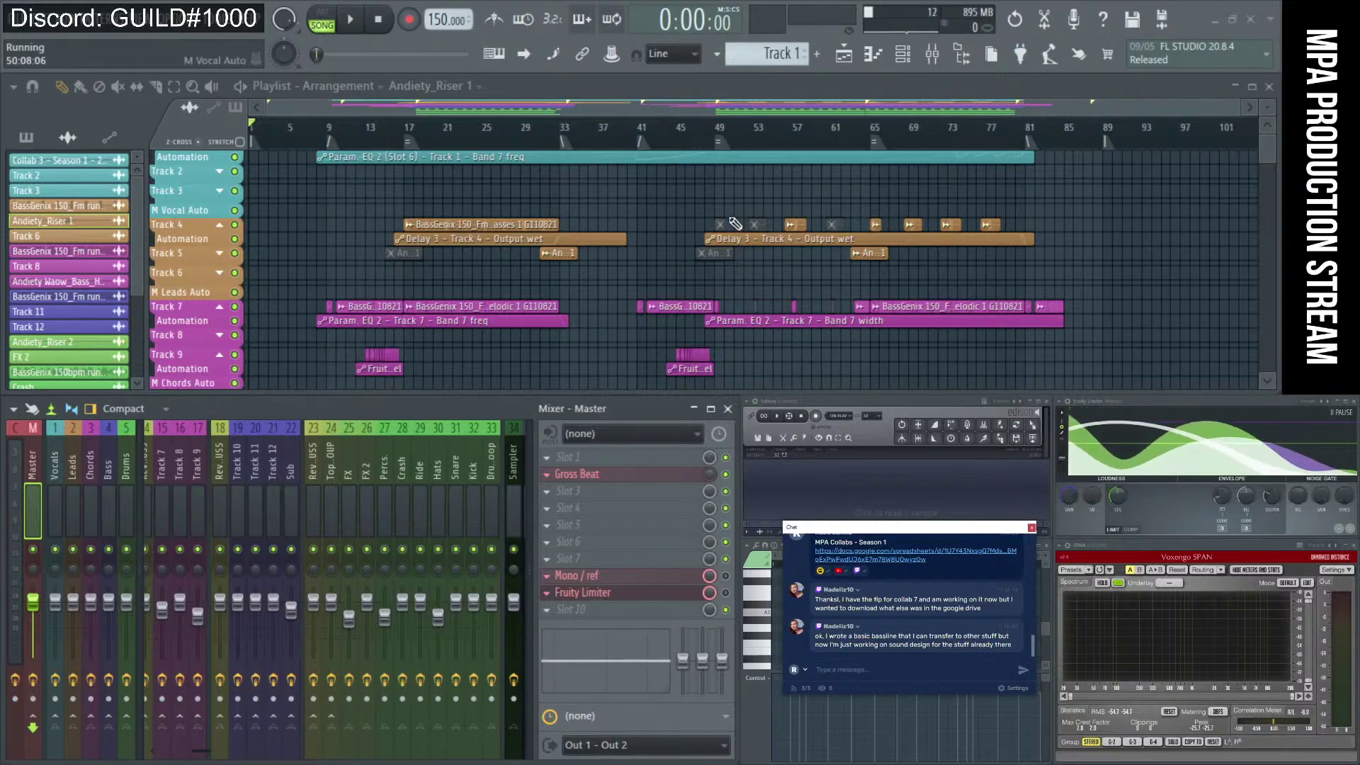
scroll(682, 242, down, 3)
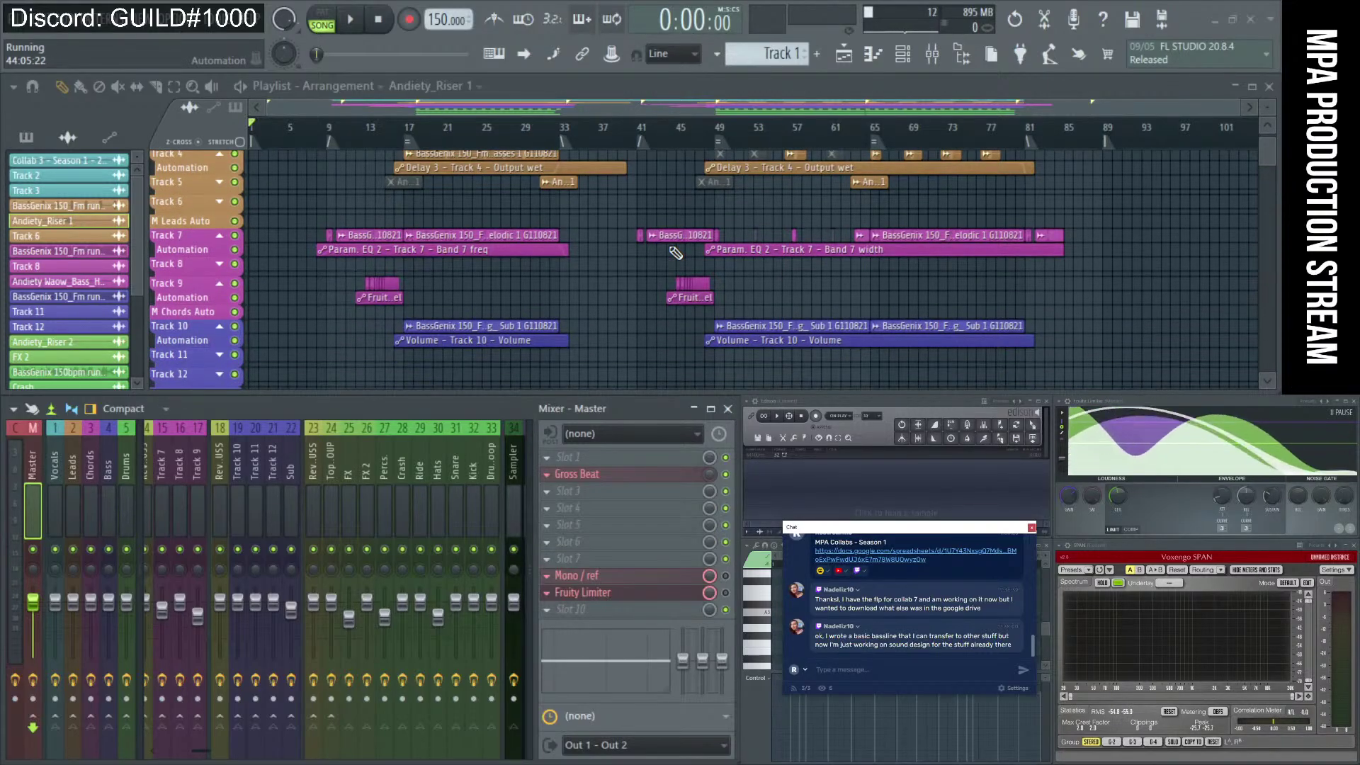
ctrl+scroll(673, 256, up, 4)
alt+scroll(670, 268, up, 3)
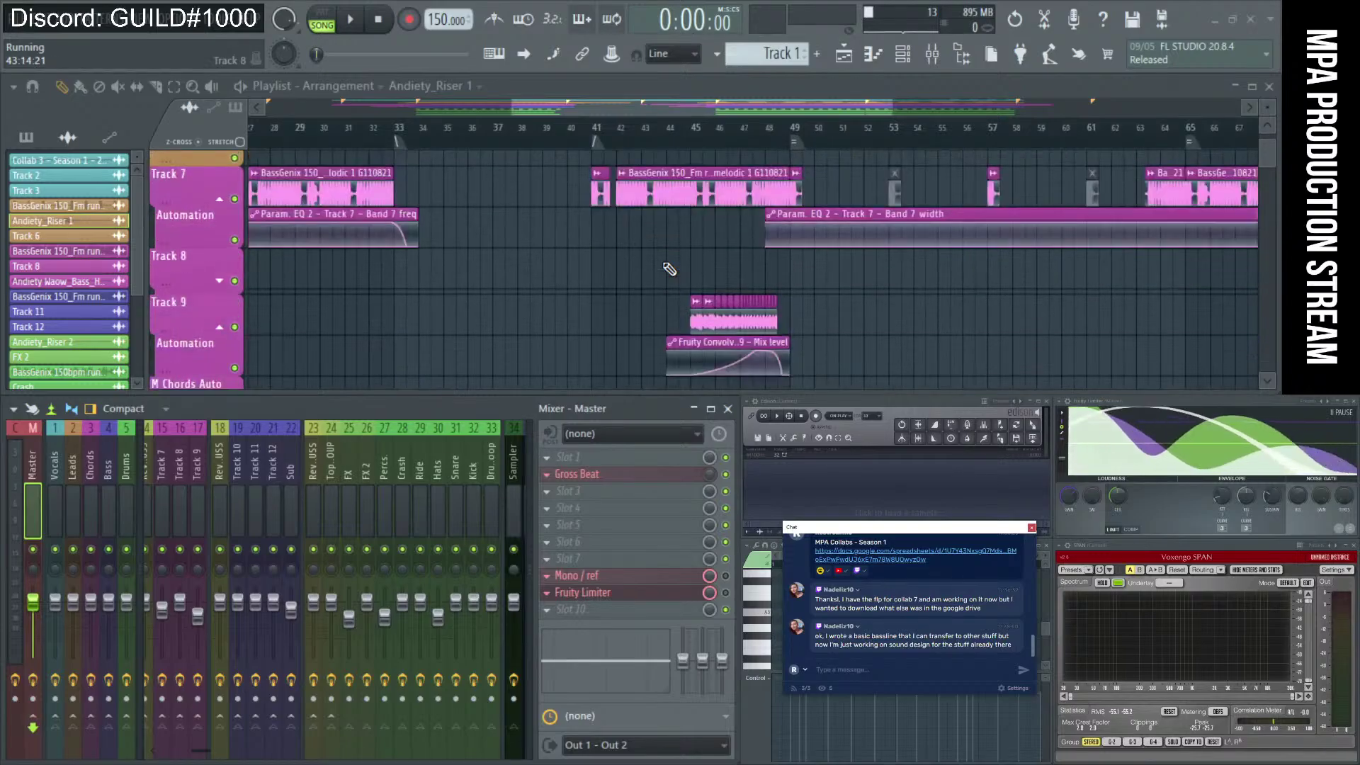
click(551, 130)
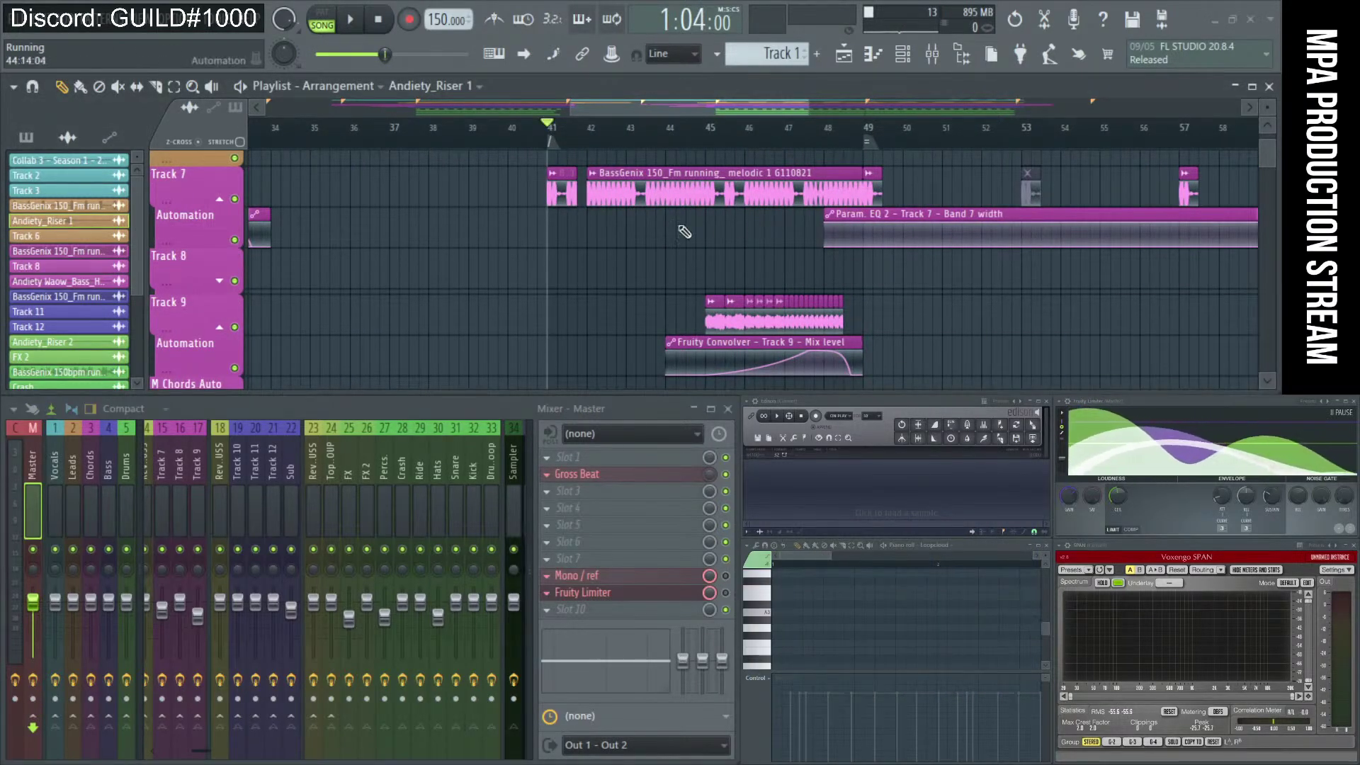
ctrl+scroll(577, 252, down, 4)
alt+scroll(577, 252, down, 3)
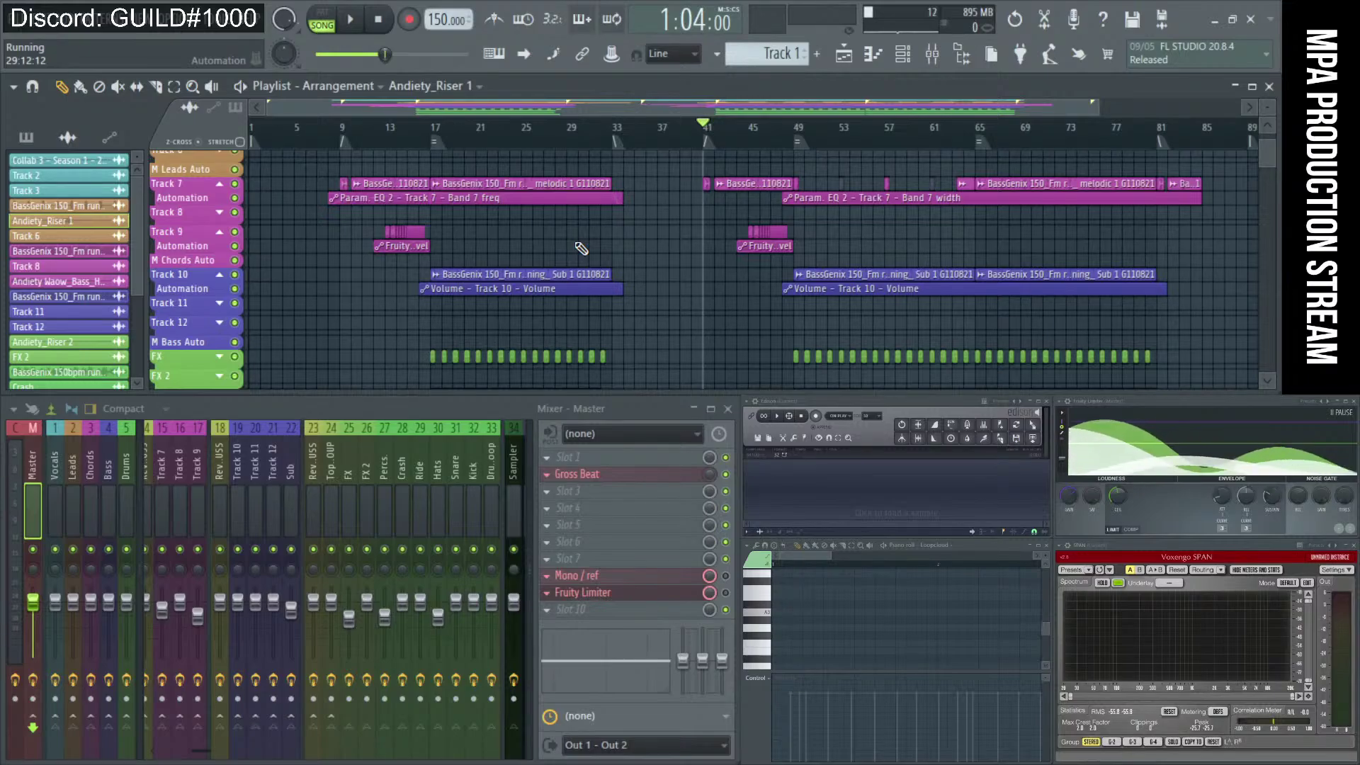
Save the changes to Collab 3 - Season 1.flp and open Collab 7 - Season 1_5.flp from the Collab 7 (season 1) folder.
click(16, 9)
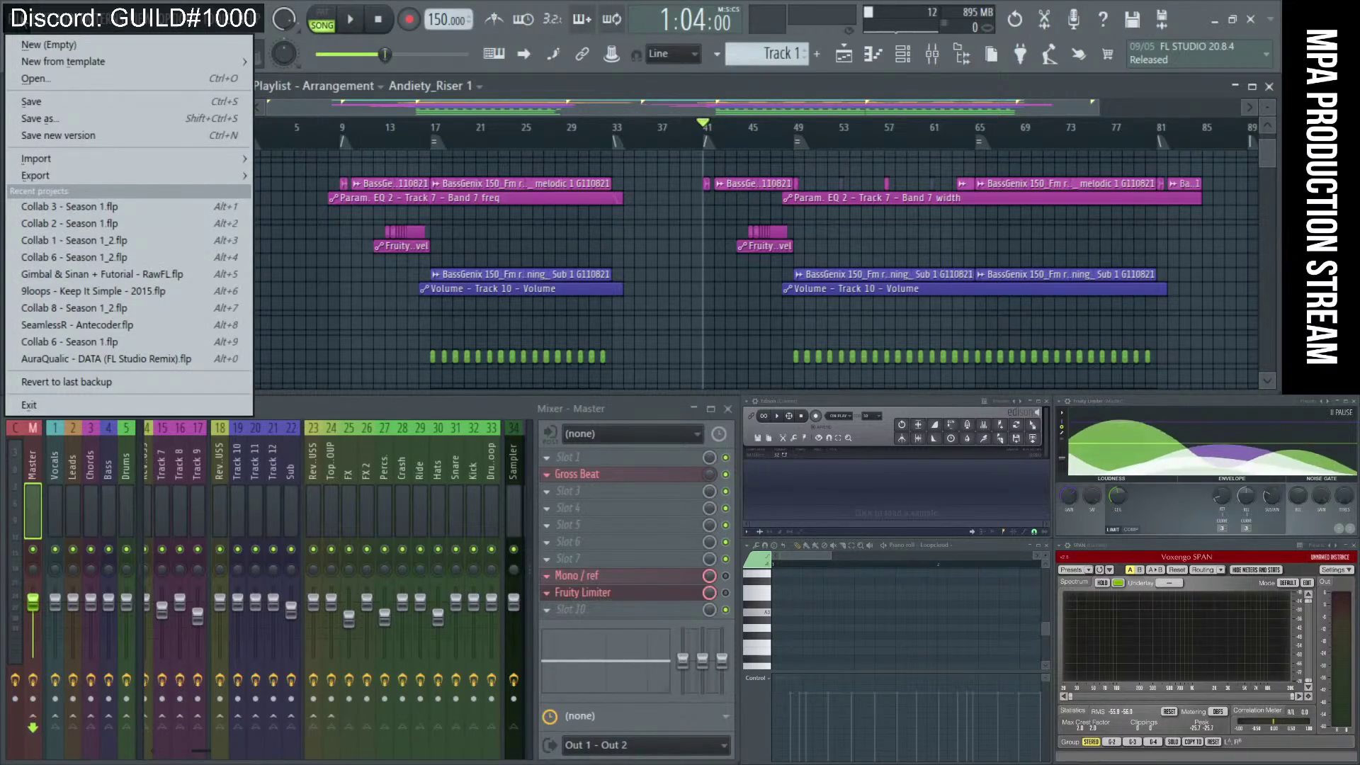
mouse_move(64, 61)
click(337, 451)
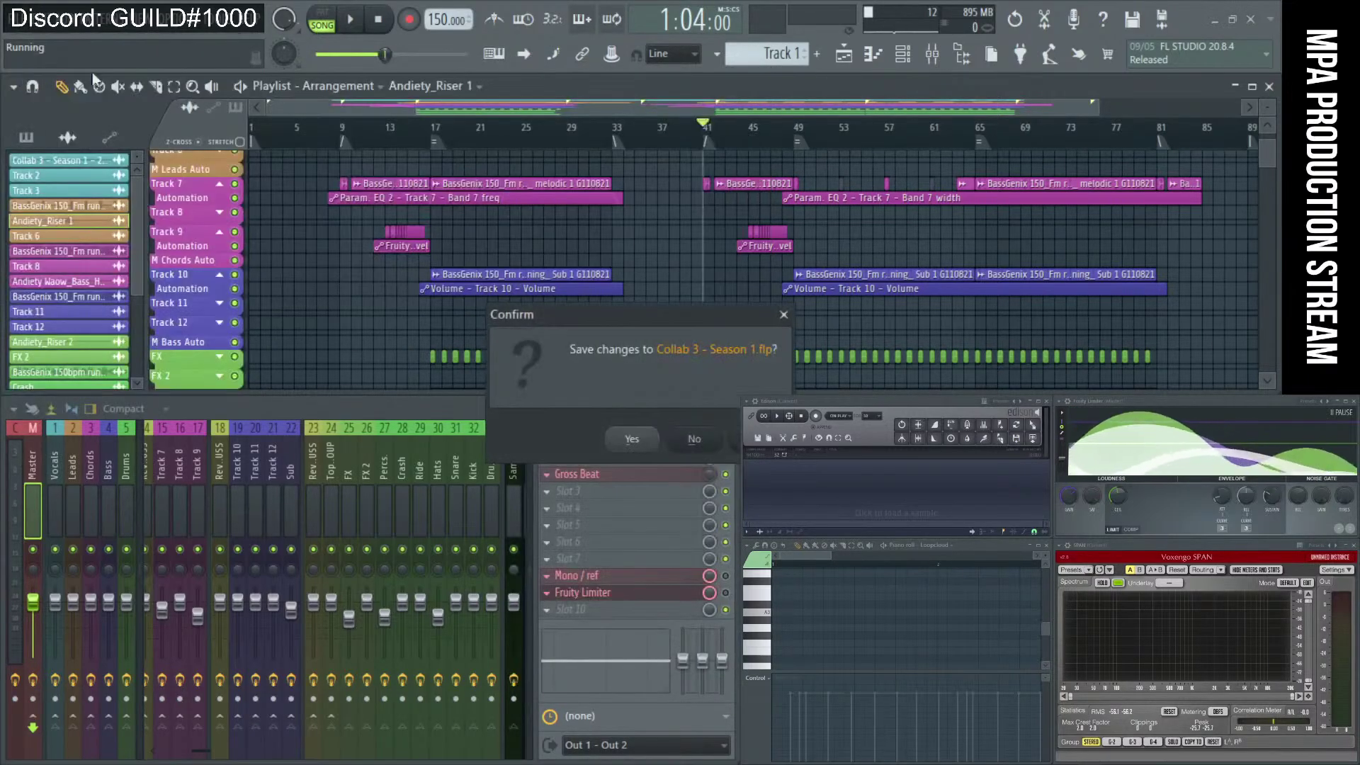
click(641, 445)
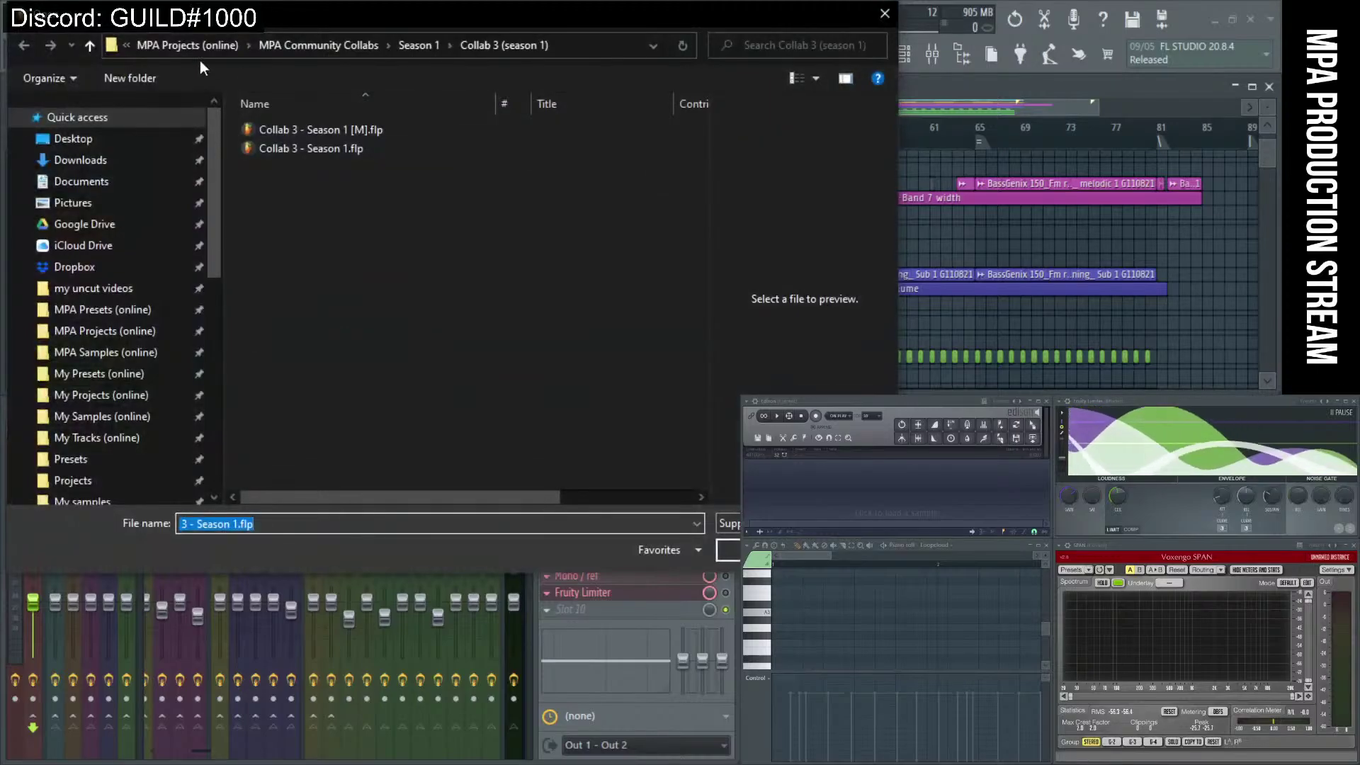
click(93, 42)
double_click(301, 241)
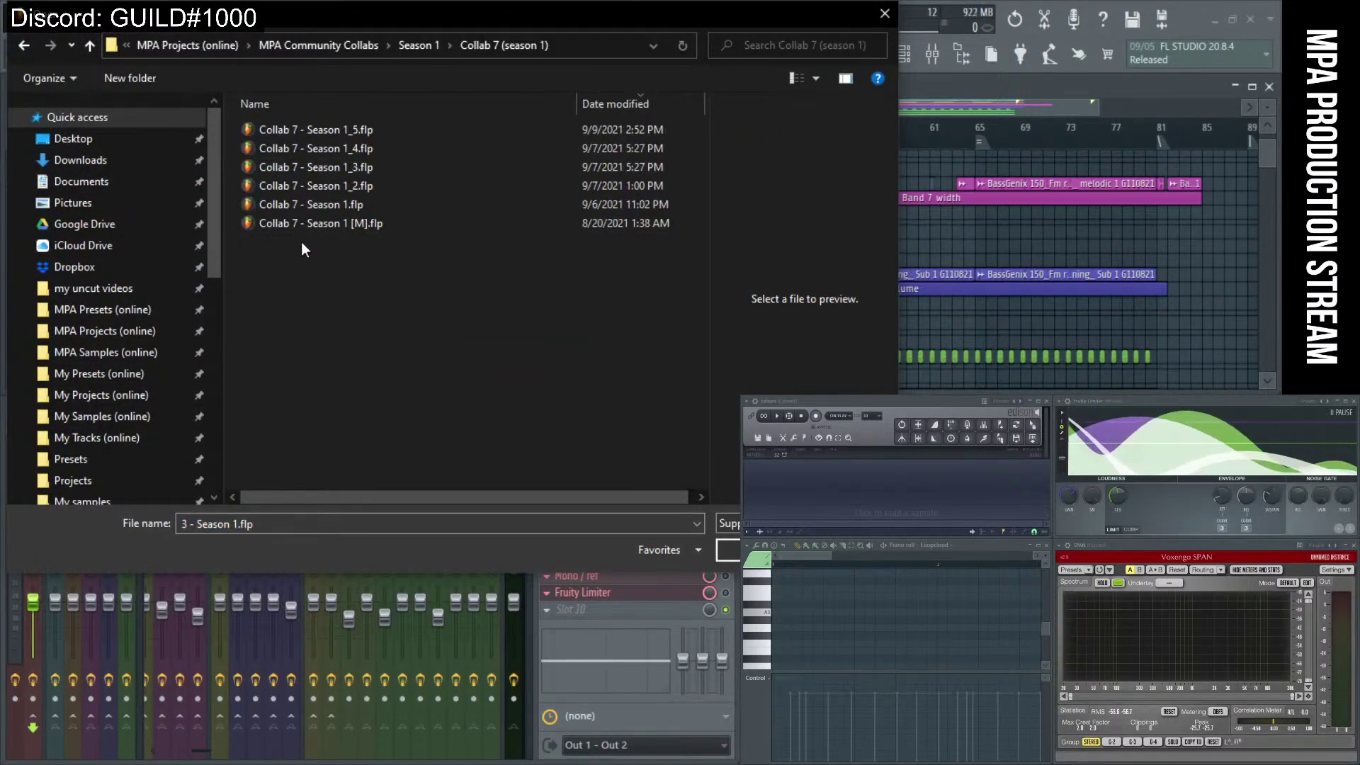
double_click(338, 129)
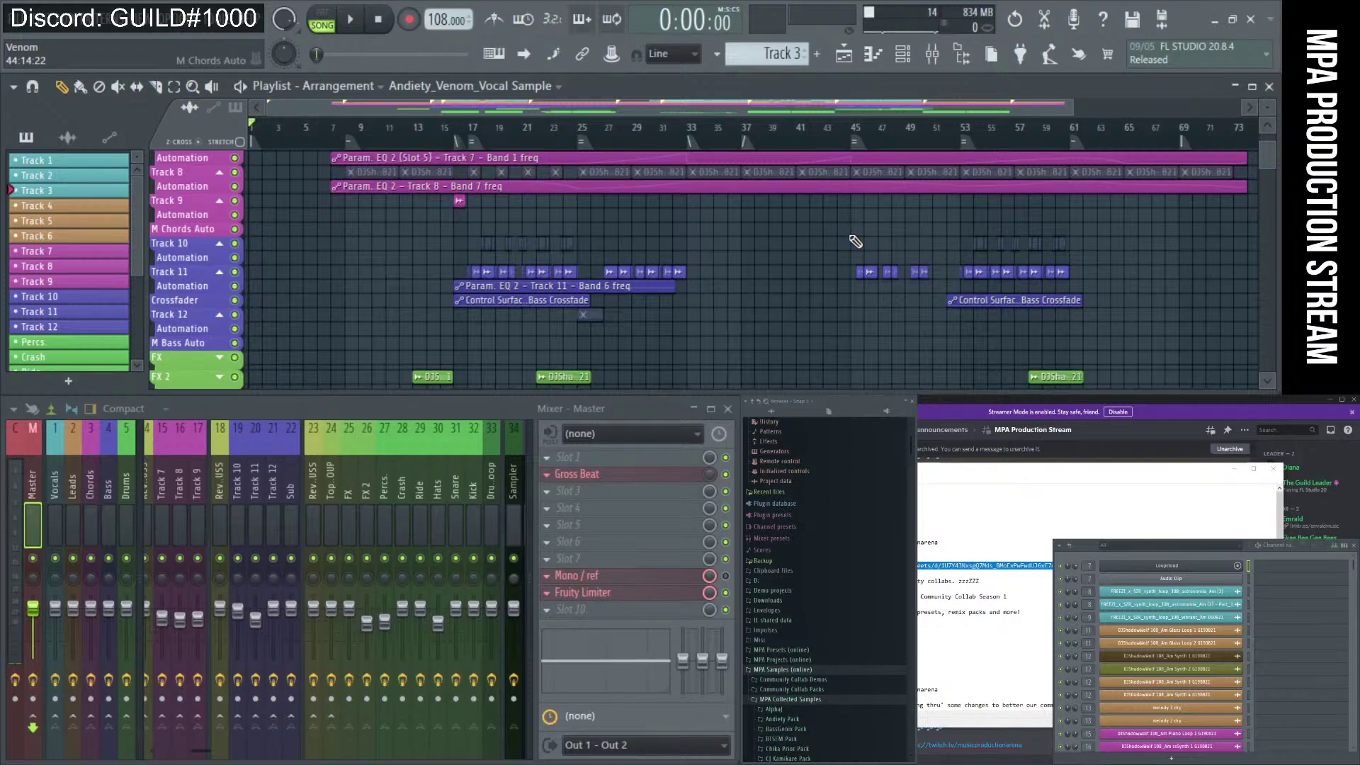
Look over the tracks of the Collab 7 arrangement and place the playhead at bar 8.
scroll(370, 260, down, 2)
scroll(371, 261, down, 5)
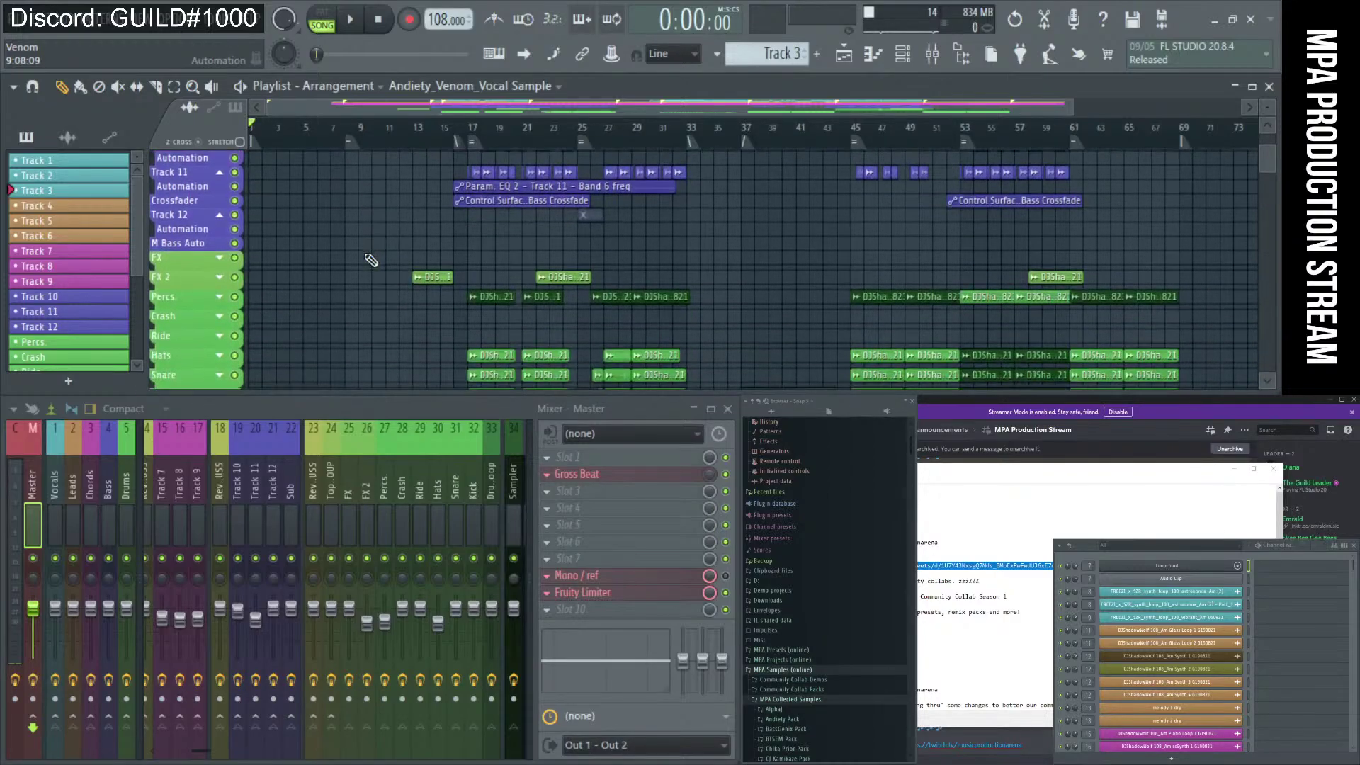
scroll(370, 261, up, 10)
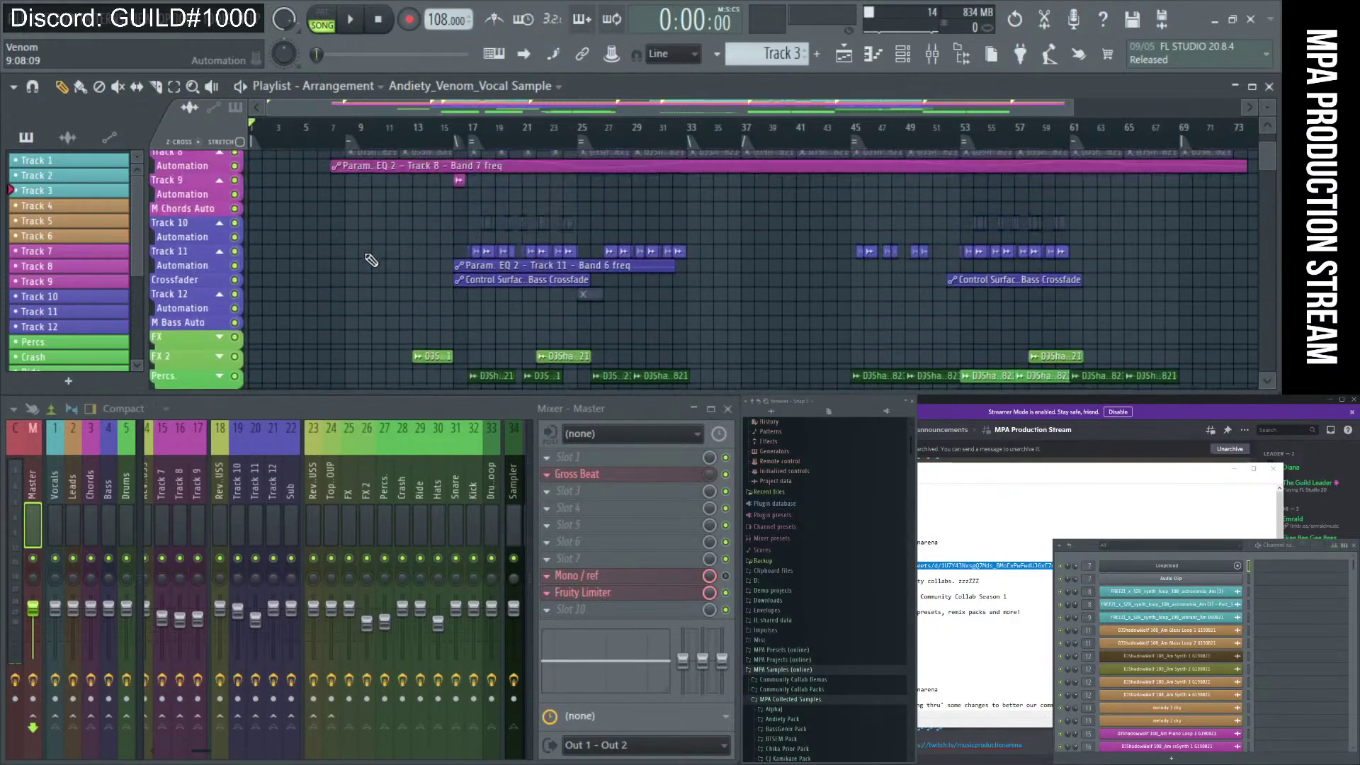
click(346, 129)
scroll(482, 251, down, 2)
scroll(481, 251, up, 2)
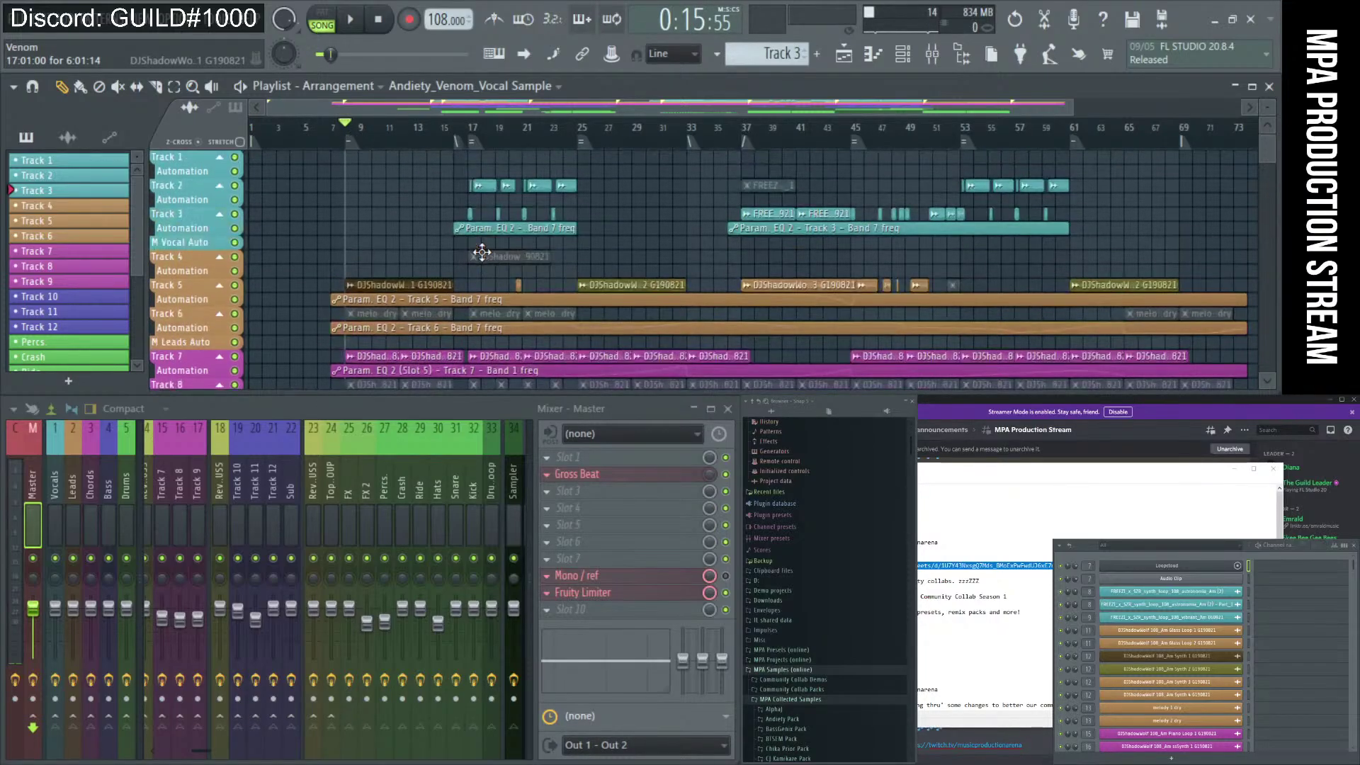
Play the song from bar 7 and examine the vocal, lead, chord, bass and drum tracks of the arrangement.
scroll(481, 251, down, 2)
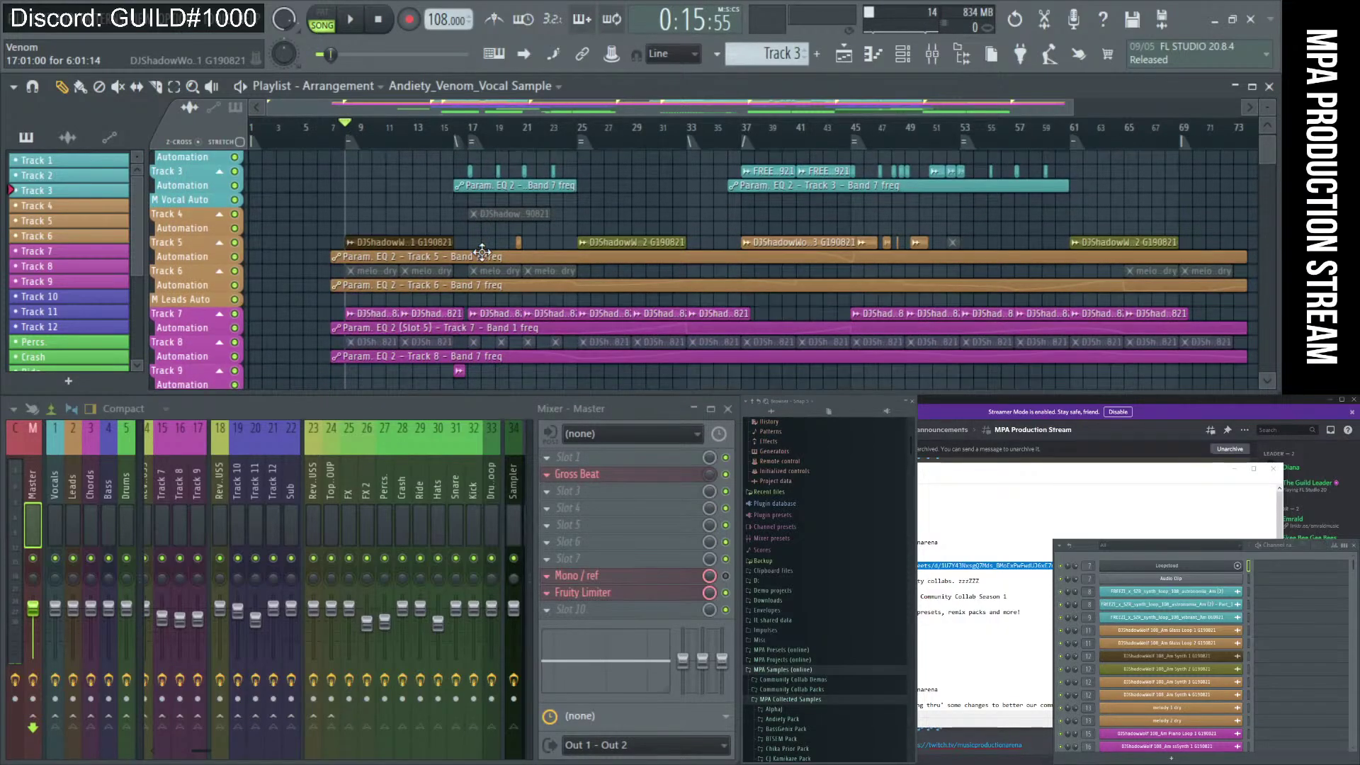
scroll(708, 245, down, 1)
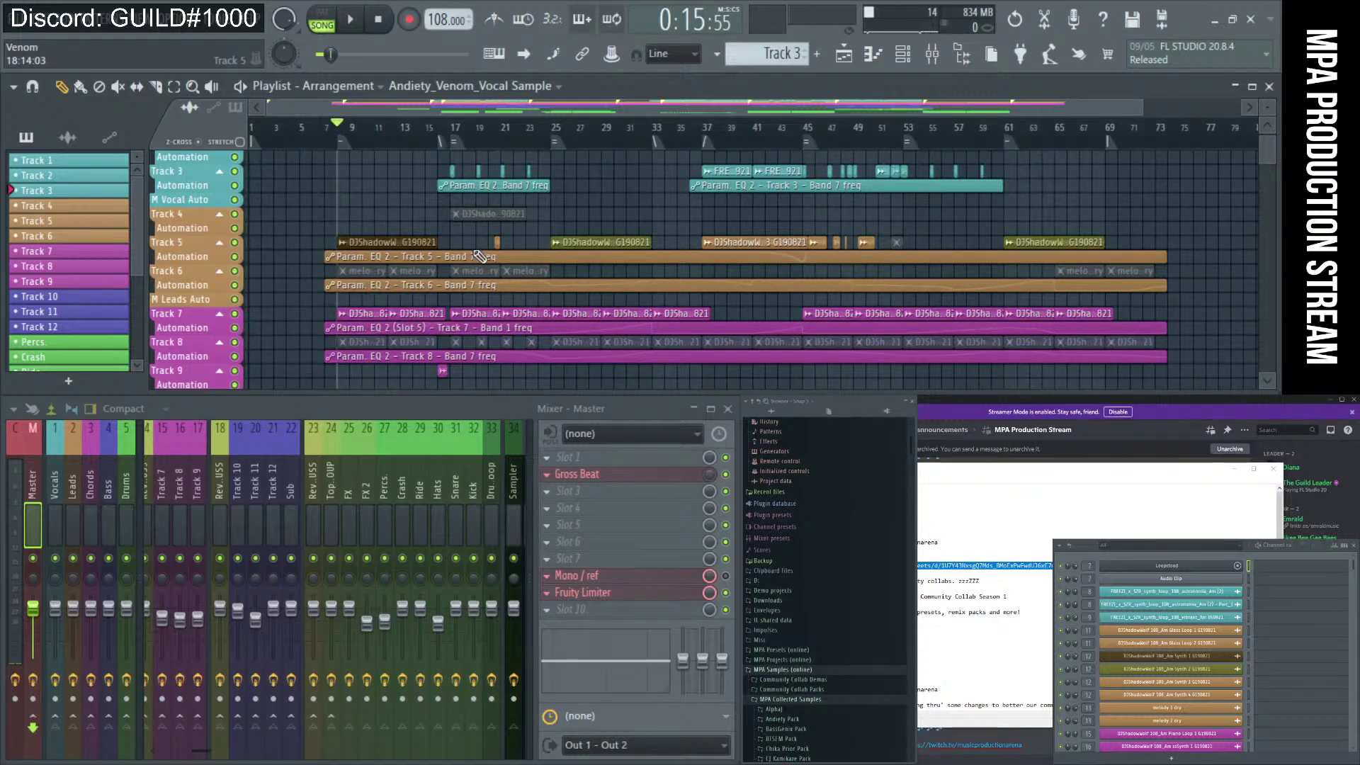
click(326, 146)
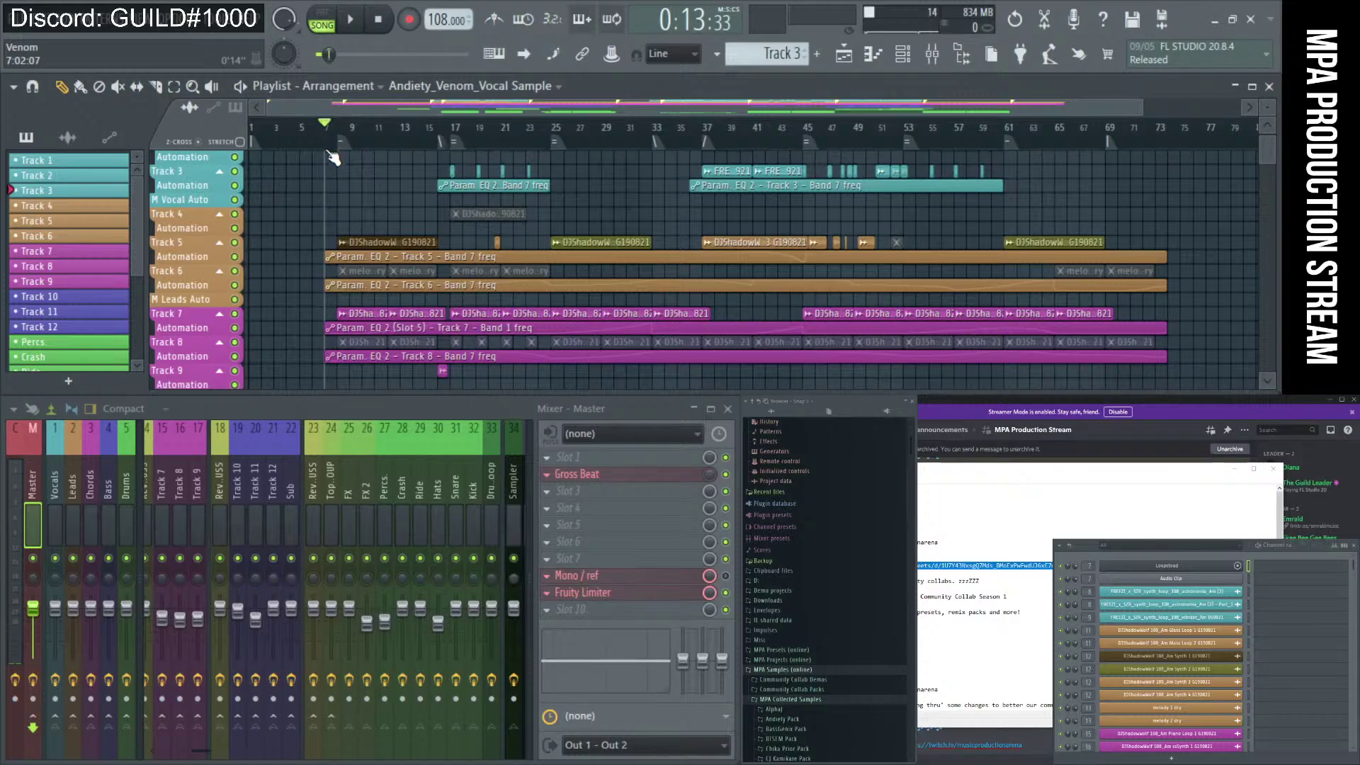
key(space)
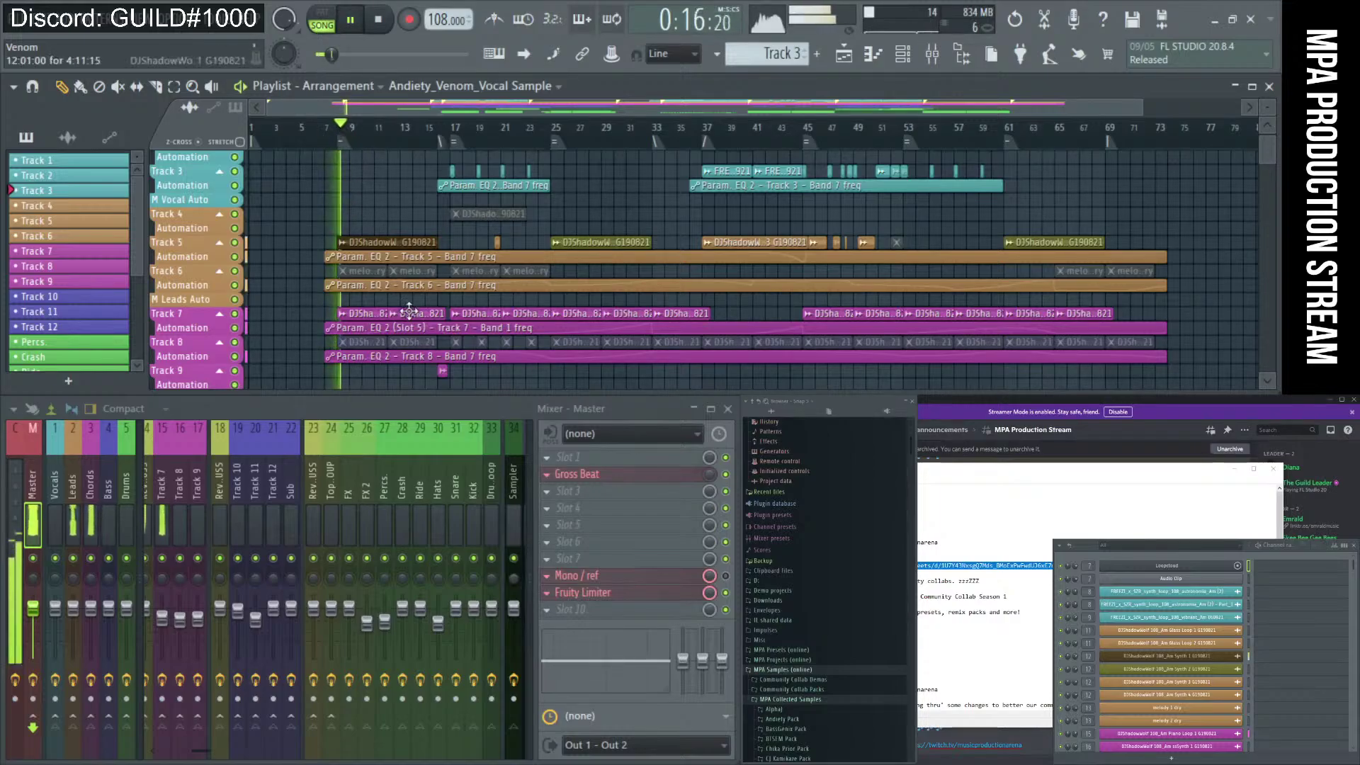
scroll(641, 241, down, 4)
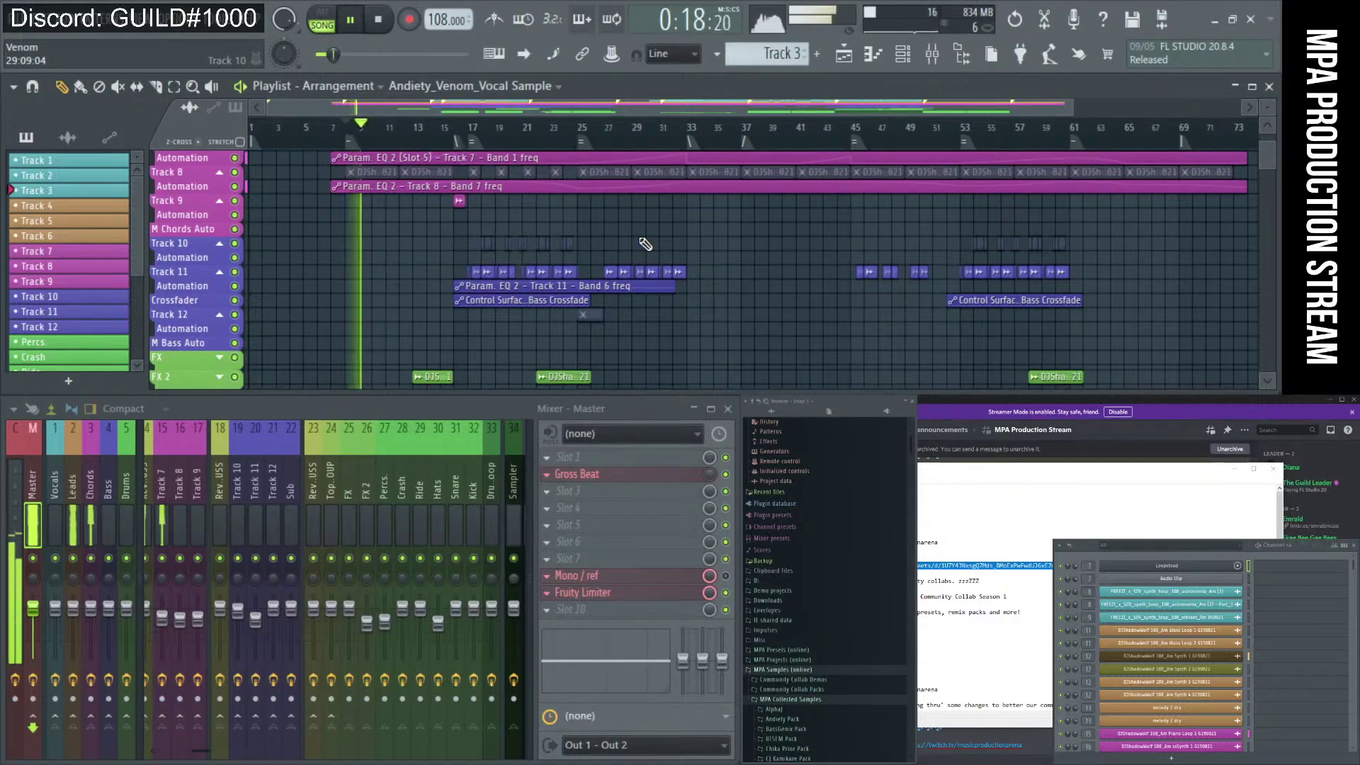
scroll(644, 243, up, 5)
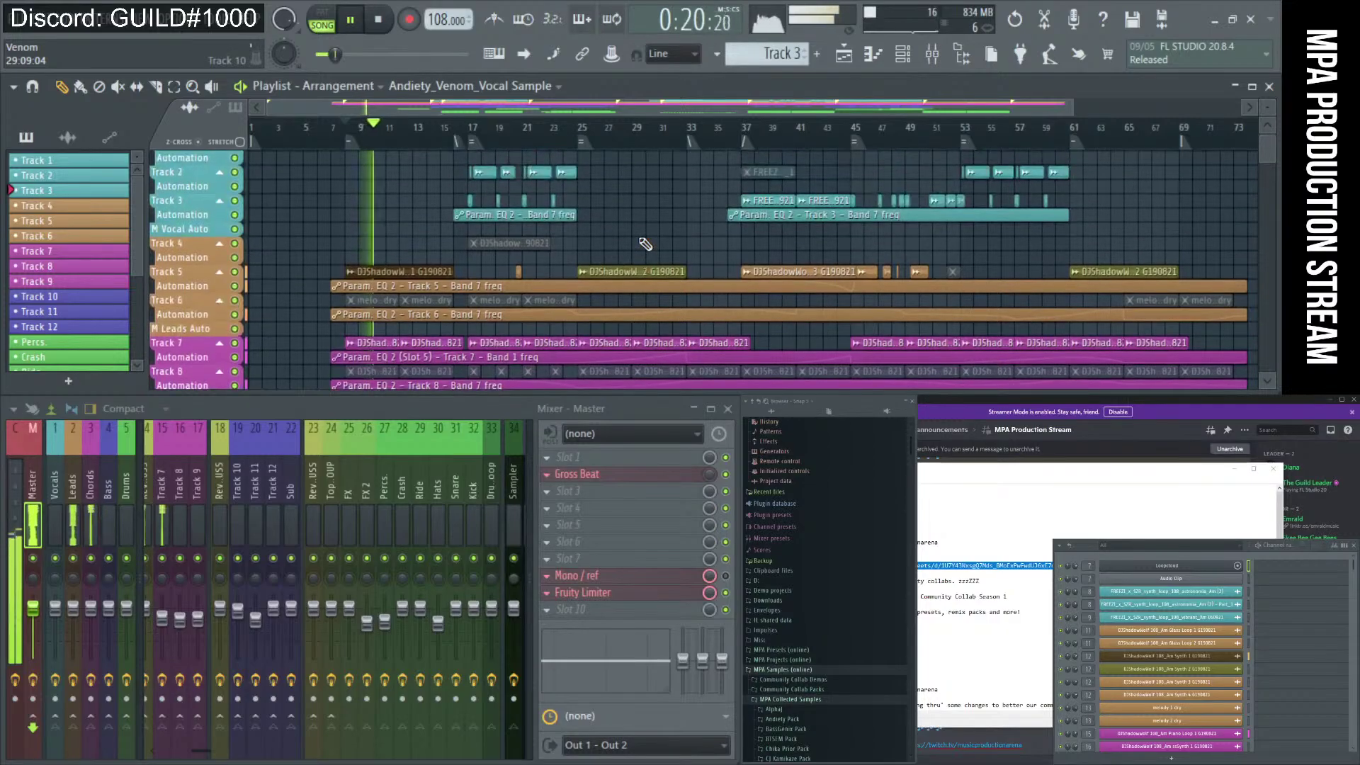
scroll(644, 243, down, 1)
scroll(644, 243, up, 1)
scroll(645, 243, down, 1)
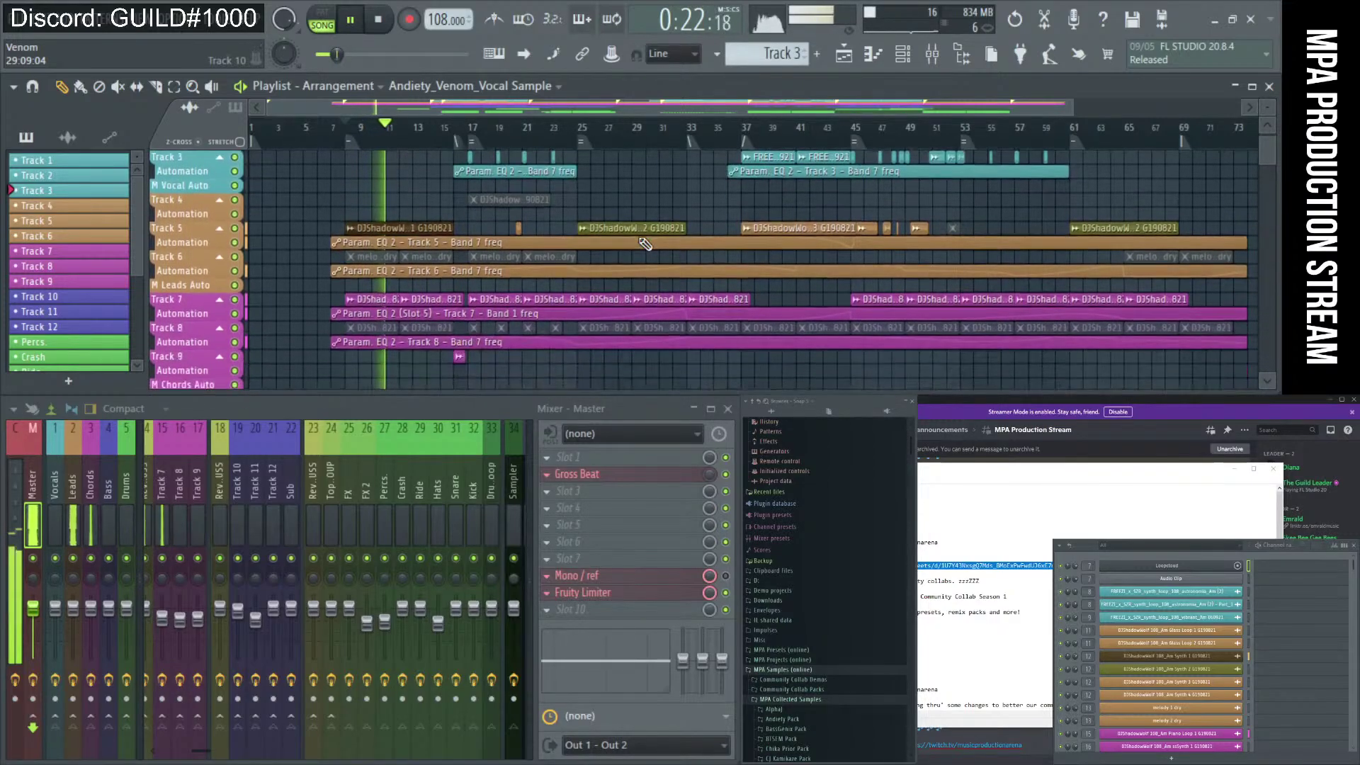
scroll(645, 243, down, 6)
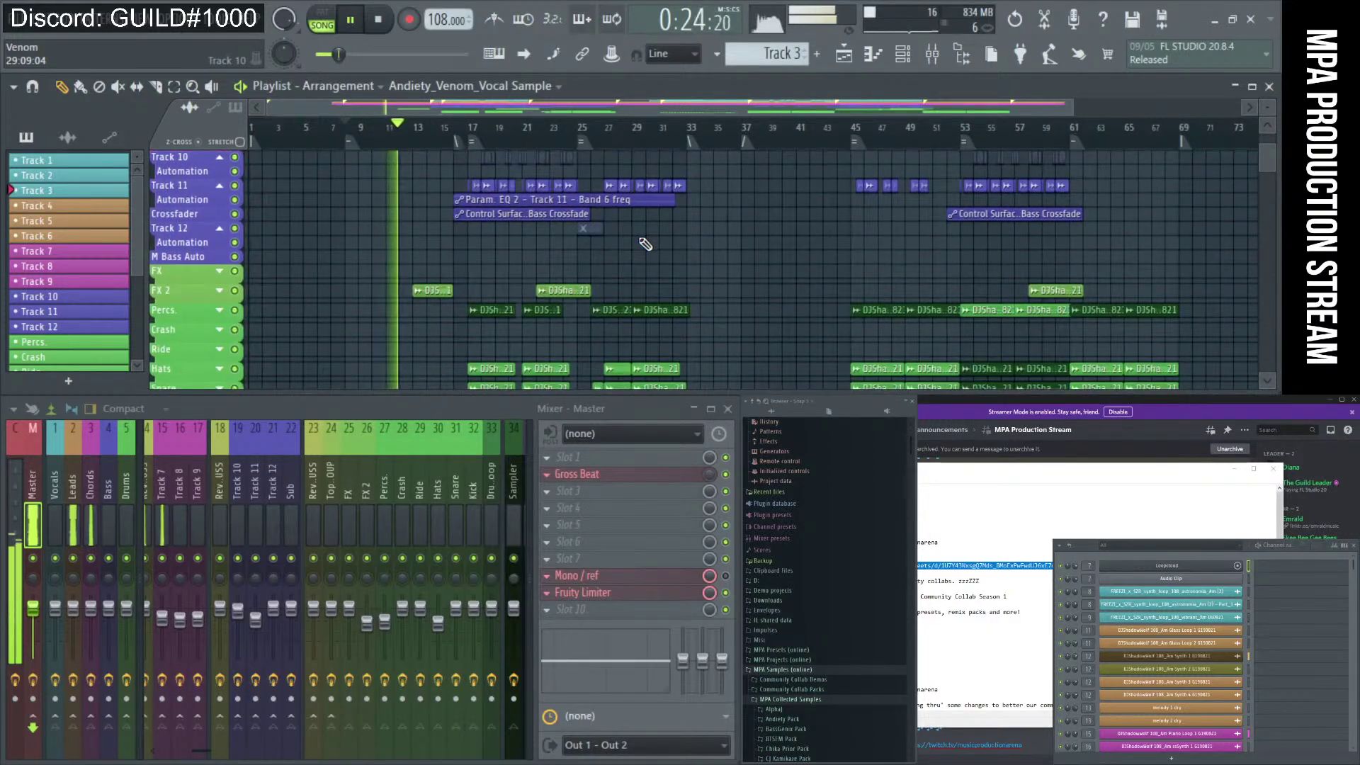
scroll(645, 243, down, 1)
scroll(645, 243, up, 2)
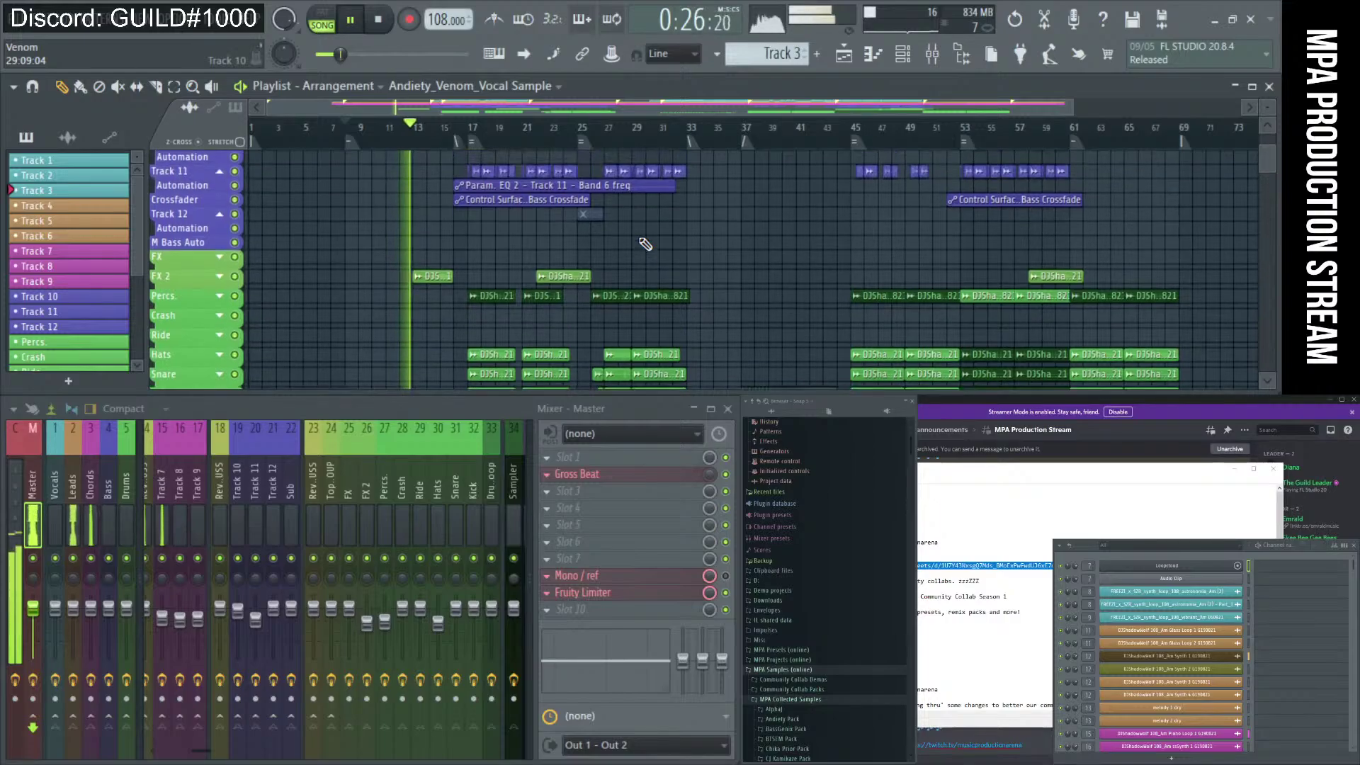
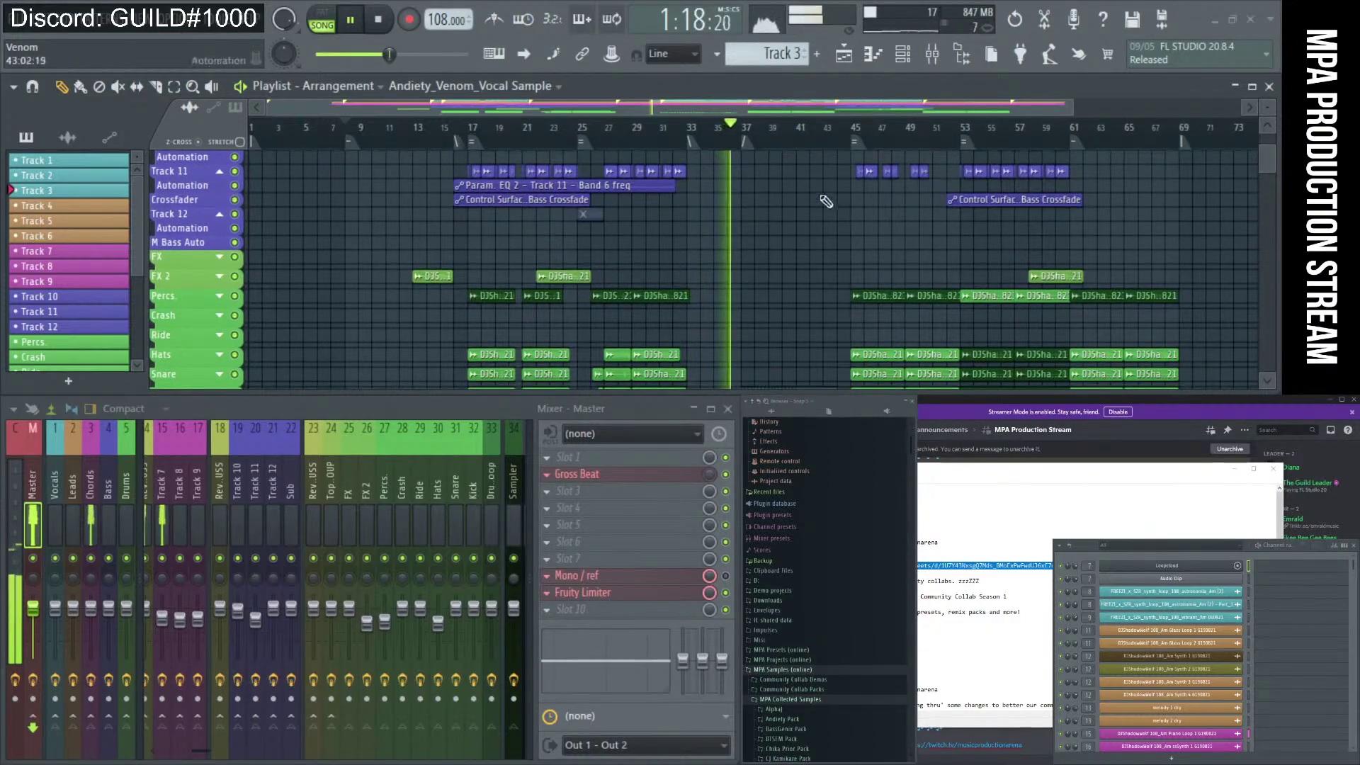
Follow the playback up to the second drop at bar 45, checking the lead, chord, bass and percussion clips.
scroll(881, 259, down, 3)
scroll(876, 257, up, 15)
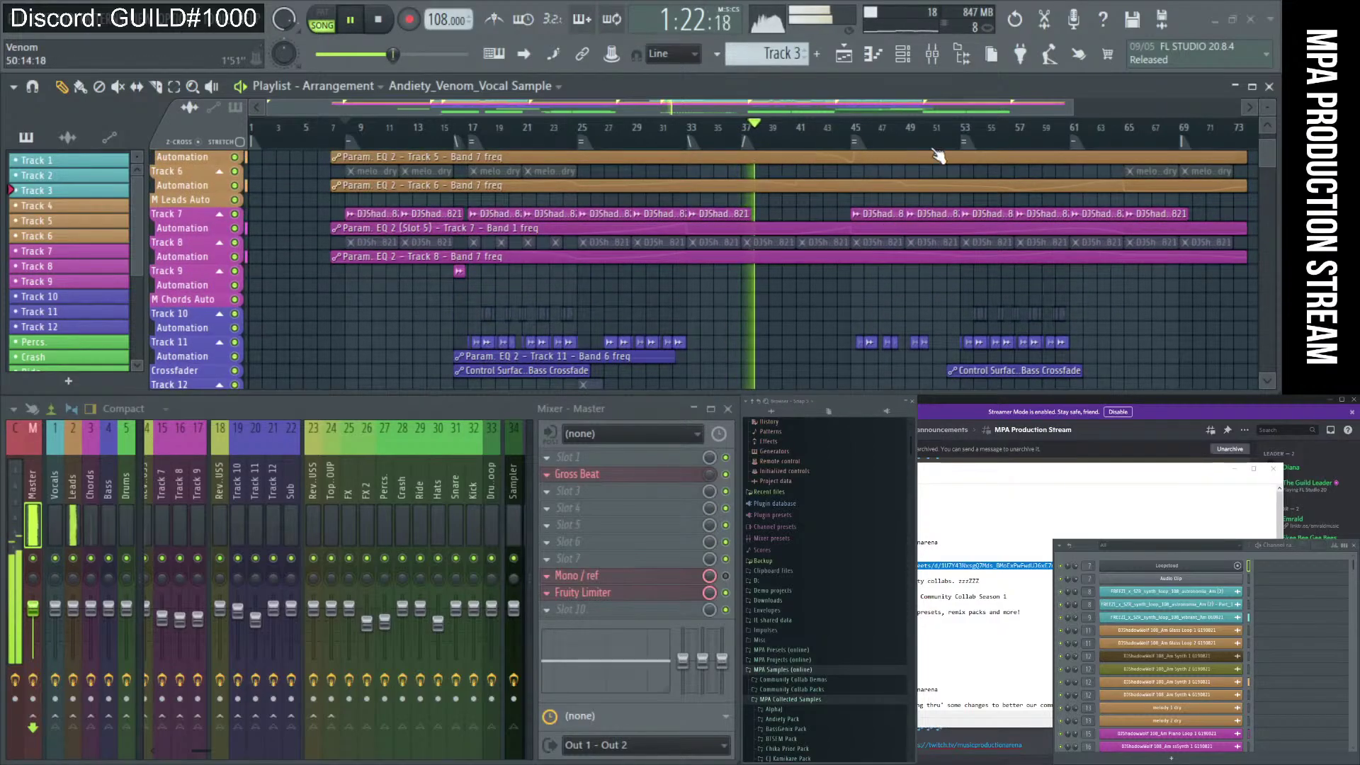
scroll(568, 211, down, 4)
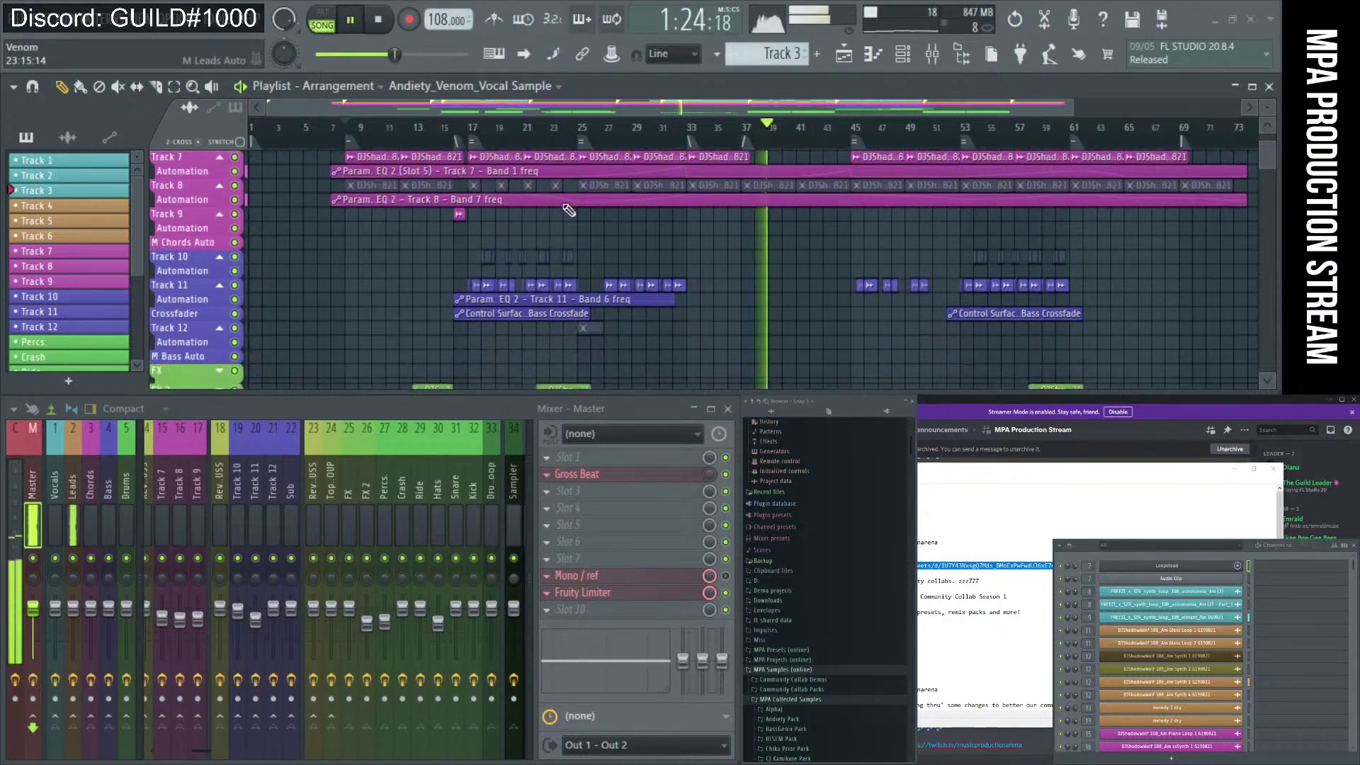
scroll(392, 259, down, 4)
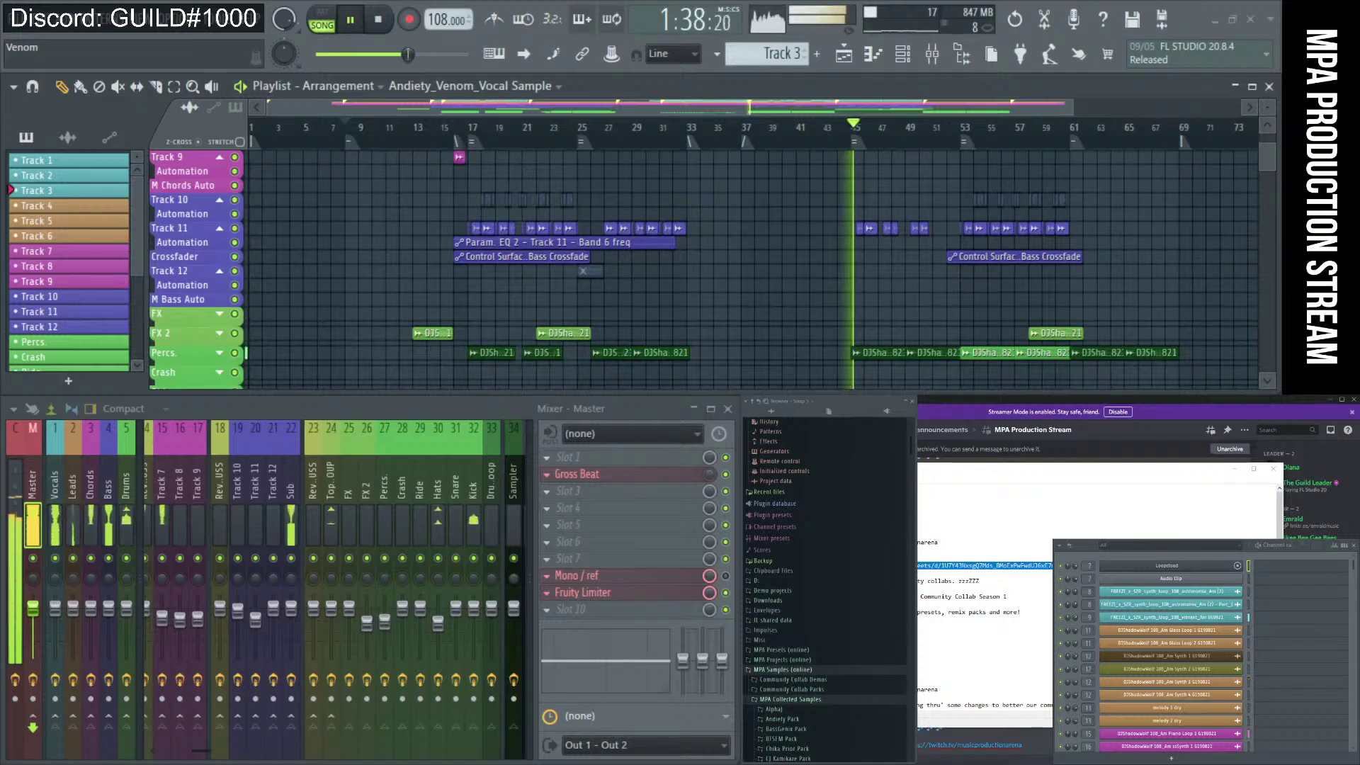
drag(507, 394, 401, 393)
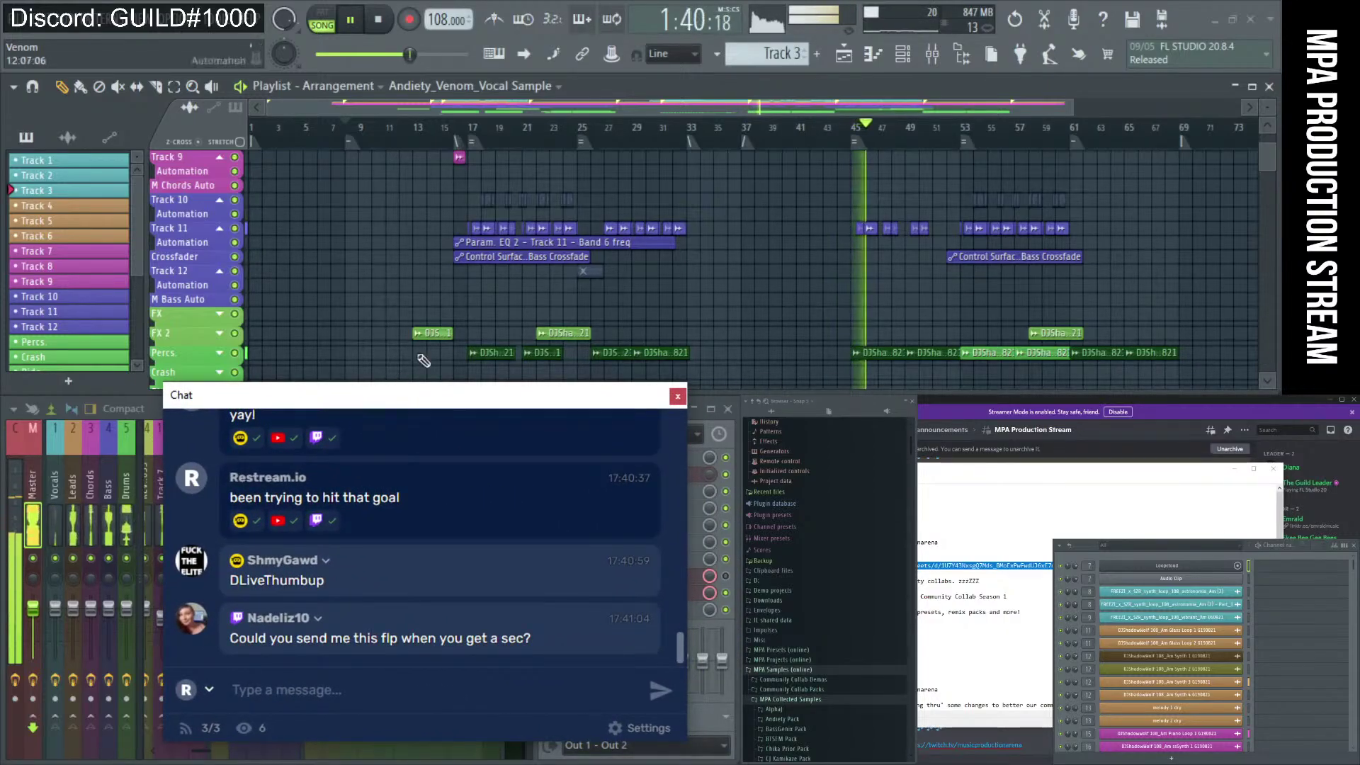
click(276, 681)
text(yes)
key(BackSpace)
key(BackSpace)
key(BackSpace)
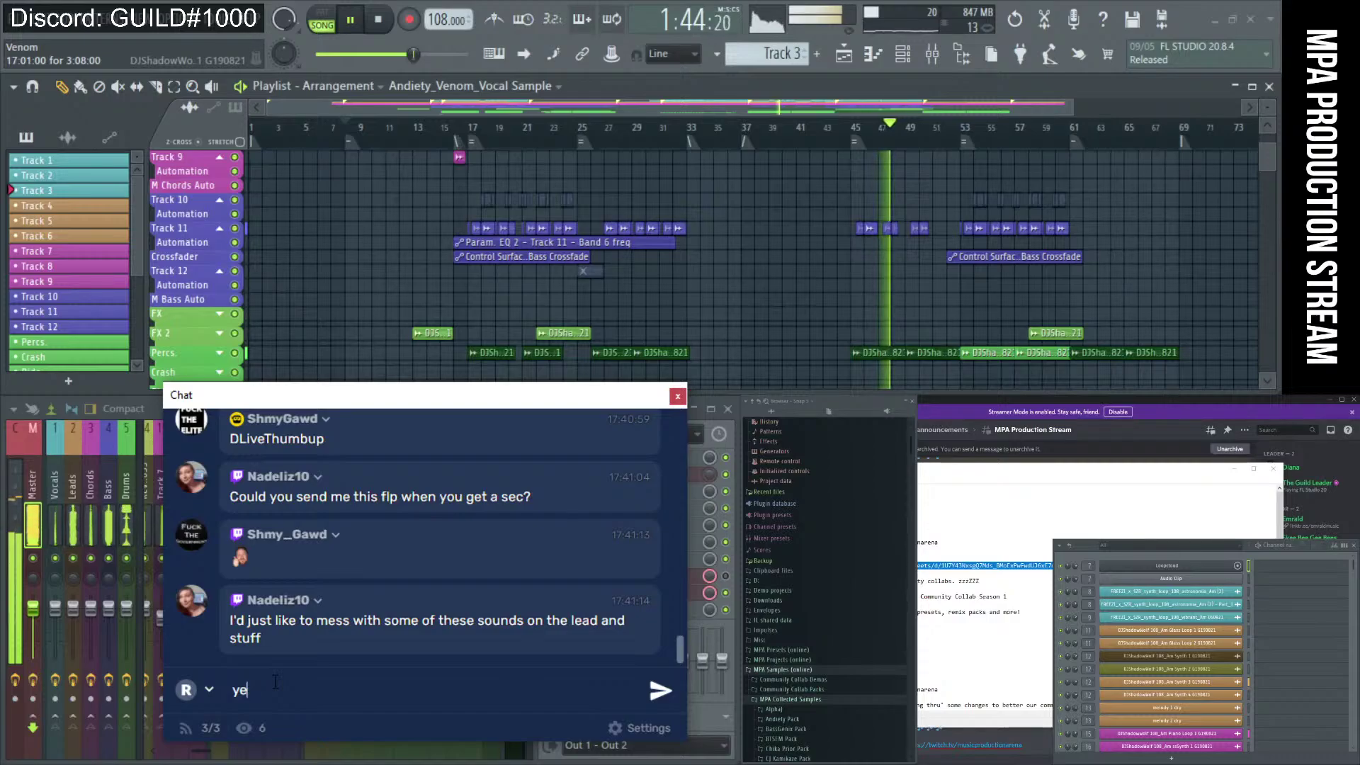
Stop the playback and read the recent messages in the stream chat.
click(378, 20)
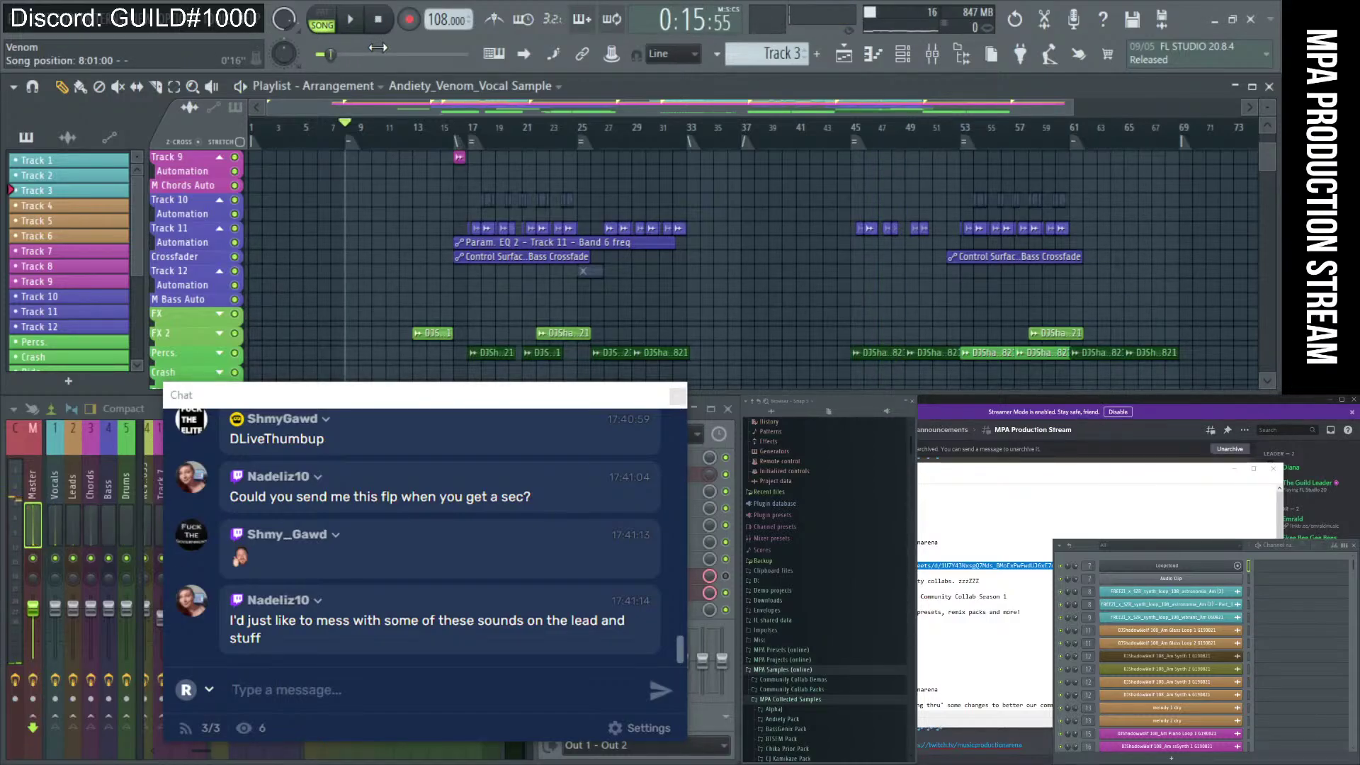
scroll(361, 592, up, 3)
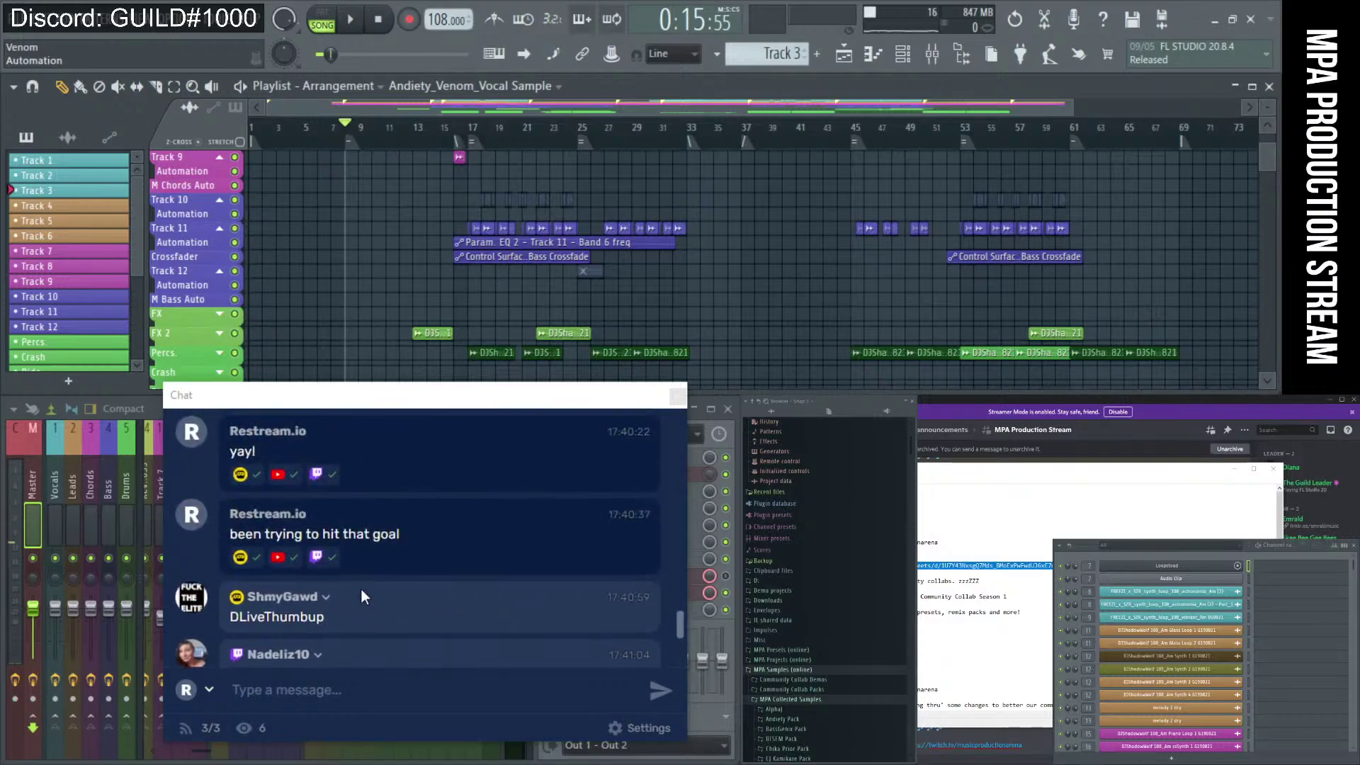
scroll(360, 588, down, 3)
scroll(359, 587, up, 1)
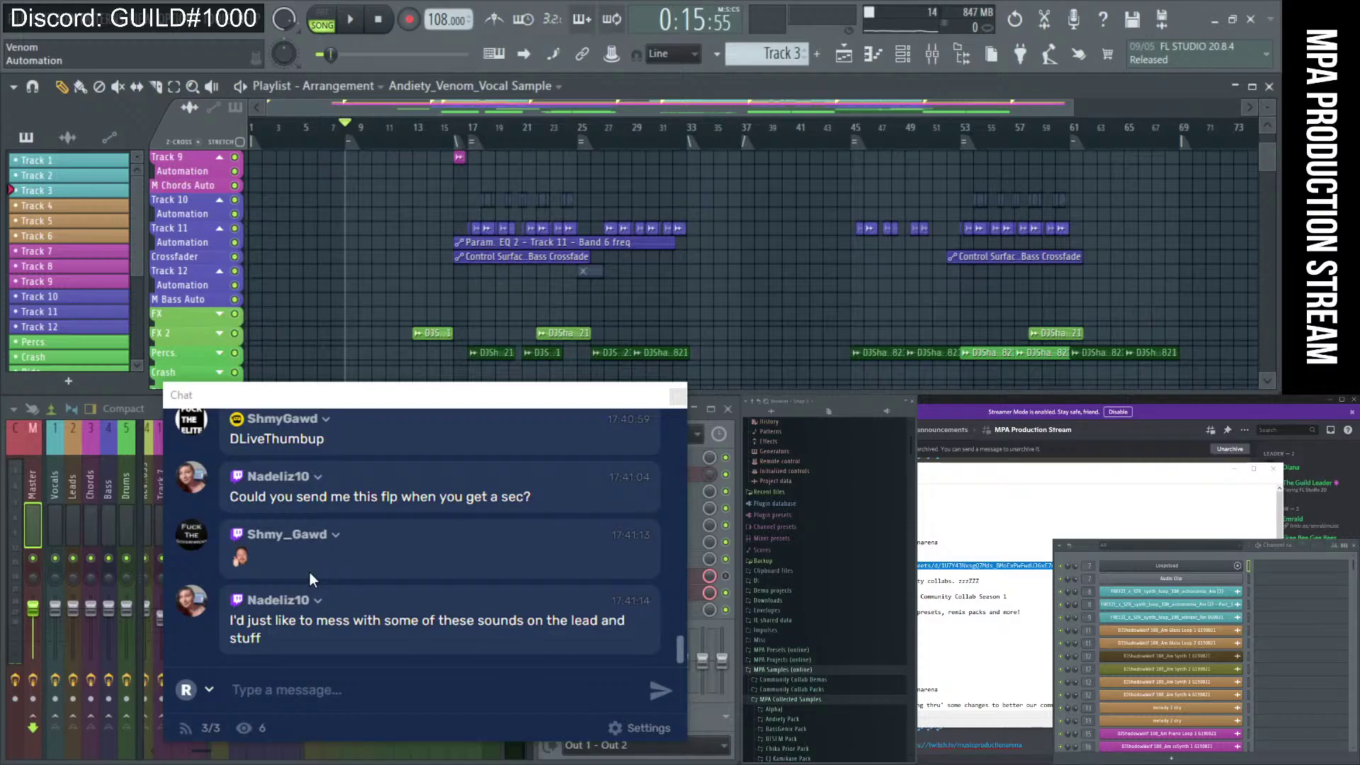
scroll(309, 571, up, 1)
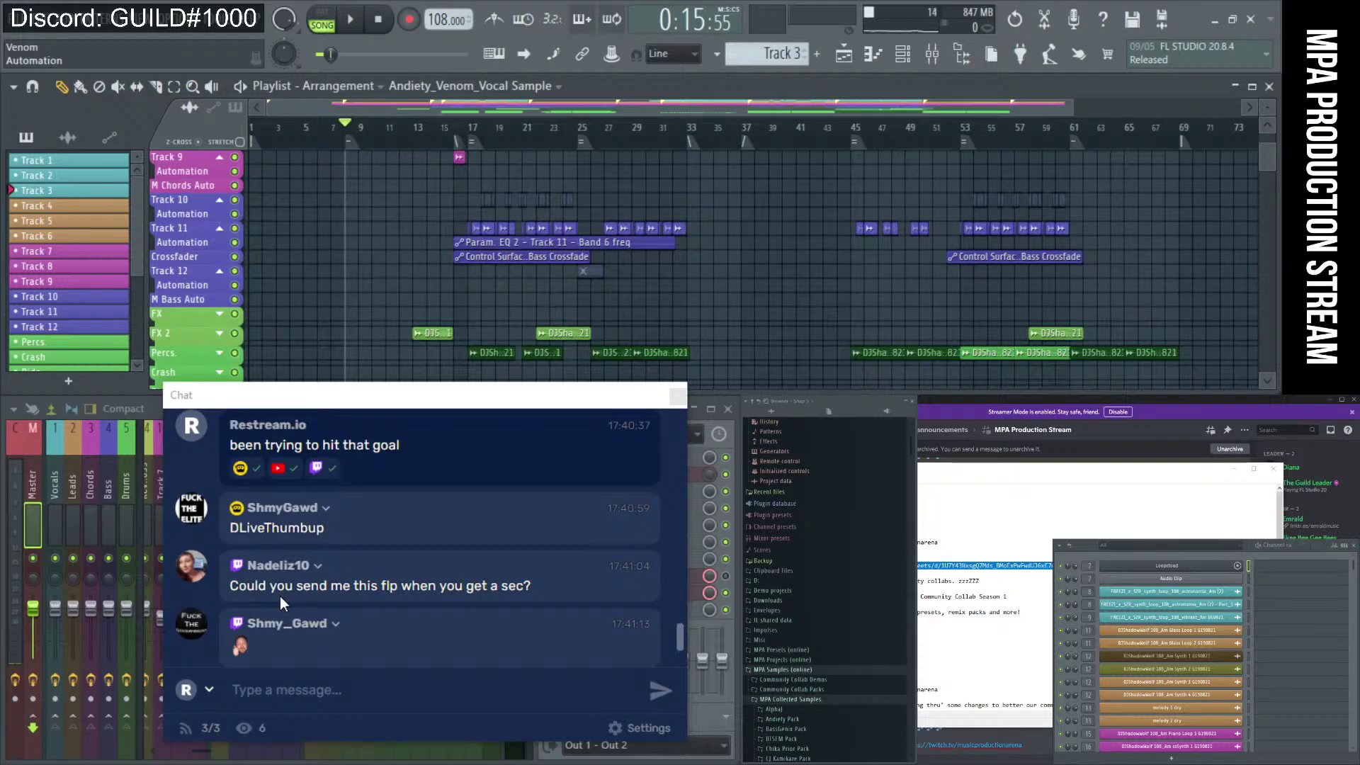
Move the chat window off the mixer and look through the mixer tracks and the channel list down to its automation clips.
drag(311, 394, 784, 468)
scroll(232, 464, up, 5)
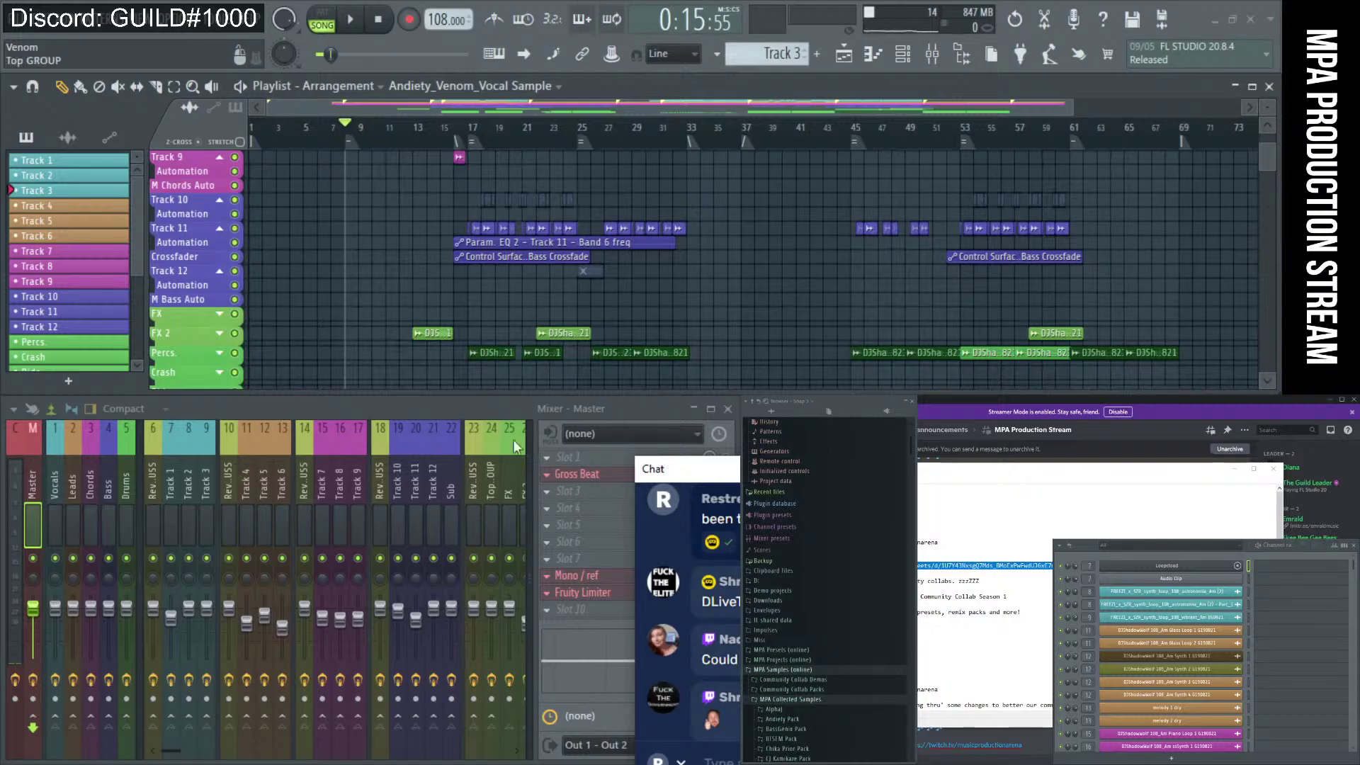
scroll(1158, 657, down, 6)
scroll(1158, 657, down, 10)
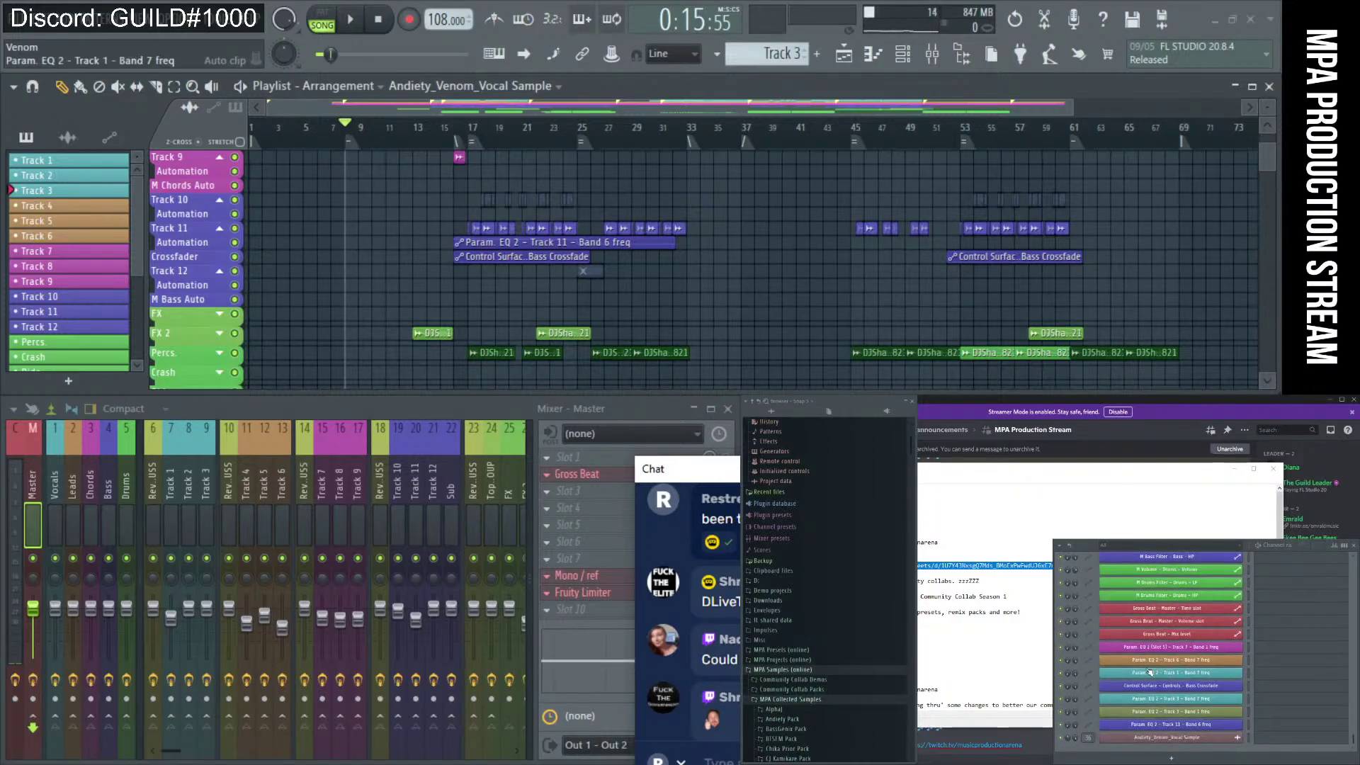
Bring the stream chat back, read its newest messages and clear the window away from the mixer.
drag(708, 470, 427, 418)
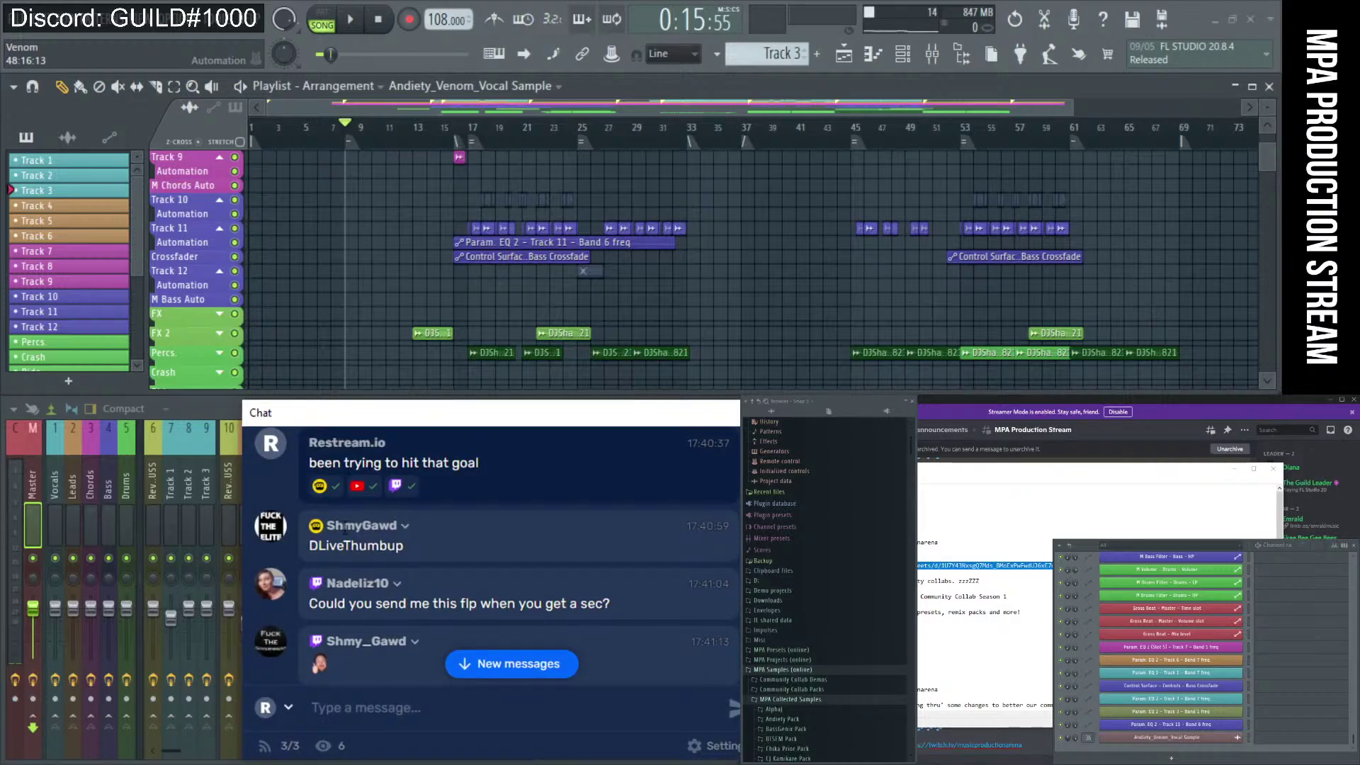
scroll(345, 527, down, 3)
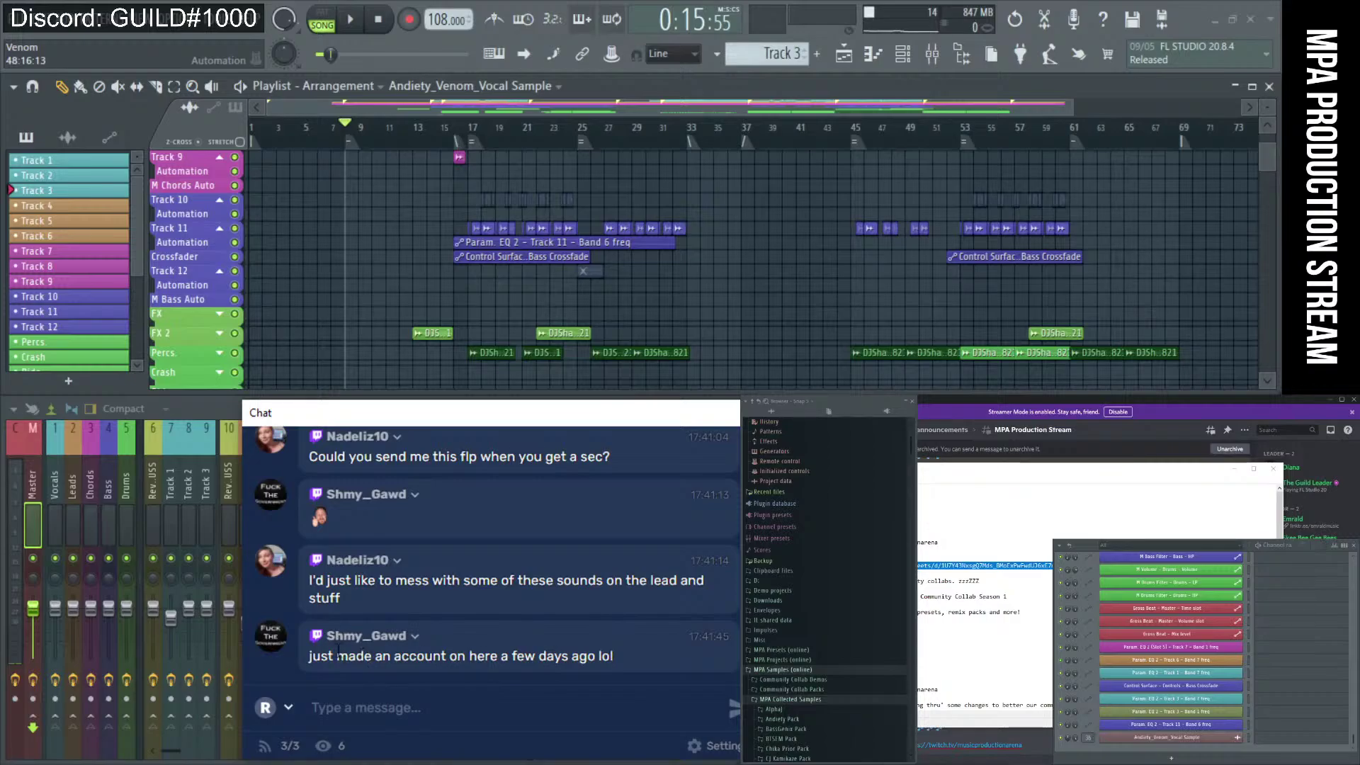
drag(338, 652, 480, 657)
click(584, 649)
click(339, 410)
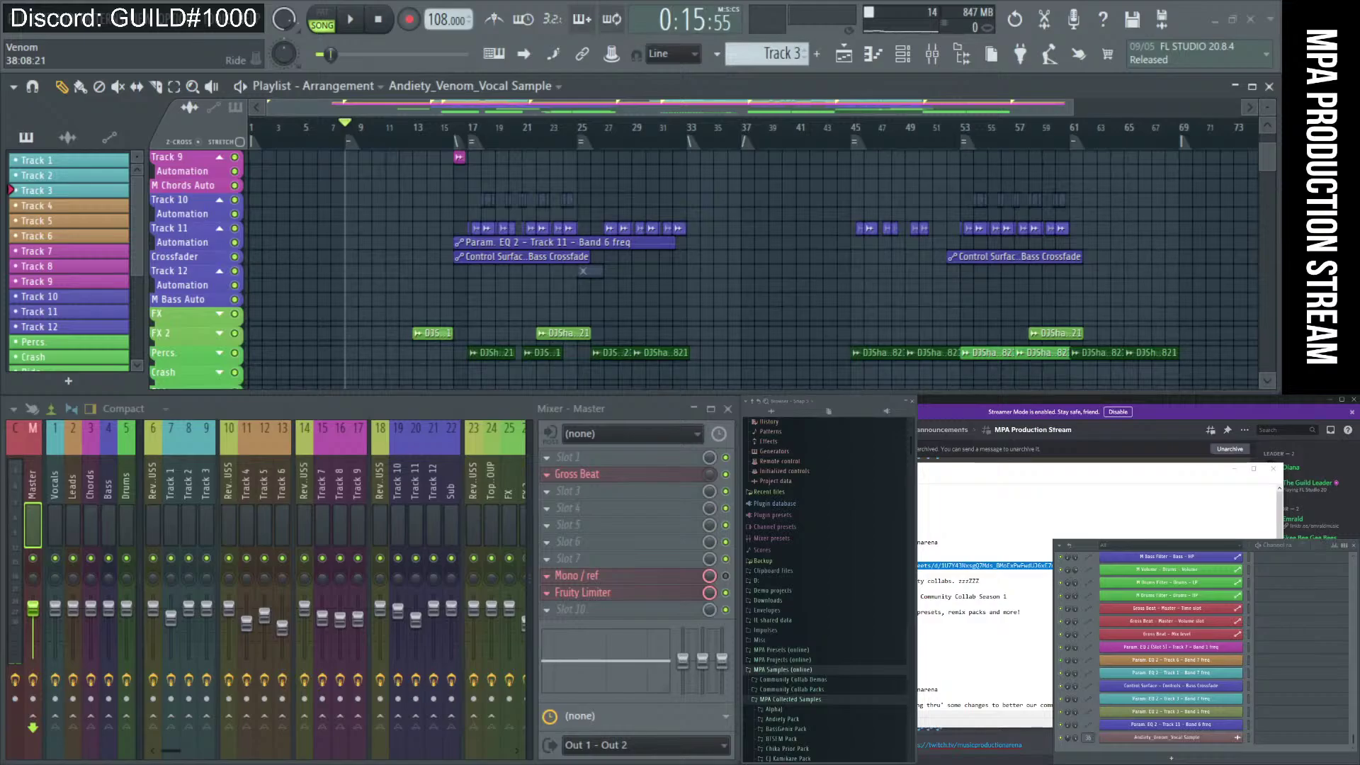
drag(440, 403, 424, 402)
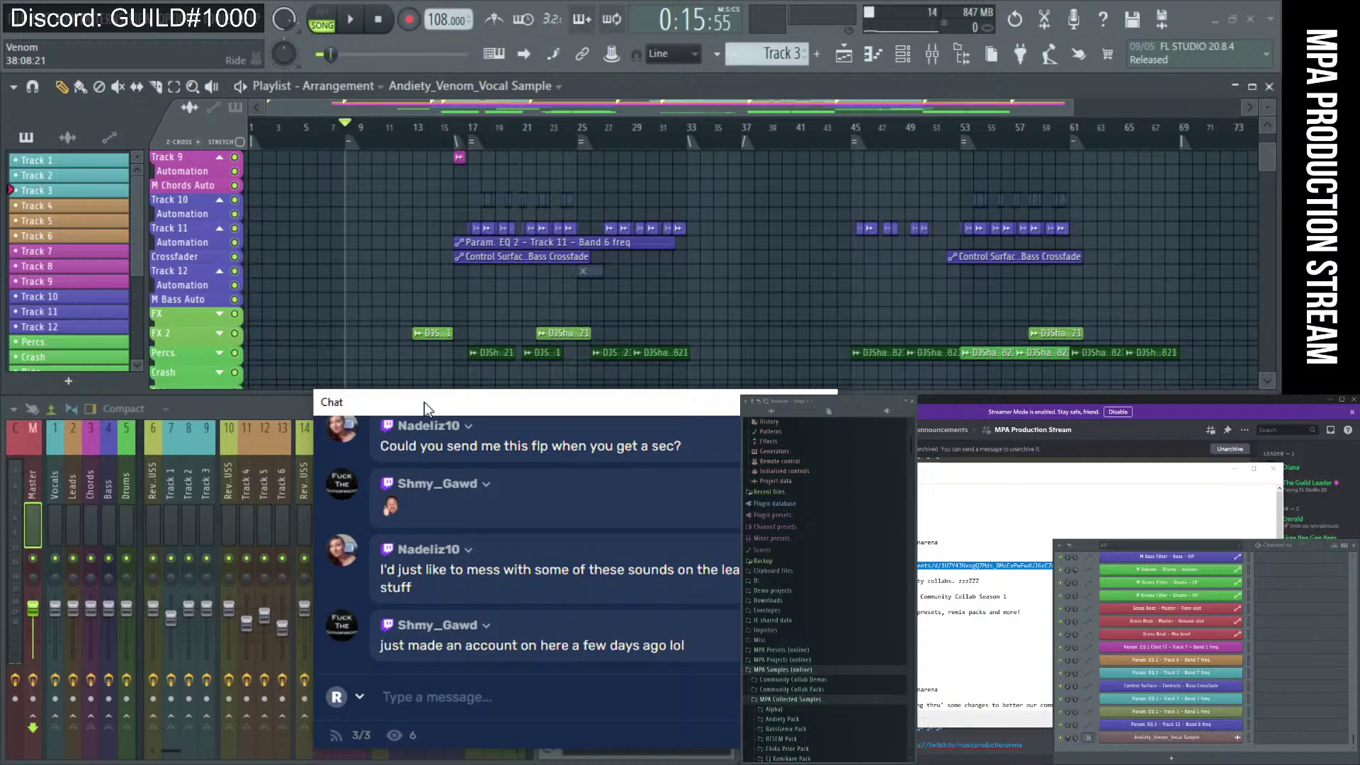
drag(423, 402, 1359, 375)
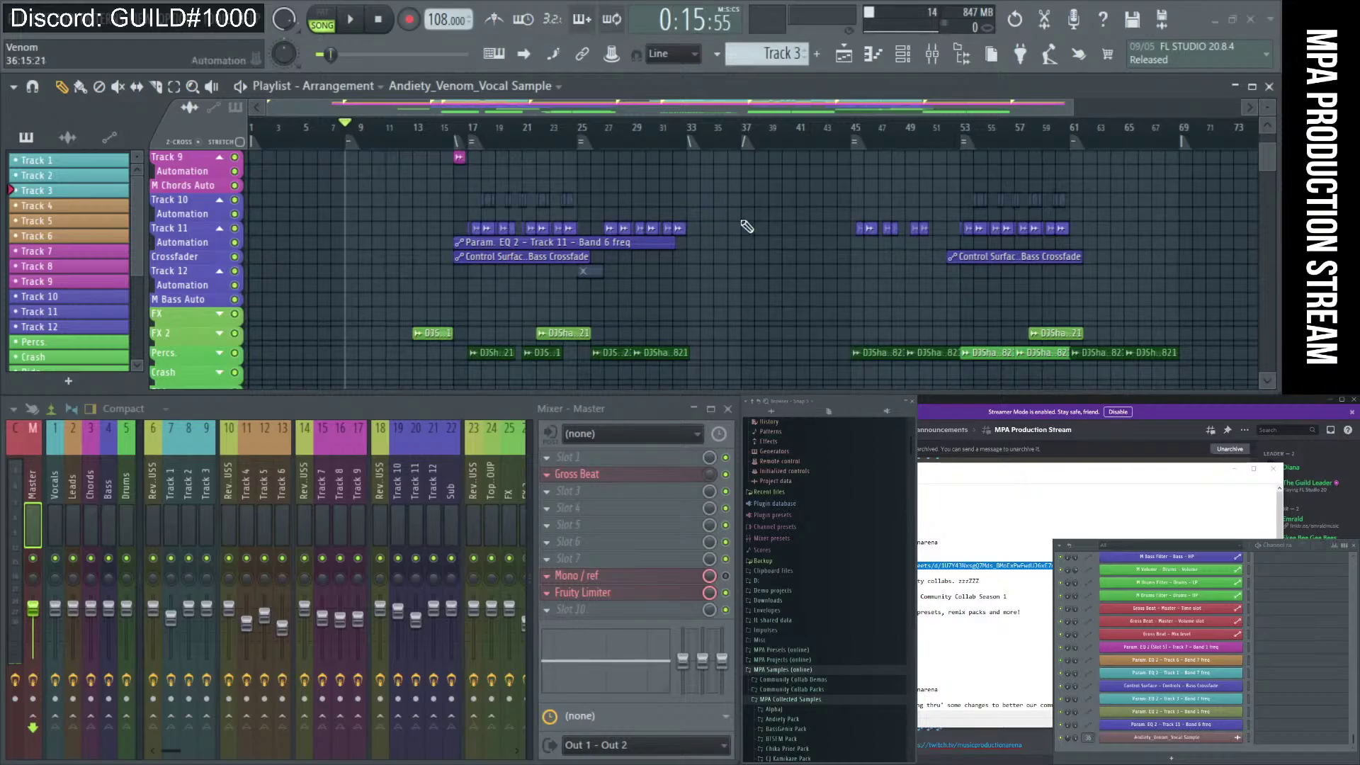
drag(567, 400, 854, 425)
Look over the vocal, lead and chord tracks around bar 17 of the arrangement.
scroll(470, 243, up, 8)
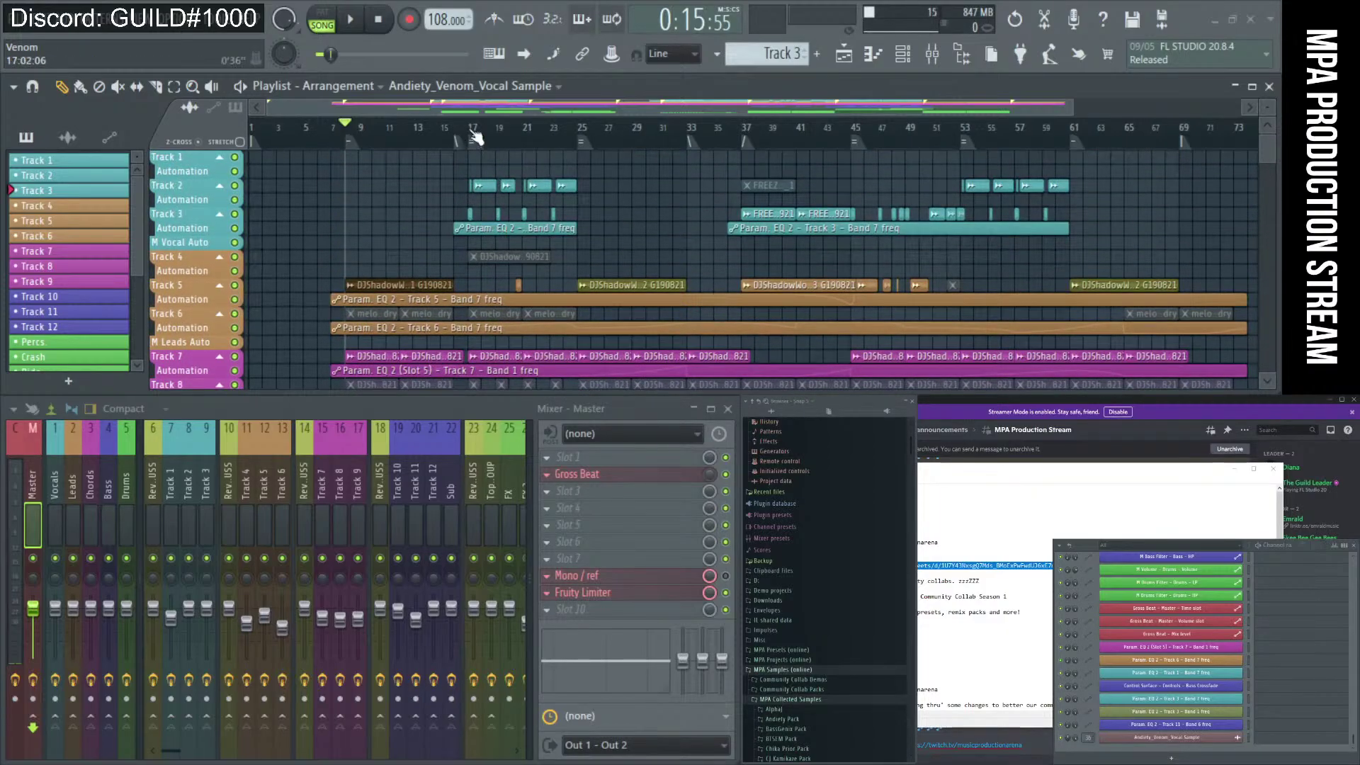
scroll(487, 225, down, 5)
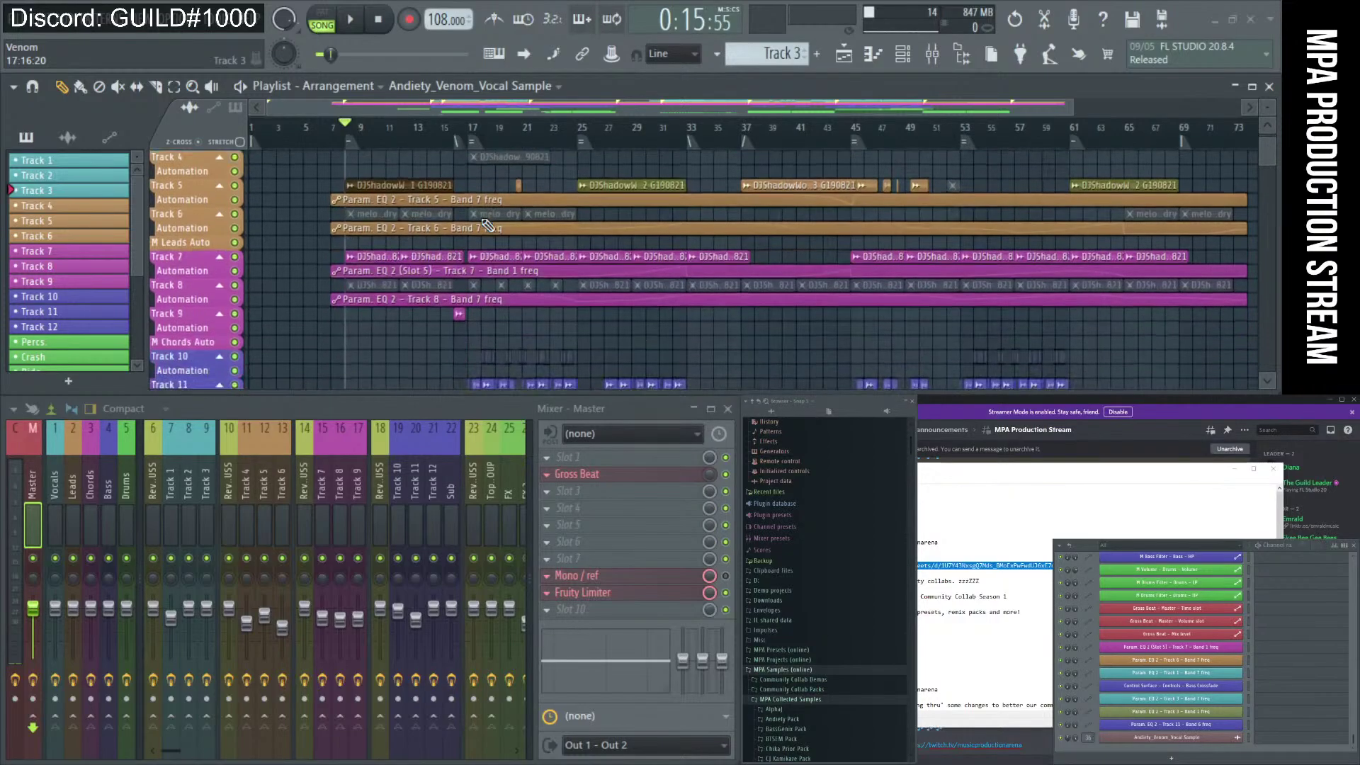
scroll(487, 225, up, 4)
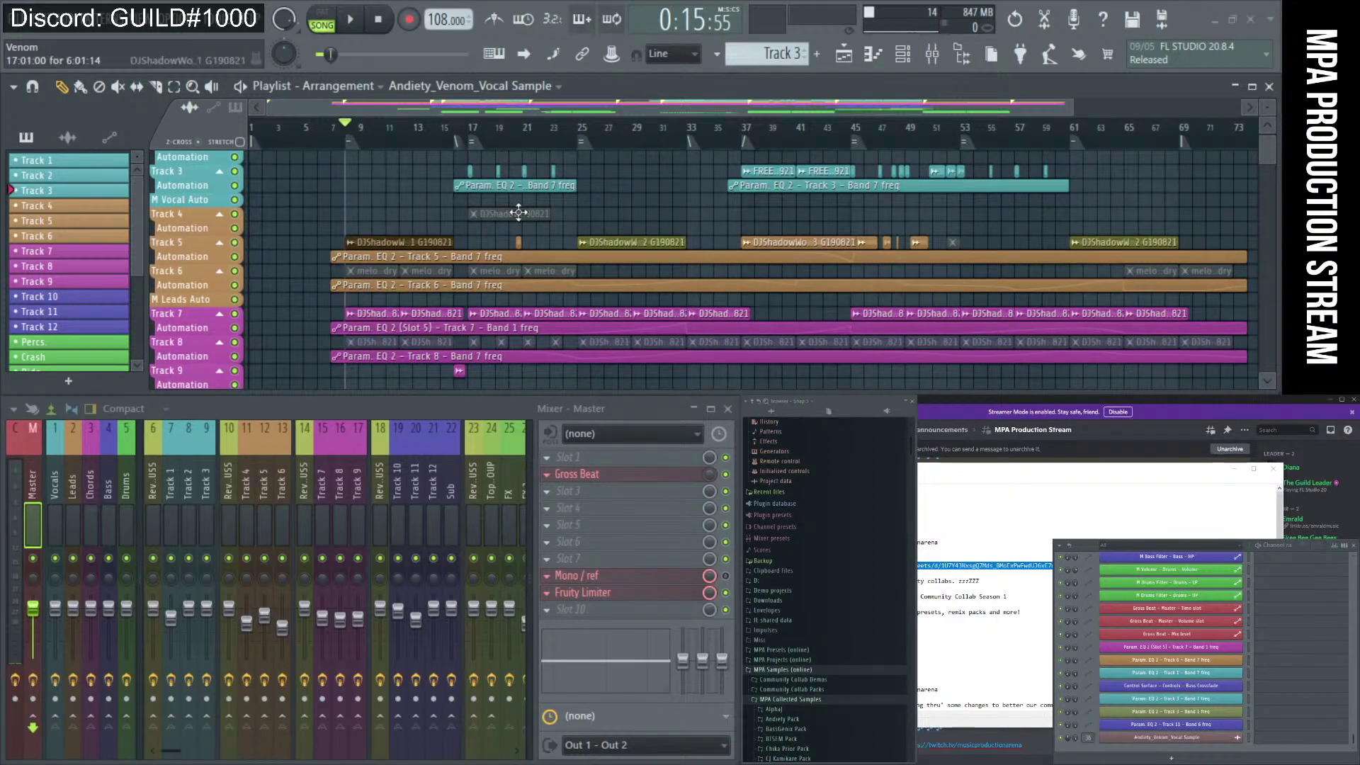
Check the stream chat for new viewer messages and move its window out of the way.
drag(532, 386, 427, 391)
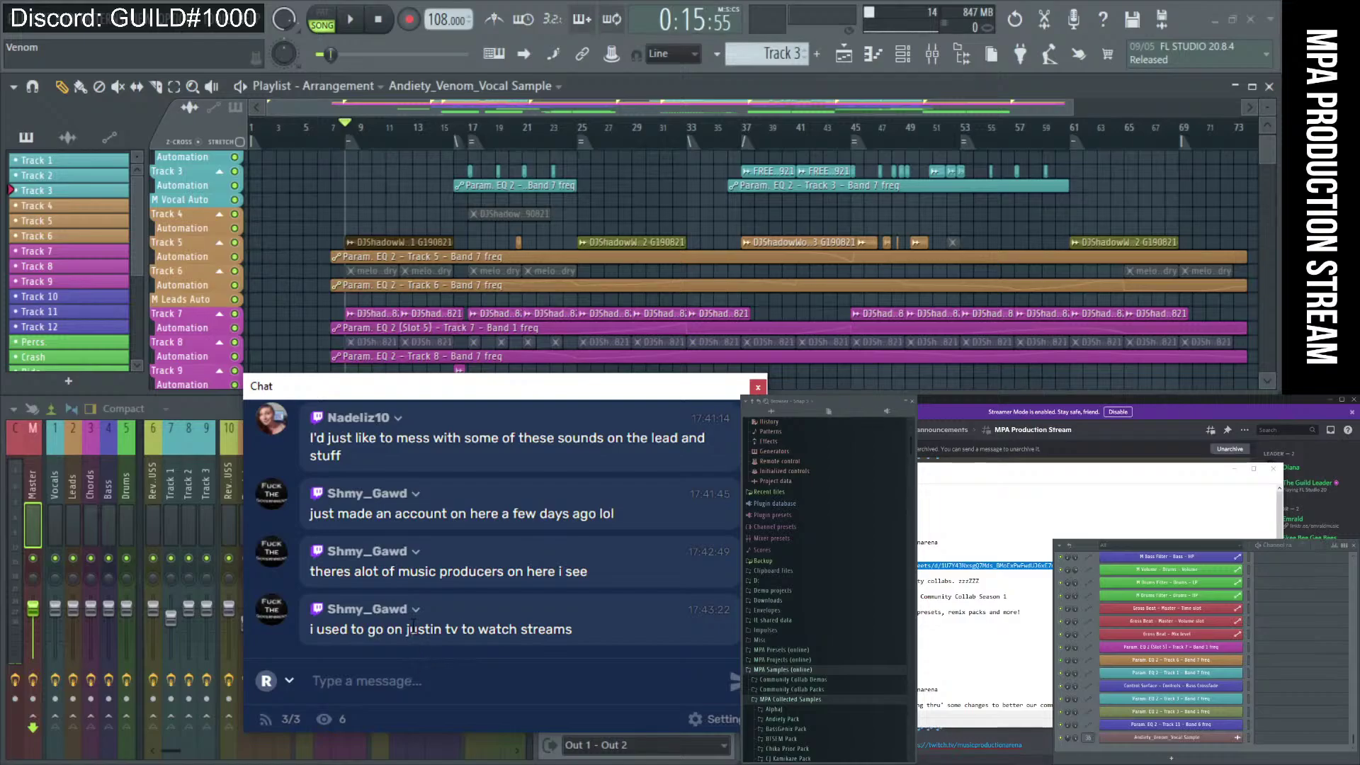
drag(413, 627, 585, 638)
drag(370, 630, 423, 630)
click(452, 650)
drag(365, 393, 885, 393)
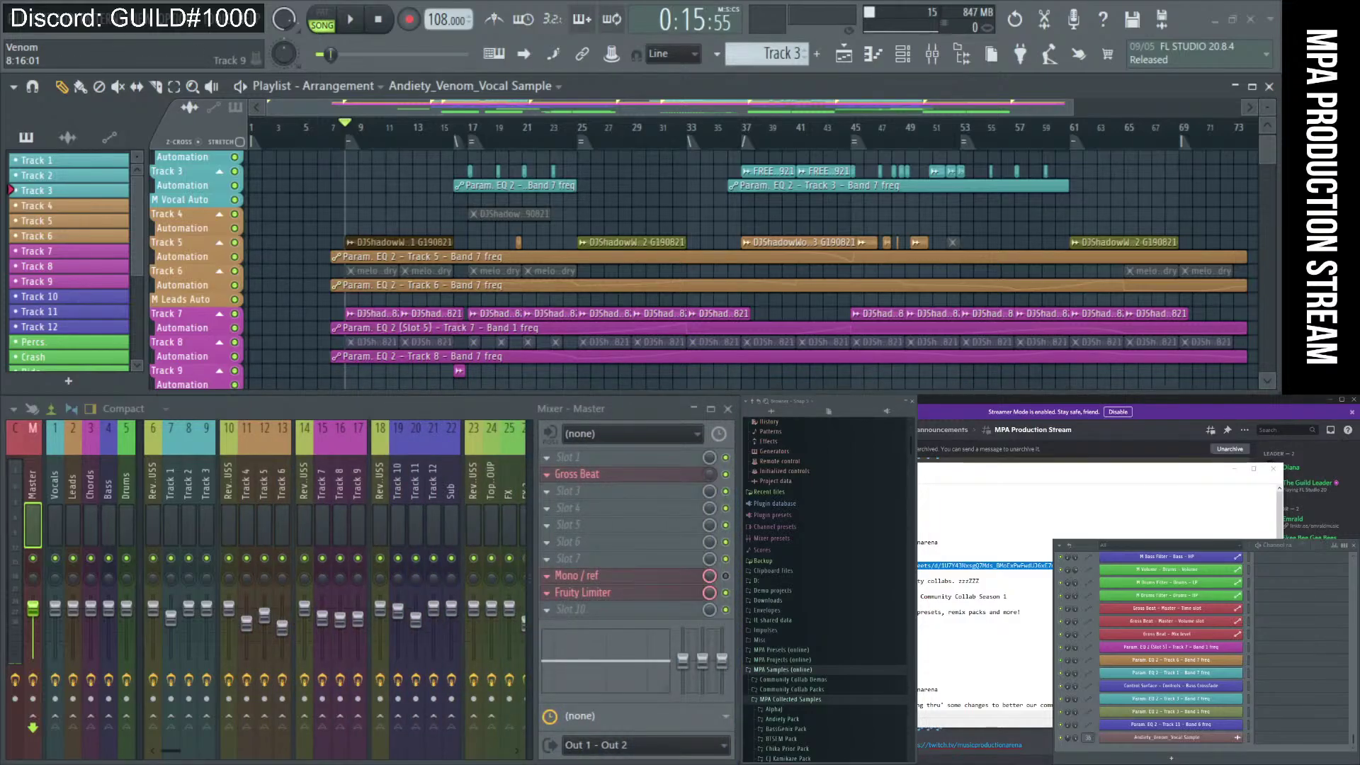
Place the playhead at bar 17, at the start of the first drop.
scroll(638, 197, up, 3)
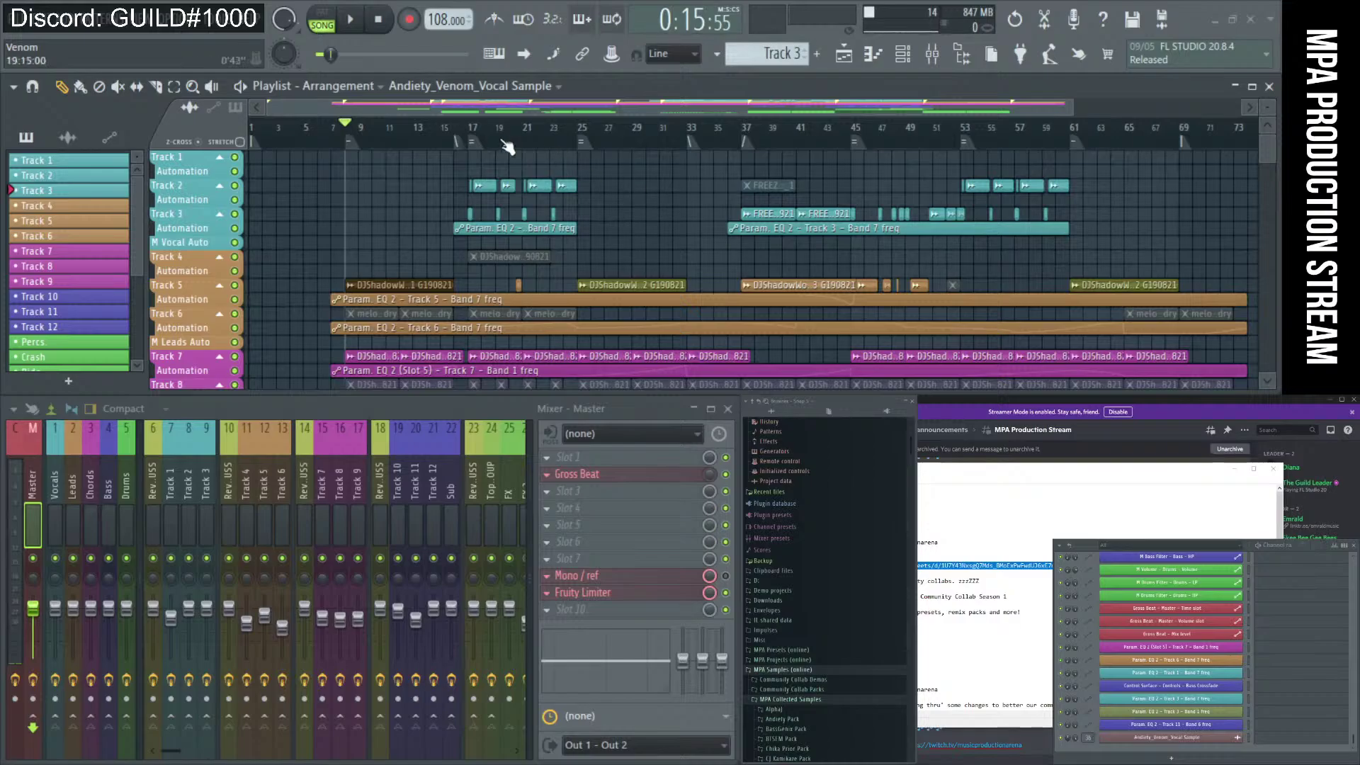
scroll(475, 225, down, 3)
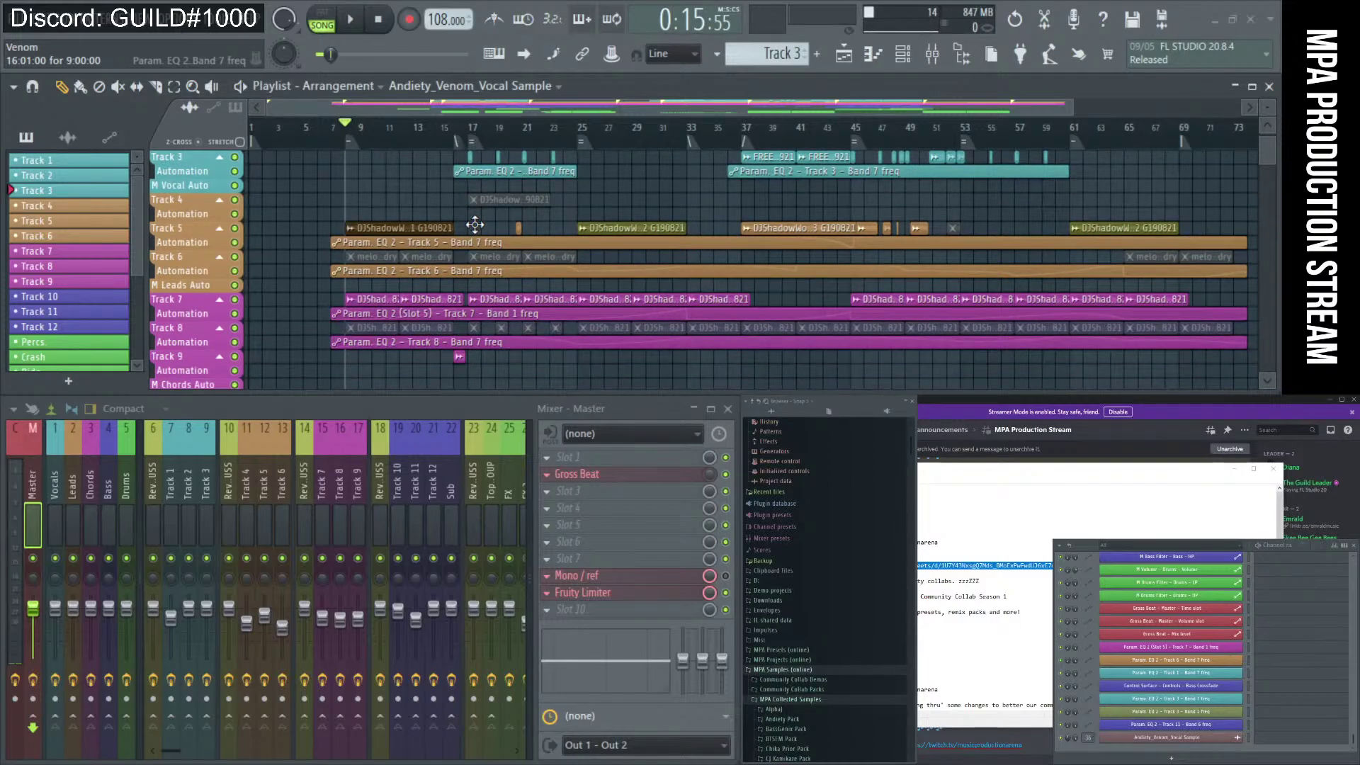
scroll(475, 226, down, 2)
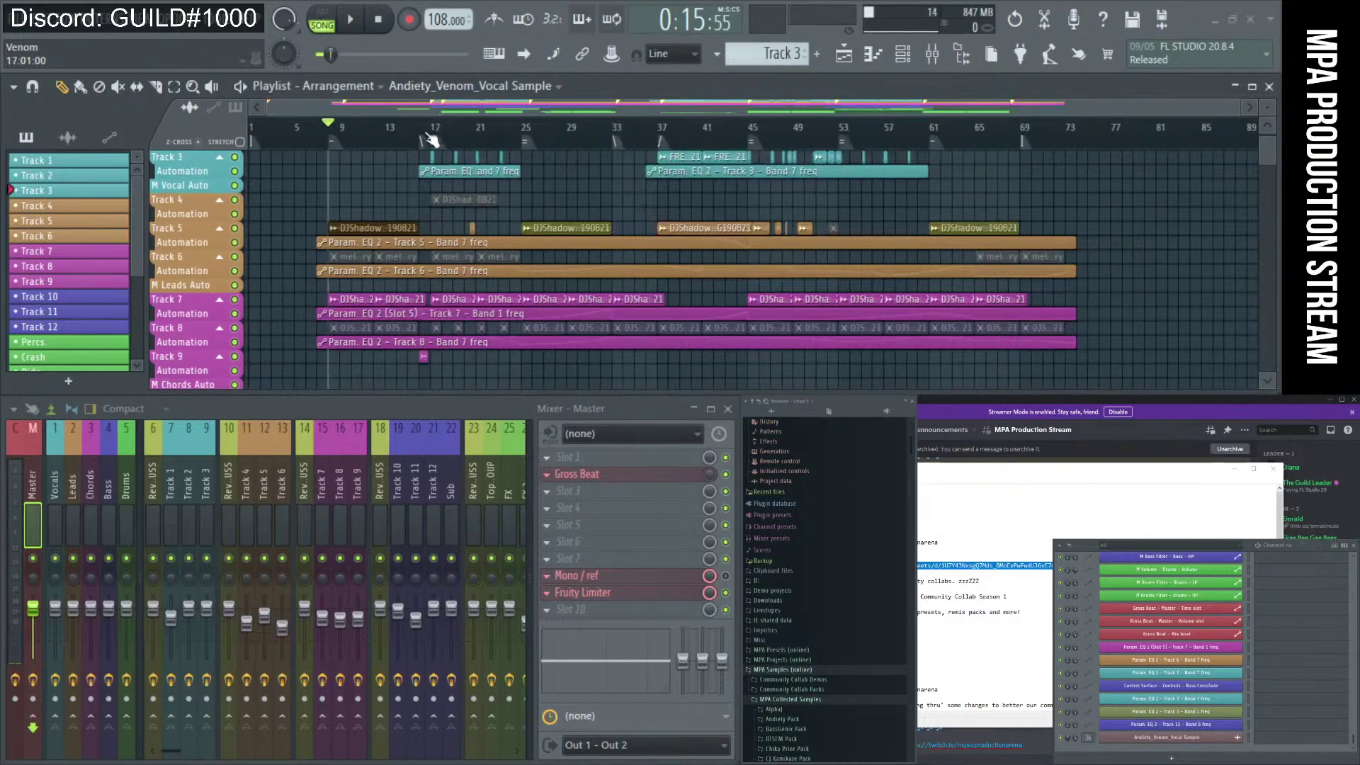
click(437, 135)
scroll(352, 259, up, 3)
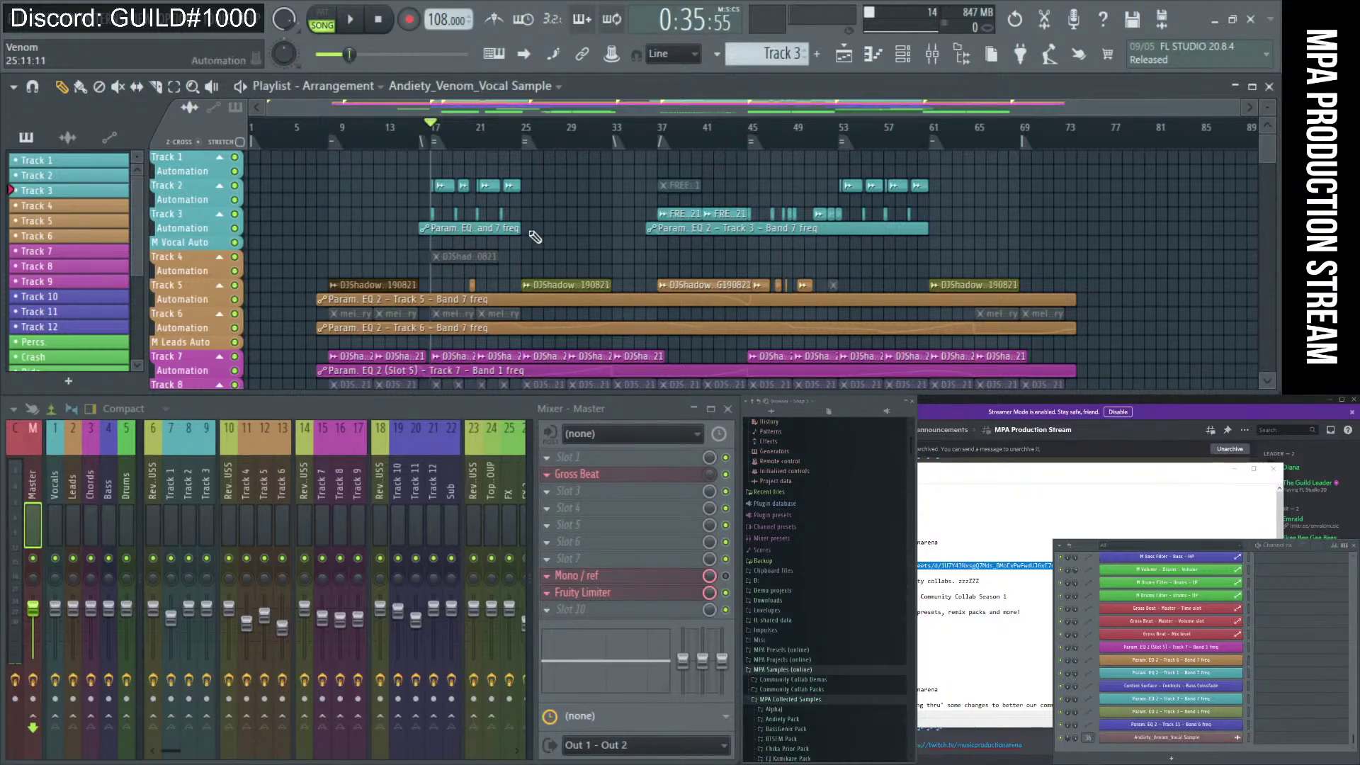
Look over the drum tracks and the synth loop clips on Tracks 2 and 3 between bars 17 and 53.
scroll(538, 237, down, 10)
scroll(579, 235, down, 4)
scroll(580, 236, up, 2)
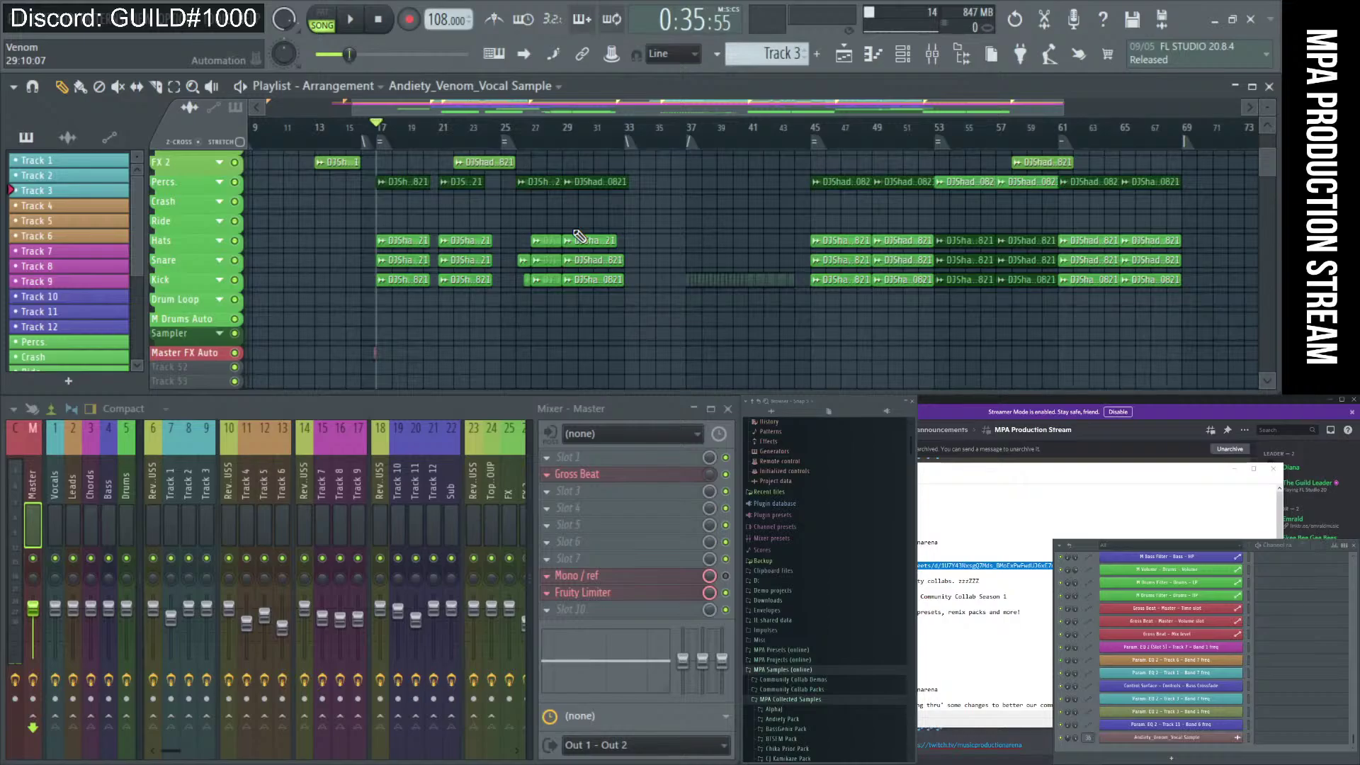
scroll(580, 236, up, 6)
scroll(579, 236, up, 10)
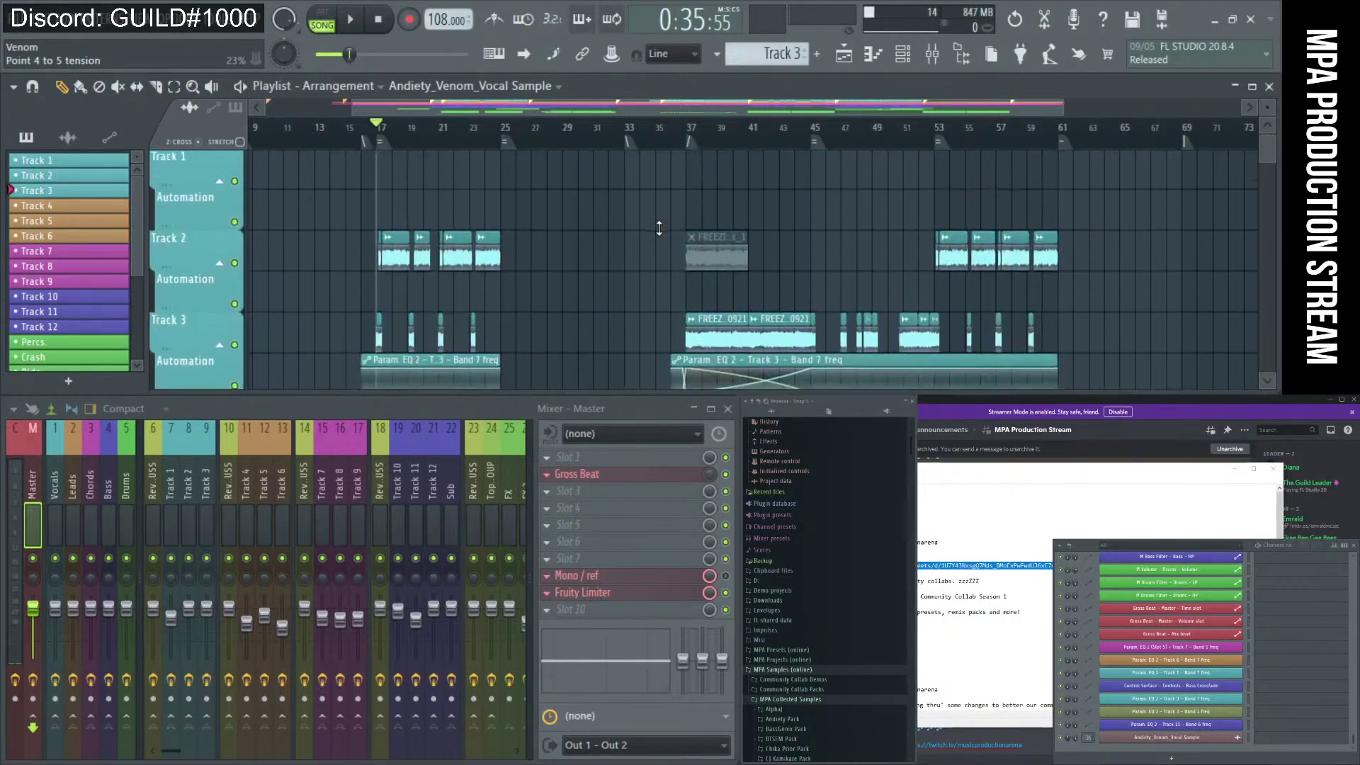
scroll(738, 240, up, 3)
scroll(738, 245, down, 2)
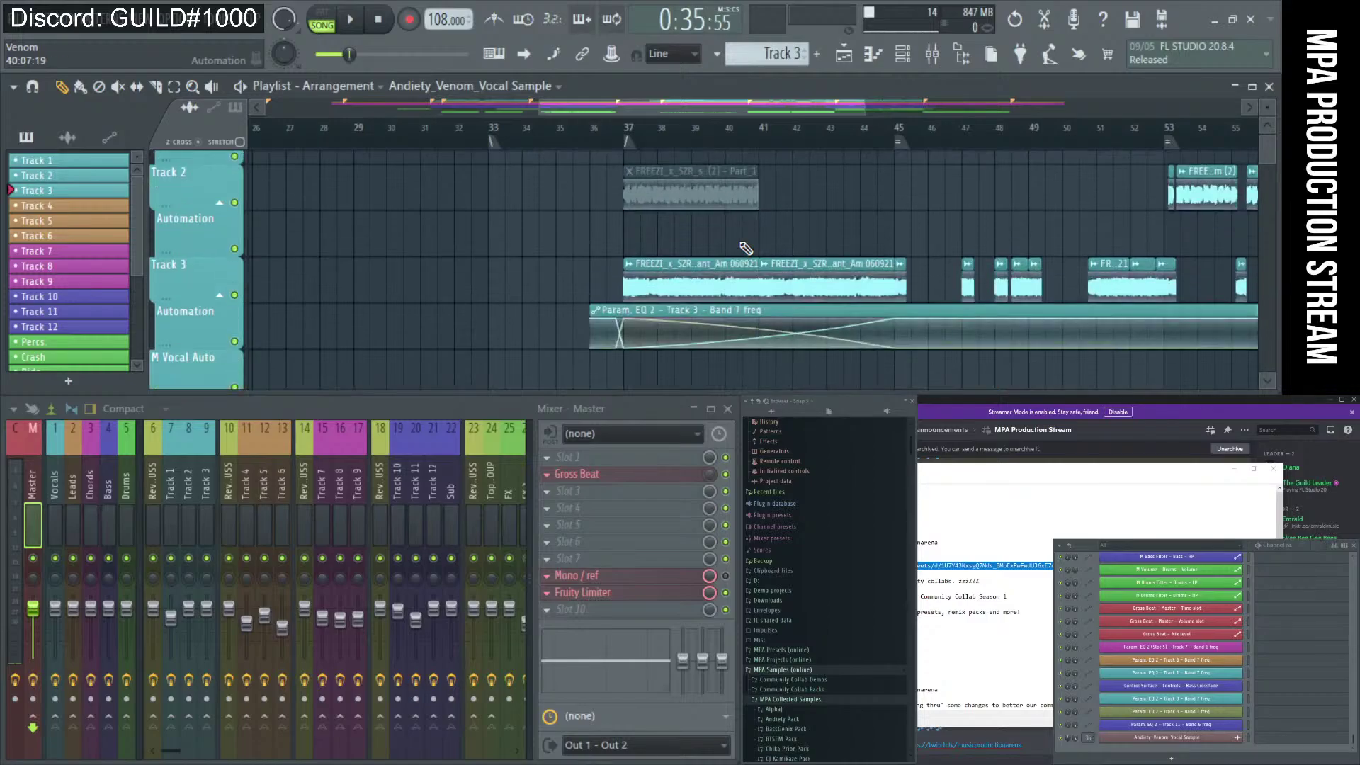
scroll(746, 248, up, 2)
scroll(746, 247, down, 1)
scroll(746, 252, down, 2)
scroll(798, 234, up, 3)
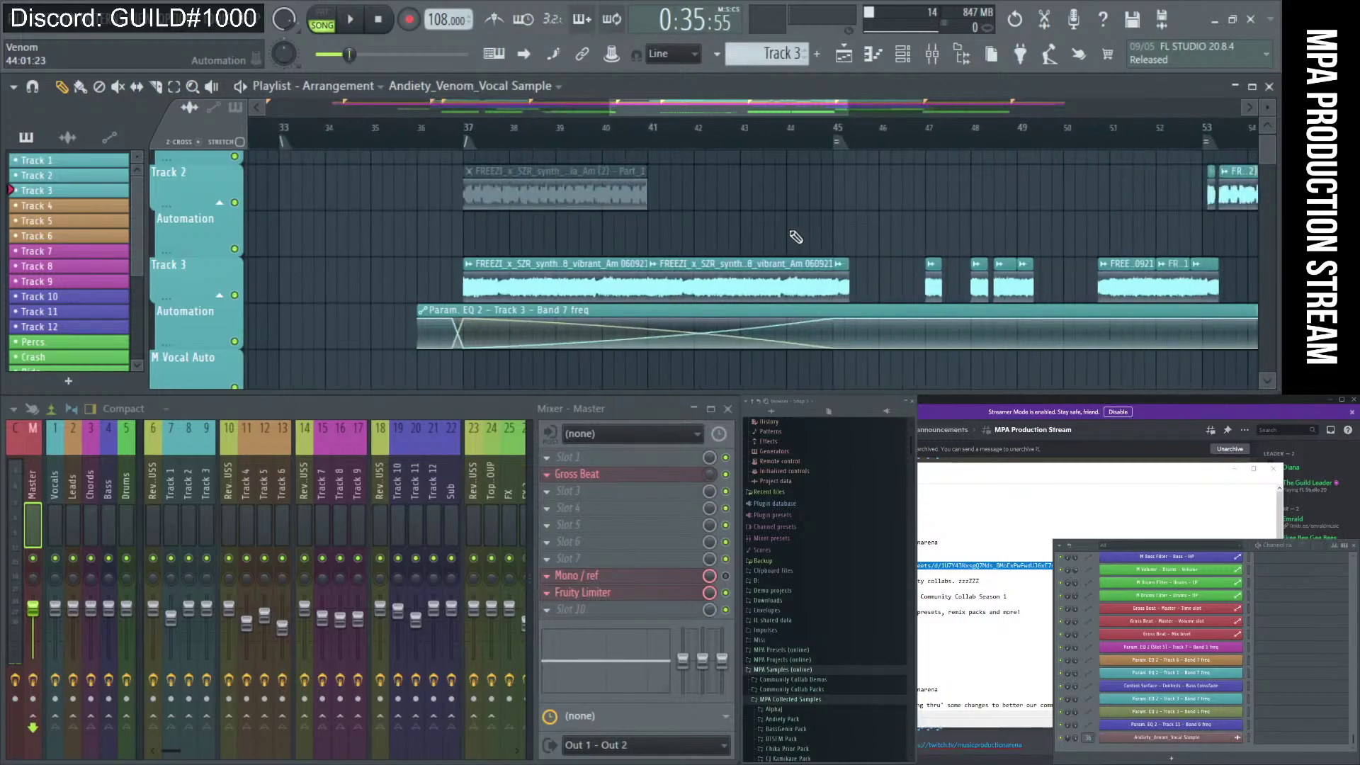
Place the playhead at bar 37 and look over the lead and chord tracks in that section.
click(465, 127)
scroll(552, 218, down, 2)
scroll(551, 218, down, 3)
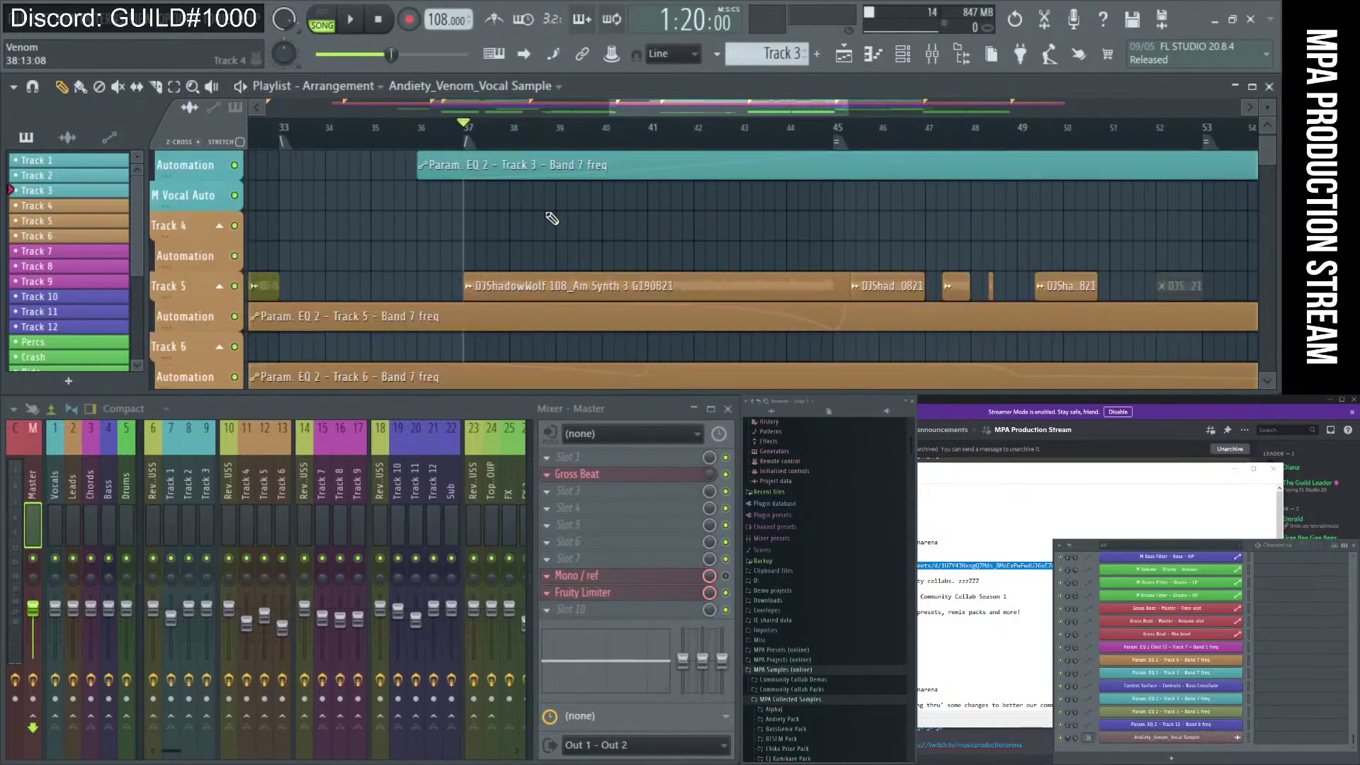
scroll(553, 218, down, 2)
scroll(553, 218, up, 2)
scroll(553, 218, down, 4)
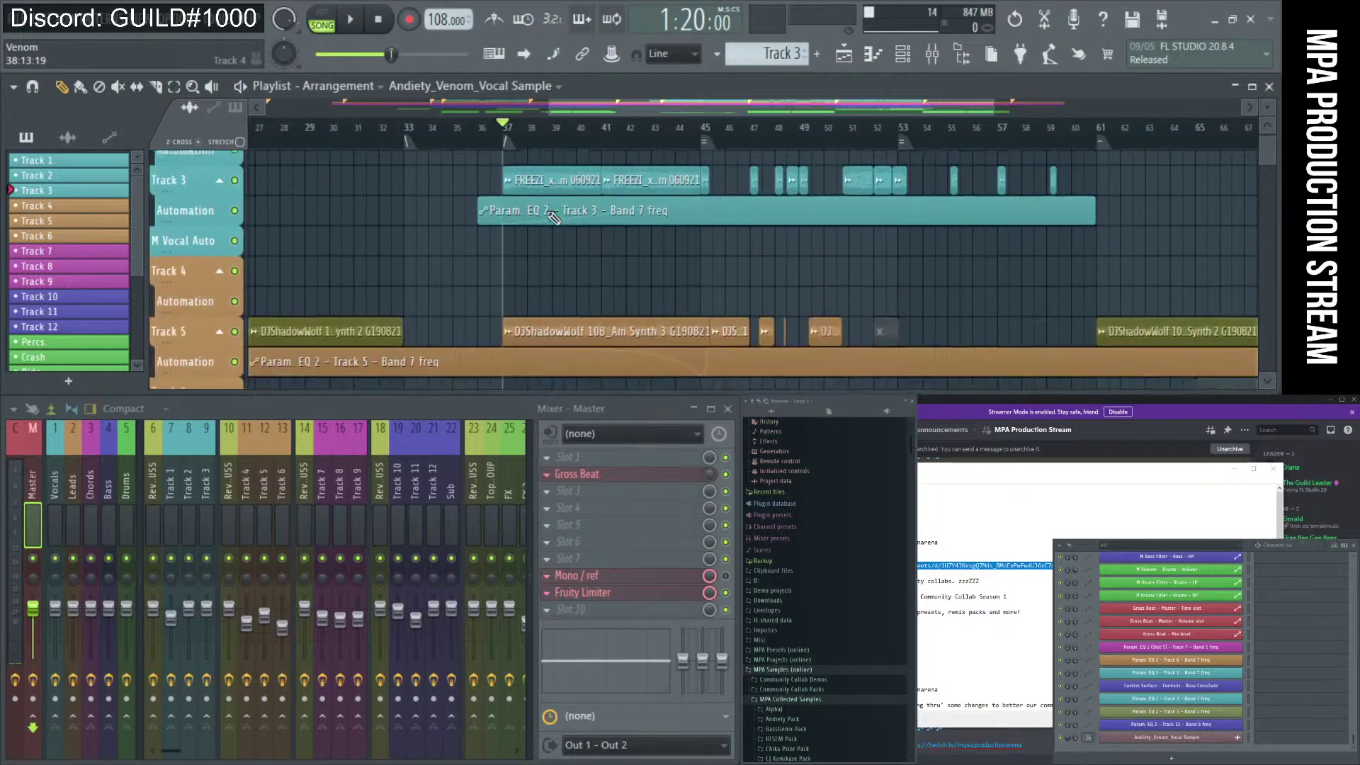
scroll(554, 218, down, 6)
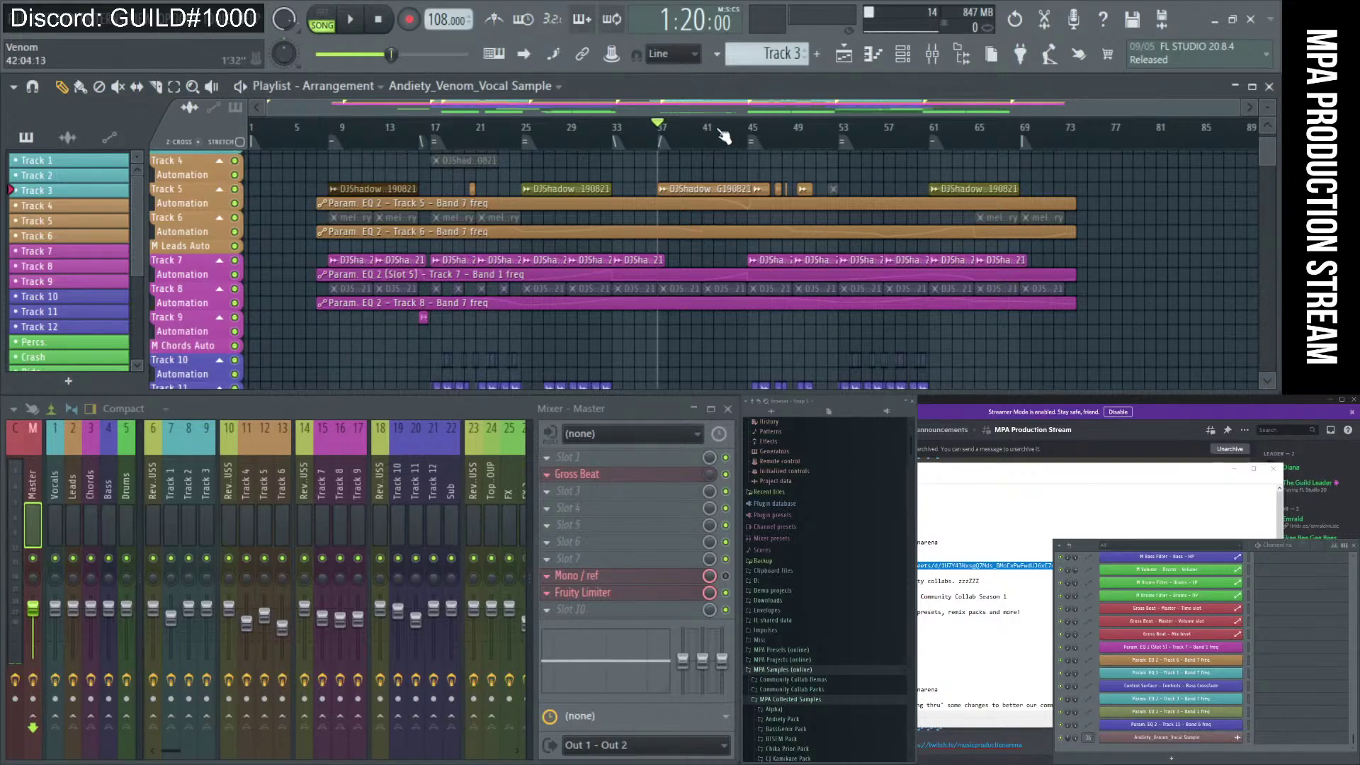
Play a short passage of the arrangement from bar 45 and stop playback.
scroll(779, 164, down, 3)
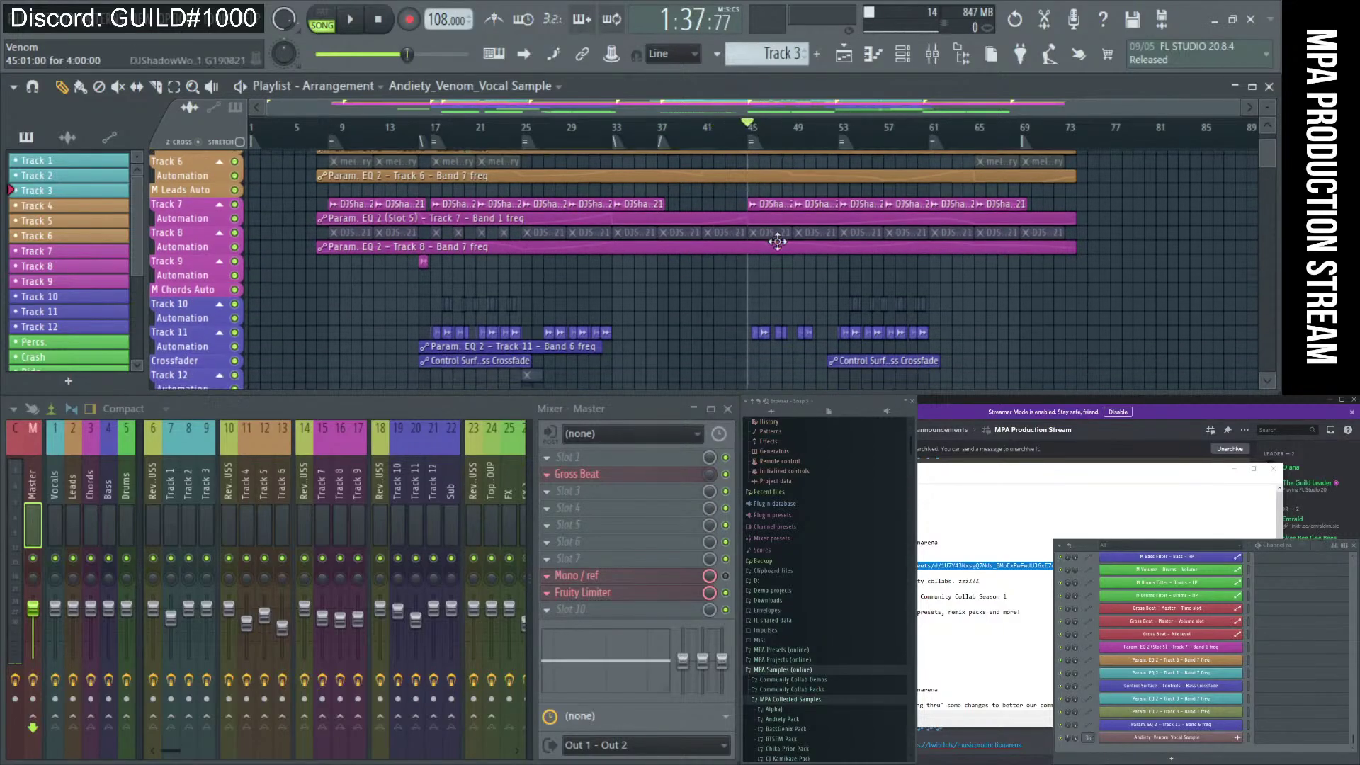
scroll(811, 327, down, 3)
key(space)
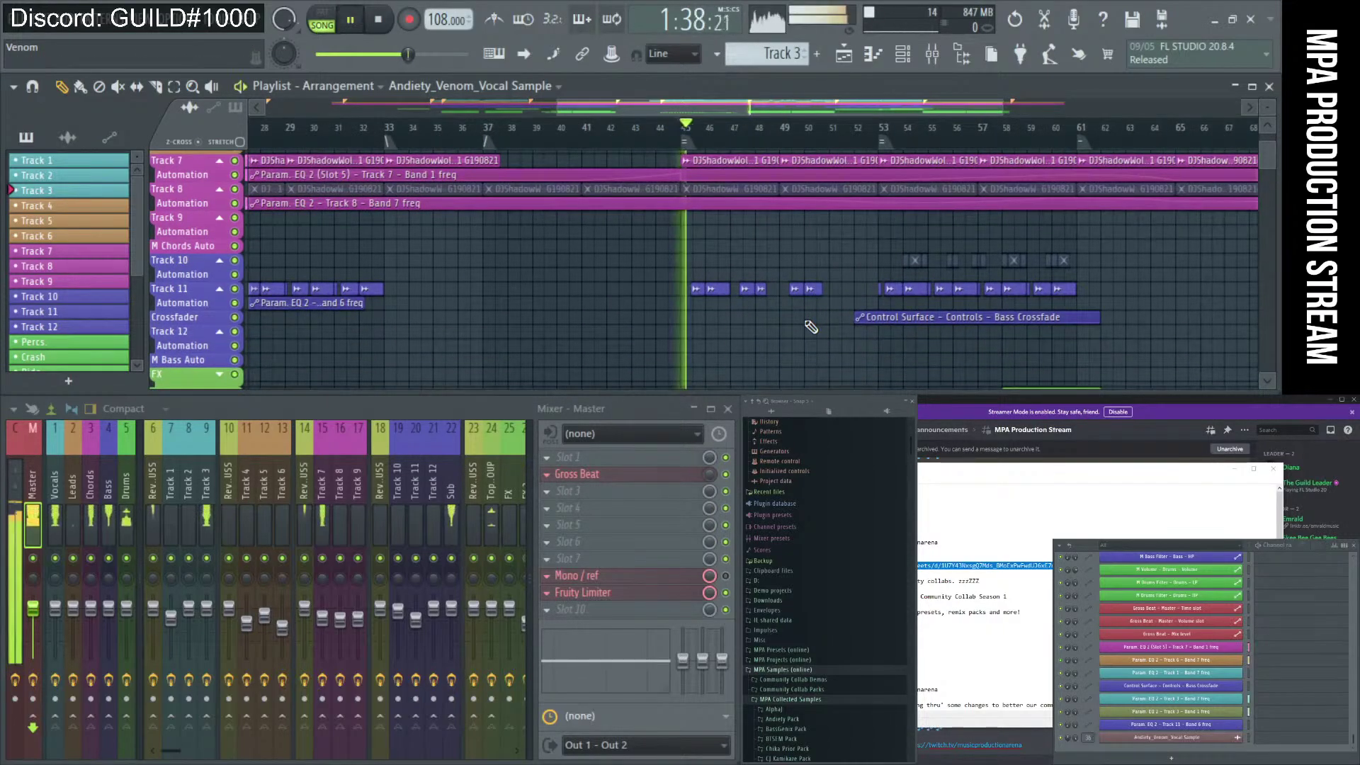
scroll(809, 308, up, 5)
scroll(747, 283, up, 3)
key(space)
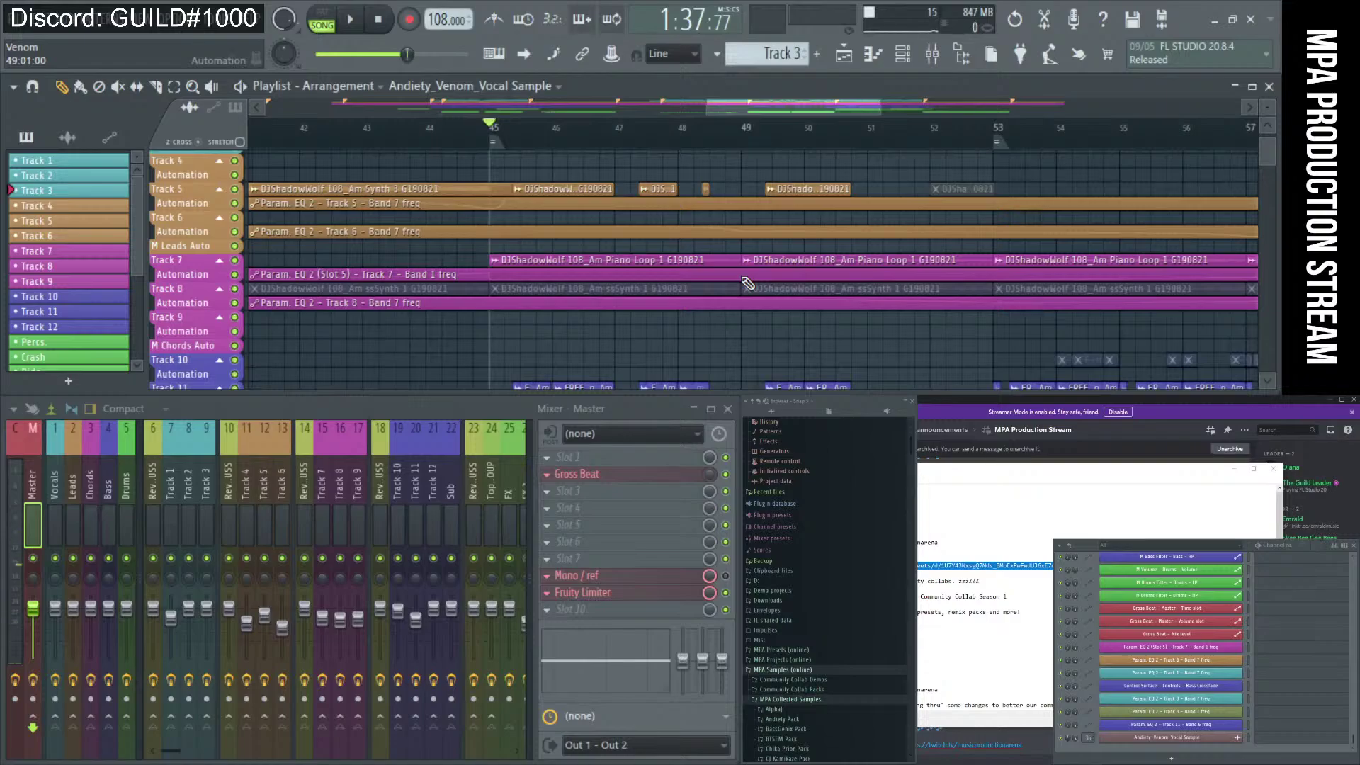
Look over the bass and drum tracks from bar 45 onward and return to the beginning of the arrangement.
scroll(729, 264, down, 3)
scroll(729, 255, down, 4)
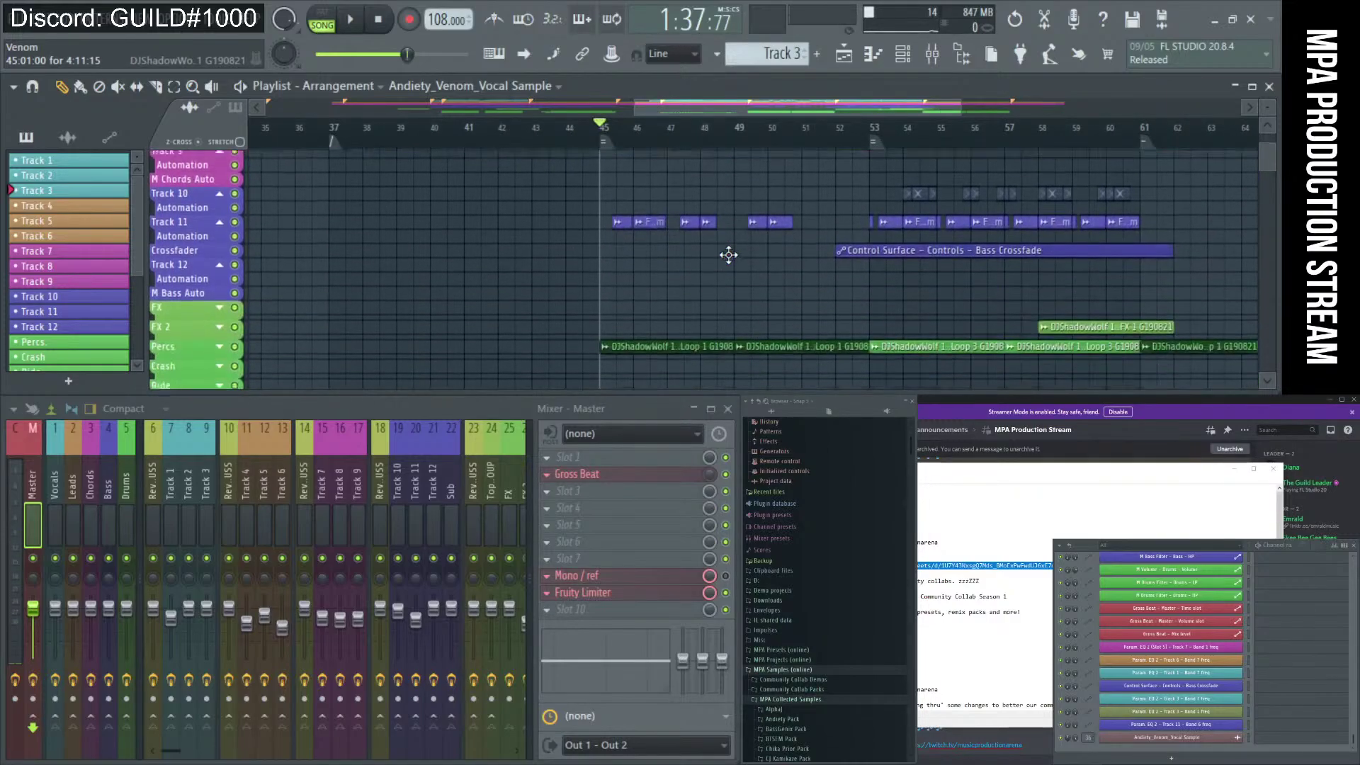
scroll(729, 255, down, 2)
scroll(736, 280, down, 3)
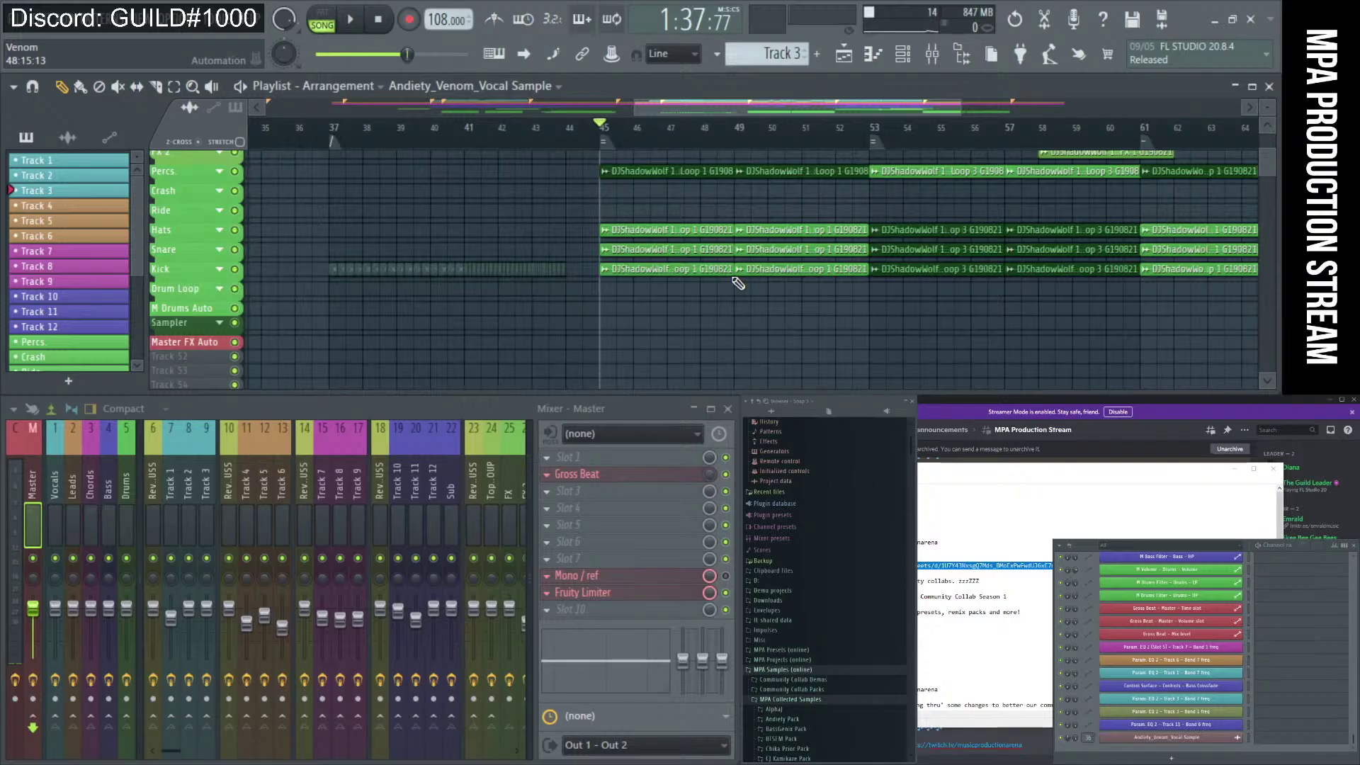
scroll(738, 283, up, 4)
ctrl+scroll(680, 252, down, 3)
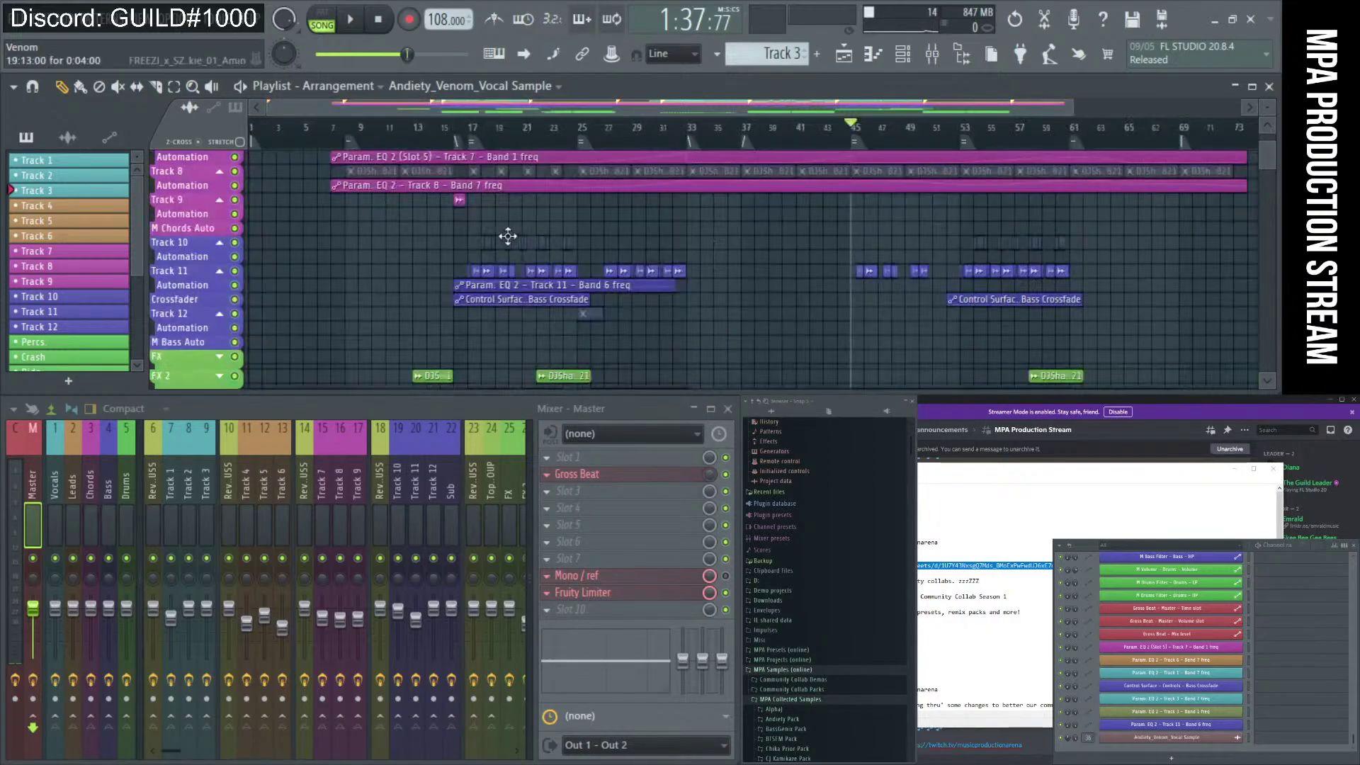
scroll(508, 236, up, 5)
key(space)
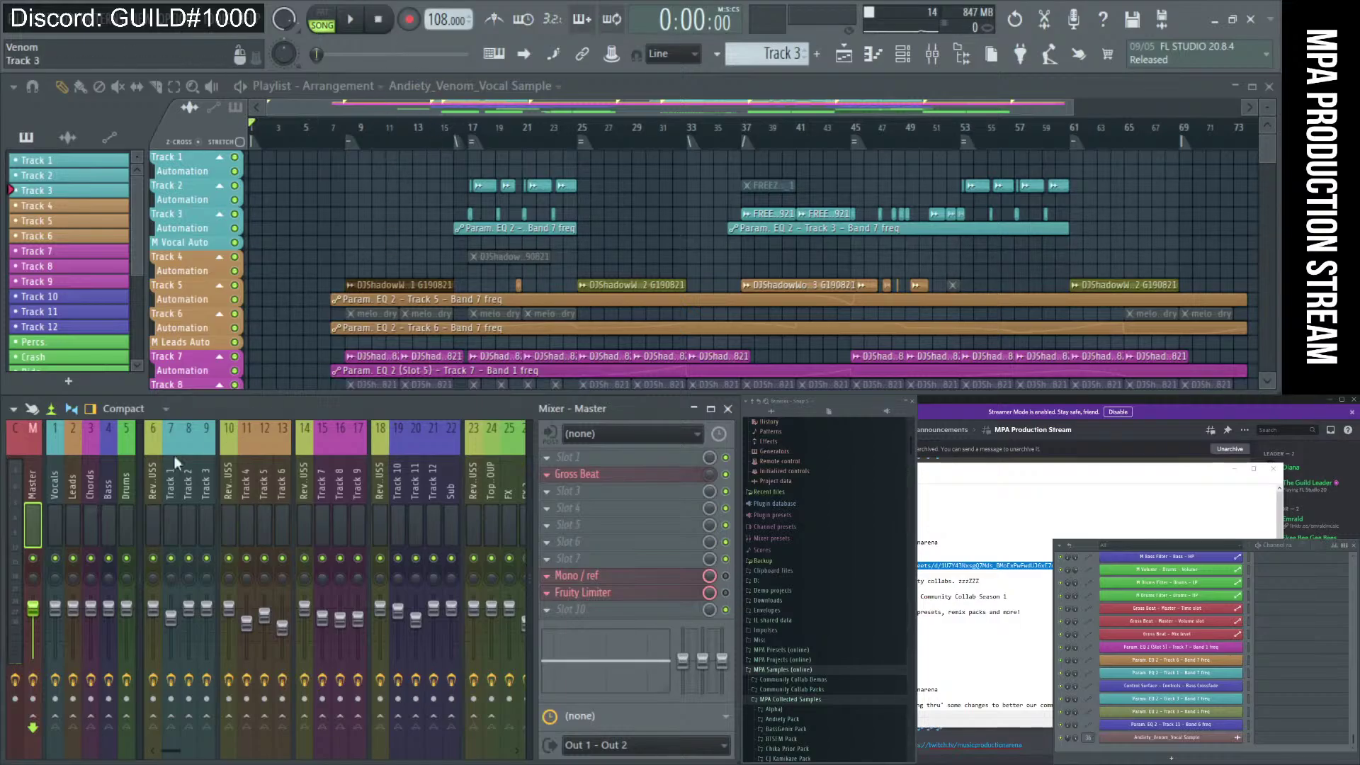
Render the full song as a WAV file, replacing Collab 7 - Season 1 [PM].wav in the Collab 7 folder.
key(ctrl+r)
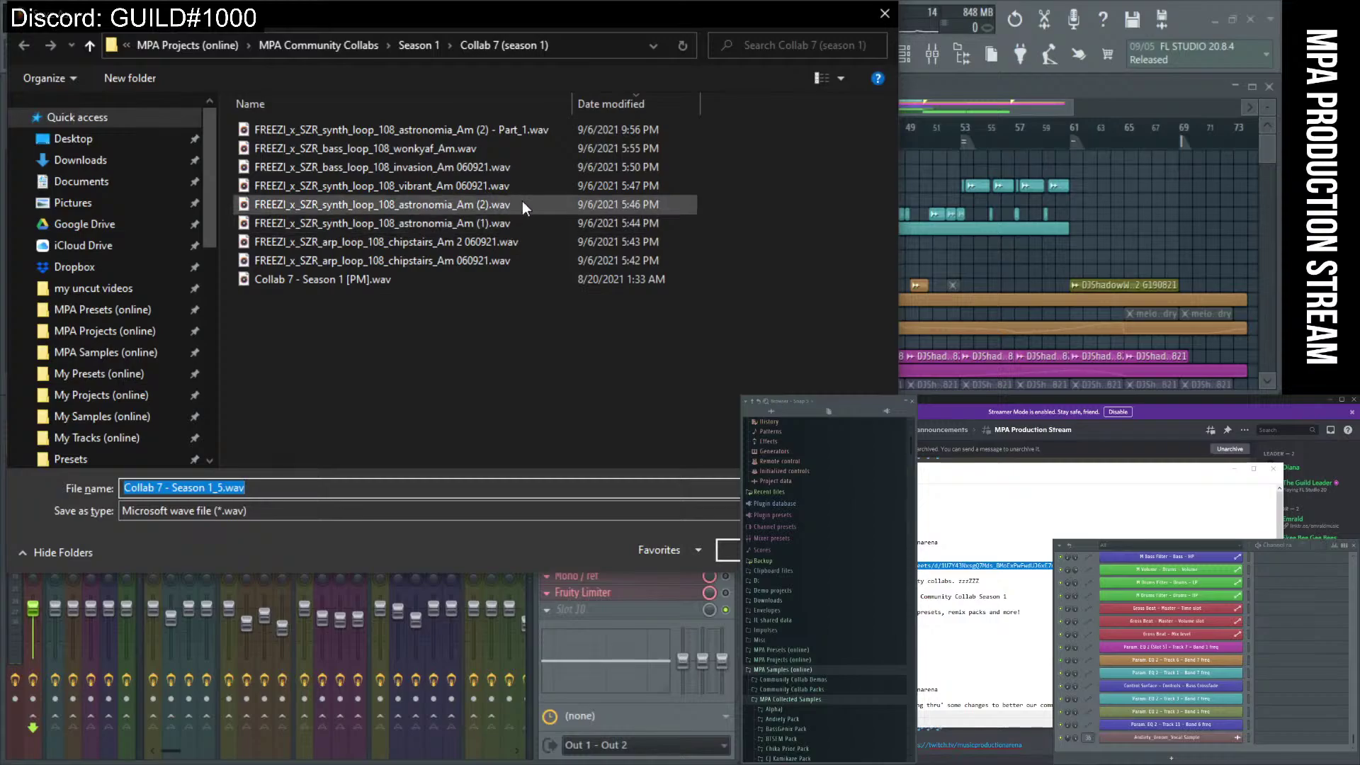
click(440, 283)
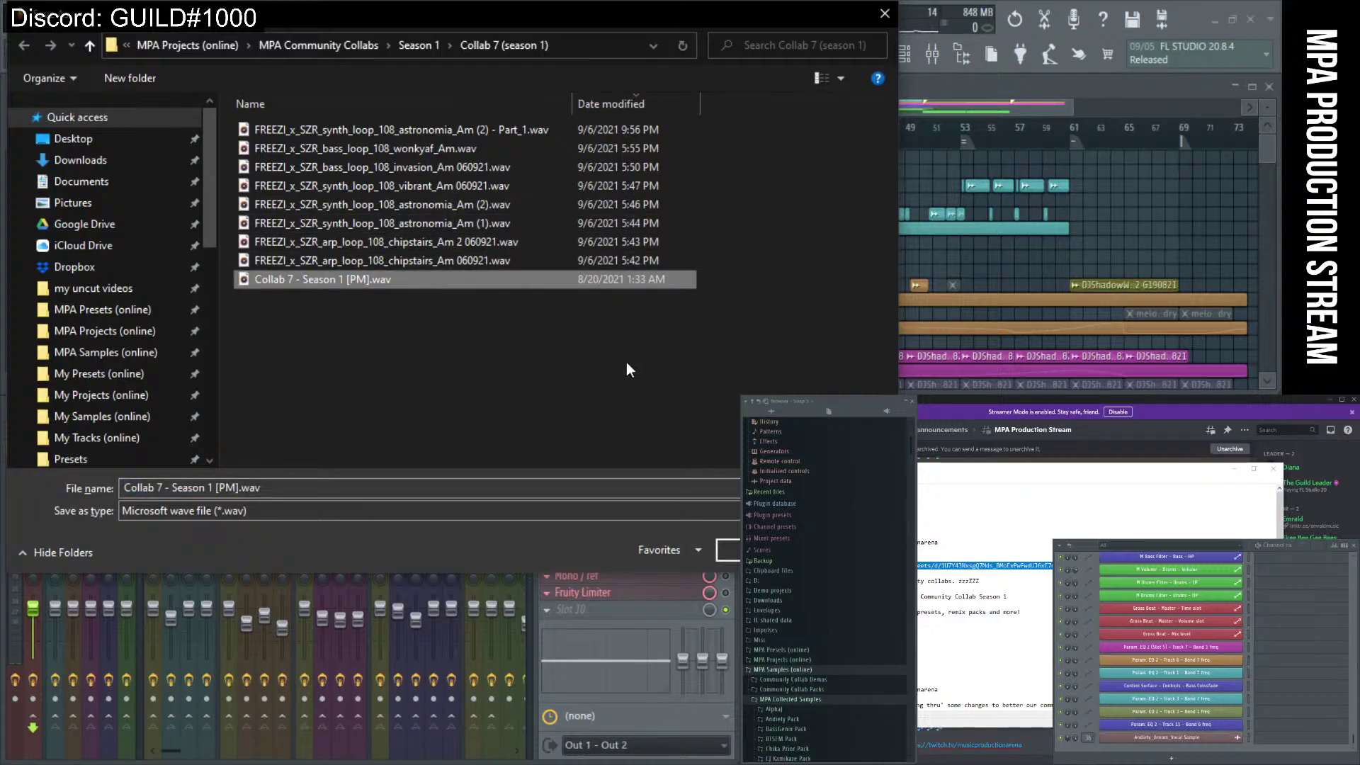
click(722, 555)
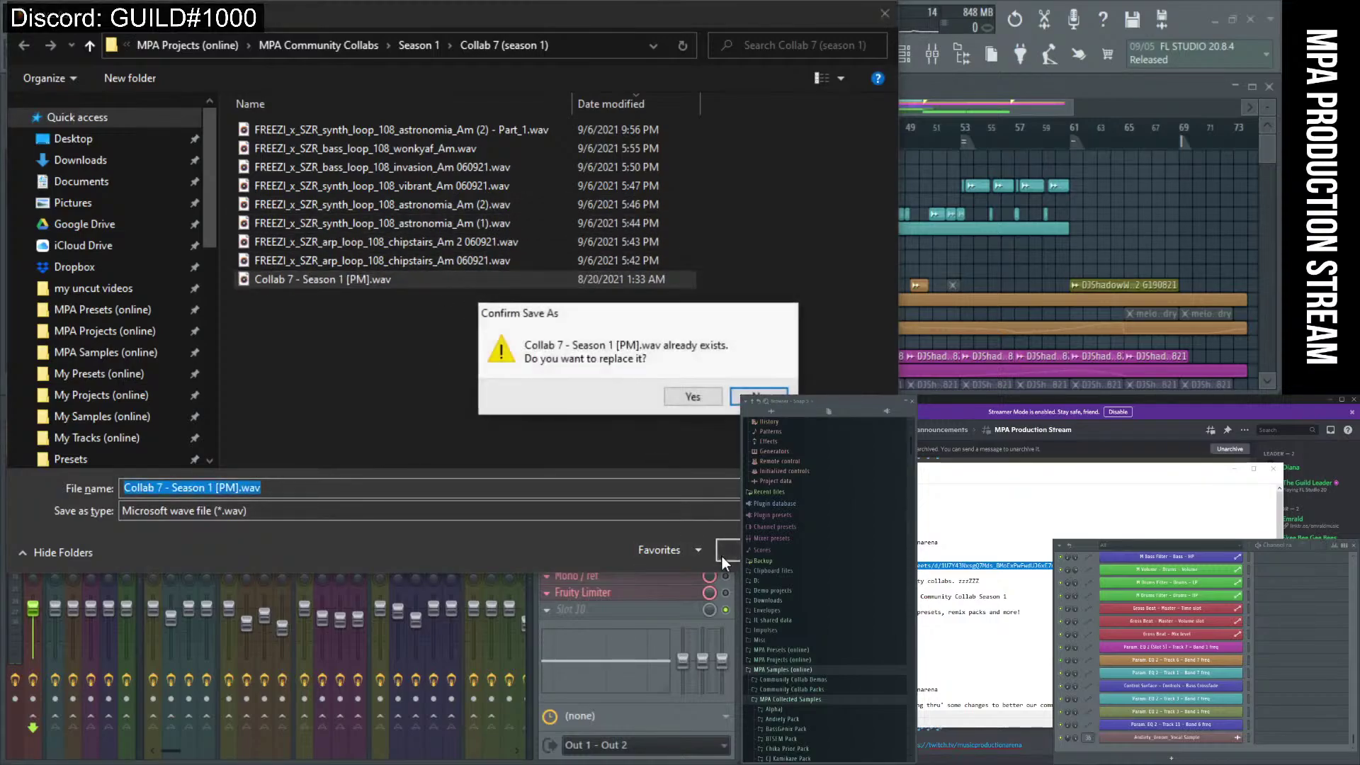
click(692, 387)
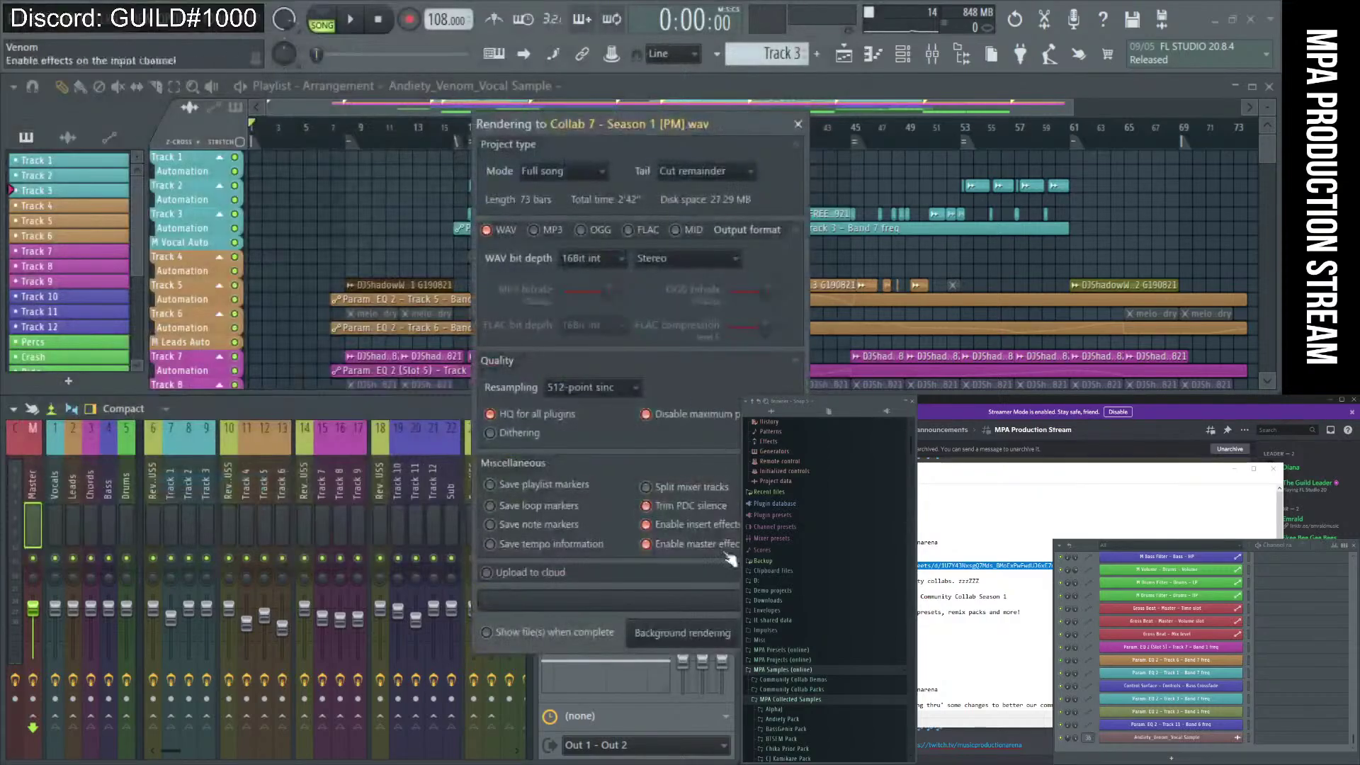
key(Return)
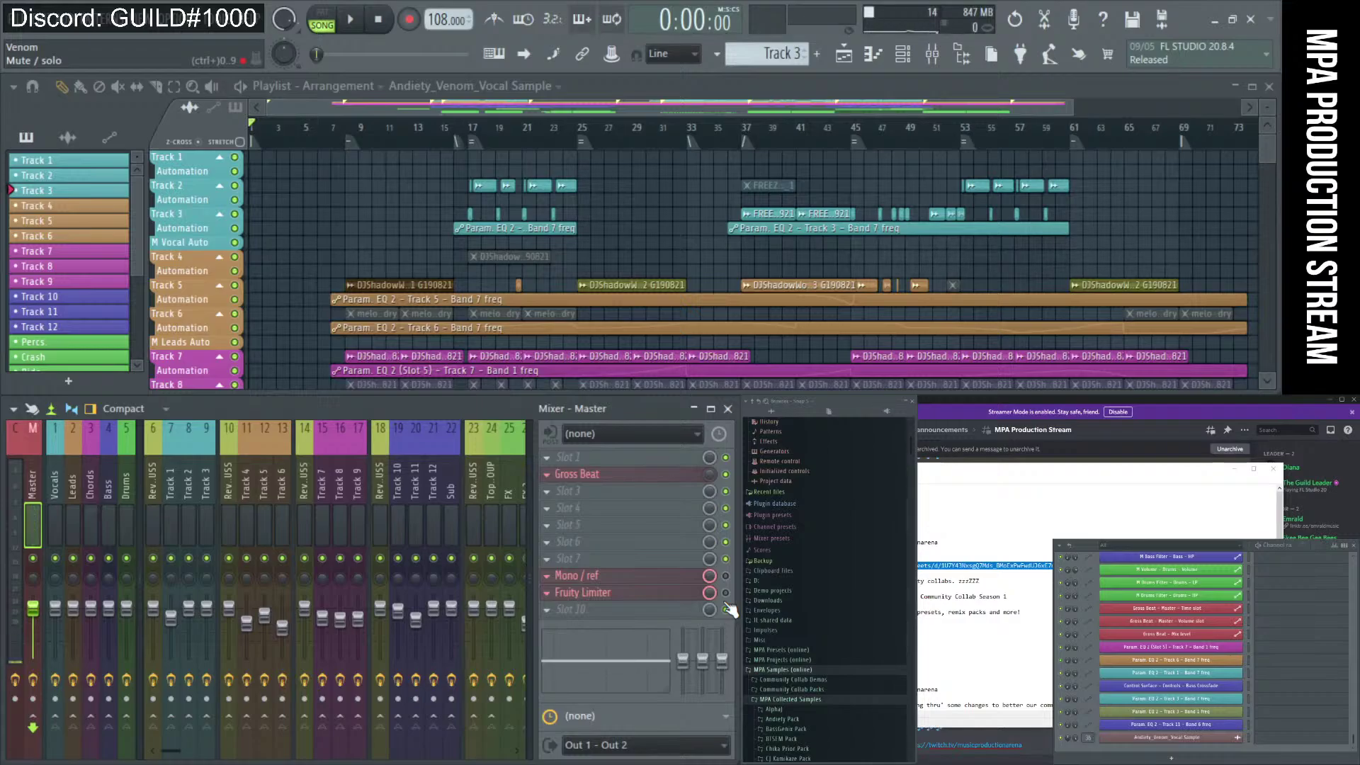
Collapse the automation lanes of Tracks 1 to 9 in the playlist.
scroll(609, 344, down, 2)
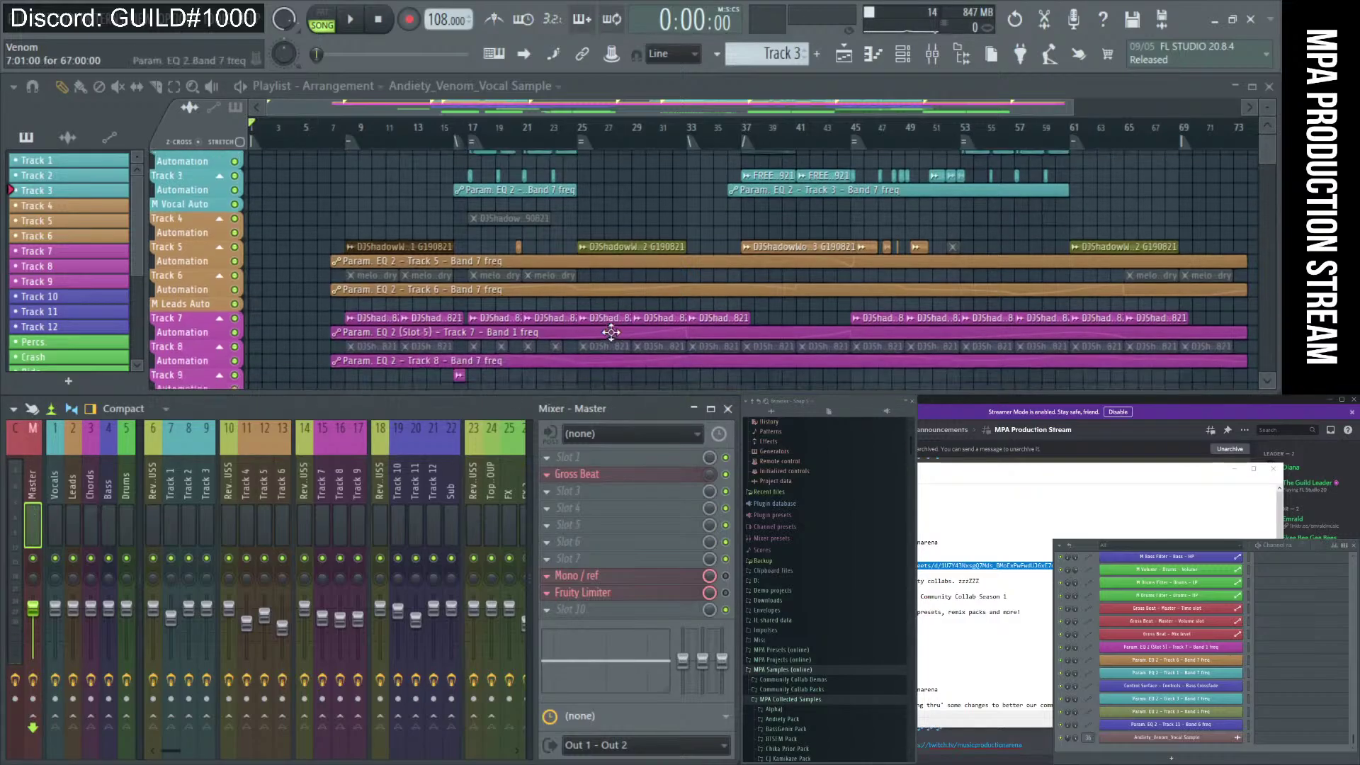
scroll(610, 332, up, 2)
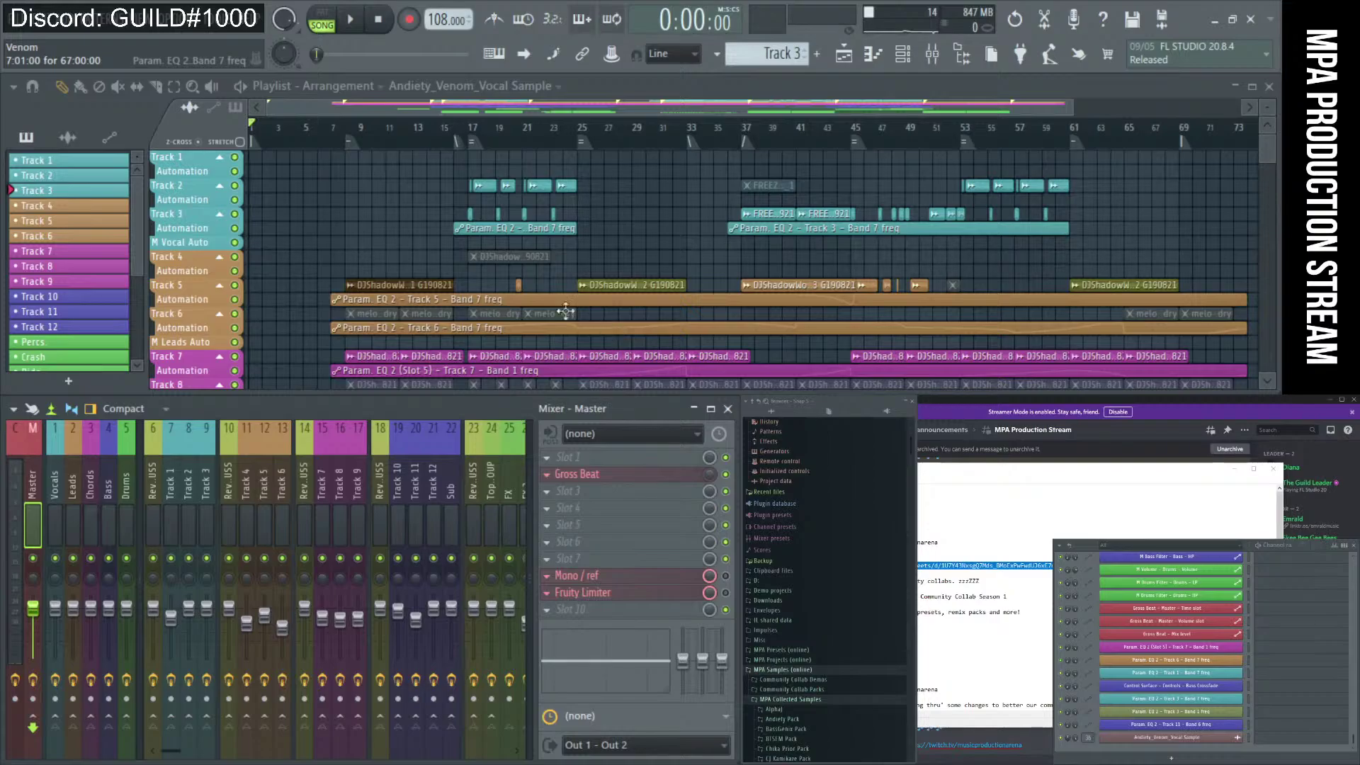
click(219, 157)
click(220, 181)
click(220, 197)
click(220, 229)
click(220, 249)
click(219, 269)
click(220, 303)
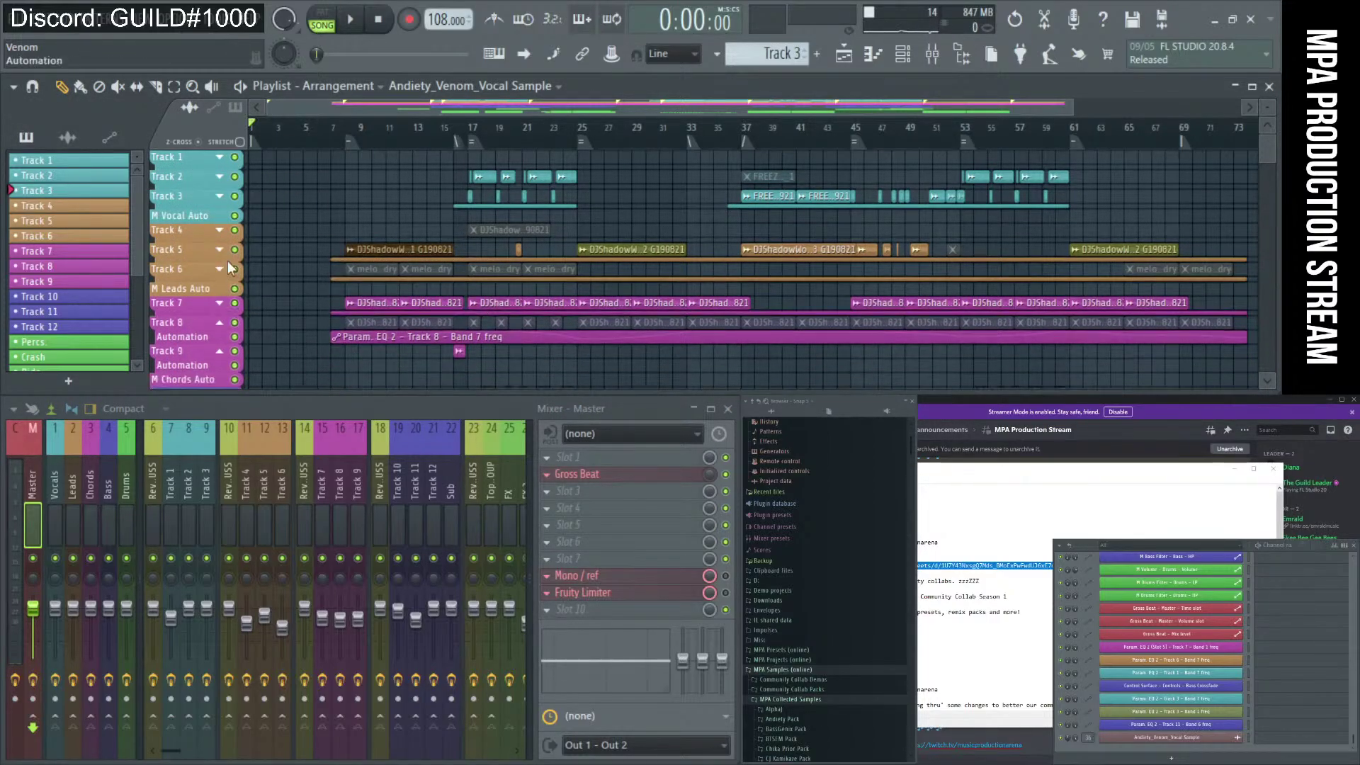
click(220, 322)
click(219, 341)
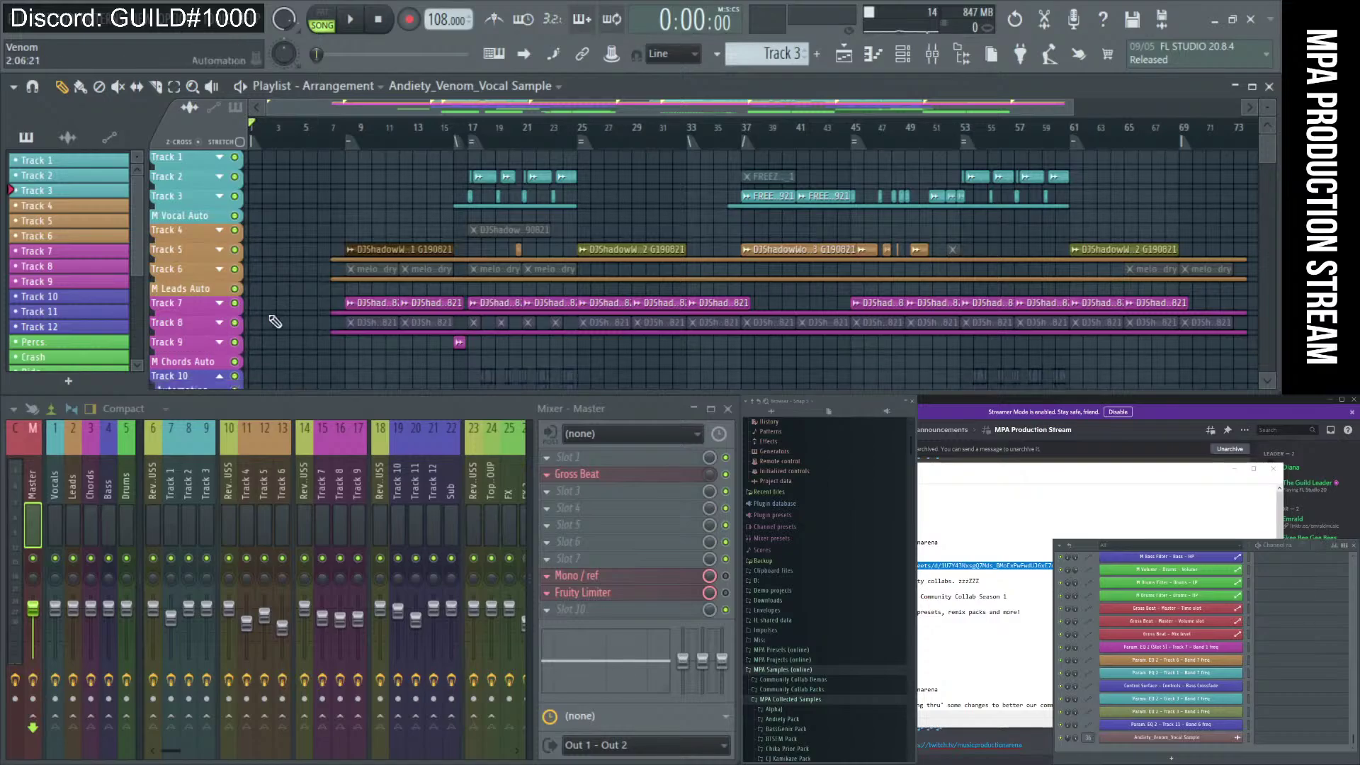
Collapse the automation lanes of Tracks 10, 11 and 12 and look over the bass and drum tracks.
scroll(273, 323, down, 3)
click(219, 319)
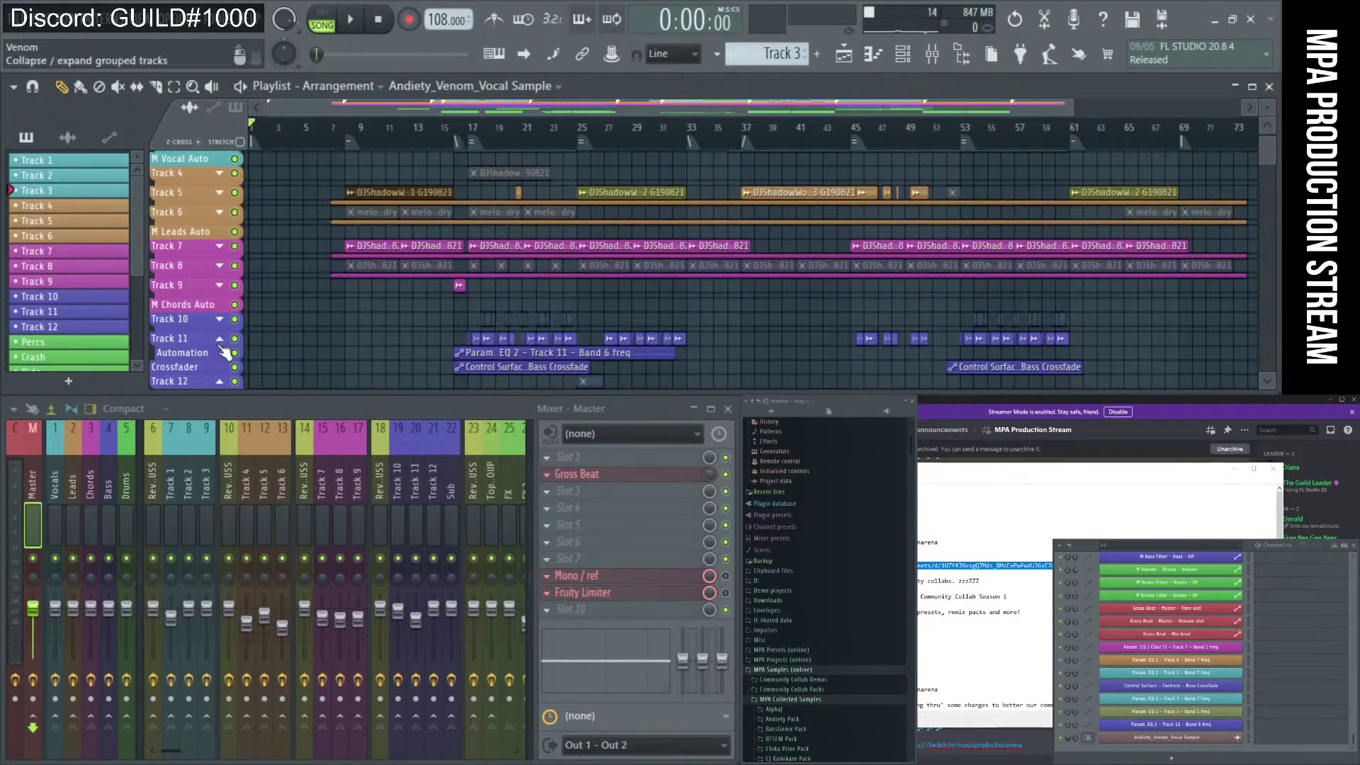
click(220, 338)
scroll(227, 344, down, 2)
click(219, 330)
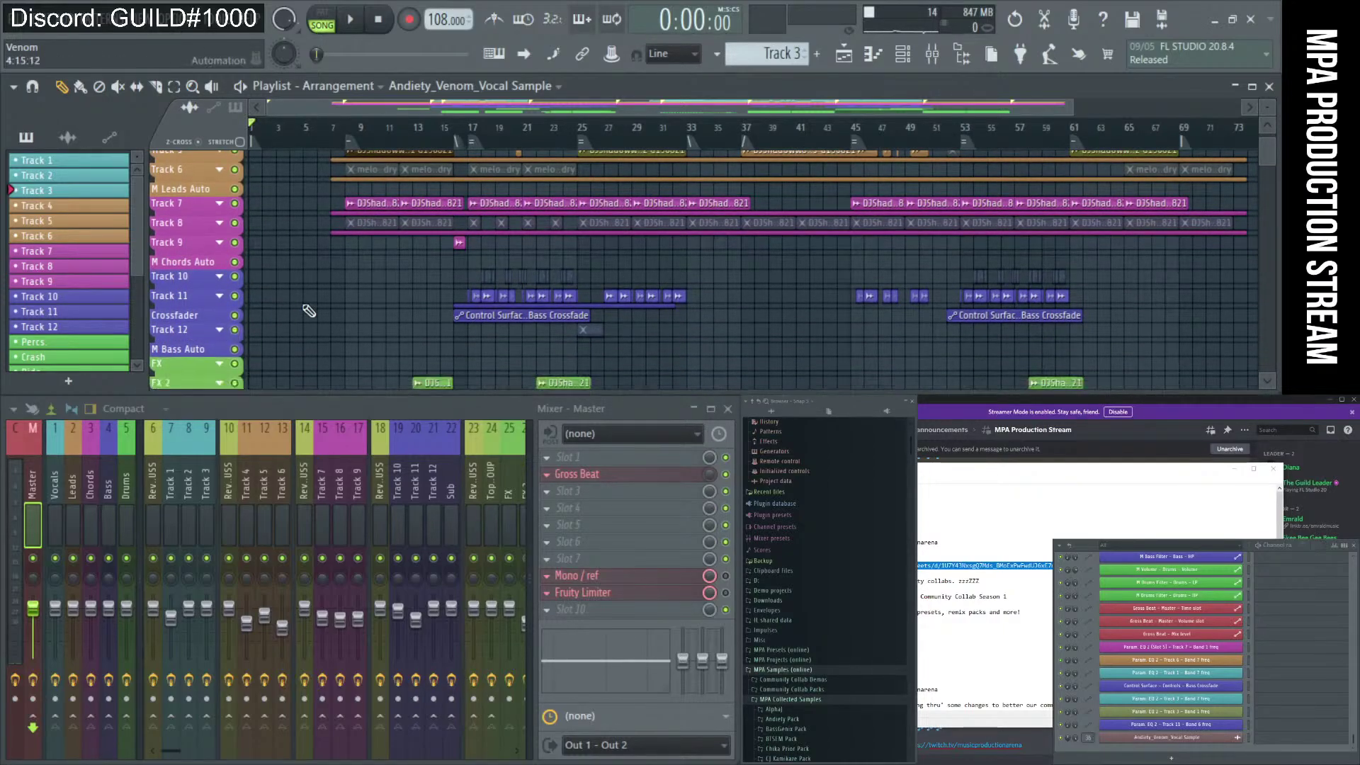
scroll(309, 311, down, 2)
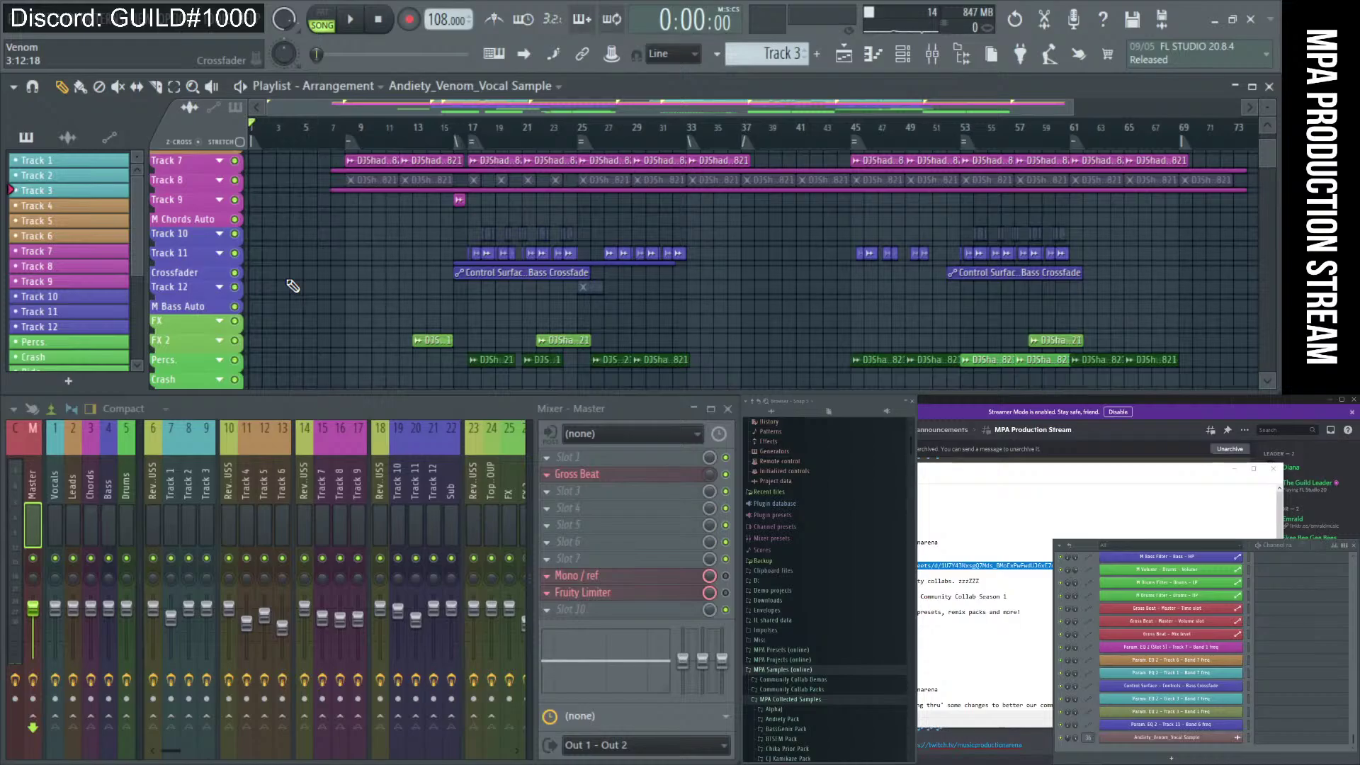
scroll(340, 243, down, 4)
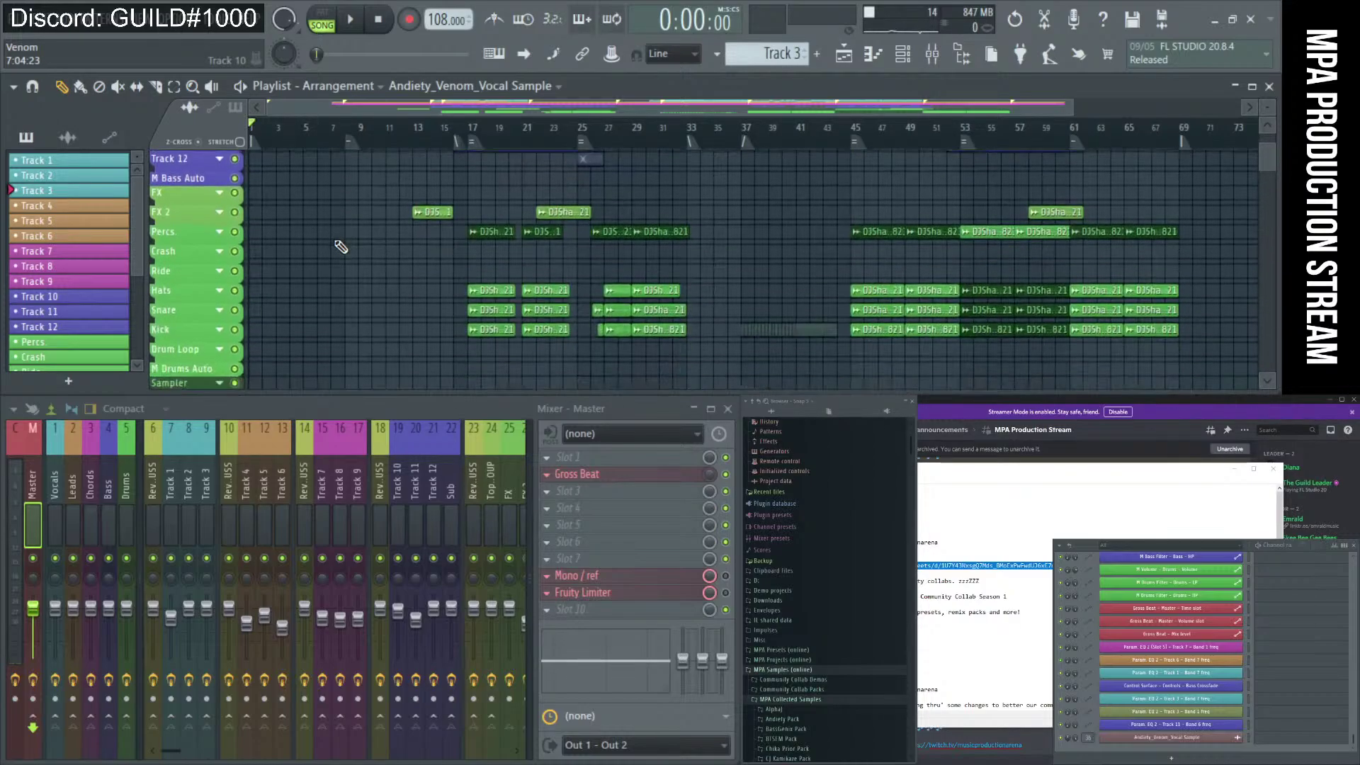
scroll(341, 247, up, 3)
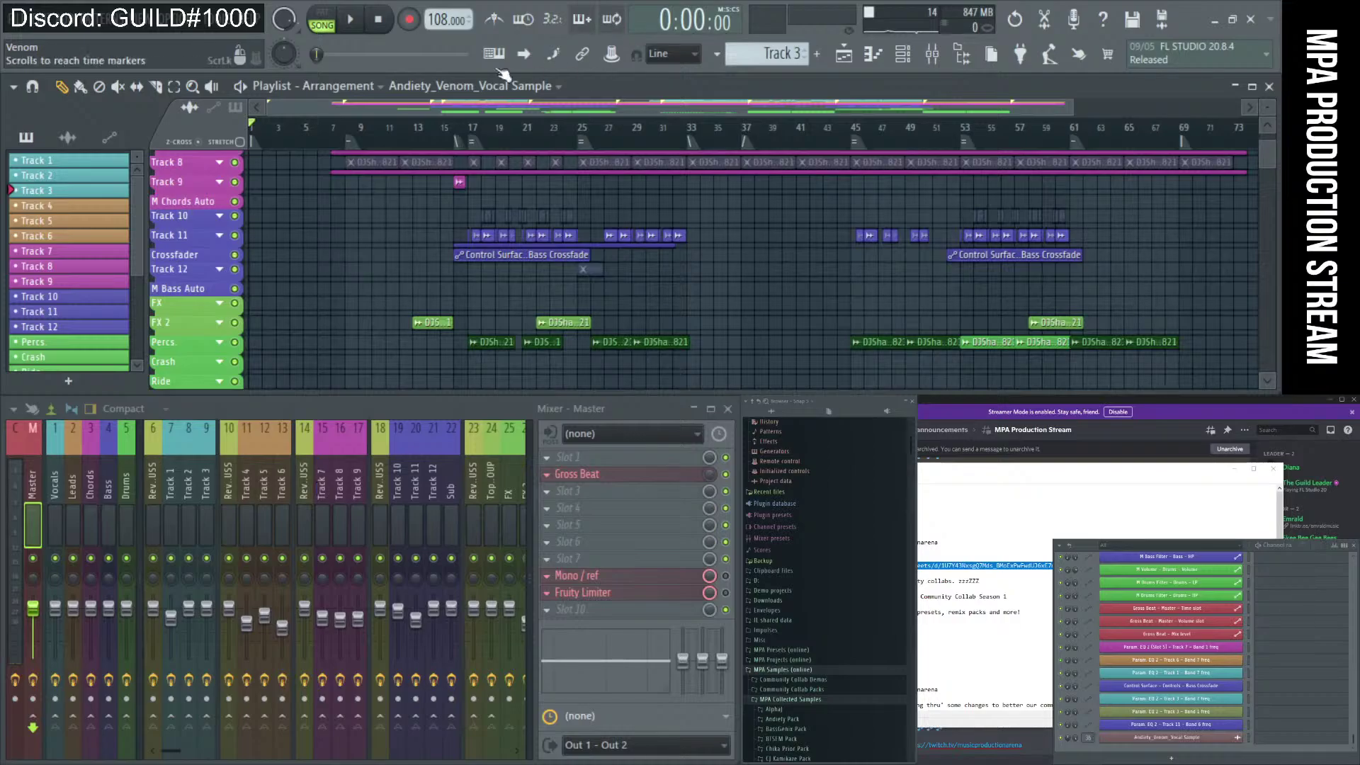
Open the project Collab 8 - Season 1_2.flp from the Collab 8 (season 1) folder.
click(18, 19)
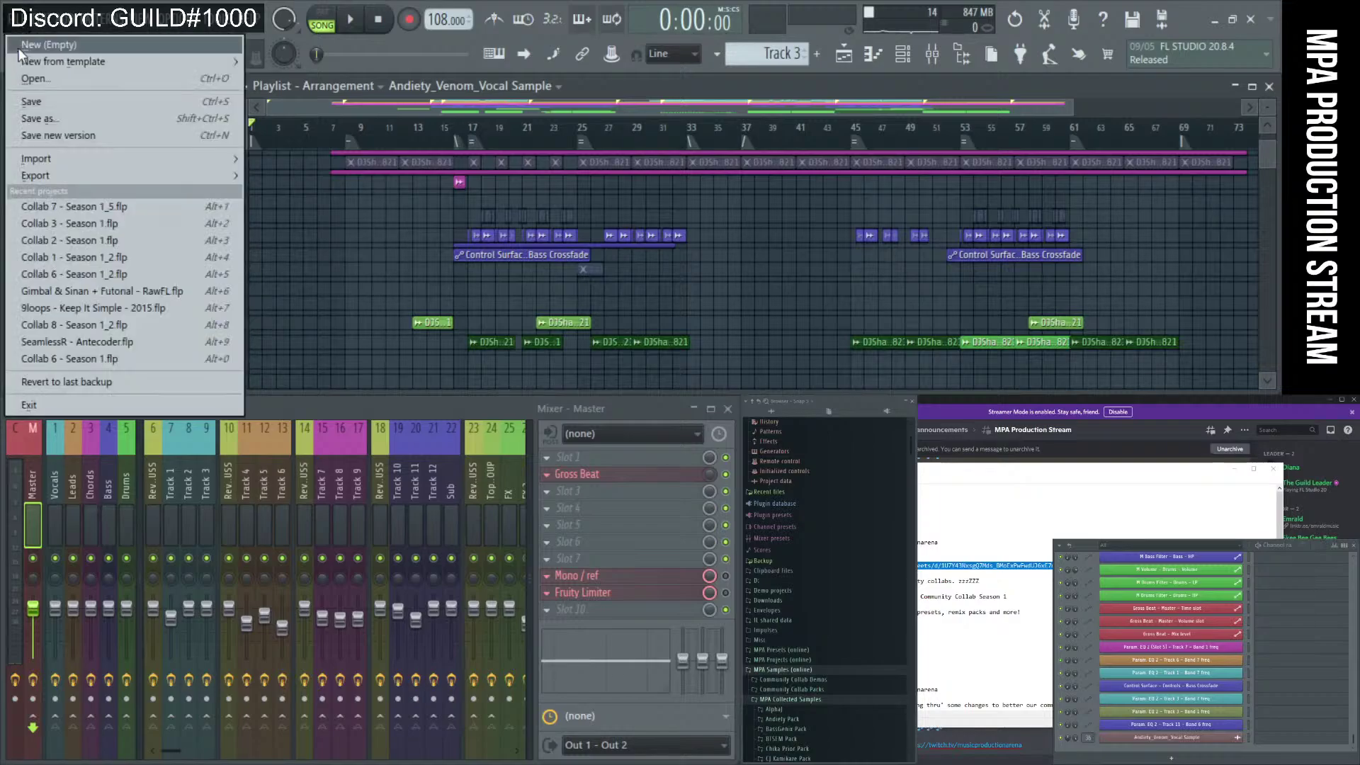
click(30, 84)
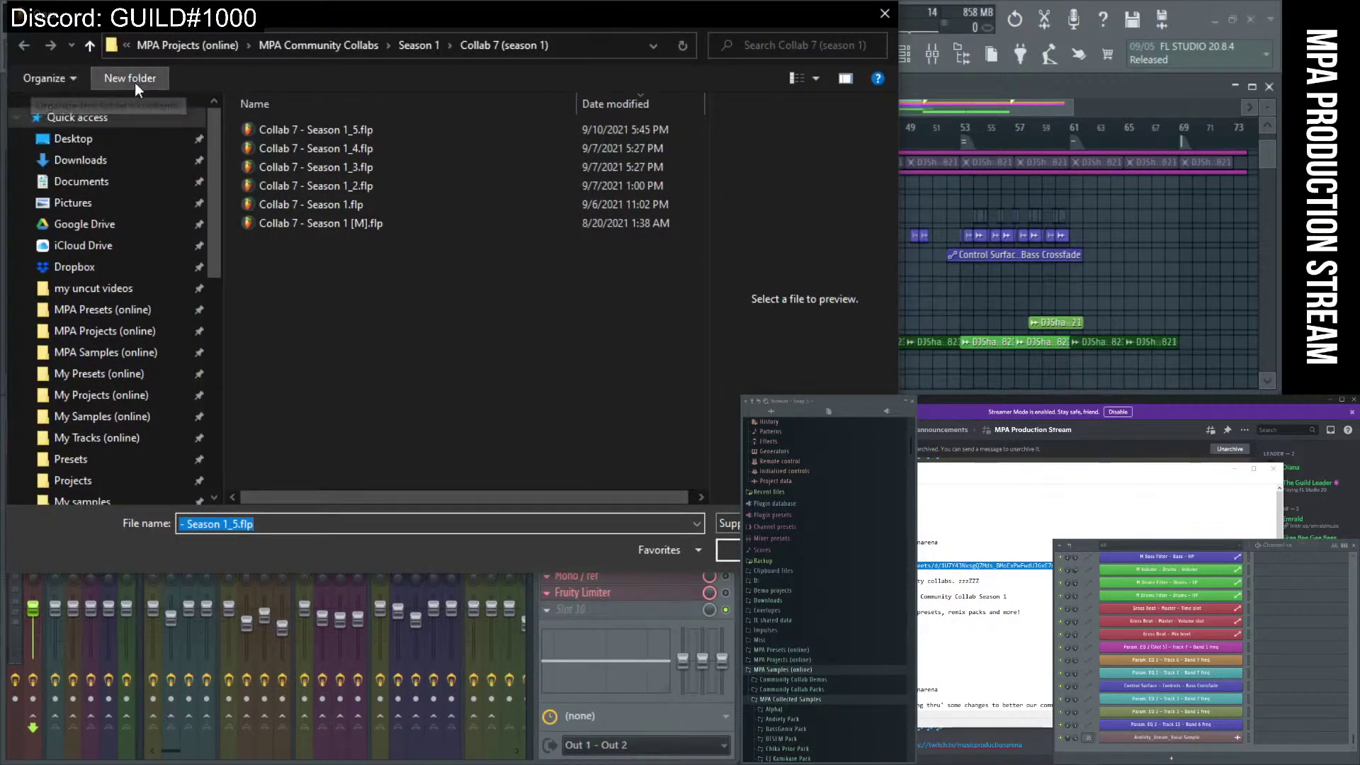
click(89, 45)
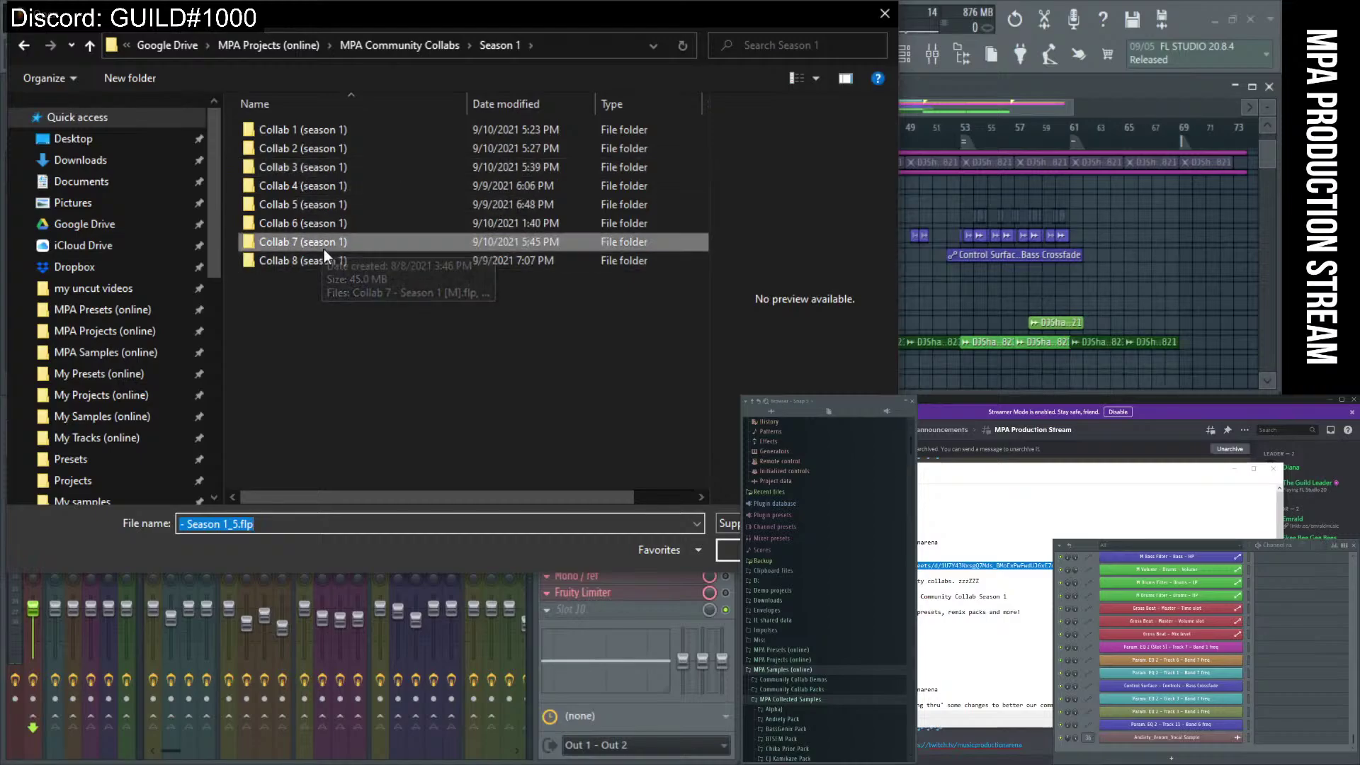
double_click(286, 262)
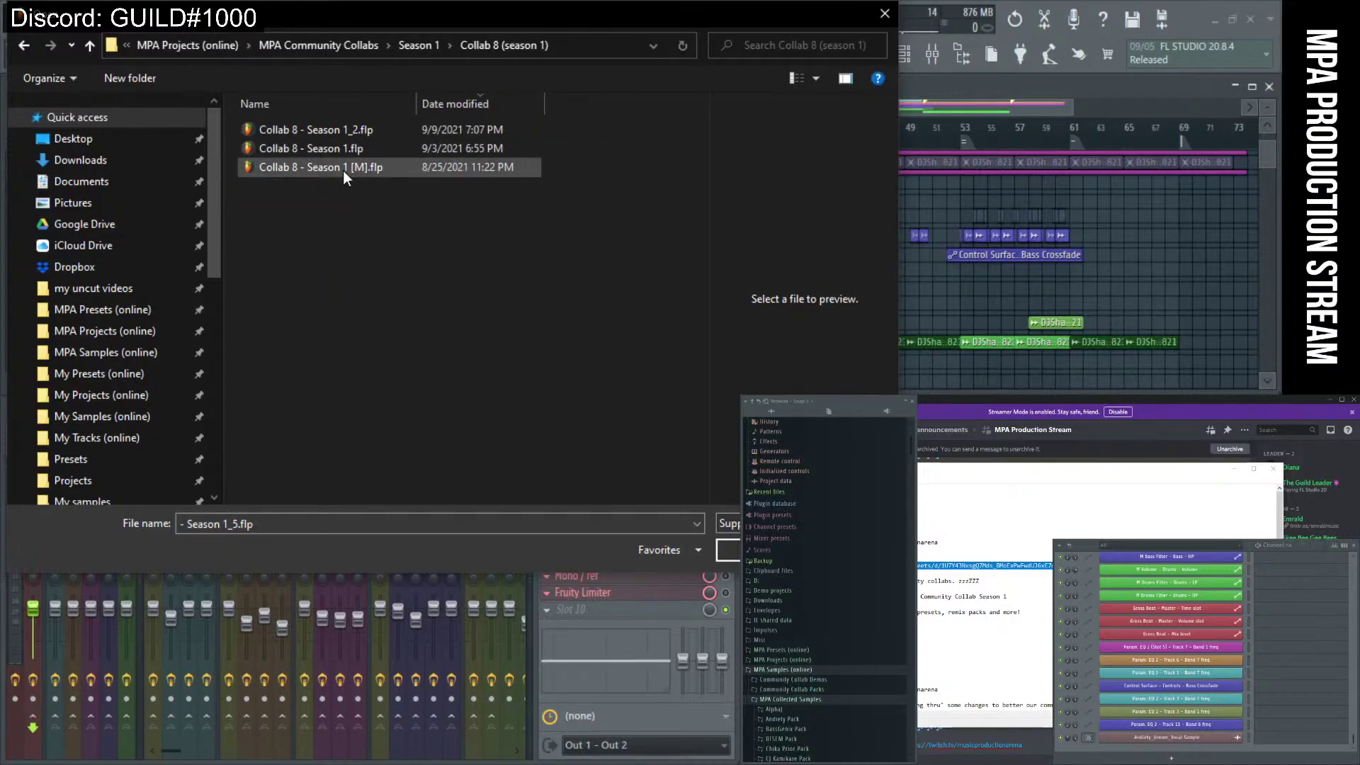
double_click(306, 131)
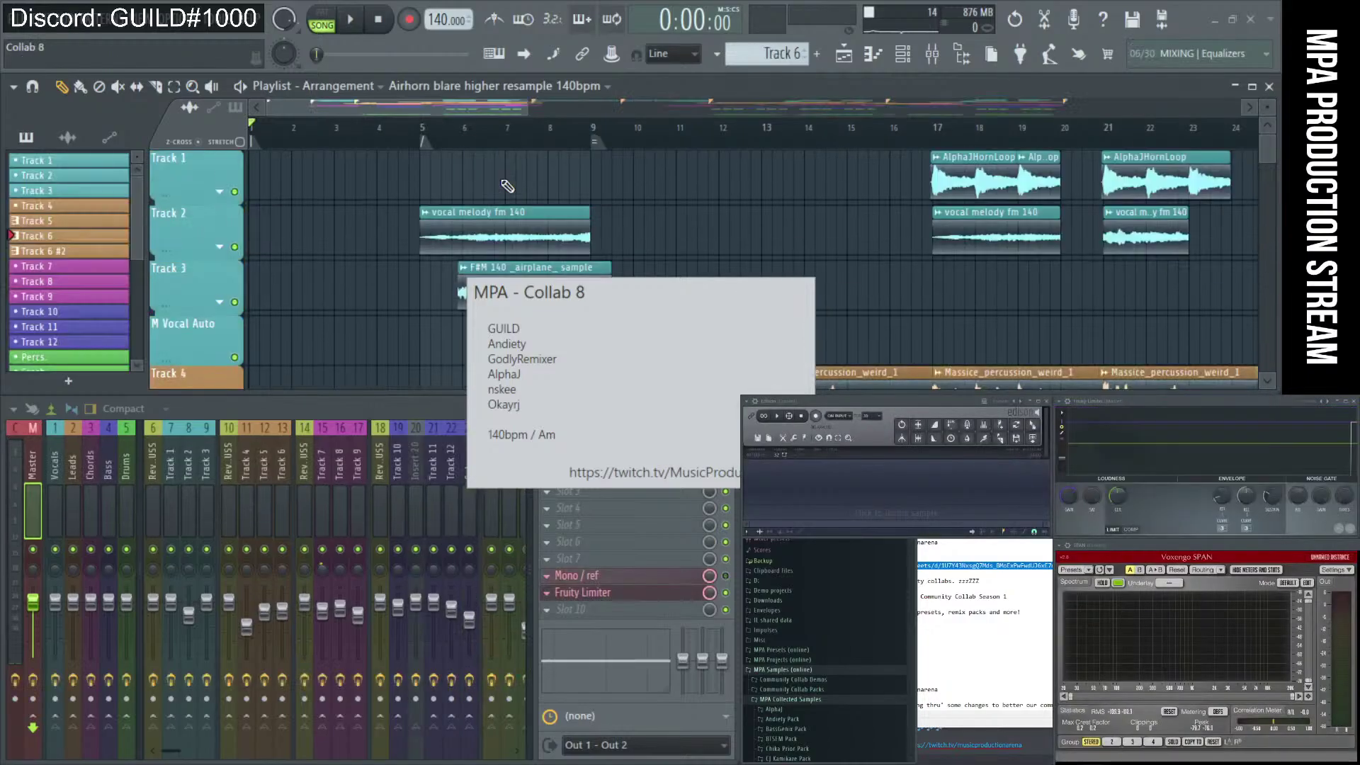
Dismiss the Collab 8 project info and look over the lead and chord tracks of its arrangement.
click(992, 63)
click(986, 53)
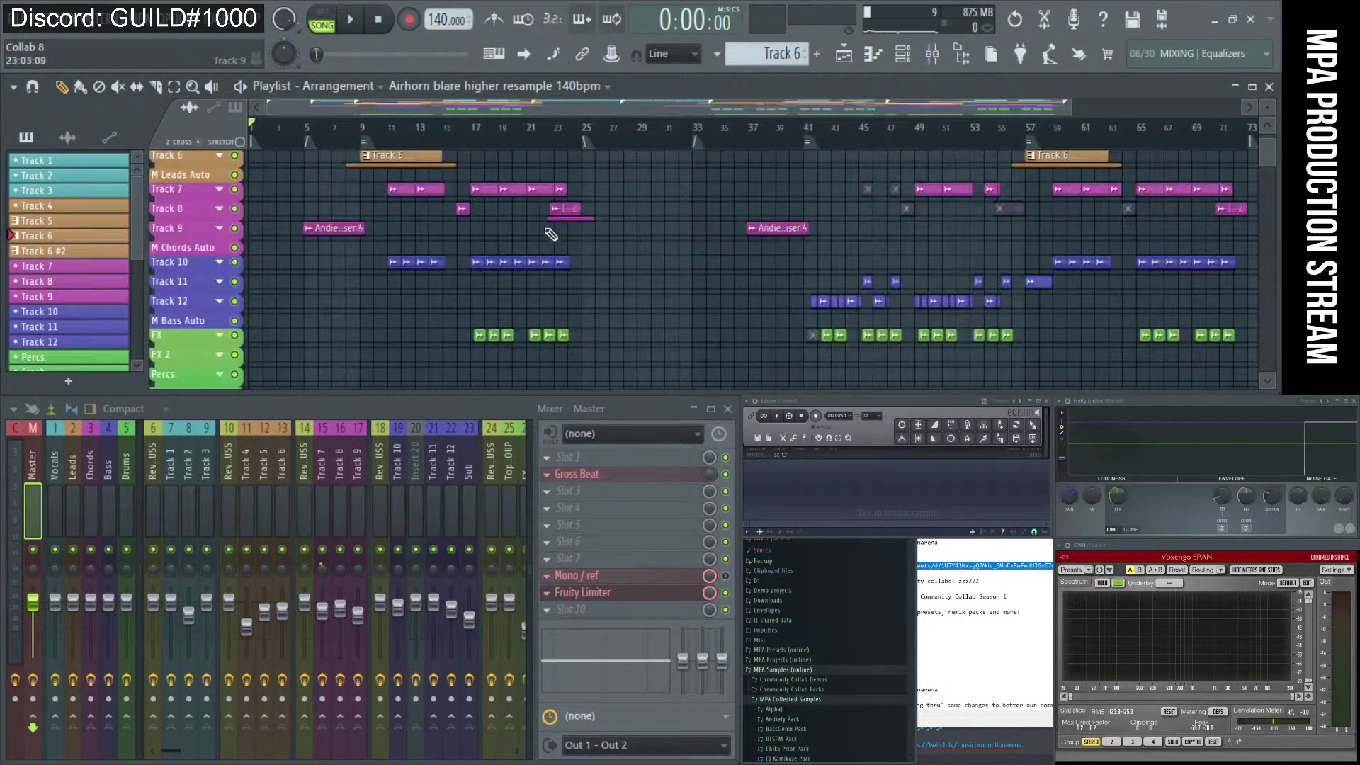
scroll(563, 232, up, 3)
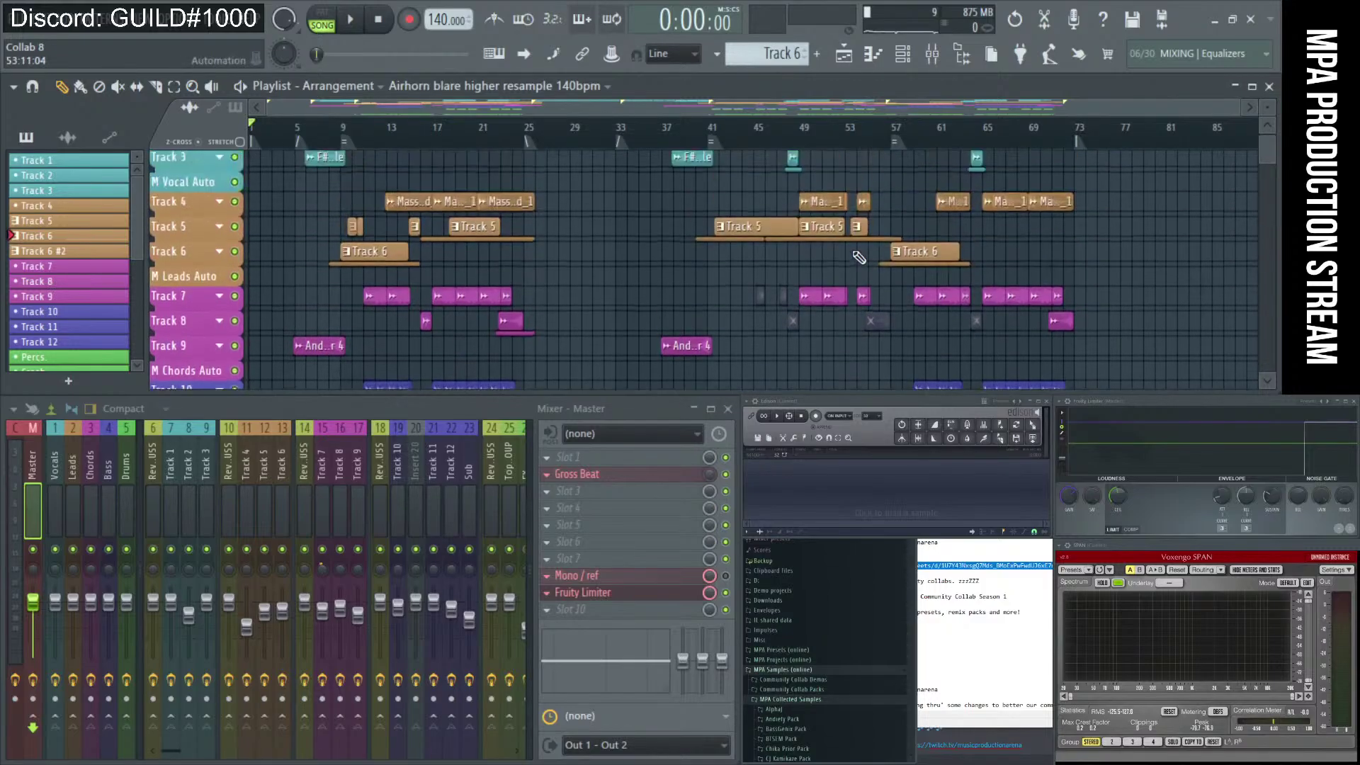
Play the Collab 8 arrangement from bar 5 and bring the playlist back into view.
scroll(858, 257, up, 2)
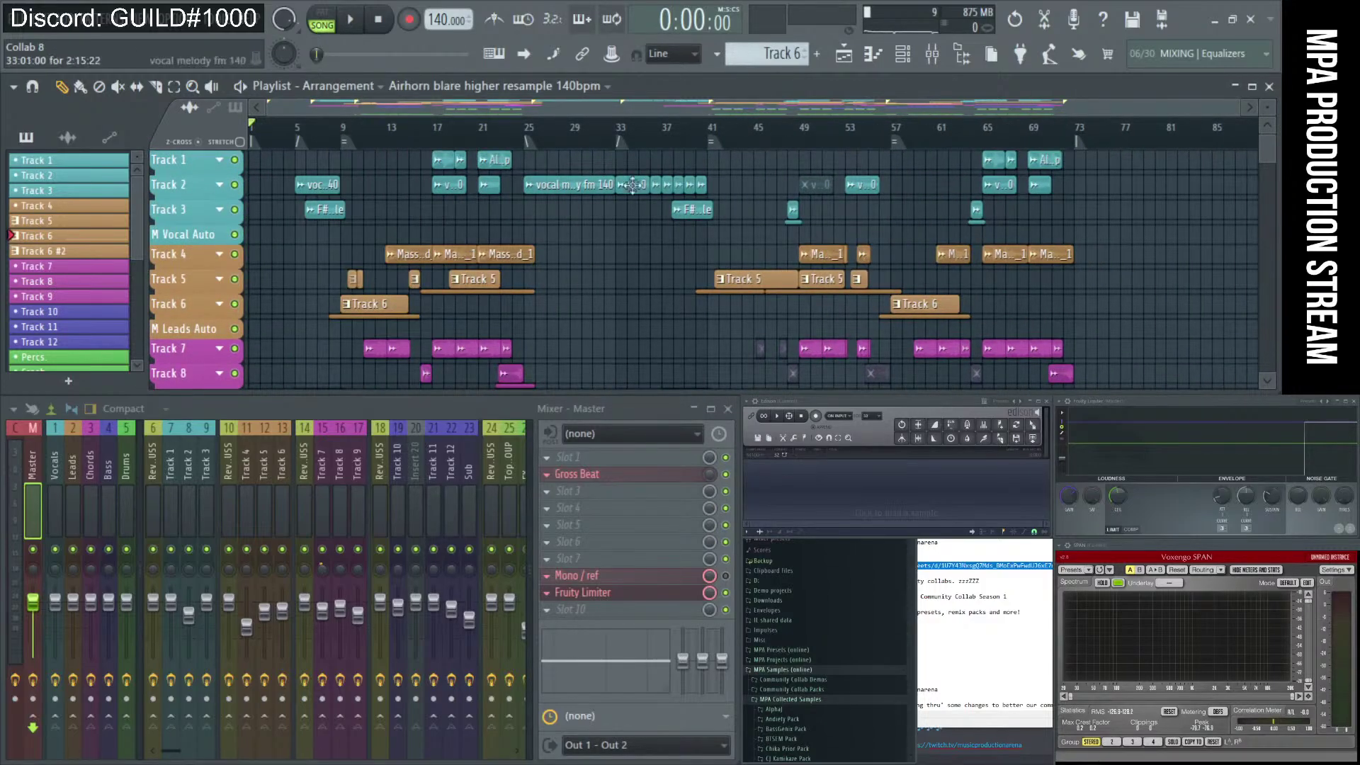
click(340, 124)
click(305, 130)
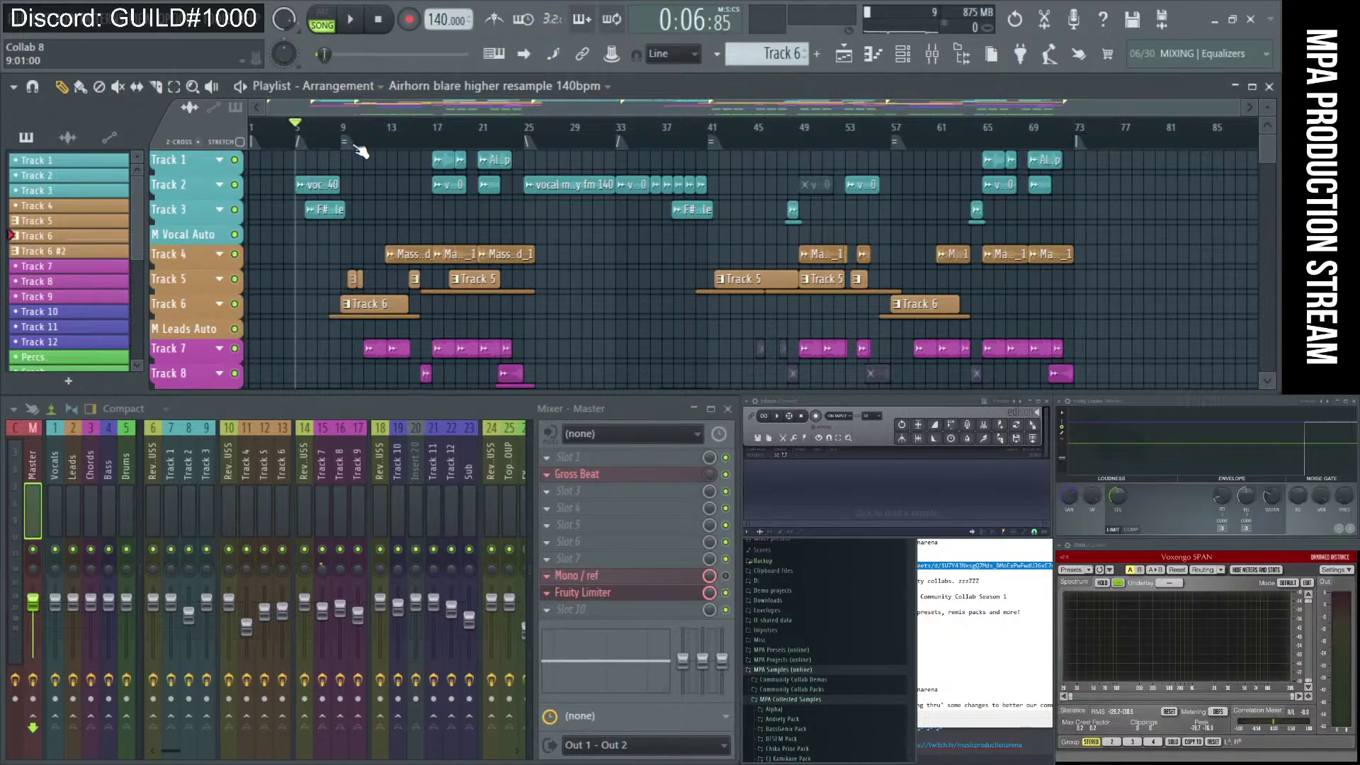
scroll(404, 242, down, 2)
scroll(403, 246, up, 2)
key(space)
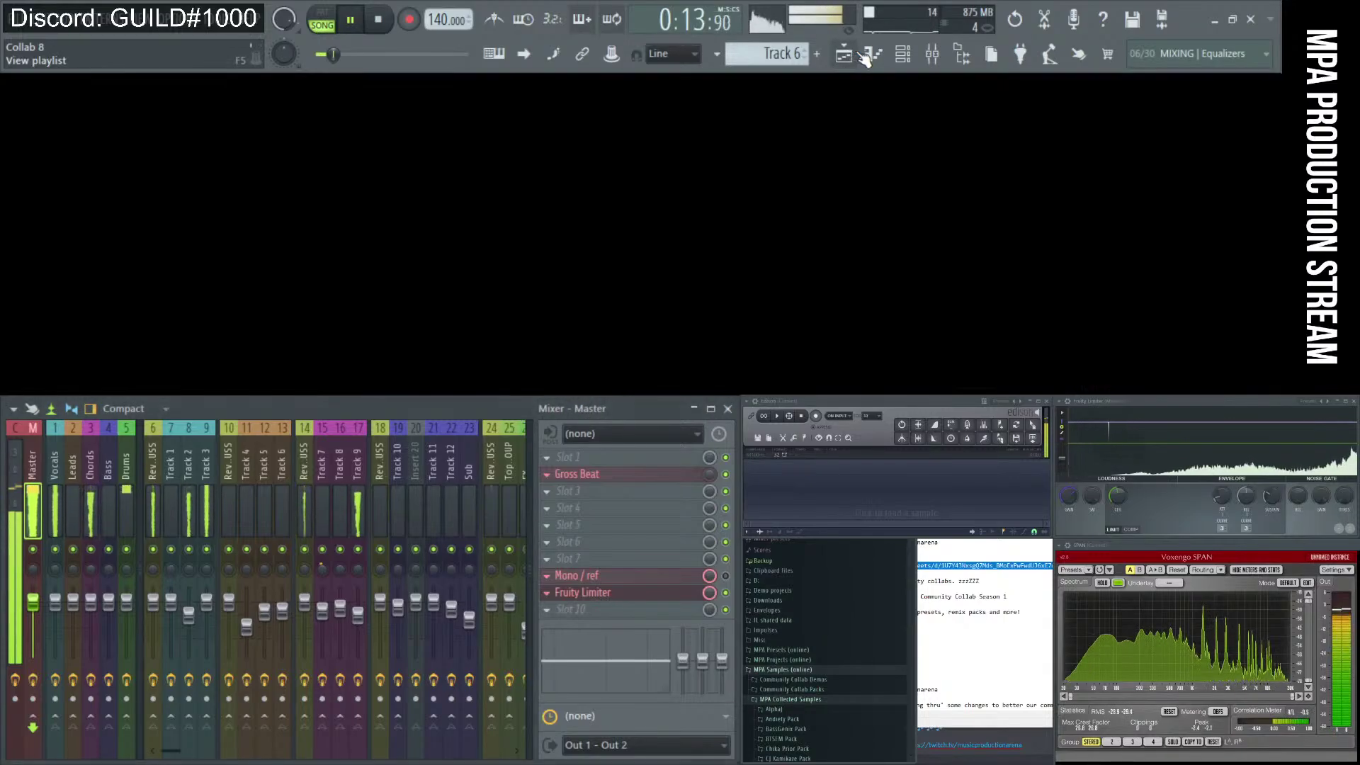
click(870, 55)
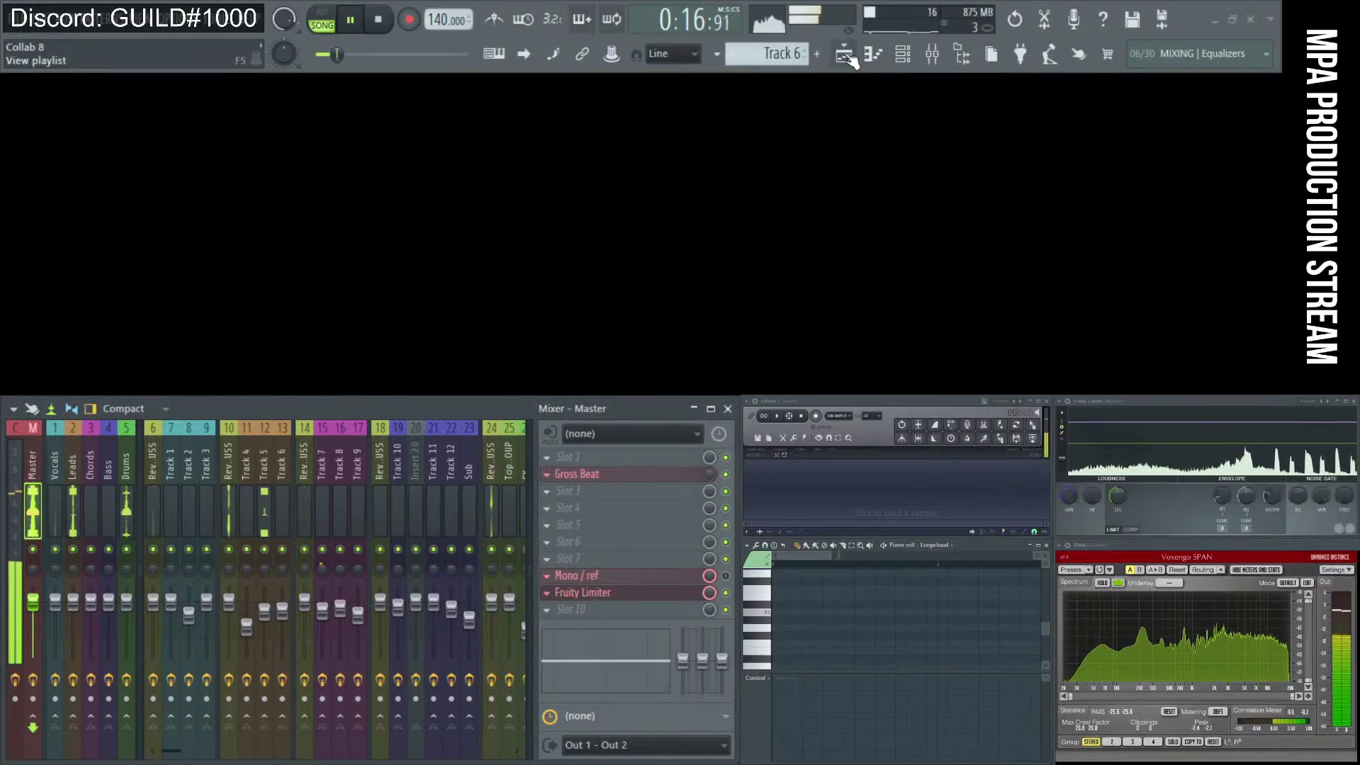
click(876, 56)
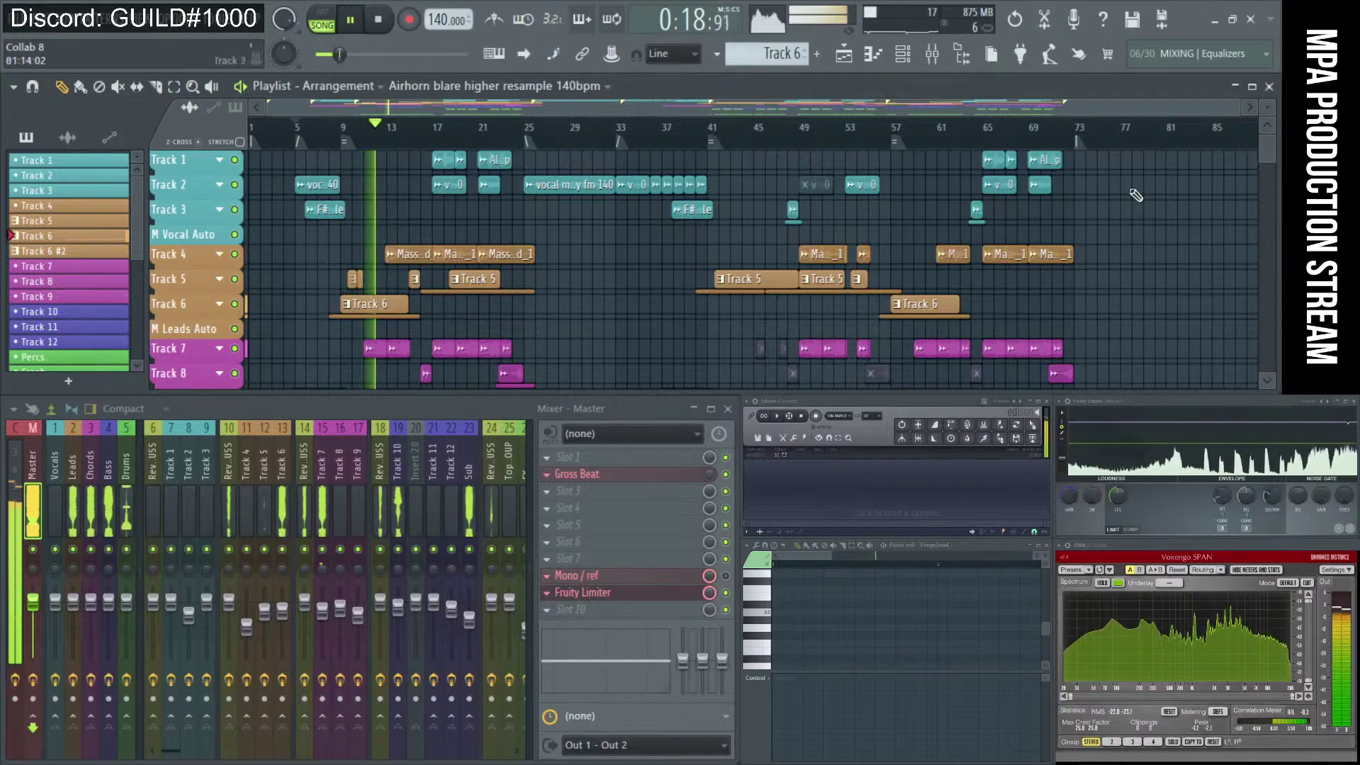
Switch to the MPA Collabs - Season 1 sheet and read the Collab 8 producers and notes, then return to the project.
key(alt+Tab)
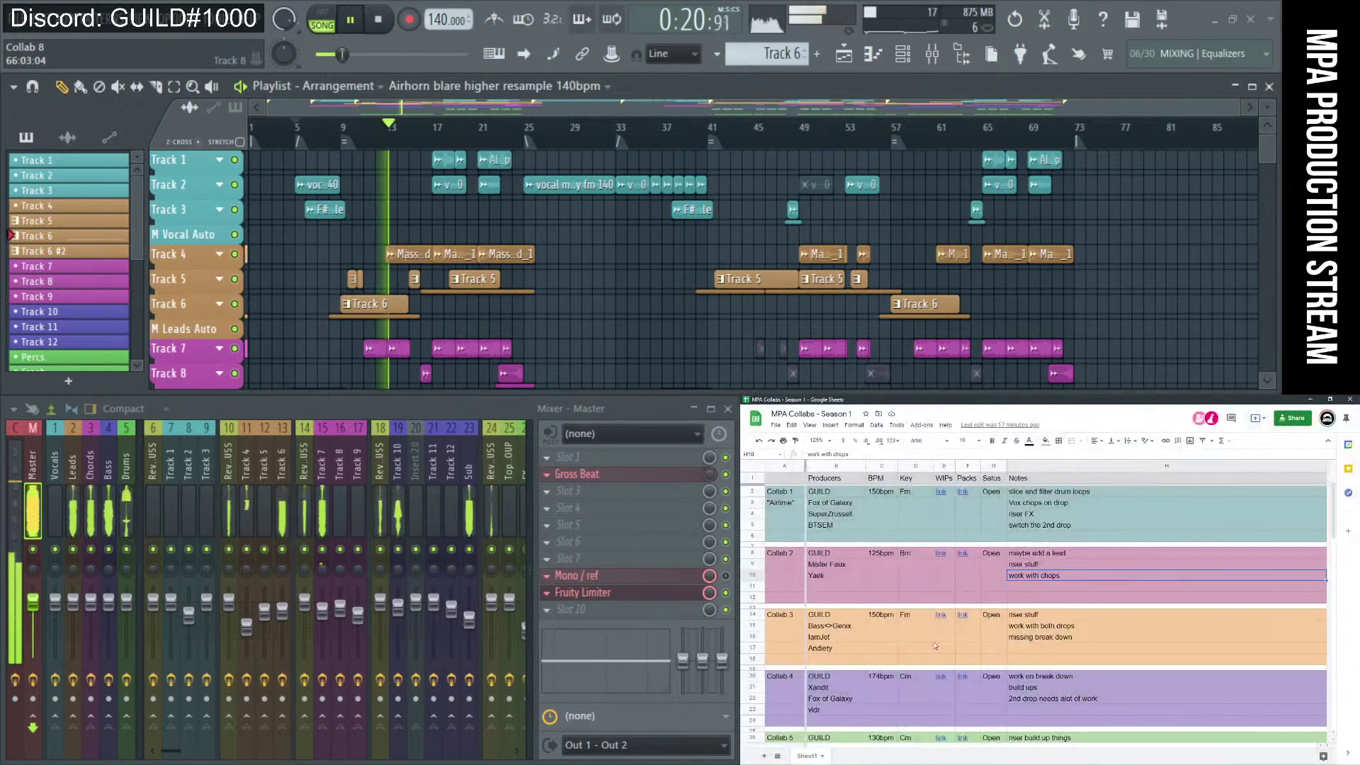
scroll(941, 646, down, 3)
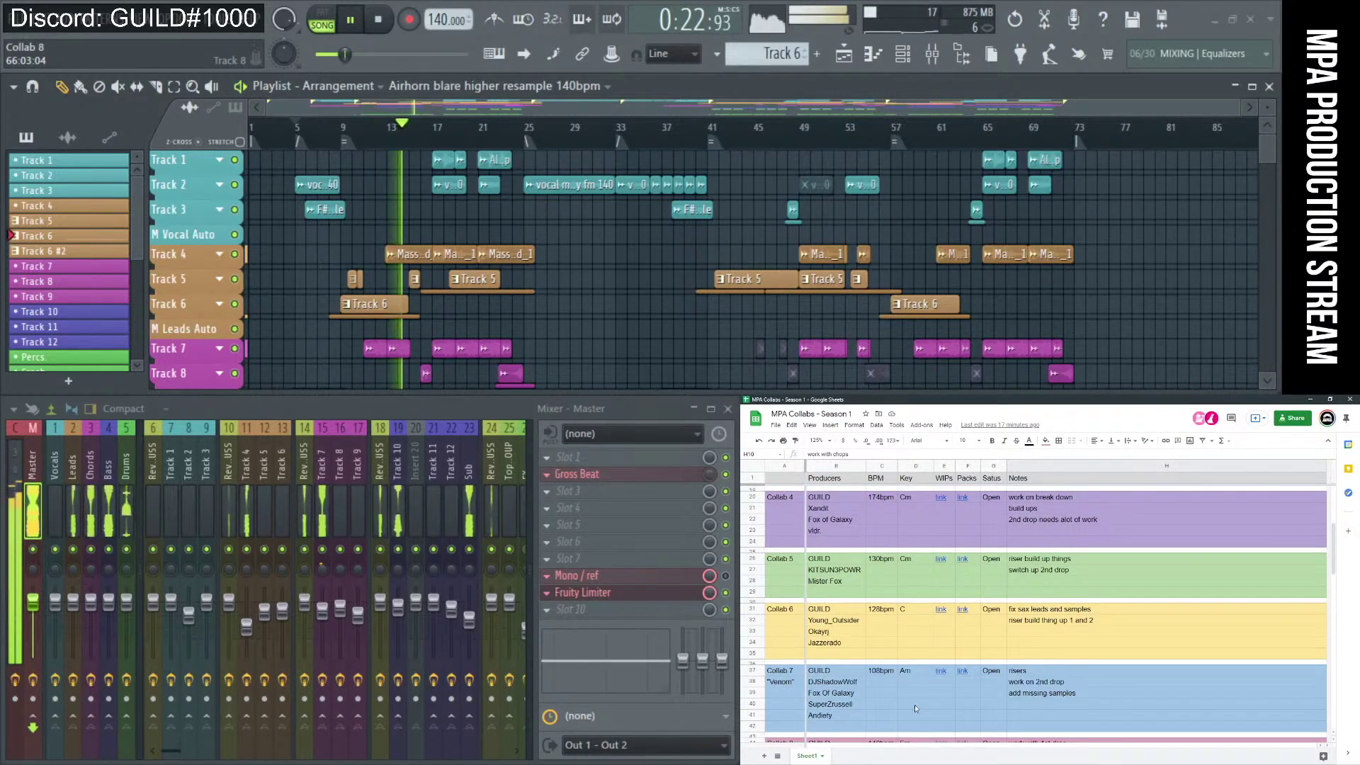
click(917, 705)
scroll(935, 697, down, 1)
click(889, 689)
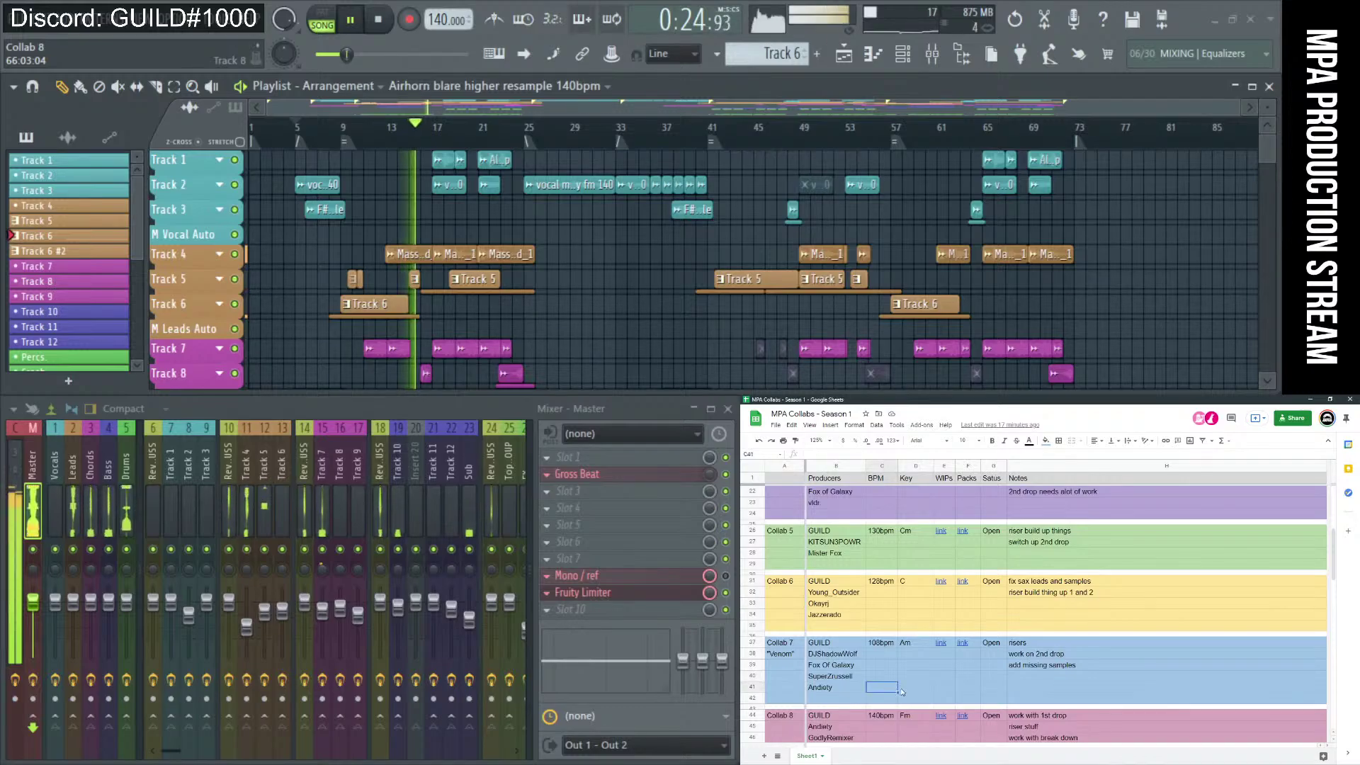
scroll(833, 681, down, 2)
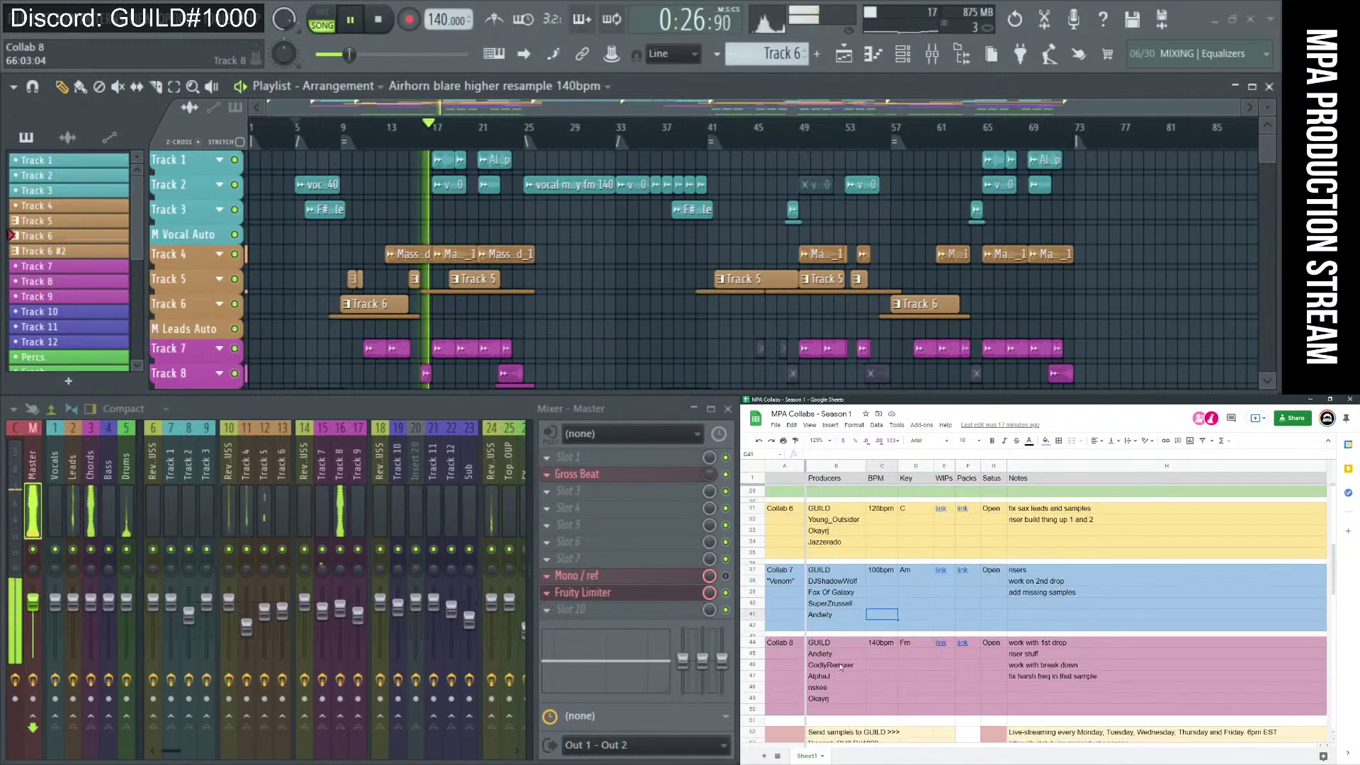
click(843, 655)
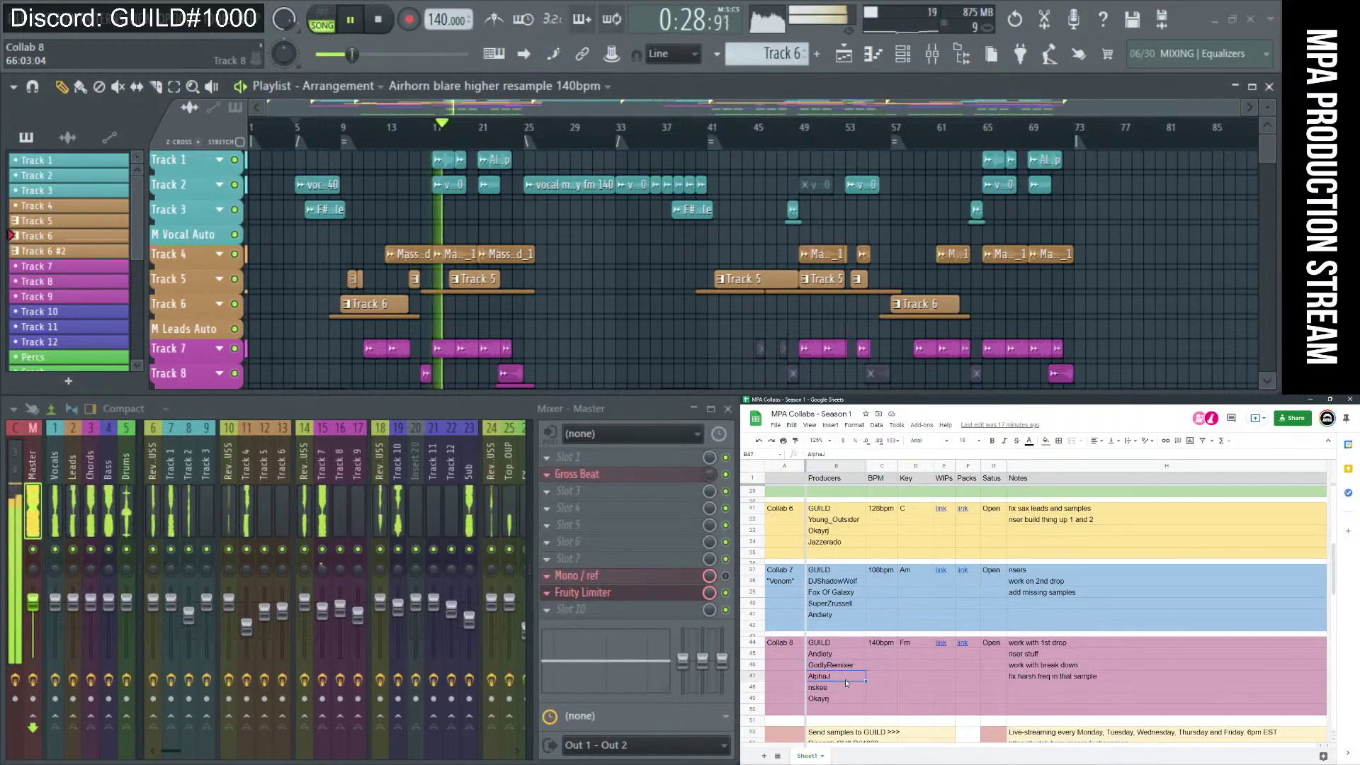
click(847, 700)
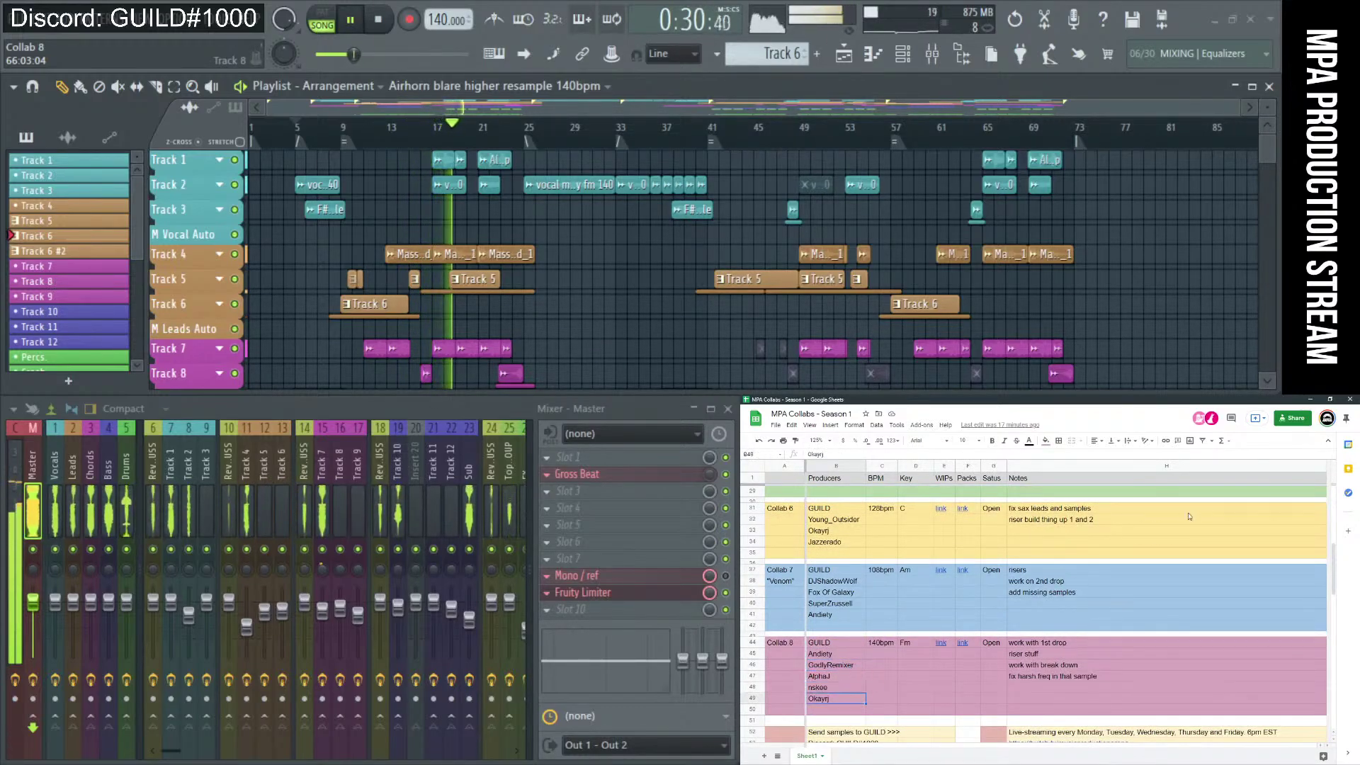
click(1310, 400)
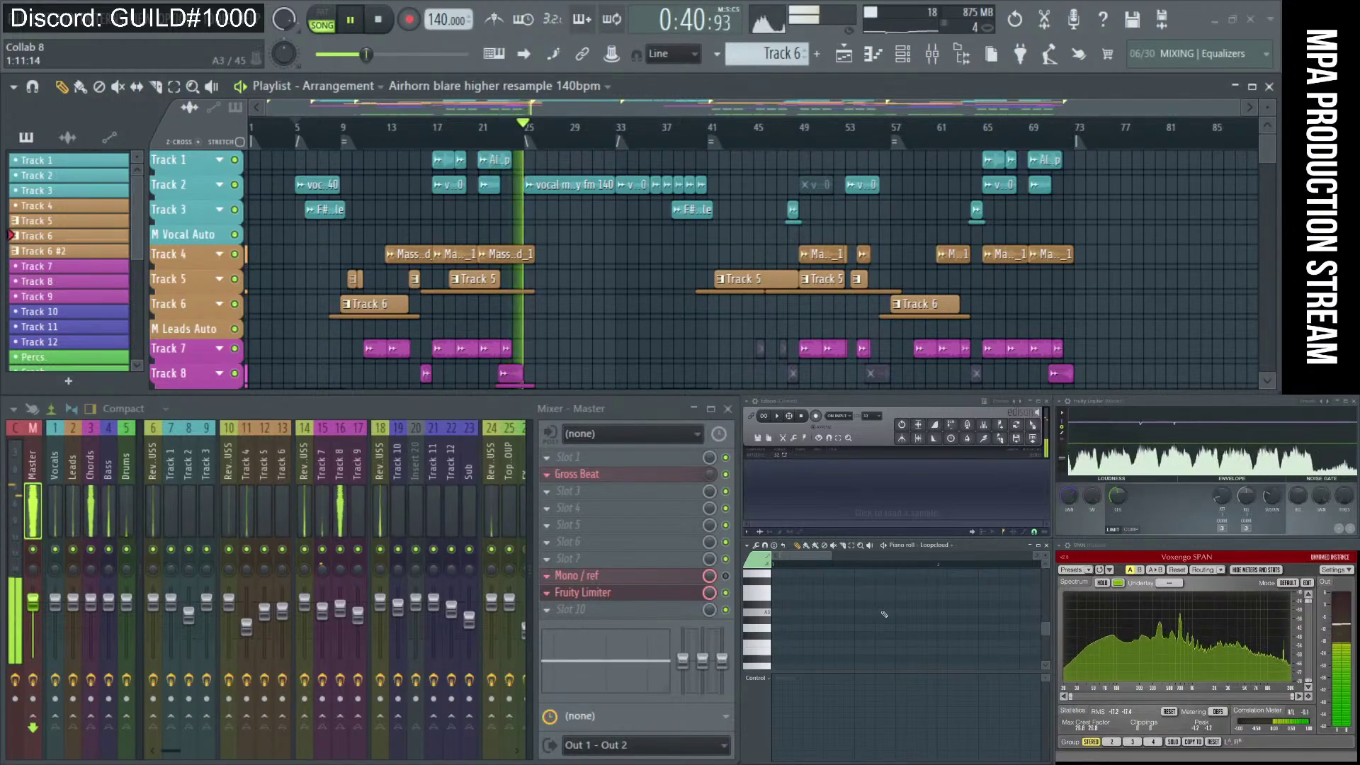
Replay the arrangement from bar 23, just before the break down.
scroll(540, 223, down, 2)
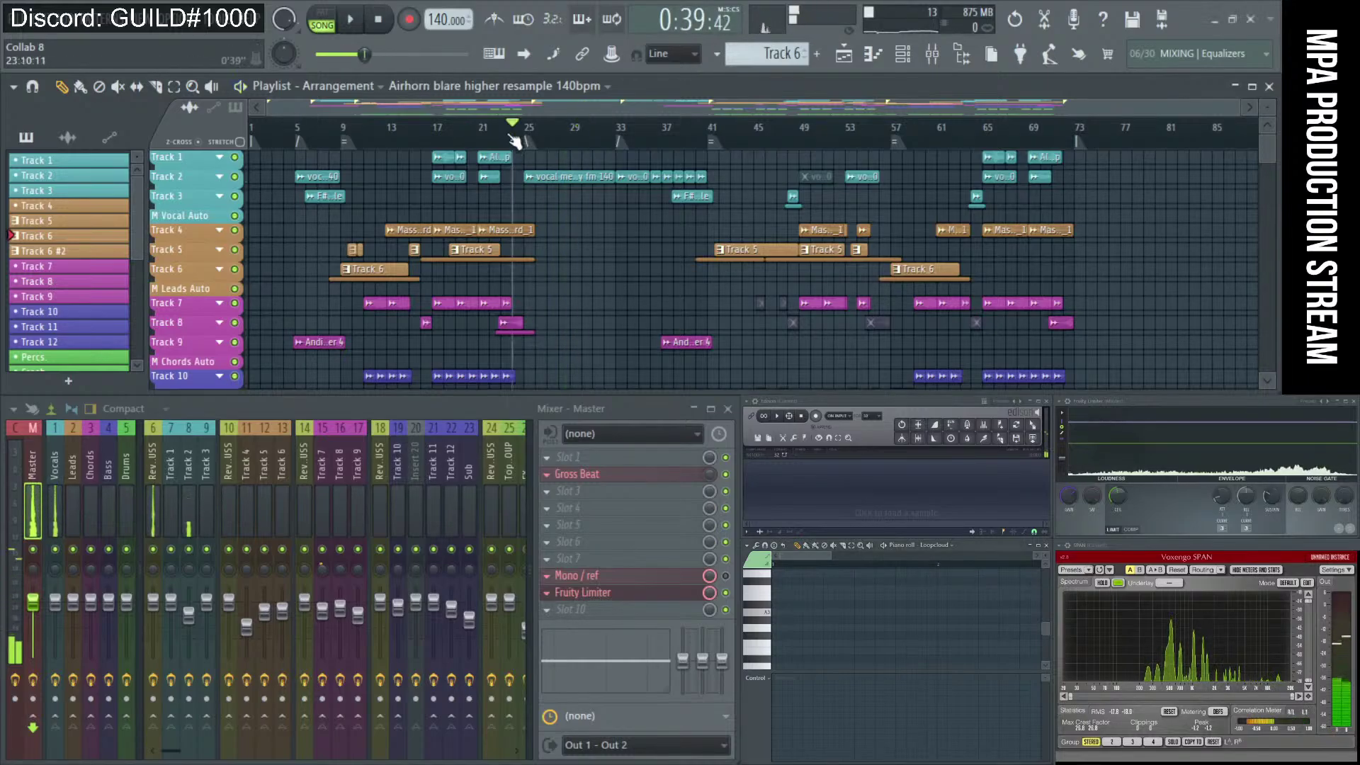
scroll(483, 199, up, 5)
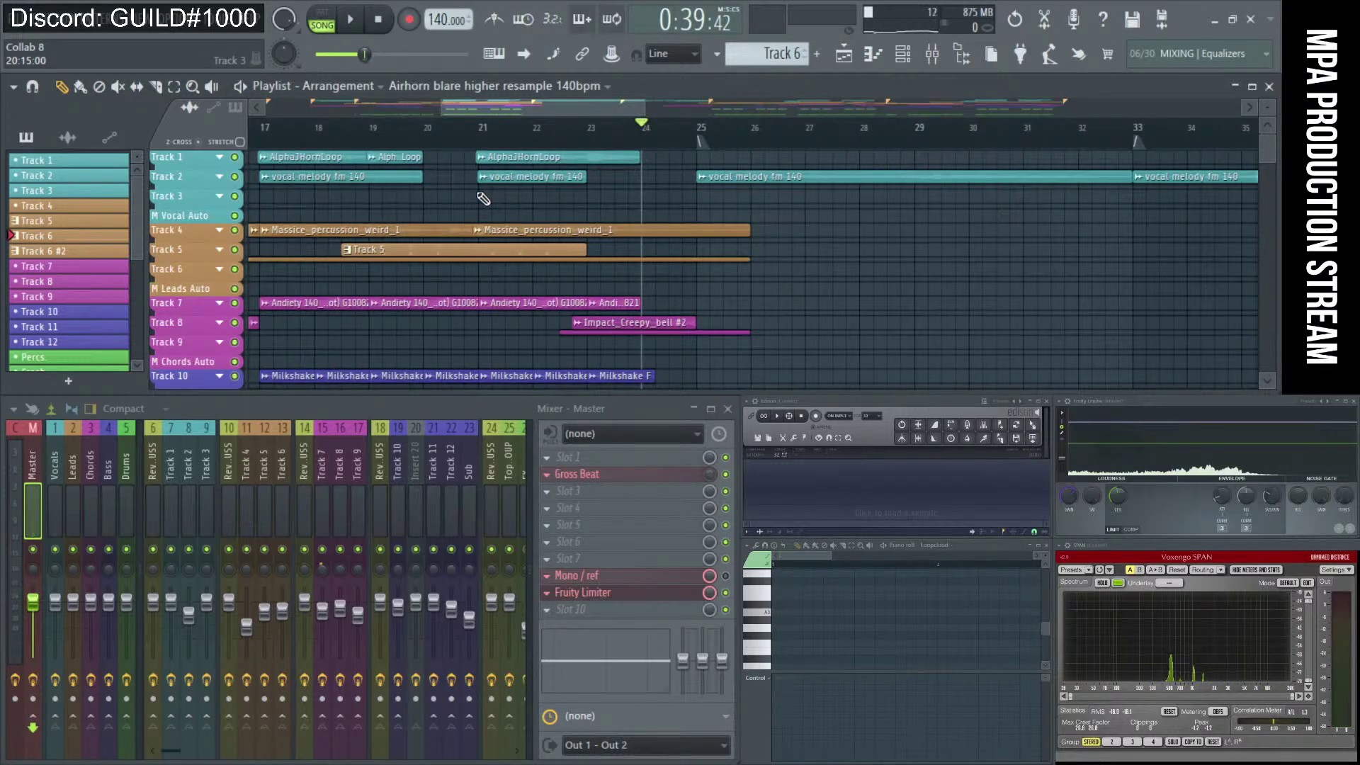
click(589, 131)
key(space)
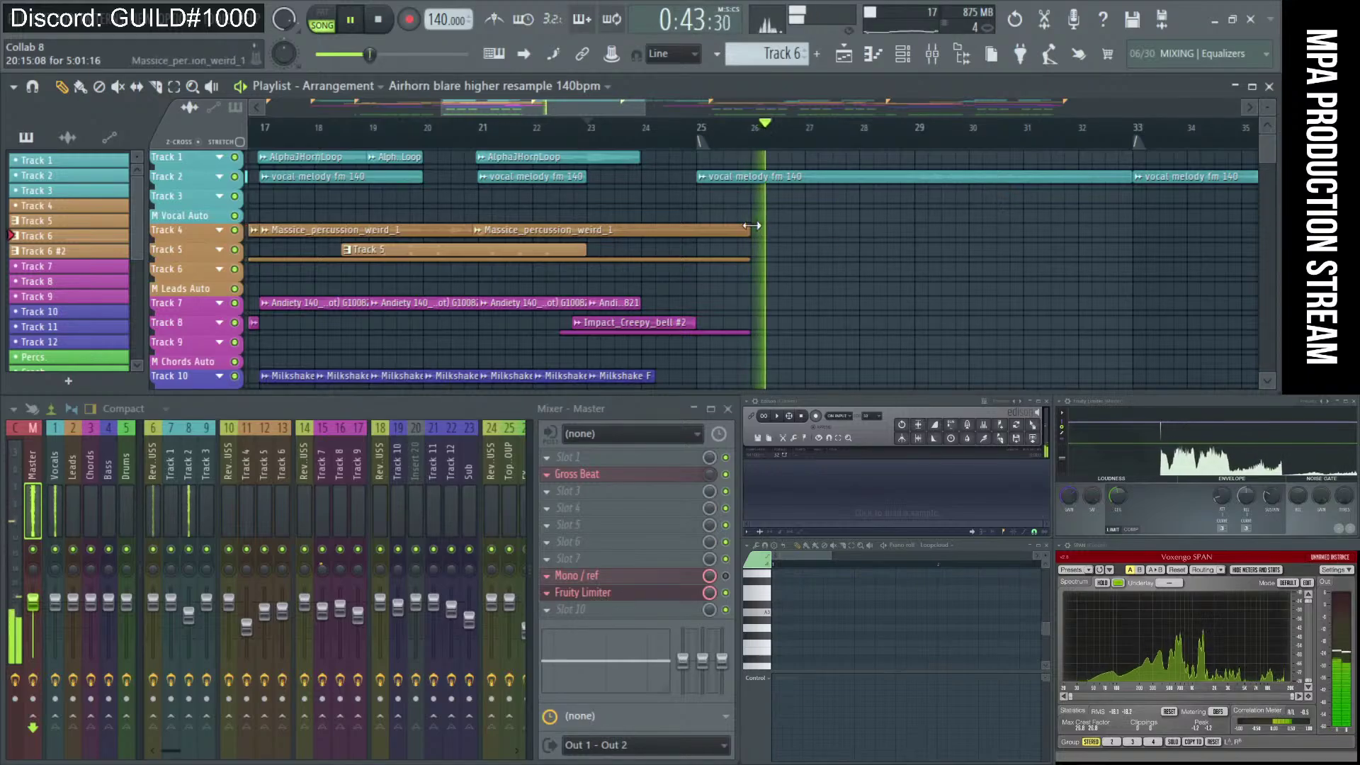
Examine the break down's vocal melody clips on Track 2 and the airplane sample on Track 3 during playback.
scroll(836, 226, down, 2)
scroll(925, 225, down, 2)
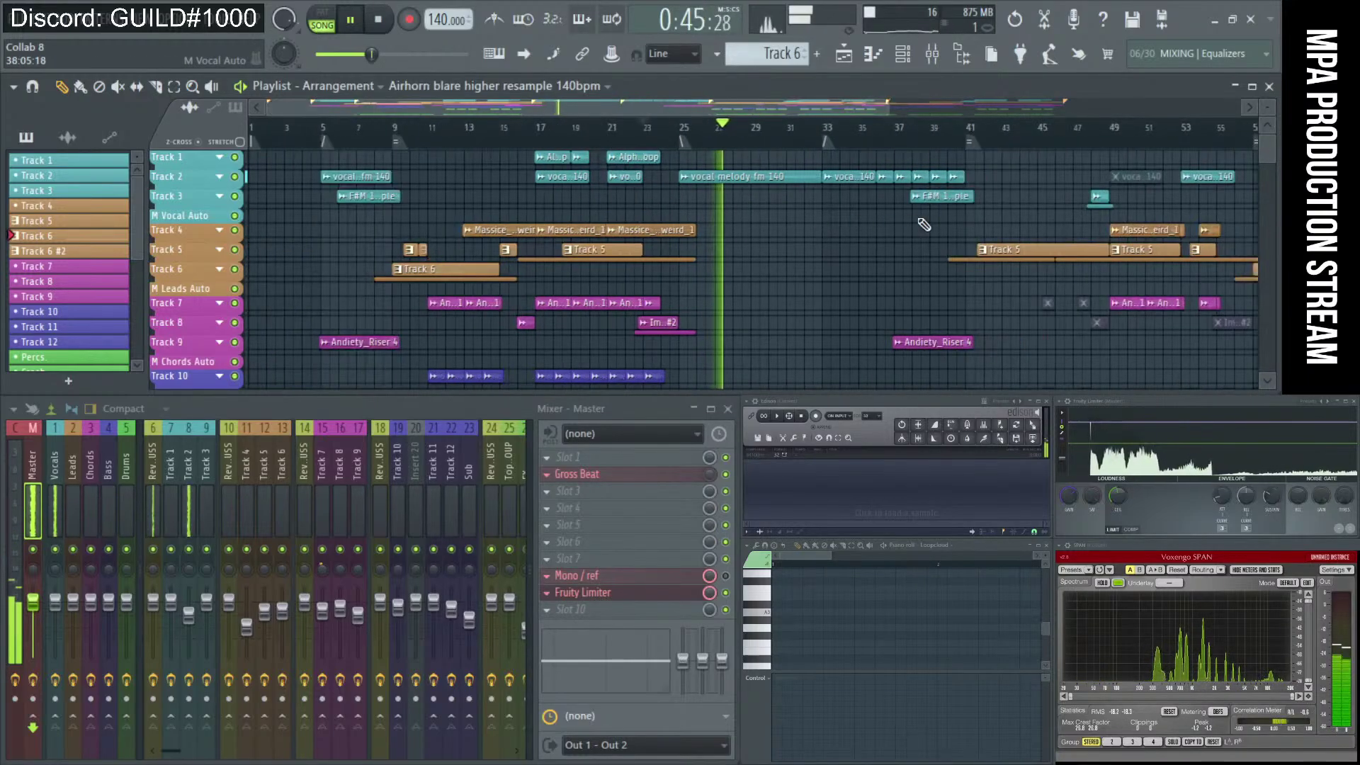
scroll(775, 208, up, 3)
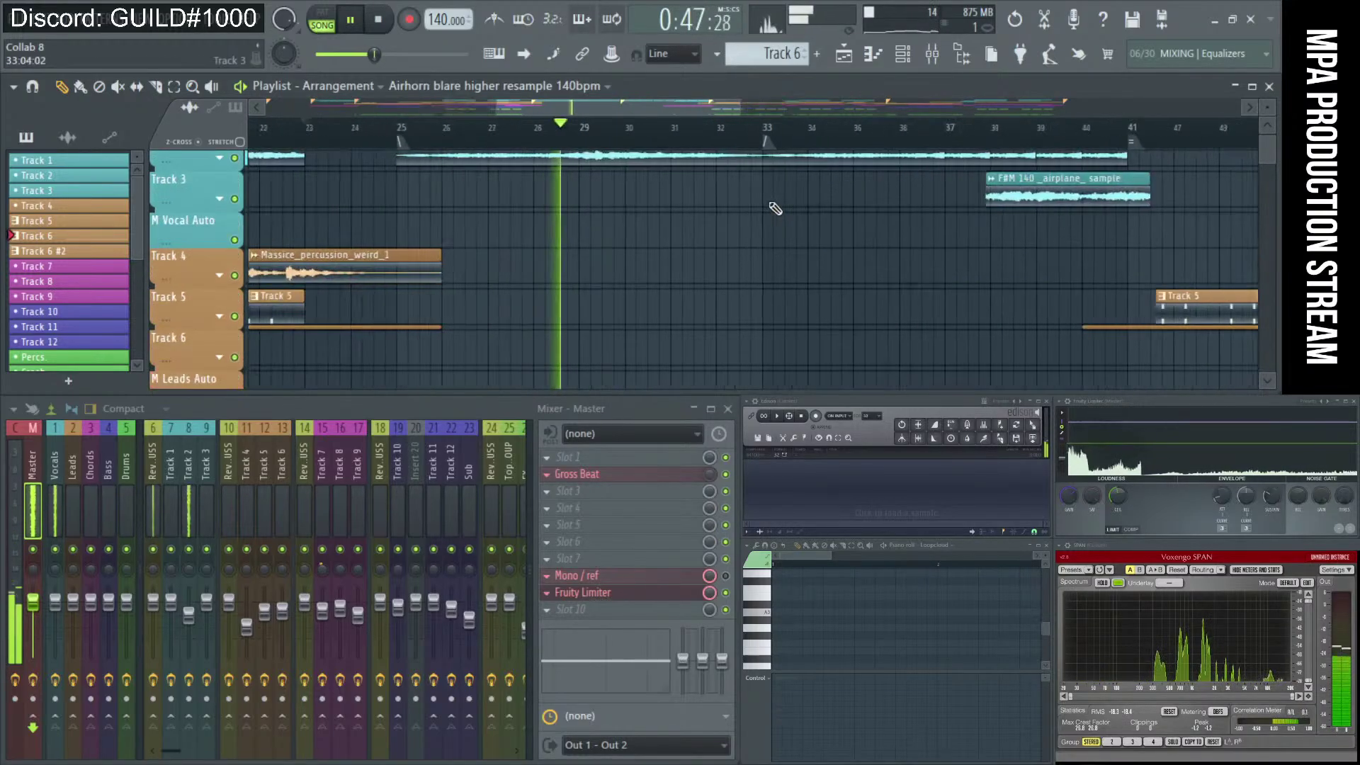
scroll(775, 208, up, 1)
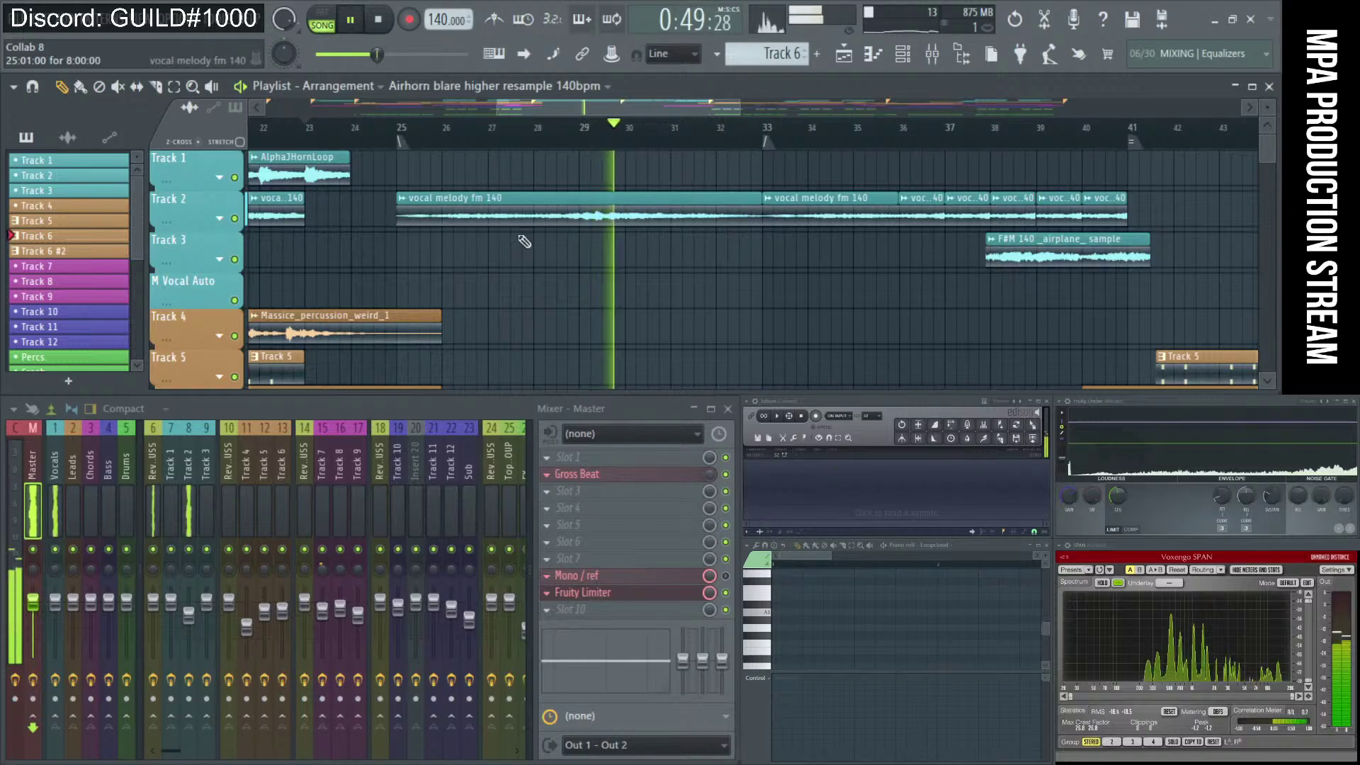
scroll(759, 267, down, 1)
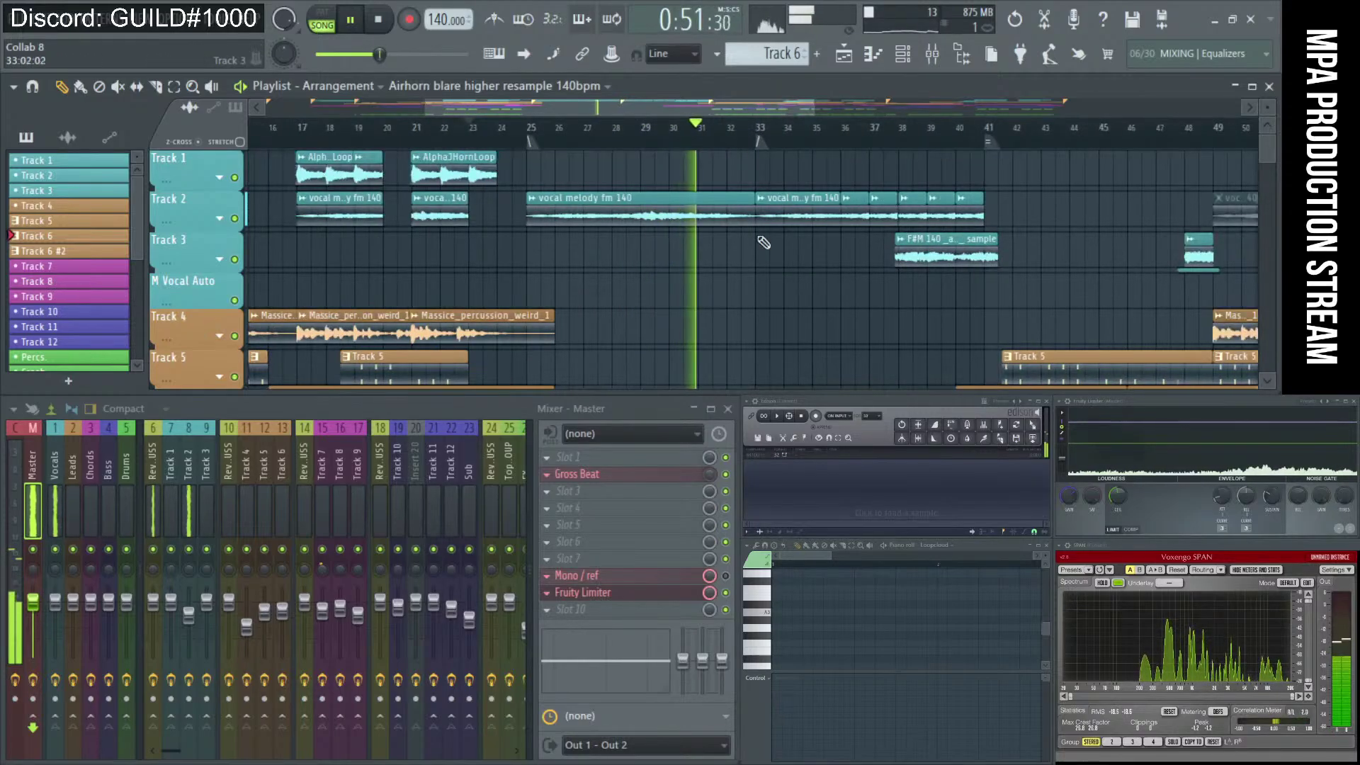
scroll(744, 233, up, 2)
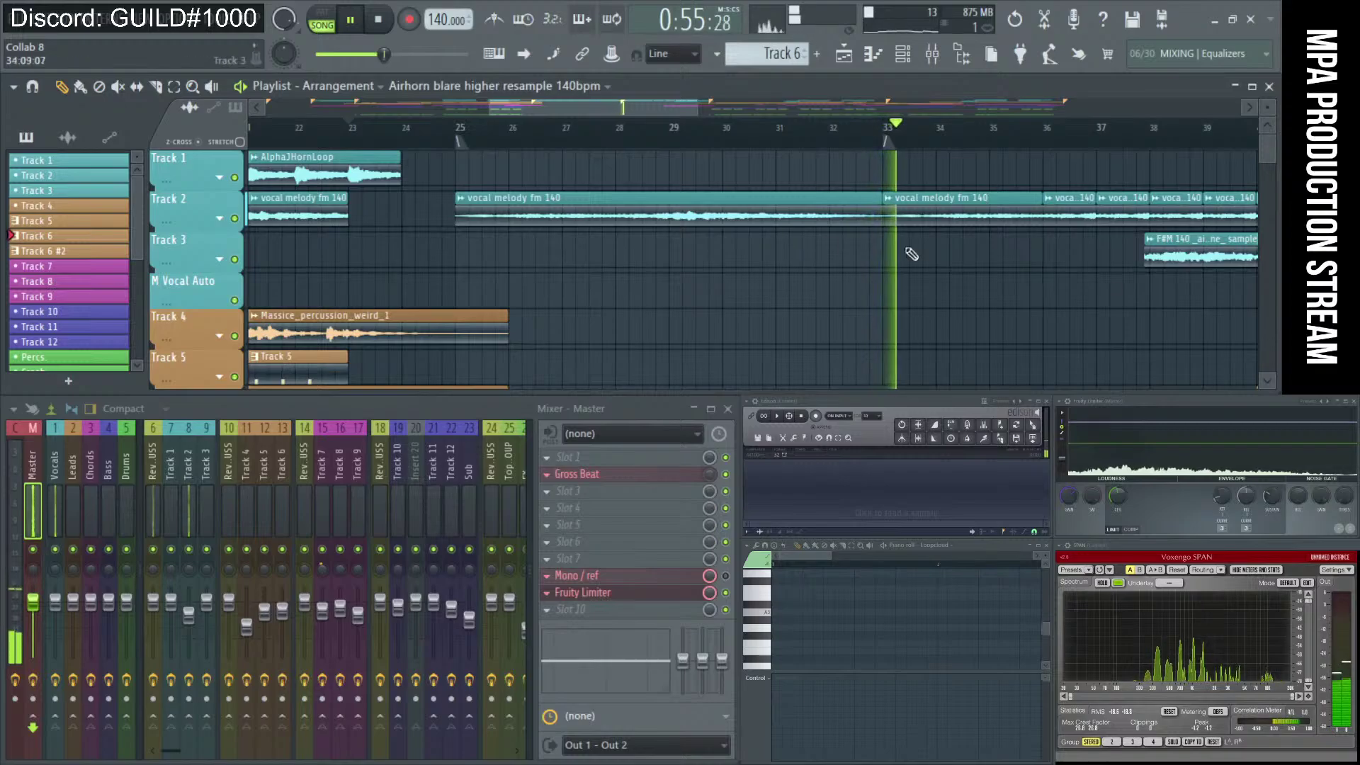
scroll(854, 308, down, 2)
scroll(901, 297, up, 2)
scroll(800, 266, down, 1)
scroll(799, 264, down, 2)
scroll(1062, 297, up, 3)
scroll(1076, 325, down, 1)
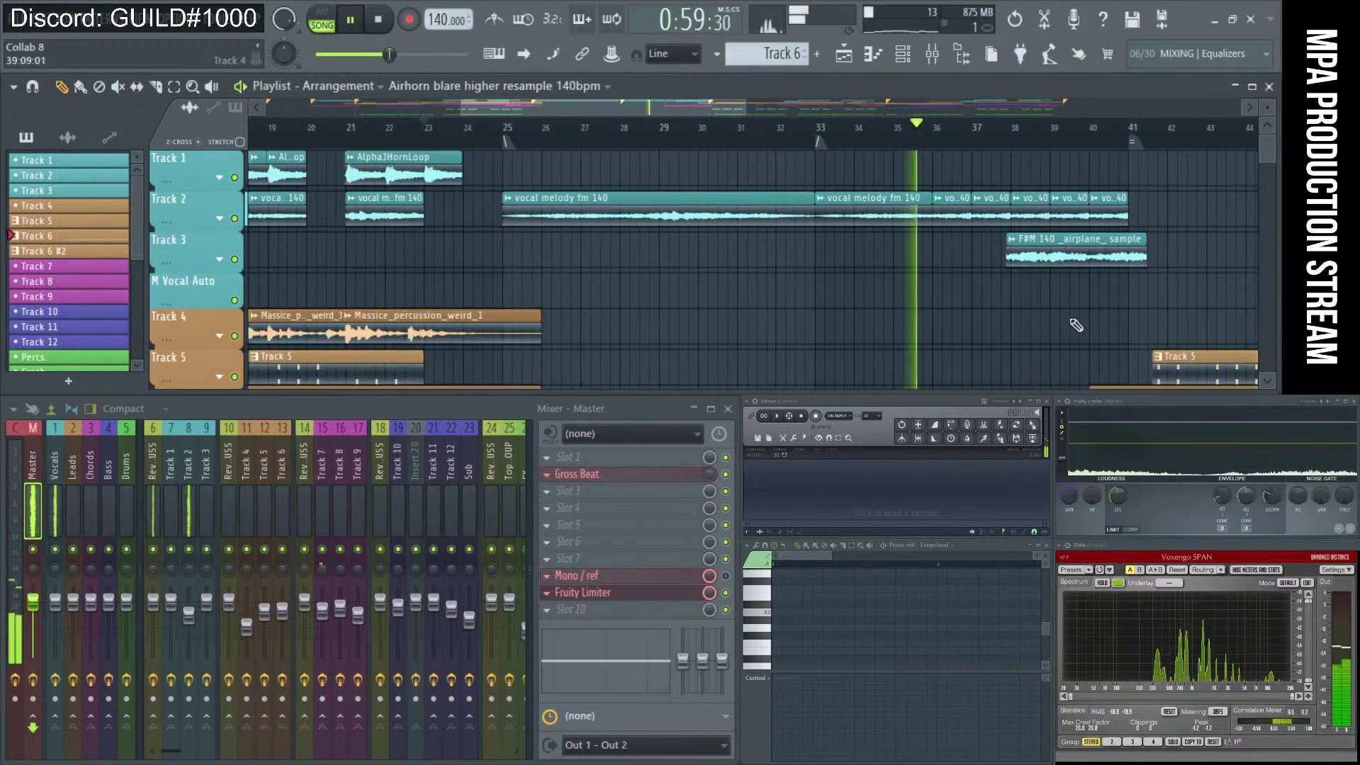
scroll(1076, 325, down, 2)
scroll(864, 212, down, 1)
scroll(919, 237, up, 1)
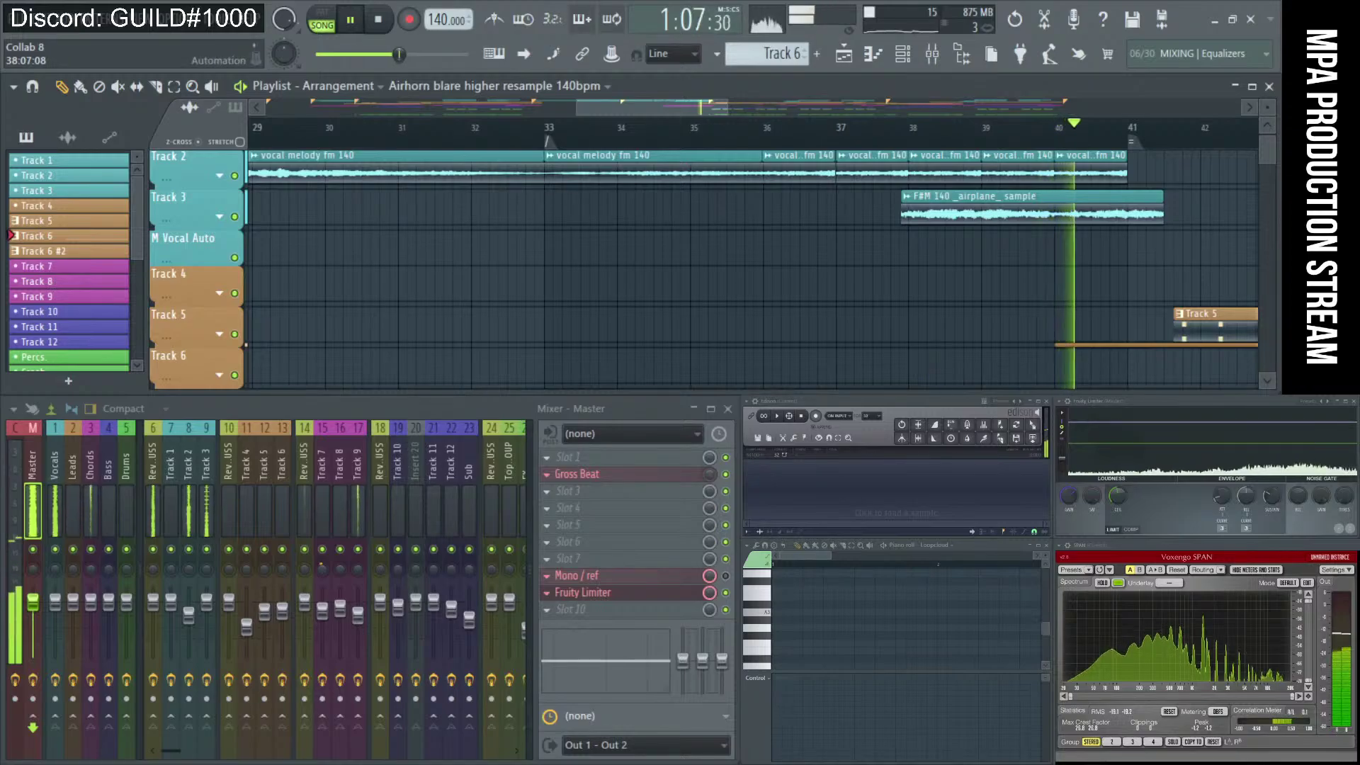
Switch to the stream chat, send the reply "go for it", and return to the project.
key(alt+Tab)
text(g)
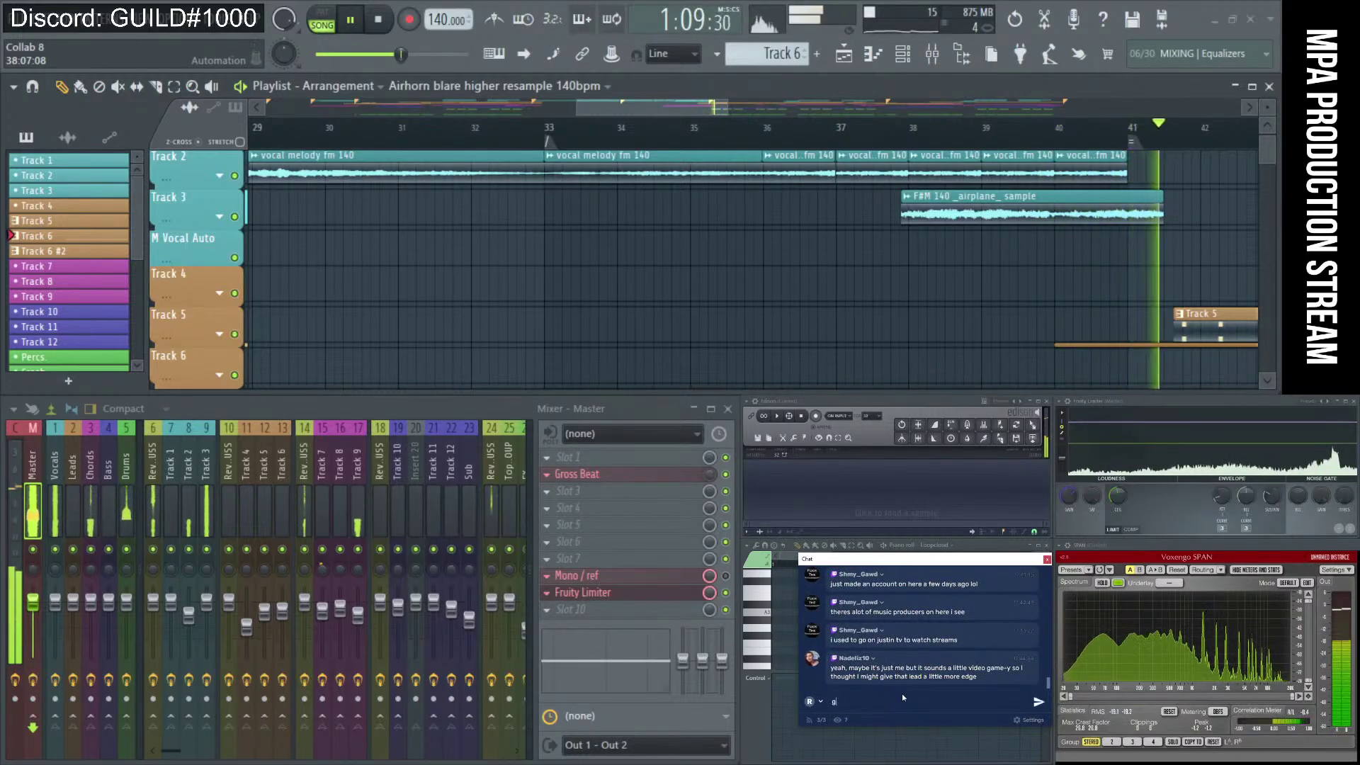
text(o for it)
key(Return)
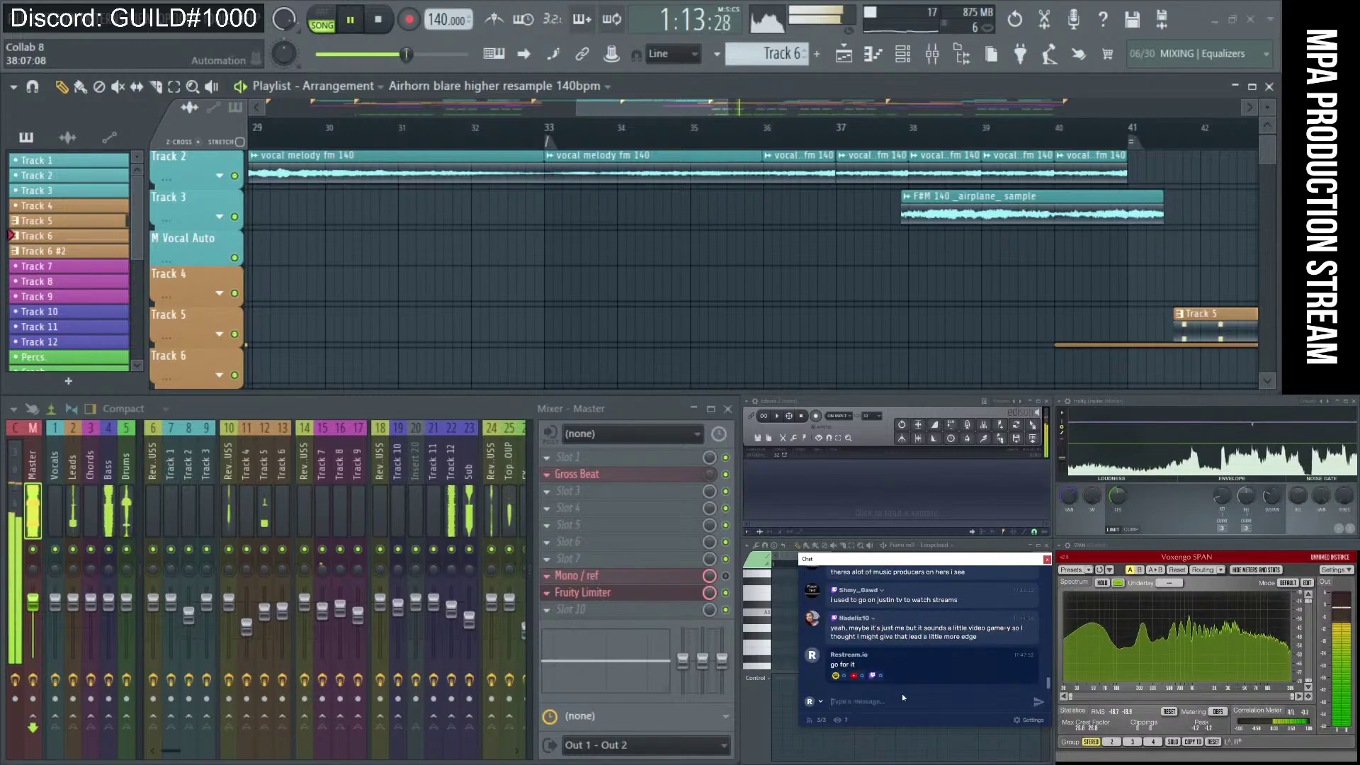
key(alt+Tab)
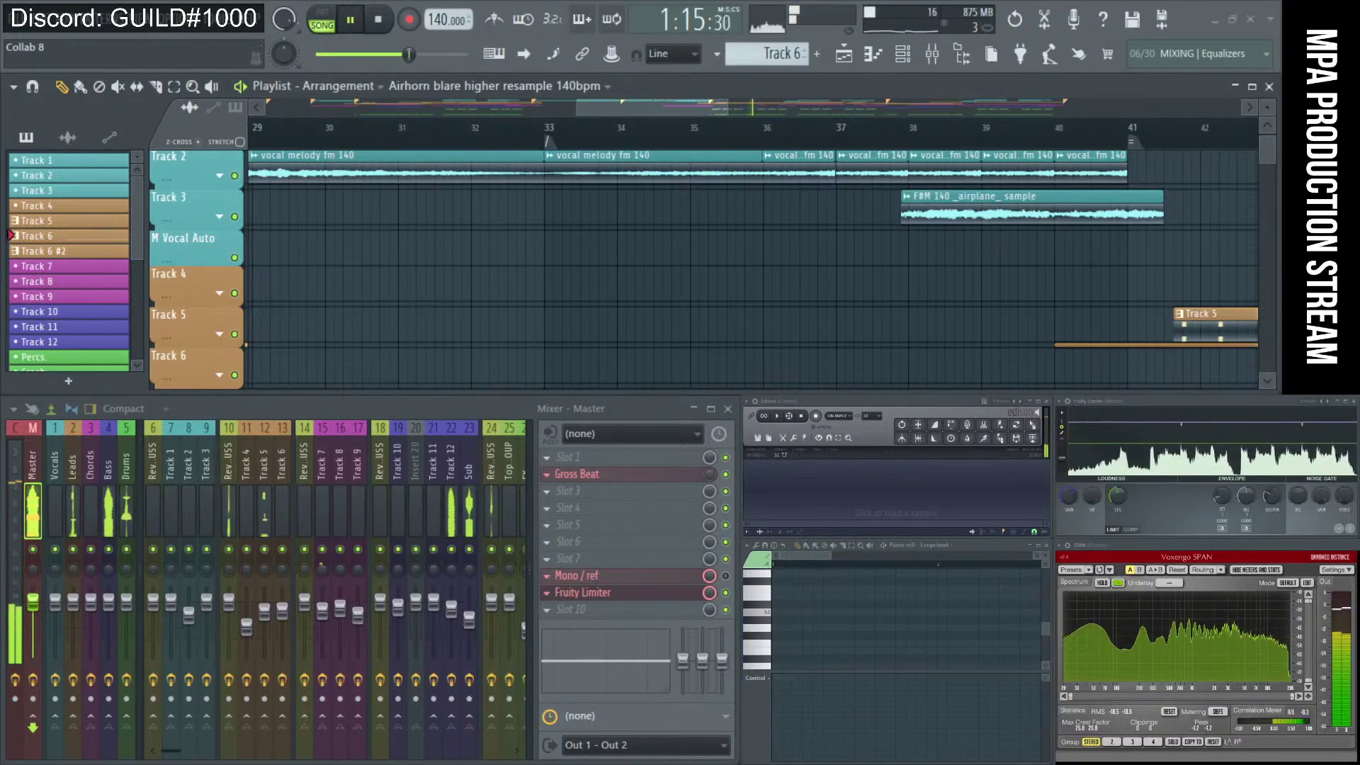
Fit the whole arrangement in the playlist, look over its tracks as the second drop plays, and stop playback.
ctrl+right_click(833, 305)
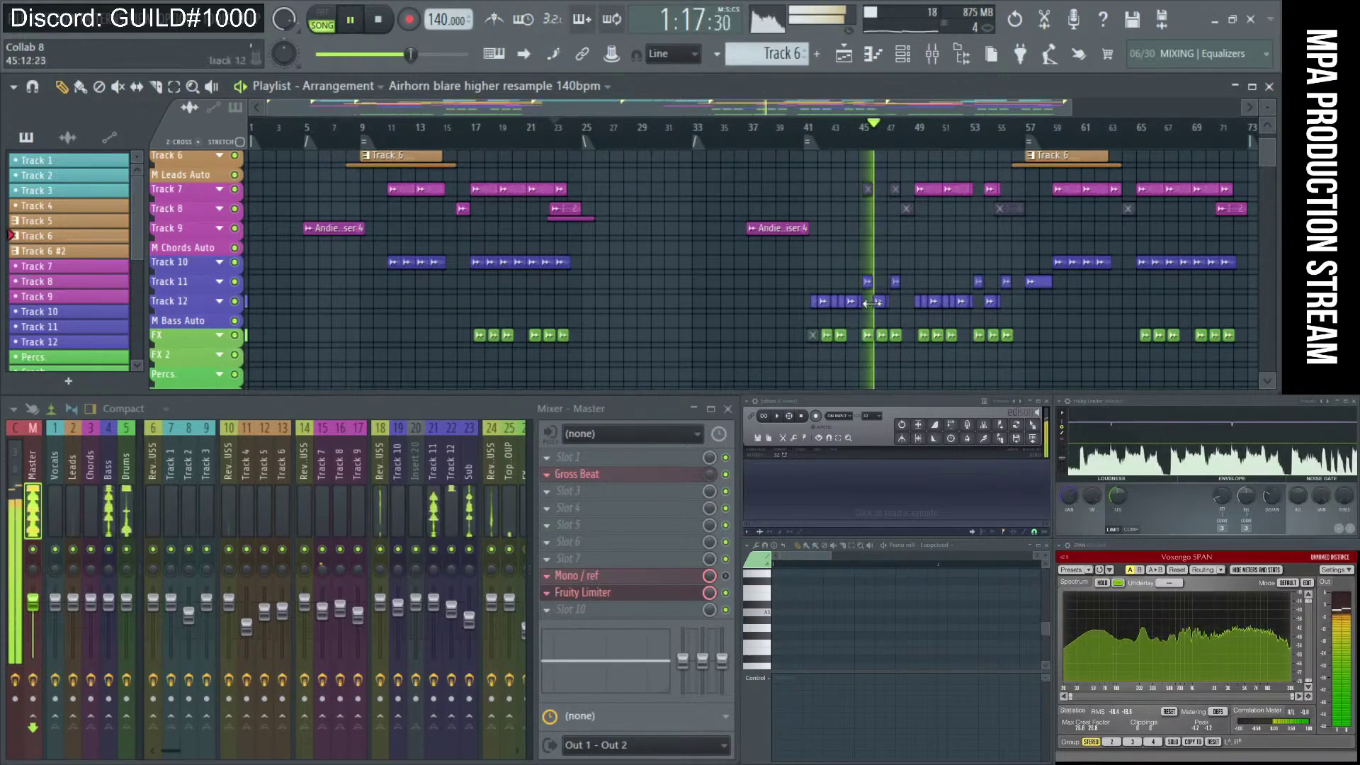
scroll(987, 297, up, 6)
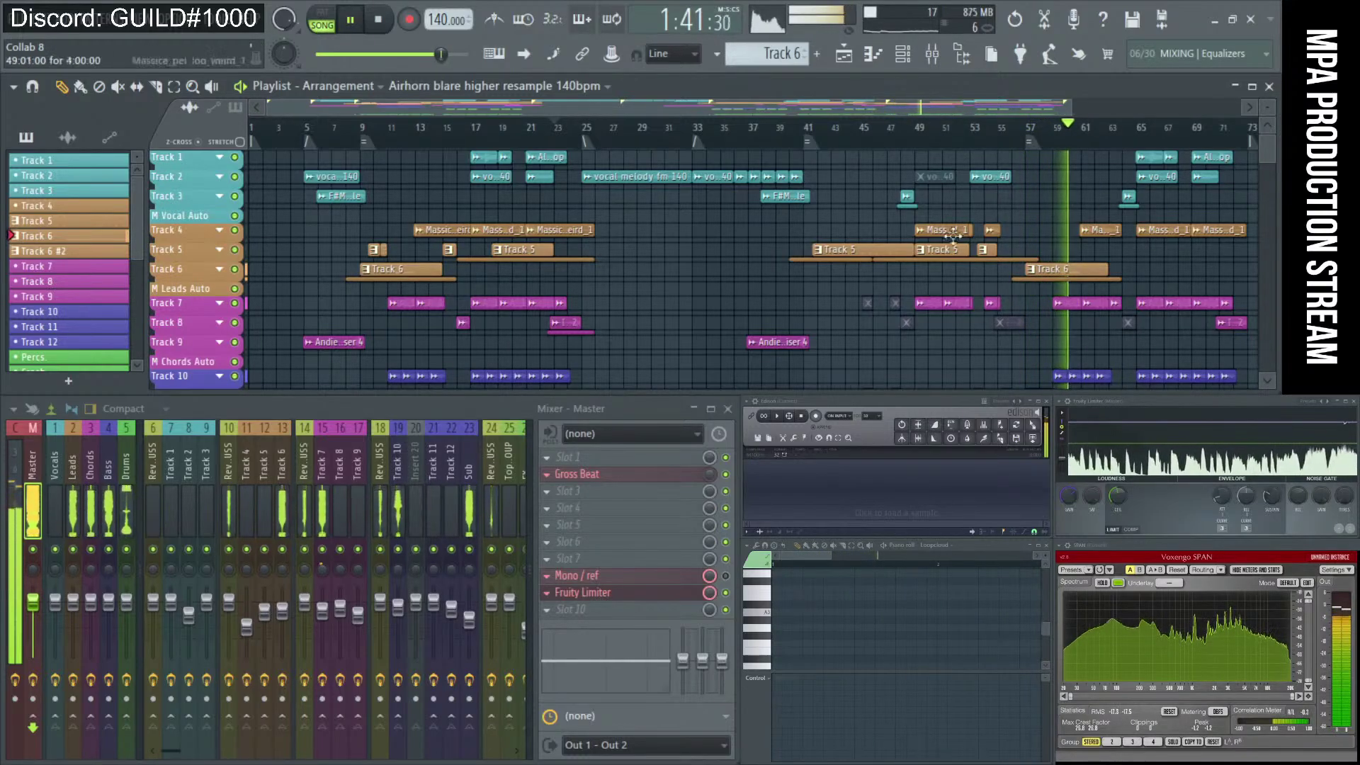
key(space)
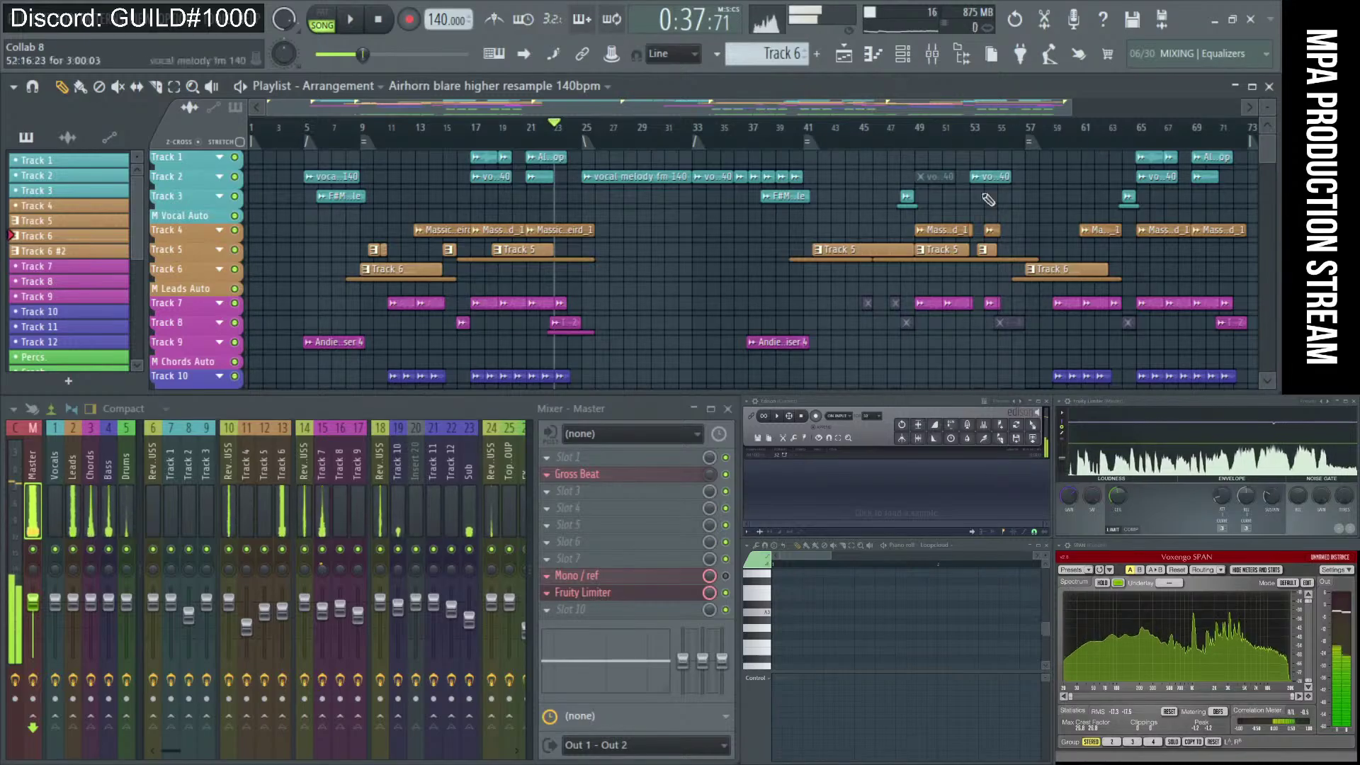
Examine the second drop's vocal, lead, chord, bass and drum clips, and move the playback position to bar 53.
scroll(1030, 257, down, 3)
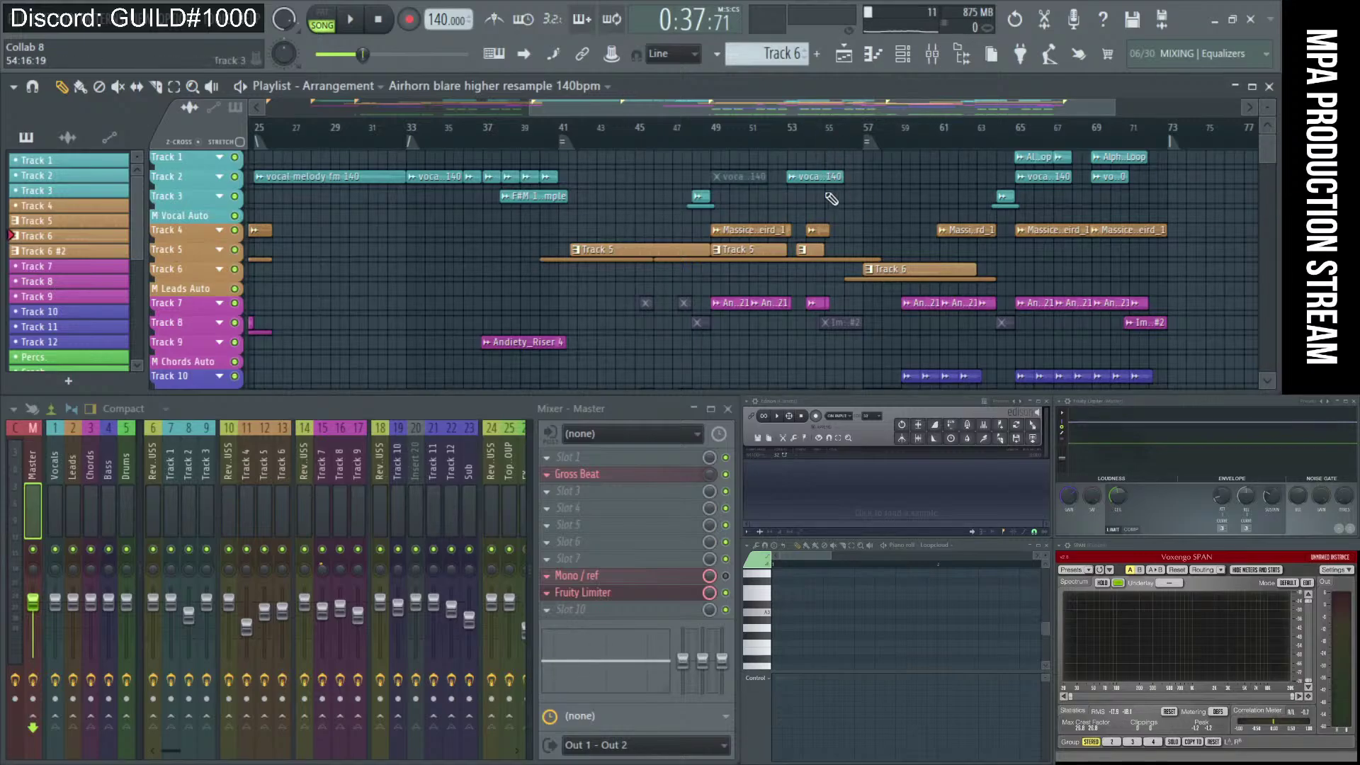
scroll(830, 272, down, 6)
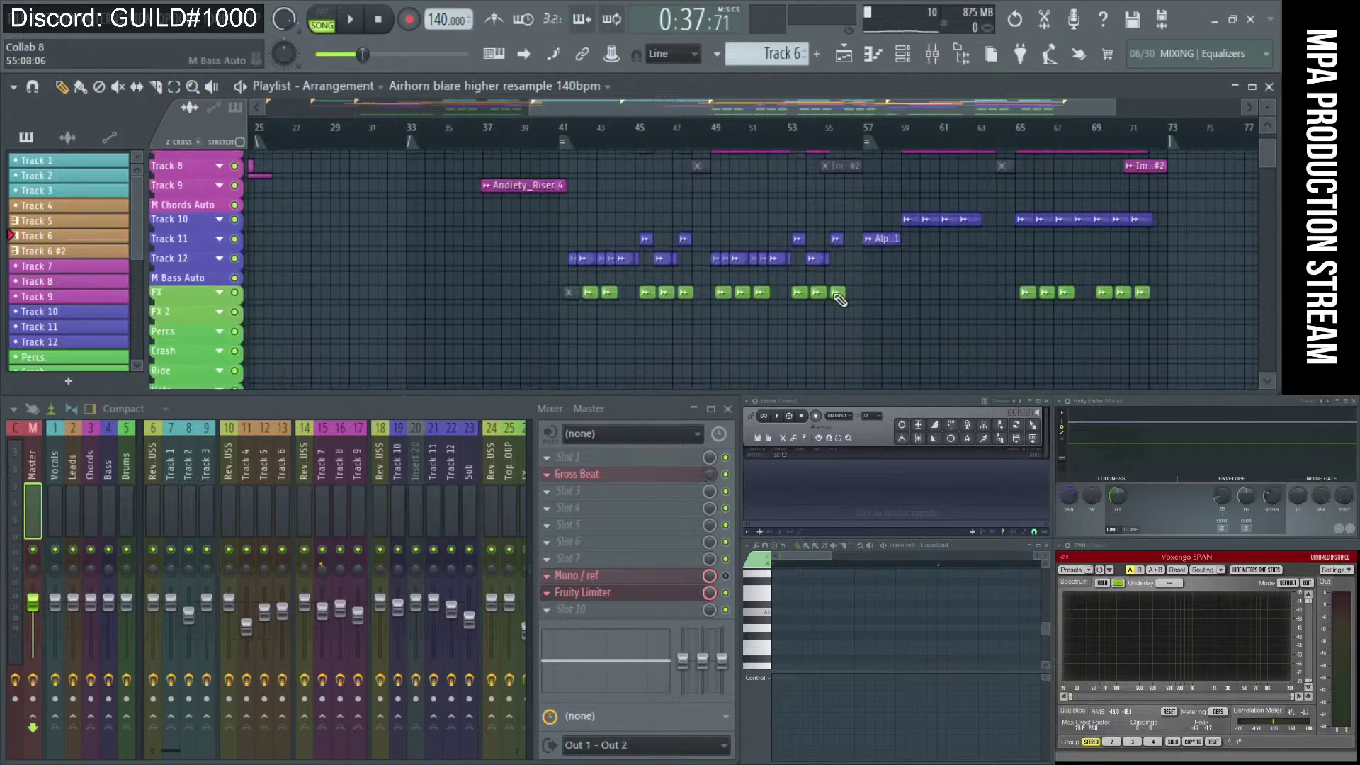
scroll(838, 297, up, 3)
scroll(905, 269, down, 4)
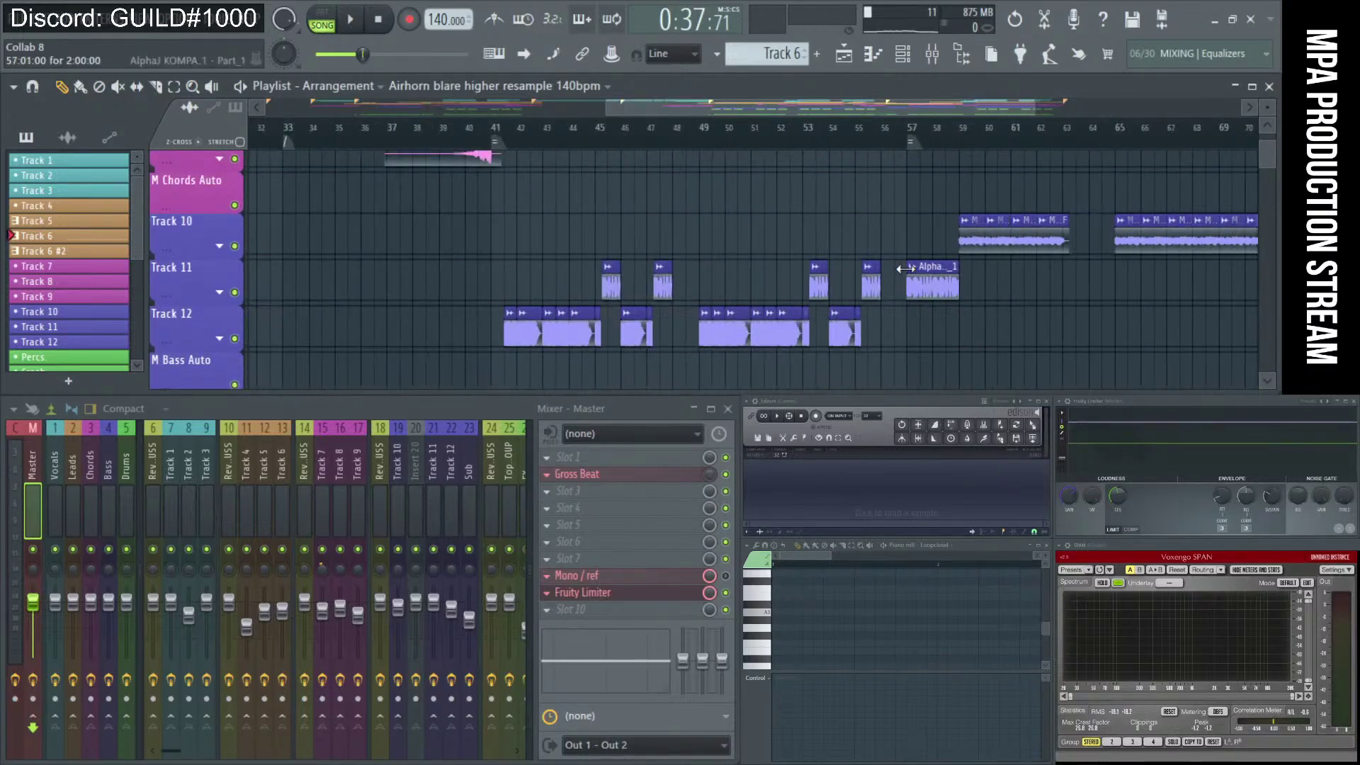
scroll(906, 270, down, 3)
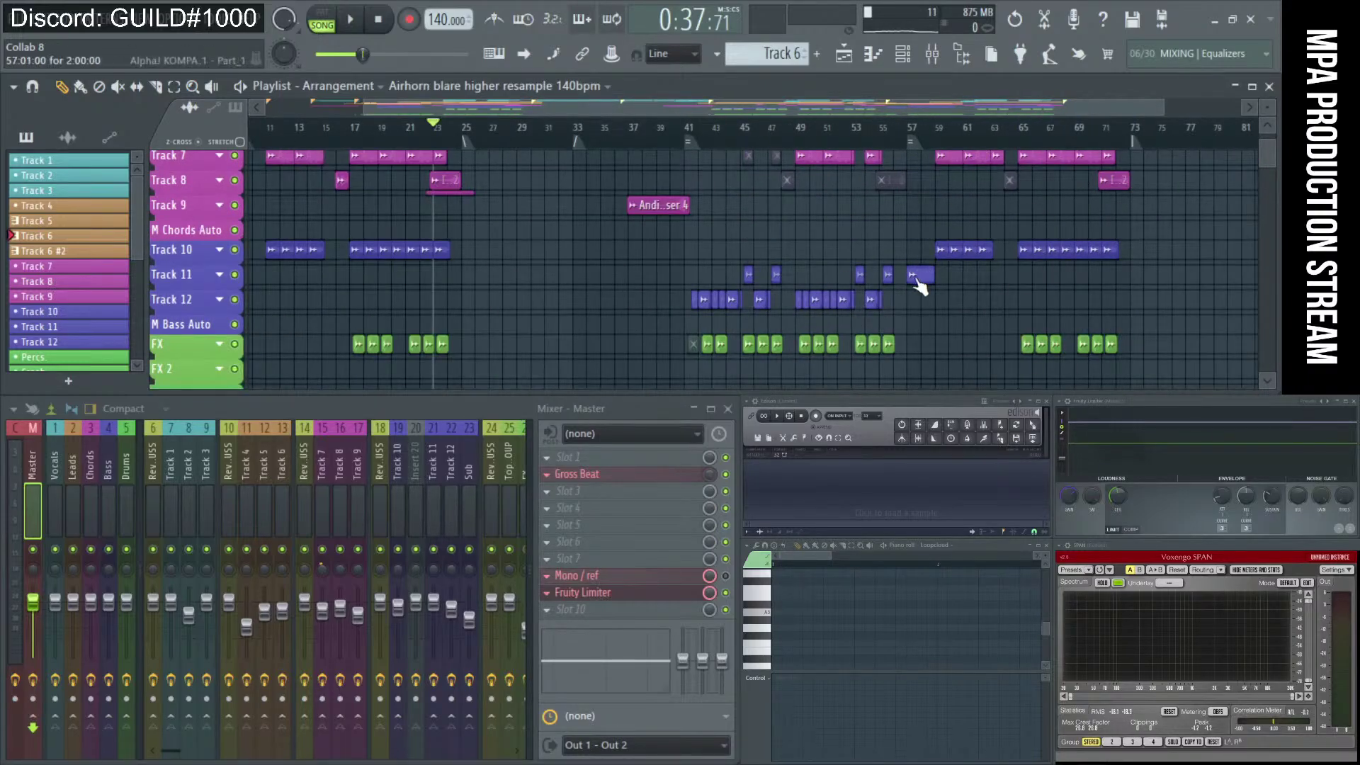
scroll(919, 285, up, 5)
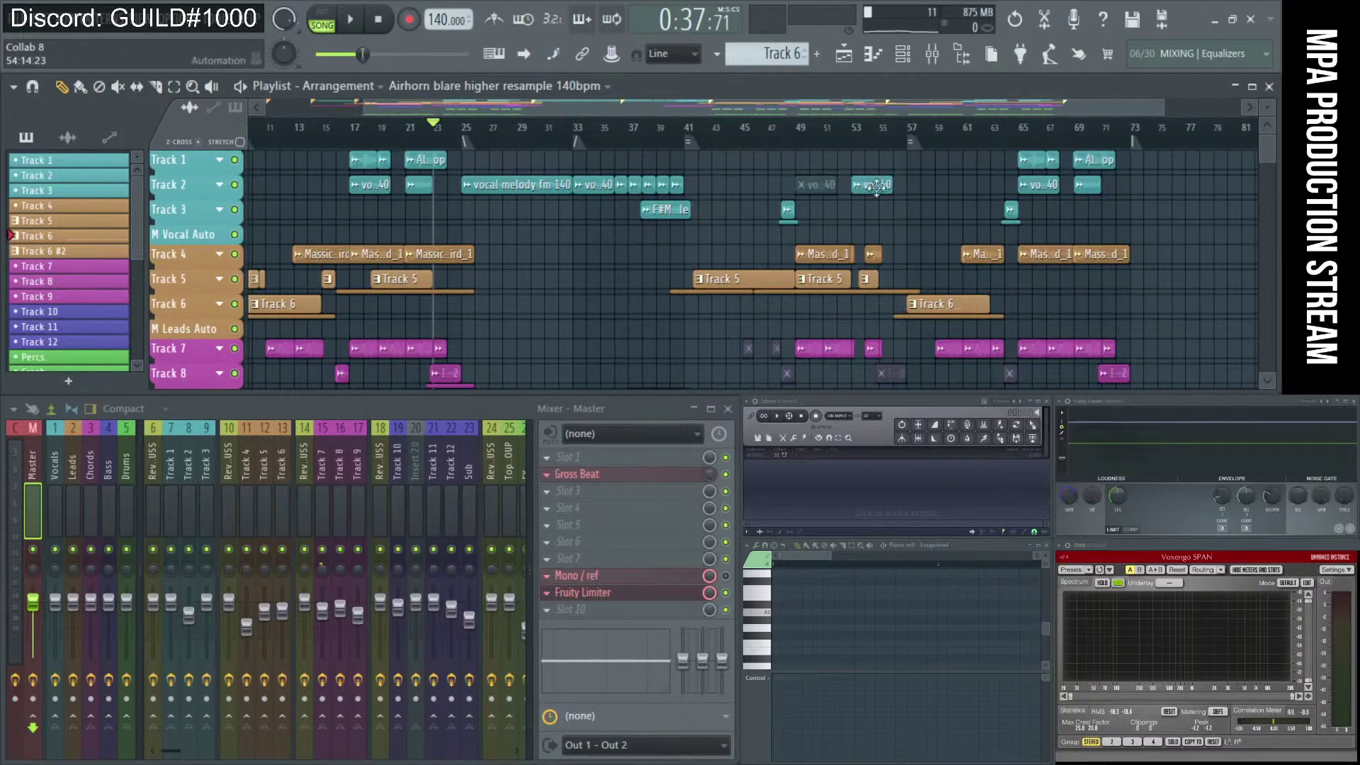
scroll(985, 185, down, 2)
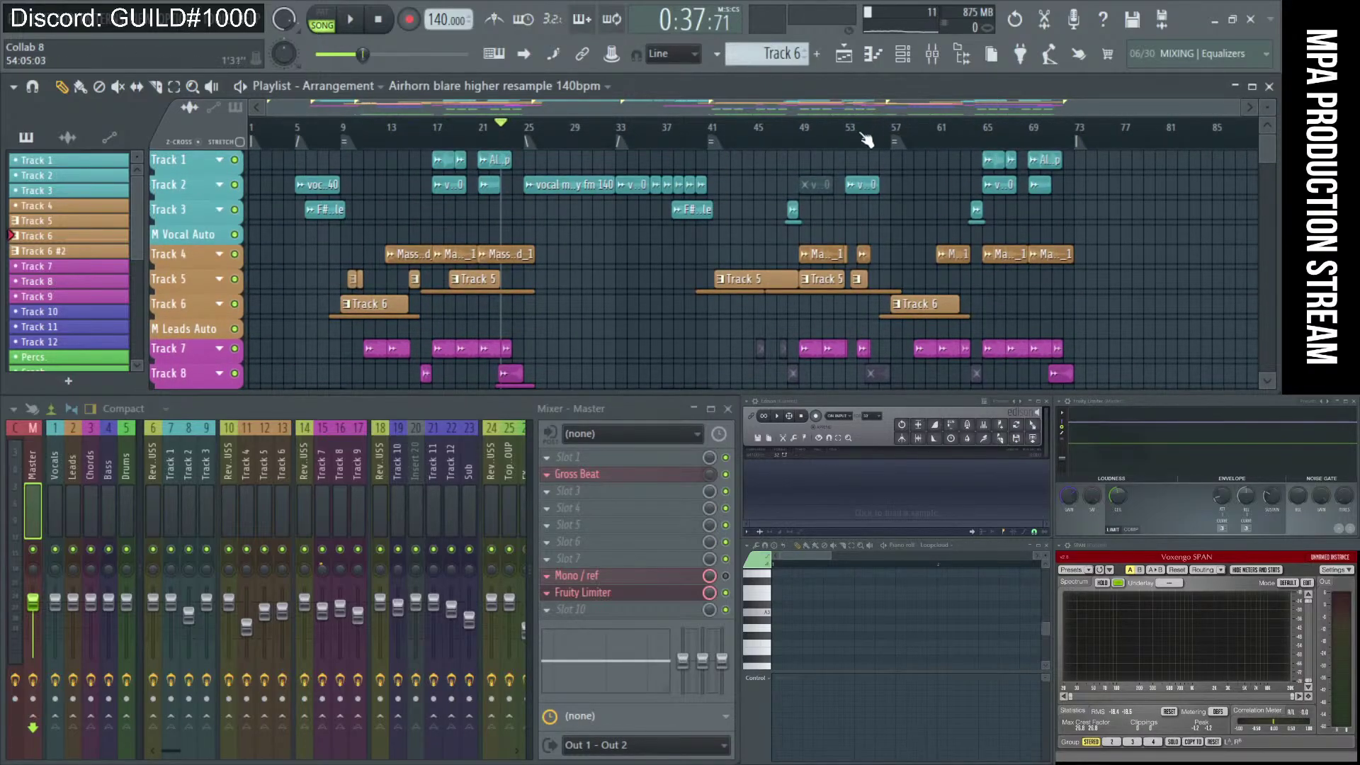
click(857, 135)
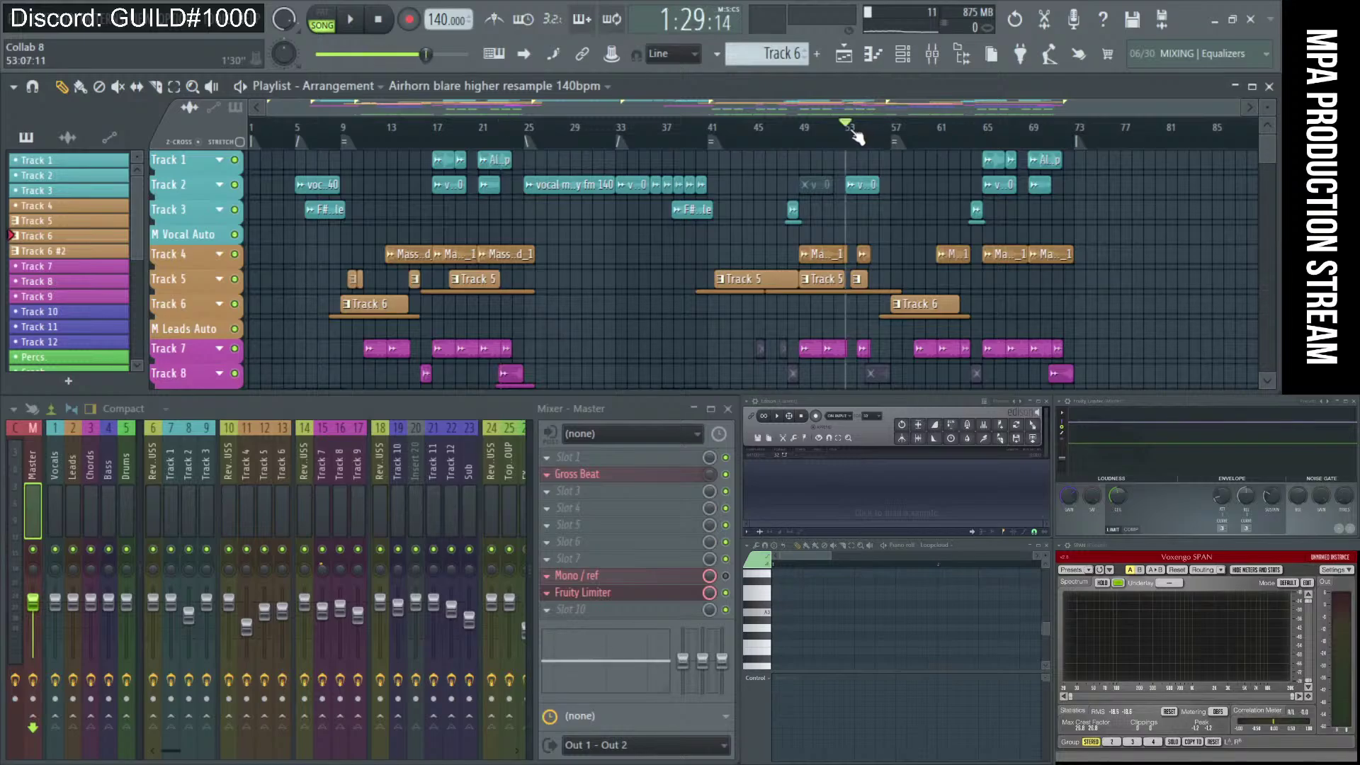
Play the second drop from bar 53, read the latest stream chat message meanwhile, and stop playback.
key(space)
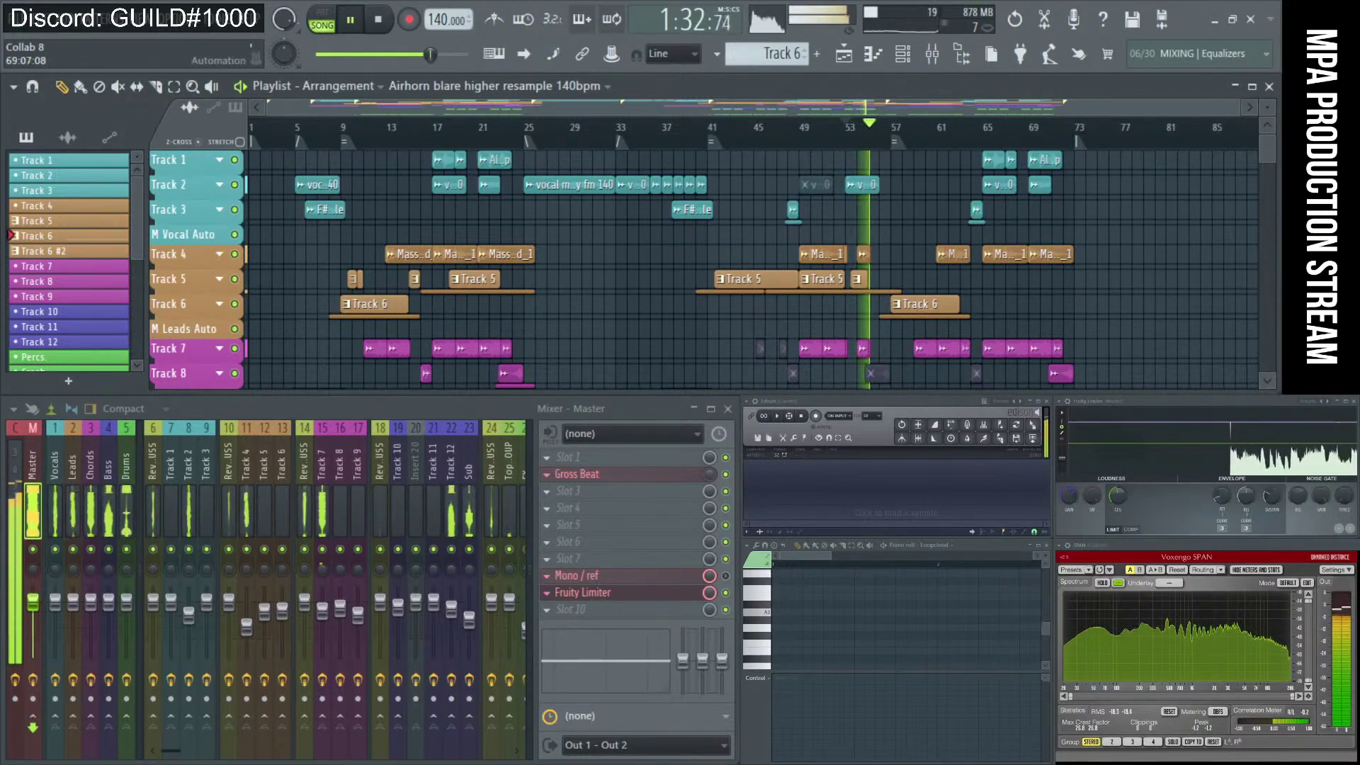
key(alt+Tab)
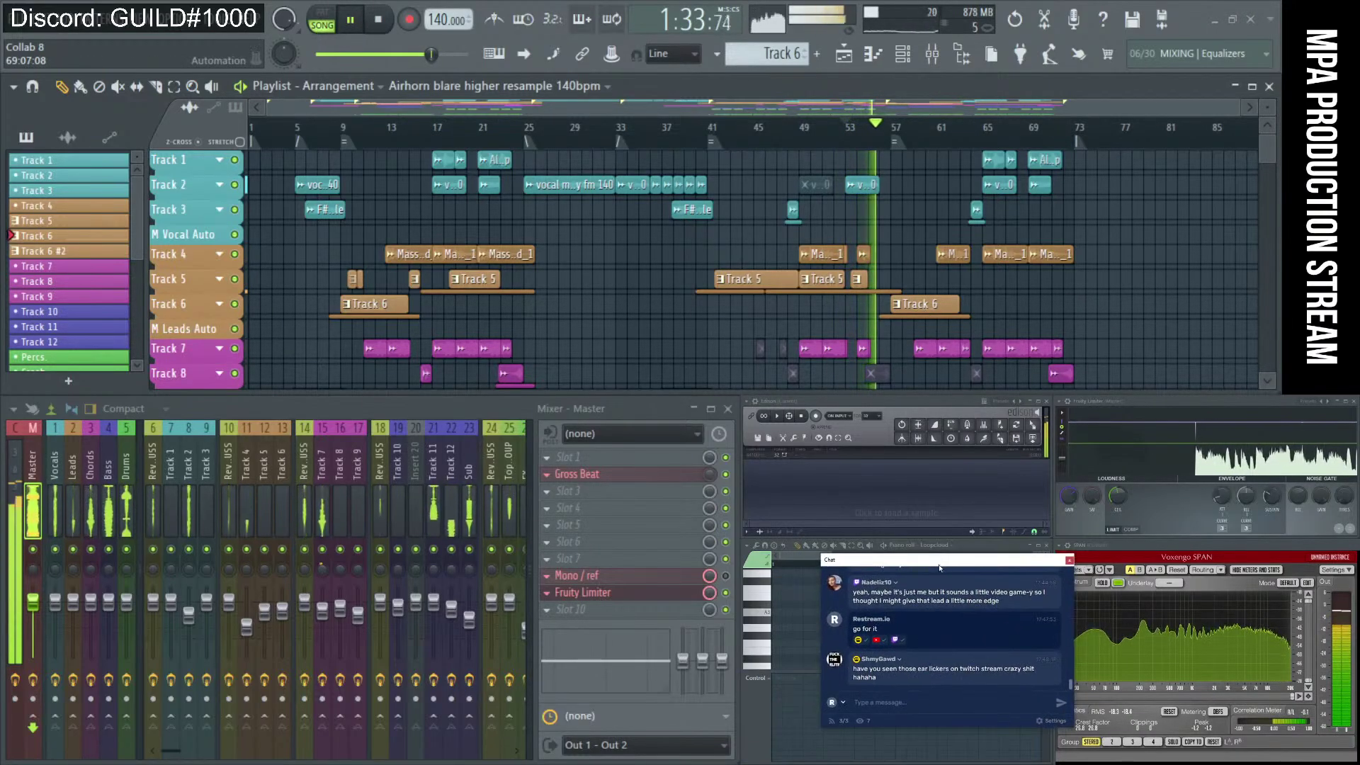
click(949, 702)
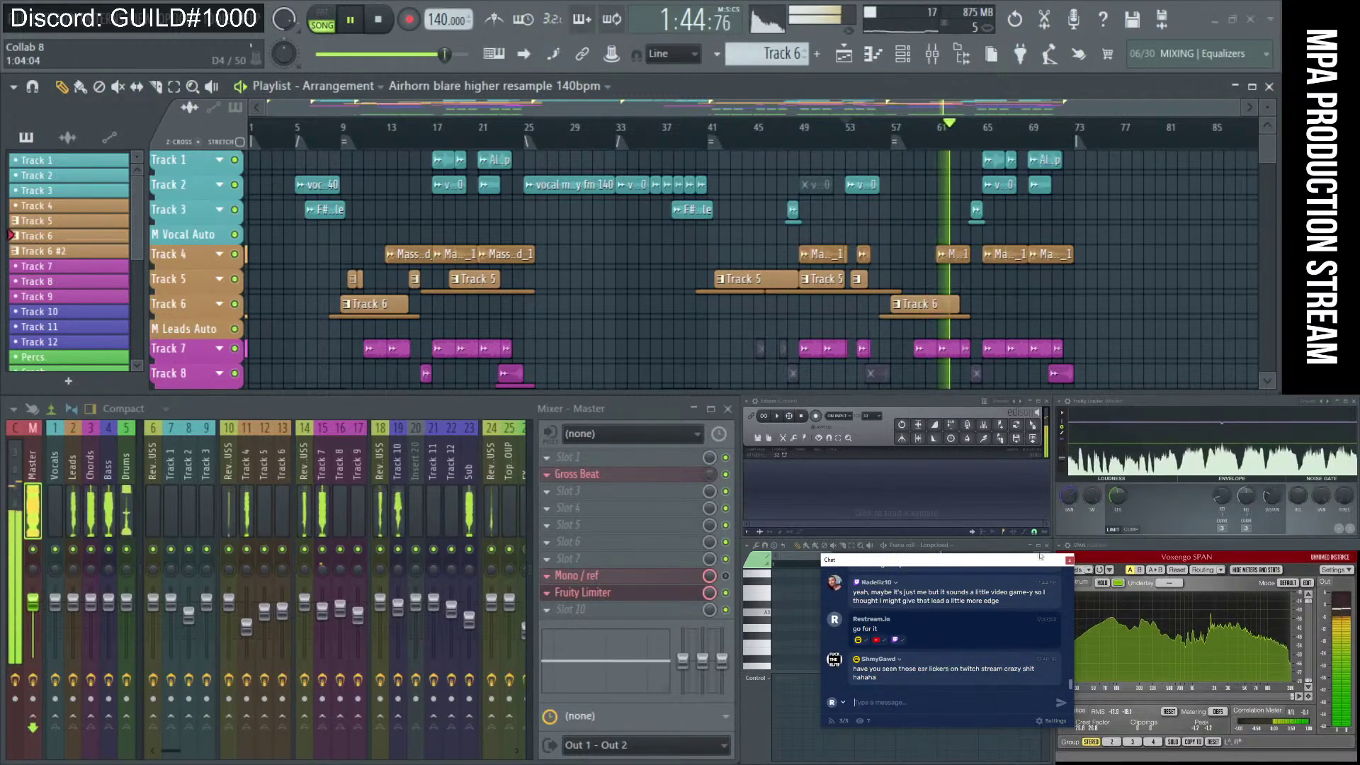
drag(913, 568, 915, 564)
drag(911, 647, 974, 676)
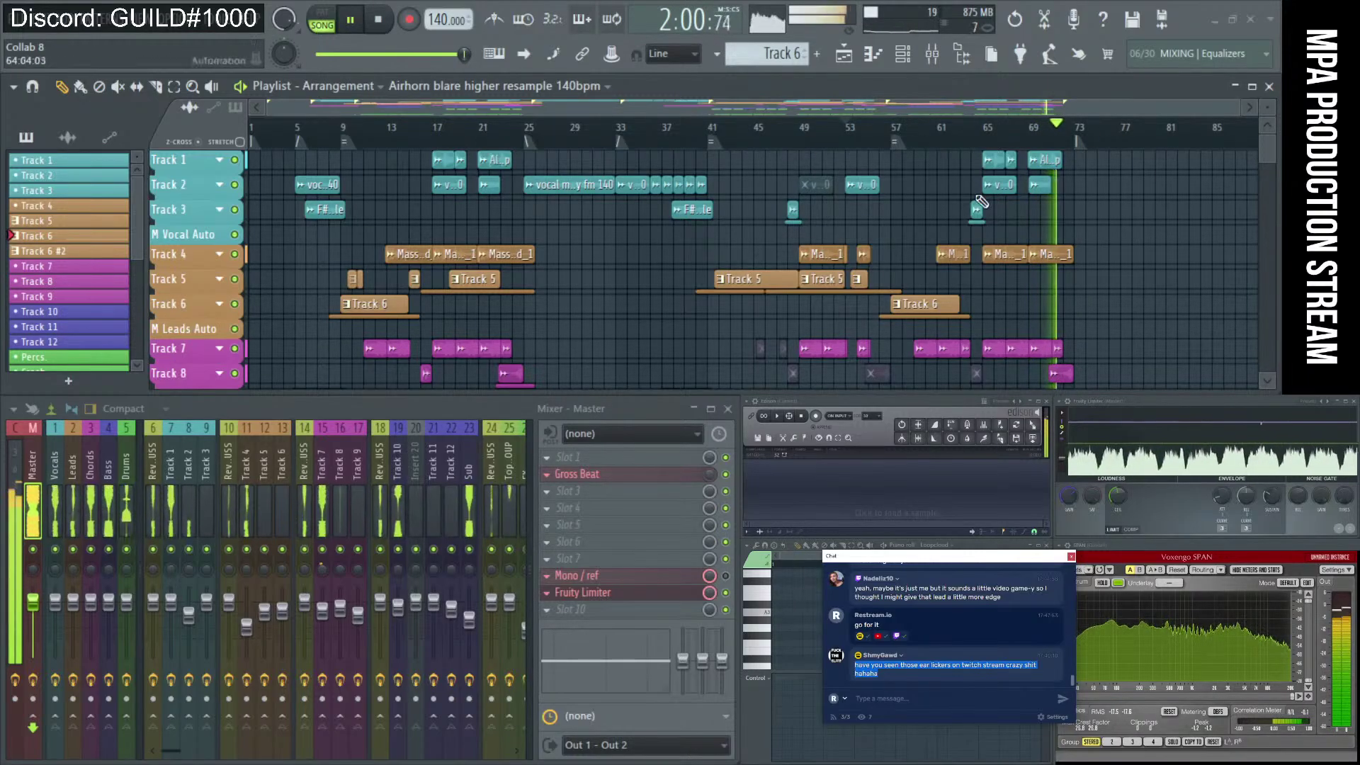
click(428, 7)
key(space)
Play the arrangement from the airhorn clip at bar 64 on Track 3, and stop playback.
scroll(994, 140, up, 5)
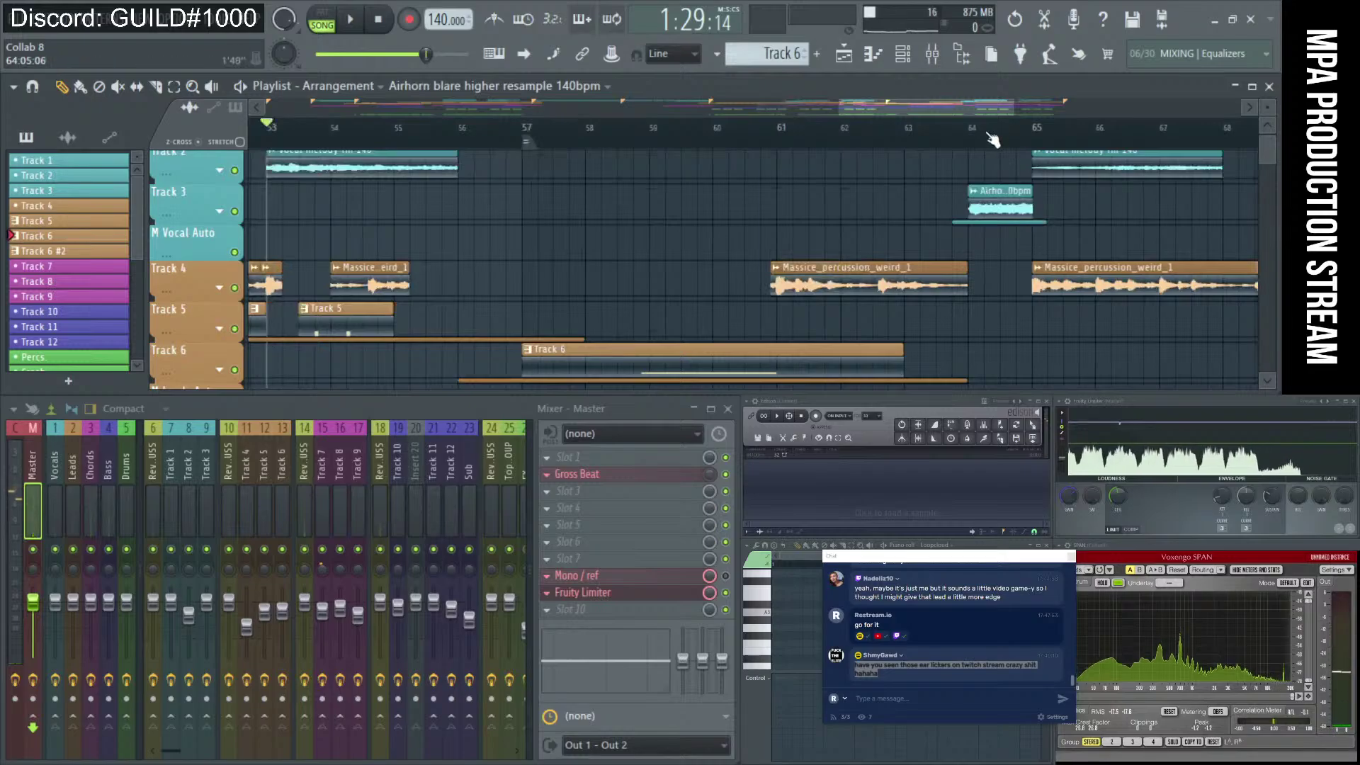
scroll(996, 174, up, 3)
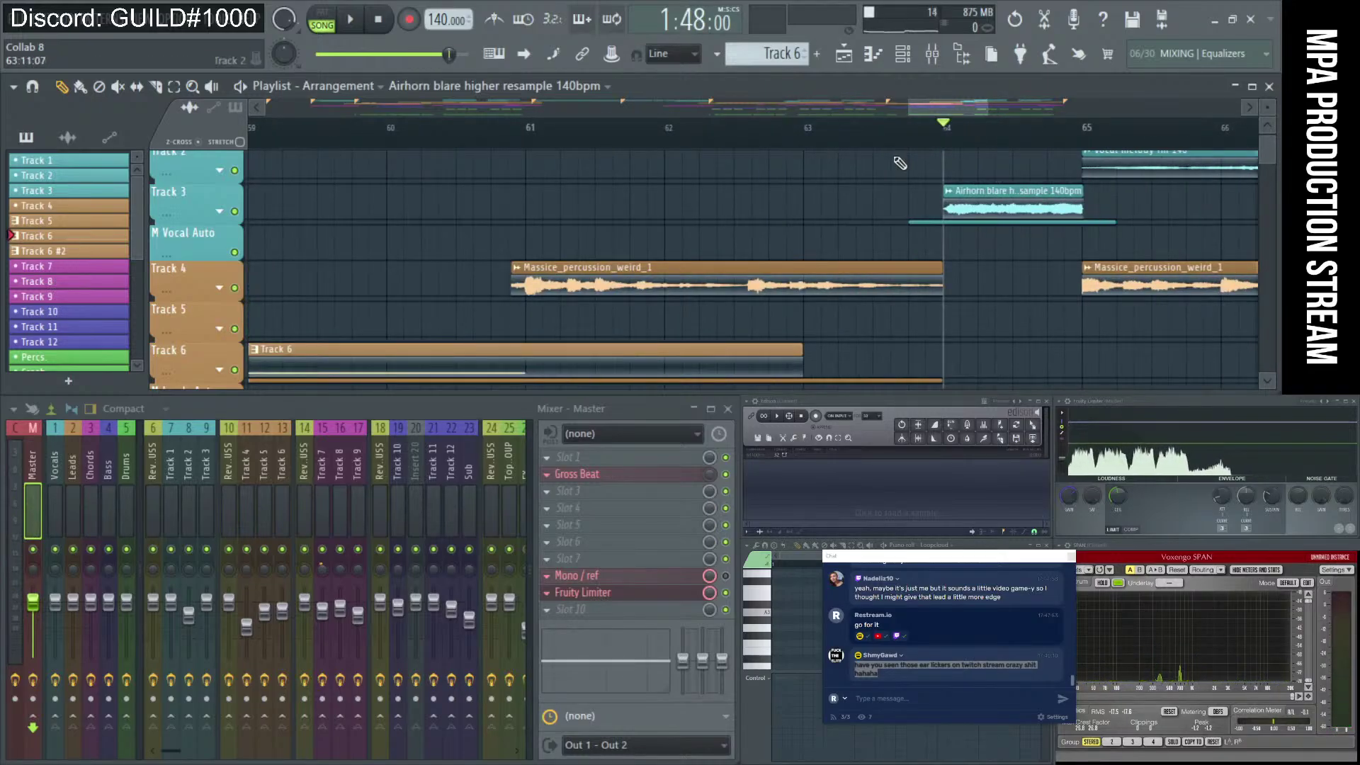
scroll(900, 162, down, 3)
key(space)
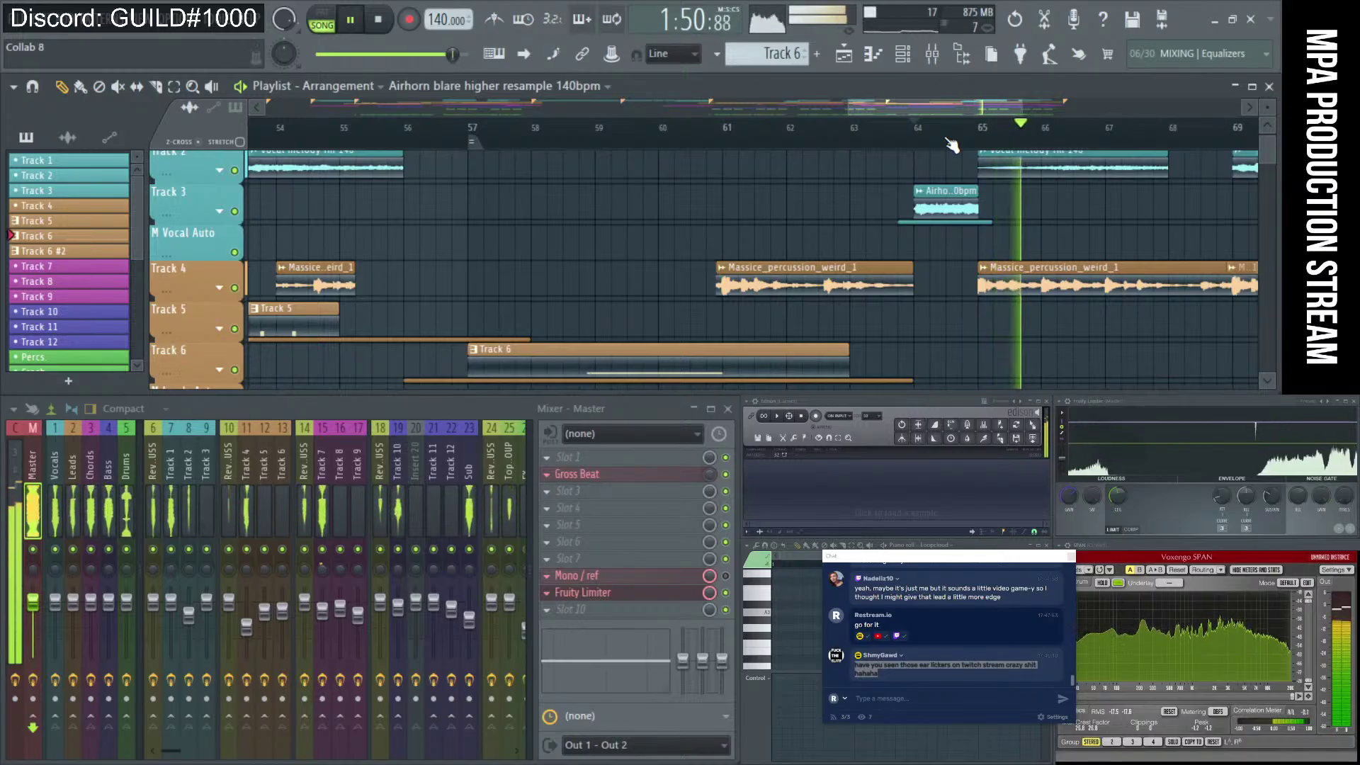
click(388, 22)
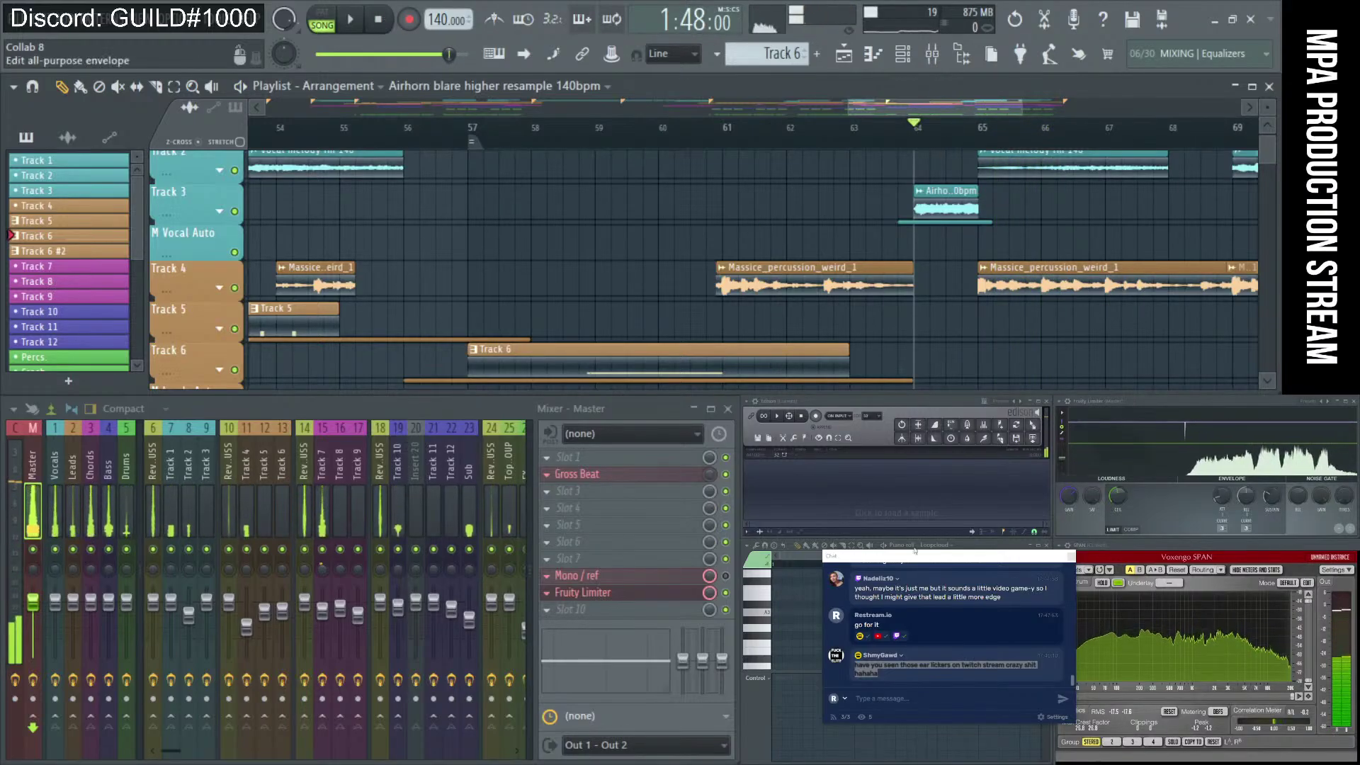
Read back through the earlier stream chat messages and return to the newest one.
drag(923, 555, 905, 480)
click(916, 610)
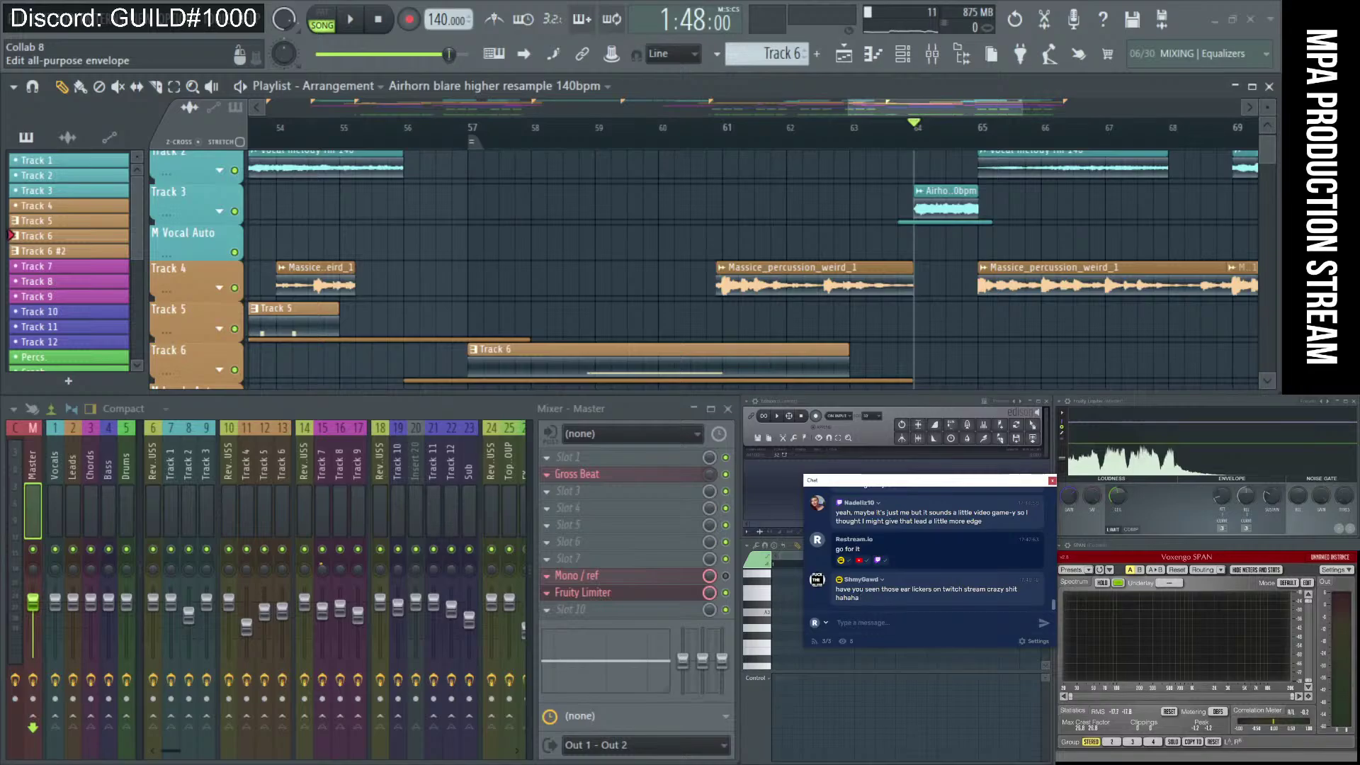
triple_click(870, 601)
click(864, 598)
scroll(916, 589, up, 3)
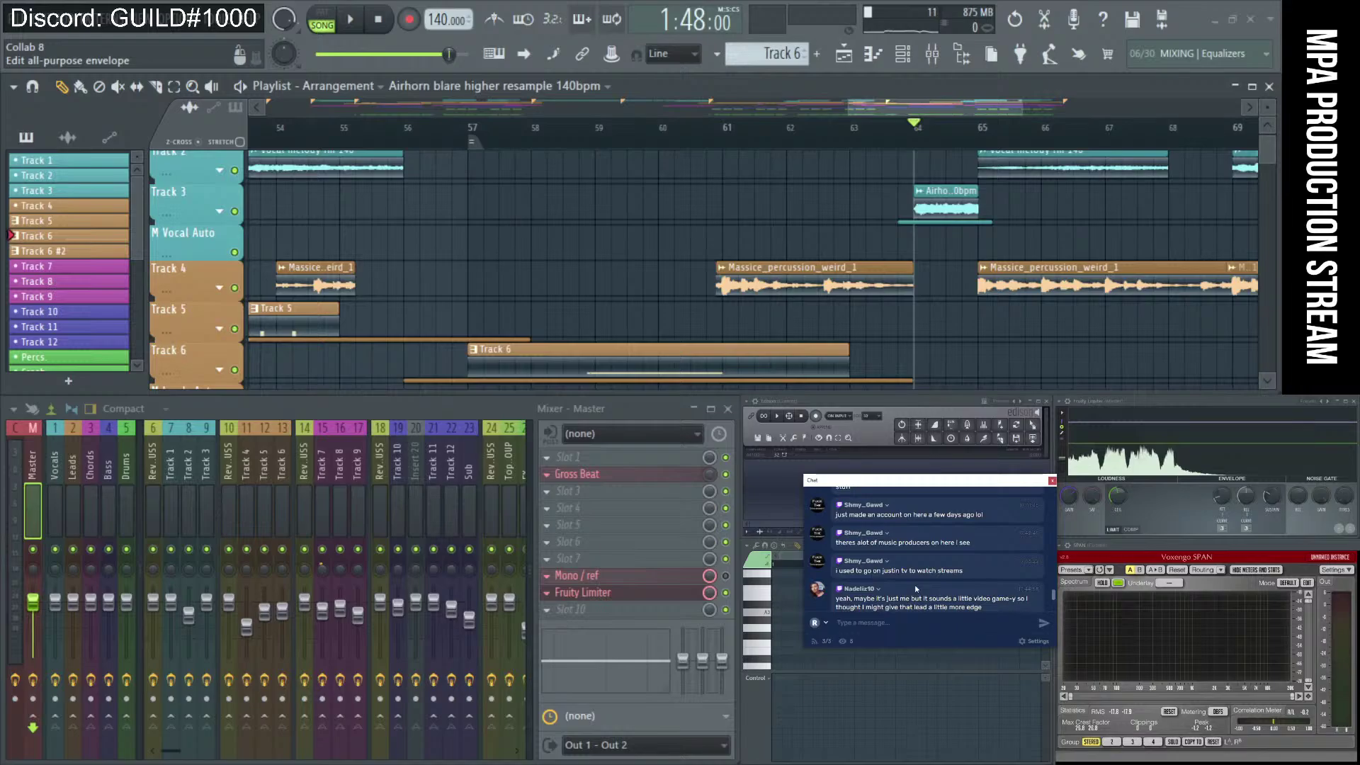
scroll(916, 589, up, 3)
scroll(915, 584, down, 5)
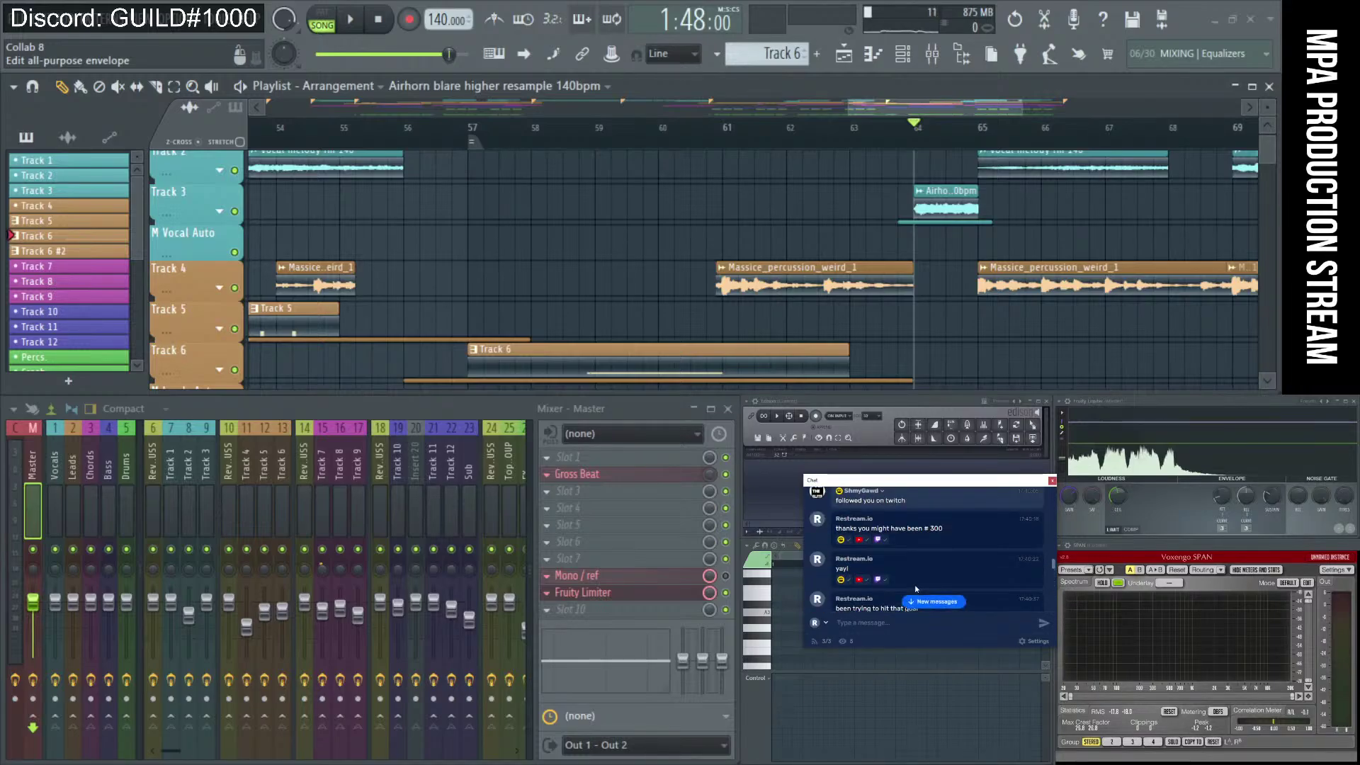
scroll(915, 584, down, 5)
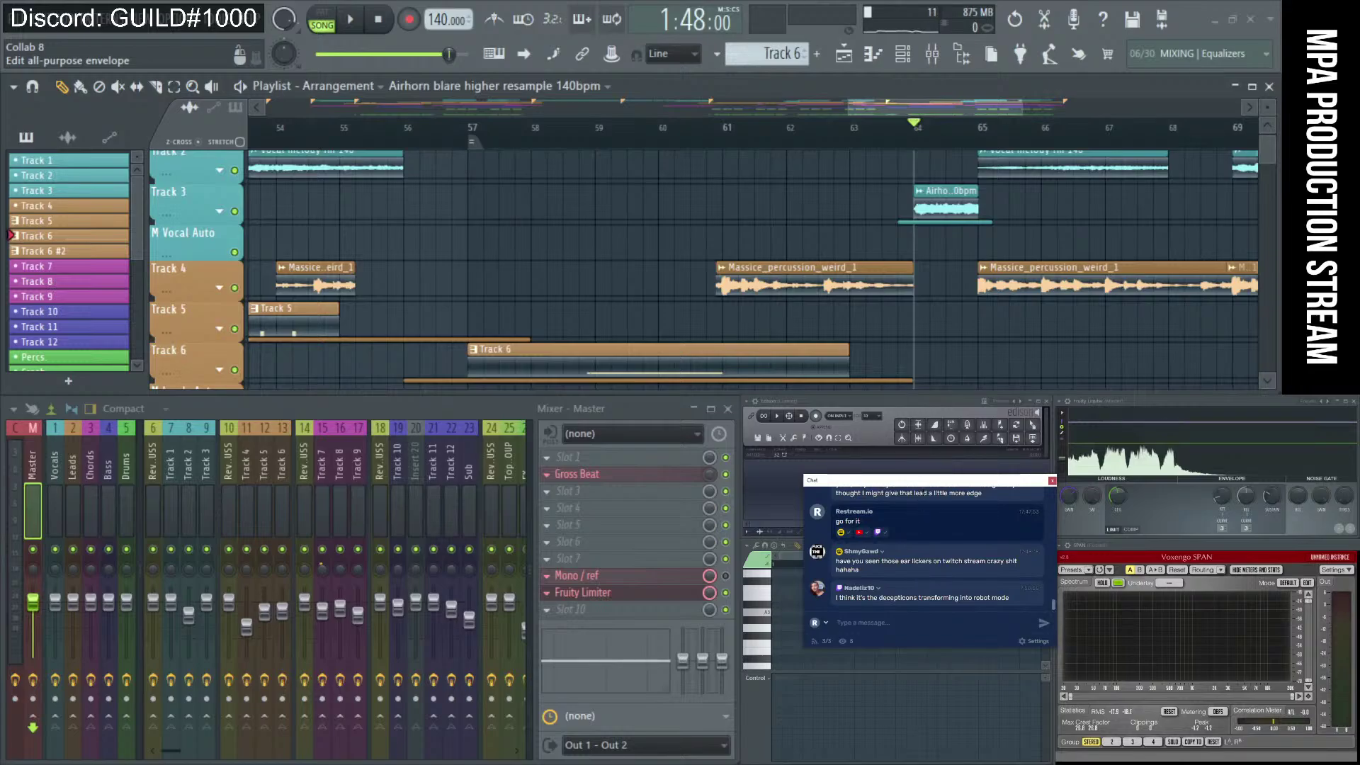
drag(935, 482, 897, 538)
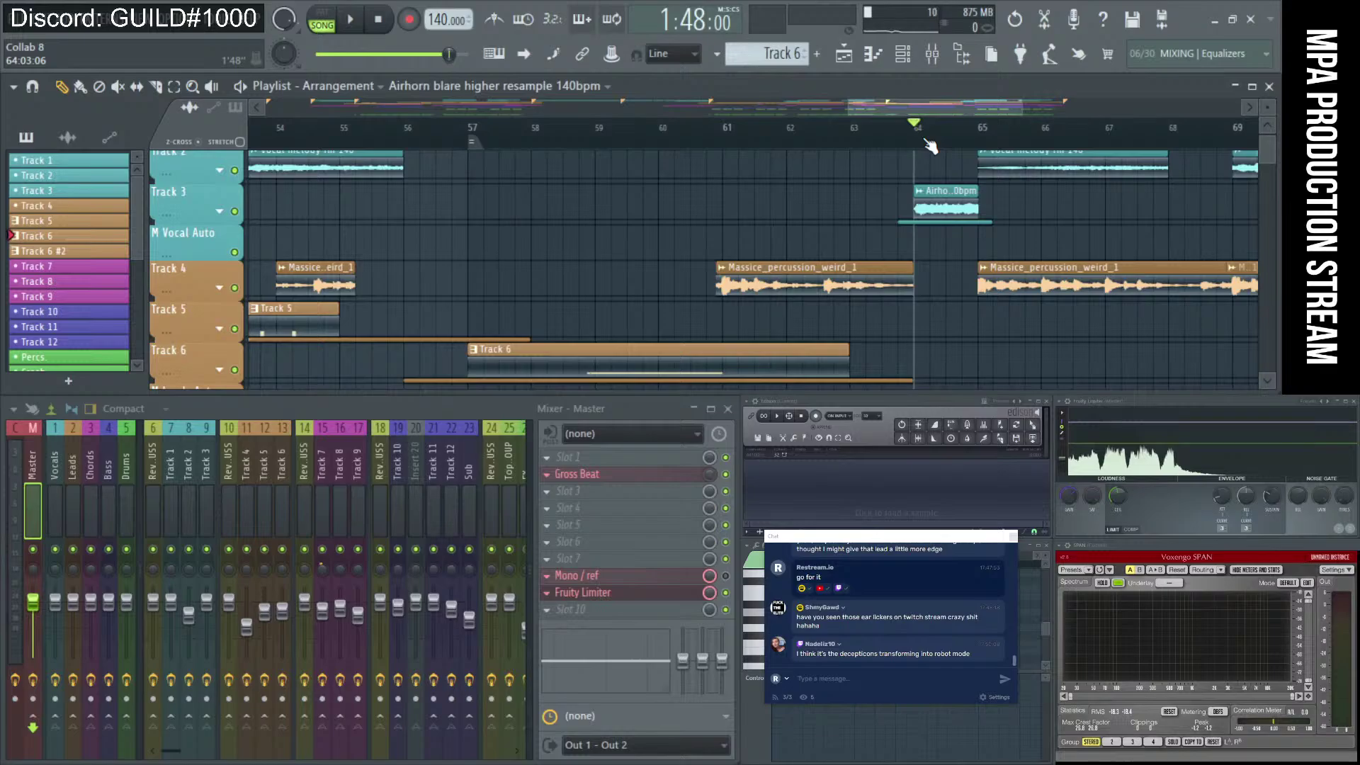
Play the transition from bar 63 through the airhorn clip, stop it, and return to the start of the song.
click(859, 141)
key(space)
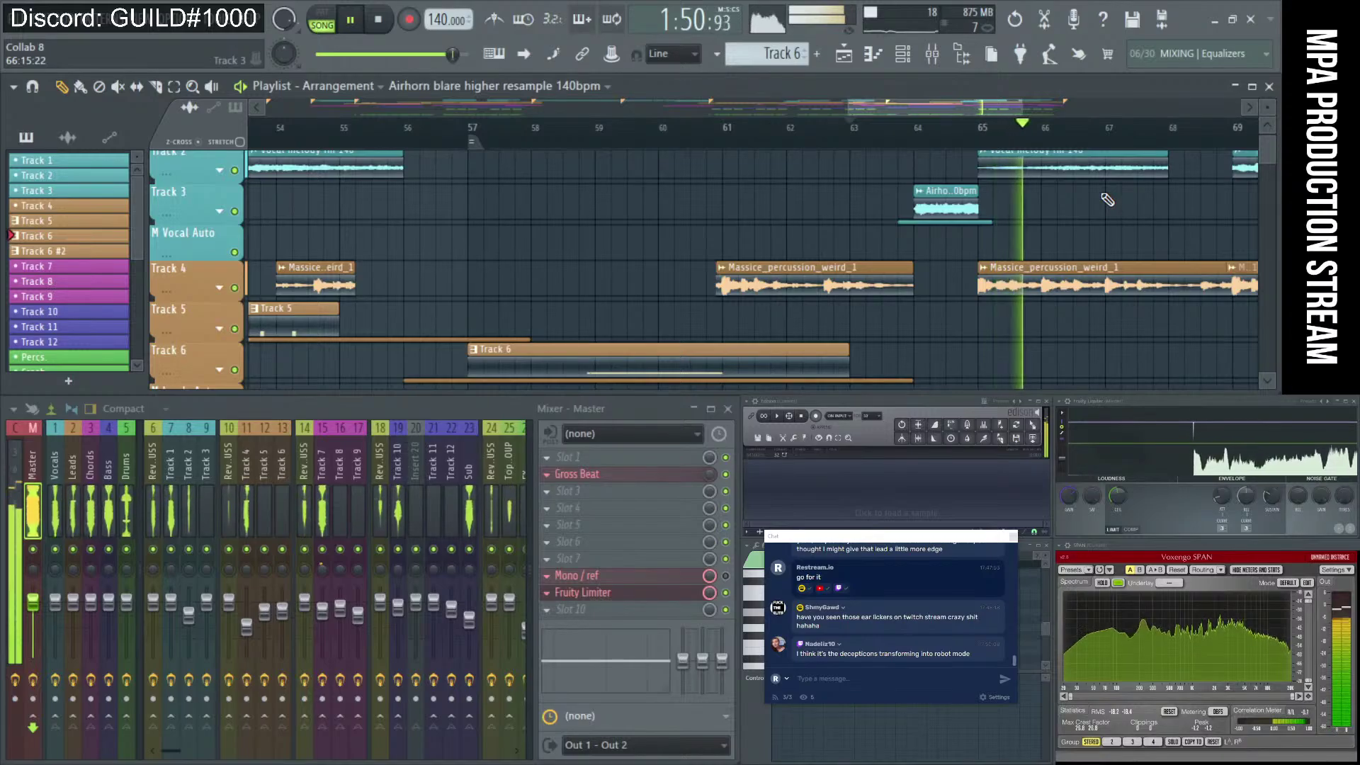
key(space)
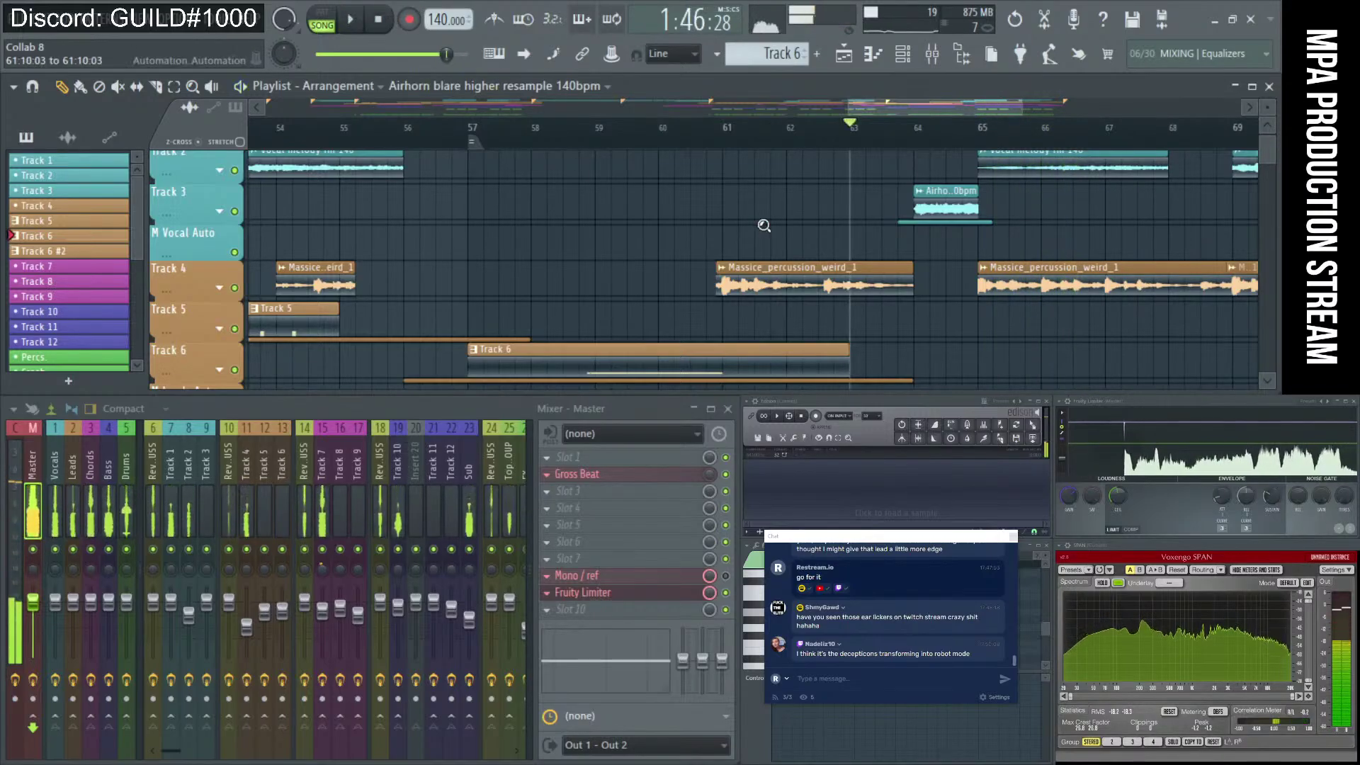
right_click(763, 226)
key(Home)
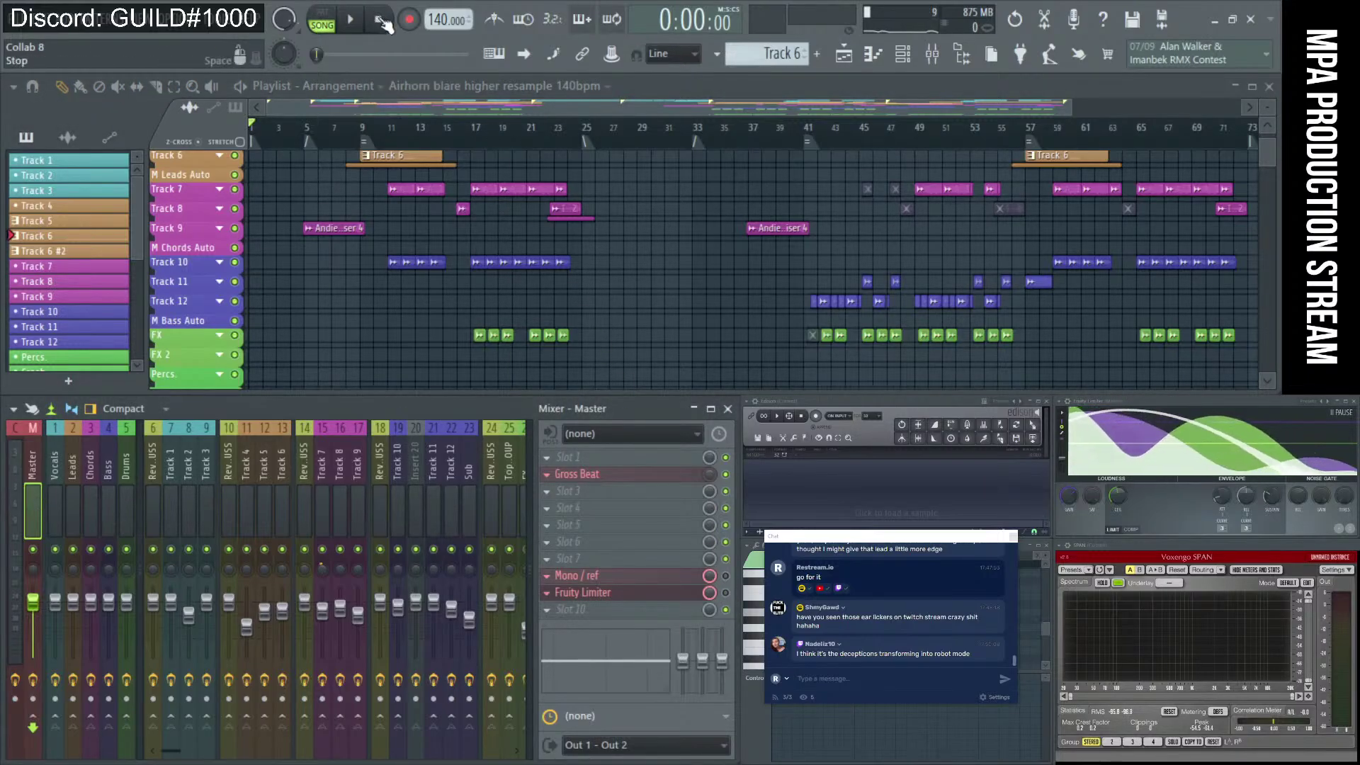
Save the project and render the full song as WAV over the existing file Collab 8 - Season 1 [PM].wav.
key(ctrl+s)
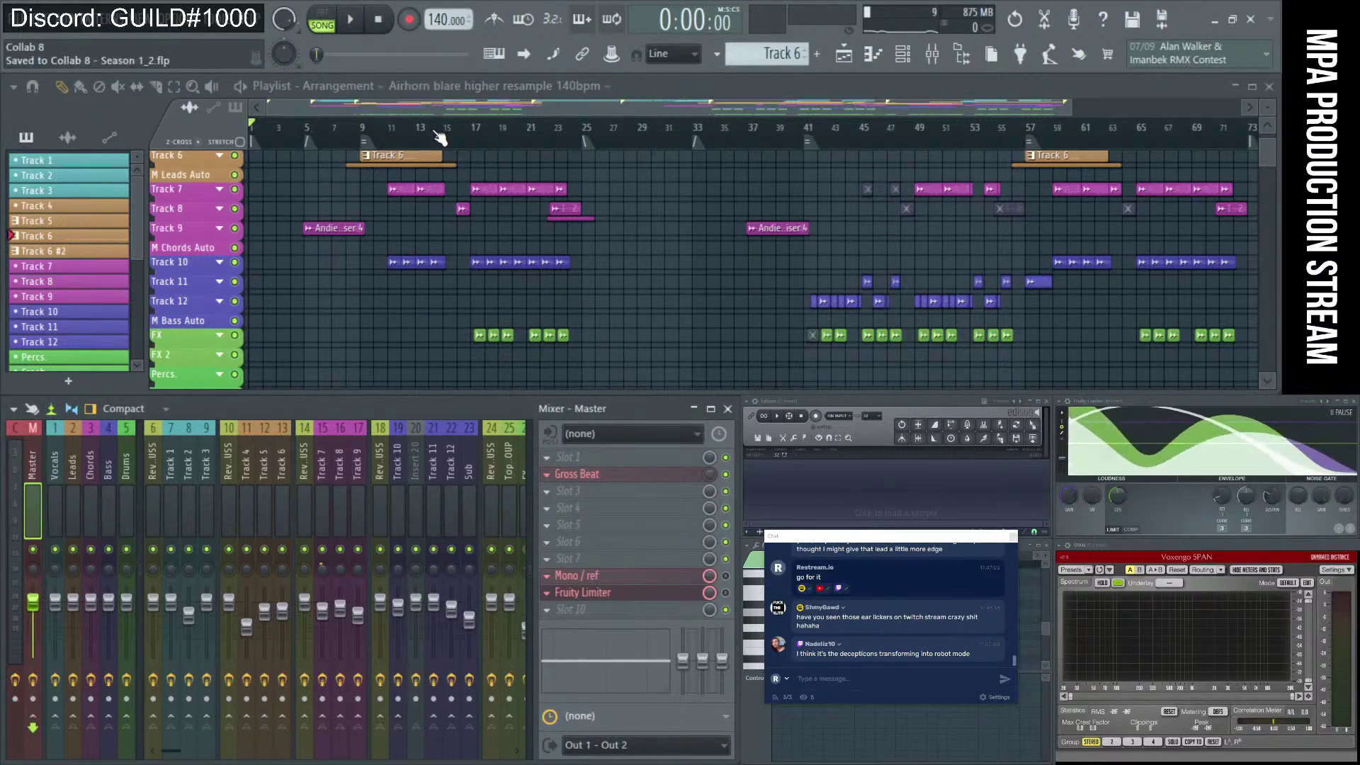
key(ctrl+r)
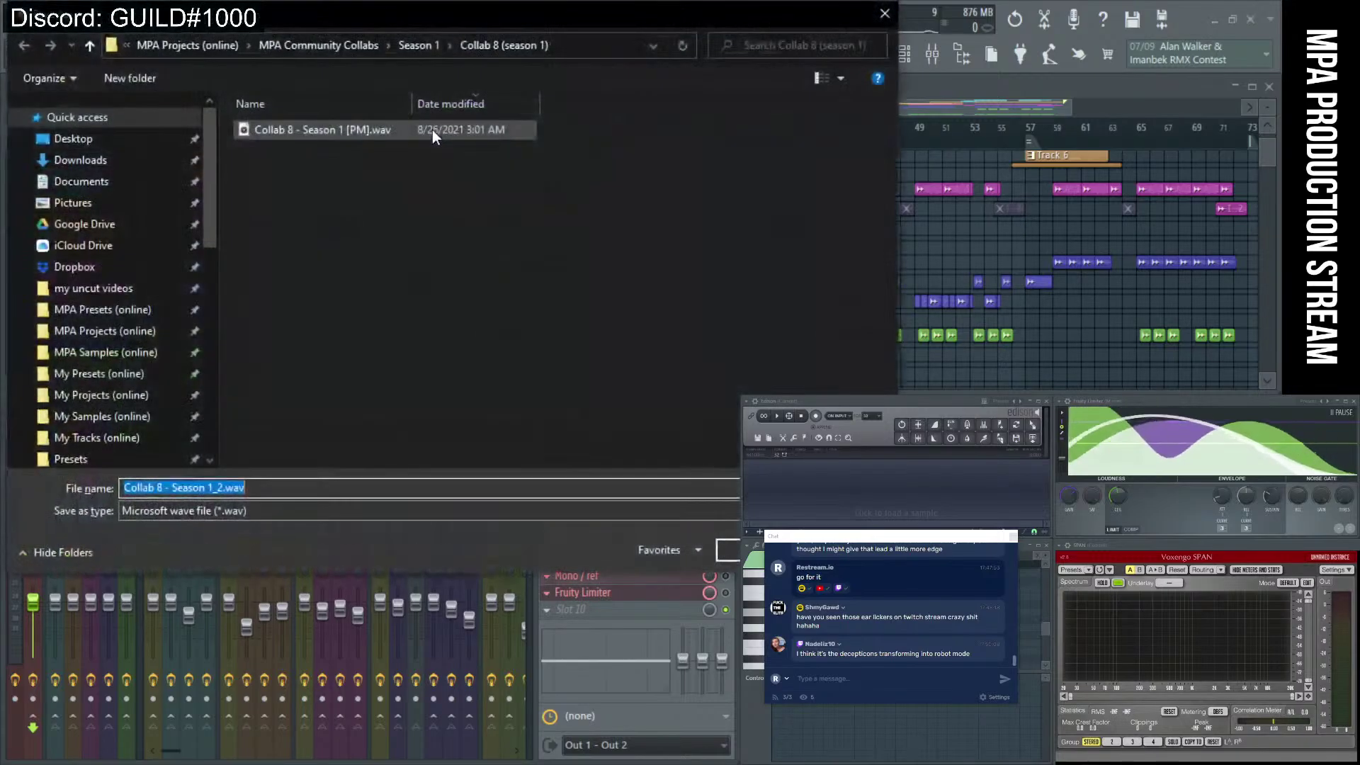
click(296, 132)
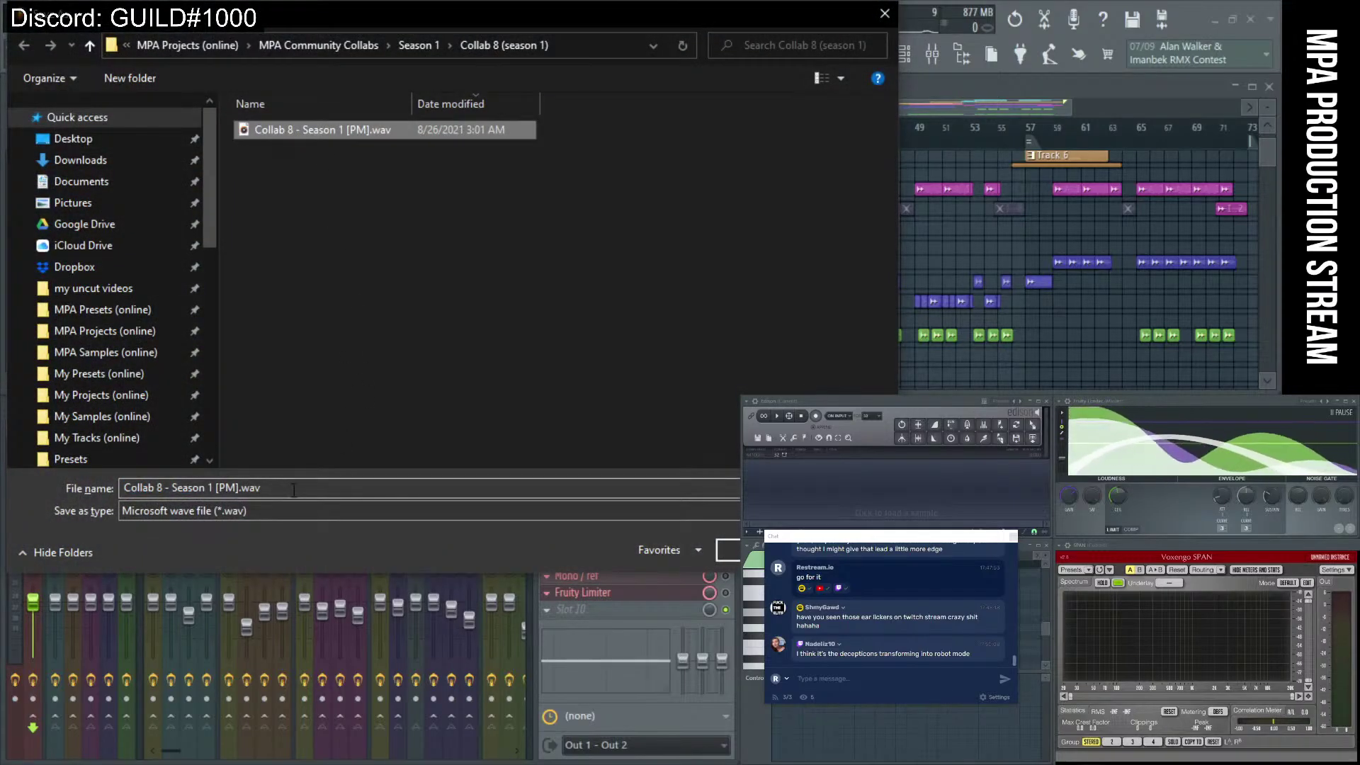
double_click(275, 132)
click(696, 396)
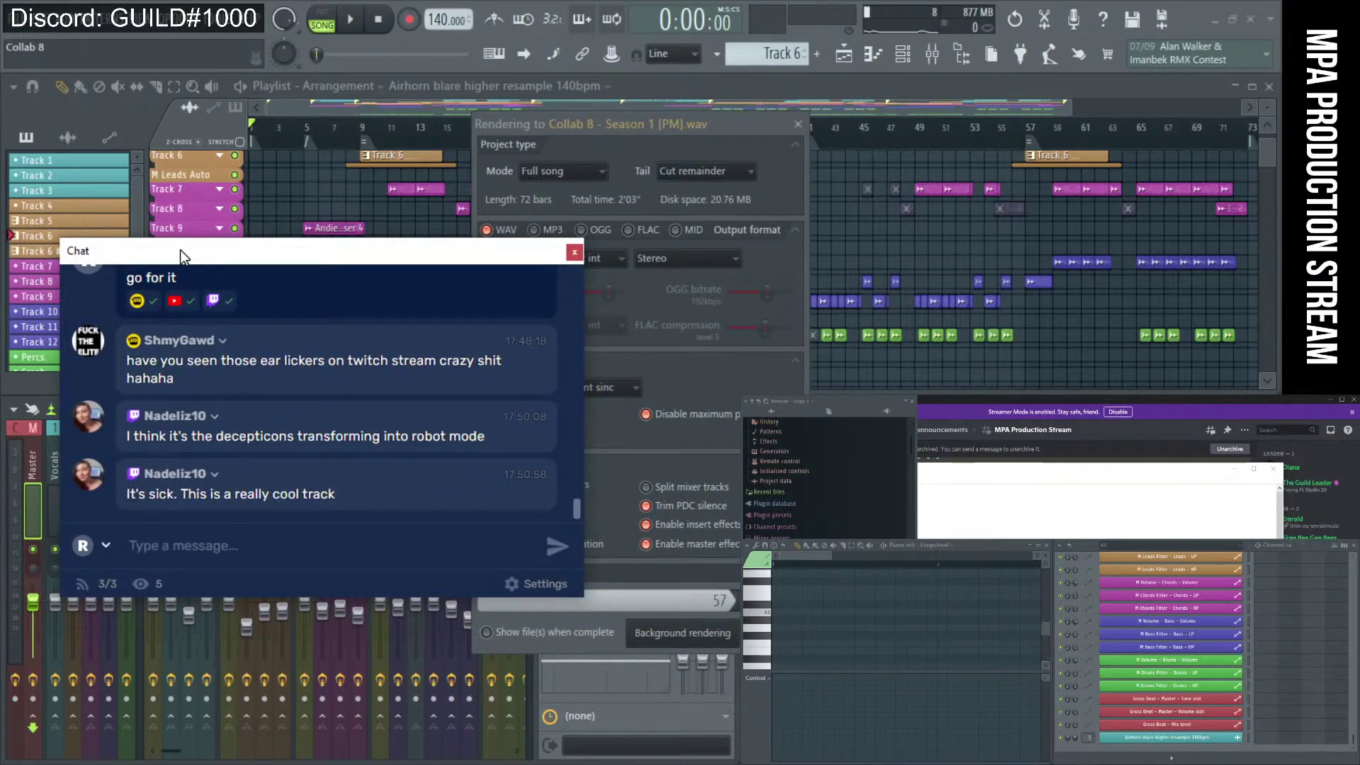
Read the new stream chat messages about the track while the render completes.
drag(180, 249, 183, 247)
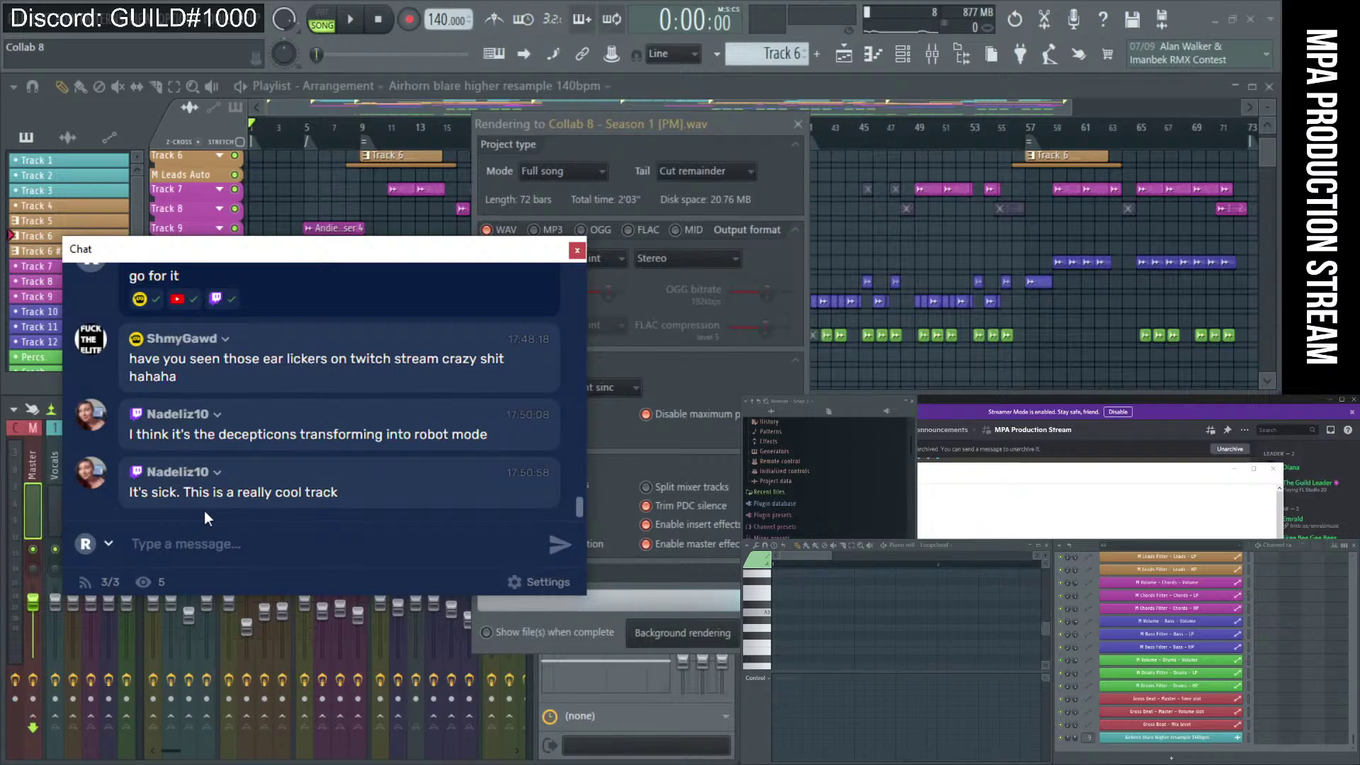
drag(270, 254, 275, 369)
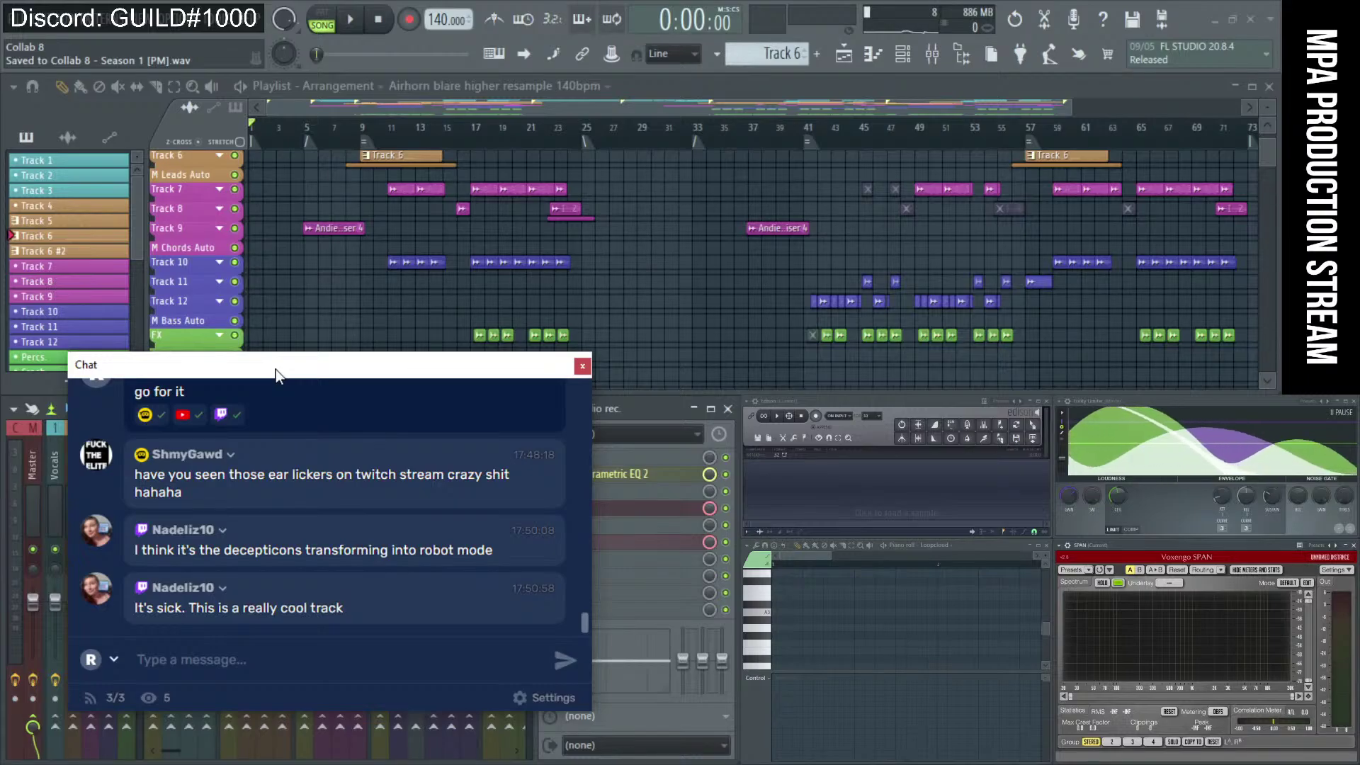
drag(275, 370, 283, 348)
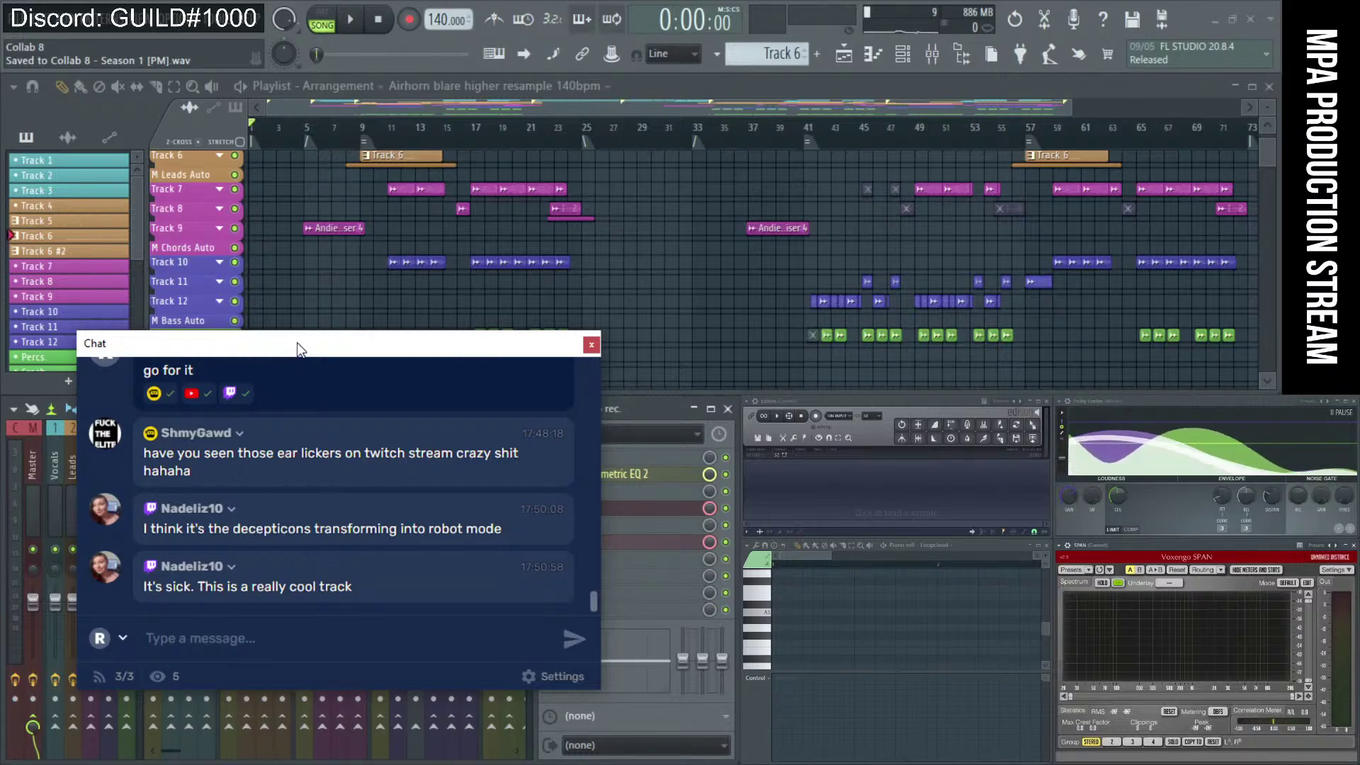
drag(295, 352, 307, 375)
Move the playback position to bar 41, clear the chat window off the project, and examine the clips leading into the second drop.
click(817, 144)
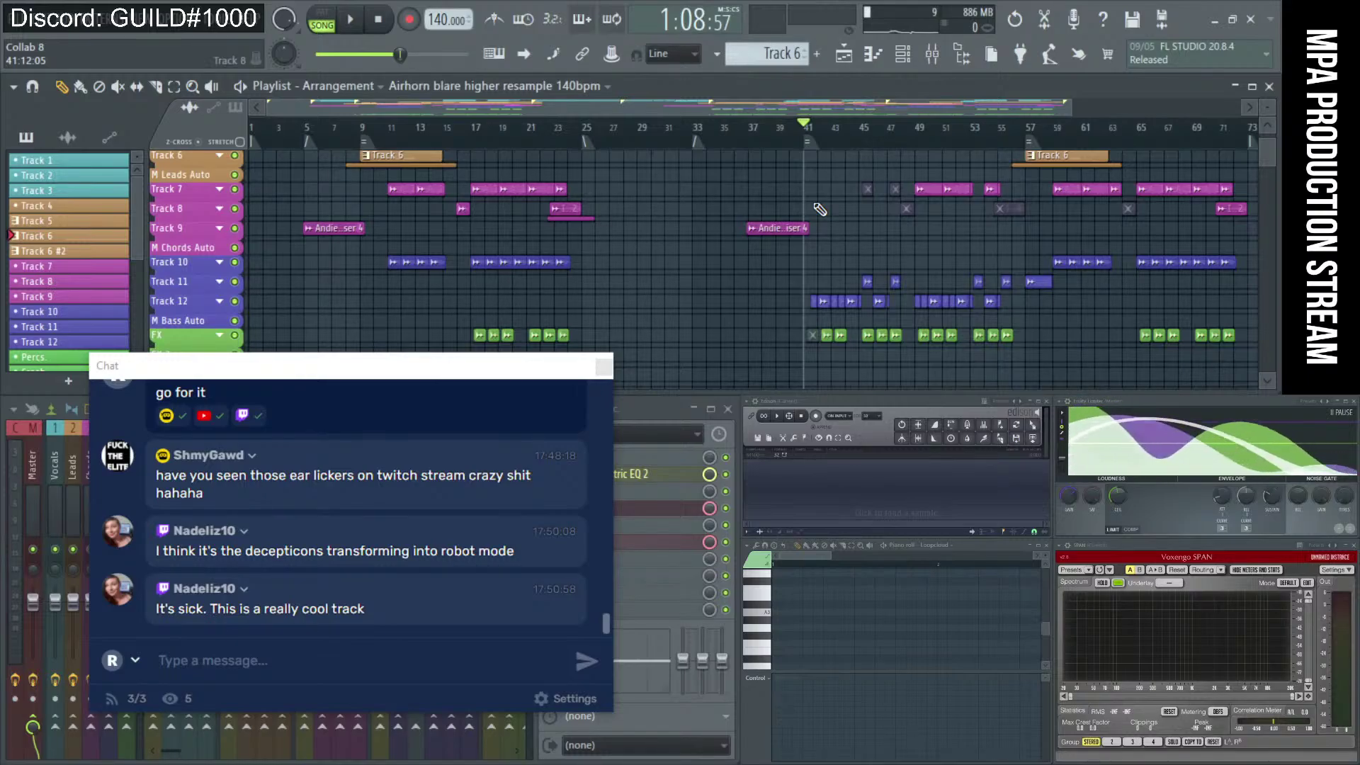
drag(385, 365, 420, 325)
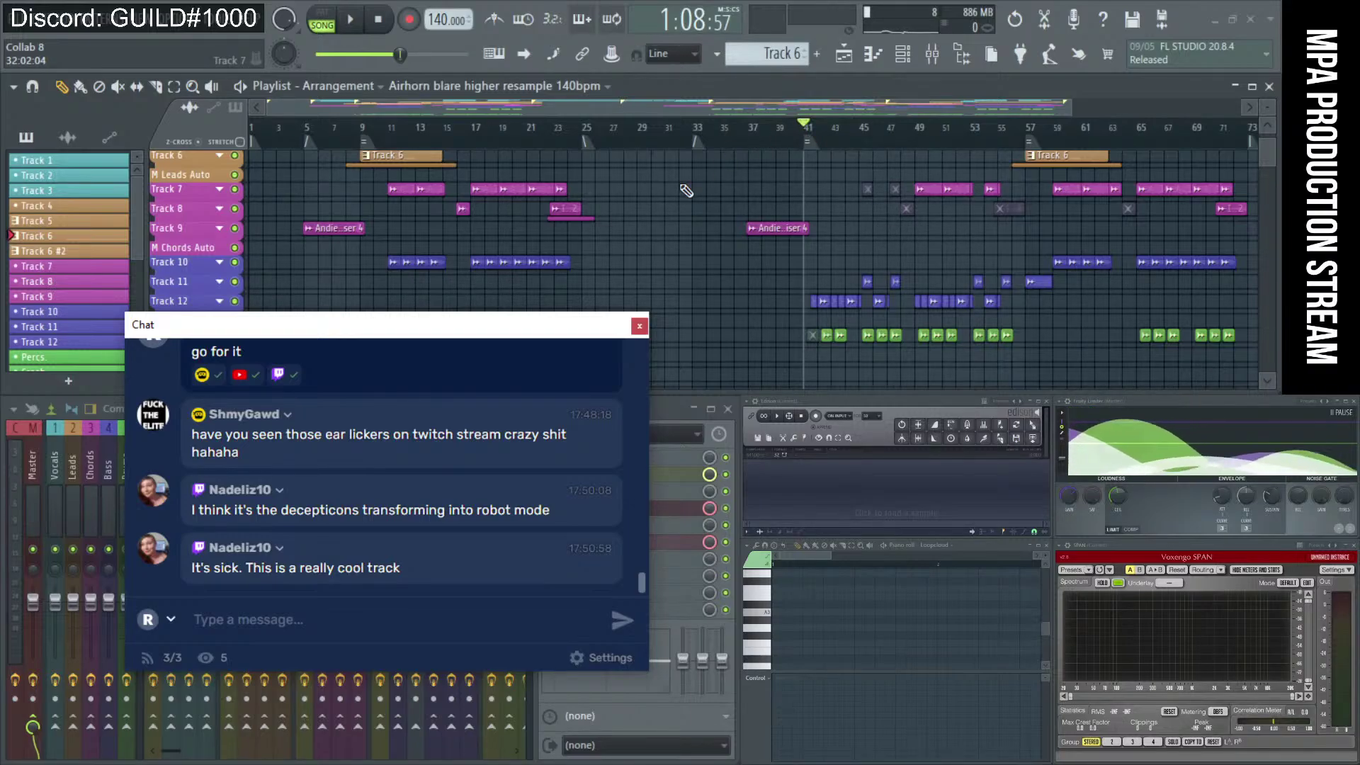
drag(501, 326, 559, 334)
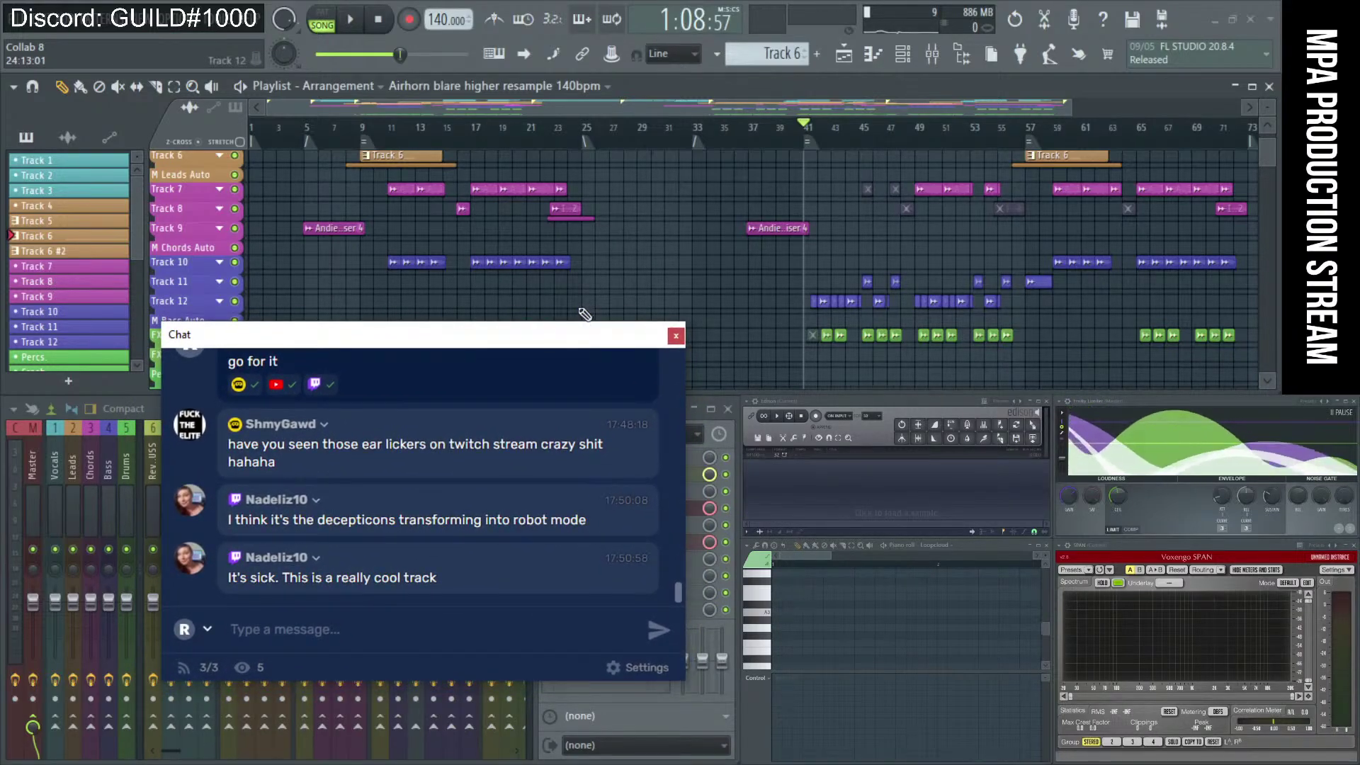
drag(476, 345, 1359, 340)
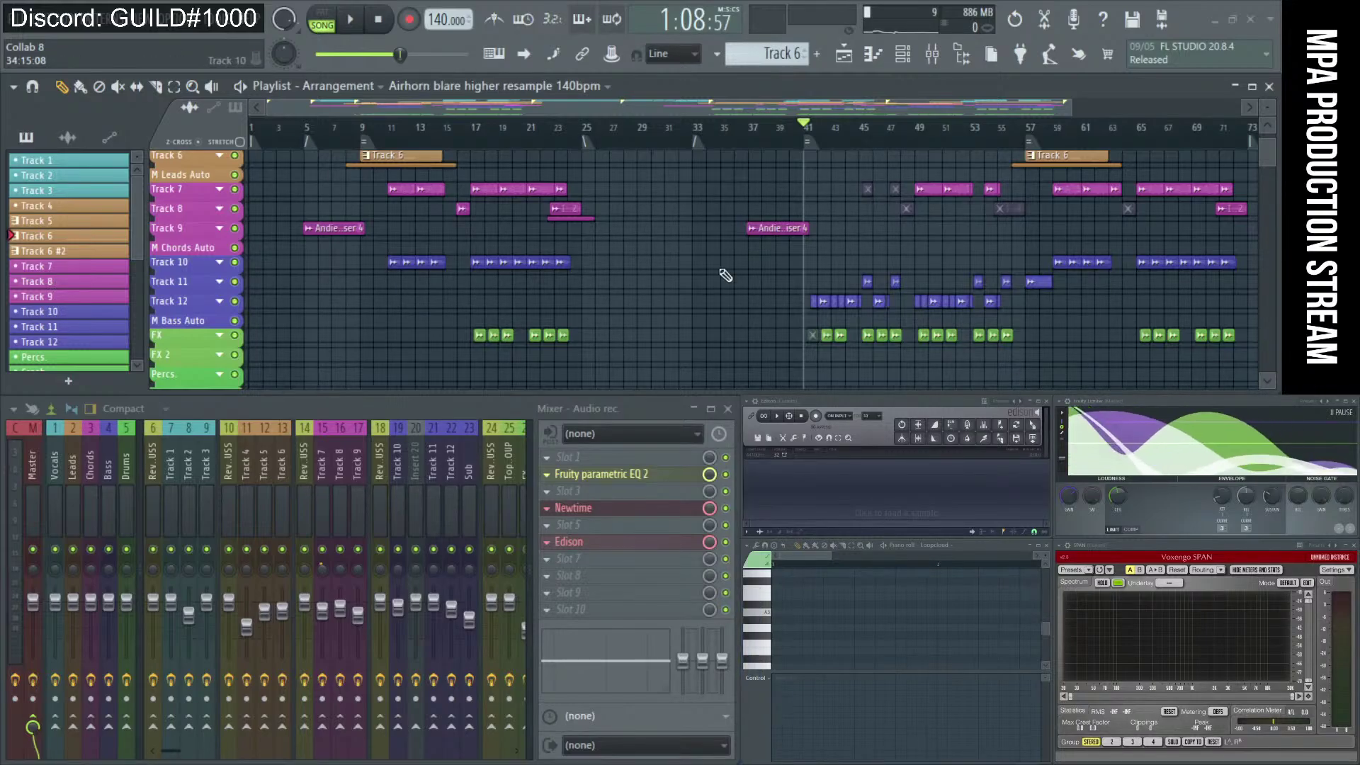
scroll(819, 268, up, 2)
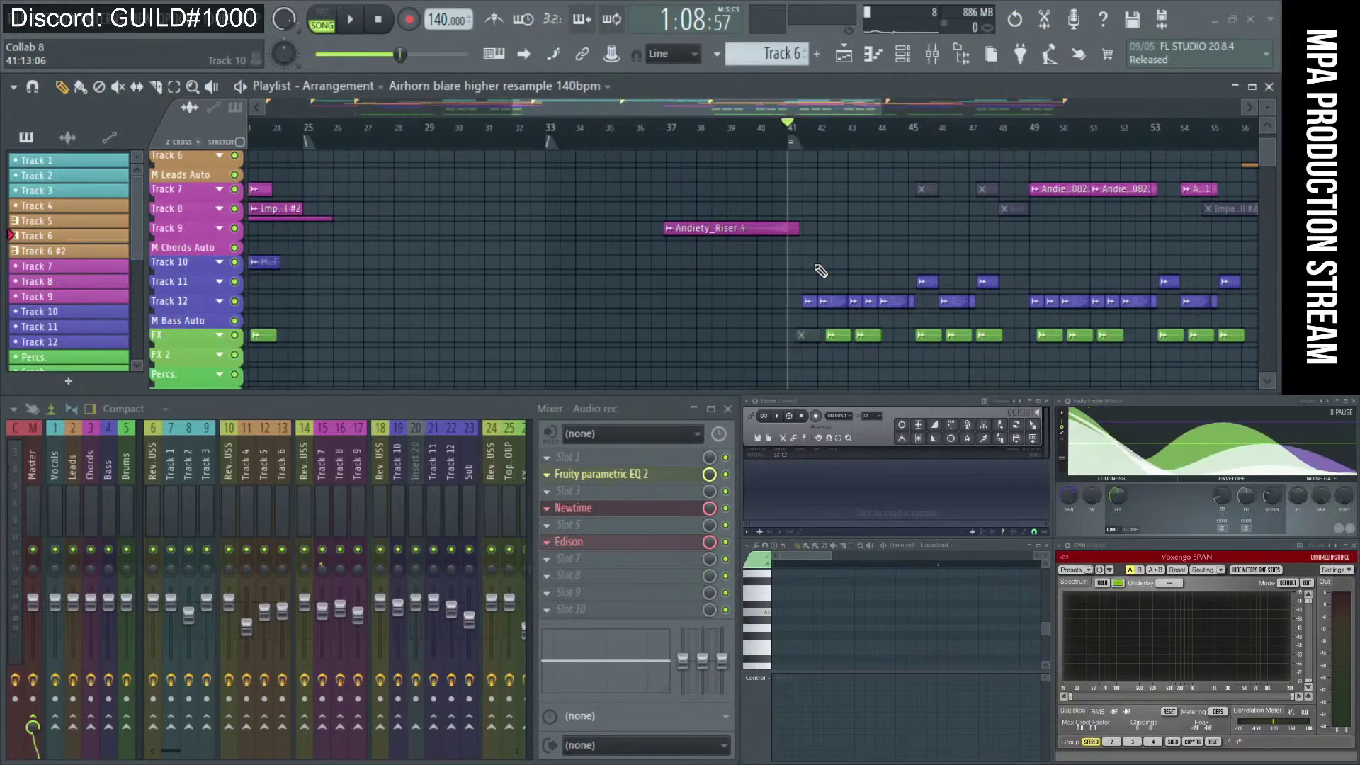
scroll(820, 270, up, 3)
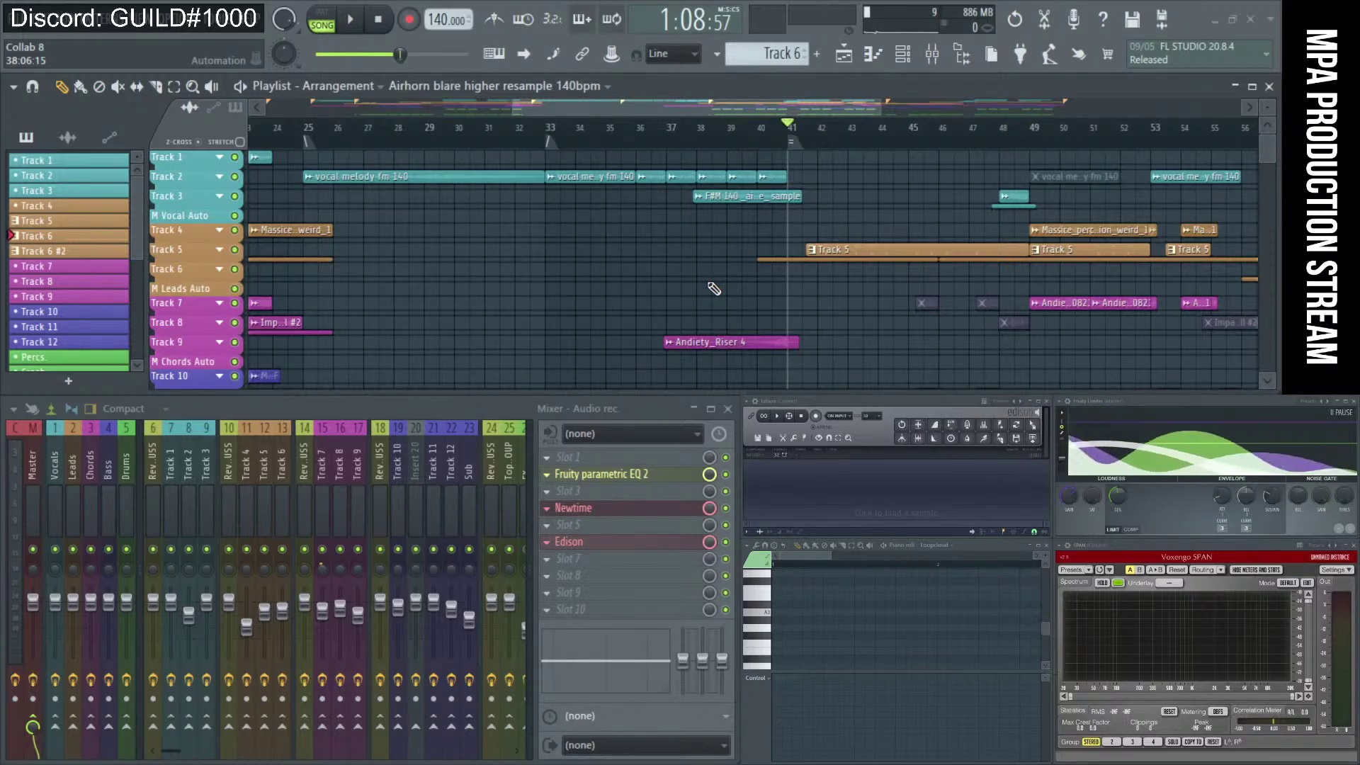
mouse_move(1035, 764)
mouse_down()
mouse_move(1017, 563)
mouse_move(1020, 764)
mouse_up()
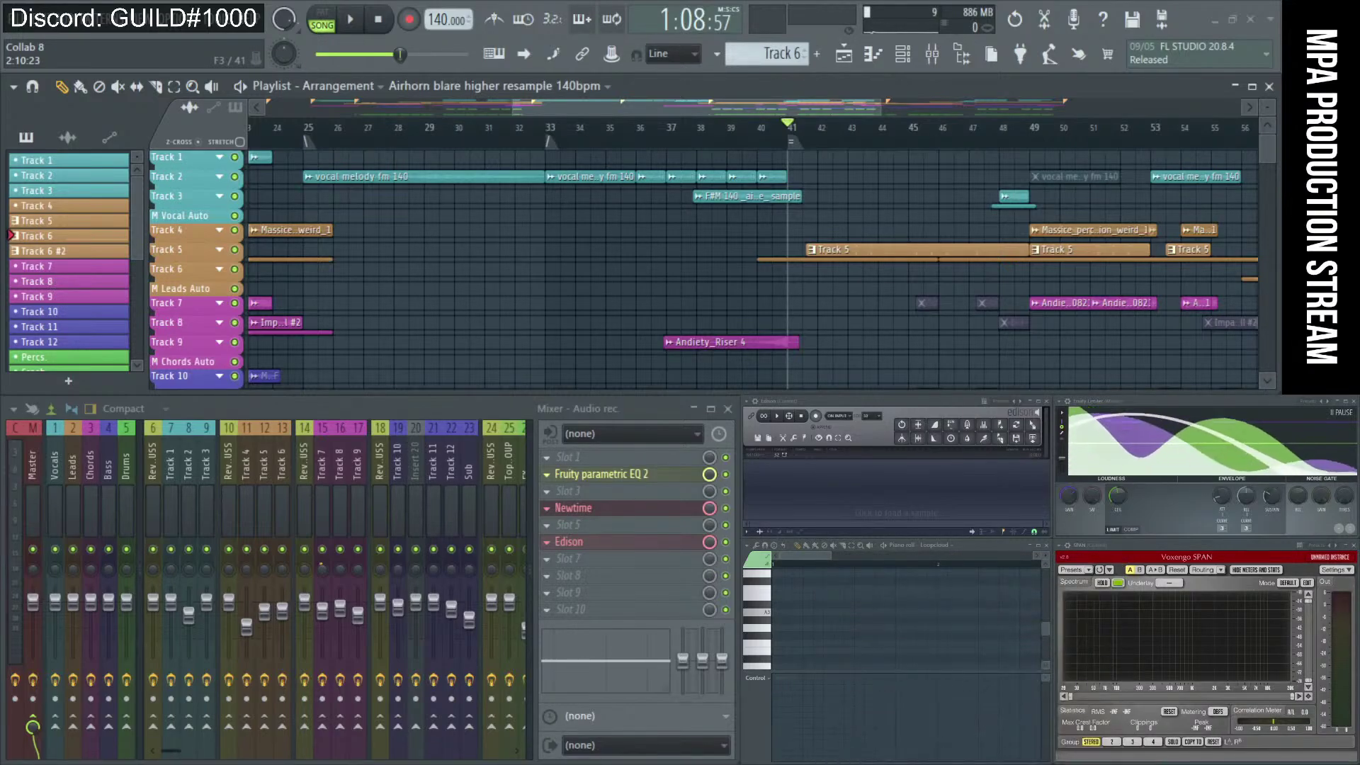
Open the Collab 4 project from its folder in Season 1 and move the playback position to bar 9.
click(15, 39)
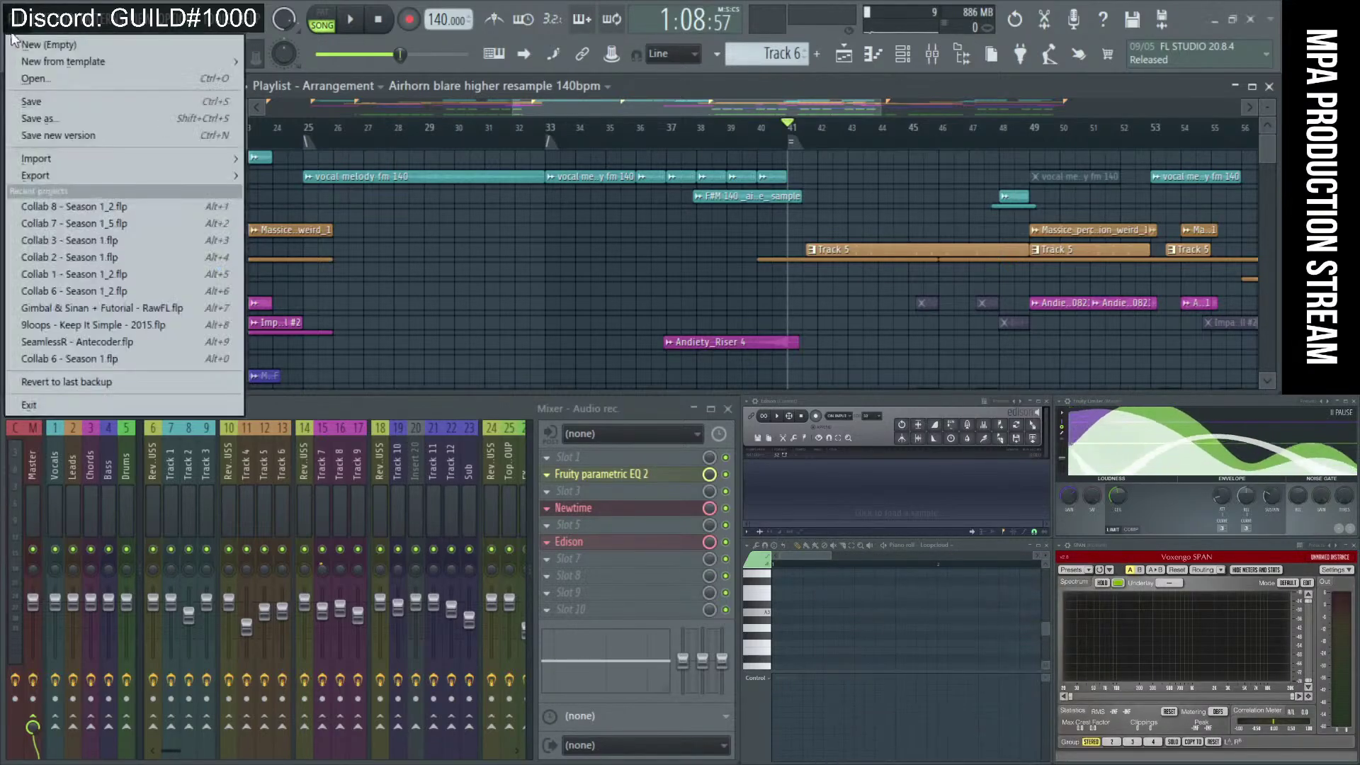
click(28, 80)
click(90, 46)
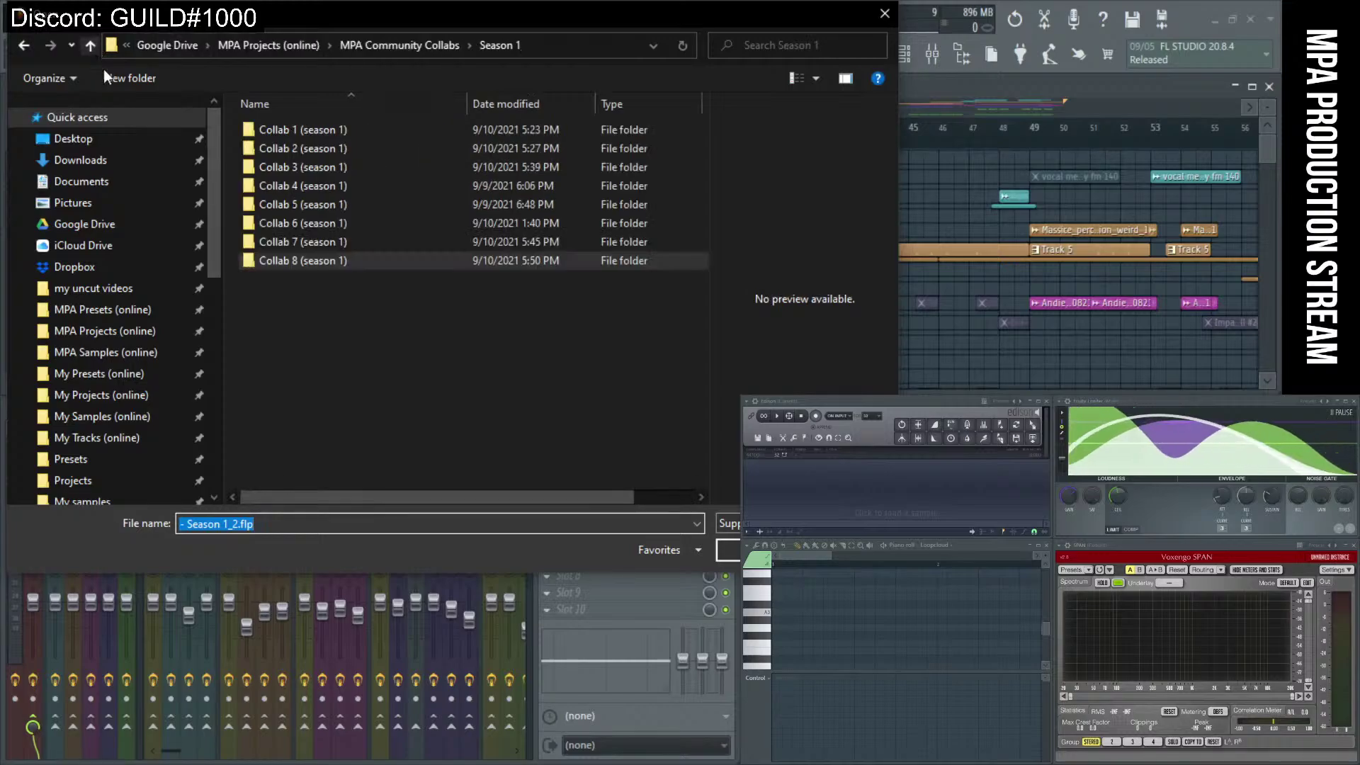
double_click(305, 182)
click(330, 131)
double_click(328, 130)
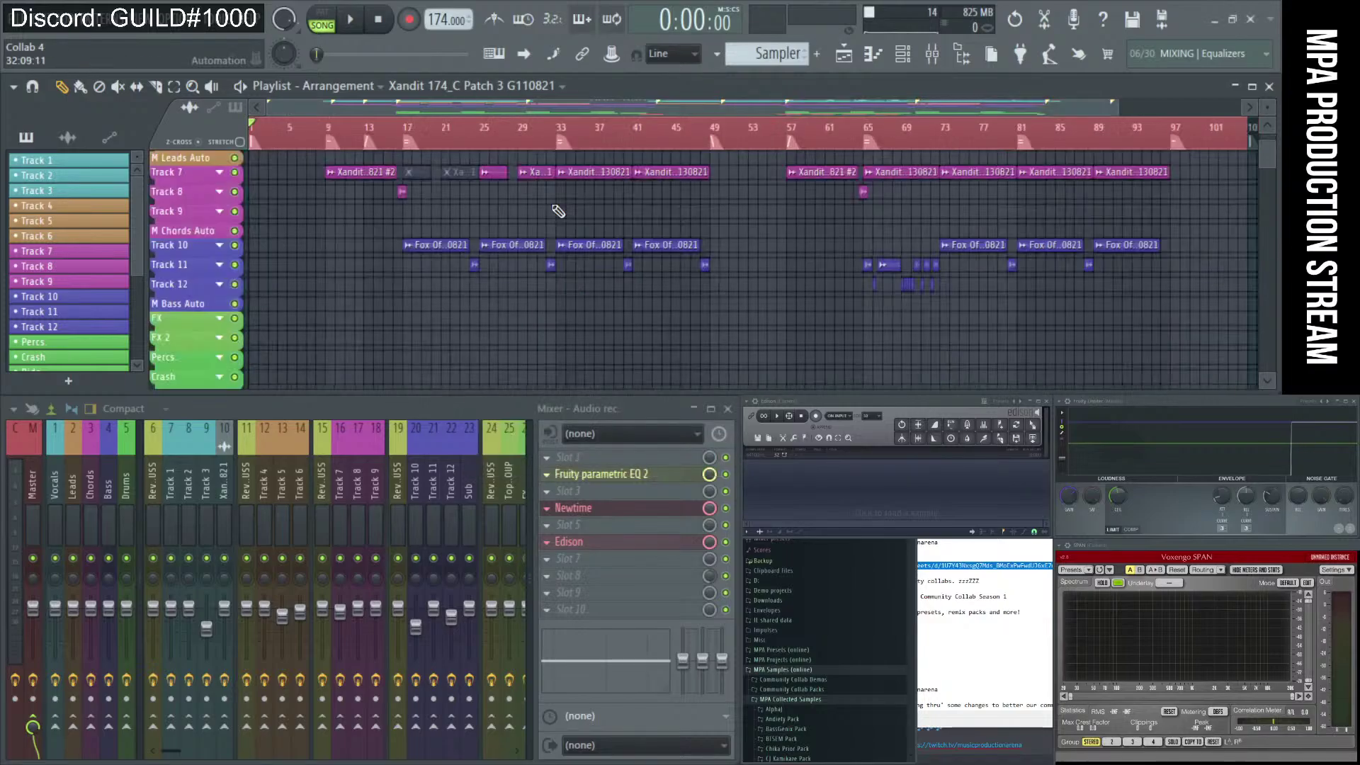
scroll(558, 211, up, 5)
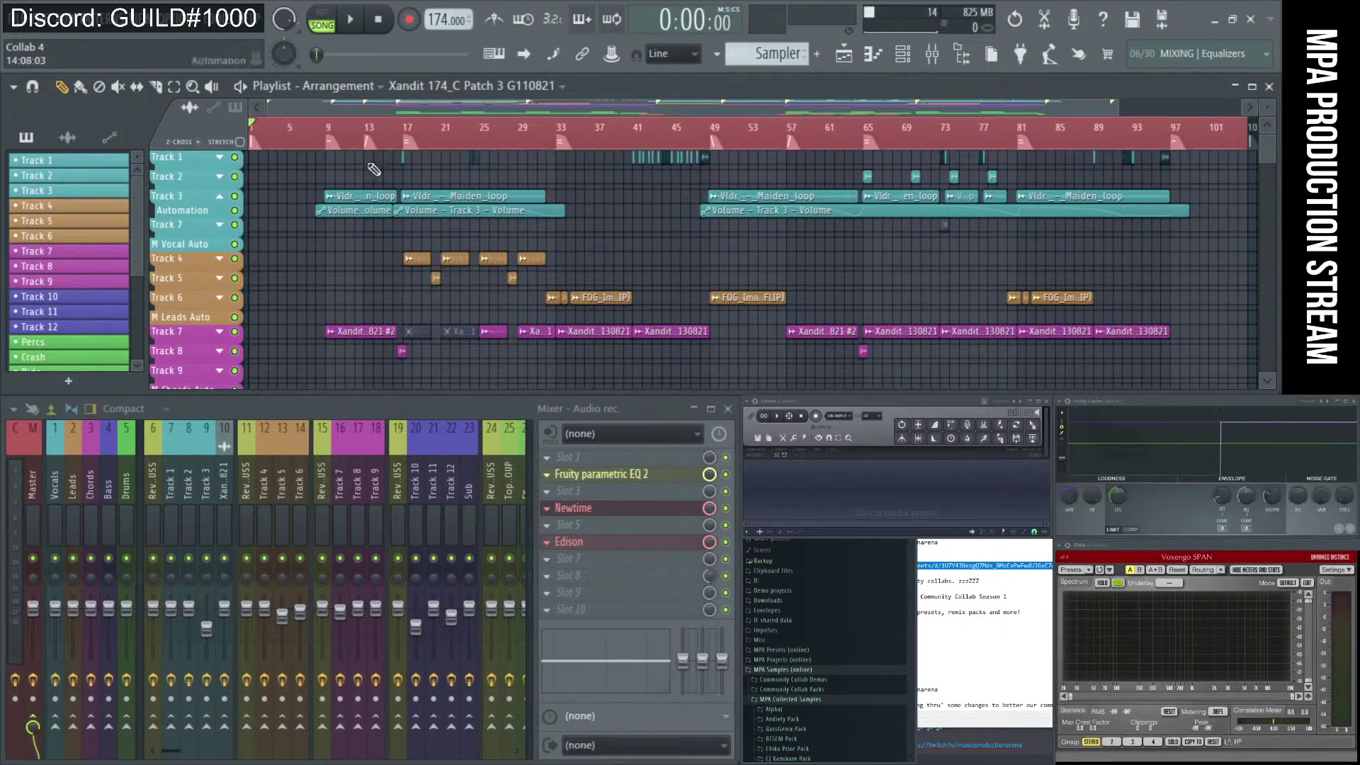
click(332, 137)
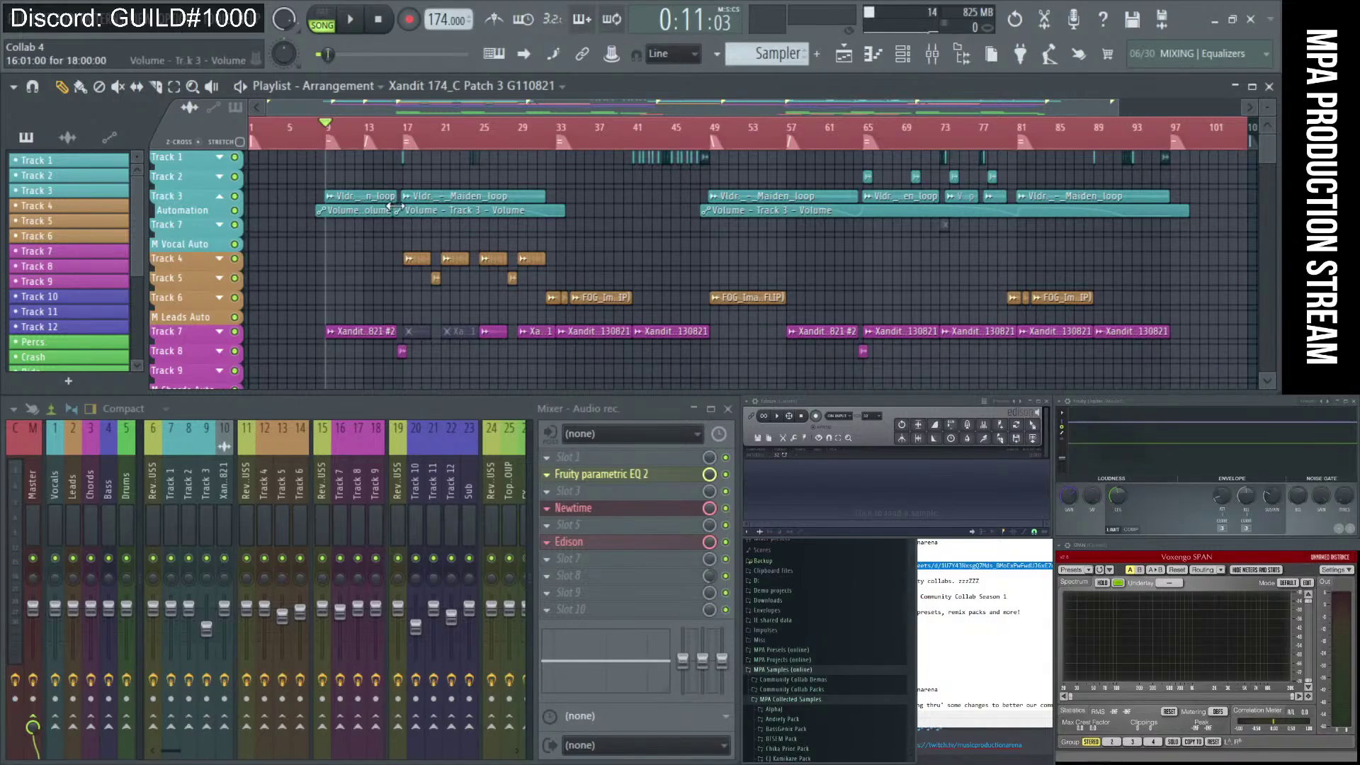
Save the changes to the Live stream links text file and close it.
scroll(402, 215, up, 2)
scroll(402, 216, up, 1)
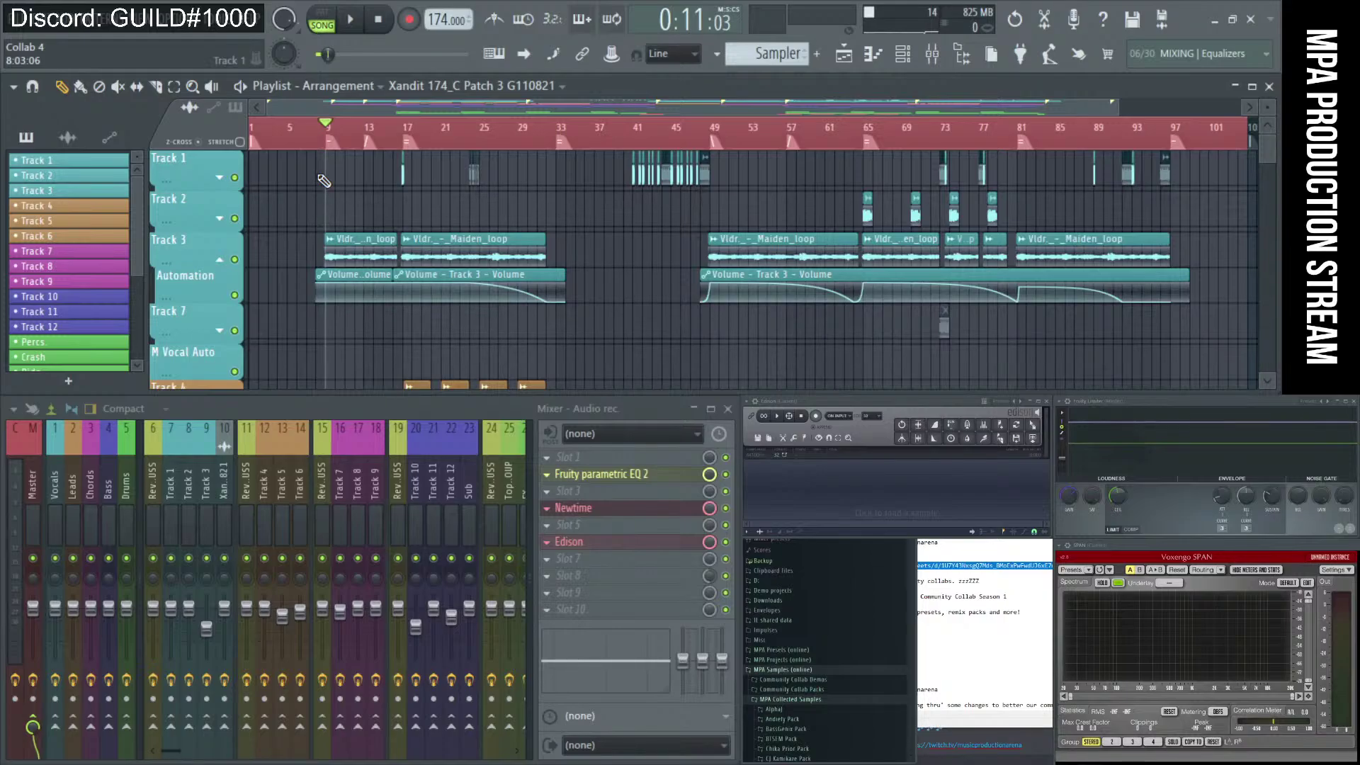
click(984, 638)
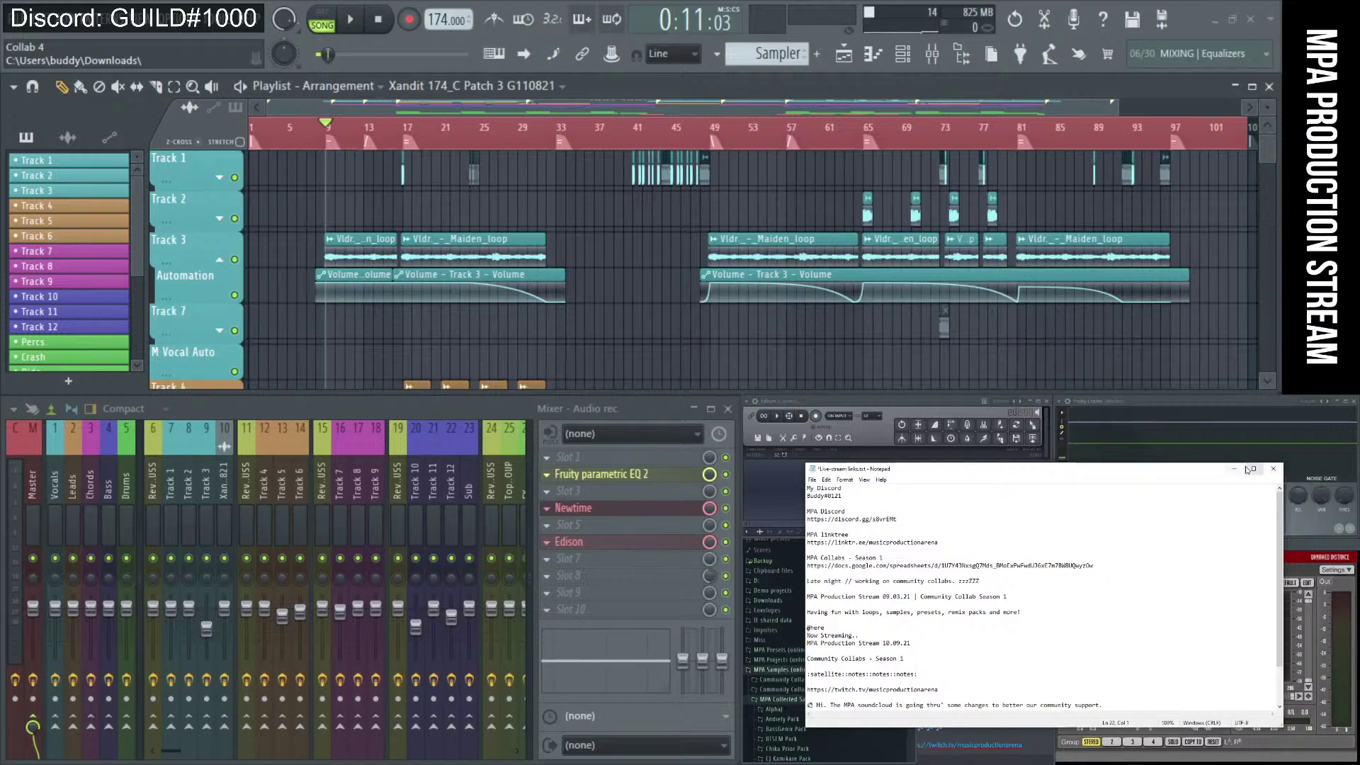
click(1268, 470)
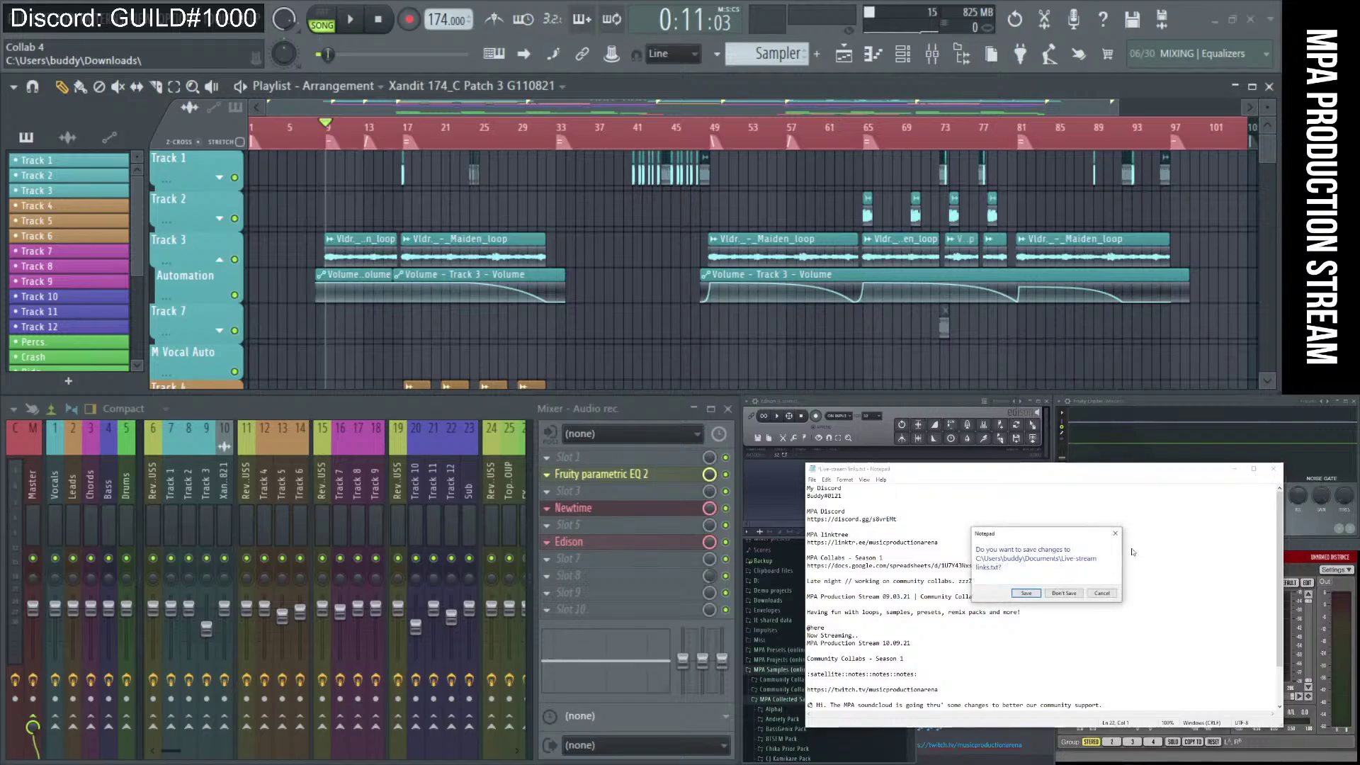
click(1027, 595)
Post the MPA Production Stream 10.09.21 announcement for Community Collabs - Season 1 in its Discord thread, check event-announcements, and dismiss Discord.
click(1036, 731)
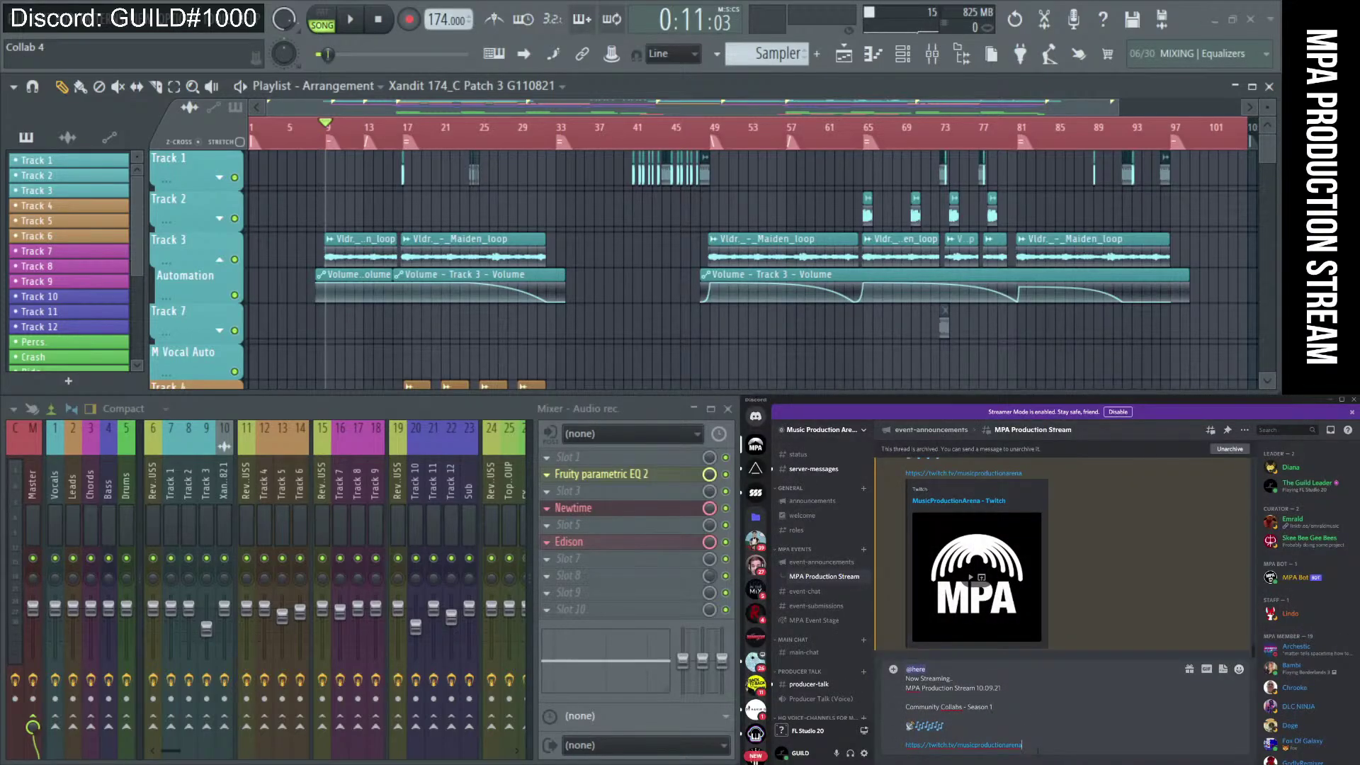
key(Return)
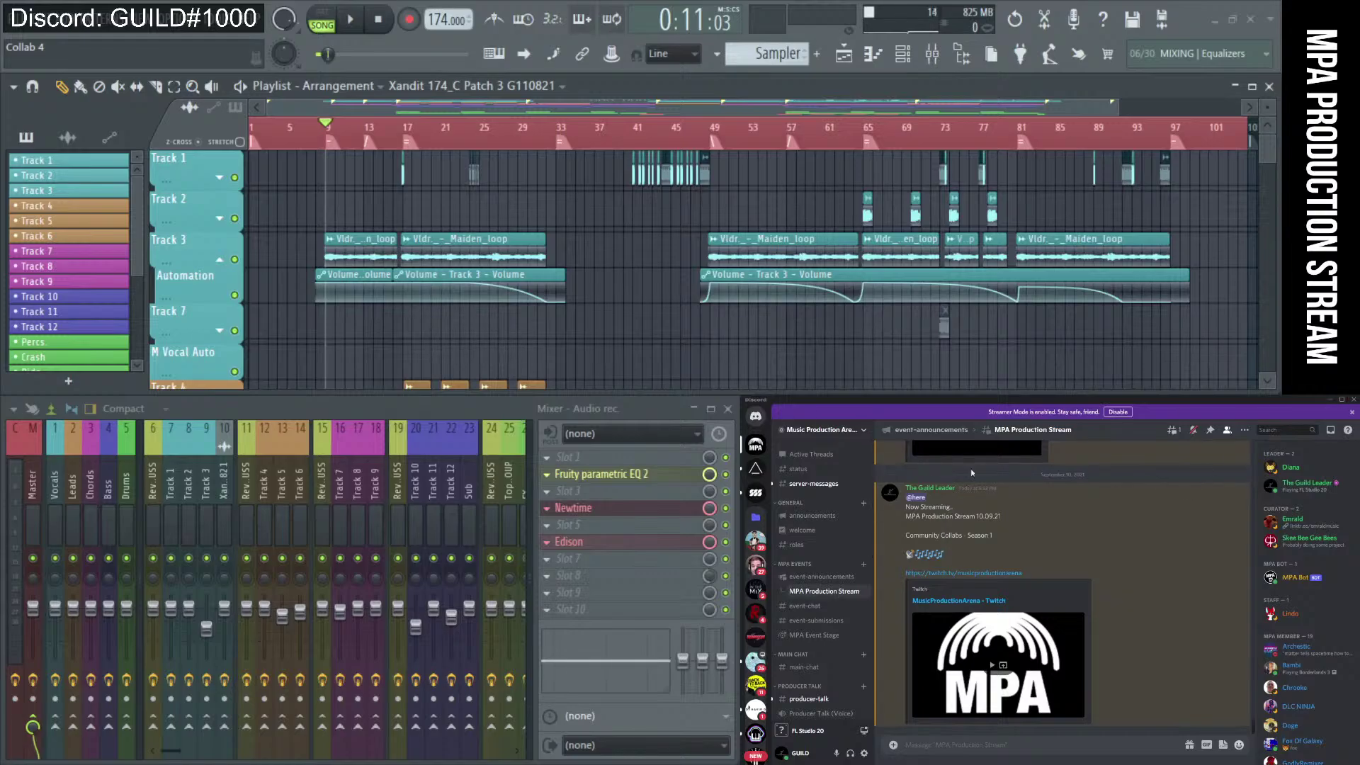
click(822, 579)
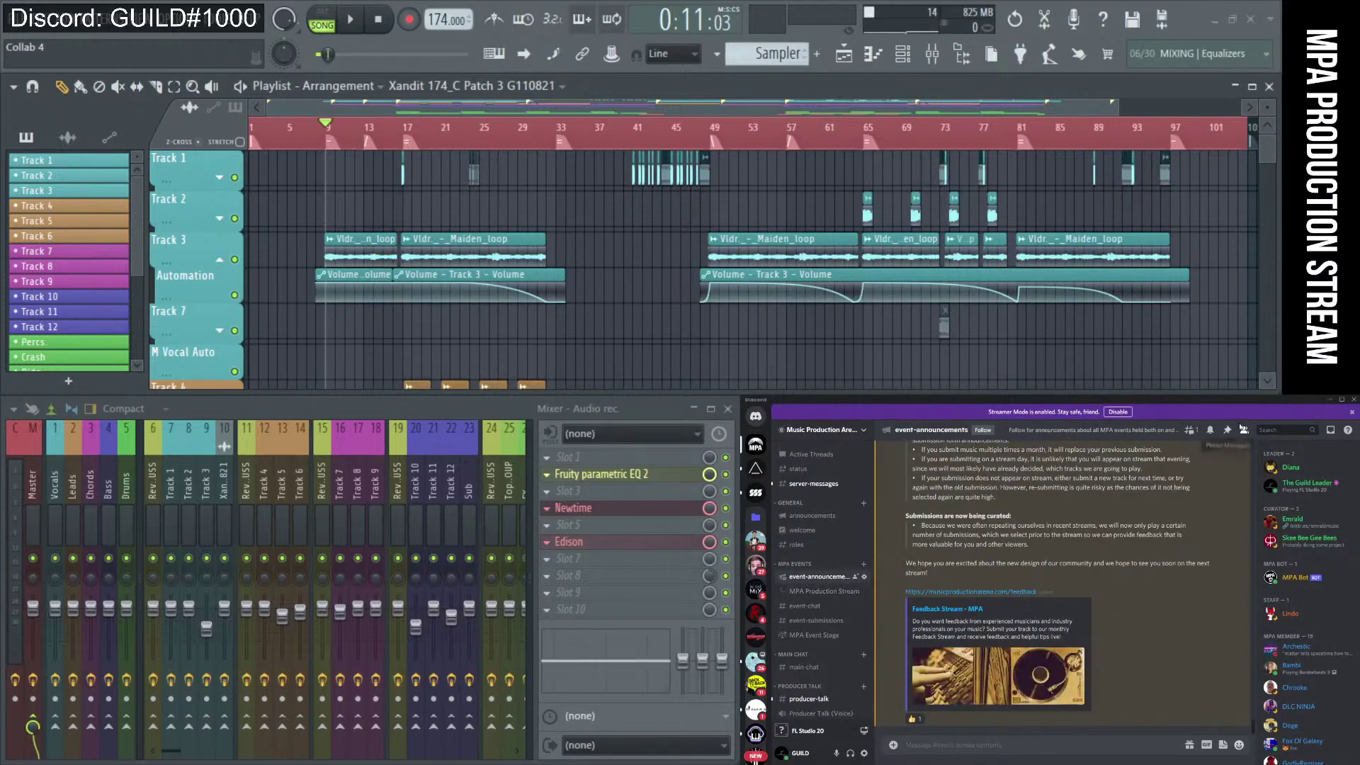
click(1343, 398)
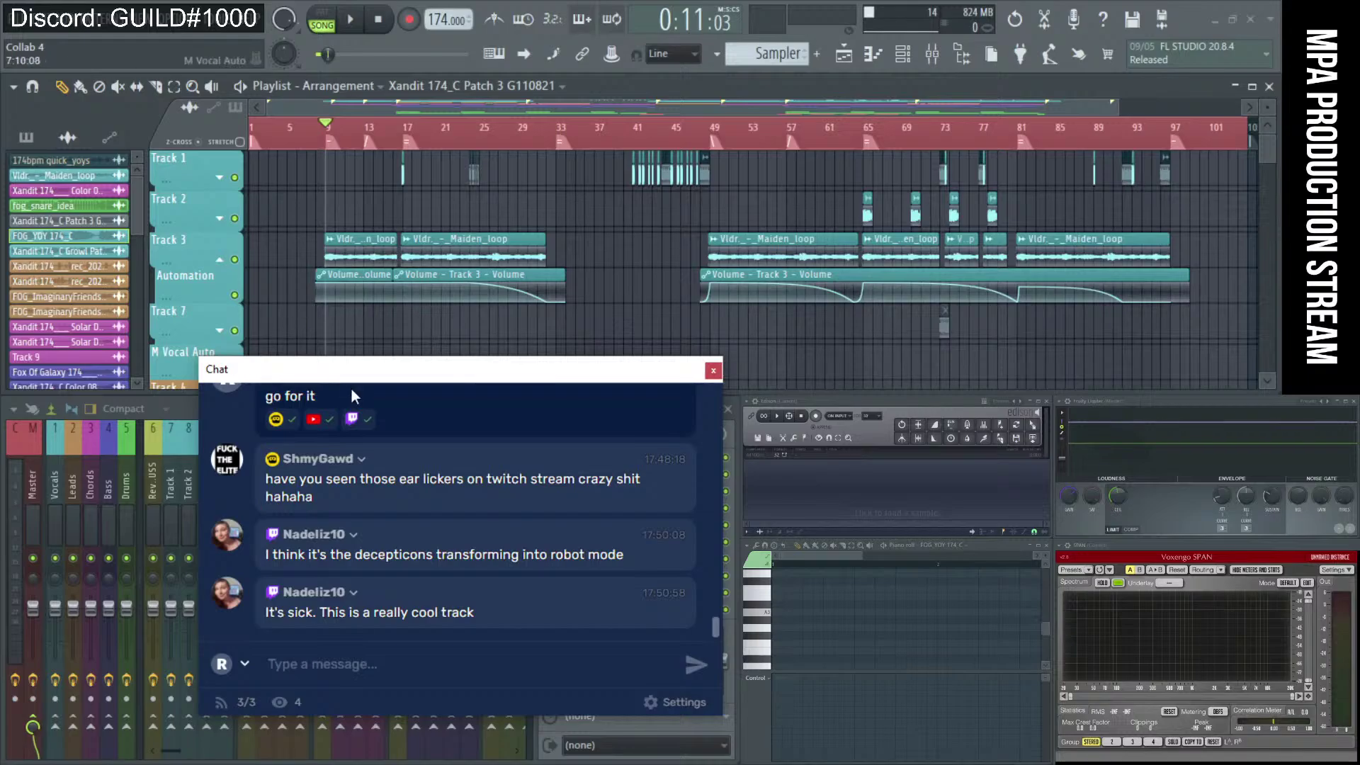
Add a Transient Processor to slot 8 of the Chords mixer track, moving the chat window out of the way.
drag(361, 397, 316, 337)
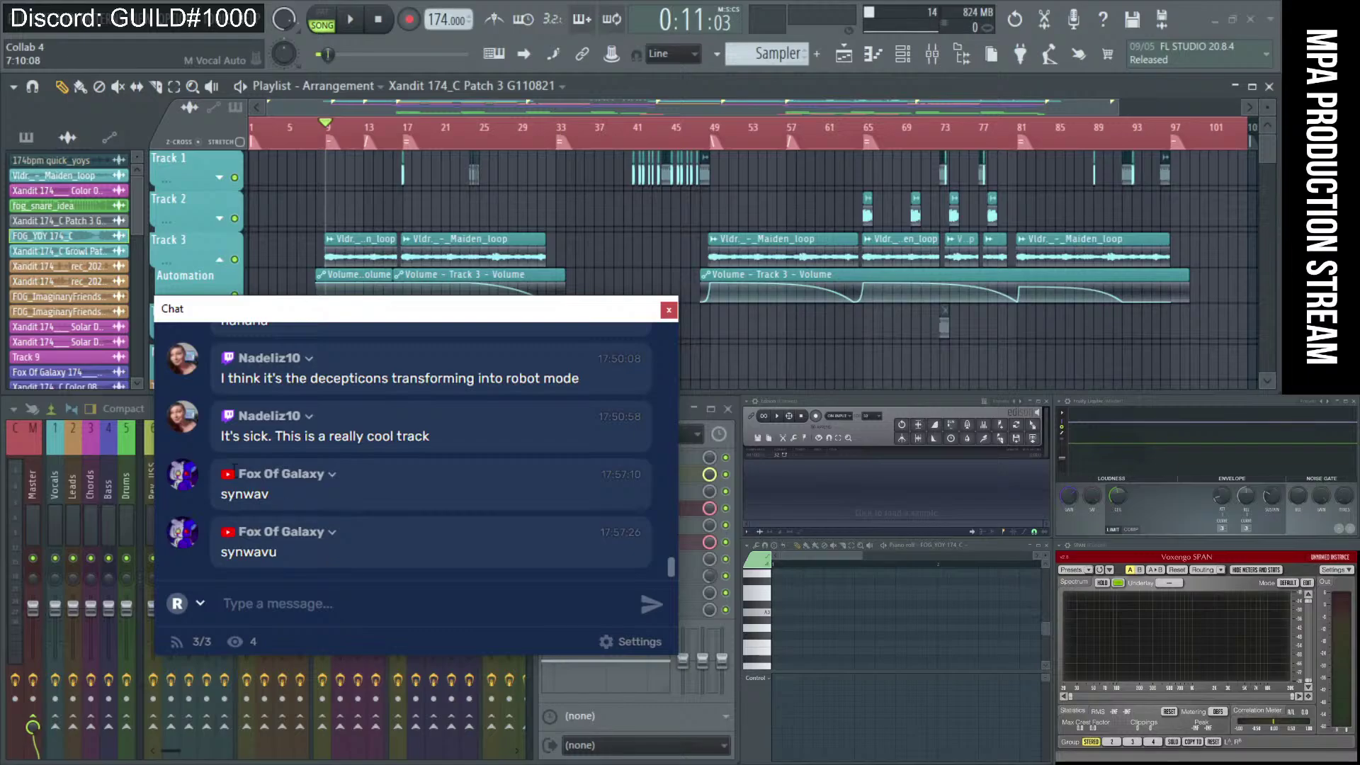
click(92, 469)
drag(398, 307, 440, 150)
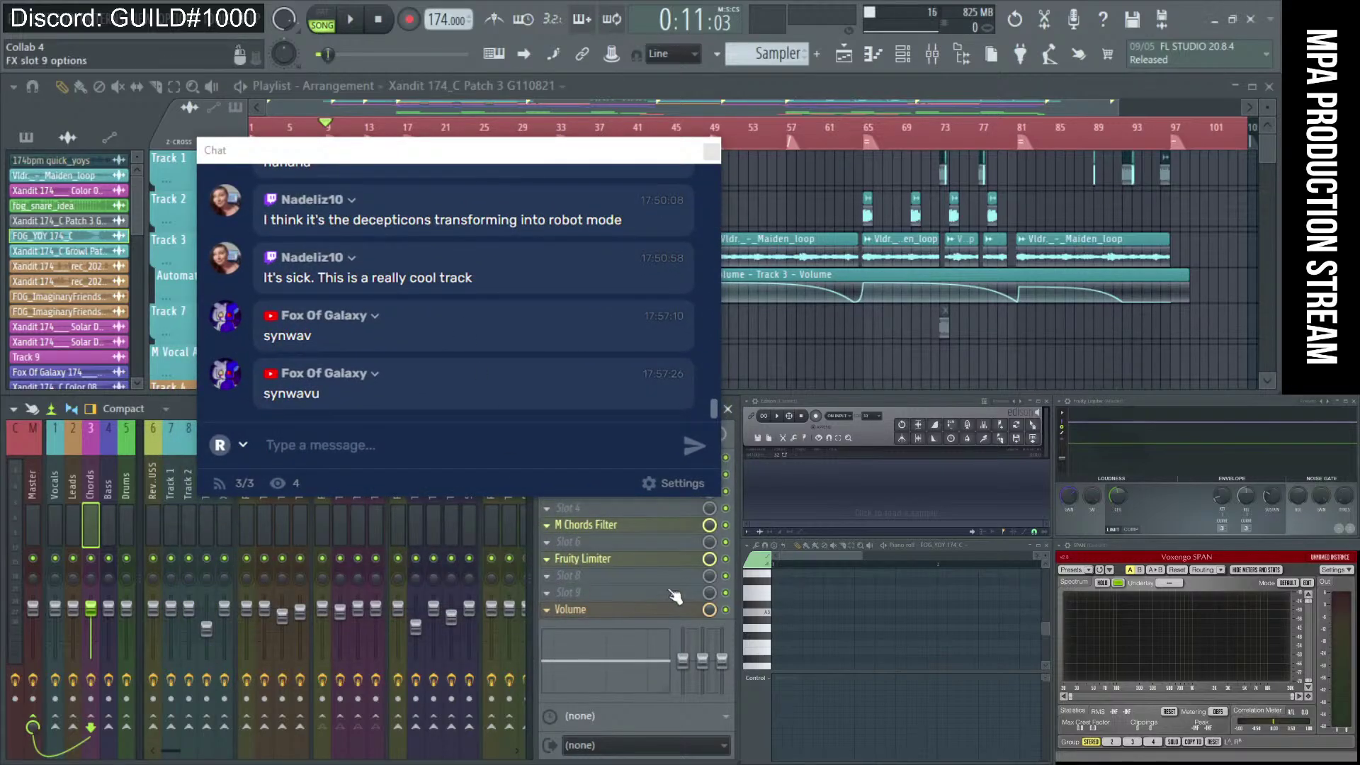
click(546, 574)
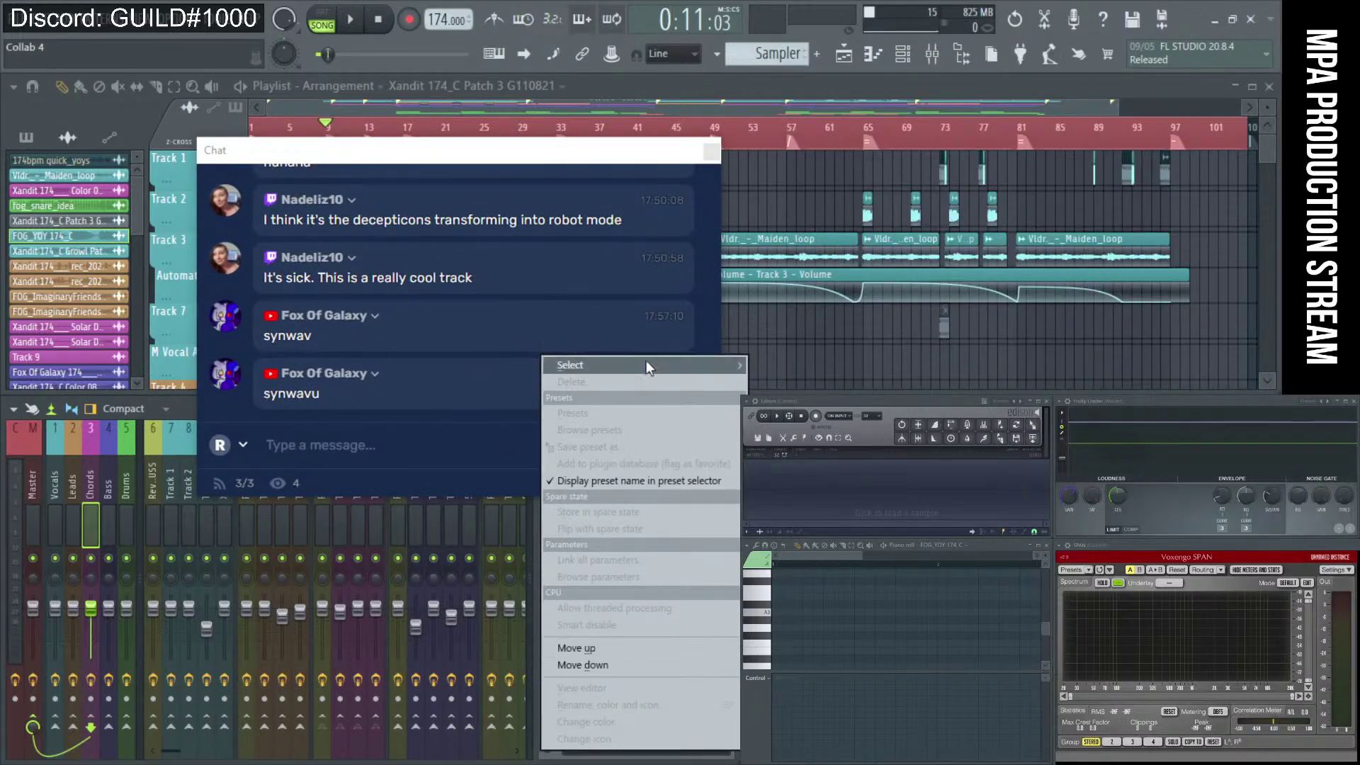
mouse_move(646, 367)
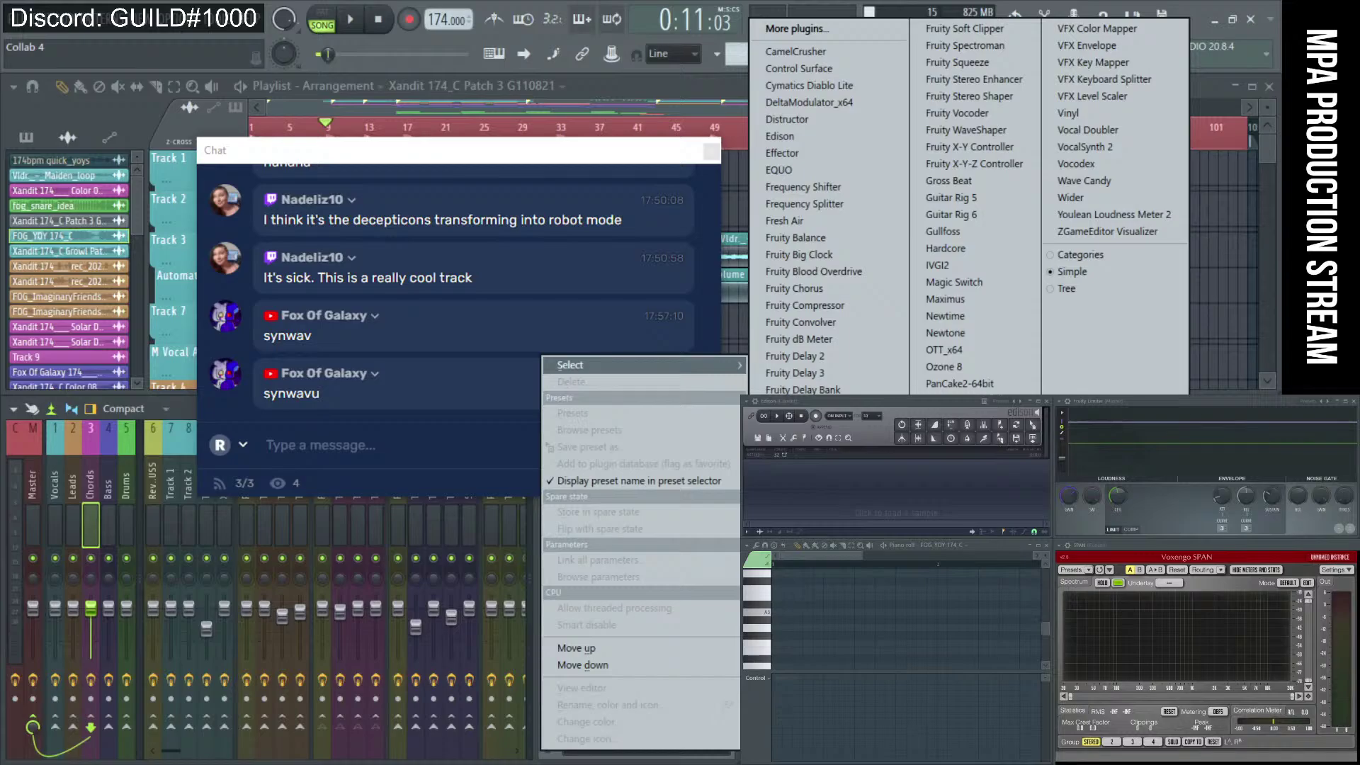
click(967, 737)
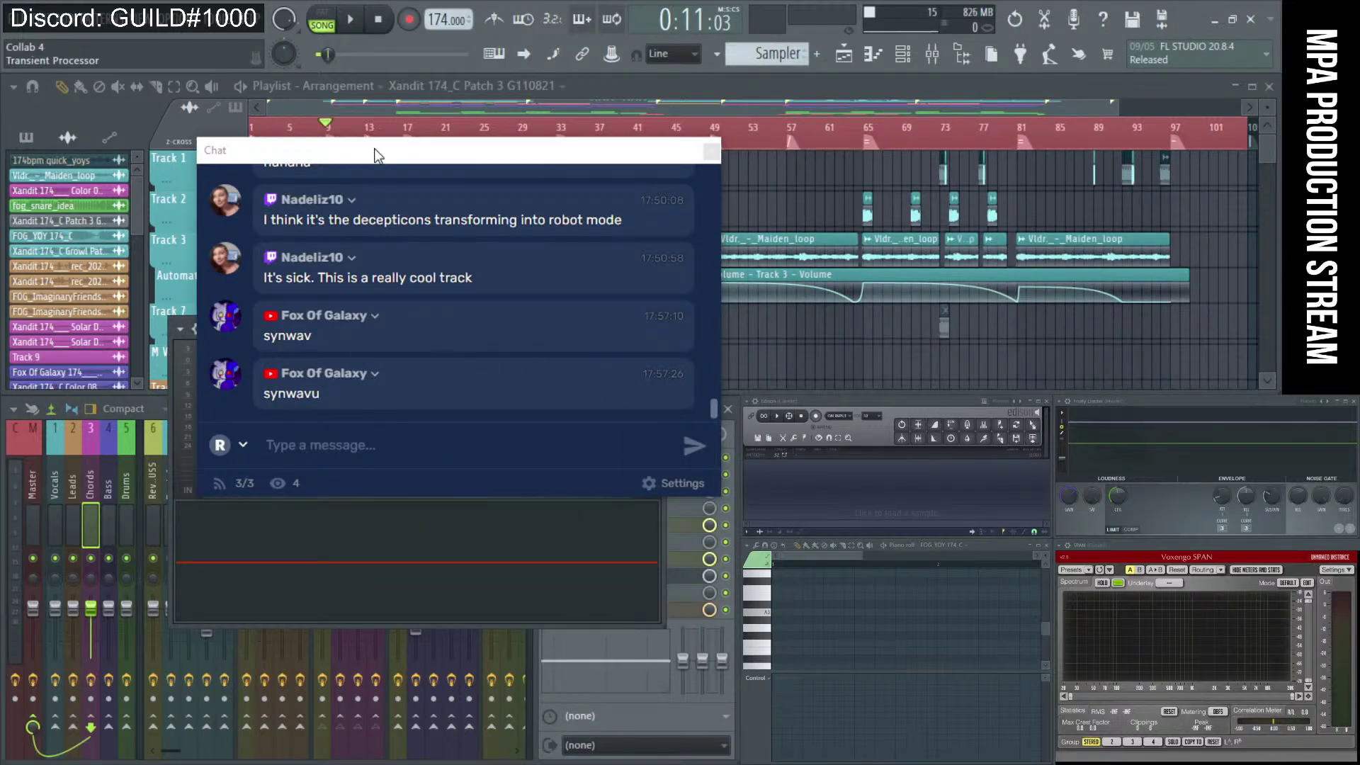
Reposition the Transient Processor window to examine its controls, and put it and the chat window away.
drag(373, 149, 537, 138)
drag(344, 327, 206, 445)
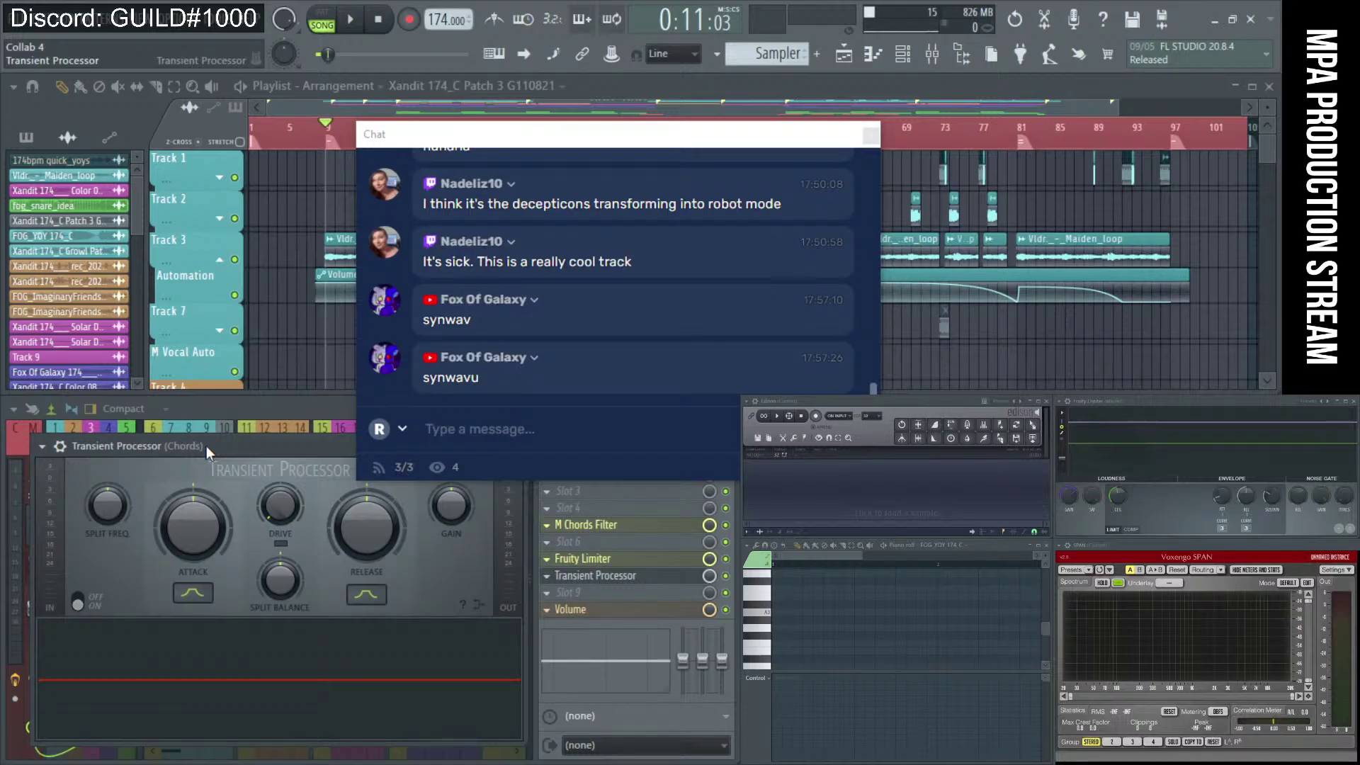
mouse_move(248, 430)
mouse_down()
mouse_move(251, 414)
mouse_move(269, 451)
mouse_move(510, 468)
mouse_move(255, 452)
mouse_up()
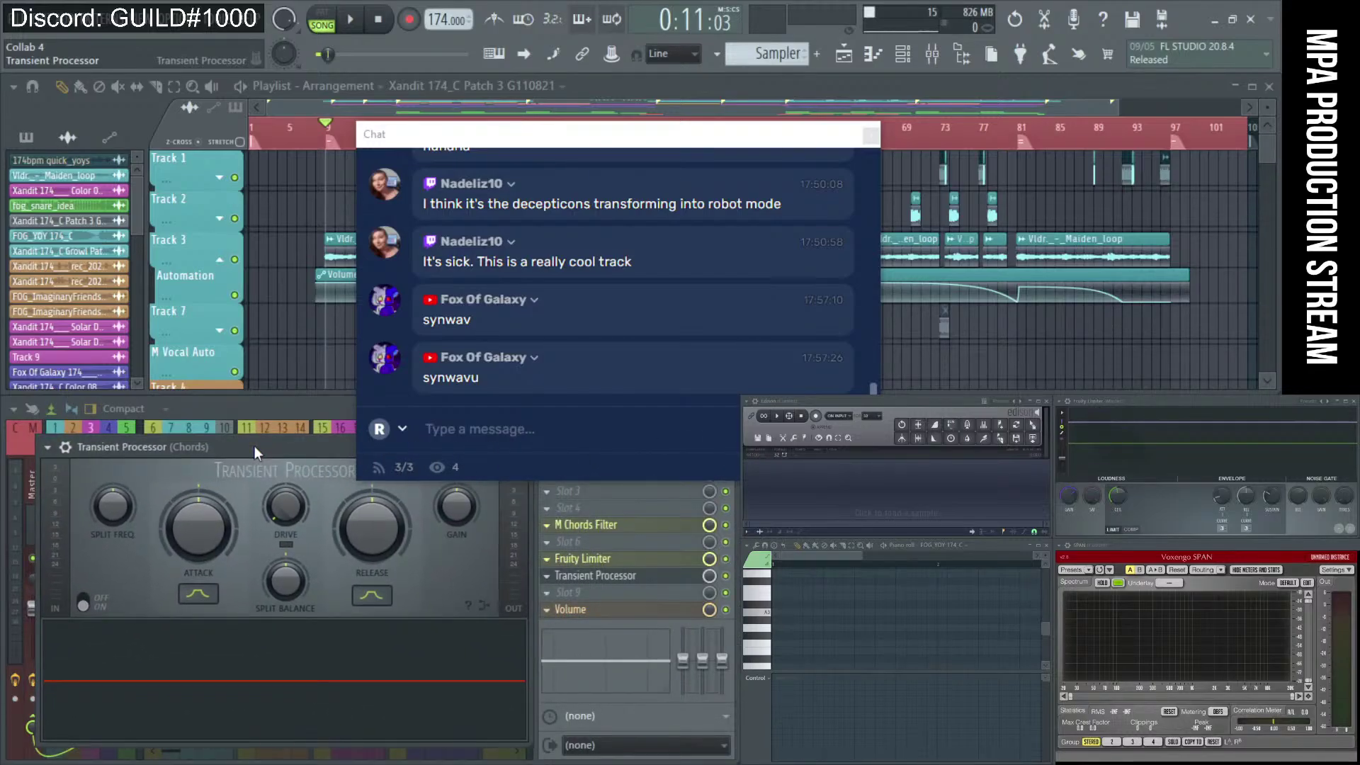
drag(233, 453, 256, 493)
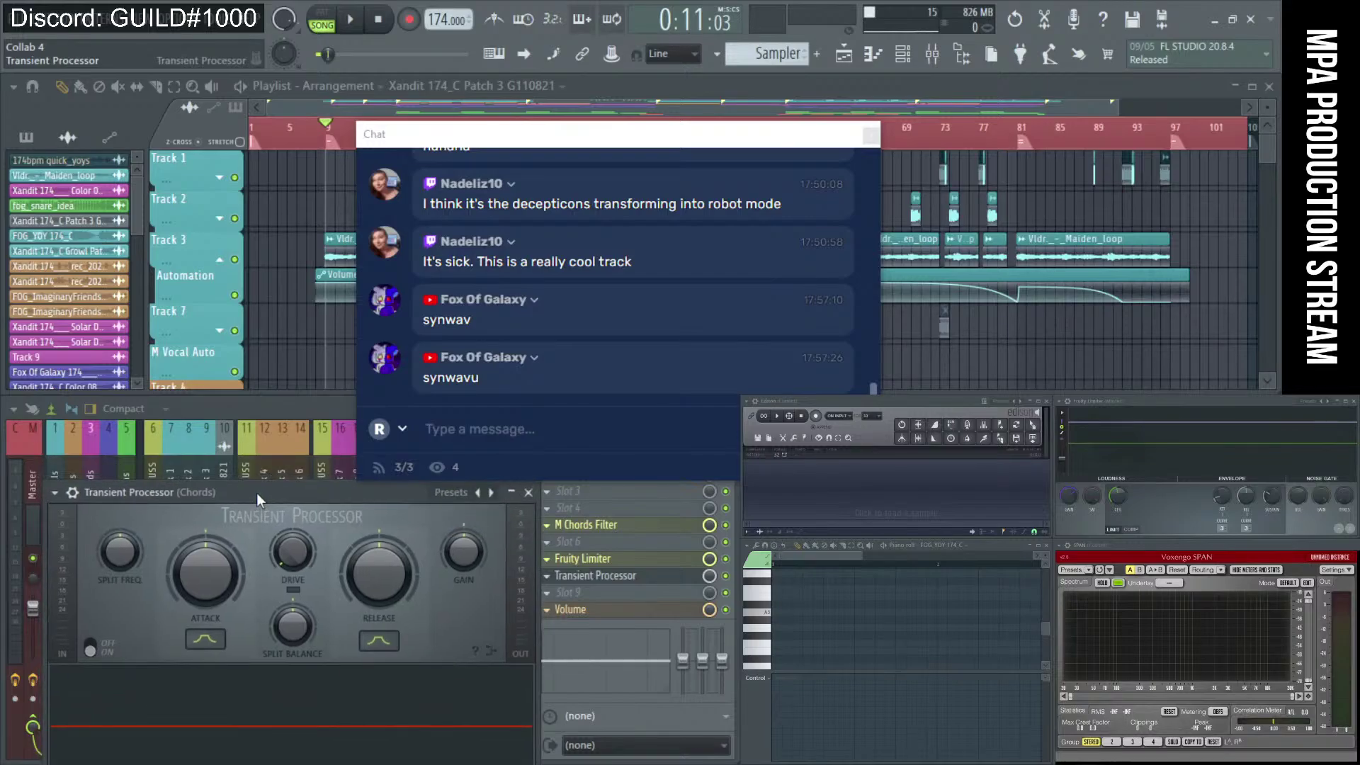
click(511, 493)
drag(638, 134, 438, 185)
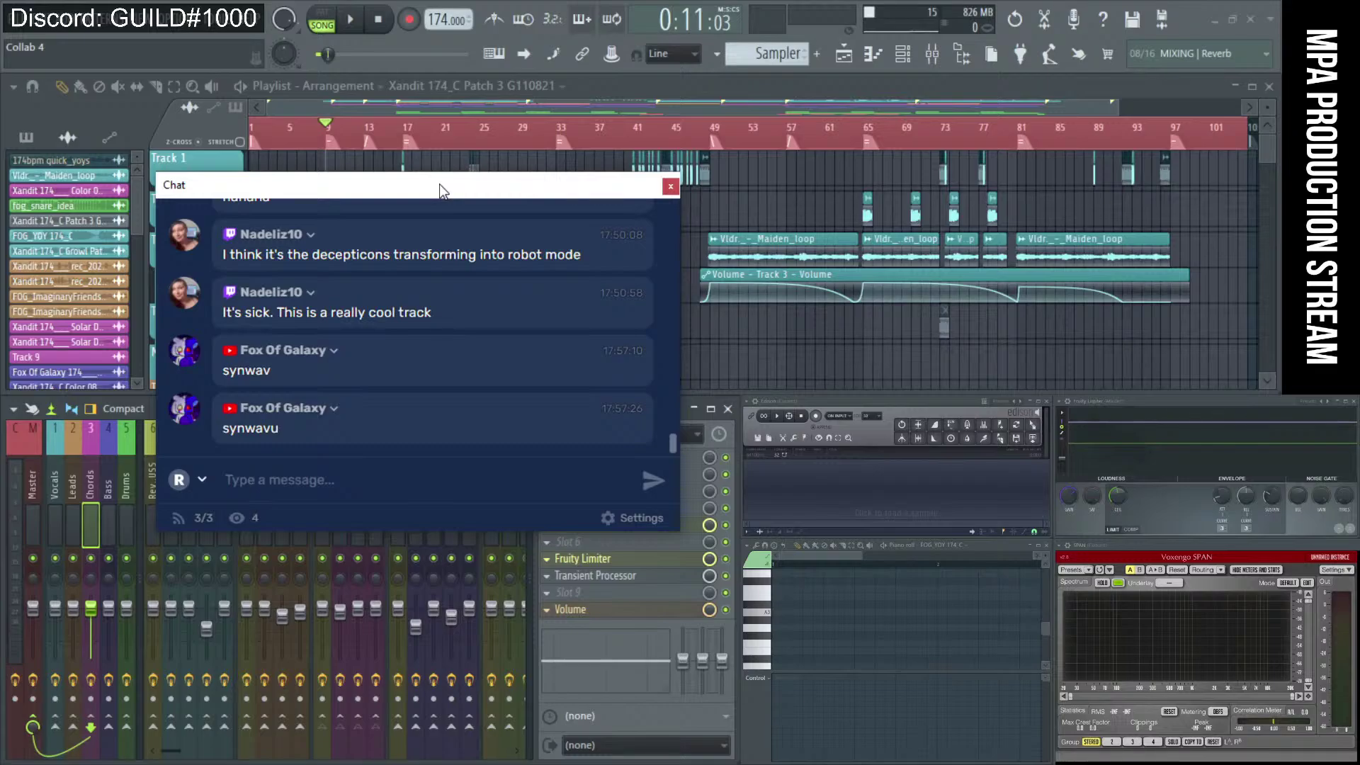
drag(439, 184, 1105, 481)
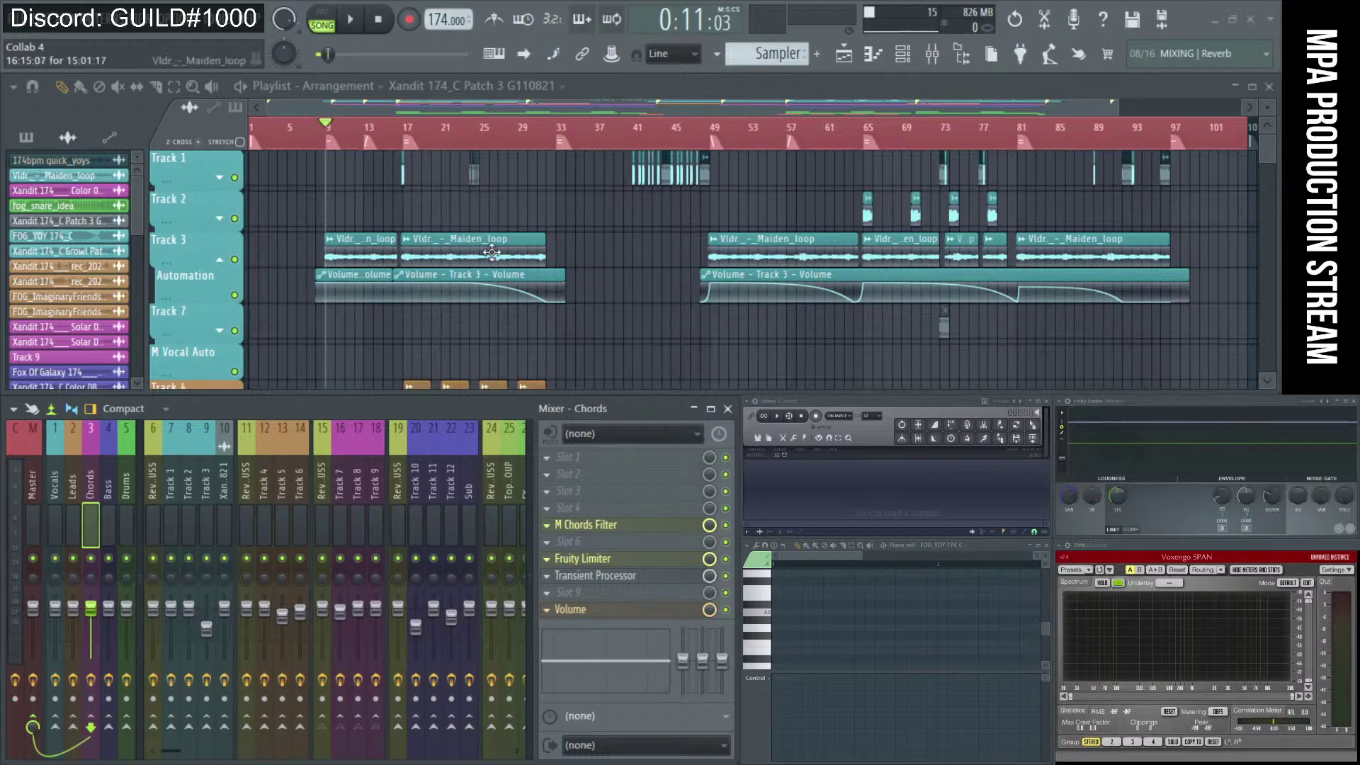
Collapse Track 3's automation lane and set the channel rack filter to All.
click(220, 261)
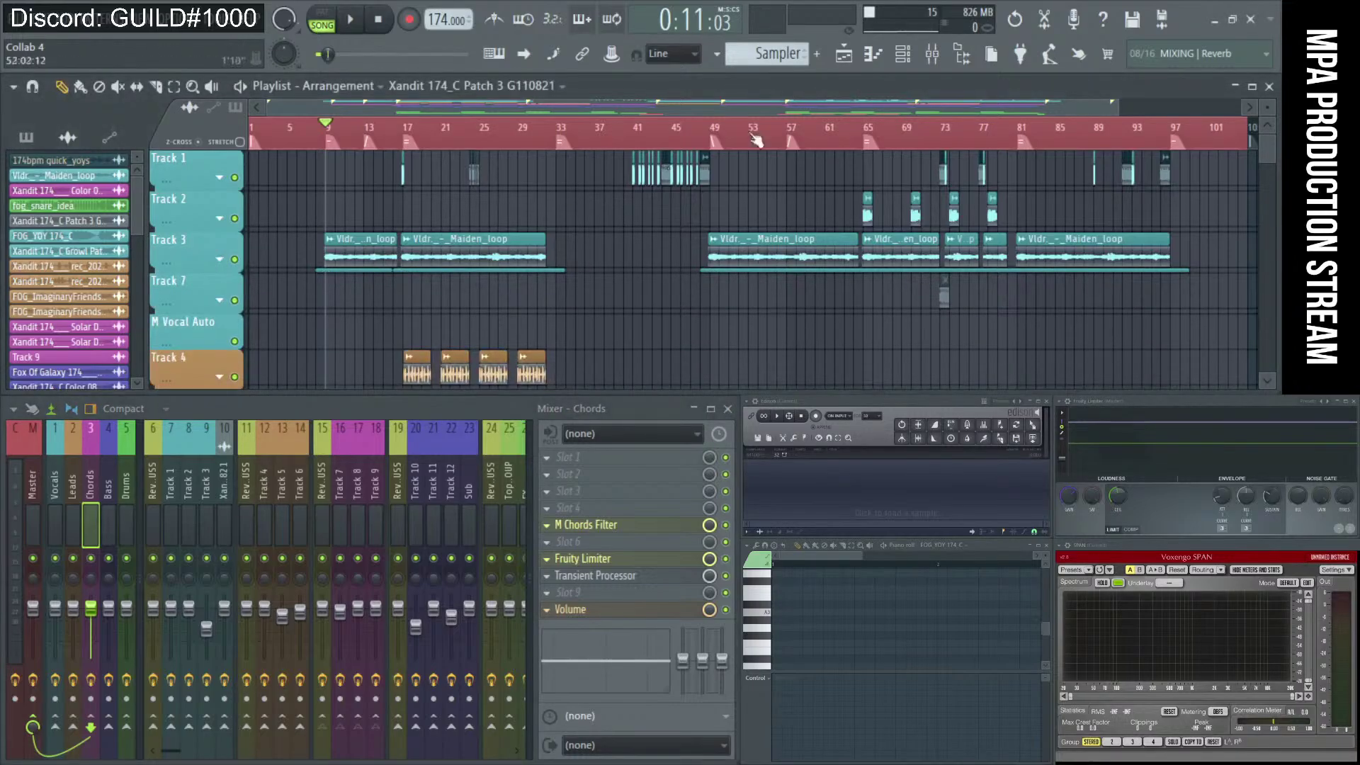
click(905, 61)
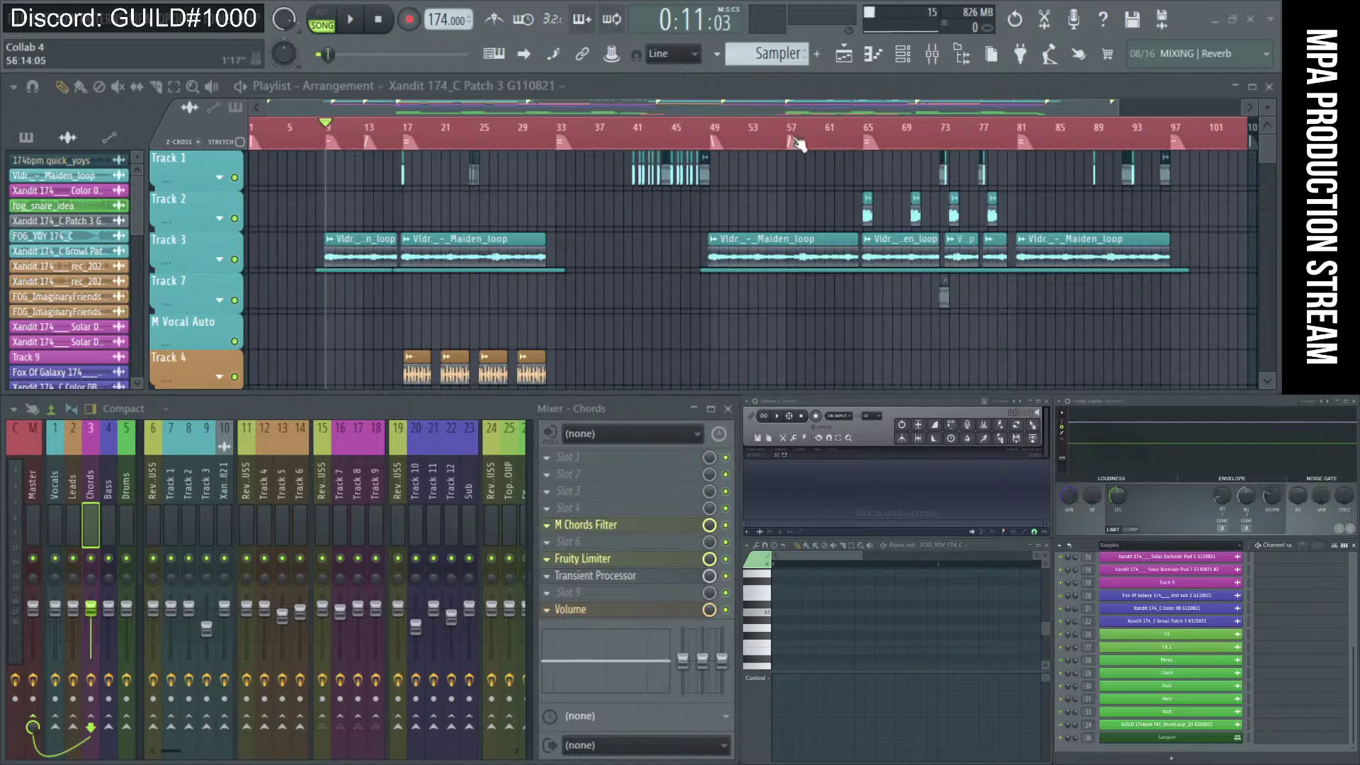
click(911, 57)
click(911, 58)
scroll(1133, 581, up, 3)
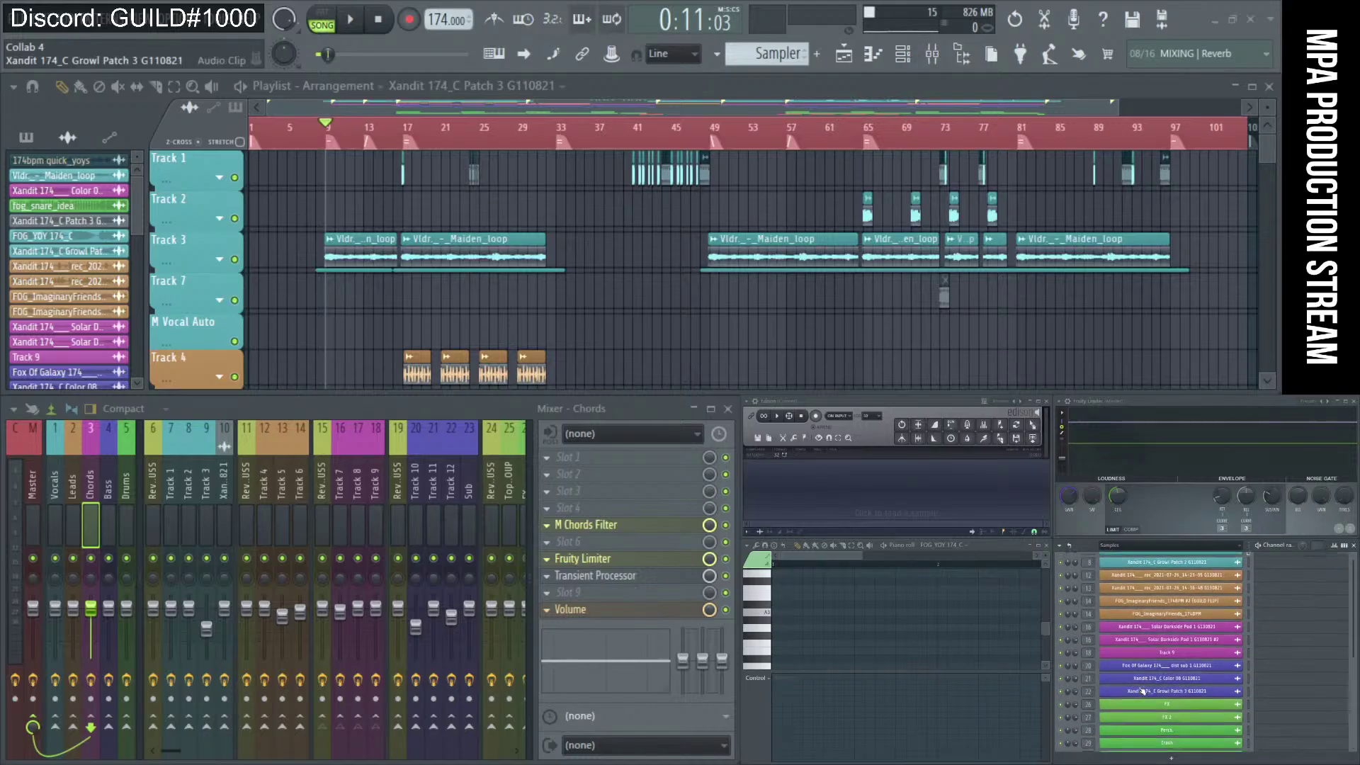
click(1125, 546)
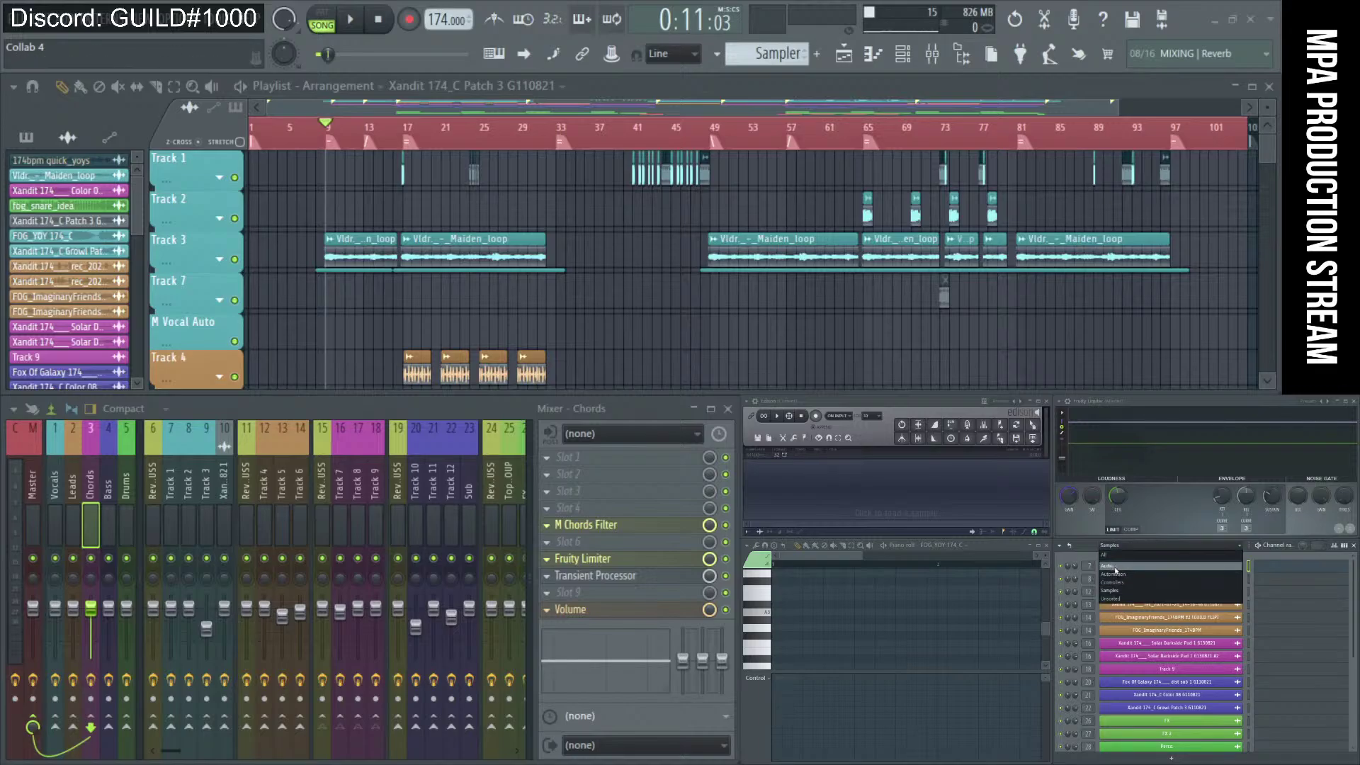
click(1118, 559)
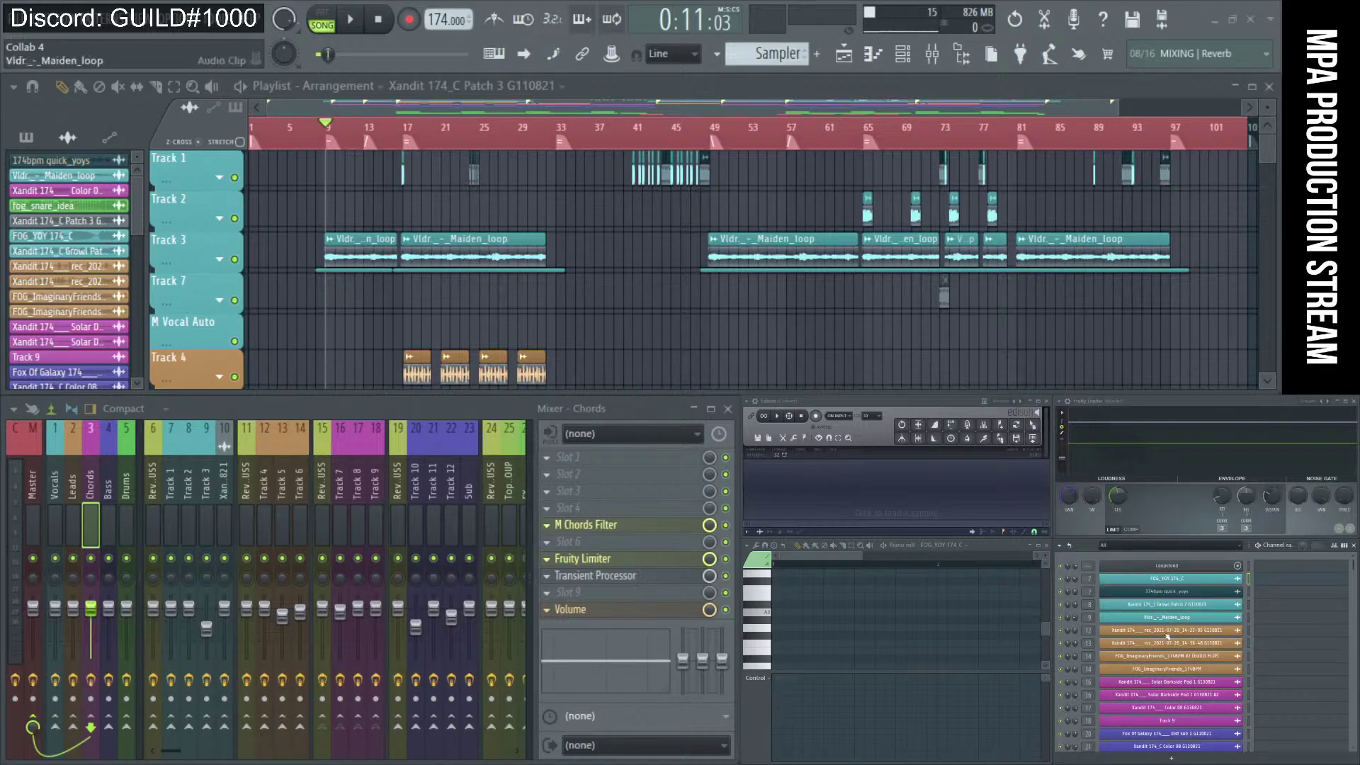
Add a Toxic Biohazard channel to the channel rack, examine its interface, and close the plugin window.
scroll(1169, 673, down, 5)
click(1186, 760)
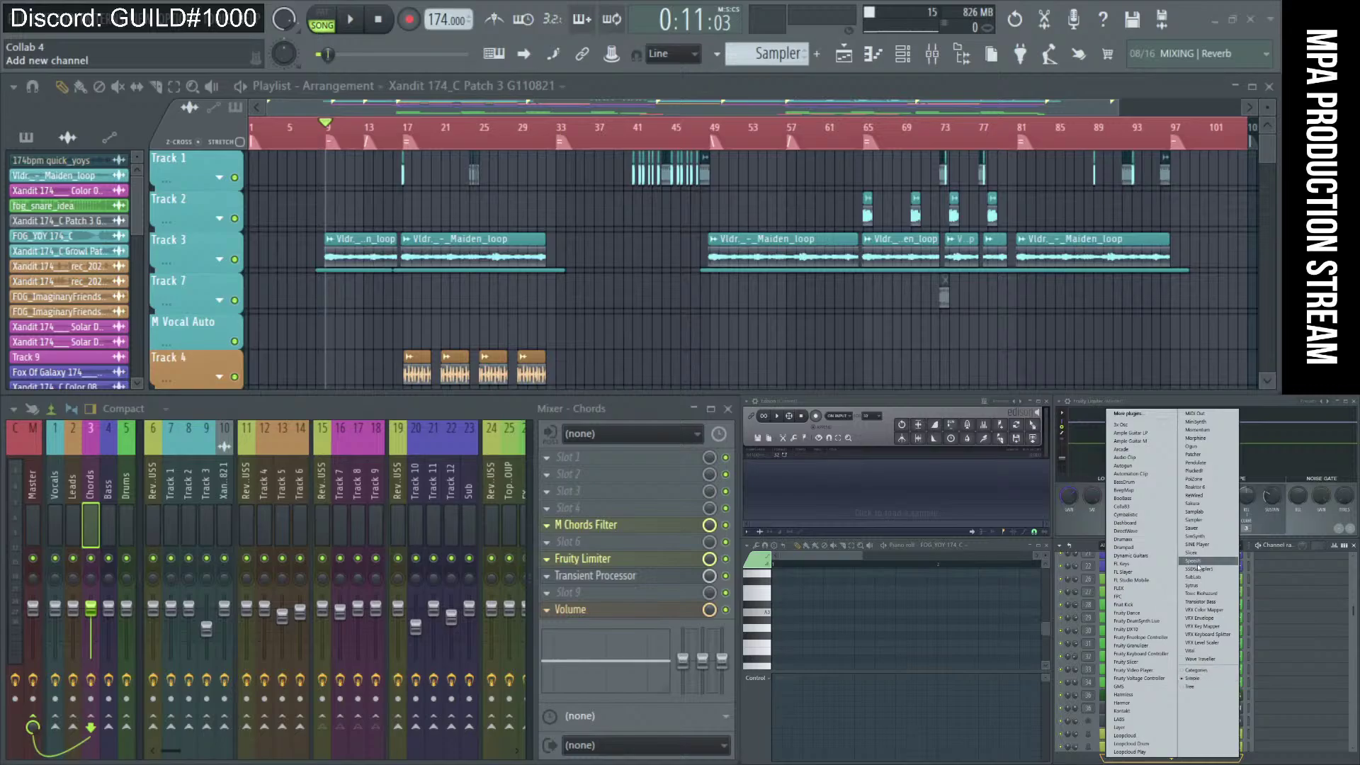
click(1210, 594)
drag(490, 139, 488, 88)
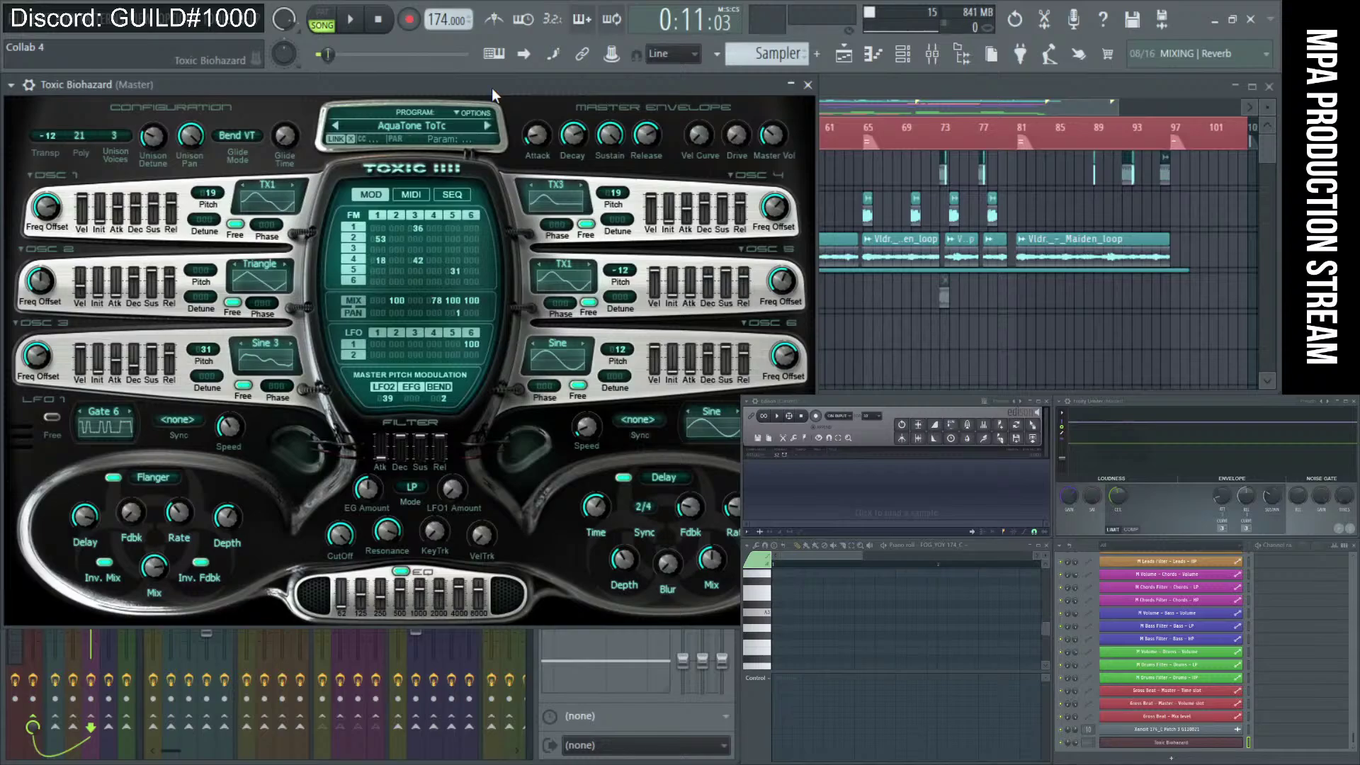
drag(491, 88, 439, 70)
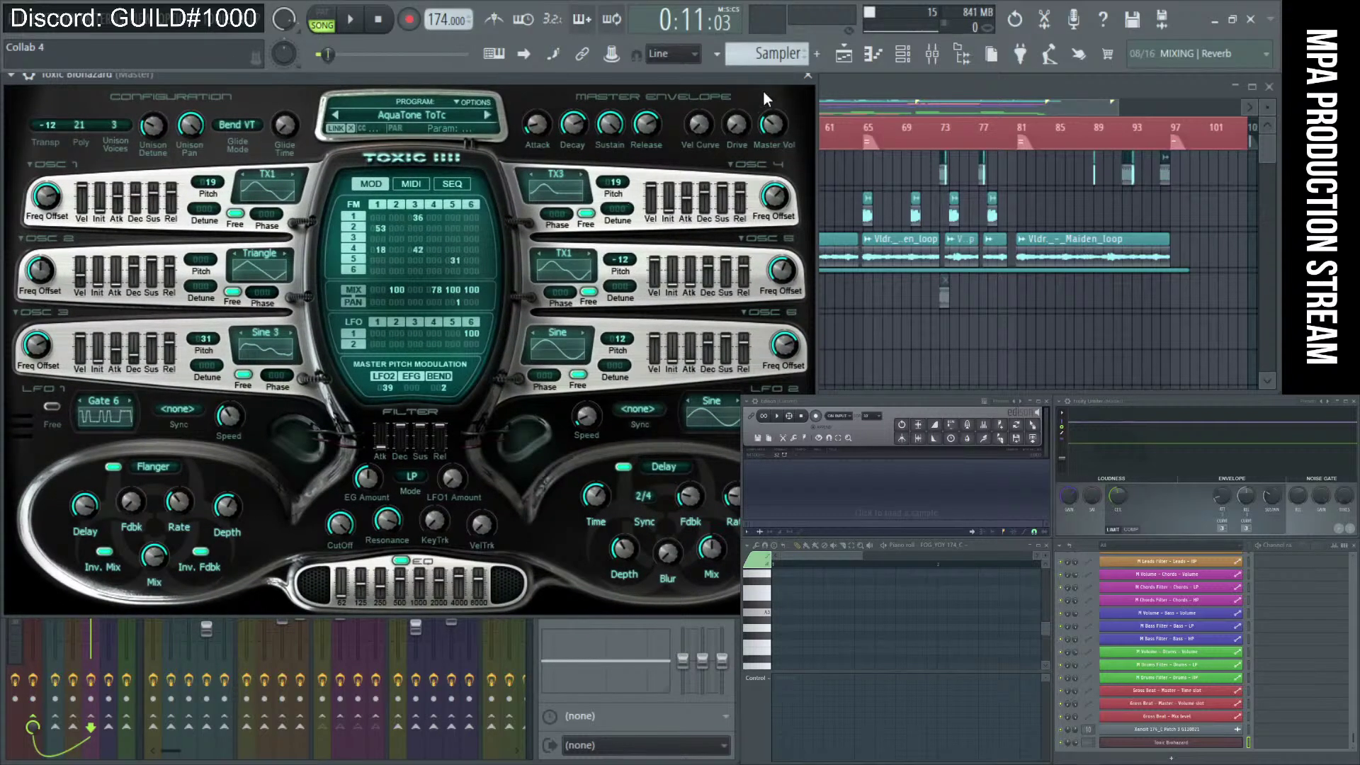
mouse_move(763, 81)
mouse_down()
mouse_move(759, 98)
mouse_move(779, 88)
mouse_up()
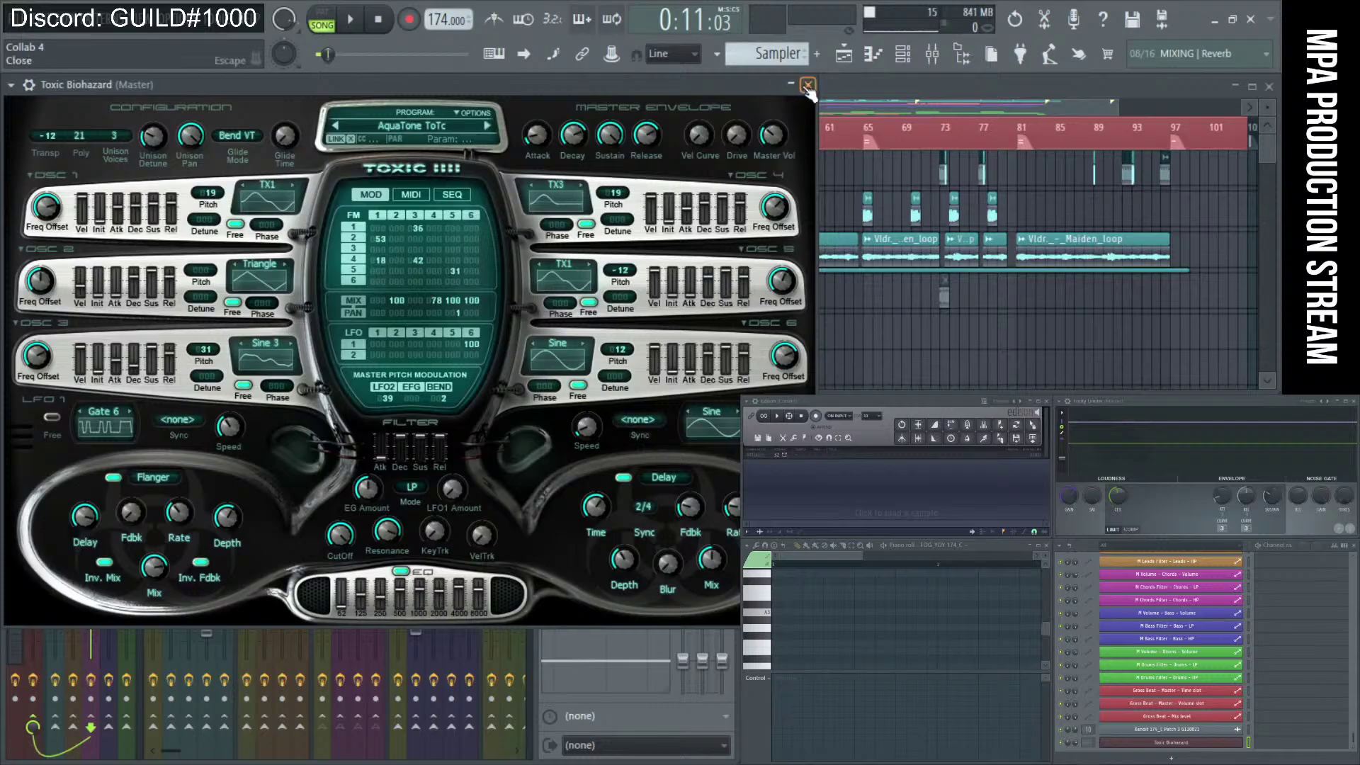
click(807, 88)
Delete the Toxic Biohazard channel from the channel rack.
right_click(1197, 742)
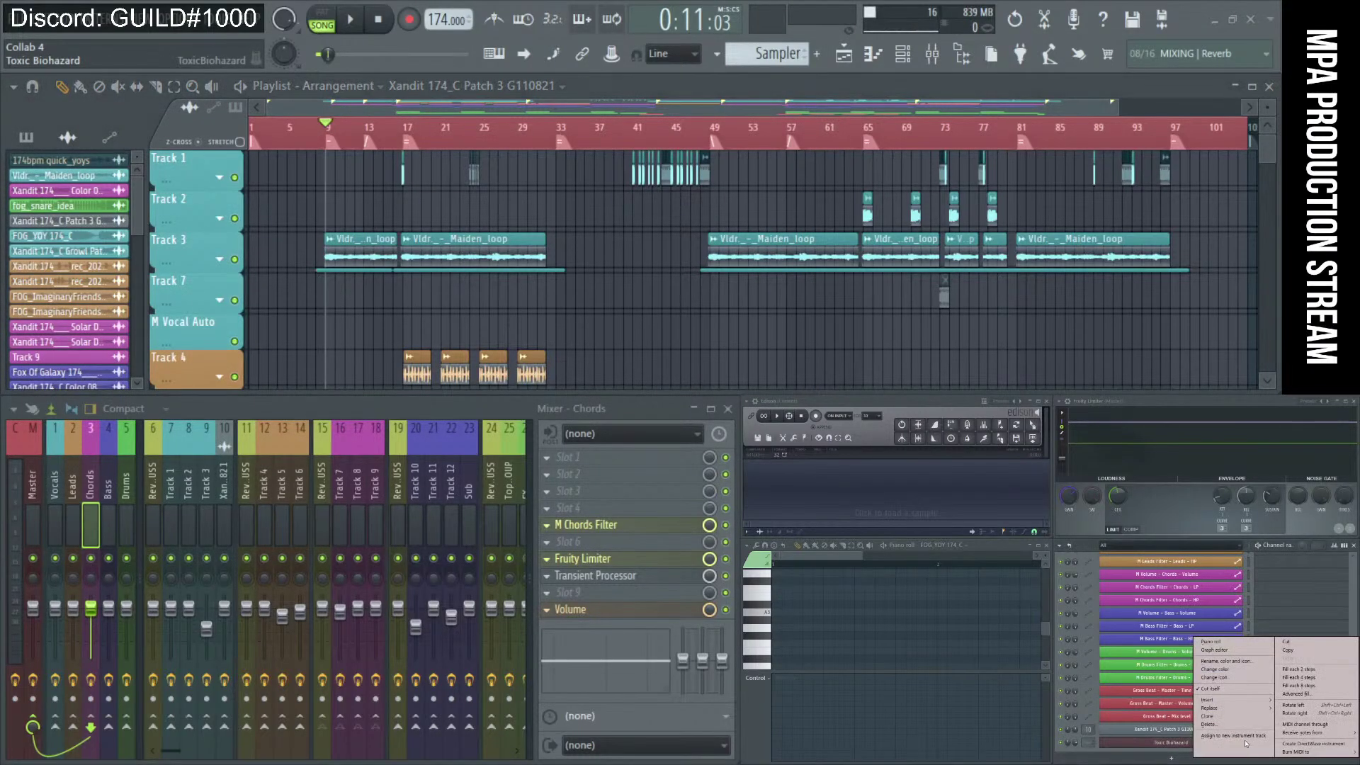
click(1171, 752)
right_click(1170, 752)
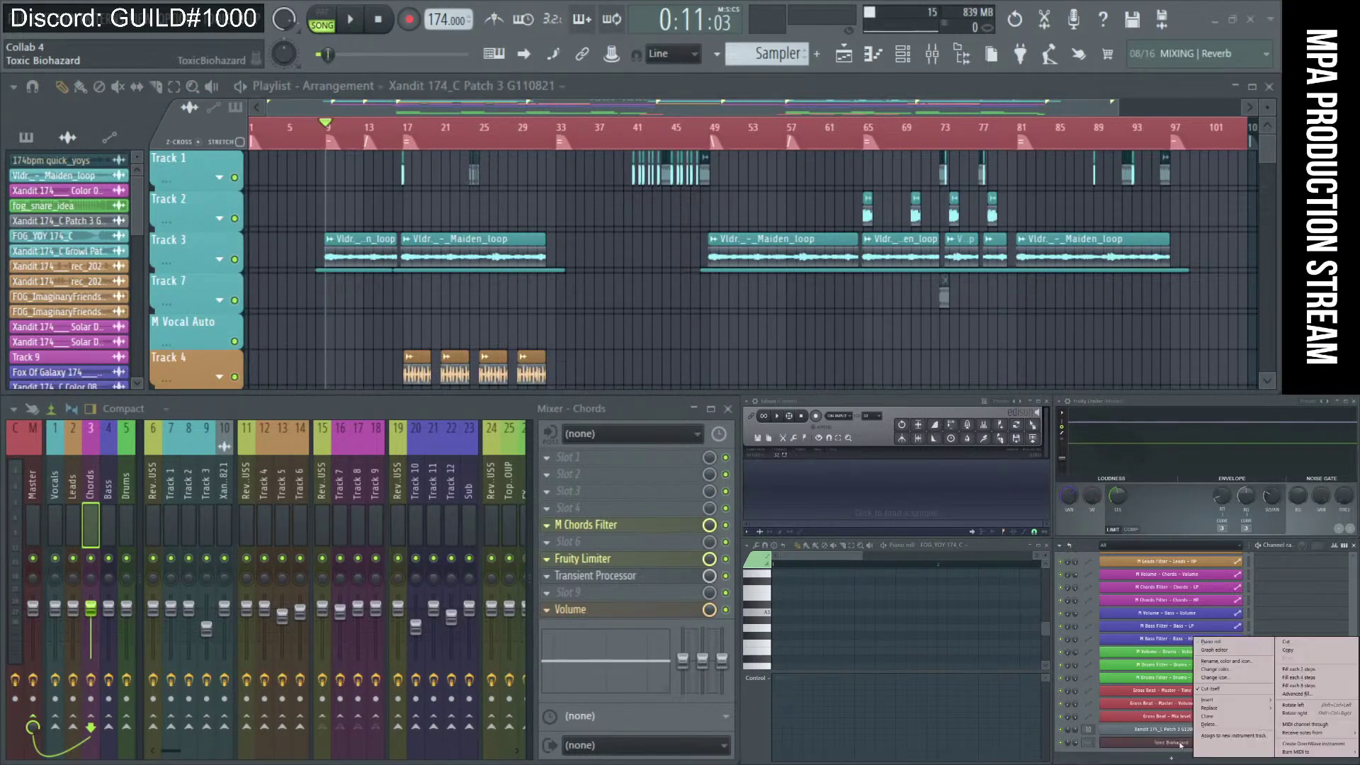
click(1211, 725)
click(728, 449)
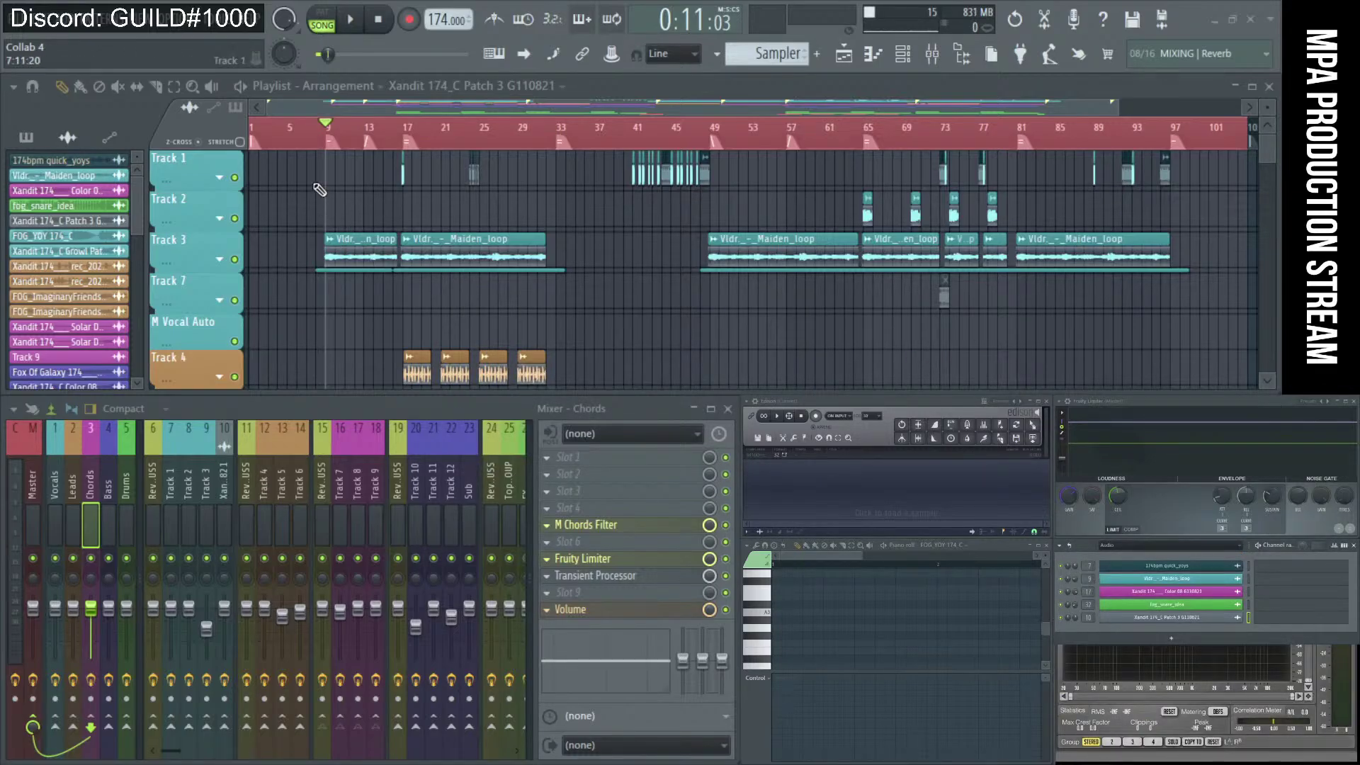
Reopen the Collab 4 - Season 1.flp project without saving the changes.
click(25, 35)
click(25, 35)
click(25, 35)
click(80, 206)
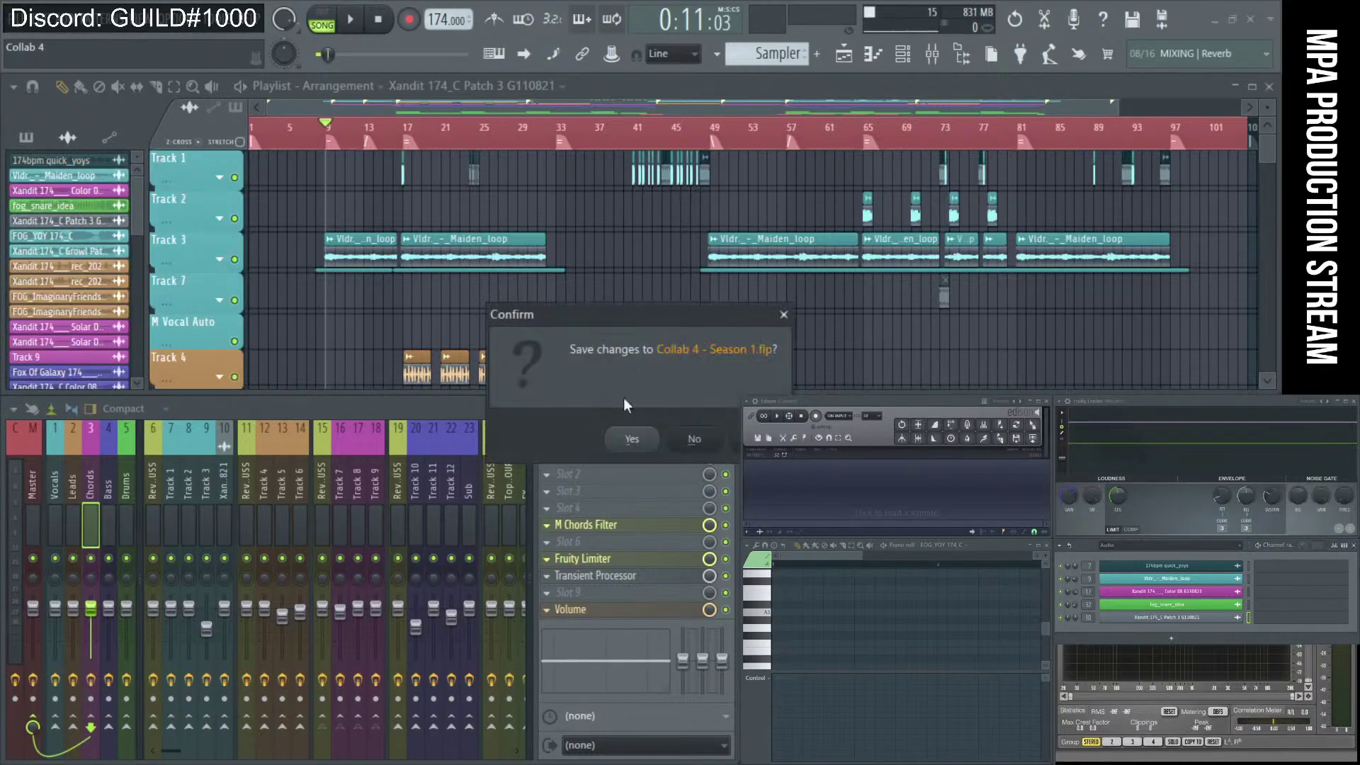
click(696, 445)
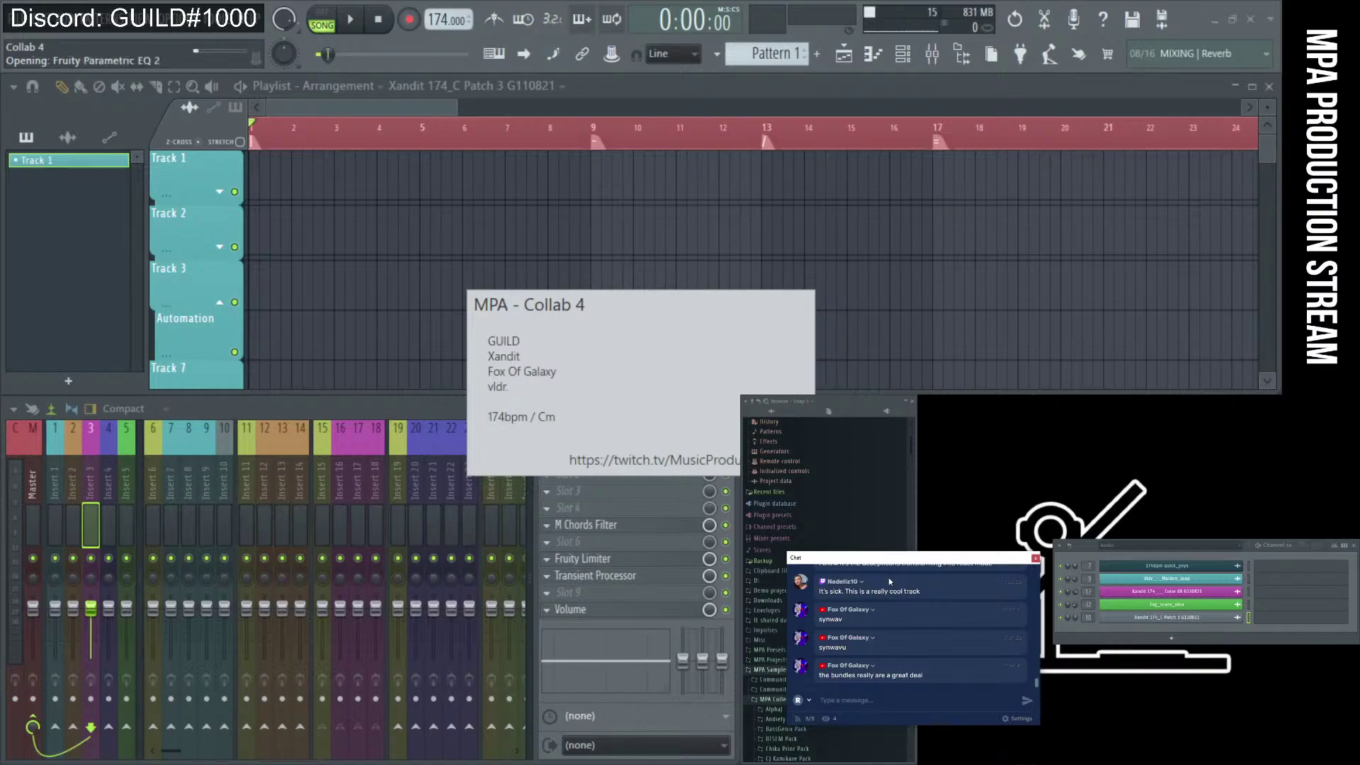
Highlight the chat message about the bundles and open the list of effect plugins for slot 2 of the Chords mixer track.
drag(819, 675, 926, 684)
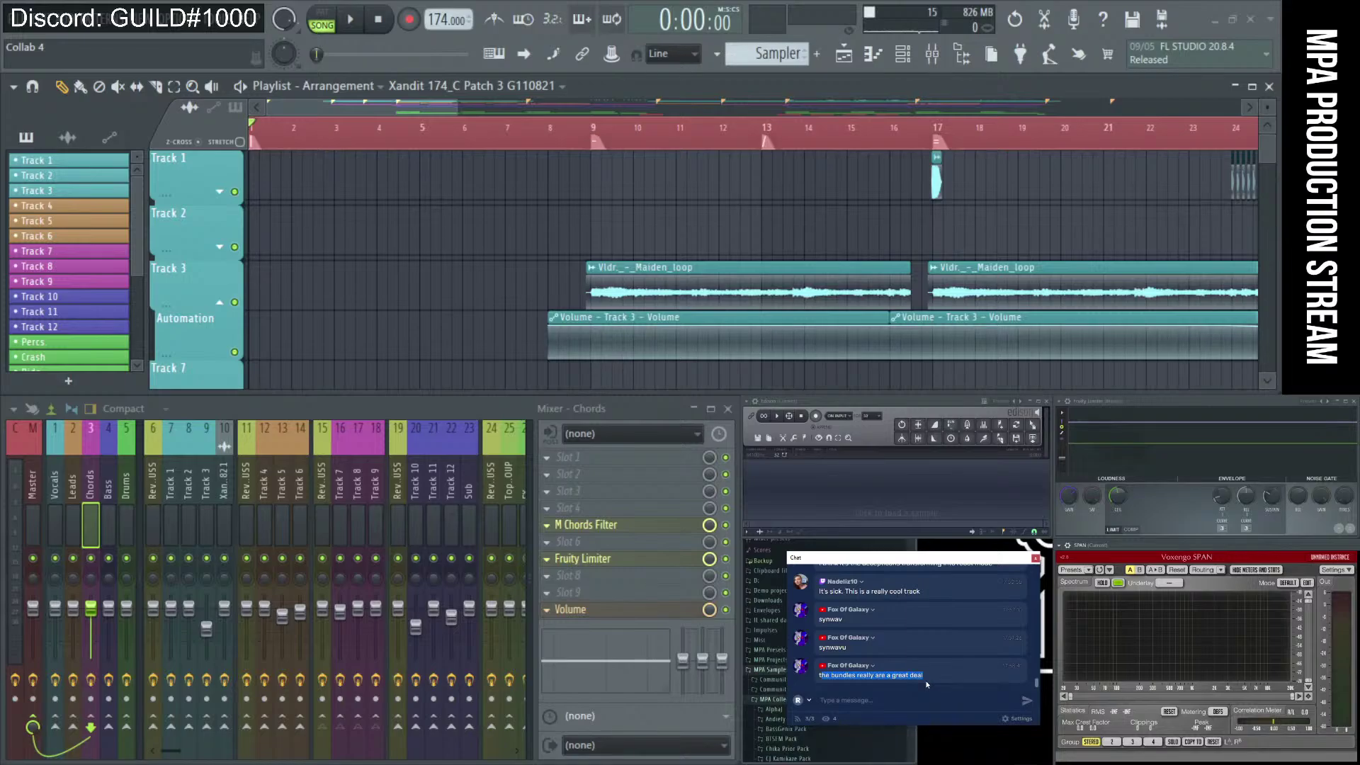
click(596, 472)
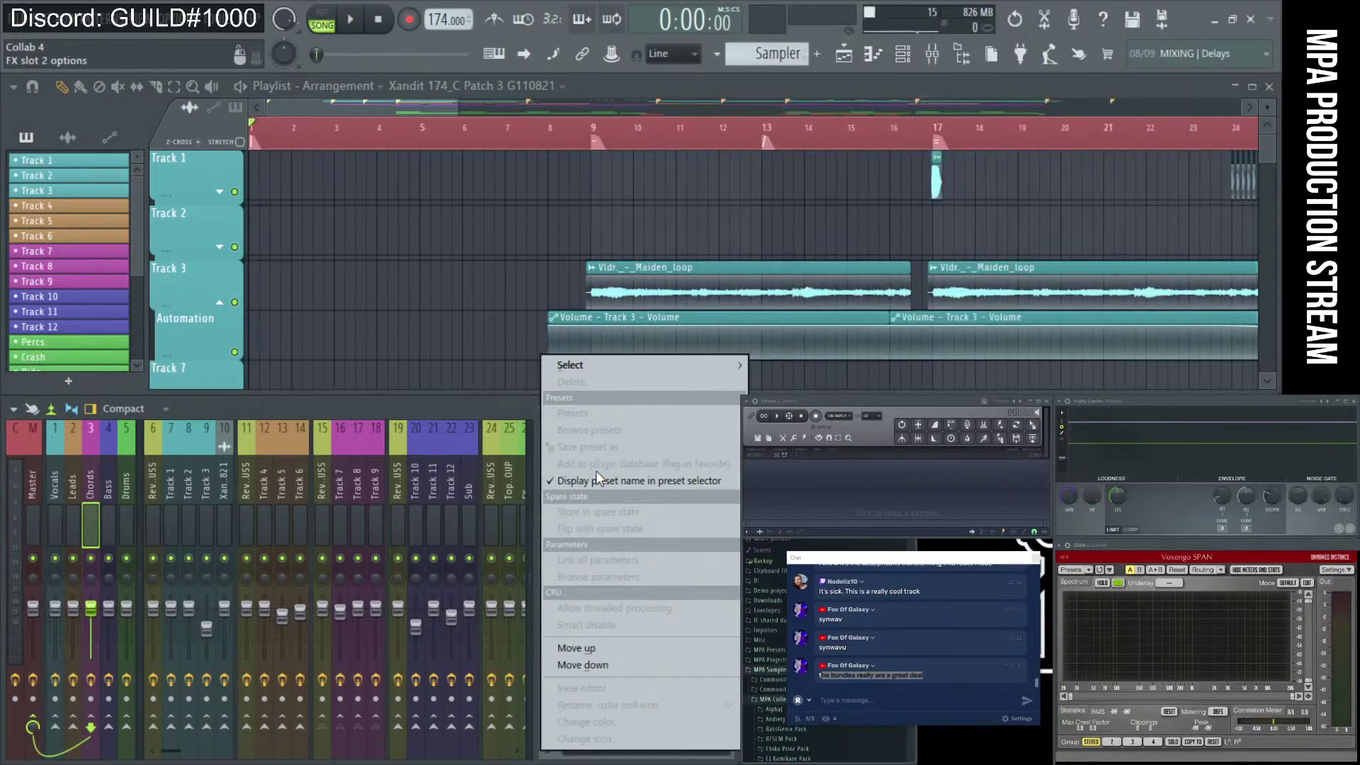
mouse_move(686, 369)
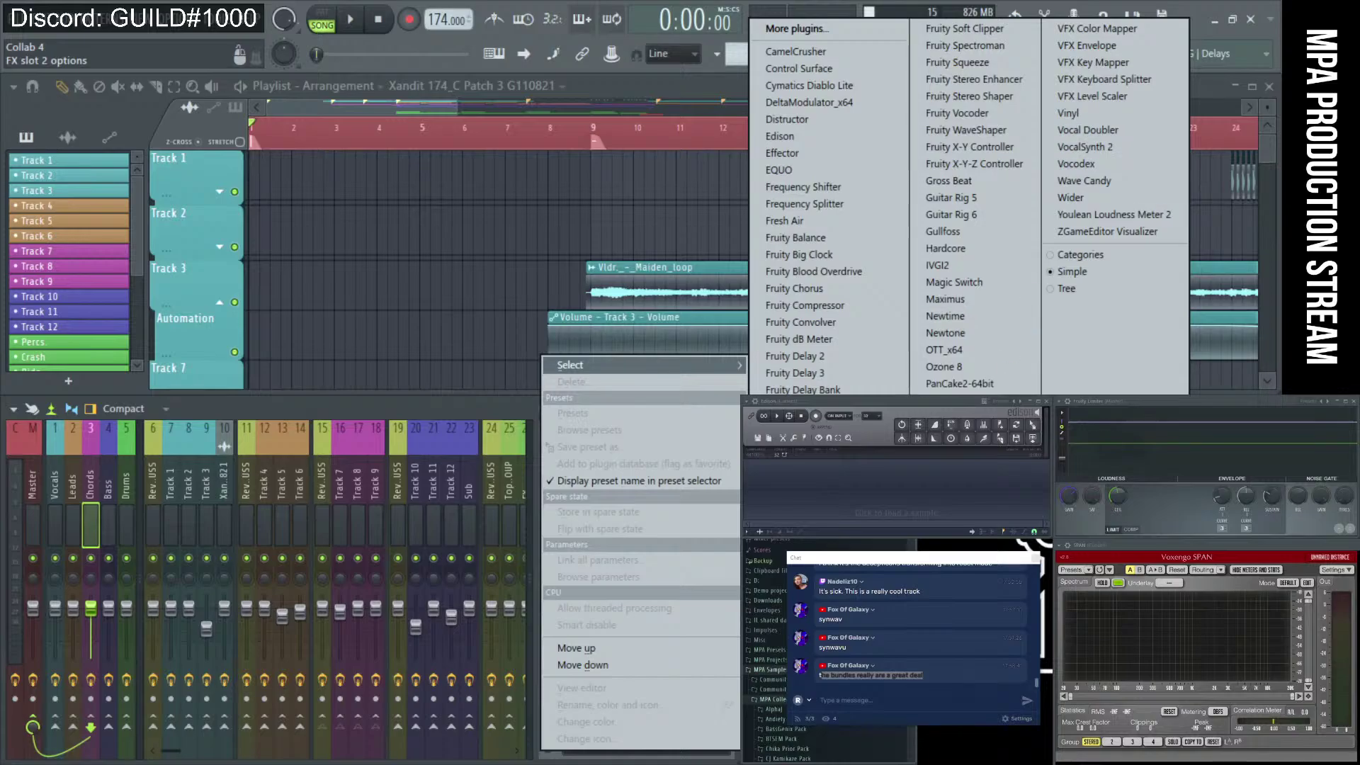
Load Pitcher into the second effect slot of the Chords mixer track and lower its Gender to -38.
click(940, 418)
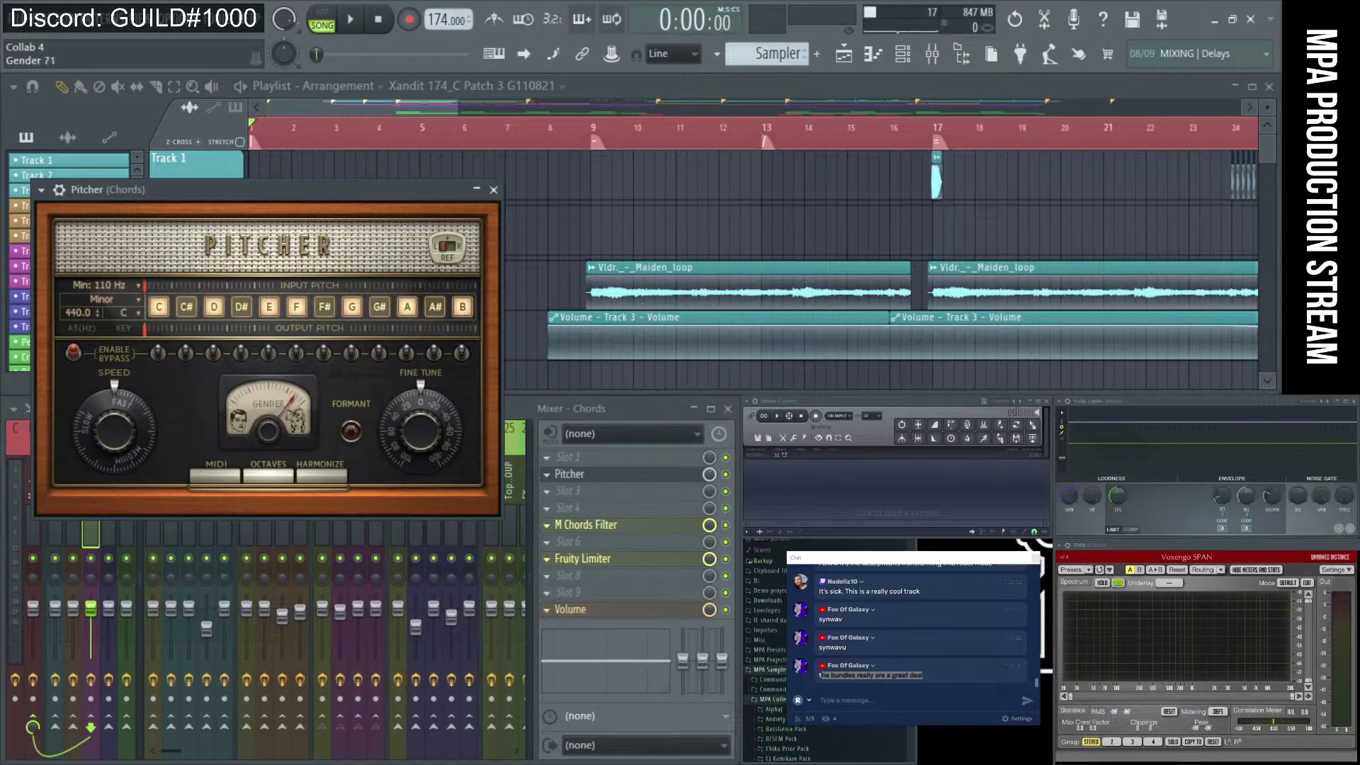
drag(267, 430, 267, 454)
View the automation and controller-link options of Pitcher's Gender knob.
right_click(262, 425)
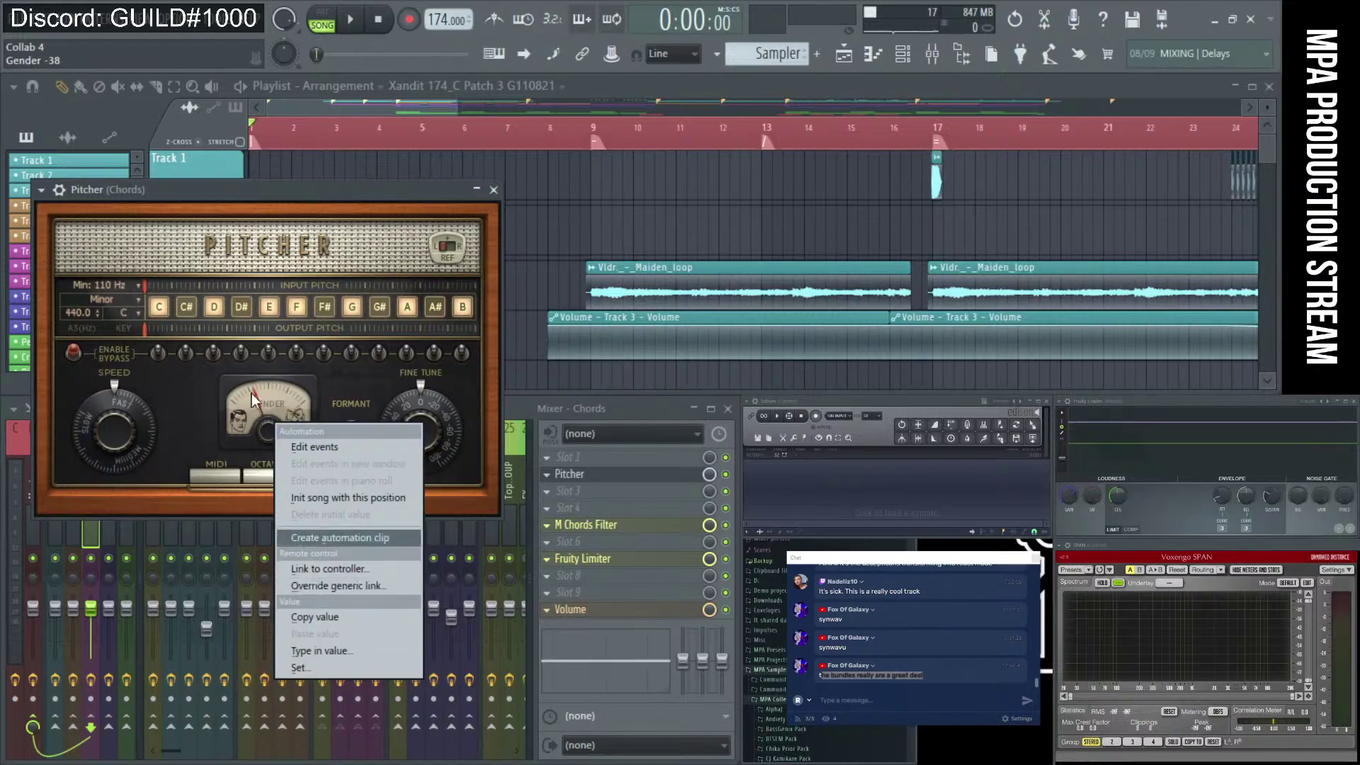
right_click(270, 415)
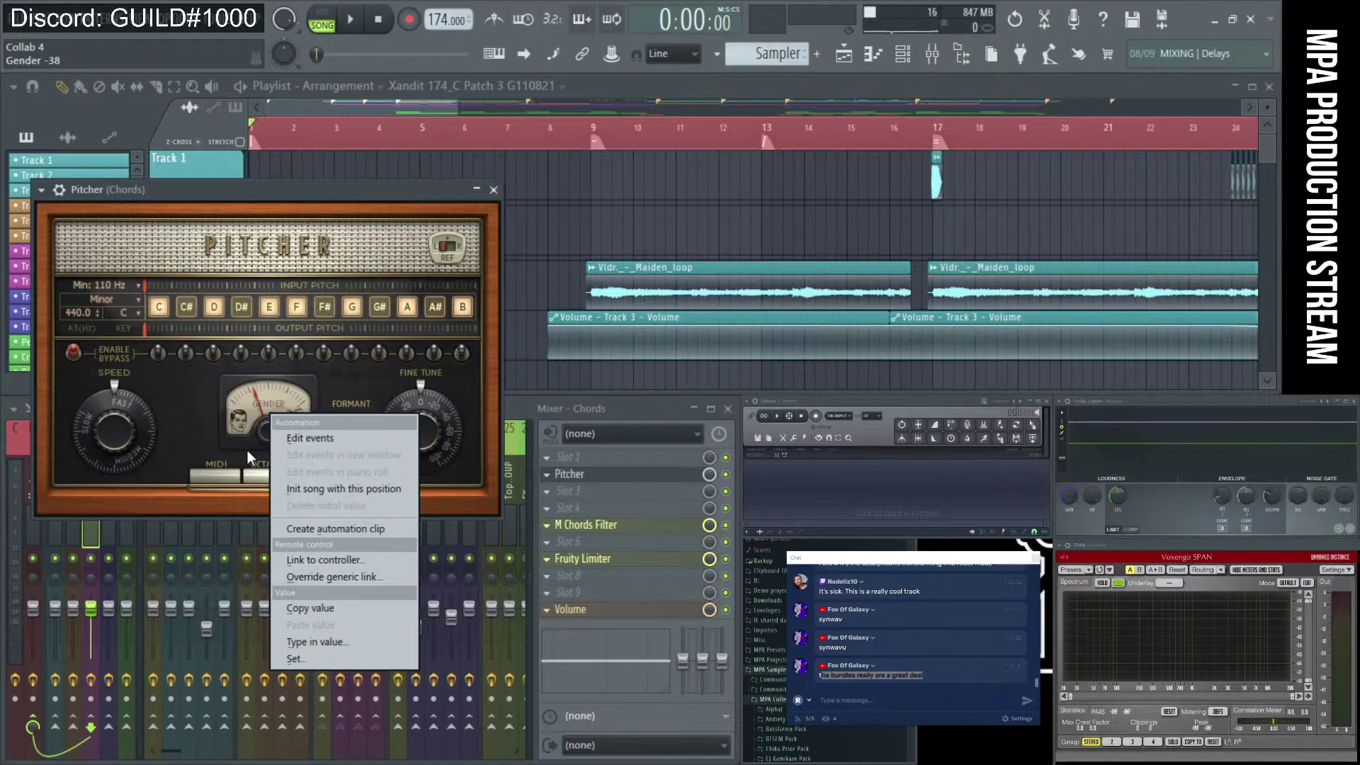
right_click(262, 424)
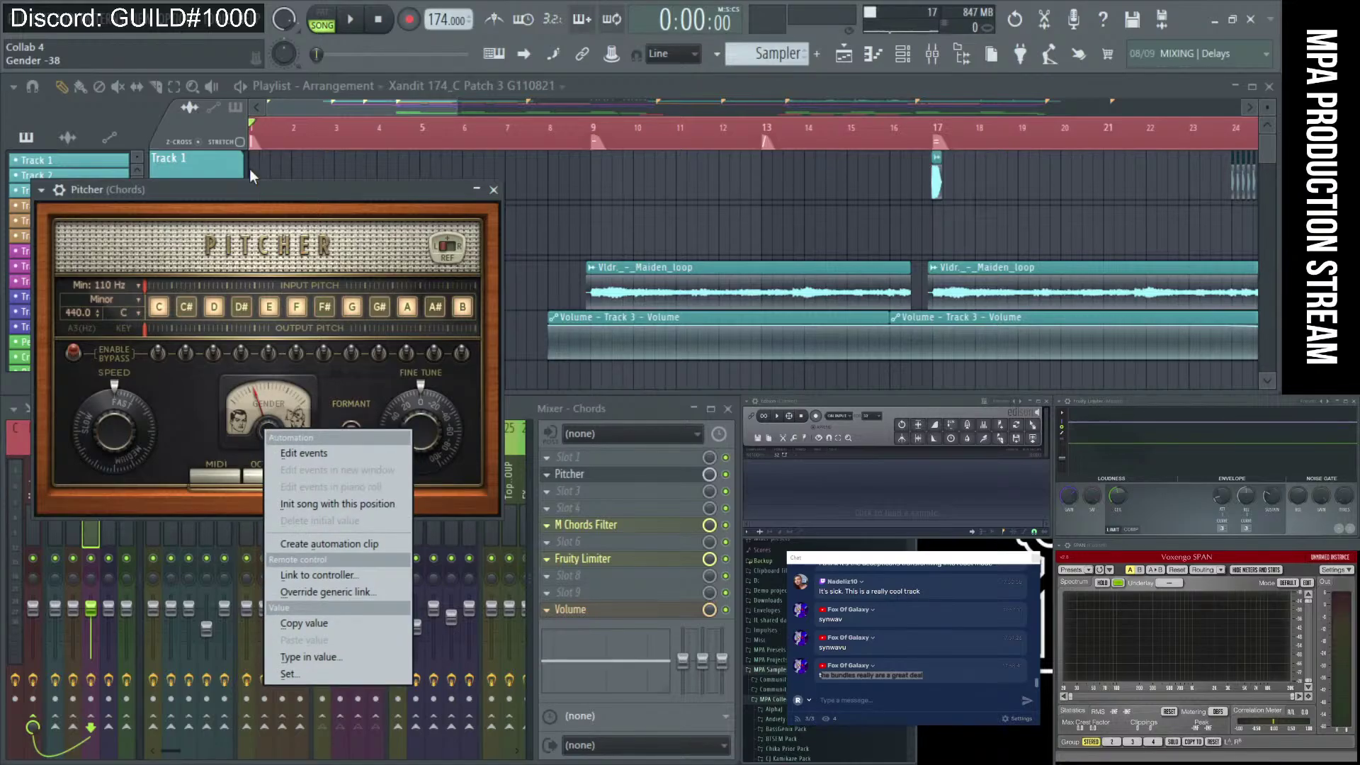
drag(247, 189, 289, 170)
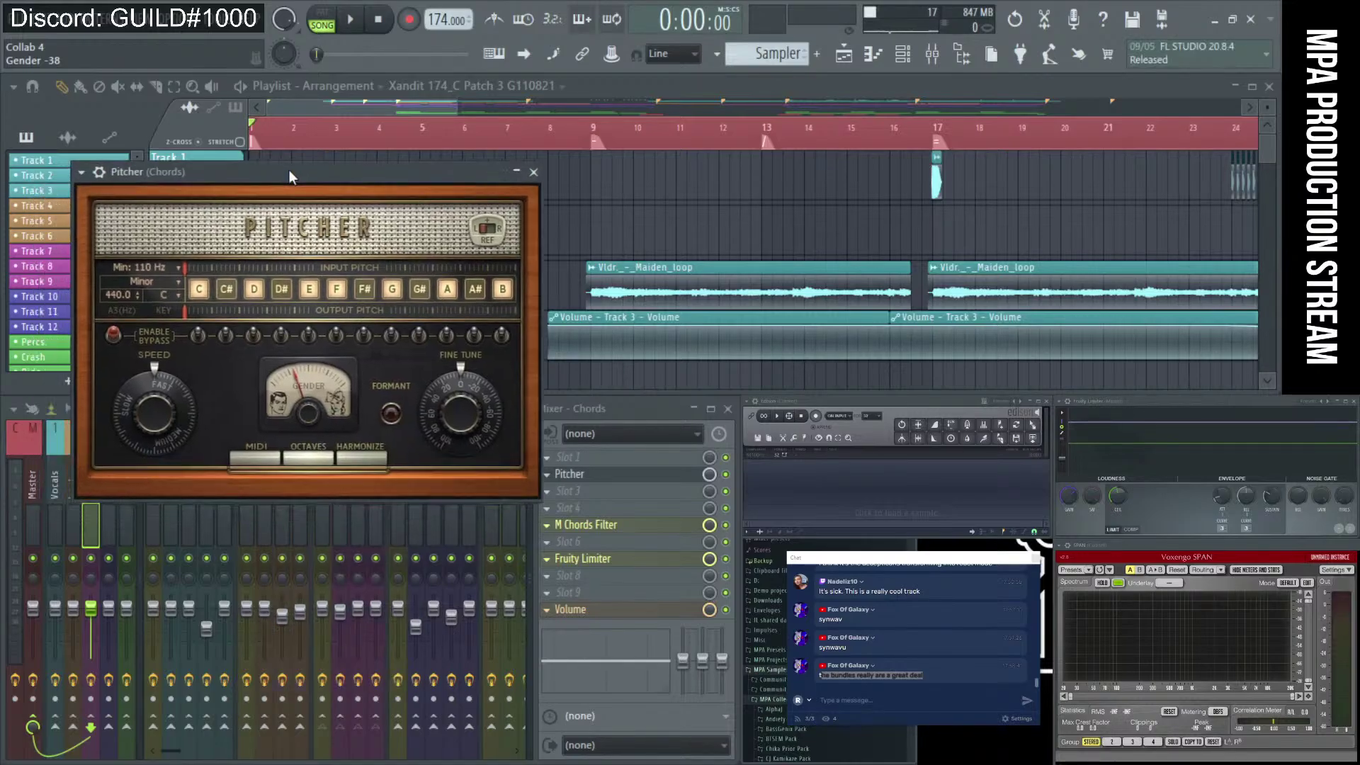
right_click(313, 412)
click(306, 414)
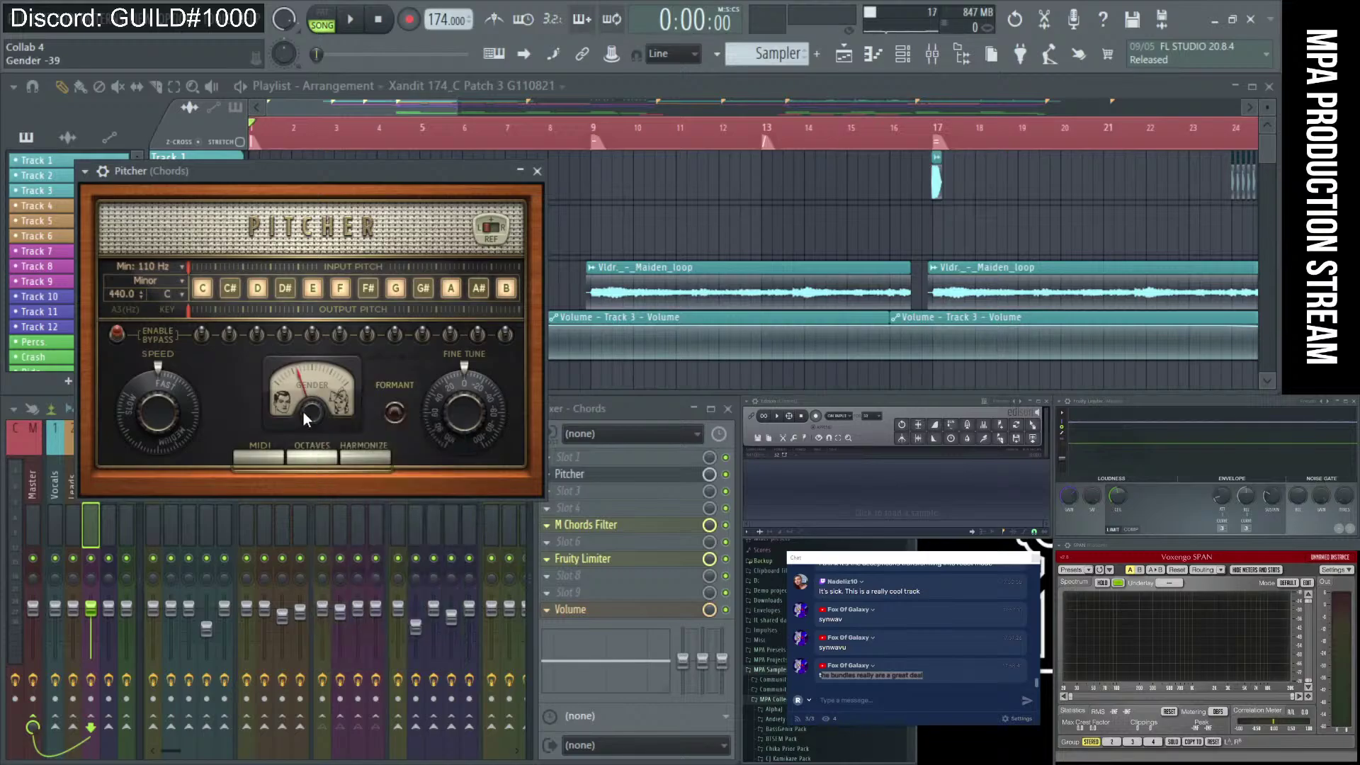
right_click(309, 414)
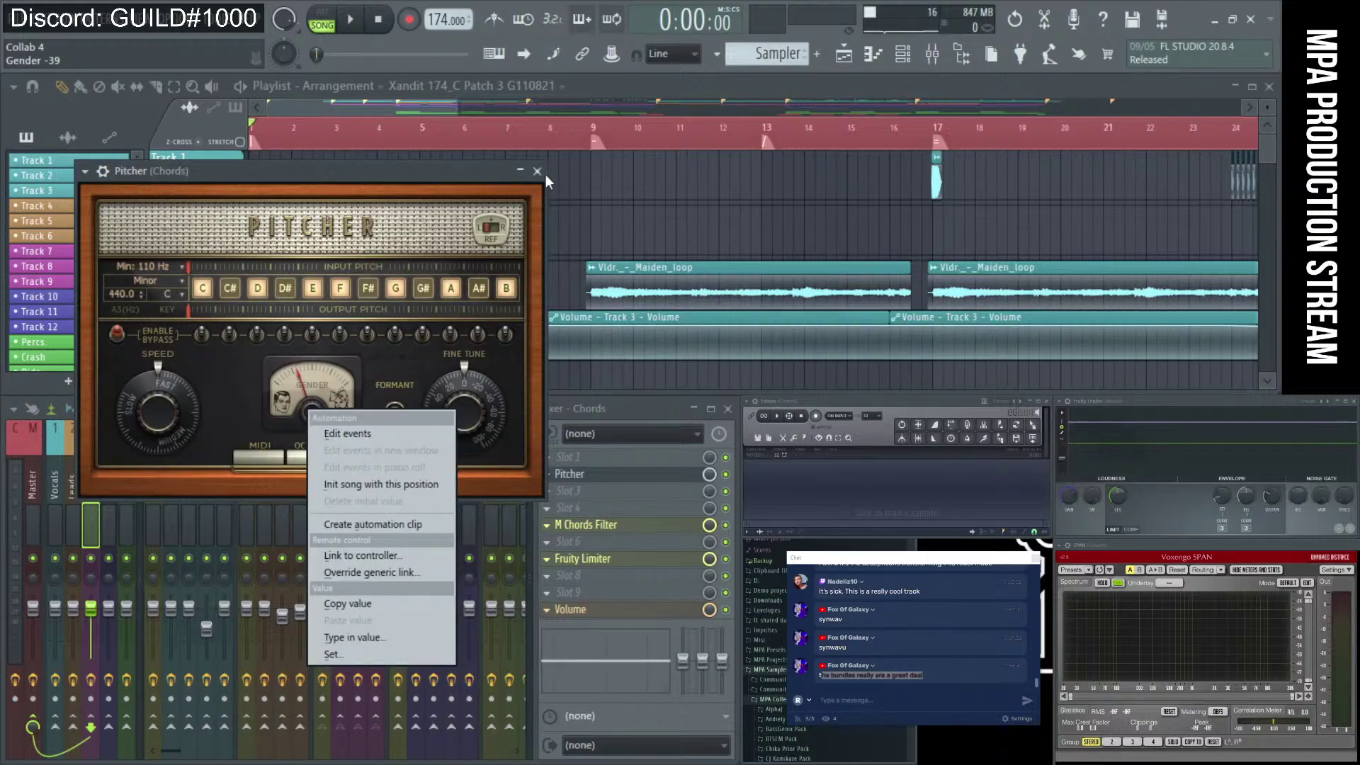
click(424, 178)
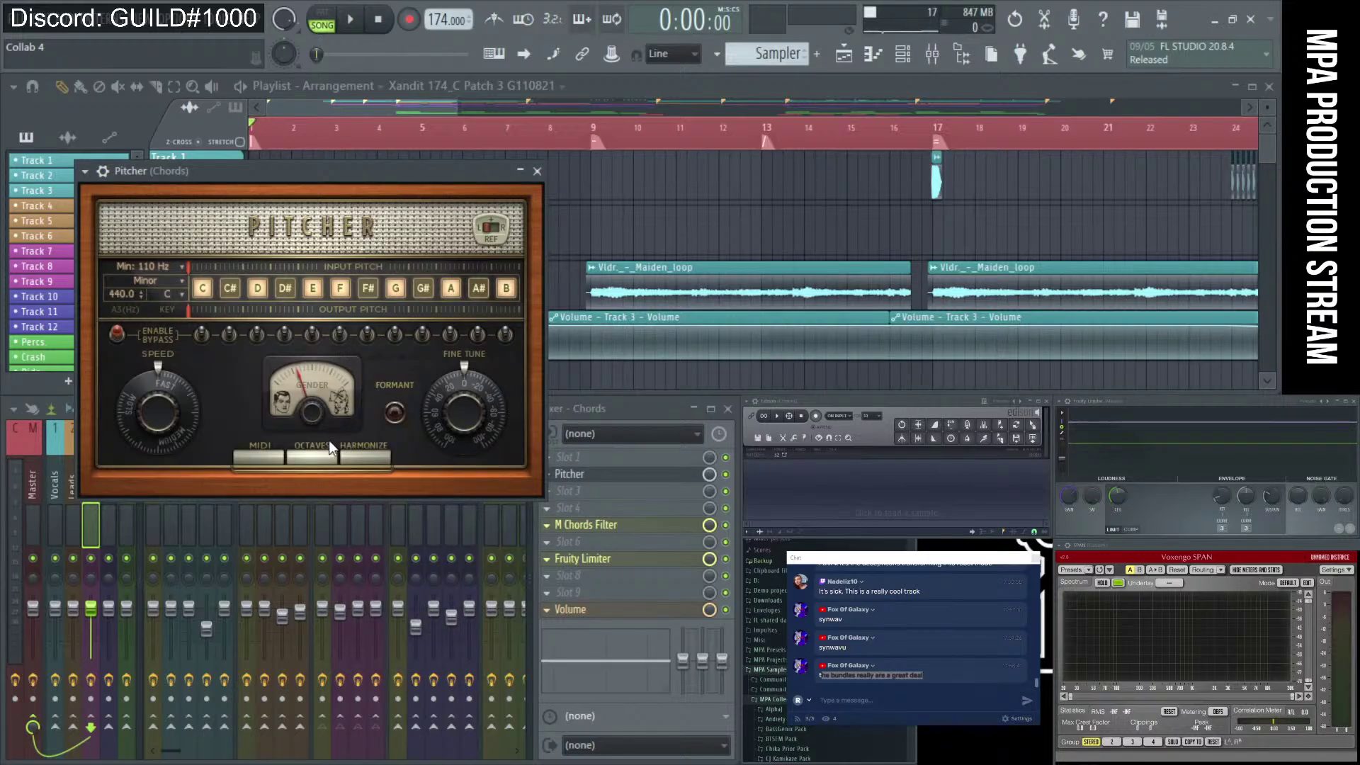
Close Pitcher and delete it from the second effect slot of the Chords mixer track.
click(537, 172)
right_click(542, 473)
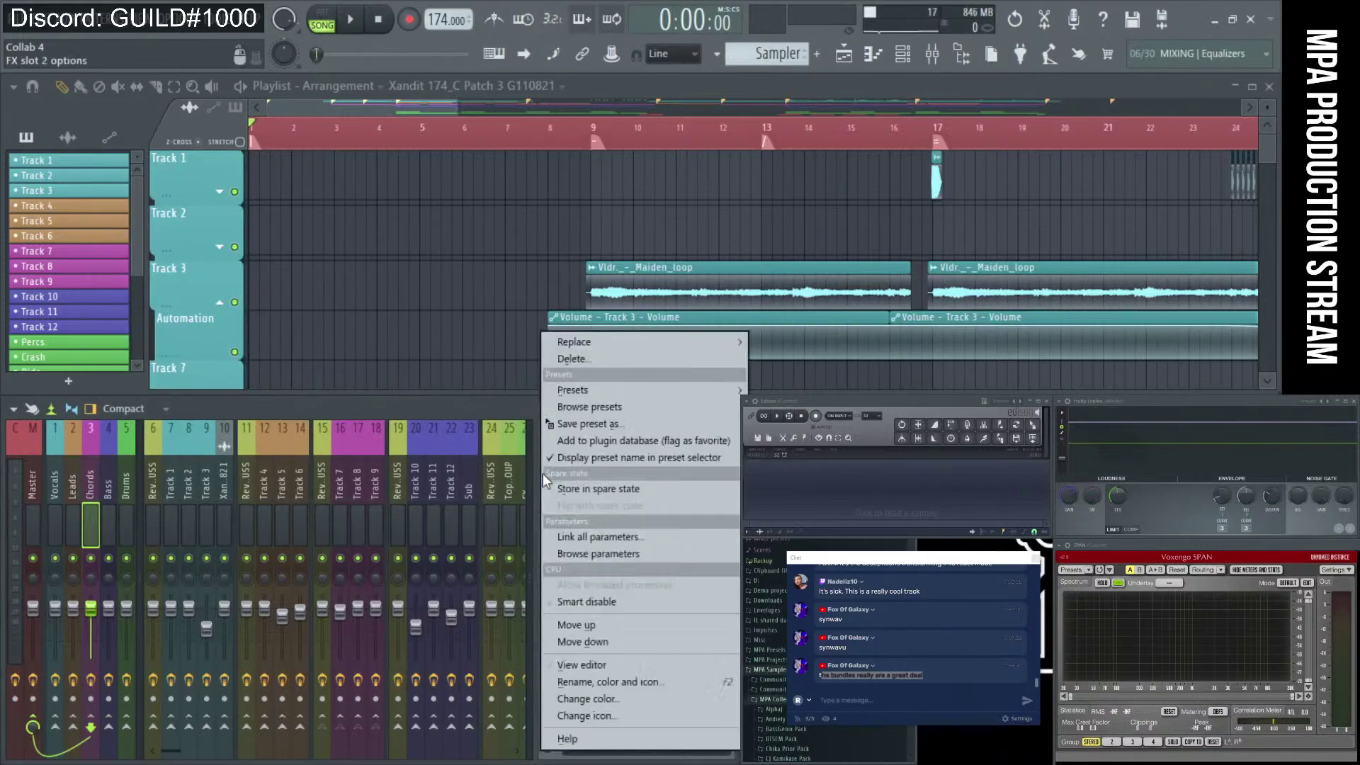
click(591, 359)
key(Return)
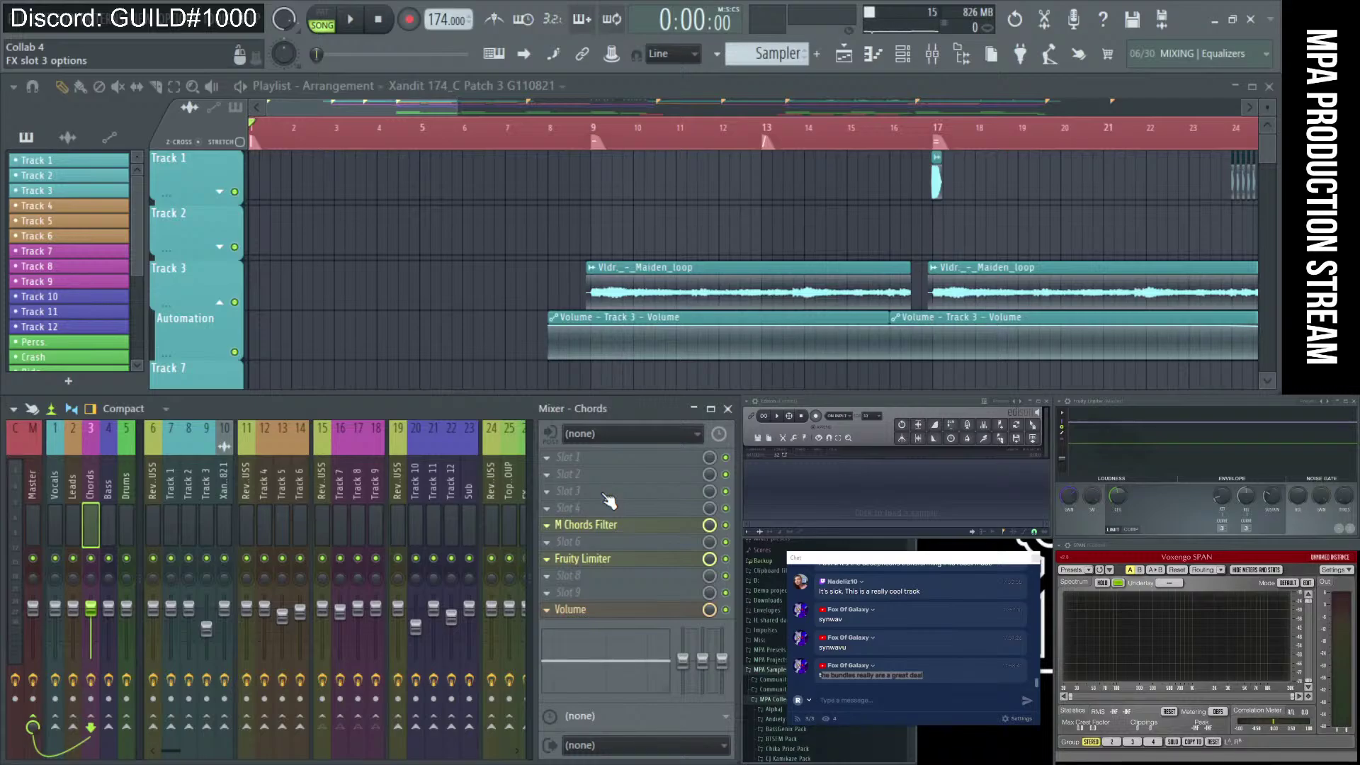
Look over the clips and tracks of the whole arrangement in the playlist.
click(927, 685)
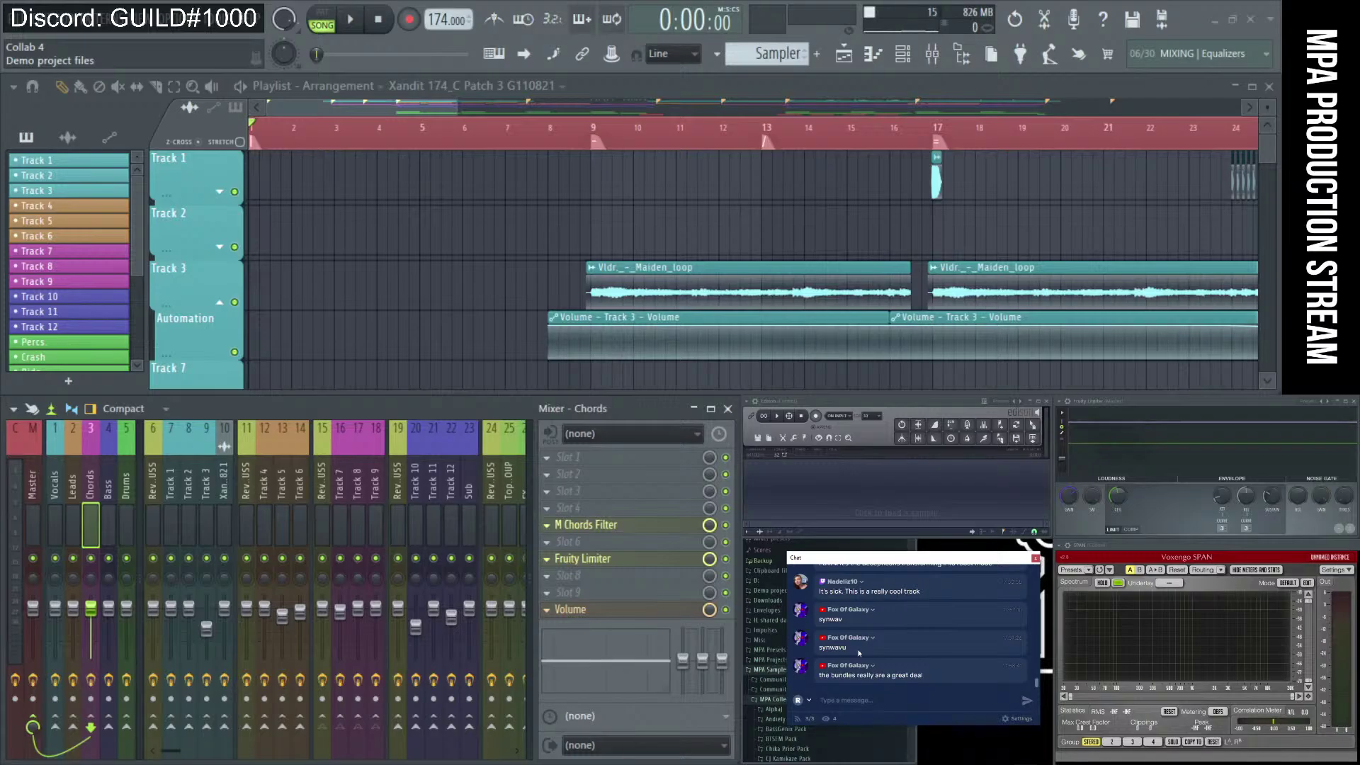
scroll(1263, 121, down, 3)
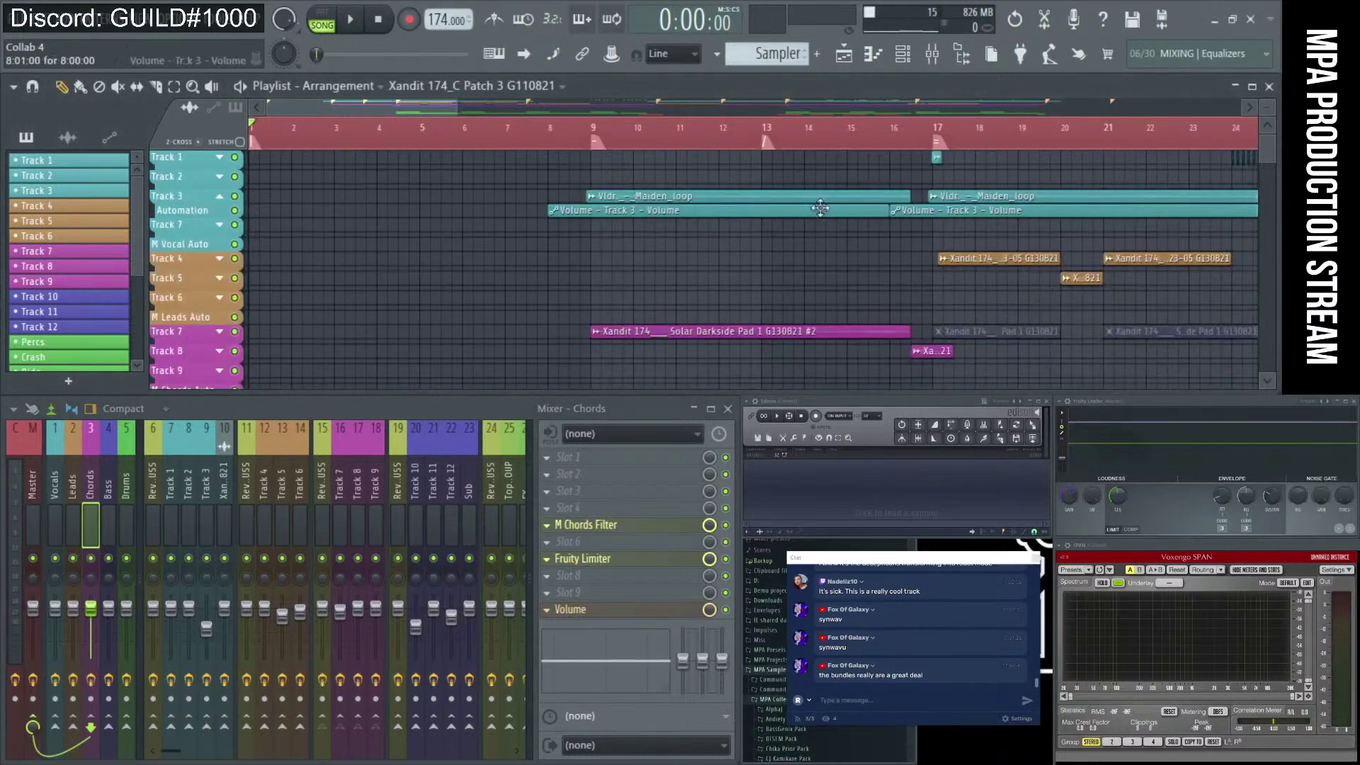
scroll(460, 120, down, 5)
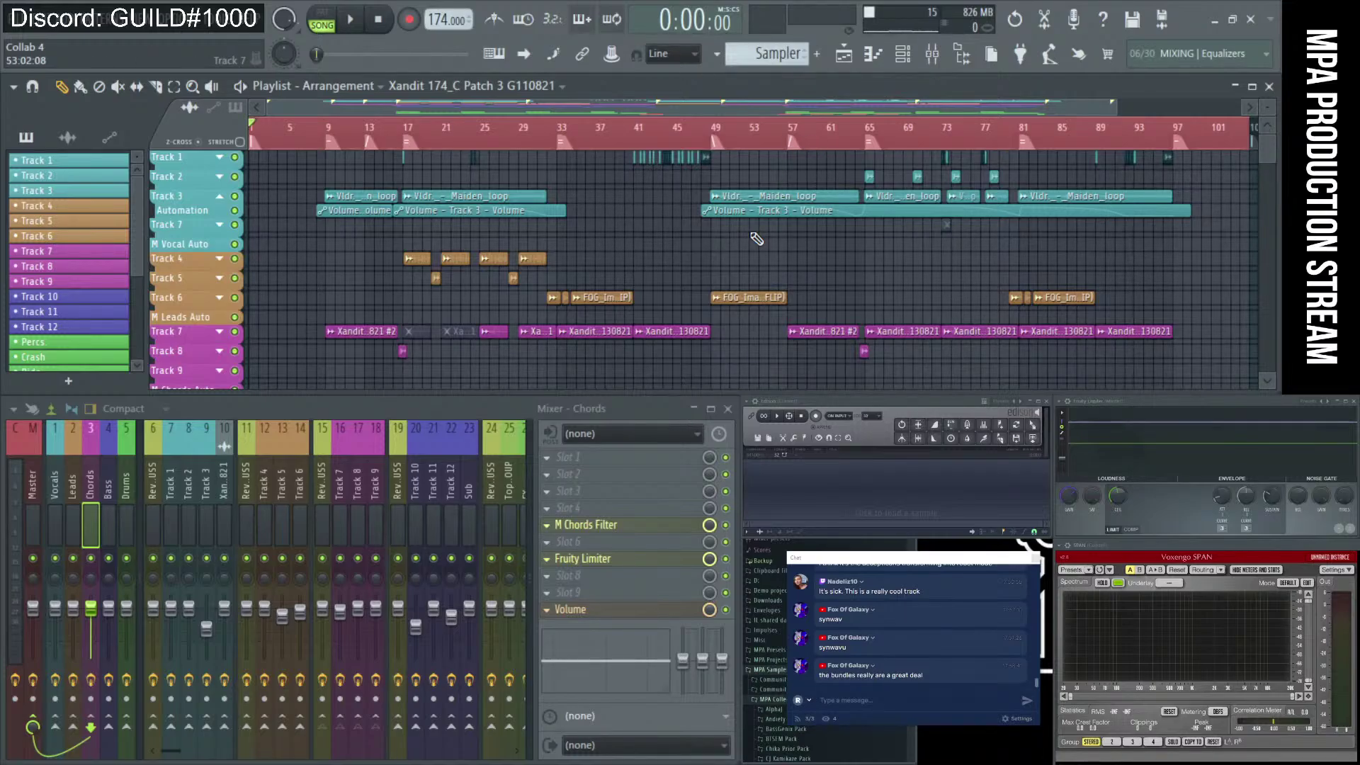
scroll(1082, 149, up, 3)
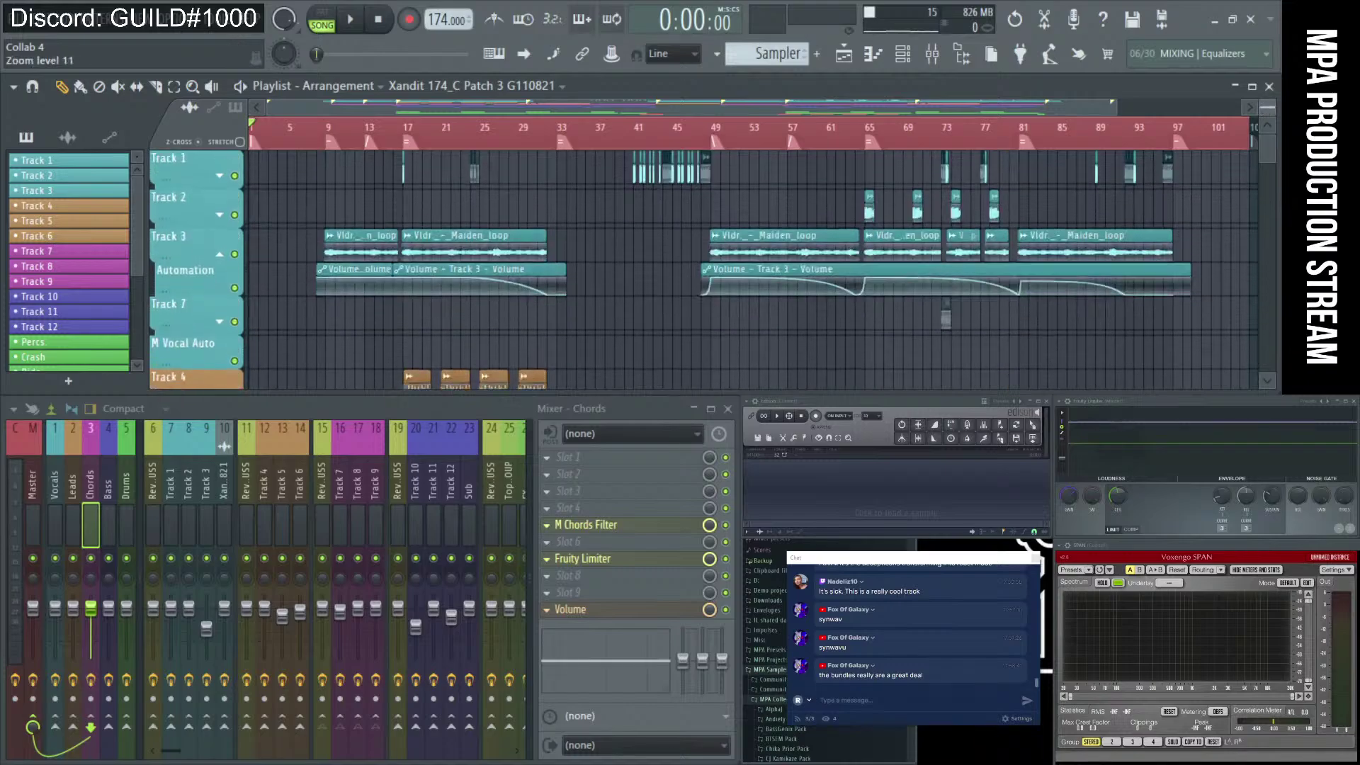
scroll(1082, 149, down, 3)
scroll(592, 210, down, 3)
scroll(592, 211, up, 3)
Select the Master mixer track and play the song from bar 9.
click(326, 128)
scroll(463, 238, up, 3)
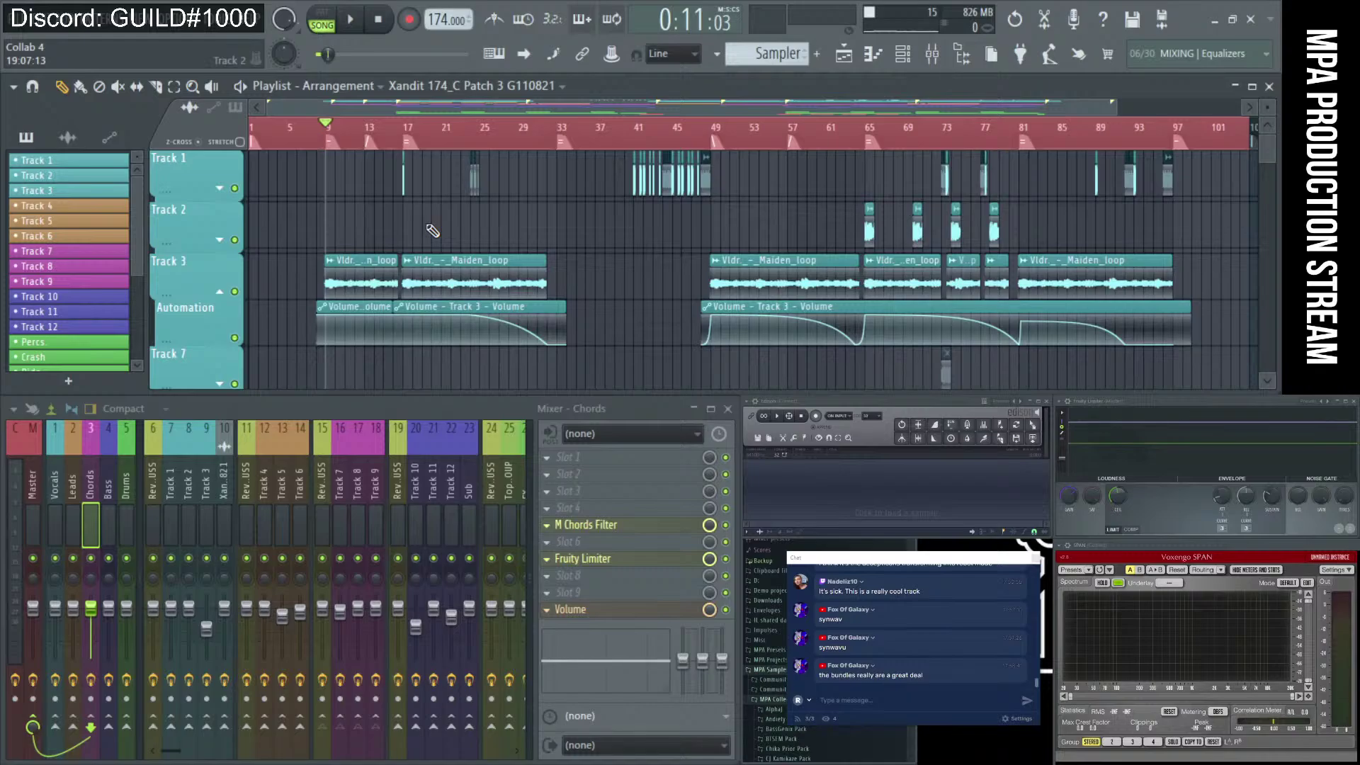
click(559, 128)
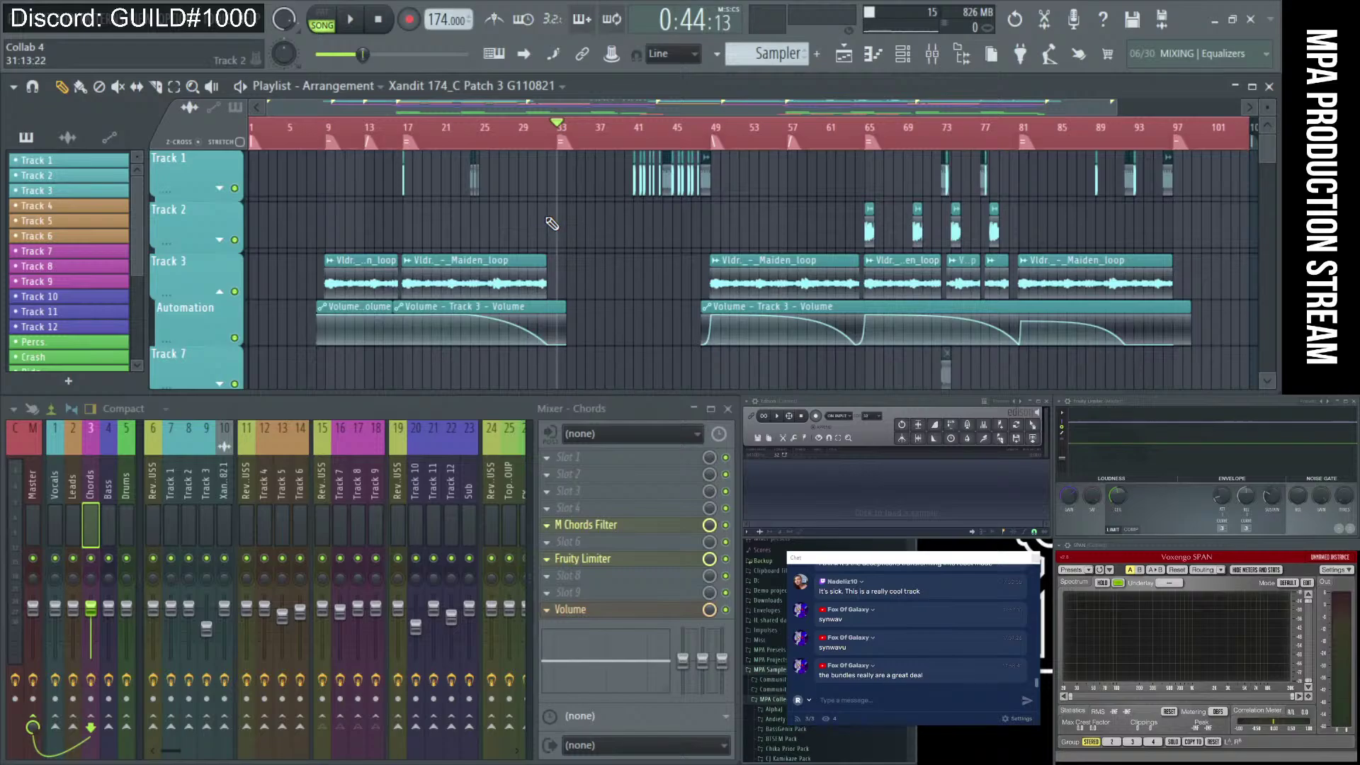
click(328, 128)
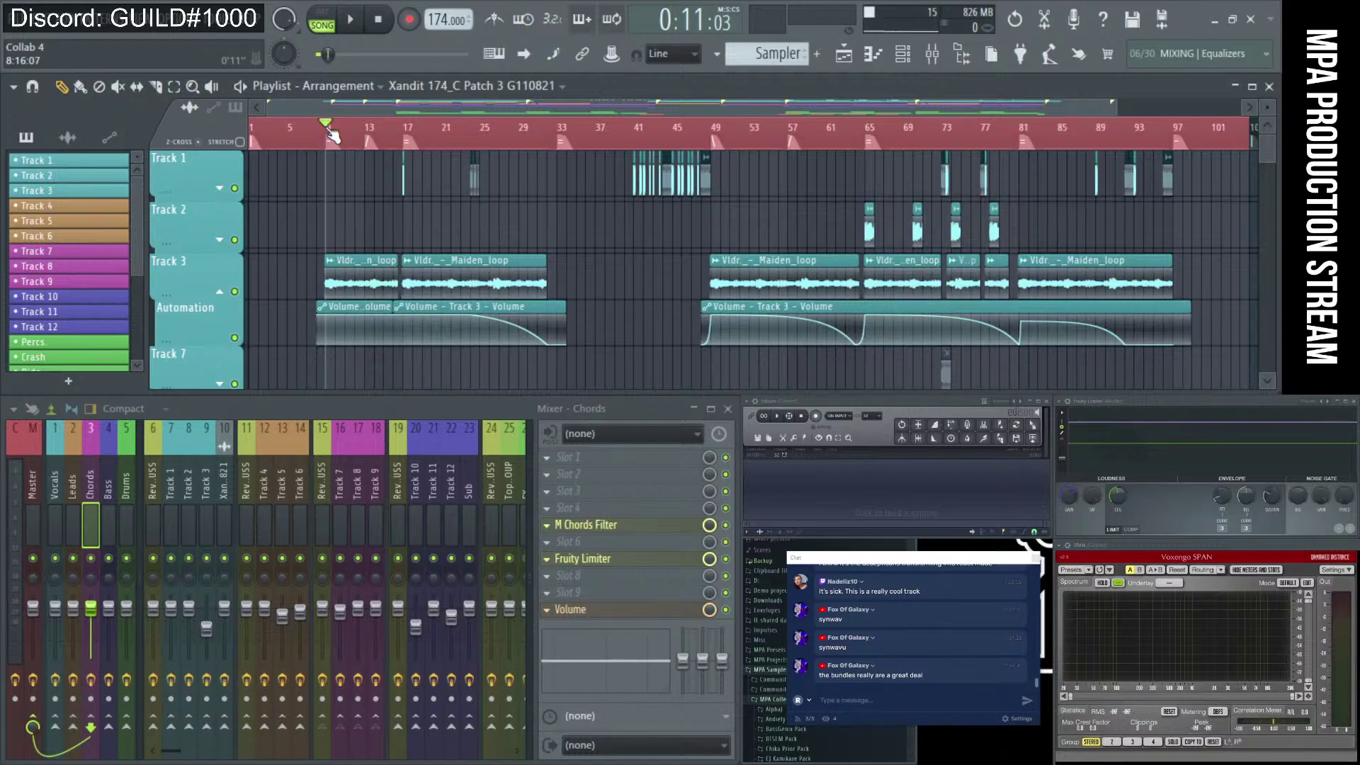
scroll(433, 245, down, 3)
scroll(434, 244, up, 3)
click(37, 478)
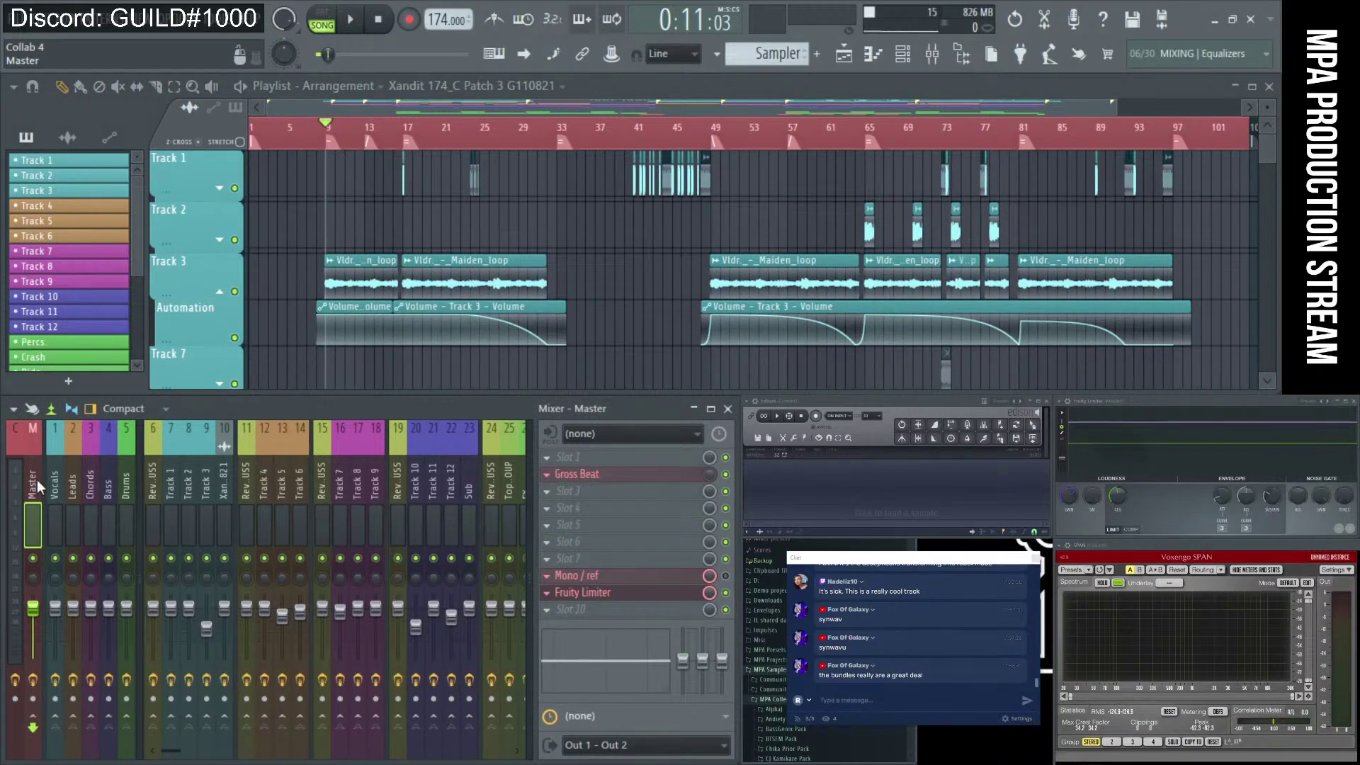
key(space)
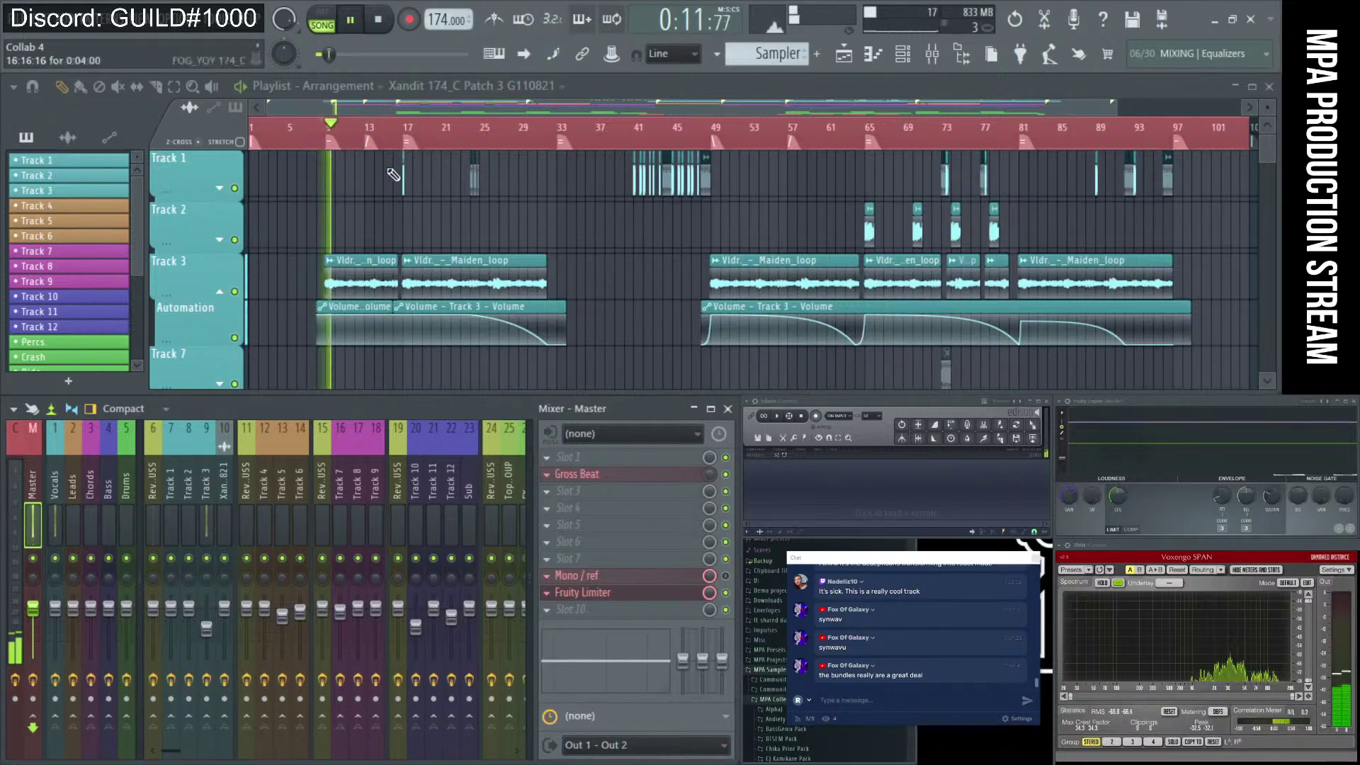
Examine the vocal, lead and pad clips from bar 9 onward while the song plays.
scroll(334, 184, up, 3)
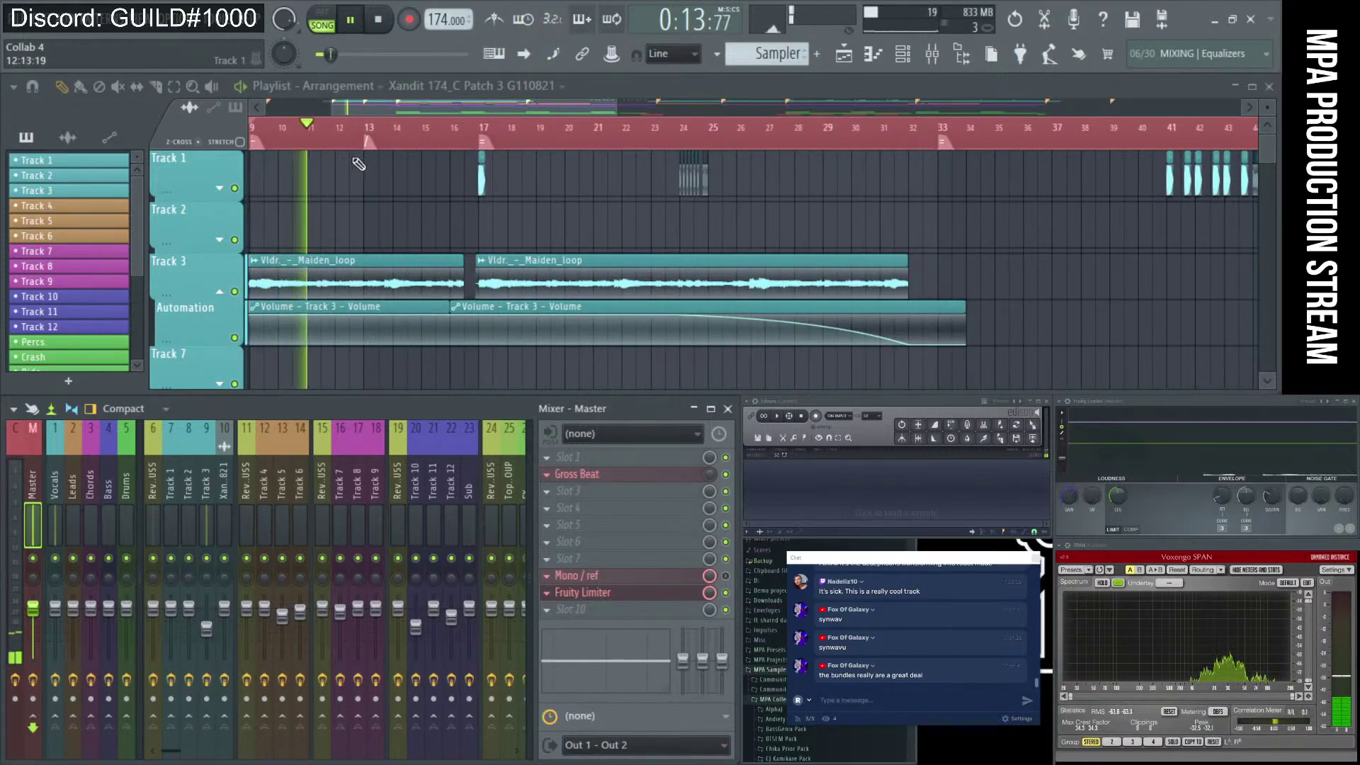
scroll(353, 168, down, 2)
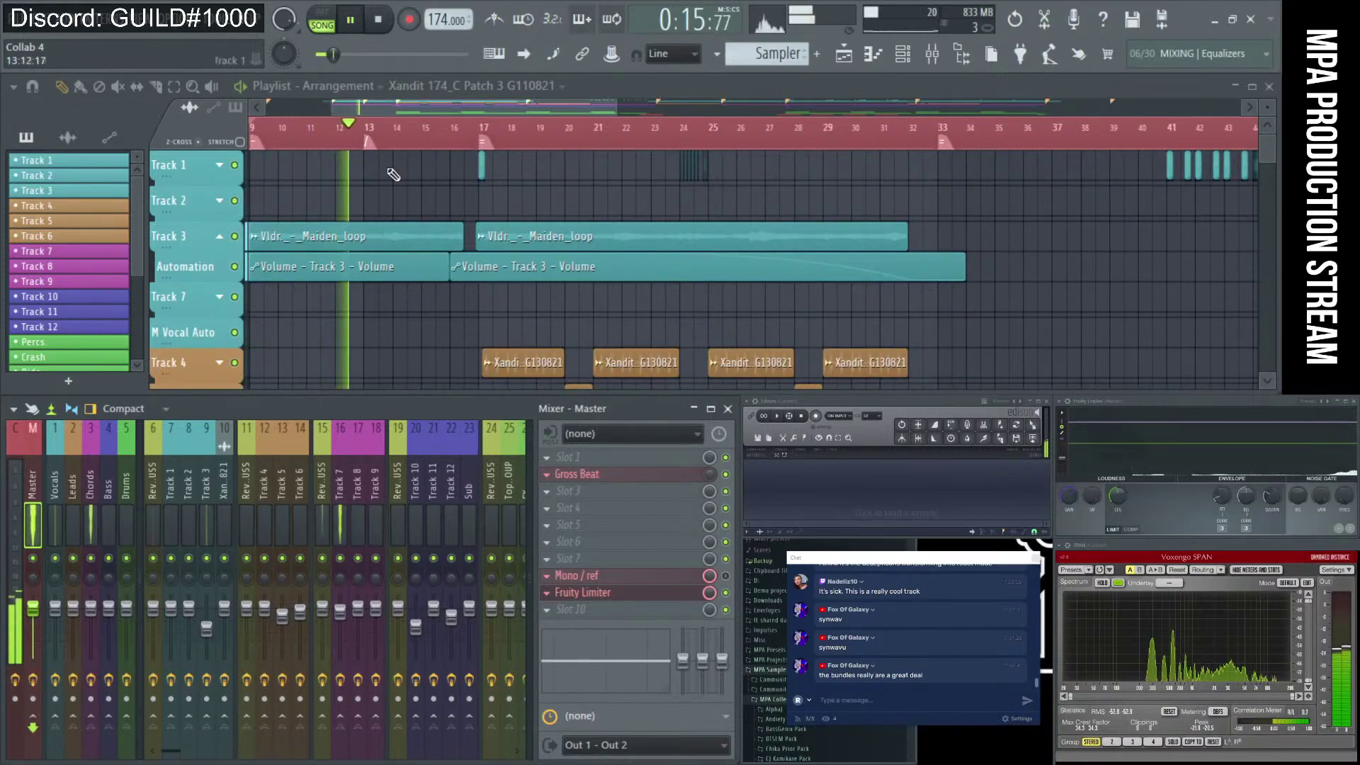
scroll(397, 211, down, 3)
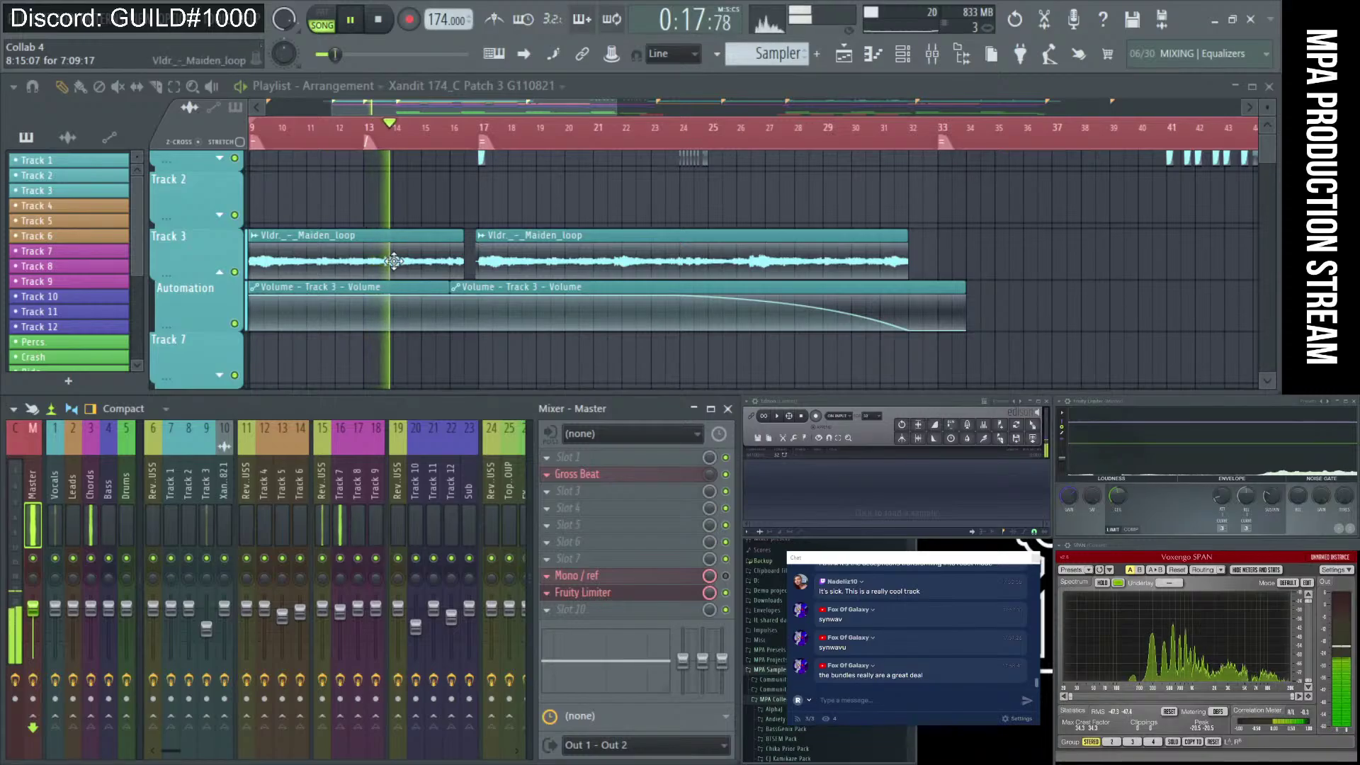
scroll(397, 266, down, 3)
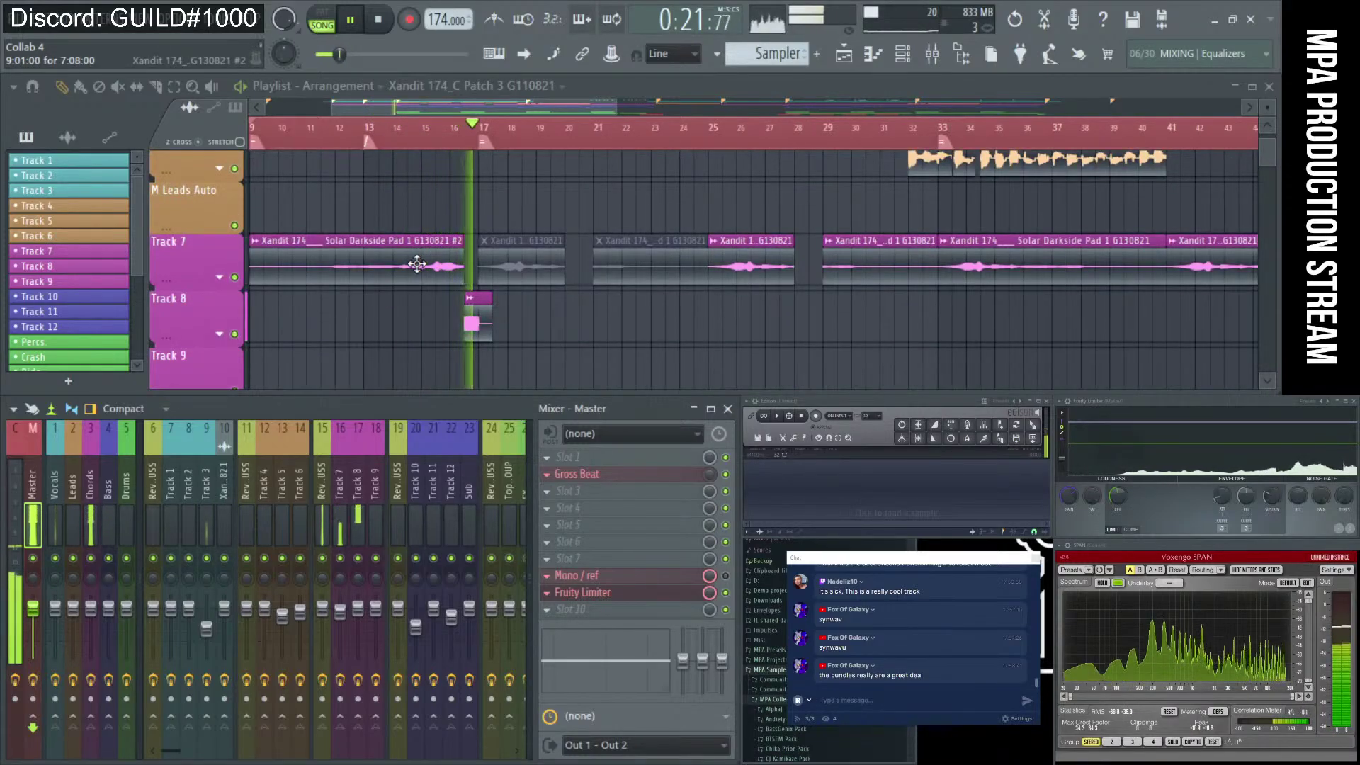
scroll(602, 254, up, 3)
scroll(624, 258, up, 4)
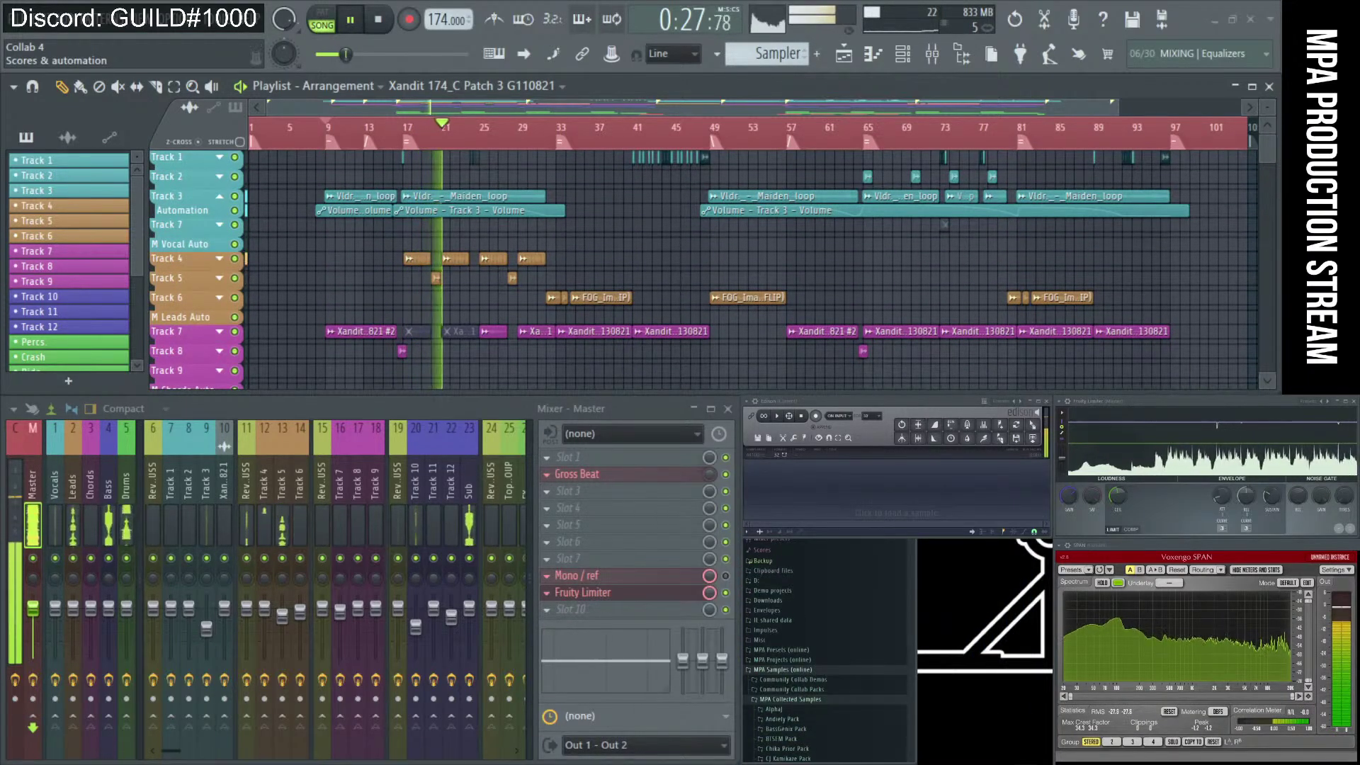
Show the piano roll and examine the Track 1 clips between bars 42 and 49 during playback.
click(873, 56)
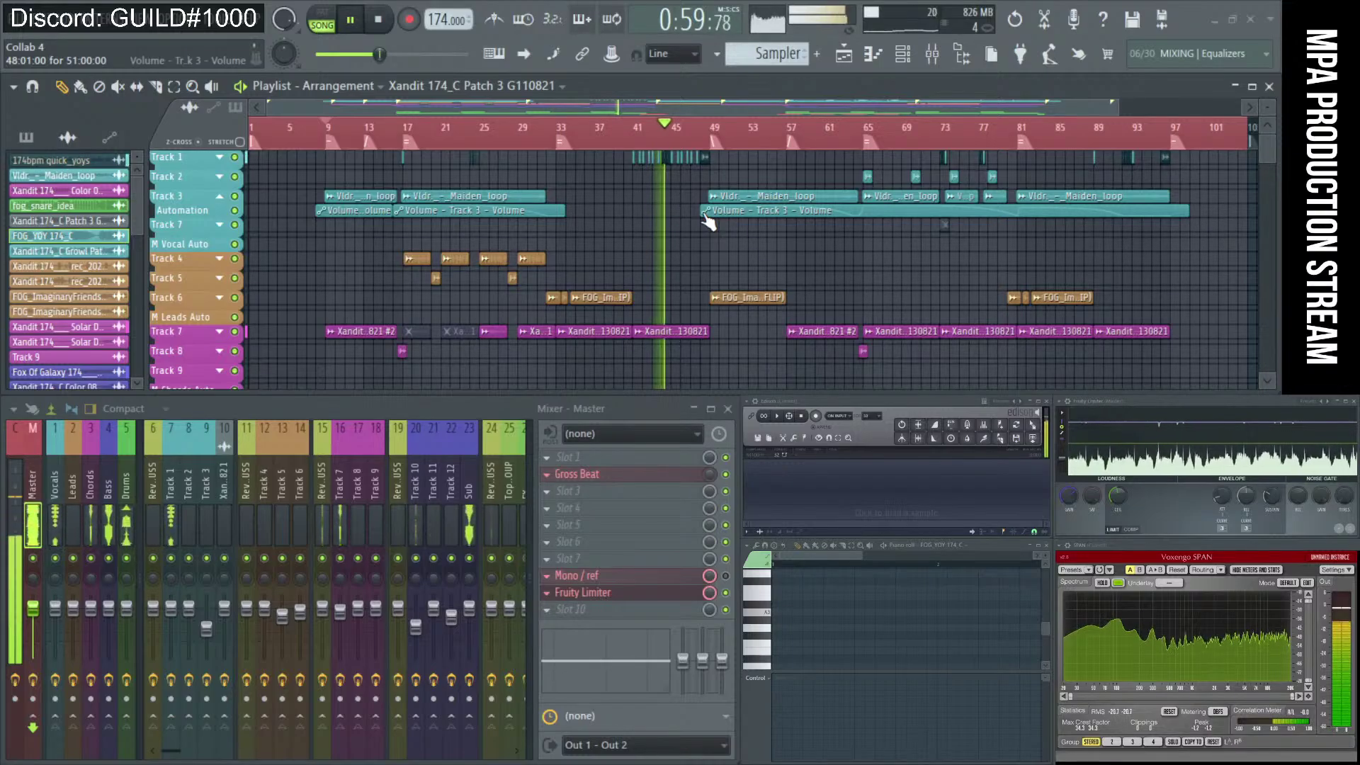
scroll(602, 212, up, 5)
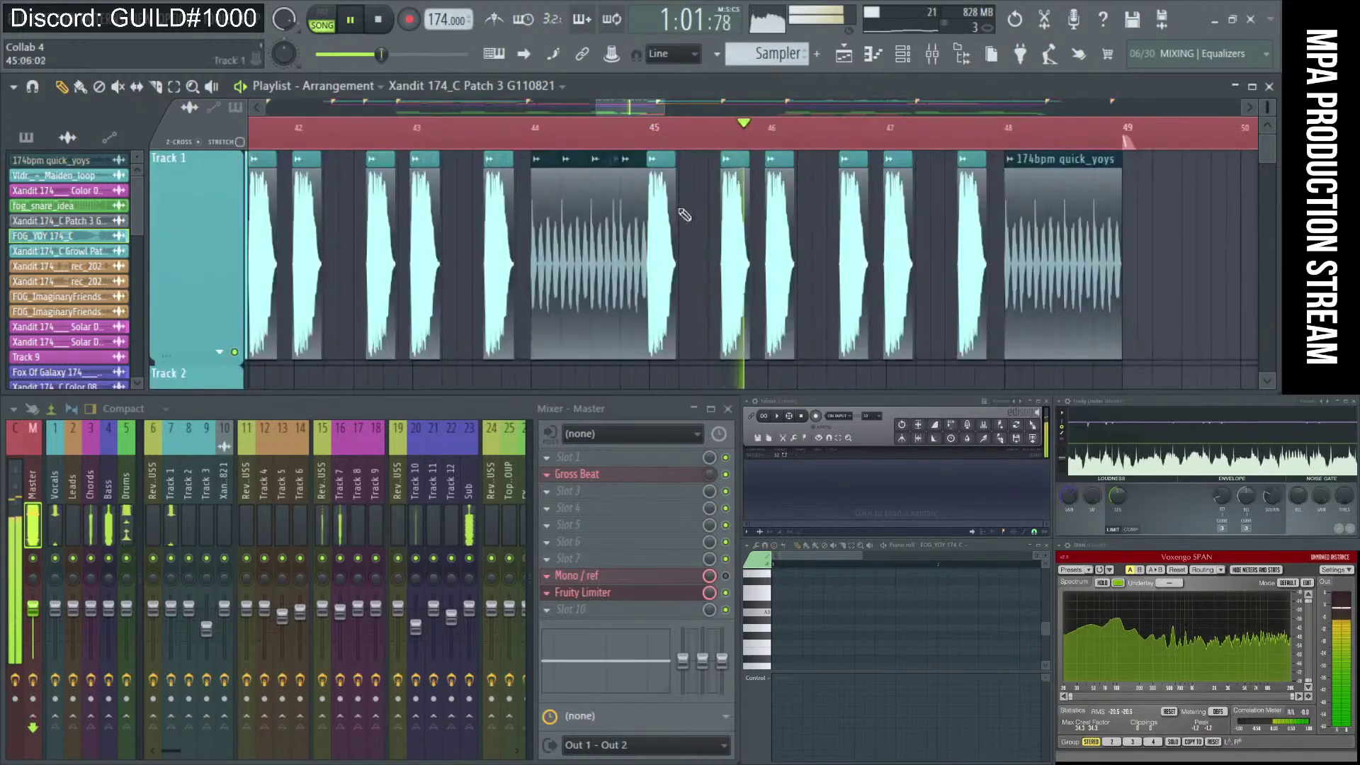
scroll(599, 232, down, 2)
scroll(598, 233, up, 3)
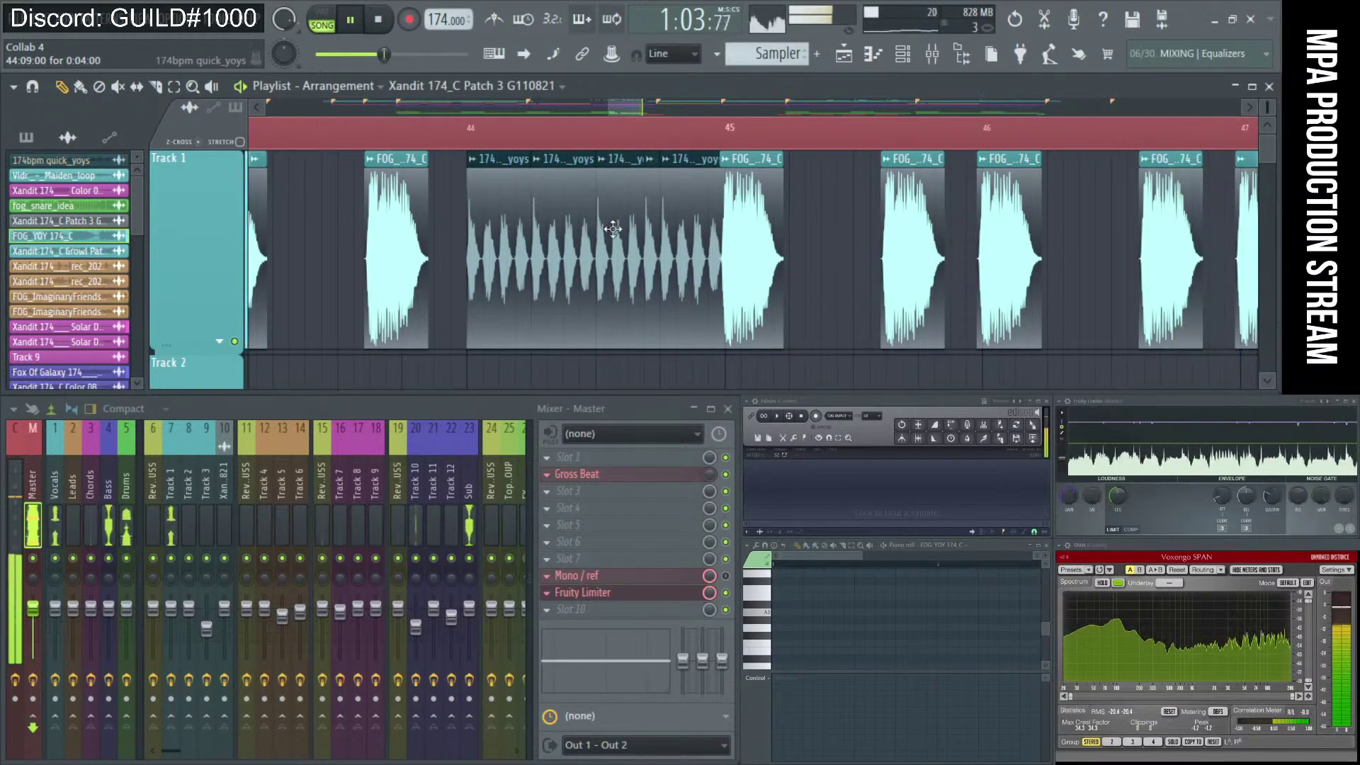
scroll(751, 228, down, 10)
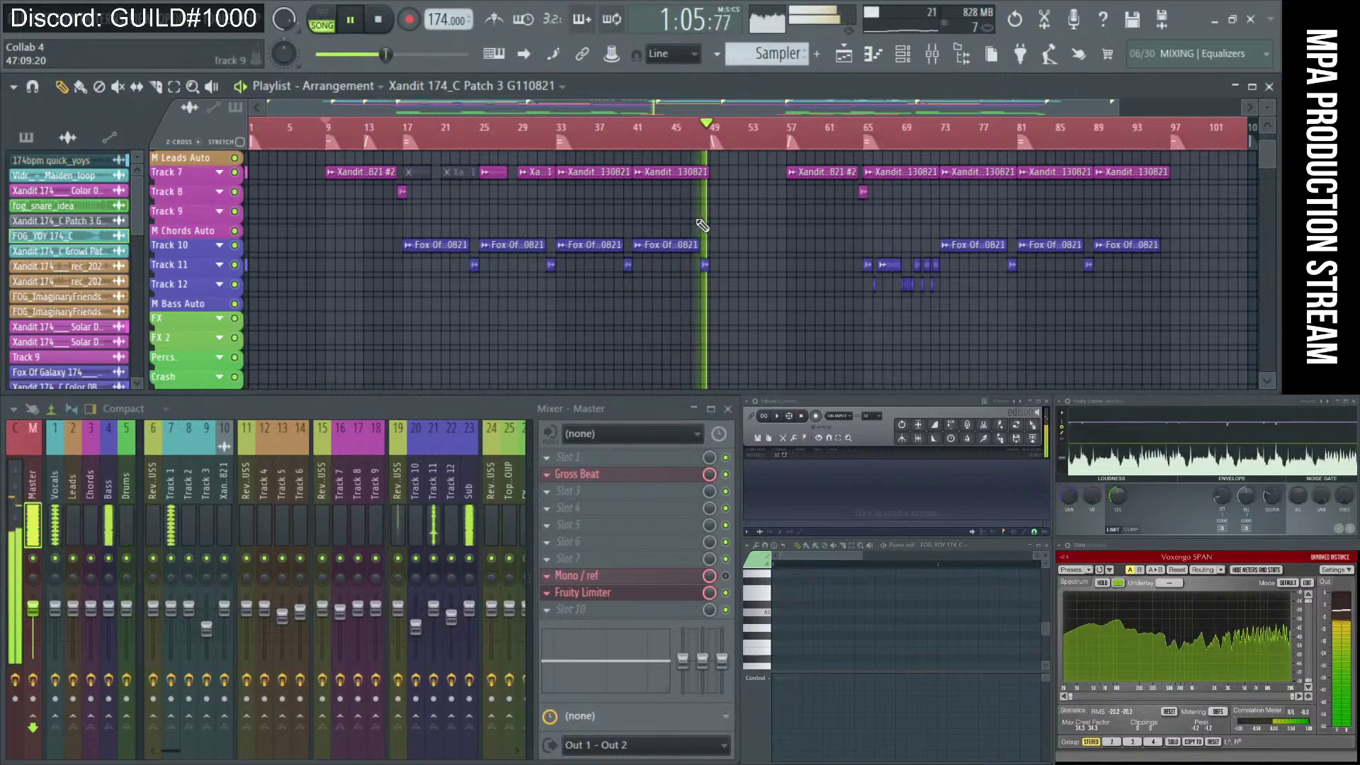
Mute the FOG_ImaginaryFriends_174BPM #2 (GUILD FLIP) clip that starts at bar 49 on Track 6.
scroll(704, 227, up, 3)
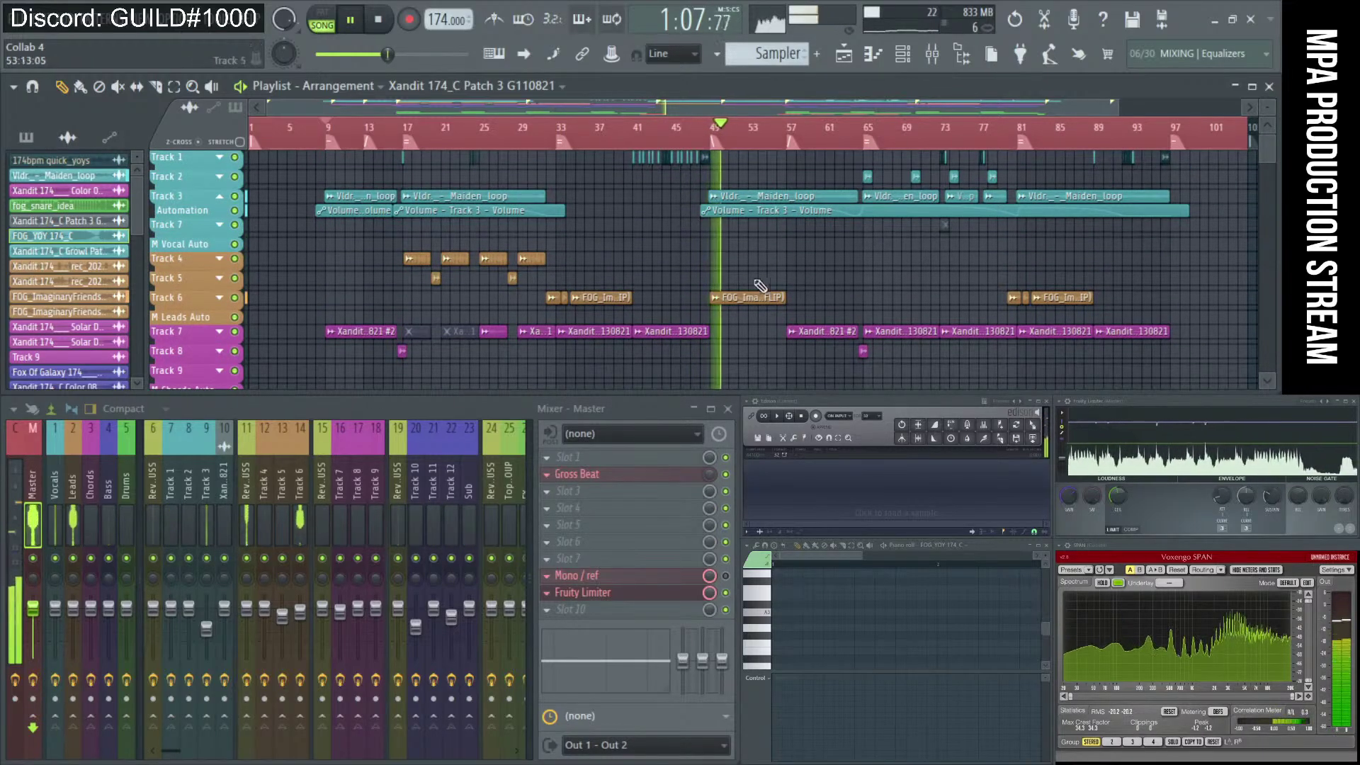
scroll(709, 297, up, 4)
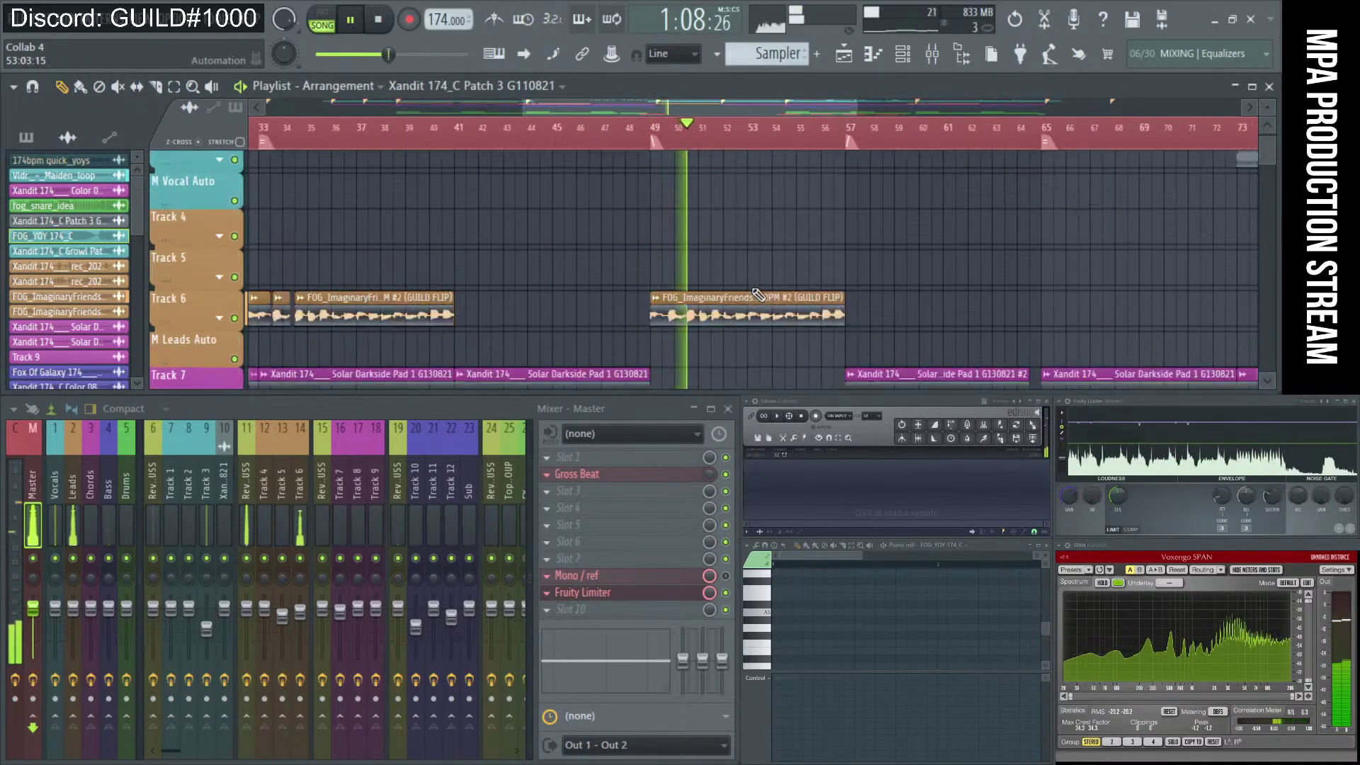
click(696, 316)
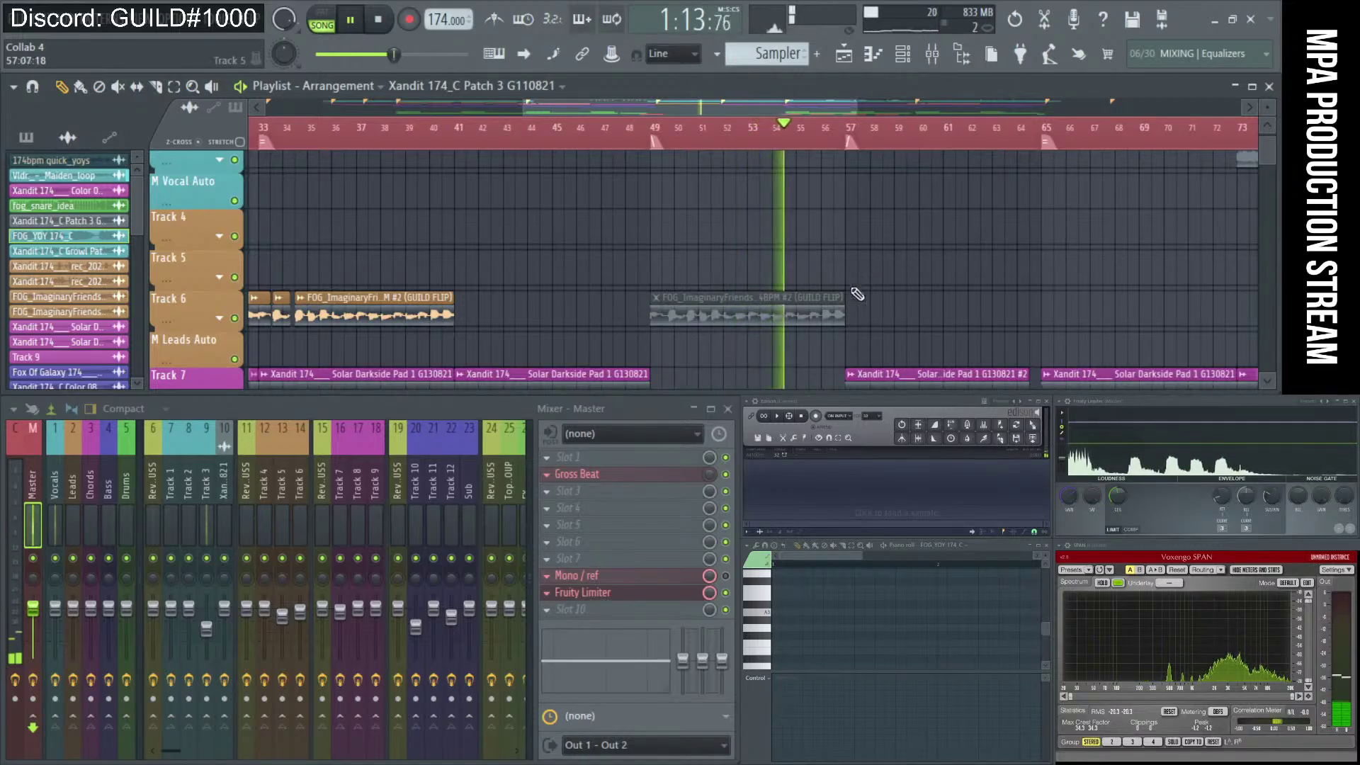
Follow playback through the second breakdown and drop, examining the vocal clips and Track 3 volume automation around bars 57 to 81.
scroll(838, 311, up, 3)
scroll(837, 312, down, 3)
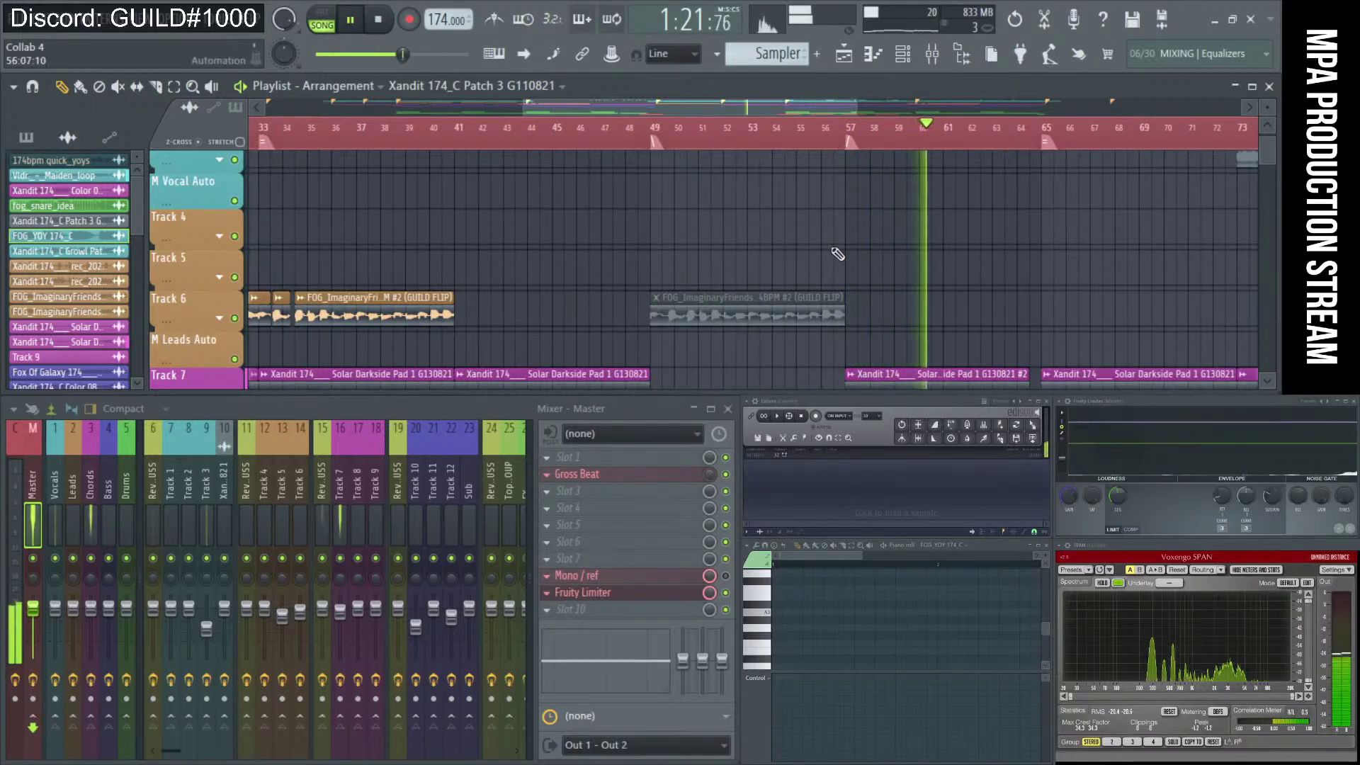
scroll(921, 269, down, 2)
scroll(719, 285, up, 2)
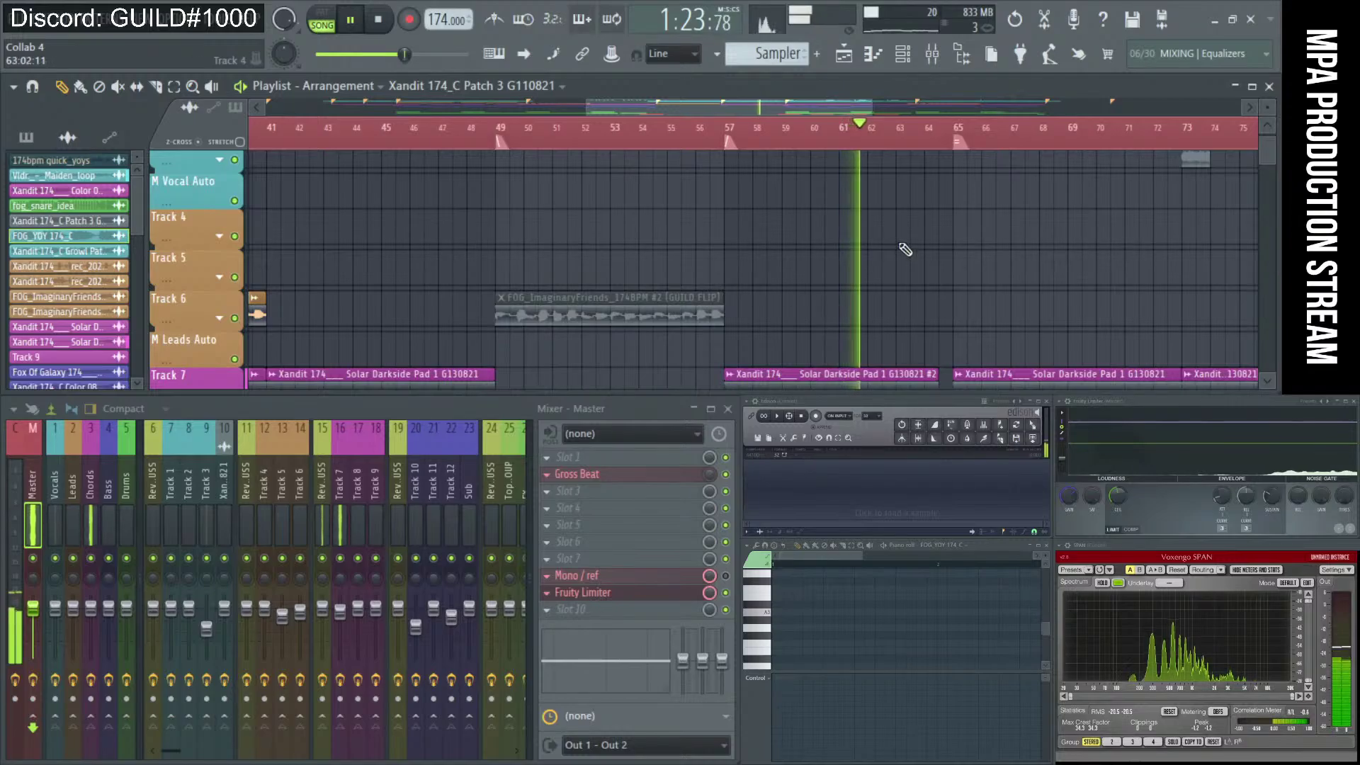
scroll(890, 294, down, 4)
scroll(892, 294, up, 5)
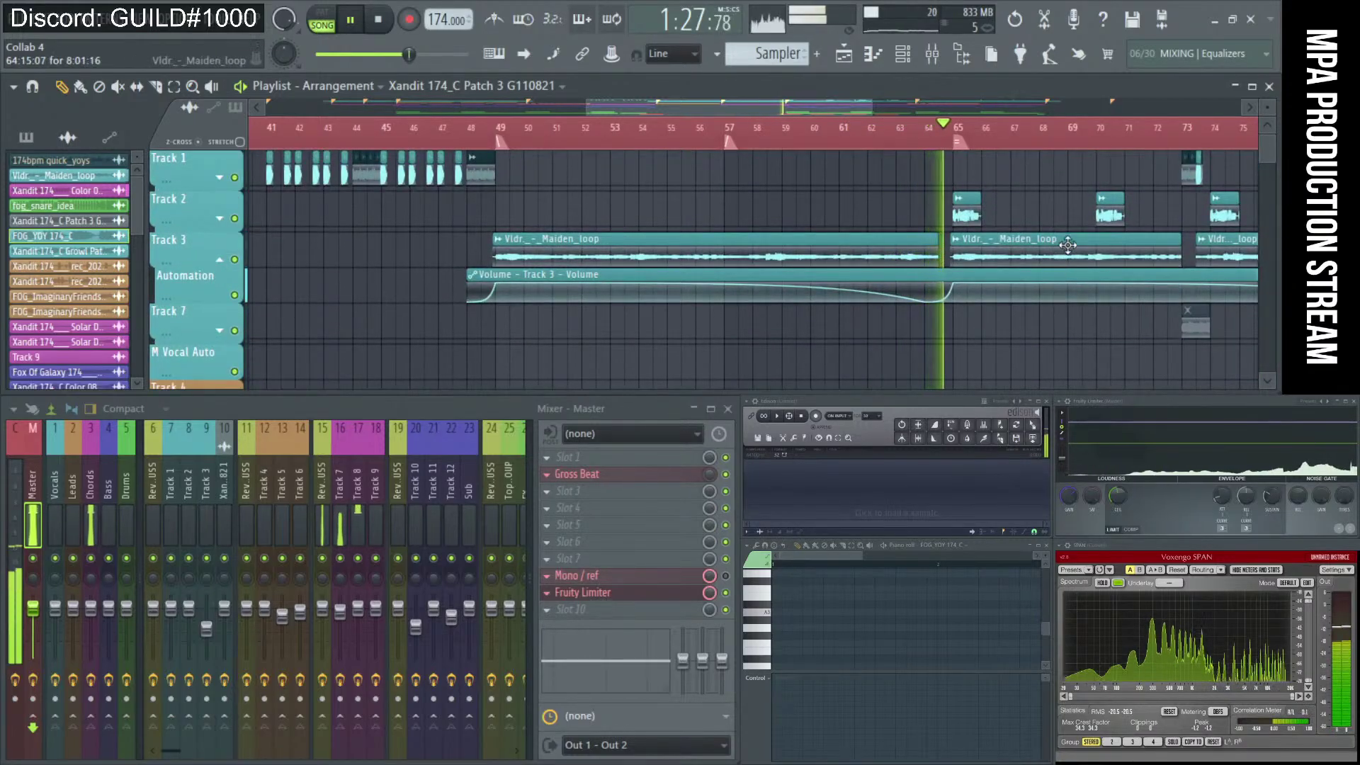
scroll(776, 242, right, 5)
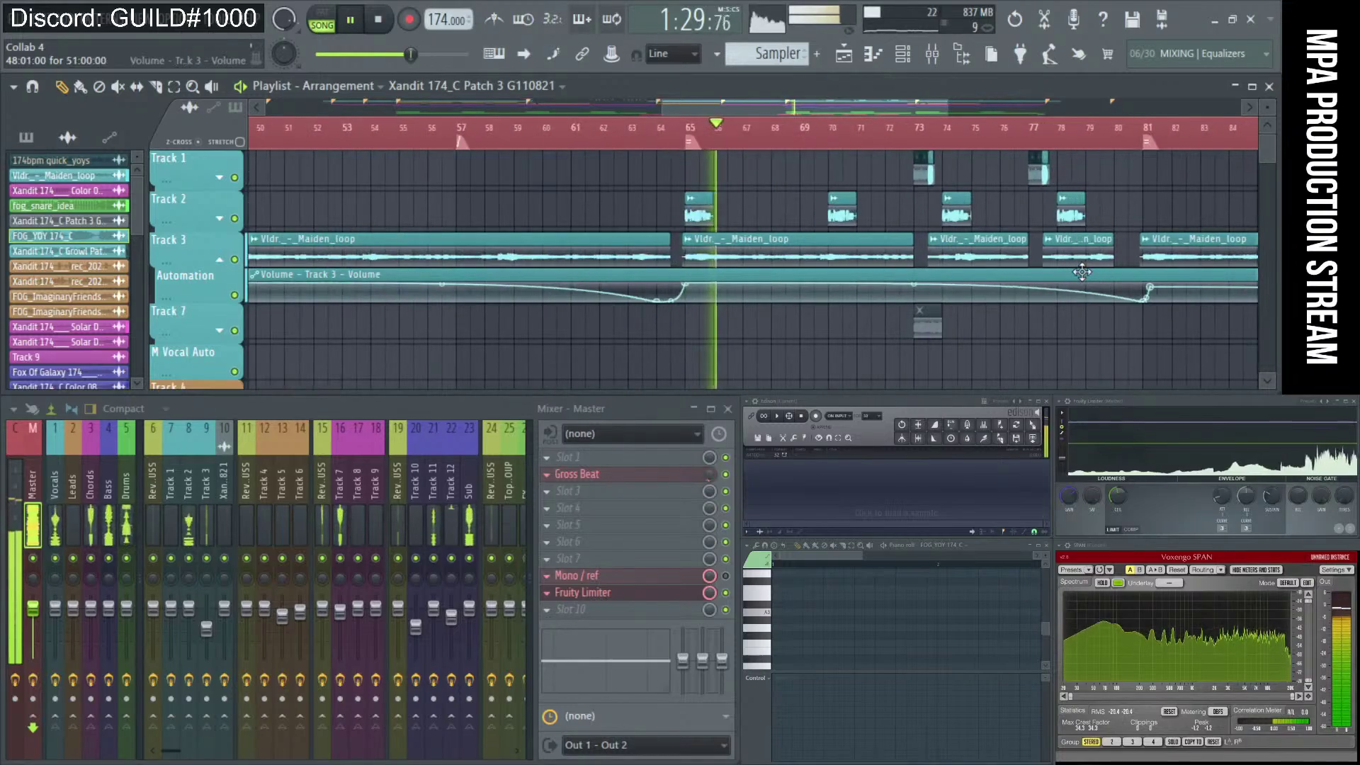
Examine the vocal, lead and pad clips from bar 65 to about bar 79 during playback, and stop the song.
scroll(1087, 273, down, 3)
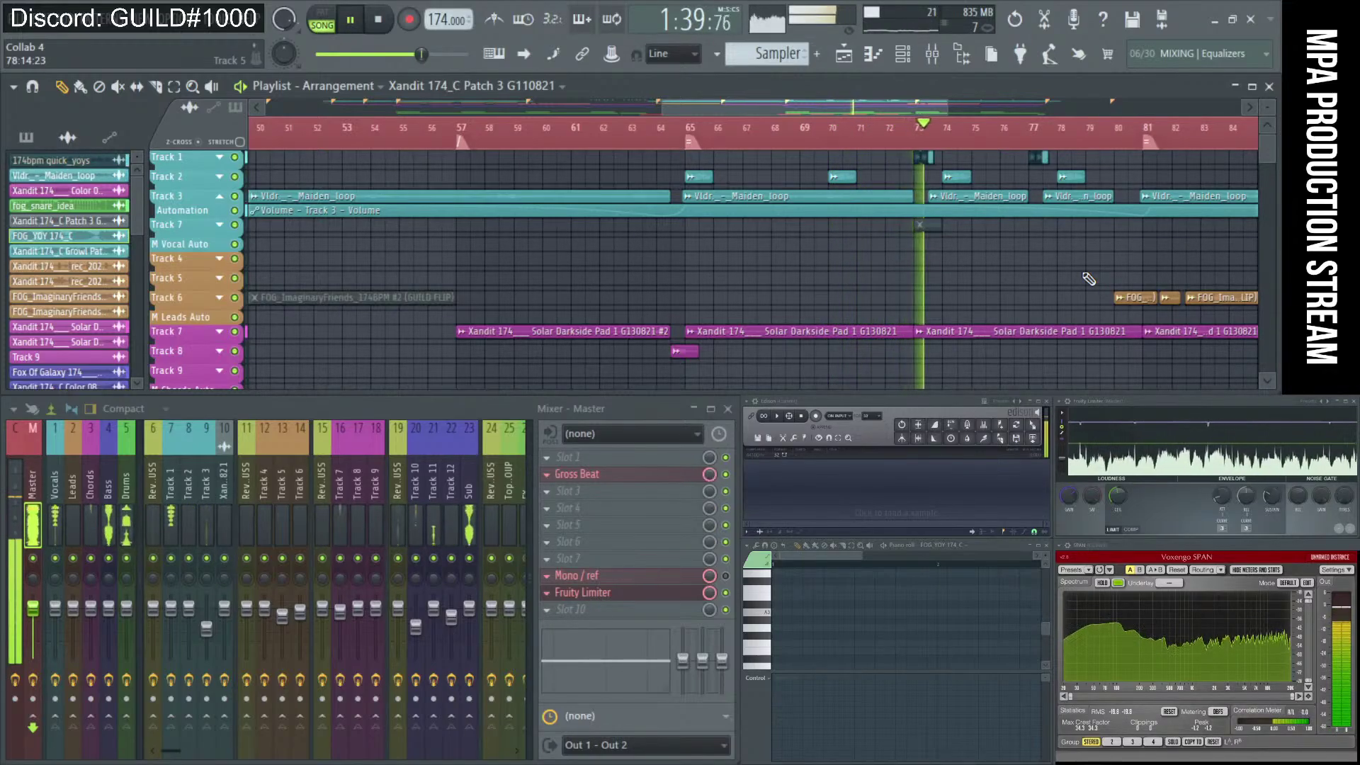
scroll(1056, 279, down, 5)
scroll(1054, 275, up, 5)
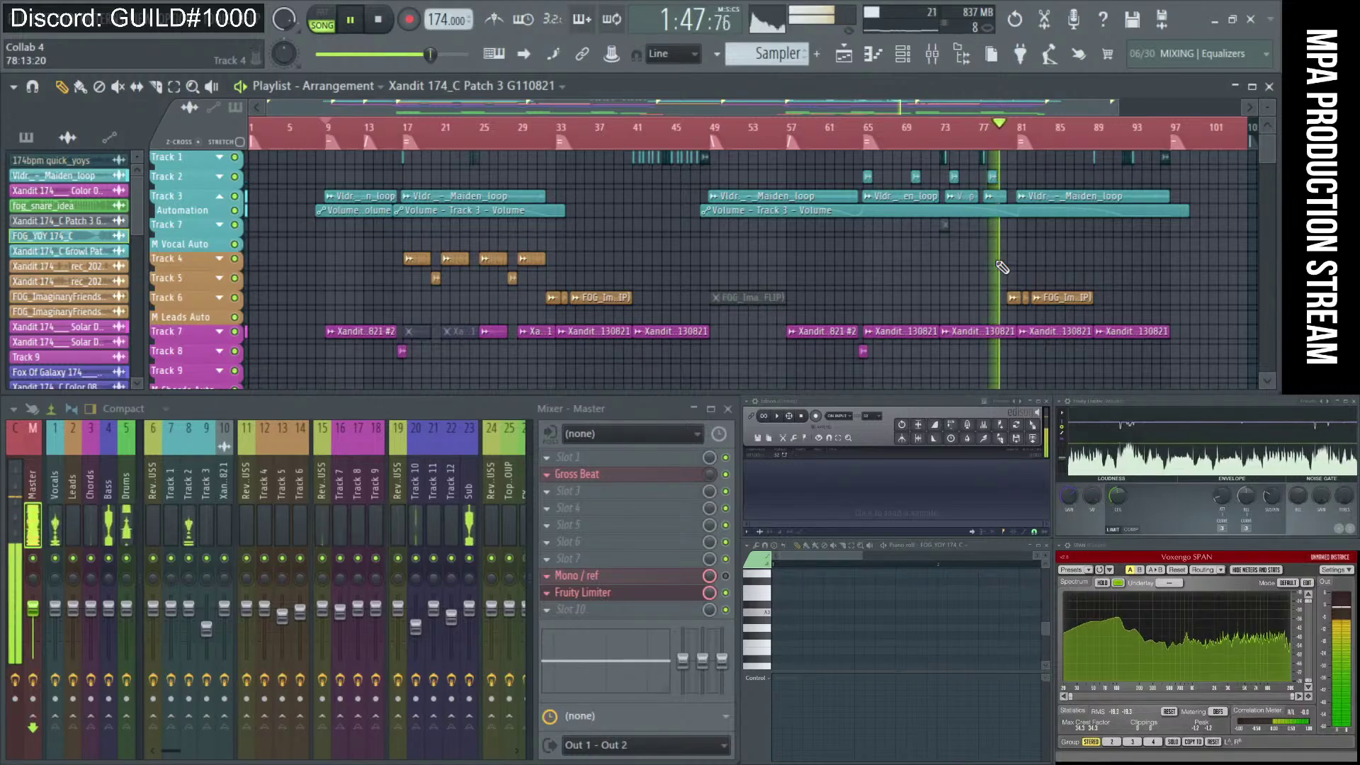
key(space)
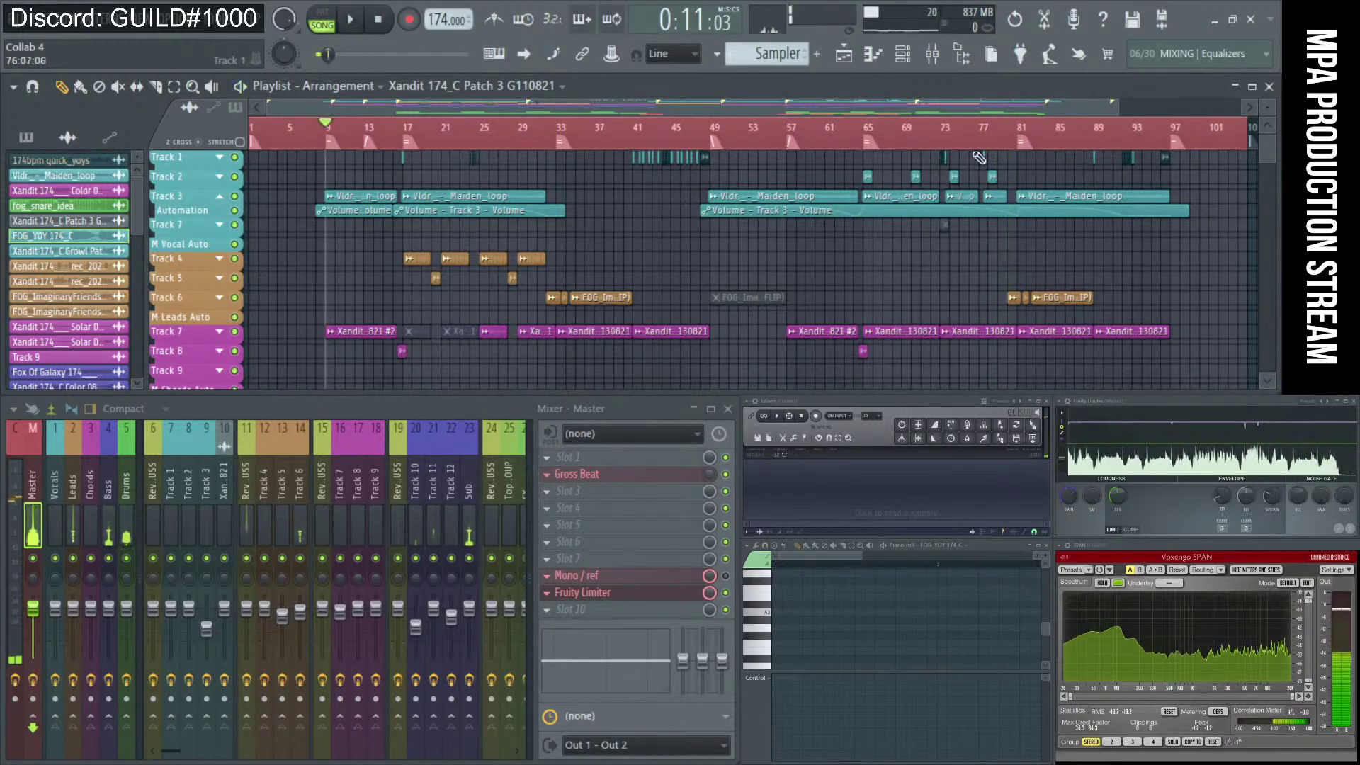
Restart playback from bar 73 at the Track 1 vocal chops.
scroll(955, 192, up, 2)
scroll(955, 192, up, 2)
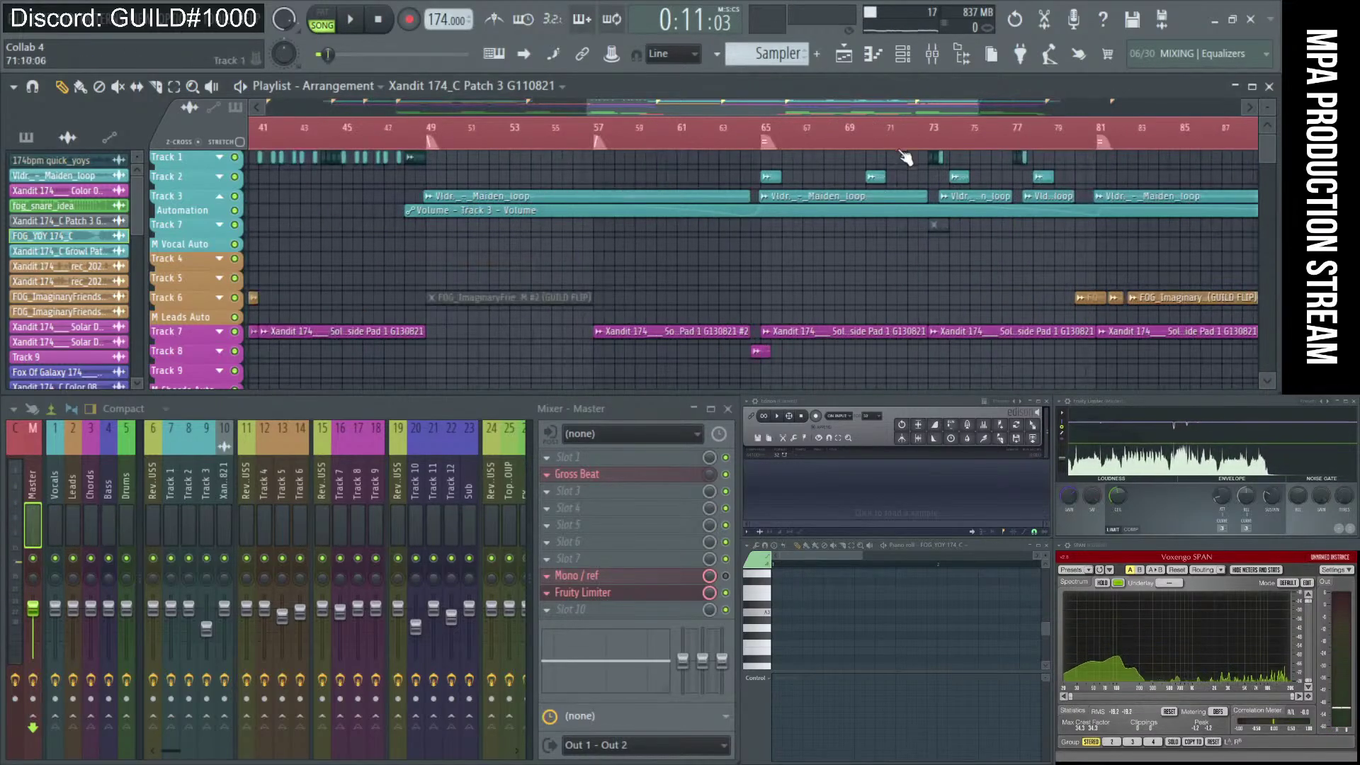
click(934, 139)
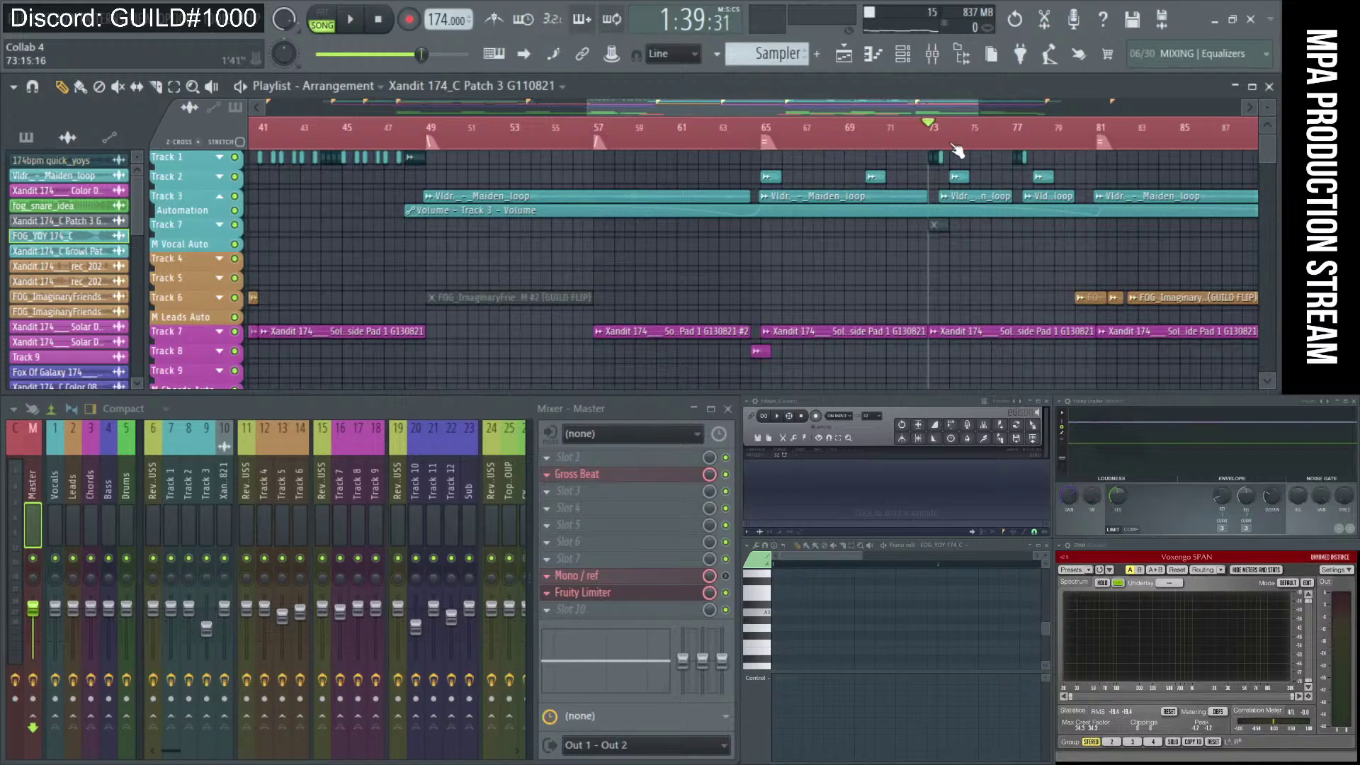
drag(766, 133, 937, 140)
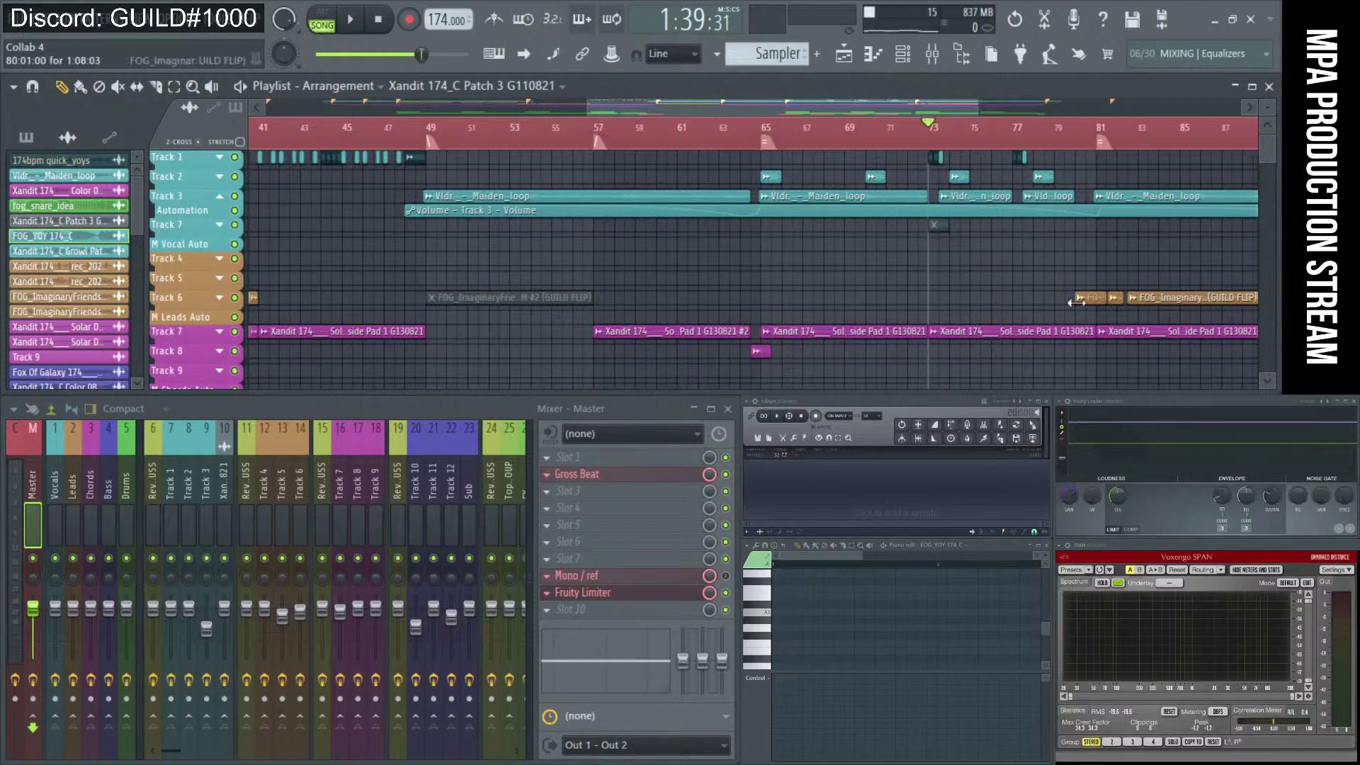
key(space)
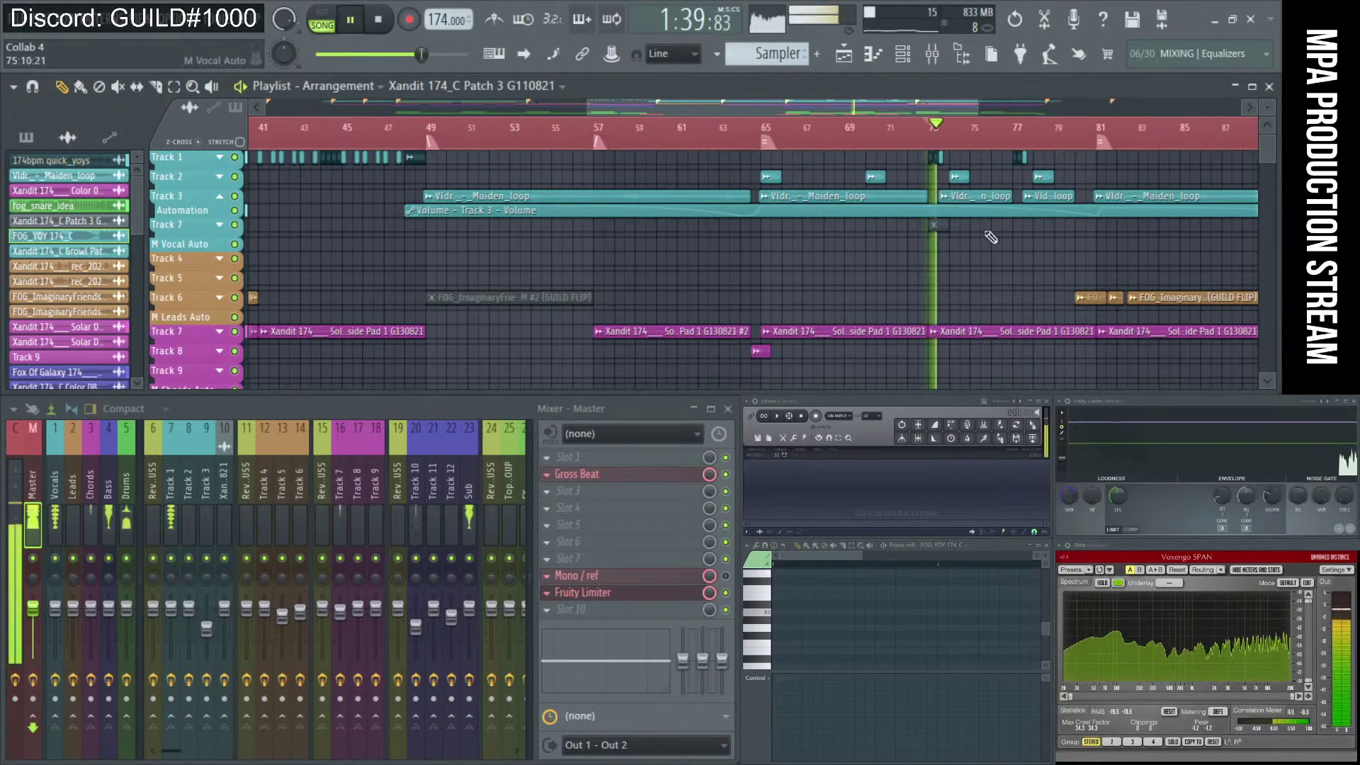
Replay the song from bar 75 and examine the Track 2 and Track 3 vocal clips leading up to bar 81.
scroll(1061, 232, up, 3)
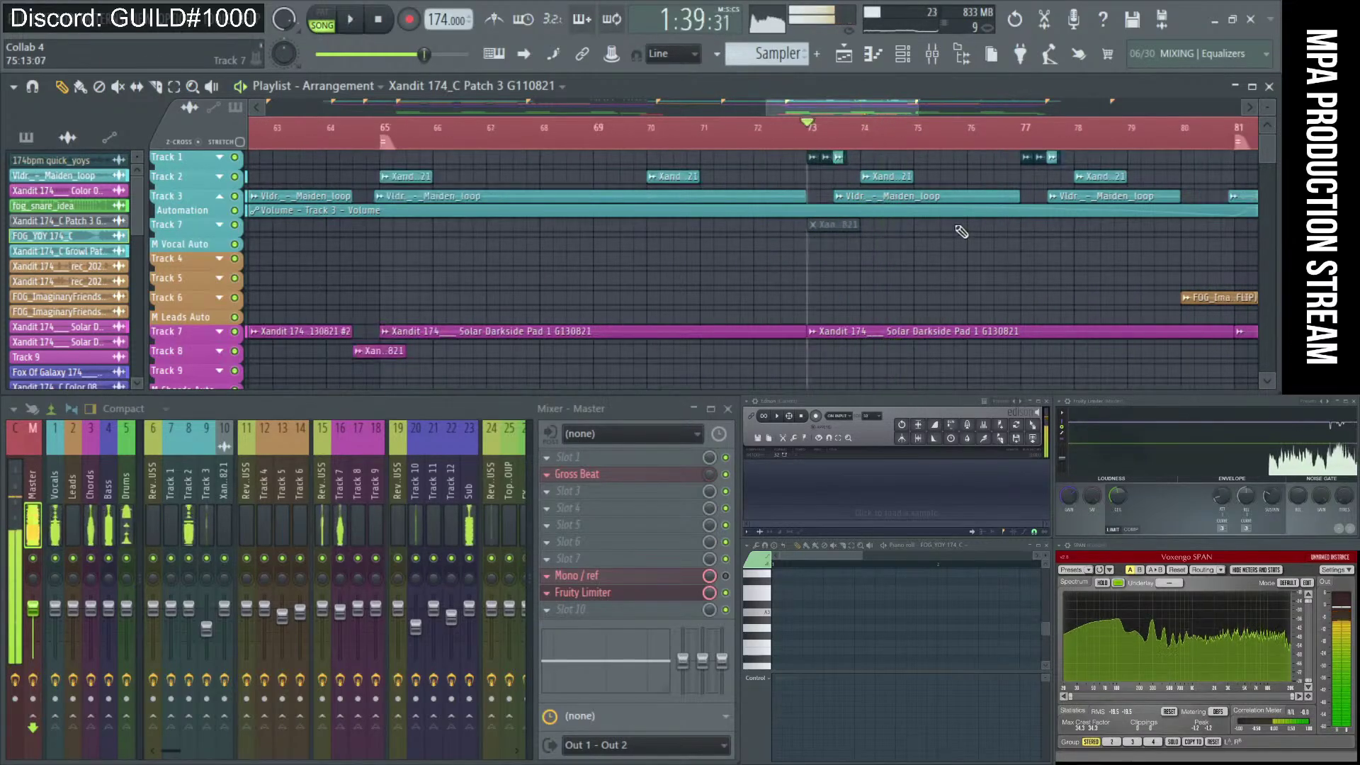
key(space)
click(915, 137)
key(space)
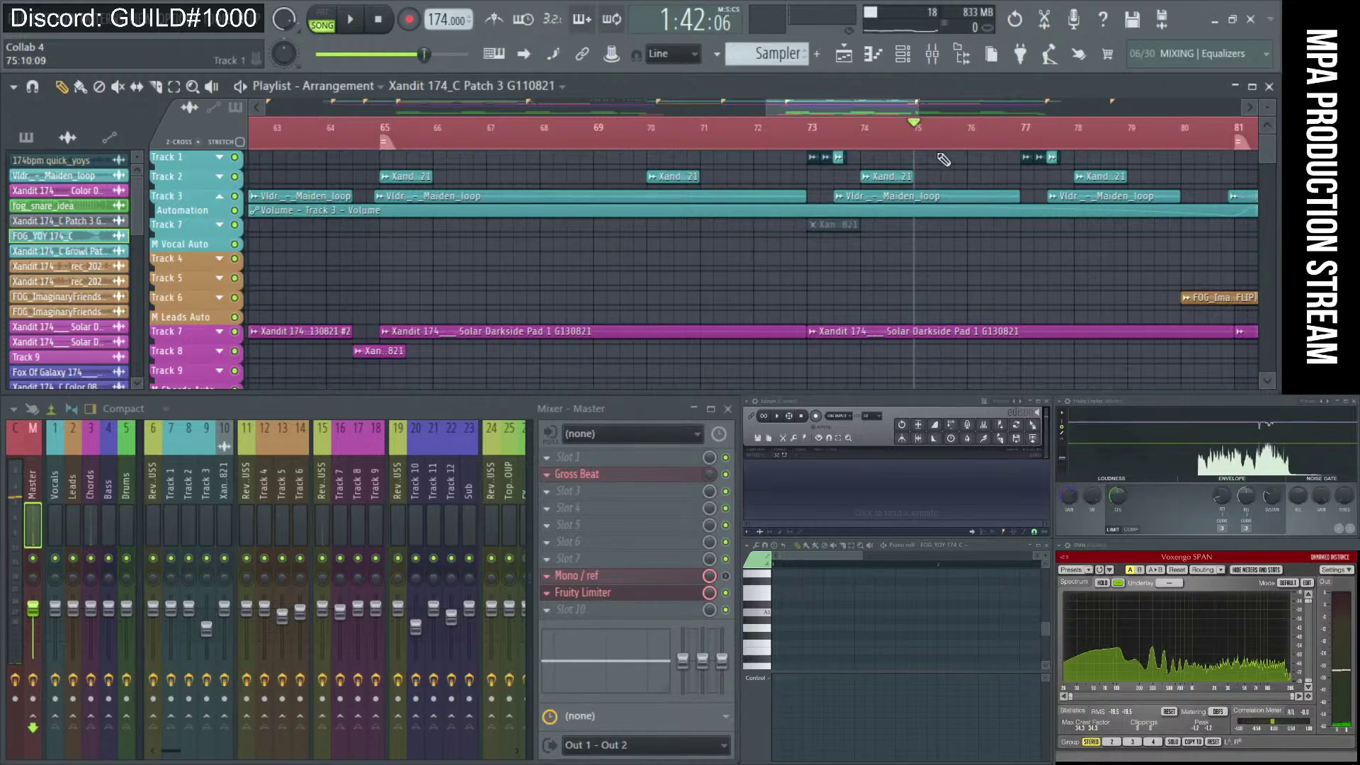
scroll(949, 207, down, 2)
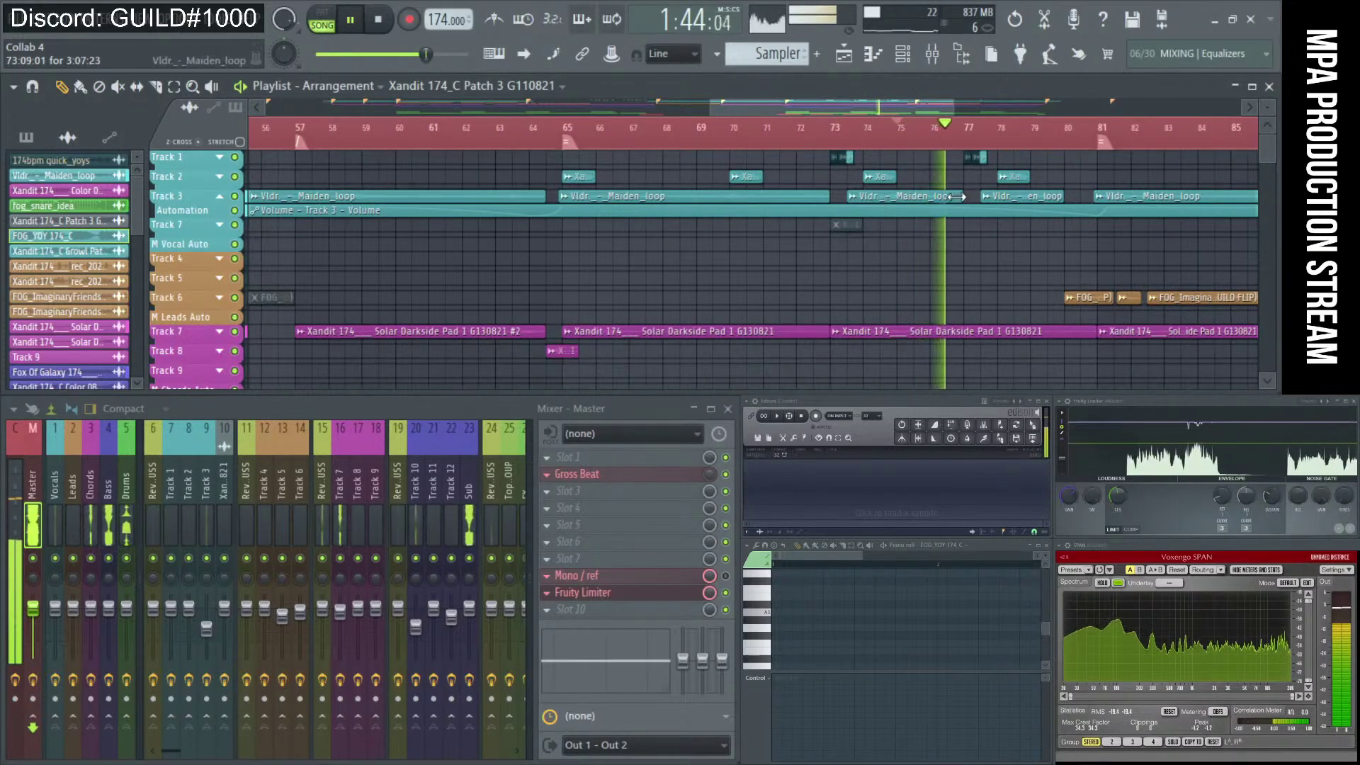
scroll(932, 205, down, 4)
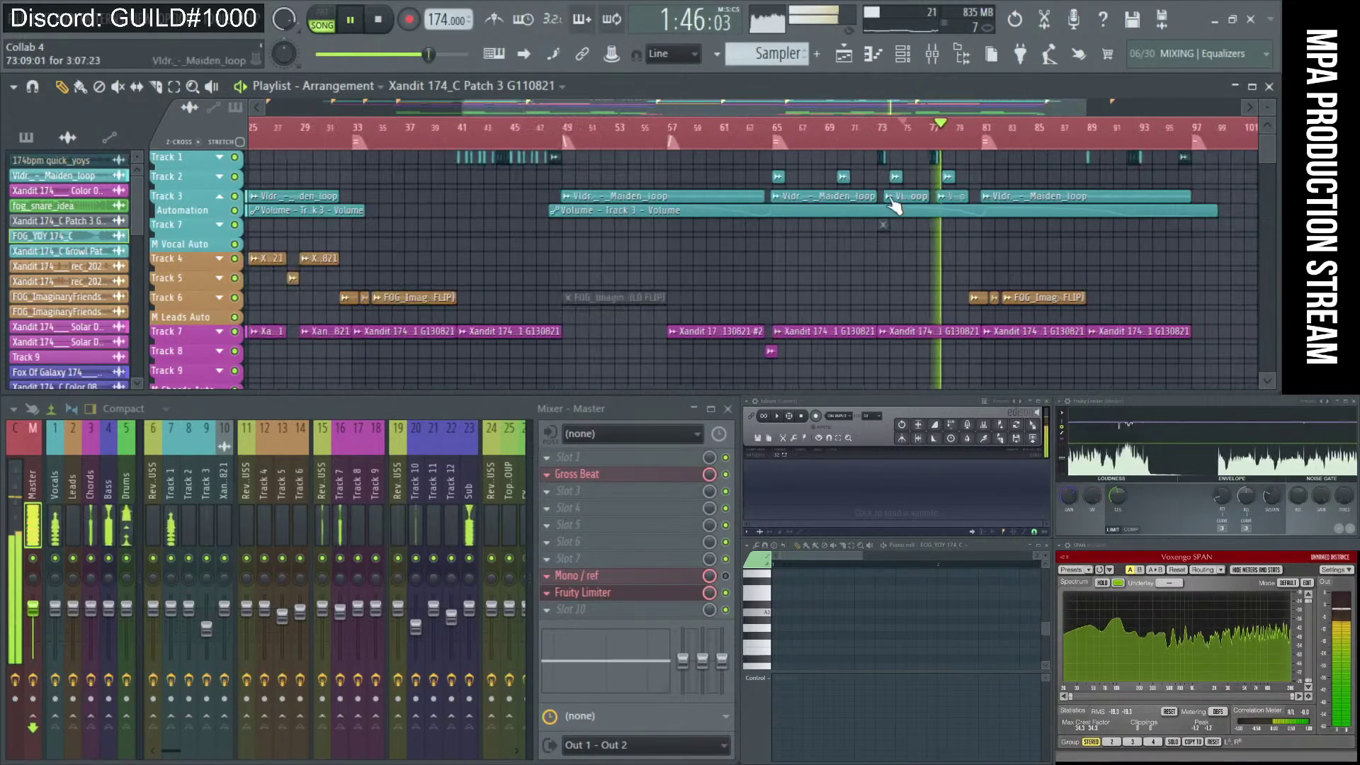
scroll(1104, 211, up, 5)
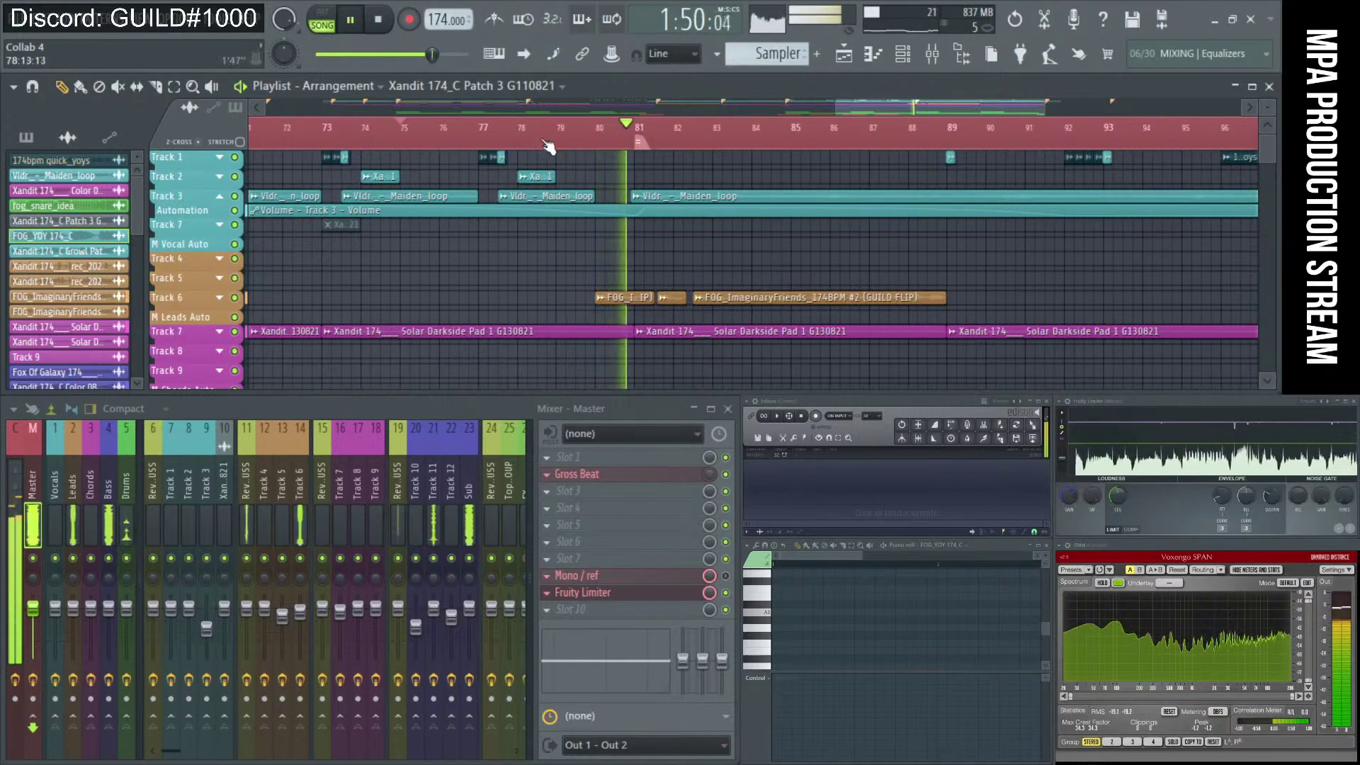
Examine the Track 6 lead, Track 7 pad and Track 10 to 12 bass clips from bar 81 during playback.
scroll(643, 261, up, 3)
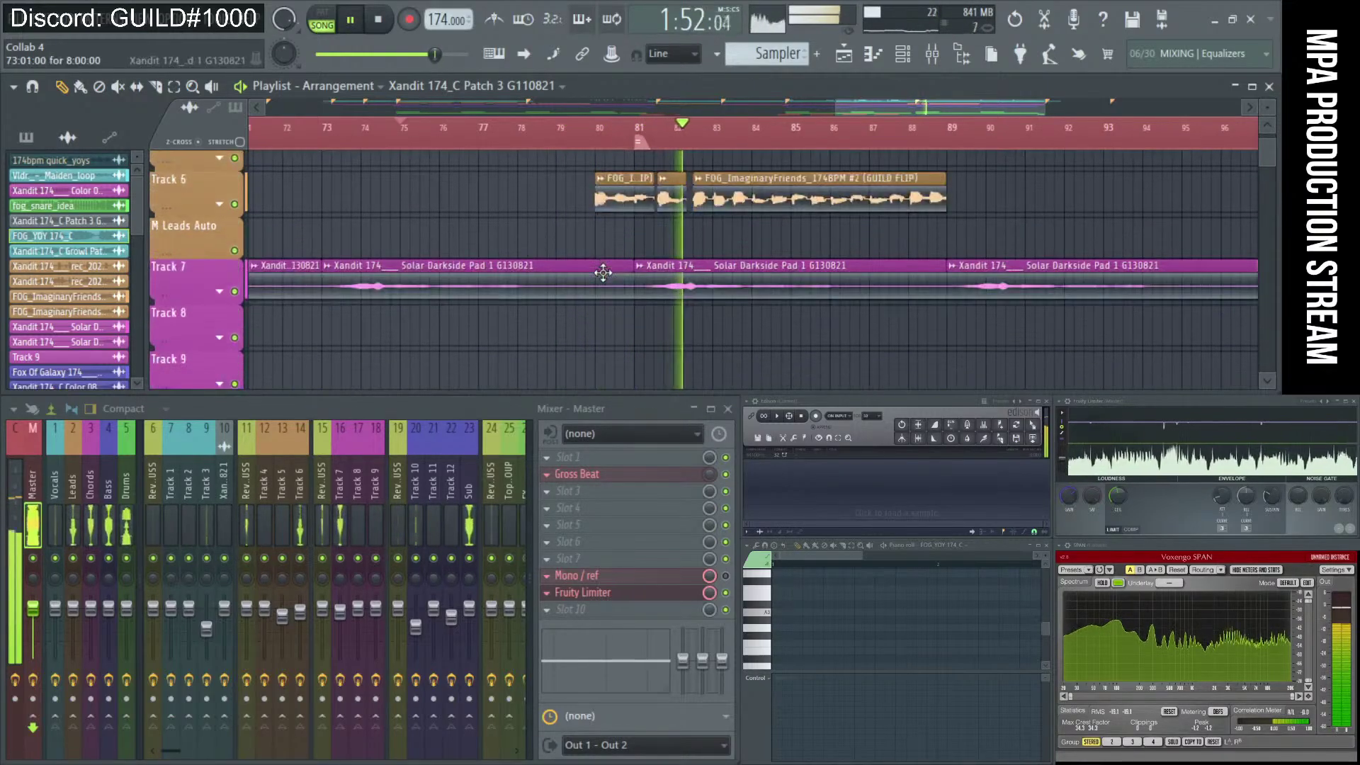
scroll(638, 266, down, 4)
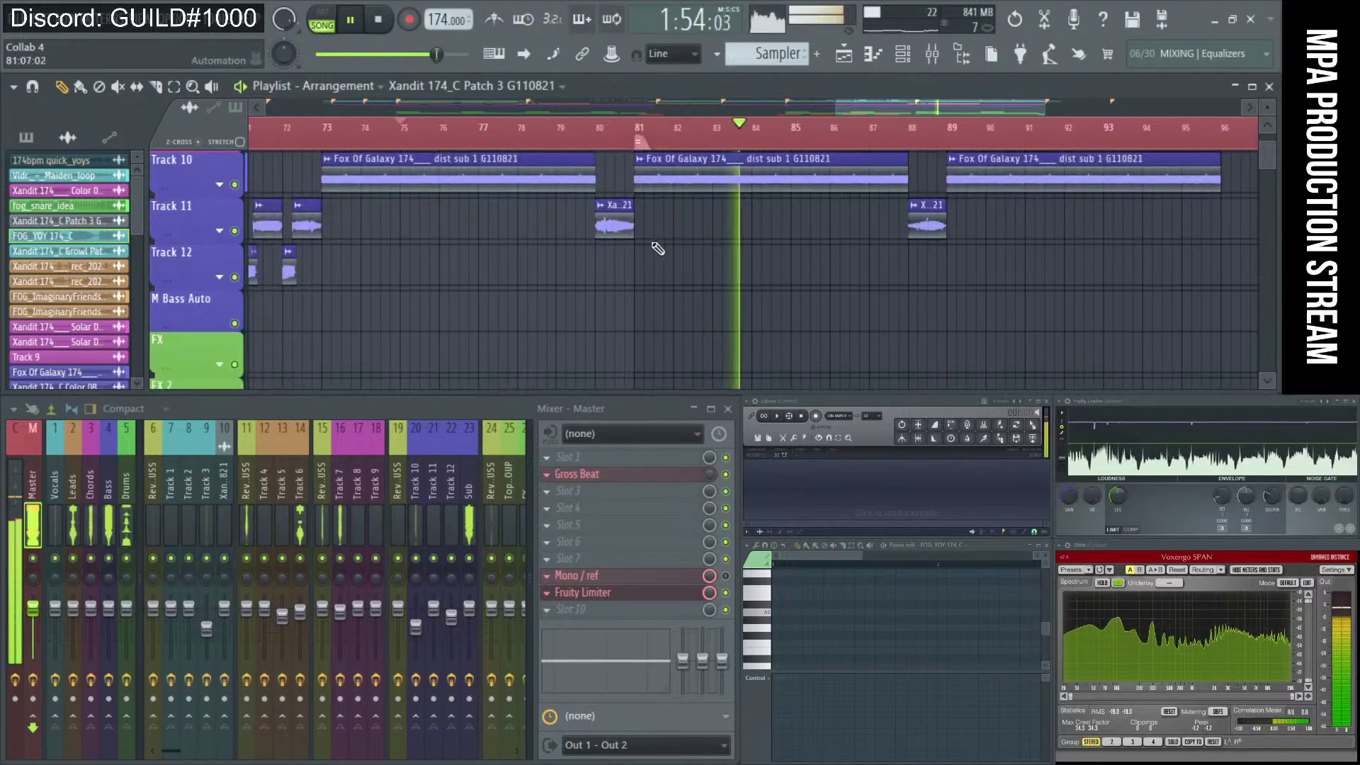
scroll(898, 252, down, 3)
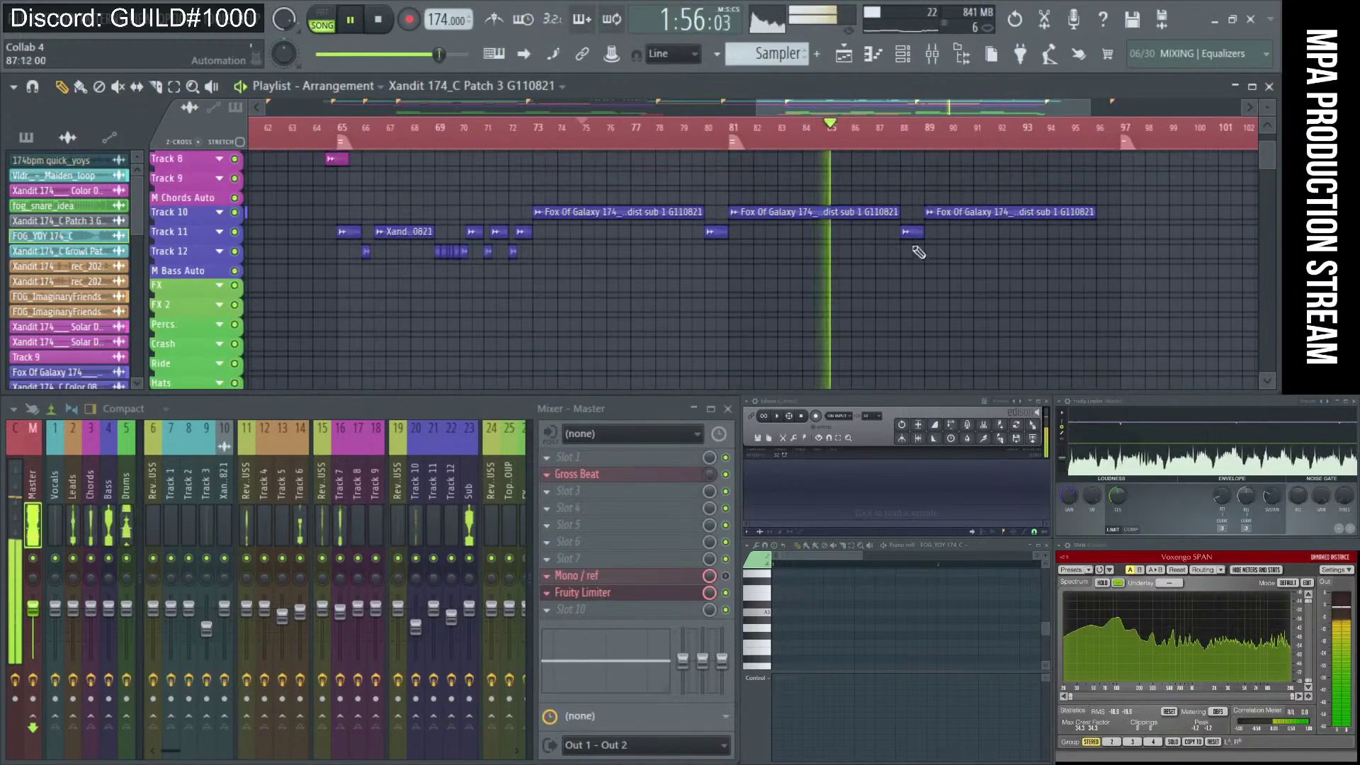
ctrl+right_click(939, 251)
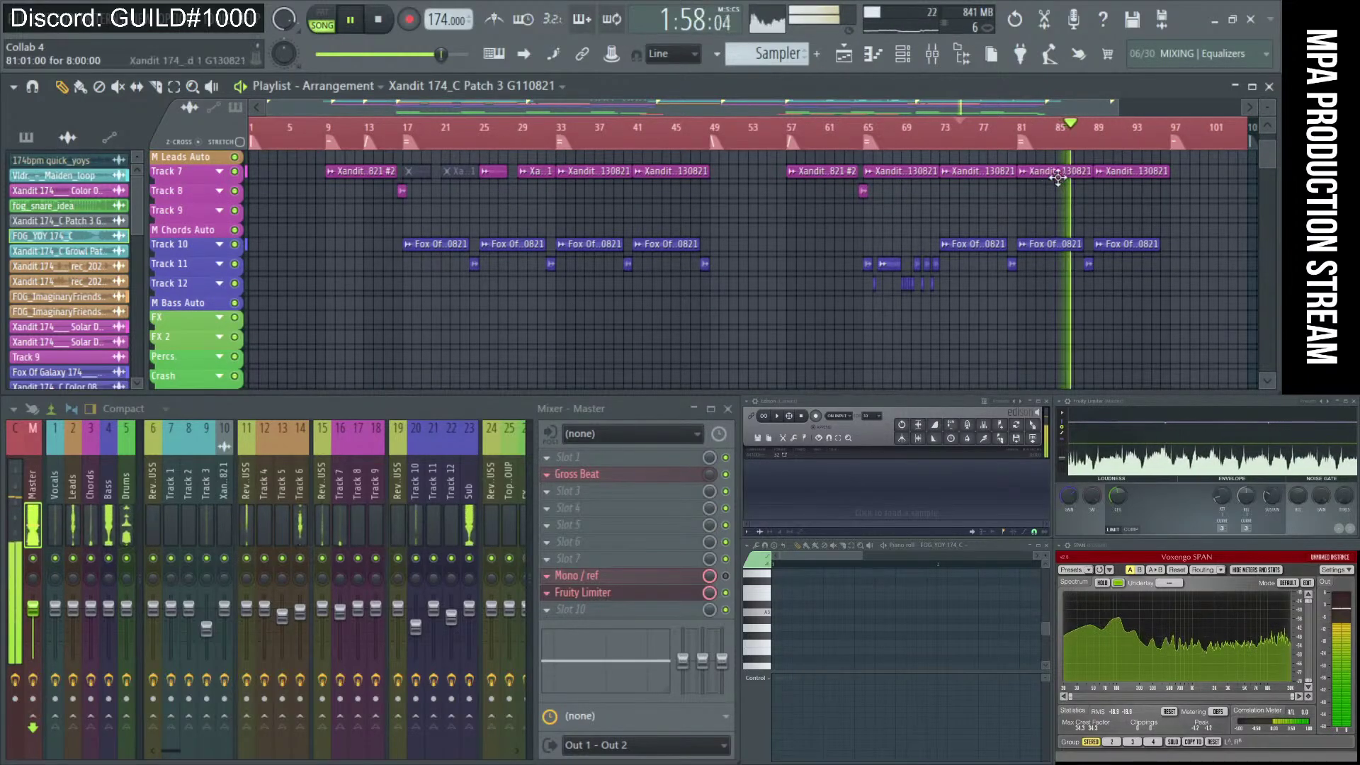
Examine the Track 1 chops, Track 3 loop and its volume automation up to bar 97 during playback, and stop the song.
scroll(850, 225, up, 6)
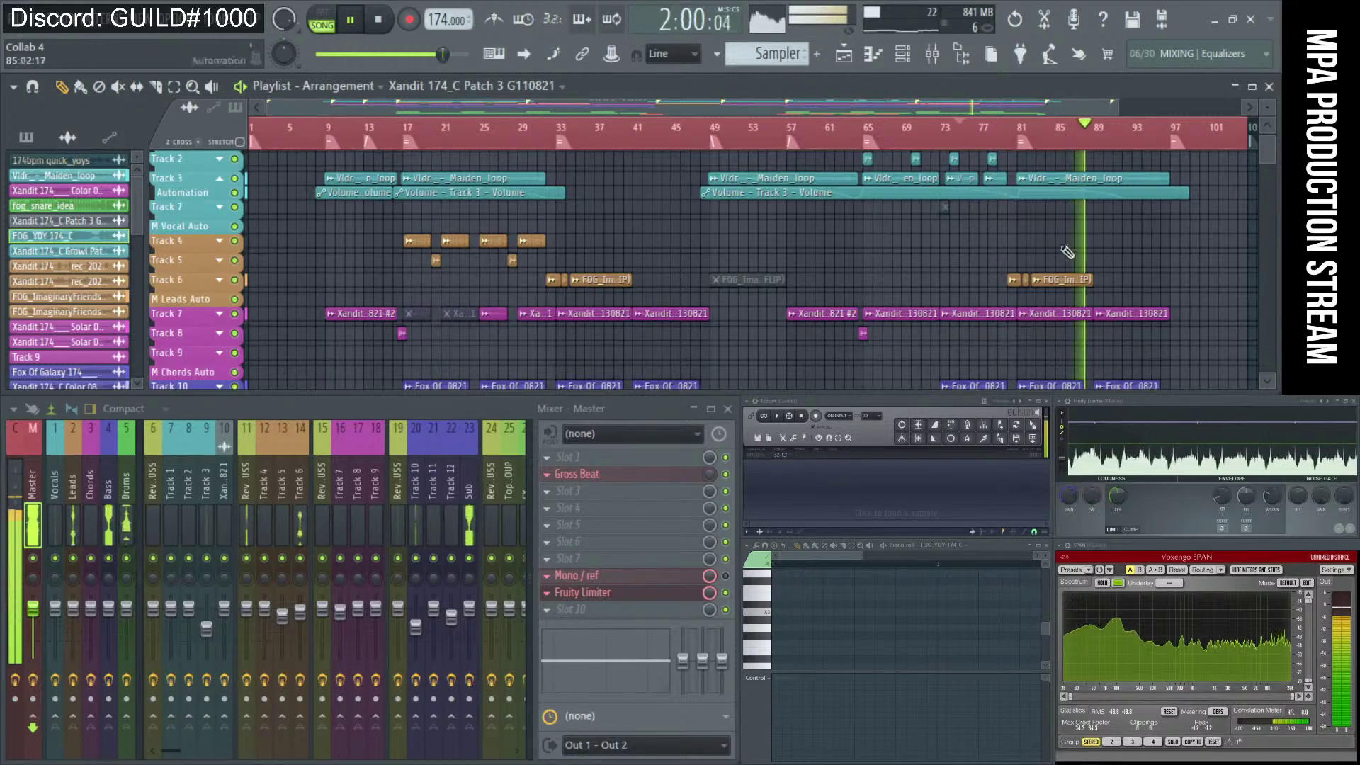
scroll(1093, 267, up, 4)
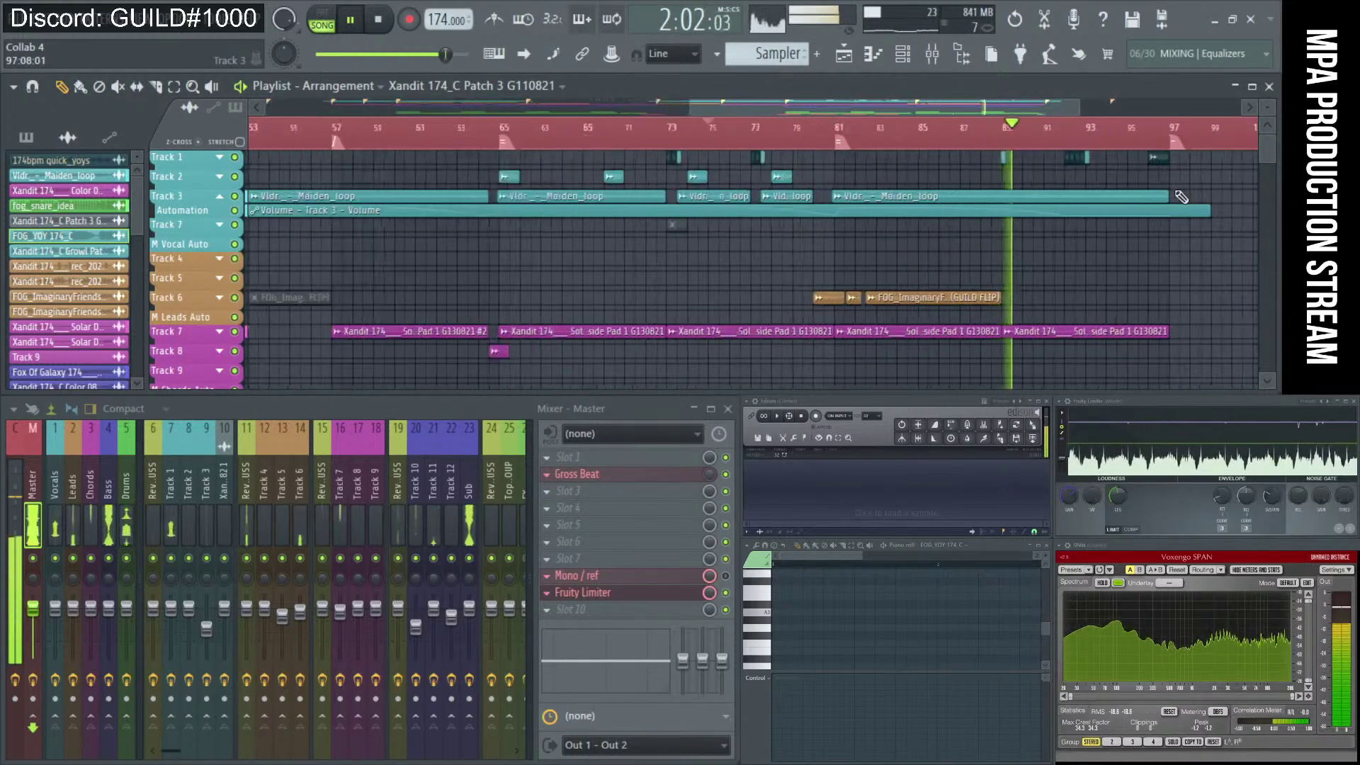
scroll(1077, 196, up, 3)
scroll(1041, 210, up, 4)
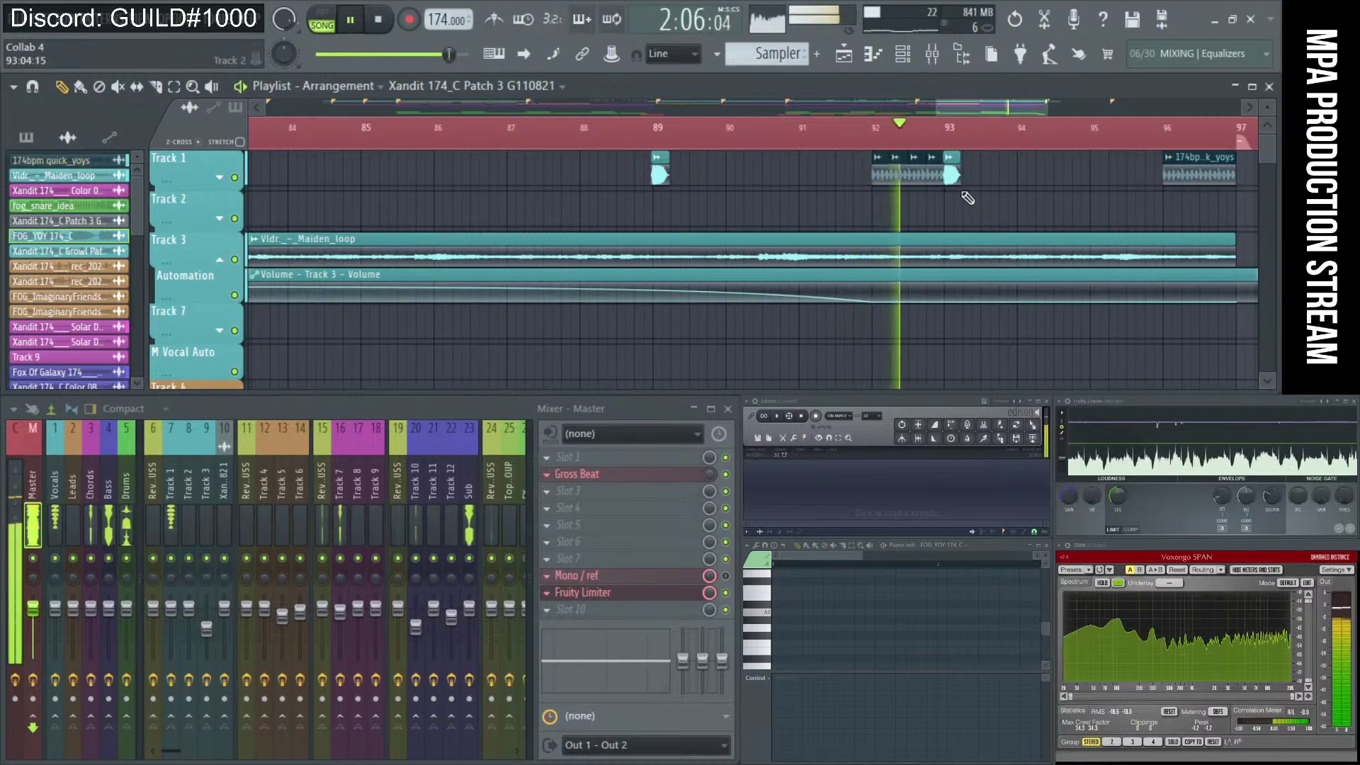
scroll(1027, 191, down, 6)
scroll(1197, 166, down, 3)
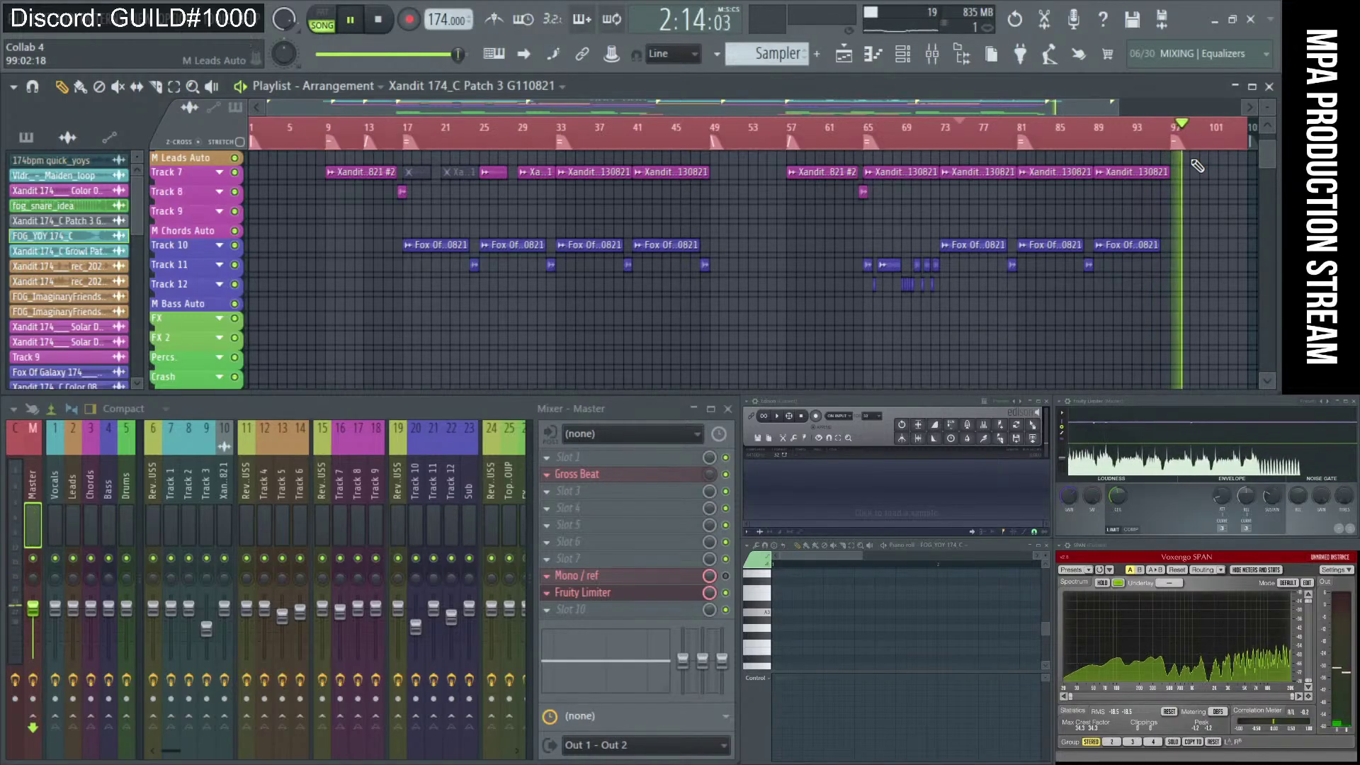
click(380, 23)
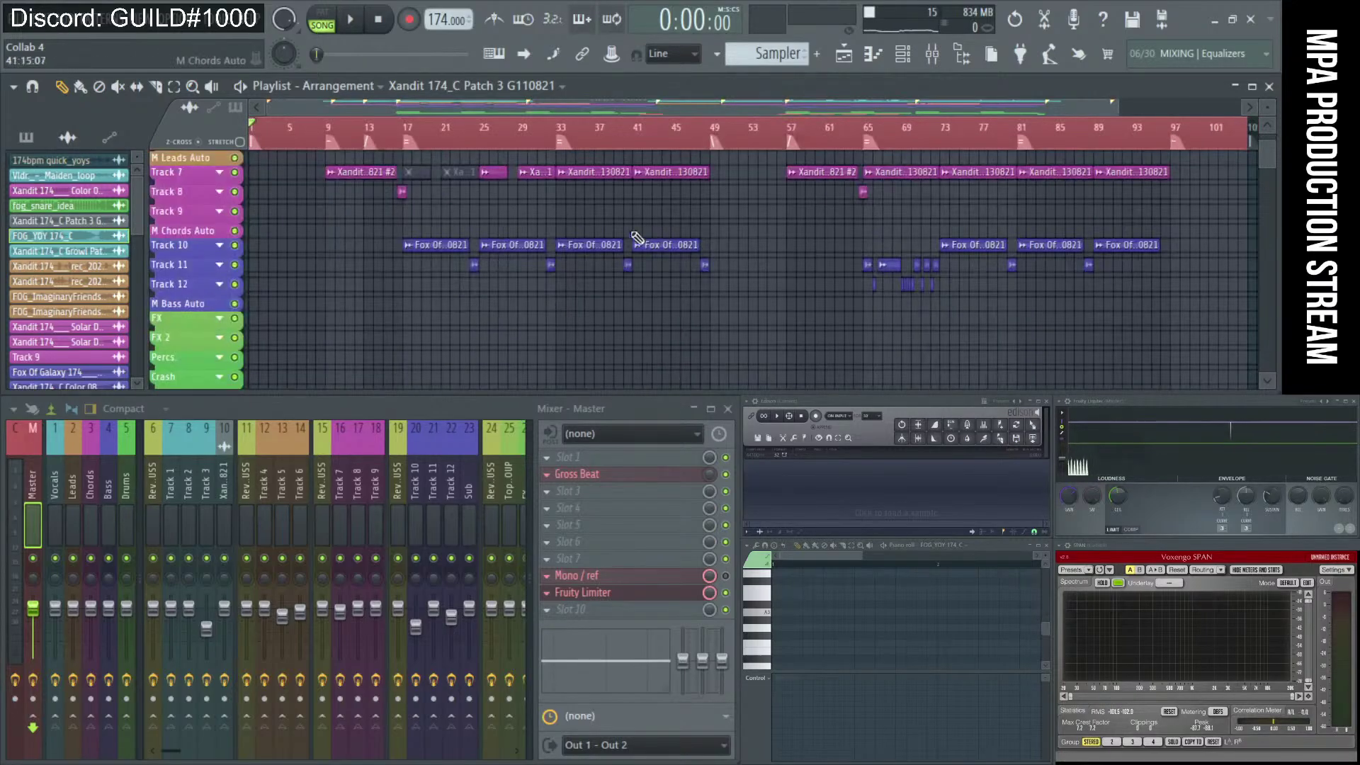
Save the project and start rendering the song as a wave file named Collab 4 - Season 1 [PM] in the Collab 4 (season 1) folder.
scroll(647, 234, up, 1)
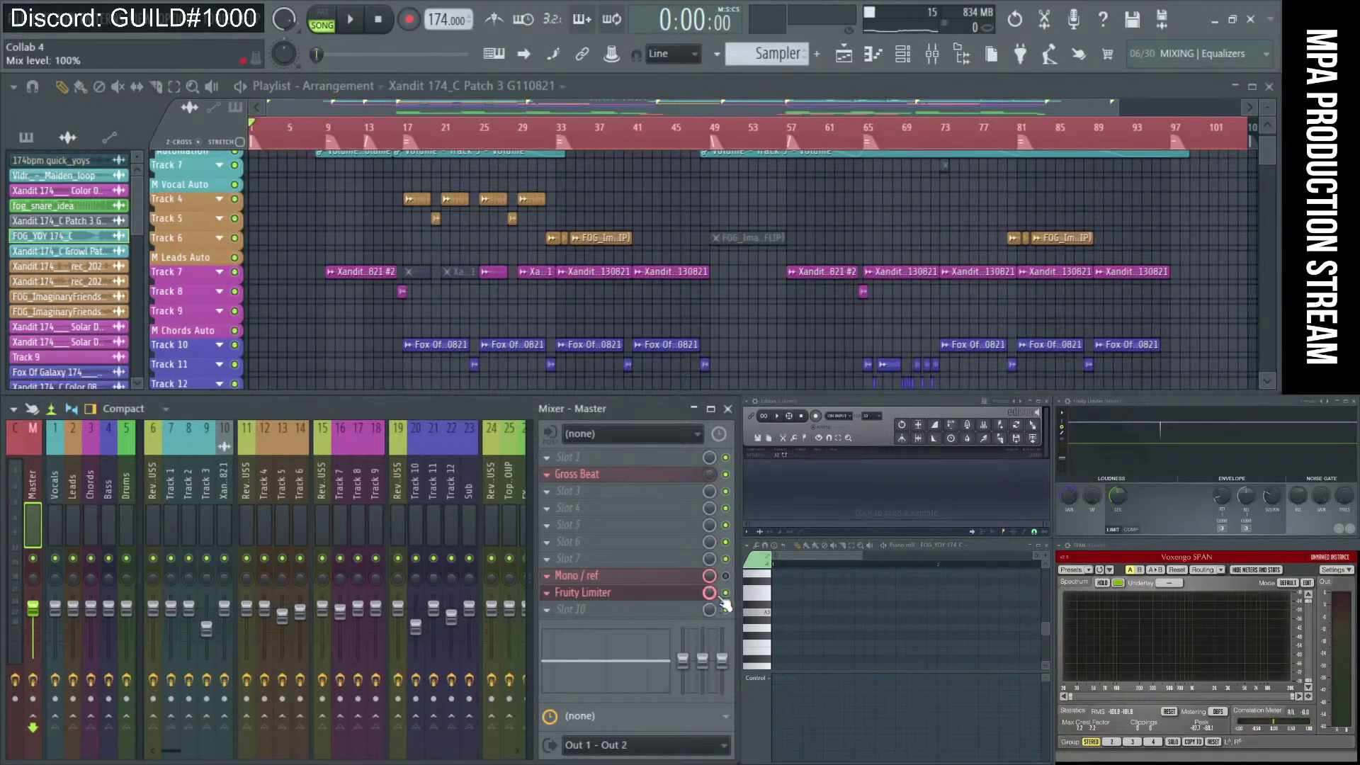
key(ctrl+s)
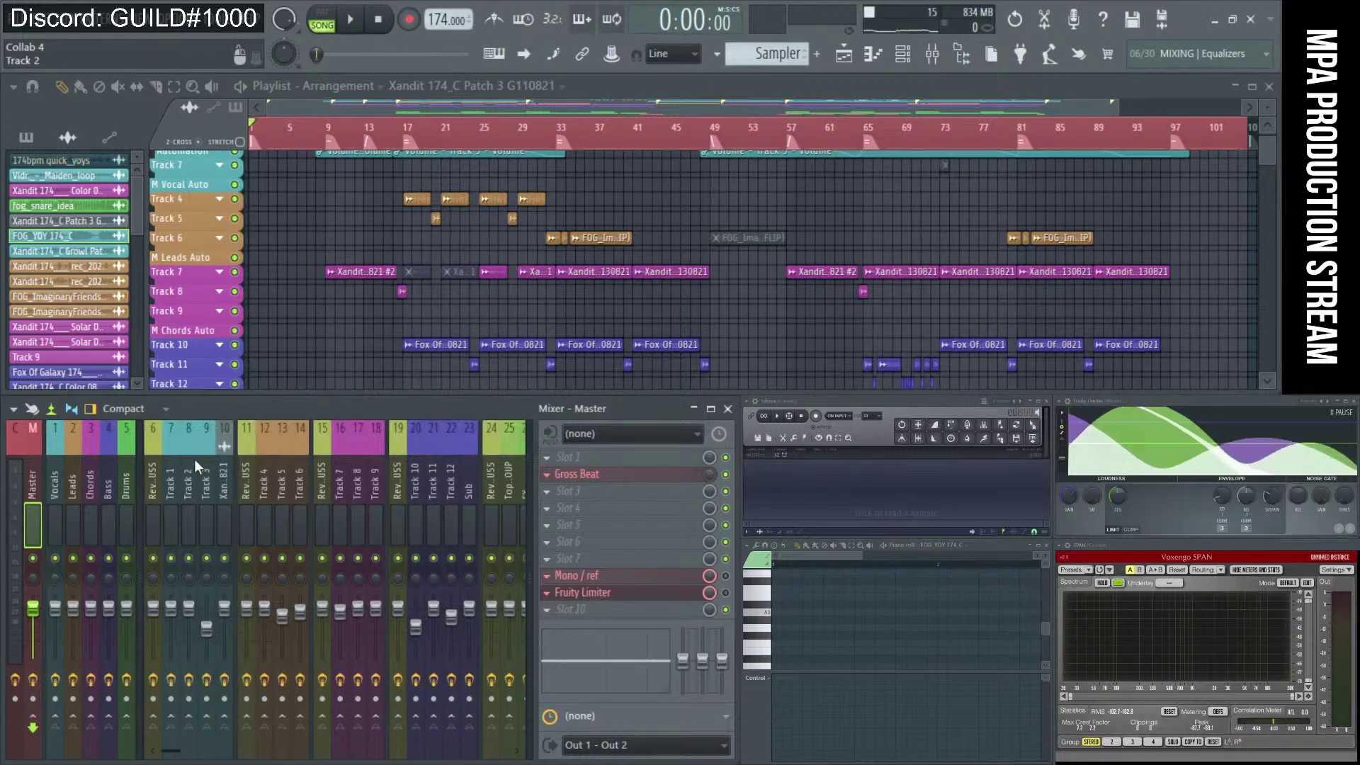
key(ctrl+r)
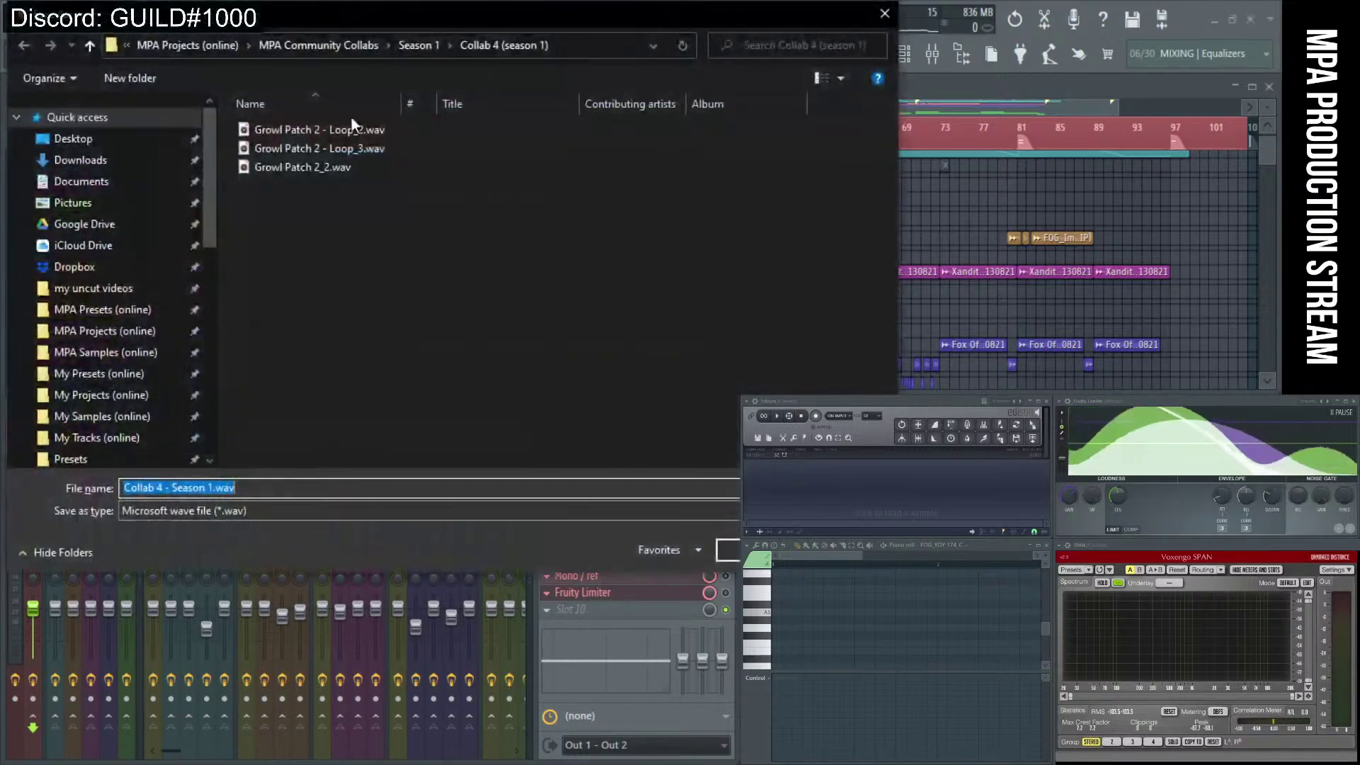
drag(401, 103, 440, 103)
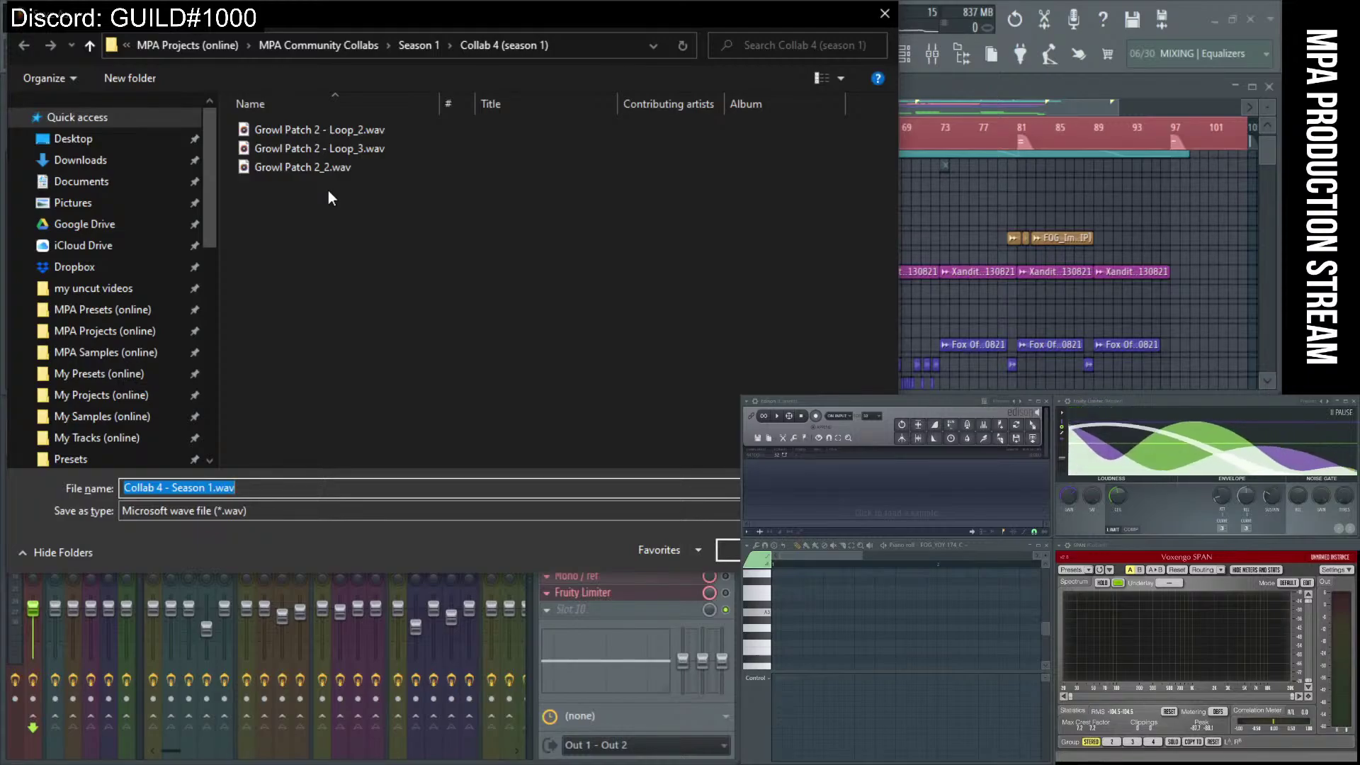
click(284, 488)
key(BackSpace)
key(BackSpace)
key(BackSpace)
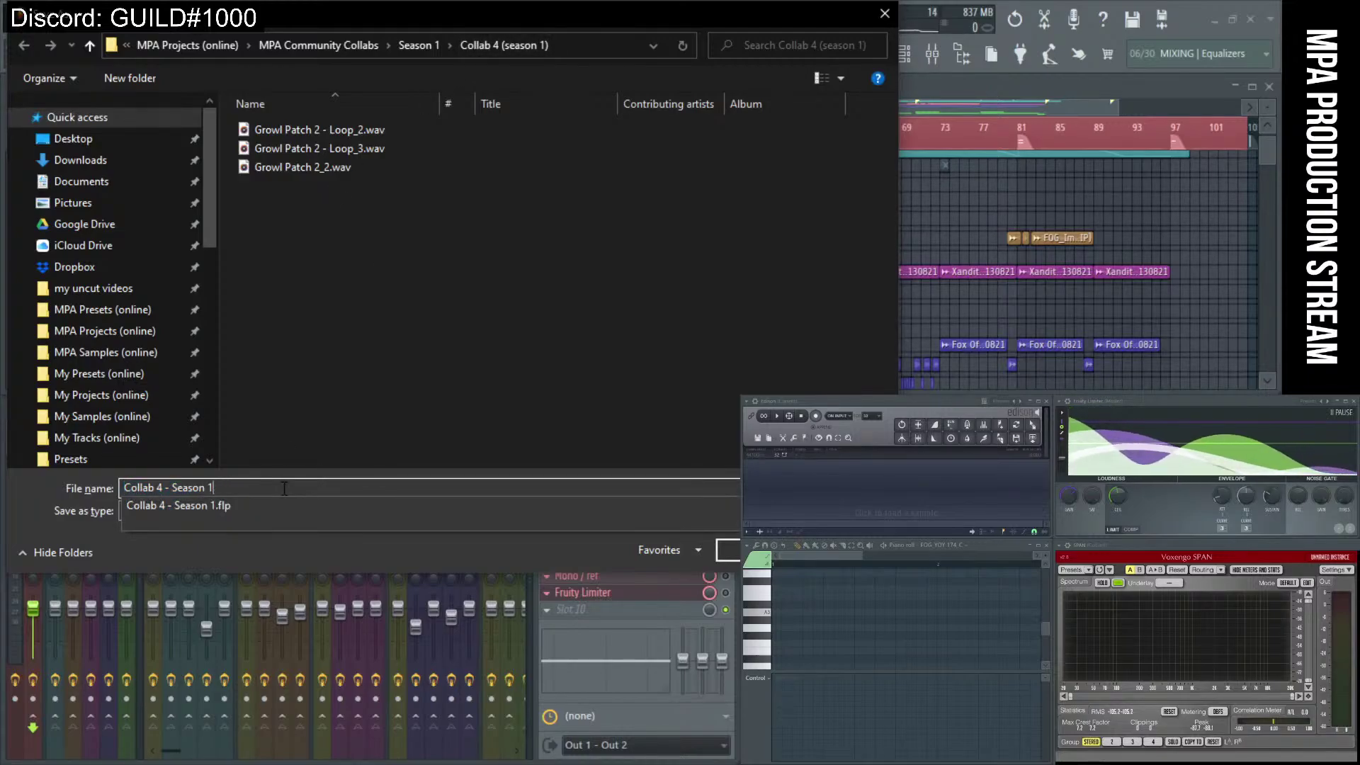
text(()
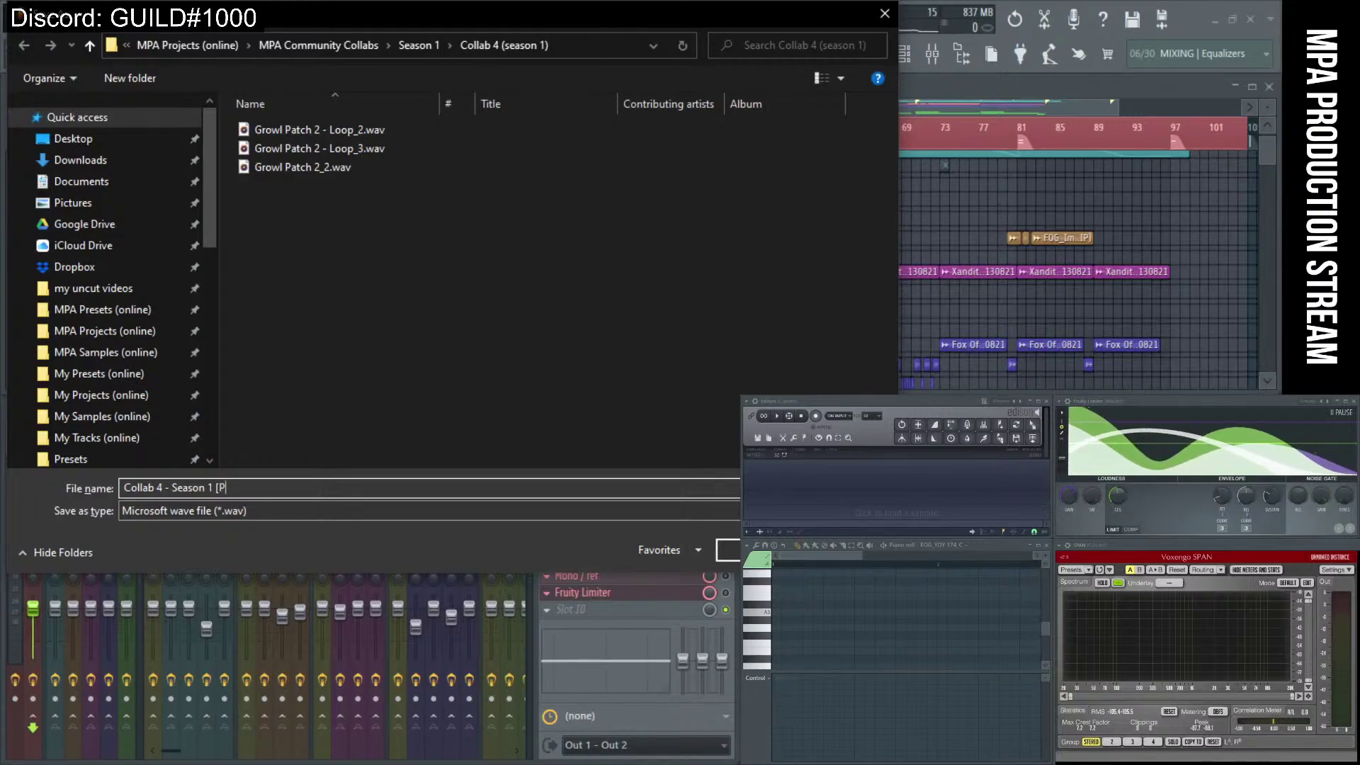
key(Return)
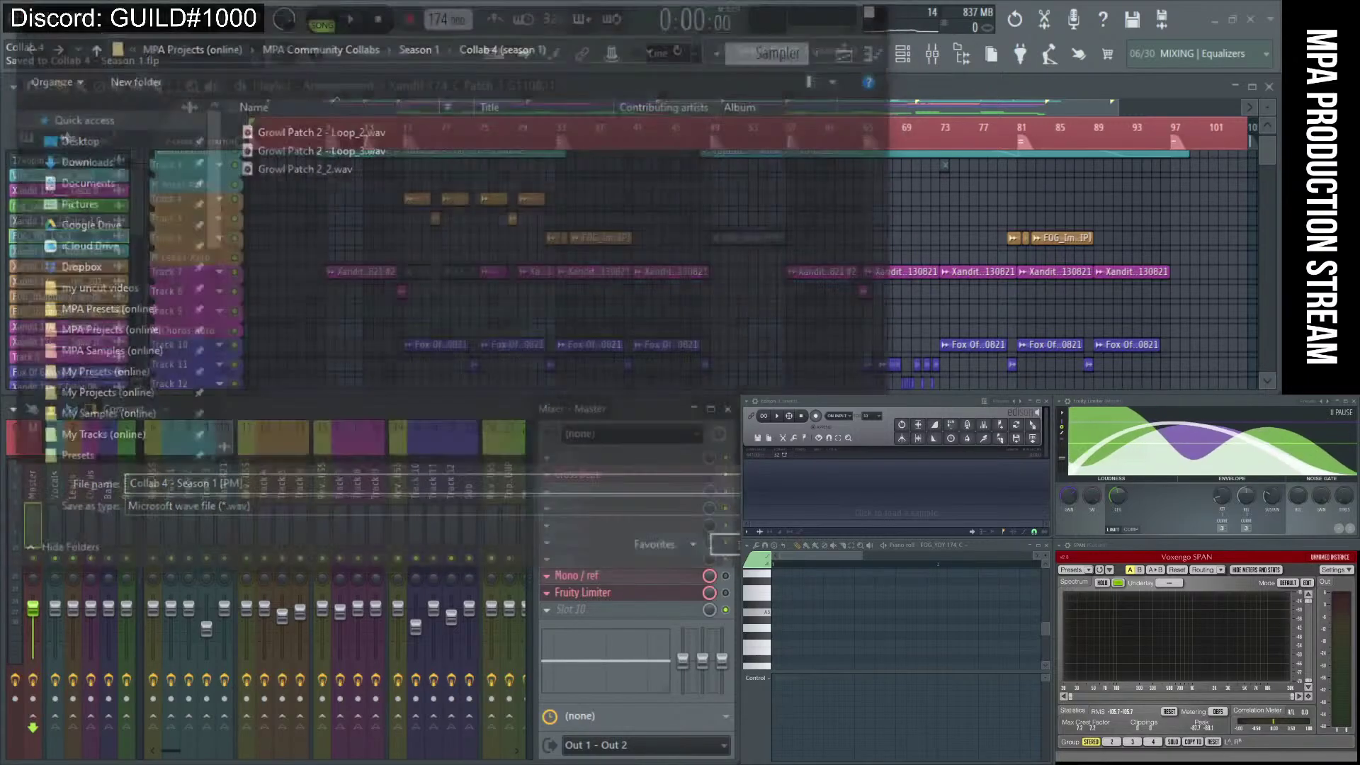
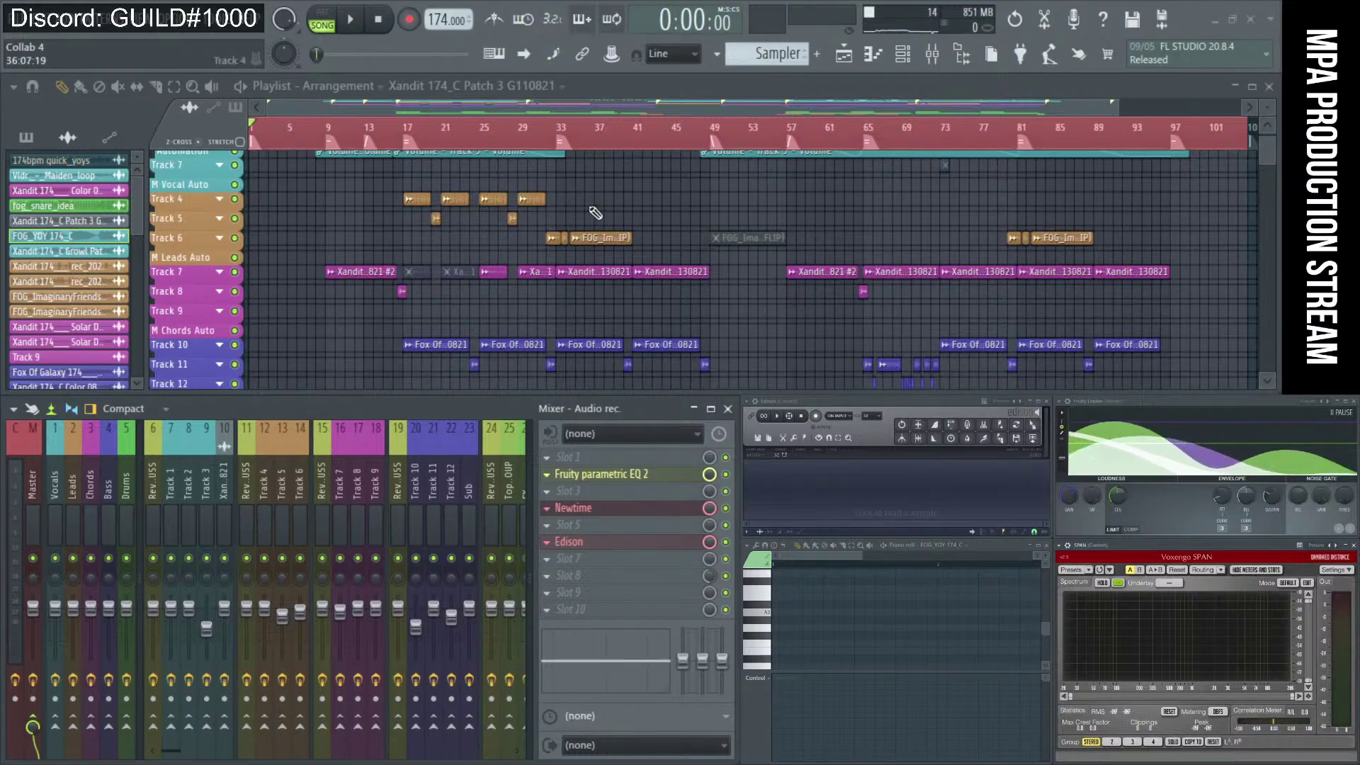
Examine the first half's vocal clips, moving the playhead to bars 9, 17 and 25 and briefly auditioning from bar 17.
click(327, 138)
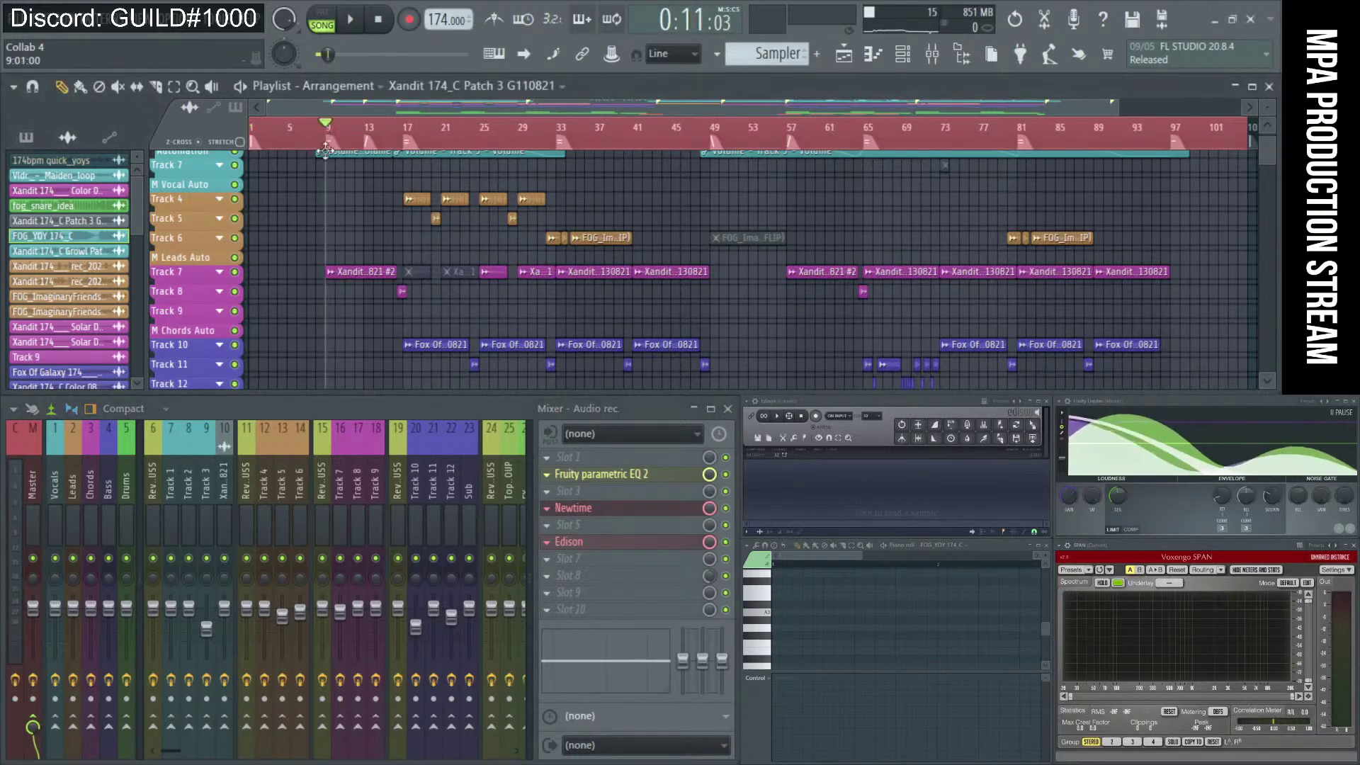
scroll(508, 204, up, 3)
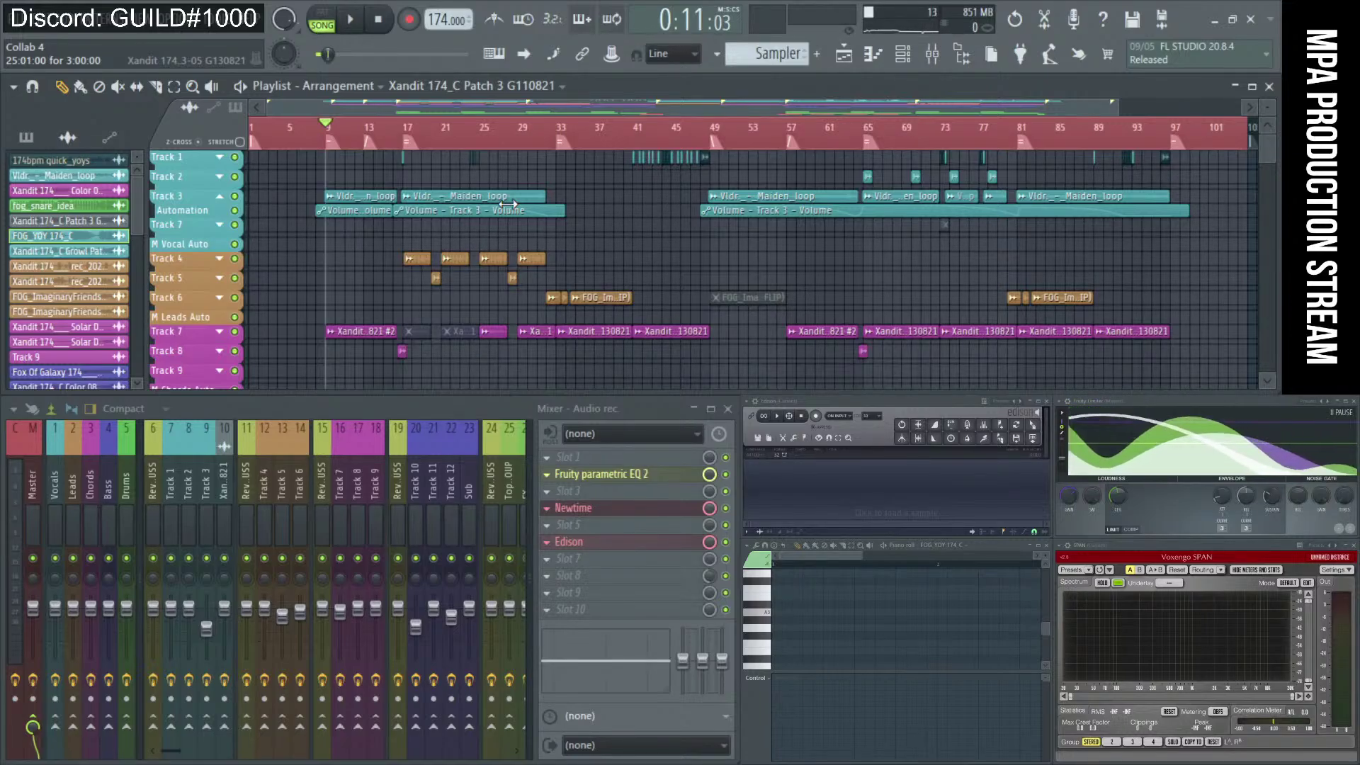
click(418, 142)
scroll(475, 142, up, 2)
scroll(536, 194, down, 3)
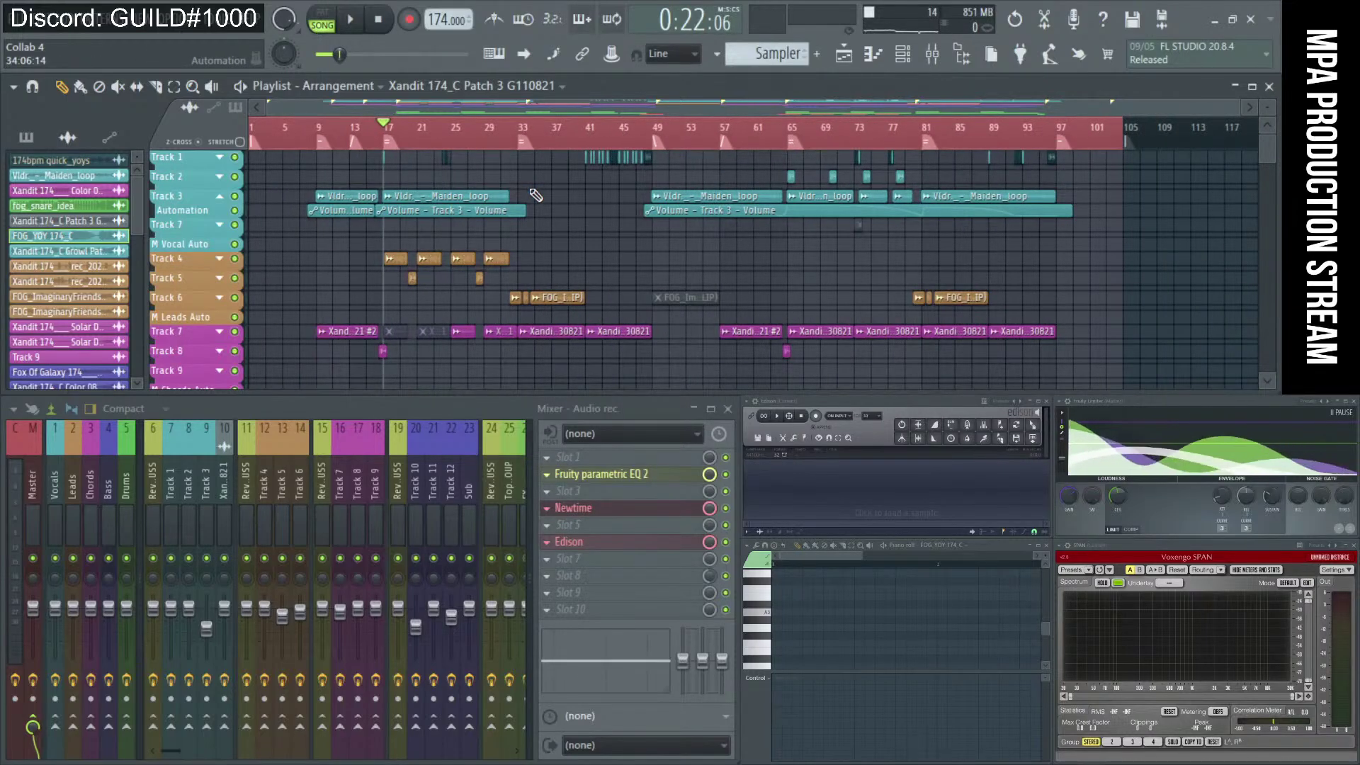
scroll(536, 194, up, 3)
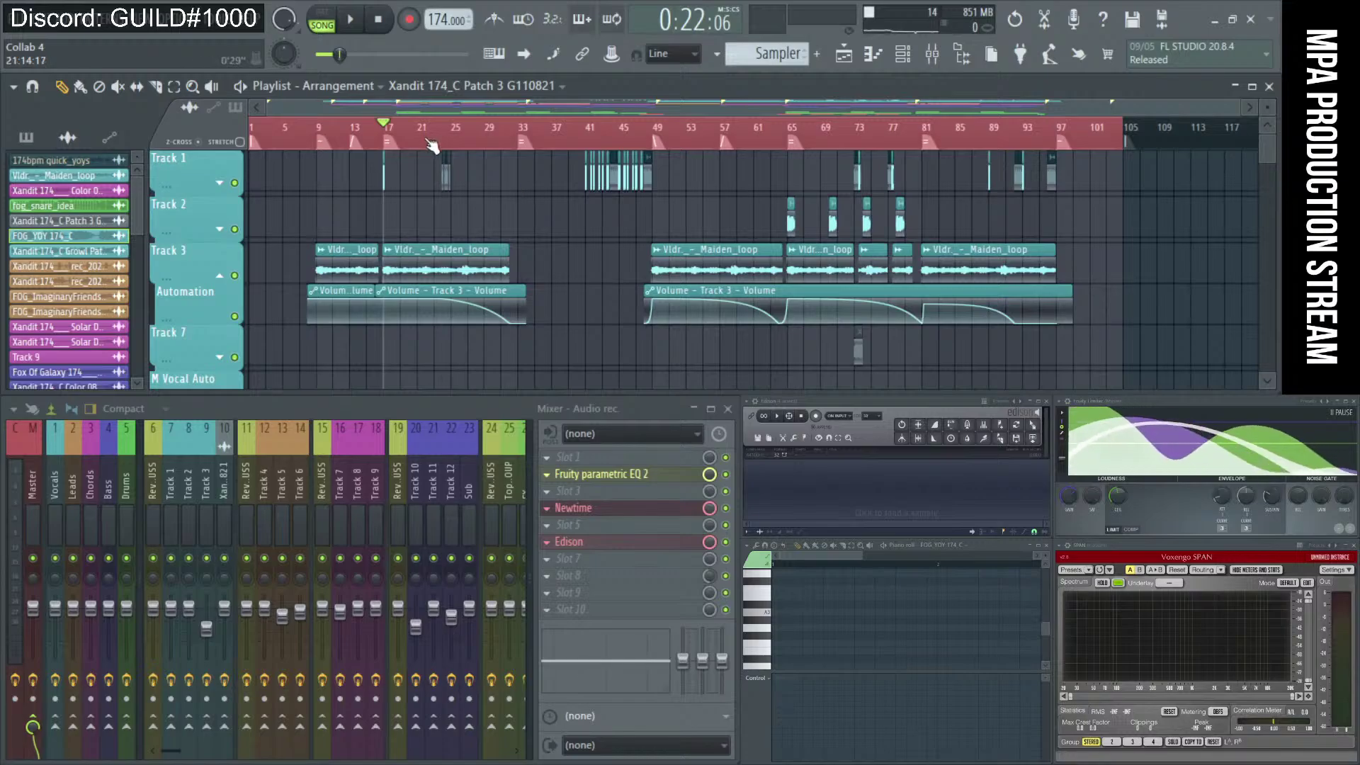
key(space)
key(space)
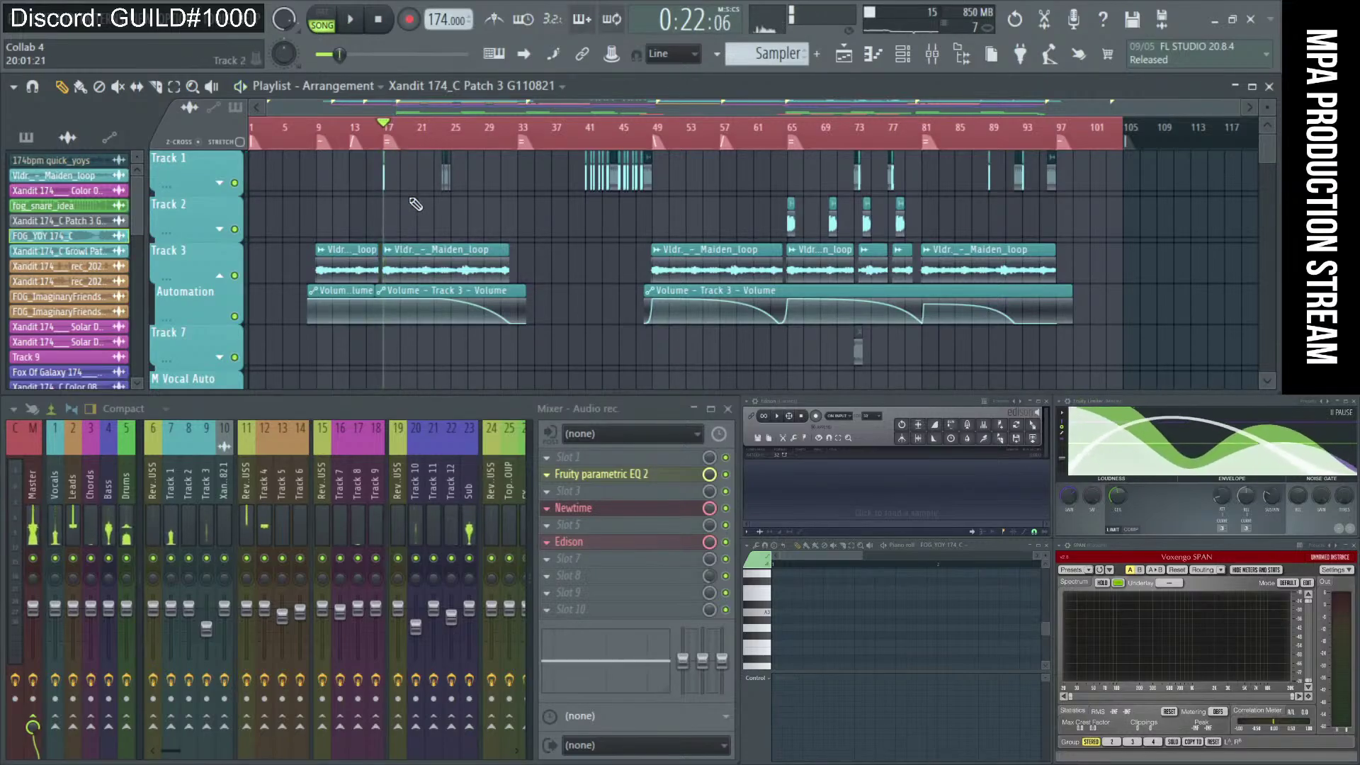
click(454, 143)
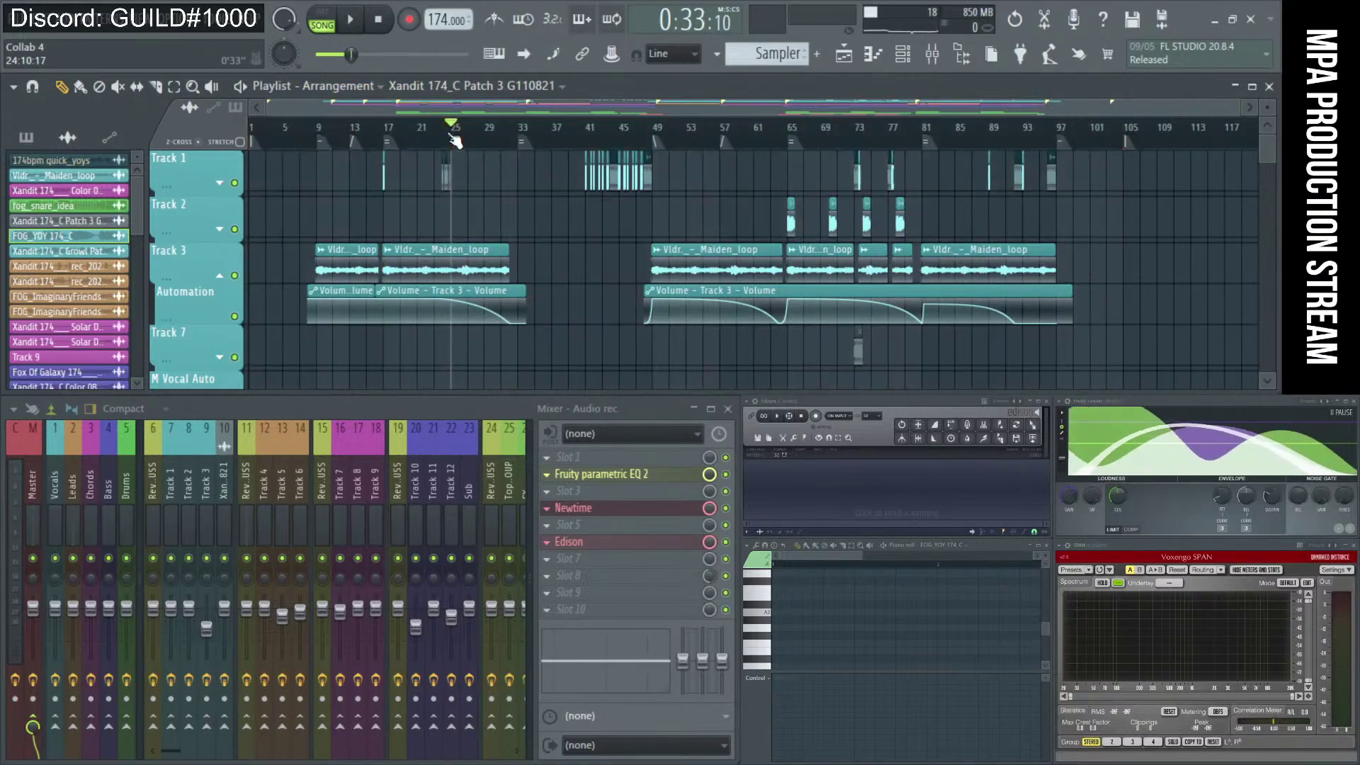
Inspect the effect chains of the Vocals and chords Reverb BUSS mixer tracks, and collapse the automation lane beneath Track 3 in the playlist.
alt+scroll(446, 174, down, 4)
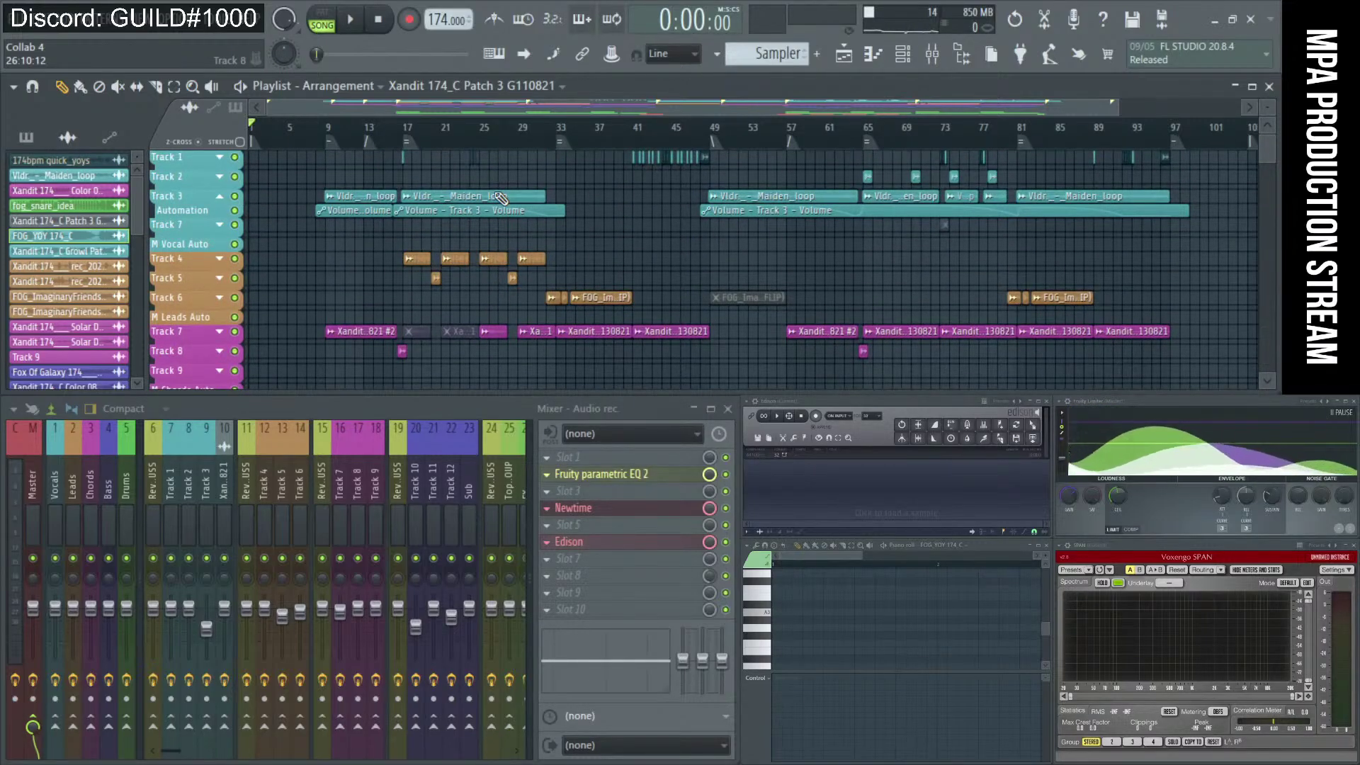
click(54, 482)
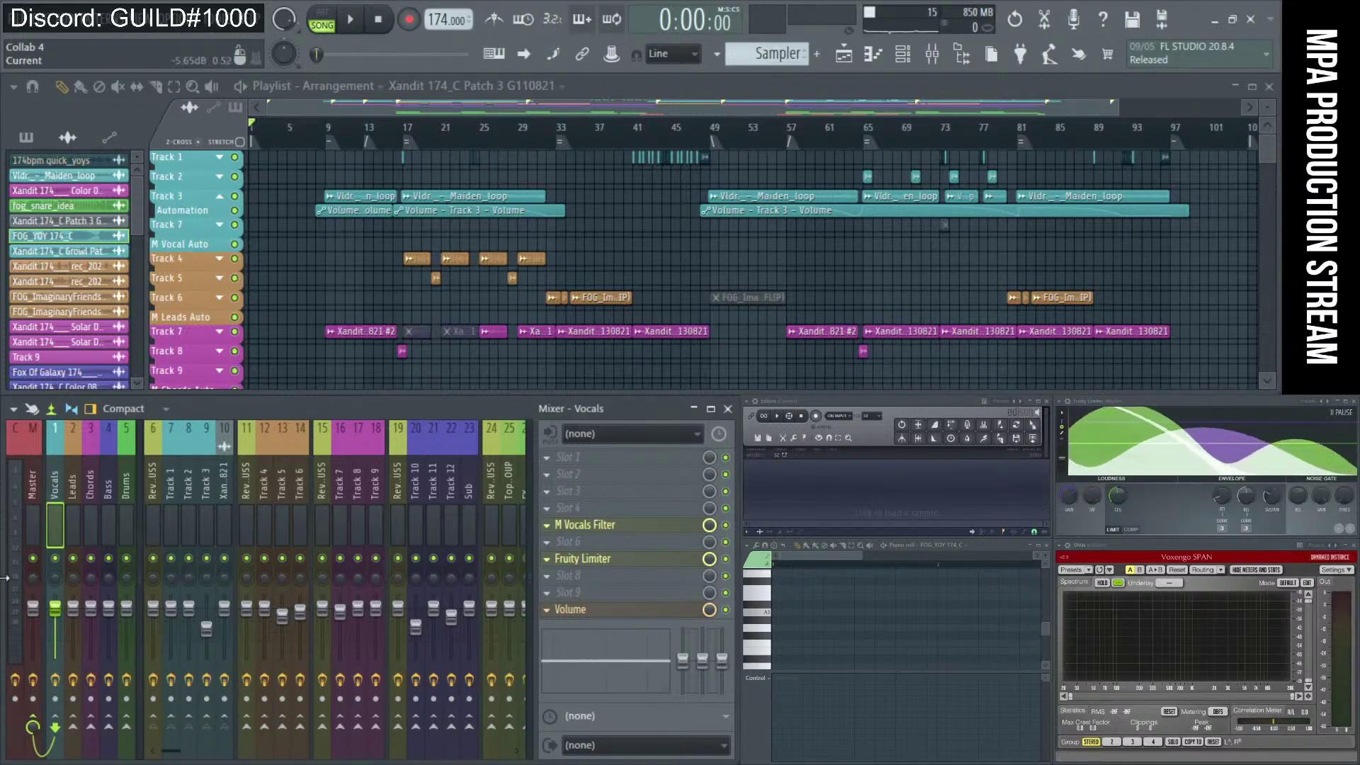
click(318, 485)
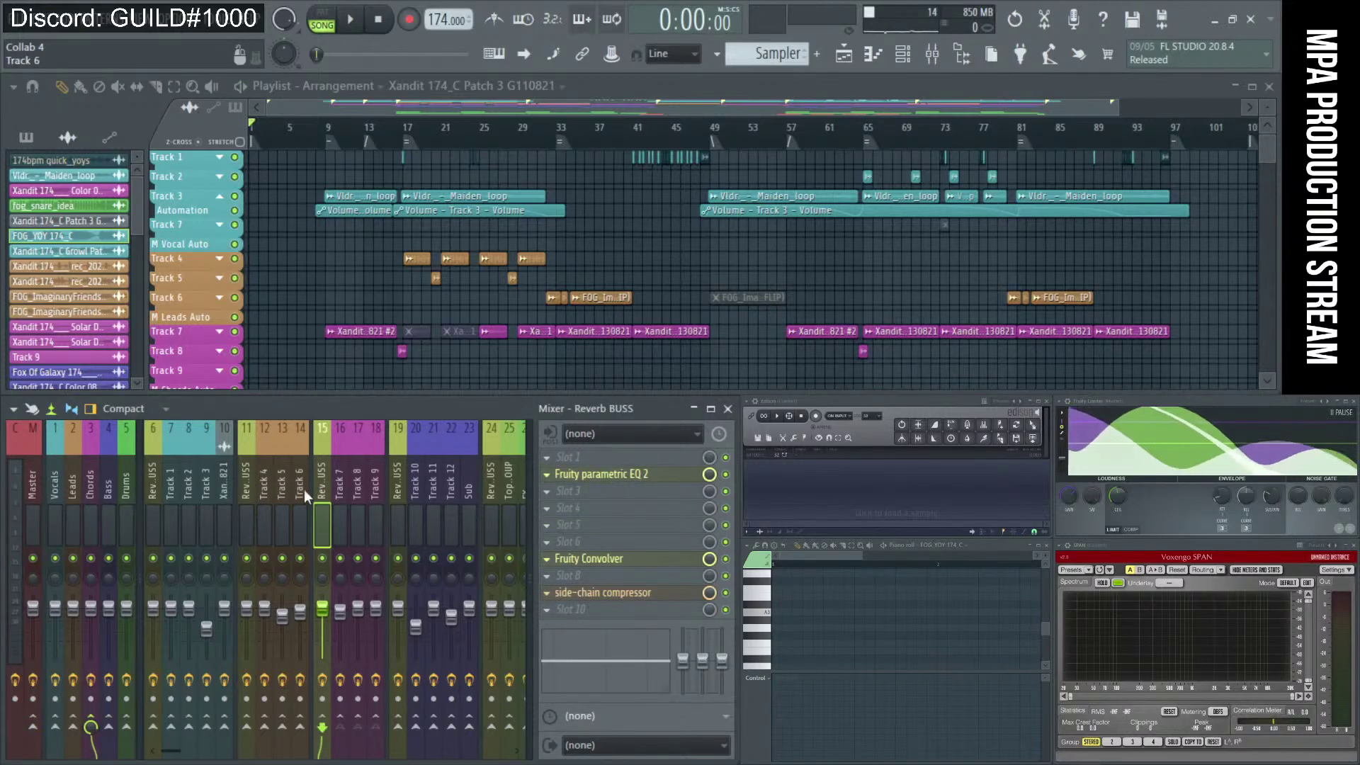
scroll(597, 190, down, 5)
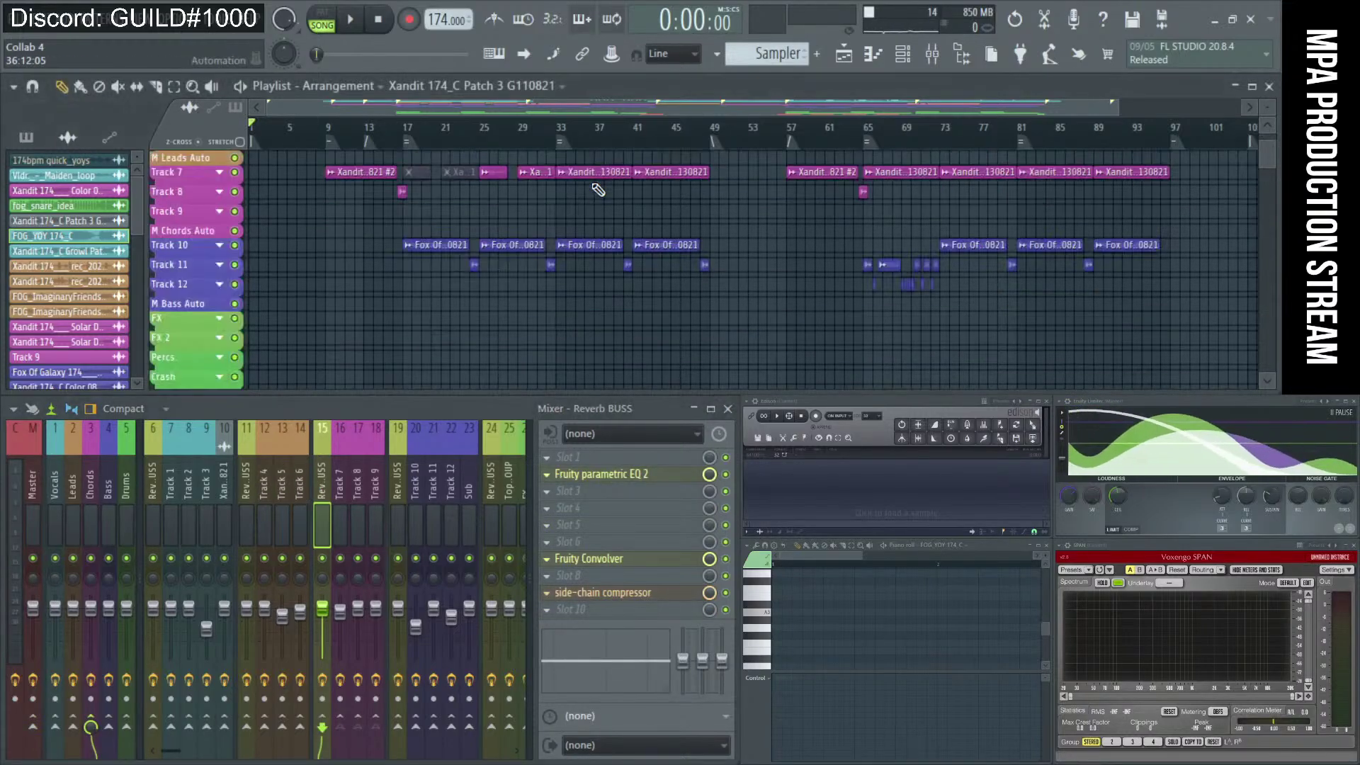
scroll(598, 190, up, 5)
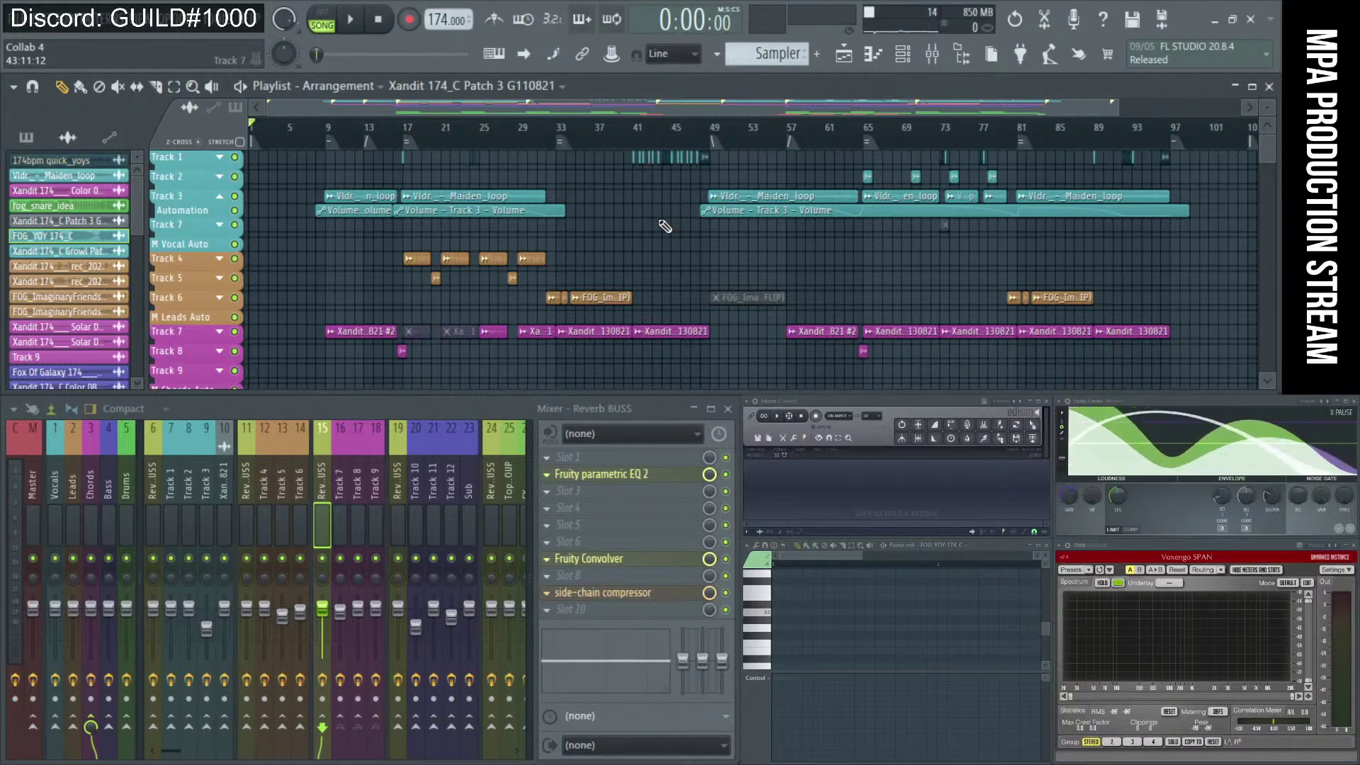
click(221, 198)
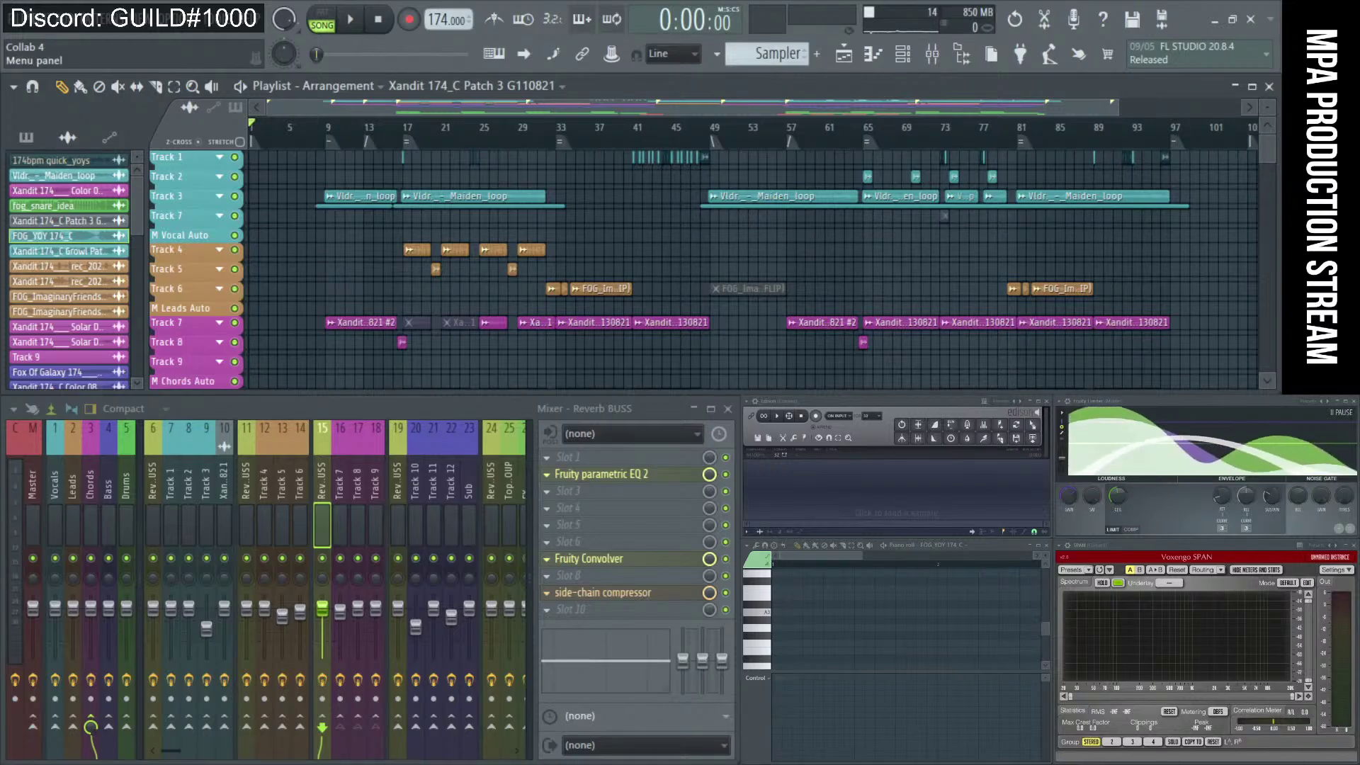
Examine the second half's vocal clips and the chord and bass clips, moving the playhead to bars 65, 80 and 9.
click(23, 22)
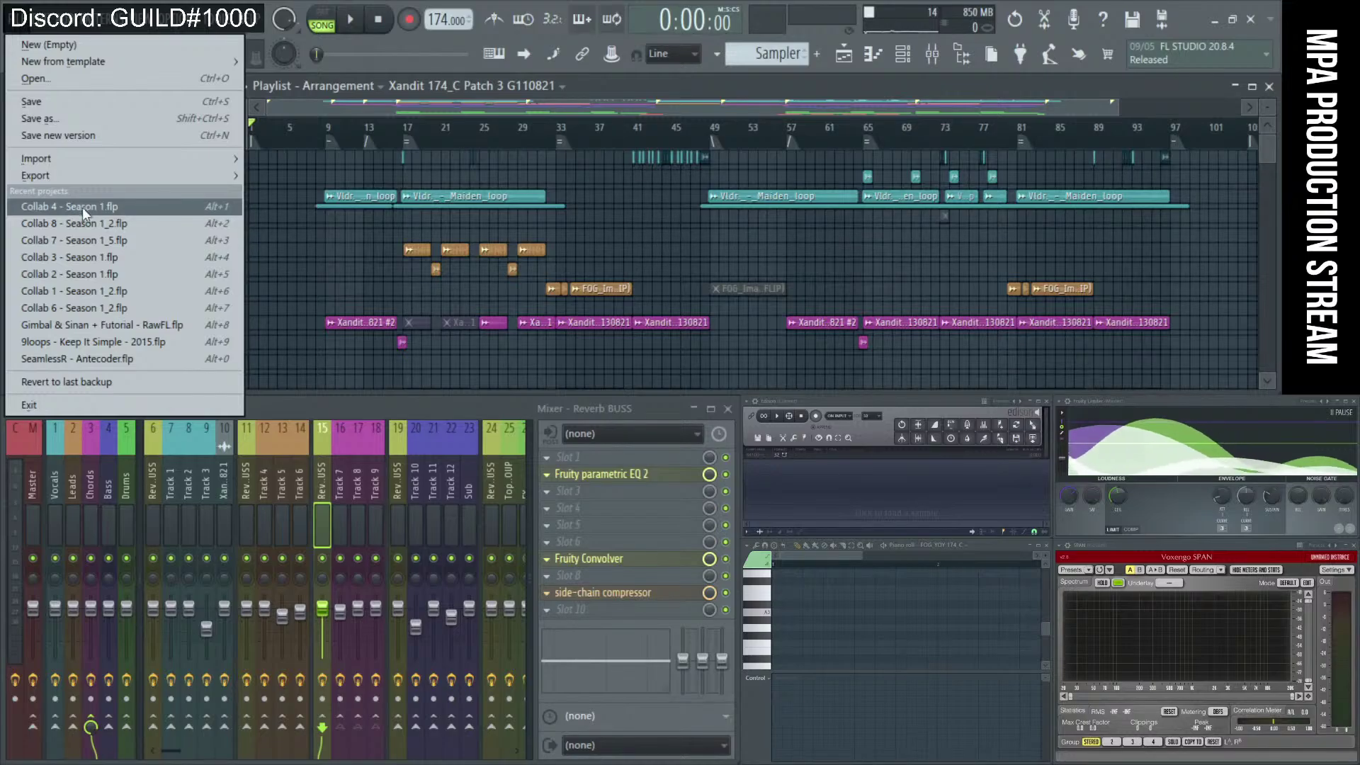
click(729, 105)
scroll(729, 175, down, 4)
scroll(729, 175, up, 4)
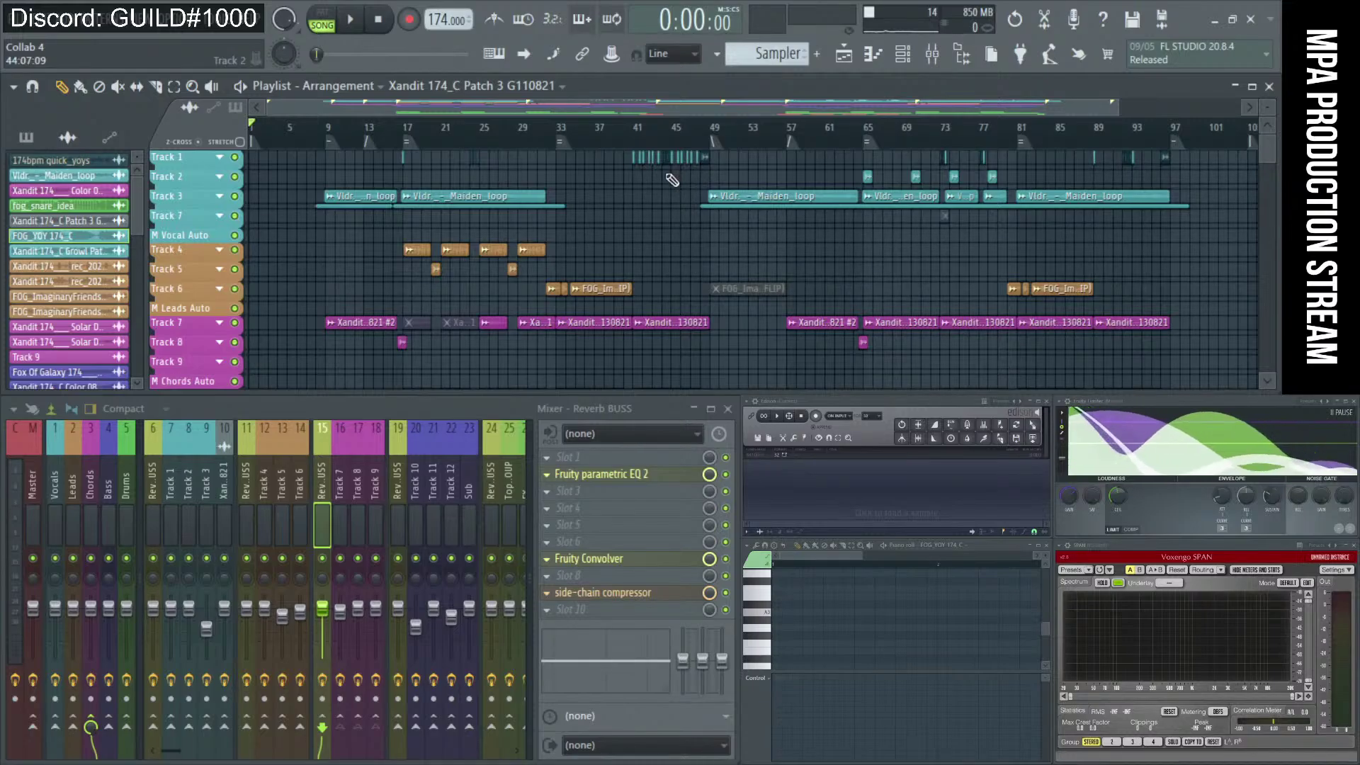
scroll(672, 180, up, 2)
scroll(671, 180, down, 2)
scroll(671, 180, up, 3)
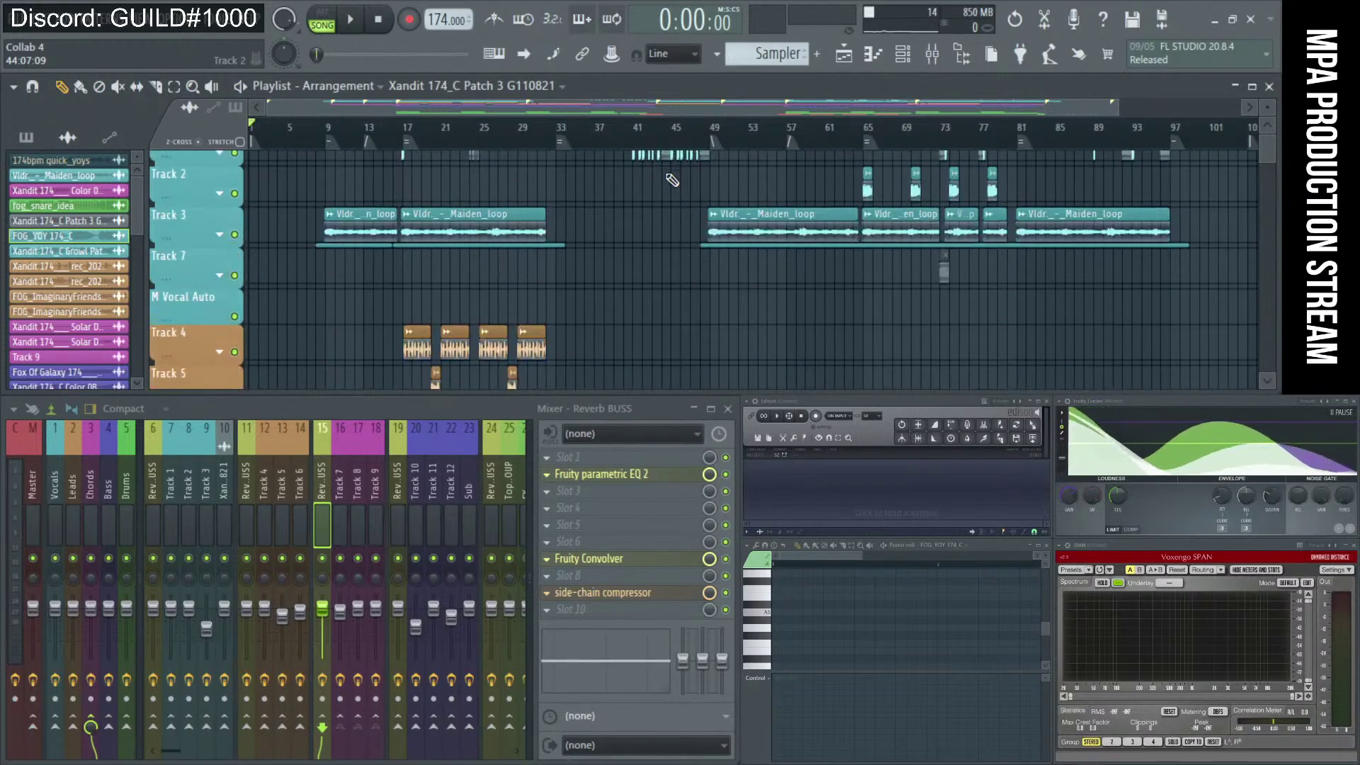
click(867, 141)
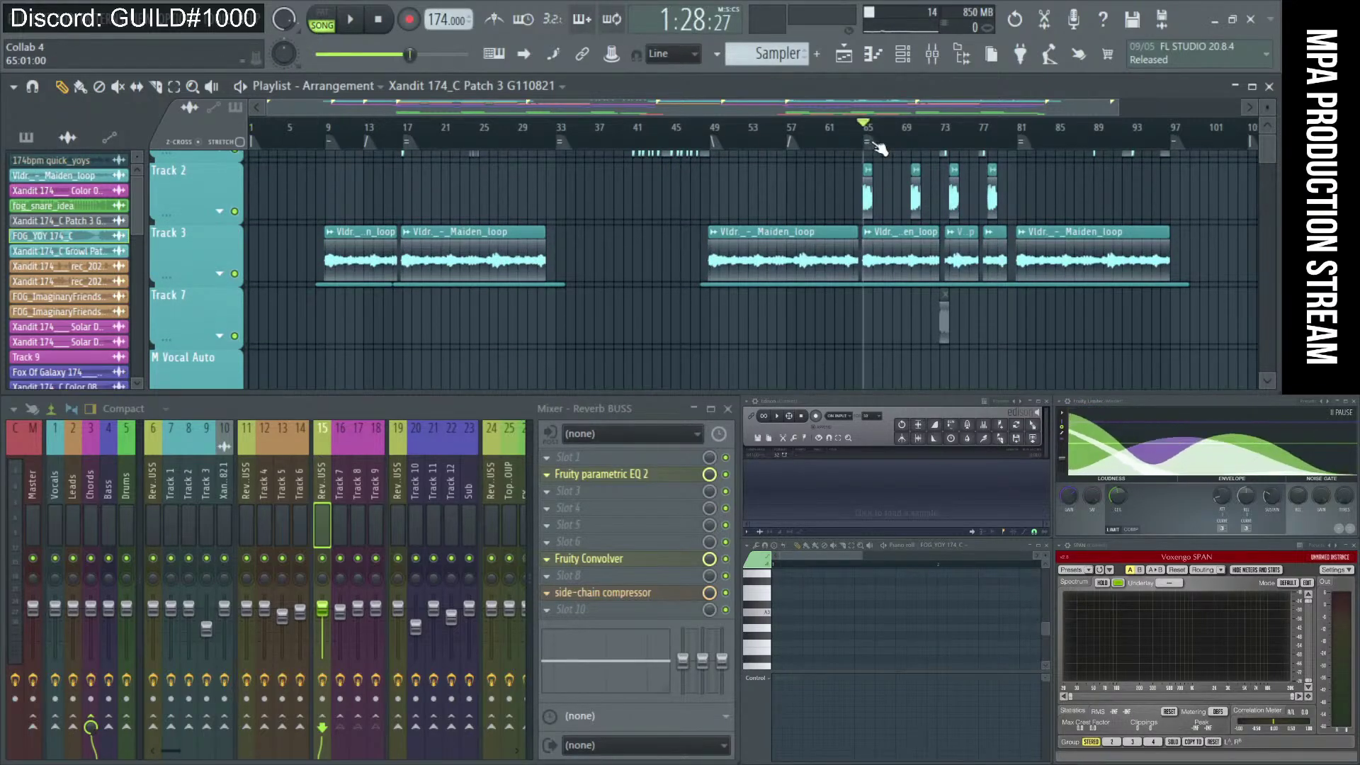
scroll(708, 190, up, 2)
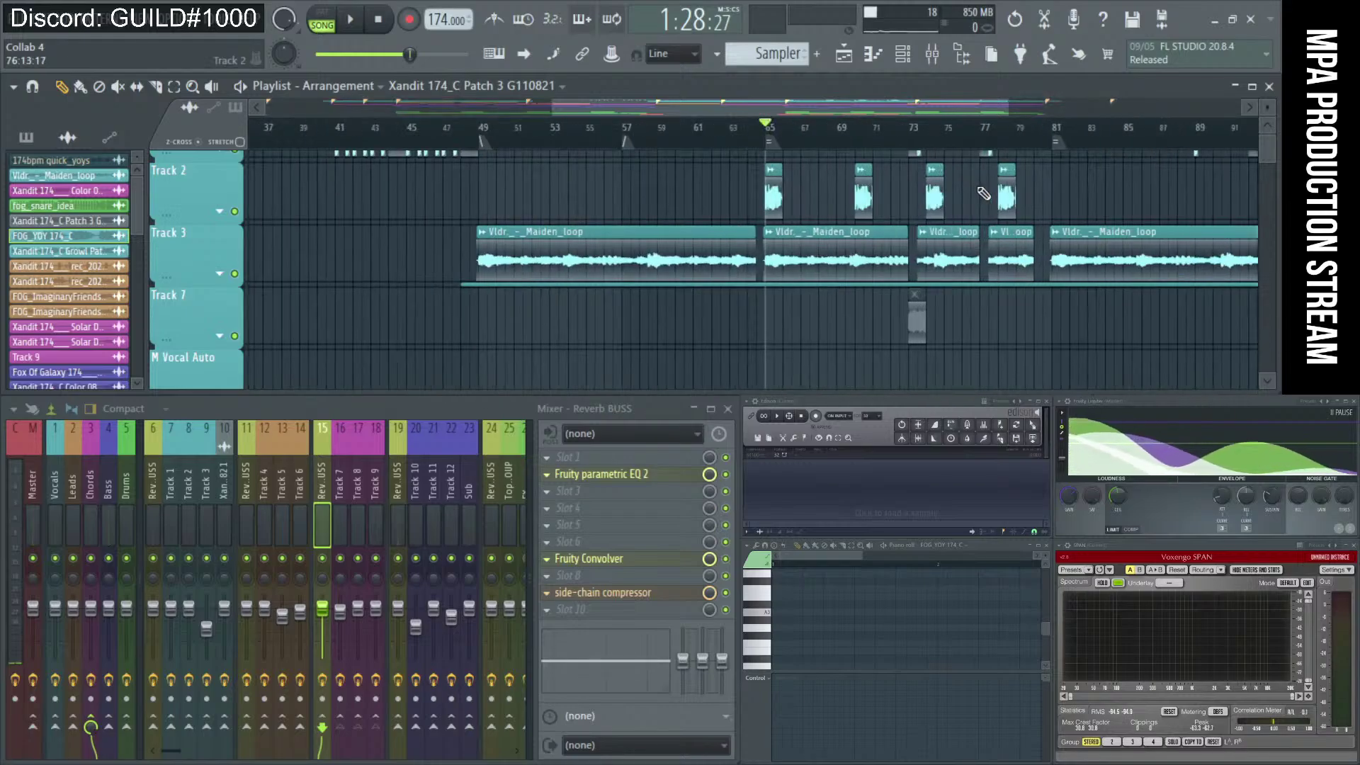
scroll(1071, 208, up, 2)
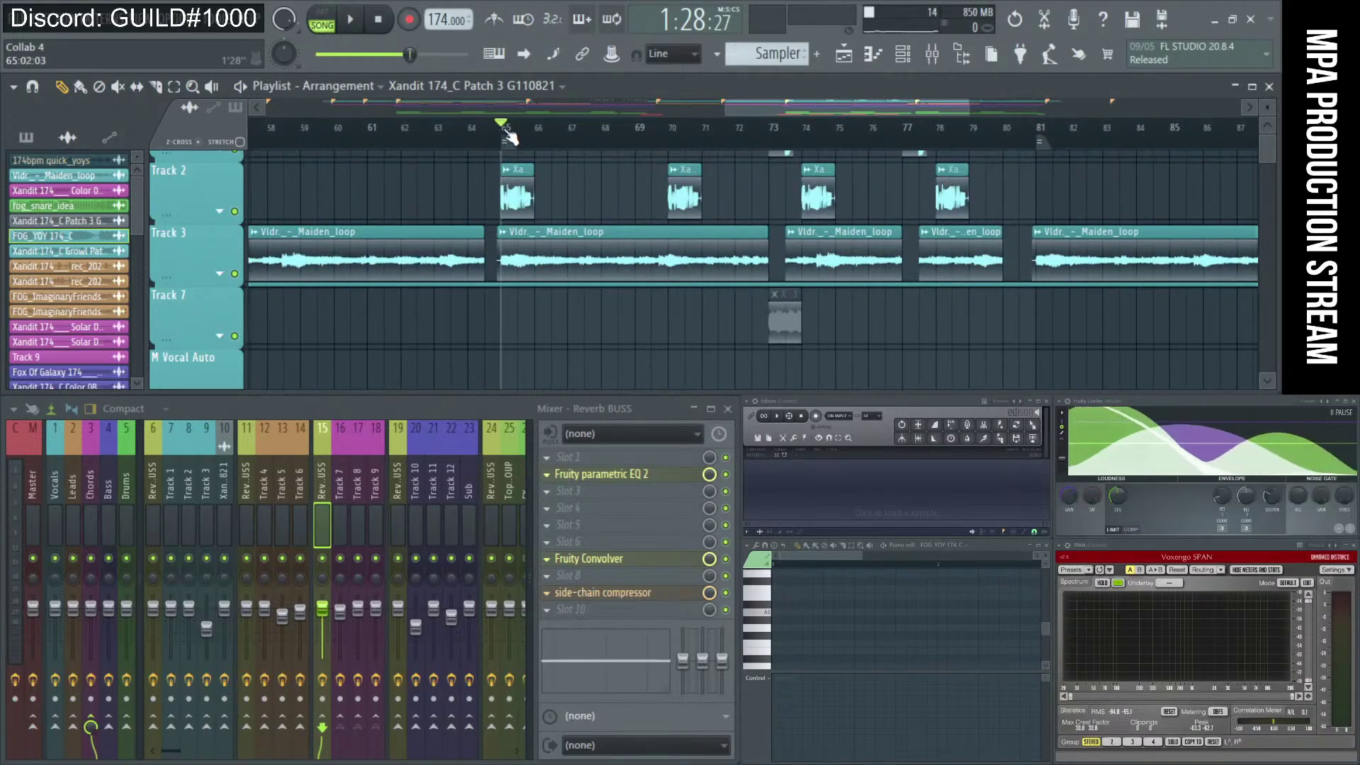
click(996, 145)
scroll(547, 241, down, 2)
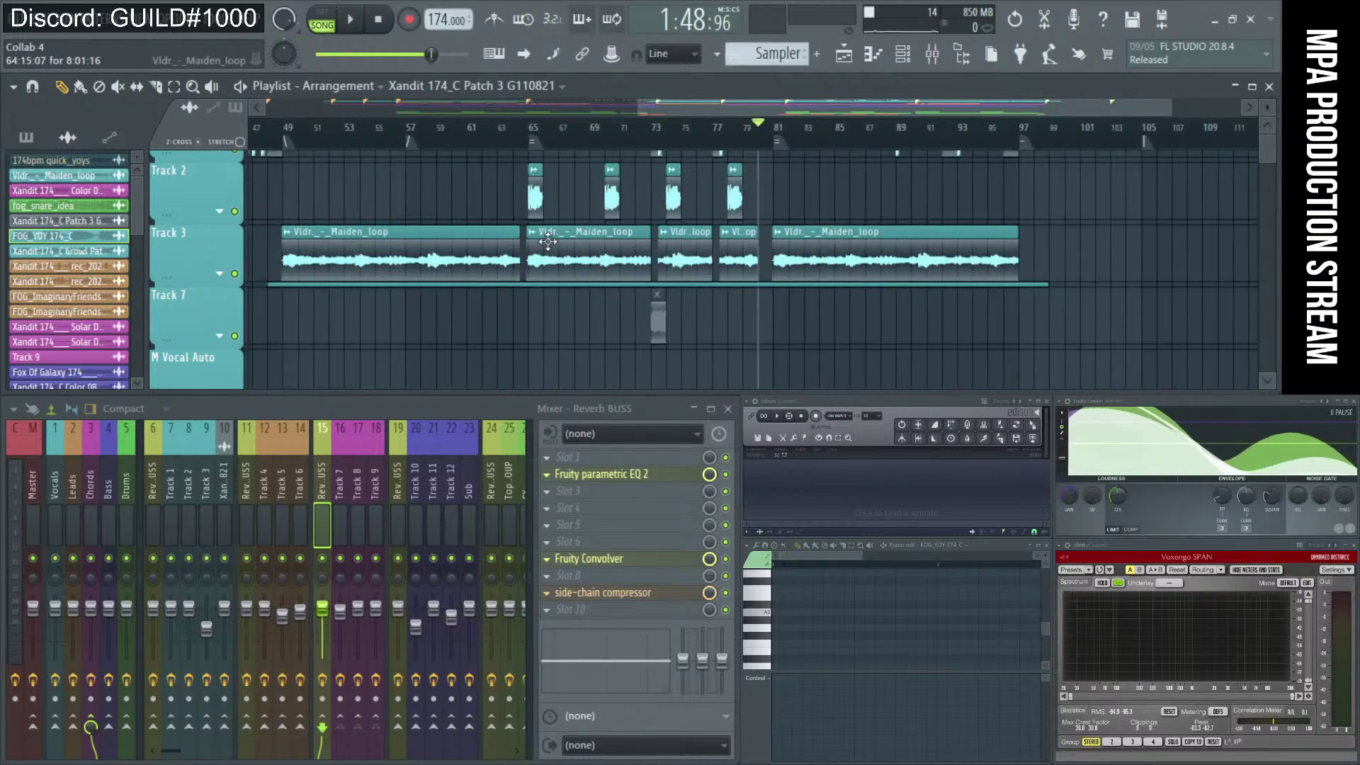
scroll(548, 242, down, 3)
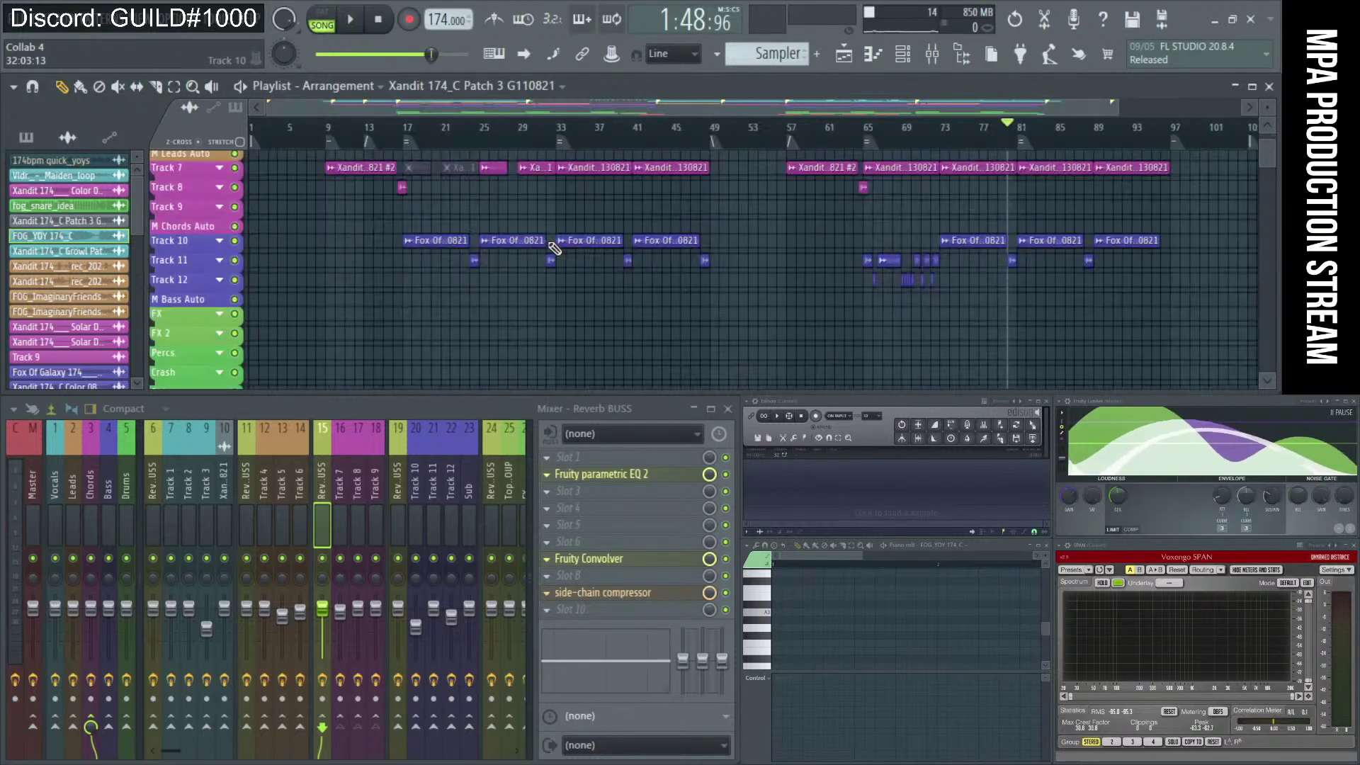
click(329, 132)
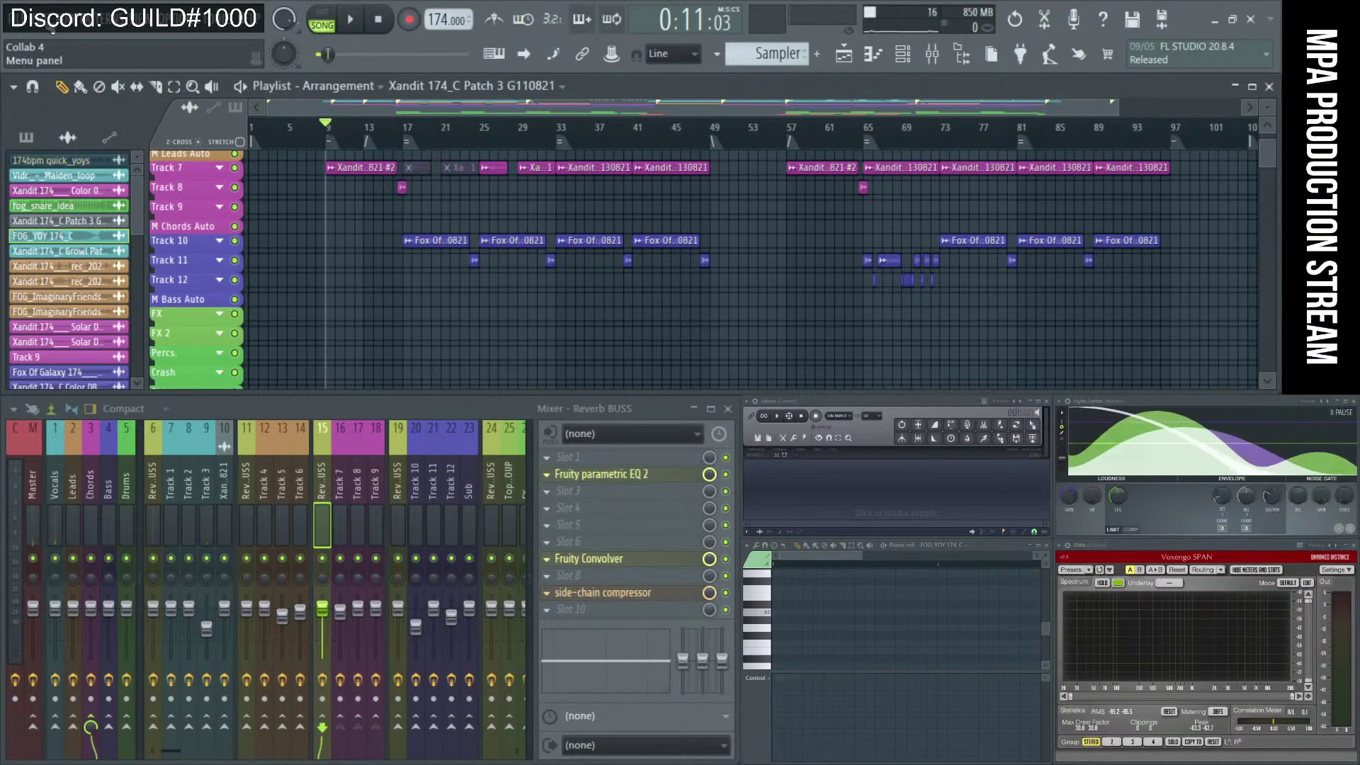
Save the project and open Collab 5 - Season 1_2.flp from the Collab 5 (season 1) folder.
click(28, 27)
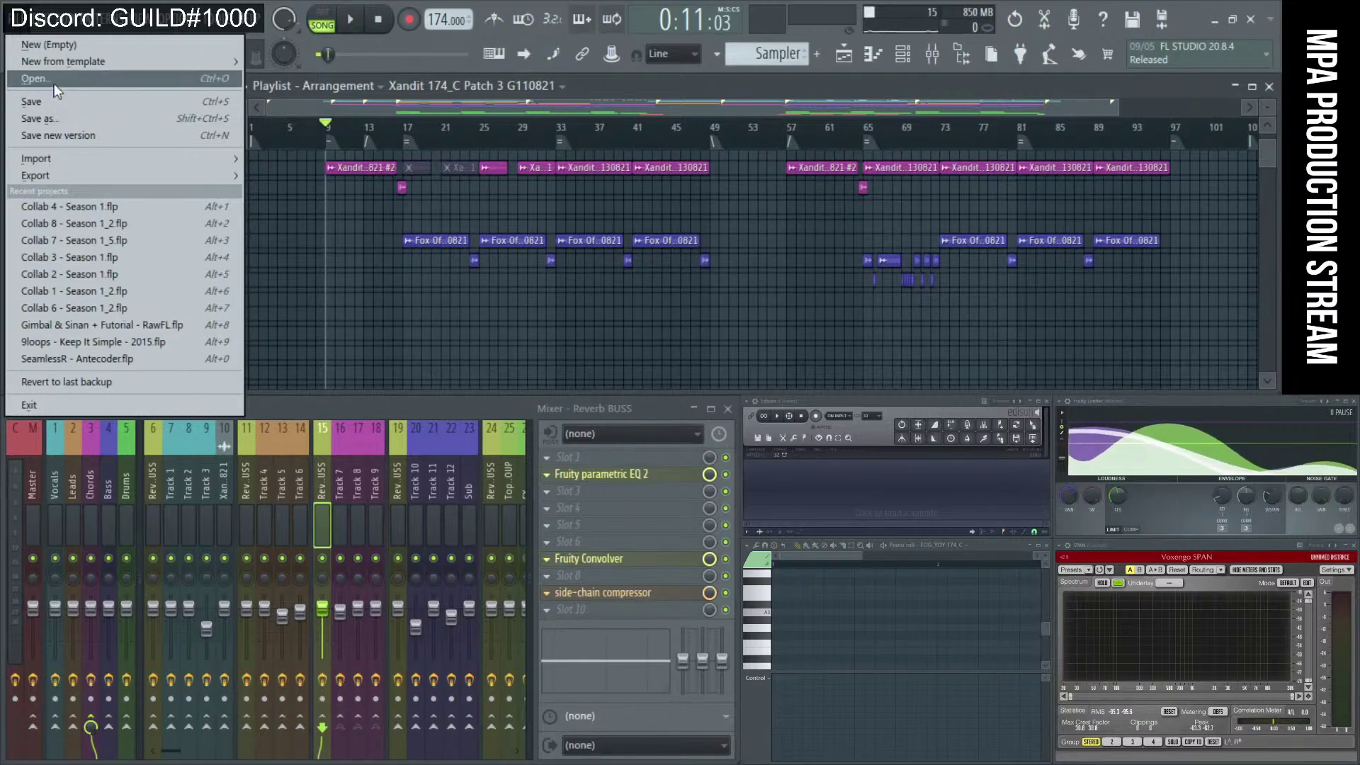
click(46, 102)
click(28, 27)
click(33, 74)
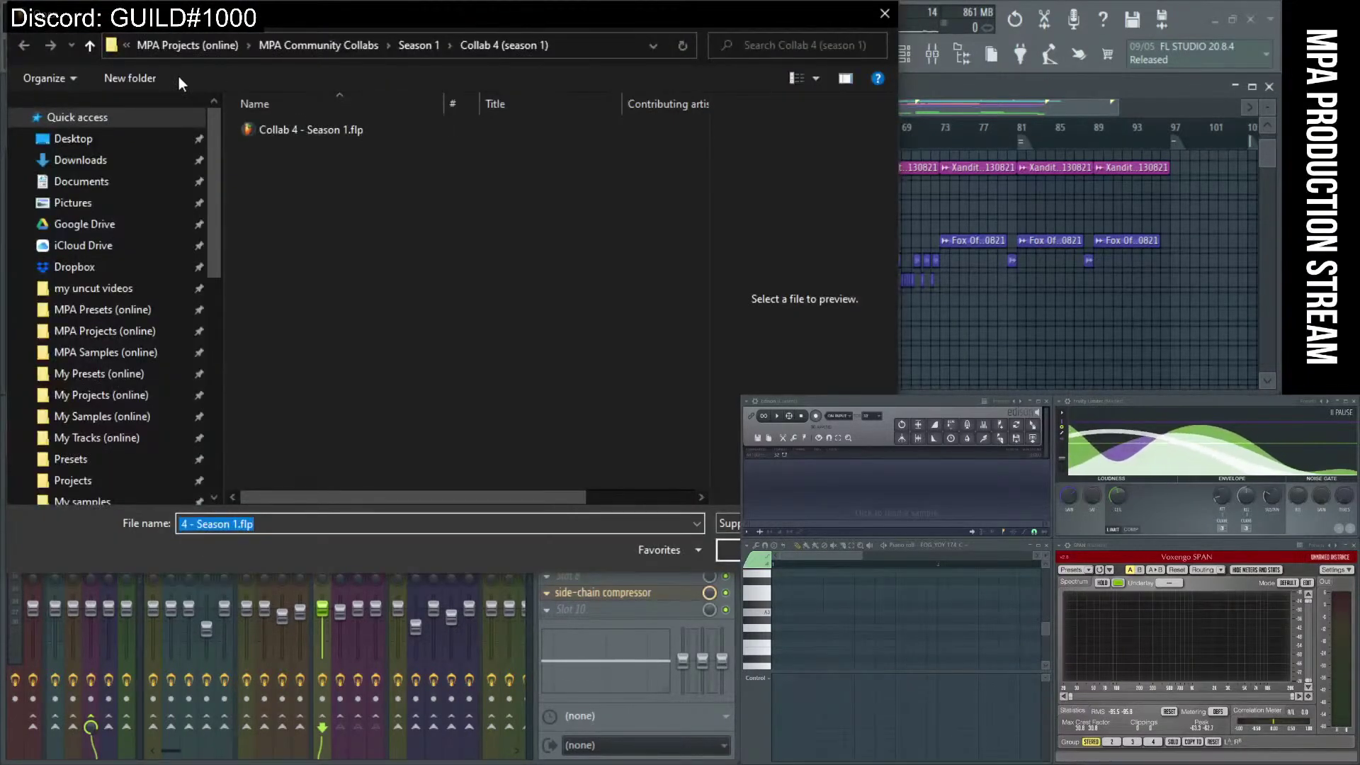
click(91, 46)
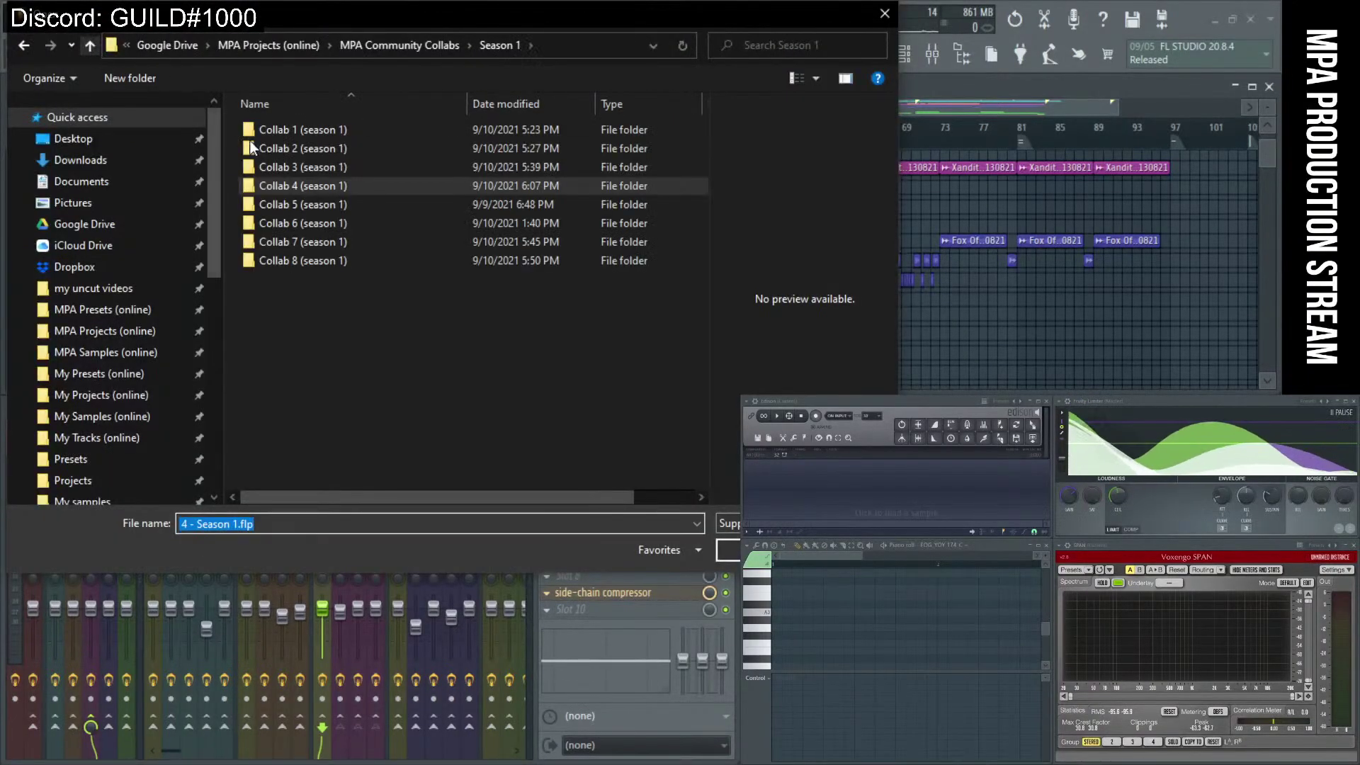
double_click(299, 205)
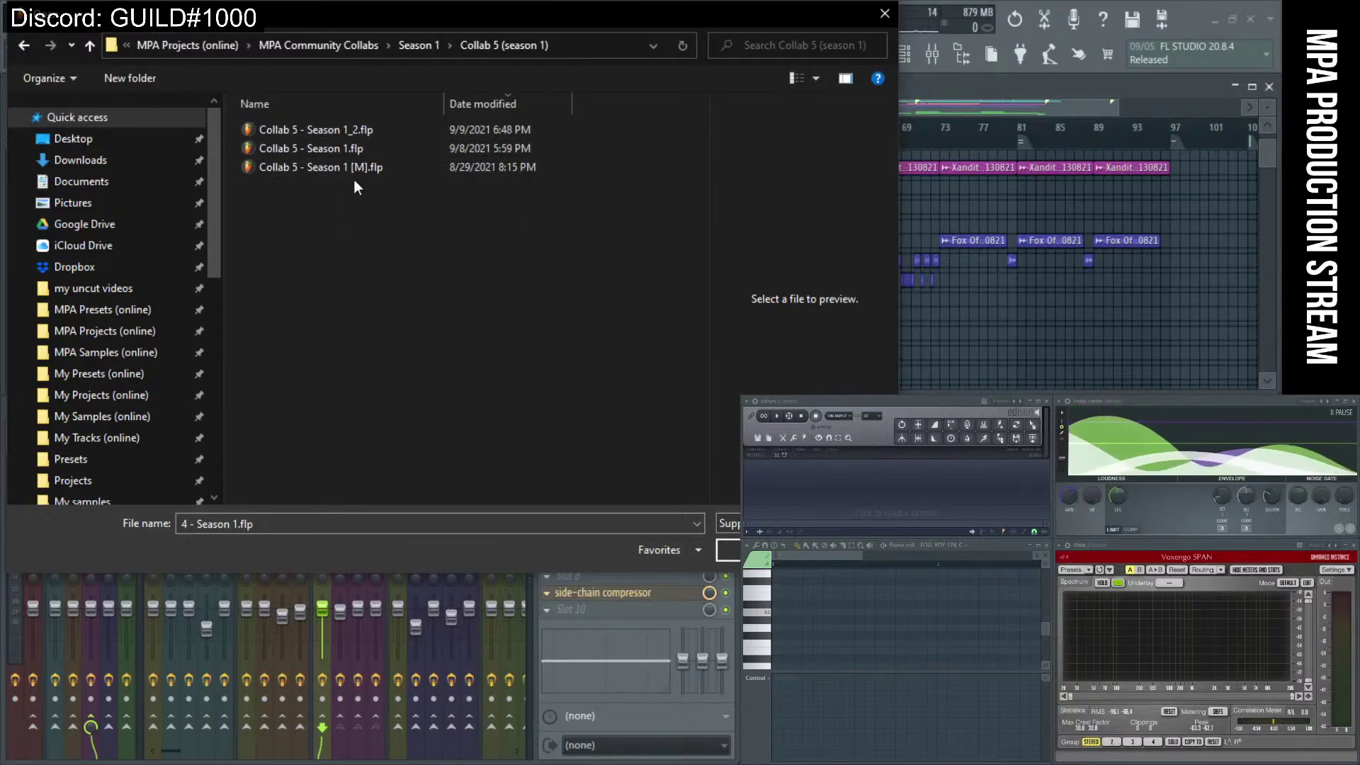
double_click(346, 131)
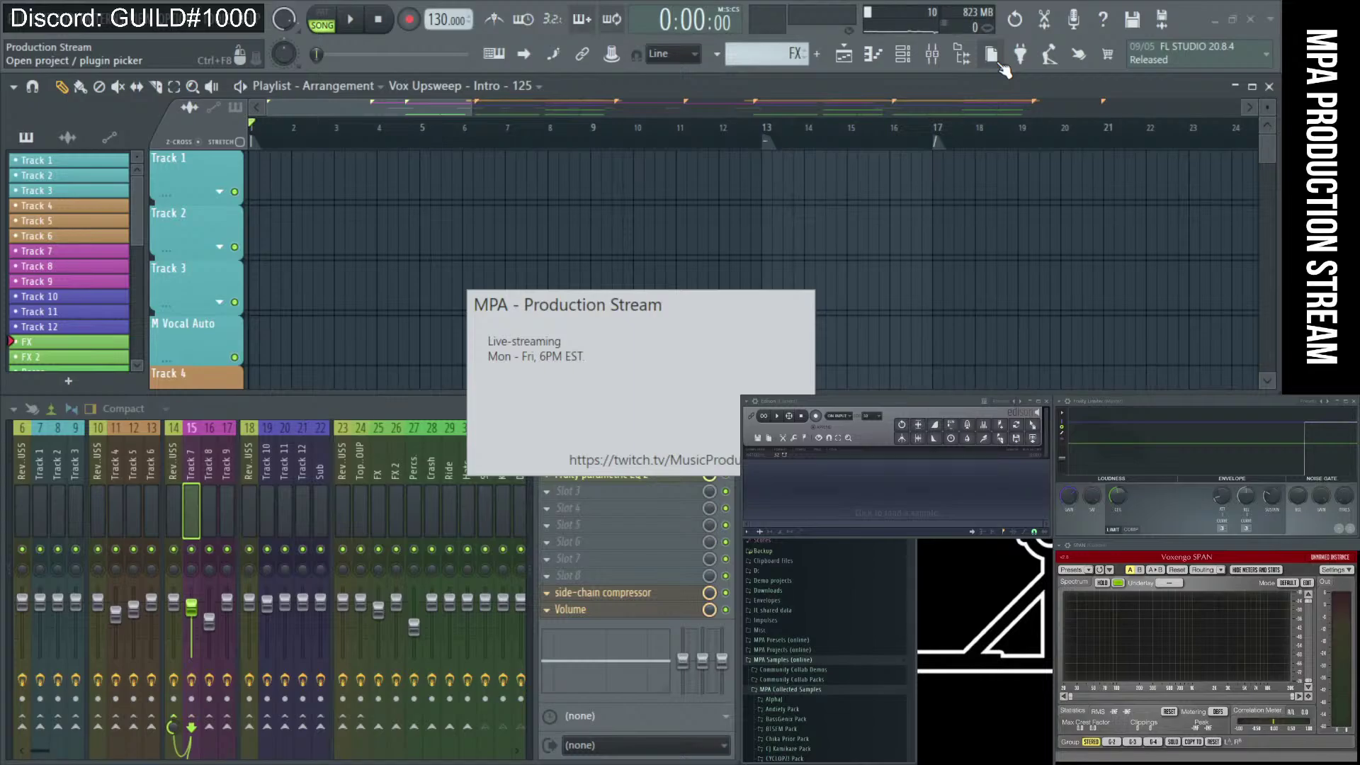
Examine the lead, chord, bass, FX and percussion clips of the whole arrangement, and briefly audition the song from bar 25.
click(992, 57)
click(997, 61)
scroll(933, 269, down, 5)
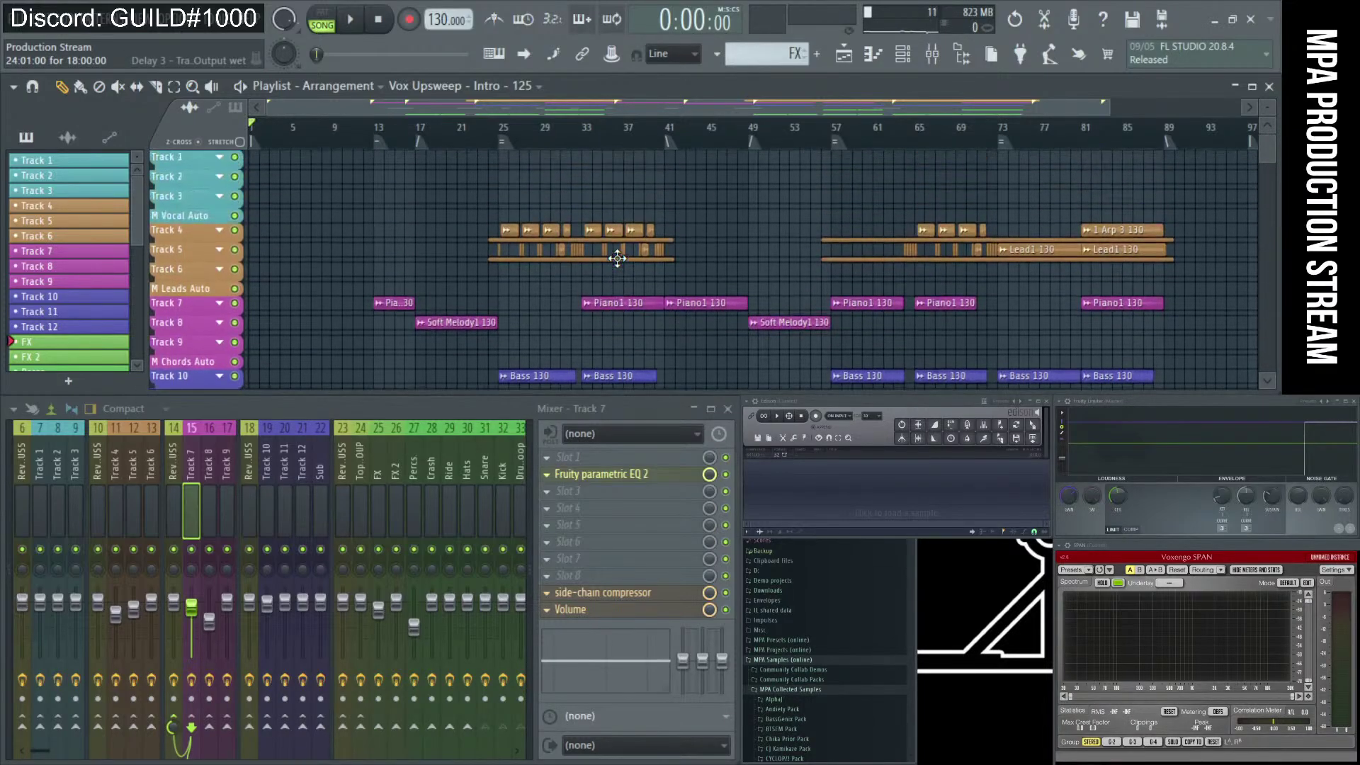
scroll(617, 259, down, 1)
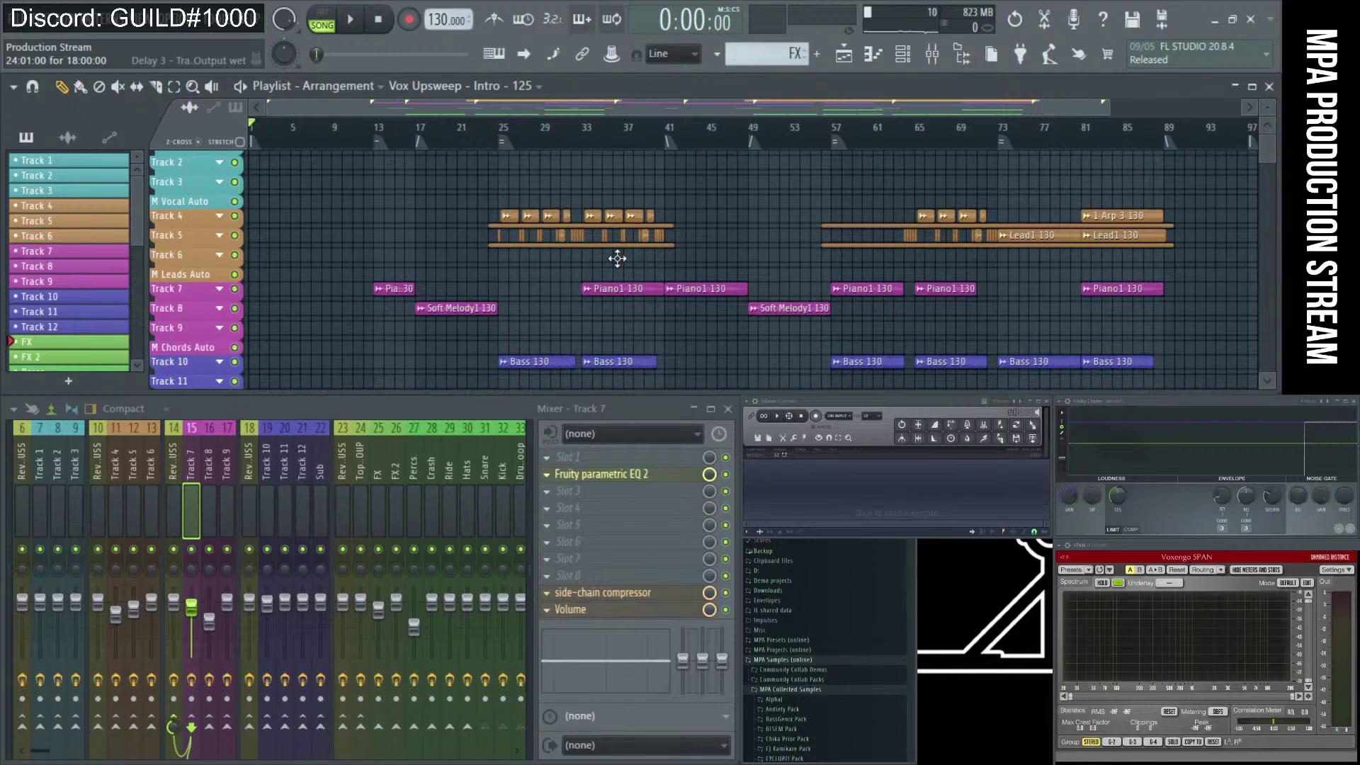
click(508, 133)
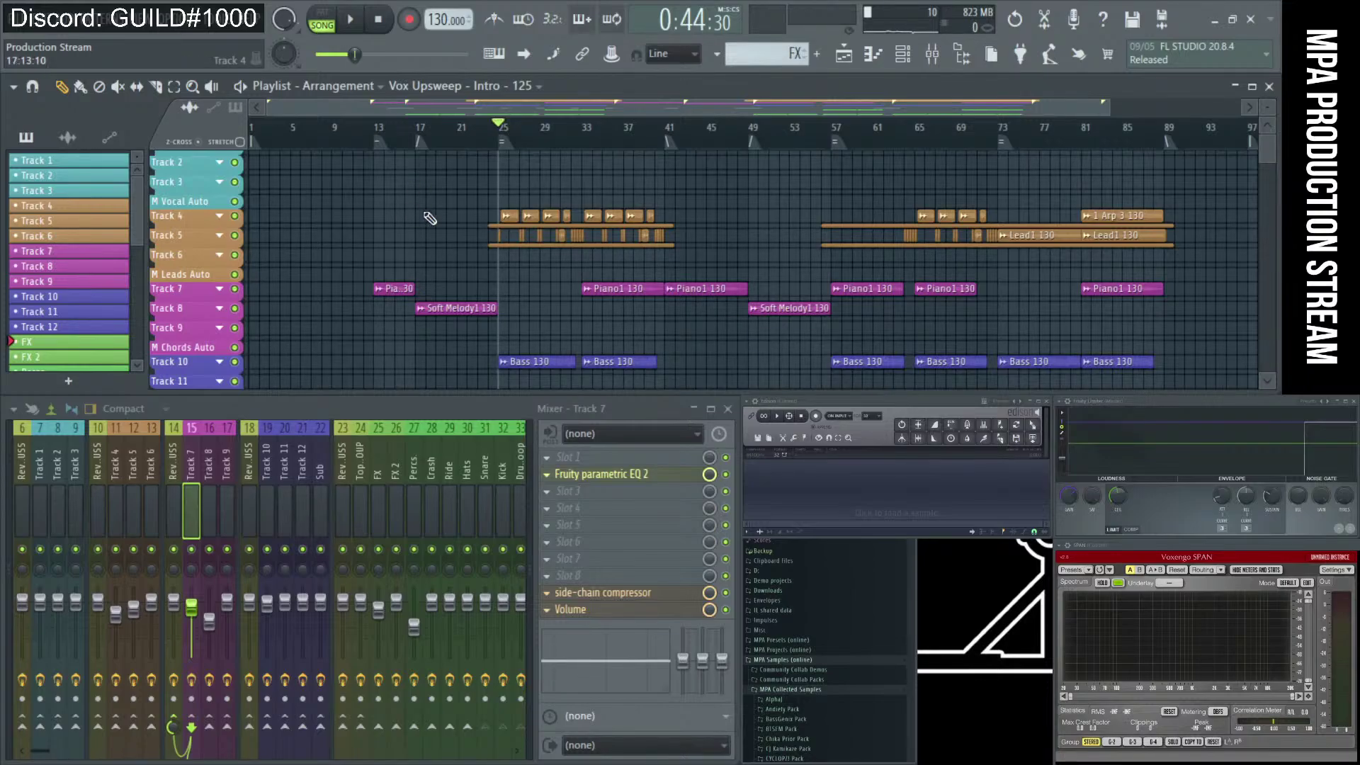
scroll(621, 194, down, 1)
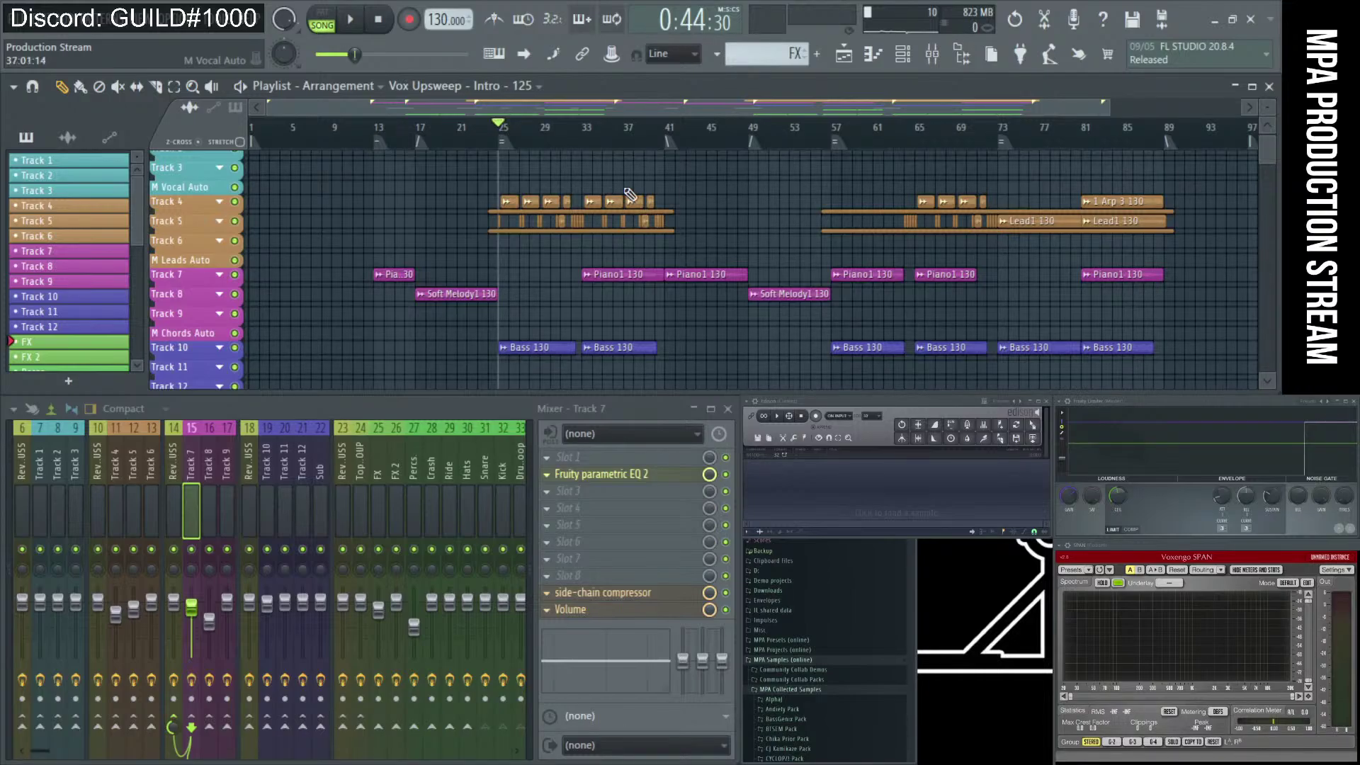
scroll(709, 206, down, 2)
scroll(784, 219, up, 4)
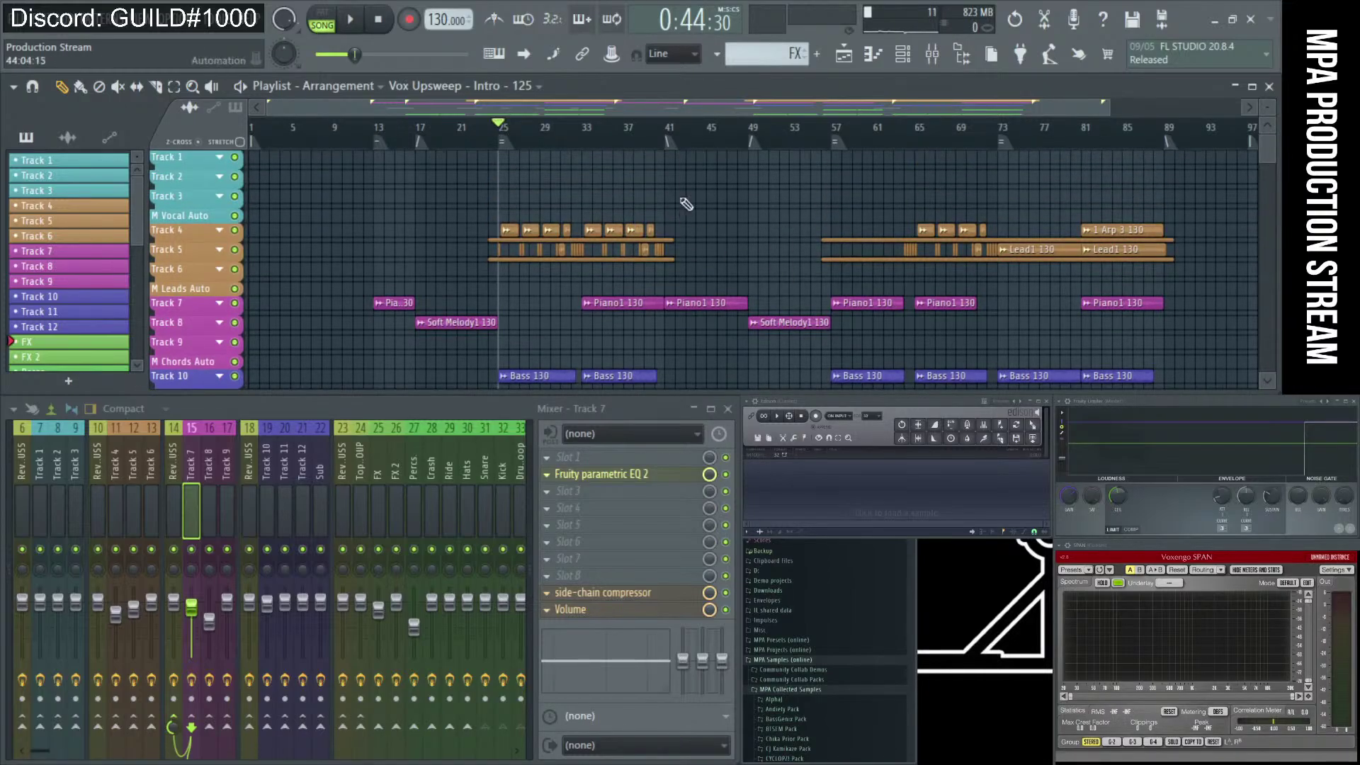
scroll(654, 176, down, 15)
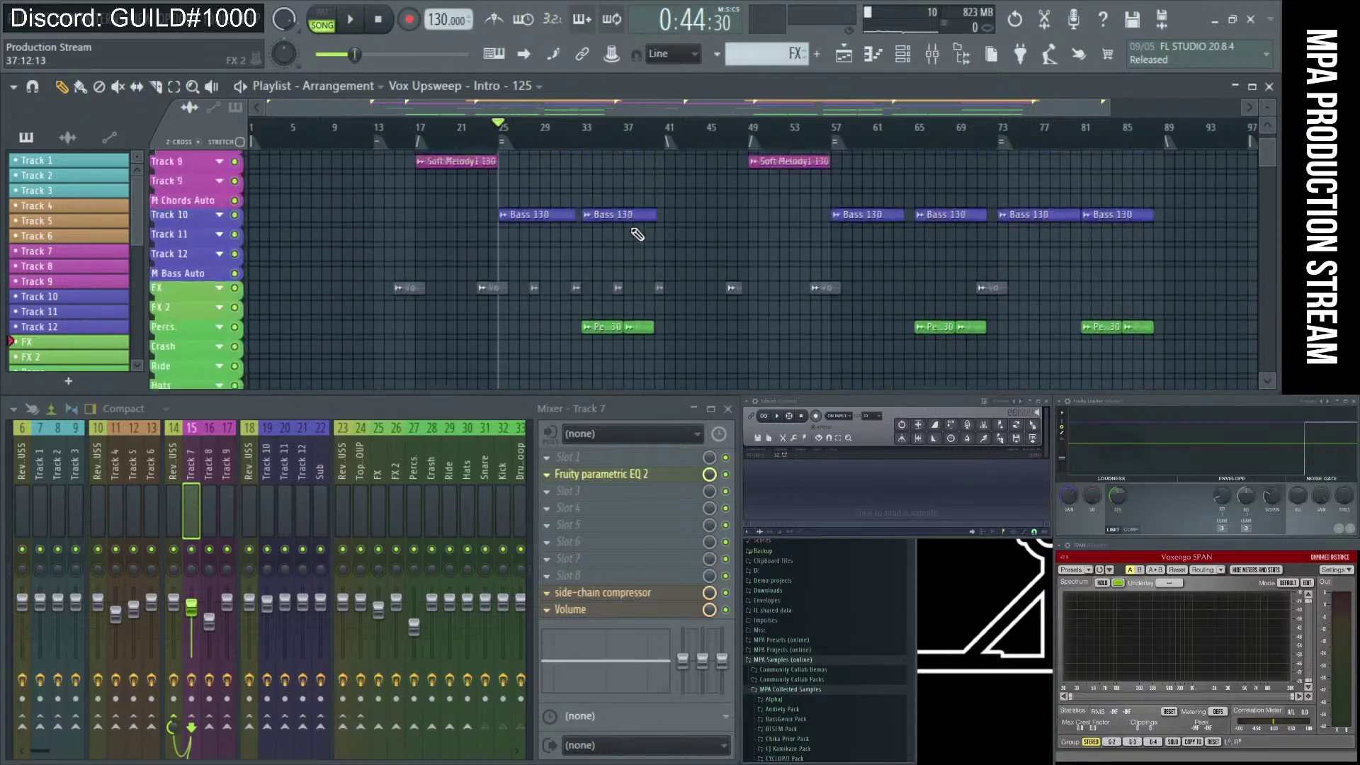
scroll(637, 231, up, 15)
scroll(635, 234, up, 1)
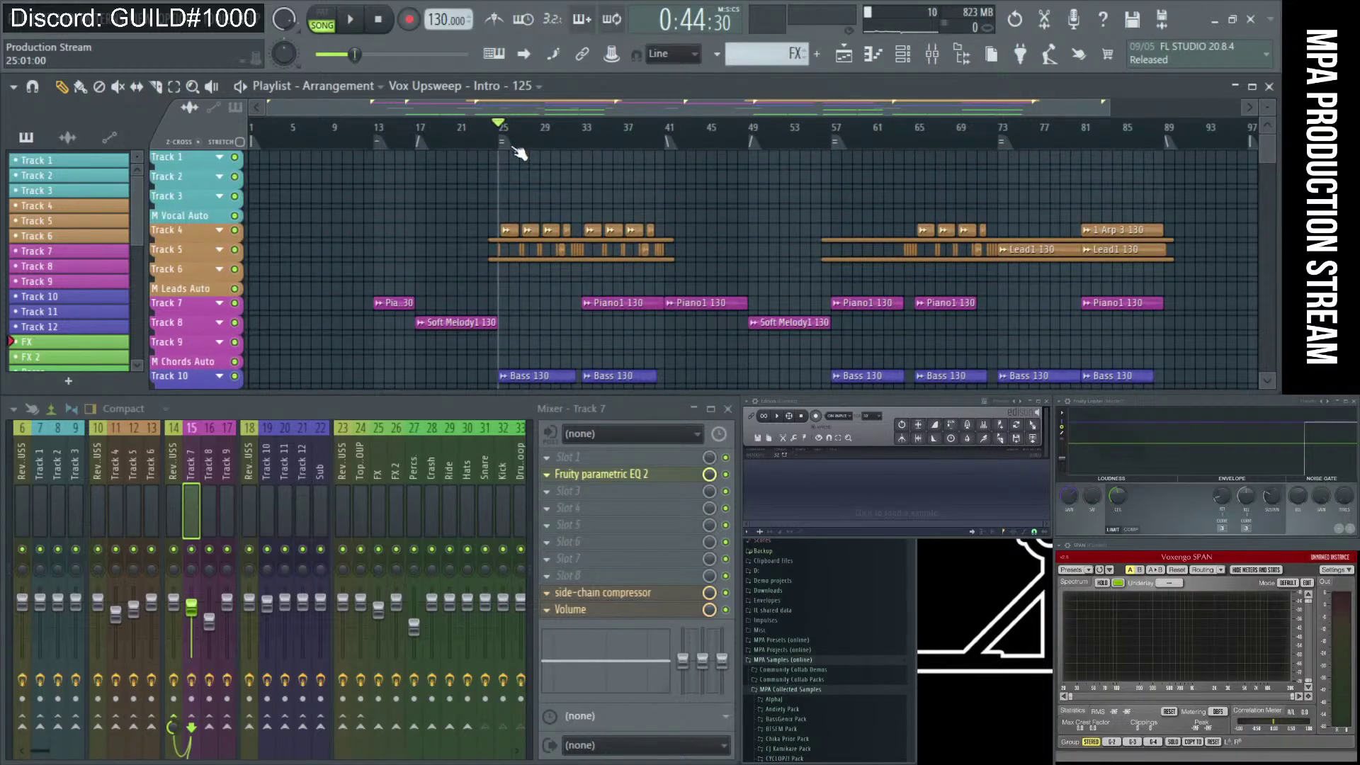
key(space)
key(space)
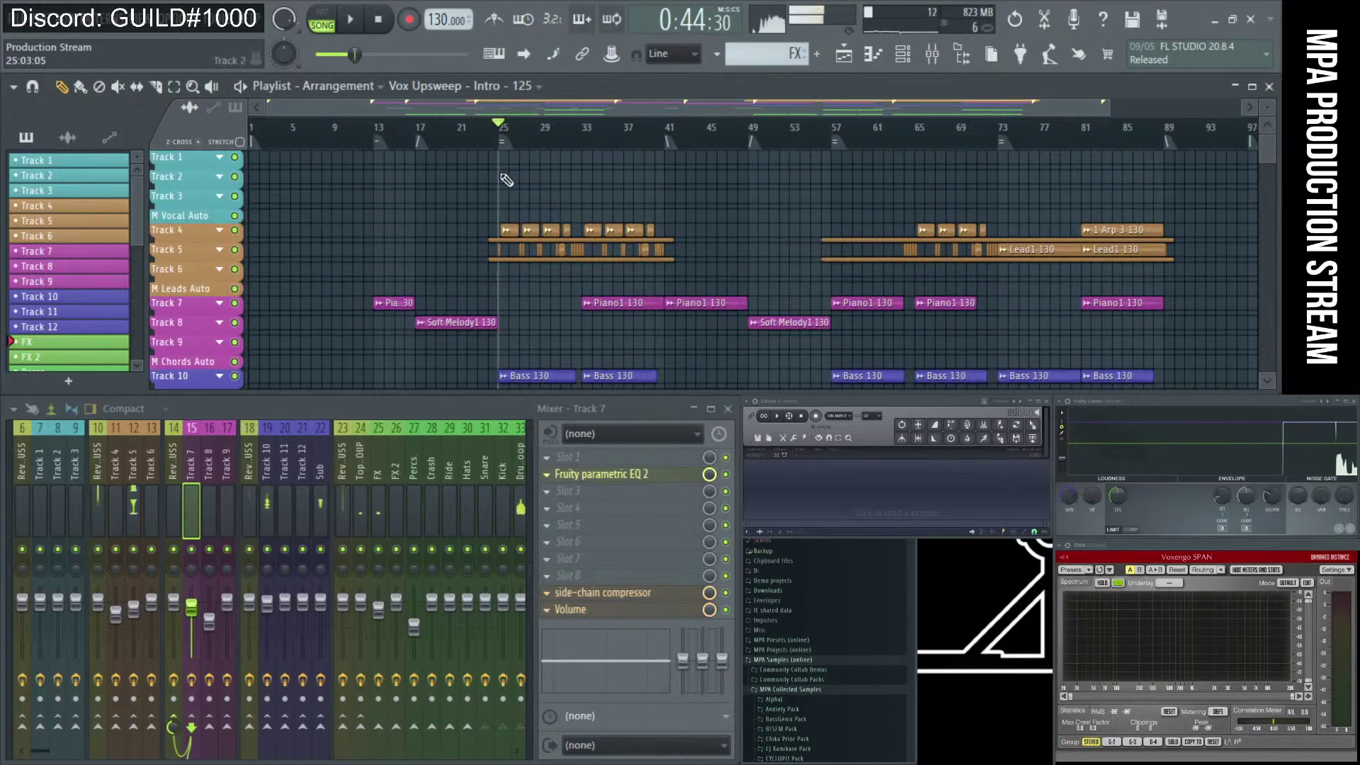
Move the playhead to bar 13, examine the tracks down to the Drum Loop, and start playback from there.
click(386, 30)
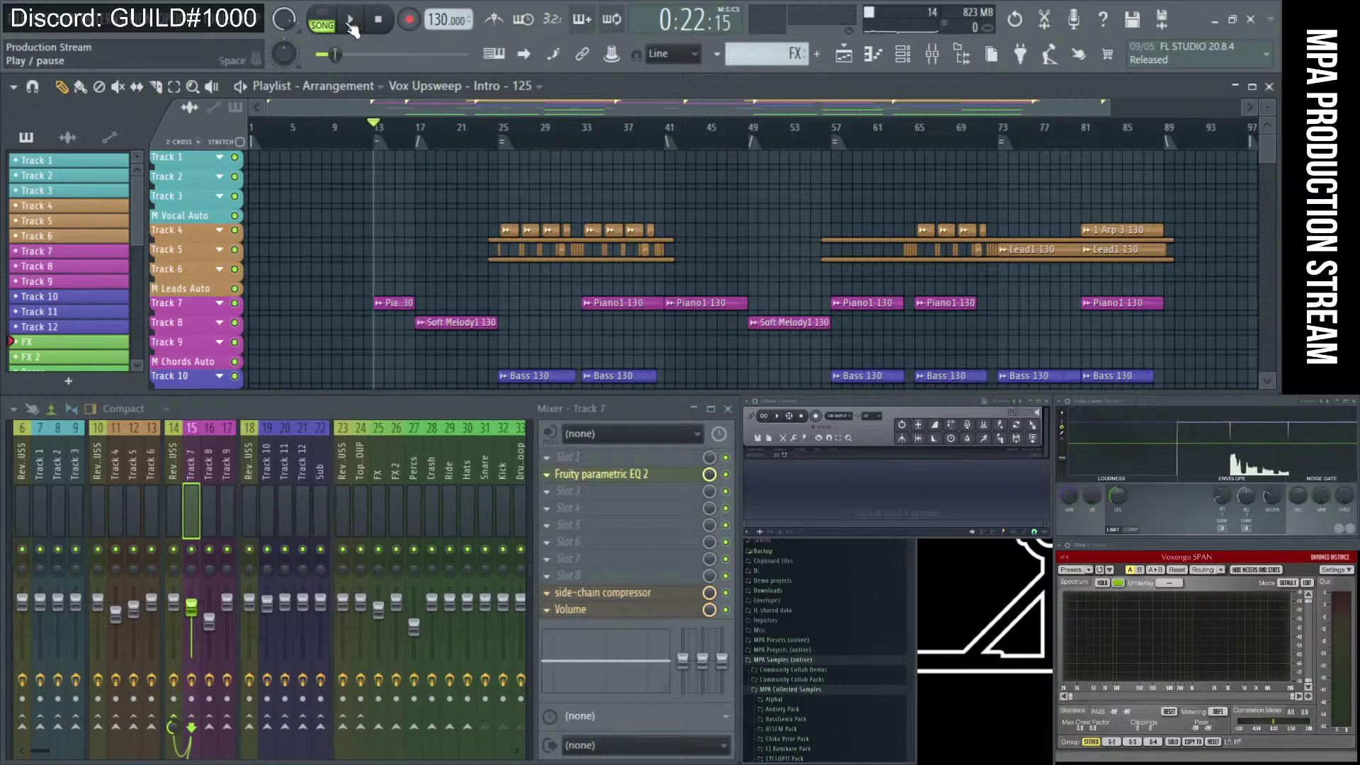
scroll(461, 213, down, 3)
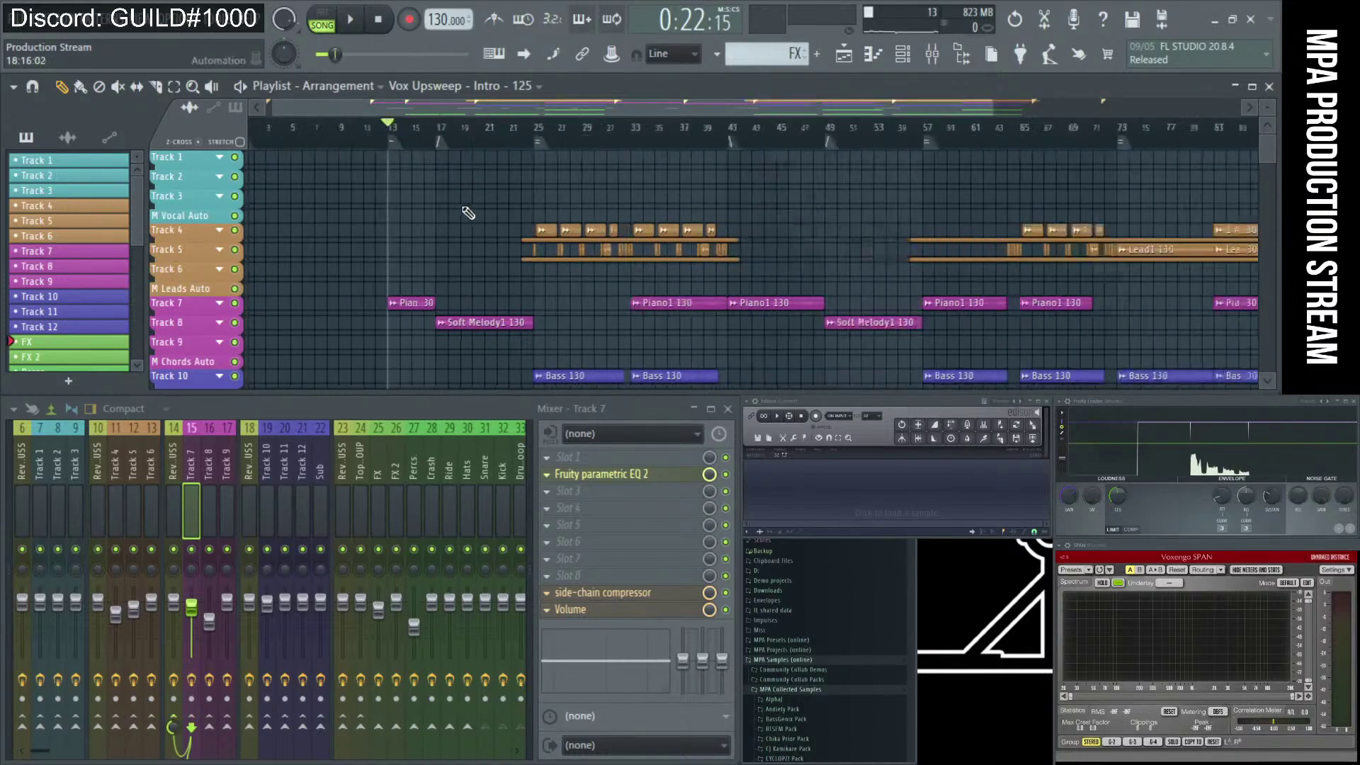
scroll(383, 202, up, 4)
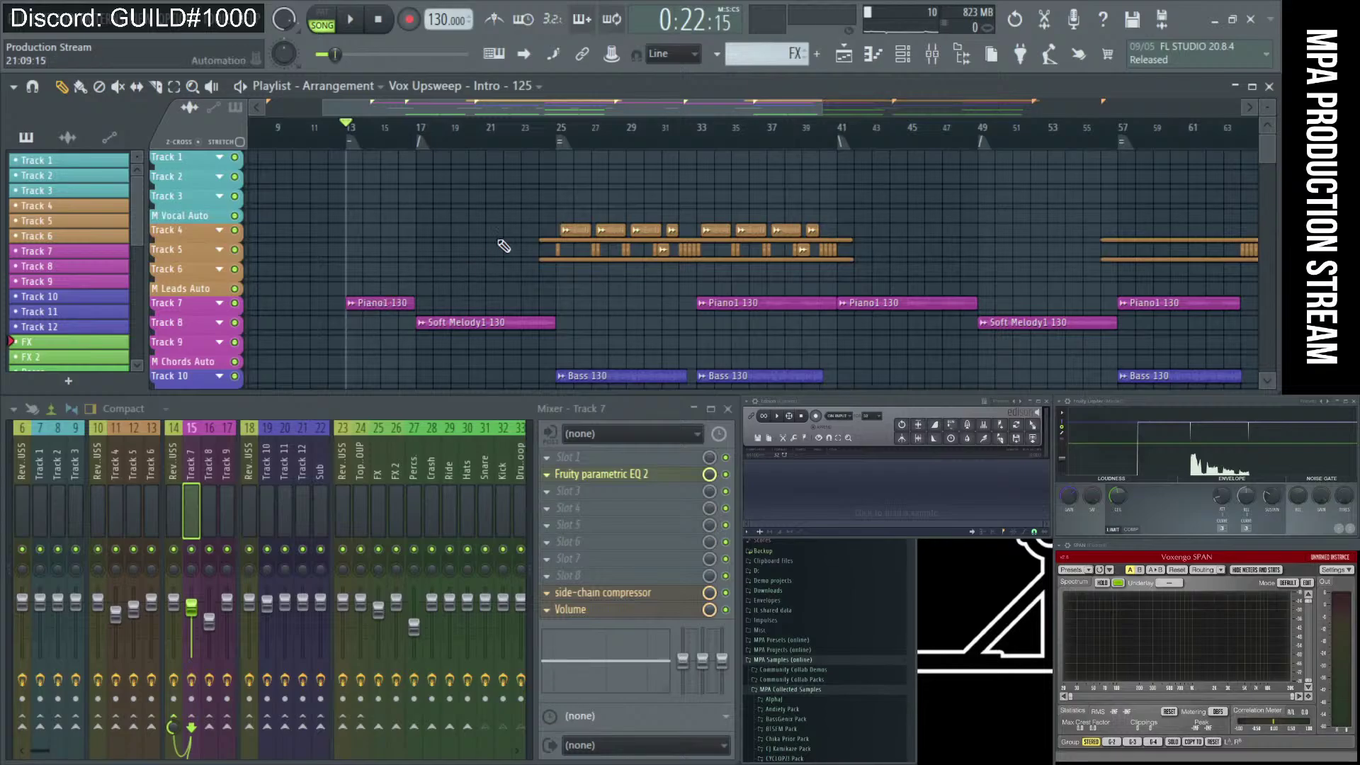
scroll(503, 245, down, 5)
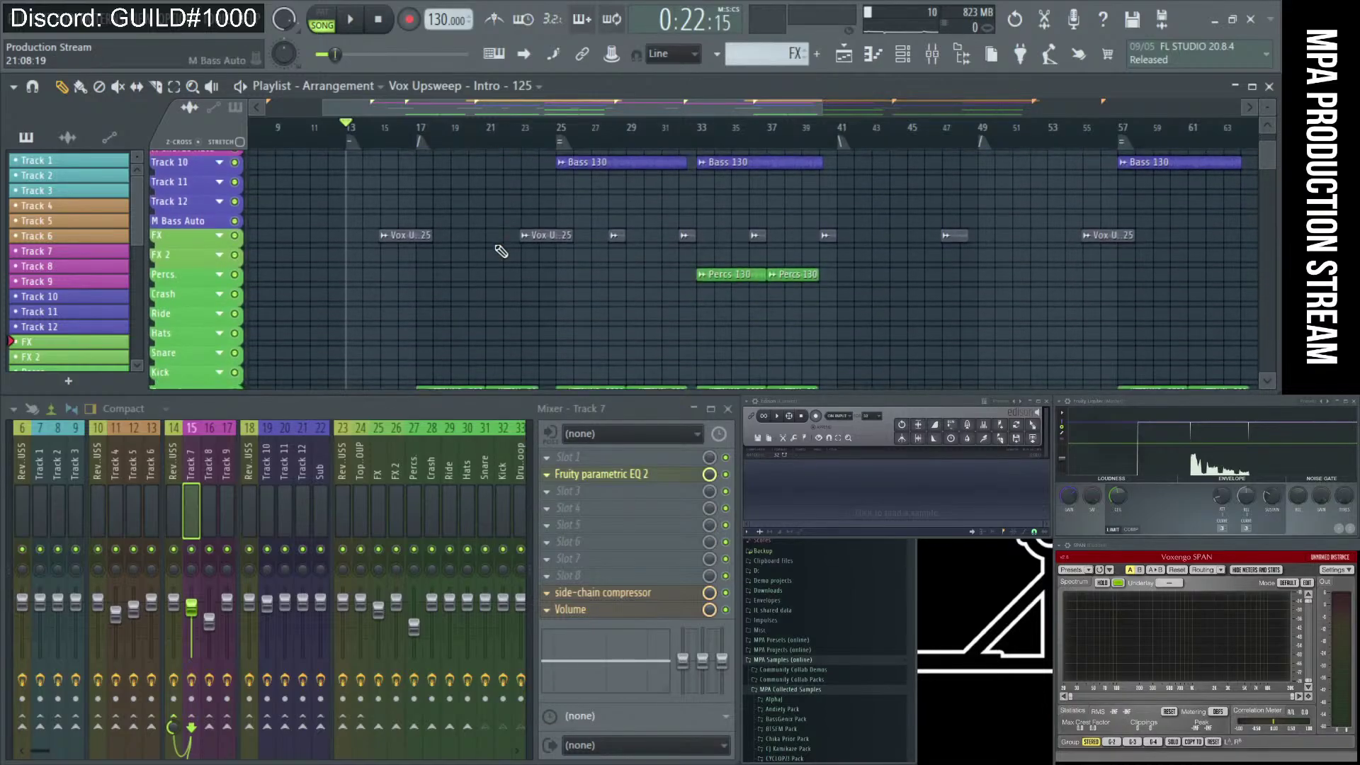
scroll(501, 252, down, 10)
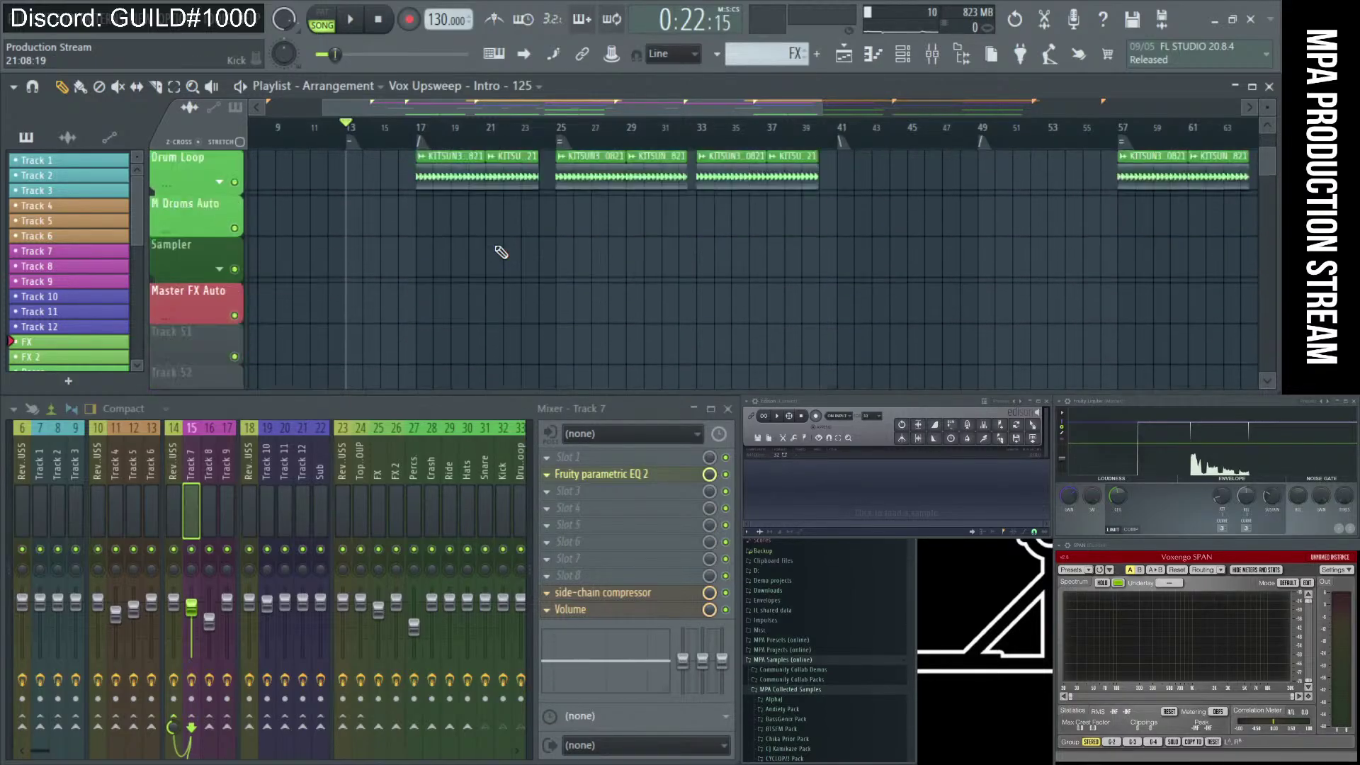
scroll(500, 256, up, 15)
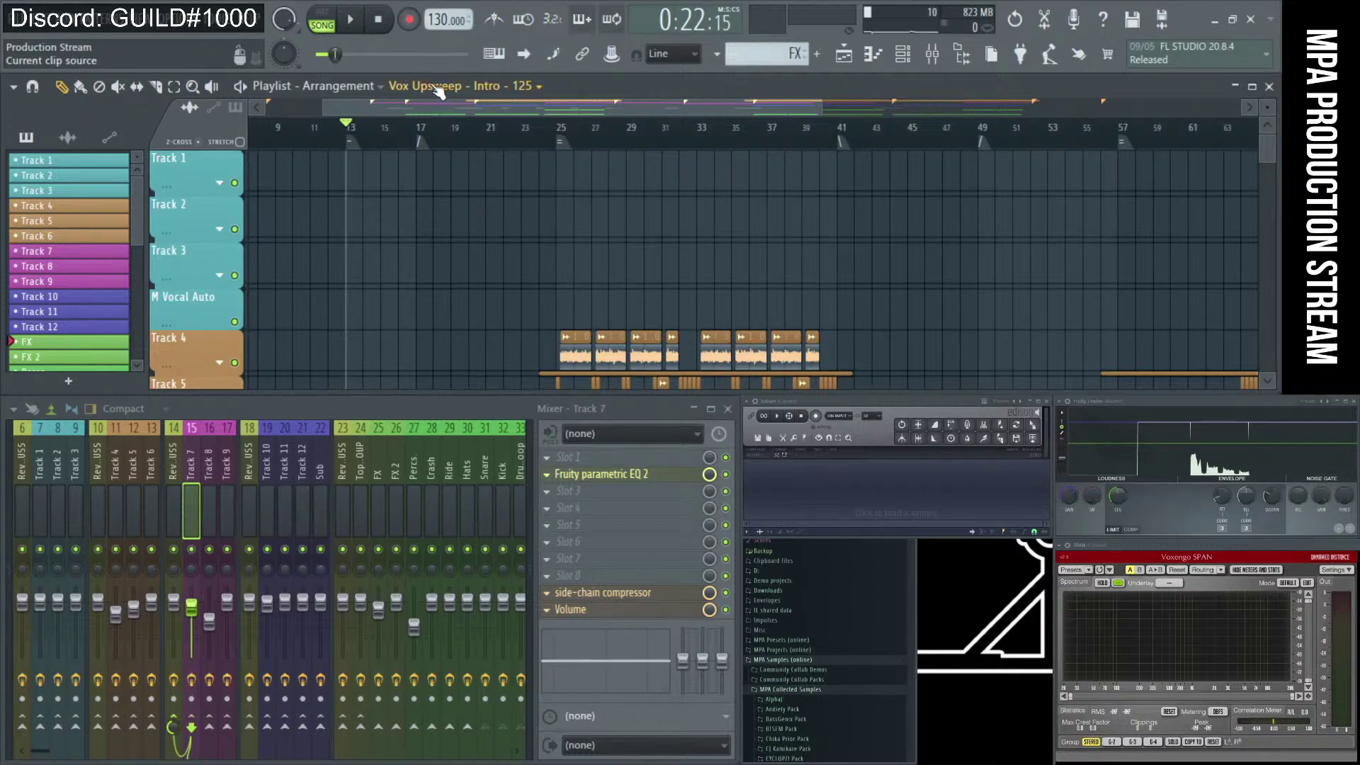
key(space)
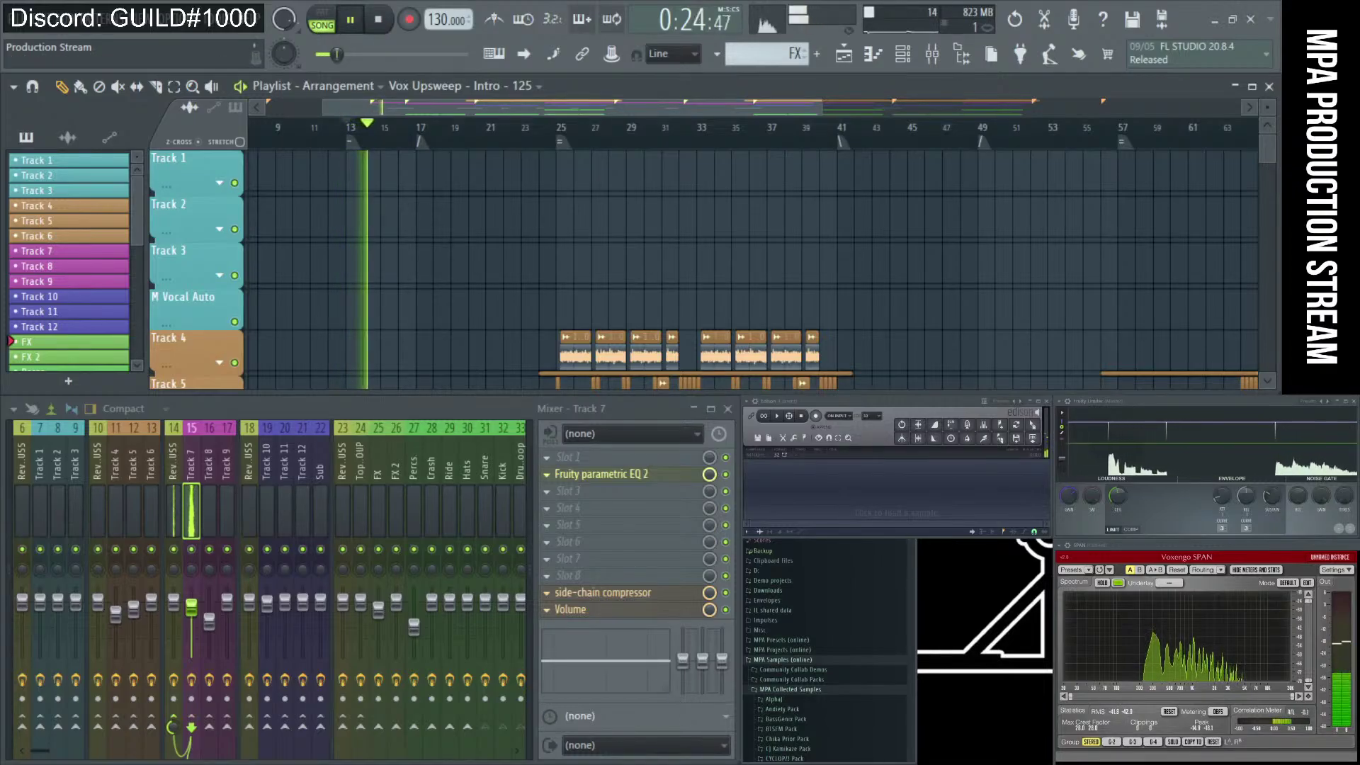
Switch to the MPA Collabs - Season 1 Google Sheet and check the Collab 5 row's producers and notes.
key(alt+Tab)
scroll(918, 688, up, 6)
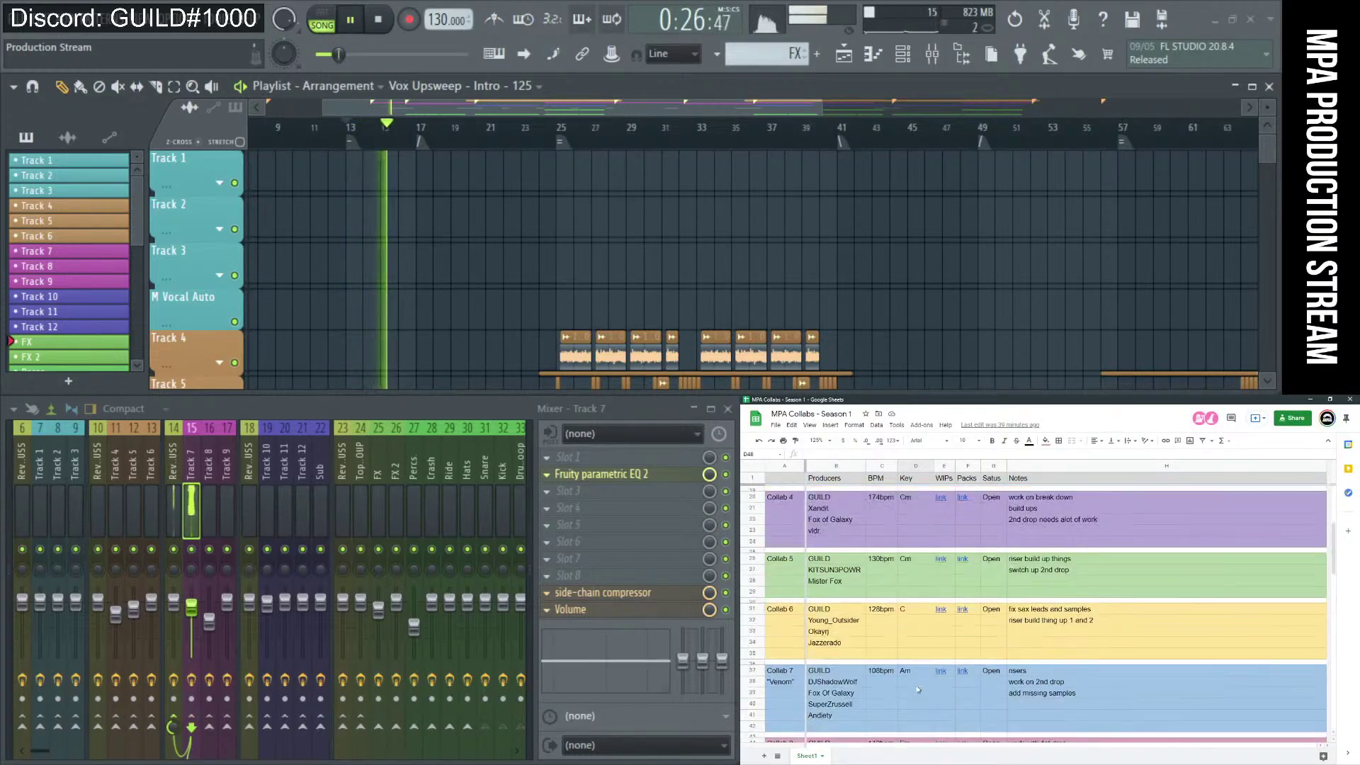
click(849, 655)
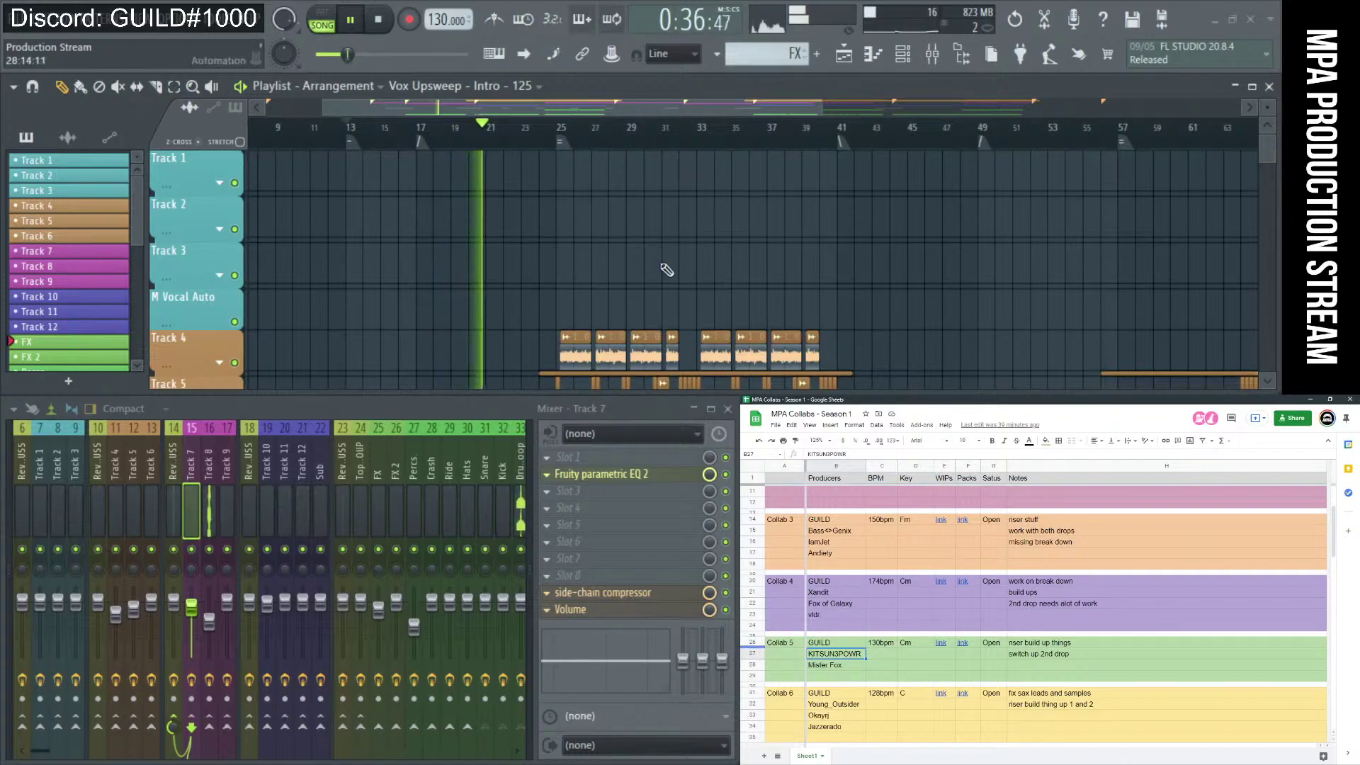
Hide the browser, show the piano roll and channel rack, and select the mixer's Current track.
ctrl+right_click(704, 243)
scroll(705, 243, up, 2)
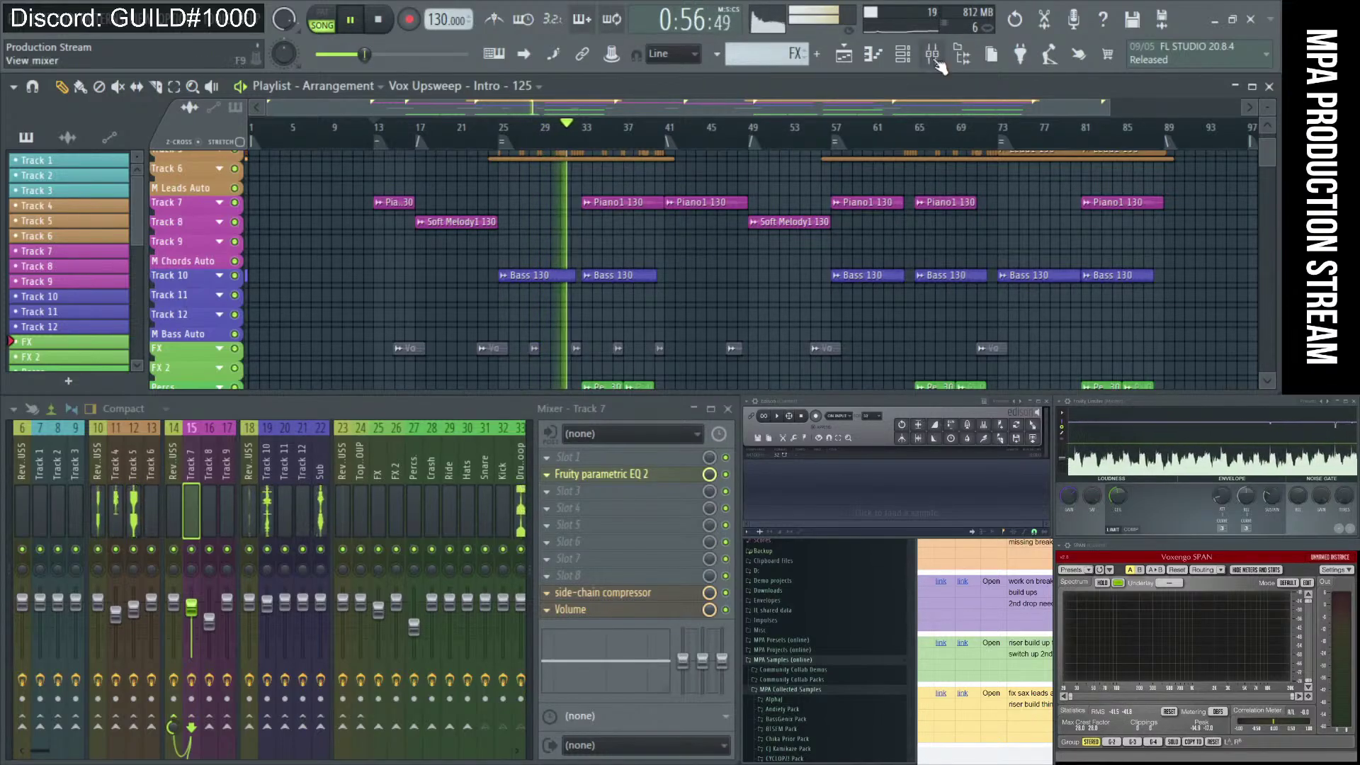
click(963, 57)
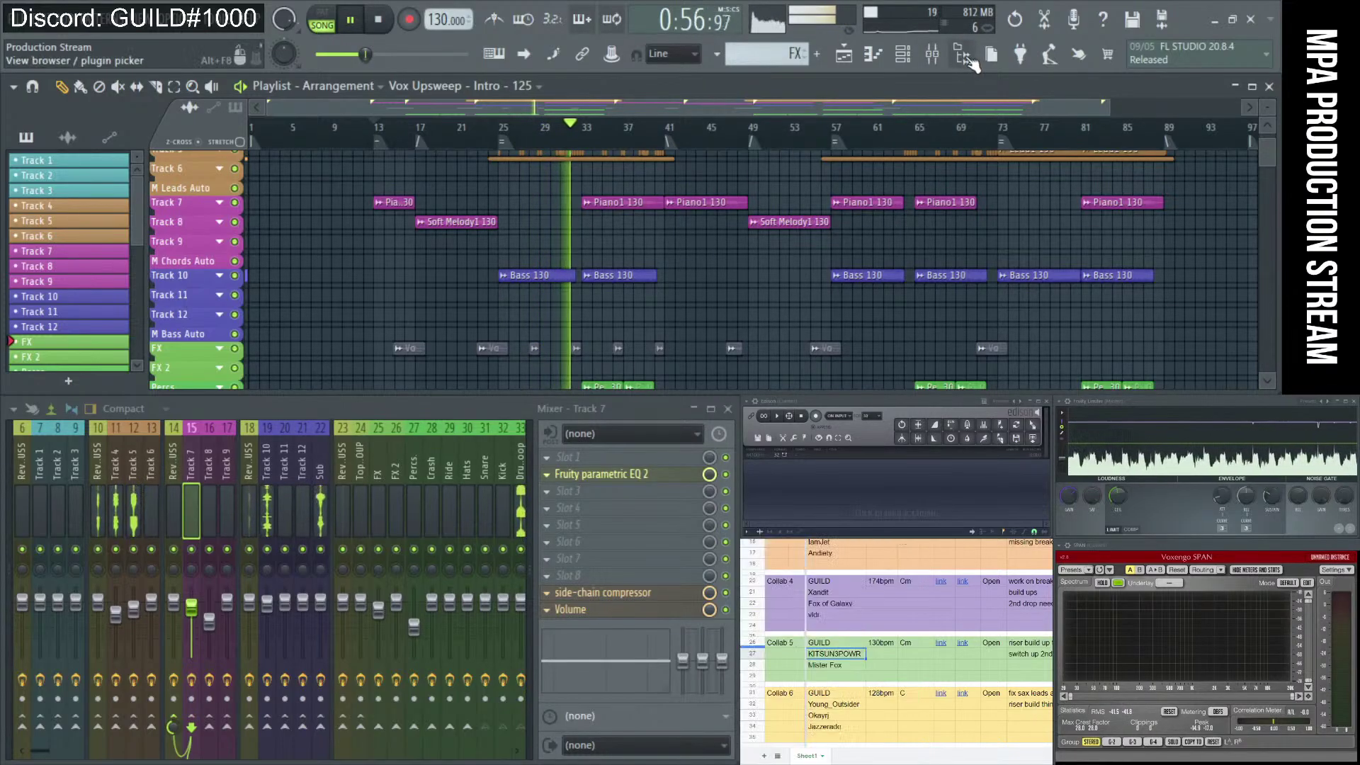
click(873, 54)
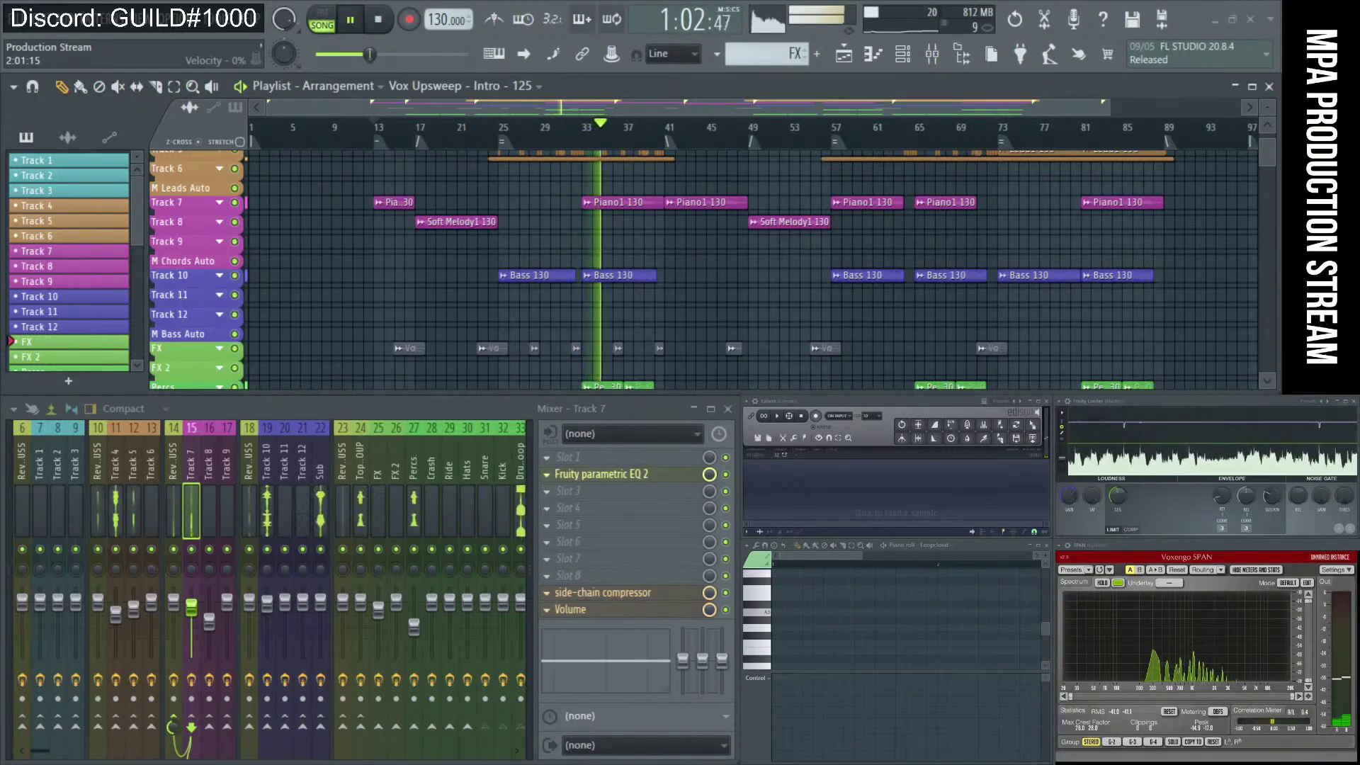
click(9, 500)
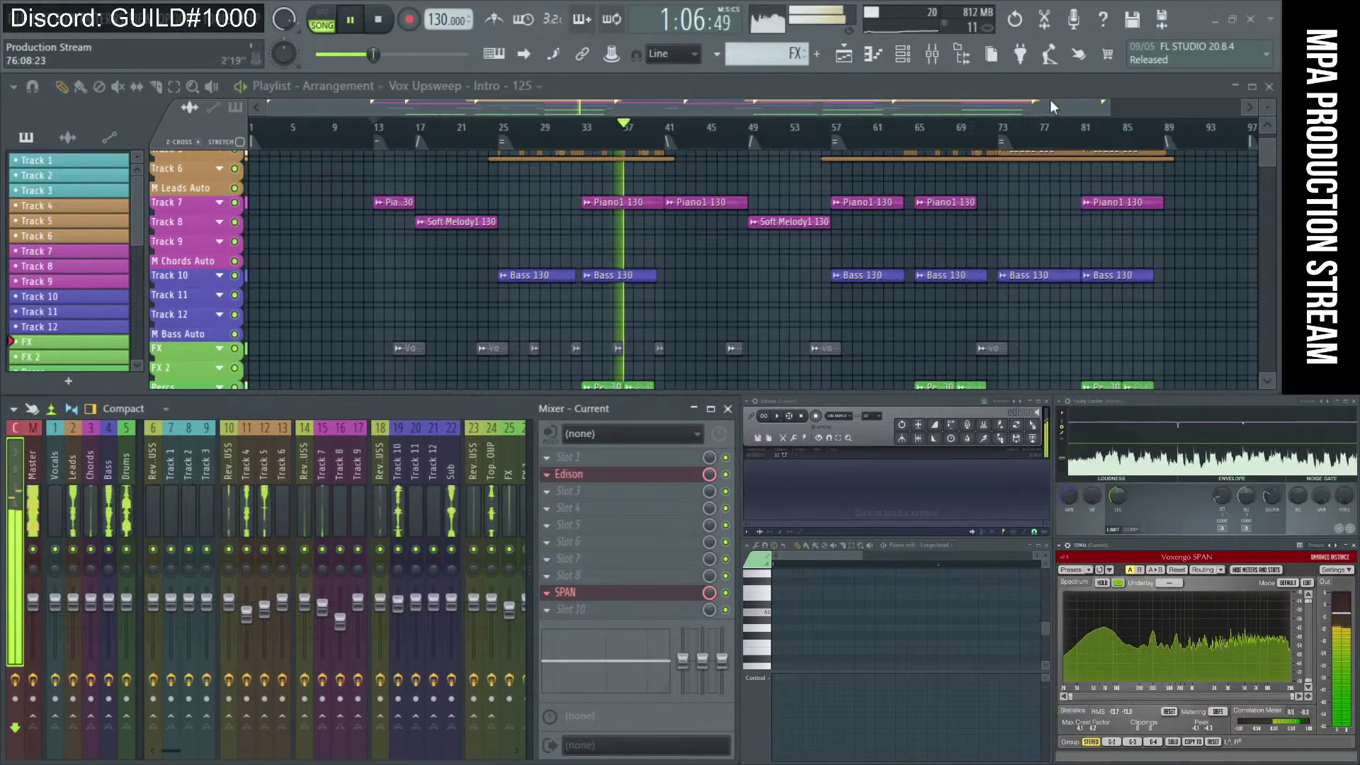
click(907, 61)
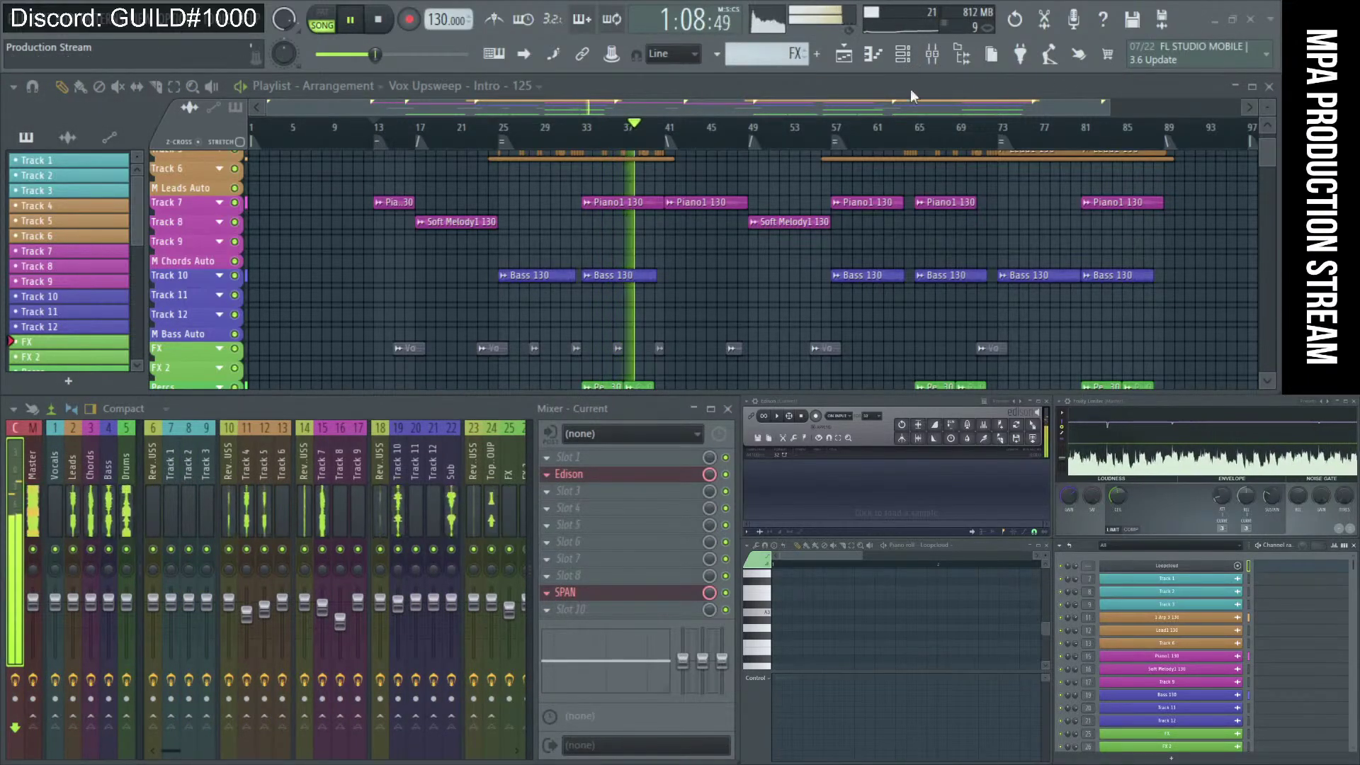
scroll(1195, 638, down, 6)
scroll(1198, 665, down, 3)
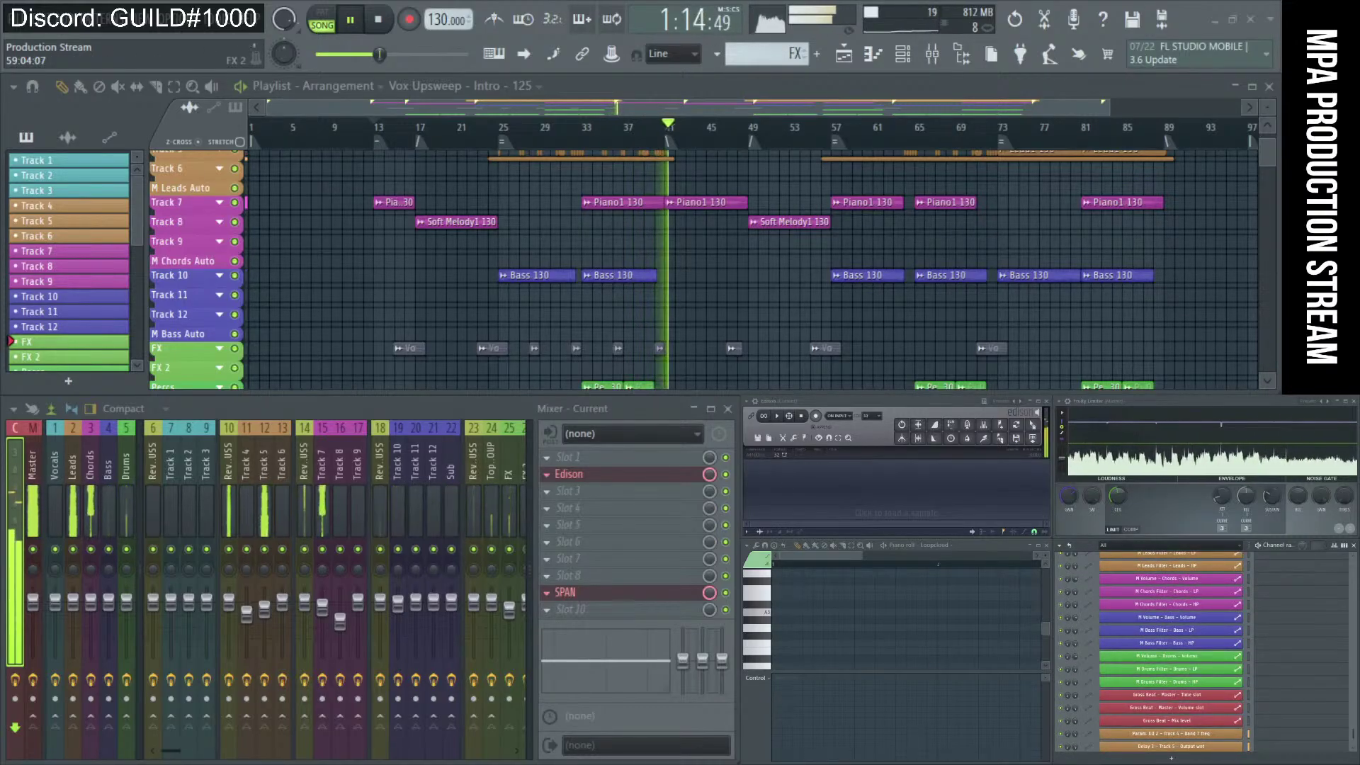
Delete the "switch up 2nd drop" note from Collab 5 in the MPA Collabs - Season 1 Google Sheet.
key(alt+Tab)
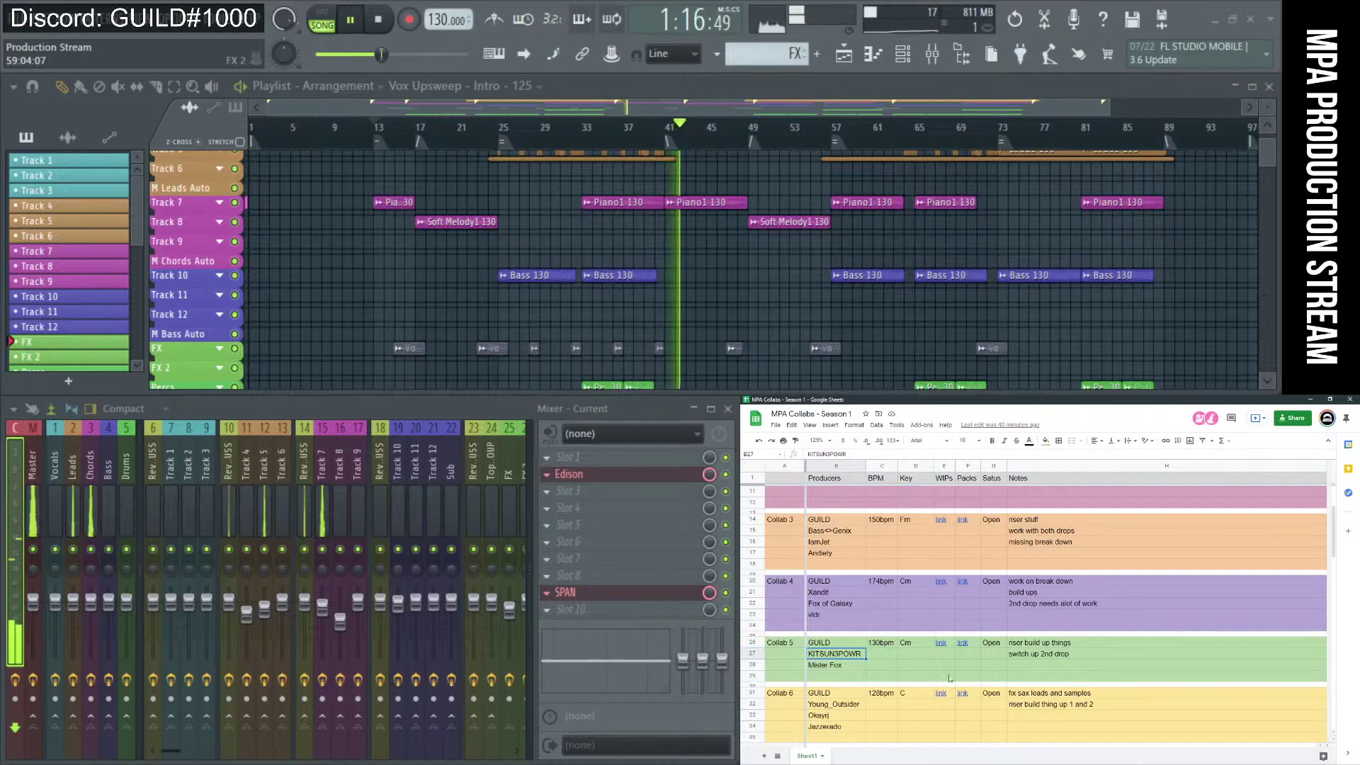
click(1072, 664)
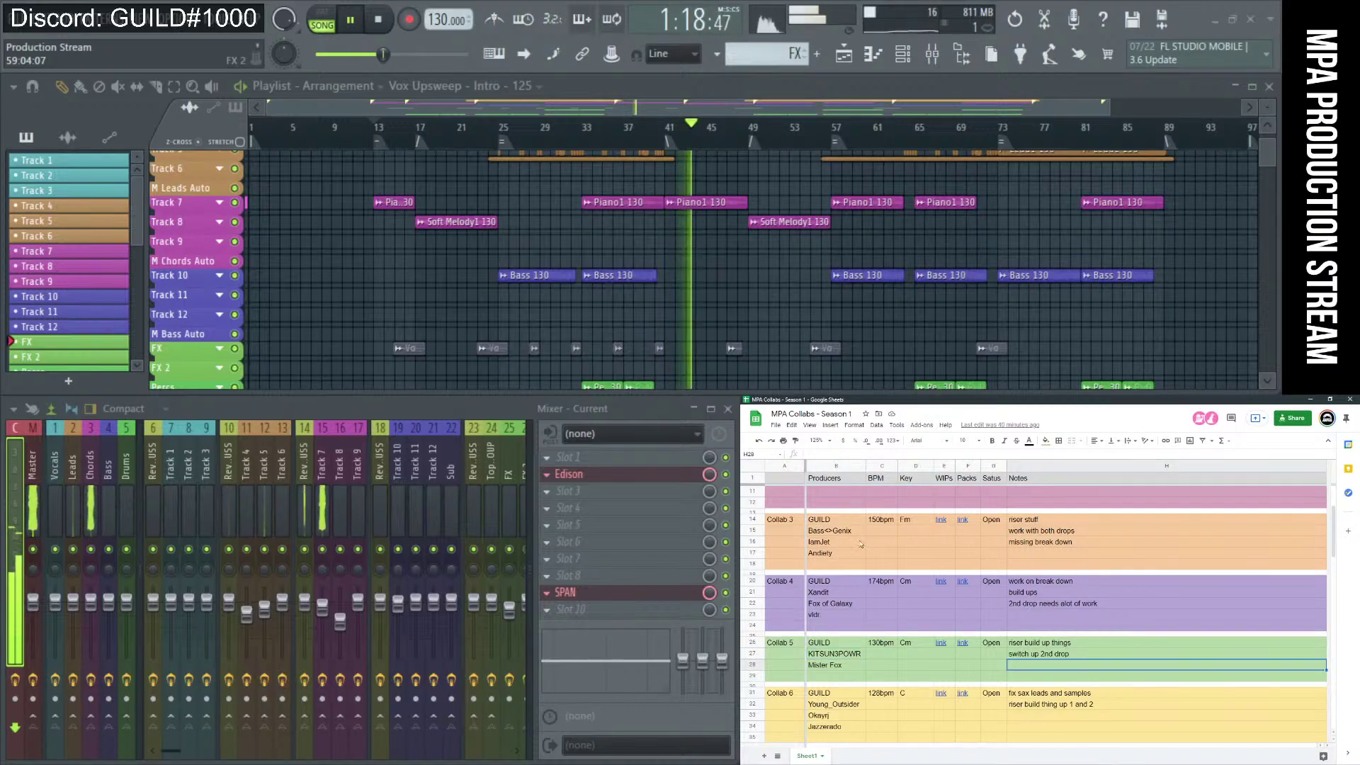
click(1087, 645)
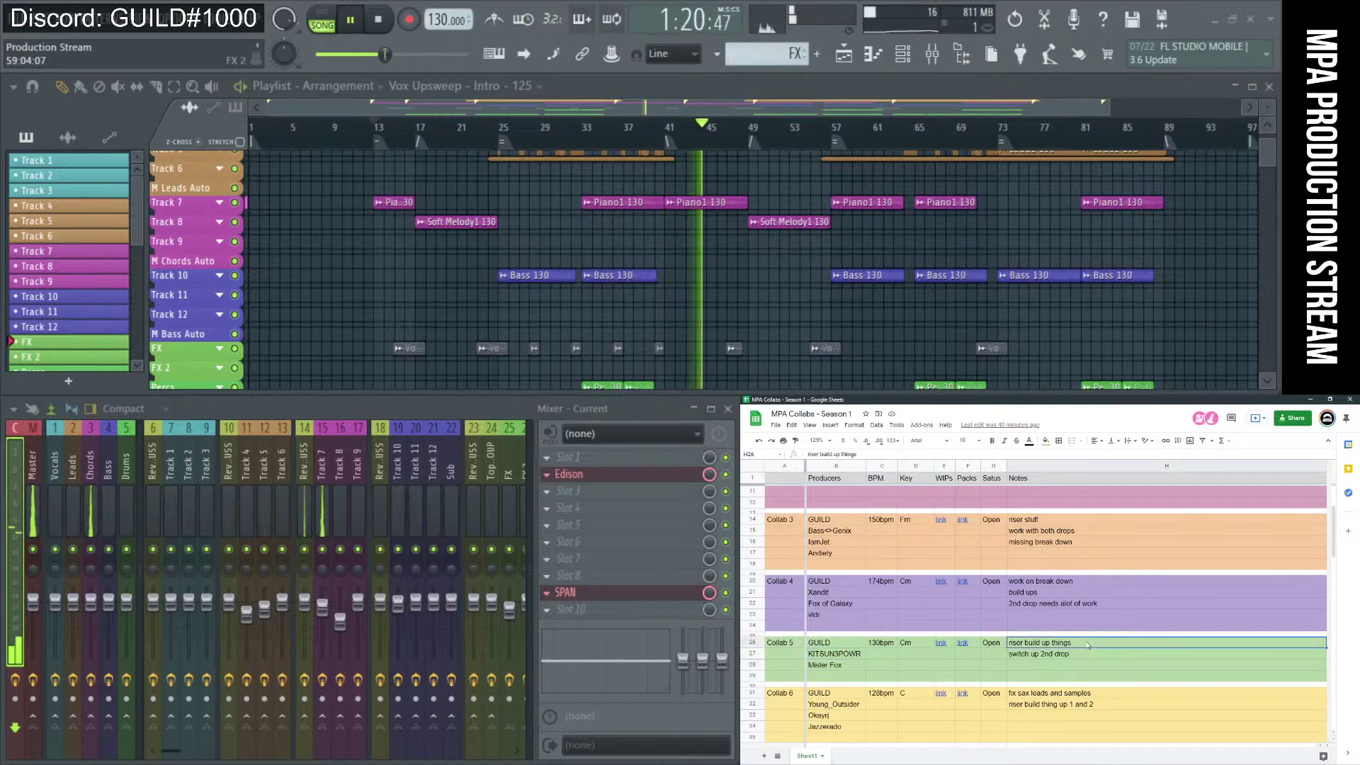
click(1082, 656)
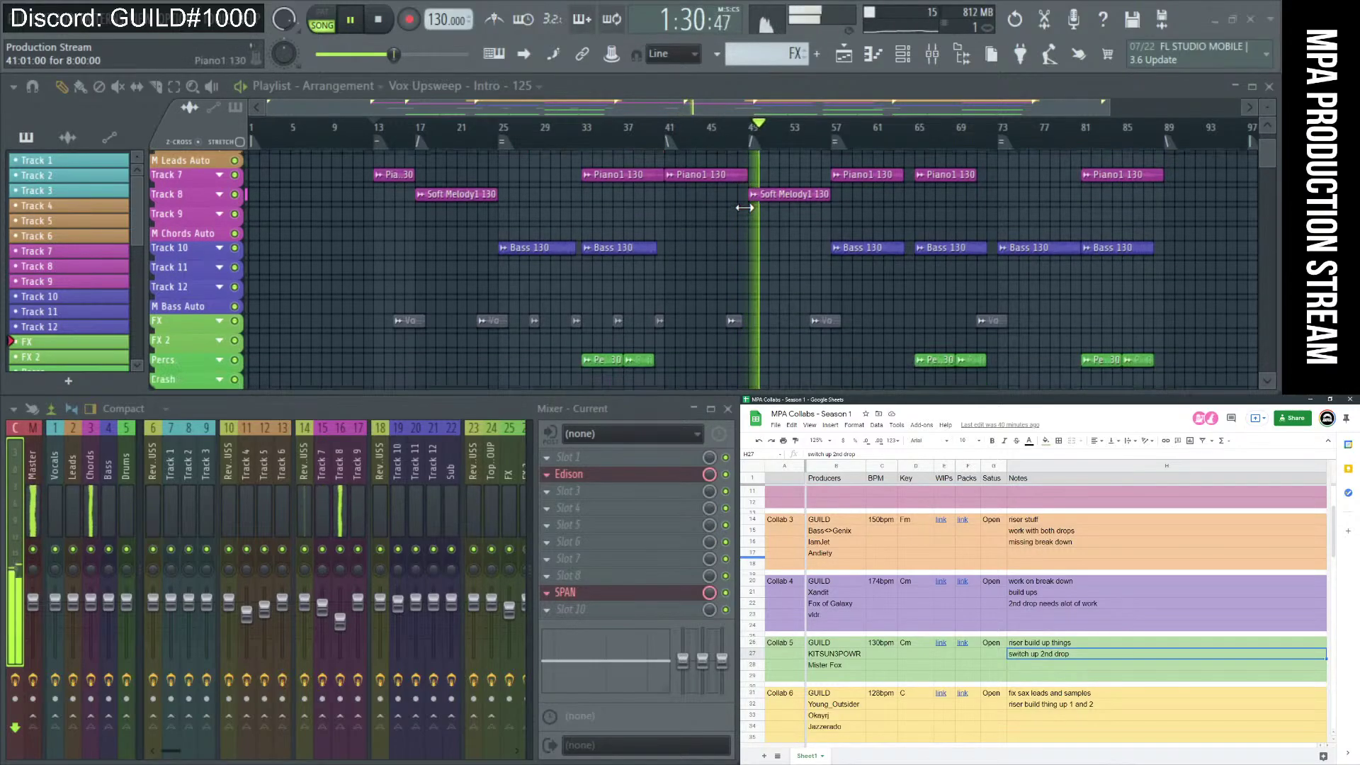
scroll(709, 142, down, 8)
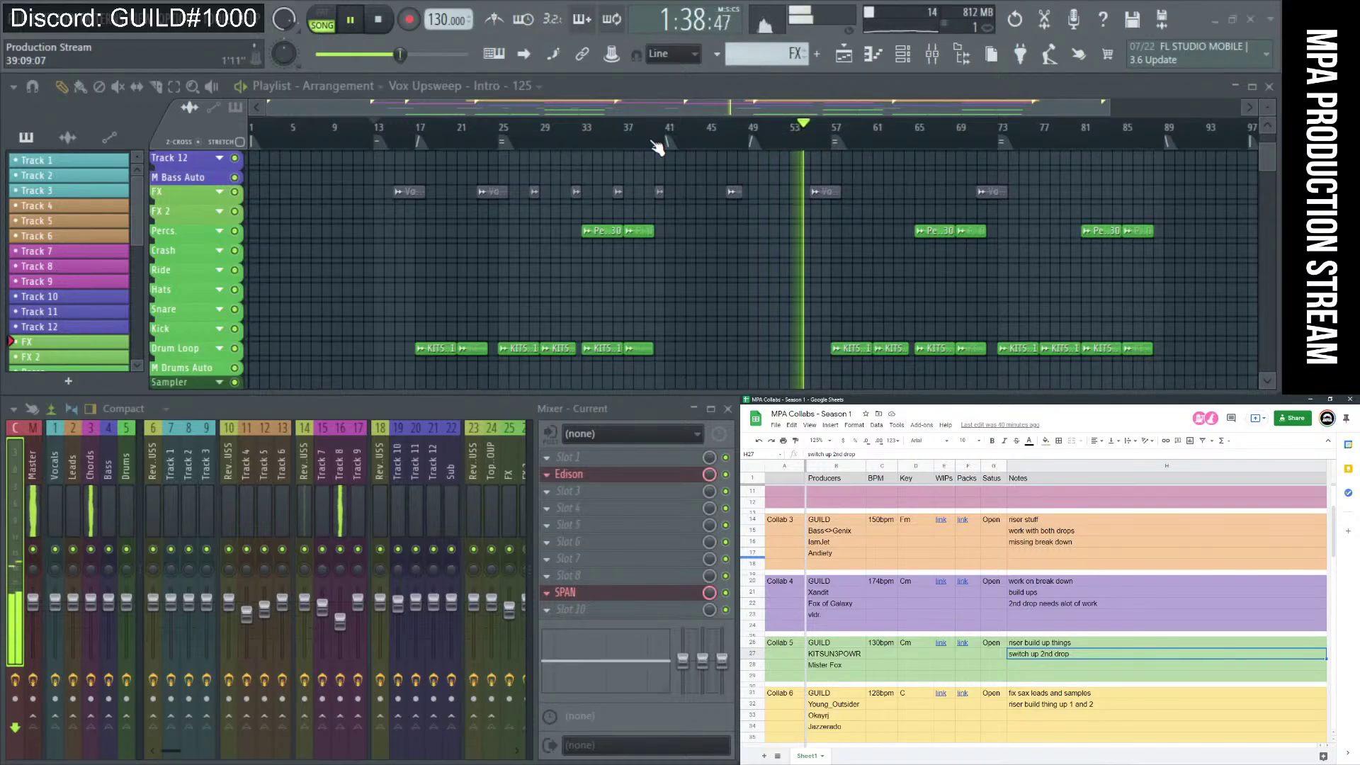
key(BackSpace)
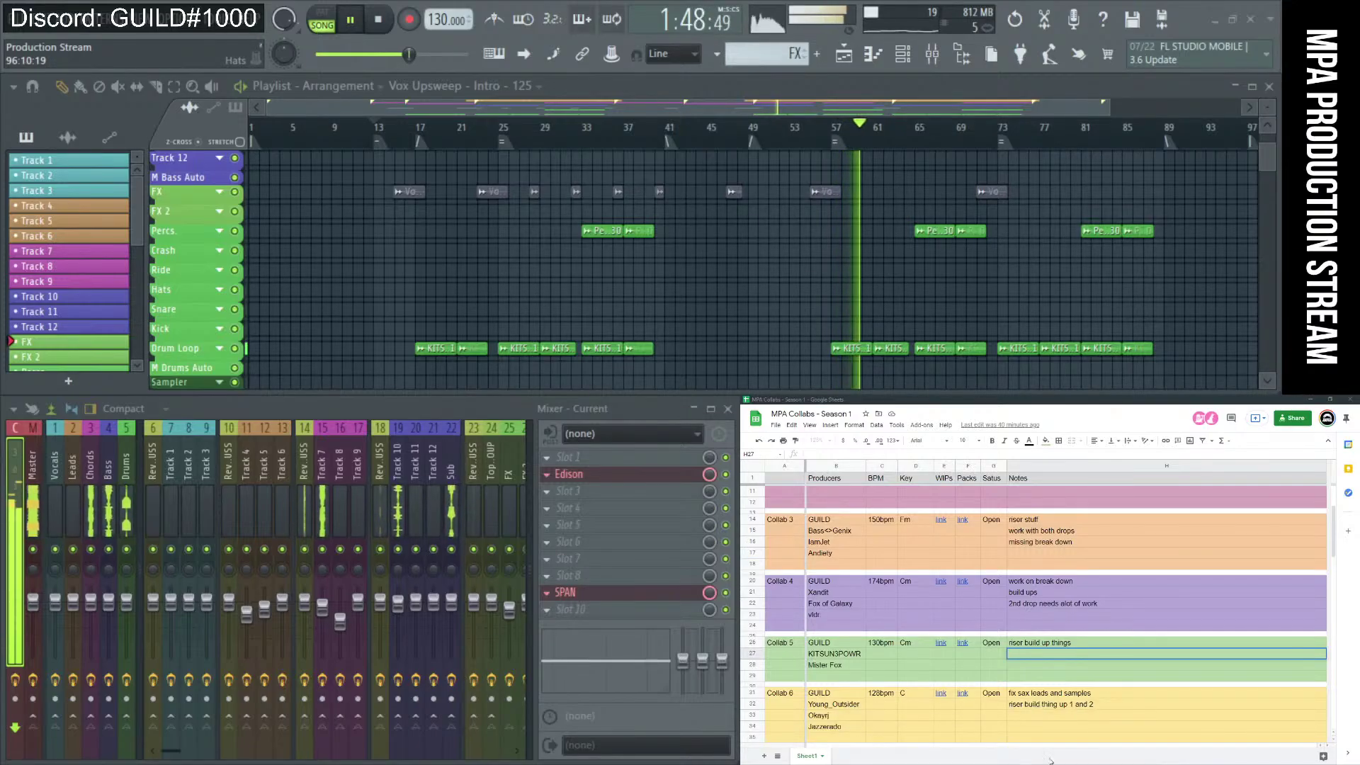
click(1126, 676)
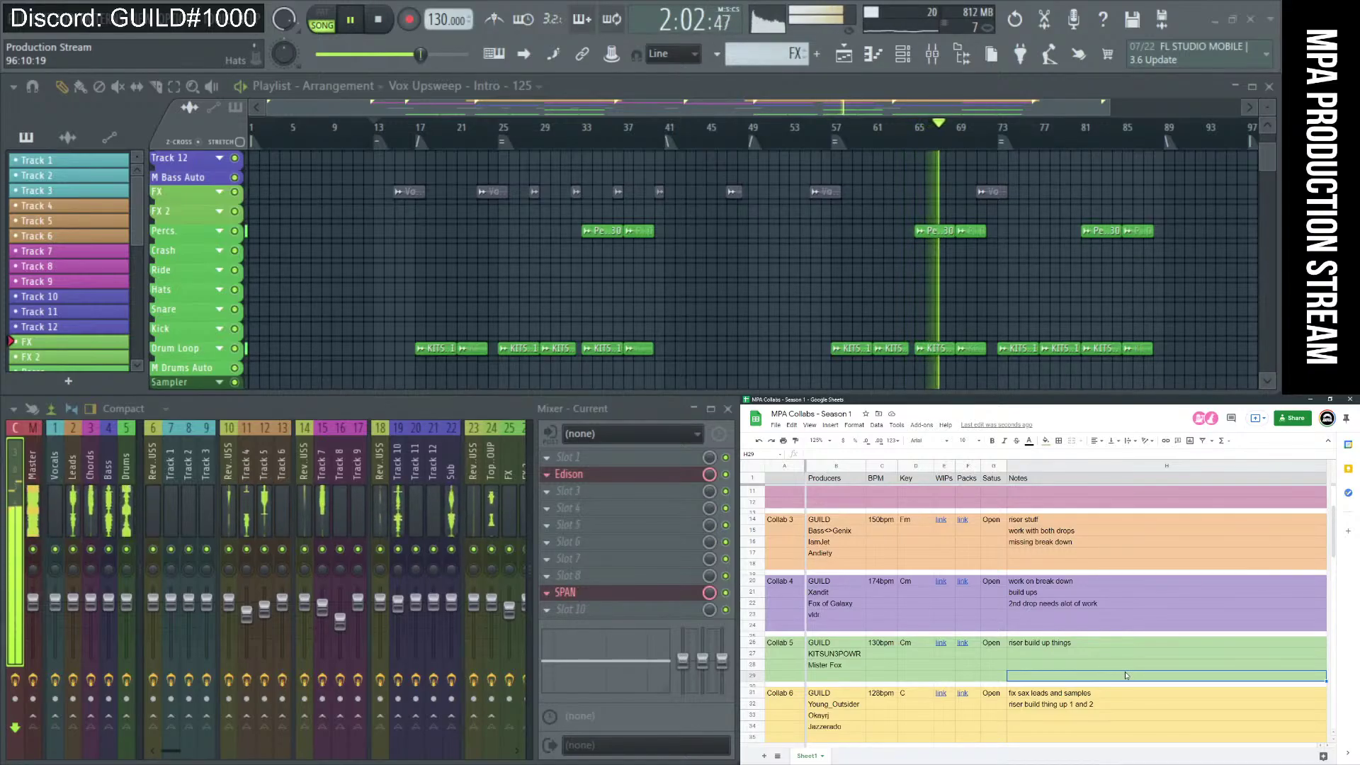
Examine the percussion, bass, chord and lead clips of the arrangement, focusing on Track 10's bass clips from bar 57 onward.
scroll(665, 318, up, 1)
scroll(664, 319, up, 8)
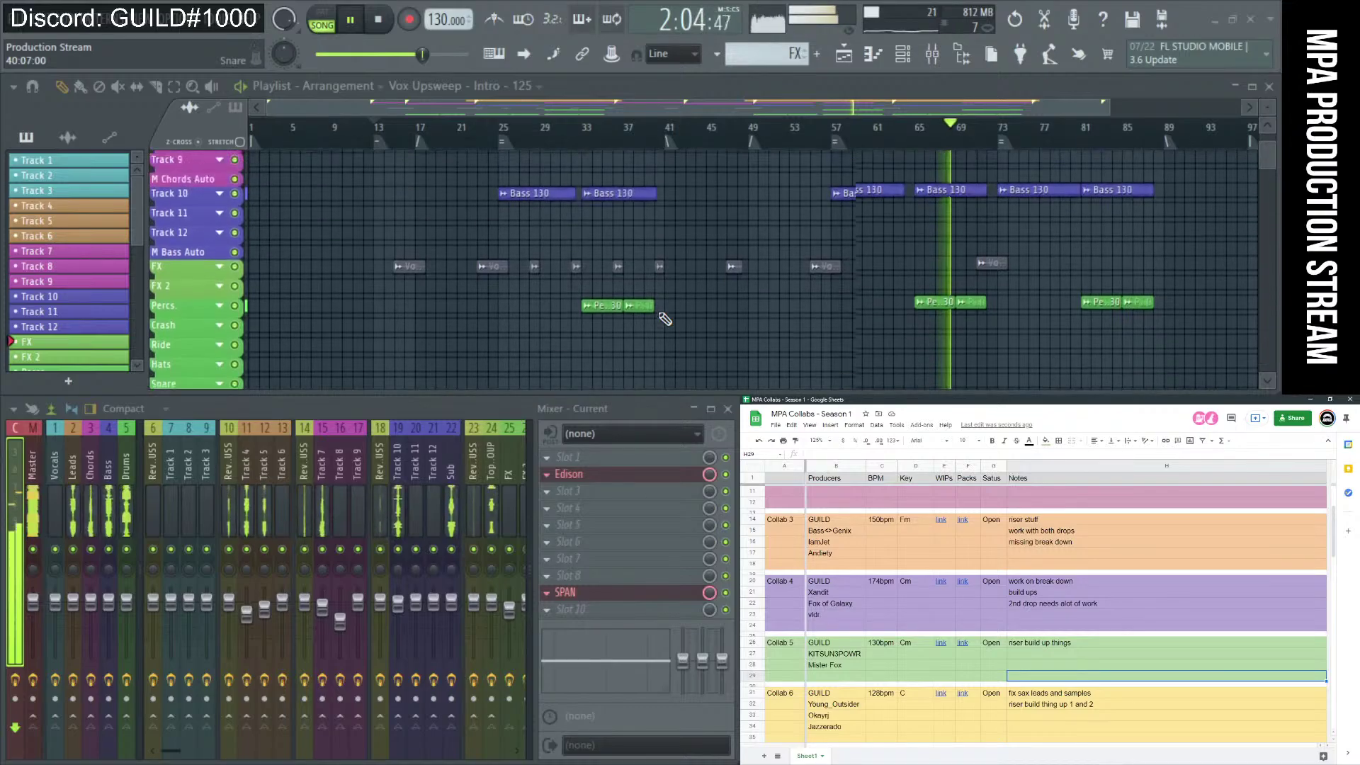
scroll(664, 319, up, 6)
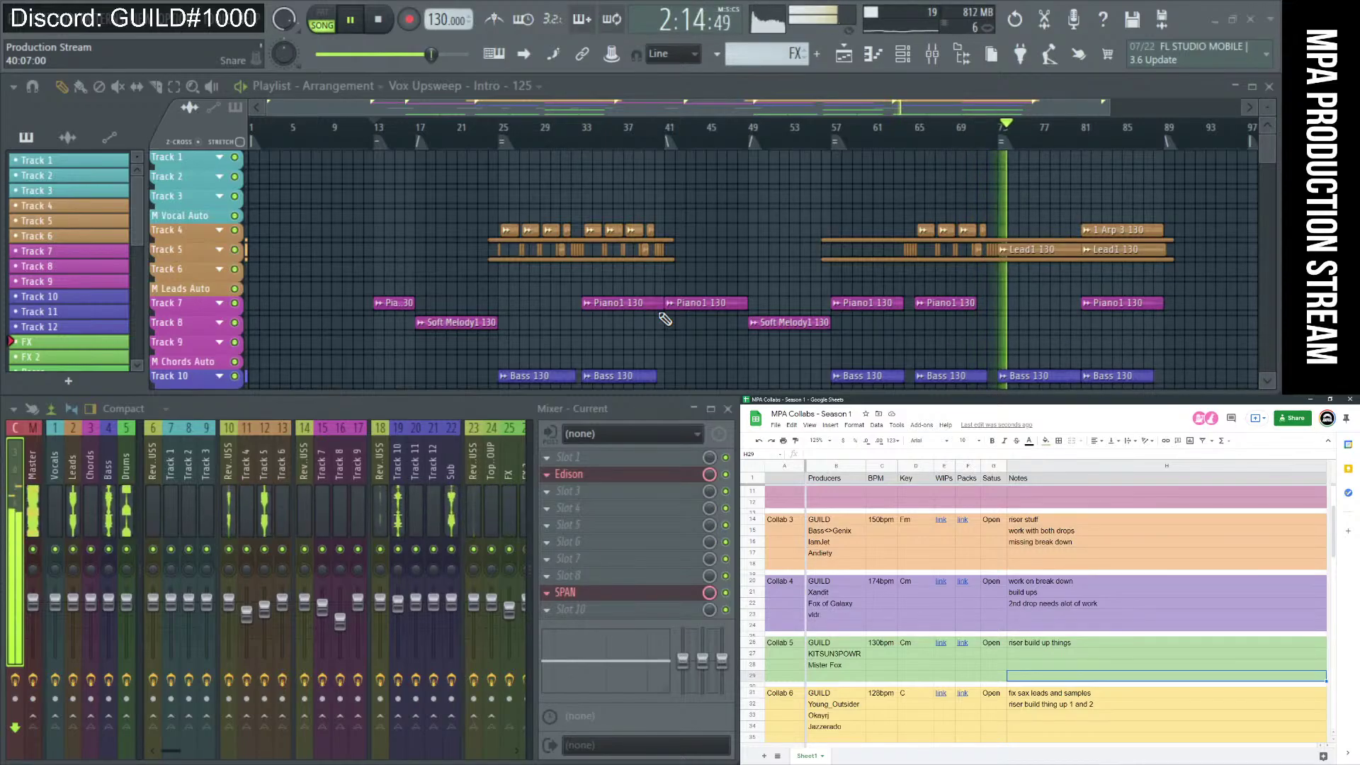
scroll(1038, 333, down, 3)
scroll(1039, 333, up, 3)
scroll(1037, 318, up, 2)
scroll(1037, 314, up, 2)
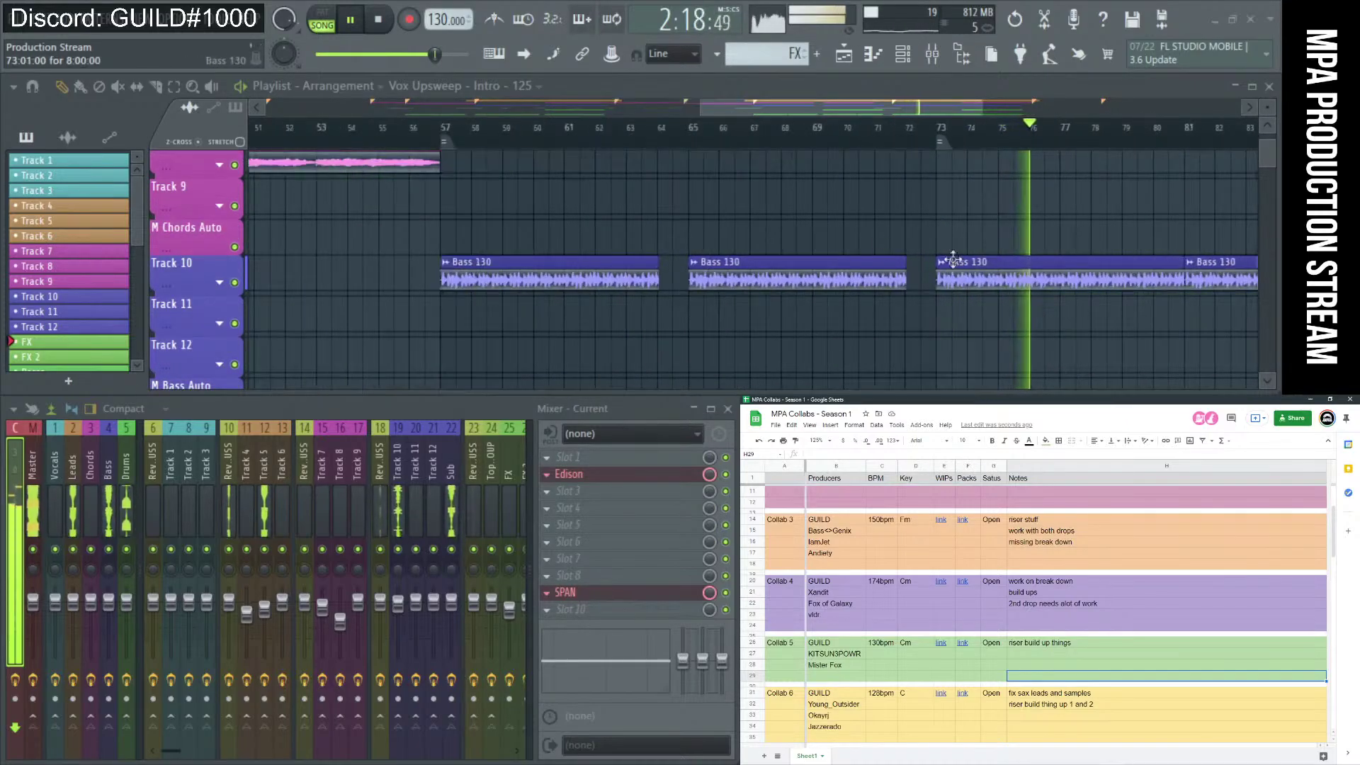
Try muting Track 10's bass clip at bar 73, stop playback, restore the clip and move the playhead to bar 72.
click(959, 271)
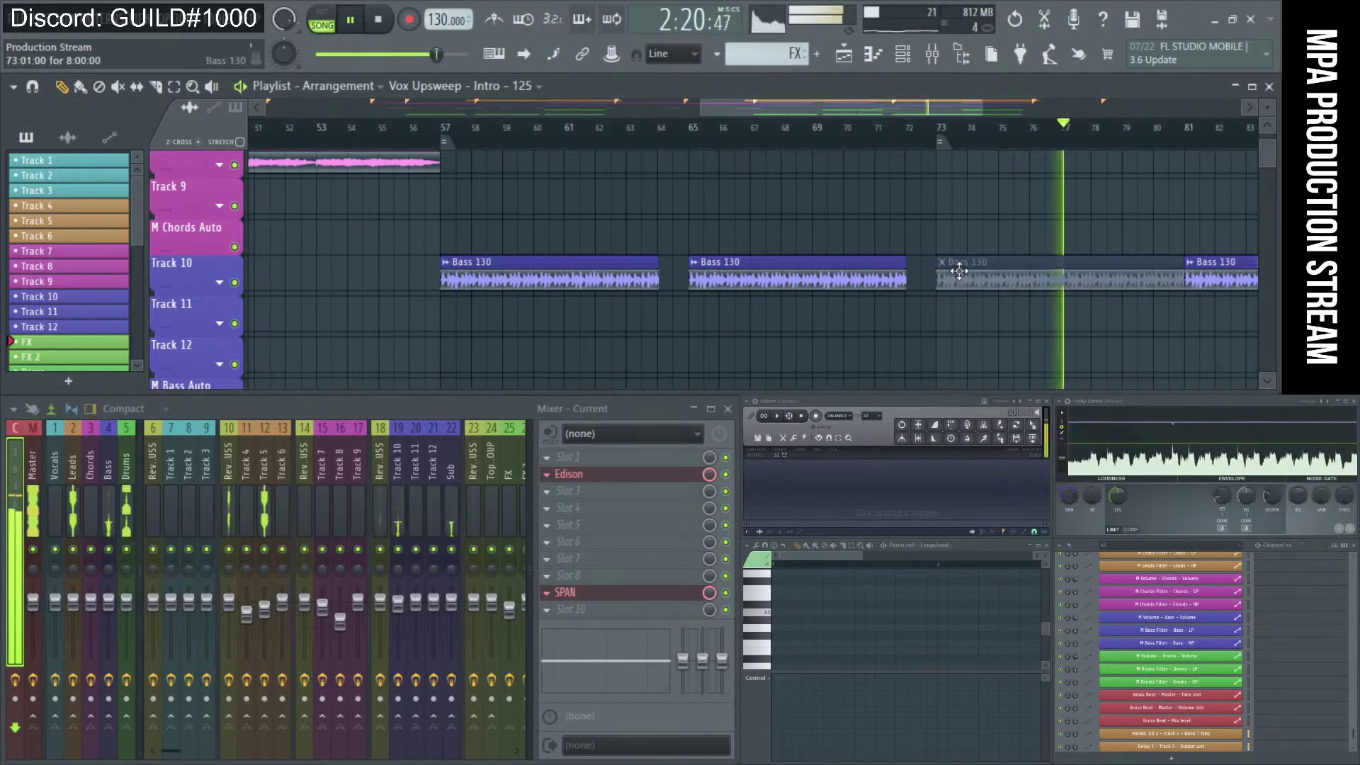
key(space)
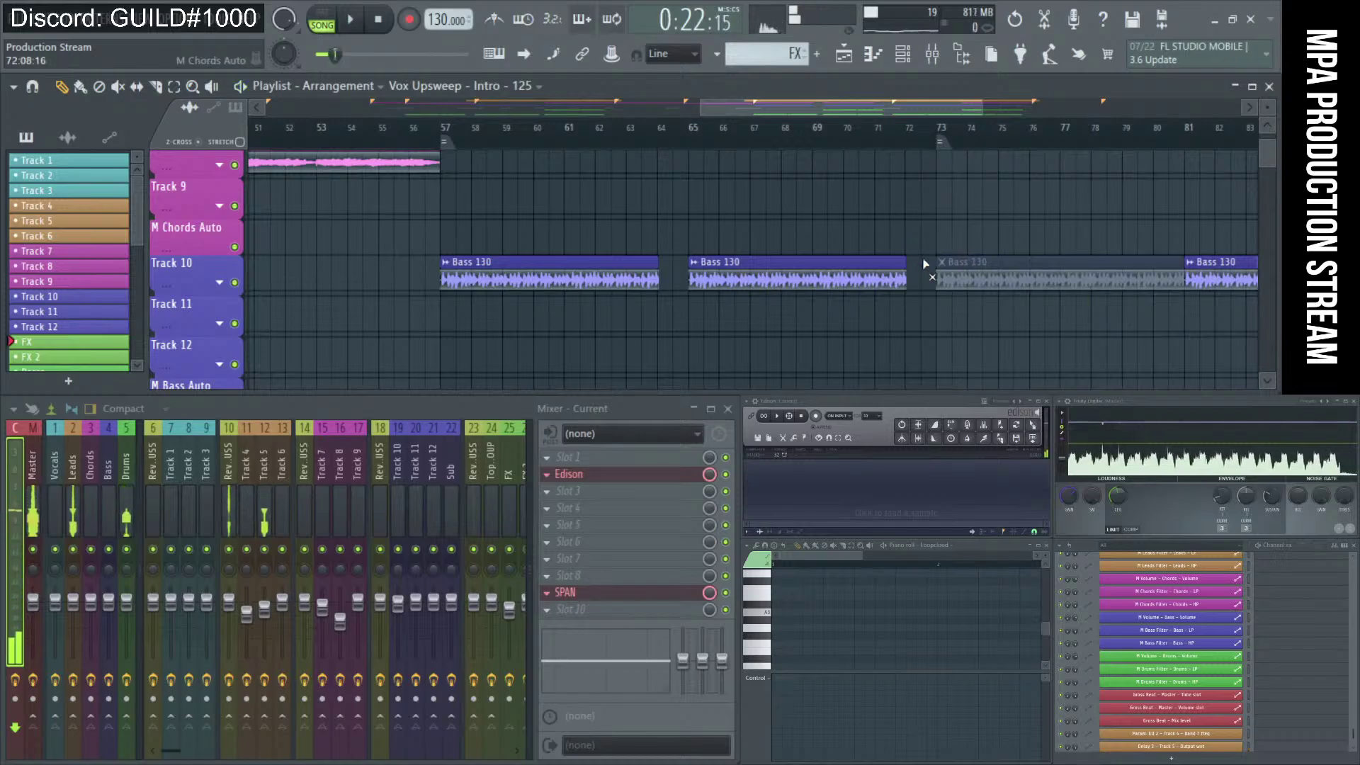
click(966, 259)
click(910, 127)
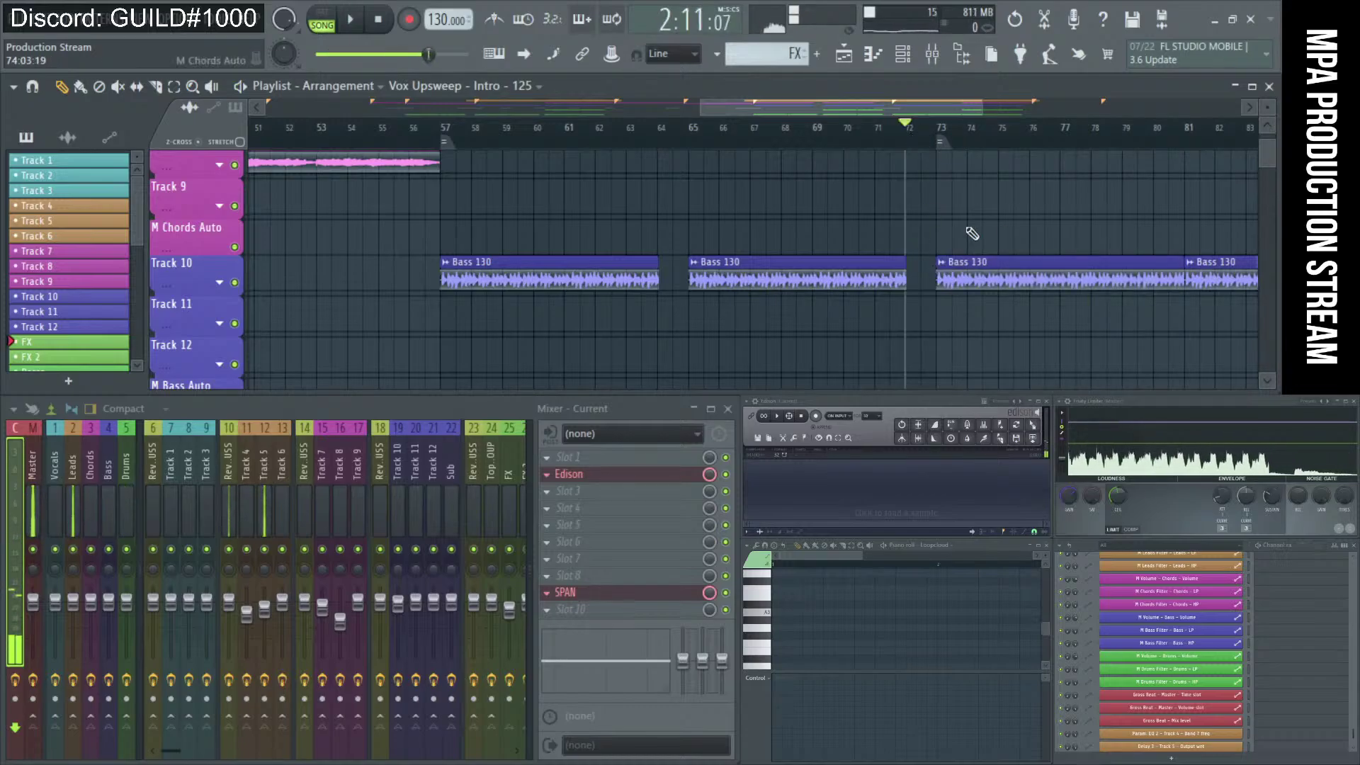
Compare the lead, chord and bass clips between bars 57 and 89, and start playback from bar 73.
scroll(987, 233, down, 2)
scroll(1001, 267, up, 1)
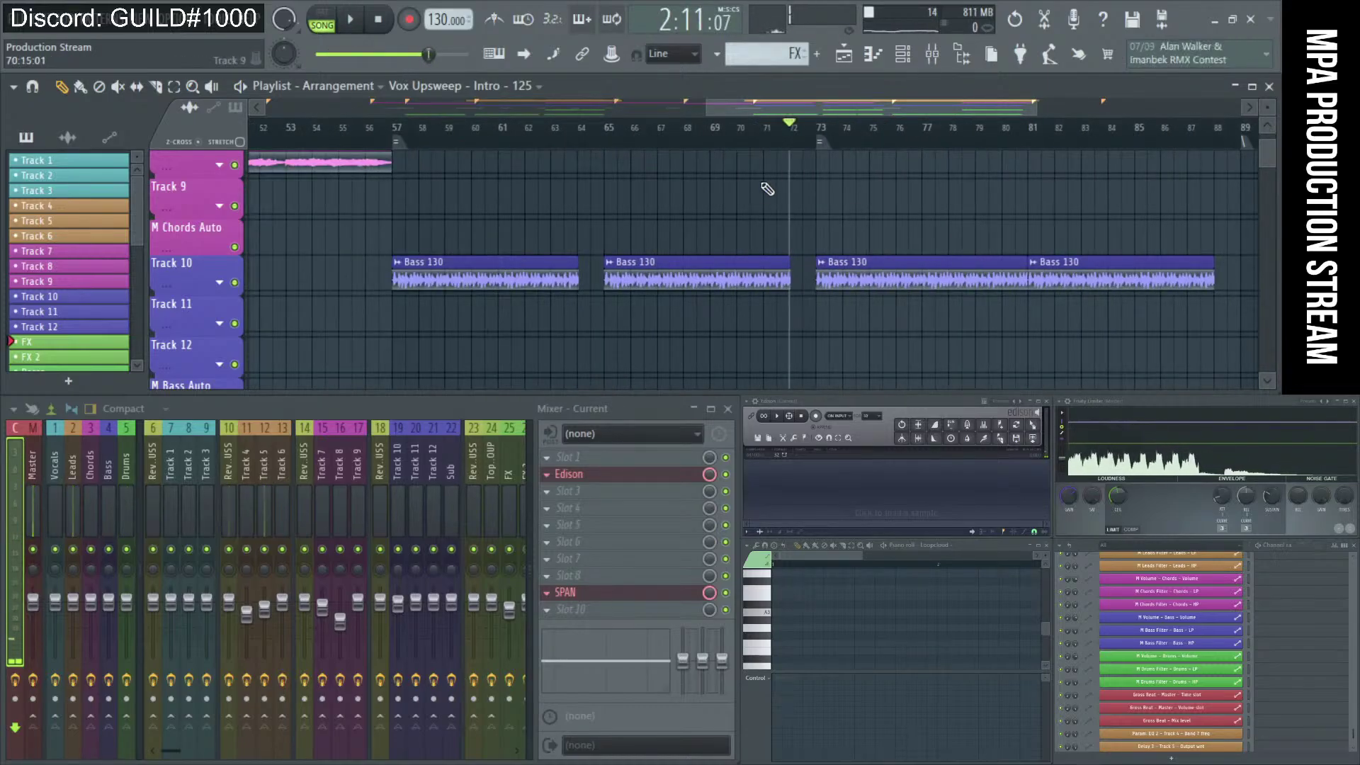
scroll(840, 181, up, 2)
scroll(838, 181, up, 2)
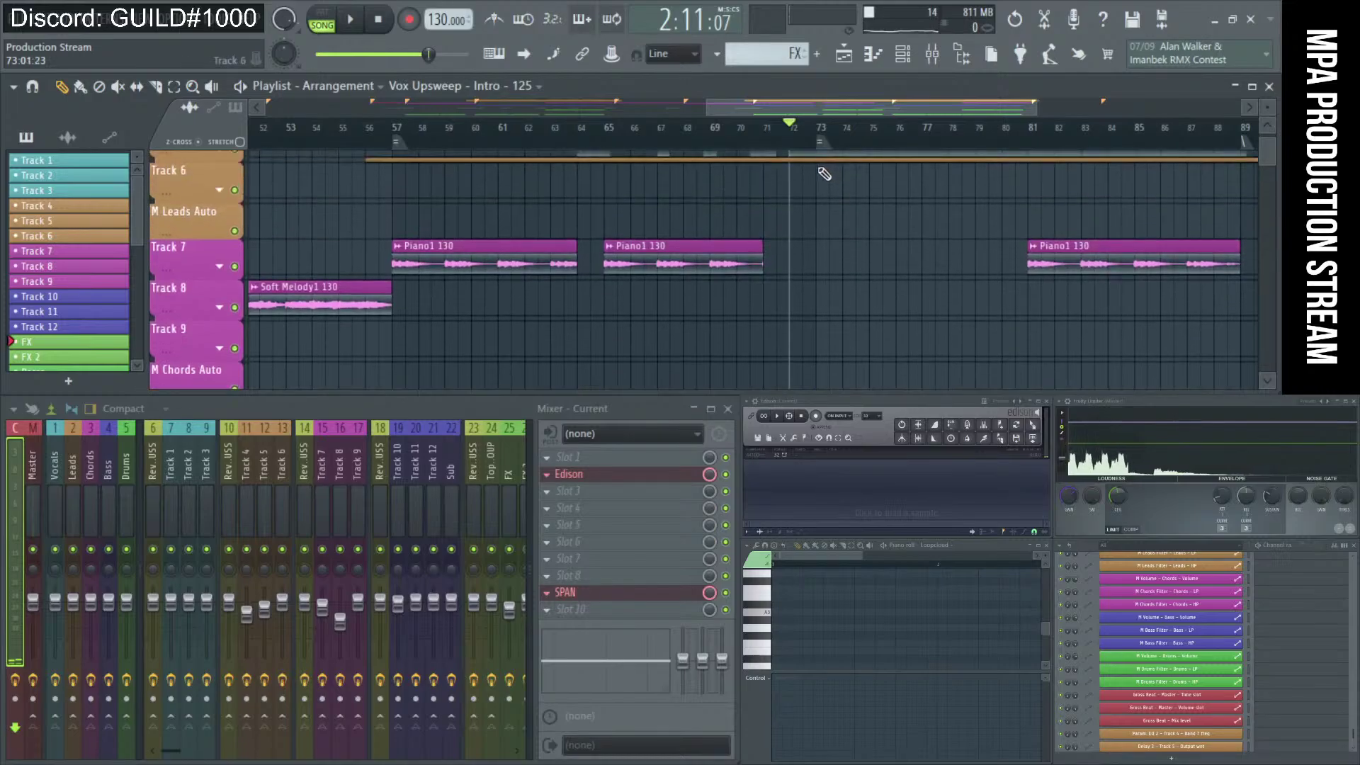
scroll(839, 213, up, 4)
scroll(838, 207, down, 3)
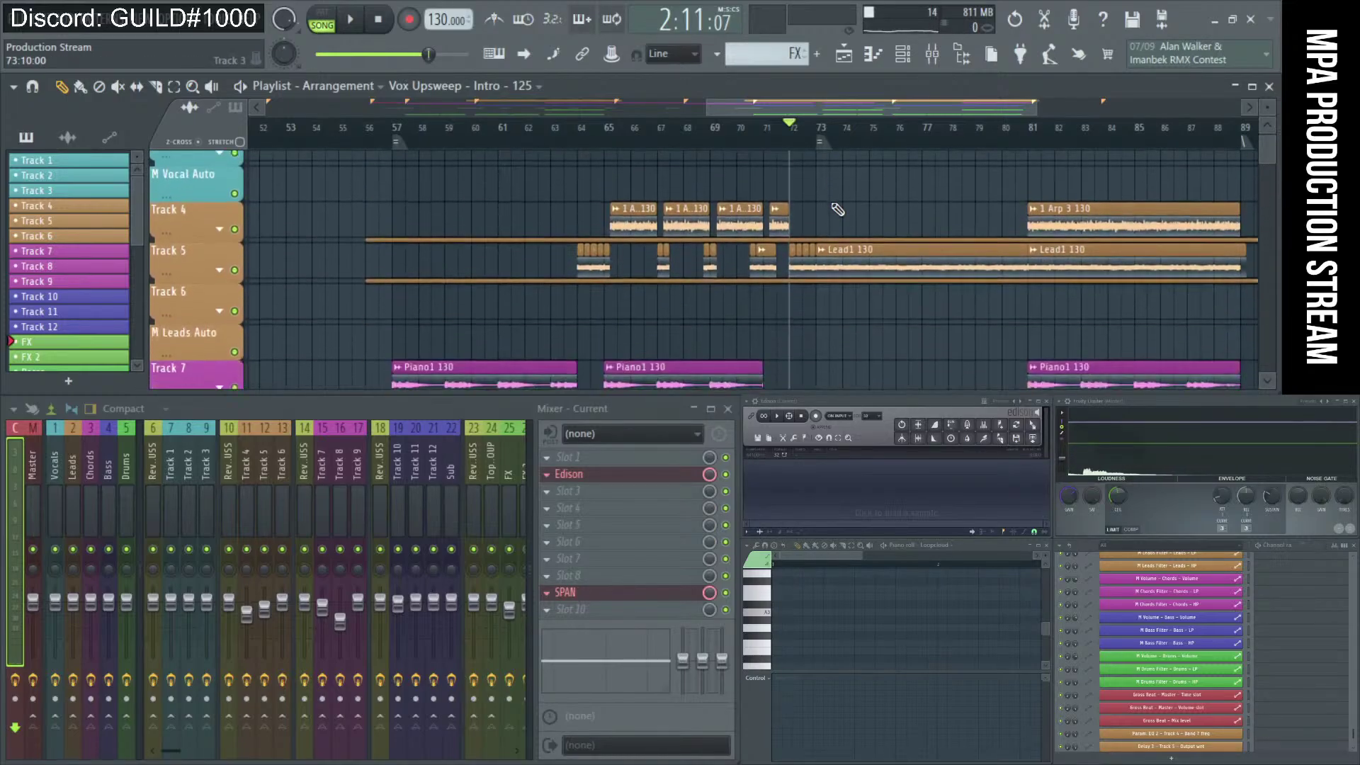
scroll(860, 267, down, 6)
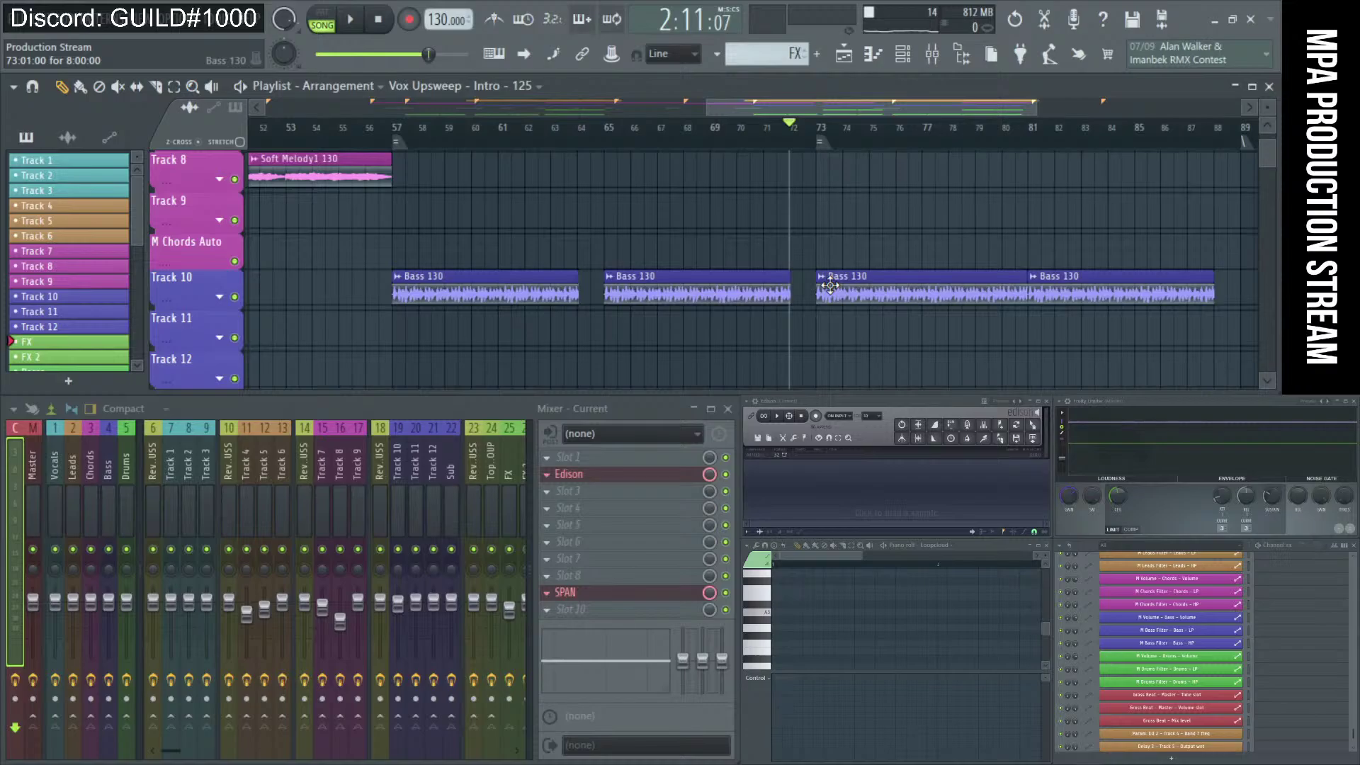
click(822, 128)
key(space)
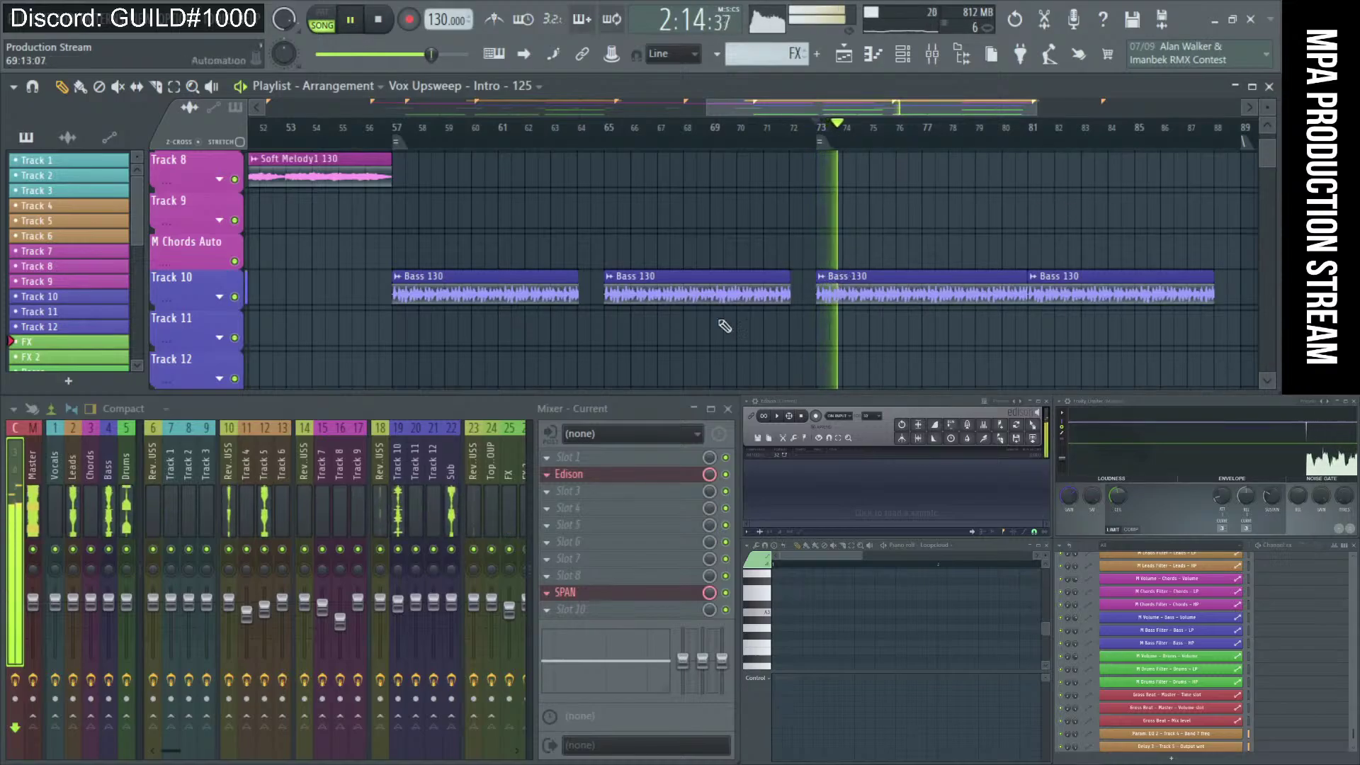
Try setting the band 7 high-shelf frequency to 963 Hz in Track 10's Fruity parametric EQ 2, and undo the change.
click(400, 484)
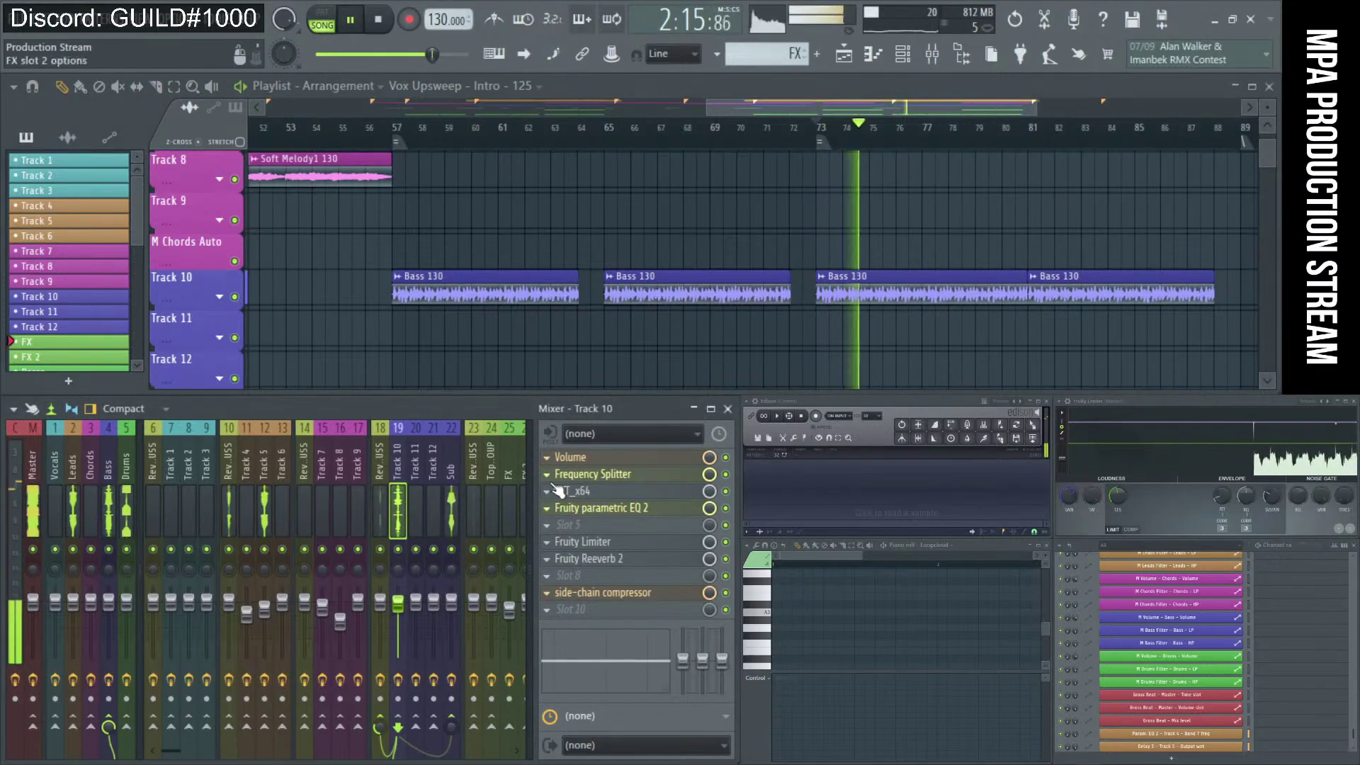
click(602, 508)
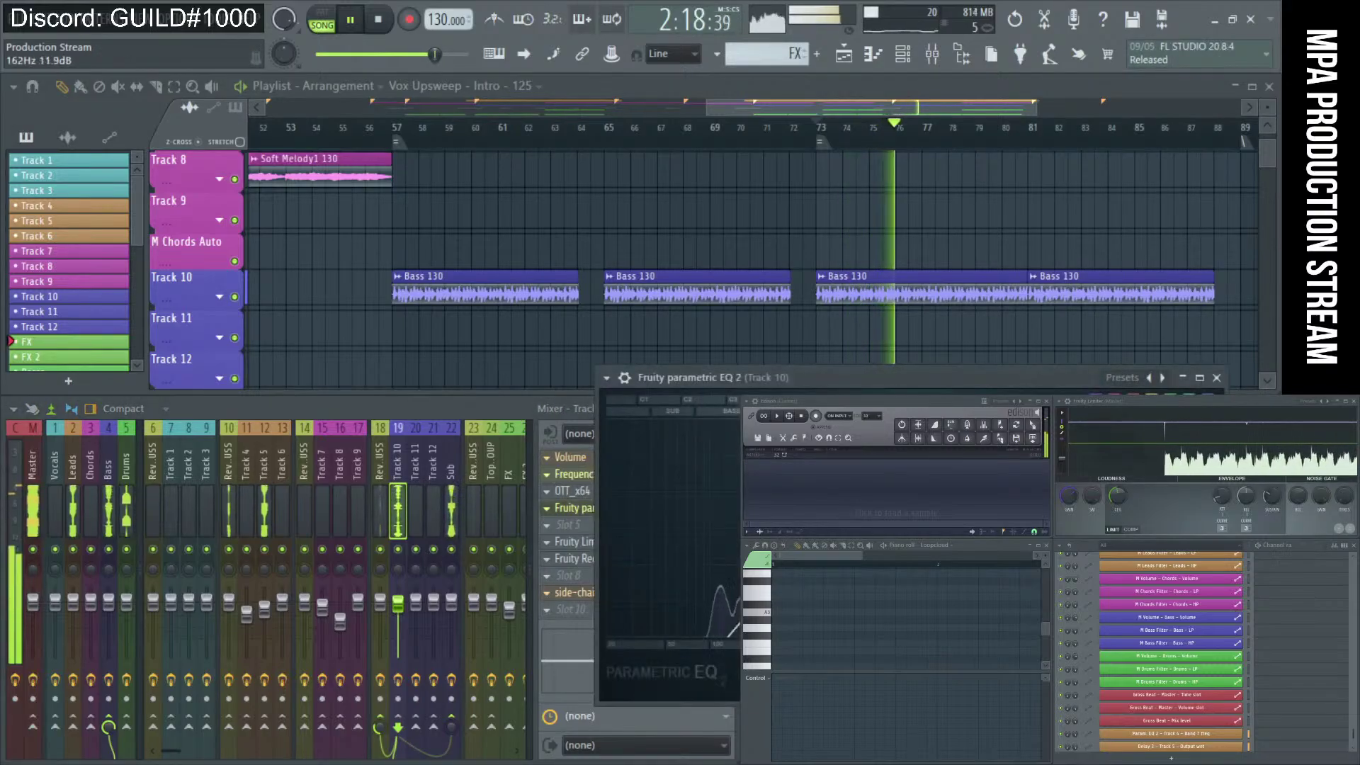
drag(839, 378, 340, 272)
drag(706, 566, 706, 620)
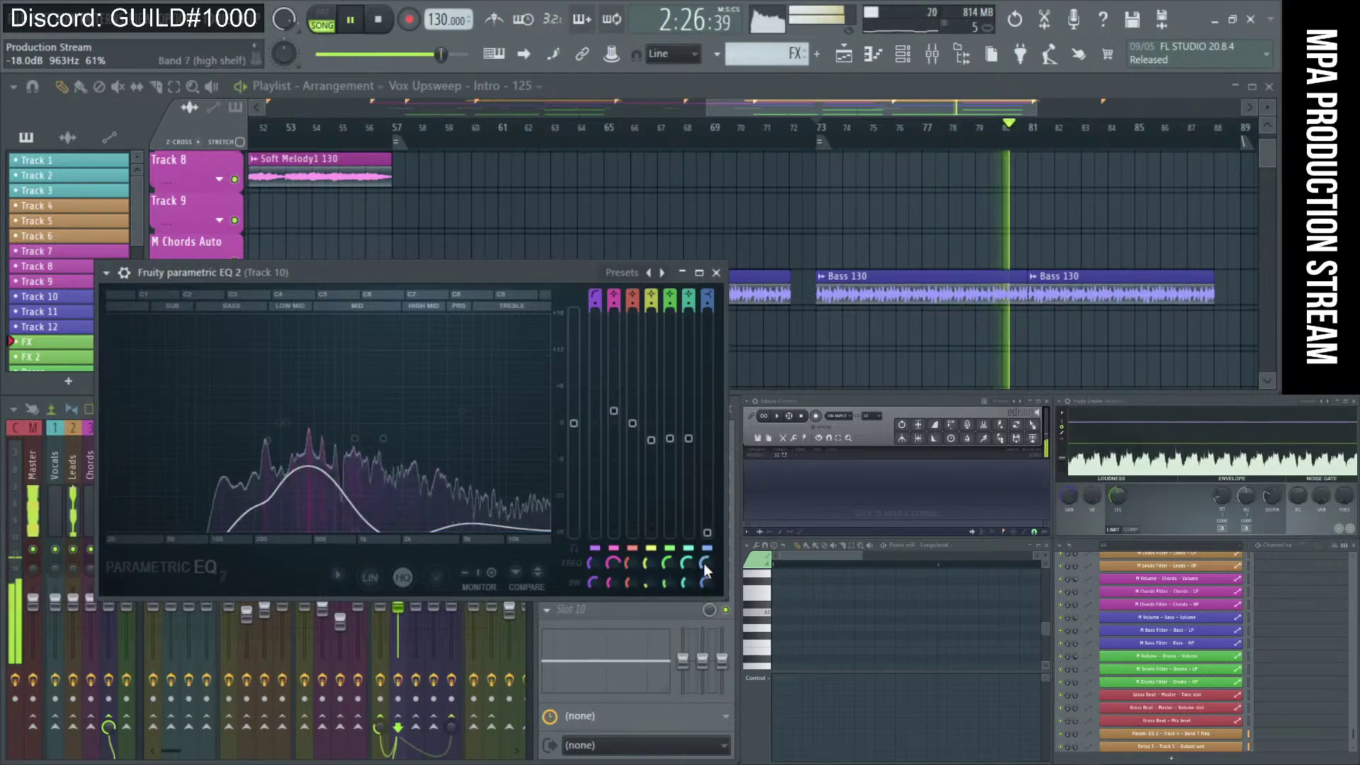
key(ctrl+z)
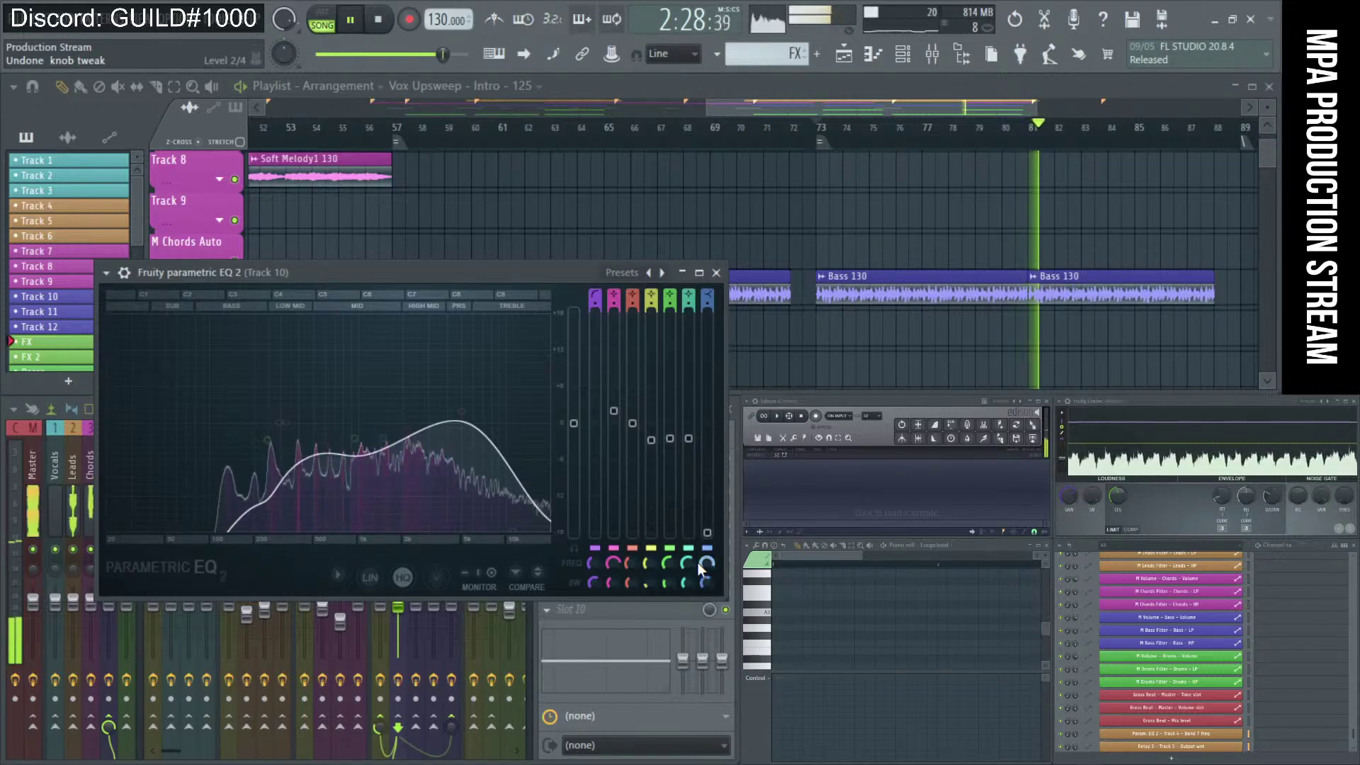
click(716, 273)
Stop playback, examine the lead, chord, bass and FX clips of the whole arrangement, and move the playhead to bar 81.
scroll(828, 221, down, 3)
key(space)
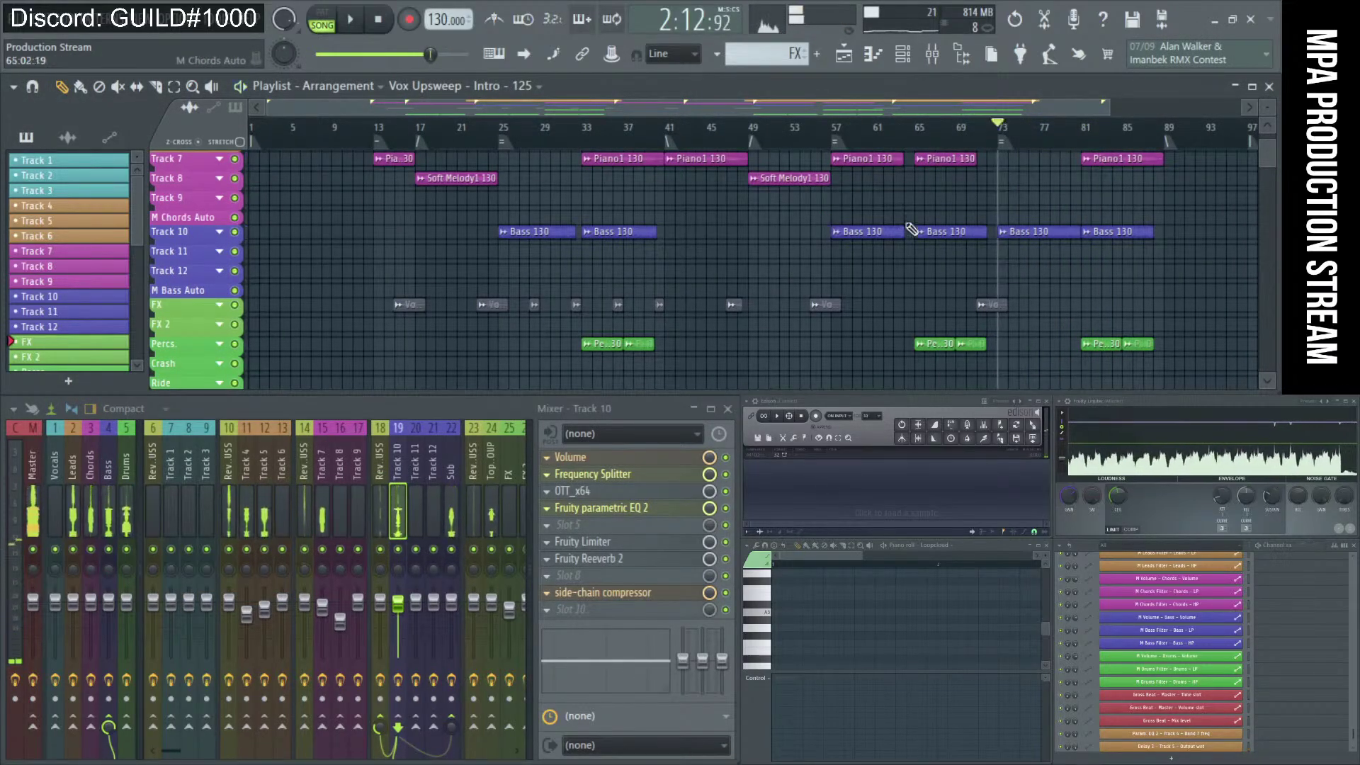
scroll(826, 217, up, 4)
scroll(826, 219, down, 1)
scroll(826, 218, up, 1)
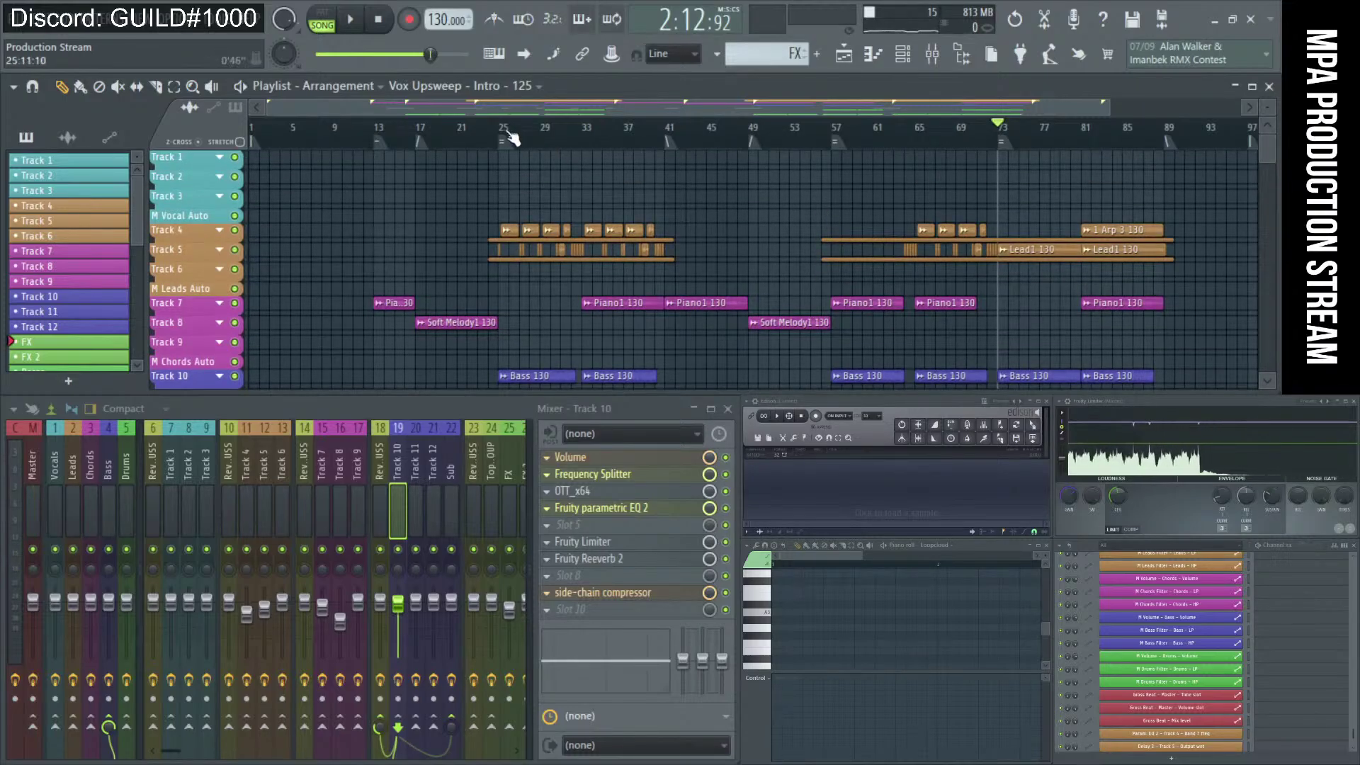
click(1088, 135)
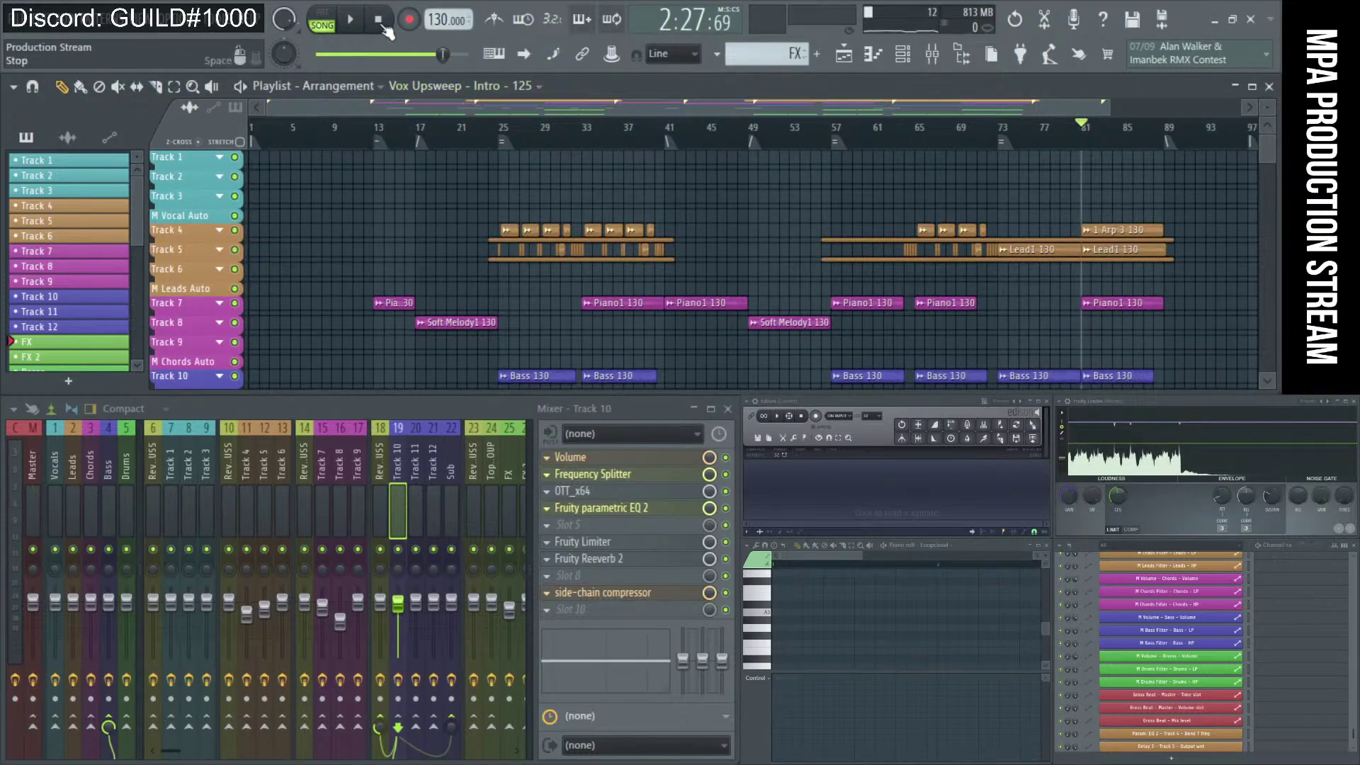
scroll(745, 250, down, 4)
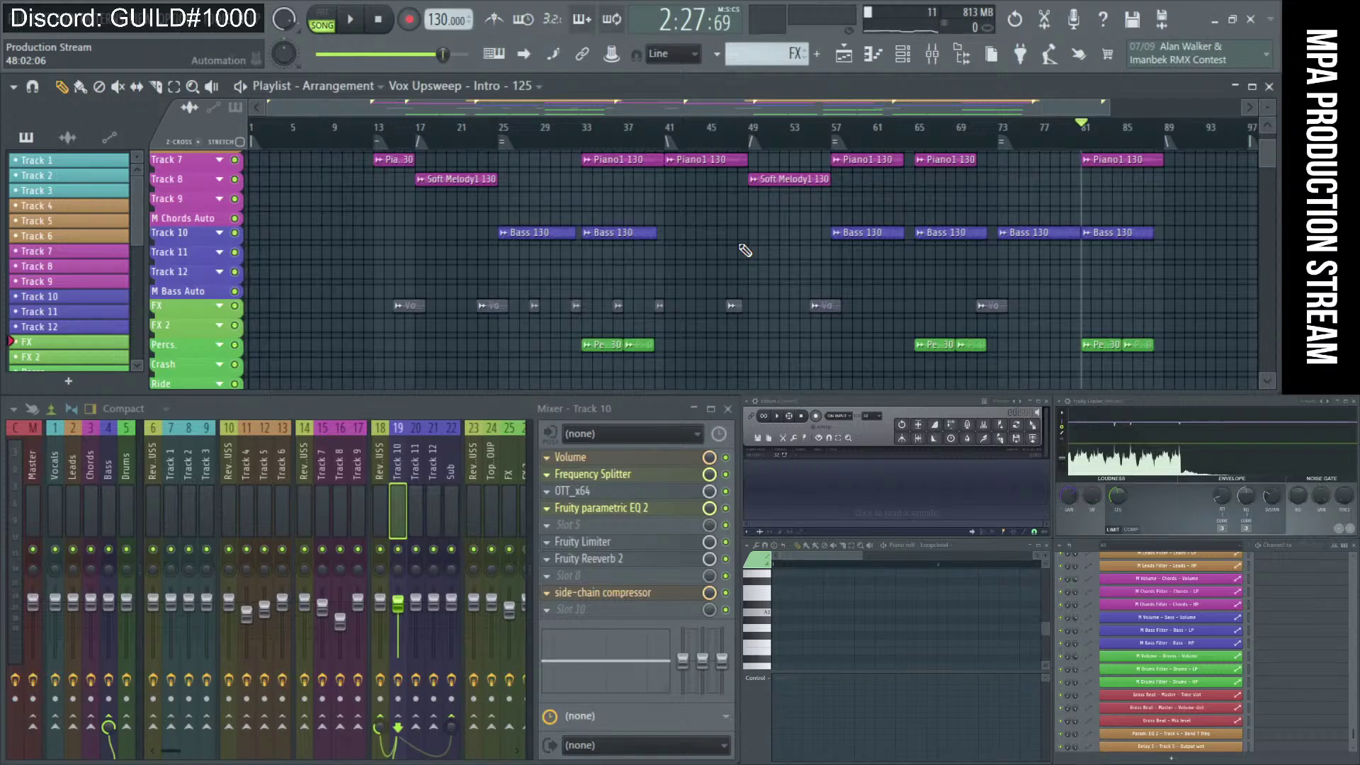
scroll(745, 250, up, 4)
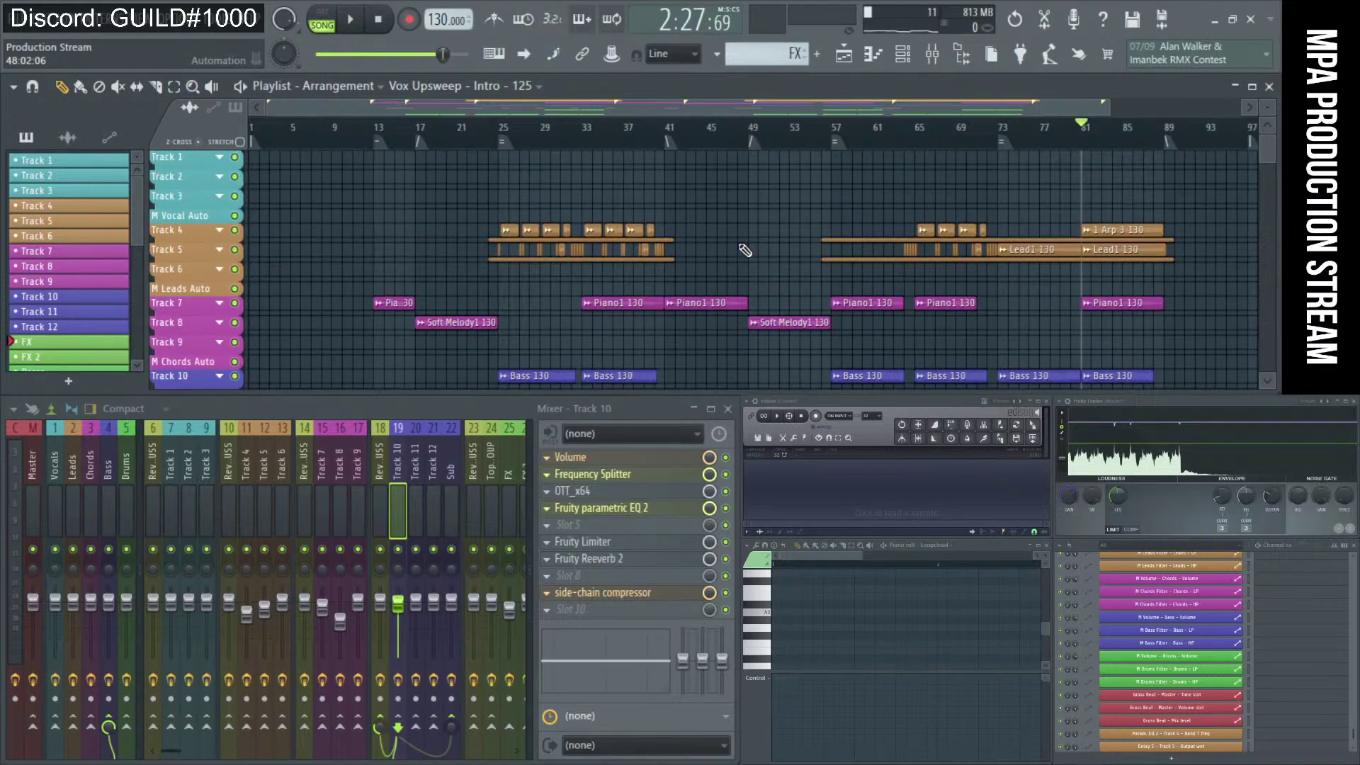
Examine the lead and chord clips of the first drop, and move the playhead back to bar 17.
scroll(664, 220, down, 1)
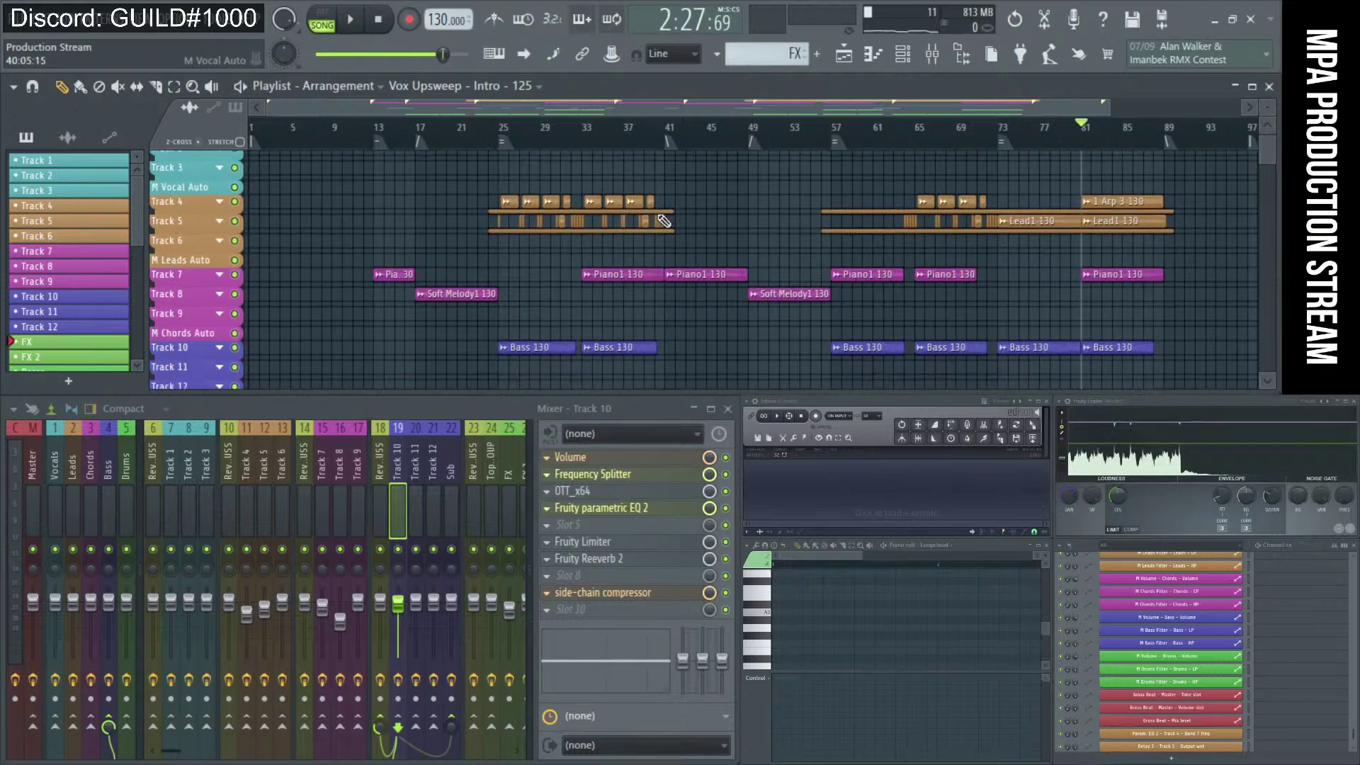
scroll(664, 220, up, 3)
scroll(680, 225, up, 3)
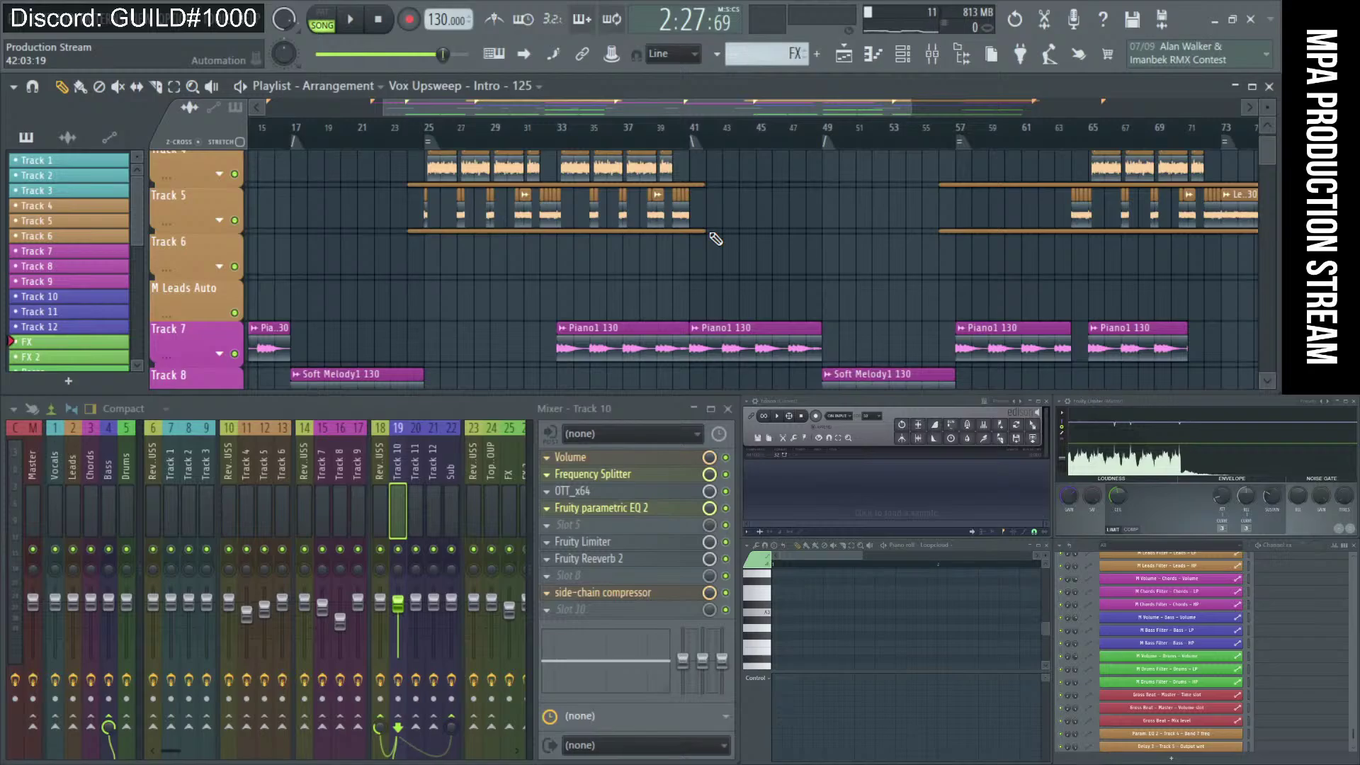
scroll(714, 238, down, 2)
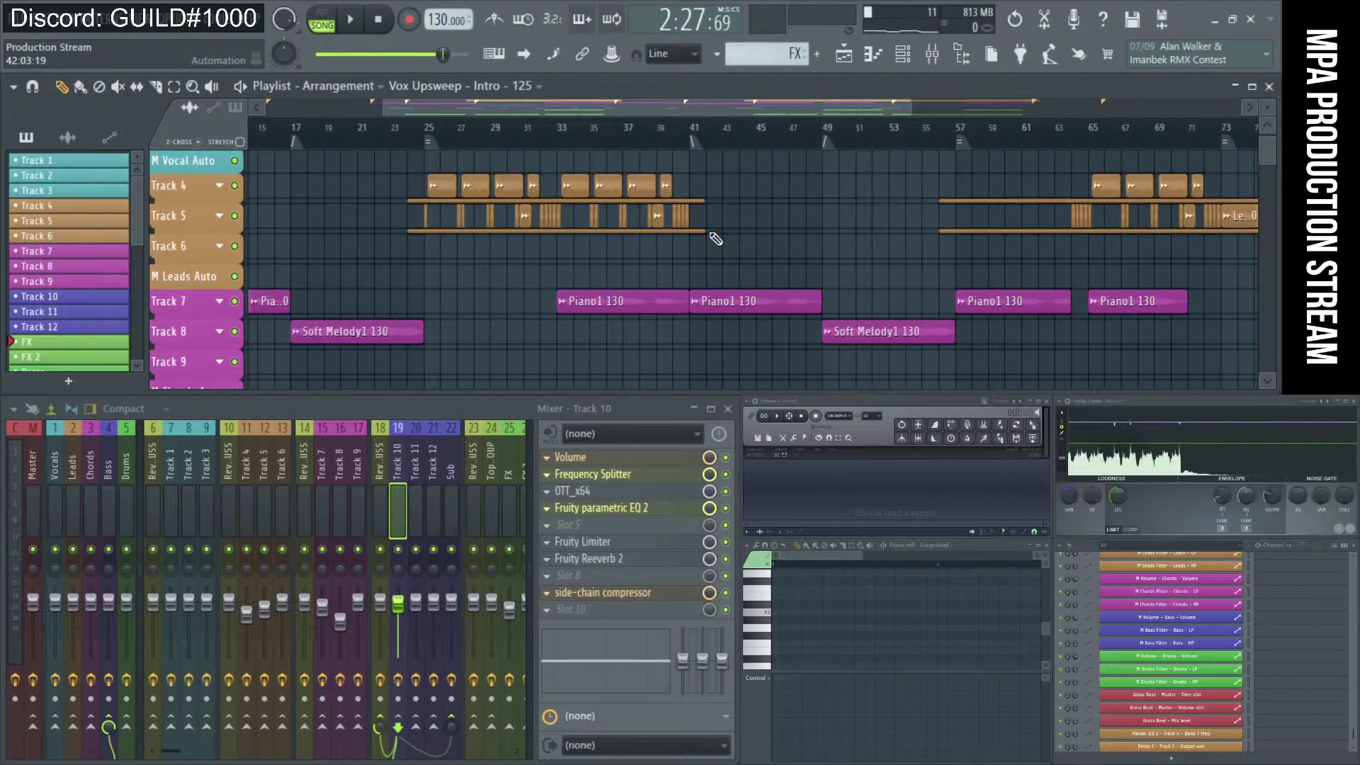
scroll(715, 239, down, 2)
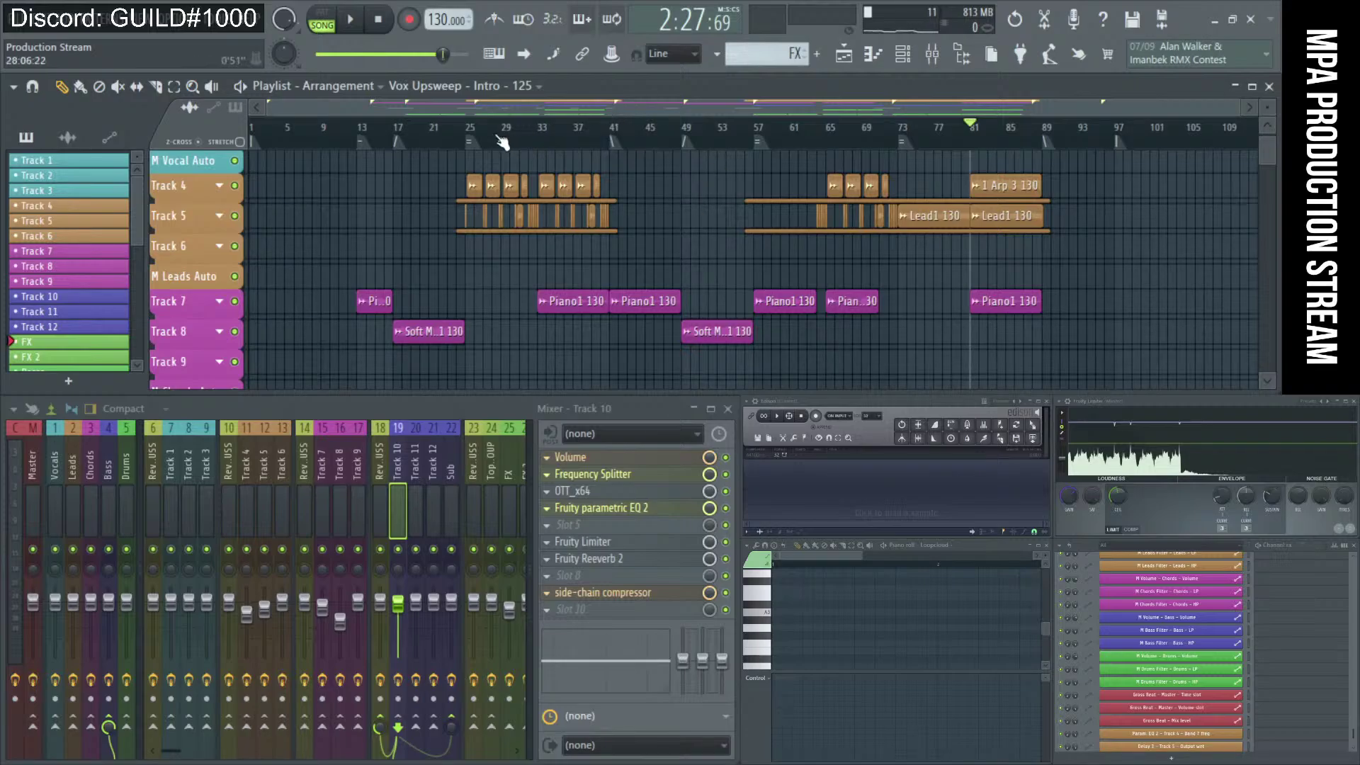
click(465, 145)
click(393, 140)
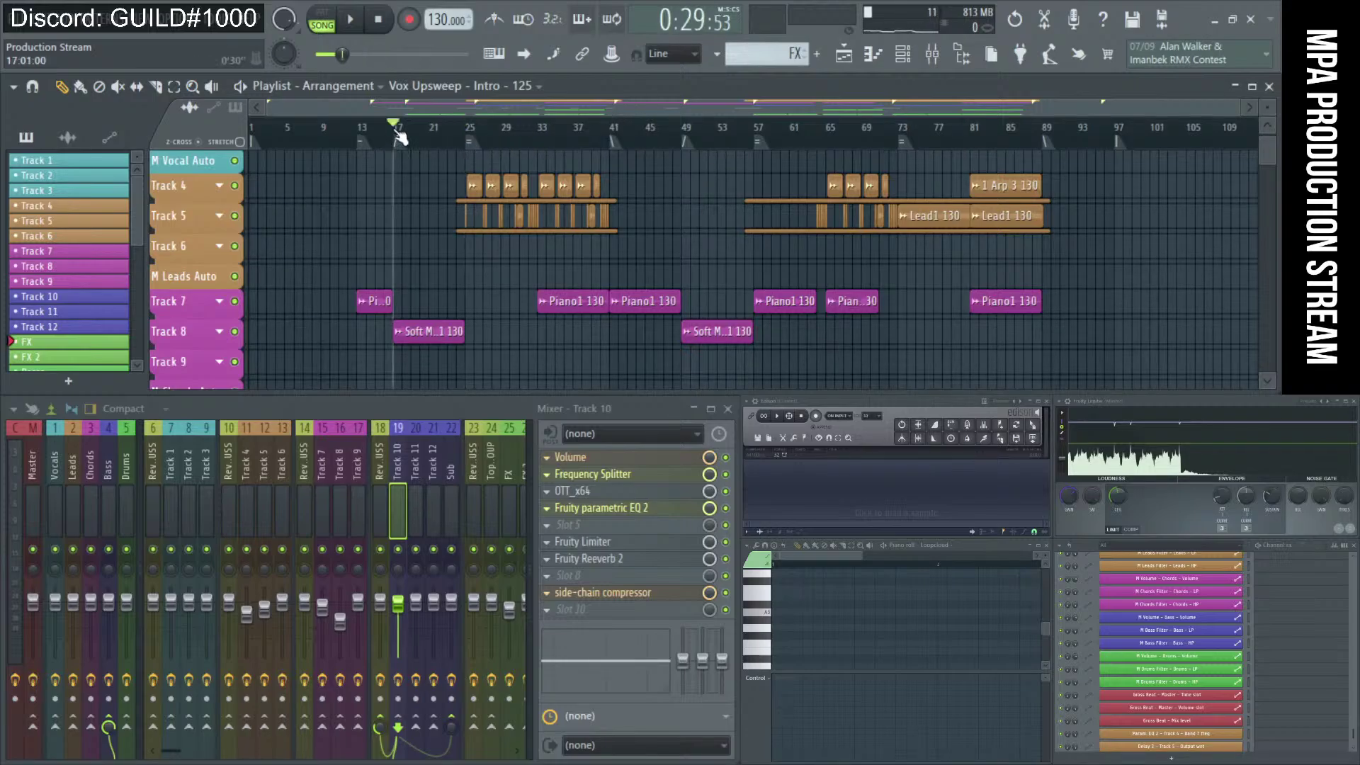
Move the playhead to bar 21, inspect the chord, bass and FX clips there, and briefly start and stop playback.
scroll(438, 229, up, 2)
scroll(427, 235, up, 3)
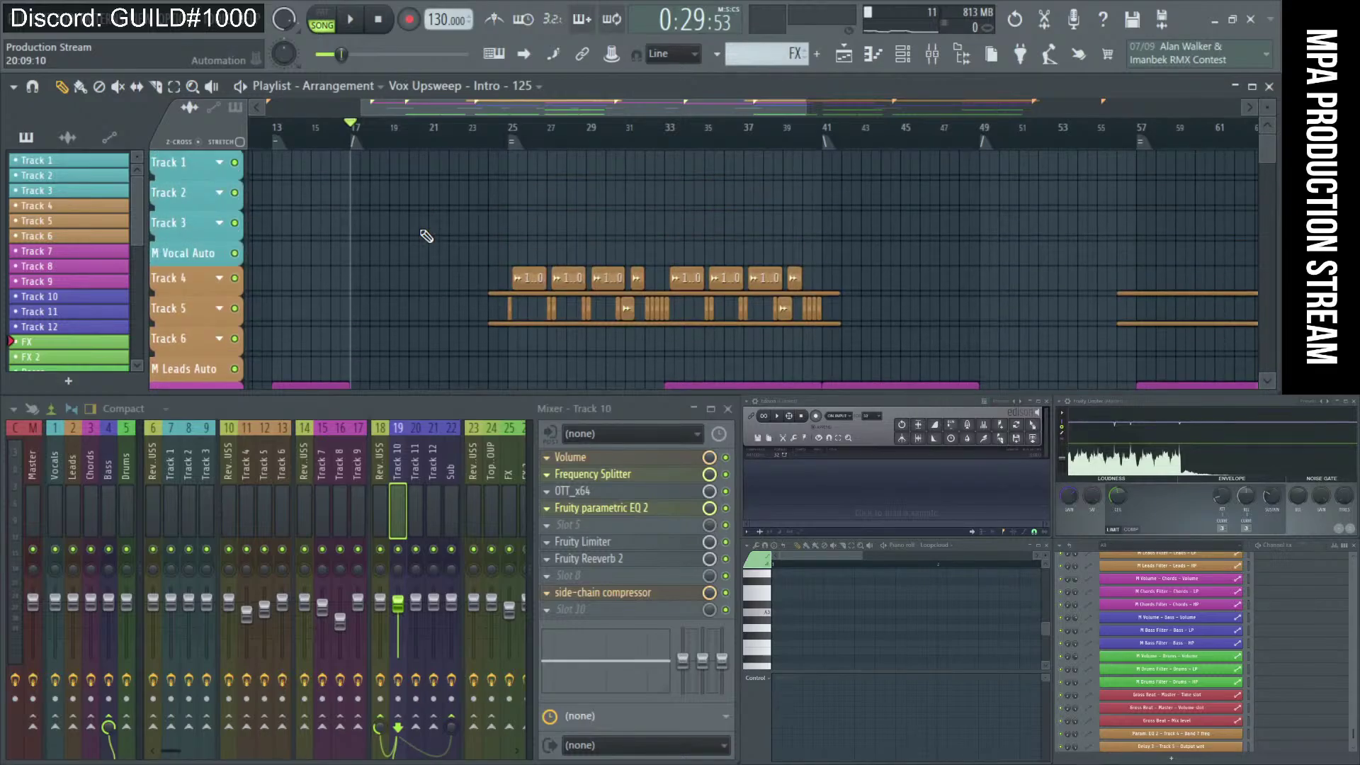
click(430, 142)
scroll(462, 244, down, 8)
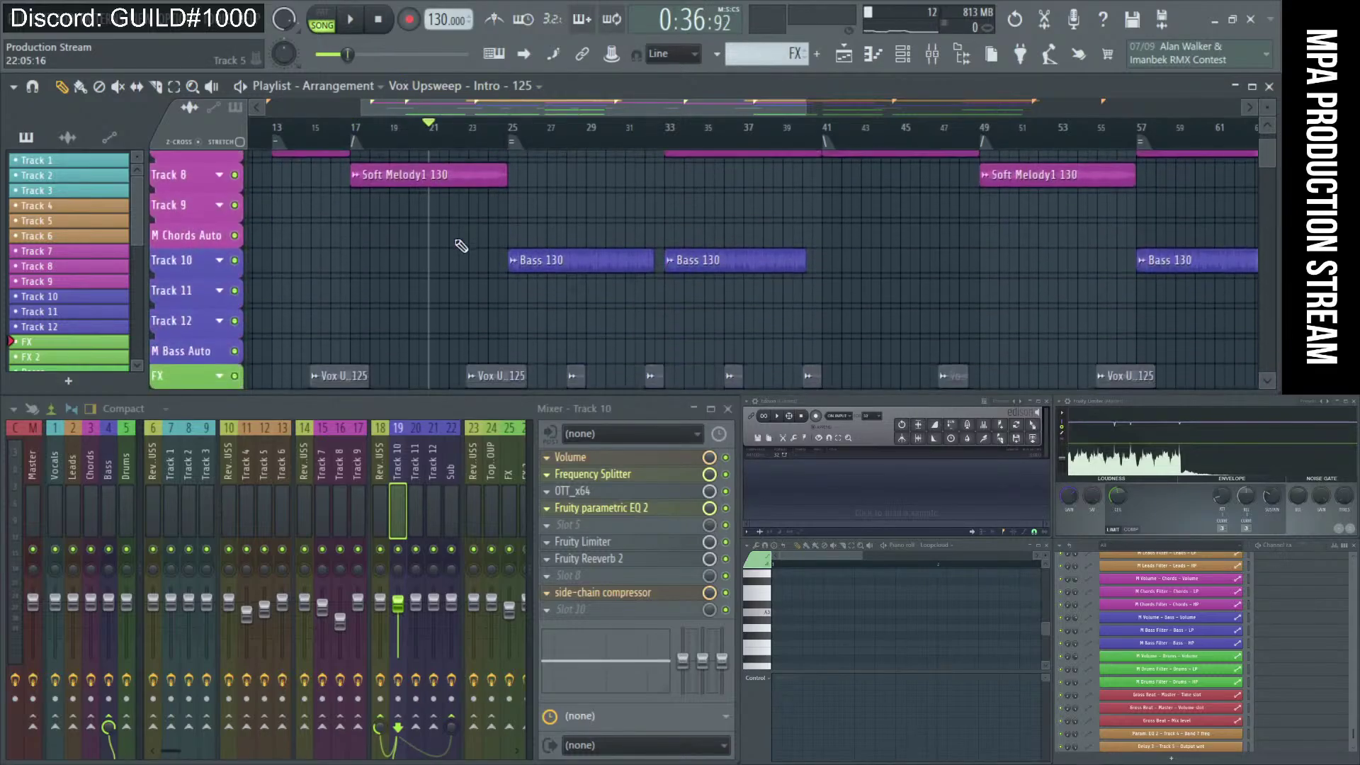
scroll(461, 245, up, 3)
scroll(467, 242, up, 2)
key(space)
key(space)
scroll(471, 238, up, 8)
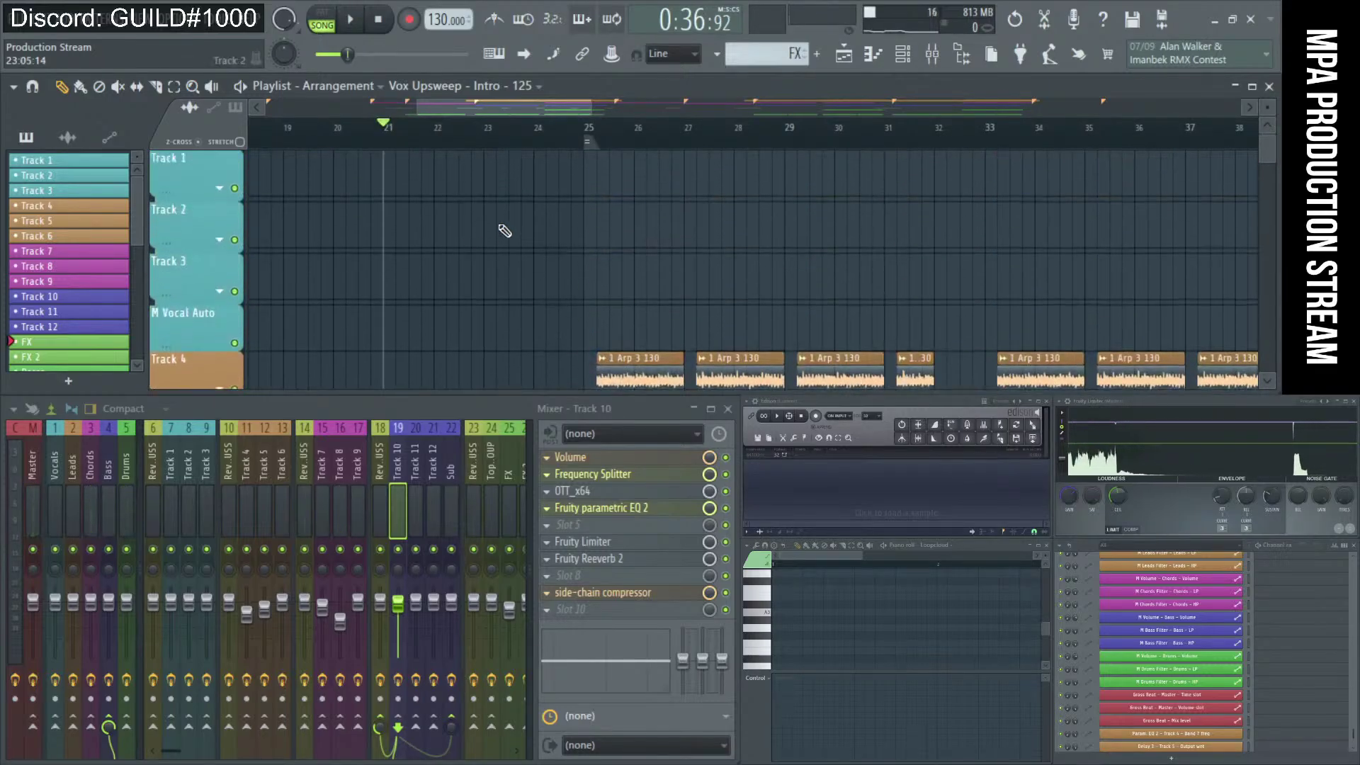
scroll(503, 228, down, 4)
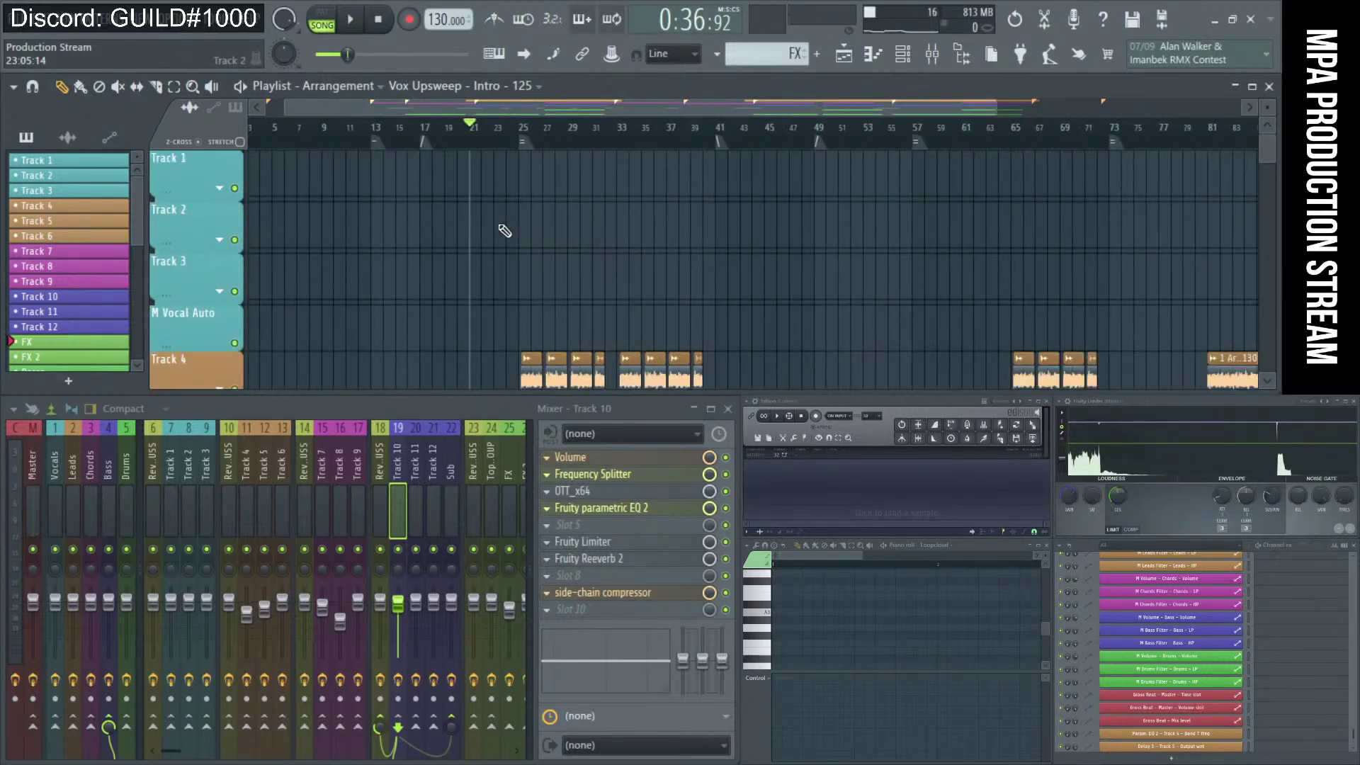
Move the playhead to bar 73 and examine the lead, chord and bass clips around the transition.
click(911, 147)
scroll(884, 240, down, 3)
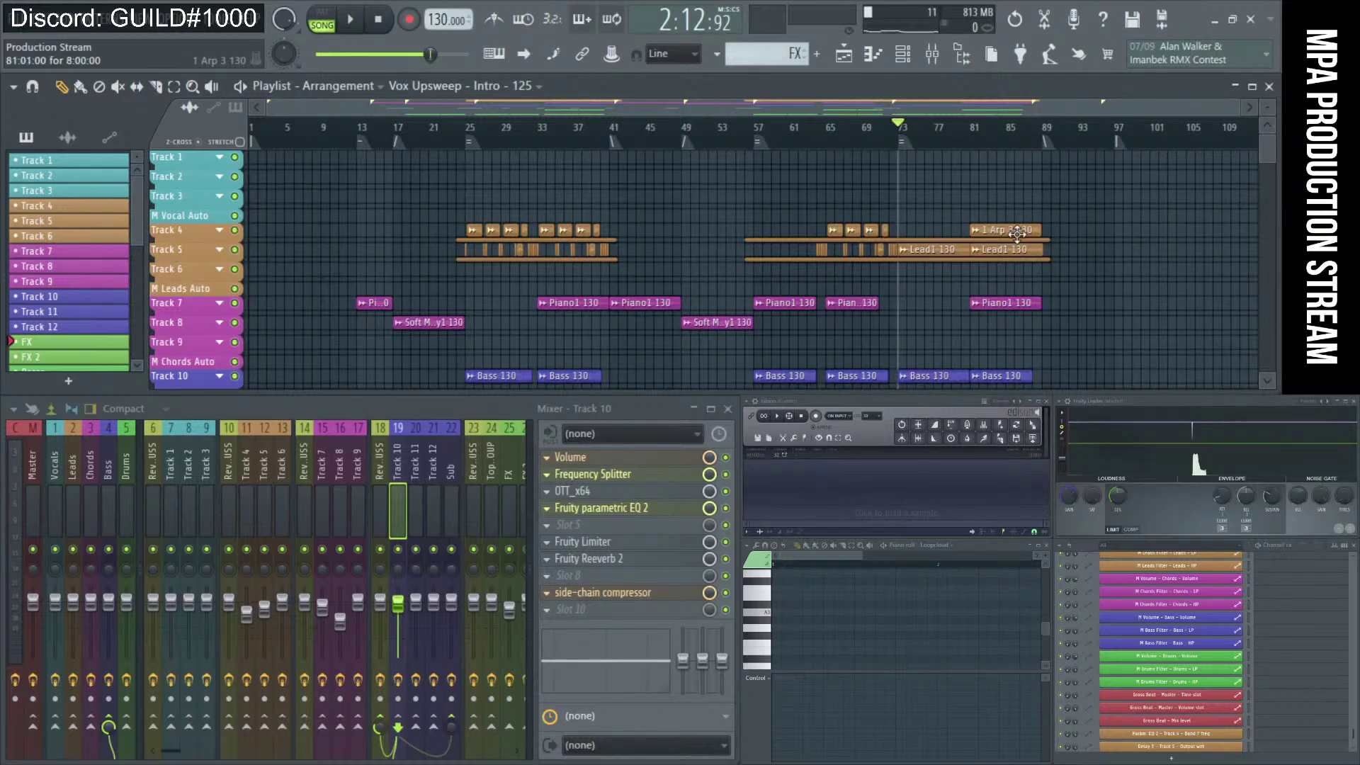
scroll(1017, 233, up, 3)
scroll(1017, 234, up, 2)
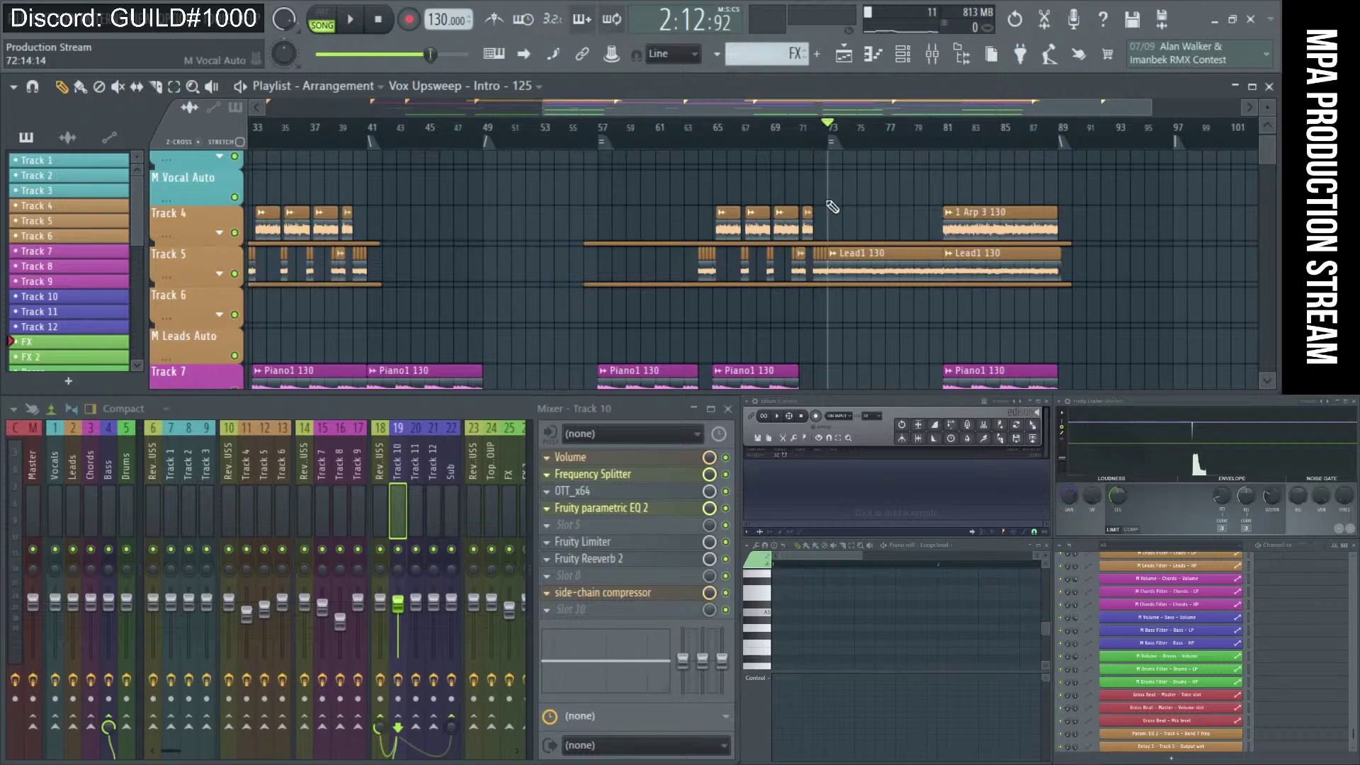
scroll(832, 207, down, 3)
scroll(832, 206, up, 3)
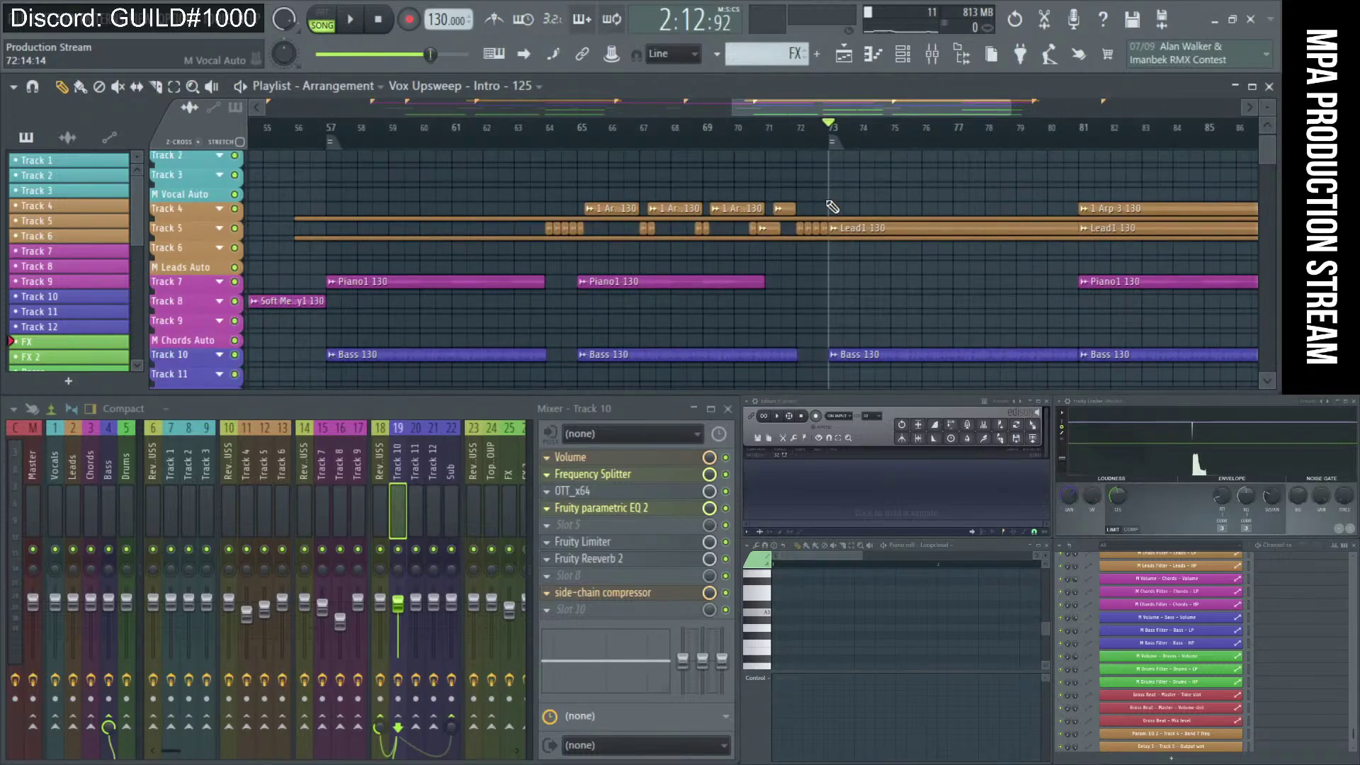
scroll(834, 211, up, 3)
scroll(841, 226, up, 2)
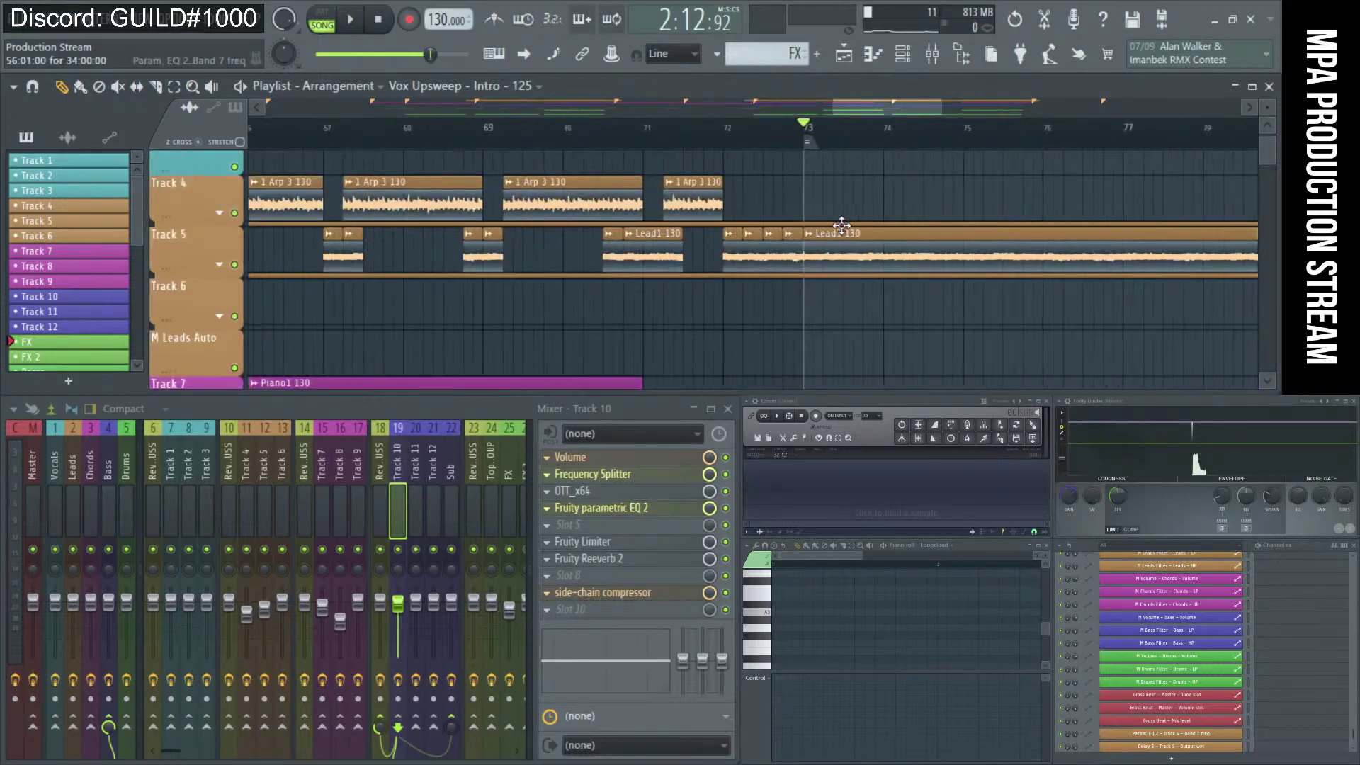
Reveal Track 5's delay output automation and play the transition from bar 72 into bar 73, stopping shortly after.
scroll(842, 225, up, 1)
click(219, 264)
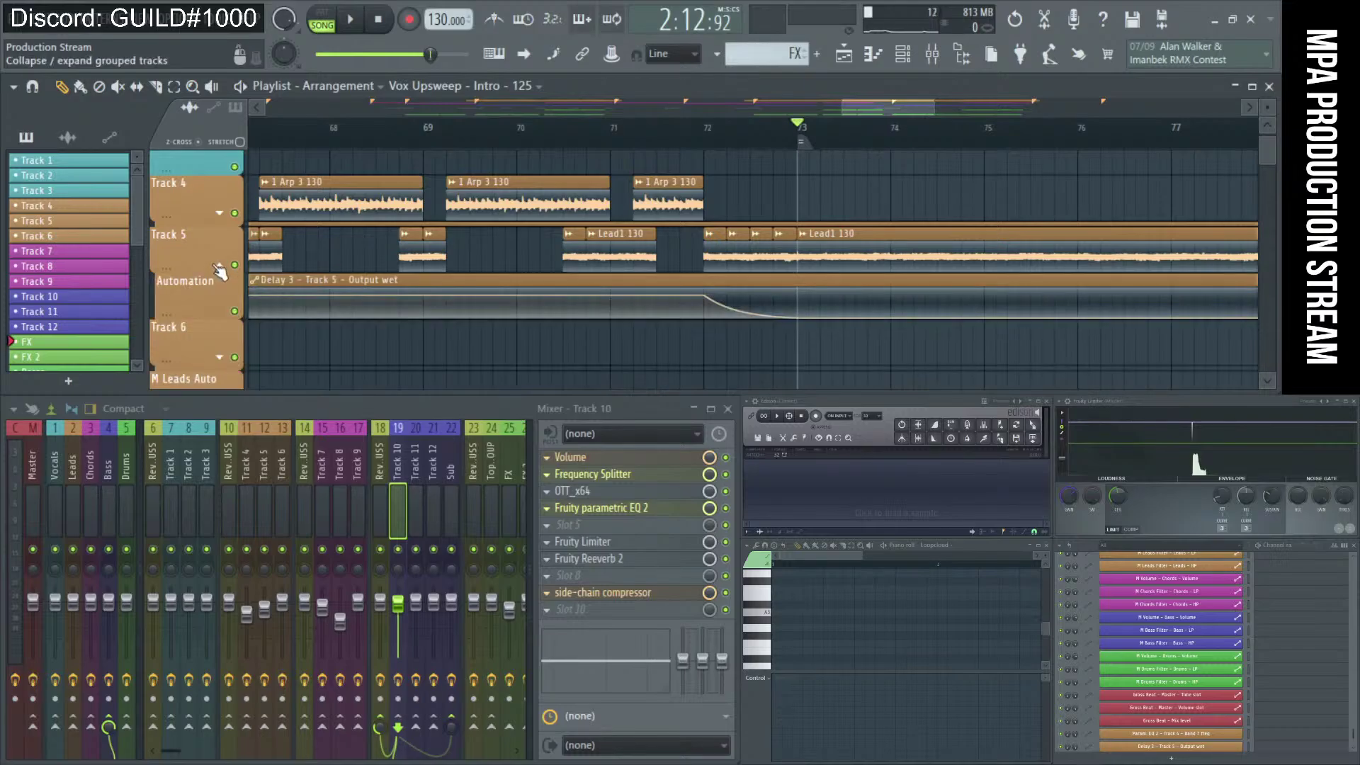
scroll(651, 257, down, 2)
click(679, 129)
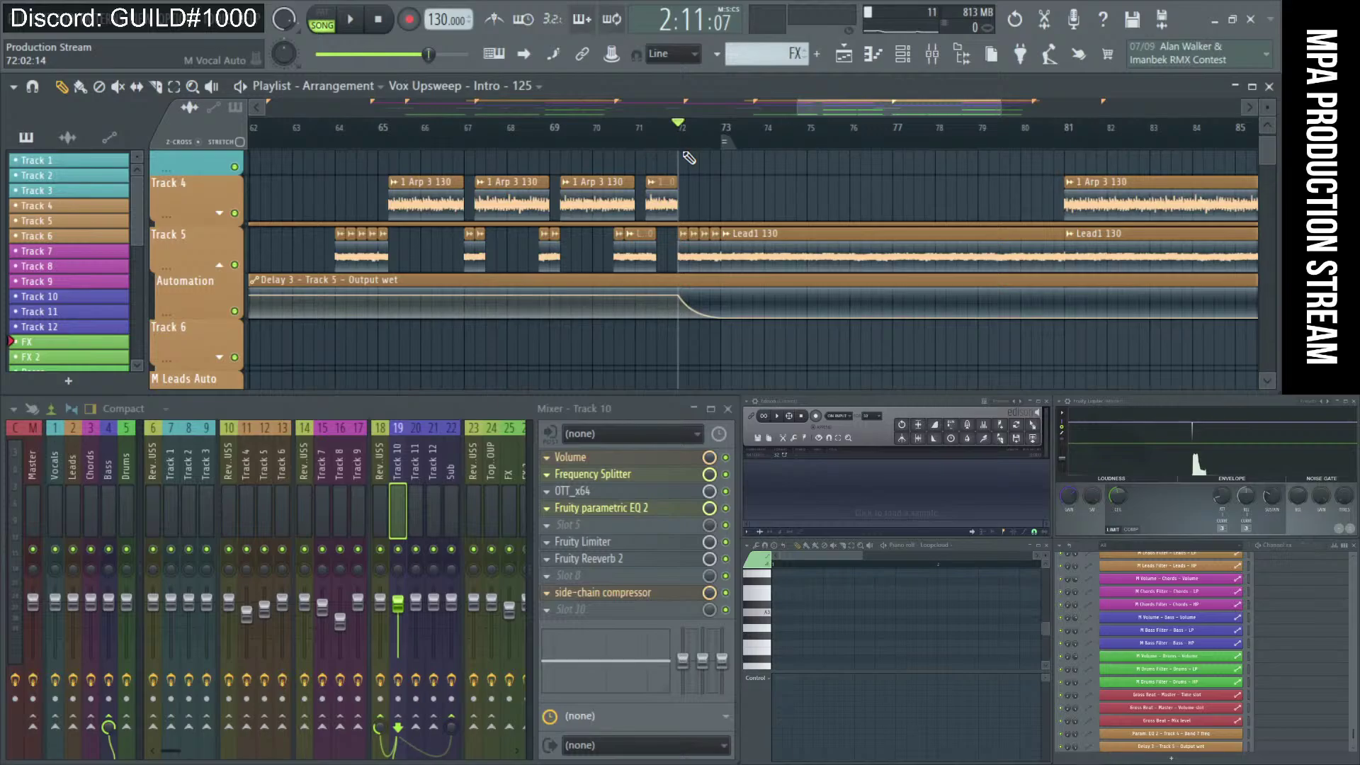
key(space)
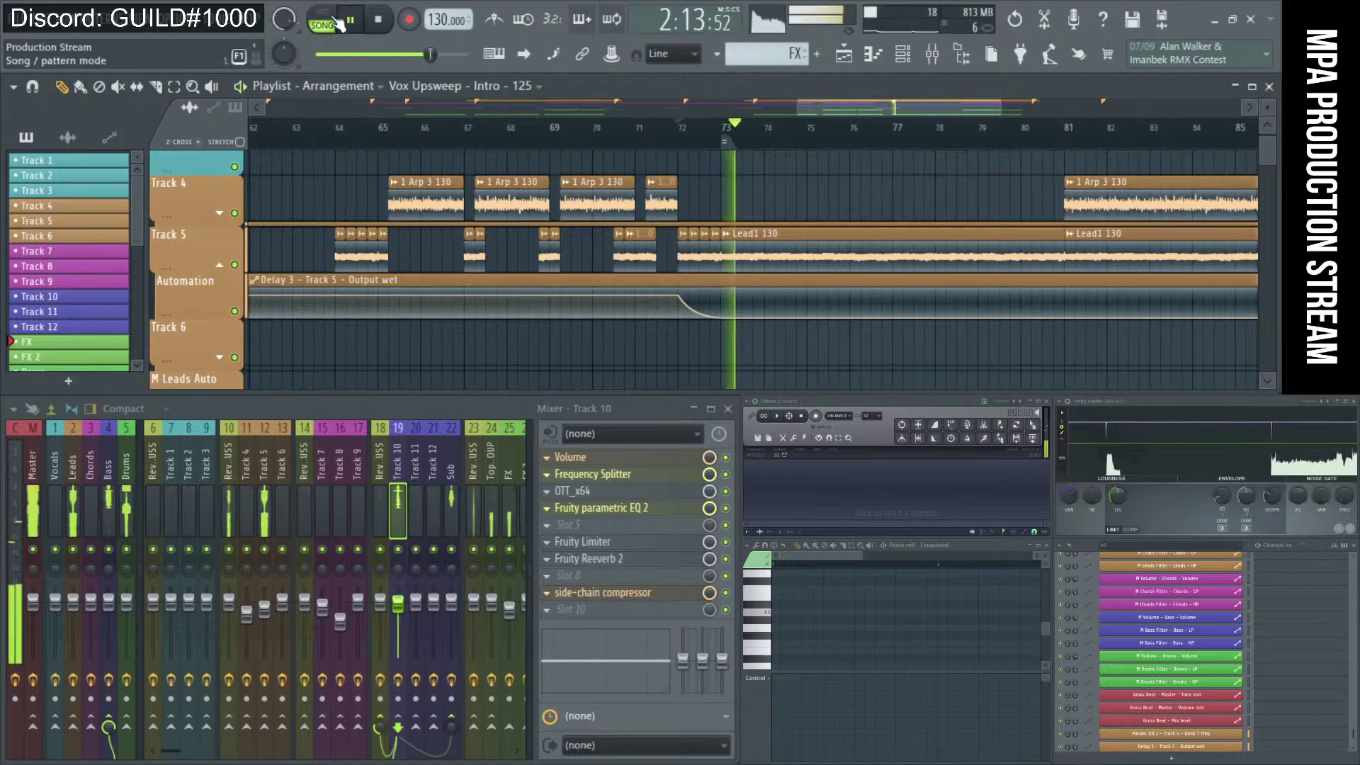
key(space)
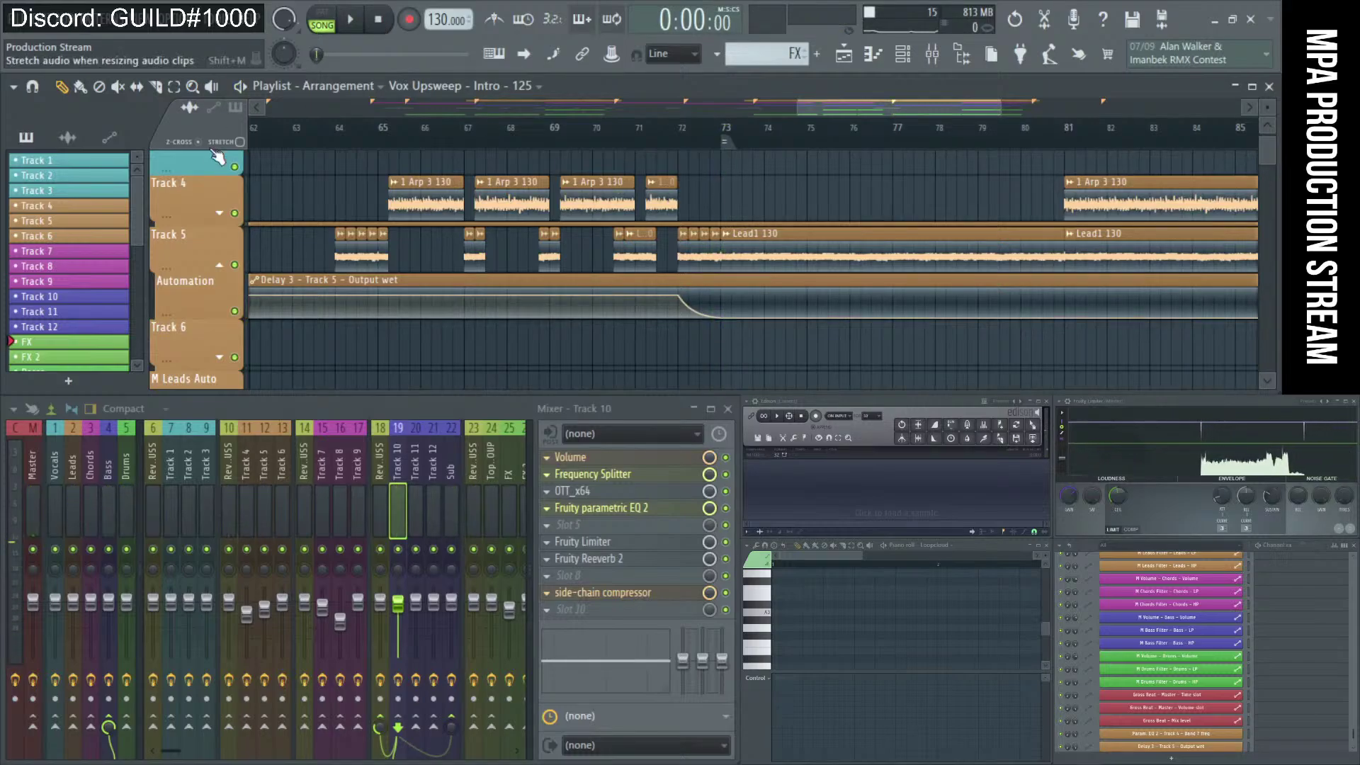
Examine the lead, chord, bass and FX clips across the whole arrangement.
scroll(794, 297, down, 5)
scroll(792, 297, up, 3)
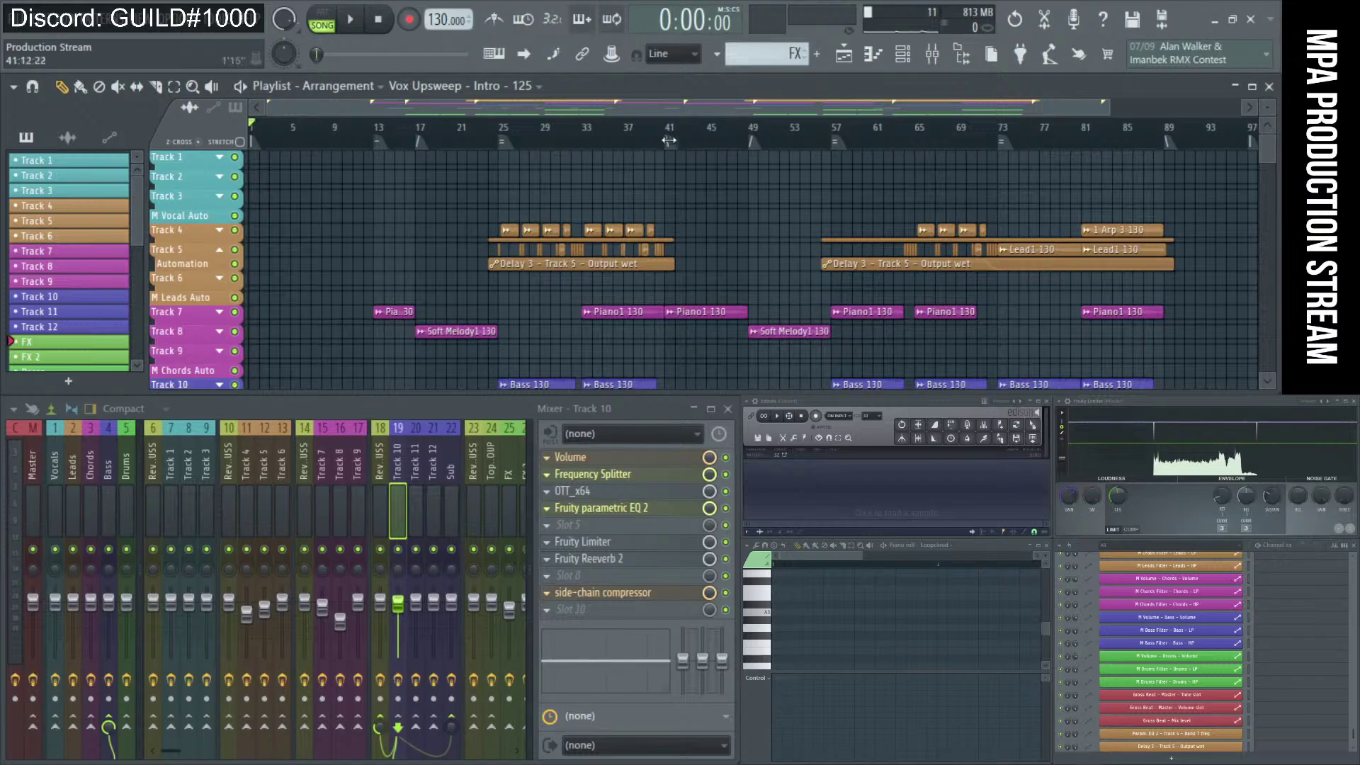
scroll(656, 227, down, 2)
scroll(656, 226, up, 2)
scroll(447, 237, down, 4)
scroll(447, 240, up, 2)
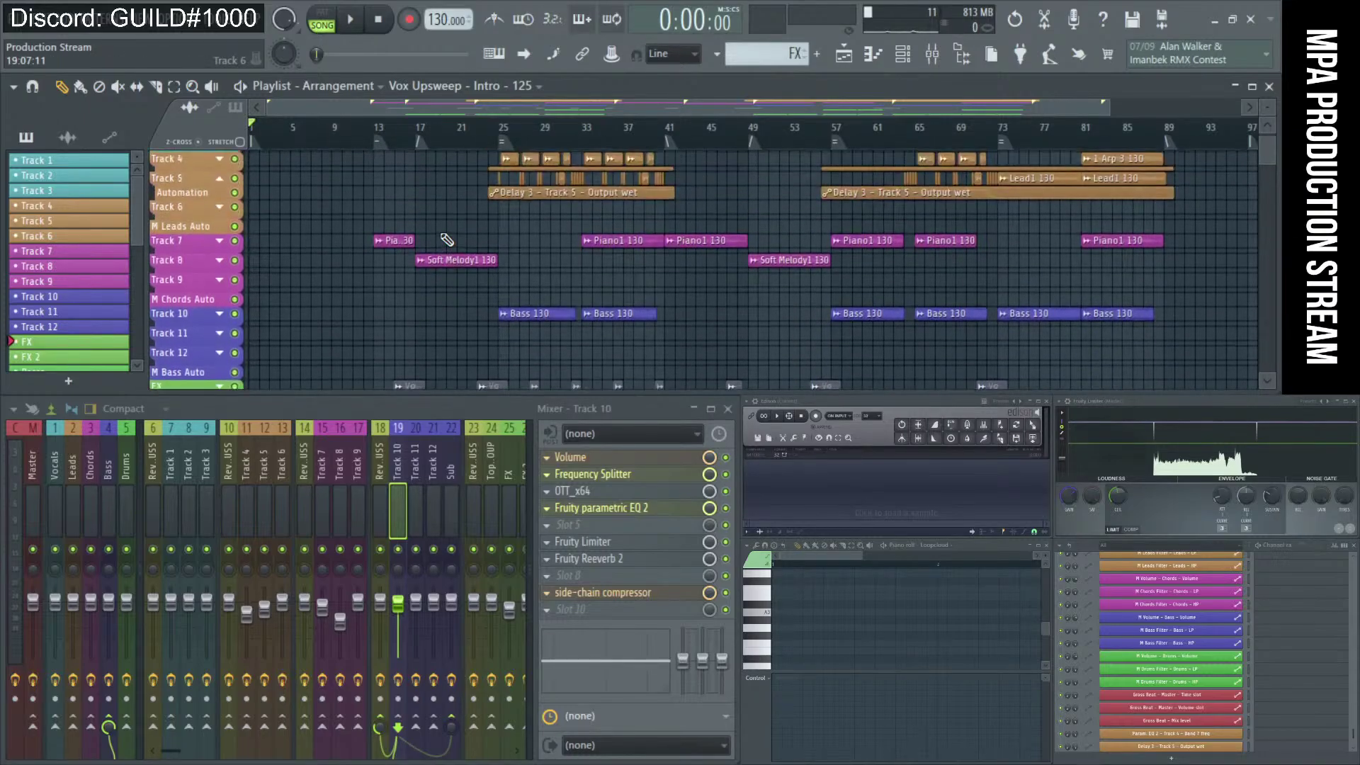
scroll(446, 239, up, 2)
scroll(302, 246, down, 1)
Collapse Track 5's automation in the playlist and expand Track 6's automation track.
click(220, 235)
click(220, 255)
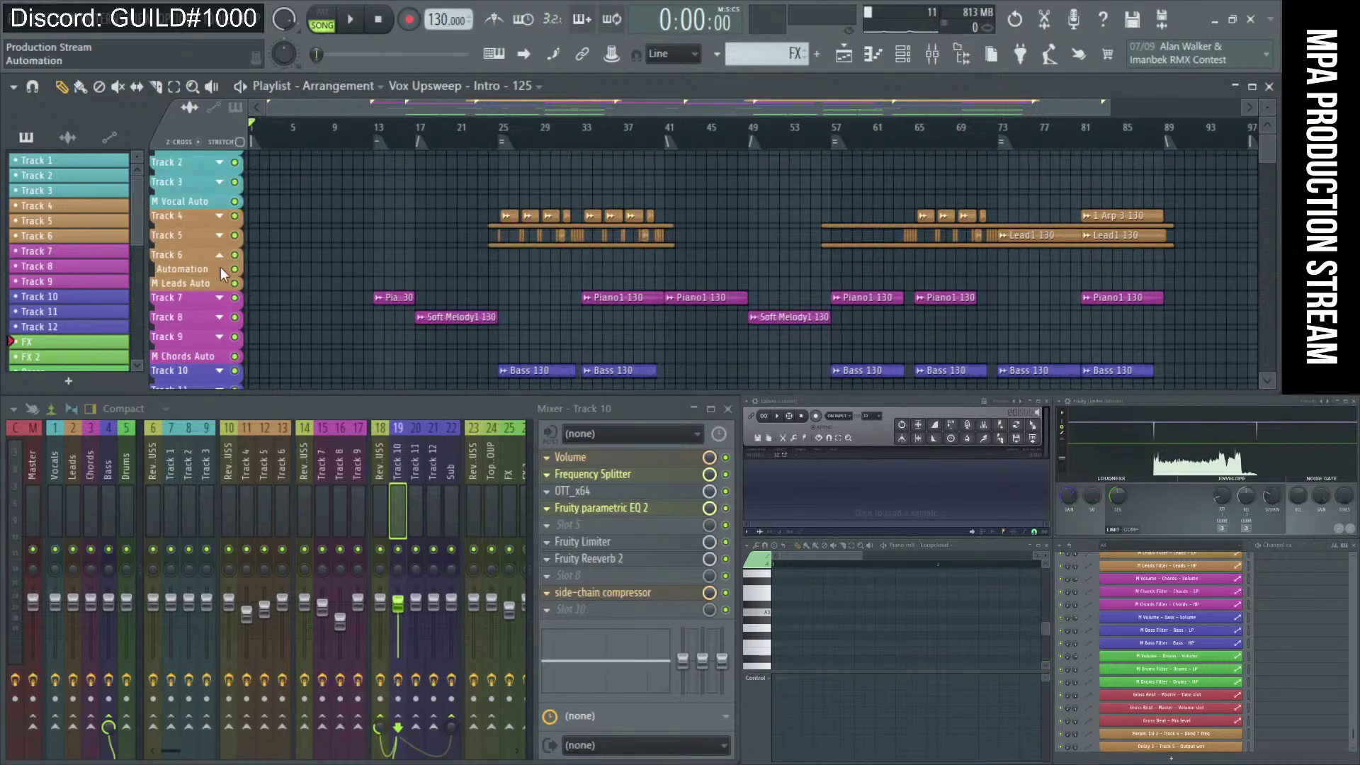
scroll(302, 288, down, 2)
scroll(301, 288, up, 2)
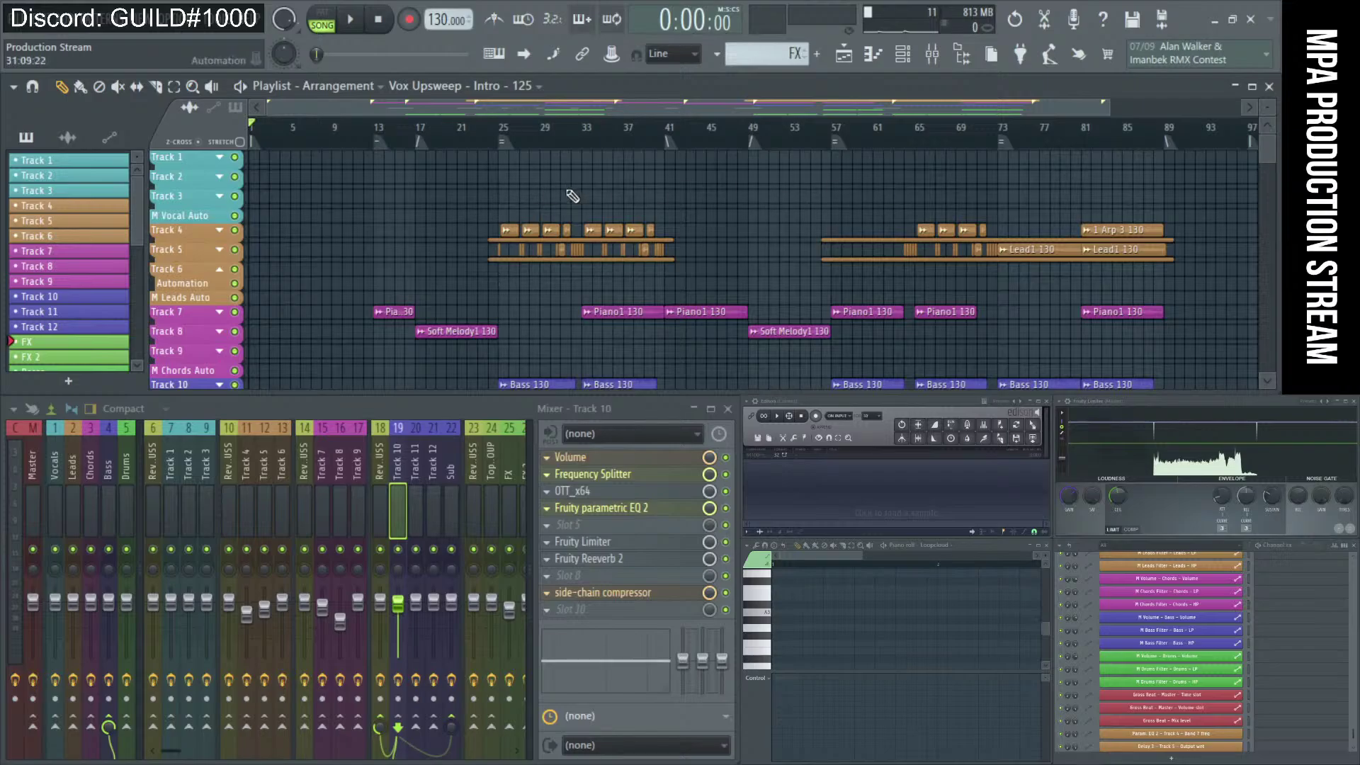
click(21, 9)
click(21, 10)
scroll(425, 269, down, 3)
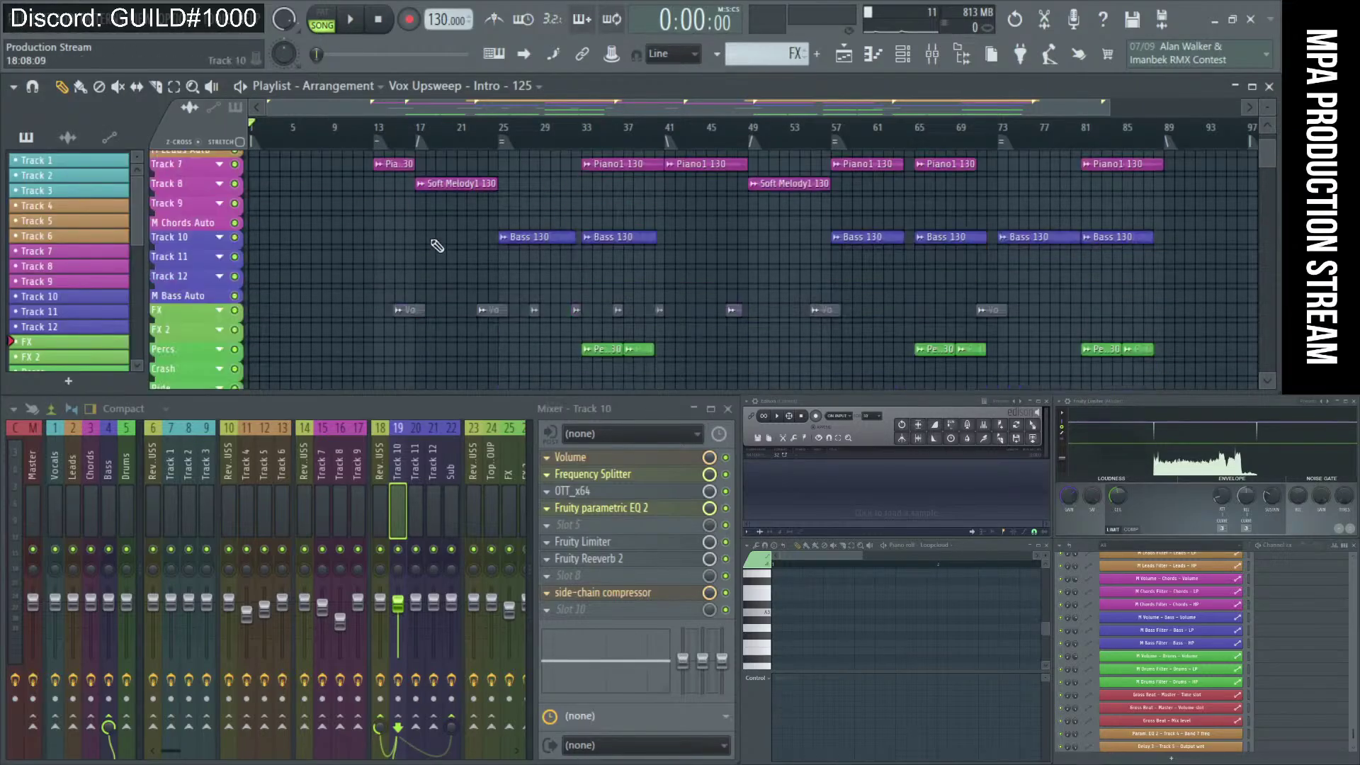
right_click(54, 550)
right_click(50, 550)
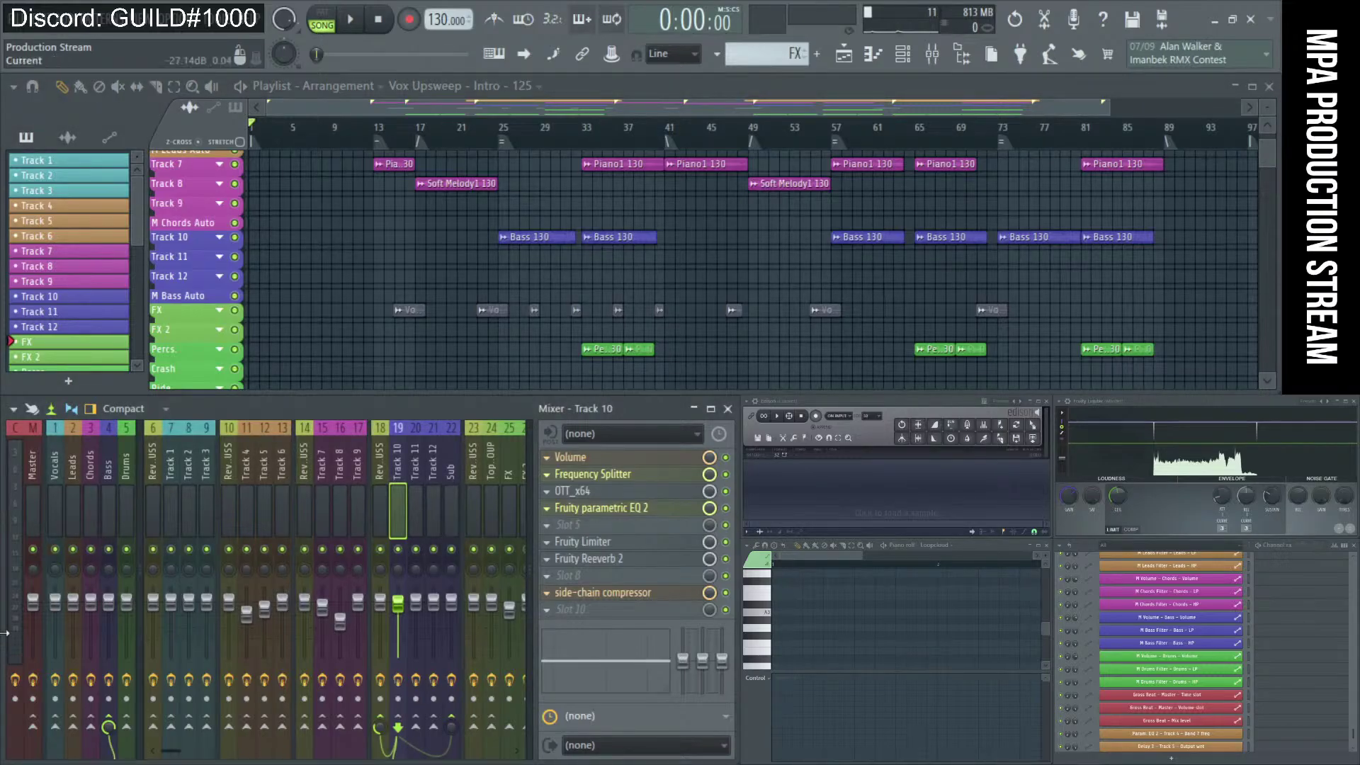
Select the Master mixer track and render the full song as WAV over the existing Collab 5 - Season 1 [PM].wav.
click(27, 505)
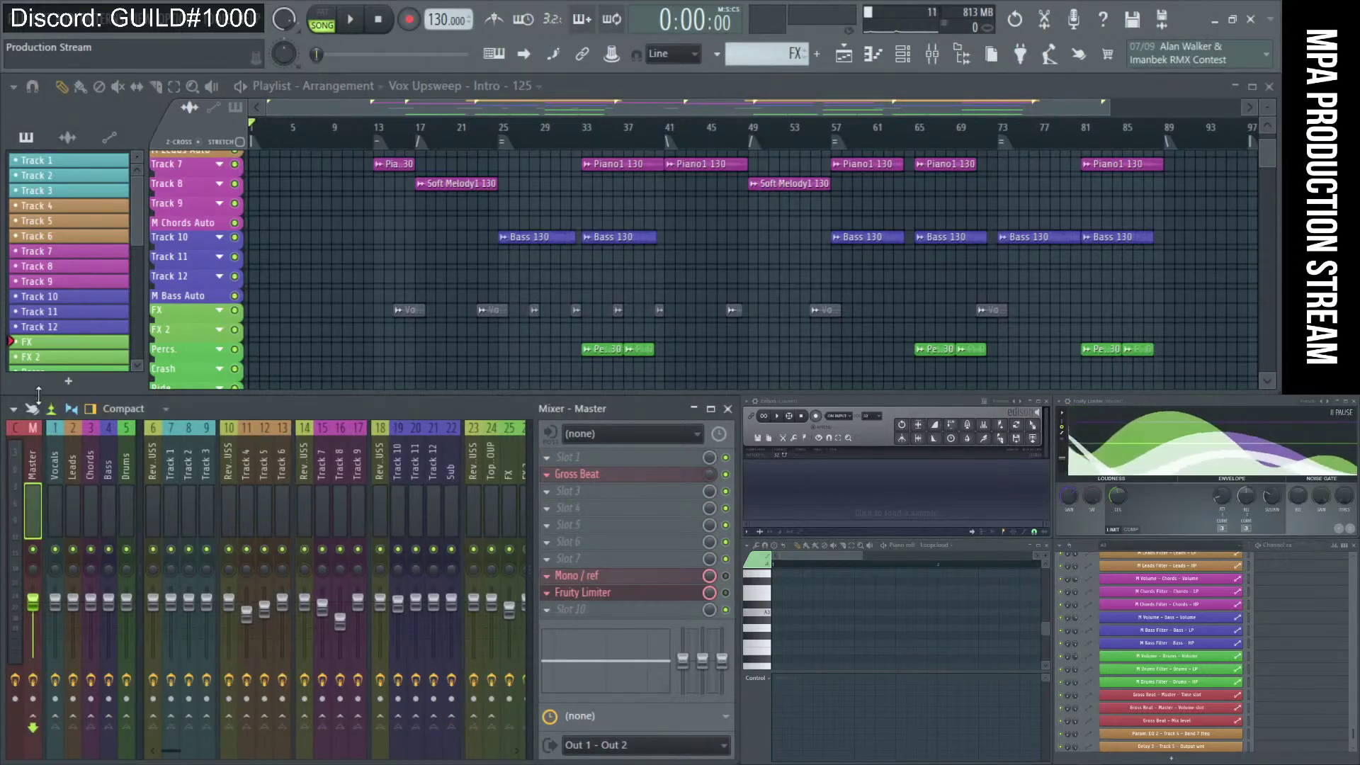
key(ctrl+r)
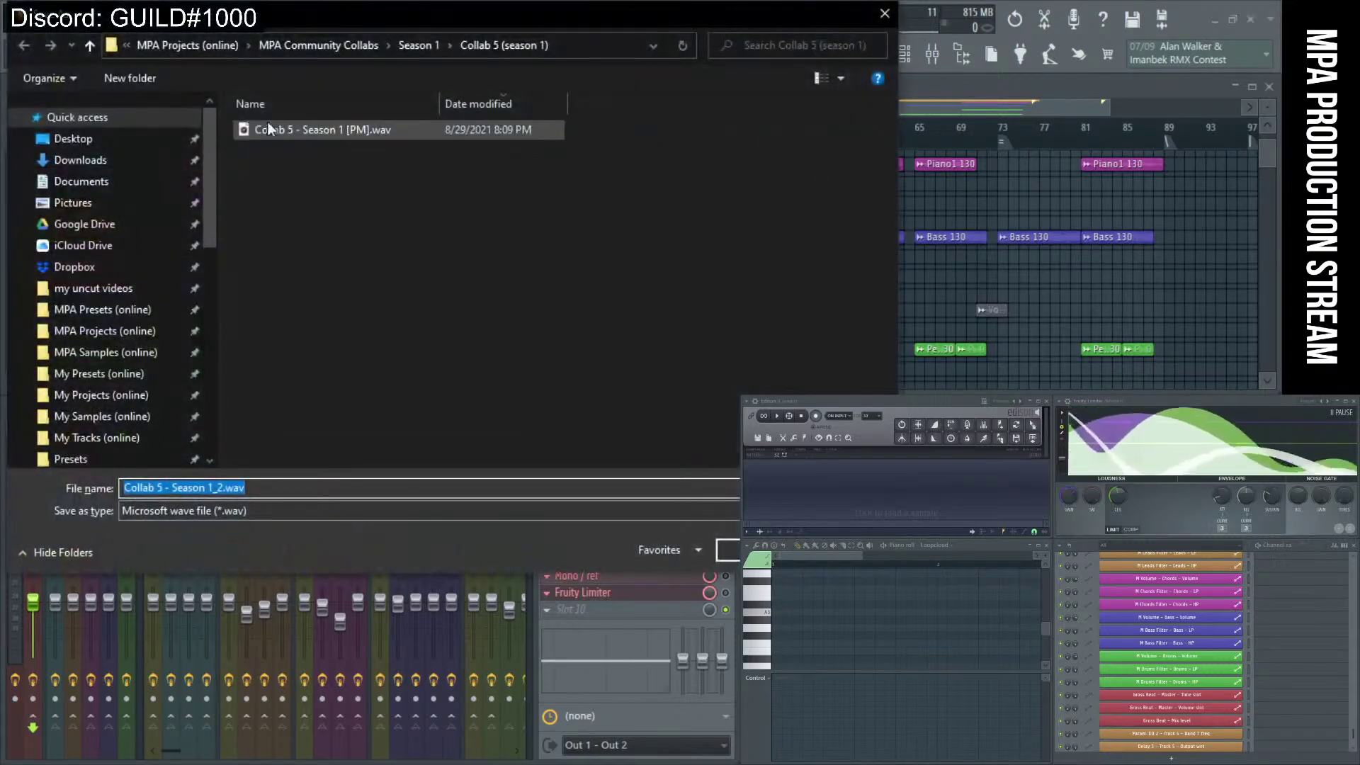
click(270, 129)
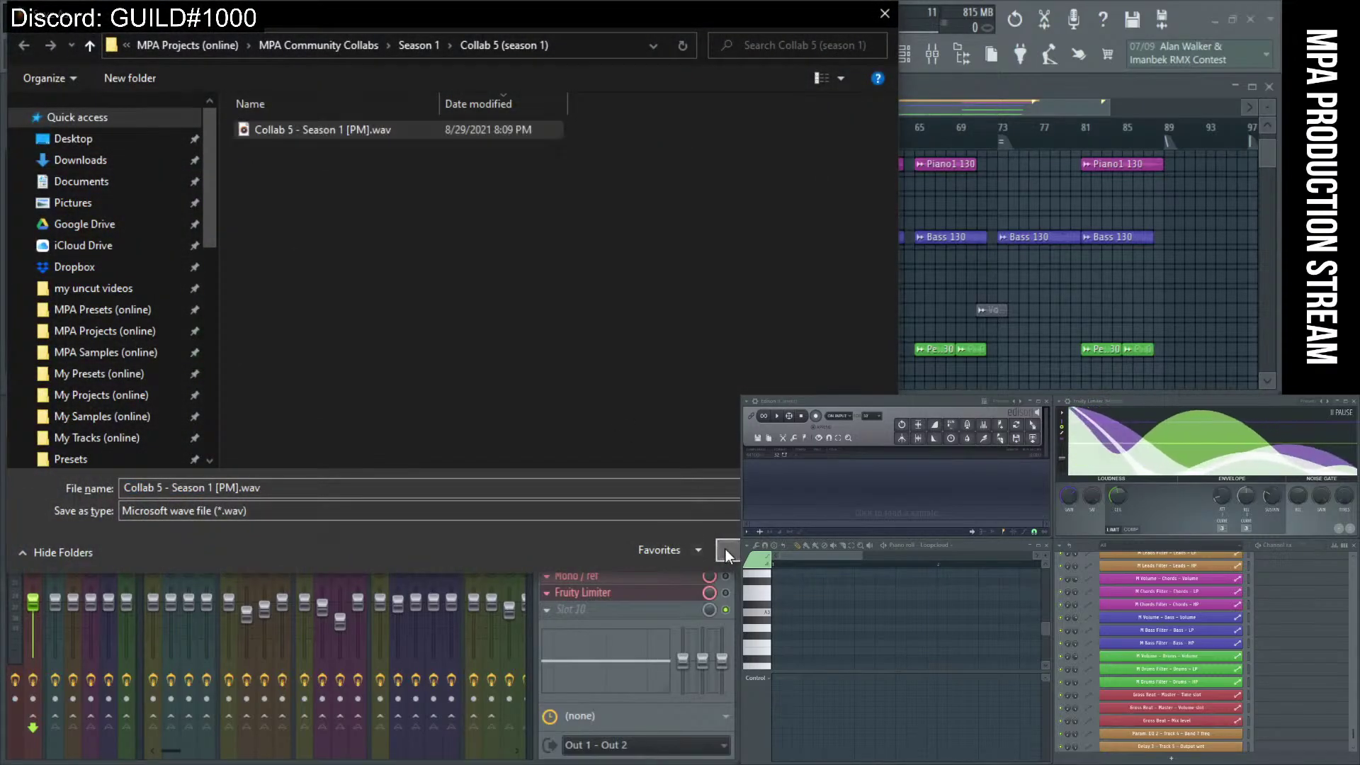
click(725, 550)
click(682, 395)
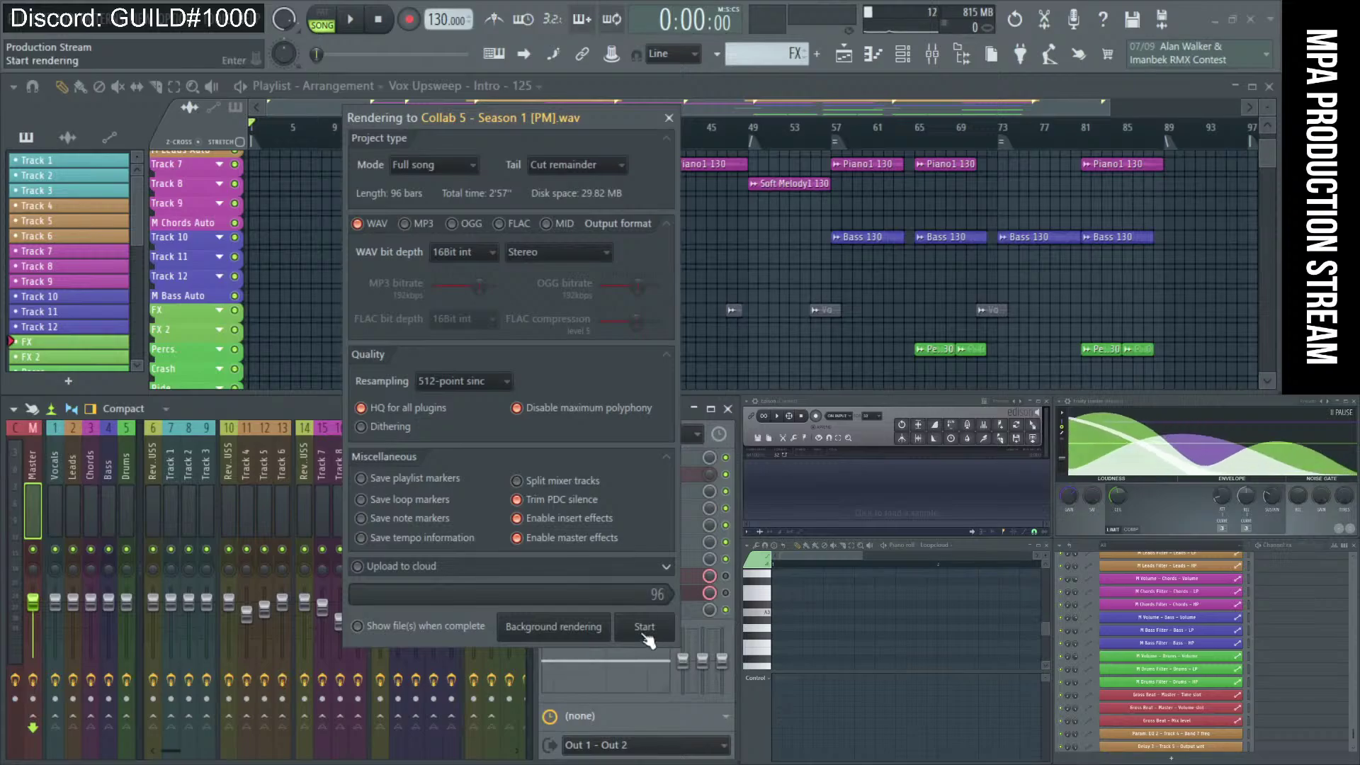
click(644, 634)
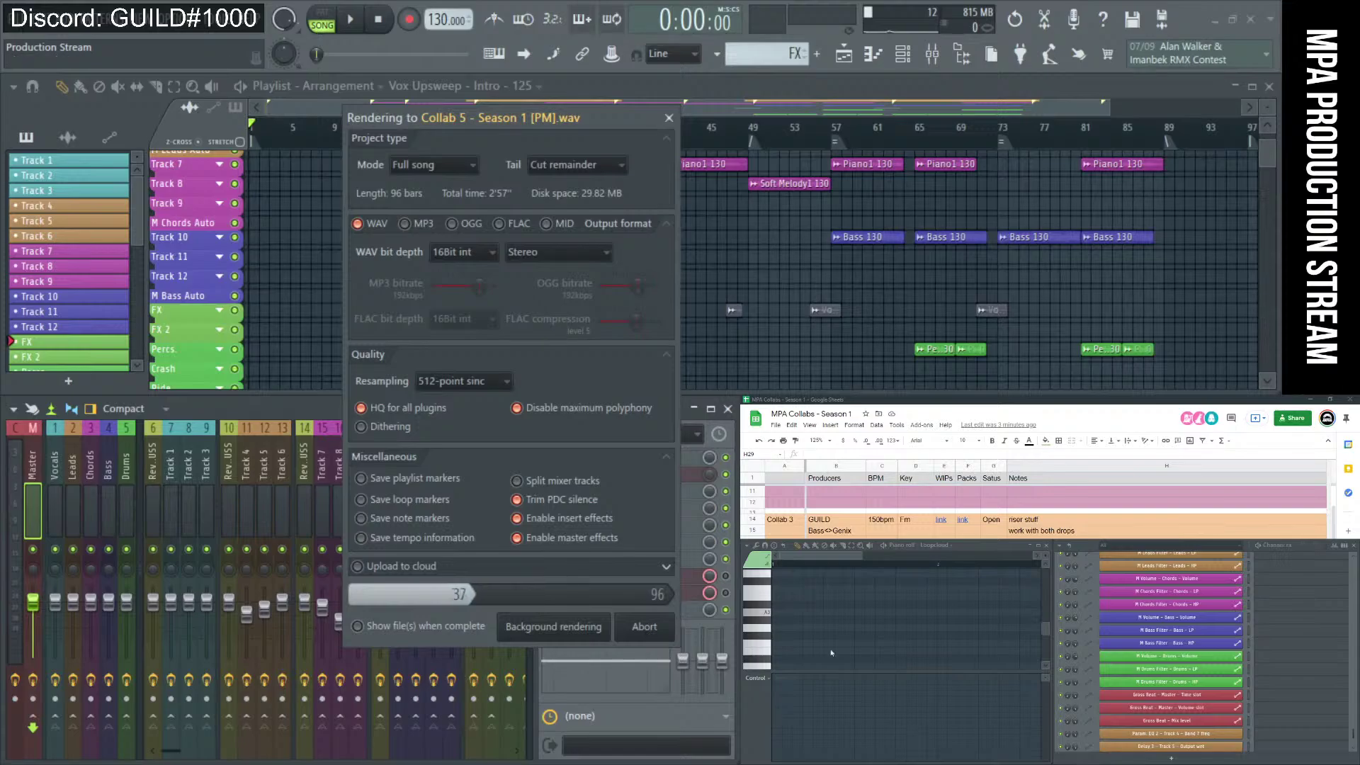
Switch to the MPA Collabs - Season 1 sheet and look over the collab rows up to Collab 1's links.
click(1131, 416)
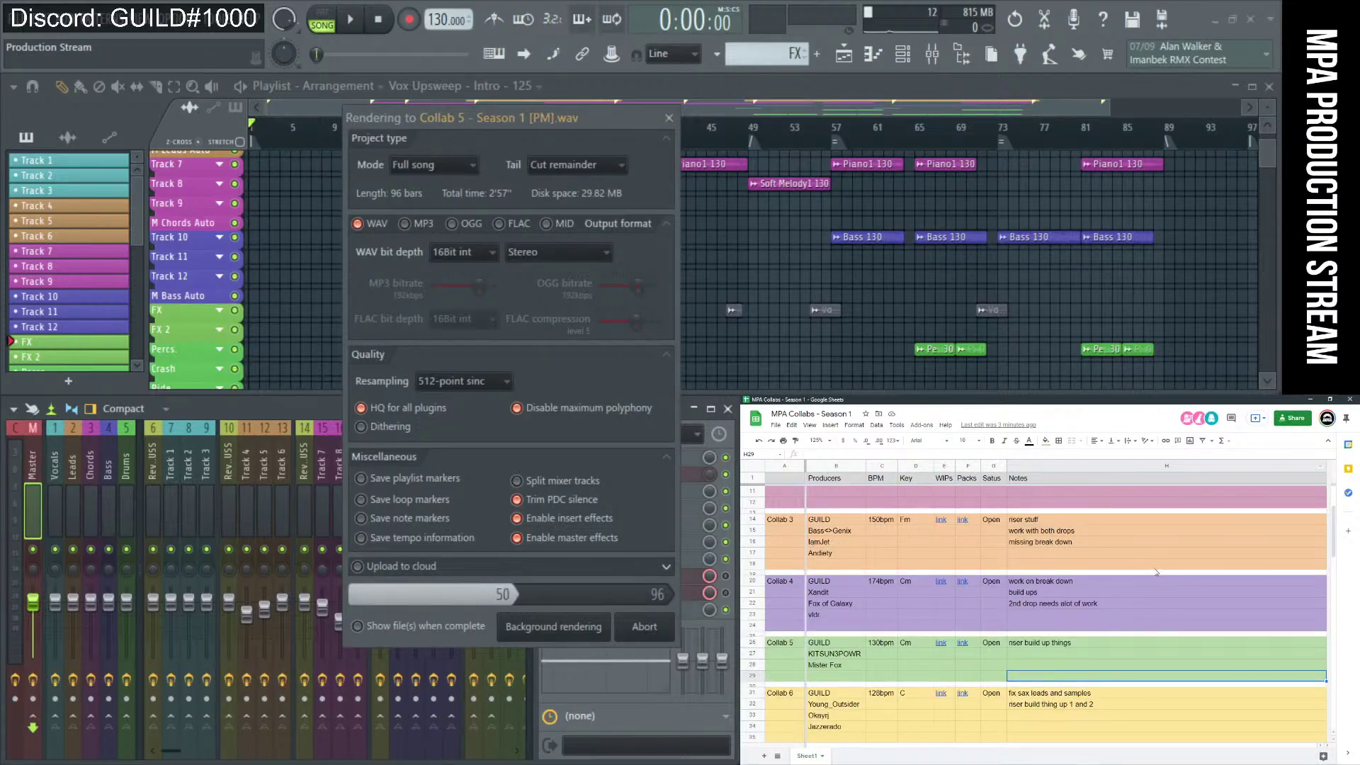
click(992, 601)
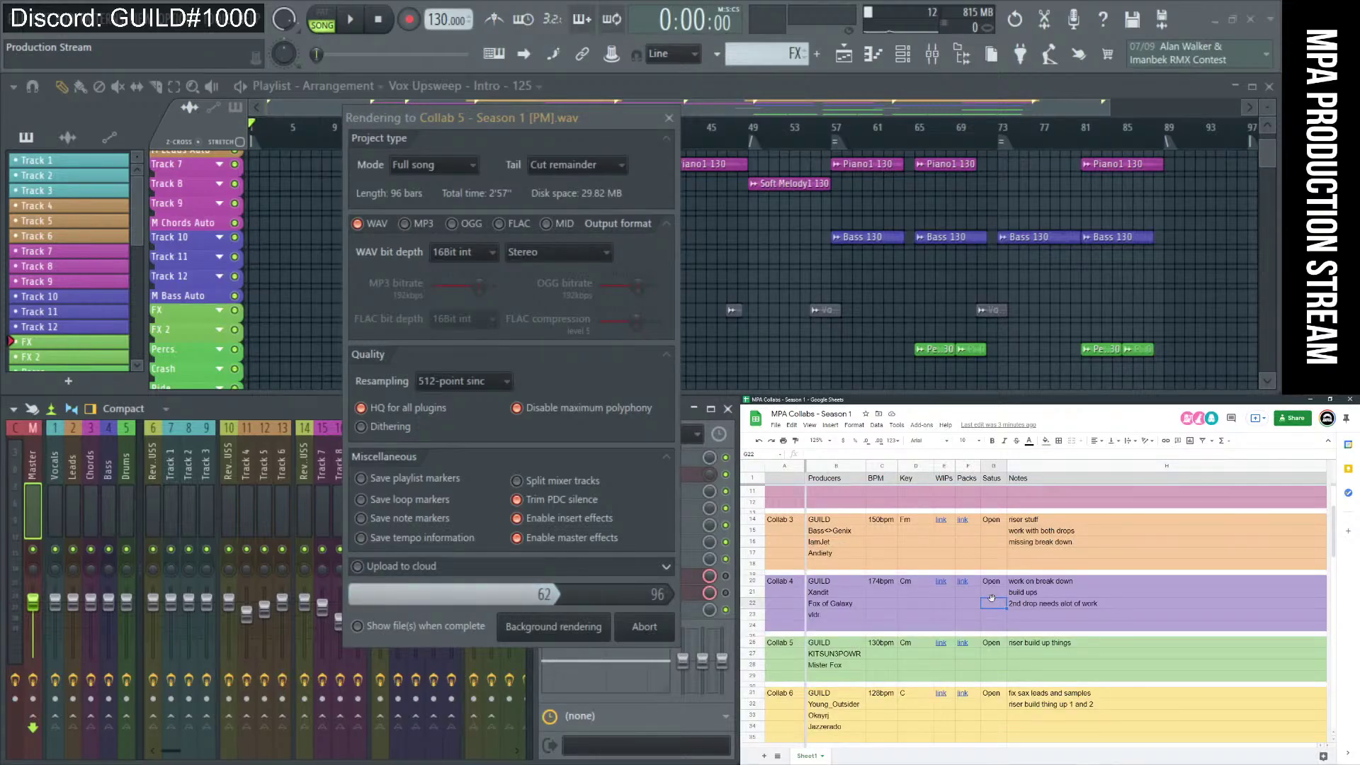
scroll(992, 599, up, 3)
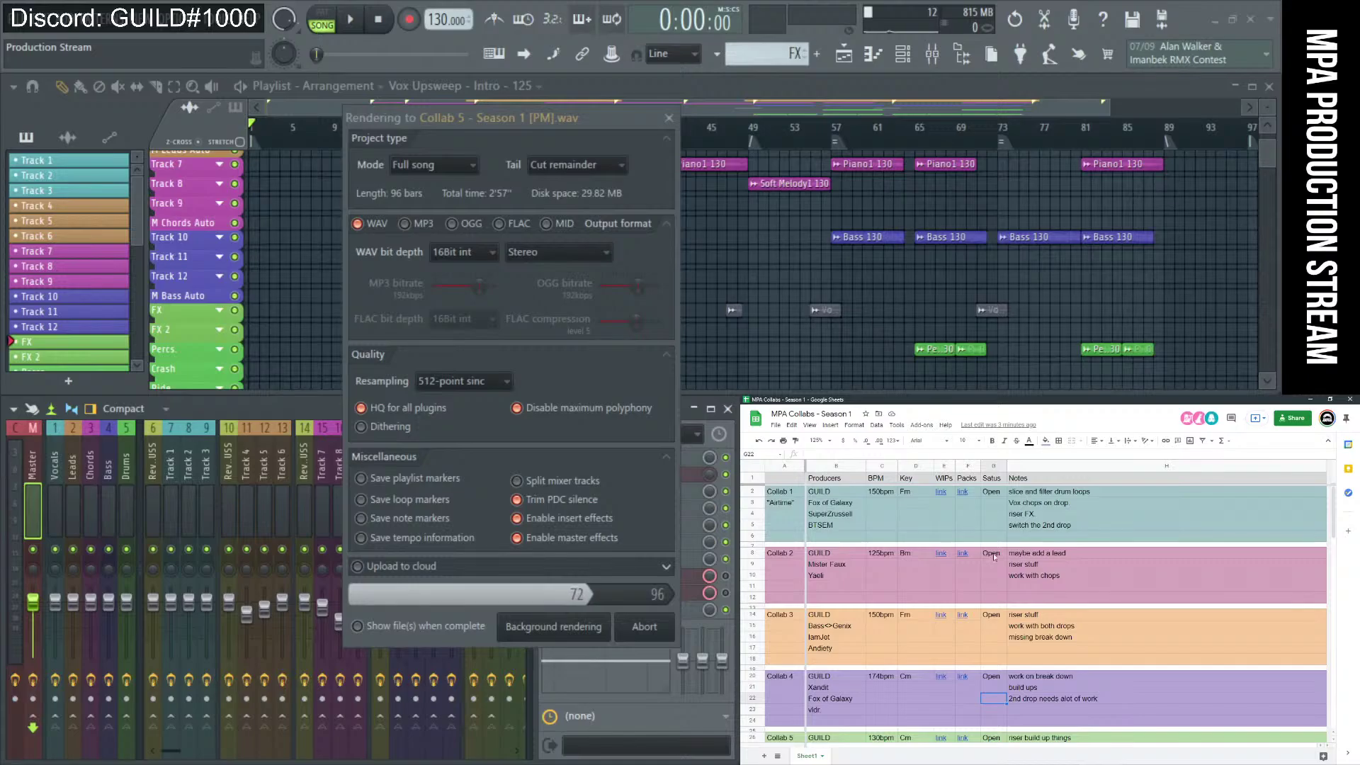
click(972, 497)
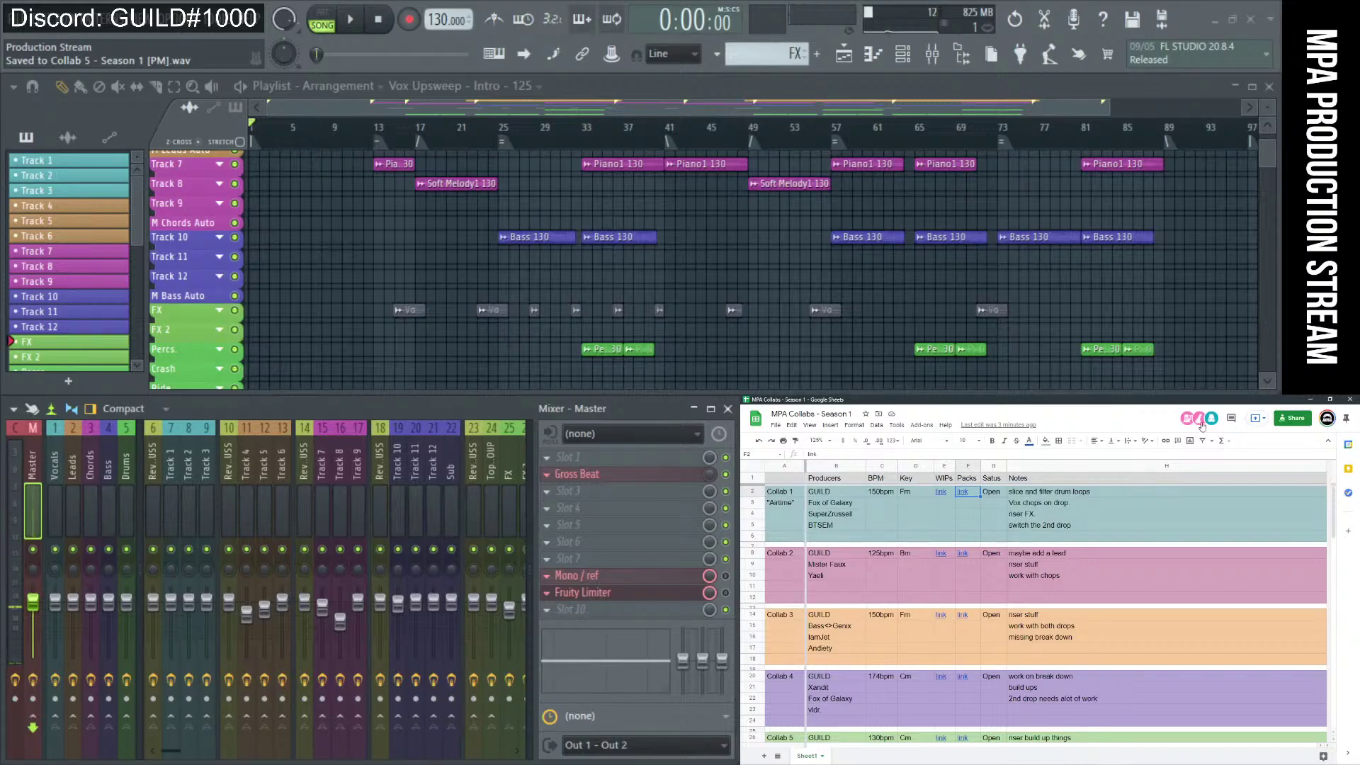
mouse_move(940, 497)
click(581, 138)
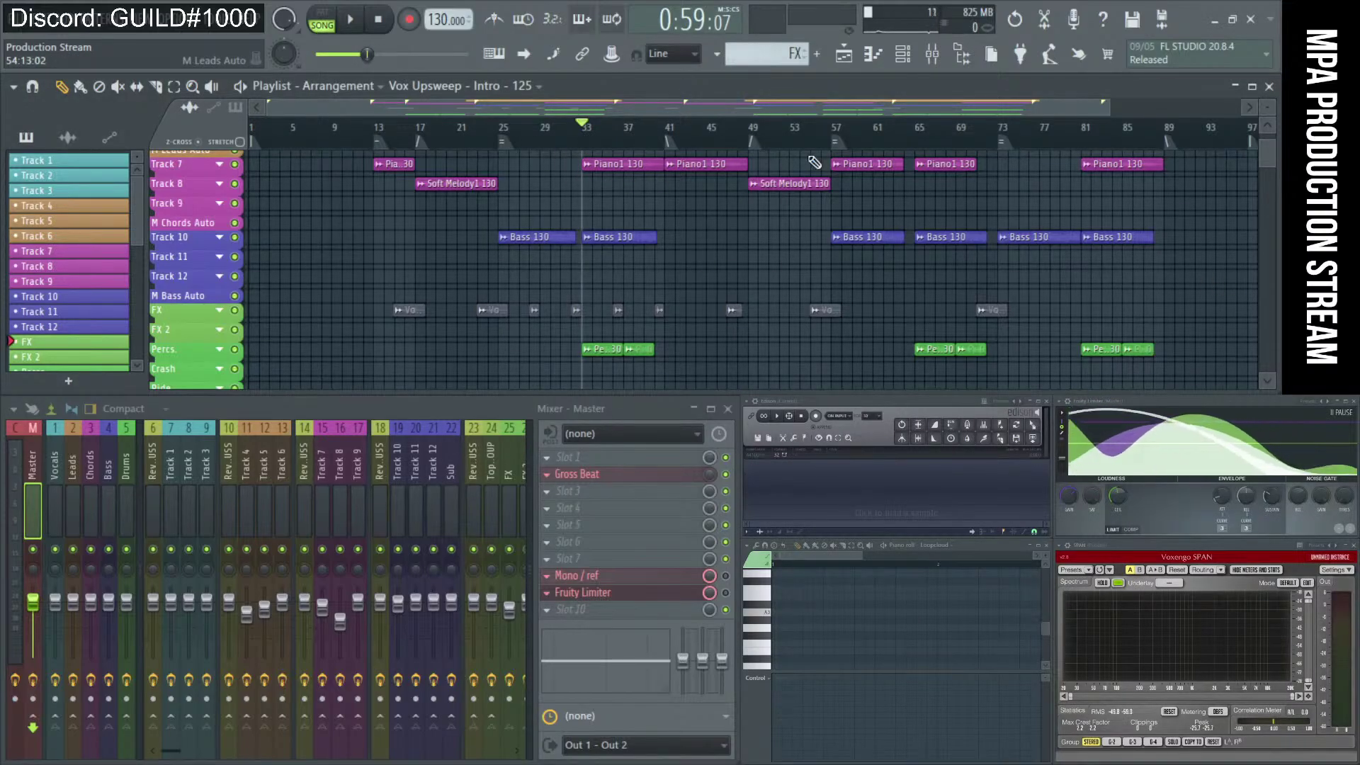
click(842, 136)
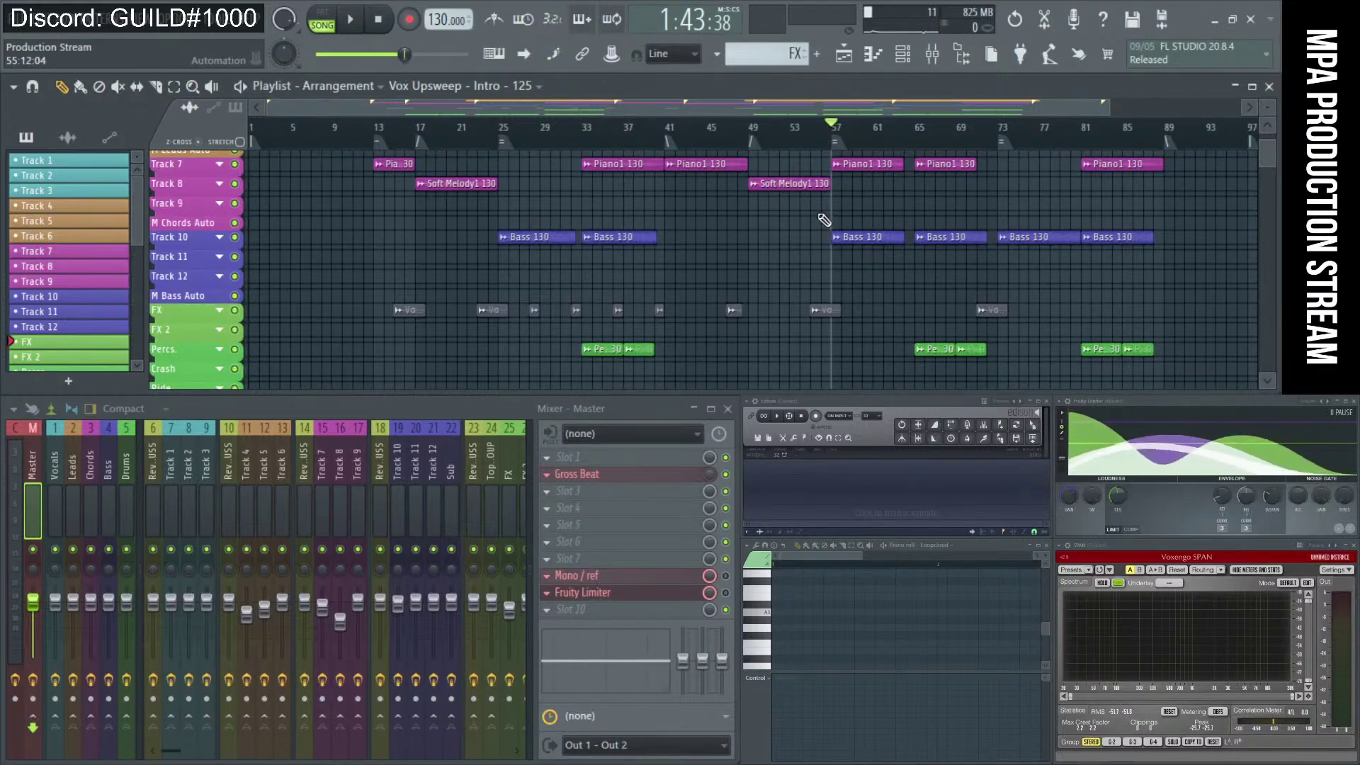
click(381, 133)
Start opening another project and browse to the Collab 6 (season 1) folder inside Season 1.
click(34, 32)
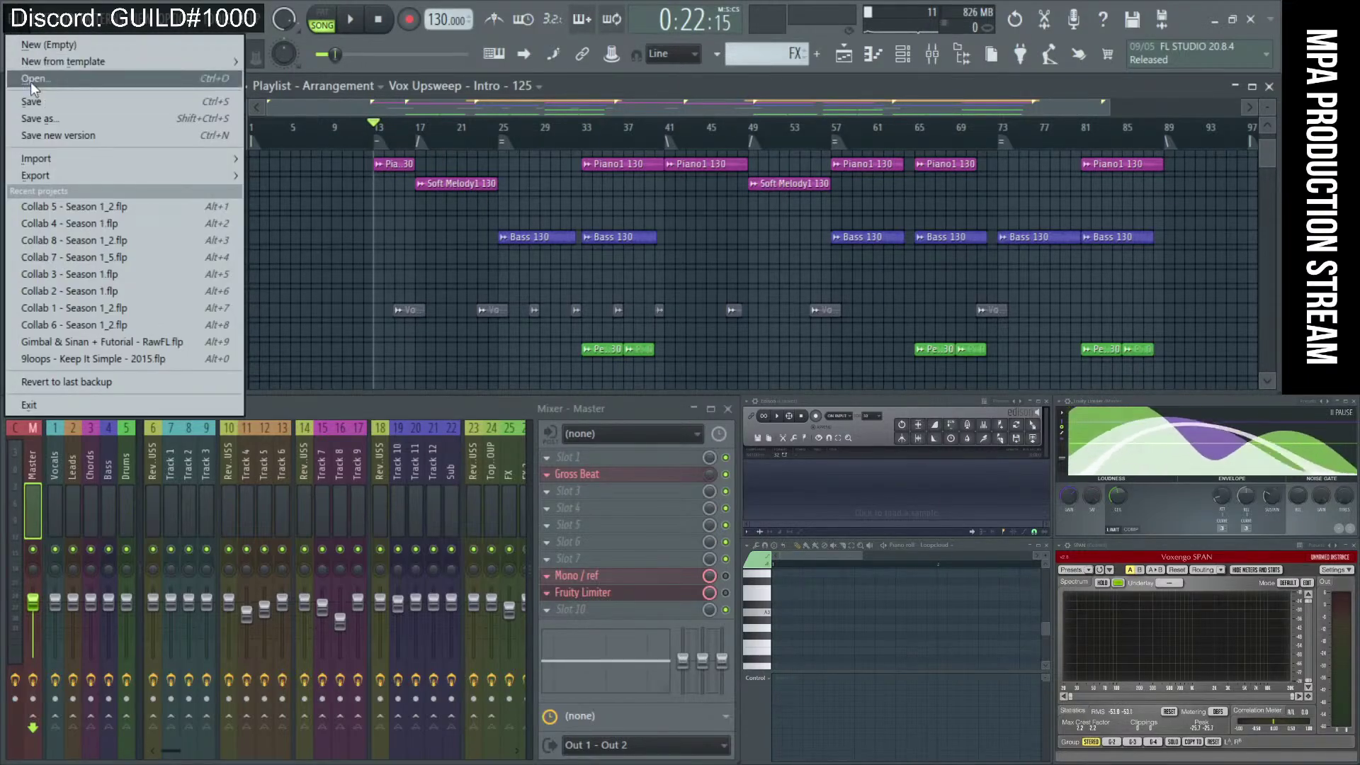
click(31, 80)
click(90, 46)
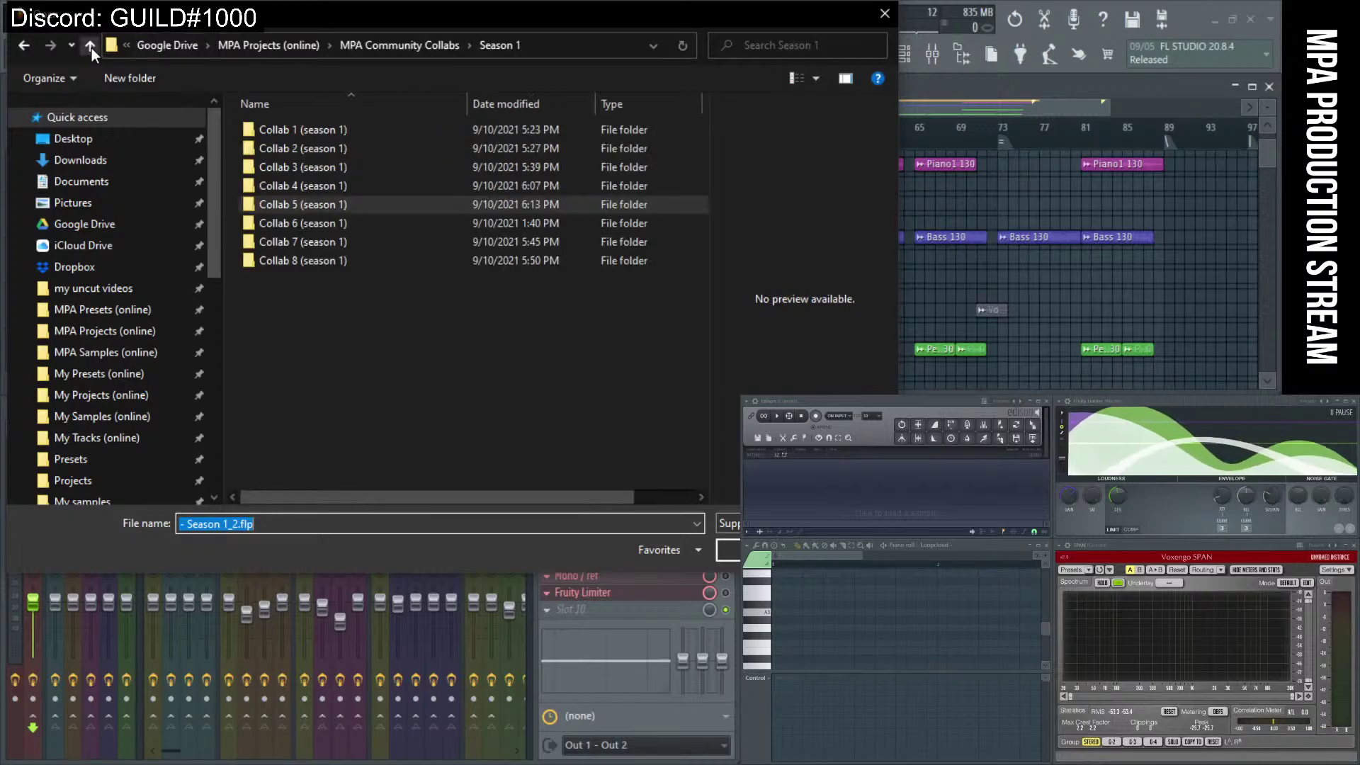
double_click(281, 224)
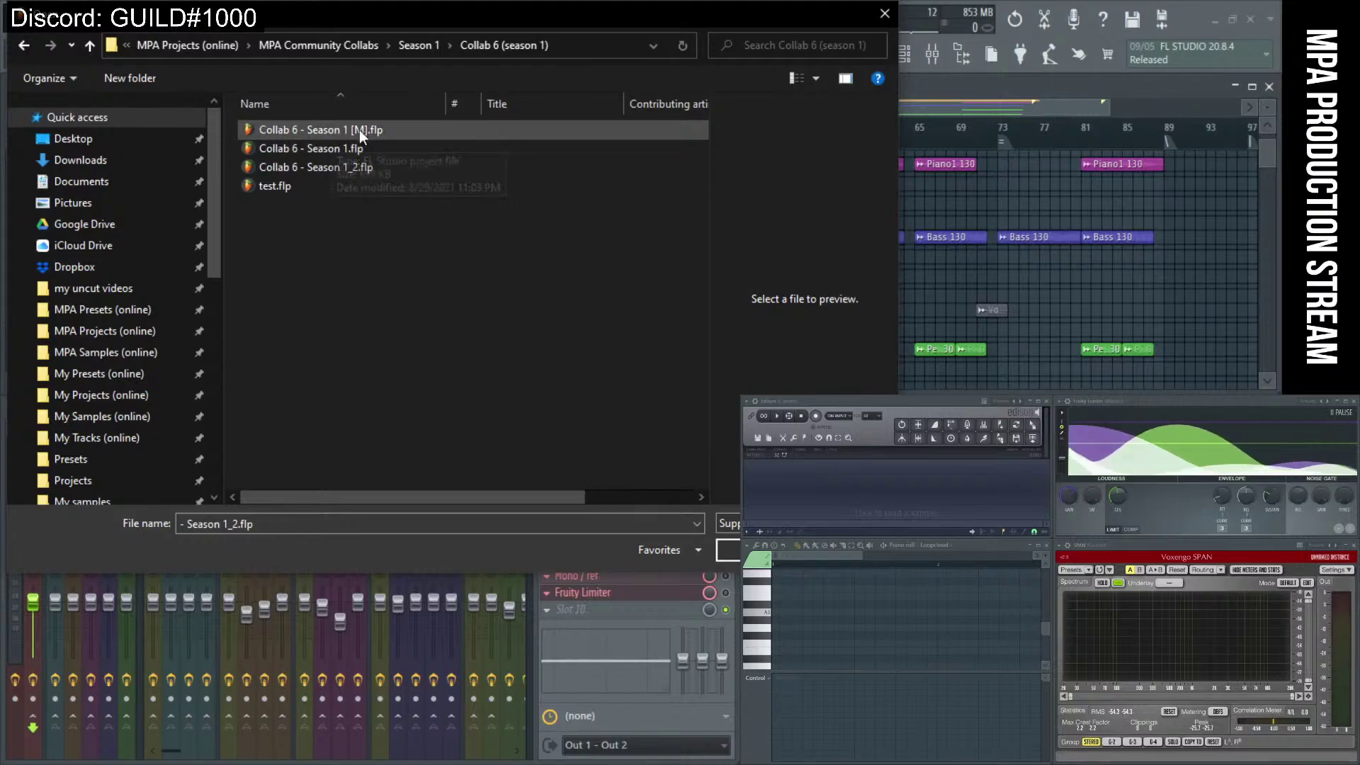
Replace the file list's #, Title, Contributing artists and Album columns with Date modified and sort by it, newest first.
right_click(333, 109)
click(368, 192)
right_click(304, 103)
click(343, 199)
right_click(313, 106)
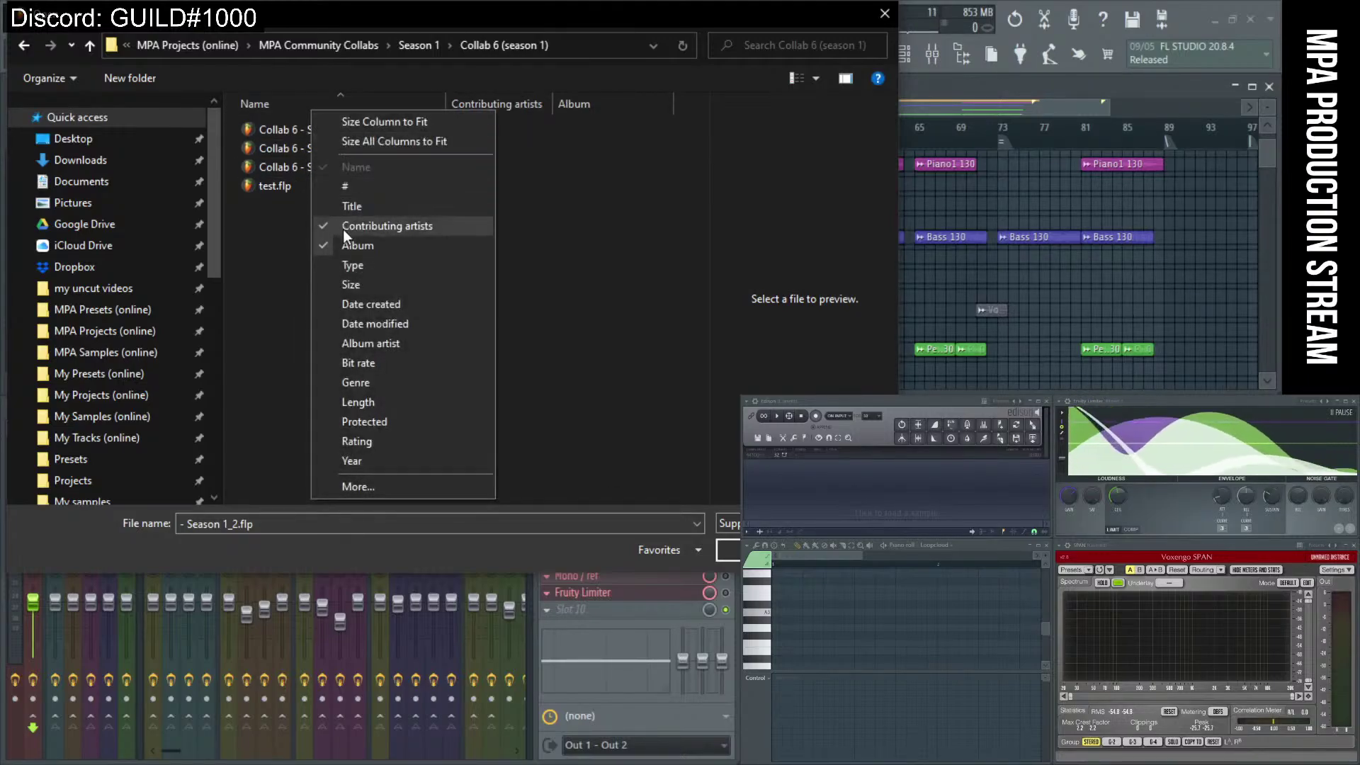
click(343, 229)
right_click(303, 105)
click(327, 234)
right_click(305, 101)
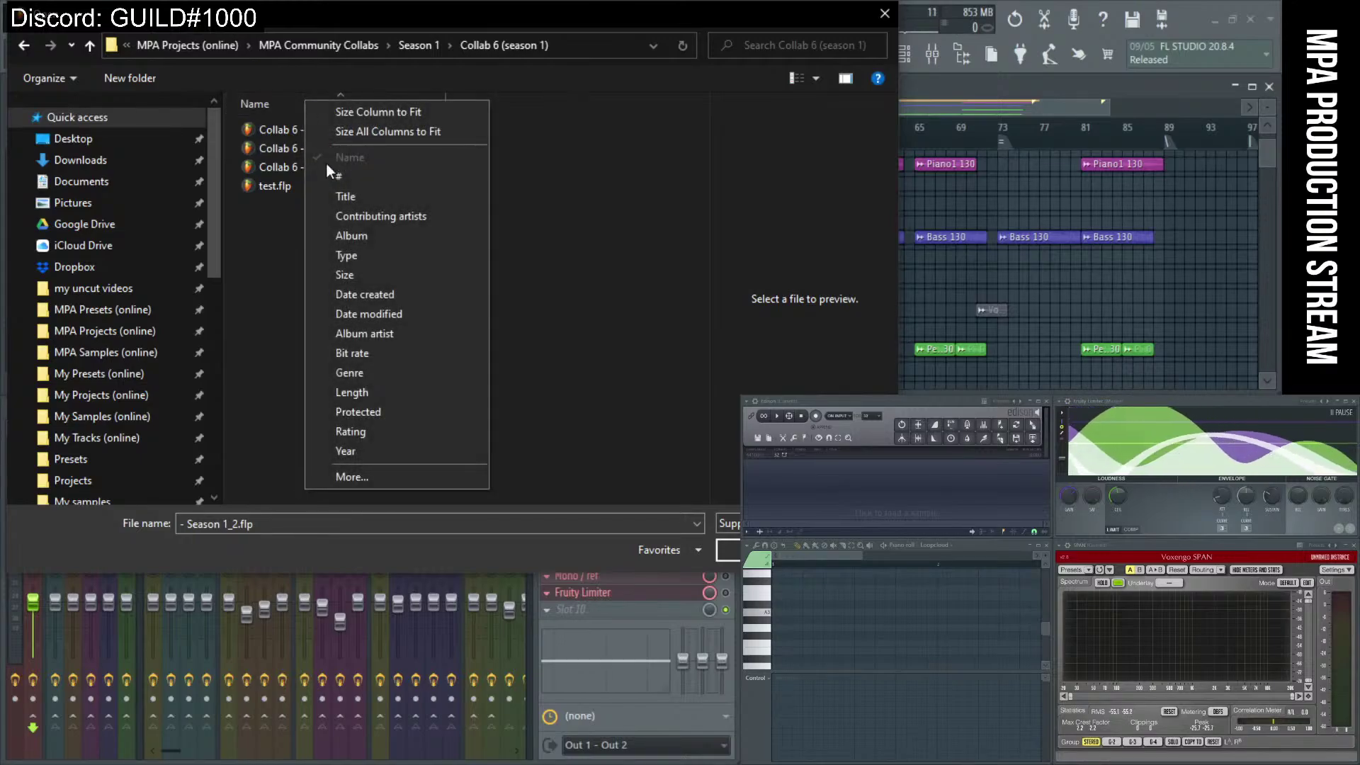
click(391, 312)
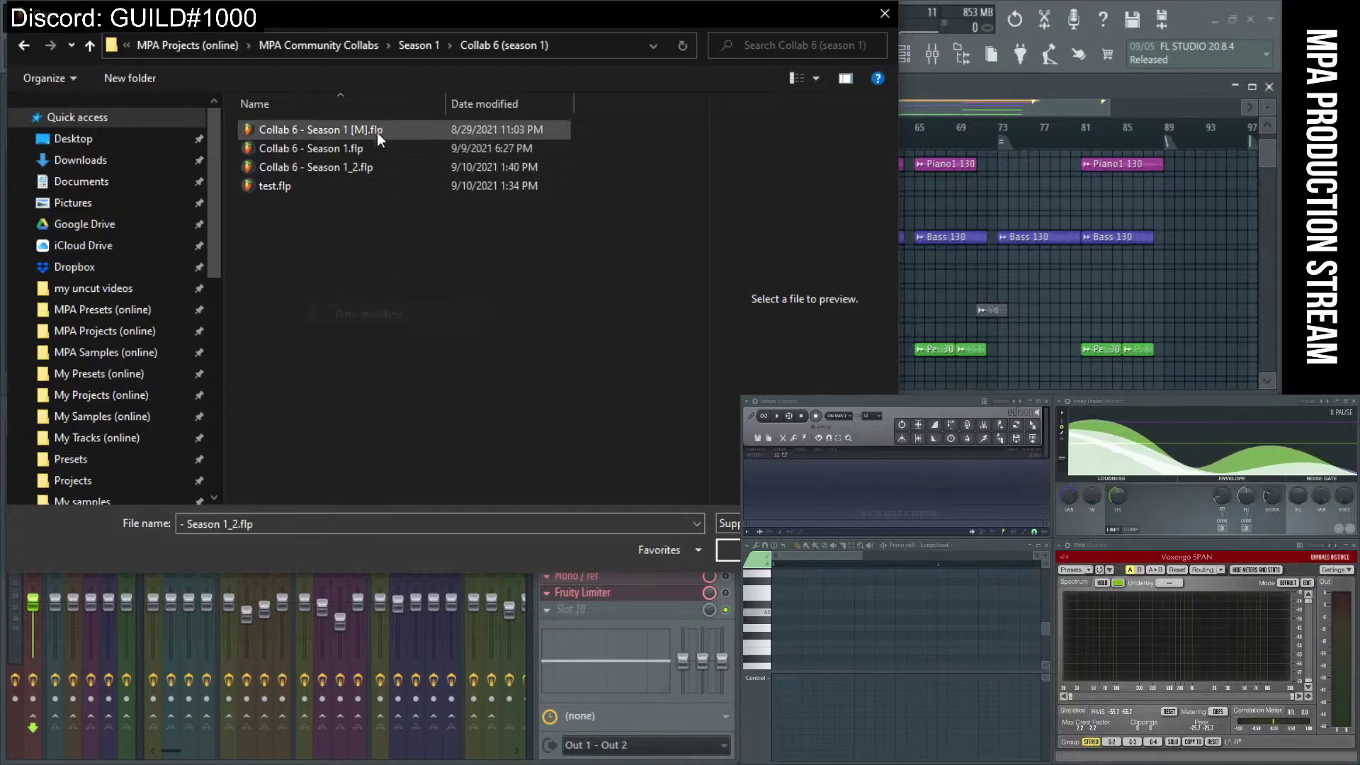
click(475, 104)
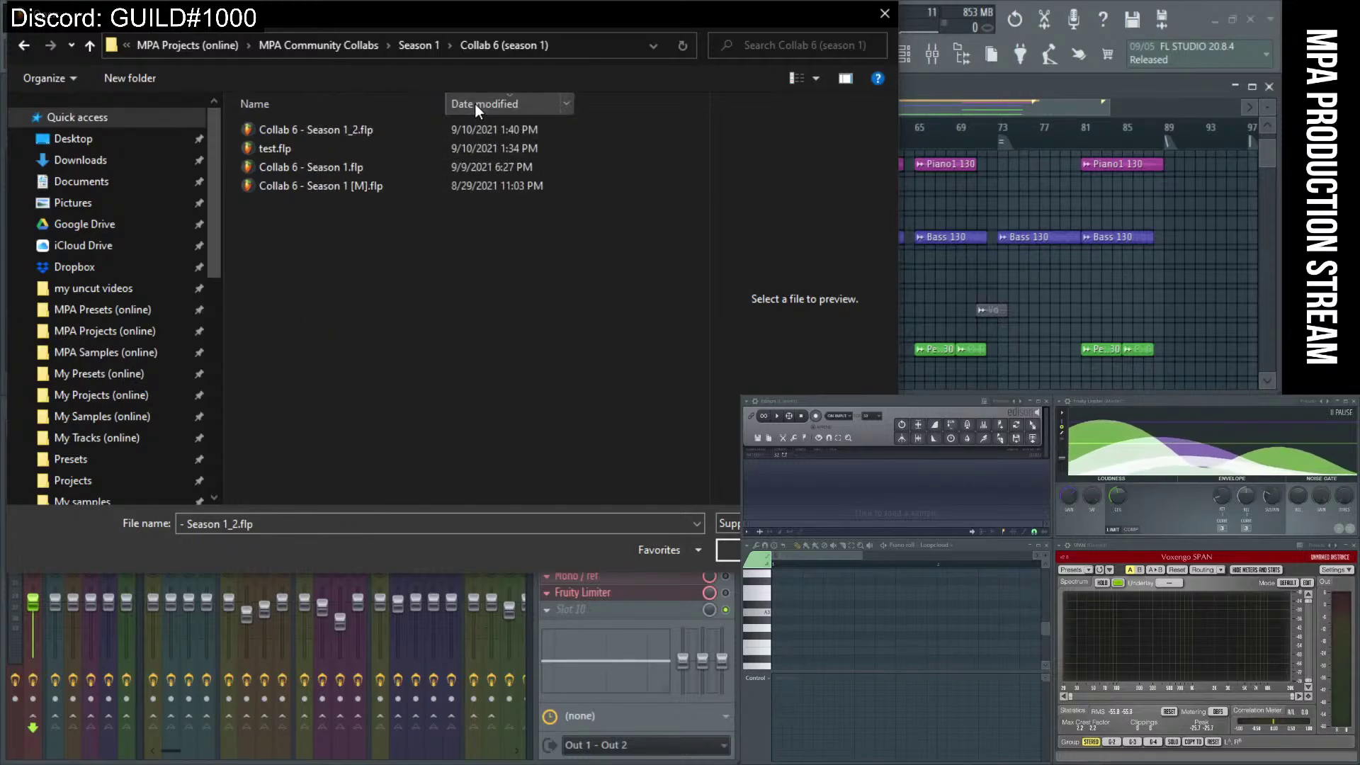
Open the newest Collab 6 project file, Collab 6 - Season 1_2.flp.
click(277, 149)
right_click(278, 149)
click(329, 497)
double_click(292, 133)
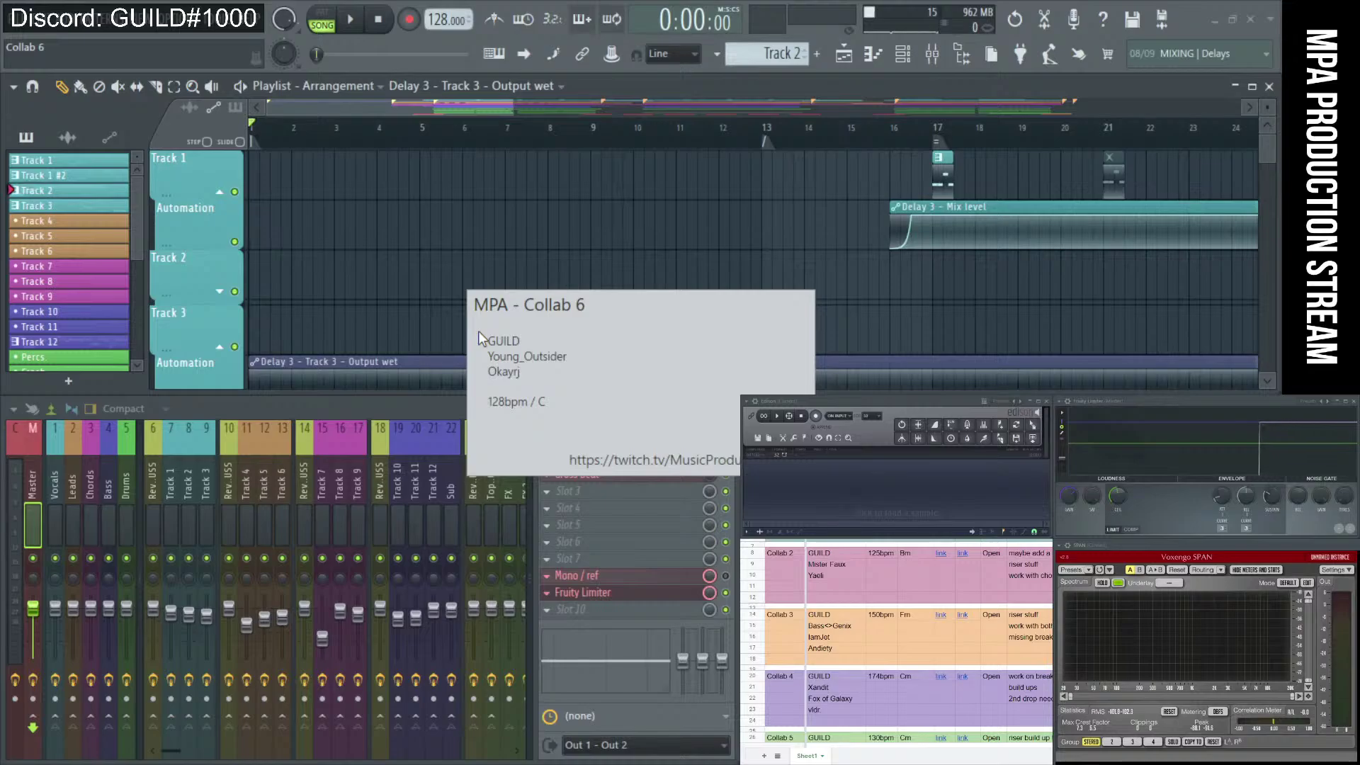
click(994, 59)
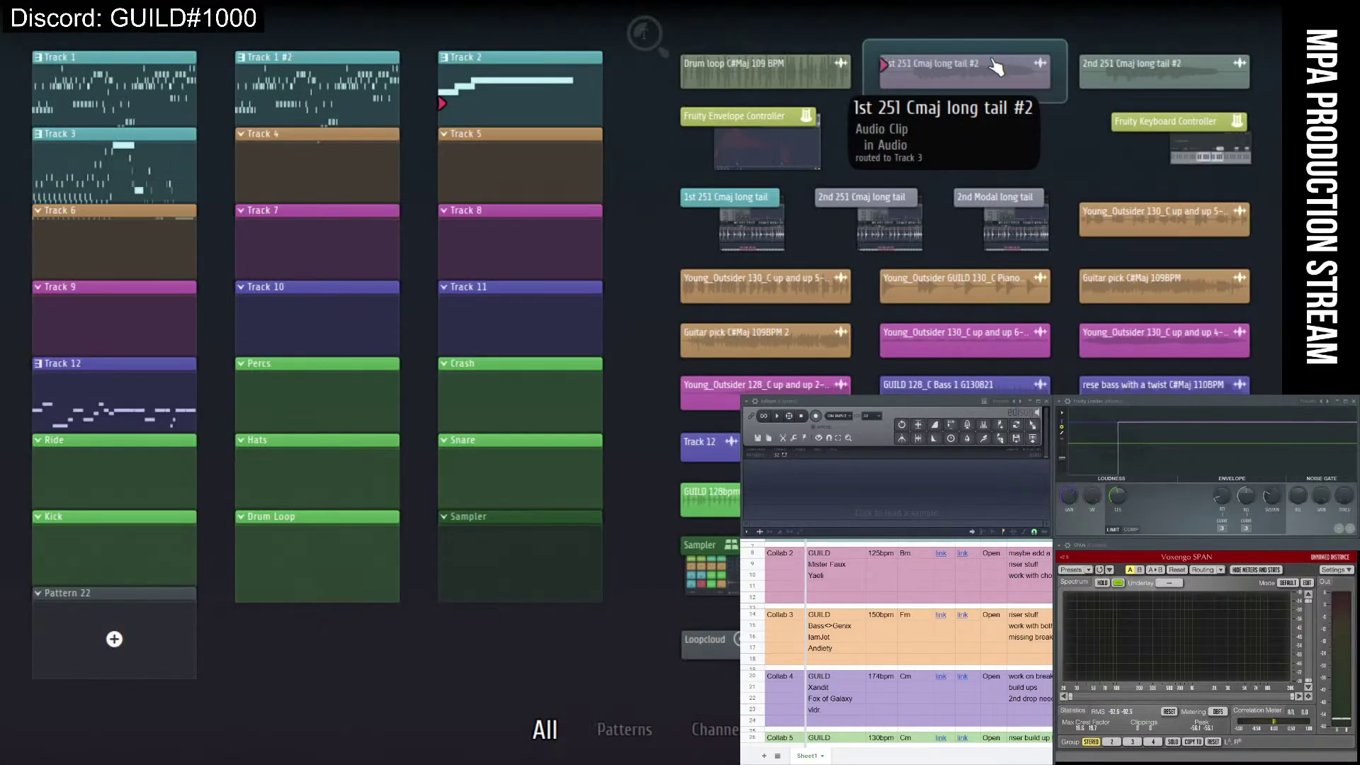
click(996, 66)
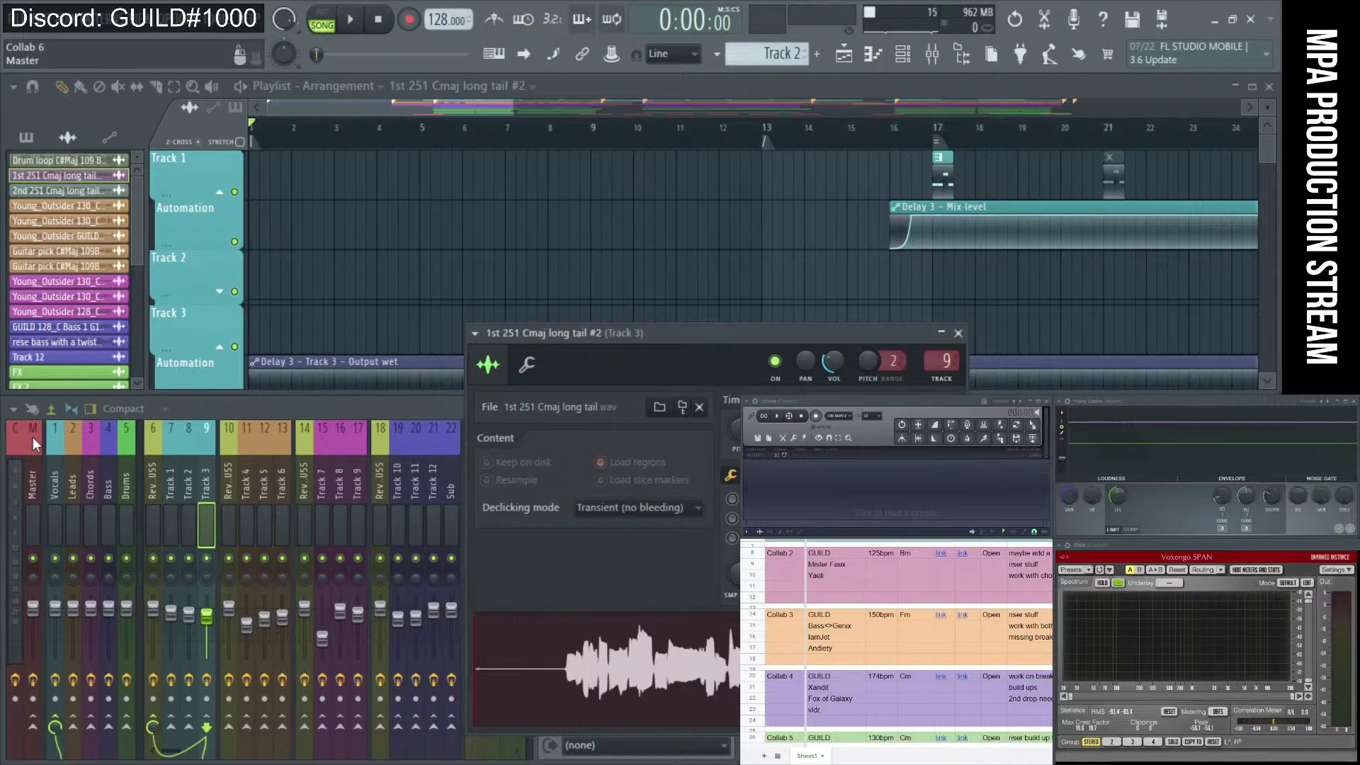
click(959, 332)
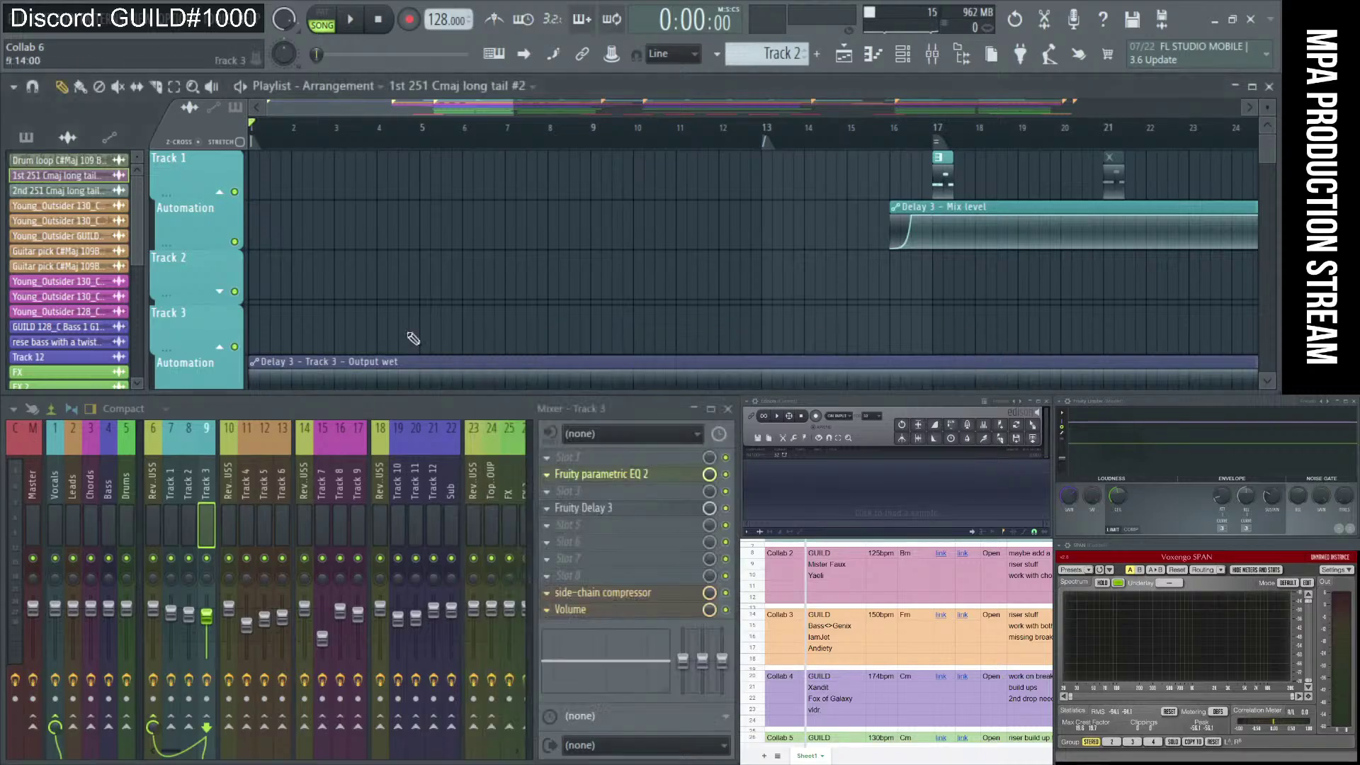
Show the piano roll and bring up the SPAN analyzer from the Current mixer track.
click(34, 451)
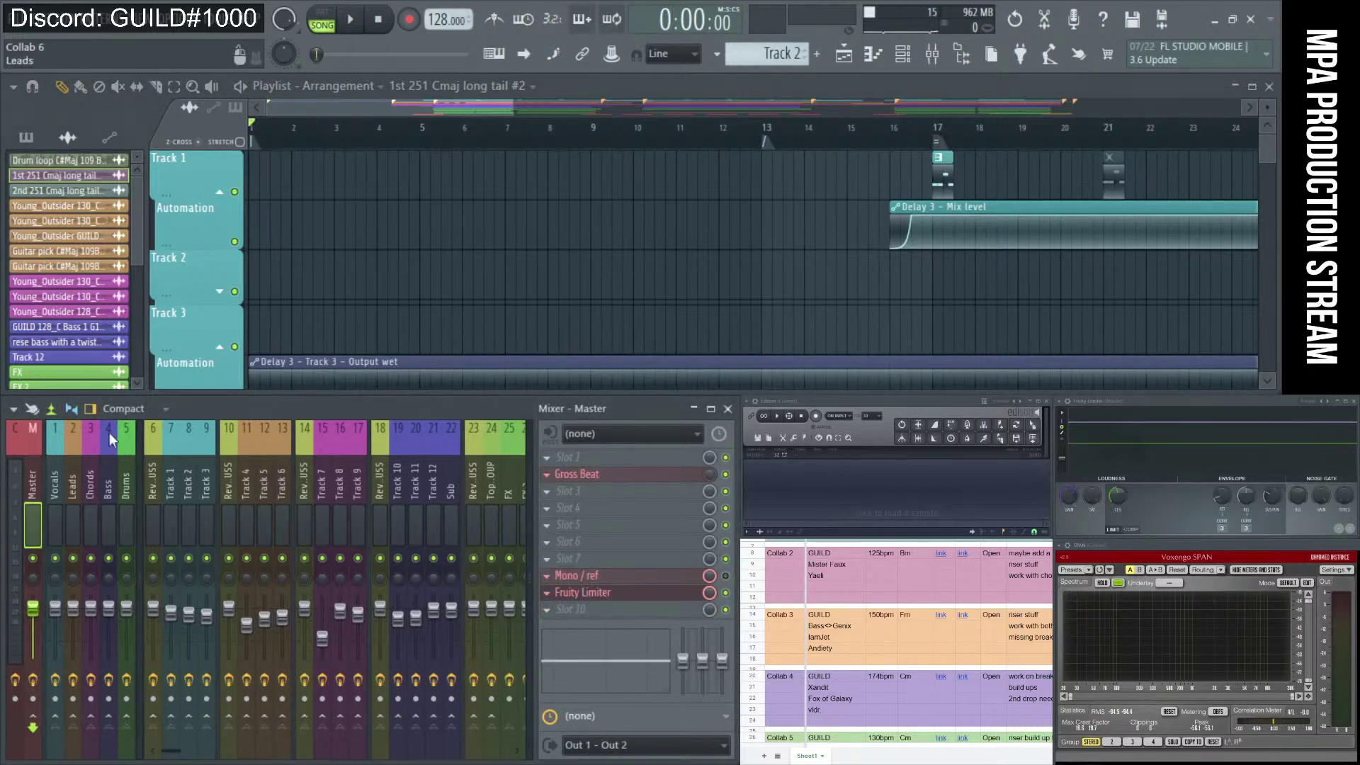
click(879, 60)
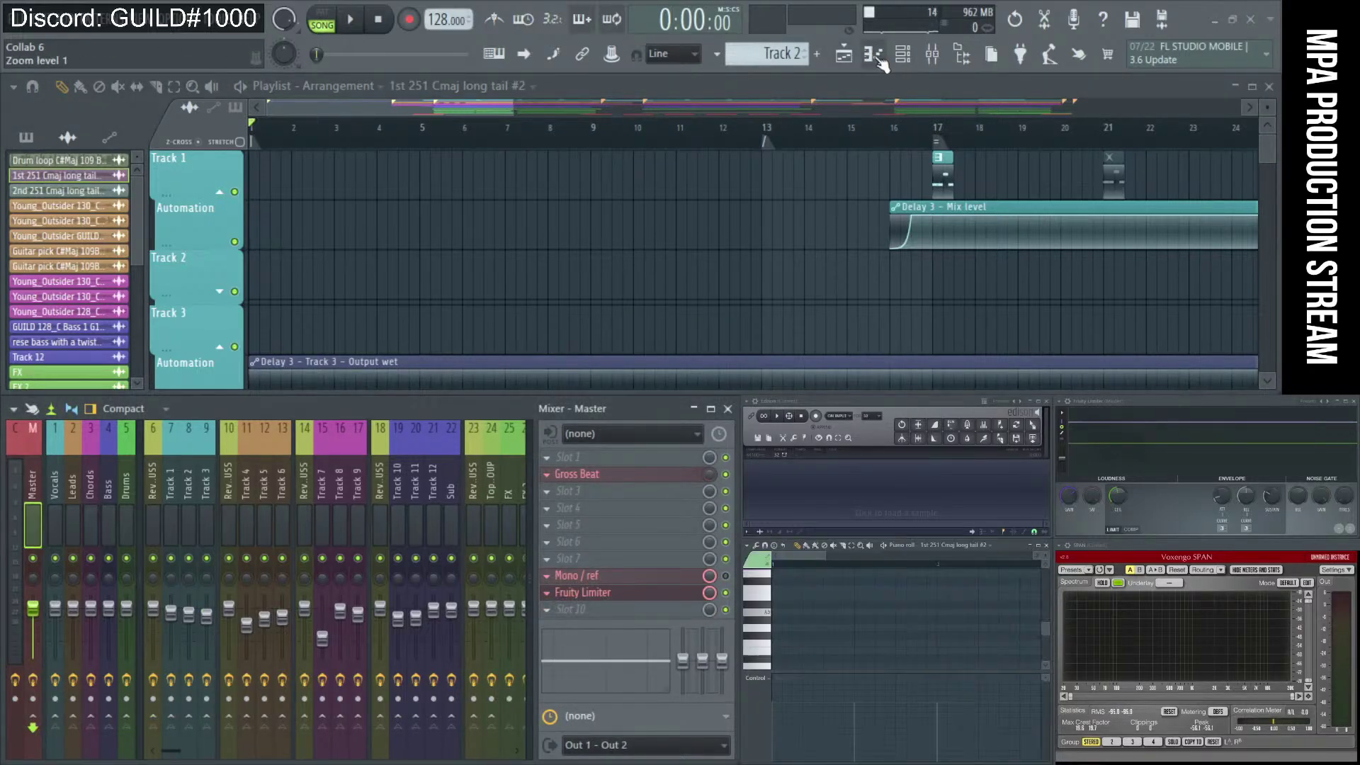
click(10, 489)
click(592, 592)
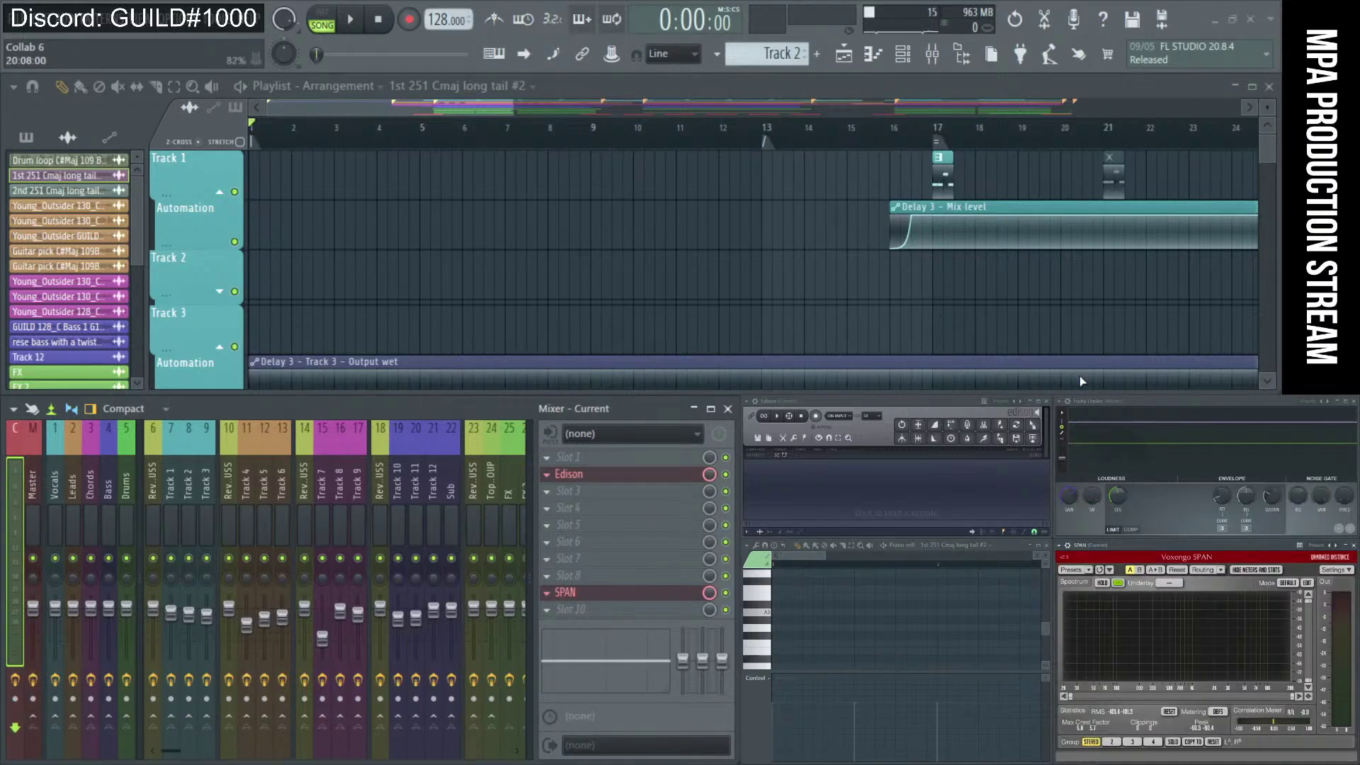
Examine the Collab 6 arrangement from the vocal tracks down to the drums and Master FX automation, with the playhead at bar 13.
scroll(810, 306, down, 5)
scroll(810, 305, down, 4)
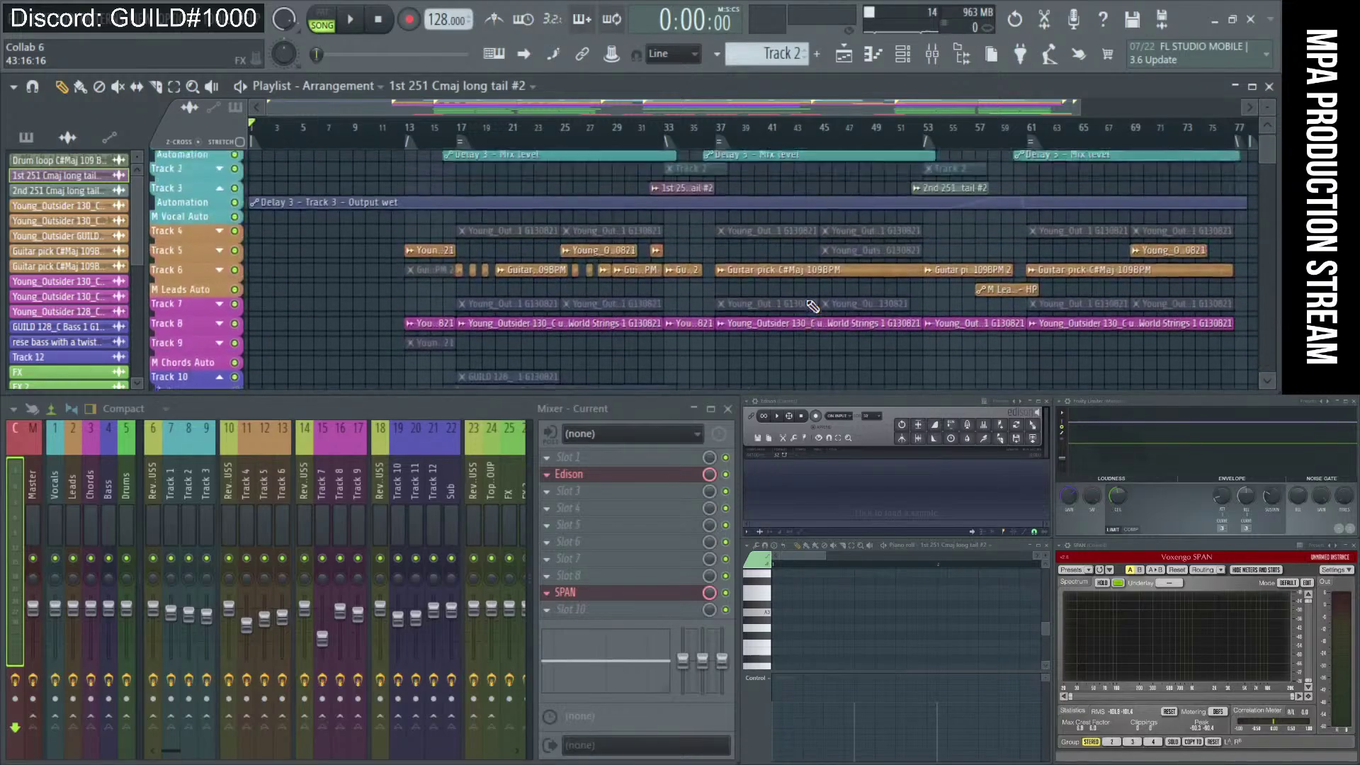
click(408, 126)
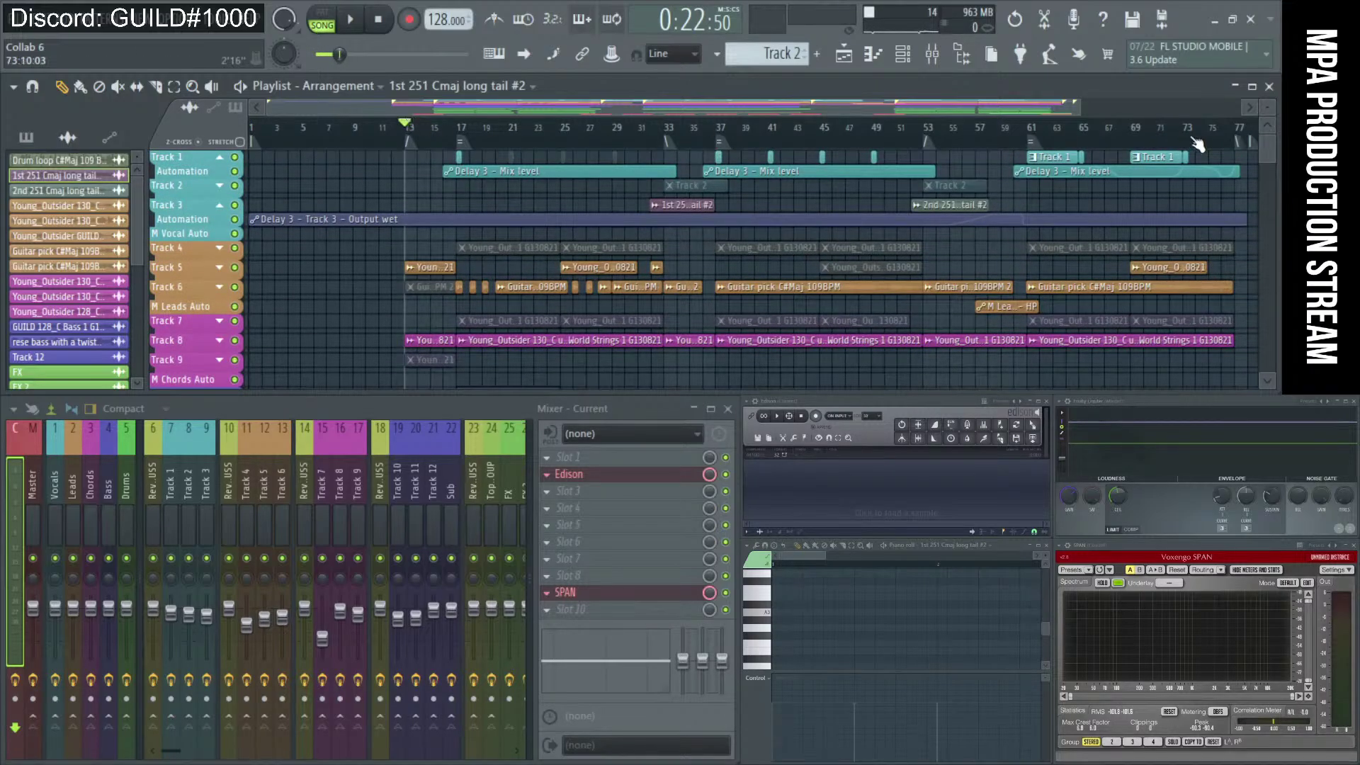
click(1239, 130)
click(408, 129)
scroll(653, 216, down, 5)
scroll(653, 215, up, 5)
scroll(653, 216, down, 8)
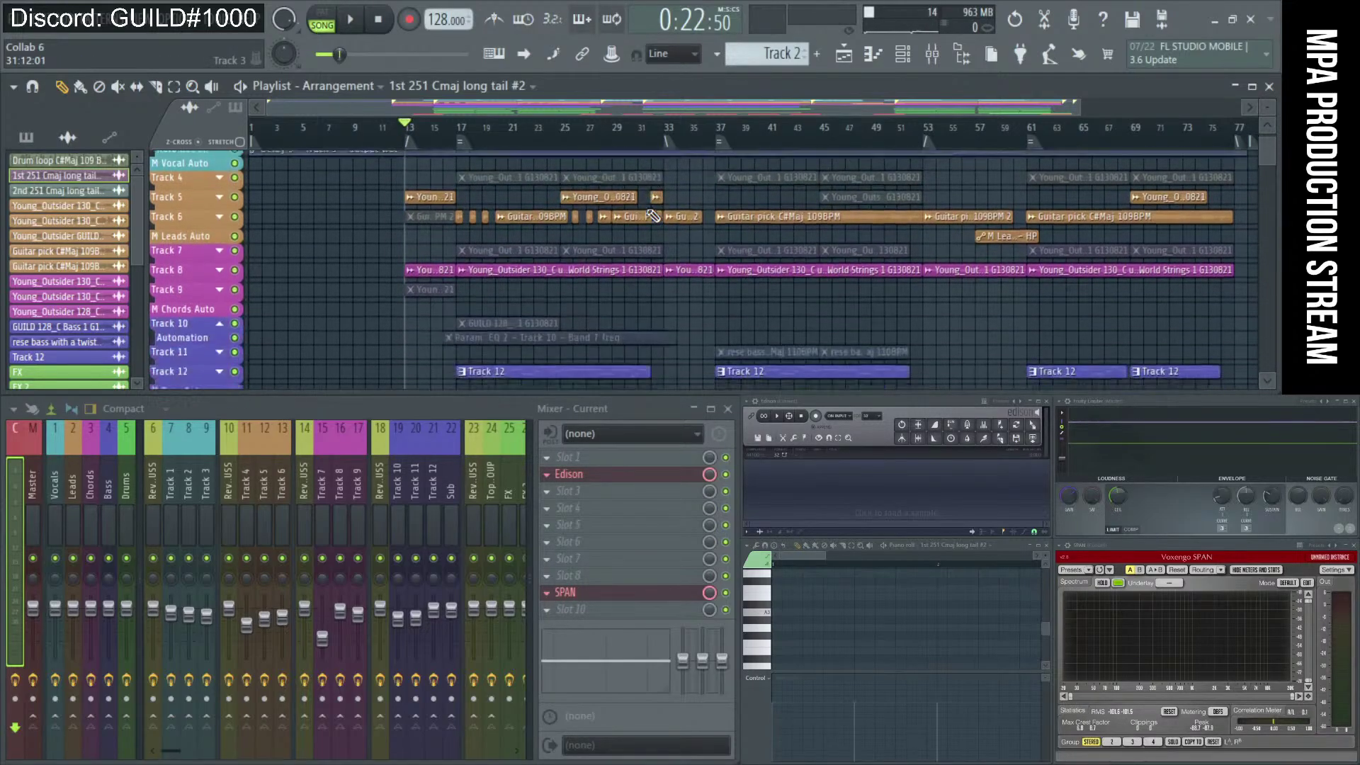
scroll(653, 215, down, 4)
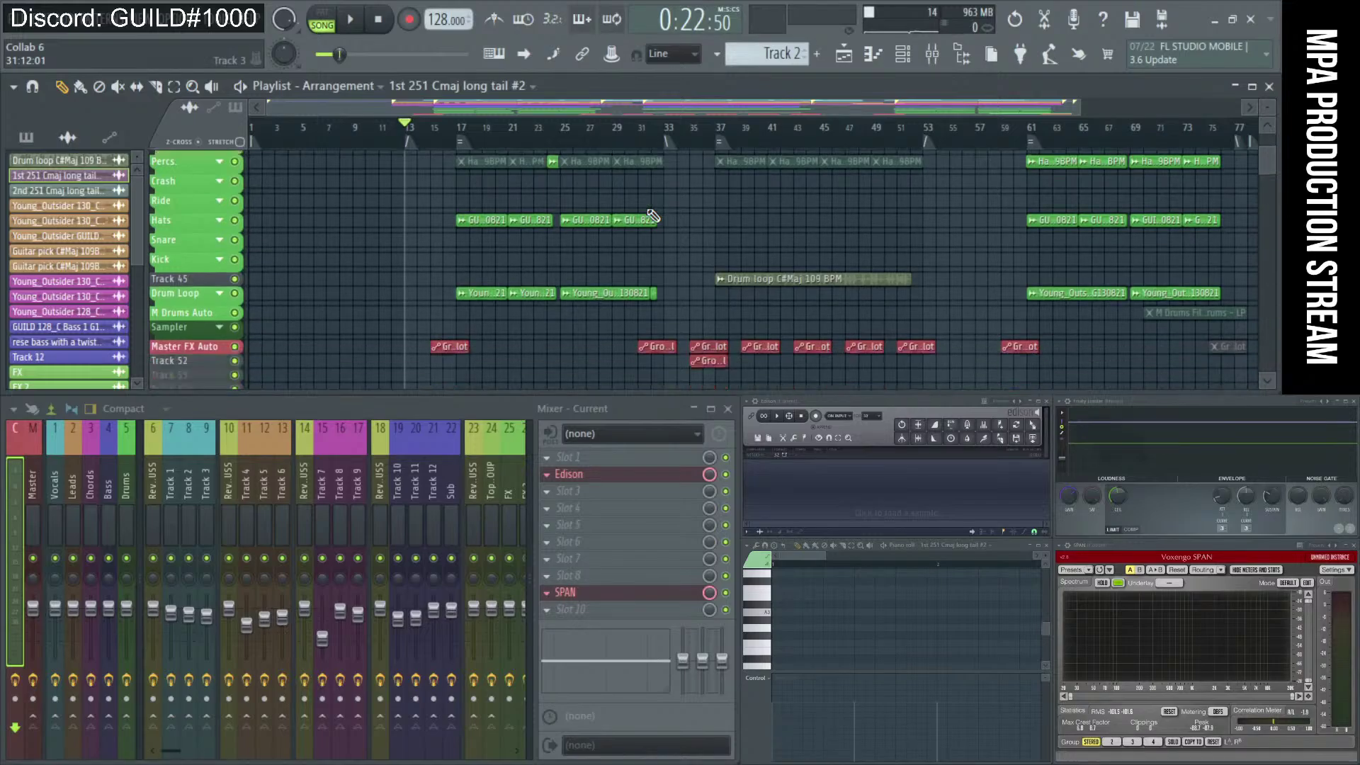
scroll(653, 215, up, 5)
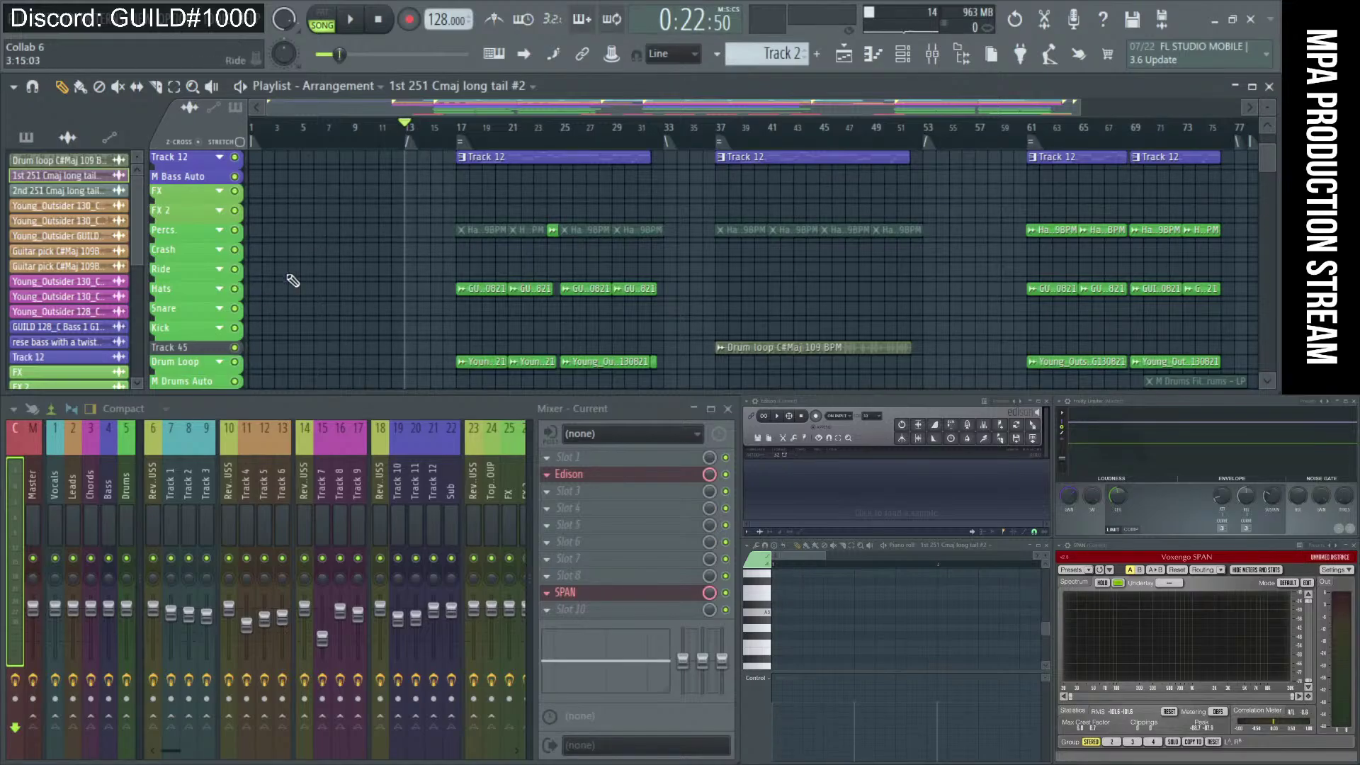
scroll(291, 280, down, 3)
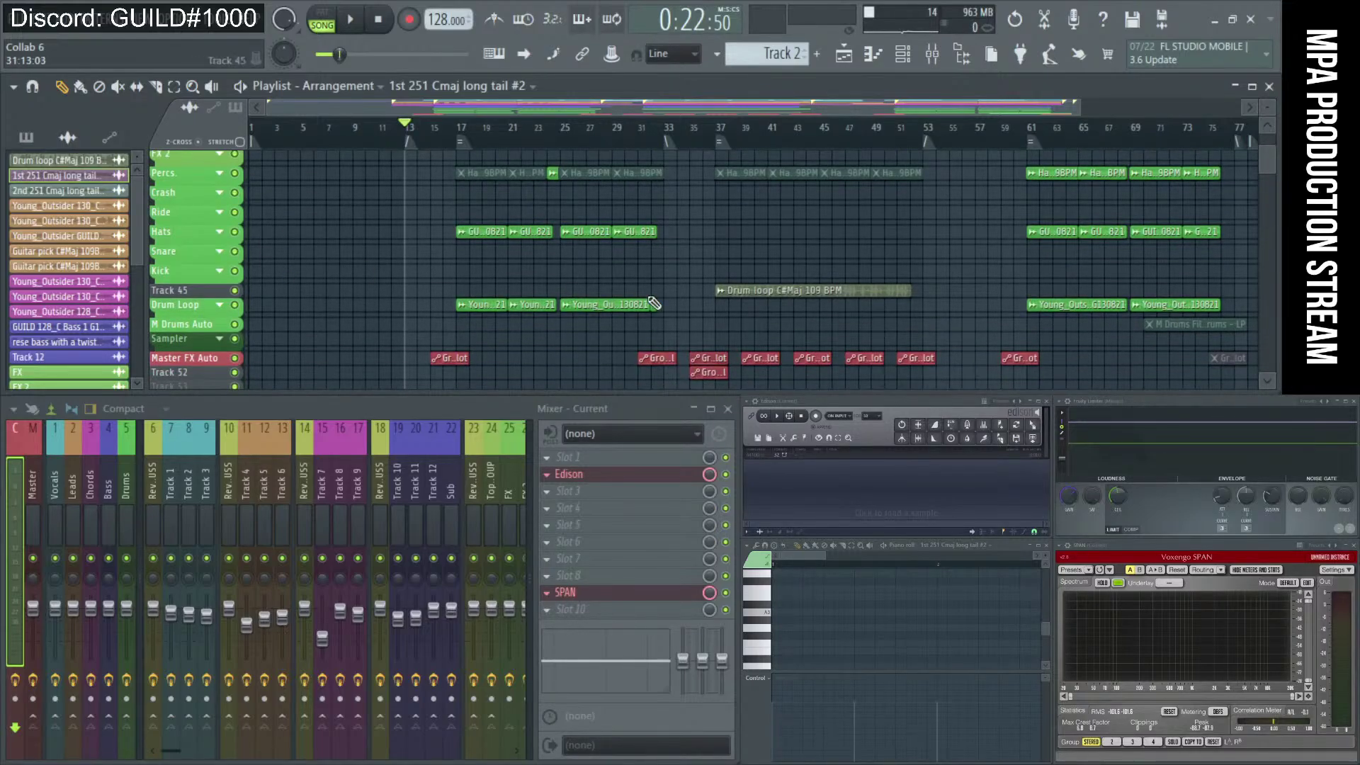
Recolor the Drum loop C#Maj 109 BPM clip and its Track 45 green like the other drum tracks.
scroll(776, 308, up, 3)
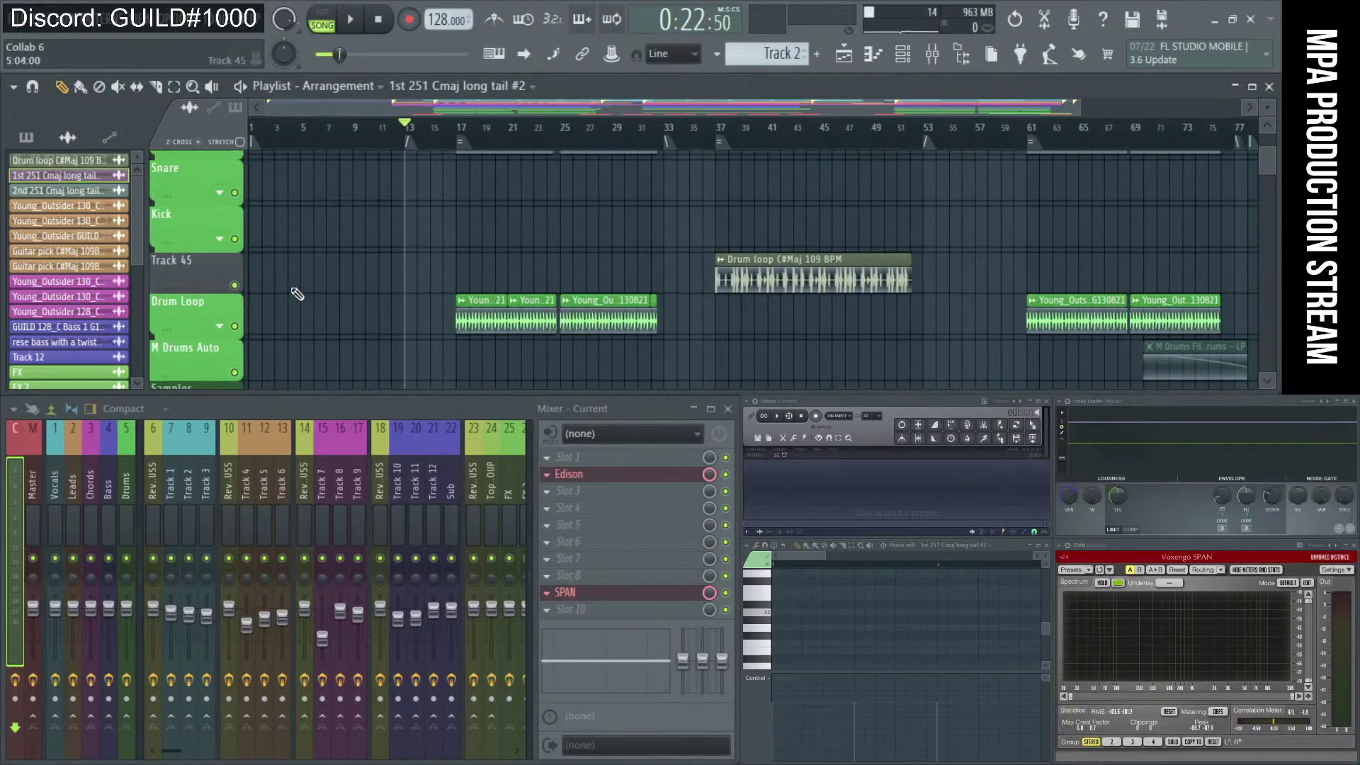
click(720, 260)
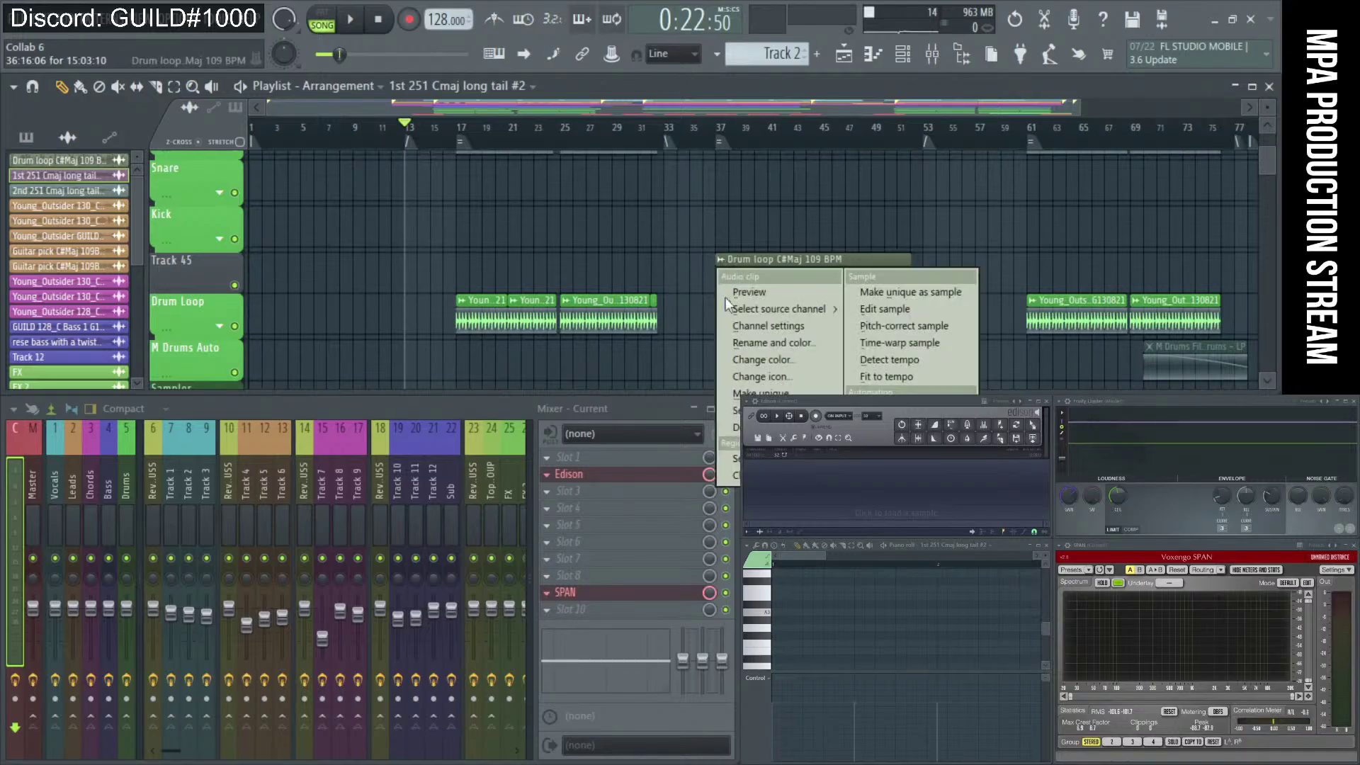
click(784, 362)
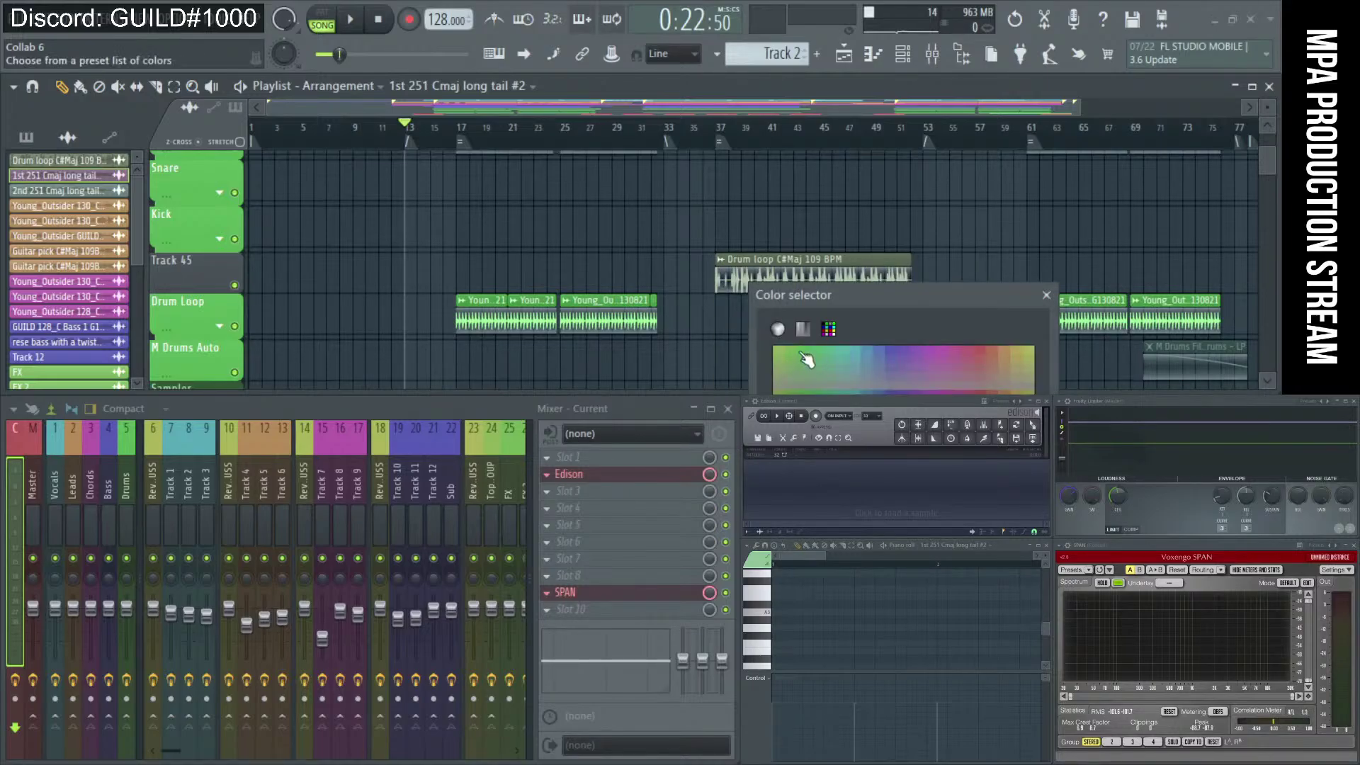
click(809, 357)
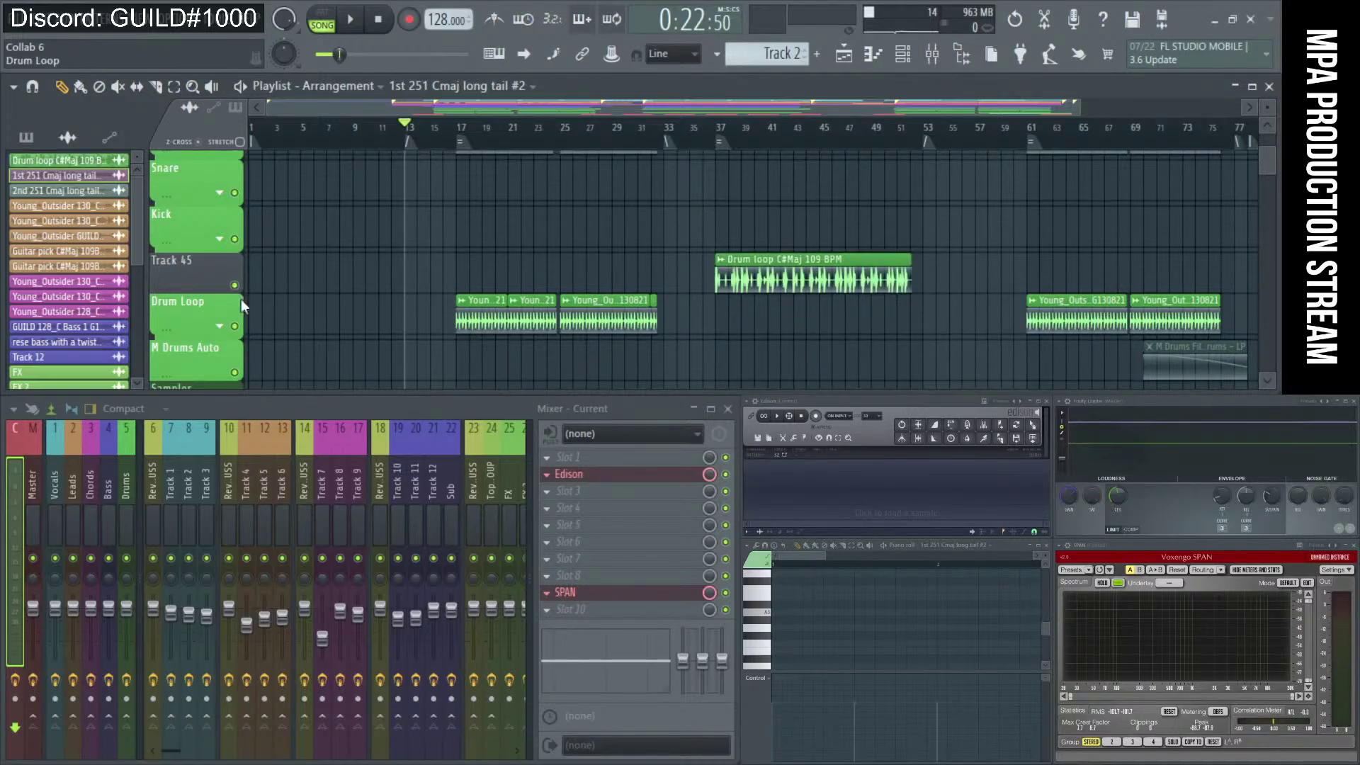
right_click(209, 254)
click(244, 274)
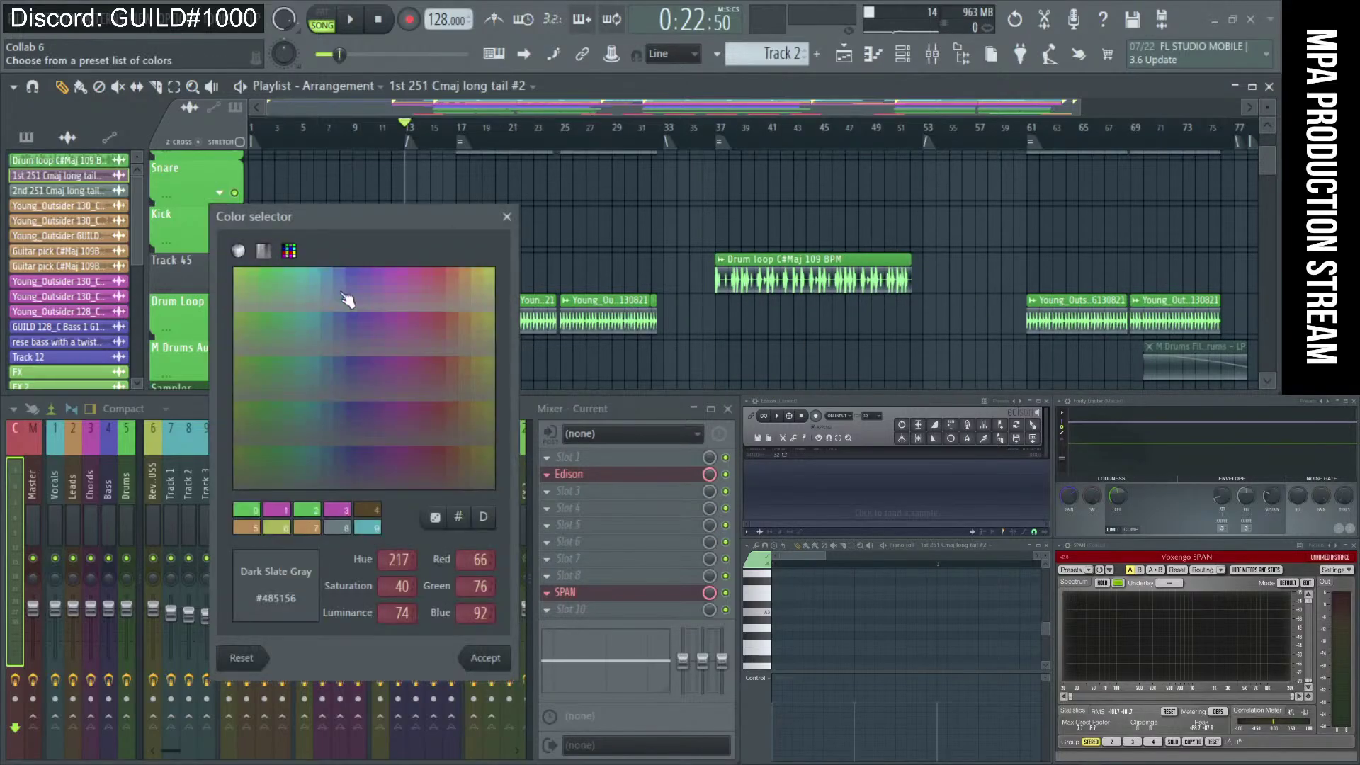
click(269, 277)
Play the song from bar 13 and look over the lead, chord, bass and vocal tracks while listening.
scroll(627, 208, down, 6)
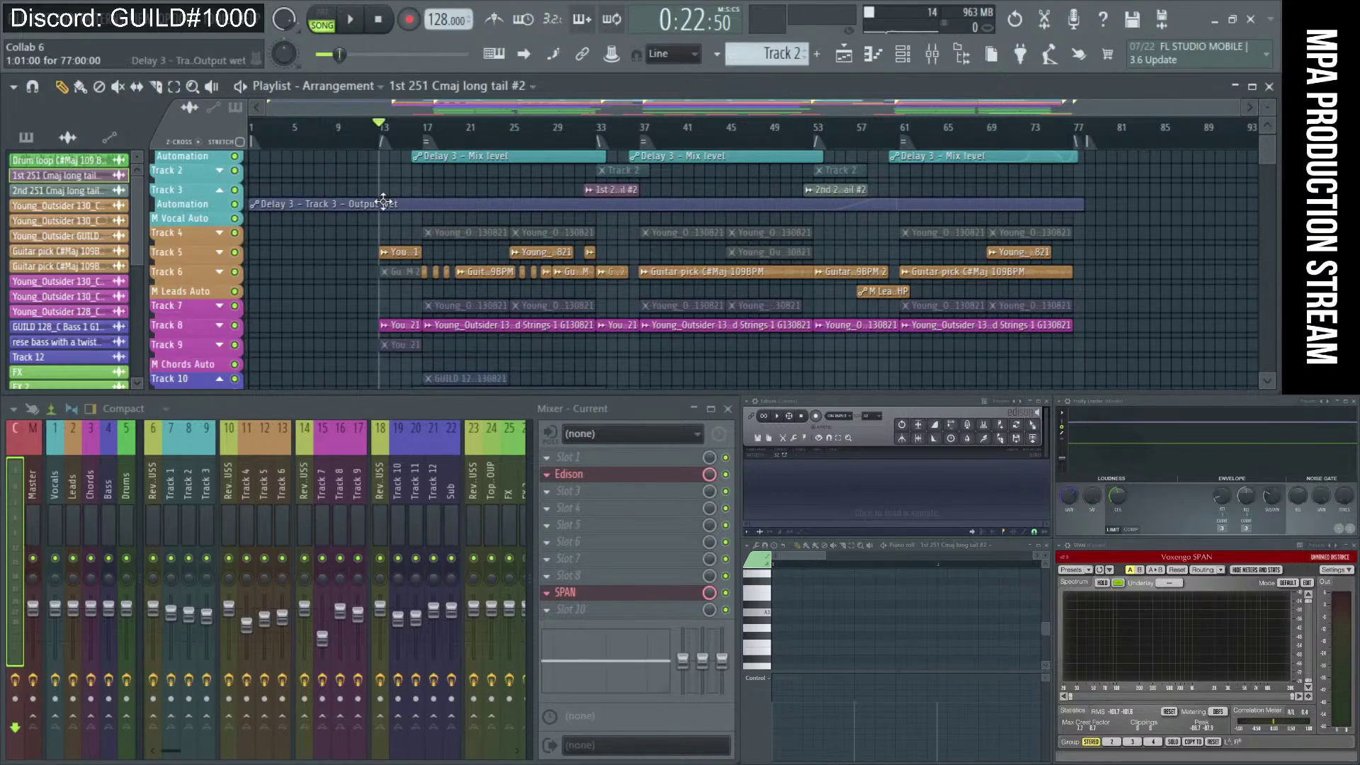
scroll(405, 186, up, 4)
scroll(385, 249, up, 4)
scroll(385, 250, down, 1)
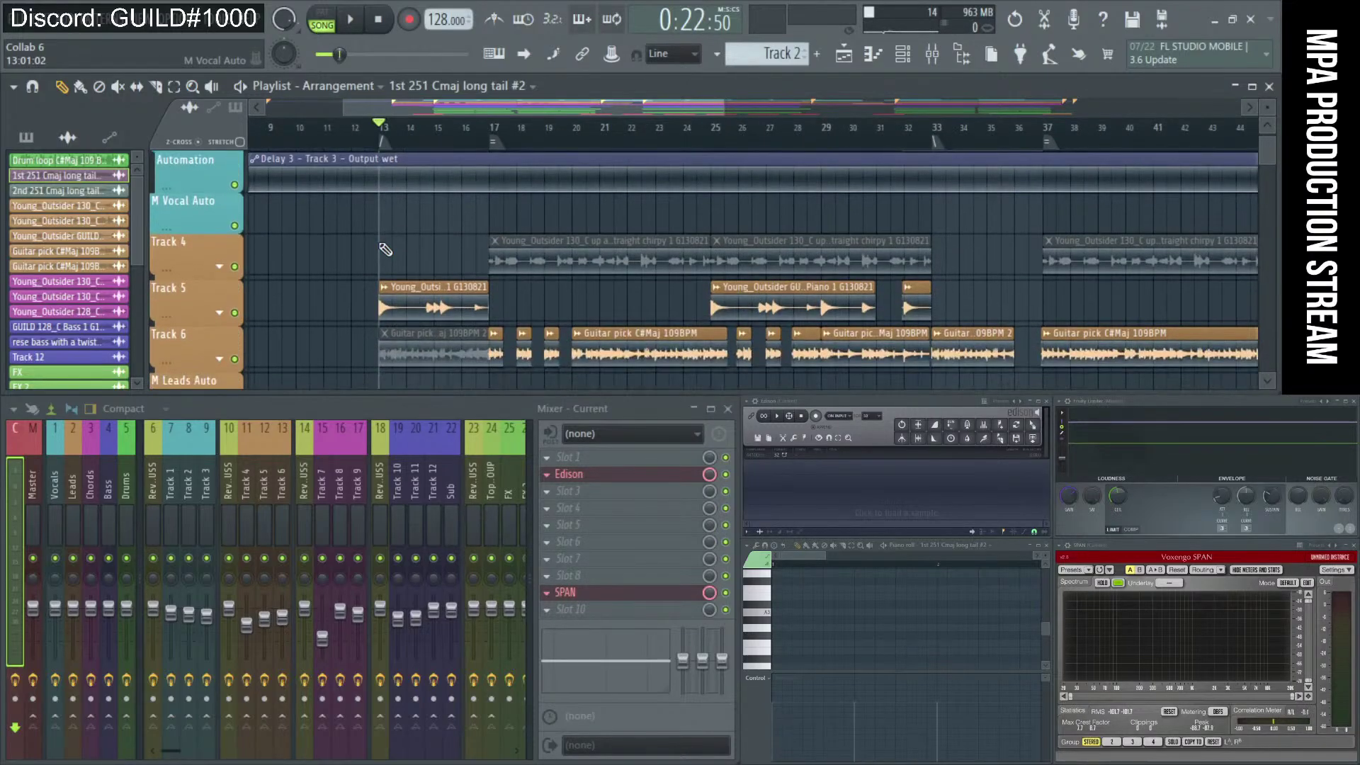
scroll(413, 227, down, 2)
key(space)
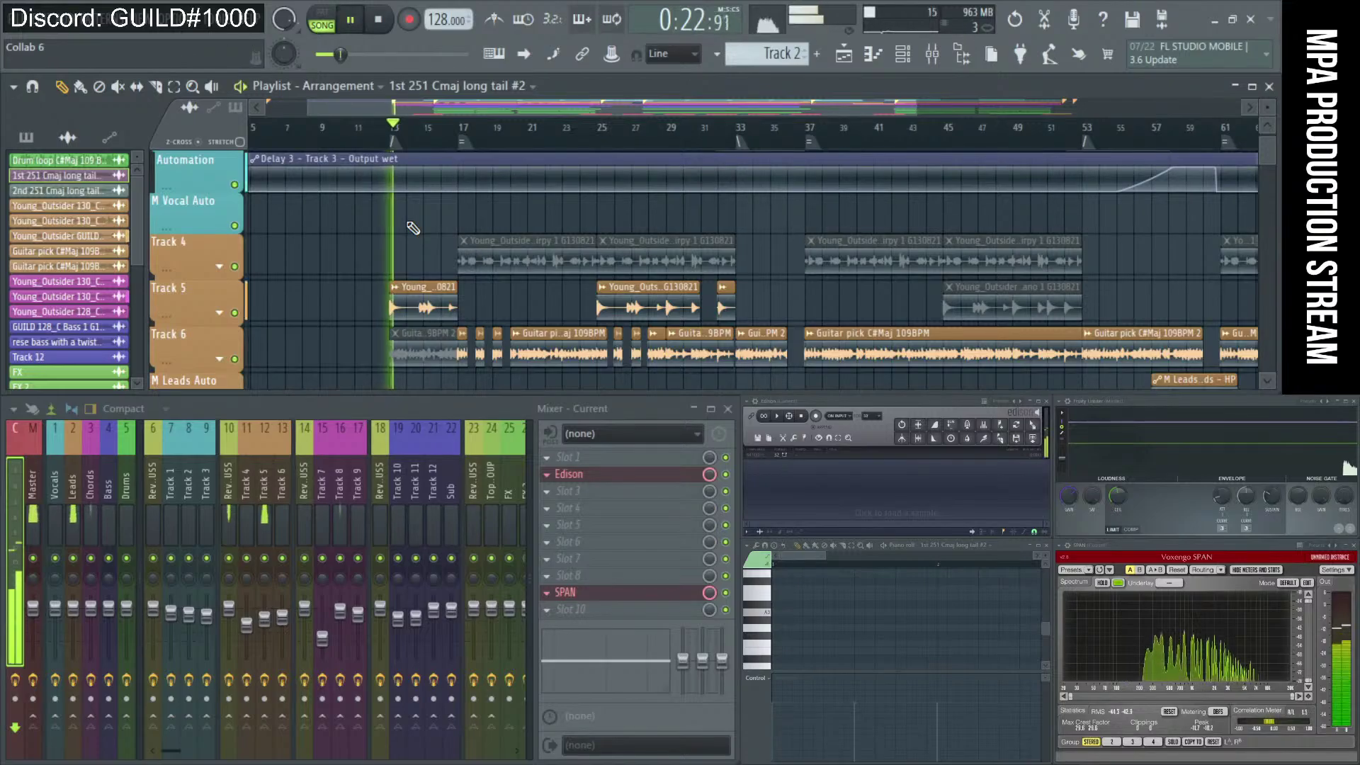
scroll(560, 220, down, 2)
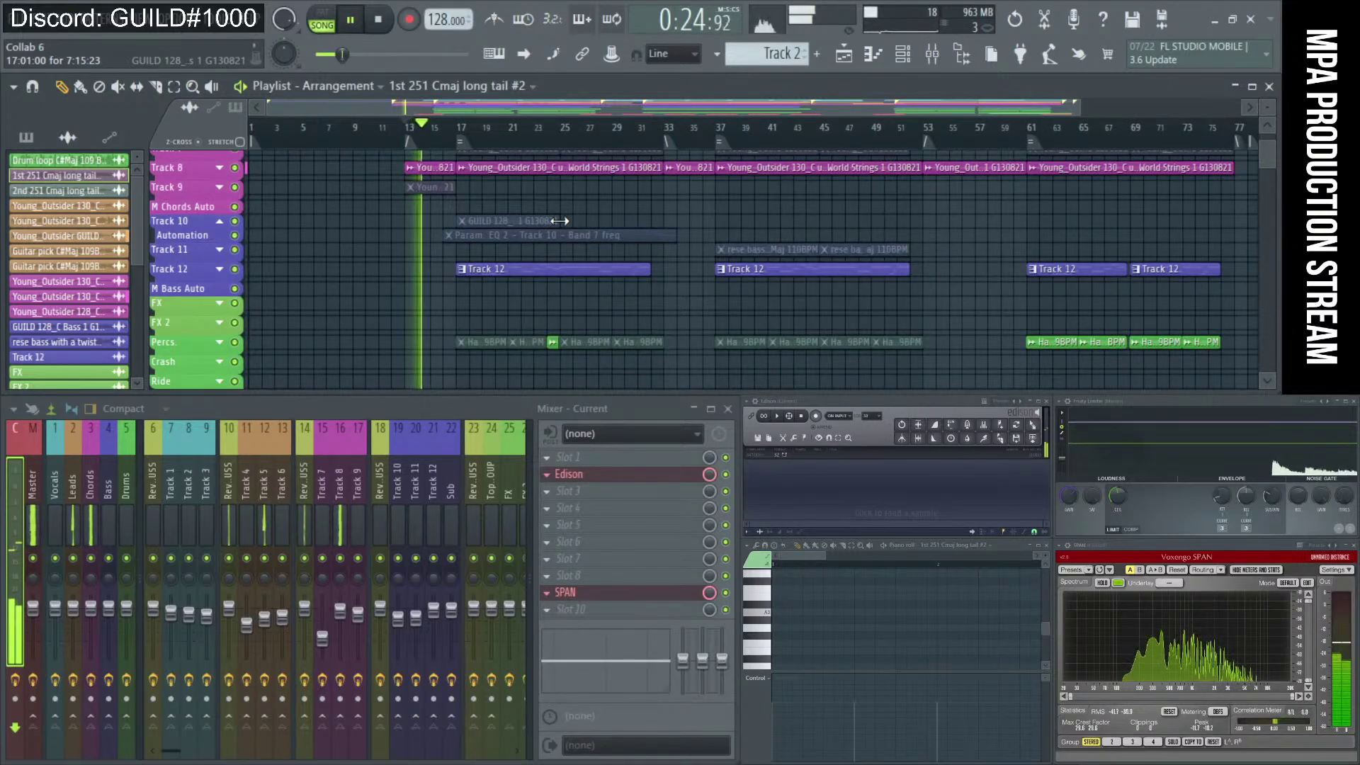
scroll(559, 220, up, 3)
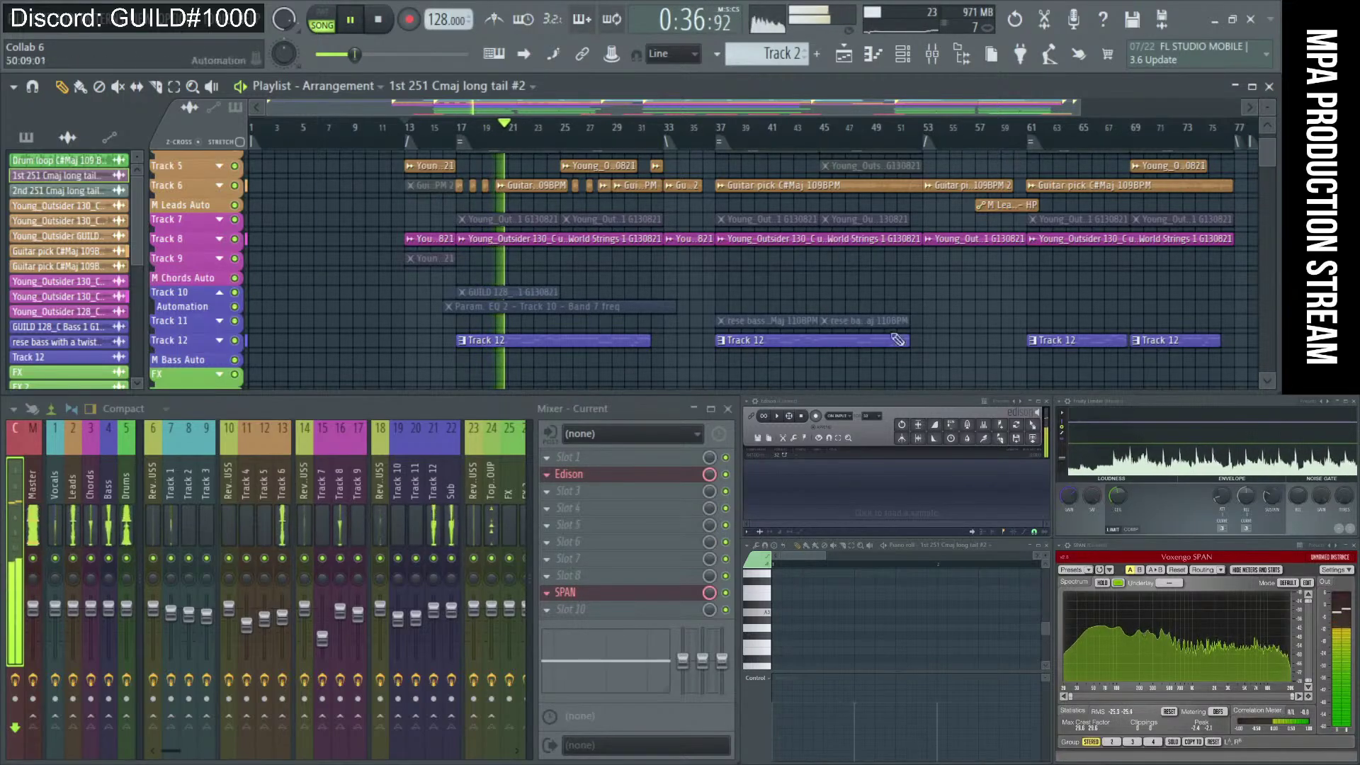
scroll(649, 206, up, 5)
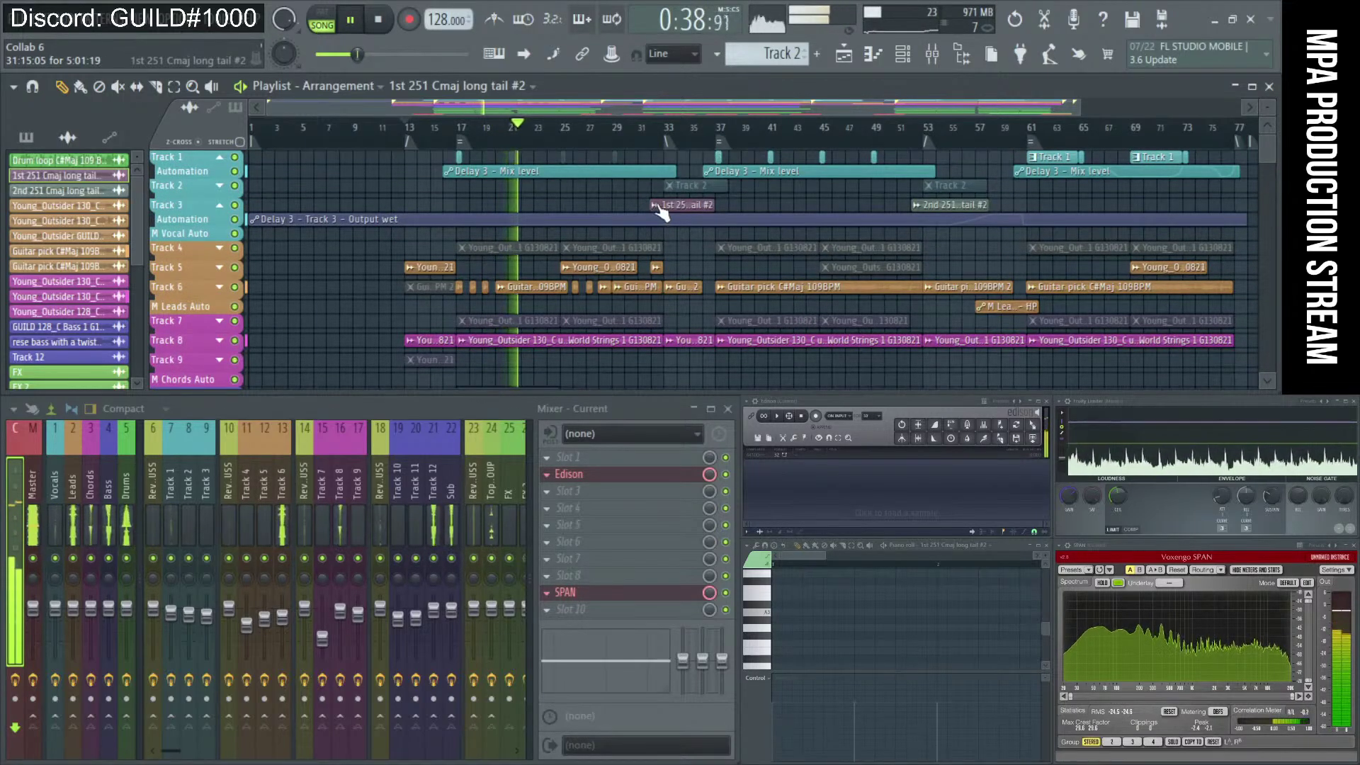
Recolor the 1st 251 Cmaj long tail #2 clip on Track 3 teal to match the vocal tracks.
right_click(650, 206)
click(742, 308)
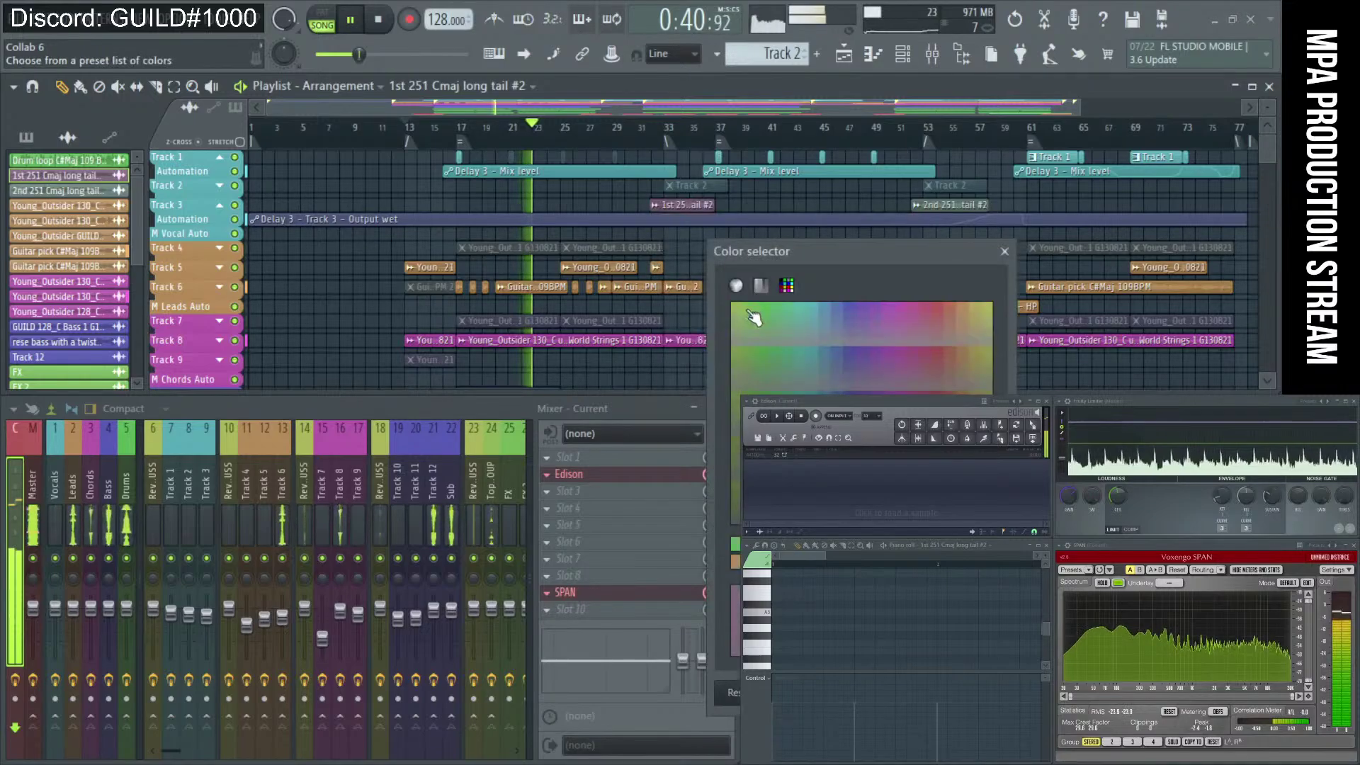
drag(829, 252, 620, 257)
key(Return)
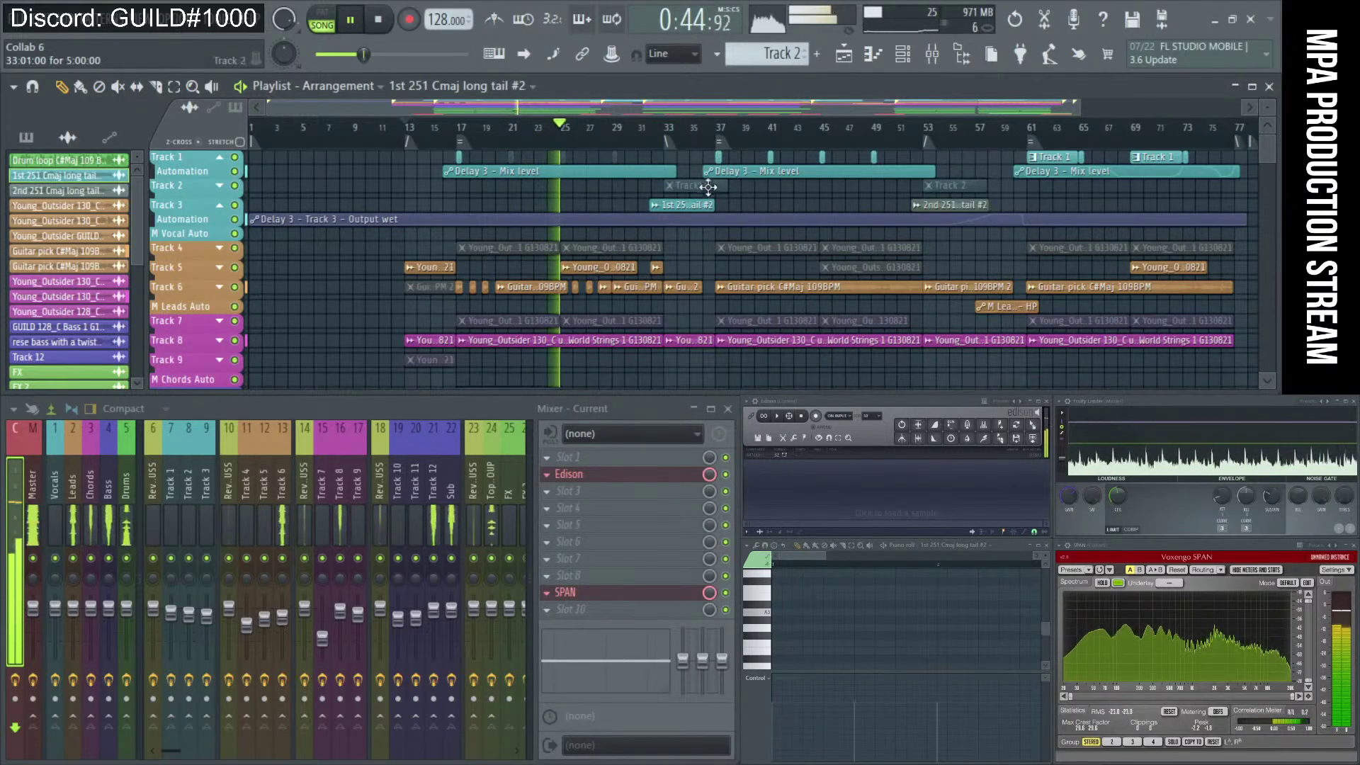
Recolor the 2nd 251 Cmaj long tail #2 clip on Track 3 teal to match the vocal tracks.
click(916, 204)
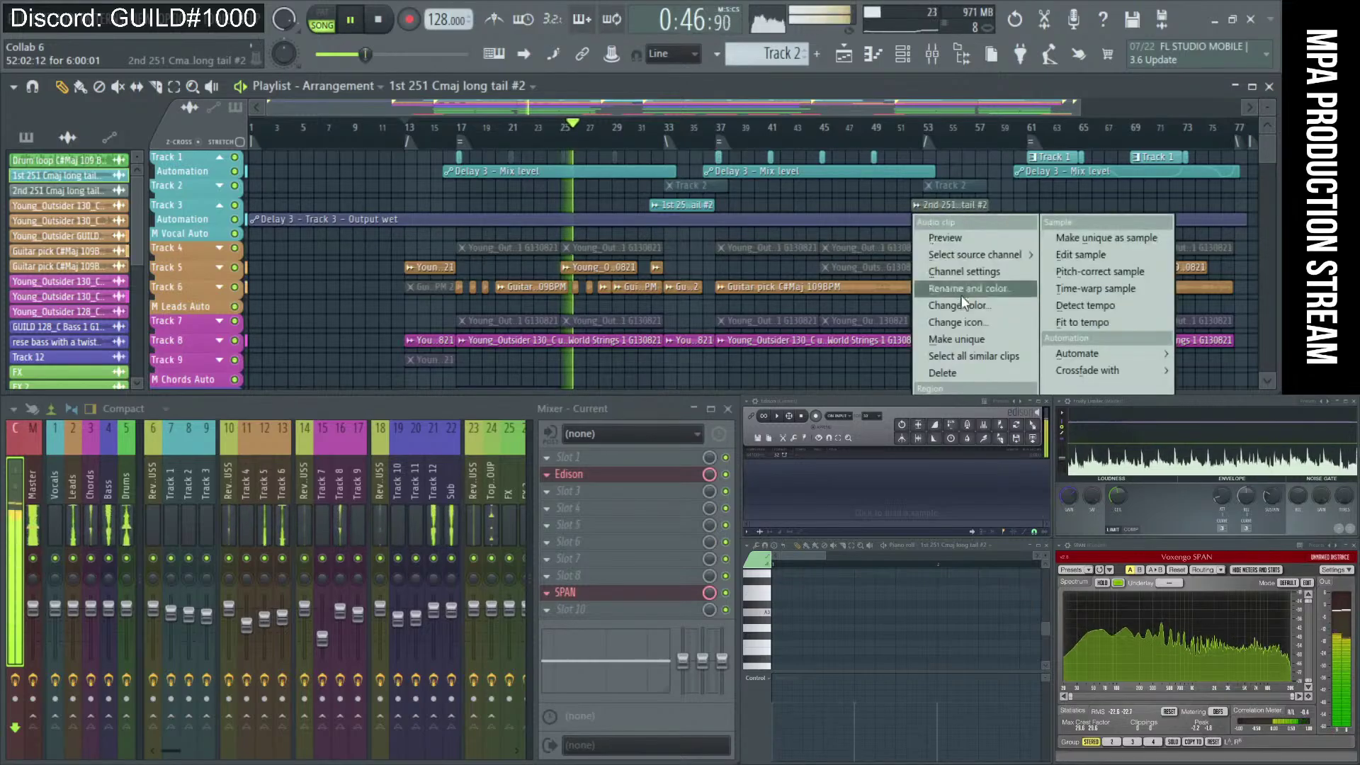
click(946, 311)
click(1047, 314)
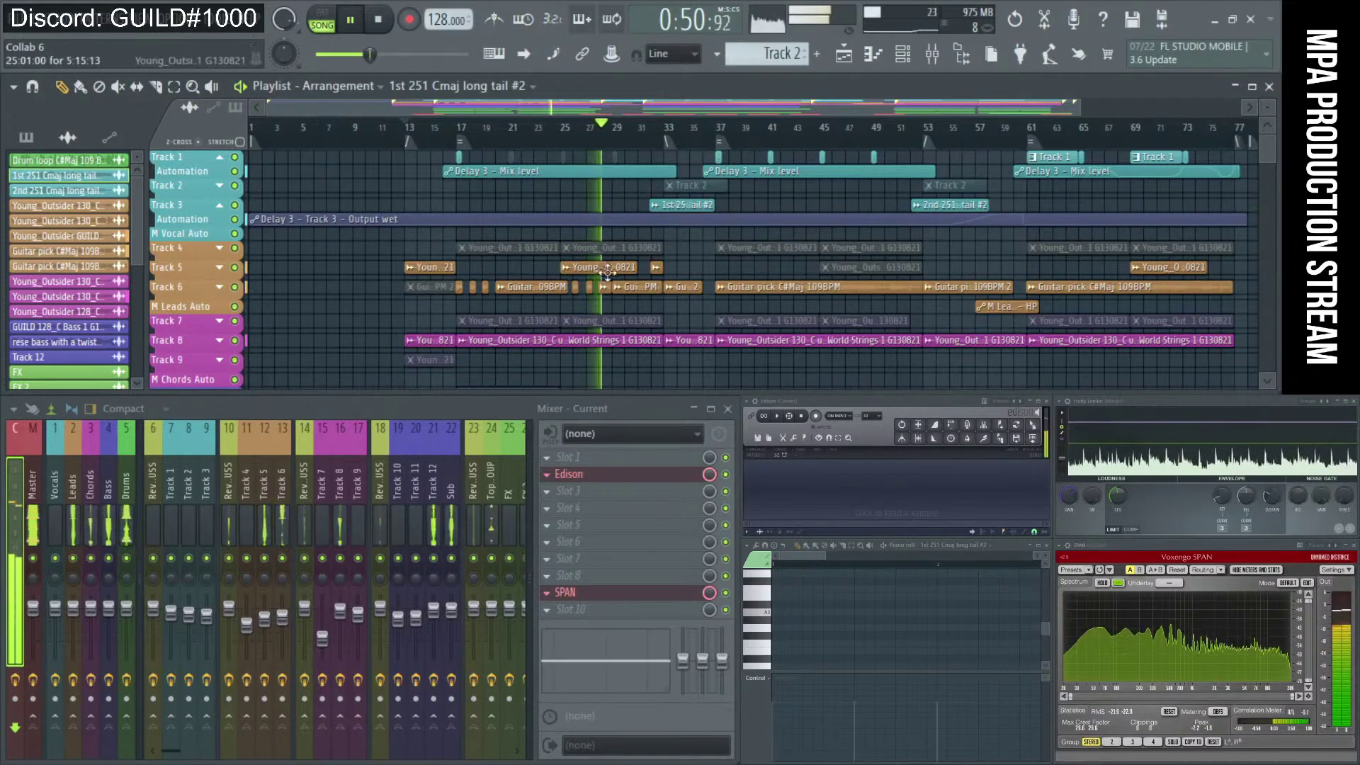
Look over the arrangement's remaining clips, open the channel rack and set it to display all channels.
scroll(734, 264, down, 4)
scroll(984, 303, down, 3)
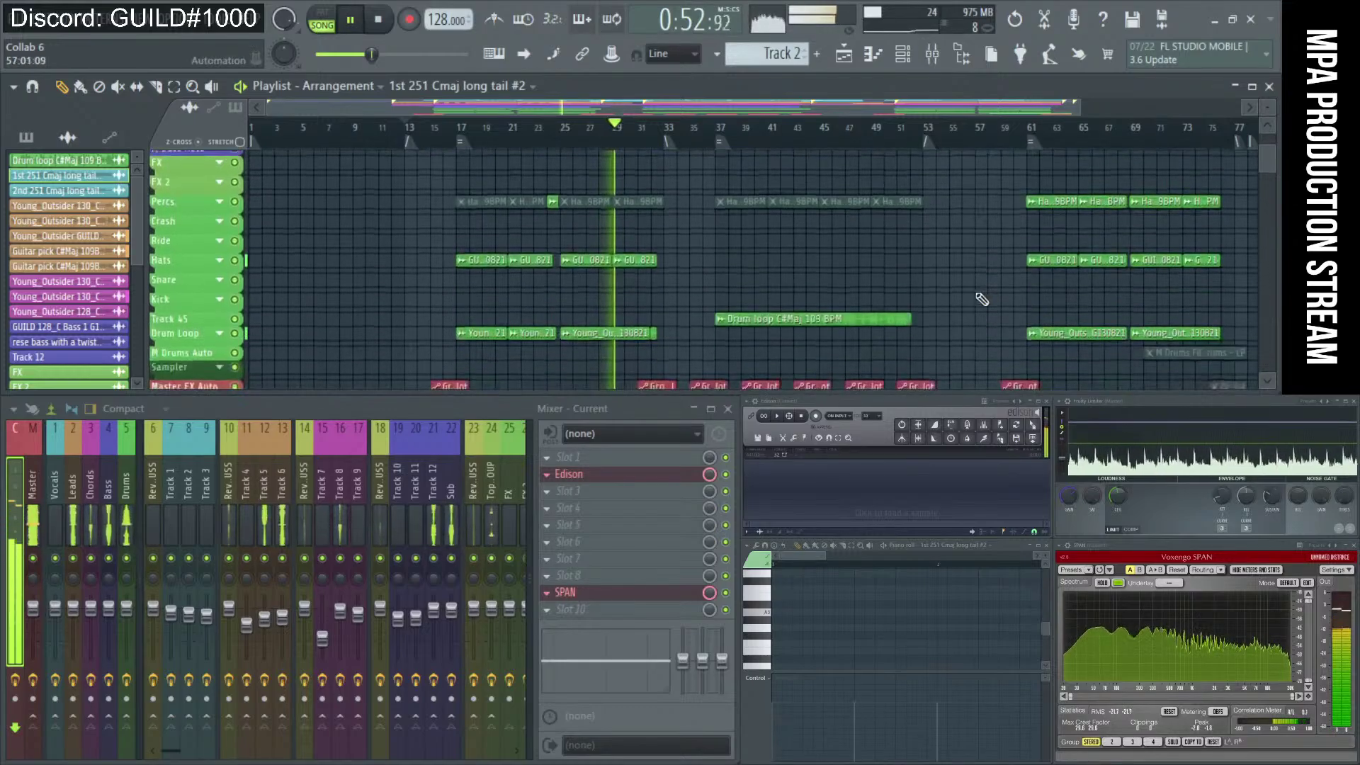
scroll(953, 309, up, 8)
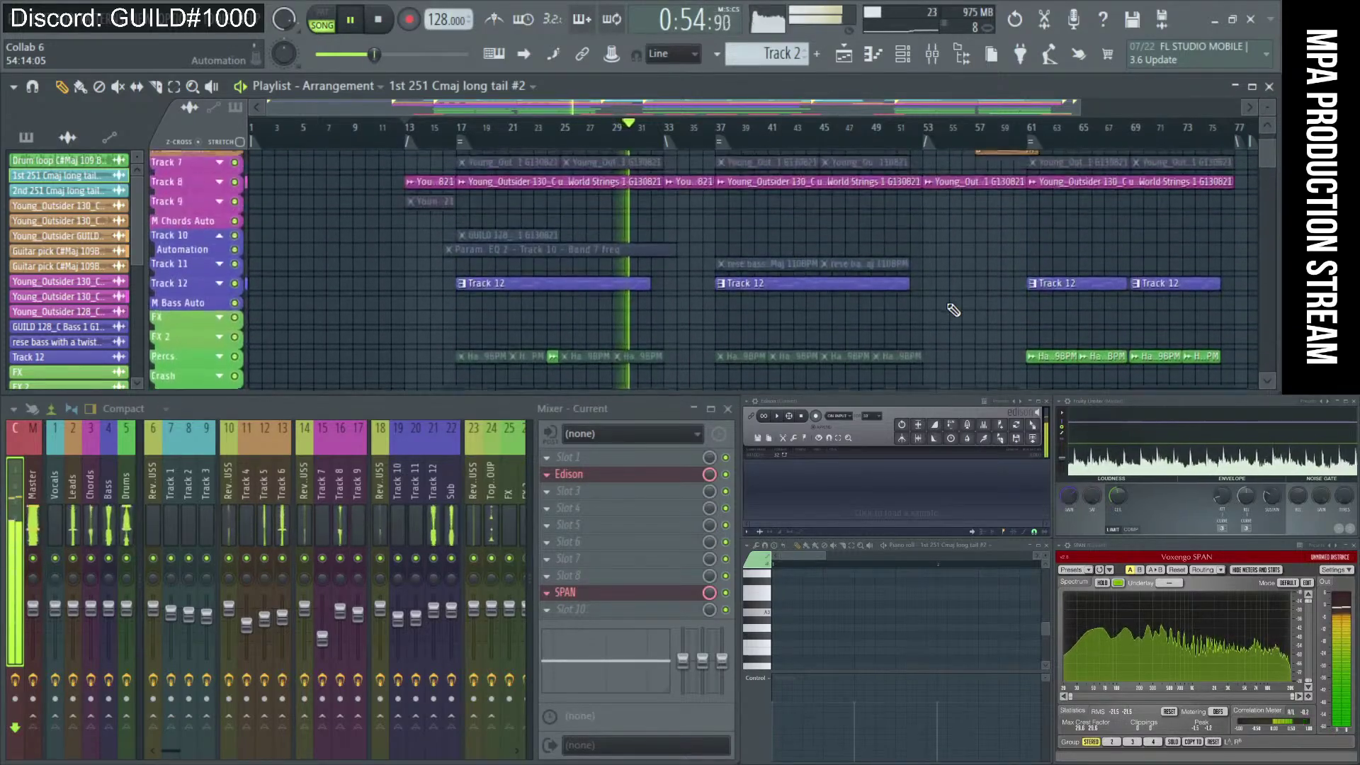
click(902, 53)
click(1155, 547)
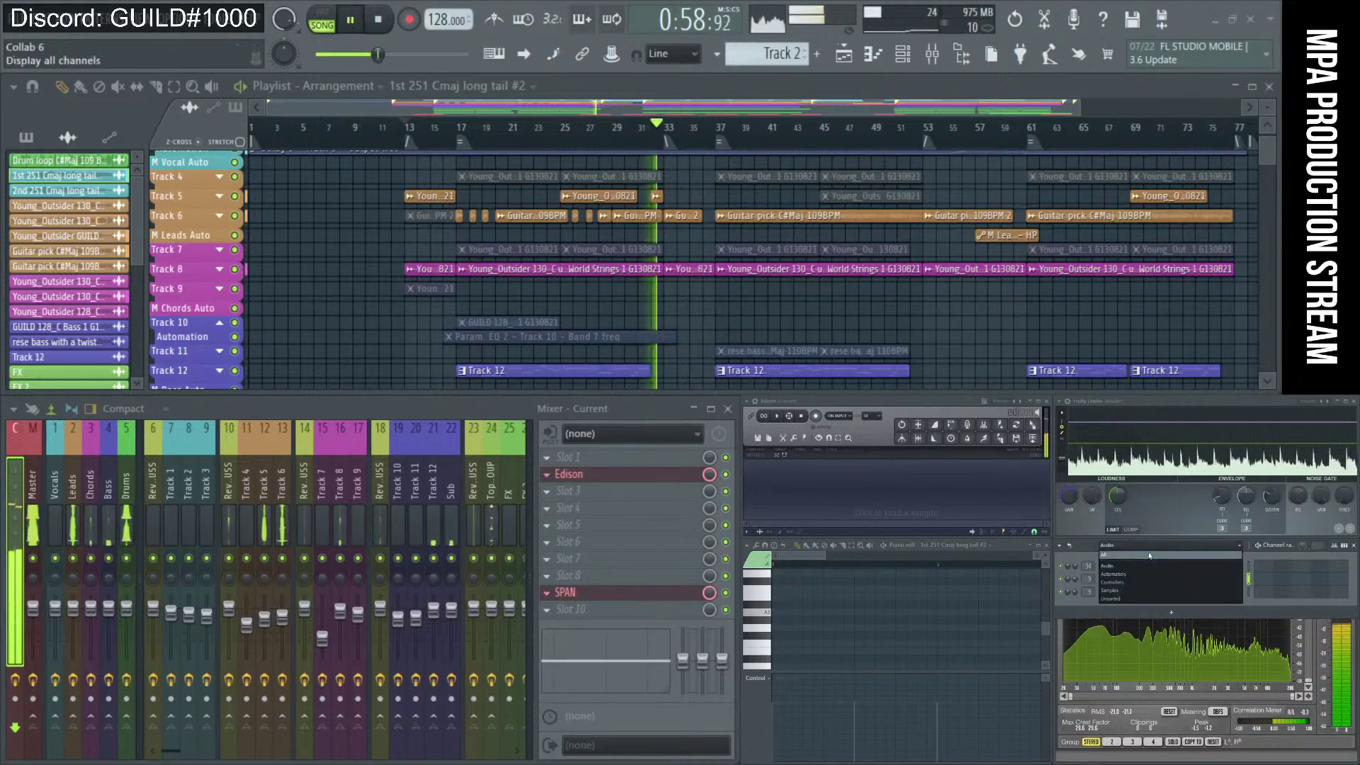
click(1133, 559)
scroll(1172, 627, up, 10)
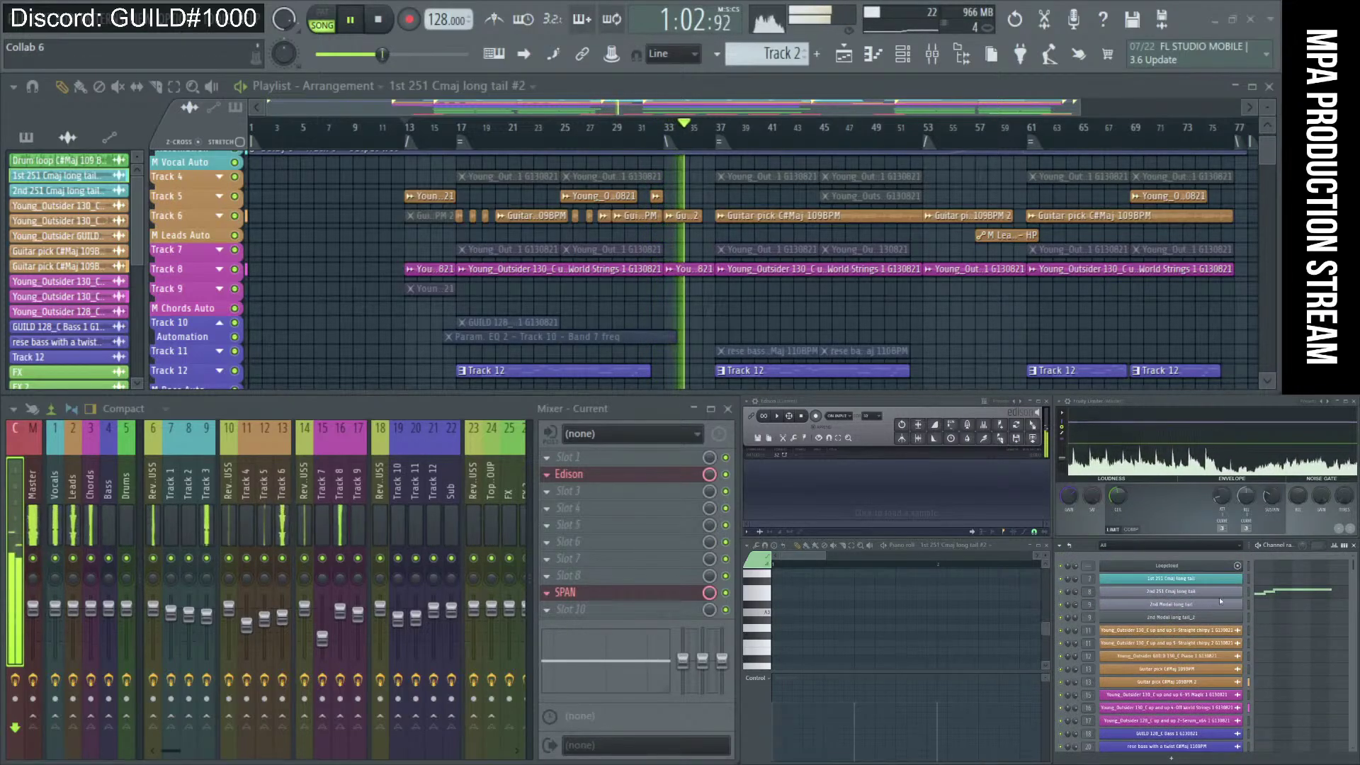
Recolor the 2nd 251 Cmaj long tail channel in the channel rack teal like the 1st 251 channel.
right_click(1195, 590)
click(1220, 628)
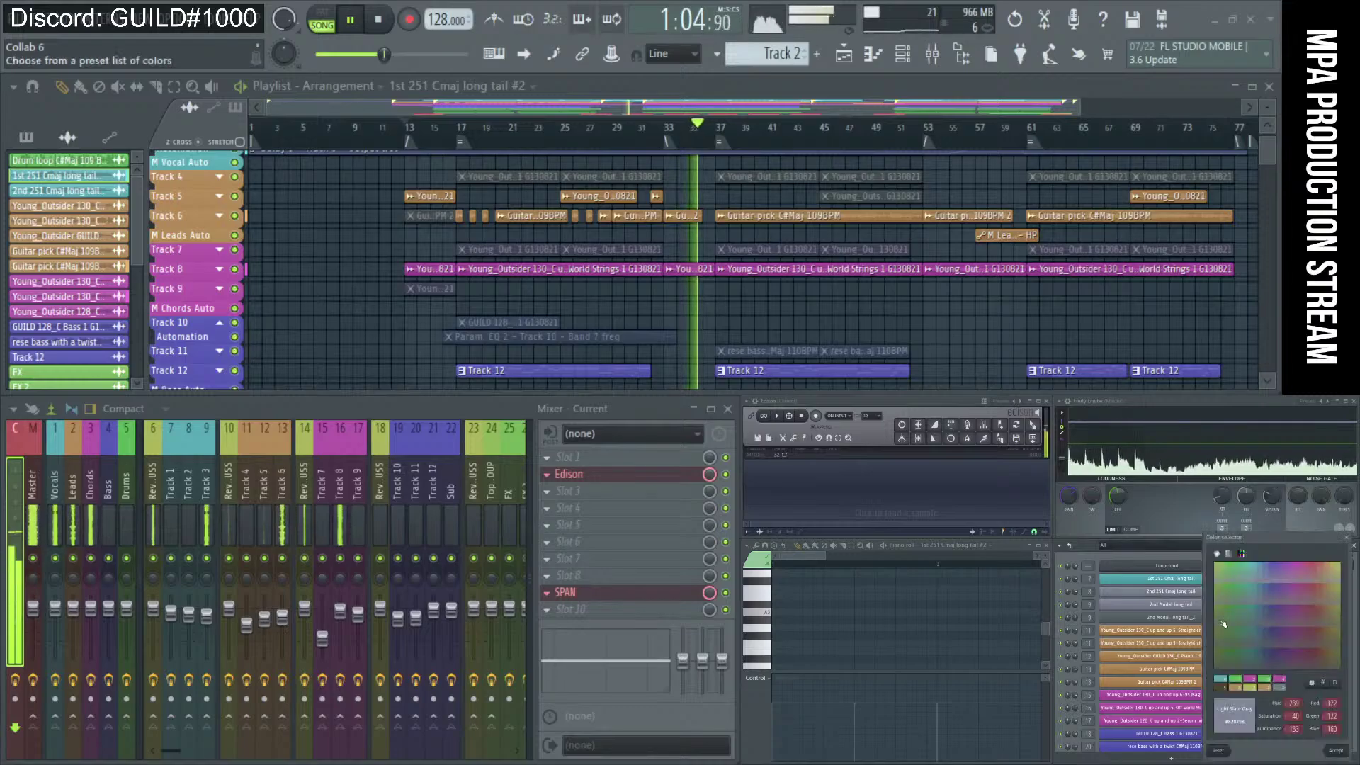
click(1251, 567)
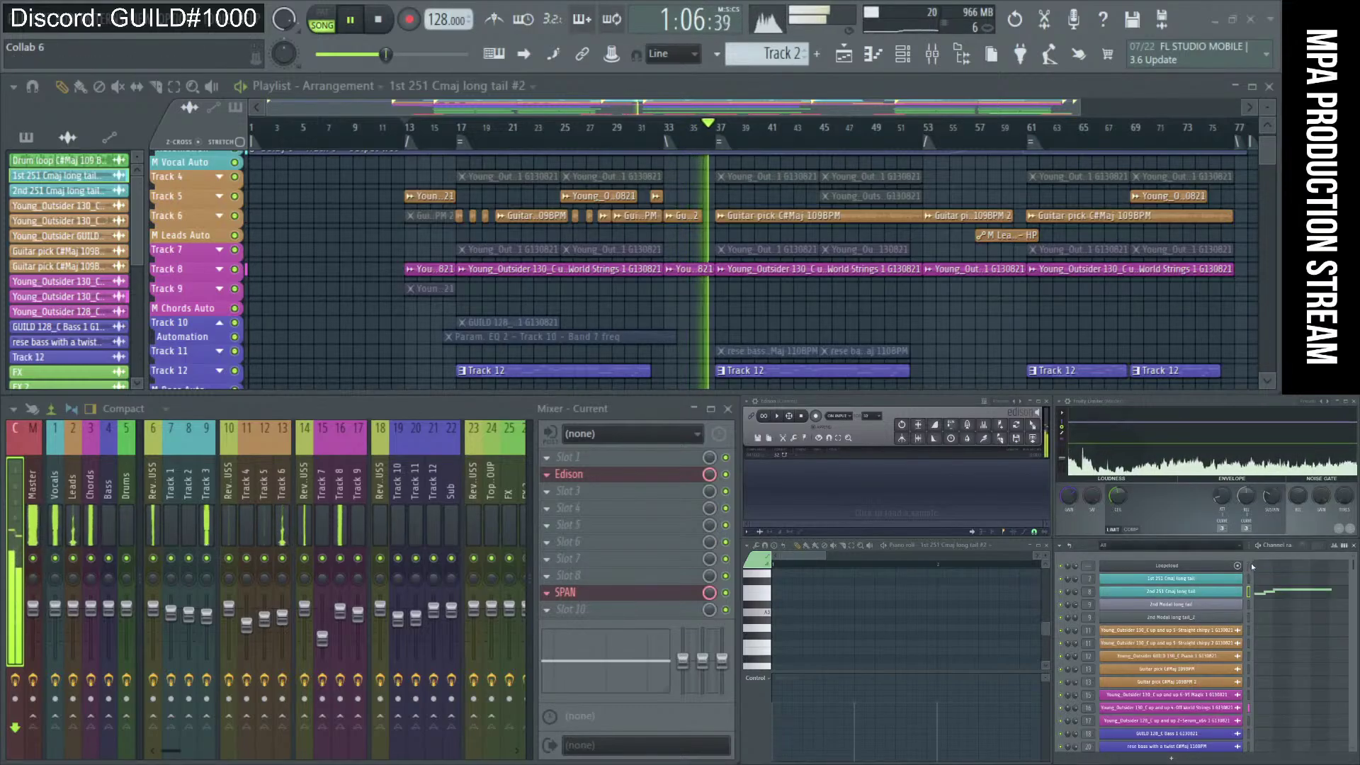
Recolor the 2nd Modal long tail and 2nd Modal long tail_2 channels teal to match the other vocal channels.
right_click(1195, 603)
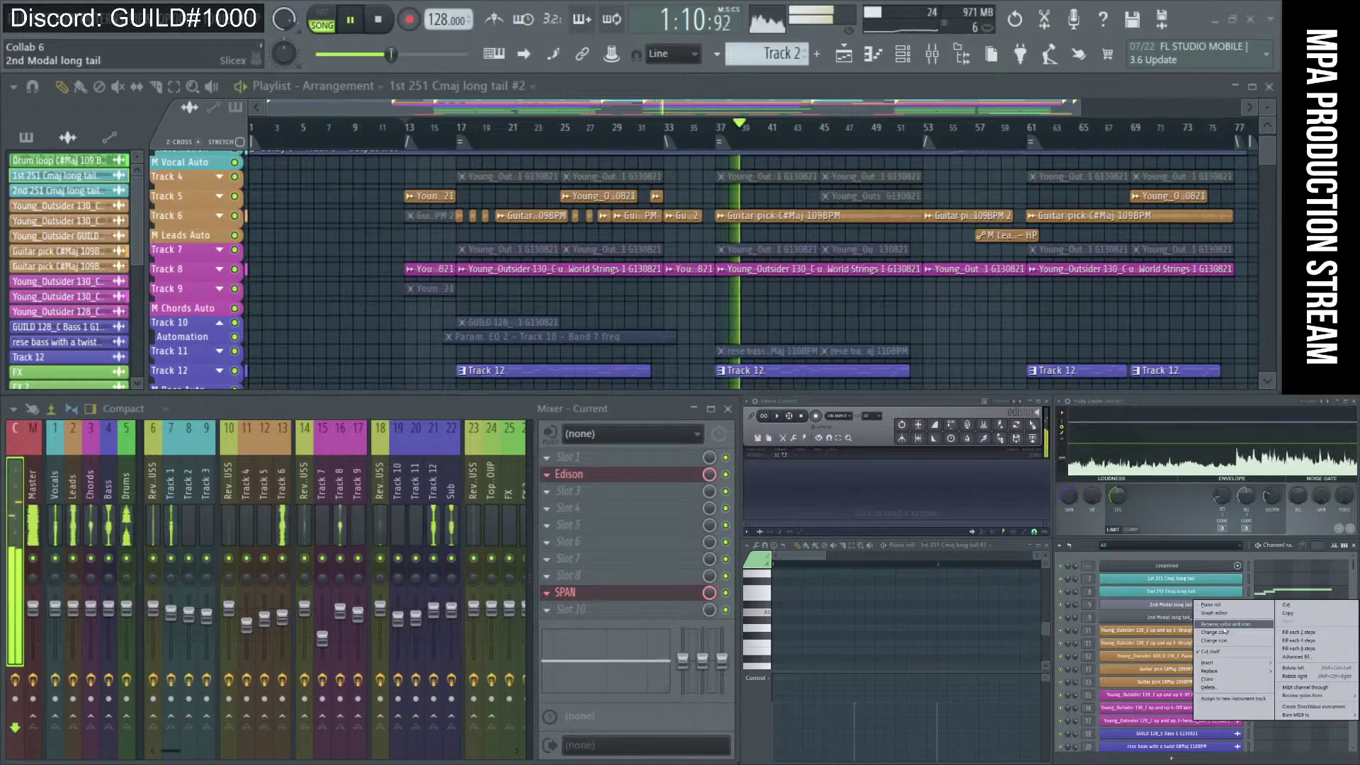
click(1226, 632)
click(1225, 679)
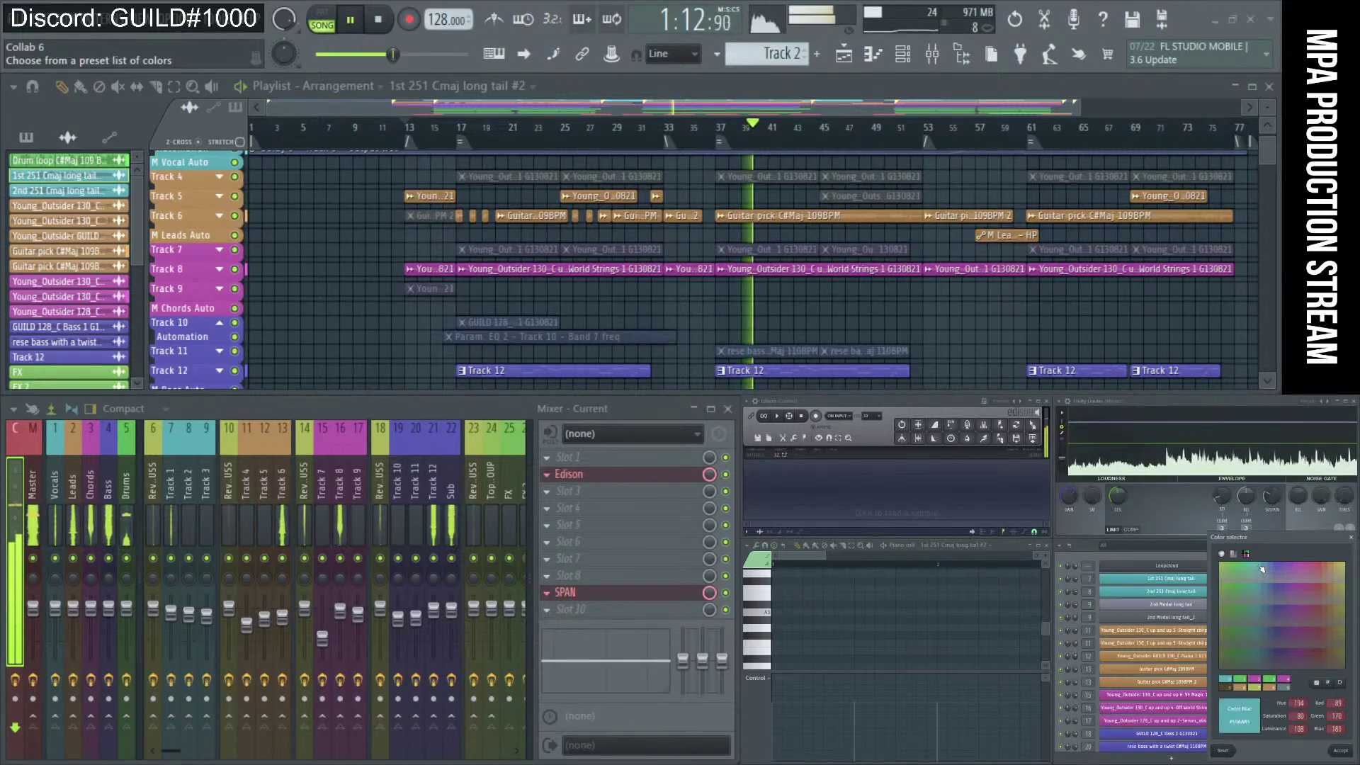
click(1340, 749)
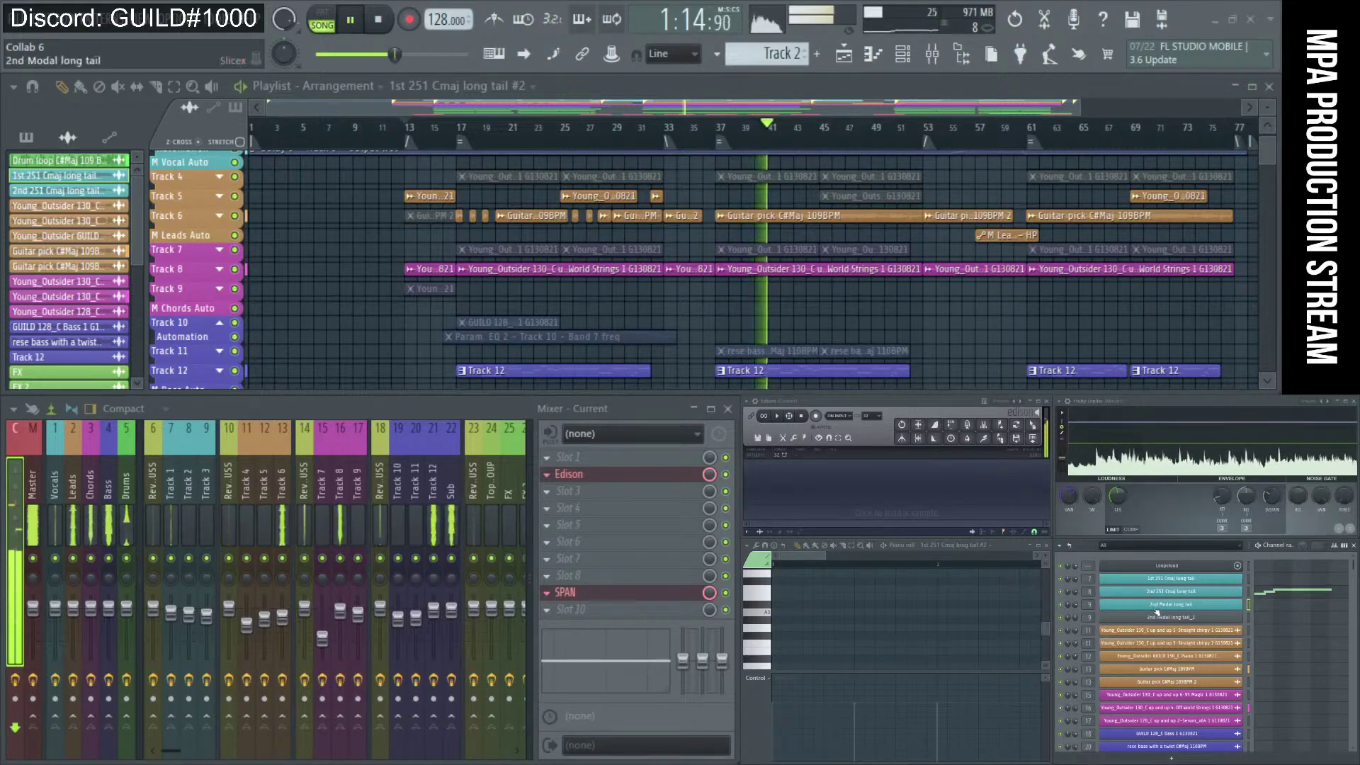
right_click(1196, 616)
click(1241, 638)
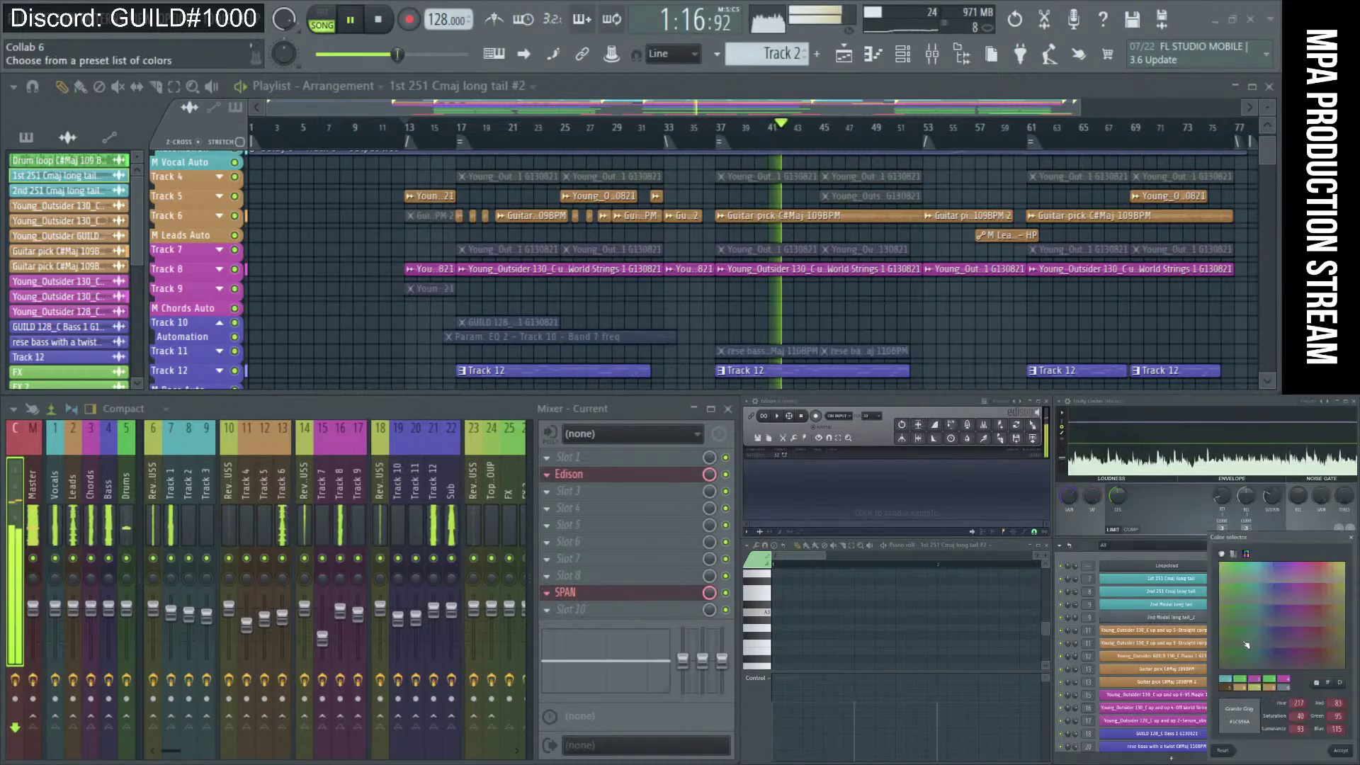
key(Return)
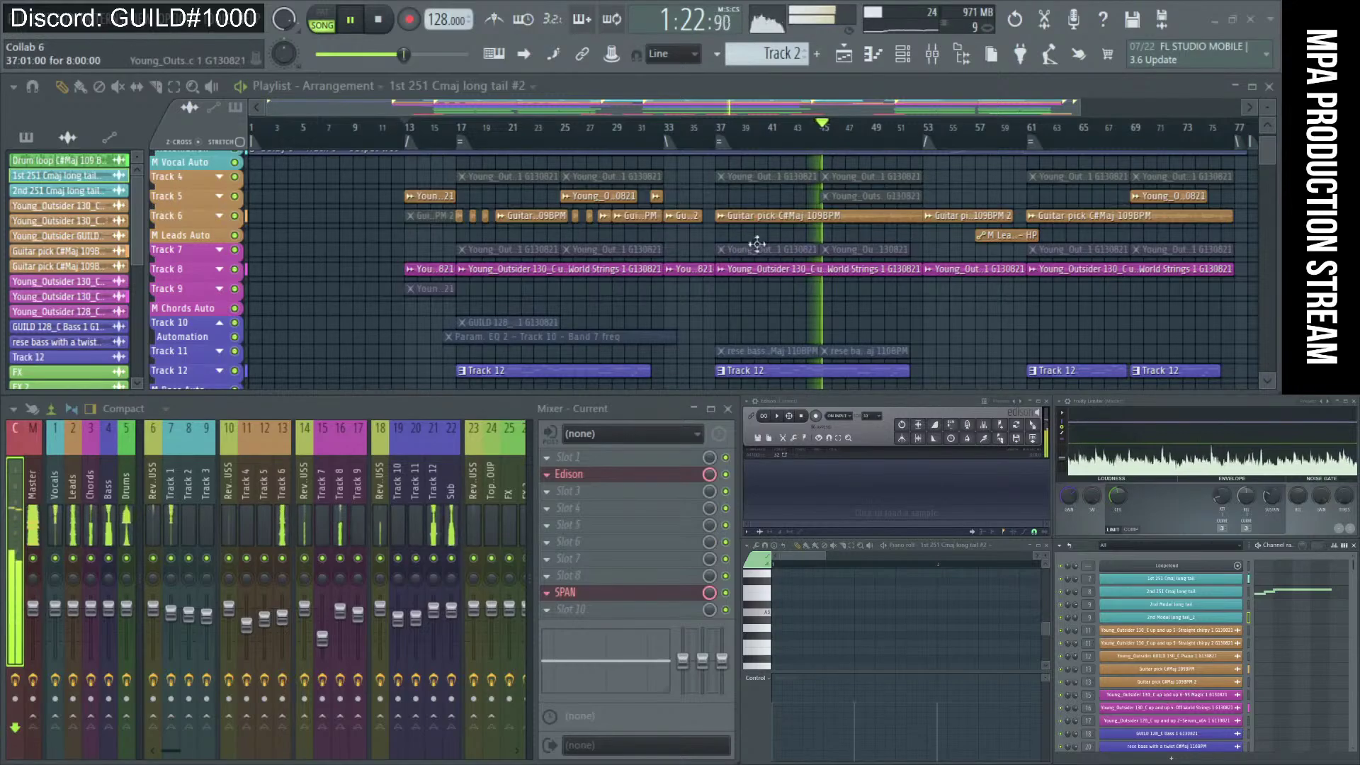
Examine the 2nd 251 clip on Track 3 and its Delay 3 Output wet automation around bars 53 to 61 during playback.
scroll(927, 268, up, 3)
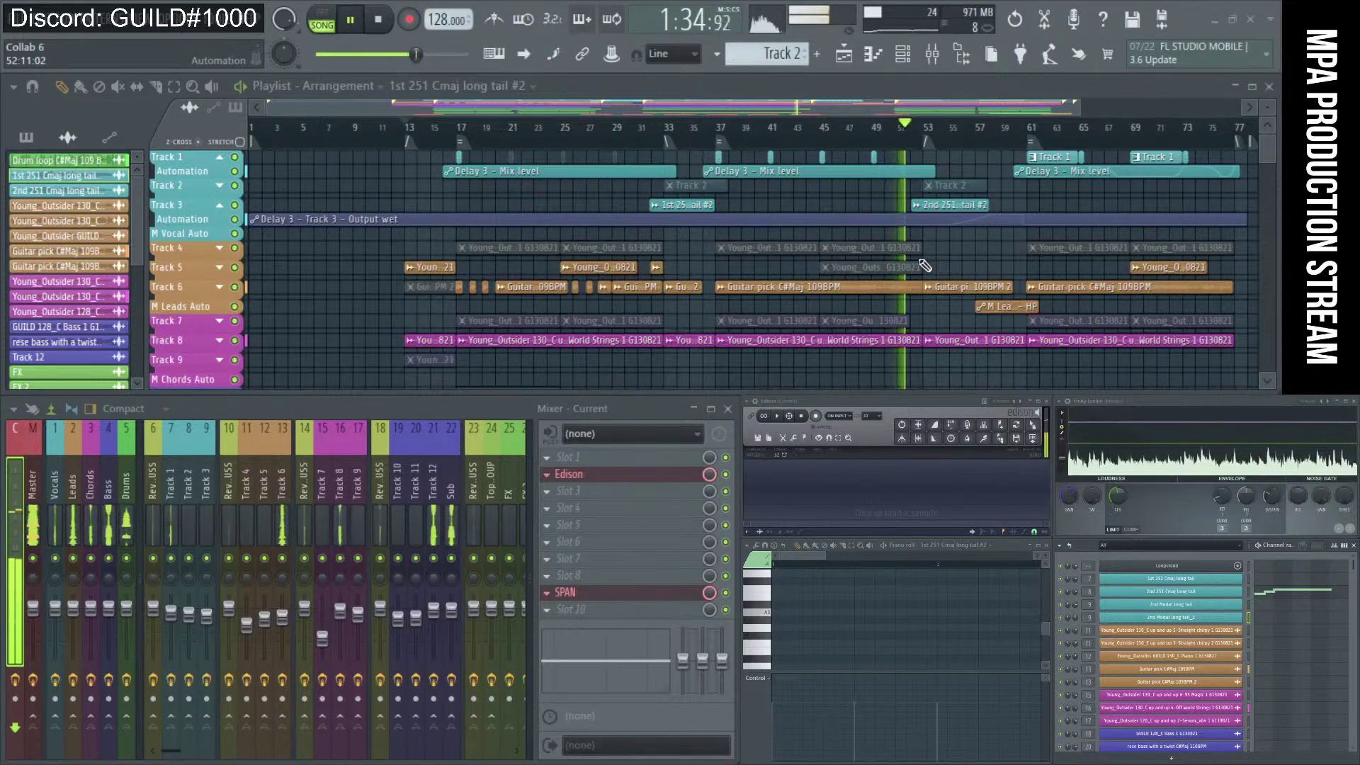
scroll(841, 222, up, 6)
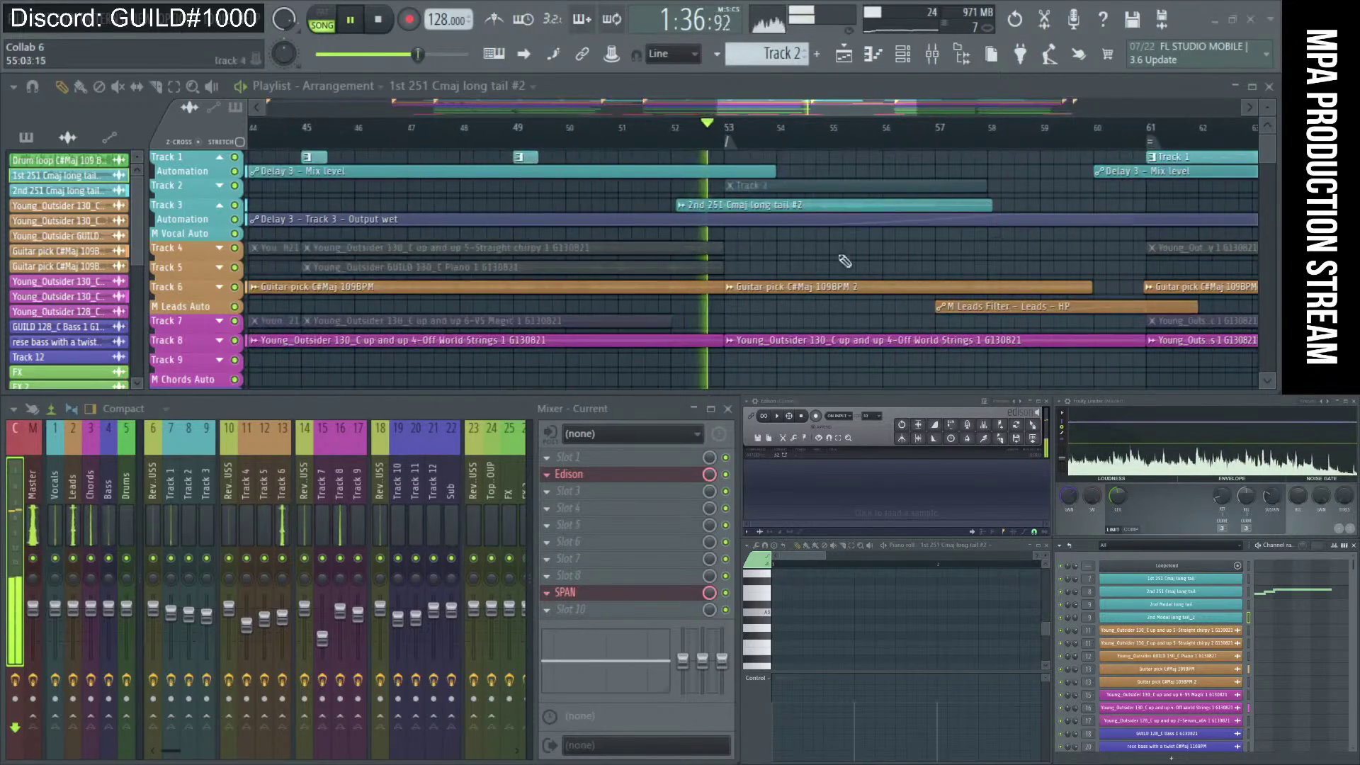
scroll(814, 241, down, 3)
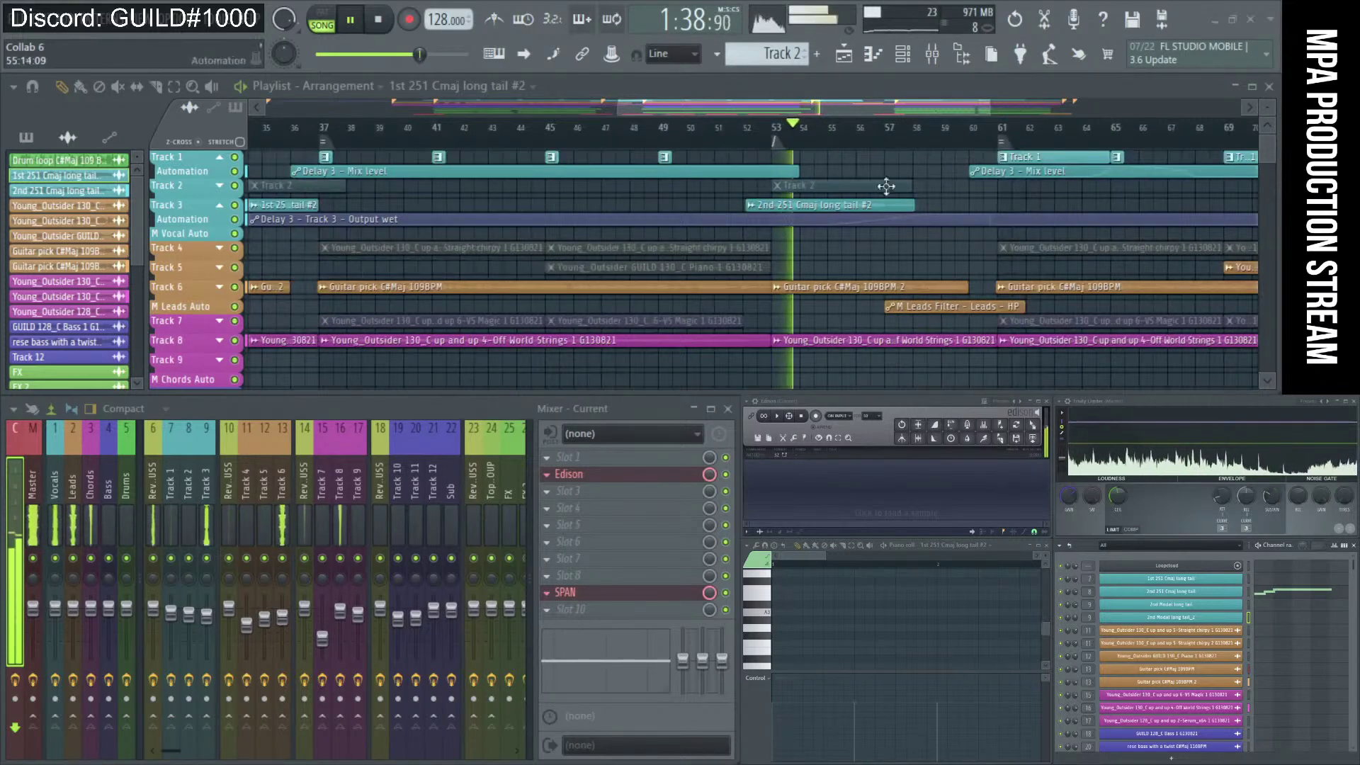
scroll(939, 238, up, 4)
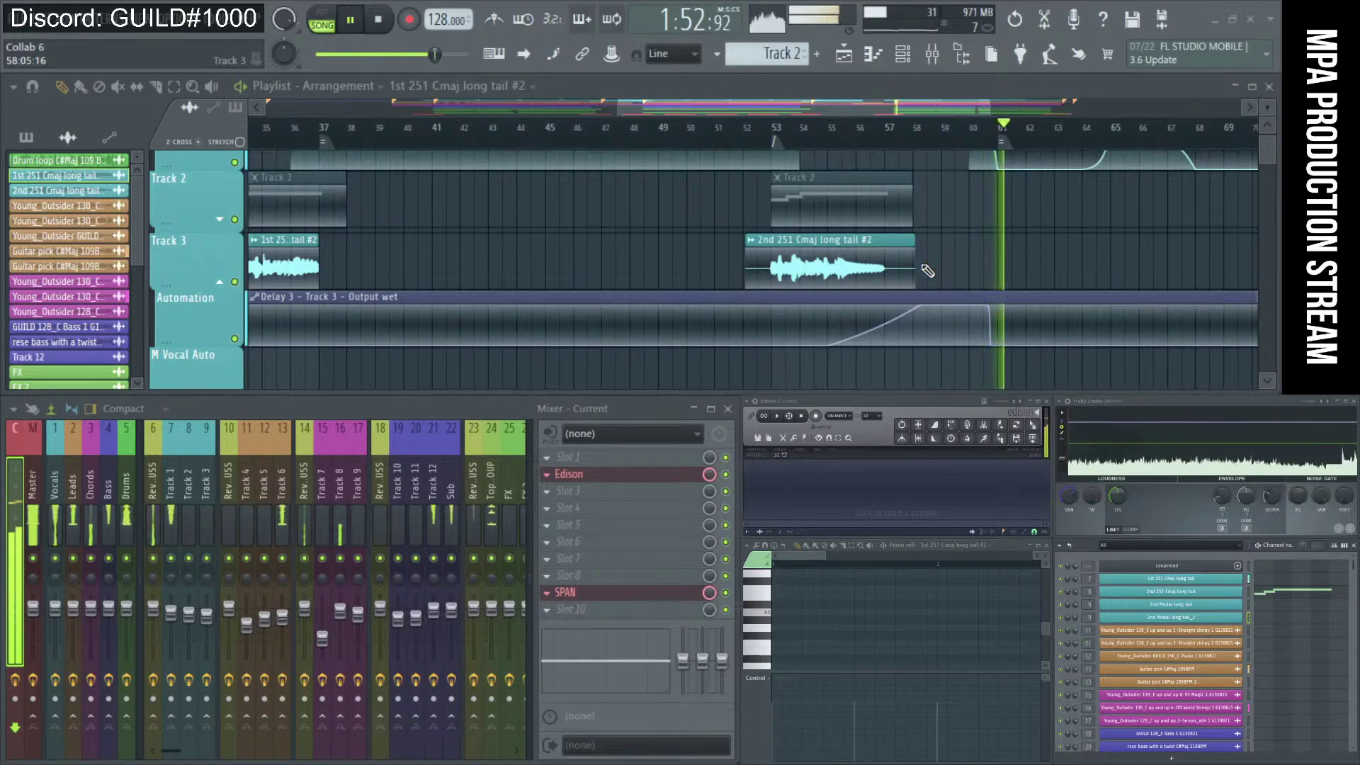
scroll(953, 245, down, 3)
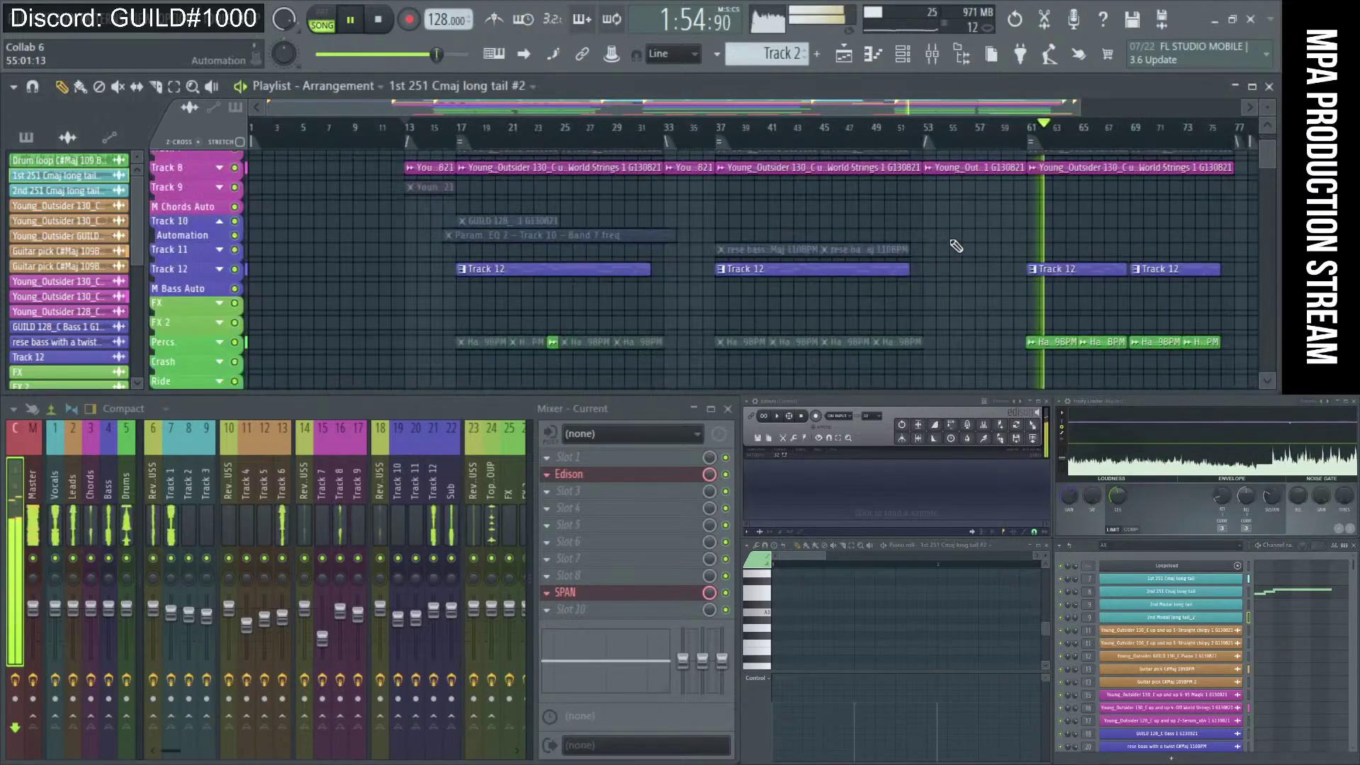
Examine Track 1's Delay 3 Mix level automation and the closing section from bar 61 while listening, and stop playback at the song's end.
scroll(954, 246, down, 3)
scroll(956, 245, up, 1)
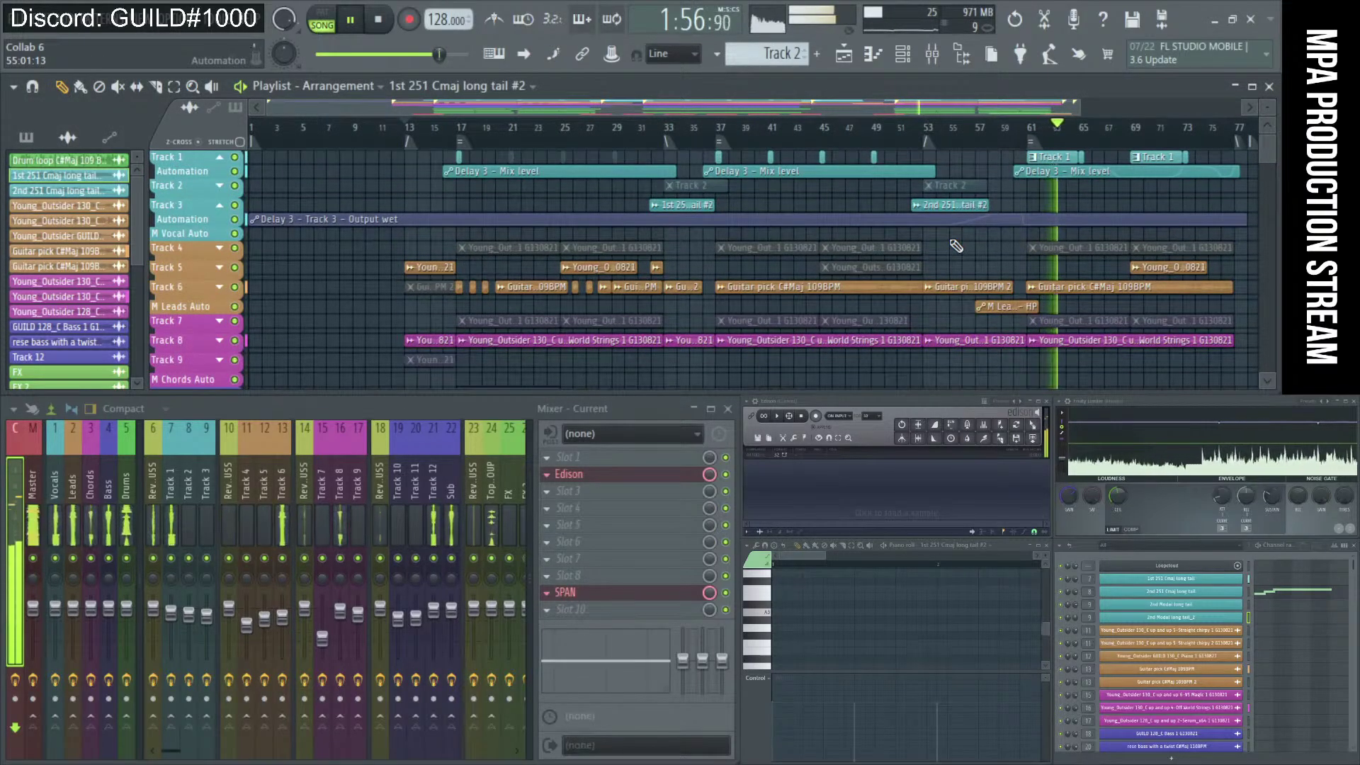
scroll(1208, 178, up, 4)
scroll(944, 238, down, 1)
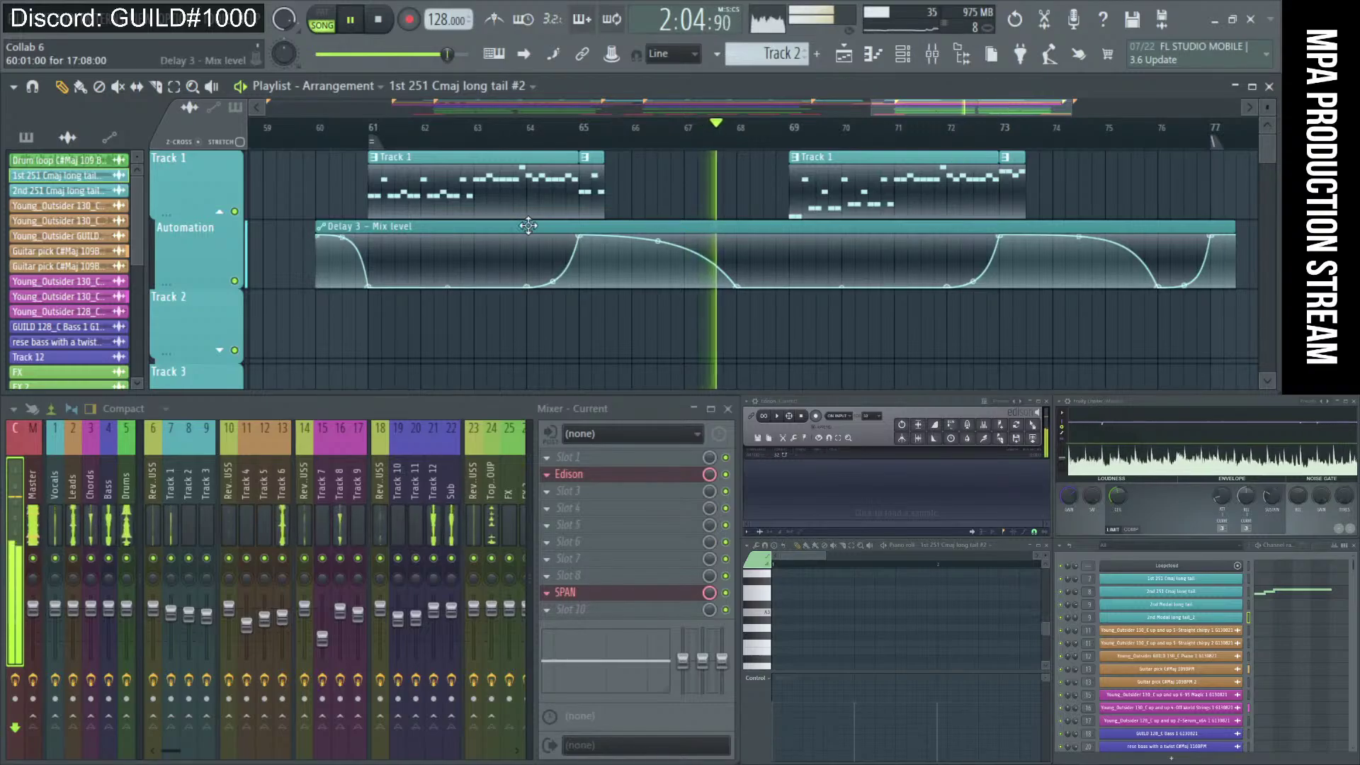
scroll(603, 221, down, 9)
scroll(865, 295, up, 5)
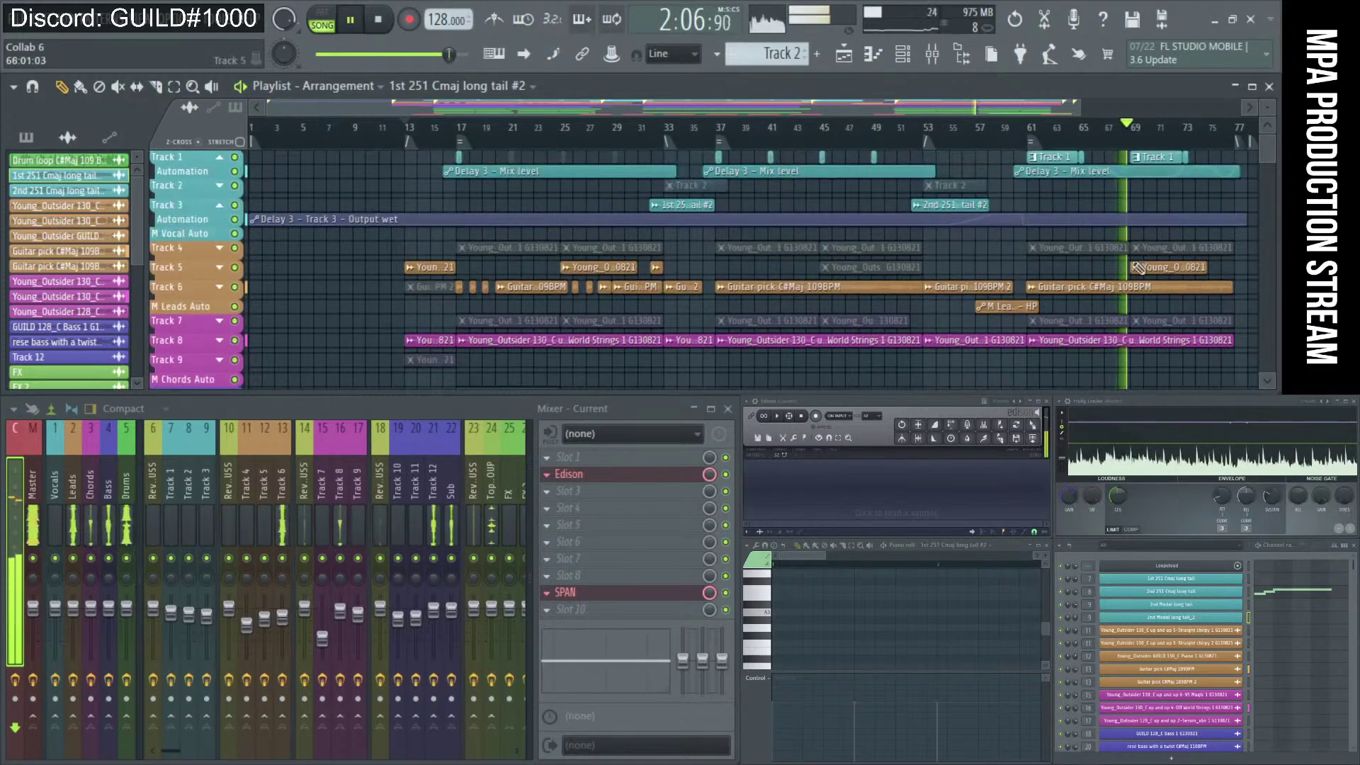
drag(1250, 360, 1000, 145)
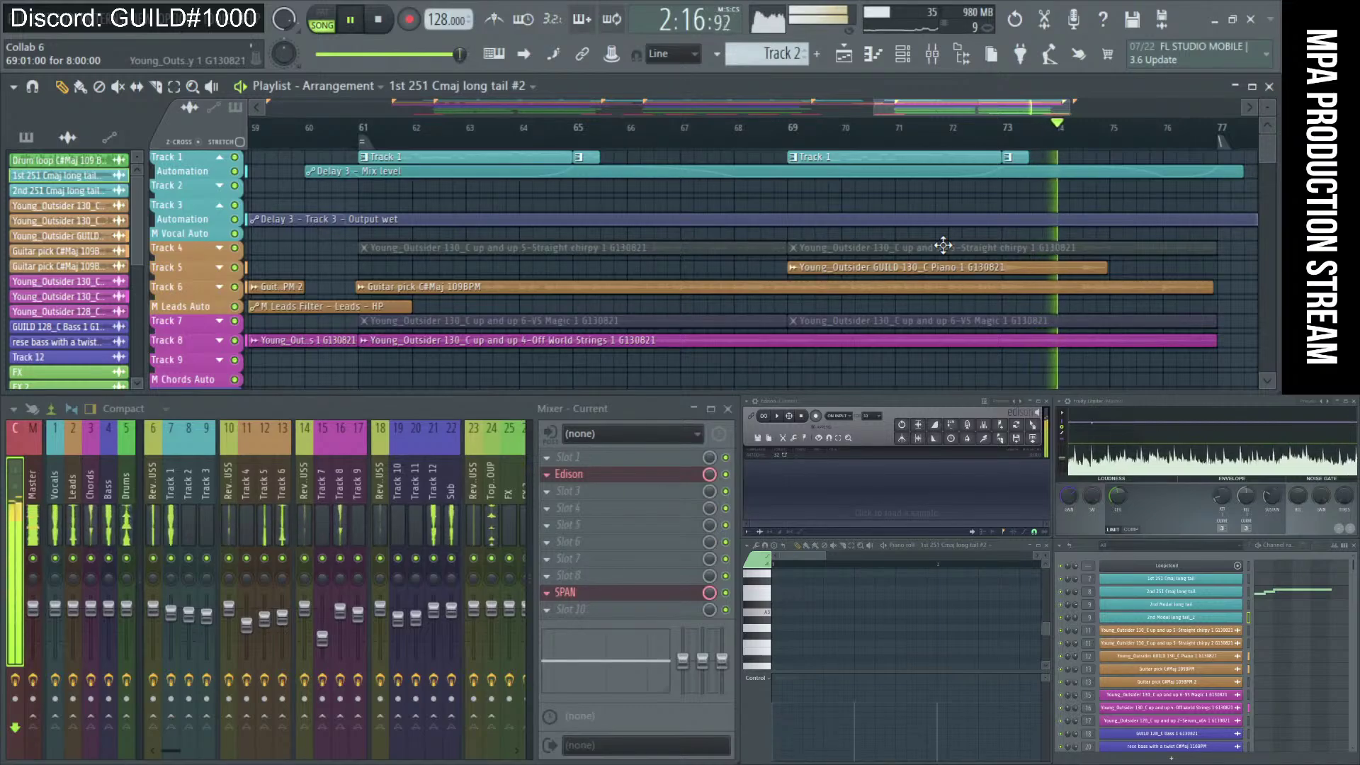
scroll(943, 245, down, 4)
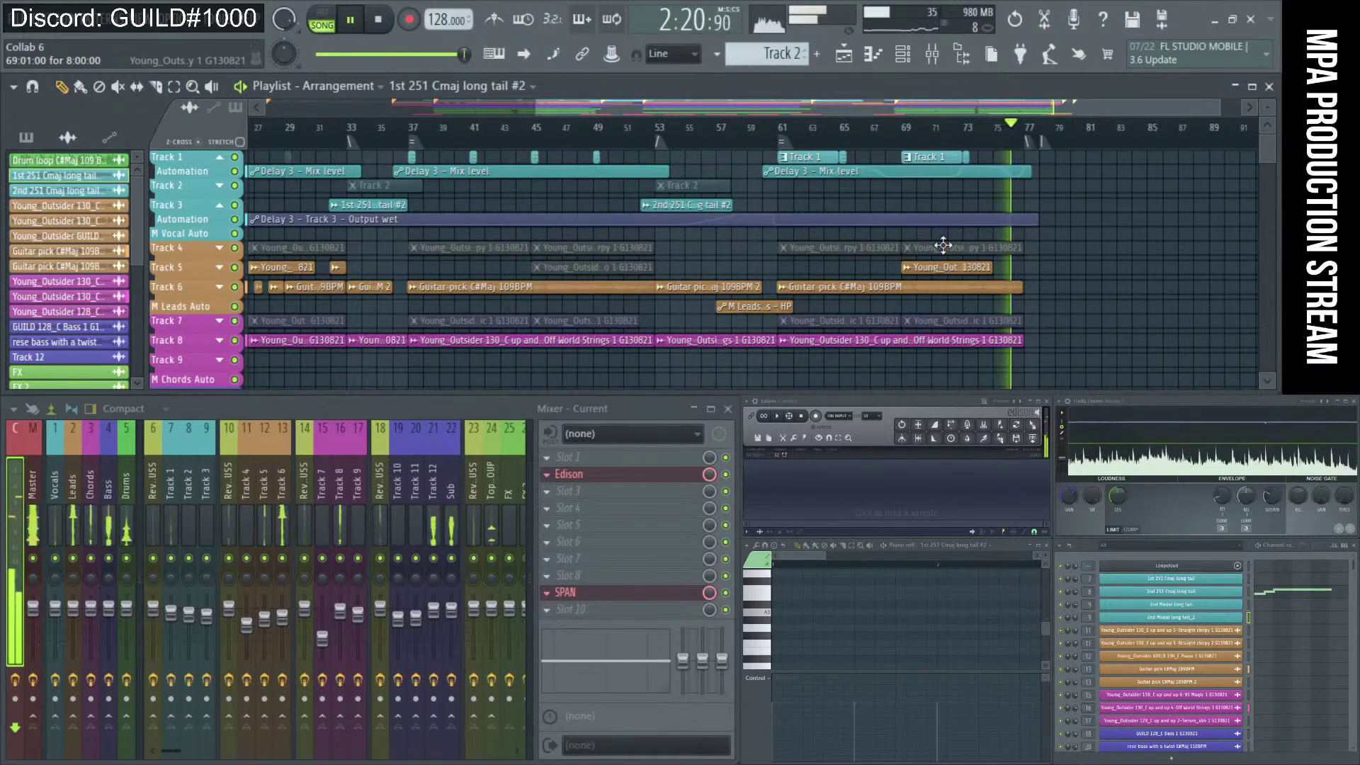
click(379, 21)
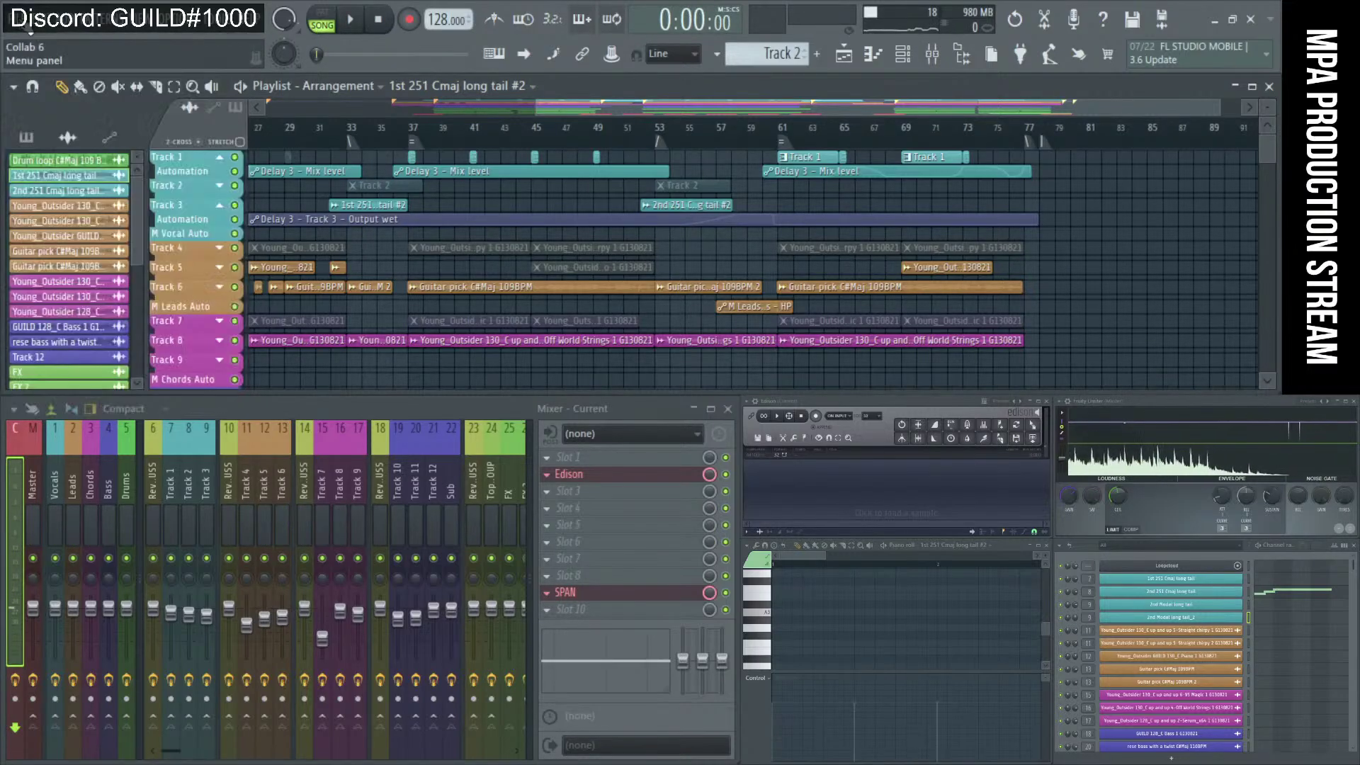
Disable the Fruity Limiter on the Master mixer track and save the project.
click(37, 453)
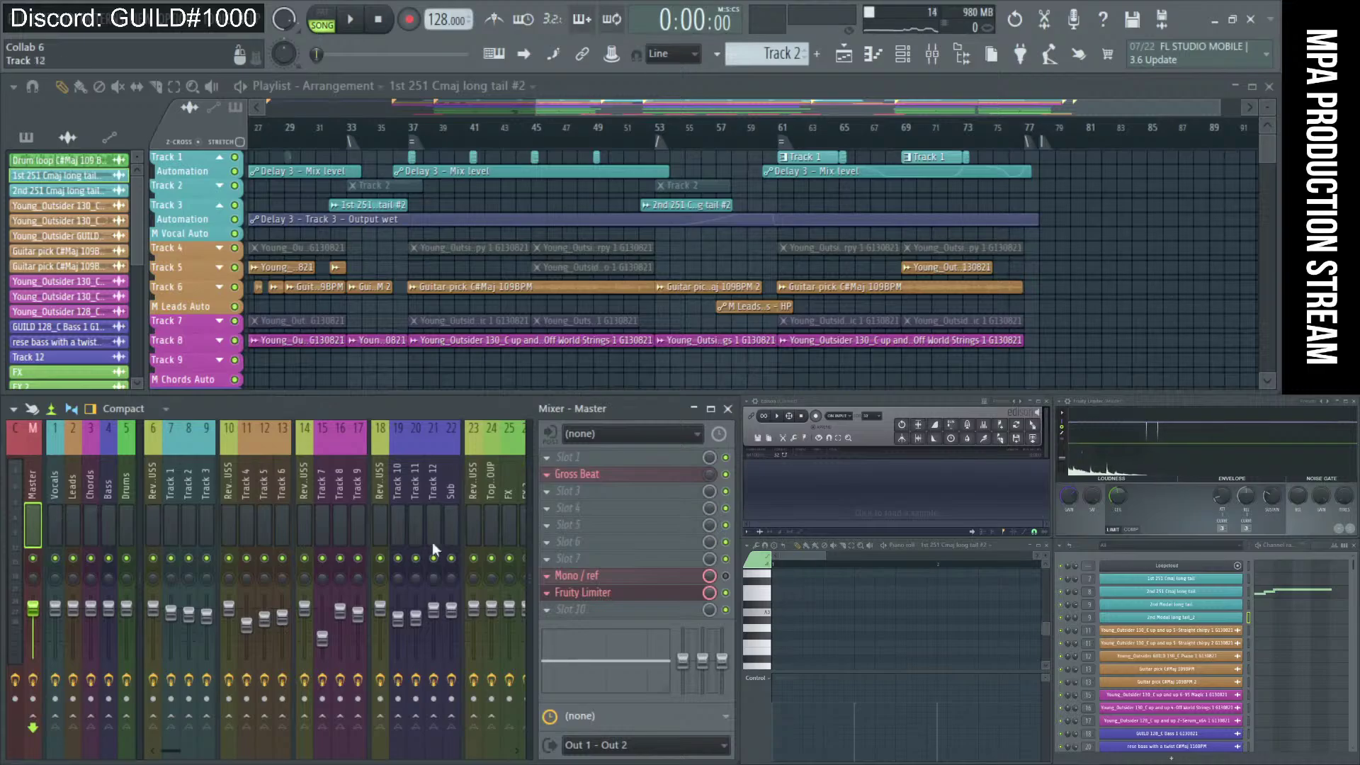
click(726, 593)
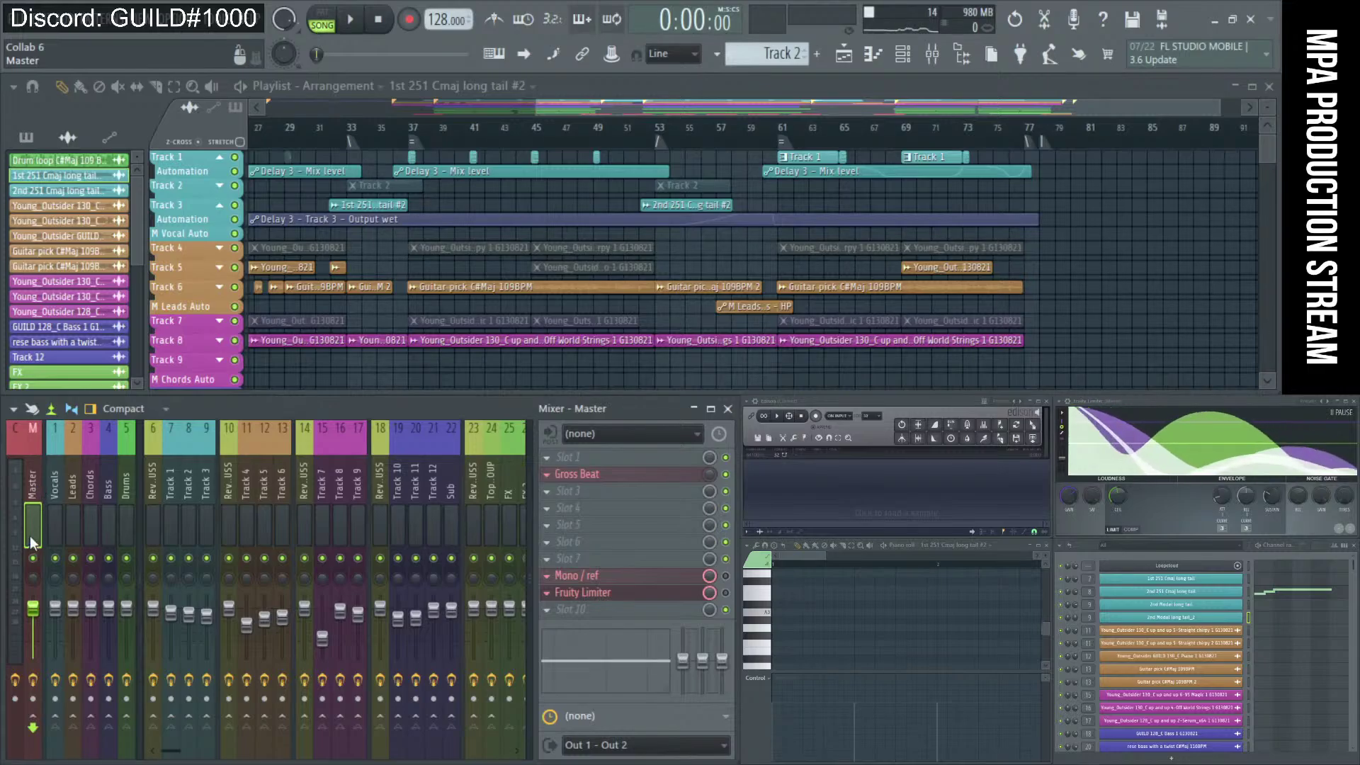
key(ctrl+s)
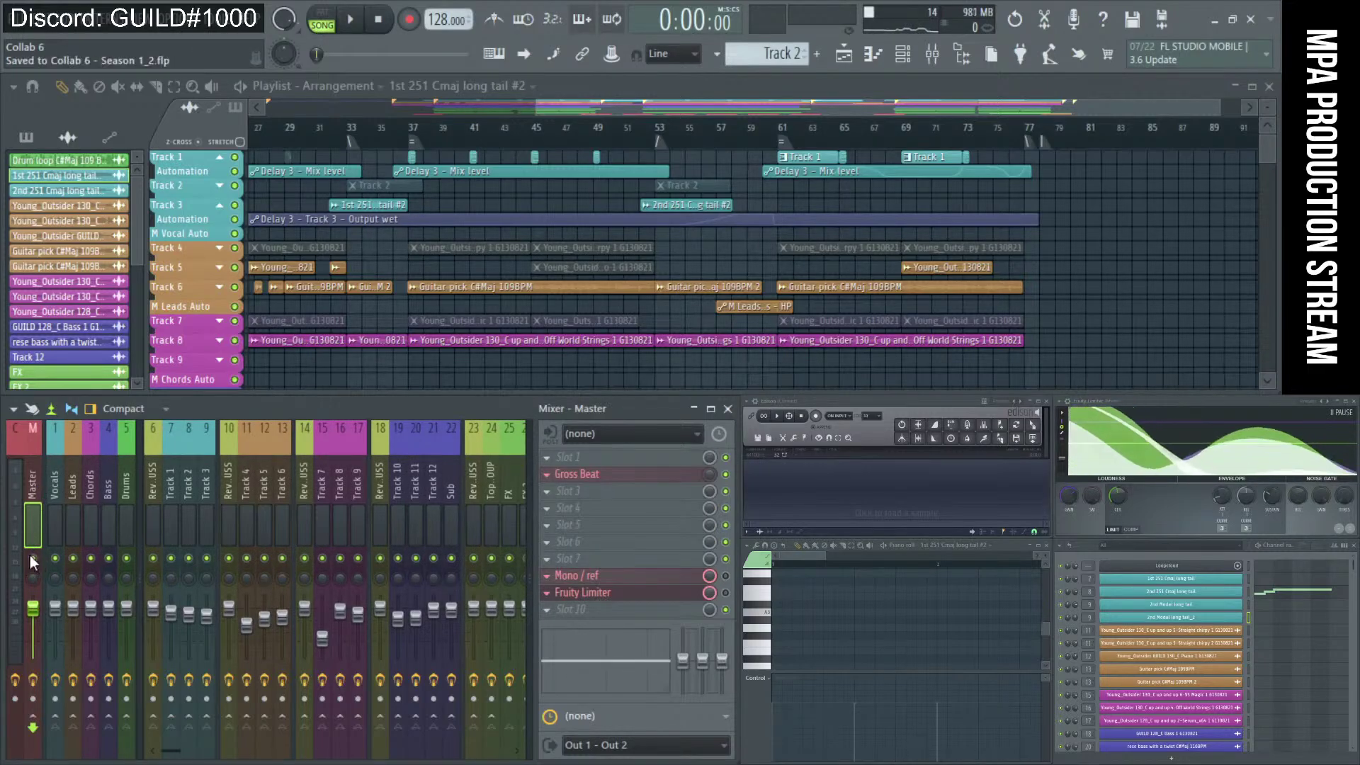
Export the song as a WAV over Collab 6 - Season 1 [PM].wav, deleting the old Collab 6 - Season 1 [PM]v2.wav from the folder.
key(ctrl+r)
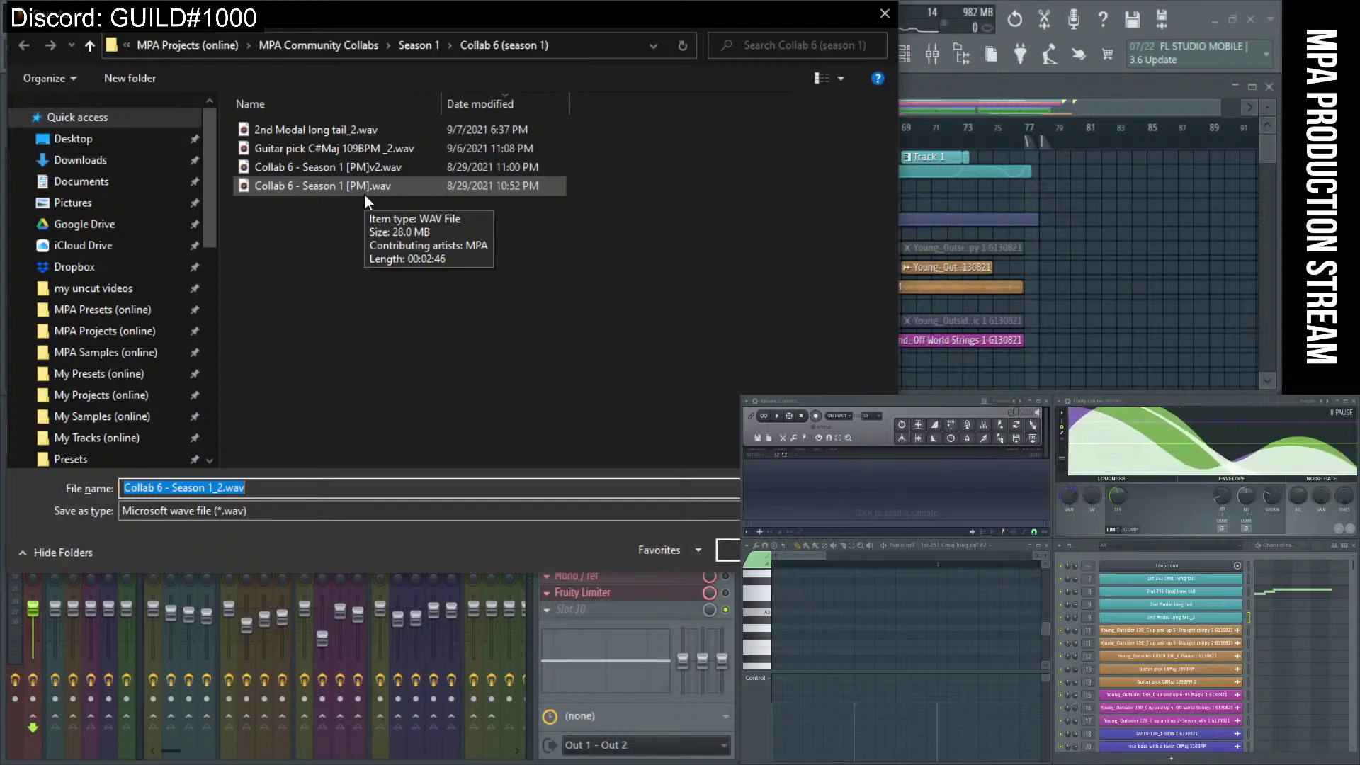
click(367, 170)
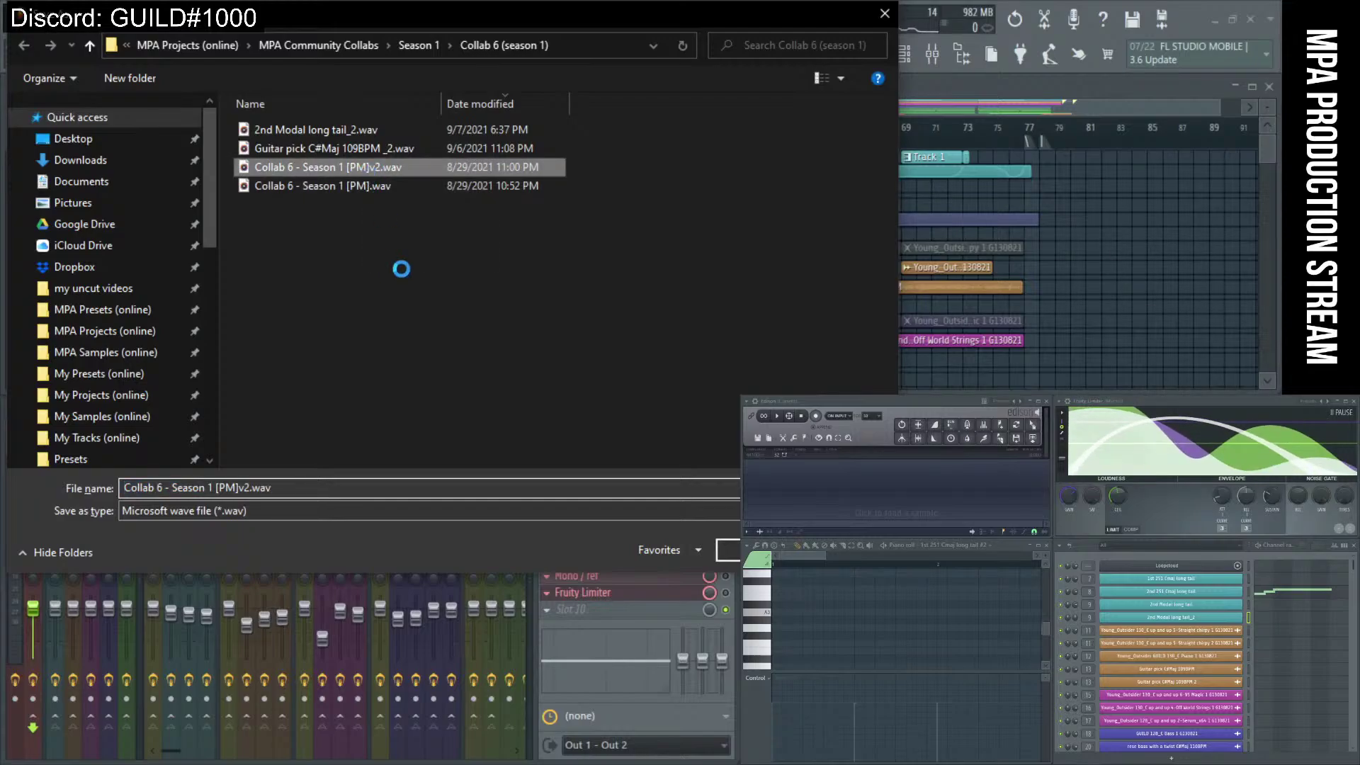
right_click(367, 171)
click(439, 576)
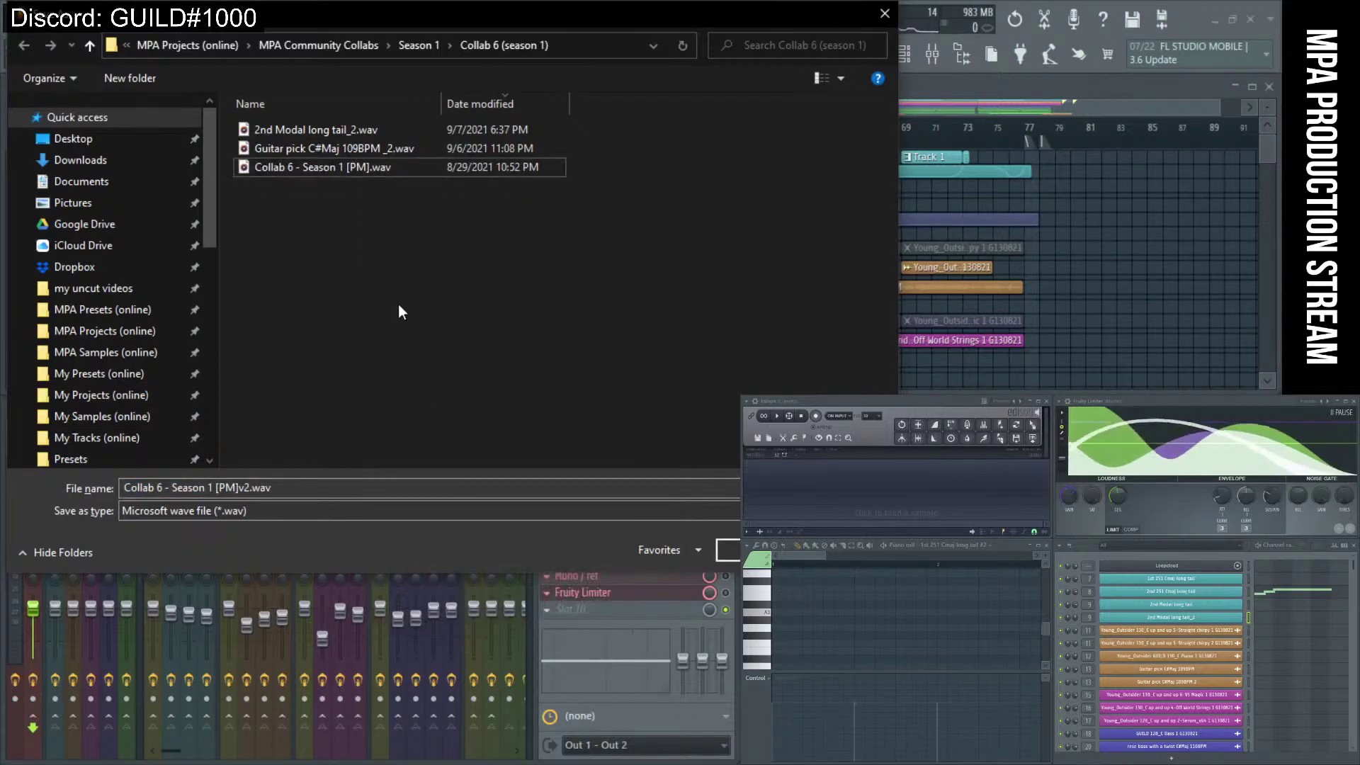
double_click(326, 172)
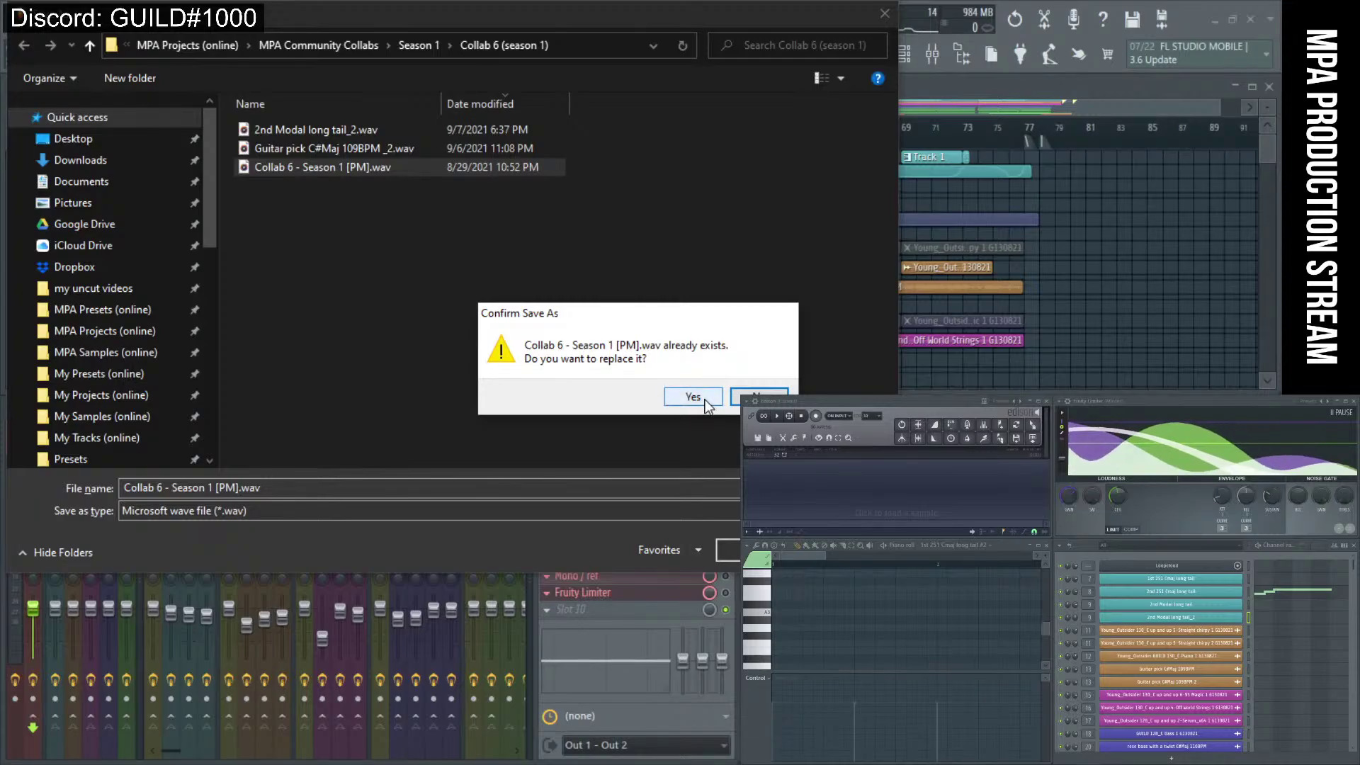
click(693, 396)
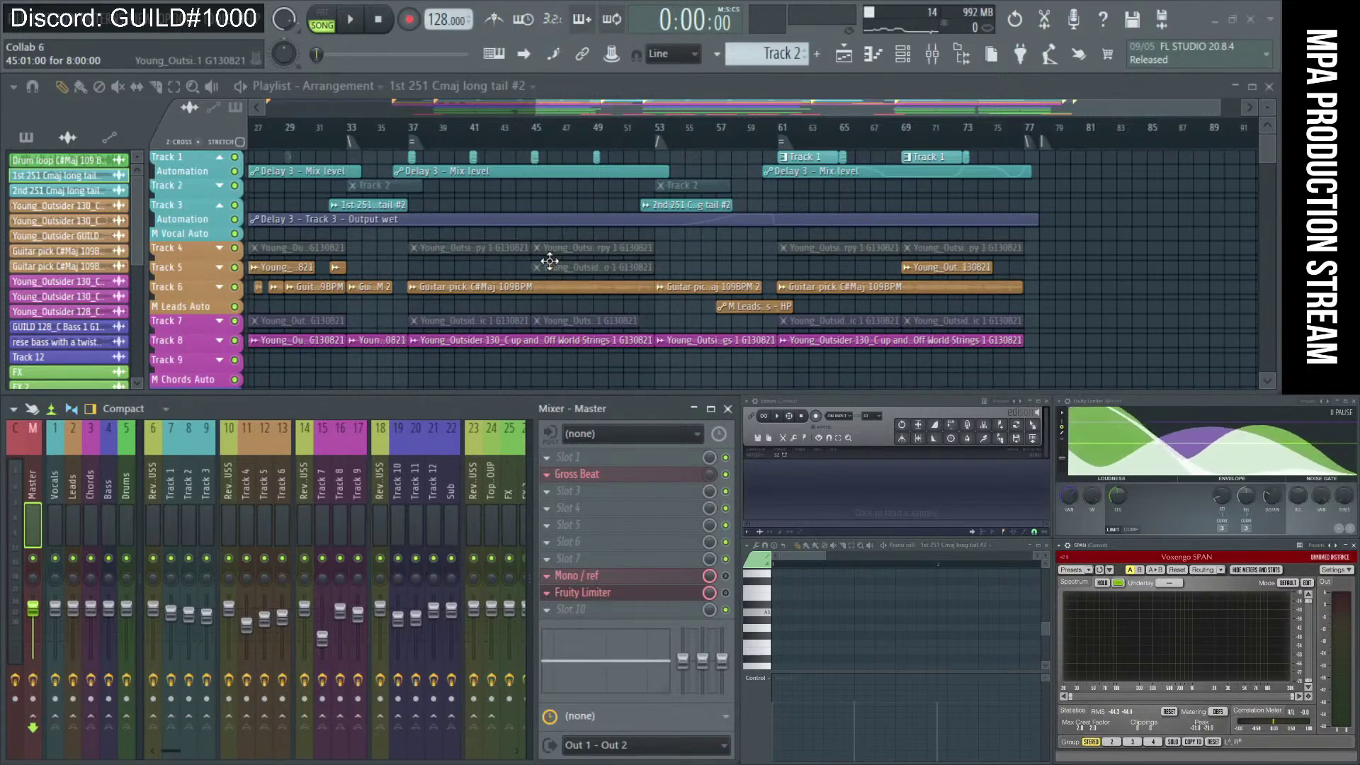
Collapse Track 3's automation track in the playlist and save the project.
click(219, 204)
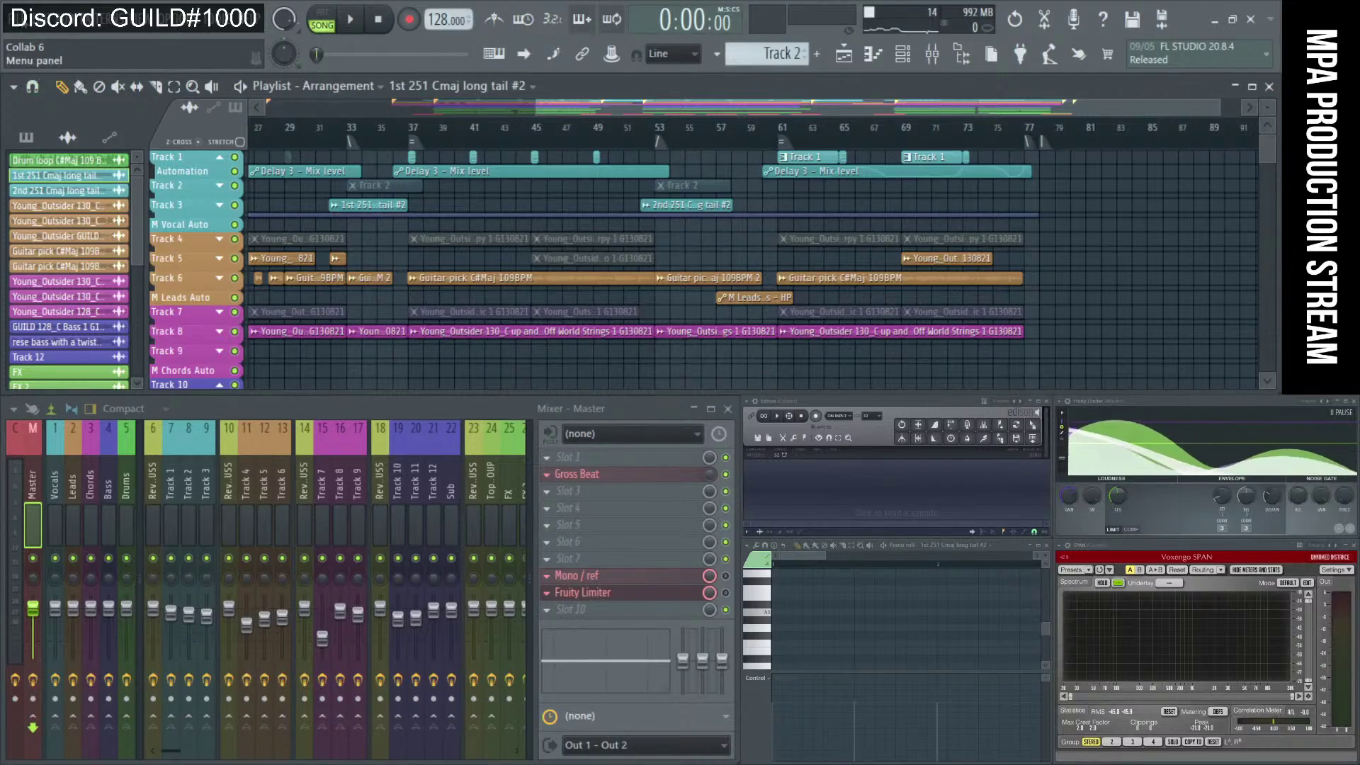
click(23, 58)
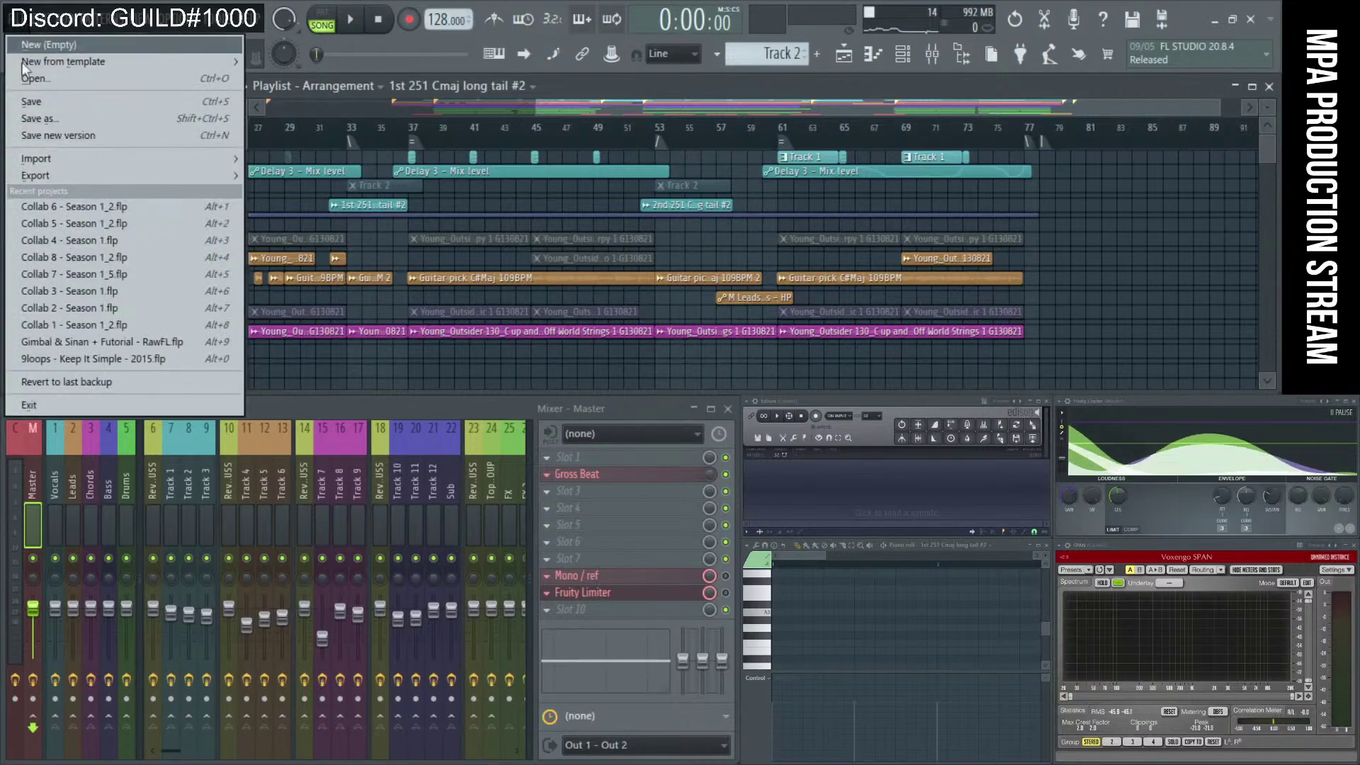
click(36, 108)
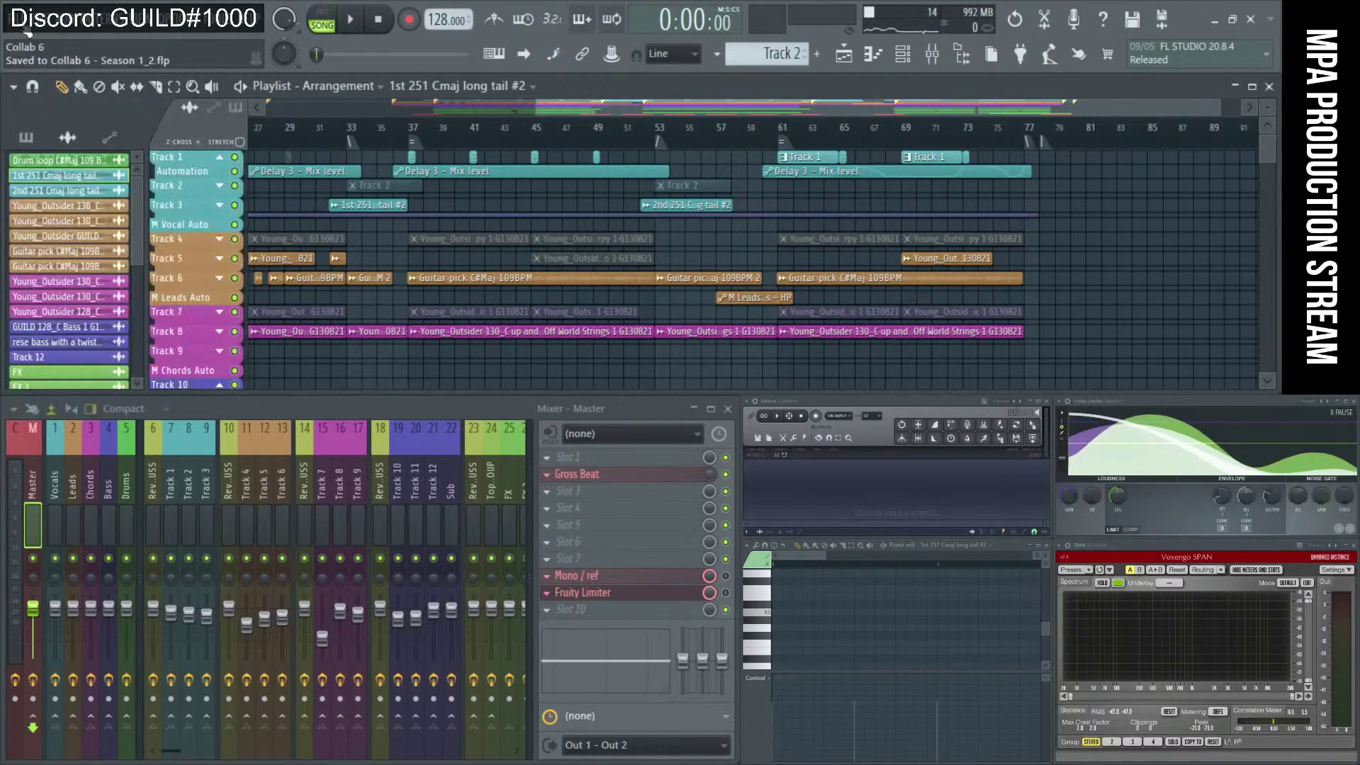
Start a new empty project from a template and close its channel rack.
click(20, 25)
mouse_move(236, 60)
click(620, 626)
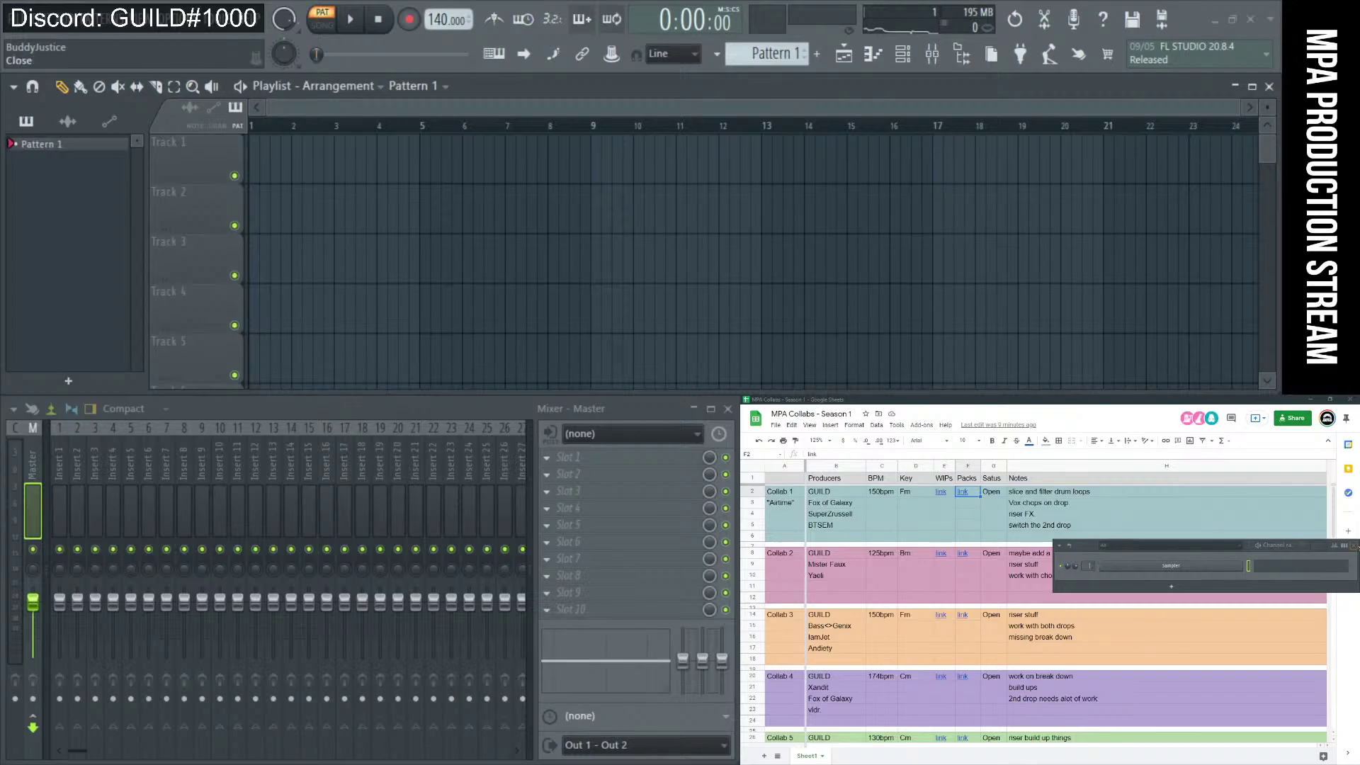
click(1355, 547)
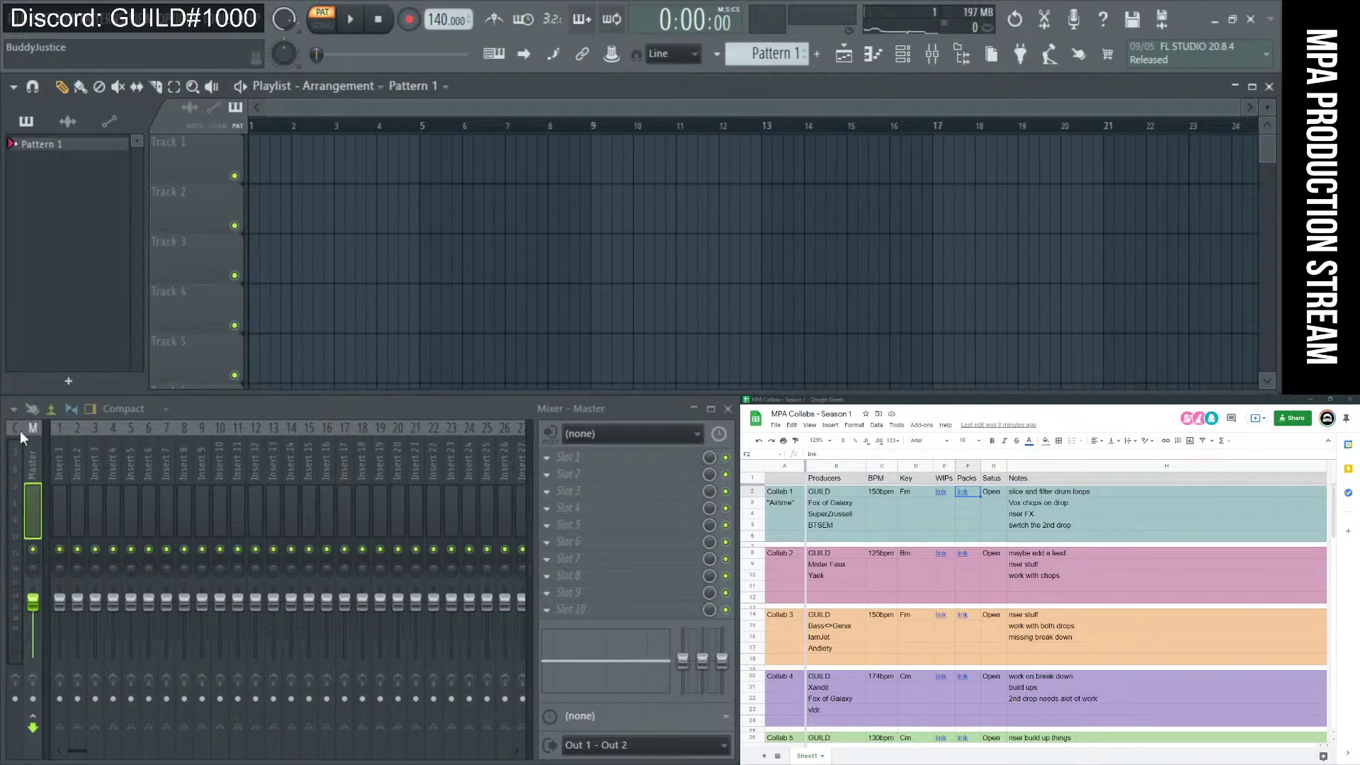
Load Ozone 8 into slot 5 of the Master mixer track and detach its window, placing it over the spreadsheet.
click(587, 525)
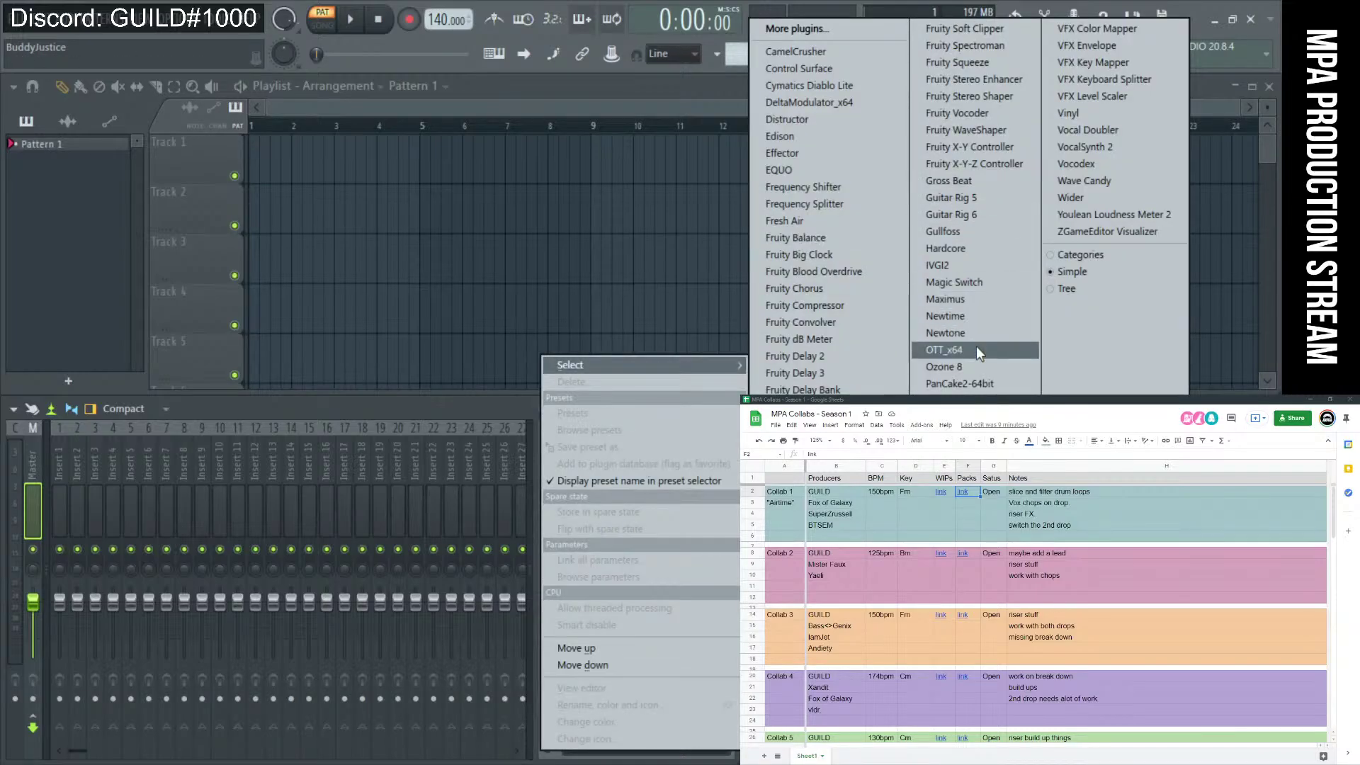
click(980, 366)
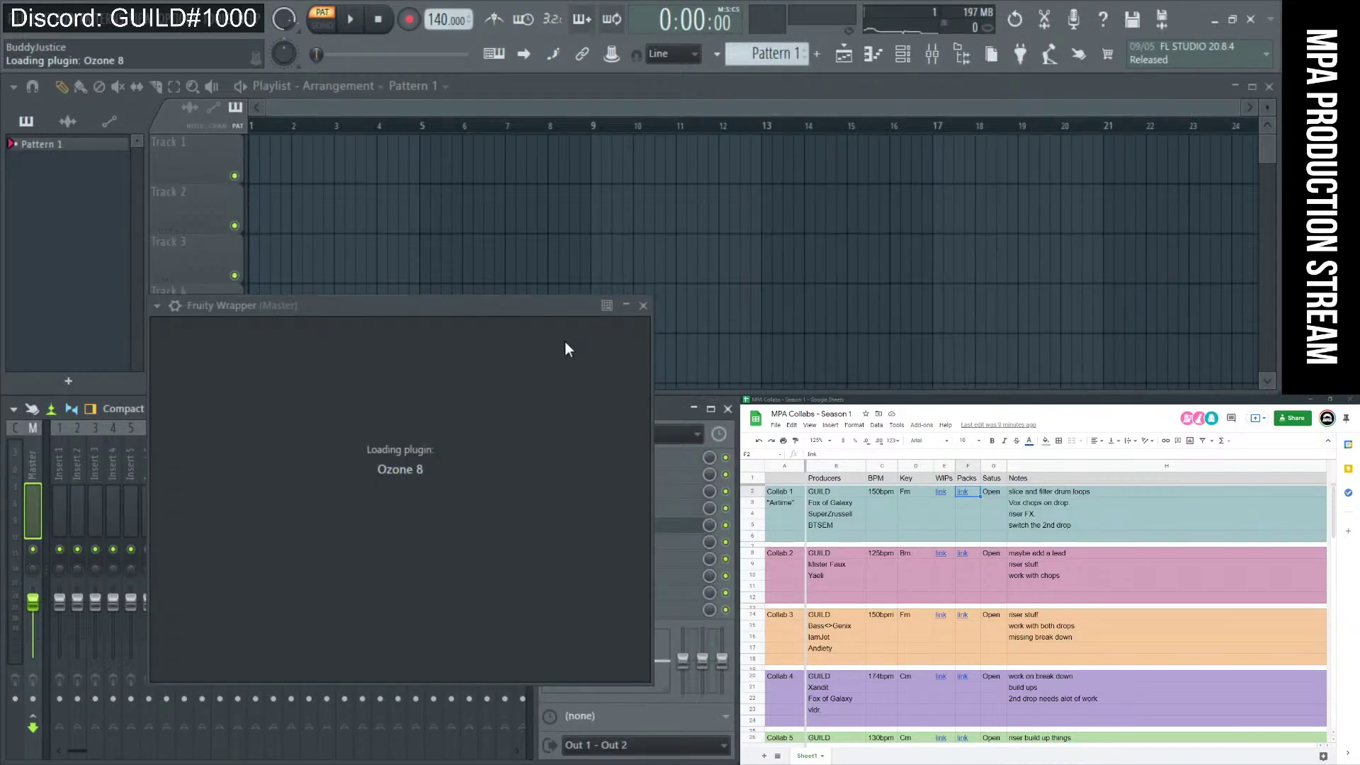
drag(564, 303, 377, 132)
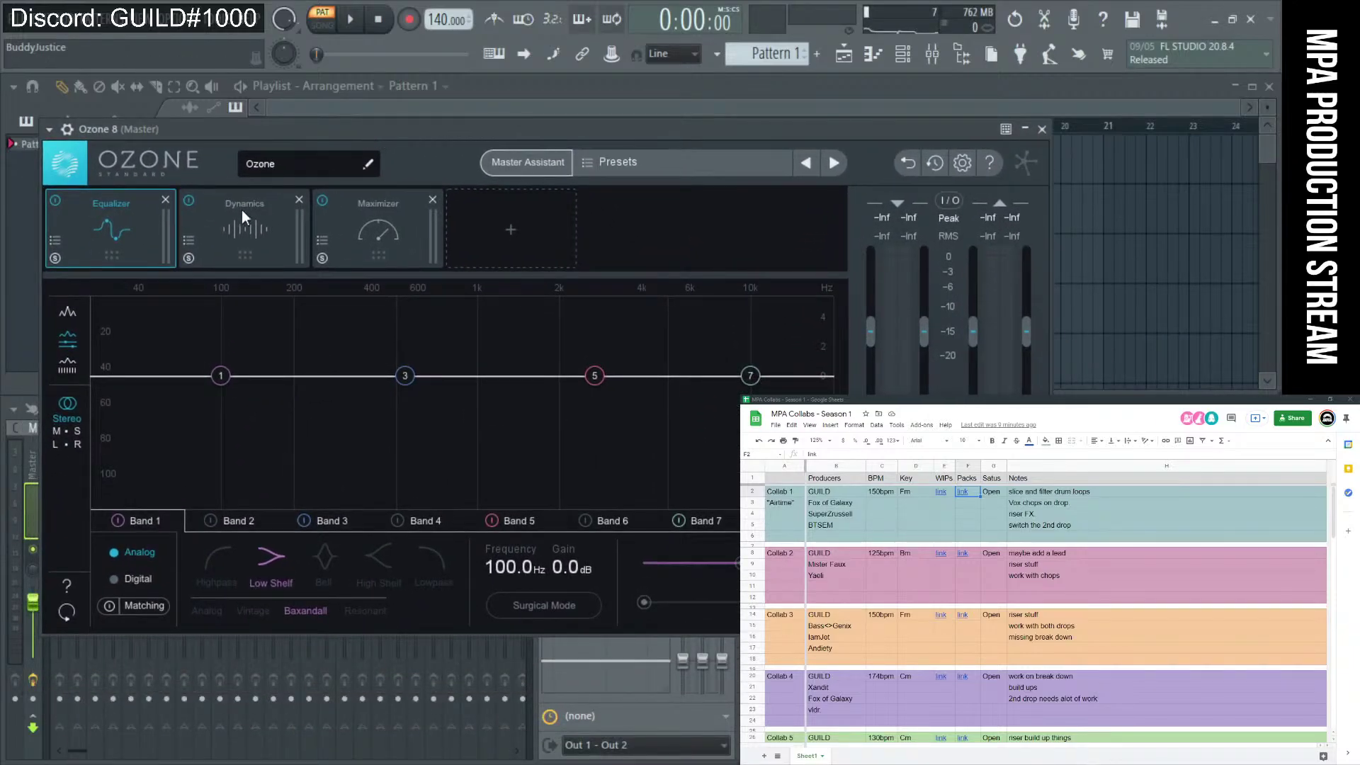
drag(190, 126, 197, 83)
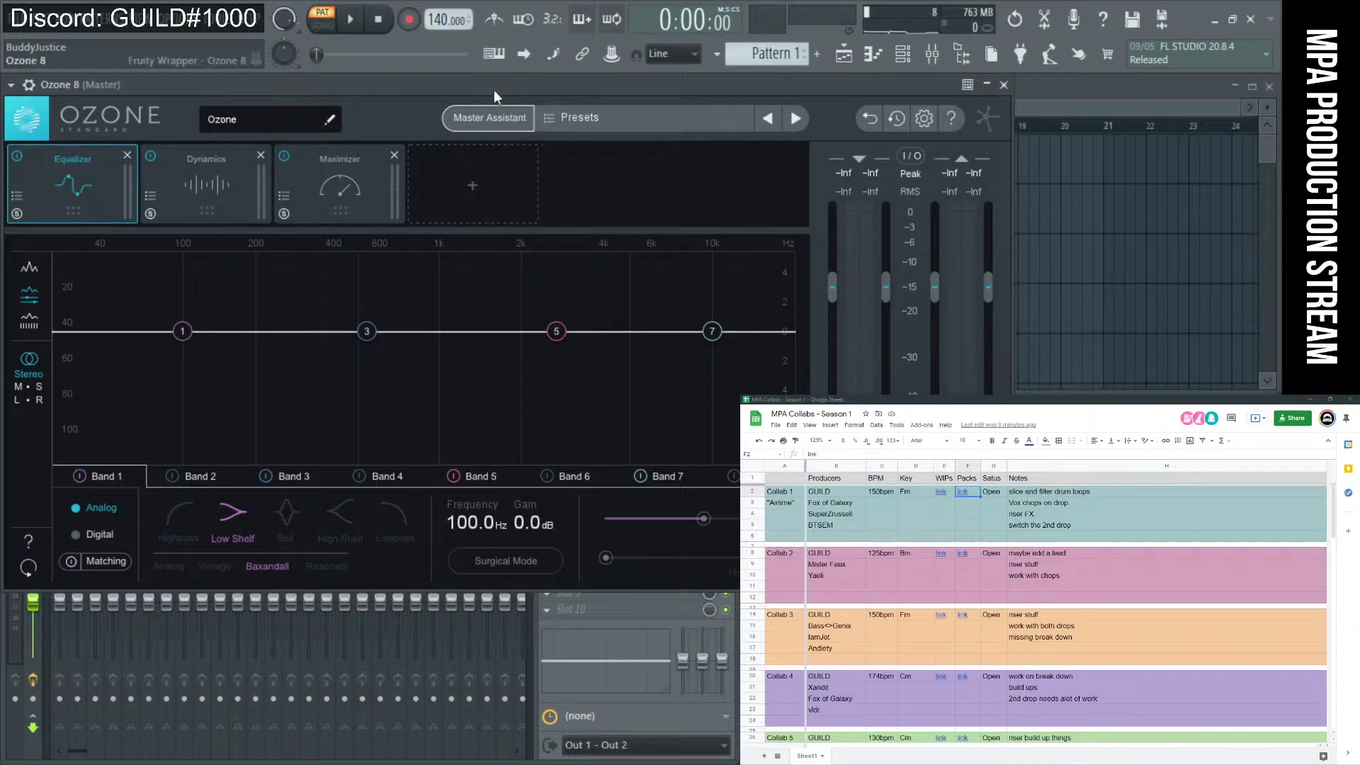
drag(486, 95, 581, 223)
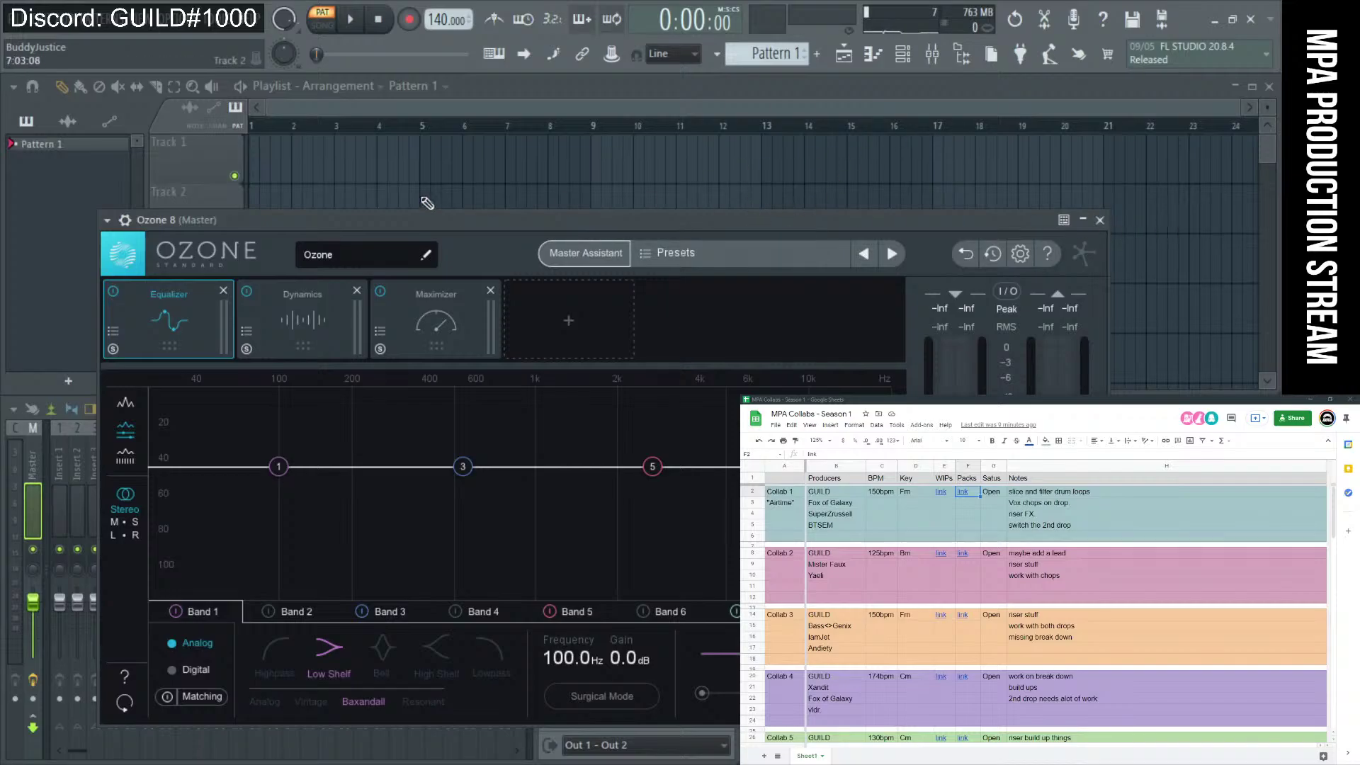
click(107, 220)
click(169, 589)
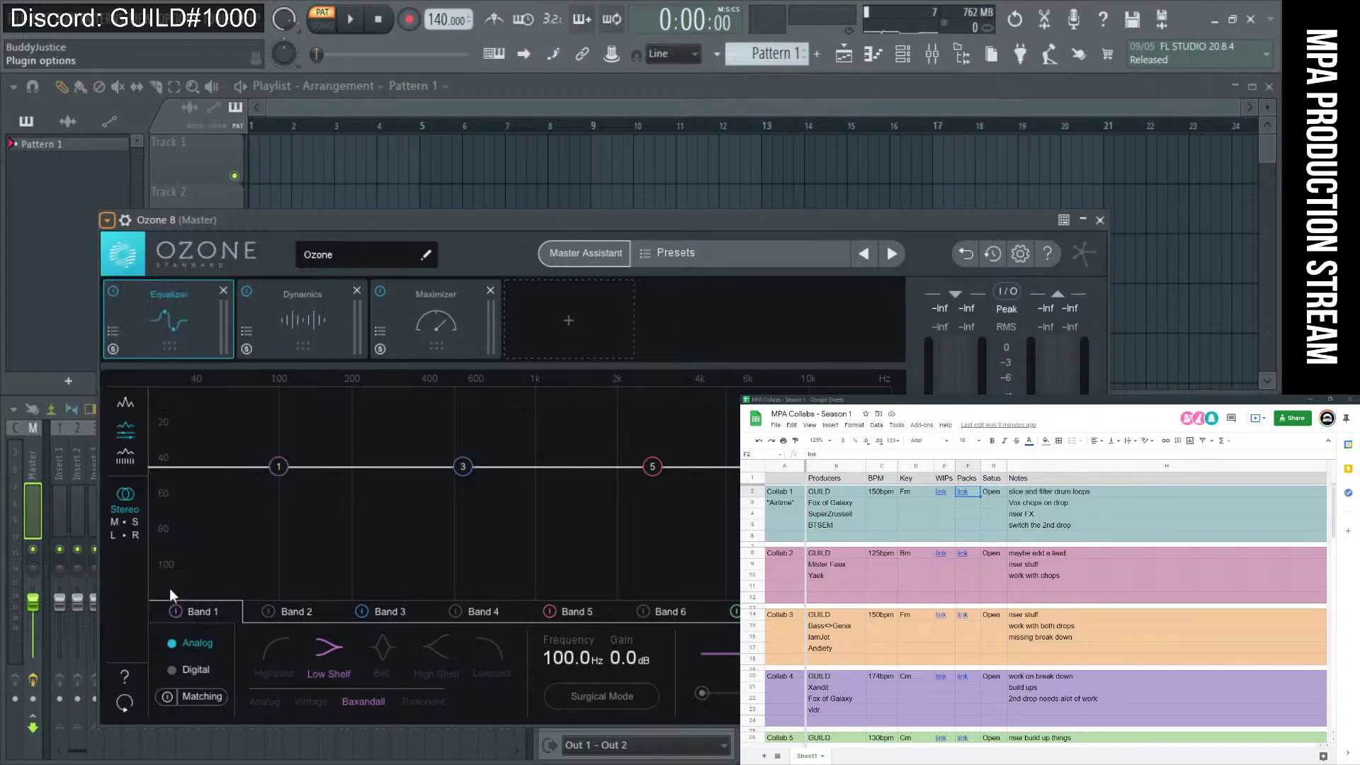
drag(456, 219, 1046, 523)
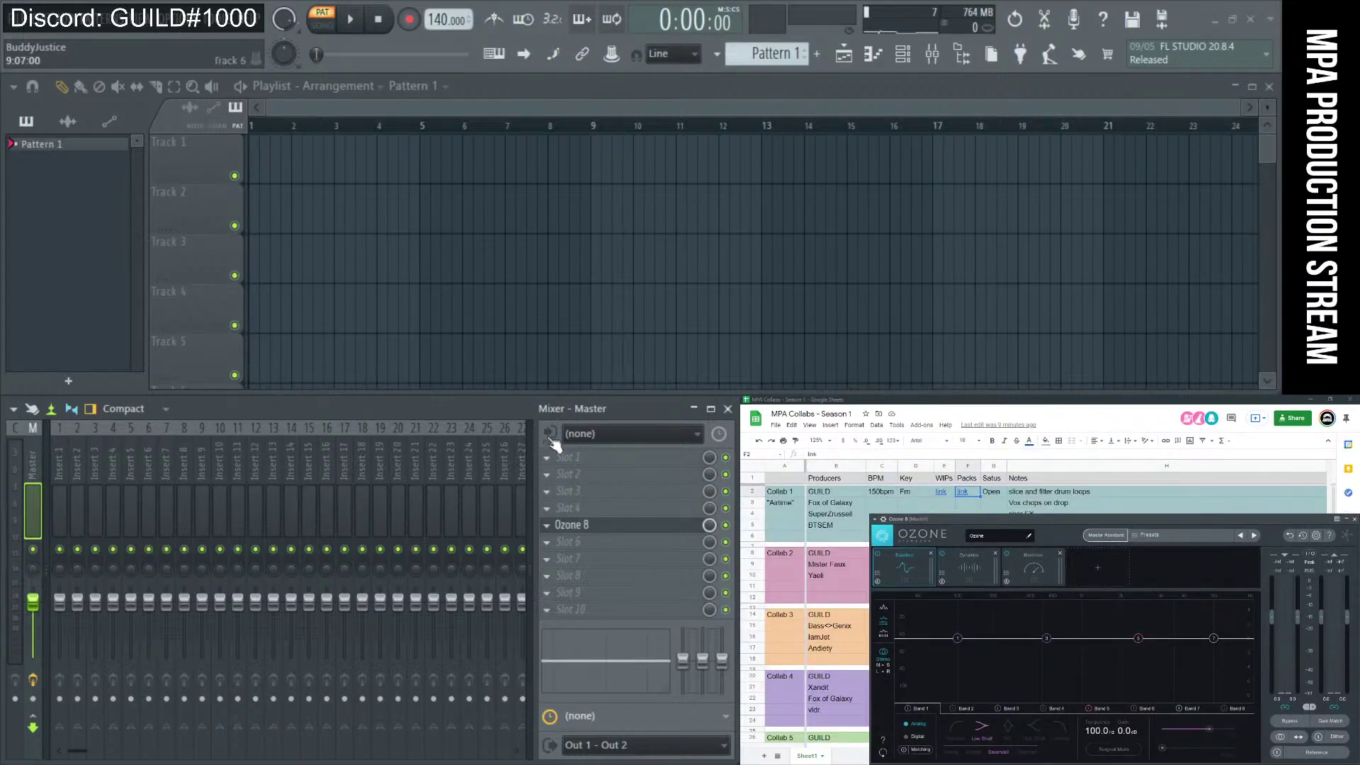
Add Youlean Loudness Meter 2 to the Master track, detach its window onto the spreadsheet area, and place it in slot 8.
click(607, 559)
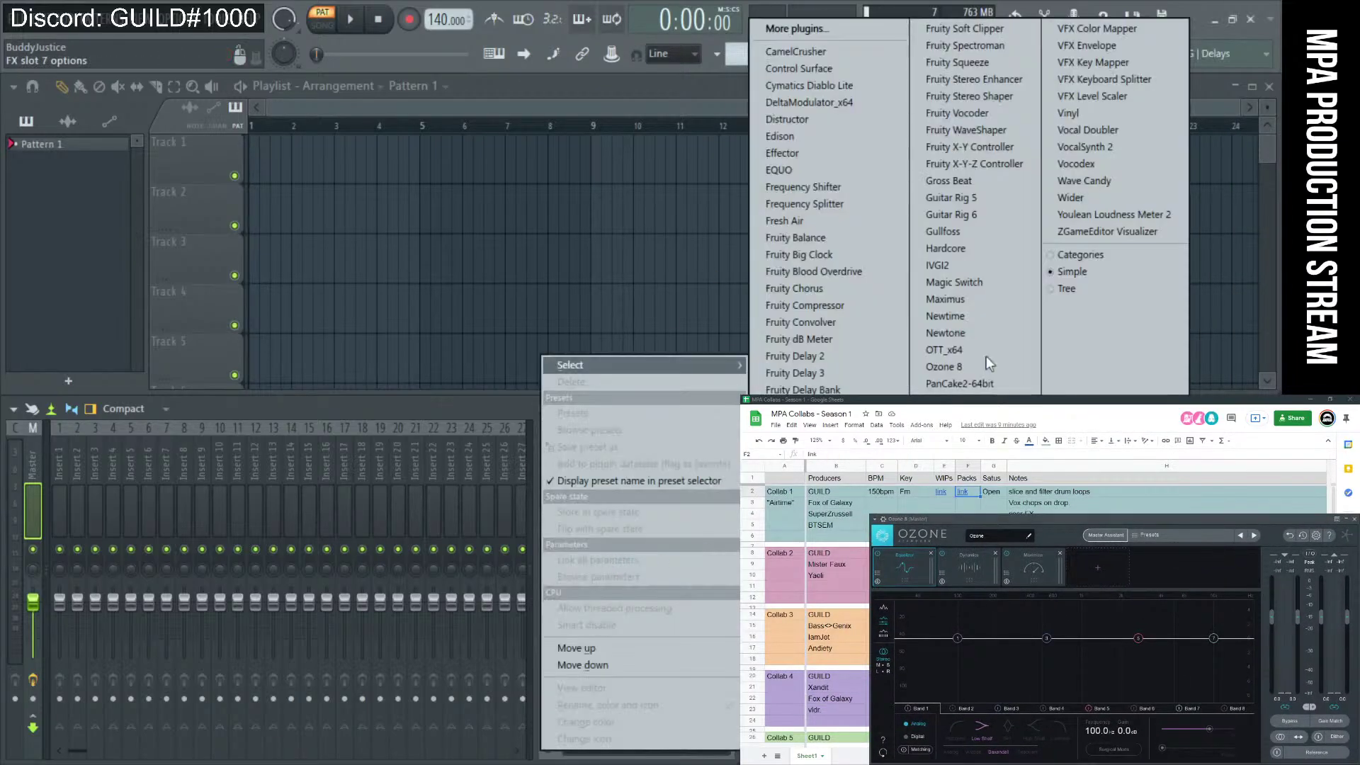
click(1108, 216)
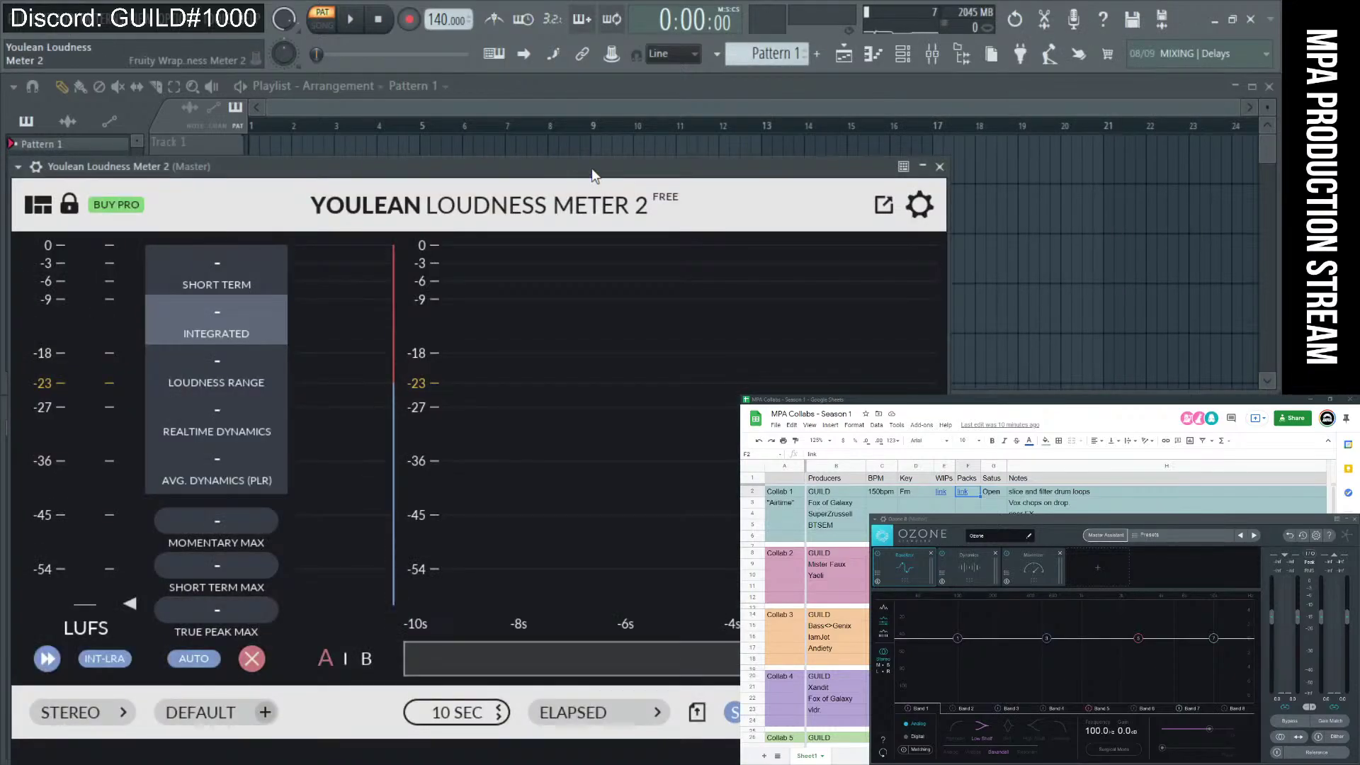
drag(592, 168, 641, 105)
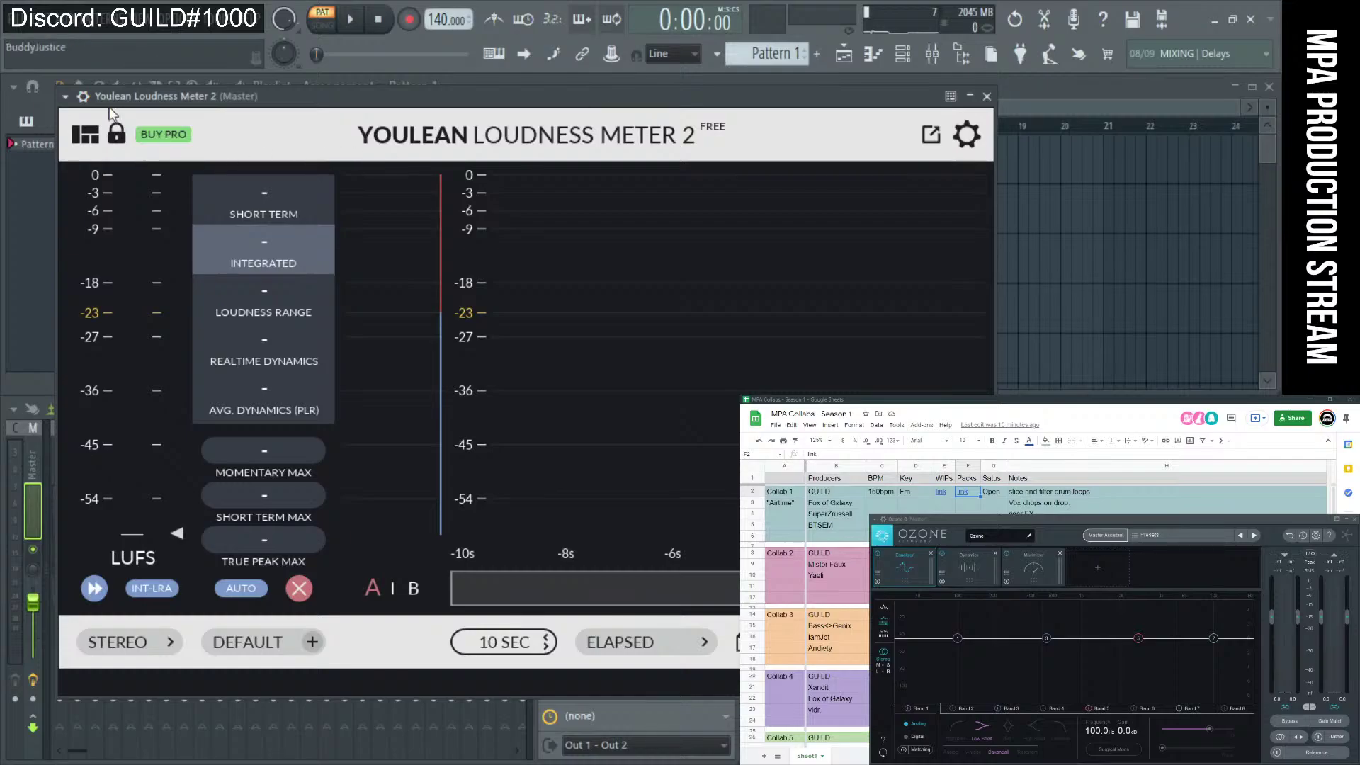
click(64, 96)
click(134, 466)
drag(508, 99, 992, 431)
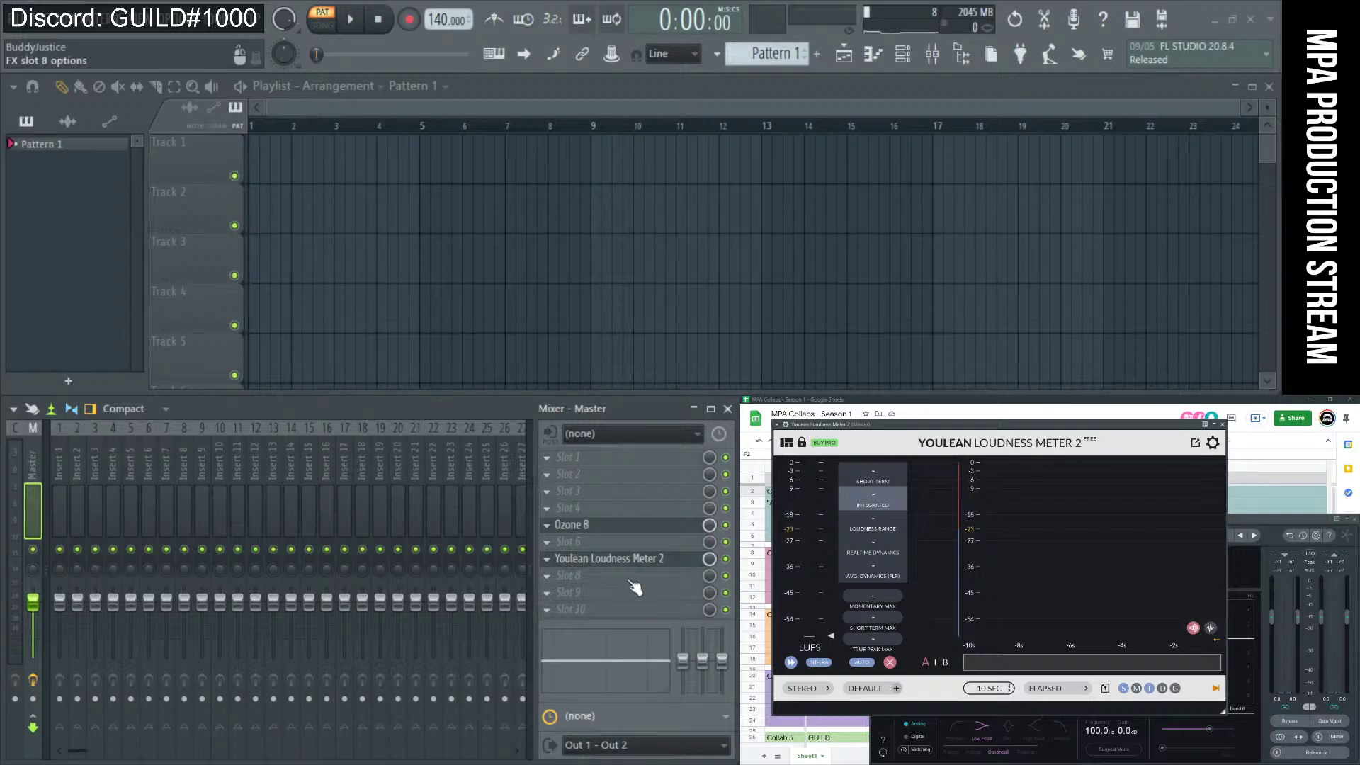
drag(658, 559, 667, 583)
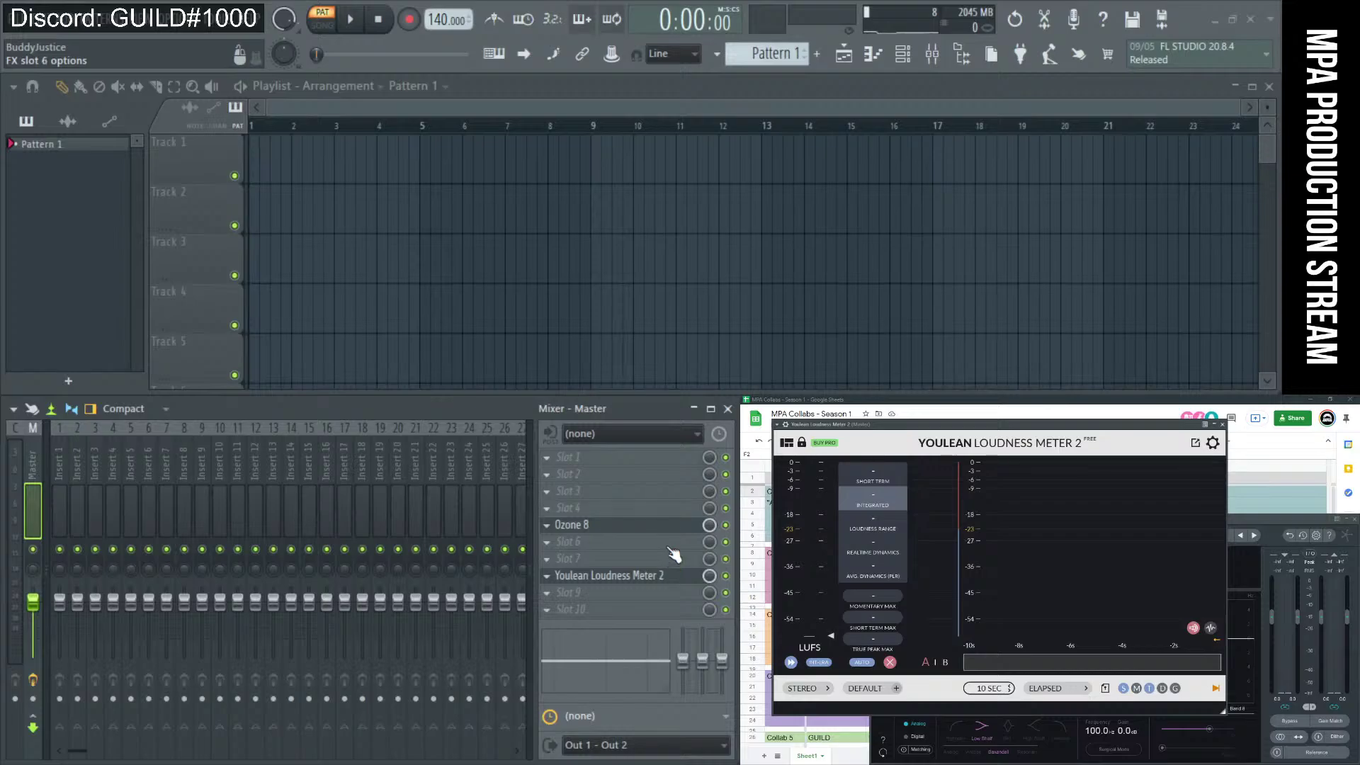
Add SPAN to the Master track with a detached window beside the loudness meter, and order the effects as Youlean in slot 6, SPAN in slot 7.
click(668, 547)
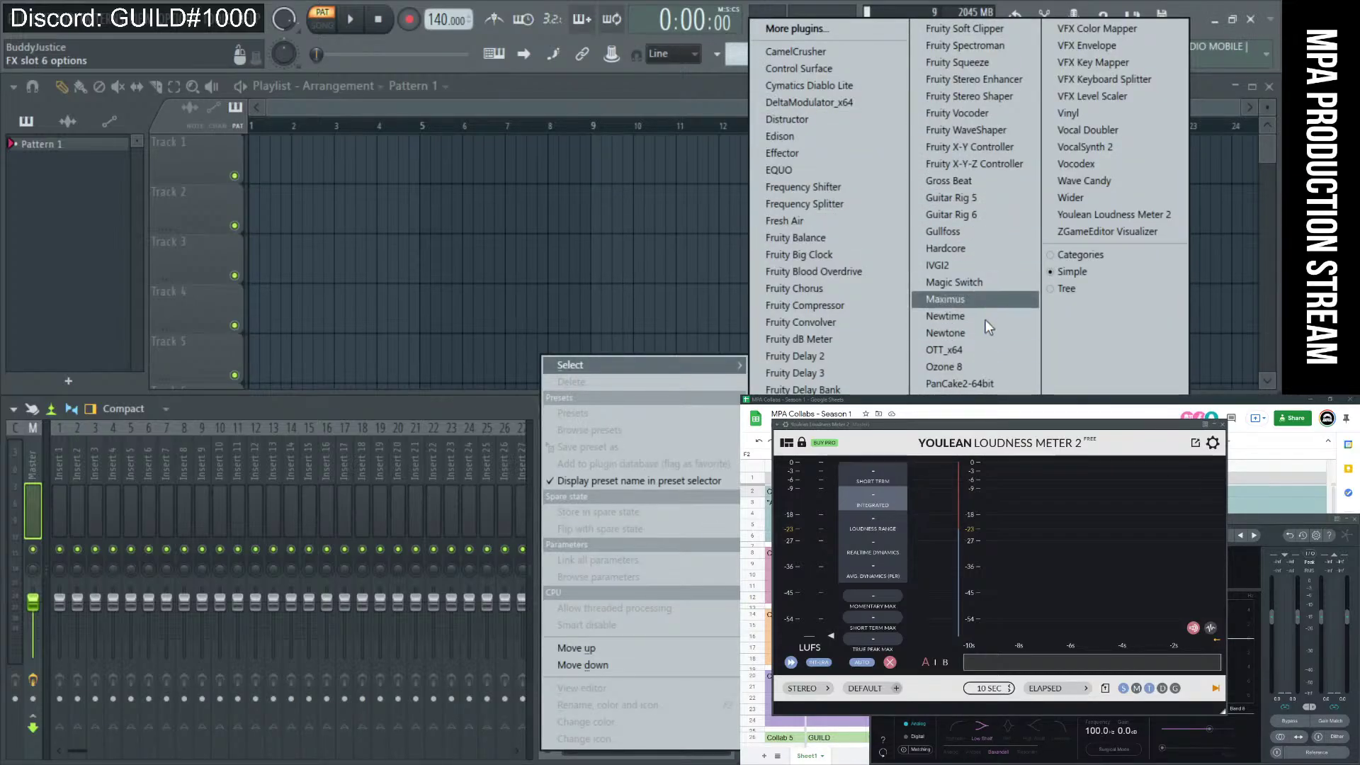
click(938, 602)
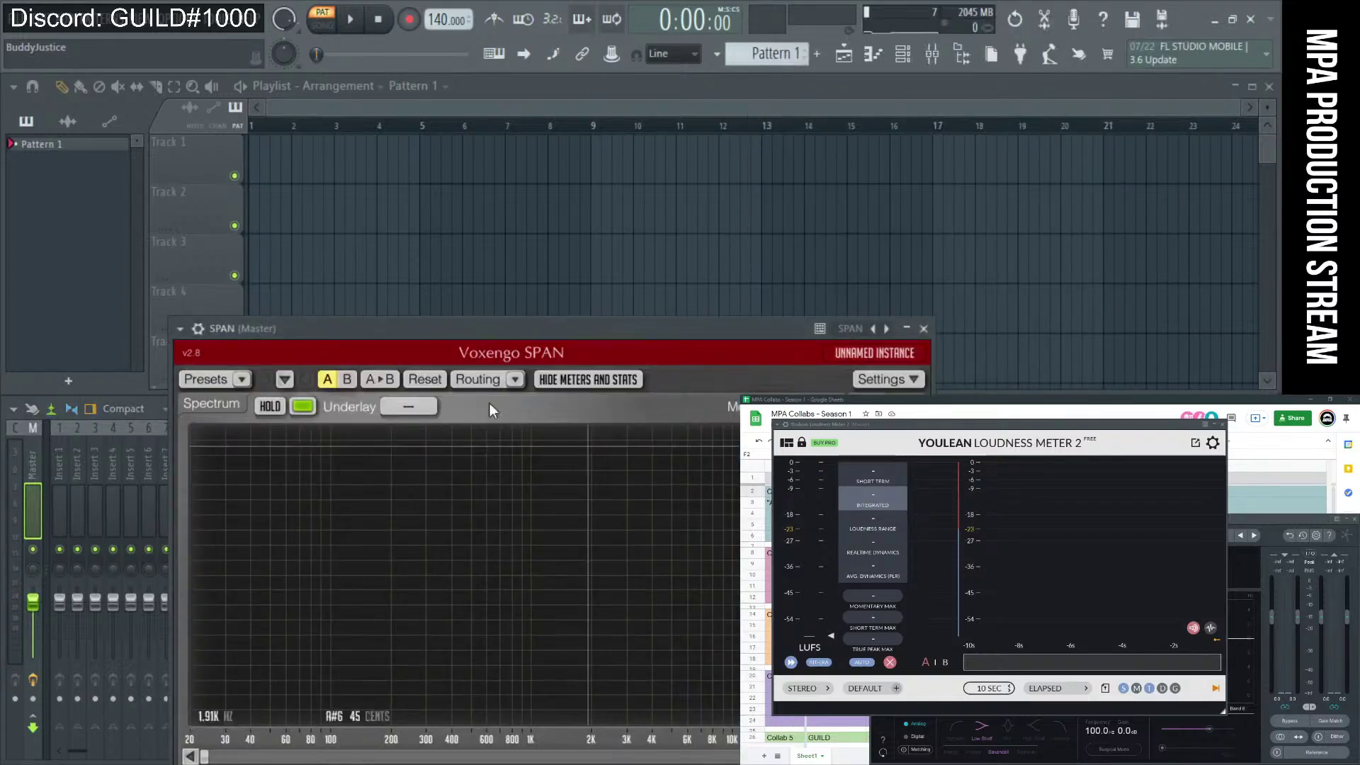
drag(774, 322, 692, 102)
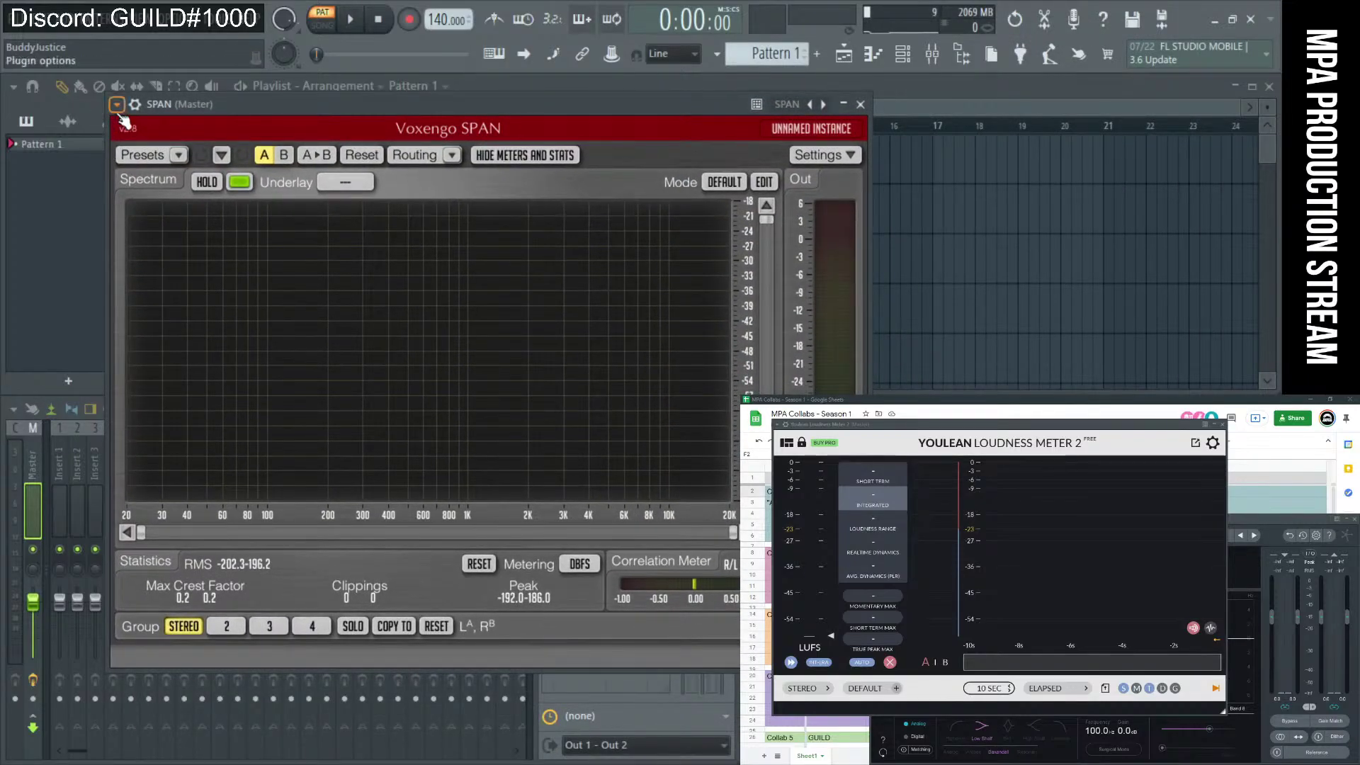
click(116, 105)
click(195, 476)
drag(410, 100, 890, 404)
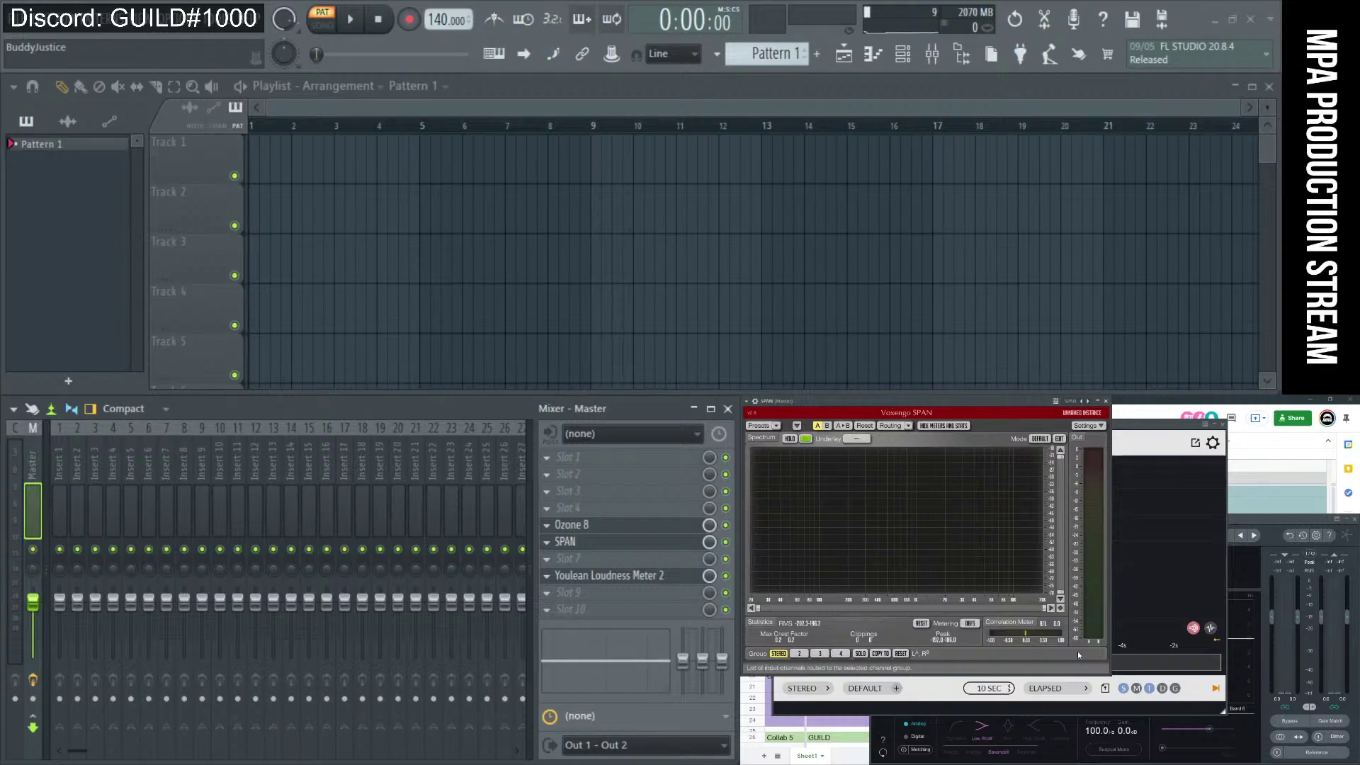
drag(1164, 425, 1292, 403)
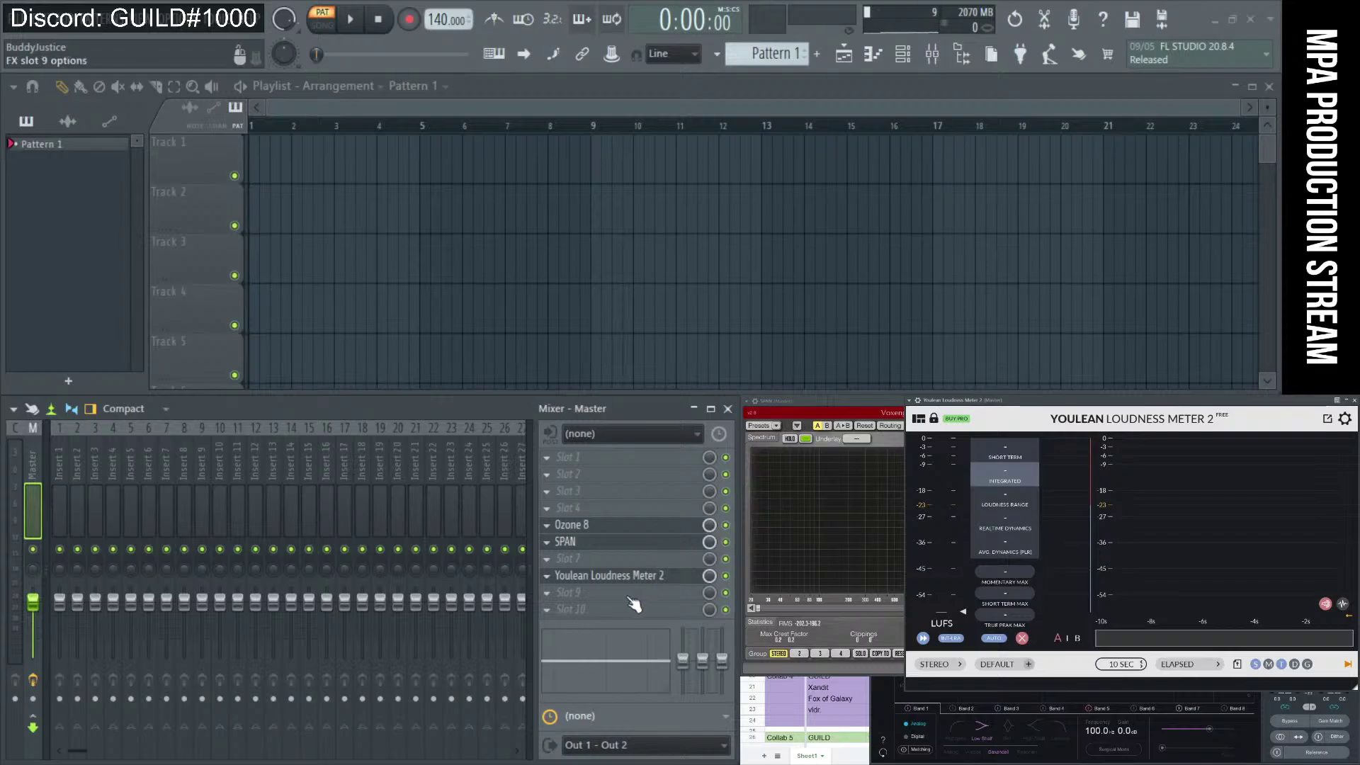
drag(615, 585, 616, 567)
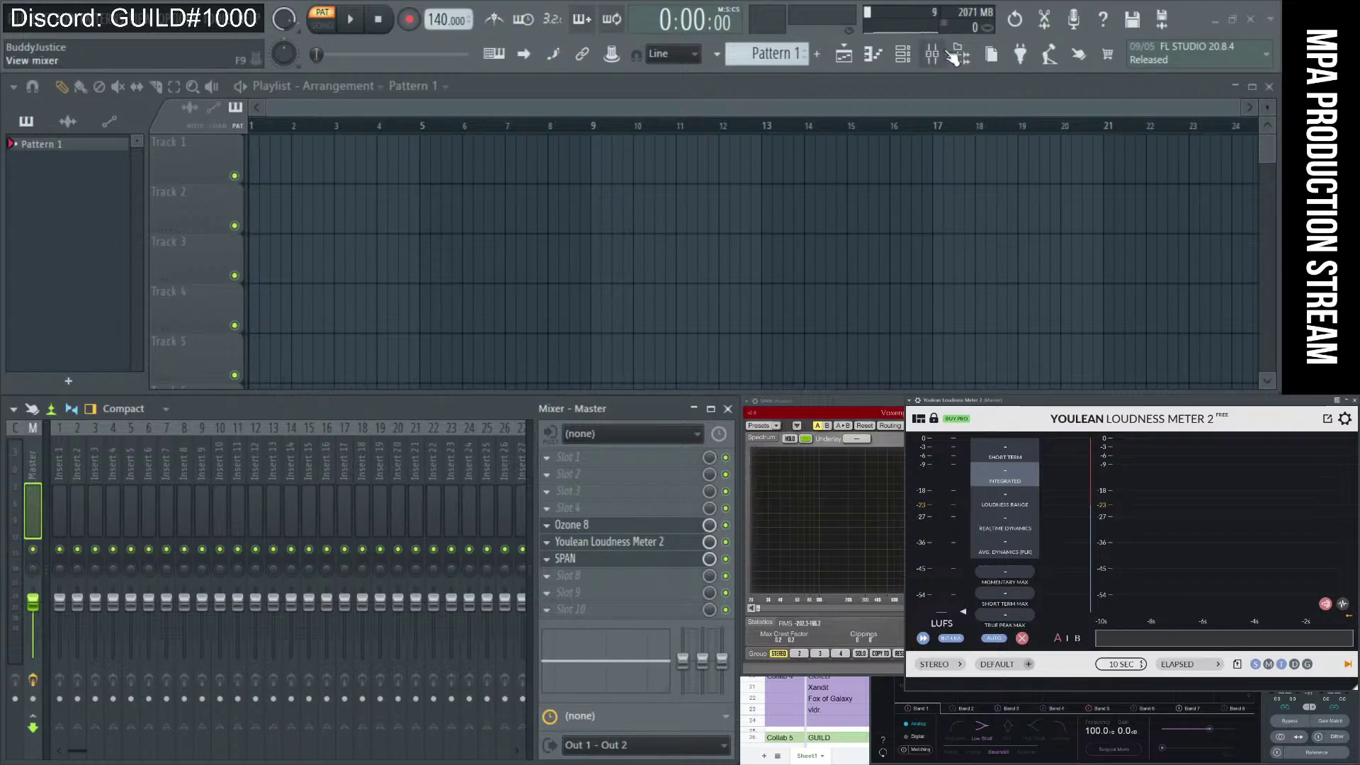
Place Collab 1 - Season 1 [PM] from the Season 1 community collabs folder at bar 1 of playlist Track 1.
click(962, 57)
scroll(815, 595, down, 2)
click(827, 598)
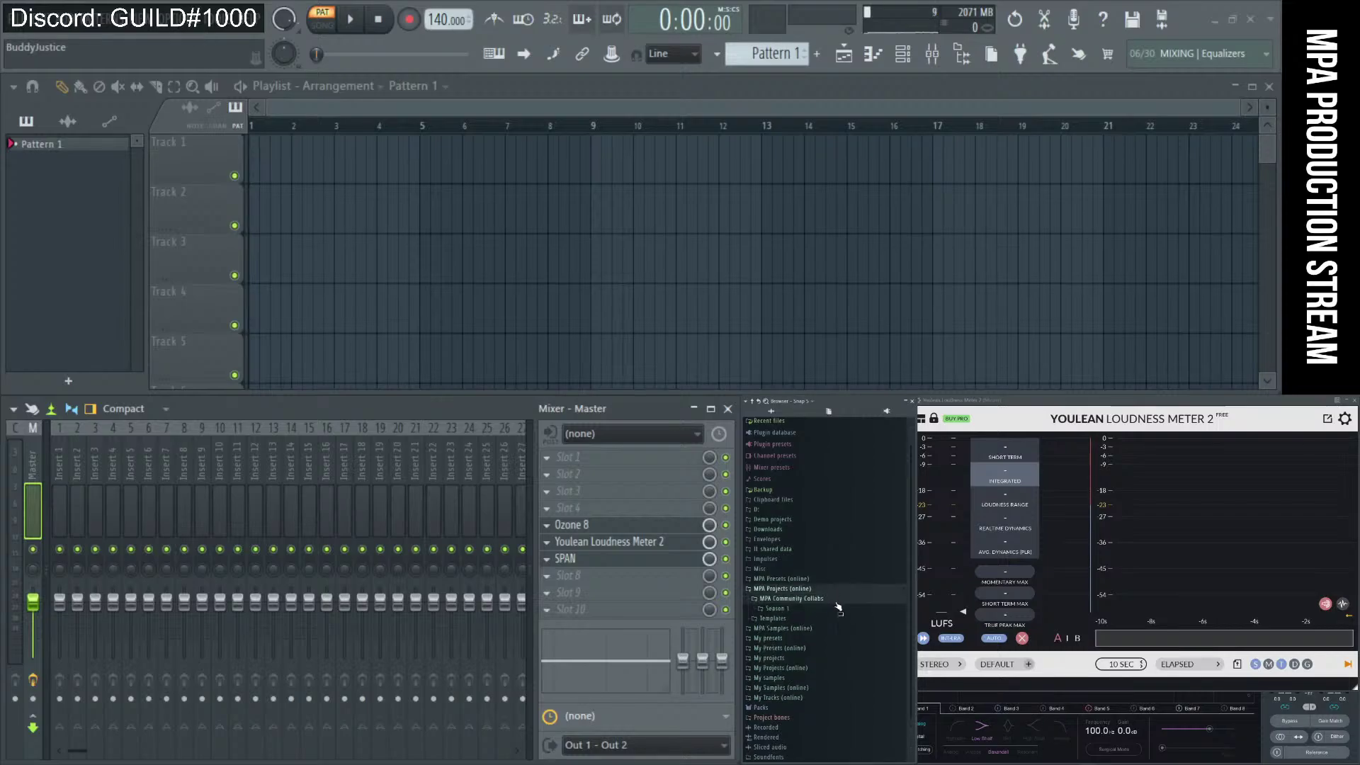
click(832, 609)
click(833, 621)
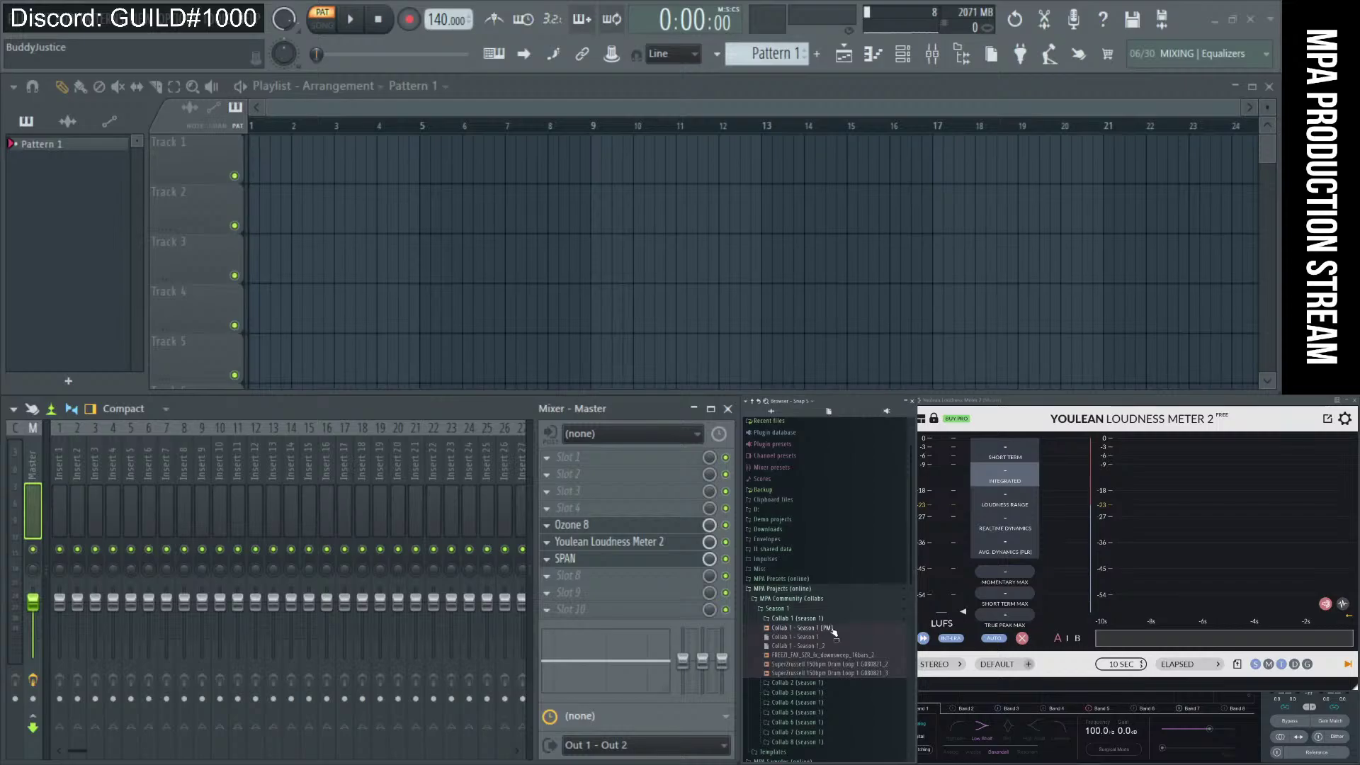
drag(834, 630, 653, 221)
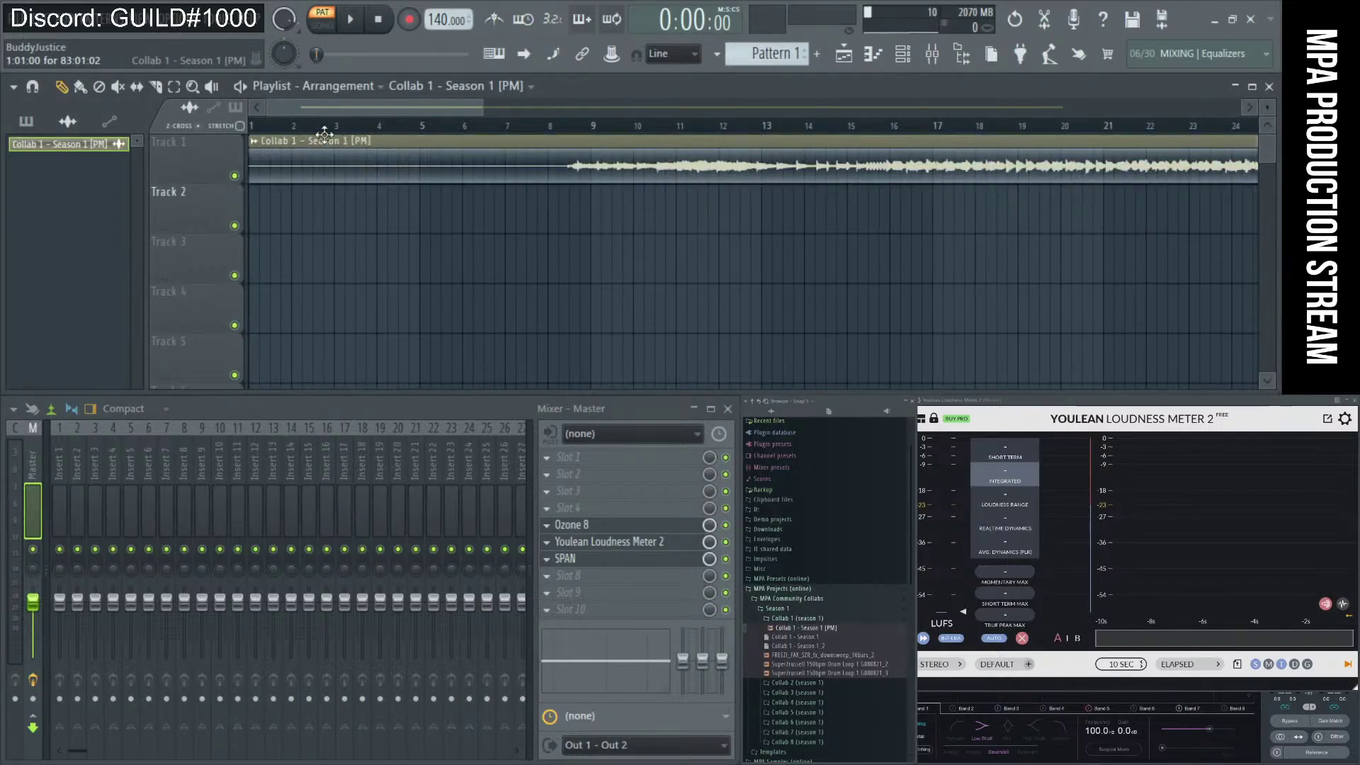
Play the song from about bar 8 and remove the Dynamics and Equalizer modules from Ozone 8, keeping only the Maximizer.
scroll(369, 133, down, 2)
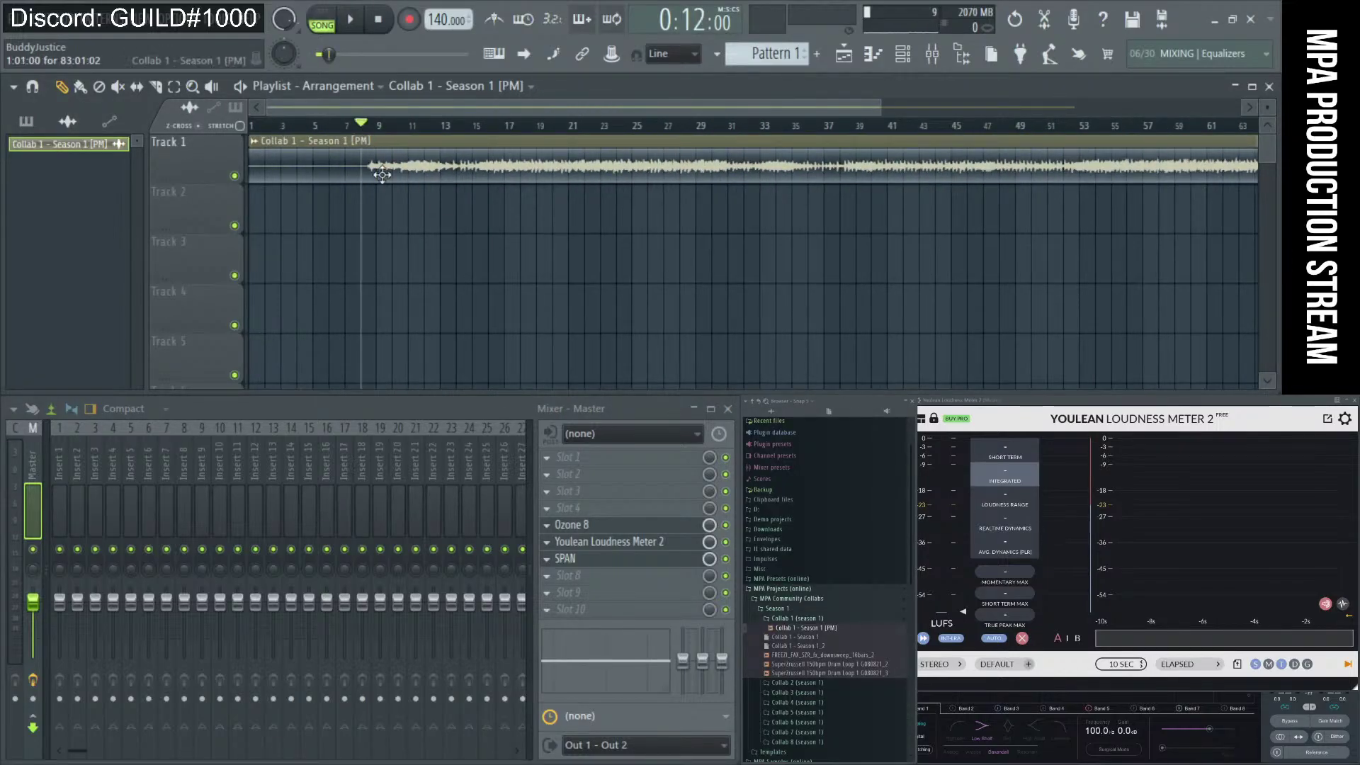
key(space)
key(space)
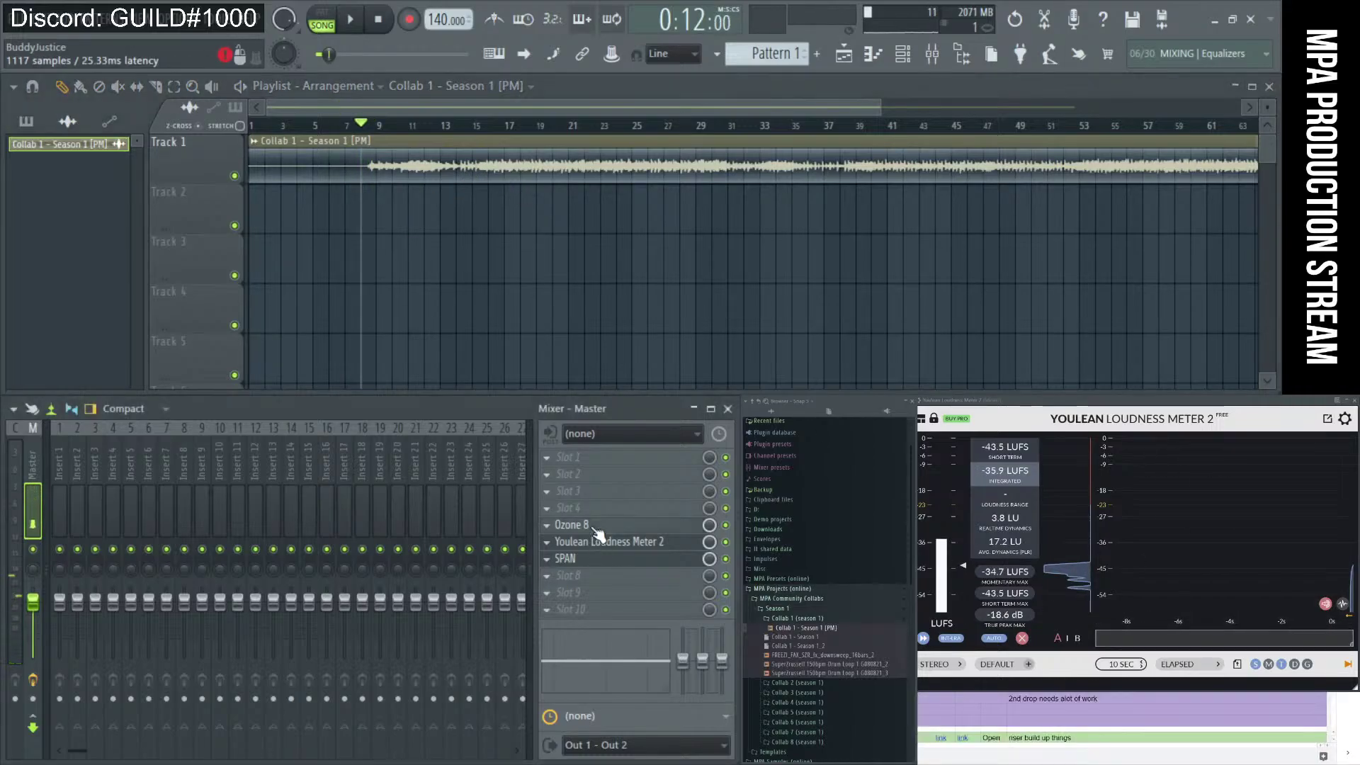
click(645, 526)
key(space)
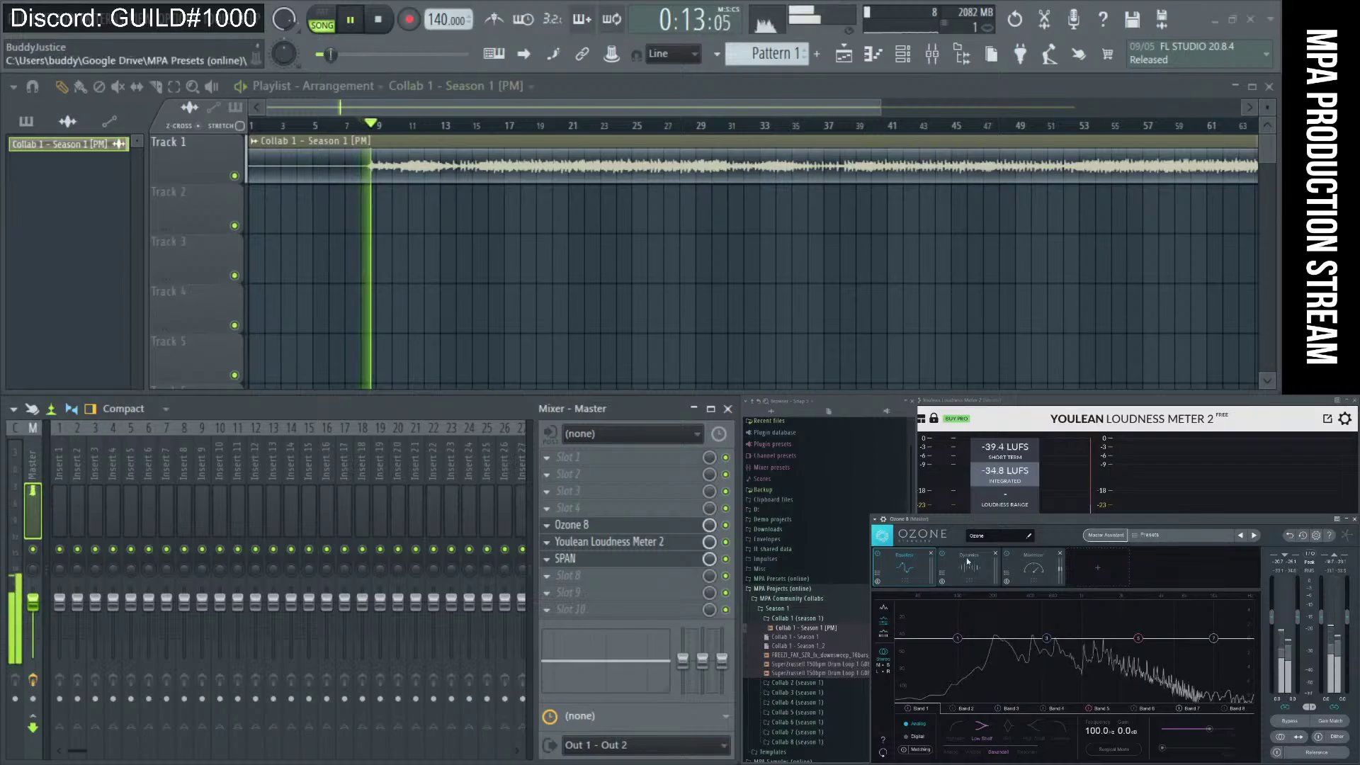
drag(975, 522, 928, 498)
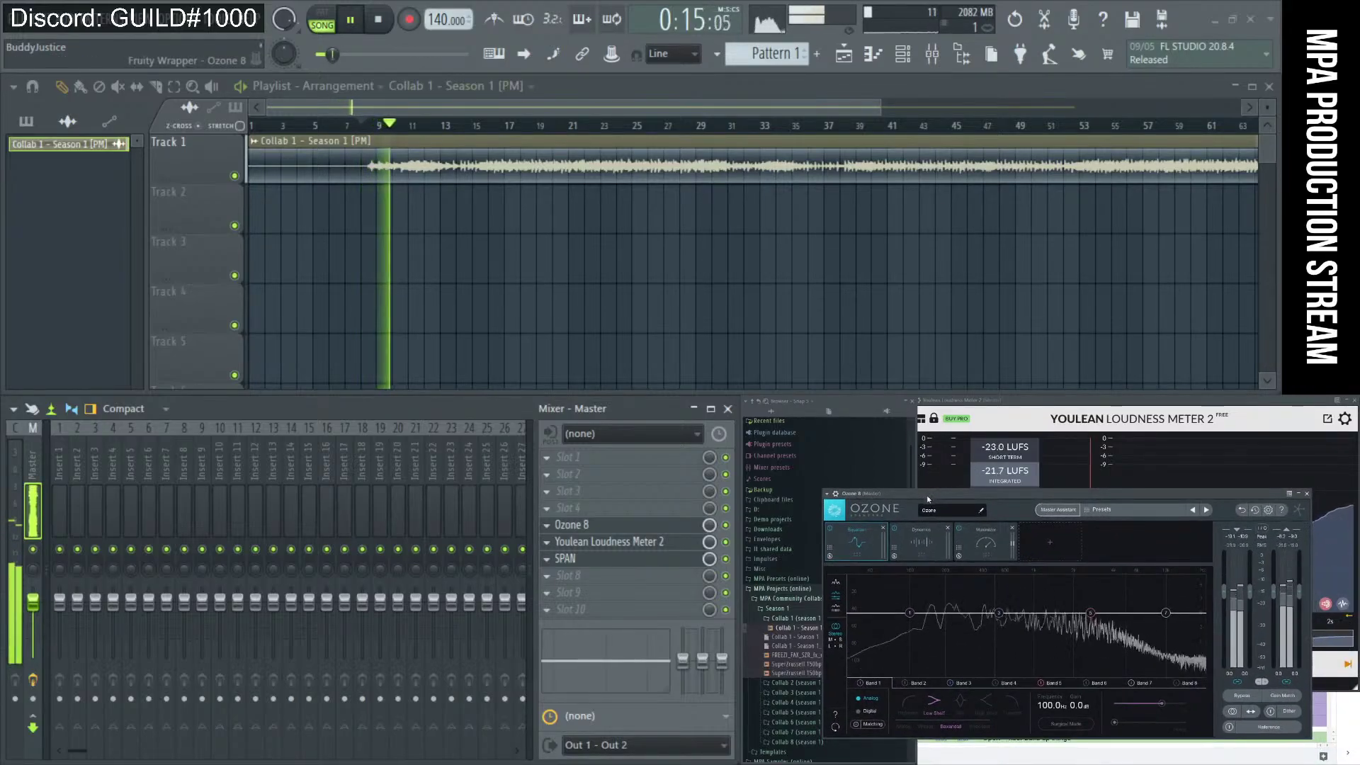
click(922, 543)
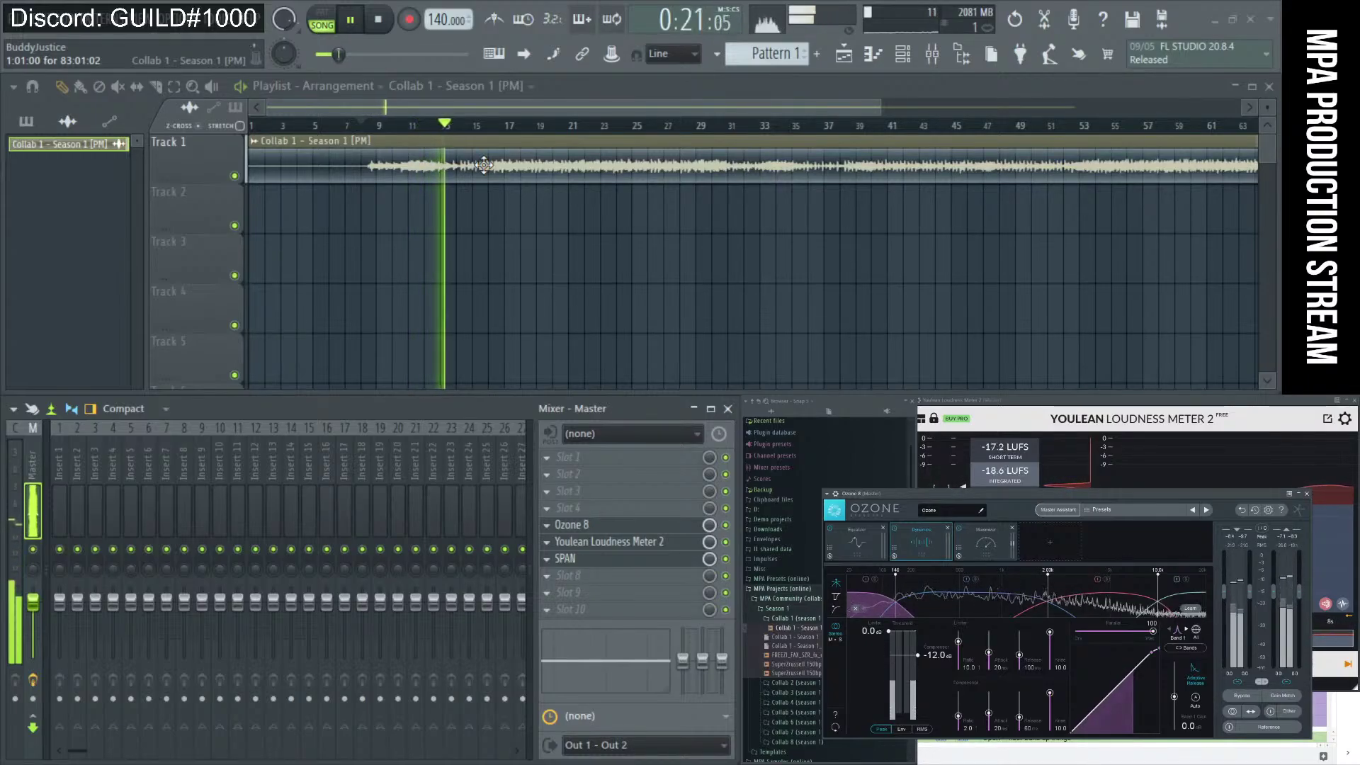
click(947, 528)
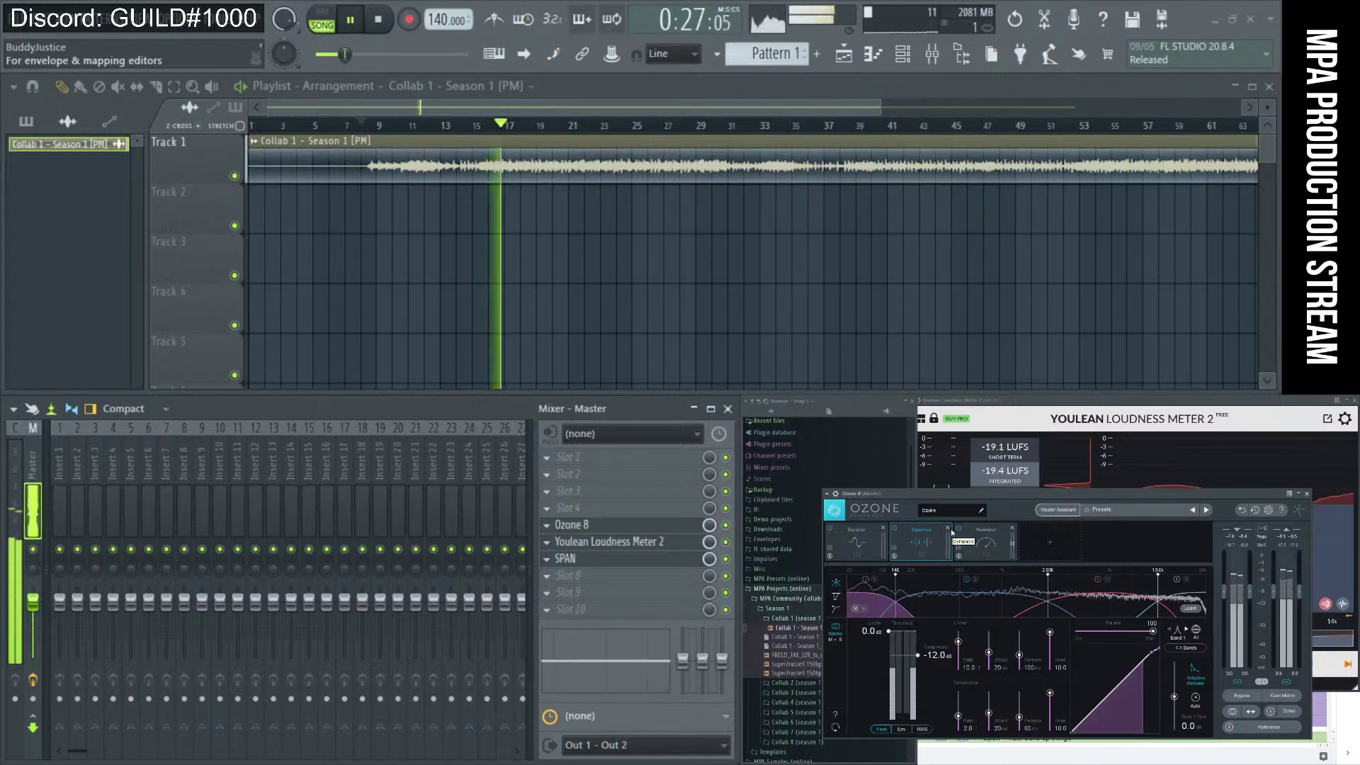
click(882, 529)
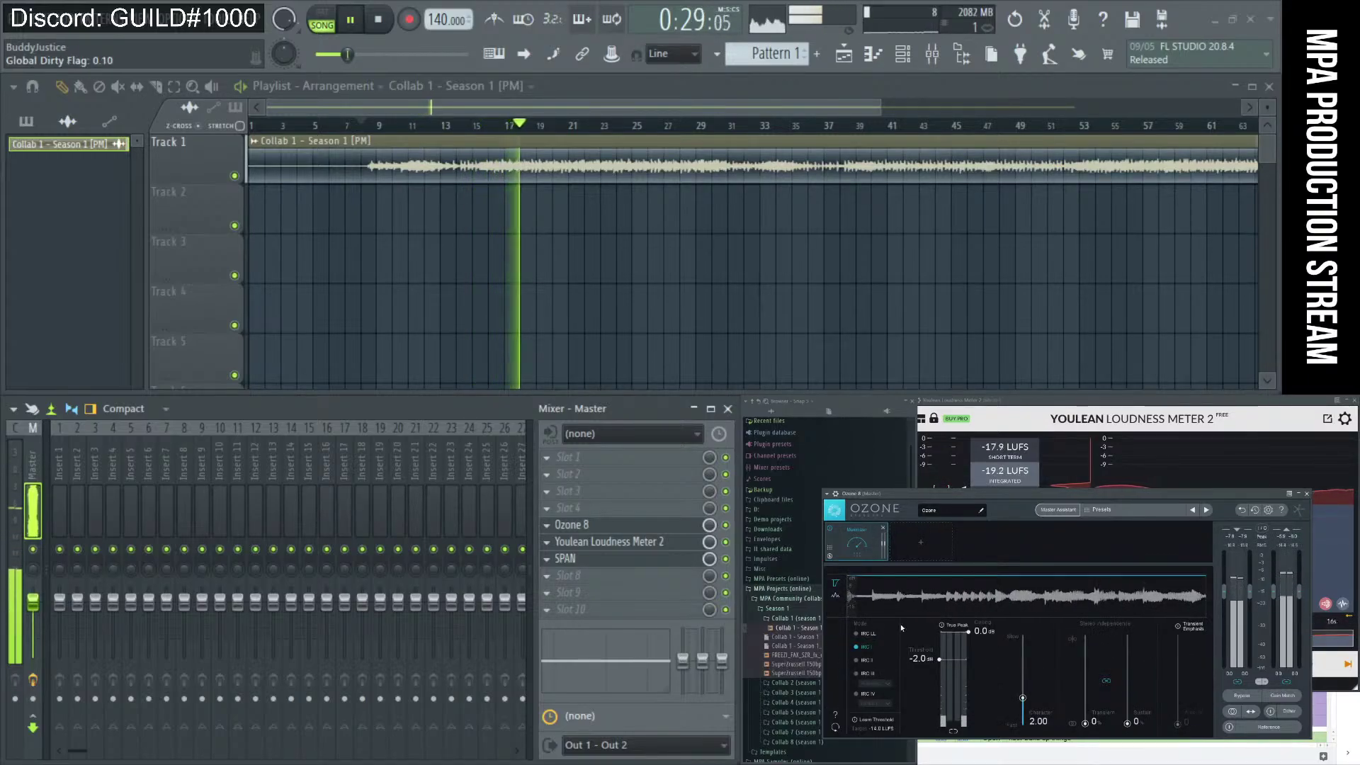
Set the Ozone Maximizer's threshold to -10.0 dB and ceiling to -1.0 dB, and move its window over the playlist.
drag(940, 661, 937, 704)
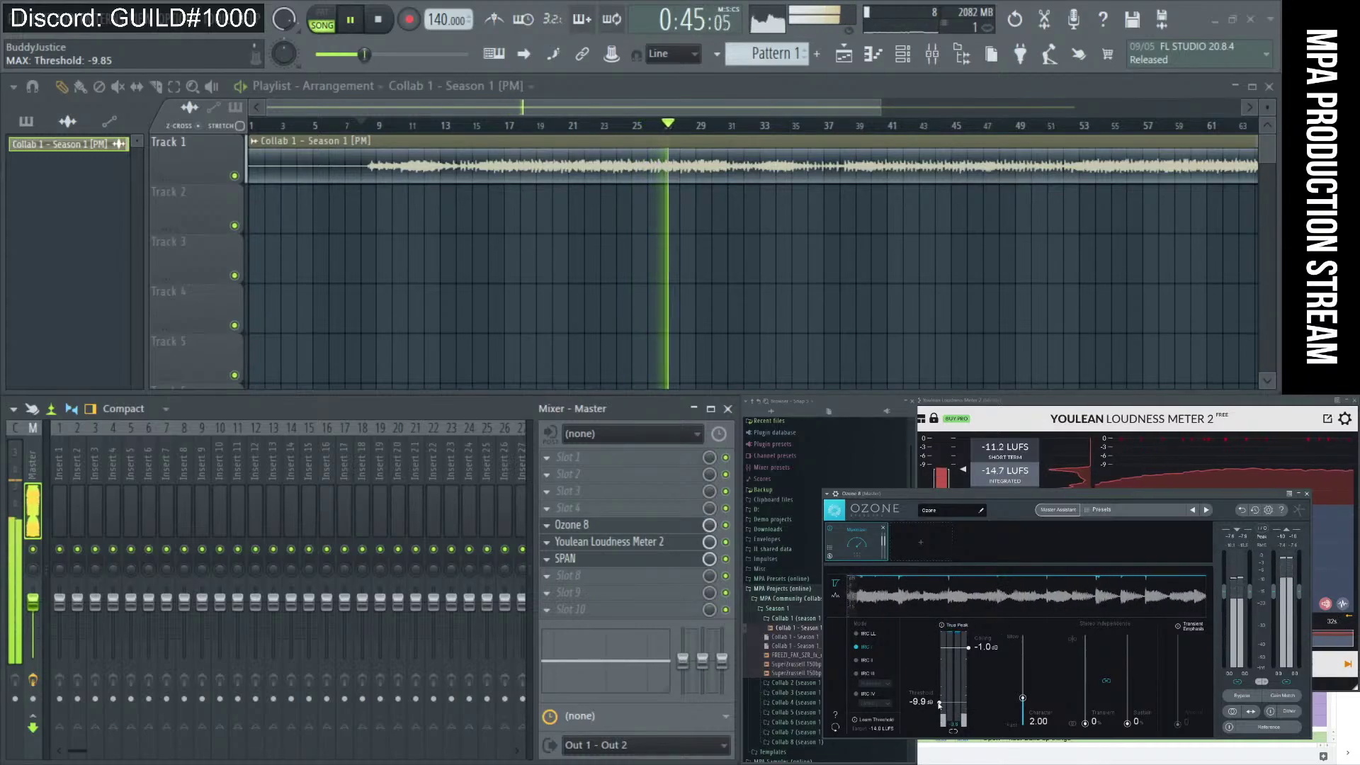
drag(1051, 494, 798, 173)
Reset the Youlean loudness readings, check the song's loudness during playback, and bring SPAN forward to examine the spectrum.
click(1002, 411)
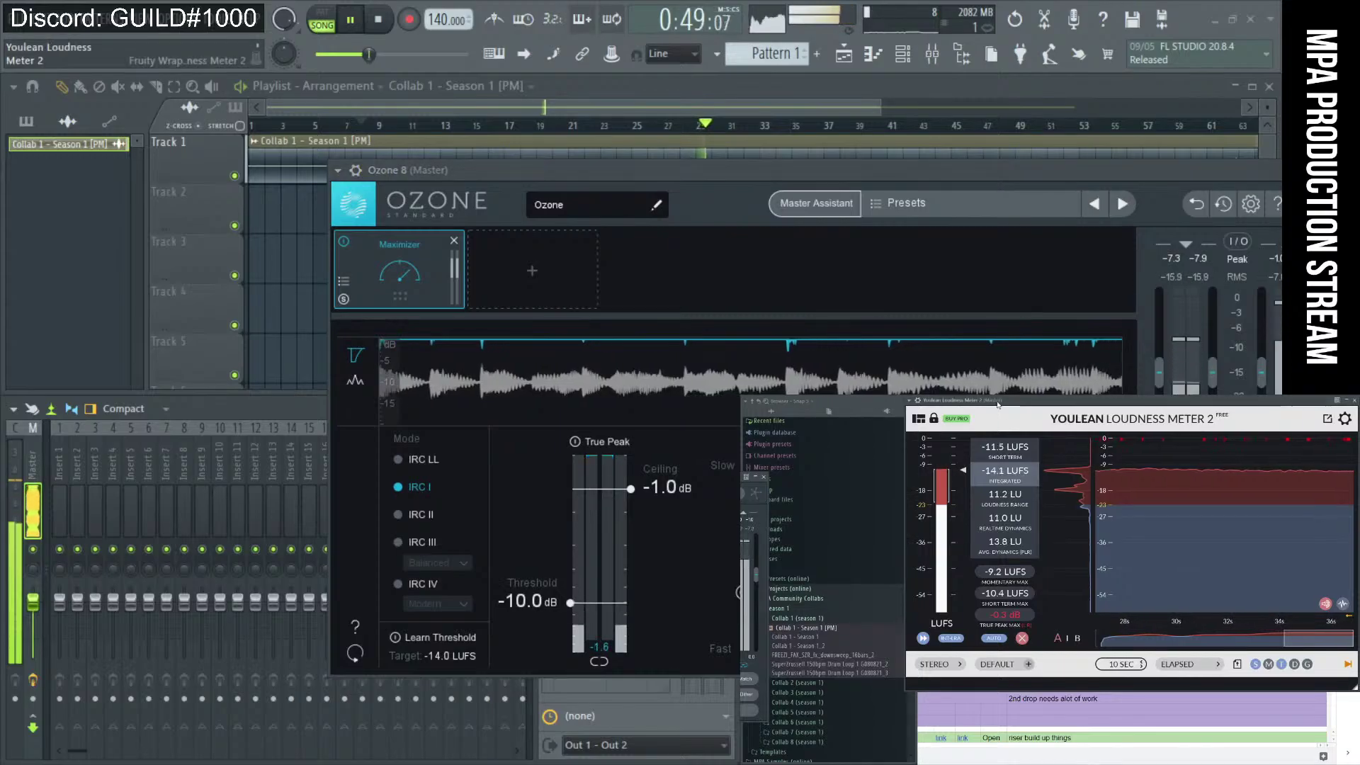
click(1022, 638)
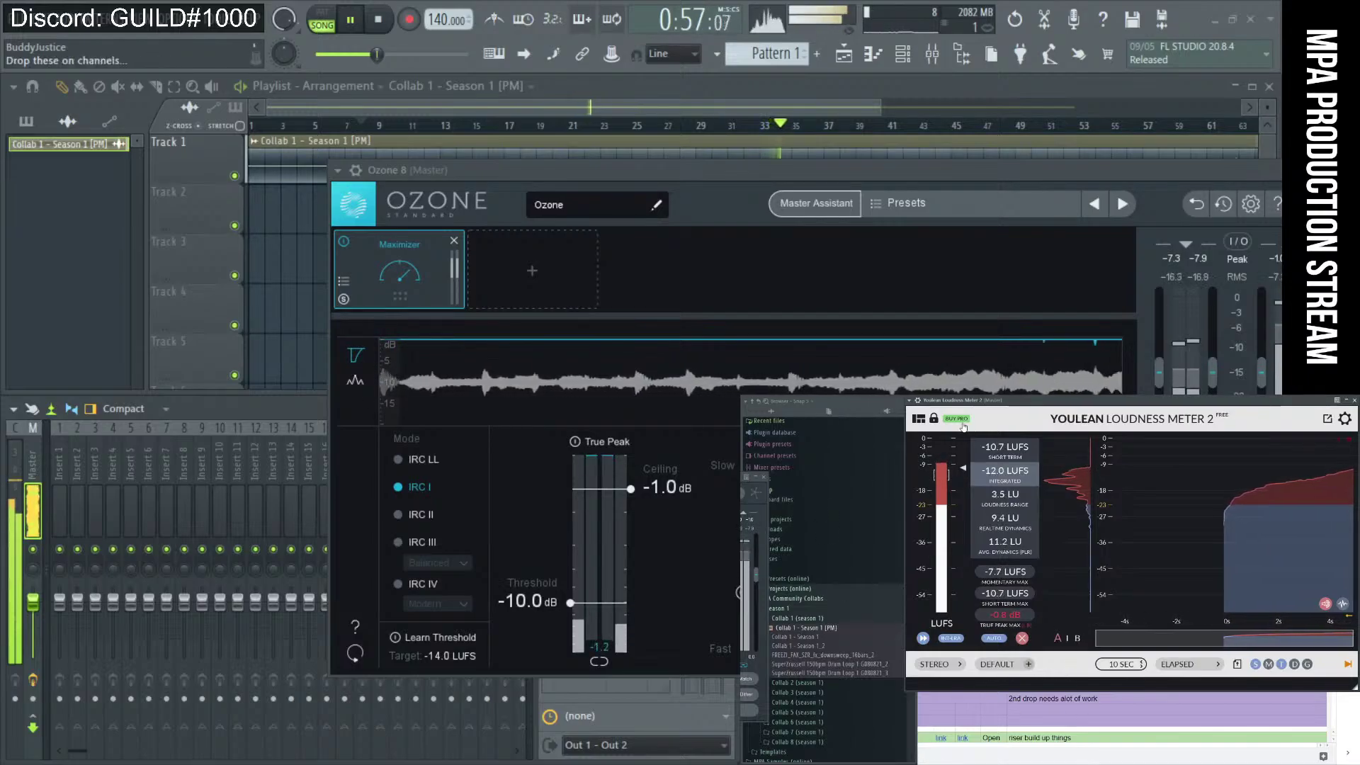
click(856, 400)
click(912, 403)
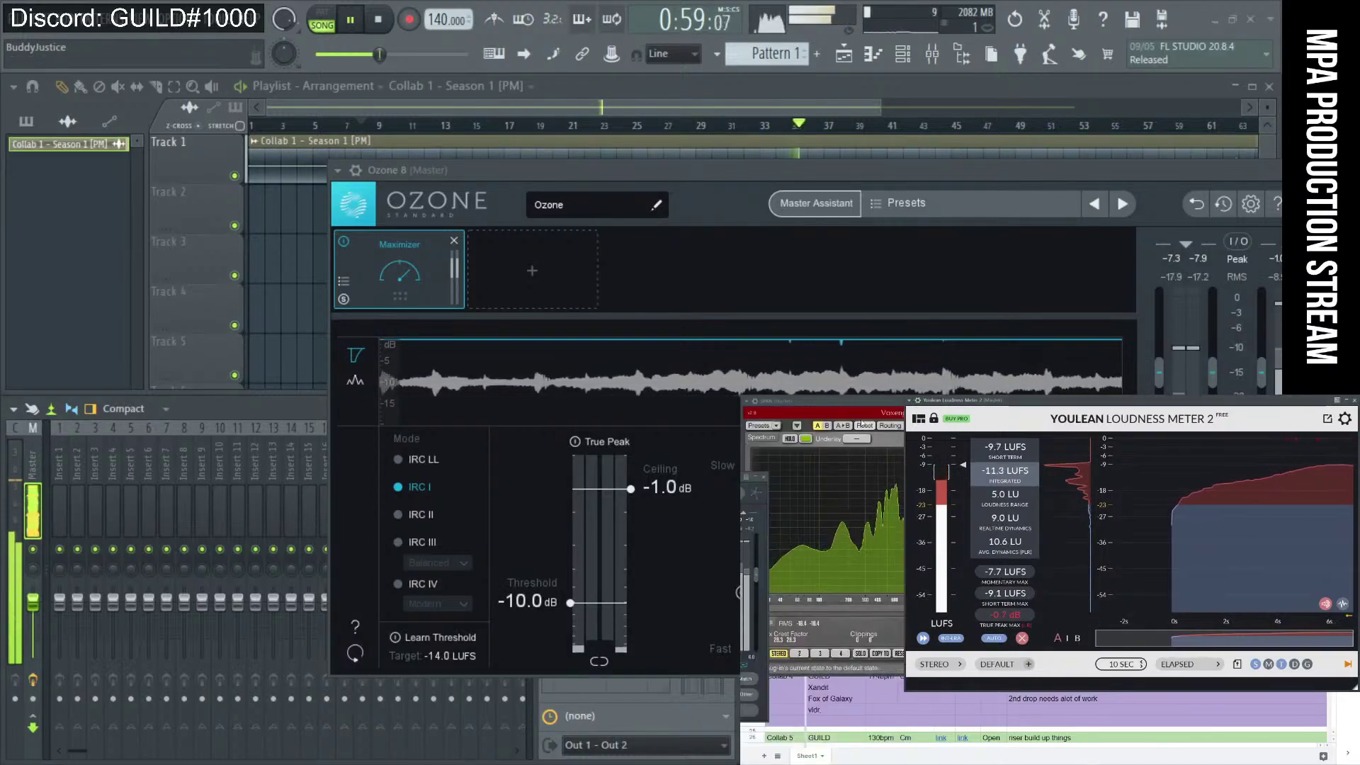
click(819, 495)
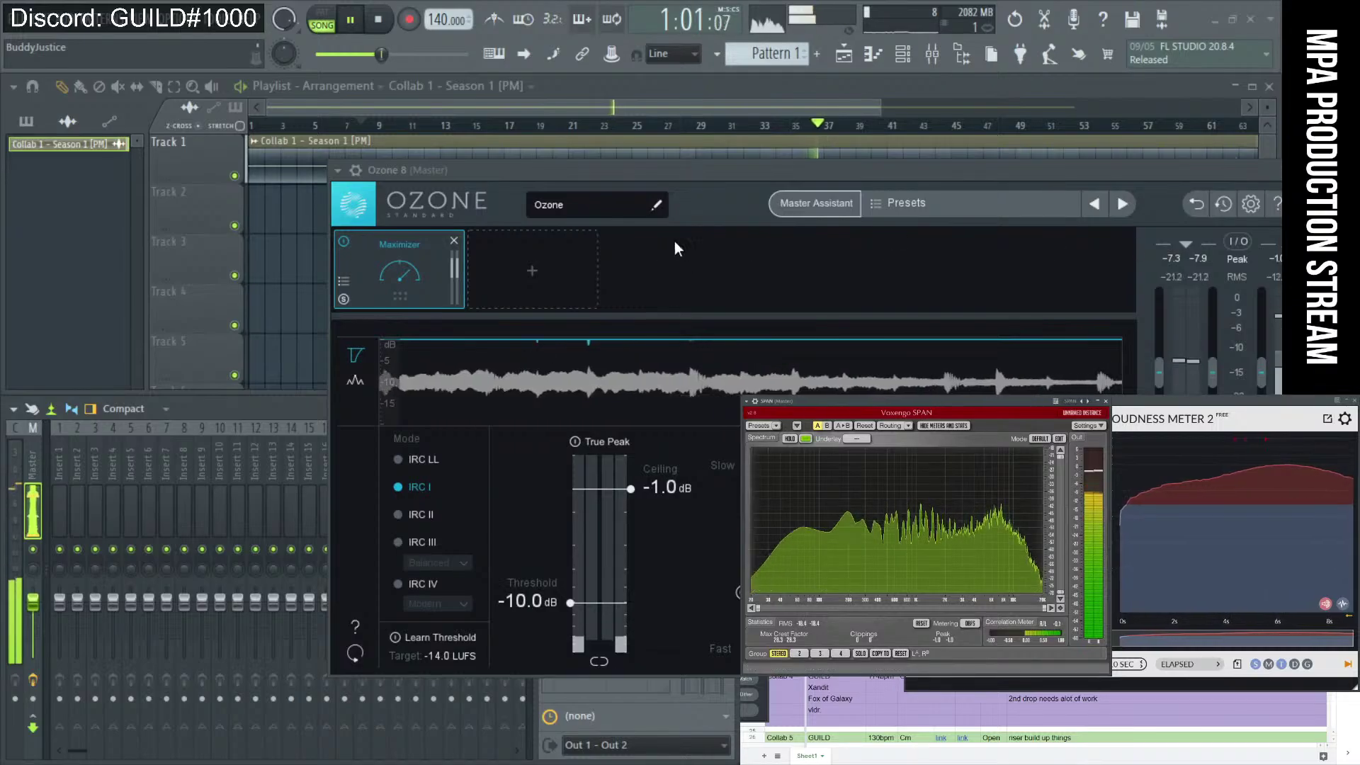
Move the Ozone window lower over the playlist, bring the Youlean meter forward and reset its loudness readings.
drag(804, 173, 662, 223)
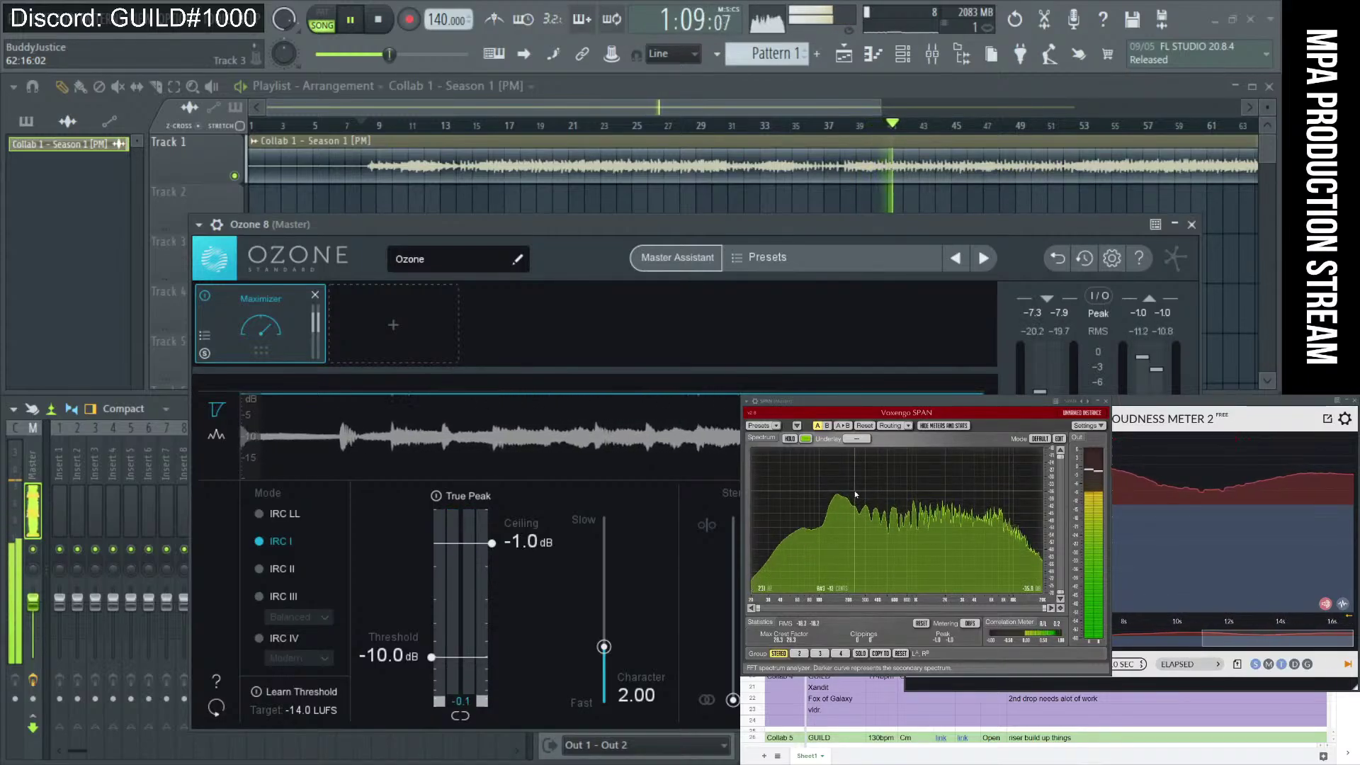
click(1162, 414)
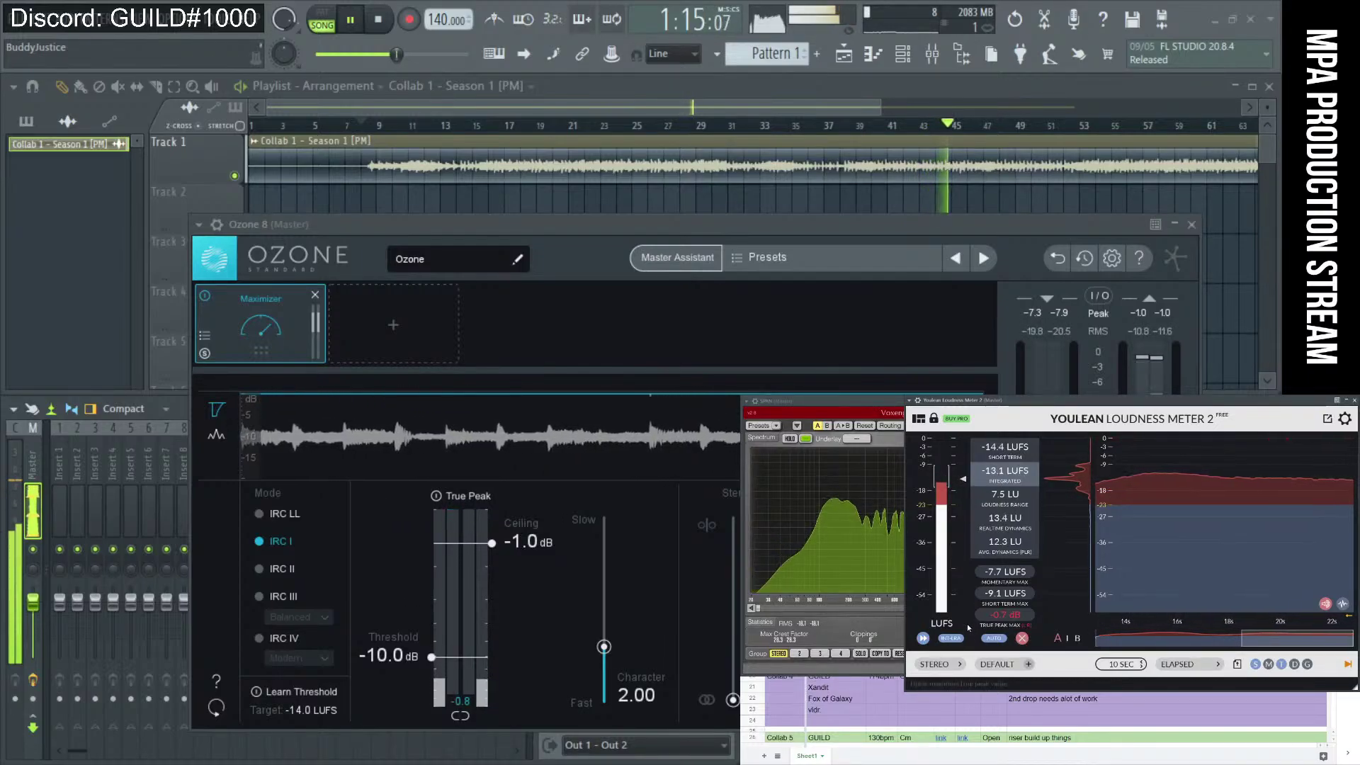
click(997, 476)
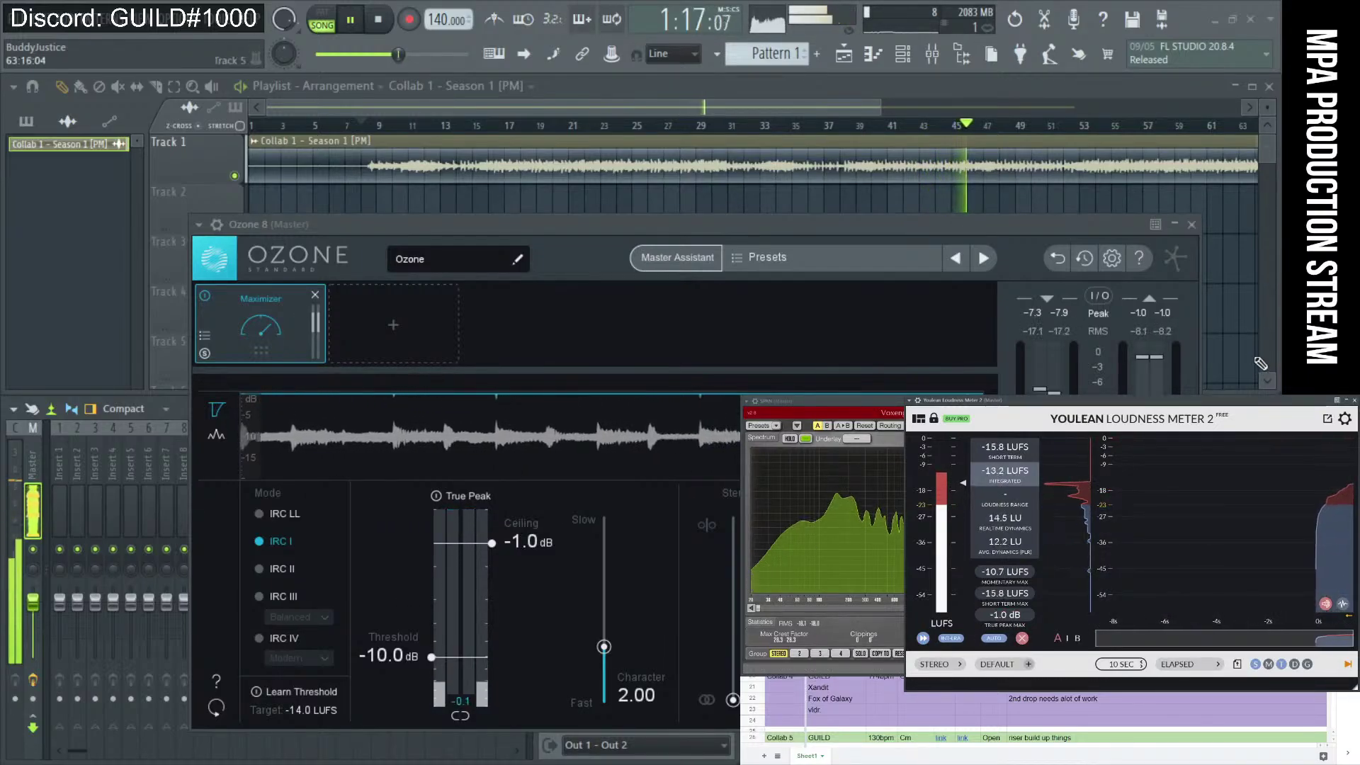
Set the Ozone Maximizer's threshold to -12.1 dB, stop playback, and move the Ozone window off the playlist.
drag(433, 656, 436, 668)
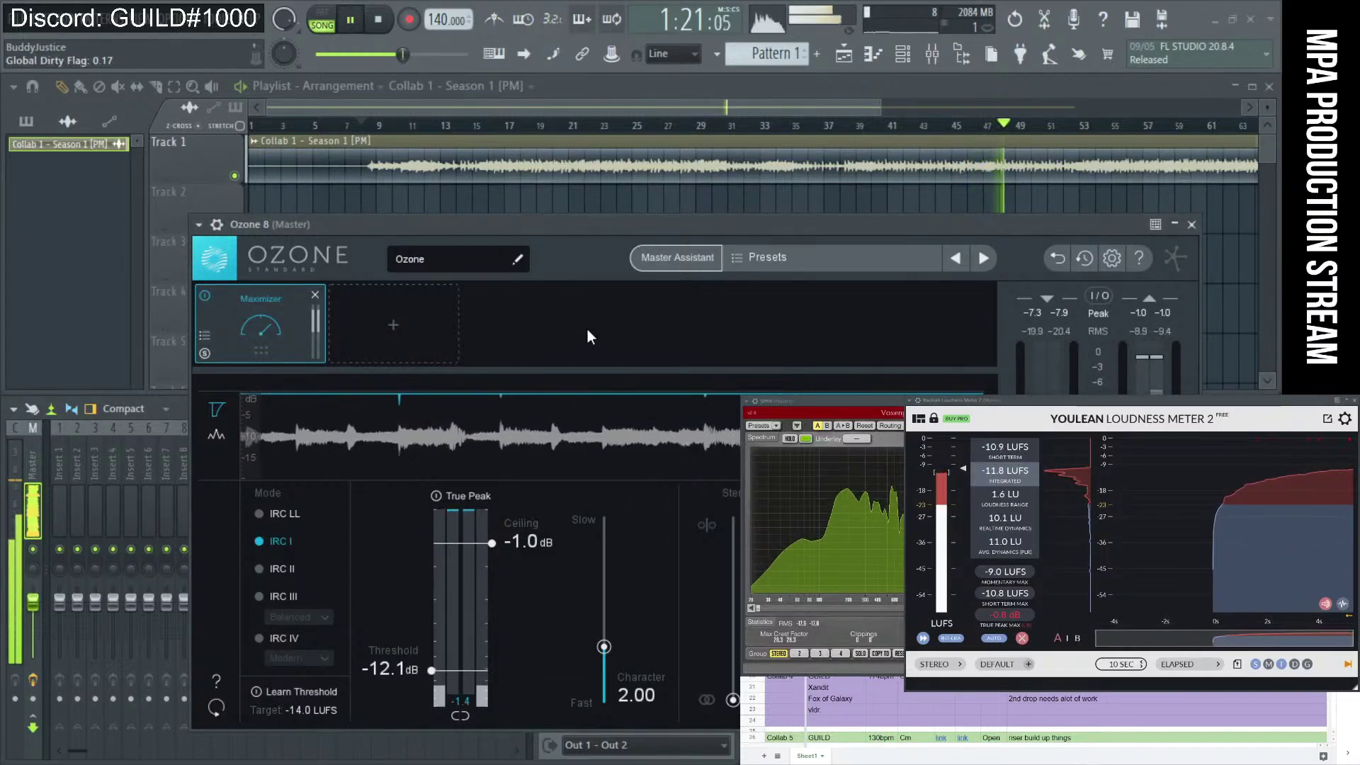
drag(643, 223, 624, 185)
click(338, 14)
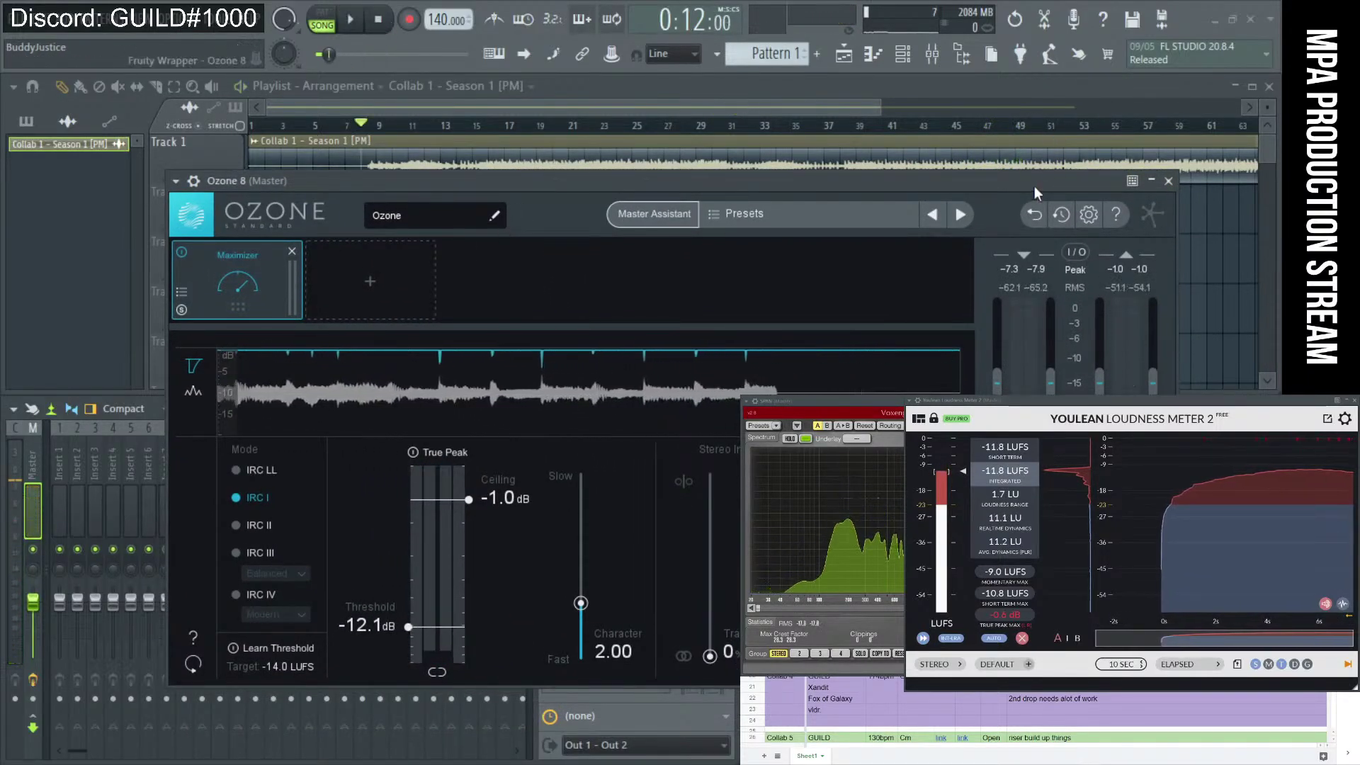
drag(1034, 185, 1215, 493)
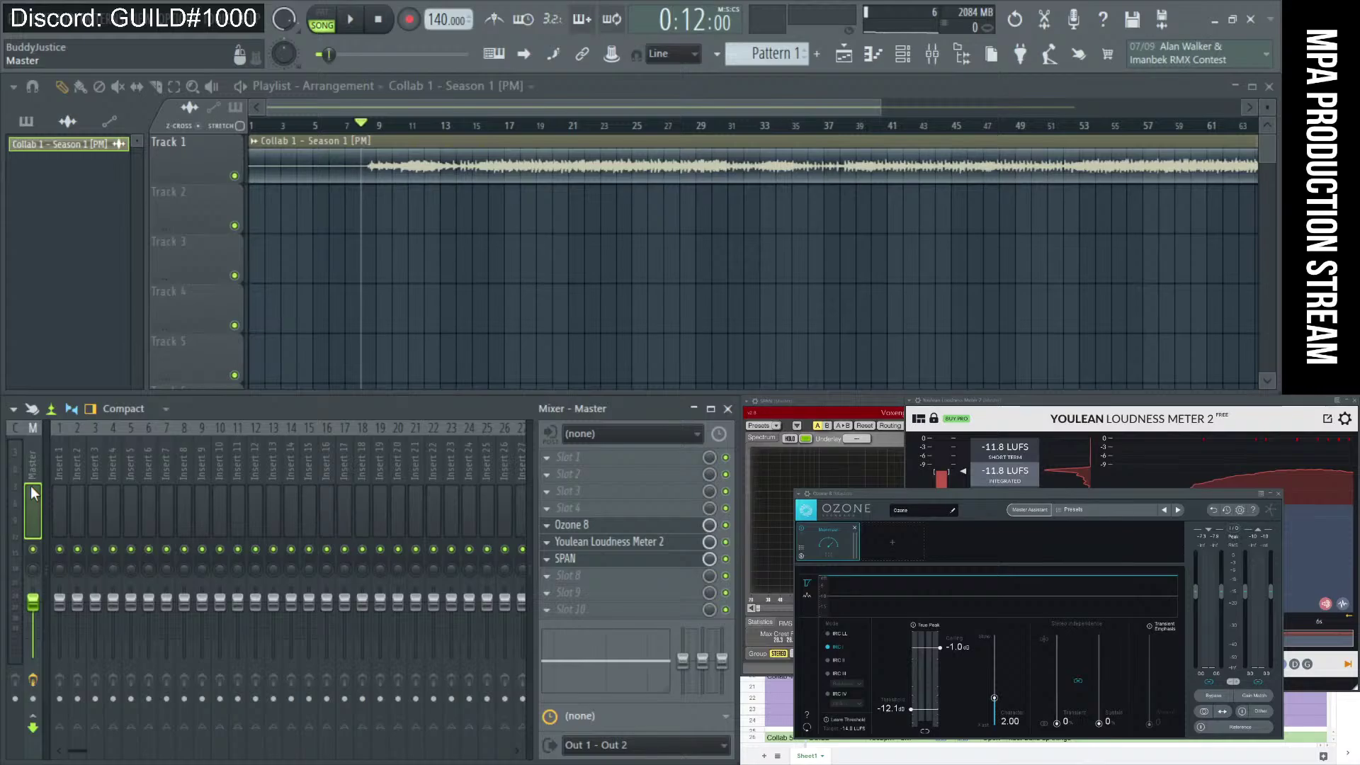
Load Fruity Balance into slot 9 of the Master track and place its window over the playlist.
click(617, 609)
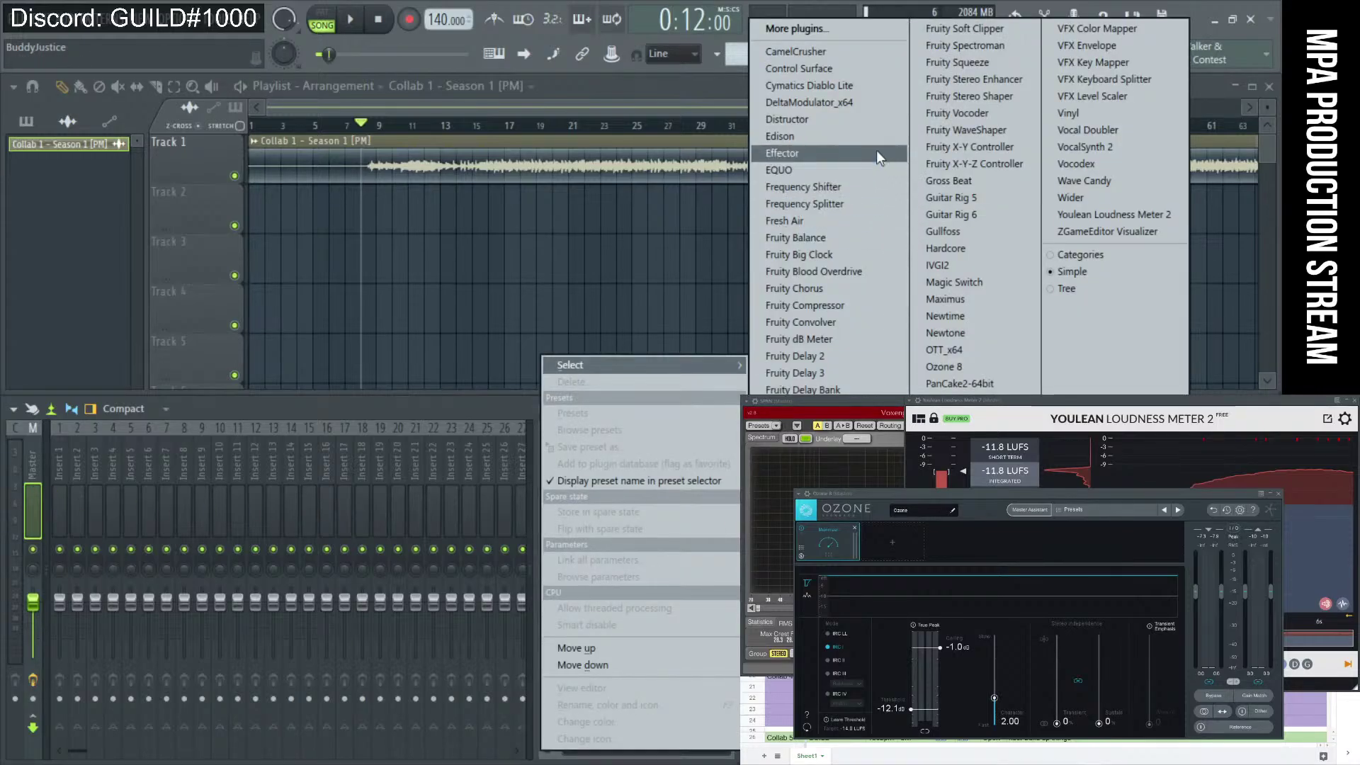
click(881, 232)
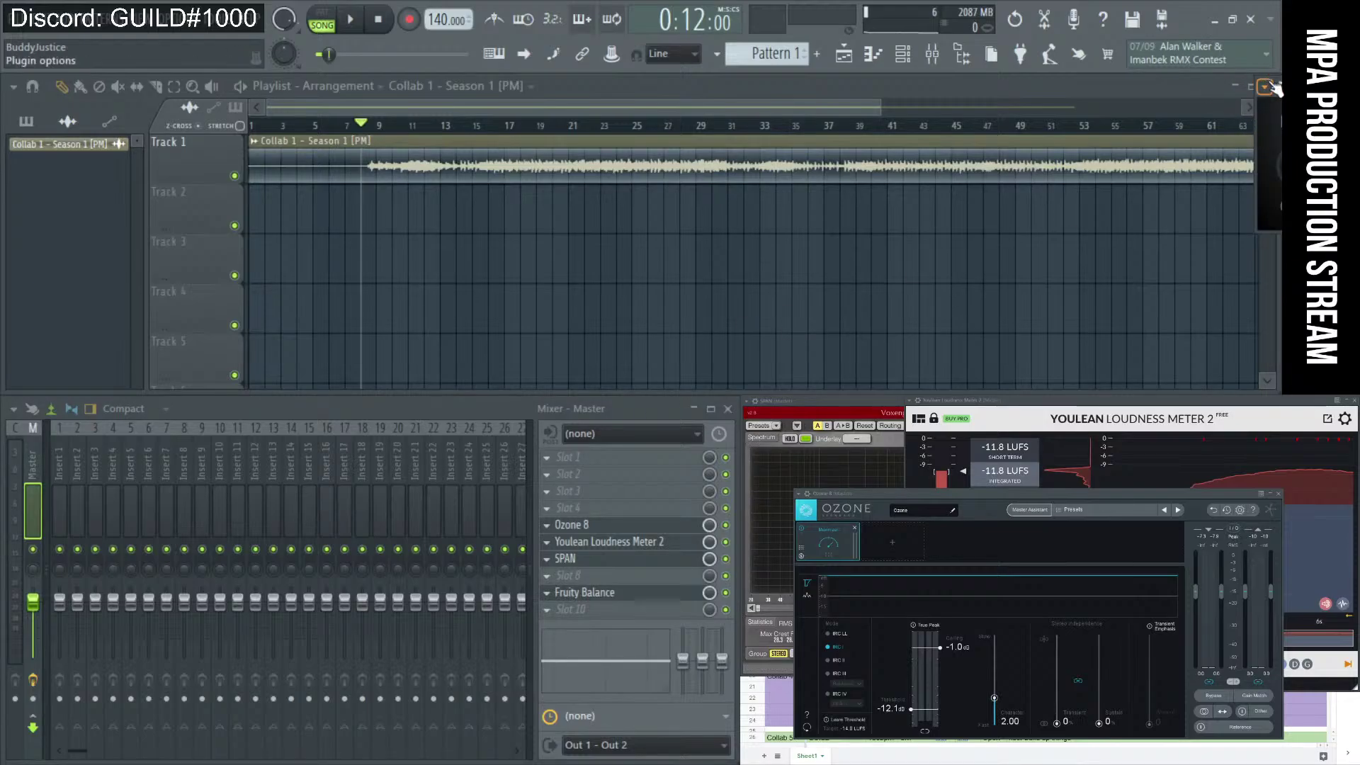
drag(1273, 75, 667, 139)
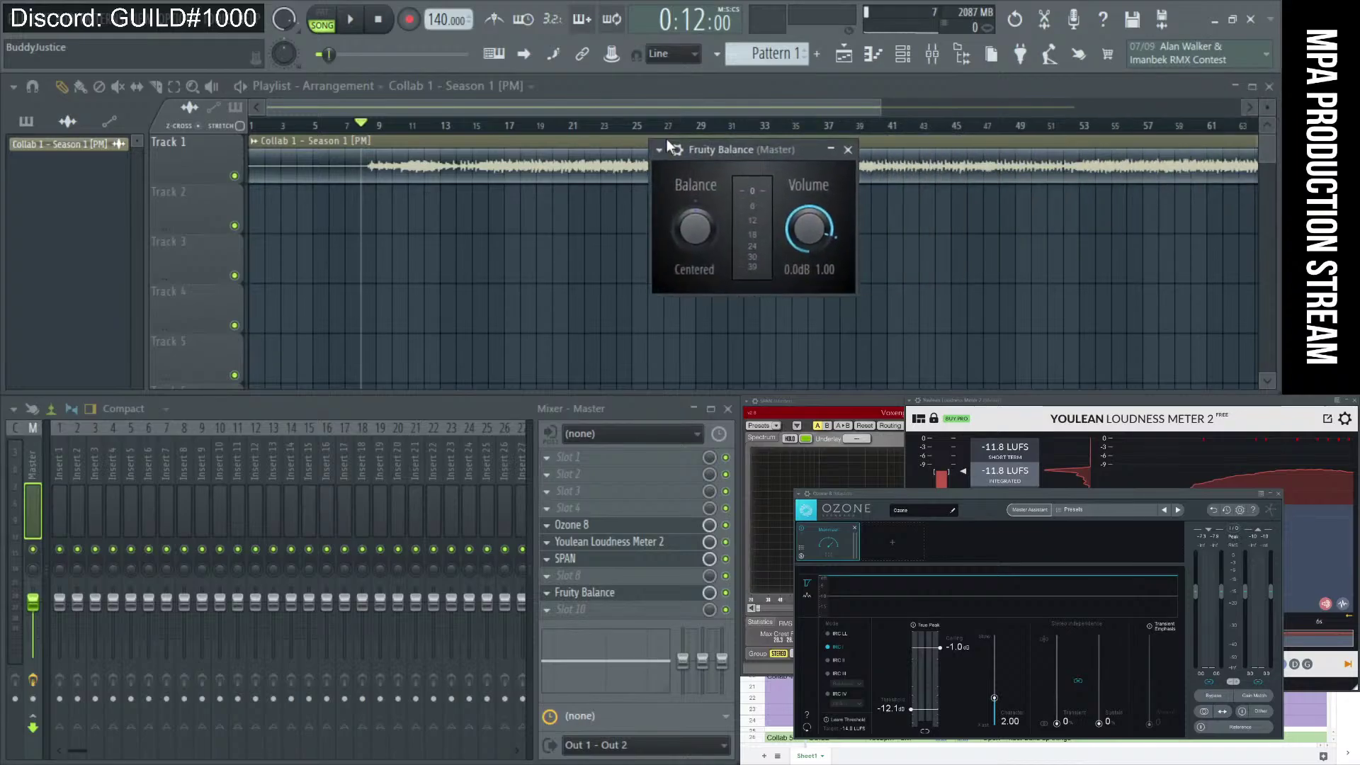
drag(790, 142, 606, 258)
Turn Fruity Balance's volume down to -INF dB and reset it to the default 0.0 dB.
drag(626, 342, 626, 411)
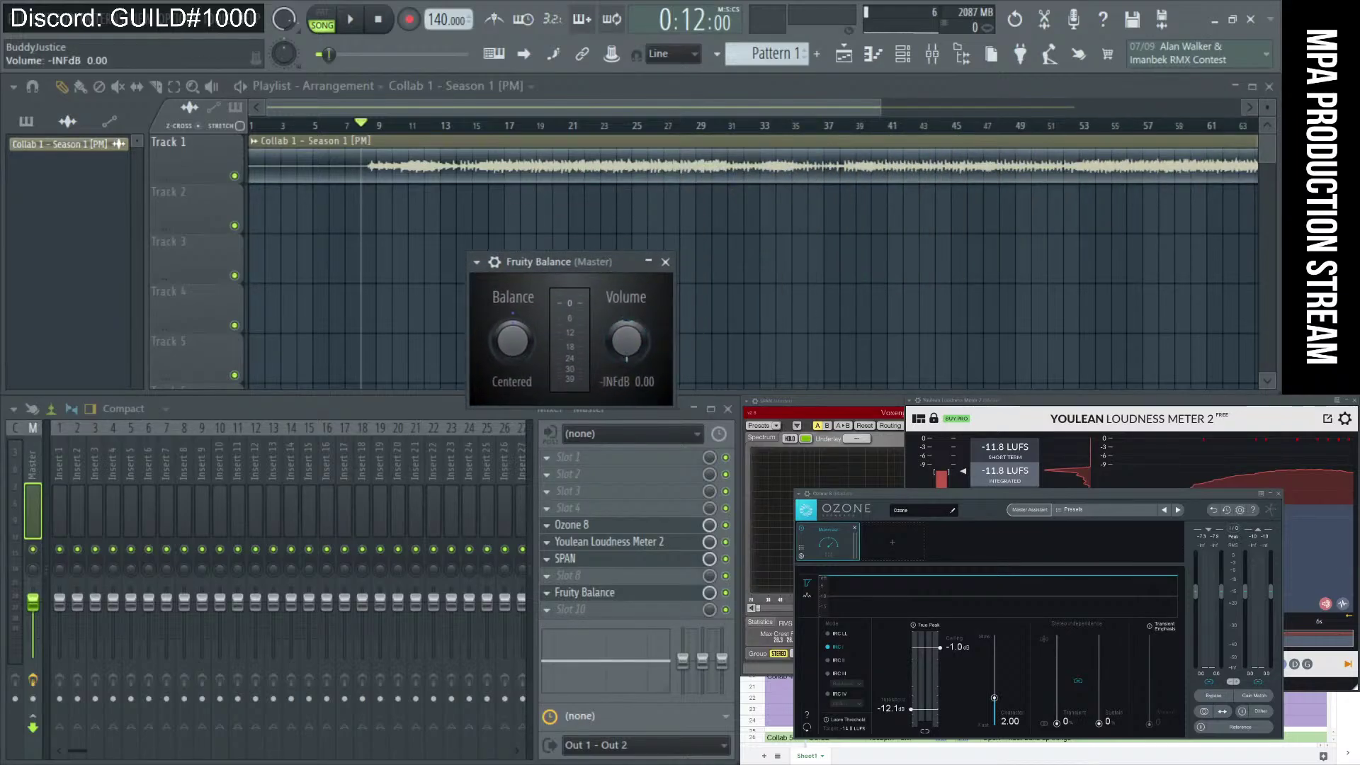
drag(1049, 492, 1038, 510)
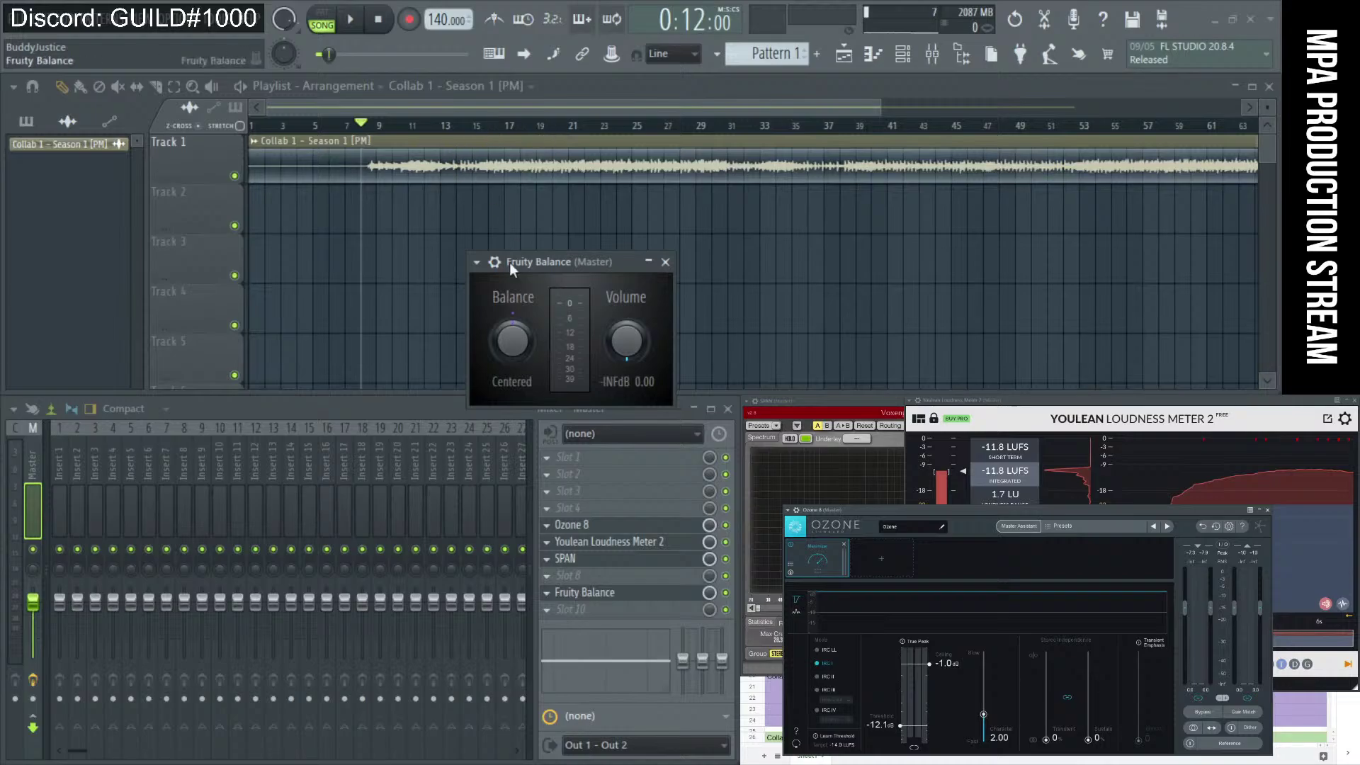
right_click(635, 341)
click(655, 354)
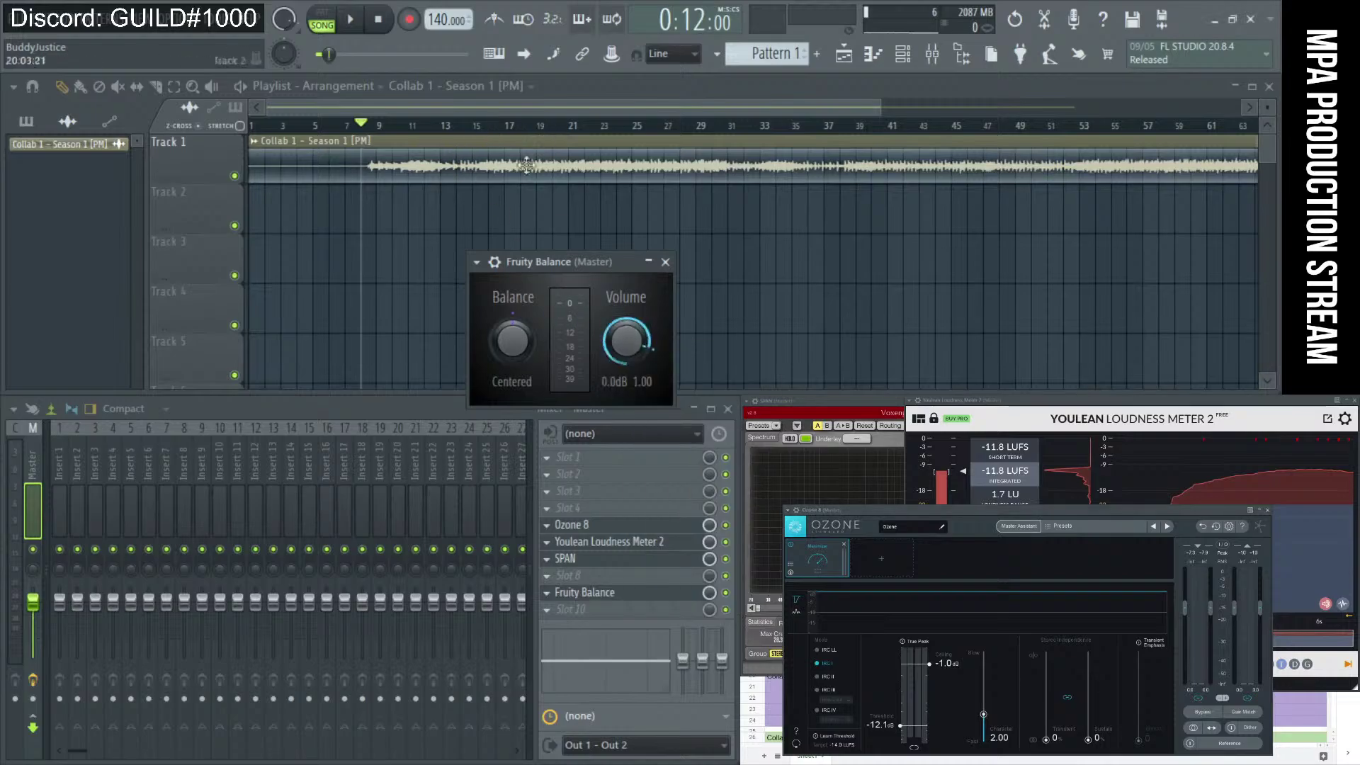
Audition the song from about bars 53, 57, 61 and 63 to find its loudest section.
click(488, 125)
scroll(508, 131, down, 2)
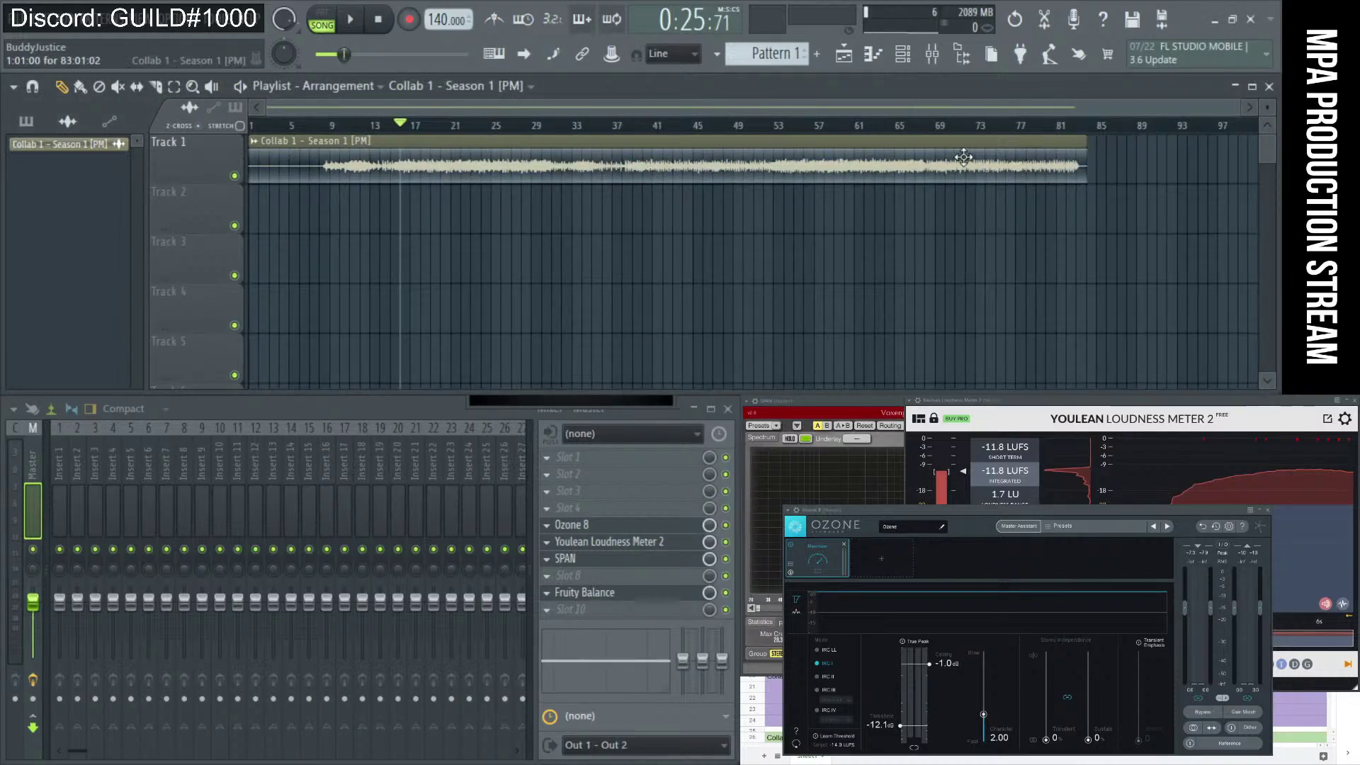
click(784, 127)
key(space)
click(815, 127)
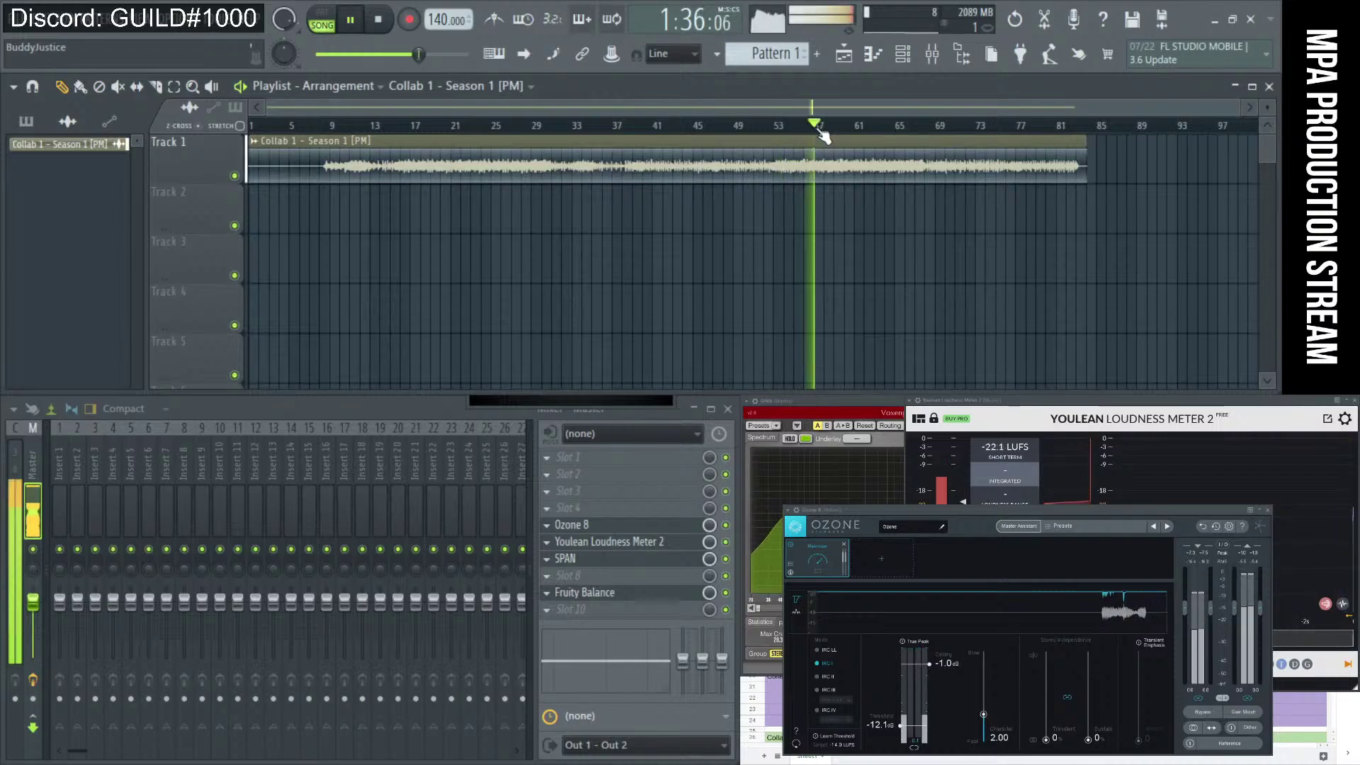
scroll(863, 131, up, 2)
click(881, 125)
key(space)
key(space)
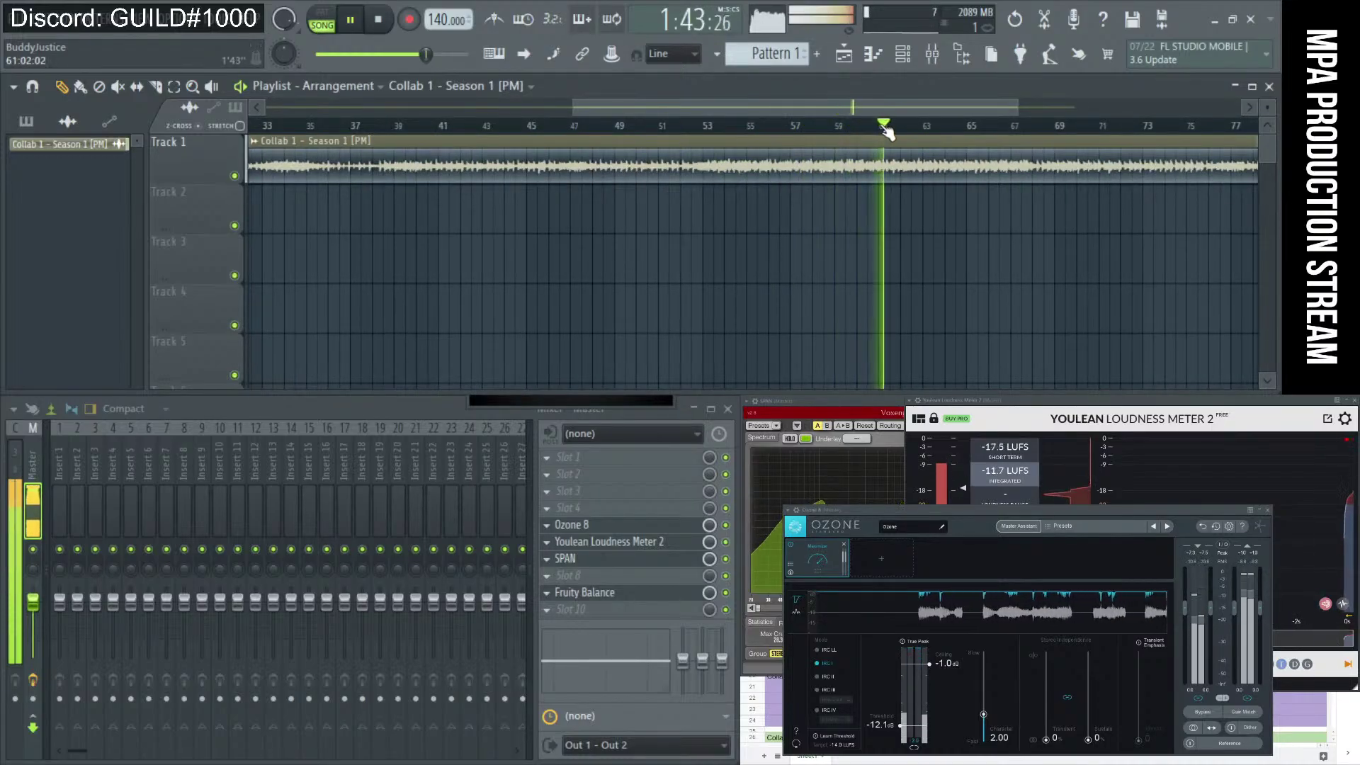
key(space)
click(925, 126)
key(space)
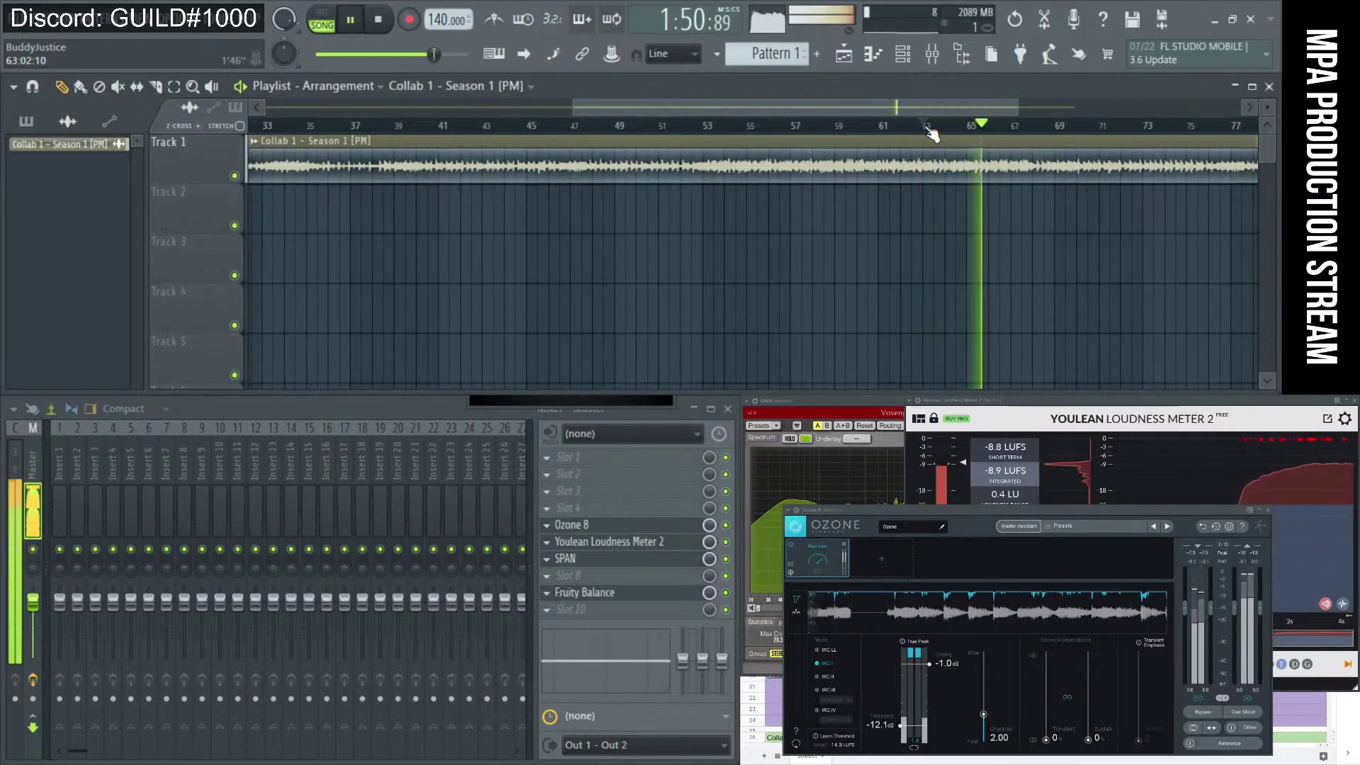
key(space)
Select bars 63 to 68 in the playlist timeline as the loop section and check it in playback.
drag(926, 126, 1033, 145)
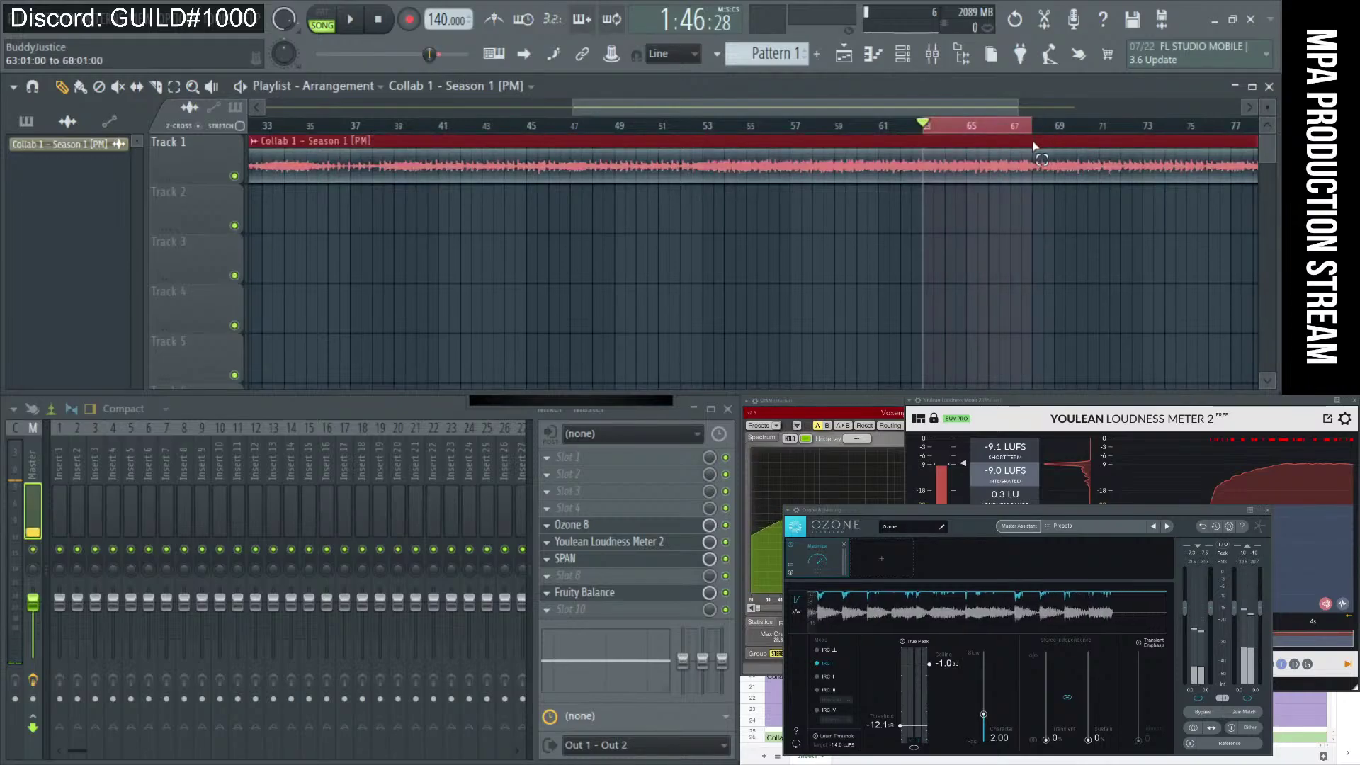
scroll(1017, 221, up, 3)
key(space)
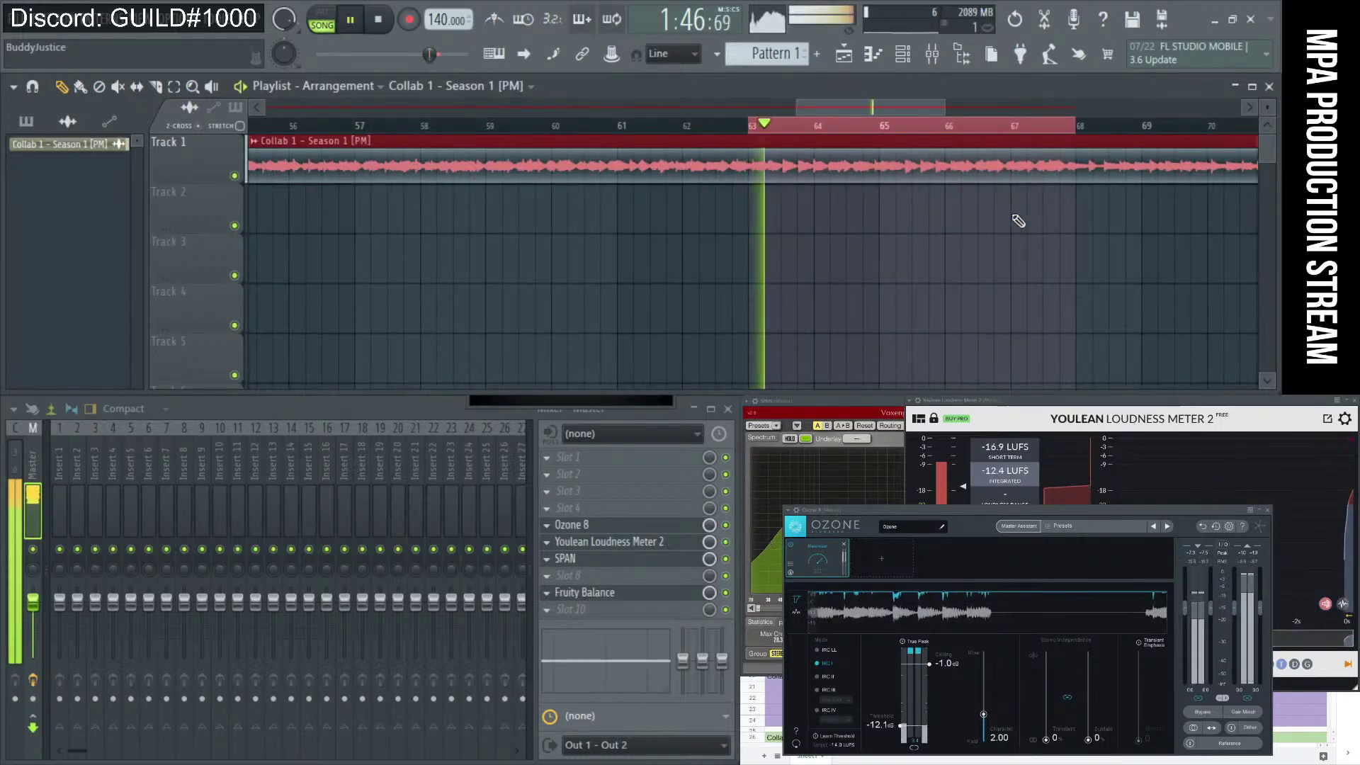
key(space)
scroll(1028, 219, down, 2)
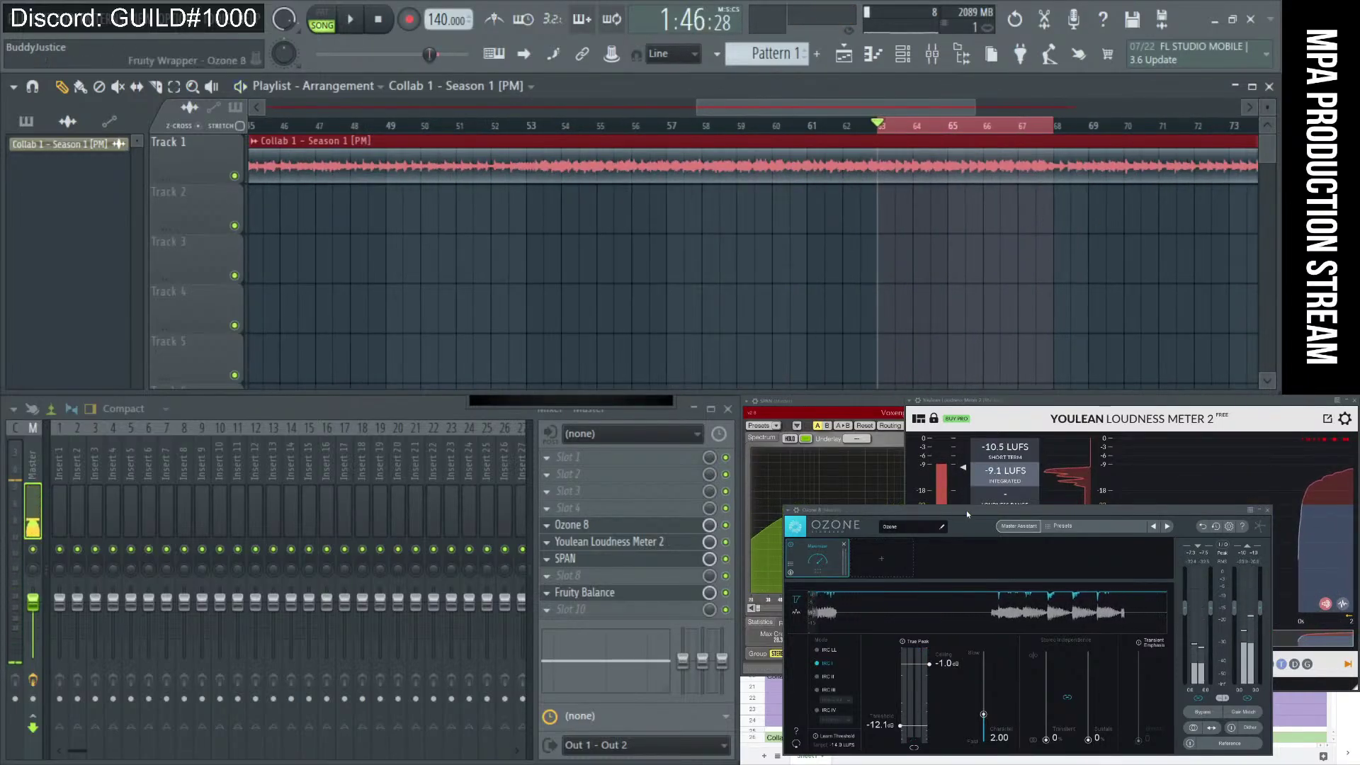
Reopen Fruity Balance on the Master, set its volume to -INF dB and move its window away from the mixer.
click(617, 595)
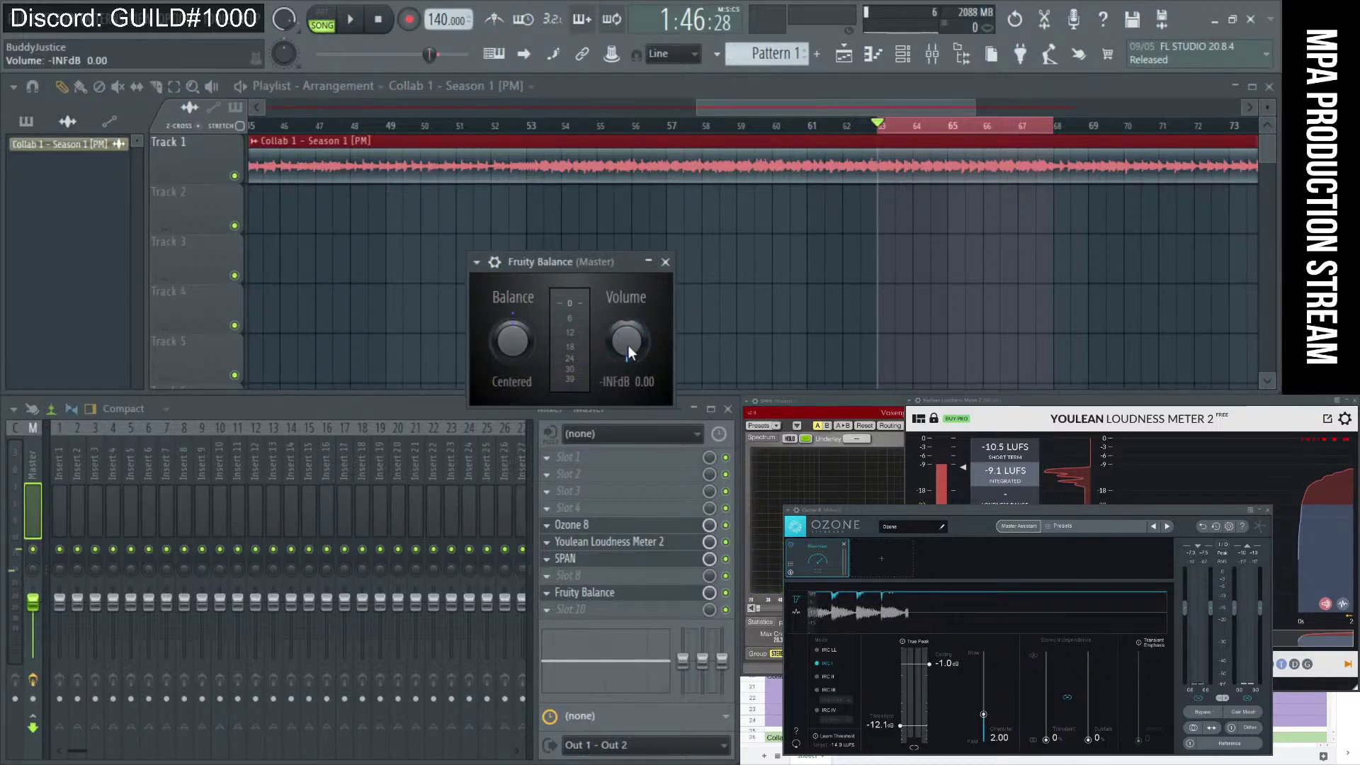
drag(577, 260, 440, 245)
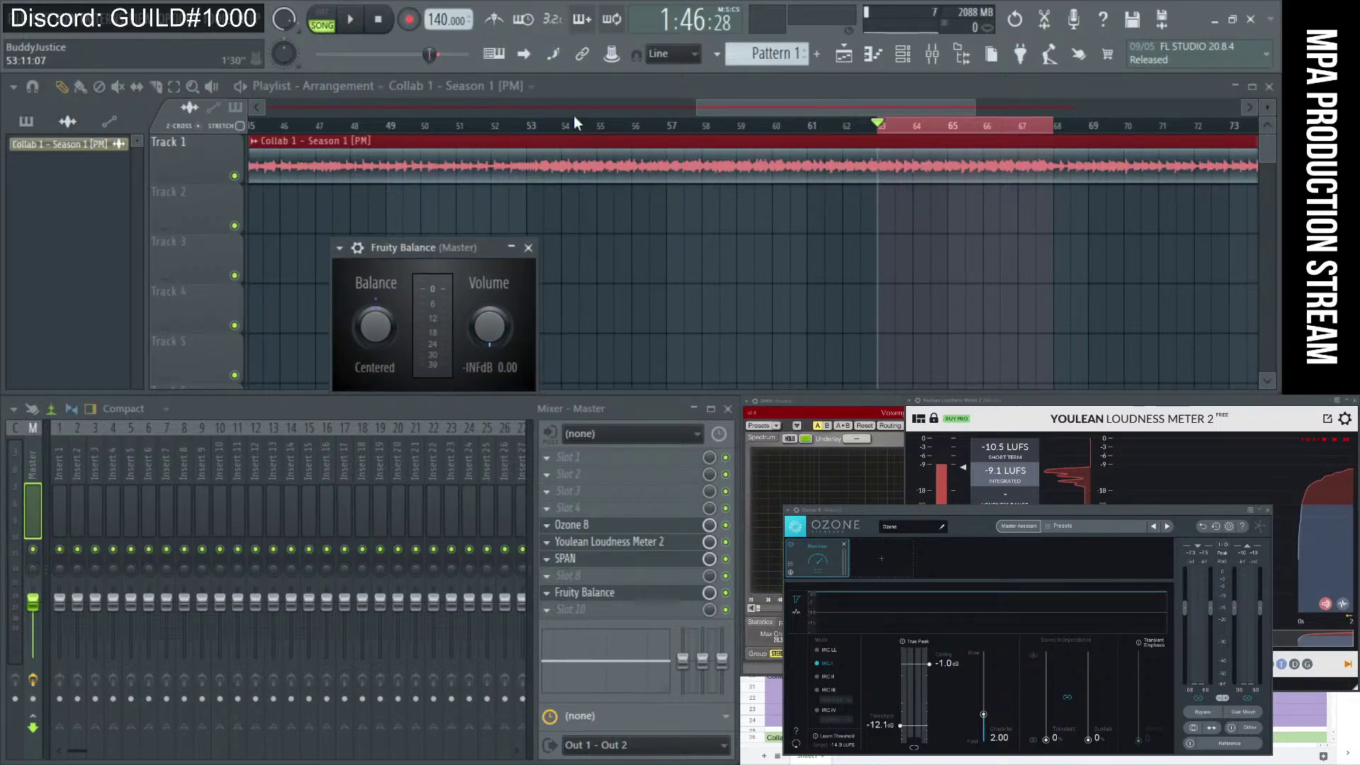
Run Ozone's Master Assistant while playing the selected bars 63 to 68, stop playback, and accept its suggestion.
click(1017, 527)
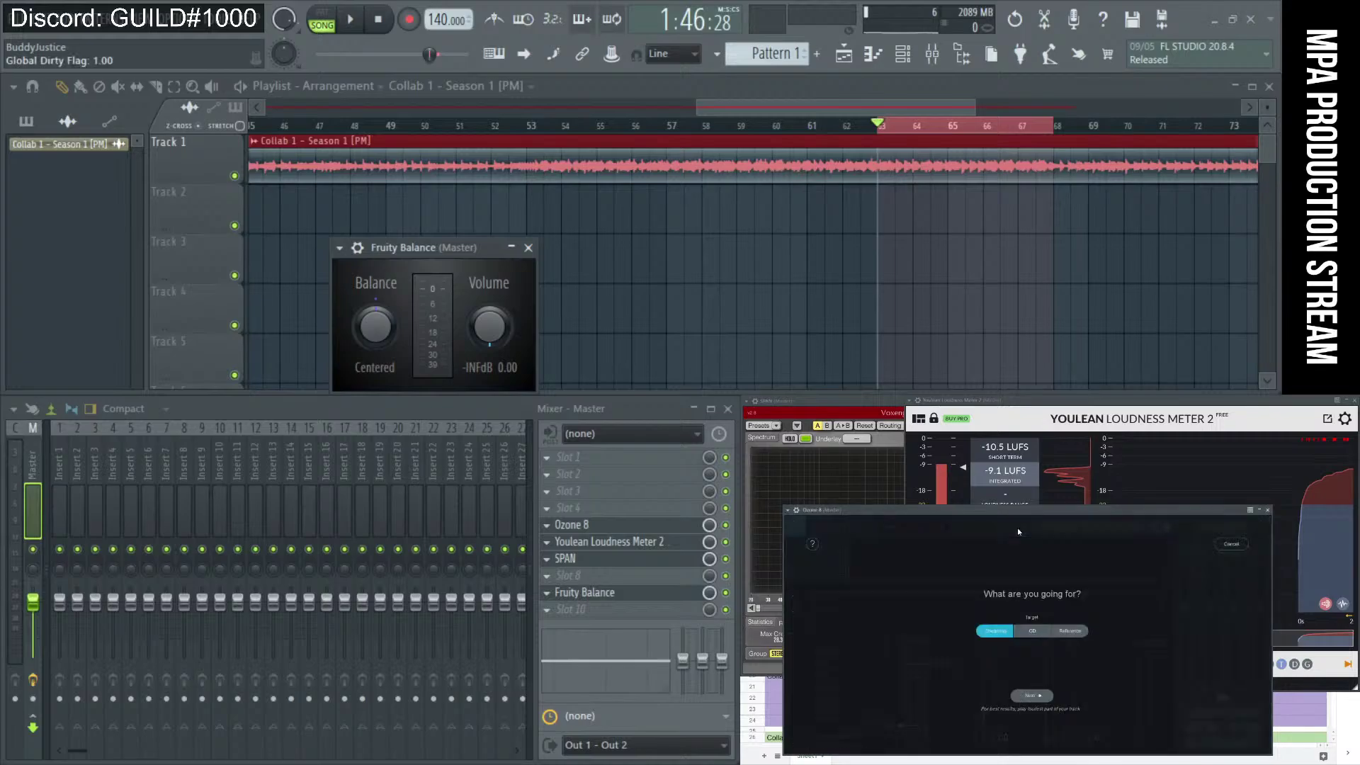
drag(1011, 514, 1004, 466)
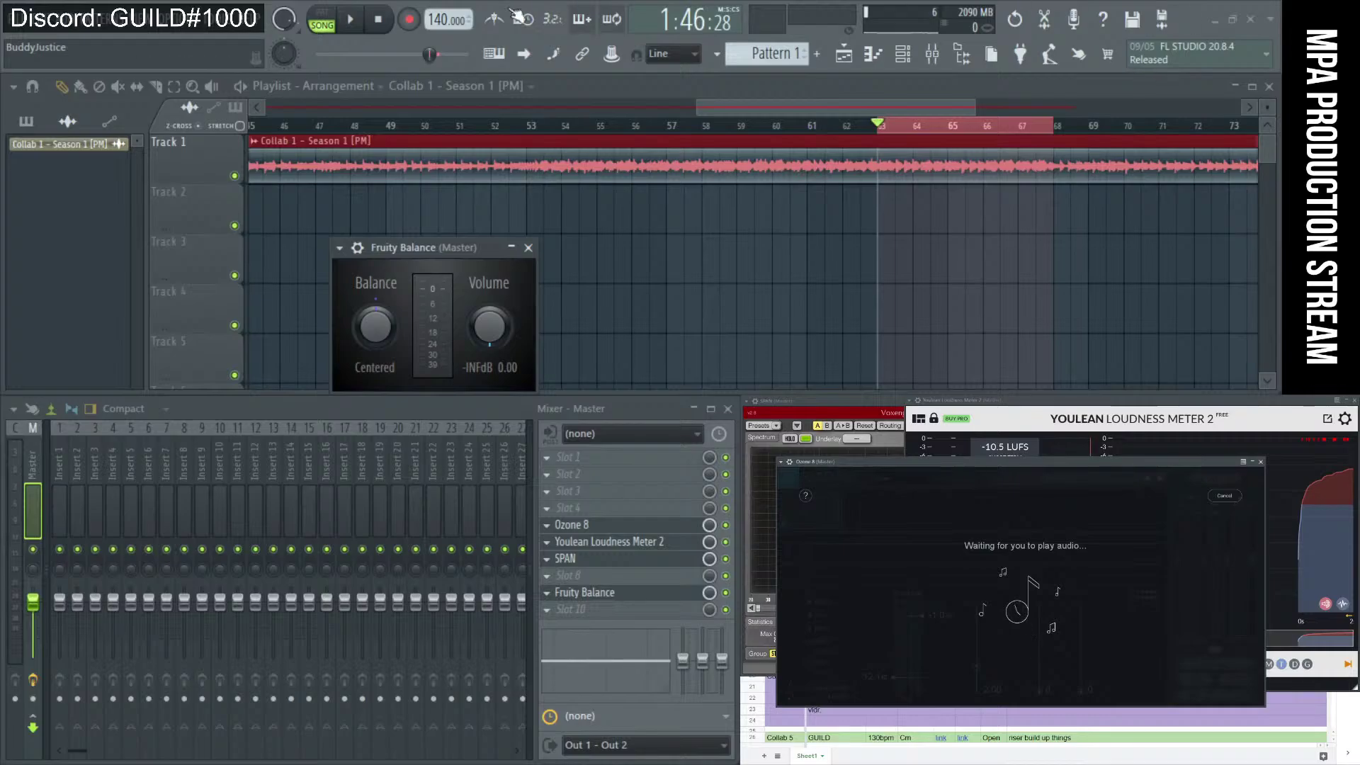
click(350, 21)
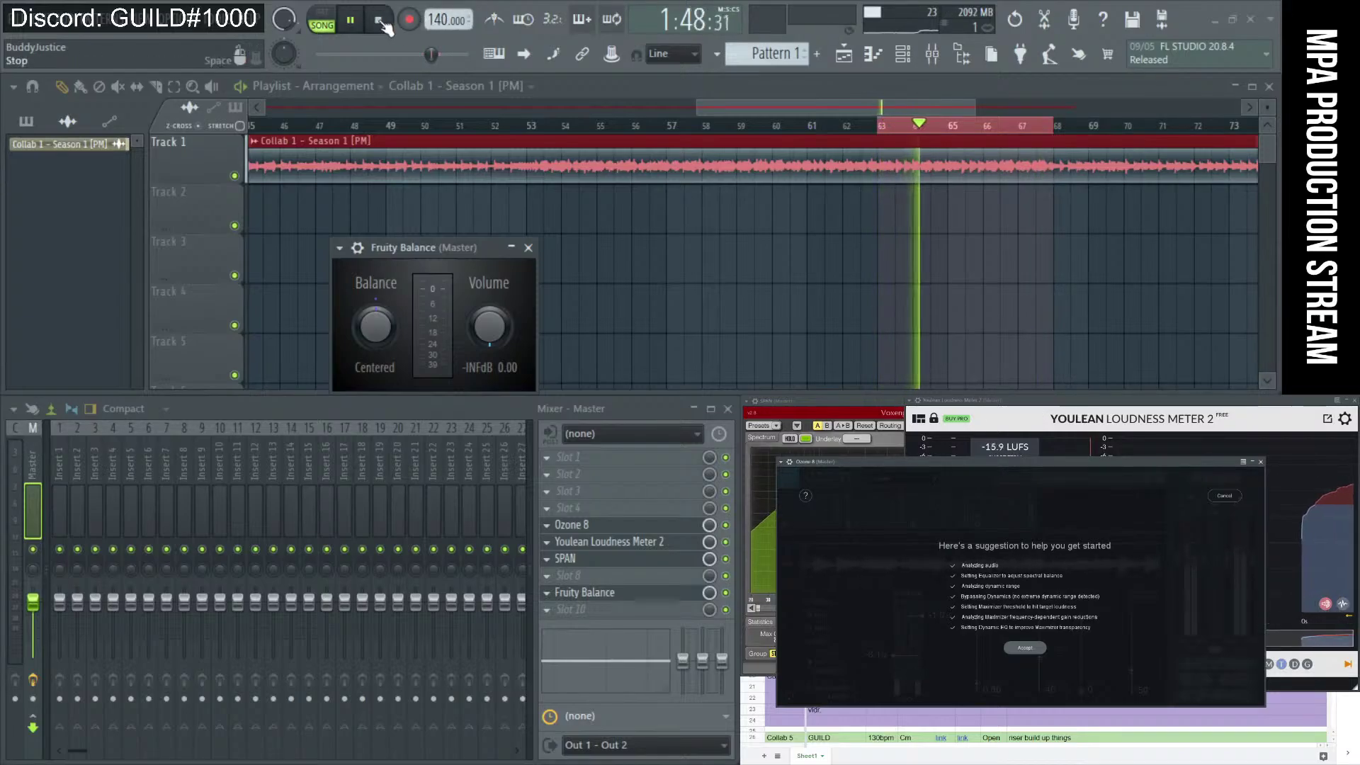
key(space)
click(1023, 648)
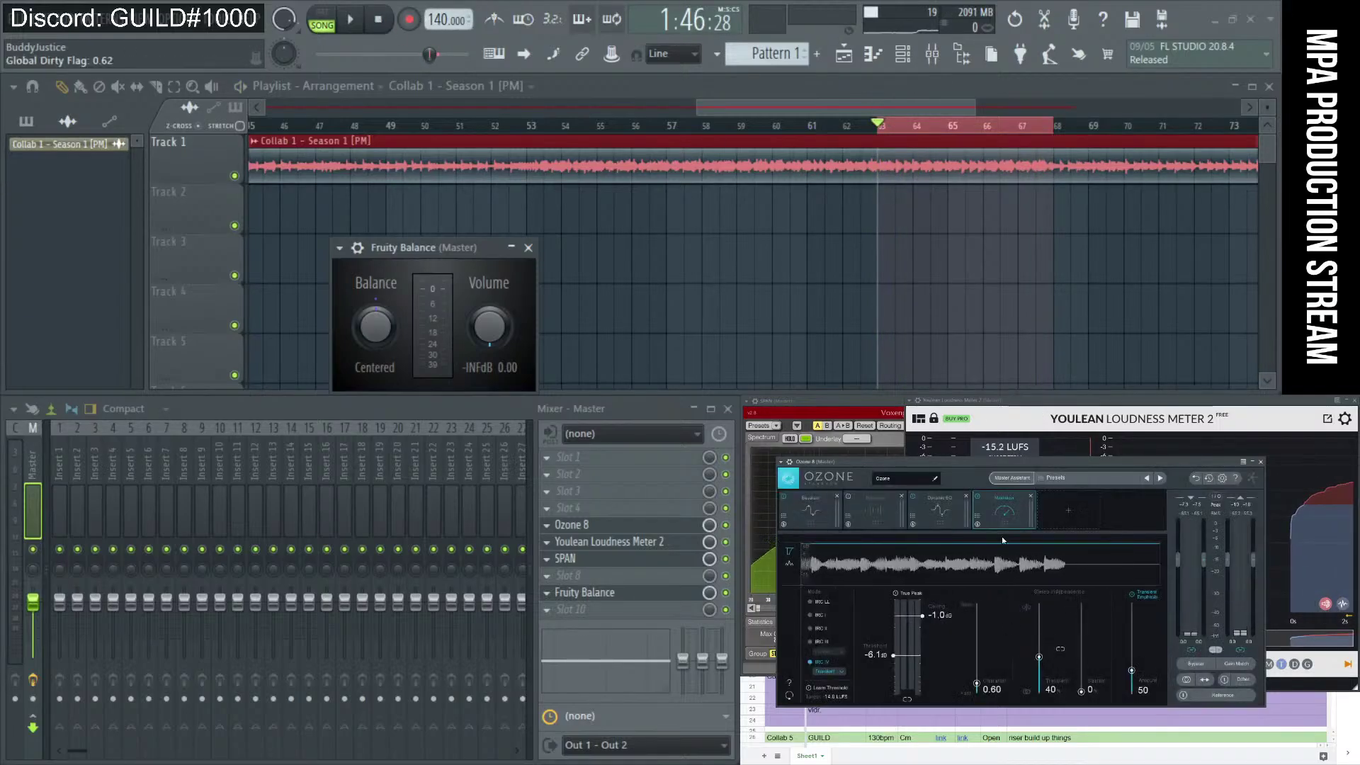
Examine the Equalizer, Dynamics and Dynamic EQ modules that the Master Assistant set up in Ozone.
drag(957, 480, 446, 120)
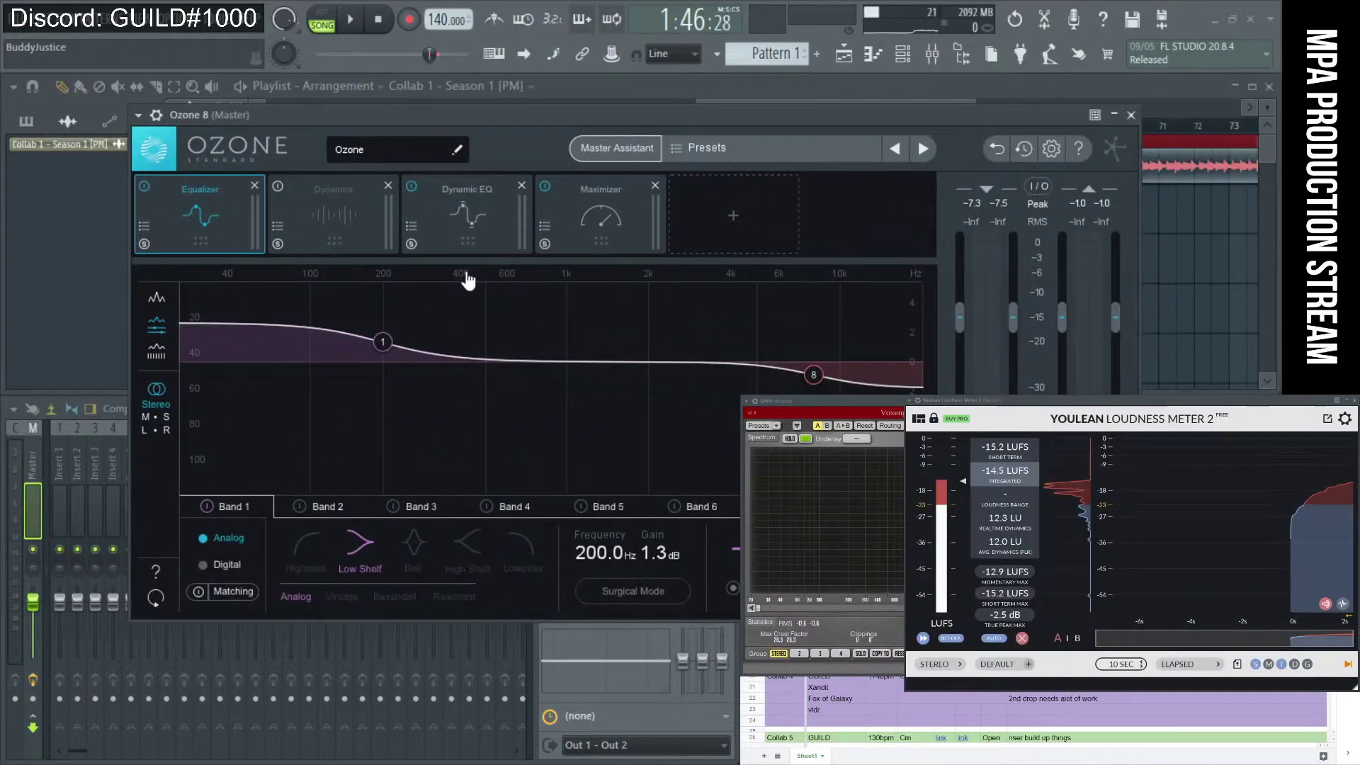
drag(568, 115, 961, 478)
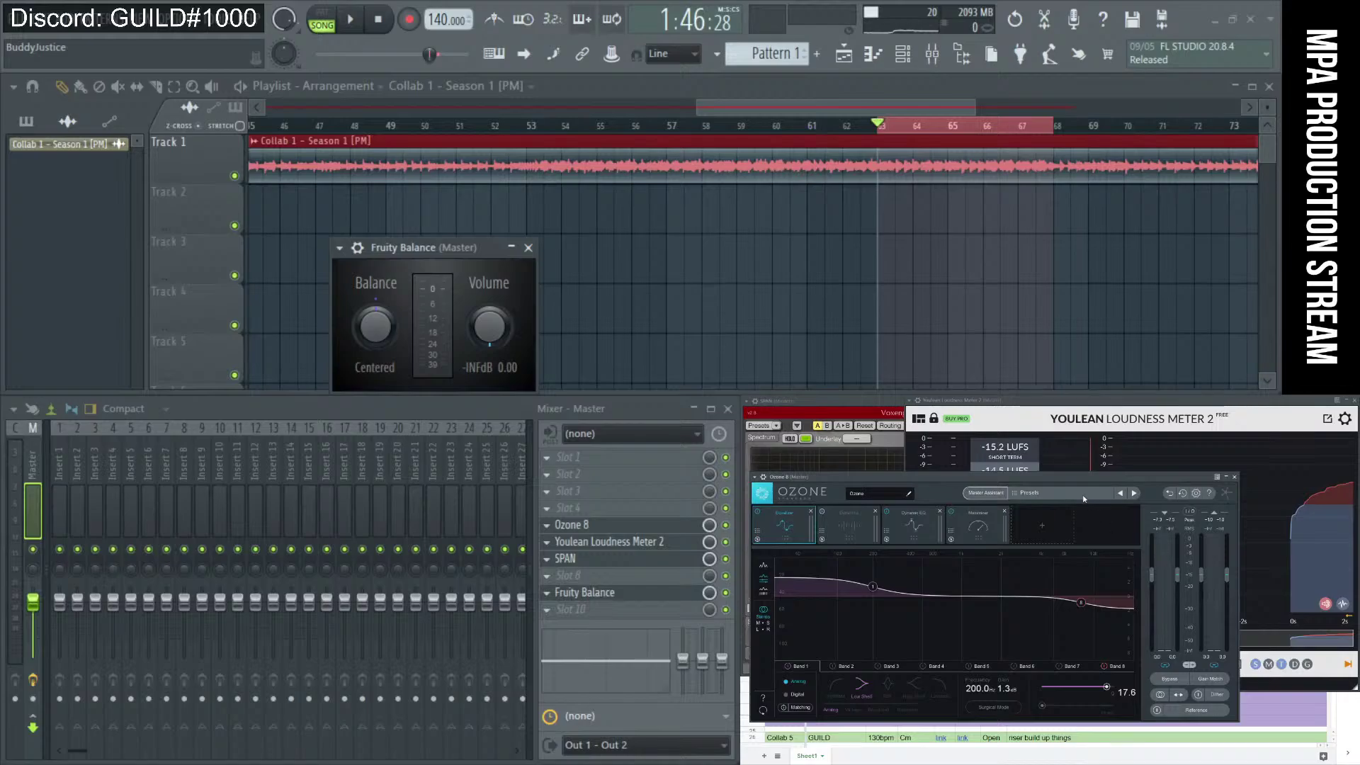
drag(1080, 476, 1073, 520)
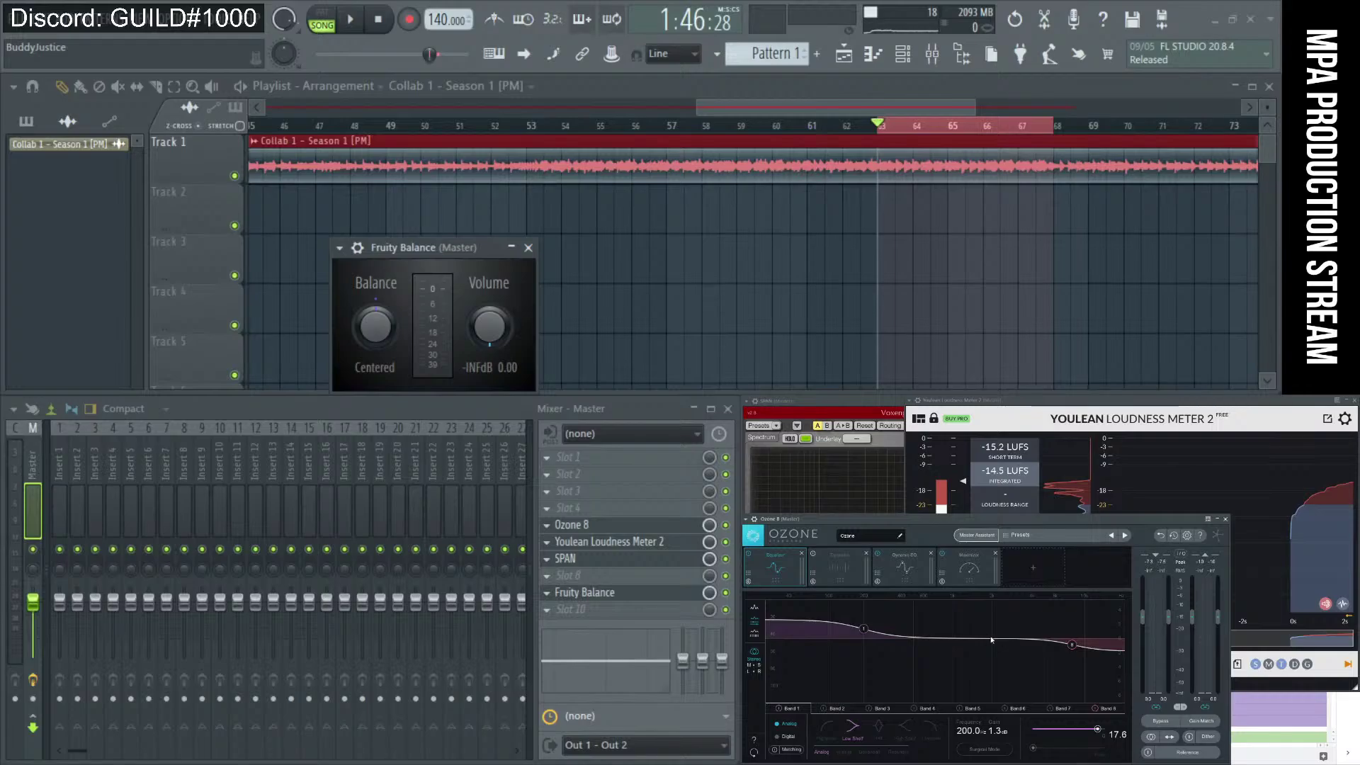
click(845, 558)
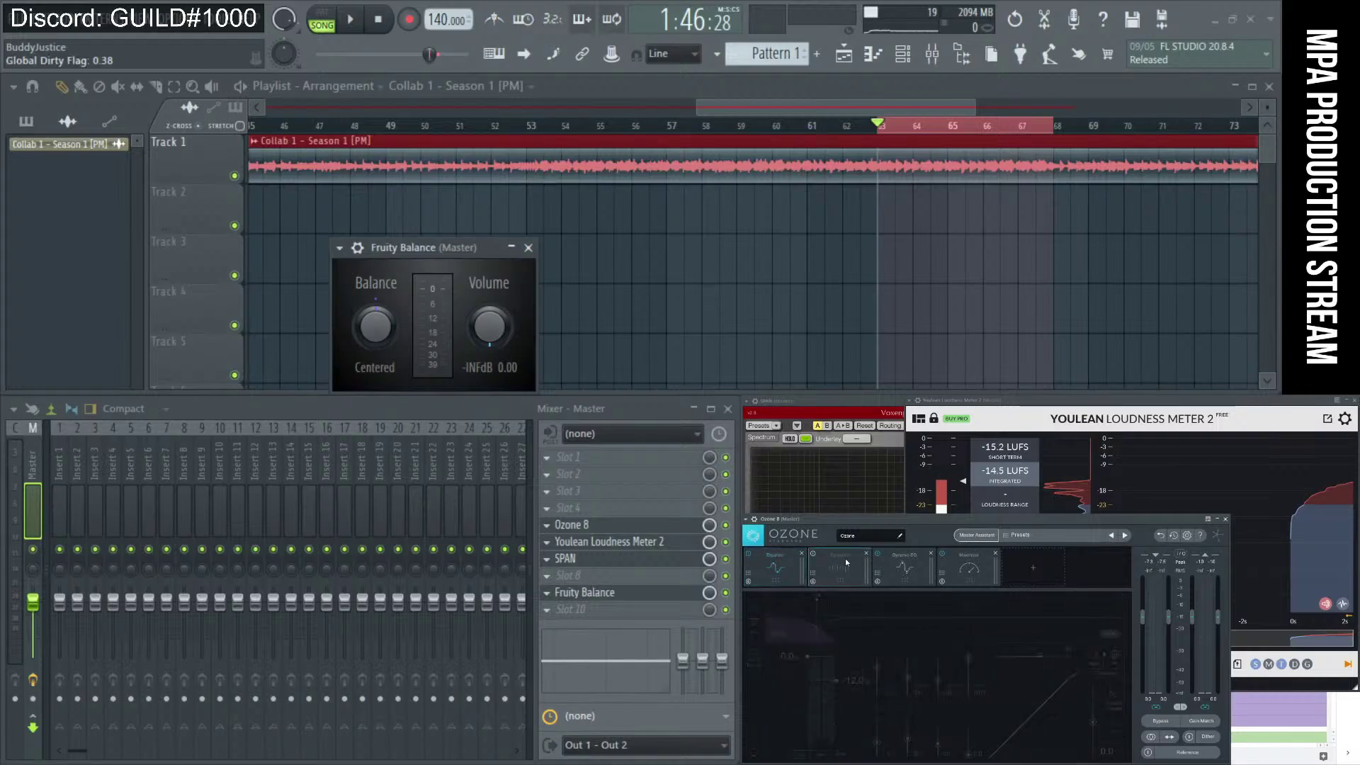
click(895, 560)
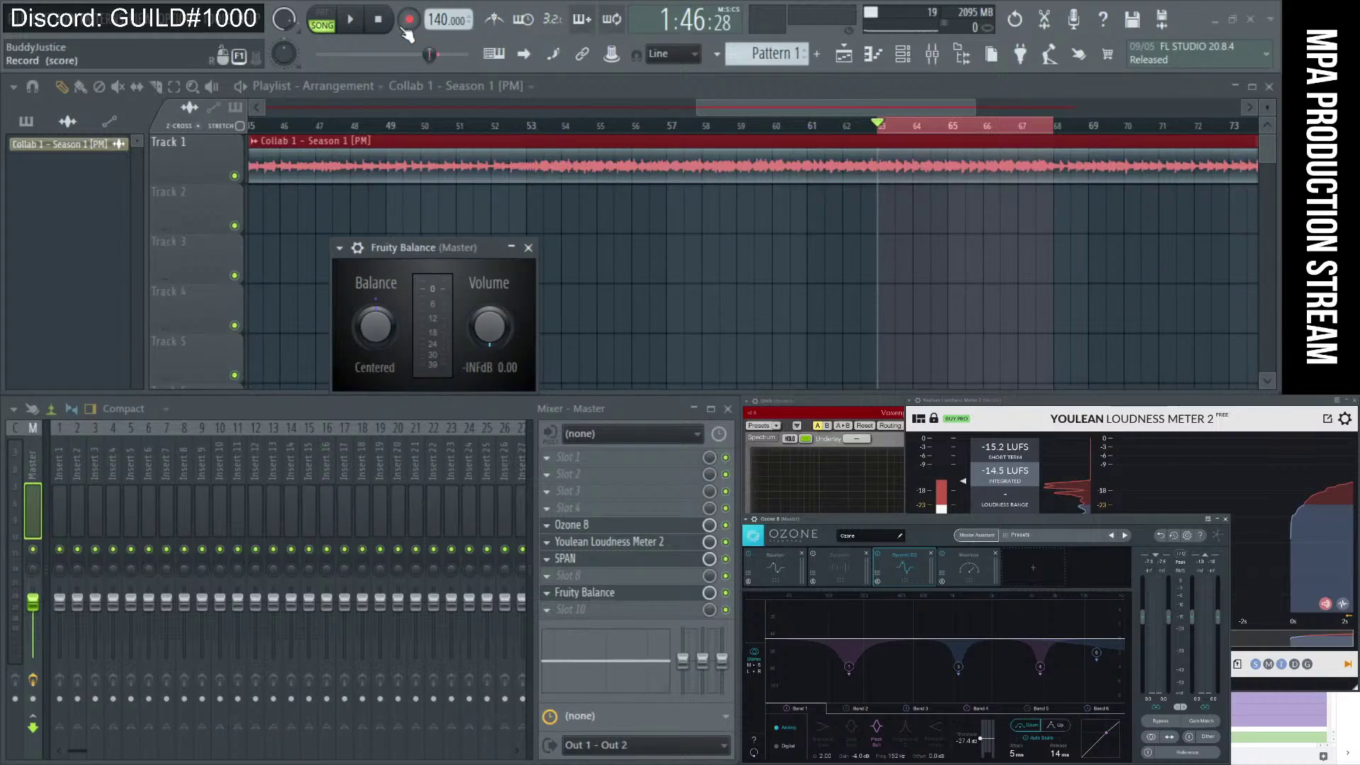
Clear the timeline selection, place the playhead at about bar 53, and fit the whole song in the playlist.
click(544, 126)
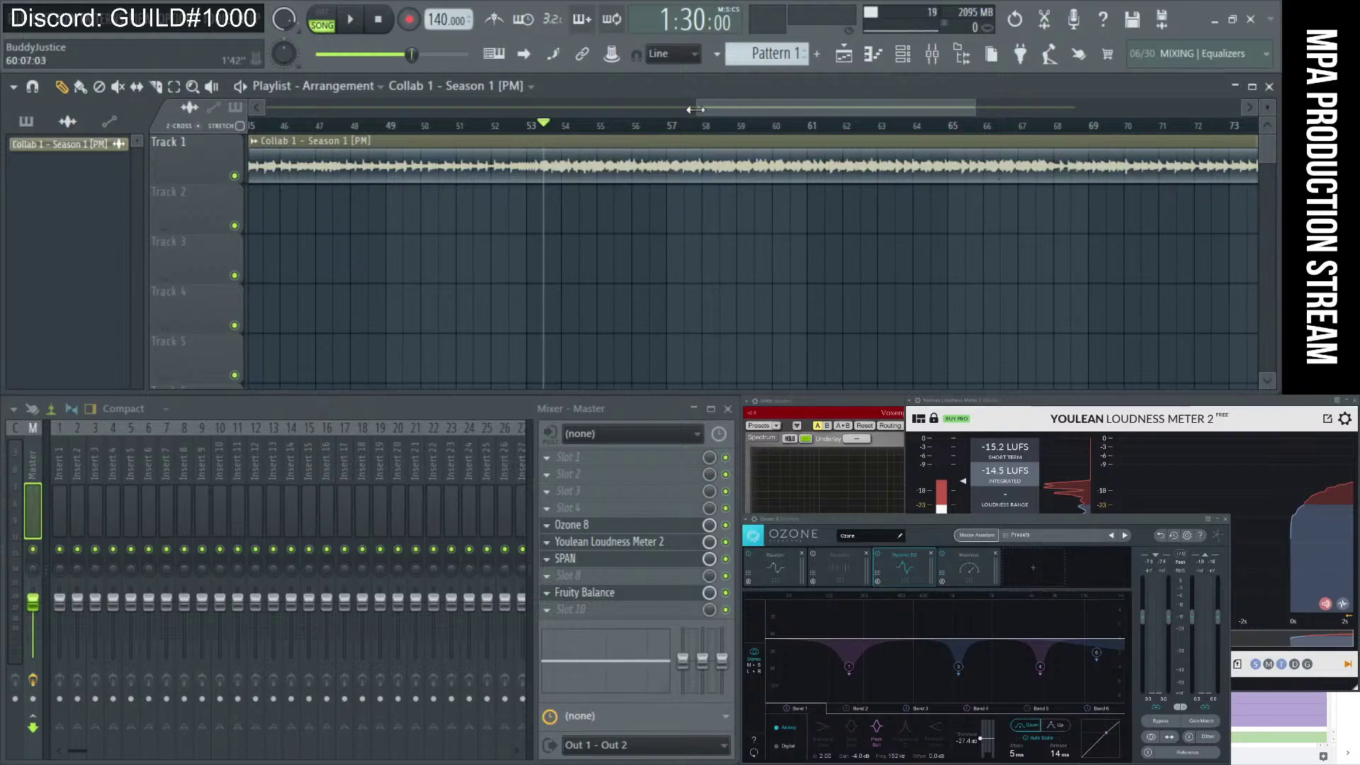
drag(696, 107, 287, 107)
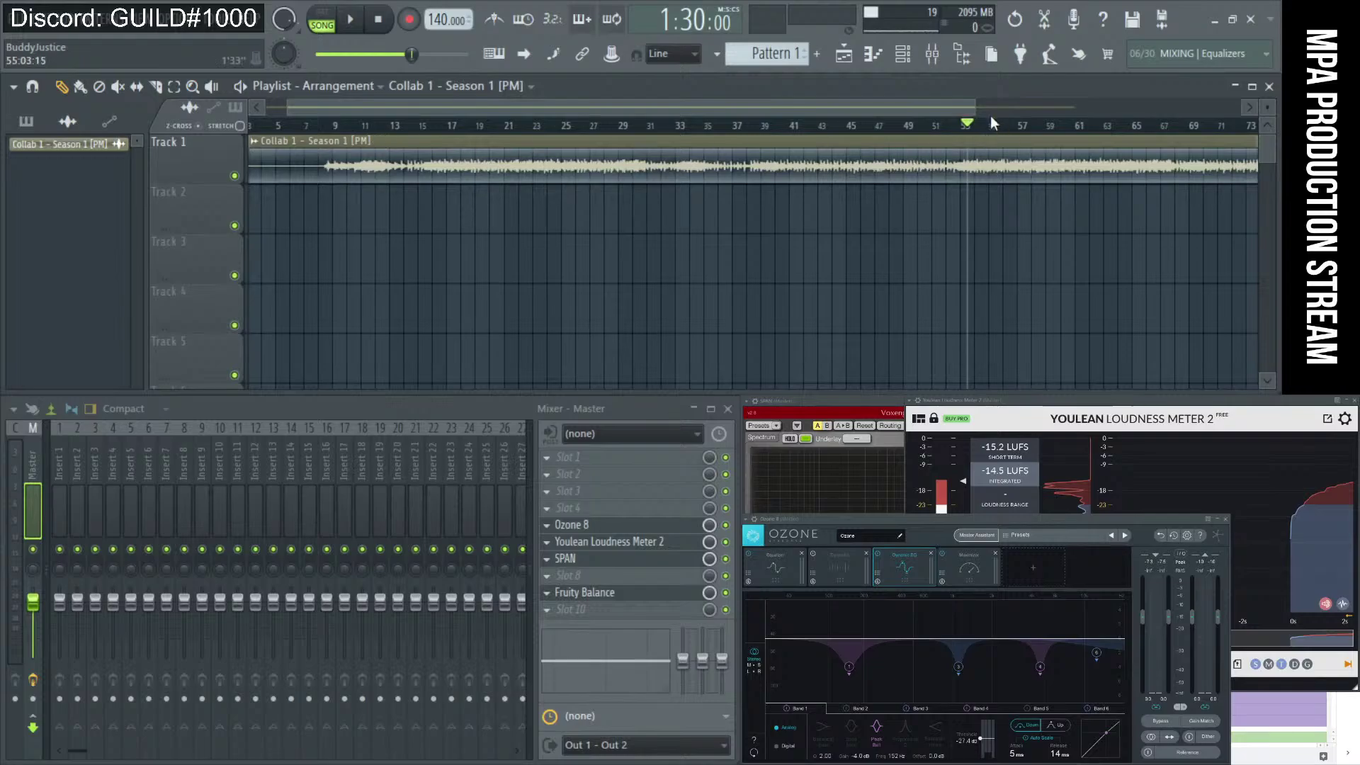
drag(975, 109, 1210, 107)
Examine the Maximizer's suggested settings, move the Ozone window up slightly, and return to the Dynamic EQ module.
click(969, 563)
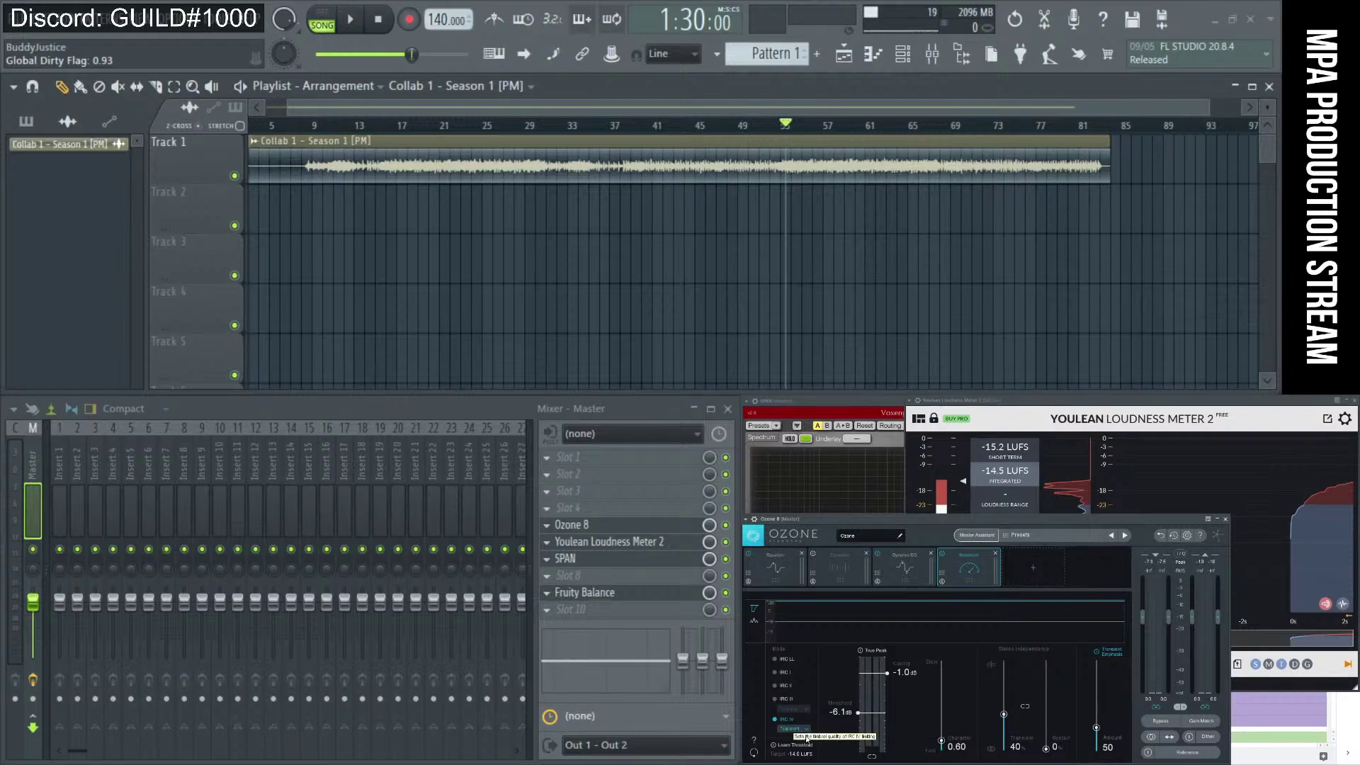
drag(883, 523, 896, 497)
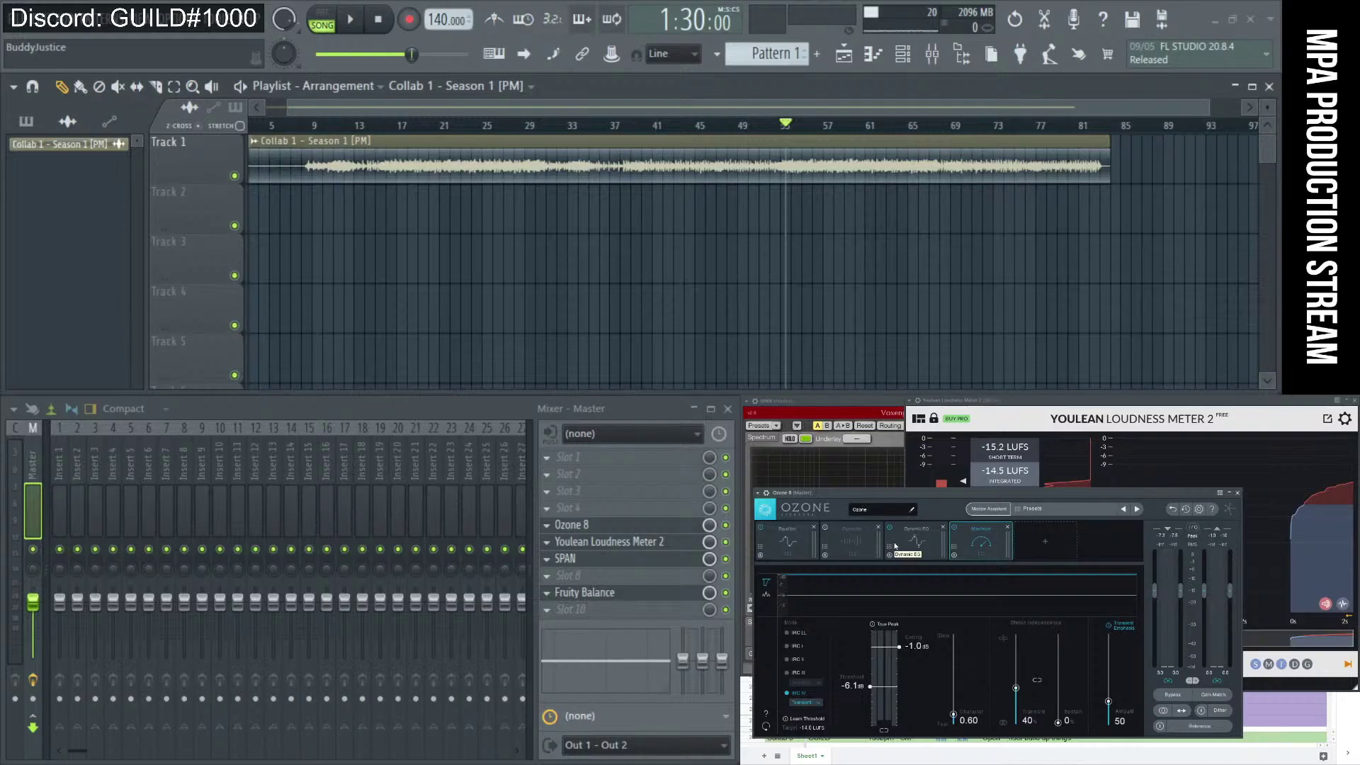
click(924, 530)
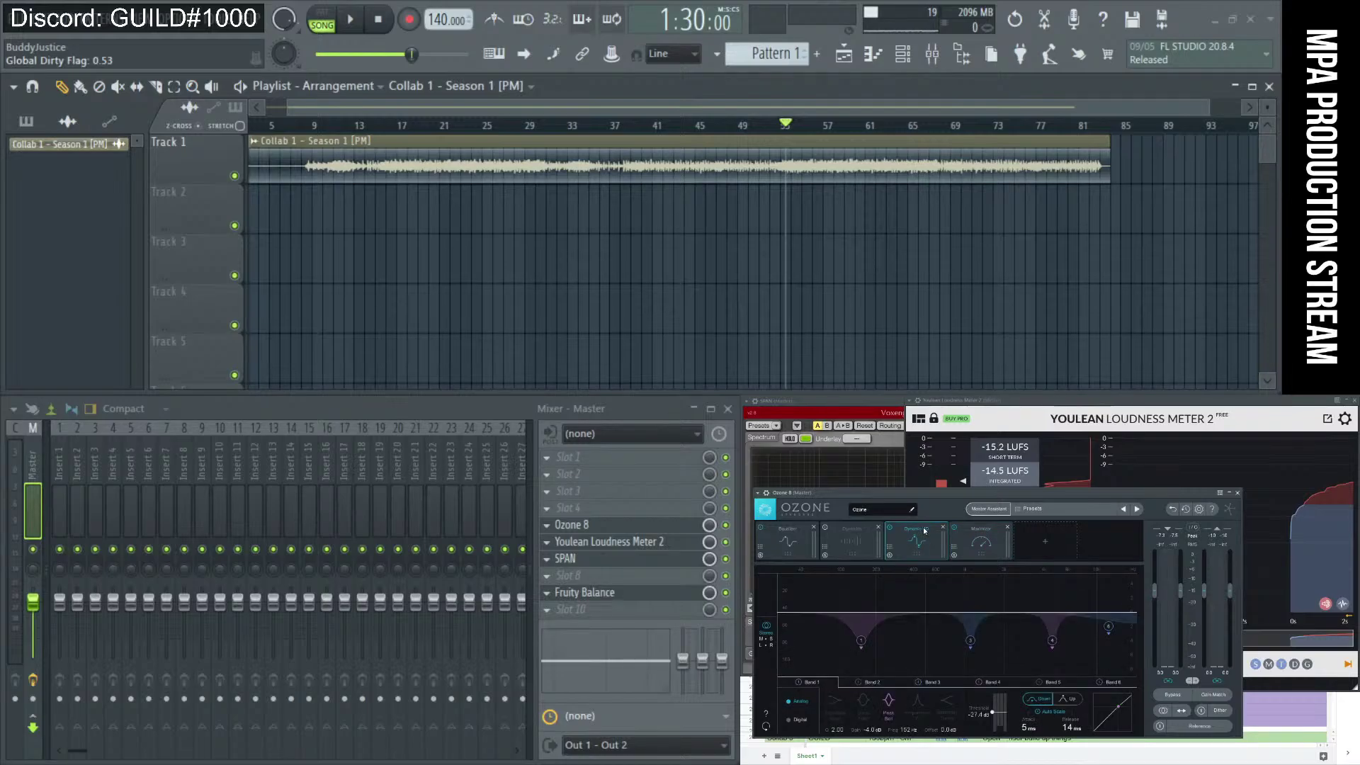
Compare the Equalizer, Dynamic EQ and Maximizer modules that the Master Assistant set up in Ozone.
click(854, 530)
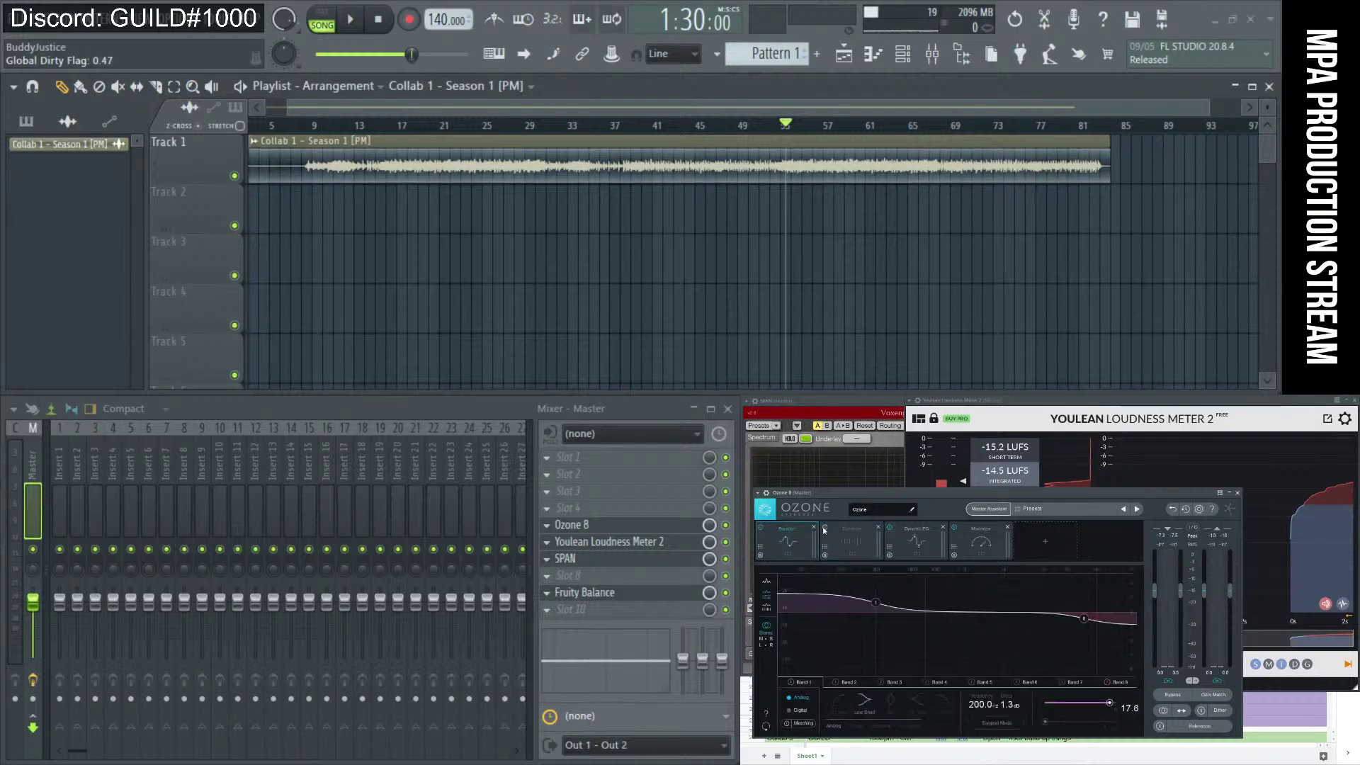
click(859, 530)
click(913, 534)
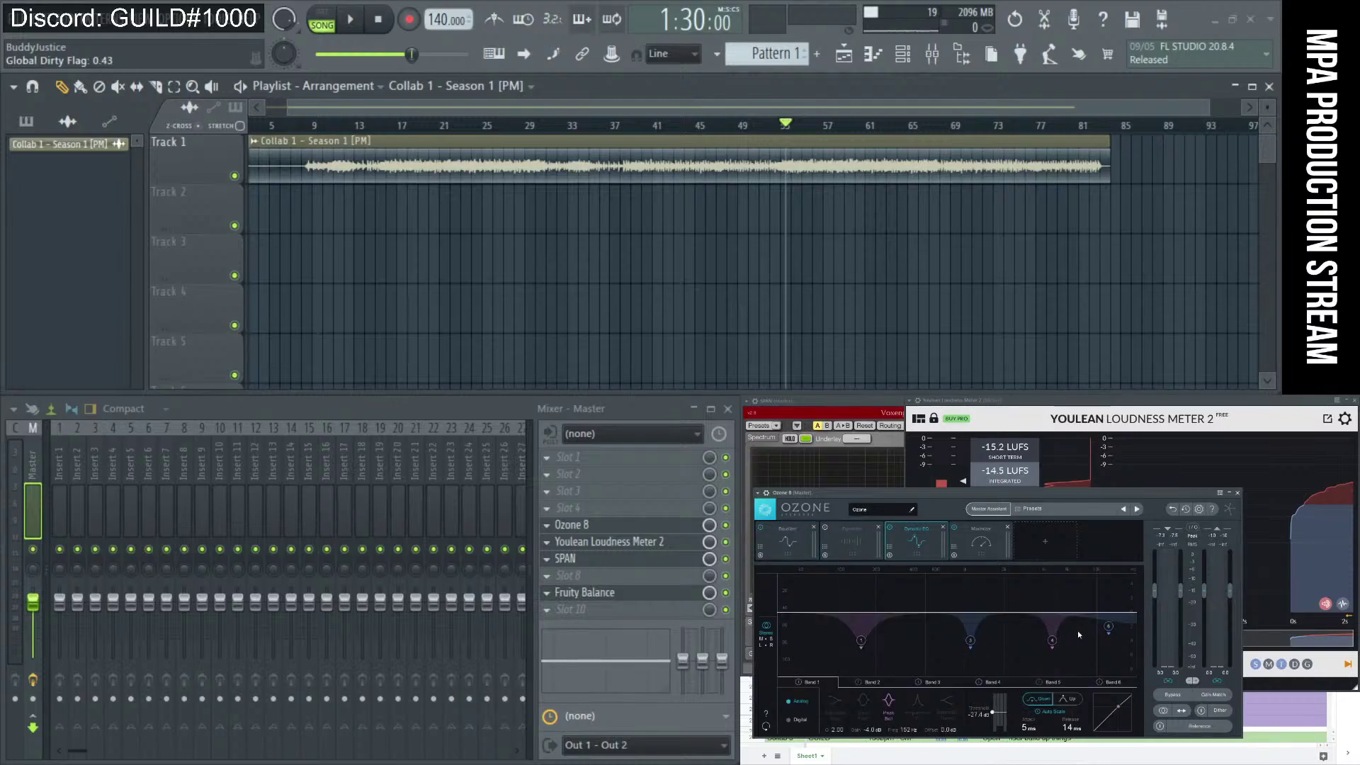
click(807, 542)
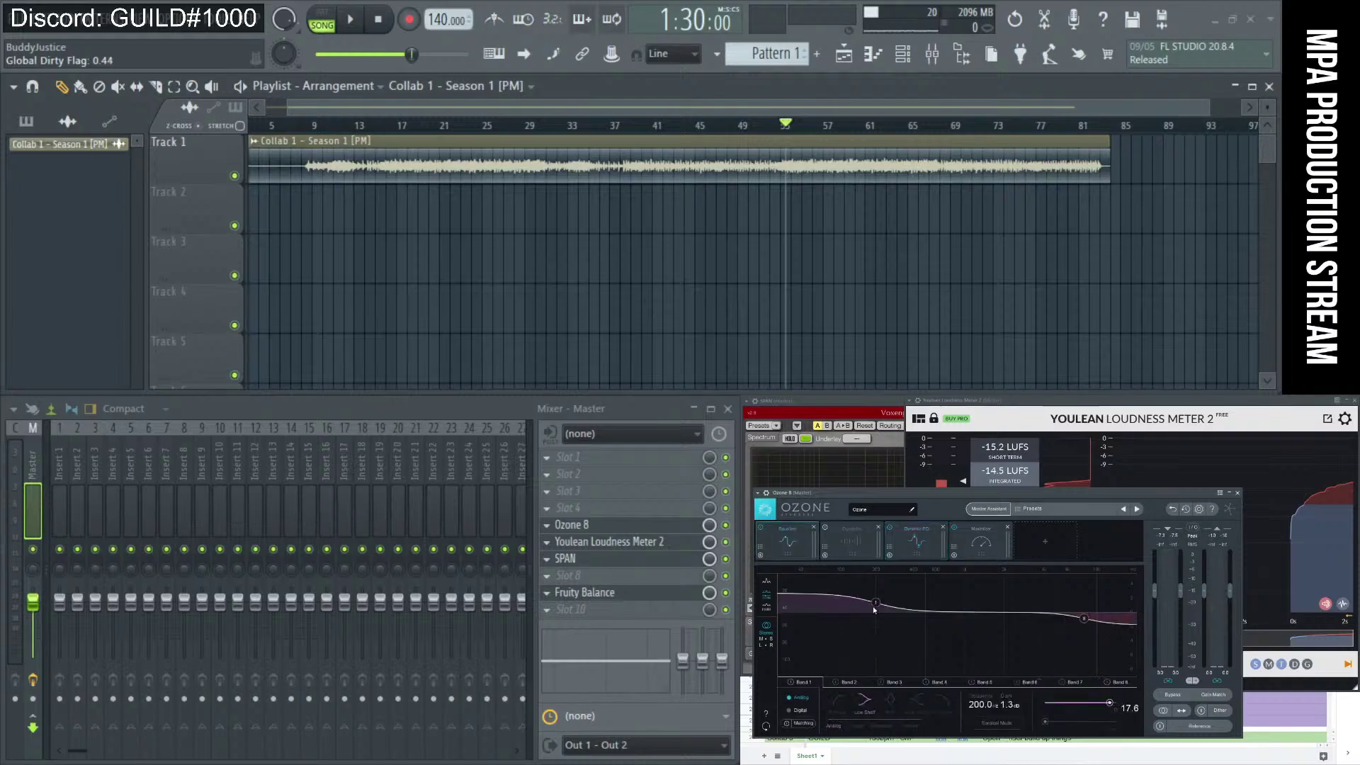
click(983, 538)
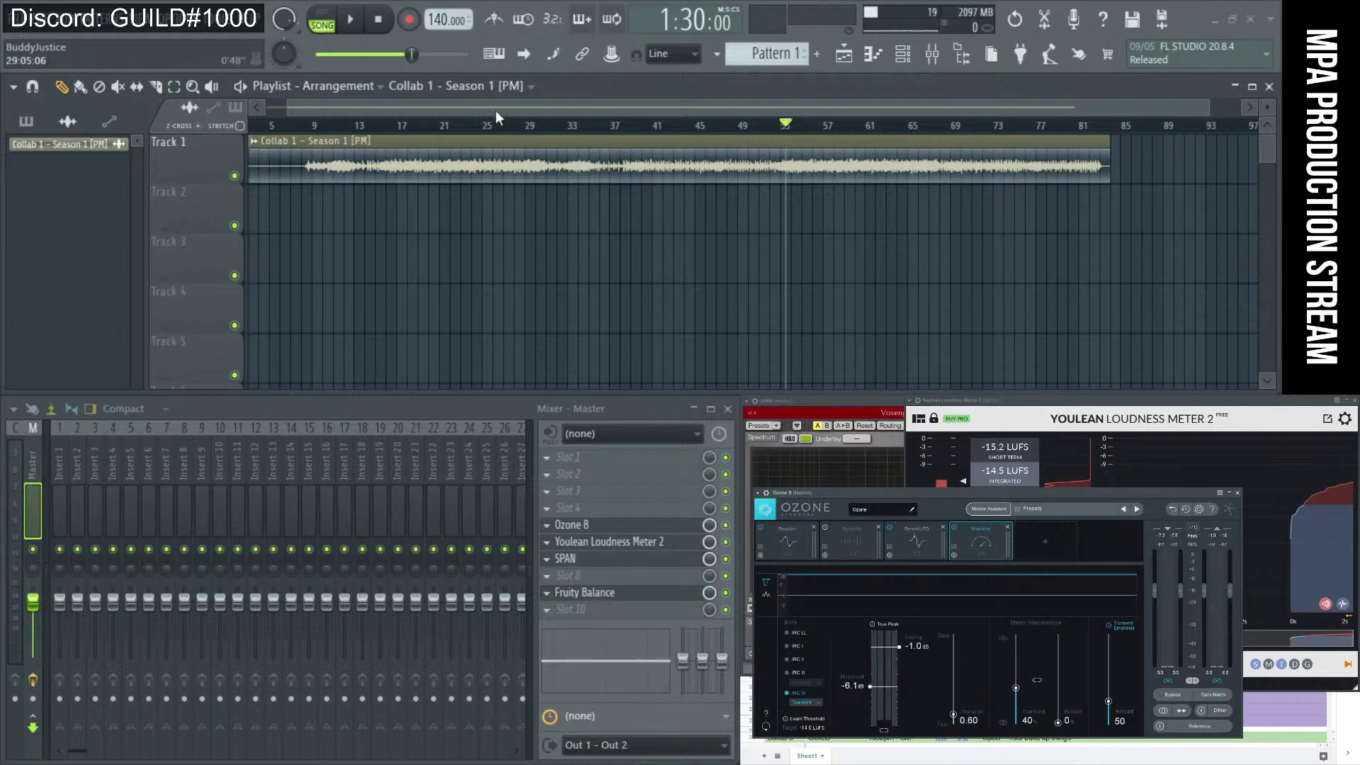
Lower the Maximizer threshold to -8.4 dB and bypass Fruity Balance on the master while playing the song's intro.
click(394, 27)
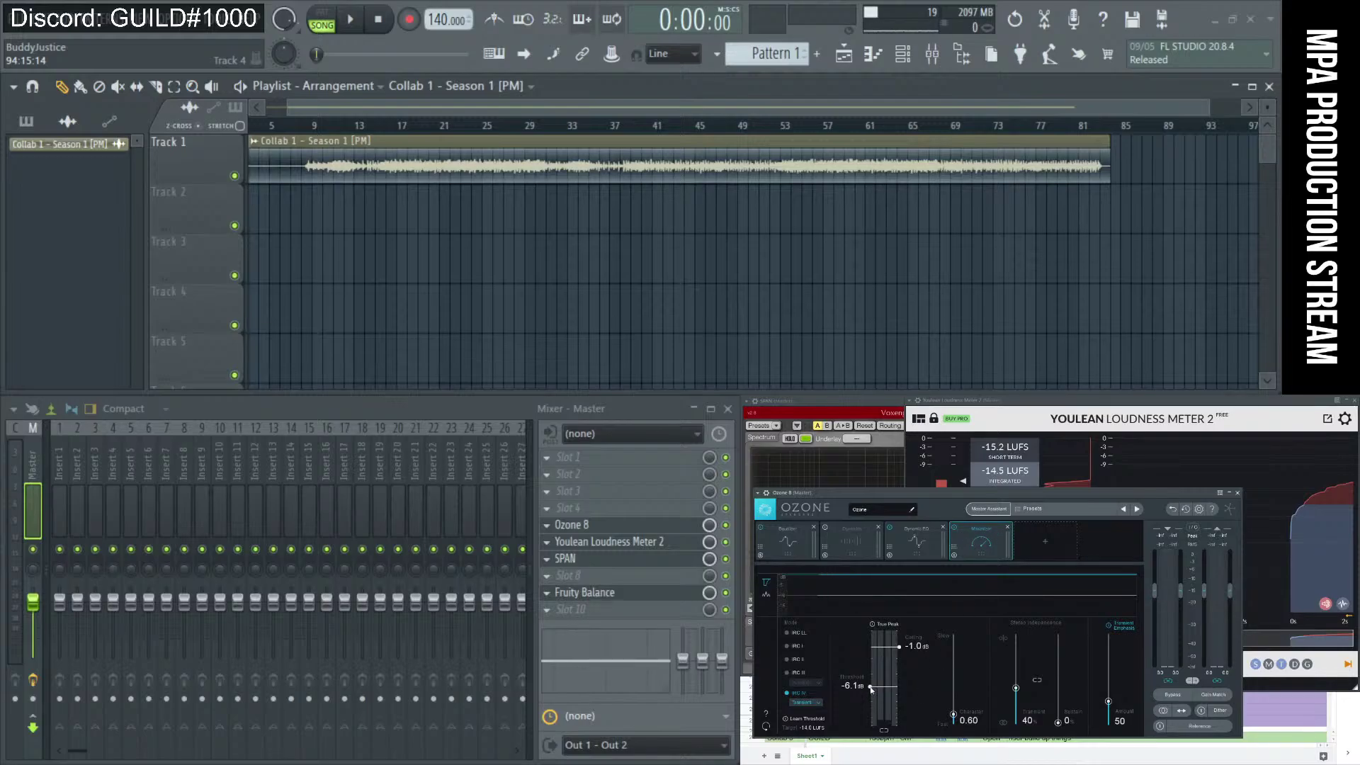
drag(872, 688, 871, 696)
click(351, 21)
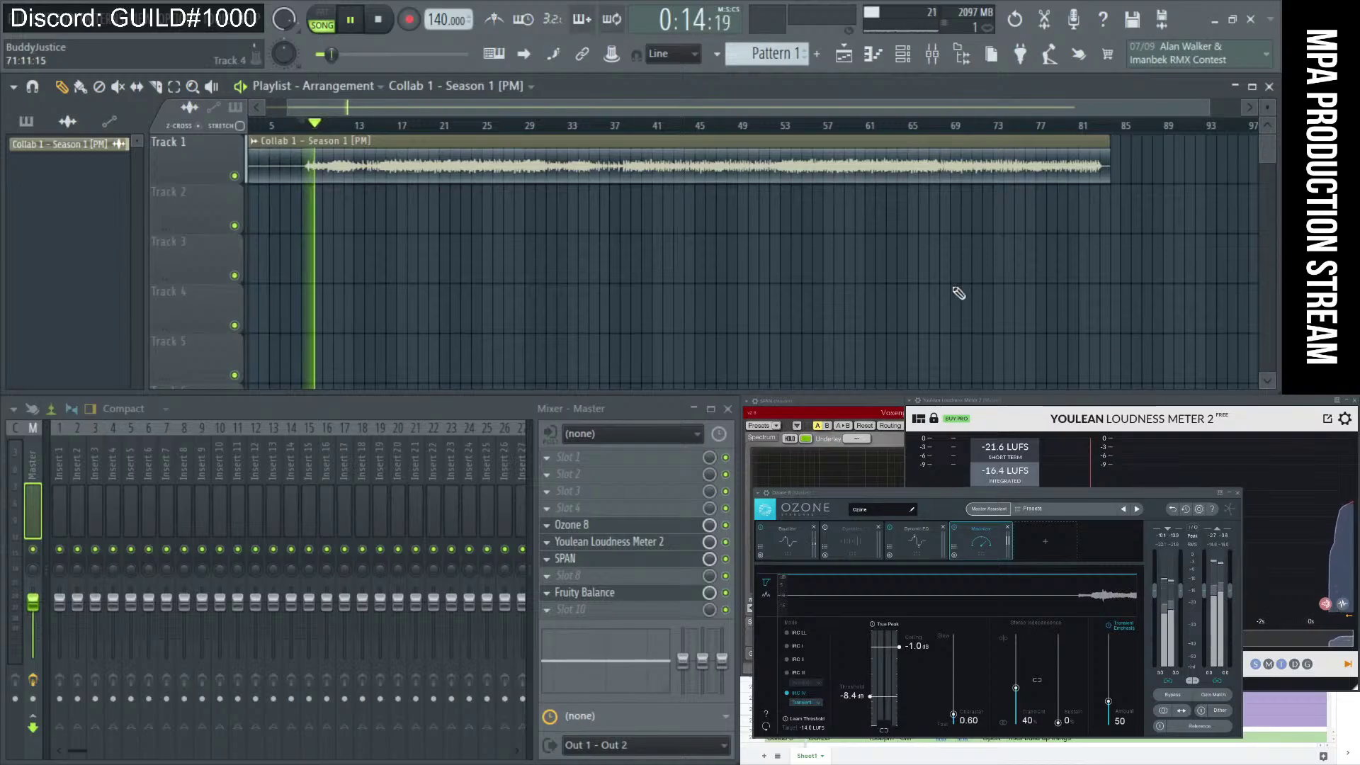
key(space)
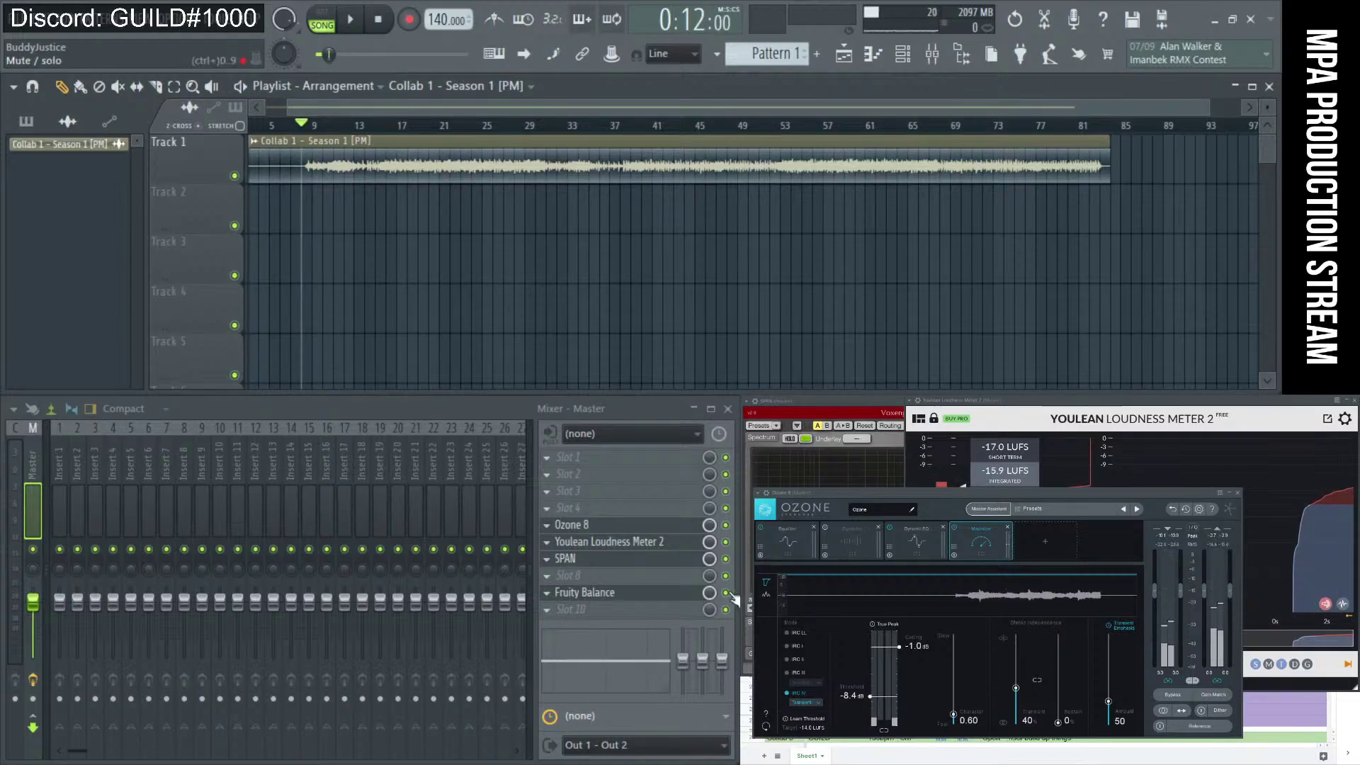
click(351, 21)
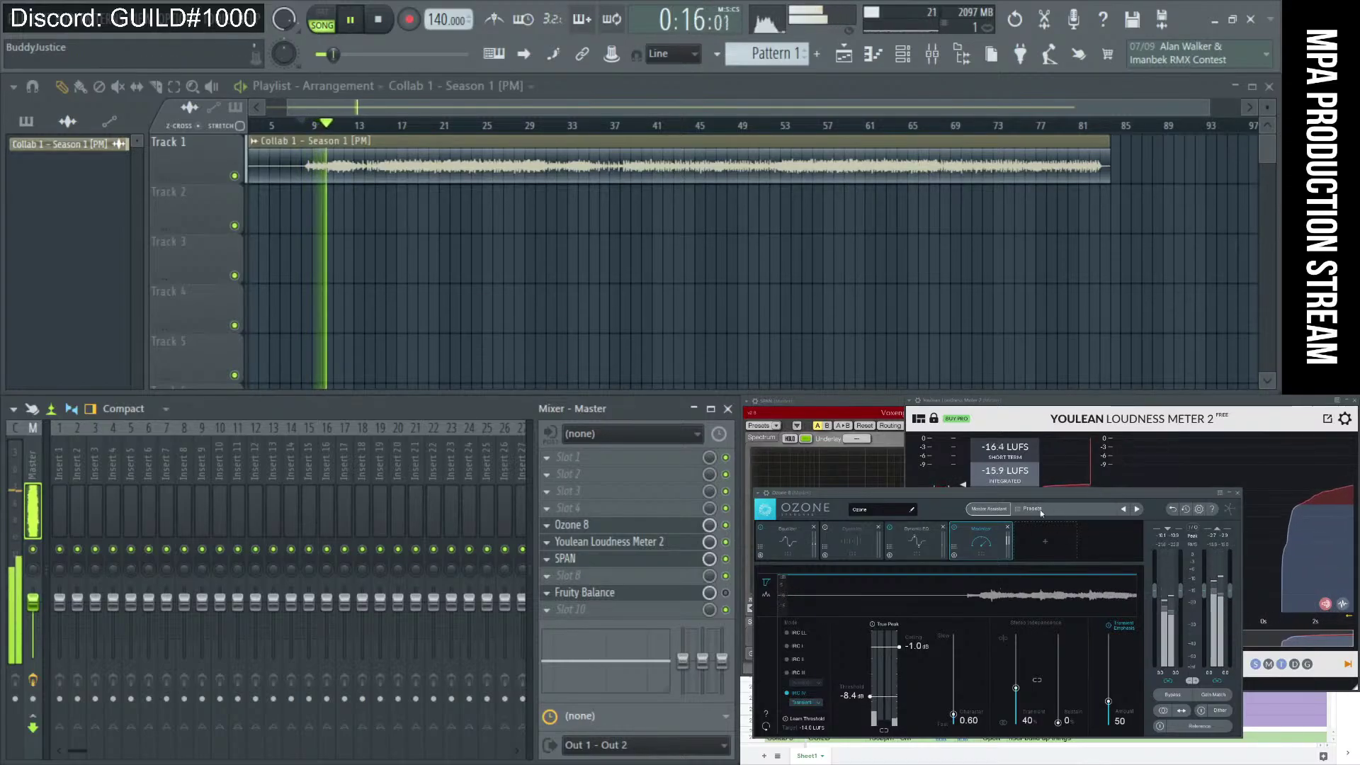
drag(1021, 496, 1099, 521)
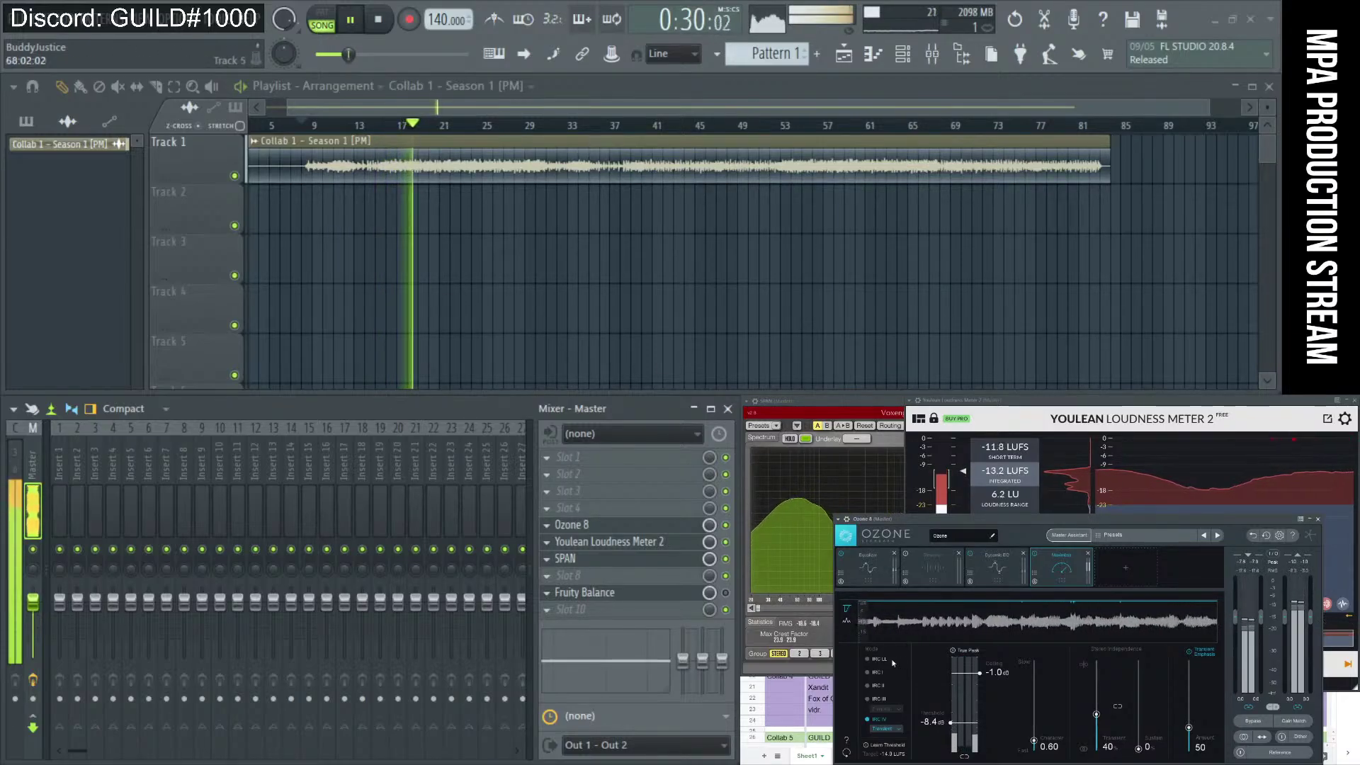
During playback, set the Maximizer threshold to -8.5 dB and the Dynamics threshold to -14.1 dB.
drag(952, 725, 952, 724)
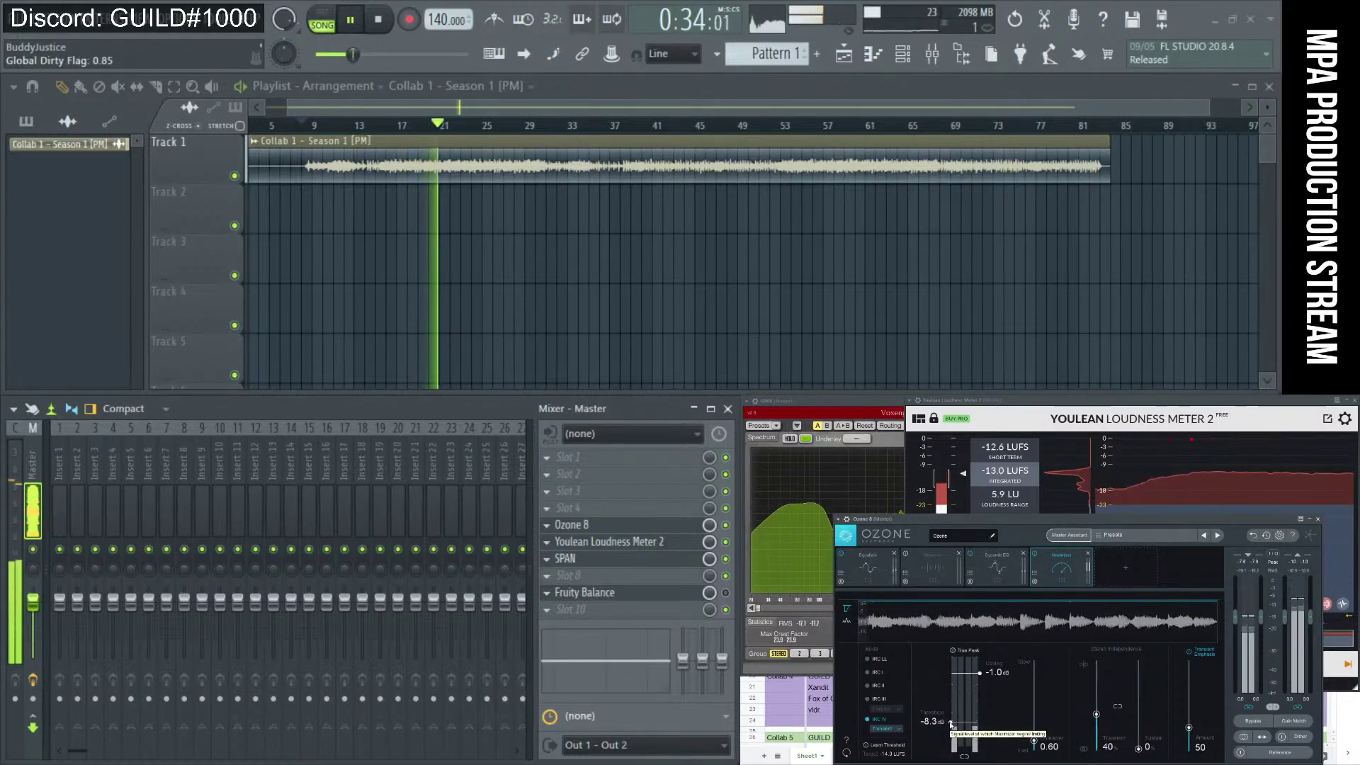
drag(951, 723, 951, 725)
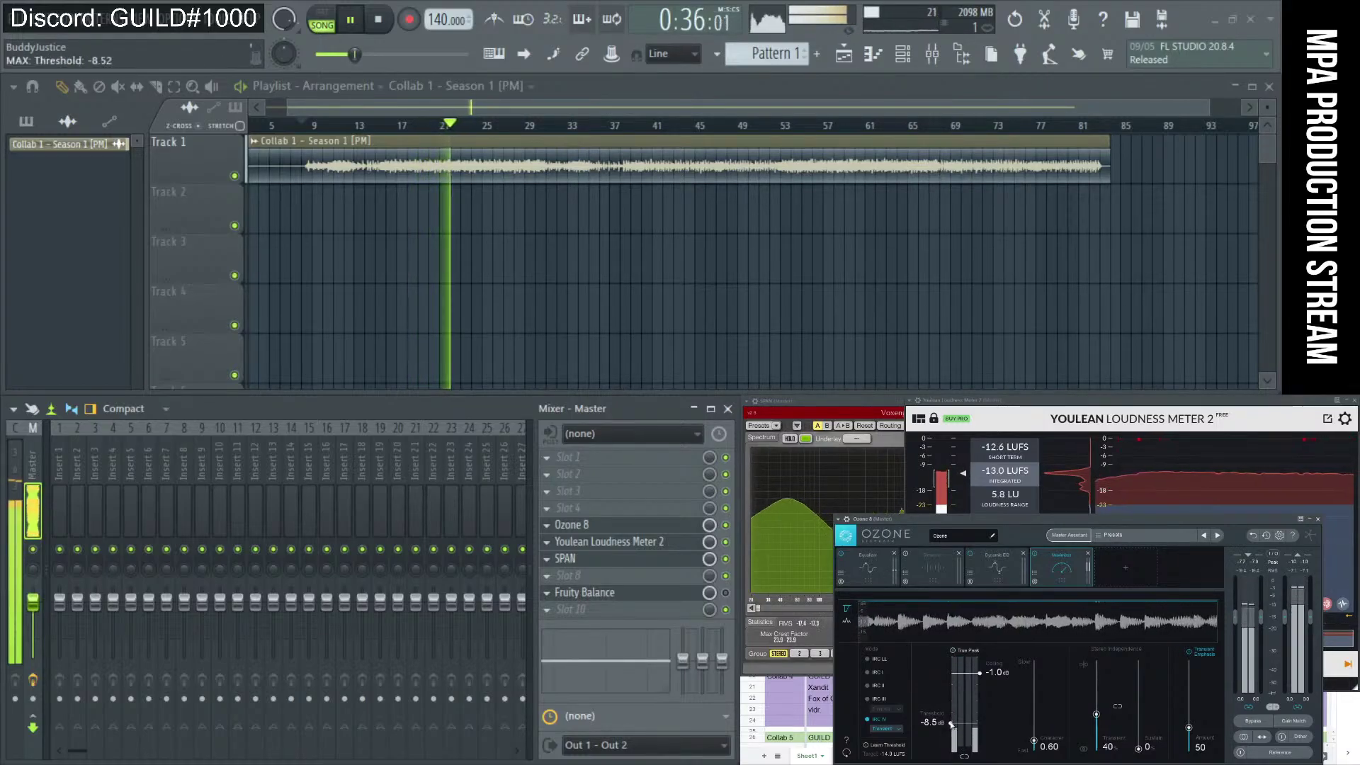
click(919, 554)
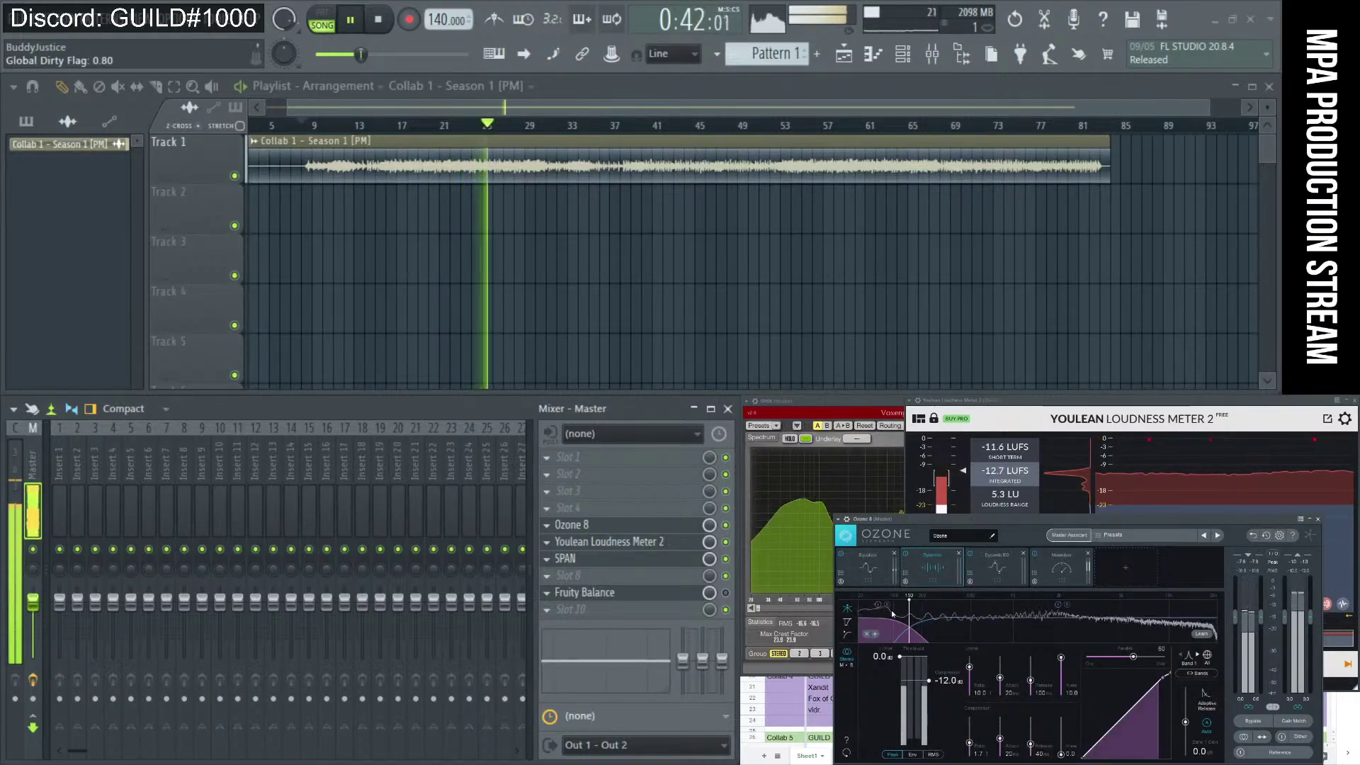
drag(929, 681, 931, 687)
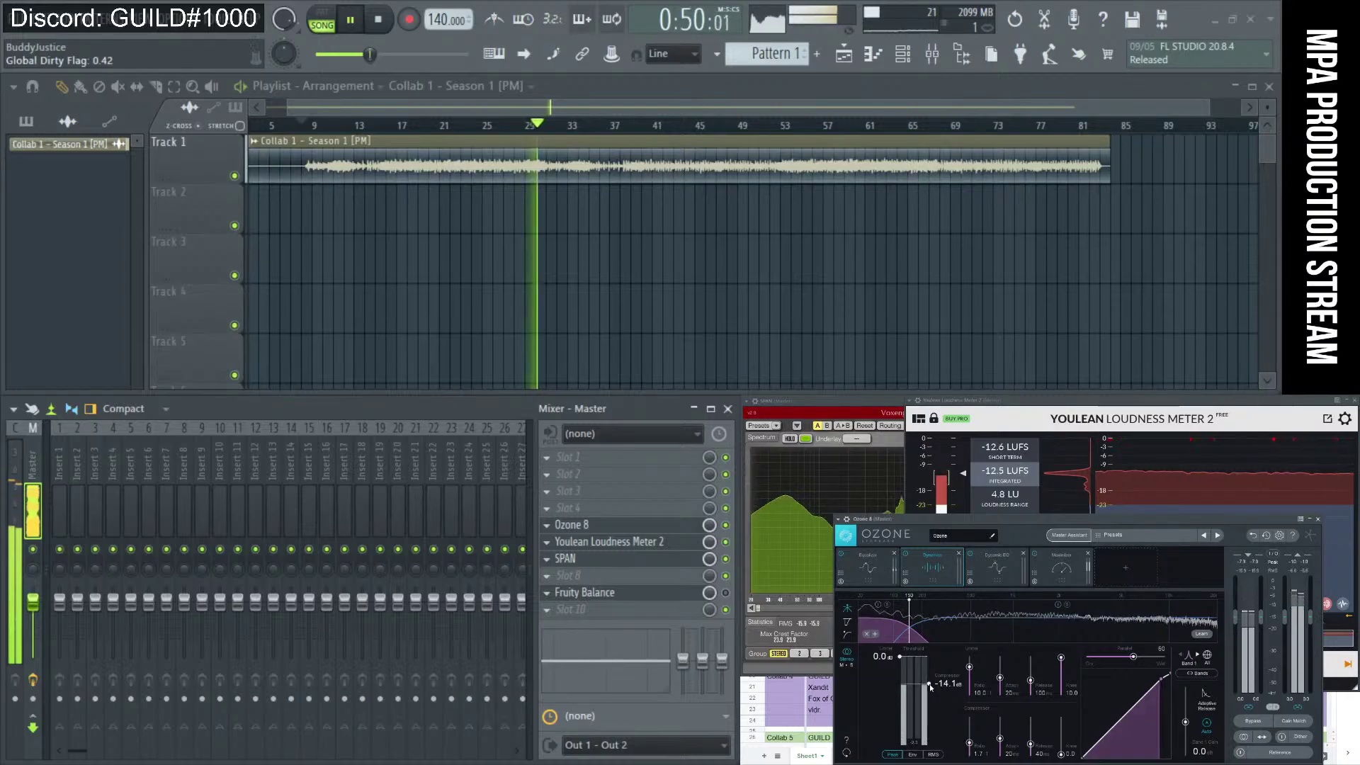
Check the Dynamic EQ during playback, then stop and review the Equalizer curve with the playhead back at the song start.
click(1007, 559)
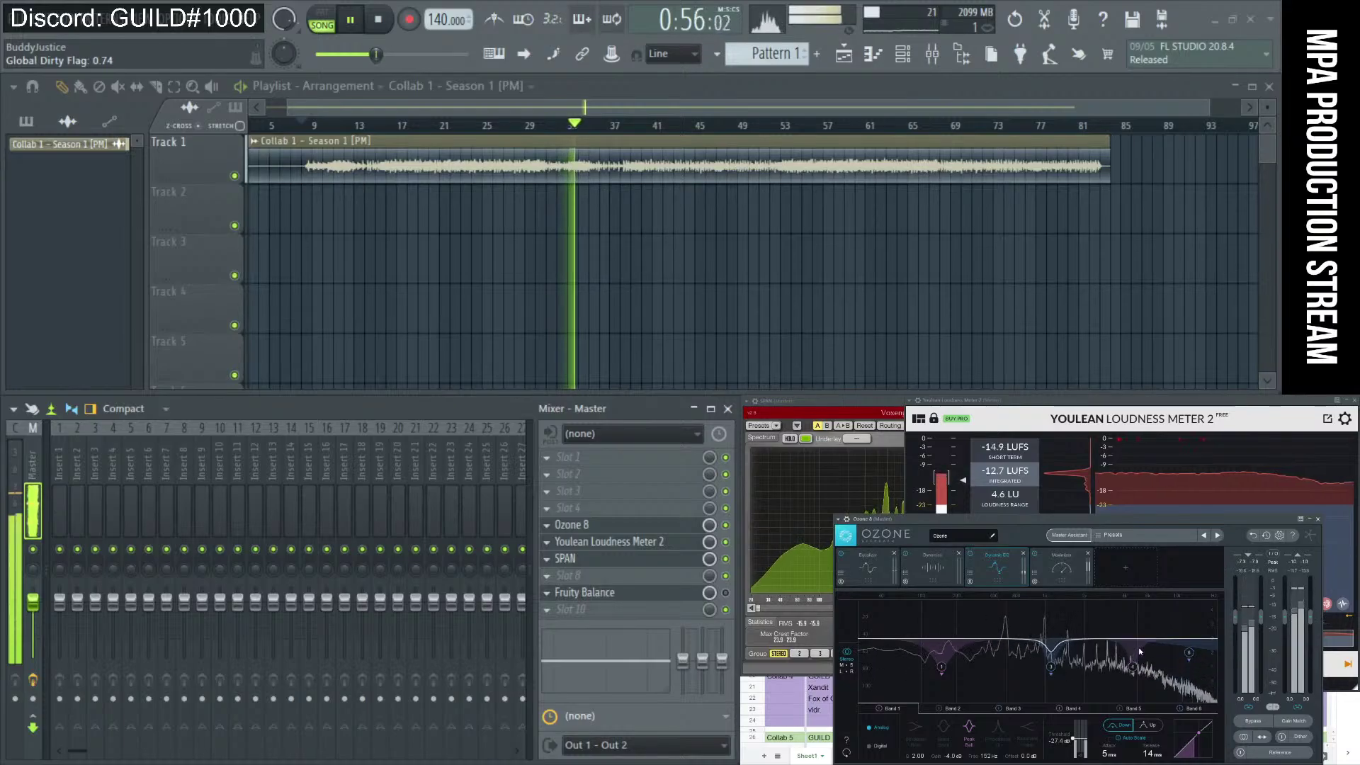
click(386, 30)
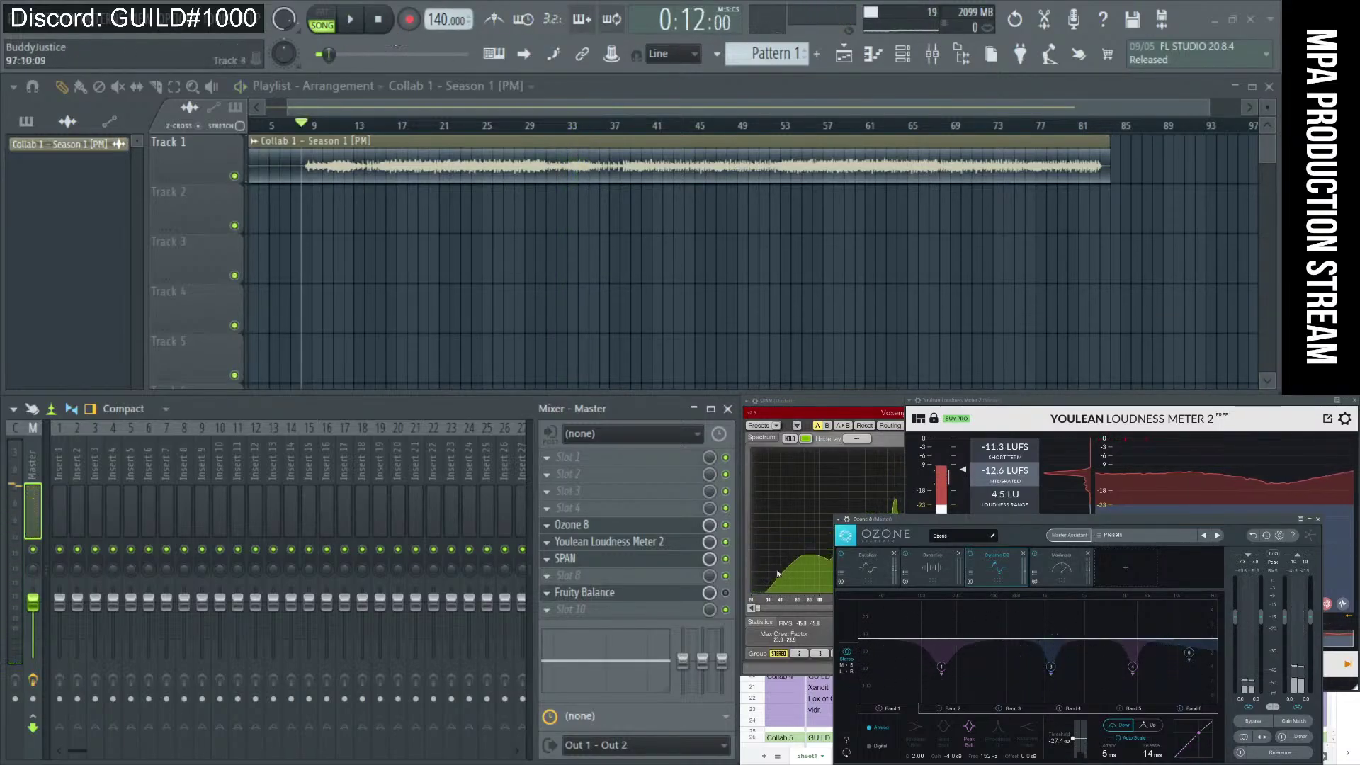
click(866, 567)
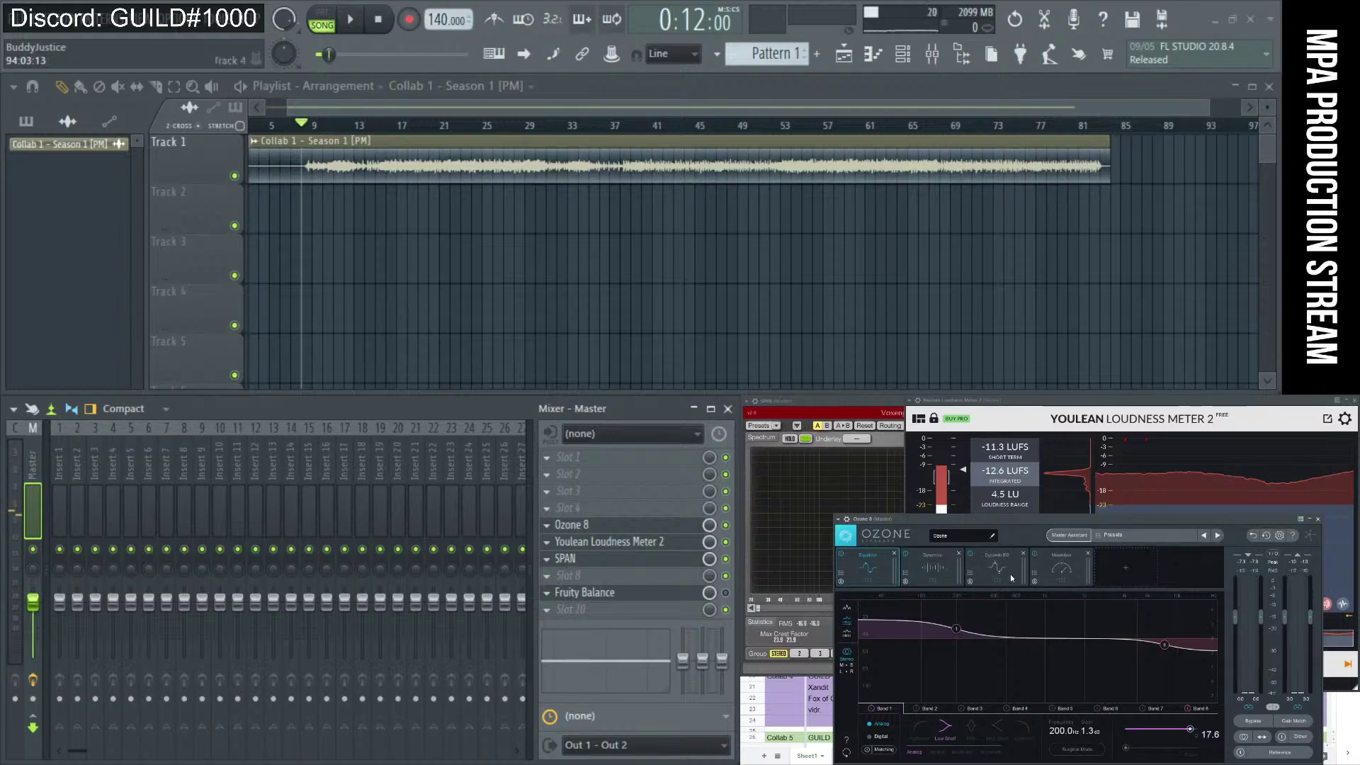
click(387, 29)
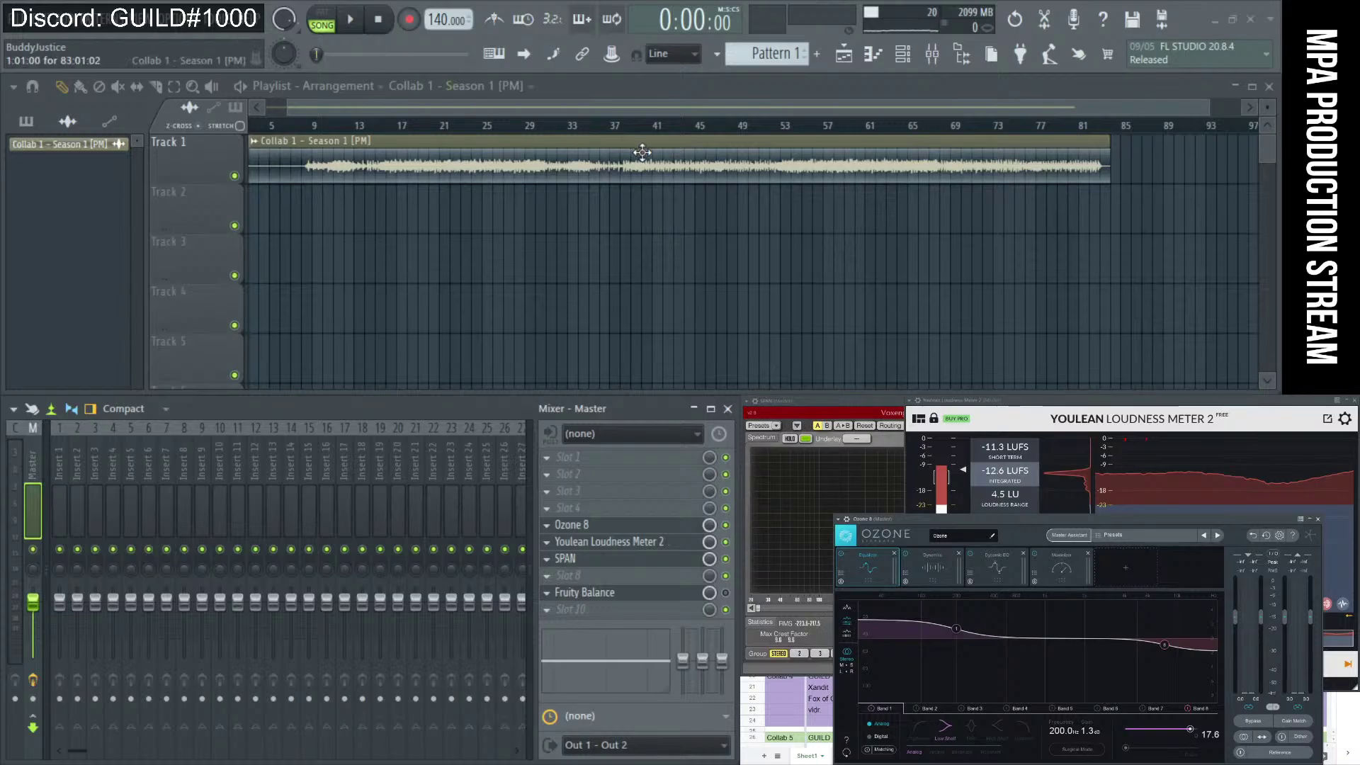
Slice the Track 1 clip at bar 8, delete the silent part before it, and move the rest to bar 1.
scroll(389, 236, up, 10)
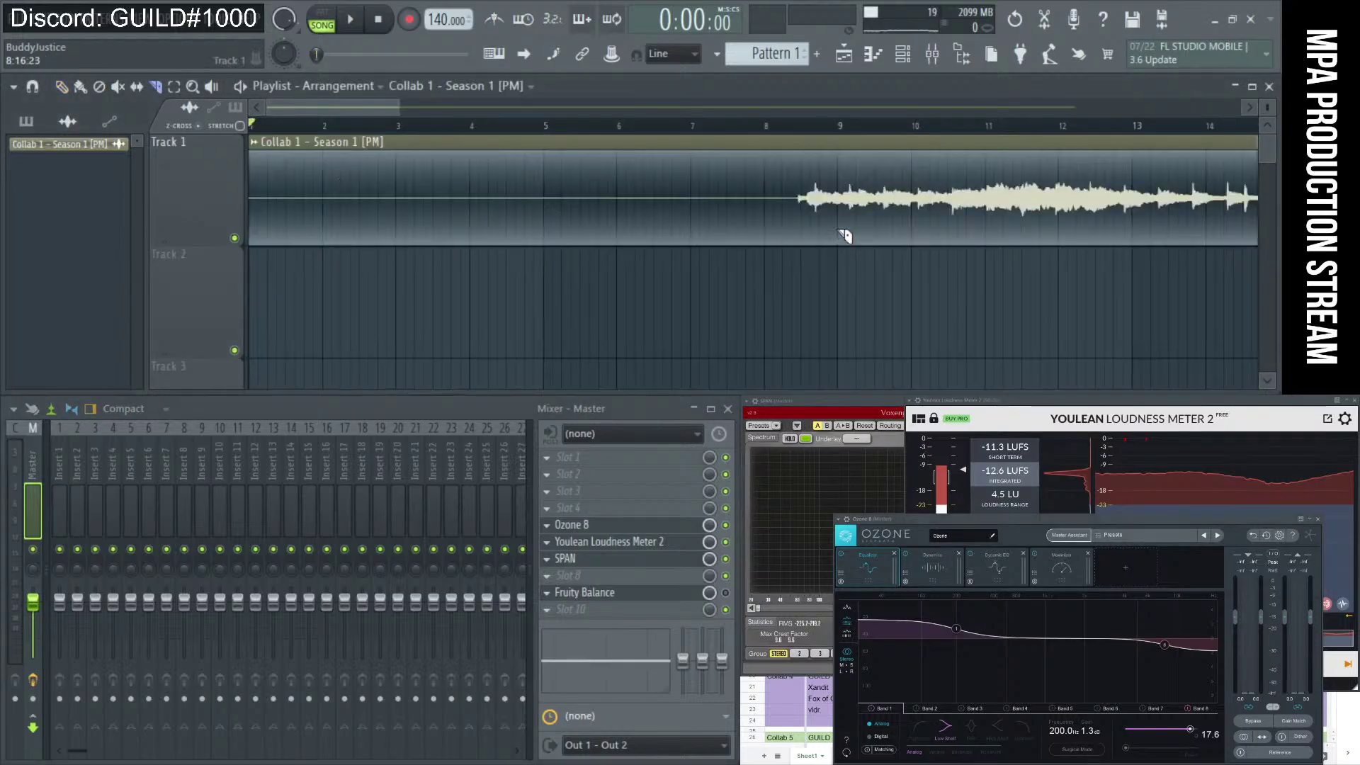
drag(820, 152, 822, 269)
key(p)
right_click(692, 225)
scroll(693, 225, down, 10)
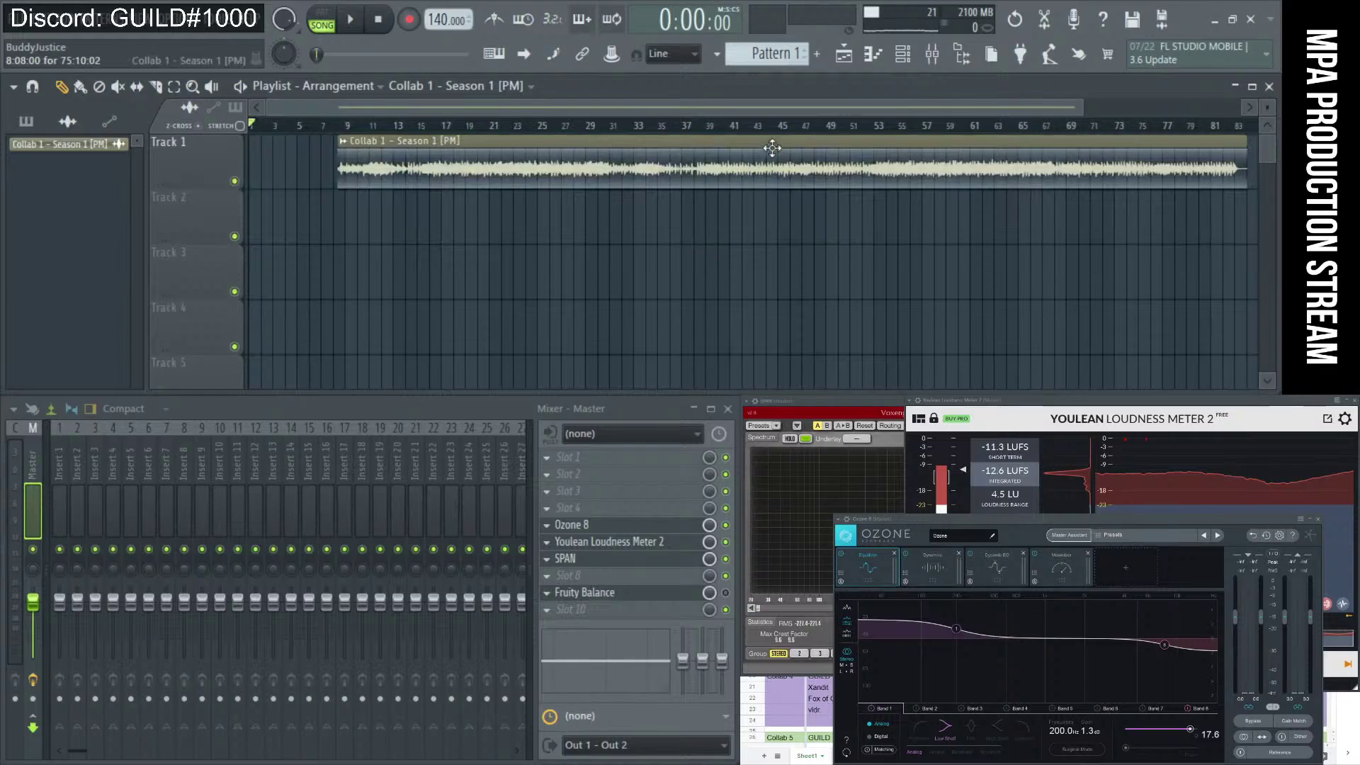
drag(768, 143, 674, 142)
Slice off and delete the short silence left at the clip's start, and play the opening to check it.
scroll(381, 292, up, 8)
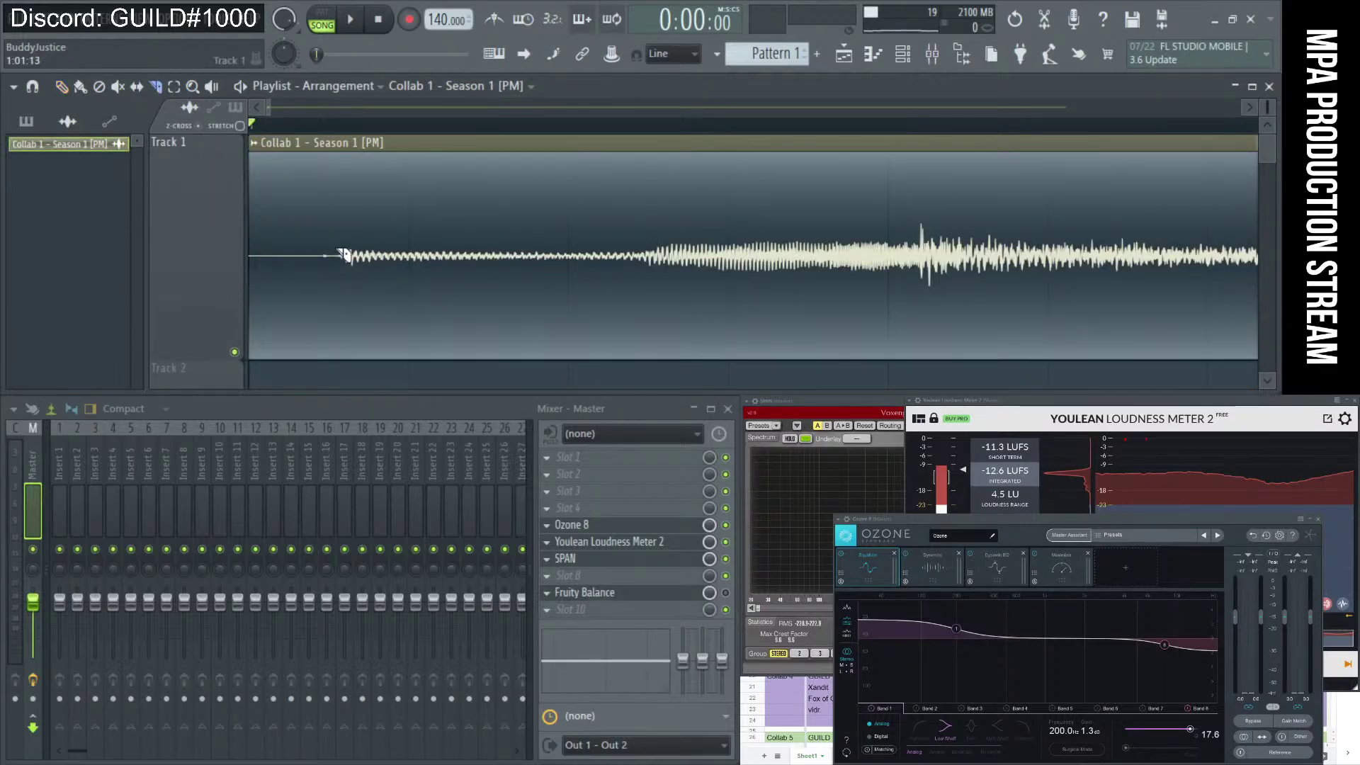
scroll(342, 261, up, 1)
drag(333, 242, 333, 280)
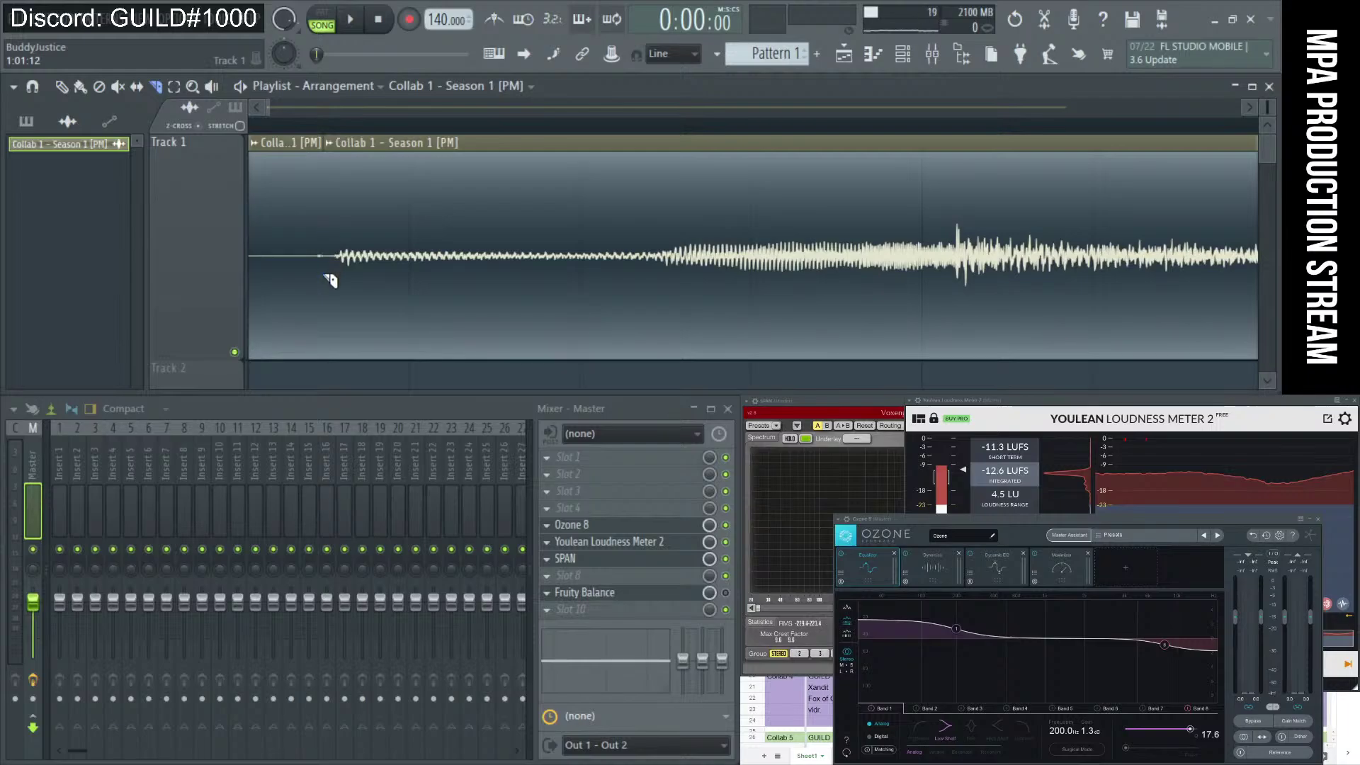
right_click(312, 272)
key(p)
scroll(561, 243, down, 8)
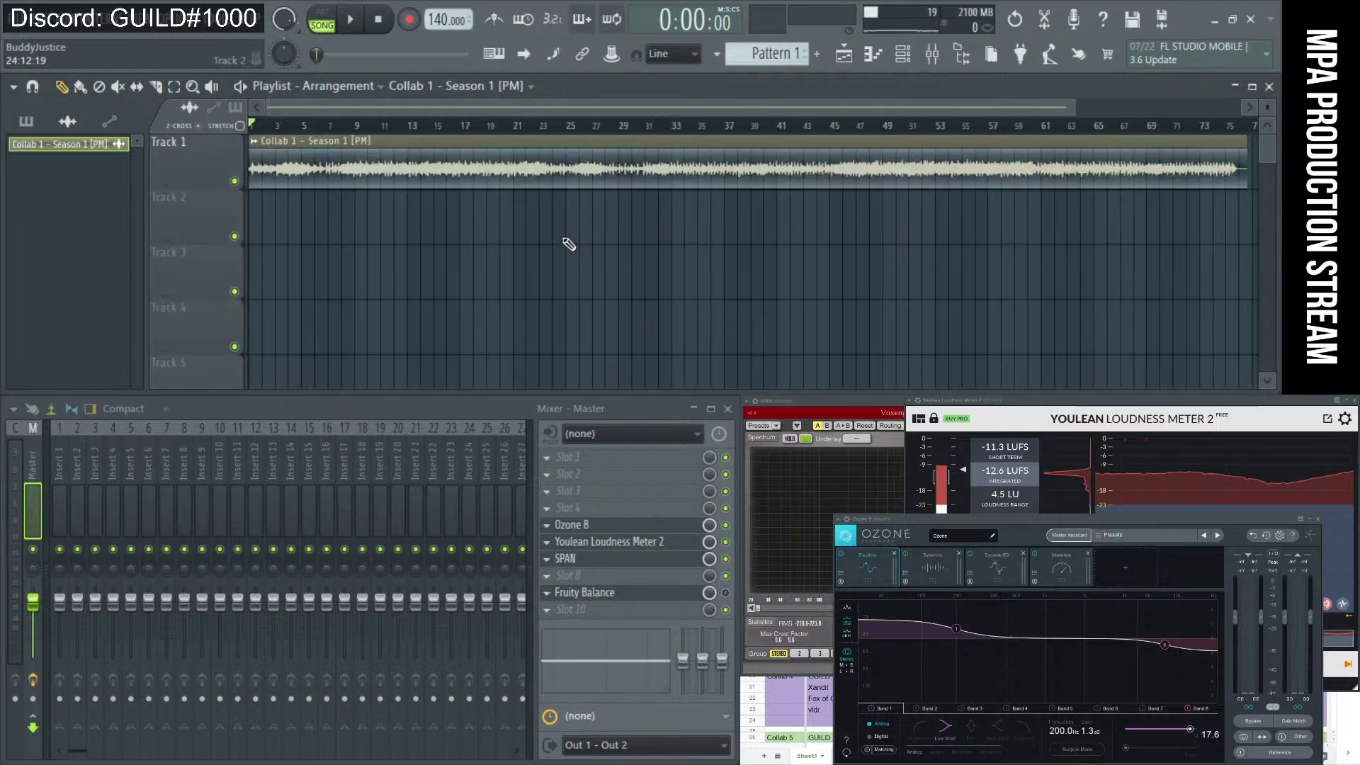
key(space)
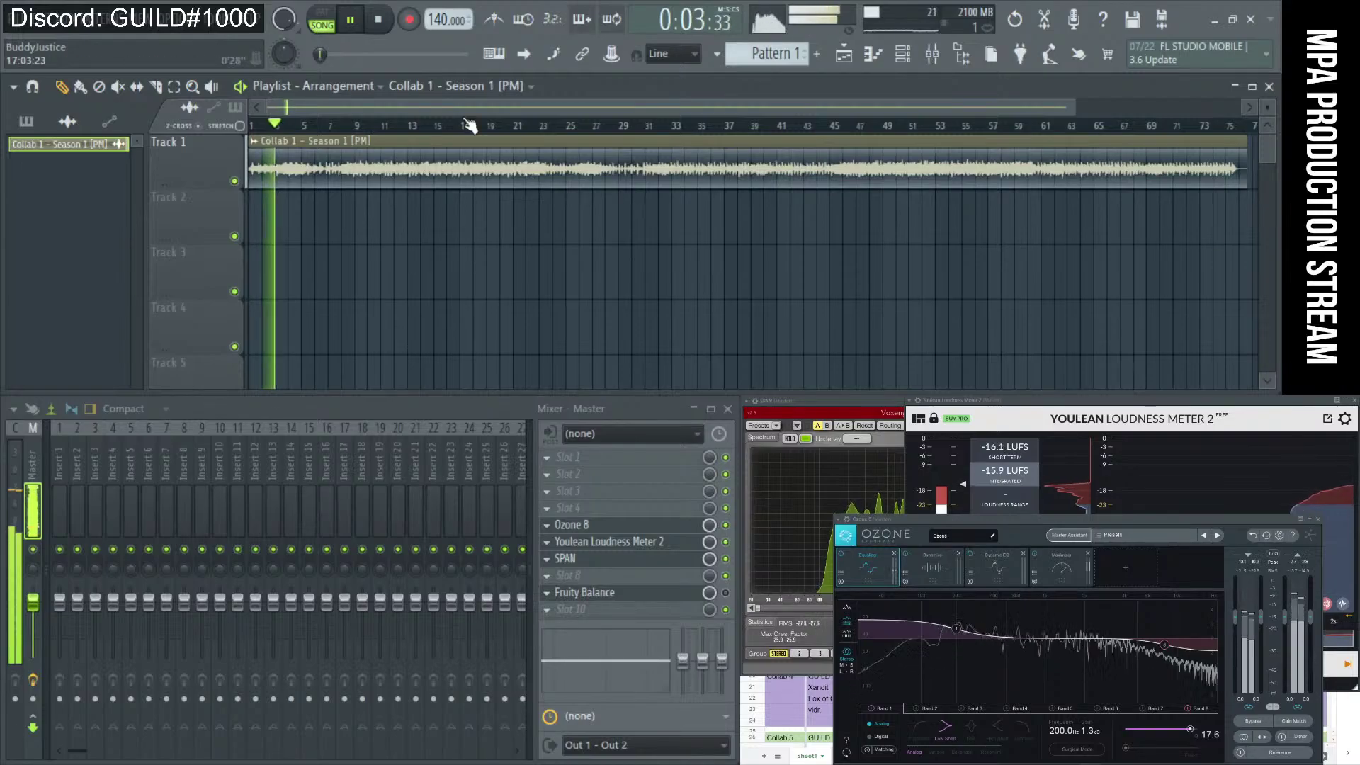
click(379, 21)
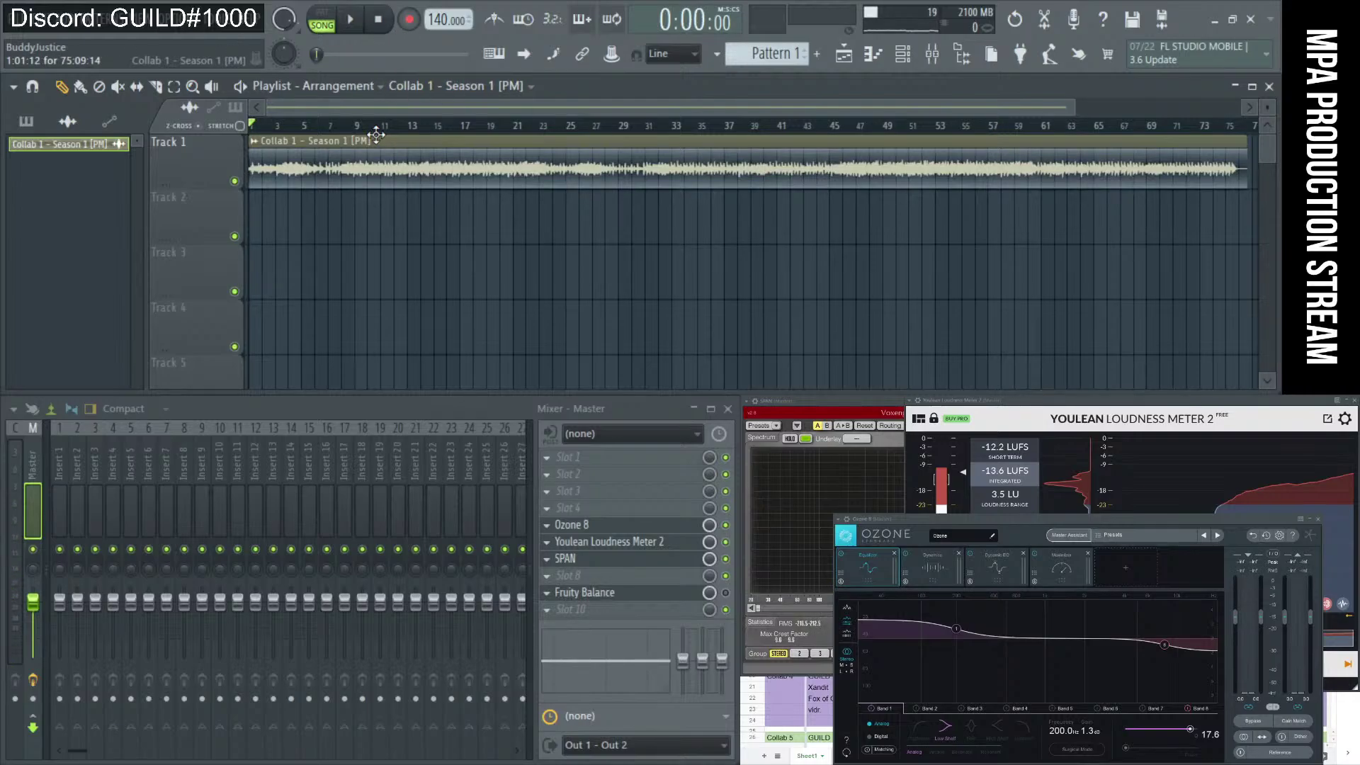
Move the Ozone window fully into view and capture it with the Snipping Tool.
drag(988, 518, 952, 487)
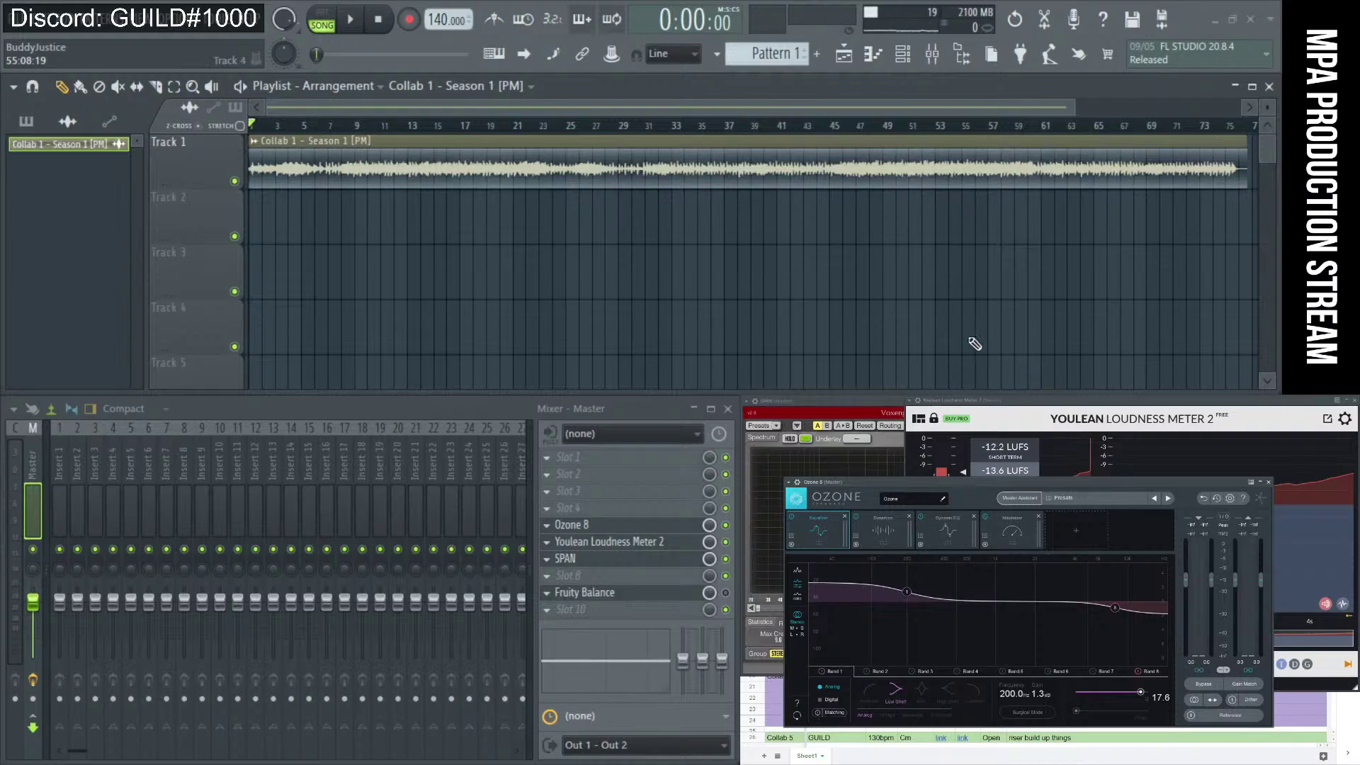
key(super)
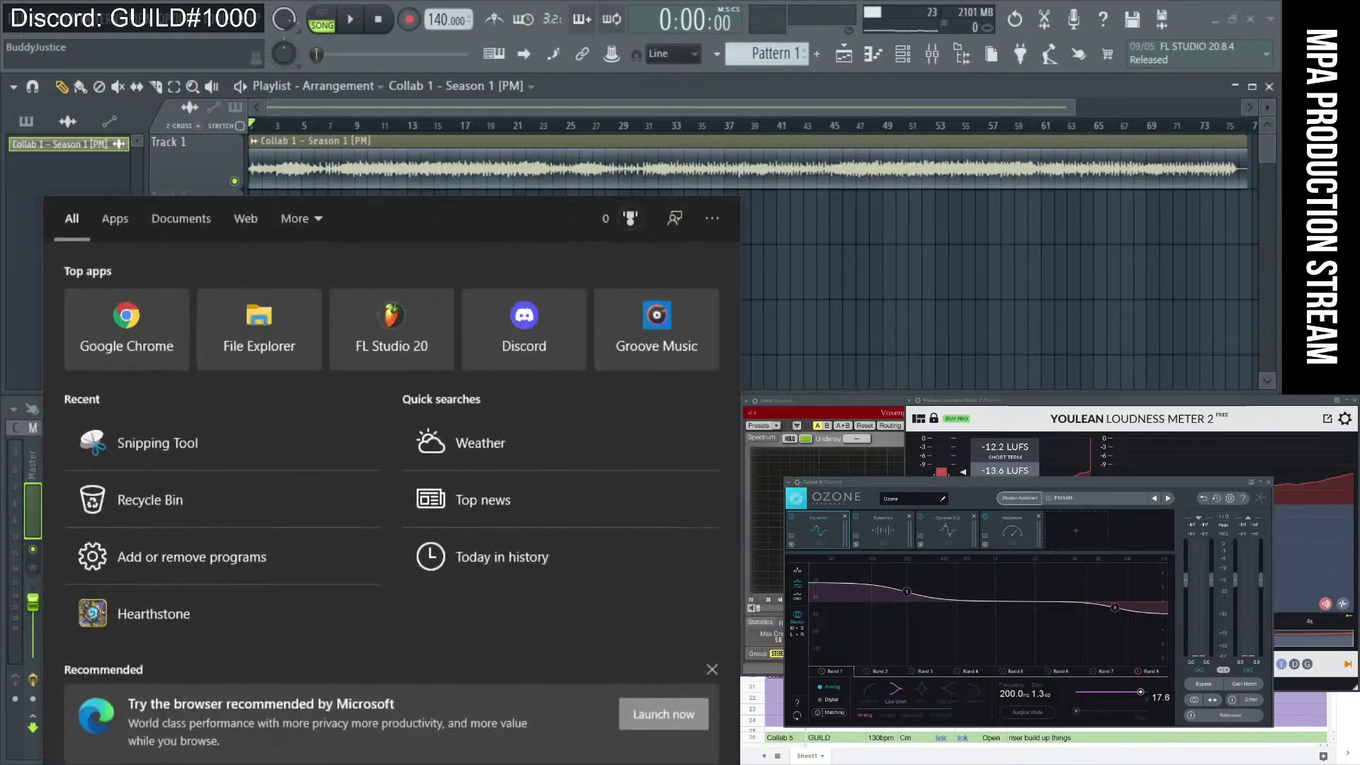
text(sni)
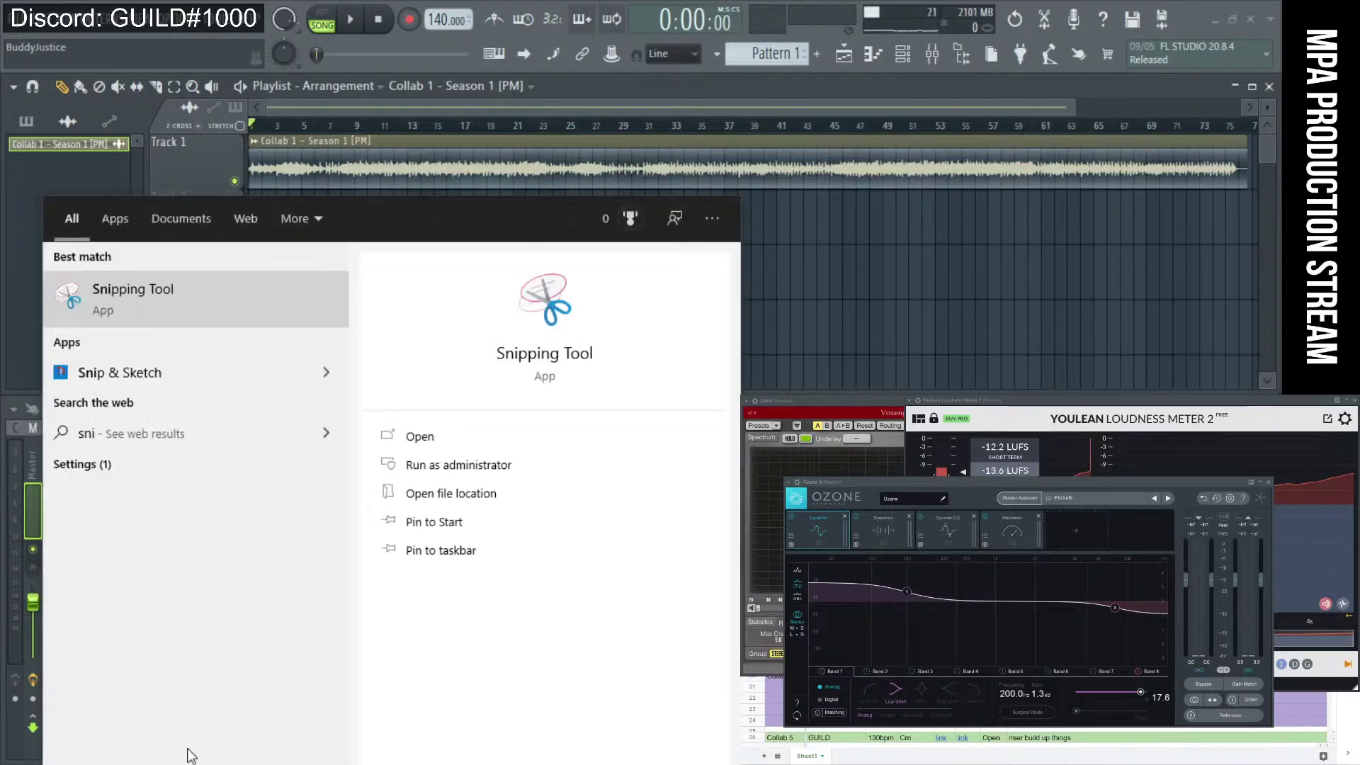
click(163, 296)
click(772, 637)
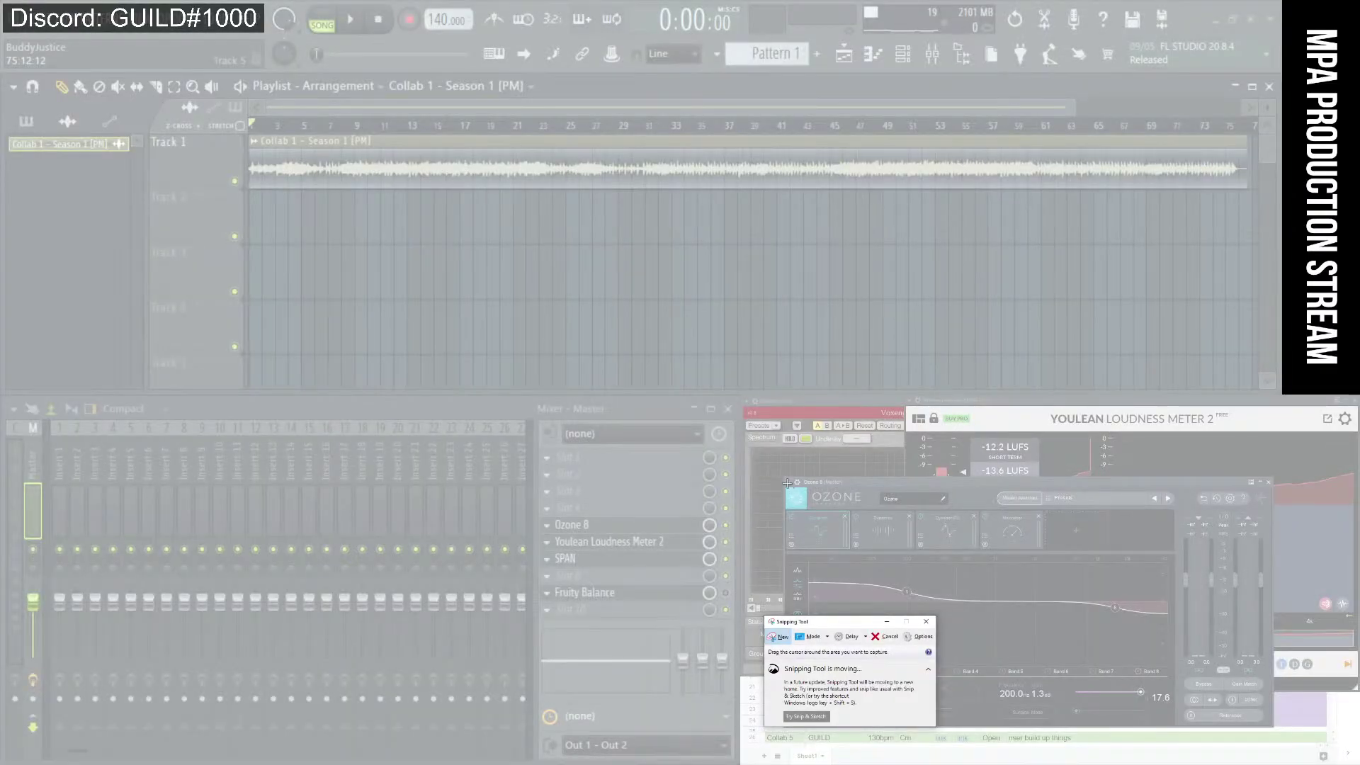
drag(785, 476, 1275, 731)
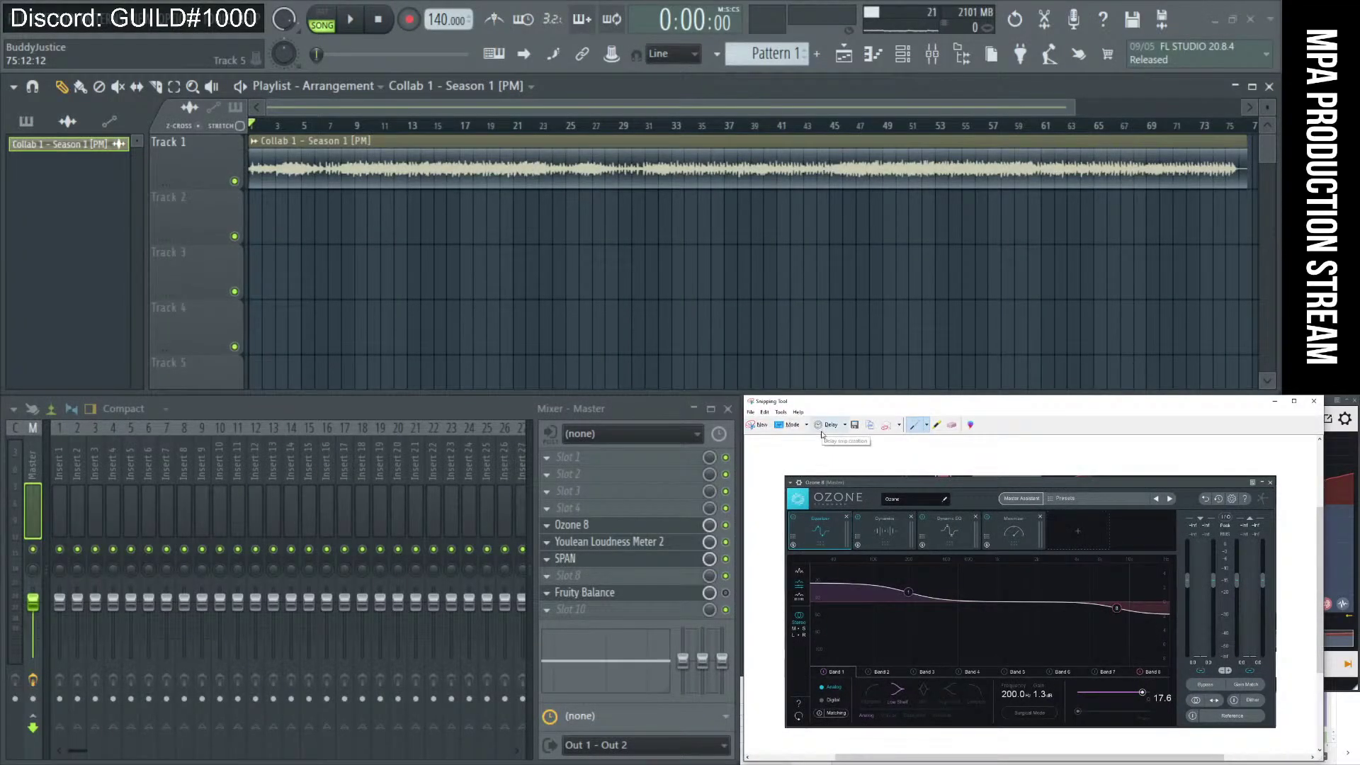
Save the Ozone capture as a named PNG file and minimize the Snipping Tool.
click(750, 411)
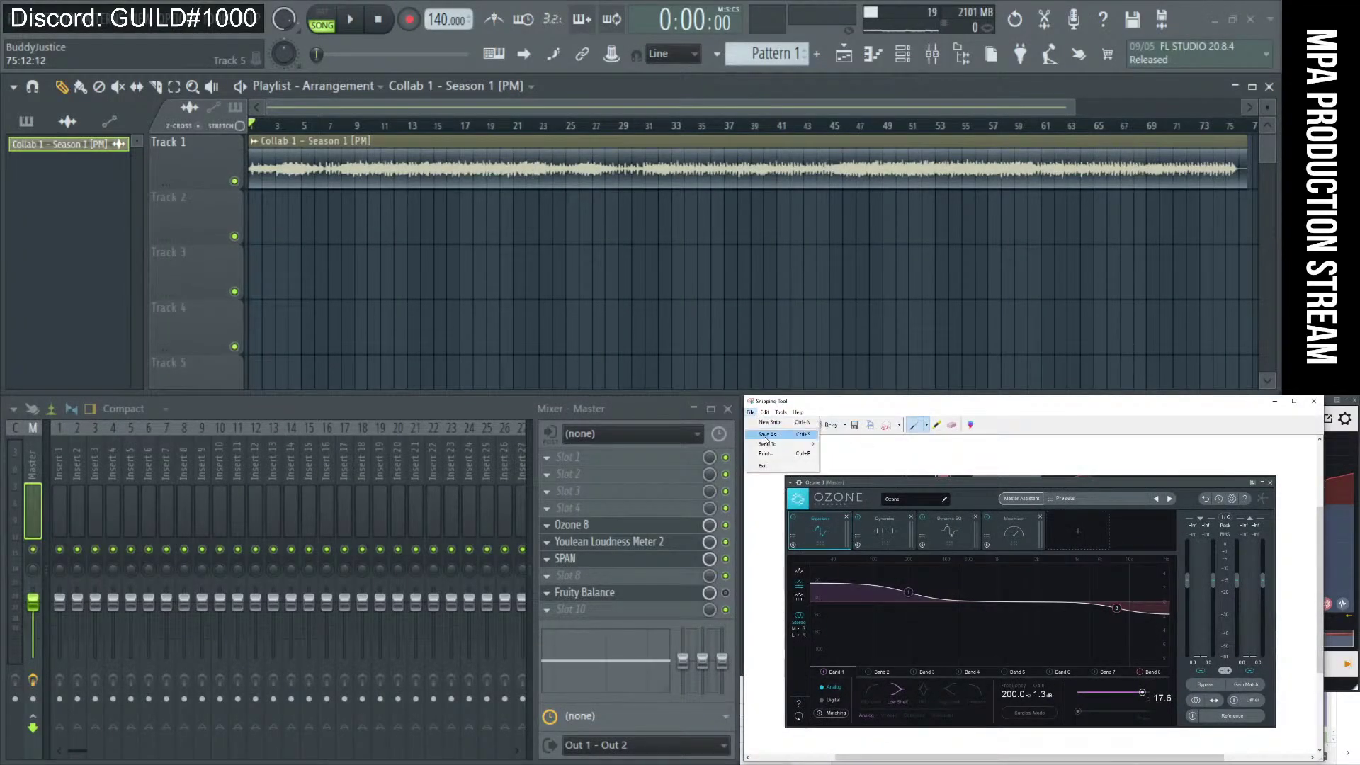
click(768, 434)
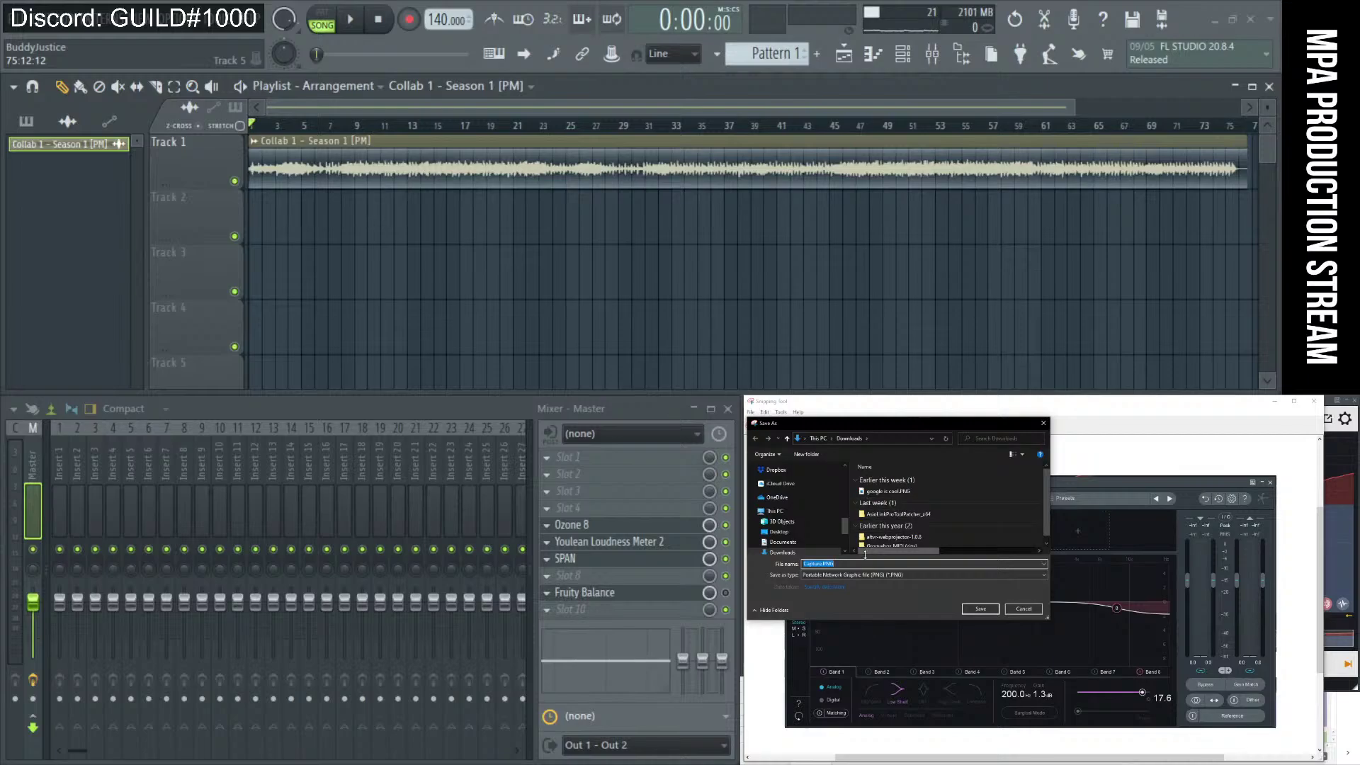
text(mix)
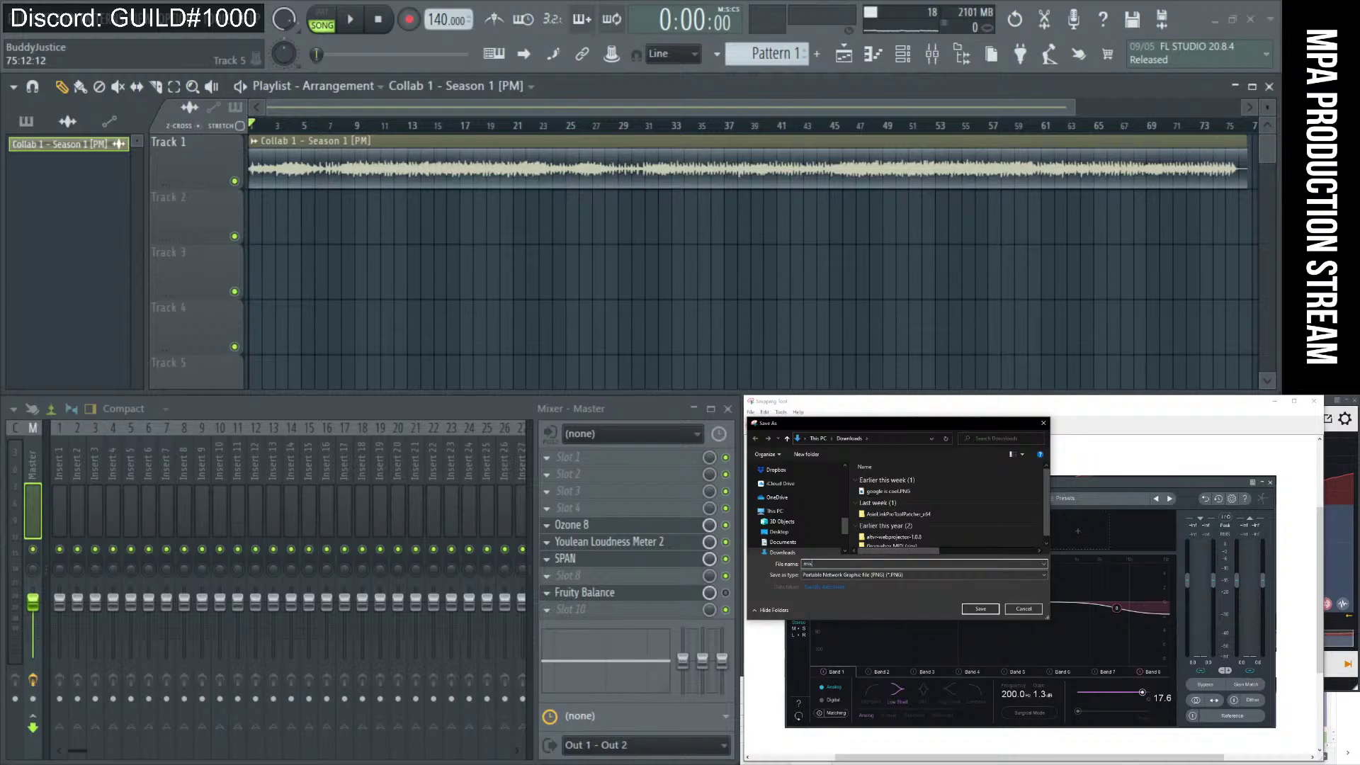
text(r)
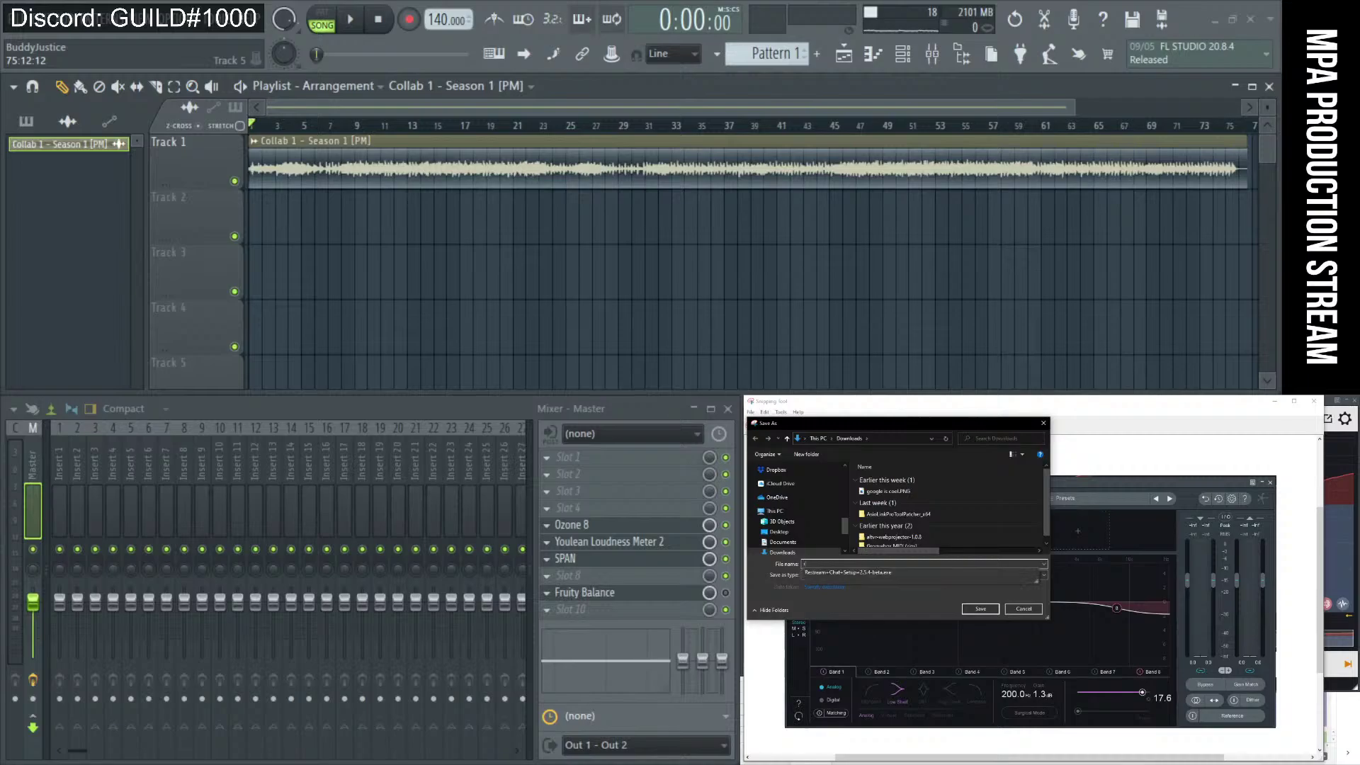
key(BackSpace)
key(BackSpace)
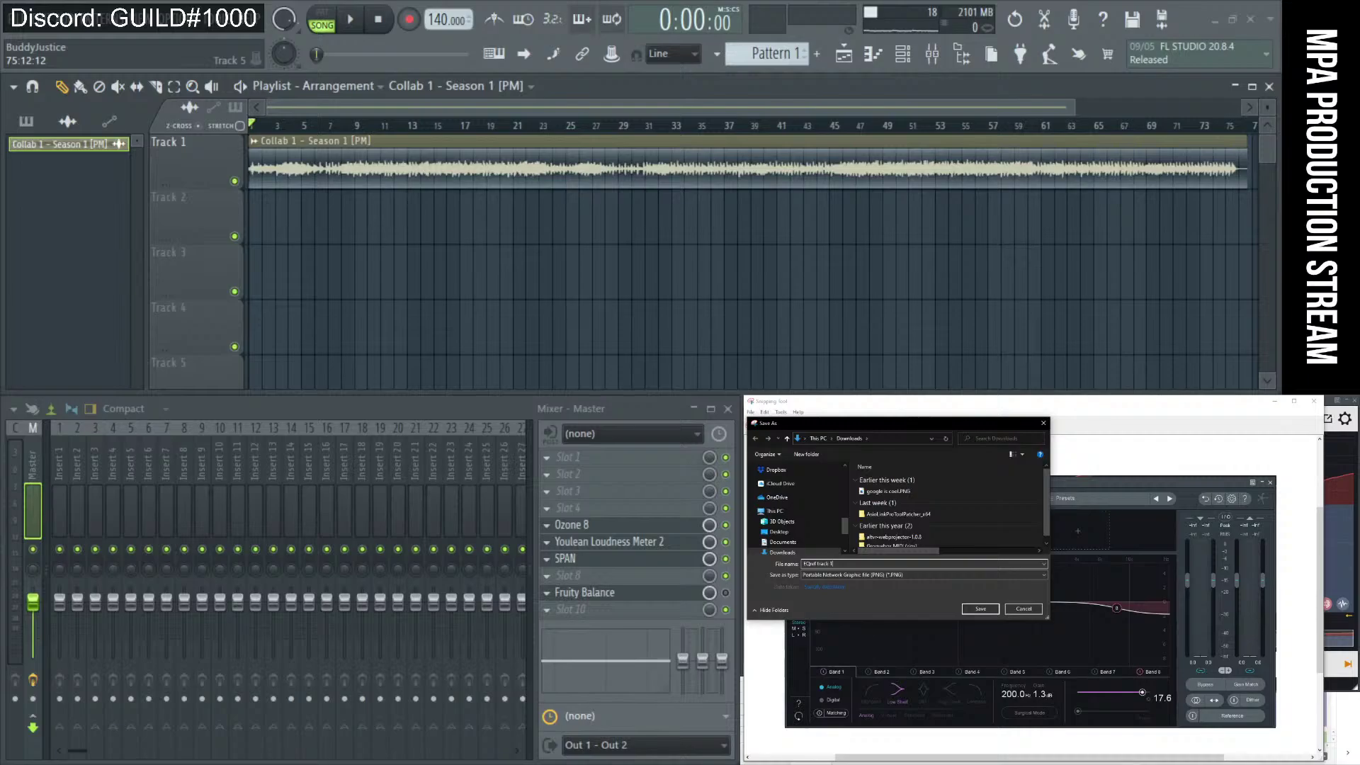
key(Return)
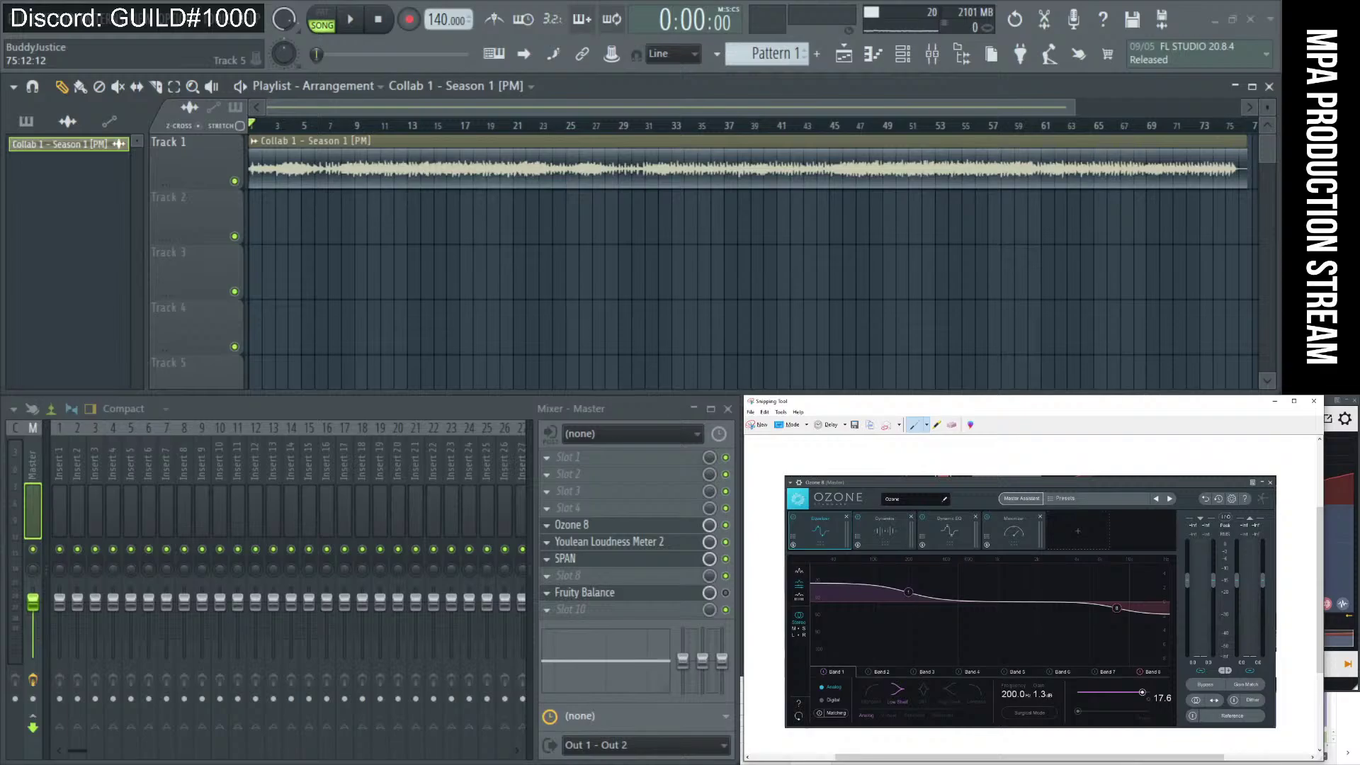
click(1275, 401)
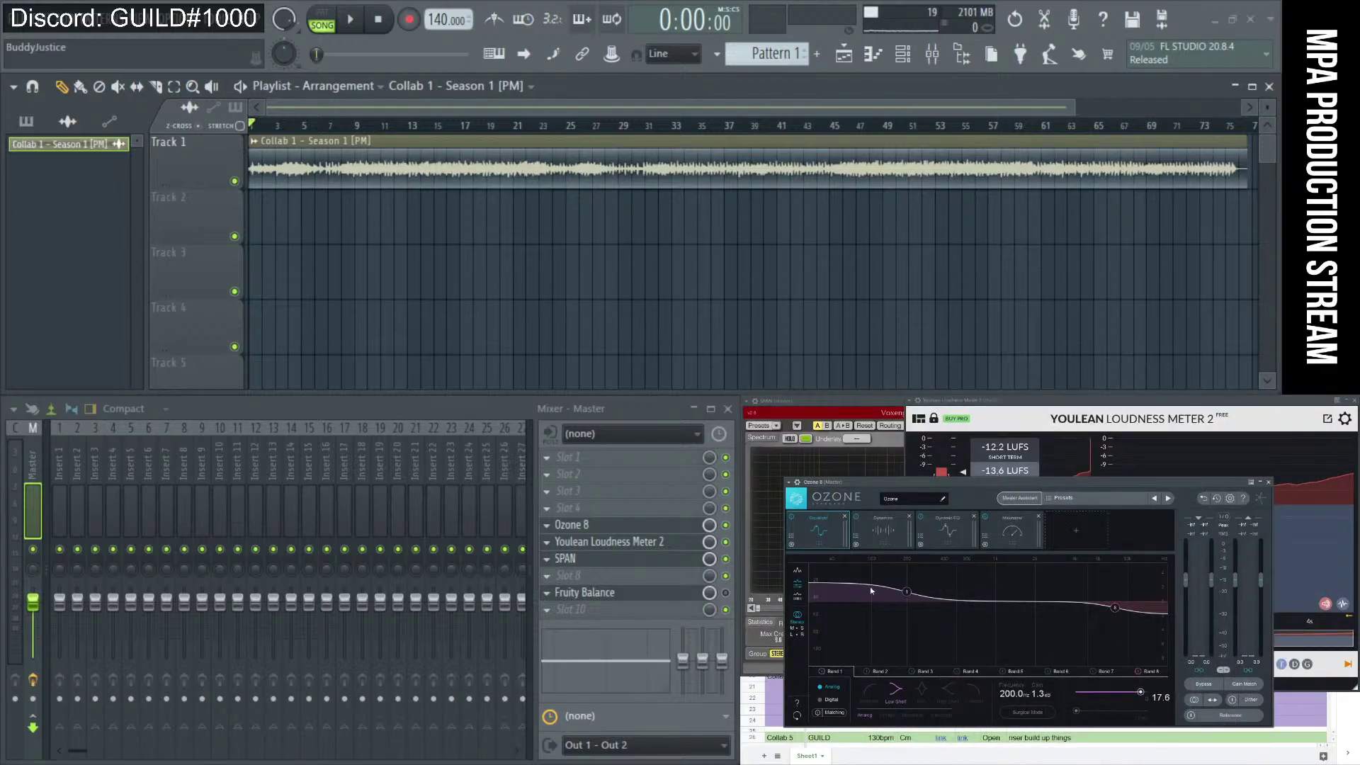
click(789, 482)
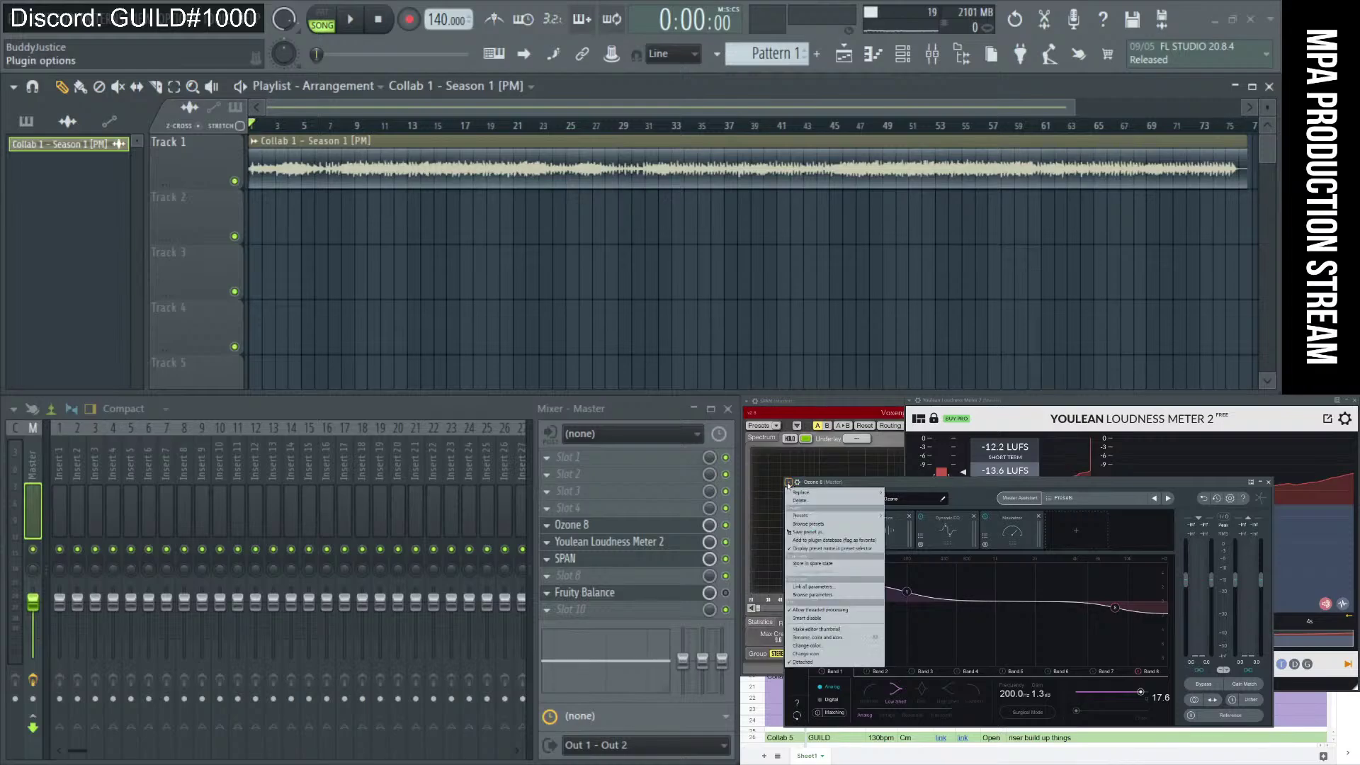
click(923, 543)
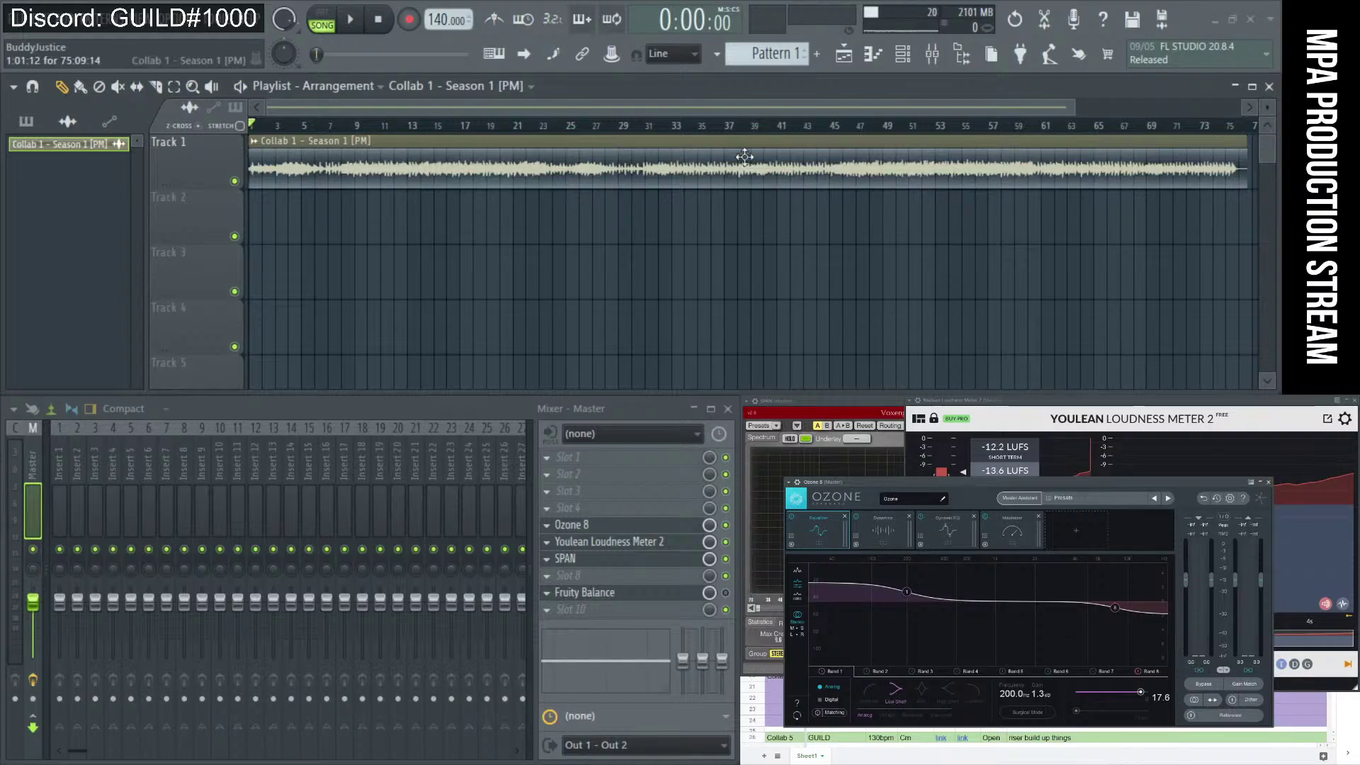
Start a WAV export and browse to MPA Samples (online) > Community Collab Demos > Season 1 > Collab 1 (season 1).
click(16, 9)
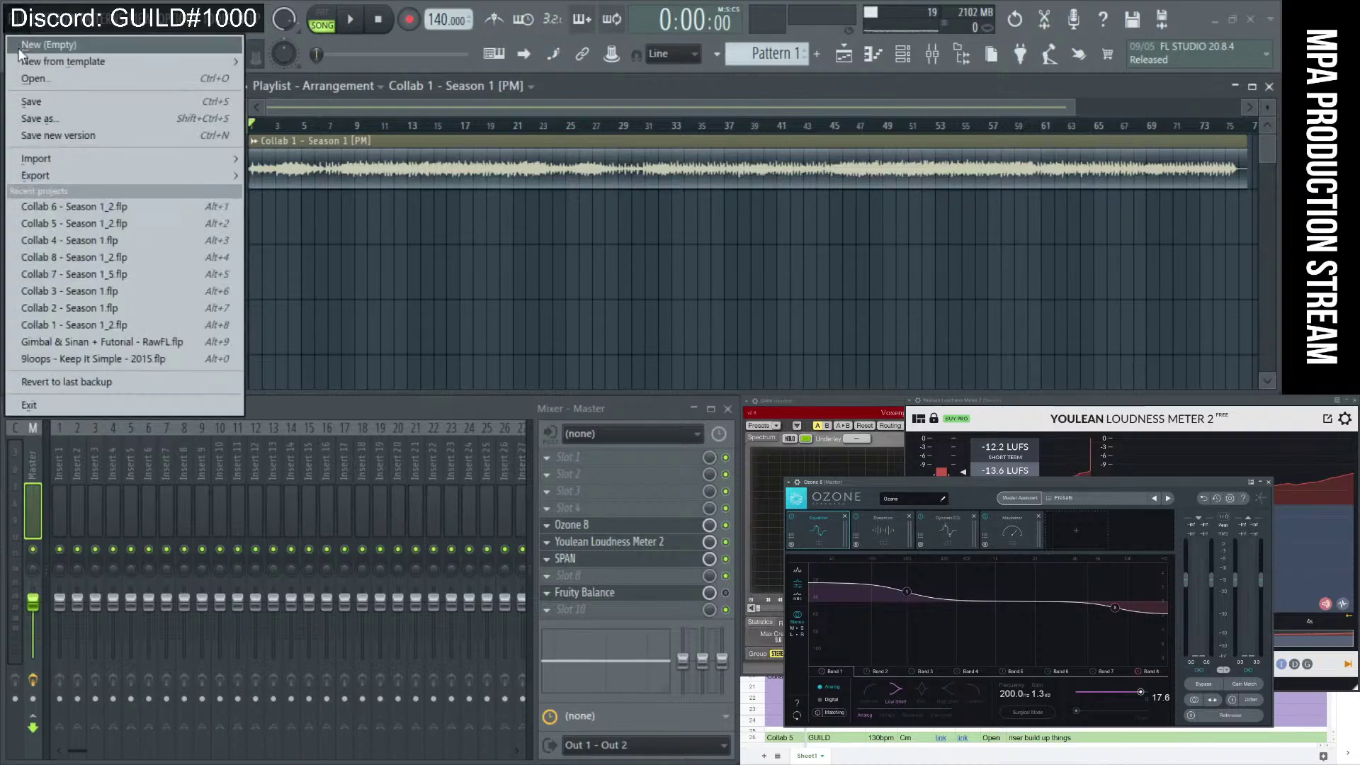
mouse_move(200, 147)
mouse_move(206, 173)
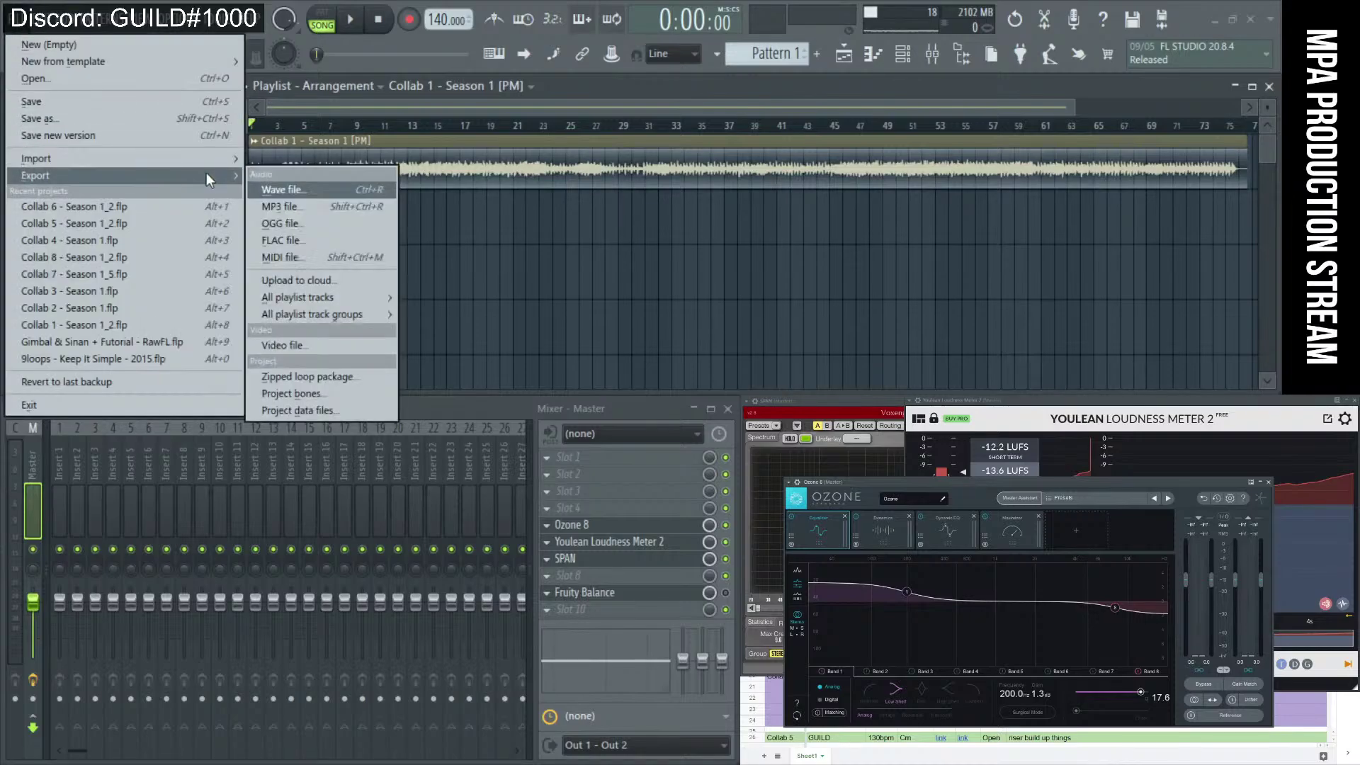
click(273, 187)
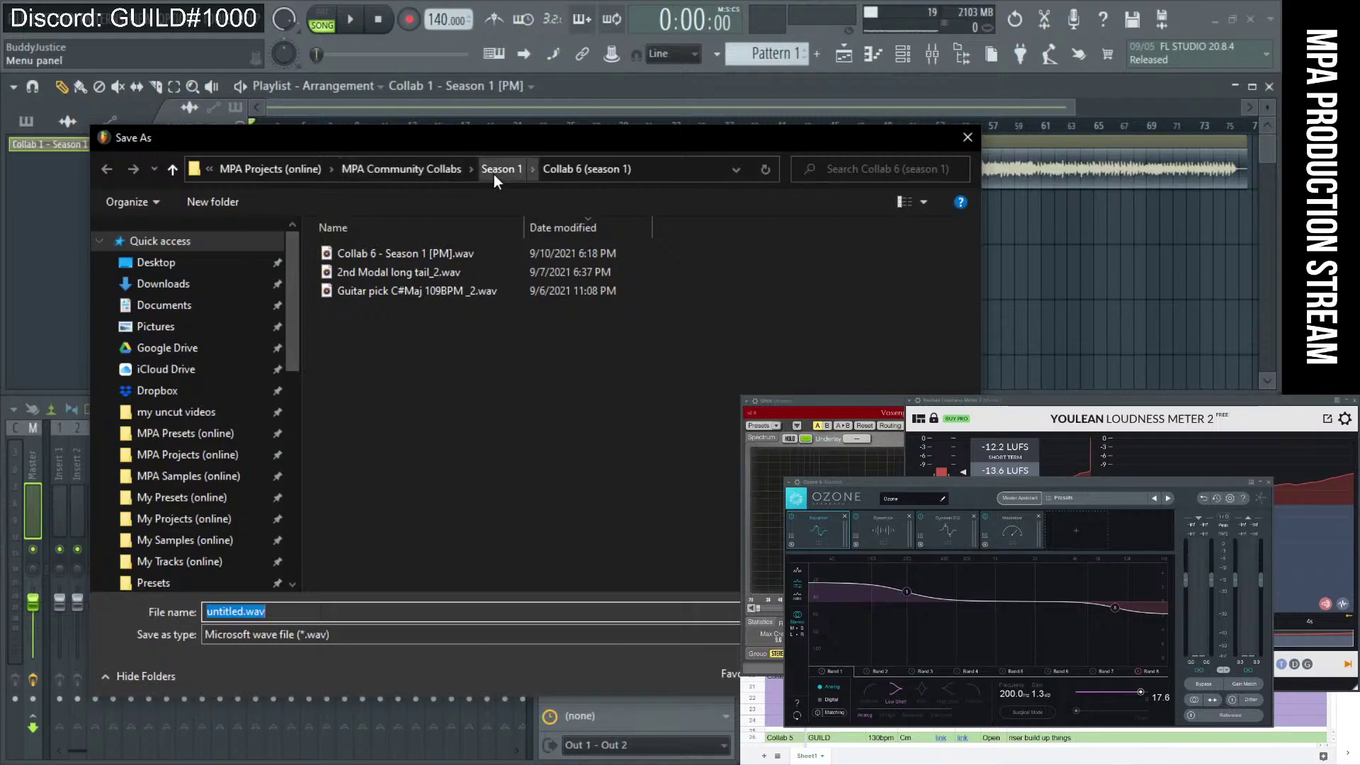
click(429, 172)
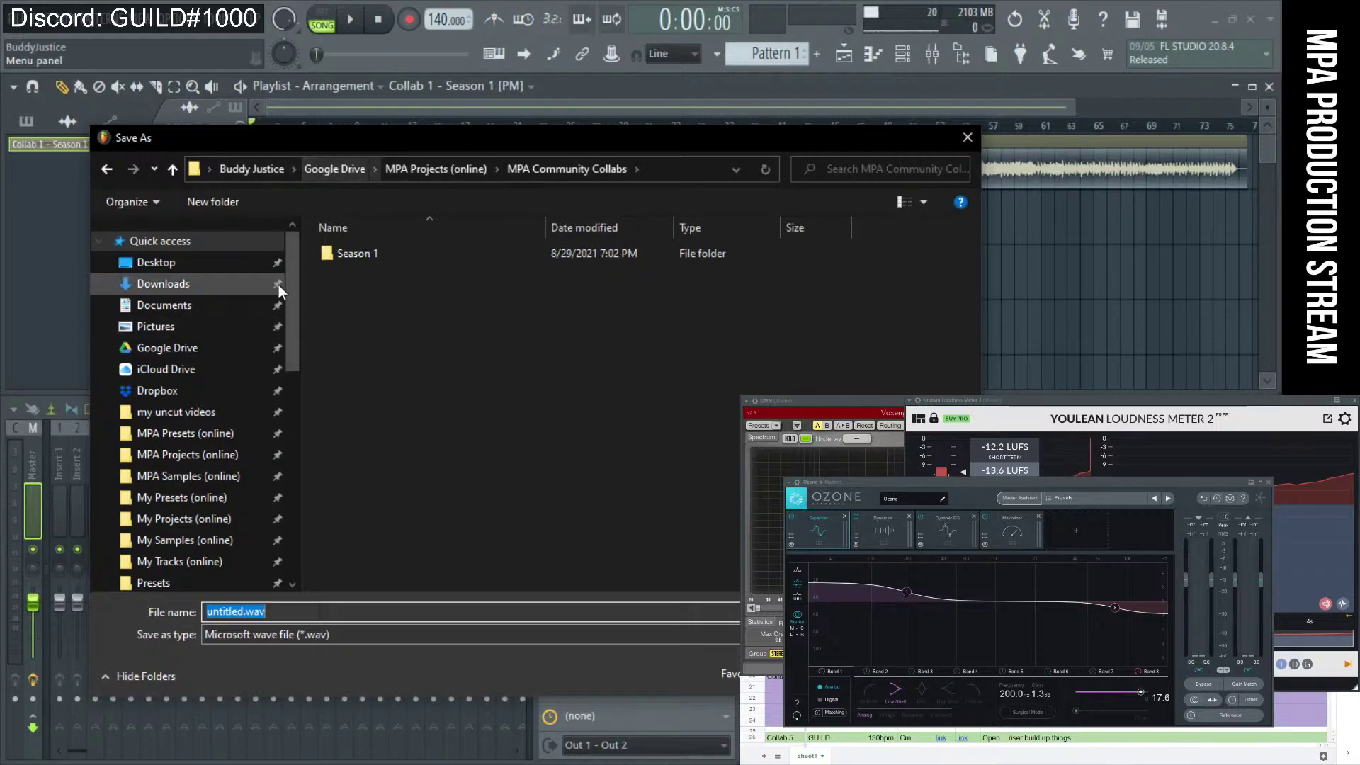
click(236, 476)
double_click(470, 261)
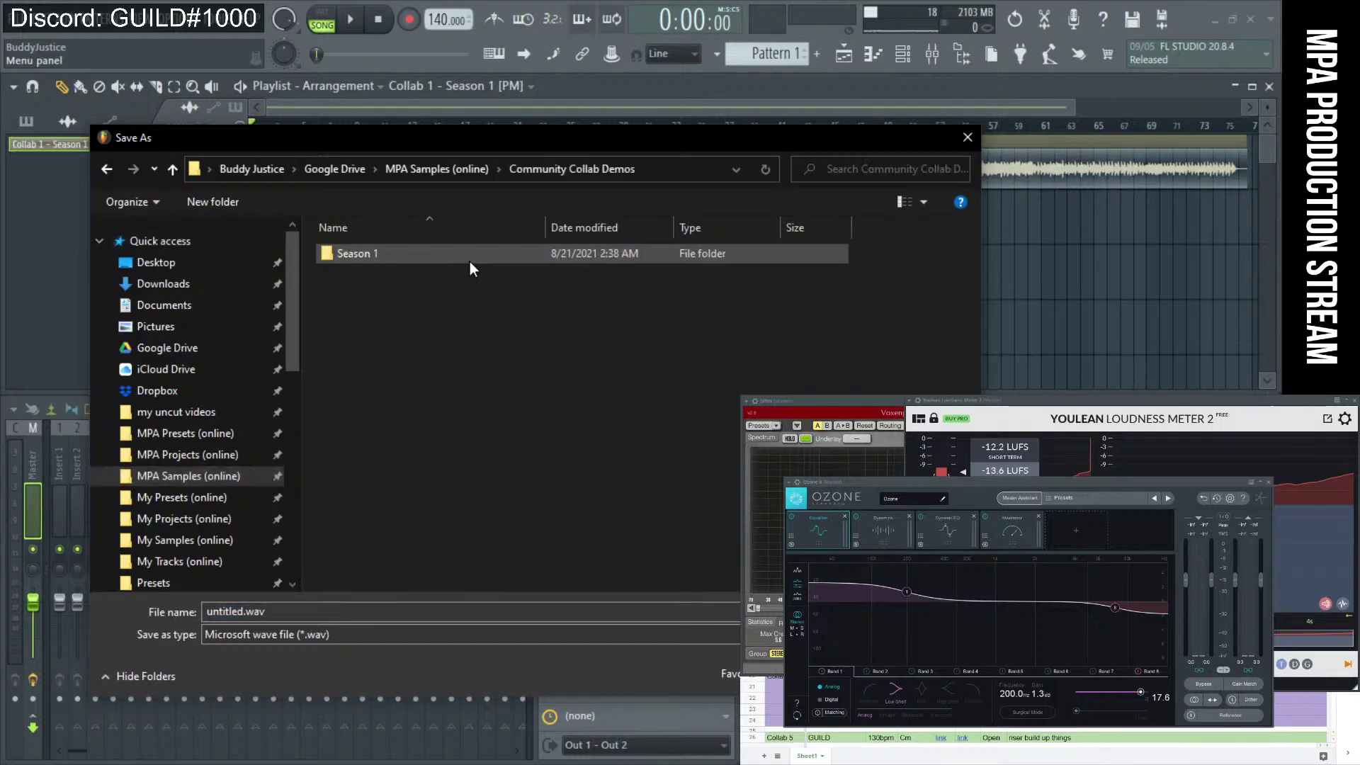
double_click(462, 260)
double_click(462, 260)
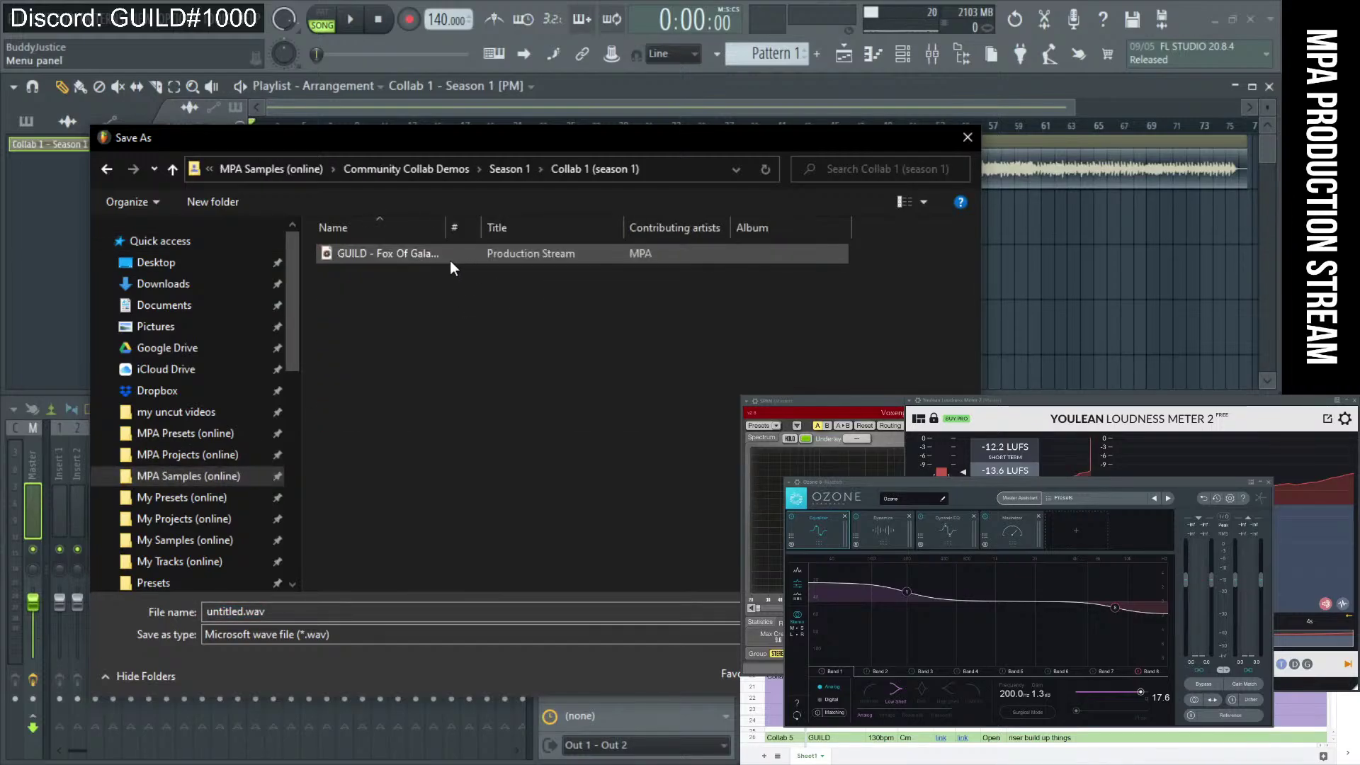
Name the WAV export after the existing demo file in the folder, with its ending set to WIP100921, and render it.
drag(451, 222, 701, 222)
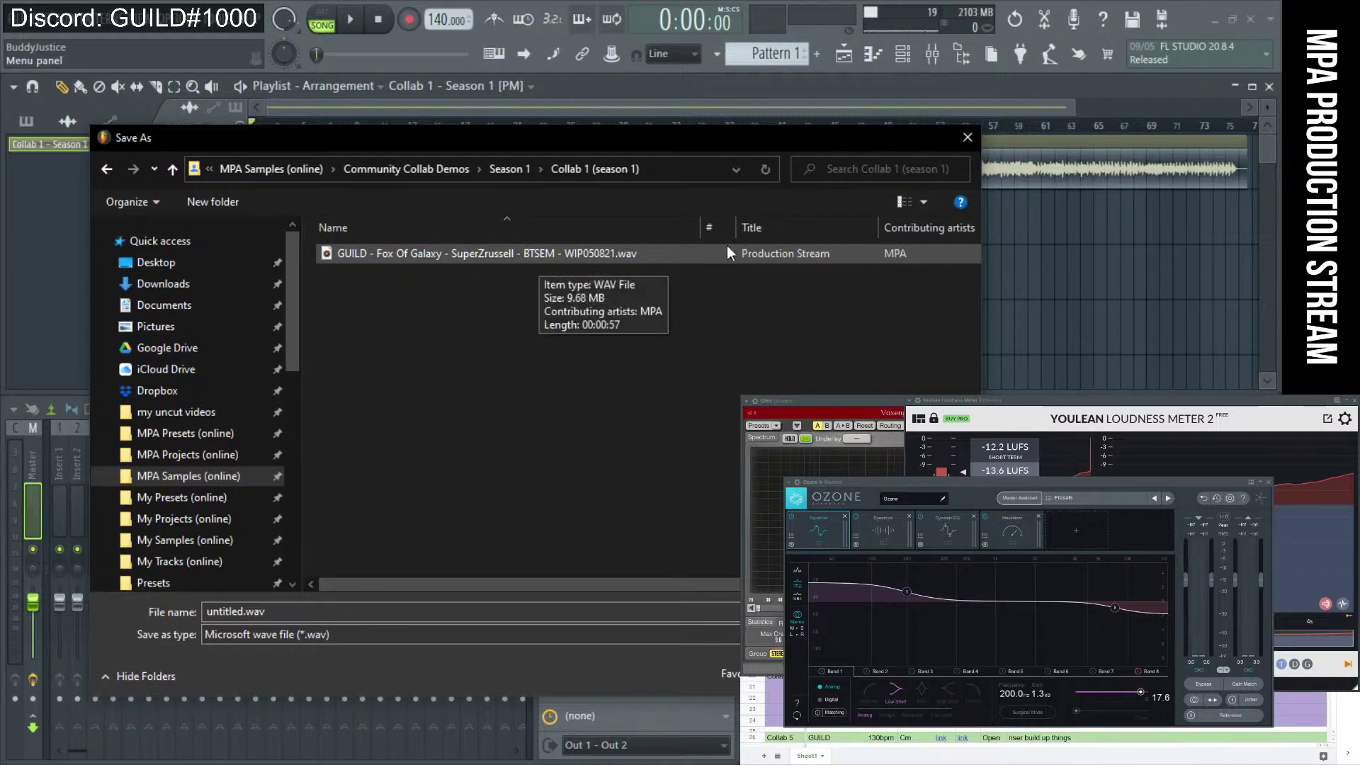
drag(708, 227, 779, 228)
click(431, 254)
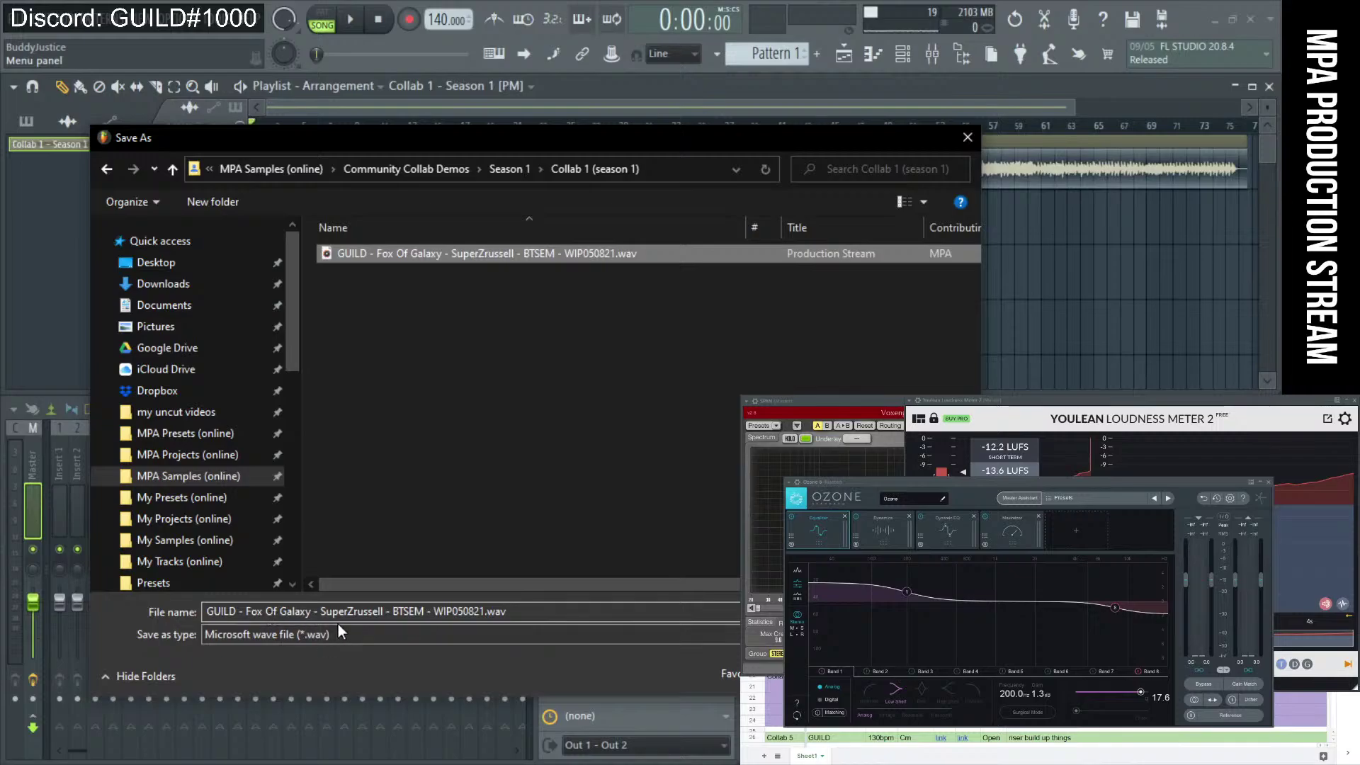
click(464, 610)
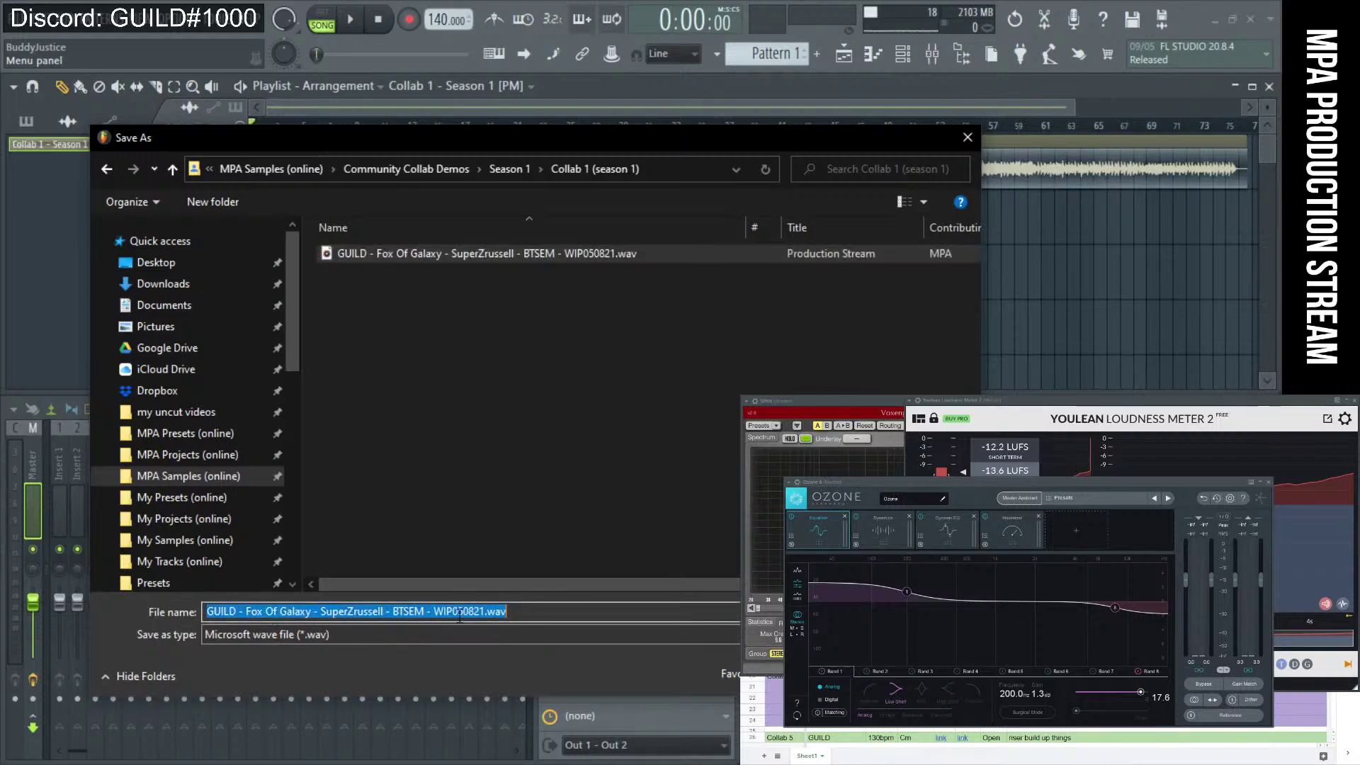
click(457, 610)
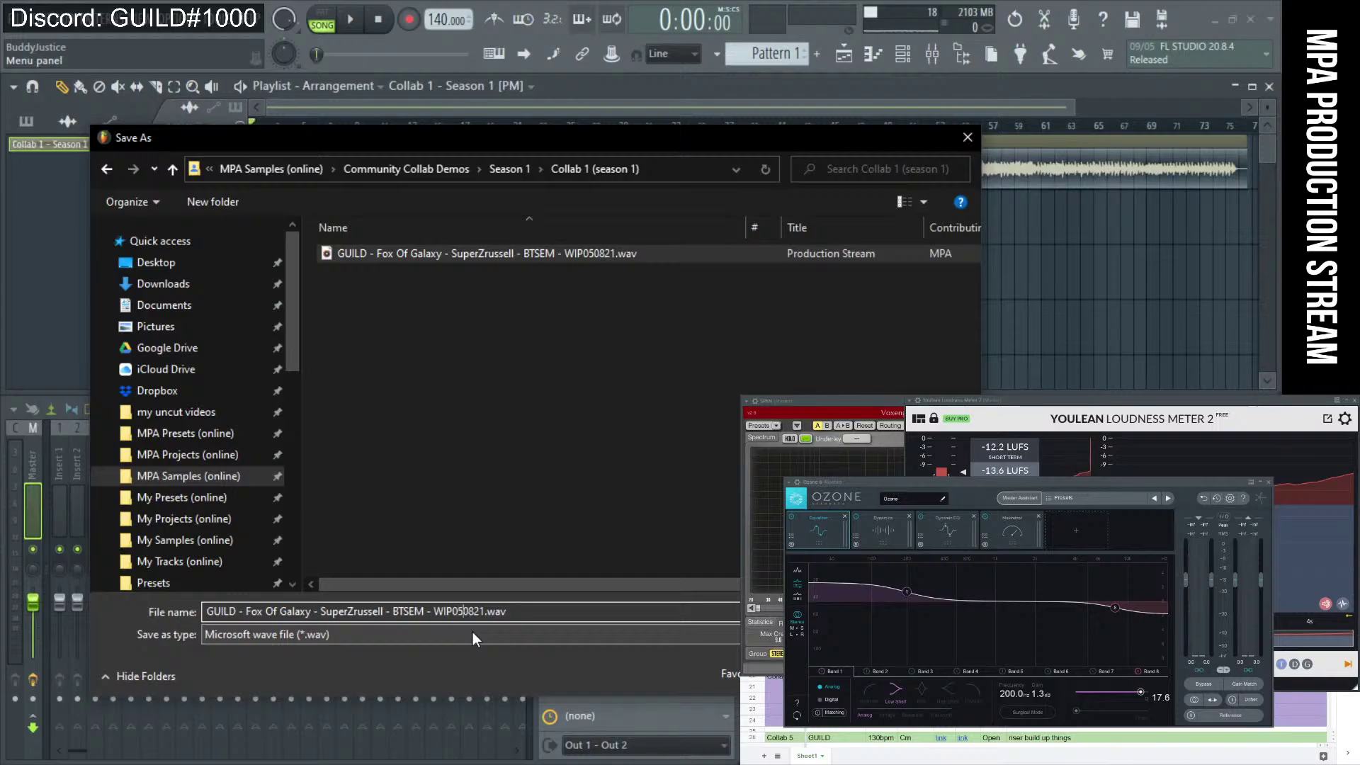
key(BackSpace)
key(BackSpace)
key(BackSpace)
key(BackSpace)
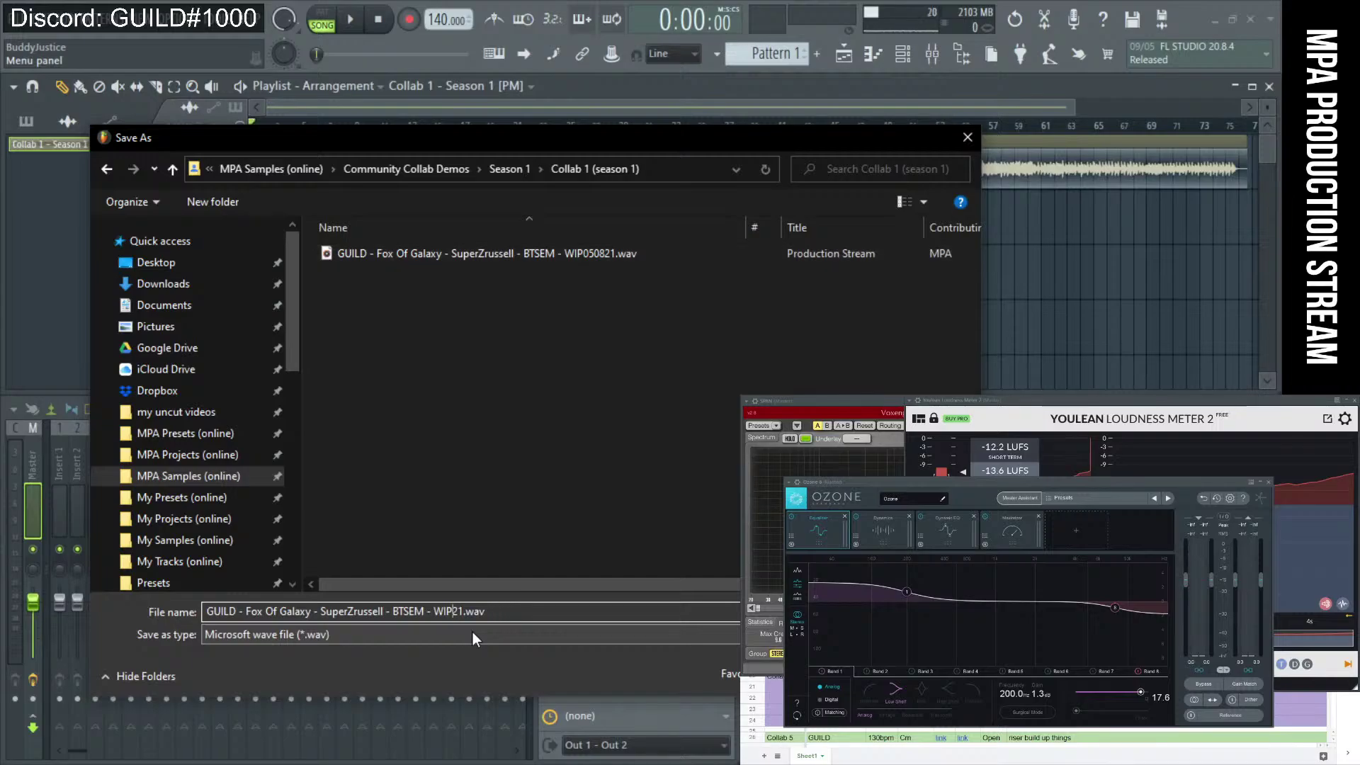
text(1009)
key(Return)
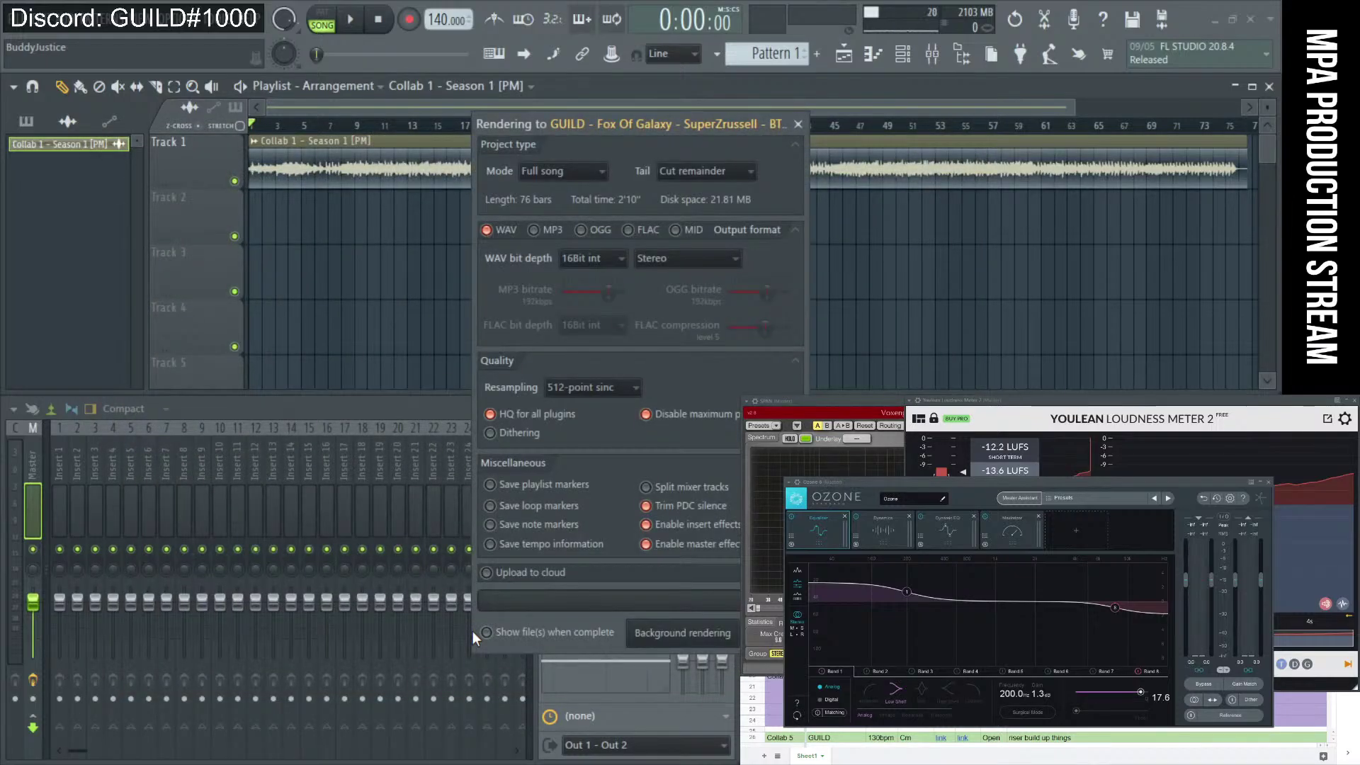
key(Return)
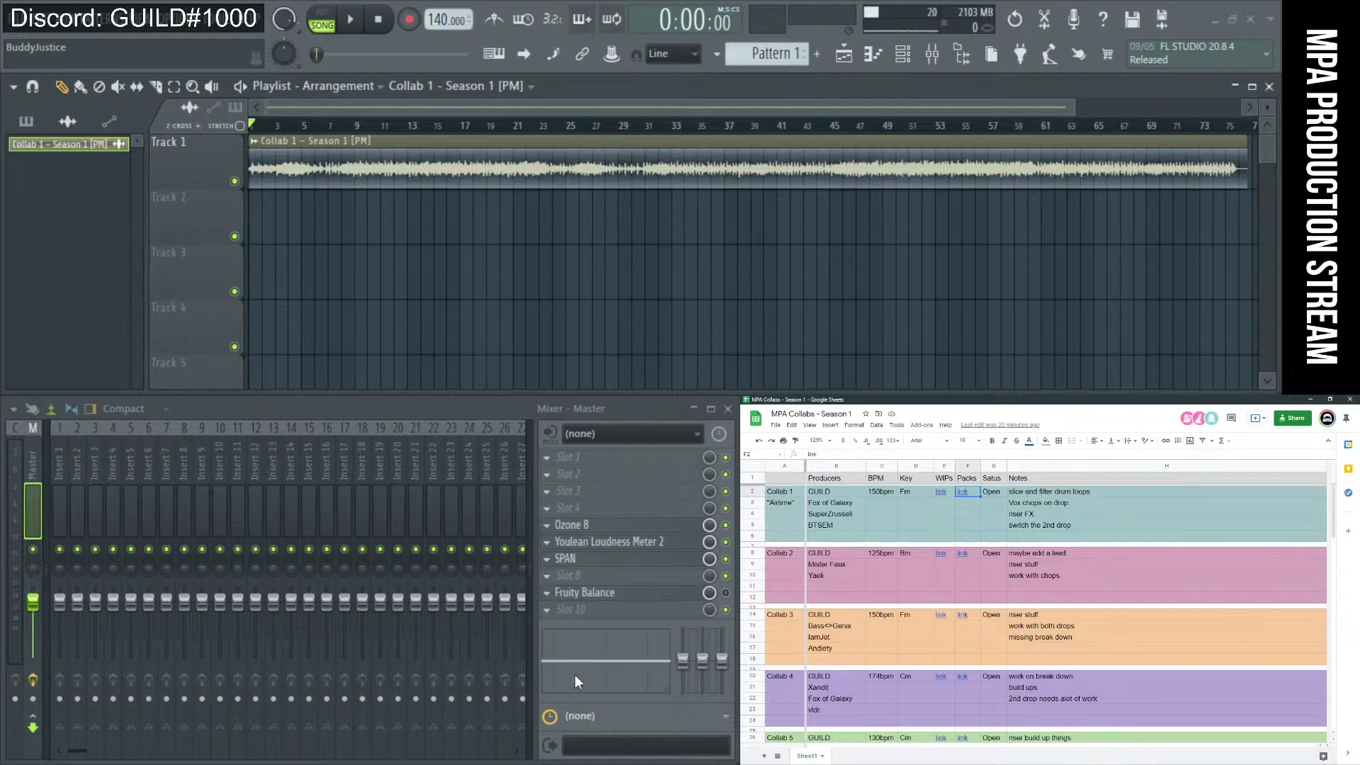
Return to the FL Studio plugin windows and close the Fruity Balance window.
key(alt+Tab)
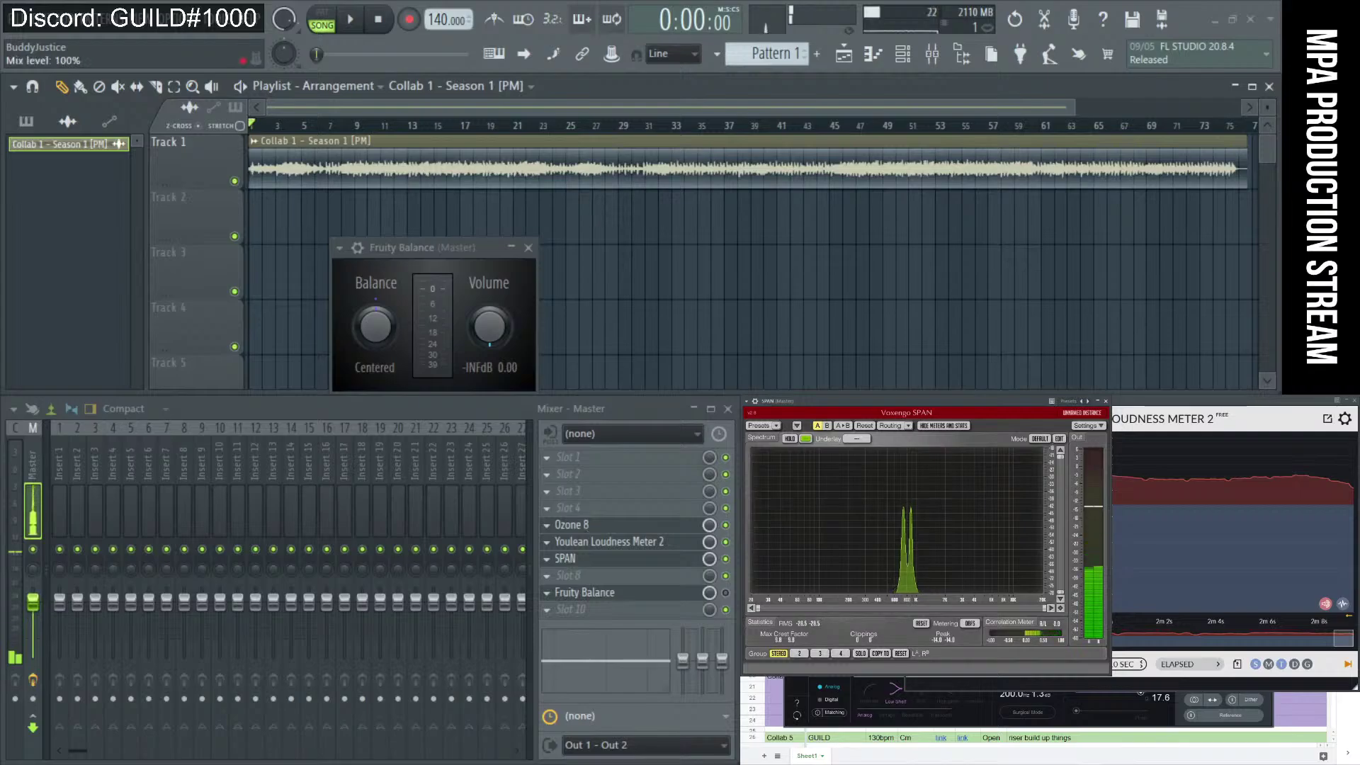
click(528, 247)
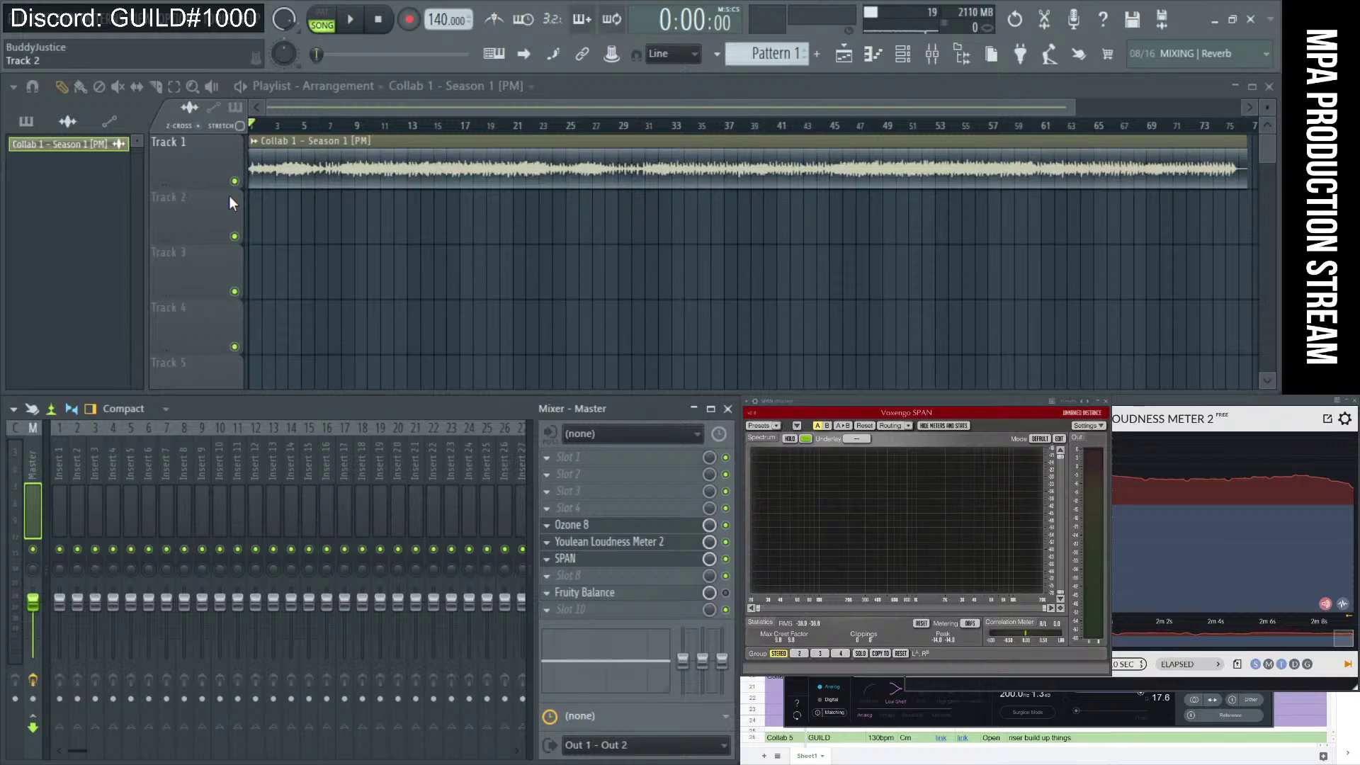
Start saving the project under a new name and go up to the Season 1 folder.
click(21, 30)
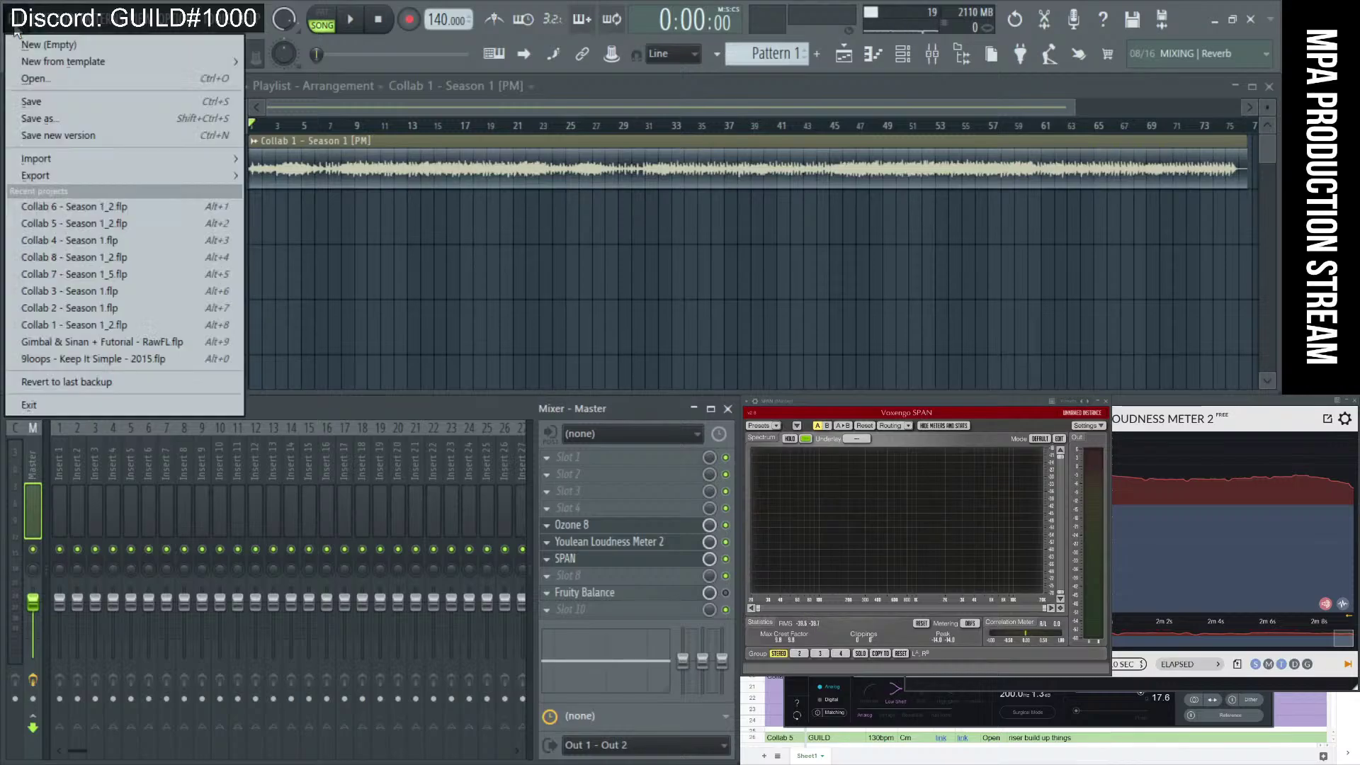
click(78, 117)
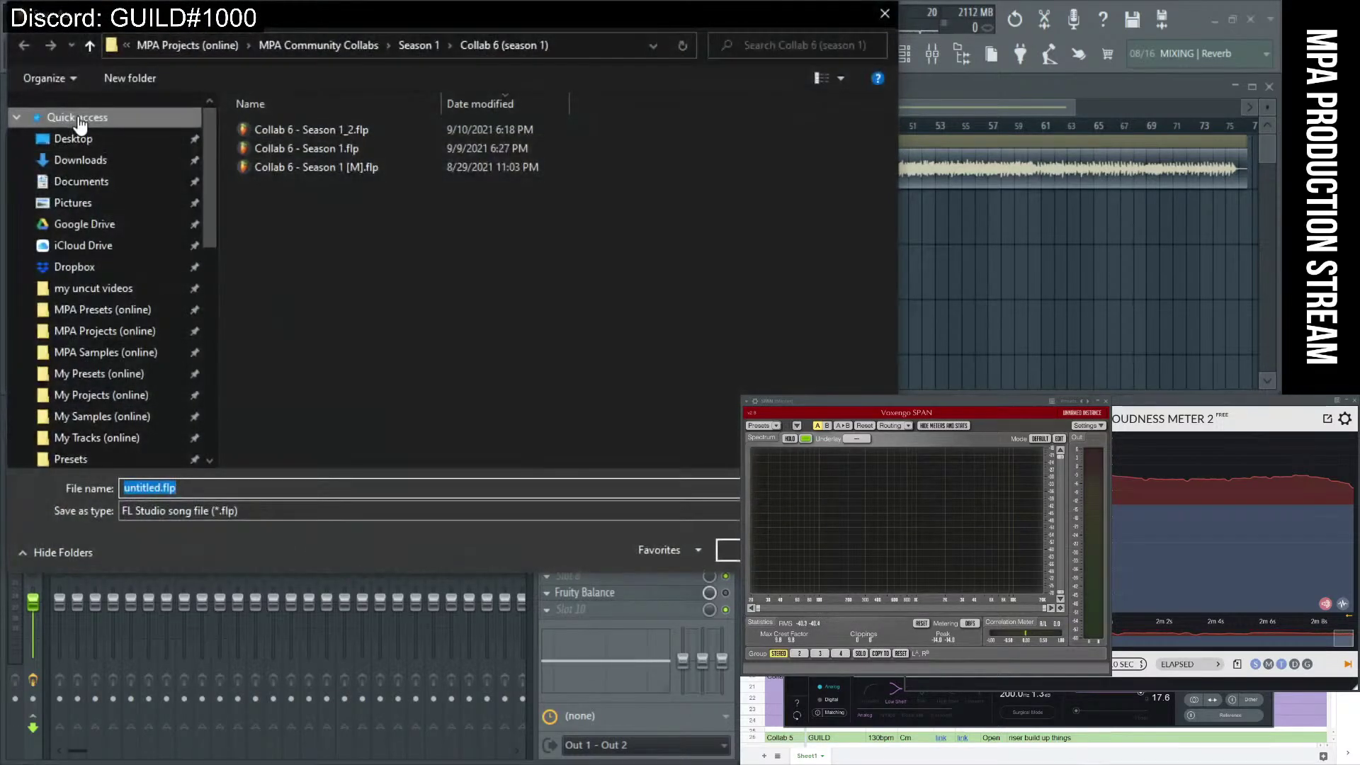
click(88, 44)
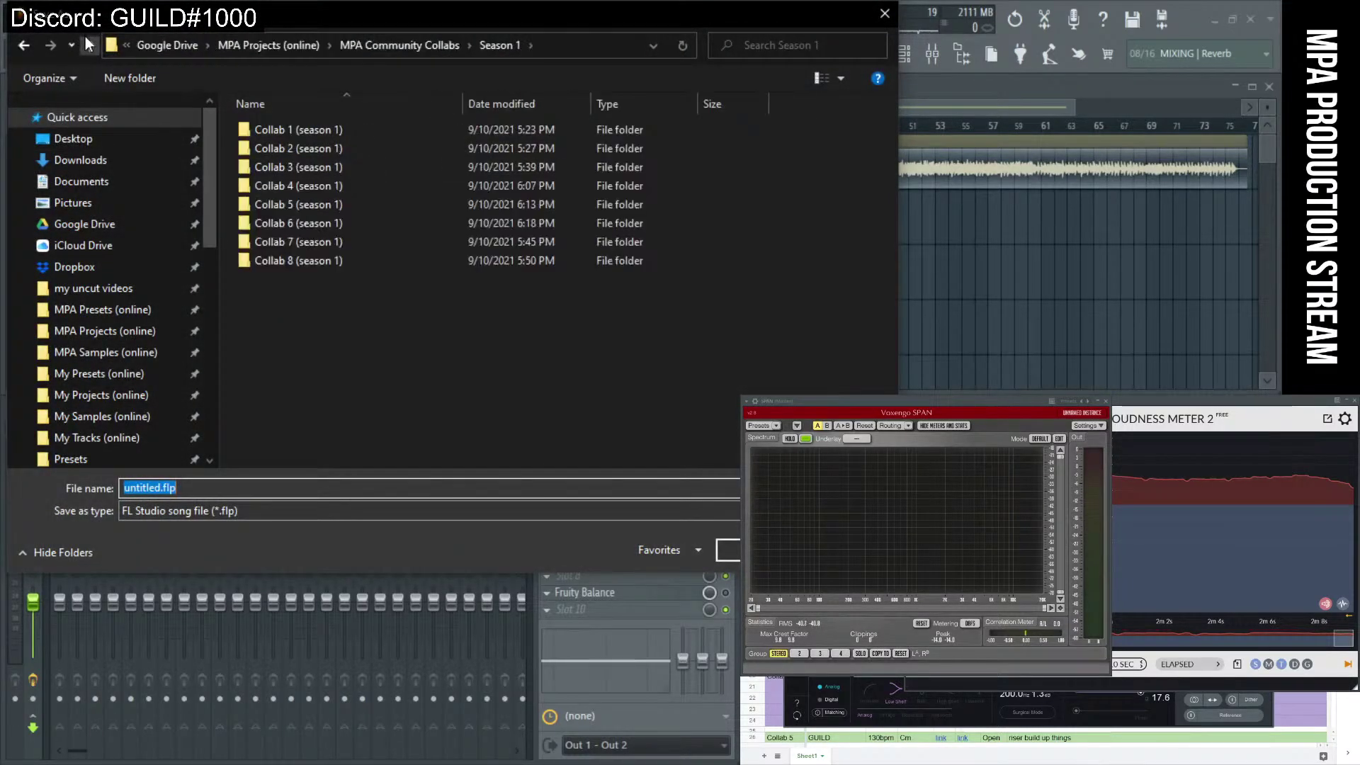
click(90, 46)
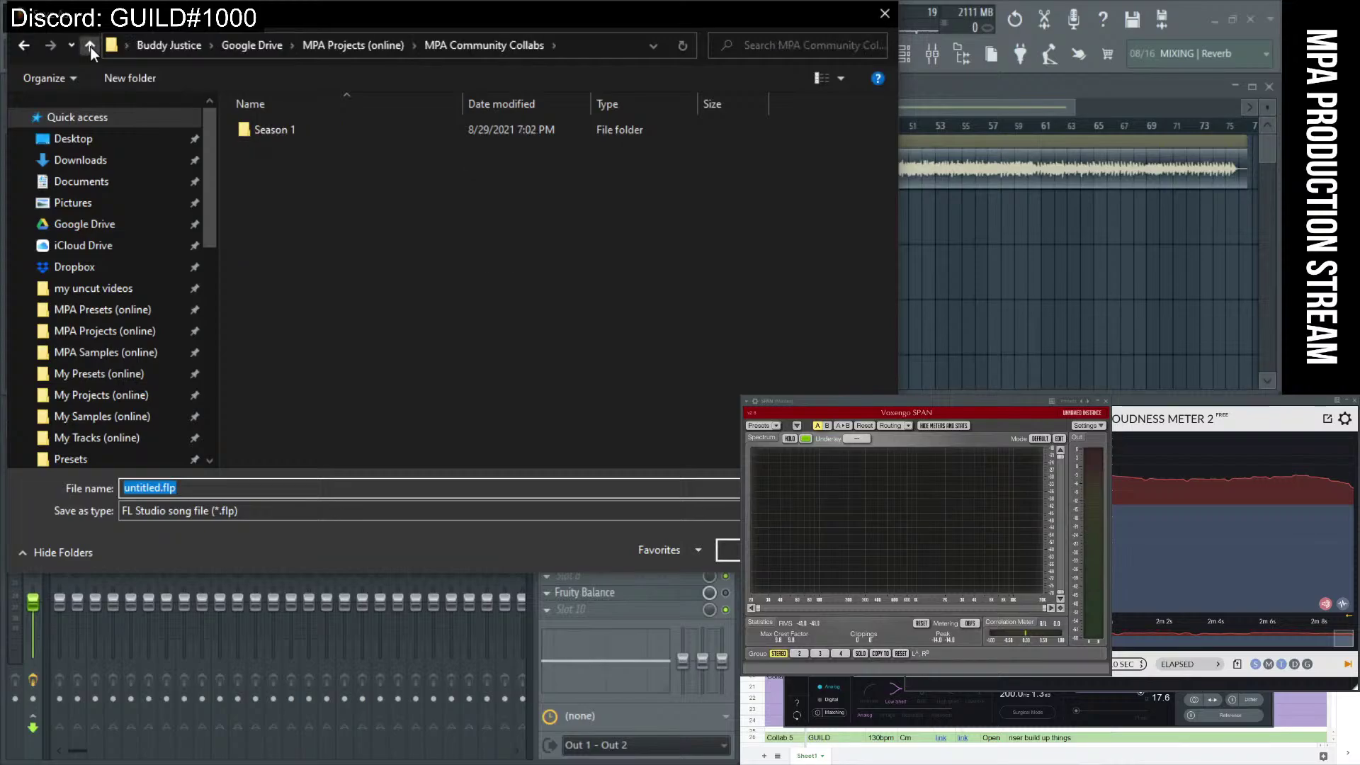
scroll(96, 358, down, 2)
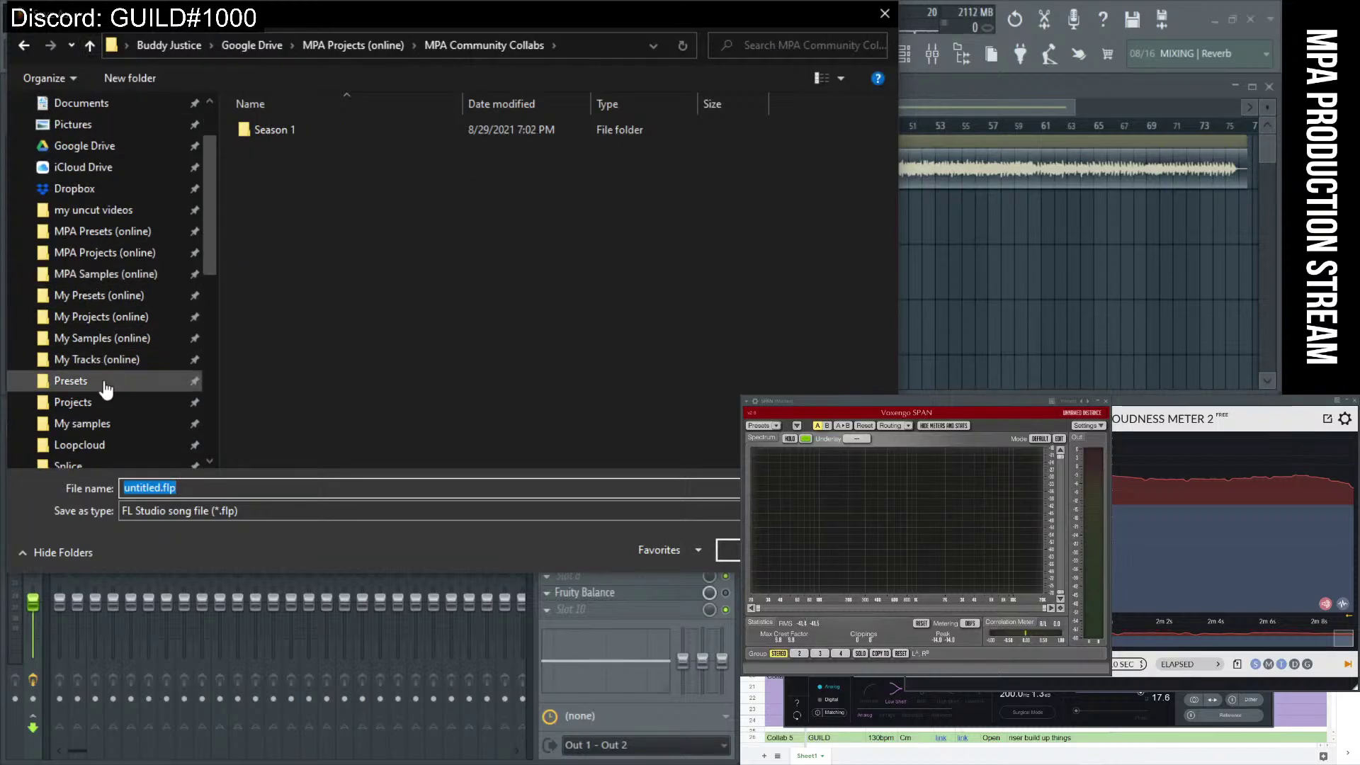
click(105, 405)
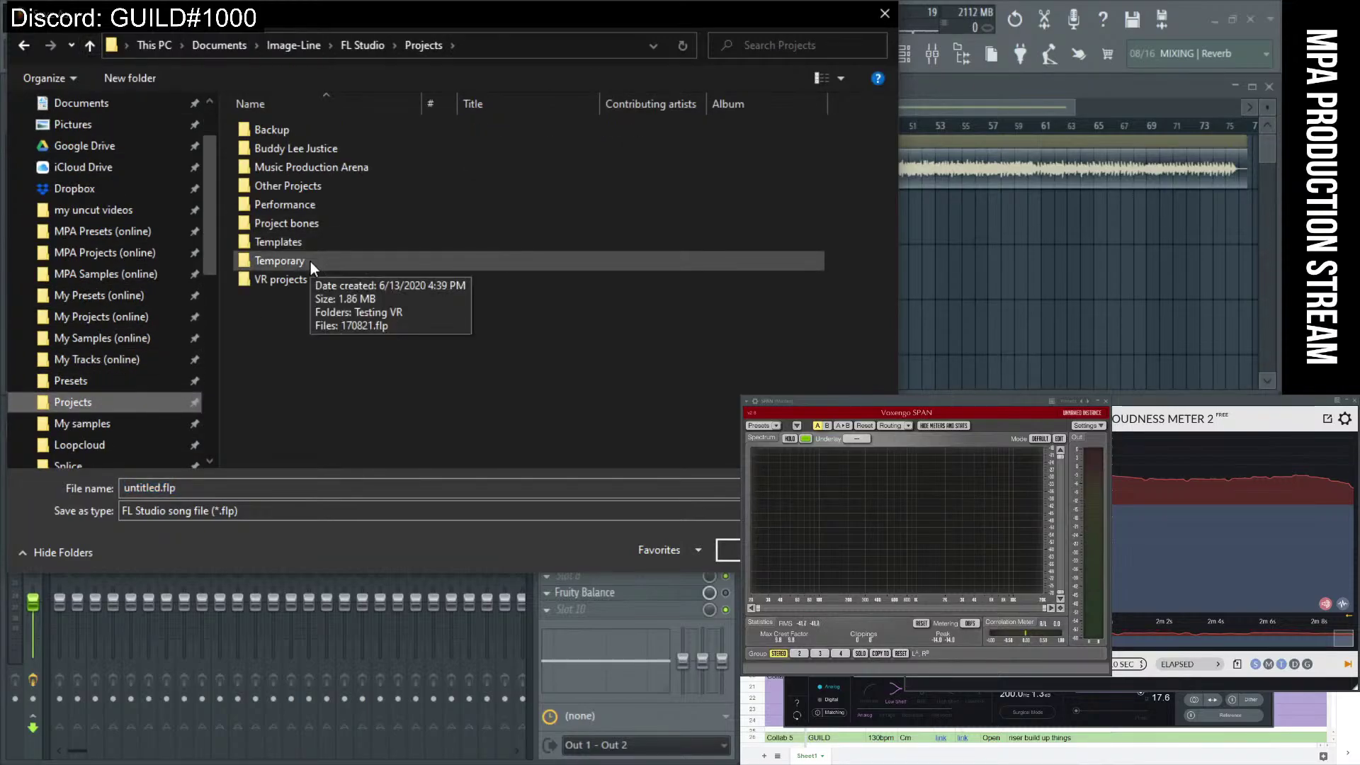
click(90, 46)
click(90, 46)
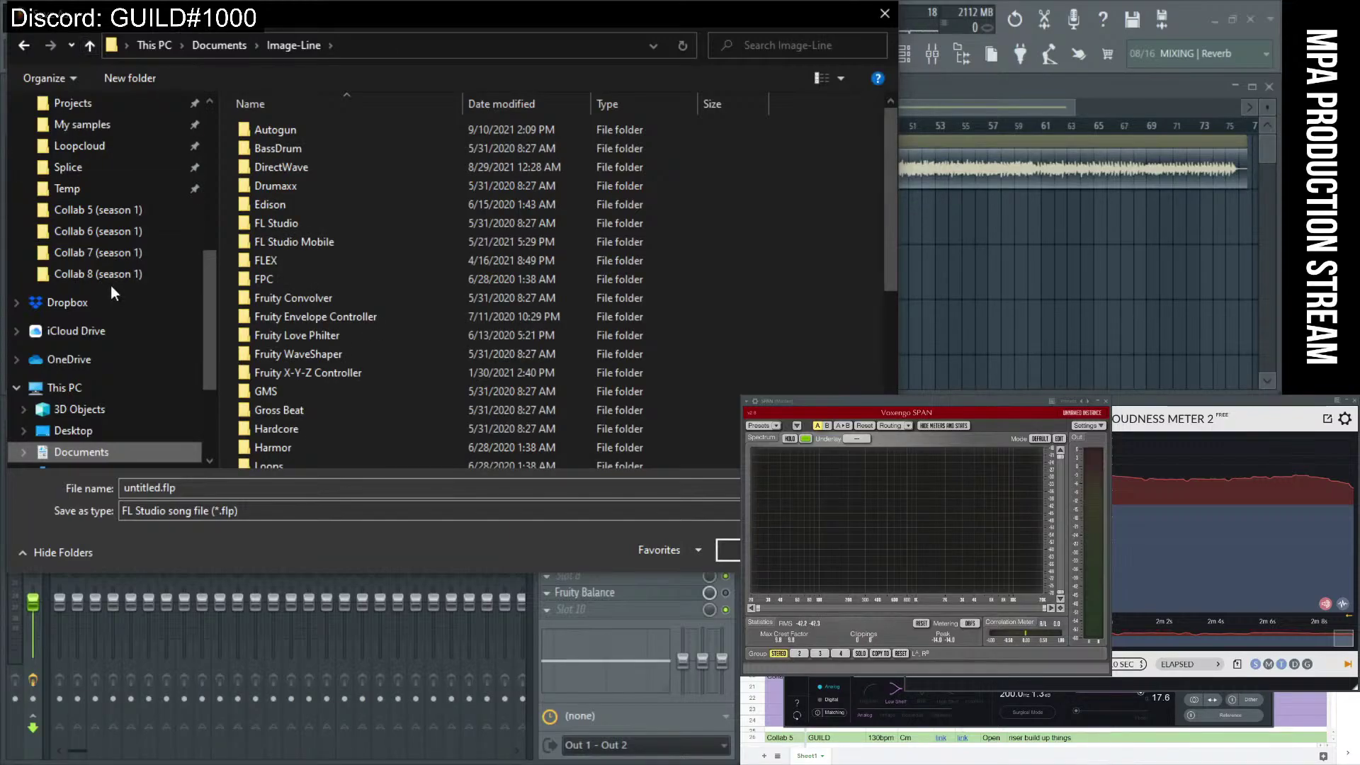
scroll(111, 287, up, 3)
scroll(113, 292, up, 1)
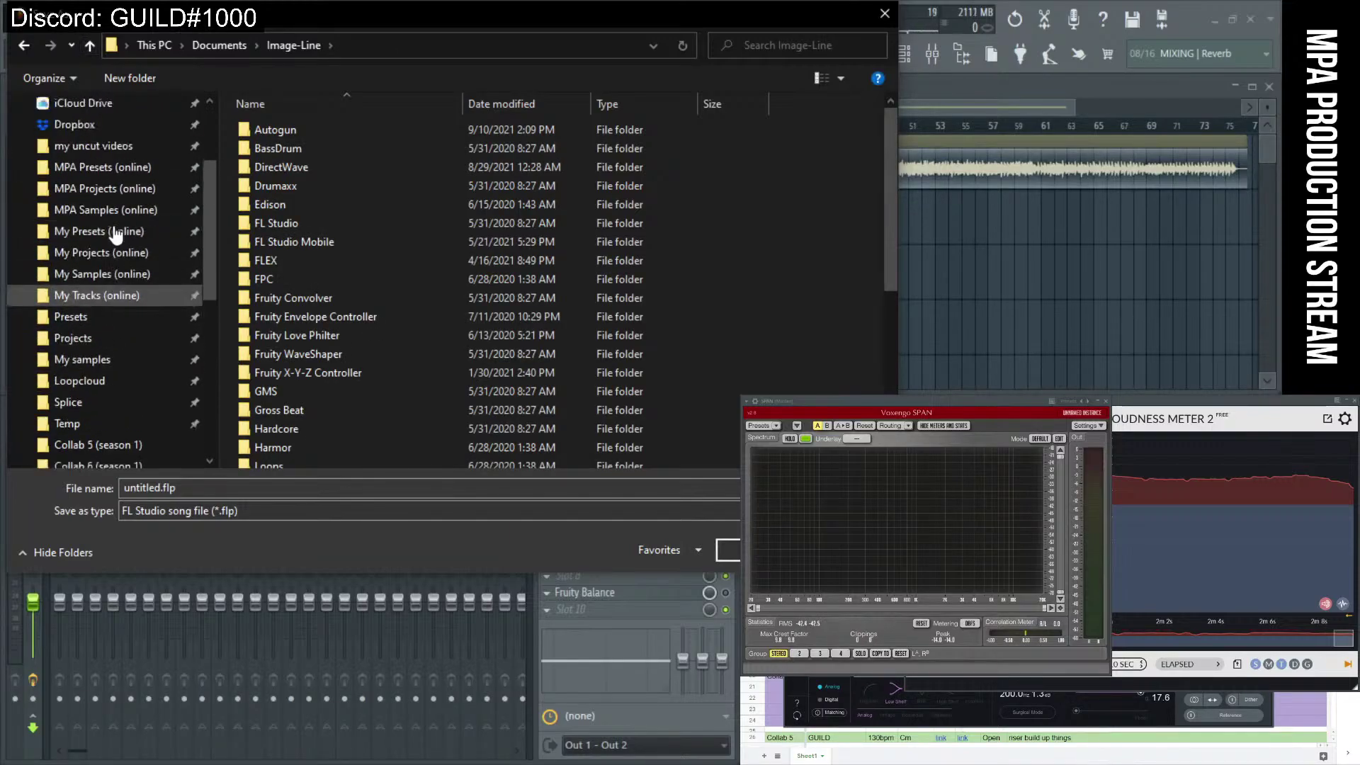
Create a folder named "Season 1 MASTERS" in MPA Projects (online) > MPA Community Collabs > Season 1.
click(132, 193)
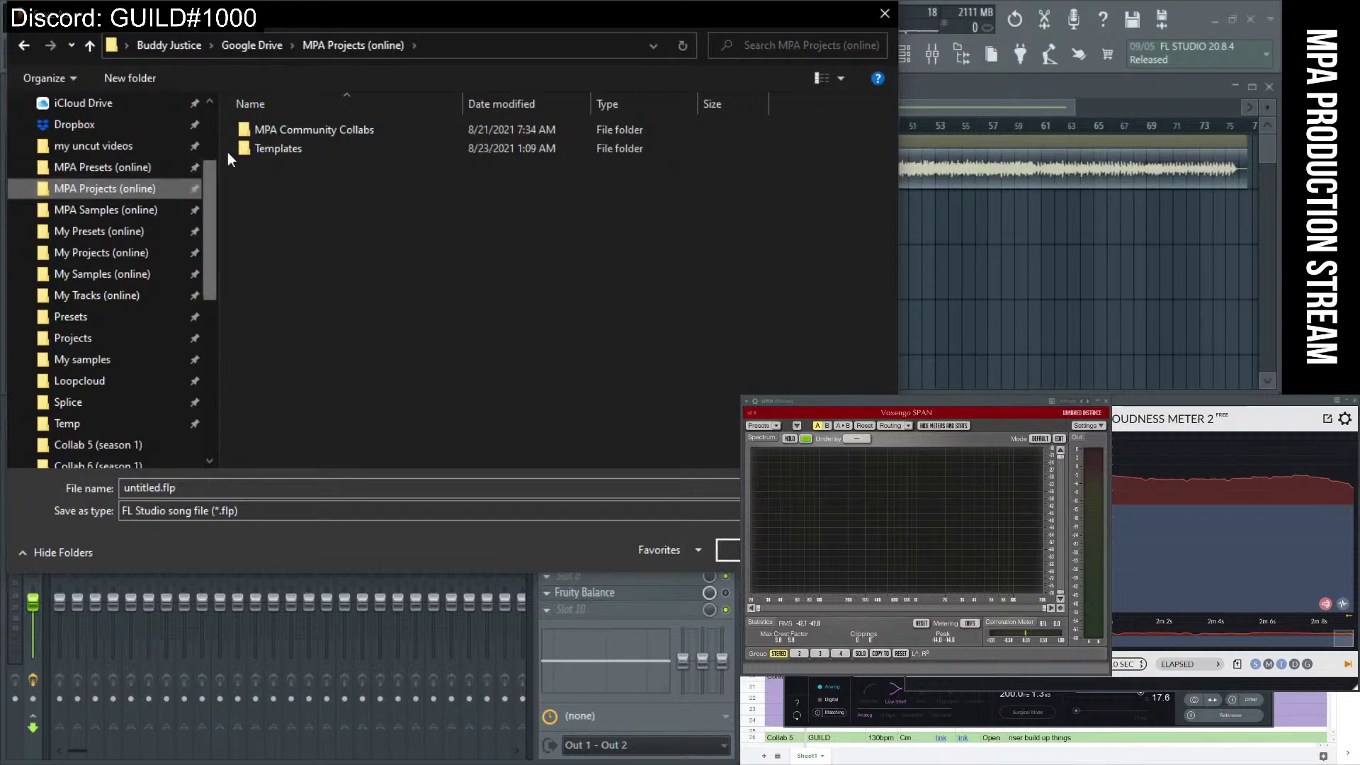
double_click(287, 131)
double_click(287, 129)
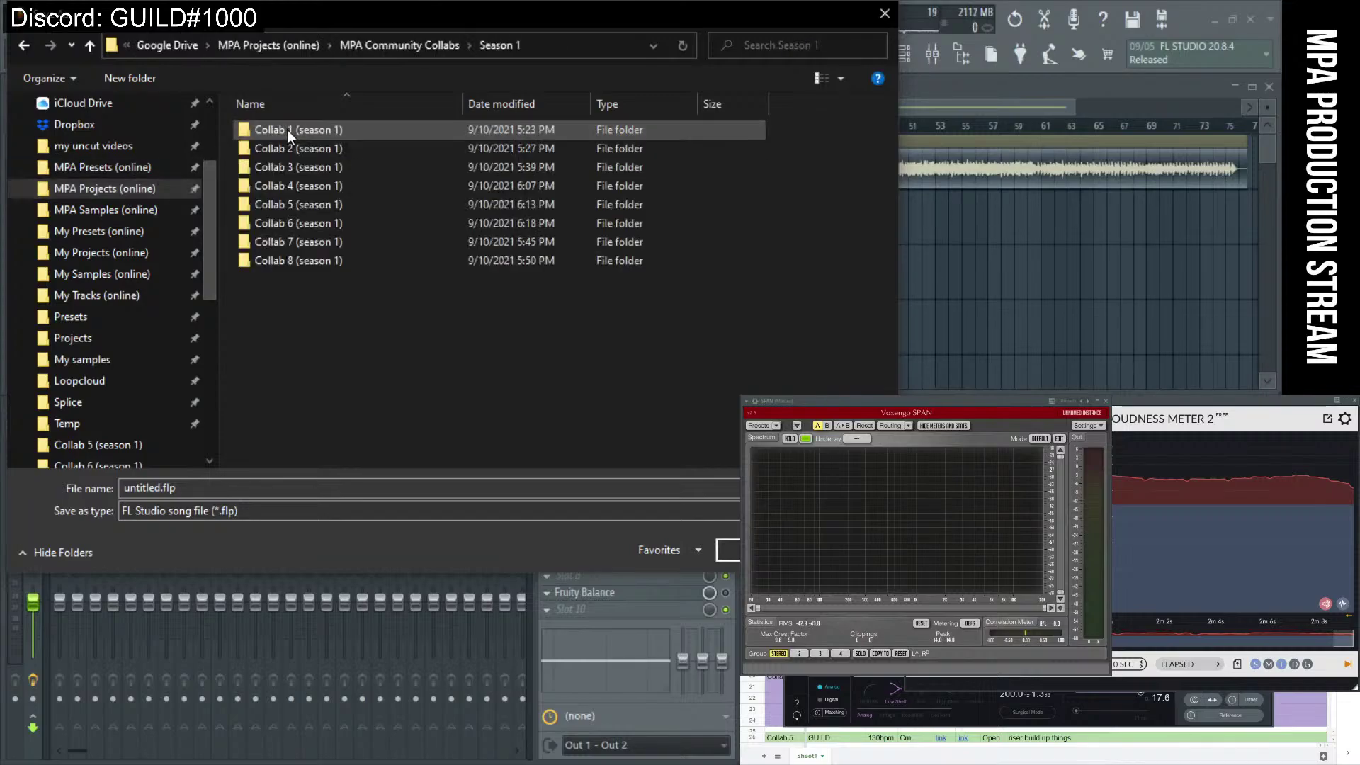
right_click(316, 337)
mouse_move(491, 549)
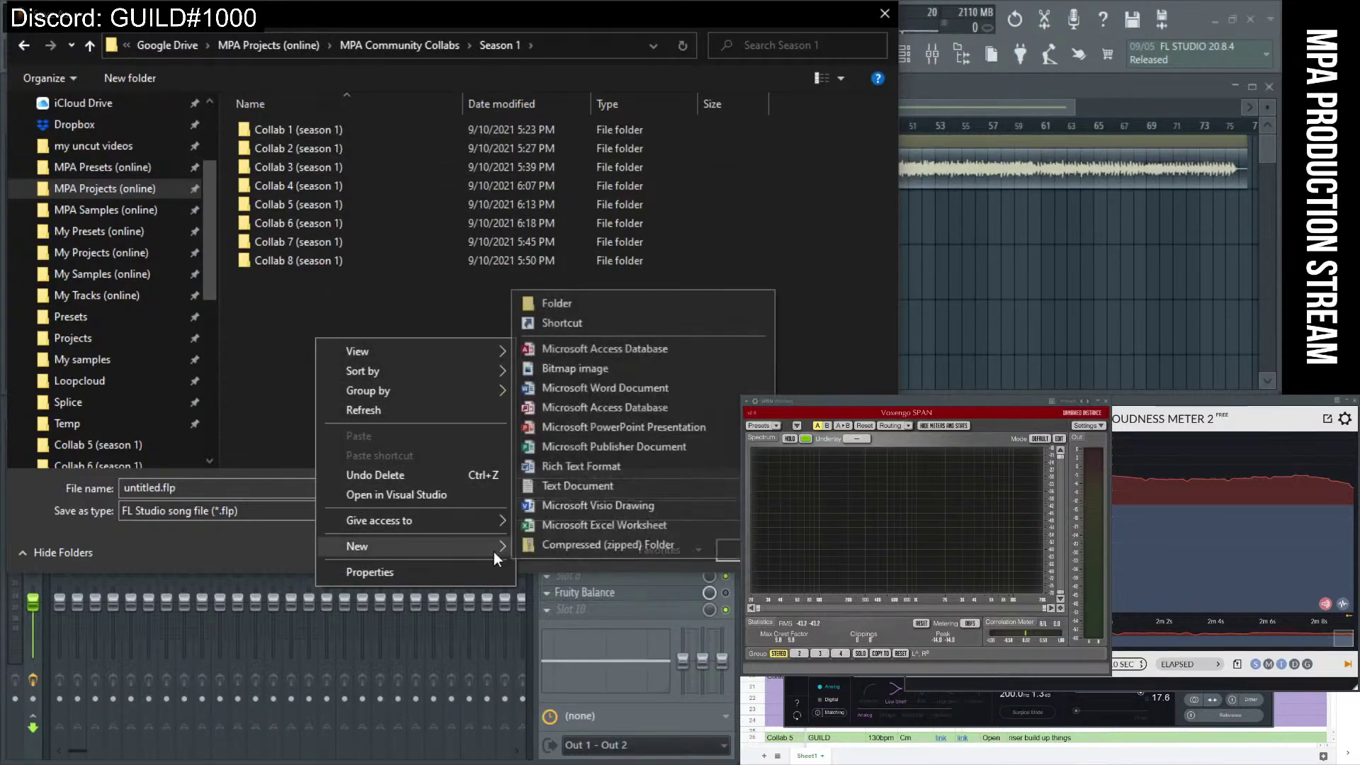
click(564, 303)
text(Se)
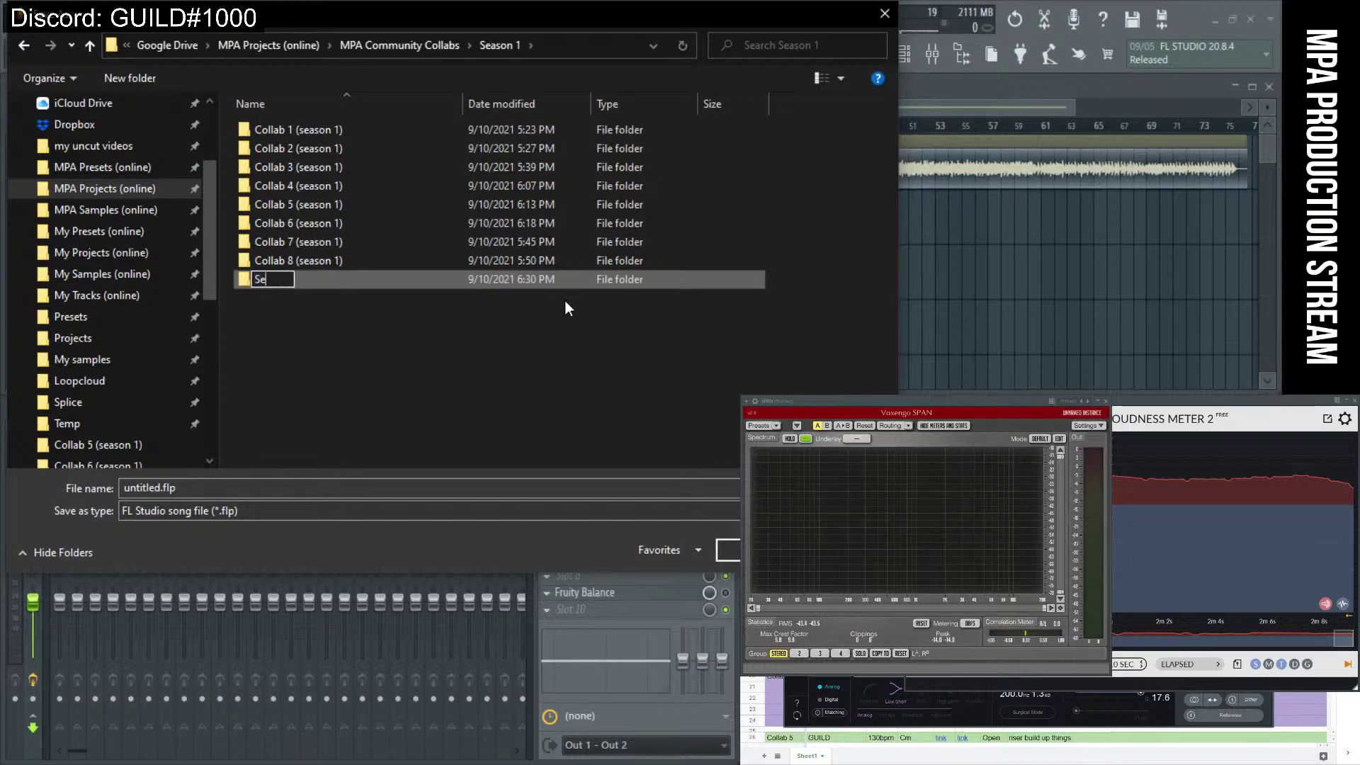
text(ason 1 MASTERS)
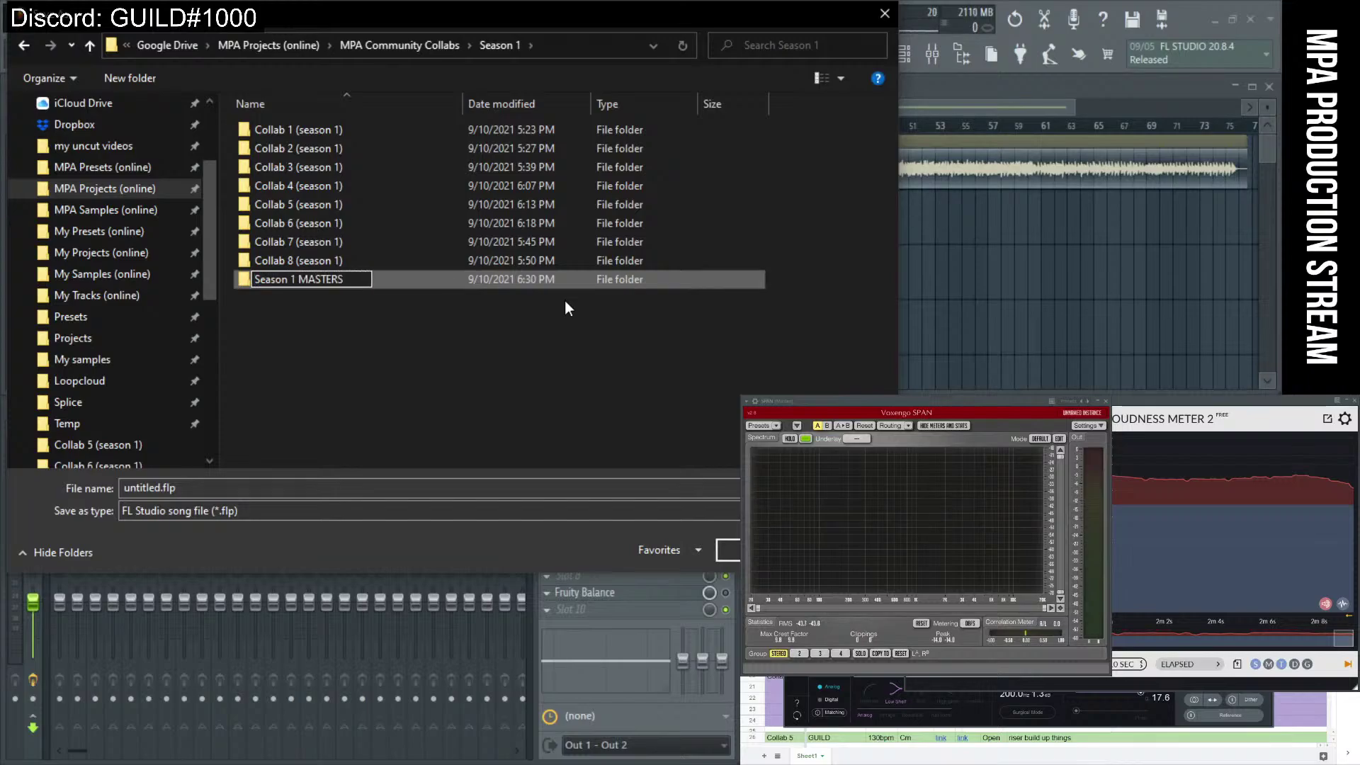
key(Return)
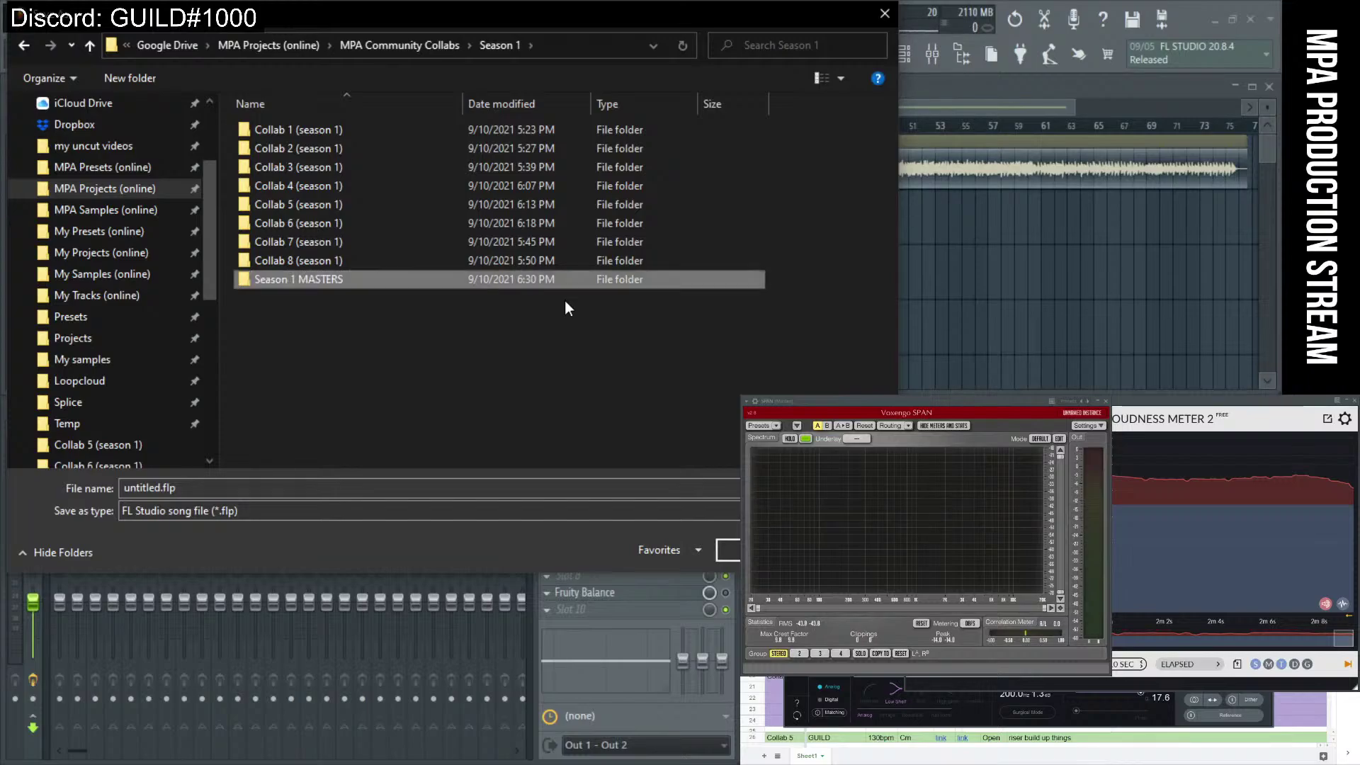
Save the project as "Collab 1 - Season 1 [M]" inside the Season 1 MASTERS folder.
double_click(290, 278)
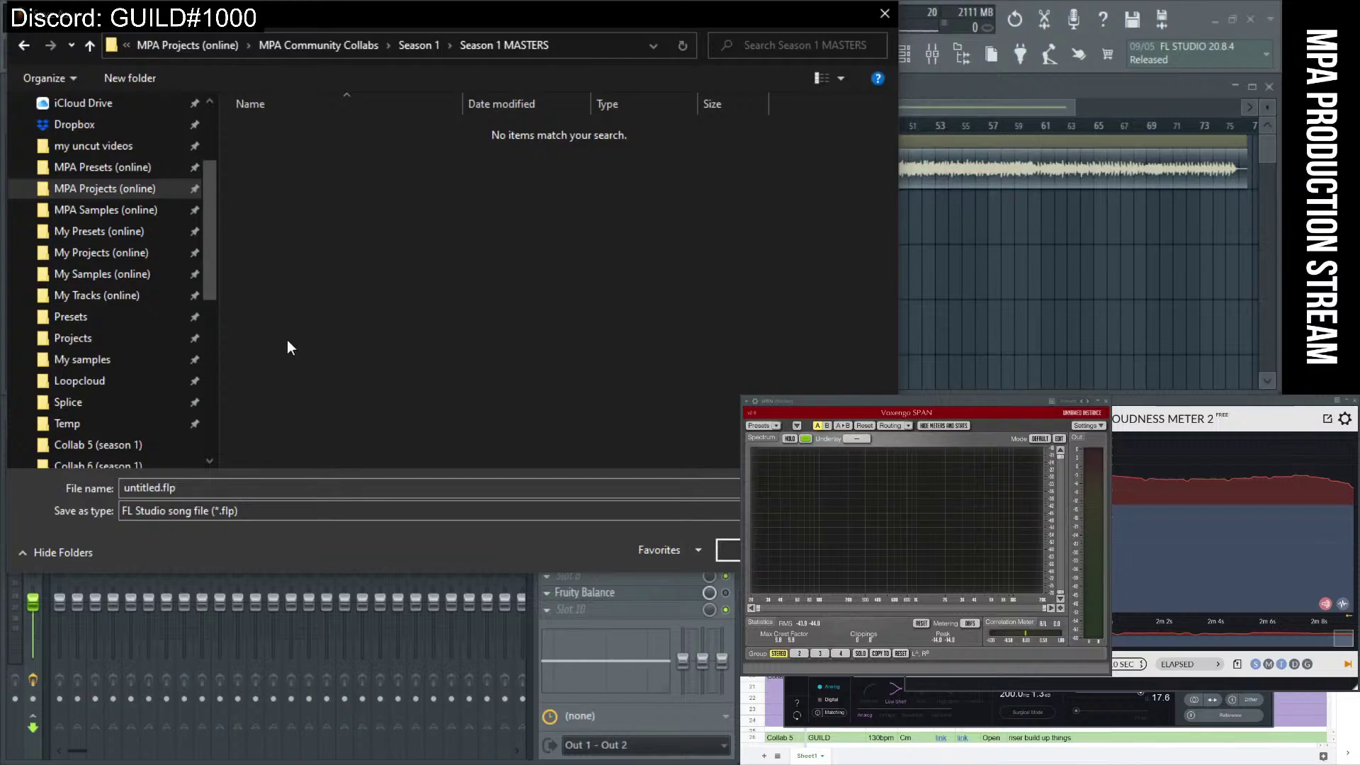
click(183, 490)
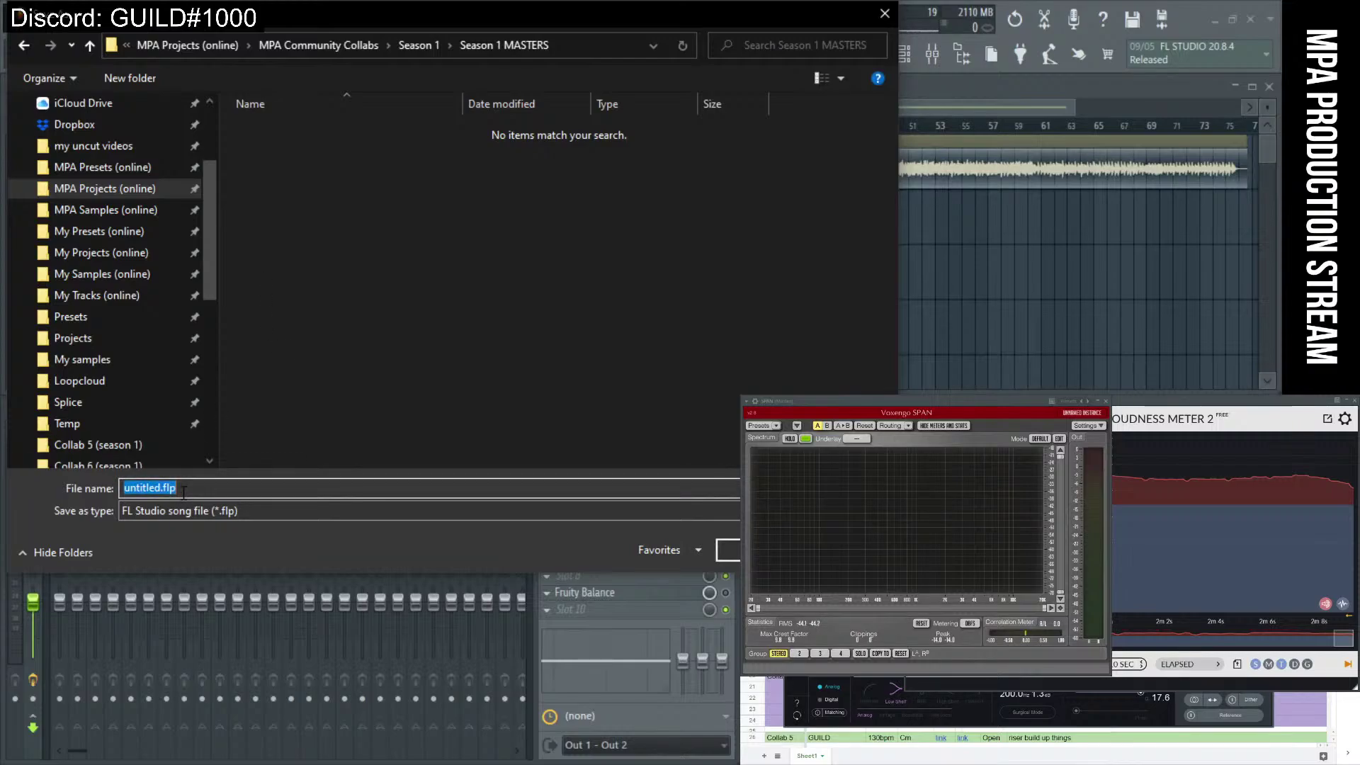
text(Collab 1 - Season 1 [M)
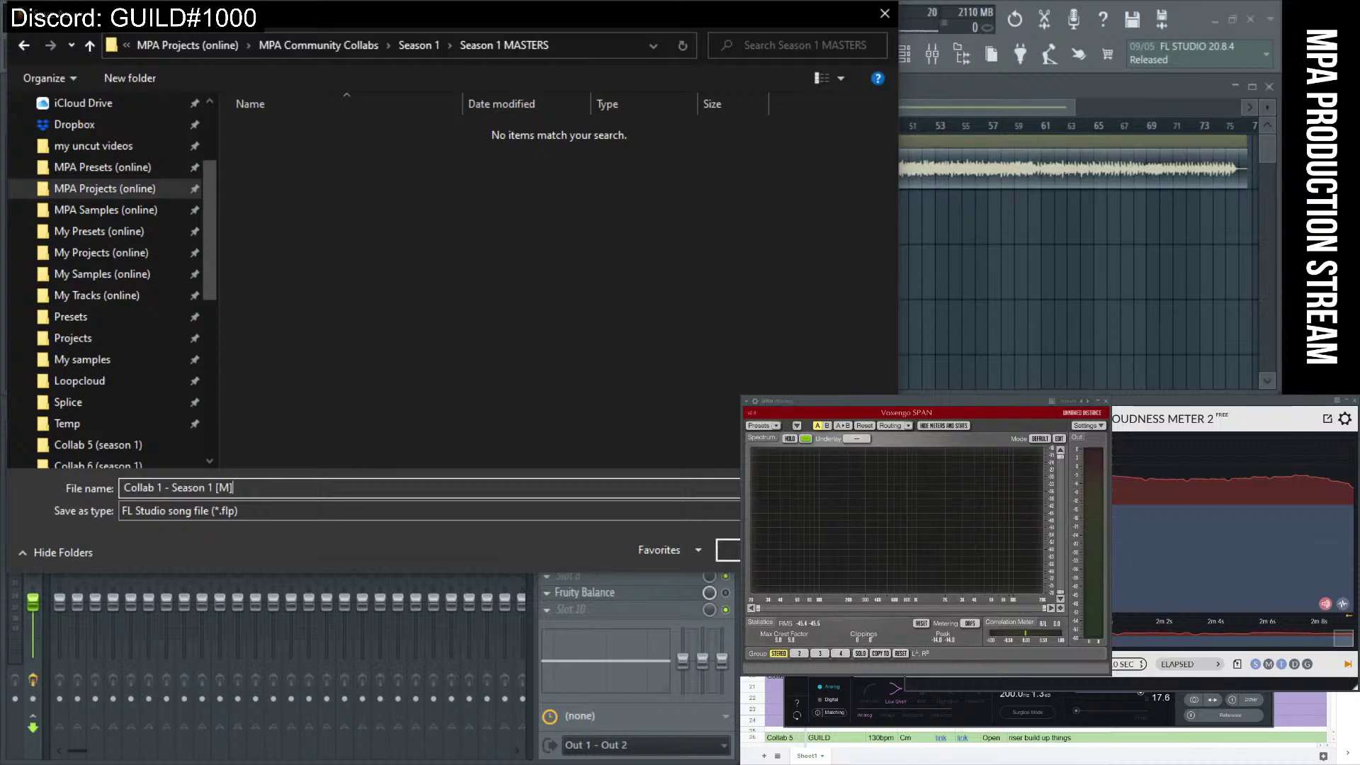
key(Return)
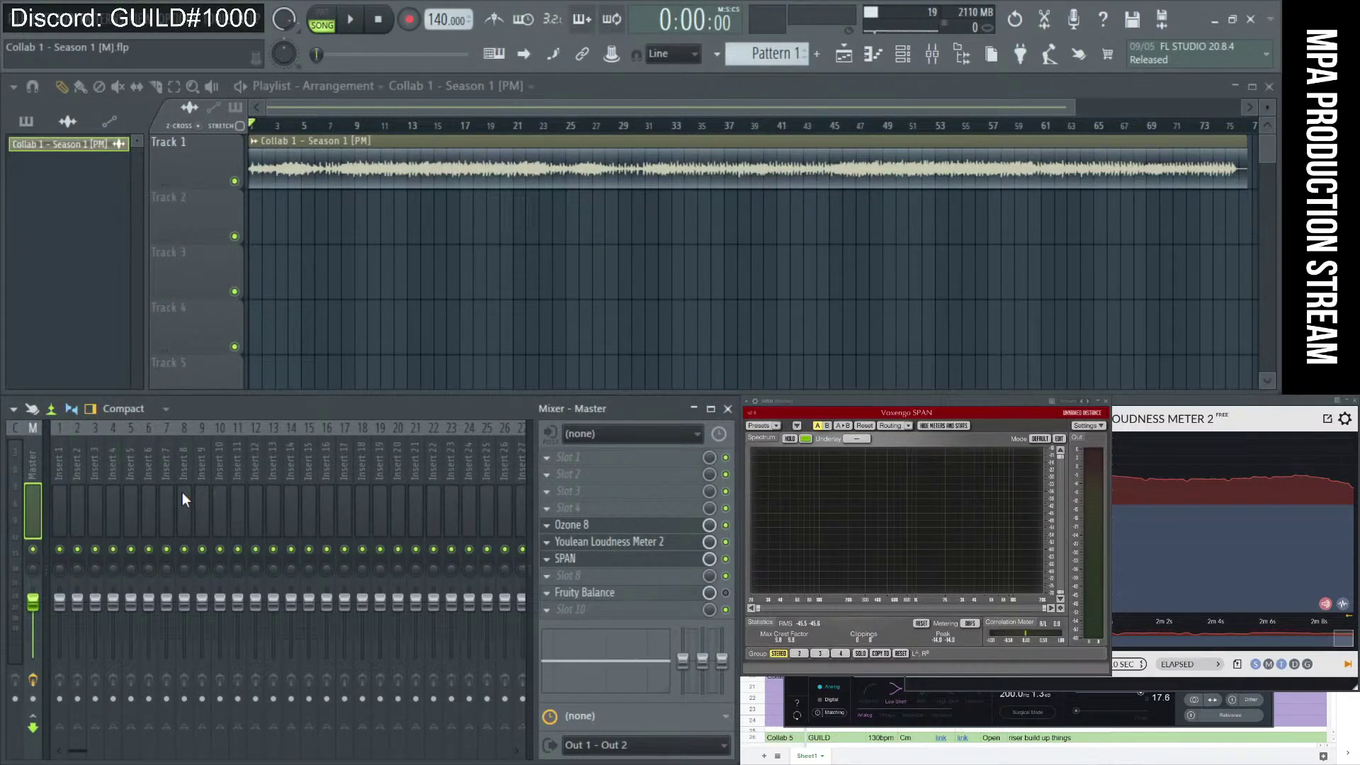
Save the project under the new name "Collab 2 - Season 1 [M]" in the Season 1 MASTERS folder.
click(21, 32)
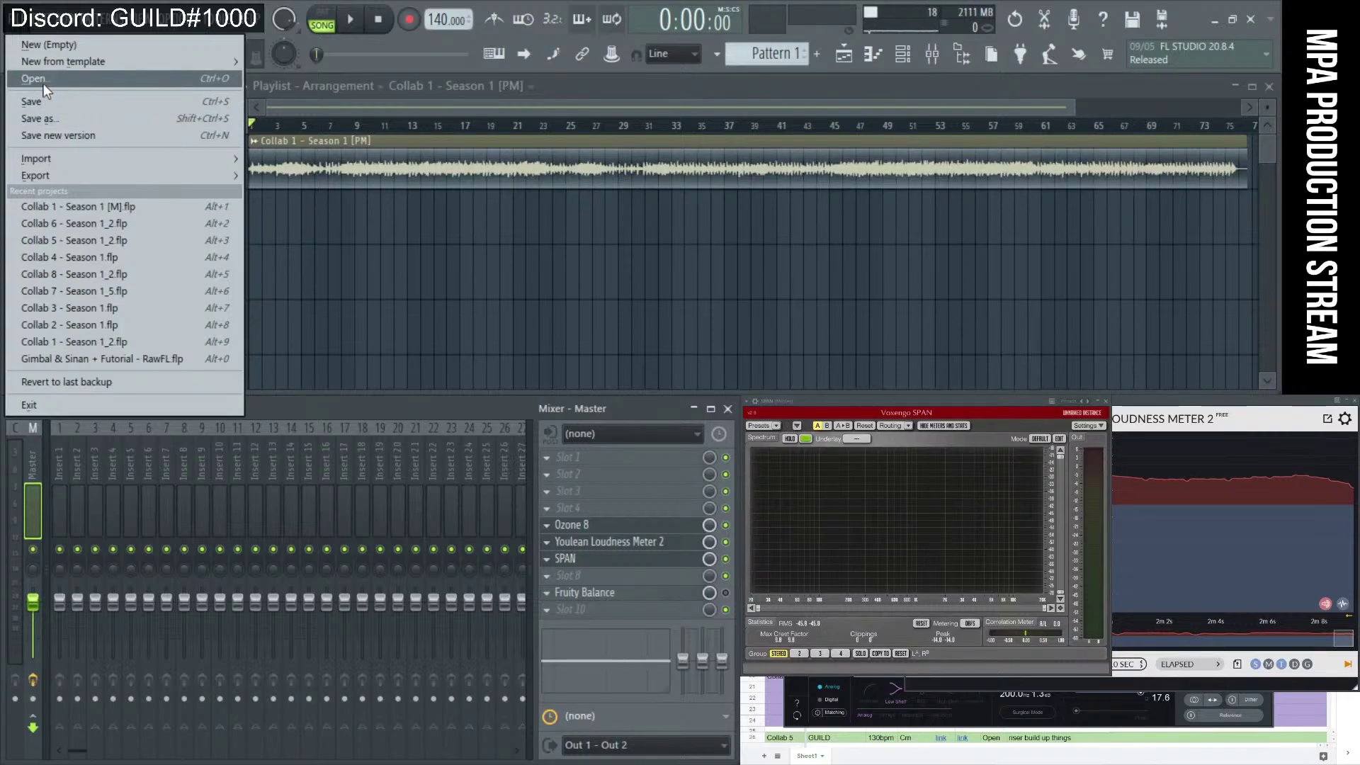
click(44, 119)
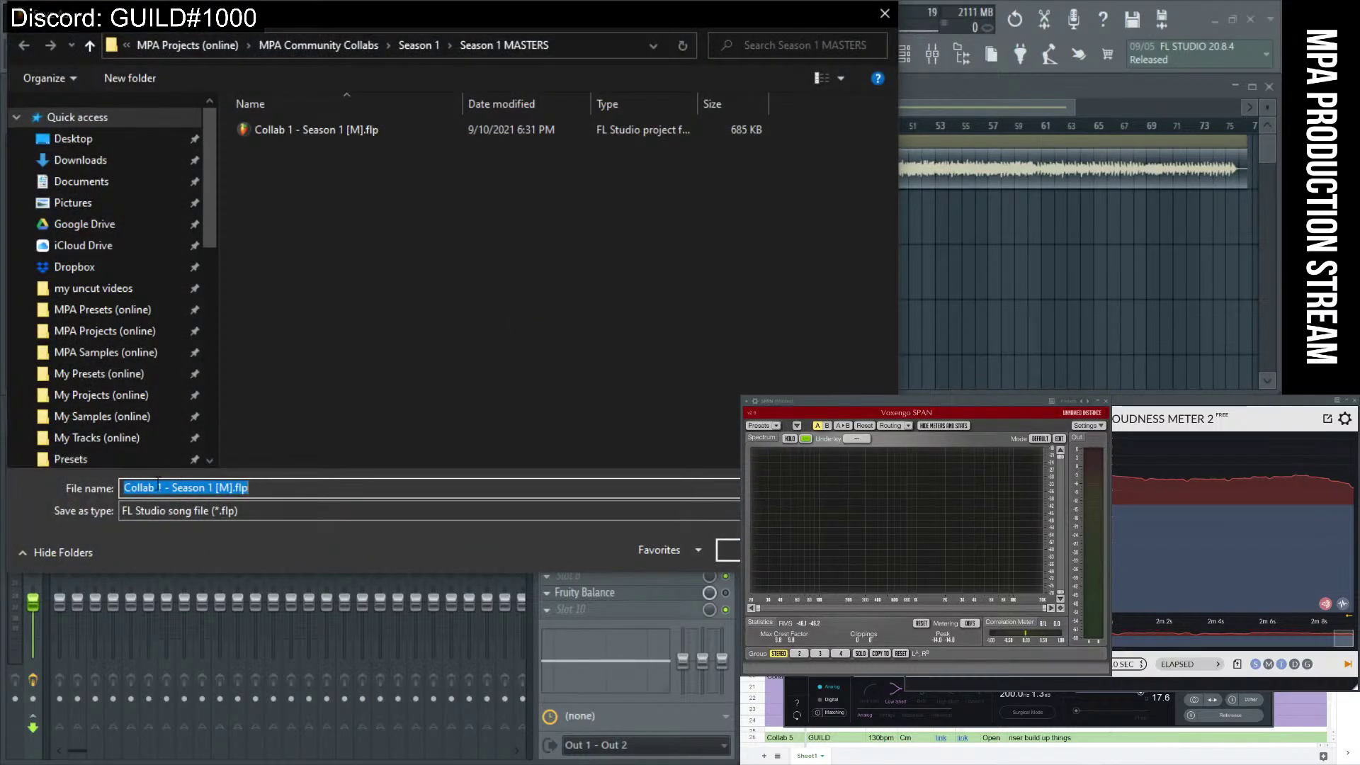
click(158, 487)
key(BackSpace)
text(2)
key(Return)
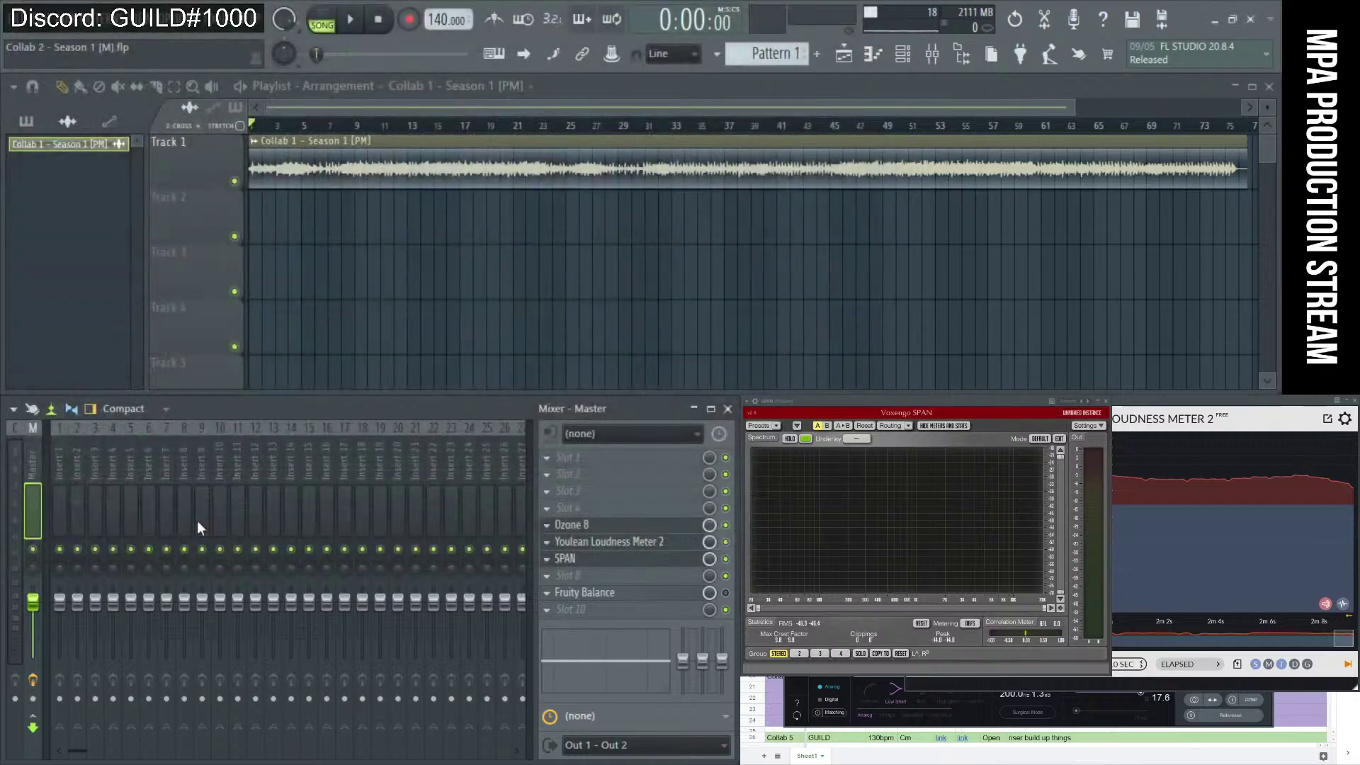
Replace the Collab 1 clip on Track 1 with the "Collab 2 - Season 1 [PM]" audio from the Collab 2 (season 1) folder.
right_click(729, 162)
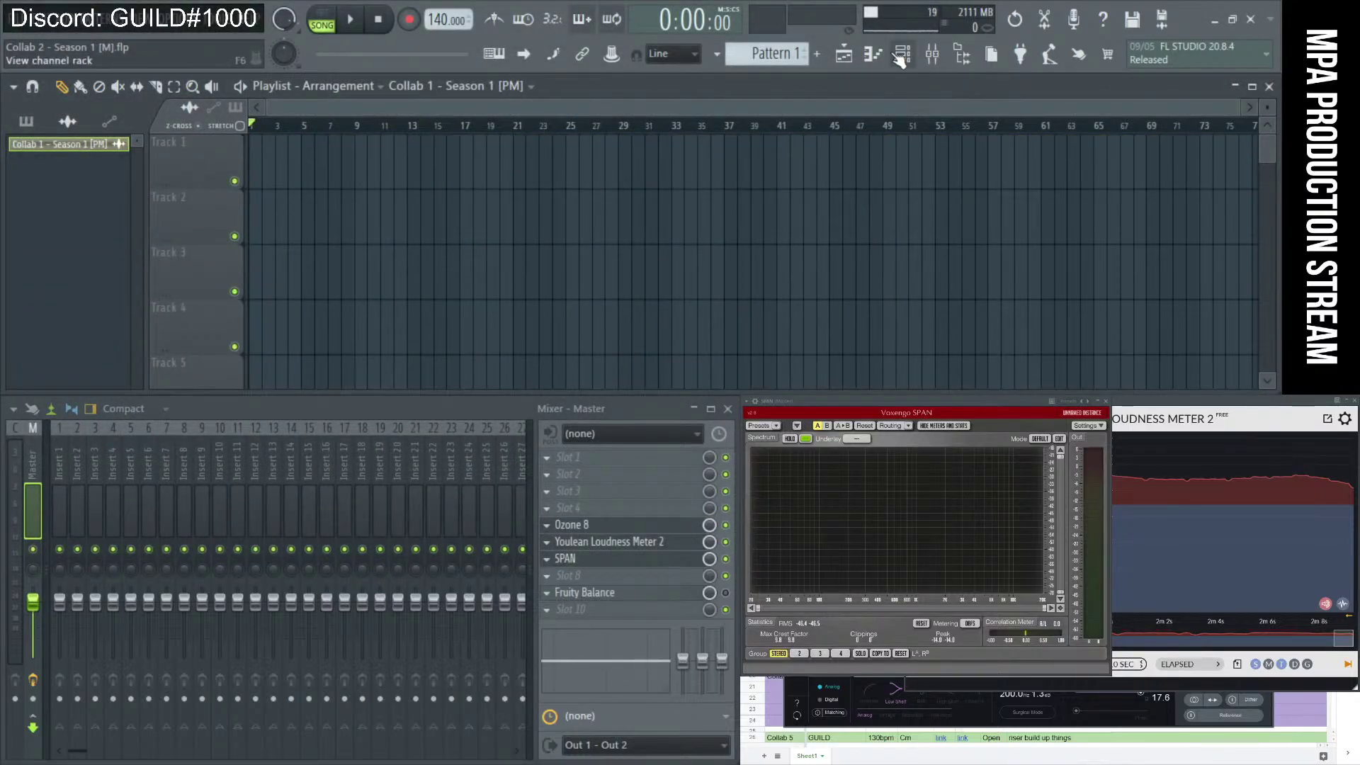
click(901, 54)
click(960, 53)
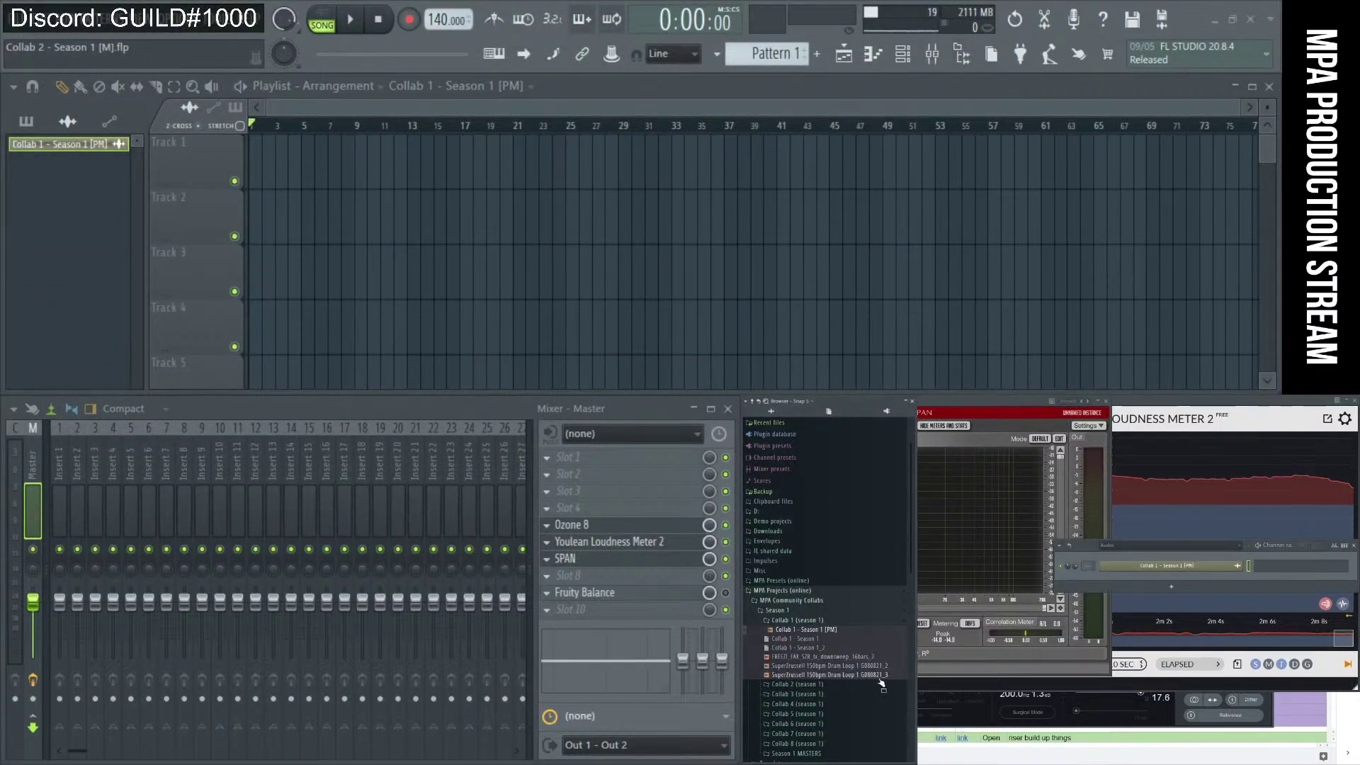
click(813, 623)
click(811, 630)
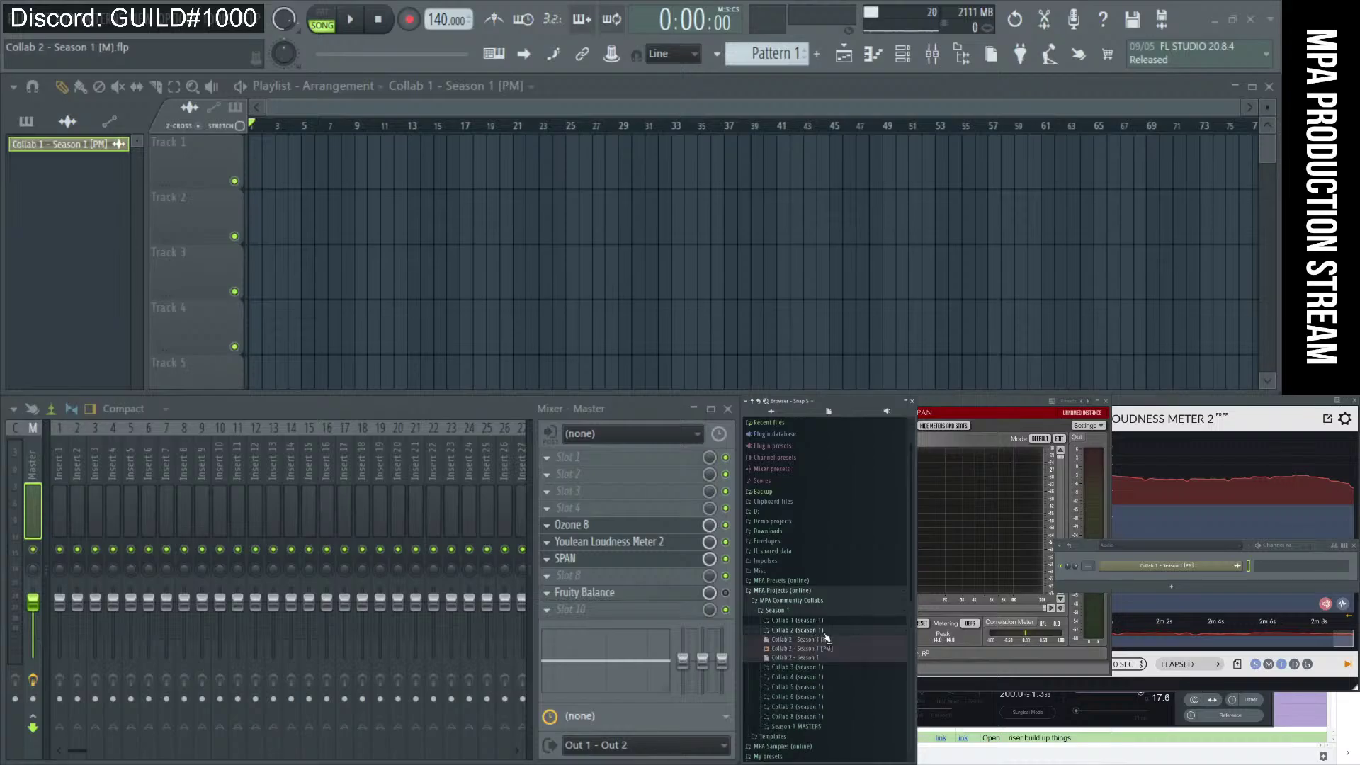
drag(859, 647, 482, 152)
Trim the silent lead-in off the Collab 2 clip and move the clip to the start of the playlist.
scroll(680, 279, up, 8)
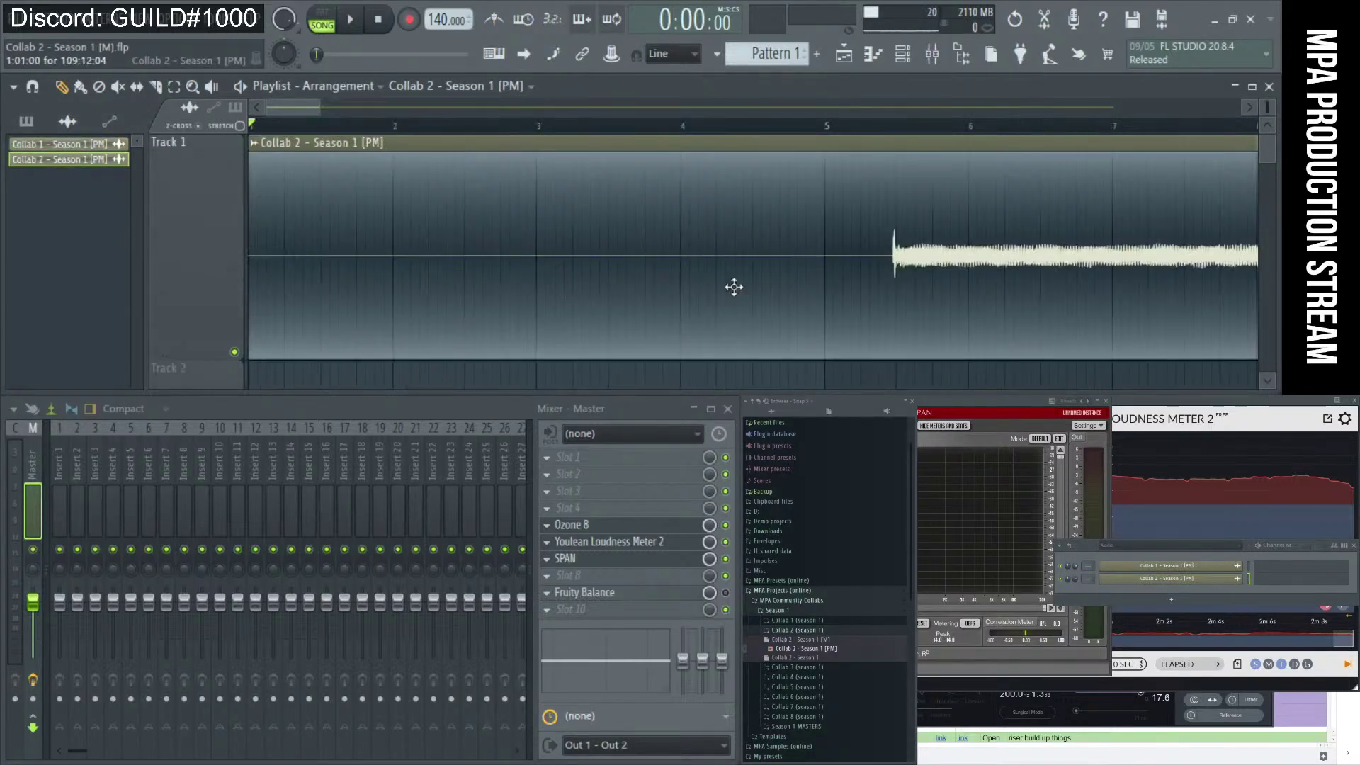
scroll(934, 255, up, 2)
drag(1045, 187, 1035, 287)
scroll(1035, 291, down, 3)
right_click(913, 290)
scroll(899, 264, down, 4)
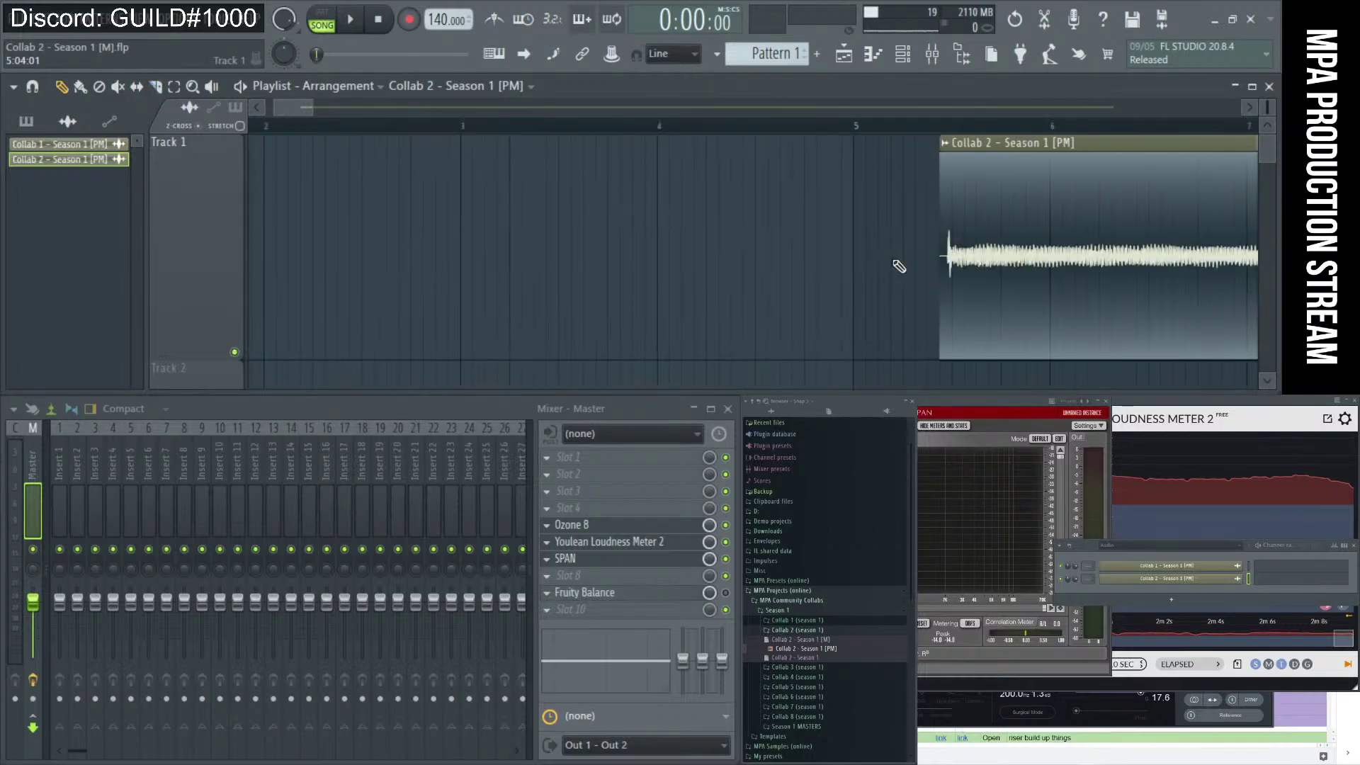
drag(685, 229, 558, 229)
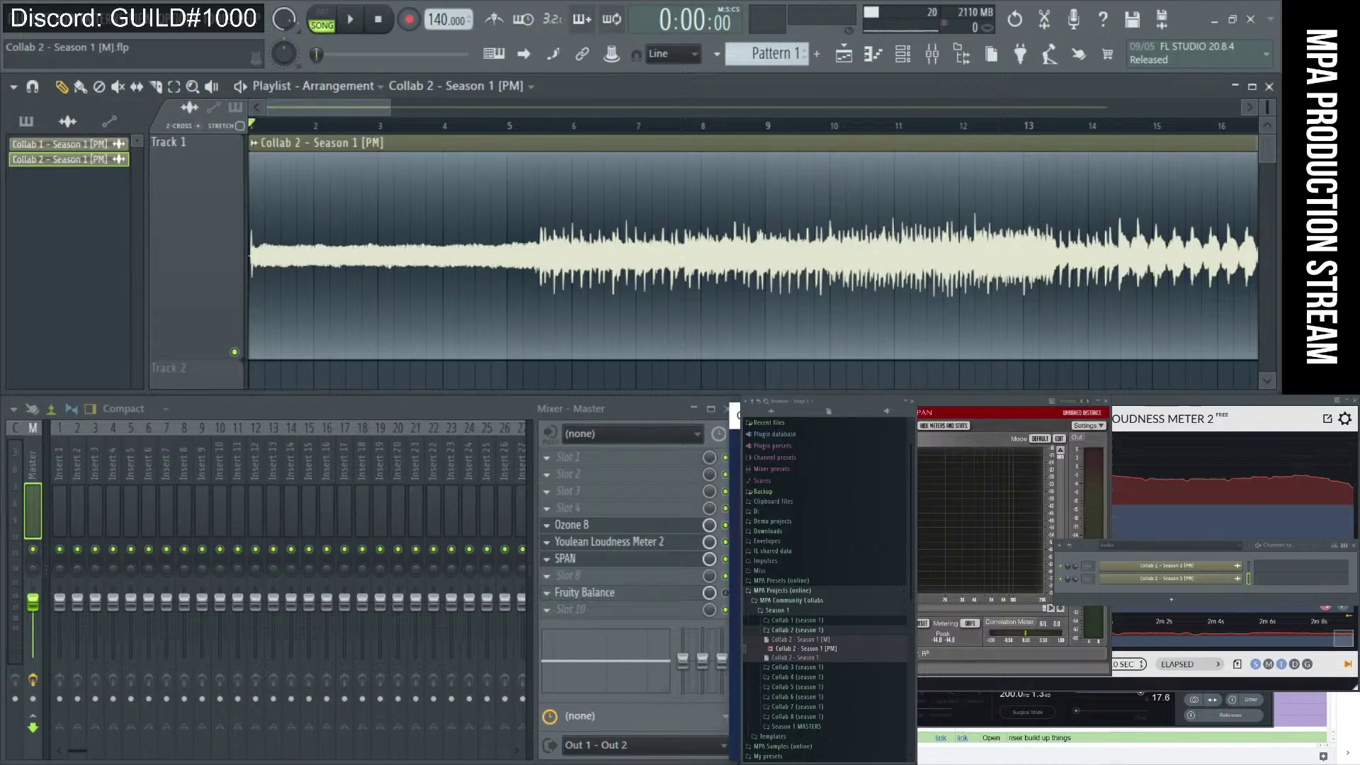
drag(460, 410, 342, 396)
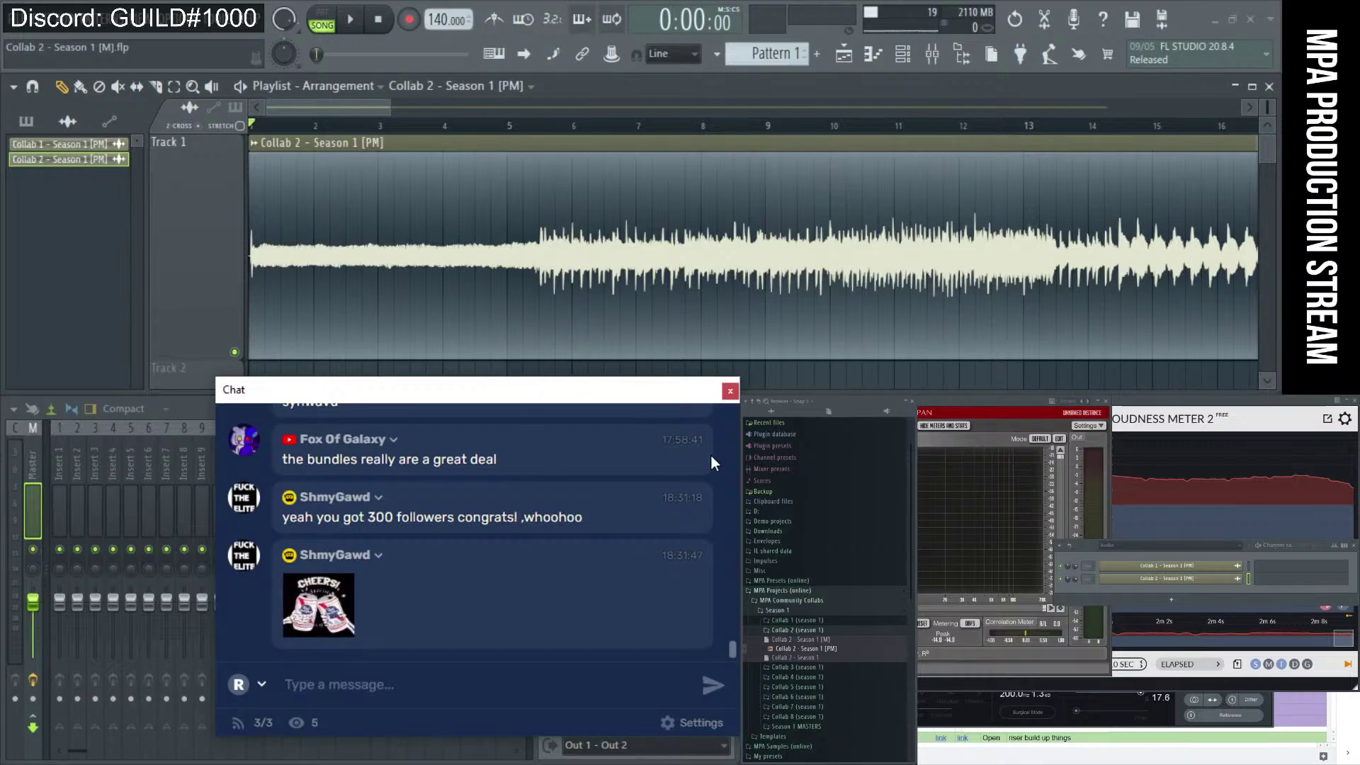
drag(494, 391, 1359, 382)
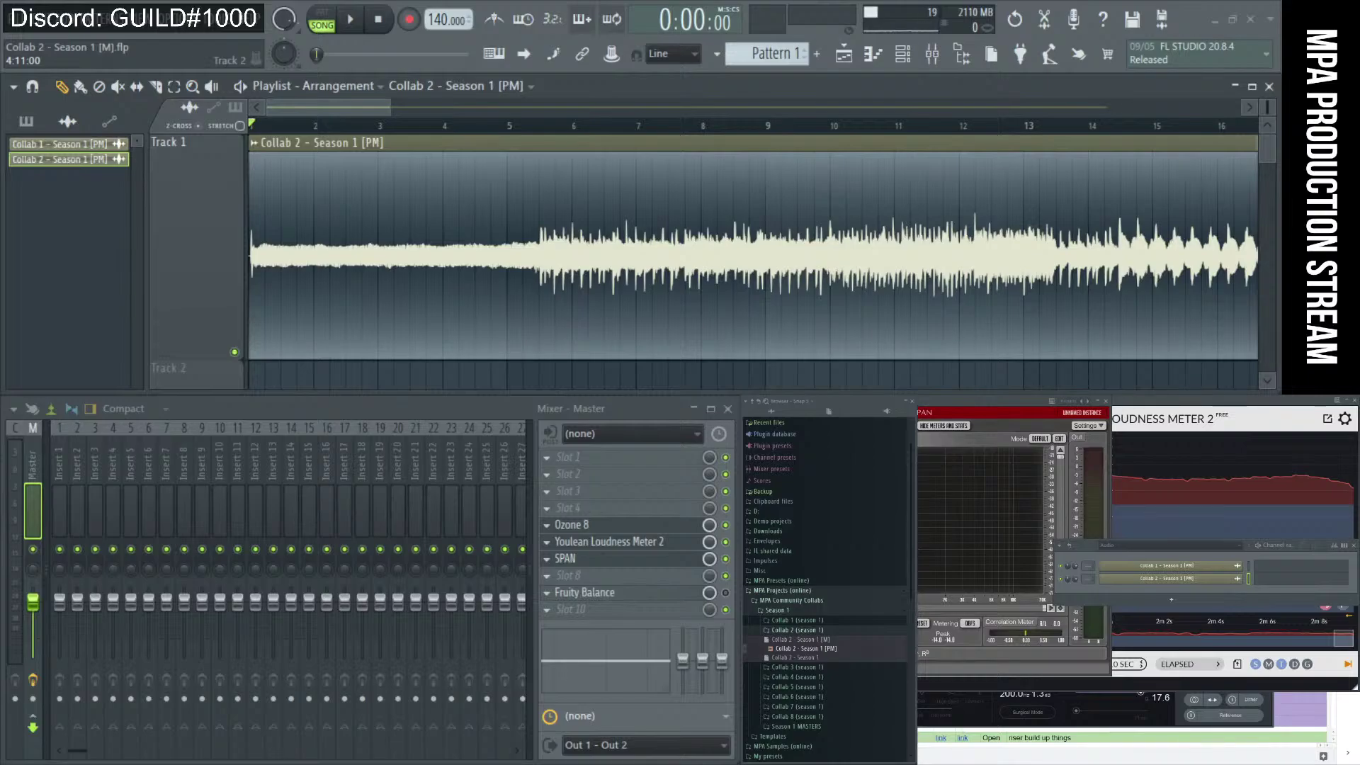
Examine the trimmed start of the Collab 2 waveform up close and against the full length of the track.
drag(338, 291, 131, 231)
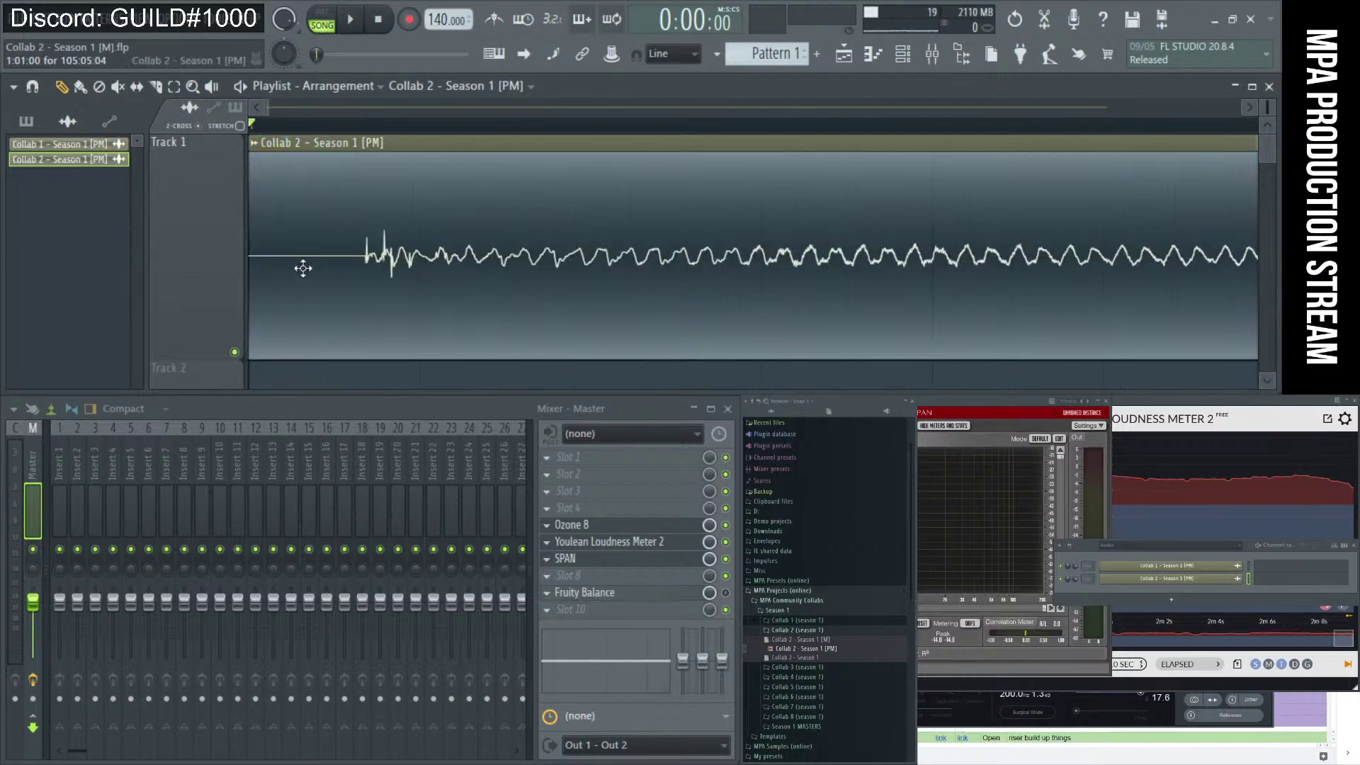
right_click(515, 256)
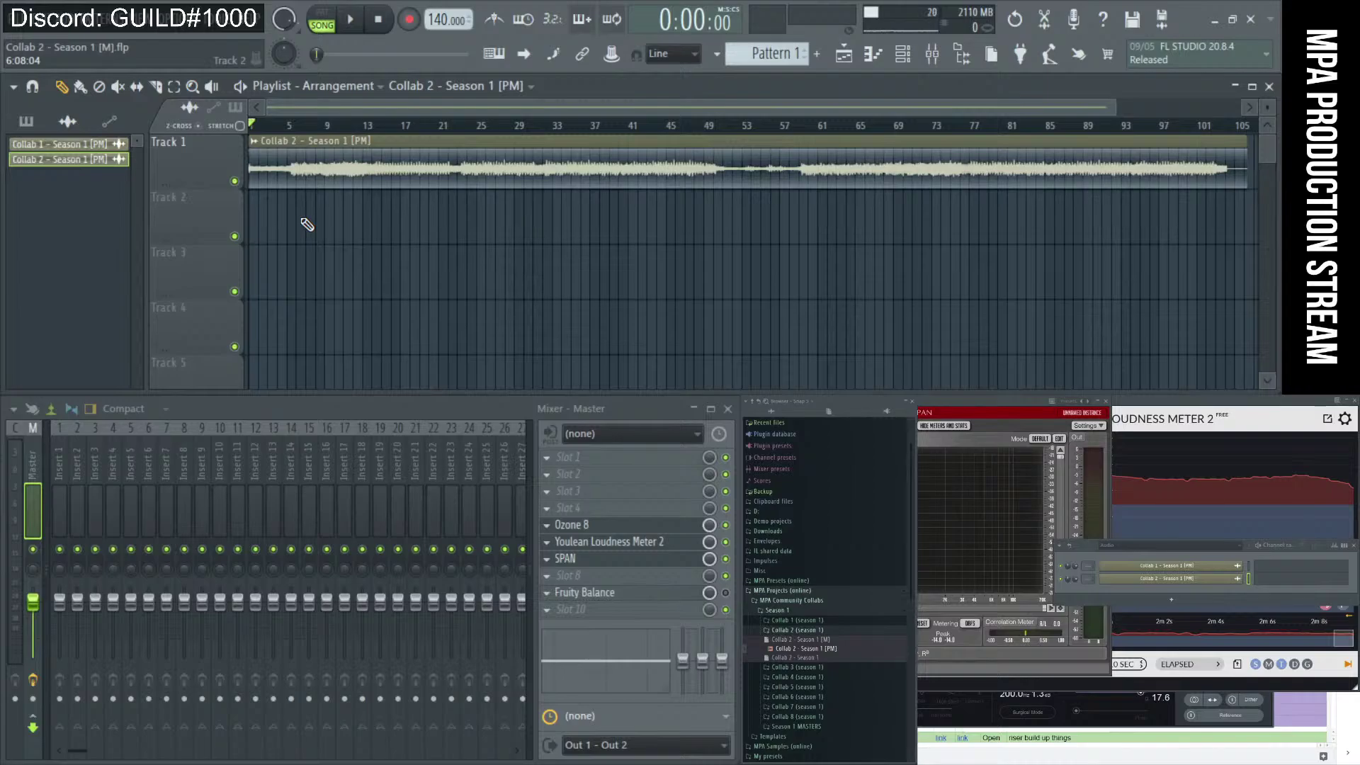
scroll(307, 225, up, 5)
scroll(304, 243, up, 5)
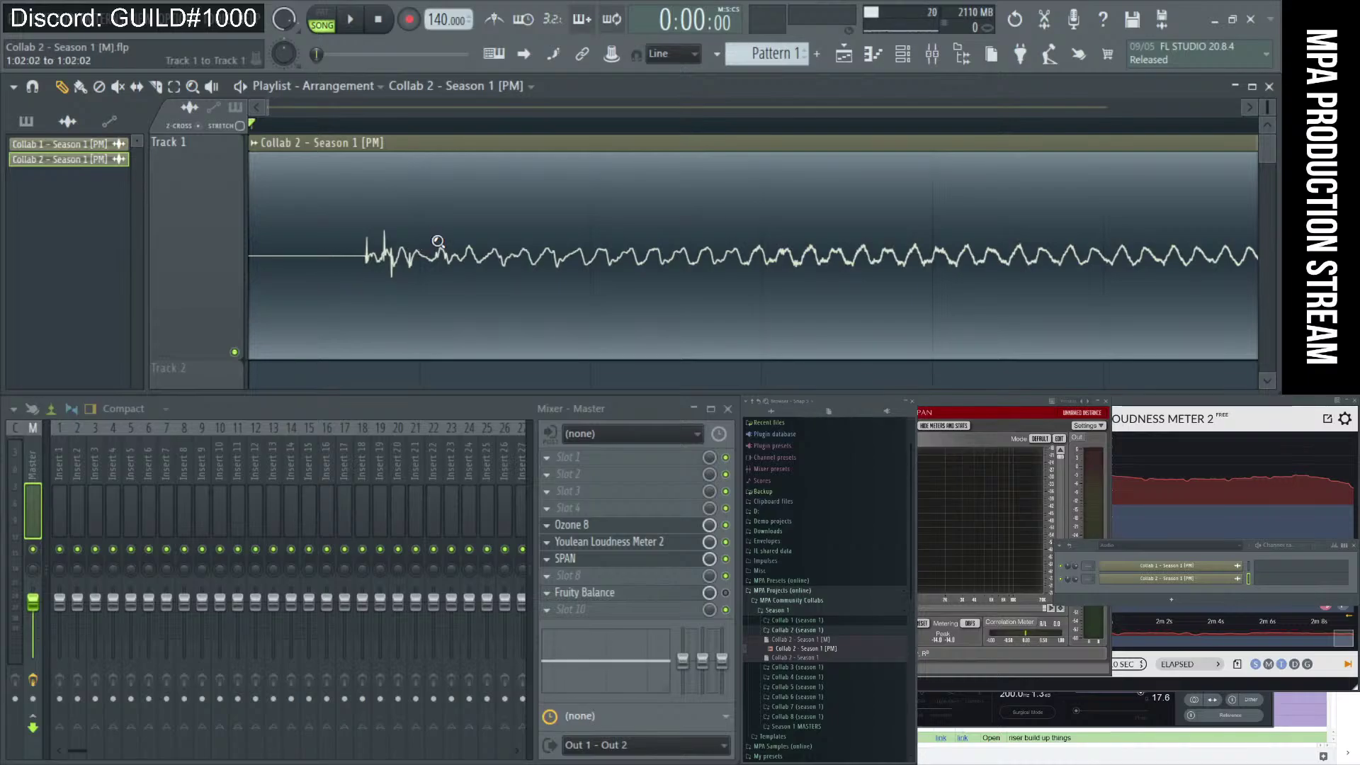
scroll(435, 245, down, 10)
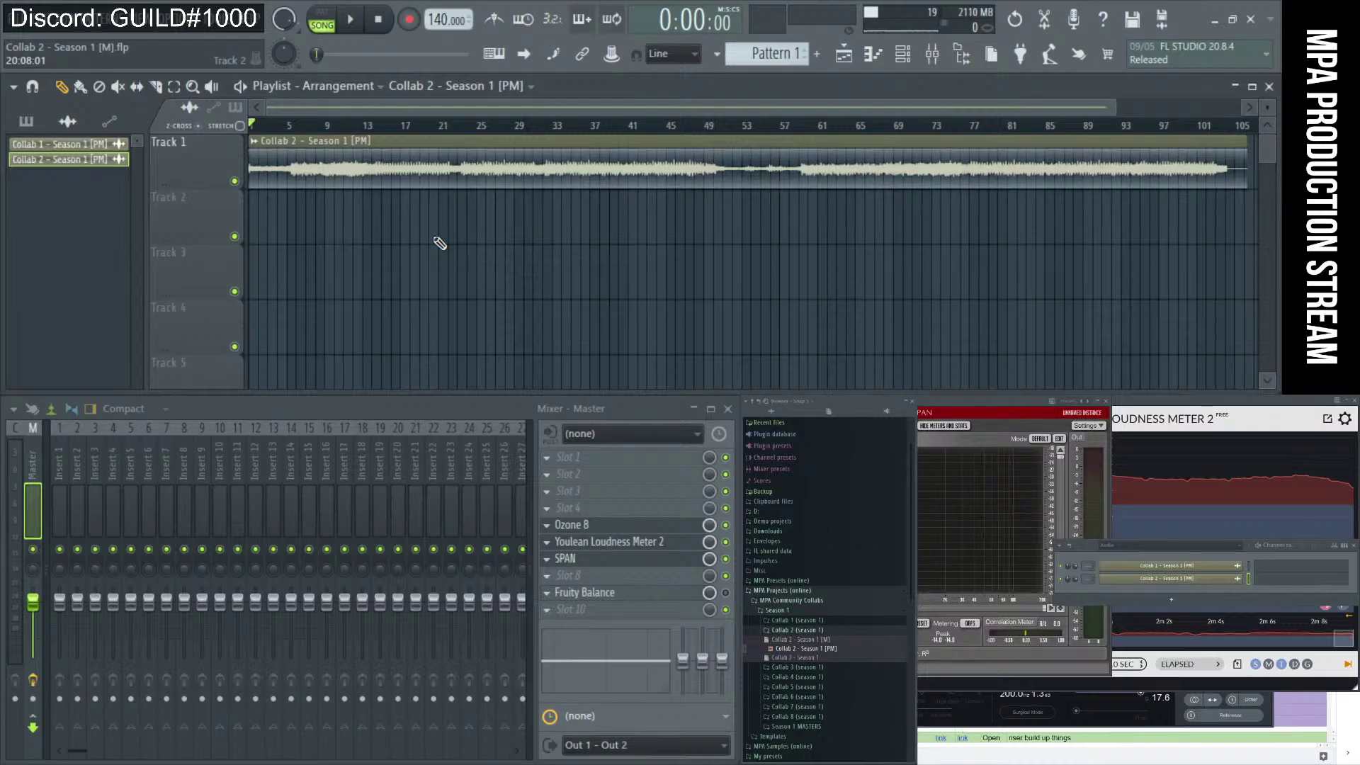
scroll(435, 245, up, 3)
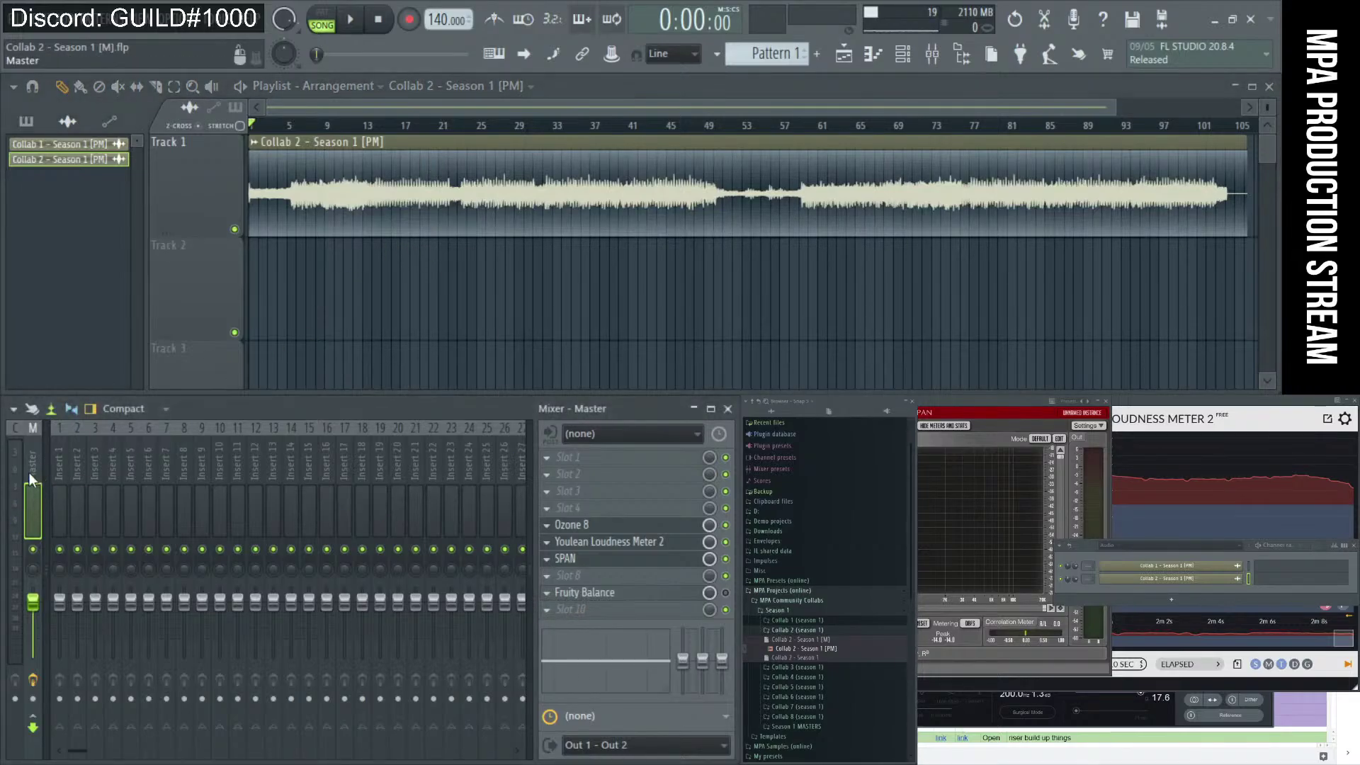
Open the Fruity Balance window on the Master, move it aside and bypass the effect.
click(611, 592)
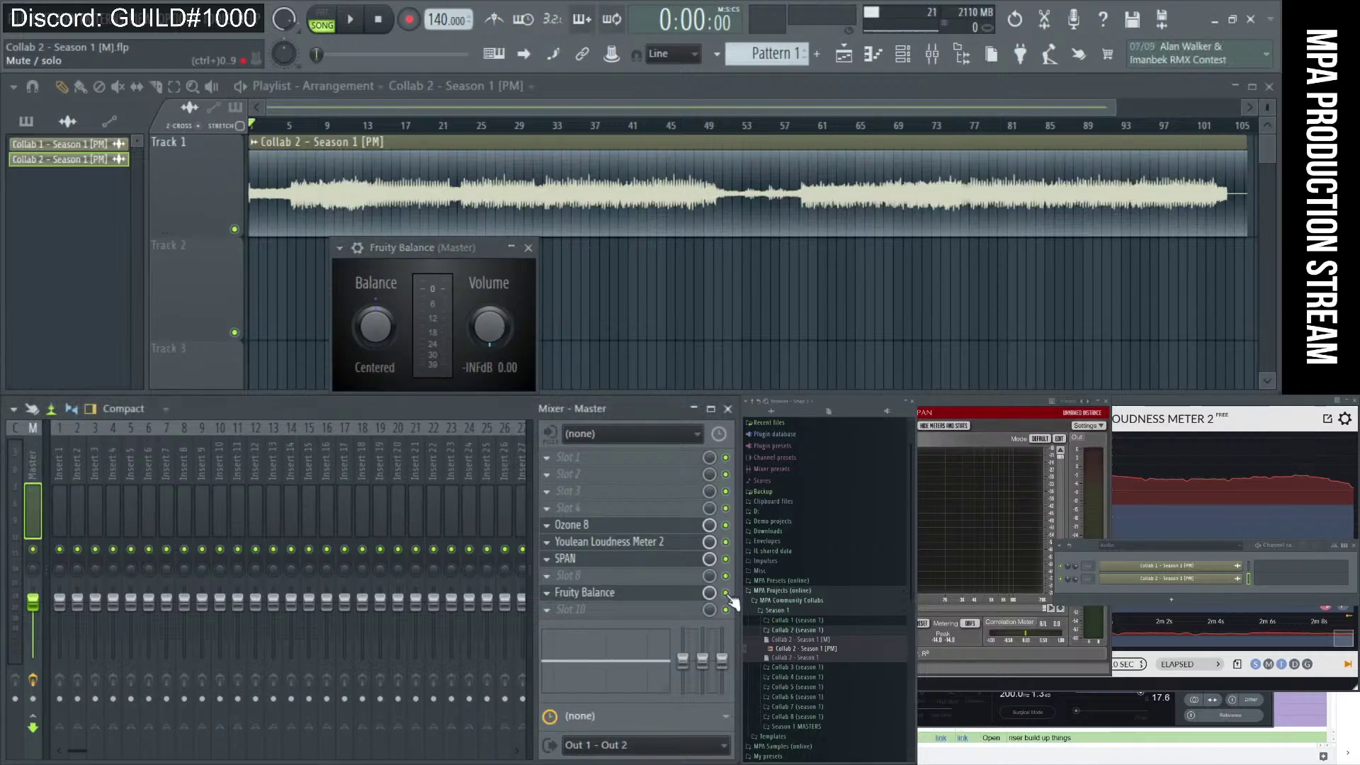
drag(439, 268, 375, 292)
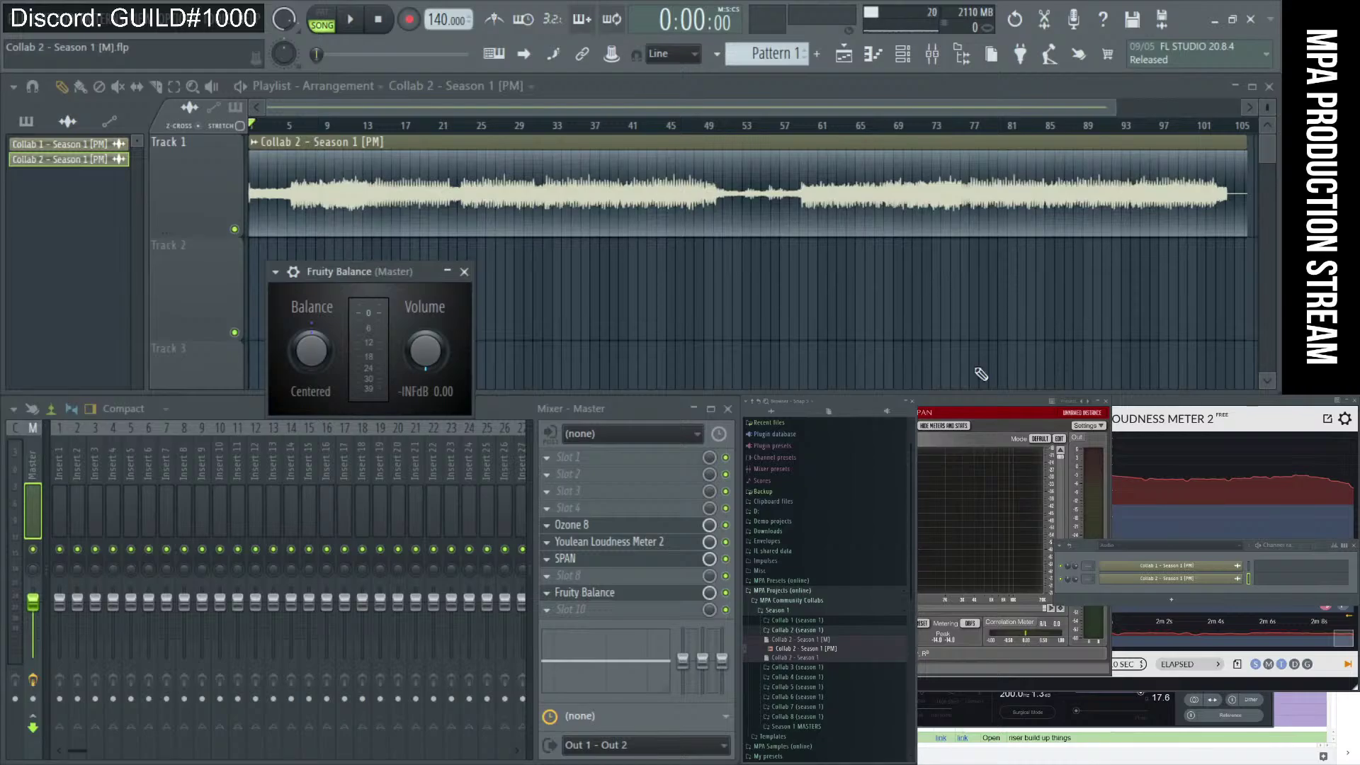
click(725, 593)
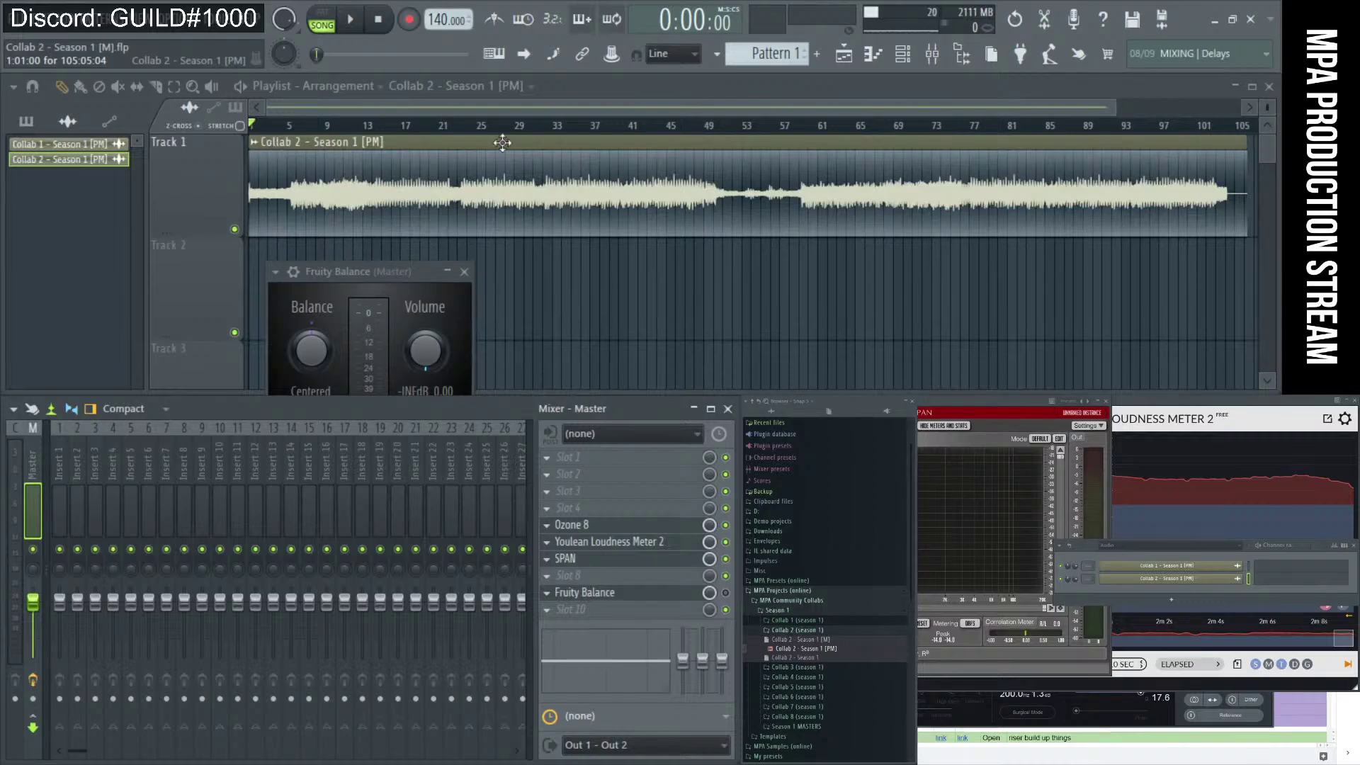
Select about bars 24 to 31 of the Collab 2 clip as a loop and play the section briefly.
click(799, 125)
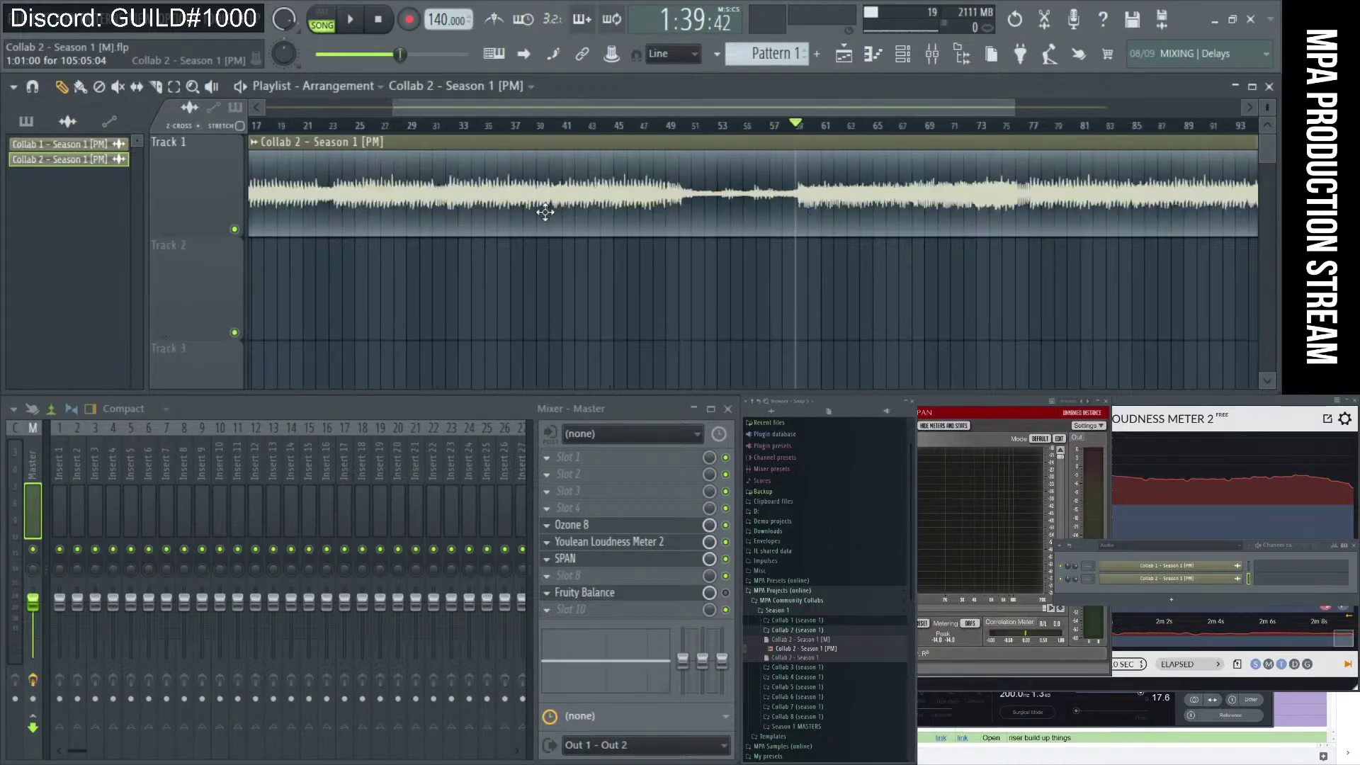
scroll(496, 202, right, 2)
scroll(483, 200, up, 2)
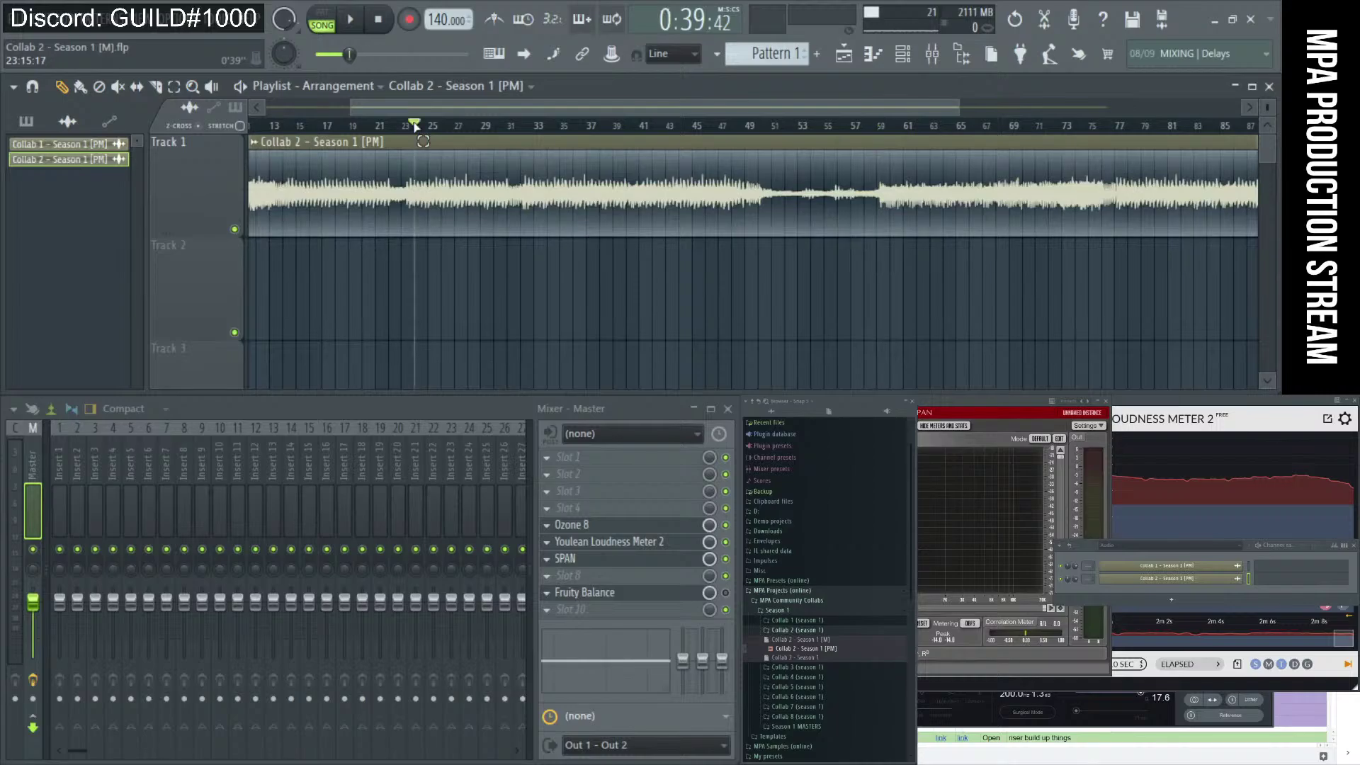
drag(414, 125, 500, 126)
key(space)
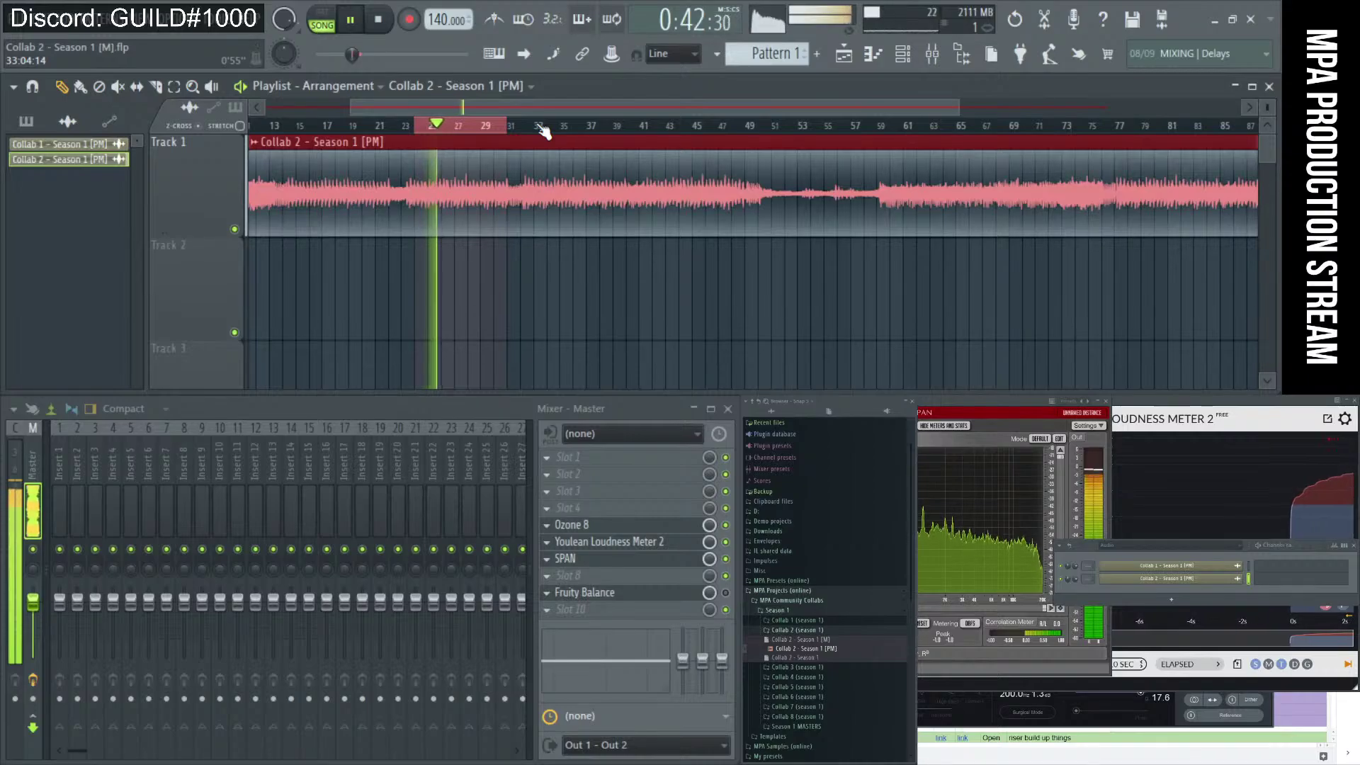
key(space)
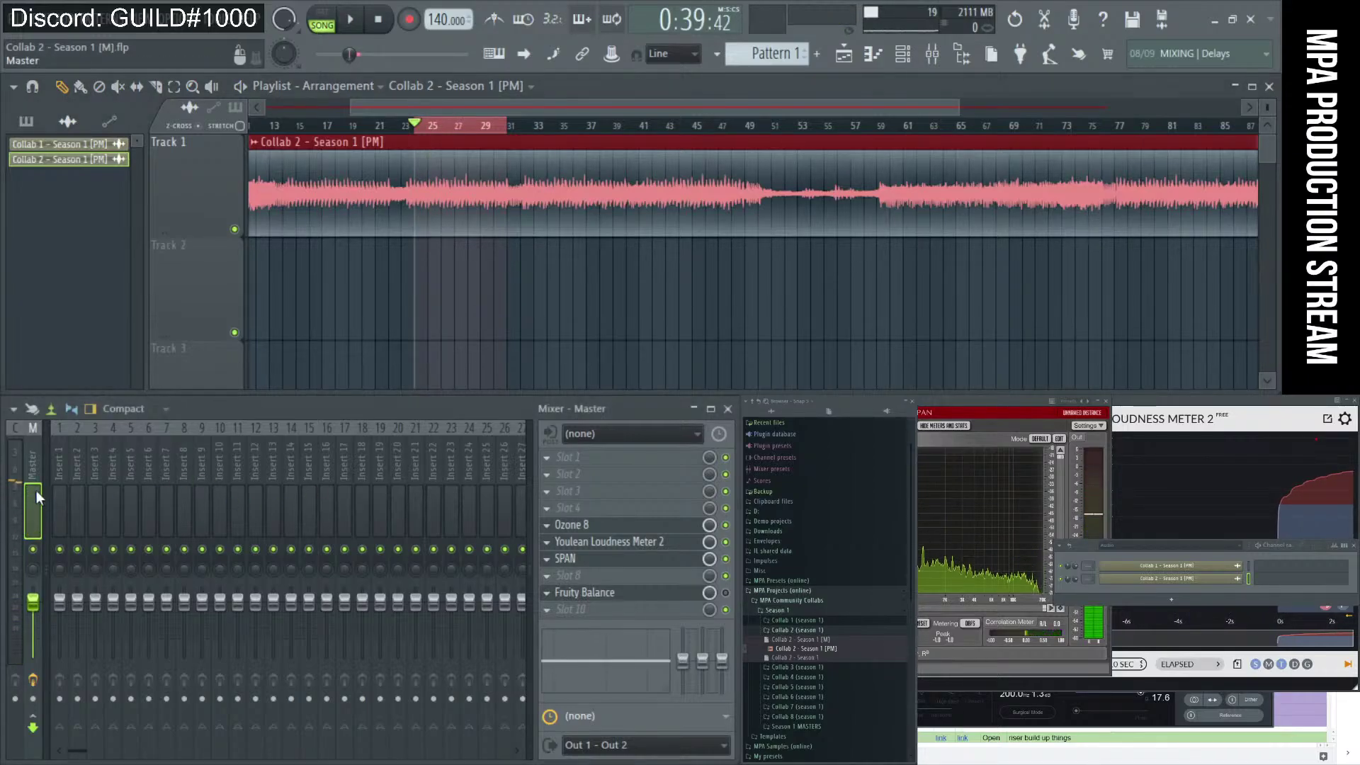
Open Ozone 8 on the Master and remove all four processing modules from its chain.
click(648, 525)
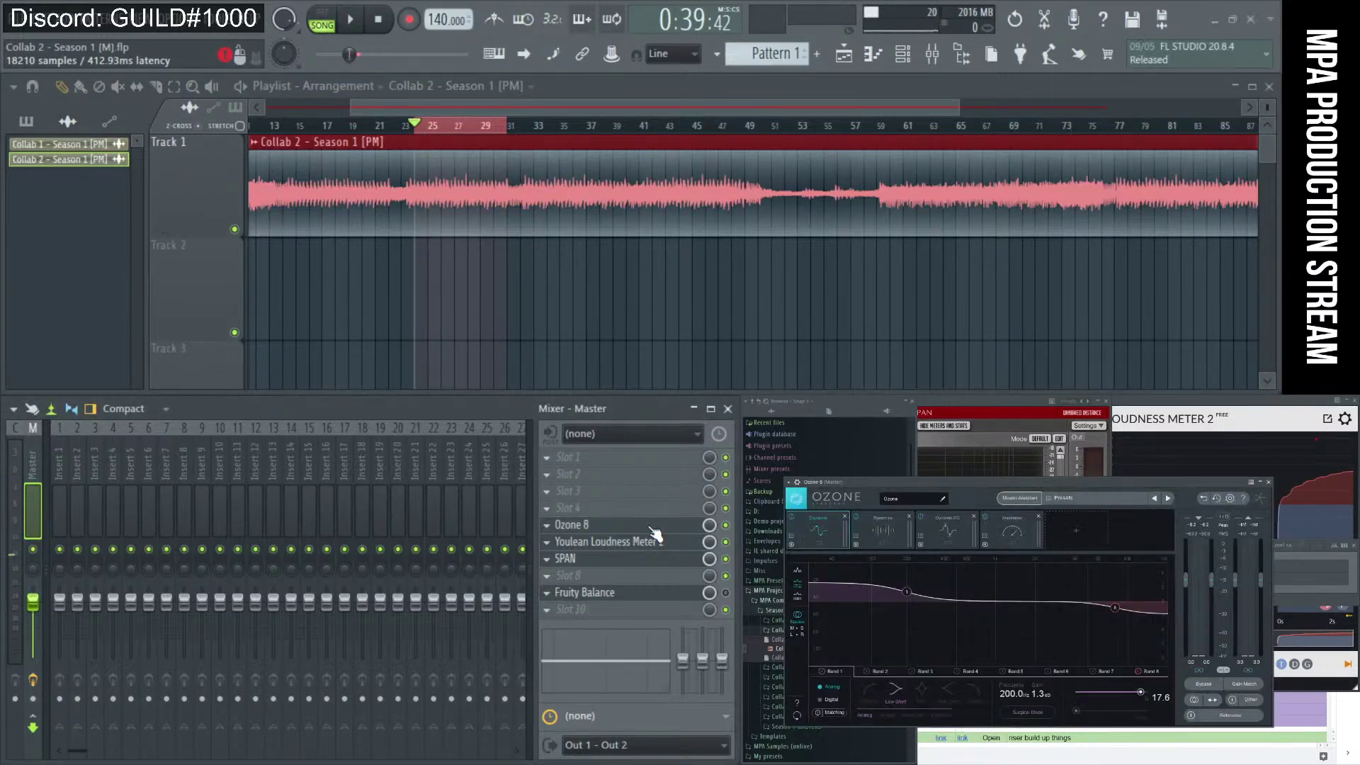
click(844, 515)
click(844, 515)
click(844, 516)
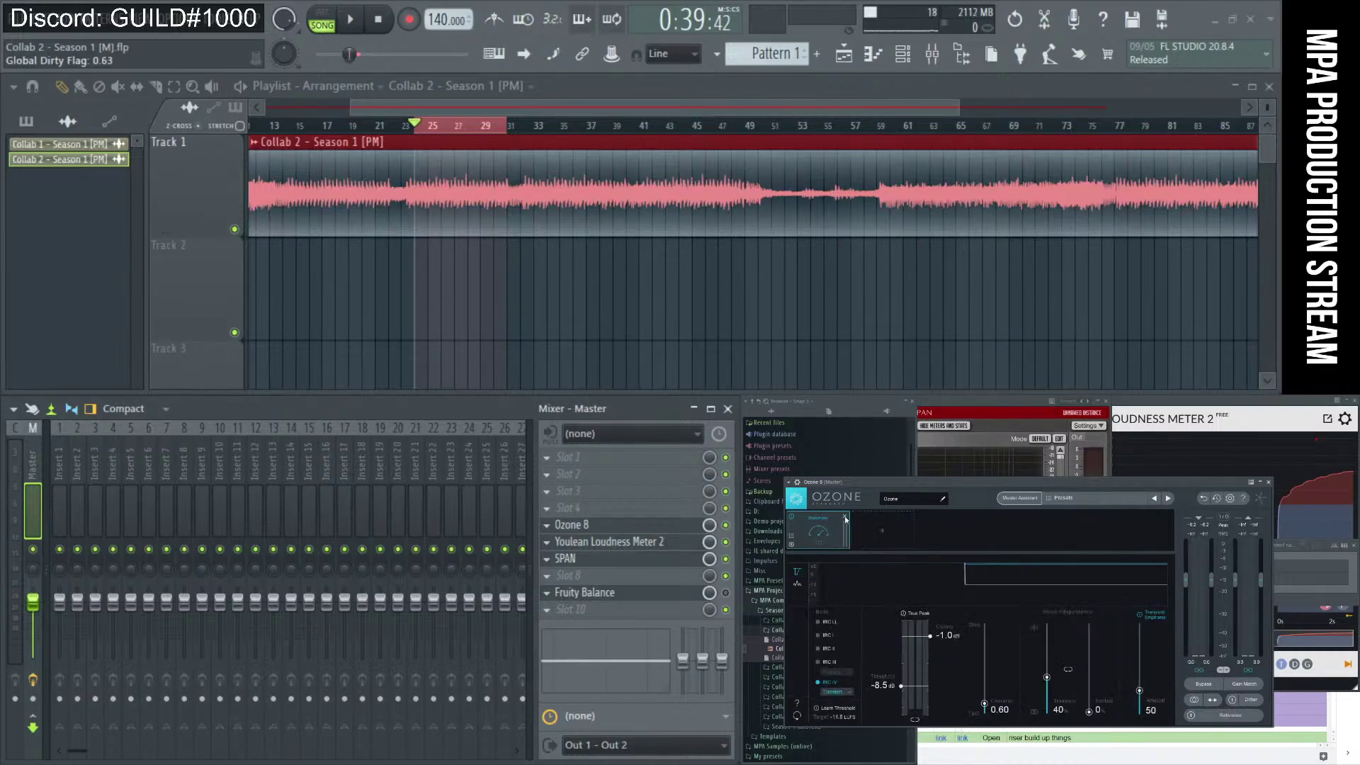
click(844, 515)
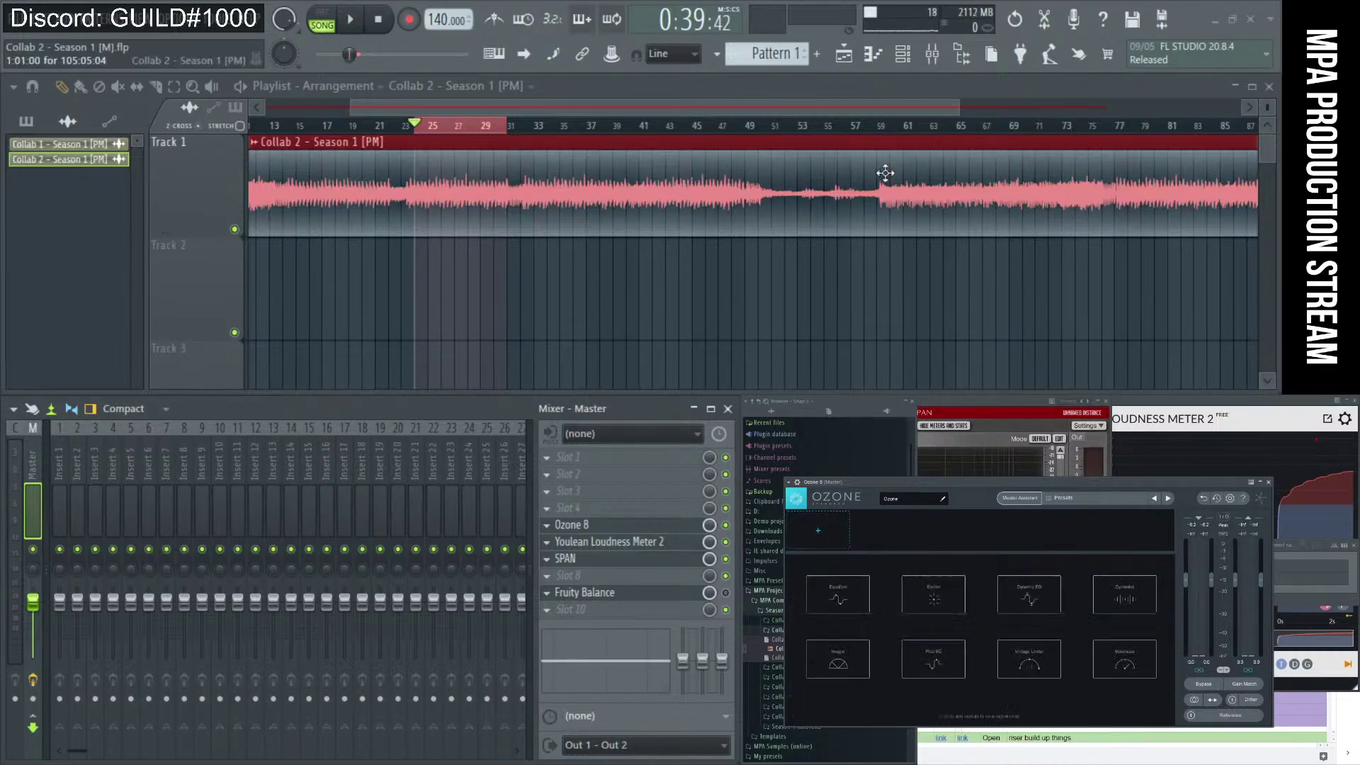
Clear the loop selection and listen to the unprocessed track at several points, including around bars 33 and 85.
click(356, 32)
click(545, 133)
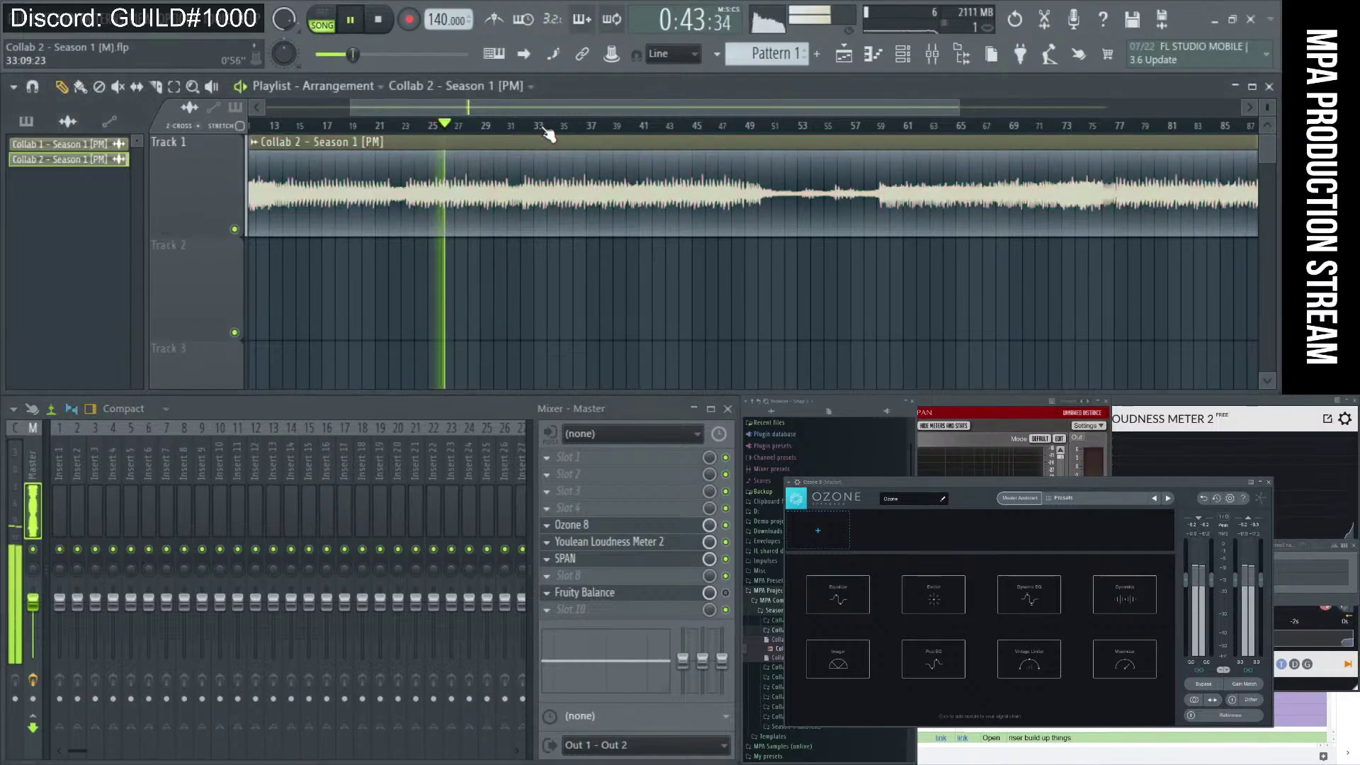
click(544, 129)
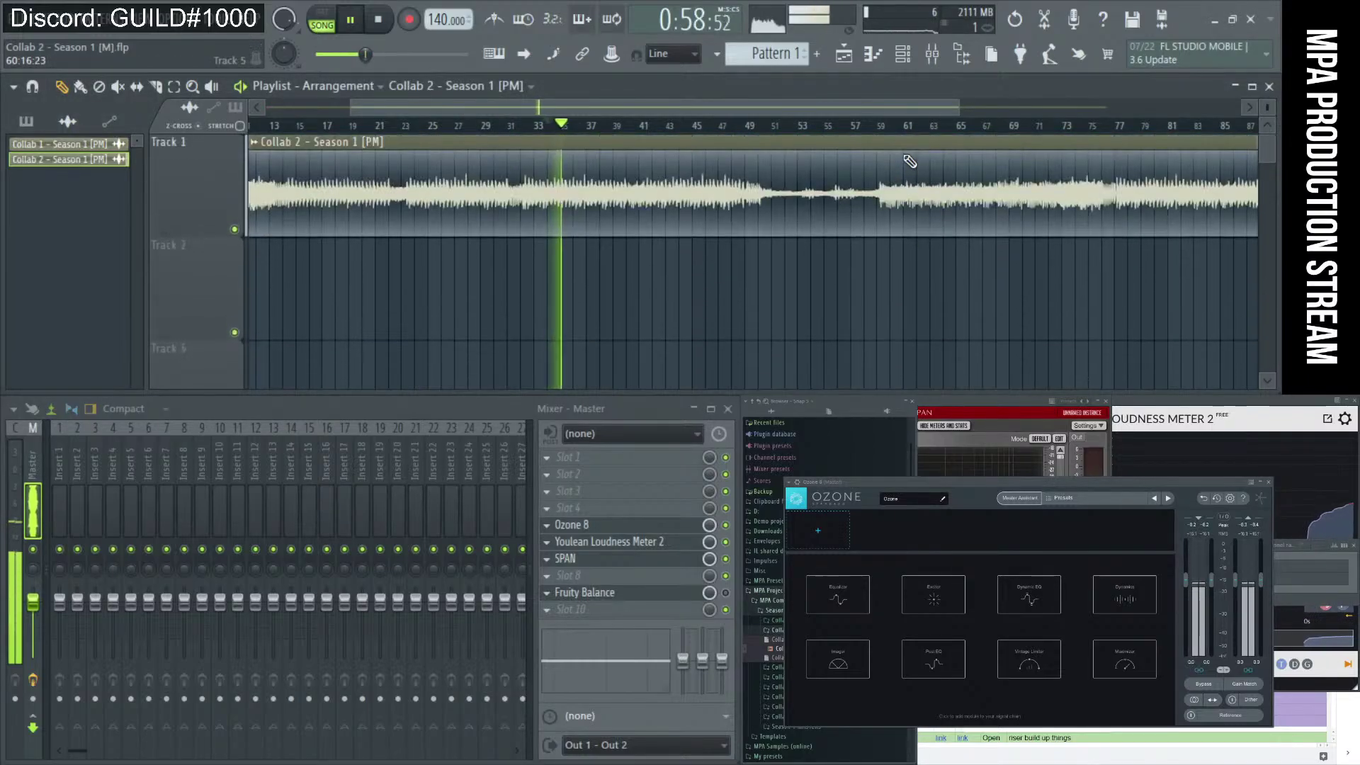
scroll(895, 158, down, 3)
key(space)
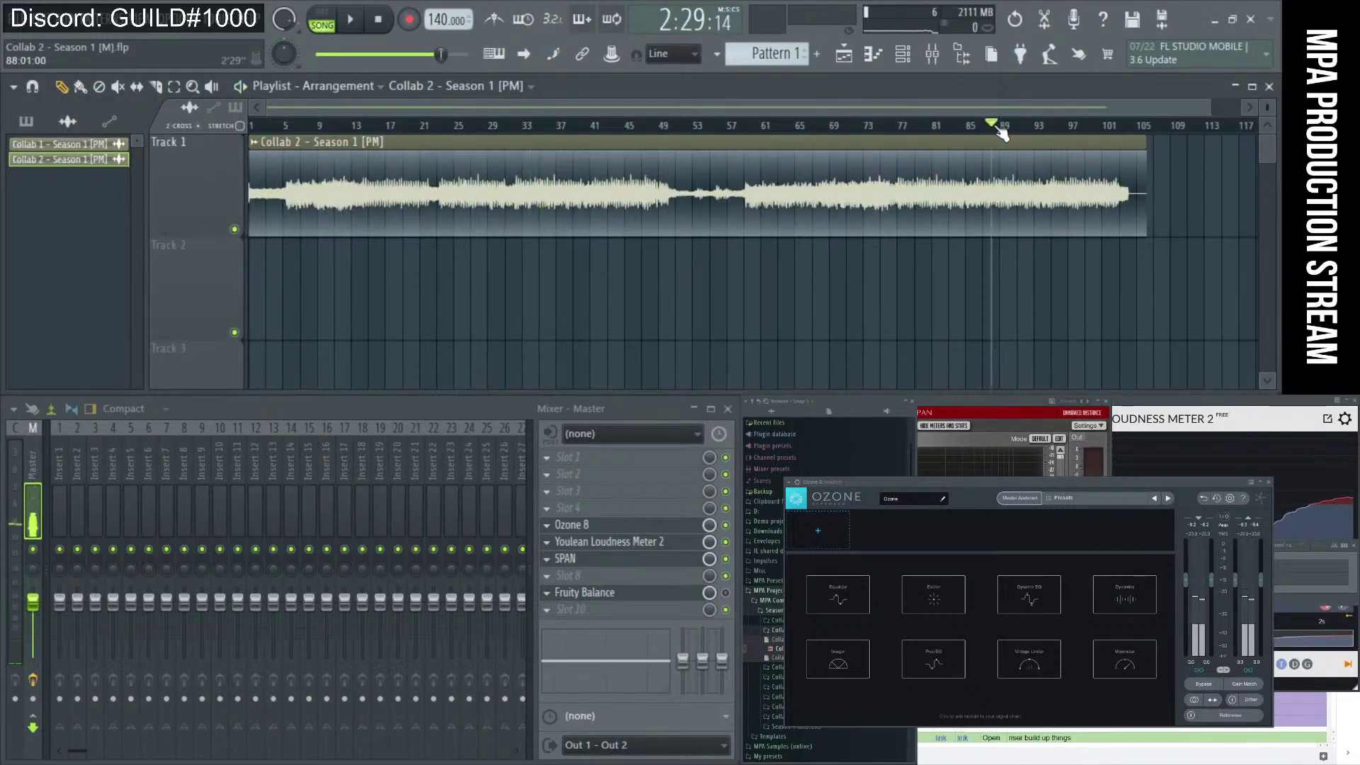
scroll(1048, 206, up, 3)
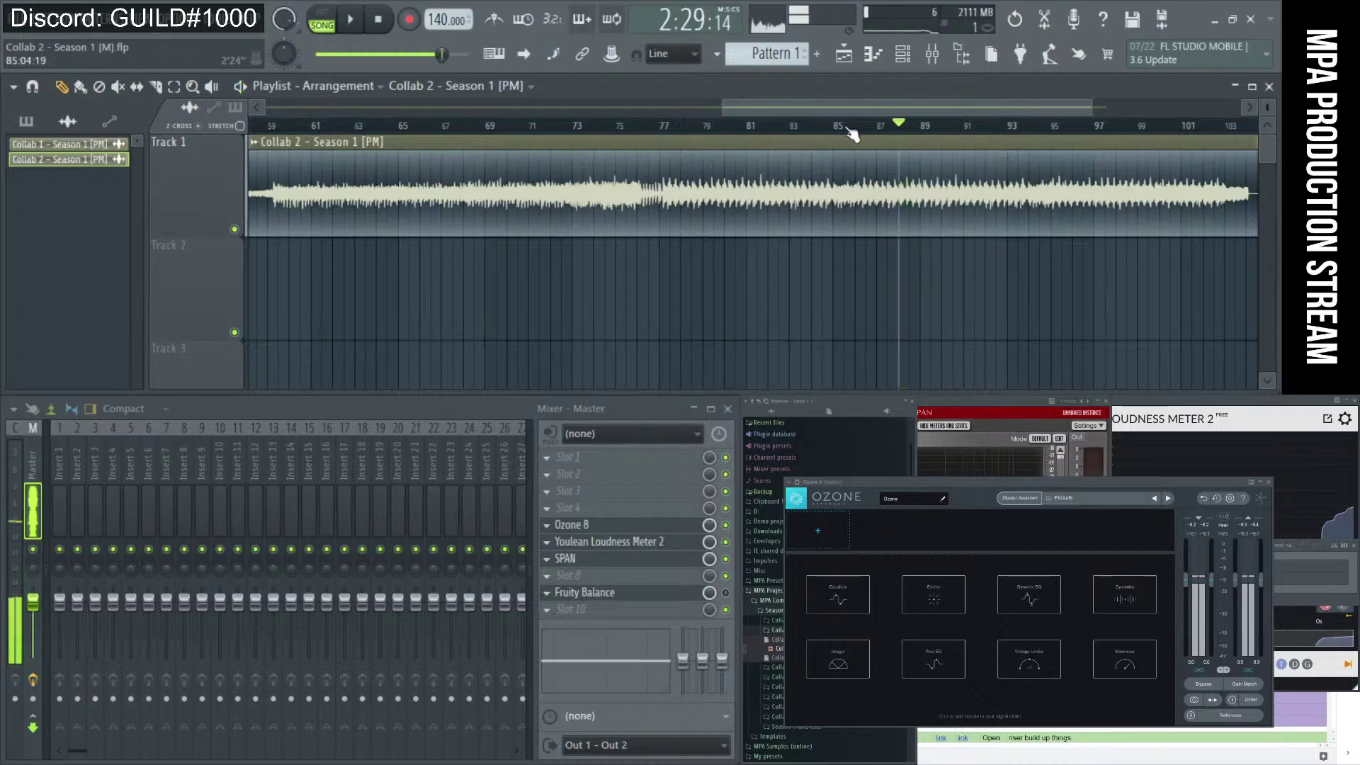
key(space)
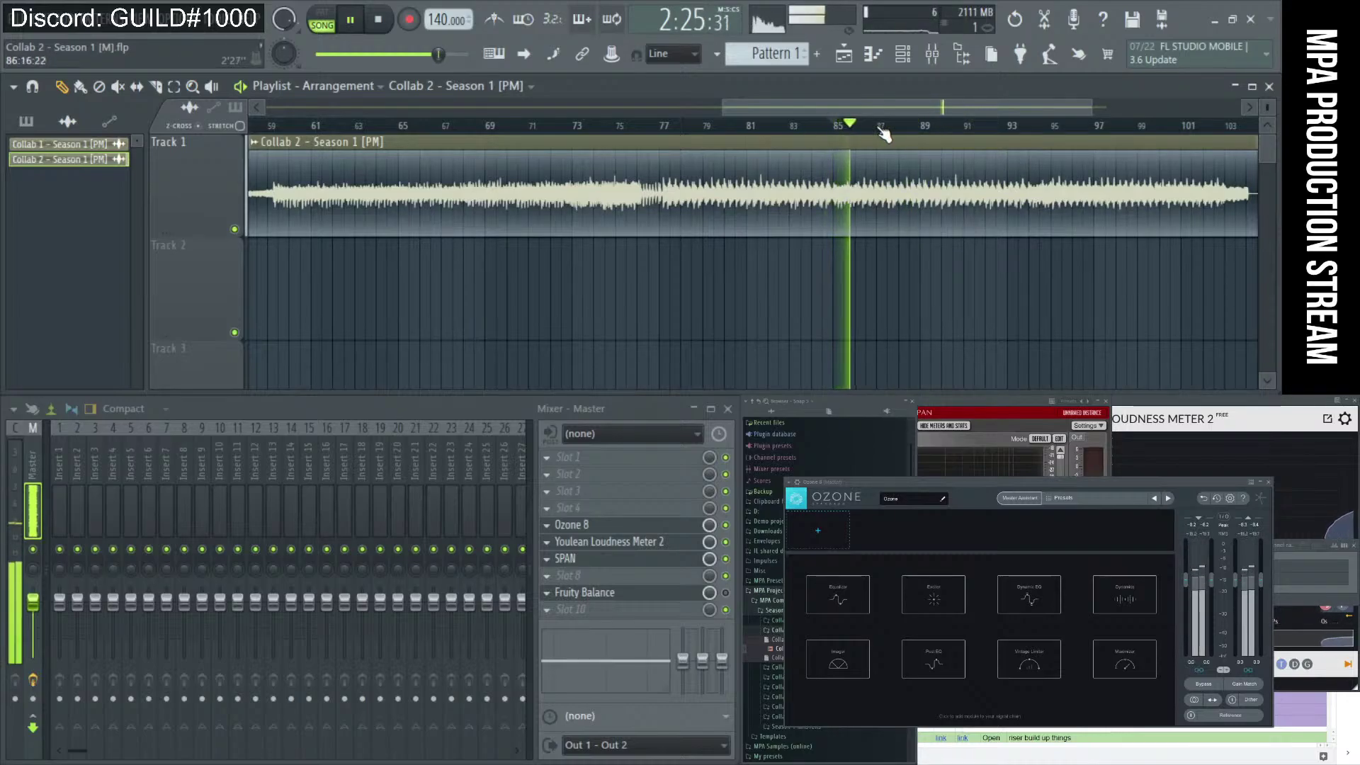
Loop the section from about bar 86 to bar 95 of the Collab 2 clip and play it.
scroll(878, 136, up, 2)
key(space)
drag(854, 136, 1176, 130)
key(space)
scroll(1089, 175, down, 2)
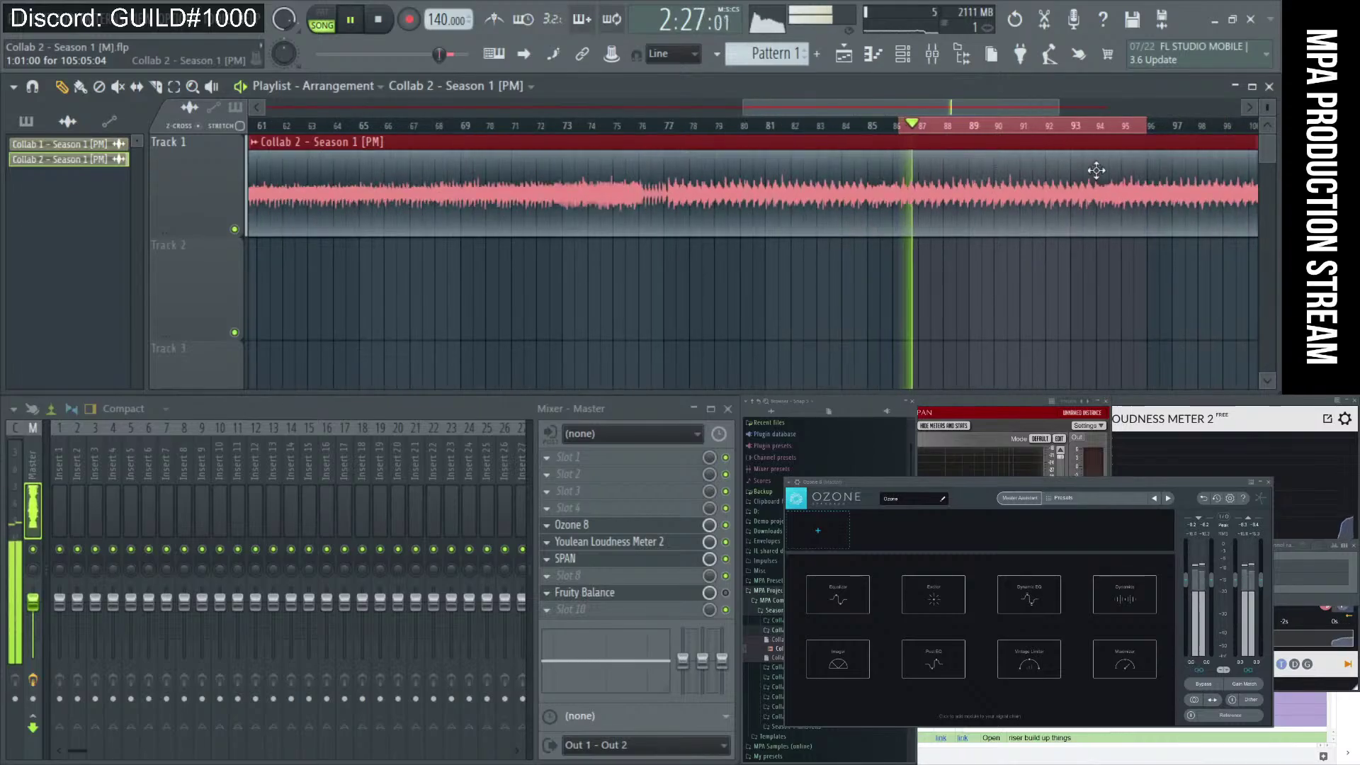
scroll(1123, 136, up, 2)
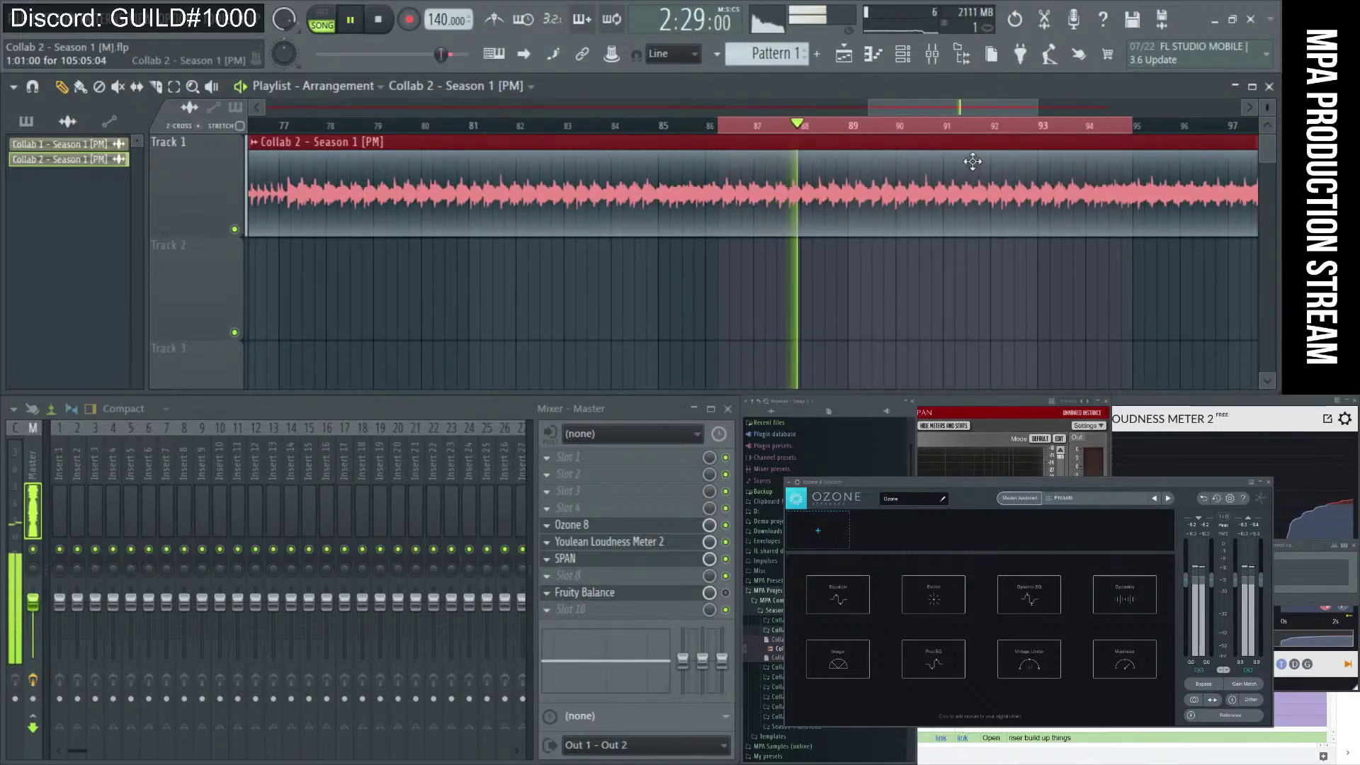
scroll(979, 167, down, 1)
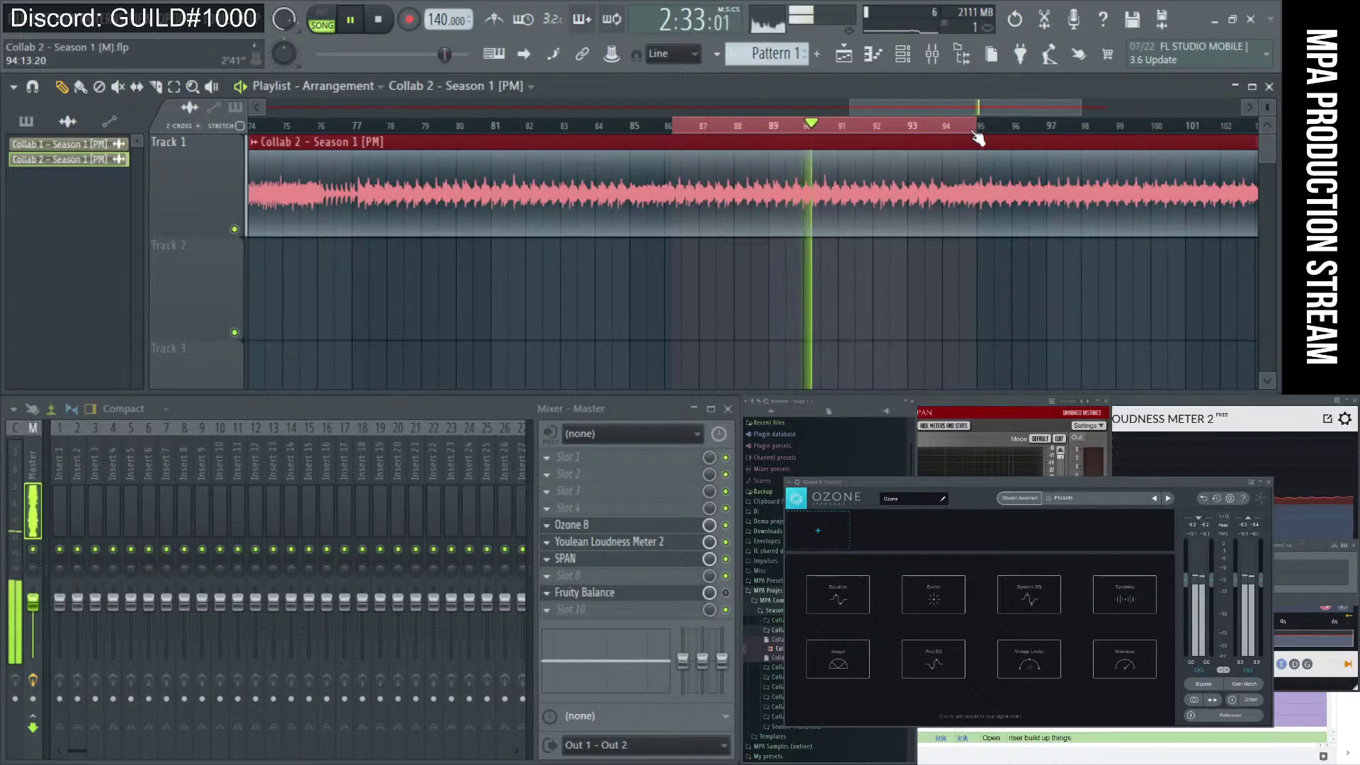
mouse_move(979, 131)
mouse_down()
mouse_move(944, 129)
mouse_move(978, 132)
mouse_up()
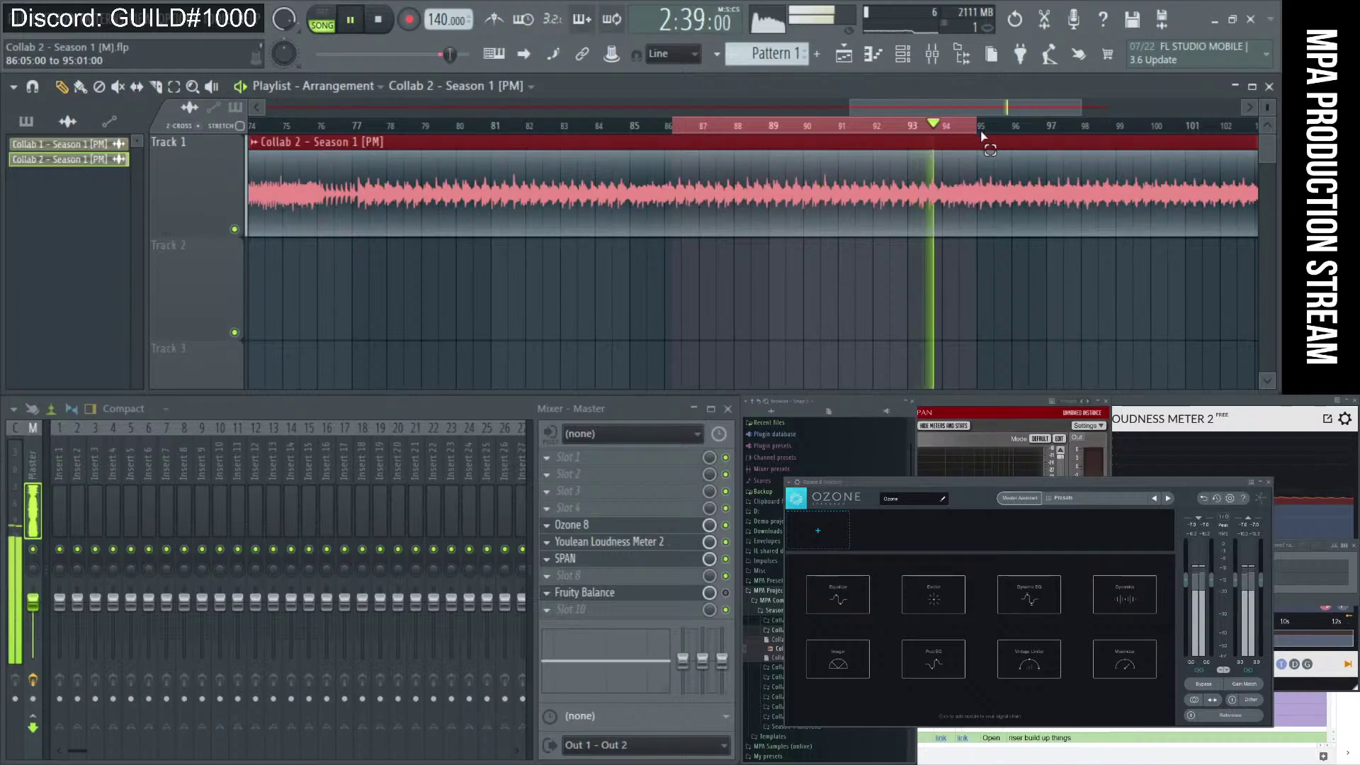
Shorten the loop to about bar 86 to bar 92 of the Collab 2 clip and play it through.
key(space)
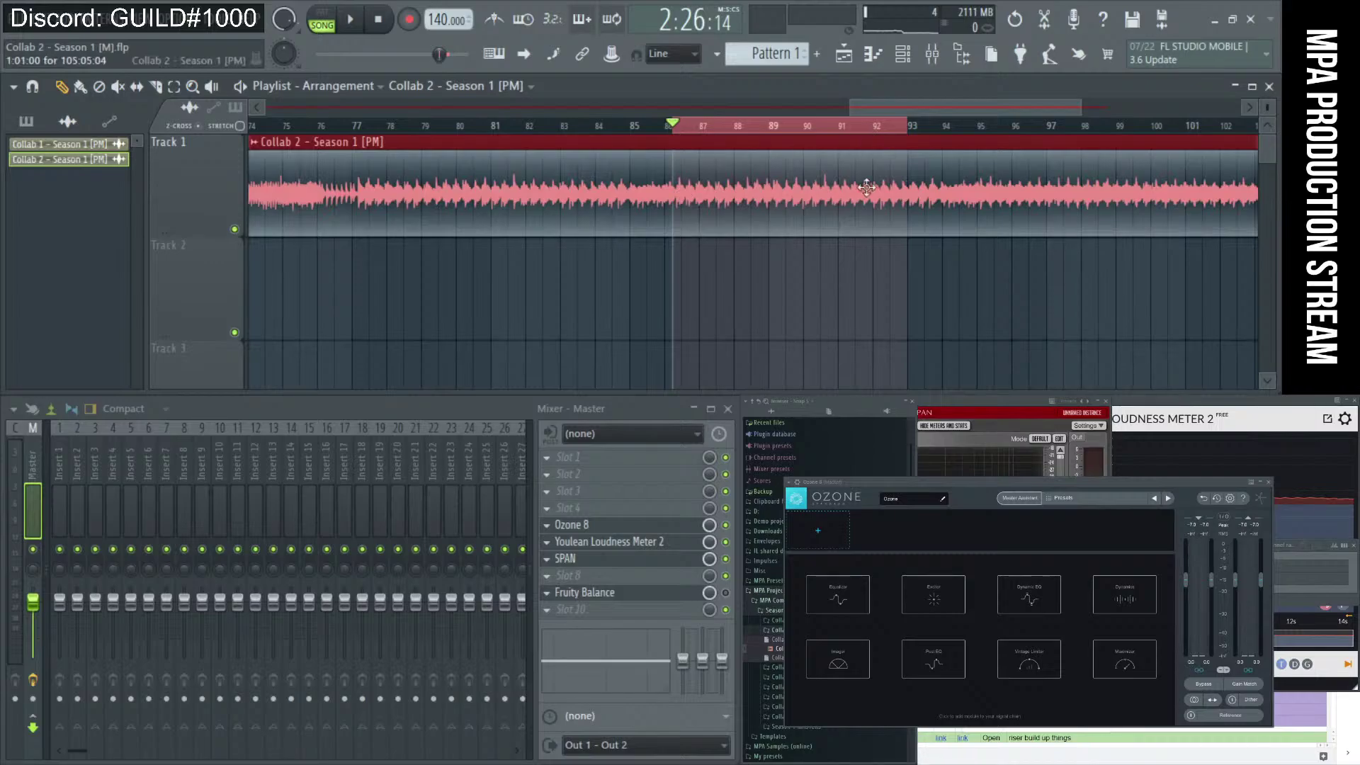
key(space)
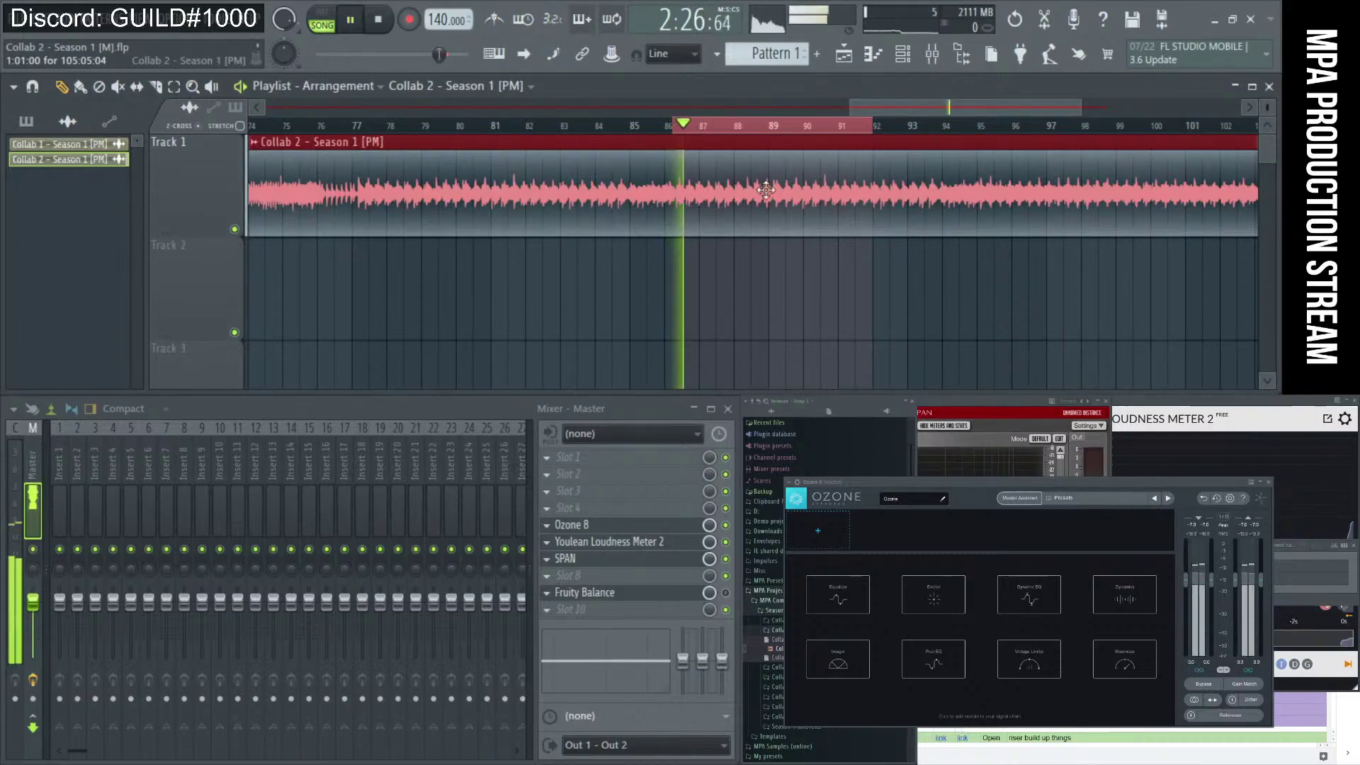
scroll(674, 179, up, 8)
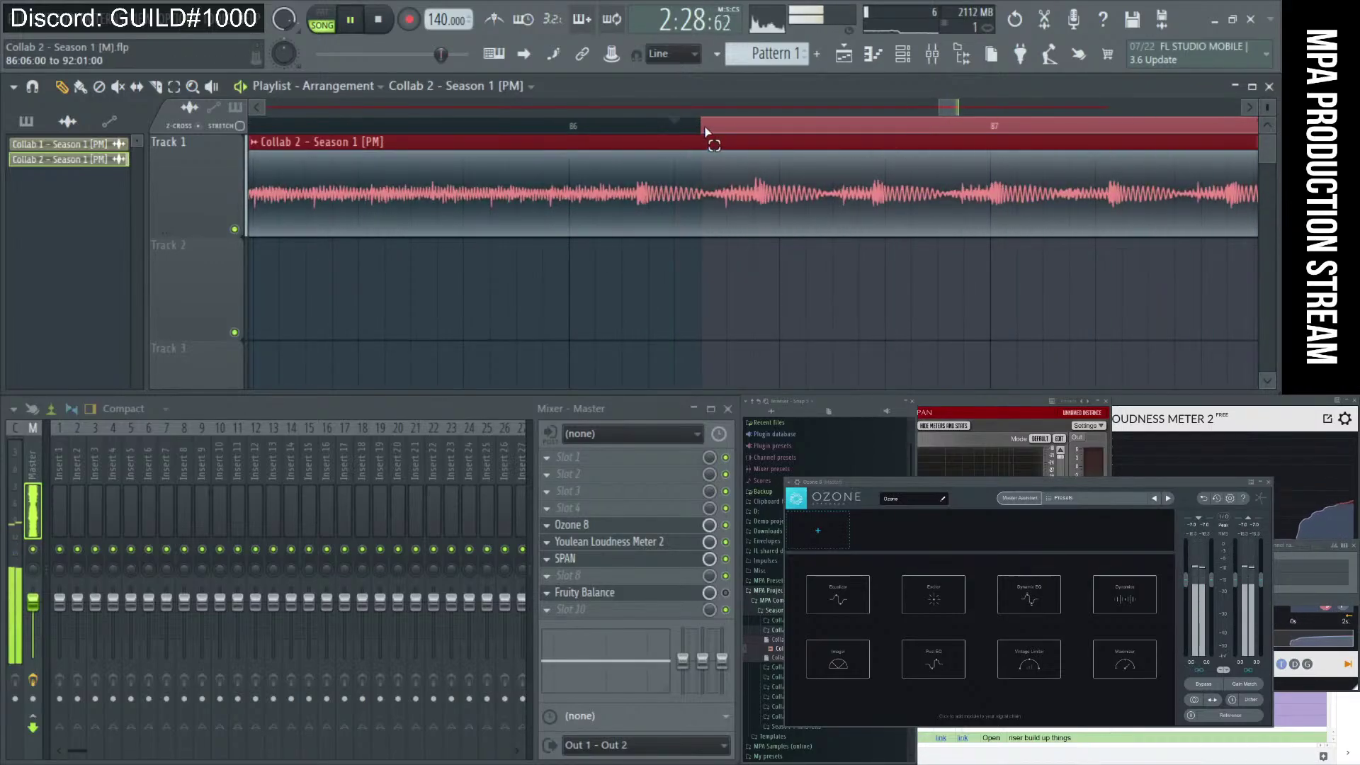
scroll(737, 176, down, 5)
scroll(905, 145, up, 6)
scroll(878, 198, down, 7)
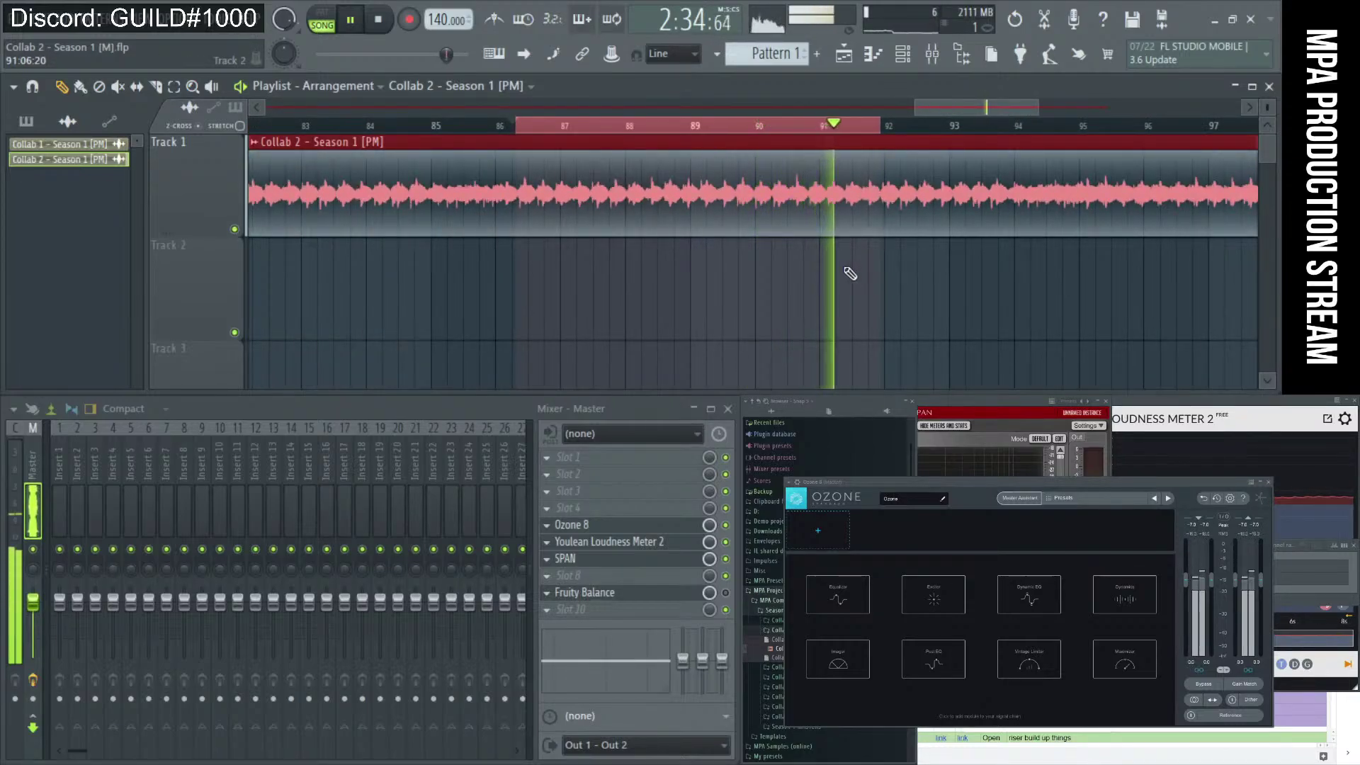
click(383, 25)
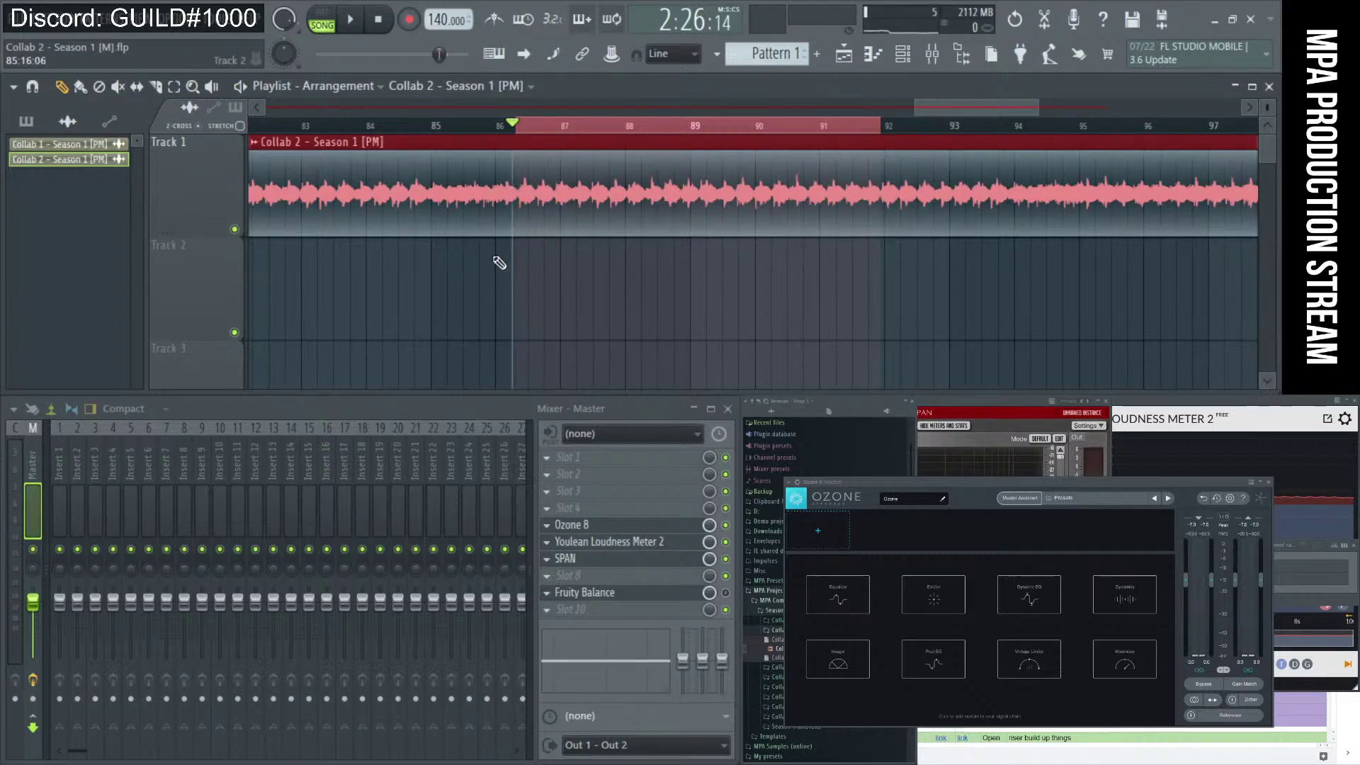
scroll(524, 255, up, 3)
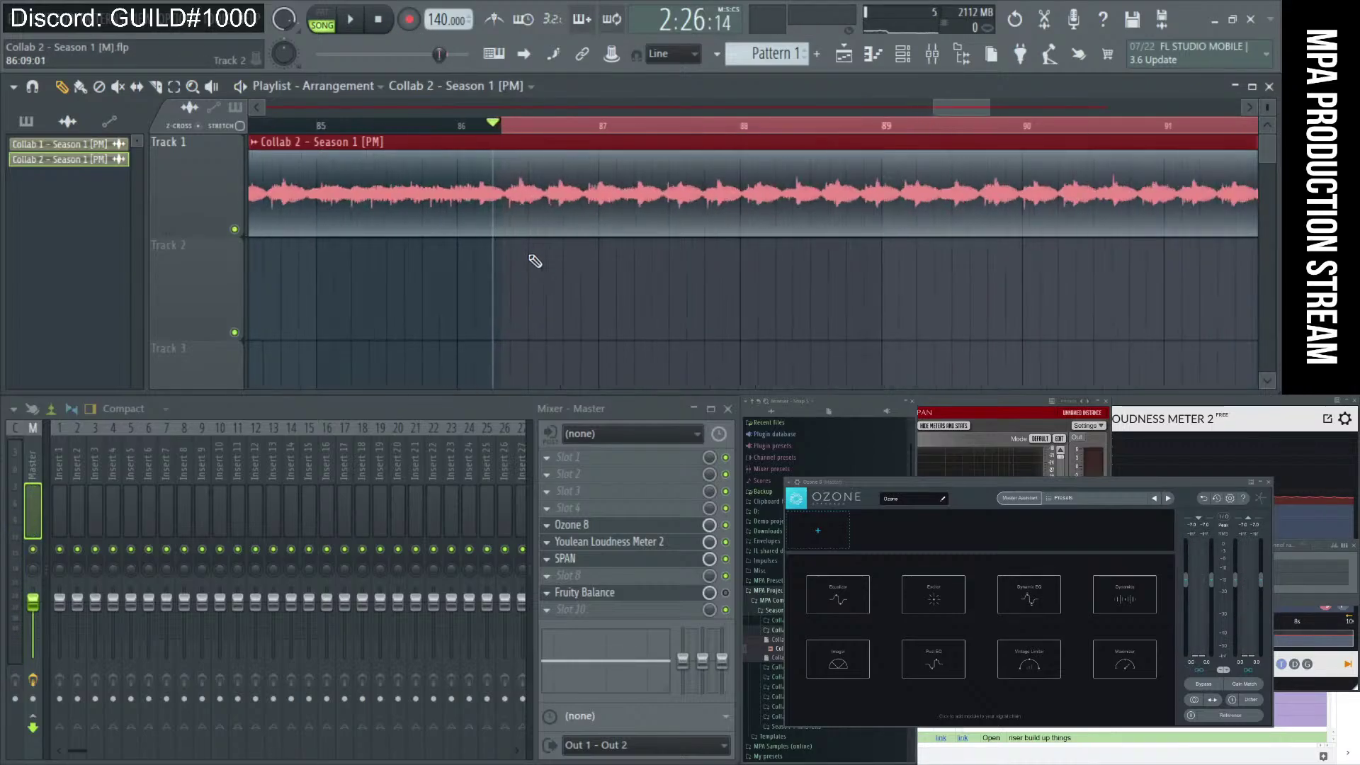
scroll(581, 230, down, 4)
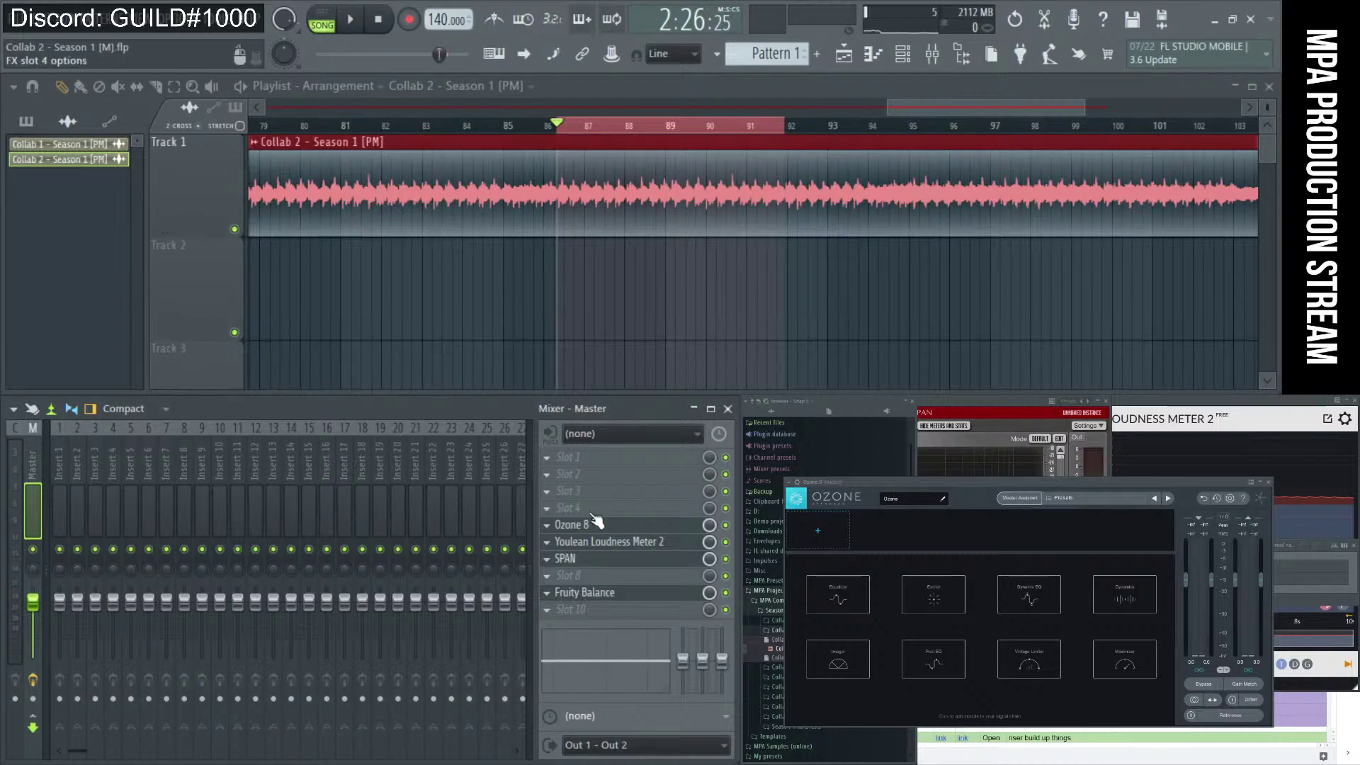
Run Ozone's Master Assistant on the looped section during playback and accept its suggested processing chain.
click(1020, 498)
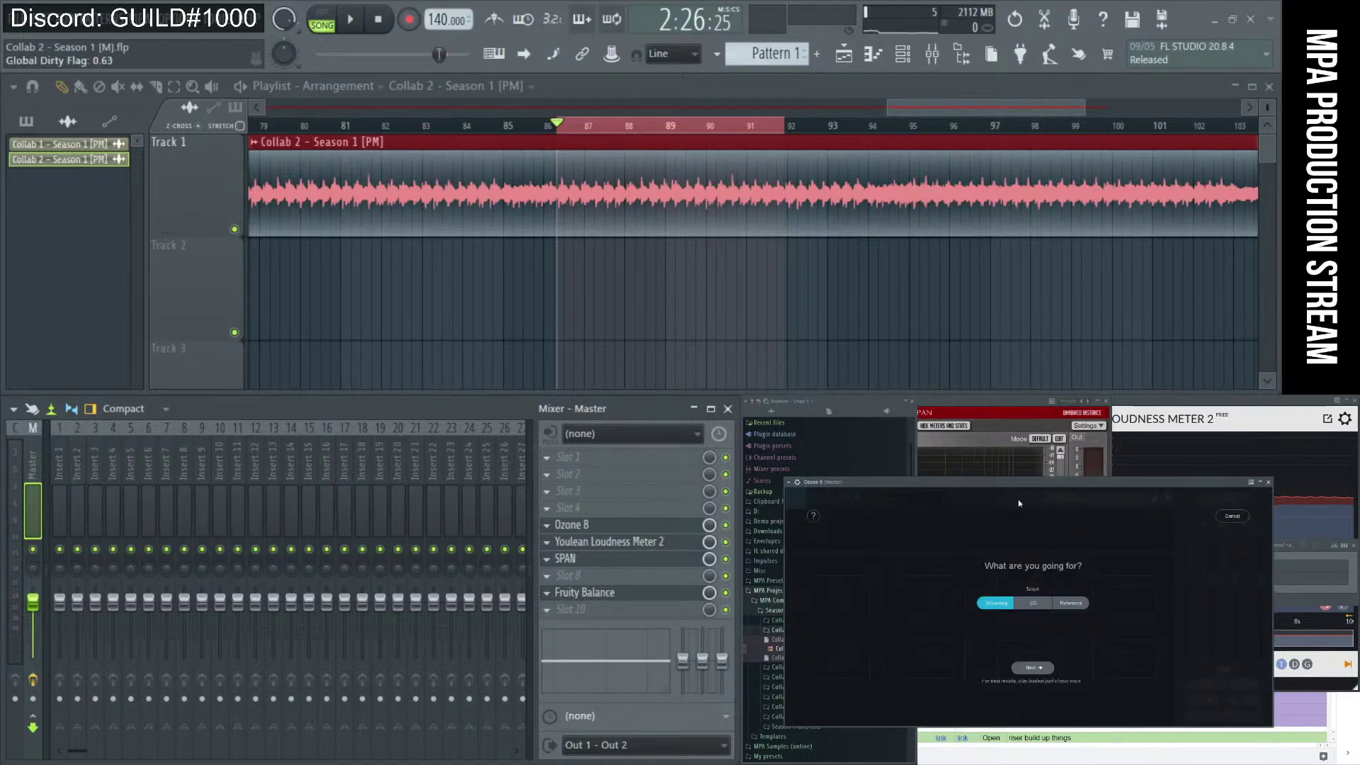
click(363, 21)
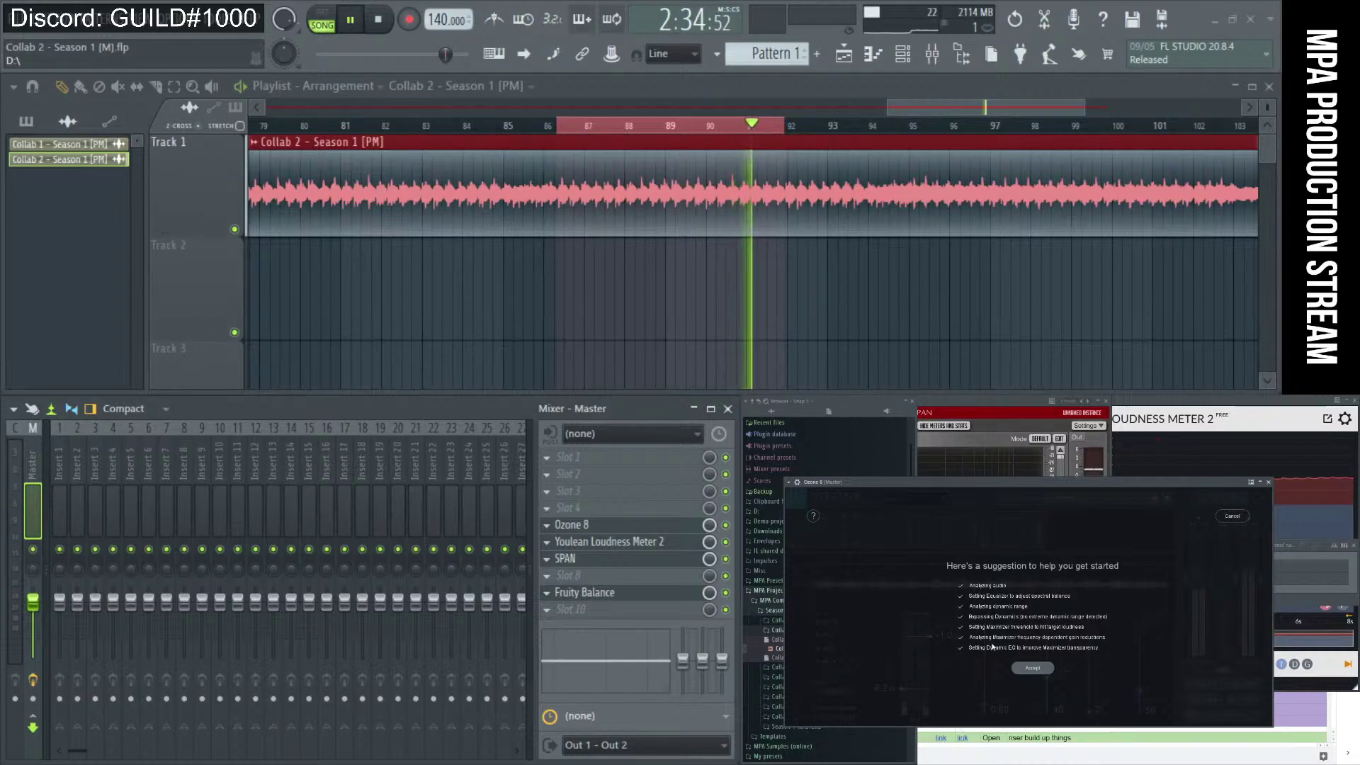
click(1029, 669)
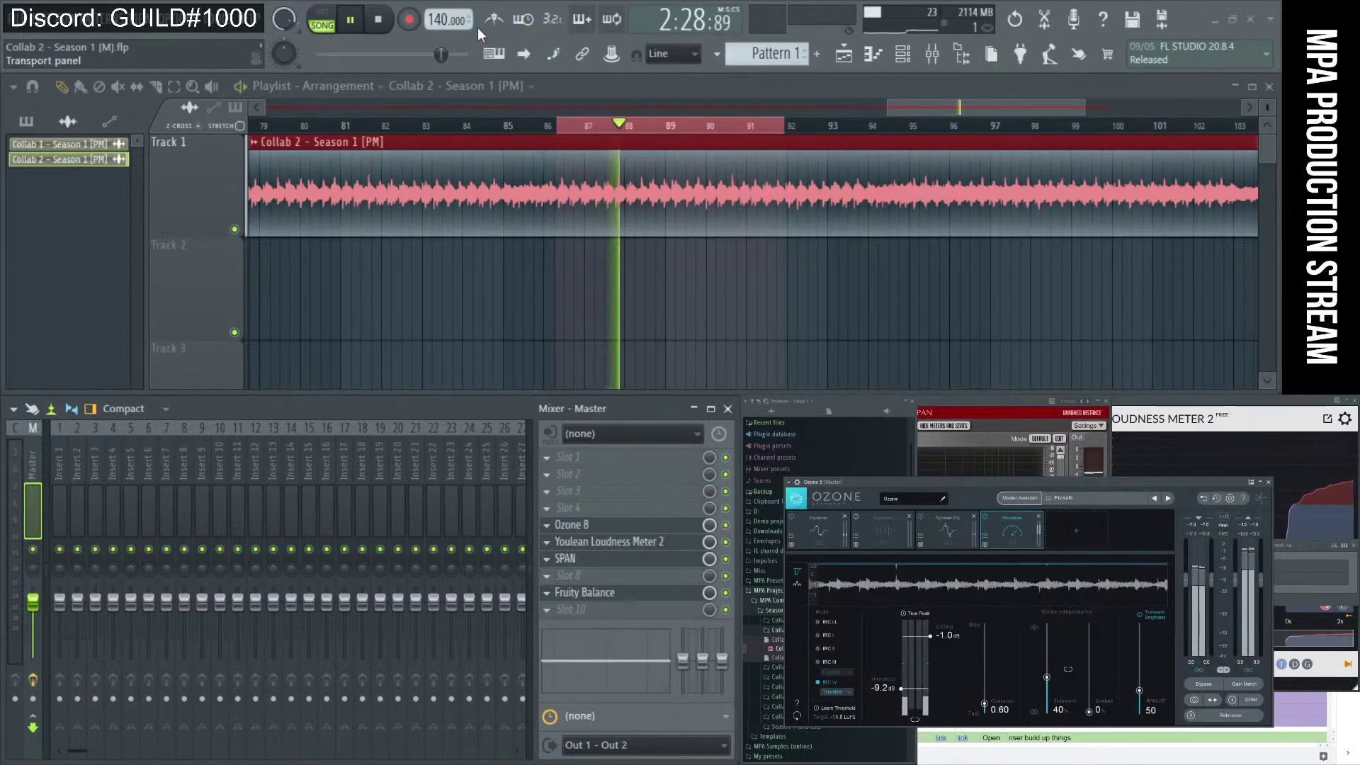
Stop playback, clear the loop selection and set the playhead at about bar 5 of the Collab 2 clip.
key(space)
click(564, 125)
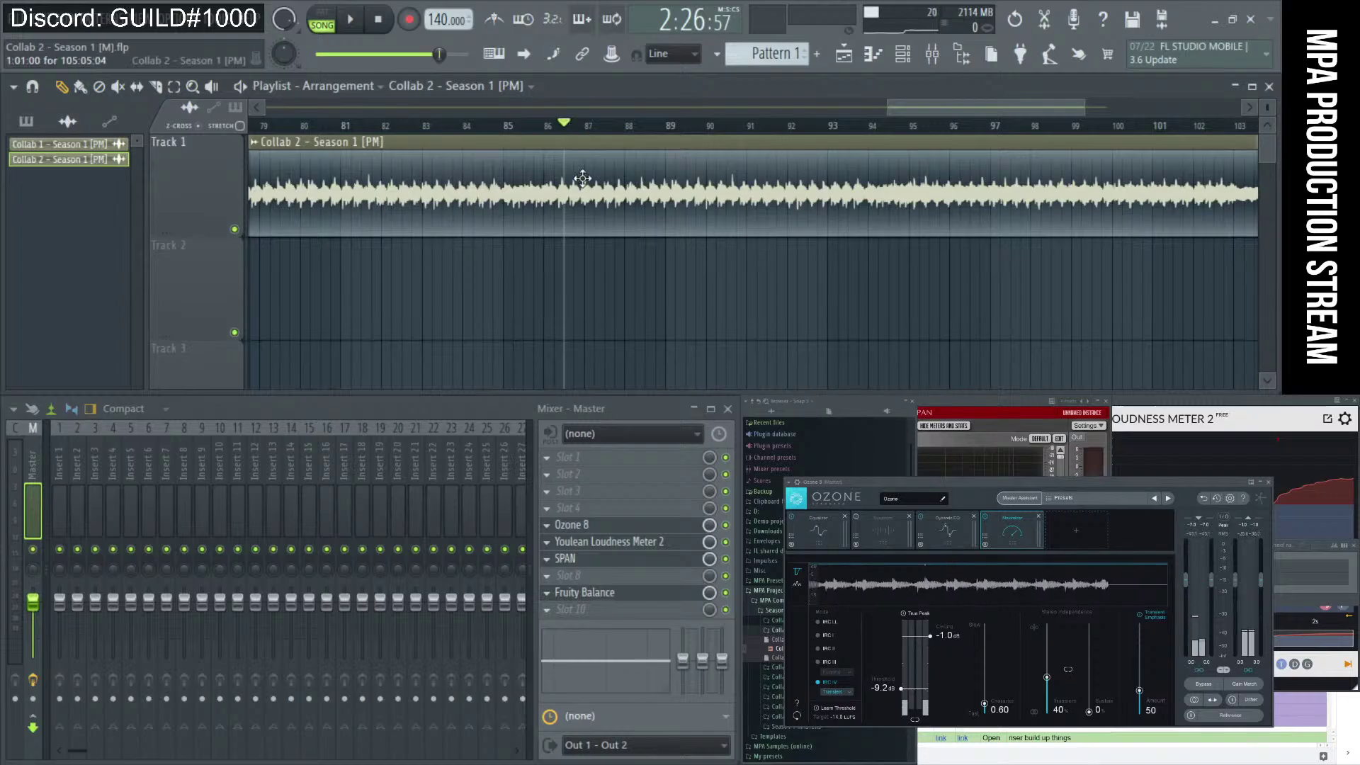
scroll(582, 179, down, 5)
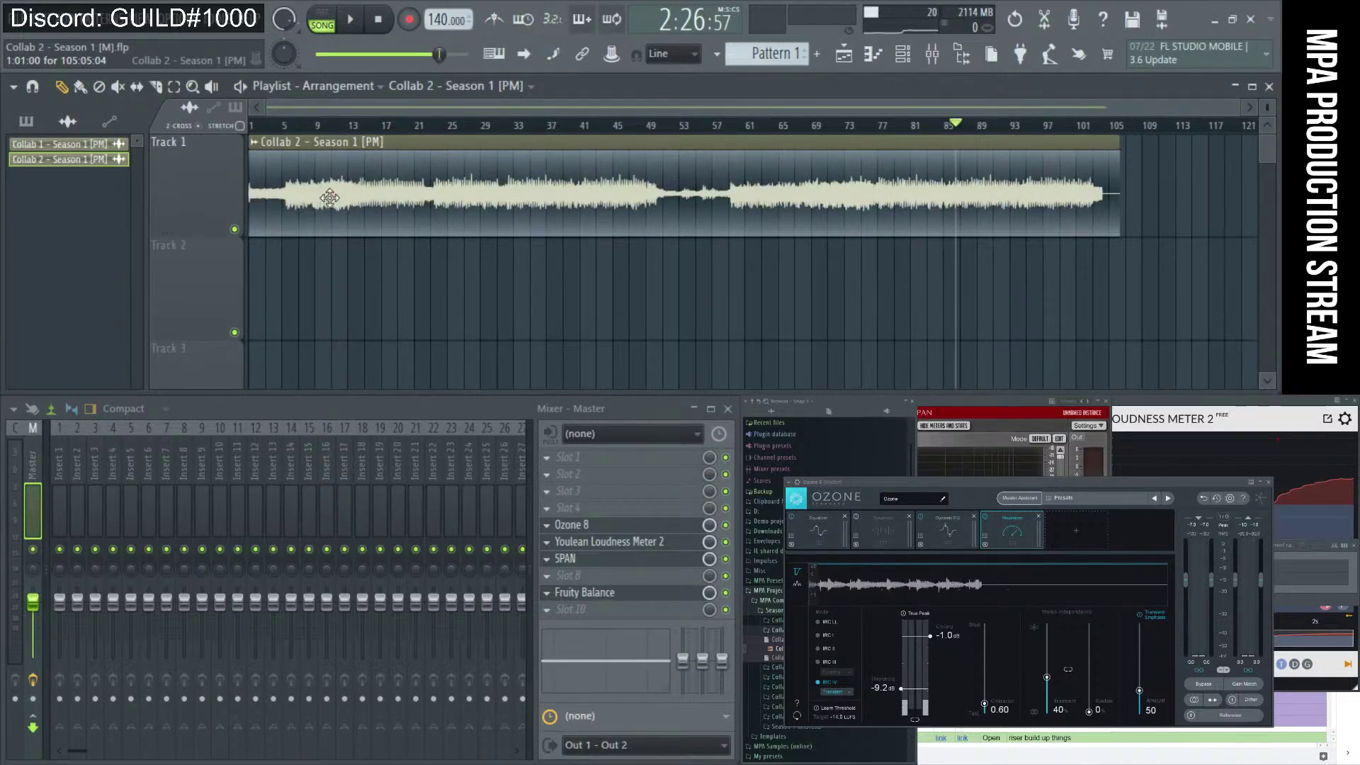
scroll(263, 203, up, 3)
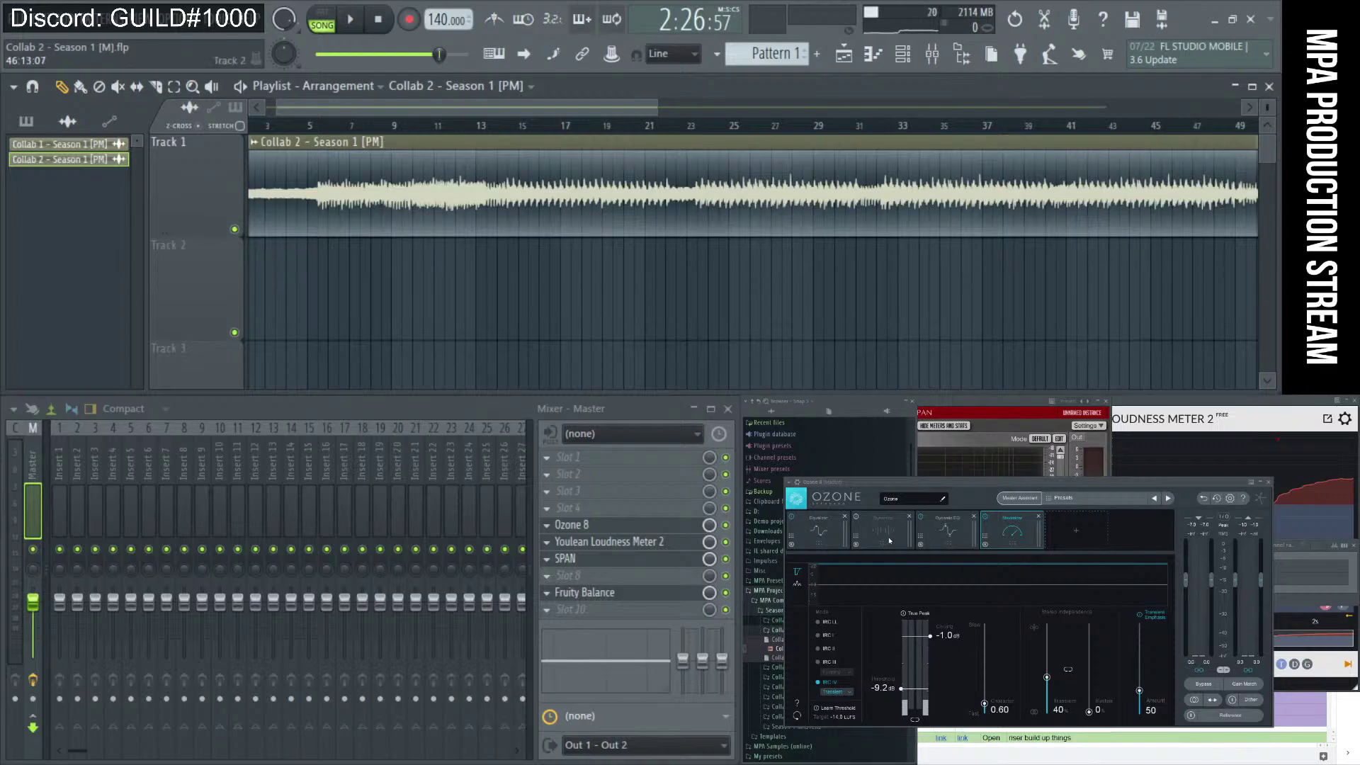
scroll(495, 193, down, 5)
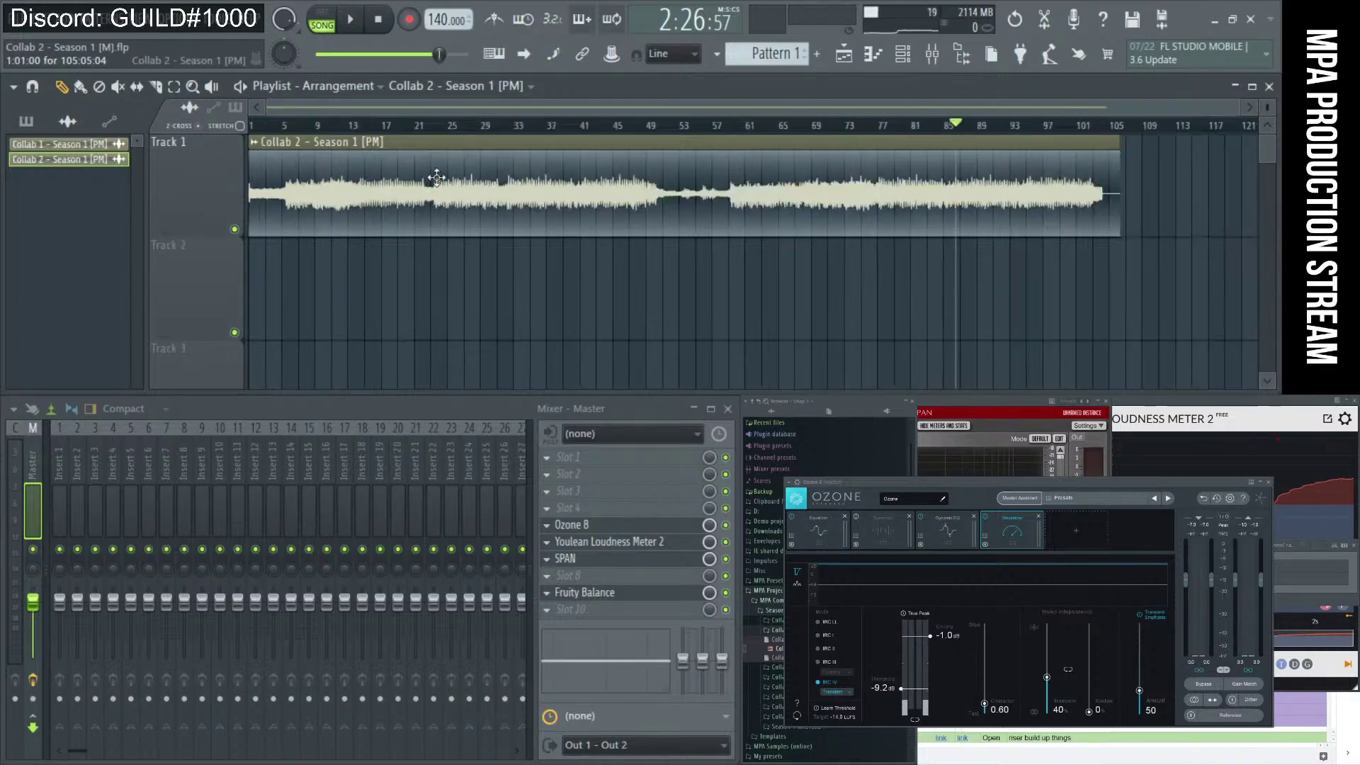
scroll(233, 172, up, 10)
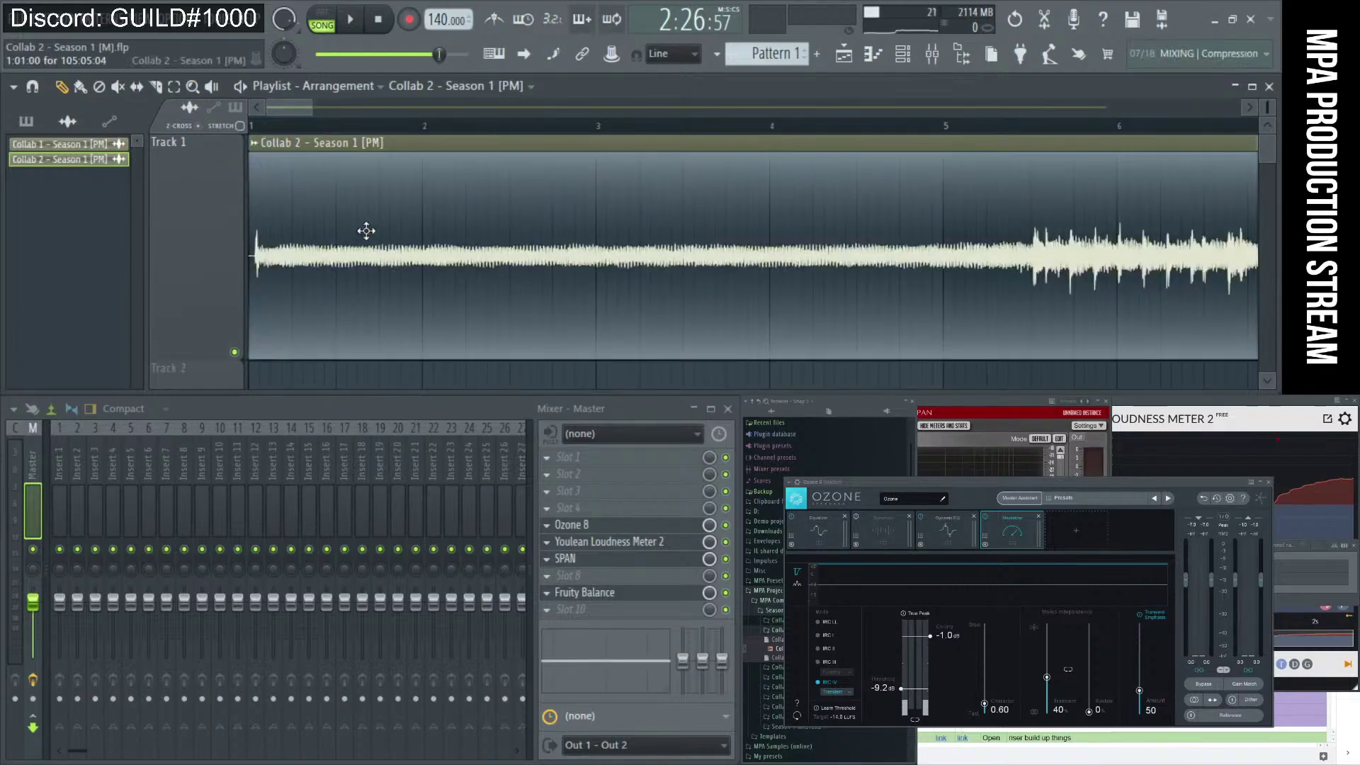
scroll(303, 246, up, 5)
scroll(352, 129, down, 8)
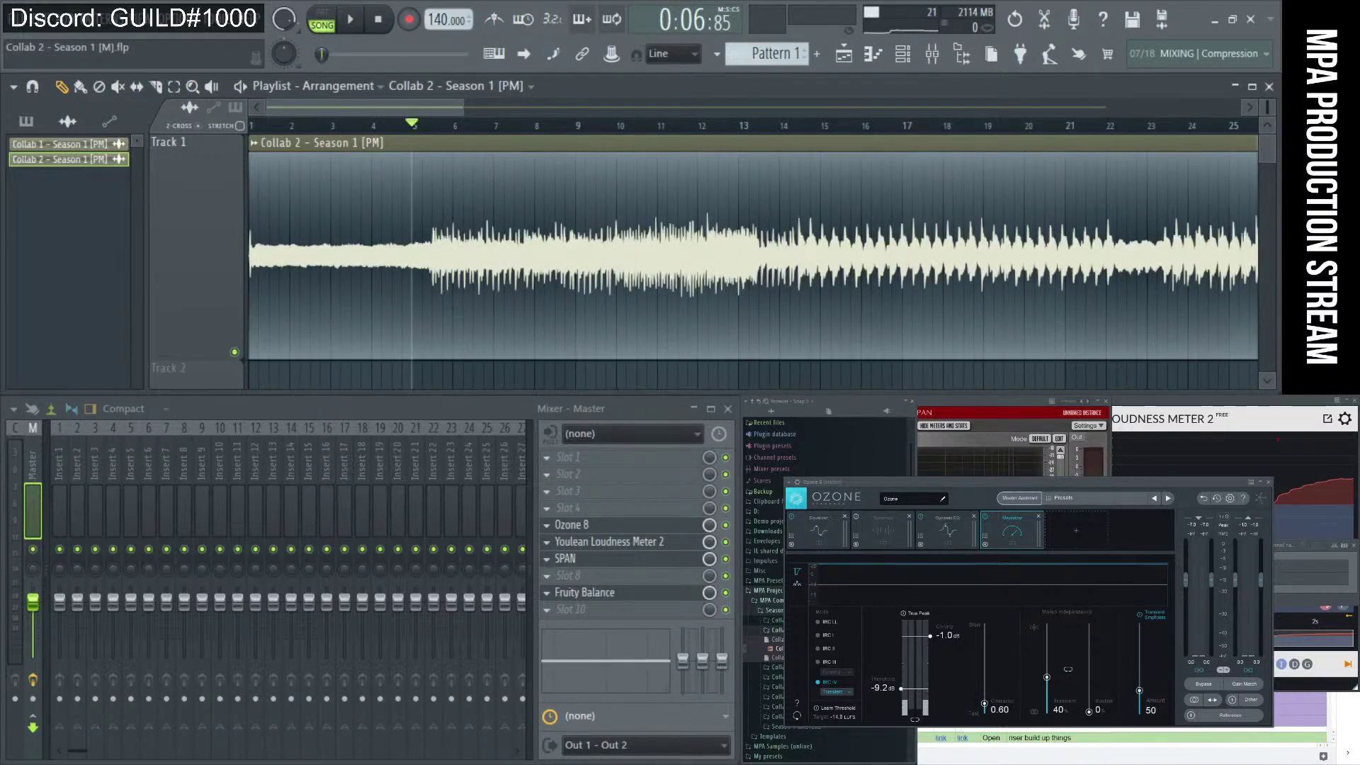
Listen to the processed track from about bar 5 and restart playback near the clip's beginning.
drag(830, 486, 831, 480)
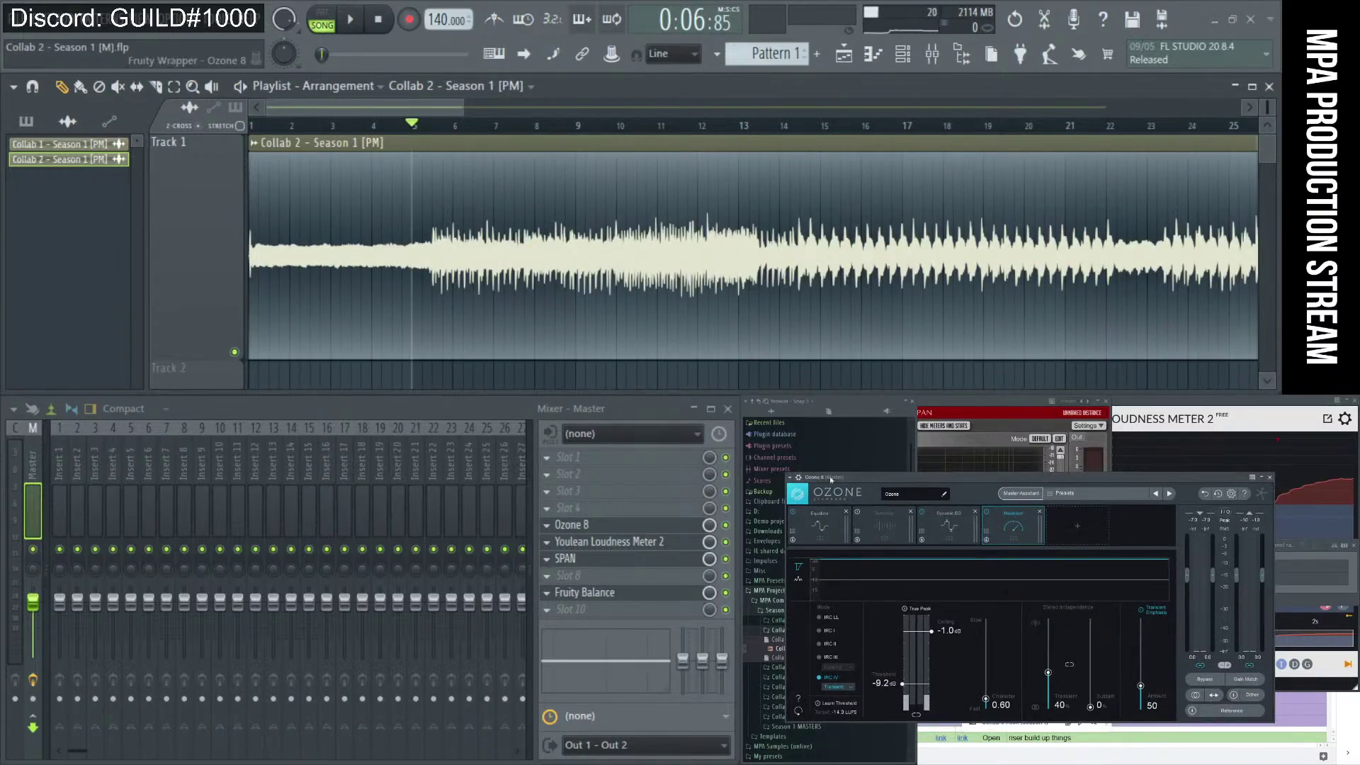
click(352, 21)
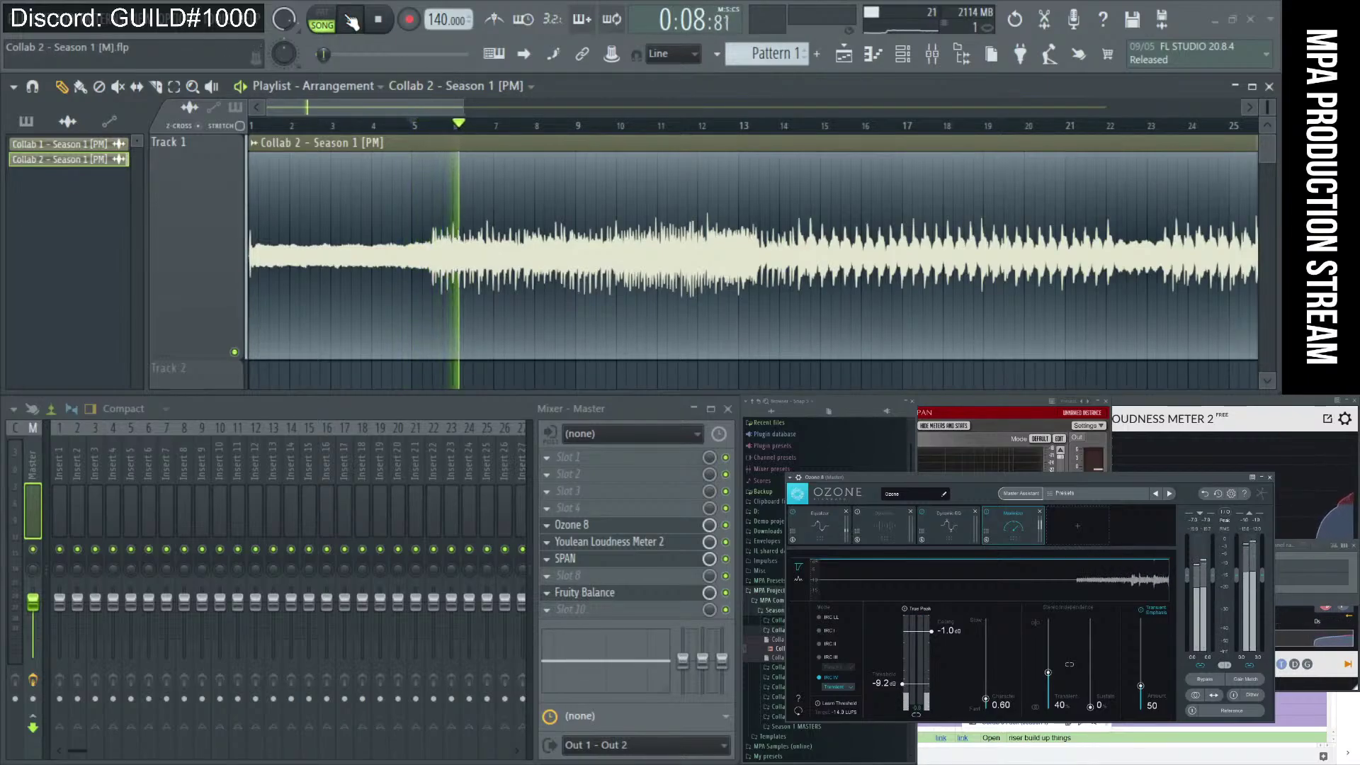
click(352, 22)
click(352, 21)
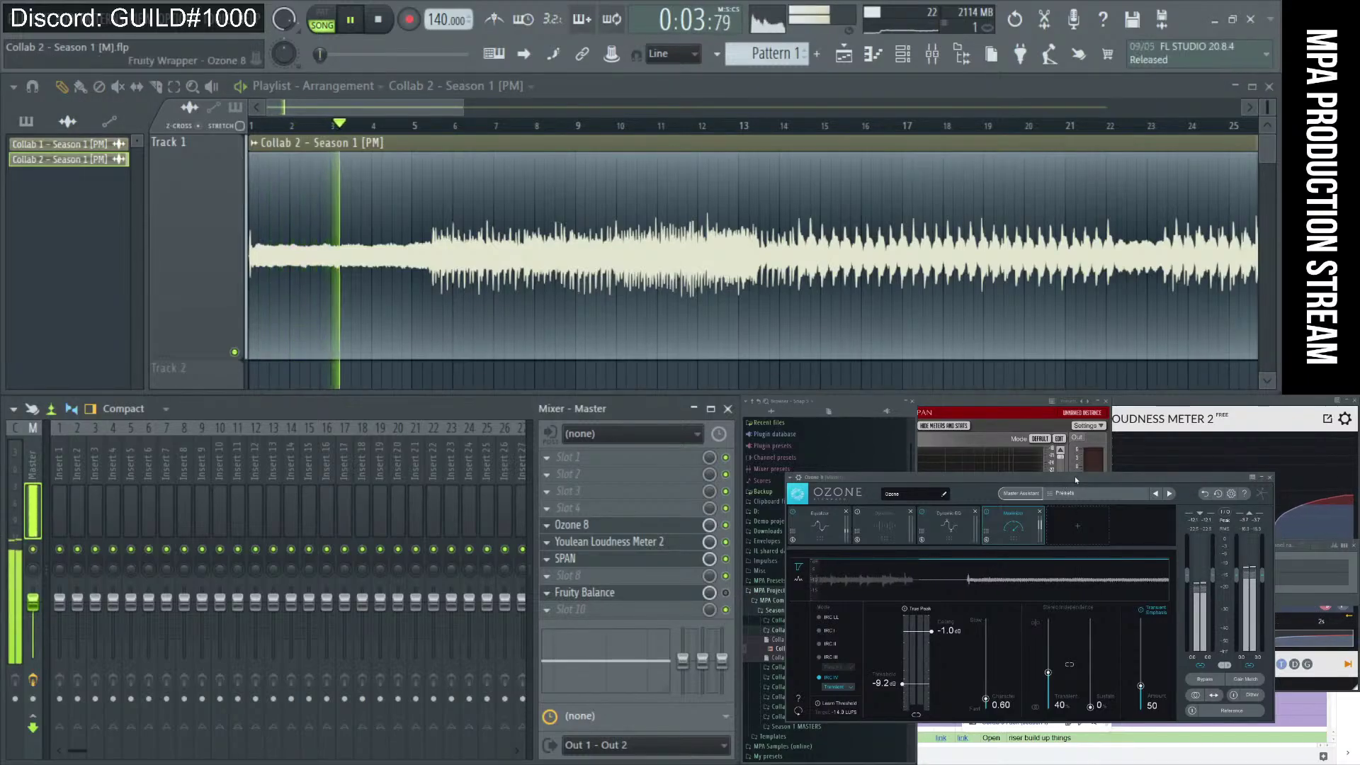
Review the Dynamic EQ and Equalizer modules during playback and set the Maximizer threshold to -10.0 dB.
drag(1074, 476, 1082, 482)
click(956, 531)
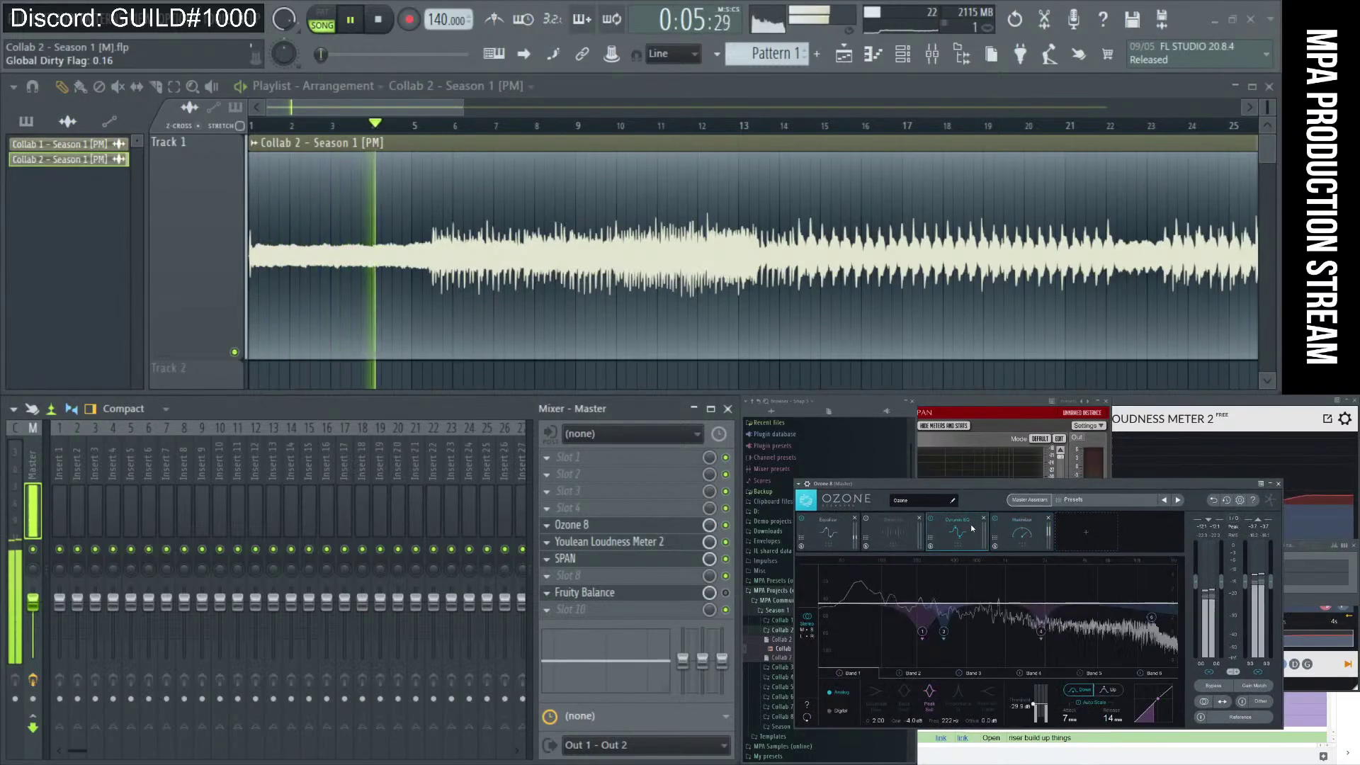
click(821, 525)
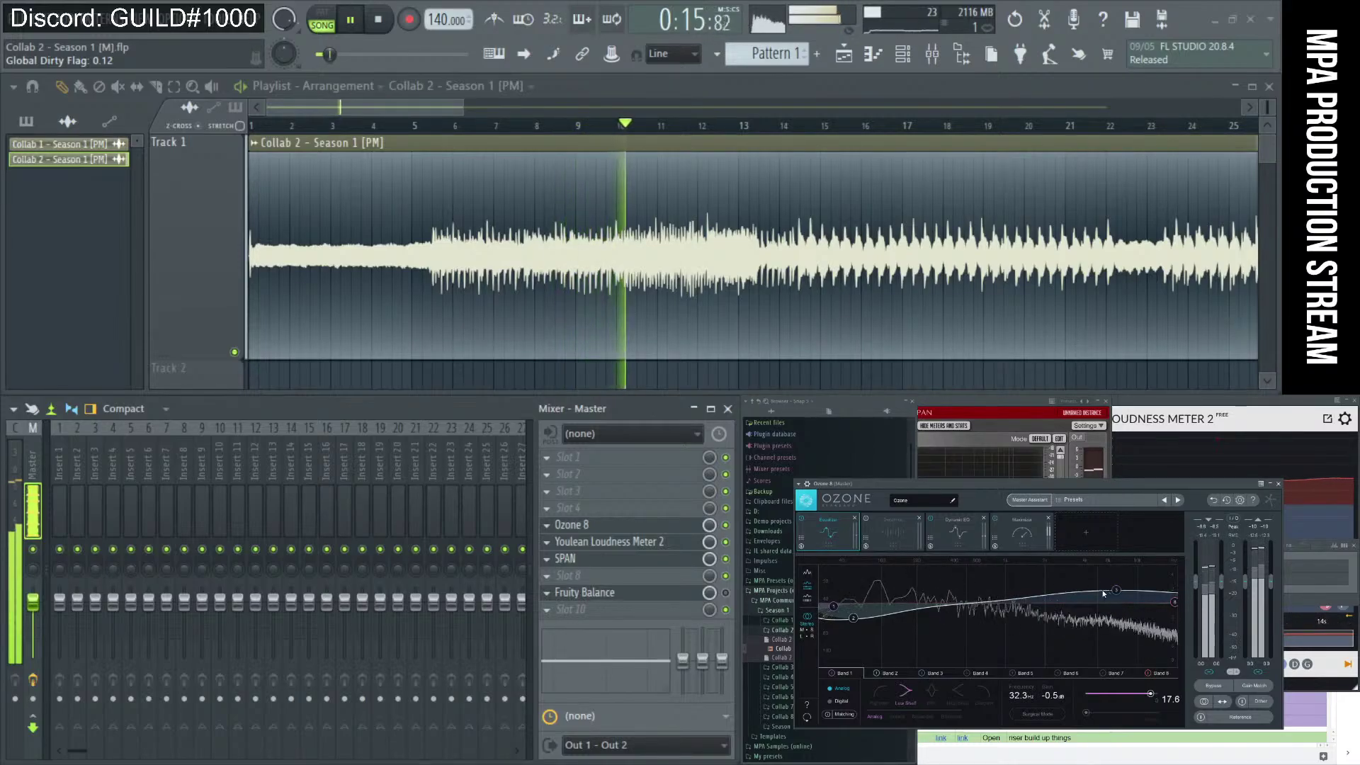
drag(972, 488, 966, 479)
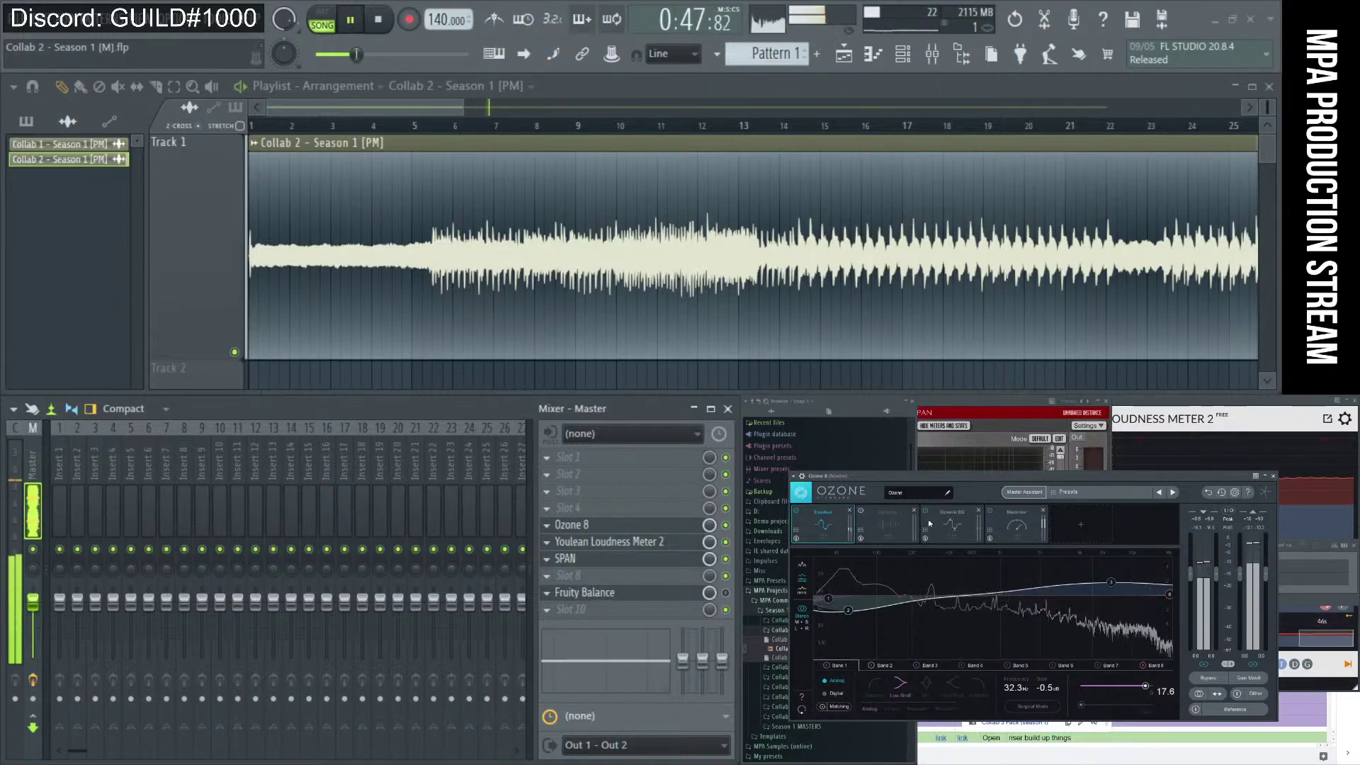
click(948, 520)
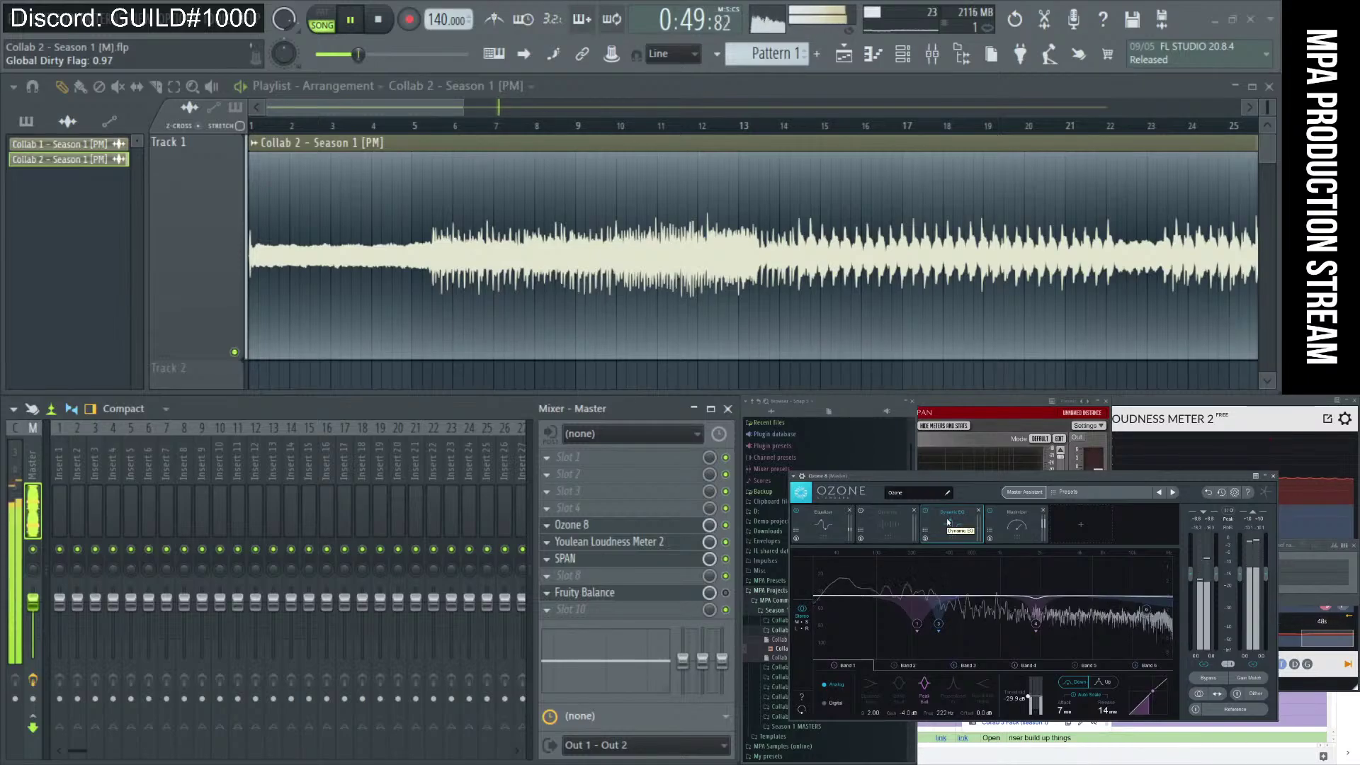
click(1011, 514)
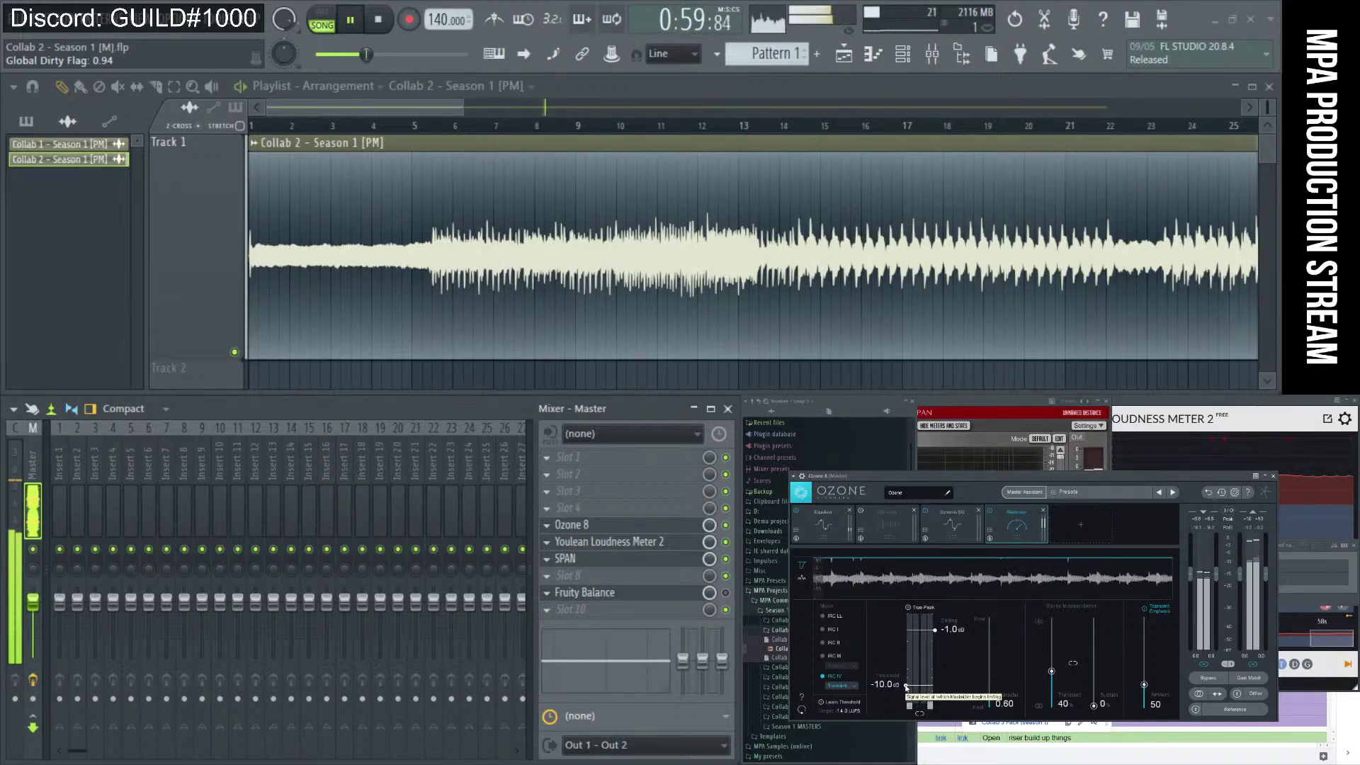
Show Ozone's Equalizer curve, stop playback and capture the Ozone window with Snipping Tool.
click(823, 525)
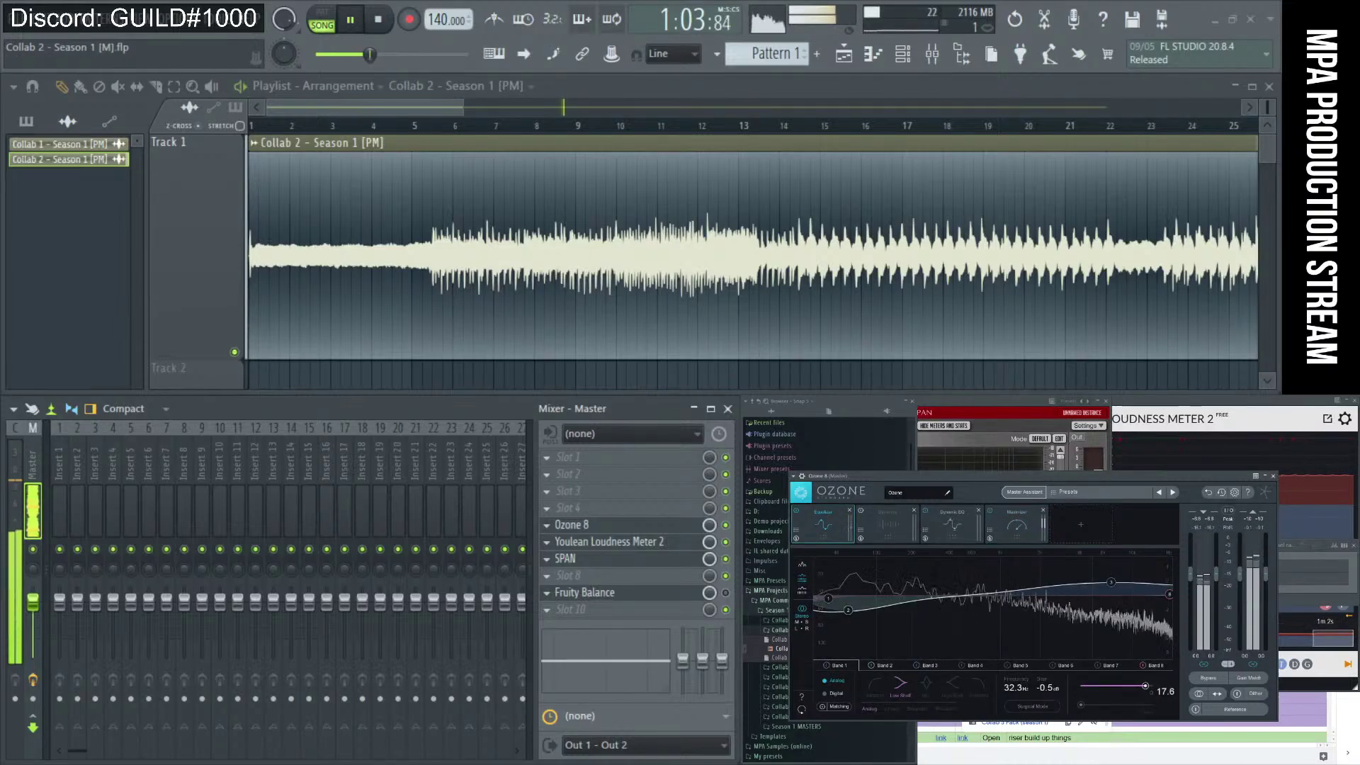
key(super)
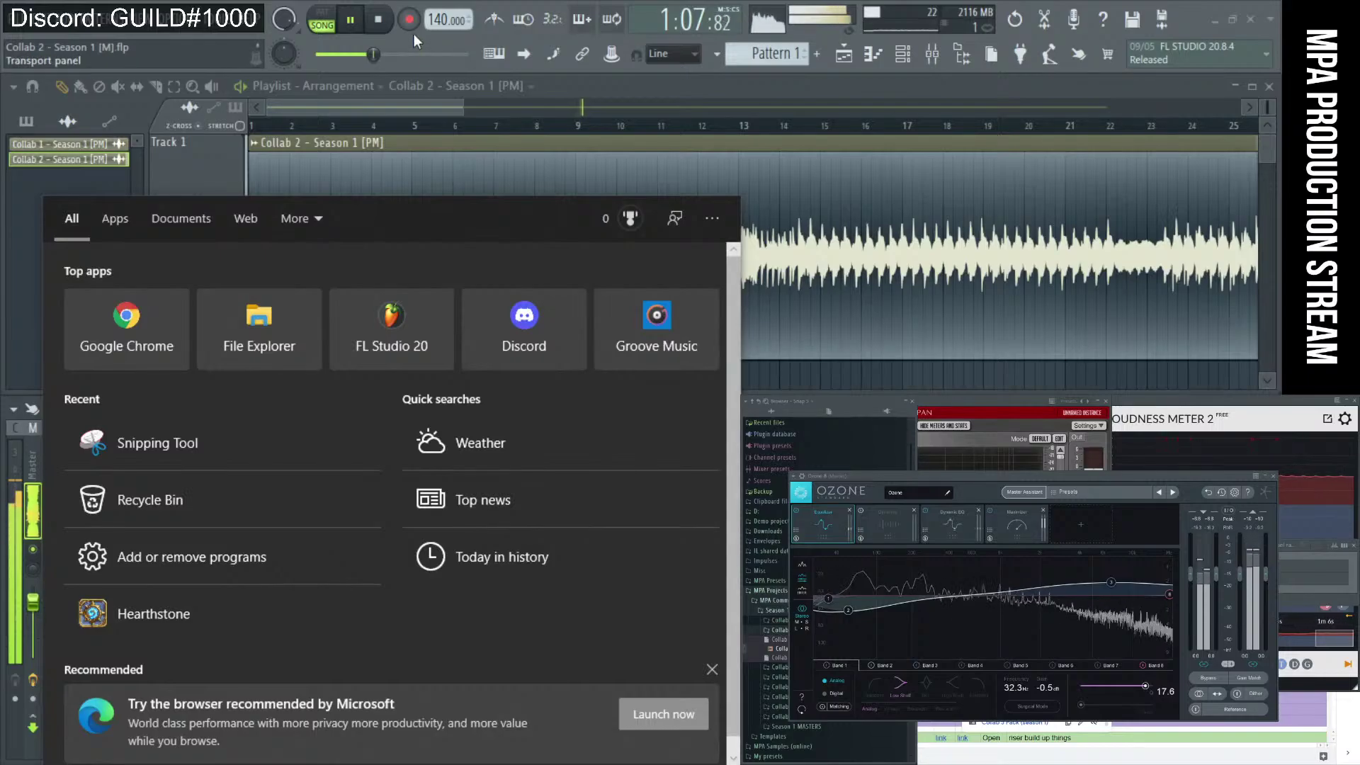
key(Escape)
key(space)
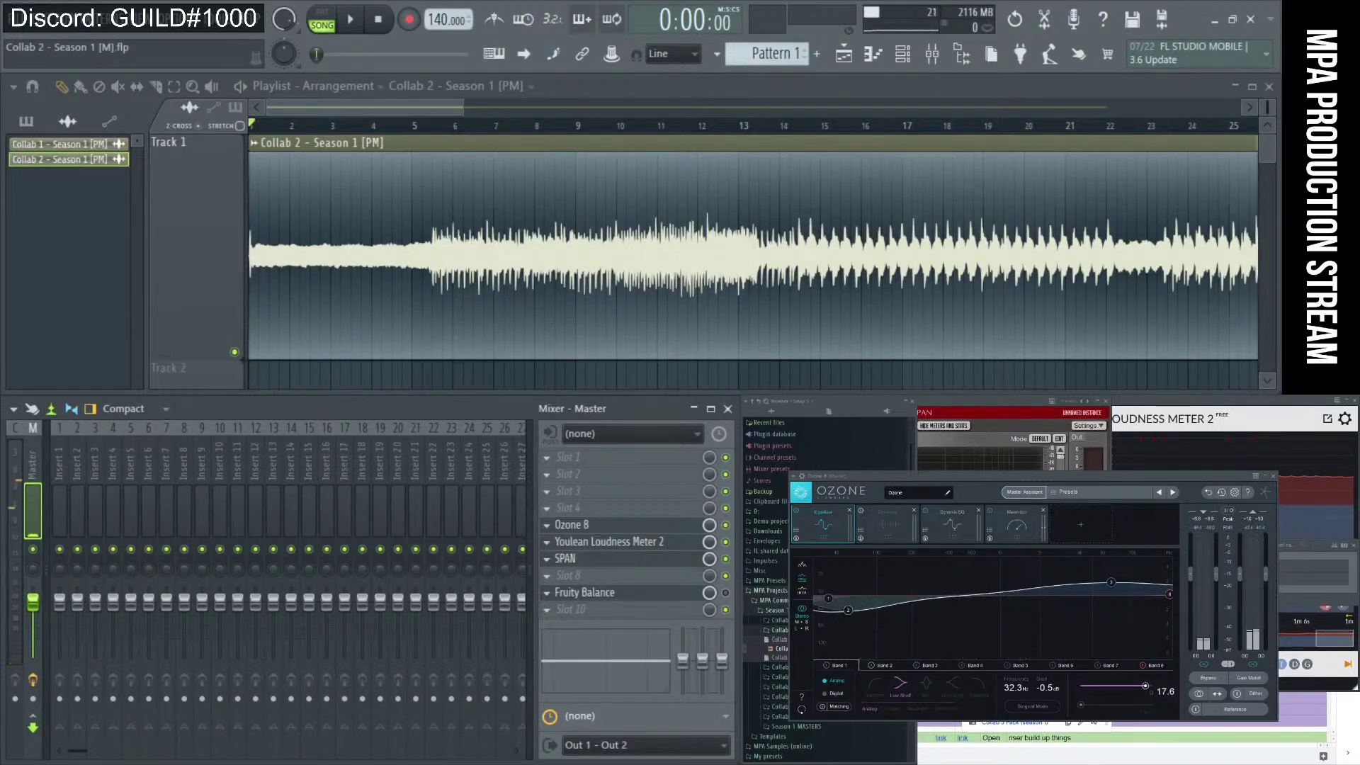
key(super)
text(s)
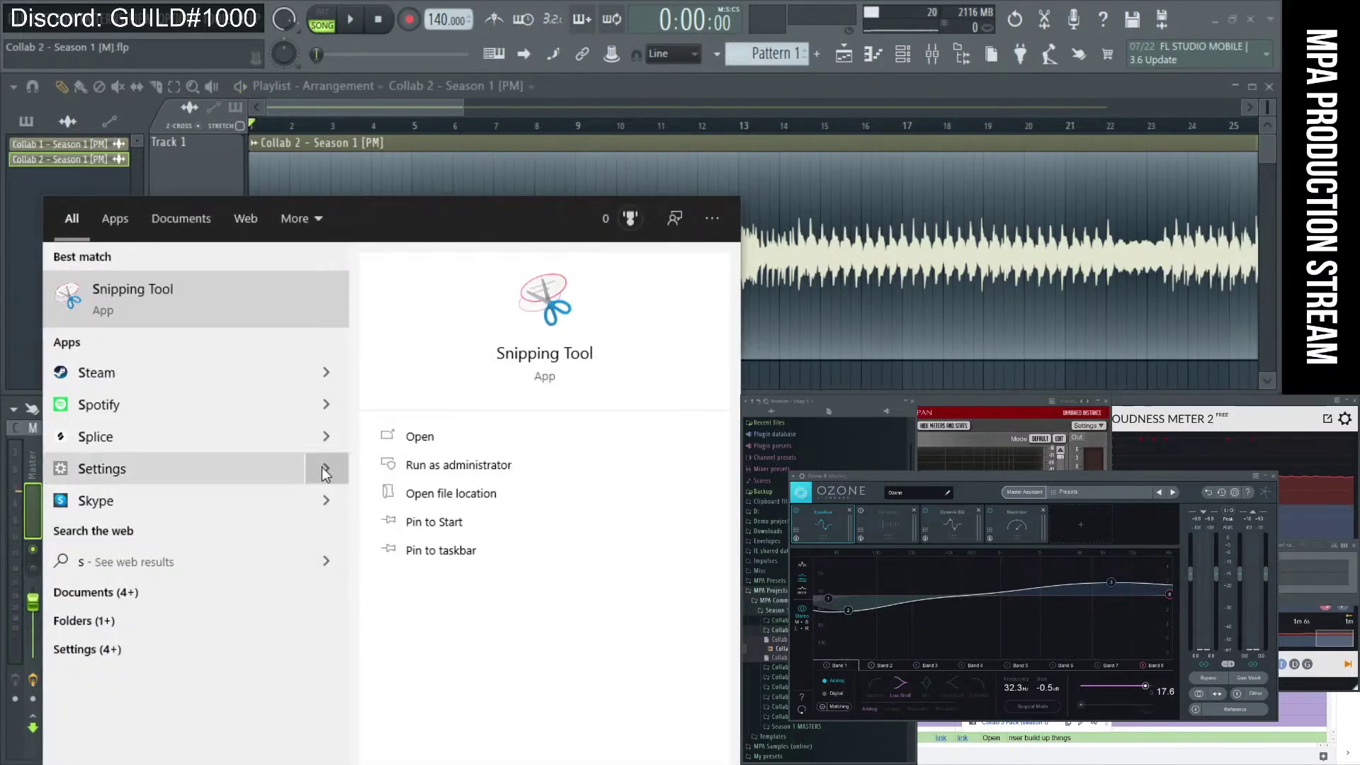
click(207, 285)
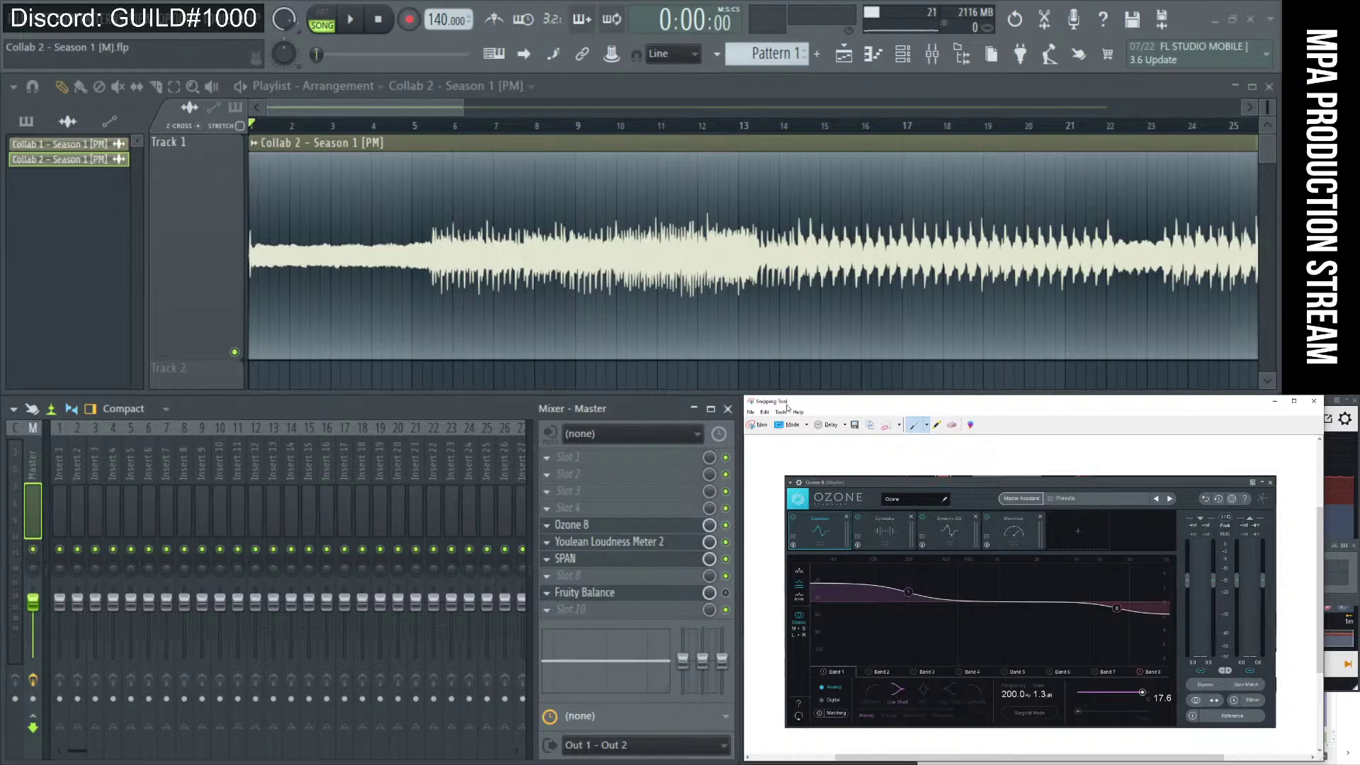
click(756, 426)
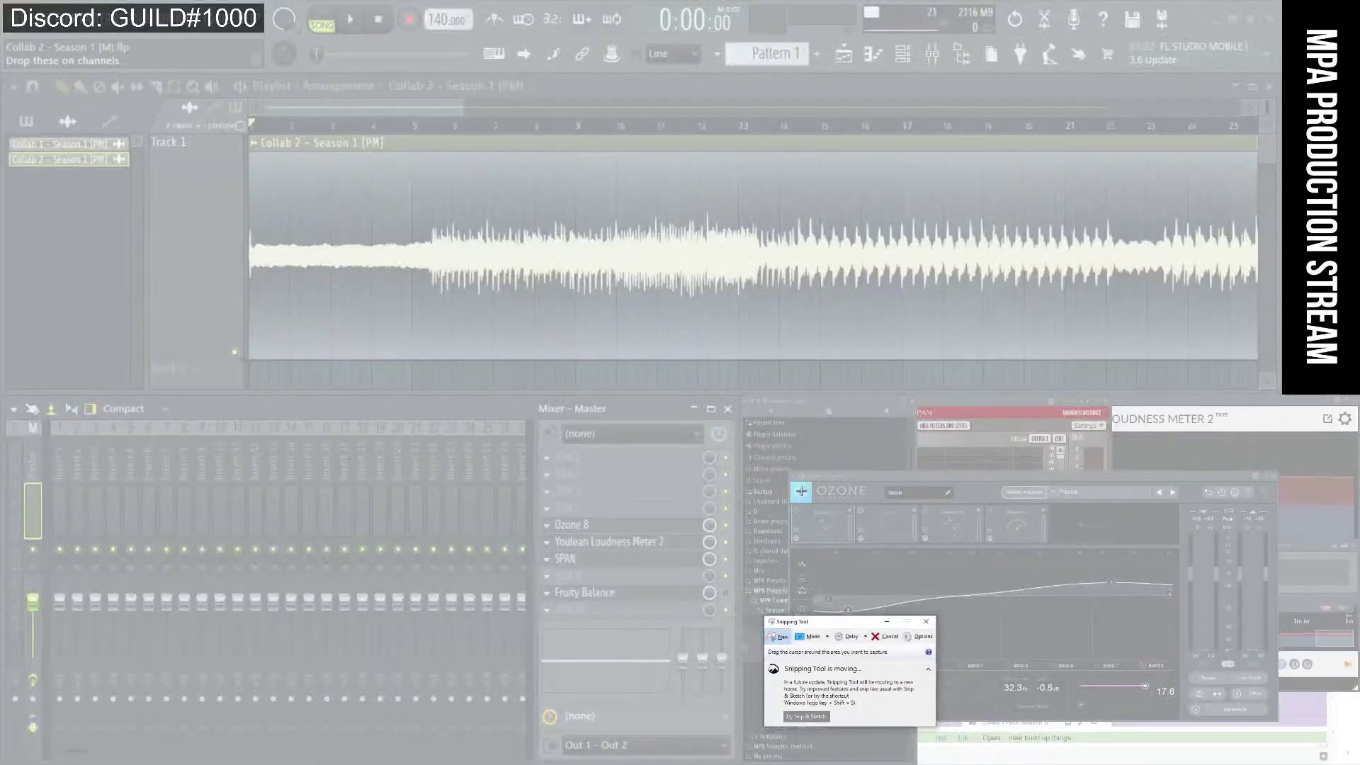
drag(788, 470, 1278, 723)
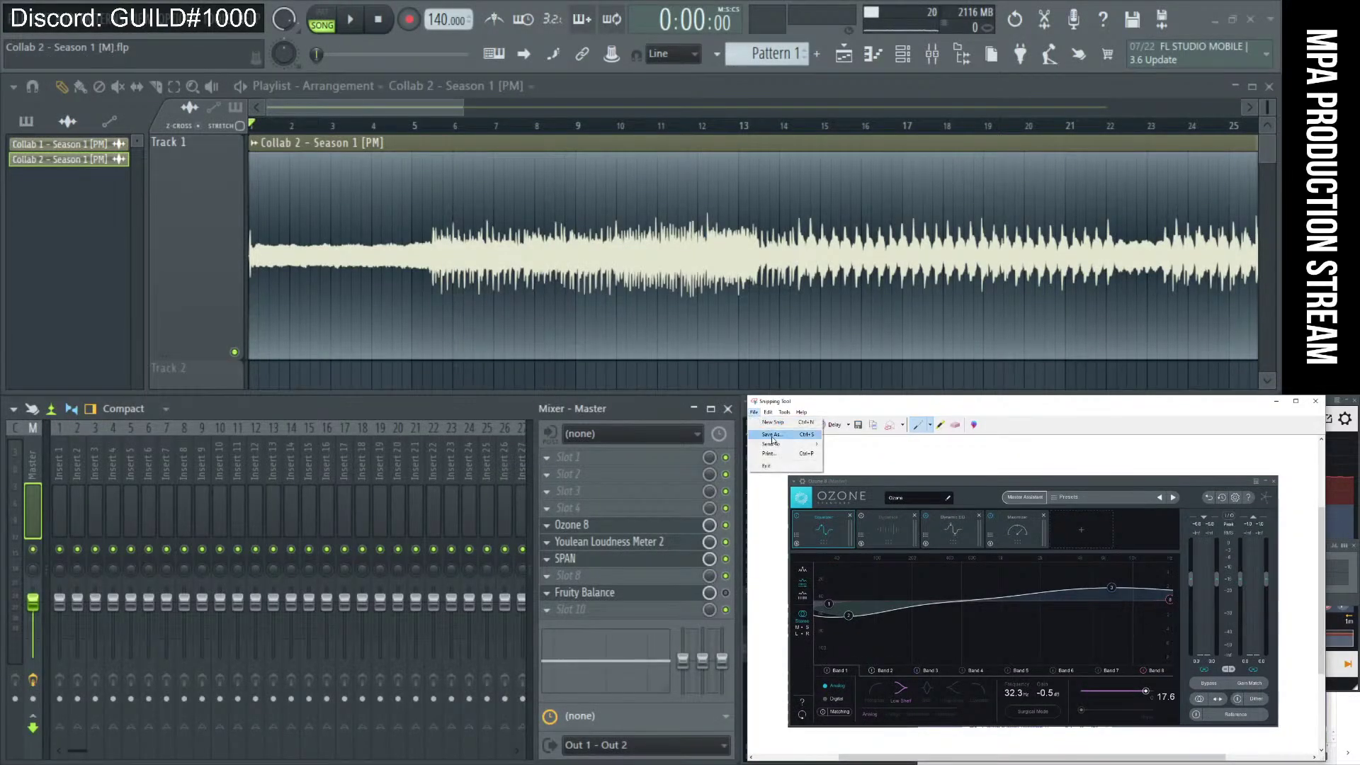
Save the snip in Downloads under the existing track 1 screenshot's name with the number changed to 2, and minimize Snipping Tool.
key(ctrl+s)
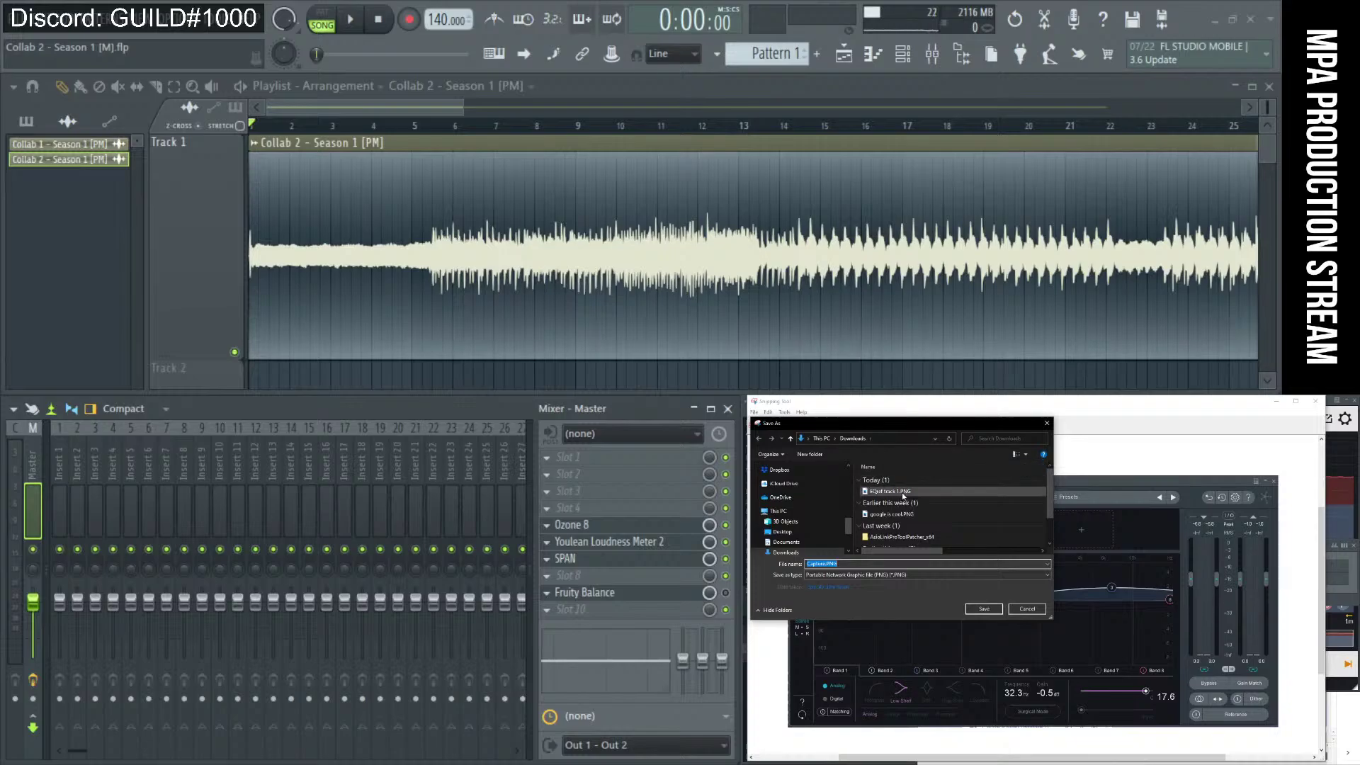
click(891, 490)
click(836, 564)
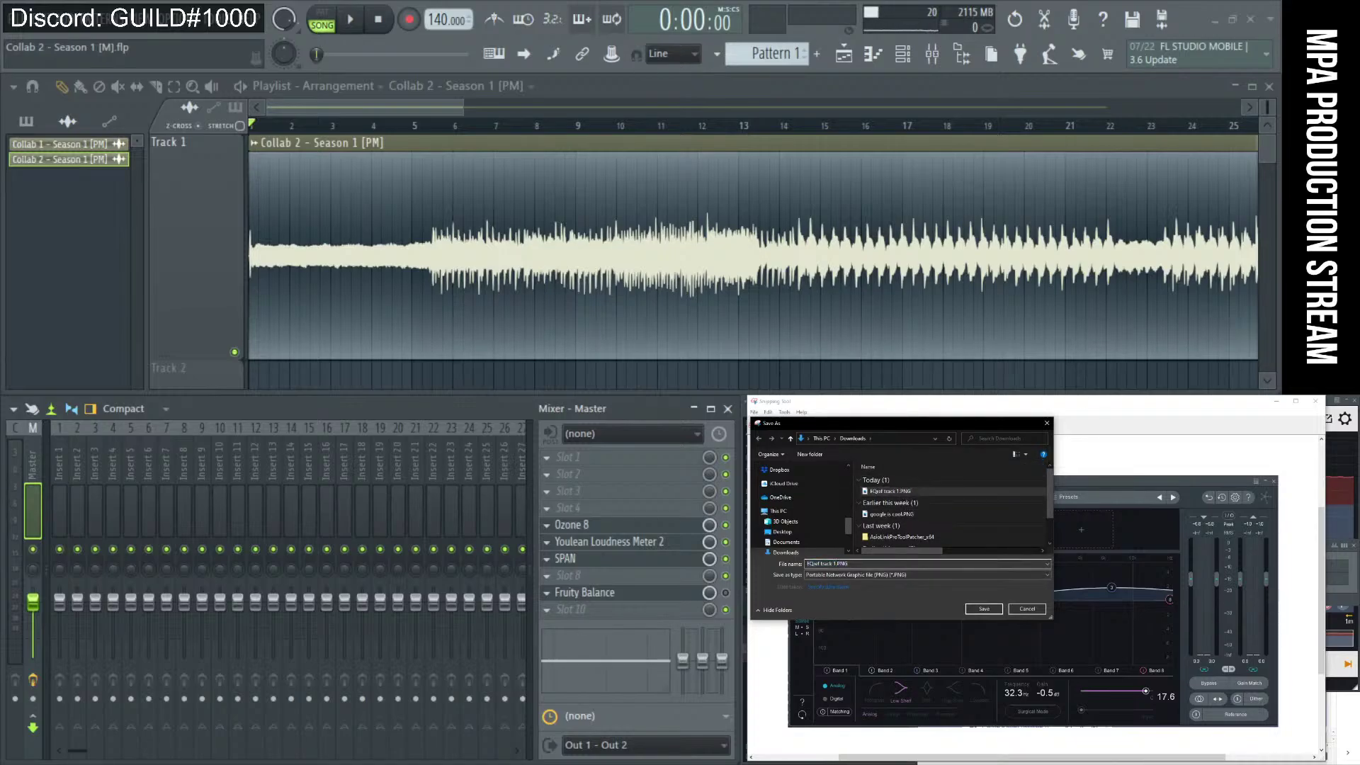
key(BackSpace)
text(2)
key(Return)
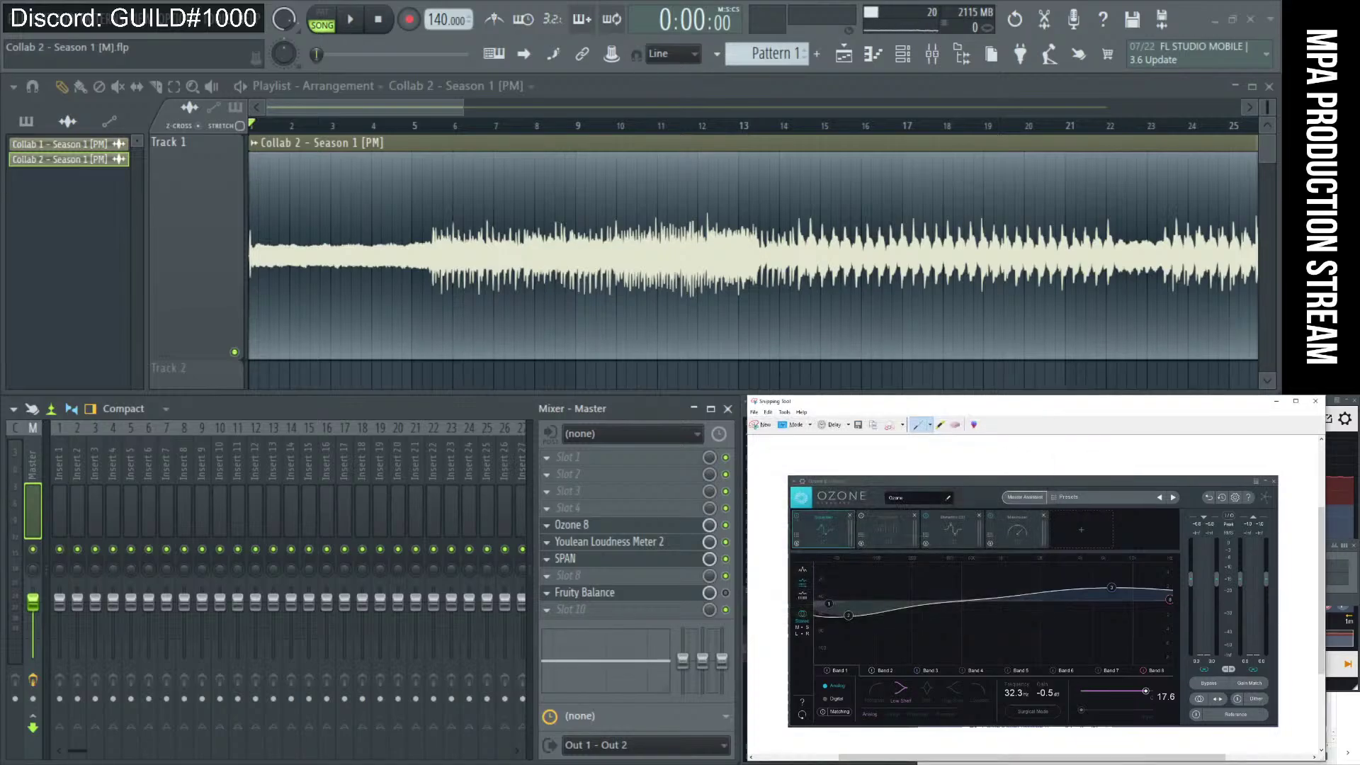
click(1275, 401)
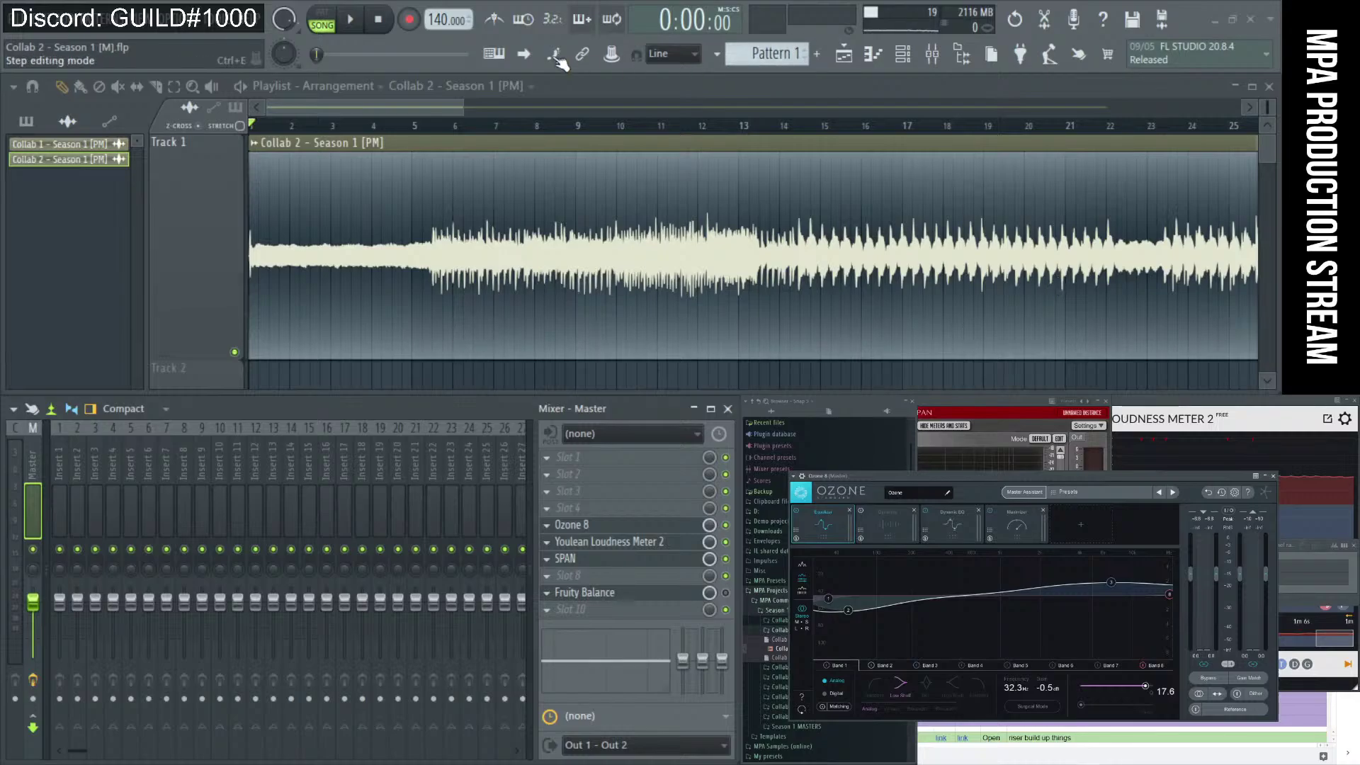
Slice the Collab 2 clip in its silent tail, about halfway through bar 104.
drag(1062, 475, 1061, 470)
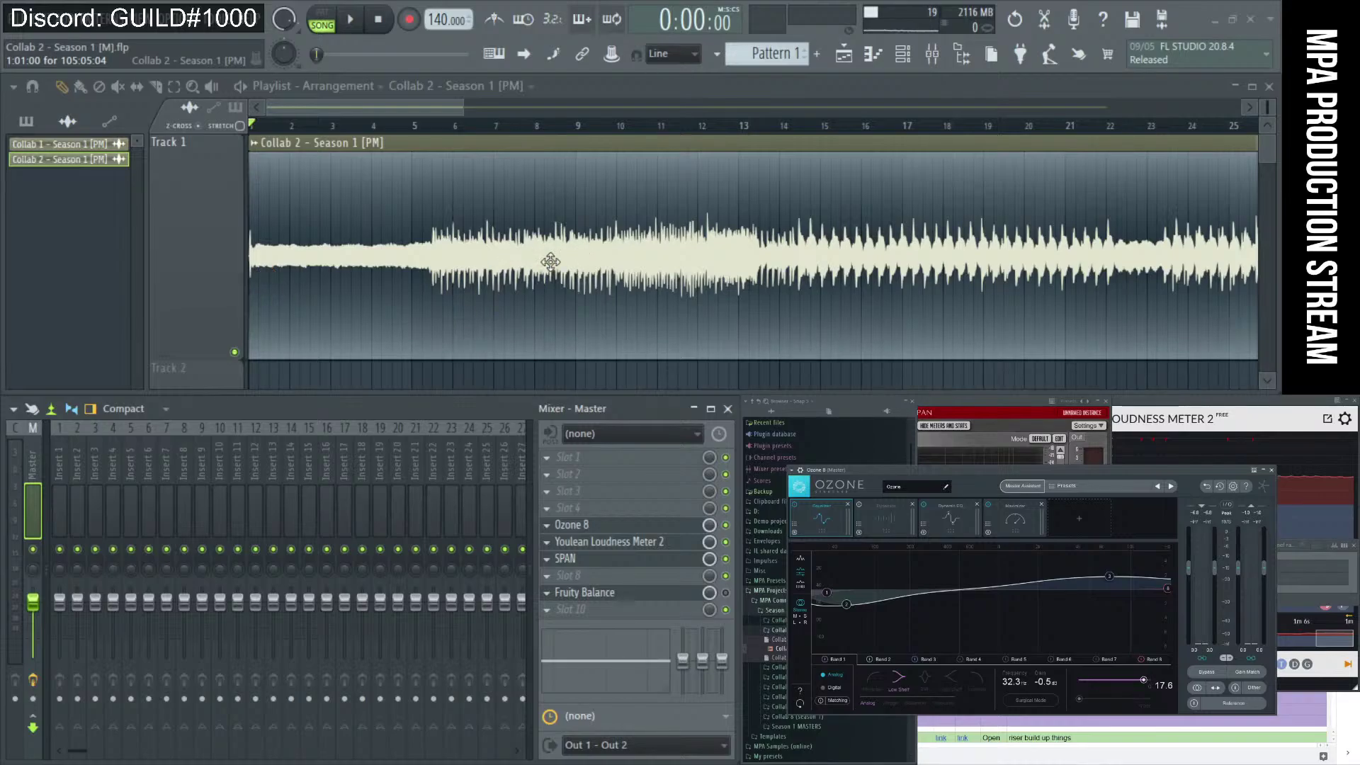
scroll(713, 226, down, 5)
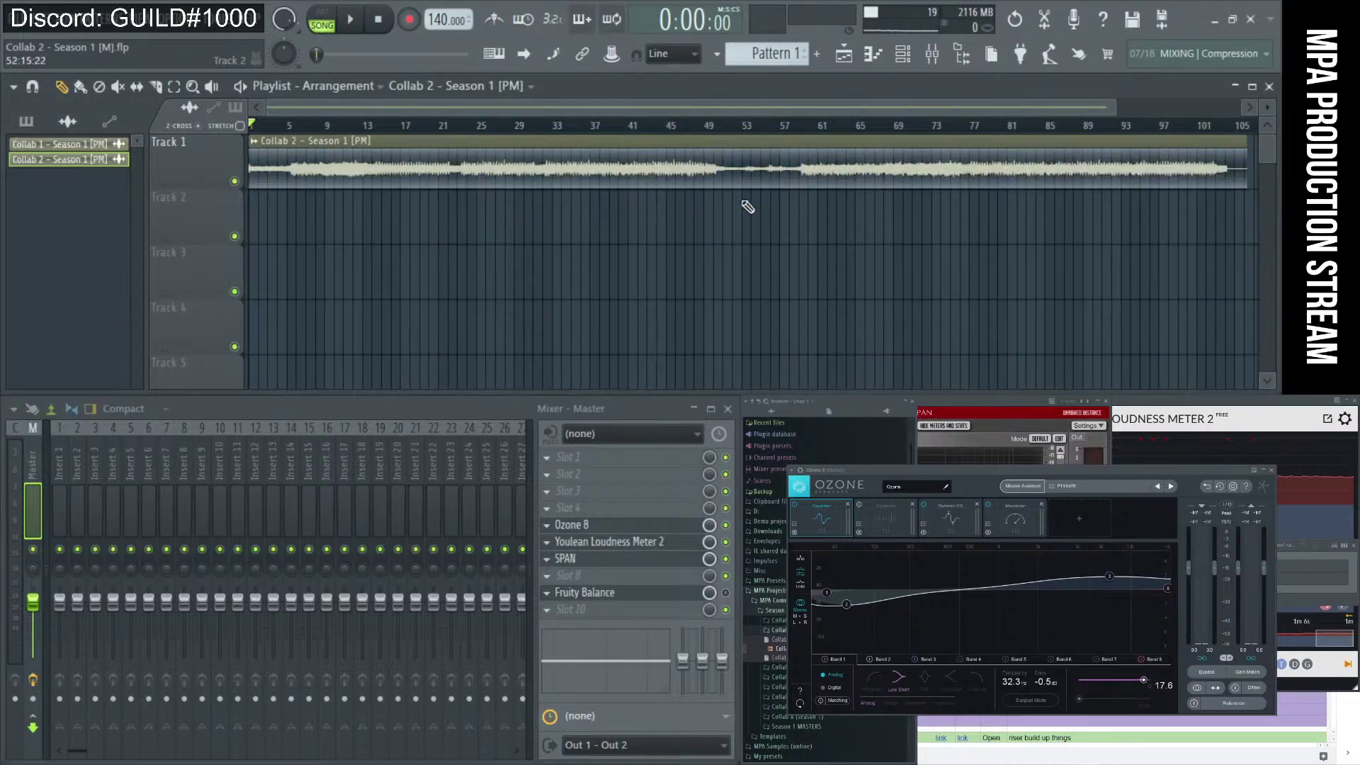
scroll(858, 180, up, 5)
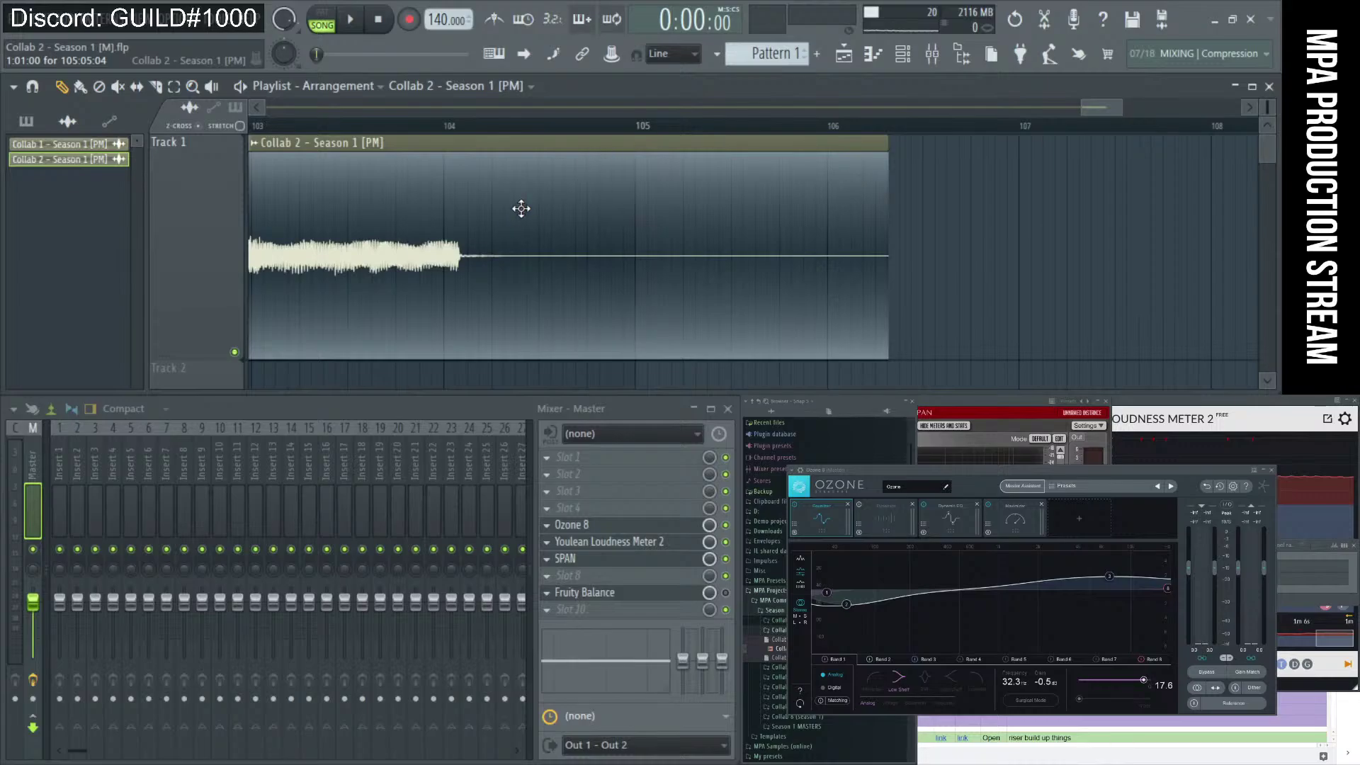
key(c)
drag(539, 168, 542, 354)
scroll(977, 220, down, 5)
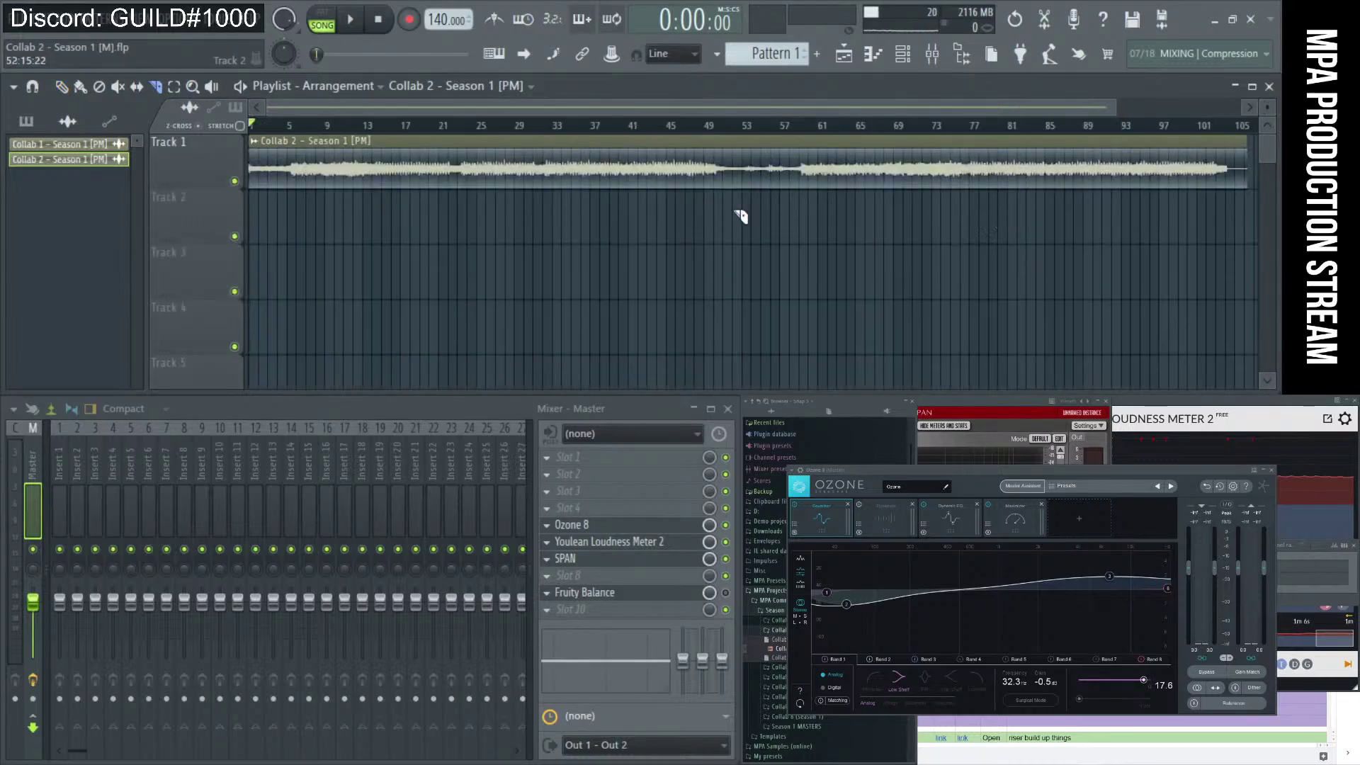
Save the project over the existing Collab 2 - Season 1 [M].flp in the Season 1 MASTERS folder.
click(21, 22)
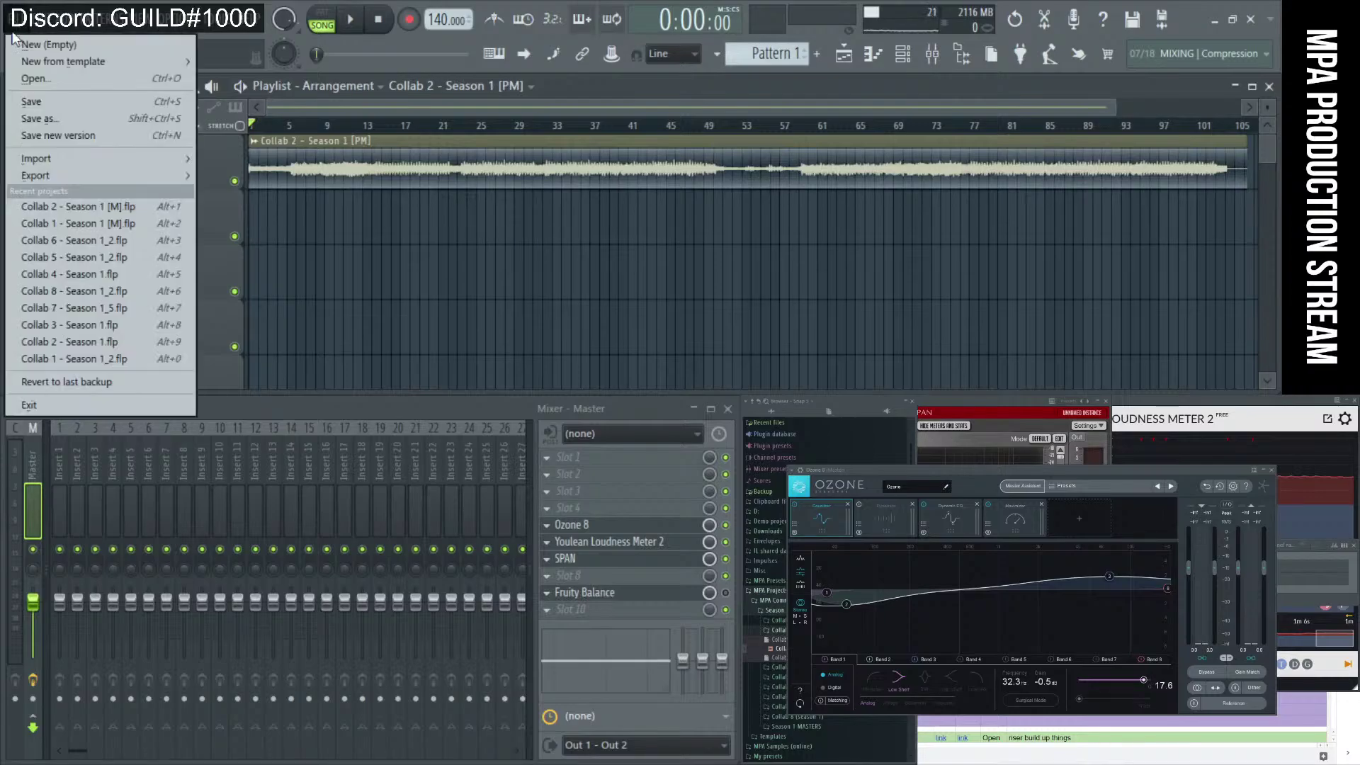
click(33, 118)
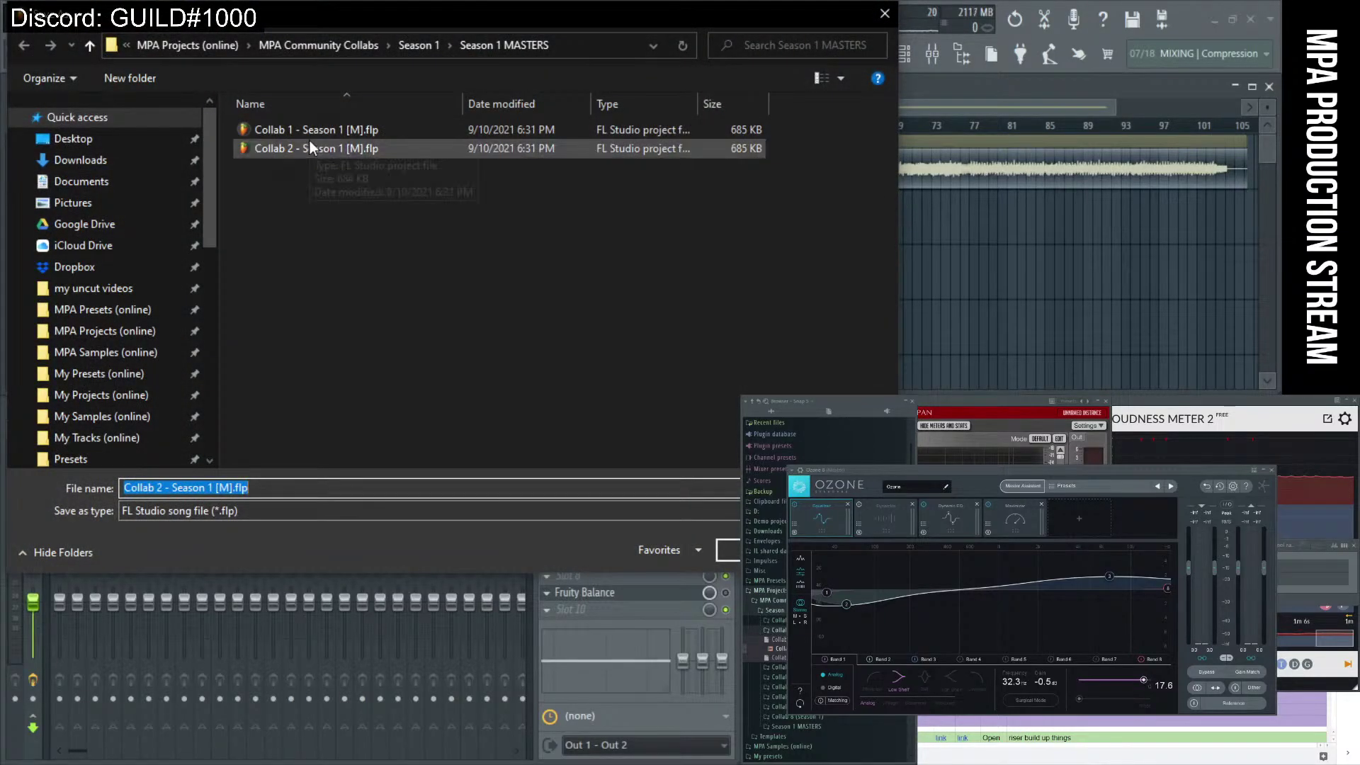
double_click(303, 147)
click(693, 396)
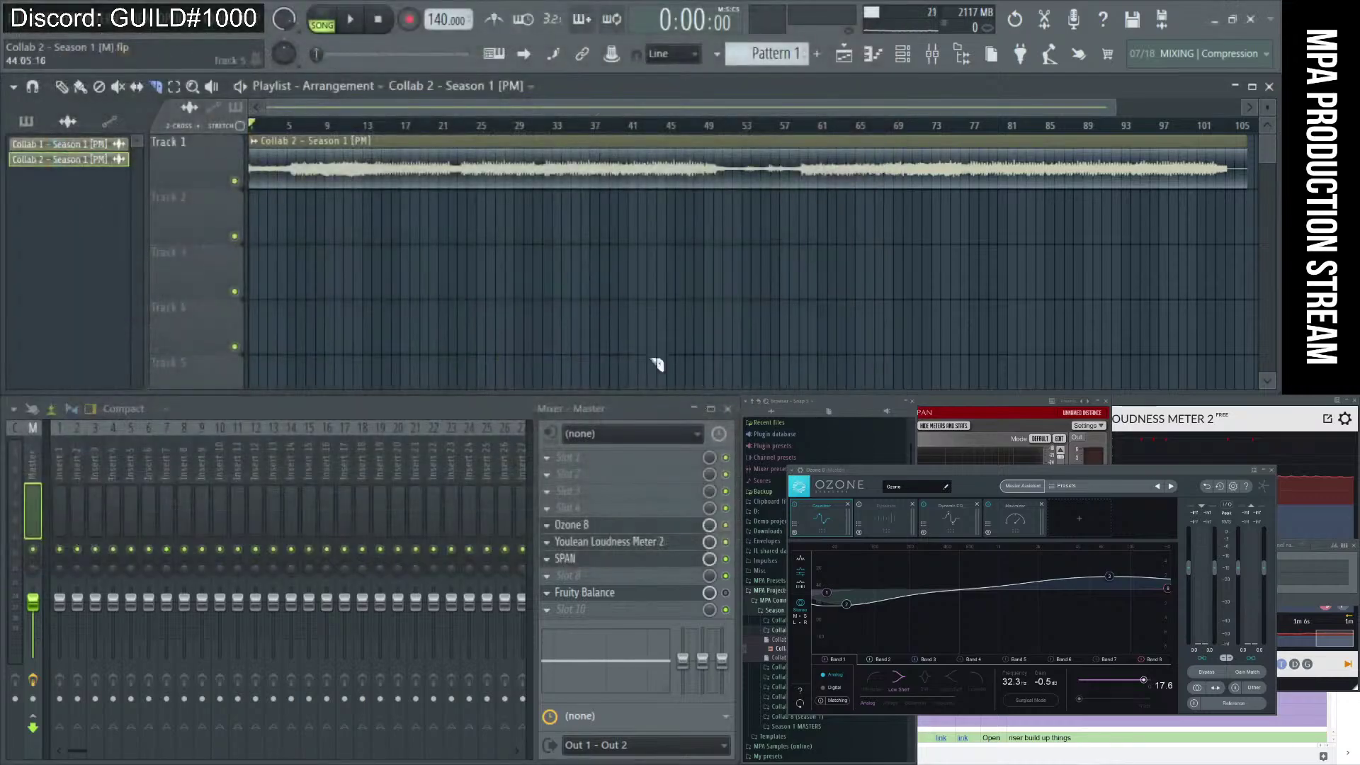
Save a copy of the project as Collab 3 - Season 1 [M].flp in the Season 1 MASTERS folder.
click(21, 22)
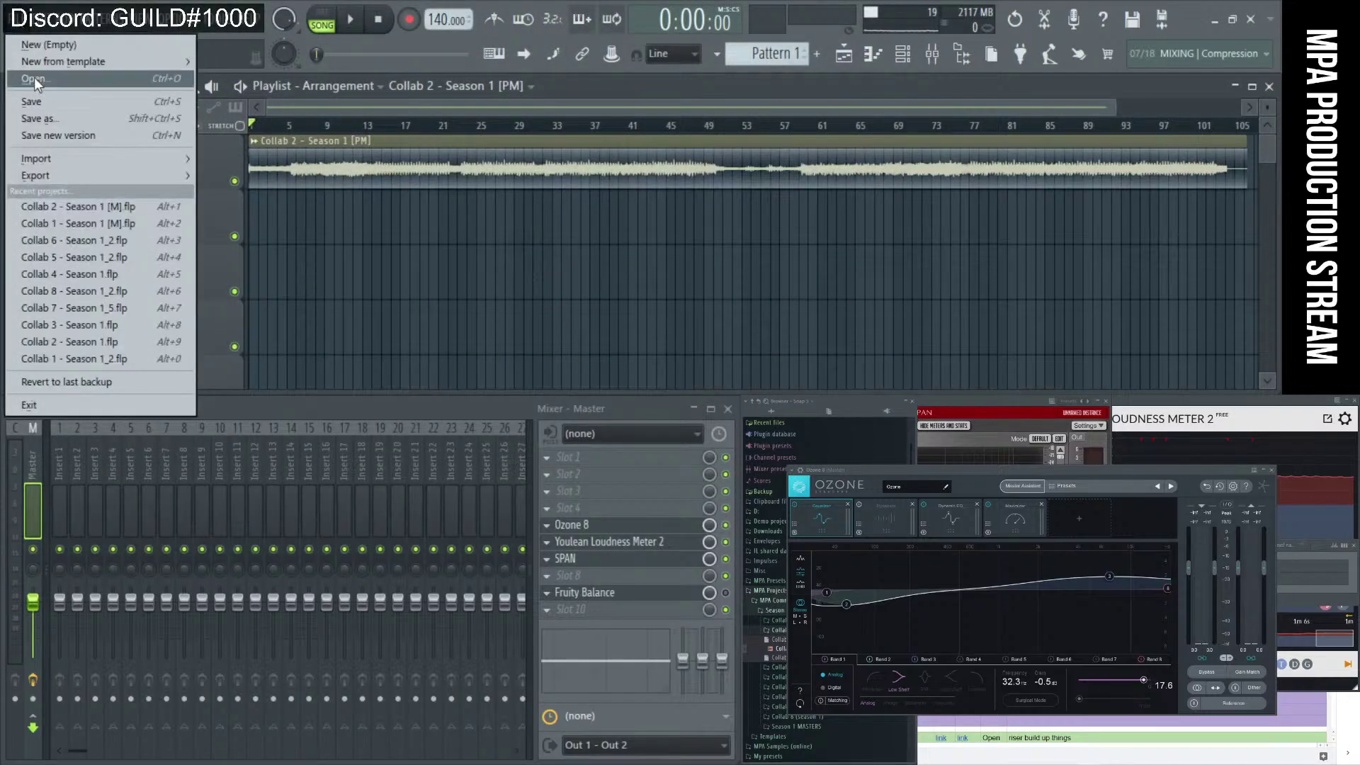
click(33, 119)
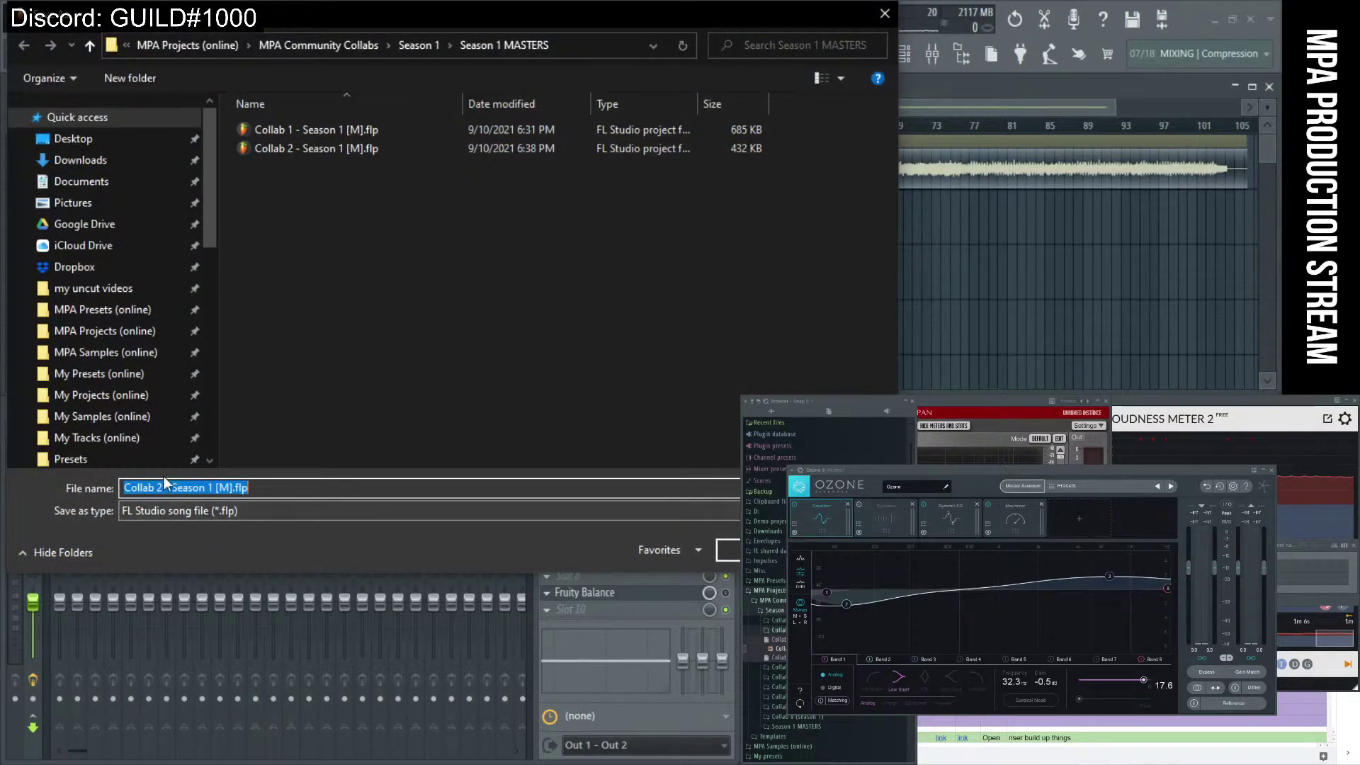
click(163, 483)
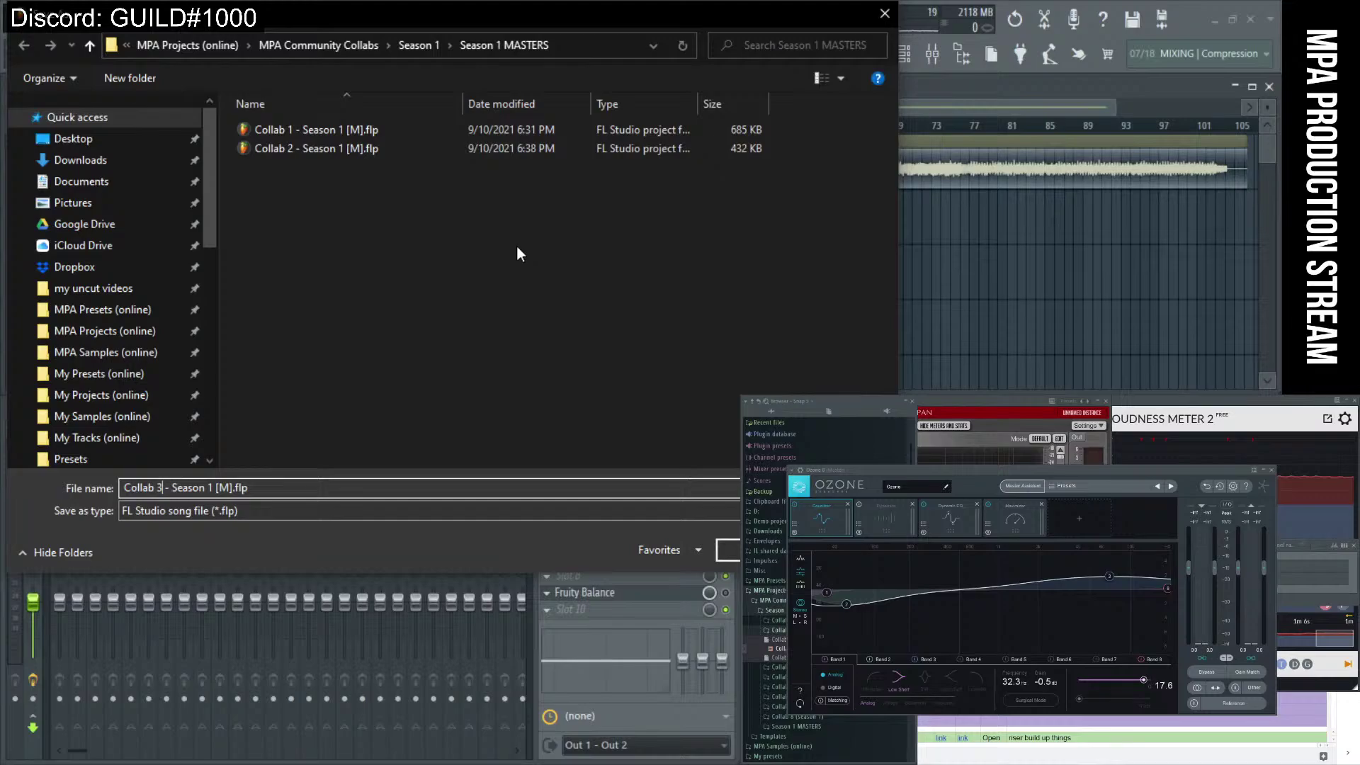
key(Return)
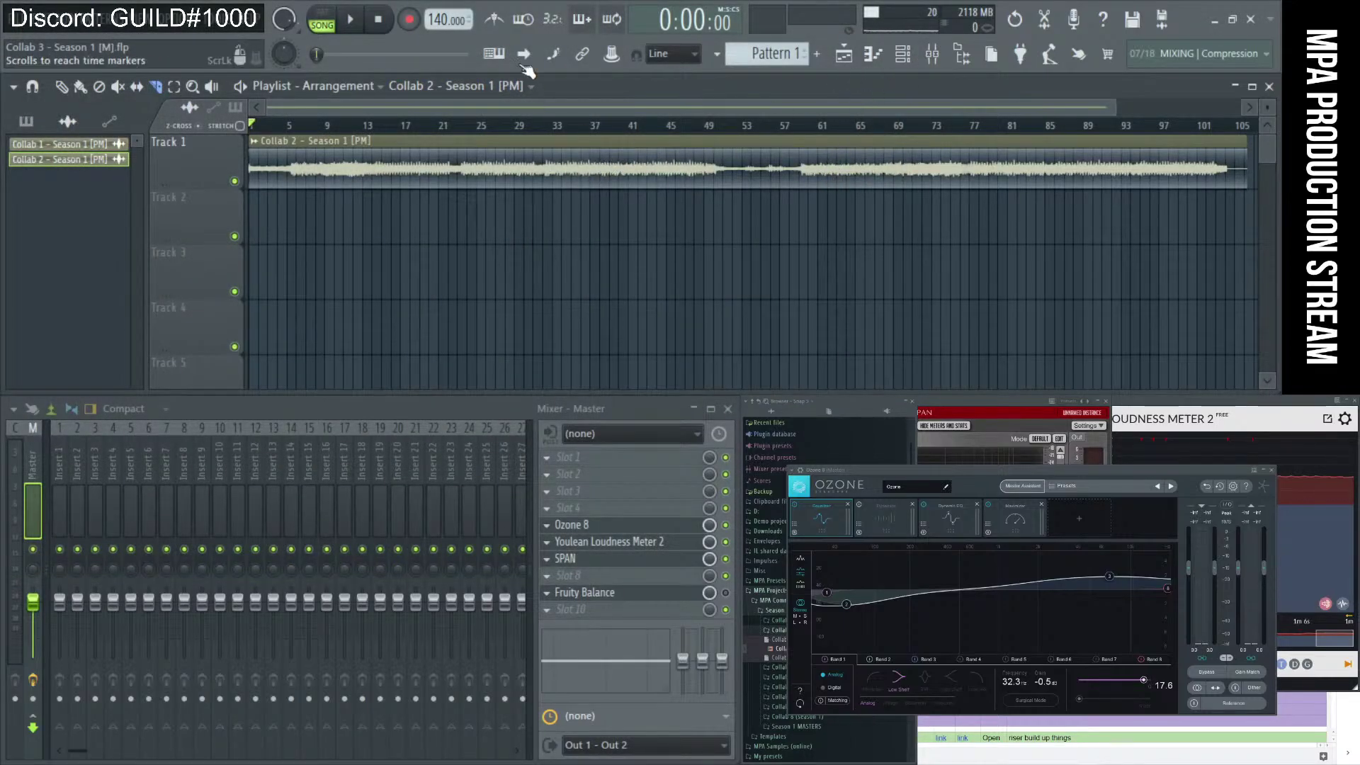
Replace the Collab 2 clip on Track 1 with Collab 3 - Season 1 [PM] from the Collab 3 folder, starting at bar 1.
click(62, 86)
right_click(500, 163)
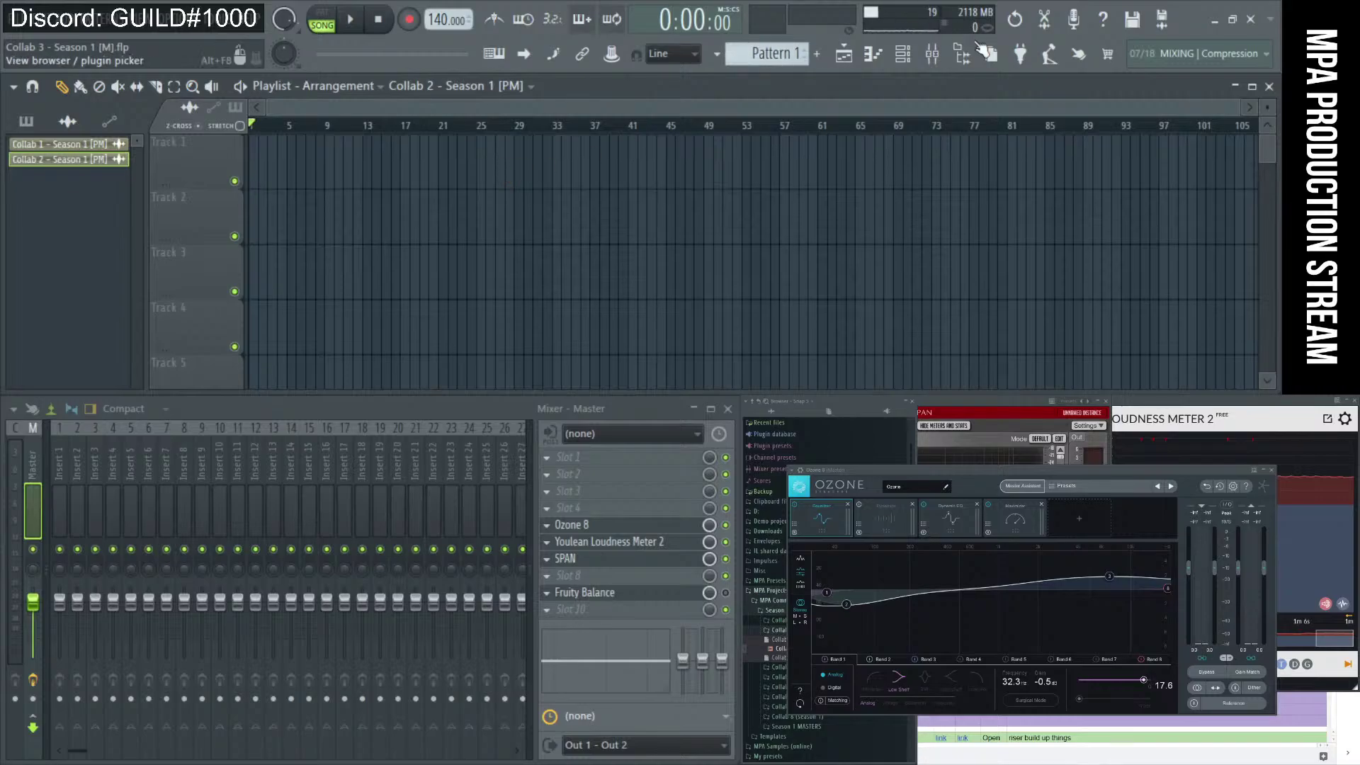
click(975, 61)
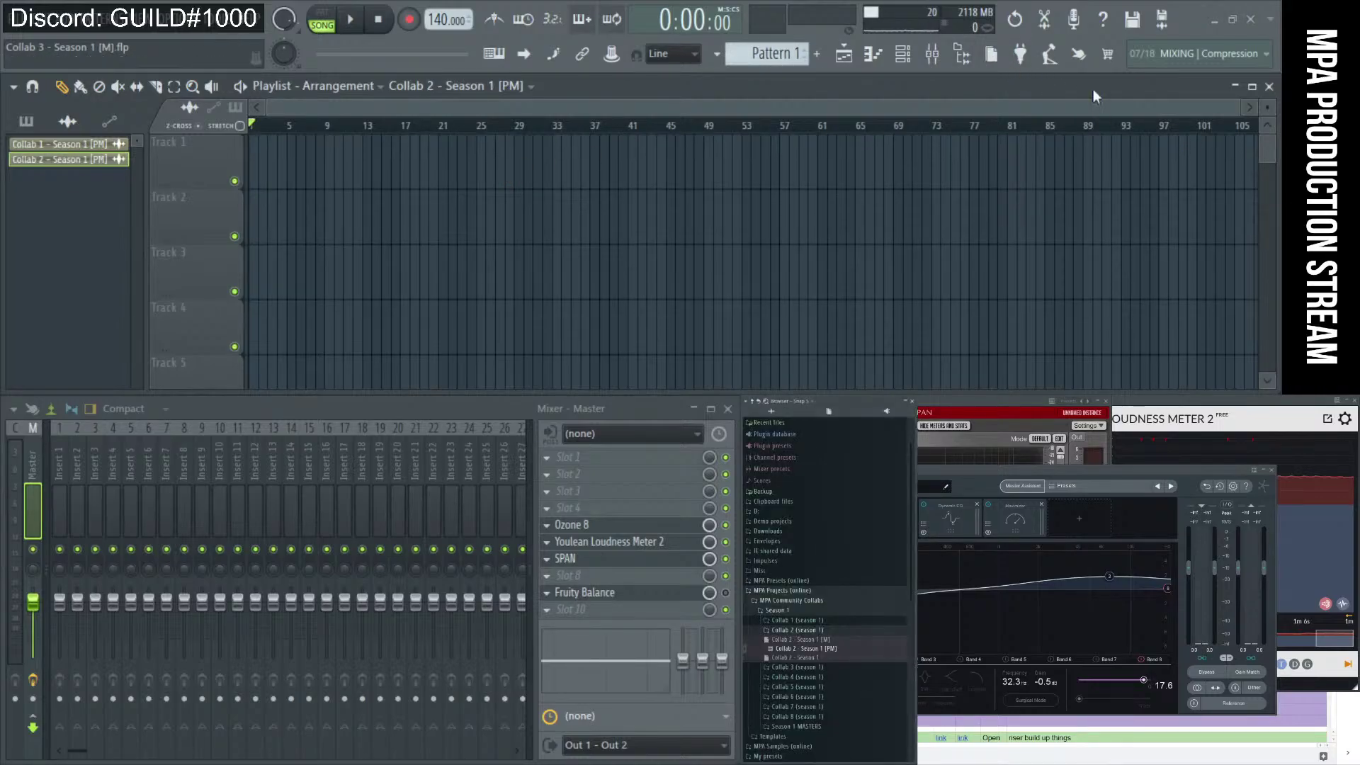
click(797, 629)
click(801, 640)
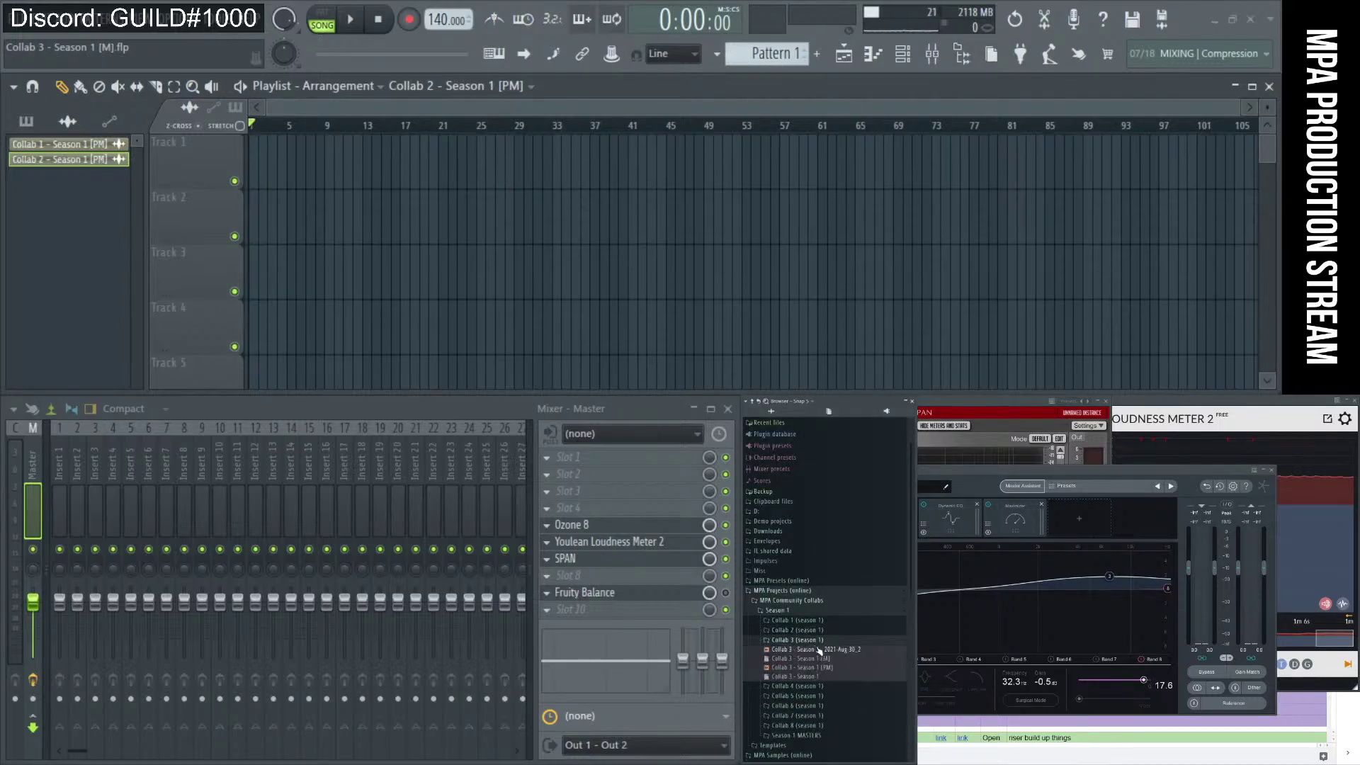
drag(831, 671, 469, 187)
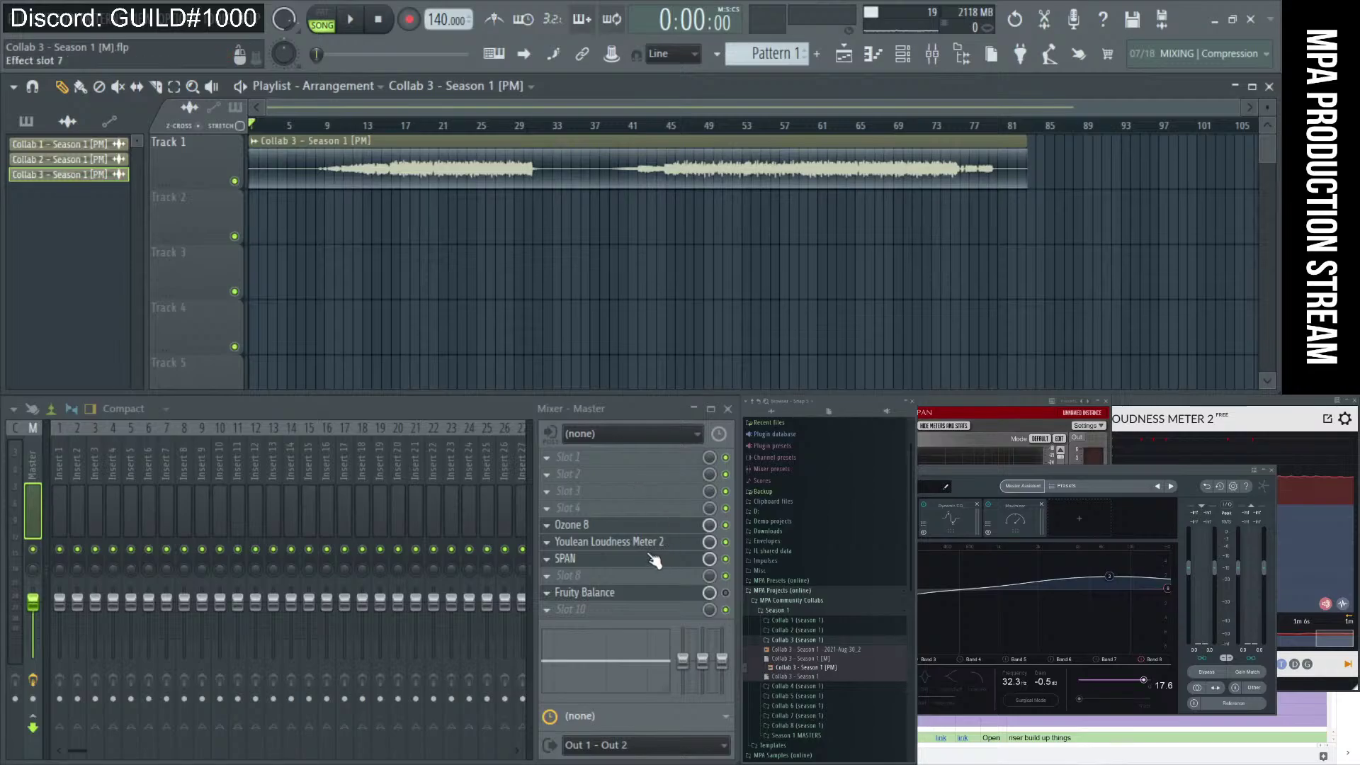
Bring the Ozone window forward and remove all four modules from its processing chain.
click(1002, 475)
click(849, 505)
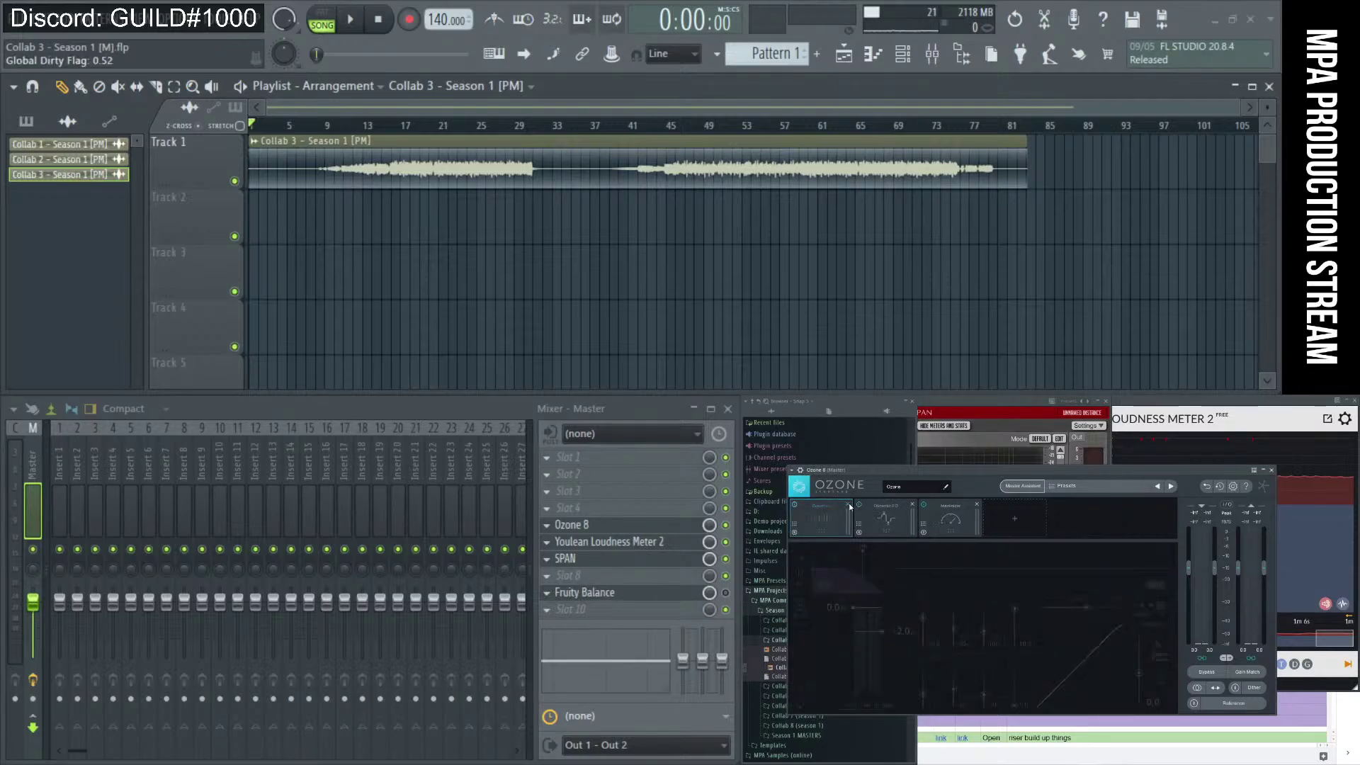
click(850, 504)
click(849, 505)
click(849, 505)
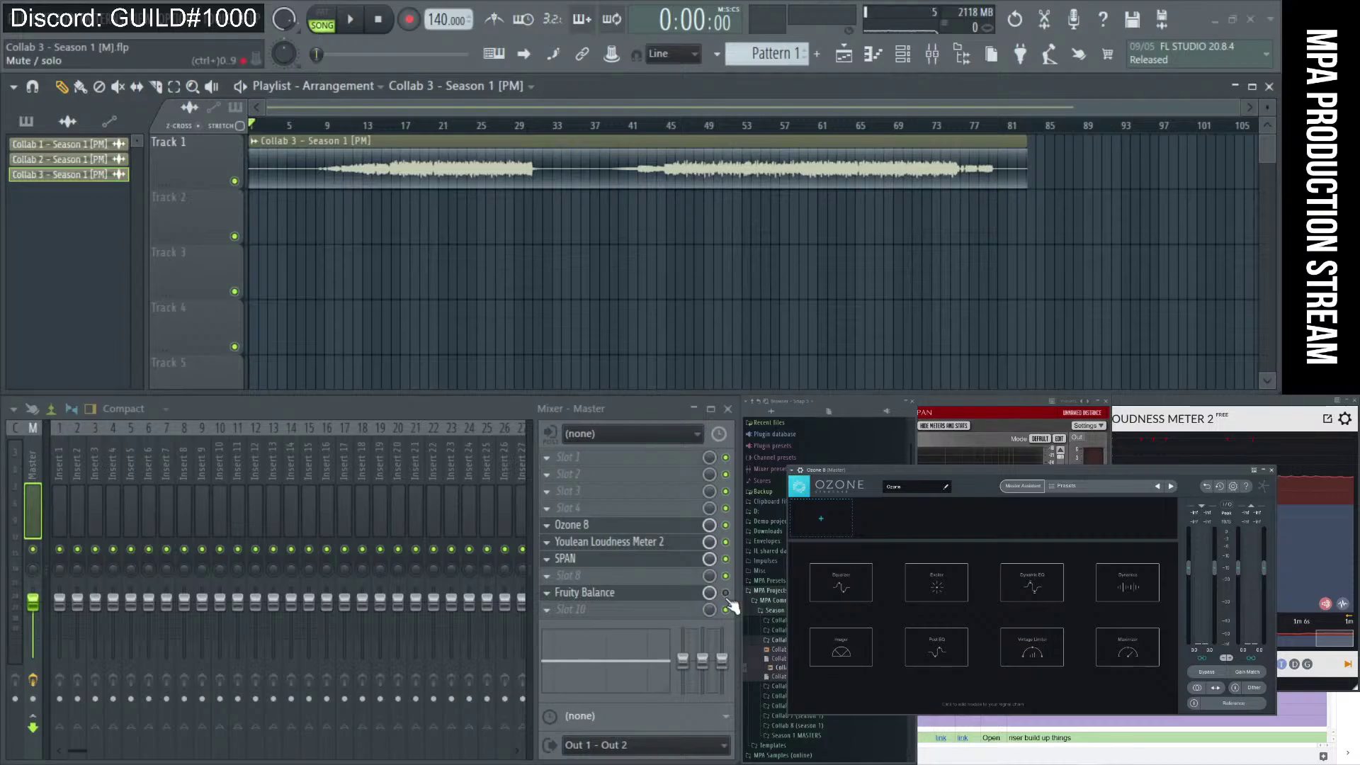
Listen to the unprocessed Collab 3 track from about bar 25 and from the middle of bar 20.
scroll(433, 168, up, 3)
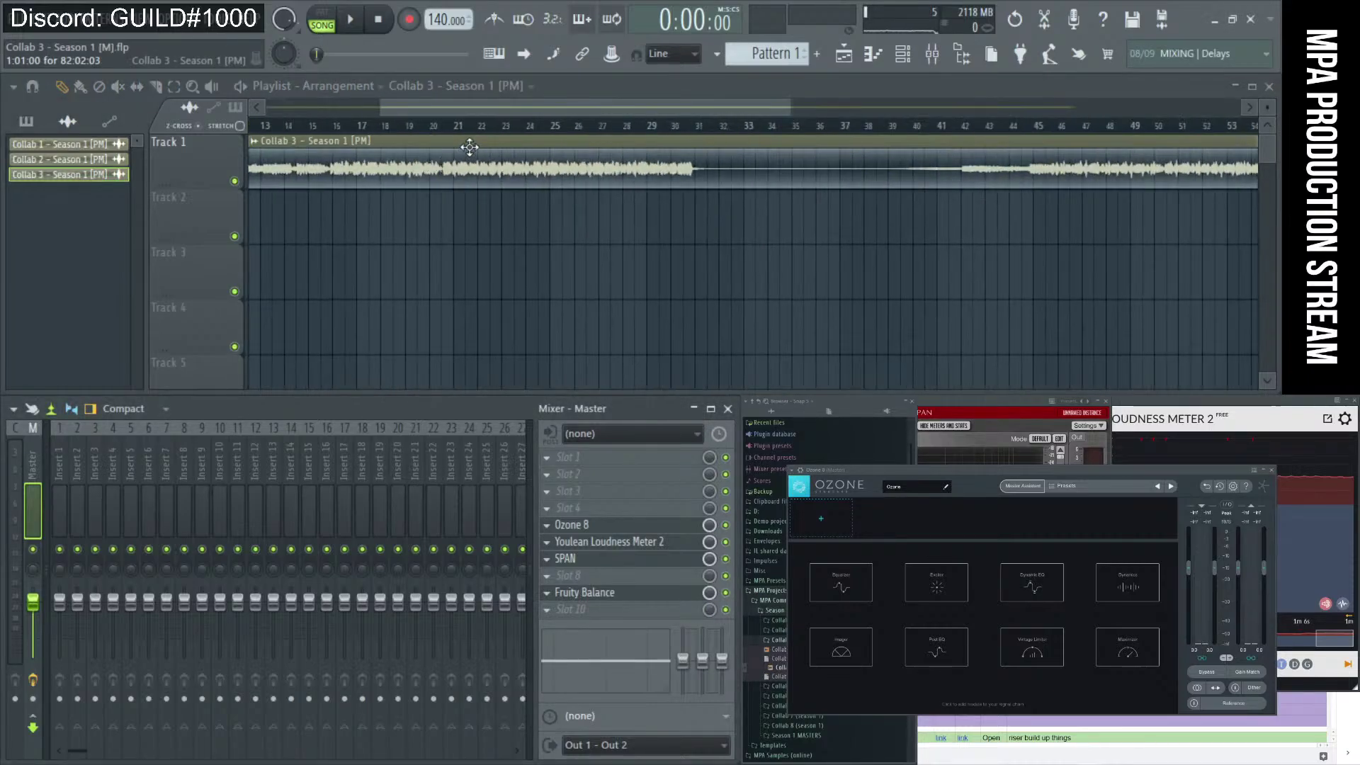
click(549, 126)
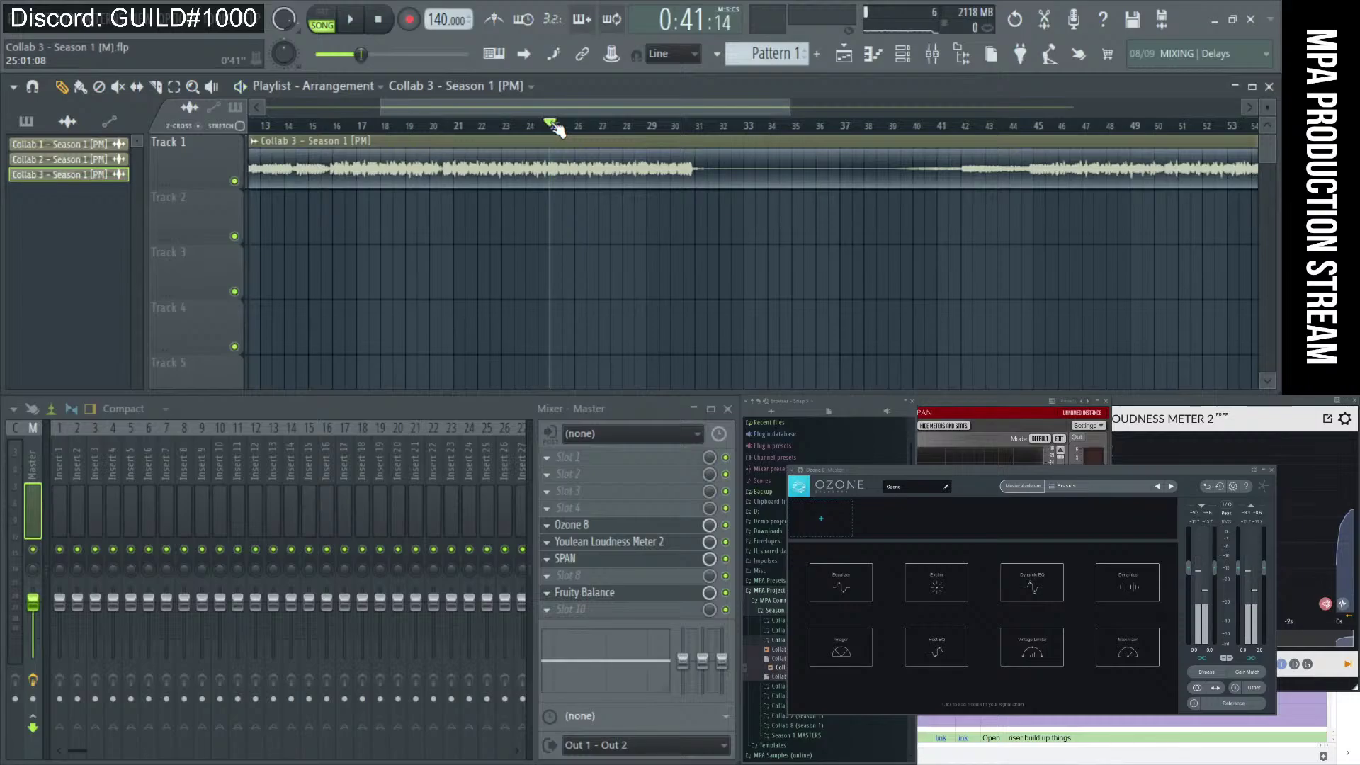
key(space)
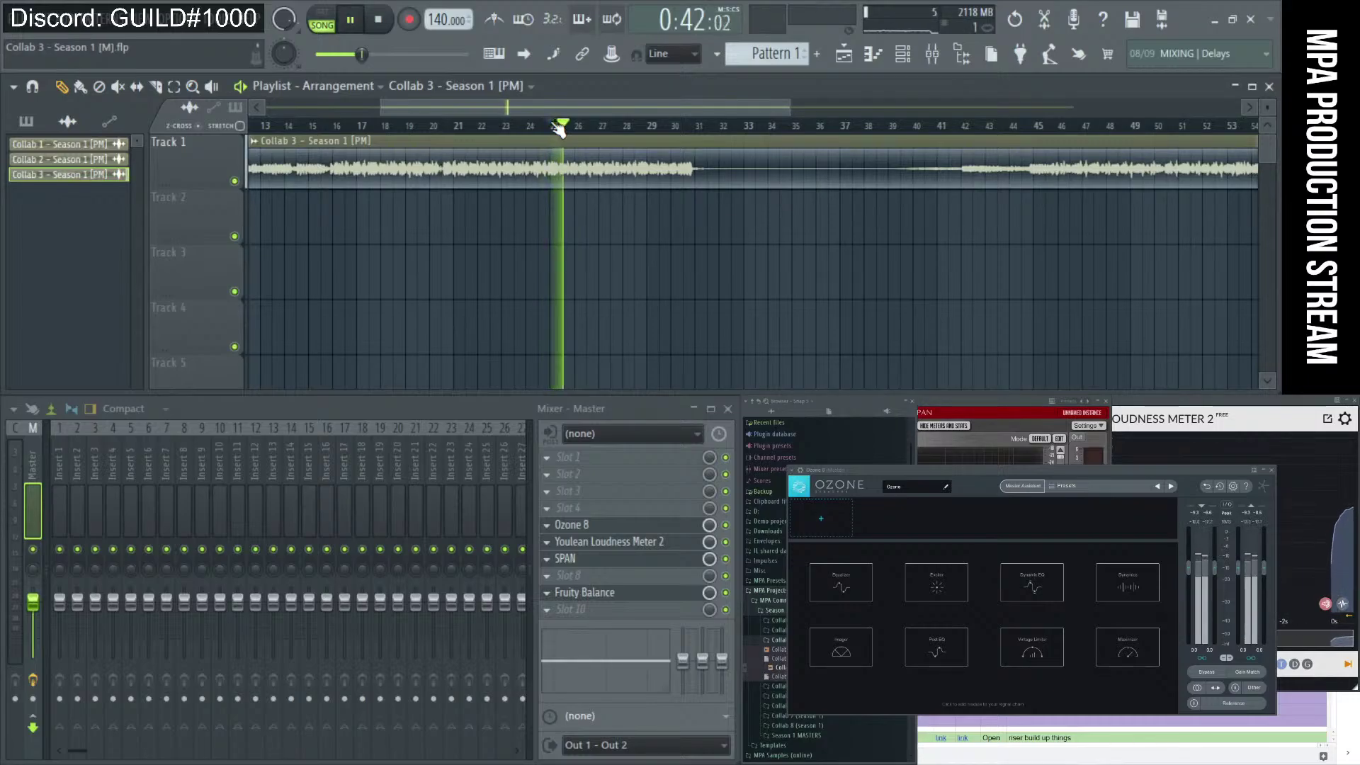
key(space)
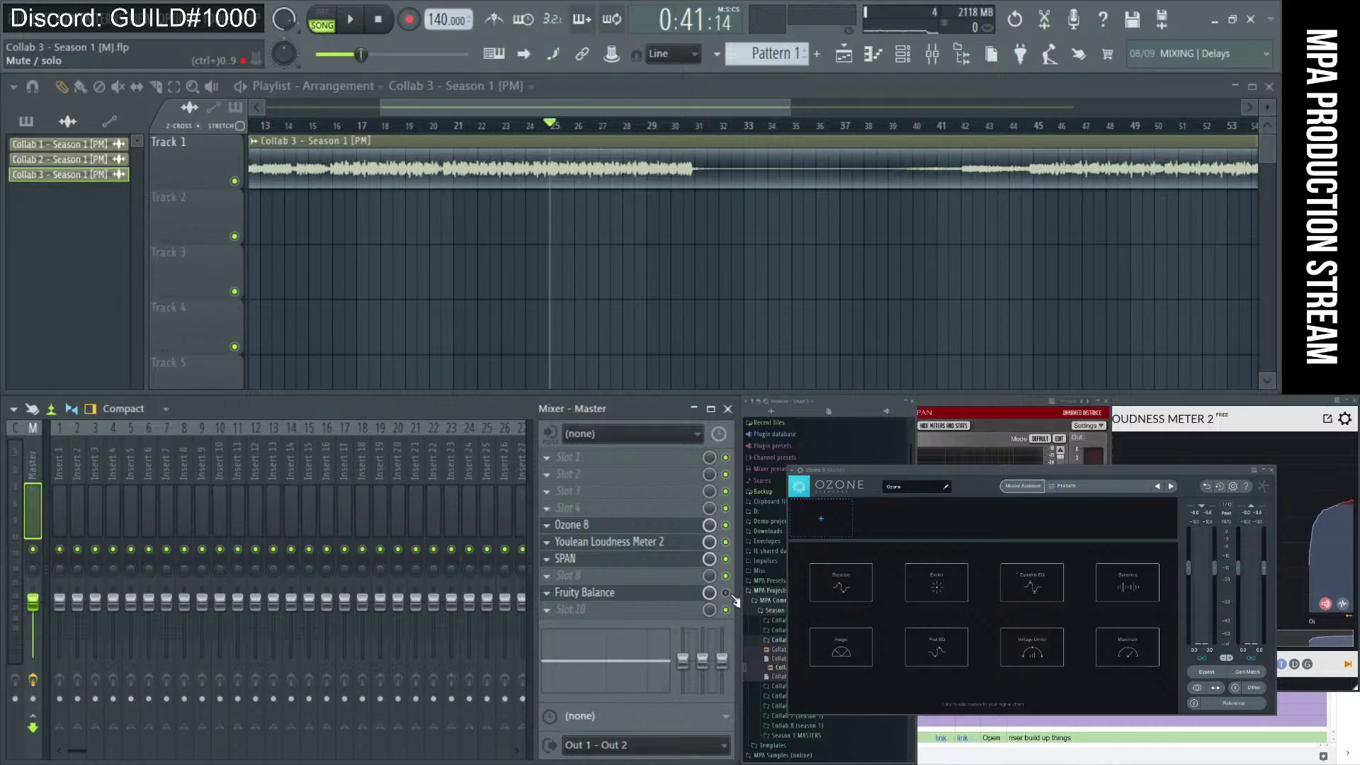
key(space)
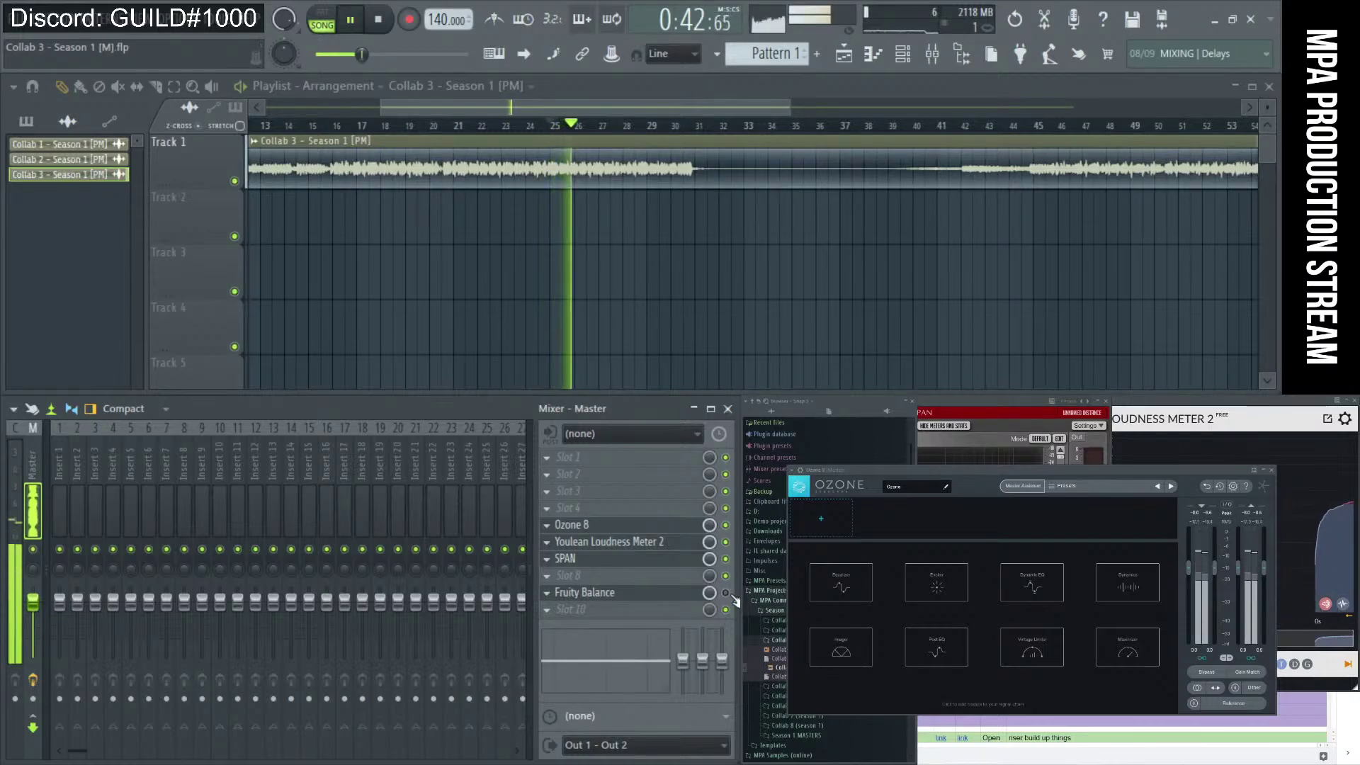
key(space)
key(space)
key(space)
click(440, 126)
key(space)
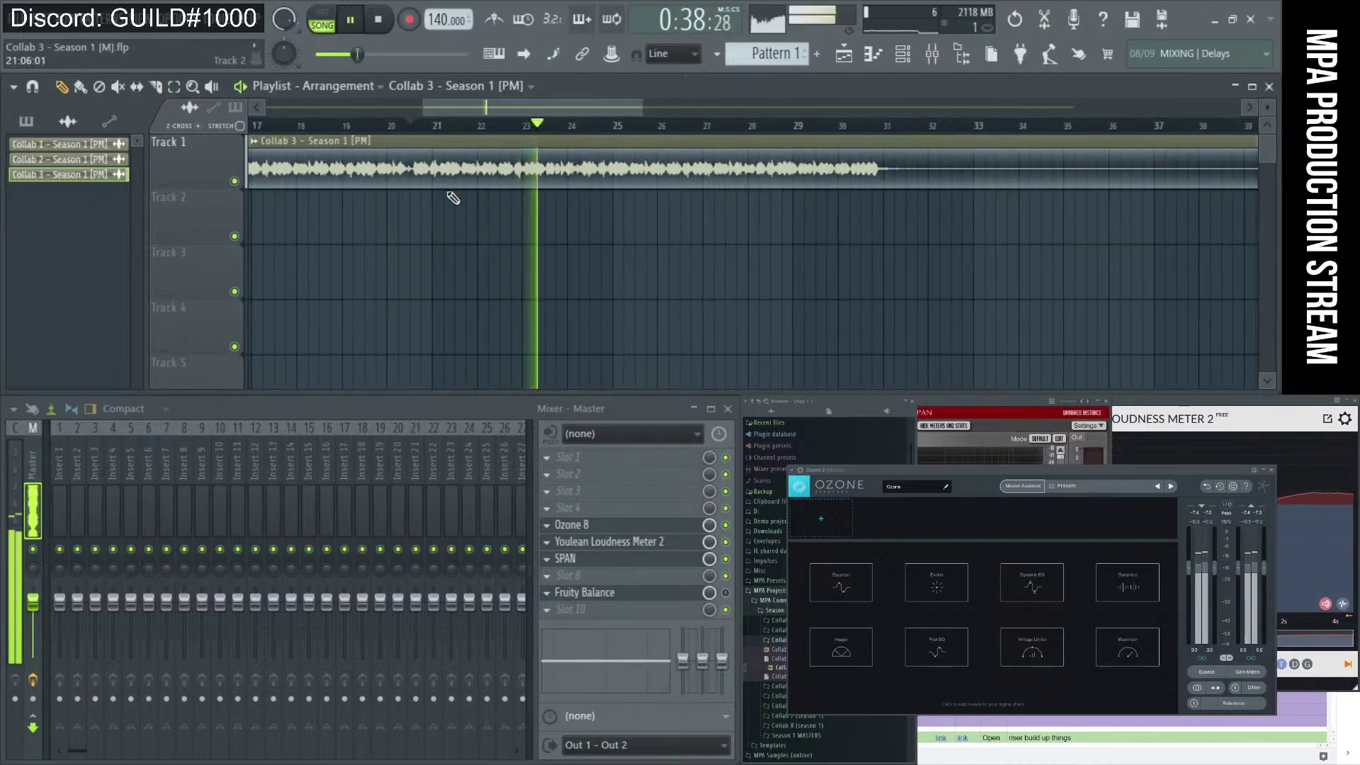
Set the playlist's loop selection from about the middle of bar 20 to just past bar 25.
scroll(446, 169, up, 3)
click(397, 126)
scroll(392, 131, up, 3)
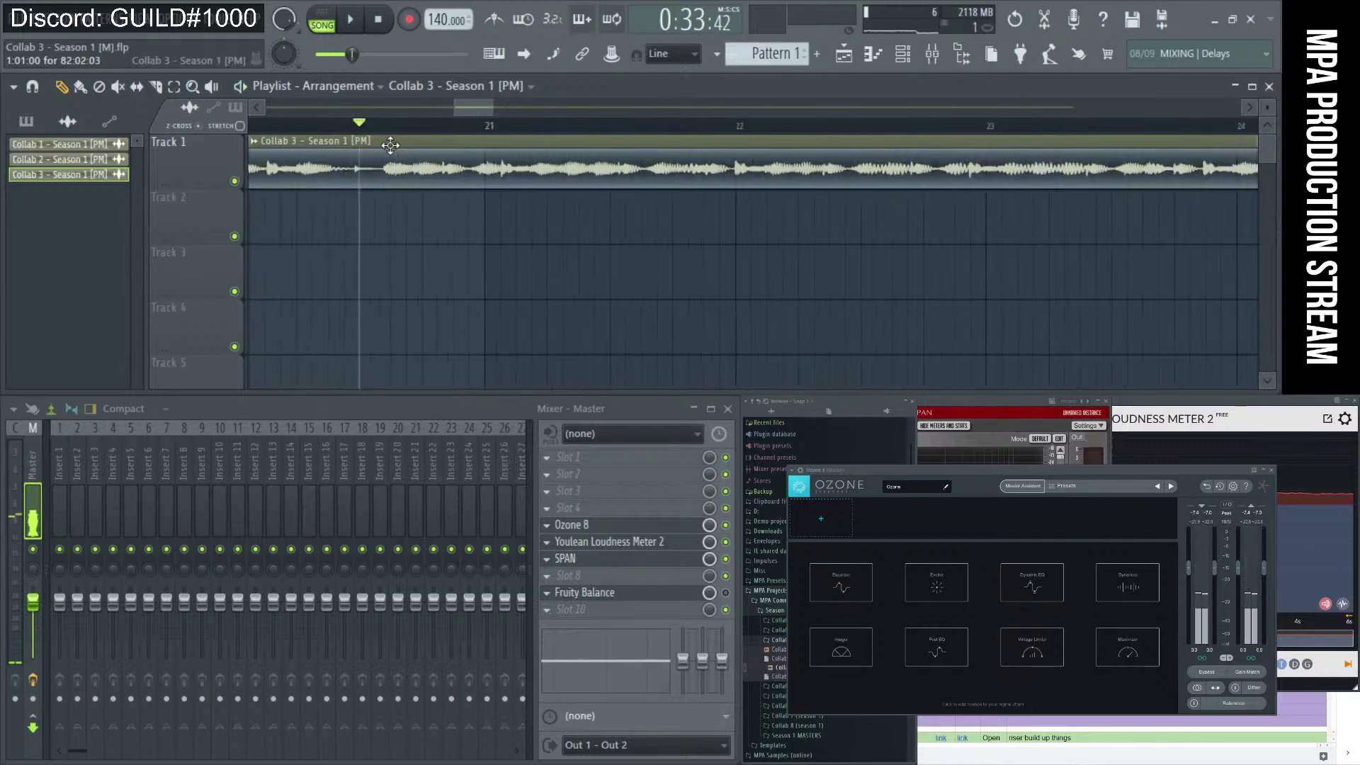
key(space)
drag(373, 126, 1160, 119)
scroll(974, 203, down, 4)
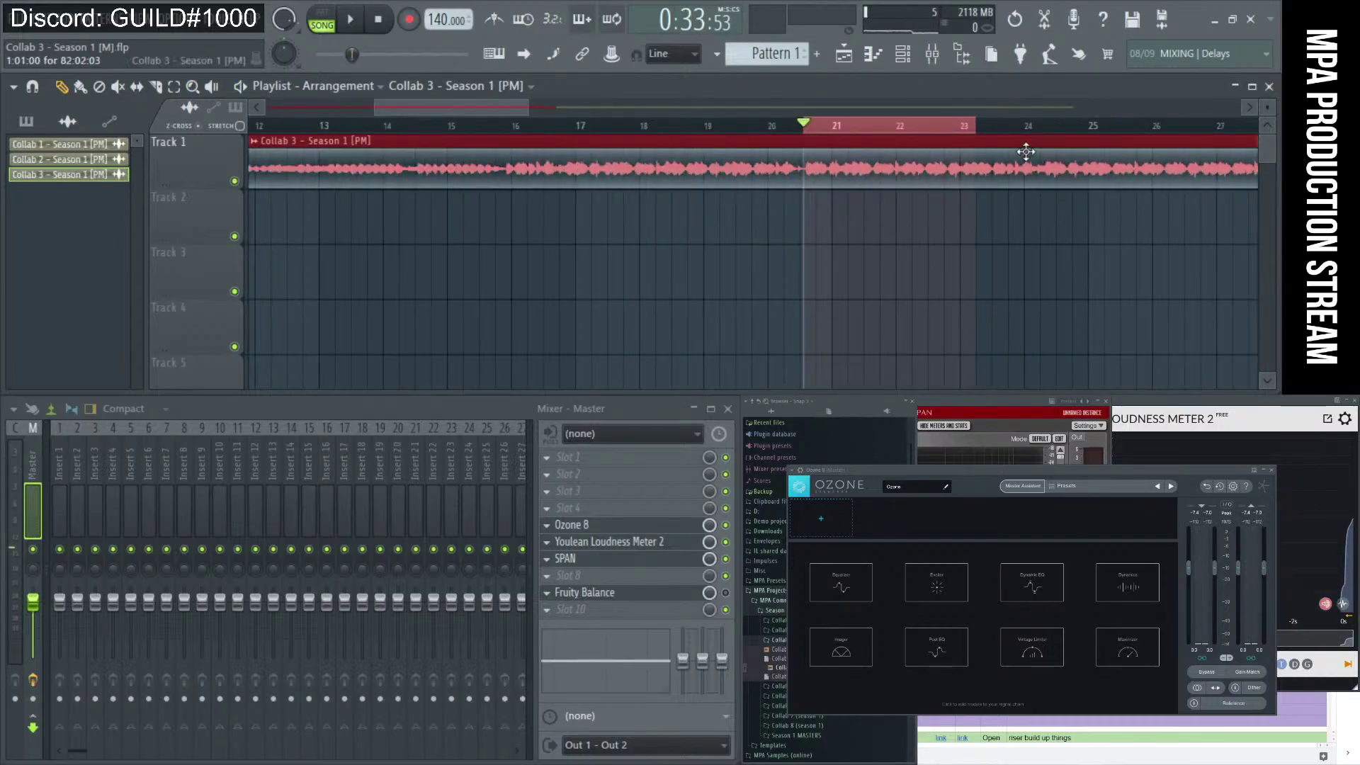
drag(947, 138, 1187, 131)
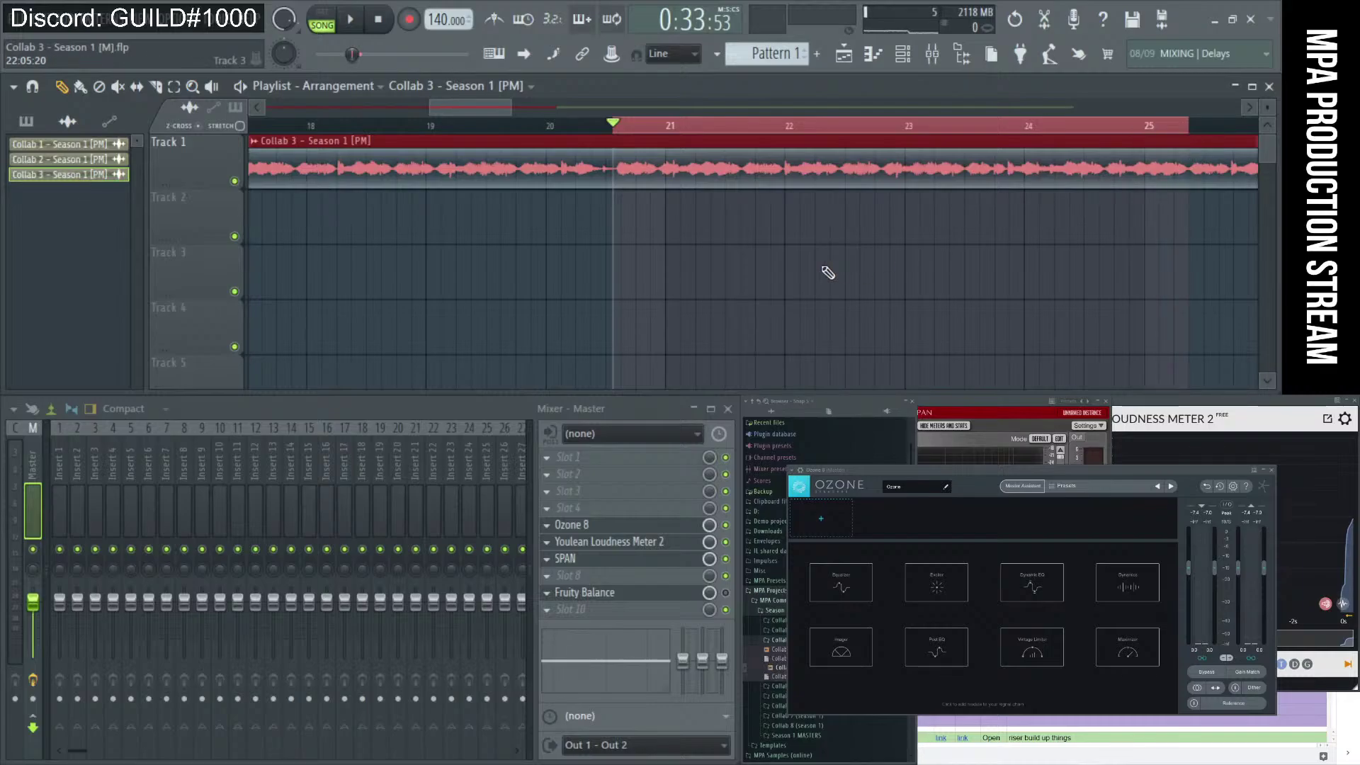
Play the looped section to check how it repeats, and stop playback.
key(space)
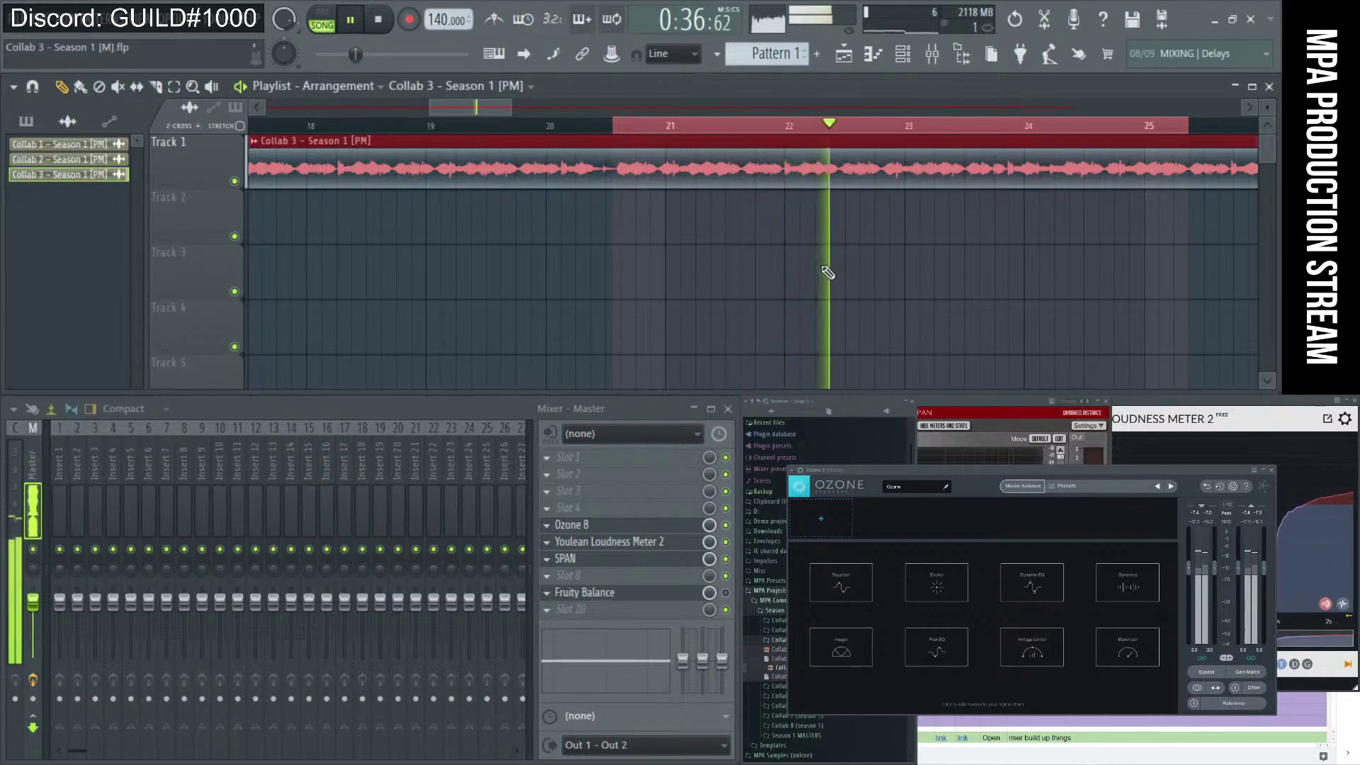
scroll(1026, 221, up, 2)
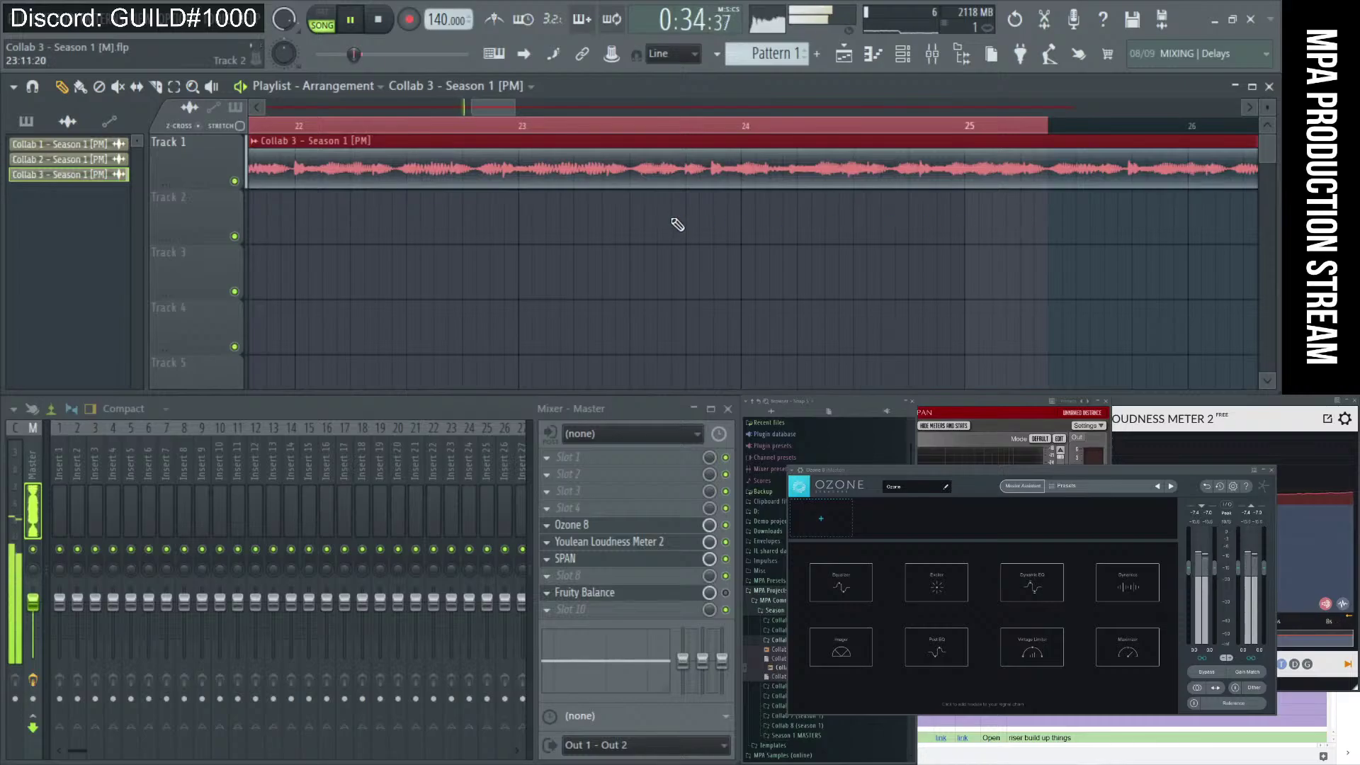
scroll(756, 235, down, 8)
key(space)
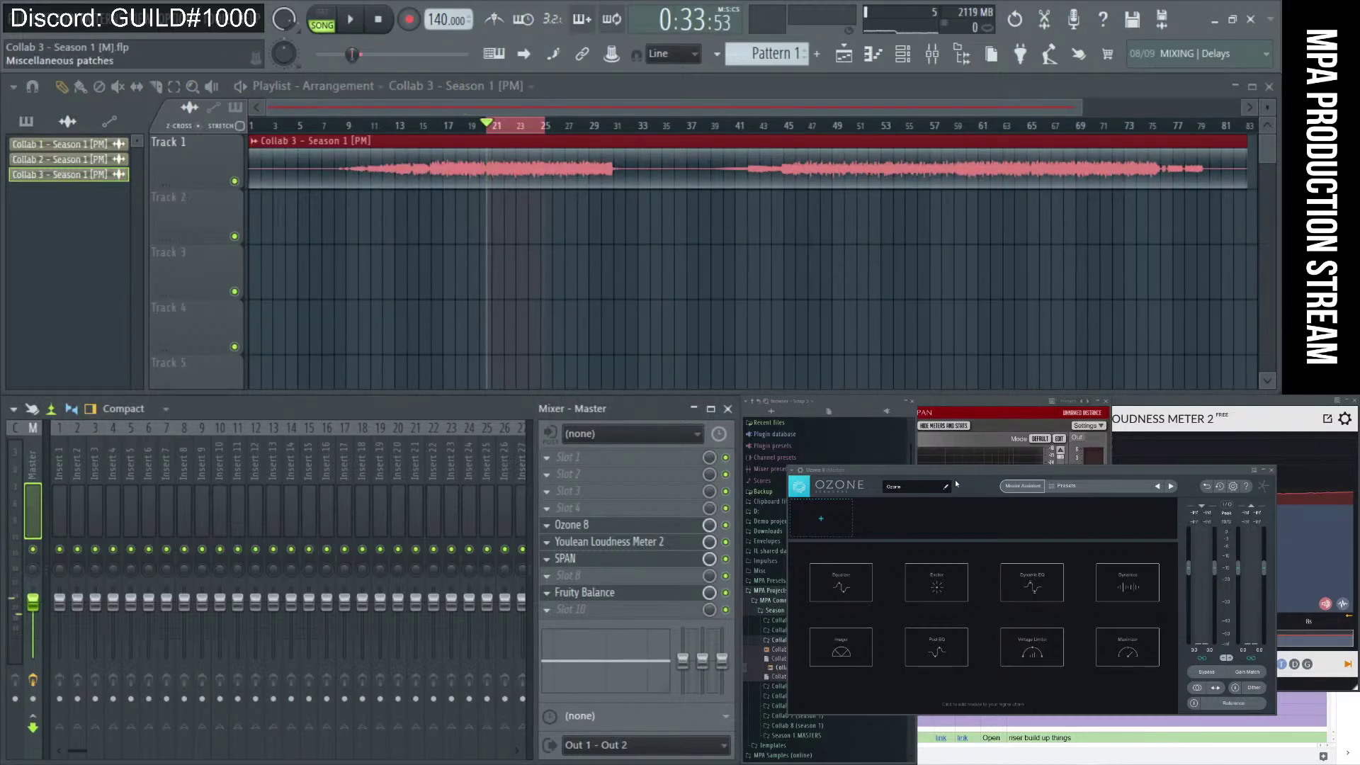
Run Ozone's Master Assistant with the Streaming target on the looped section, accept its suggested chain and stop playback.
click(1010, 486)
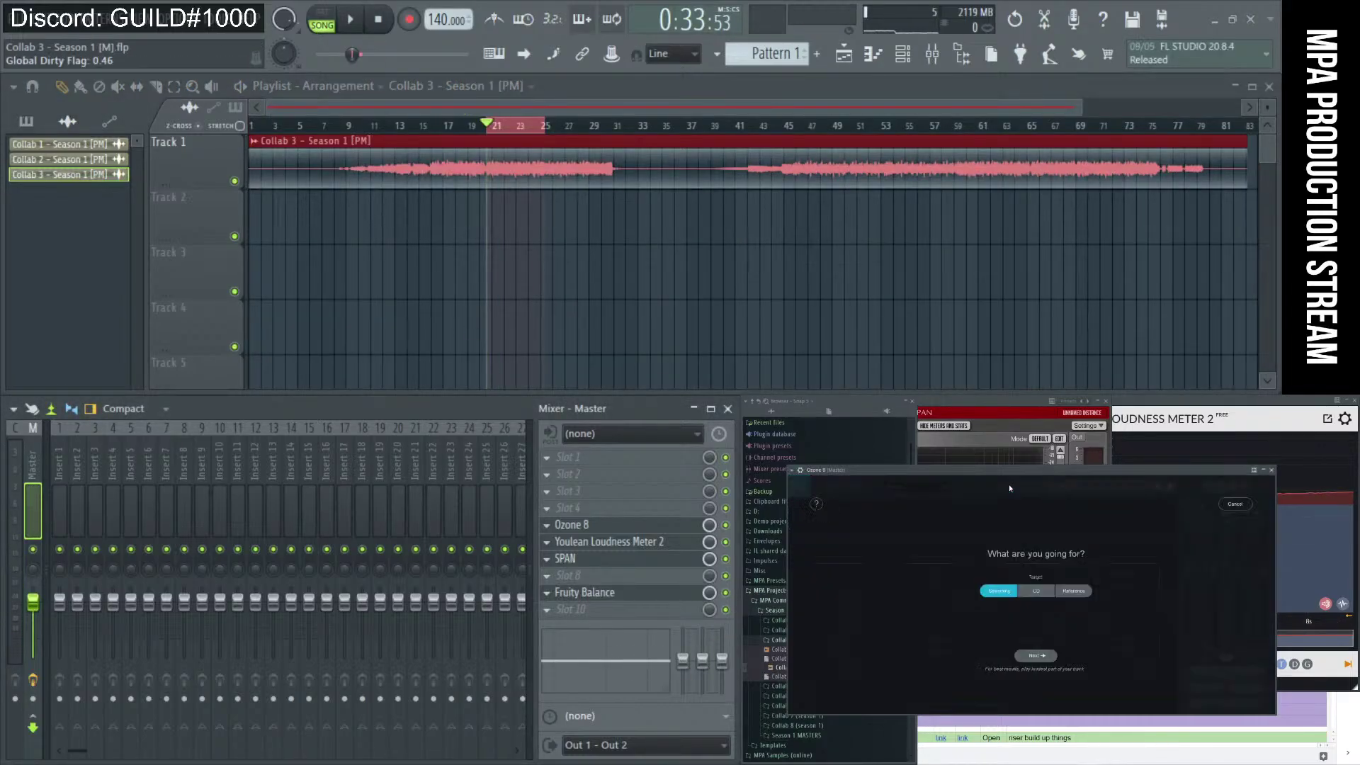
click(1035, 657)
click(350, 20)
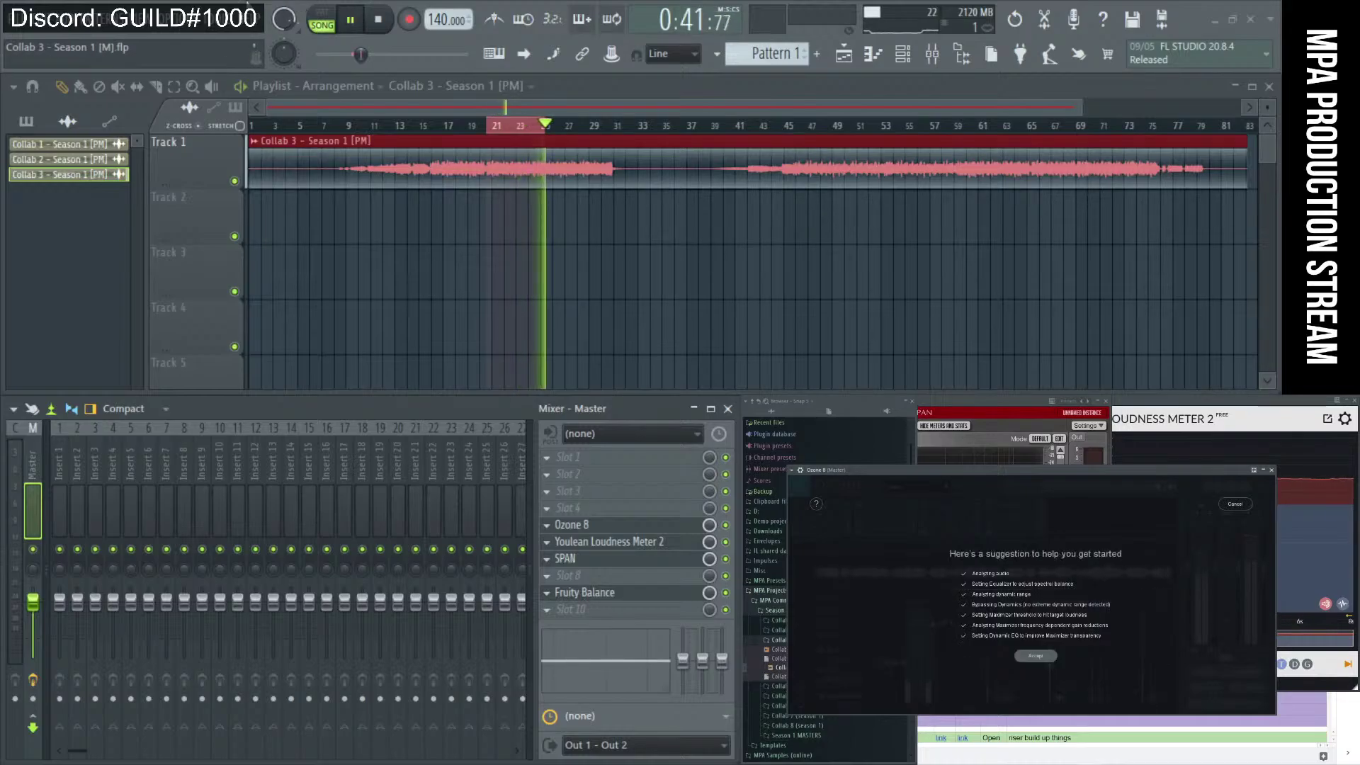
click(1040, 657)
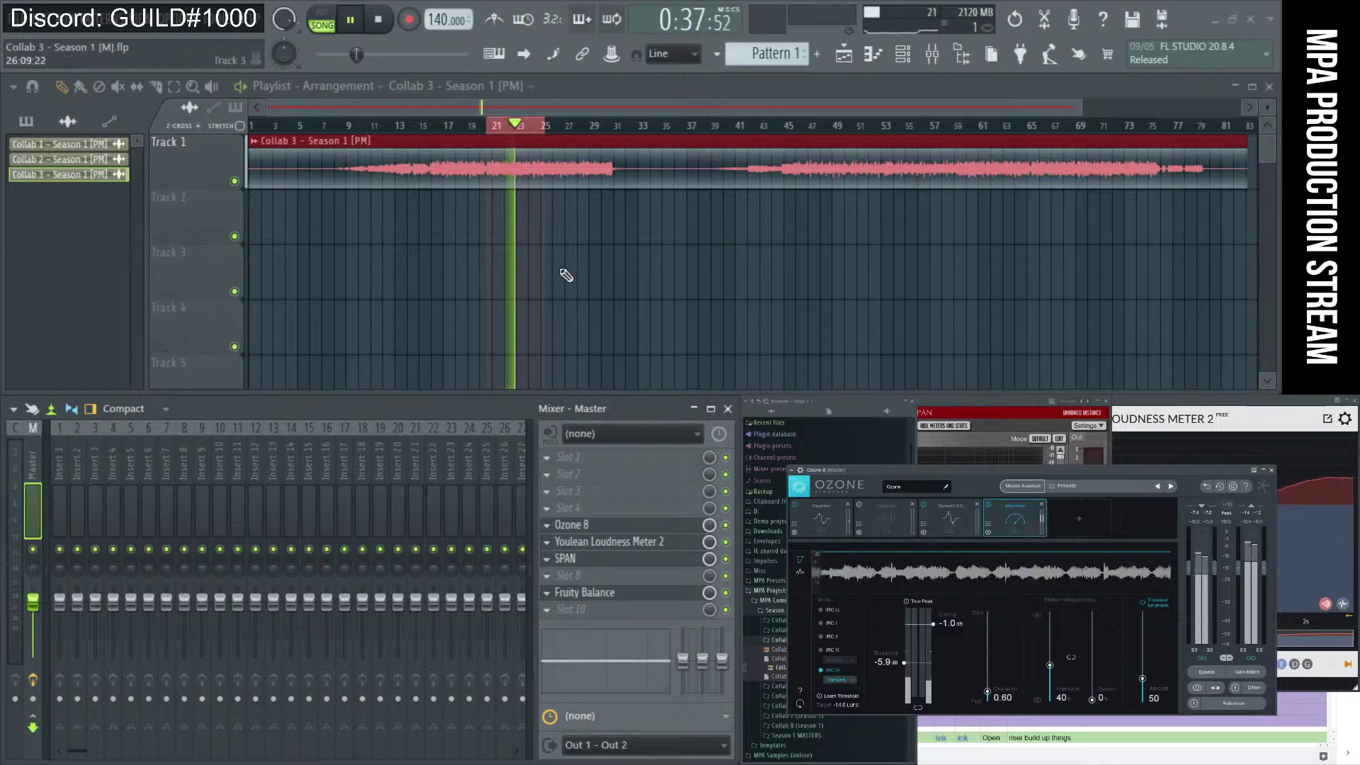
click(380, 21)
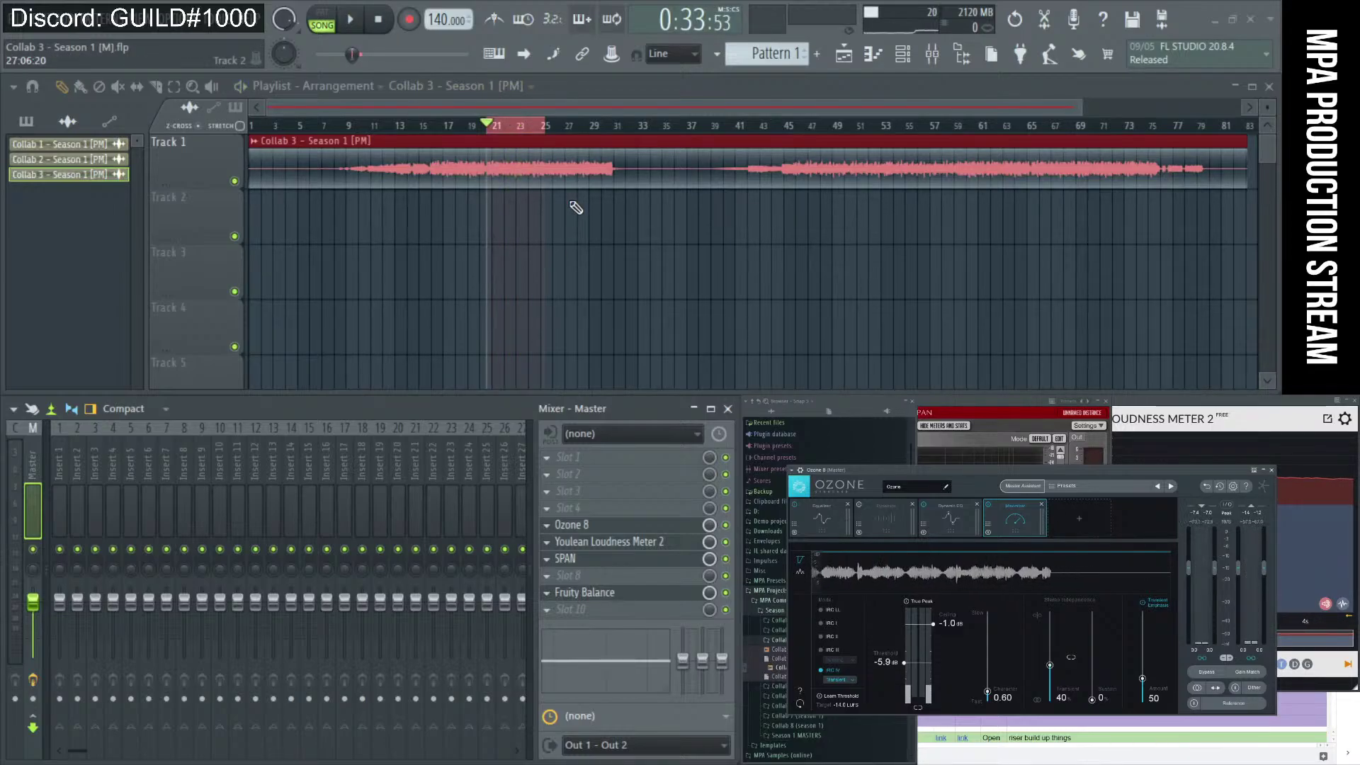
scroll(491, 234, up, 5)
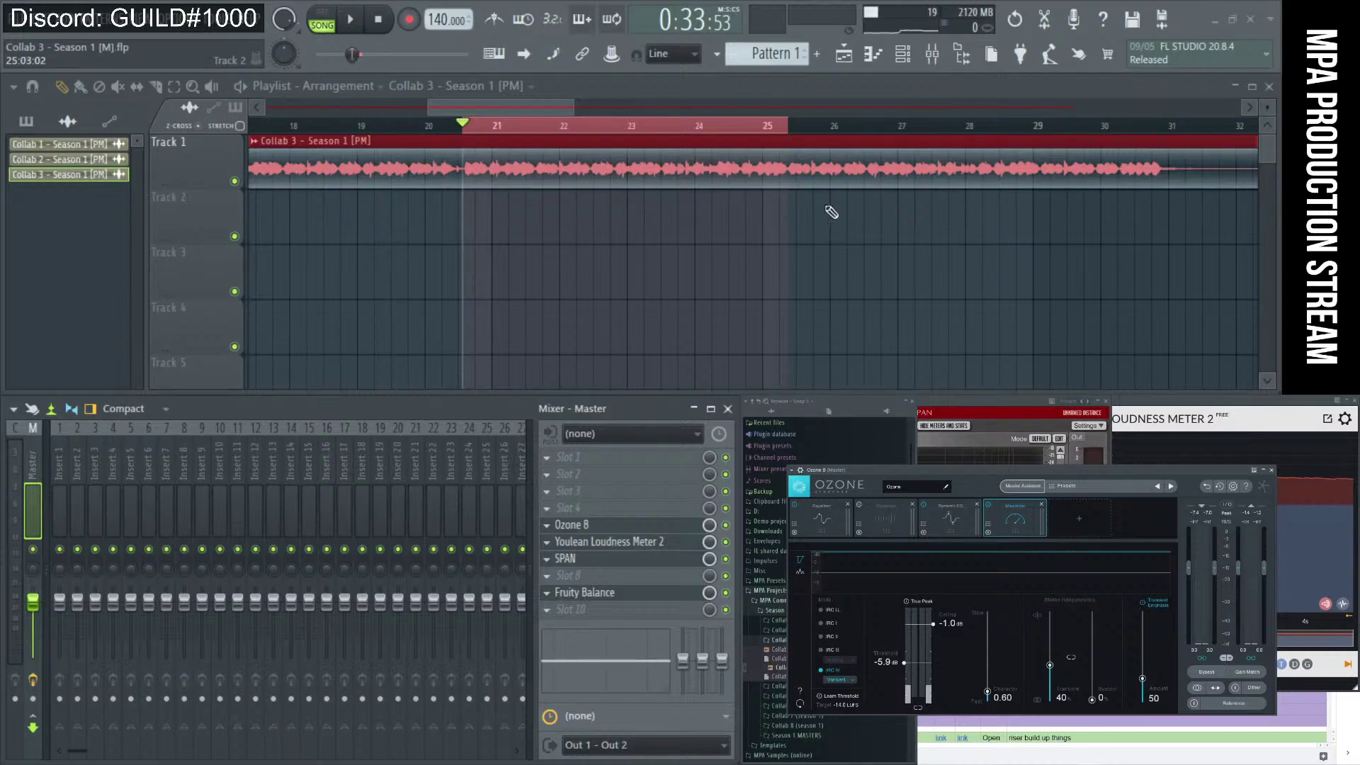
drag(1036, 473, 1049, 474)
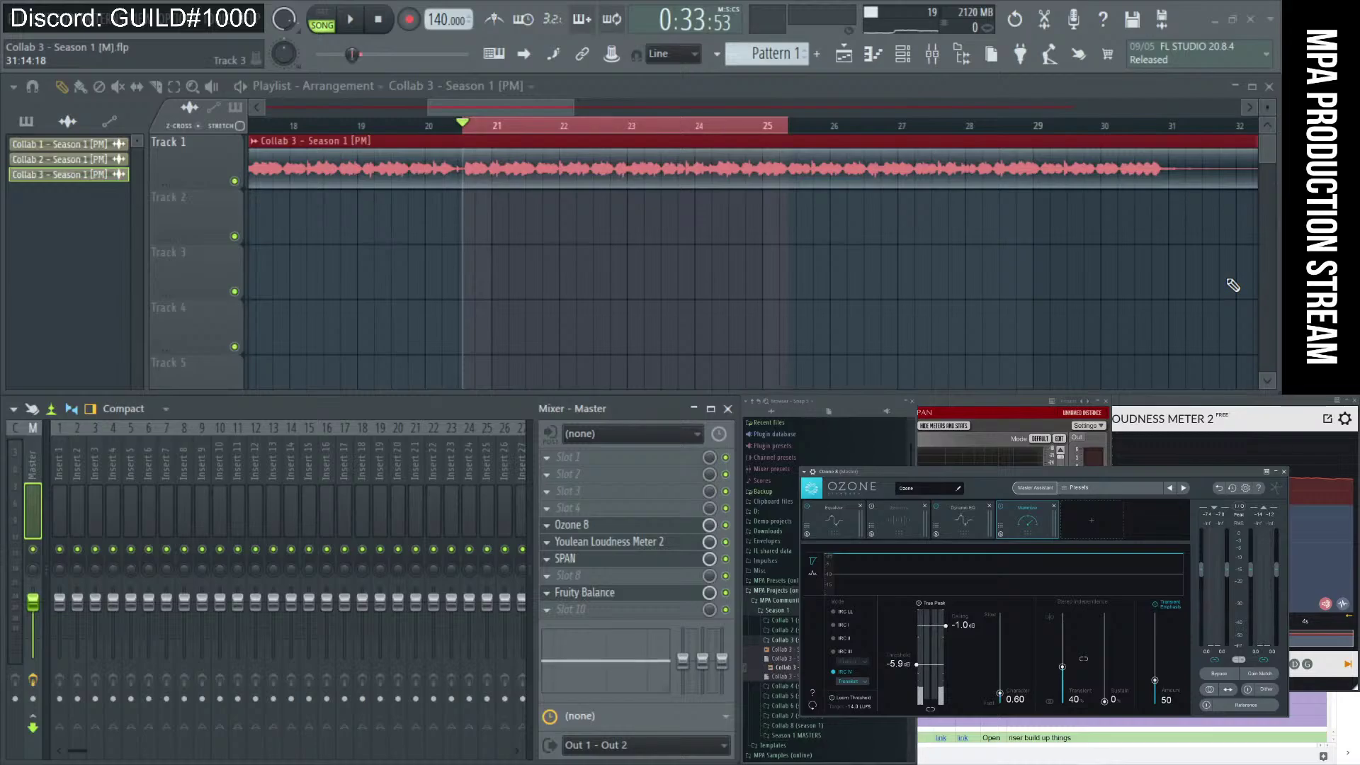
Clear the playlist's loop selection and bypass Fruity Balance on the master track.
click(728, 128)
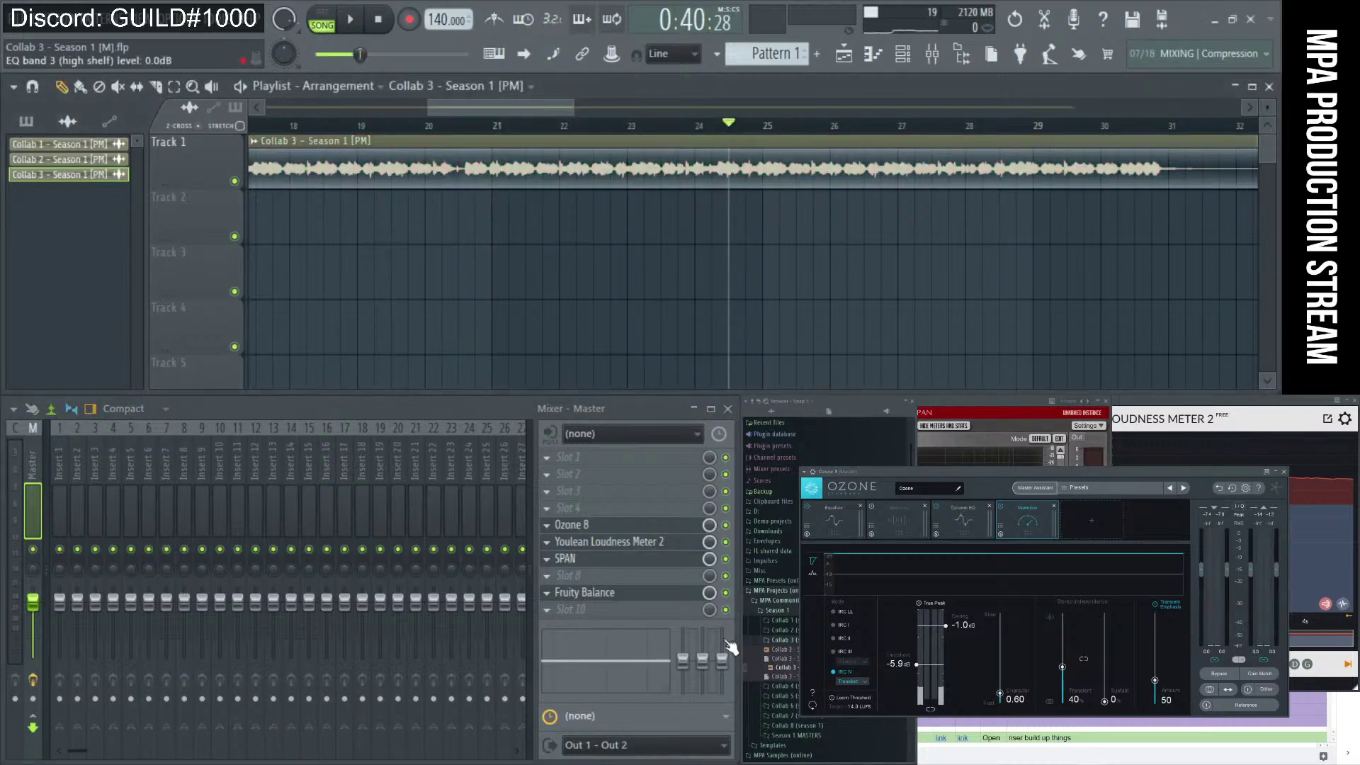
click(381, 22)
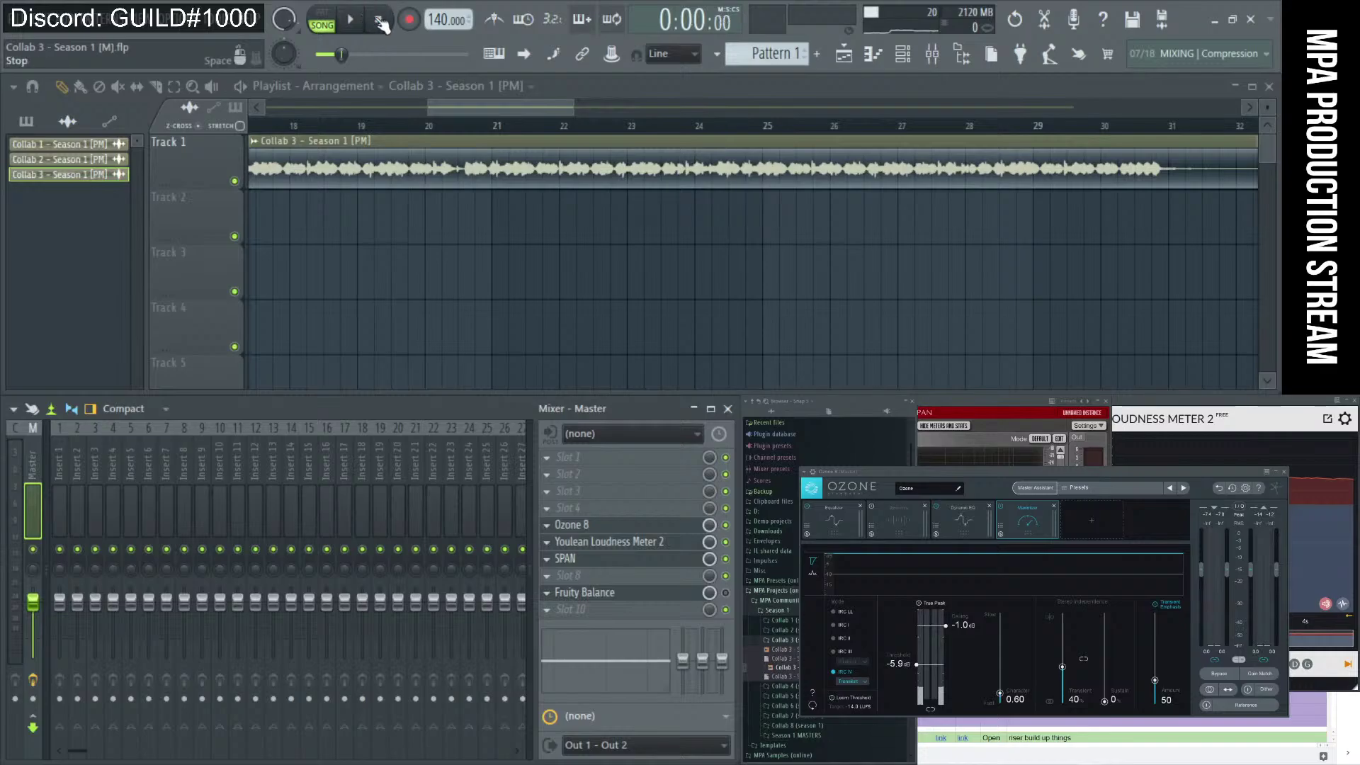
Open Ozone's Equalizer module to examine the curve suggested by the Master Assistant.
drag(897, 471, 889, 470)
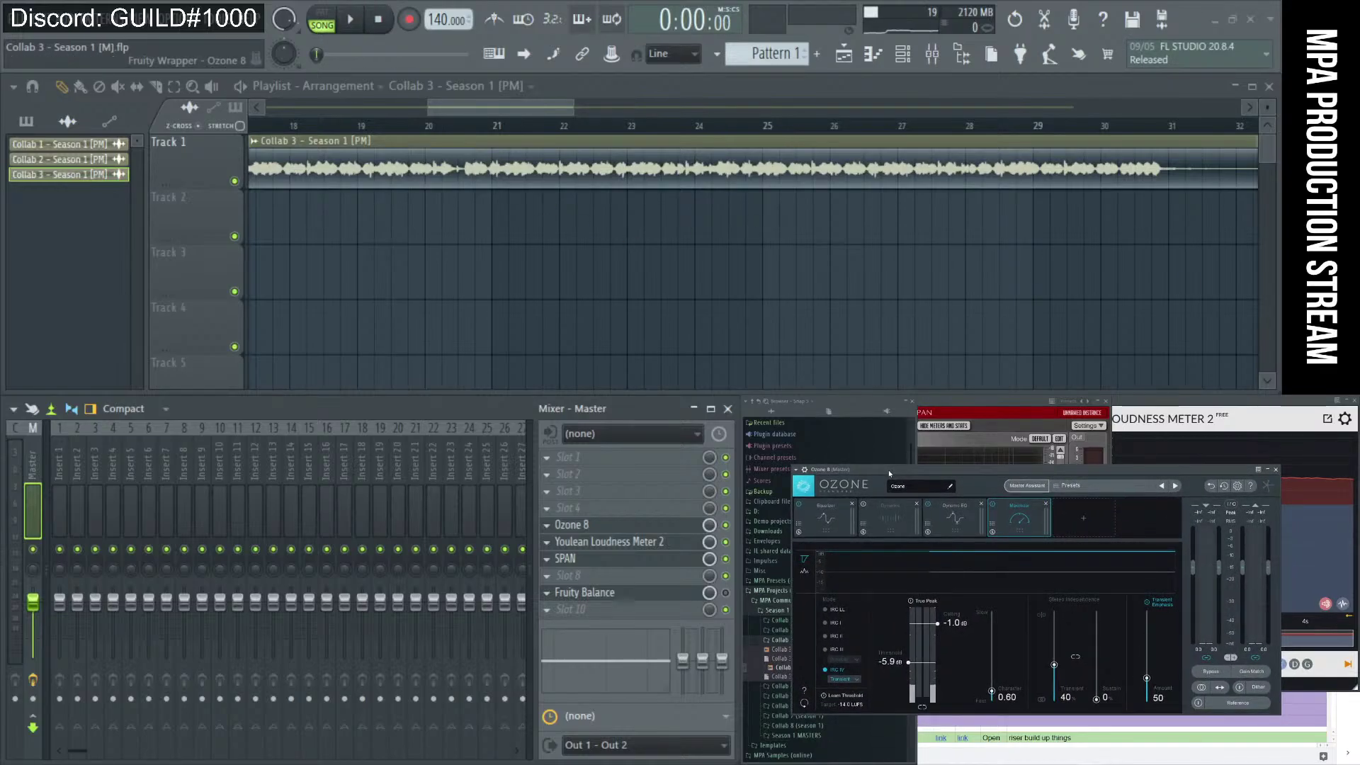
click(835, 508)
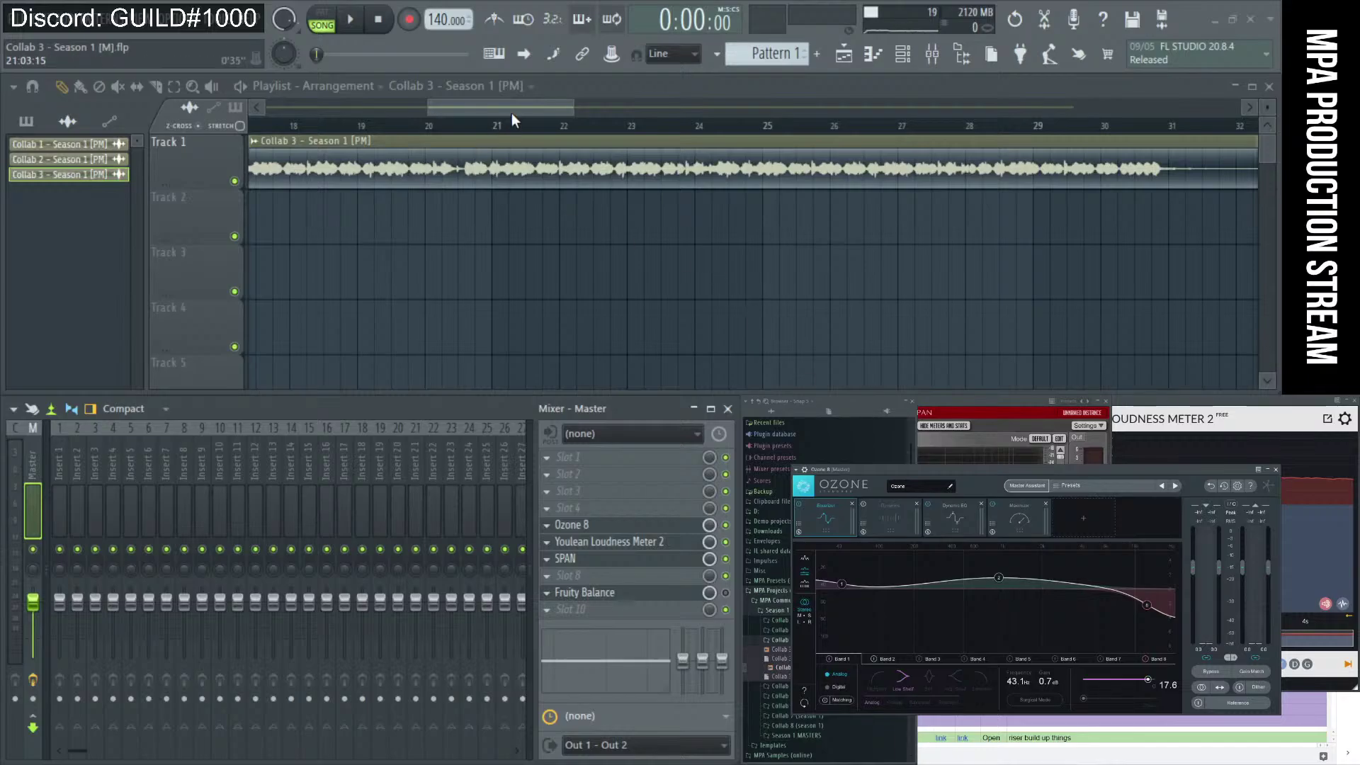
Slice the Collab 3 clip in the second half of bar 8 and delete the silent part before it.
drag(516, 105, 1199, 105)
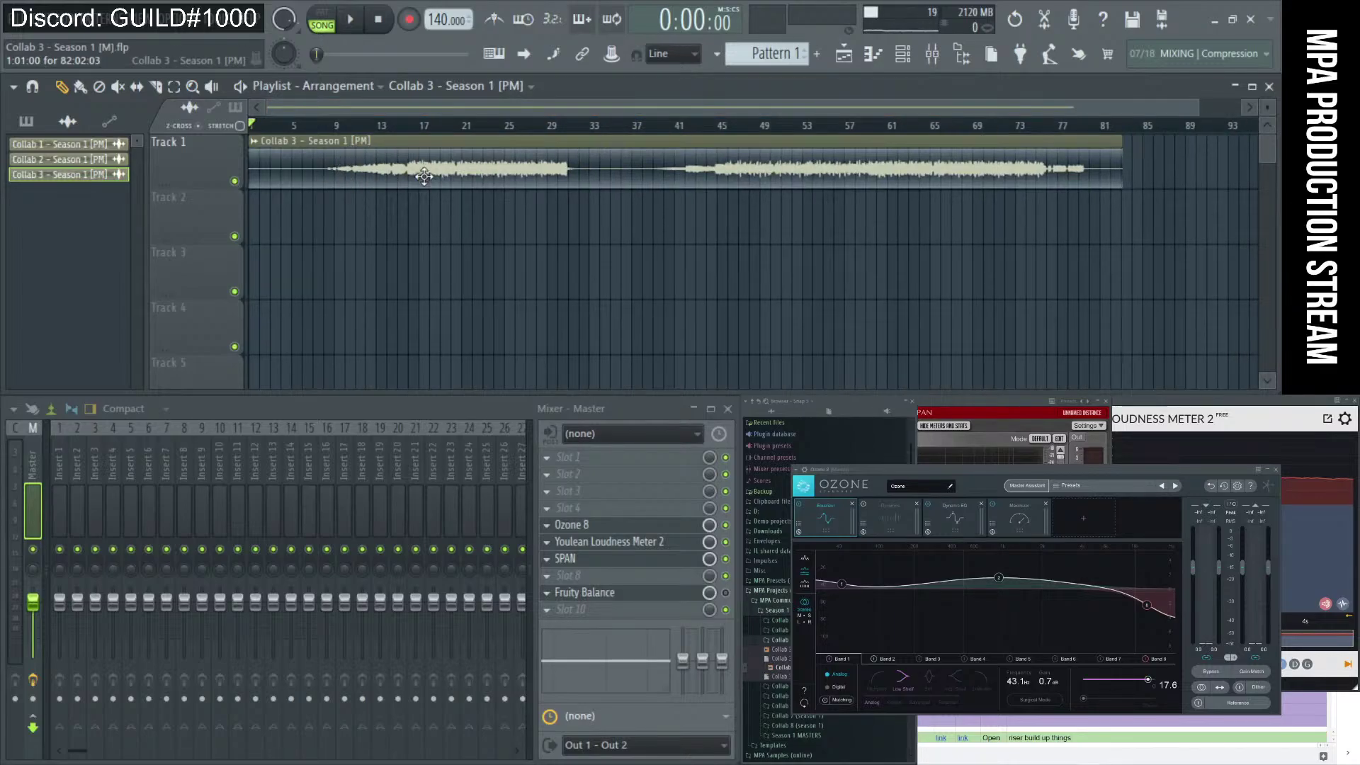
drag(352, 196, 187, 170)
key(c)
drag(970, 162, 974, 240)
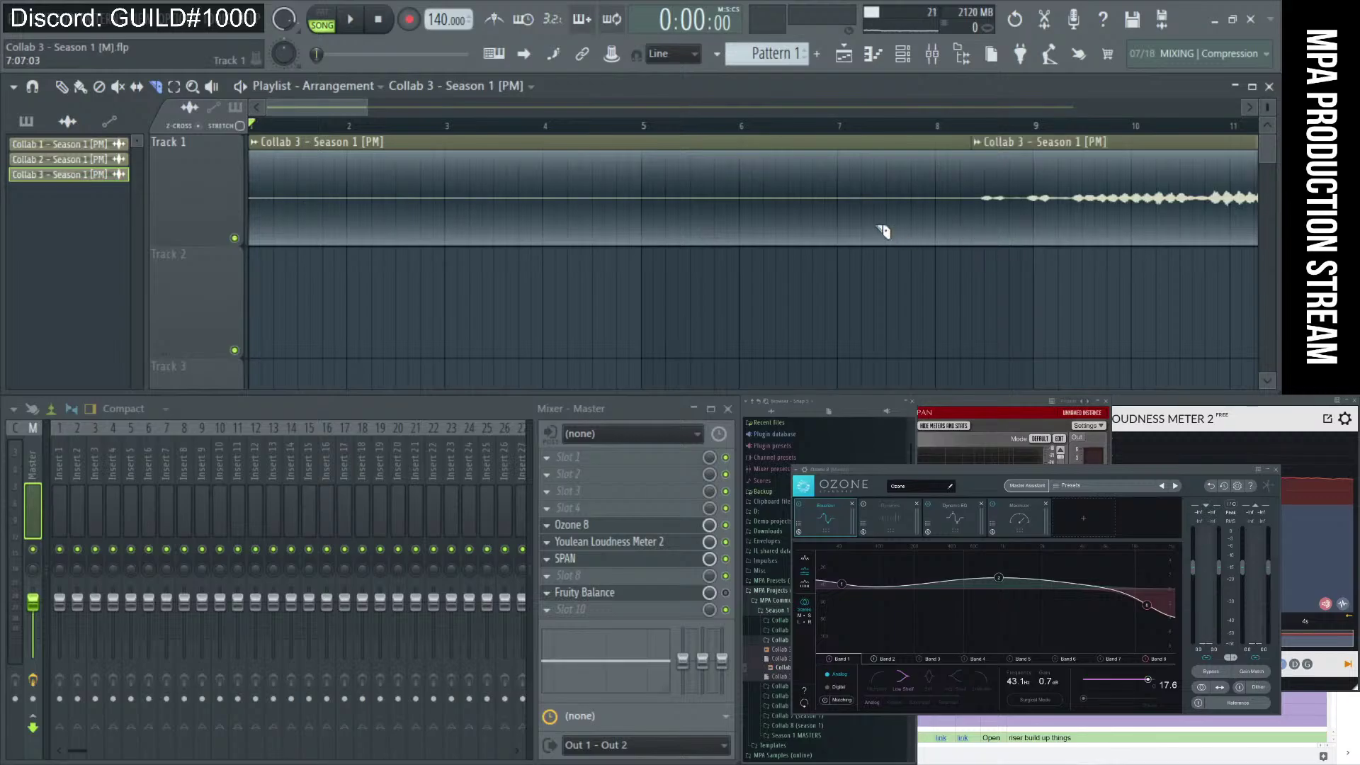
right_click(821, 205)
scroll(828, 188, down, 5)
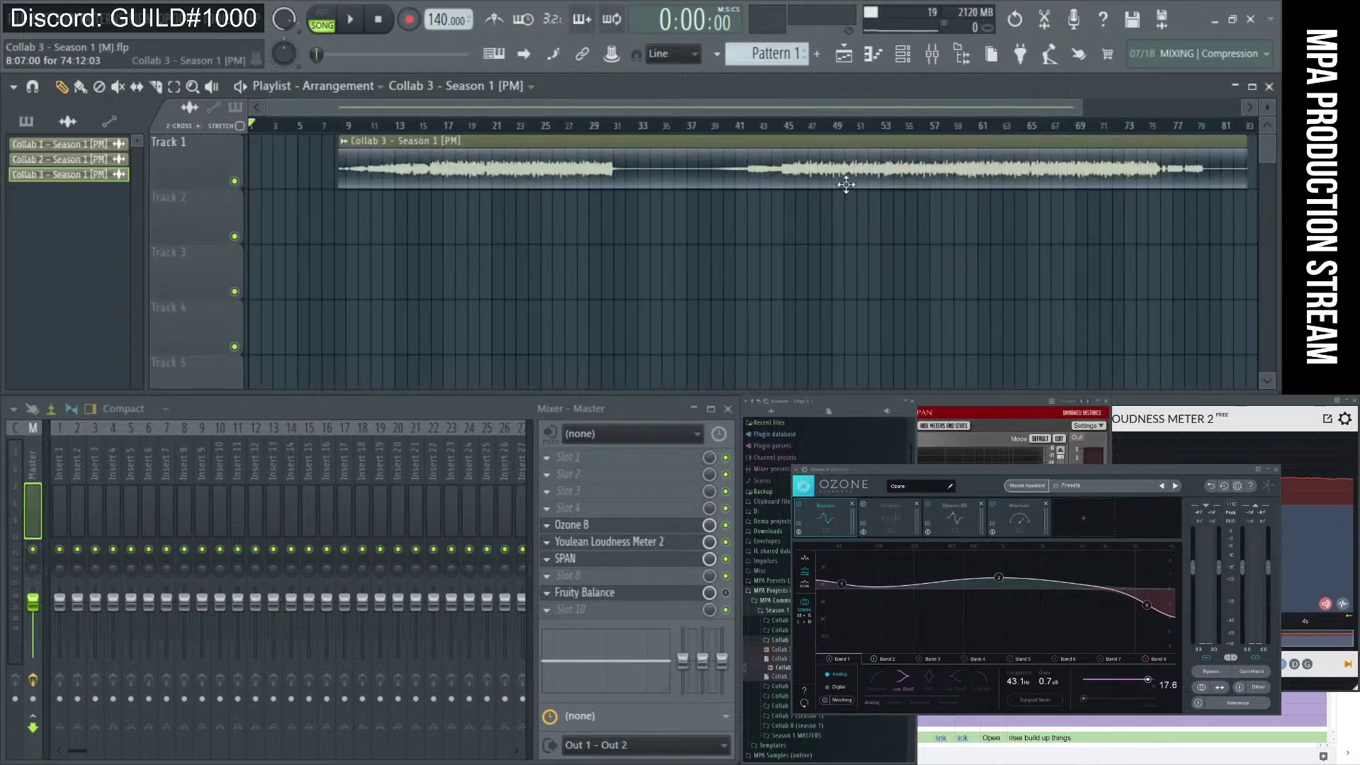
Move the trimmed clip to bar 1 and cut off the trailing silence from about bar 72.
key(ctrl+z)
scroll(1062, 179, up, 4)
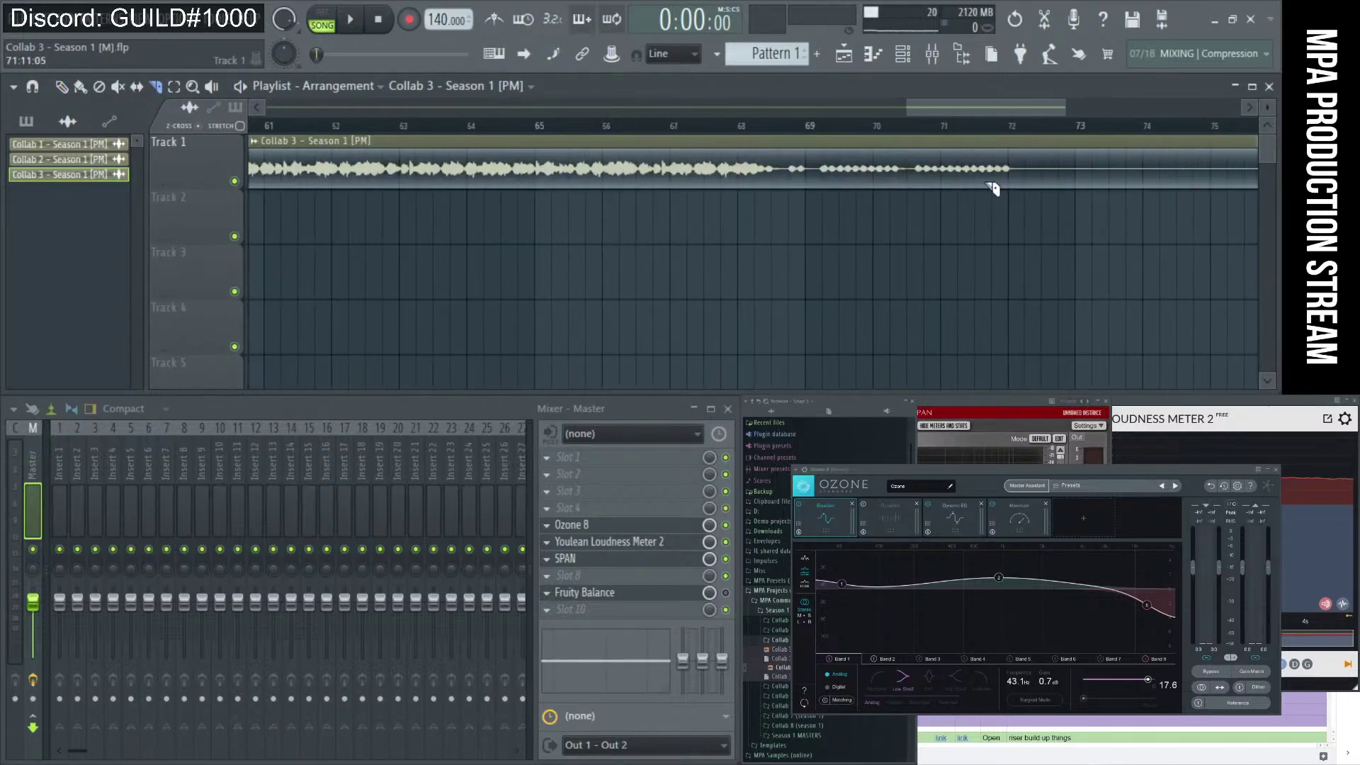
scroll(999, 271, down, 3)
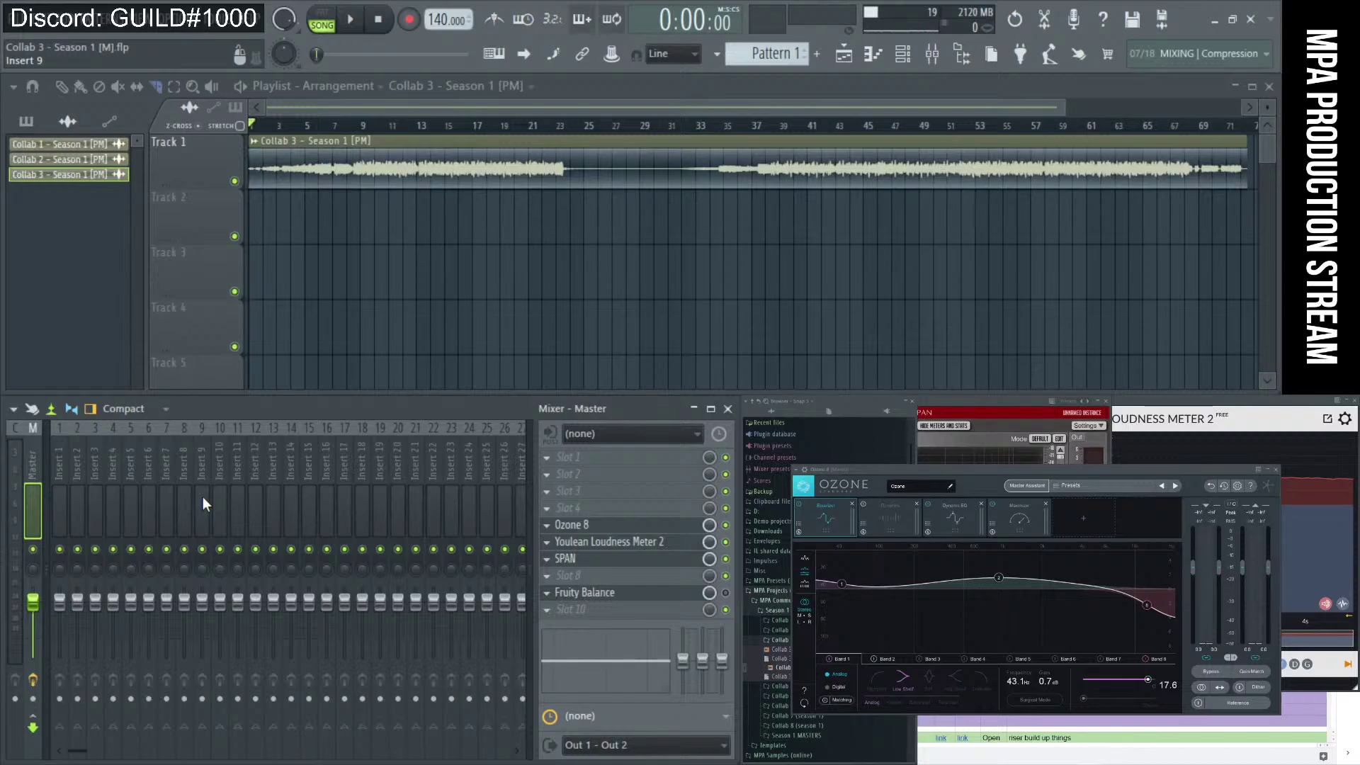
click(62, 86)
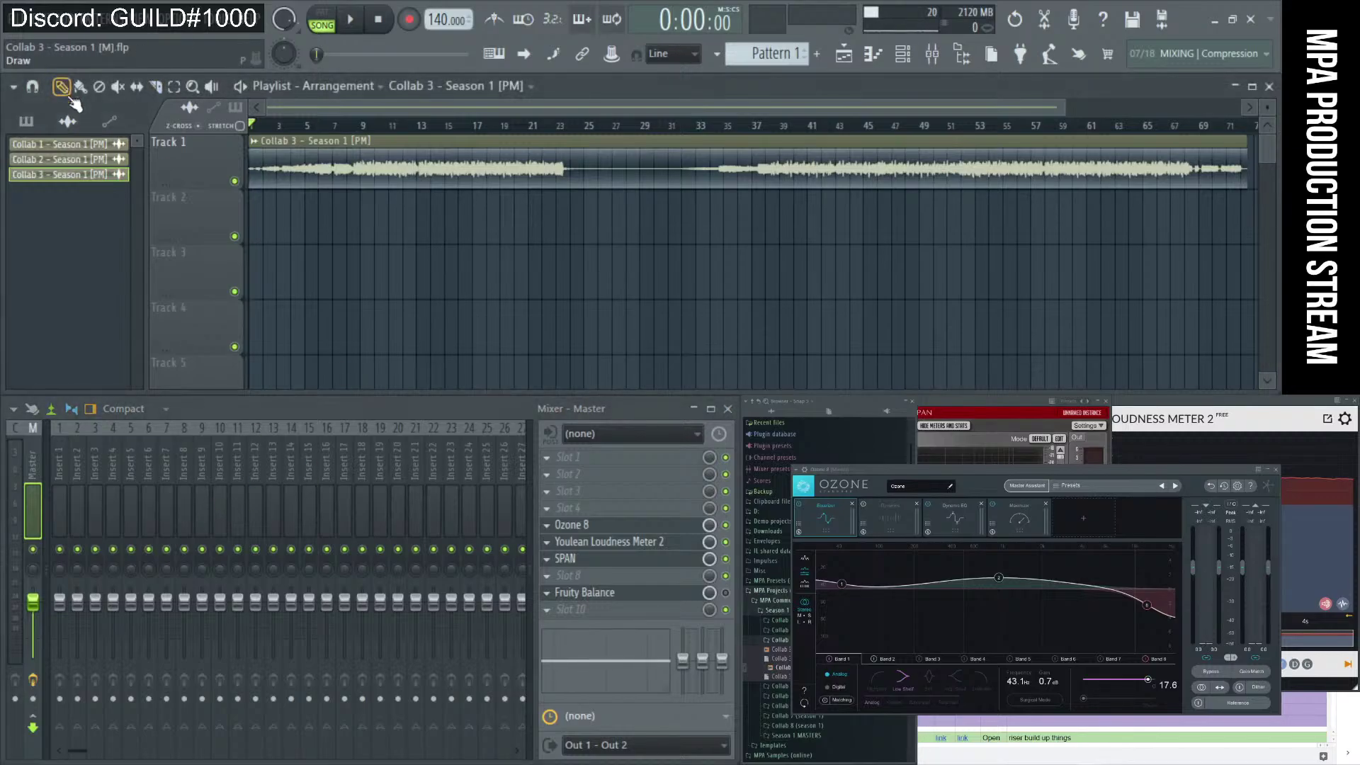
Set Ozone's Maximizer threshold to -9.0 dB while playing the track from the start, checking the Equalizer before stopping playback.
click(349, 19)
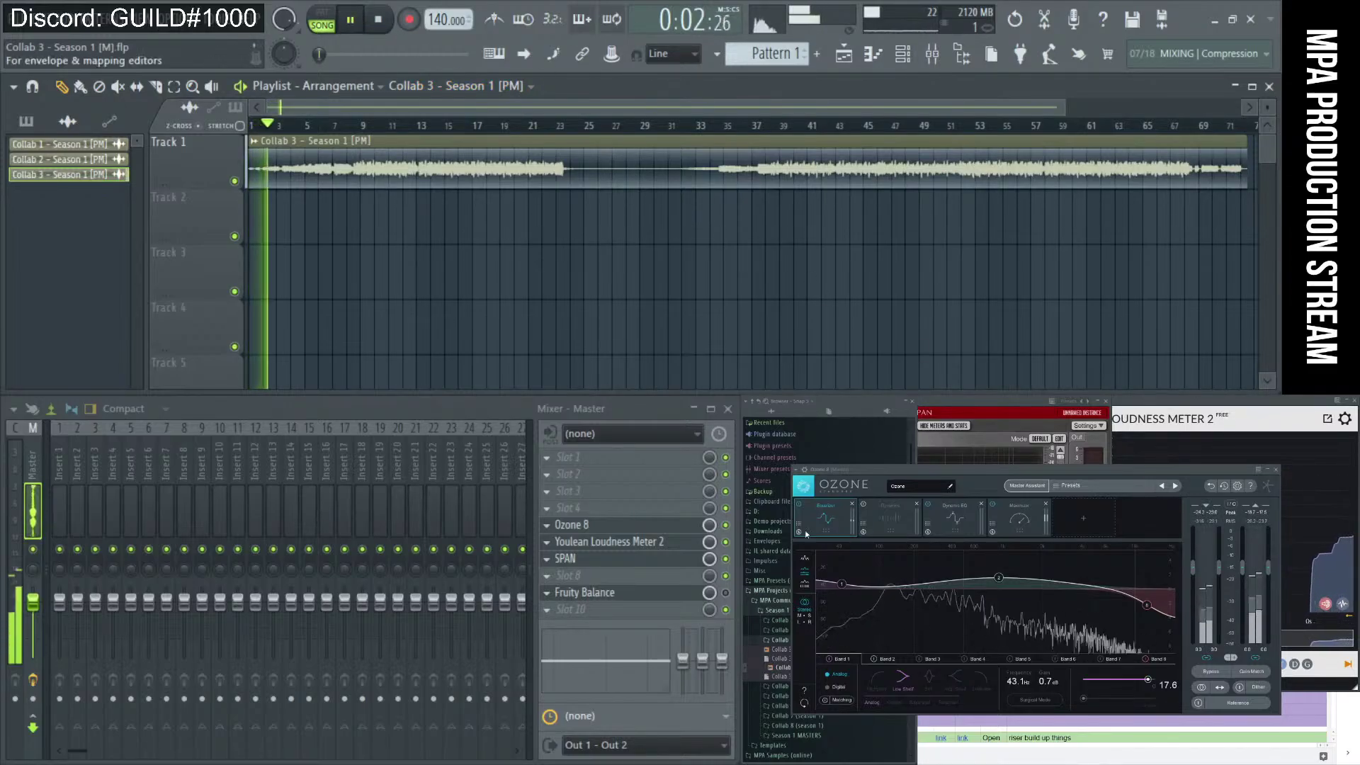
click(964, 510)
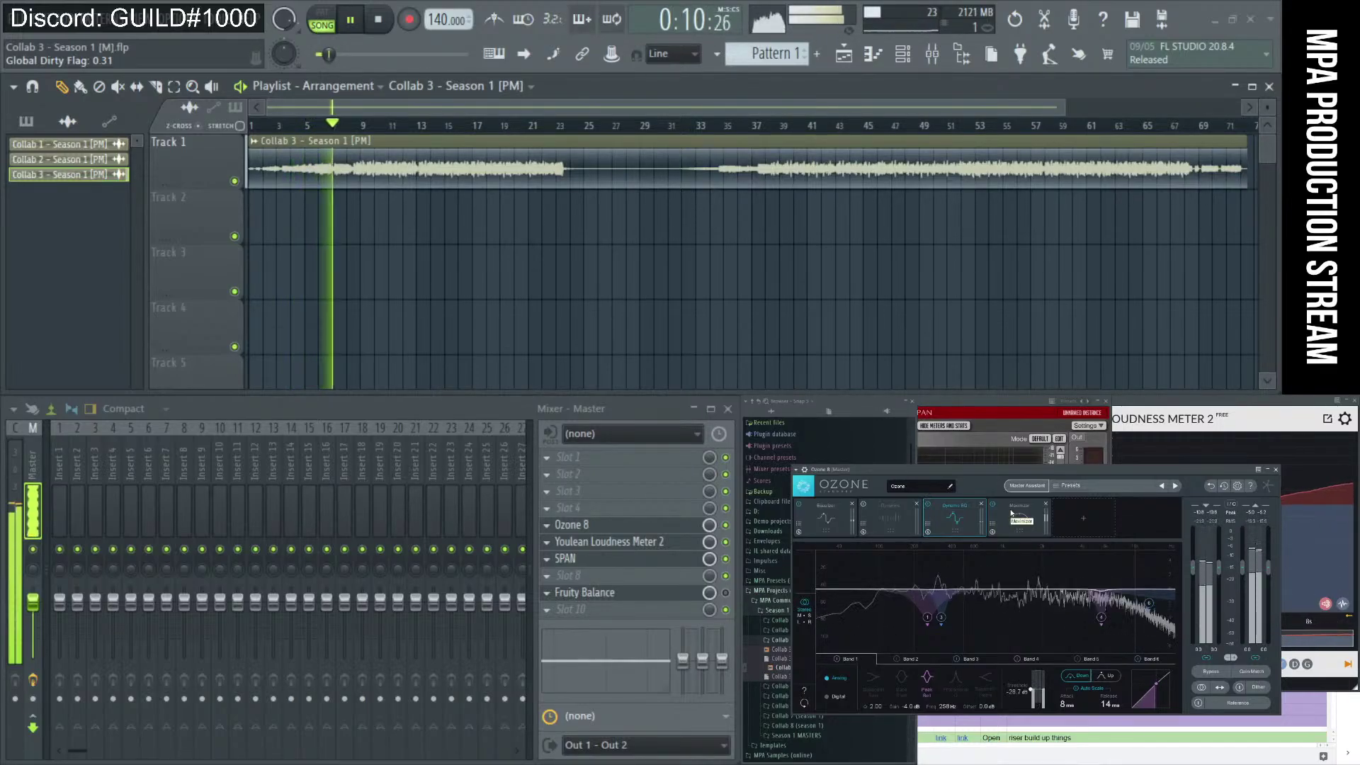
click(1012, 512)
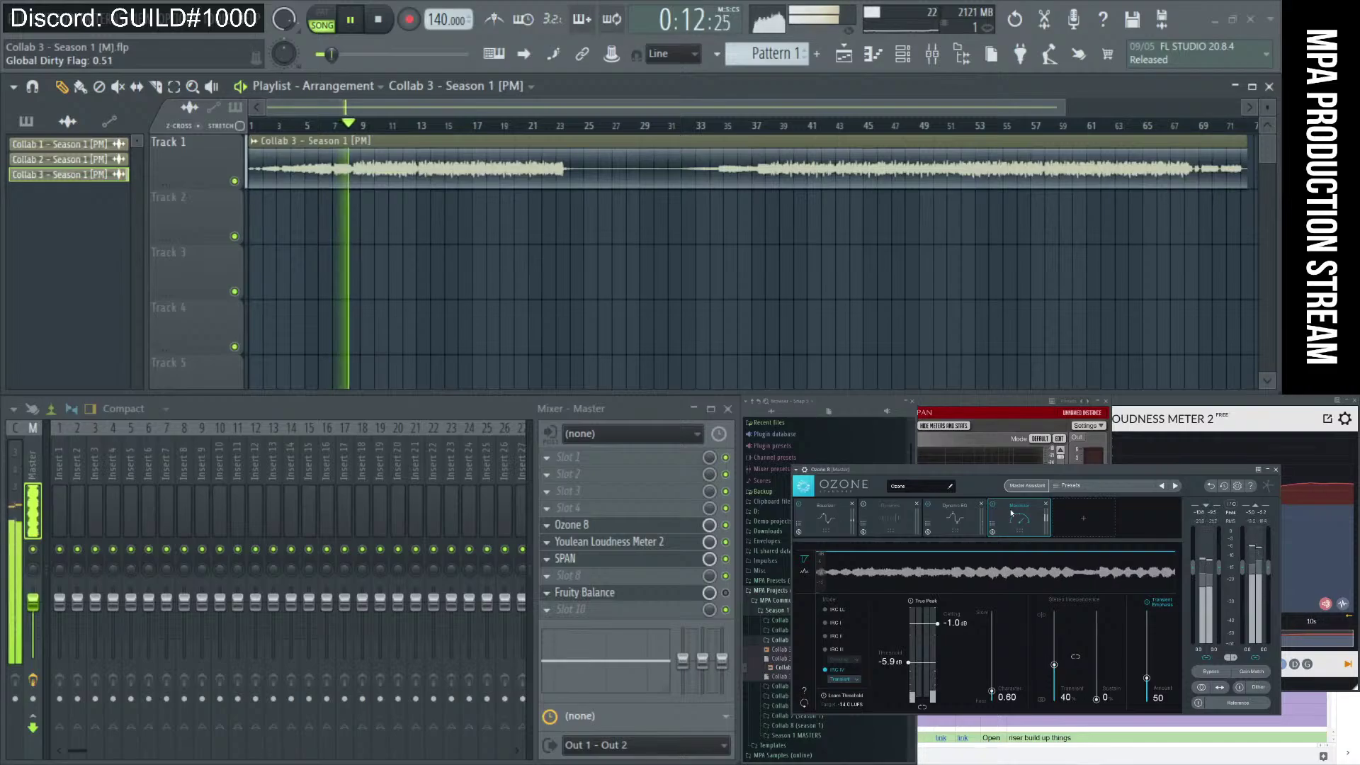
drag(908, 662, 909, 679)
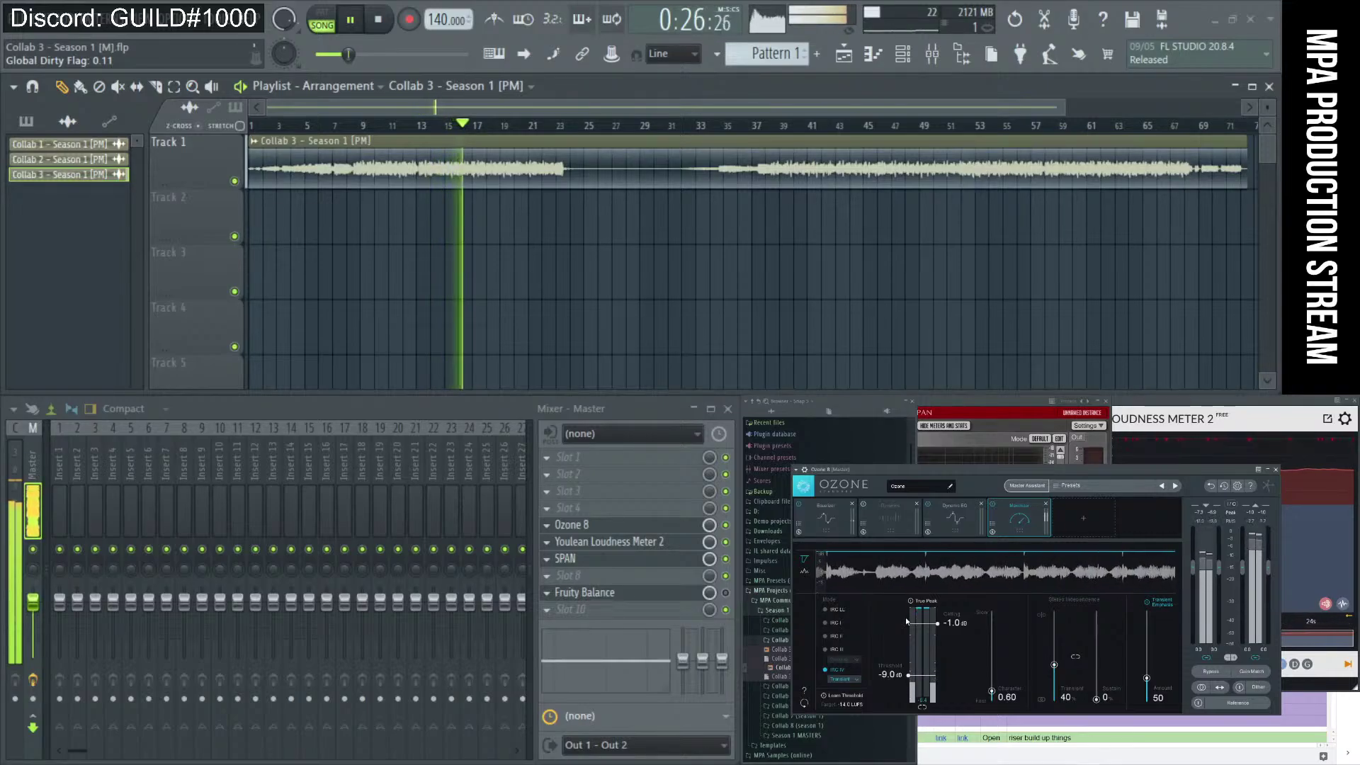
click(828, 511)
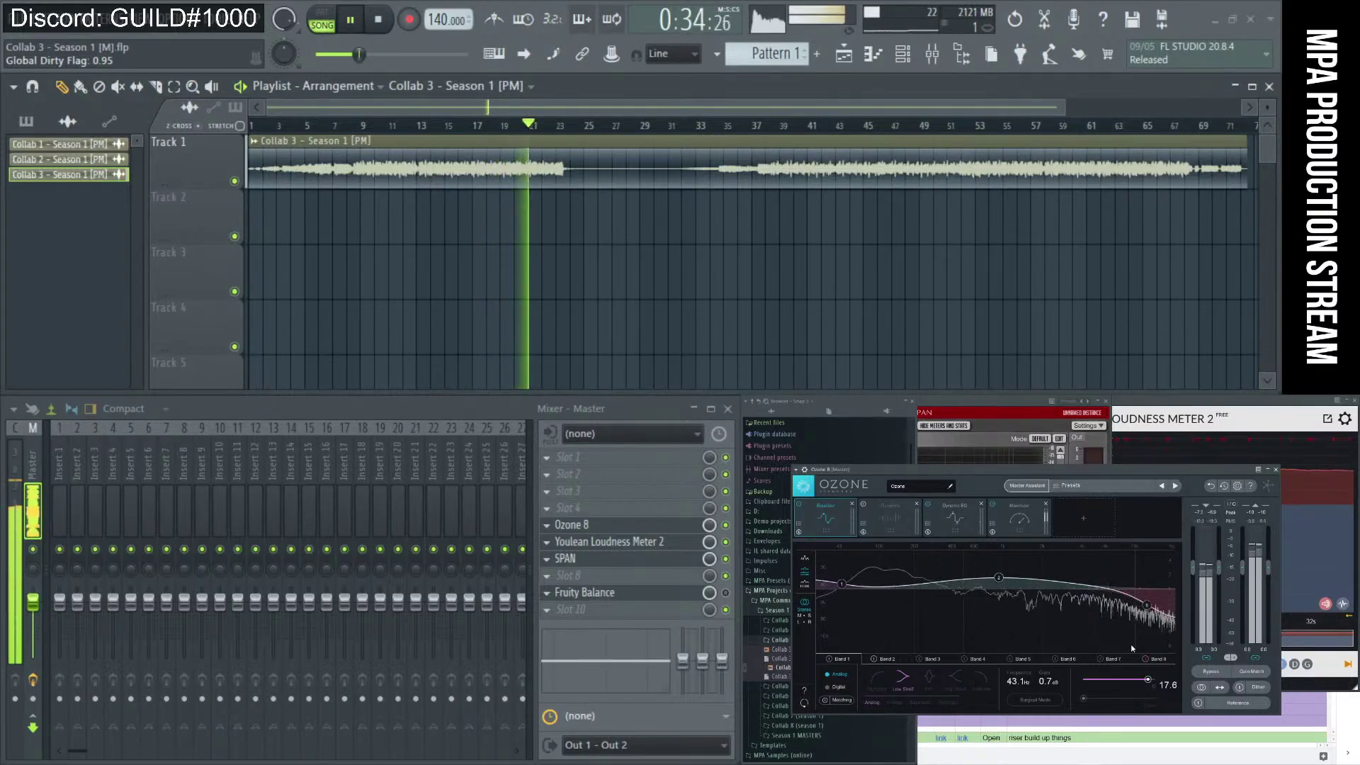
click(379, 20)
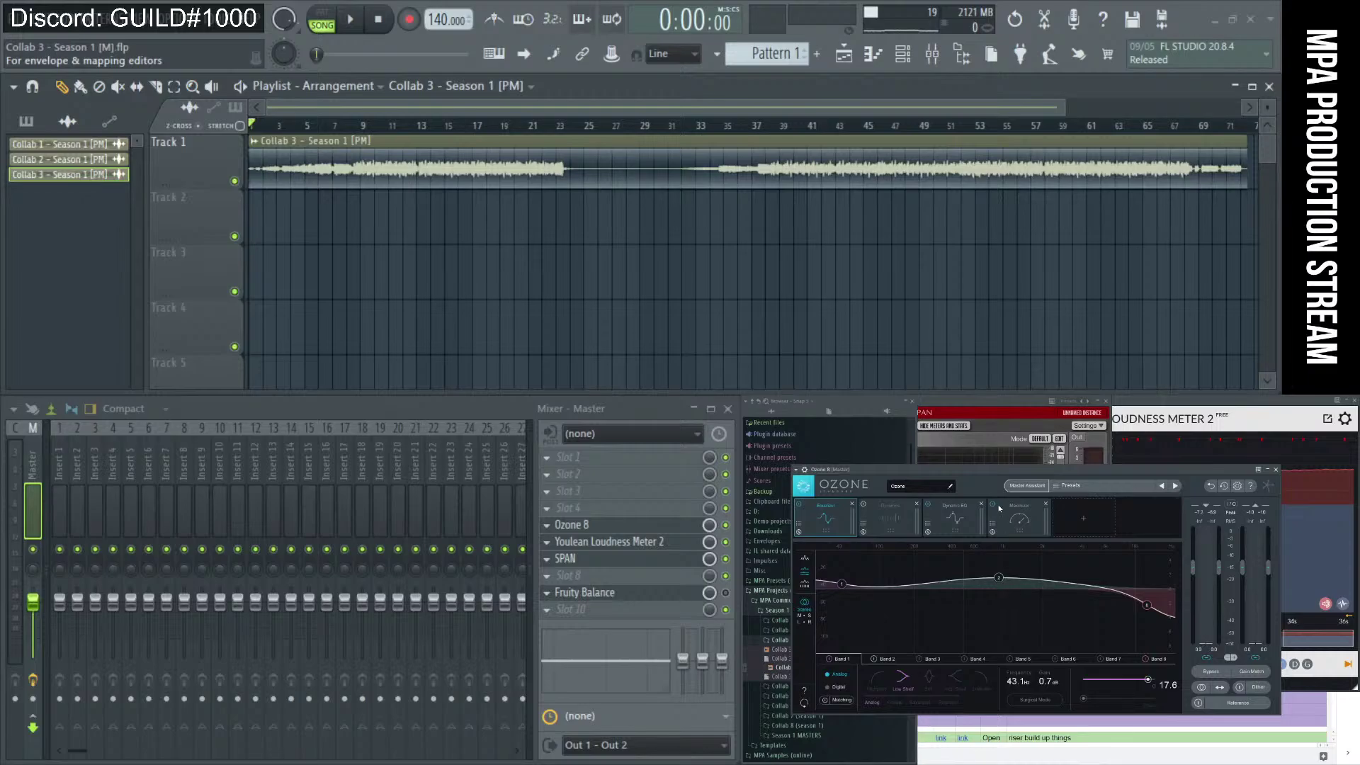
Review the settings of Ozone's Equalizer, Dynamics, Dynamic EQ and Maximizer modules with playback stopped.
drag(992, 480, 992, 471)
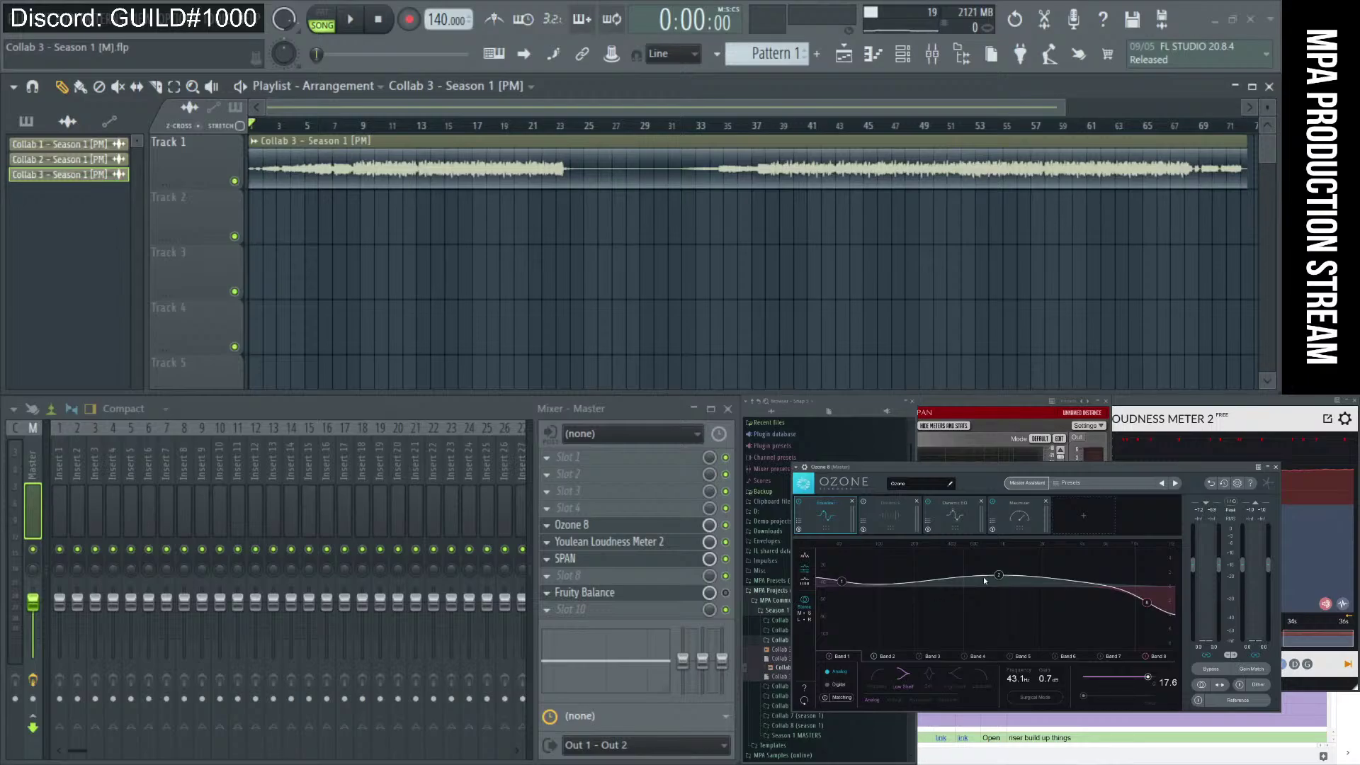
click(889, 515)
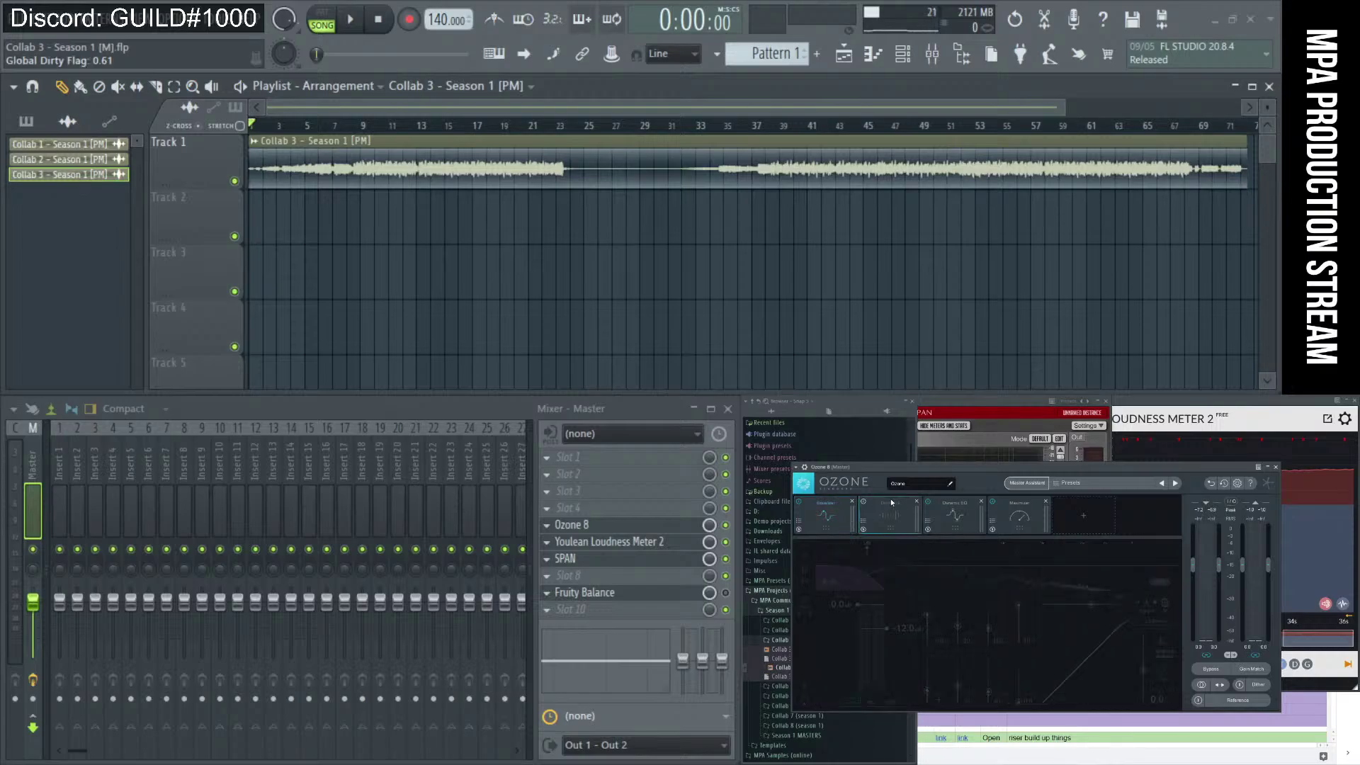
click(954, 515)
click(1018, 516)
click(883, 506)
click(832, 505)
click(883, 504)
click(1006, 505)
click(886, 507)
click(839, 509)
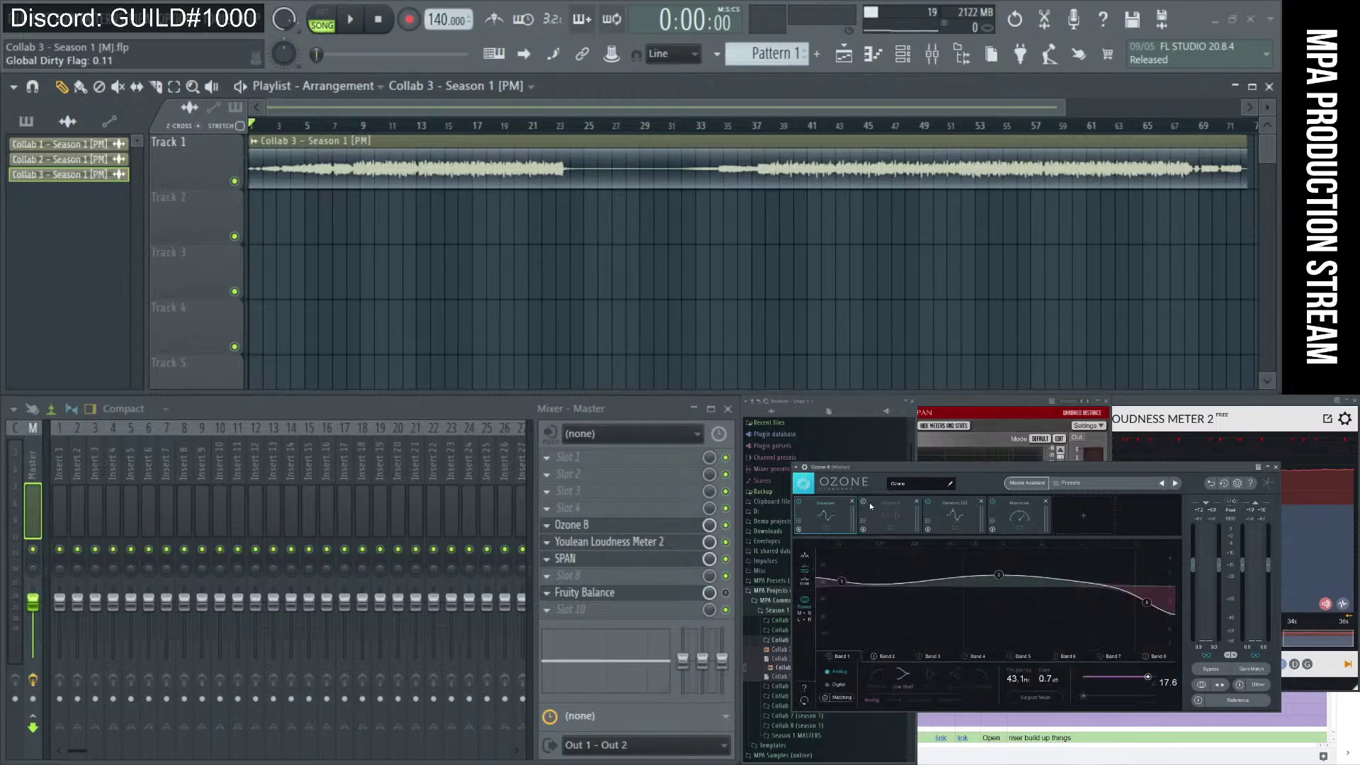
click(953, 506)
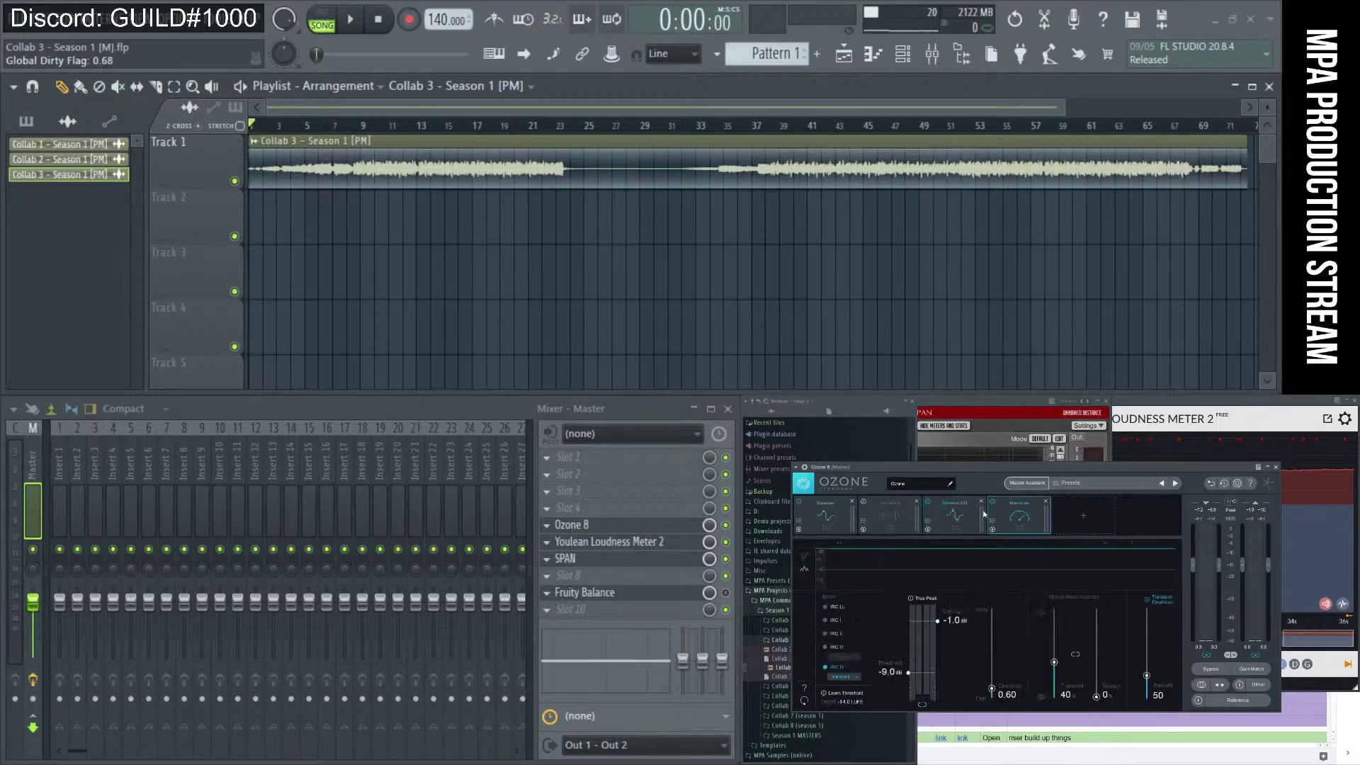
click(885, 513)
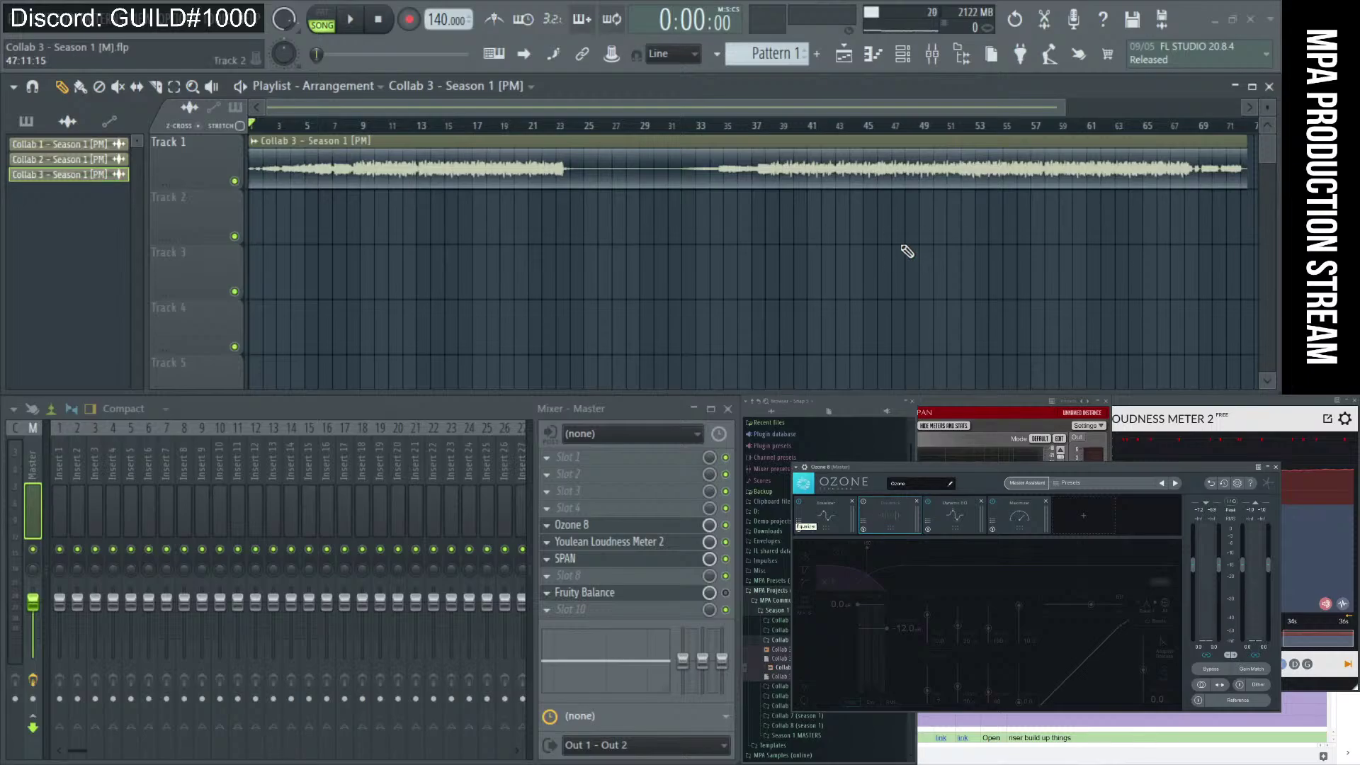
Listen to the track from about bar 37 while examining the Equalizer and Dynamic EQ, and stop playback.
click(870, 126)
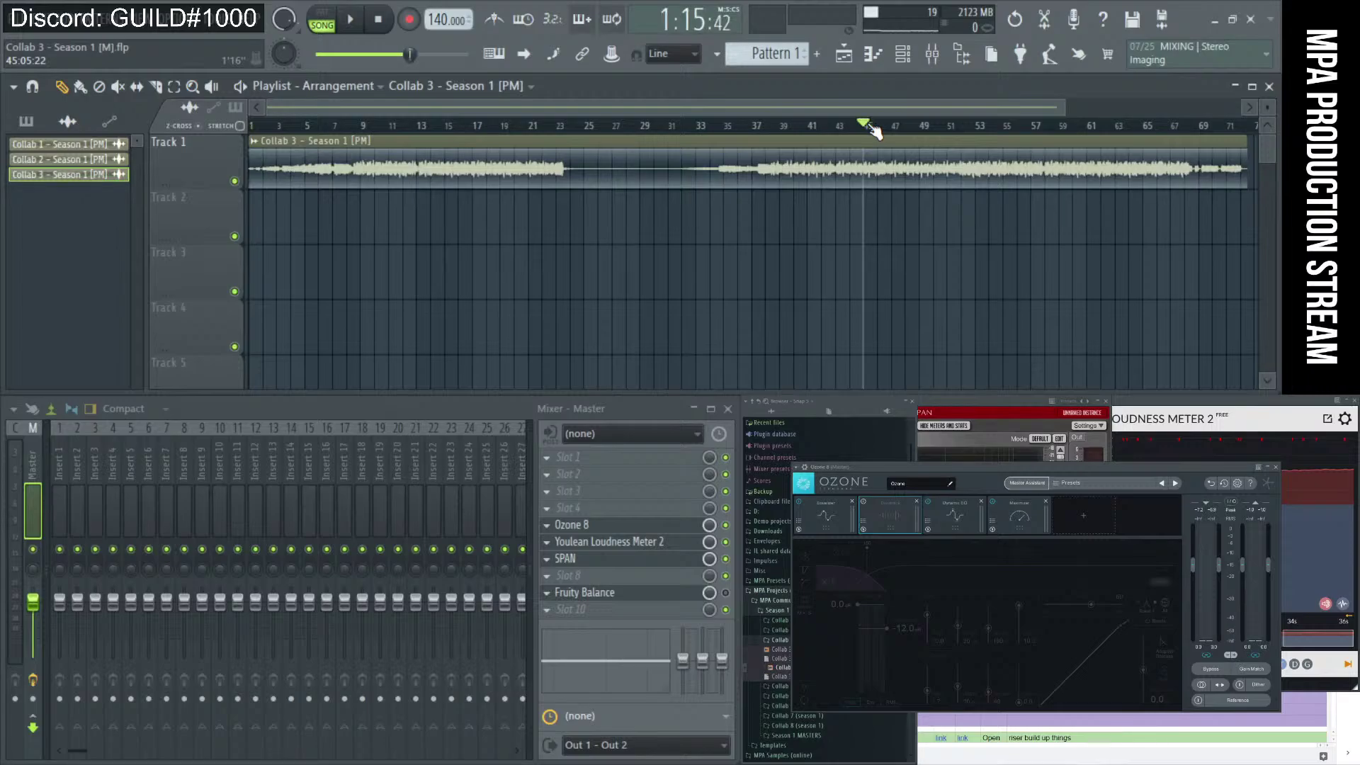
click(767, 126)
key(space)
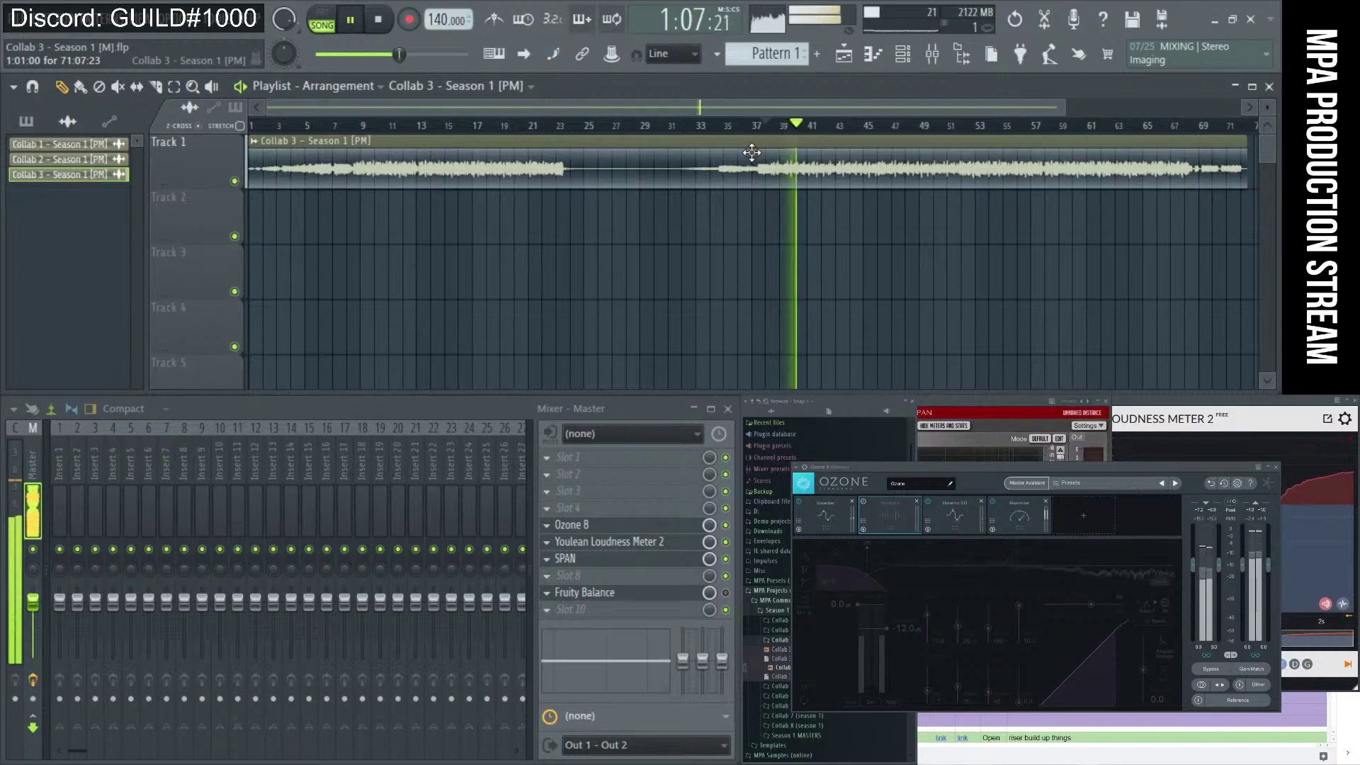
click(836, 502)
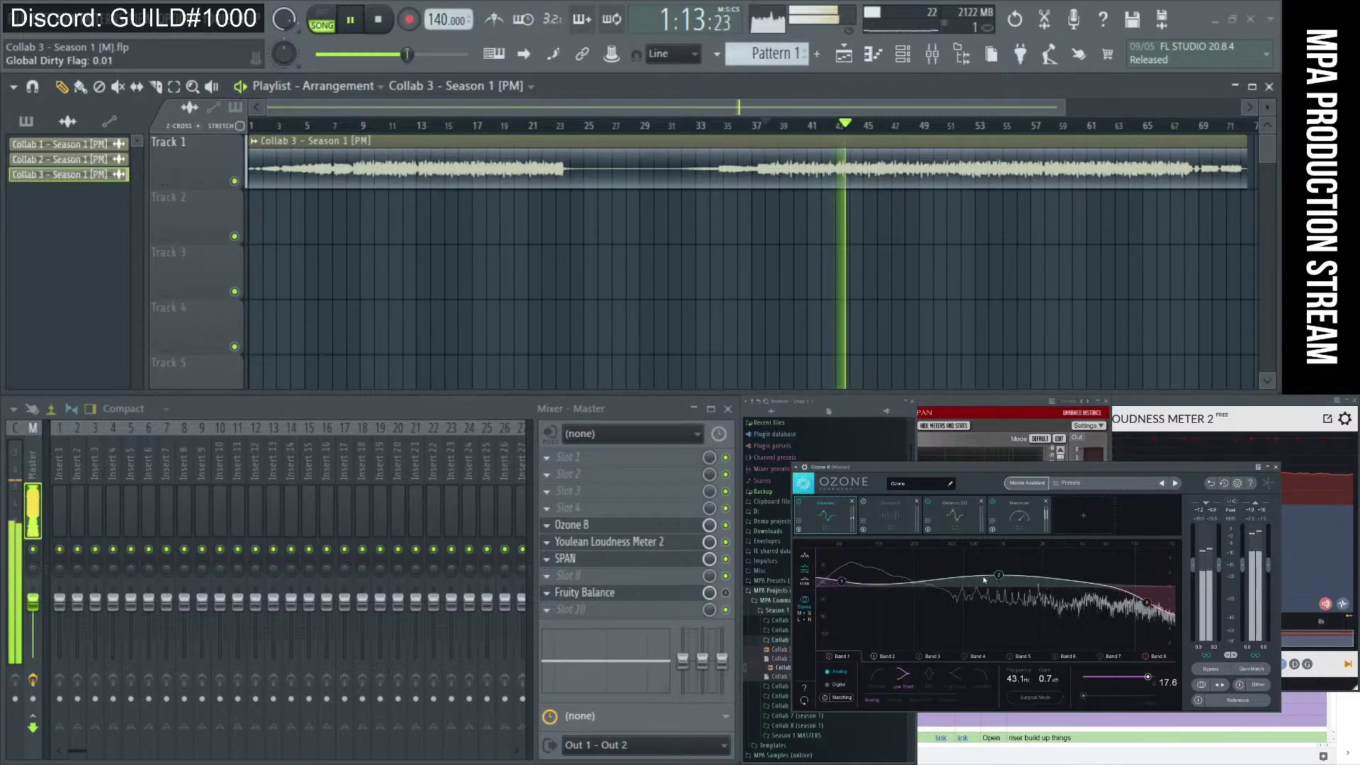
click(951, 513)
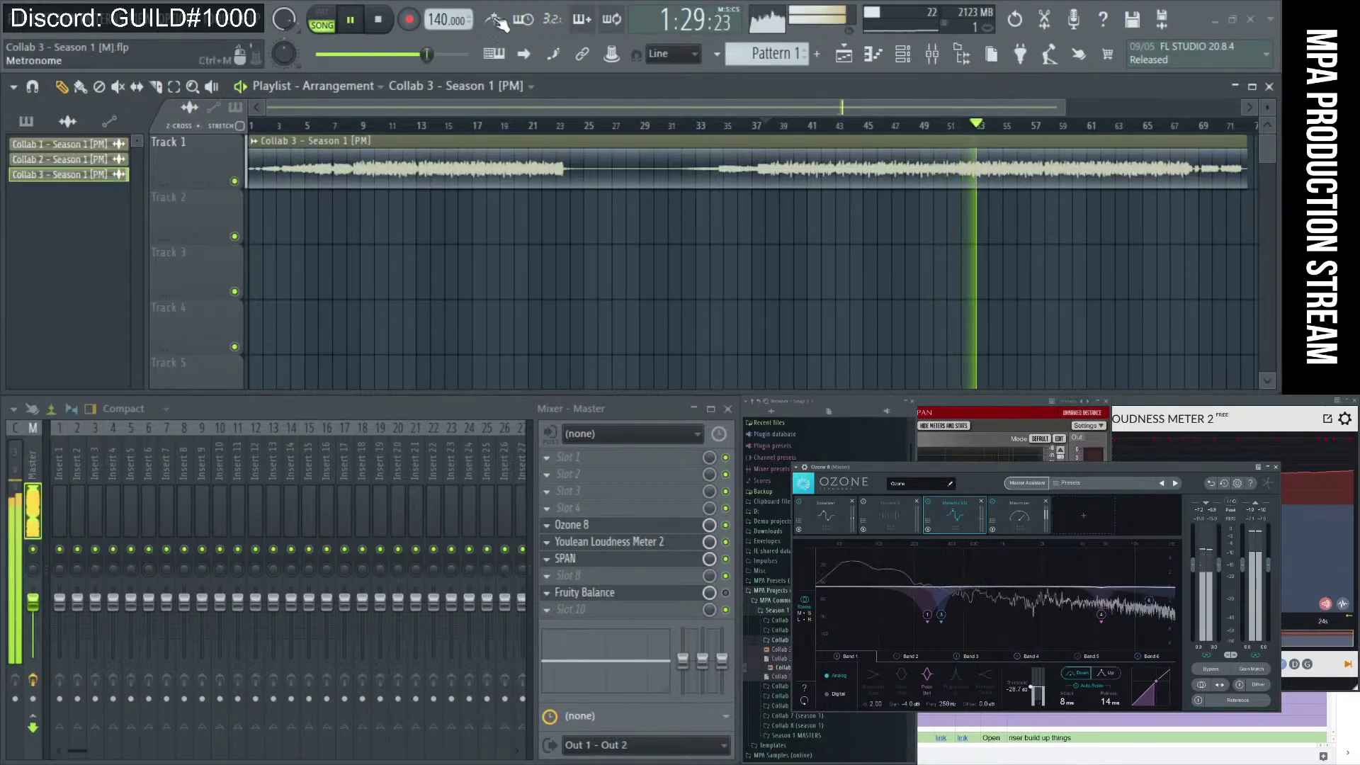
click(385, 19)
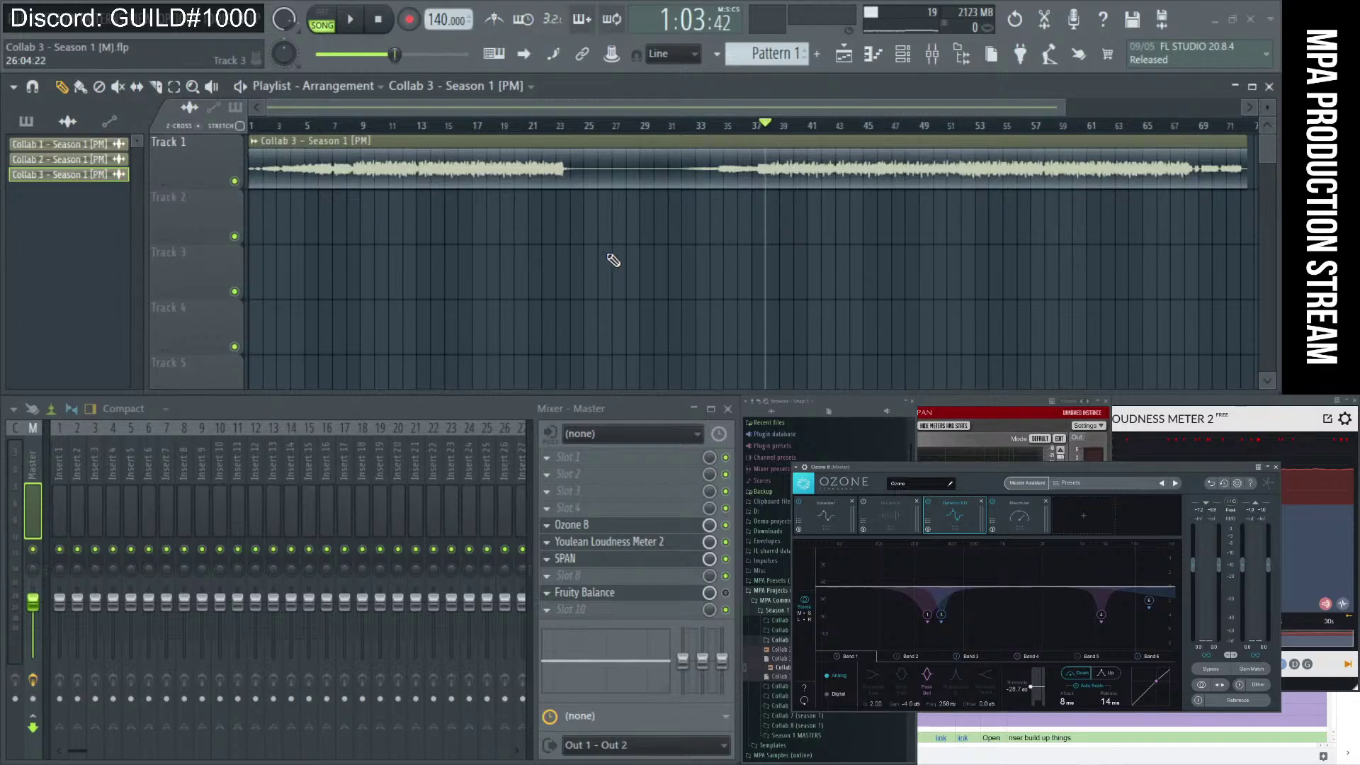
Show Ozone's Equalizer and capture the whole plugin window with Snipping Tool.
click(829, 505)
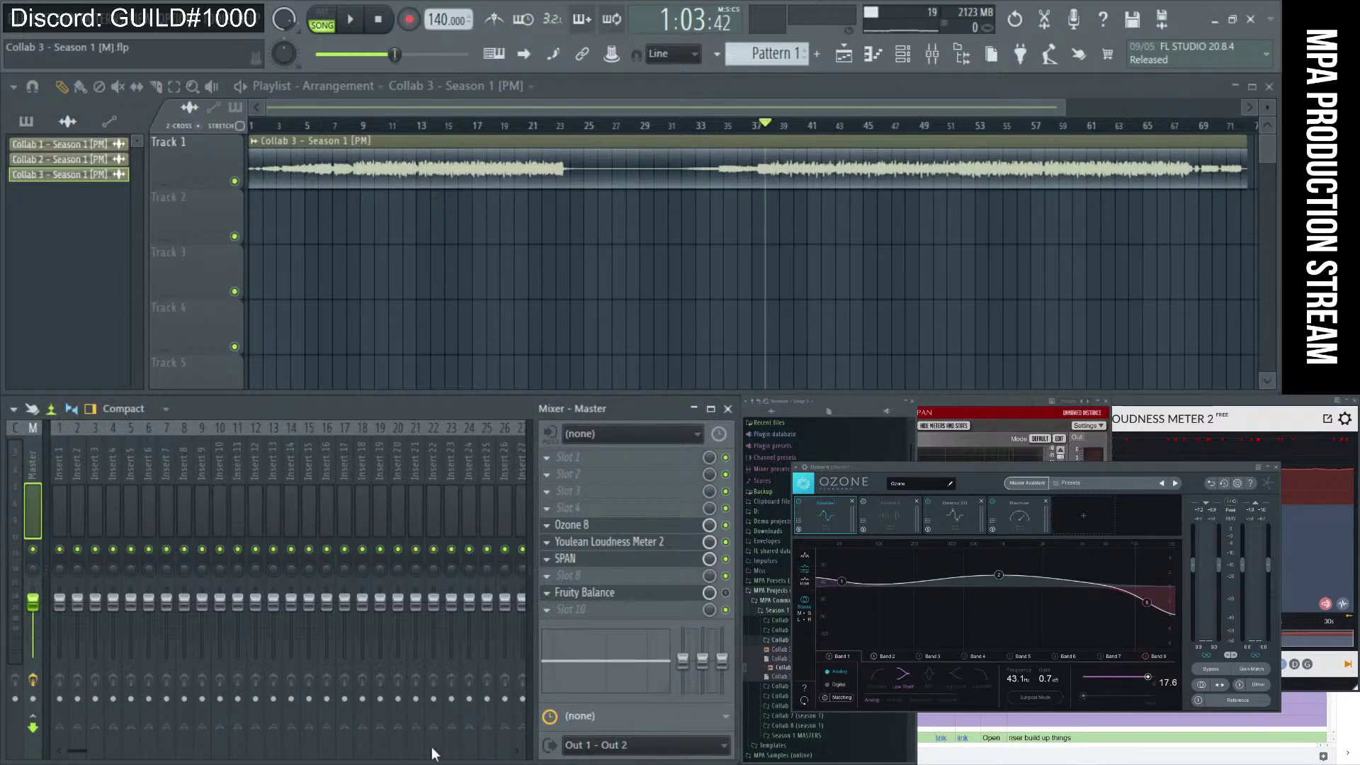
key(super)
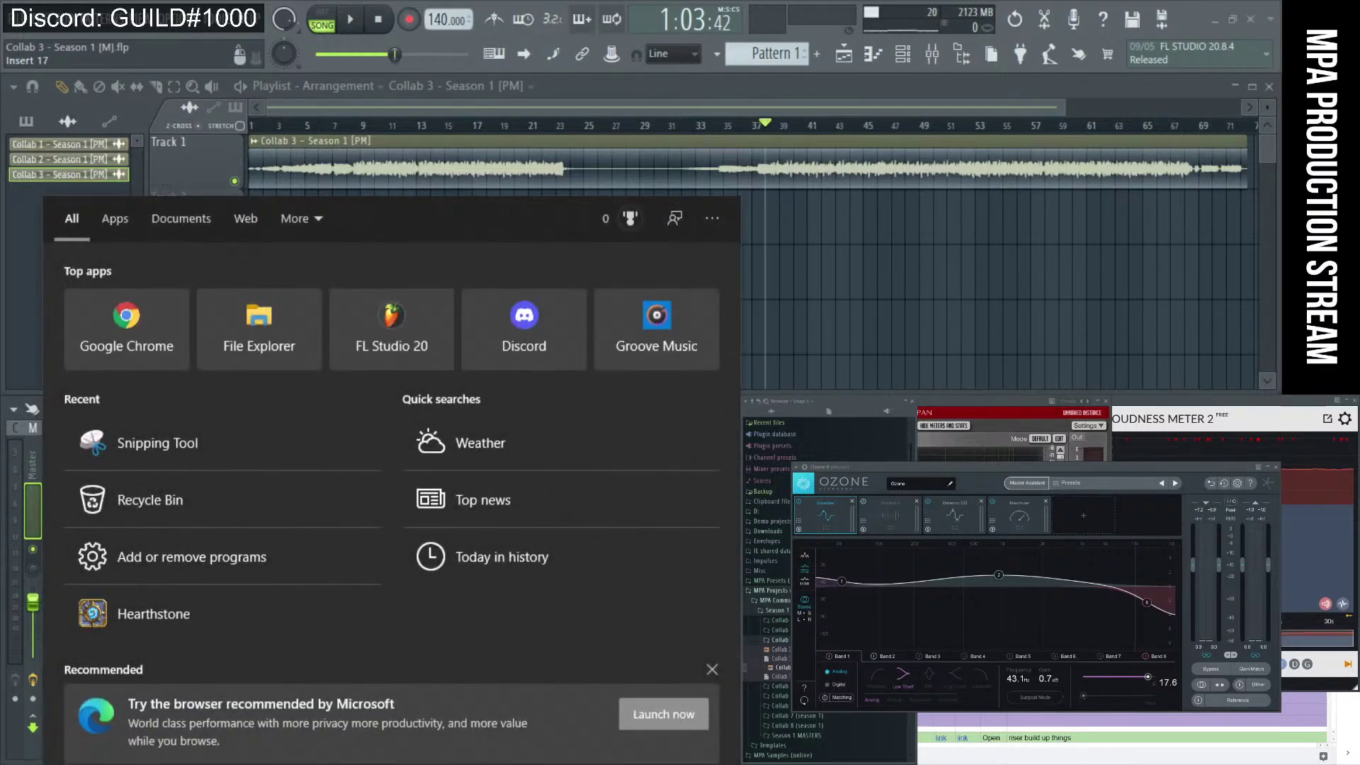
text(s)
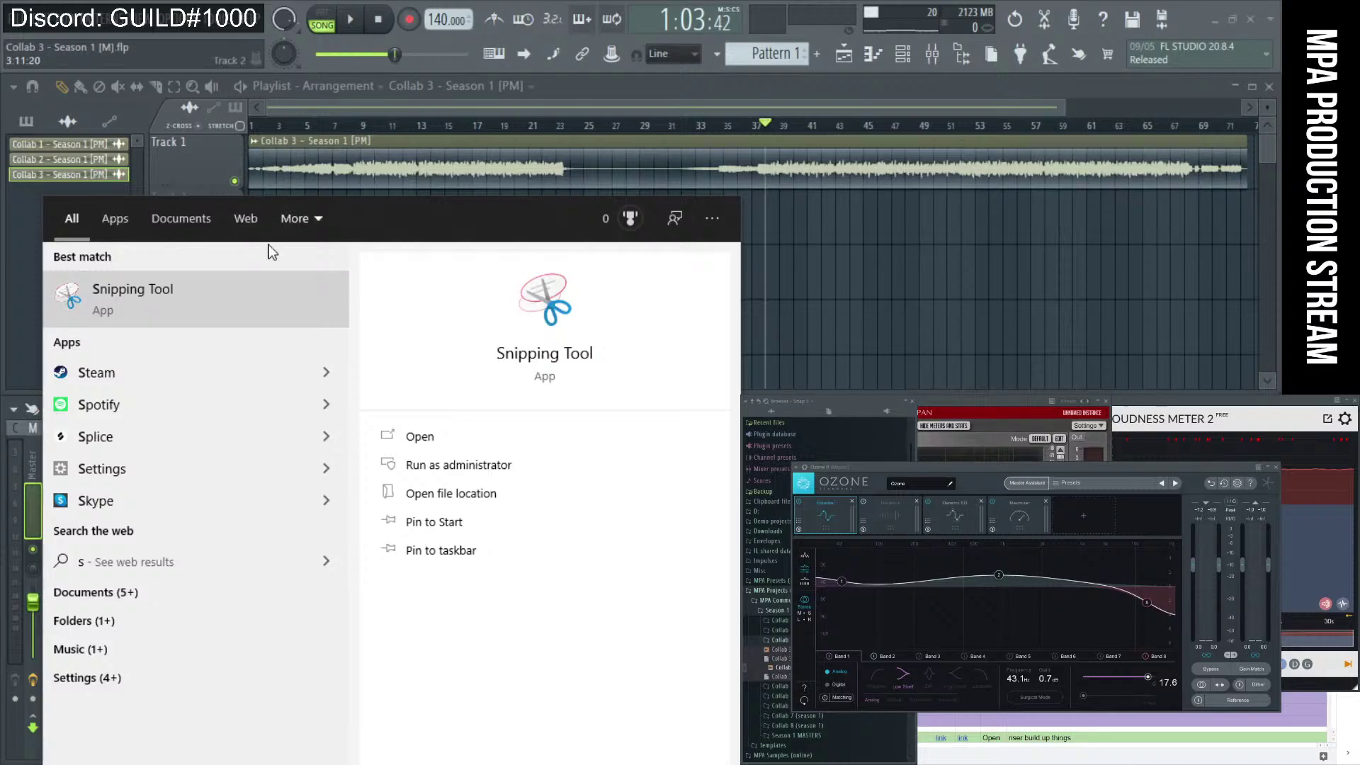
click(255, 305)
click(764, 424)
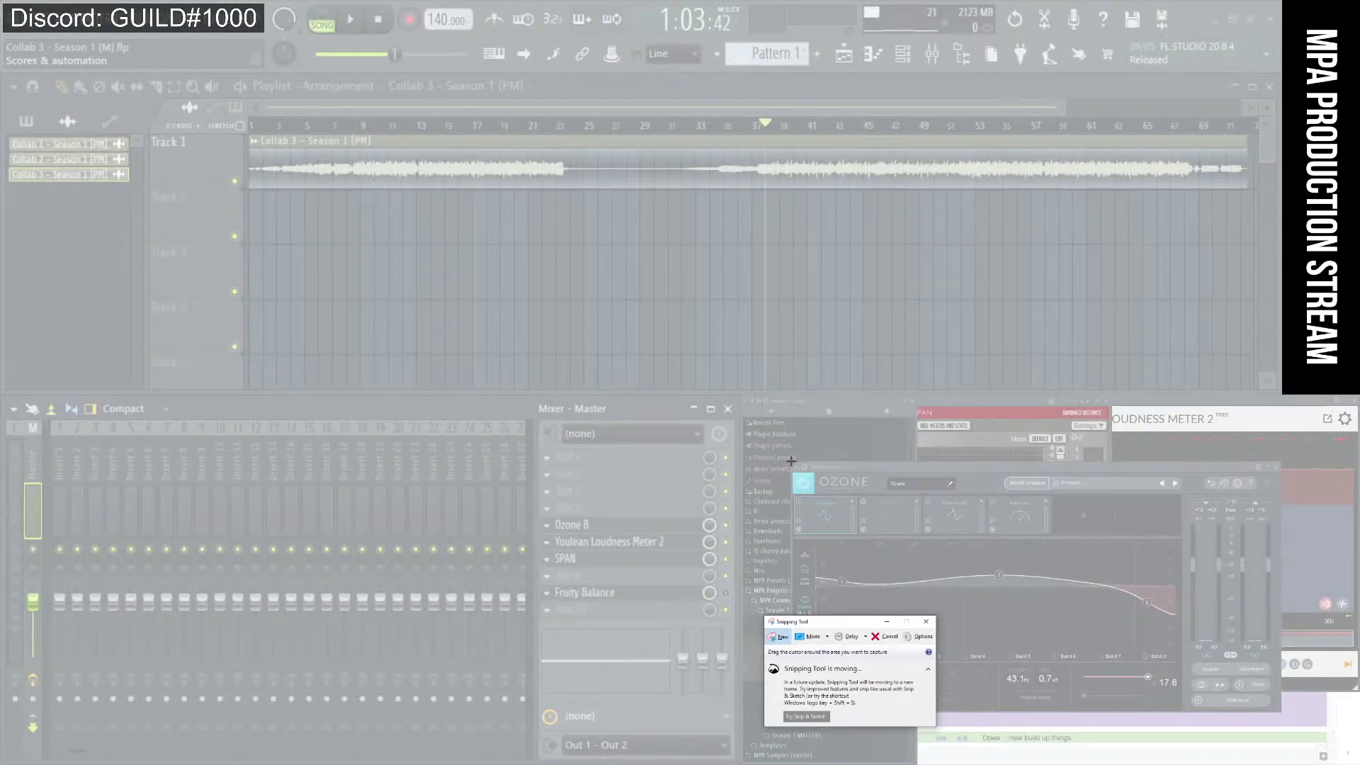
drag(791, 461, 1279, 712)
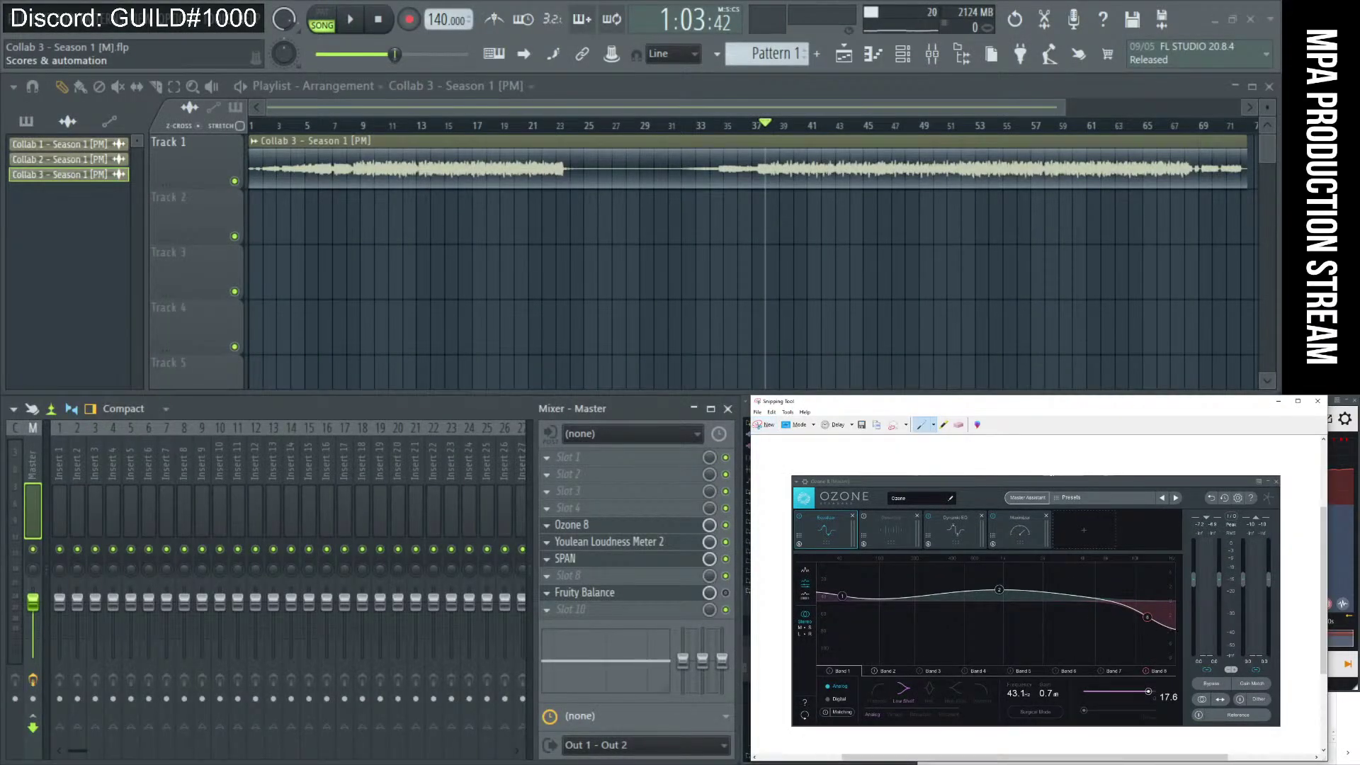
Save the snip as a PNG in the Downloads folder, reusing an existing track image's name with a changed number.
click(757, 412)
click(779, 440)
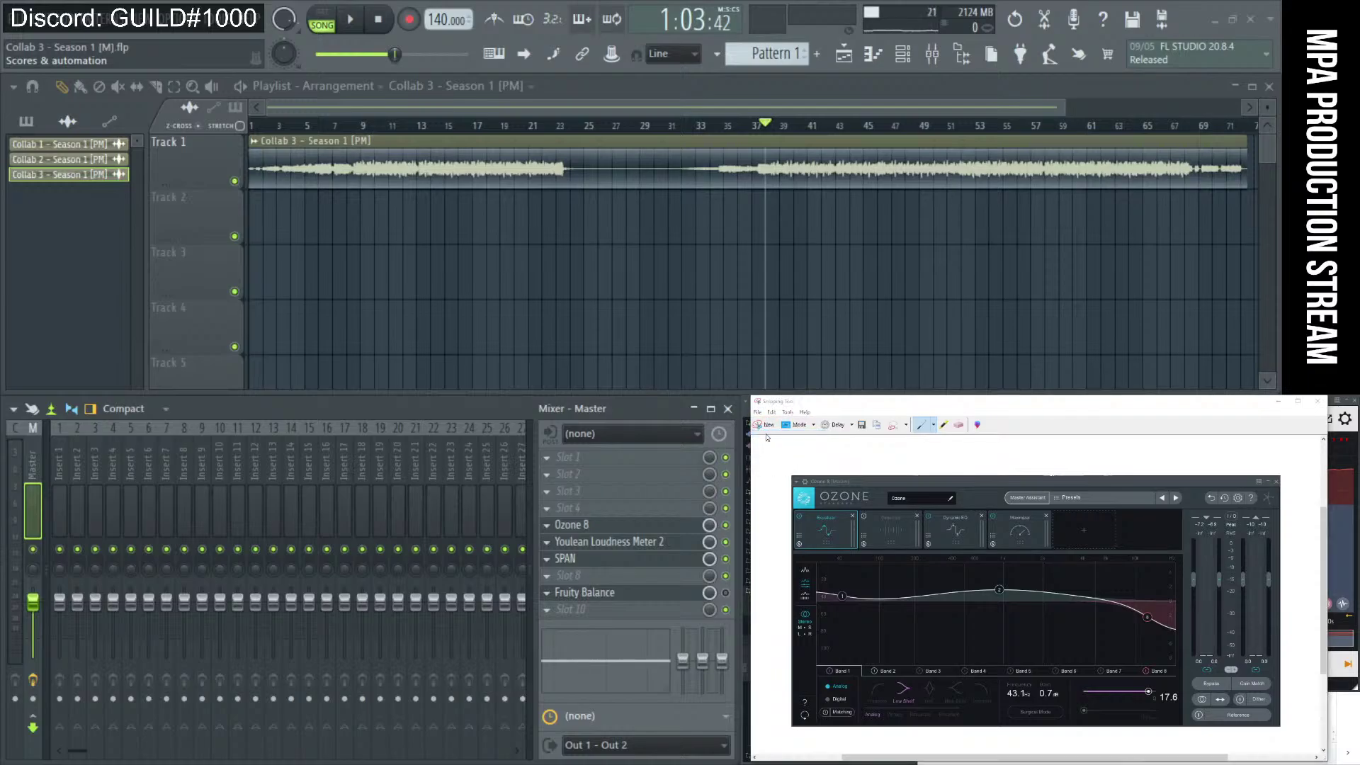
click(889, 491)
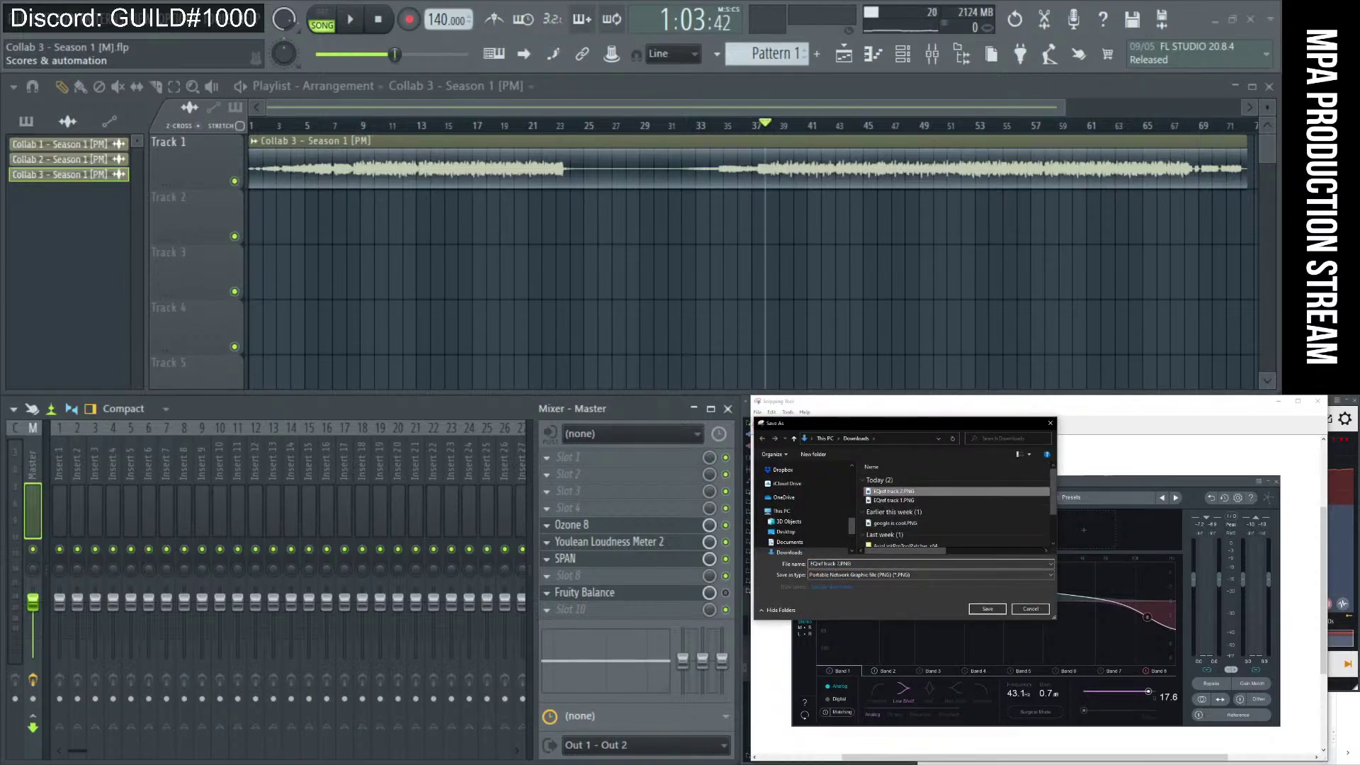
click(838, 564)
key(BackSpace)
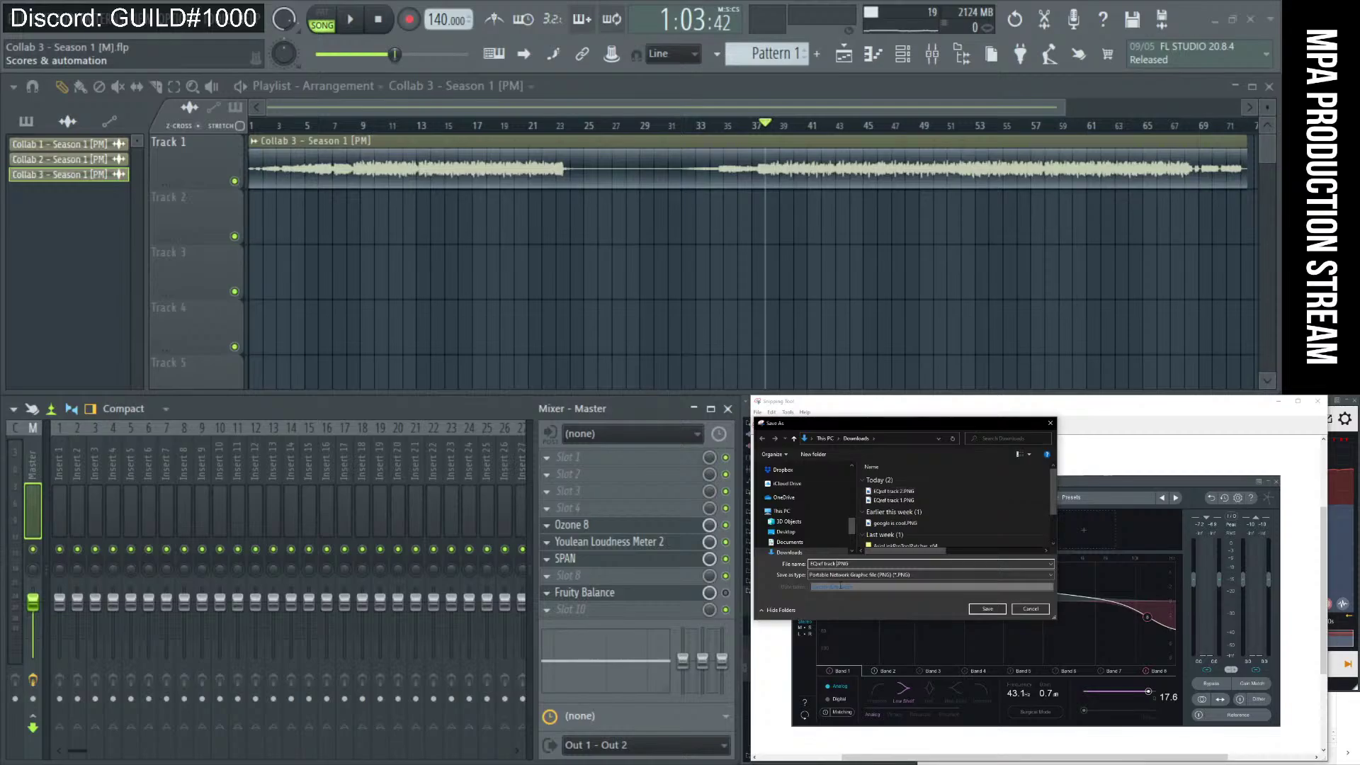
key(Return)
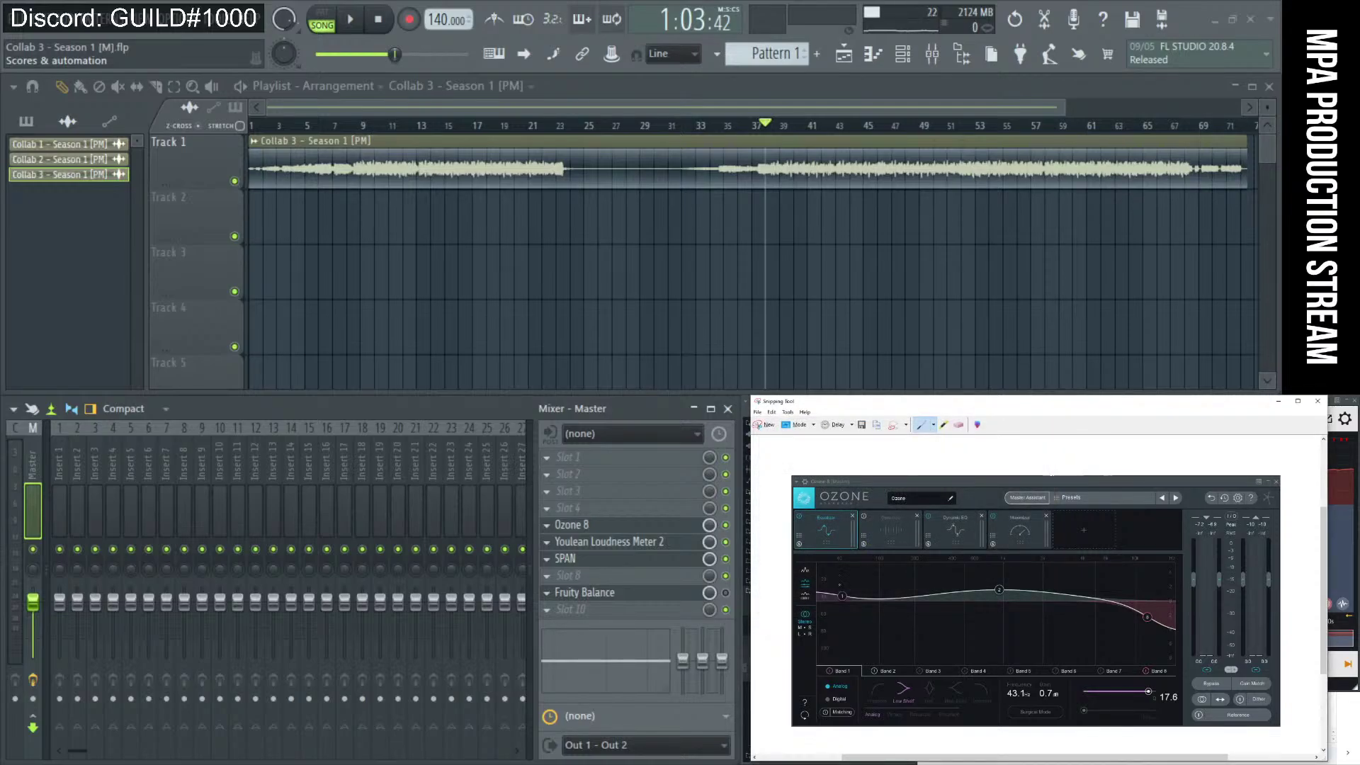
Minimize Snipping Tool and save the project under the new name Collab 4 - Season 1 [M].flp in the Season 1 MASTERS folder.
click(1278, 403)
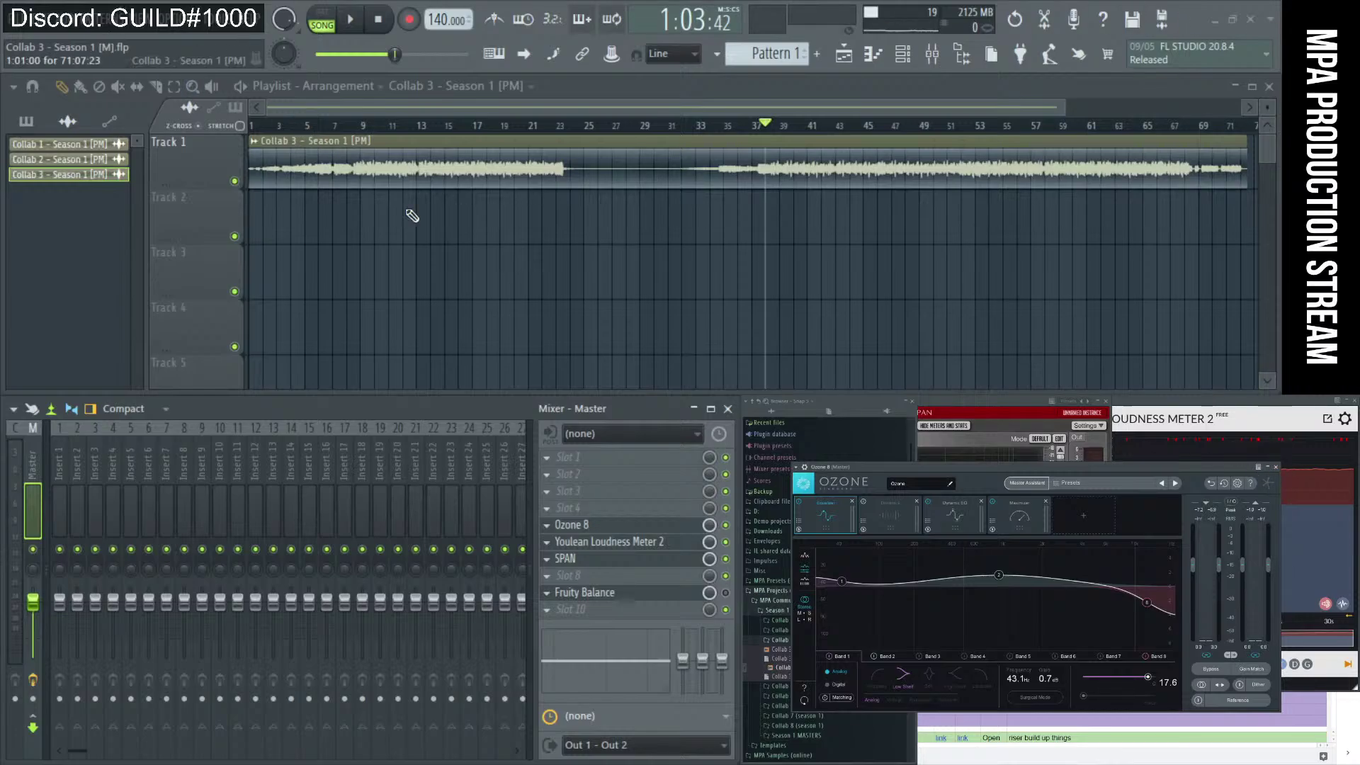
click(15, 15)
click(36, 103)
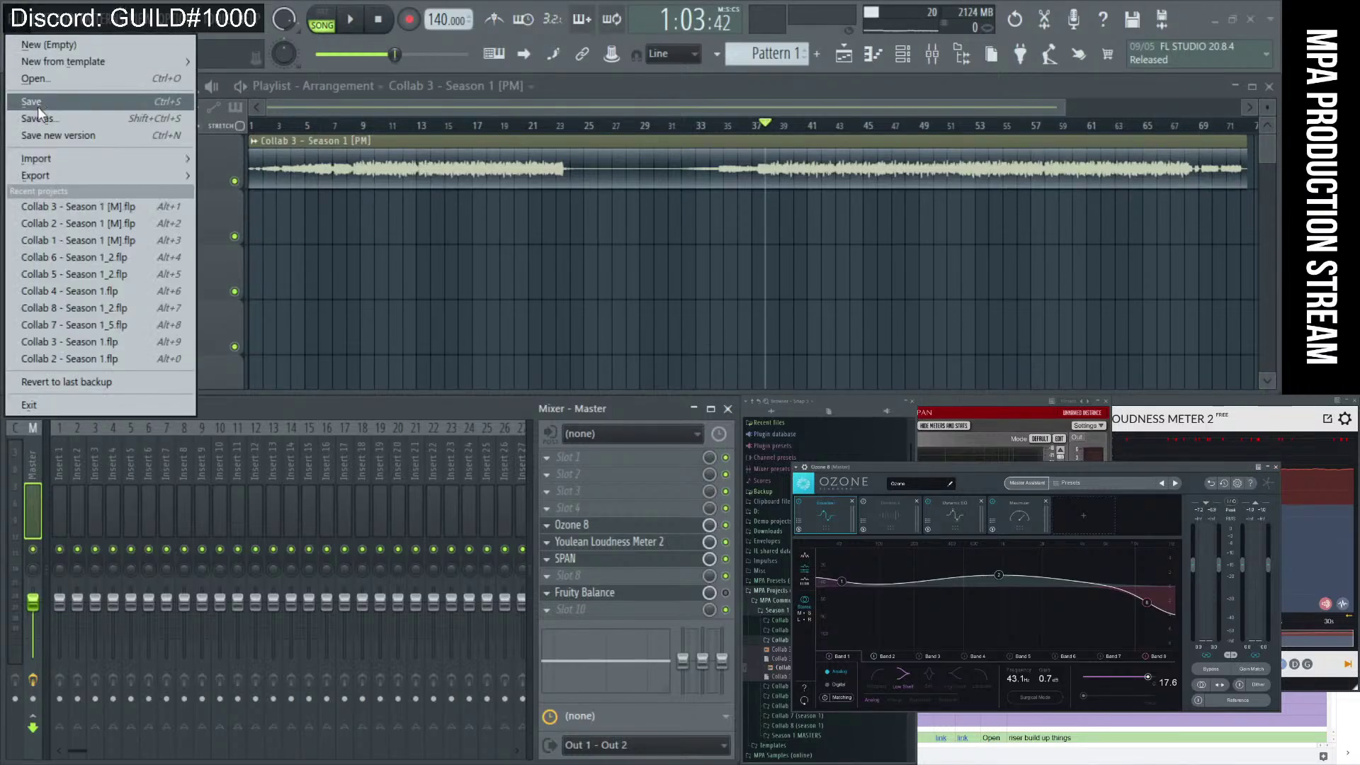
click(41, 117)
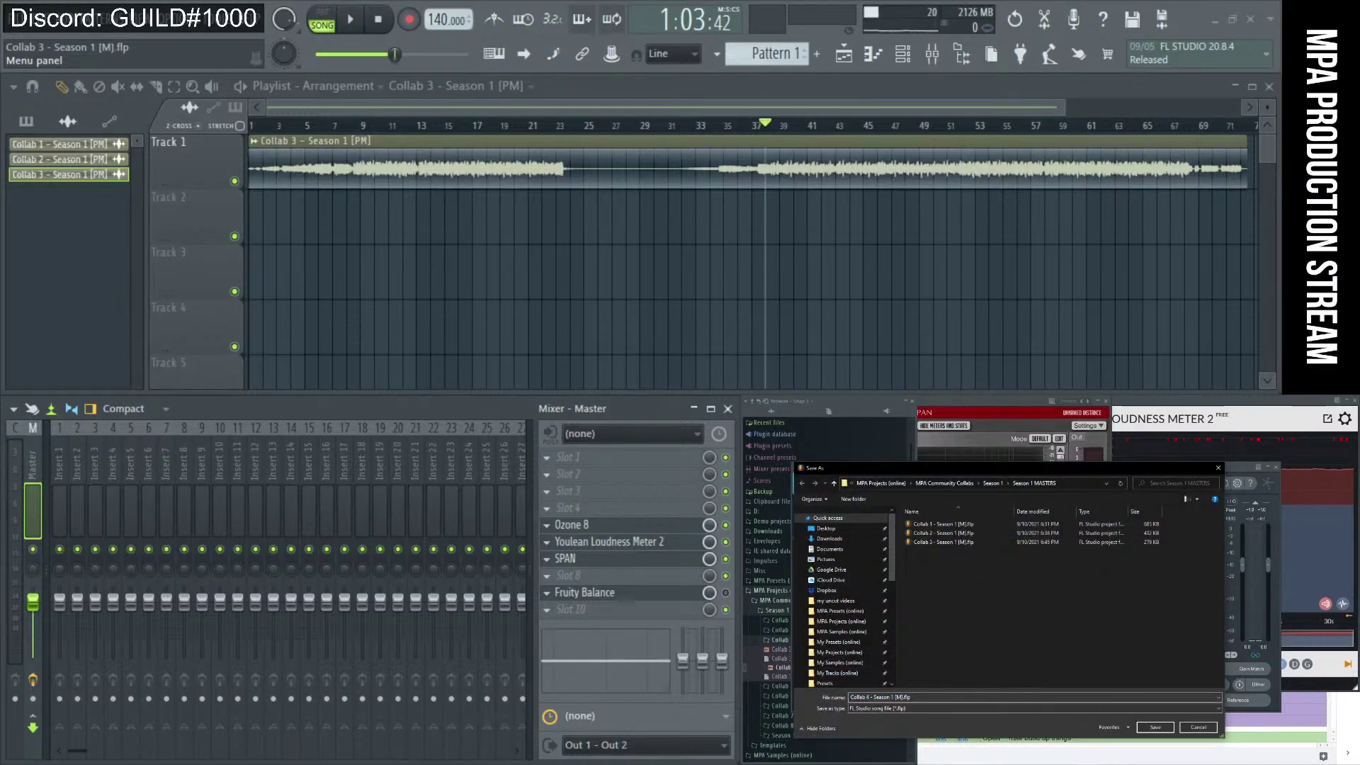
key(Return)
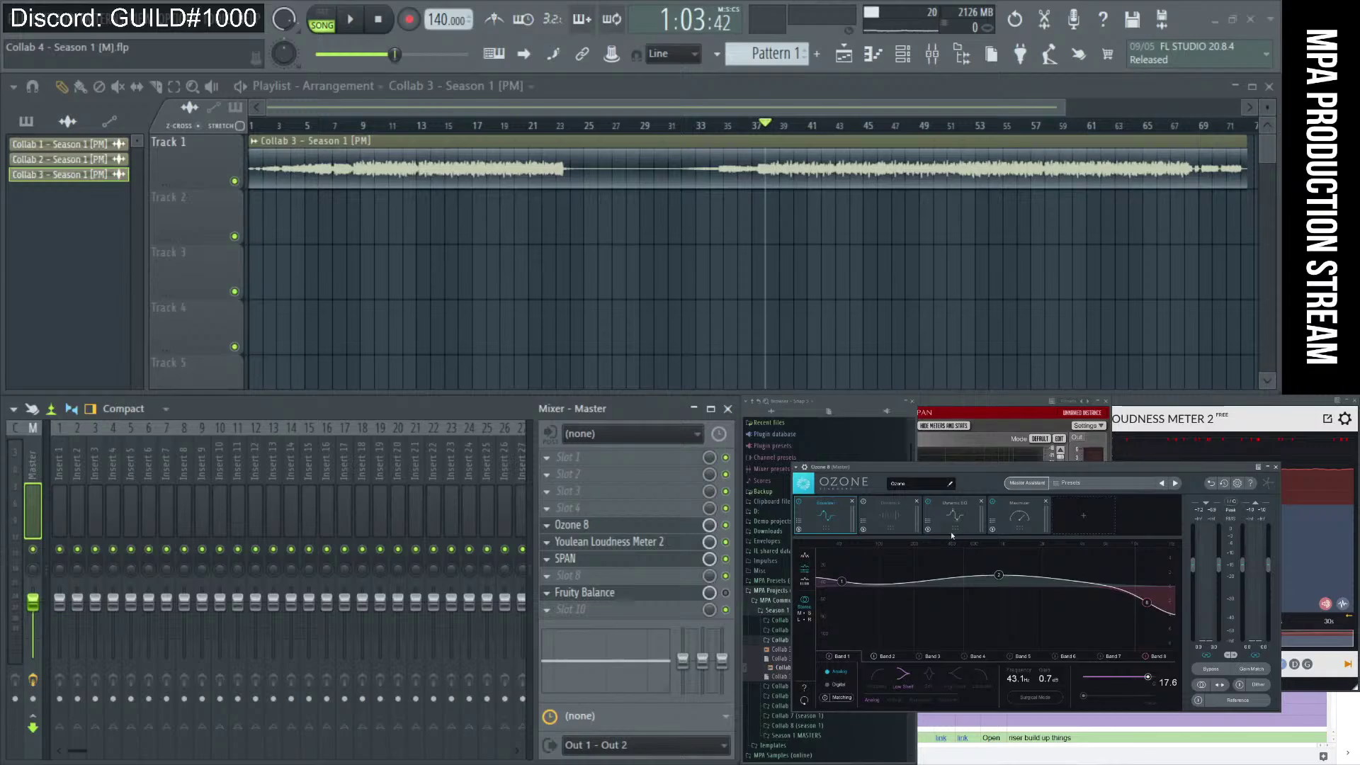
Remove all modules from the Ozone chain and delete the Collab 3 clip from Track 1.
click(1045, 501)
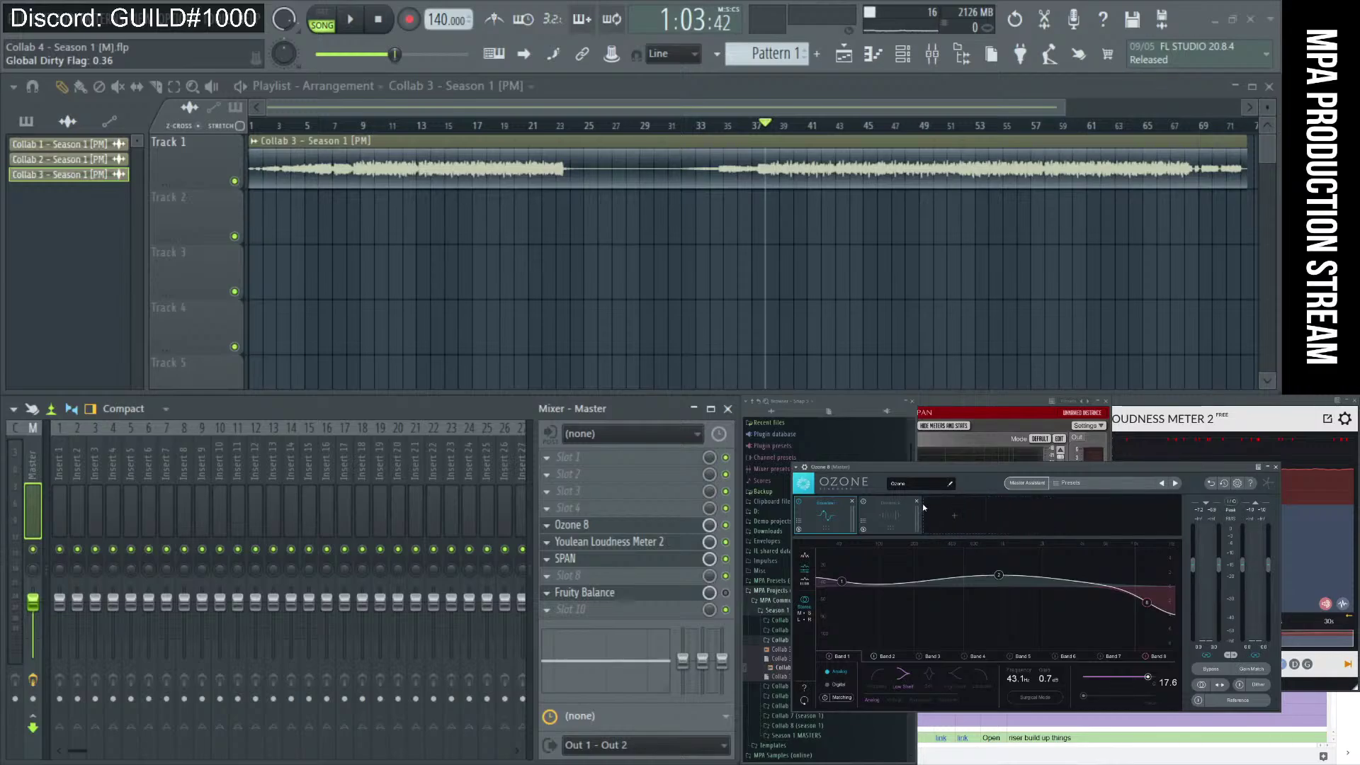
click(853, 500)
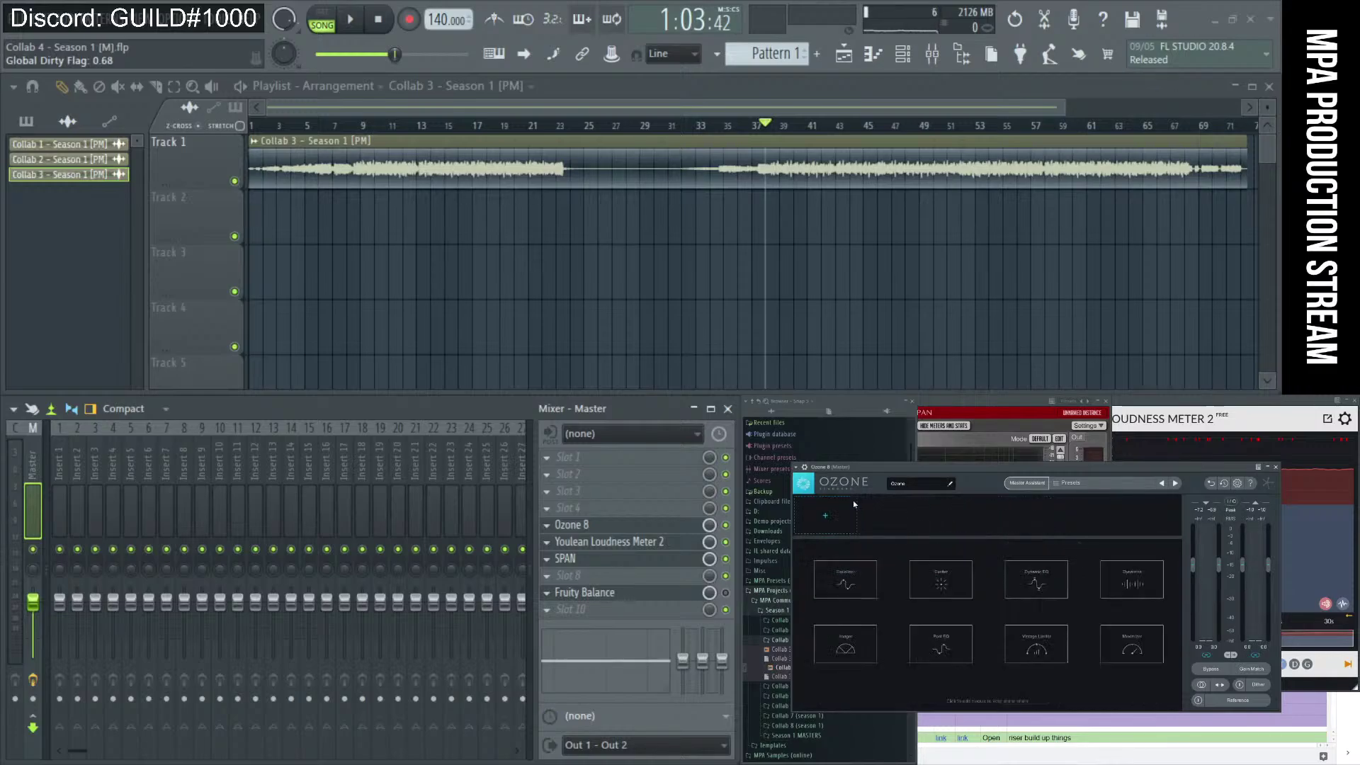
right_click(924, 172)
click(958, 61)
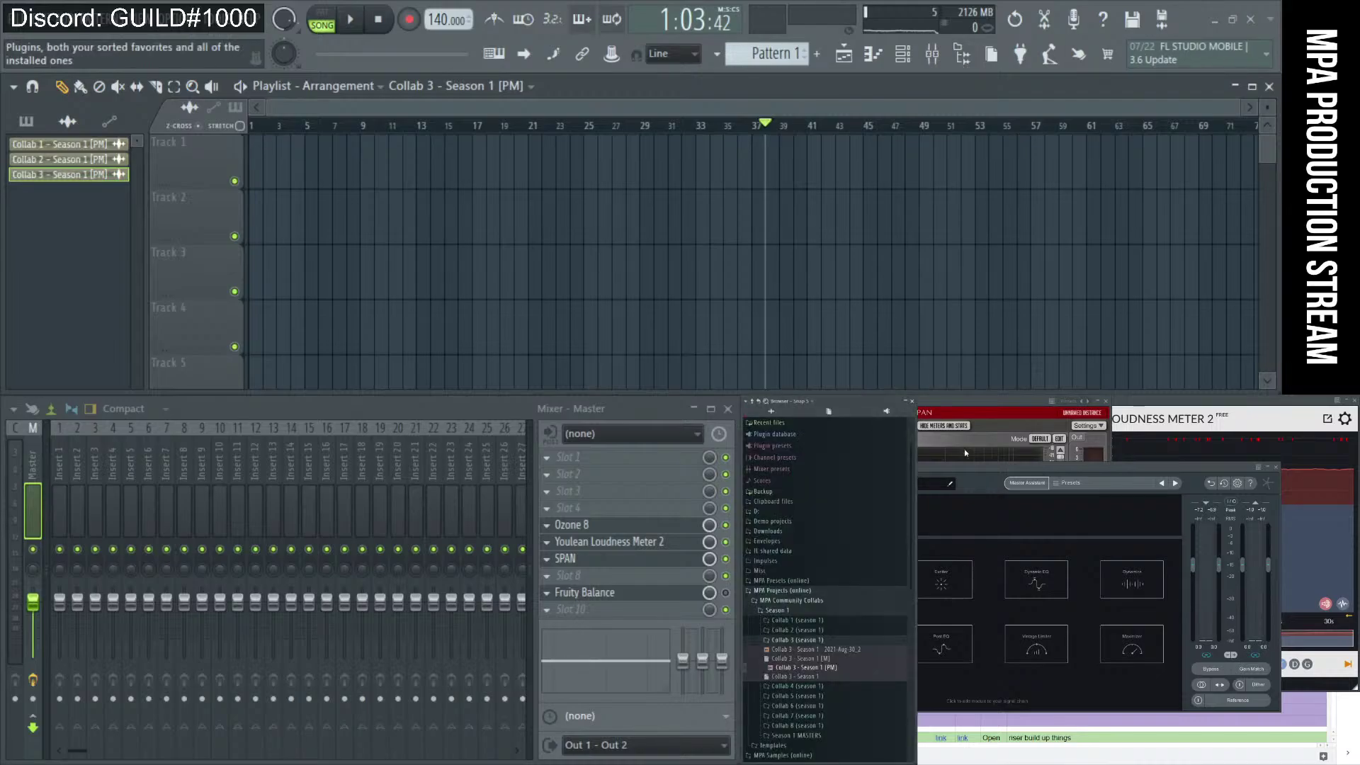
Place the Collab 4 - Season 1 [PM] audio from the Collab 4 (season 1) folder on Track 1, starting at bar 1.
click(797, 639)
click(797, 649)
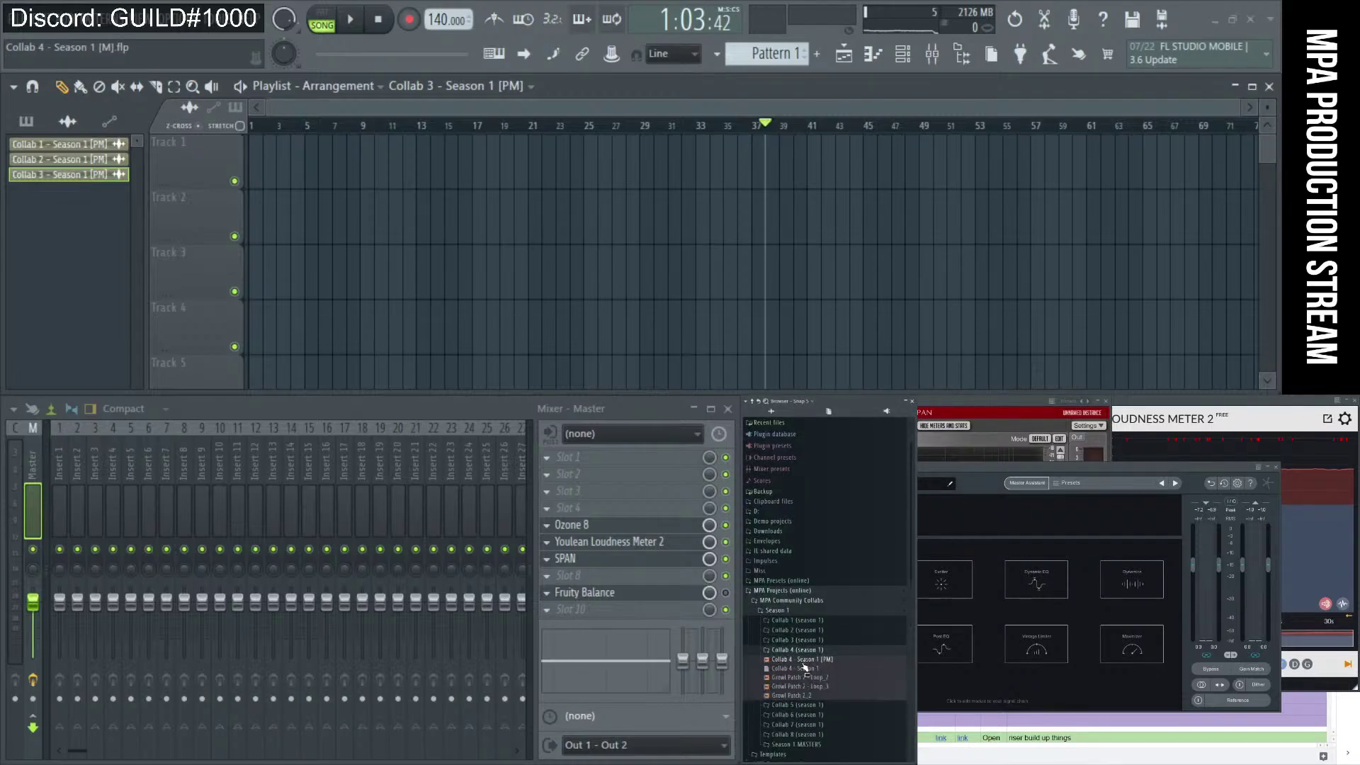
drag(807, 660, 336, 167)
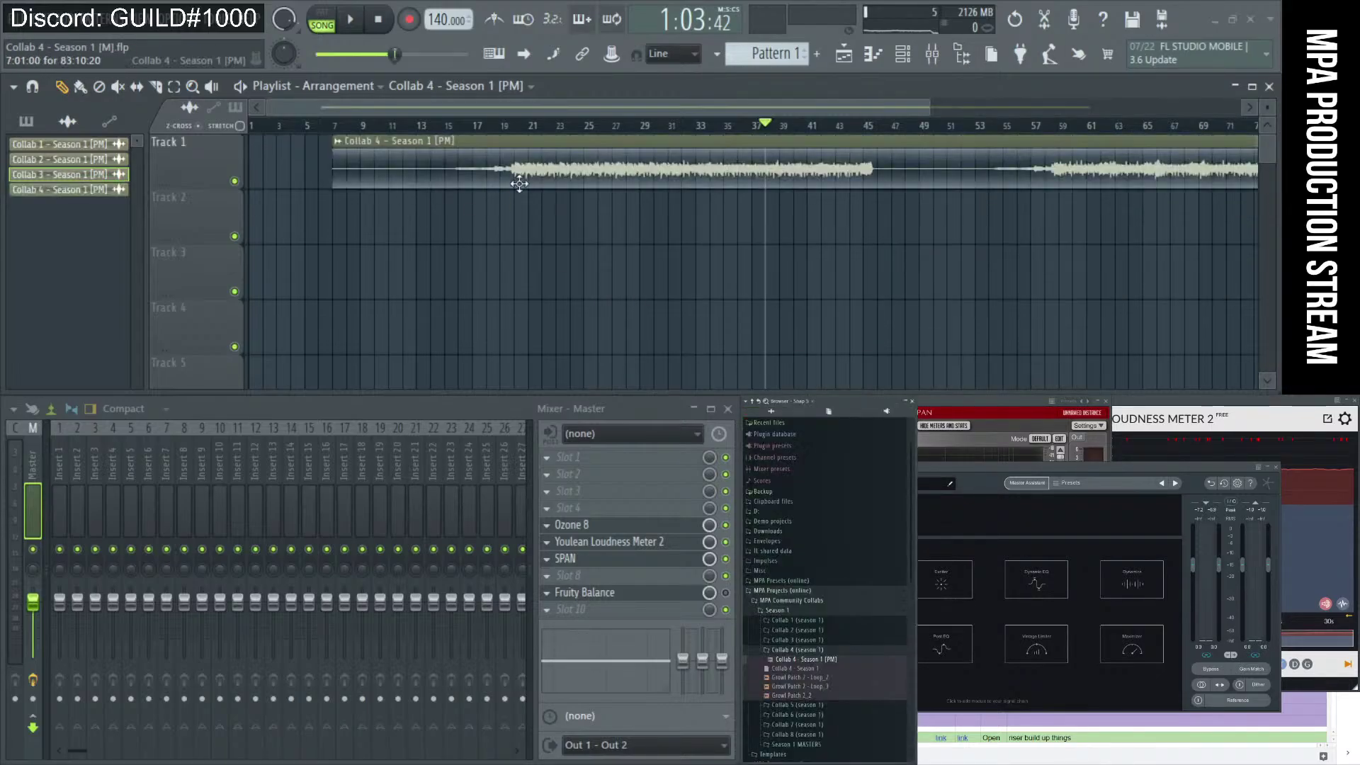
drag(517, 184, 313, 182)
Slice the Collab 4 clip at bar 7, delete the silent intro and move the remaining audio to bar 1.
drag(451, 212, 256, 146)
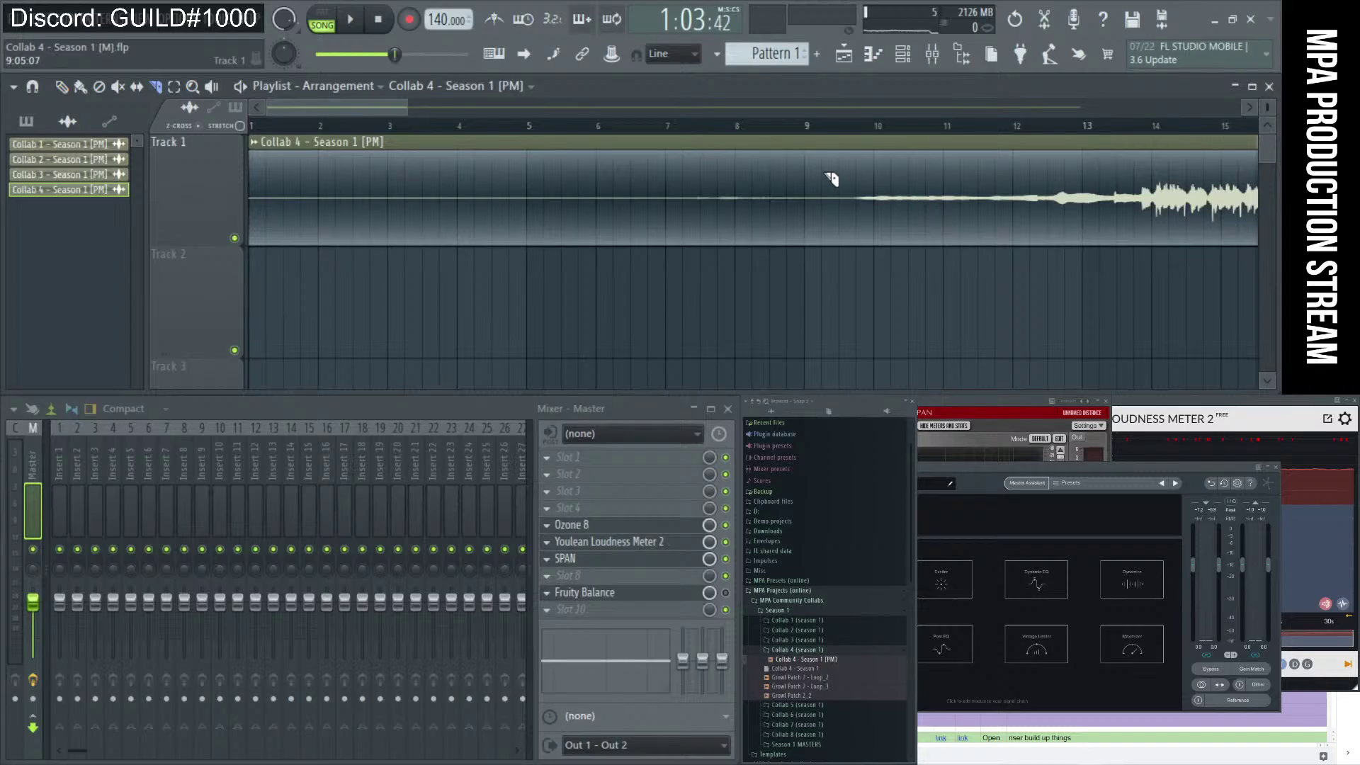
scroll(788, 216, up, 2)
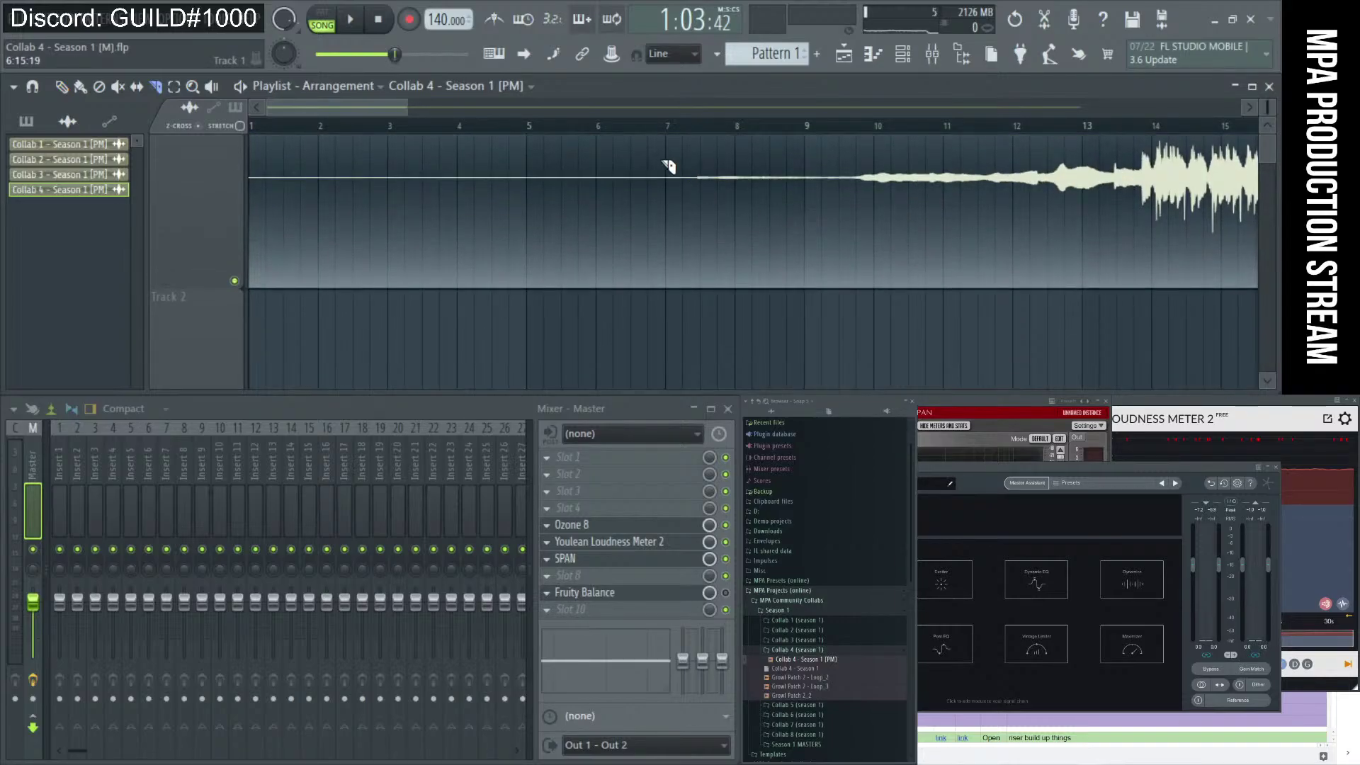
drag(668, 153, 671, 252)
key(p)
right_click(607, 233)
ctrl+right_click(644, 239)
drag(989, 167, 361, 185)
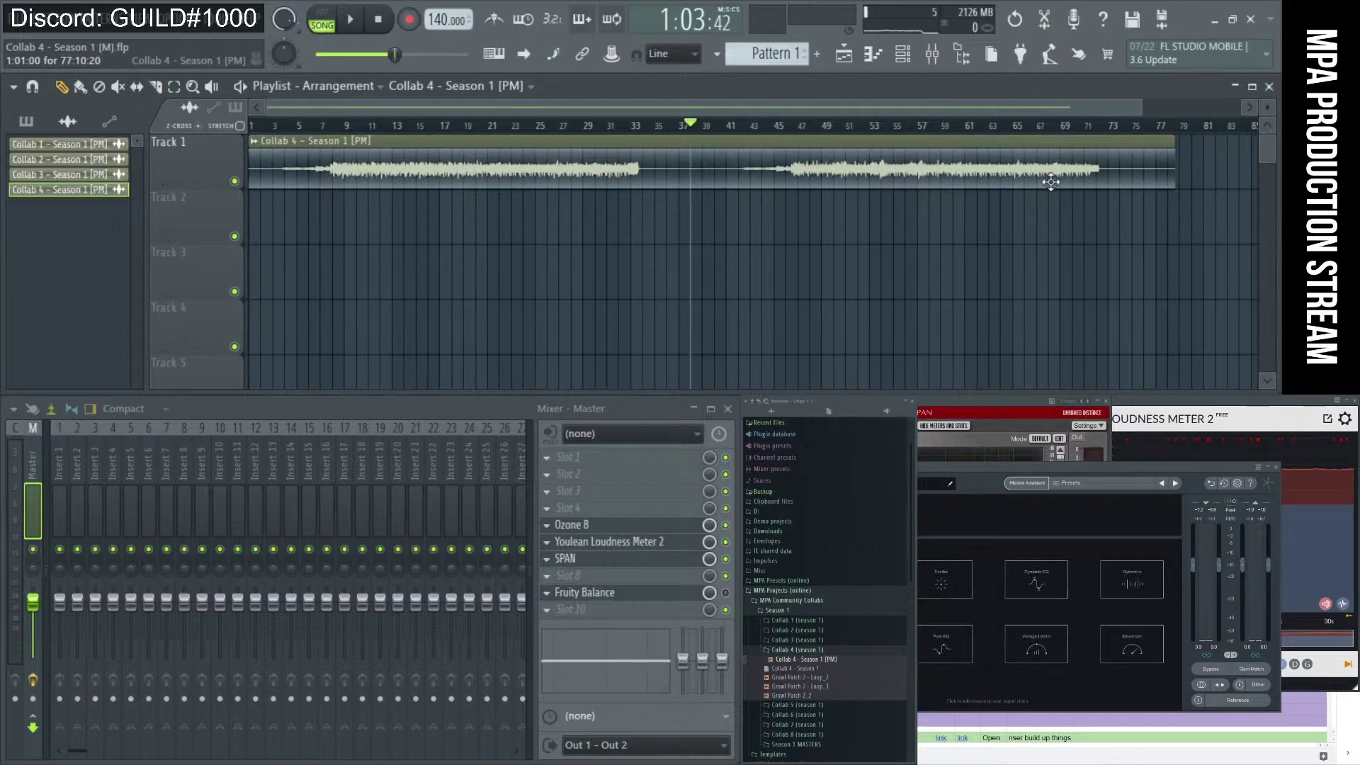
Listen to short passages of the Collab 4 track from about bar 28 and bar 21.
scroll(605, 191, up, 8)
click(680, 133)
scroll(680, 136, down, 8)
key(space)
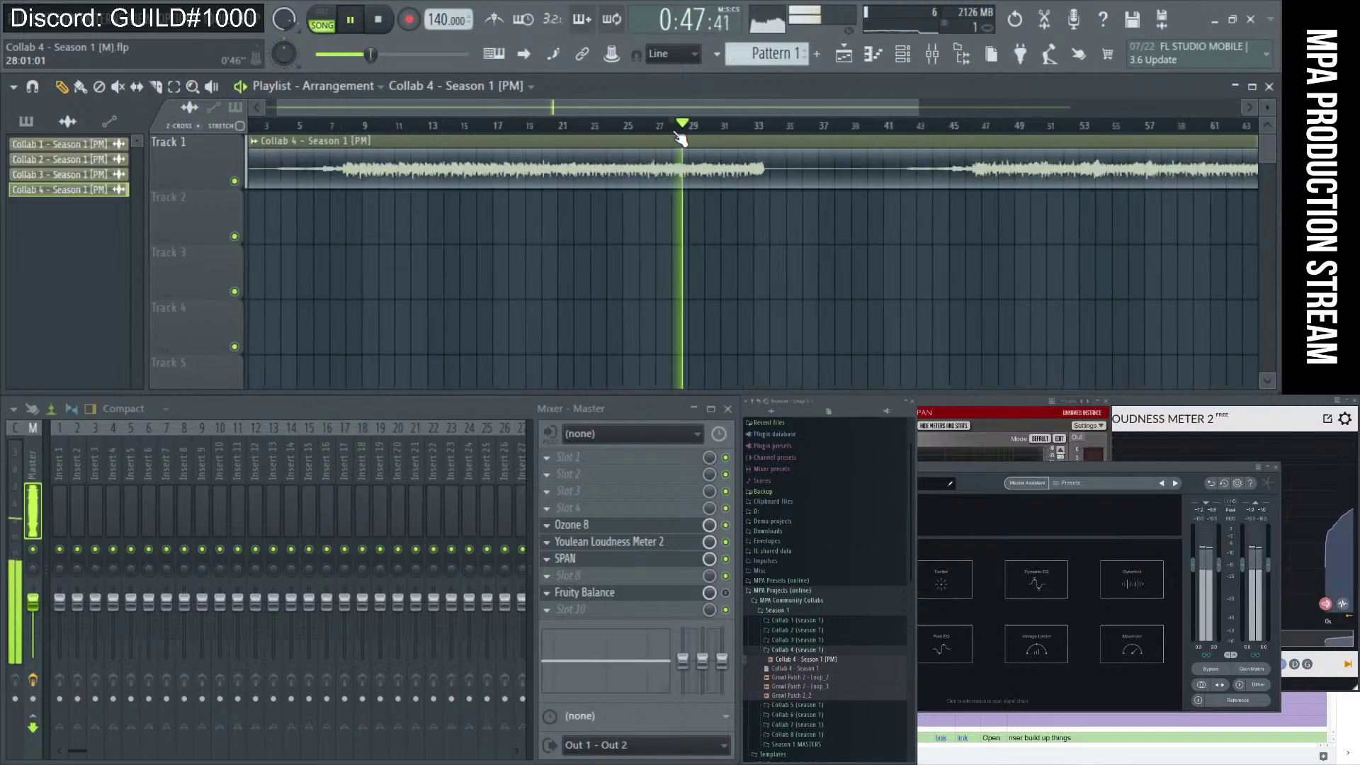
key(space)
scroll(471, 135, down, 1)
click(468, 135)
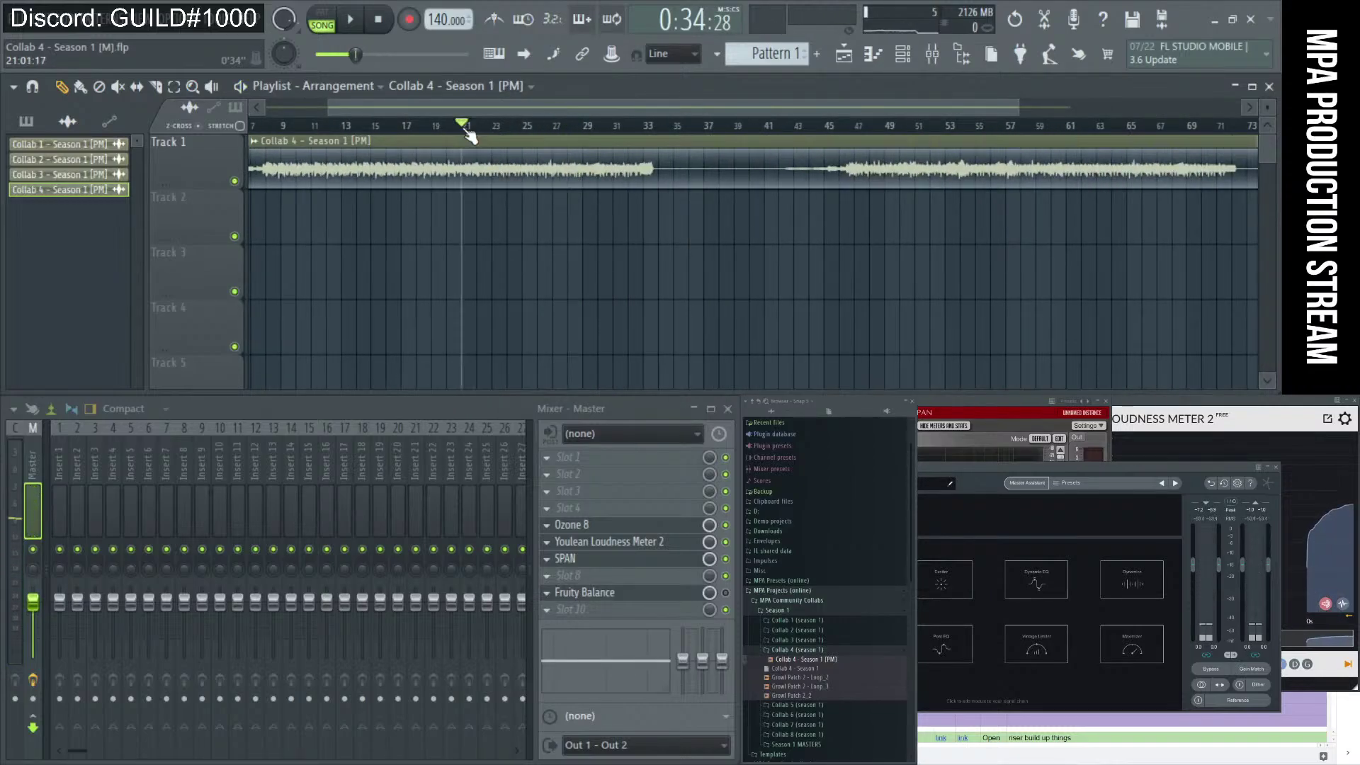
key(space)
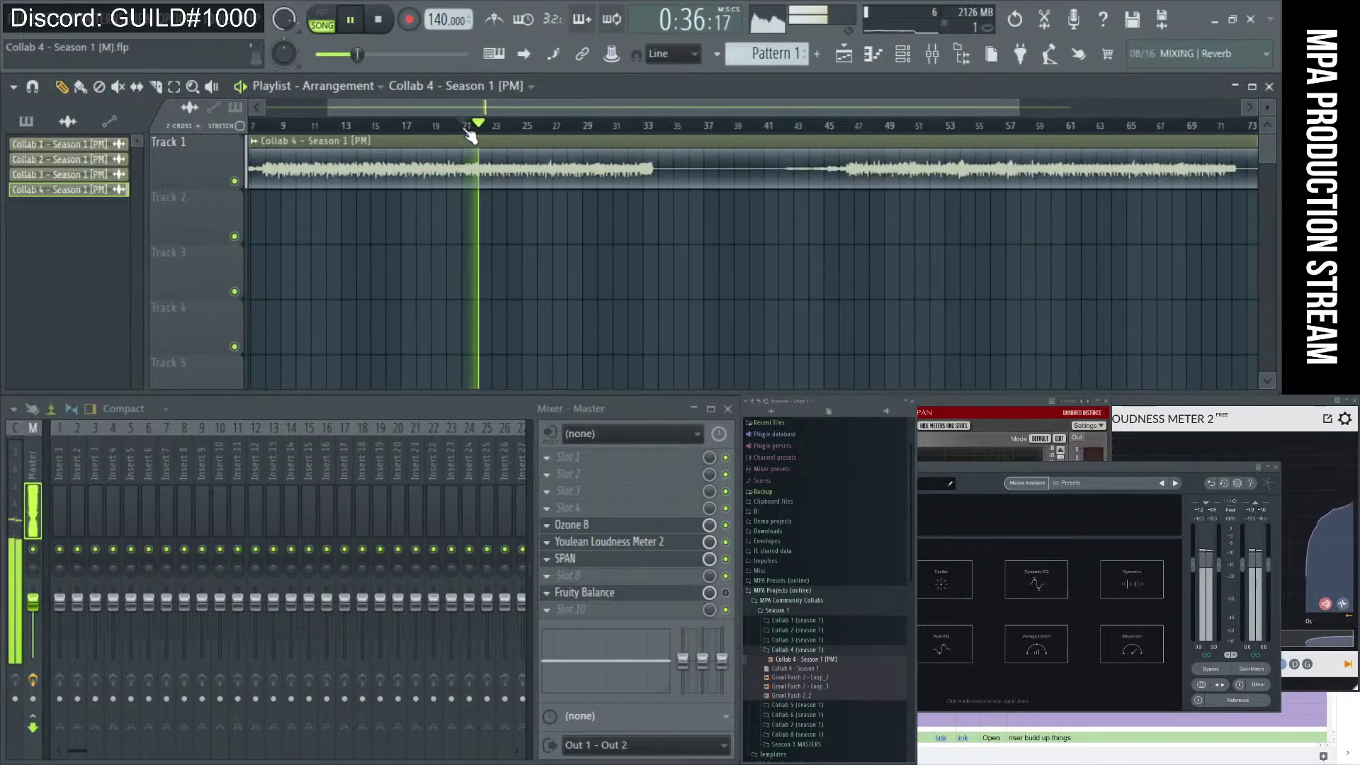
scroll(470, 134, up, 2)
key(space)
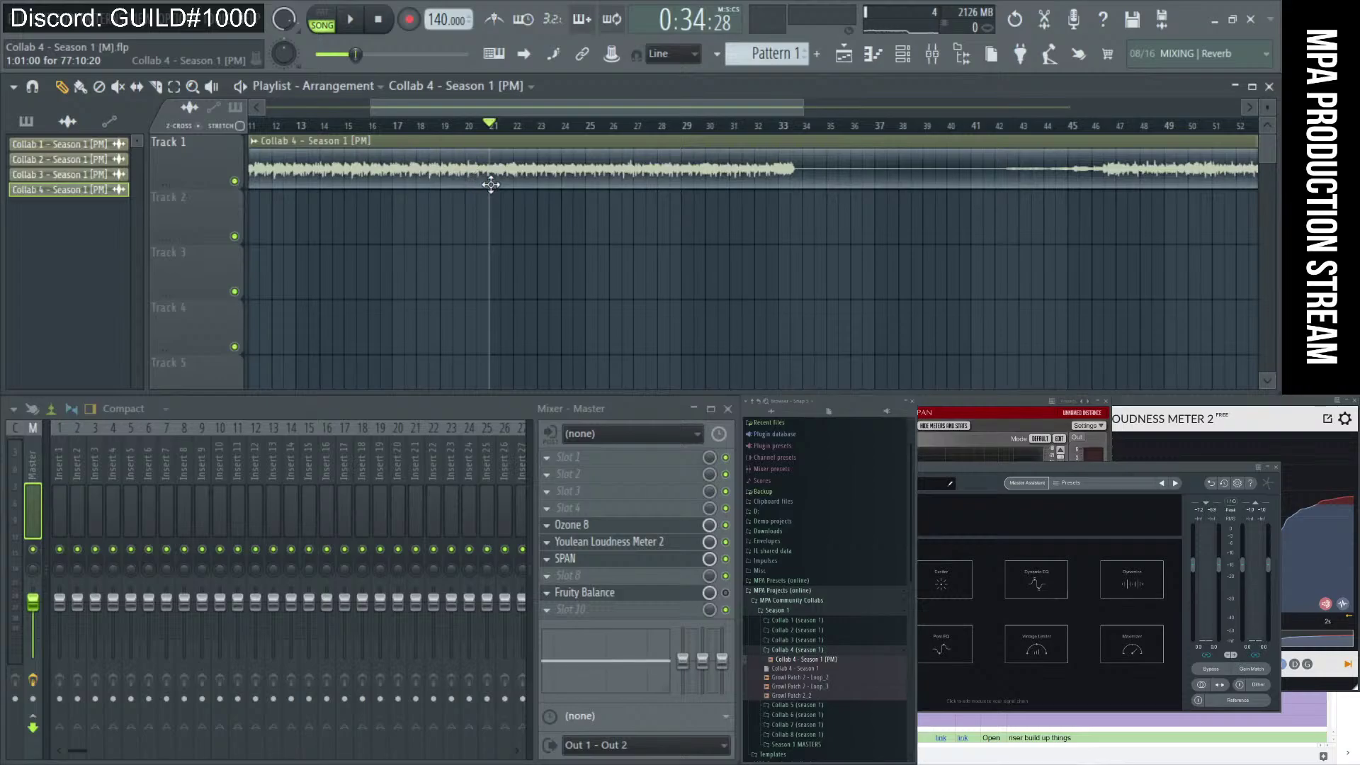
Listen to the track from about bar 8, where the full section begins, and stop playback.
drag(491, 109, 368, 107)
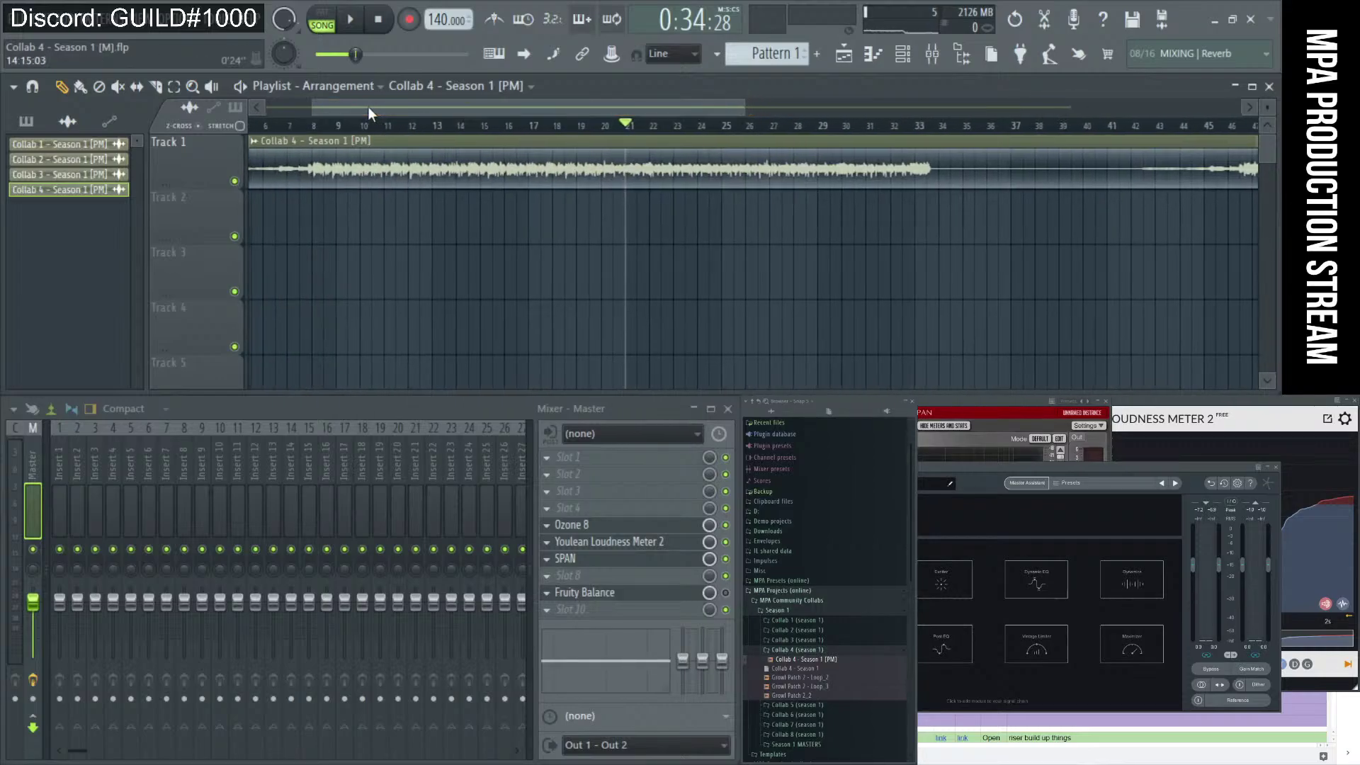
click(323, 126)
key(space)
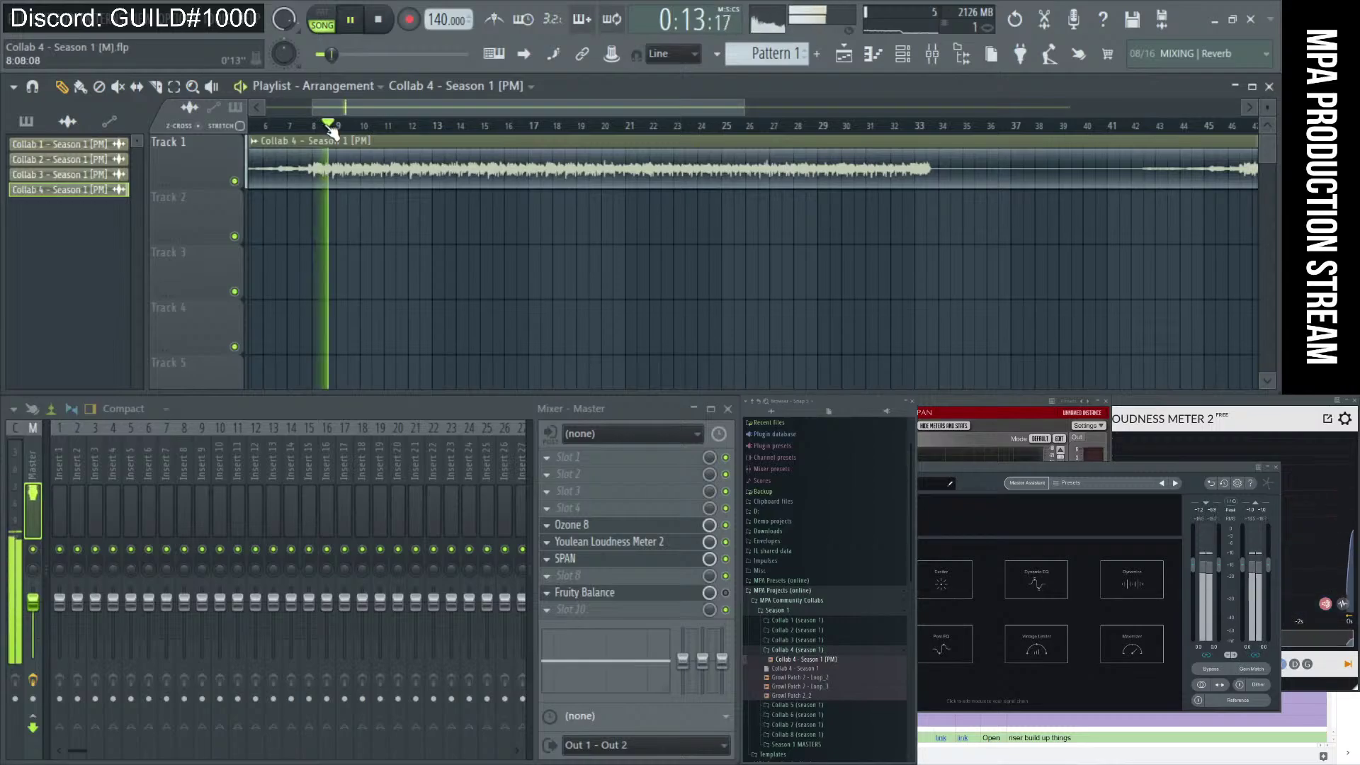
scroll(328, 173, up, 1)
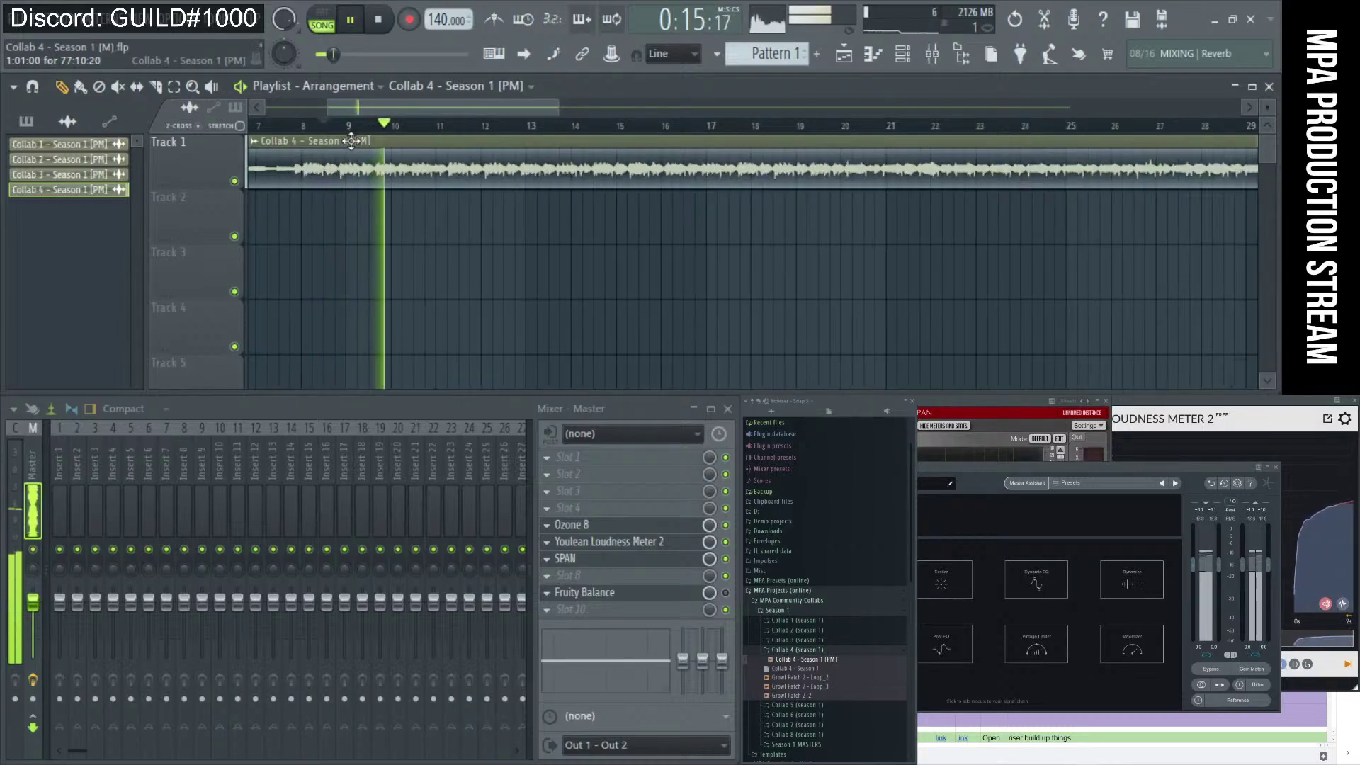
key(space)
Set a loop region from just before bar 9 to bar 12 and play it through.
scroll(364, 145, up, 3)
drag(347, 126, 1043, 167)
key(space)
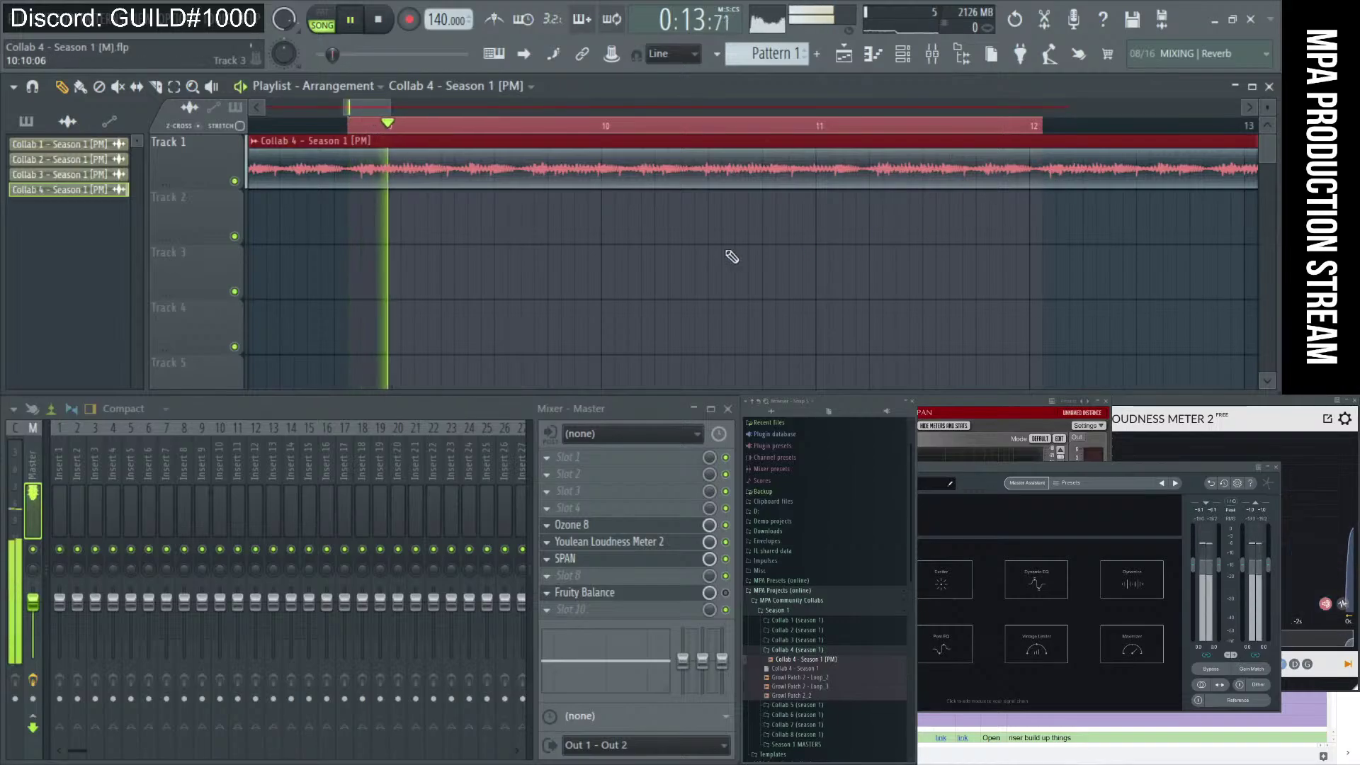
scroll(729, 252, down, 2)
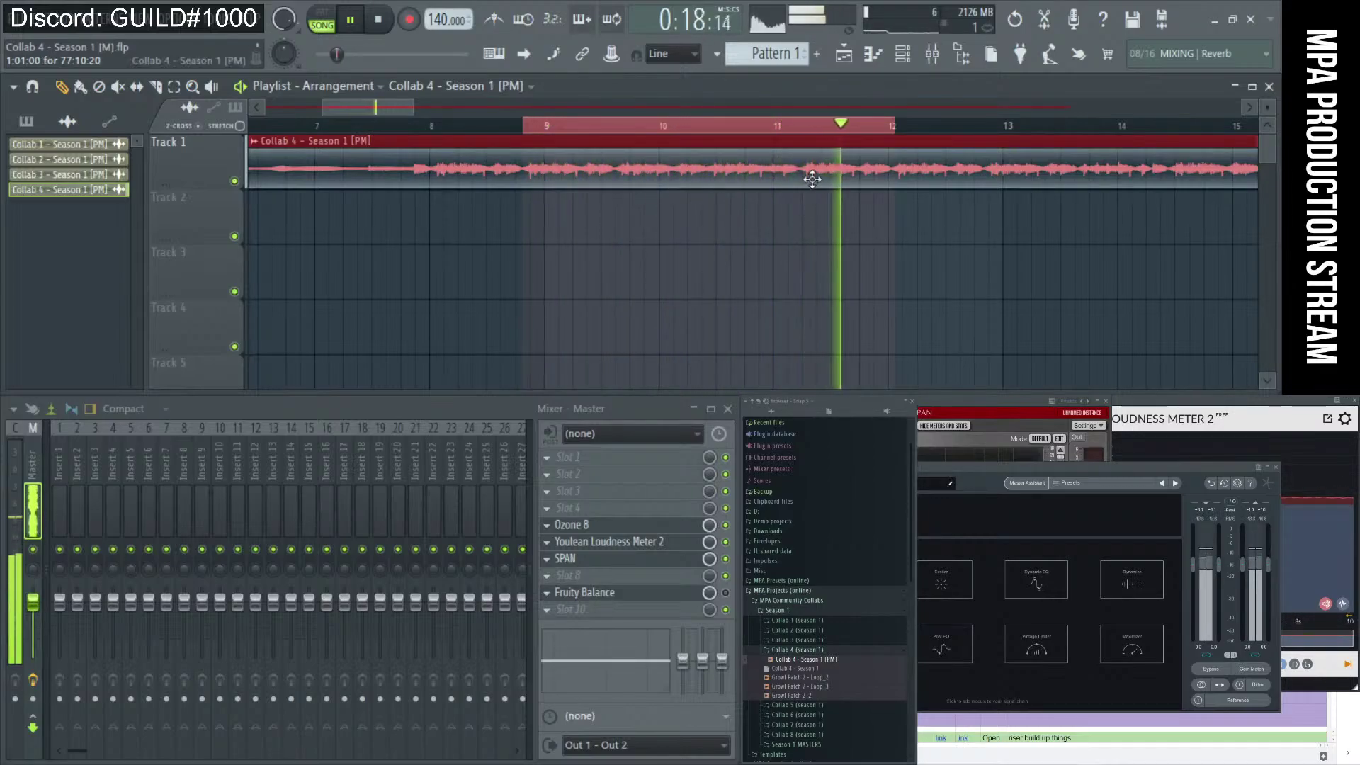
key(space)
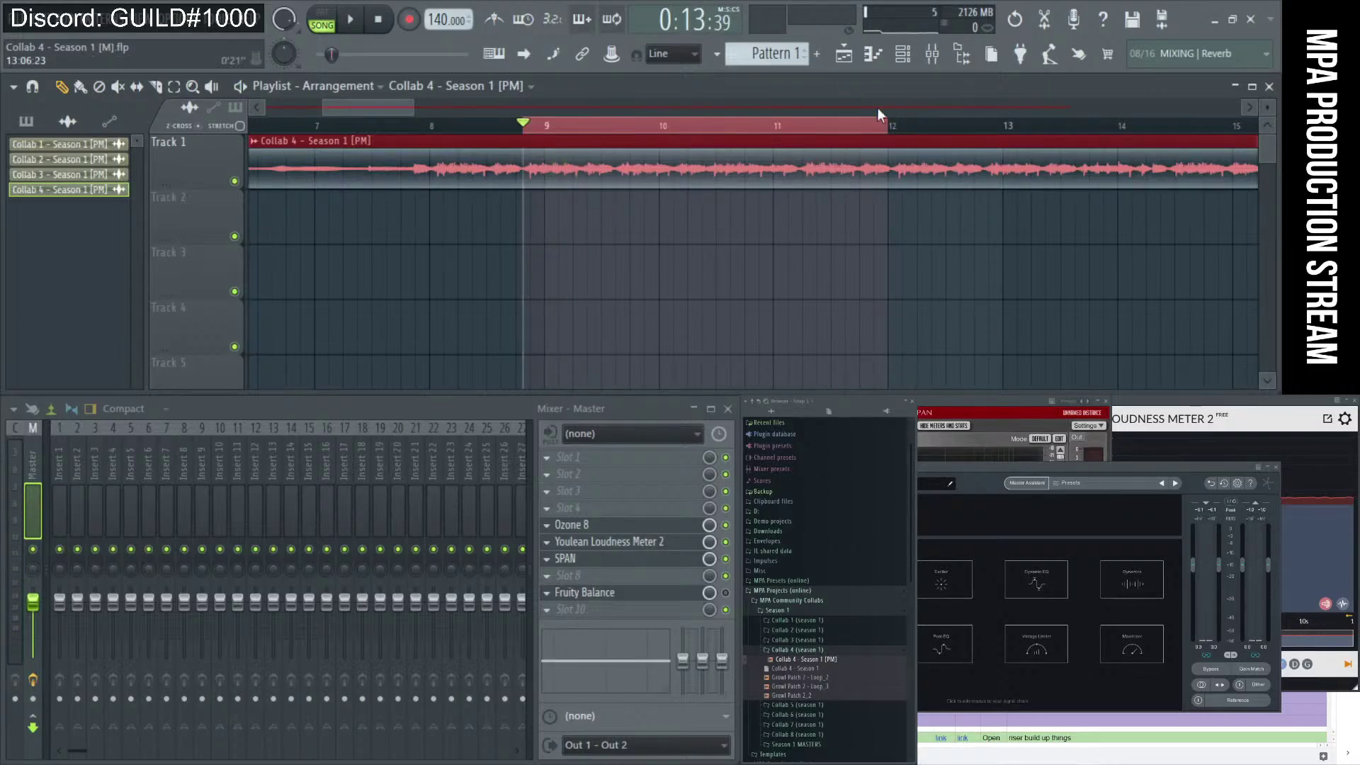
Examine the loop region's end at bar 12 up close and briefly replay the start of the loop.
scroll(606, 262, up, 3)
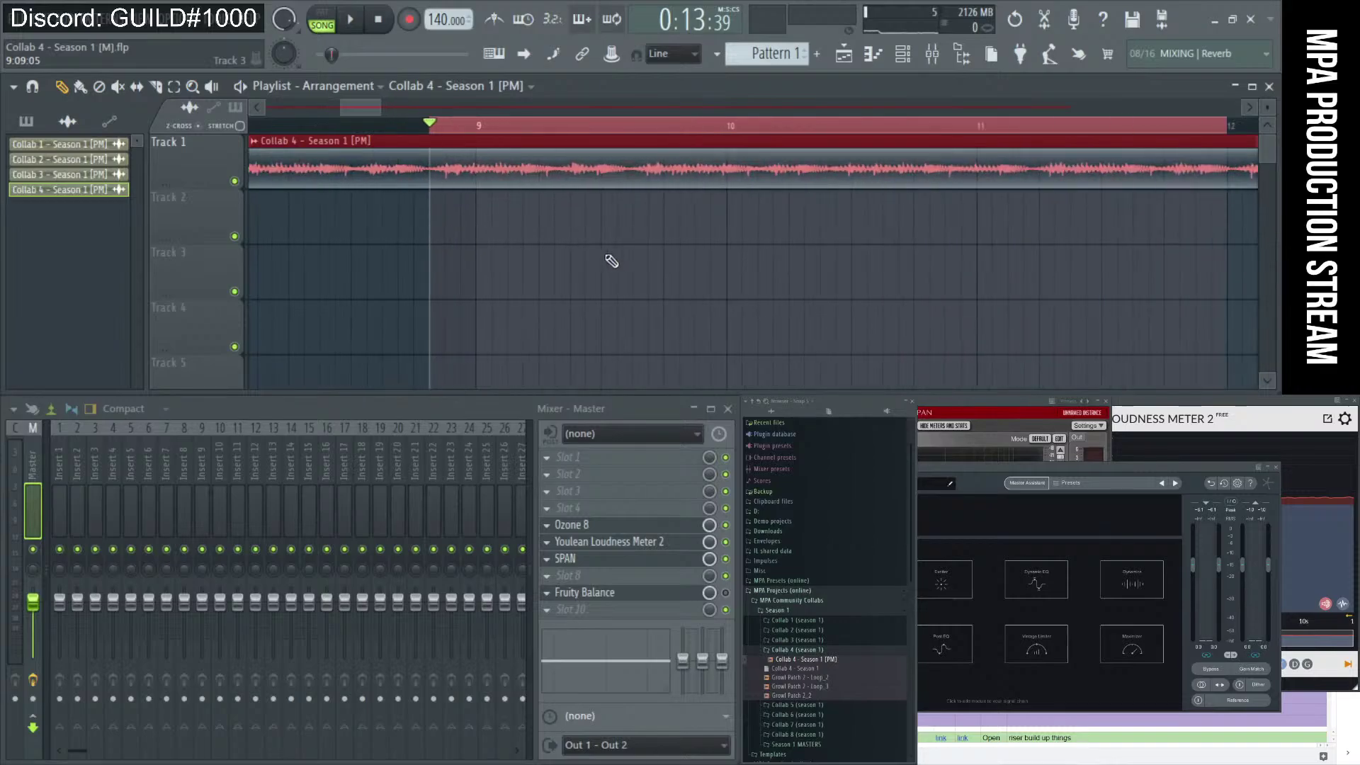
scroll(1175, 189, up, 3)
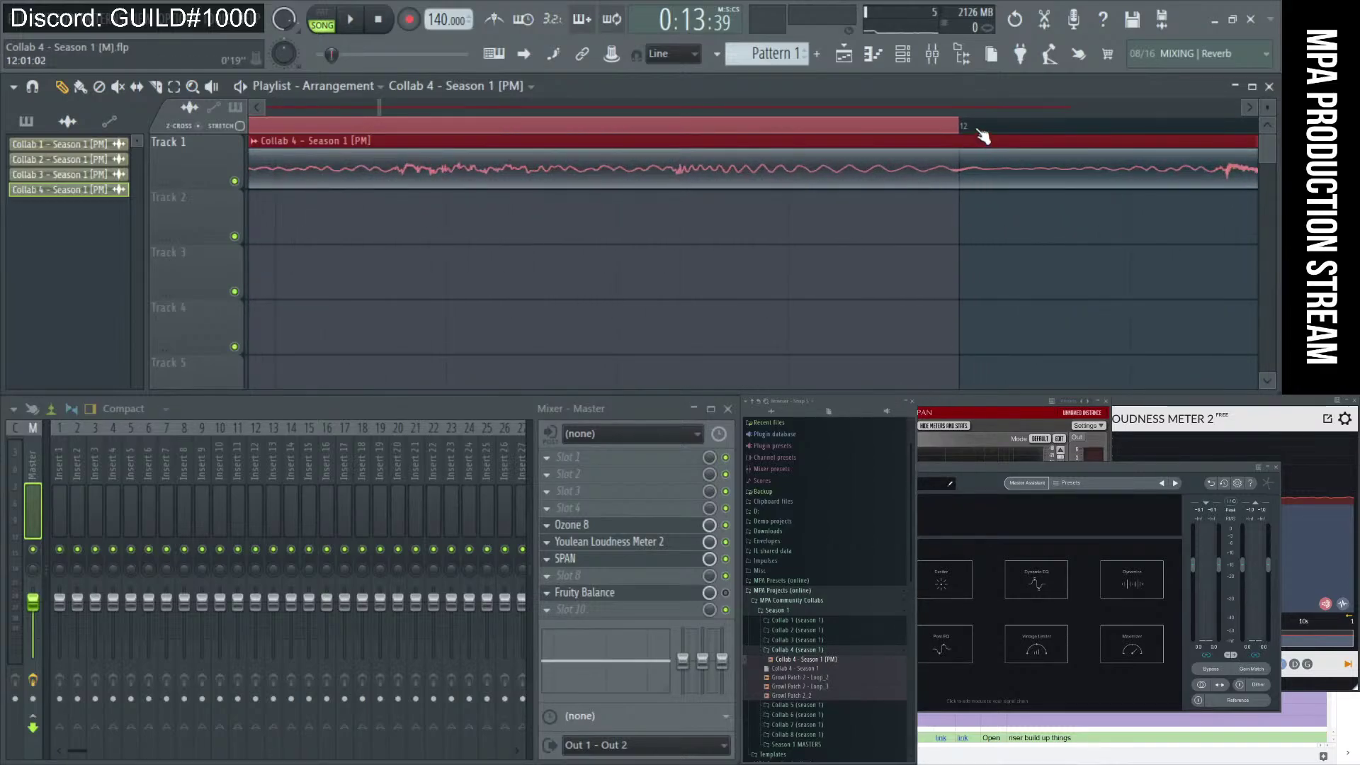
scroll(991, 146, down, 1)
scroll(857, 233, down, 4)
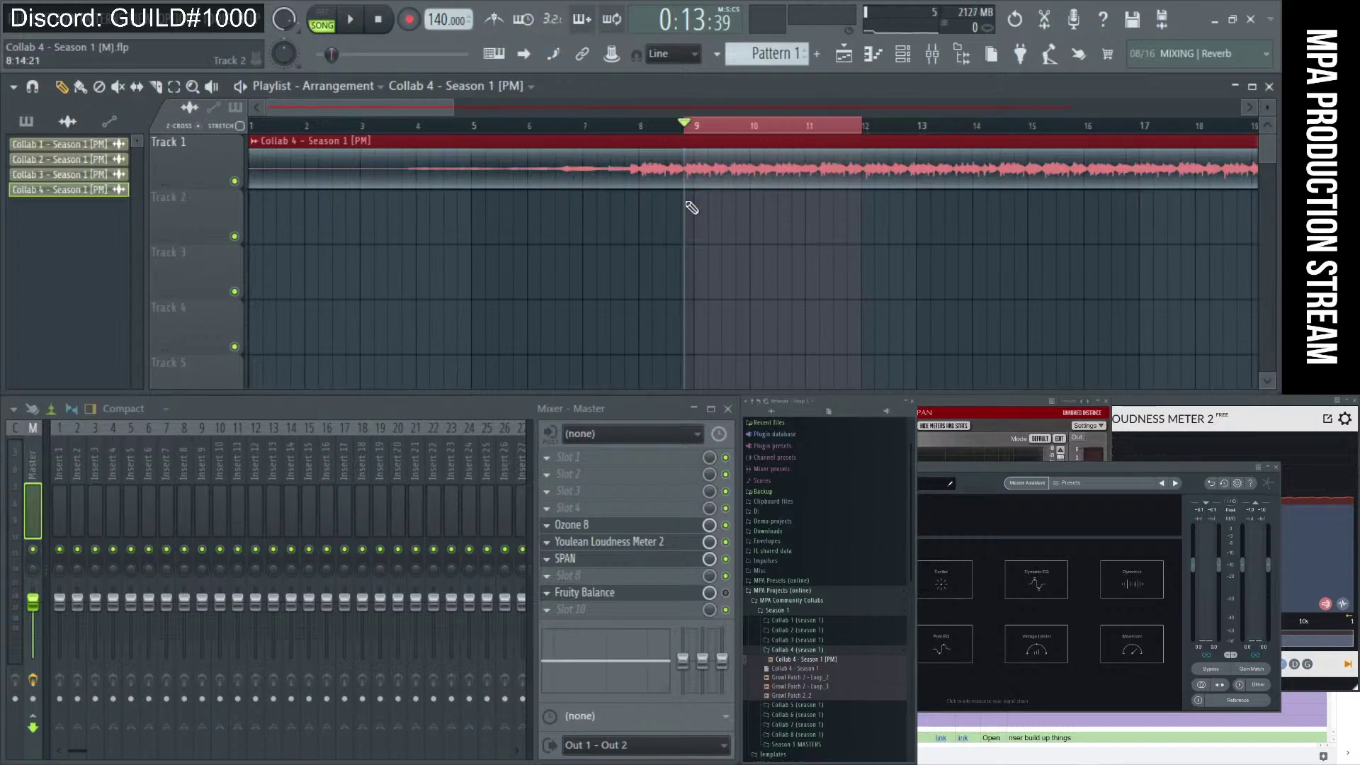
scroll(683, 221, up, 1)
key(space)
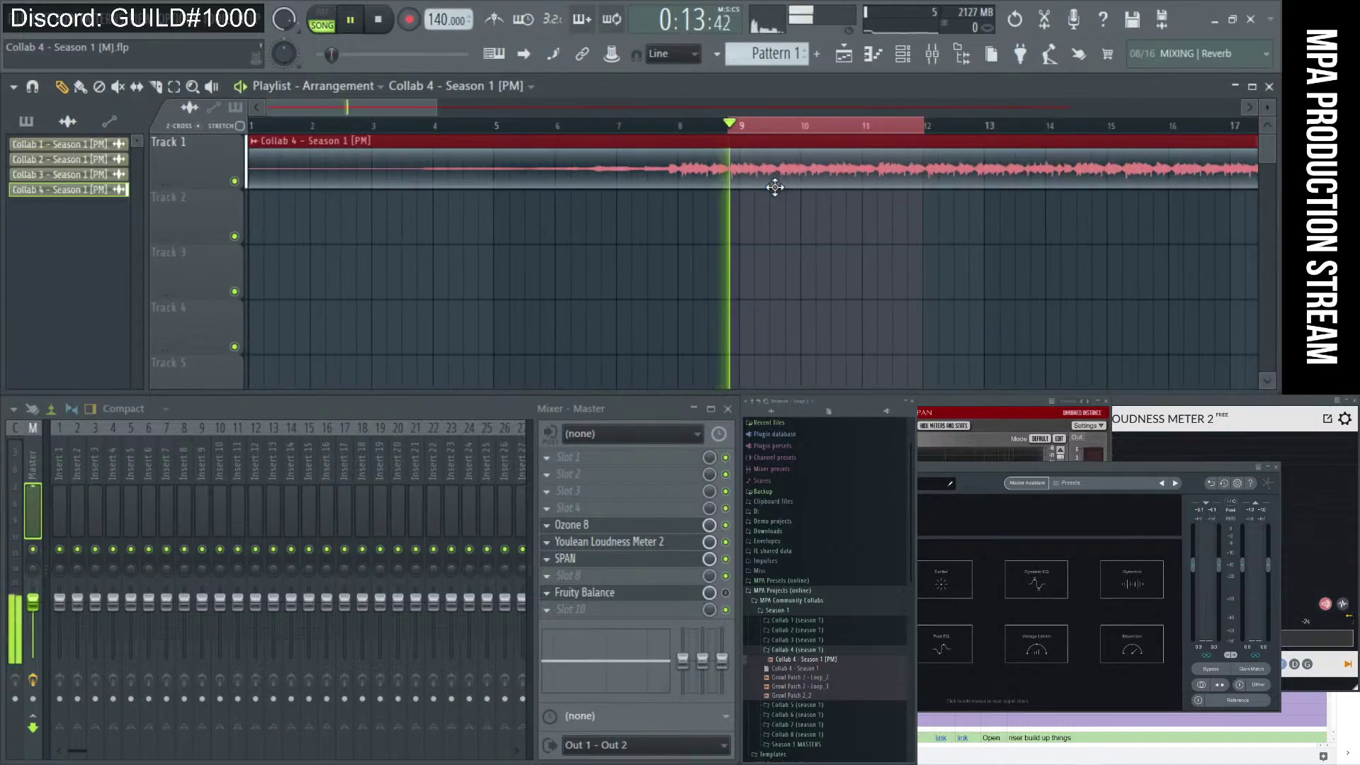
key(space)
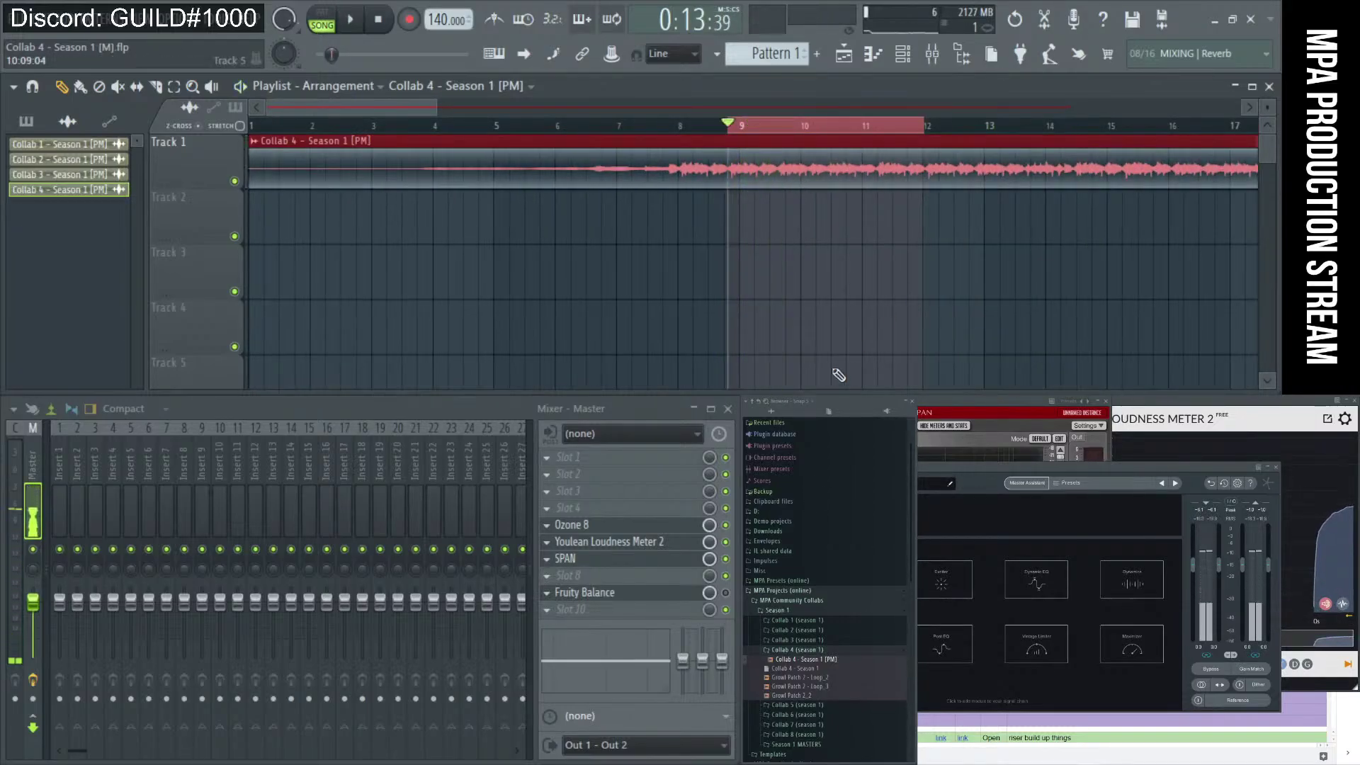
Run Ozone's Master Assistant with the streaming target on the looped section, accept its suggestion and stop playback.
click(726, 593)
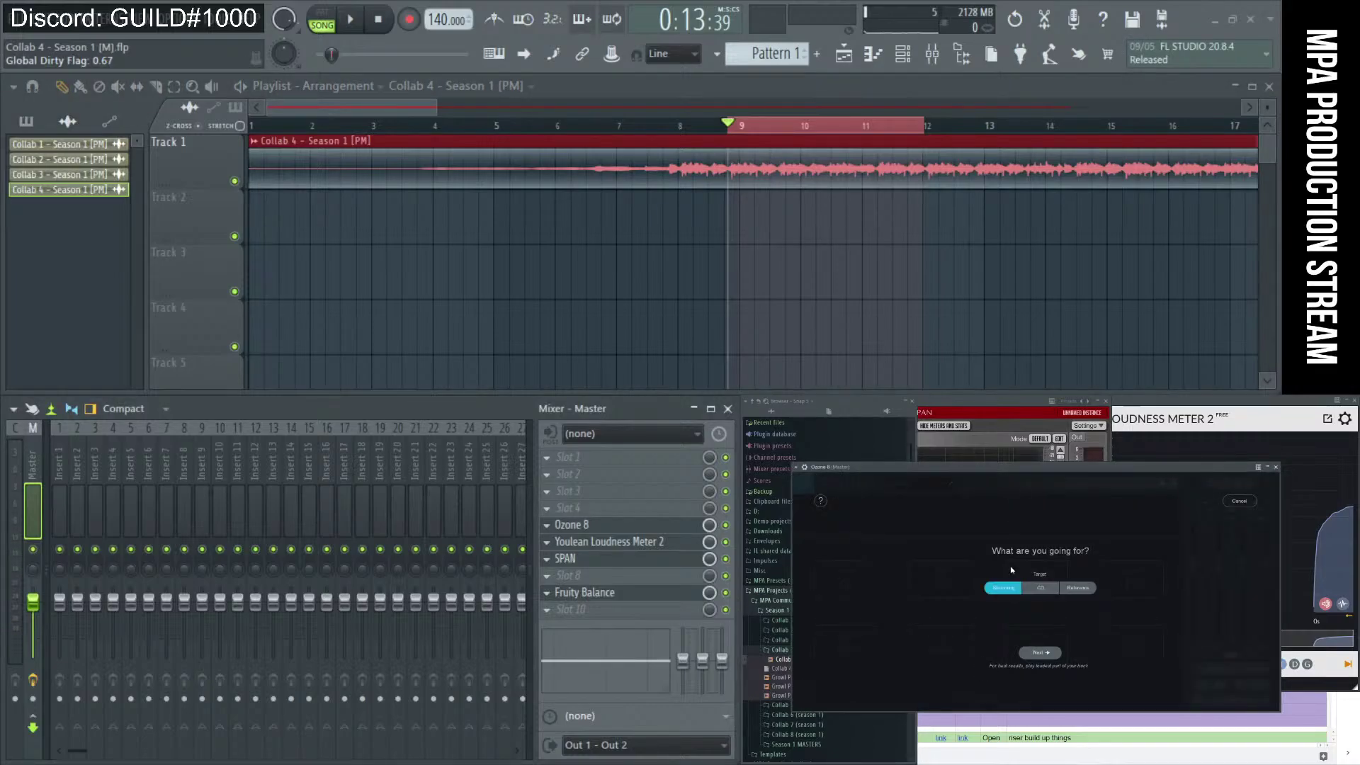
click(1047, 653)
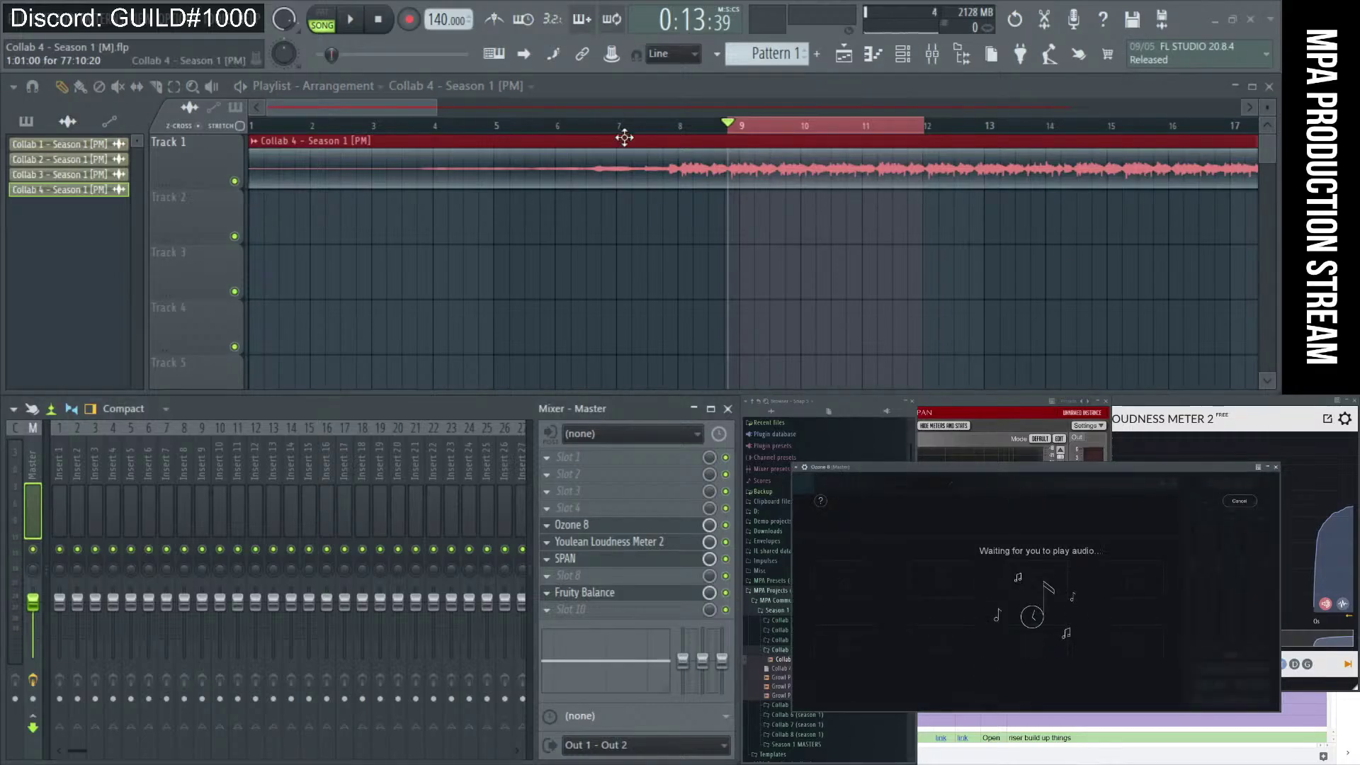
click(351, 20)
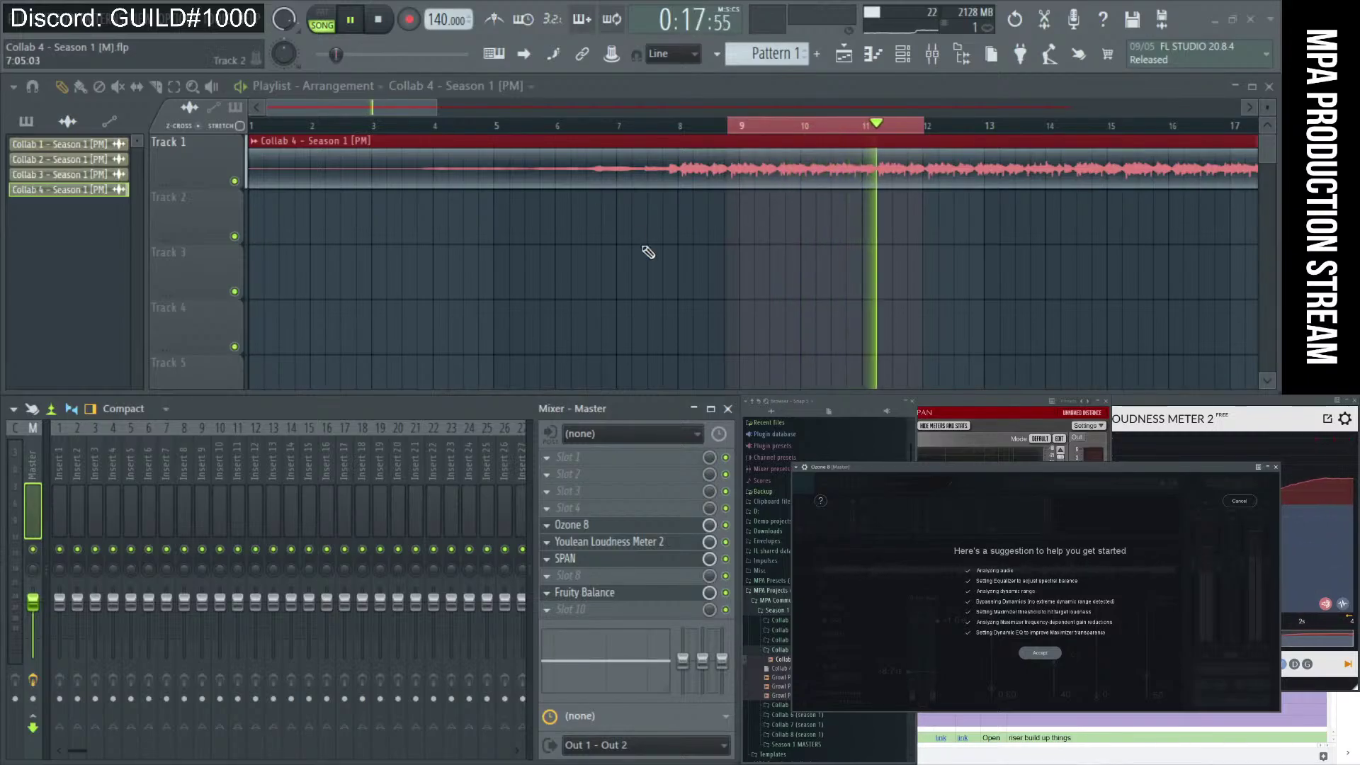
click(1038, 652)
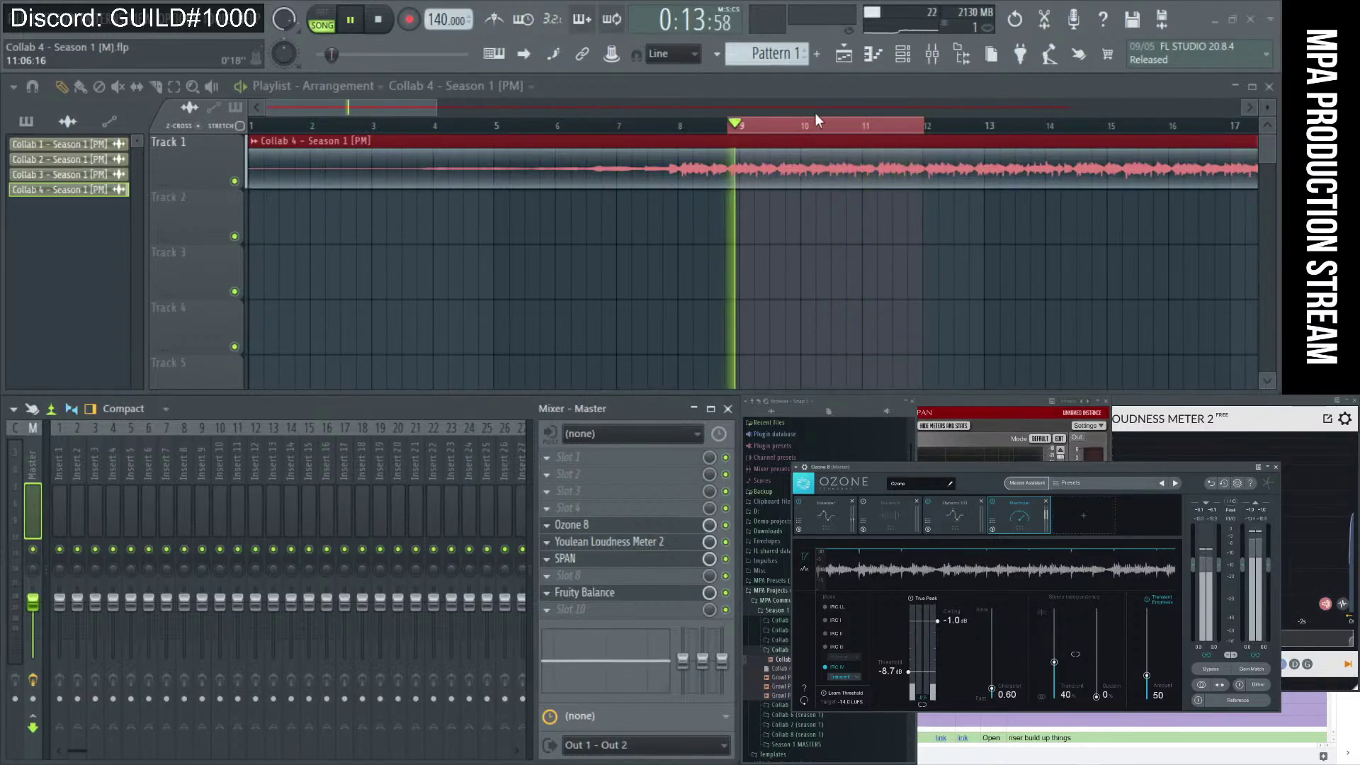
click(379, 20)
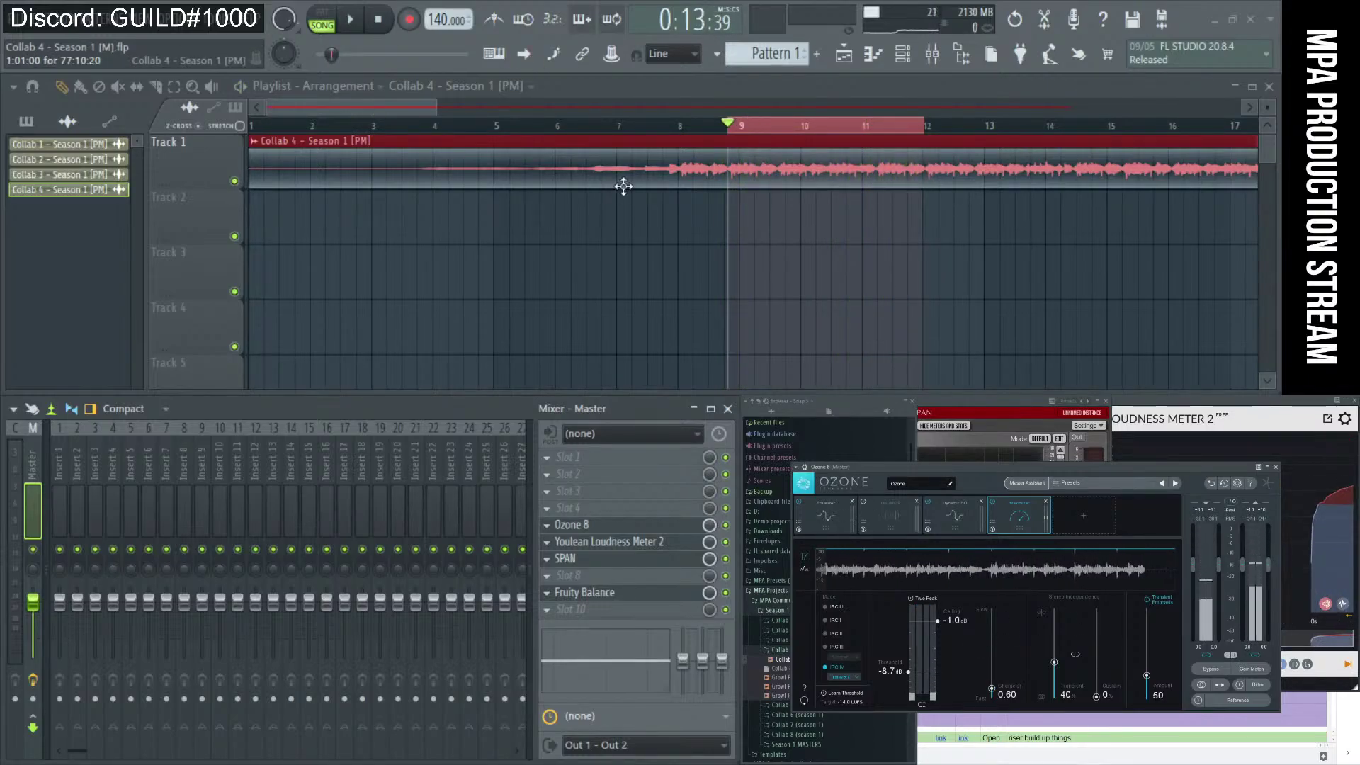
Clear the loop region by placing the playhead at bar 7, and show Ozone's Equalizer module.
click(620, 128)
scroll(620, 128, down, 2)
scroll(599, 253, down, 2)
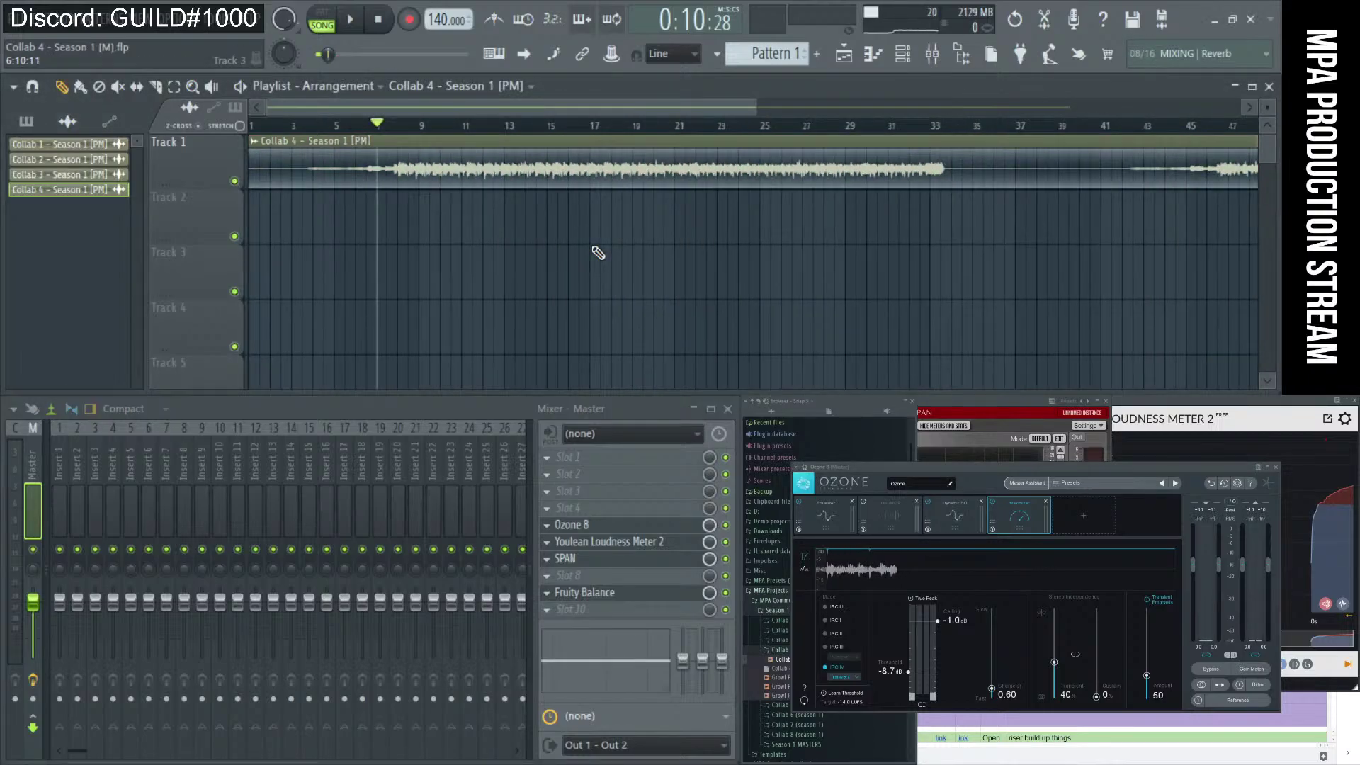
scroll(598, 253, down, 3)
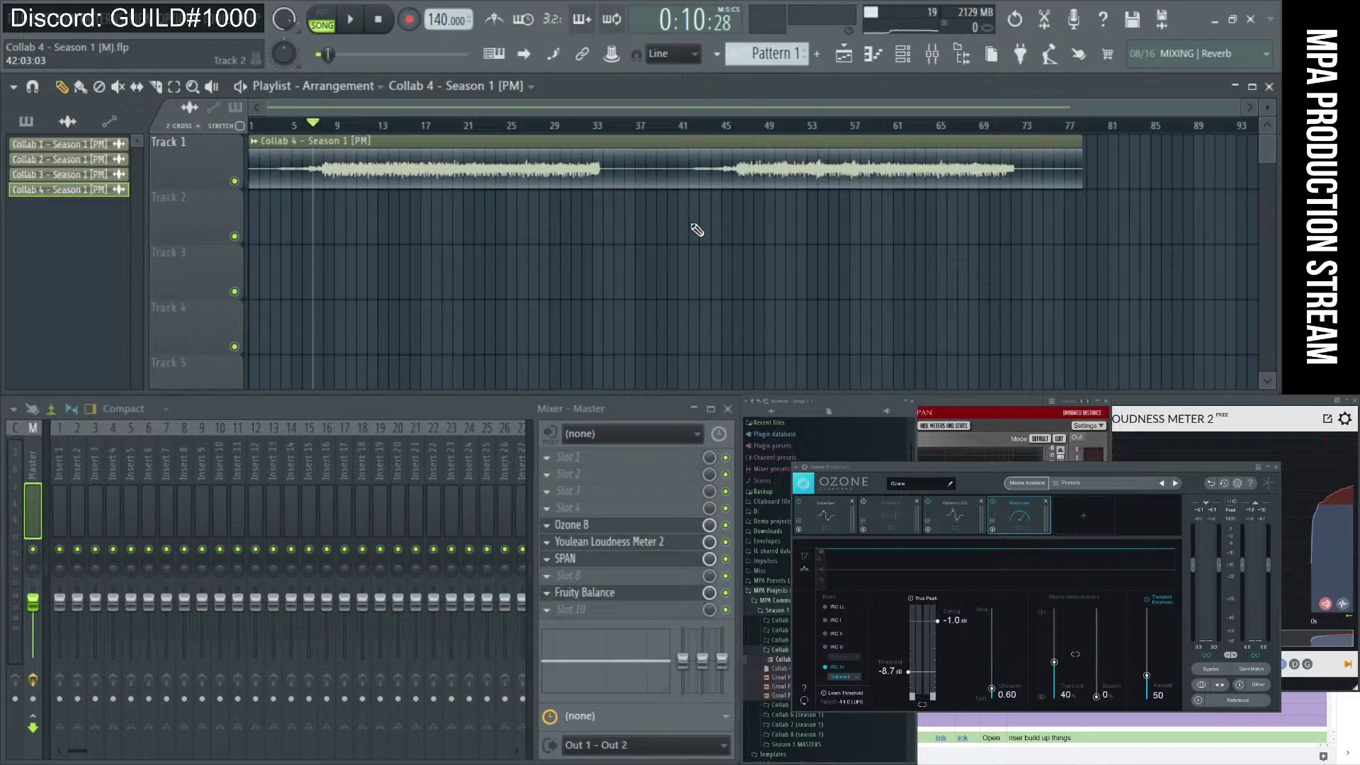
click(840, 507)
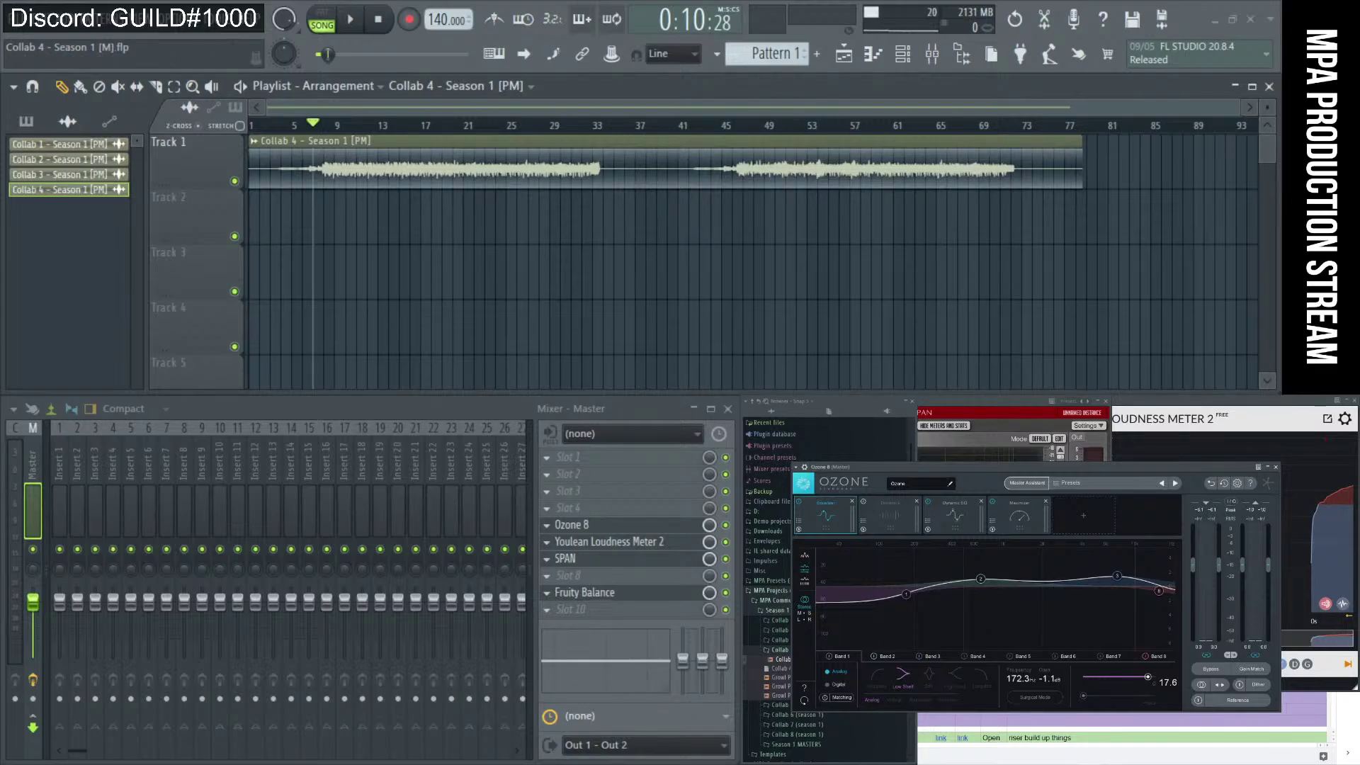
Open the Snipping Tool and capture a new snip of the whole Ozone window showing the Equalizer curve.
key(super+s)
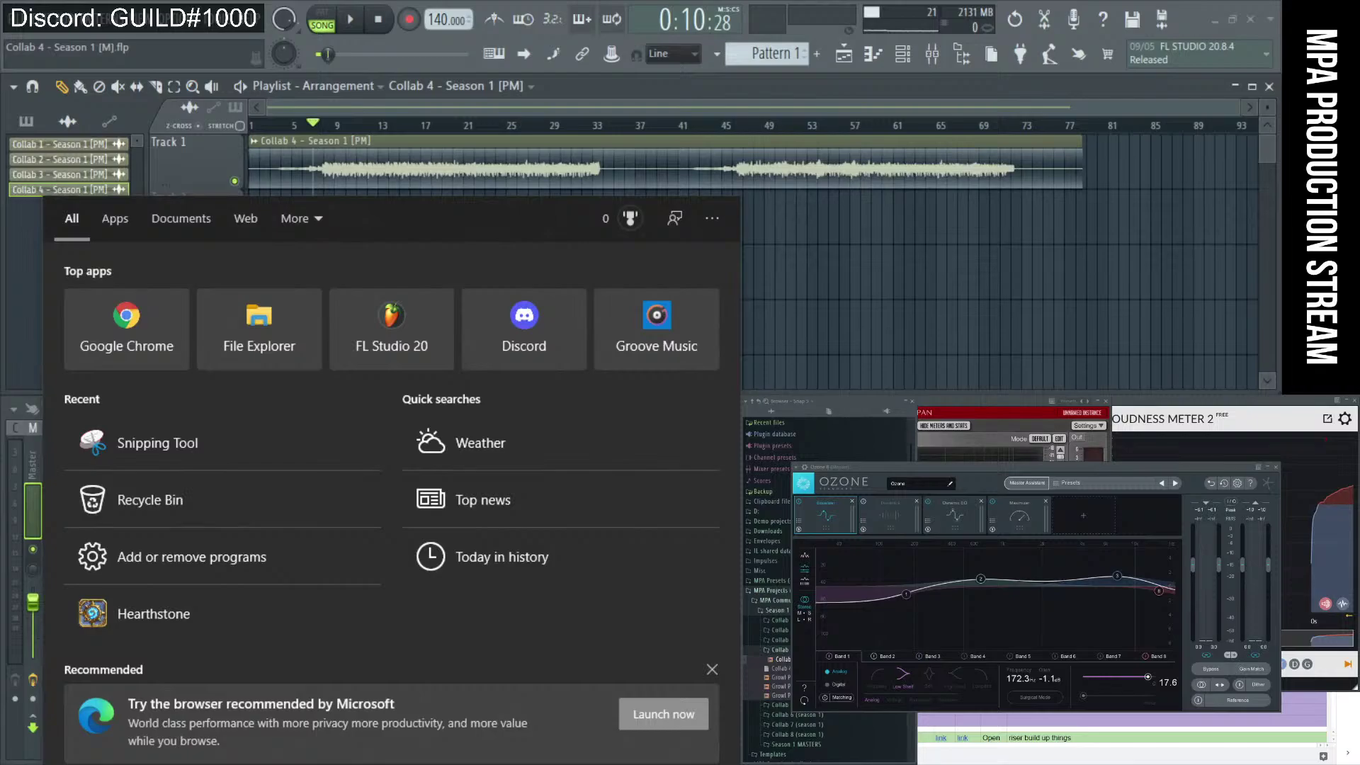
text(snip)
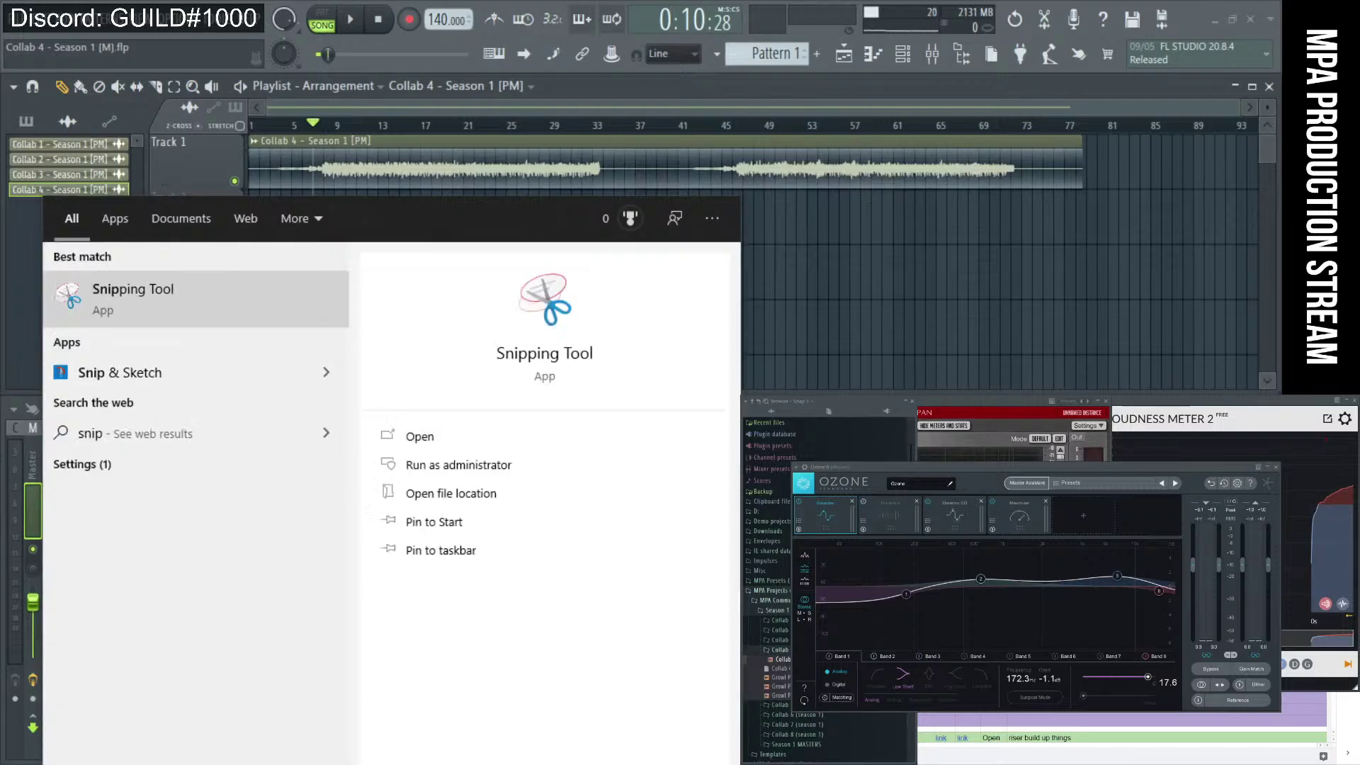
click(147, 315)
click(758, 413)
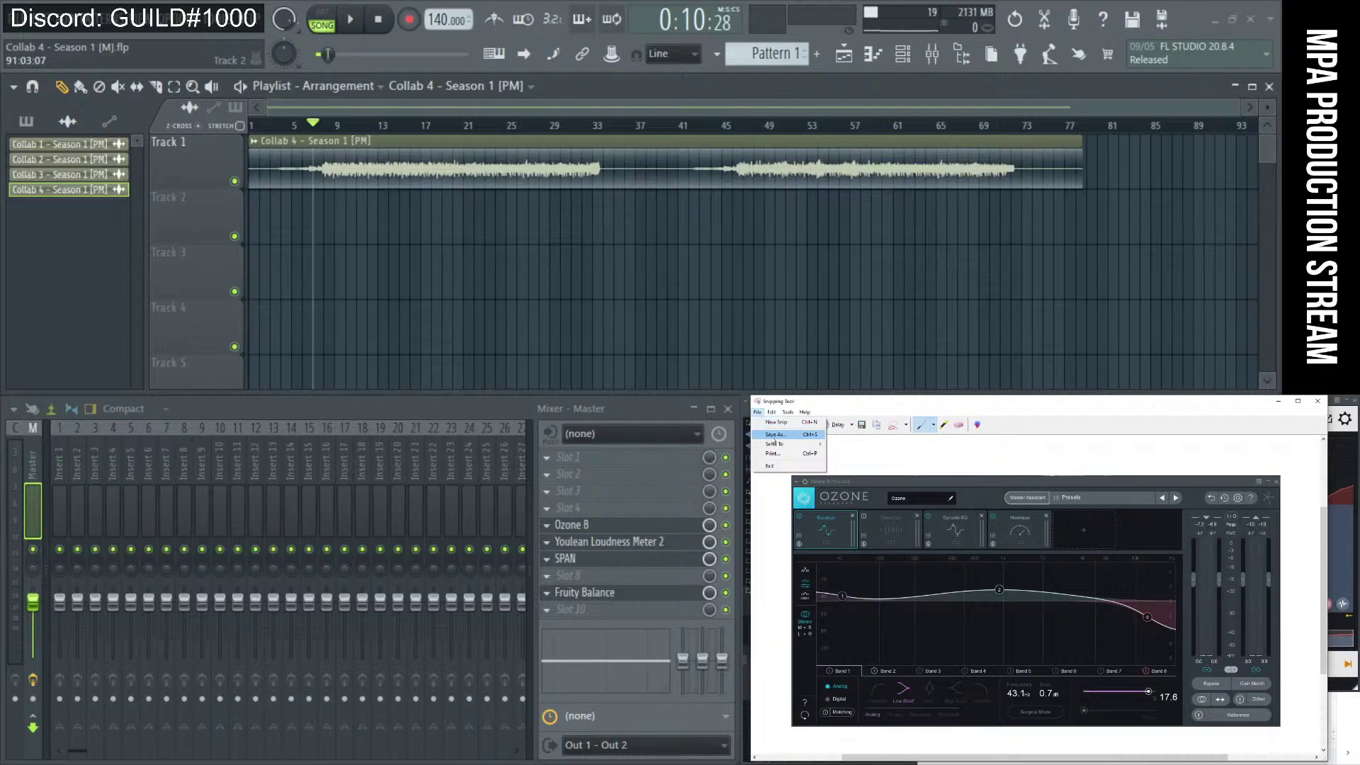
click(775, 440)
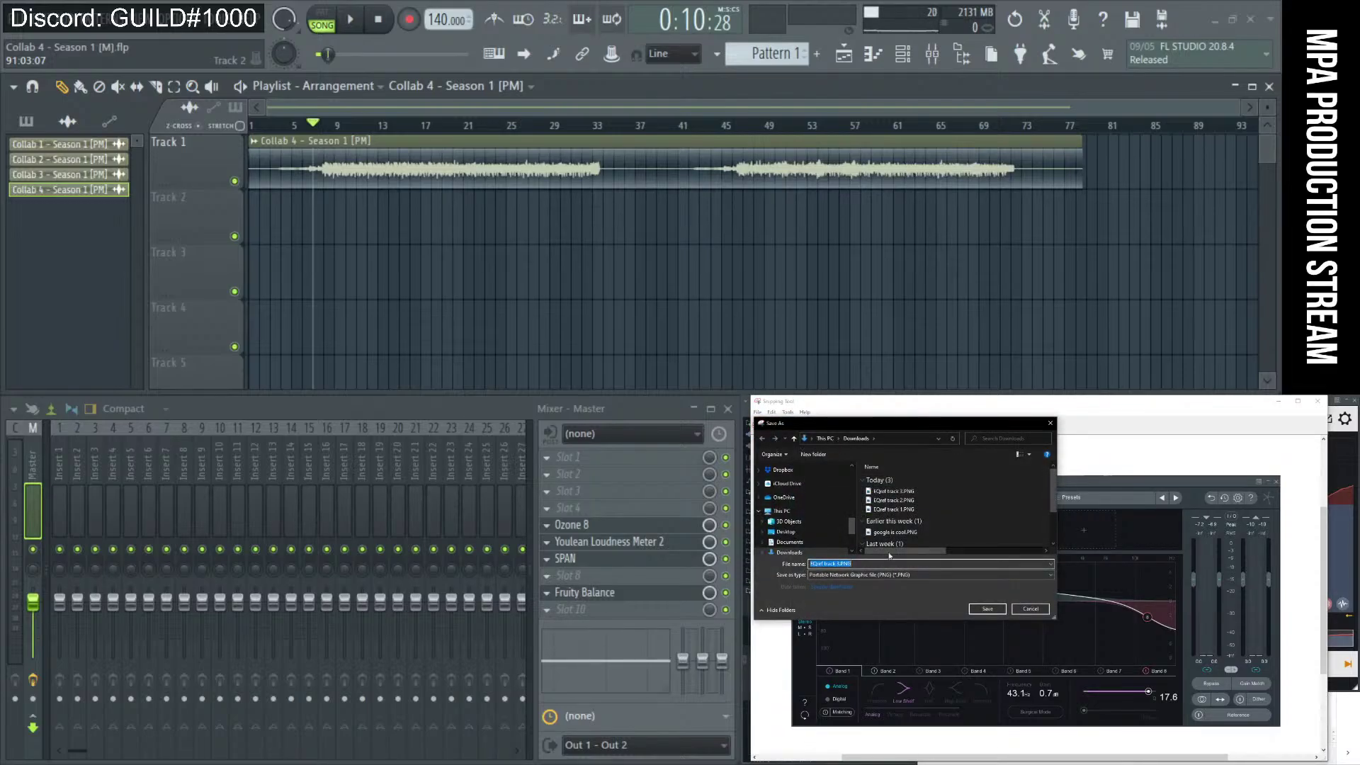
click(1030, 609)
click(757, 412)
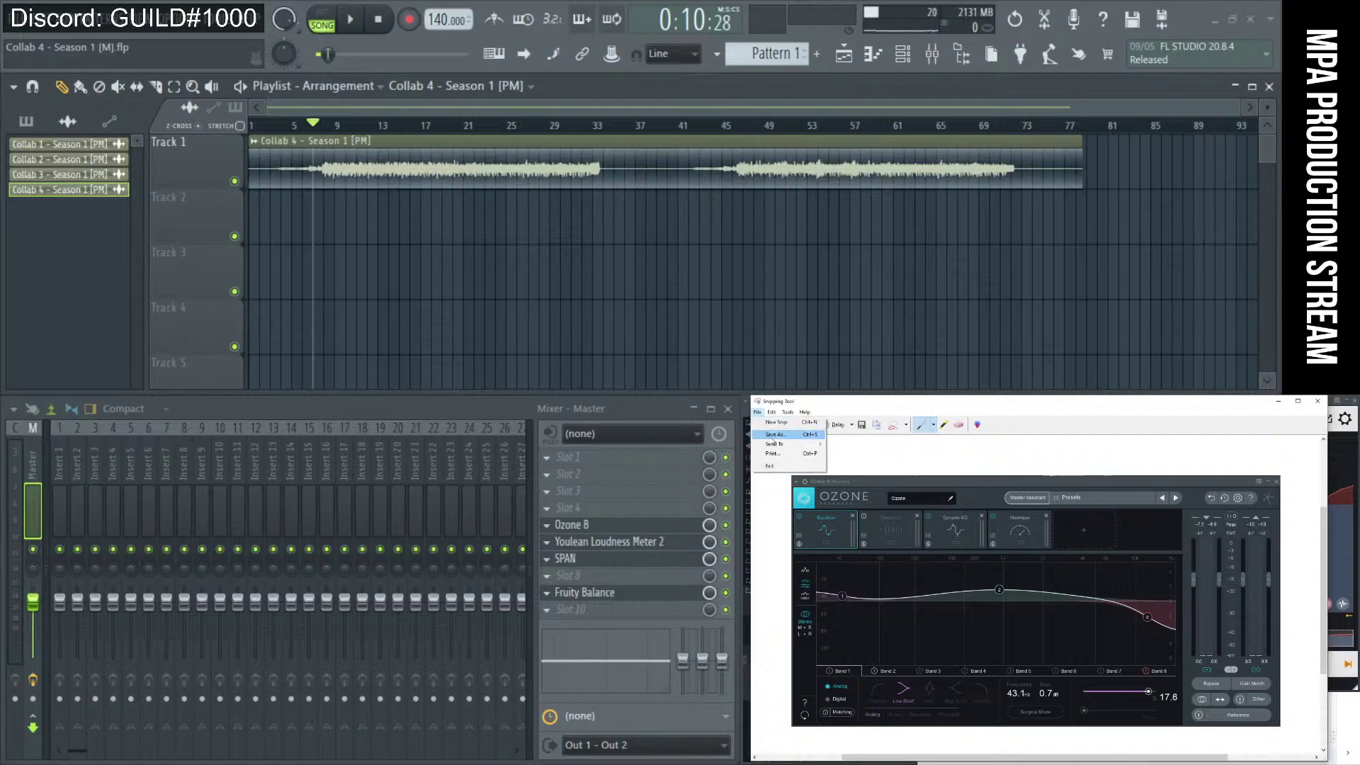
click(778, 426)
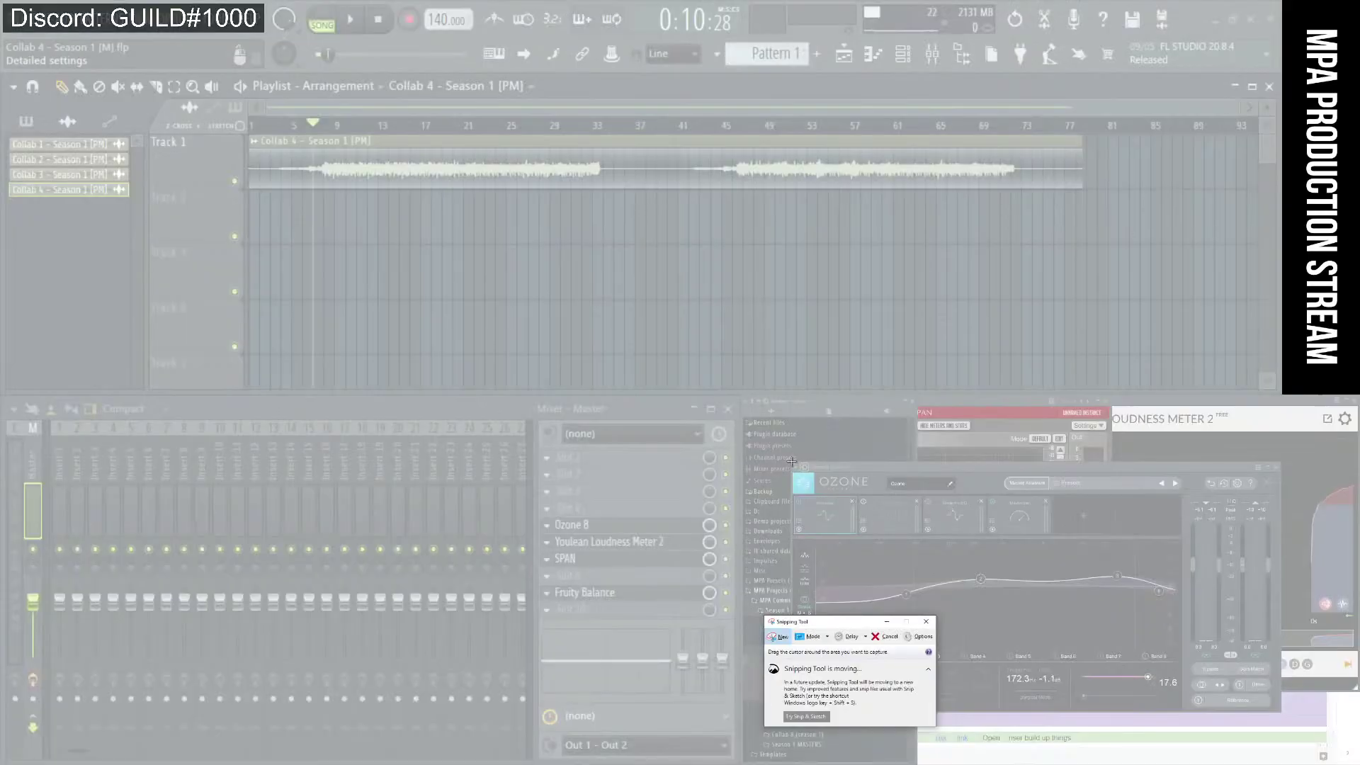
drag(791, 461, 1281, 713)
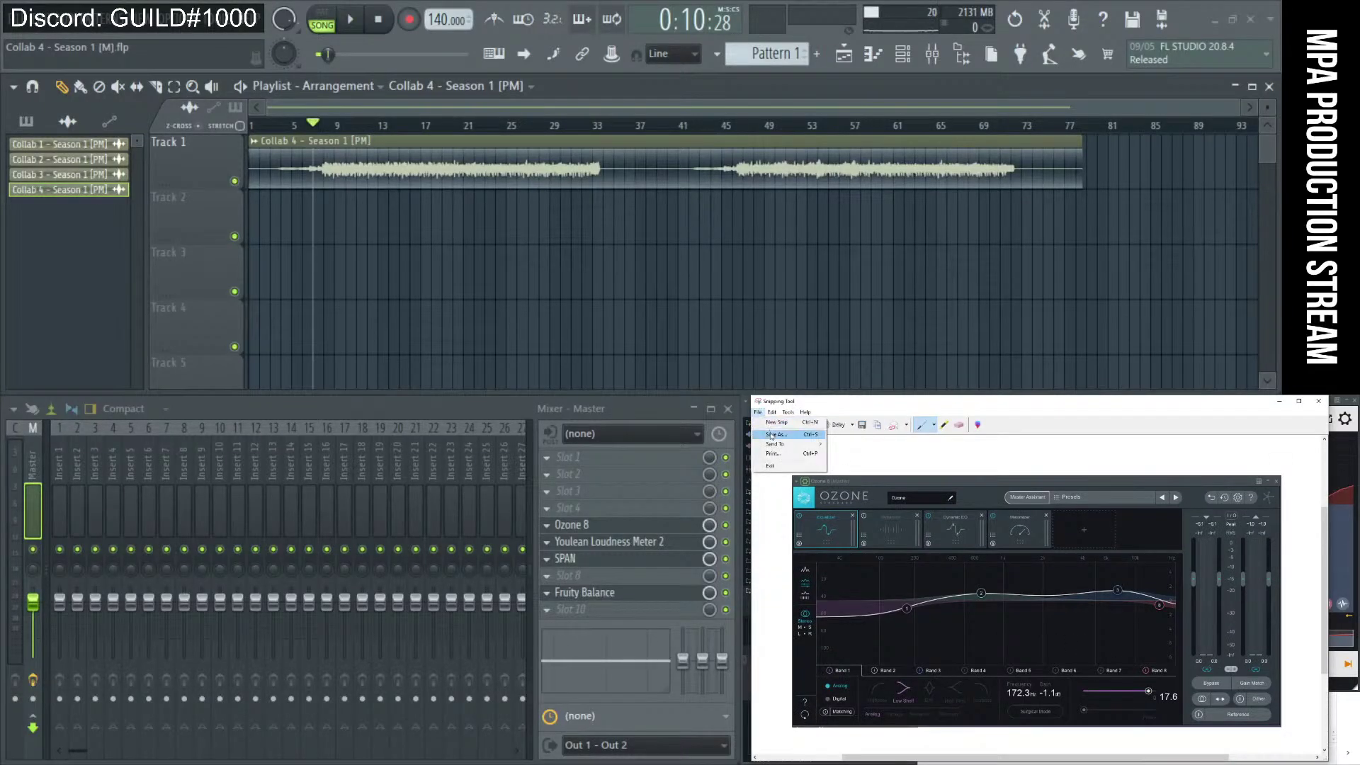
Save the snip in Downloads as EQref track 4.PNG and minimize the Snipping Tool.
key(ctrl+s)
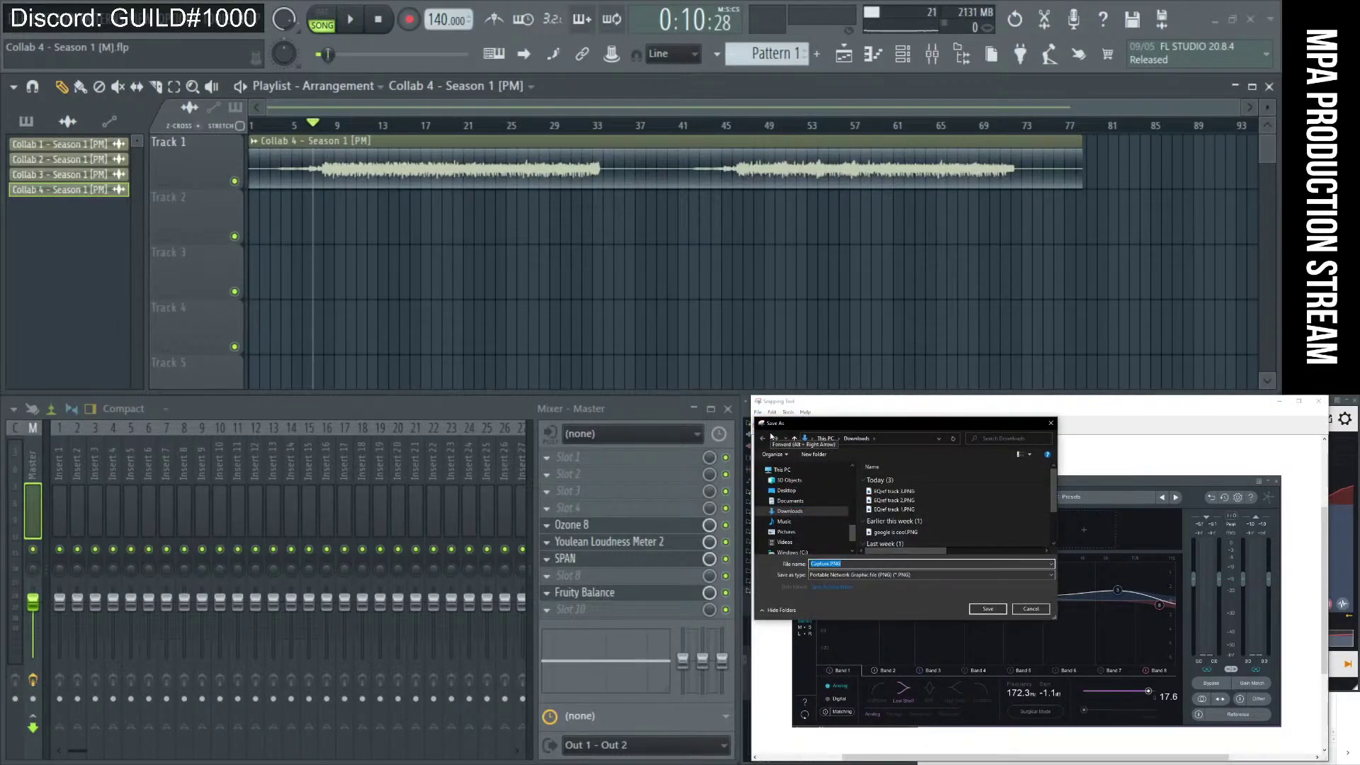
click(893, 490)
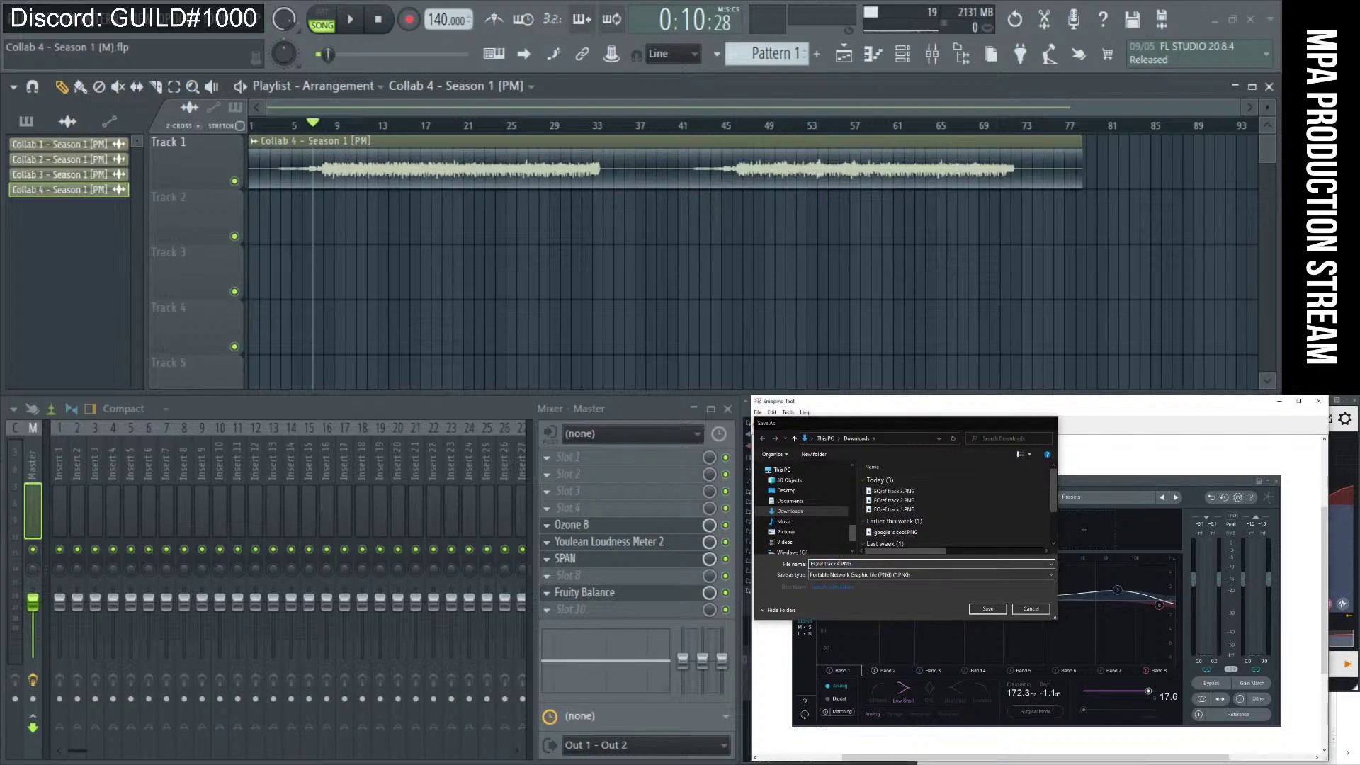
key(Return)
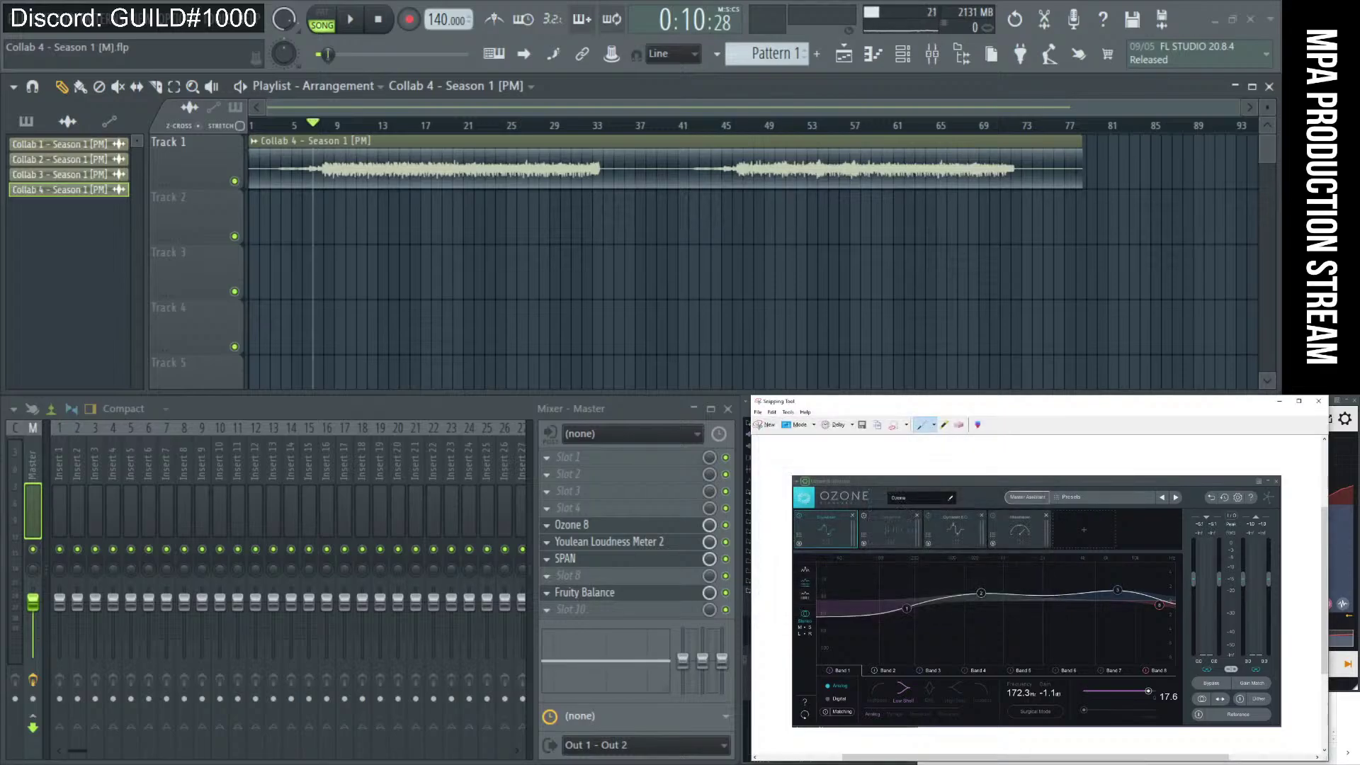
click(1279, 401)
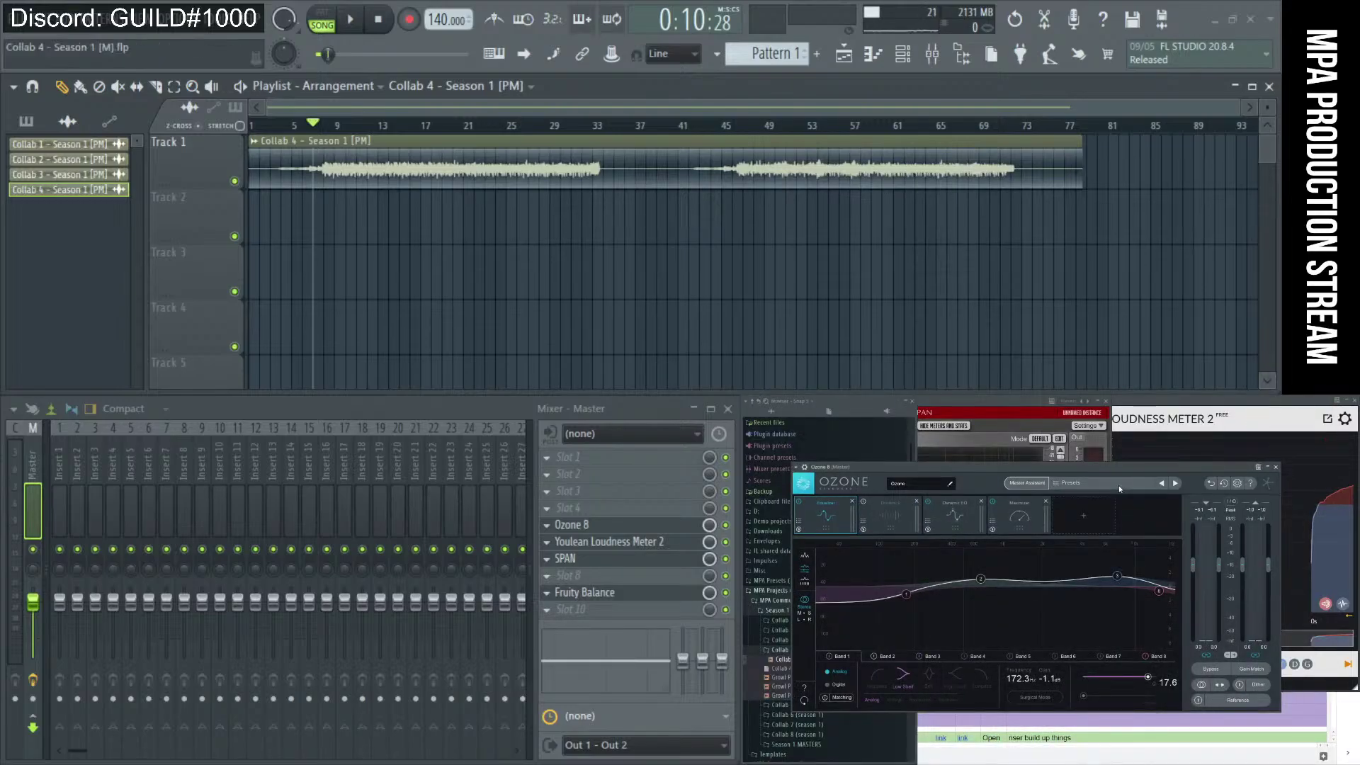
Bypass Fruity Balance on the master and play from bar 7 while adjusting the threshold in Ozone's Maximizer.
click(931, 510)
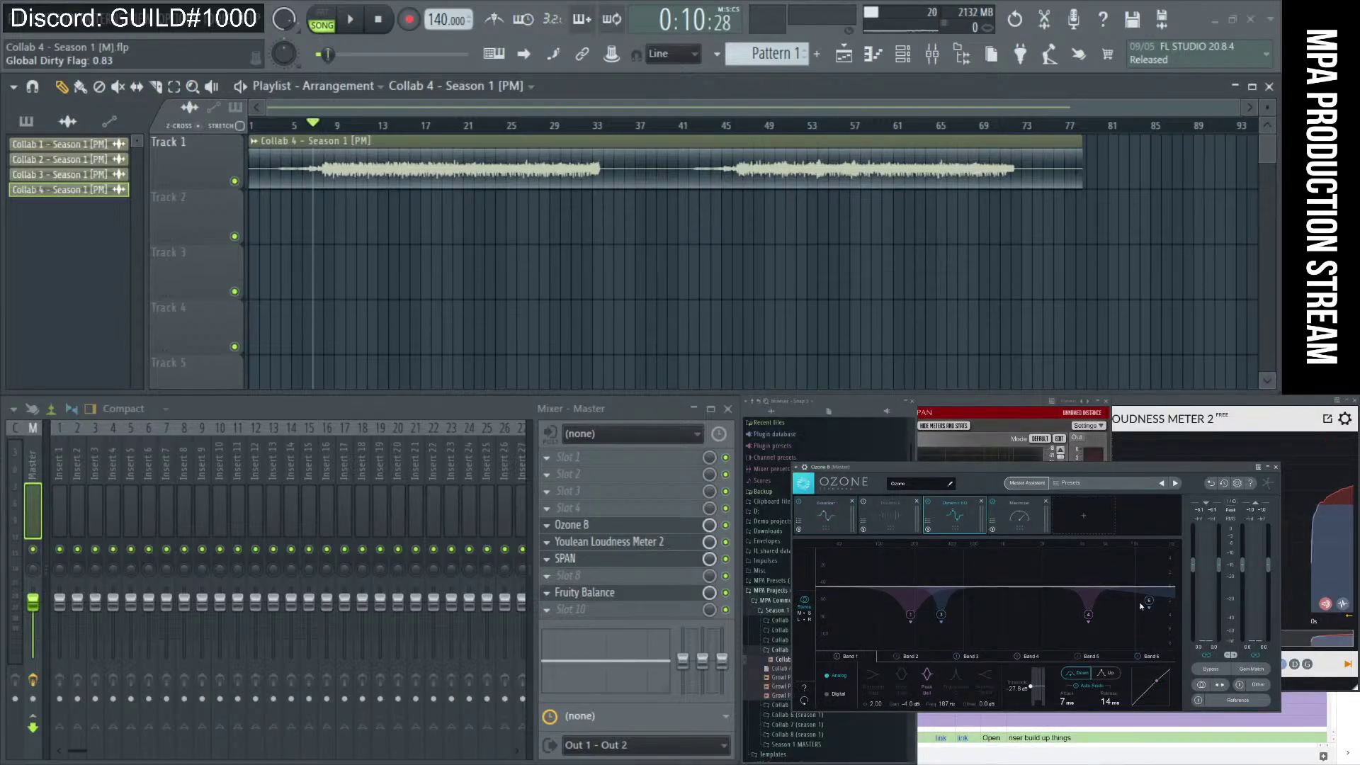
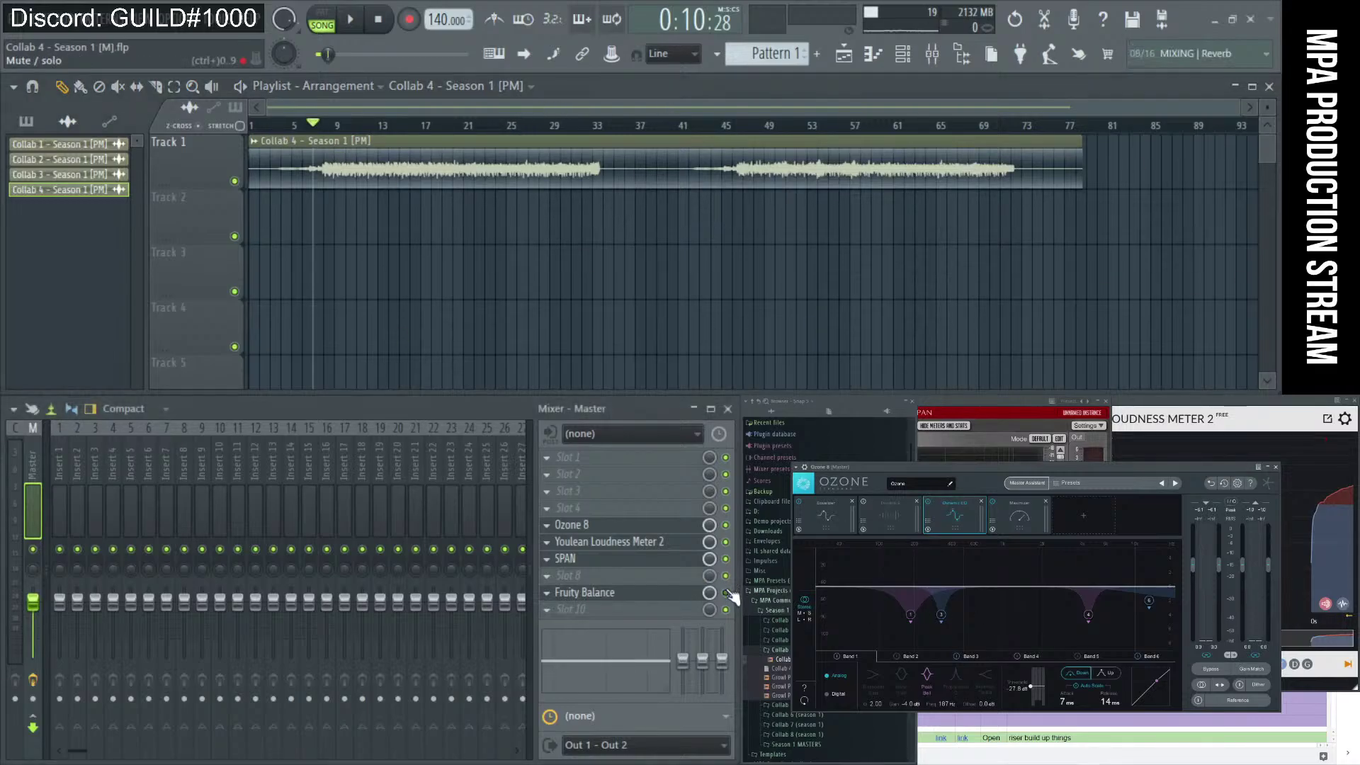
key(space)
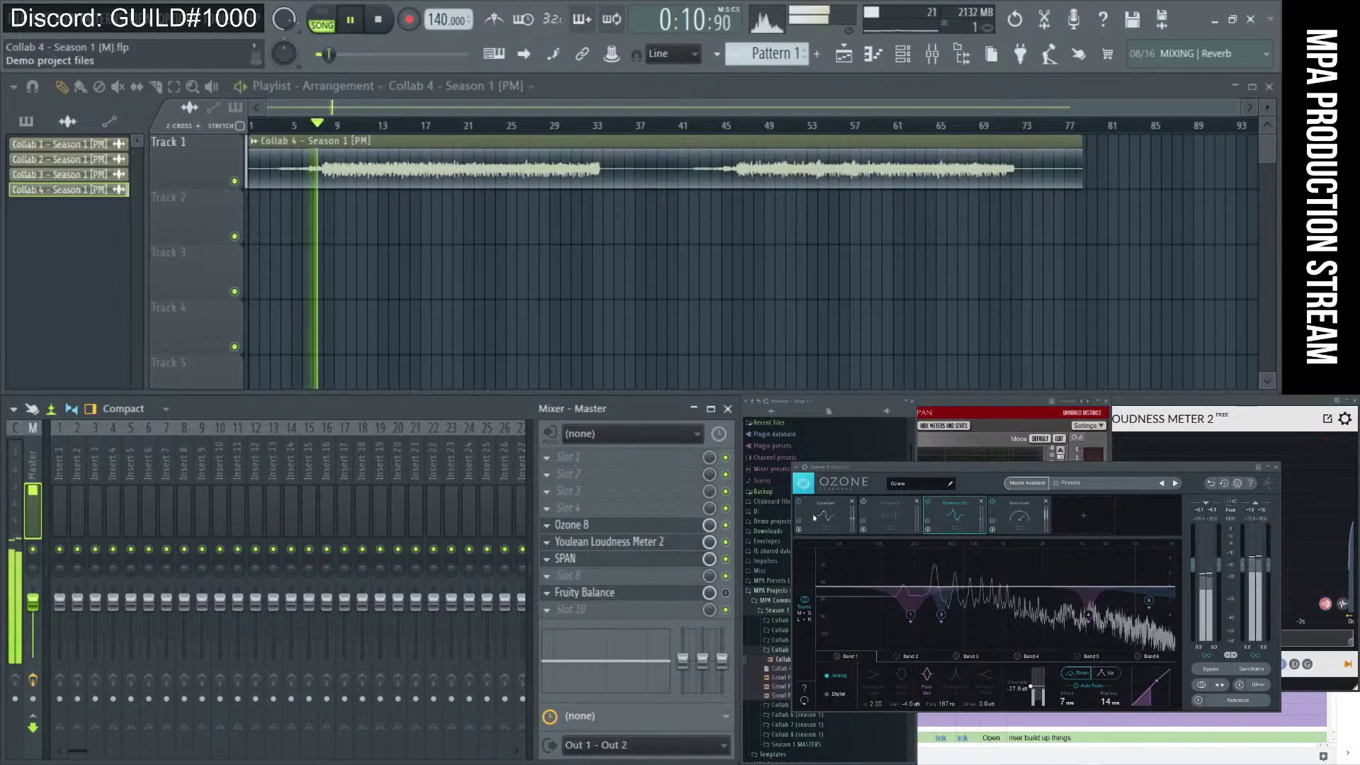
click(1020, 516)
drag(908, 671, 909, 681)
click(826, 515)
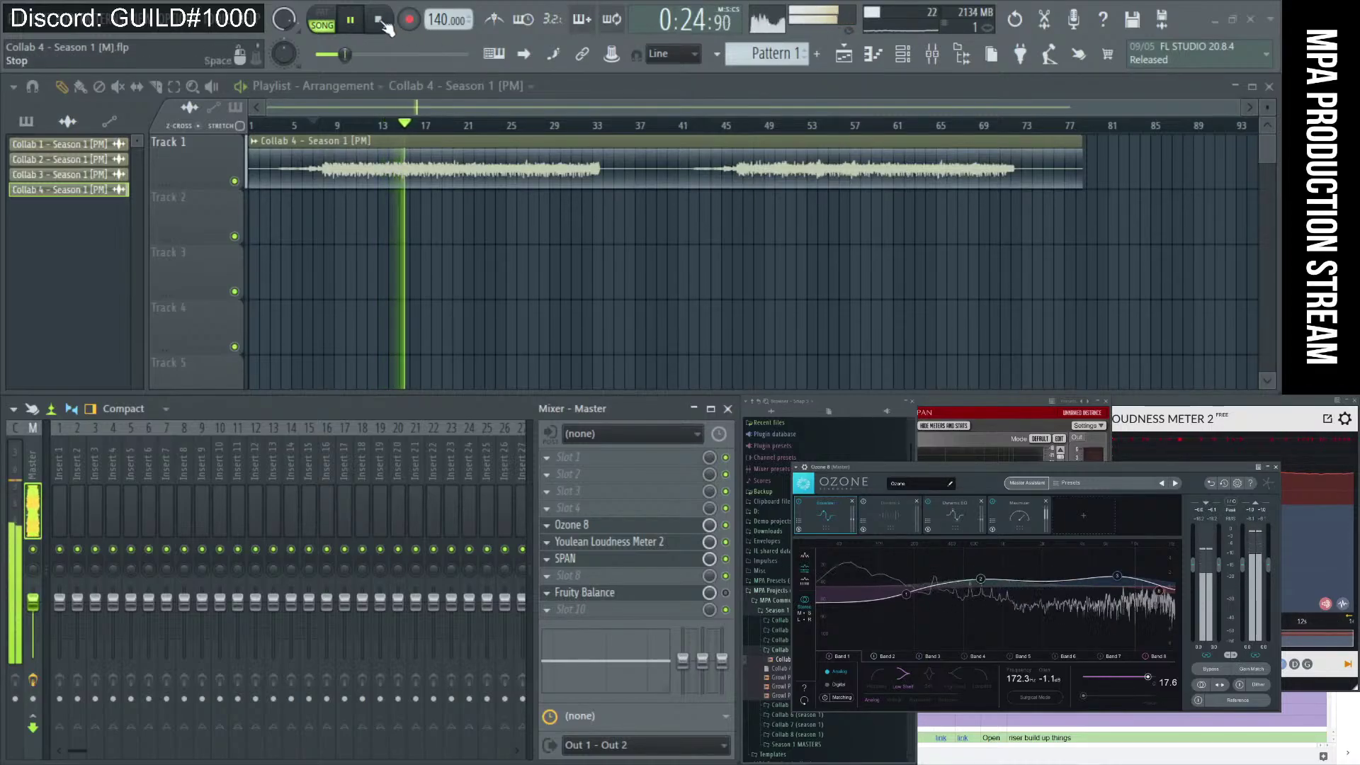
click(378, 19)
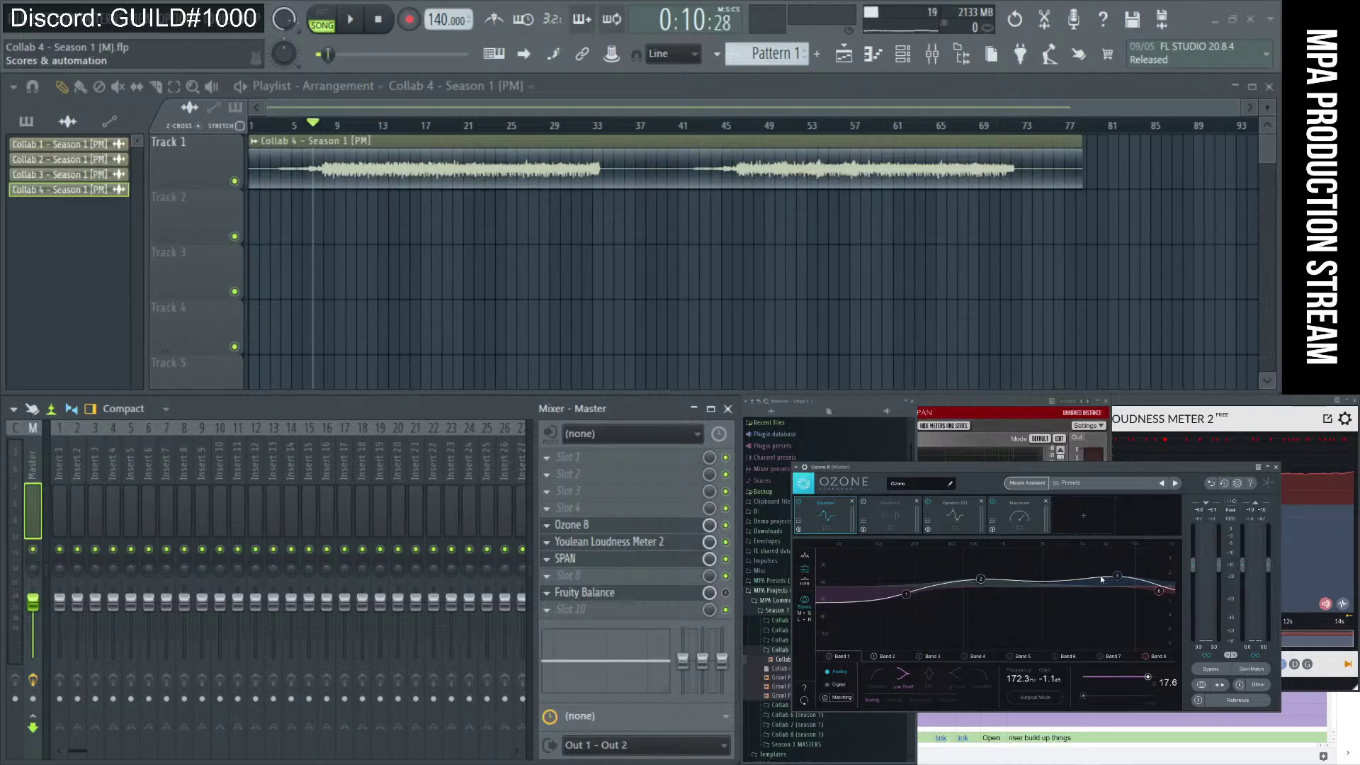
Briefly play the track from bar 9, and audition a loop region set from bar 13 to bar 17.
click(334, 125)
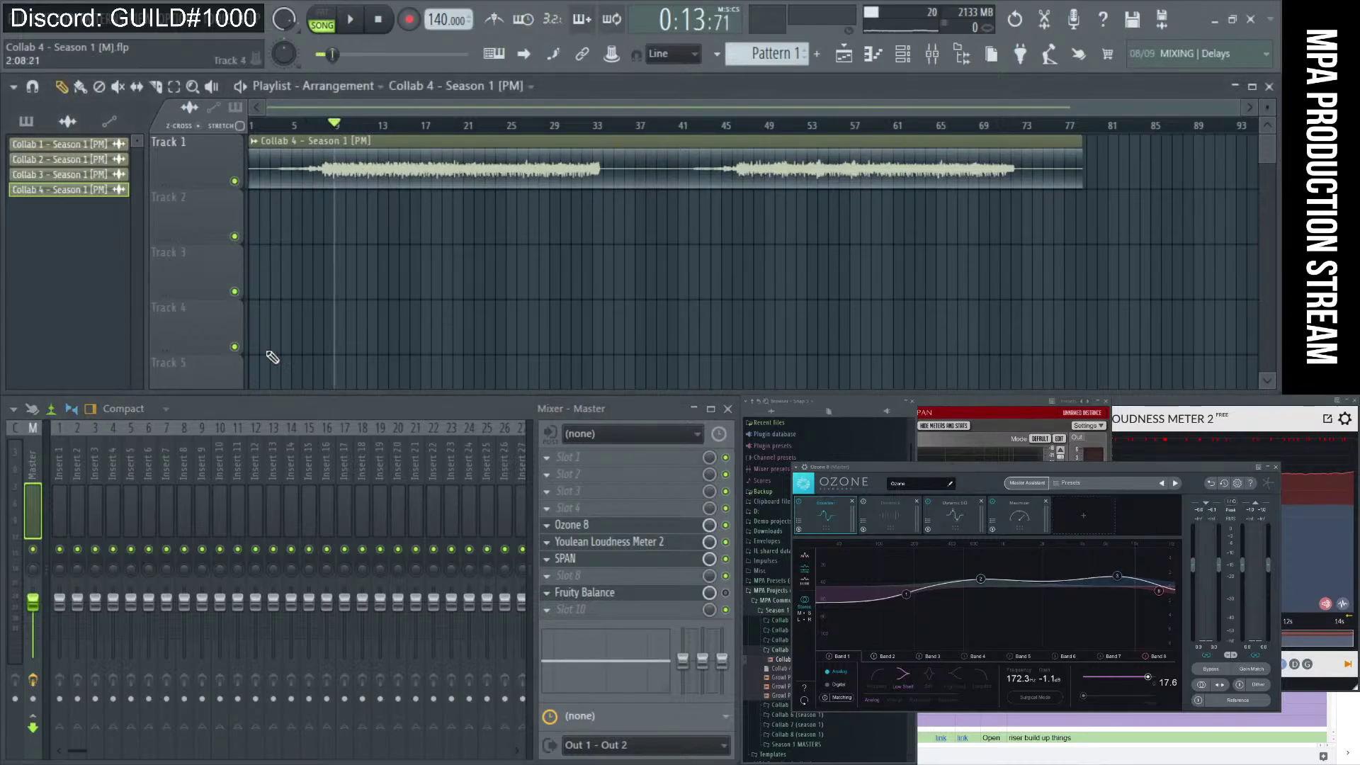
key(space)
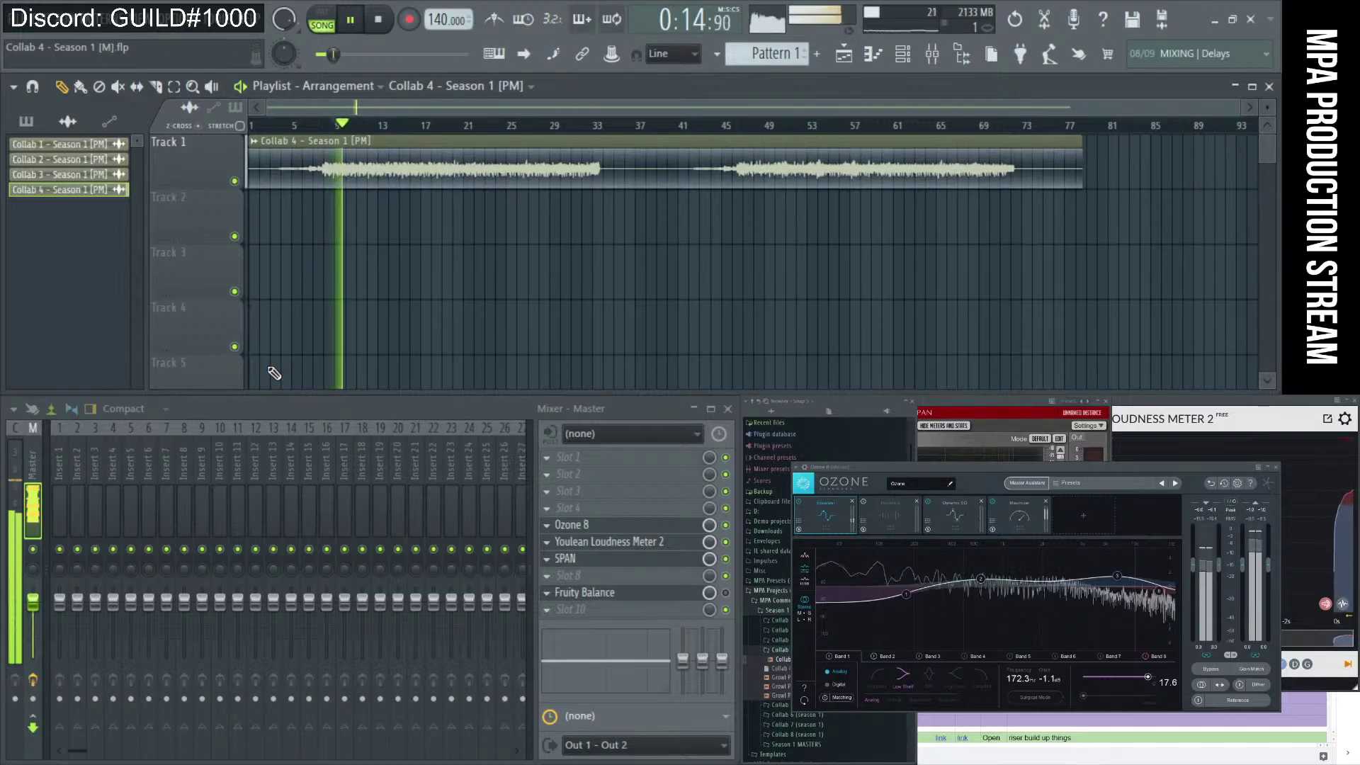
key(space)
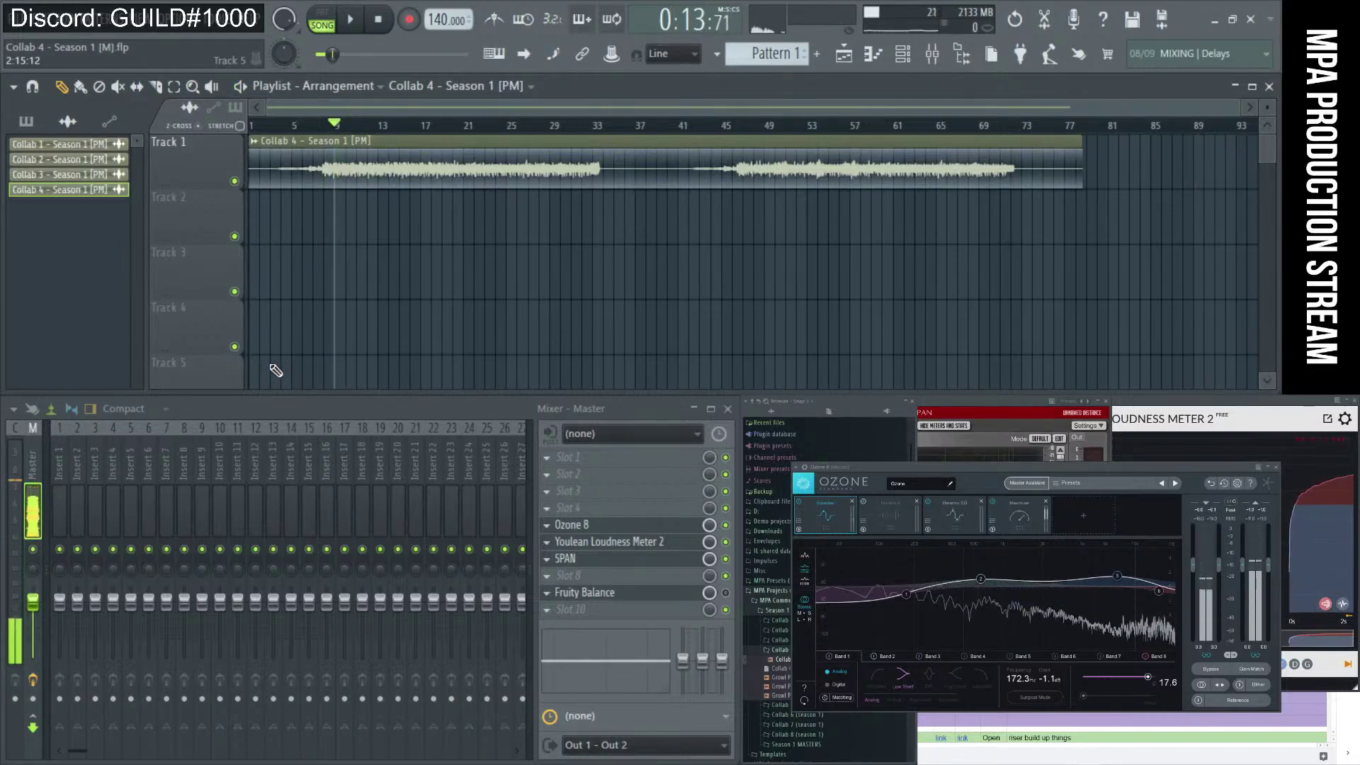
drag(388, 126, 481, 124)
key(space)
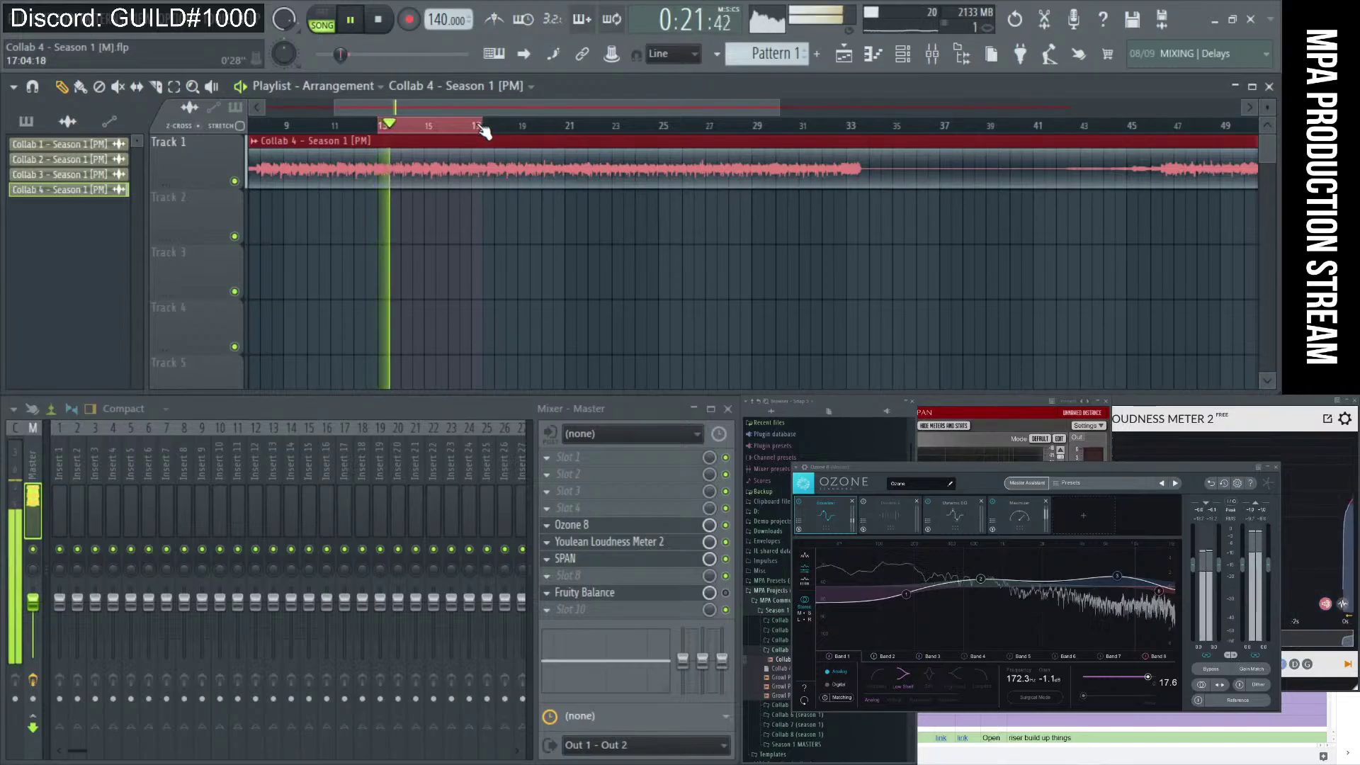
key(space)
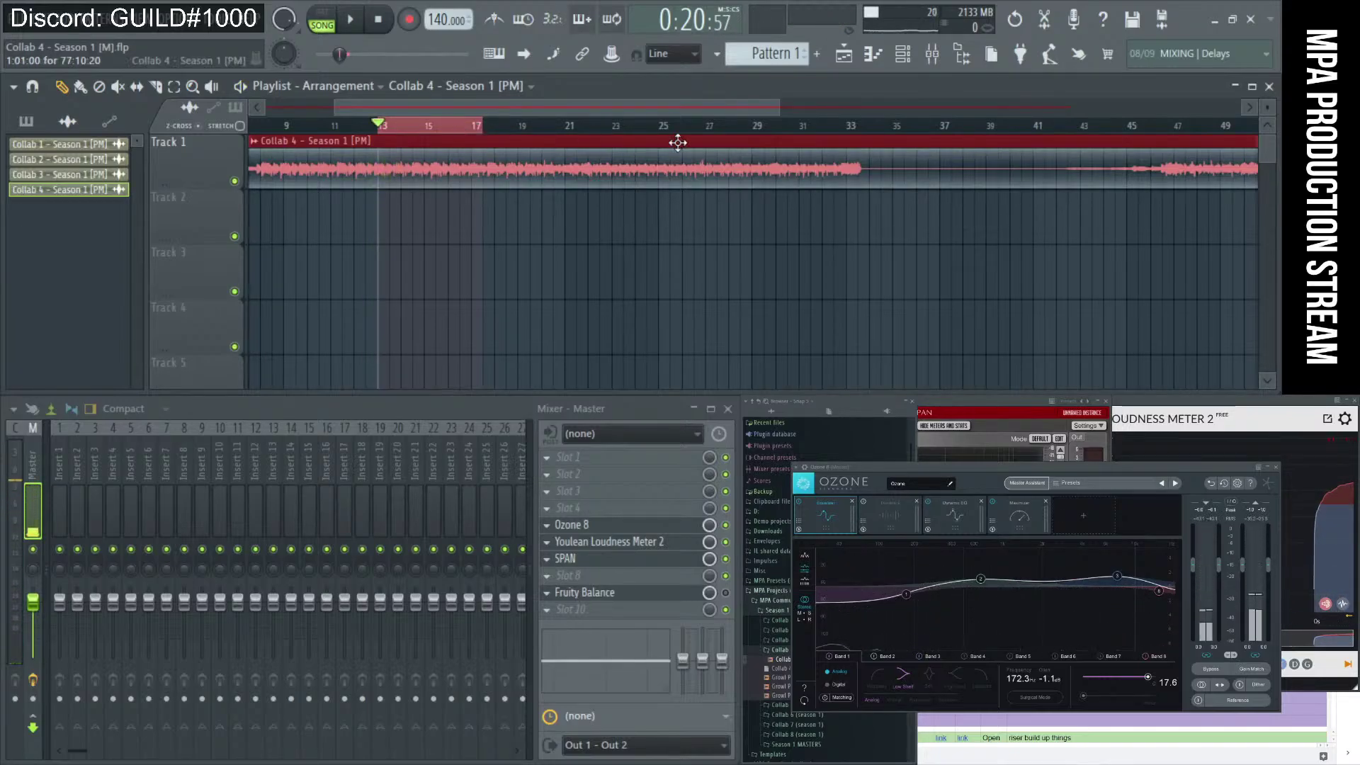
Clear the loop region by placing the playhead just before bar 25, and set a loop from bar 9 to just before bar 13.
scroll(414, 138, down, 2)
scroll(541, 266, down, 1)
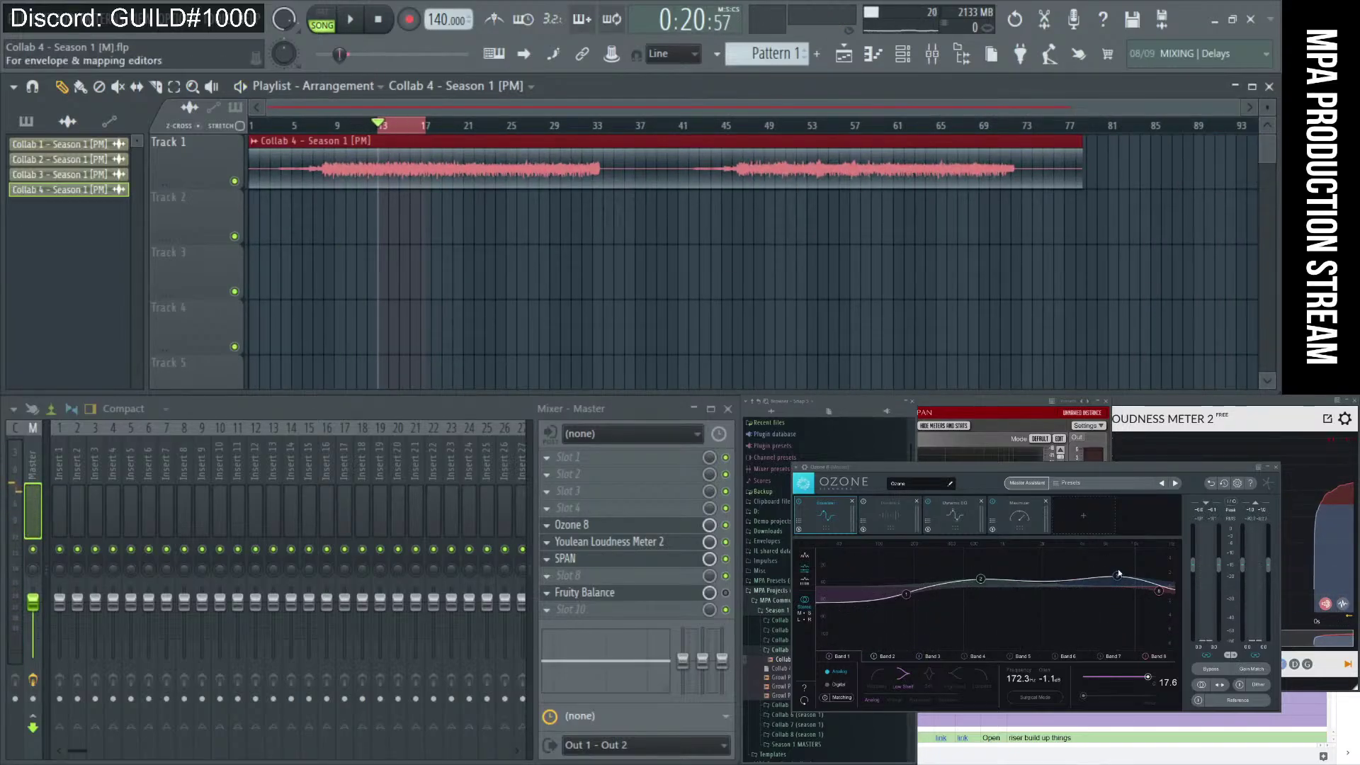
scroll(404, 218, up, 3)
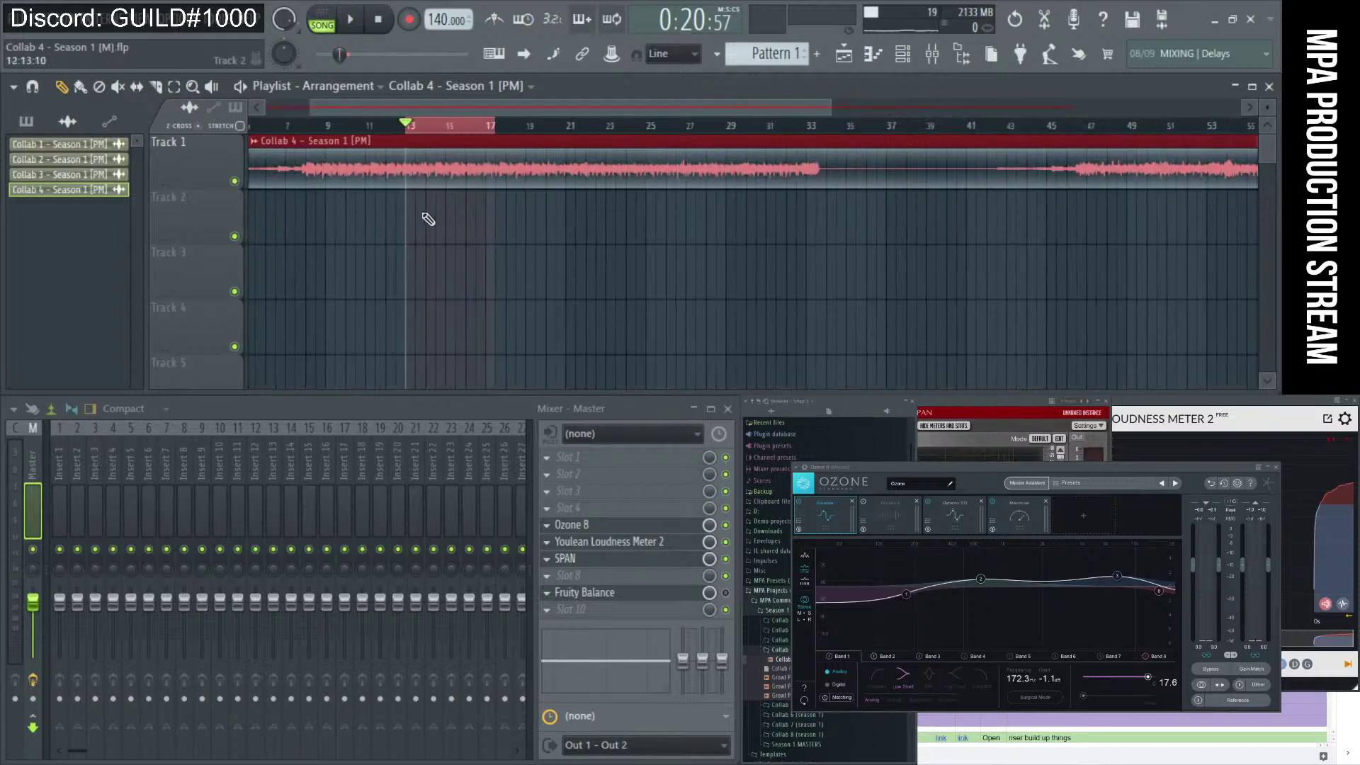
click(642, 135)
click(820, 128)
click(765, 125)
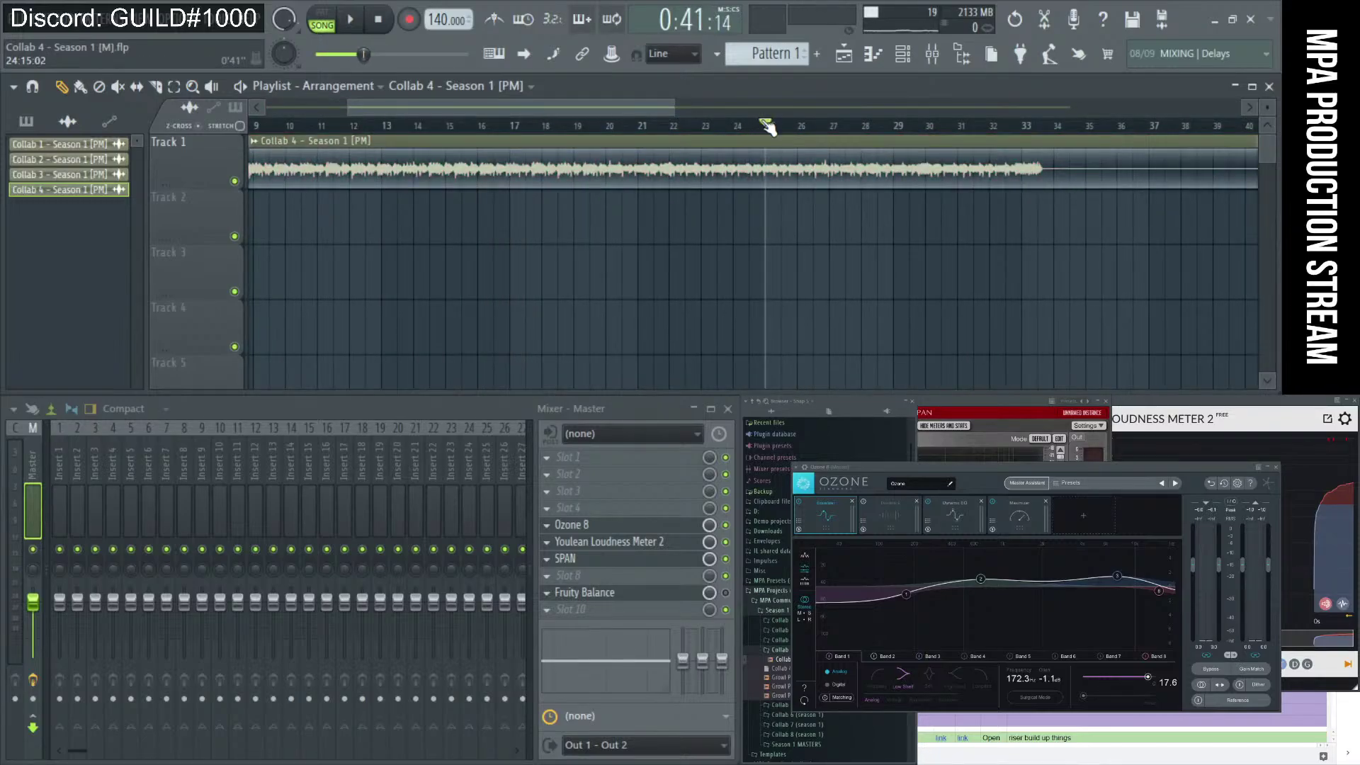
scroll(758, 141, down, 2)
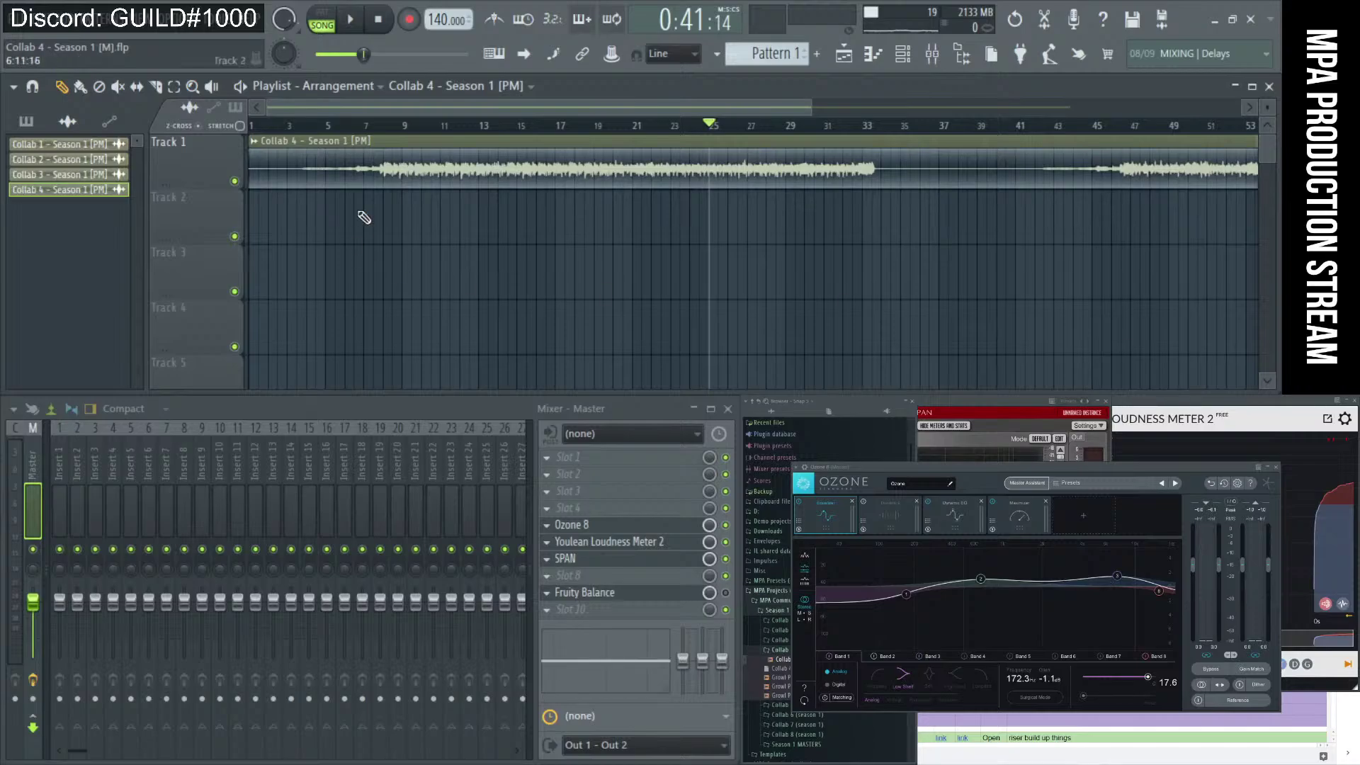
drag(401, 125, 479, 133)
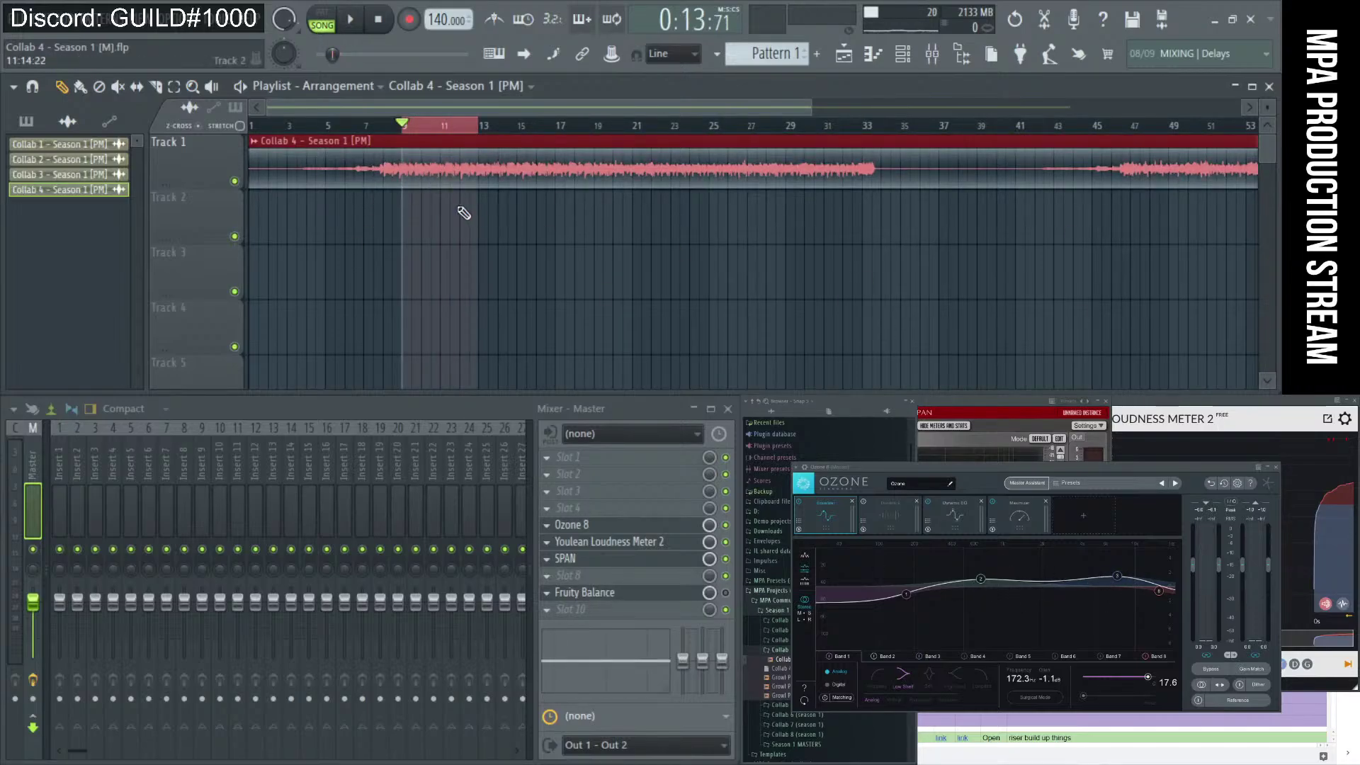
Play the unlooped track from just before bar 17 while lowering Equalizer band 3 to 0.1 dB at 7.79 kHz.
click(553, 135)
key(space)
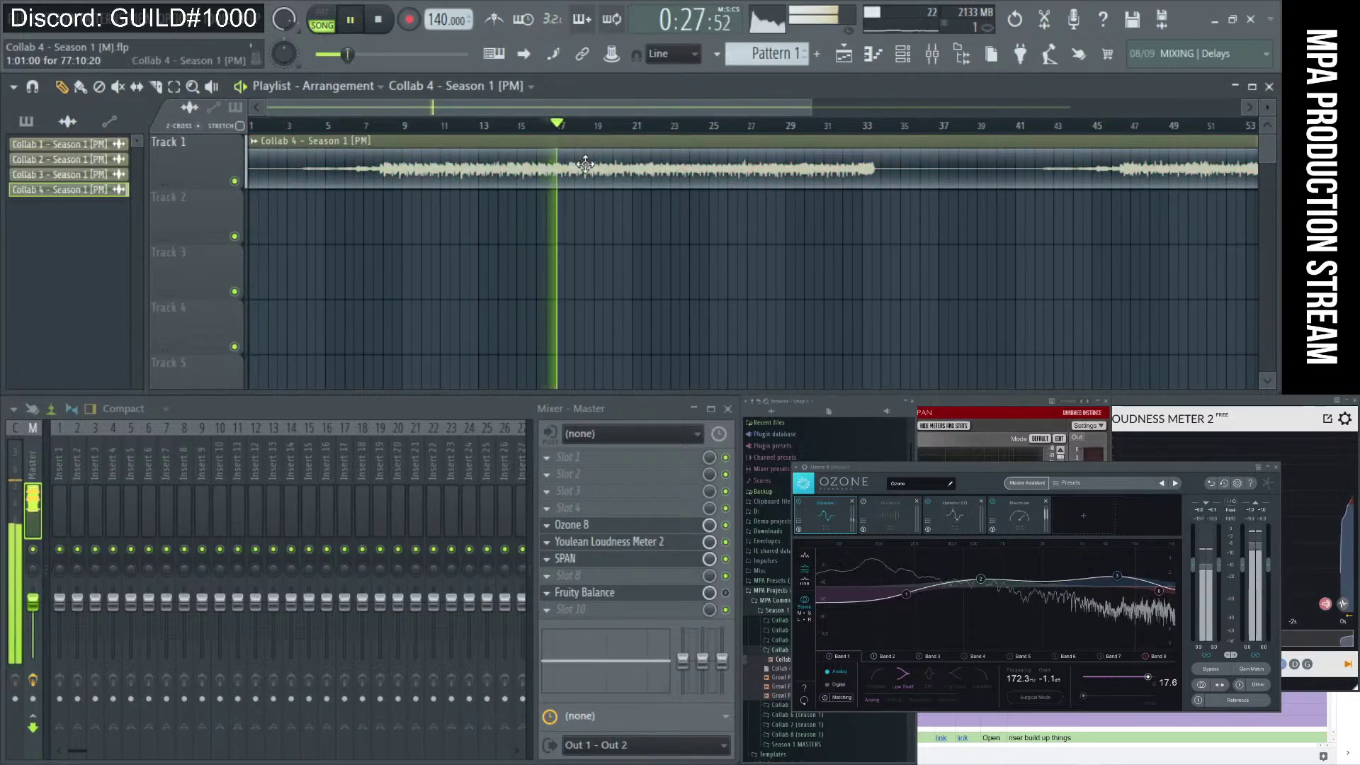
scroll(736, 199, down, 2)
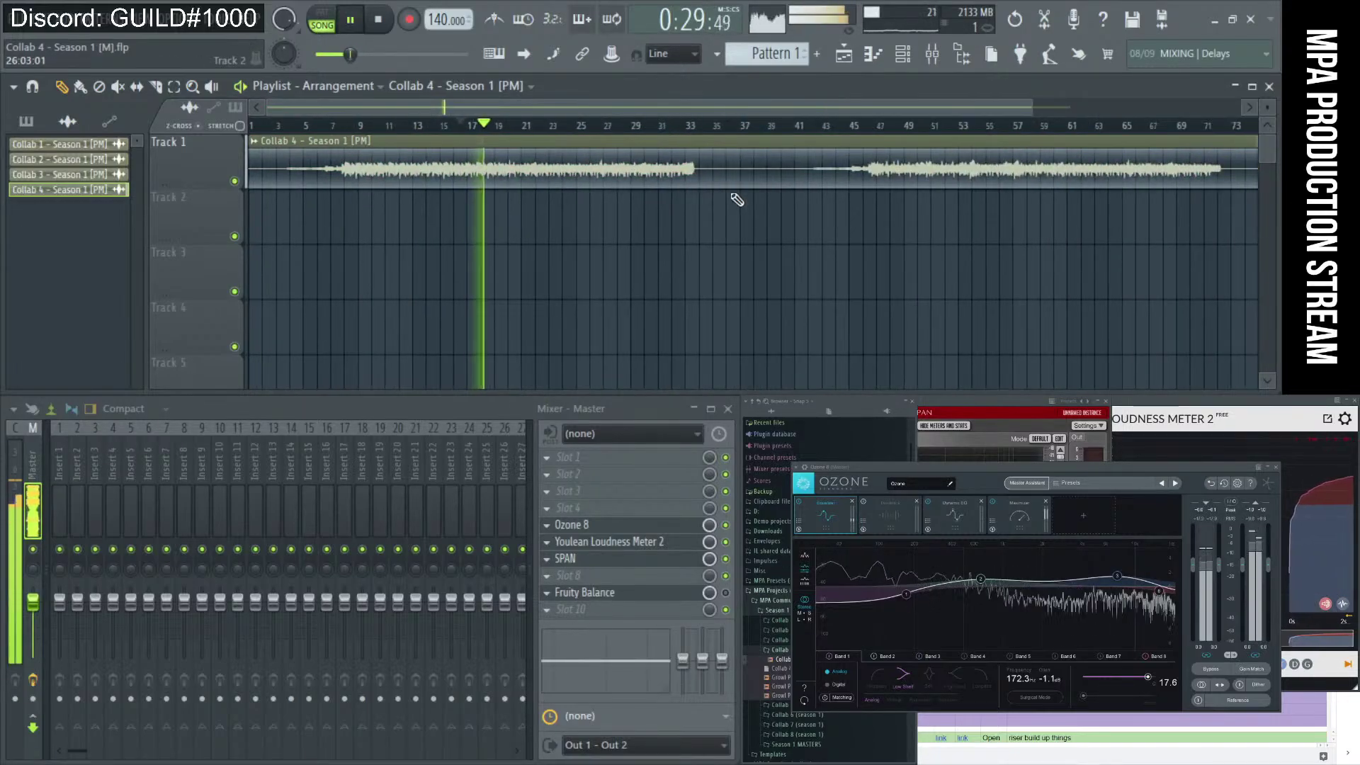
mouse_move(1117, 575)
mouse_down()
mouse_move(1106, 582)
mouse_move(1124, 586)
mouse_up()
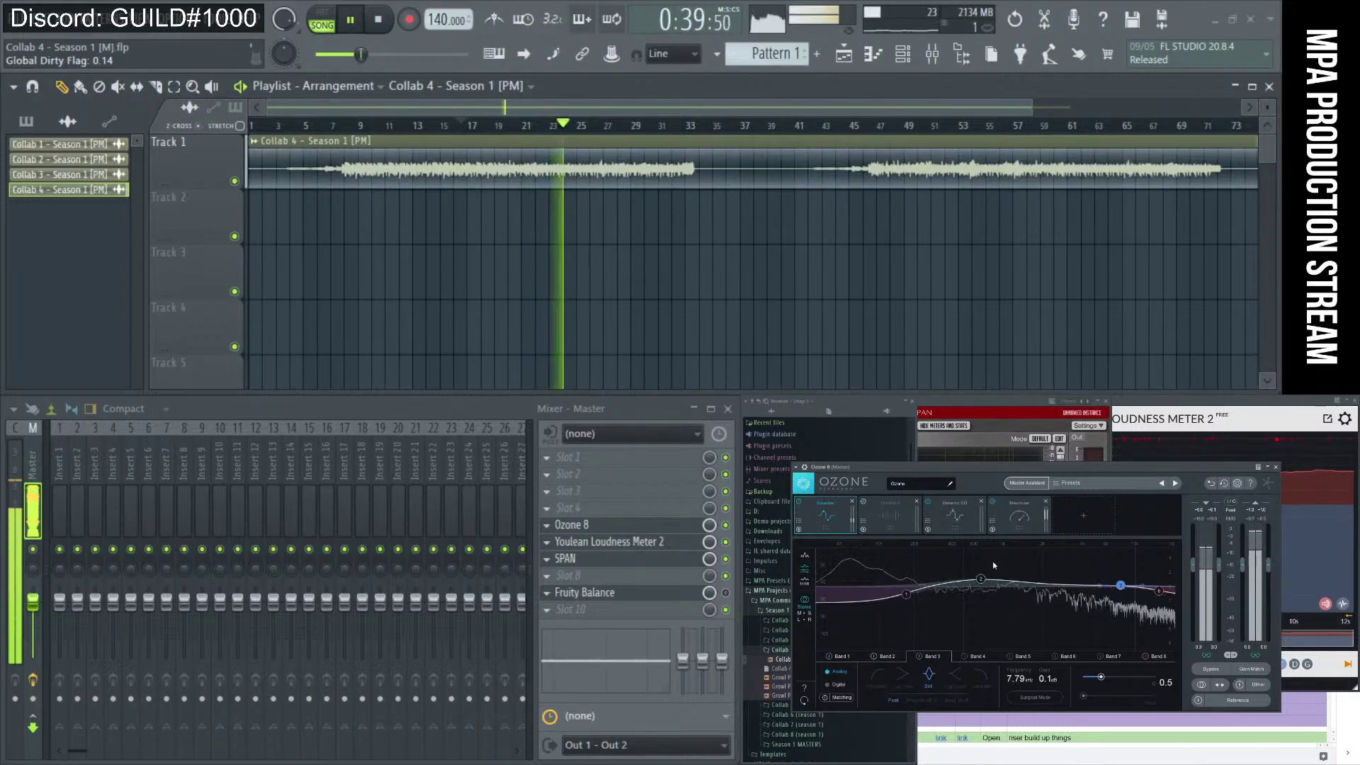
click(377, 19)
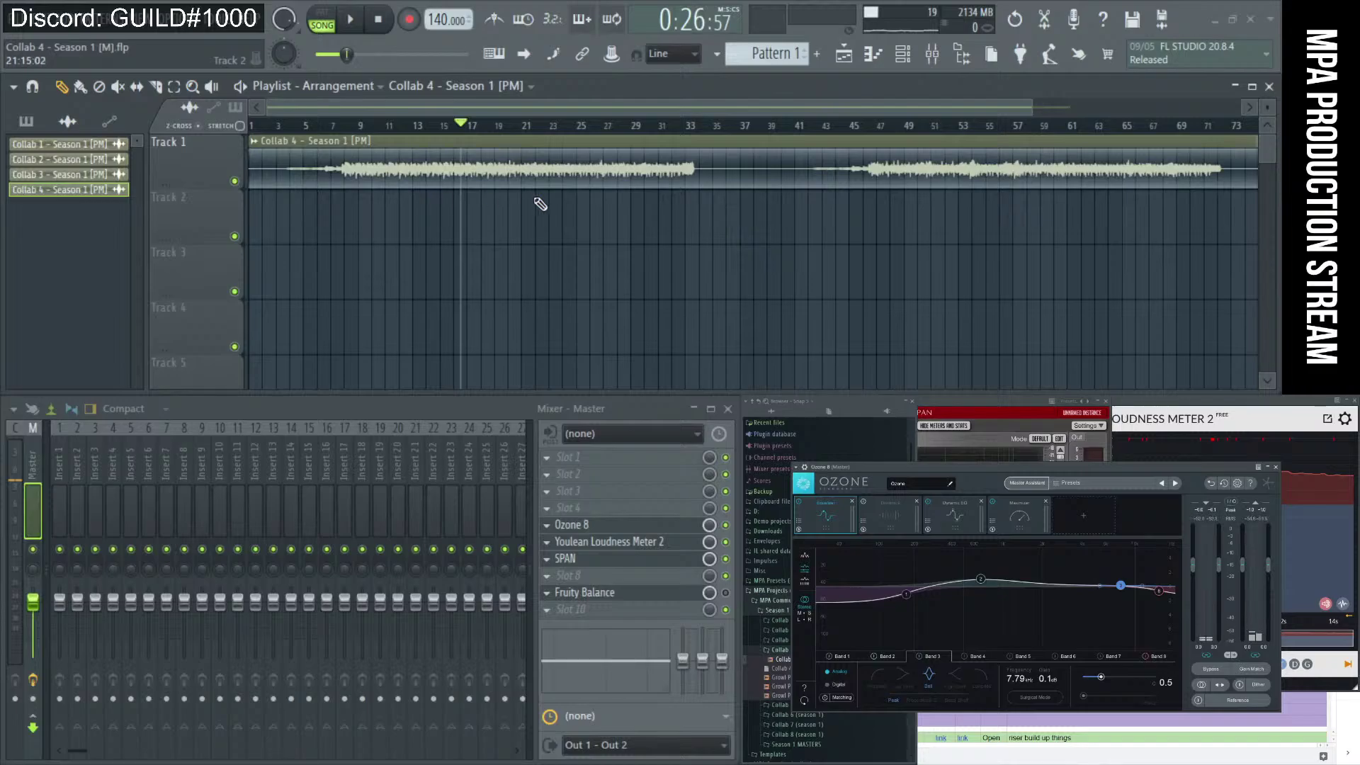
Set a loop region from bar 21 to just before bar 25 and play it through, checking its end up close.
scroll(582, 211, down, 2)
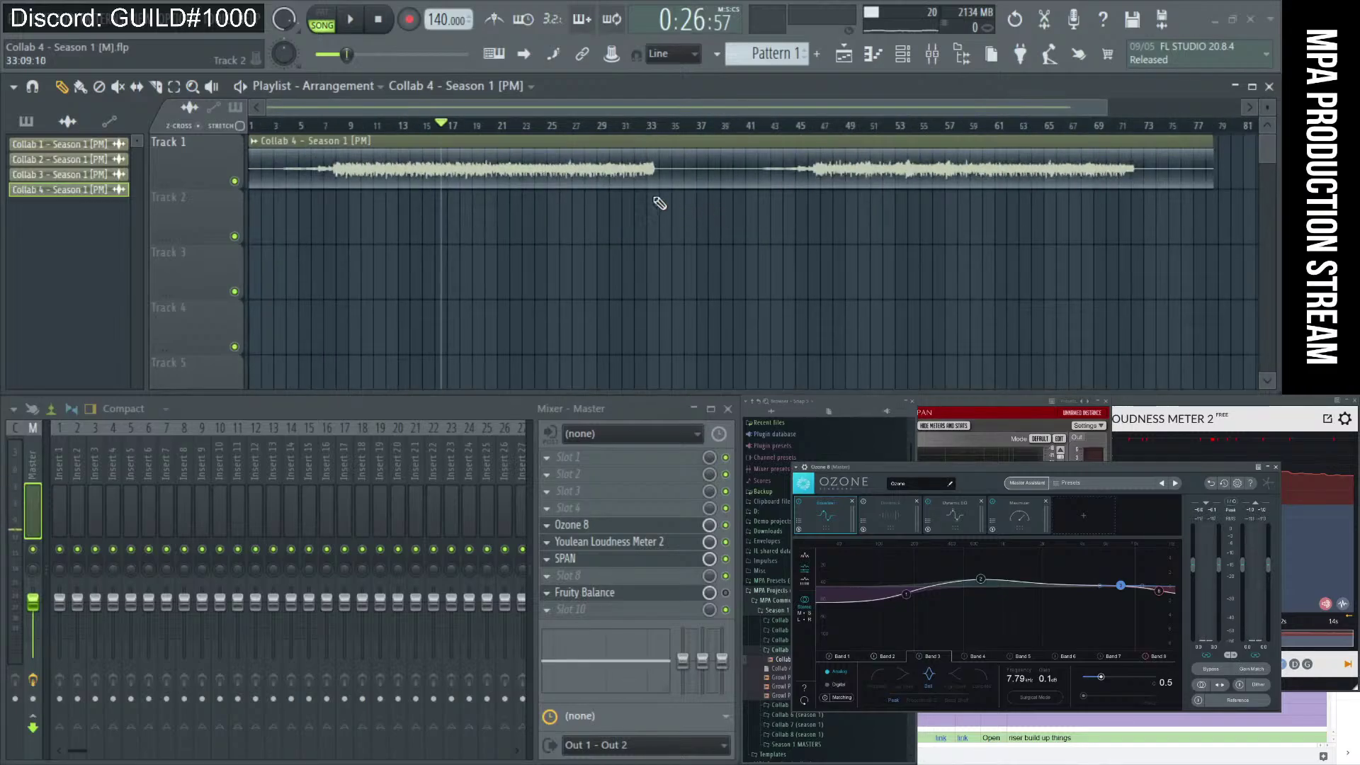
scroll(447, 170, up, 5)
drag(445, 129, 526, 129)
key(space)
scroll(687, 141, up, 10)
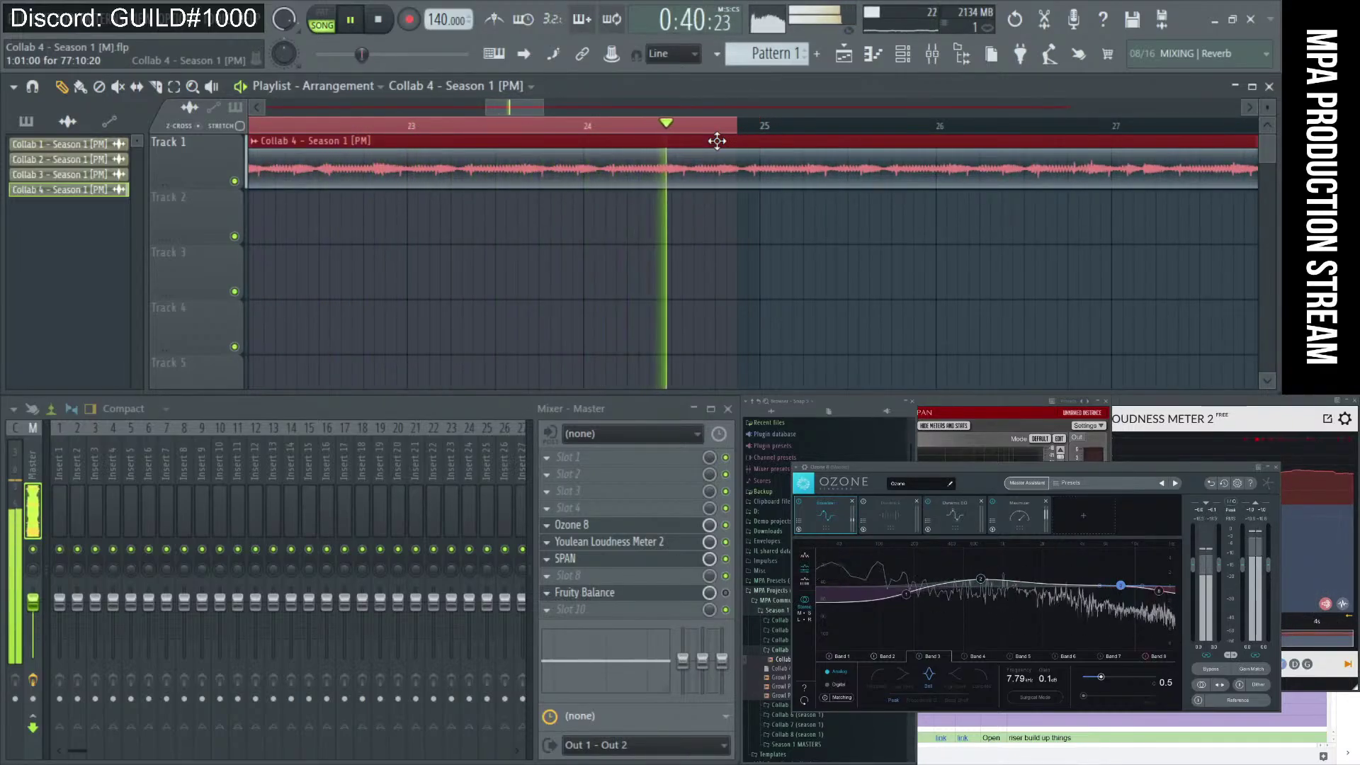
scroll(717, 141, down, 4)
key(space)
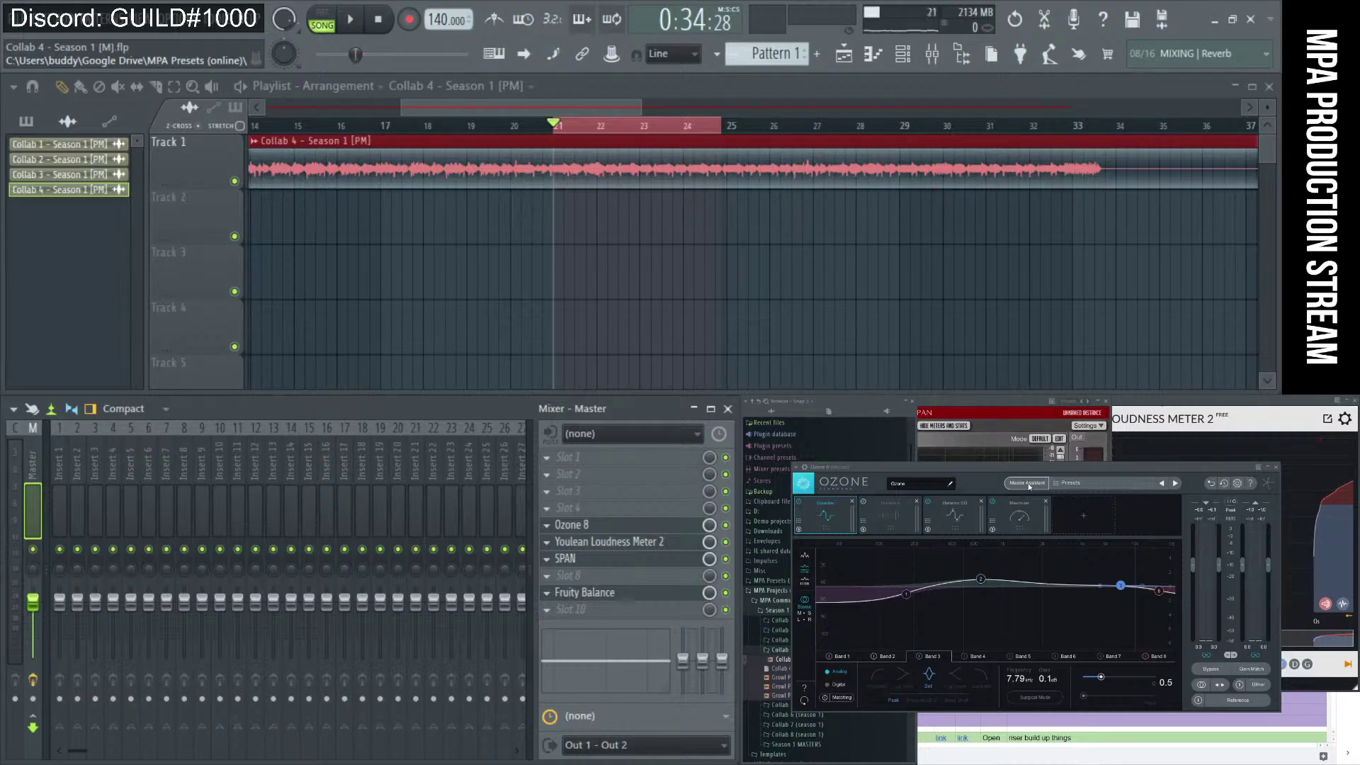
Remove all four modules from Ozone's signal chain, including the Maximizer, Dynamic EQ and Equalizer.
click(1046, 501)
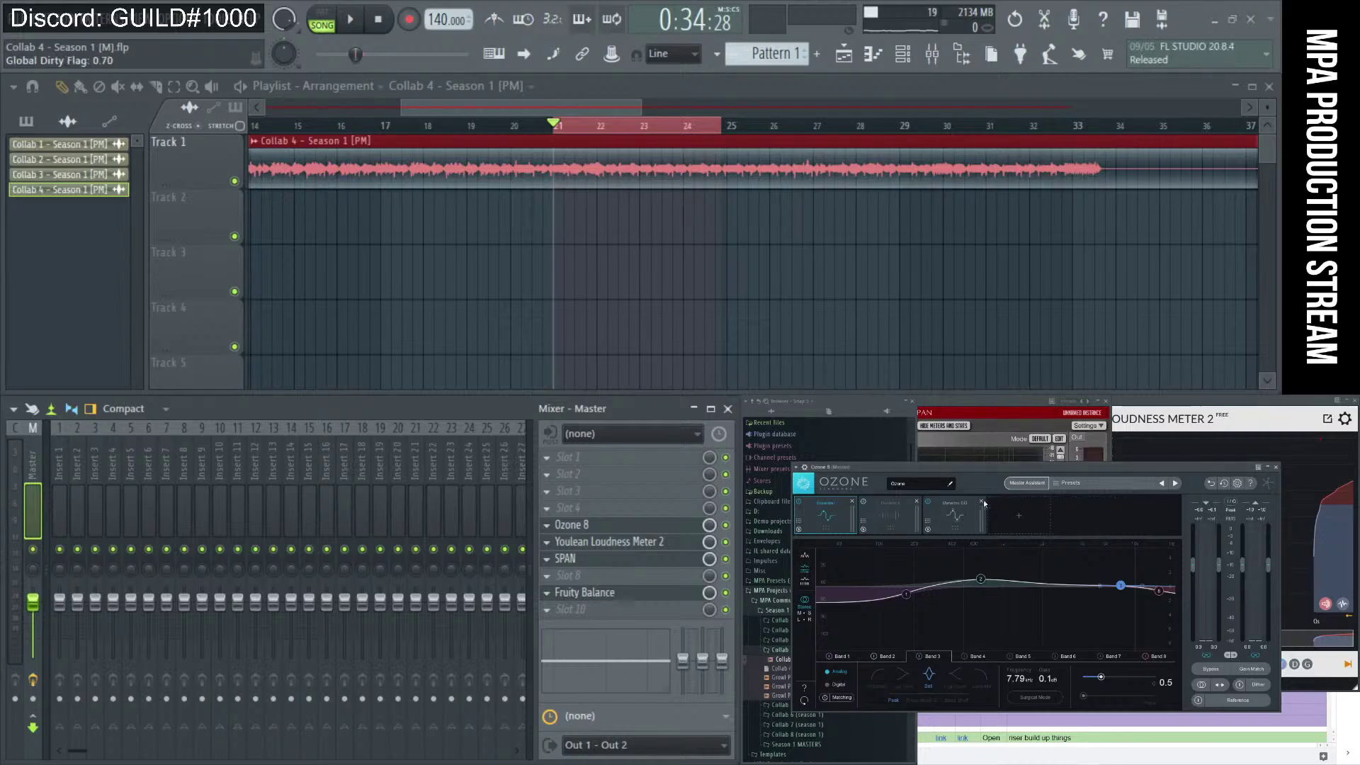
click(918, 502)
click(855, 502)
click(855, 502)
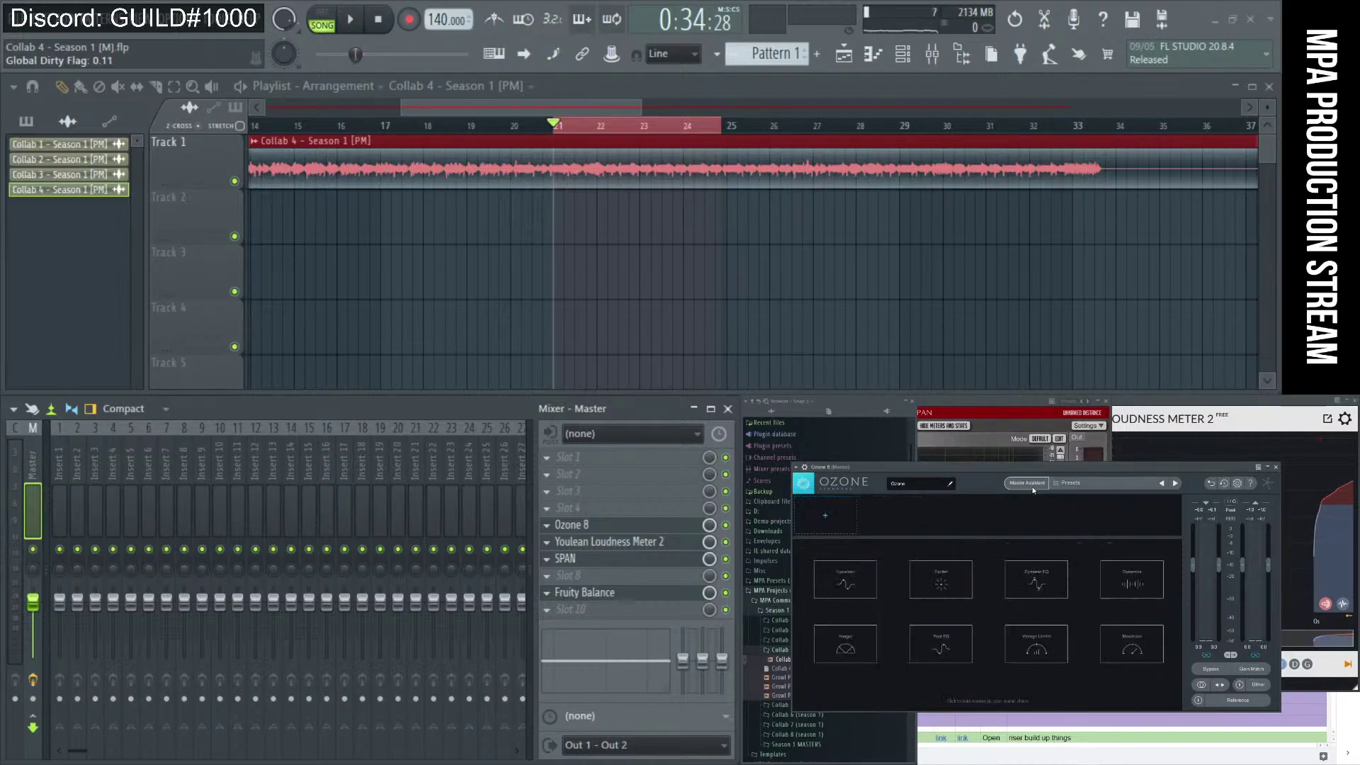
Run Ozone's Master Assistant while the loop plays, accept its suggested chain and open the Equalizer module.
click(1027, 484)
click(1035, 652)
click(350, 20)
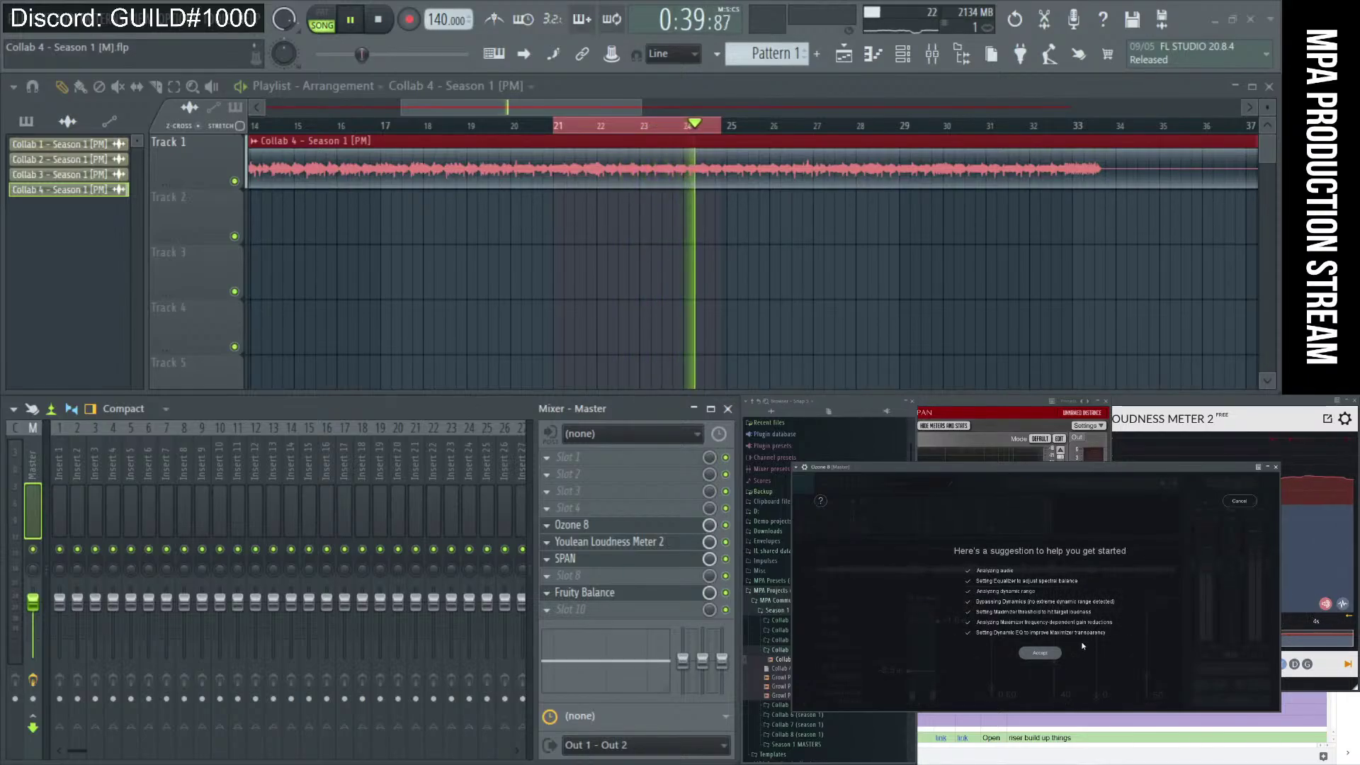
click(1041, 654)
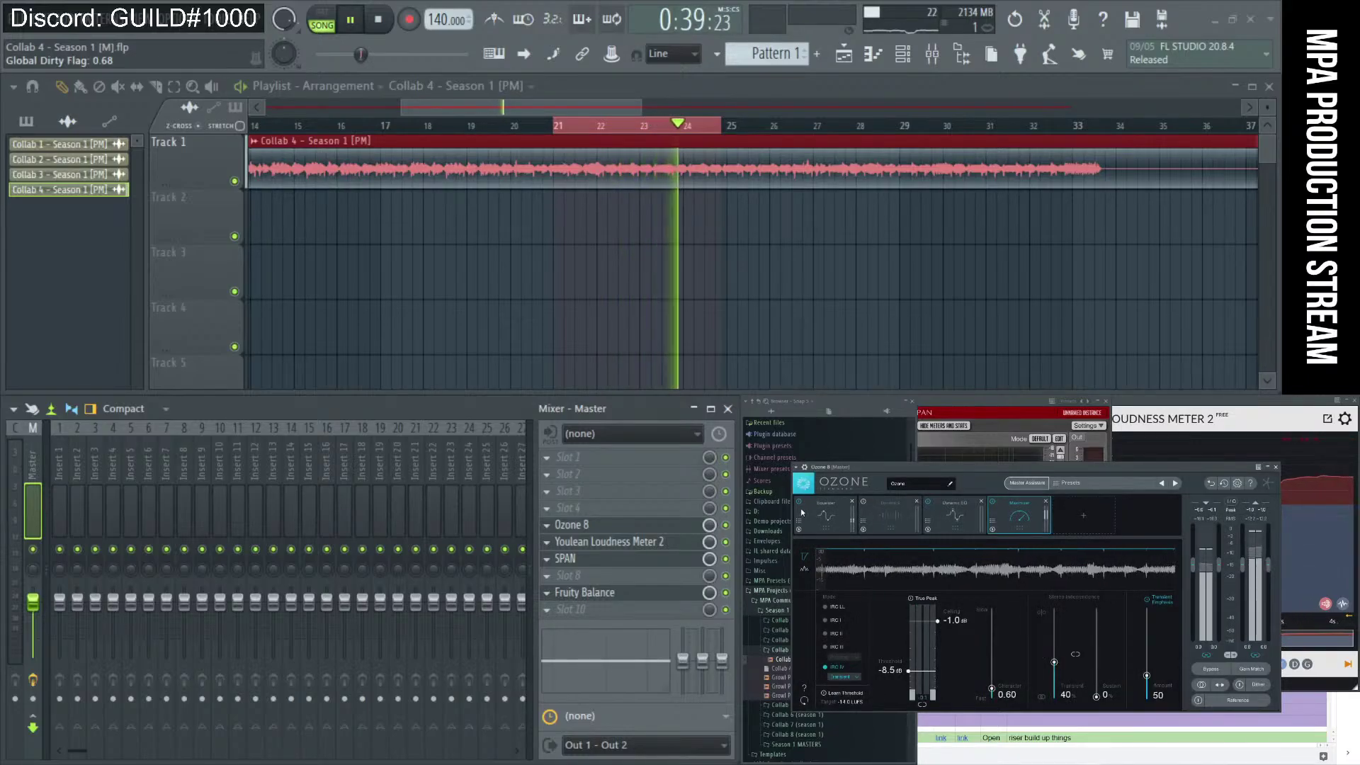
click(836, 504)
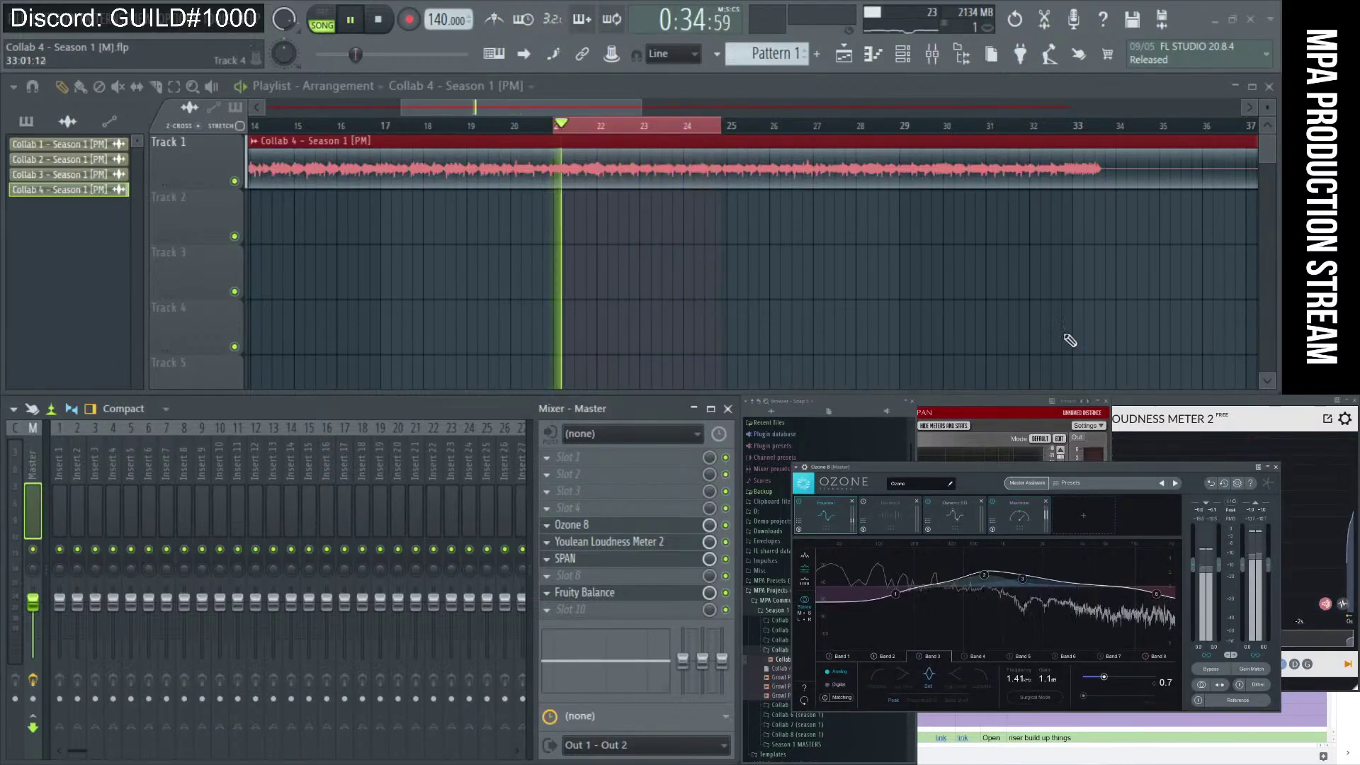
Stop playback, clear the loop region and switch off Fruity Balance on the Master track.
click(379, 21)
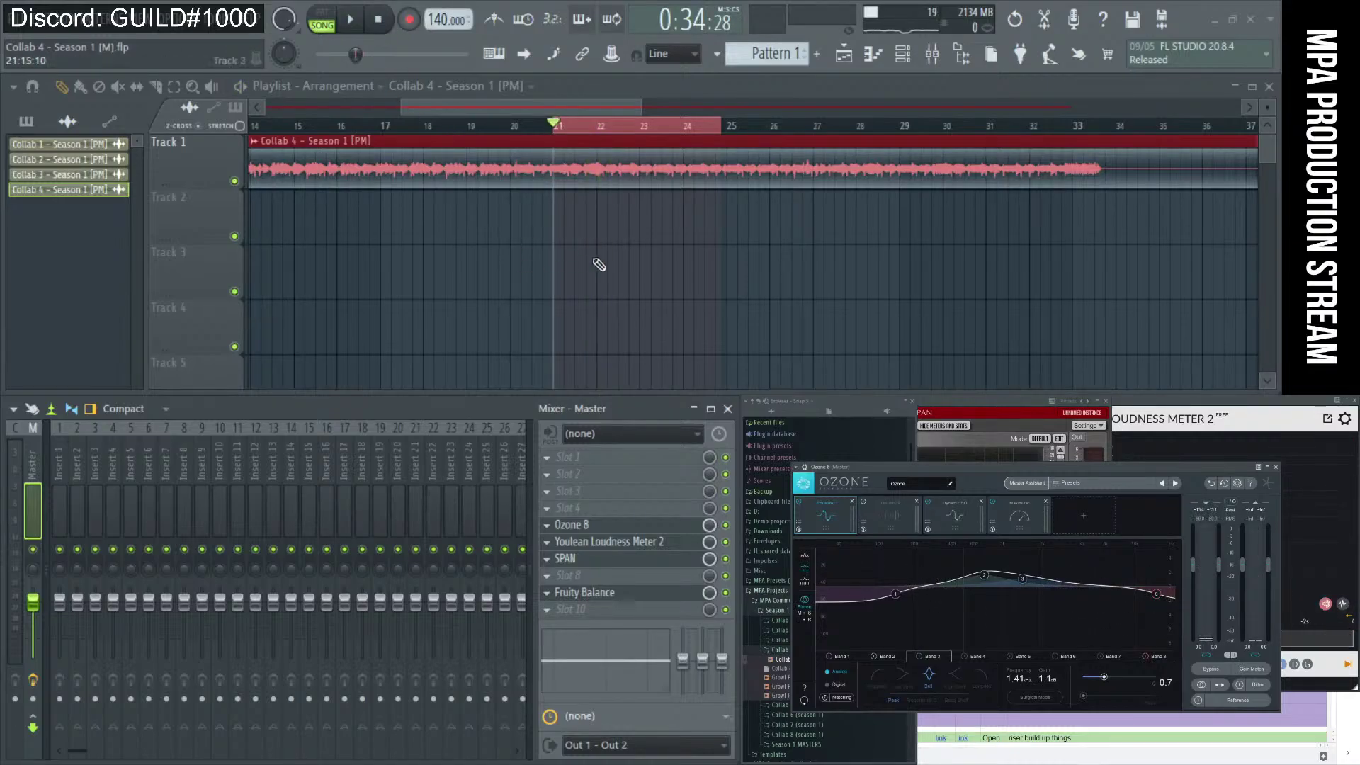
click(597, 129)
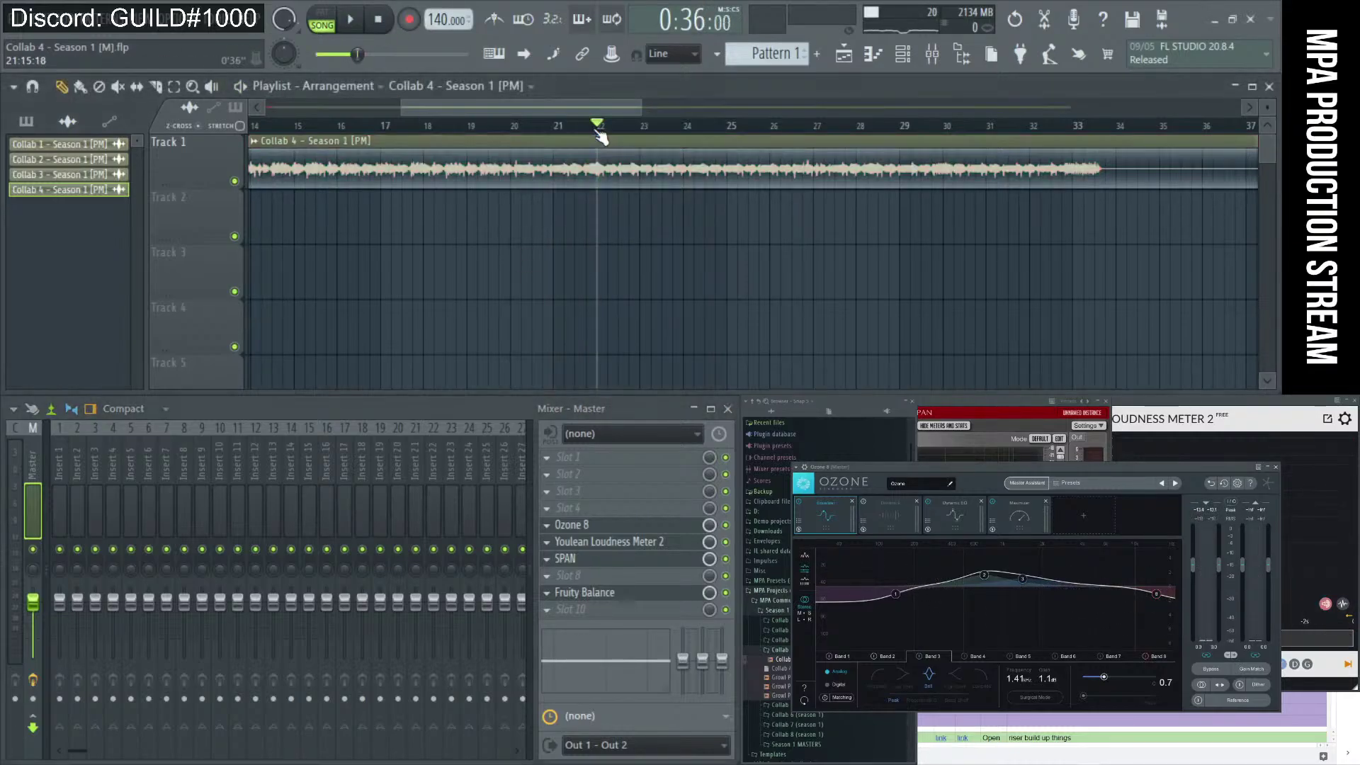
click(381, 22)
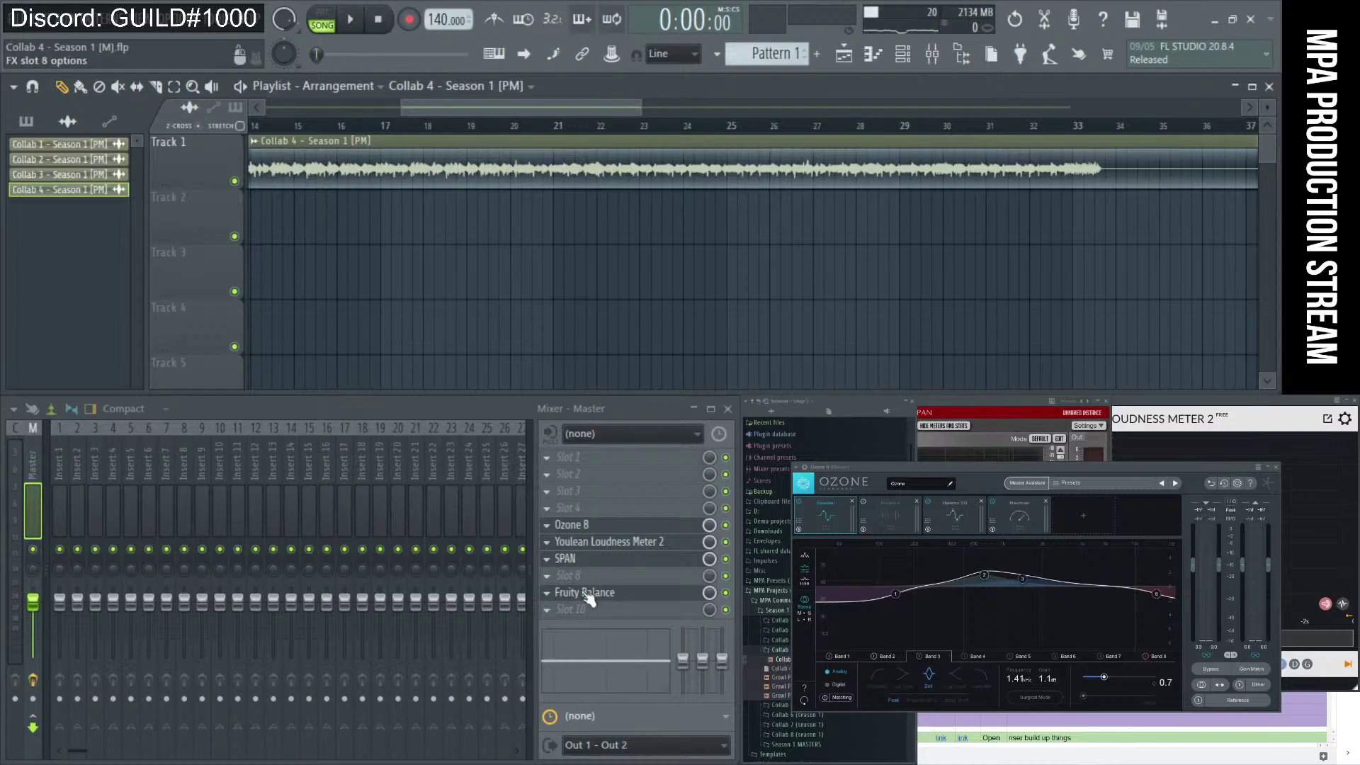
click(726, 593)
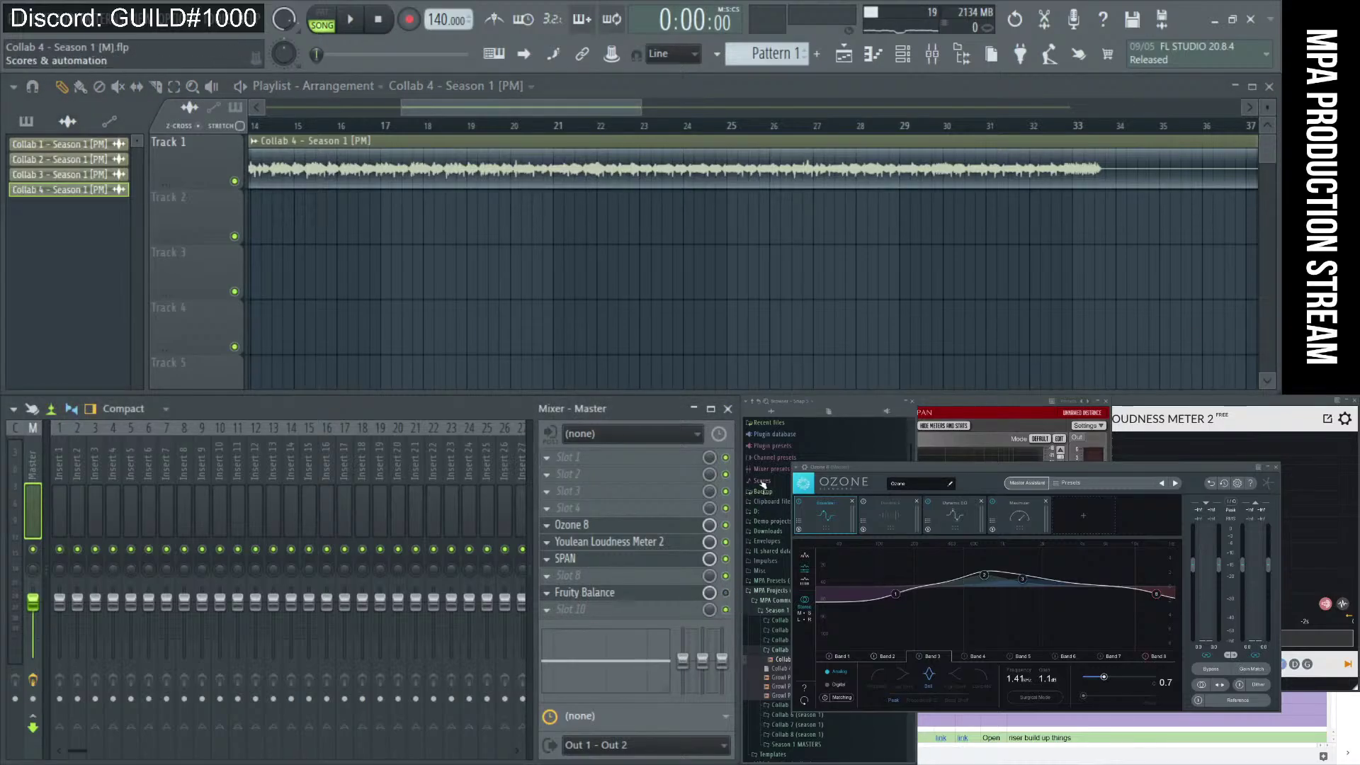
Play the unlooped track from just before bar 21 while checking the Maximizer and Equalizer modules.
key(space)
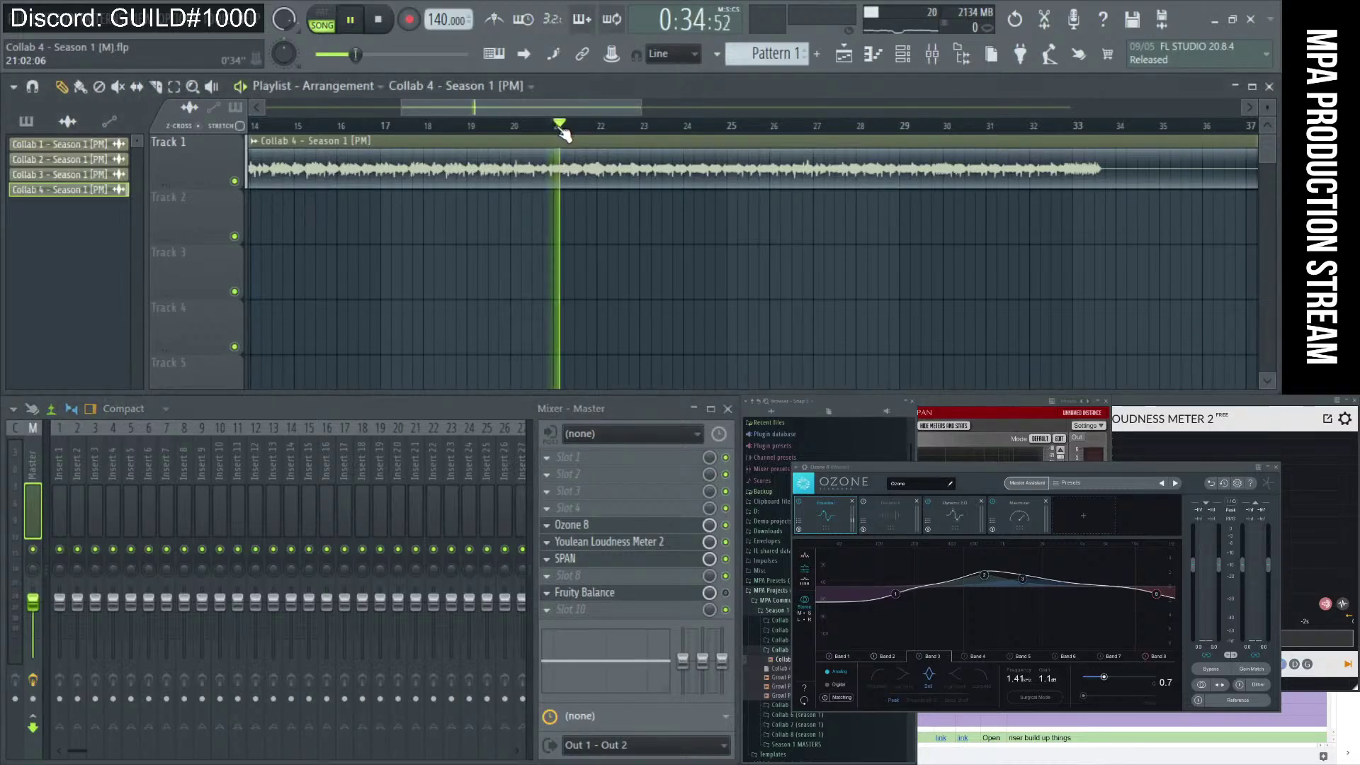
click(999, 510)
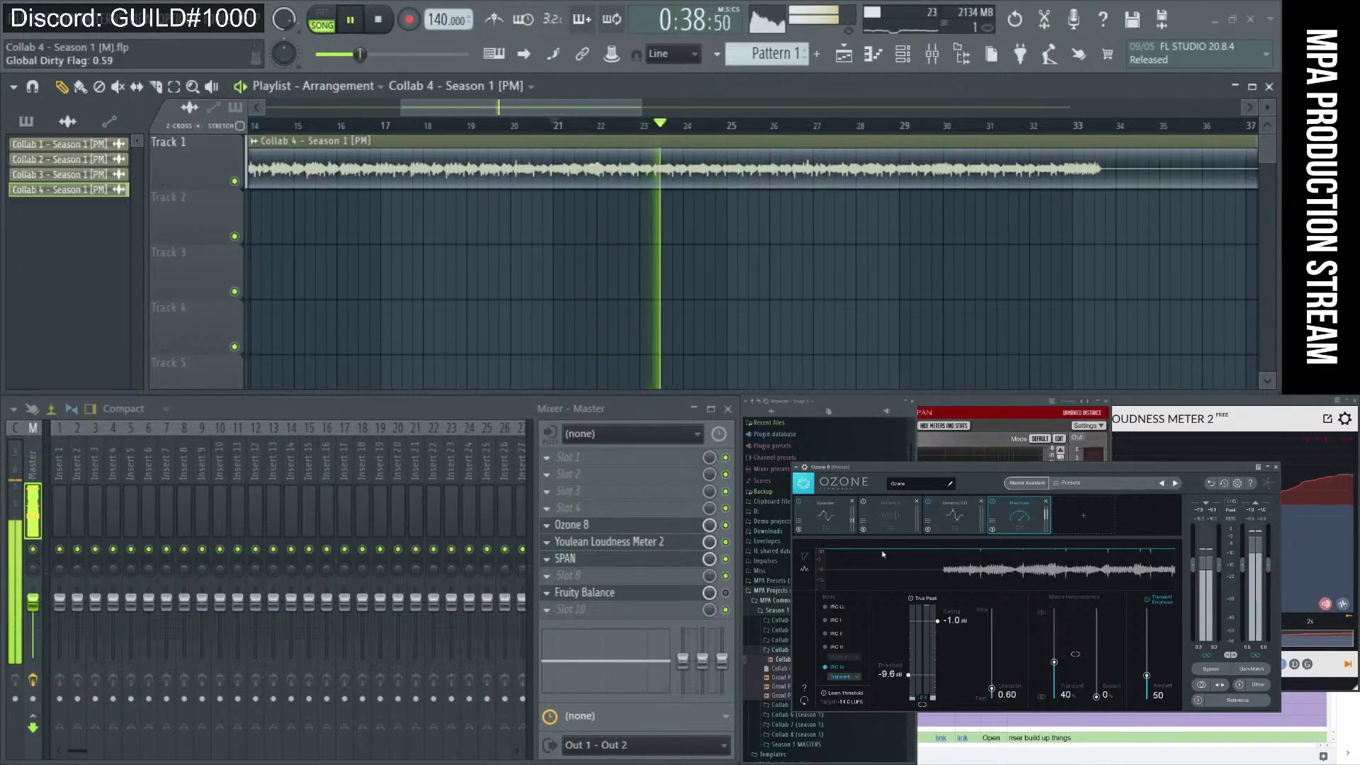
click(837, 508)
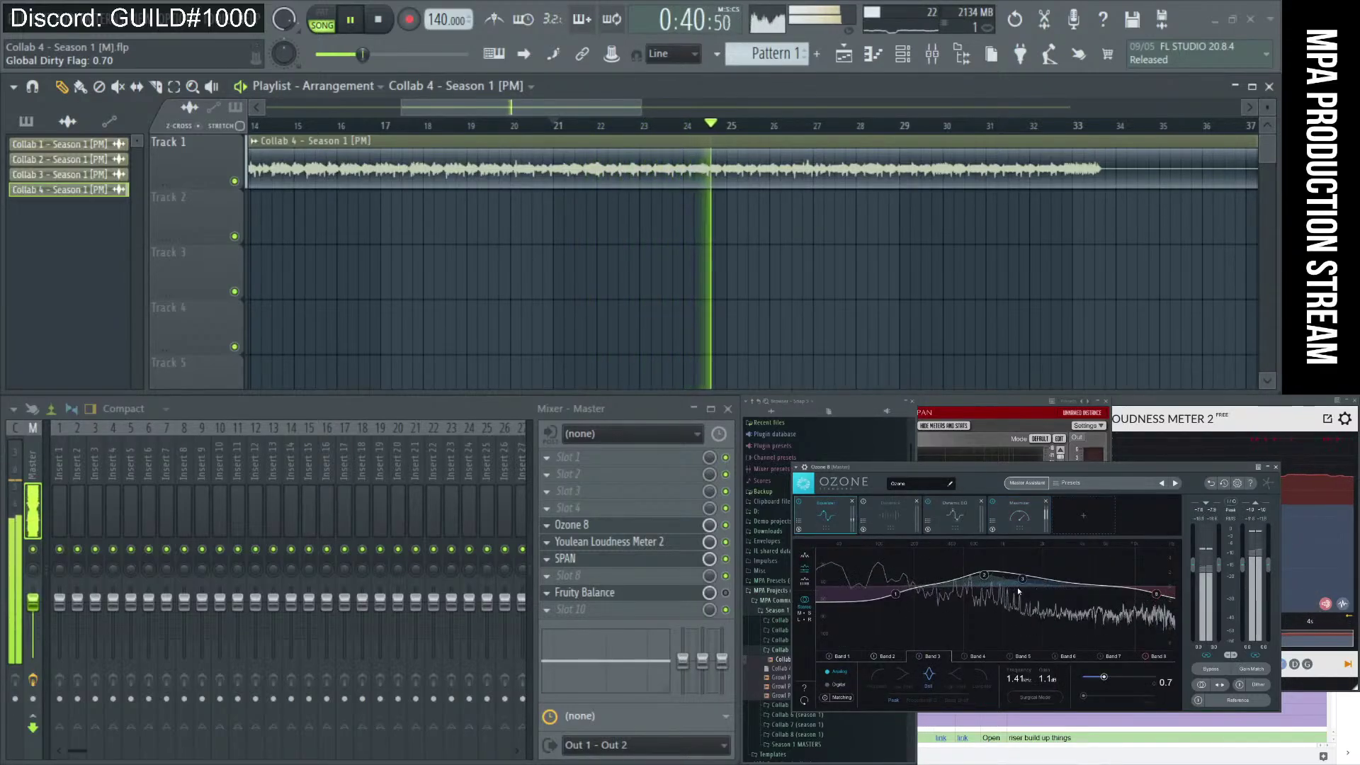
click(380, 21)
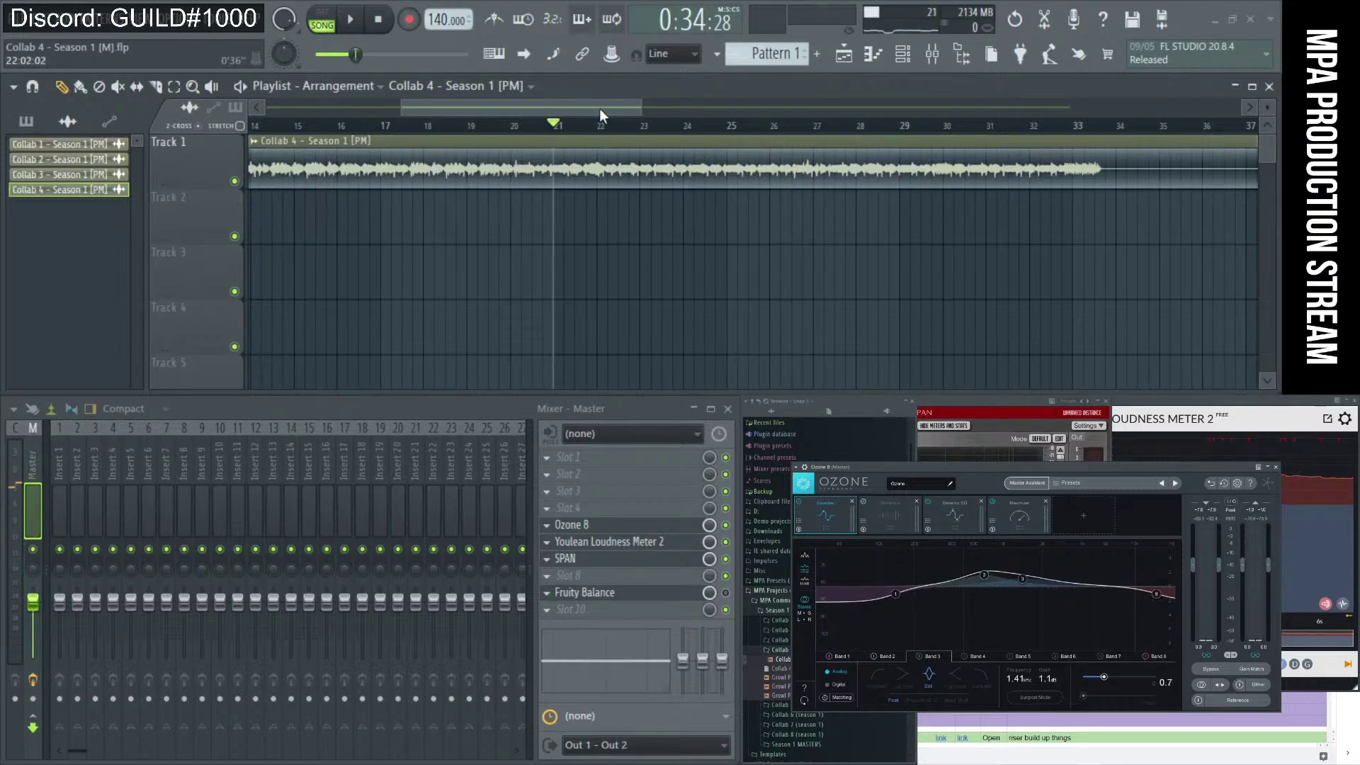
Play the track from just before bar 9 to check the Equalizer, and bring the rest of the arrangement into view.
drag(601, 108, 420, 122)
click(595, 129)
key(space)
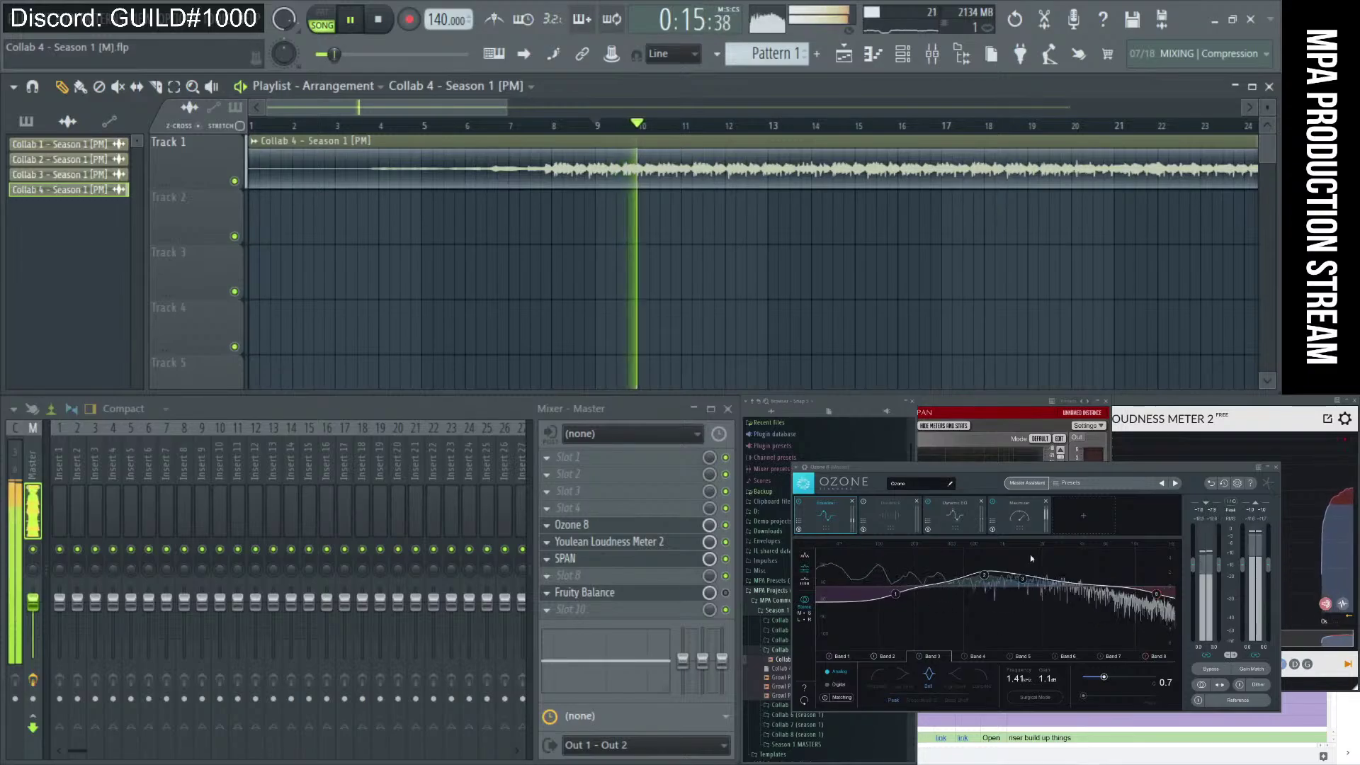
key(space)
drag(471, 102, 1204, 107)
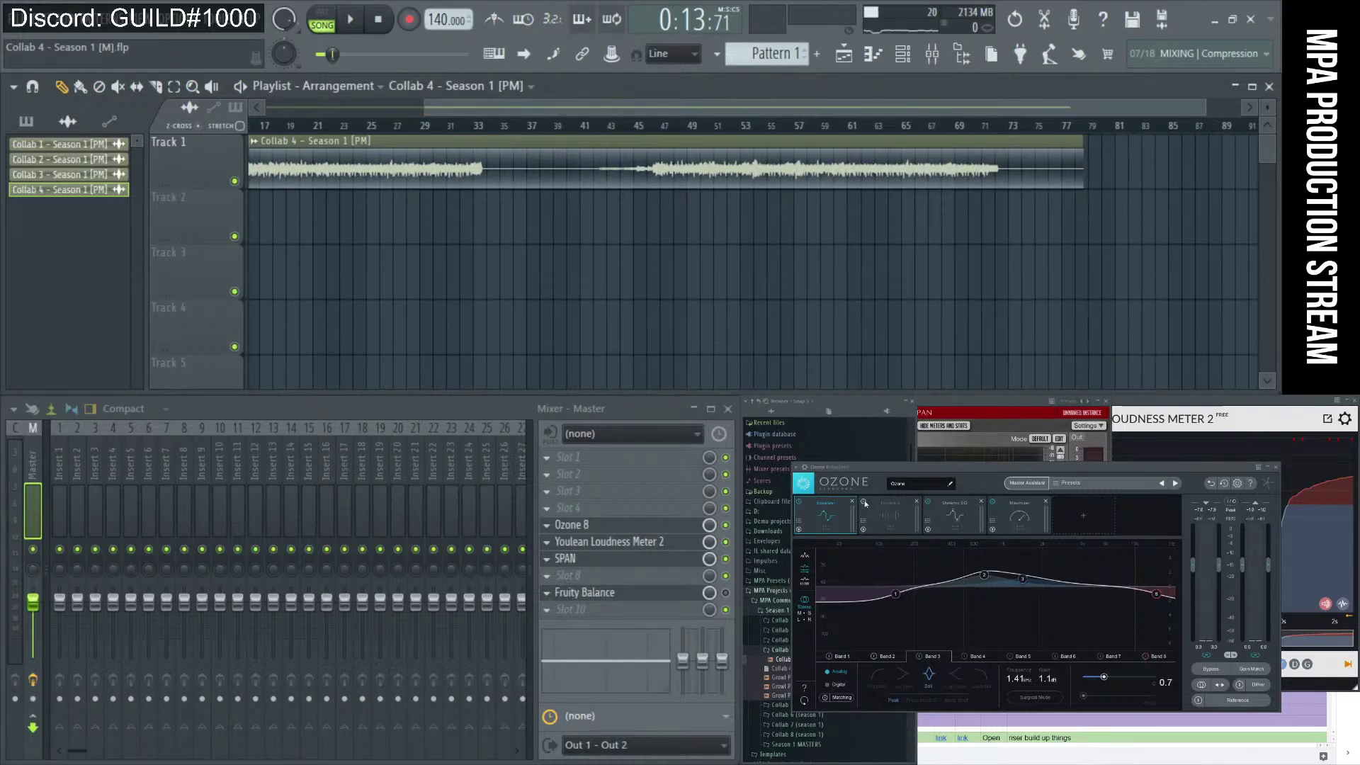
Move the Ozone window clear and capture all of it, with its Equalizer curve, as a new snip in Snipping Tool.
drag(869, 469, 899, 458)
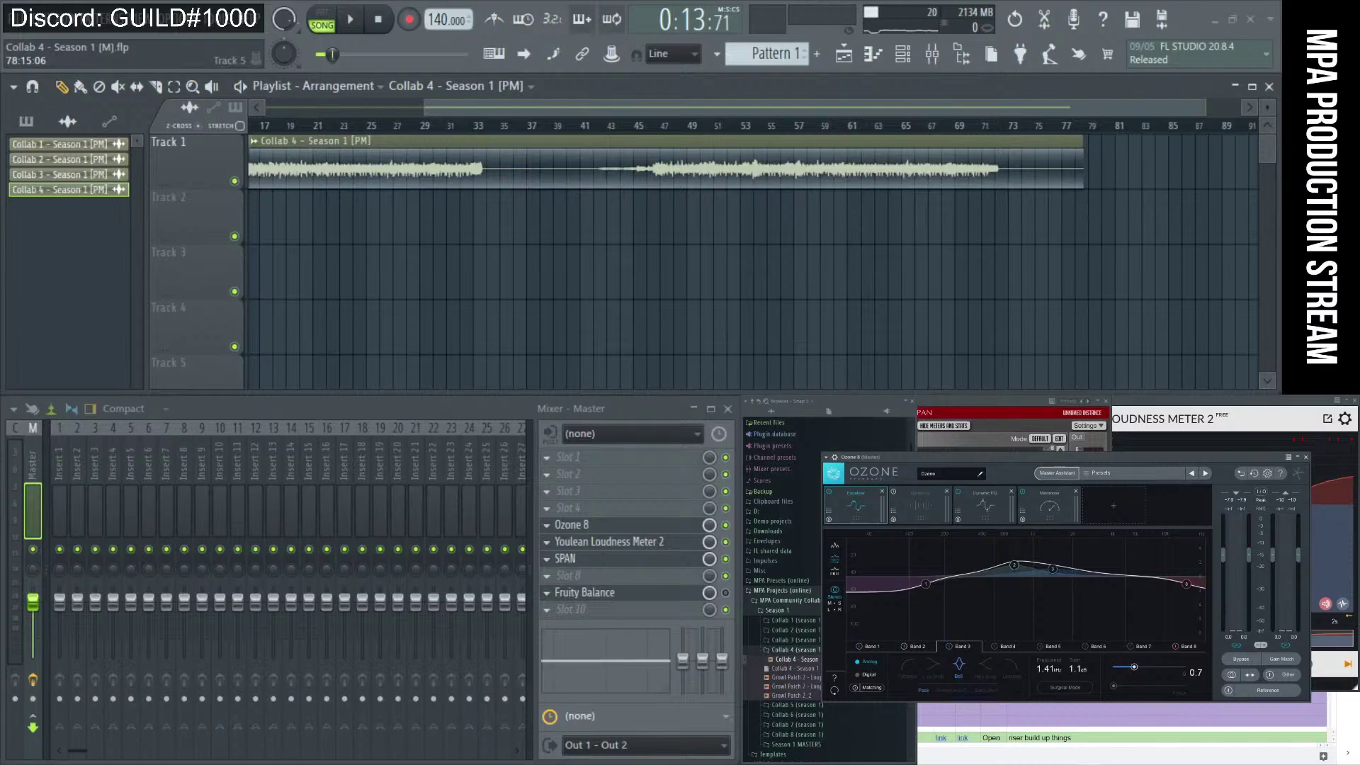
key(alt+Tab)
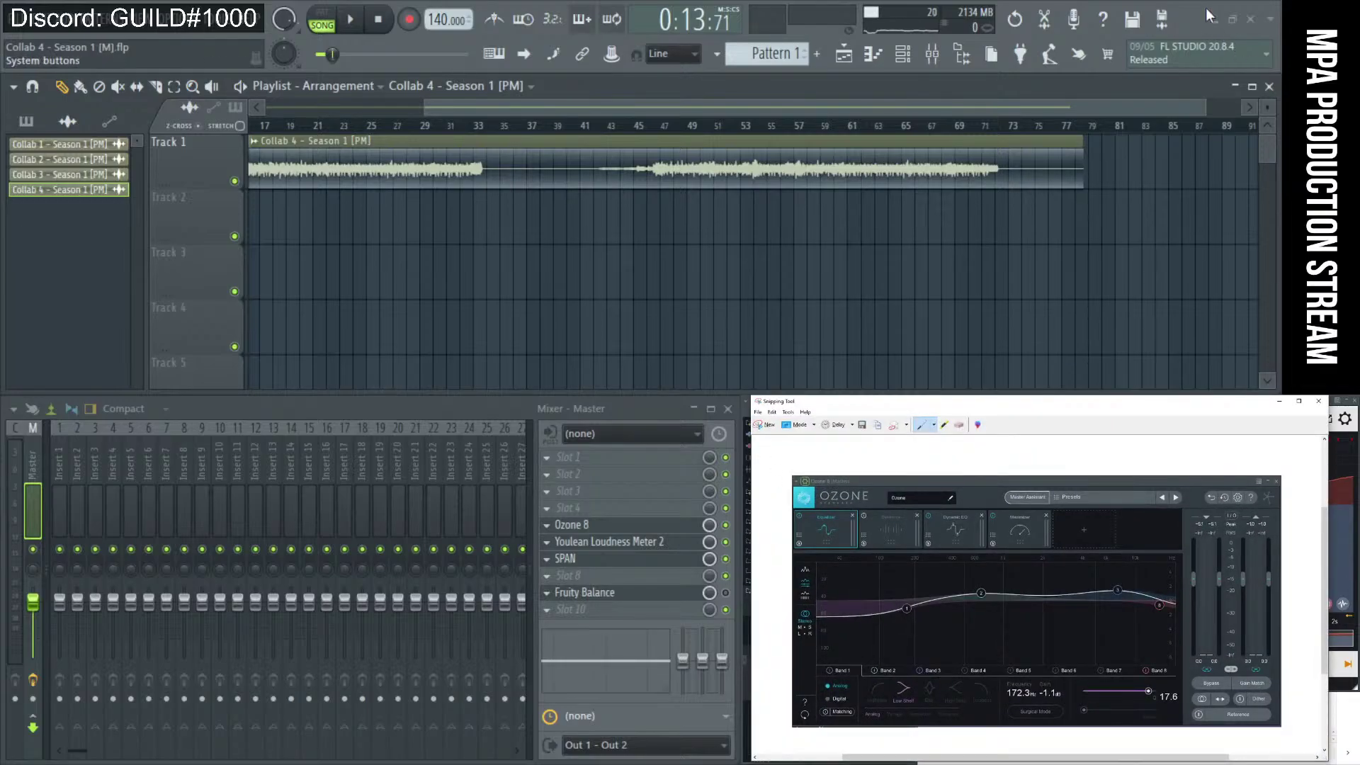
click(765, 425)
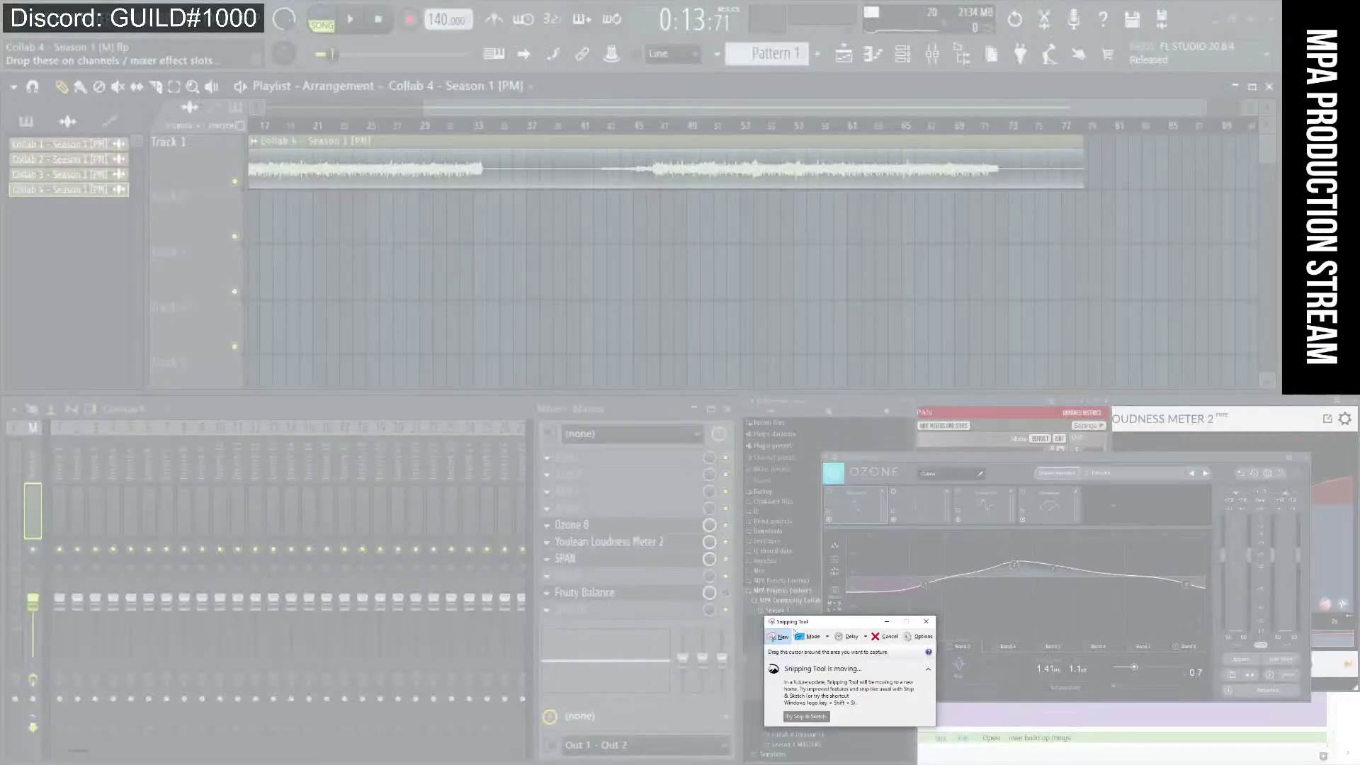
click(777, 640)
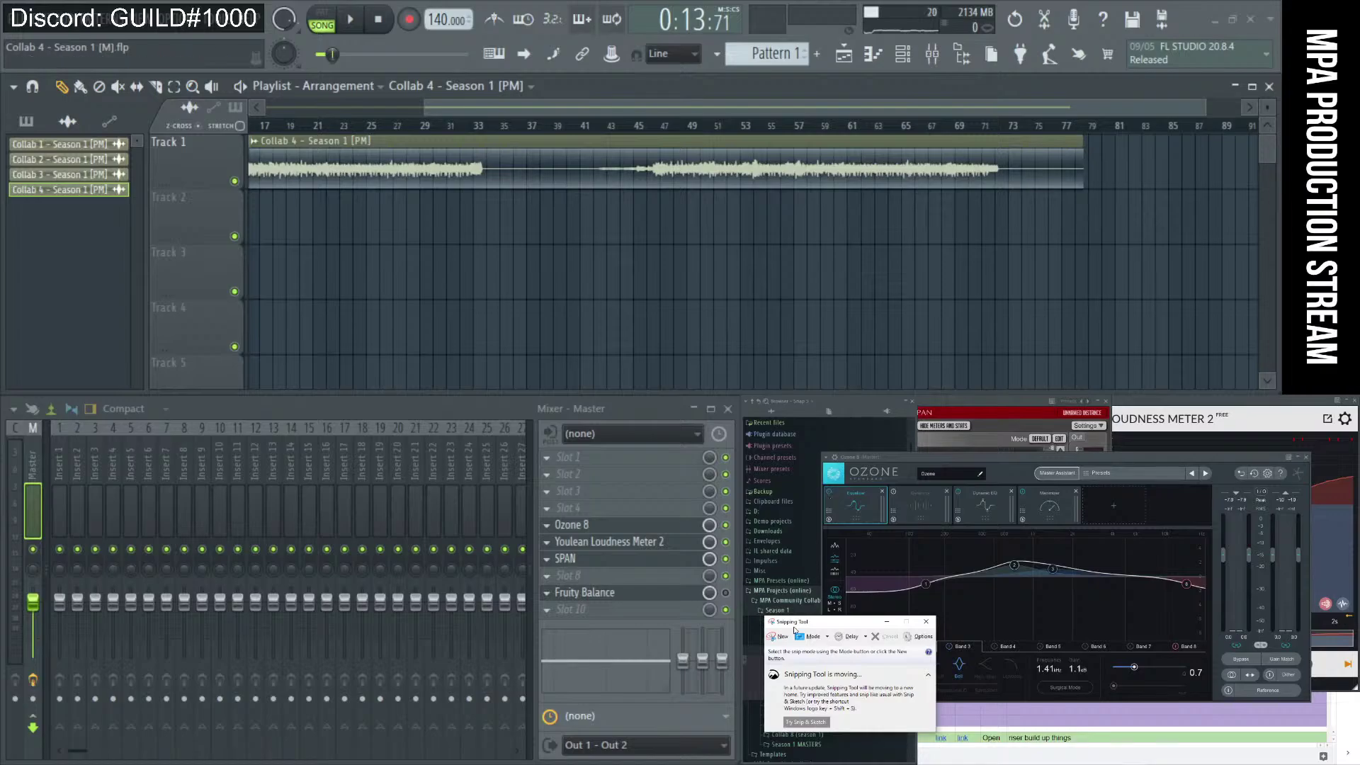
click(781, 637)
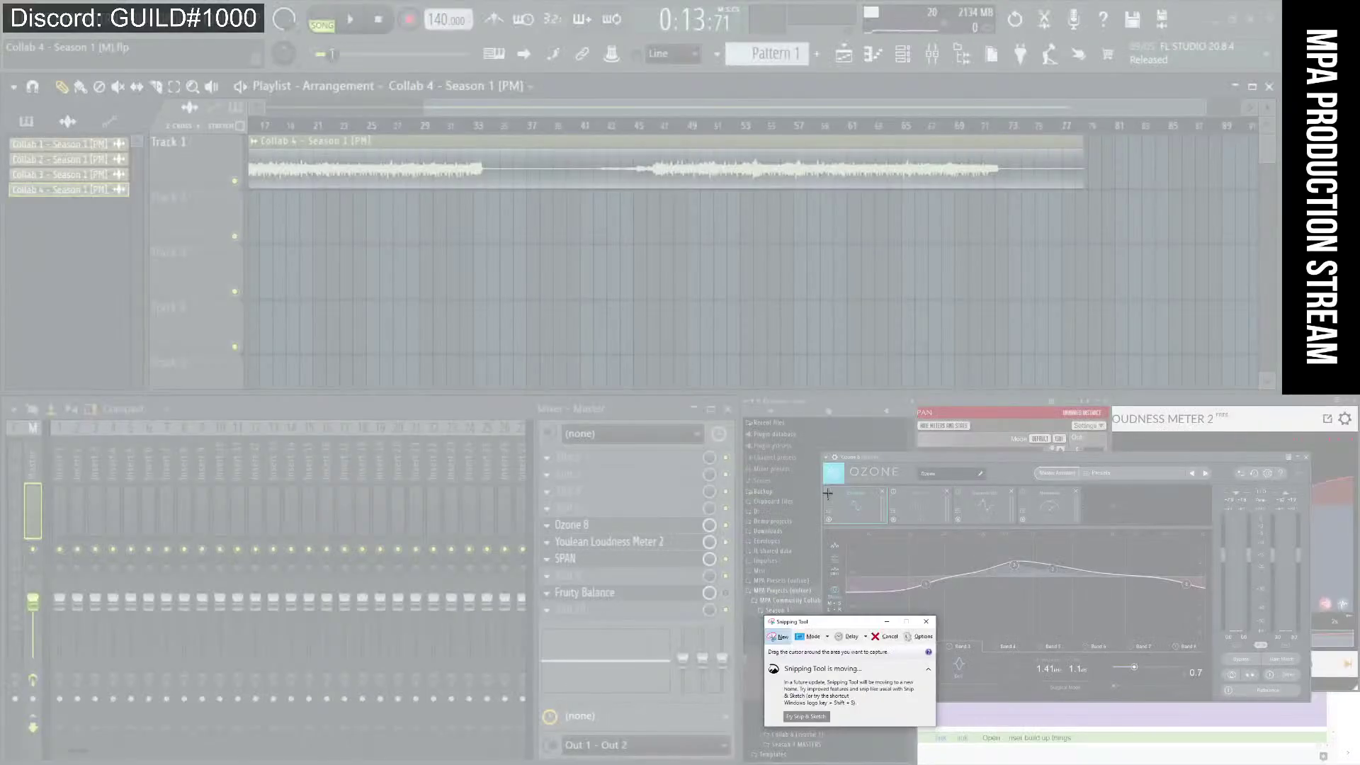
drag(819, 451, 1310, 702)
Save the snip as a PNG in Downloads, using the existing track 4 capture's name with (2) added, and put Snipping Tool away.
click(786, 412)
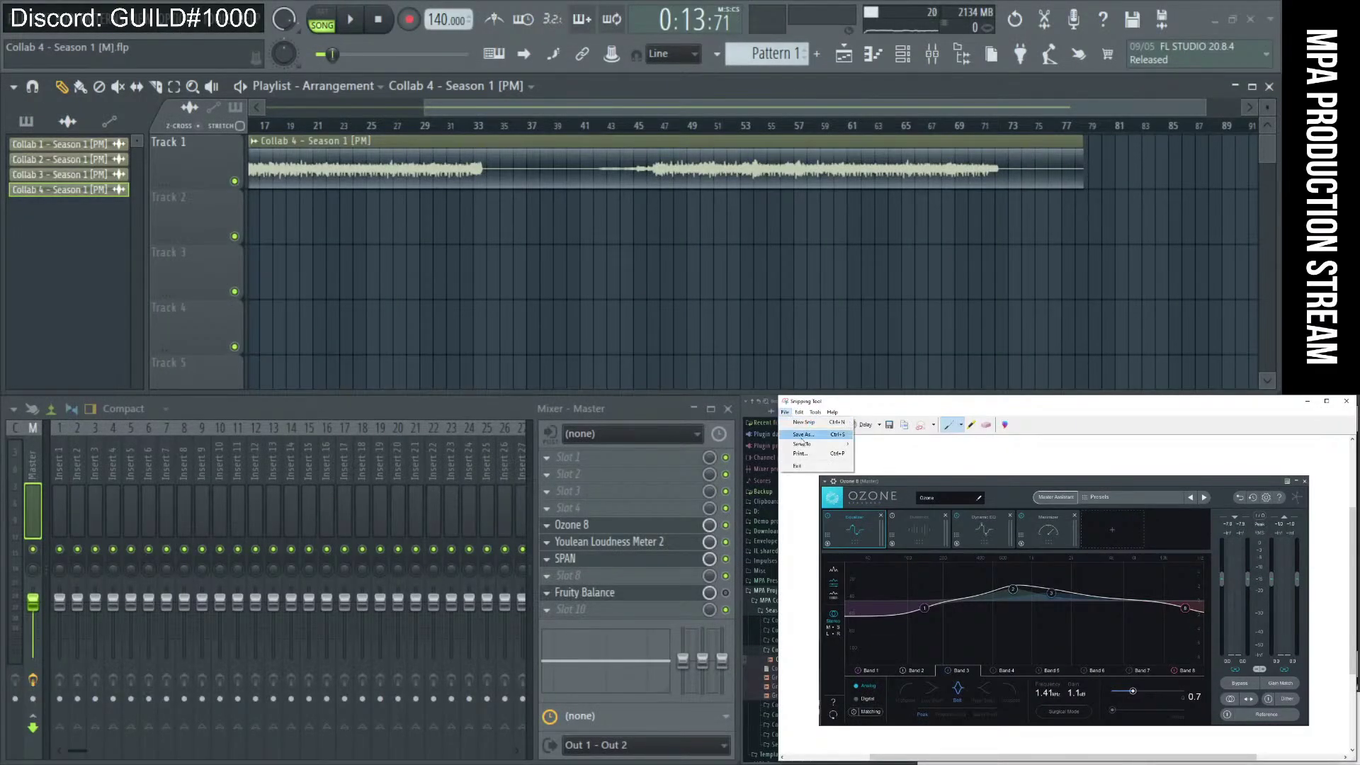
click(803, 440)
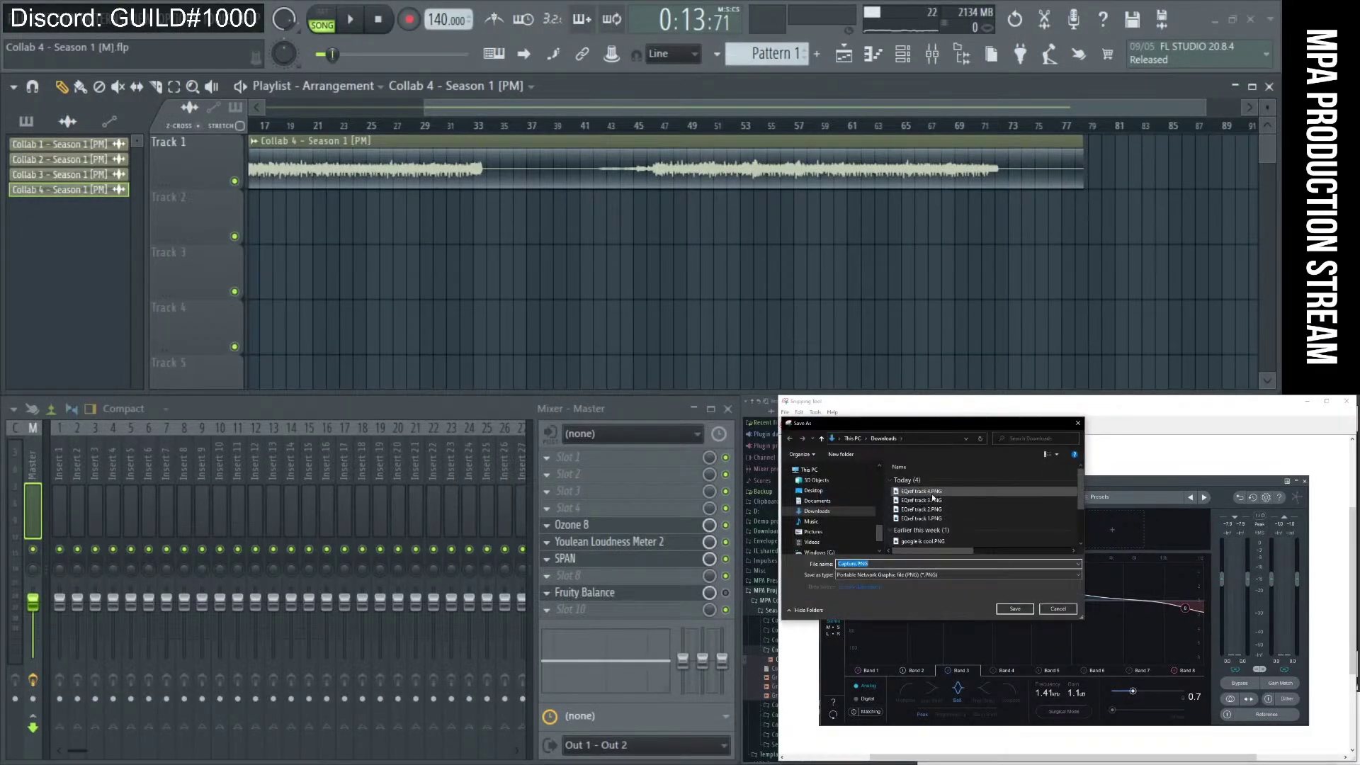
click(920, 491)
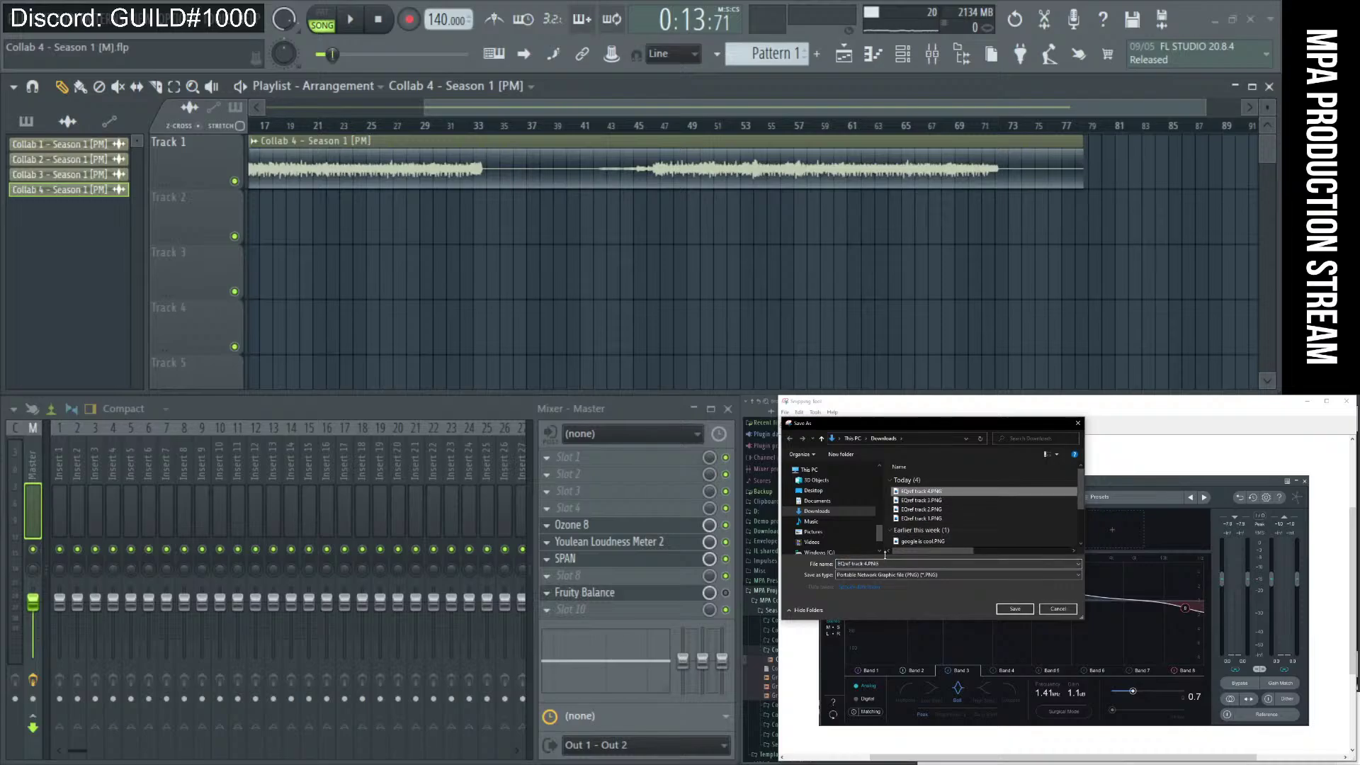
key(Tab)
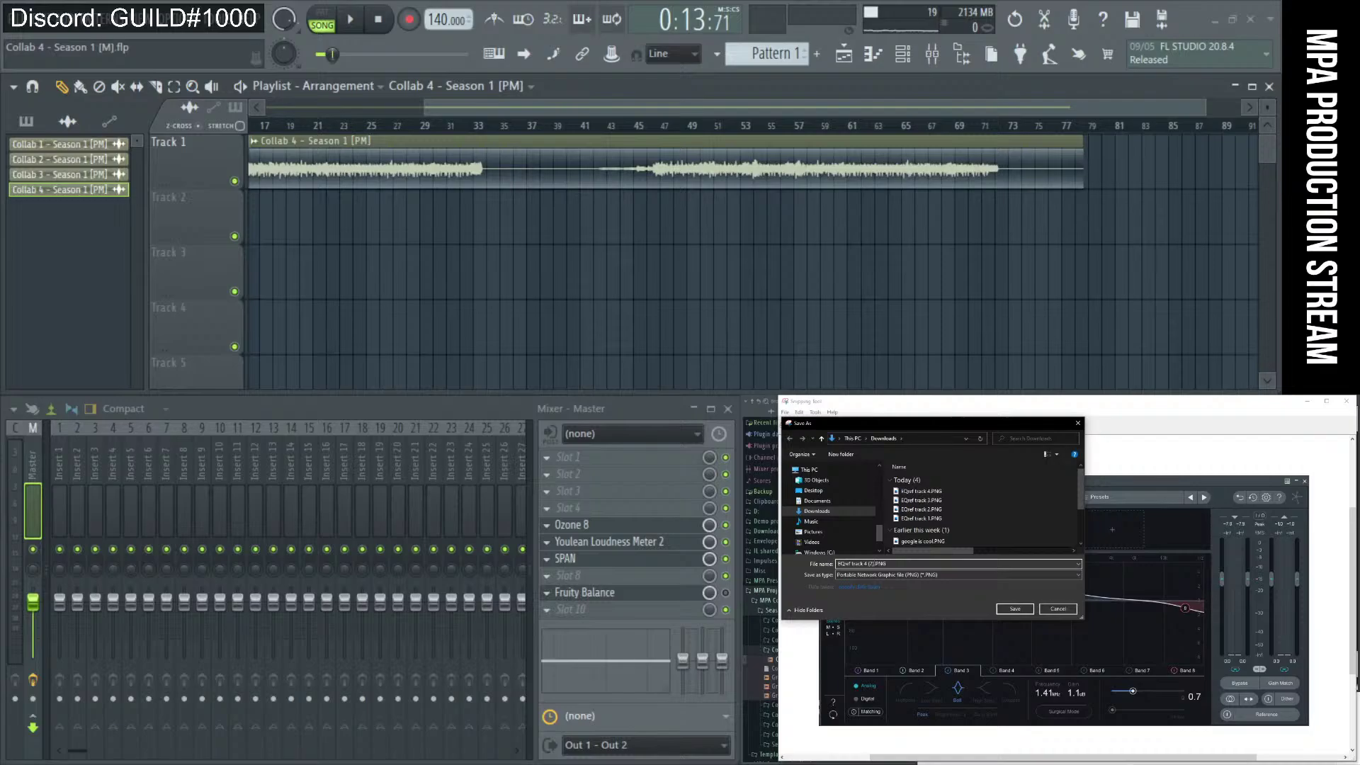
key(Return)
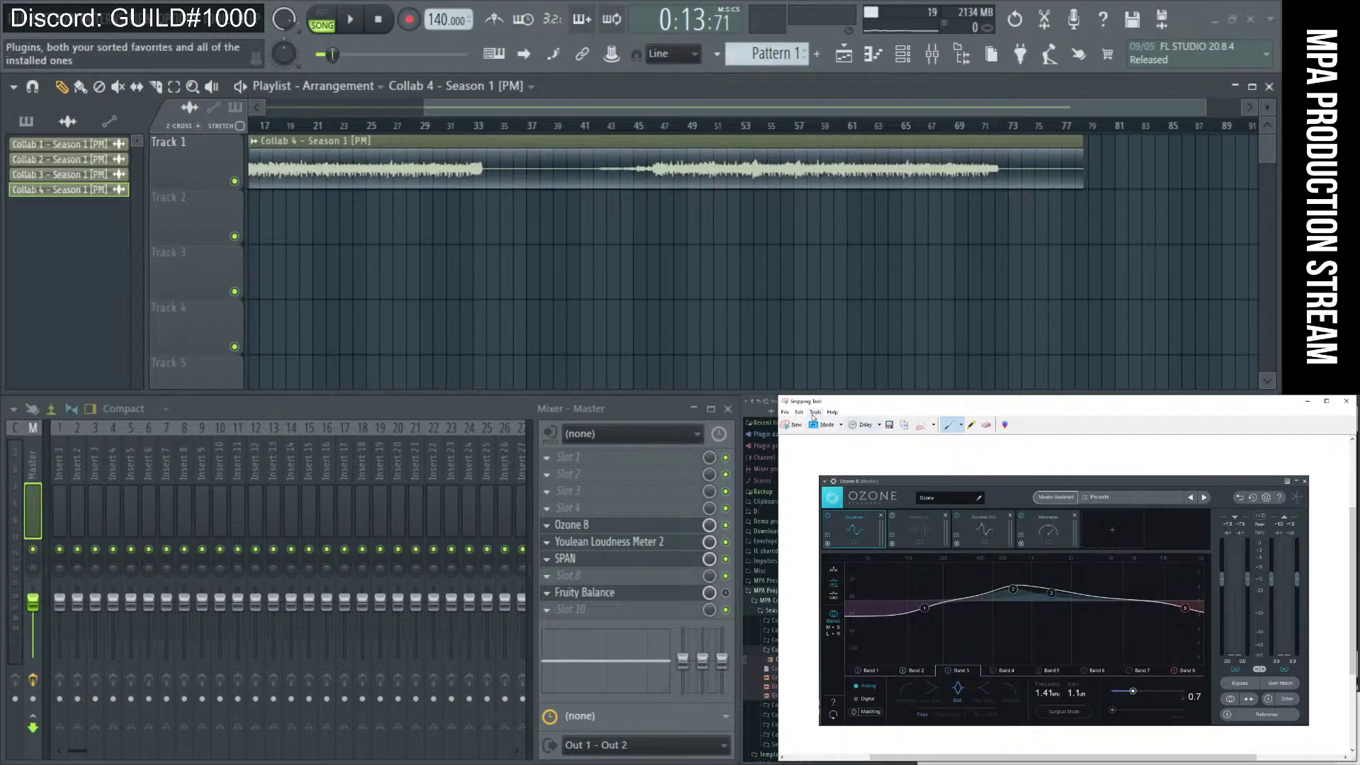
click(1302, 408)
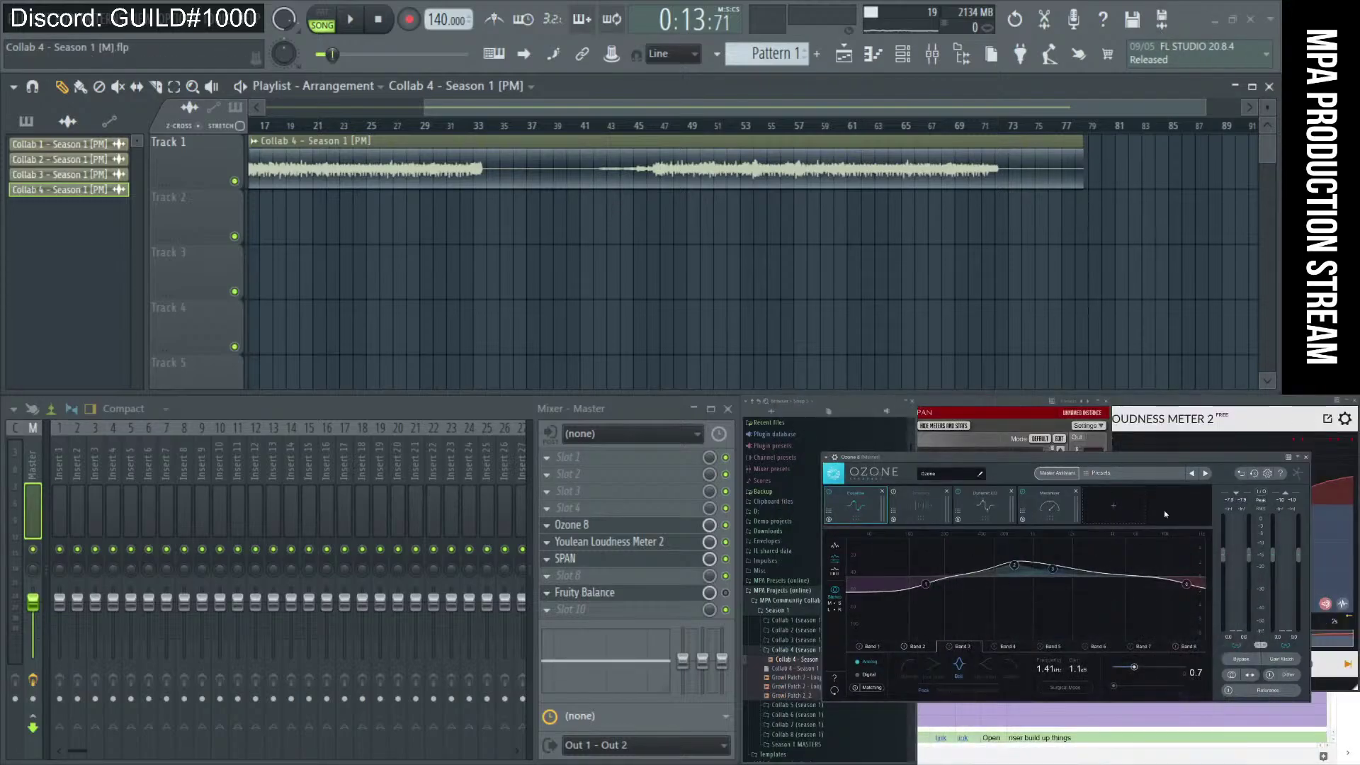
Reposition the Ozone window lower on the screen and save the Collab 4 master project.
drag(1279, 458, 1276, 468)
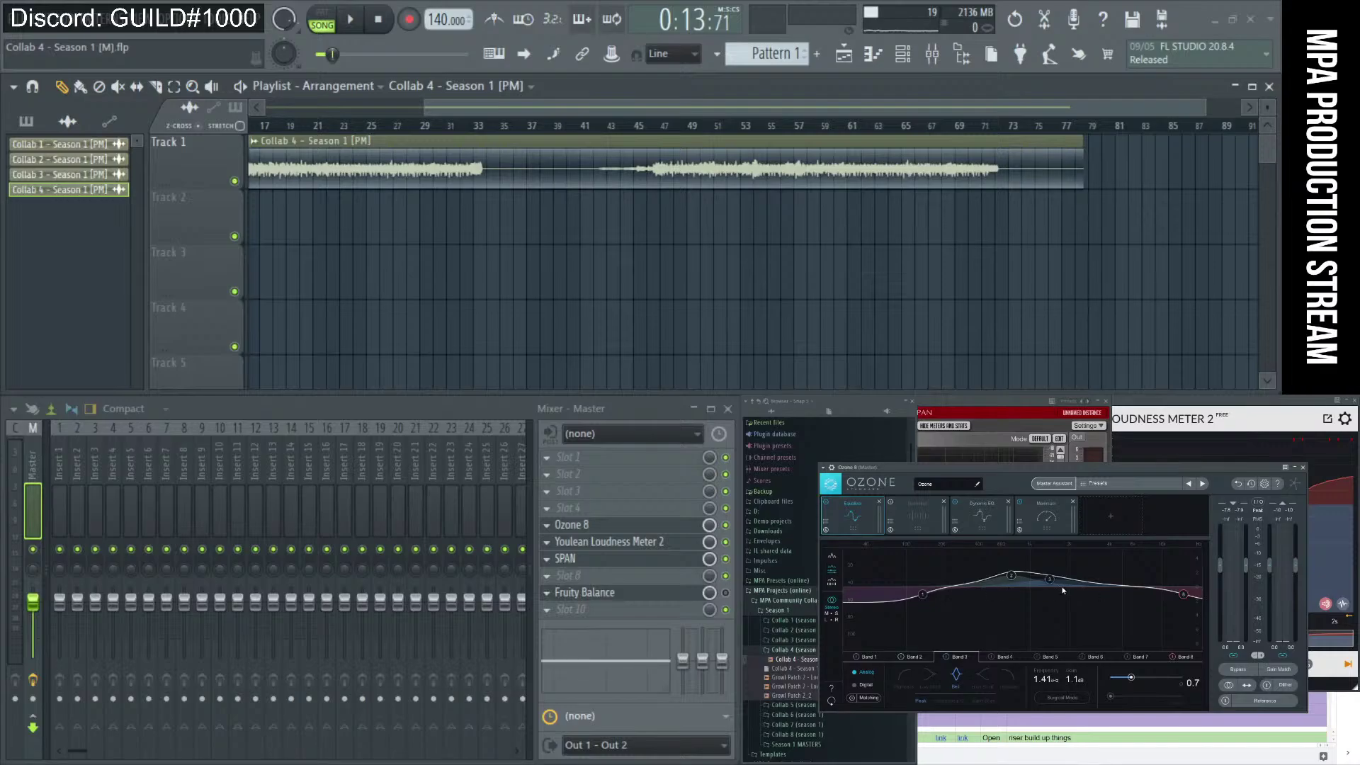
drag(1231, 475, 1238, 513)
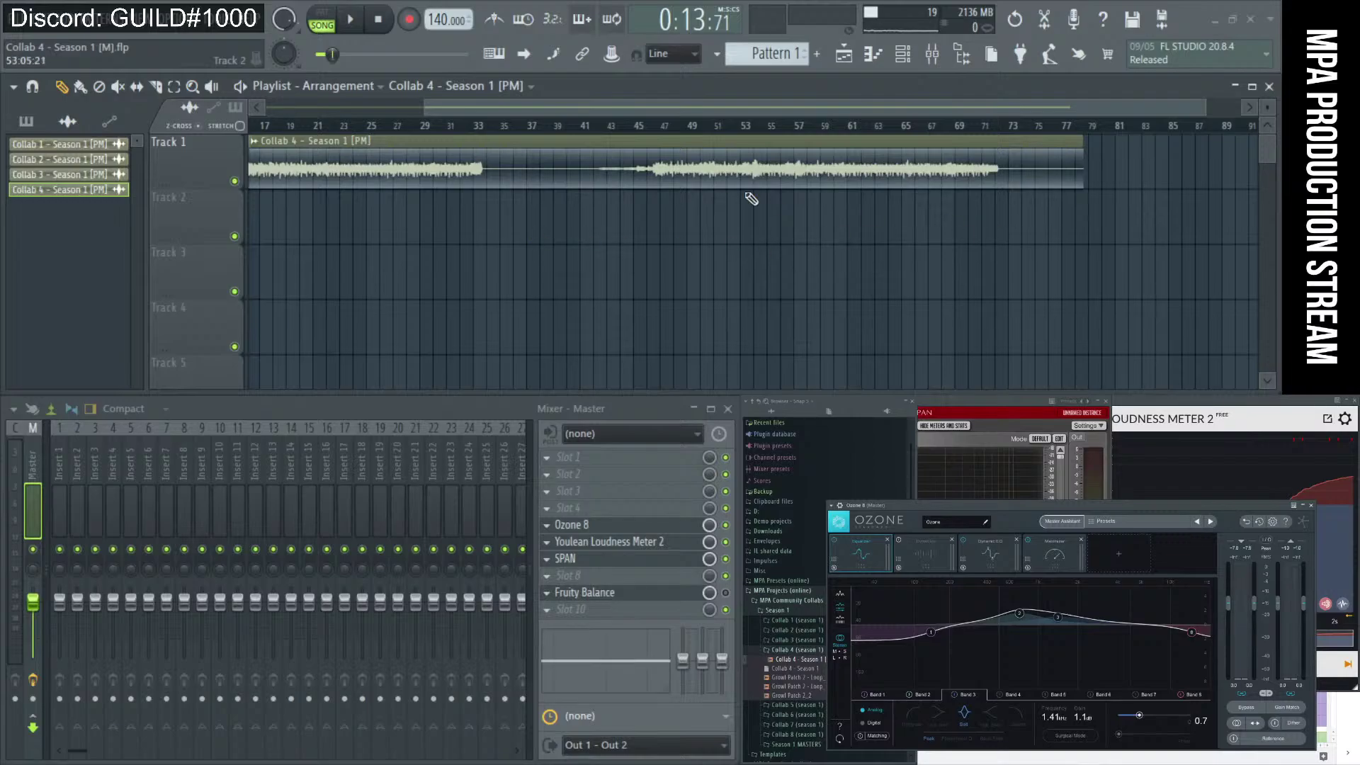
click(15, 32)
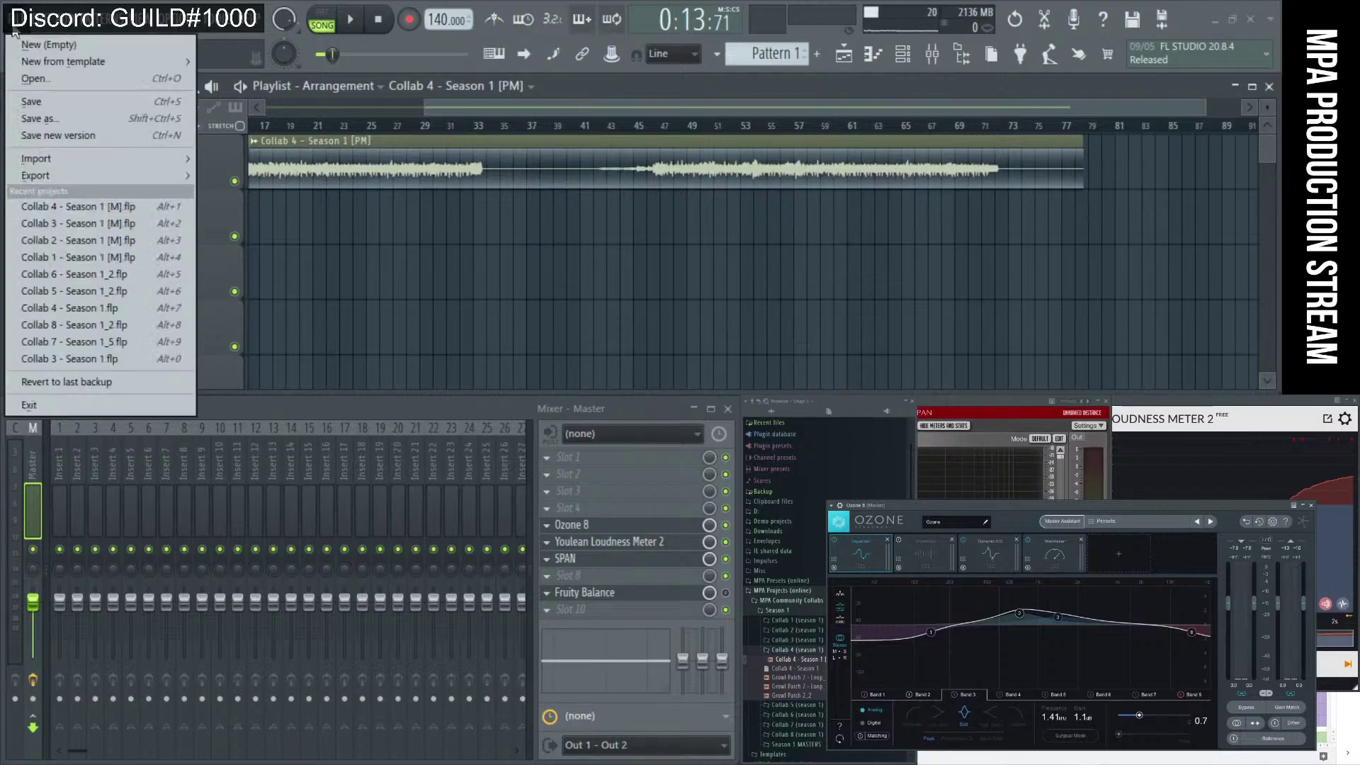
click(40, 103)
Save a copy of the project as "Collab 5 - Season 1 [M].flp" in the Season 1 MASTERS folder.
click(15, 30)
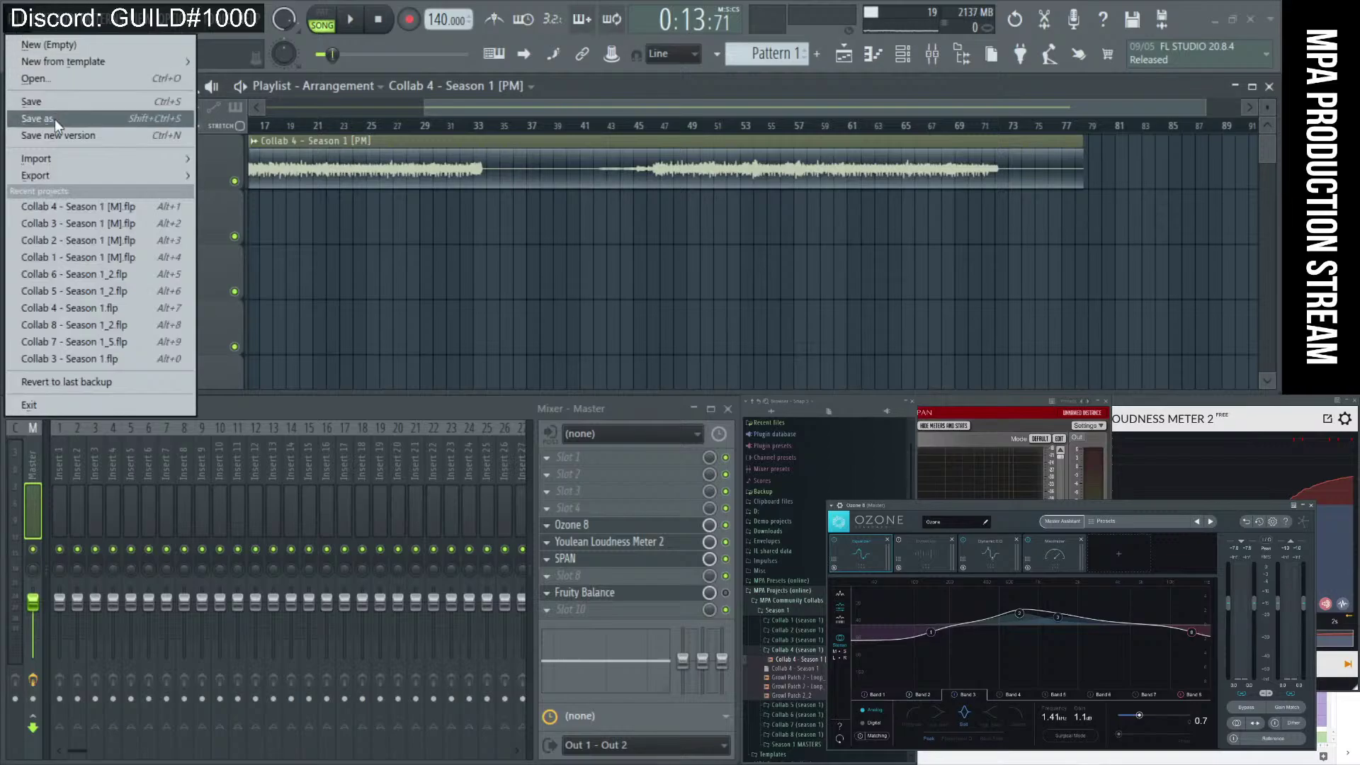
click(37, 118)
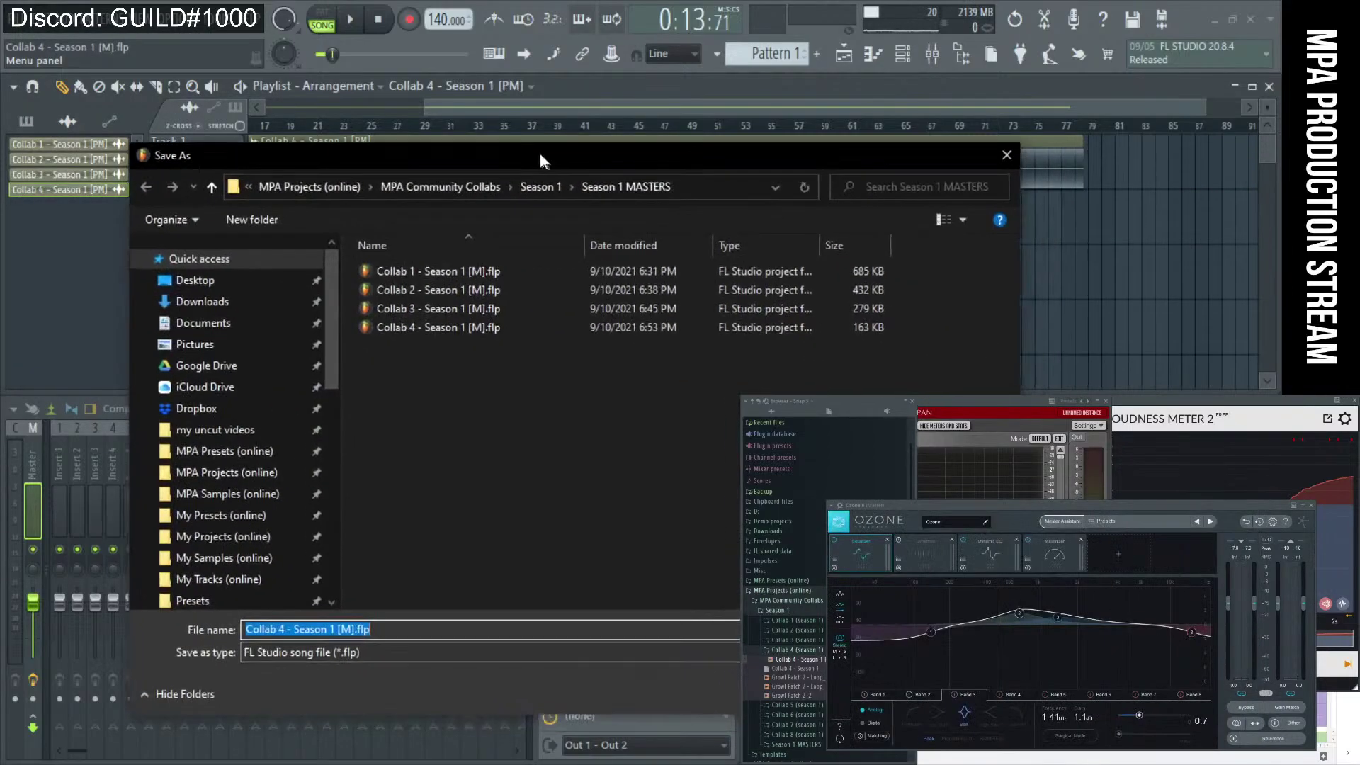
click(410, 328)
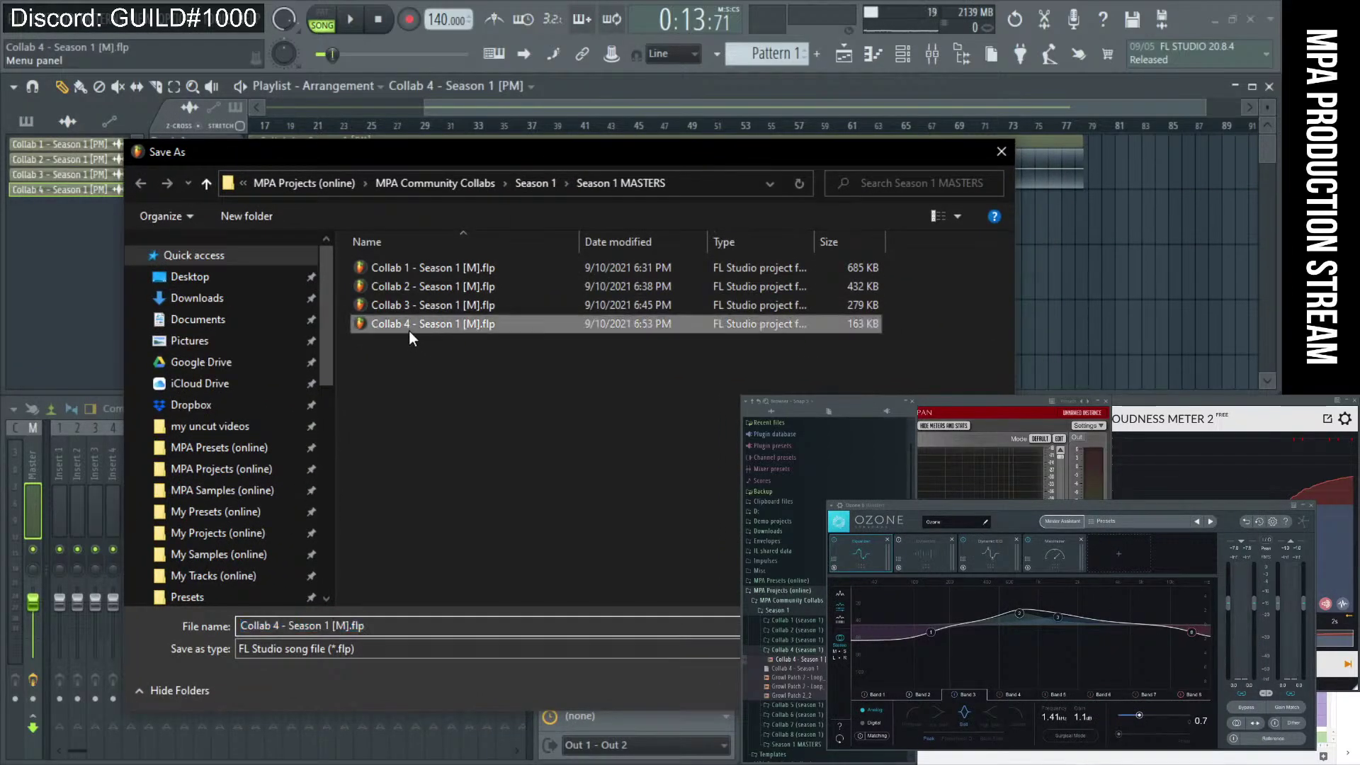
click(279, 626)
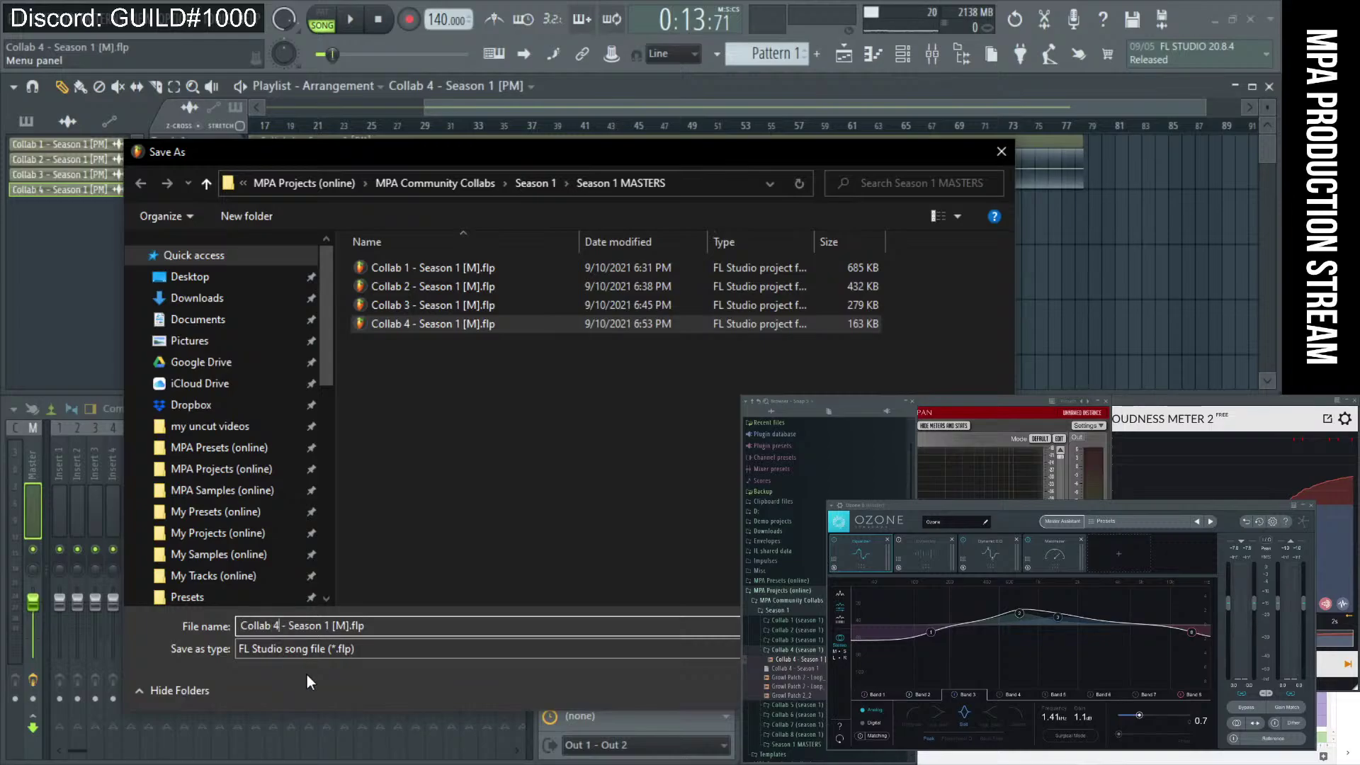
key(BackSpace)
text(45)
key(BackSpace)
key(BackSpace)
text(5)
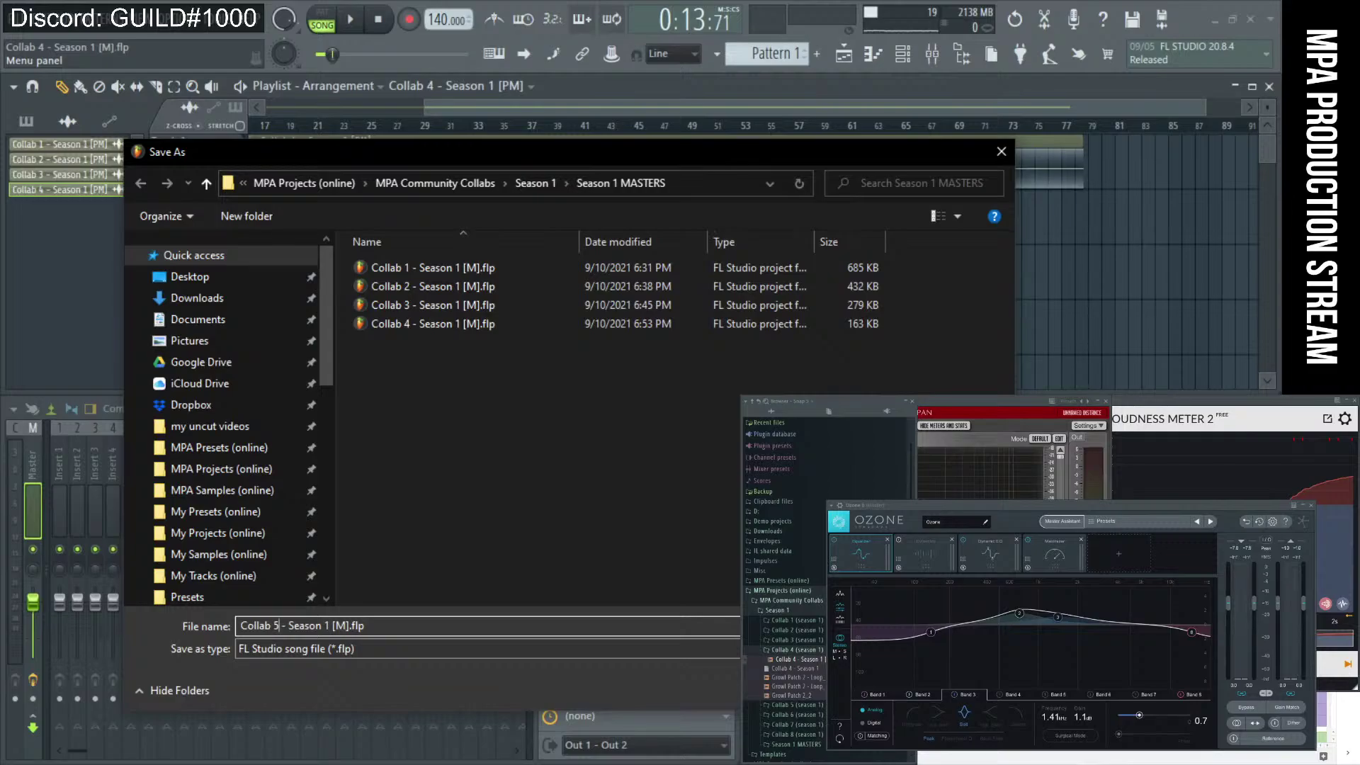
key(Return)
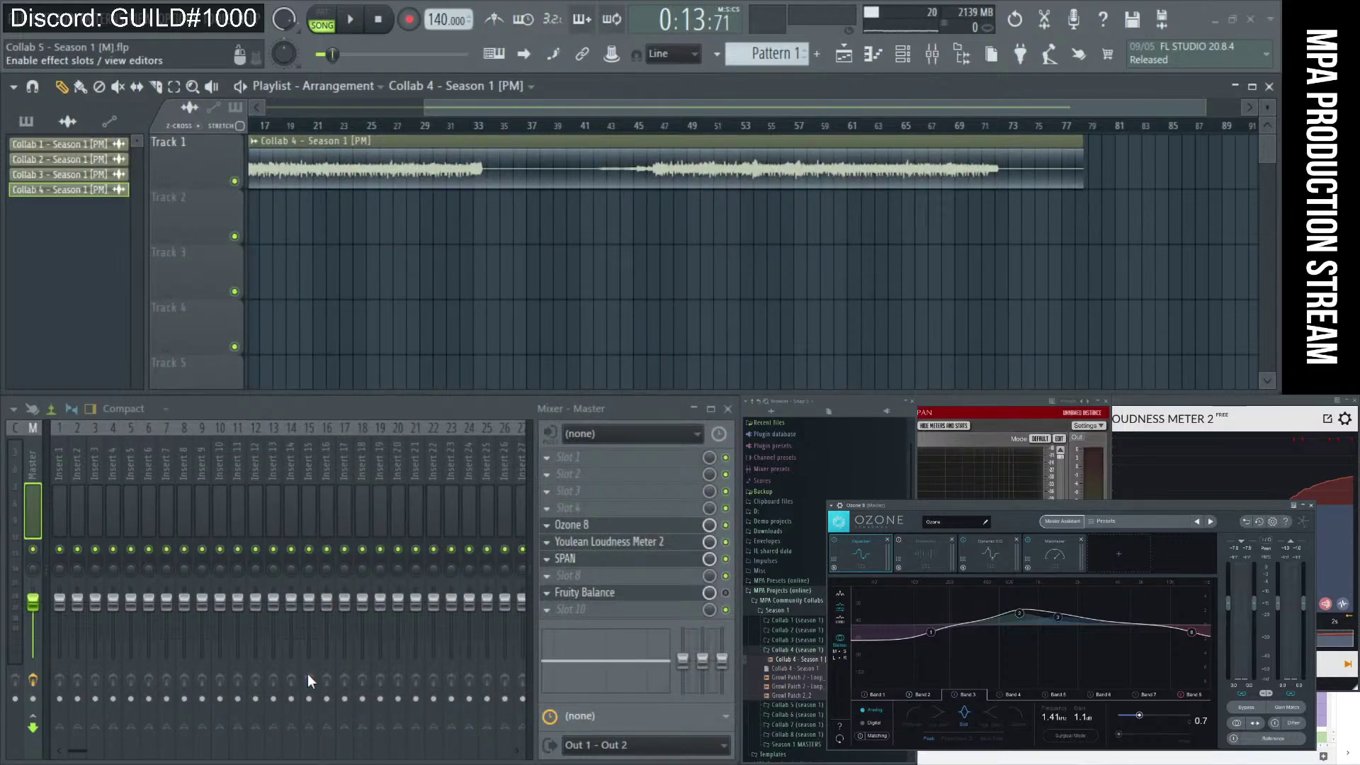
Delete the Collab 4 audio clip from Track 1 and nudge the Ozone window aside.
right_click(626, 170)
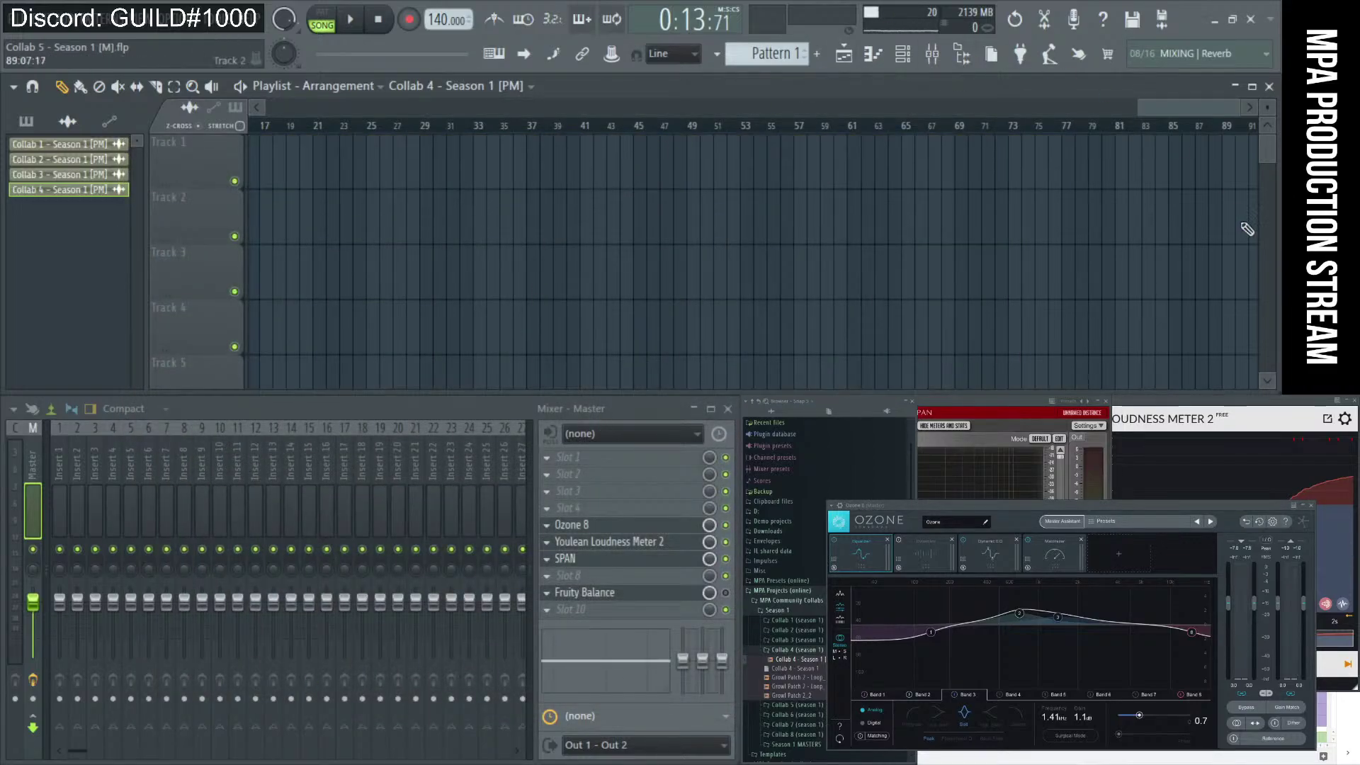
drag(949, 503, 960, 504)
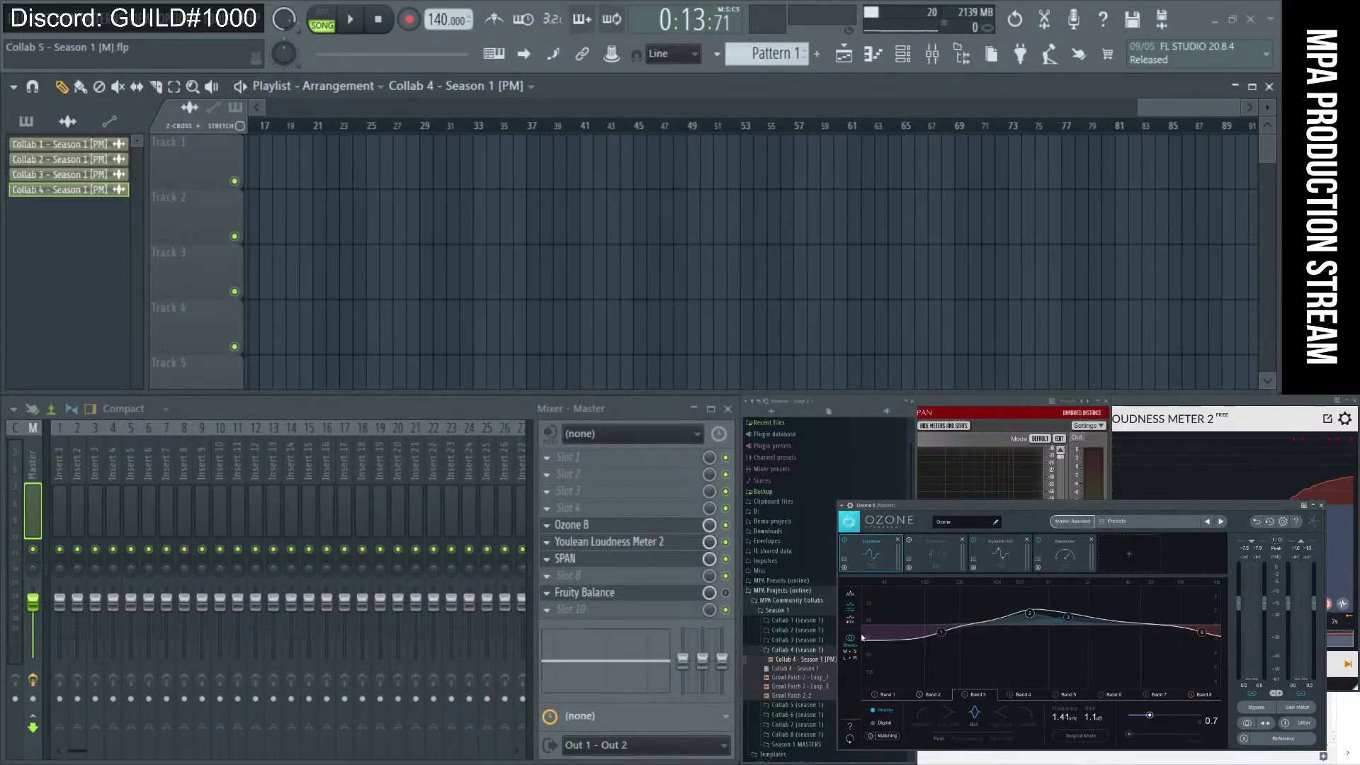
Place the "Collab 5 - Season 1 [PM]" audio file from the Collab 5 (season 1) folder onto Track 1.
click(823, 651)
click(818, 661)
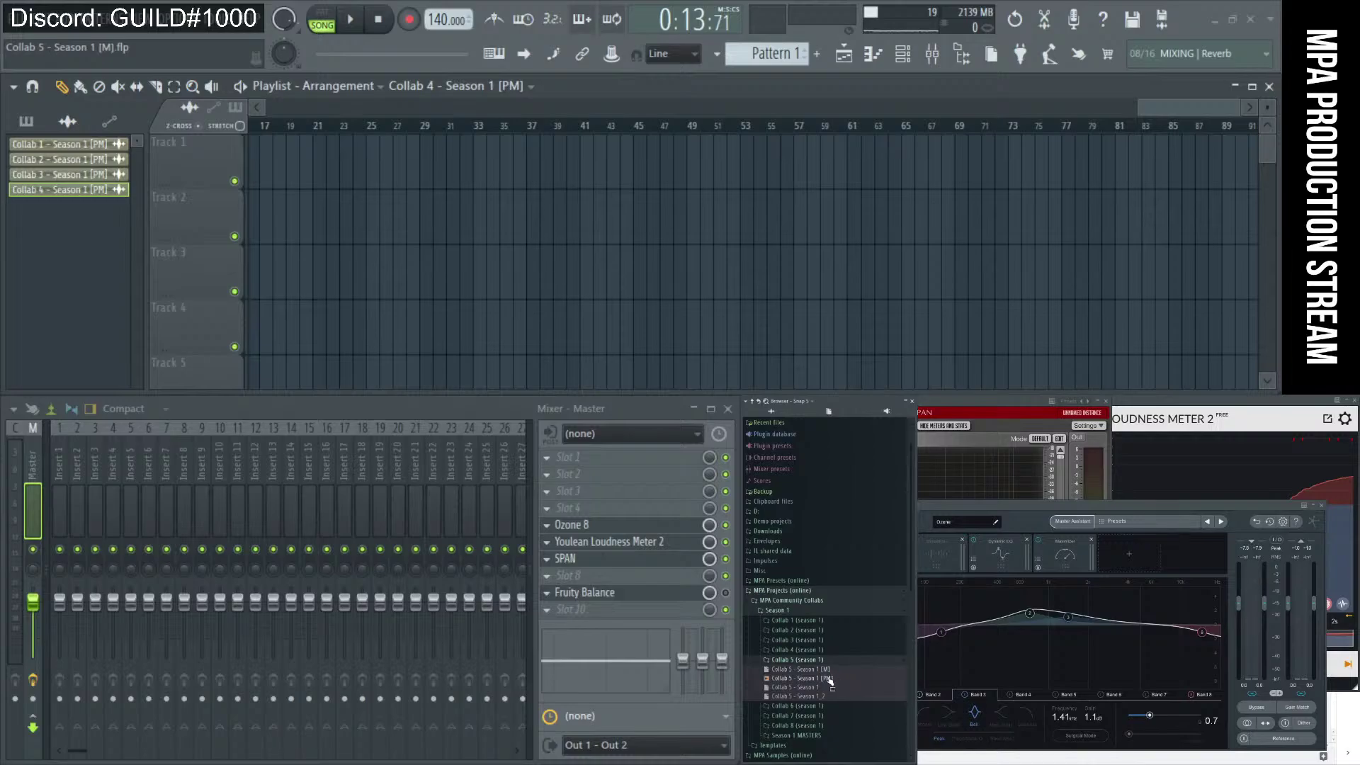
drag(825, 682, 294, 156)
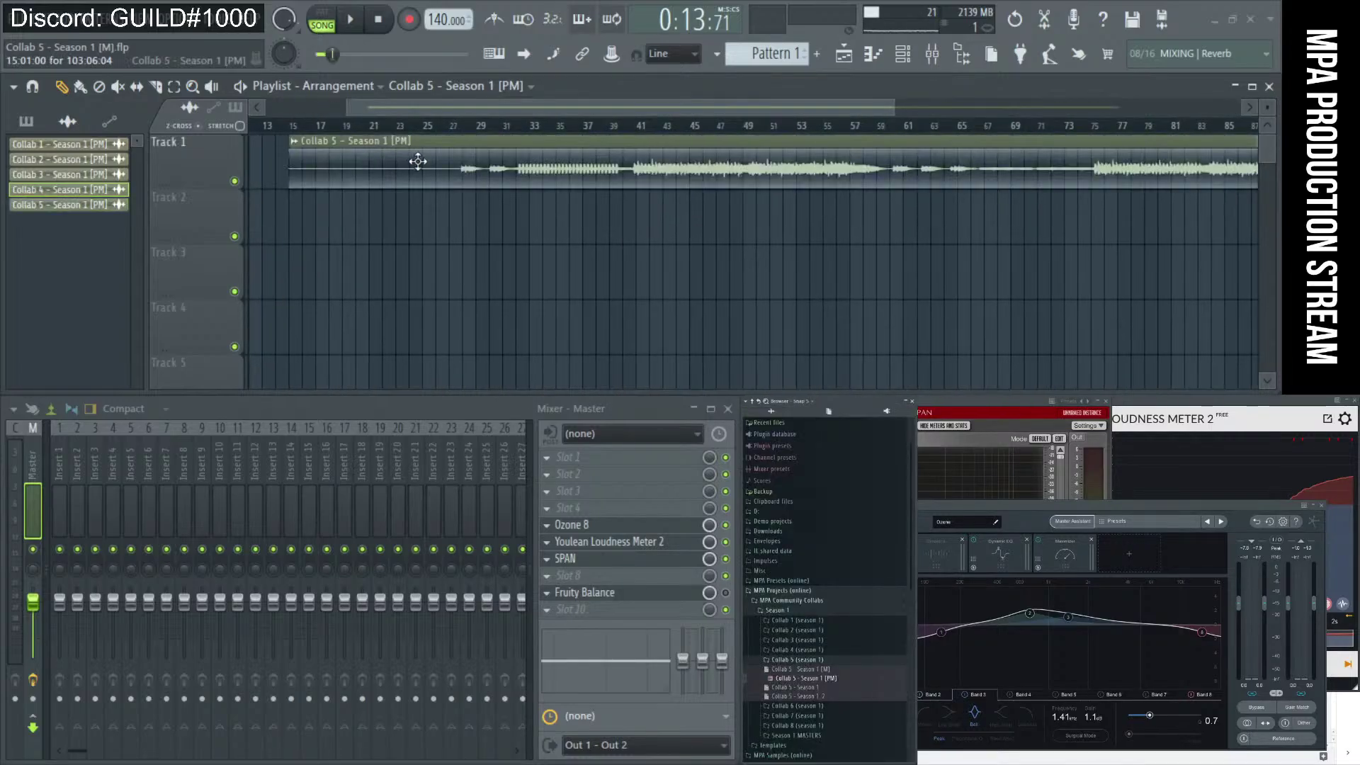
Slice the silent lead-in off the front of the Collab 5 clip on Track 1 and delete the cut-off pieces.
drag(234, 108, 386, 159)
drag(454, 245, 255, 140)
key(c)
scroll(1084, 217, up, 3)
drag(1080, 164, 1082, 225)
right_click(1070, 211)
scroll(1127, 220, up, 3)
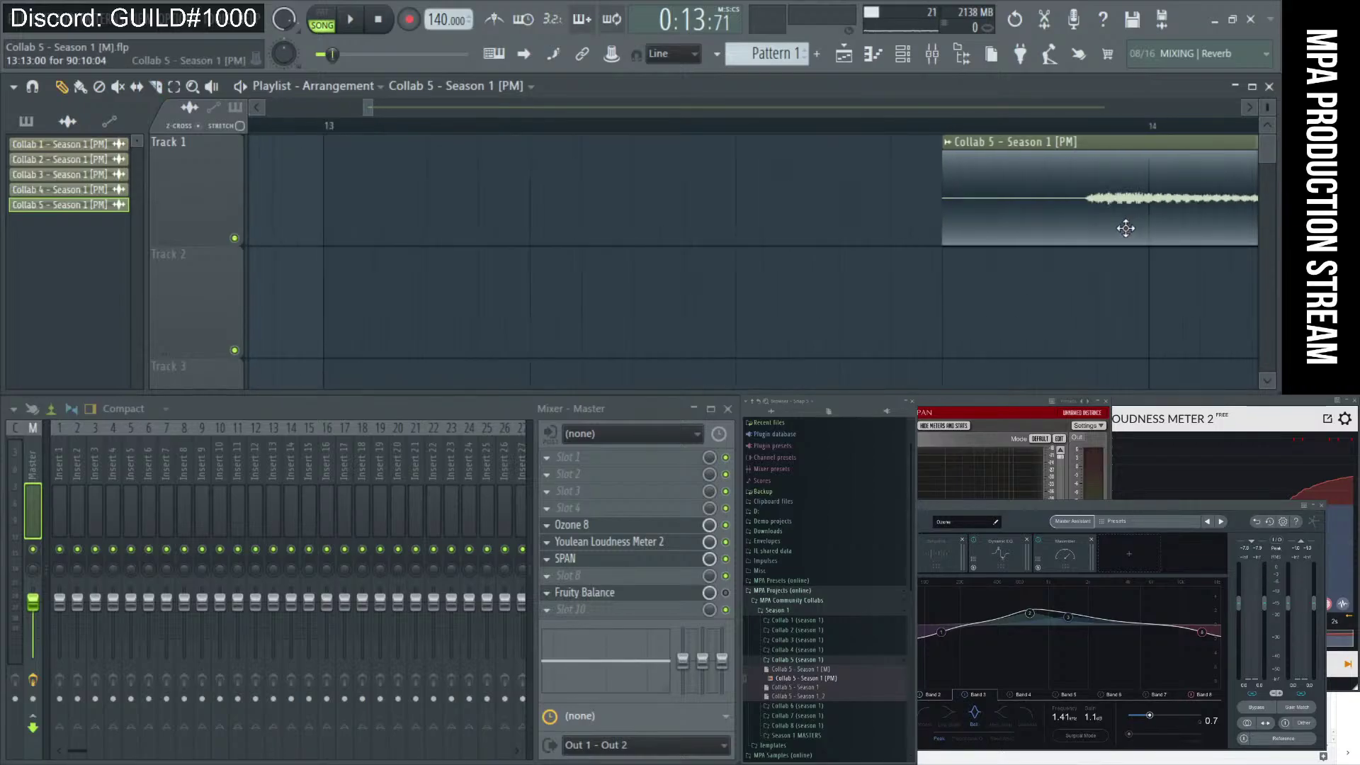
drag(995, 233, 991, 234)
right_click(871, 225)
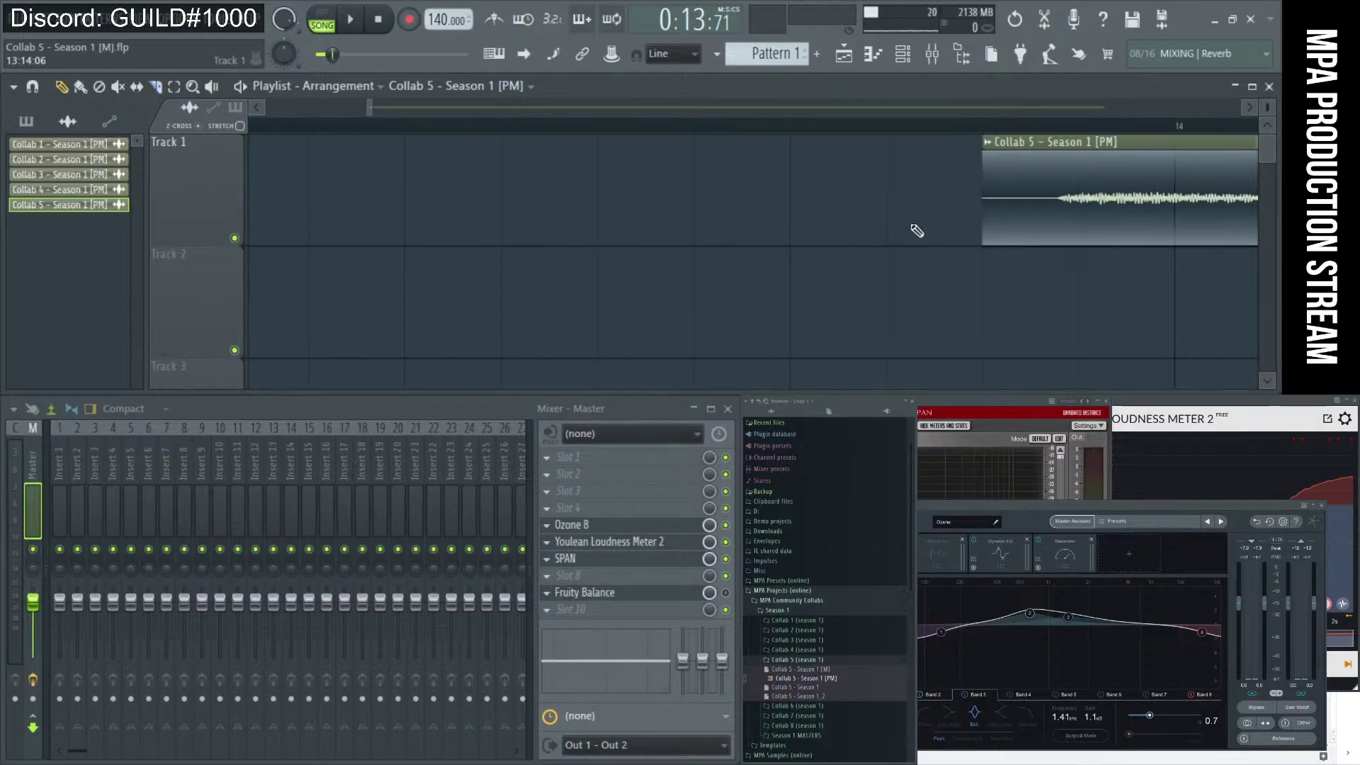
Move the trimmed Collab 5 clip to the start of the playlist at bar 1 and reset the playback position.
key(p)
scroll(918, 228, down, 5)
drag(623, 164, 492, 164)
click(378, 20)
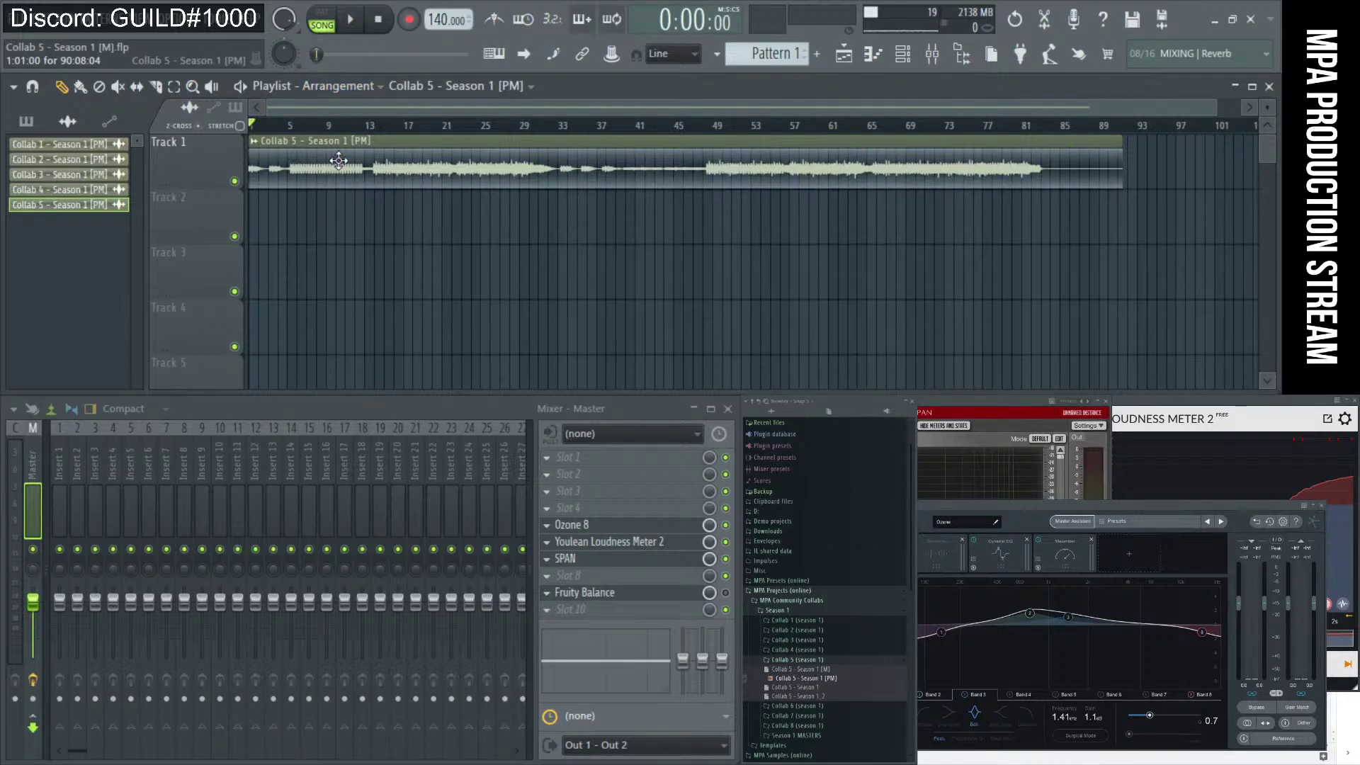
Remove all the modules, from the Maximizer back to the Equalizer, from the Ozone 8 chain.
click(1060, 502)
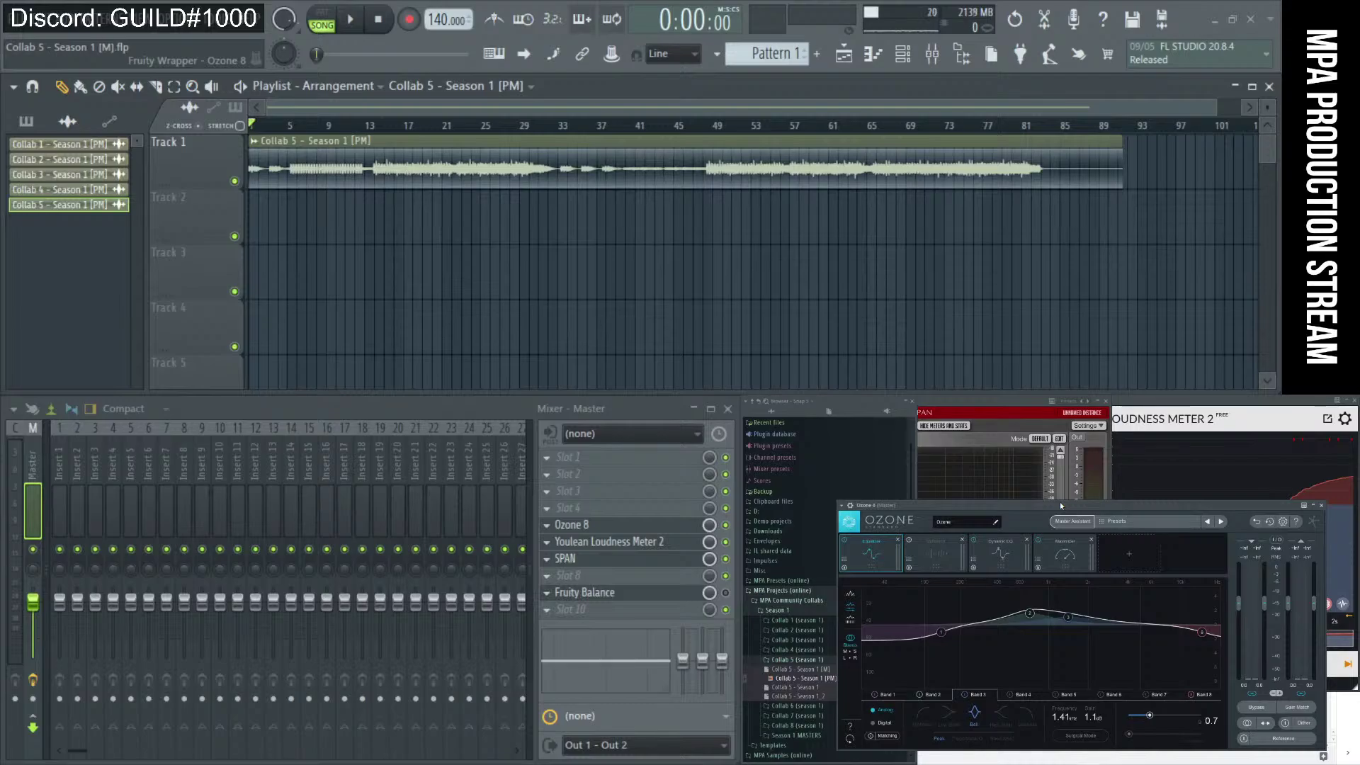
click(1091, 540)
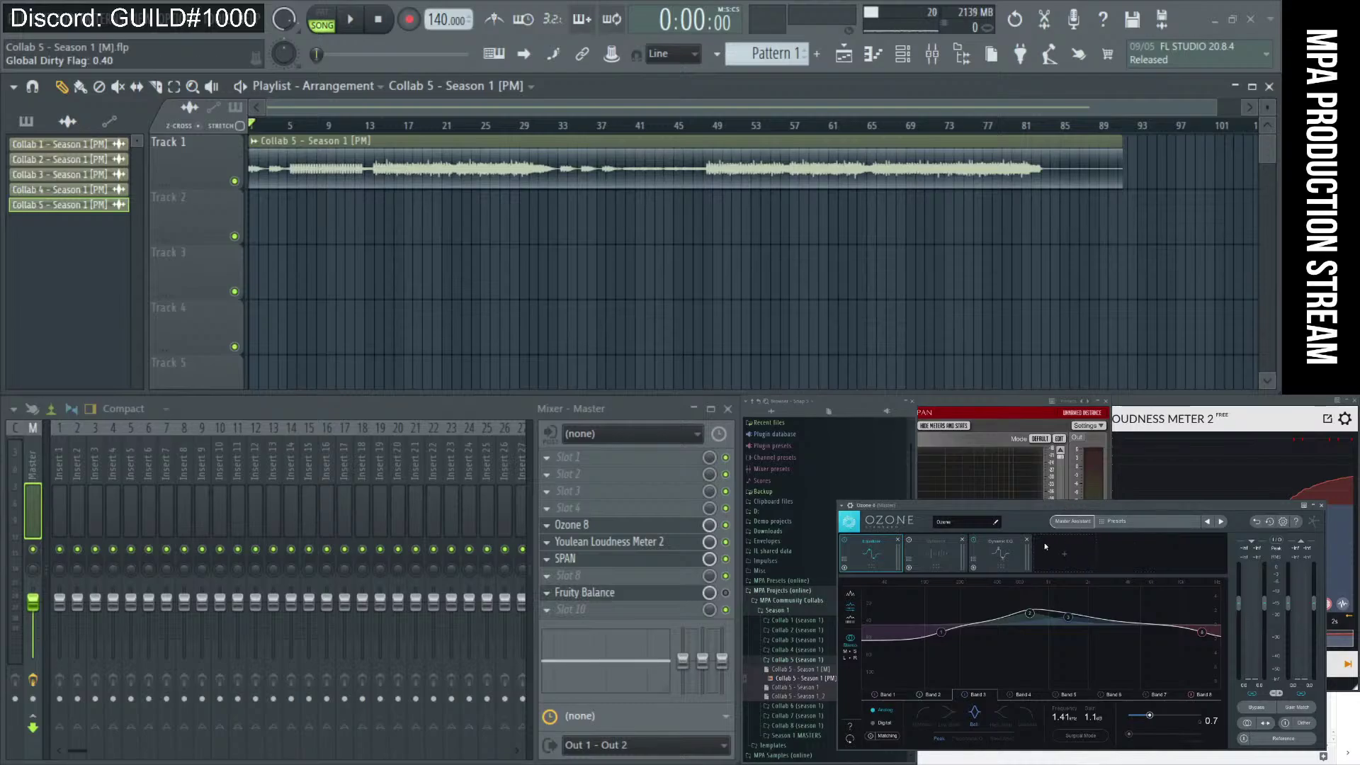
click(981, 545)
click(1028, 541)
click(962, 538)
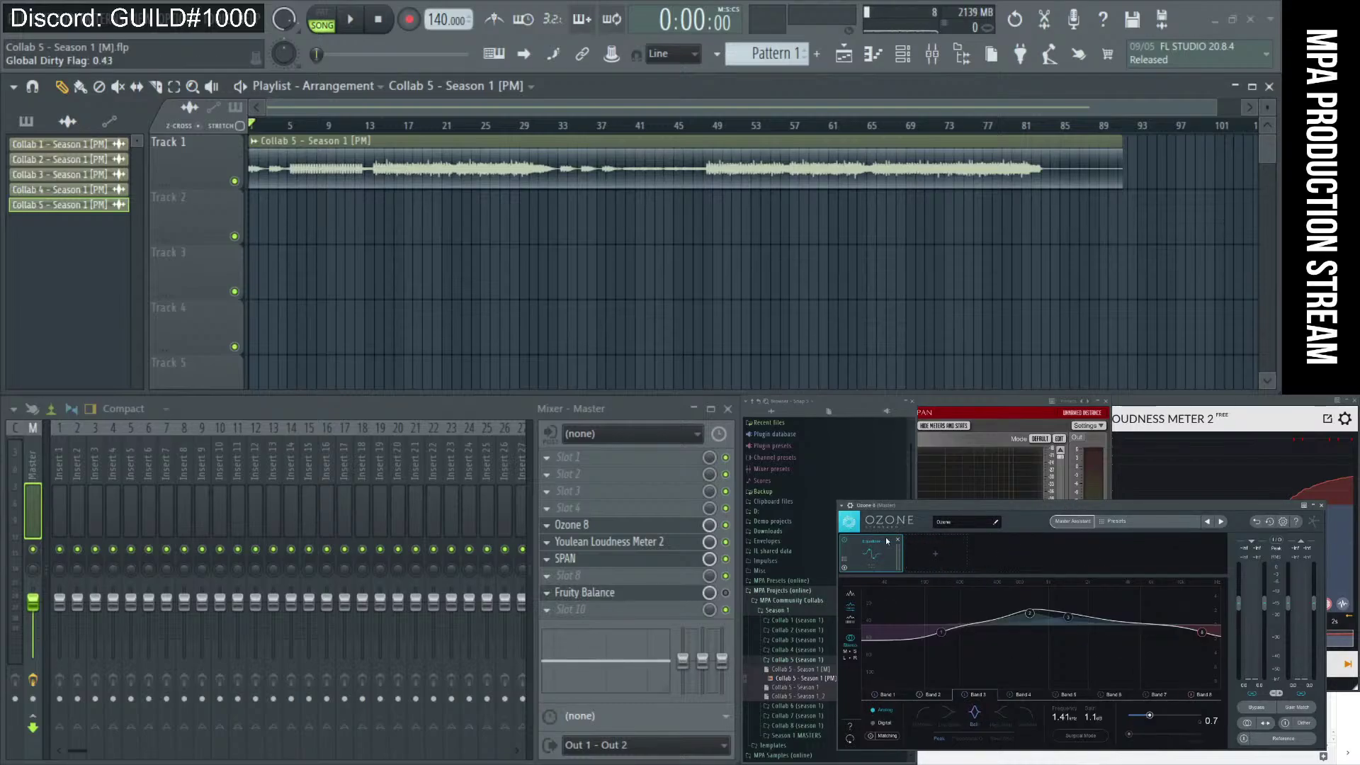
click(900, 541)
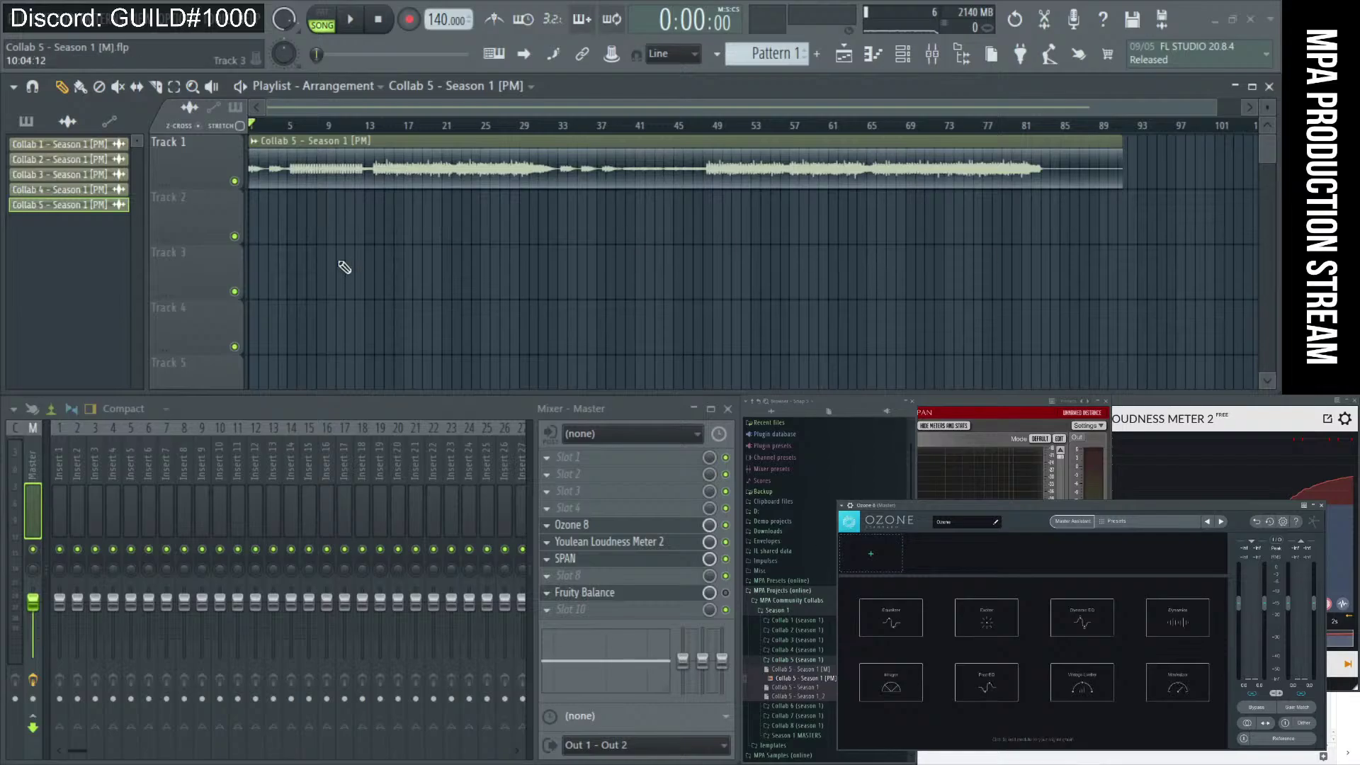
Listen to the first loud section from about bar 24 and examine its waveform for the loudest part.
click(289, 127)
click(480, 131)
key(space)
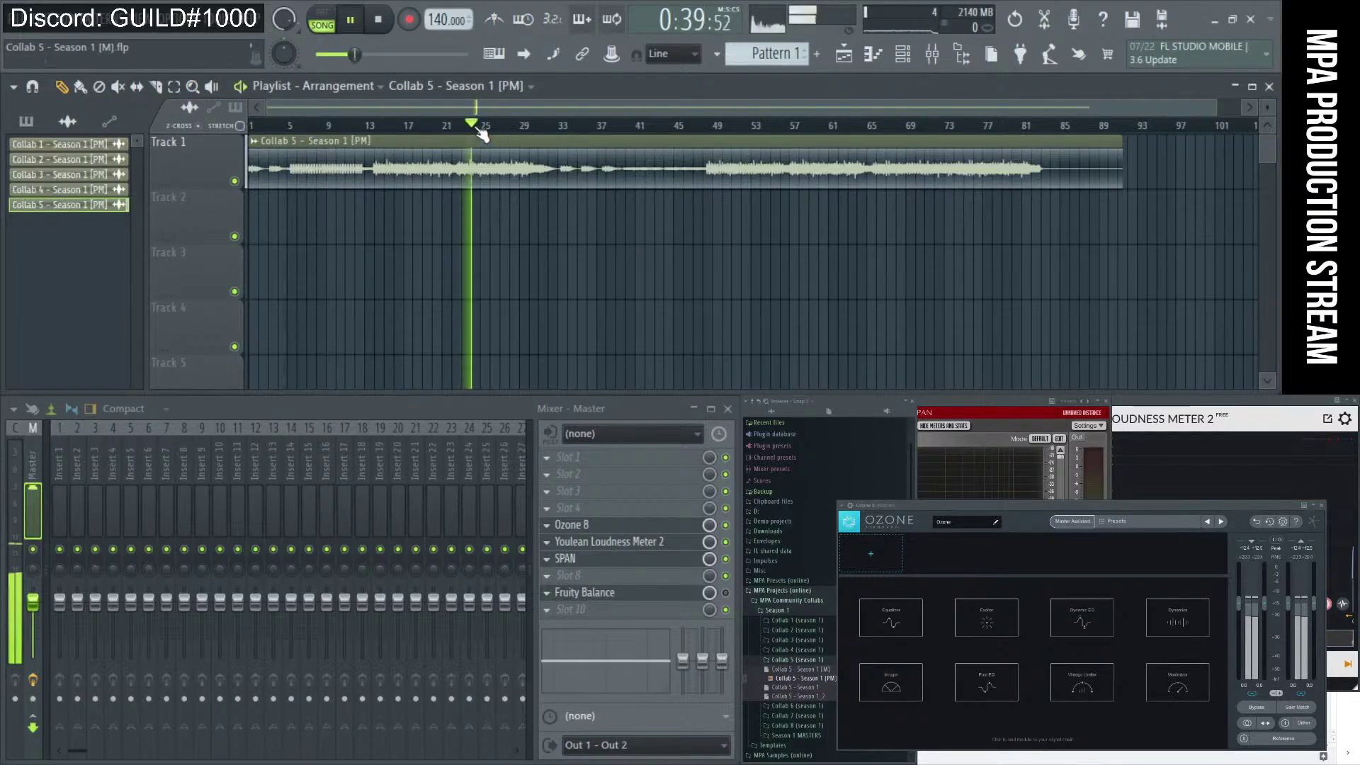
scroll(501, 130, up, 3)
scroll(521, 174, up, 3)
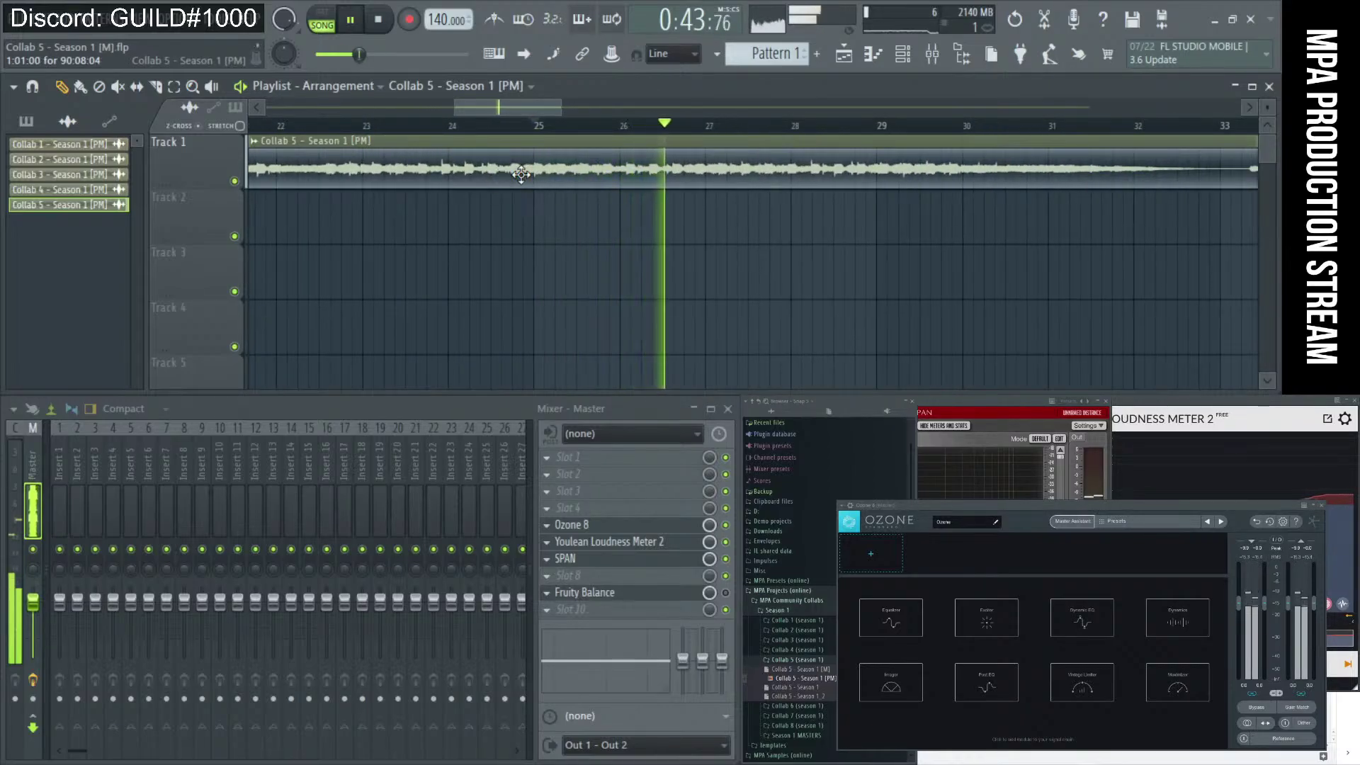
key(space)
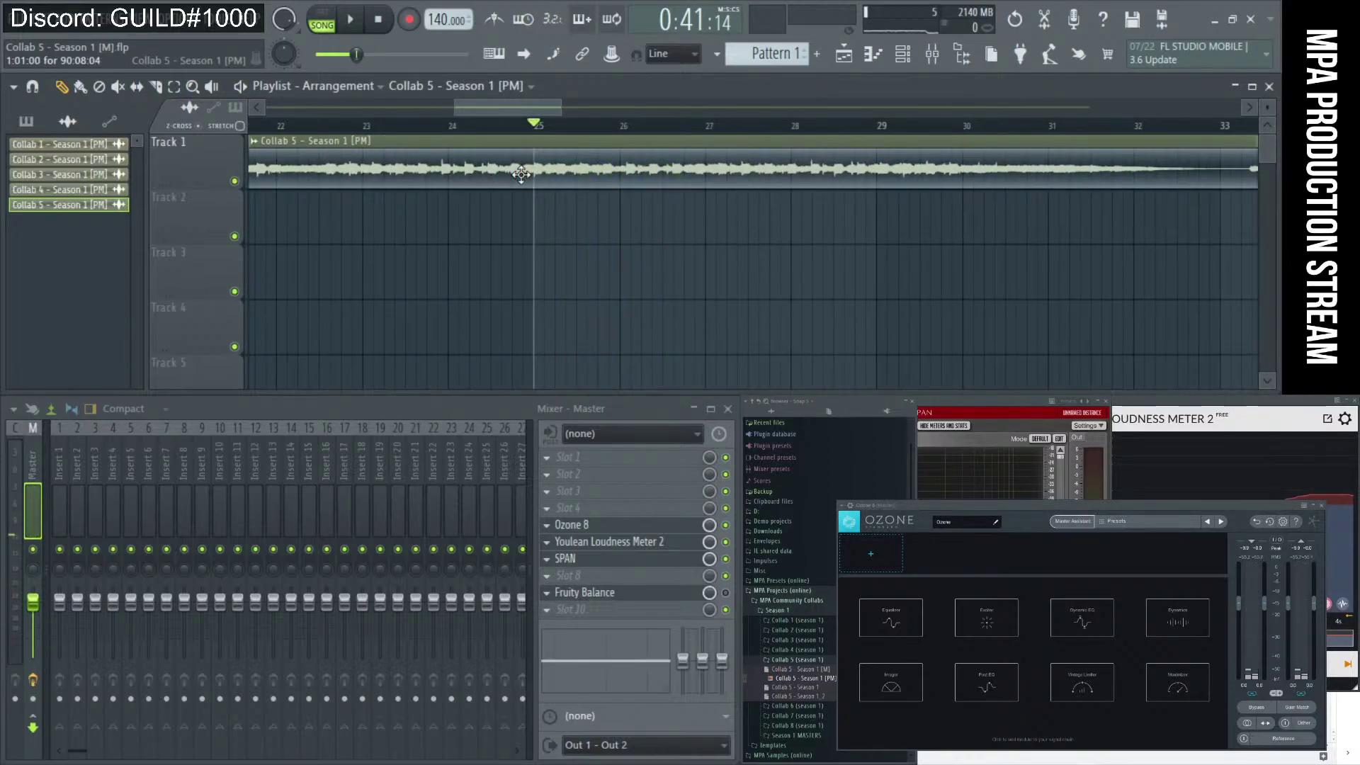
scroll(538, 174, down, 8)
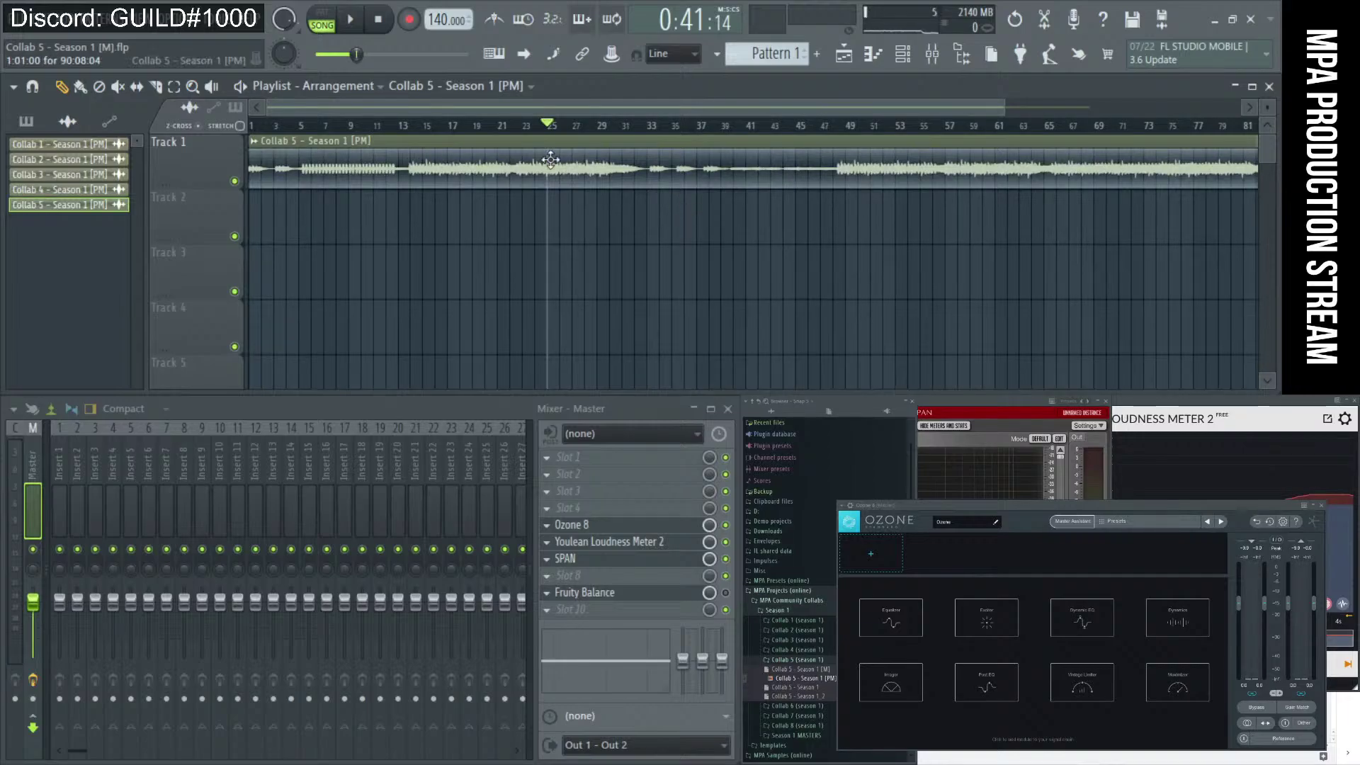
scroll(562, 159, down, 1)
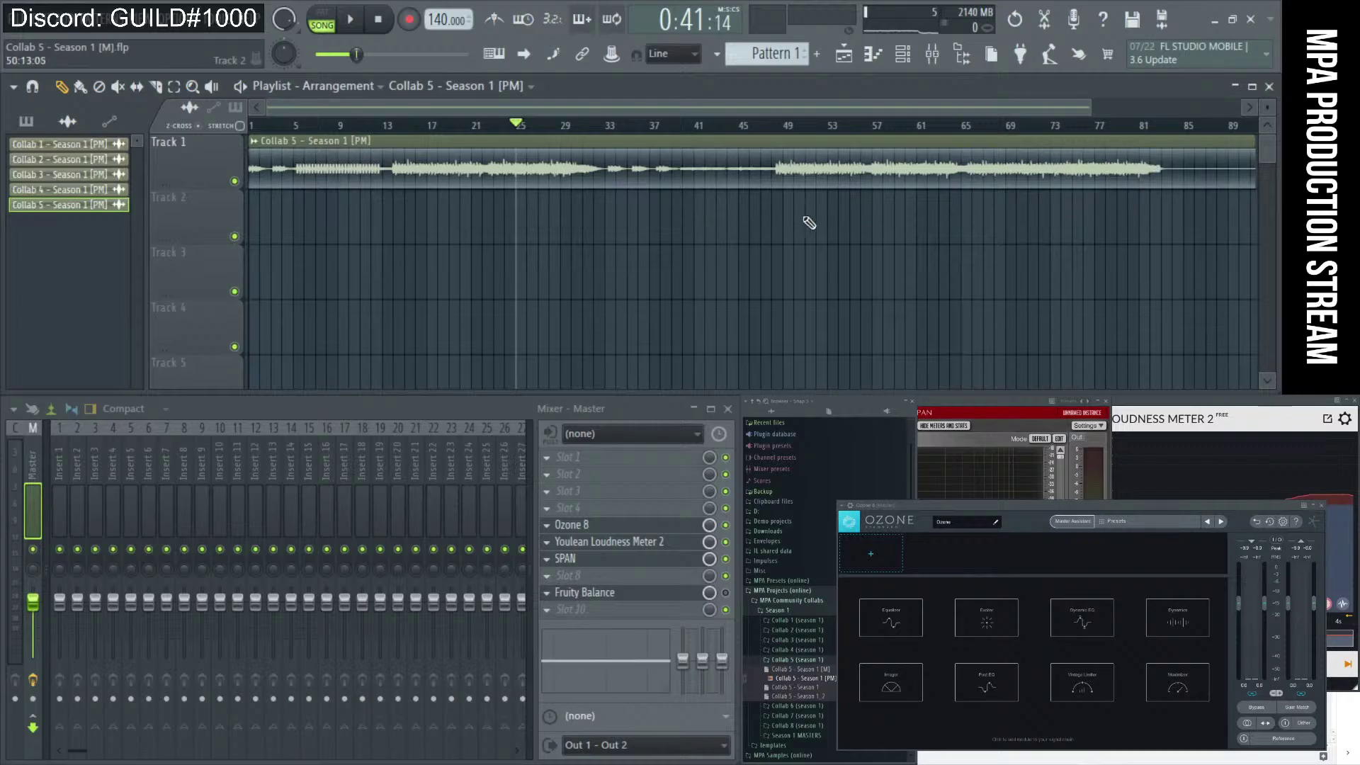
scroll(543, 215, up, 5)
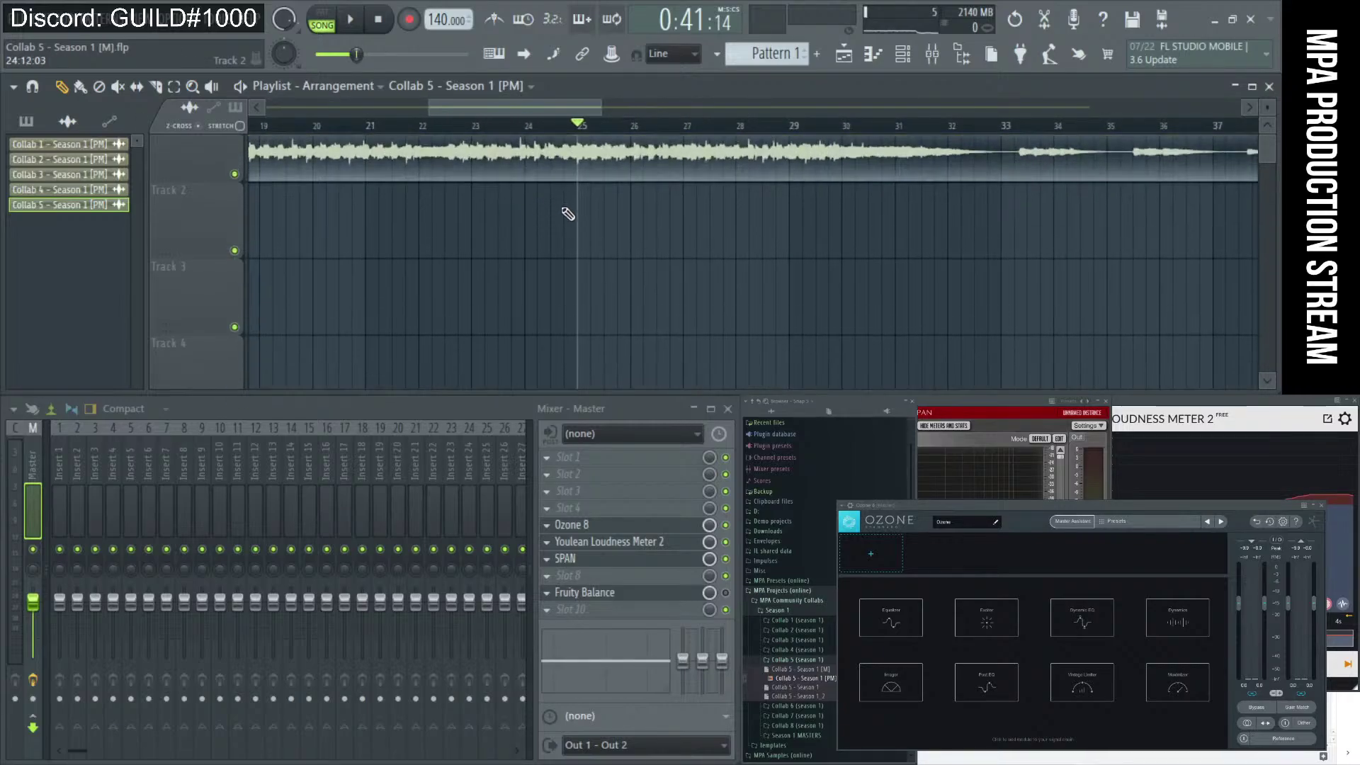
scroll(566, 213, up, 4)
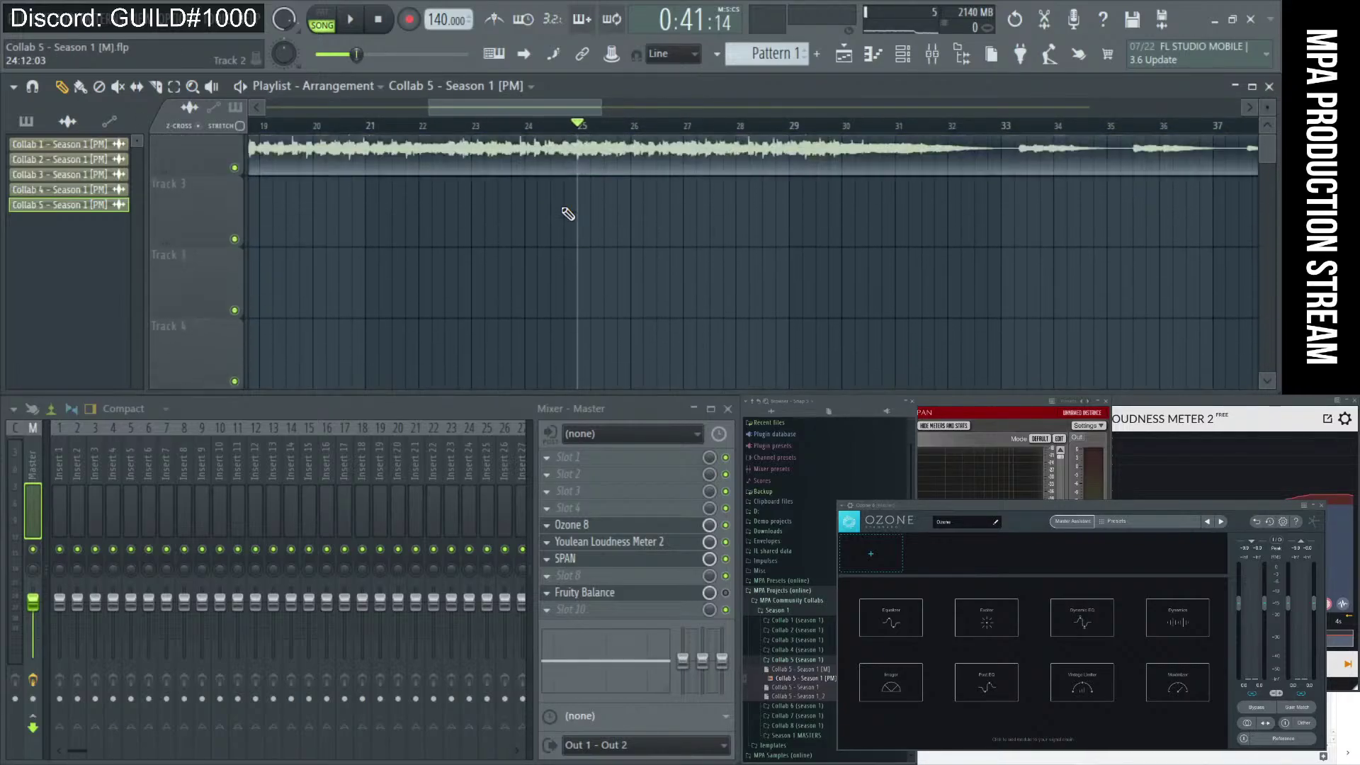
Audition start points between bars 21 and 25 to locate where the loud section begins.
click(368, 126)
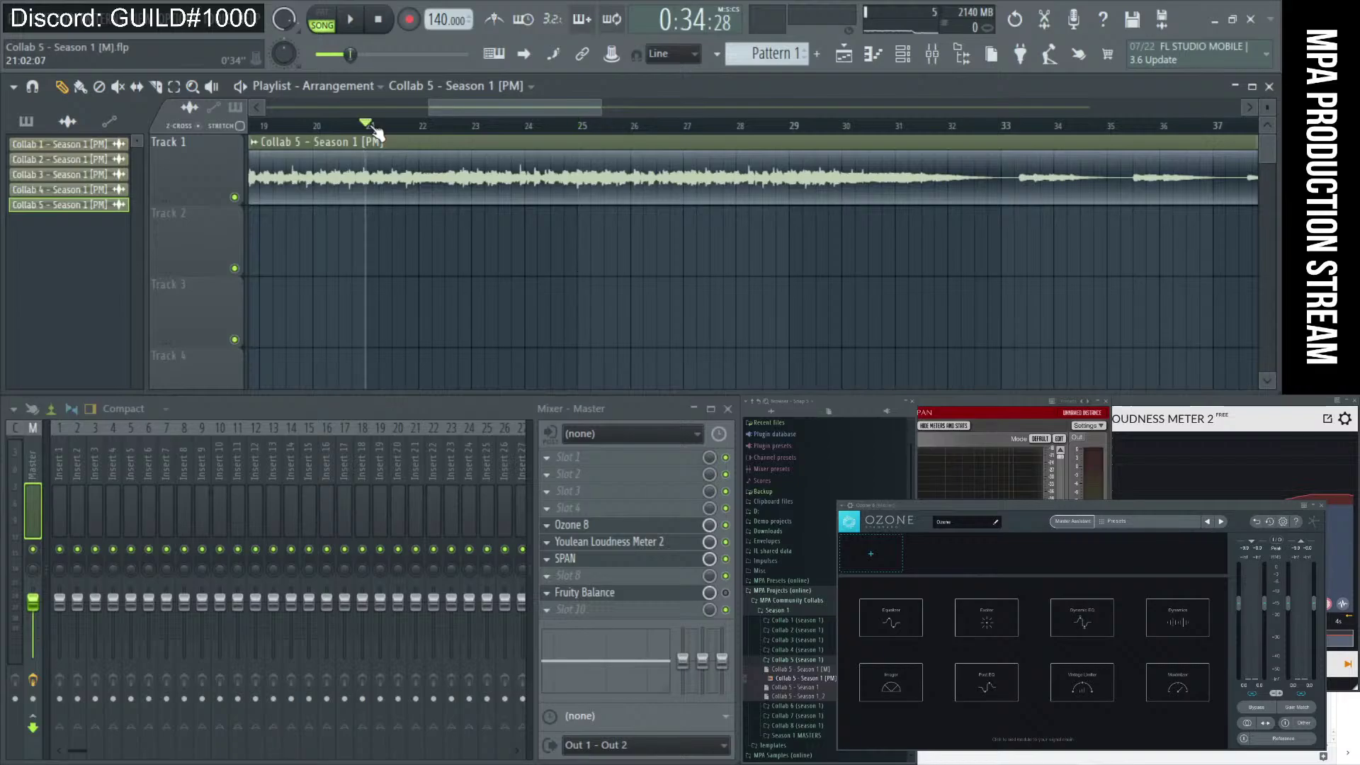
scroll(376, 226, left, 2)
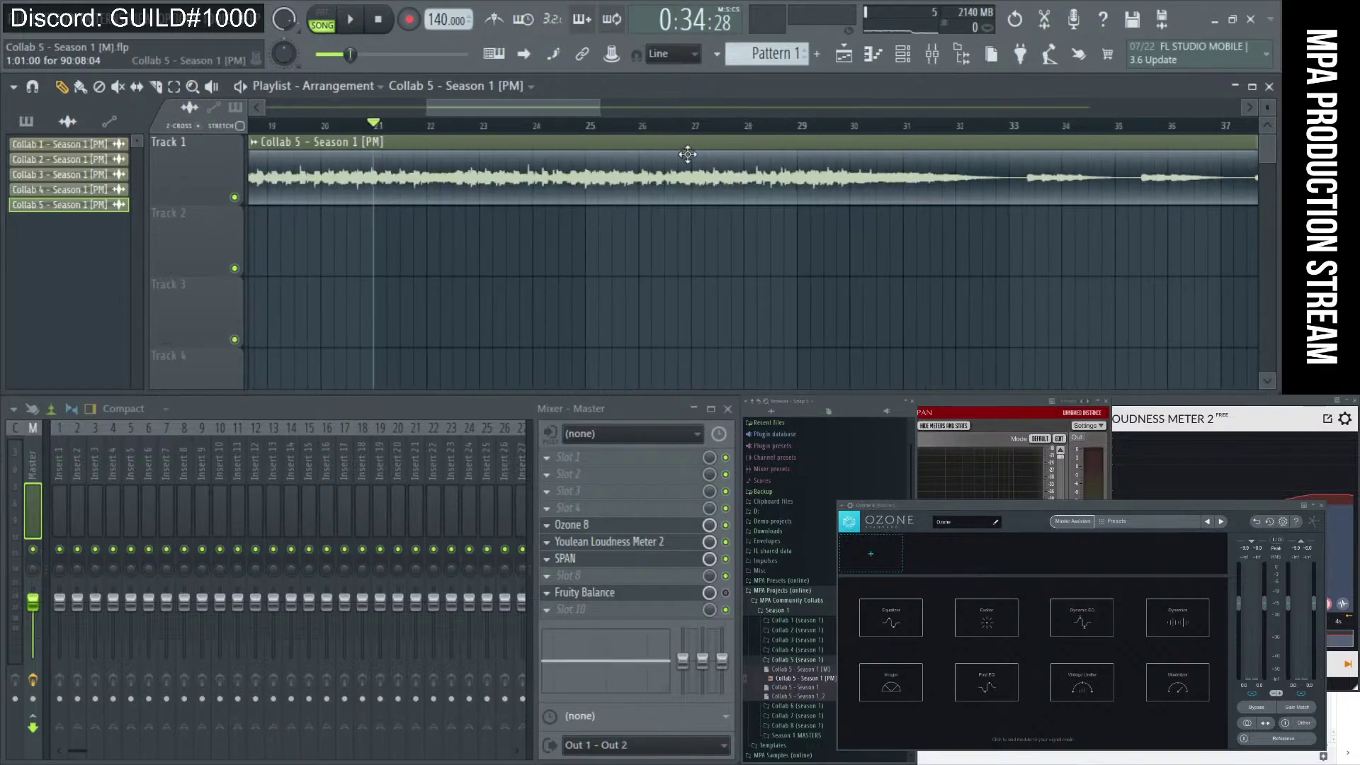
scroll(637, 158, down, 5)
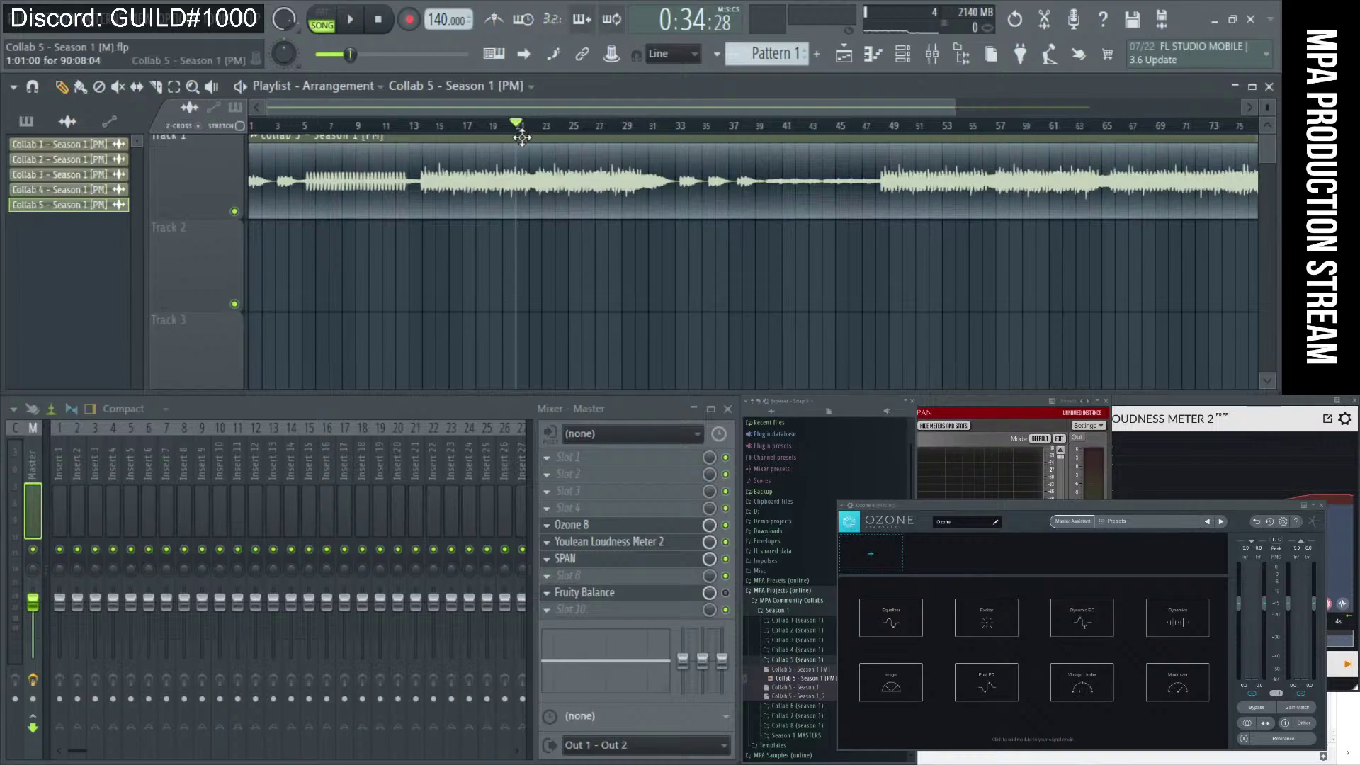
click(571, 128)
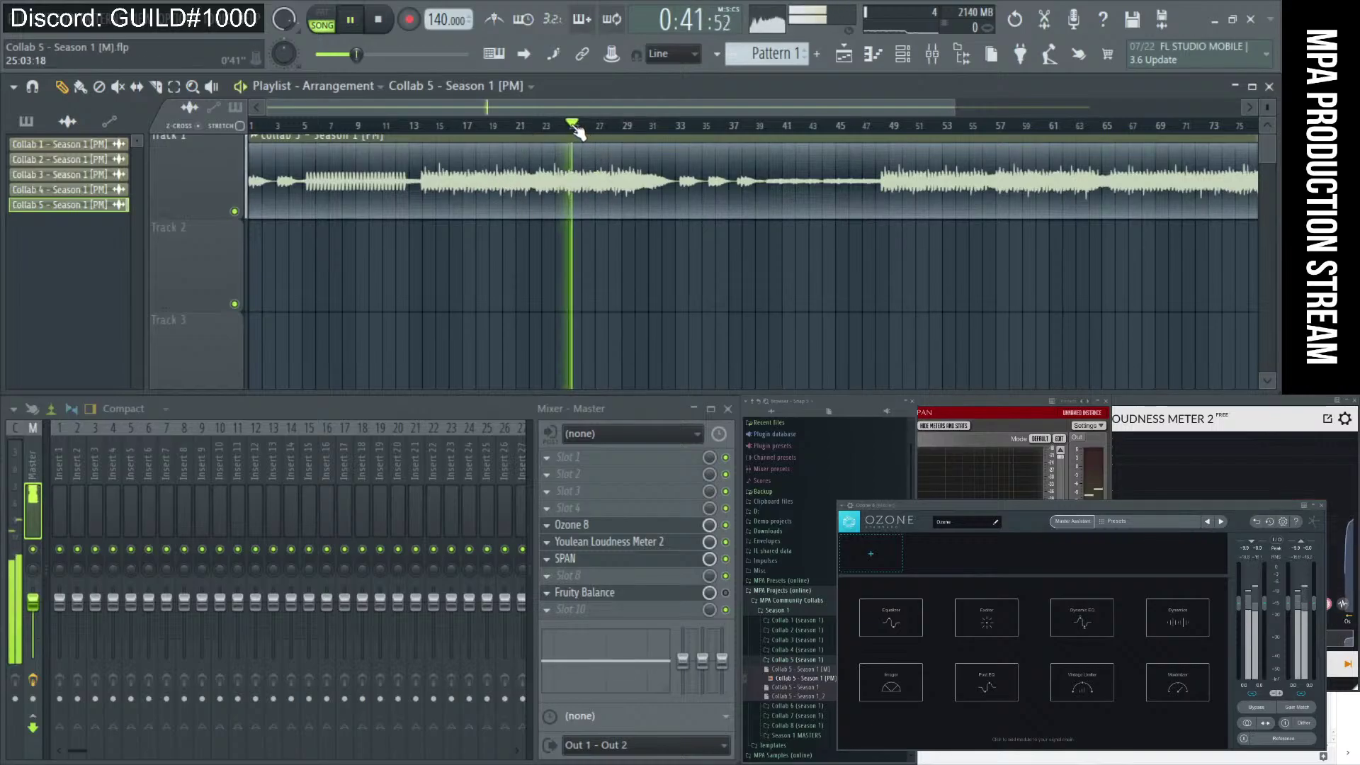
scroll(647, 133, up, 5)
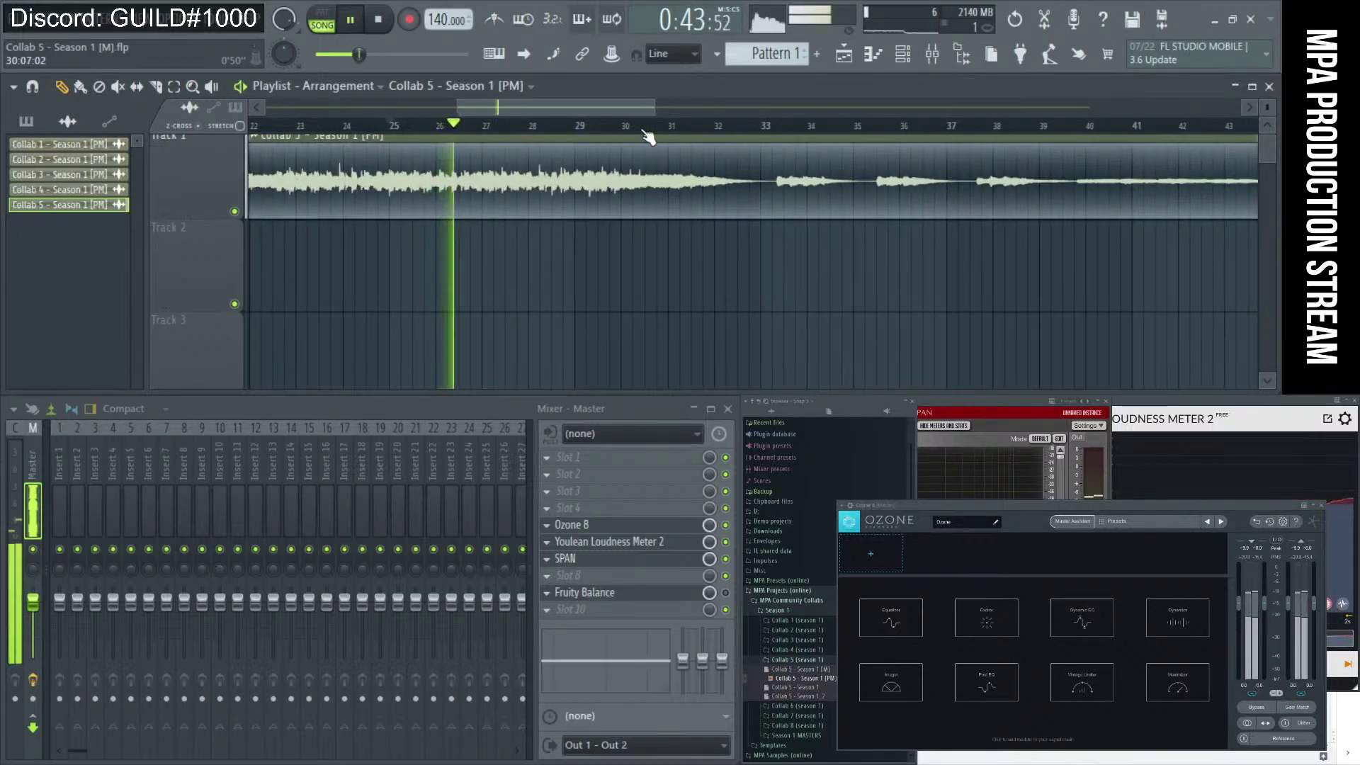
scroll(411, 148, up, 3)
click(443, 127)
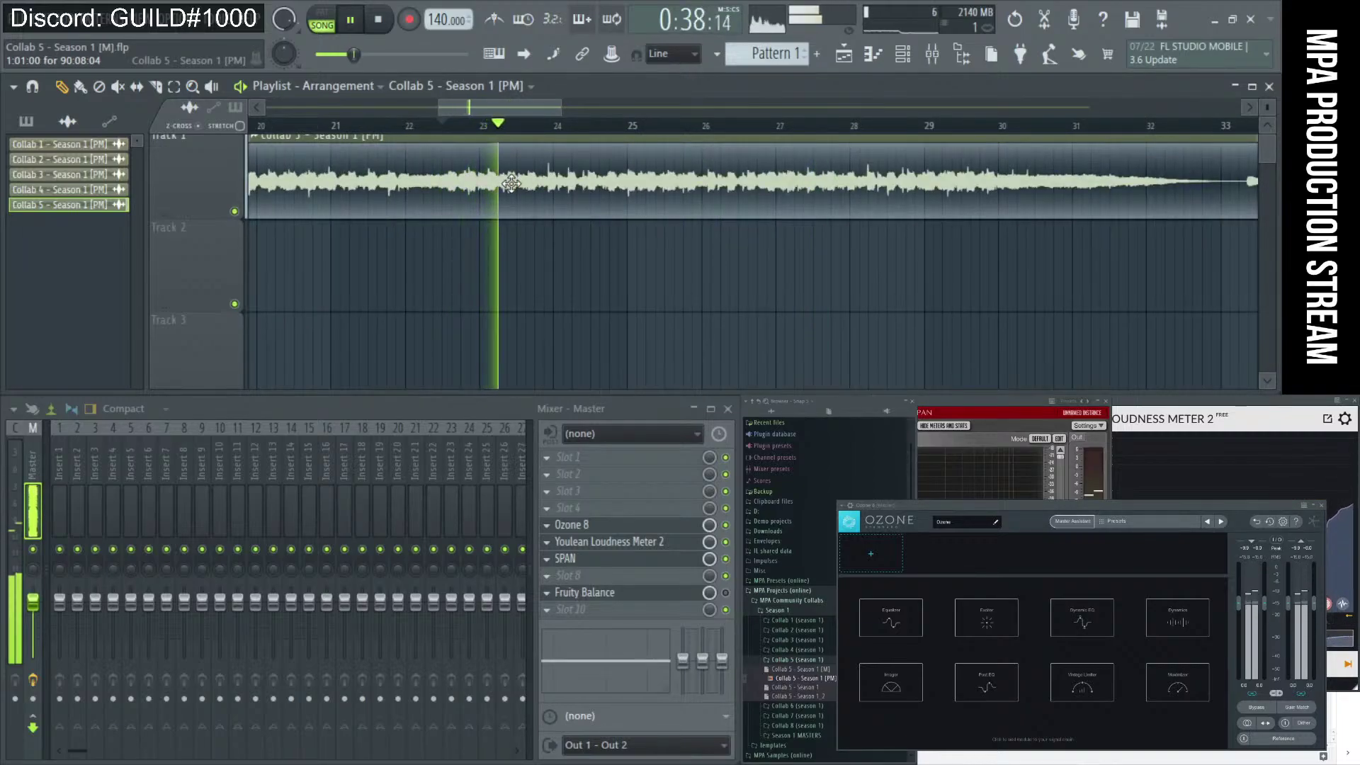
scroll(510, 183, up, 3)
click(361, 128)
key(space)
click(374, 126)
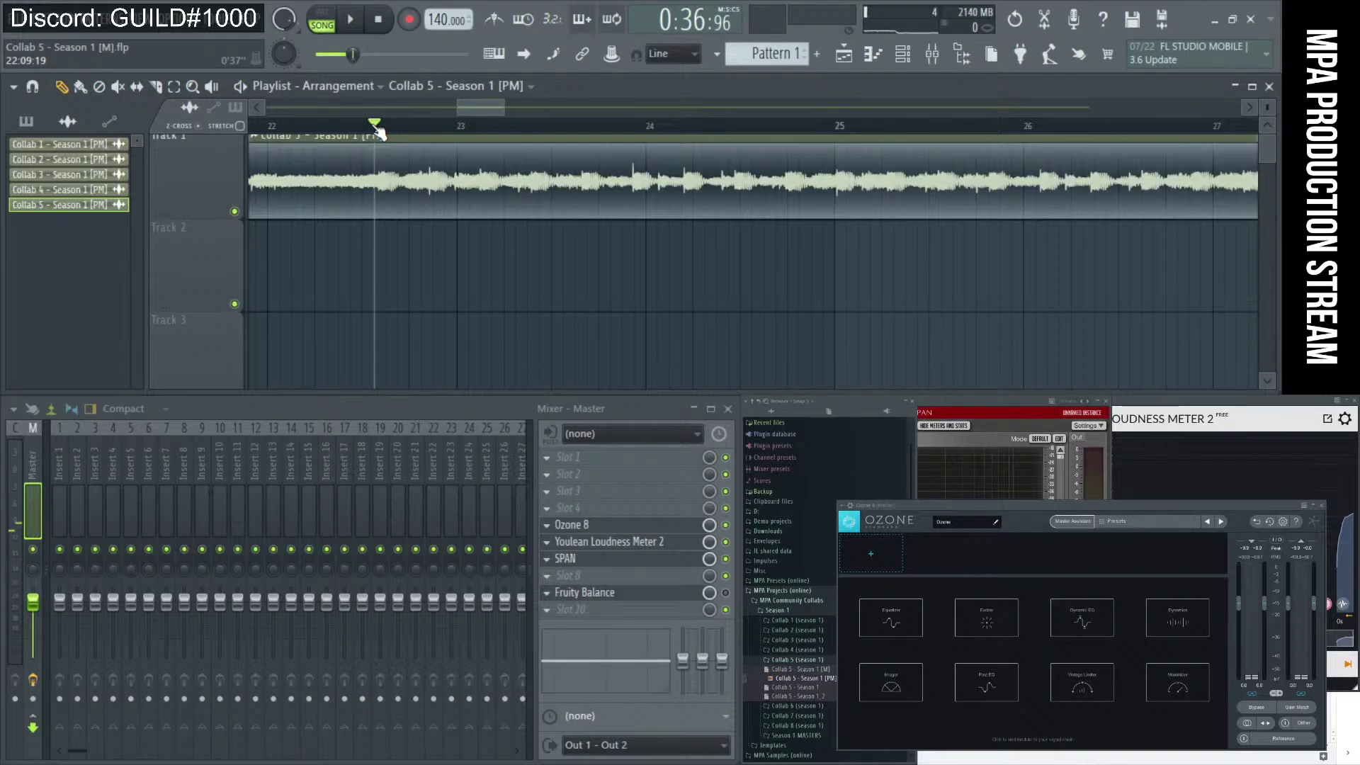
key(space)
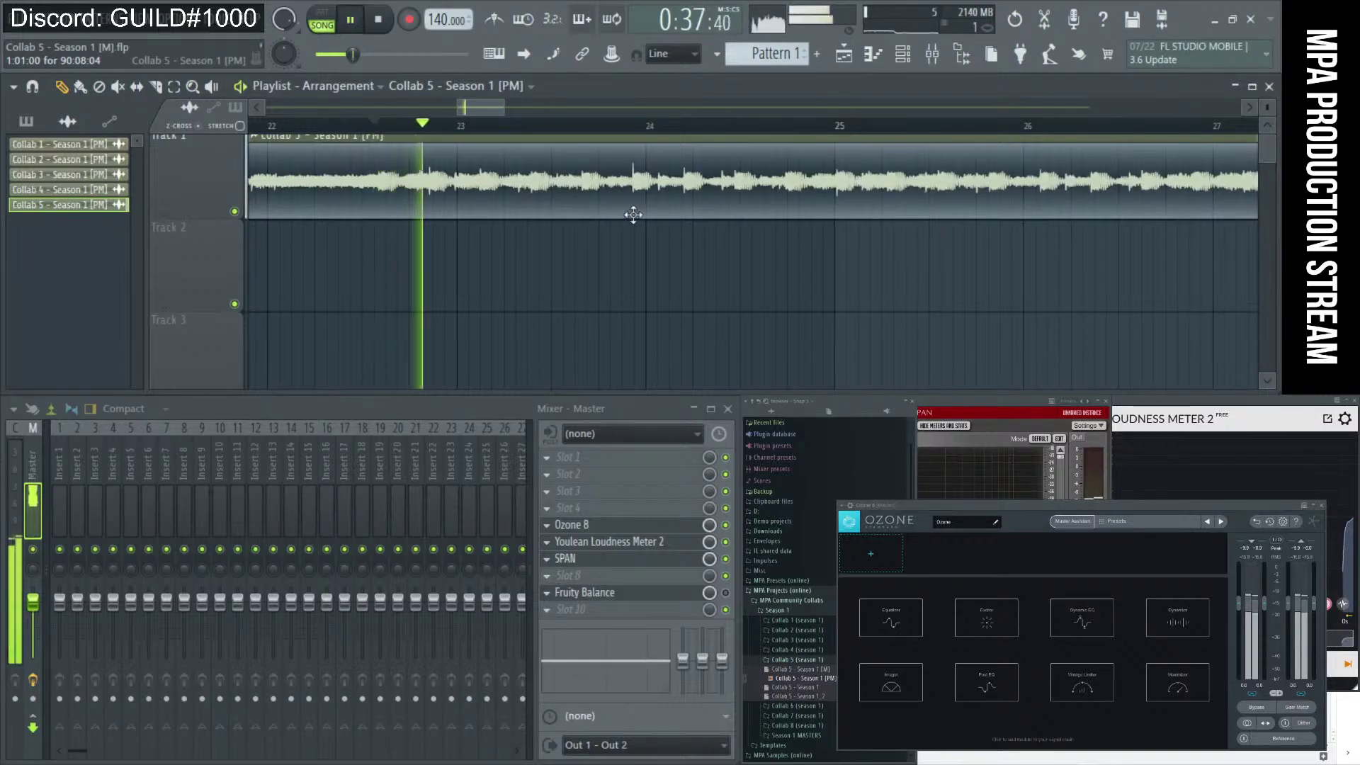
Select a time range from about the middle of bar 22 to just past bar 28 and play it looped.
scroll(728, 234, down, 2)
key(space)
drag(464, 126, 961, 146)
key(space)
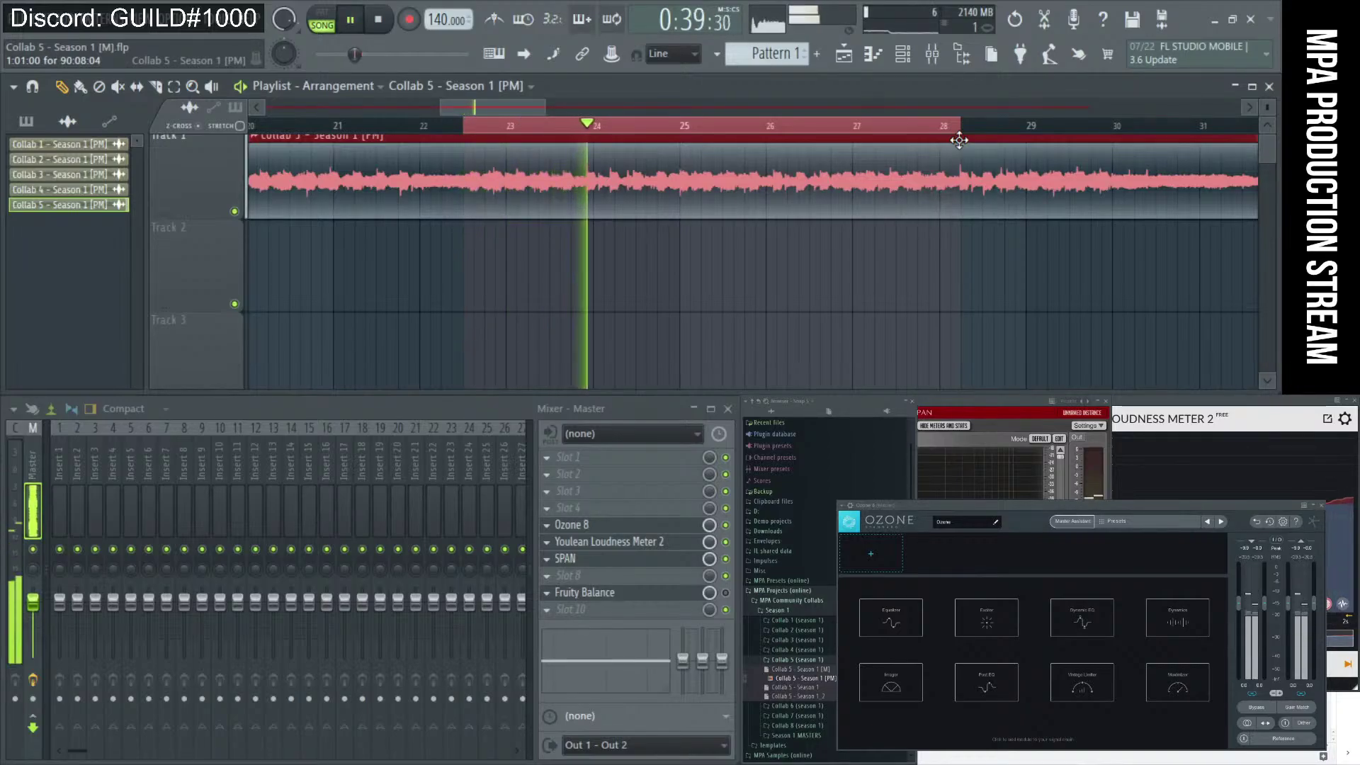
Pull the loop's end slightly earlier, to the transient just after bar 28, and check both loop edges before stopping playback.
scroll(971, 207, up, 5)
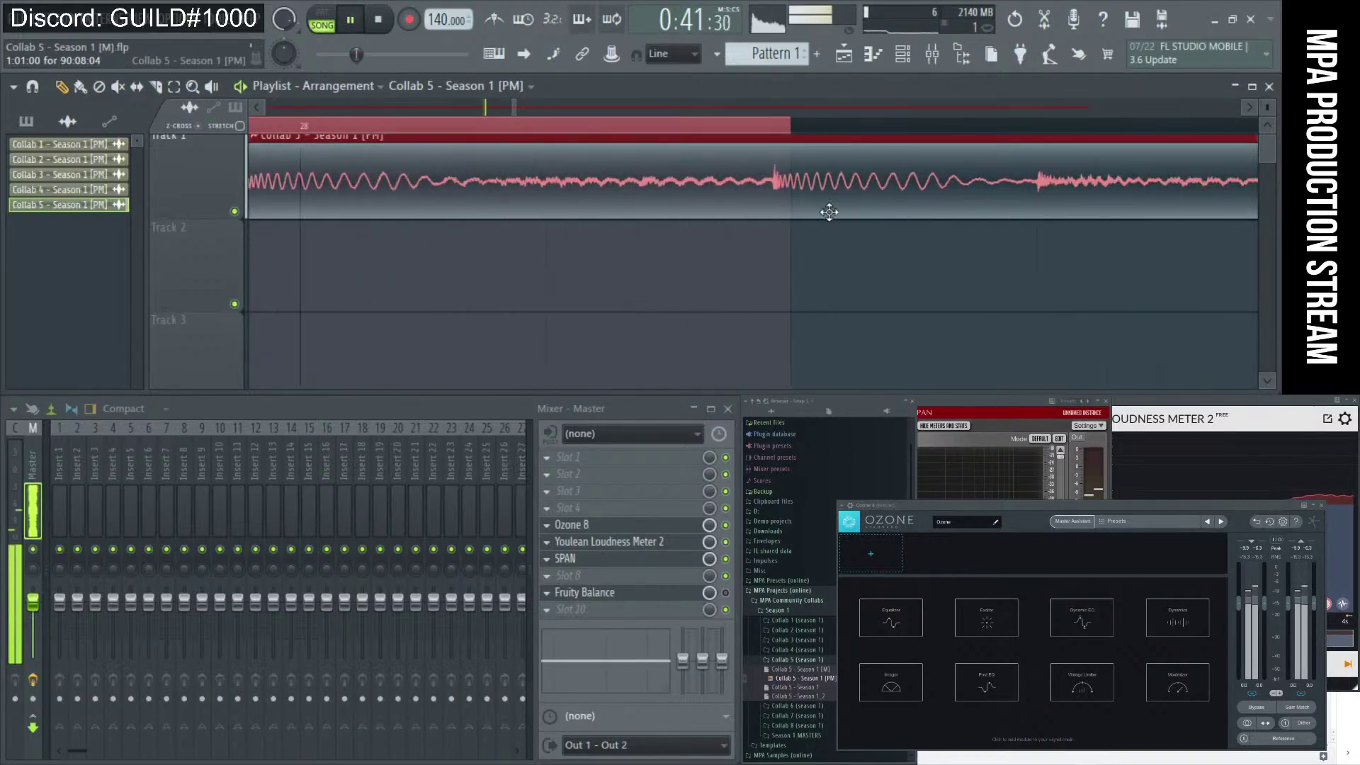
drag(789, 128, 757, 128)
scroll(719, 212, down, 5)
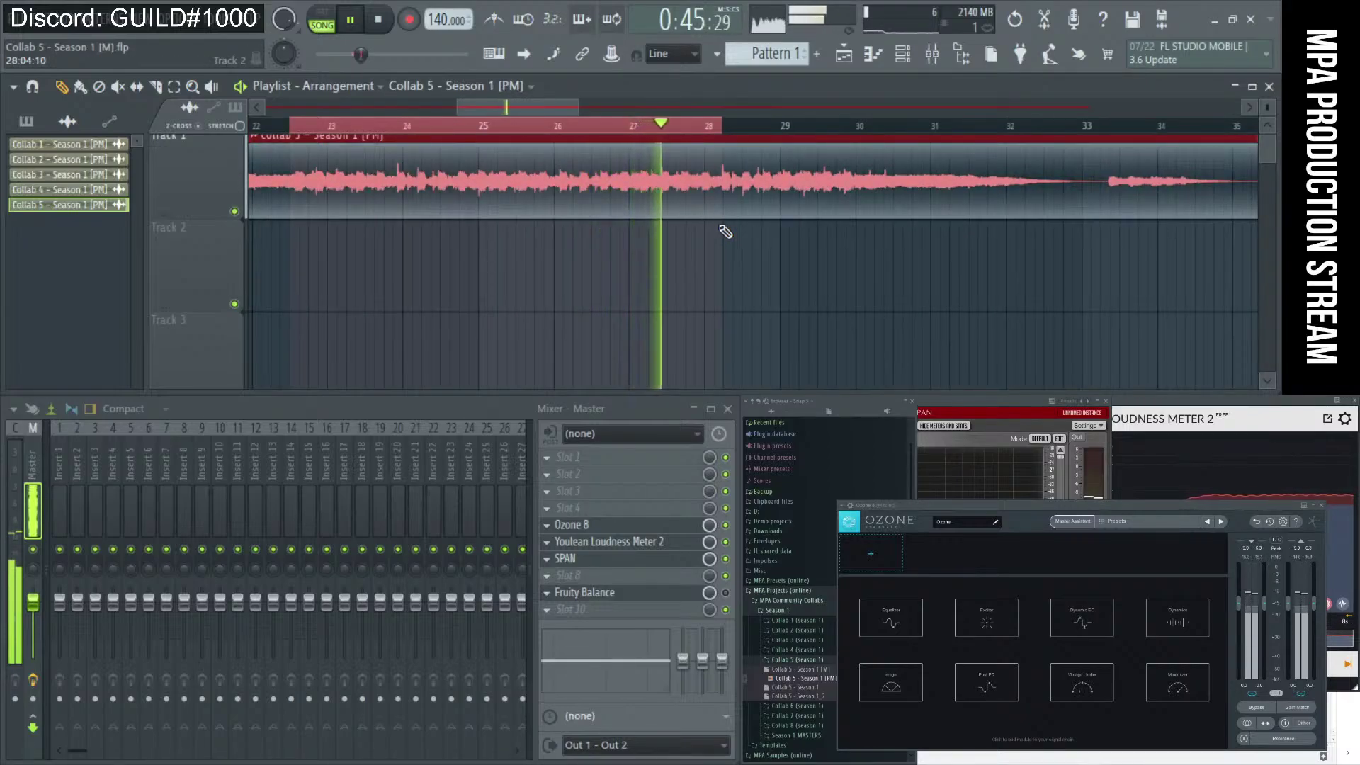
scroll(725, 232, up, 3)
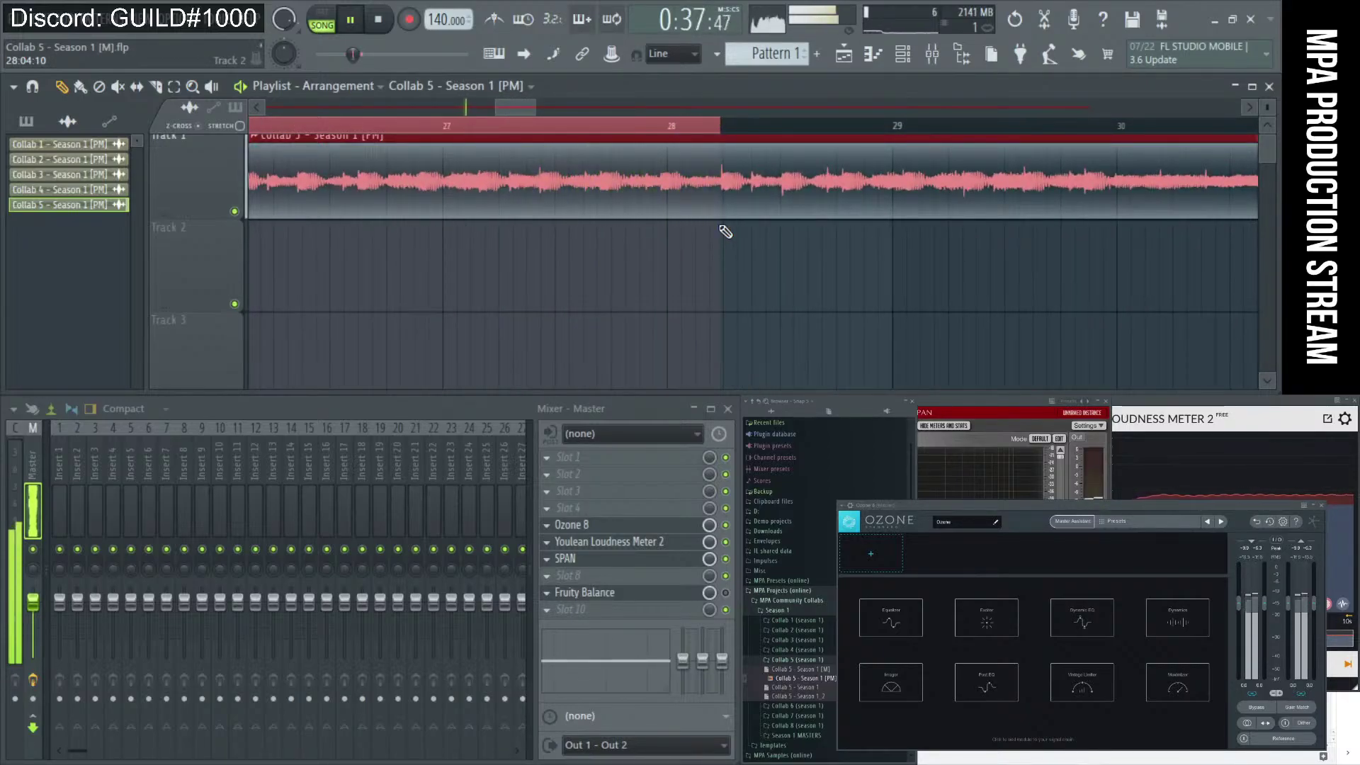
scroll(720, 230, up, 3)
scroll(495, 234, up, 3)
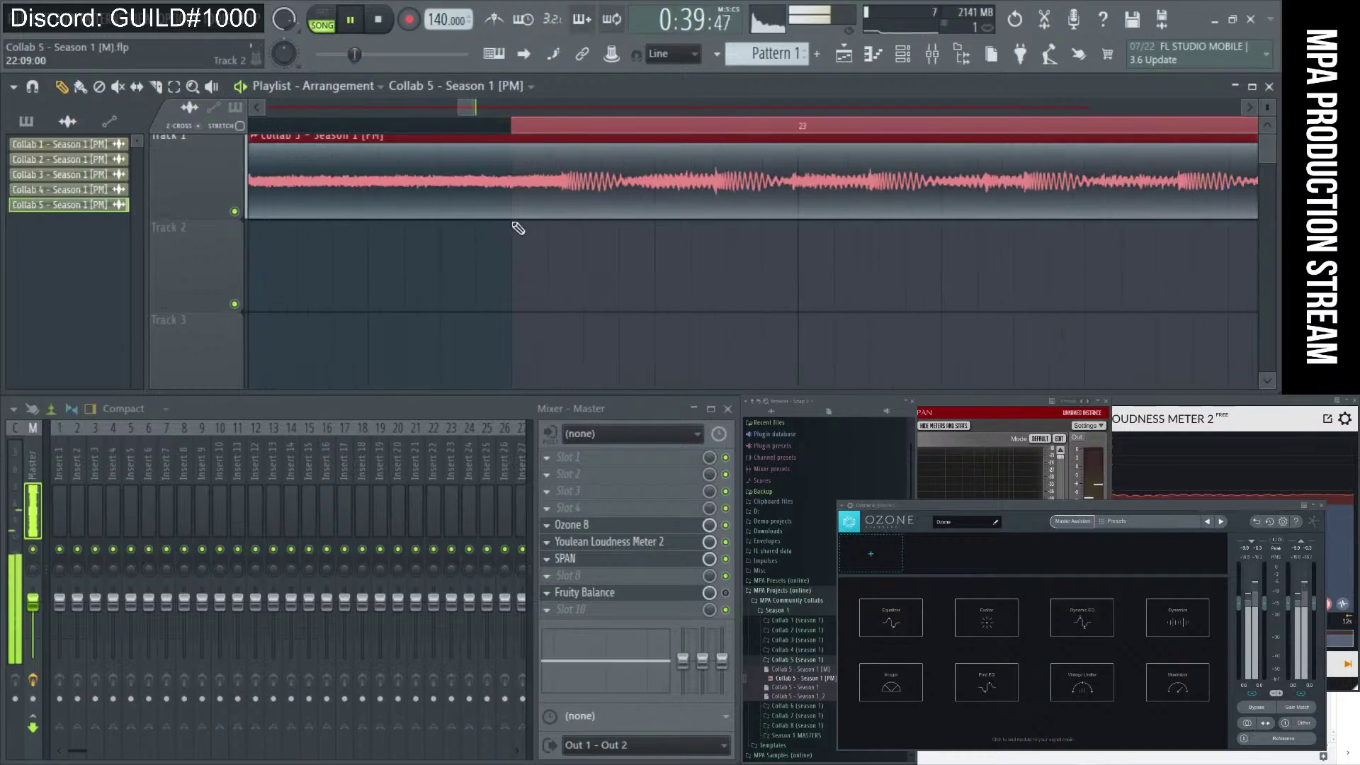
key(space)
scroll(567, 213, down, 10)
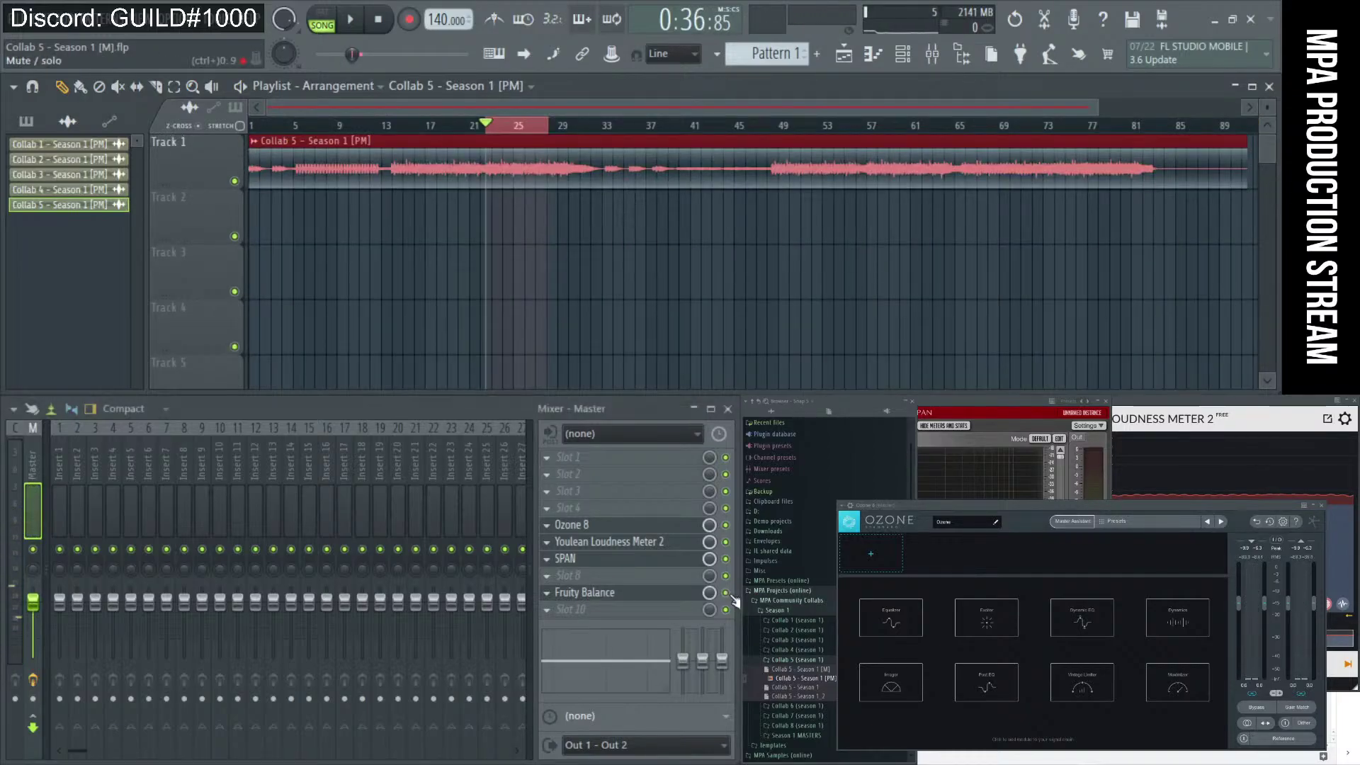
Run Ozone's Master Assistant with the Streaming target on the looped section and accept its suggested chain.
click(1075, 521)
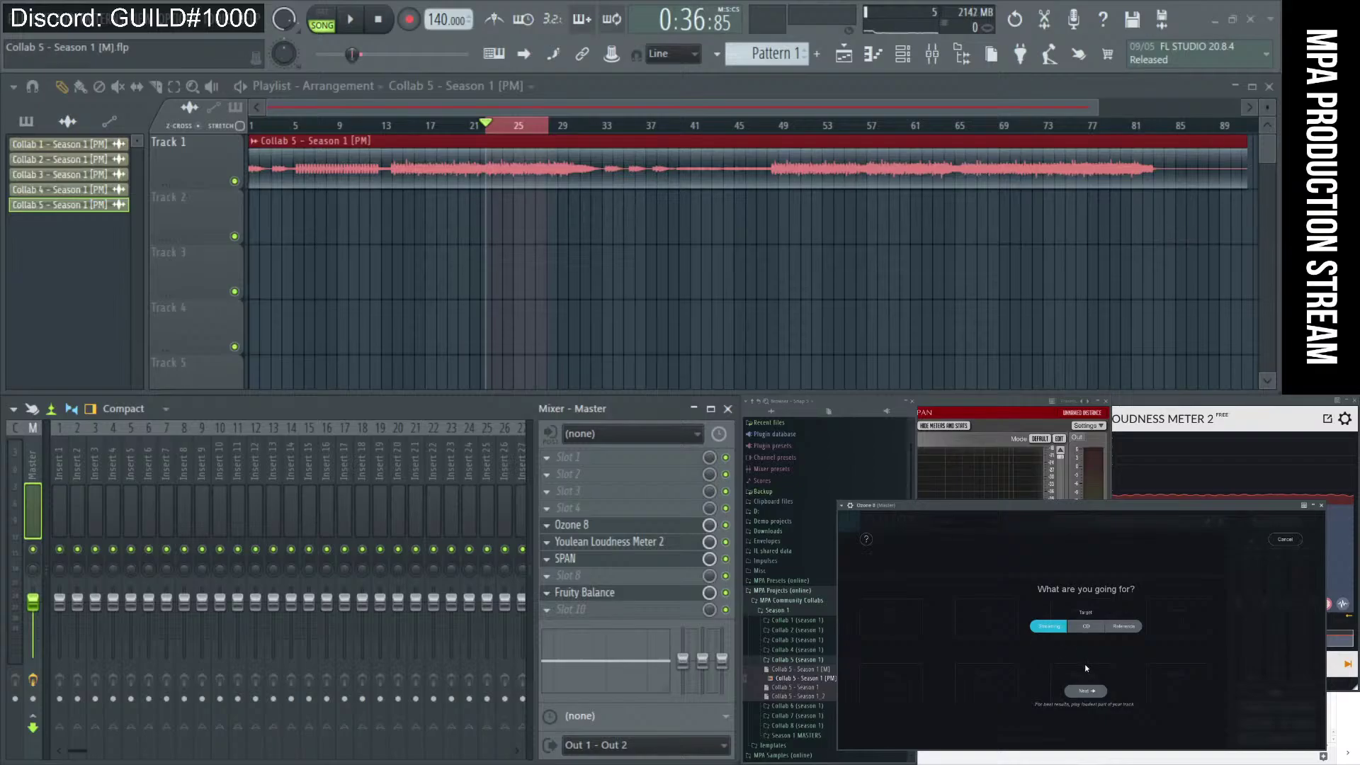
click(1084, 691)
click(356, 27)
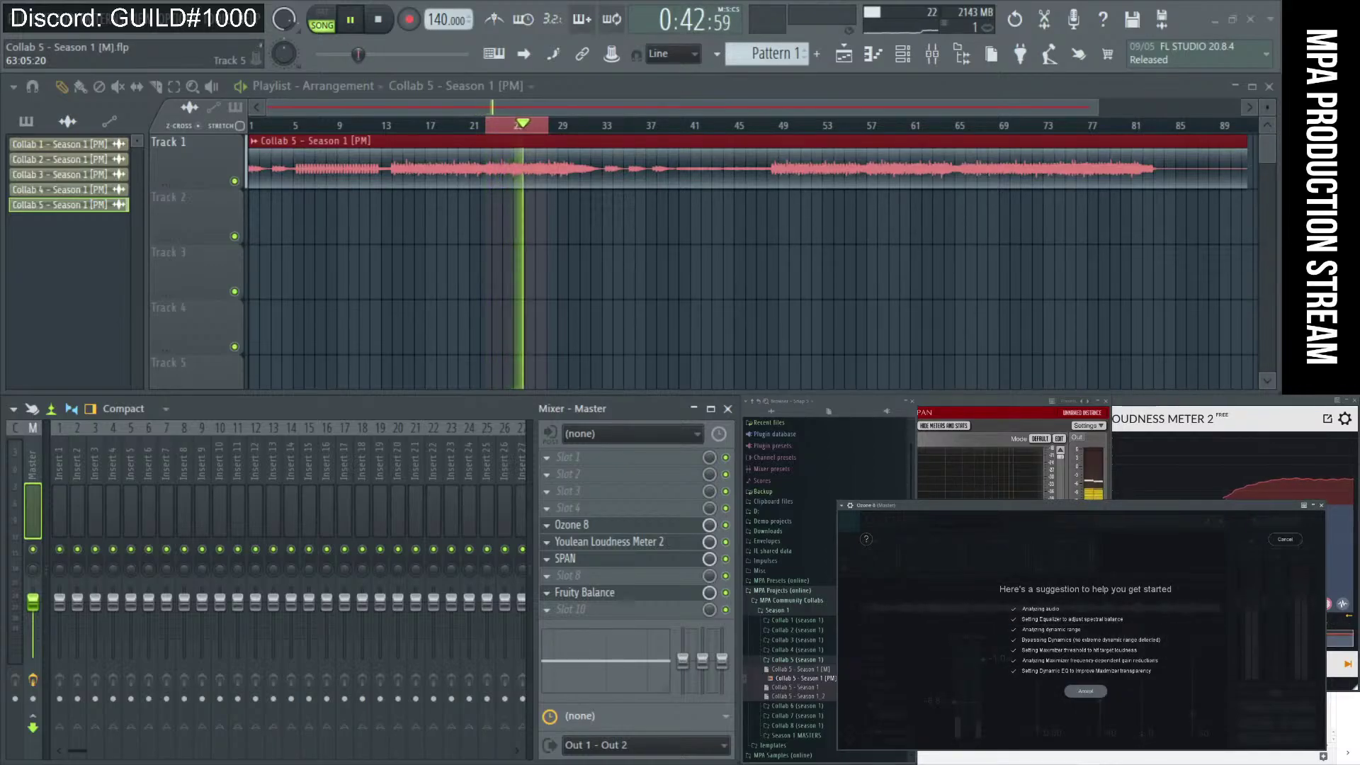
click(390, 23)
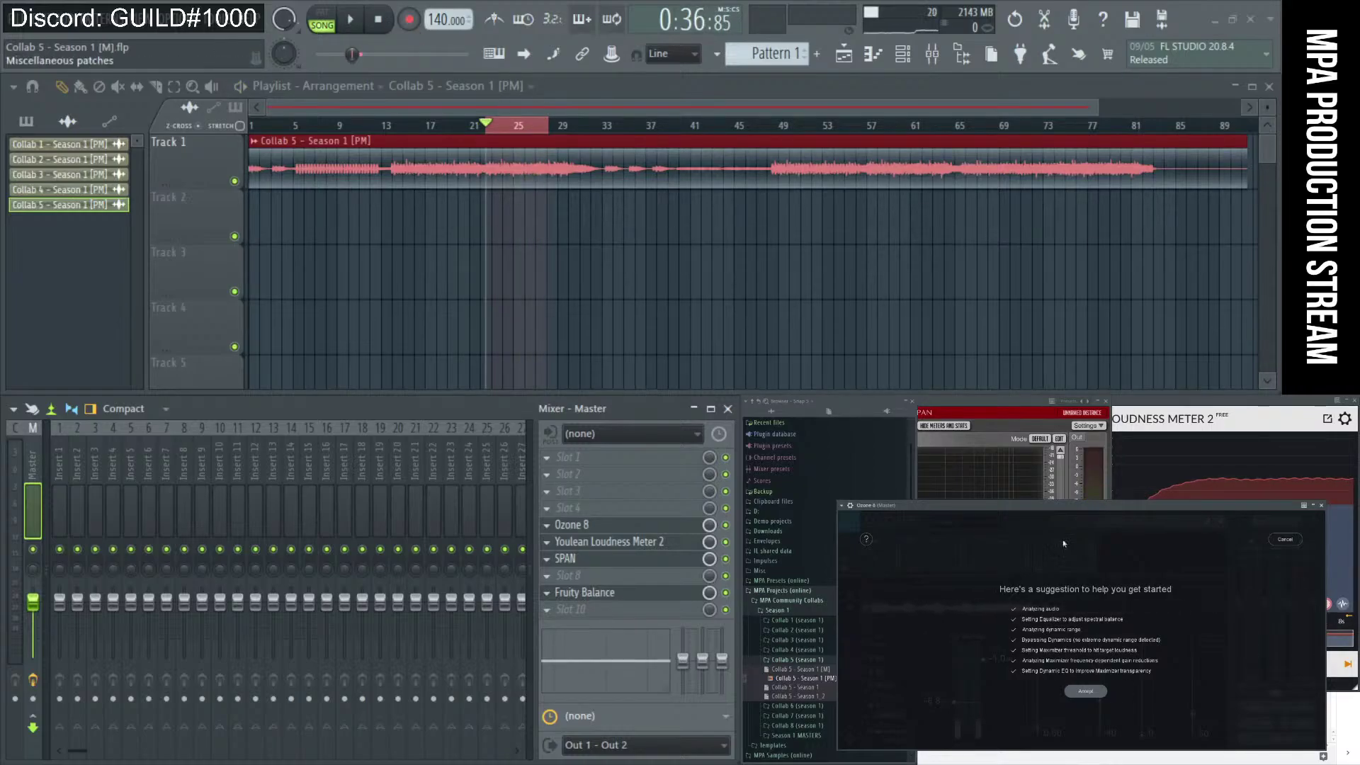
drag(992, 505, 951, 476)
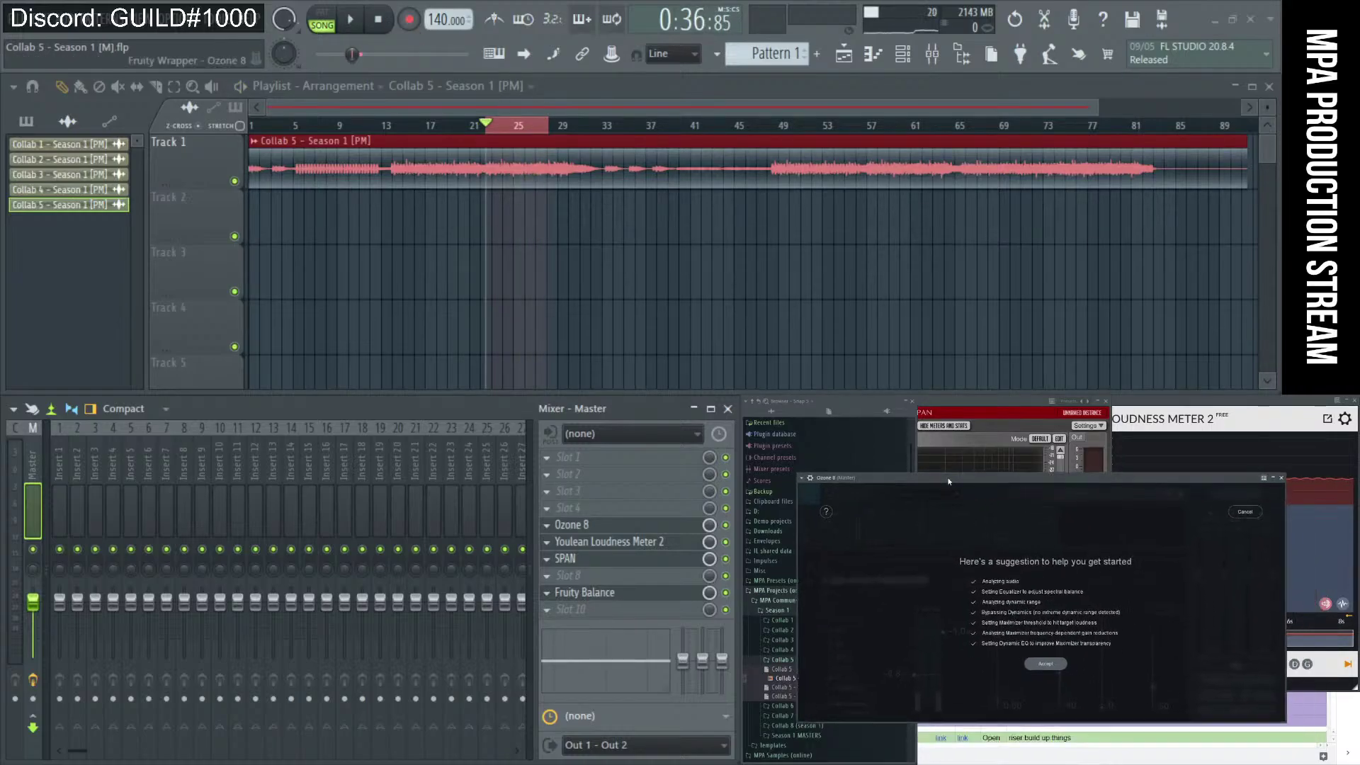
click(1045, 663)
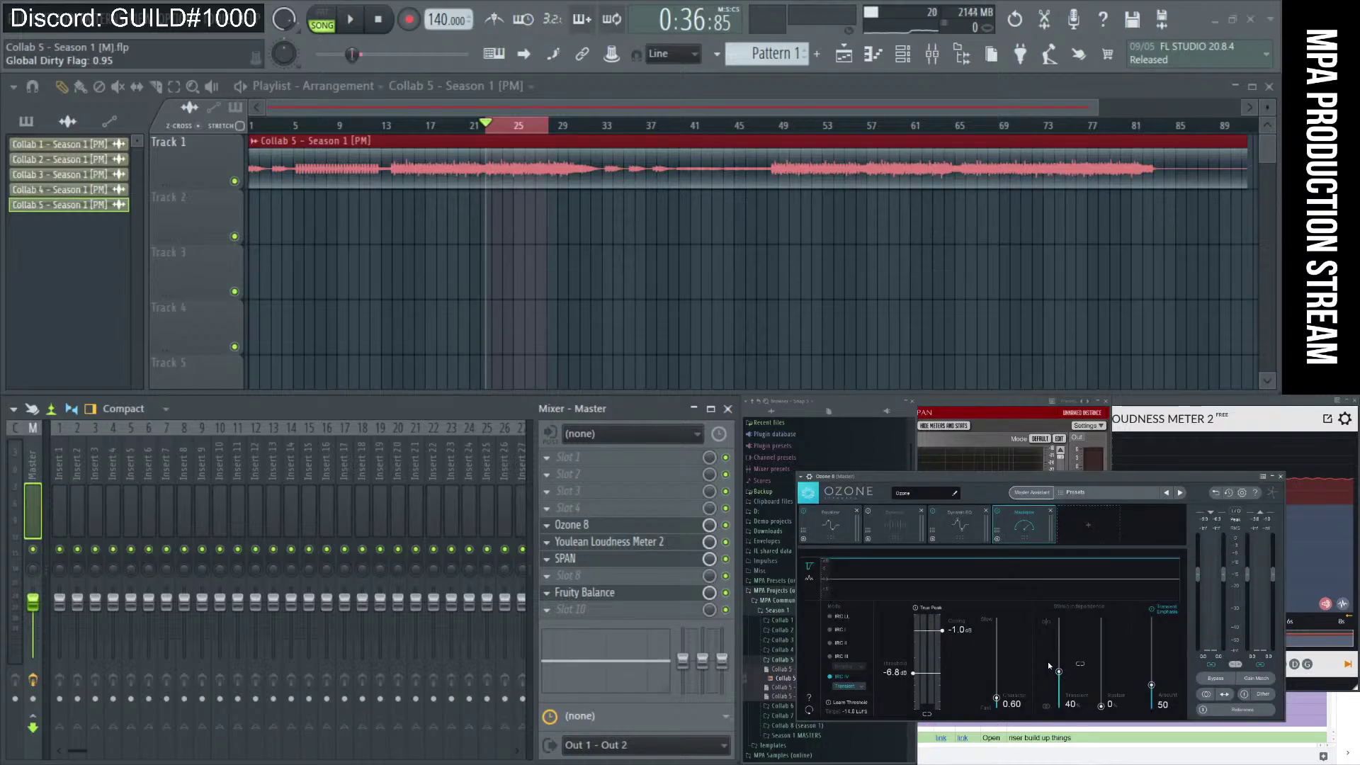
Review the Equalizer, Dynamic EQ and Maximizer modules in Ozone's suggested chain.
click(832, 521)
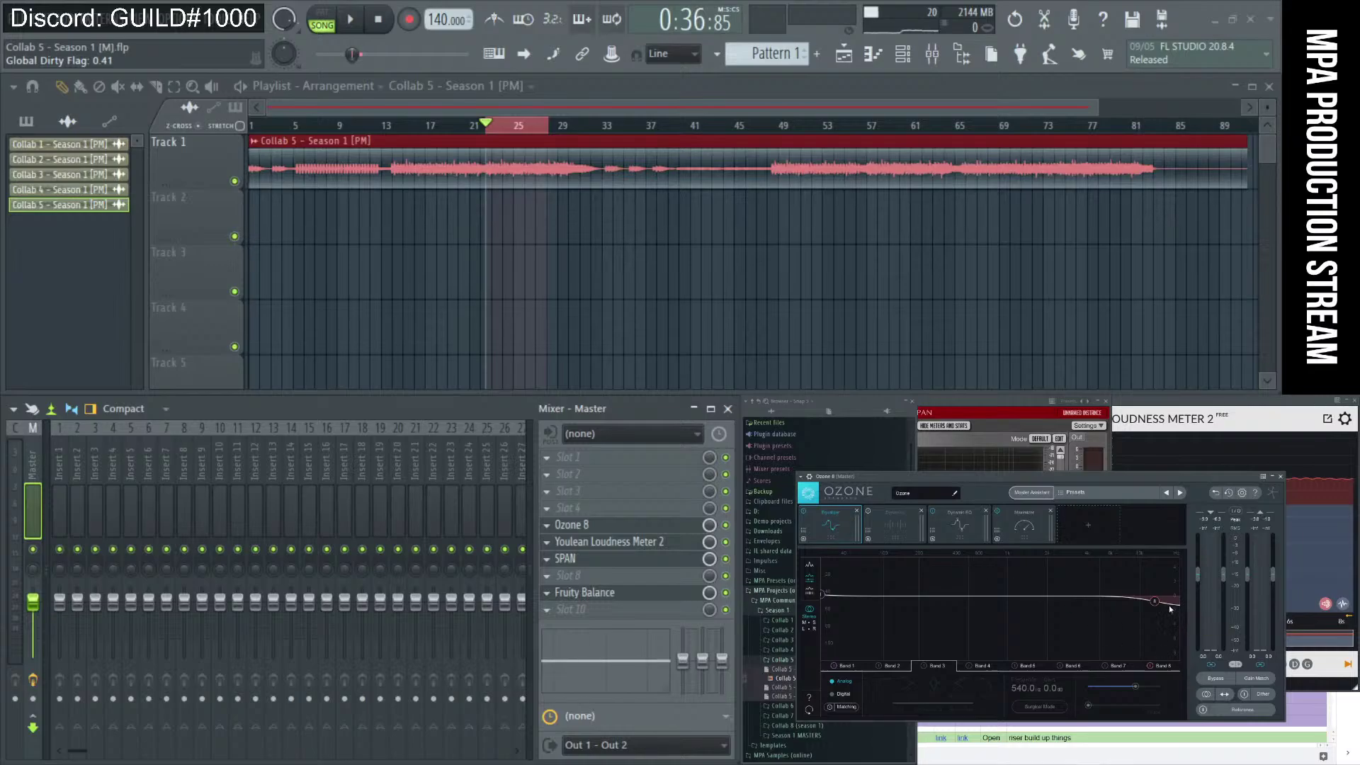
click(954, 524)
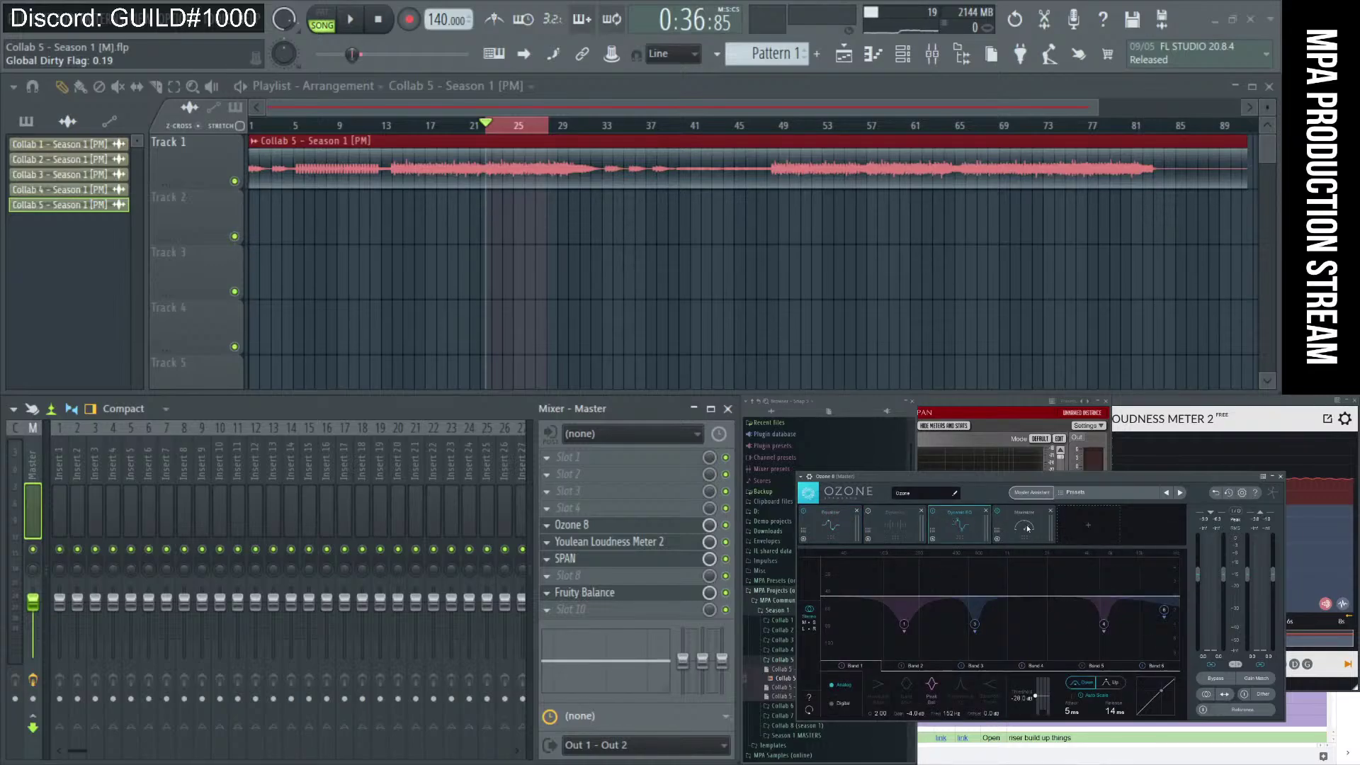
click(1029, 529)
click(888, 521)
click(848, 526)
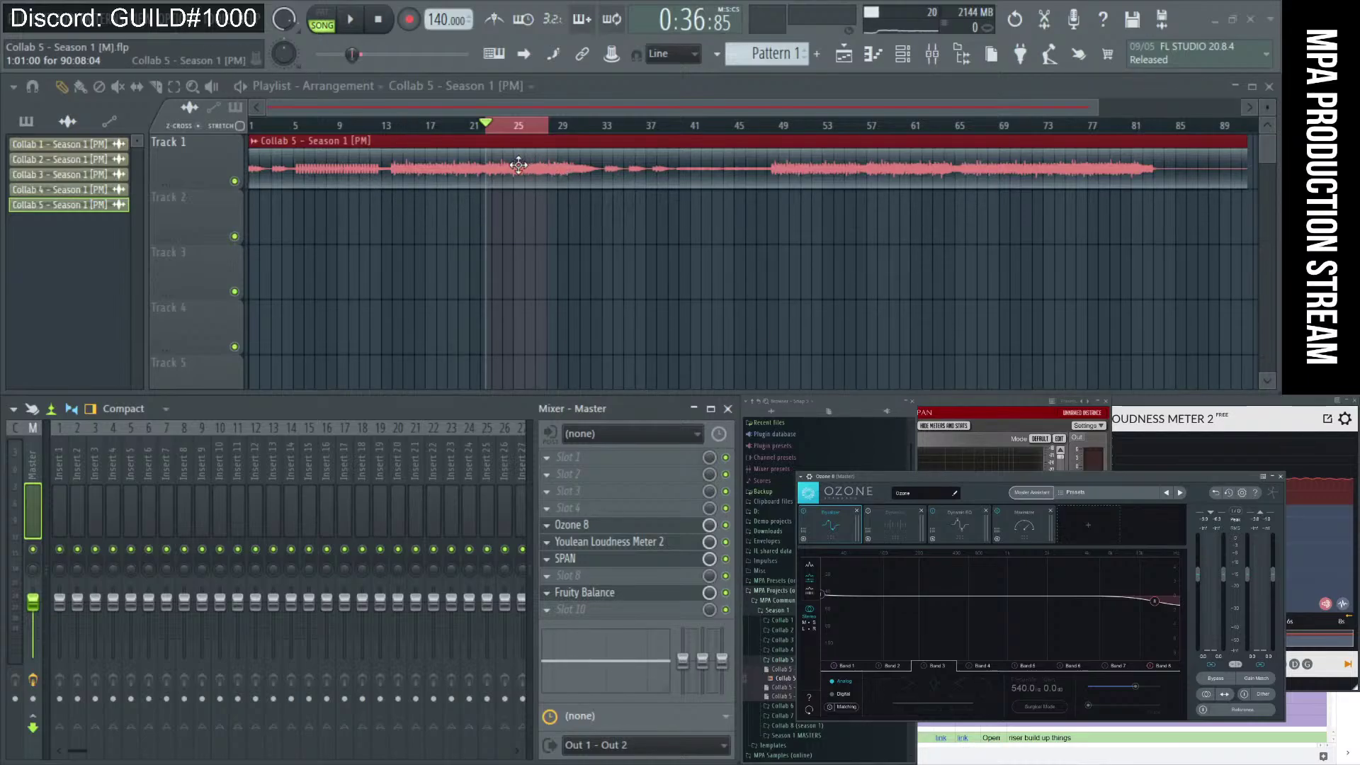
Start playback from the beginning of the looped section around the middle of bar 22 and stop it again.
scroll(480, 189, up, 3)
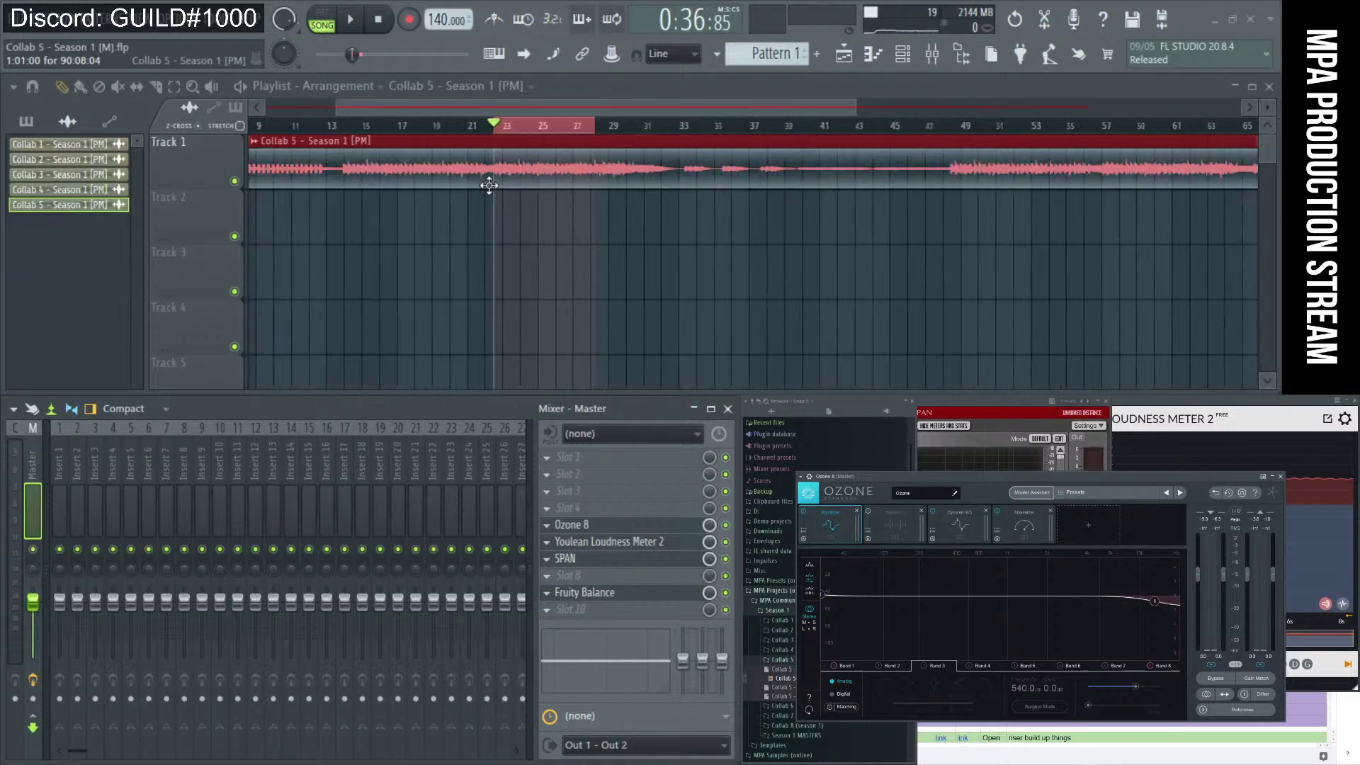
click(347, 129)
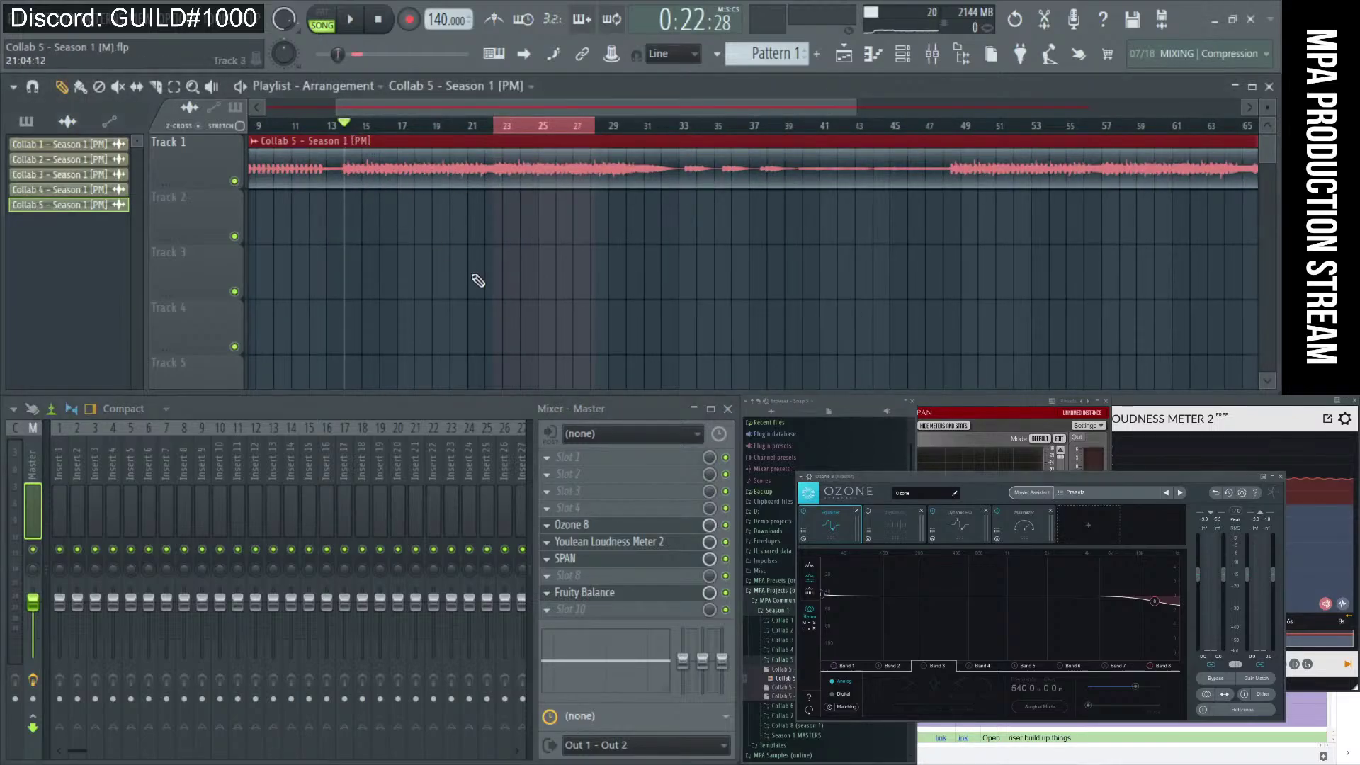
scroll(404, 238, up, 2)
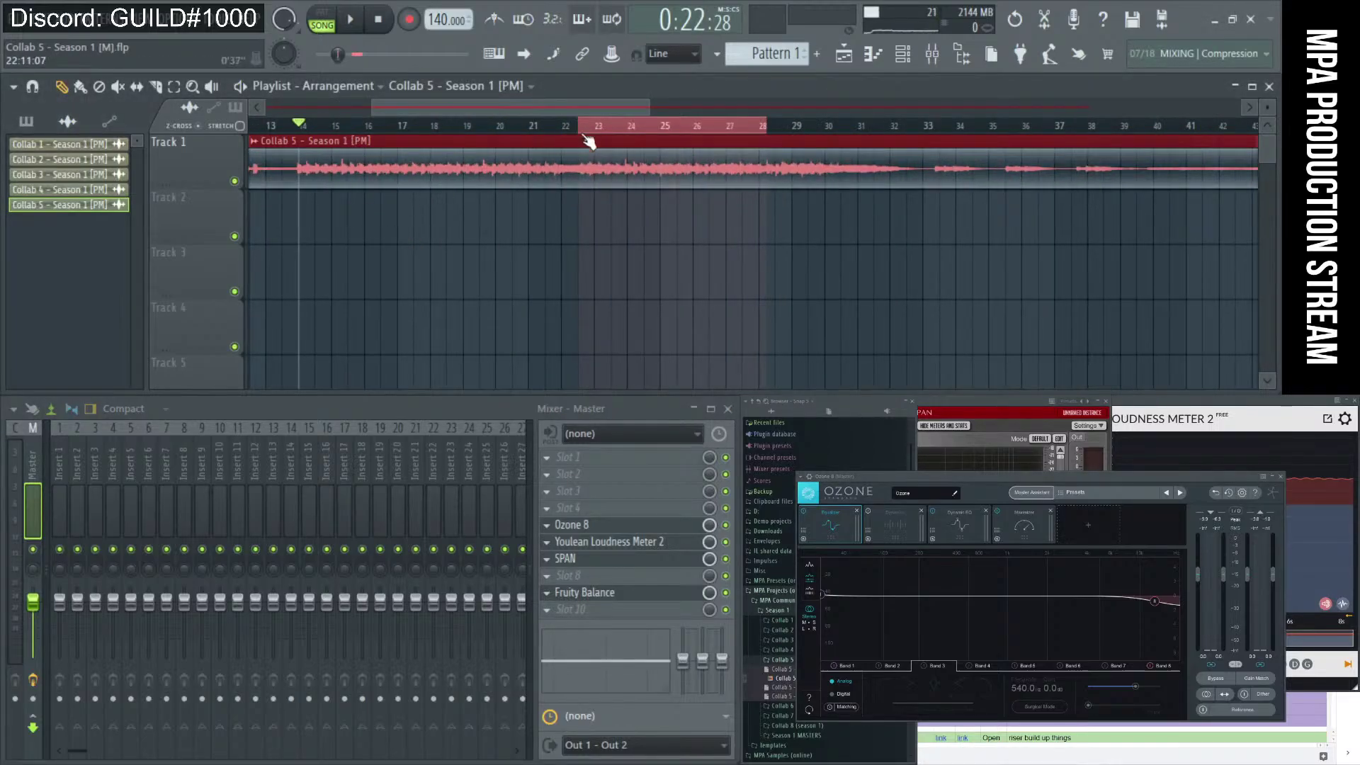
scroll(592, 138, up, 3)
scroll(1001, 217, down, 1)
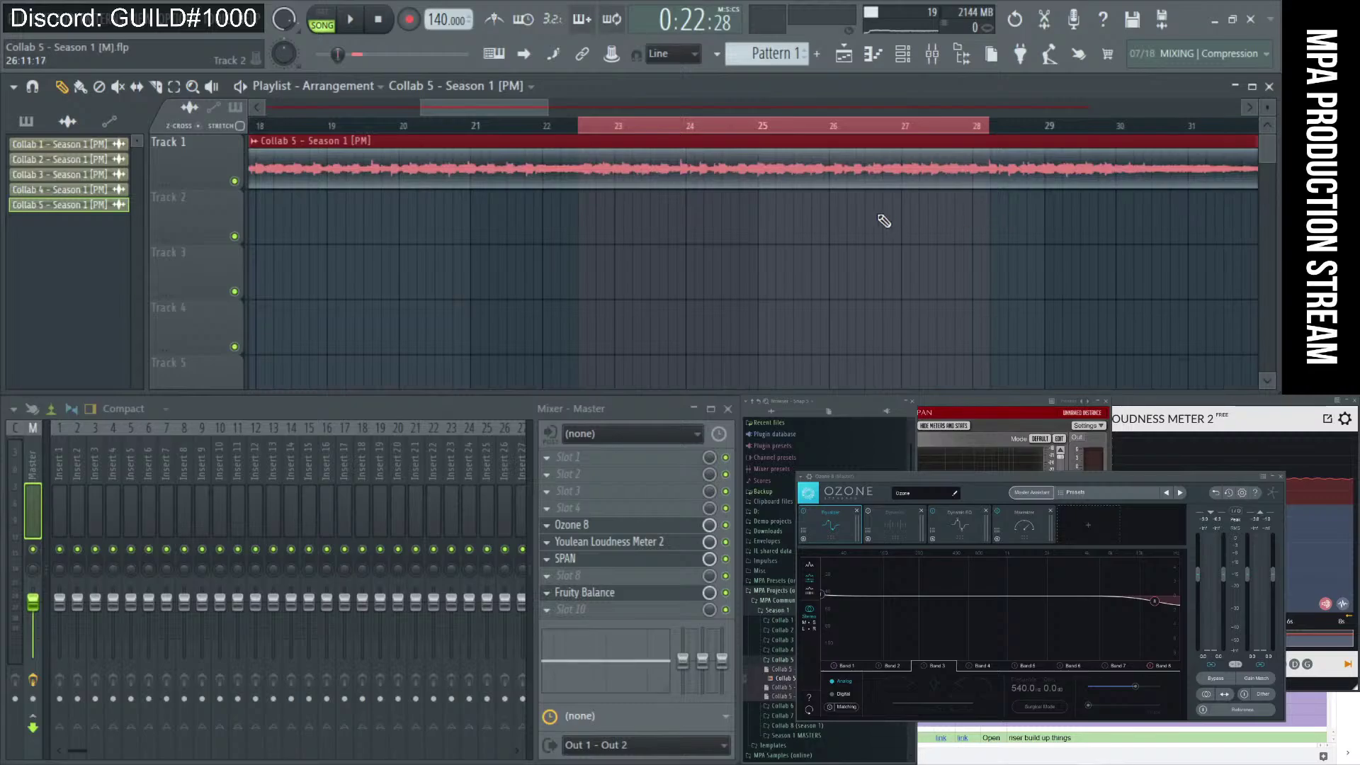
click(587, 128)
key(space)
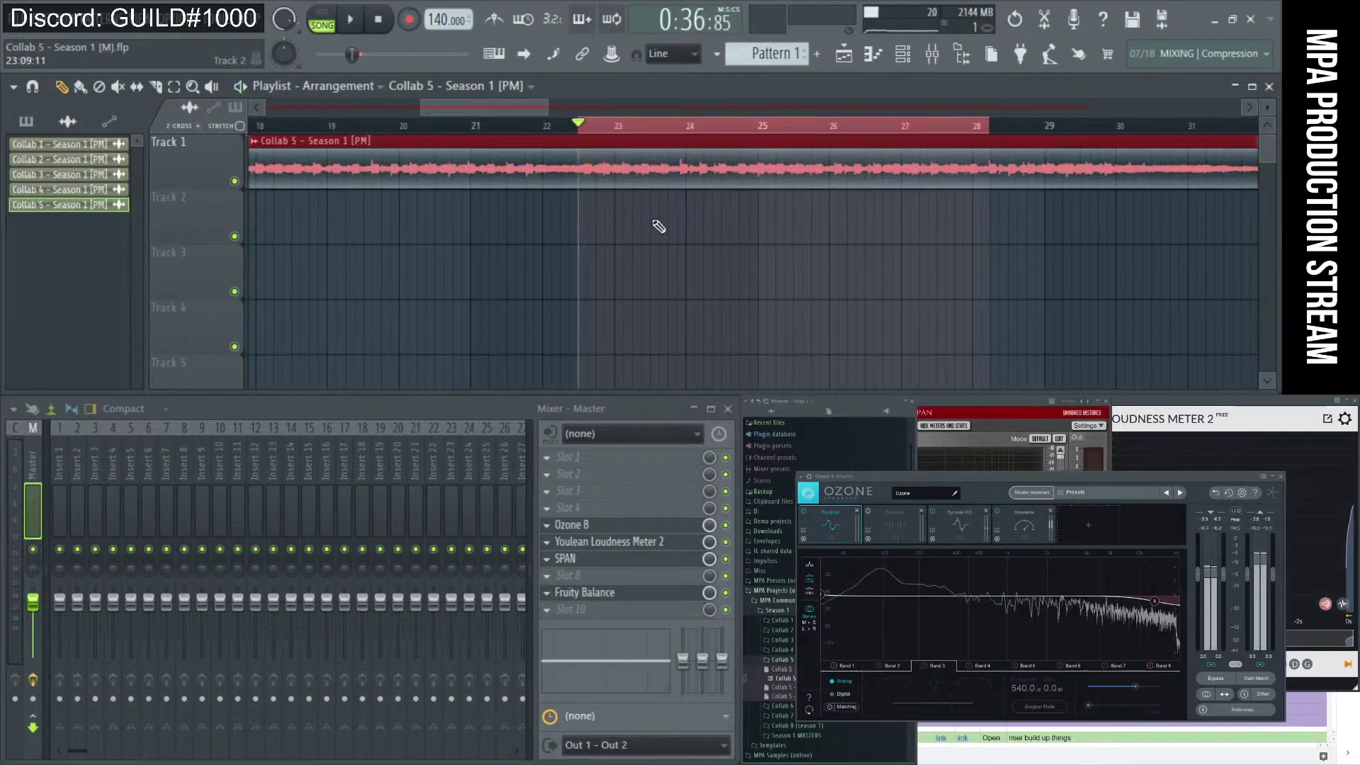
key(space)
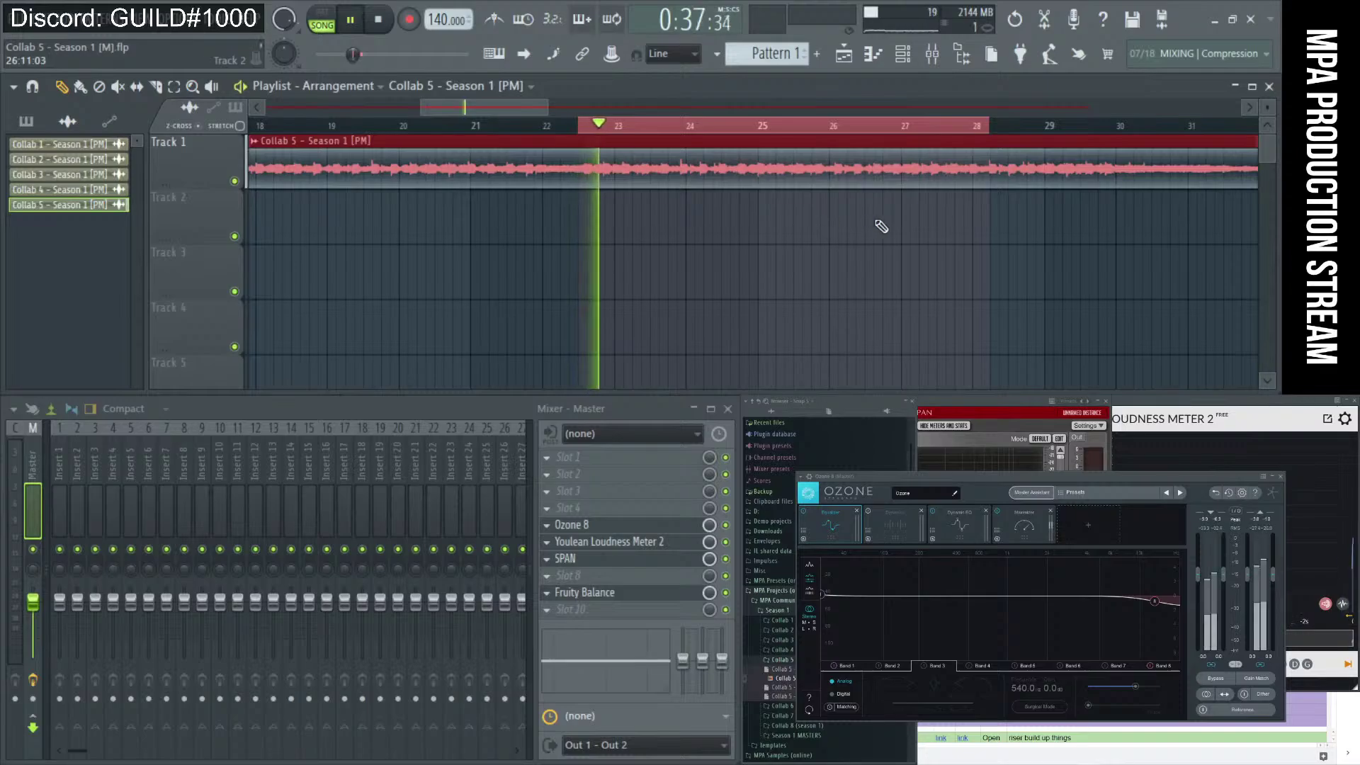
key(space)
Bypass Fruity Balance on the Master and play the looped section while checking Ozone's Equalizer and Dynamic EQ.
click(725, 592)
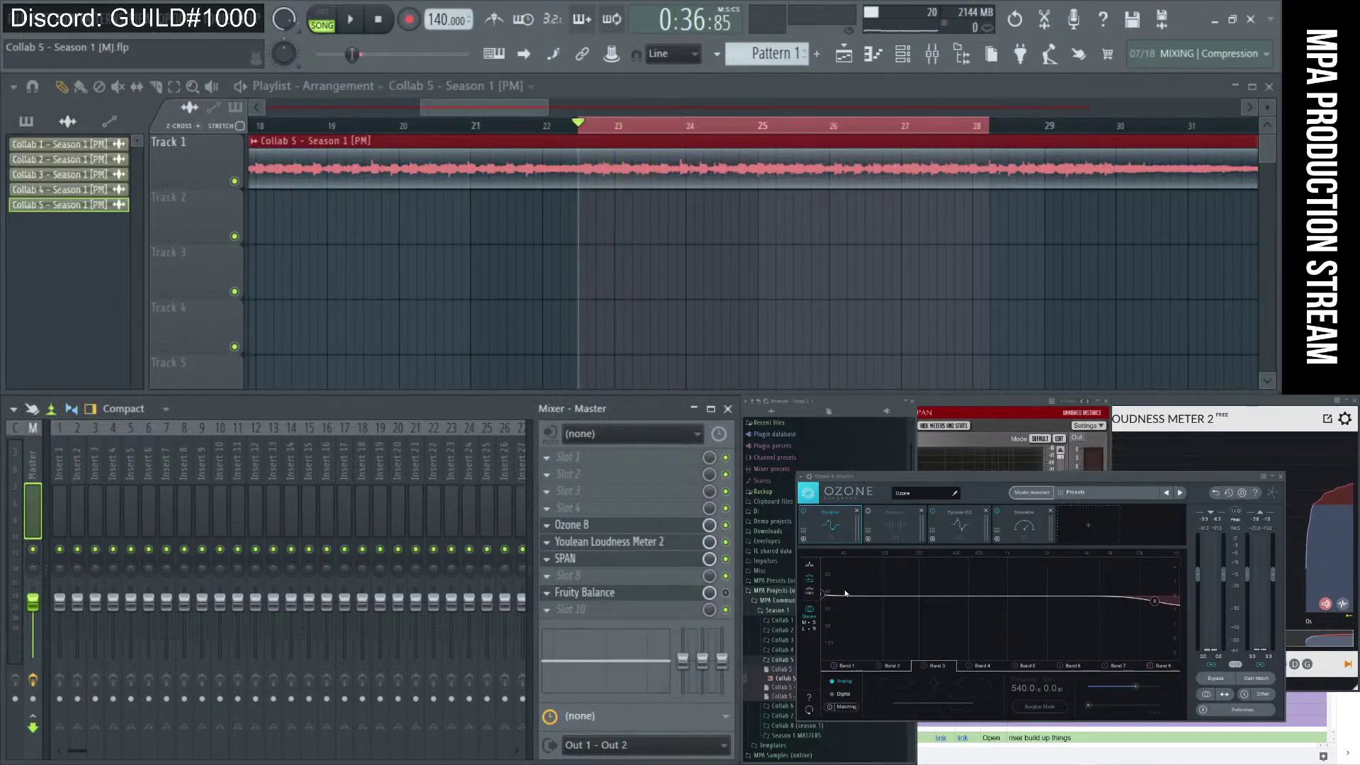
key(space)
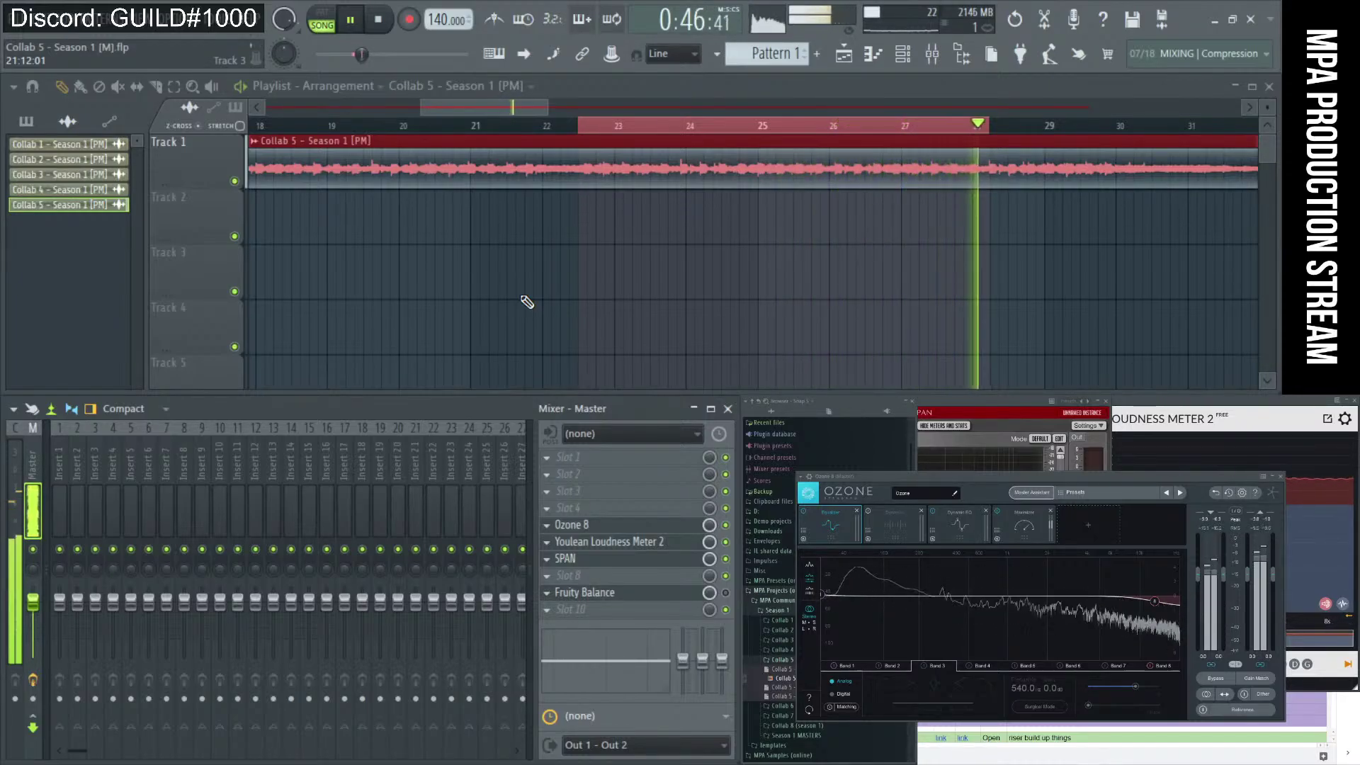
click(968, 534)
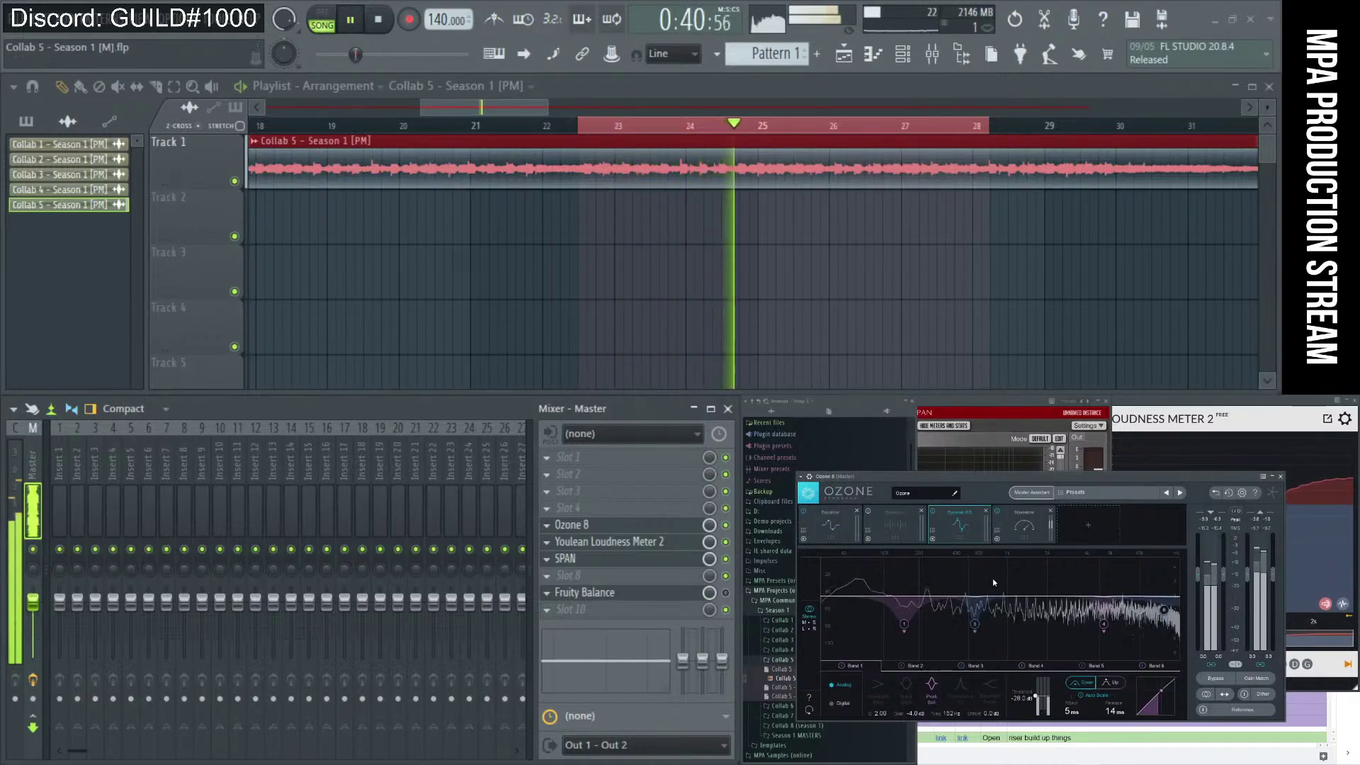
key(space)
Clear the loop selection in the playlist and play the track from about bar 5.
click(486, 126)
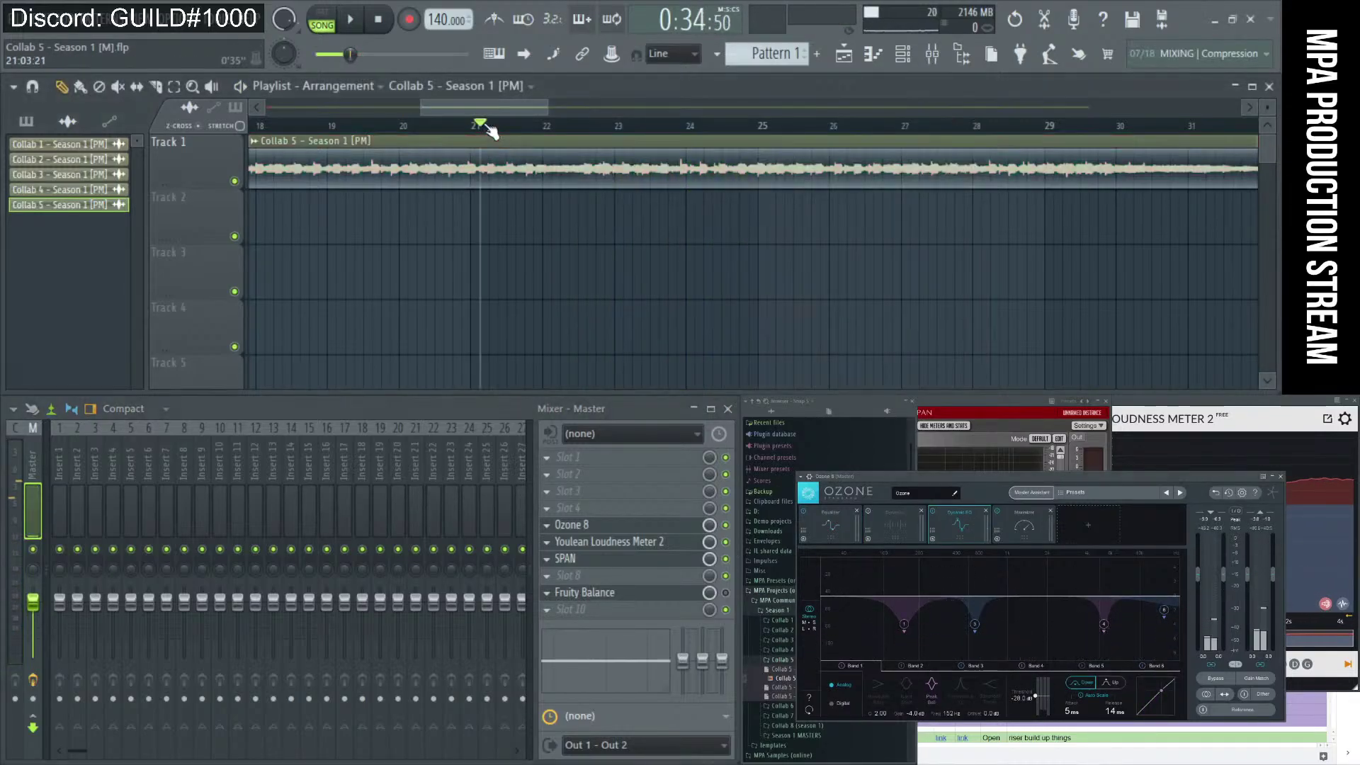
click(379, 21)
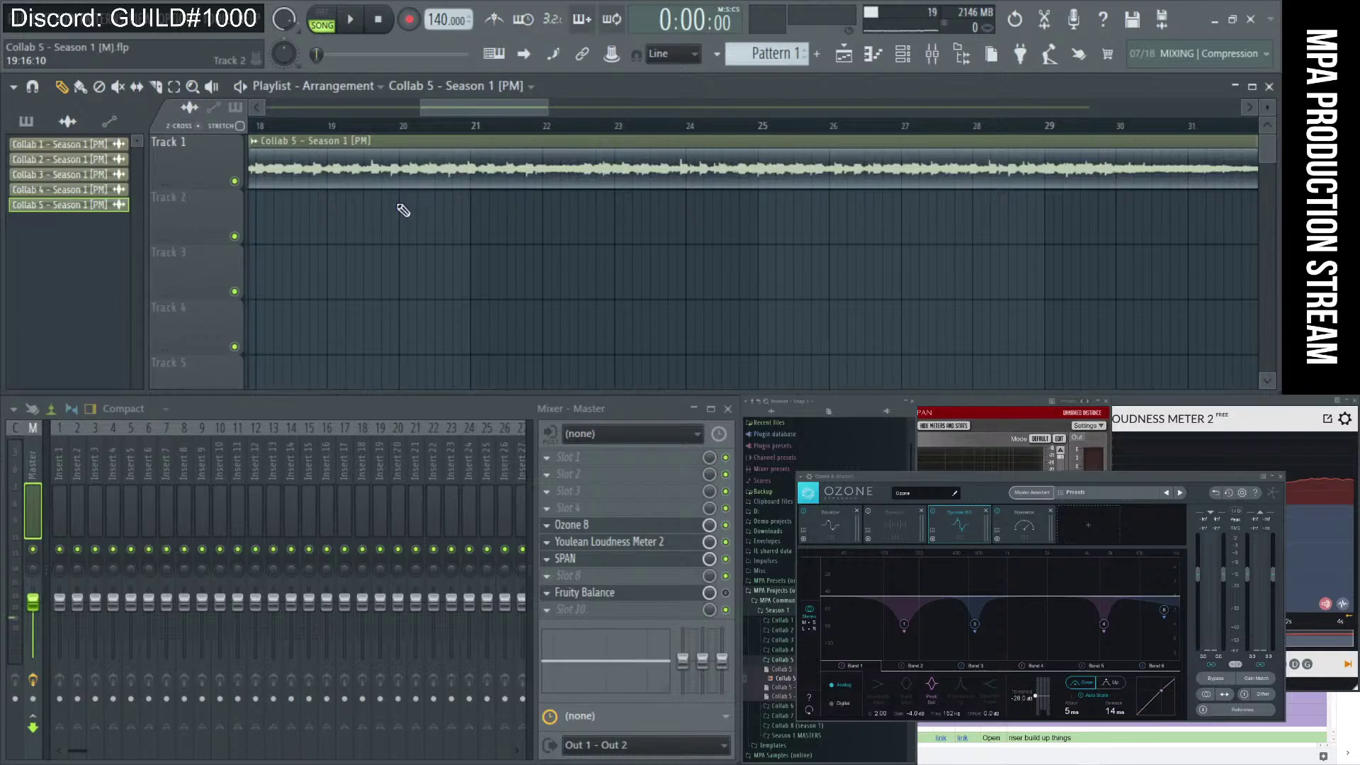
scroll(403, 210, down, 5)
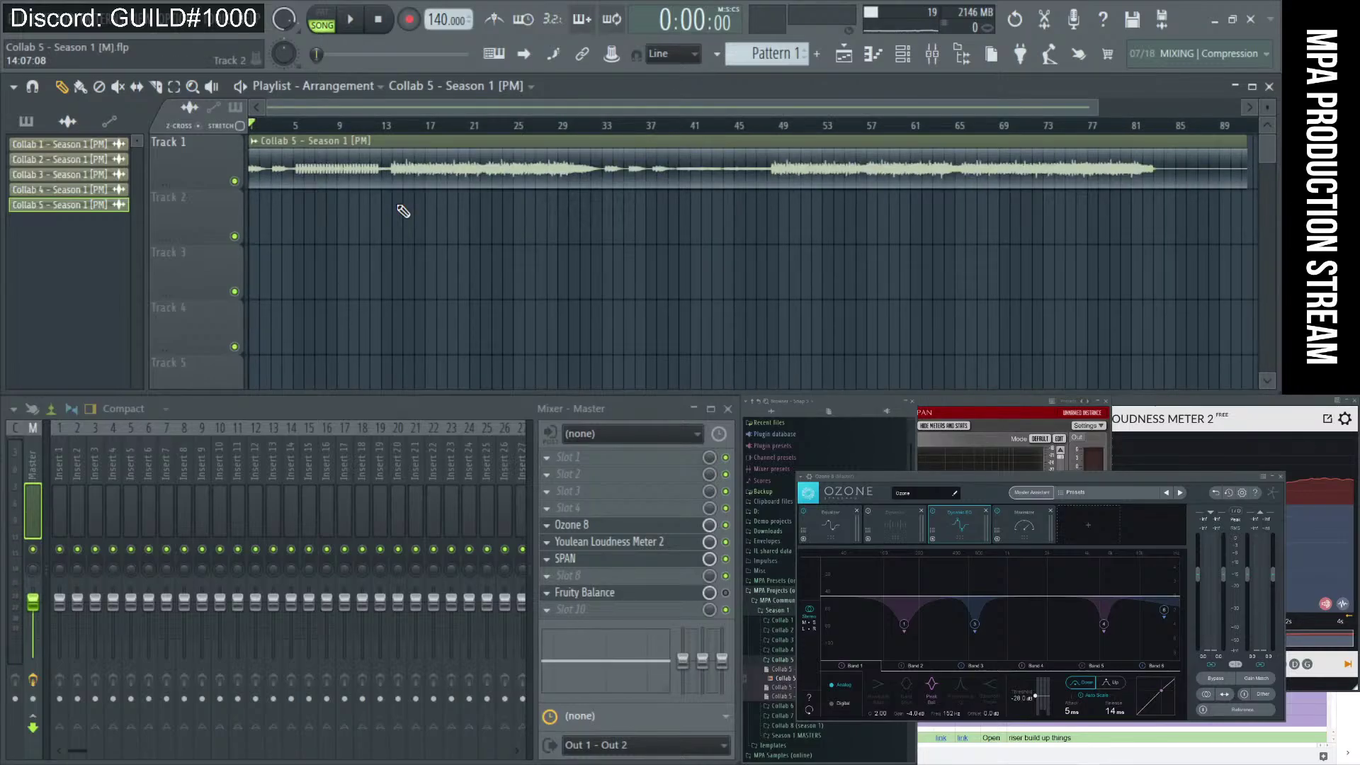
click(301, 133)
key(space)
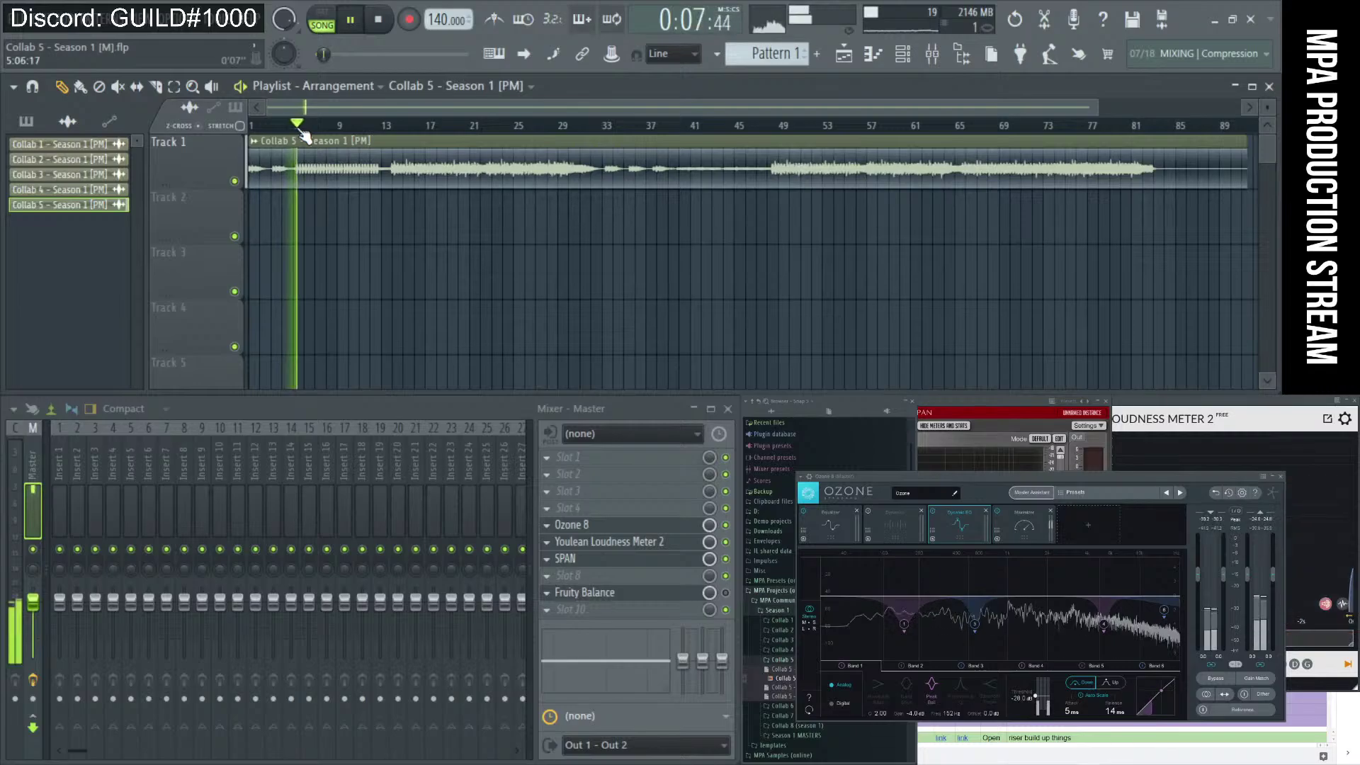
Lower the Ozone Maximizer's threshold to -10.0 dB during playback, then stop the track.
click(1022, 515)
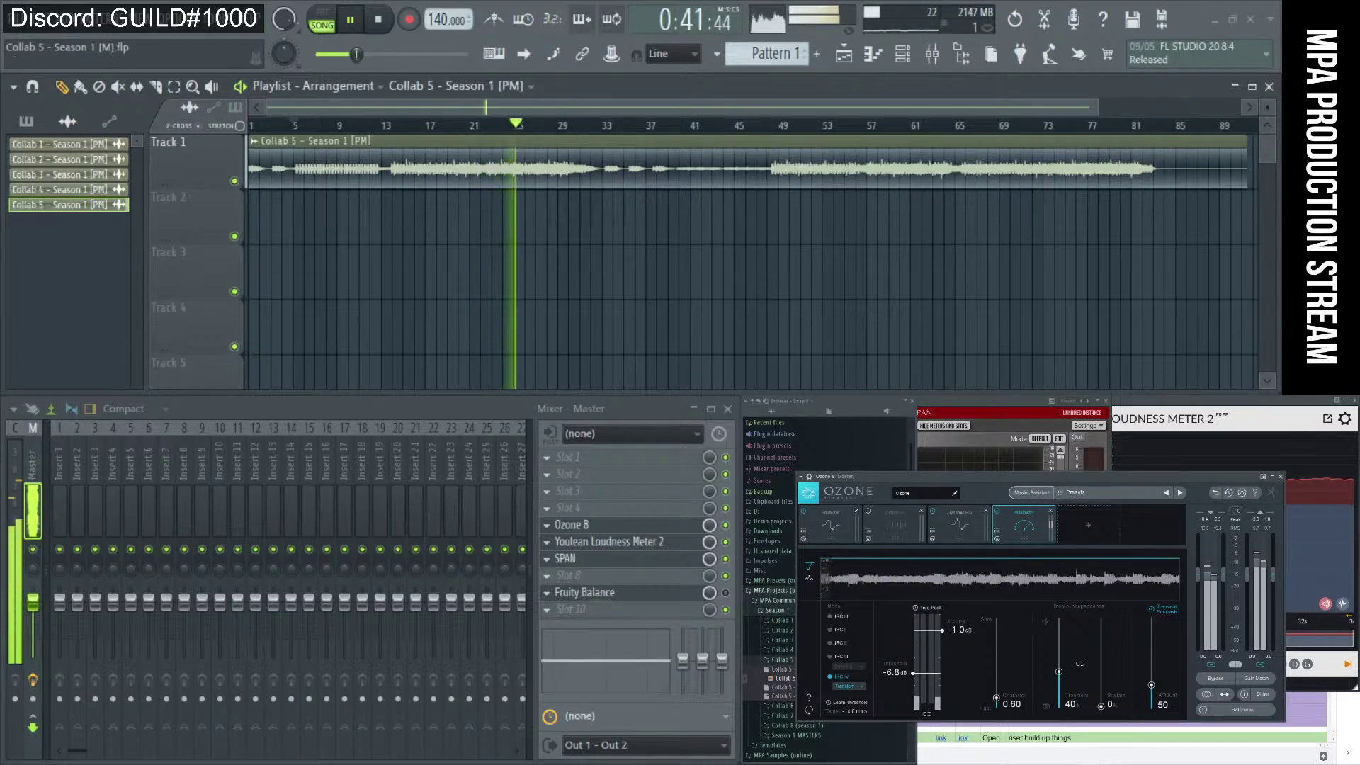
drag(913, 673, 916, 687)
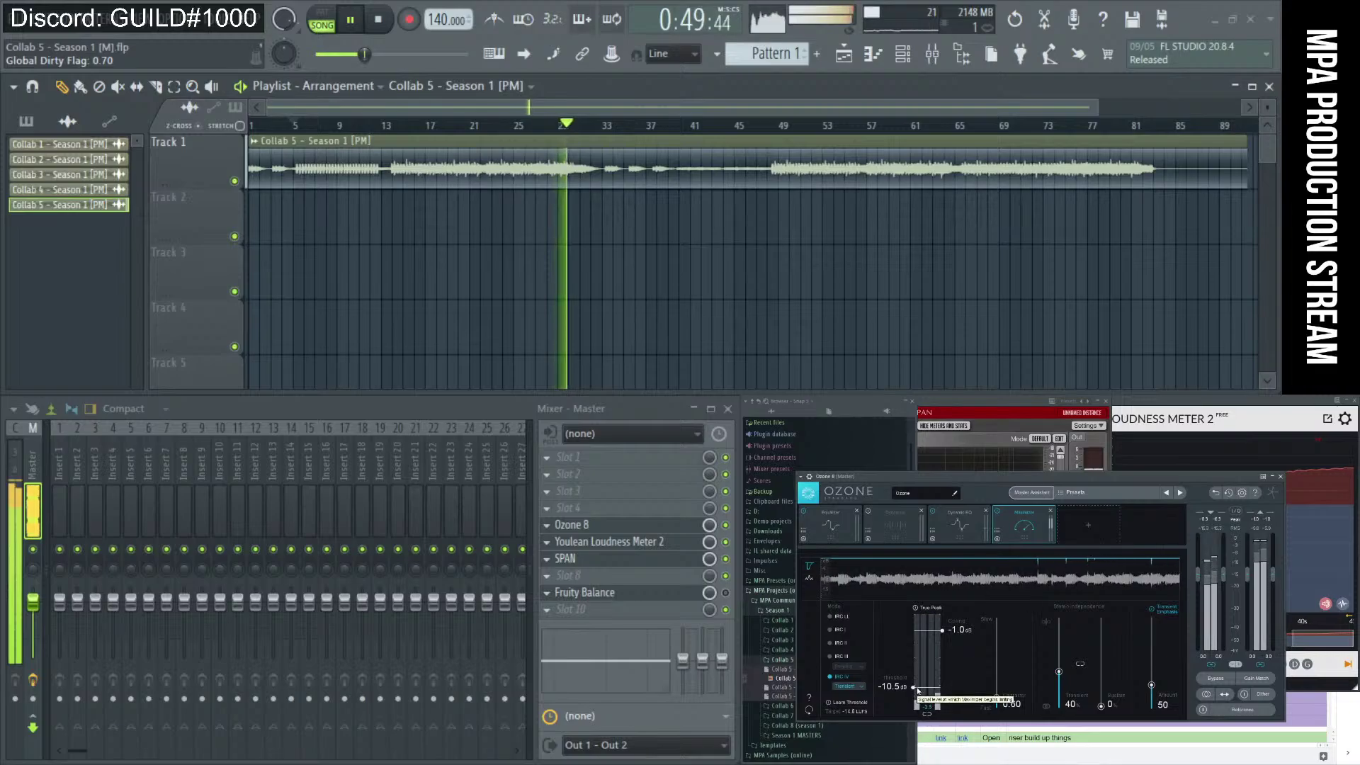
drag(914, 688, 913, 686)
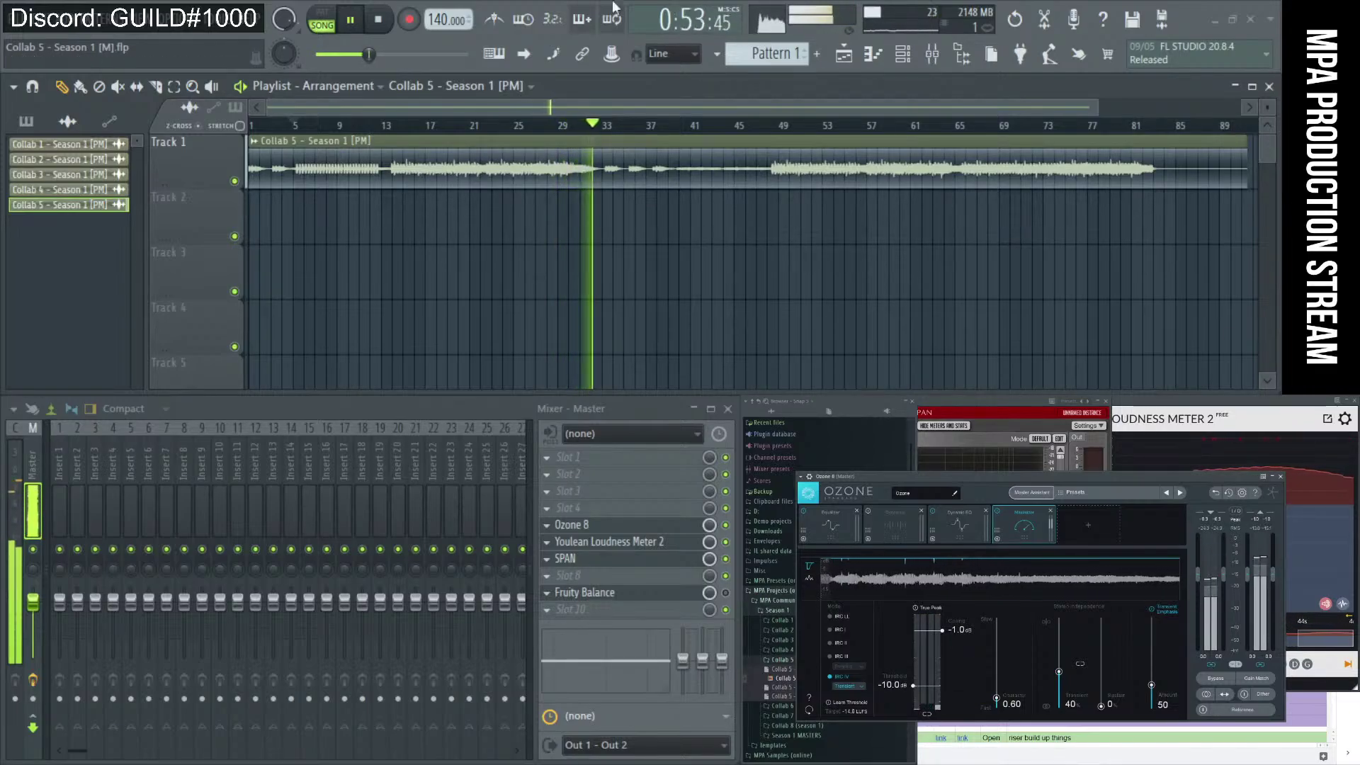
click(379, 23)
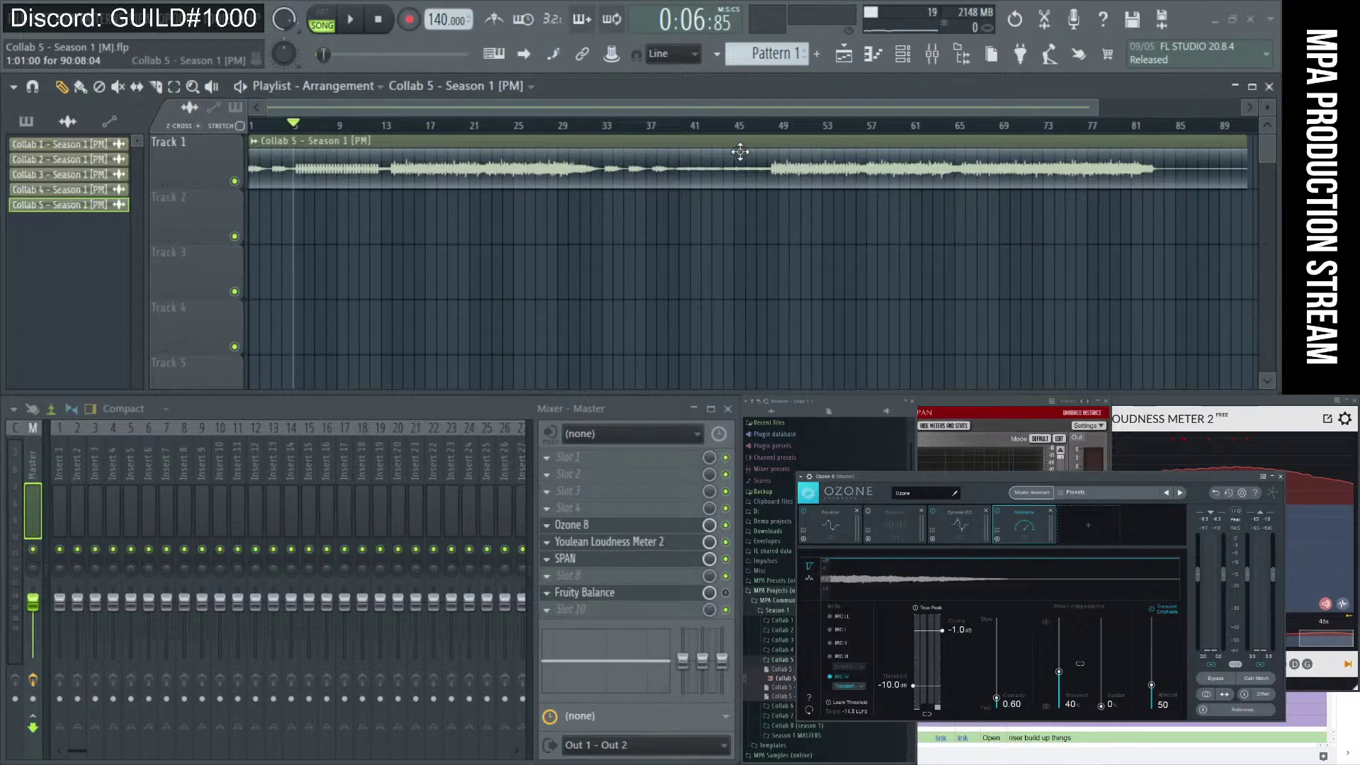
Capture the Ozone window with its Equalizer curve showing, using Snipping Tool.
click(898, 520)
click(957, 520)
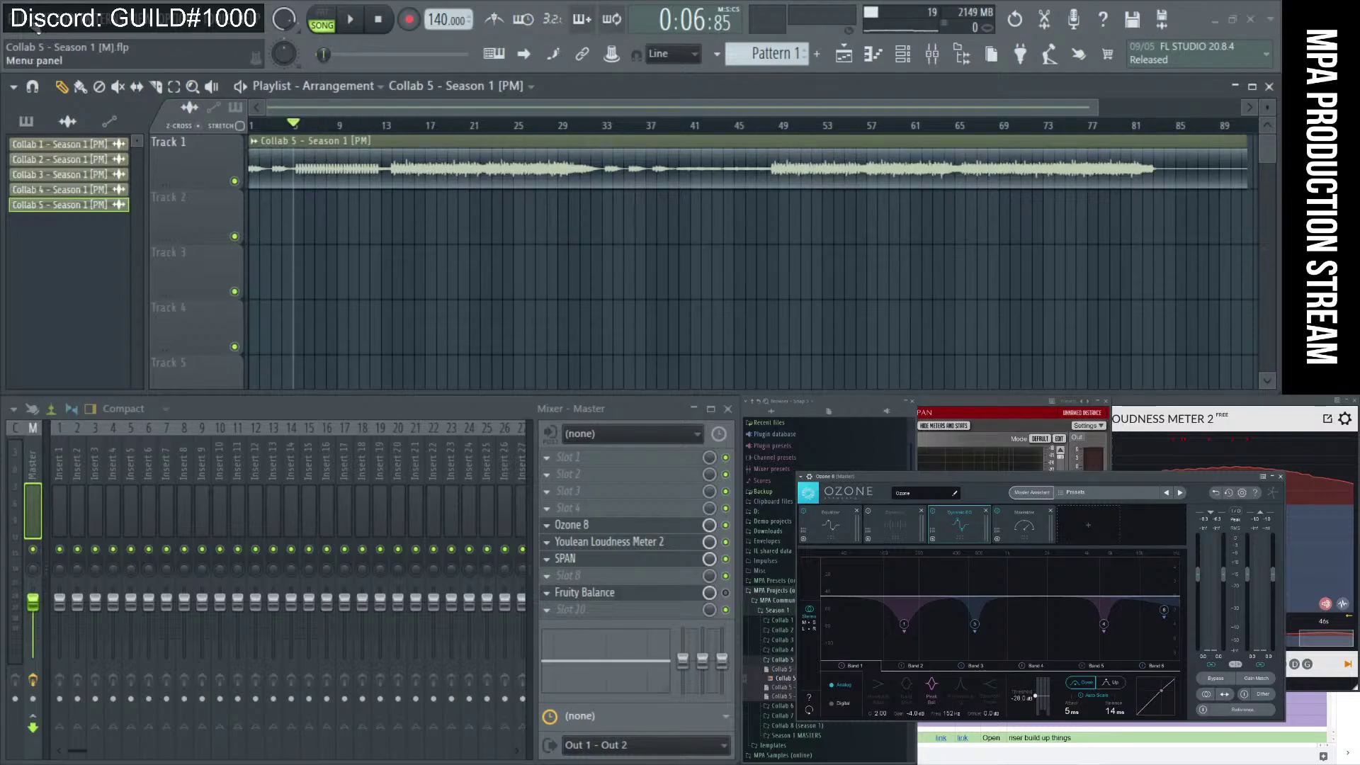
click(832, 526)
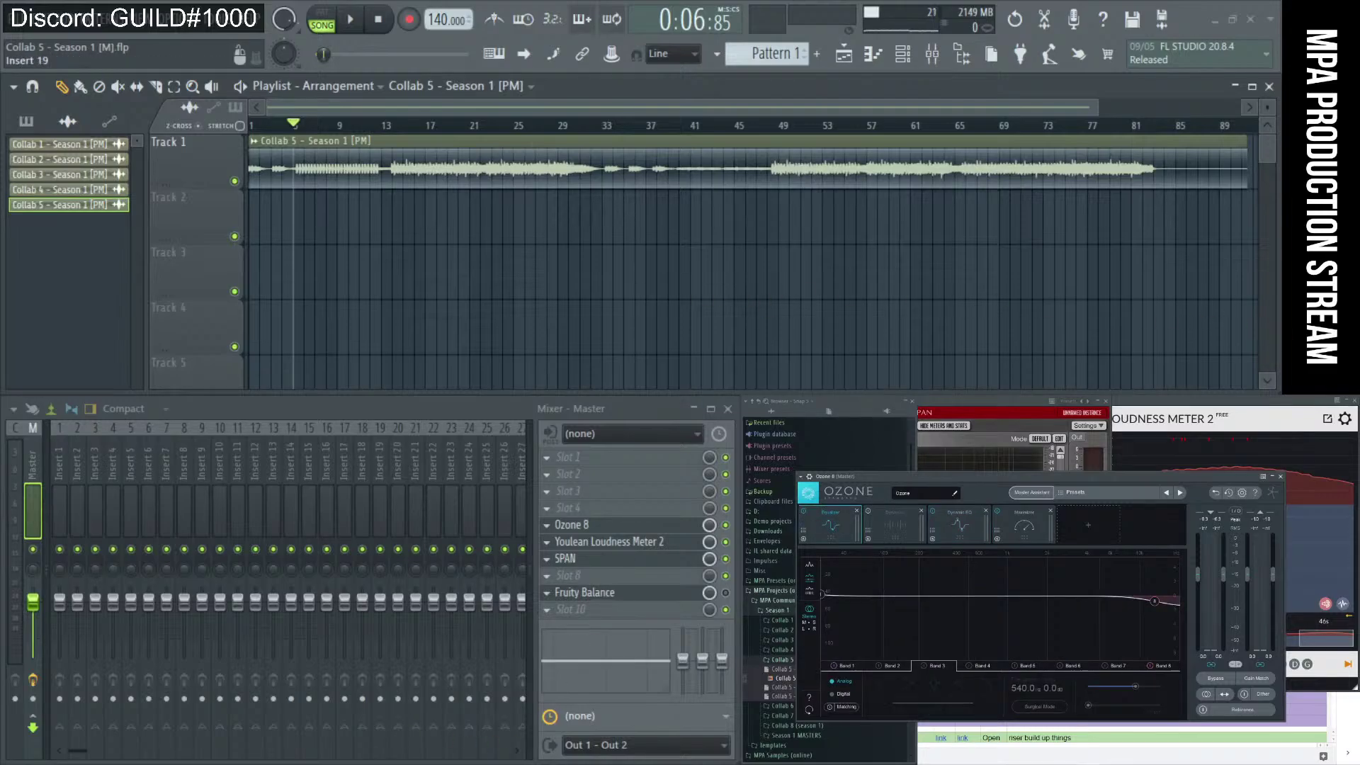
key(super)
text(snip)
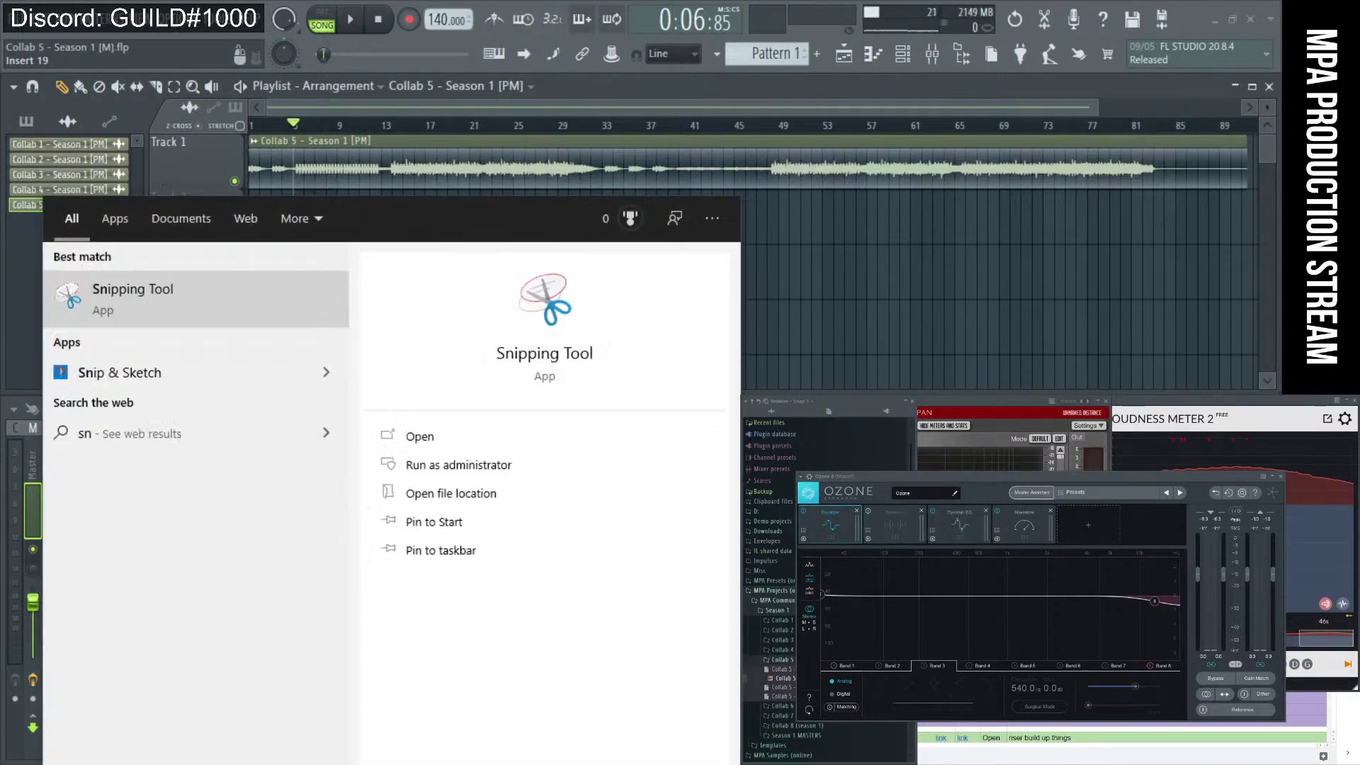
click(279, 301)
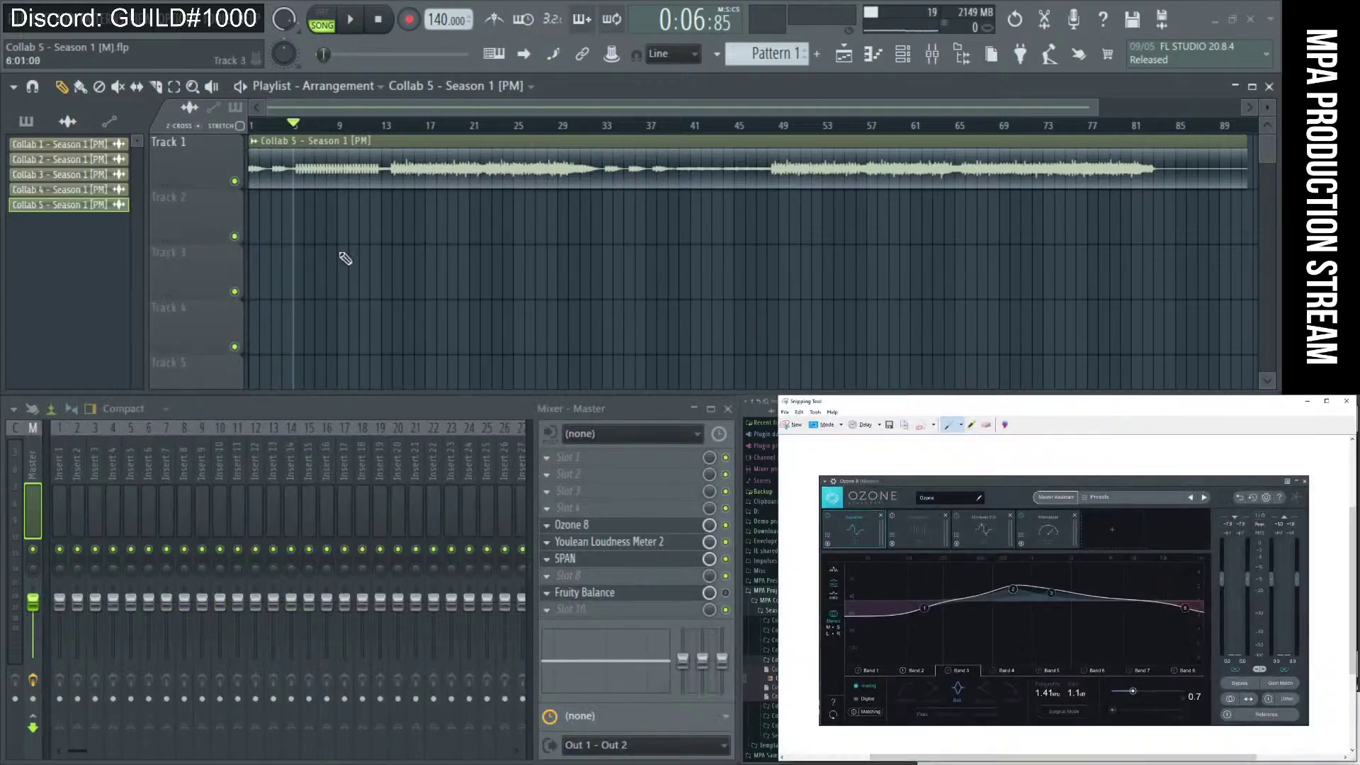
click(796, 425)
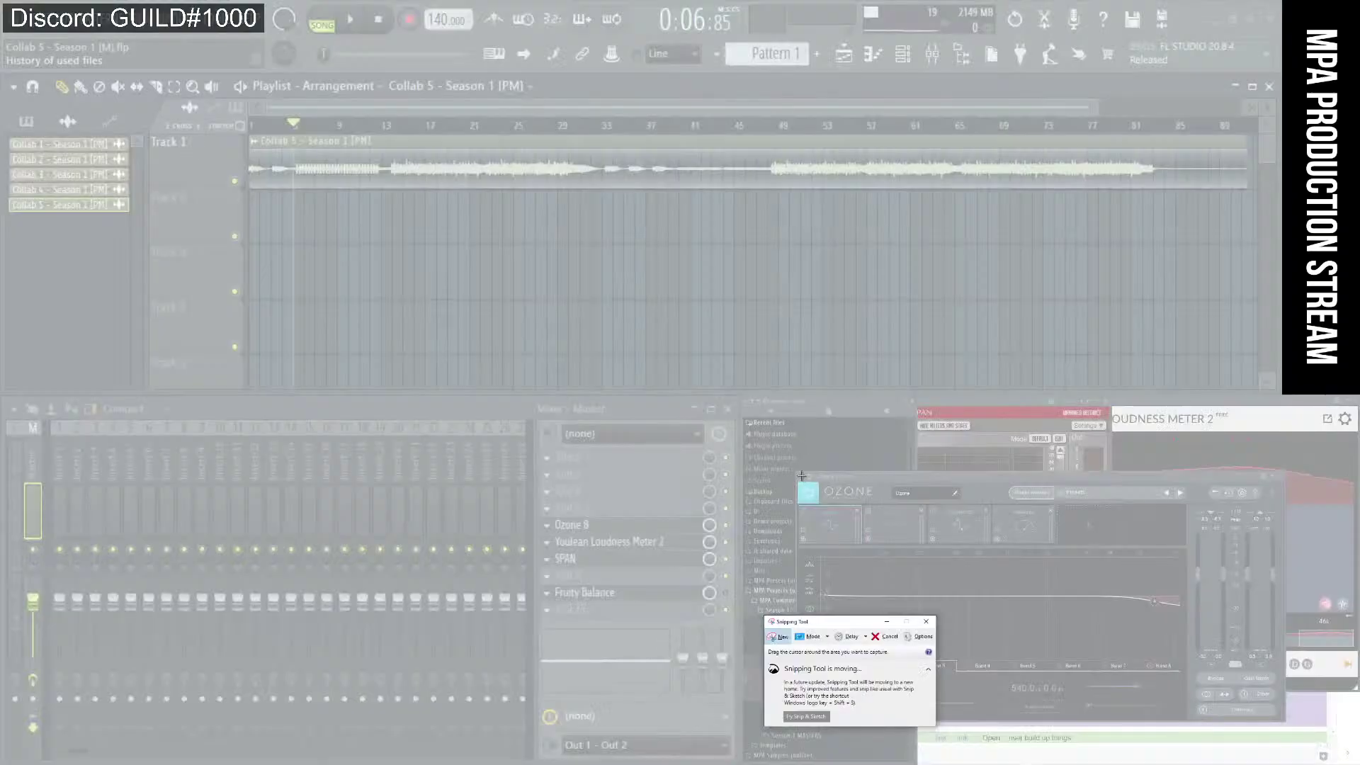
drag(796, 472, 1288, 723)
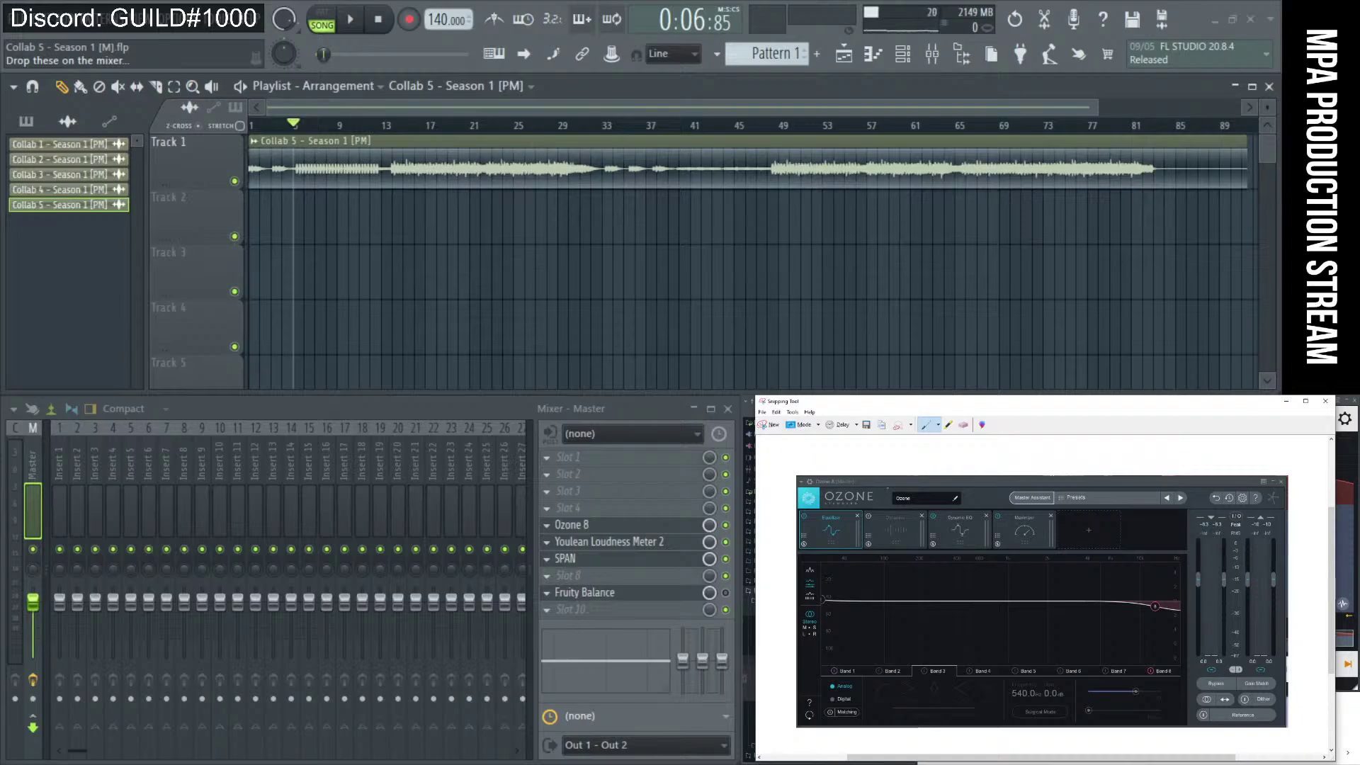
Save the capture as a PNG in Downloads, adapting the name of the existing EQref track files, and close Snipping Tool.
click(762, 415)
click(779, 437)
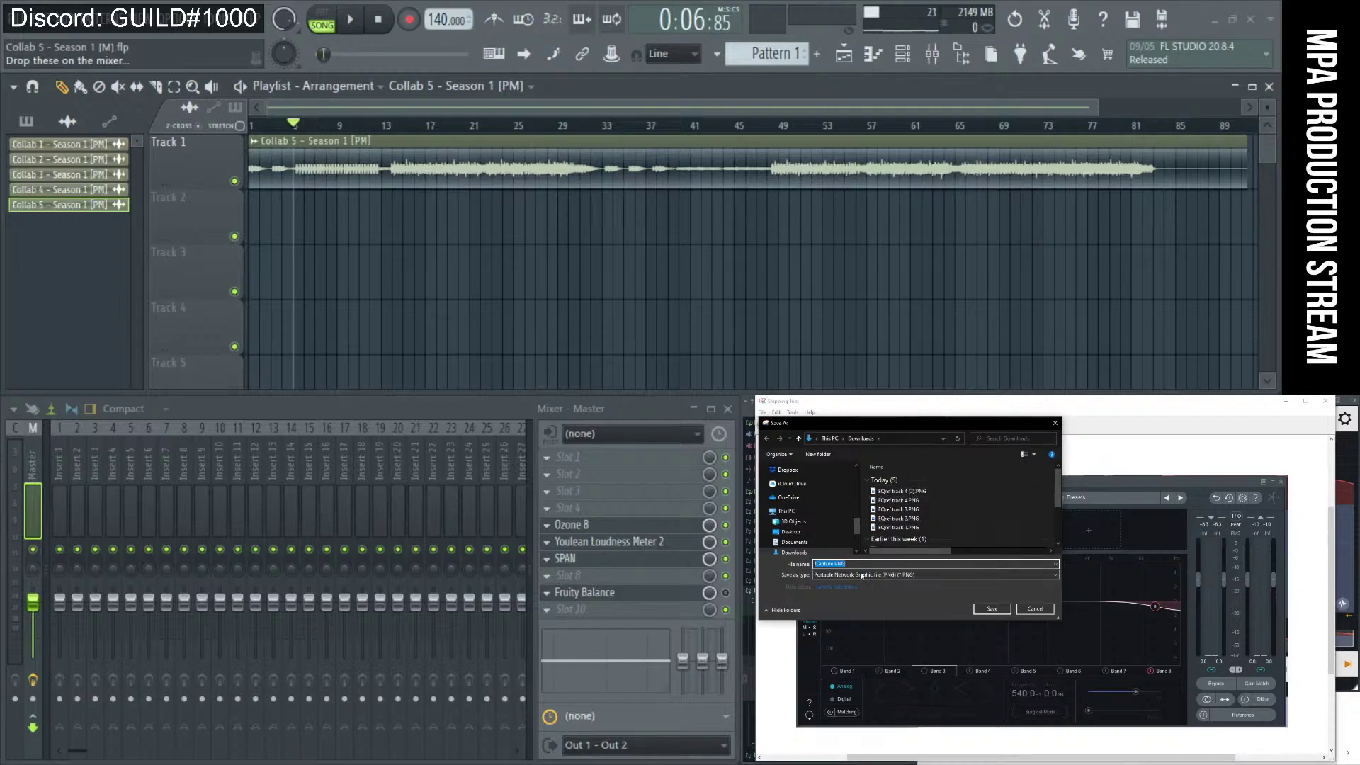
click(901, 490)
click(847, 564)
key(BackSpace)
key(BackSpace)
key(Return)
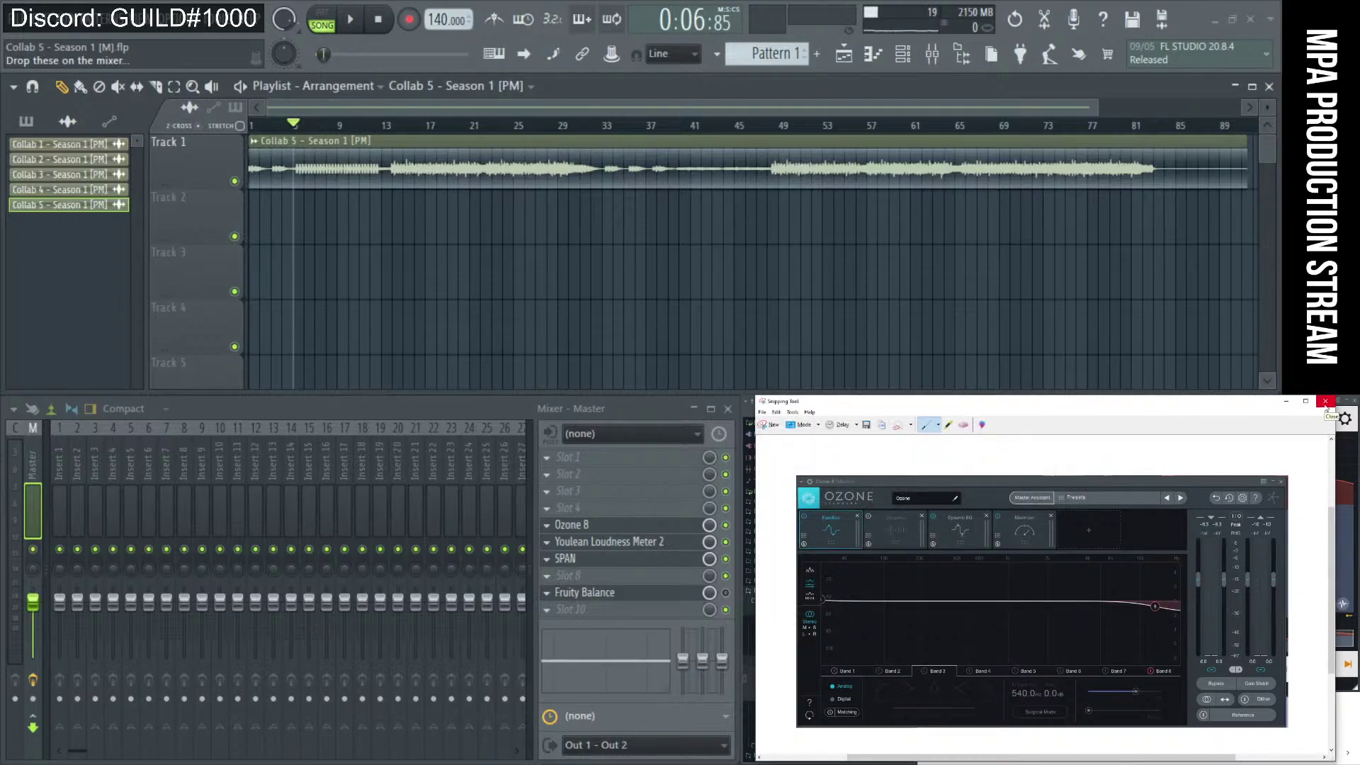
click(1326, 403)
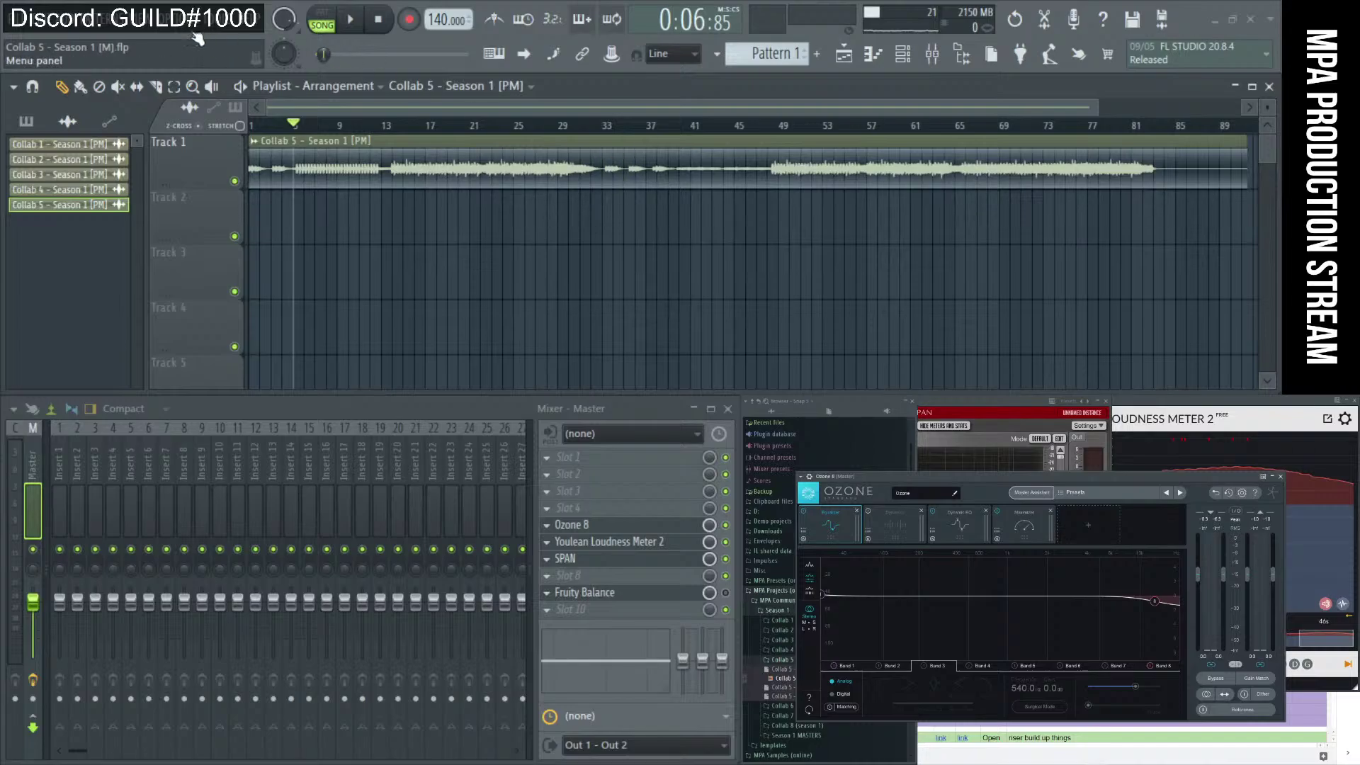
click(24, 21)
click(23, 105)
drag(1211, 475, 1211, 478)
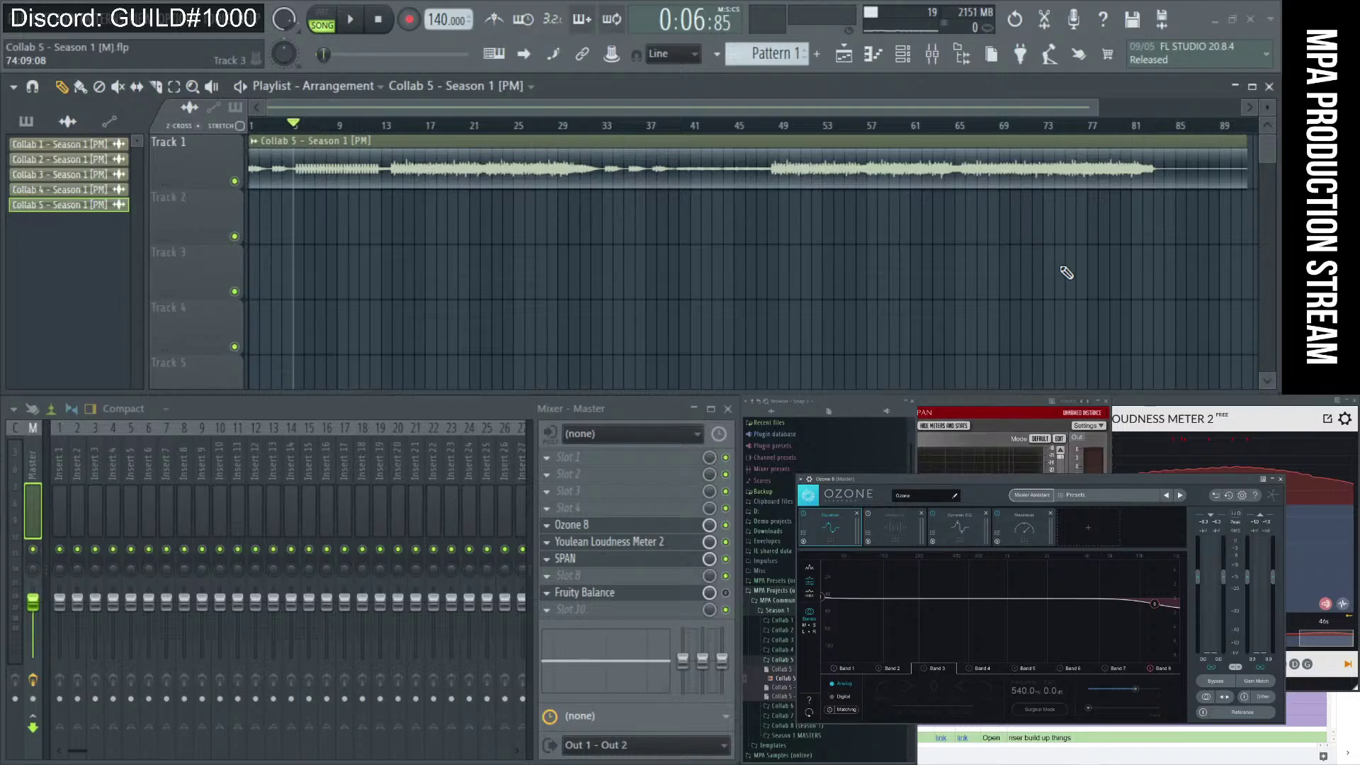
Close the Youlean Loudness Meter, SPAN and Ozone windows along with the detached file browser.
click(1004, 405)
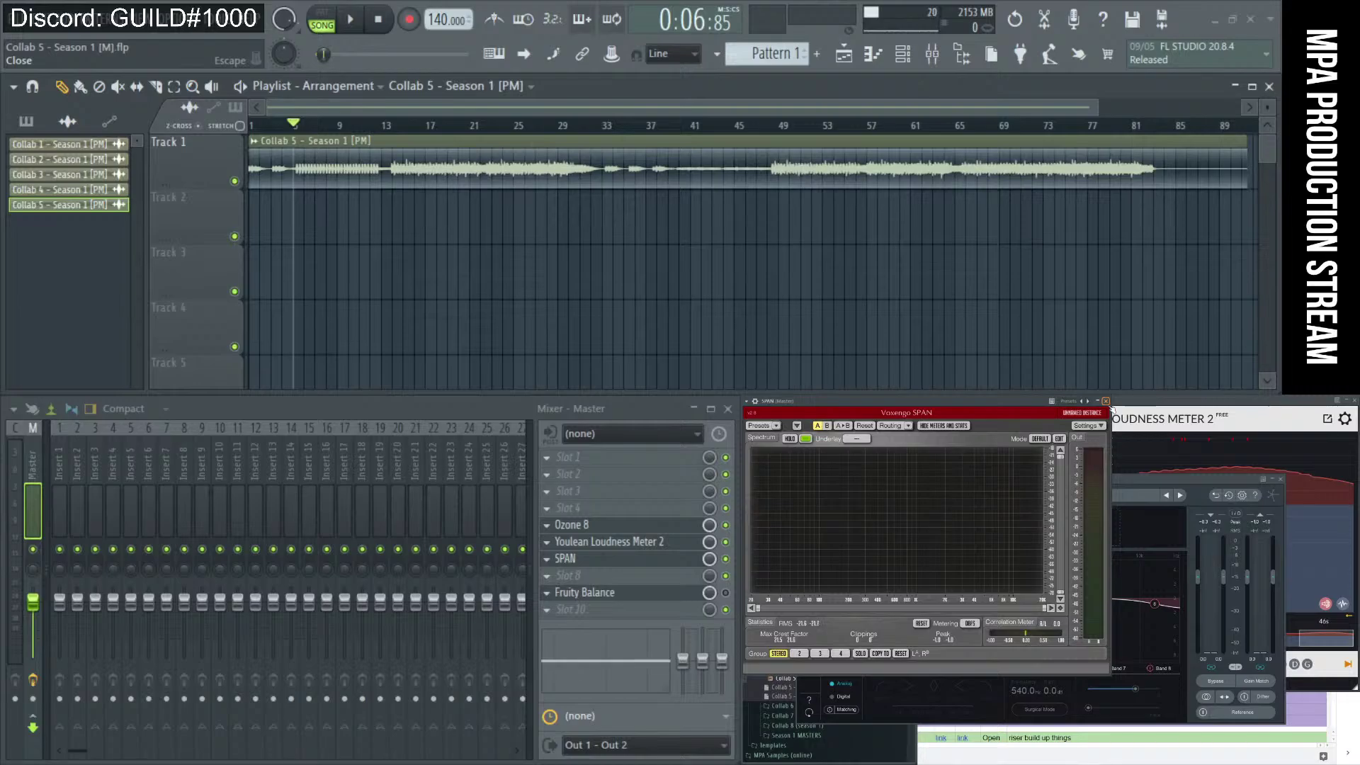
click(1351, 401)
click(1105, 401)
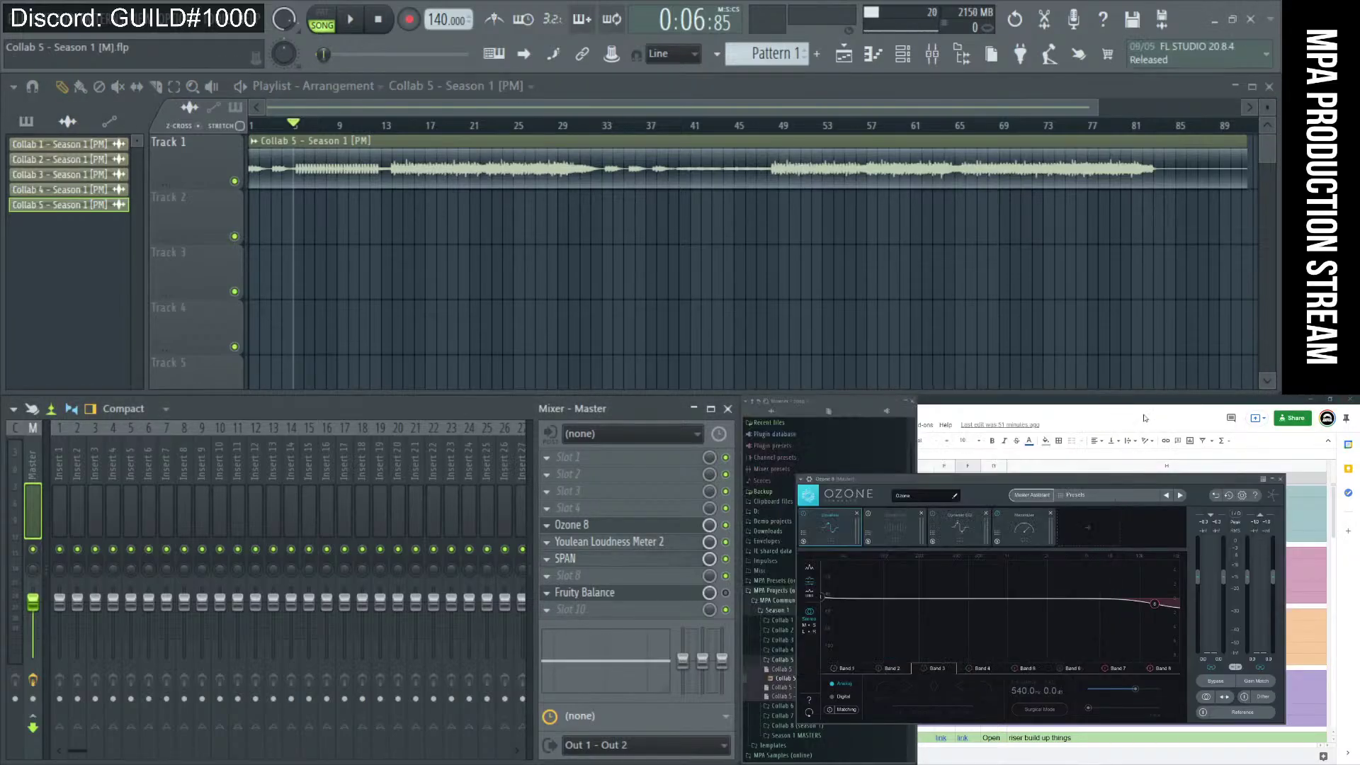
click(1280, 479)
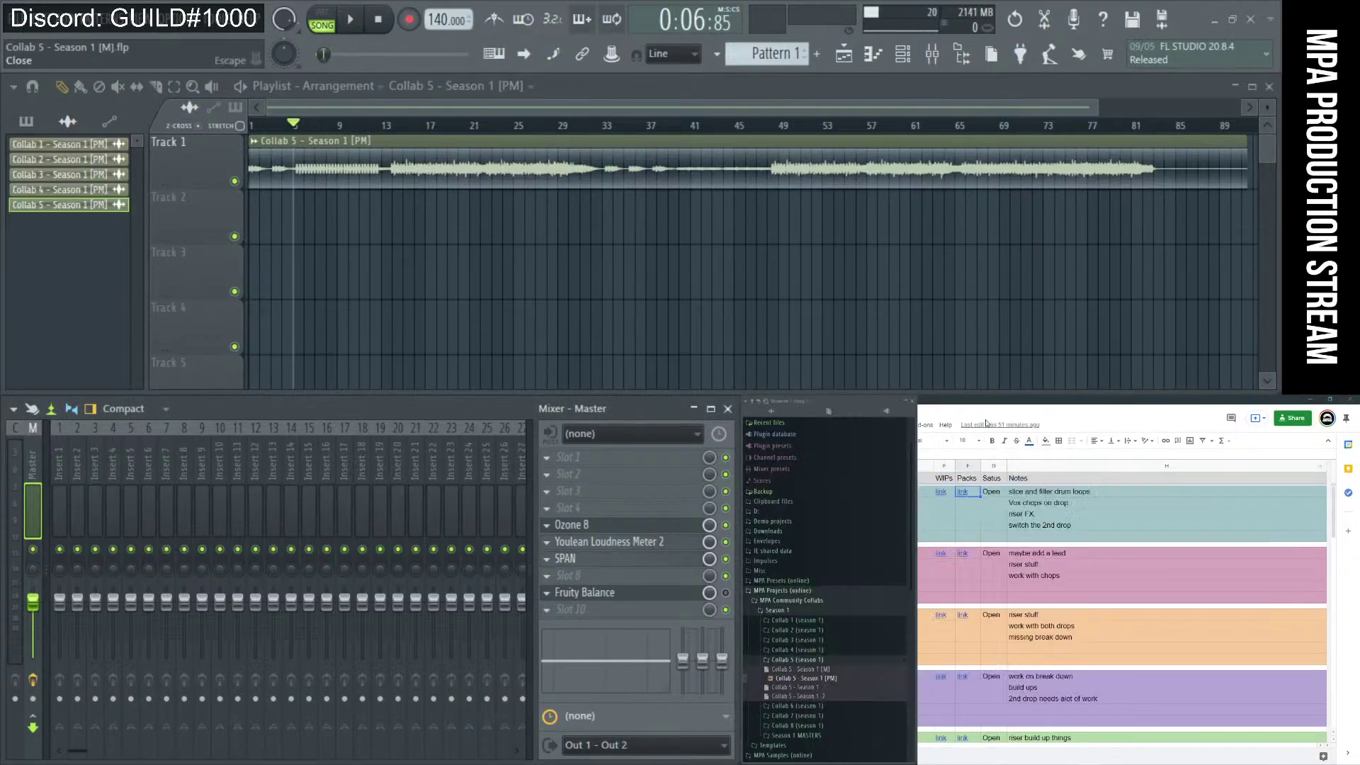
click(913, 401)
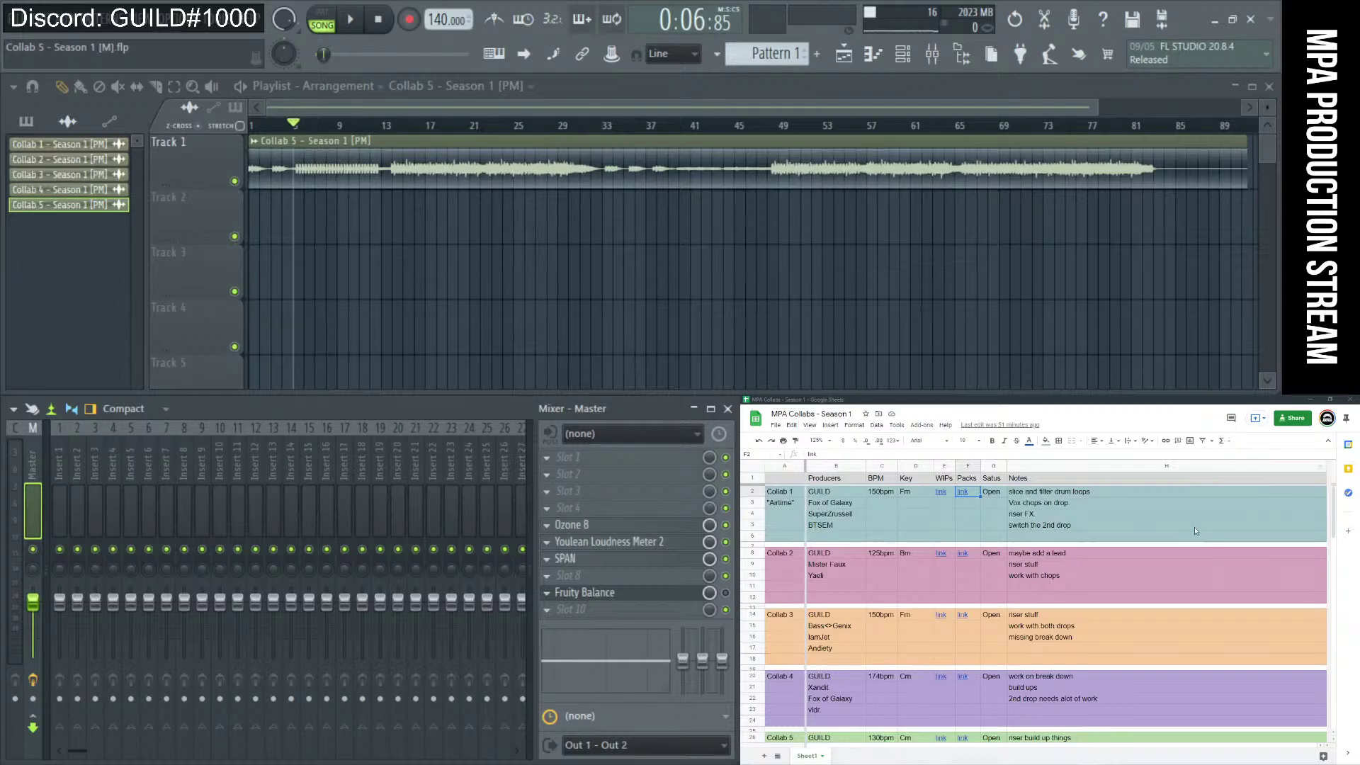
Clear the MPA Collabs spreadsheet from the screen and switch to OBS.
click(1342, 404)
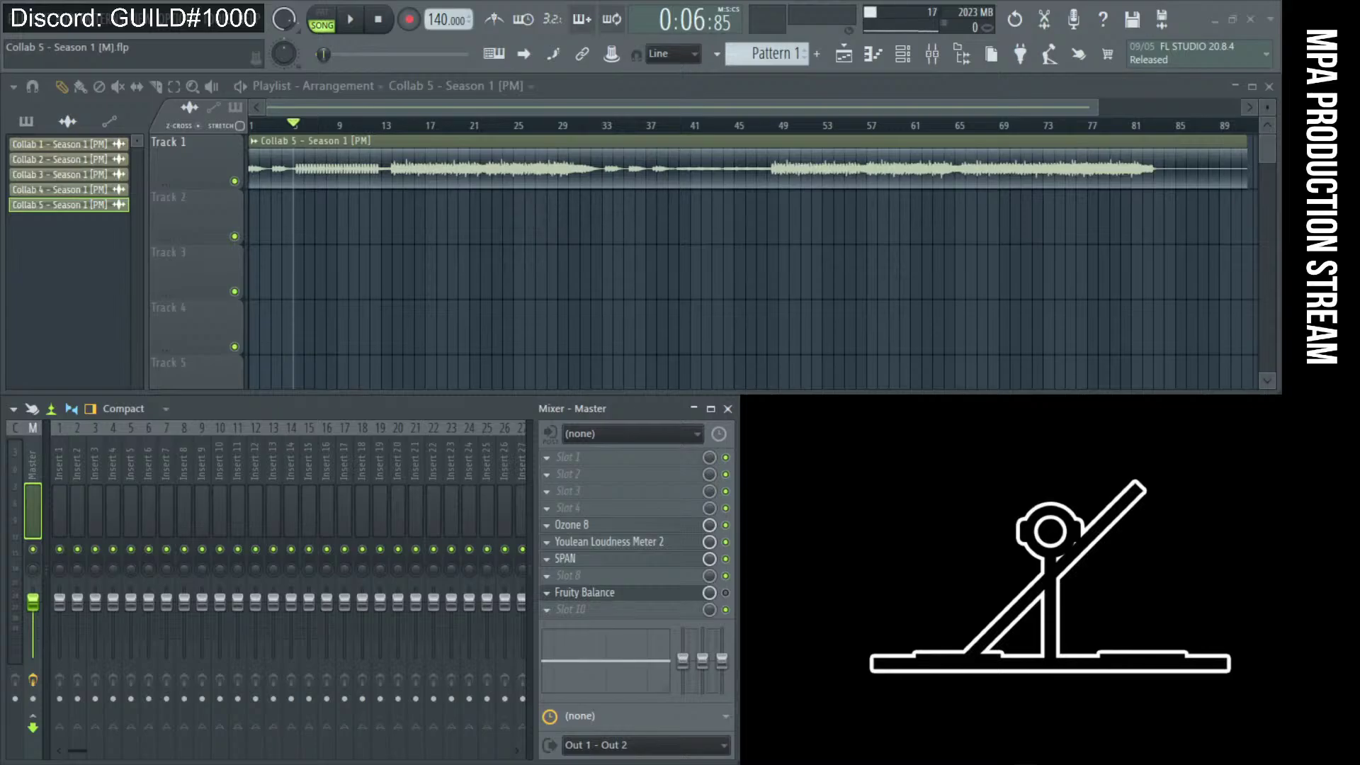
key(alt+Tab)
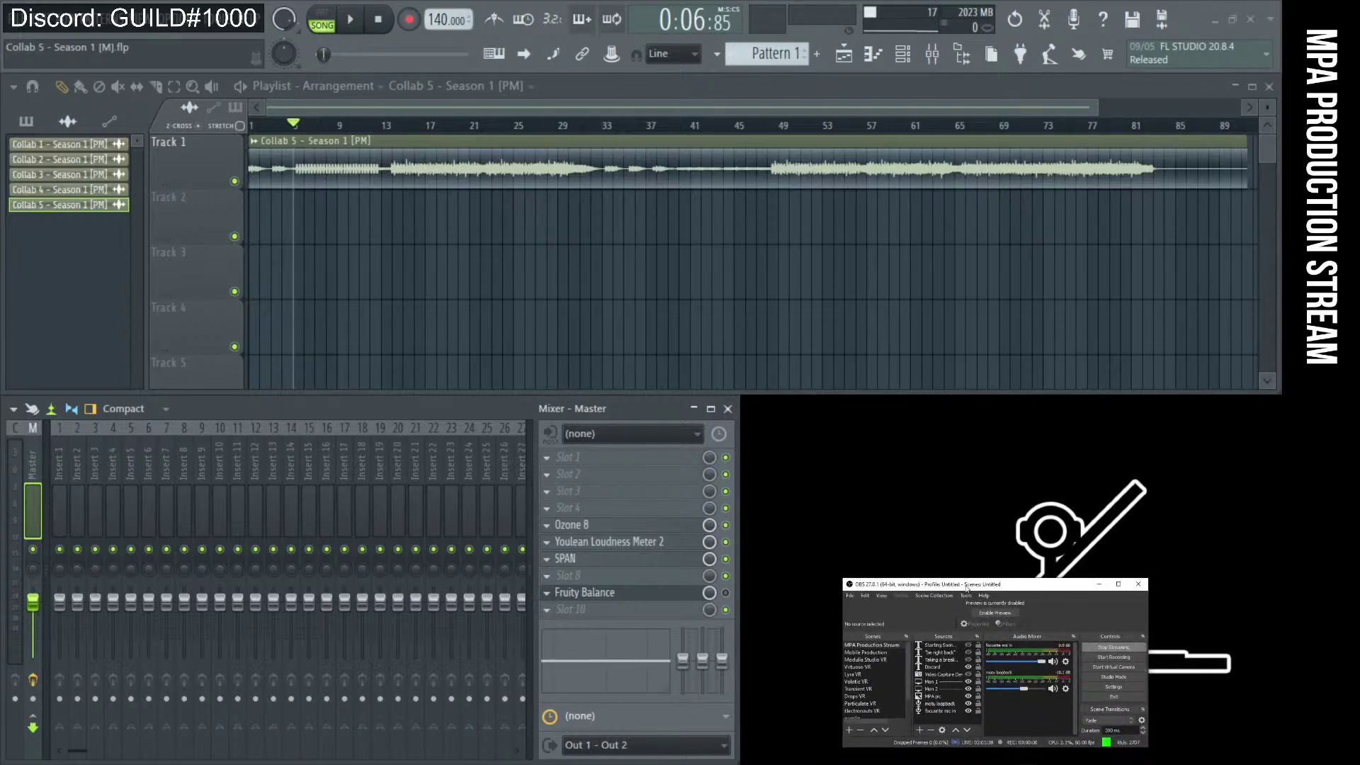